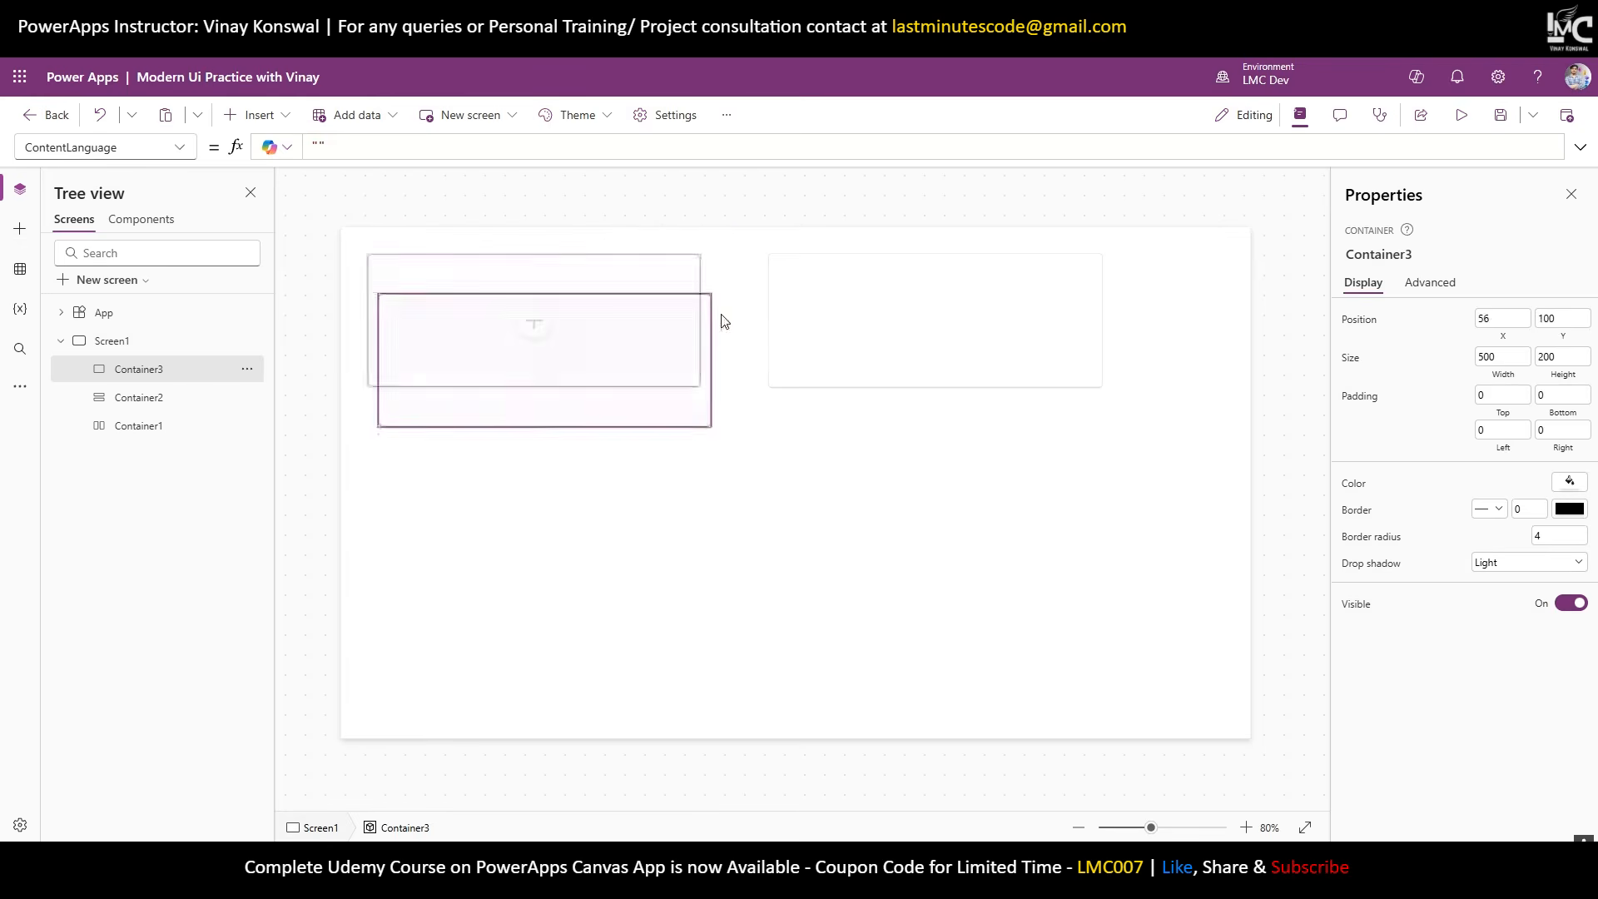
Move the horizontal and vertical containers slightly down, and the third container lower and to the left.
click(652, 338)
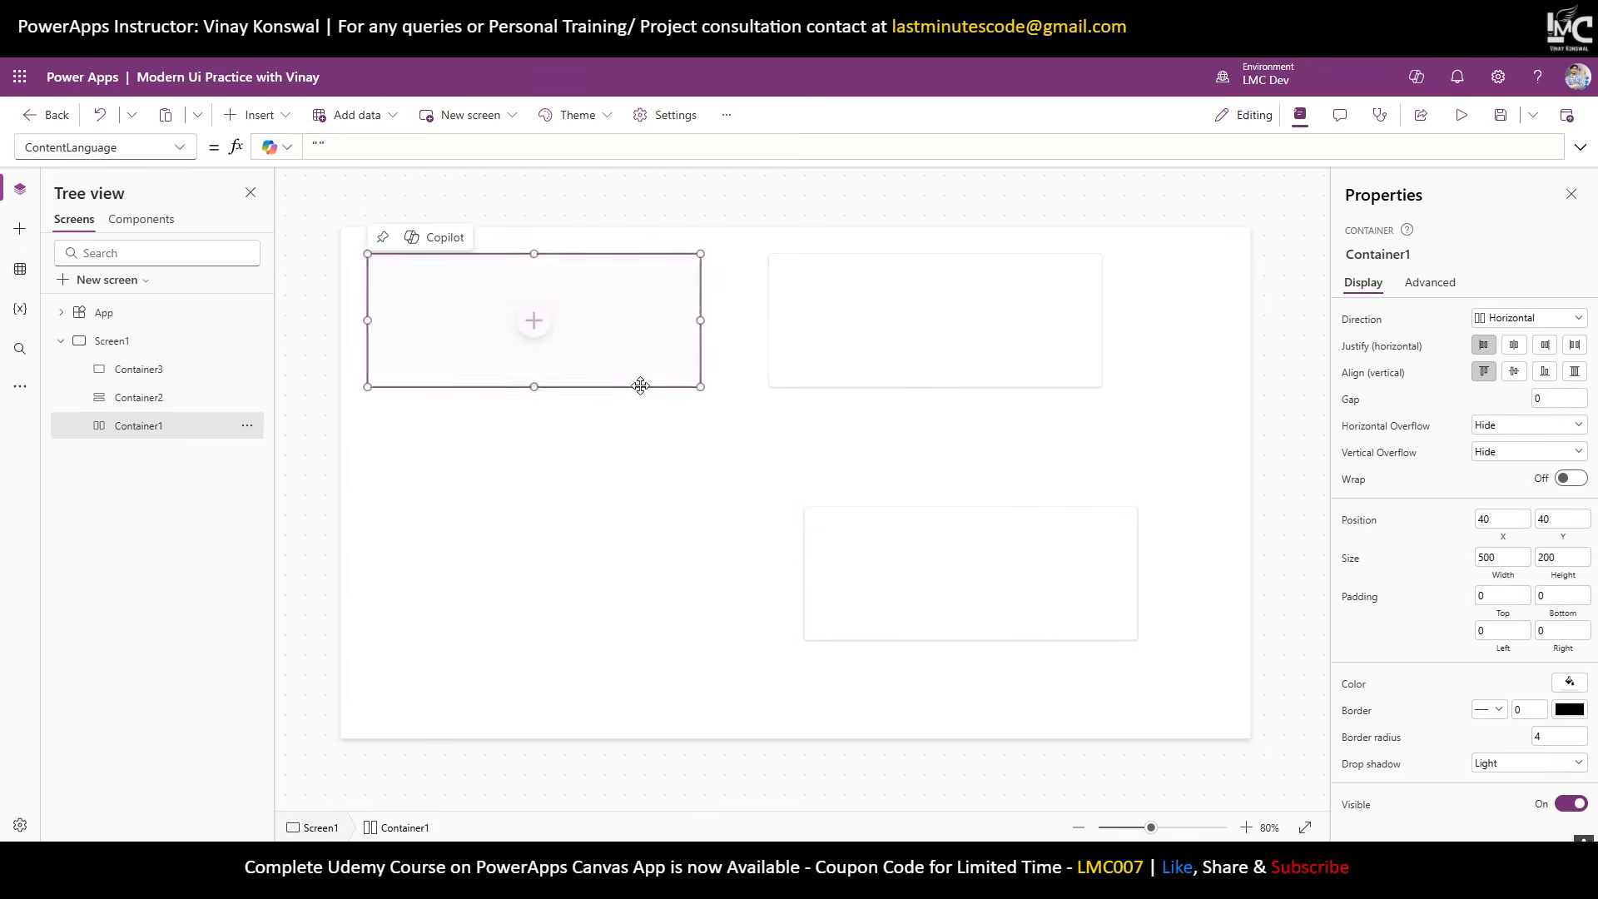
drag(638, 383, 638, 436)
click(857, 380)
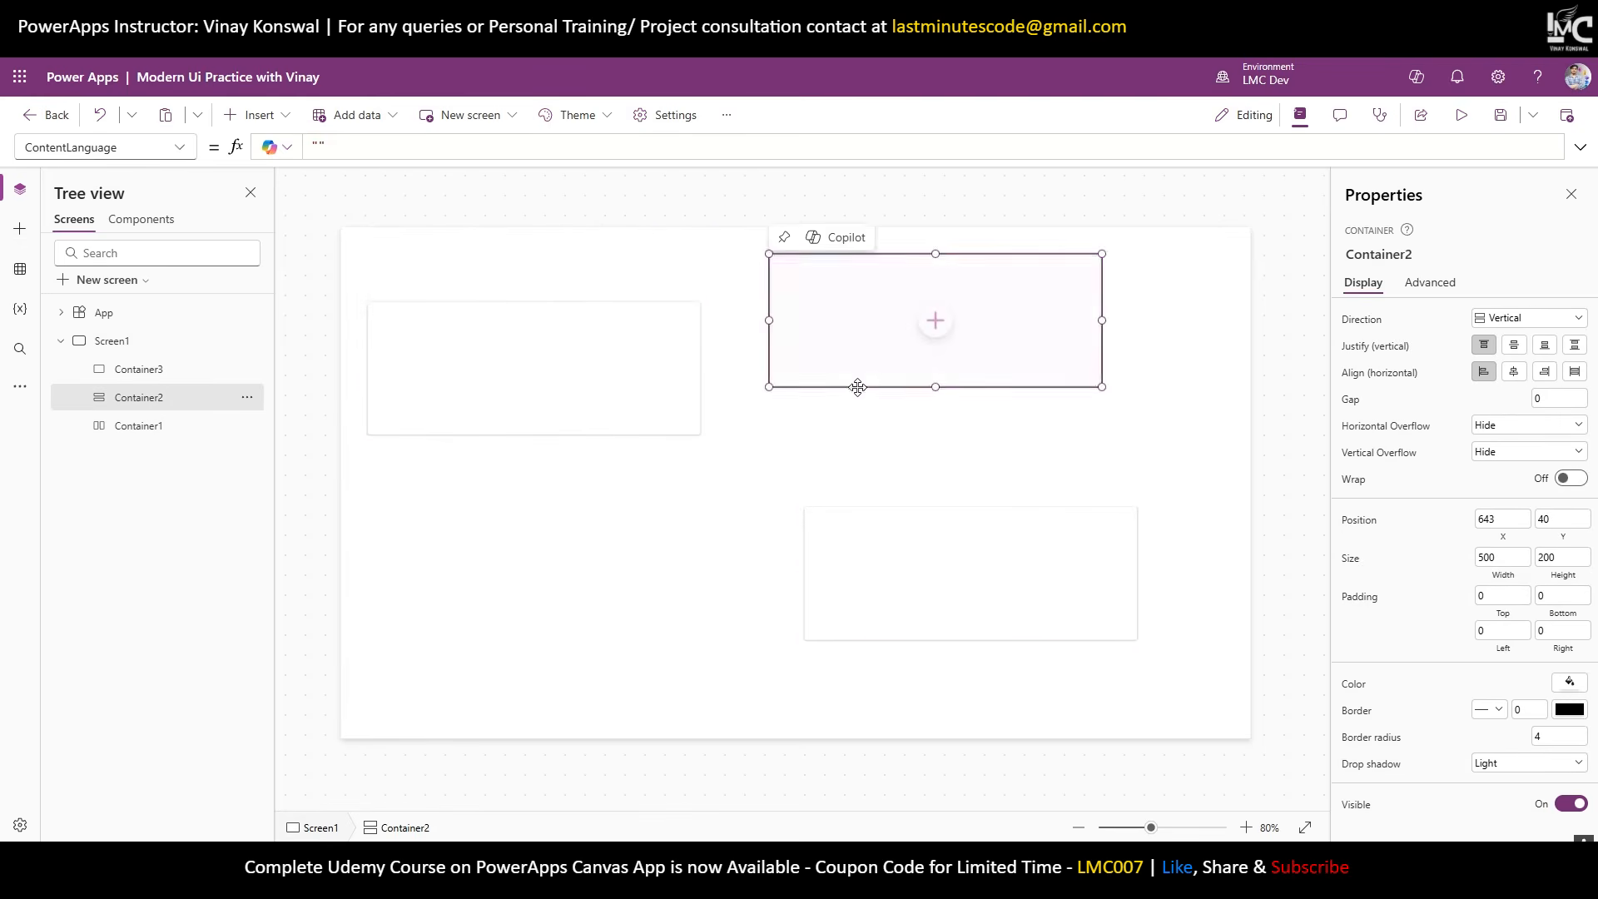
drag(857, 382, 857, 442)
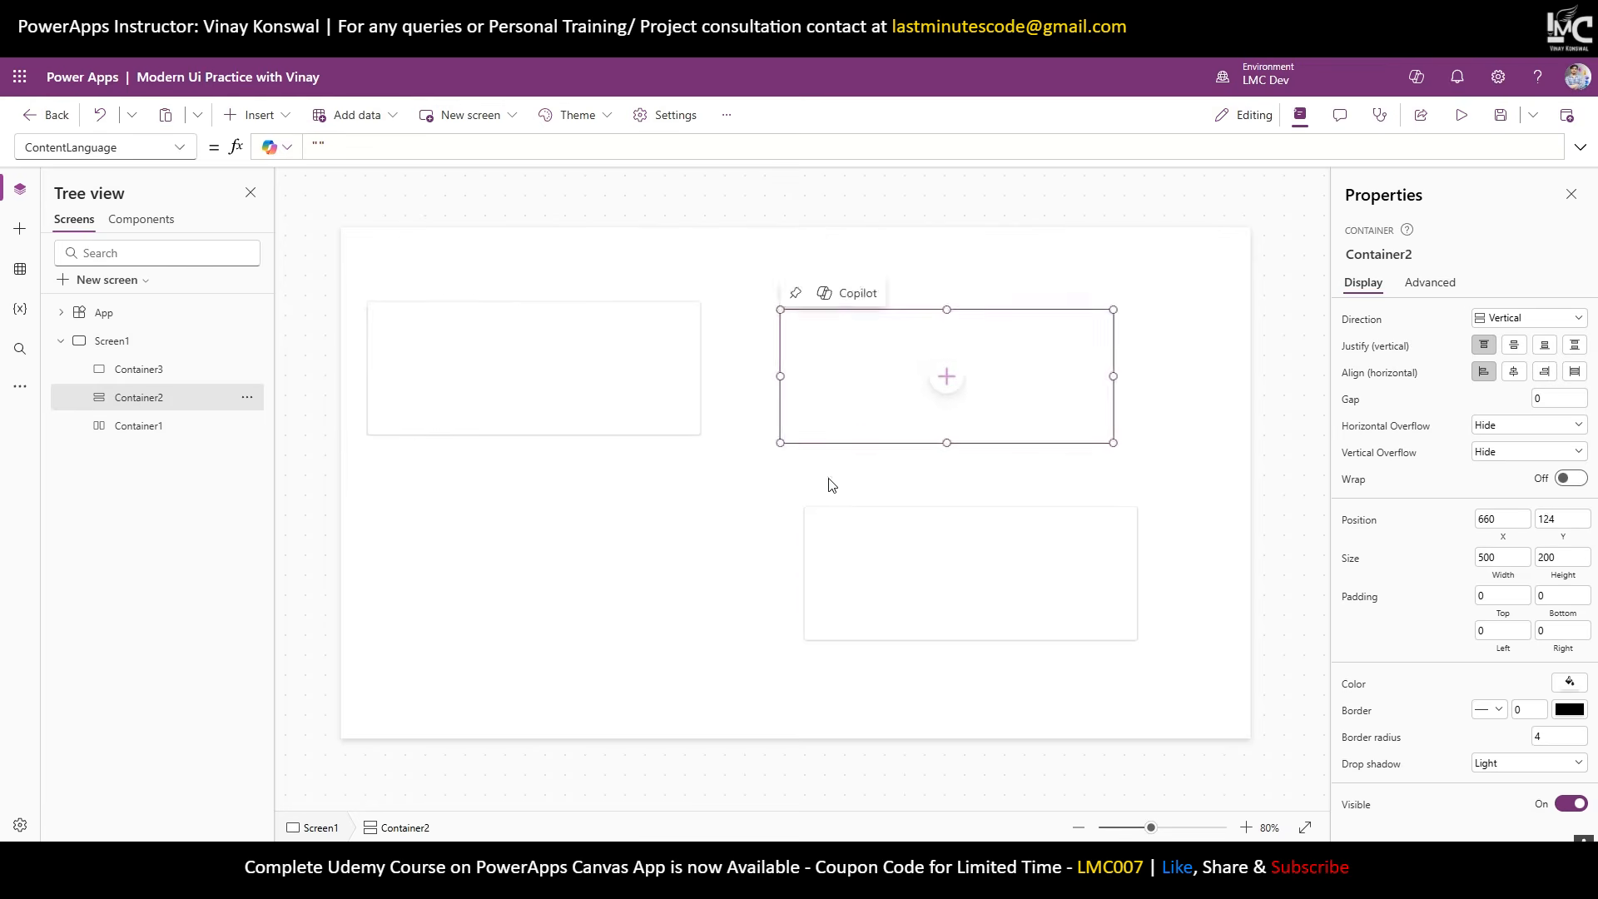
click(804, 525)
drag(804, 535, 584, 569)
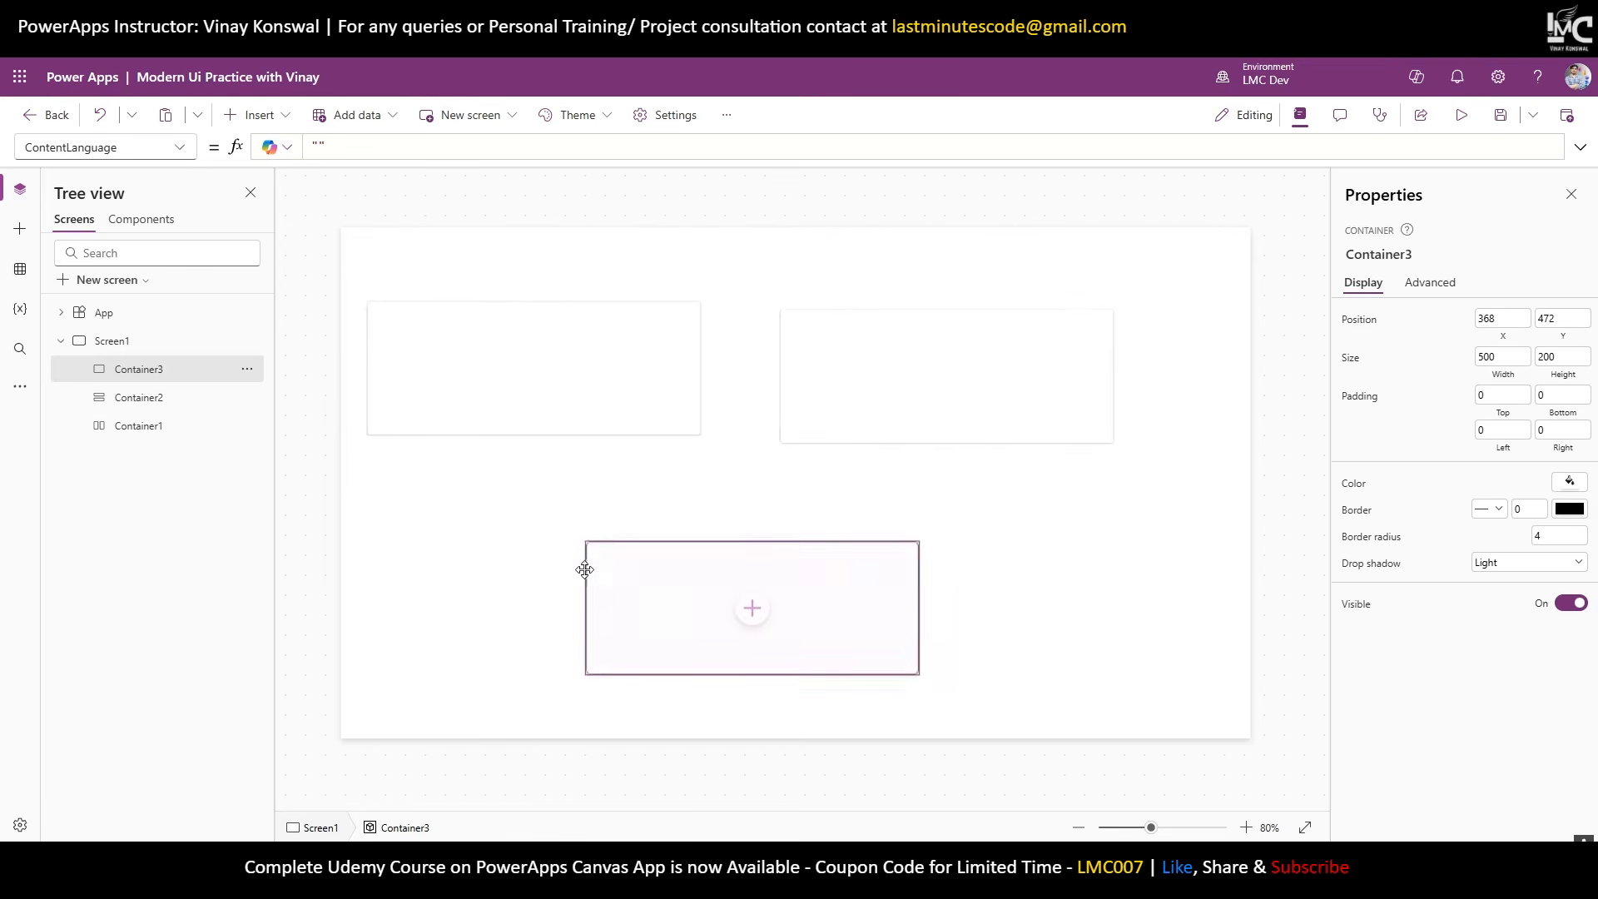
Insert a text label onto the screen above the horizontal container and type its caption.
click(254, 114)
click(298, 200)
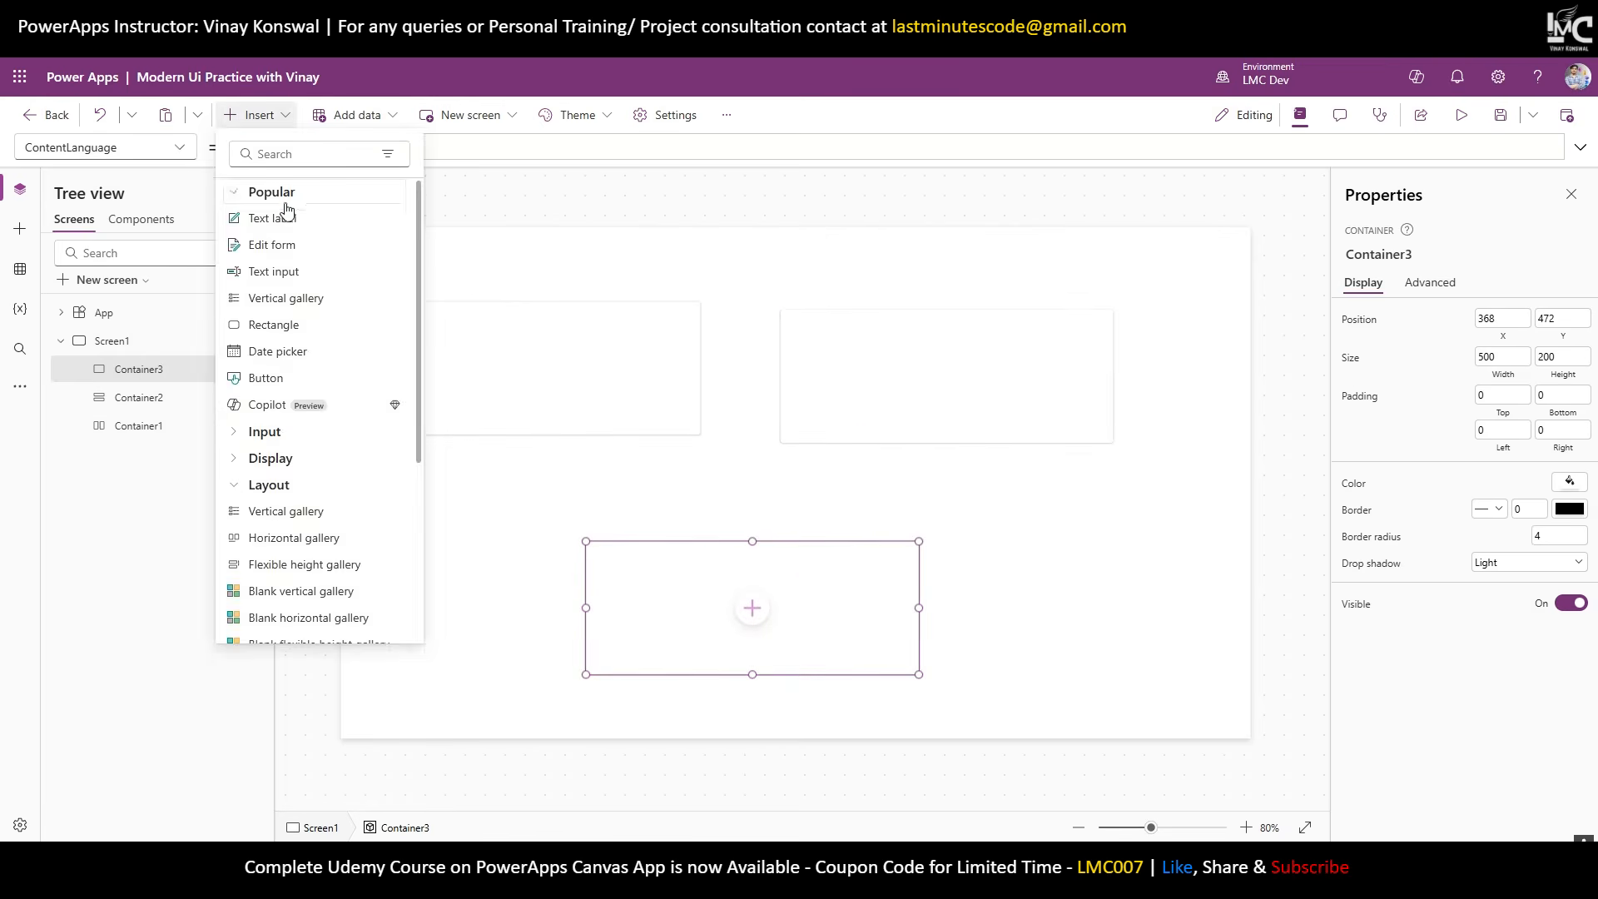
click(287, 216)
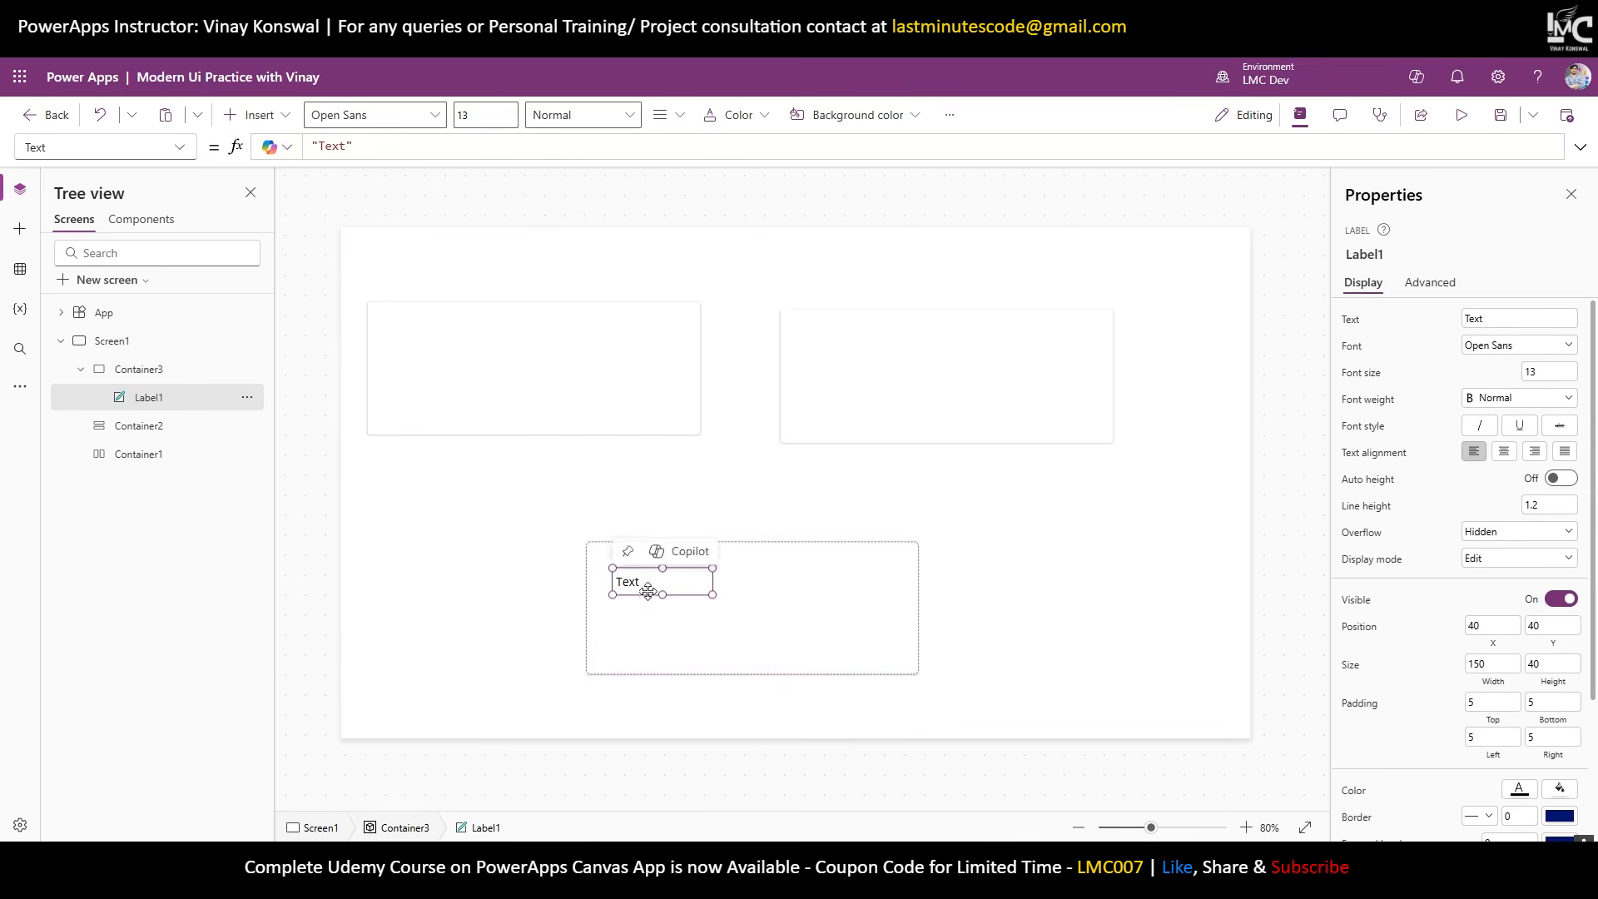
key(Delete)
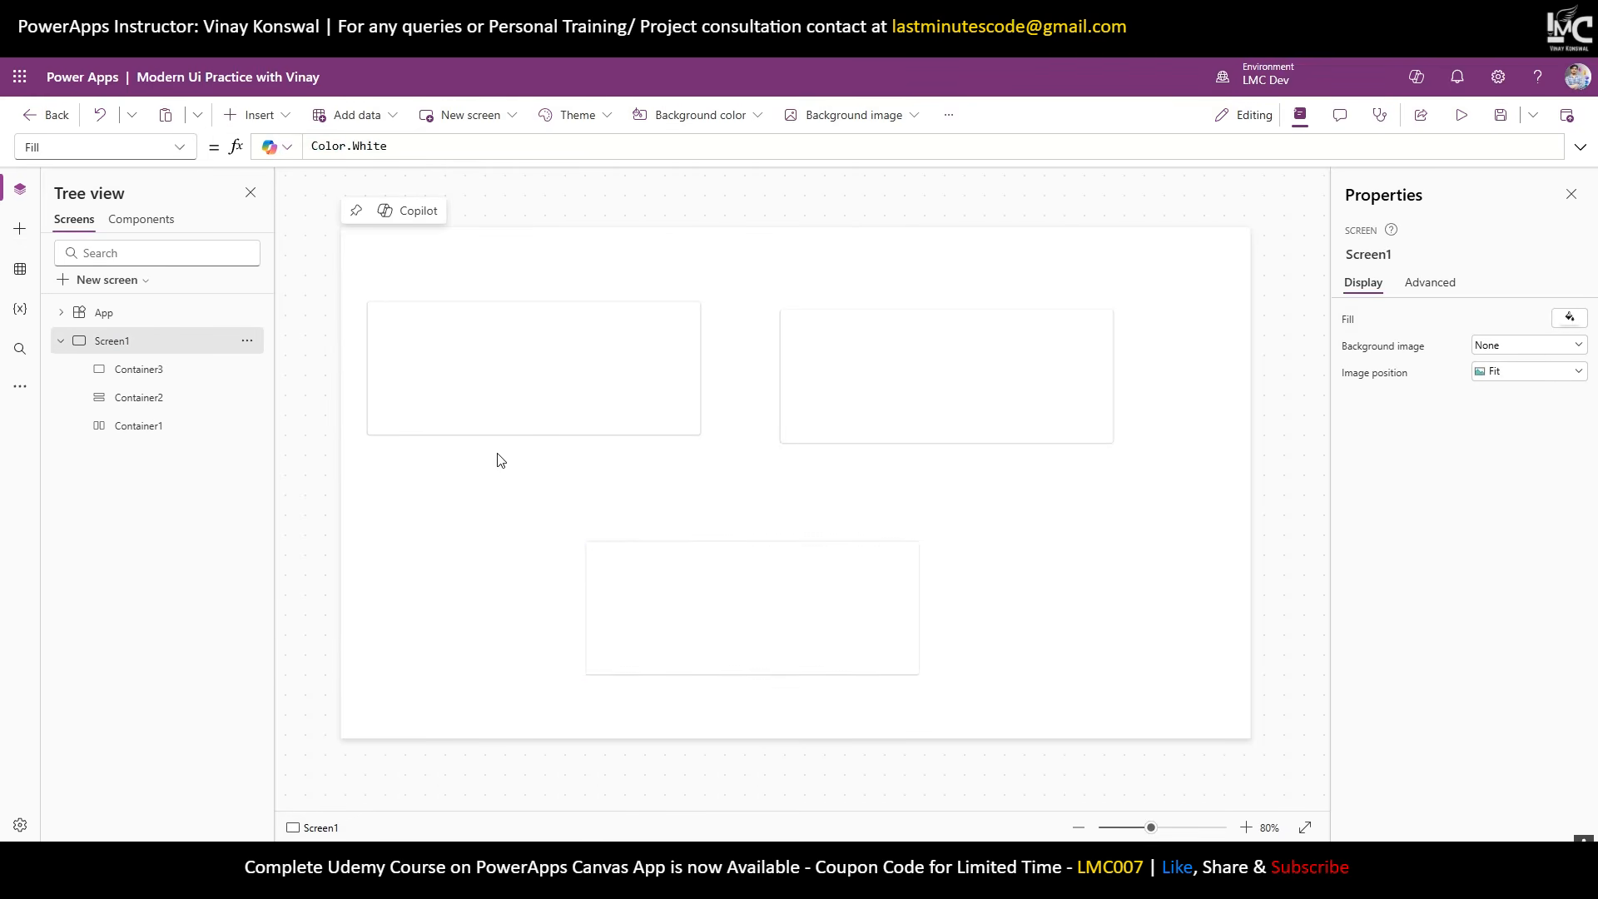
key(ctrl+v)
drag(435, 282, 422, 282)
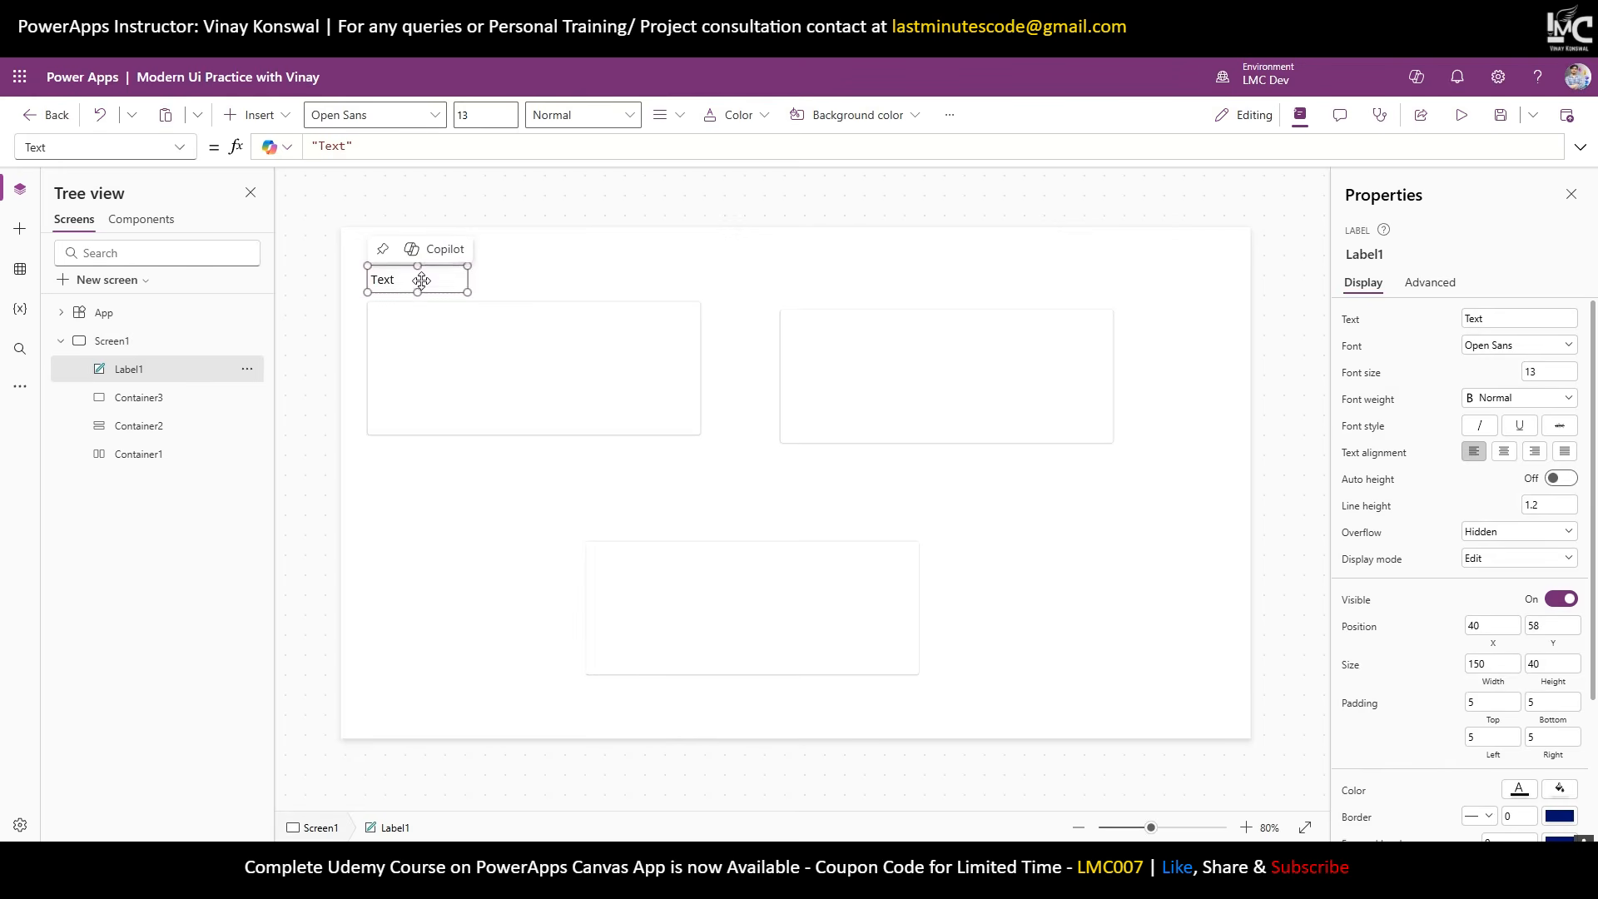
double_click(422, 281)
text(Horizonta)
click(524, 281)
Duplicate the caption above the vertical container and change it to 'Vertical'.
click(449, 277)
key(ctrl+c)
key(ctrl+v)
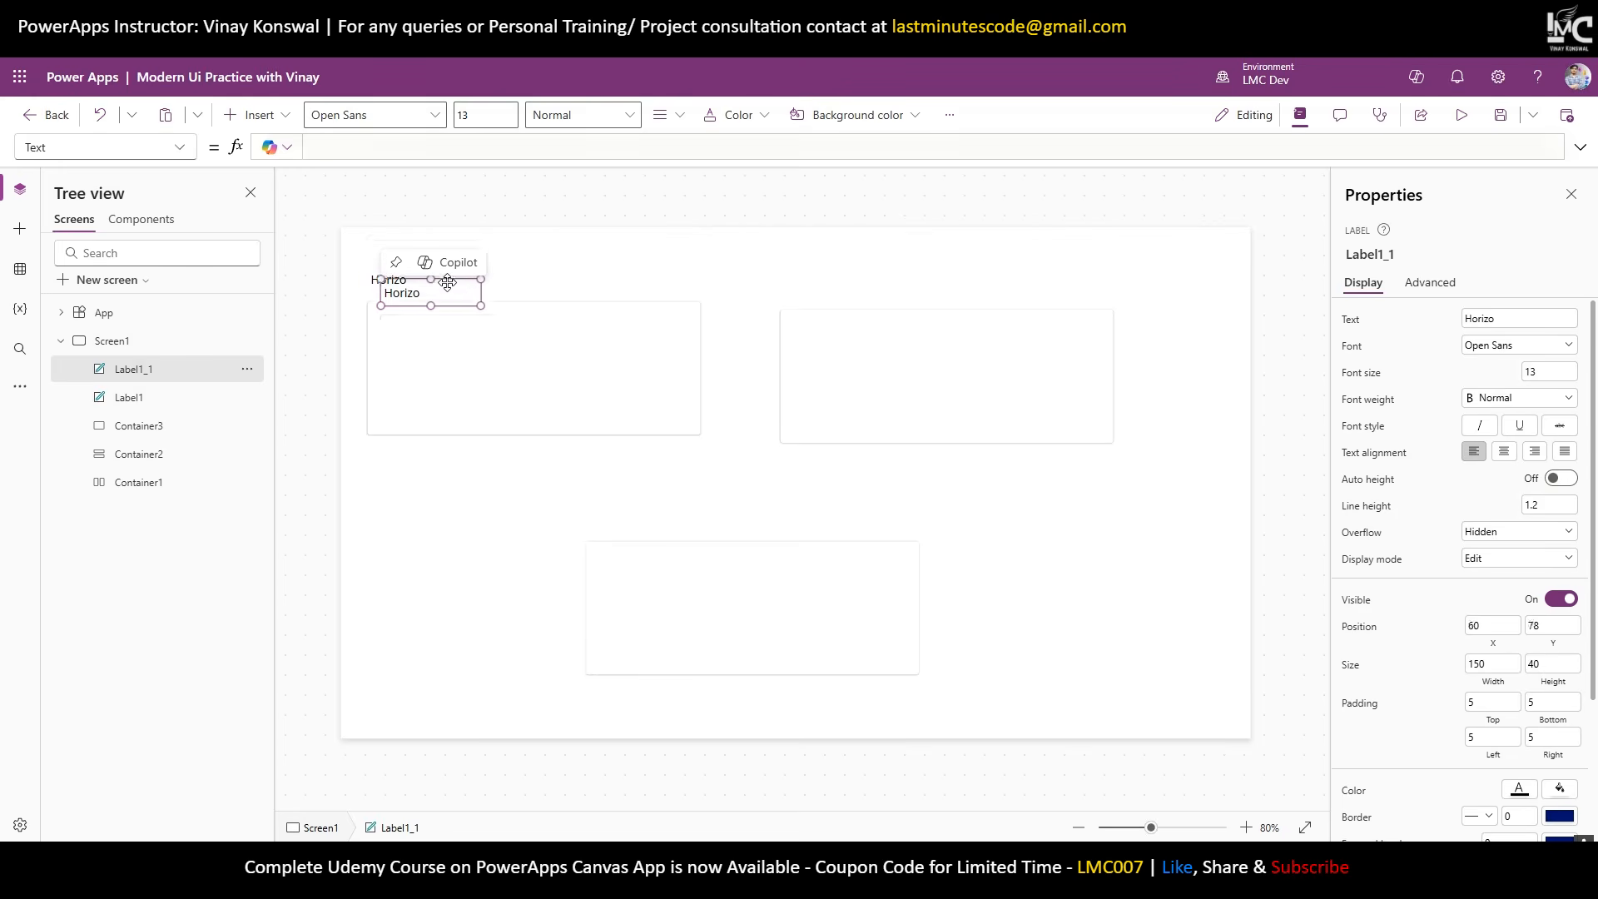
drag(448, 282, 852, 277)
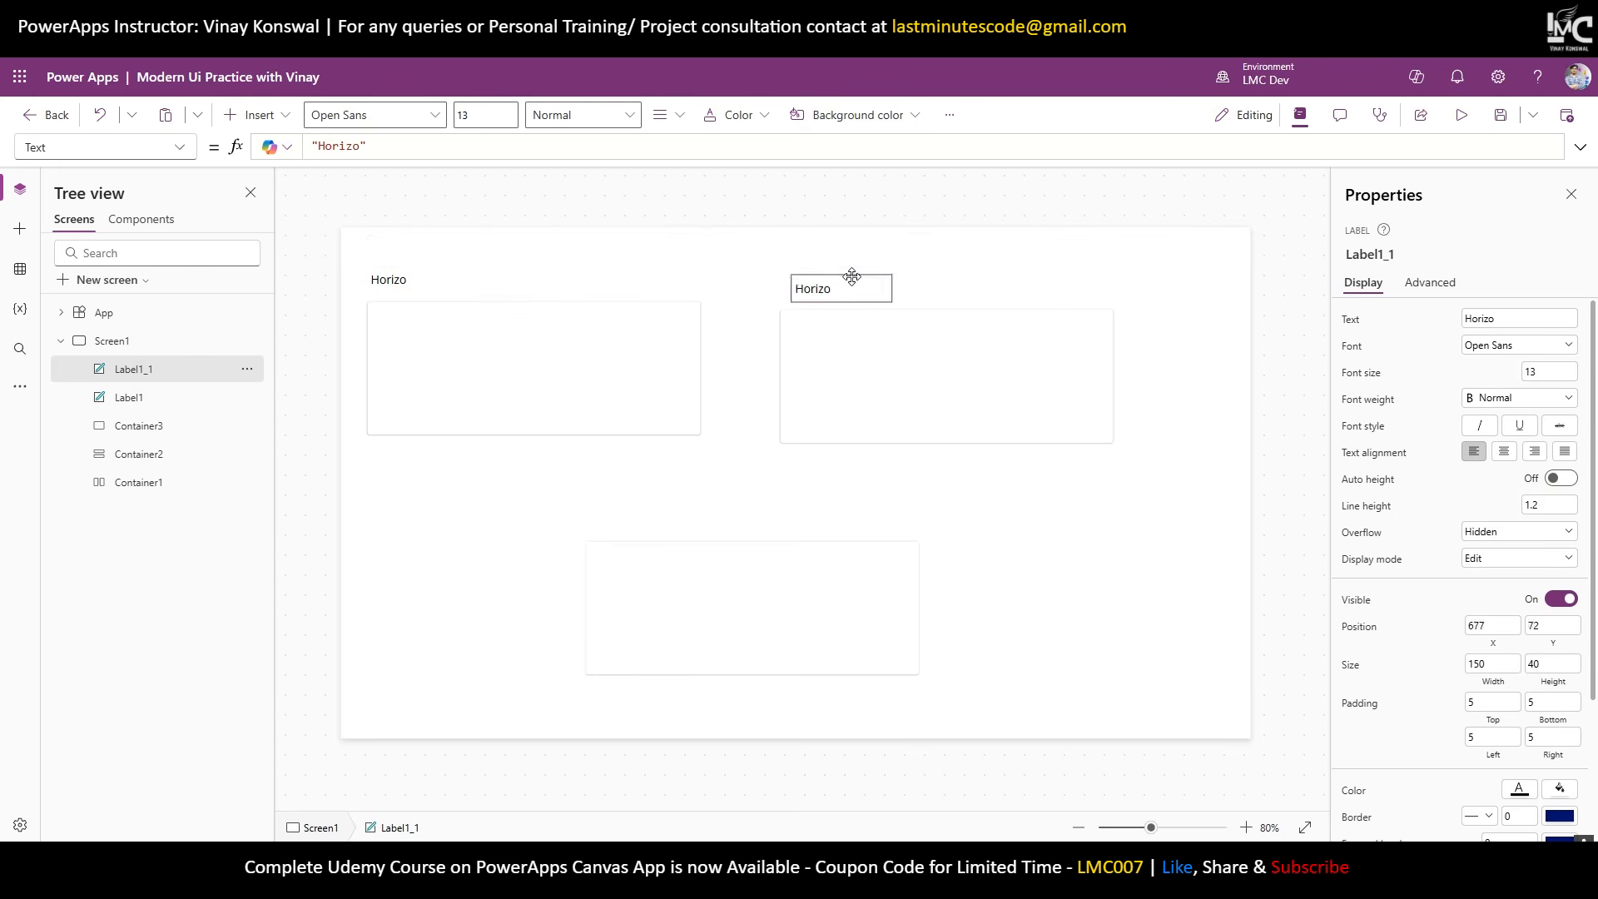
double_click(852, 277)
text(Vert)
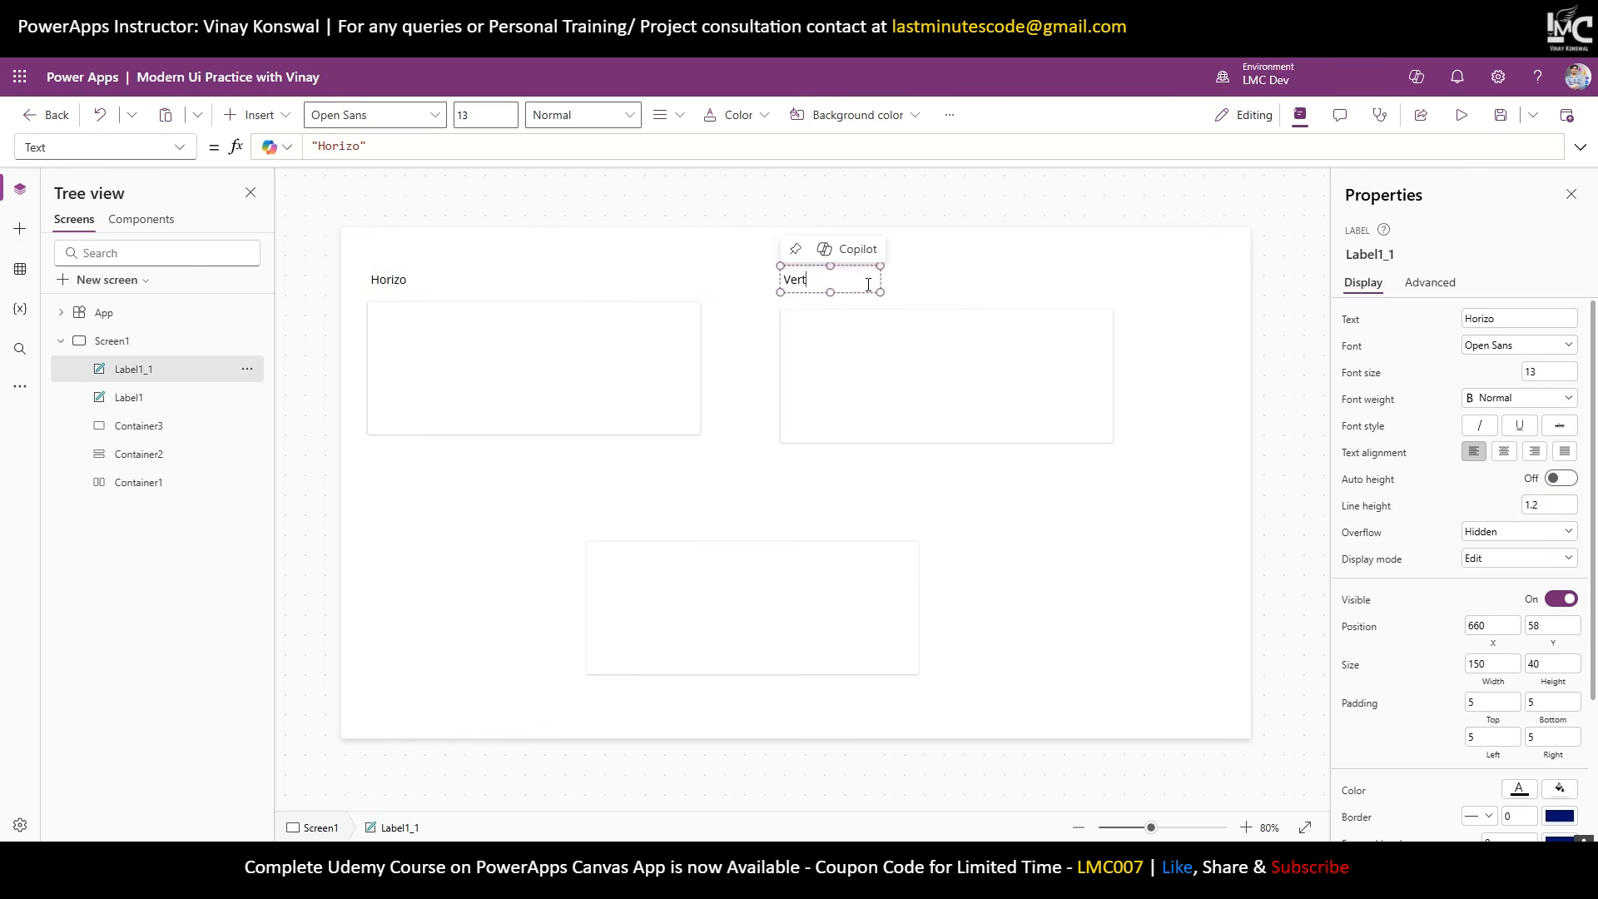
text(ical)
key(Return)
Fix the first caption's text formula so it reads 'Horizontal'.
click(444, 276)
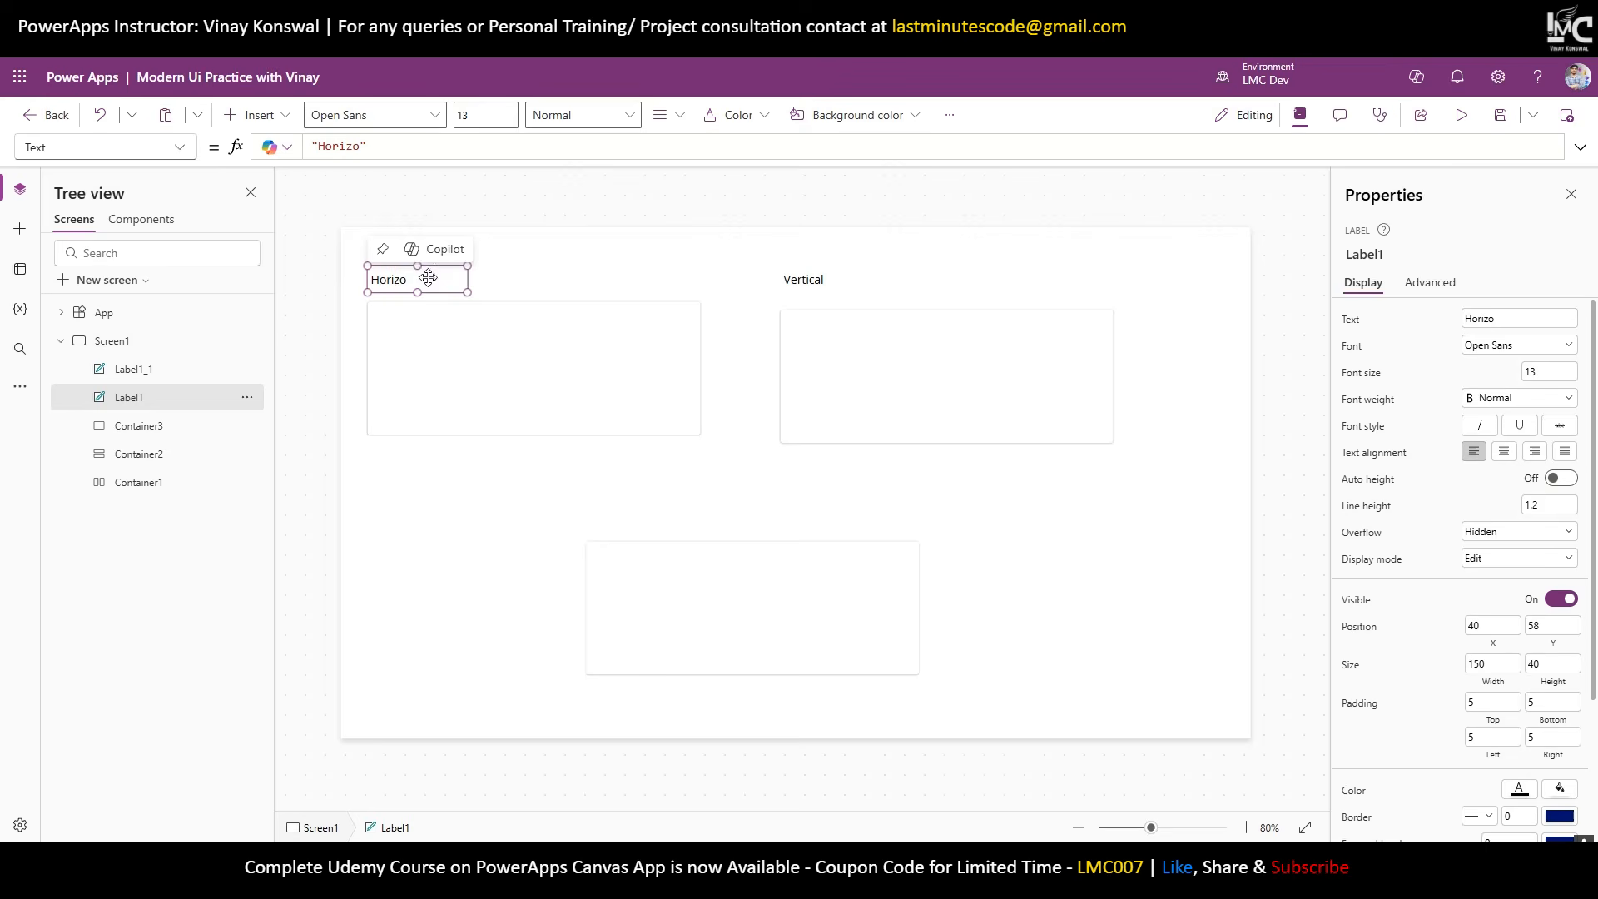
click(367, 146)
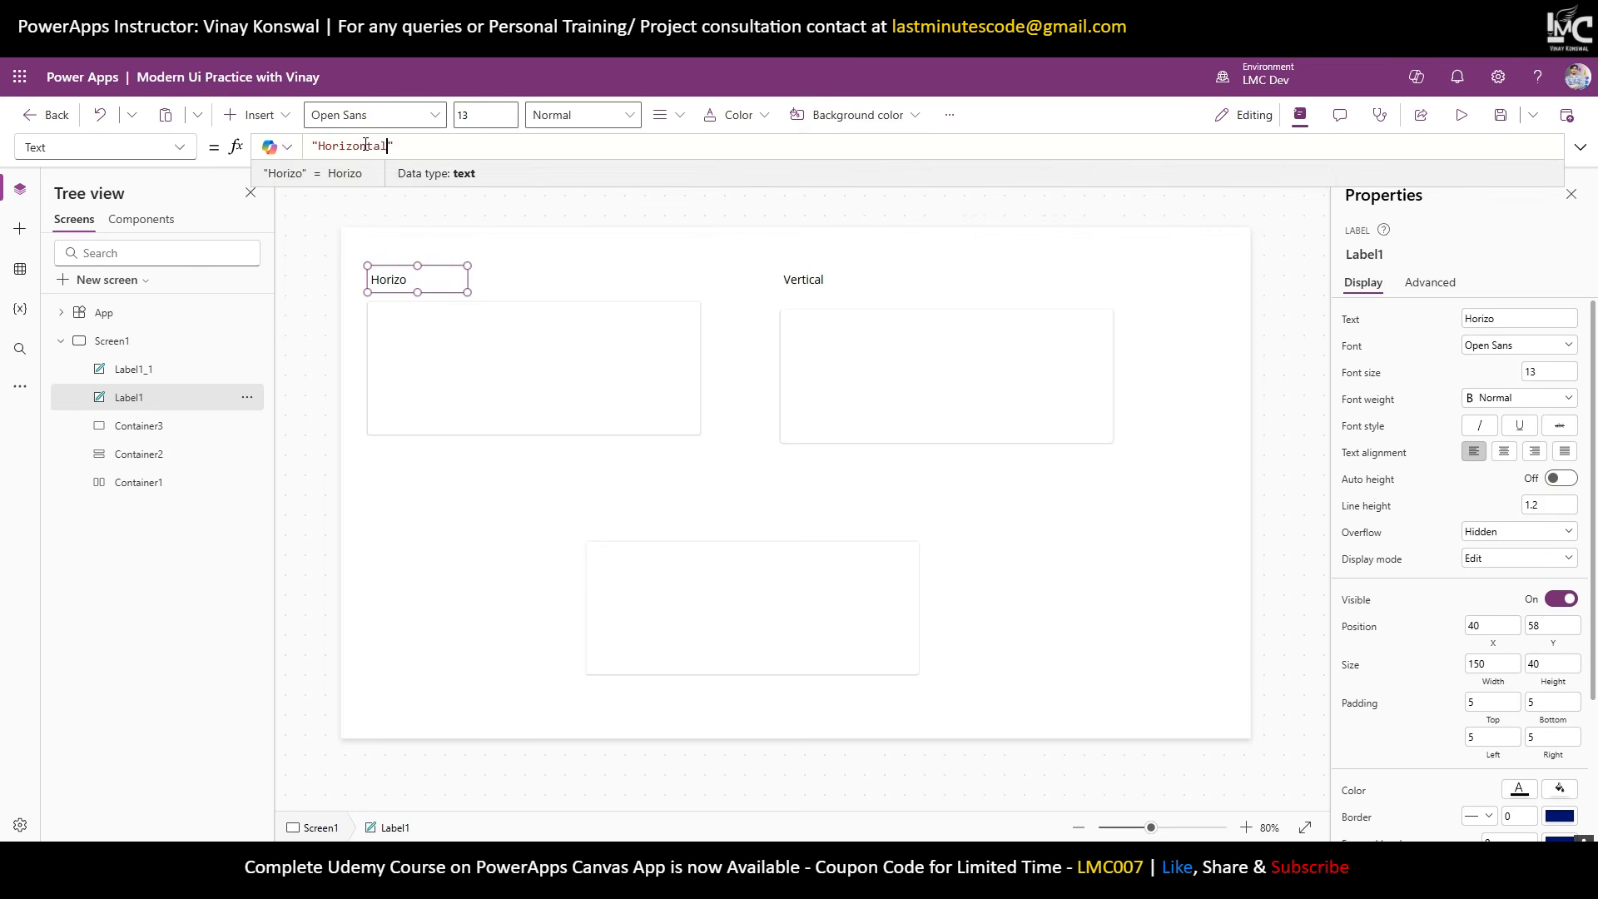
text(ntal)
key(Return)
key(BackSpace)
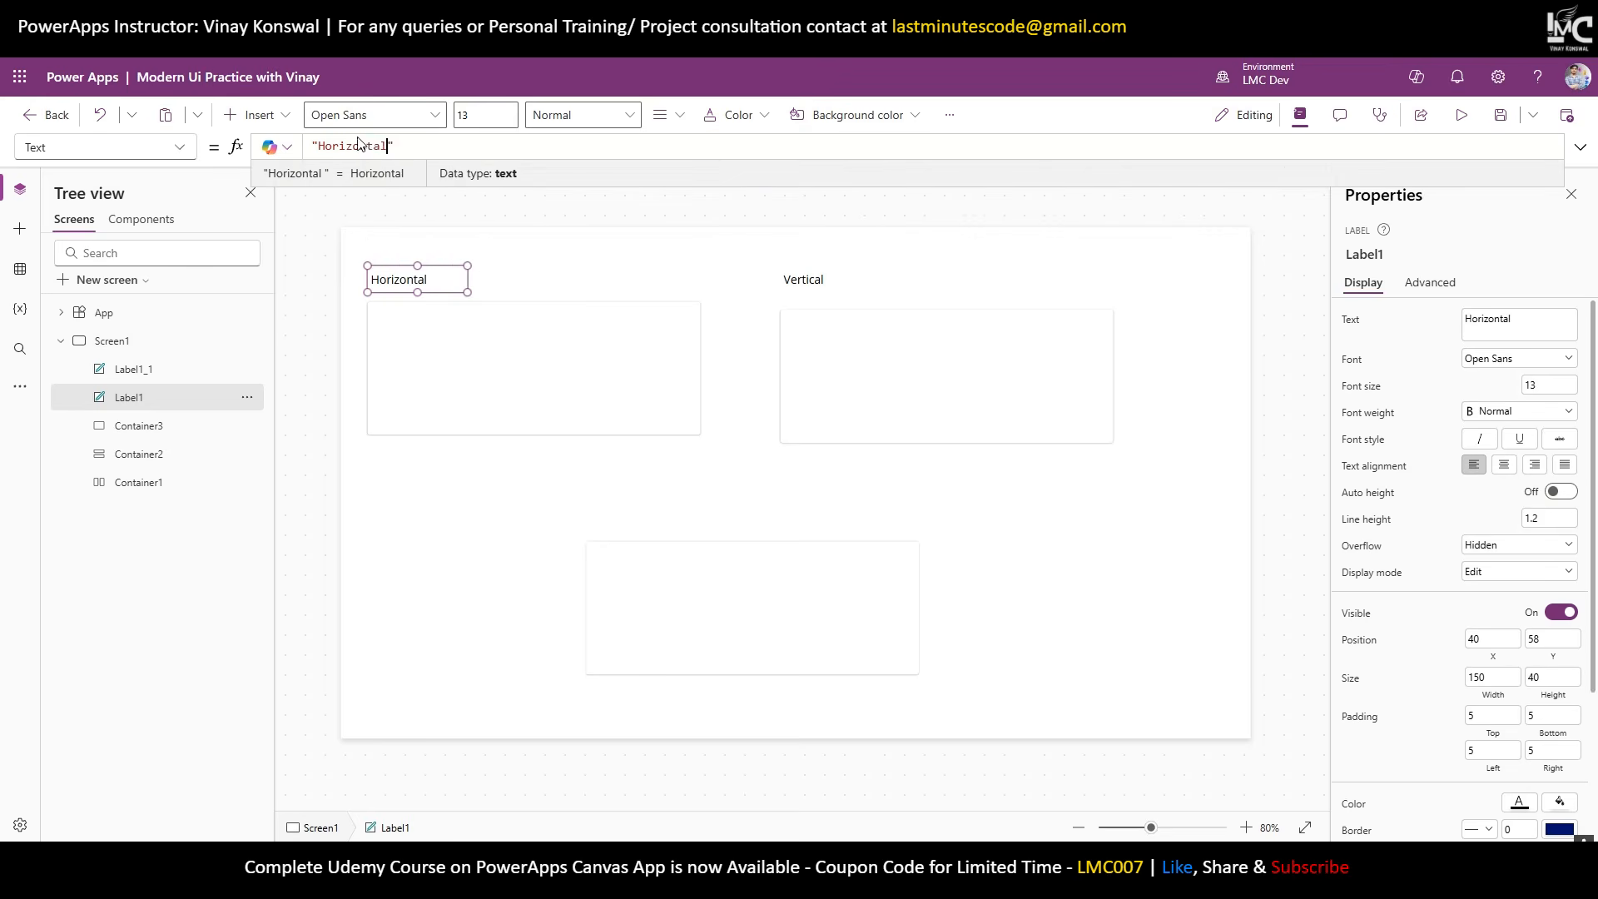
click(542, 500)
Copy the caption above the lower container and change it to 'Normal'.
click(429, 278)
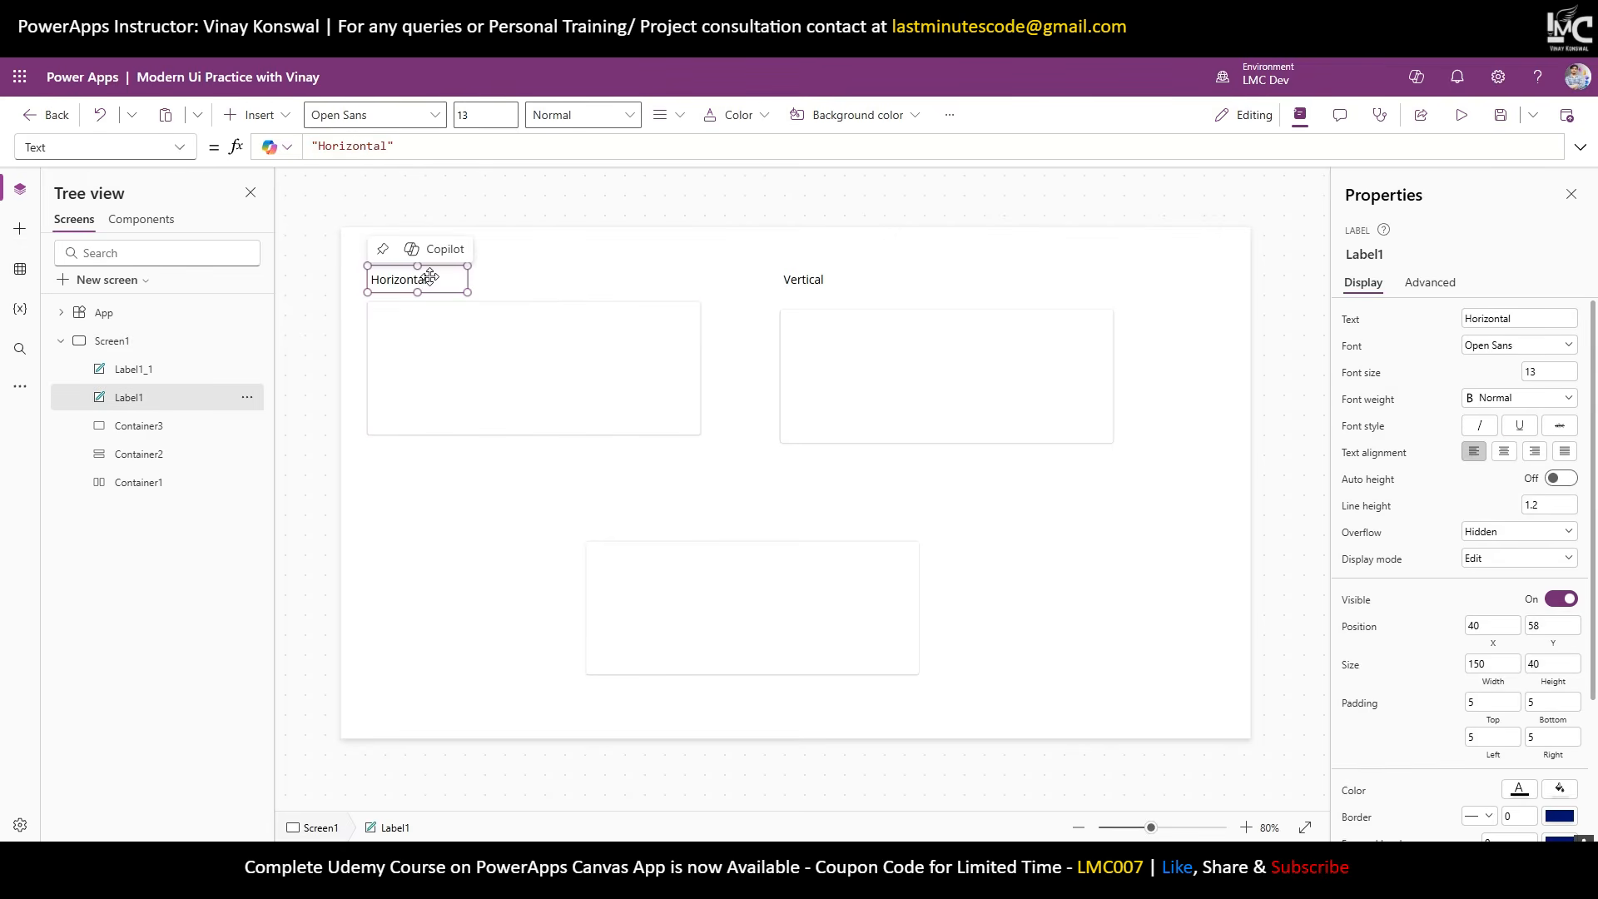
key(ctrl+c)
key(ctrl+v)
drag(437, 275, 642, 524)
click(627, 531)
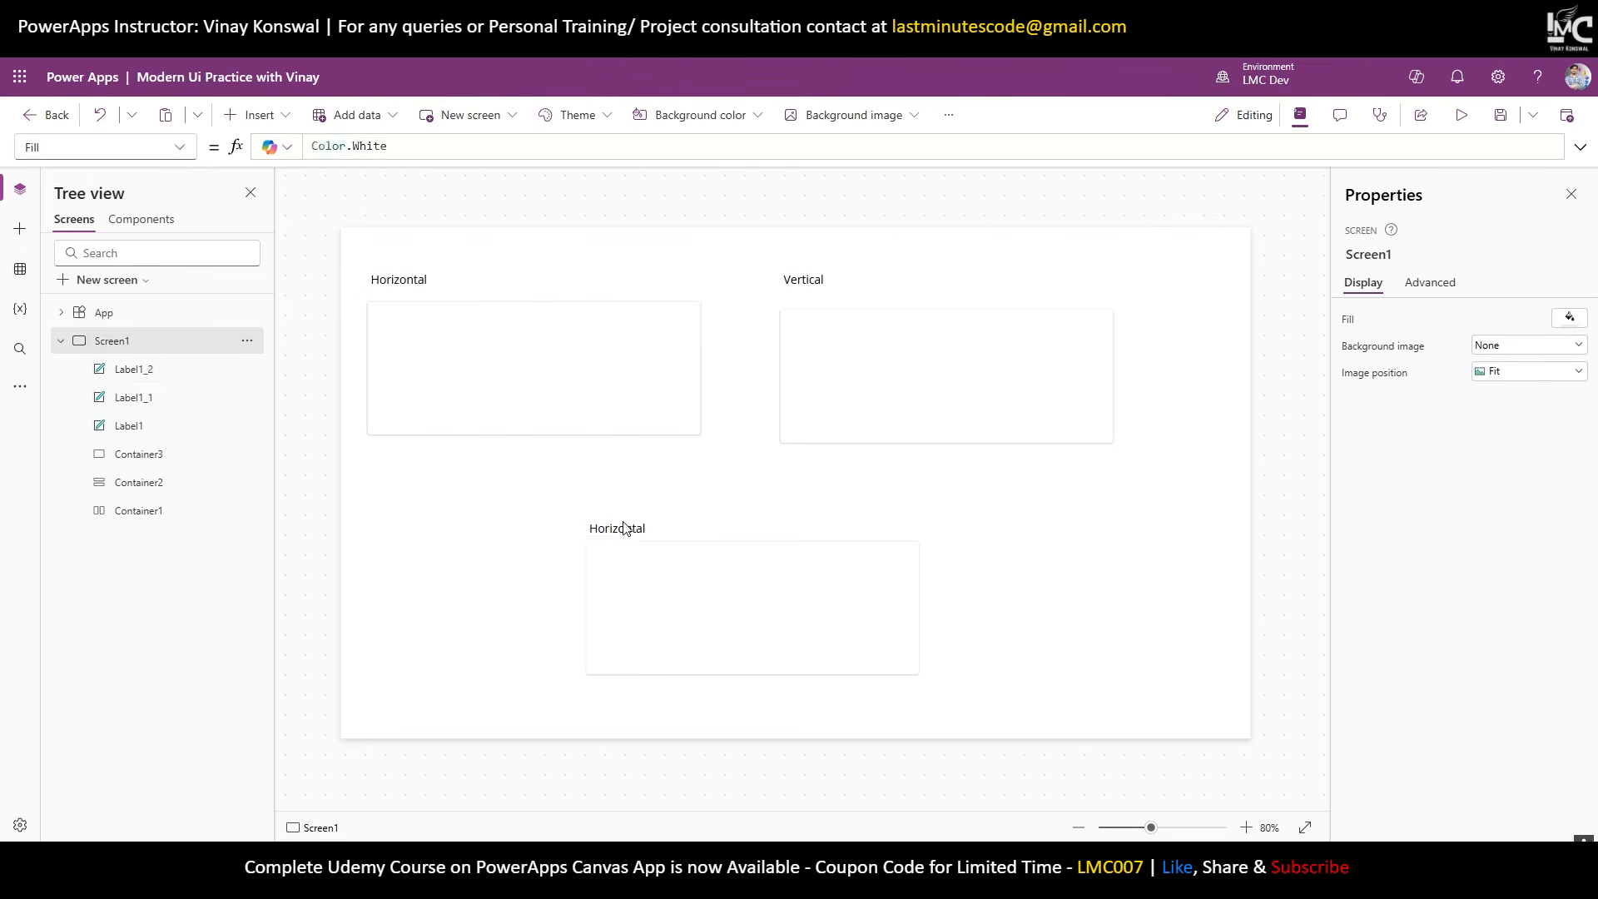
double_click(625, 526)
text(Normal)
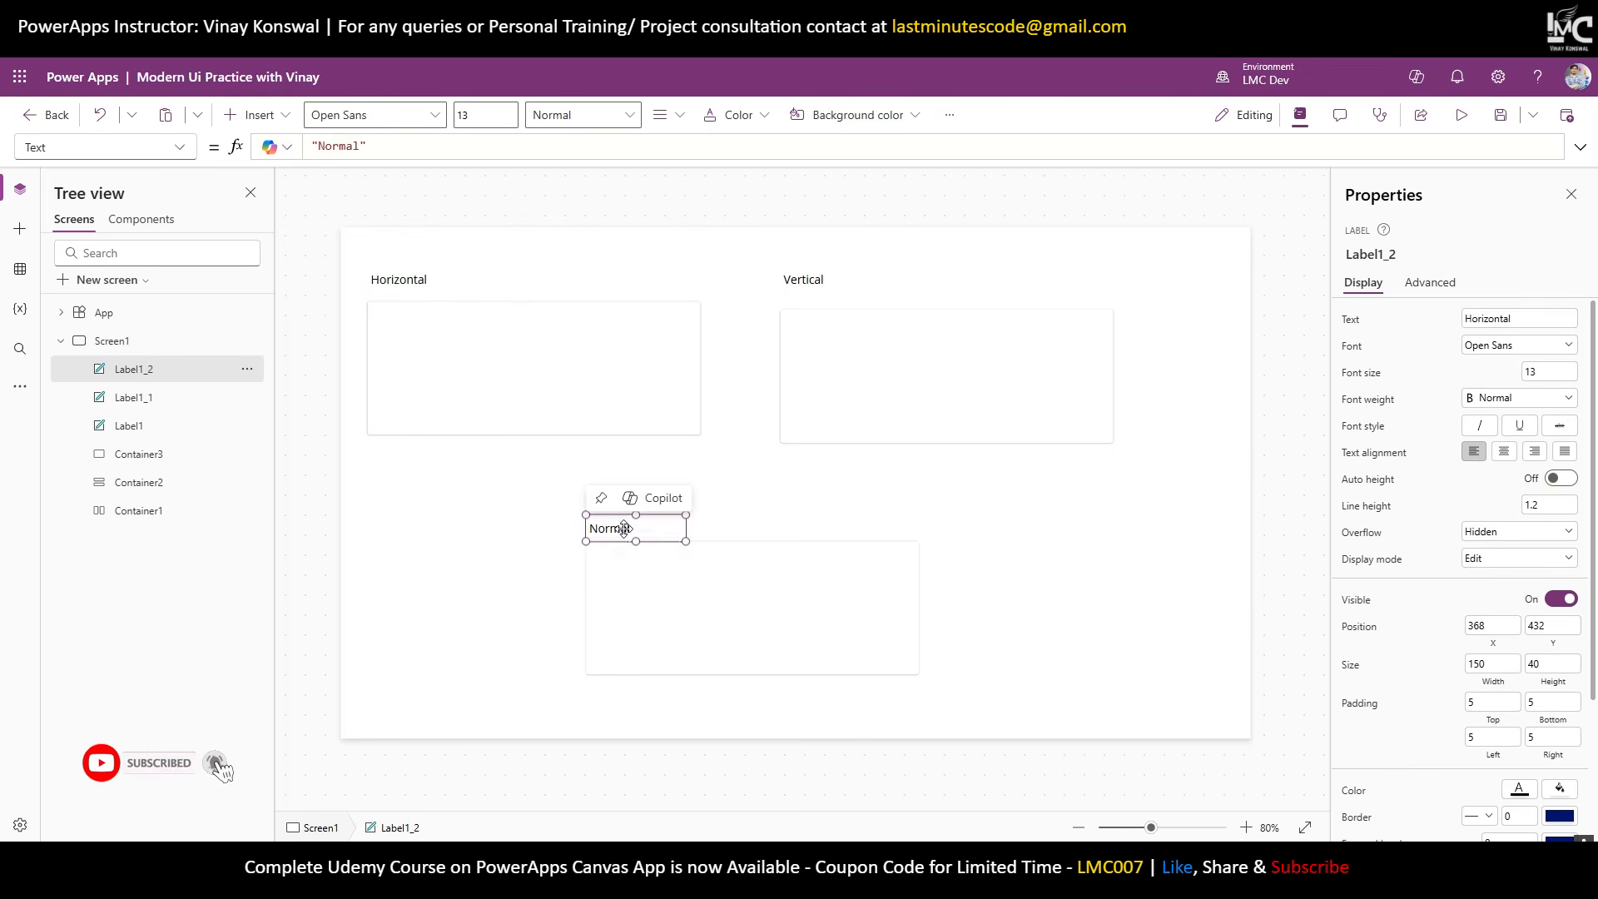
click(710, 586)
click(799, 524)
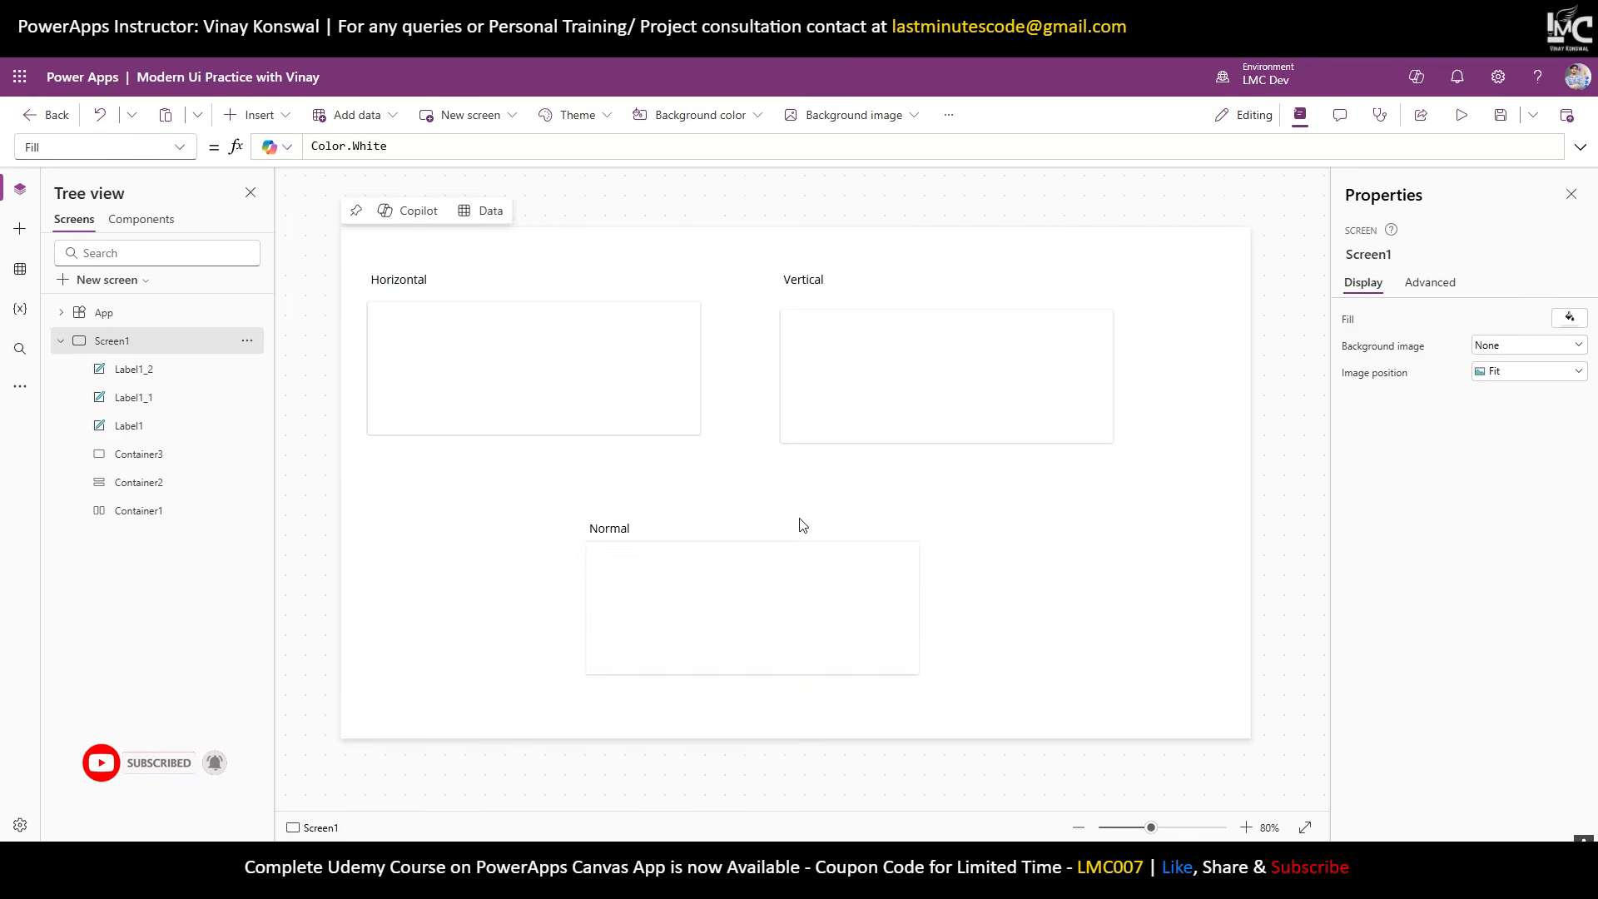
Add a Text label, a text input and a rectangle to the Normal container.
click(660, 540)
click(270, 114)
click(291, 218)
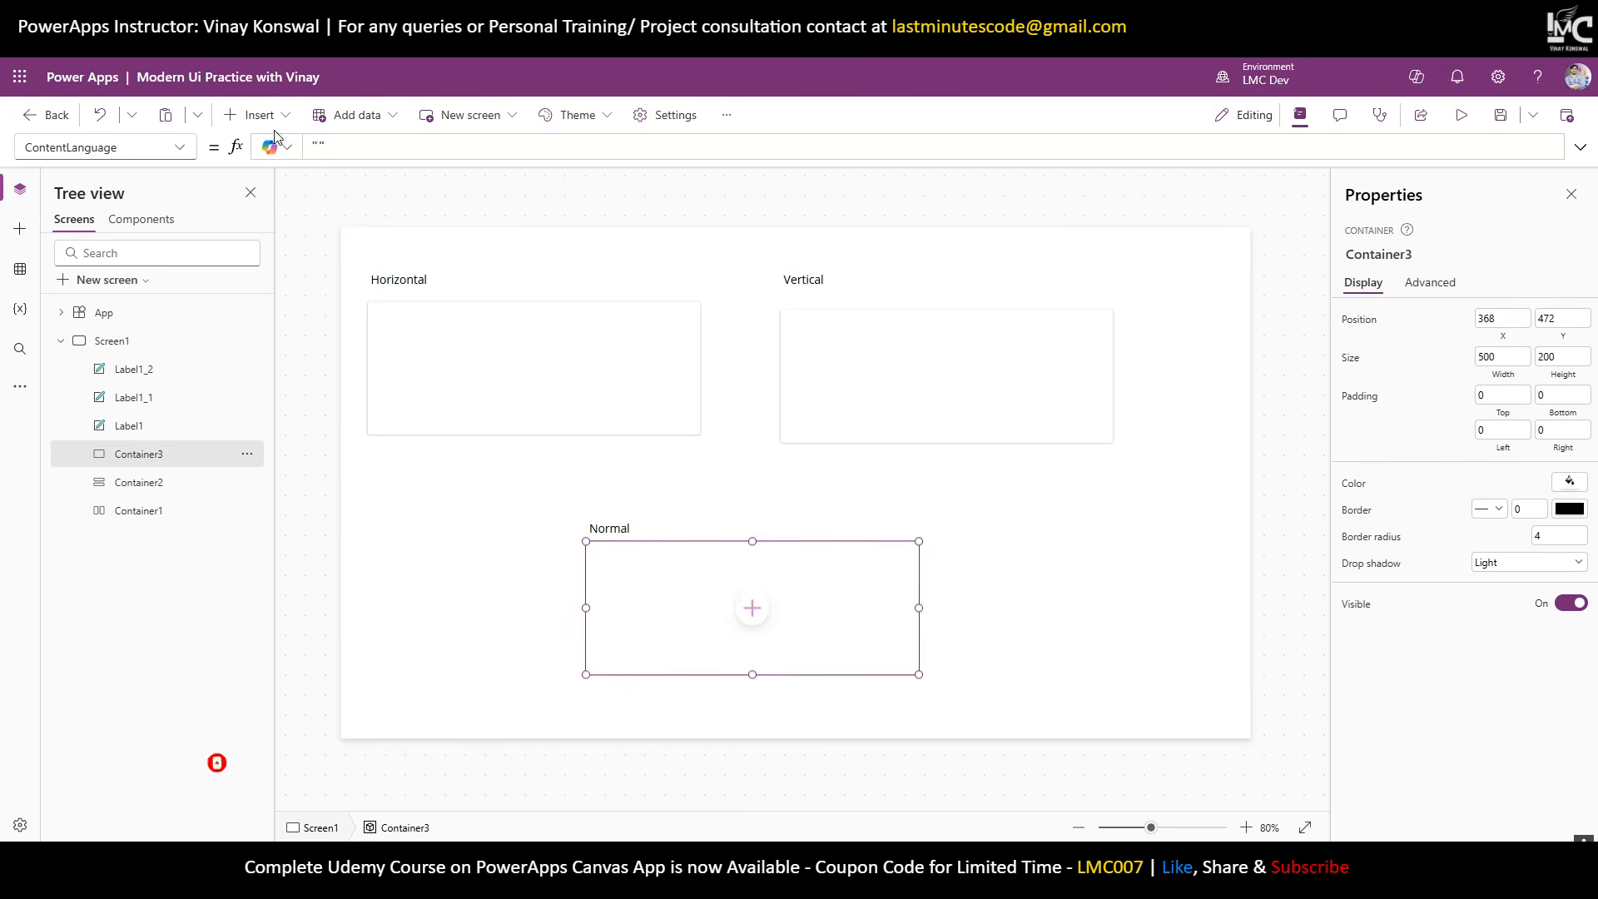
click(258, 115)
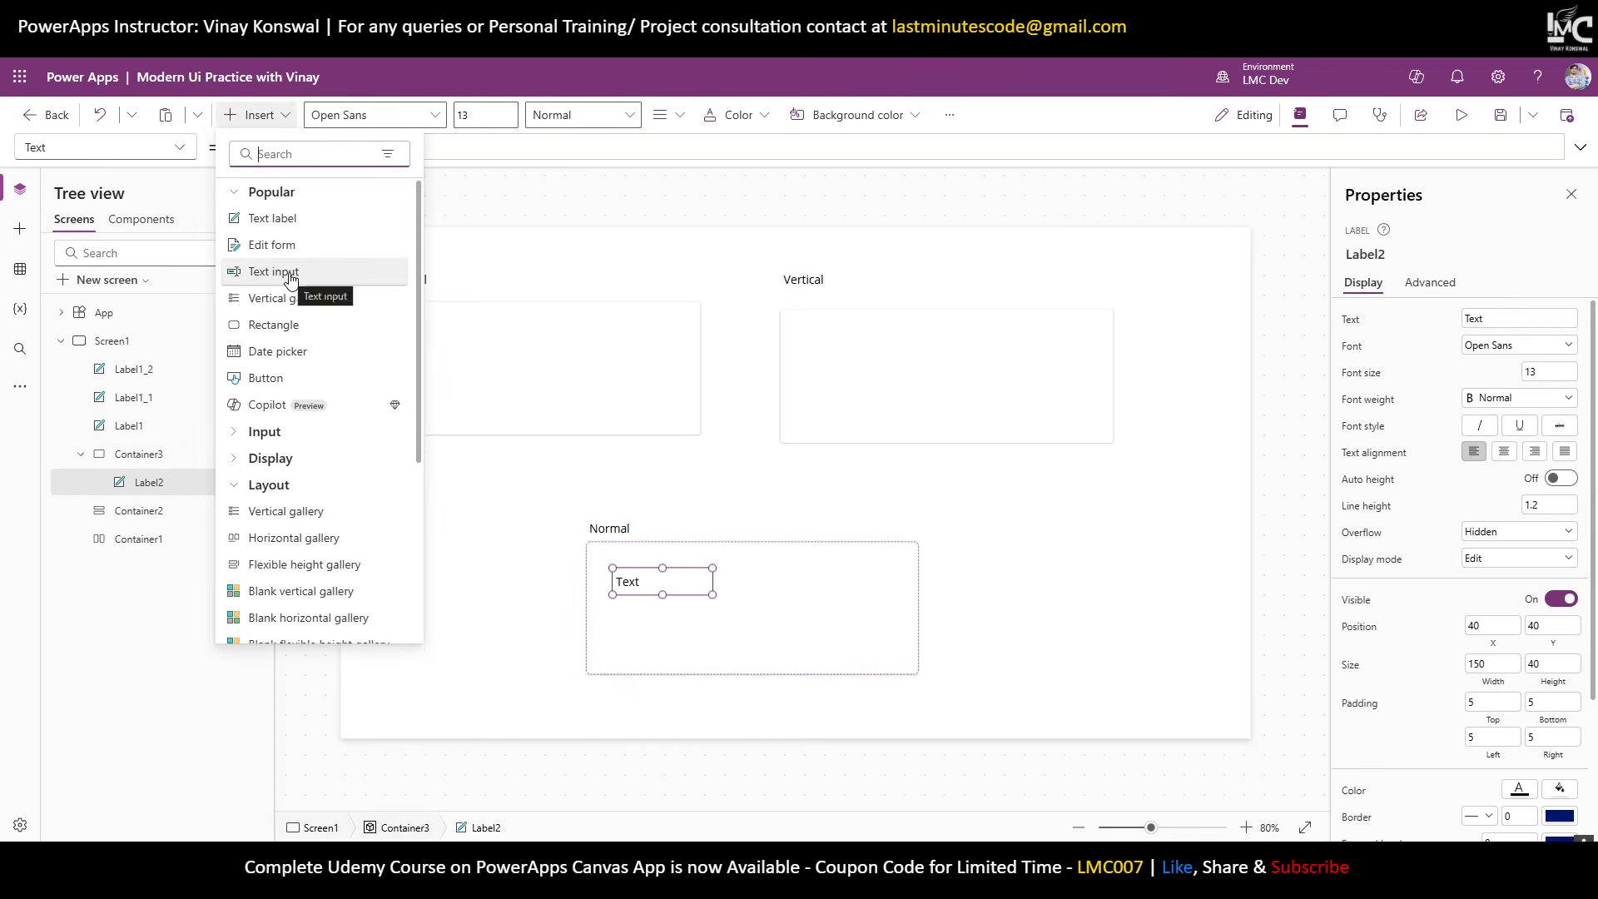
click(287, 271)
click(275, 114)
click(287, 325)
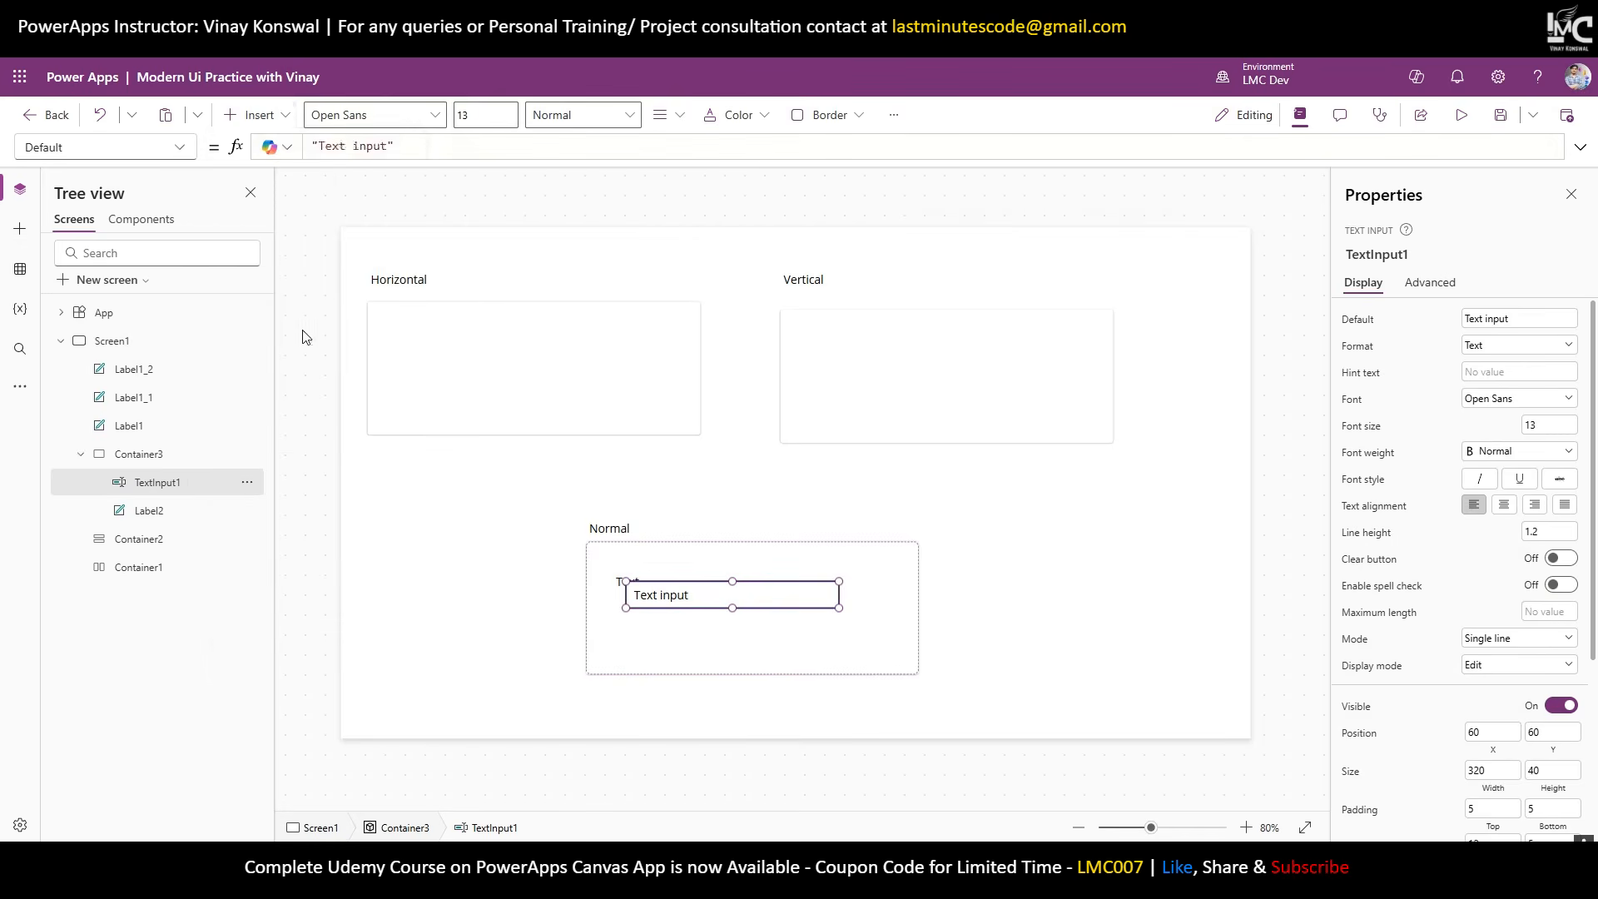
Enlarge the Normal container, put the label and input along its top, and make the rectangle a thin bar below.
click(865, 589)
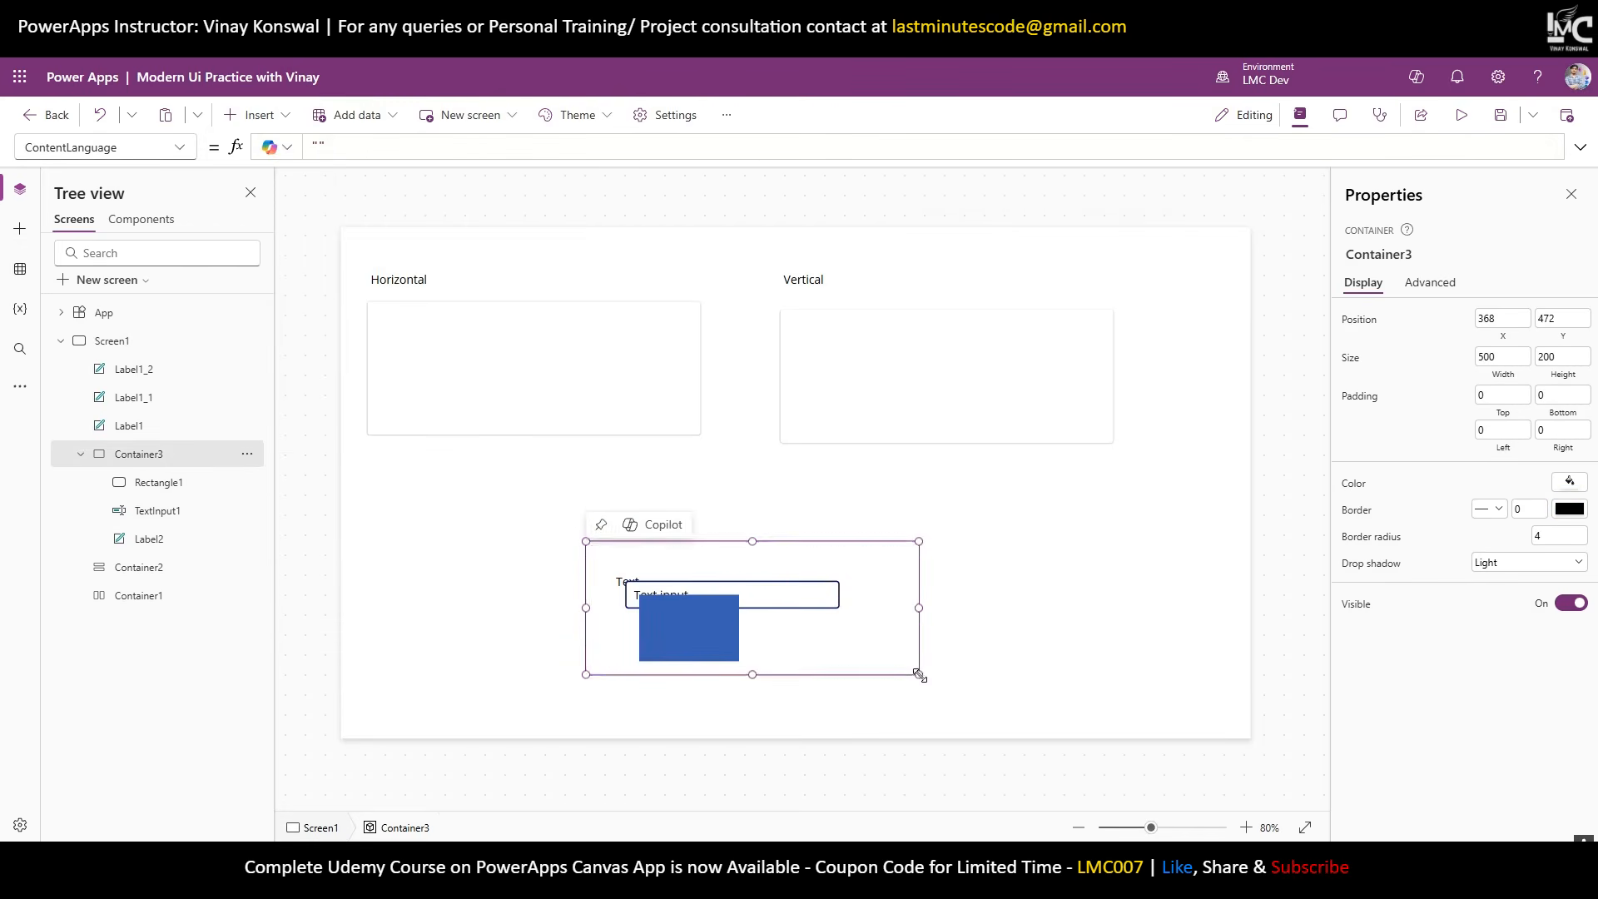
drag(918, 674, 996, 713)
drag(728, 635, 941, 670)
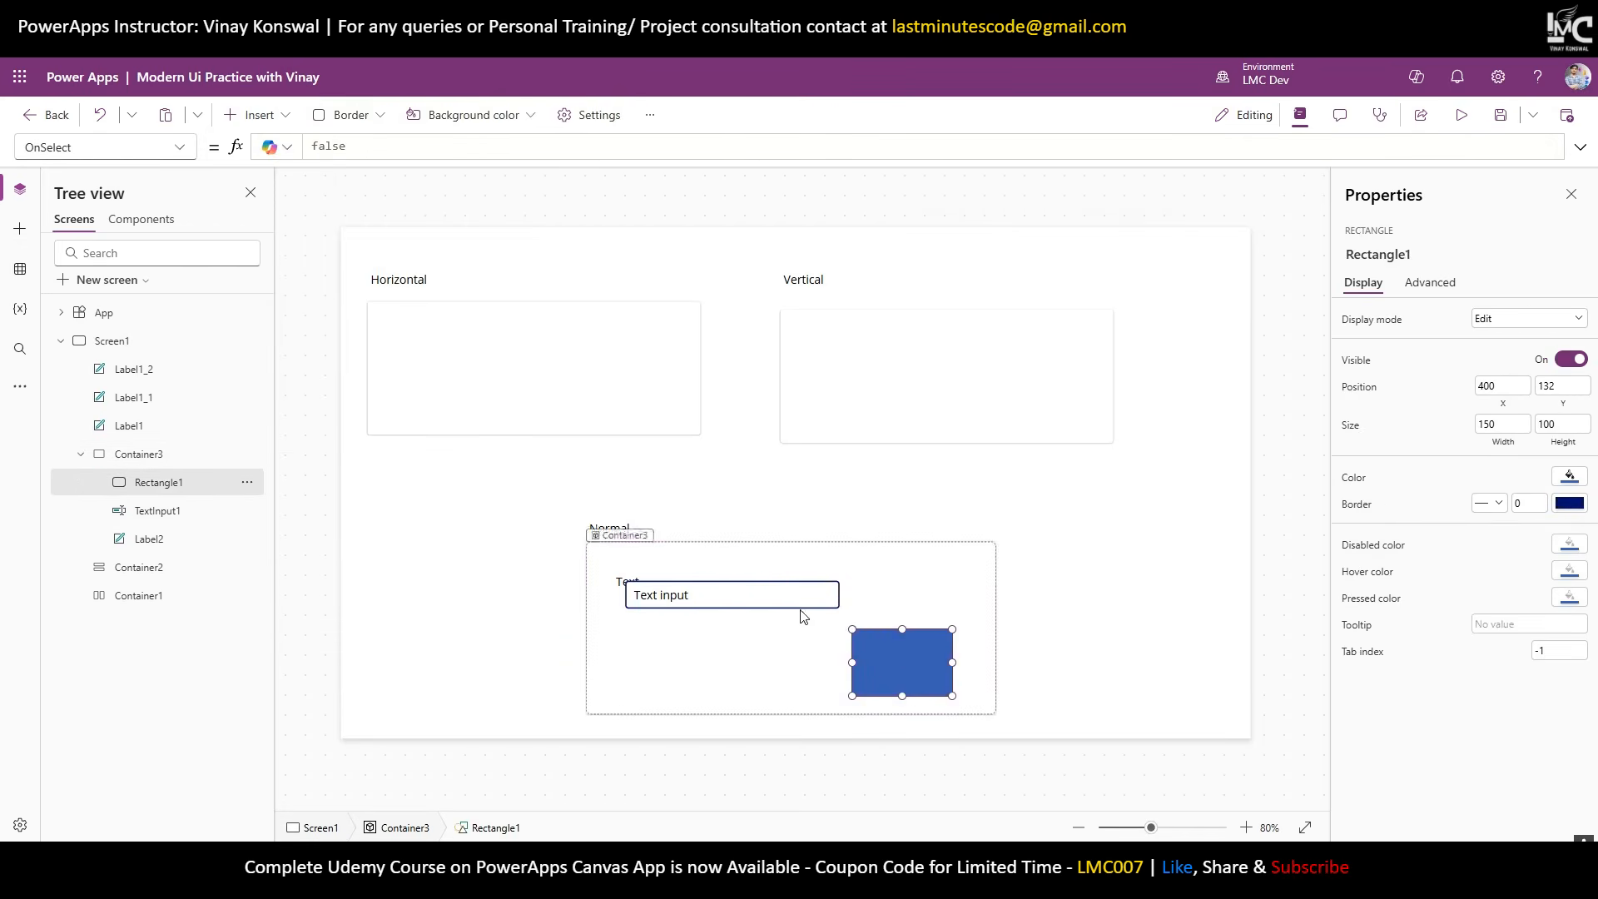
drag(776, 592, 762, 639)
click(721, 571)
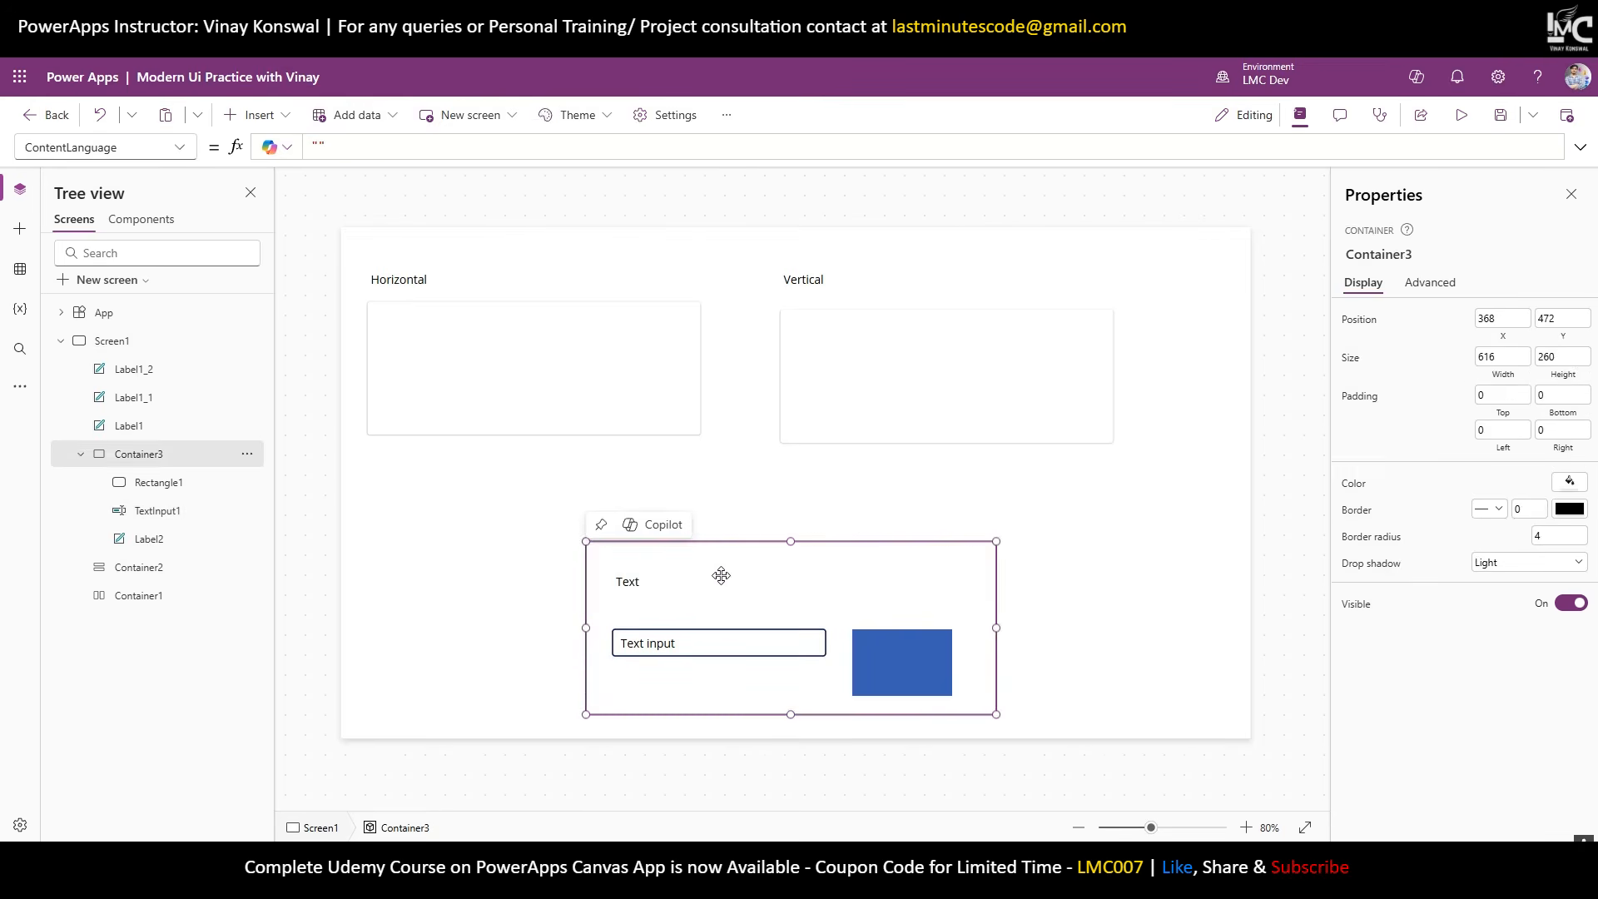
click(672, 578)
drag(673, 577, 635, 560)
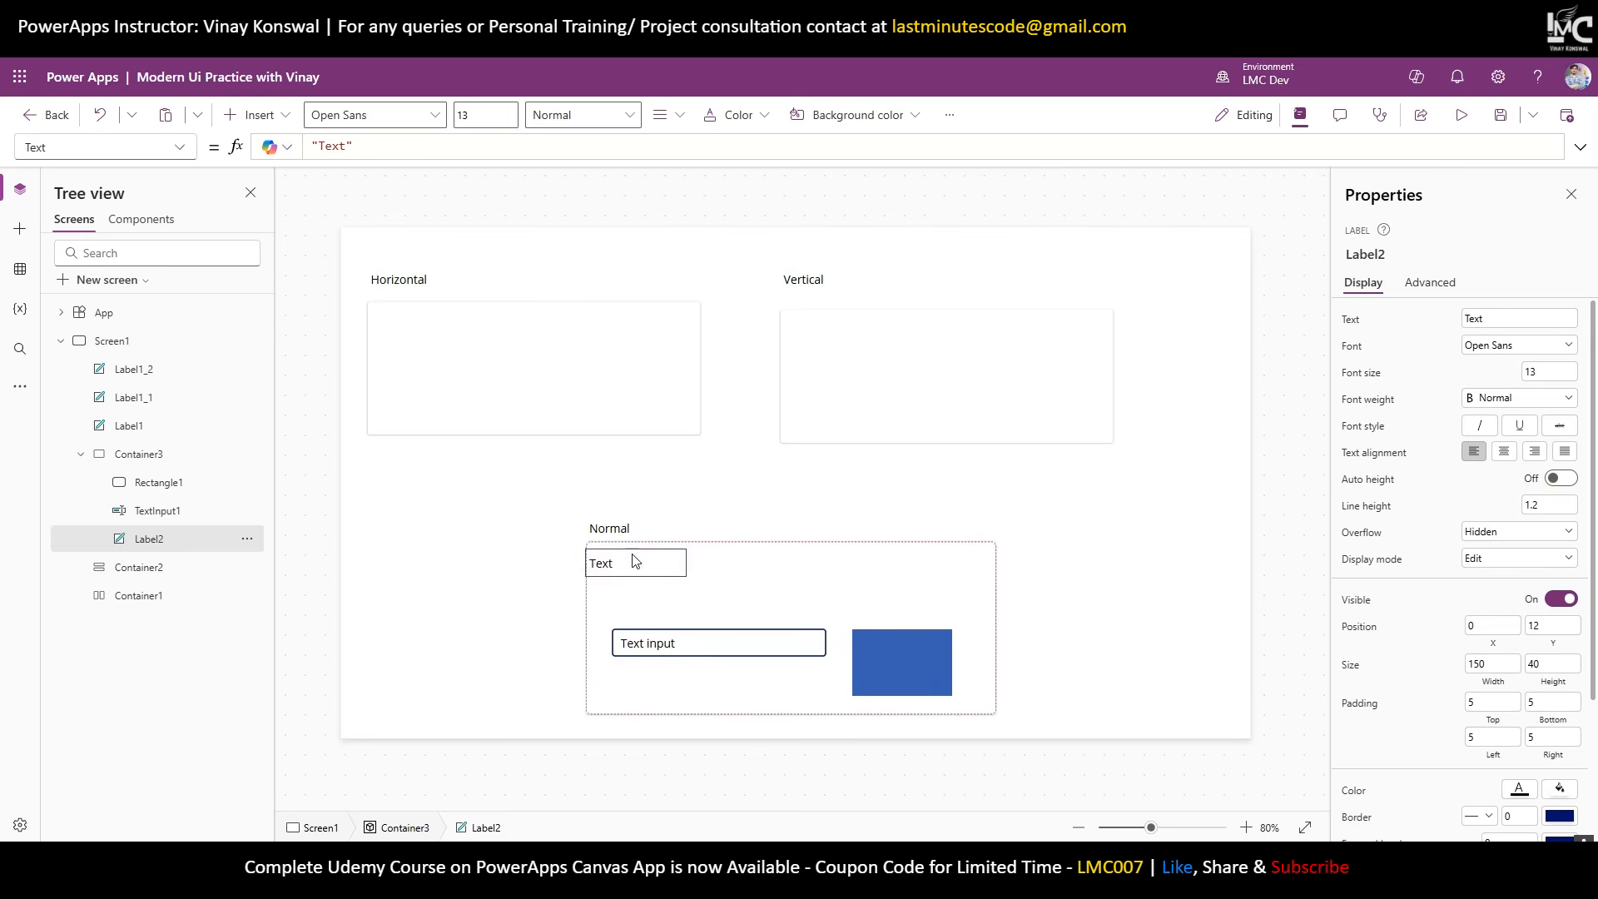
drag(732, 649, 852, 555)
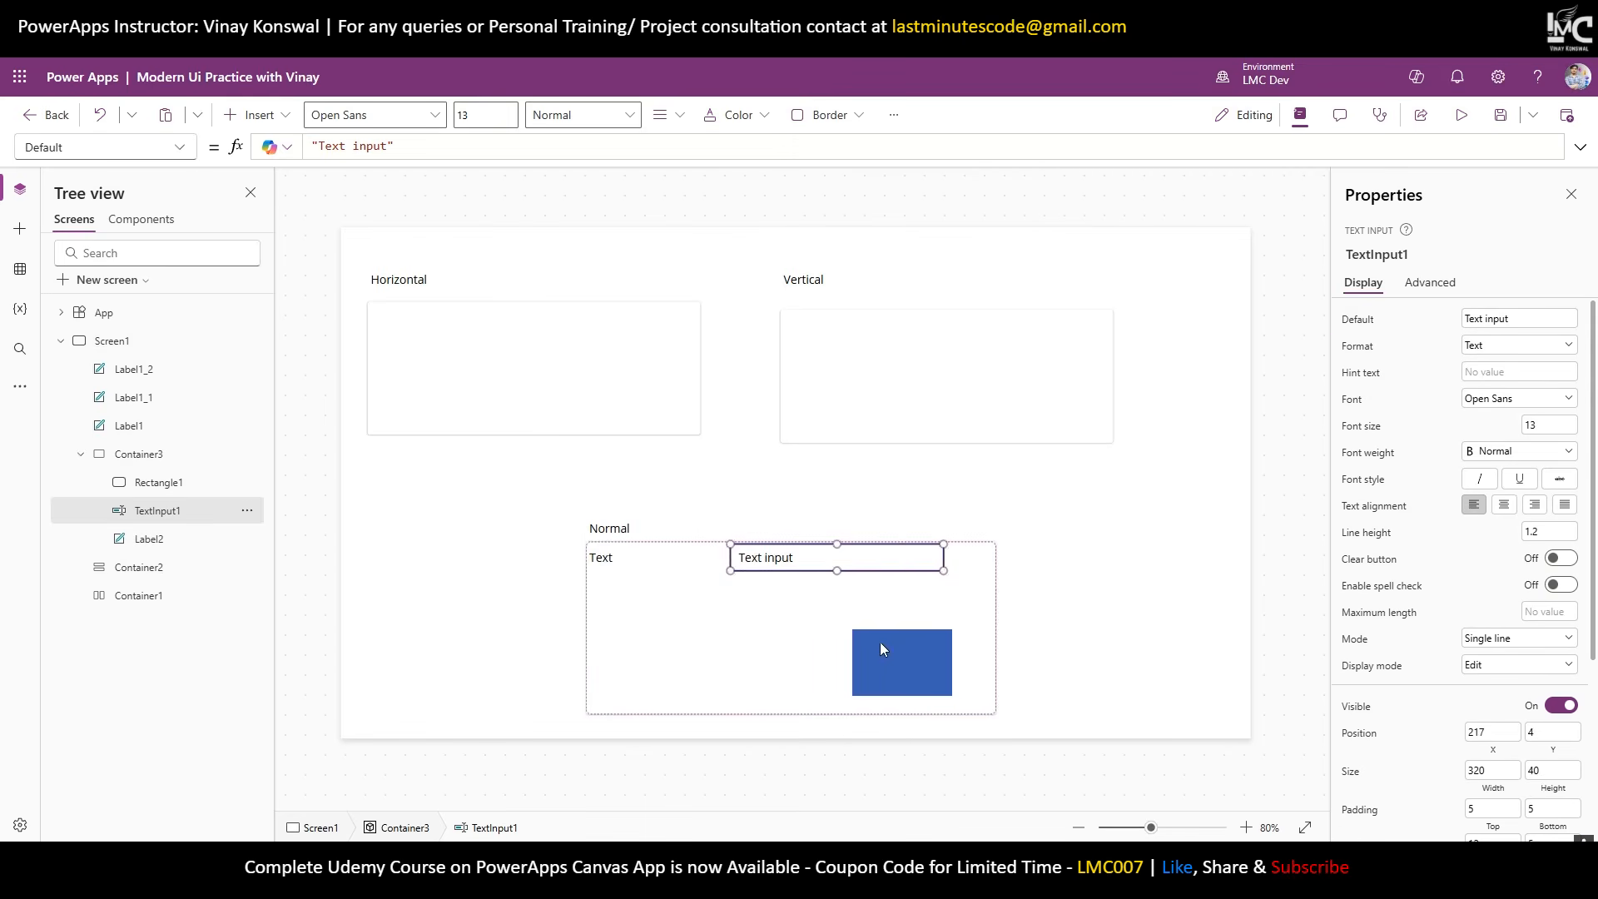
drag(881, 642, 996, 604)
drag(791, 635, 866, 608)
click(1141, 616)
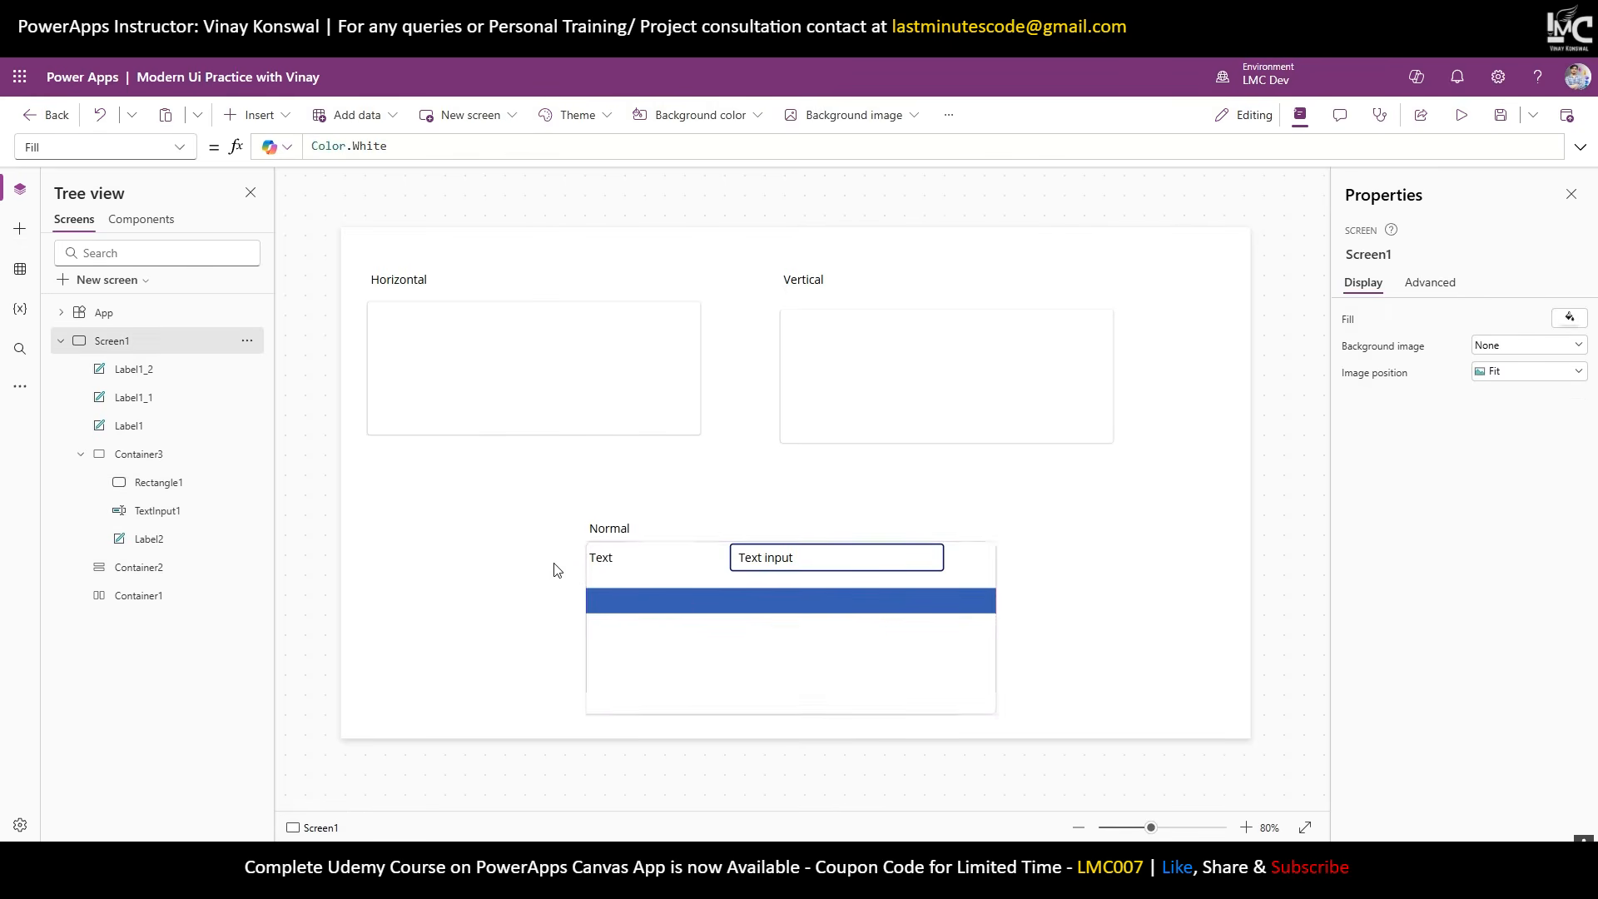
click(629, 400)
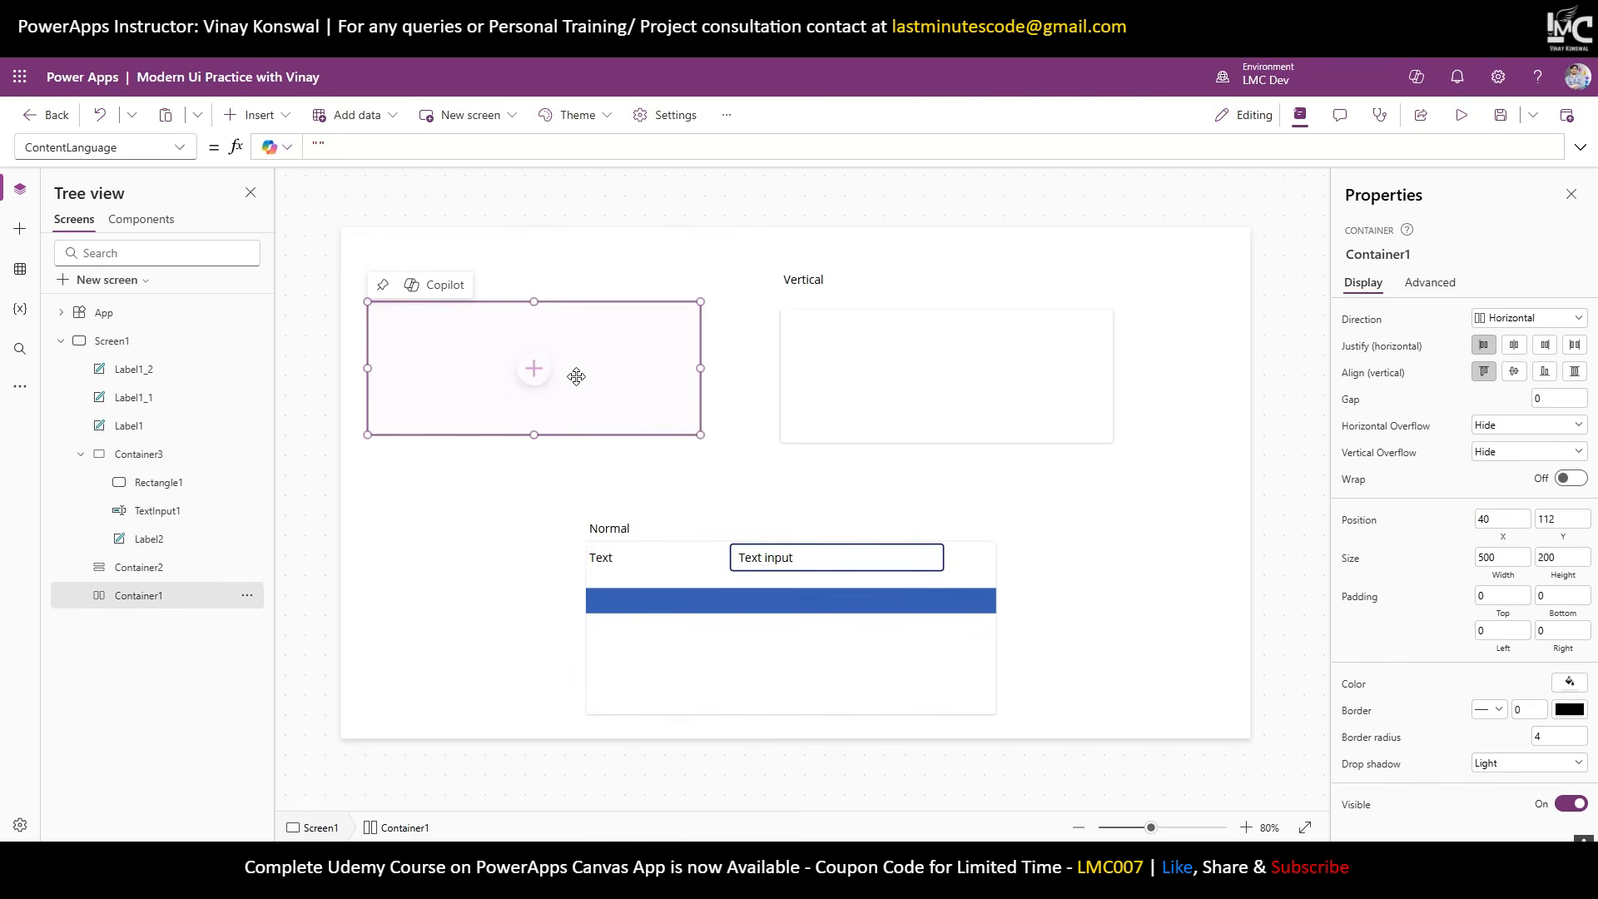
Add a Text label, a text input and a rectangle to the Horizontal container.
click(265, 116)
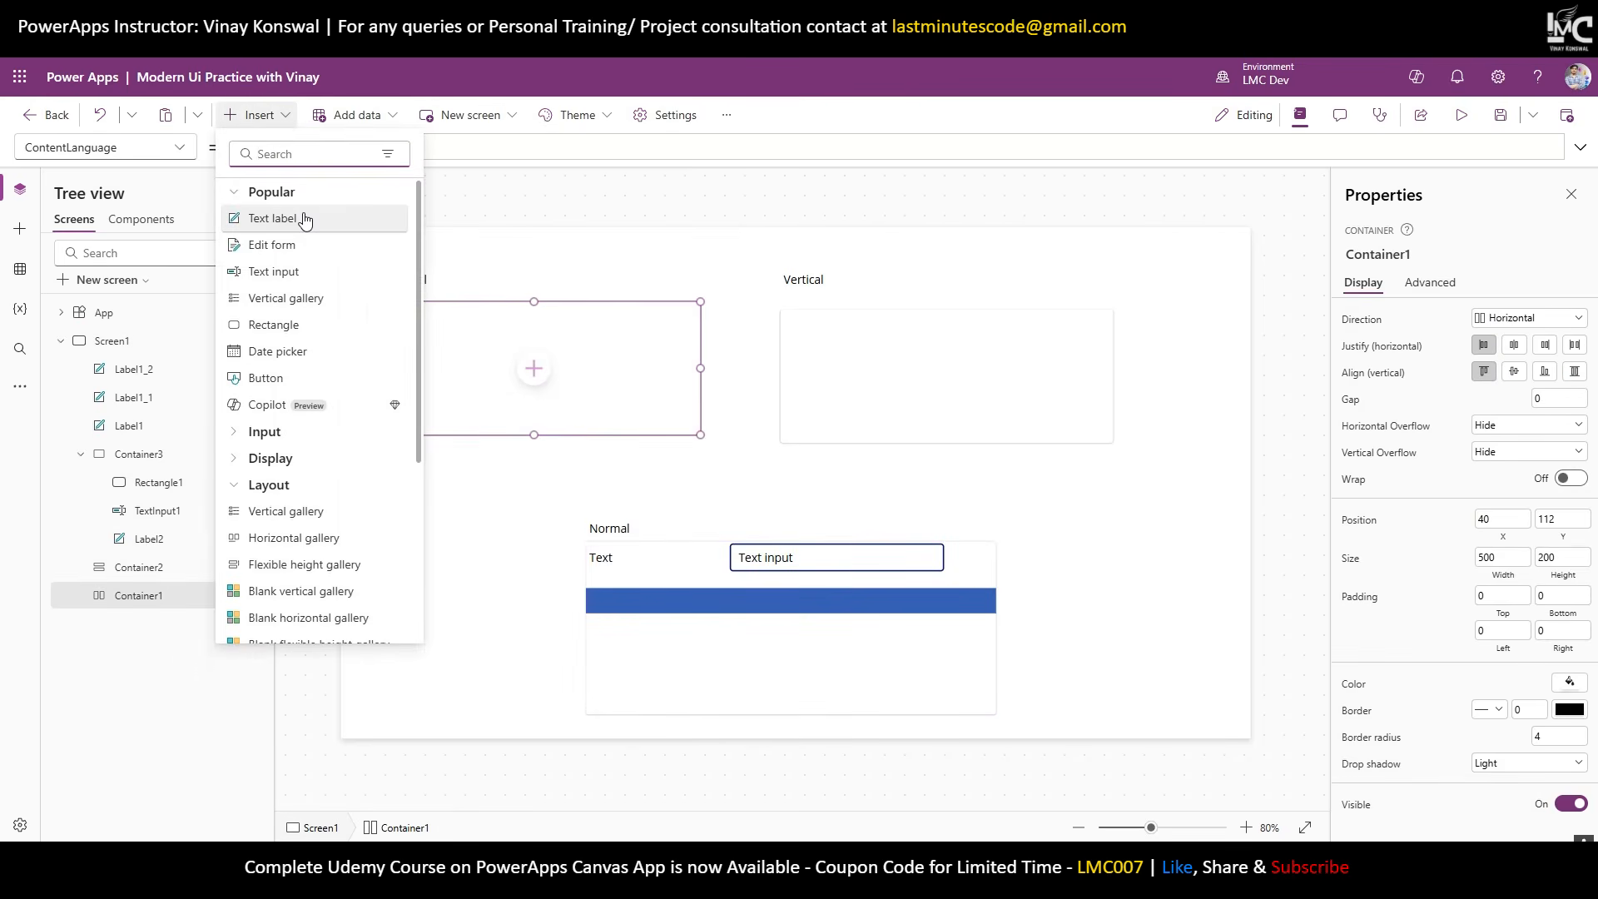
click(303, 216)
click(265, 121)
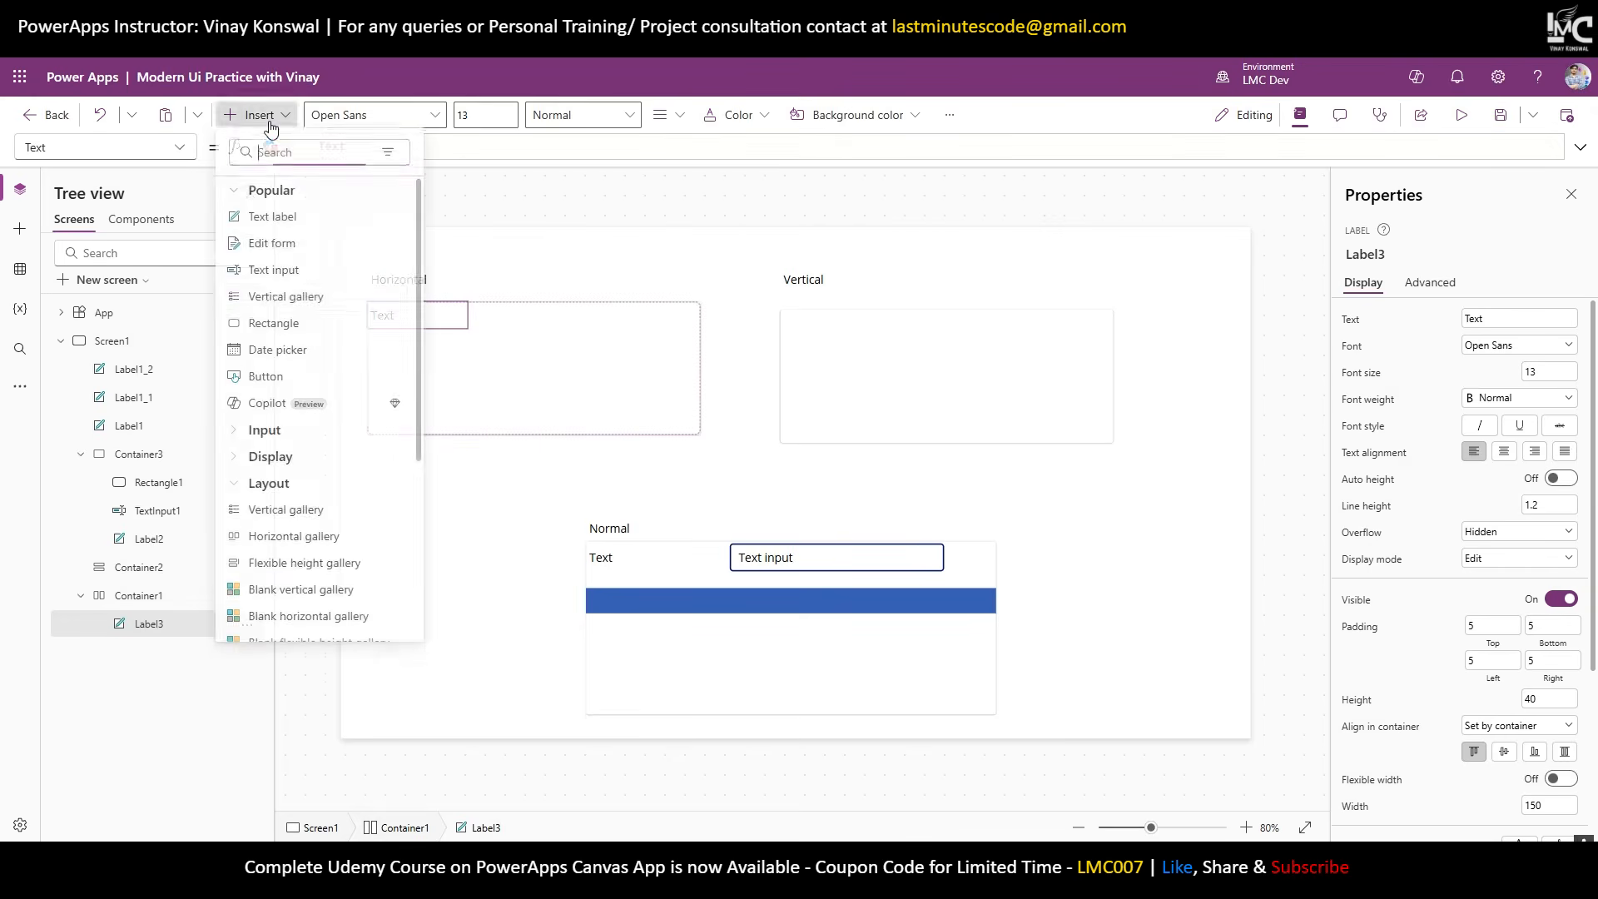
click(273, 274)
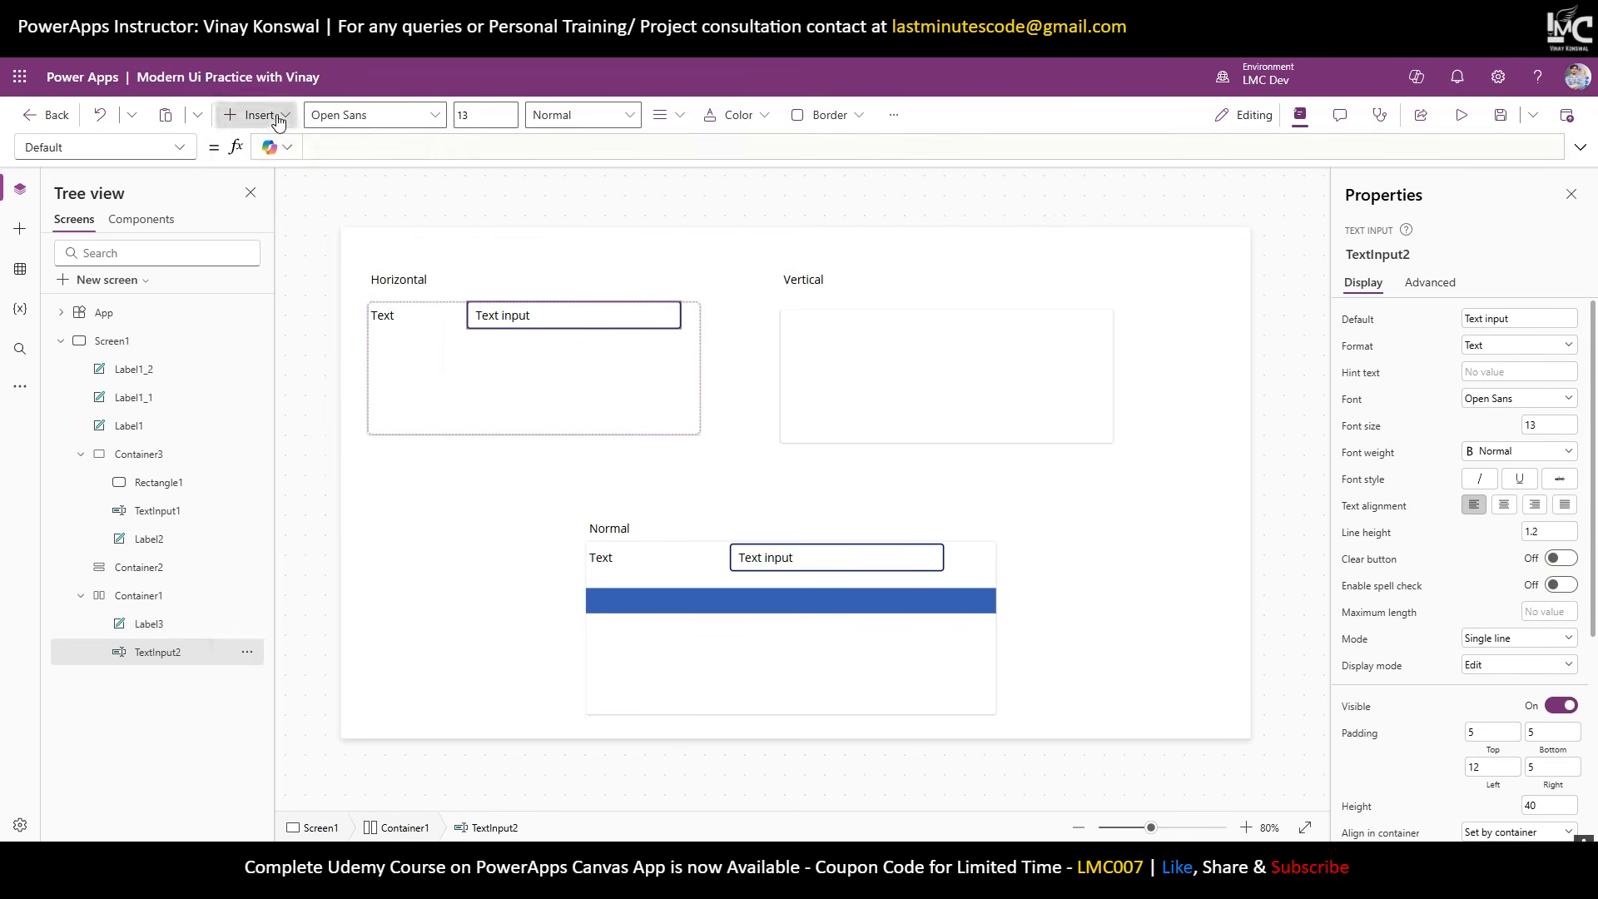
click(257, 114)
click(271, 331)
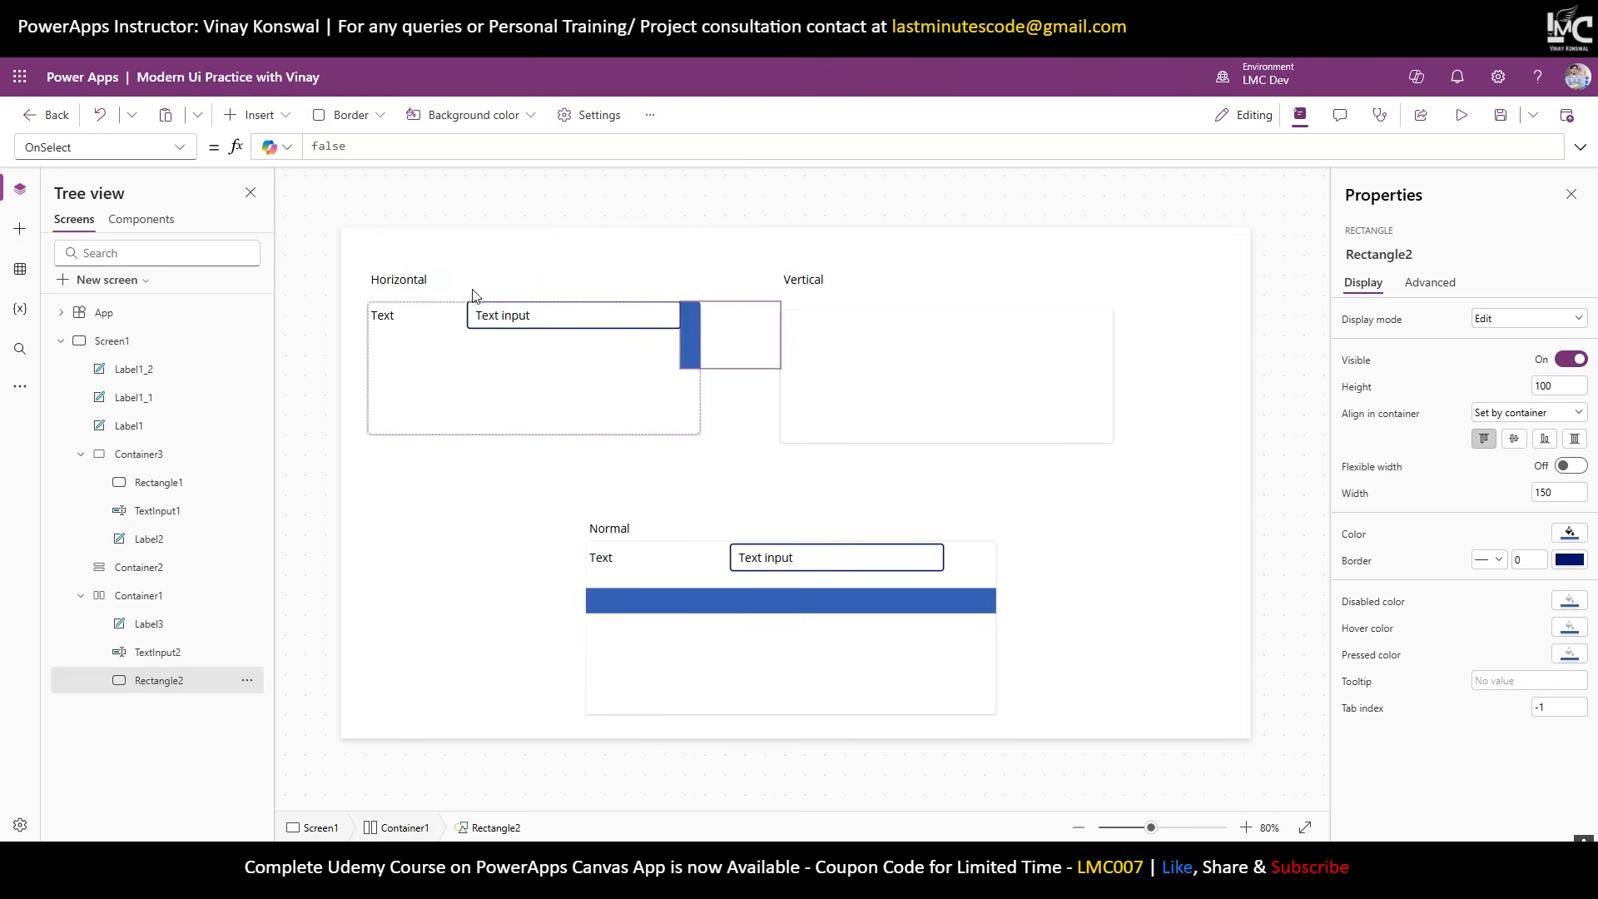
Widen the heading label and change it to 'Horizontal Container' on a single line.
click(433, 277)
drag(470, 292, 596, 295)
double_click(507, 289)
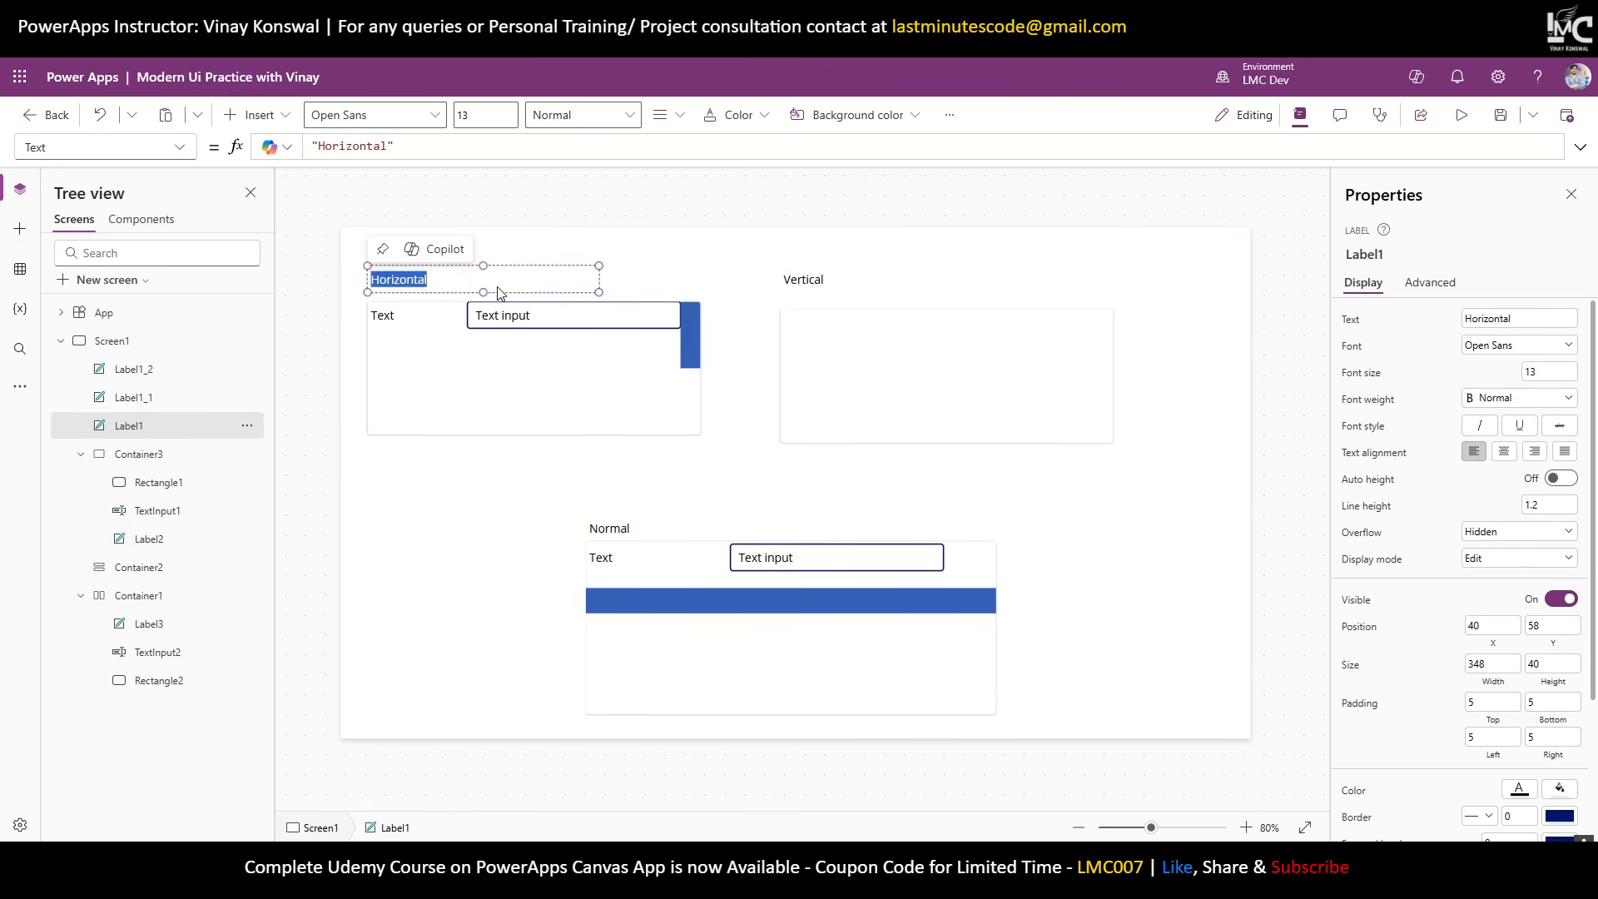
key(Right)
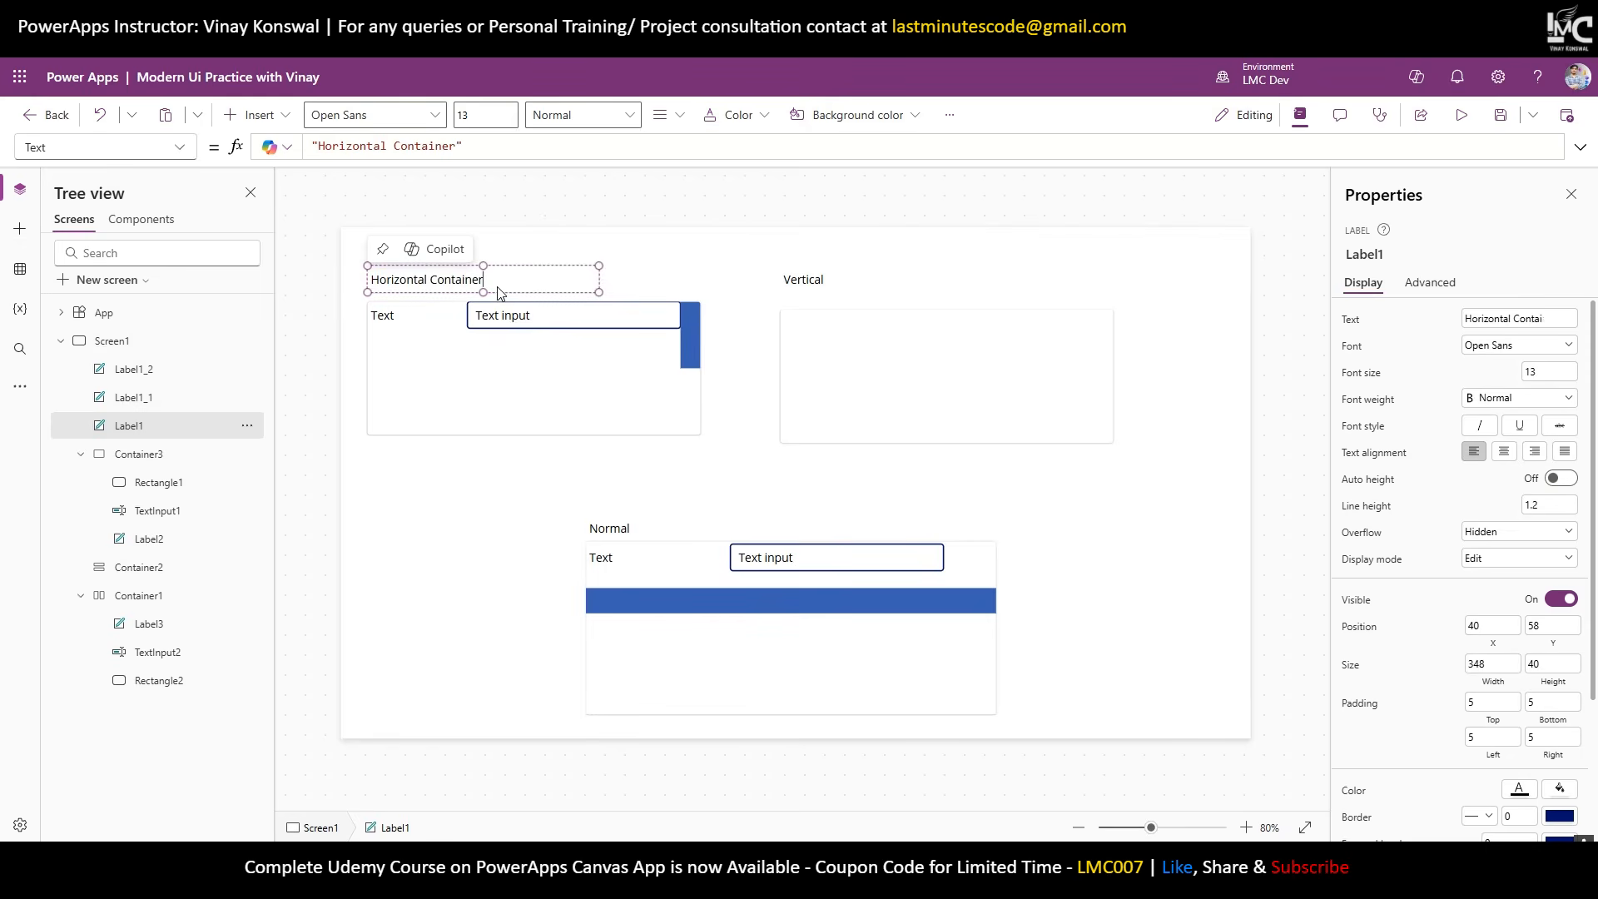
text(Container)
key(Return)
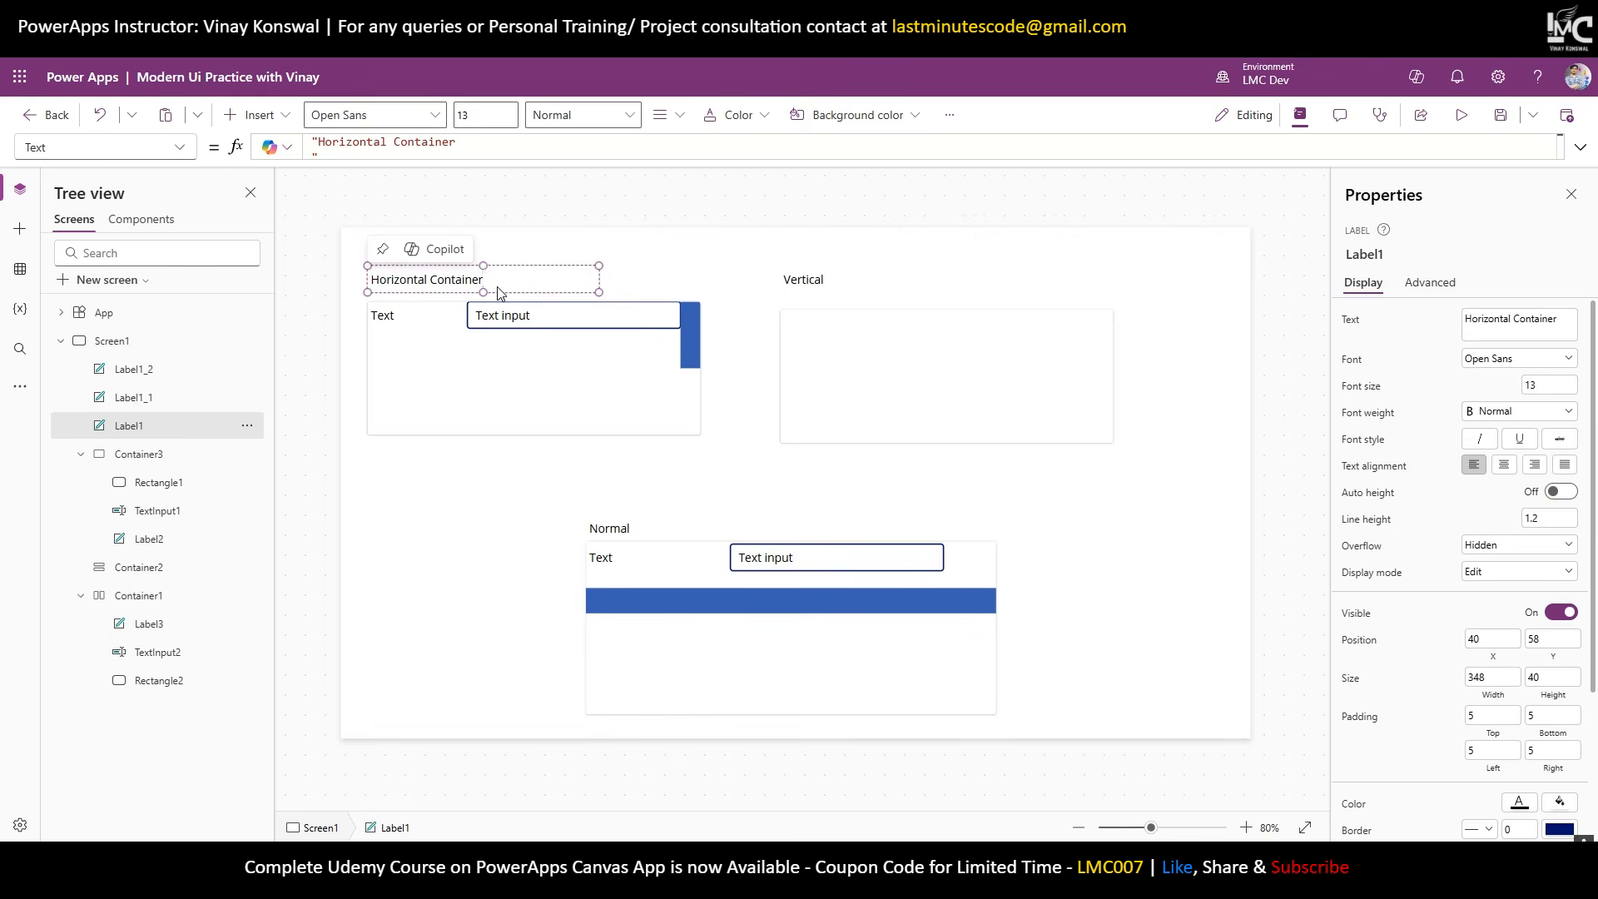
click(495, 143)
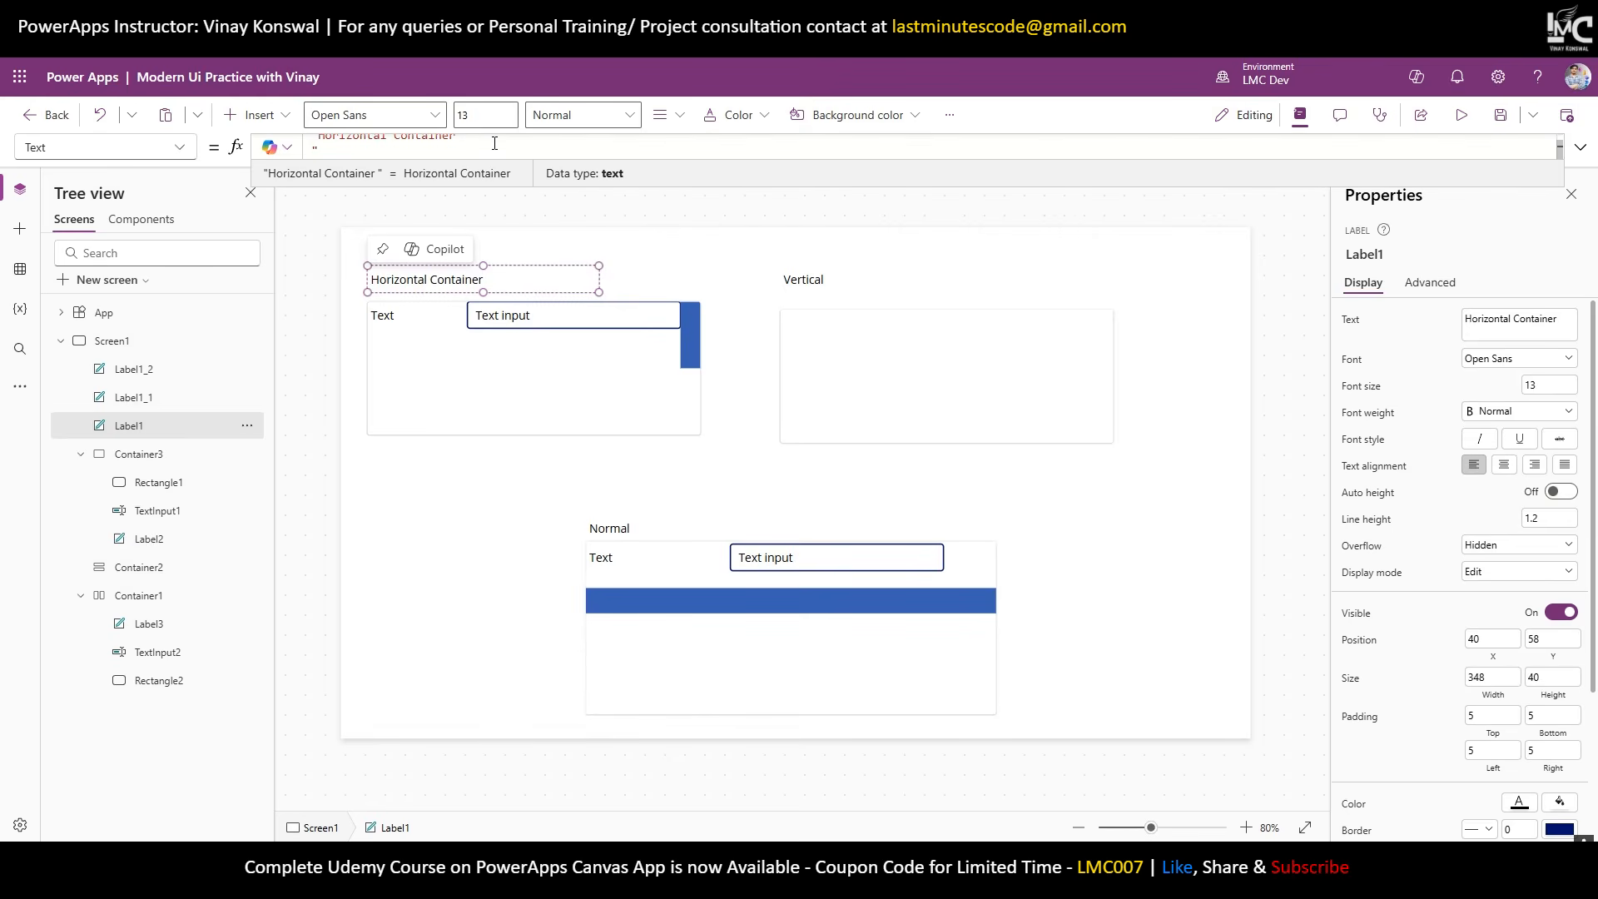
key(BackSpace)
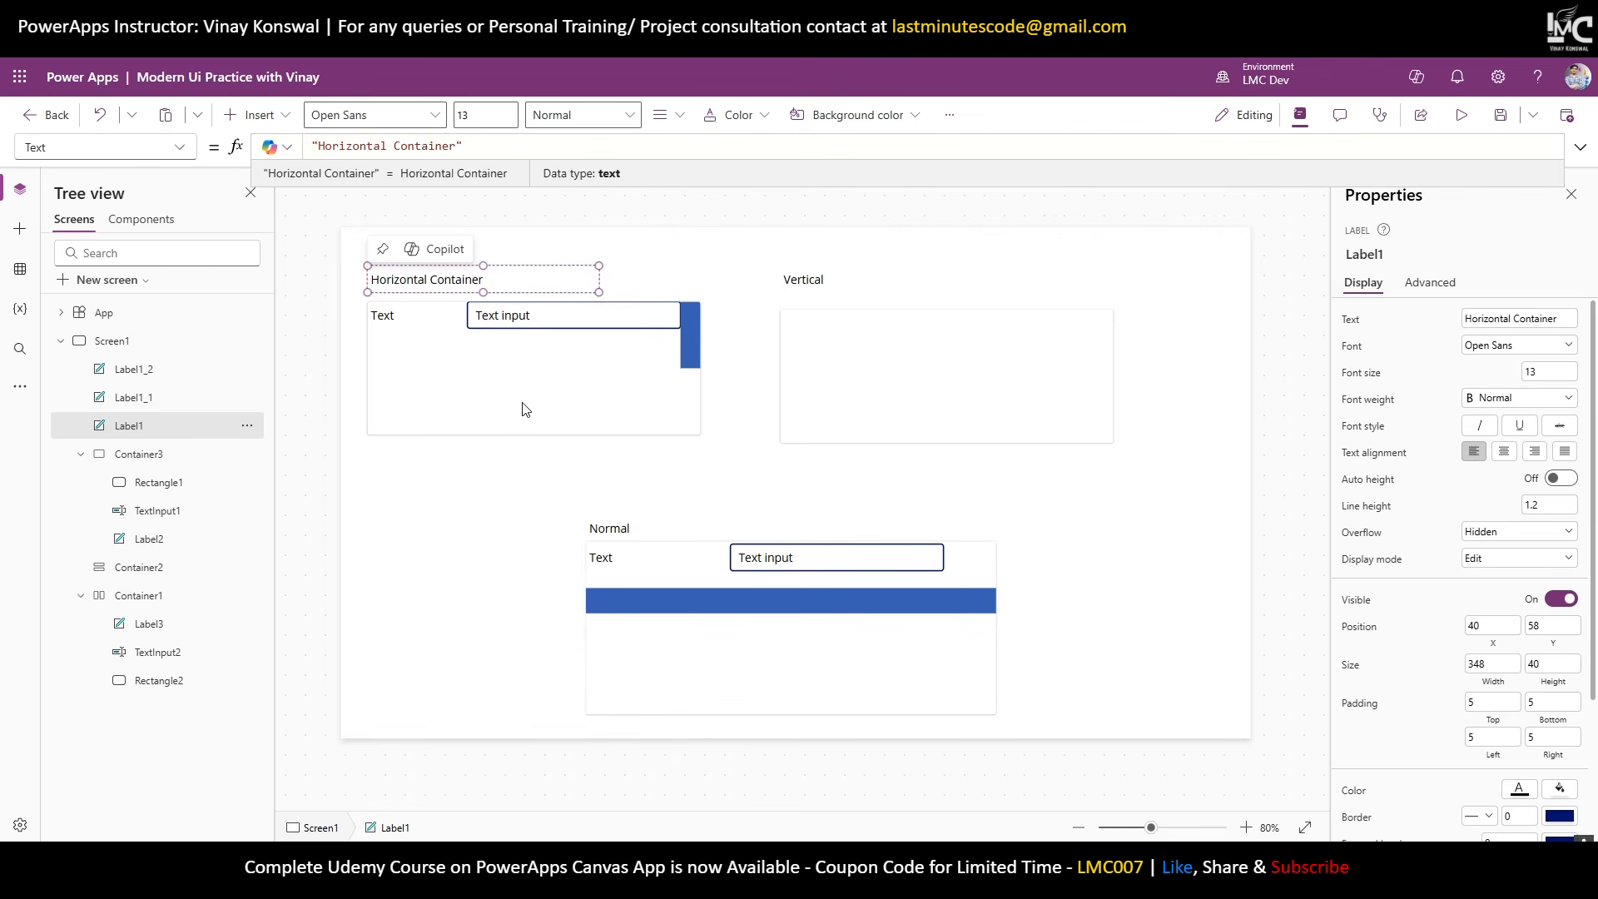
Select the horizontal container's Text label, text input and rectangle to check them.
click(445, 371)
click(401, 325)
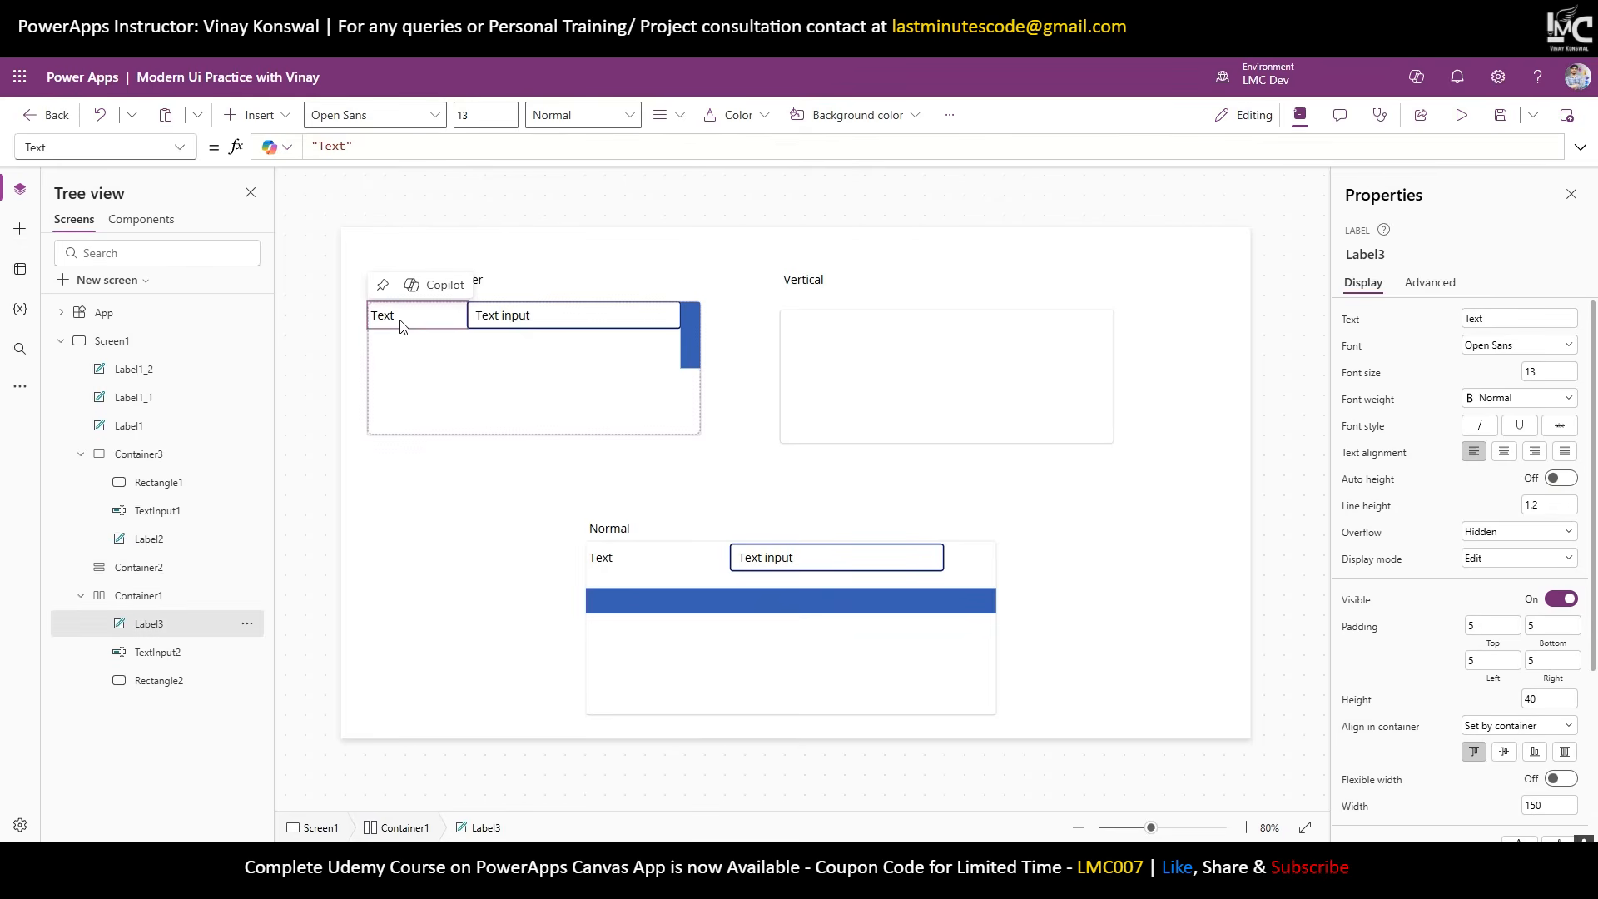
click(533, 324)
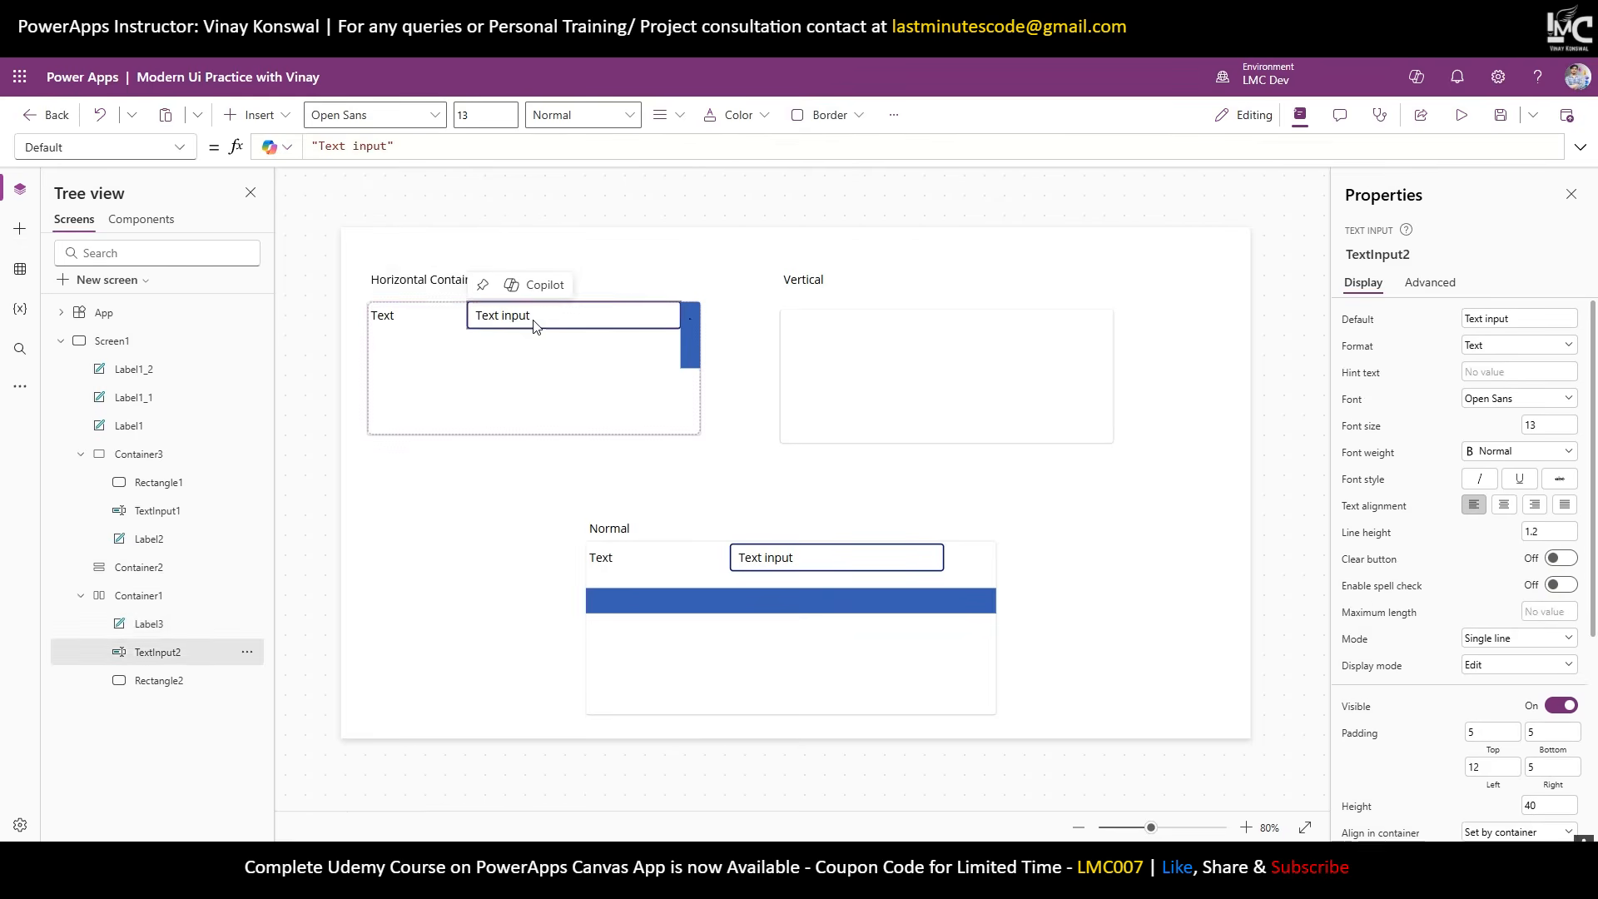
click(689, 318)
click(673, 399)
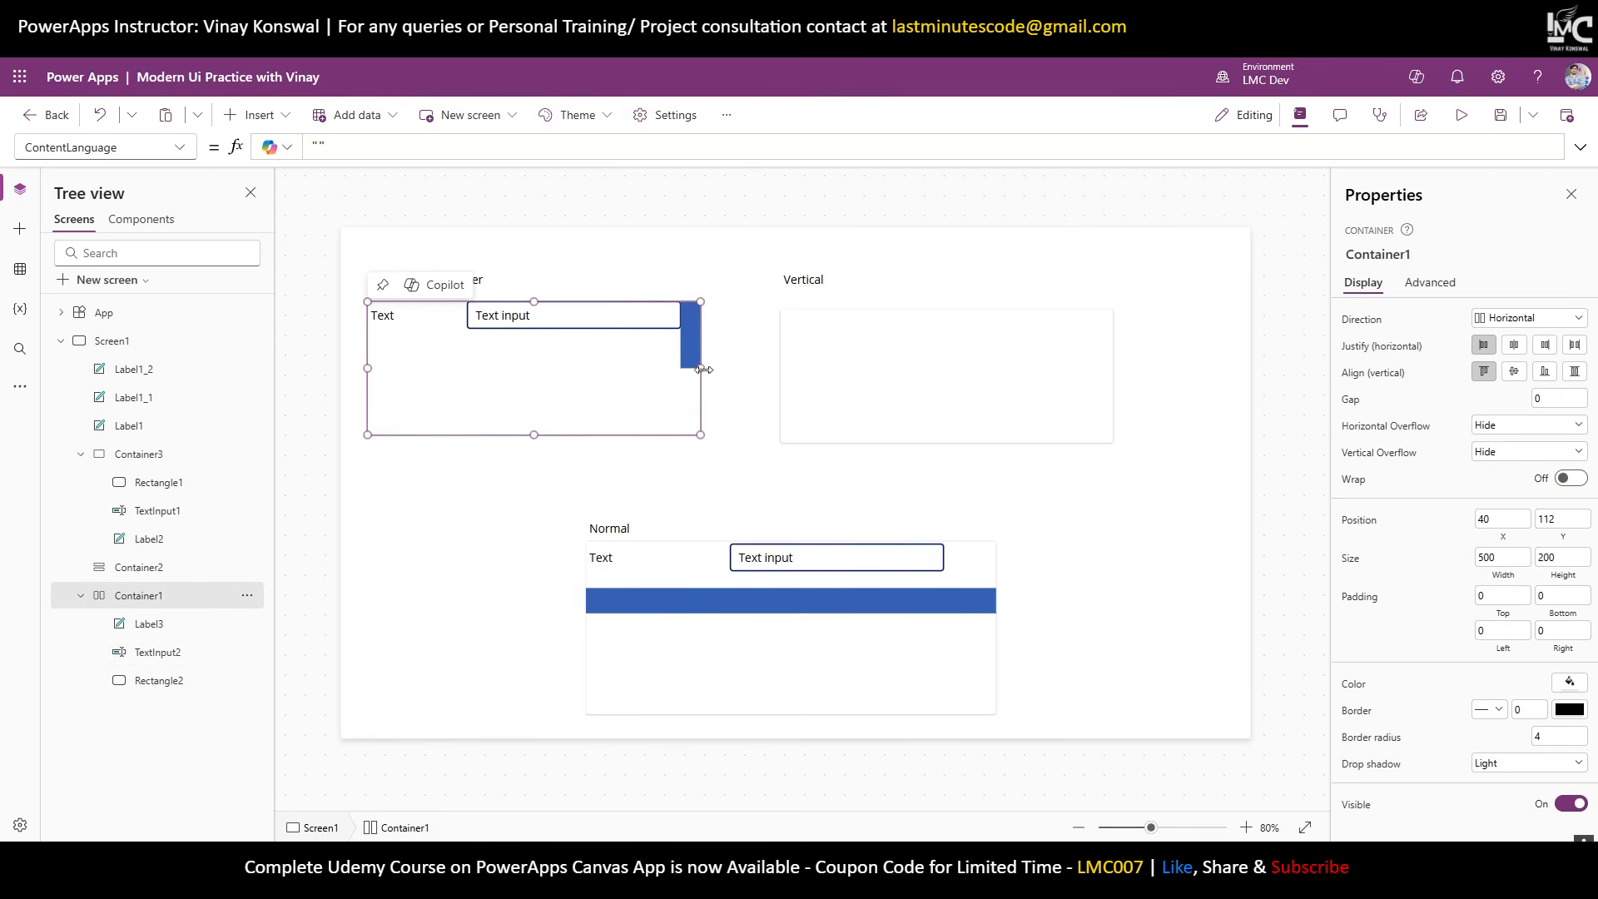
Widen the horizontal container, then move the vertical container and its Vertical caption to the right.
drag(700, 368, 946, 374)
click(949, 375)
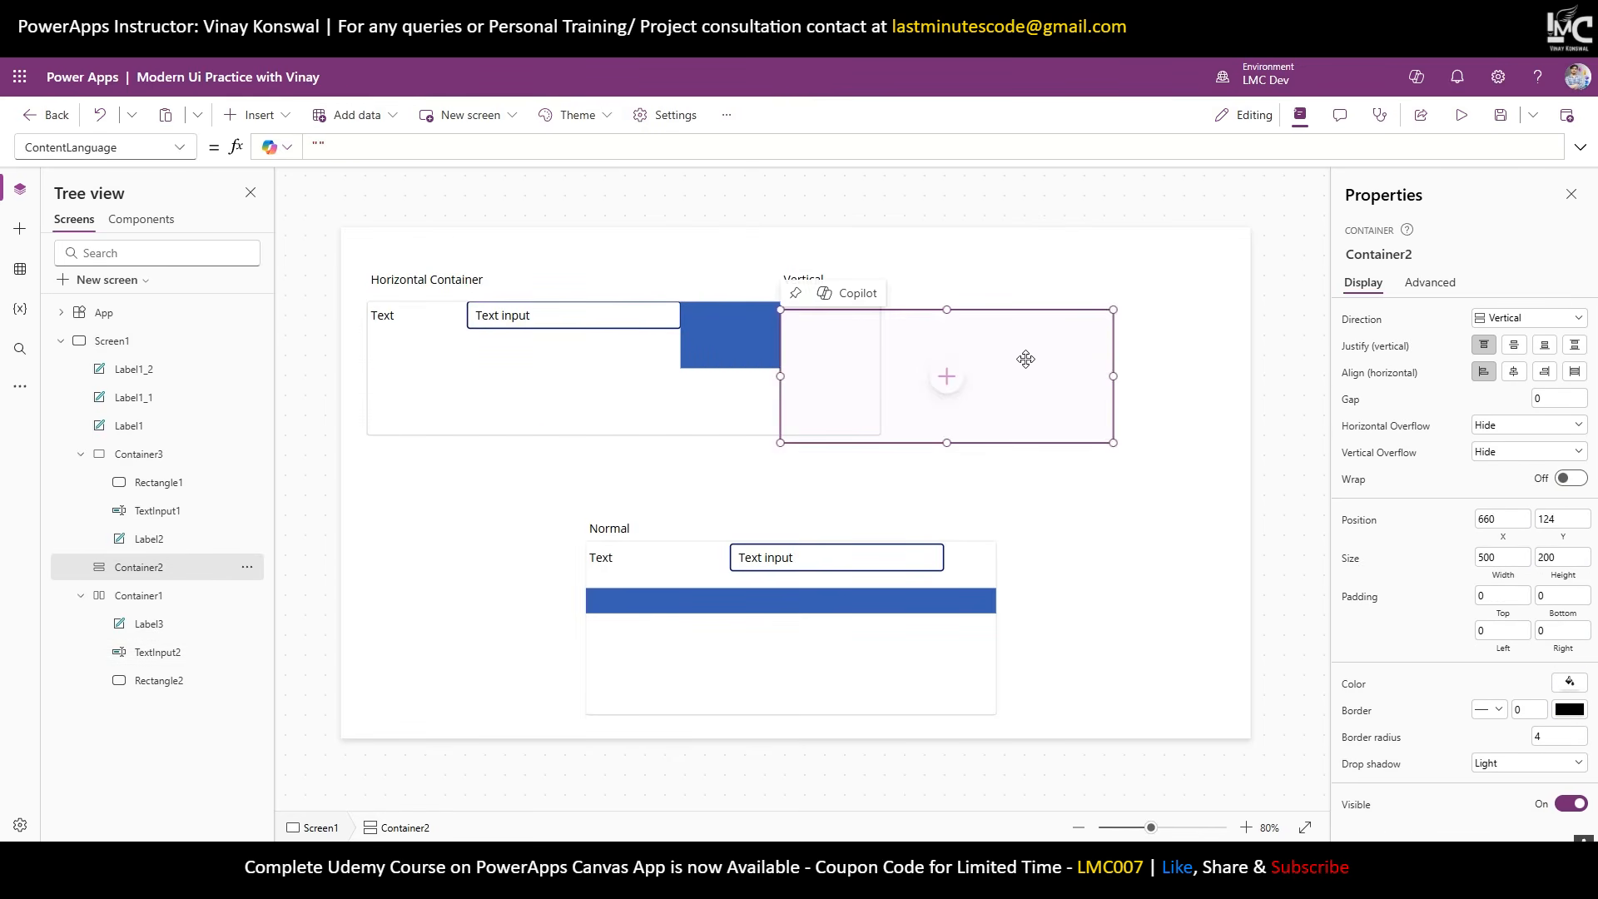
drag(1070, 349, 1273, 353)
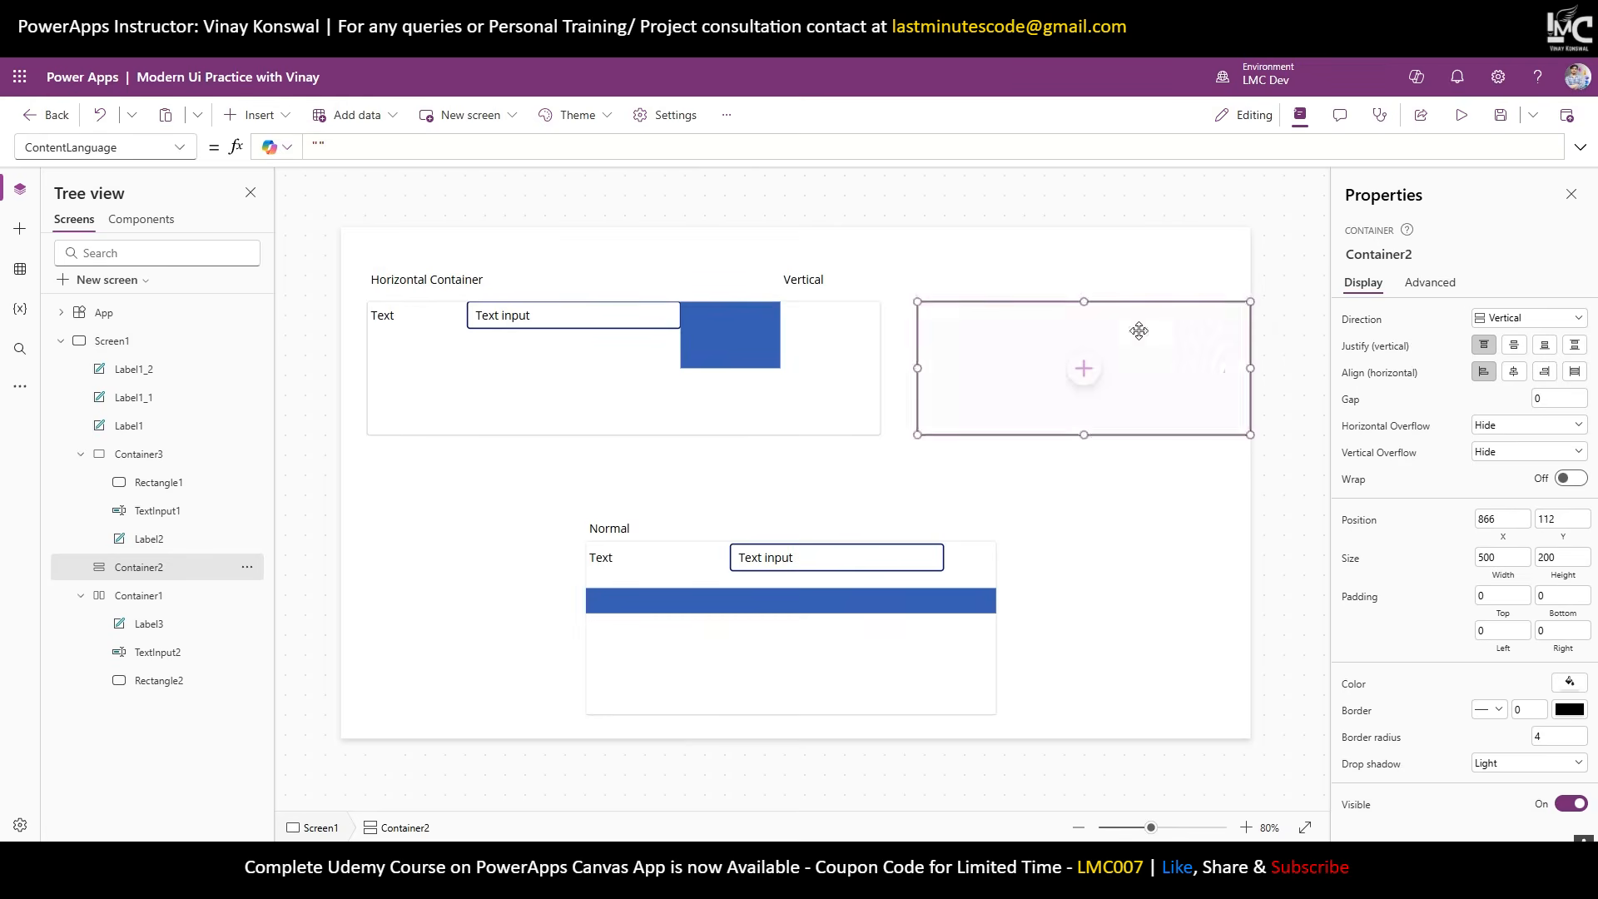
click(804, 280)
drag(805, 279, 941, 284)
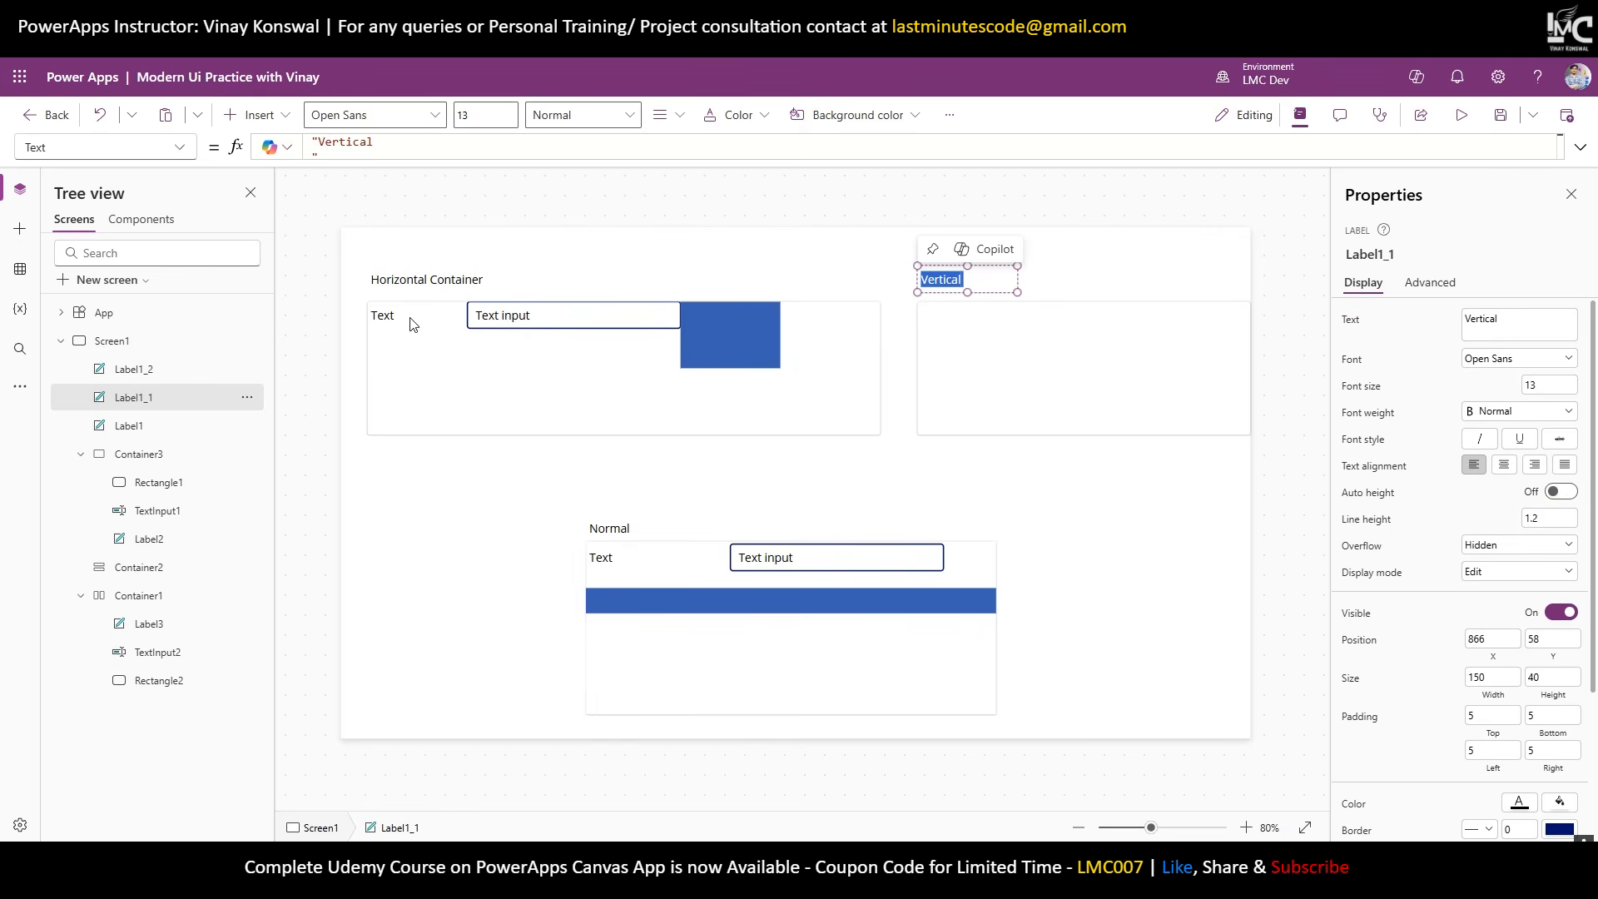
Move the blue rectangle between the Text label and the text input in the horizontal container.
click(449, 333)
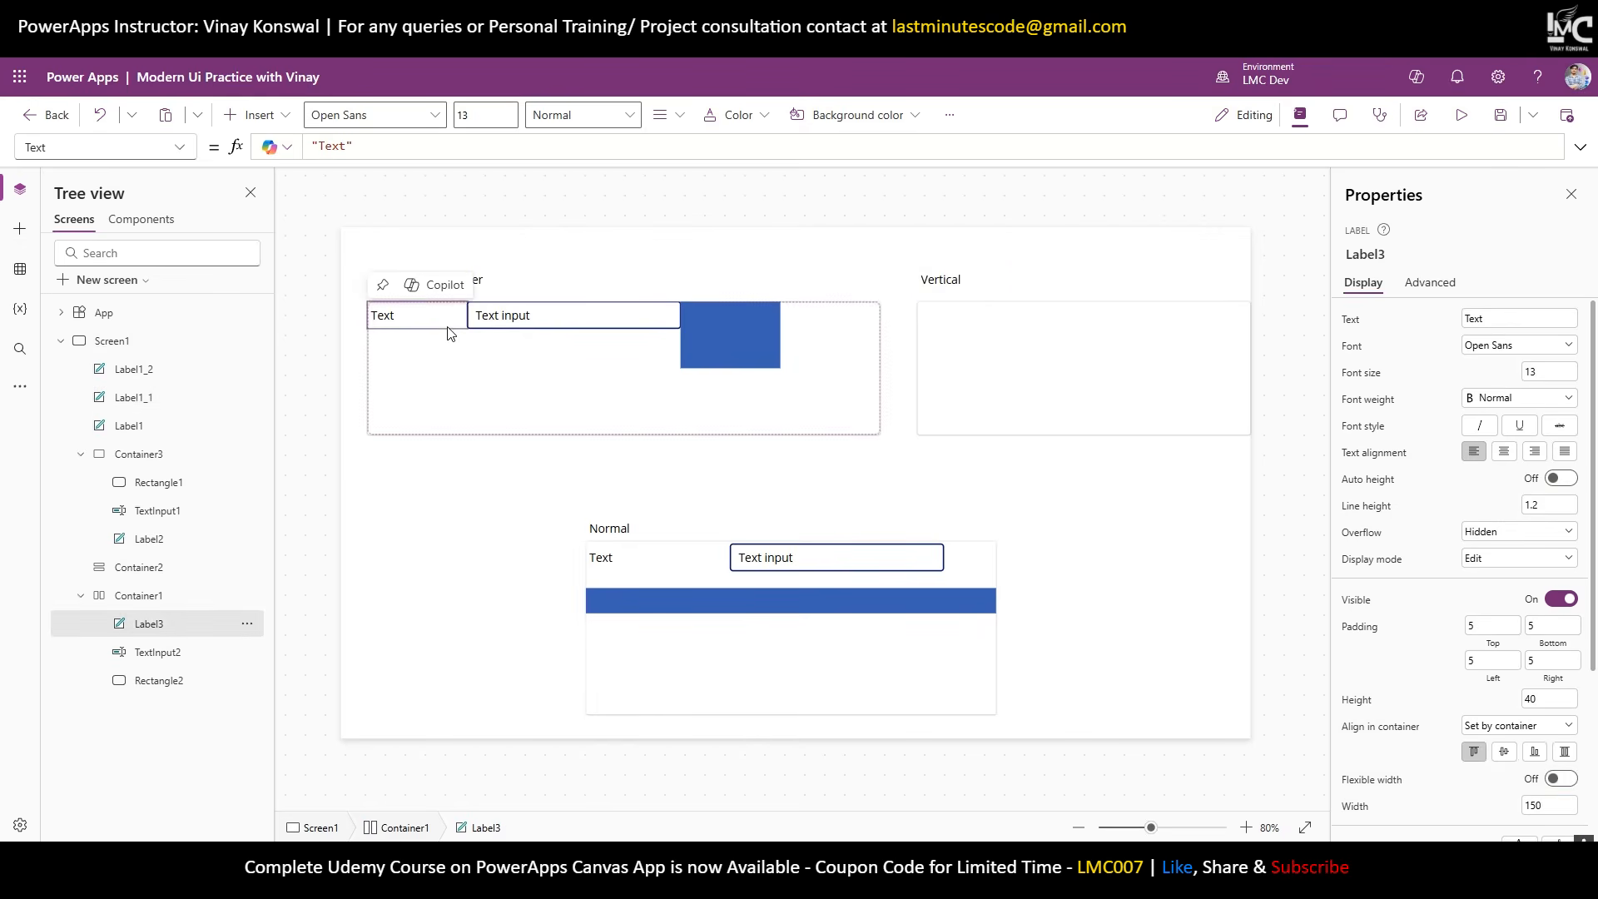
click(523, 313)
click(727, 324)
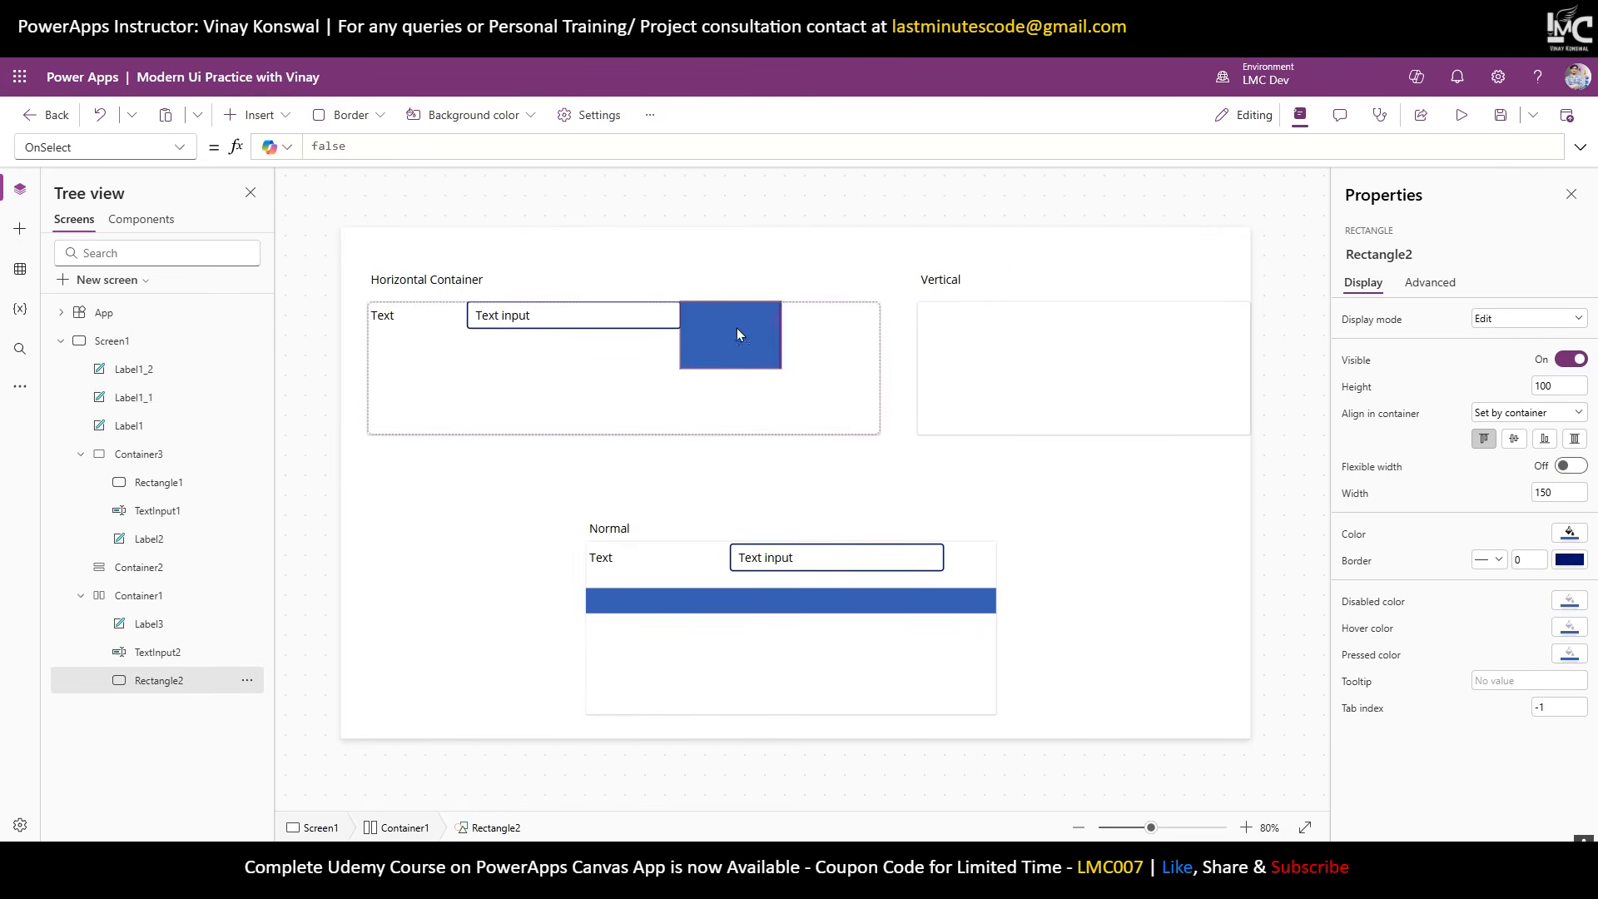
drag(736, 328, 426, 328)
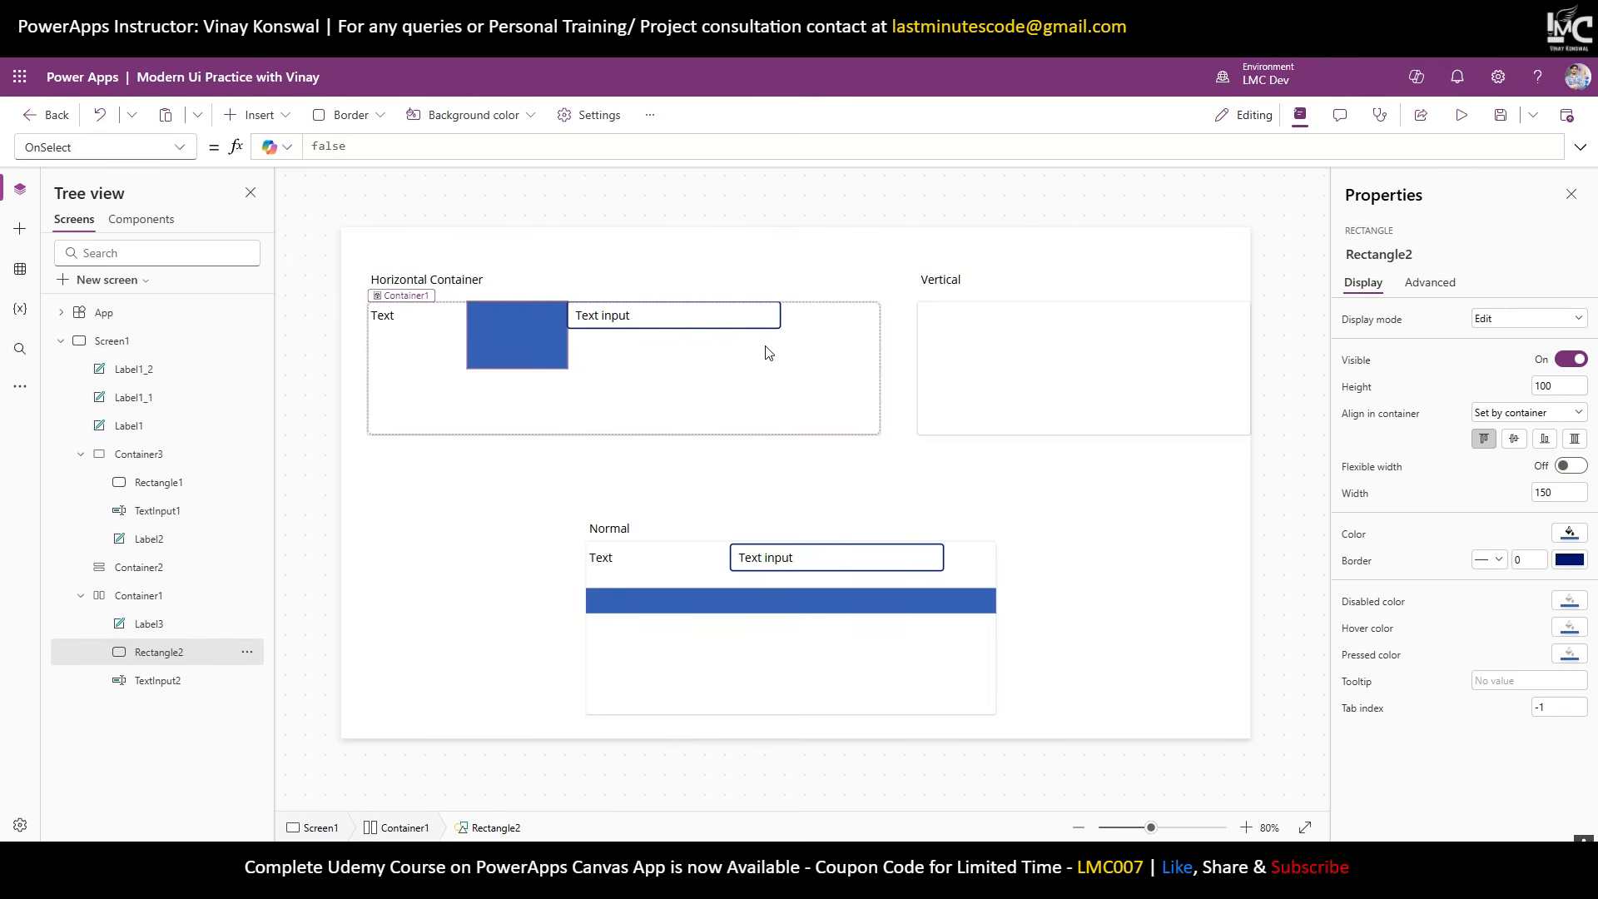
Give the horizontal container's Text label a pale green fill.
click(428, 316)
scroll(1435, 663, down, 3)
click(1560, 626)
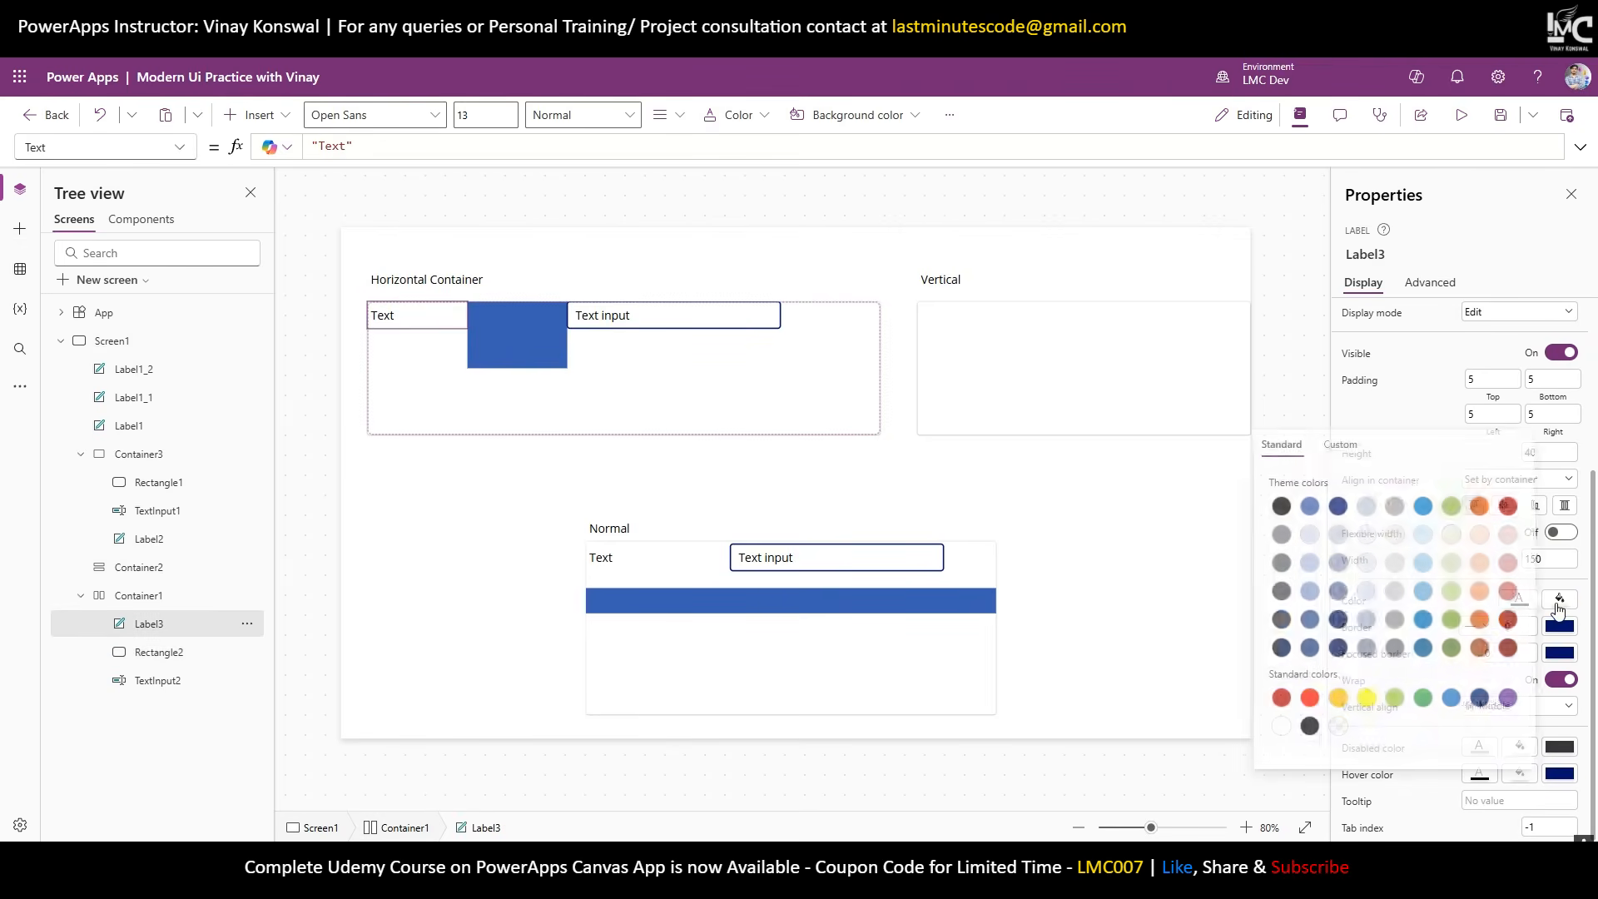
click(684, 393)
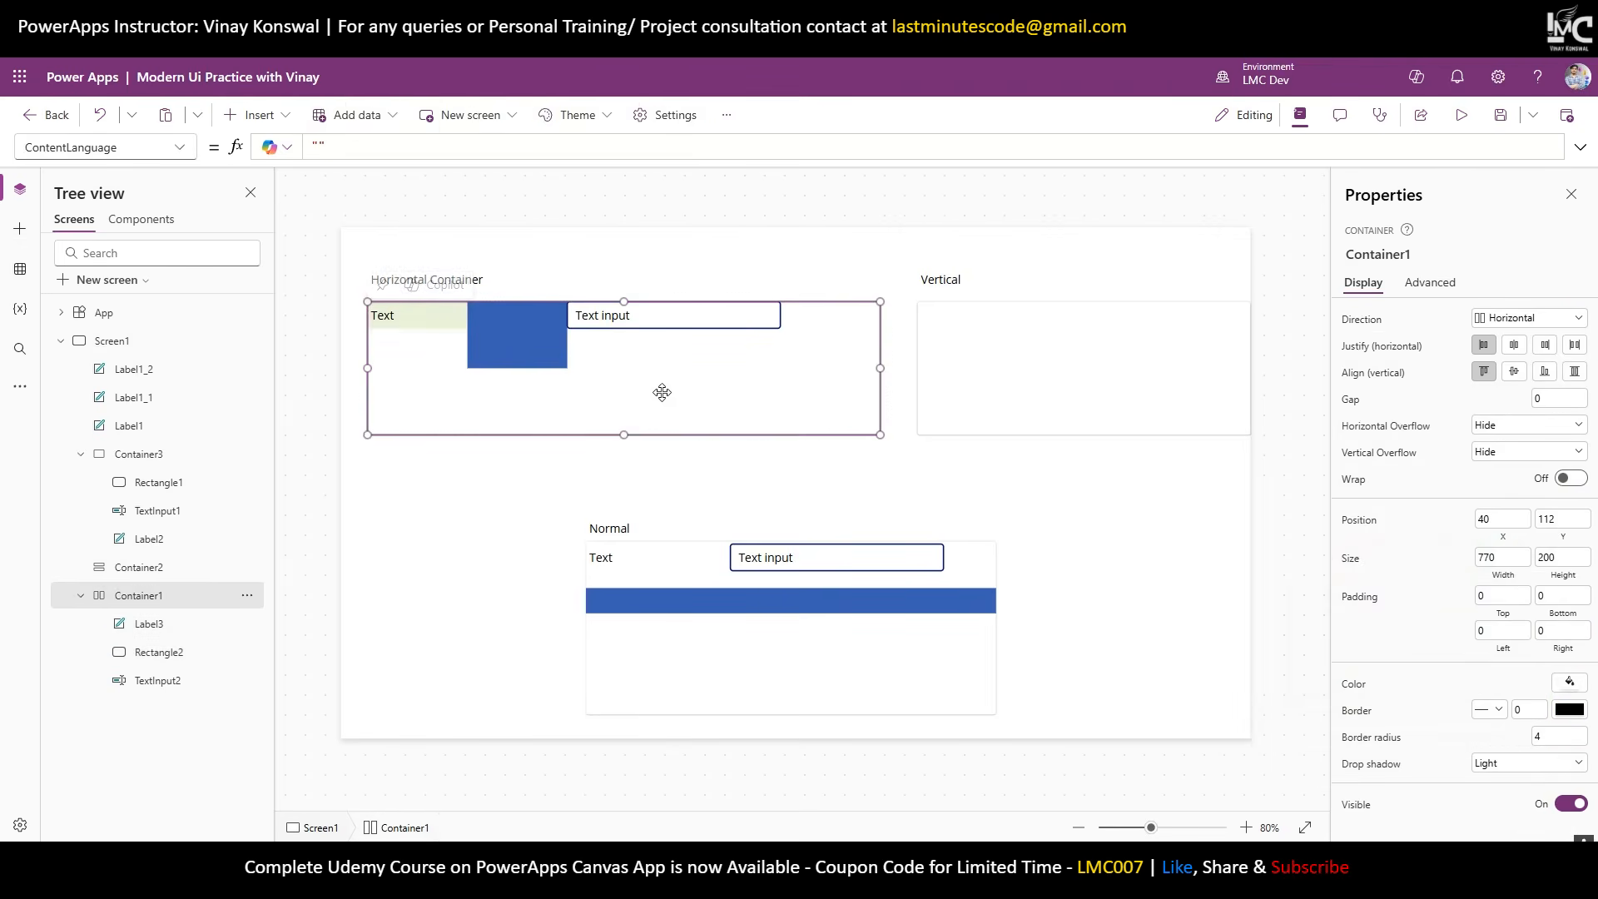
In the Normal container, move the blue bar lower and the text input up to the top edge.
click(425, 317)
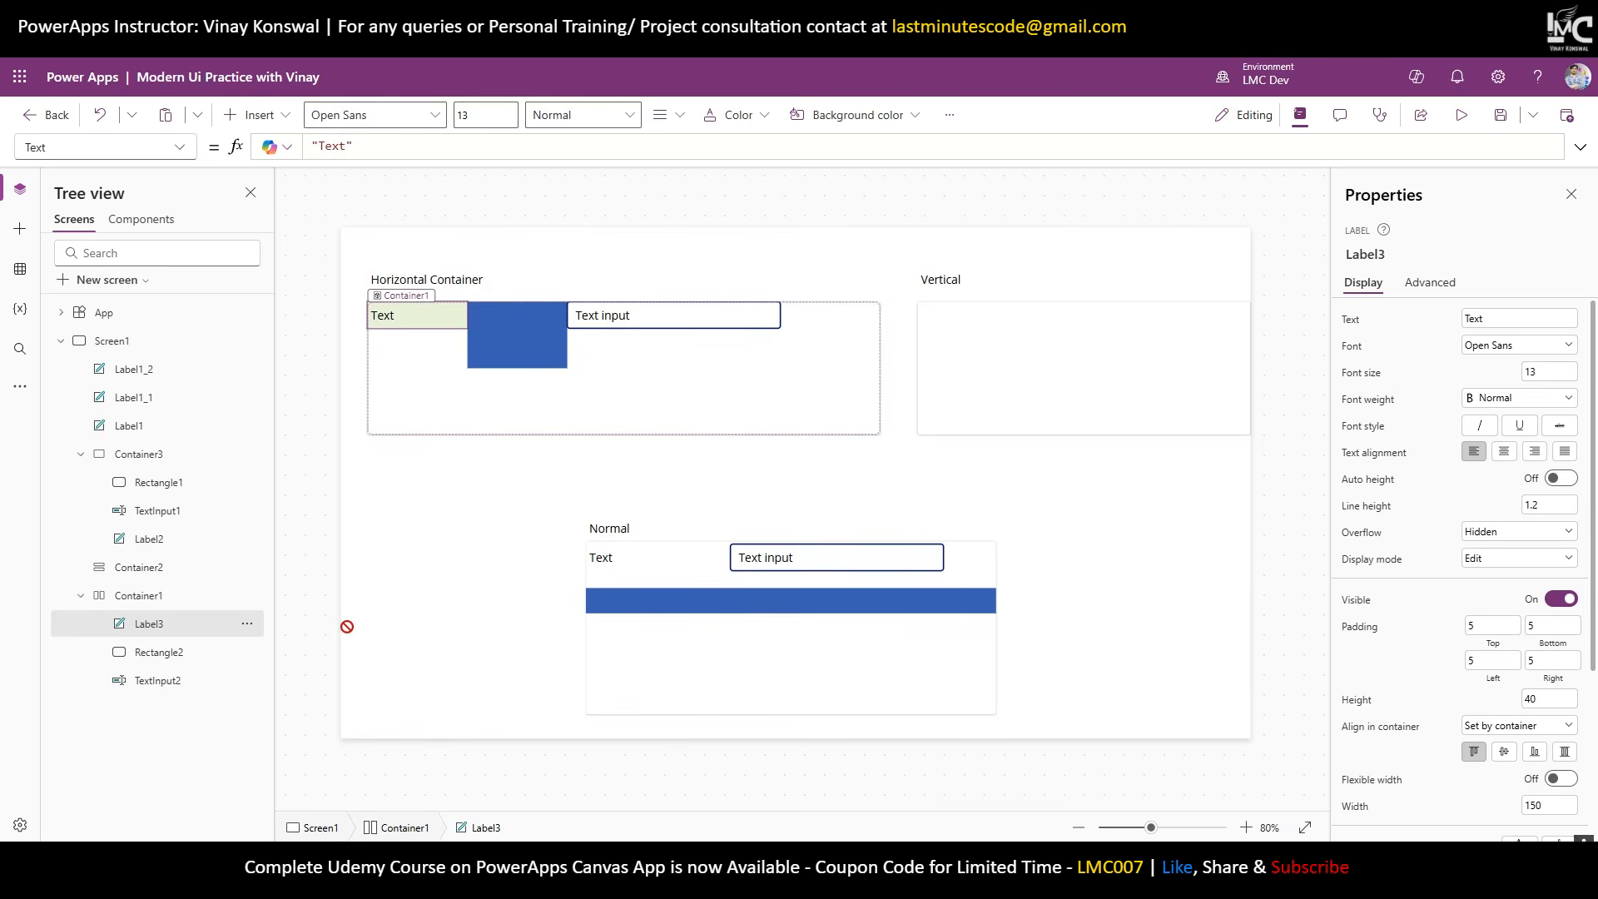
click(809, 555)
click(785, 603)
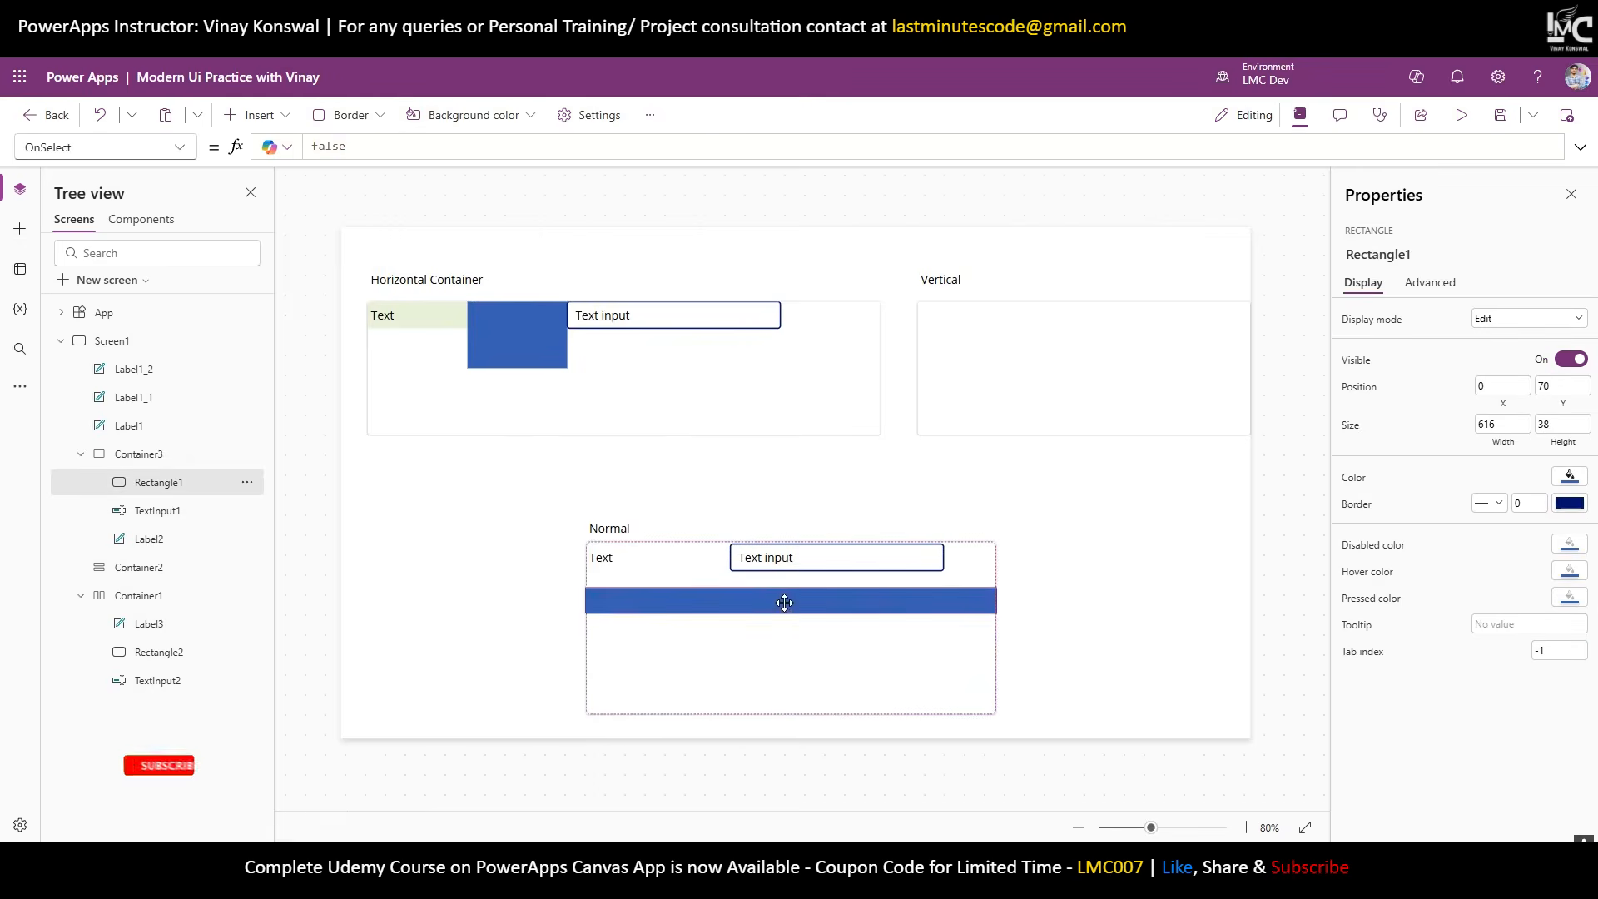
drag(778, 603, 752, 624)
click(792, 559)
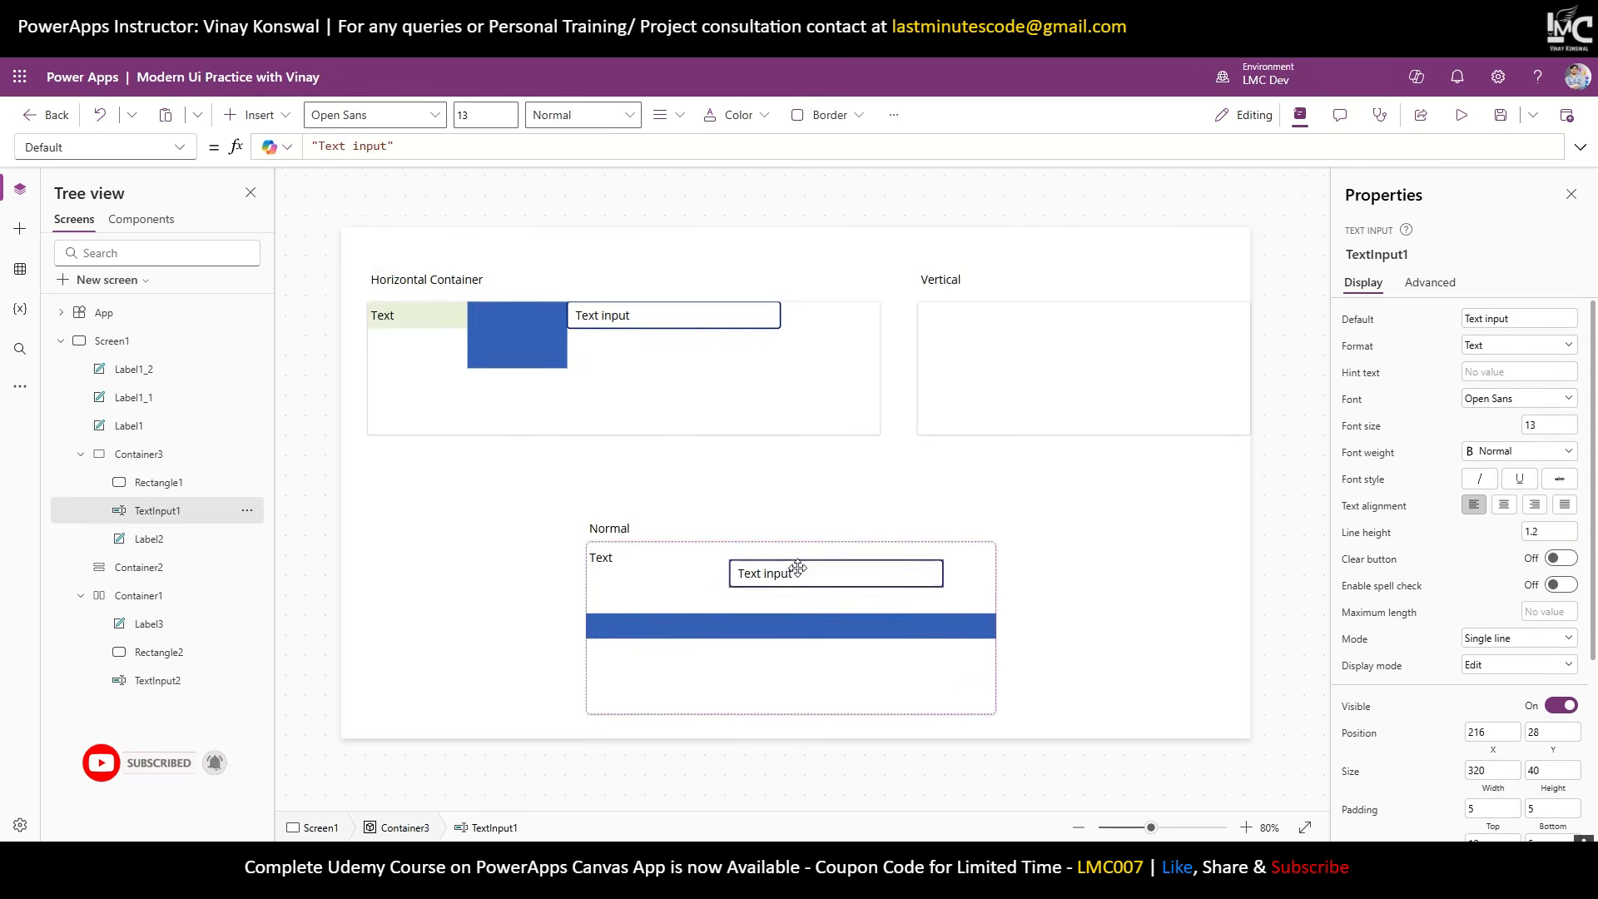
drag(797, 569, 802, 551)
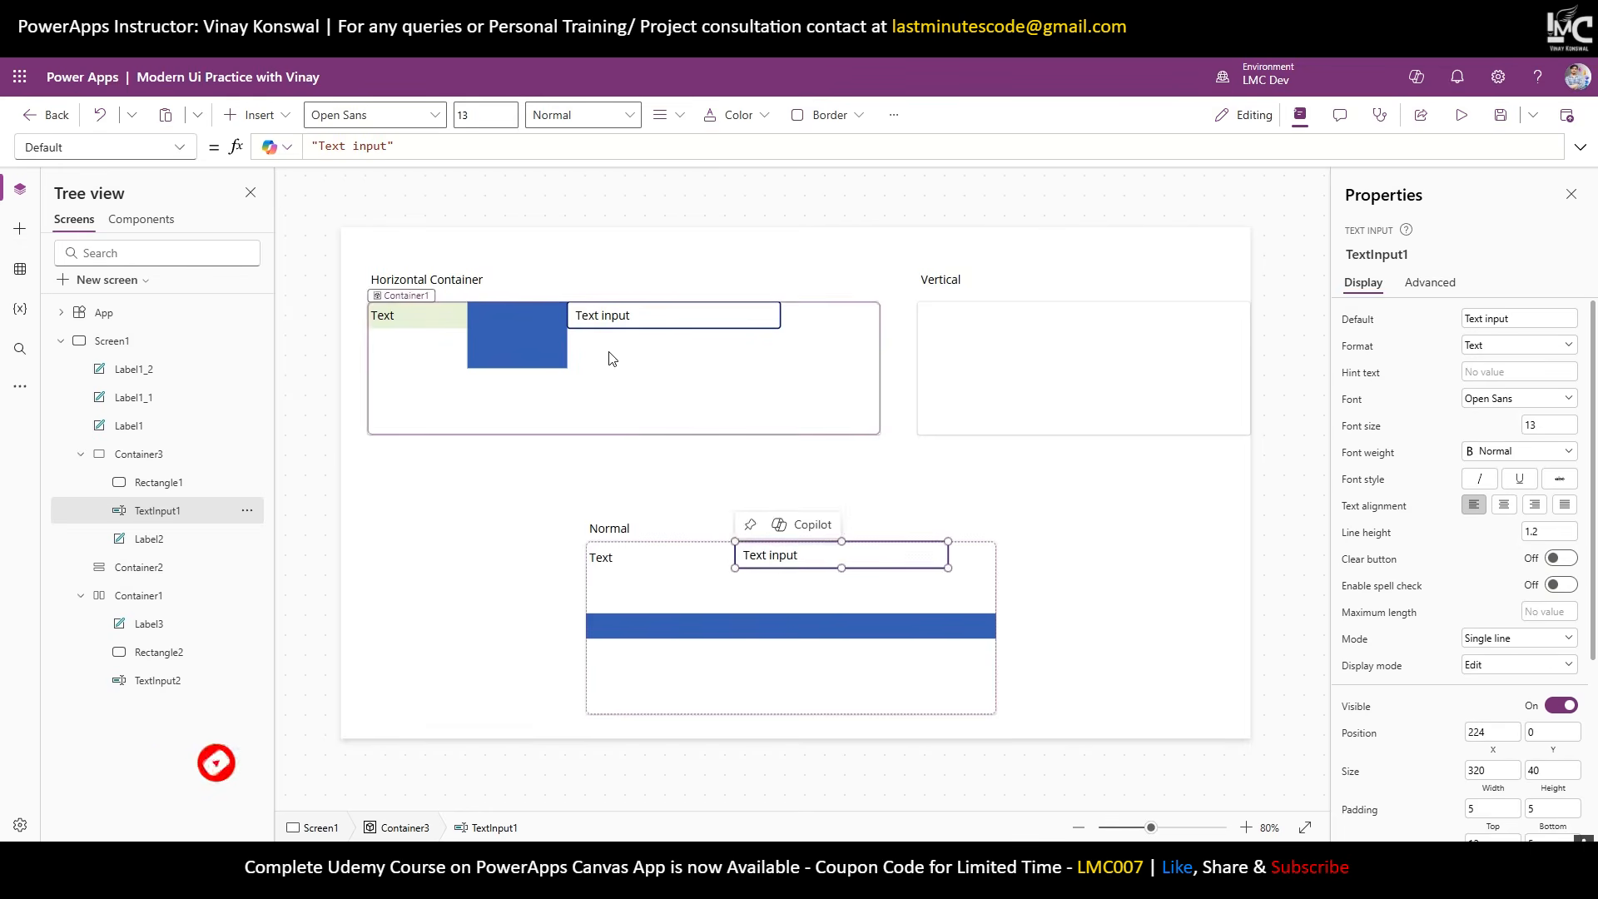
click(620, 396)
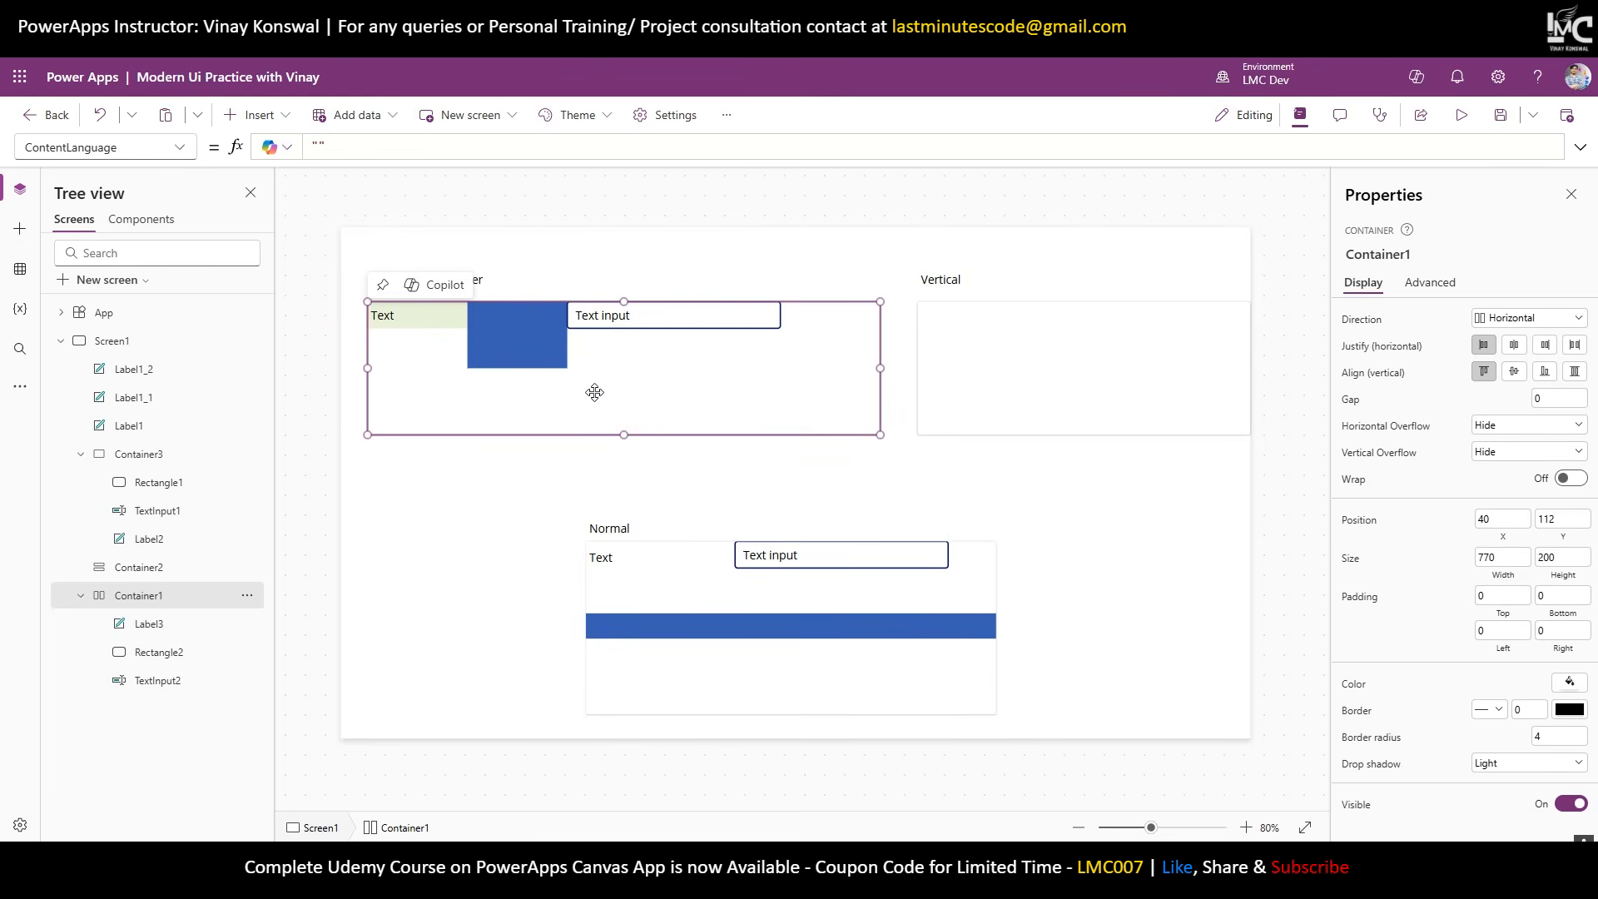
click(662, 666)
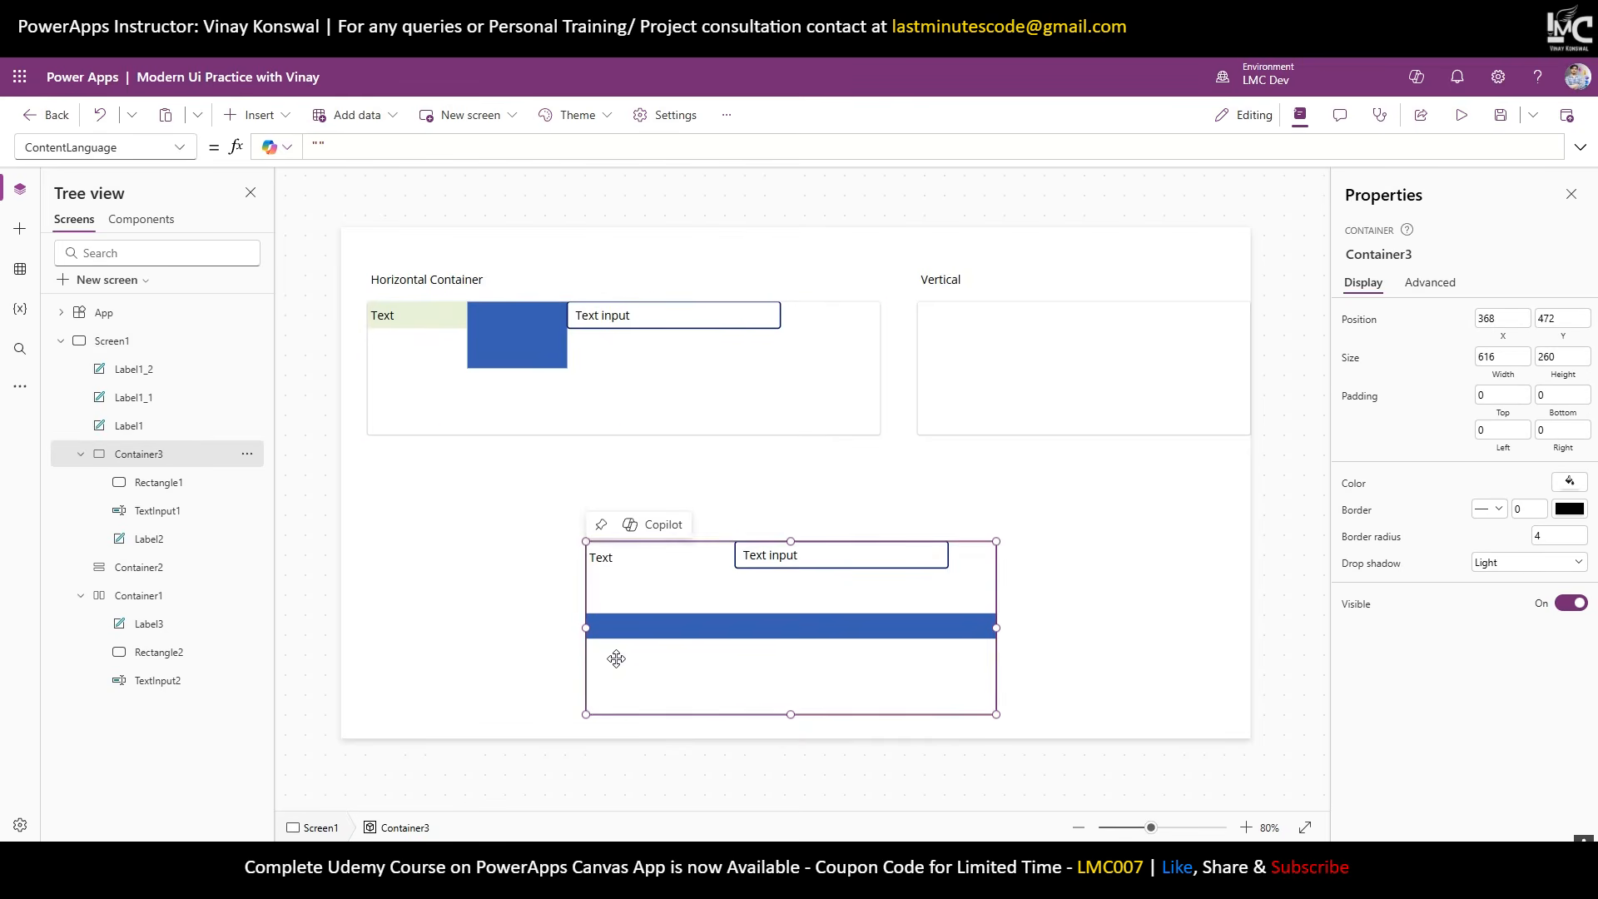
click(1023, 409)
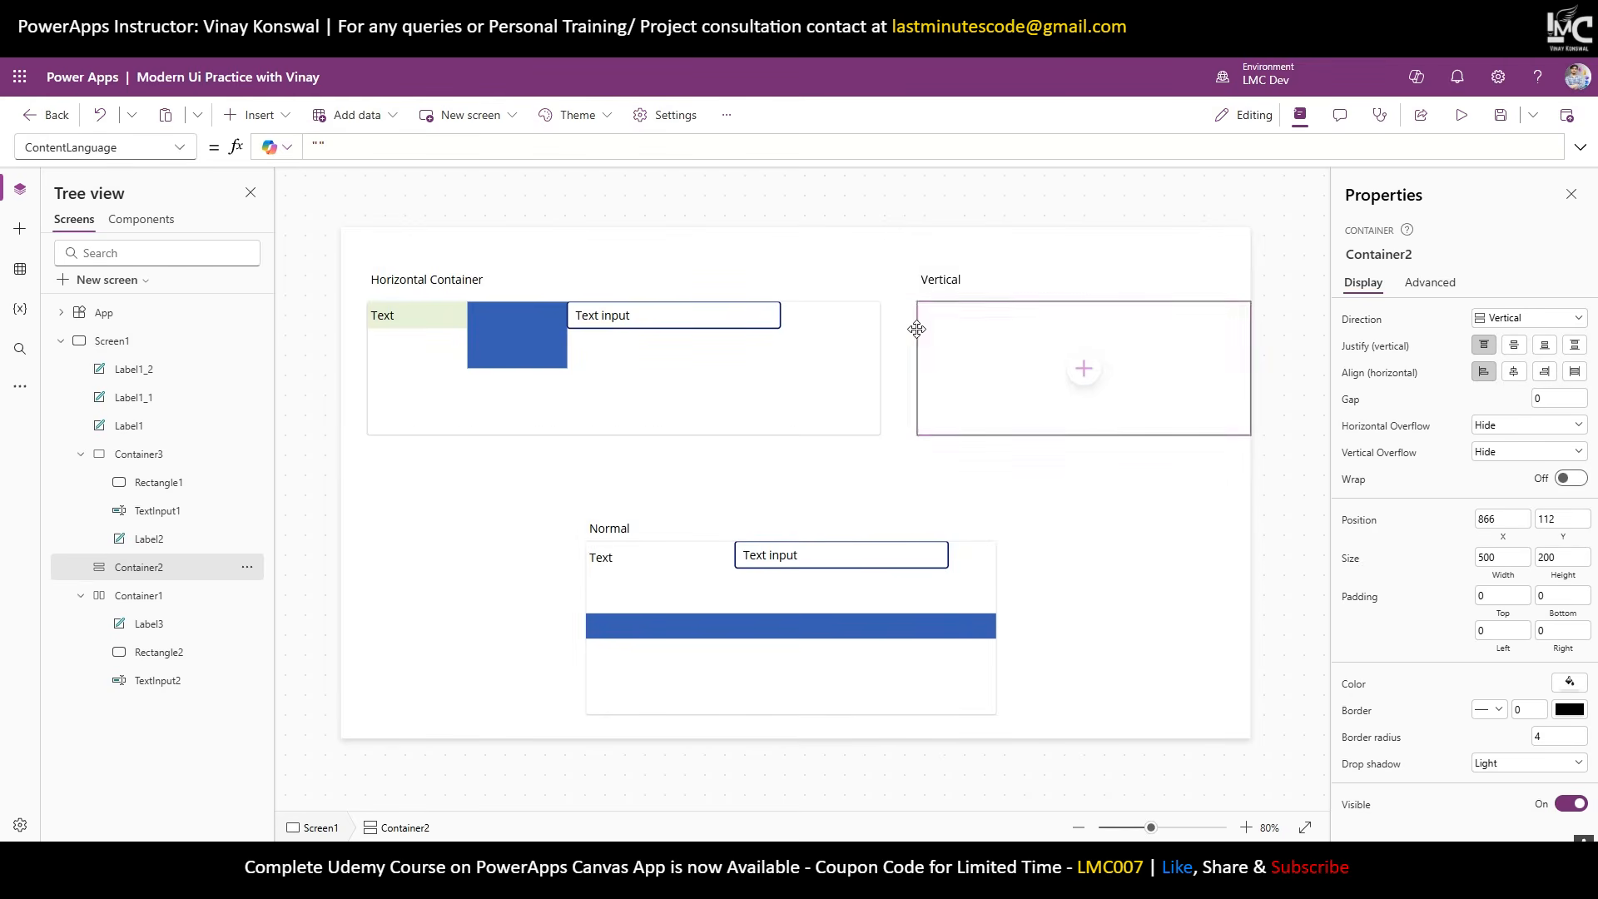
Nudge the vertical container left and widen its caption to read 'Vertical Container' on one line.
drag(917, 329, 901, 327)
click(1046, 277)
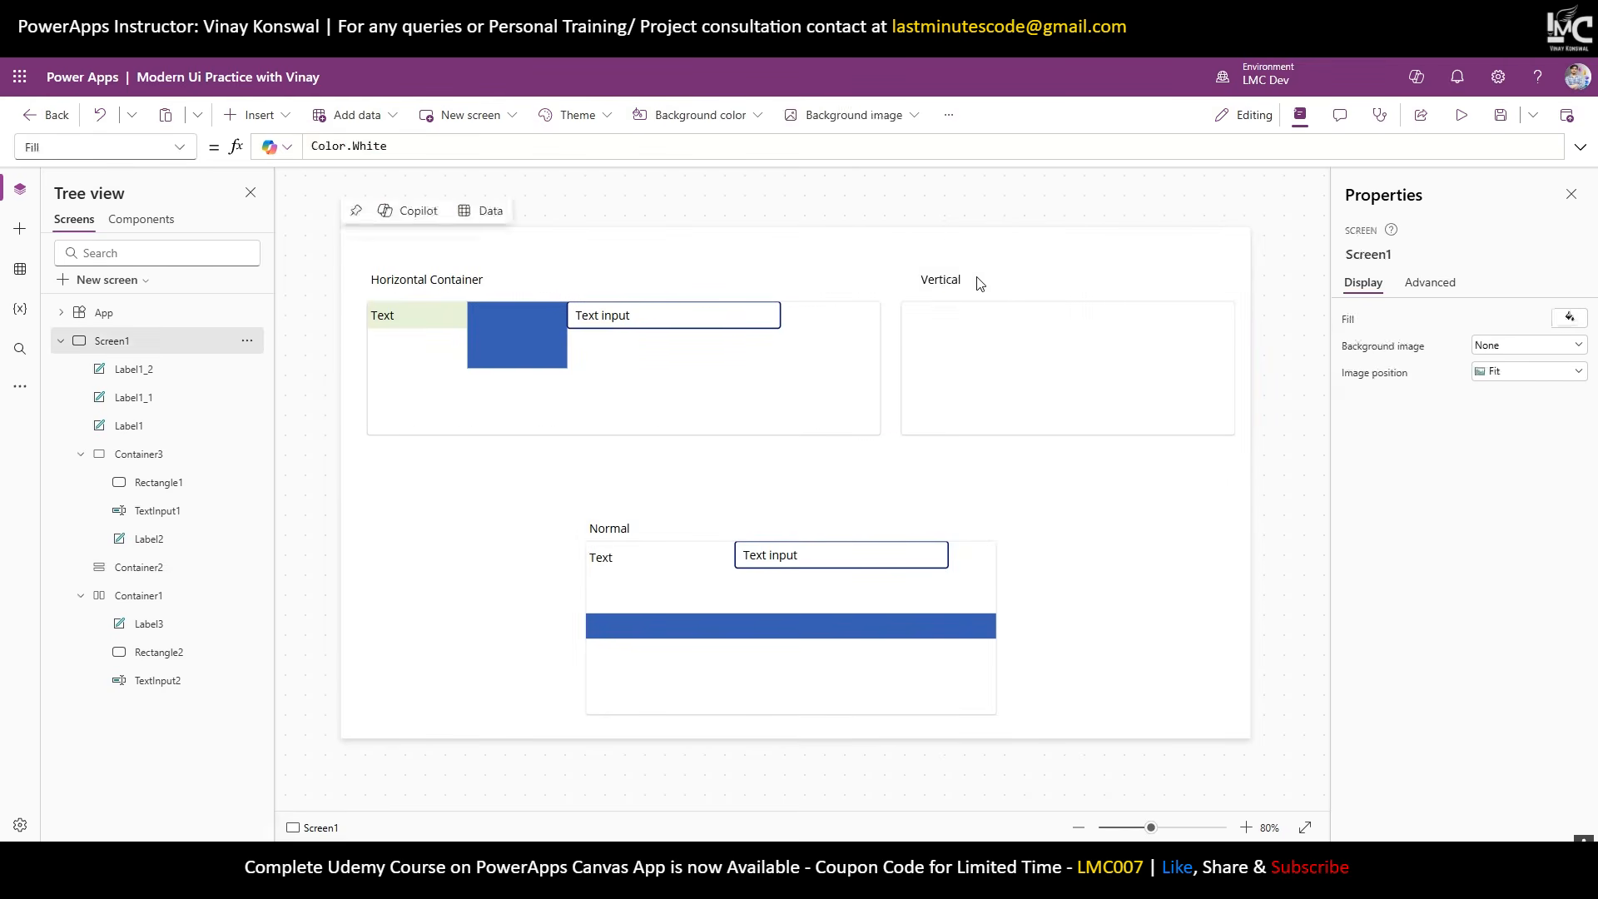
click(980, 281)
double_click(928, 280)
click(953, 281)
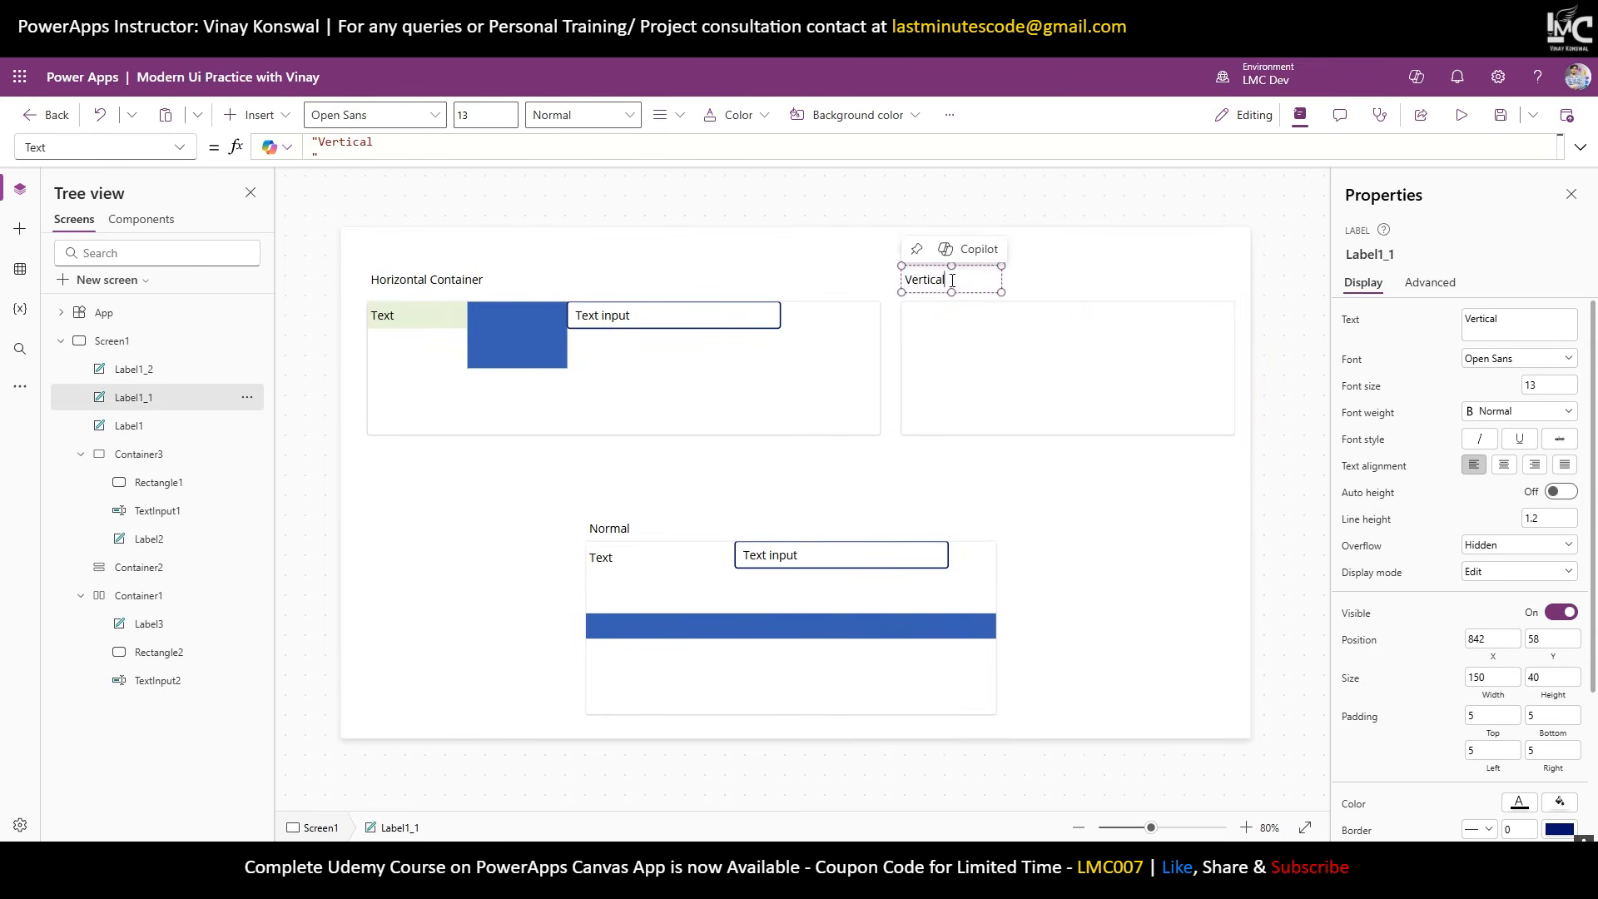
text(Container)
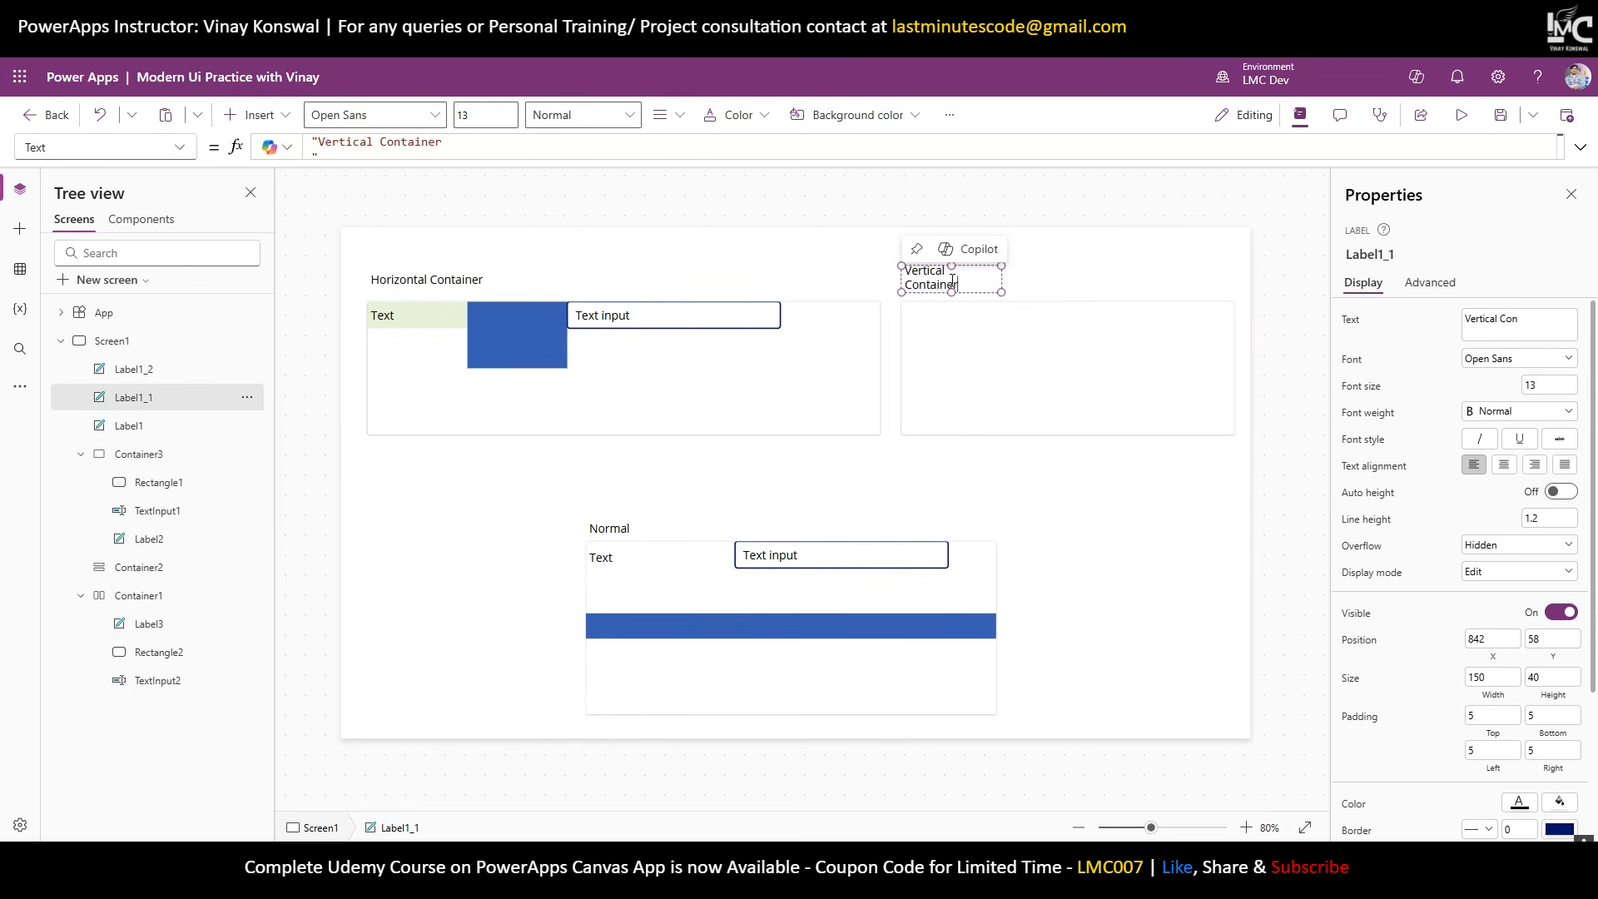
drag(1004, 291, 1104, 295)
click(1105, 297)
click(1078, 391)
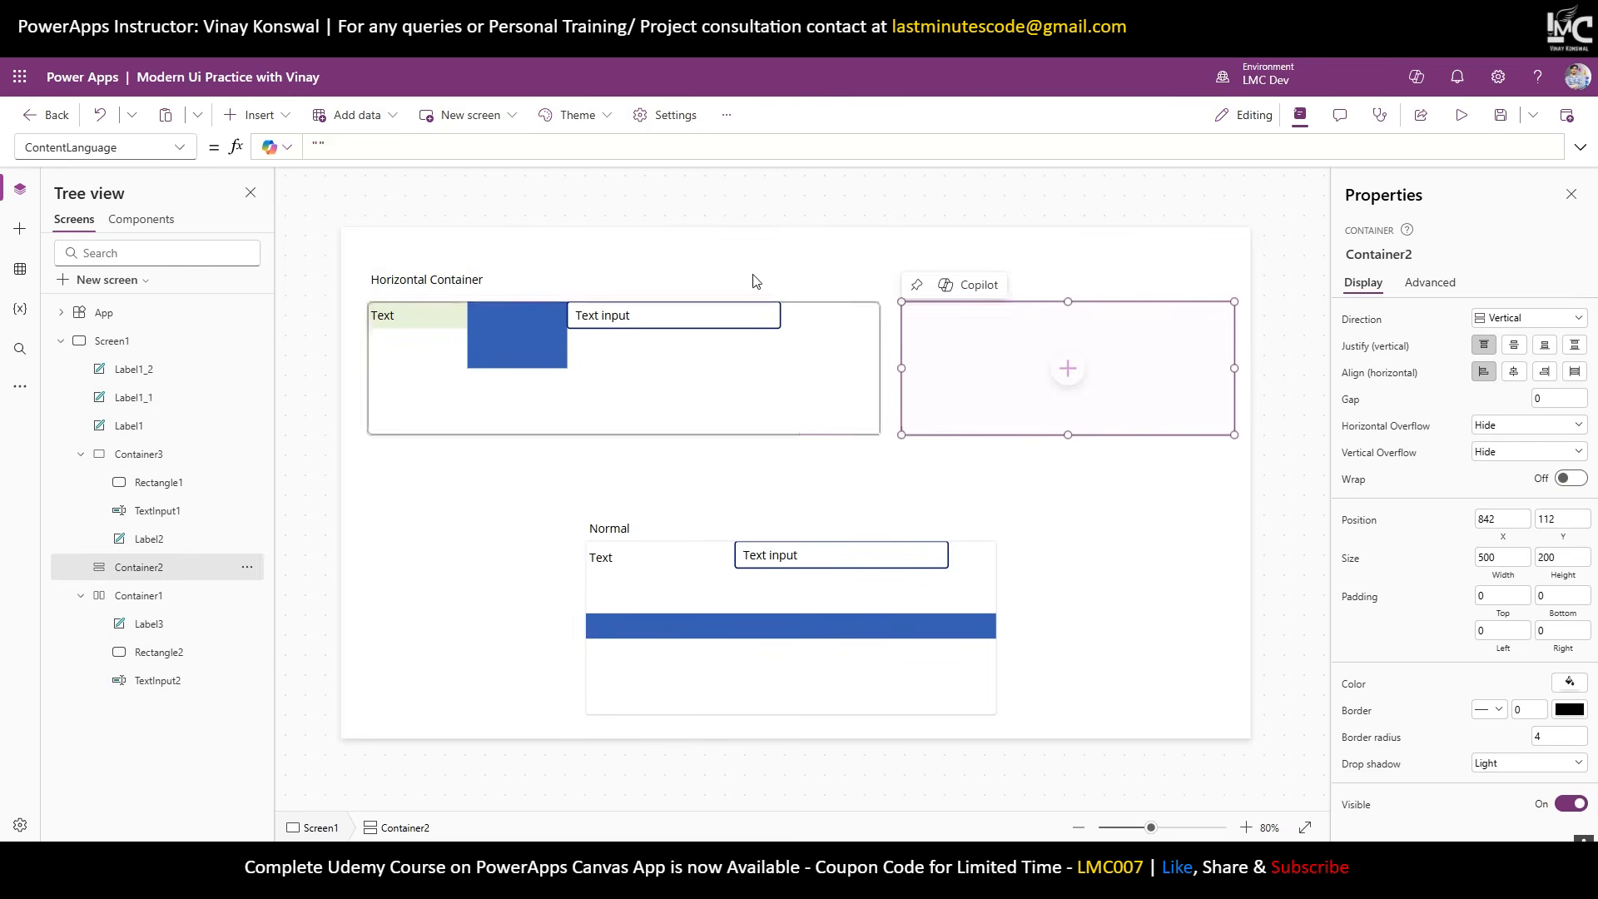
click(254, 114)
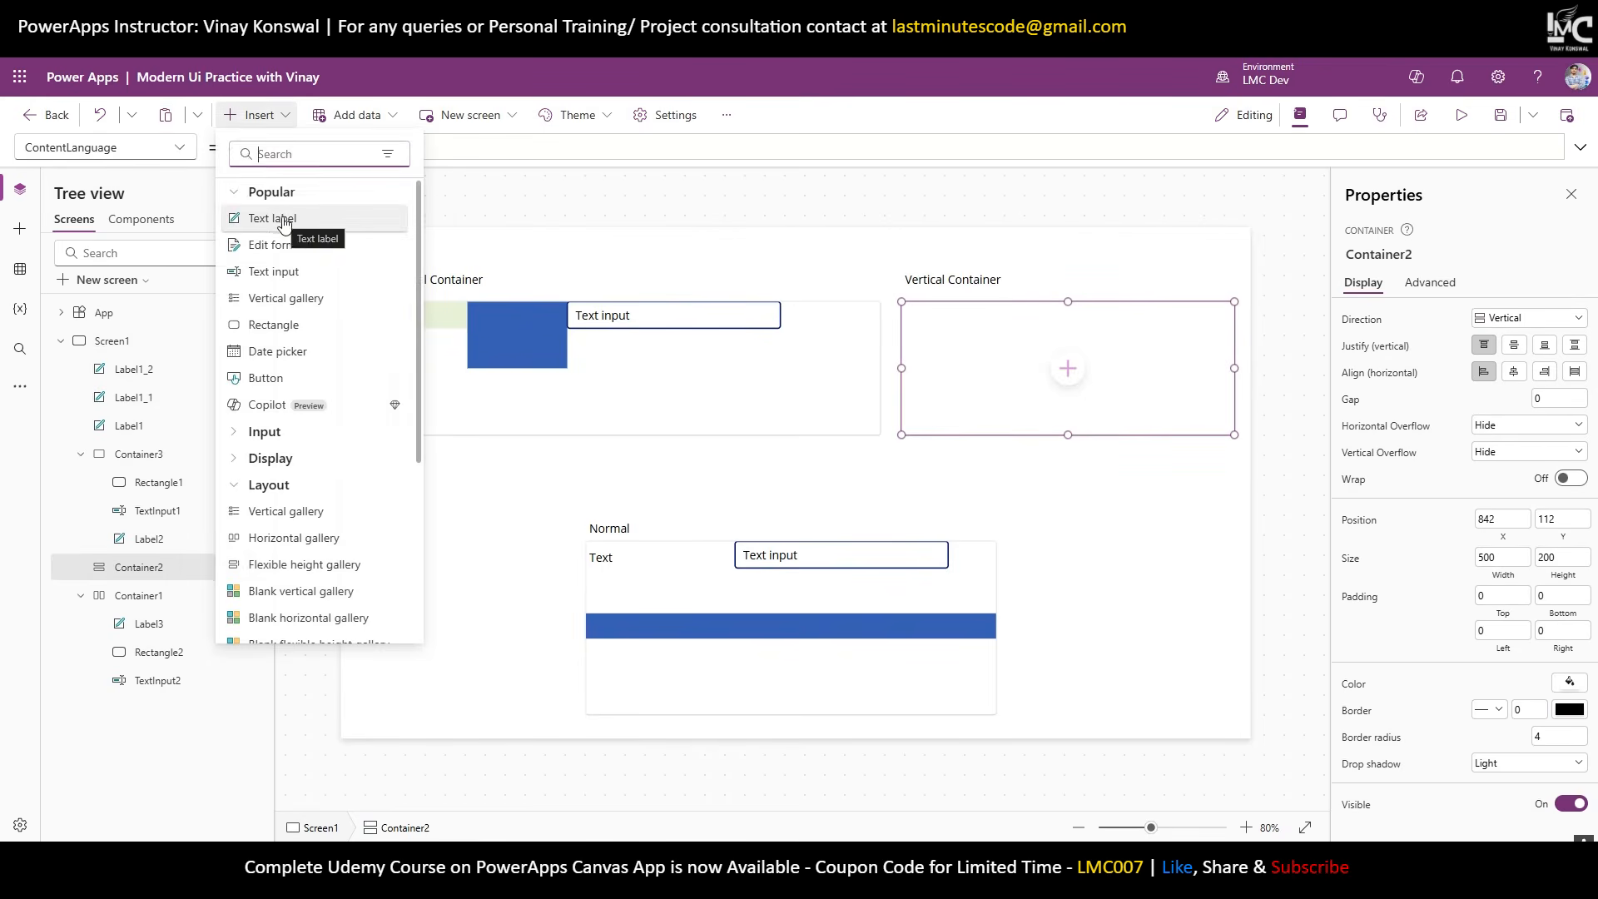
click(284, 223)
click(253, 115)
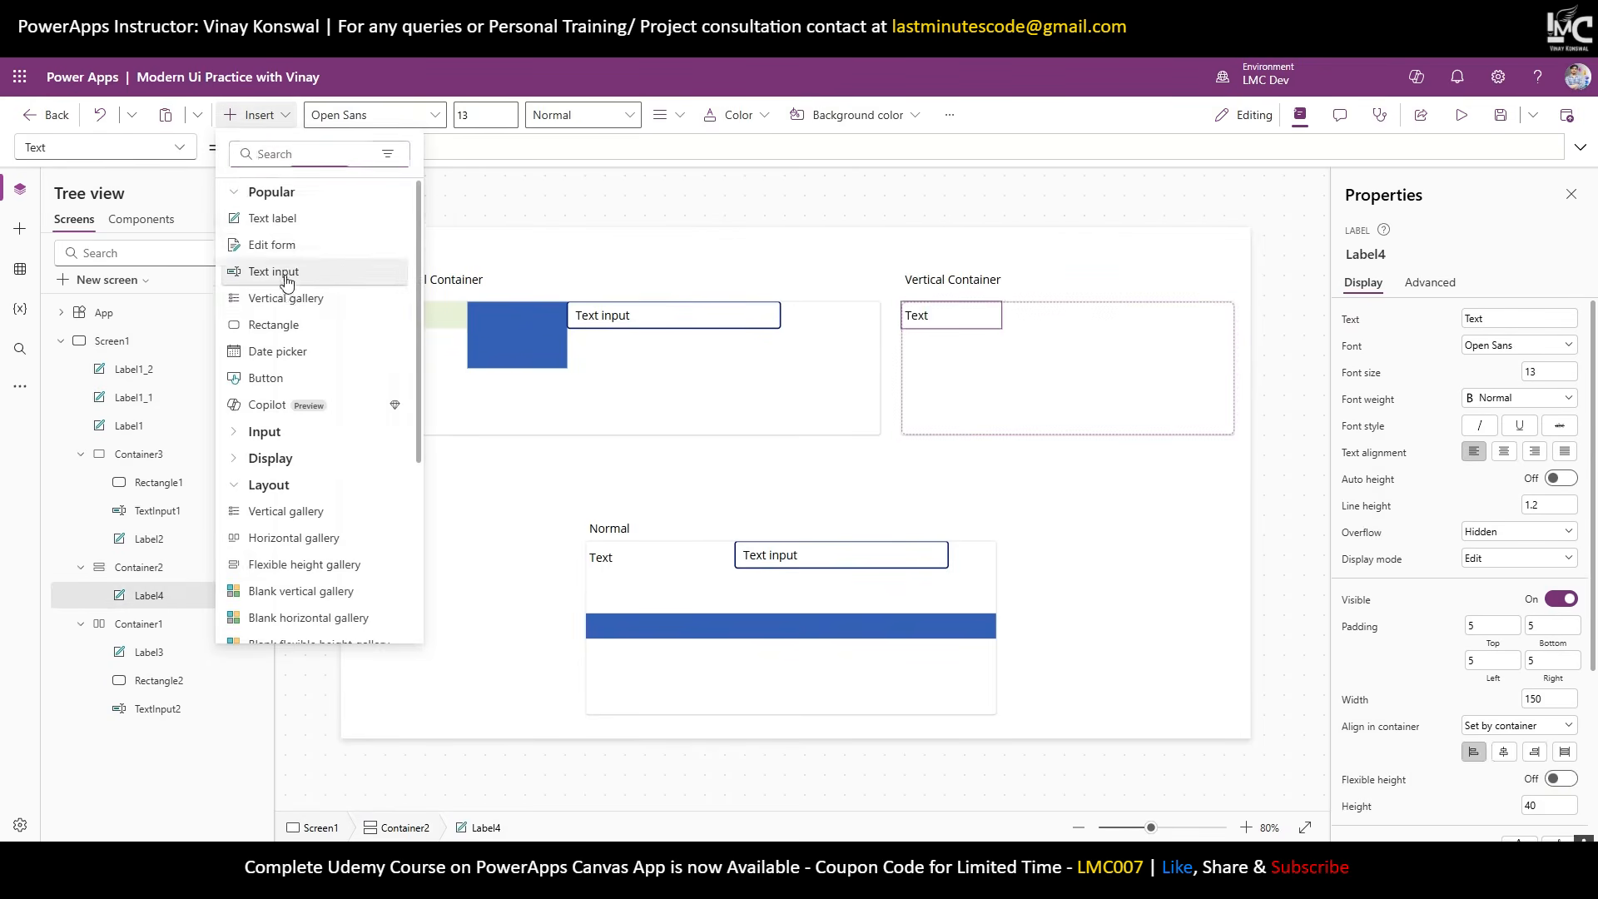
click(274, 272)
click(254, 114)
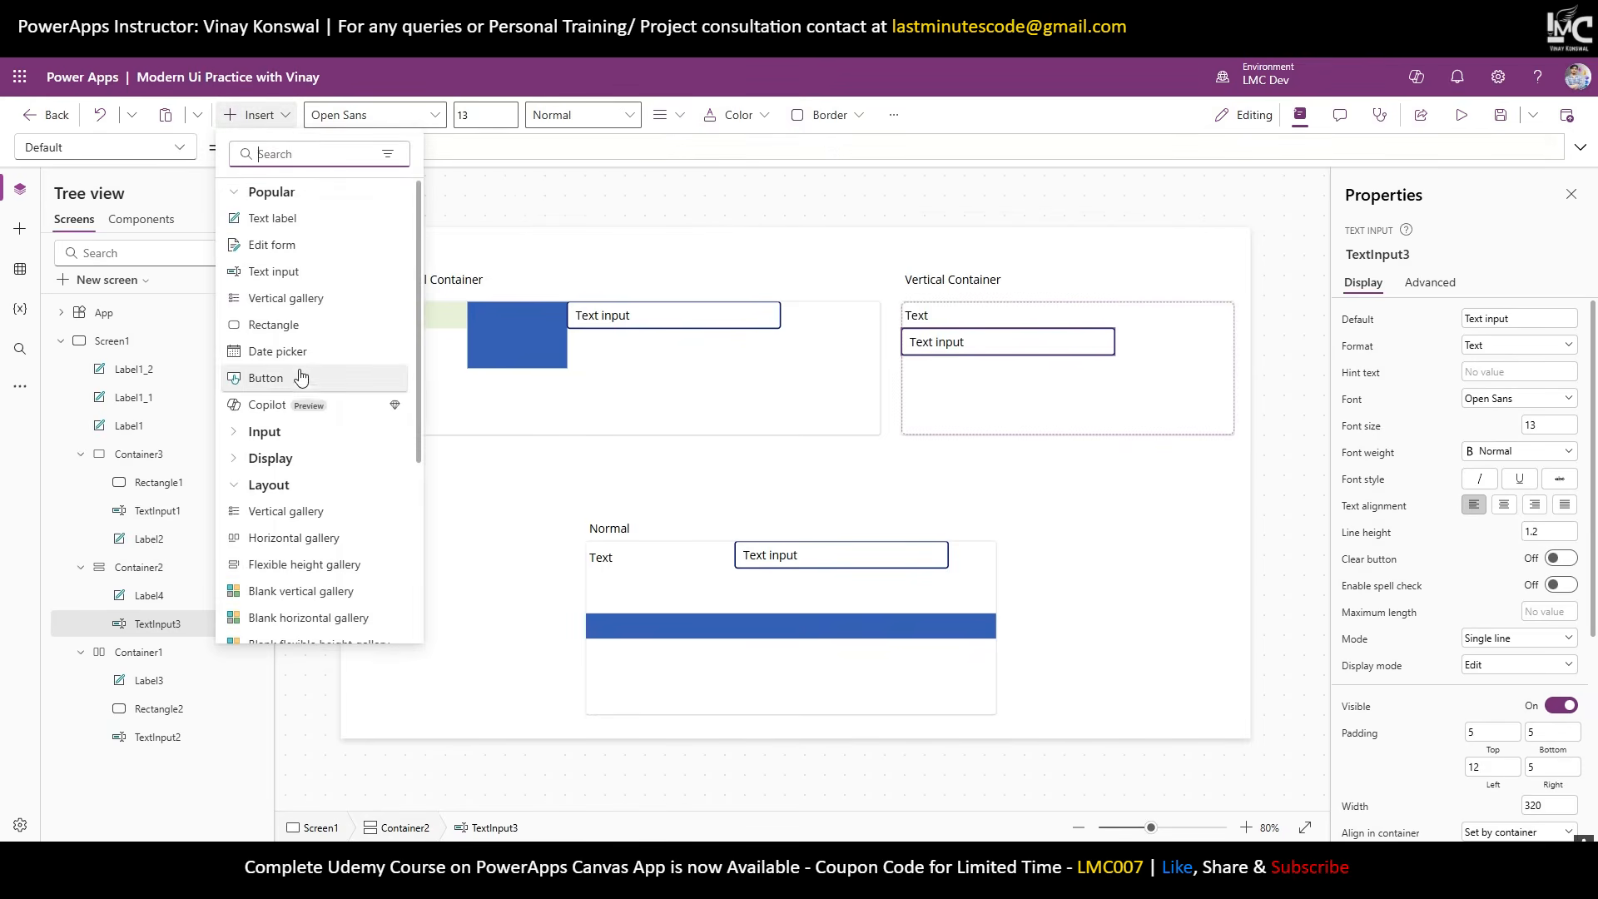
click(288, 326)
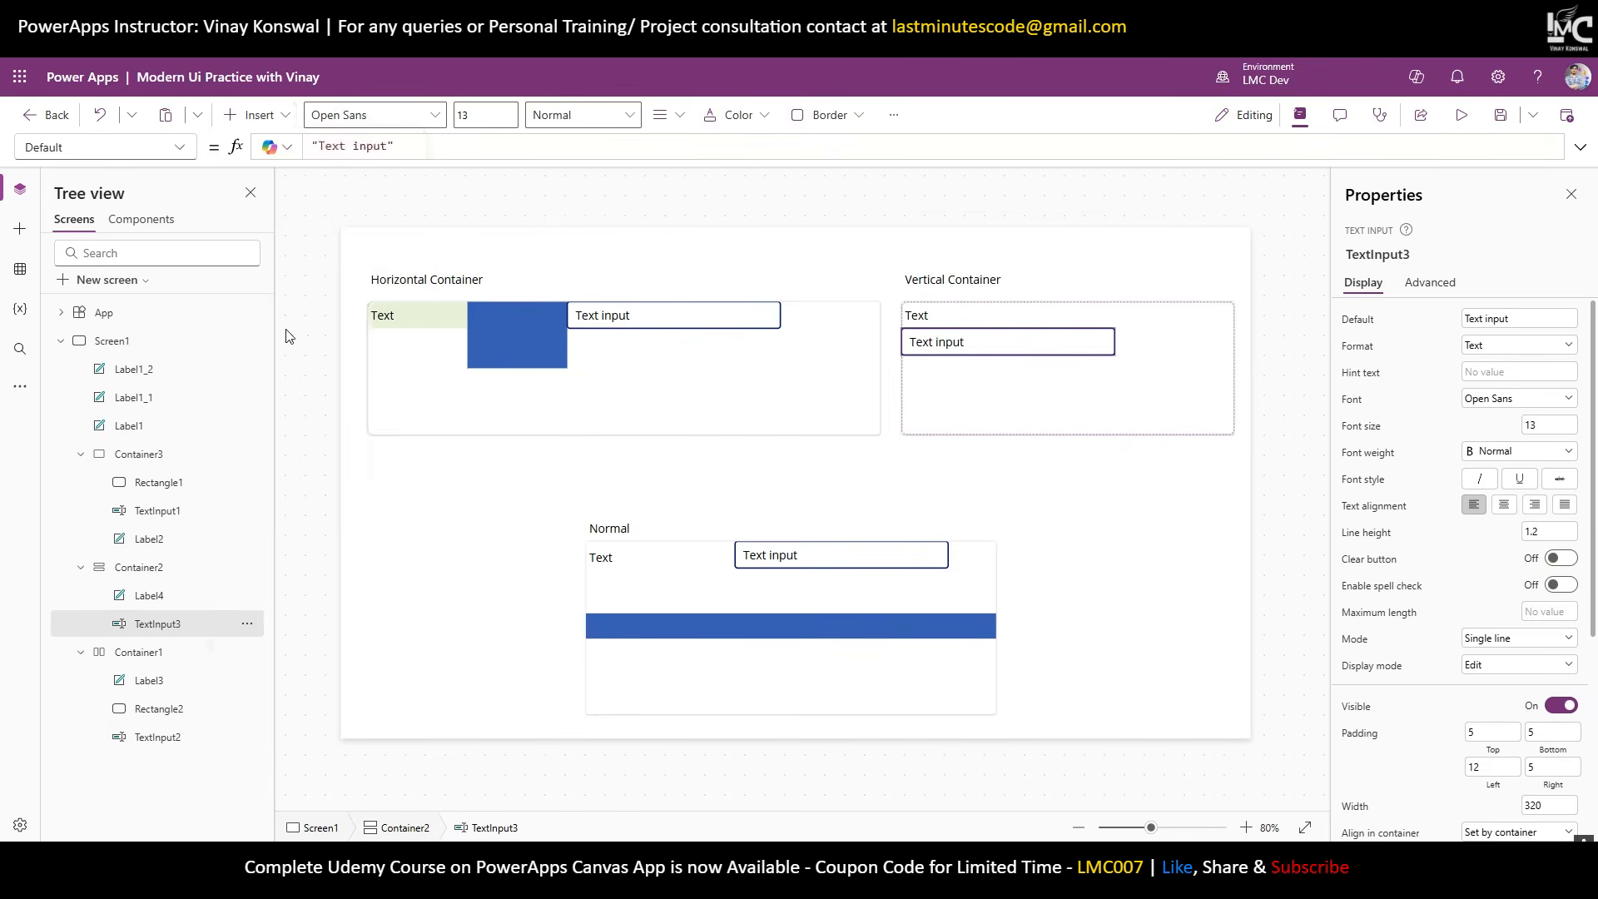
click(1299, 371)
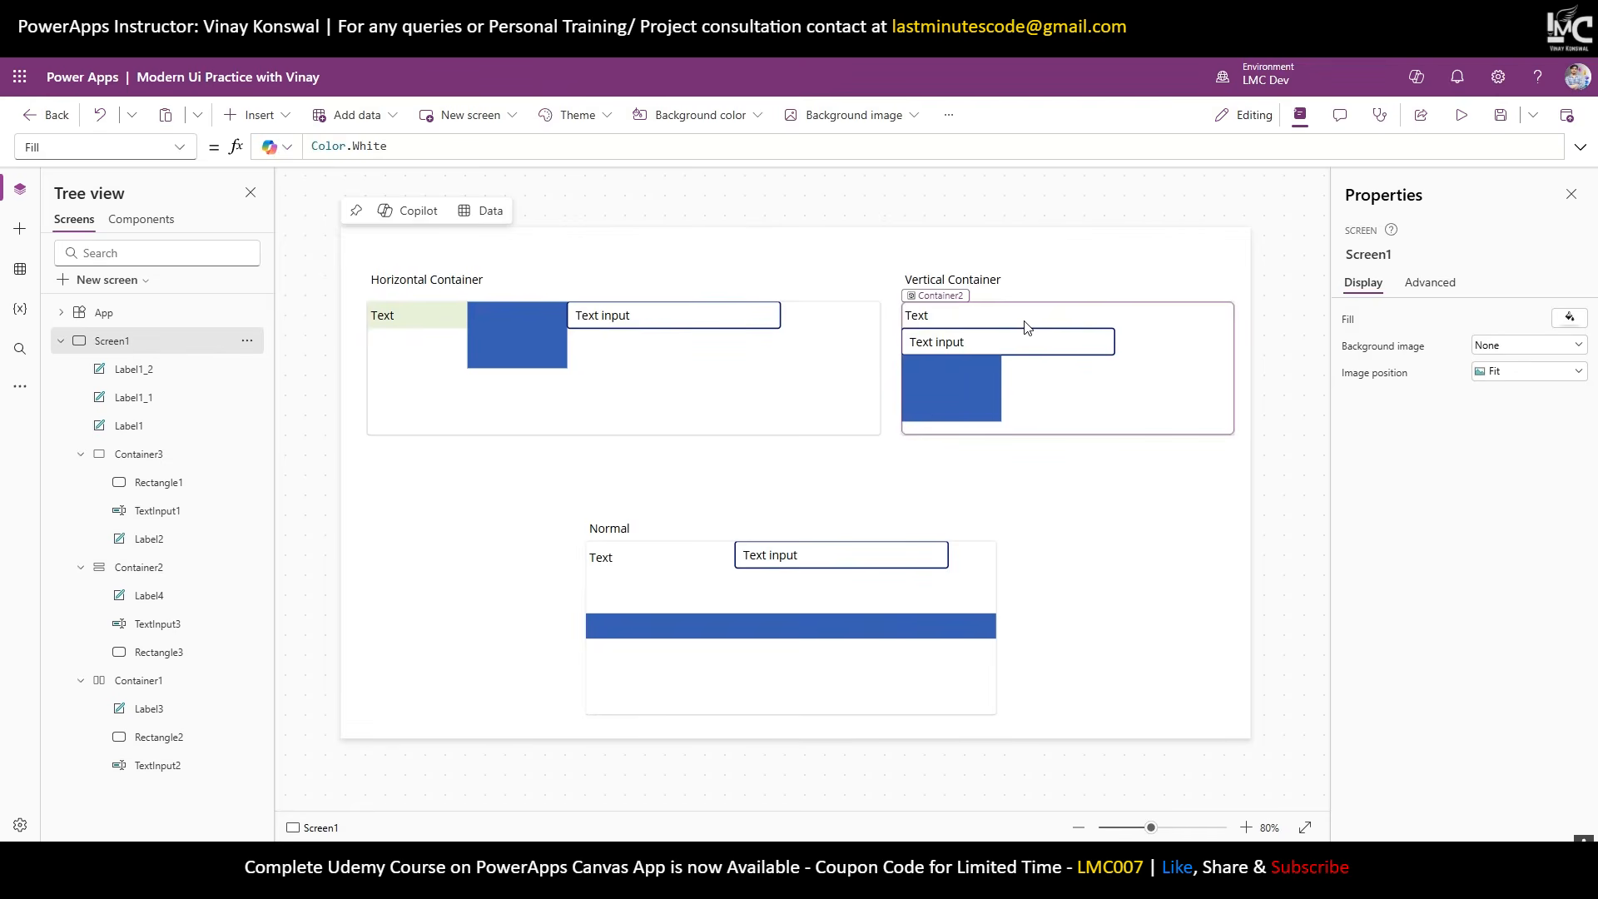
click(1025, 327)
click(1035, 346)
click(975, 393)
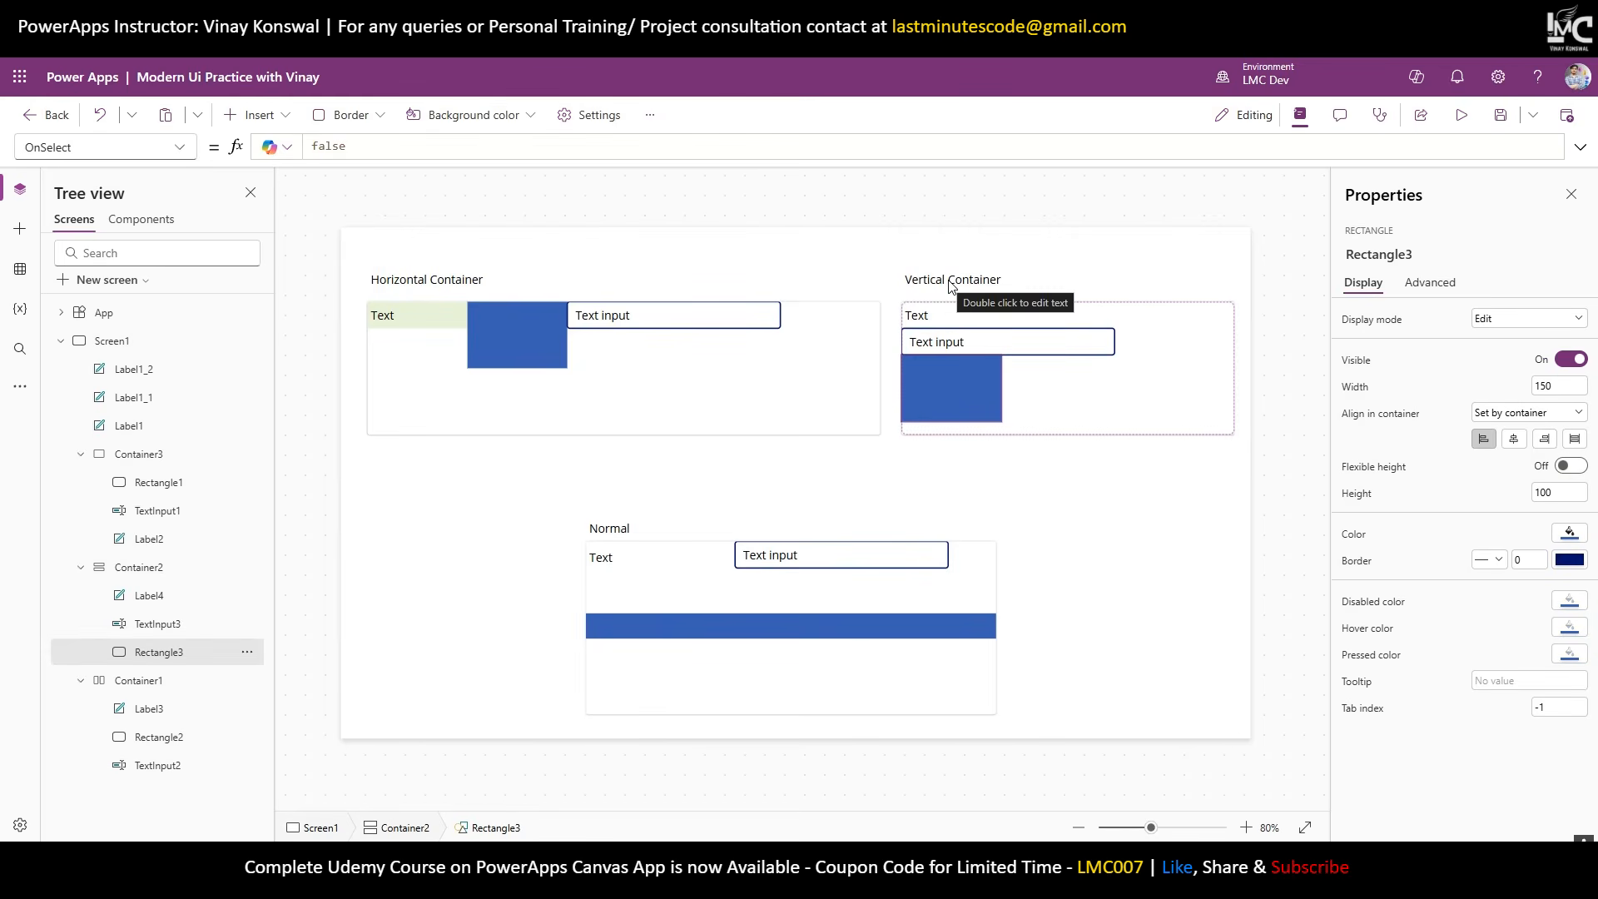
click(940, 325)
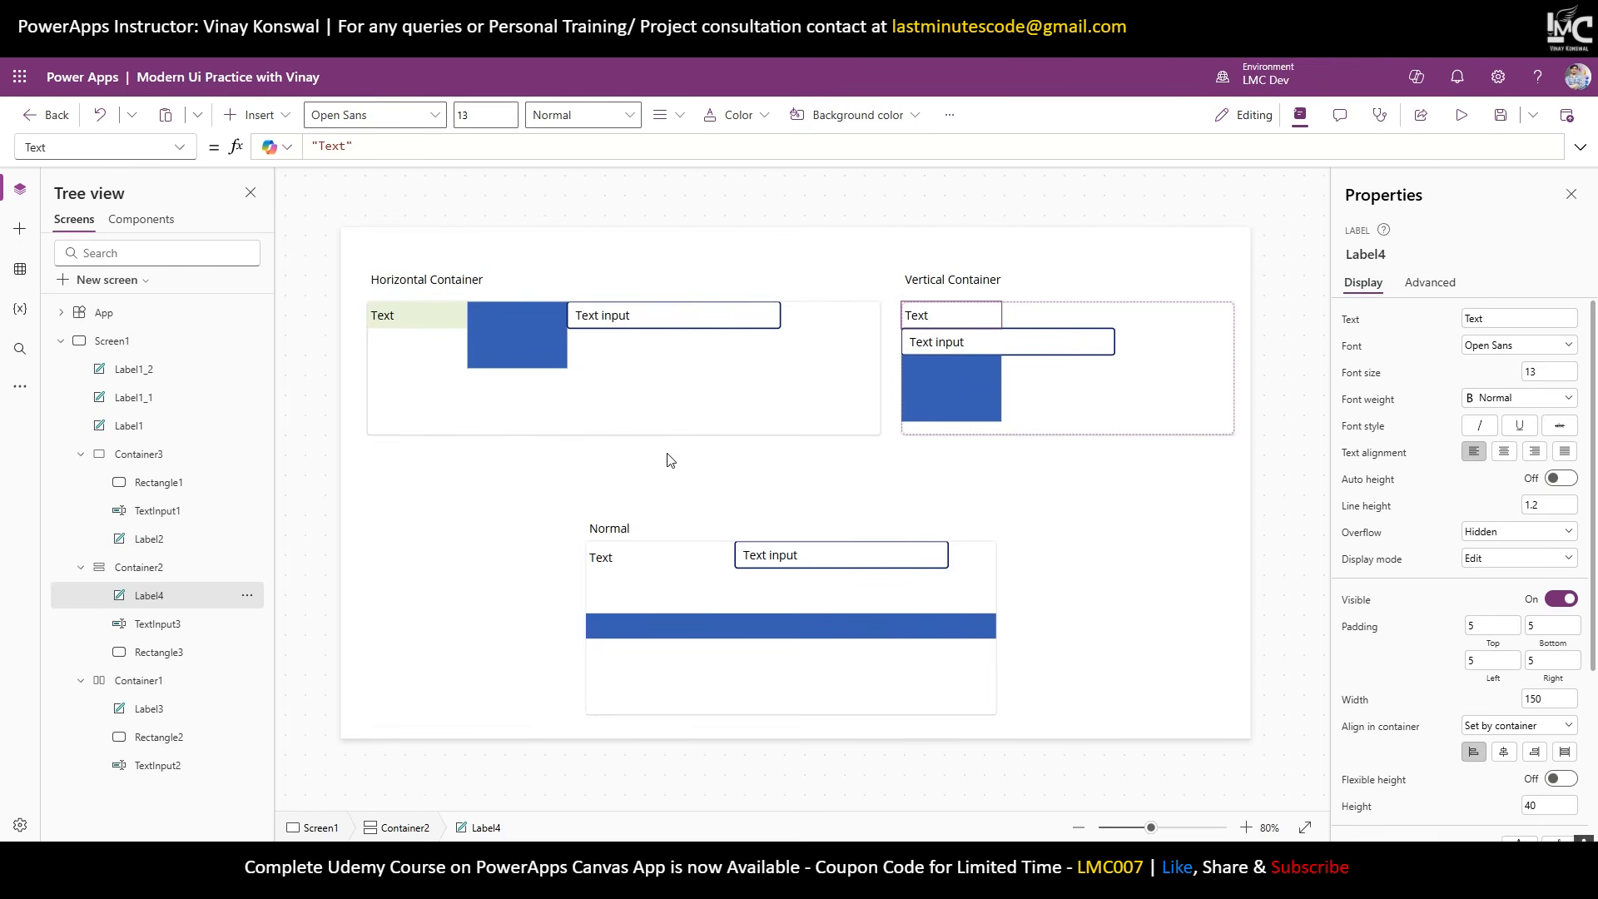
click(666, 393)
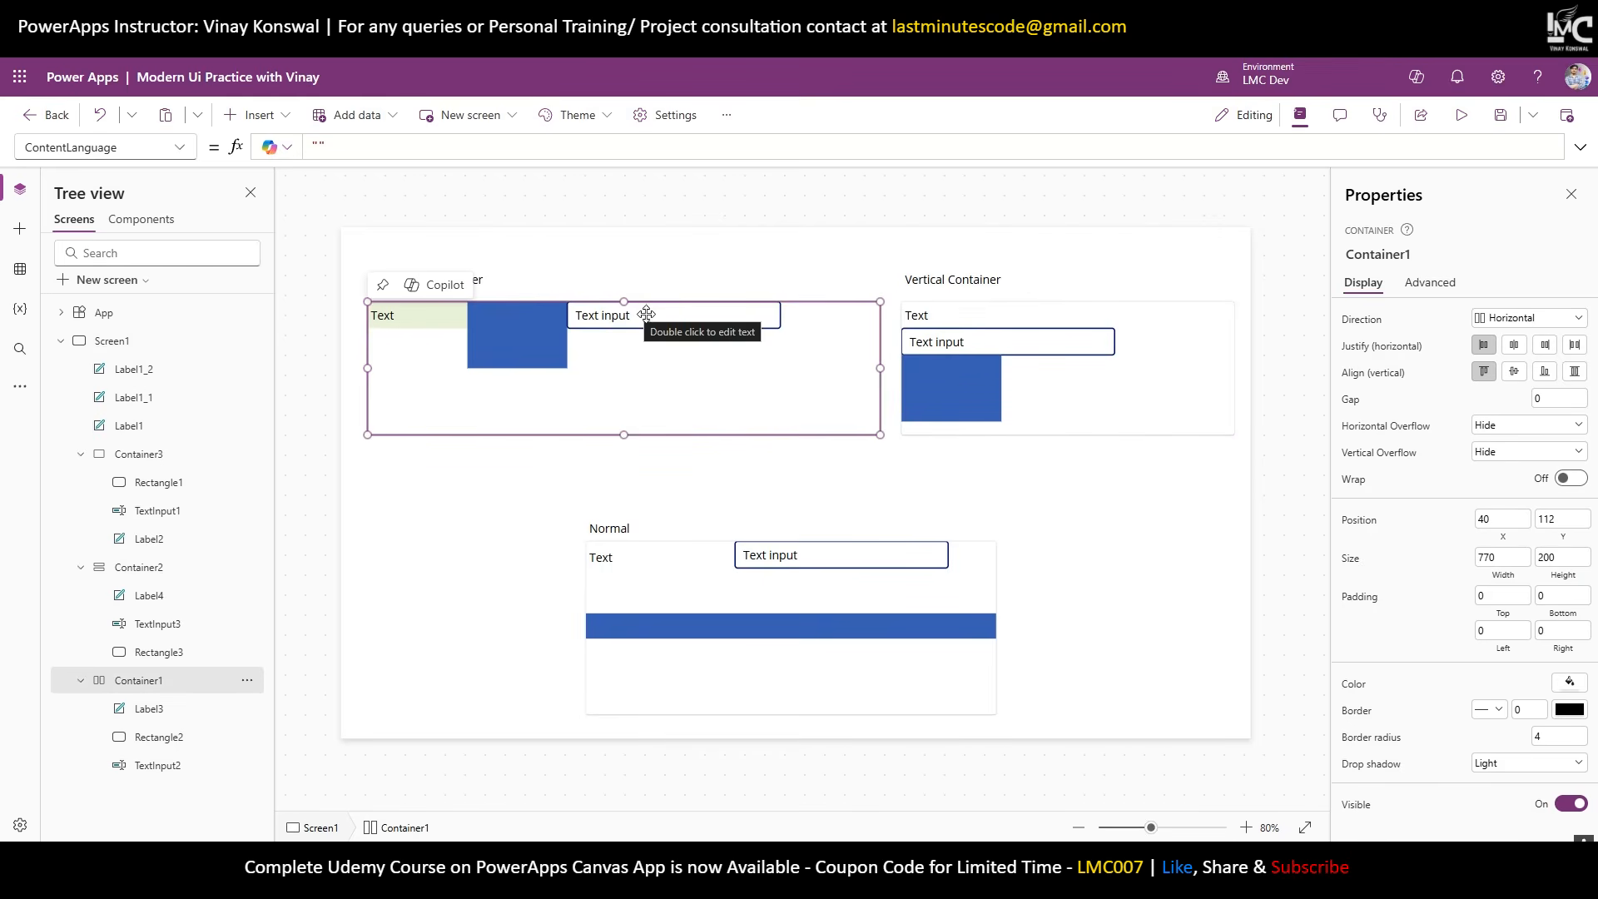
click(144, 688)
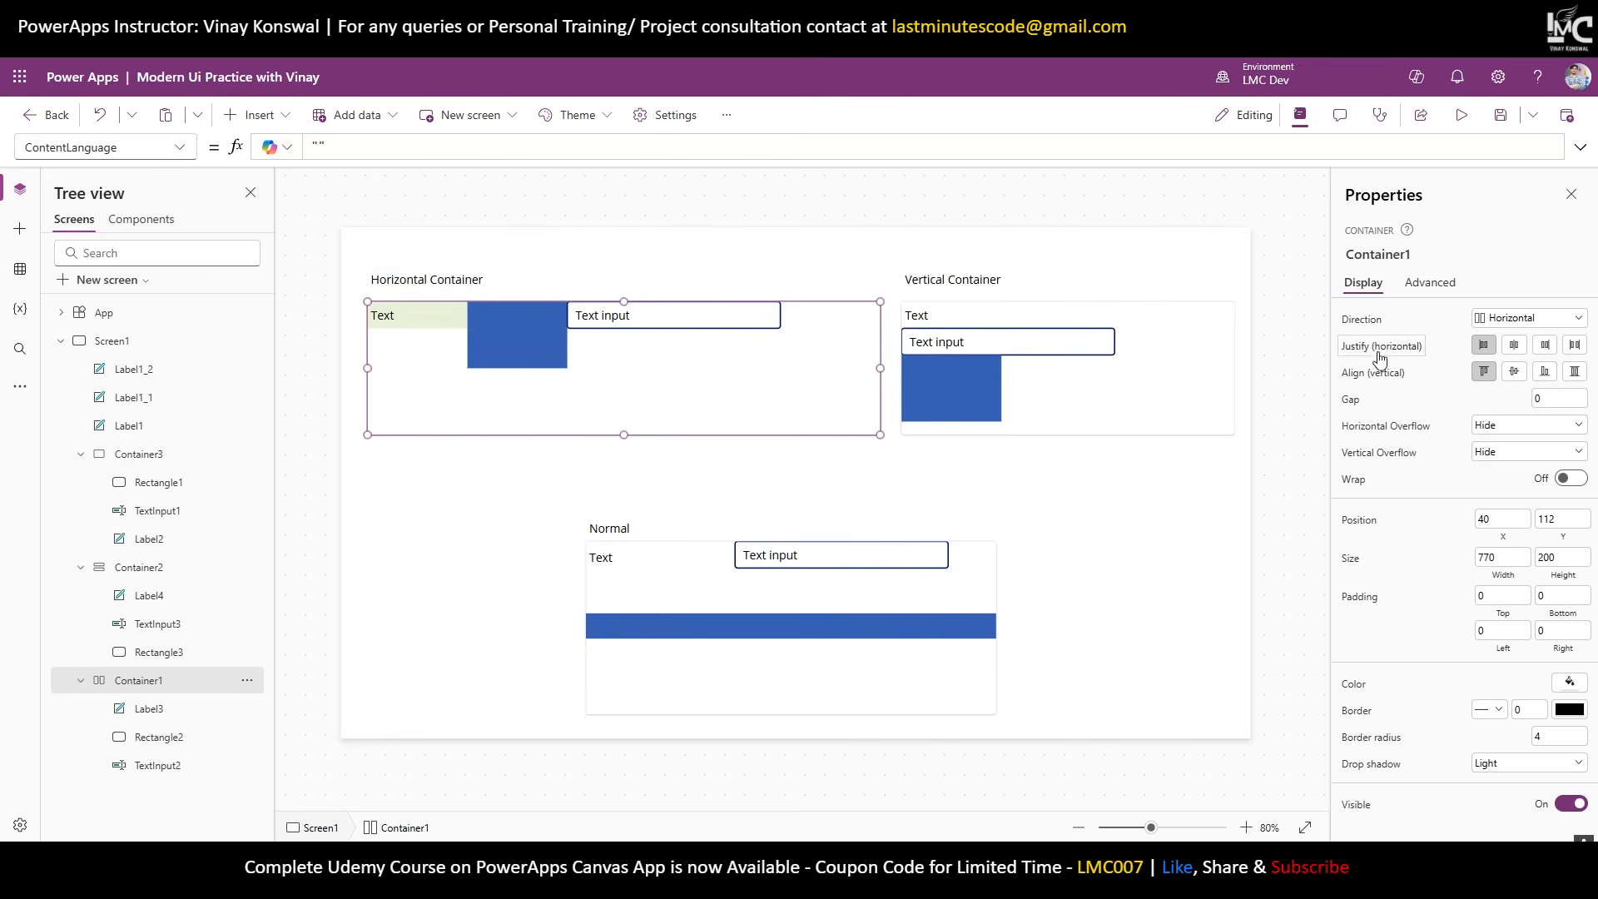
click(1512, 346)
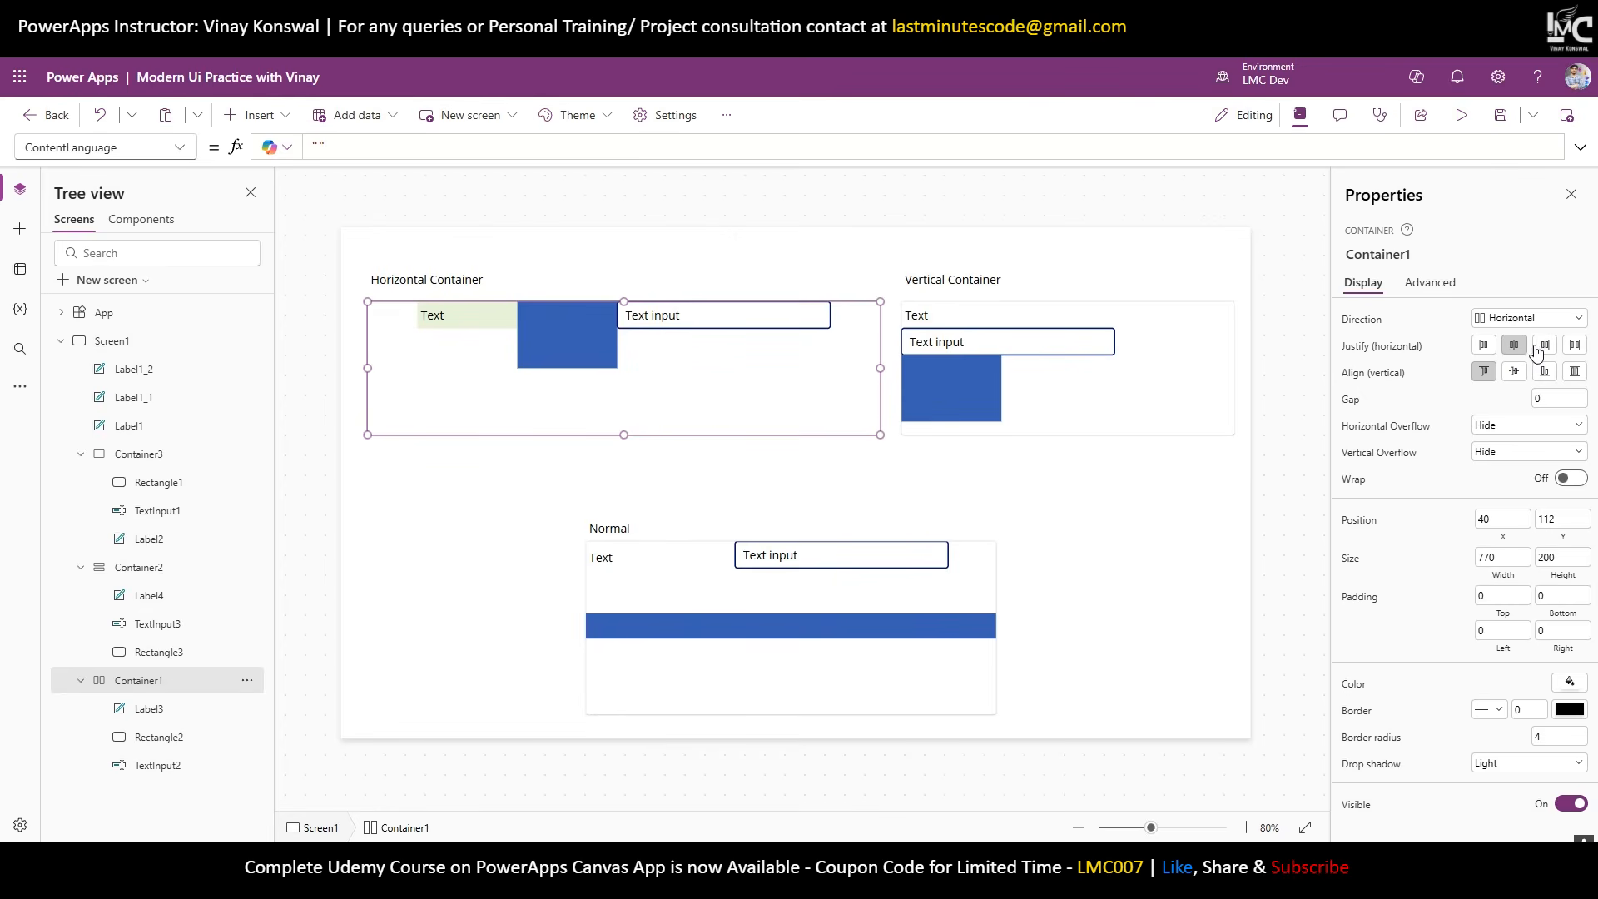
click(1543, 348)
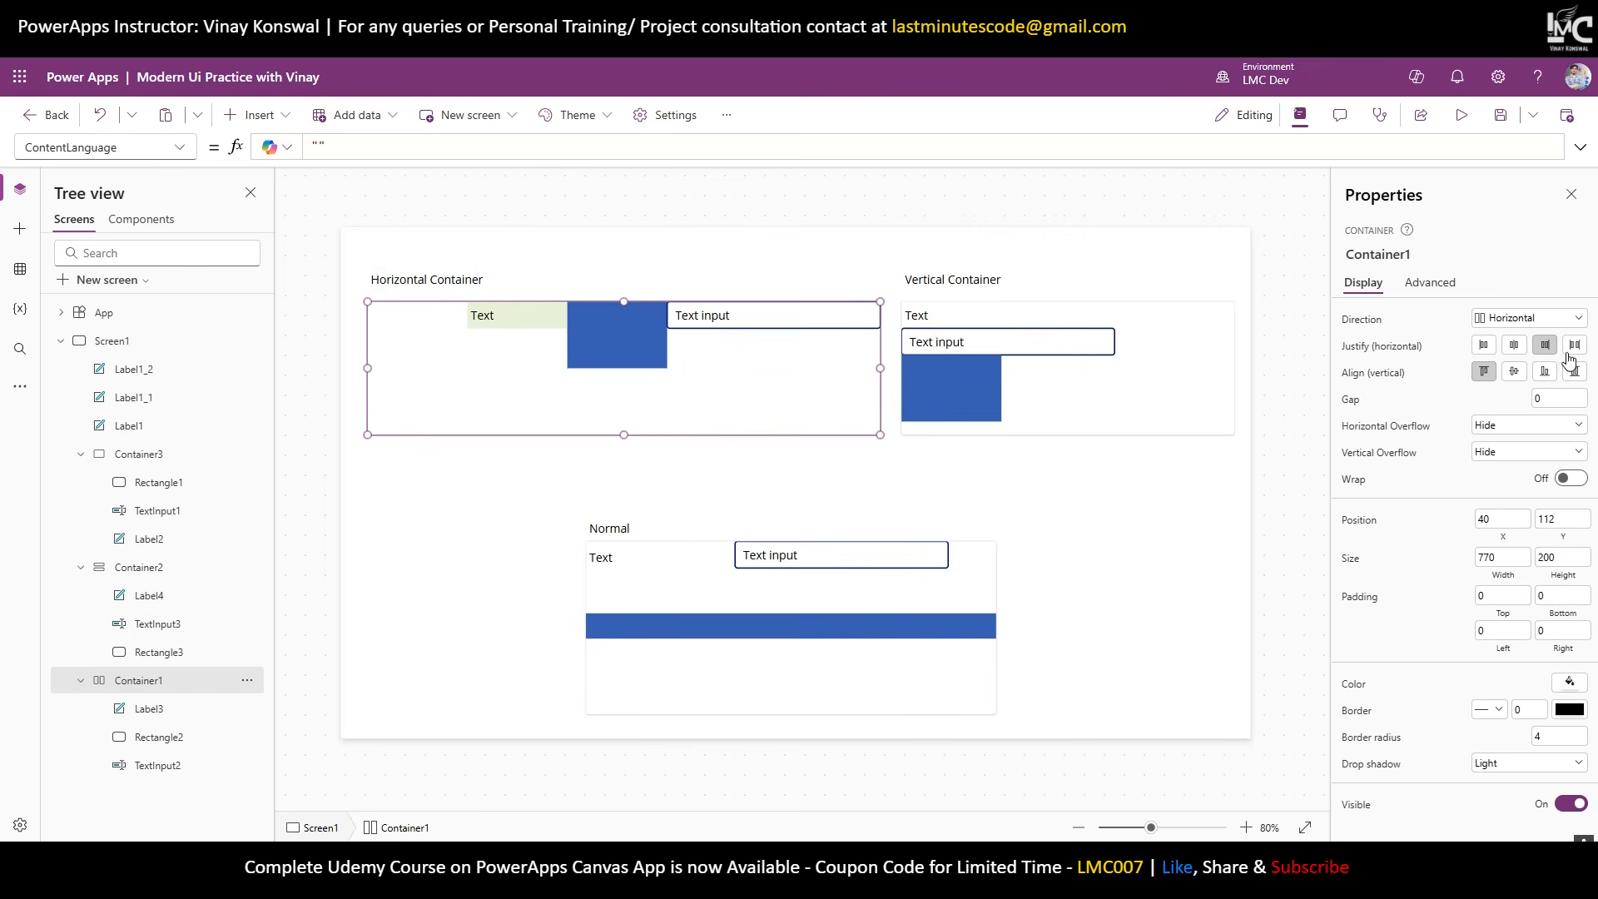
click(1572, 346)
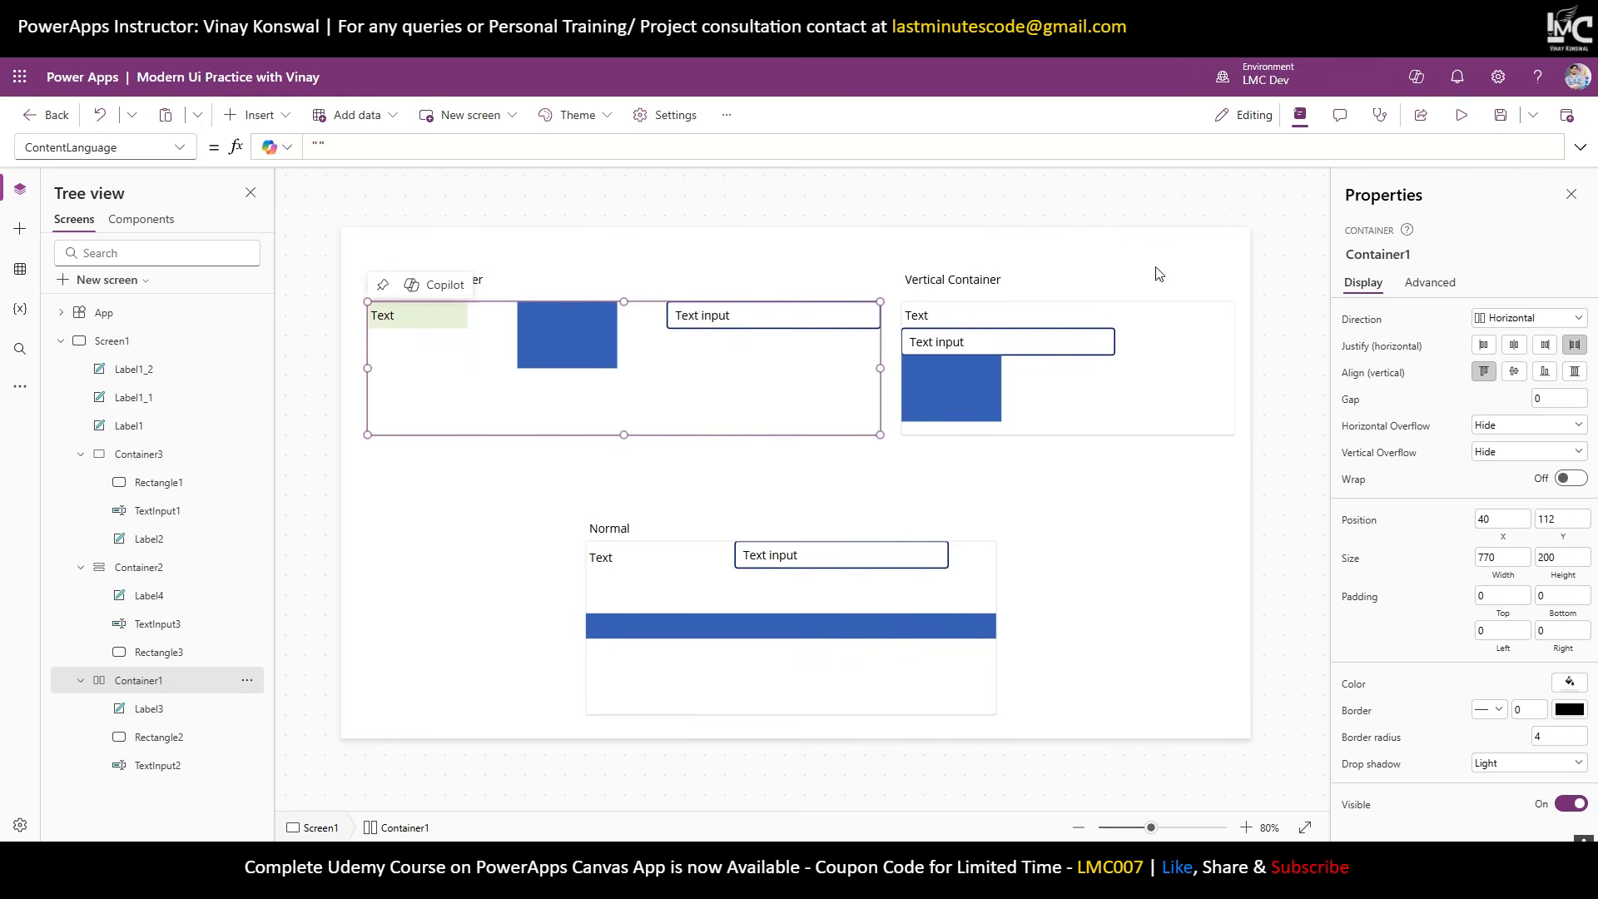
click(1484, 346)
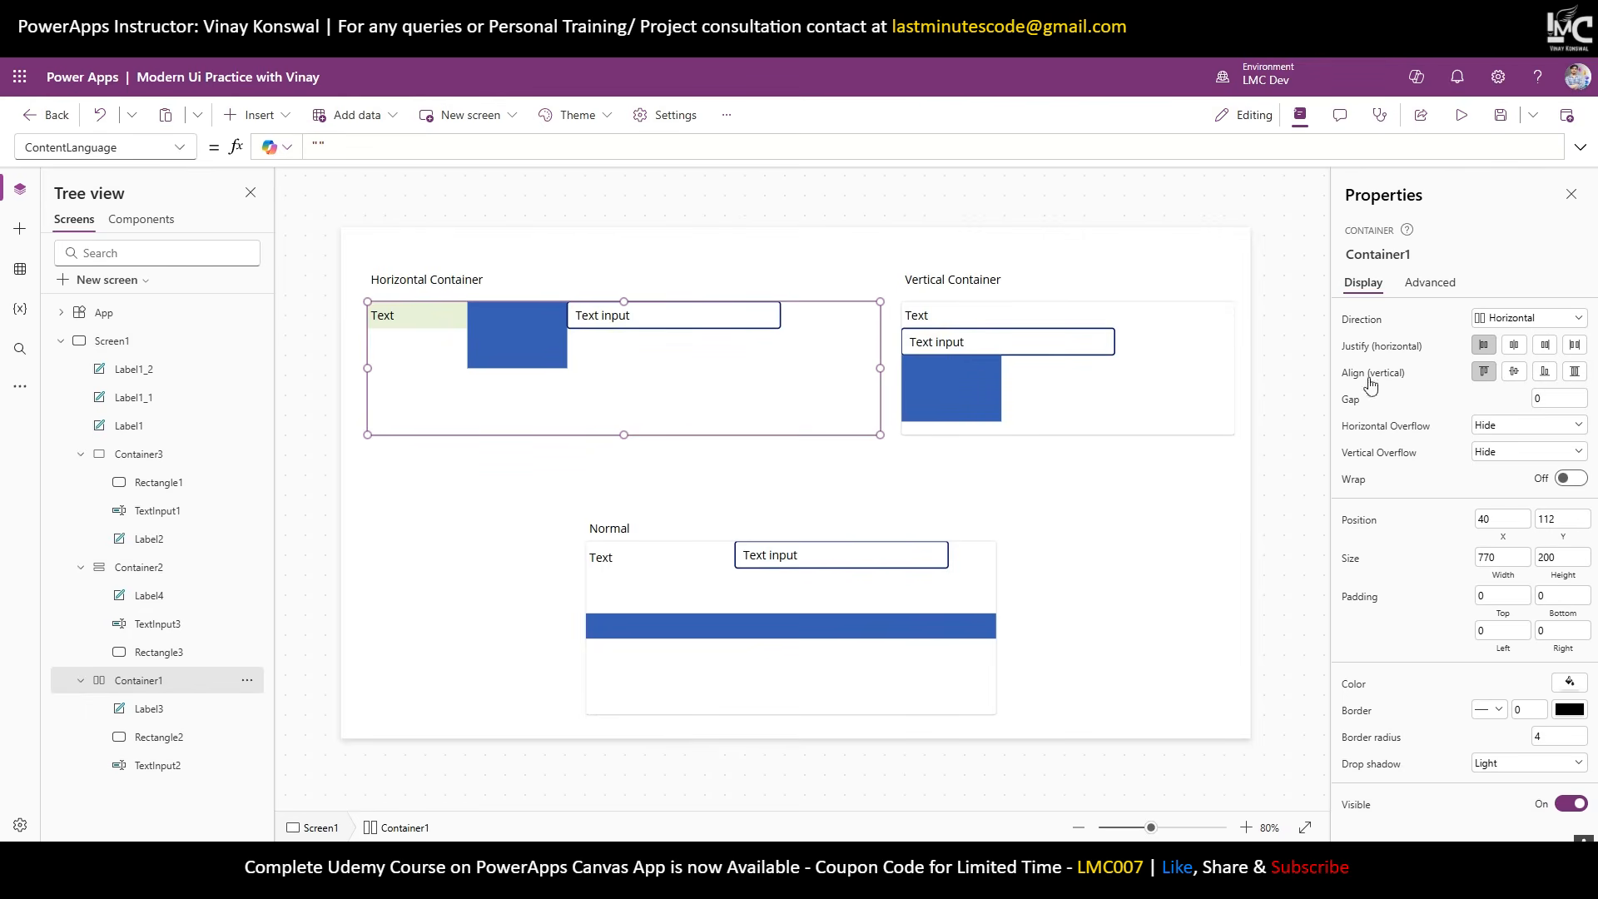
Try bottom, stretch and top alignment on the horizontal container, settling on centre both ways.
click(1518, 373)
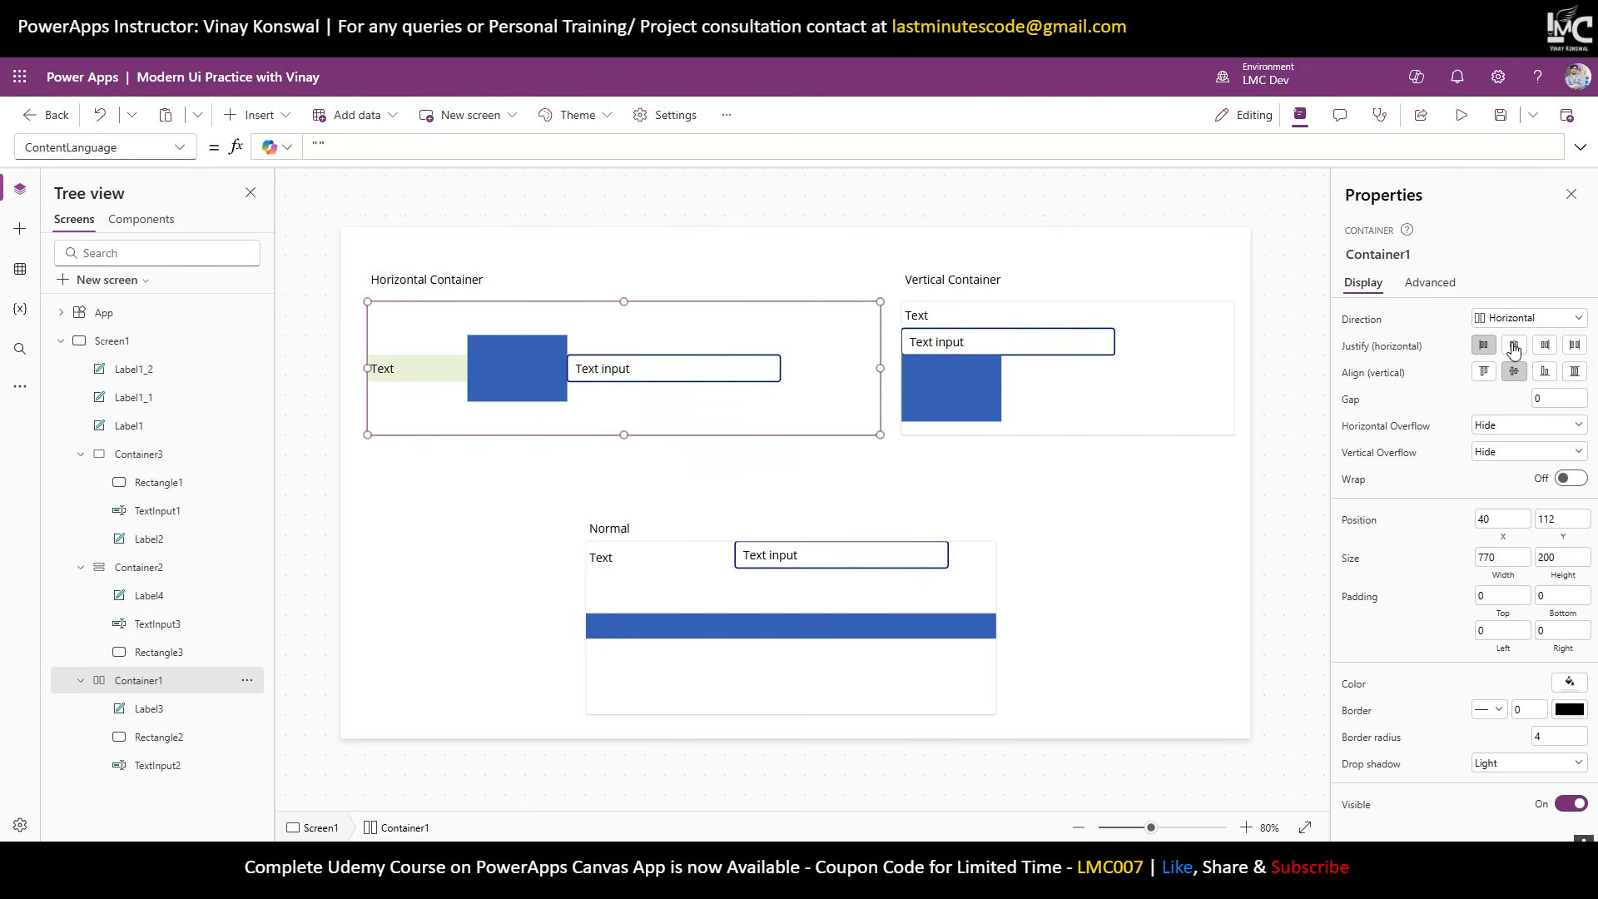
click(1513, 347)
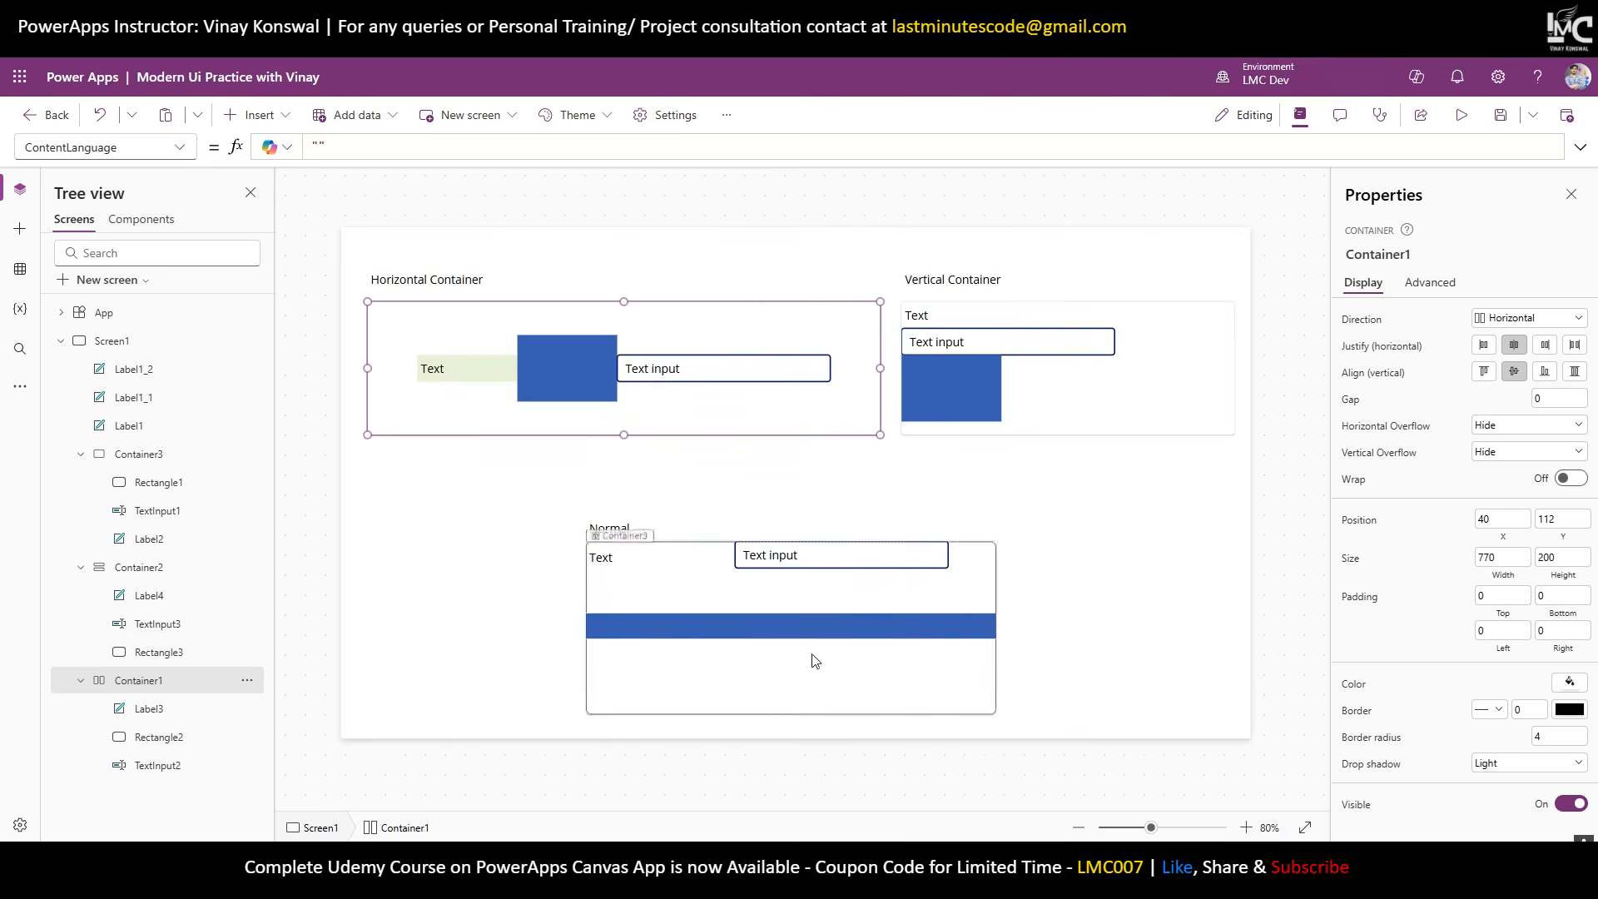
click(656, 558)
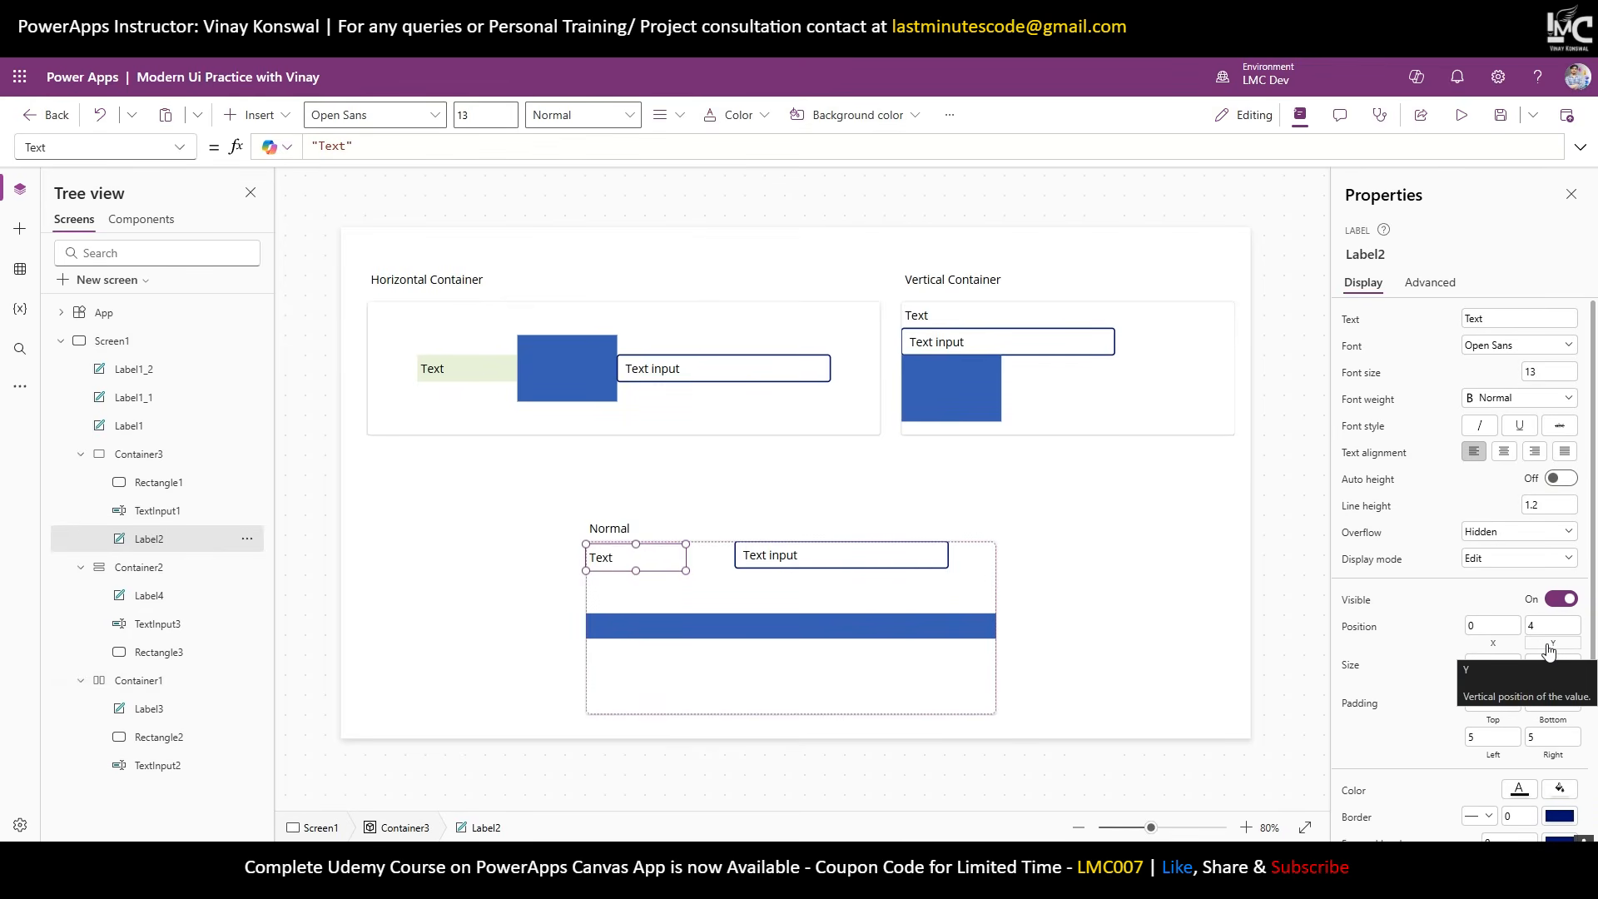
click(835, 427)
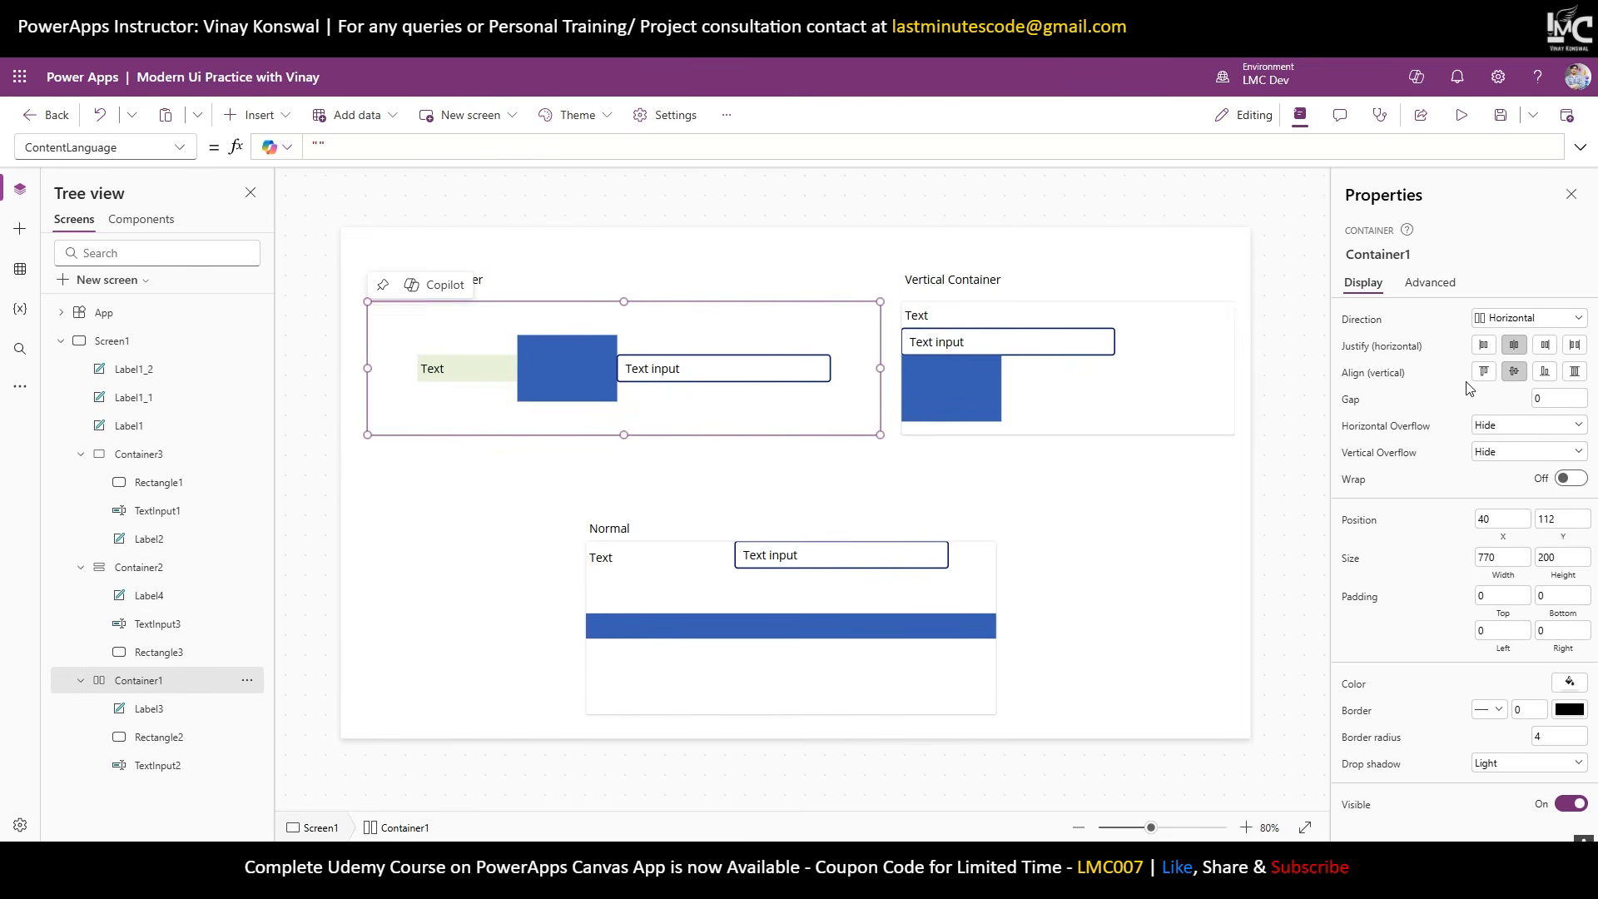
click(1546, 372)
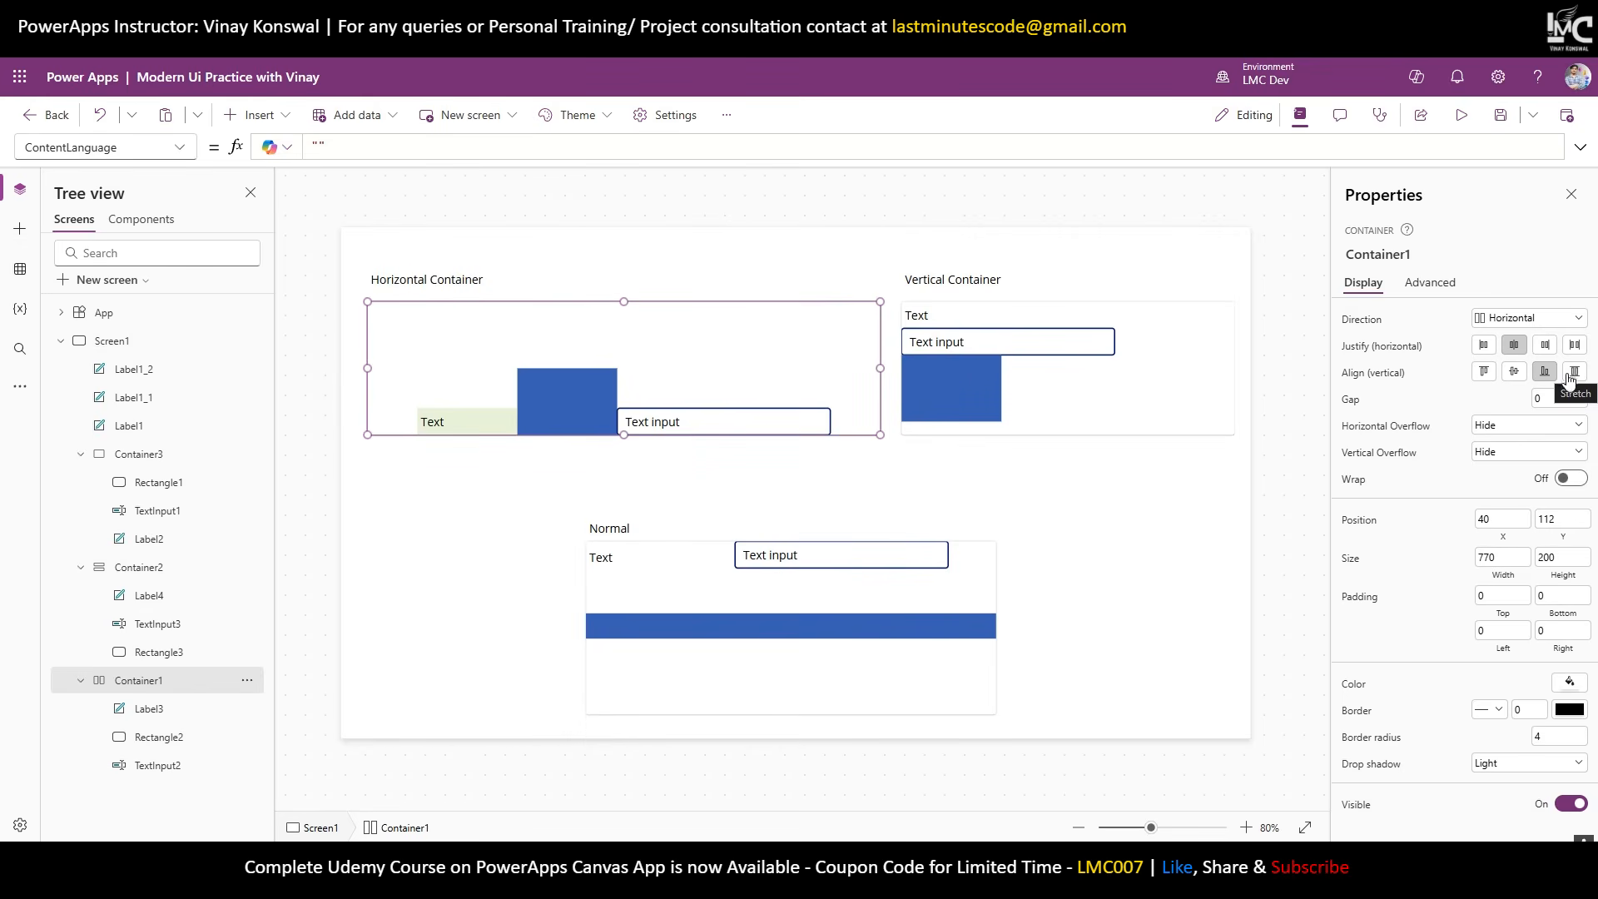
click(1572, 374)
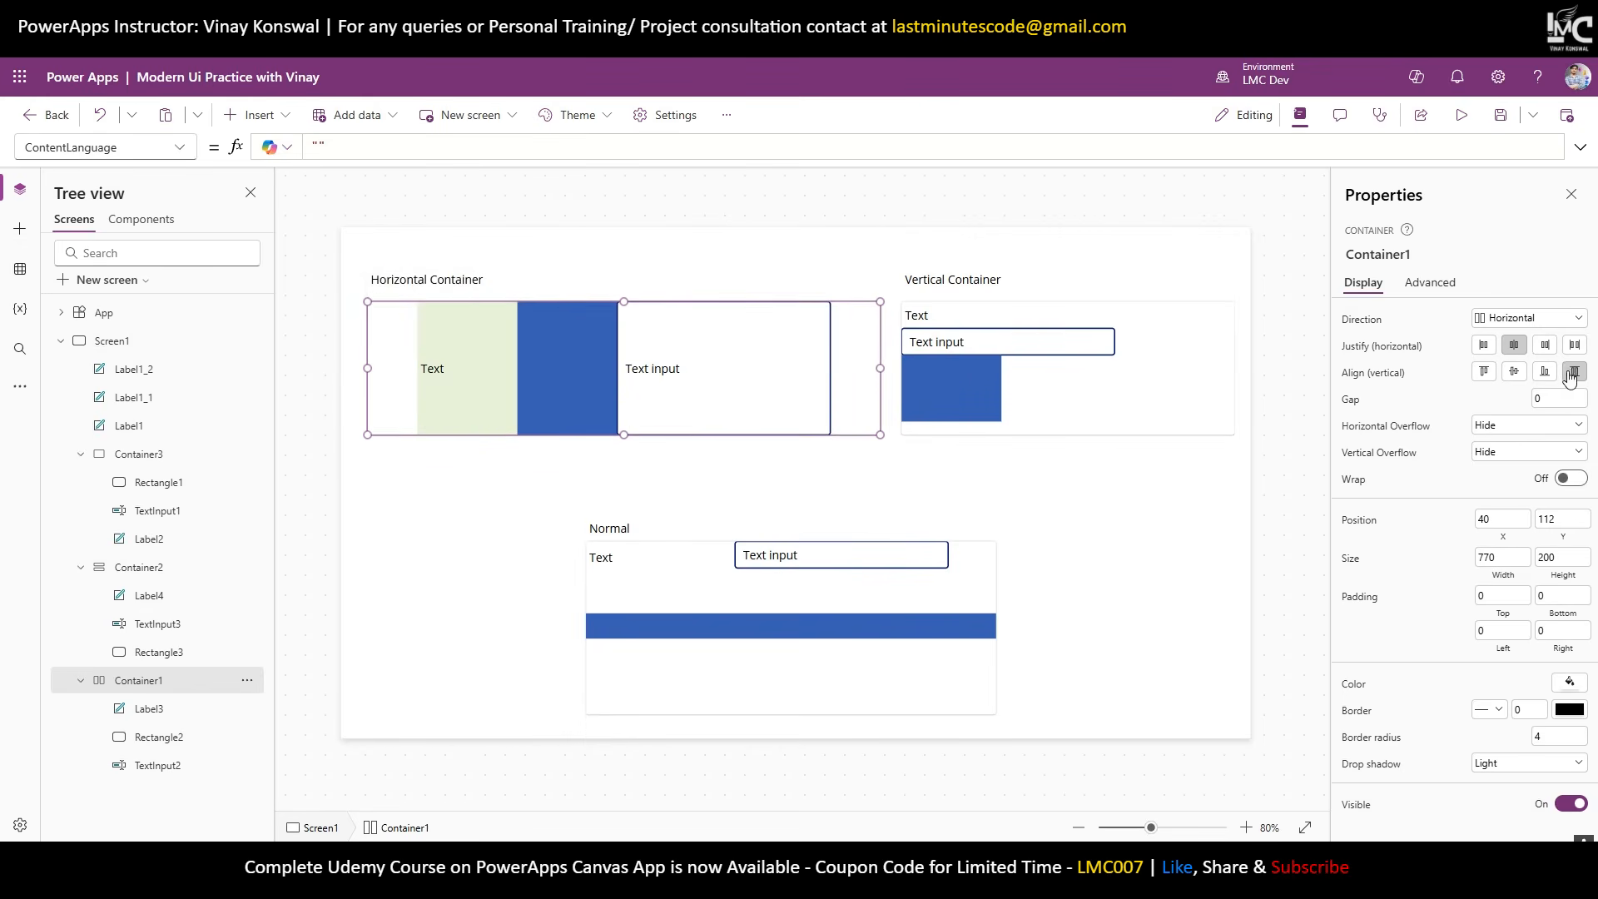
click(1514, 372)
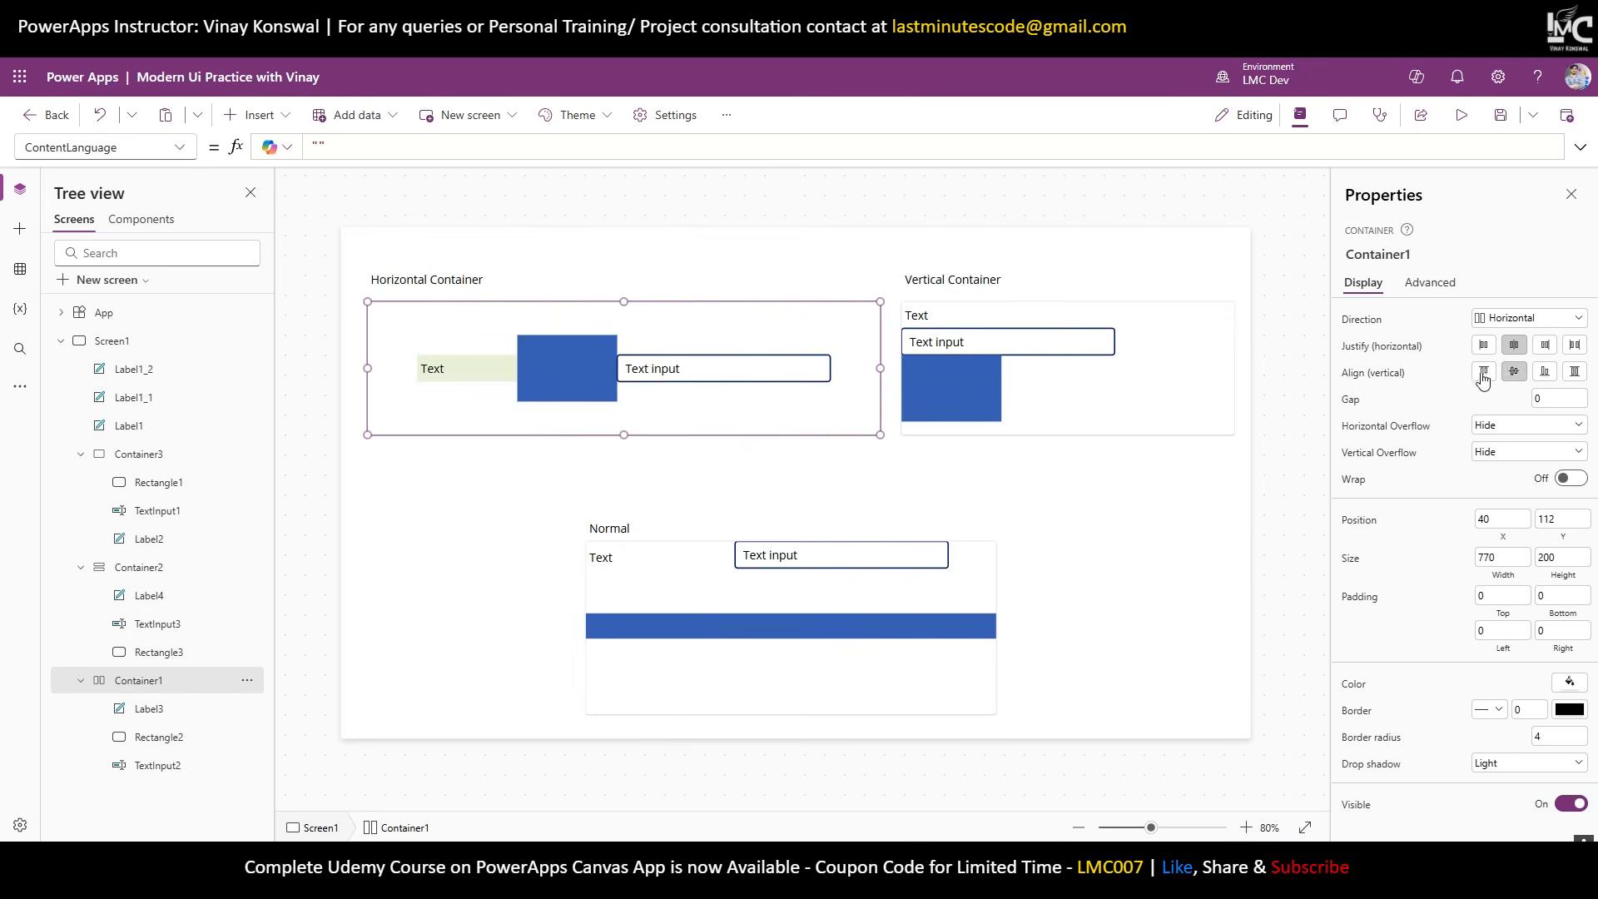
click(1483, 376)
click(1514, 373)
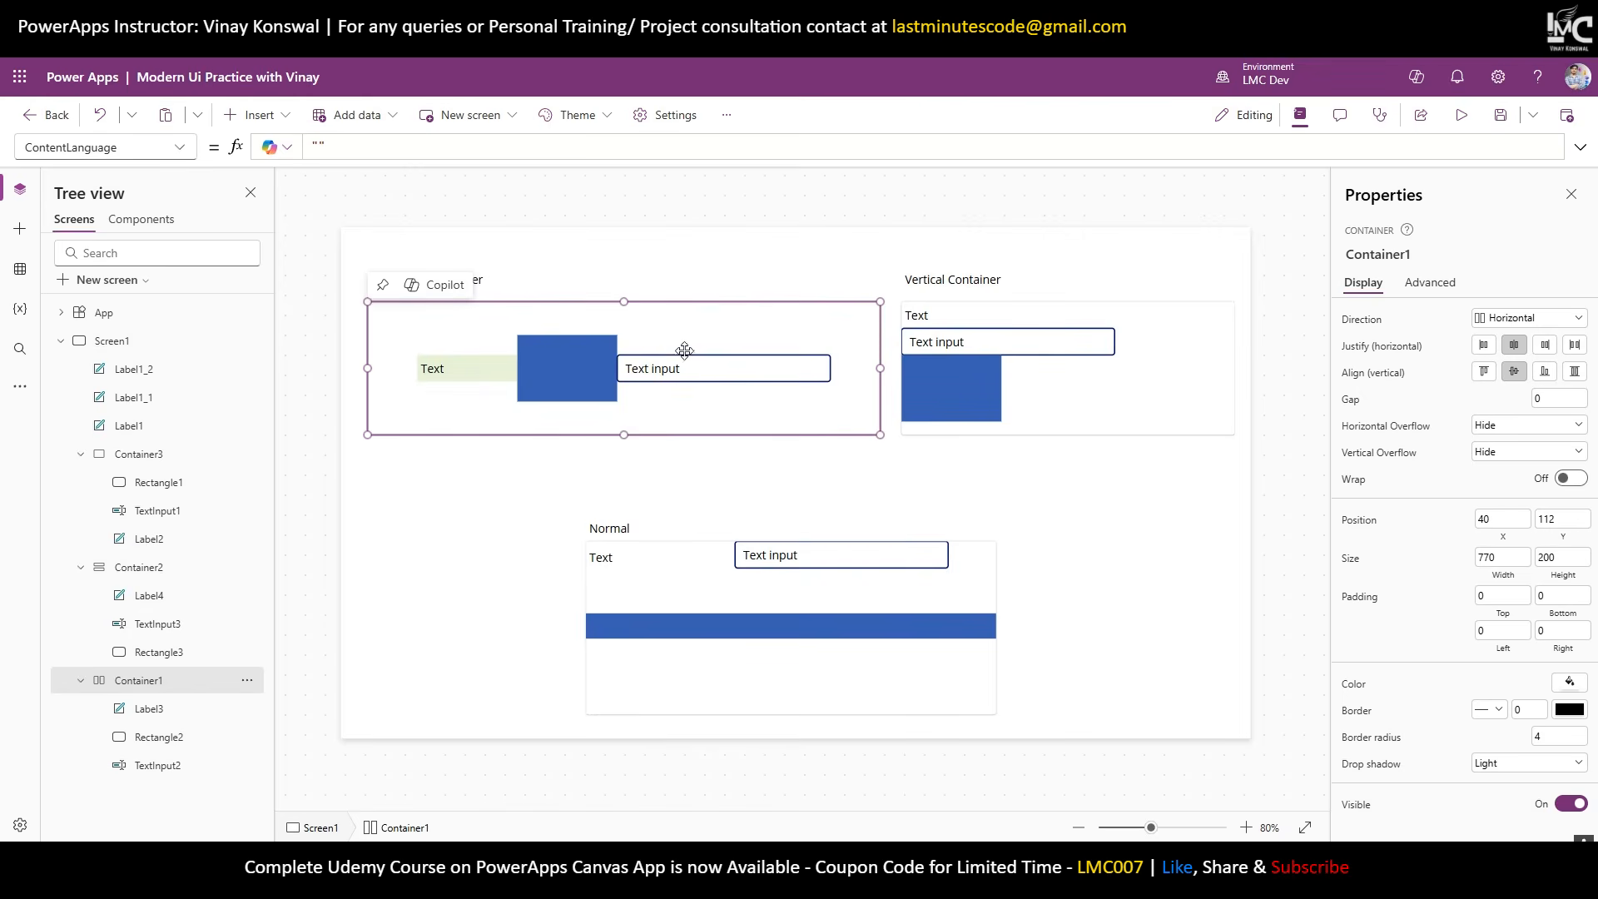
Select the horizontal container's Text label, rectangle and text input to check their placement.
click(488, 372)
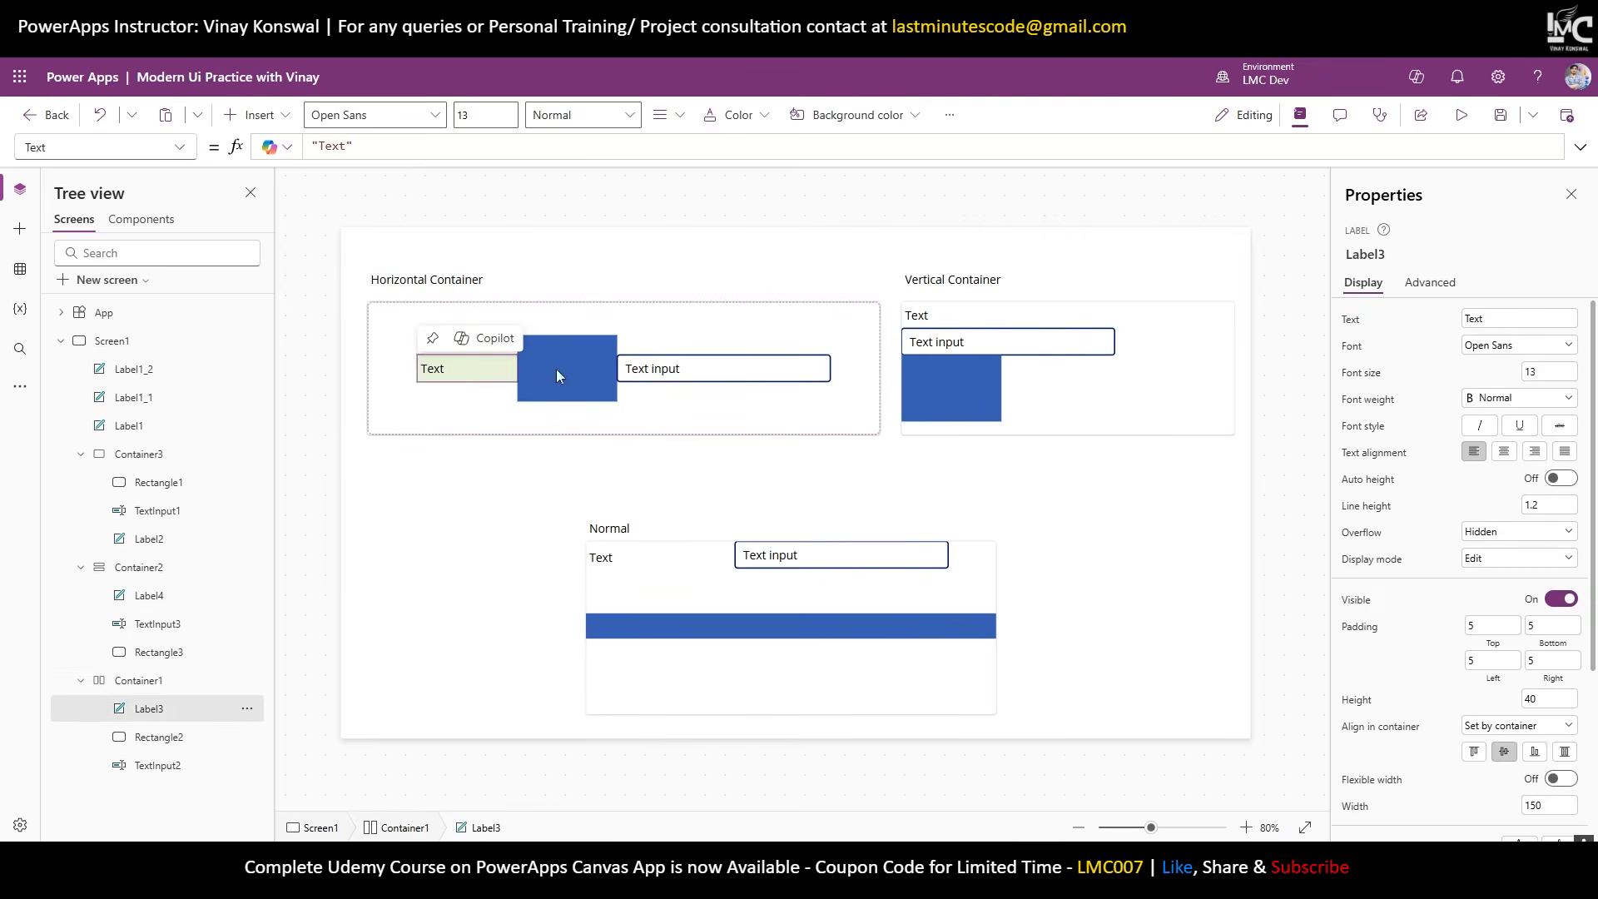
click(556, 367)
shift+click(649, 367)
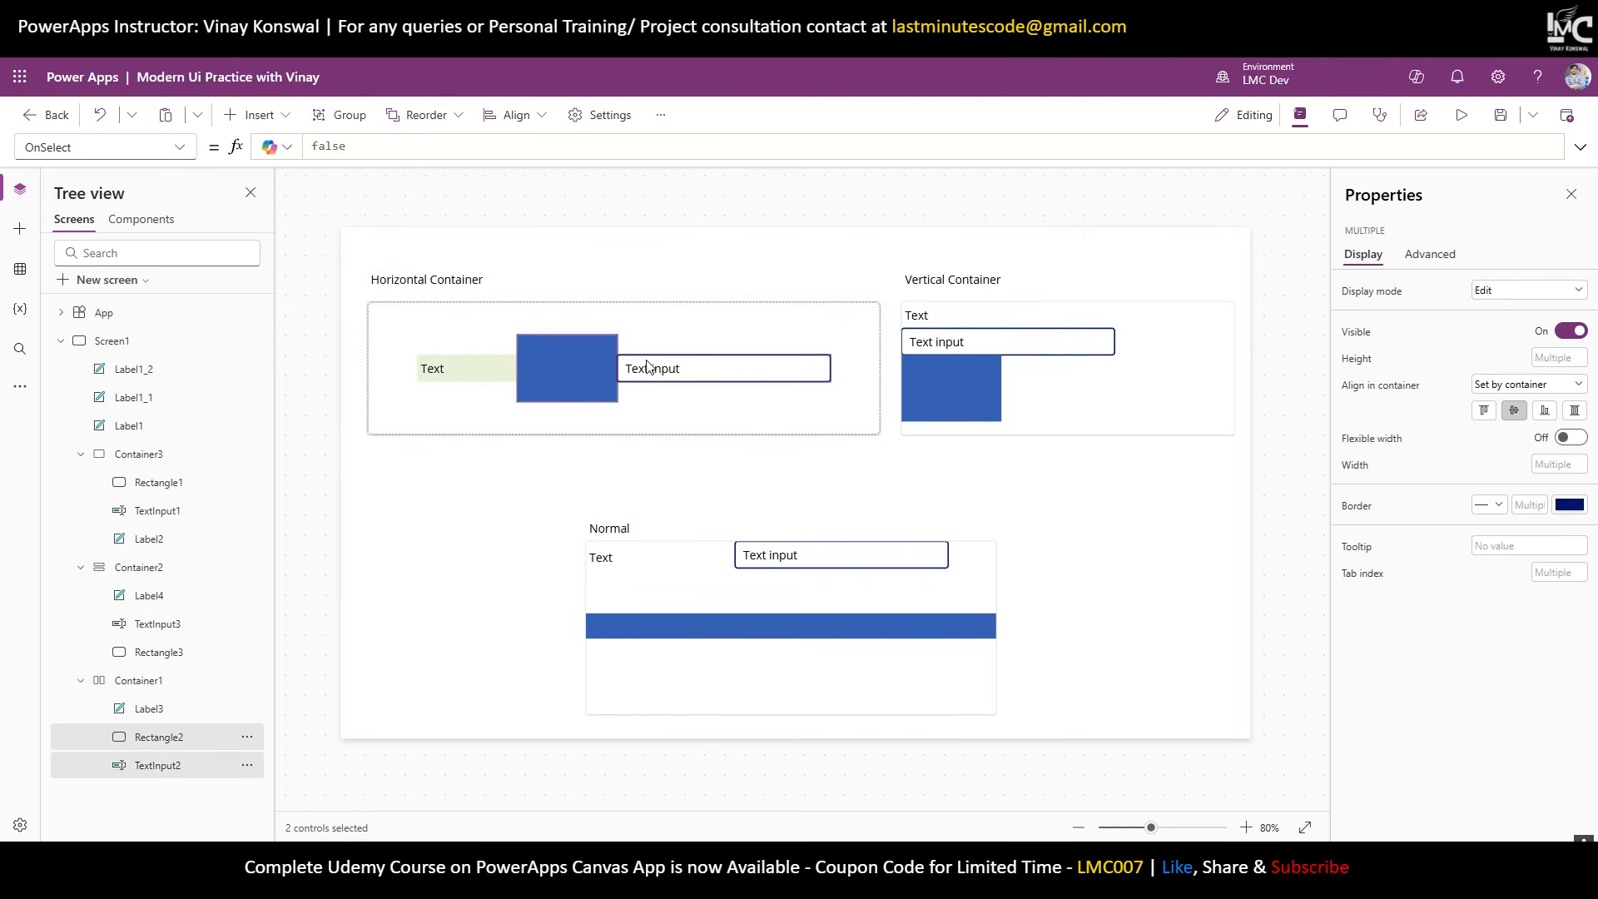
click(500, 381)
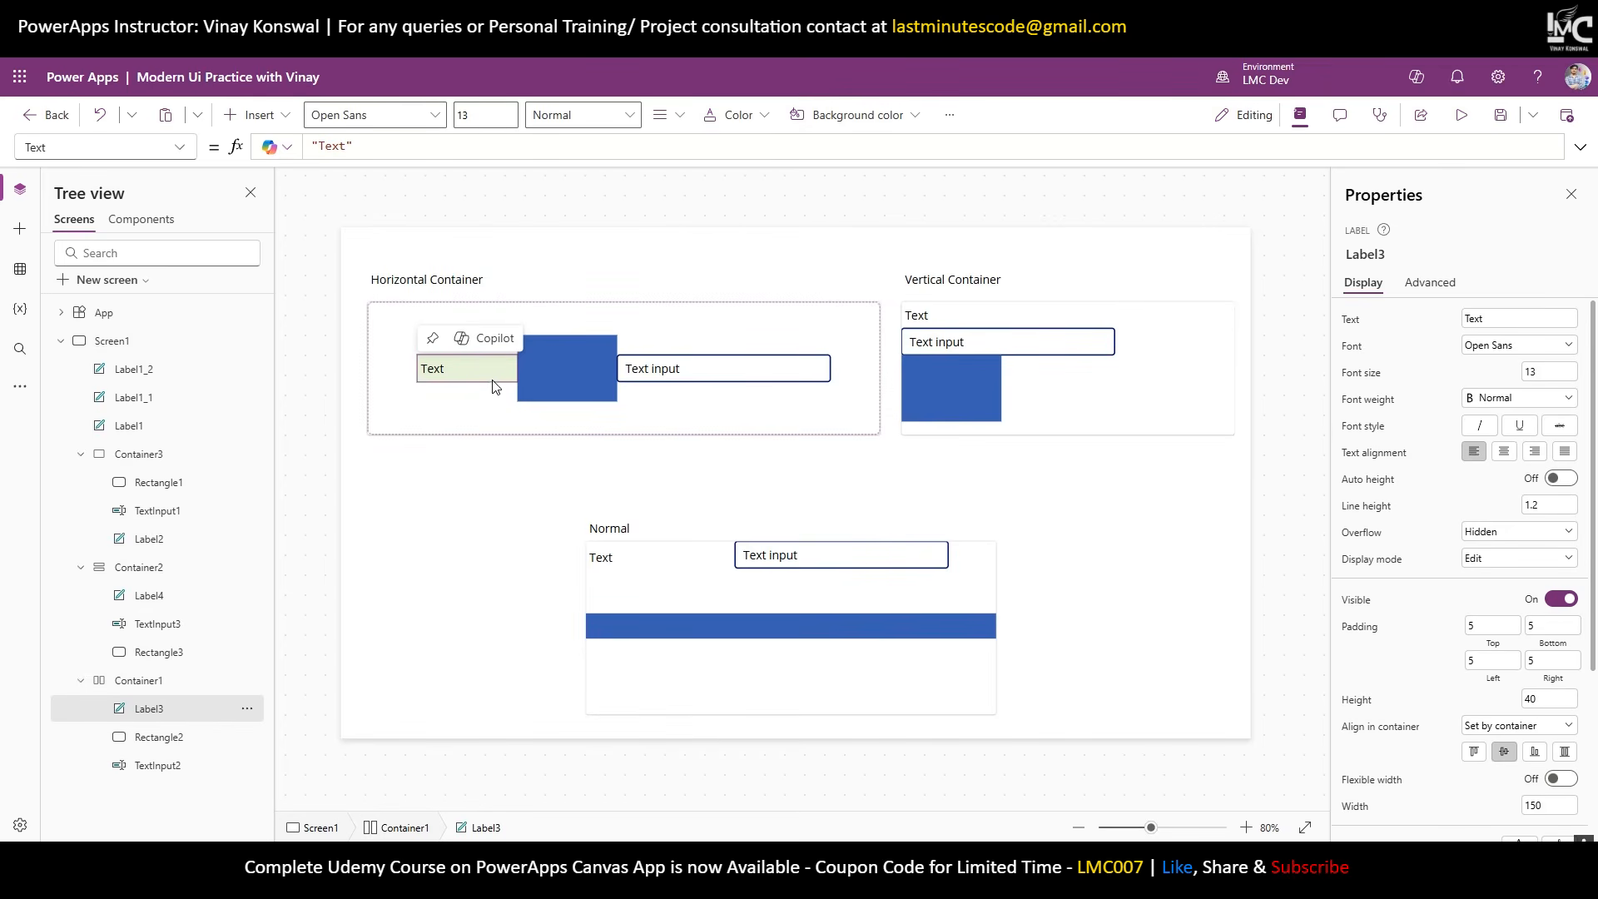
click(158, 680)
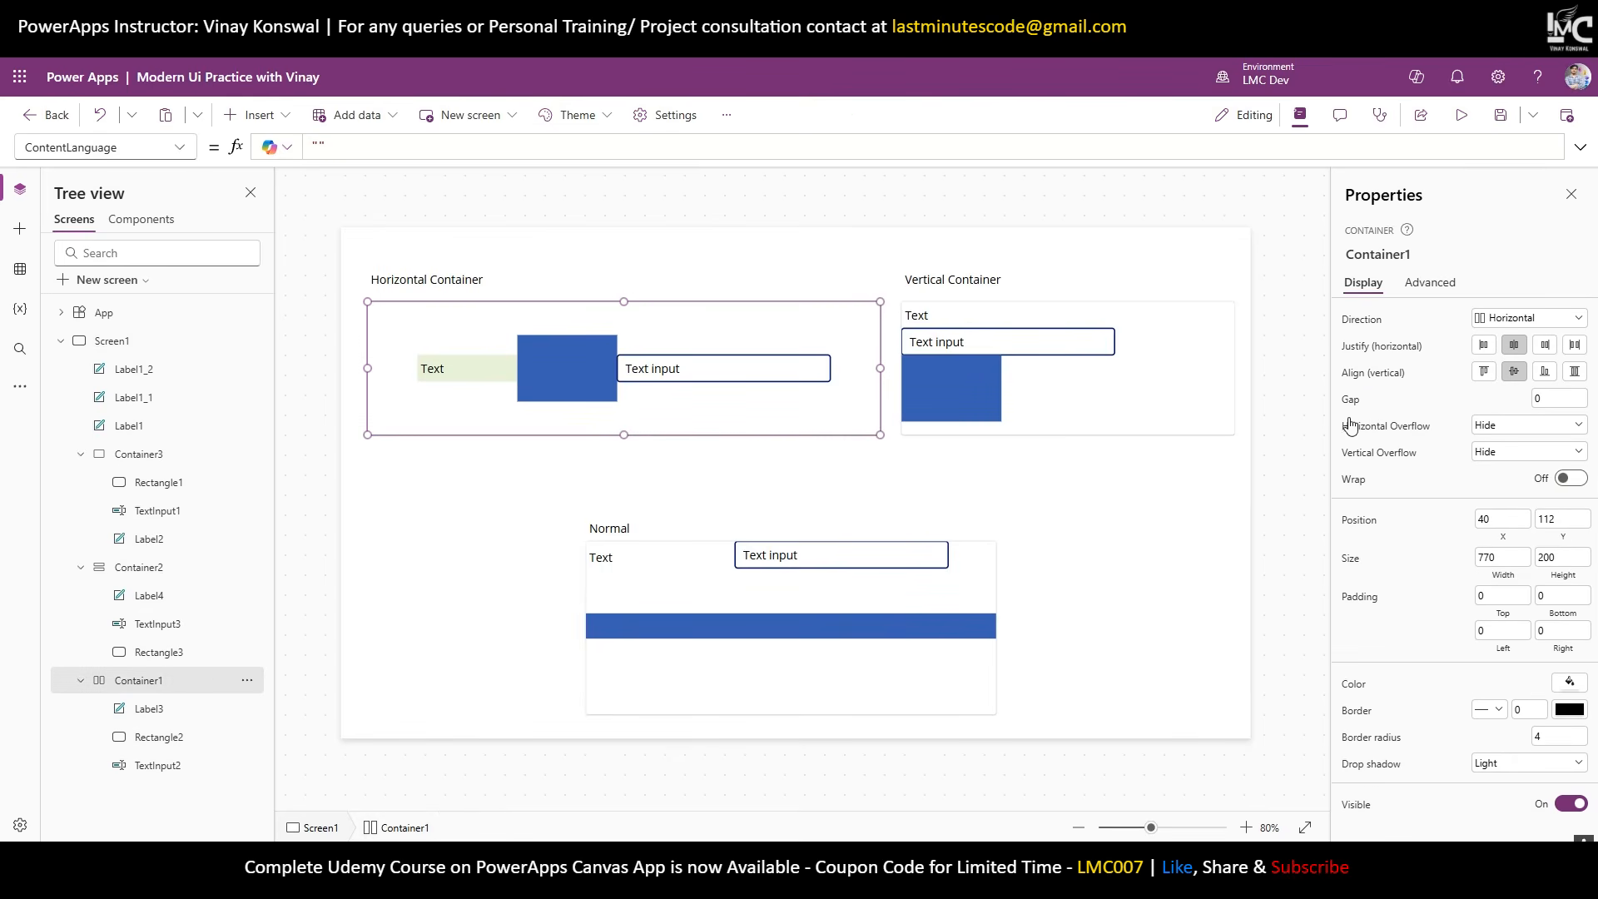
Set the horizontal container's gap to 30, test space-between, and return justification to centre.
click(1559, 397)
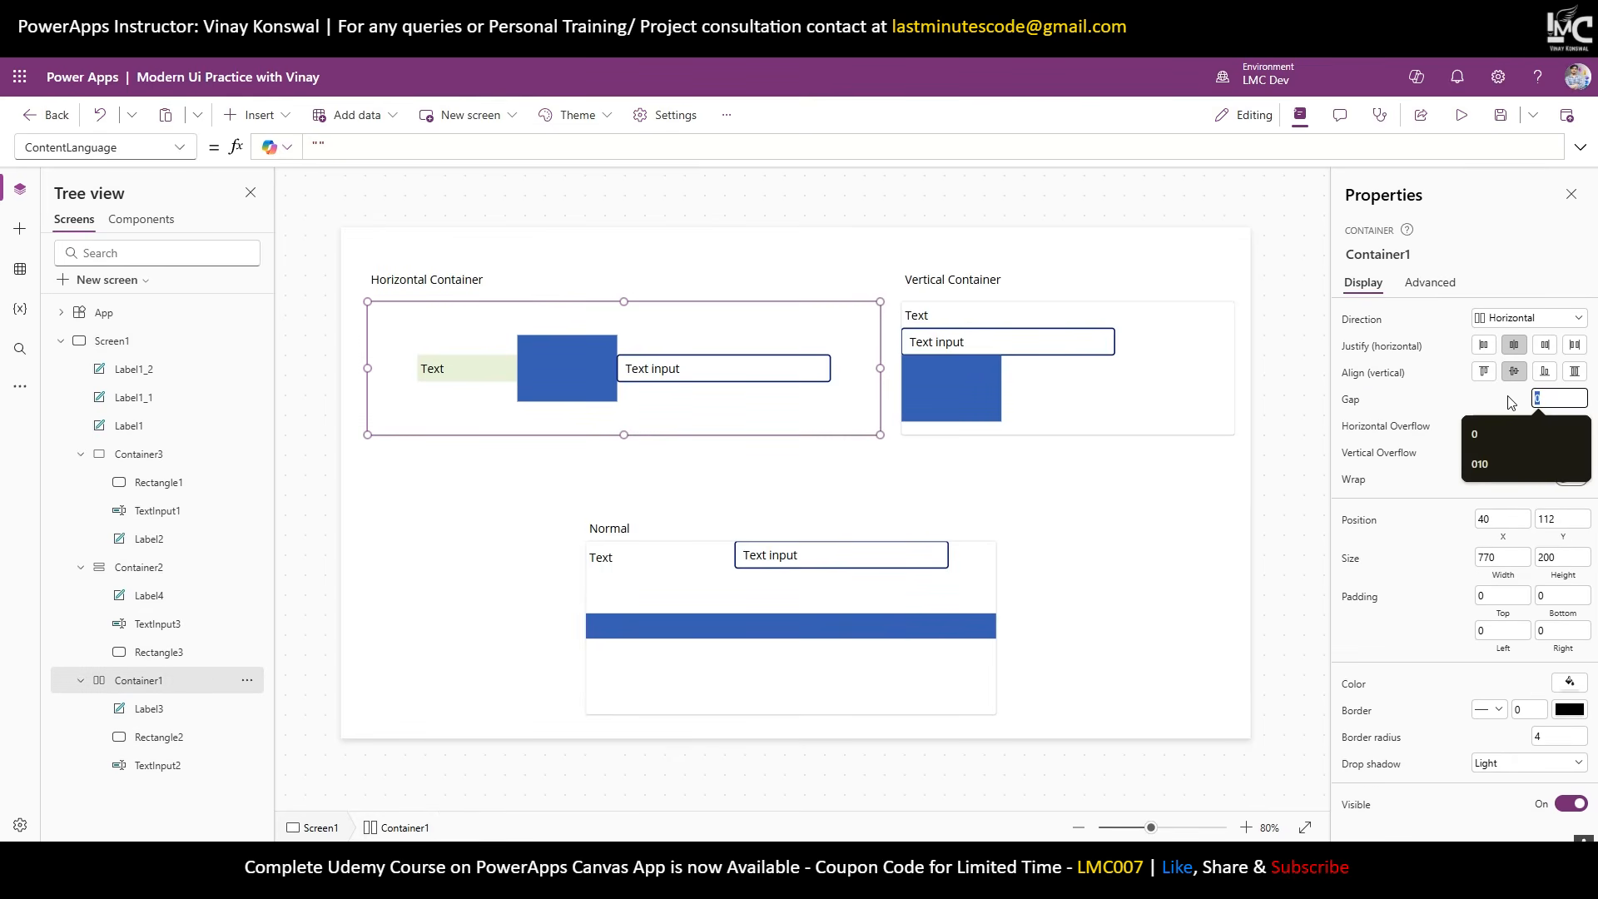
text(30)
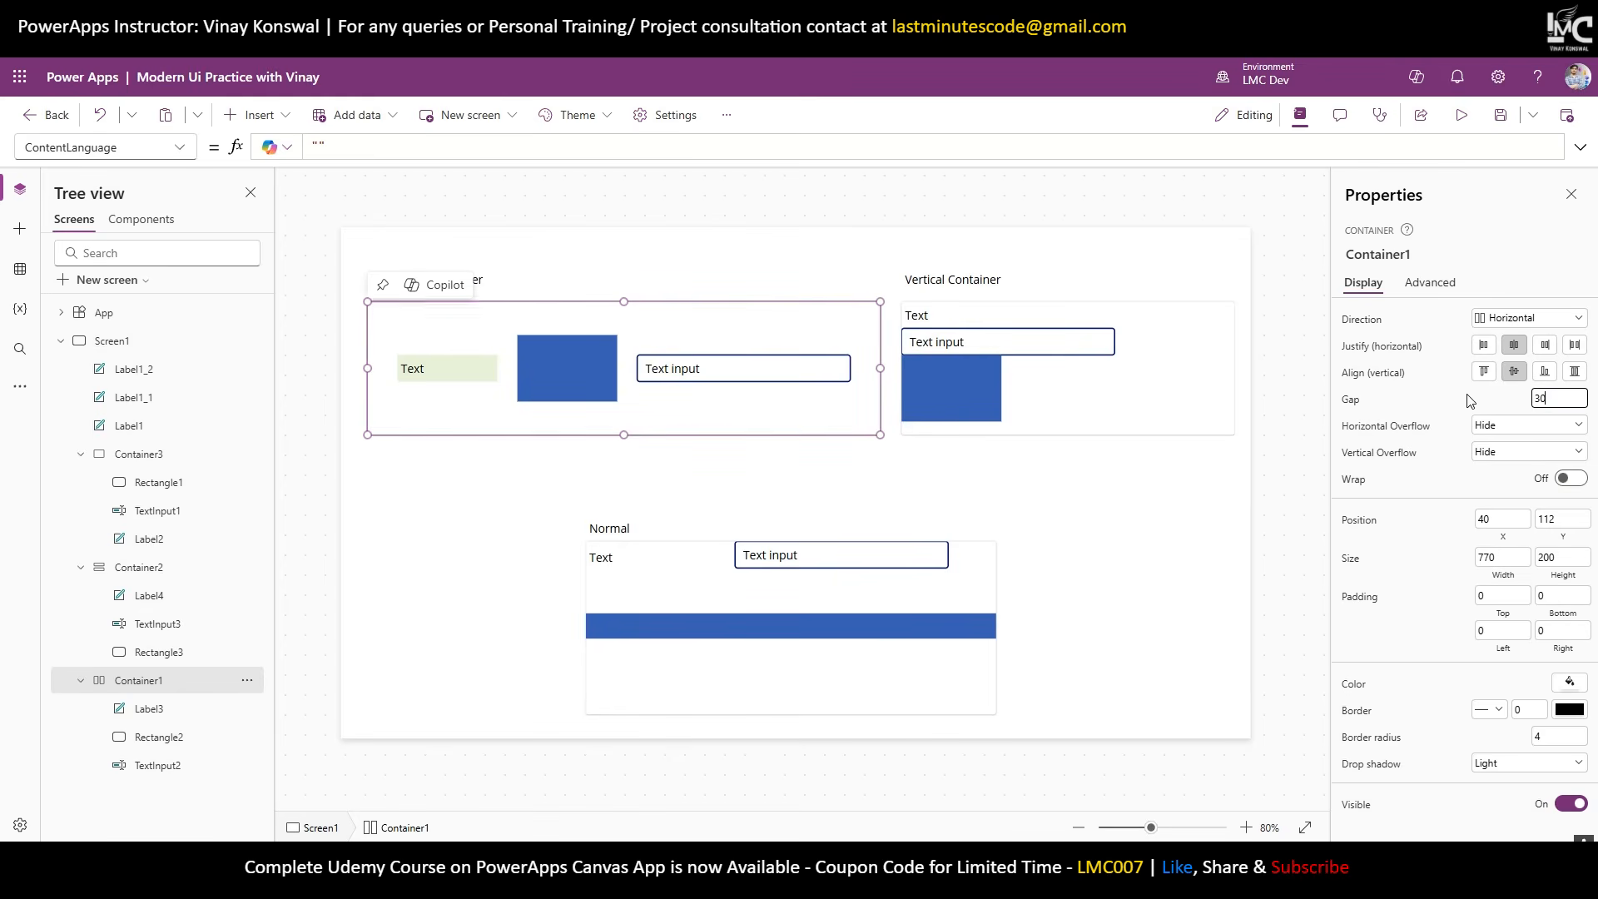
click(1576, 346)
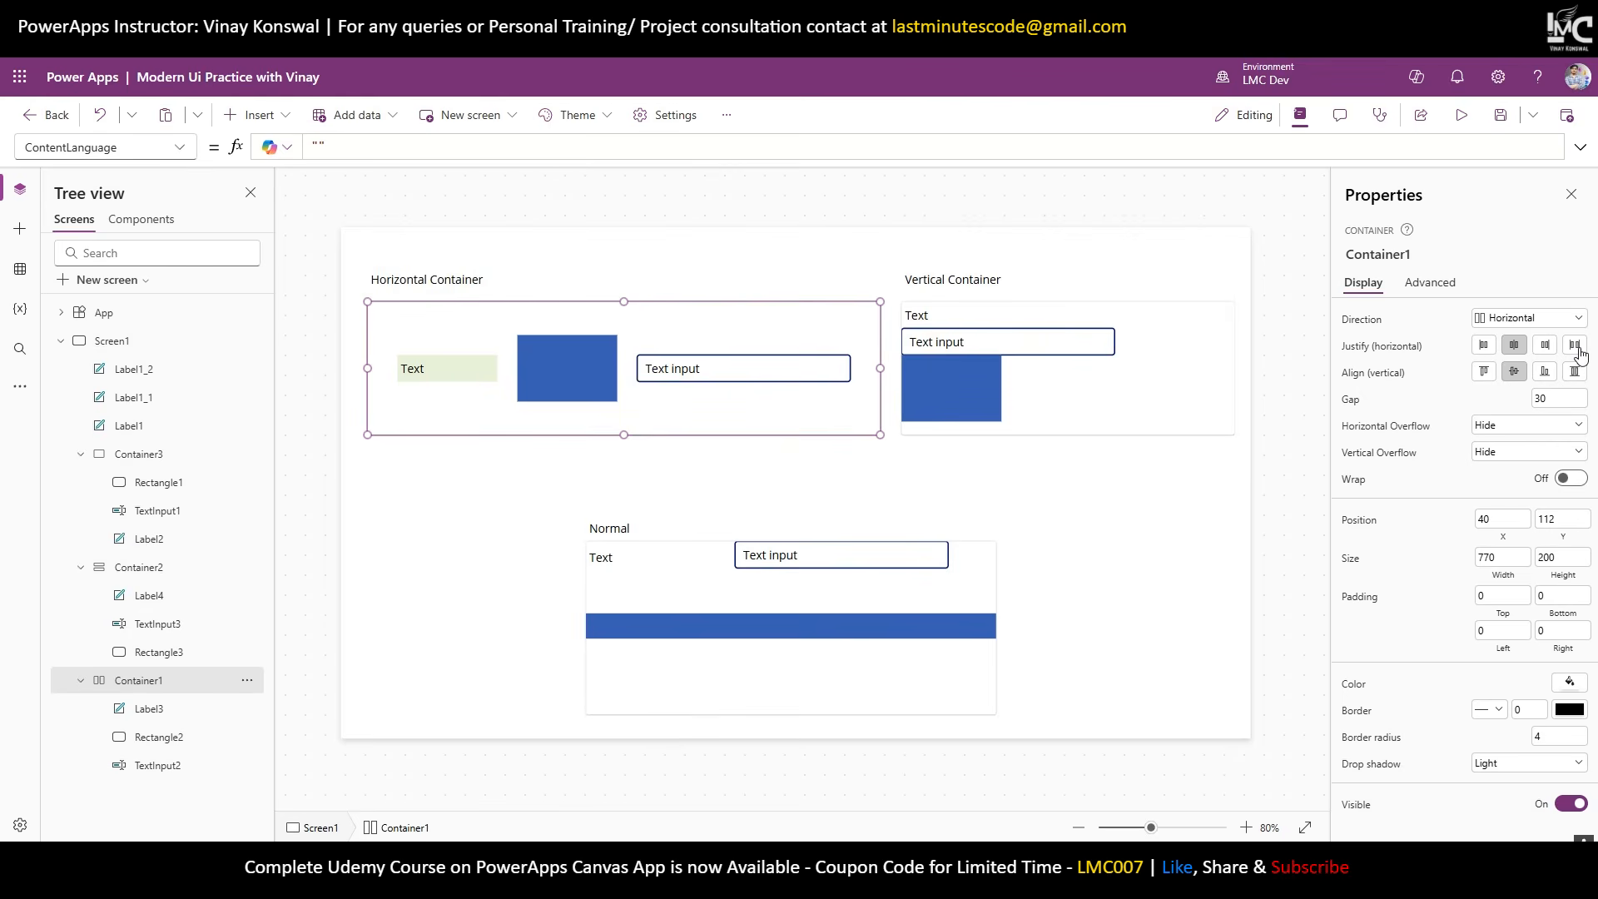
click(1512, 350)
drag(1577, 393, 1528, 404)
click(1575, 346)
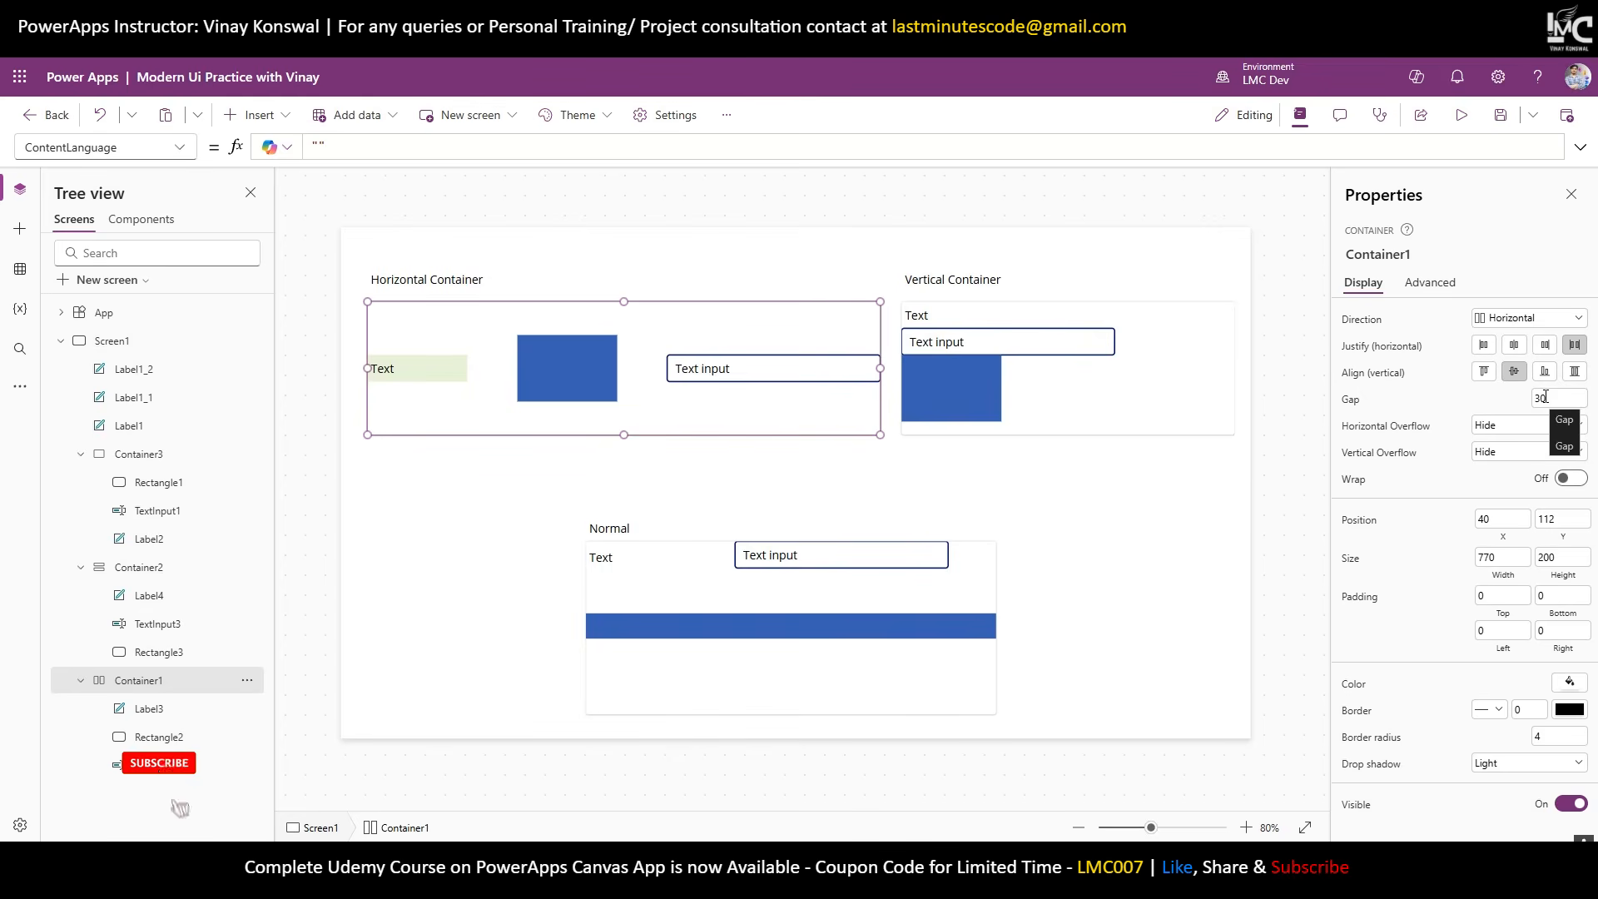
click(1517, 348)
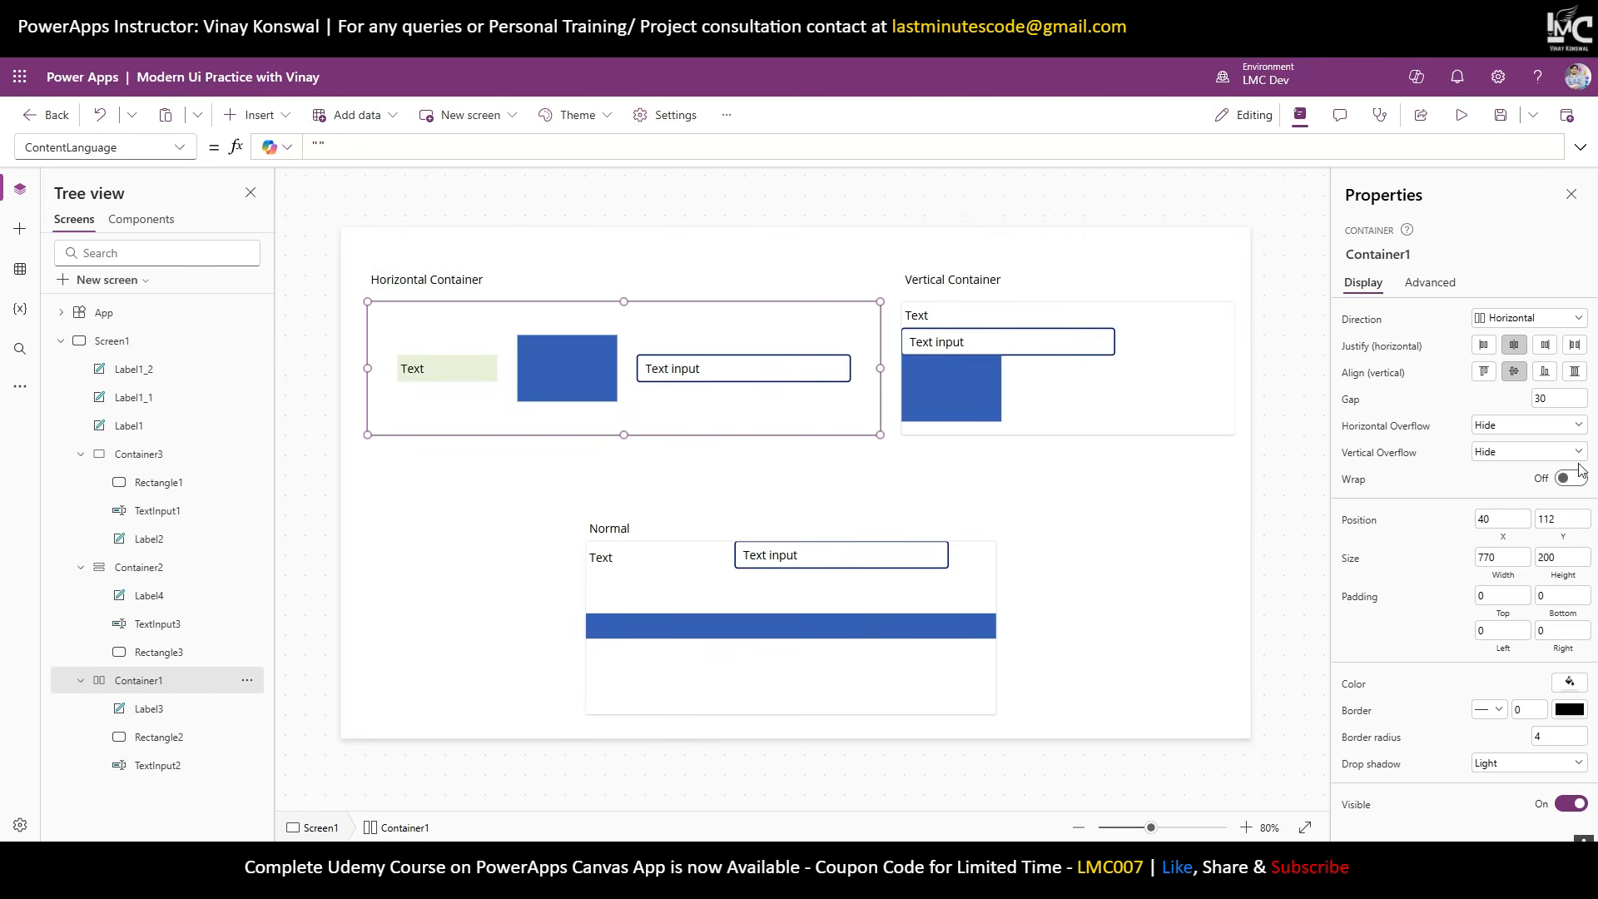
click(254, 115)
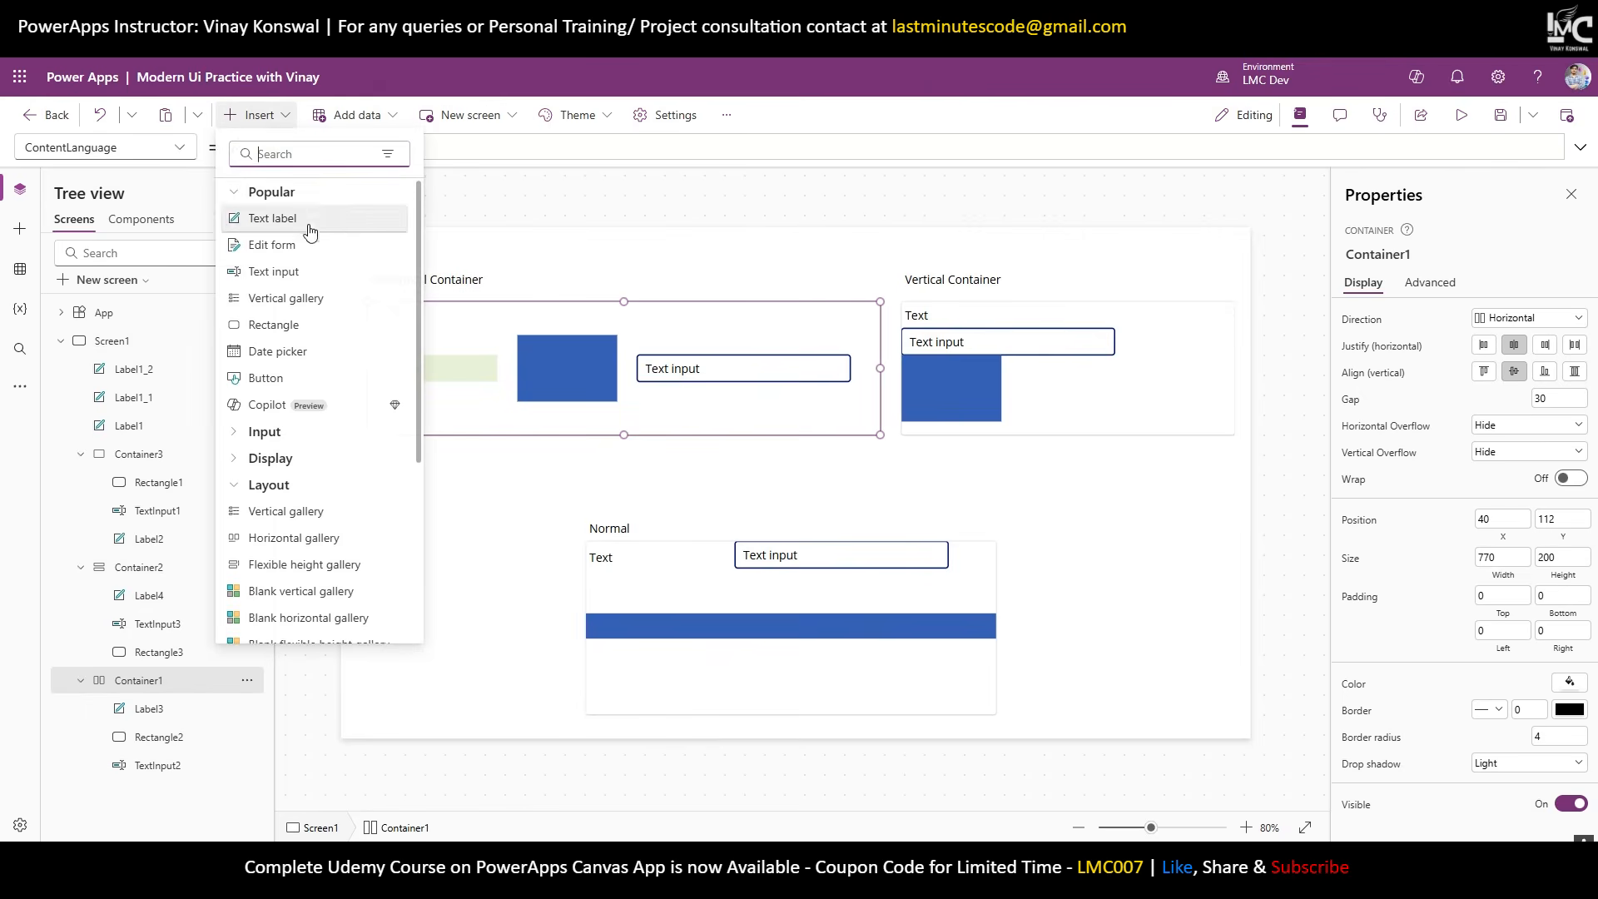
click(306, 378)
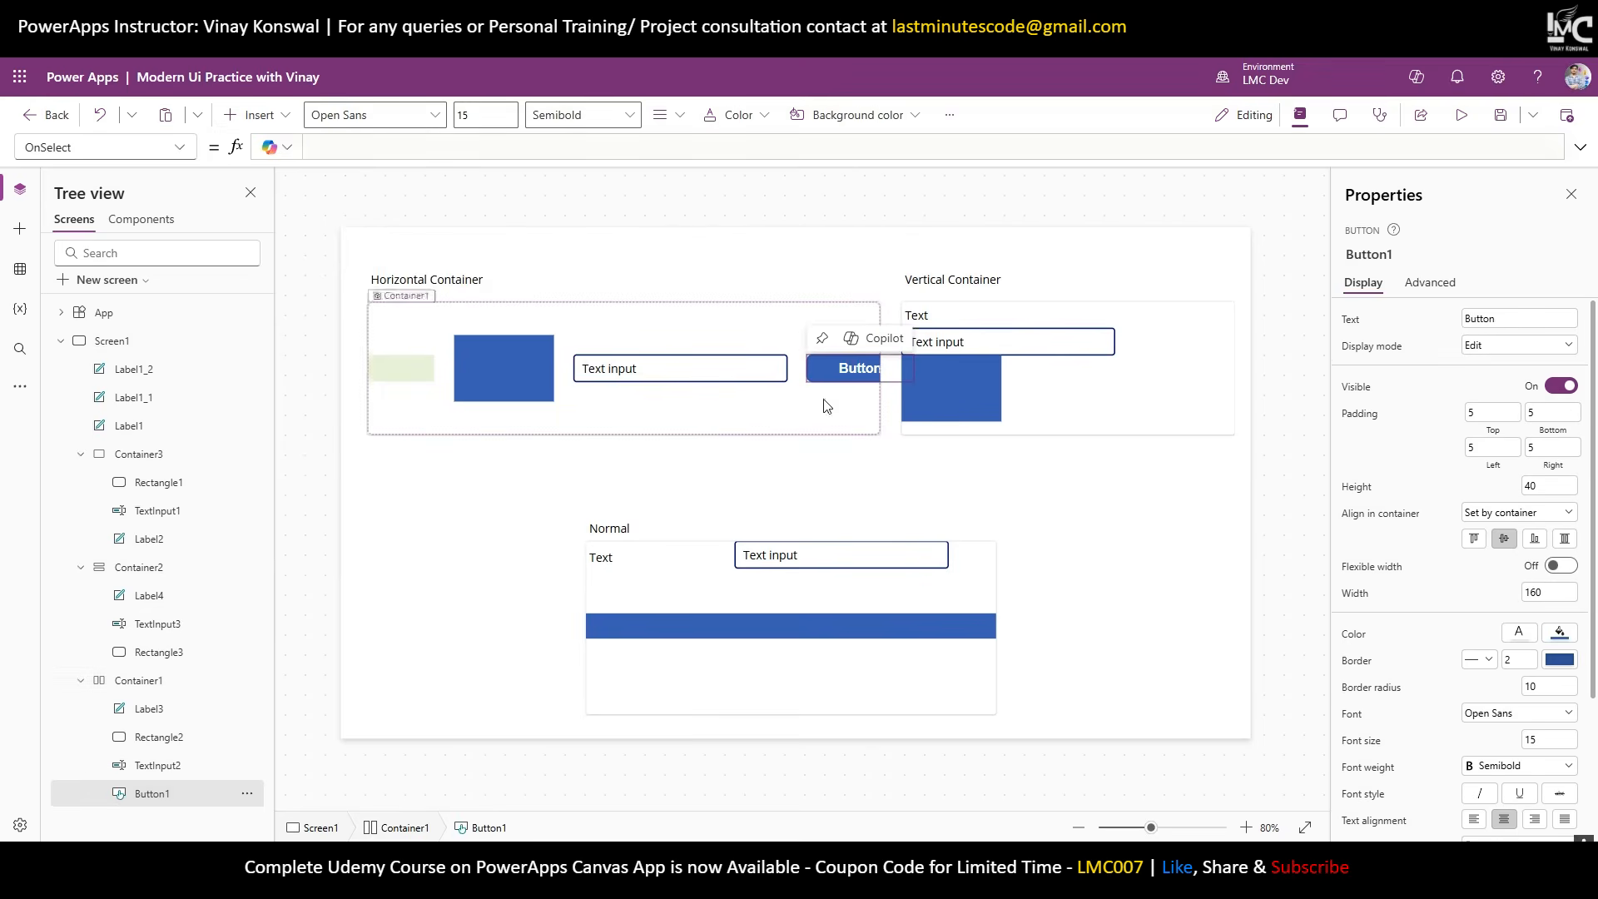
click(254, 115)
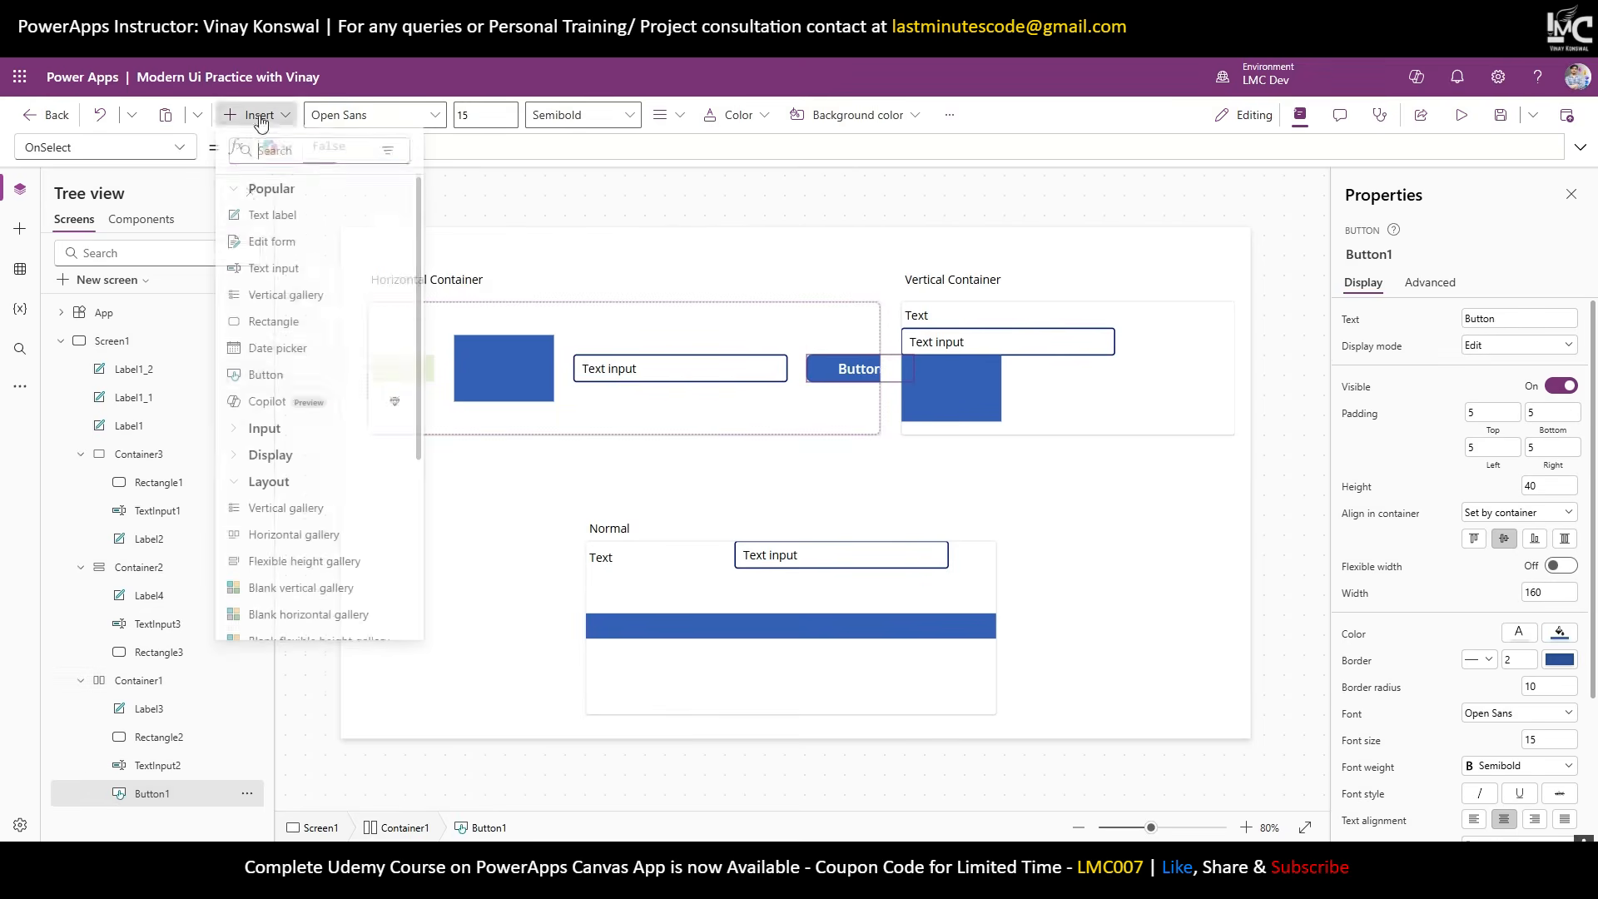
click(304, 352)
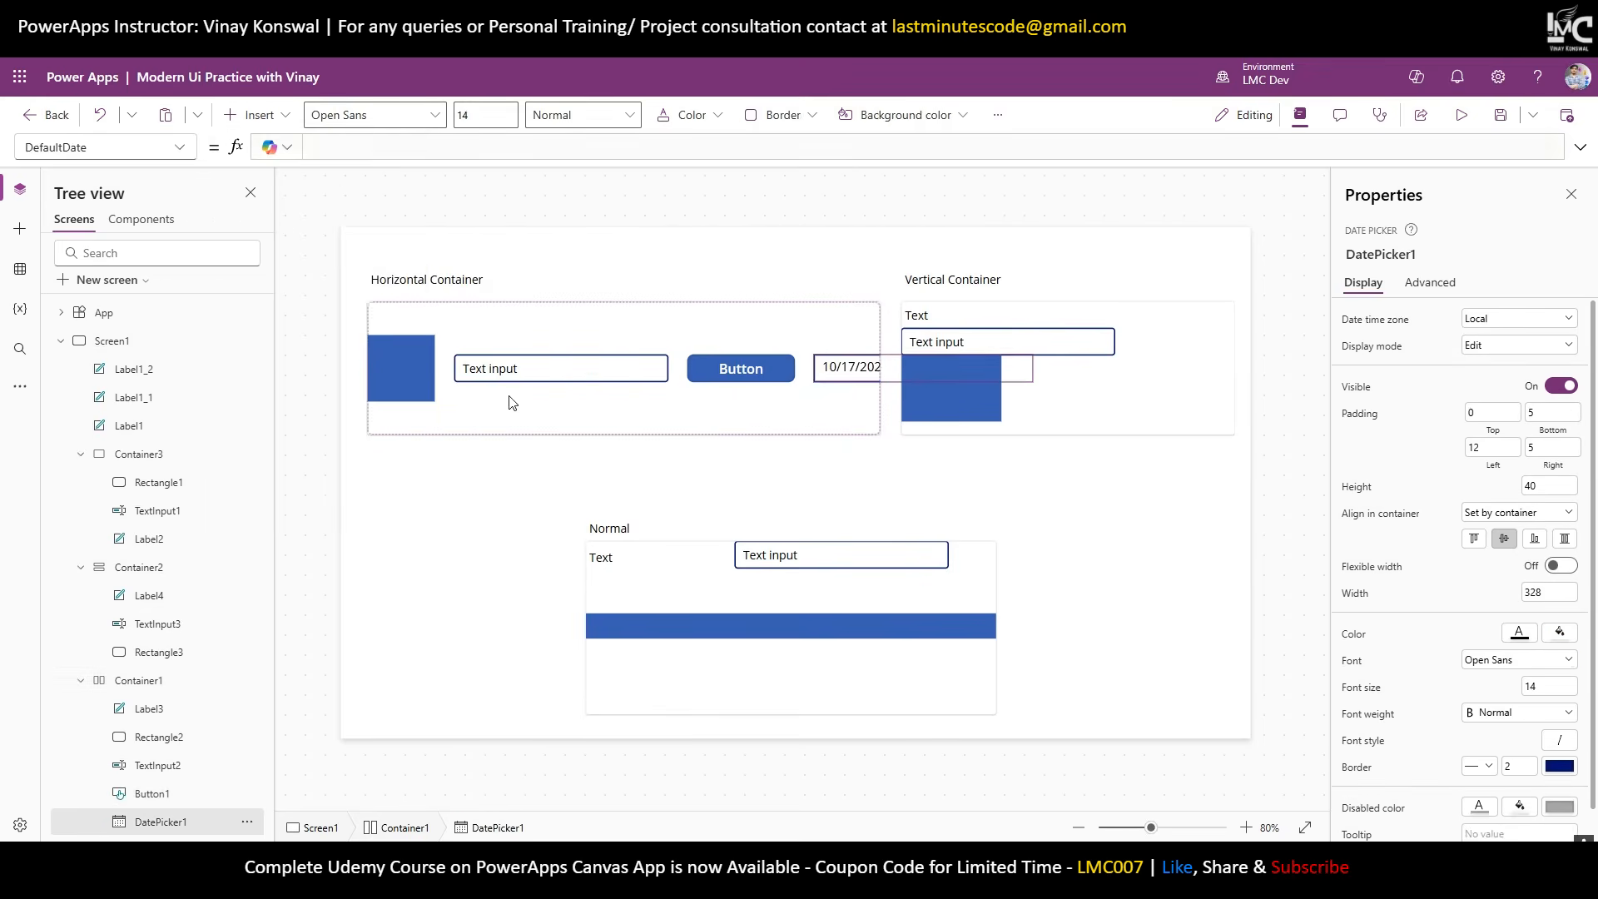
click(634, 415)
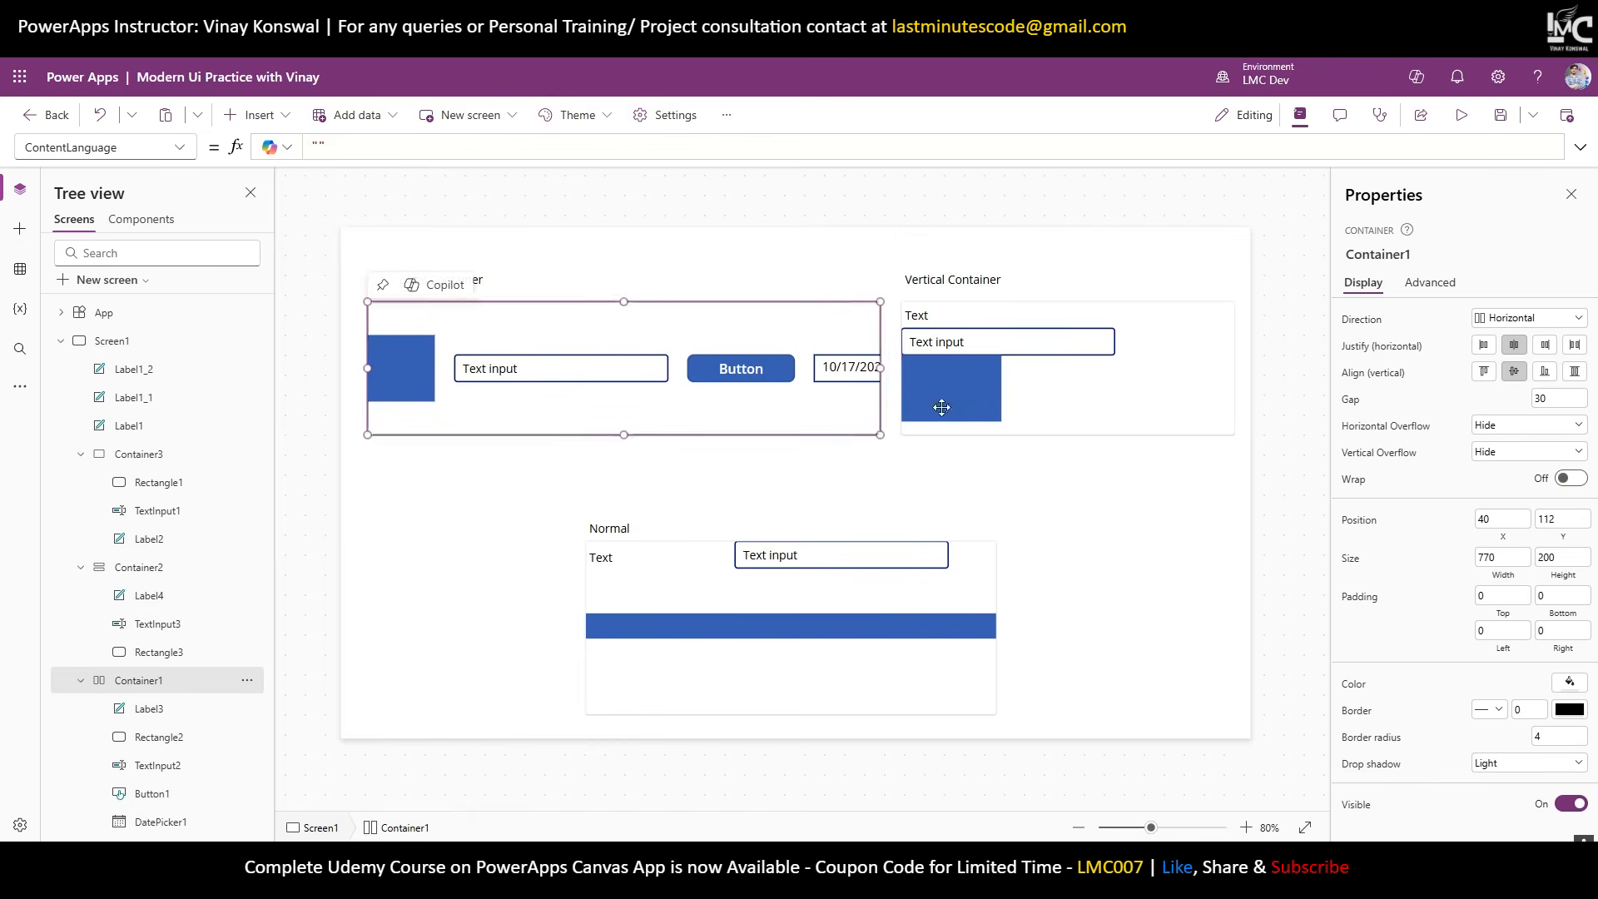
click(1484, 351)
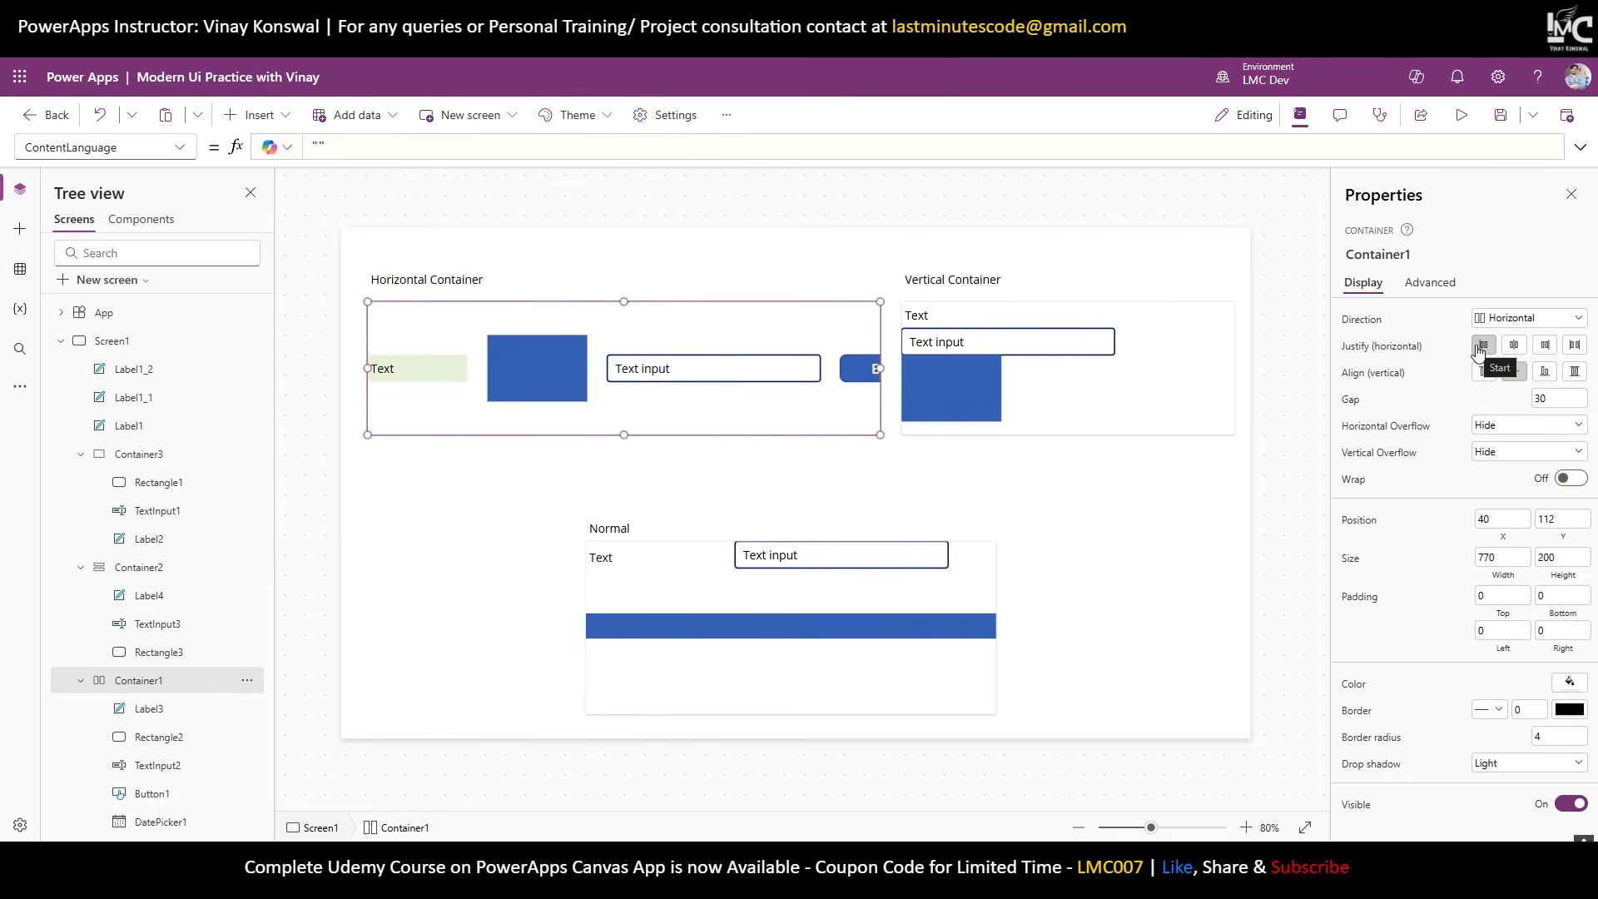
click(430, 379)
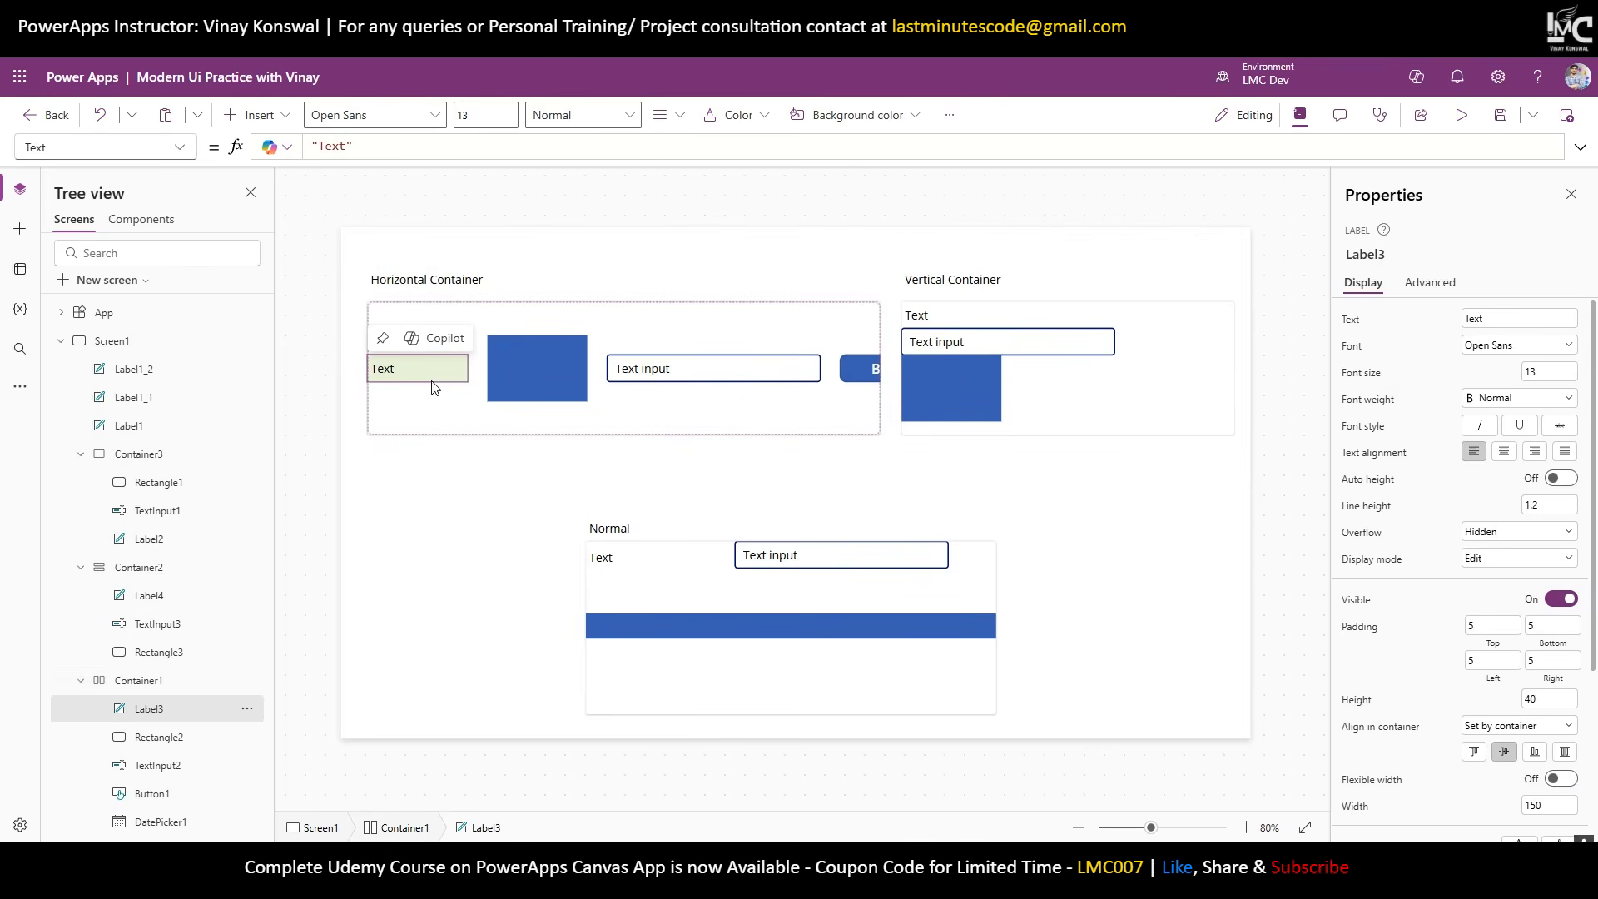
click(536, 377)
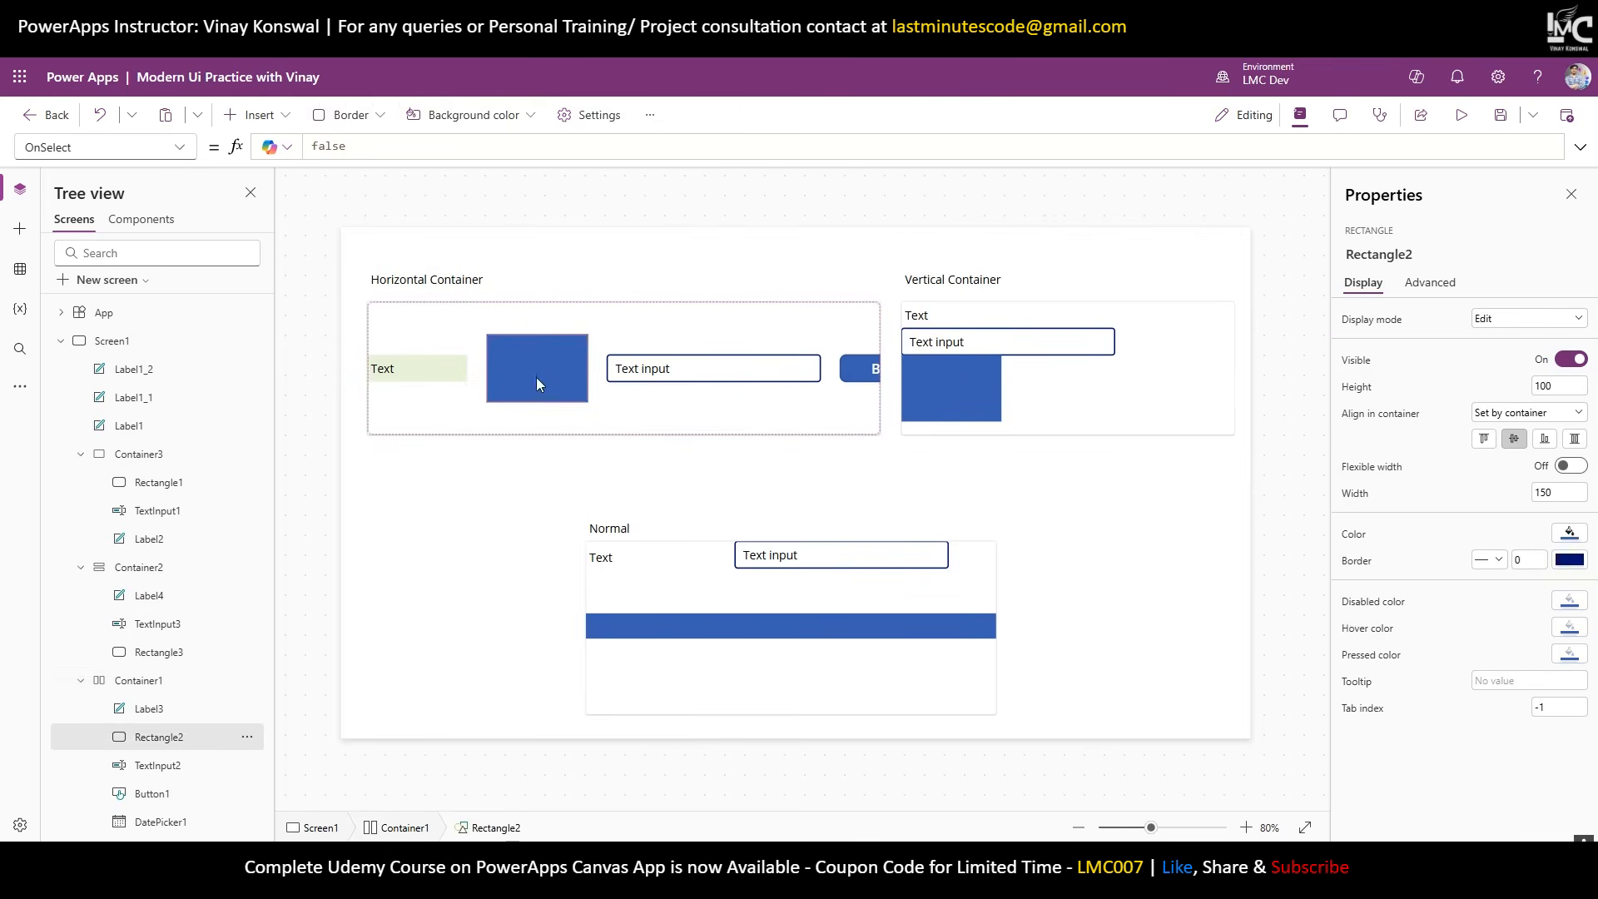
click(655, 375)
click(845, 375)
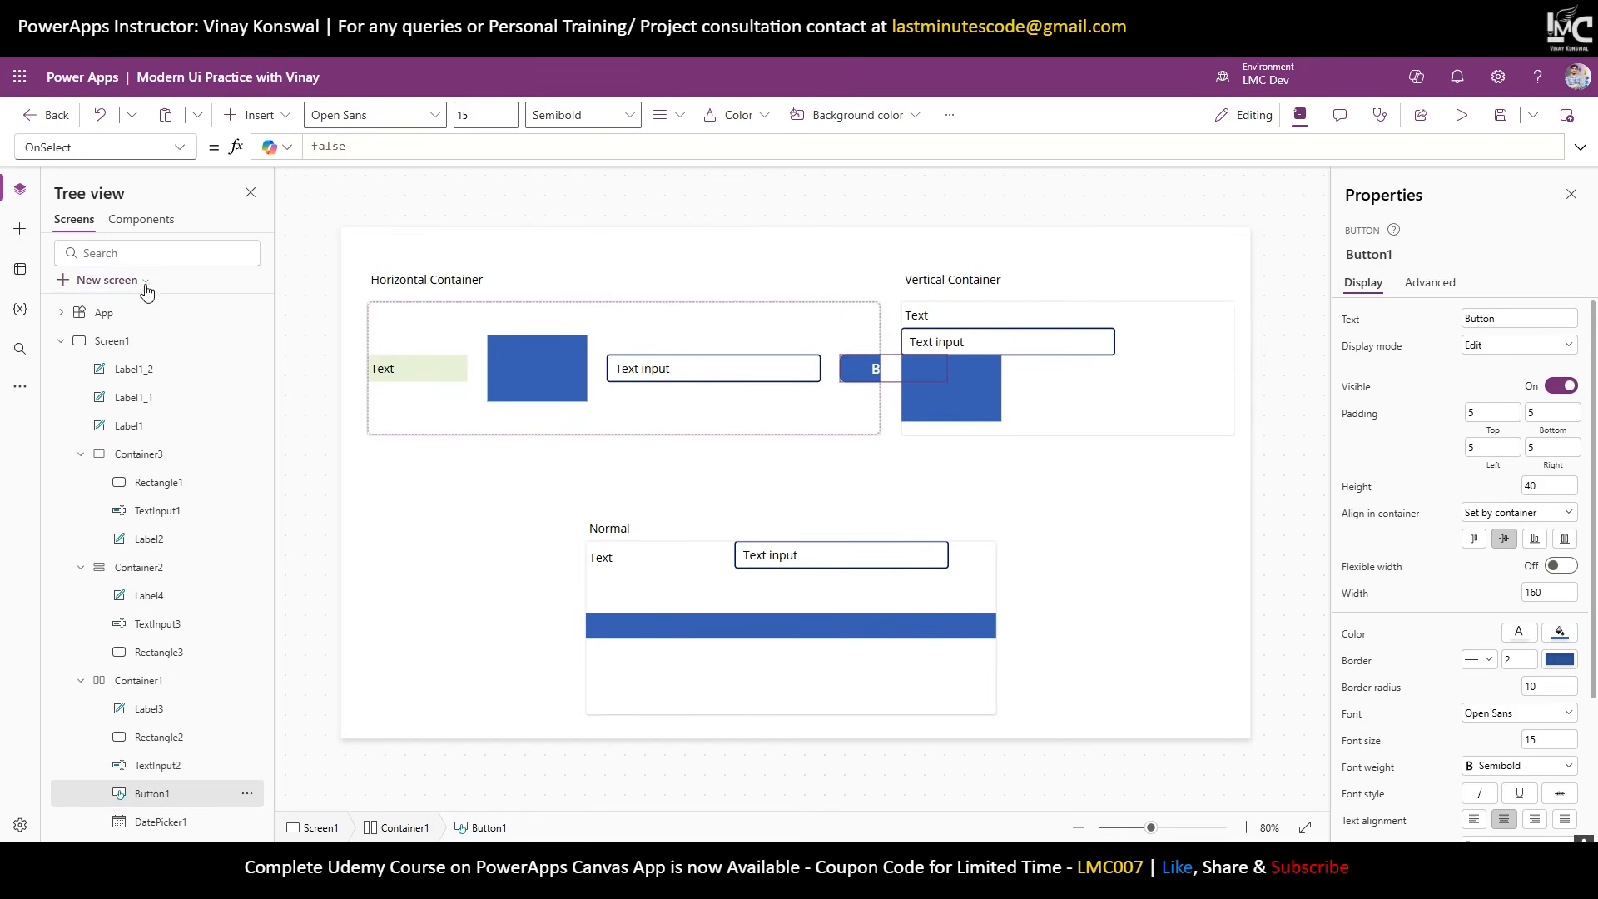
click(152, 822)
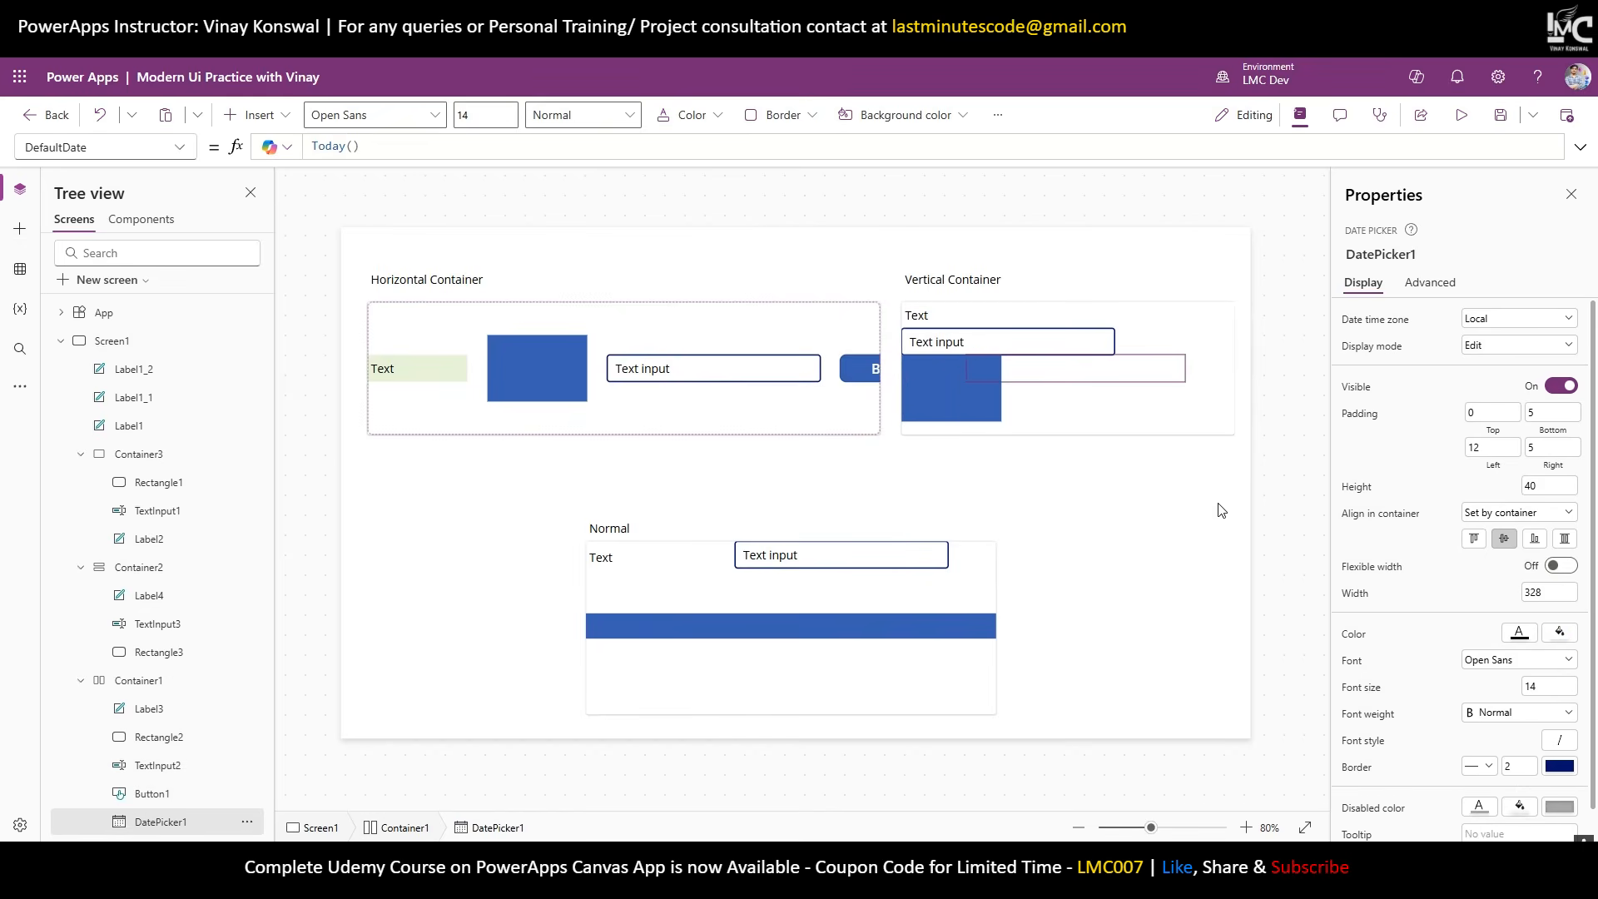
click(841, 412)
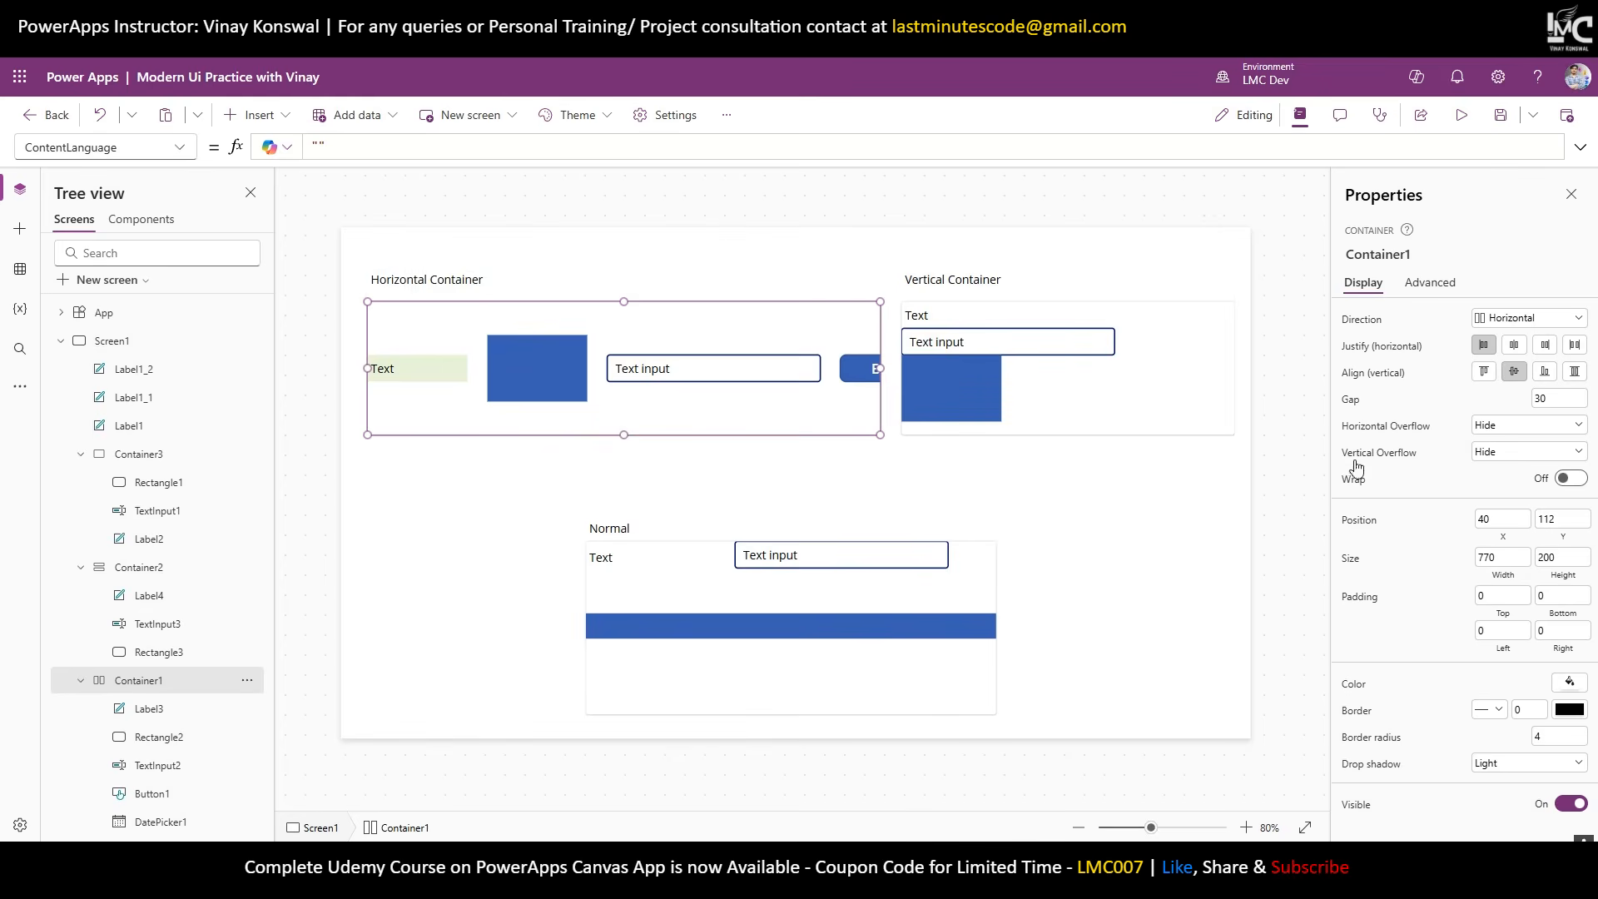
click(1518, 426)
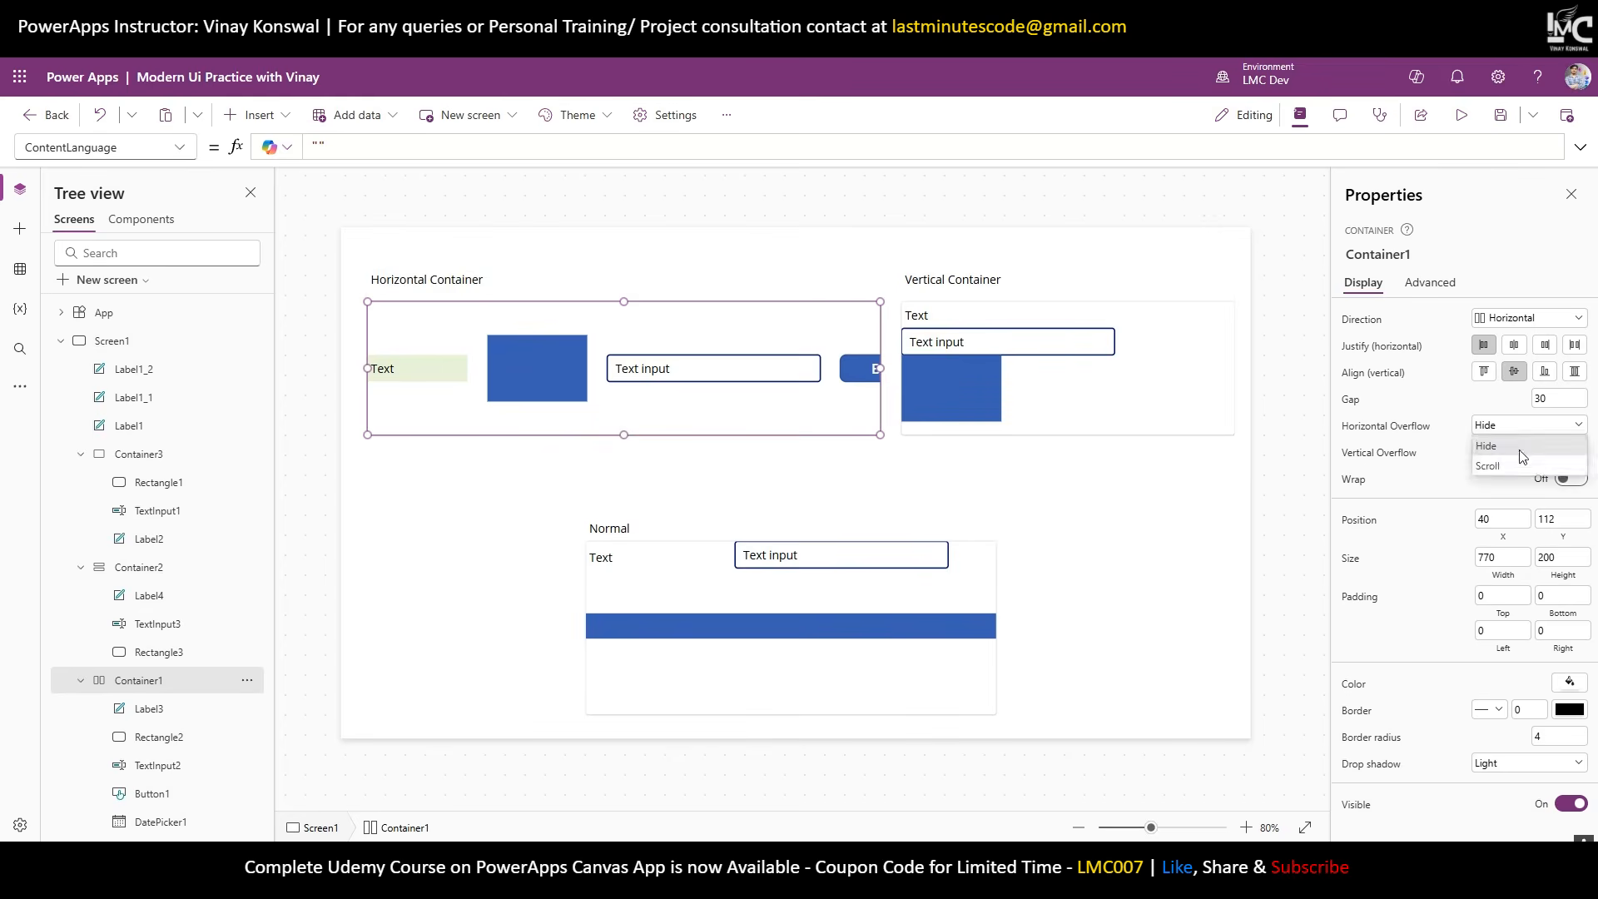
click(1520, 471)
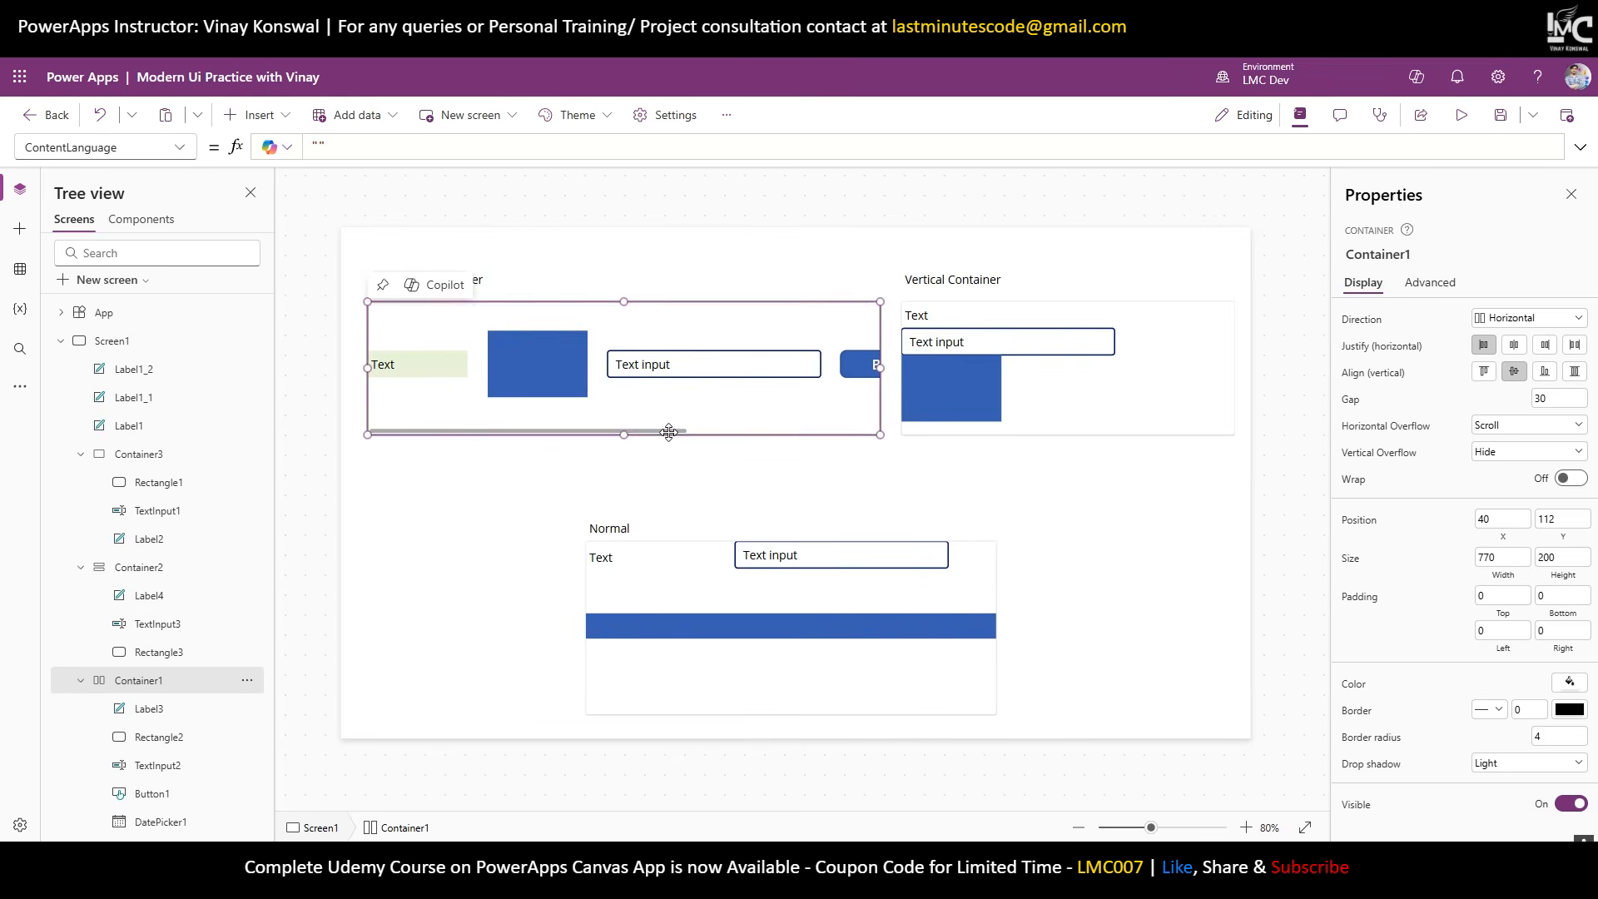
drag(672, 434, 369, 498)
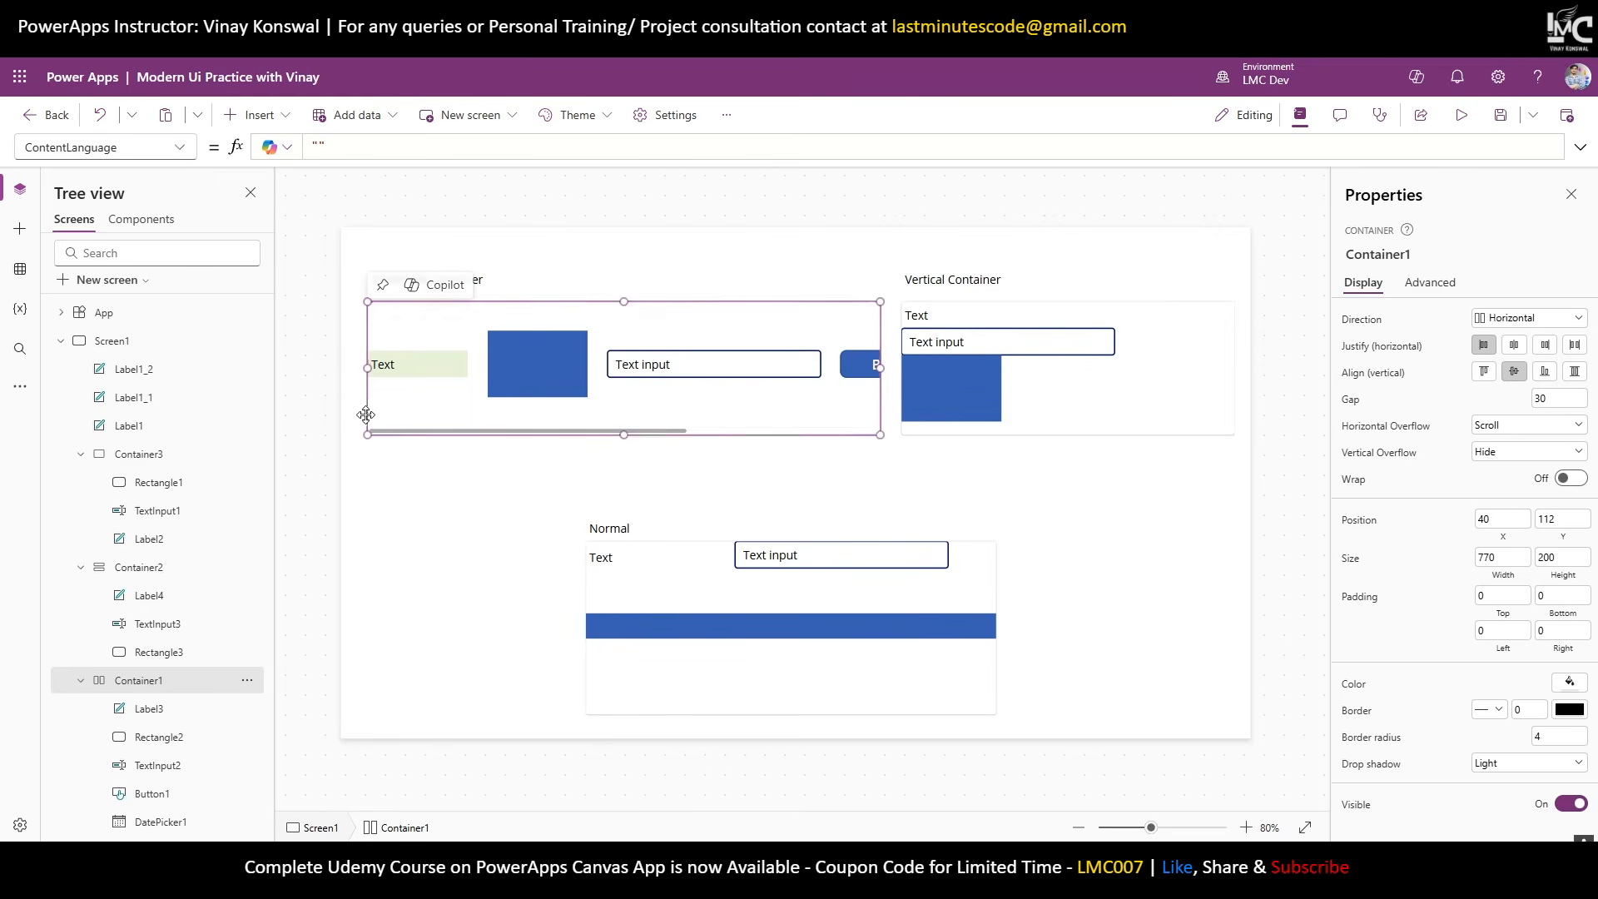
click(1551, 425)
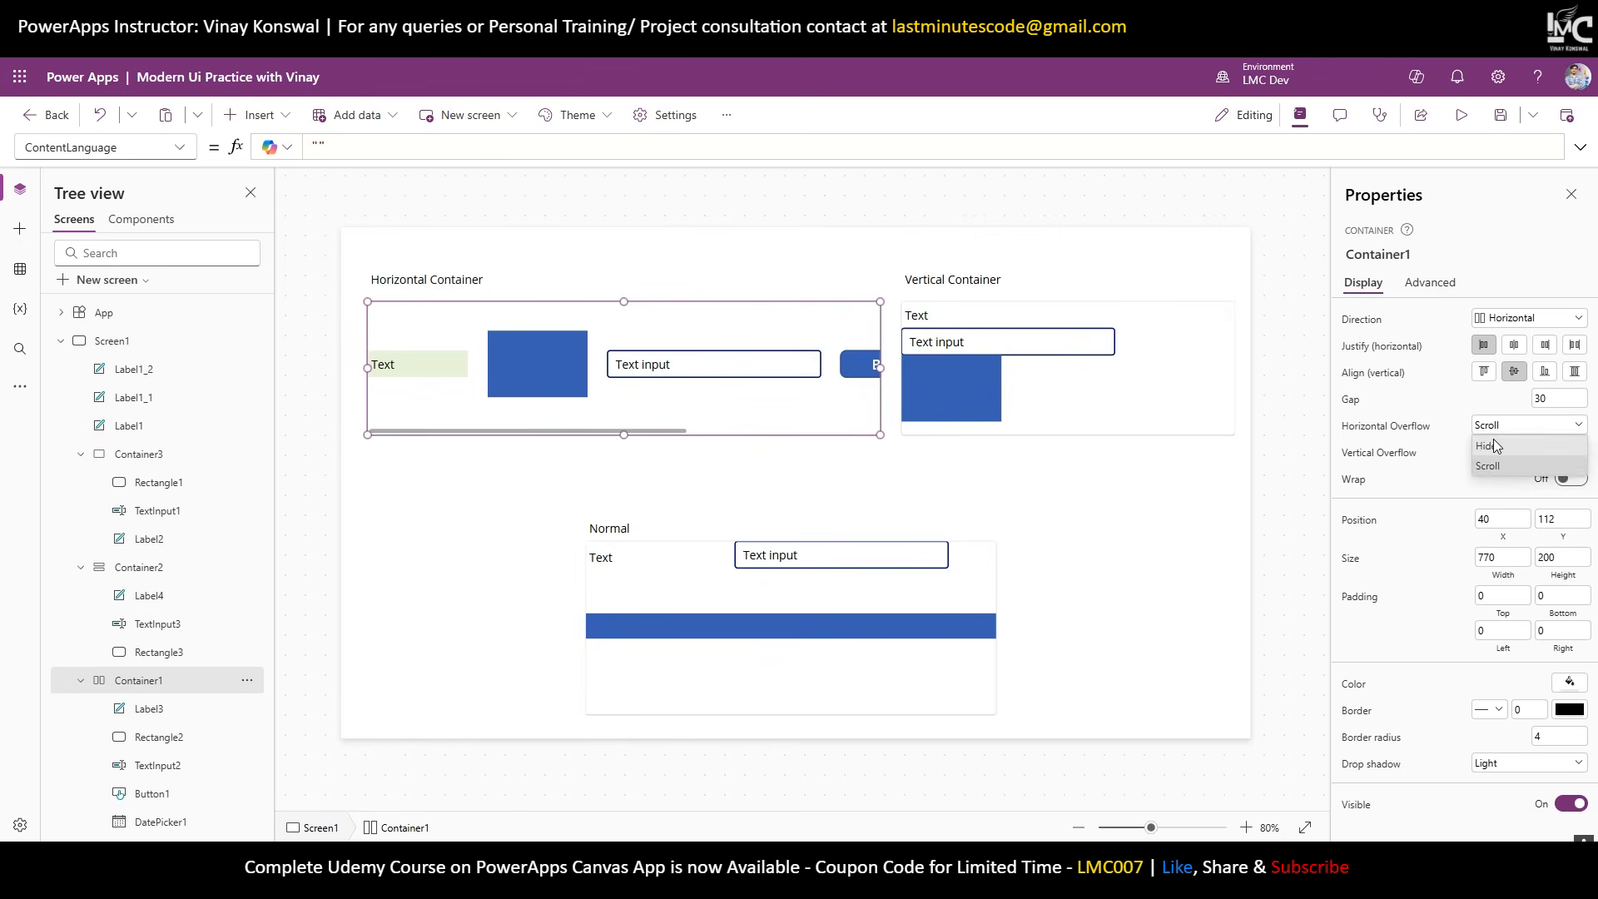
click(1498, 471)
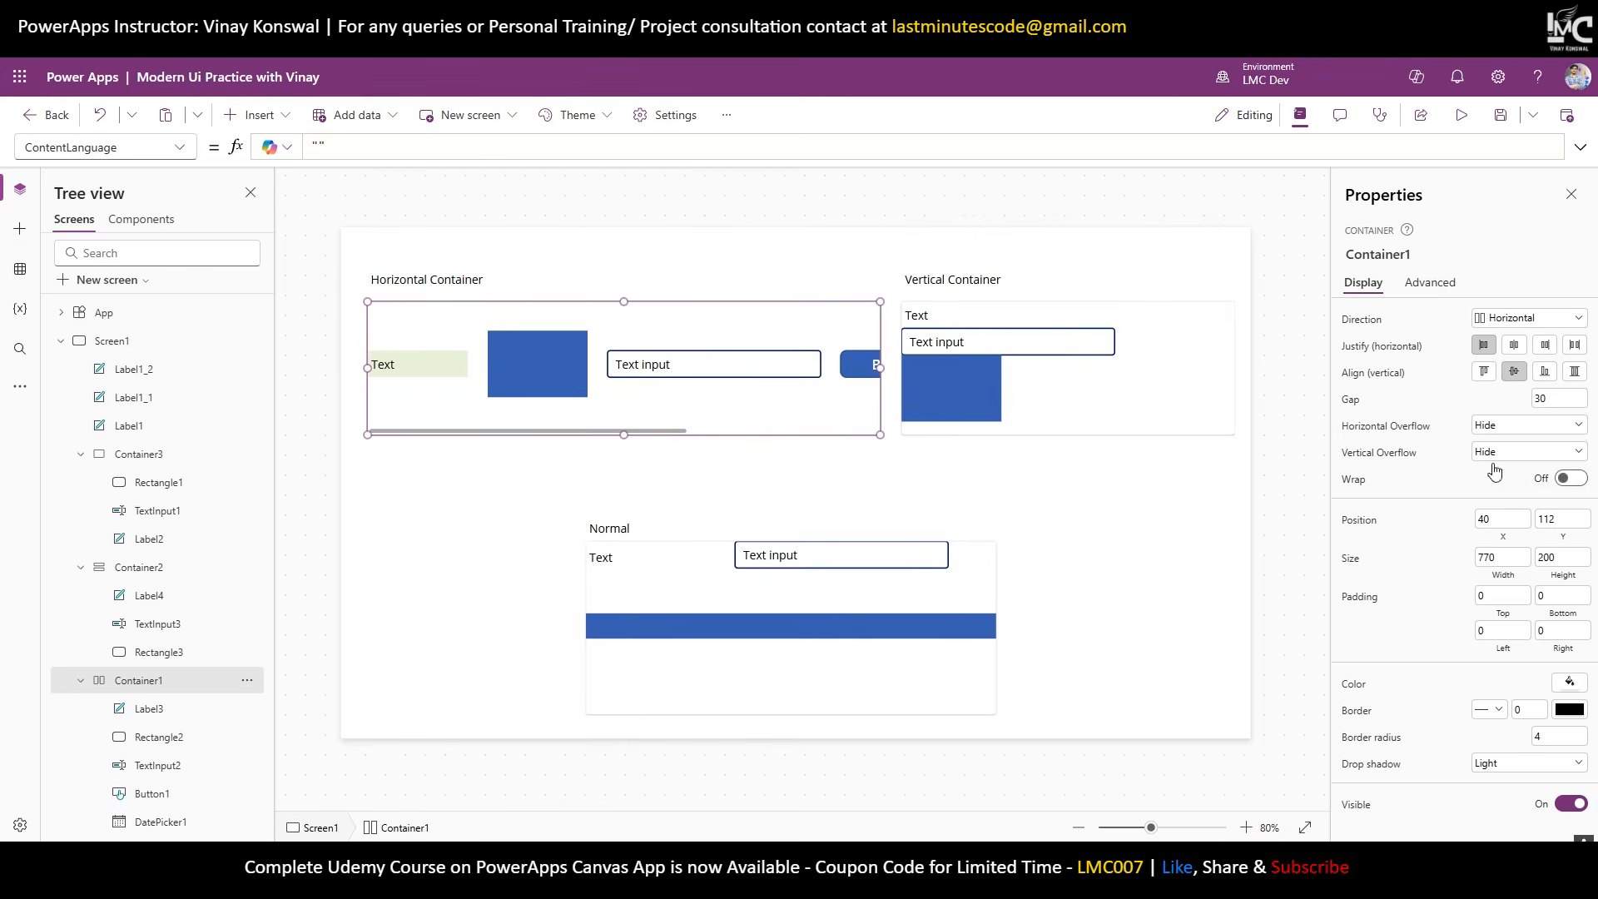
Turn Wrap on for the horizontal container and move the Normal container and its label left.
click(1573, 479)
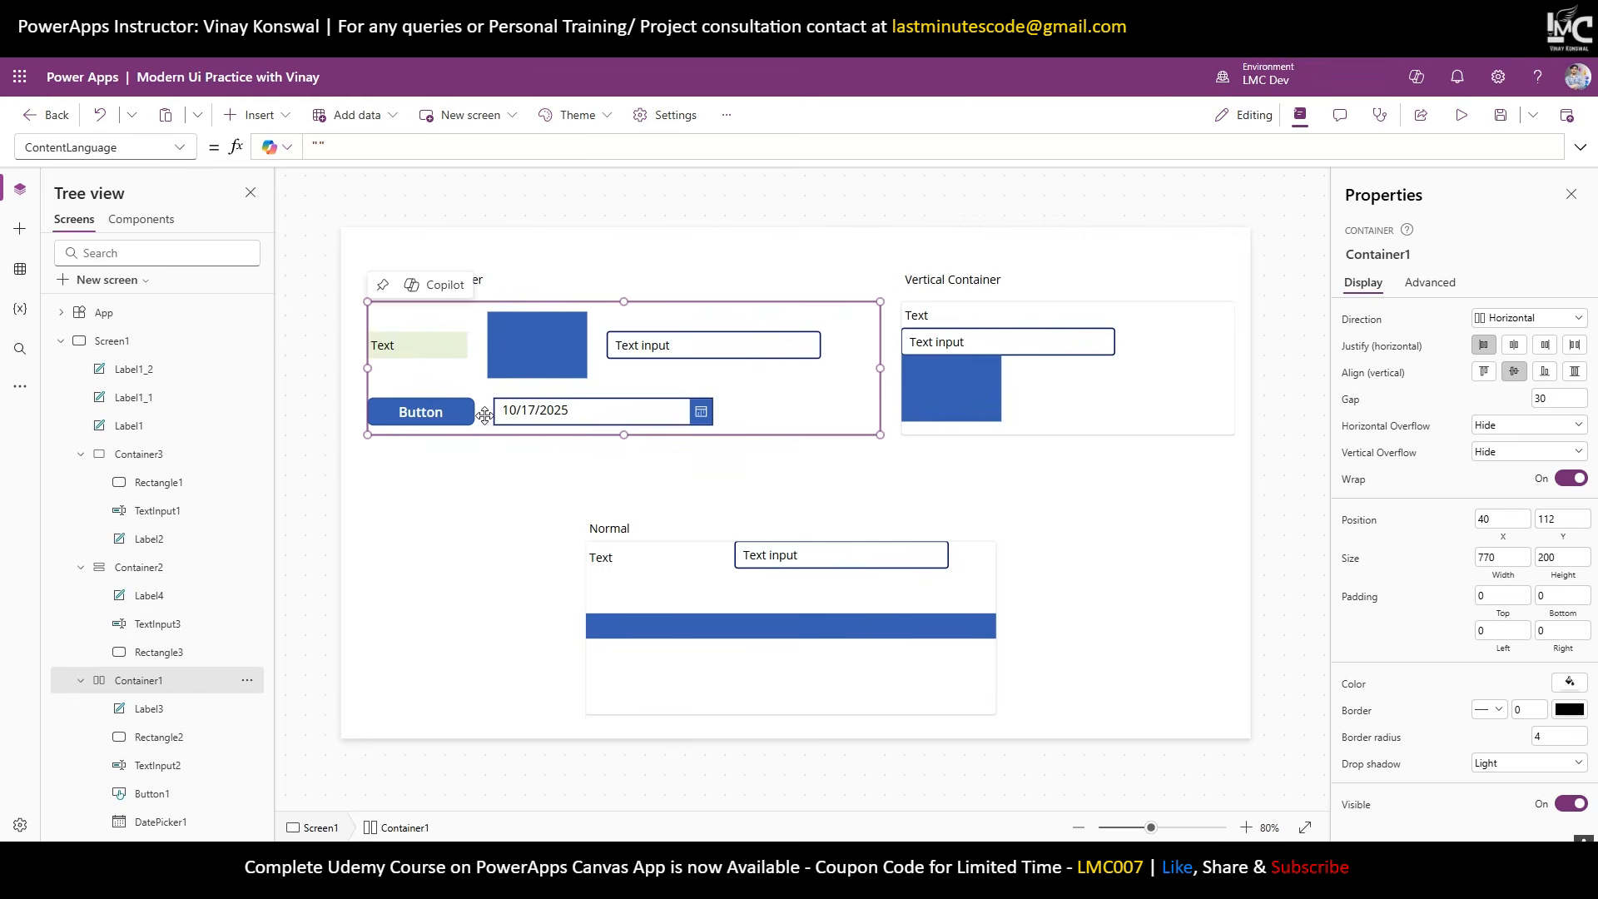
click(866, 685)
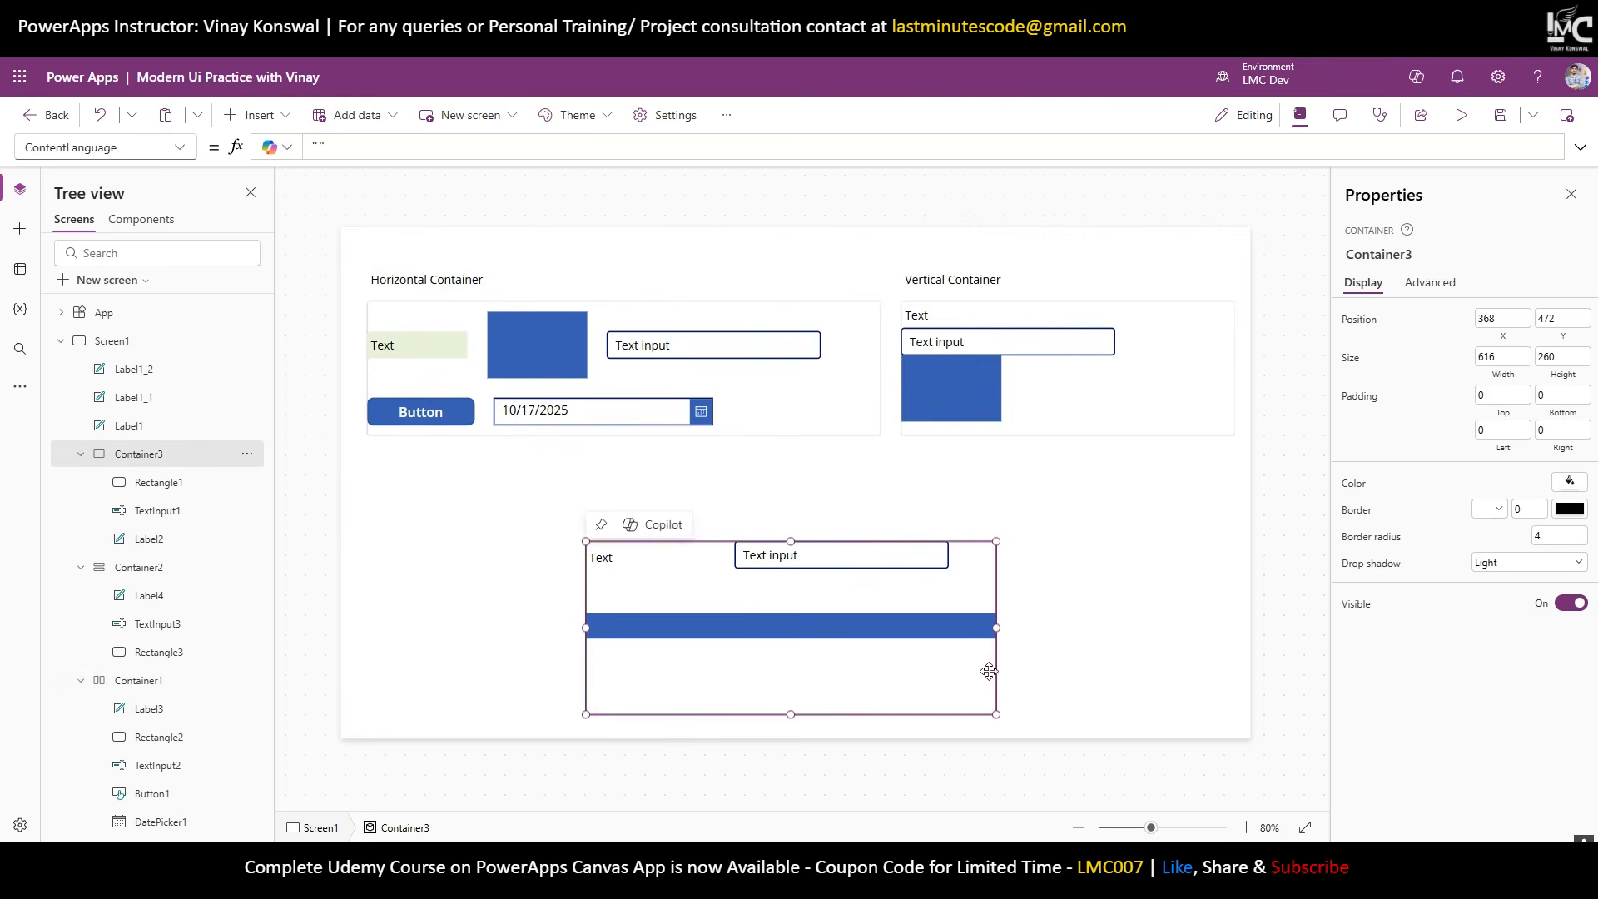
drag(1005, 678, 789, 662)
drag(609, 542, 406, 510)
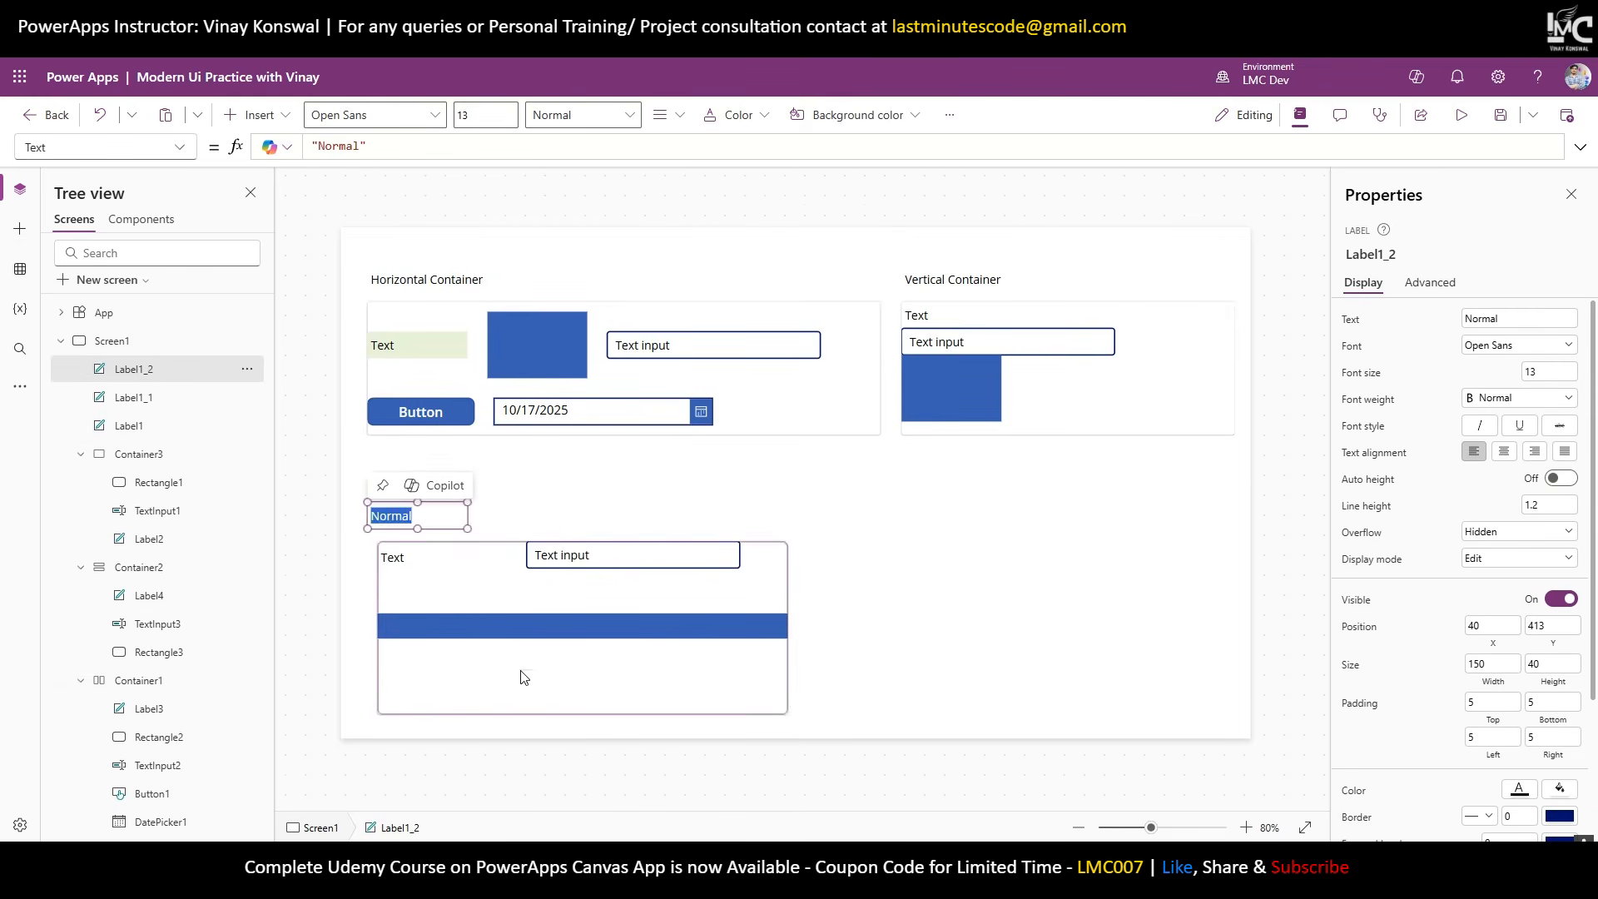
Select the Normal and vertical containers, ending with the horizontal container selected.
click(524, 676)
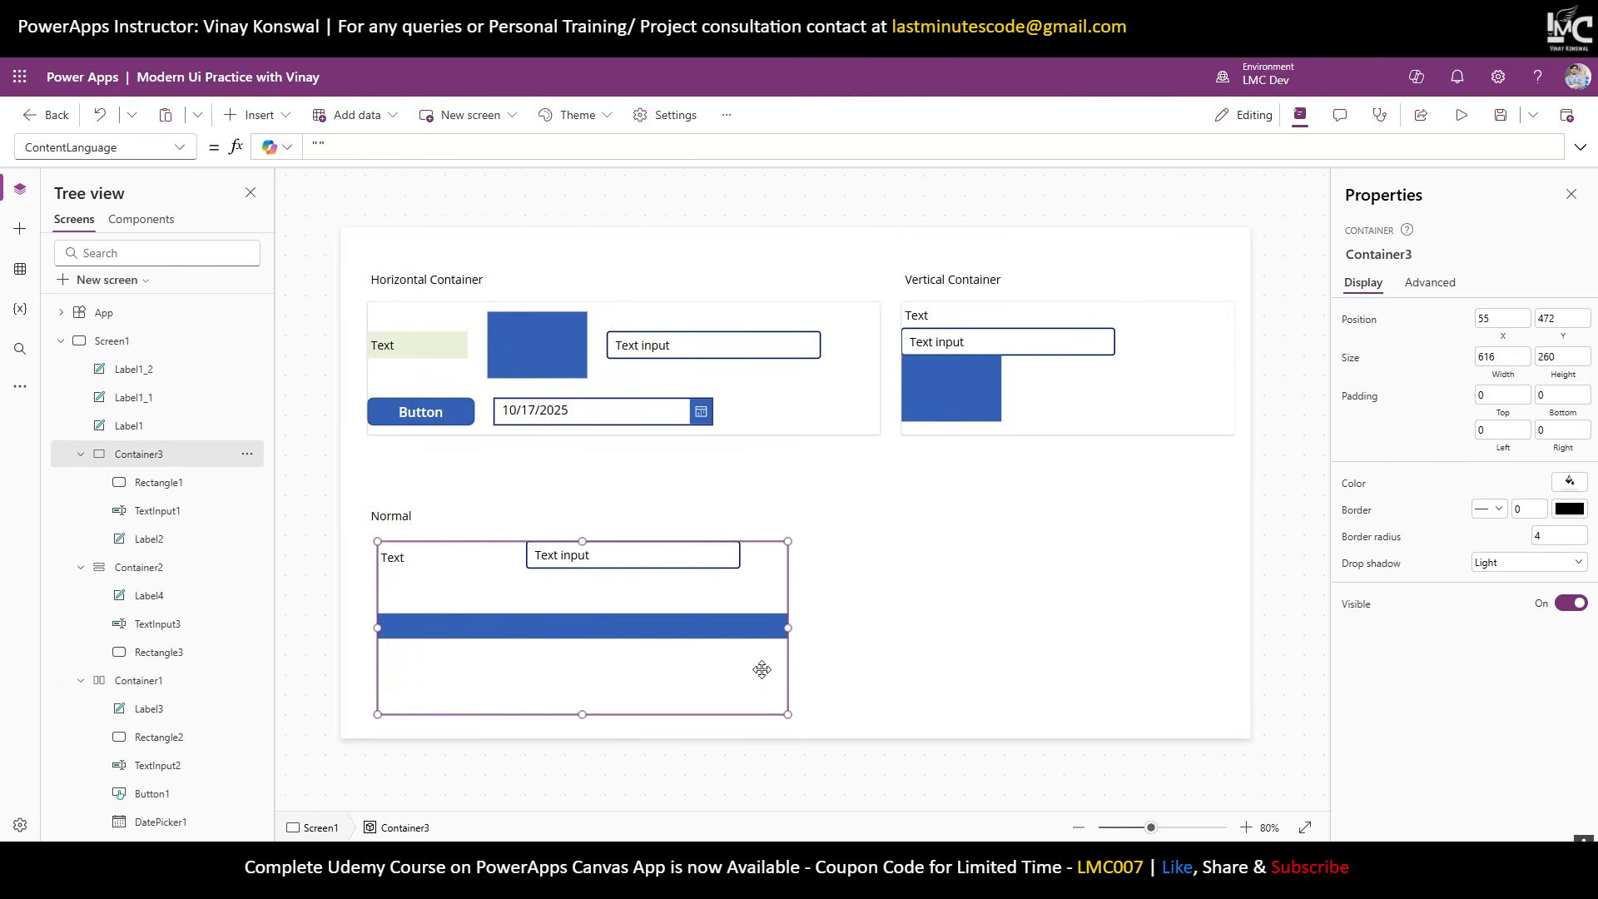
click(1010, 575)
click(1088, 450)
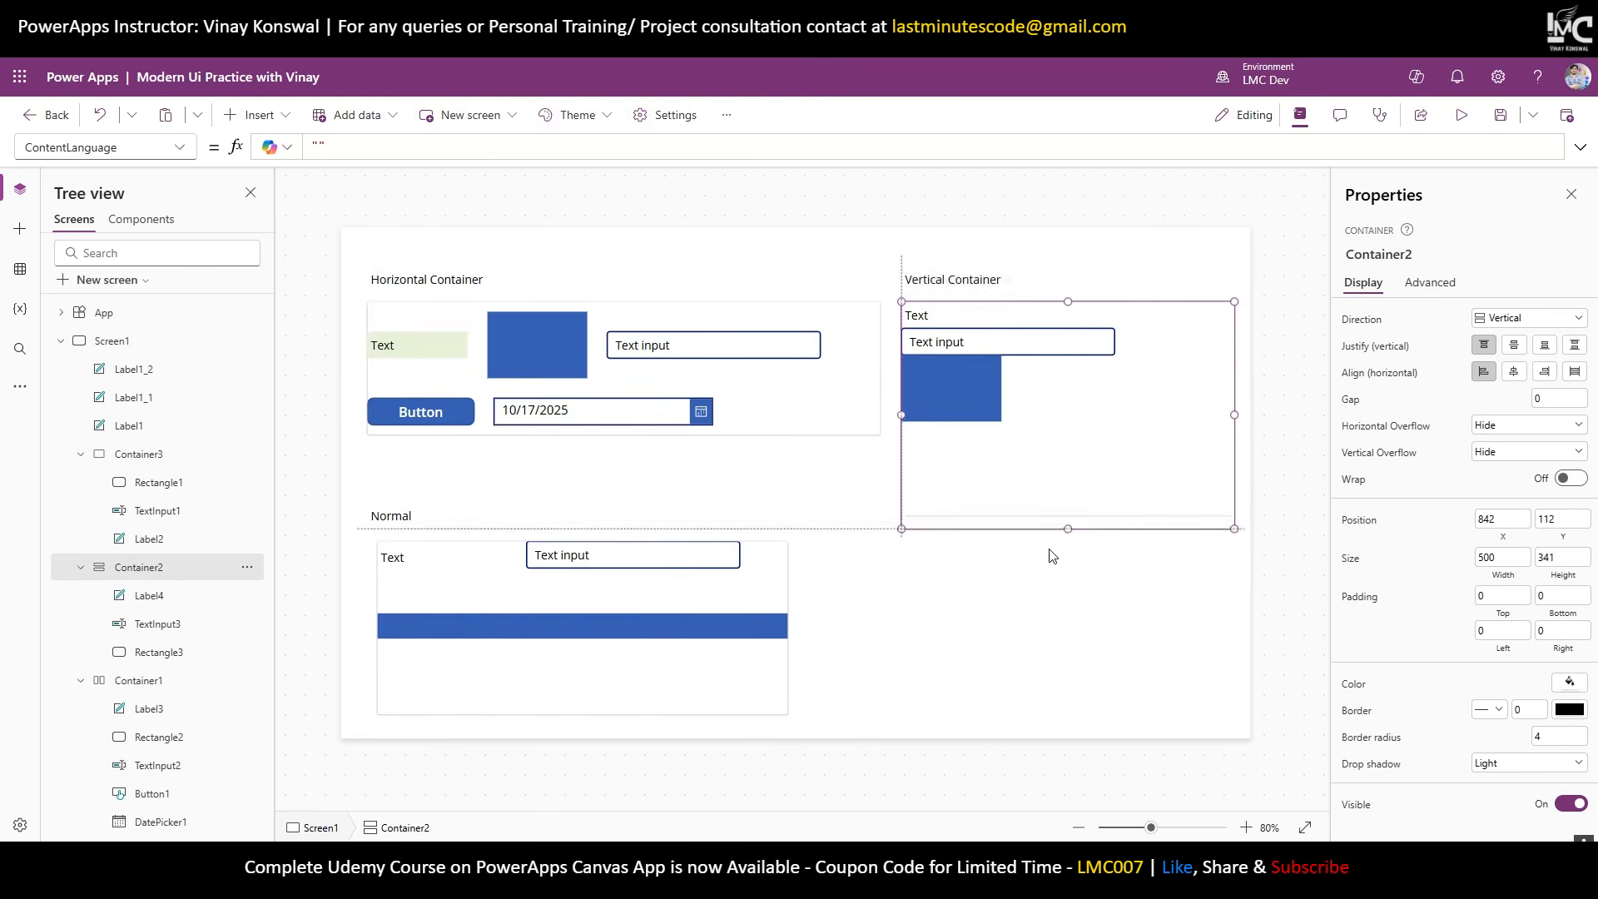
click(785, 423)
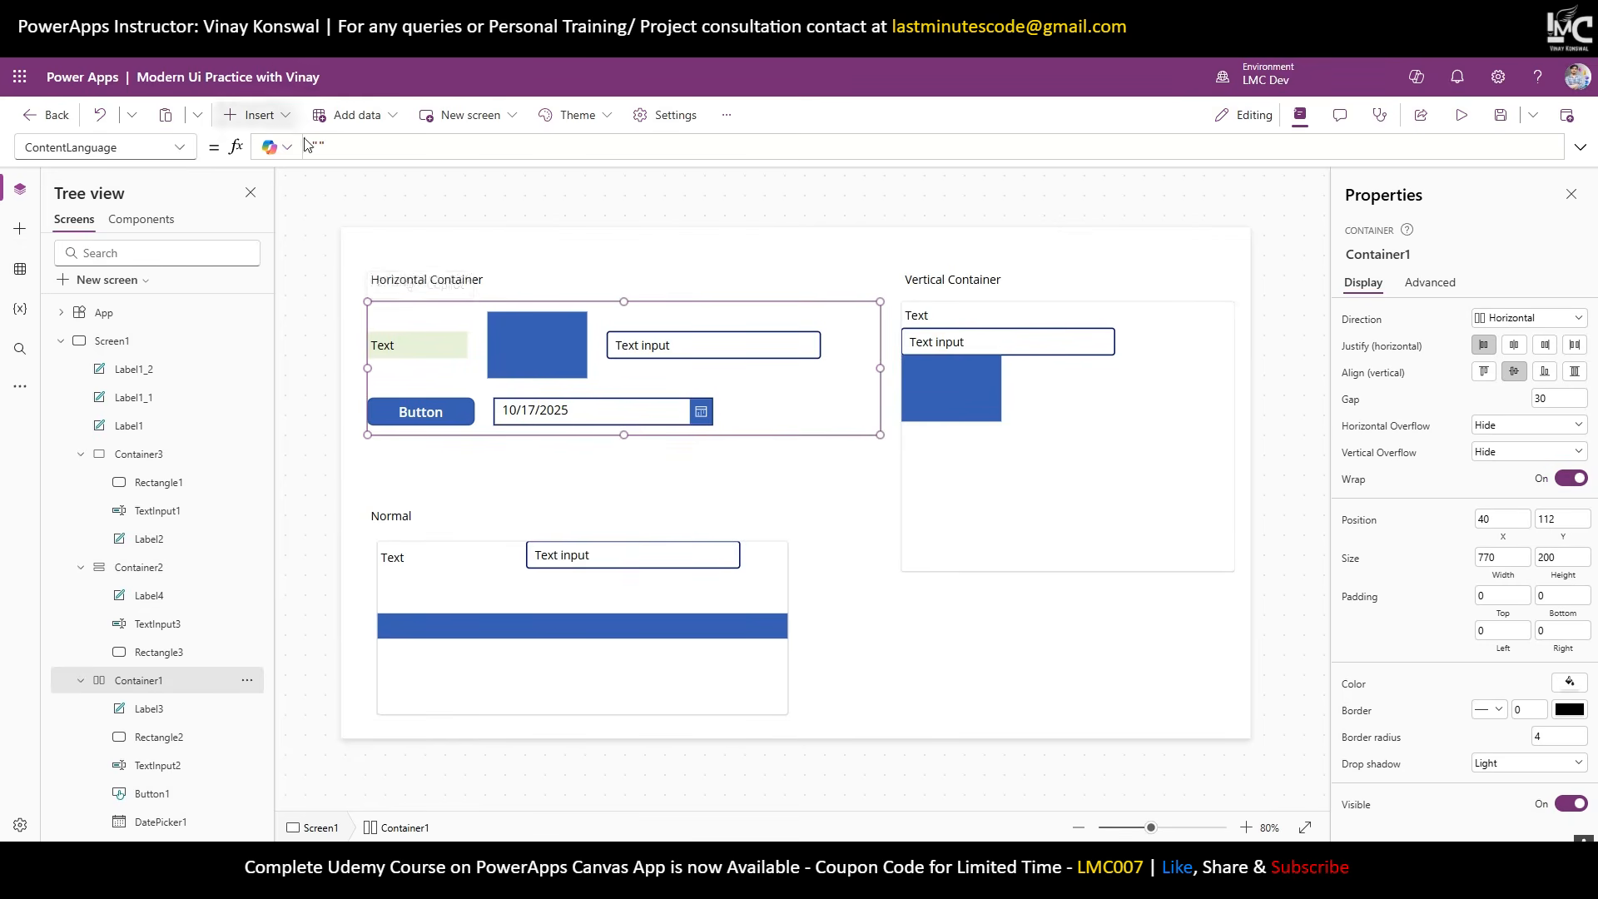
Insert a Combo box and a List box from the Input controls into Container1.
click(256, 115)
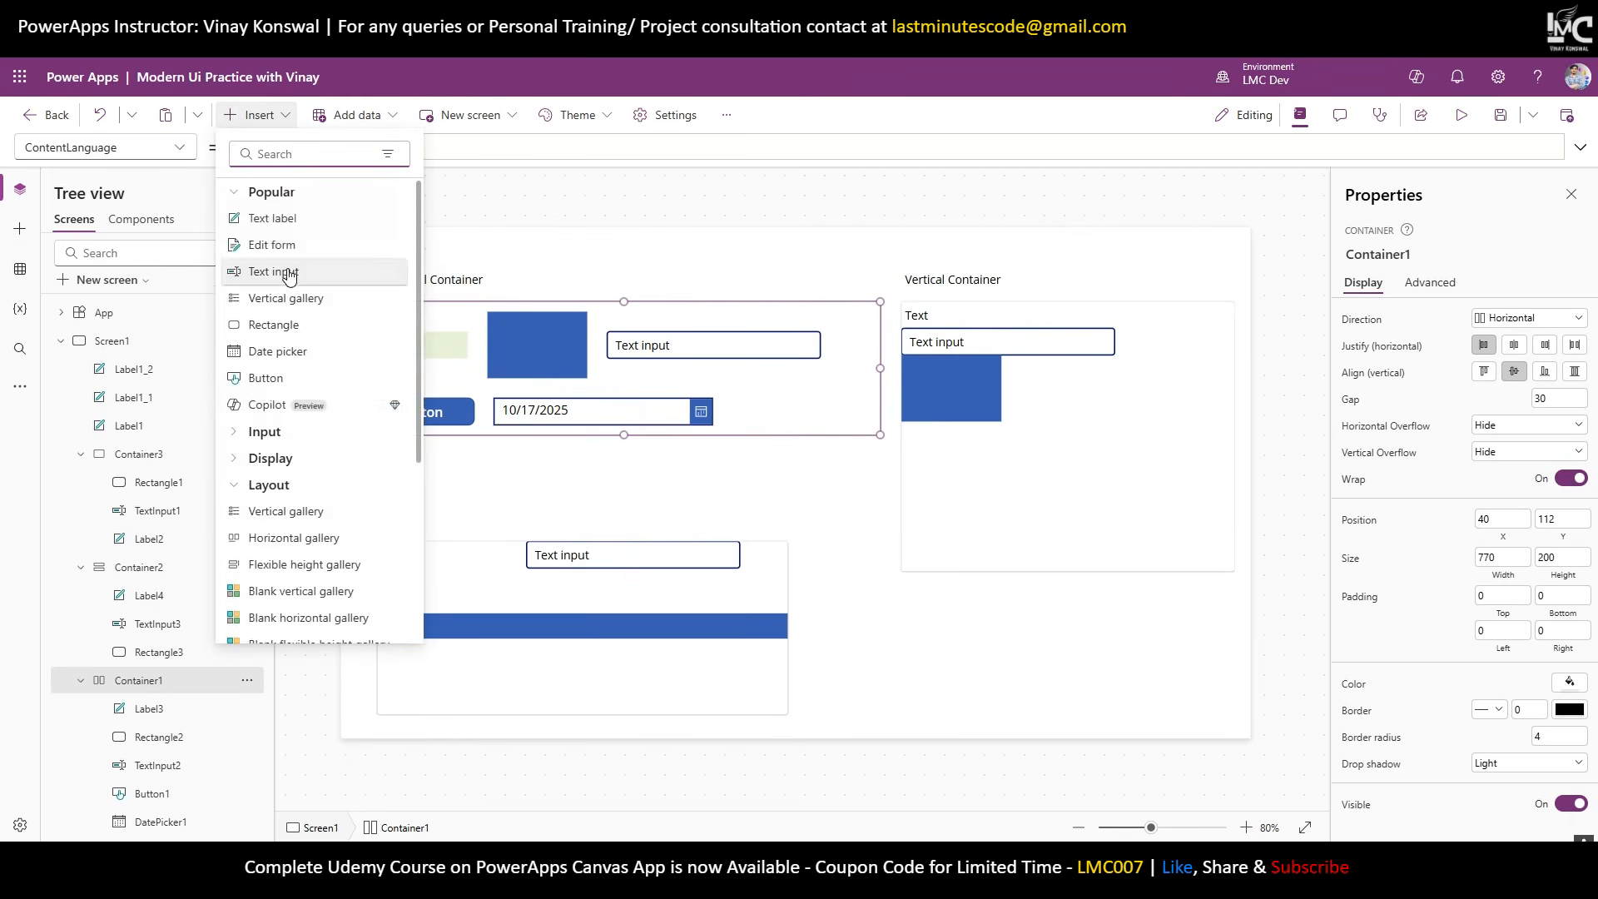
click(265, 433)
scroll(267, 437, down, 2)
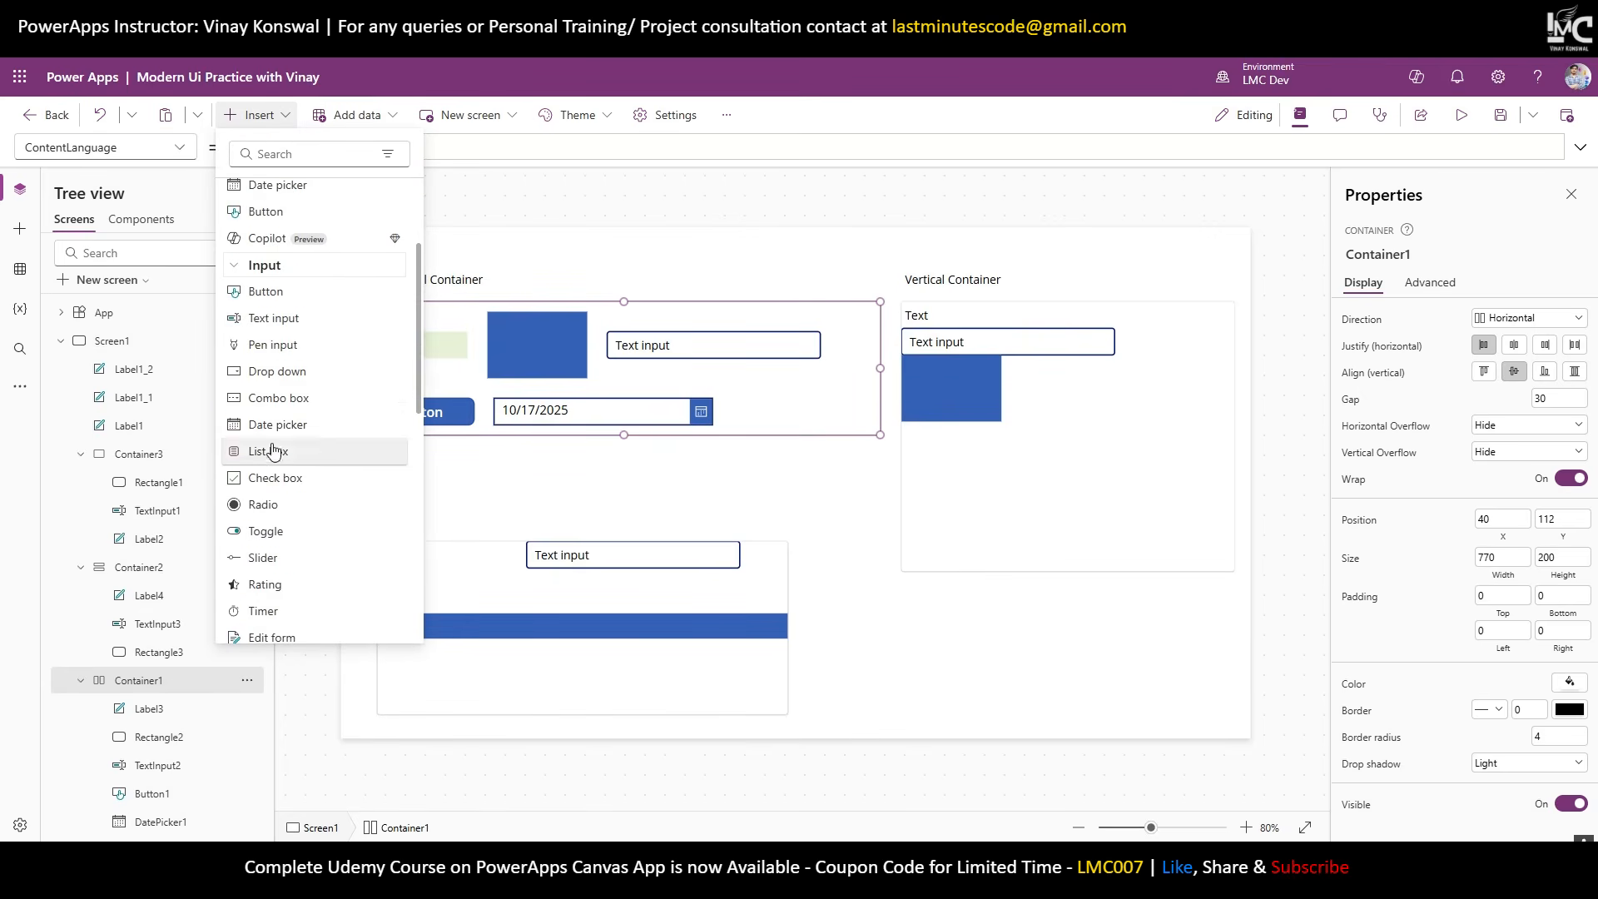
click(278, 399)
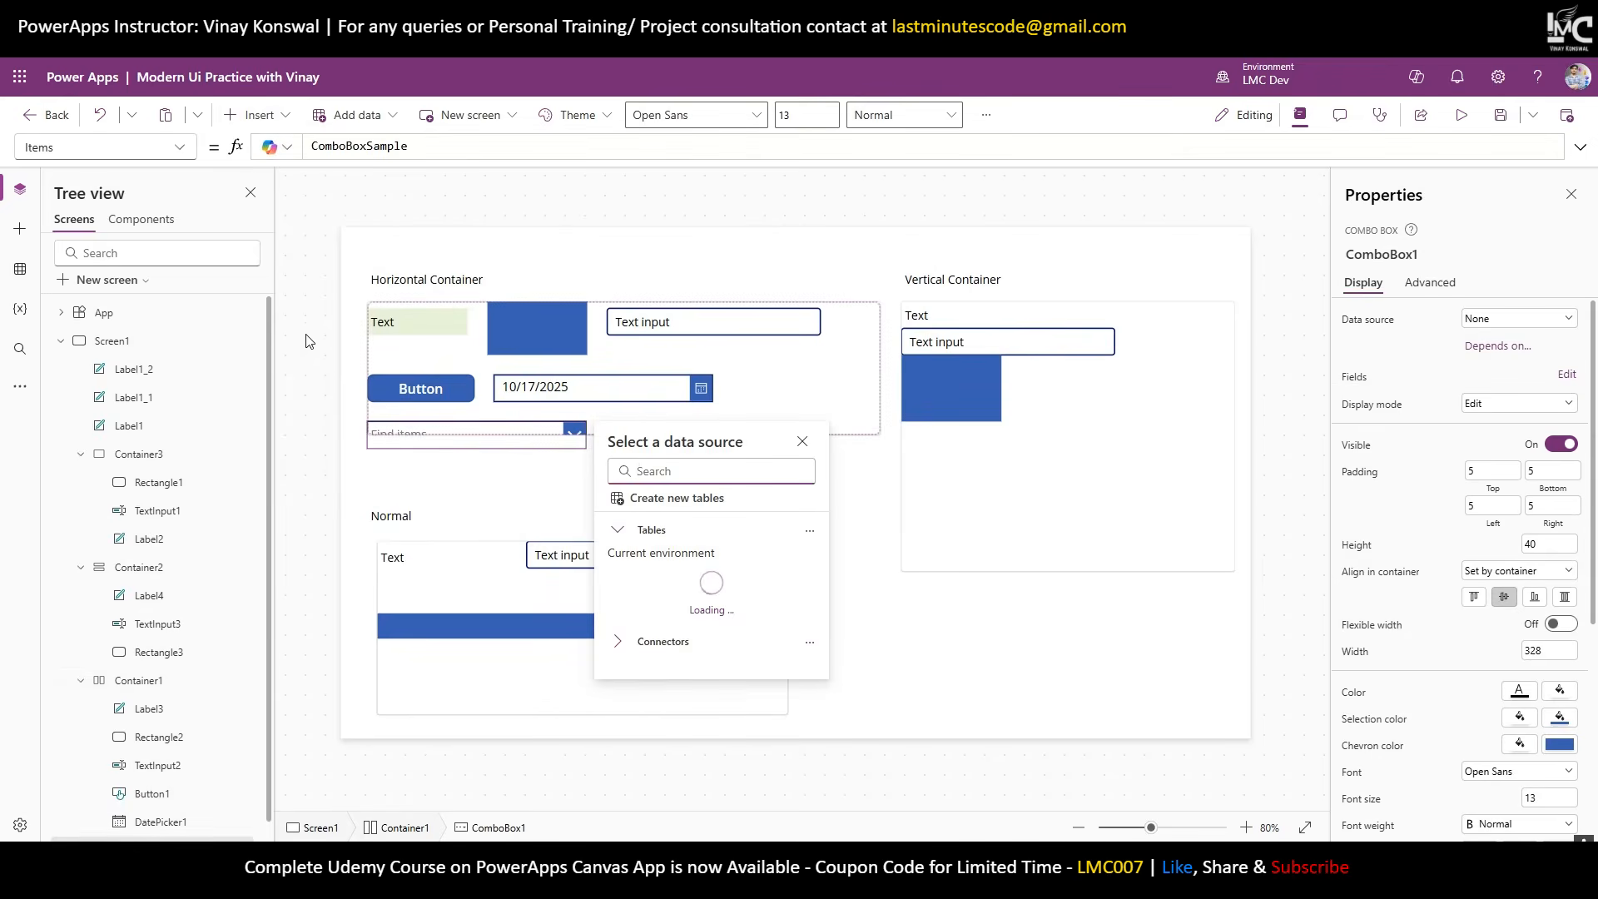
click(254, 114)
scroll(283, 524, down, 1)
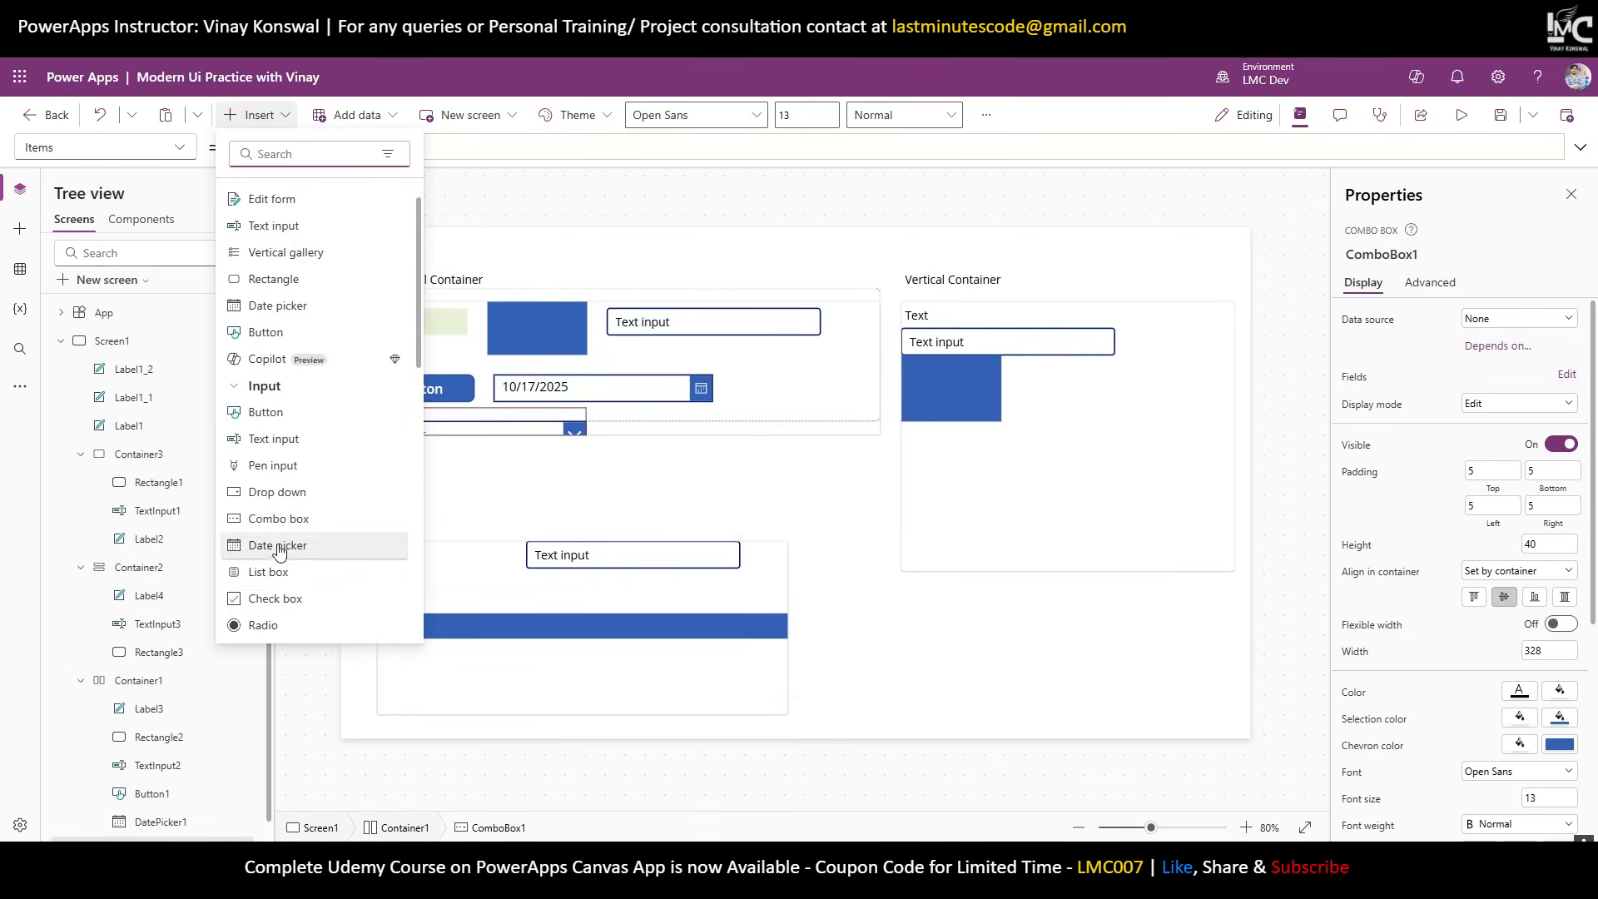
click(291, 581)
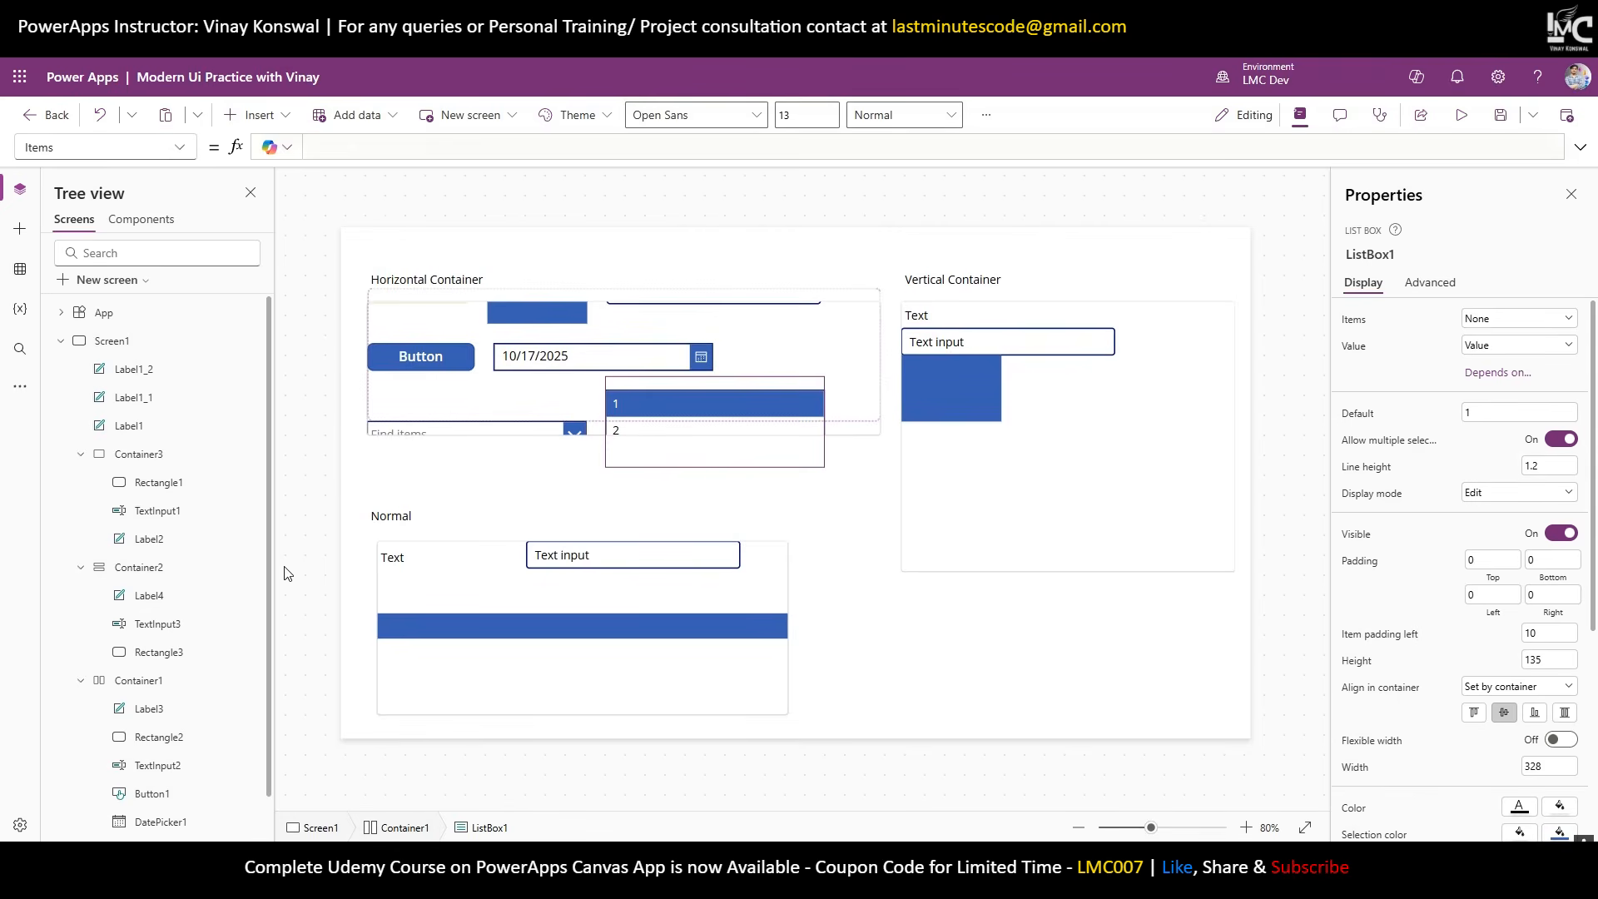
click(874, 361)
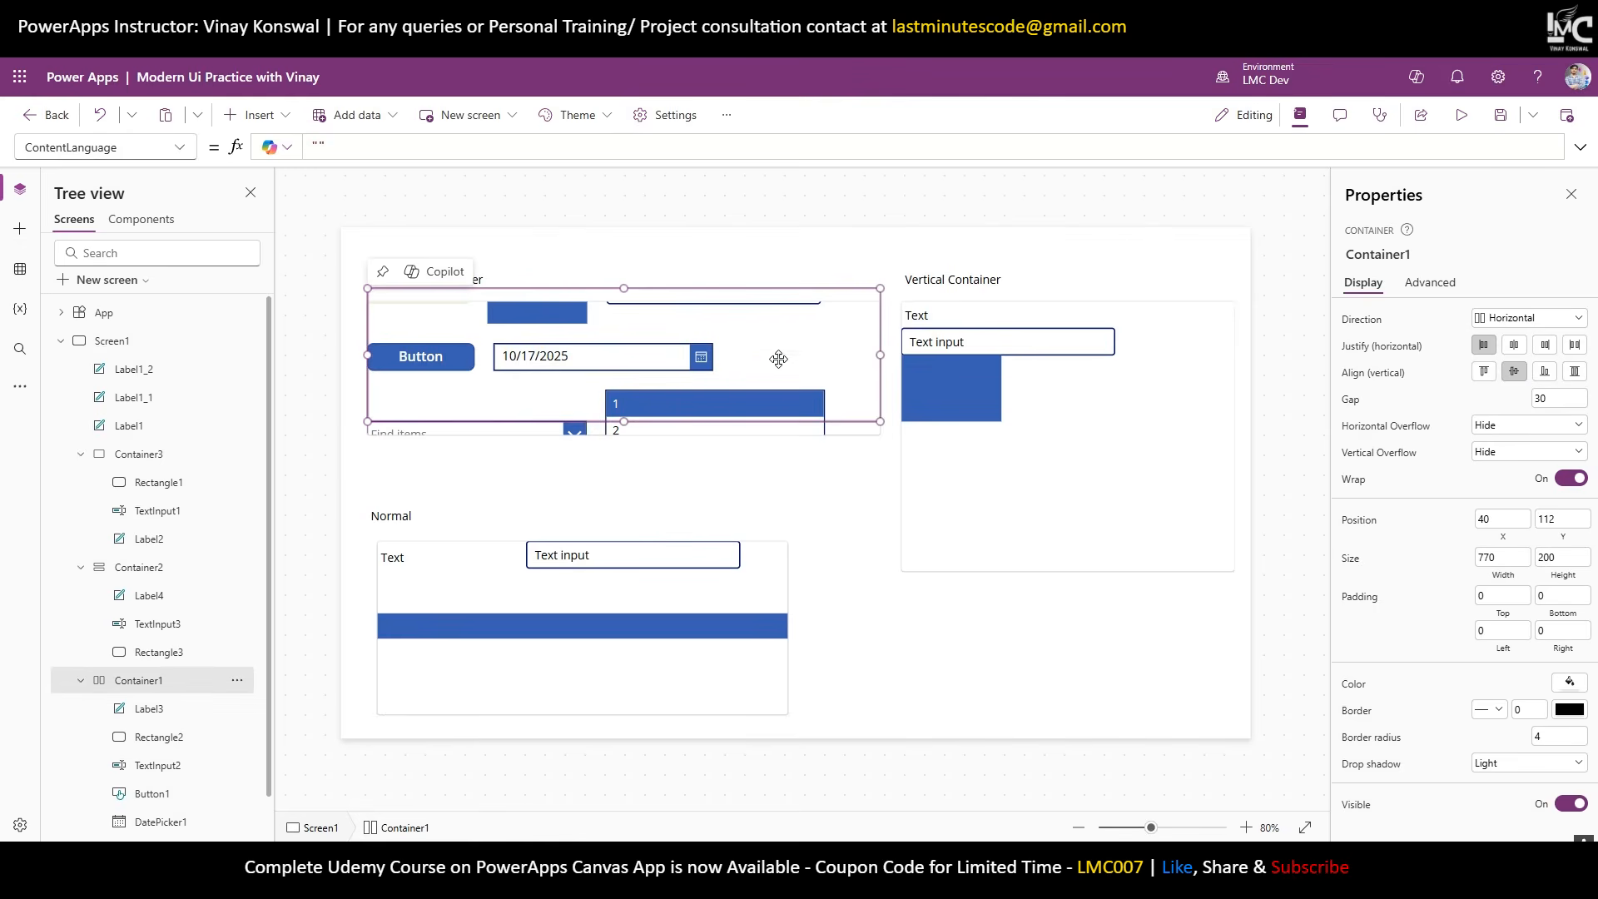
Set Container1's vertical alignment to Top and Vertical Overflow to Scroll.
click(1485, 377)
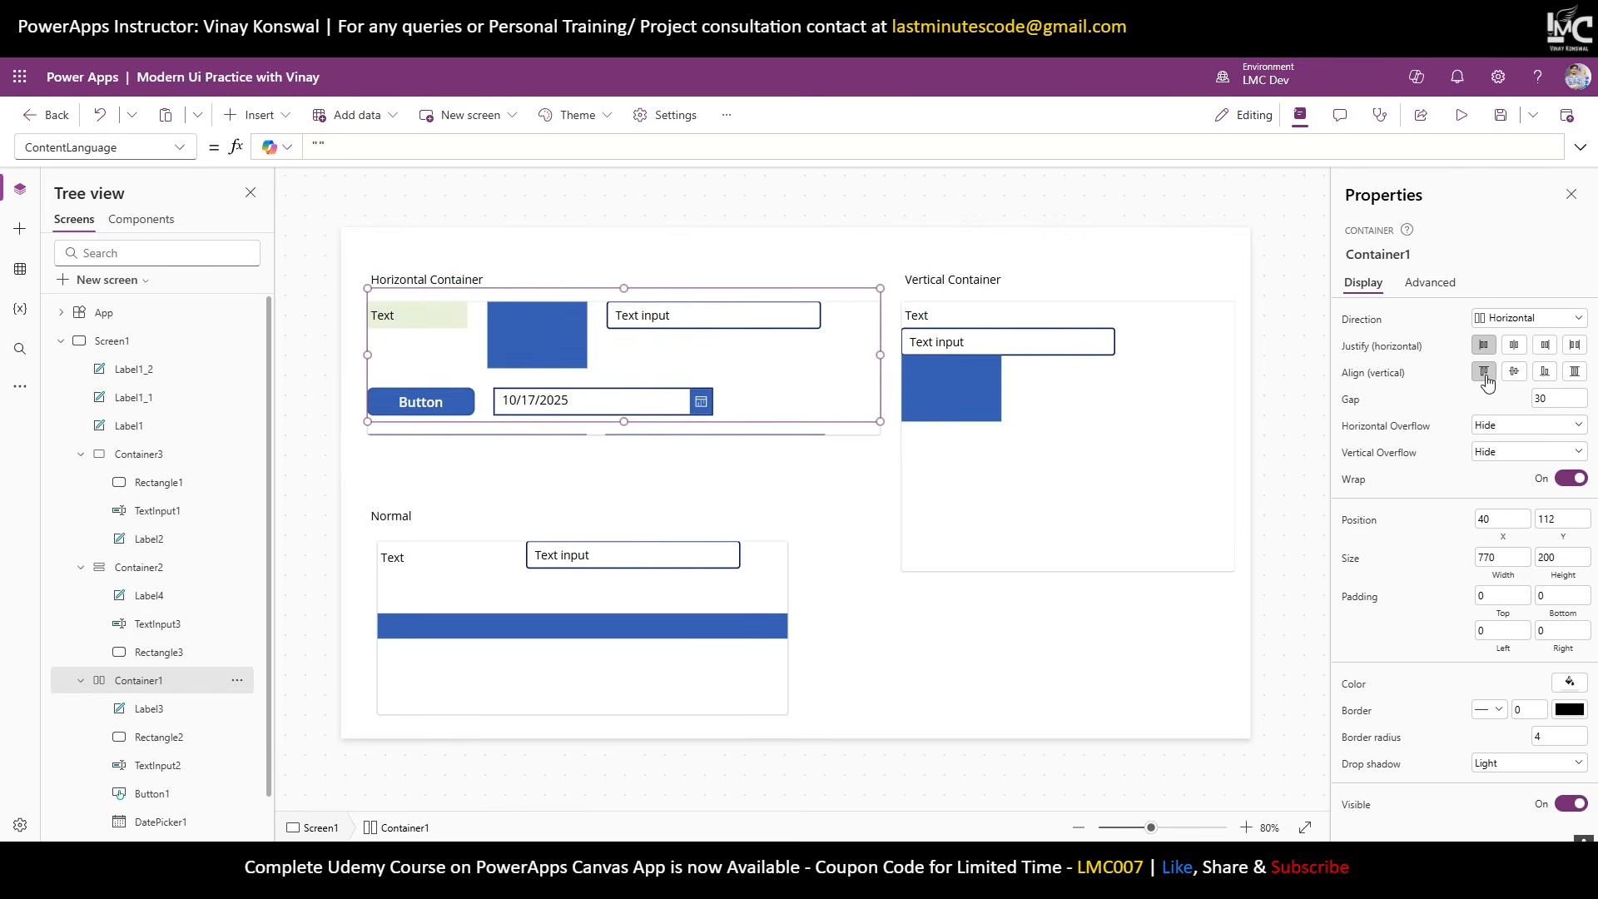
click(1519, 452)
click(1515, 487)
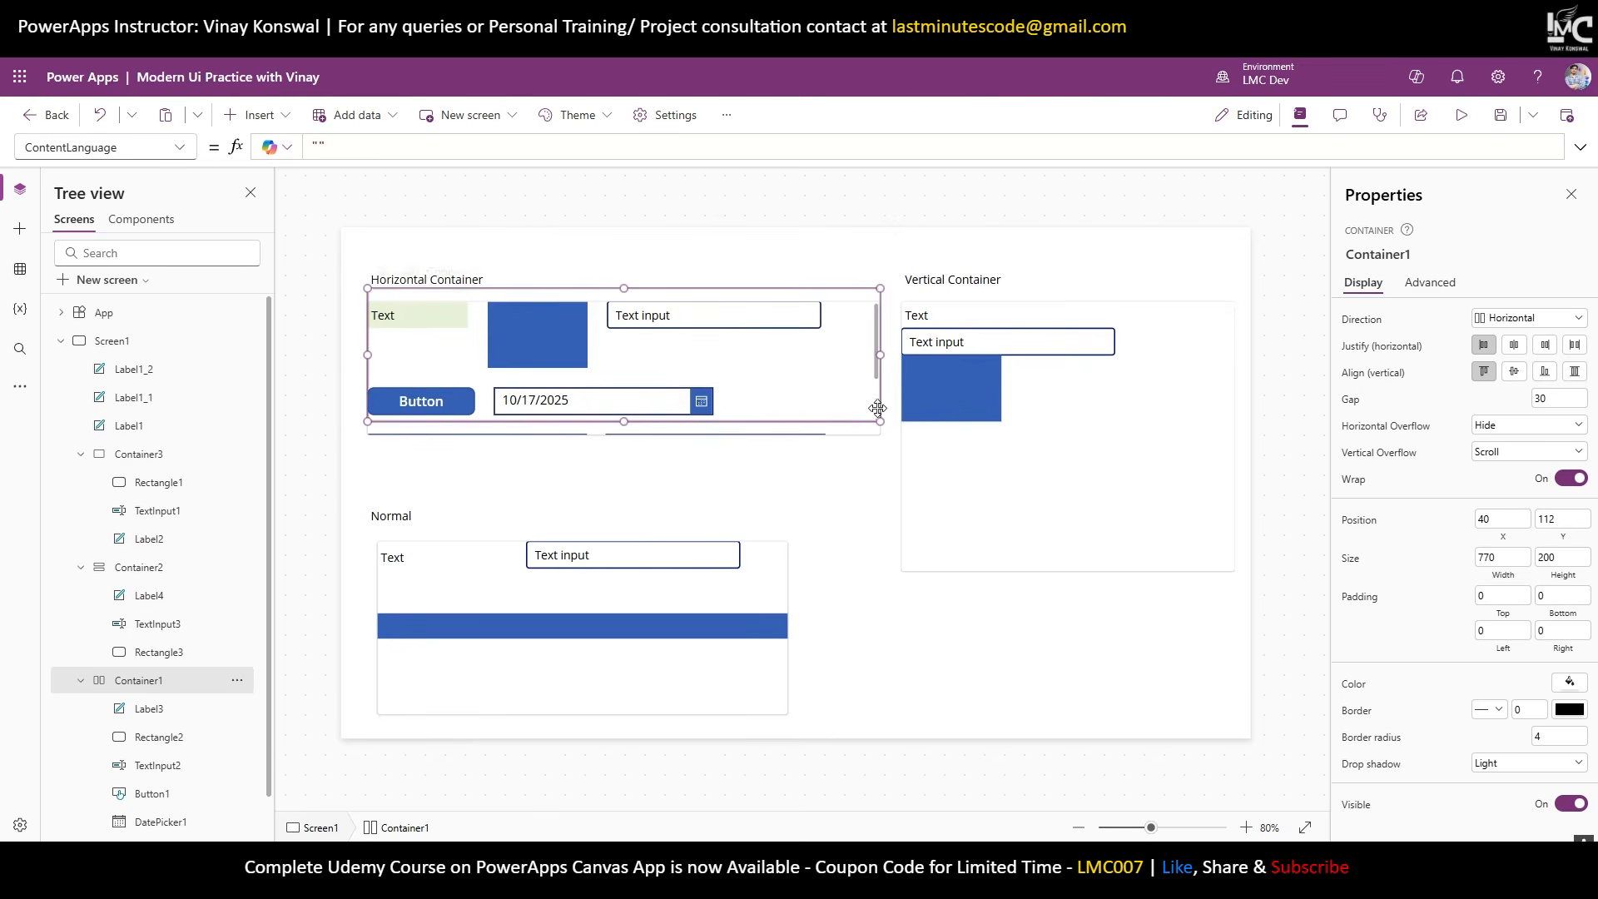
Scroll the horizontal container's wrapped rows up and down to test the overflow scrolling.
scroll(838, 370, down, 2)
scroll(838, 371, up, 2)
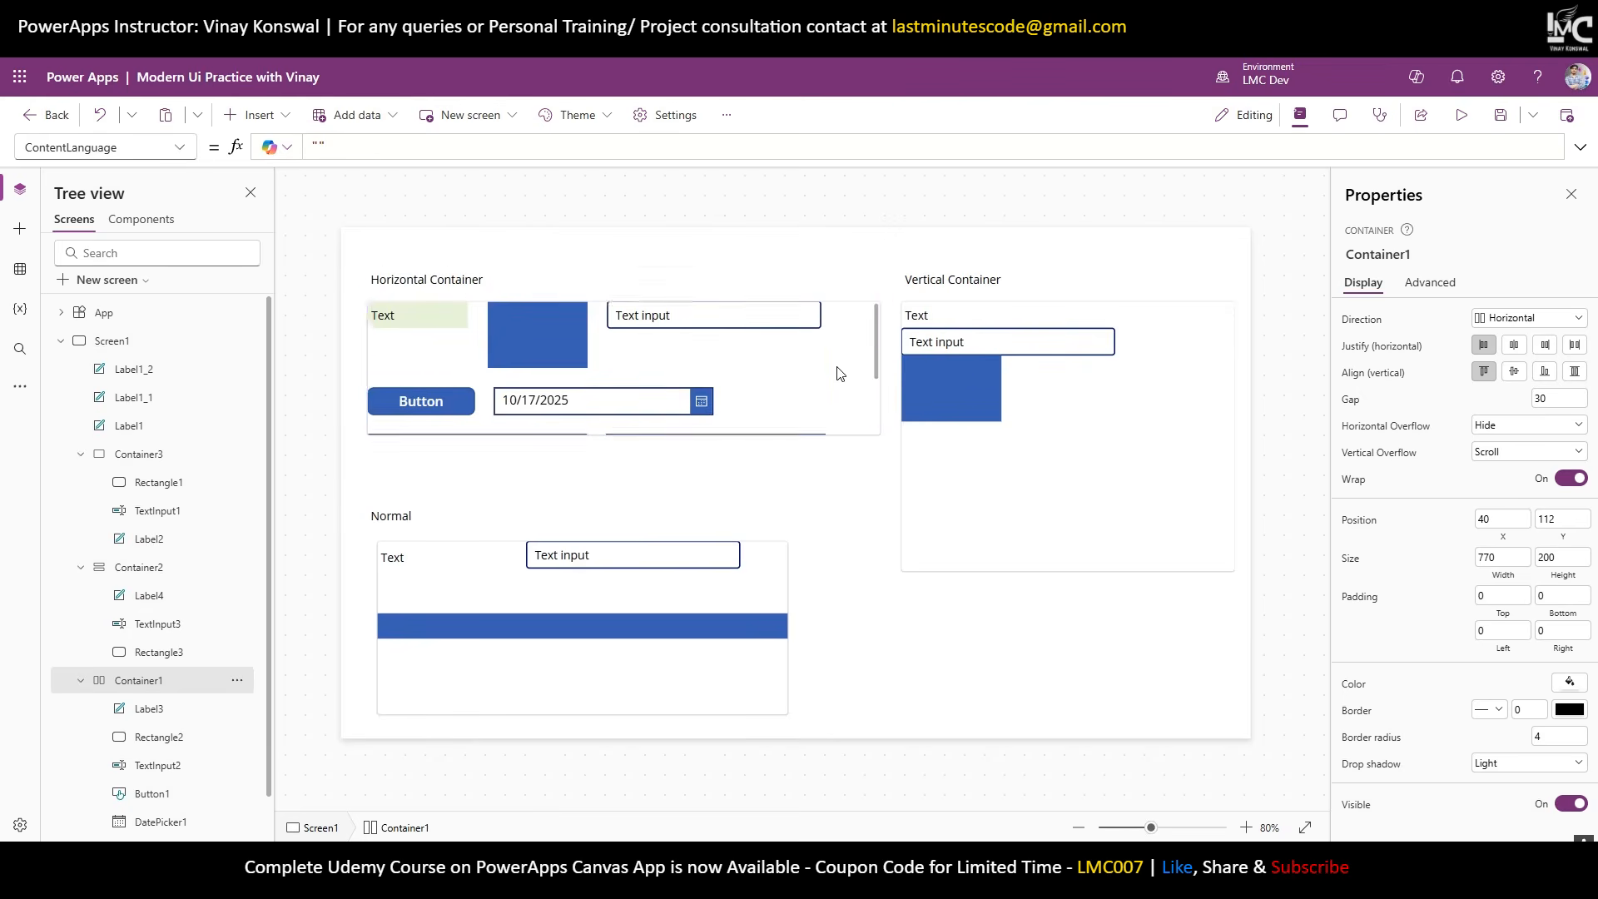
scroll(838, 370, down, 2)
scroll(838, 371, up, 2)
click(837, 370)
scroll(837, 369, down, 1)
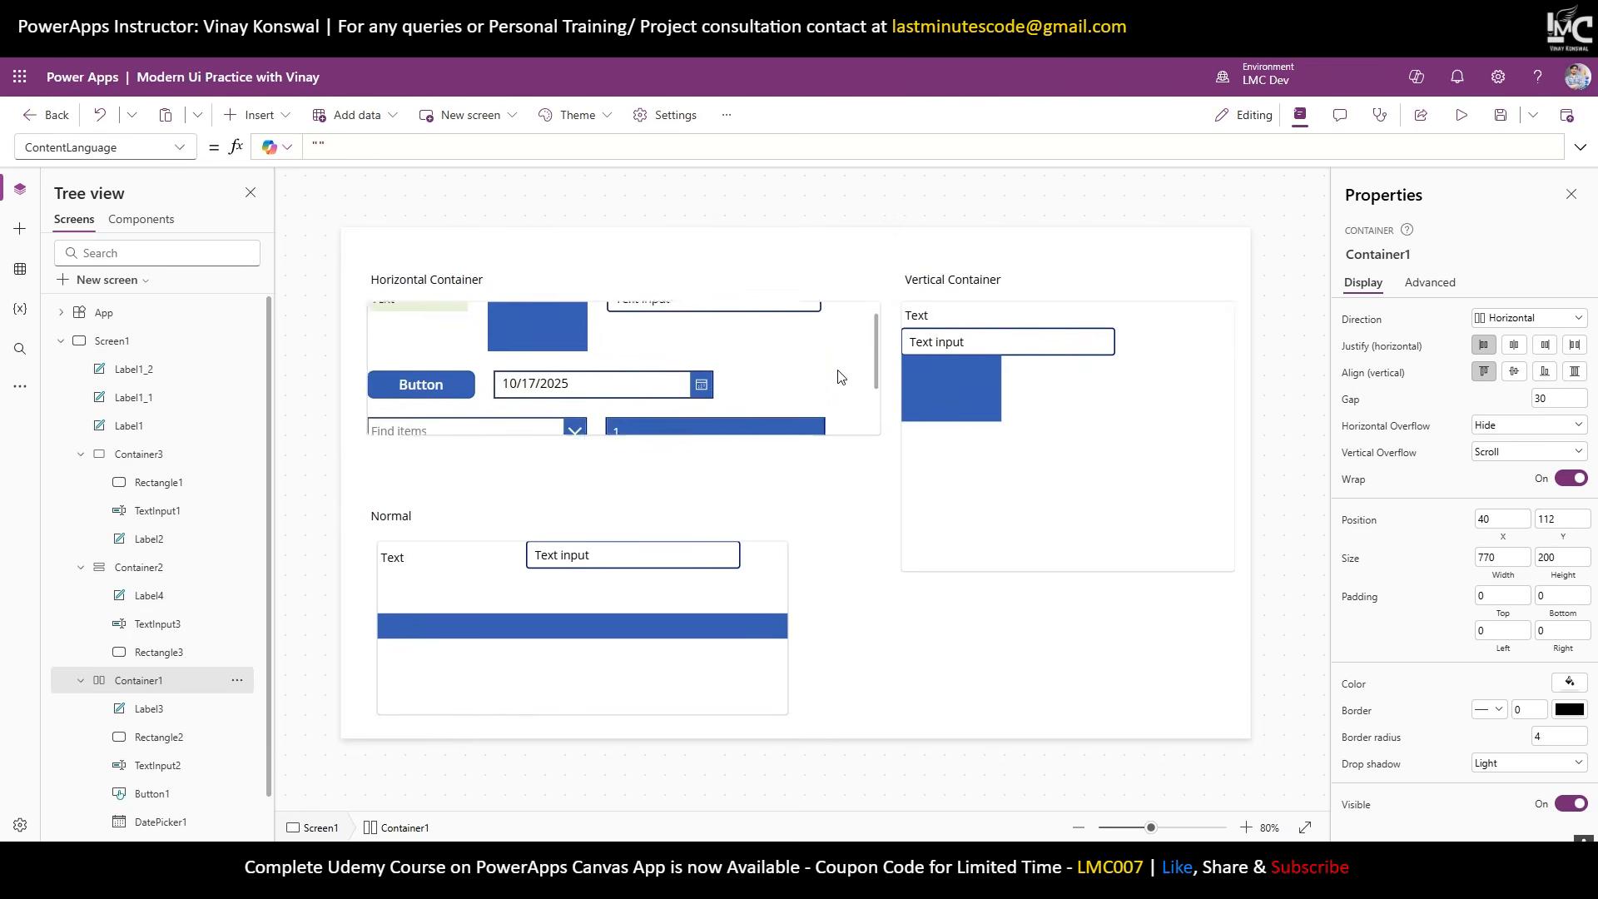
scroll(838, 369, up, 1)
scroll(832, 371, down, 2)
scroll(830, 371, up, 1)
scroll(830, 371, up, 2)
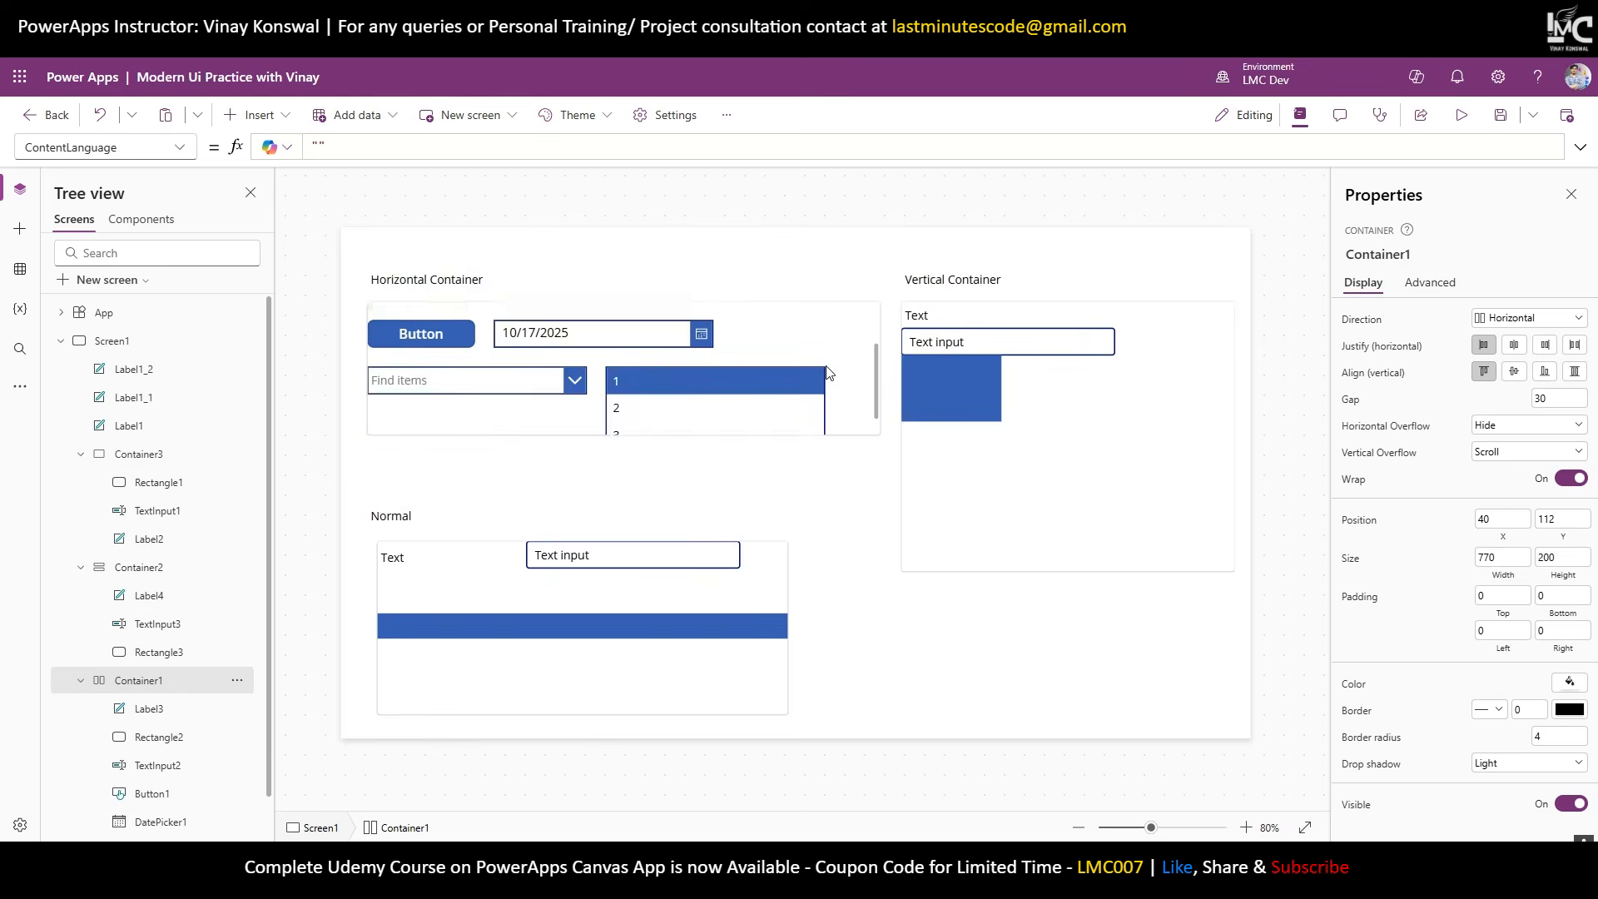
click(865, 545)
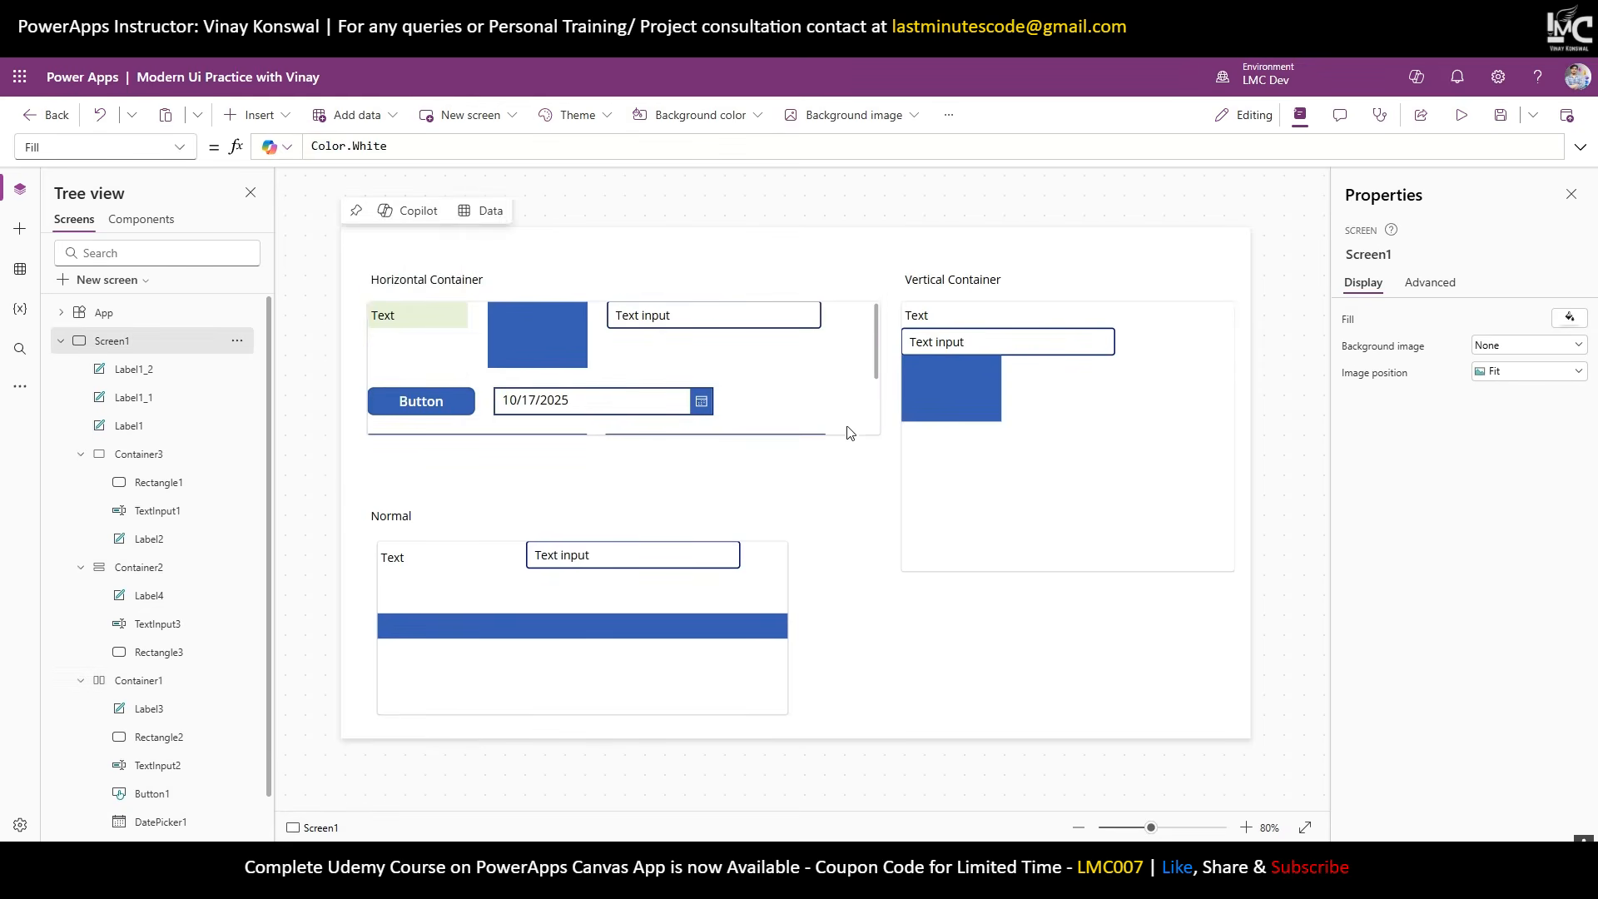
scroll(841, 404, down, 2)
scroll(835, 412, up, 2)
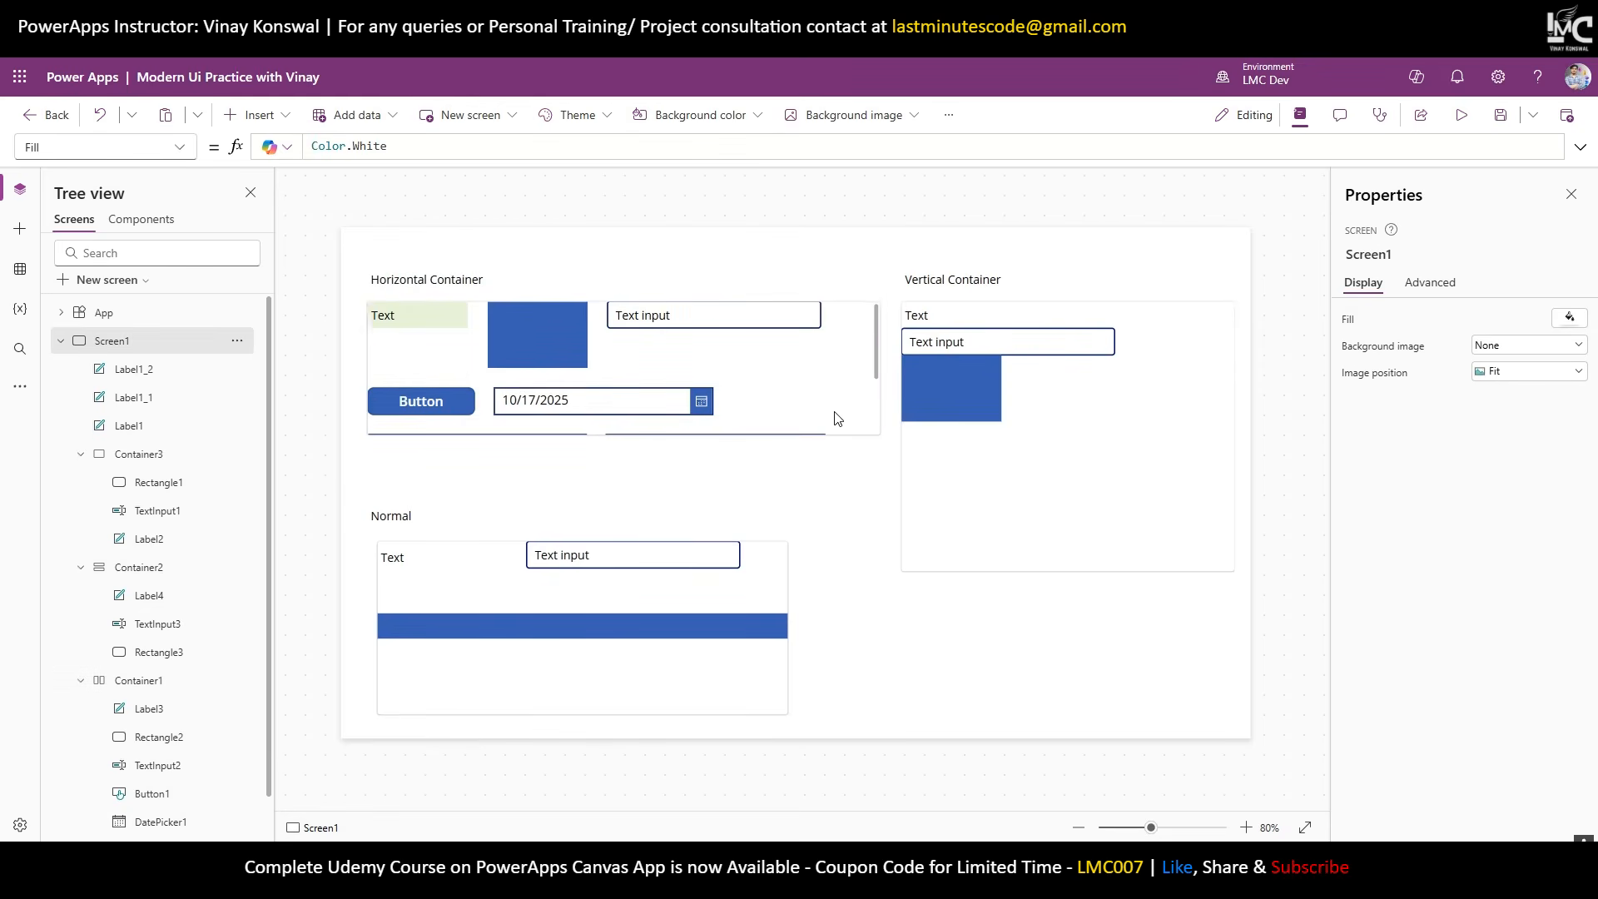
click(871, 353)
click(871, 537)
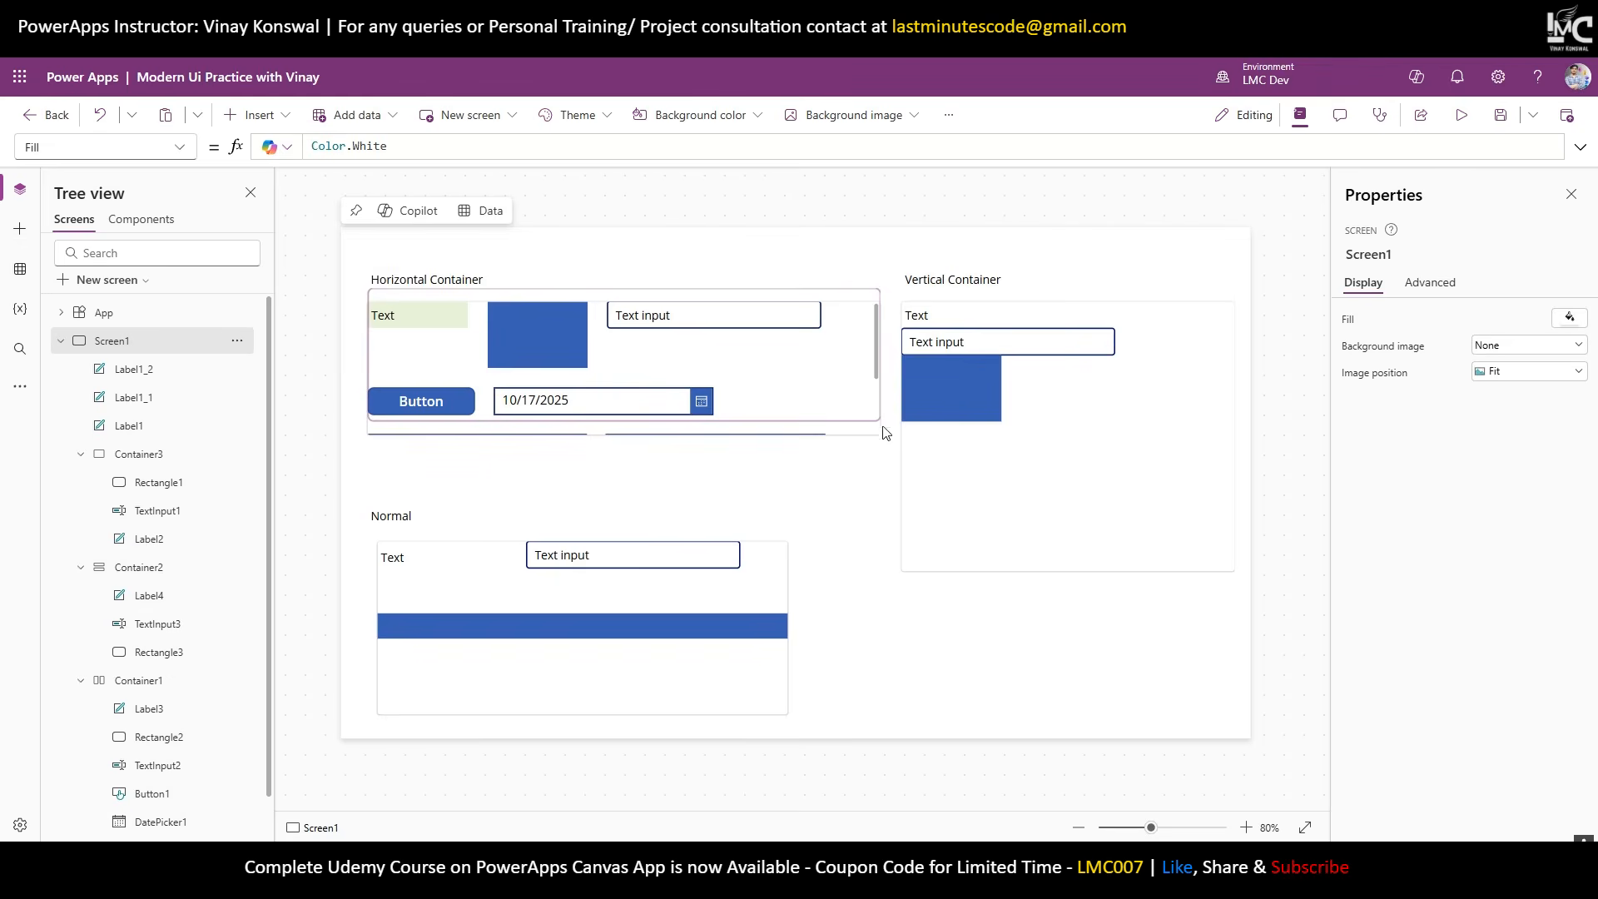
Give the horizontal container top and bottom padding of 20, then select the screen.
click(177, 690)
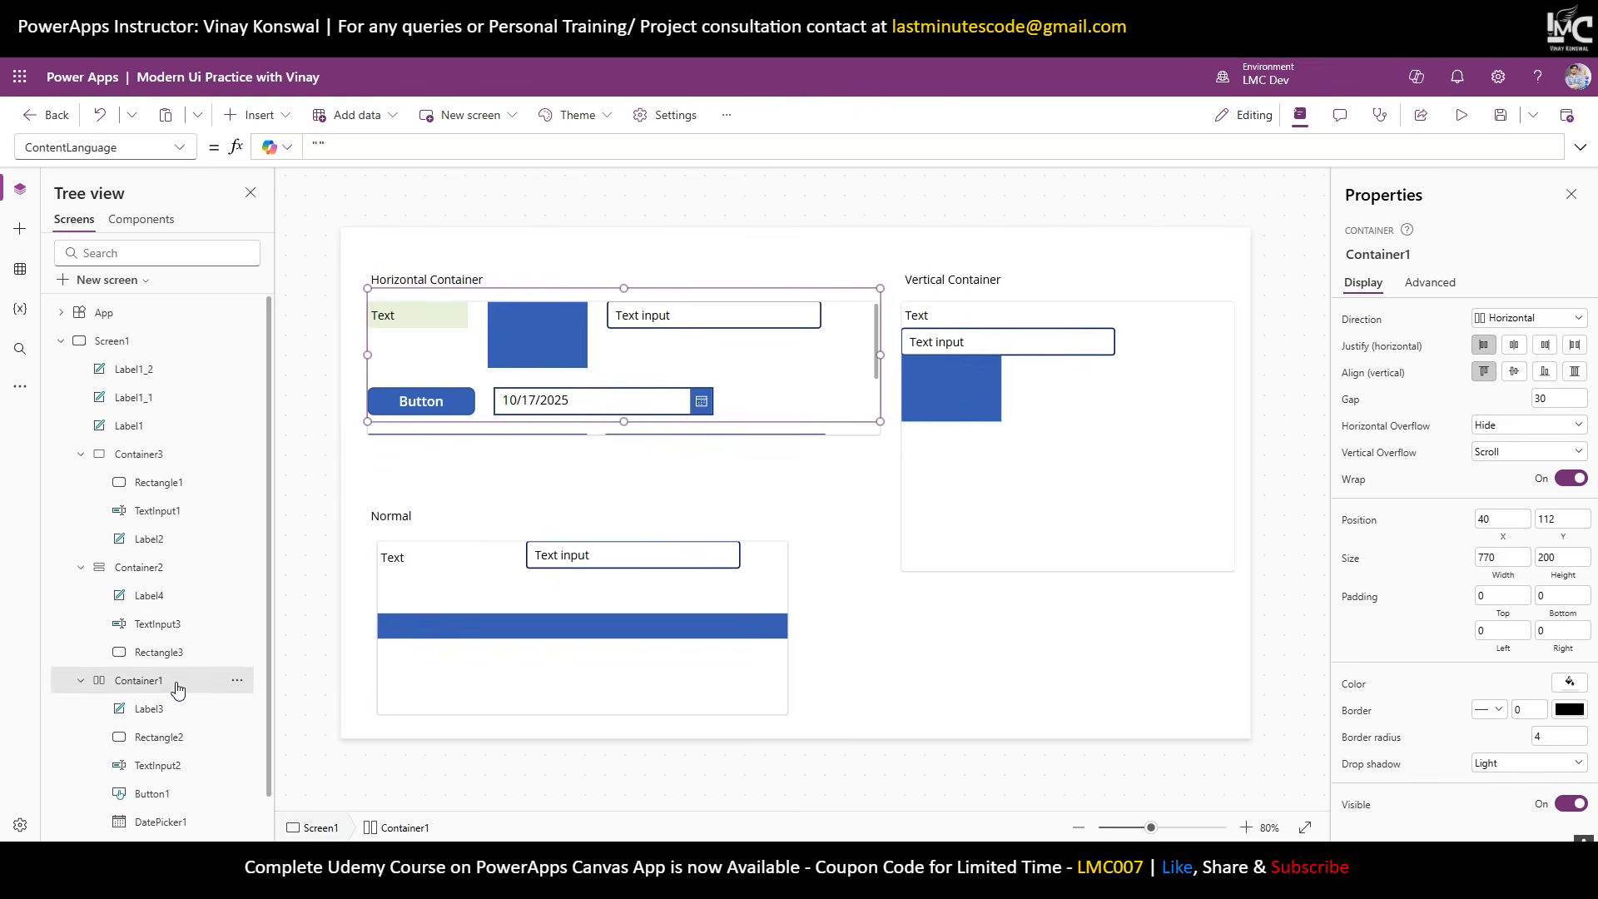
click(1499, 597)
key(Tab)
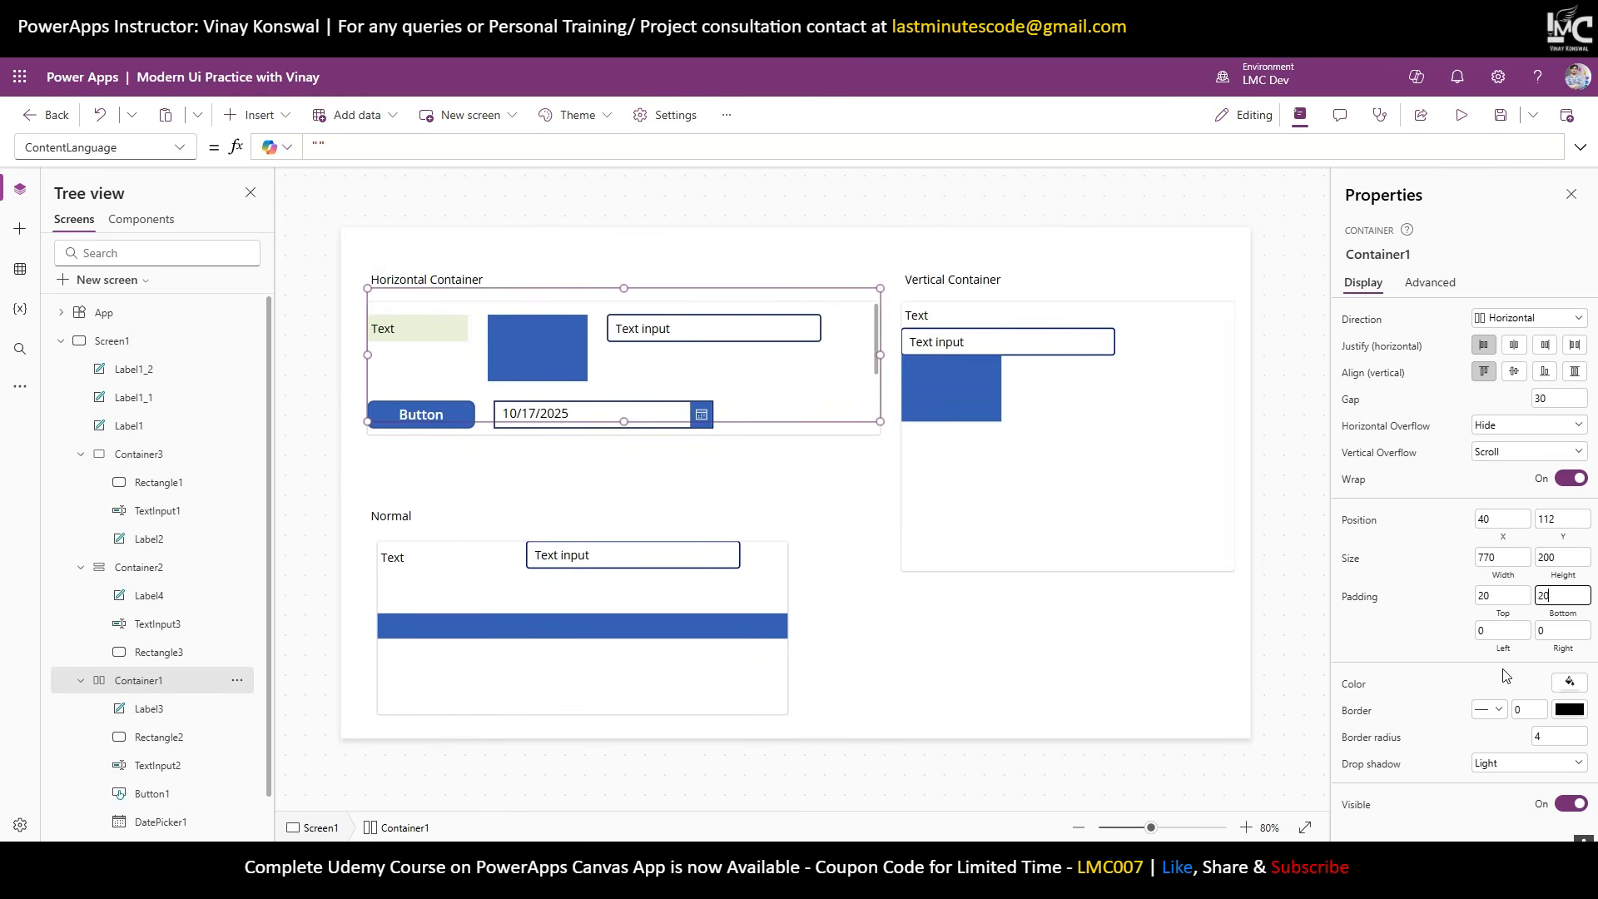
key(Tab)
key(Tab)
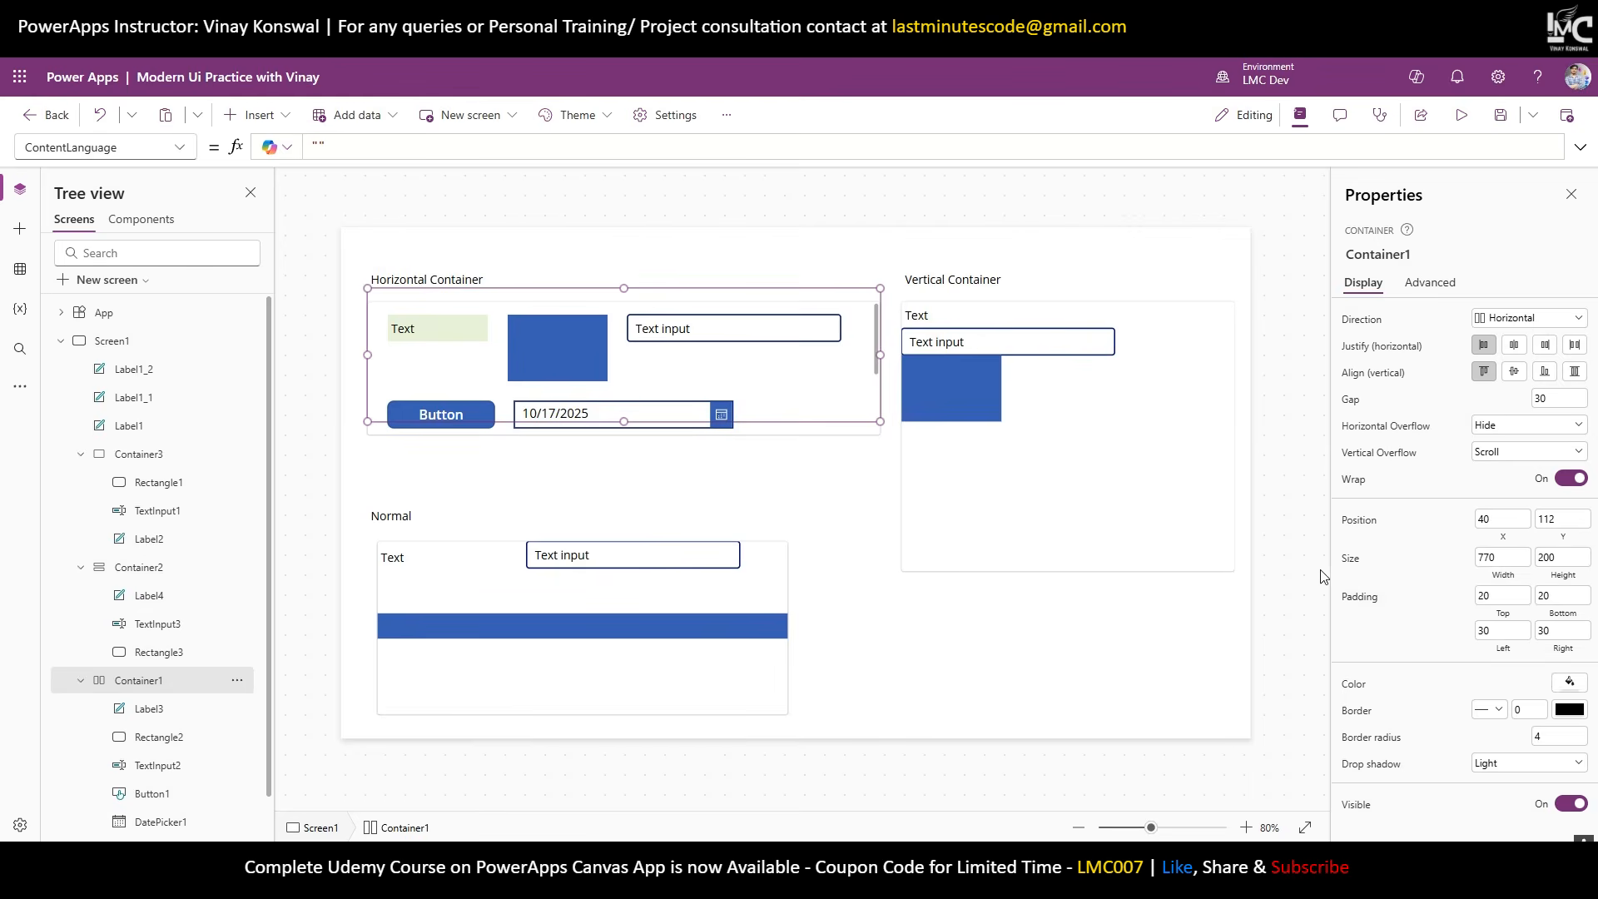
click(1271, 448)
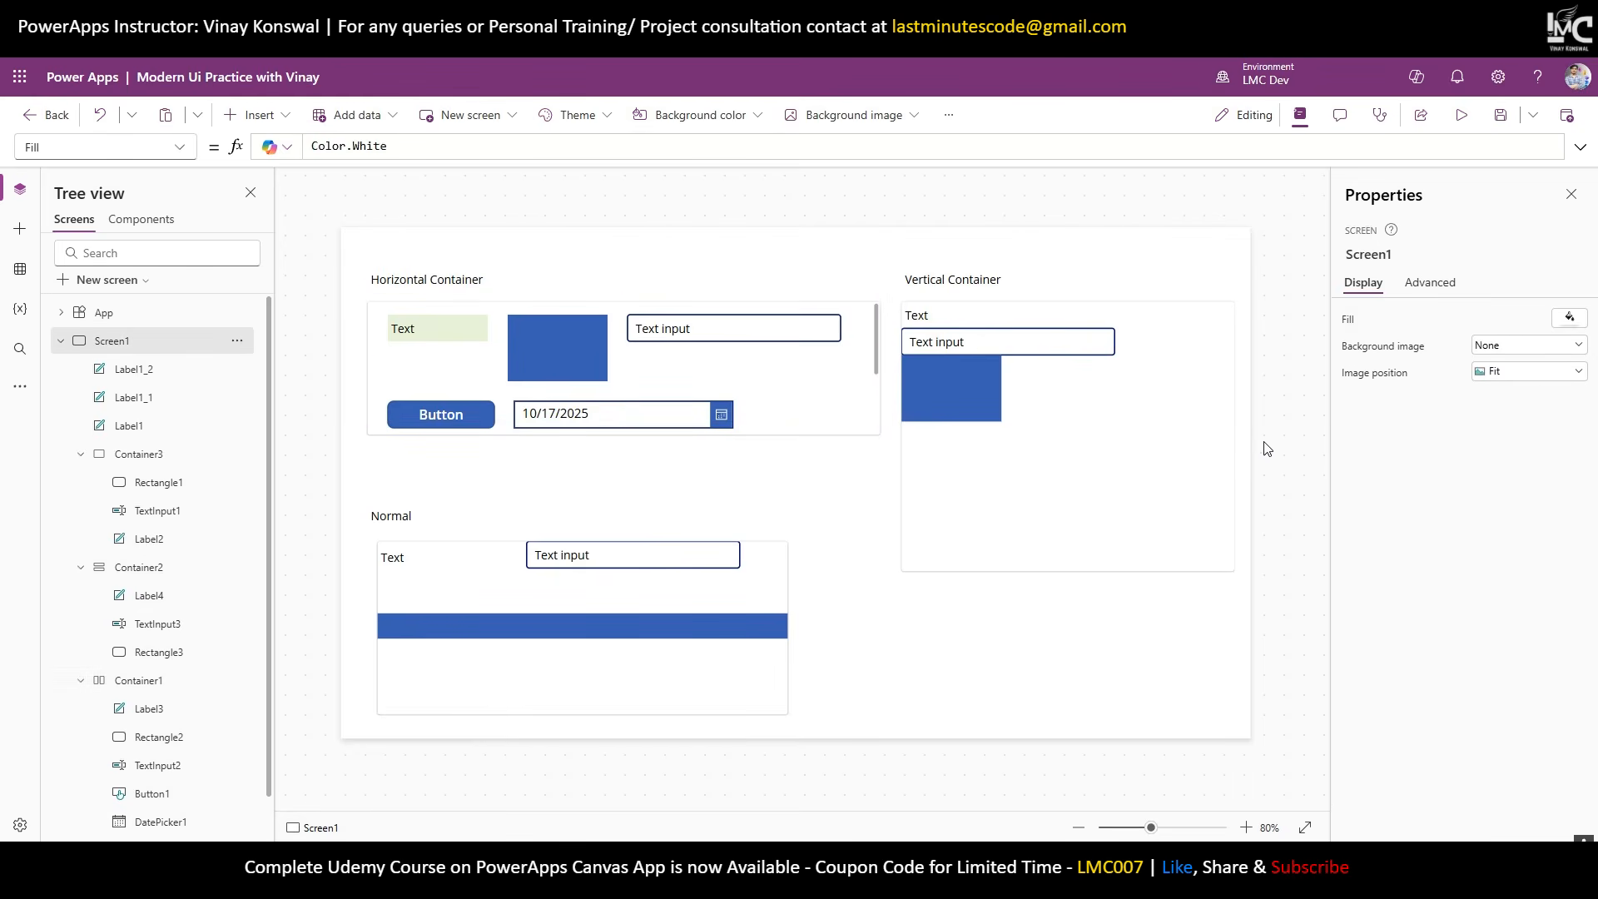
Preview the app and scroll inside the horizontal container to reveal the combo box and list box.
click(1461, 115)
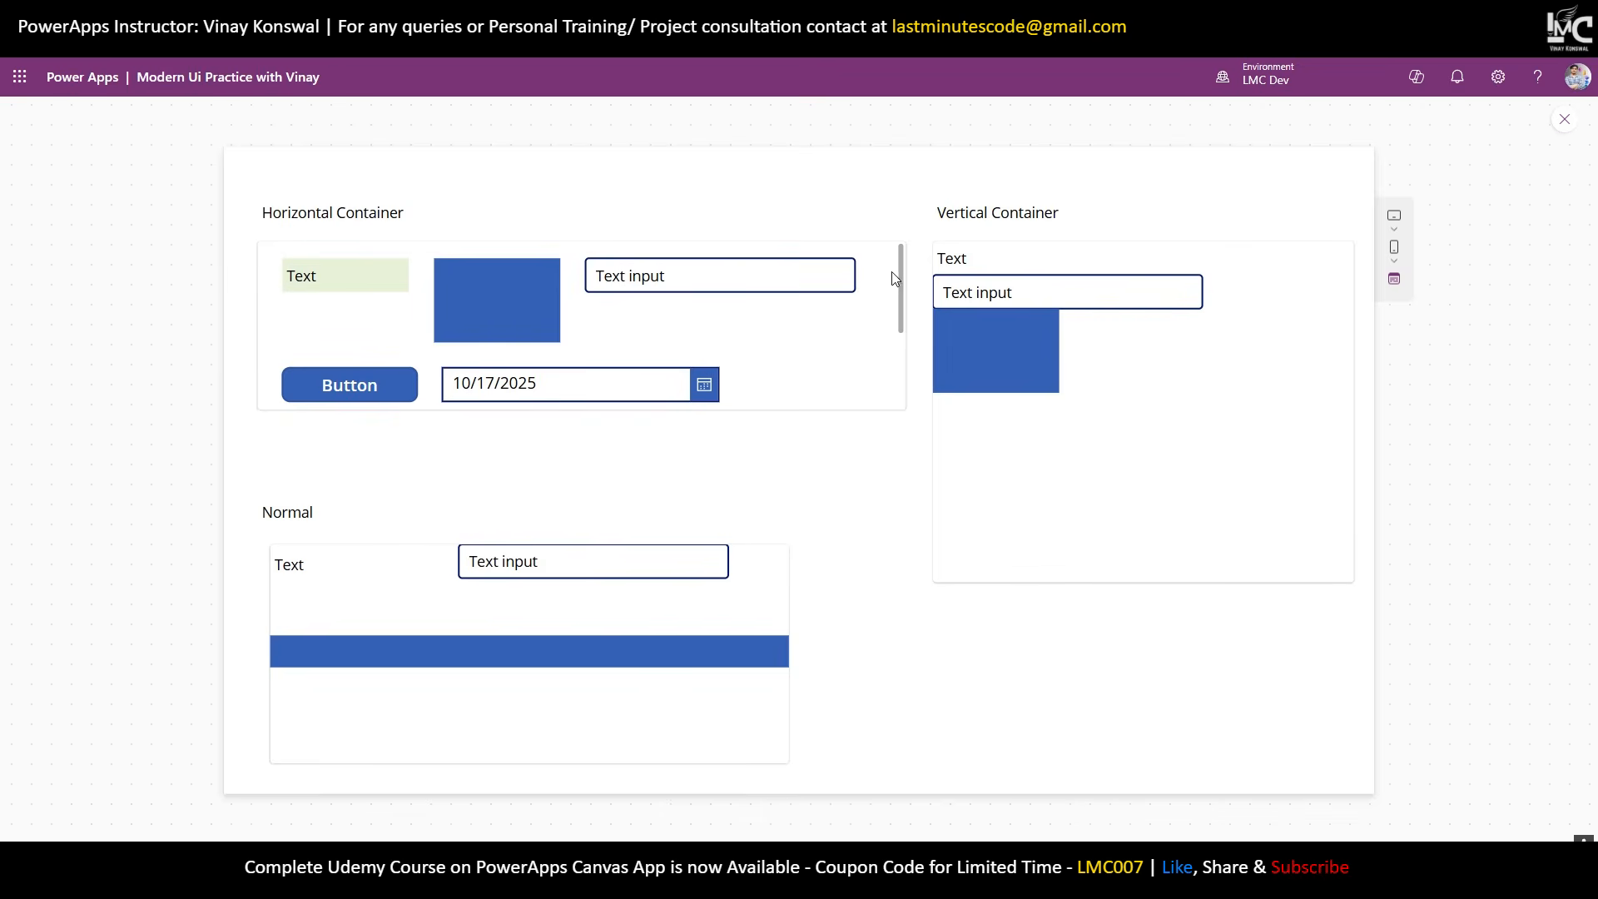
scroll(885, 275, down, 2)
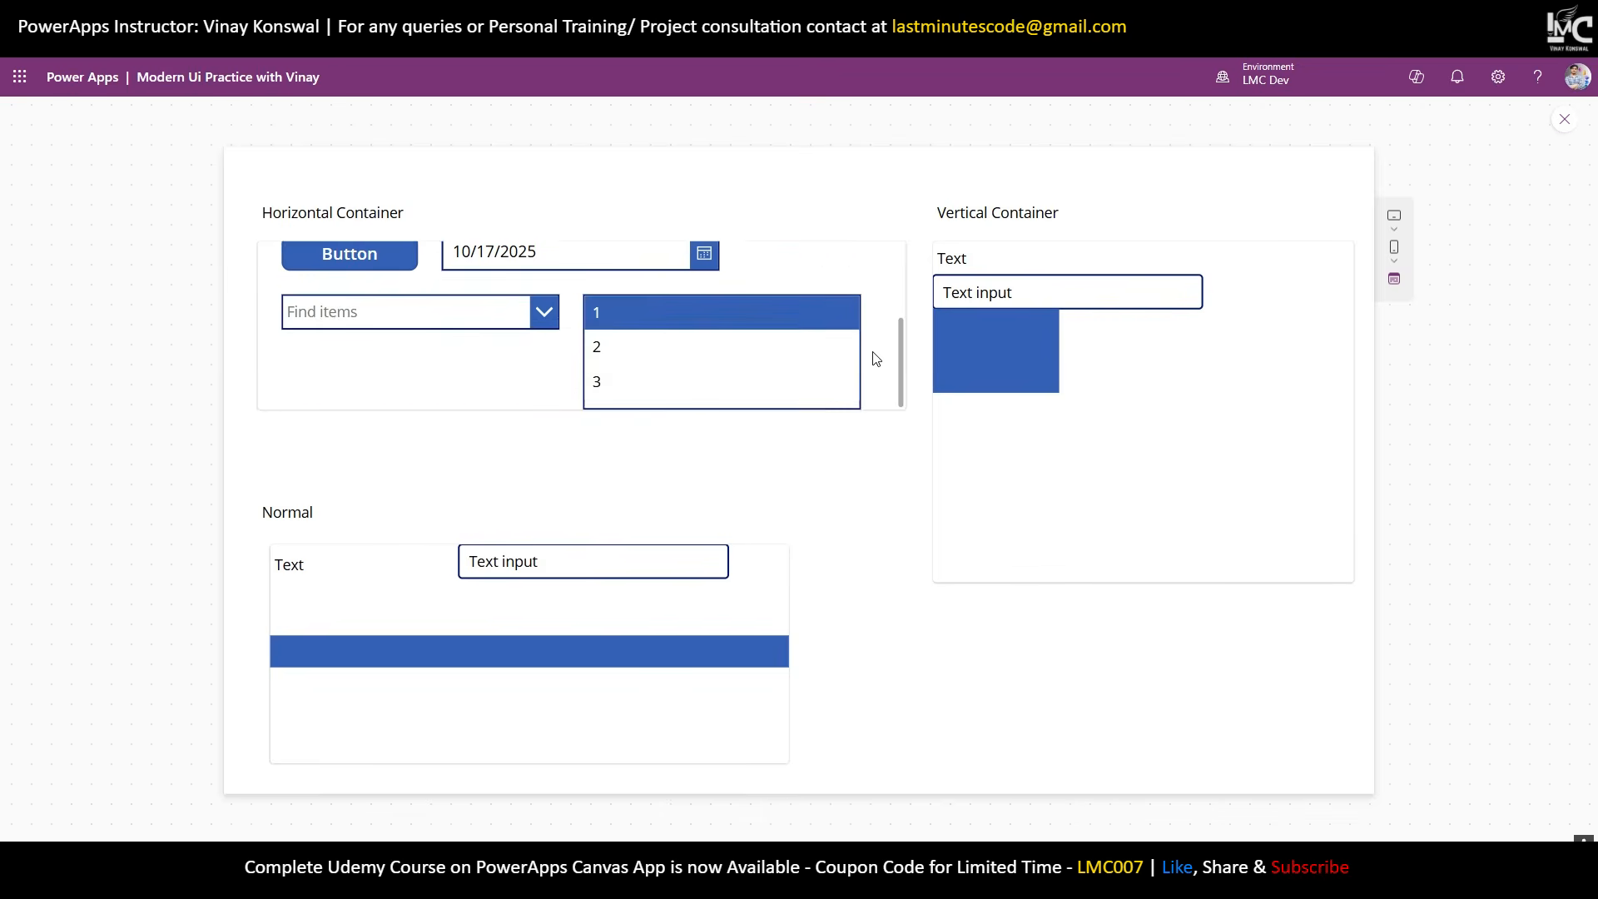
scroll(875, 358, up, 2)
scroll(893, 383, down, 2)
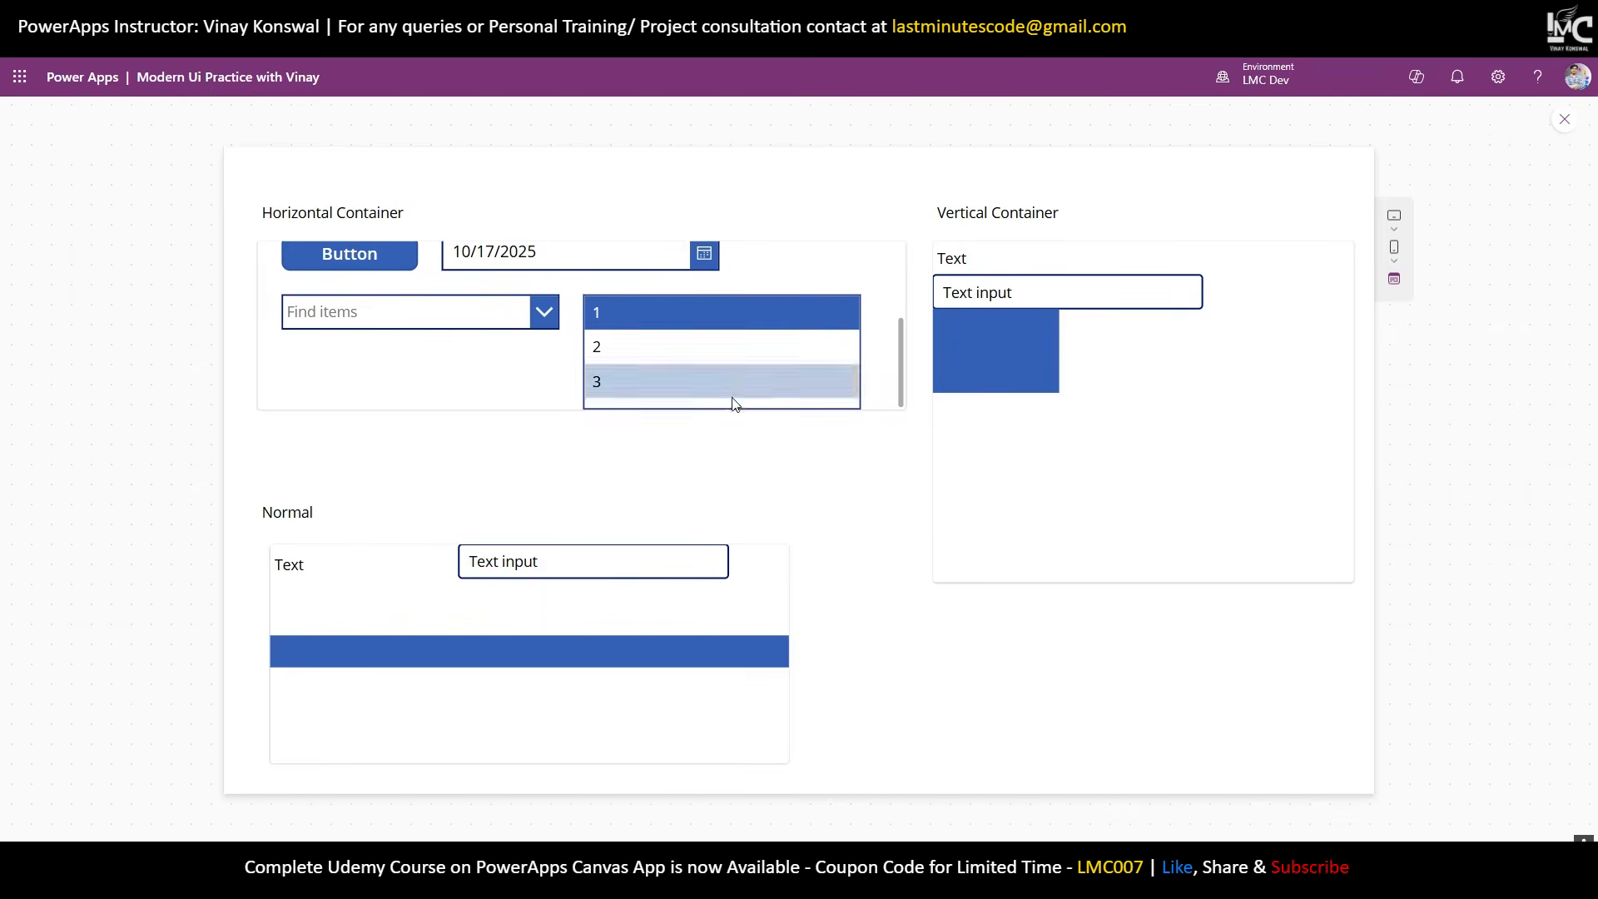
scroll(847, 342, up, 2)
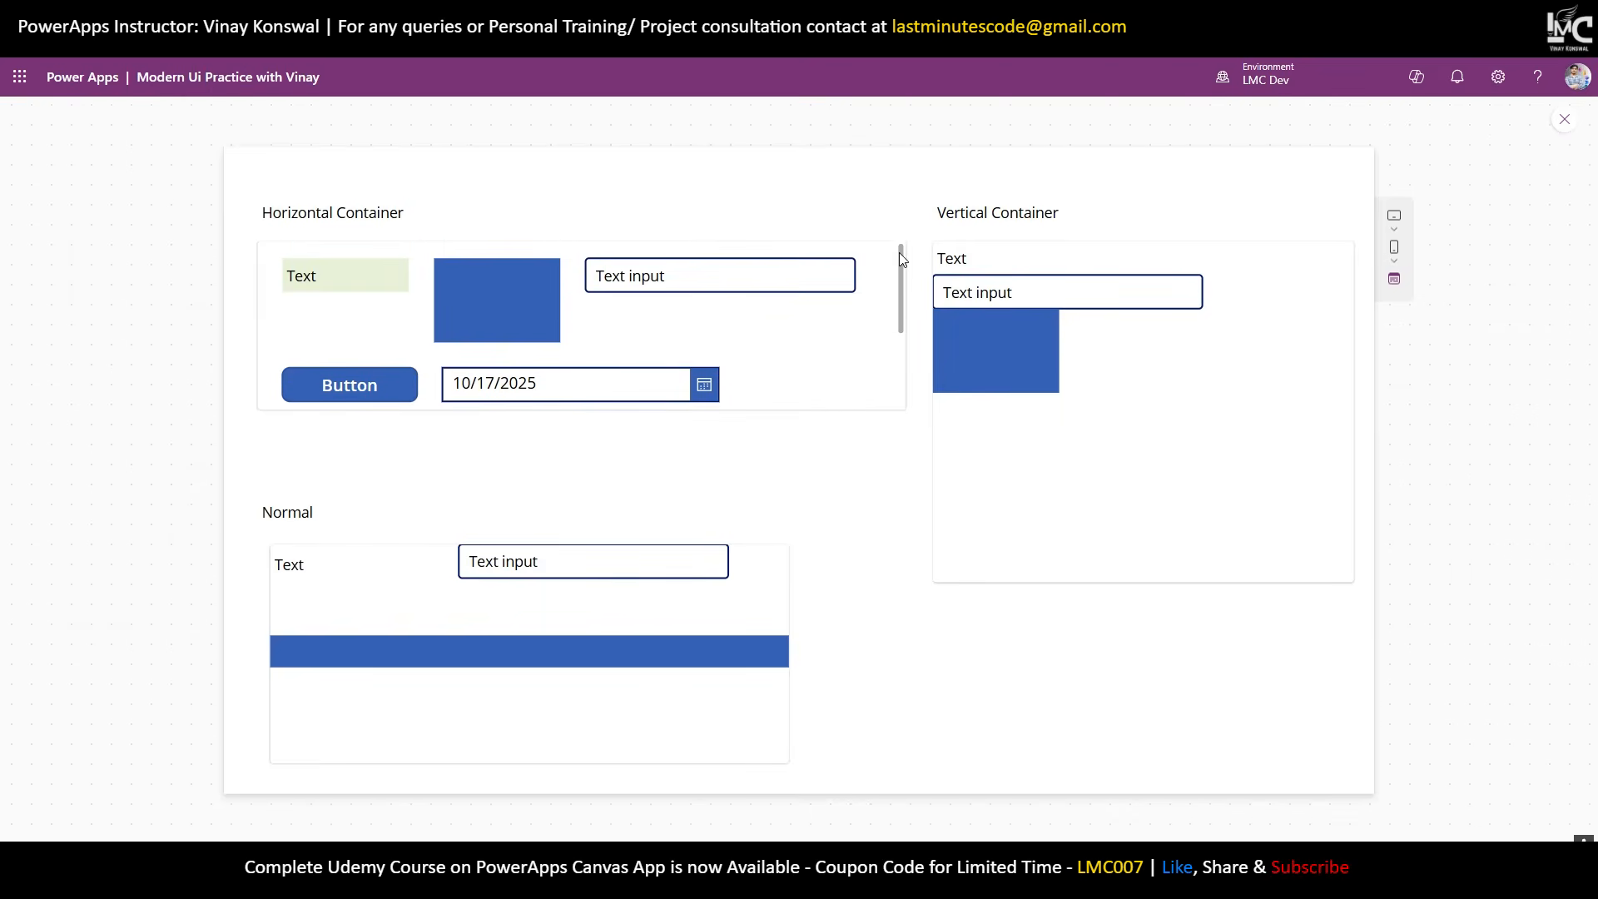
scroll(899, 259, down, 2)
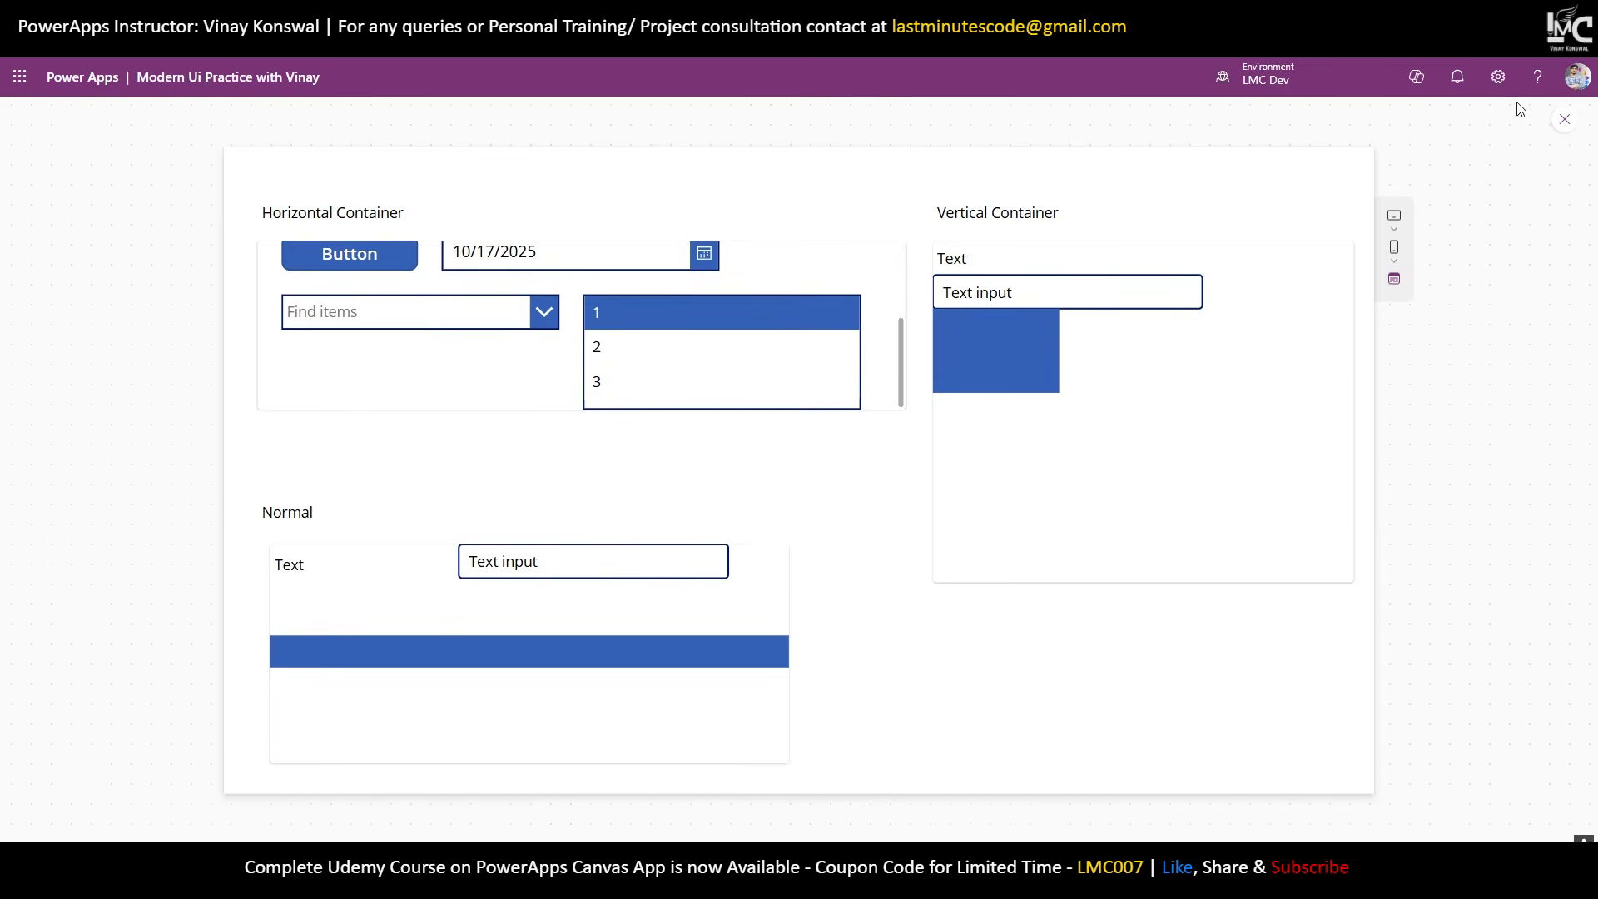
click(1564, 119)
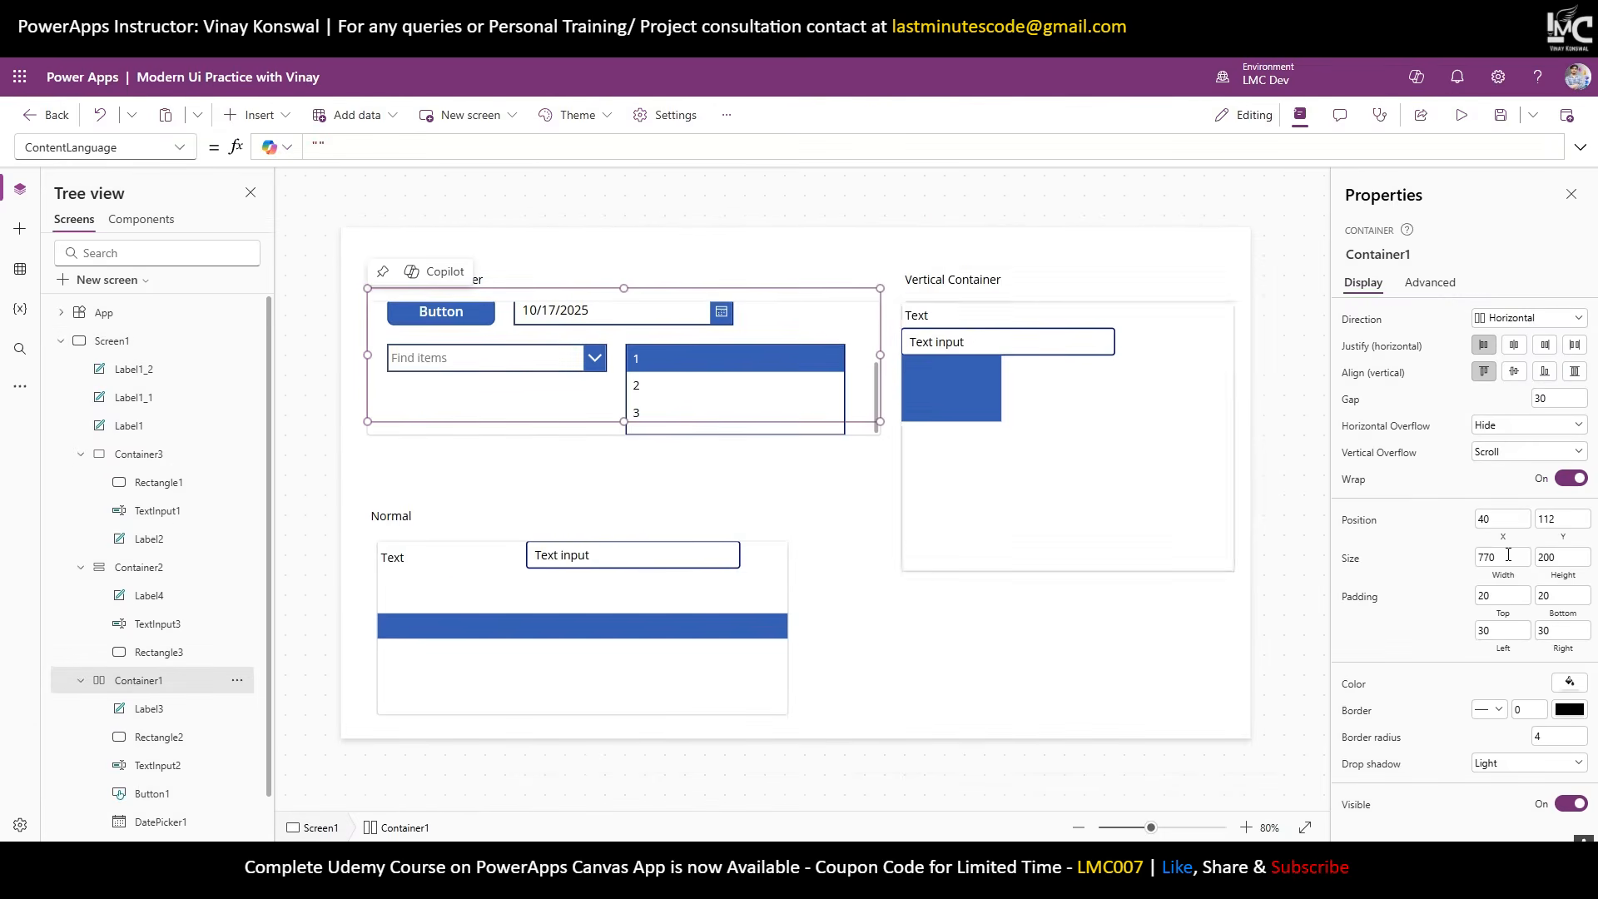
Adjust the container's bottom padding and preview the scrolling again.
click(1565, 599)
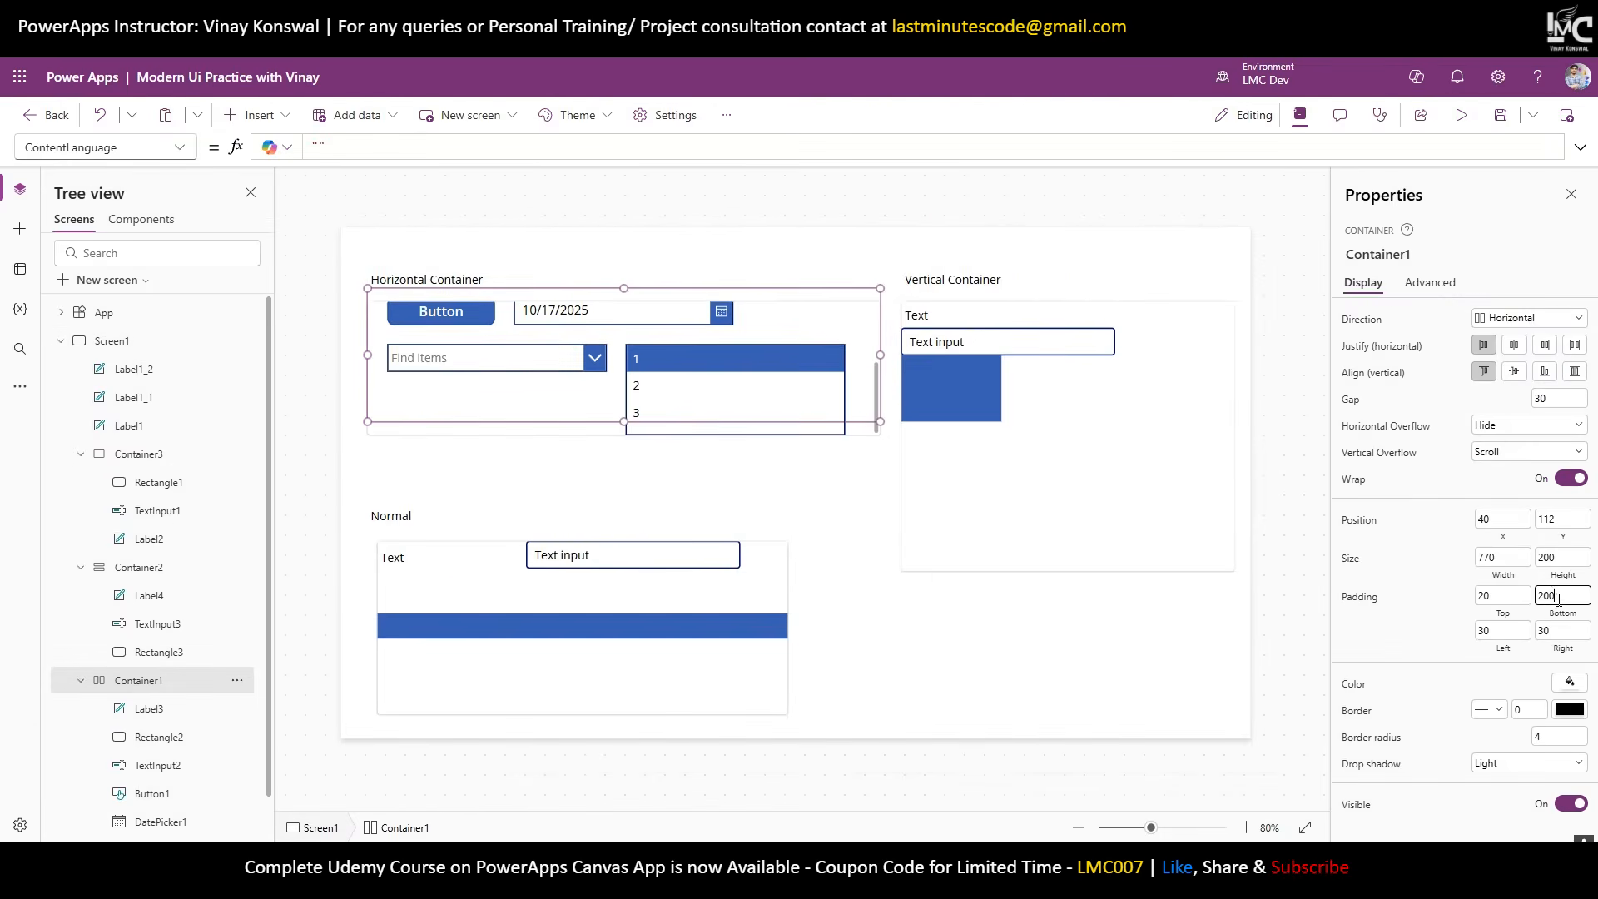
click(1462, 601)
click(1461, 115)
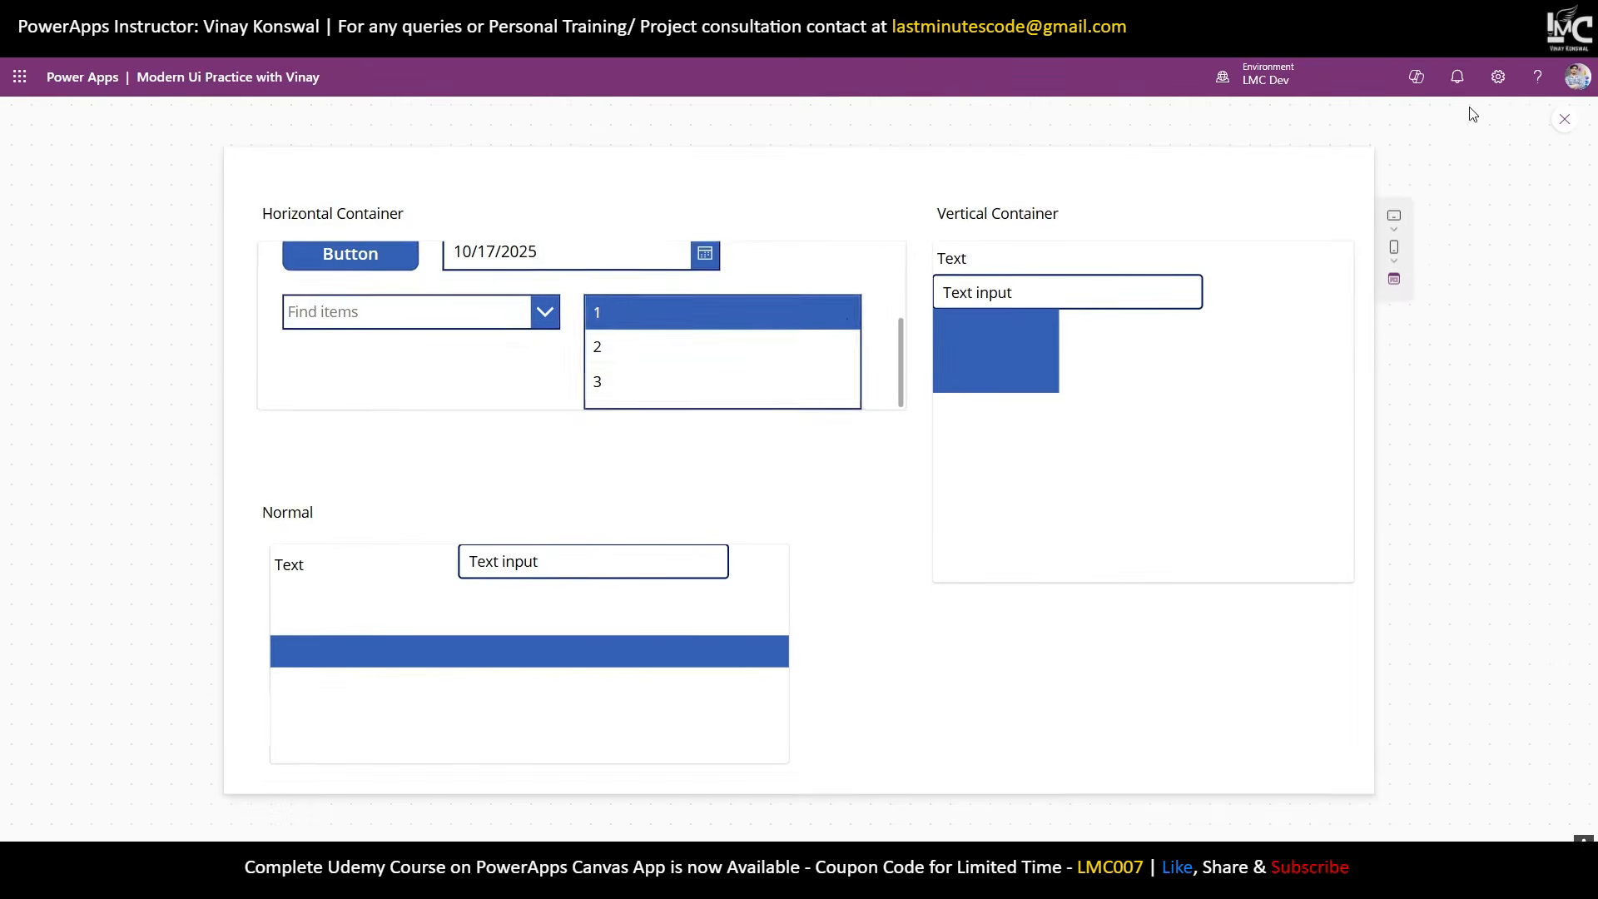
scroll(799, 366, up, 3)
scroll(841, 315, down, 3)
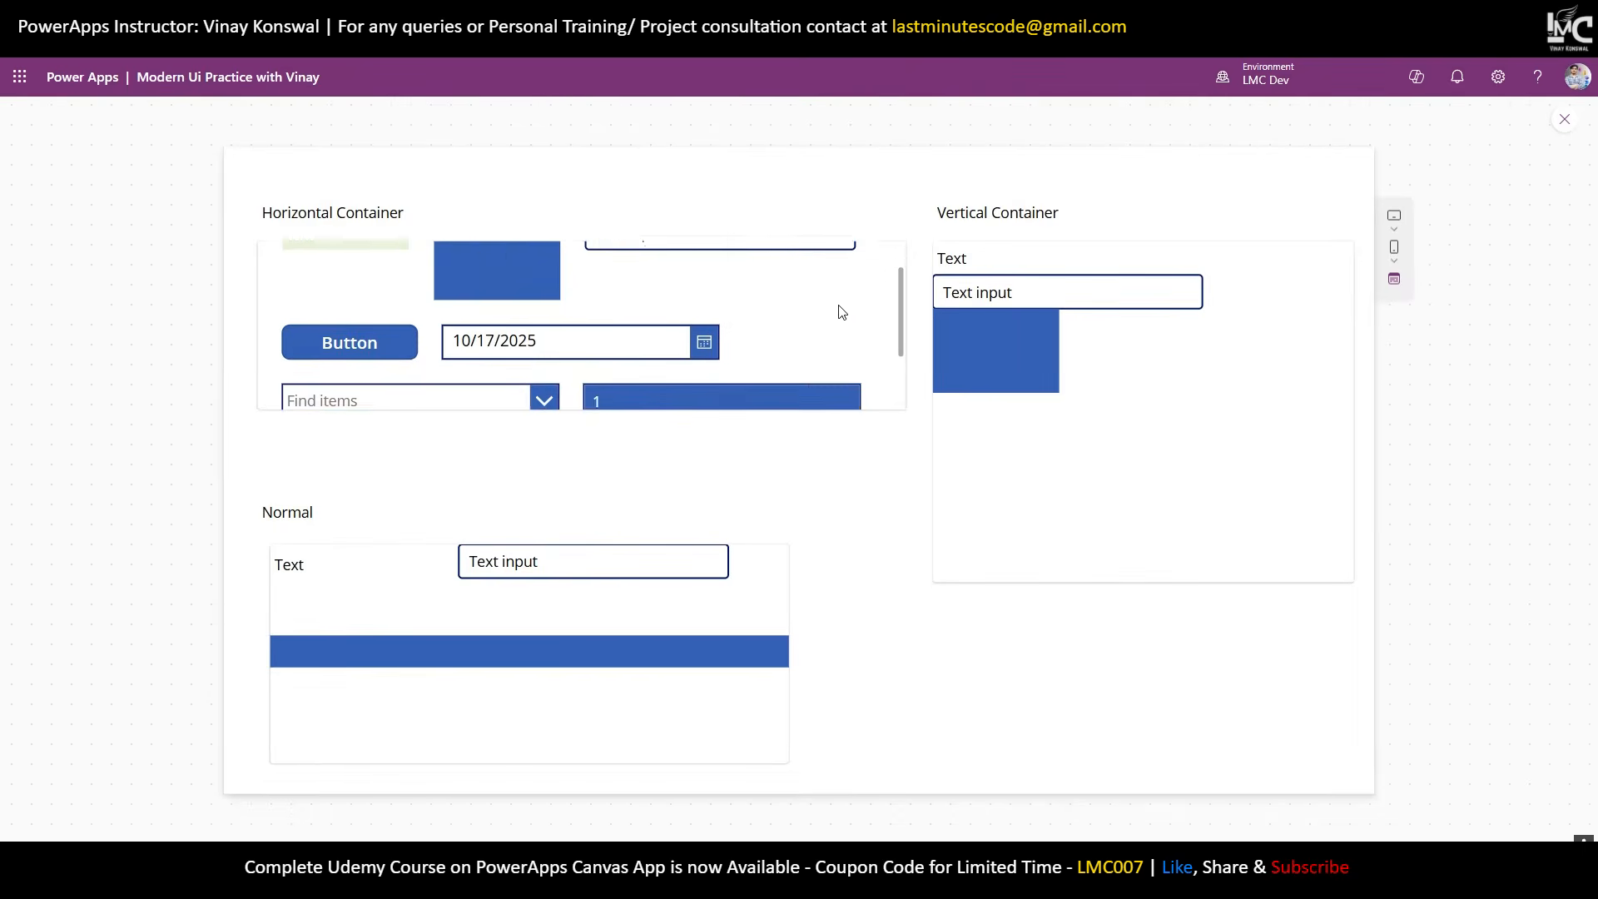
scroll(841, 310, up, 3)
scroll(882, 333, down, 3)
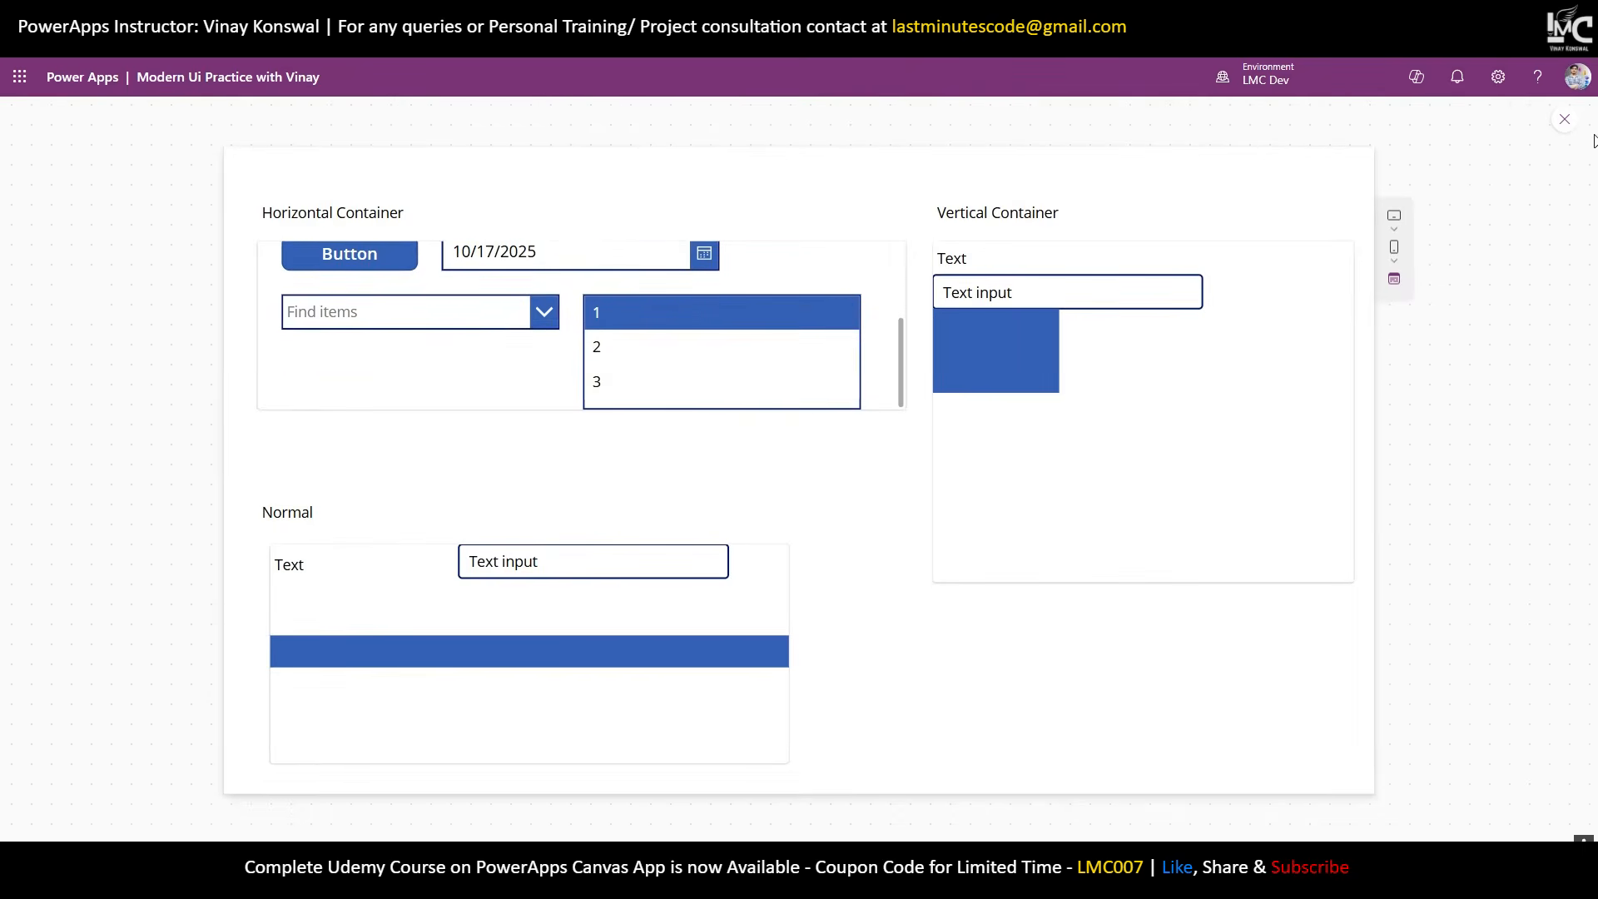
click(1563, 121)
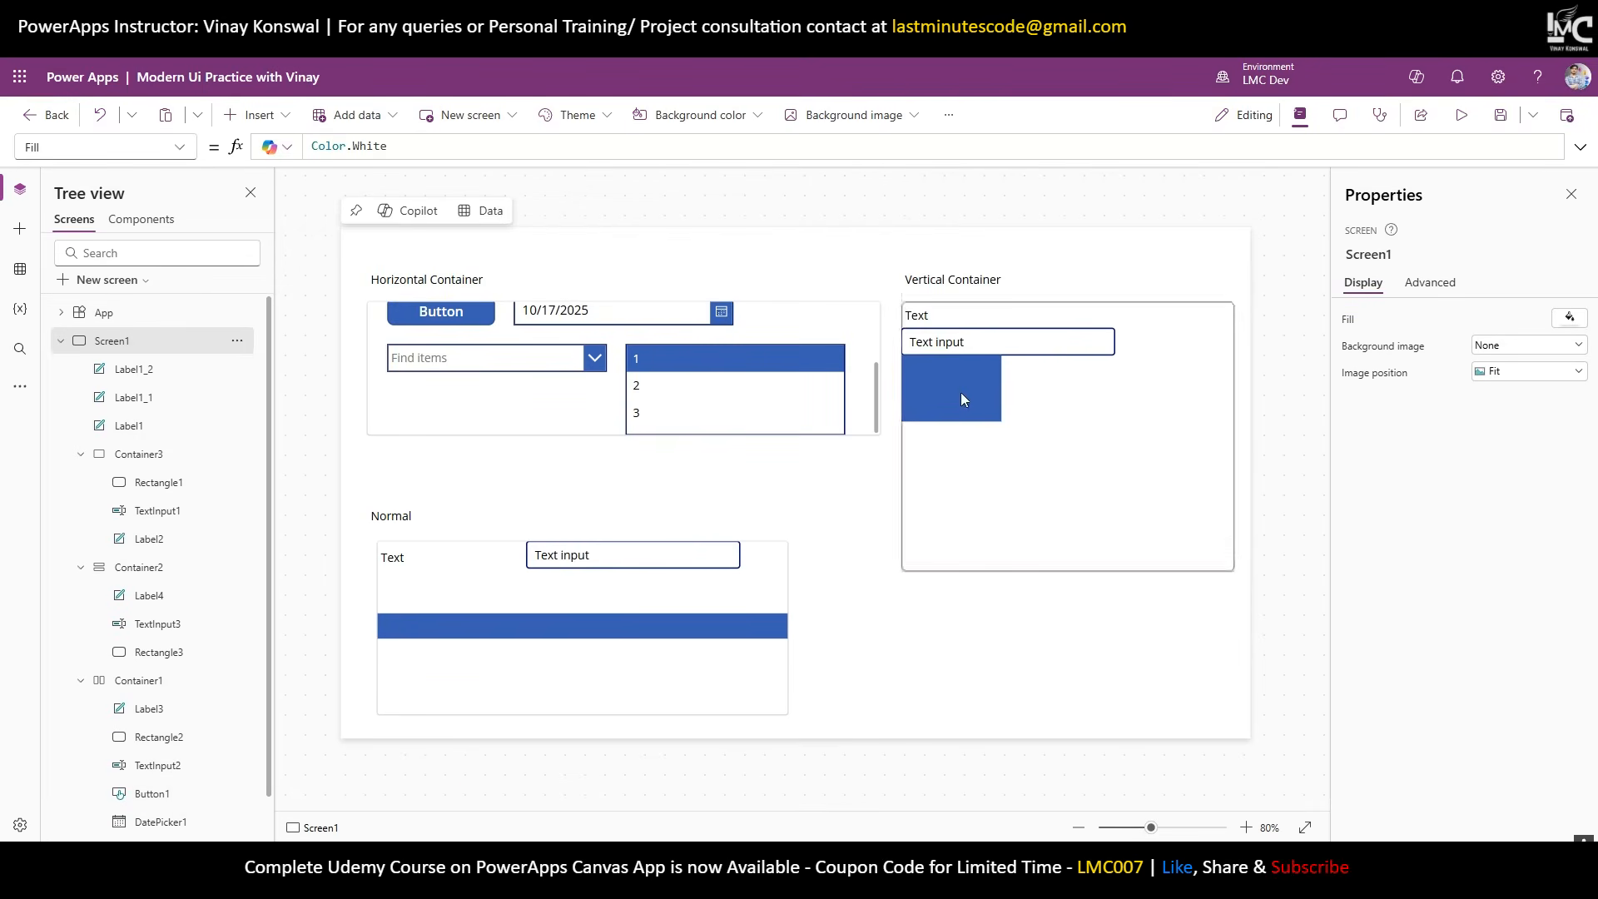
Collapse Screen1's control list, save the app, and select the Vertical Container.
scroll(846, 342, up, 3)
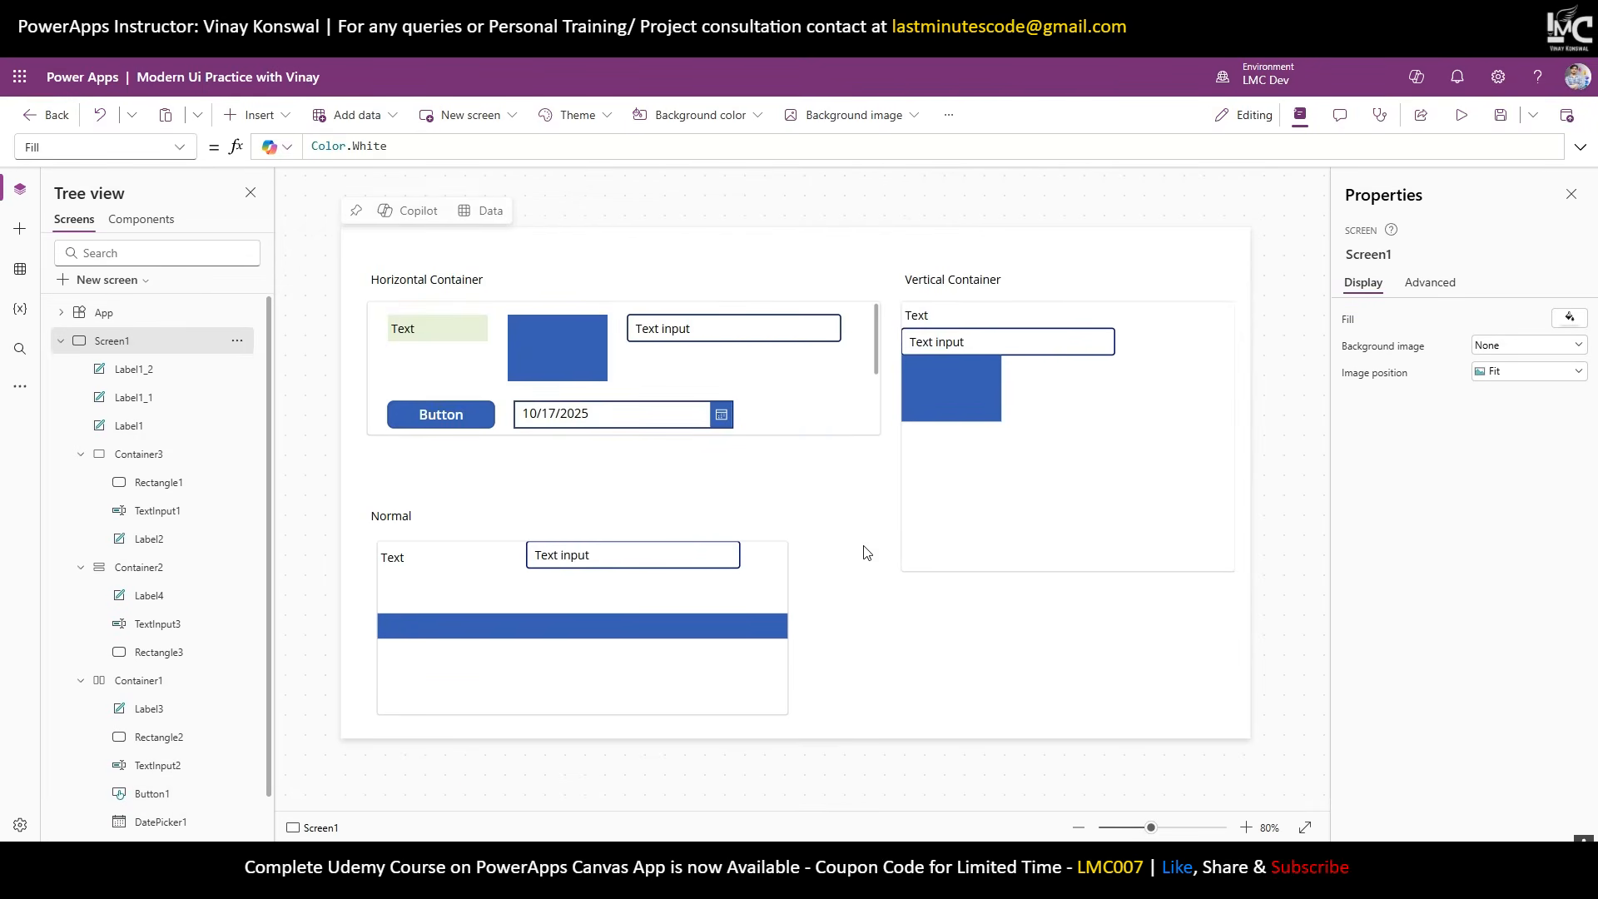
click(61, 341)
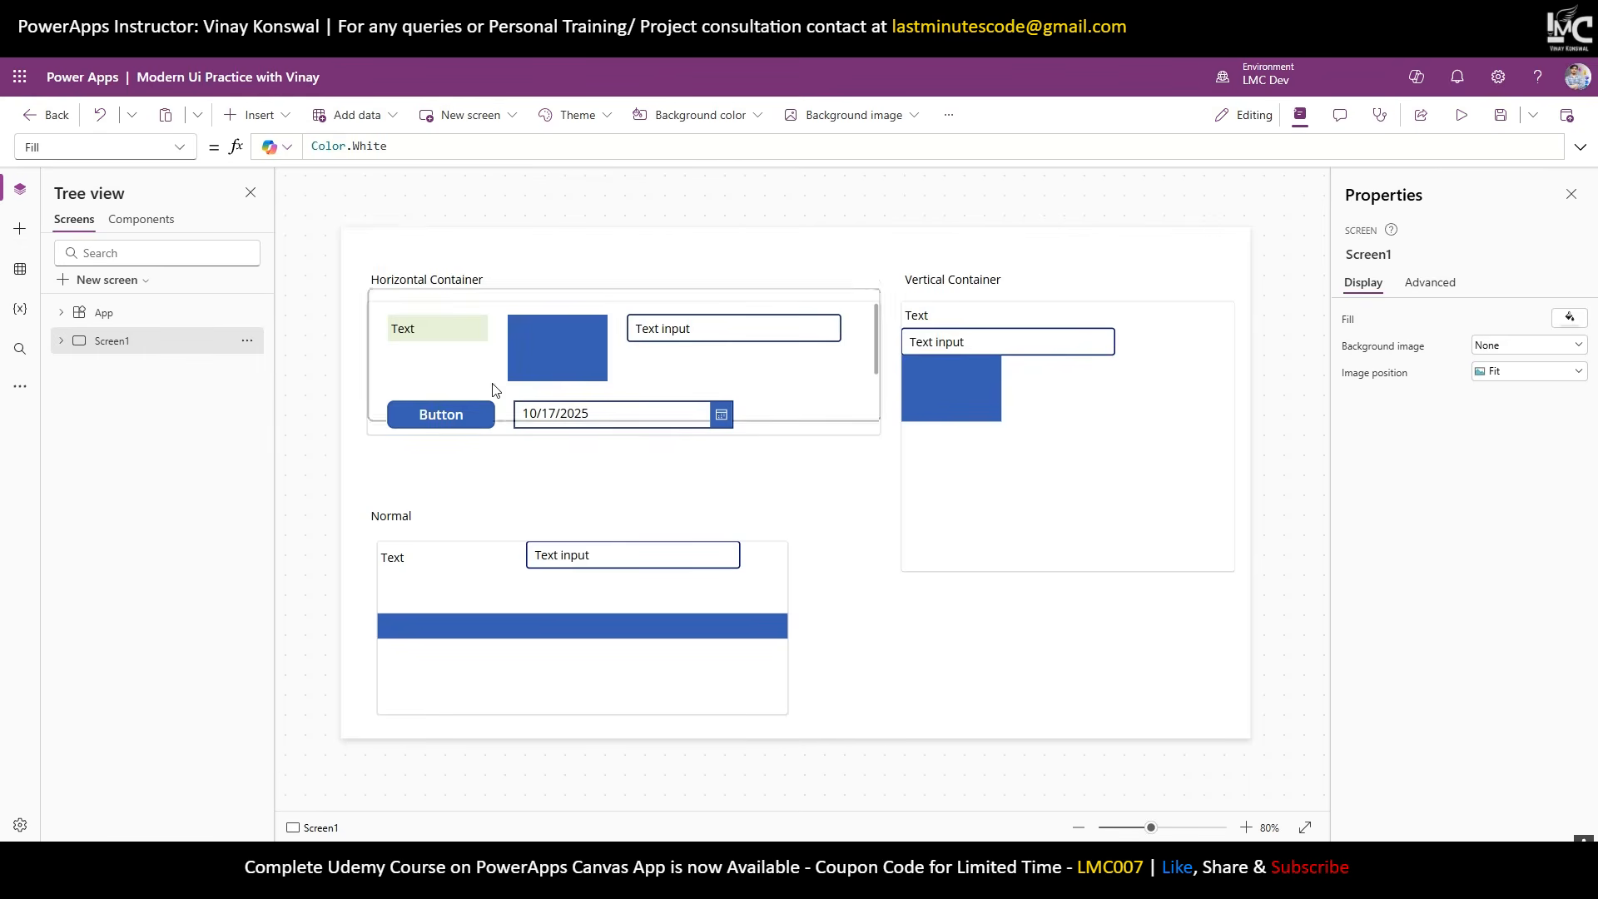
click(1500, 114)
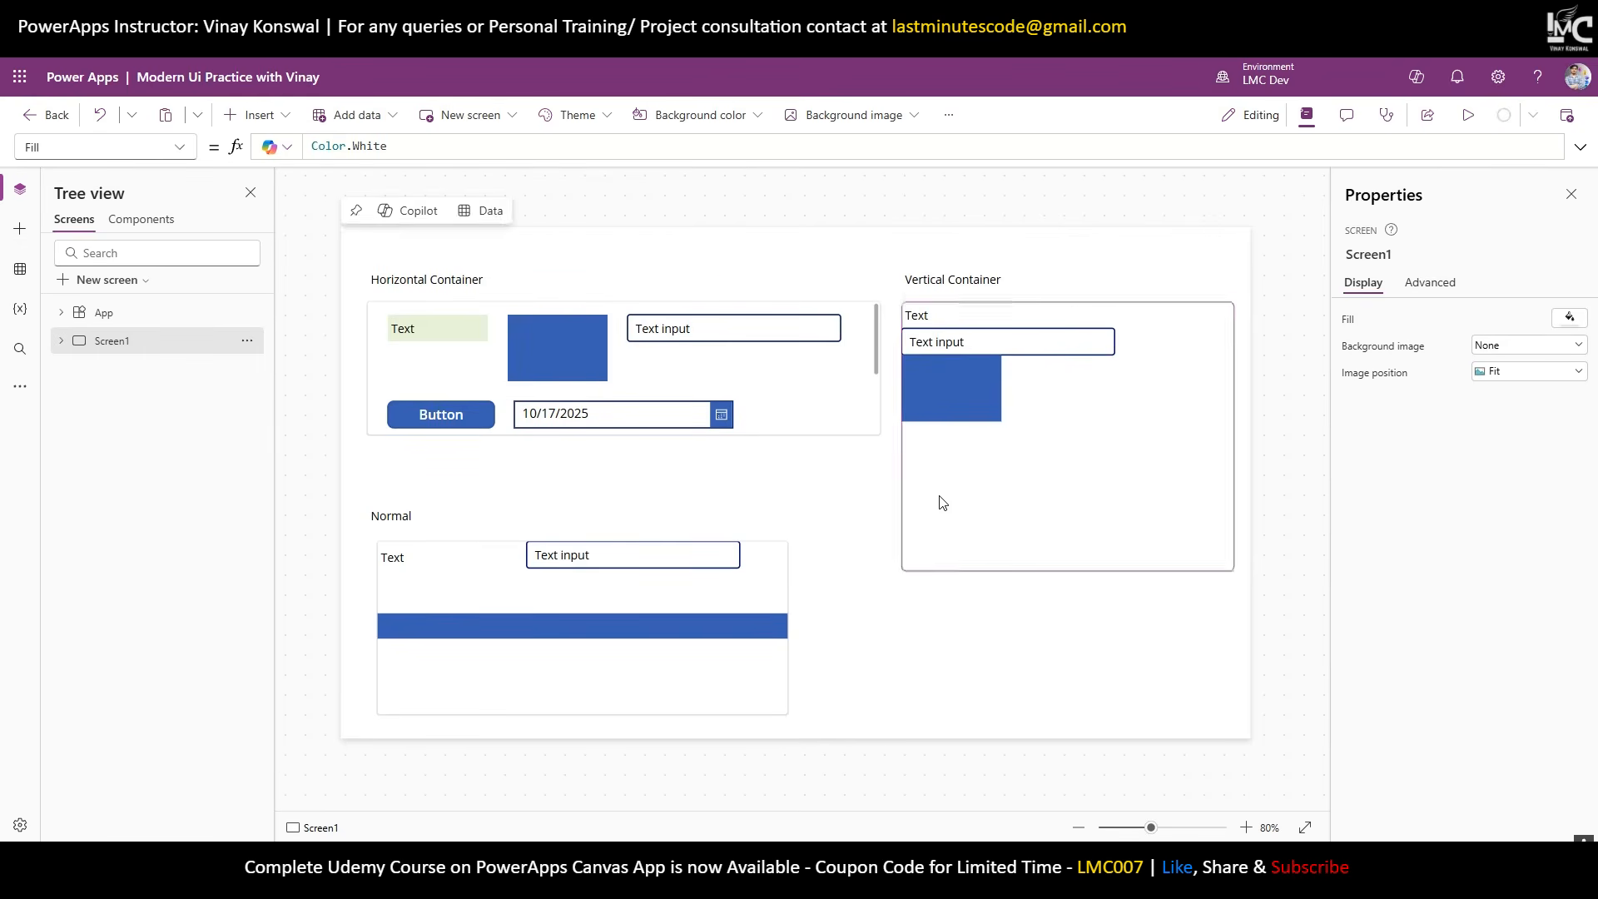
click(982, 501)
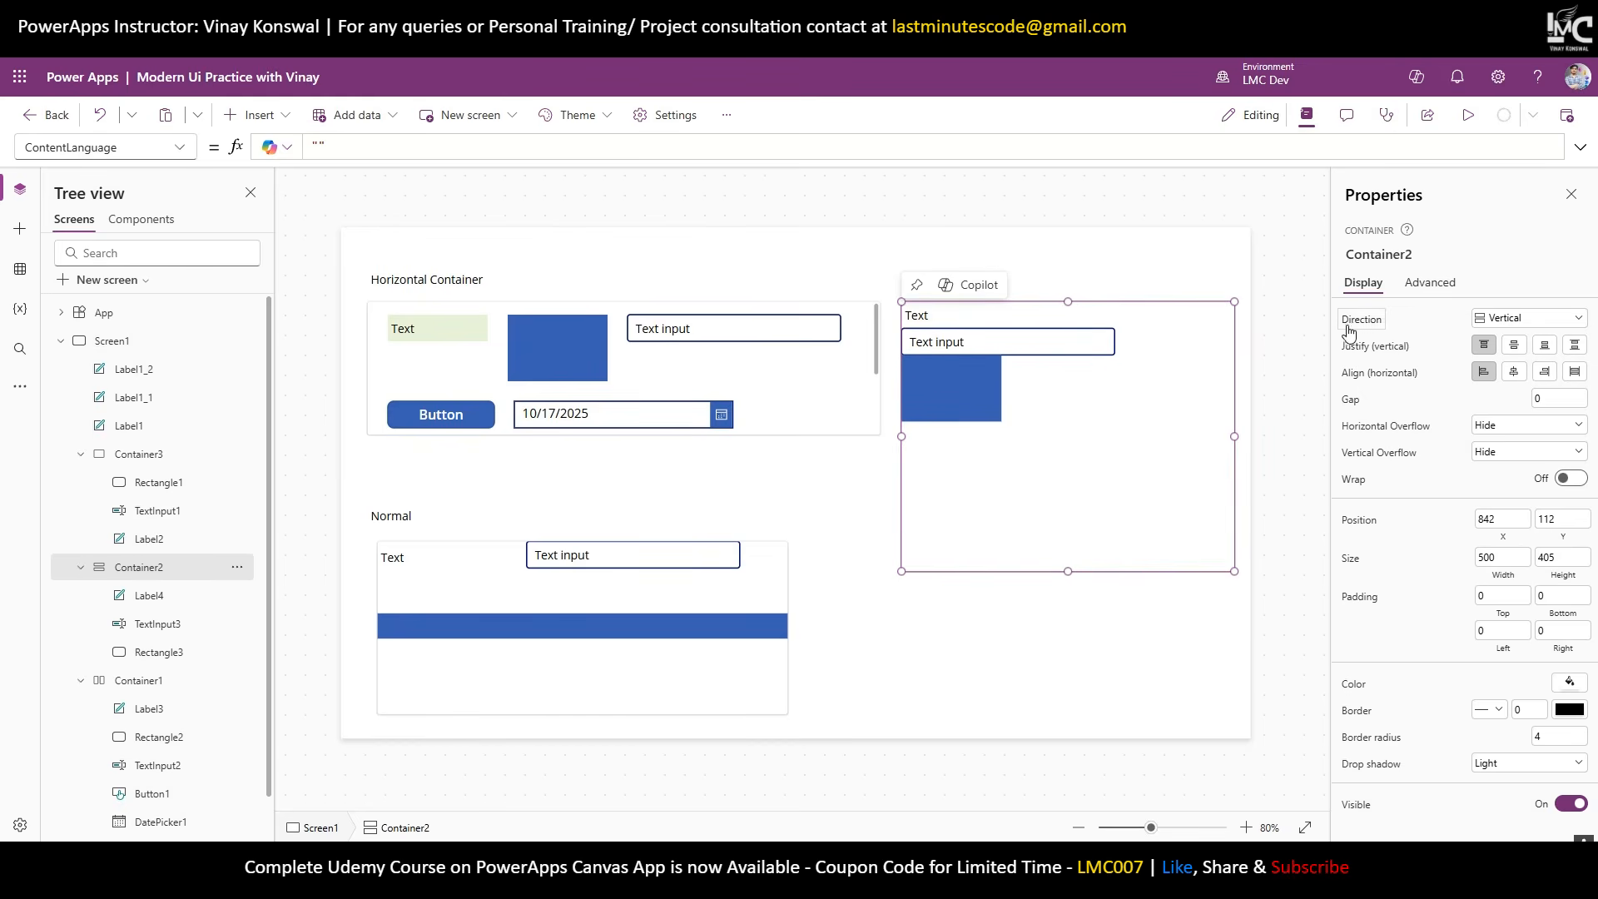
Switch Container2's Direction to Horizontal and then back to Vertical.
click(1485, 327)
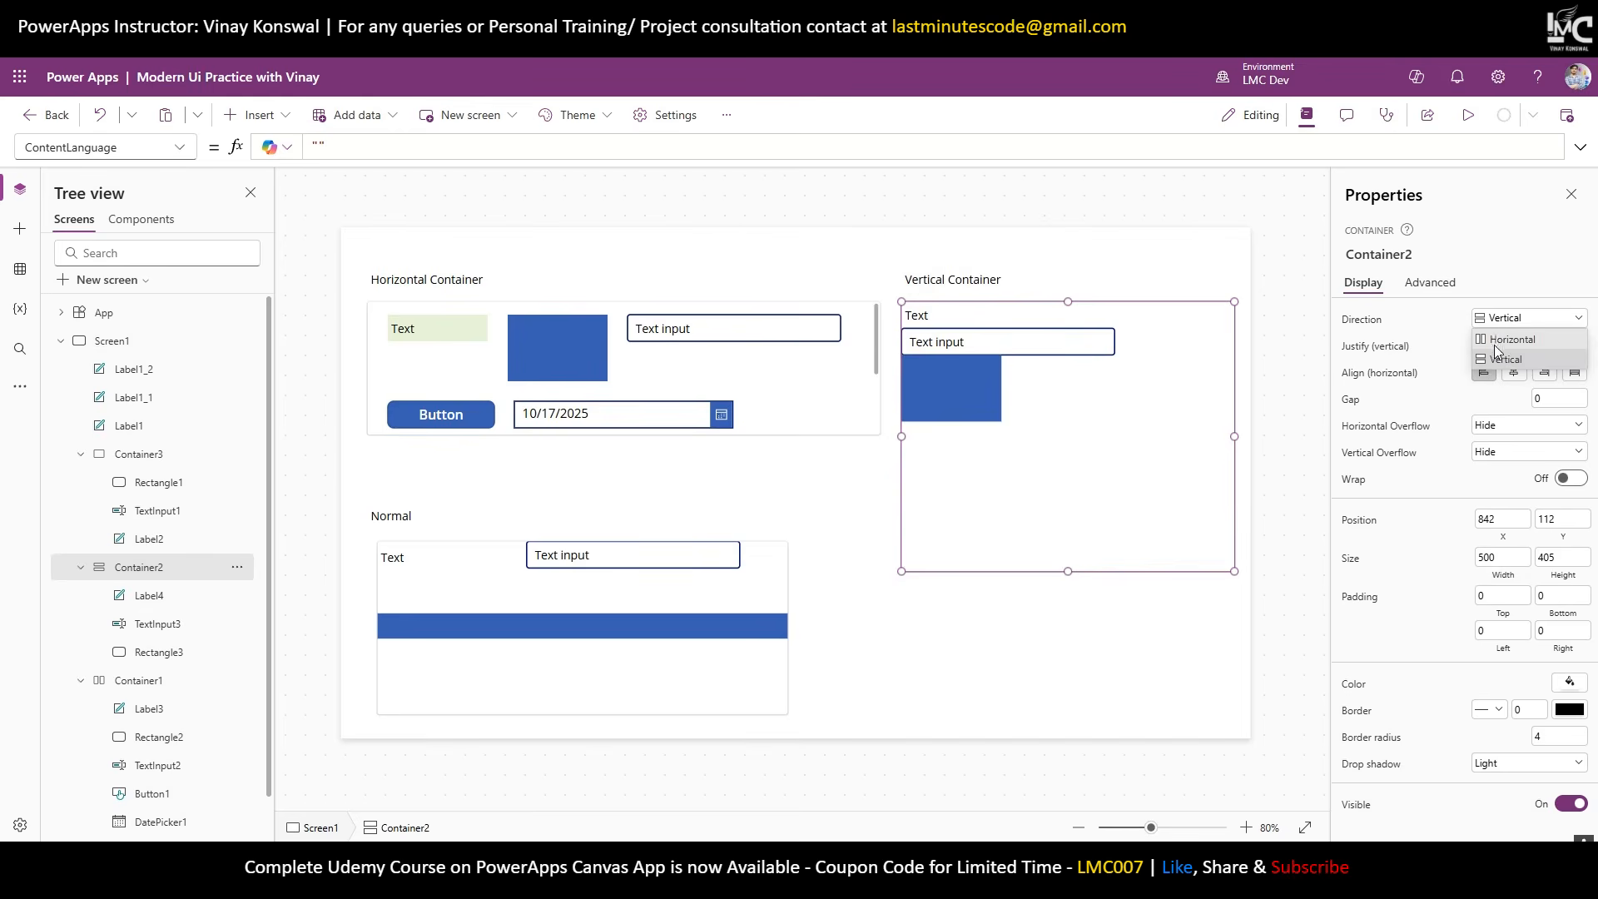
click(1498, 340)
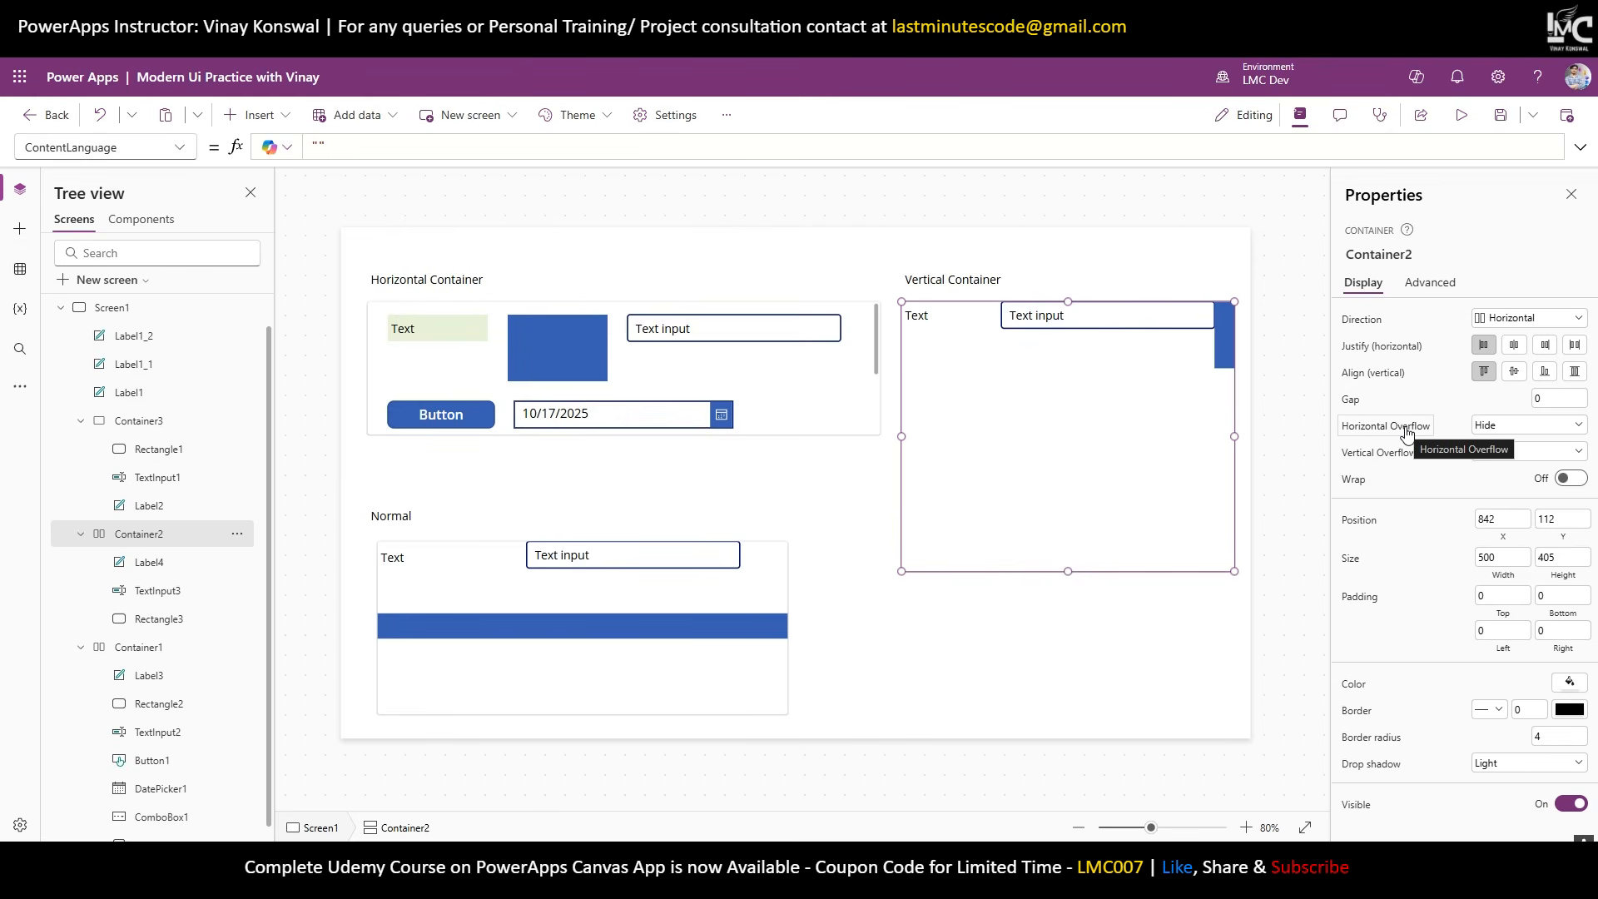
click(1527, 318)
click(1508, 358)
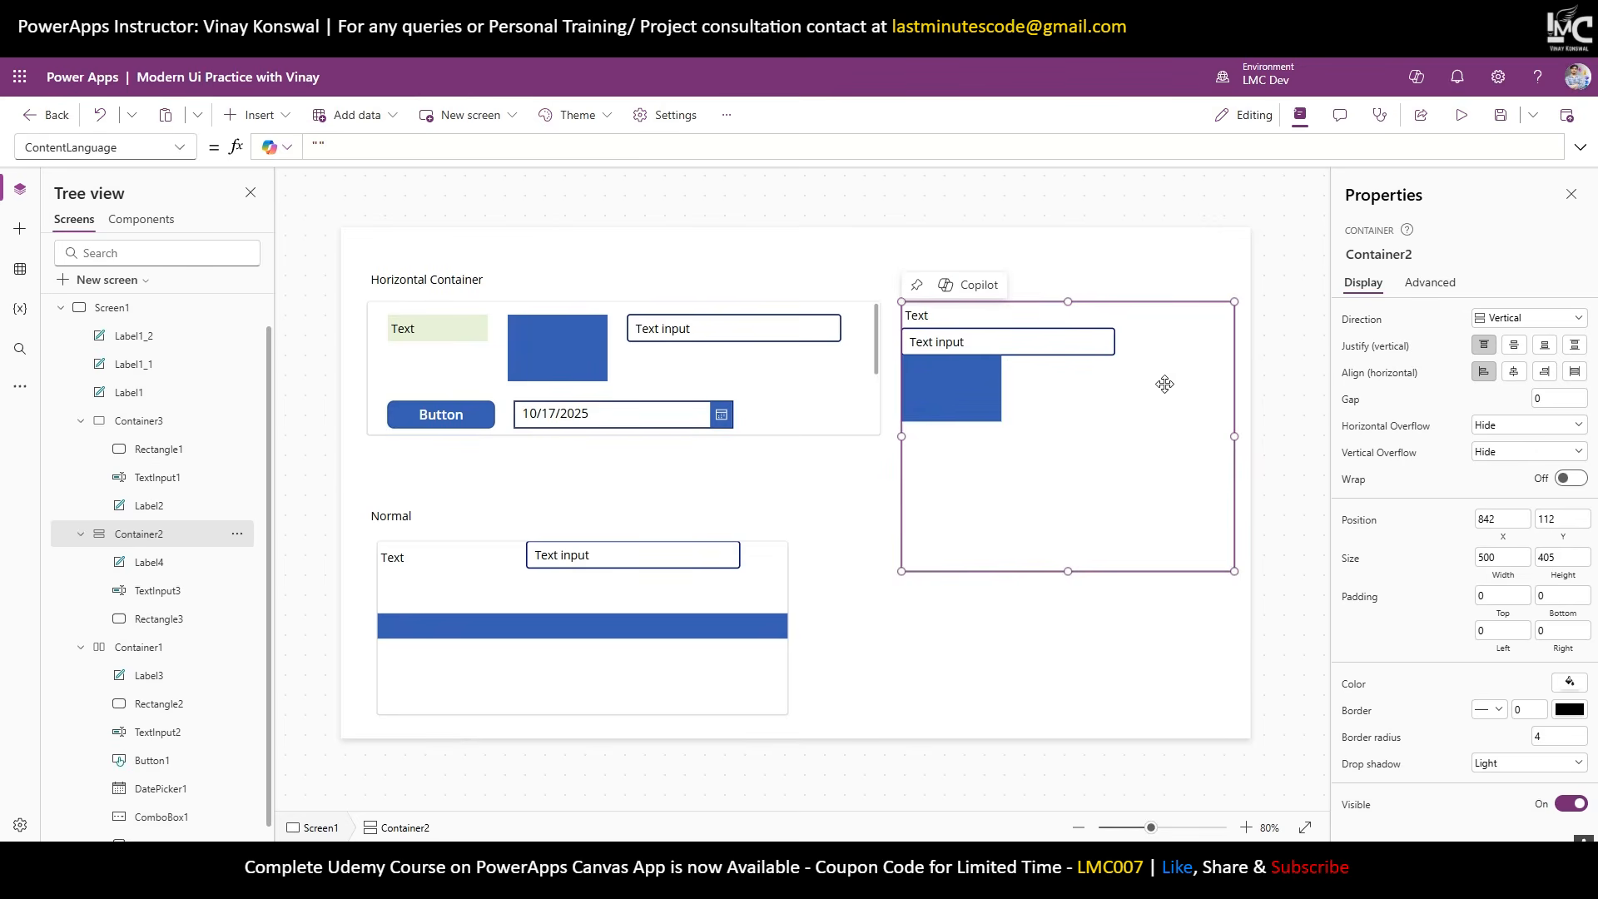
Set Container2's padding to 30 left/right and 20 top/bottom, with a Gap of 30.
click(1489, 630)
text(30)
click(1542, 636)
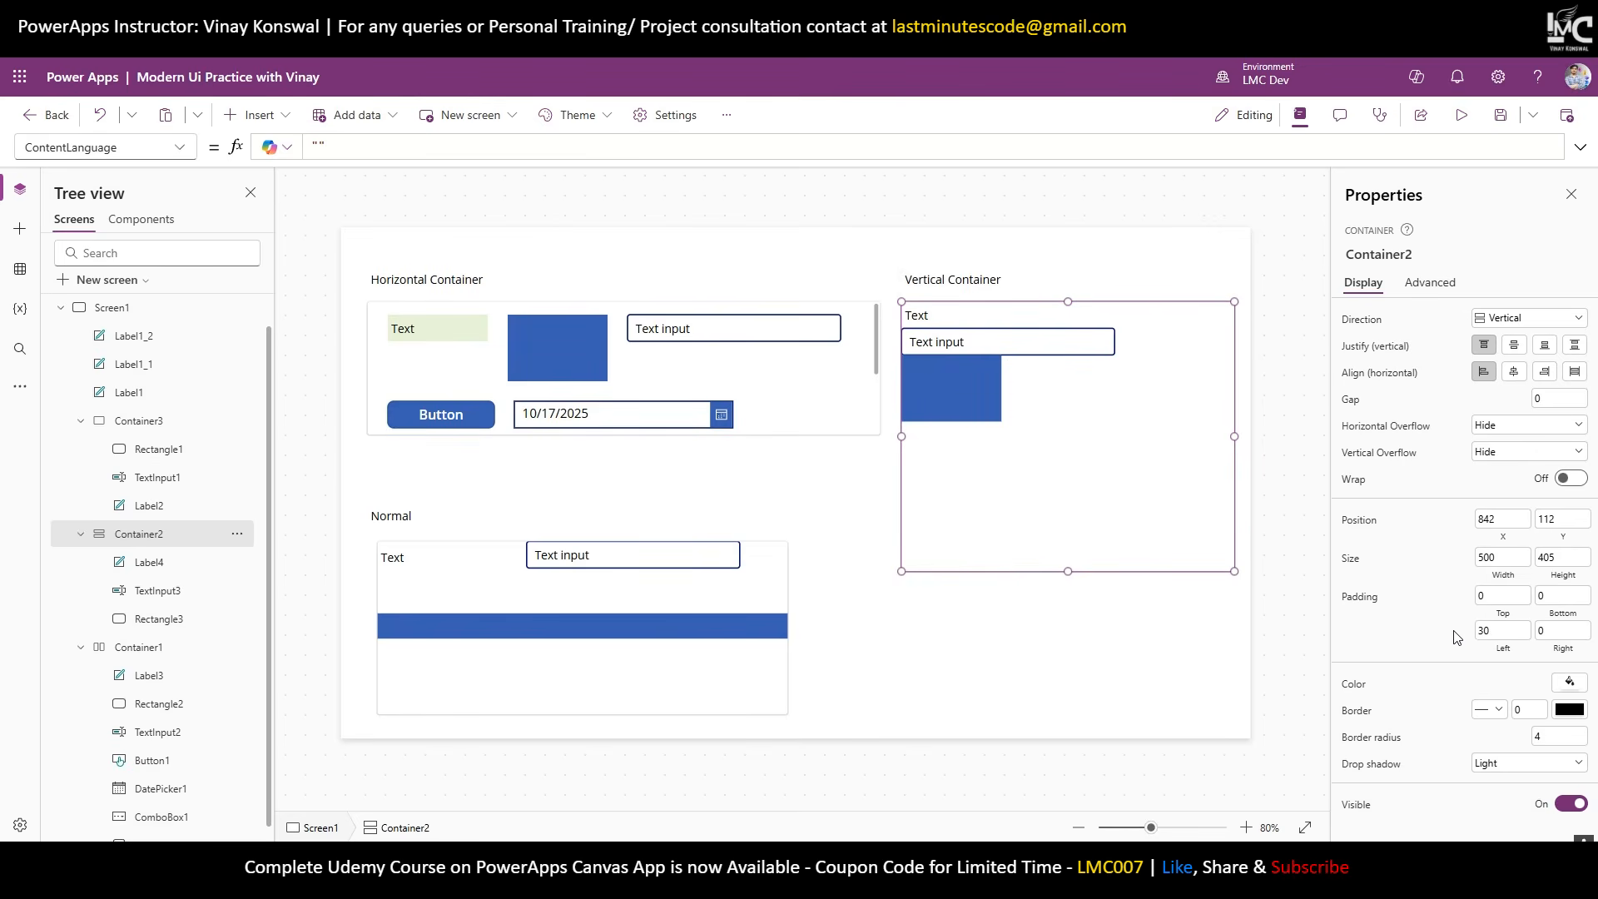
text(30)
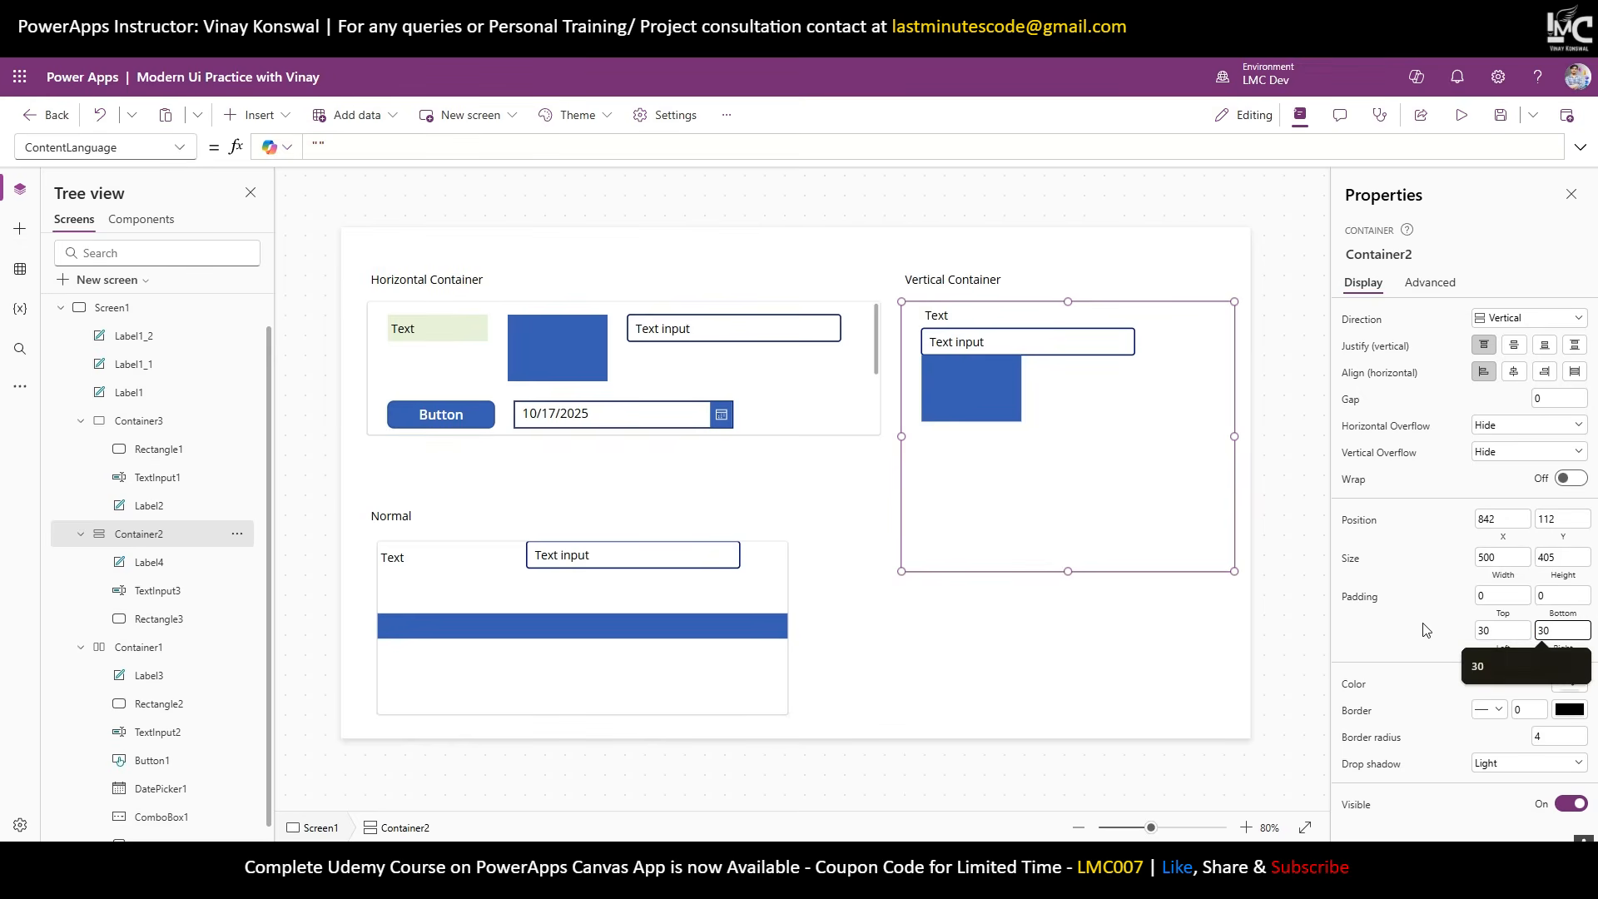
drag(1497, 596, 1432, 597)
text(20)
key(Tab)
text(20)
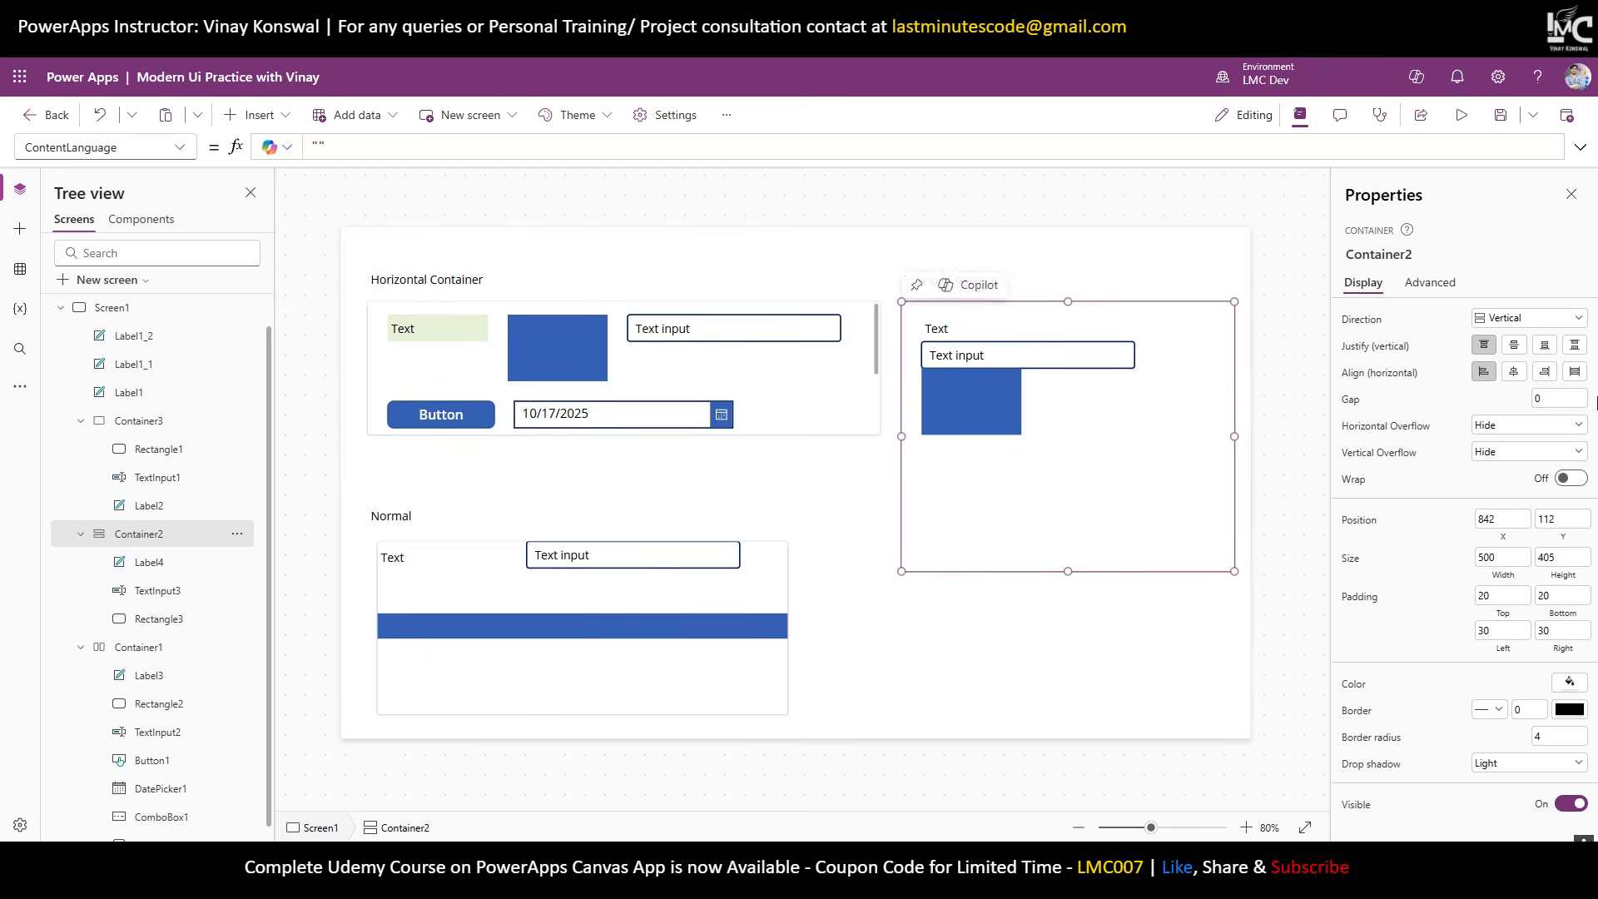
drag(1548, 399, 1489, 407)
text(30)
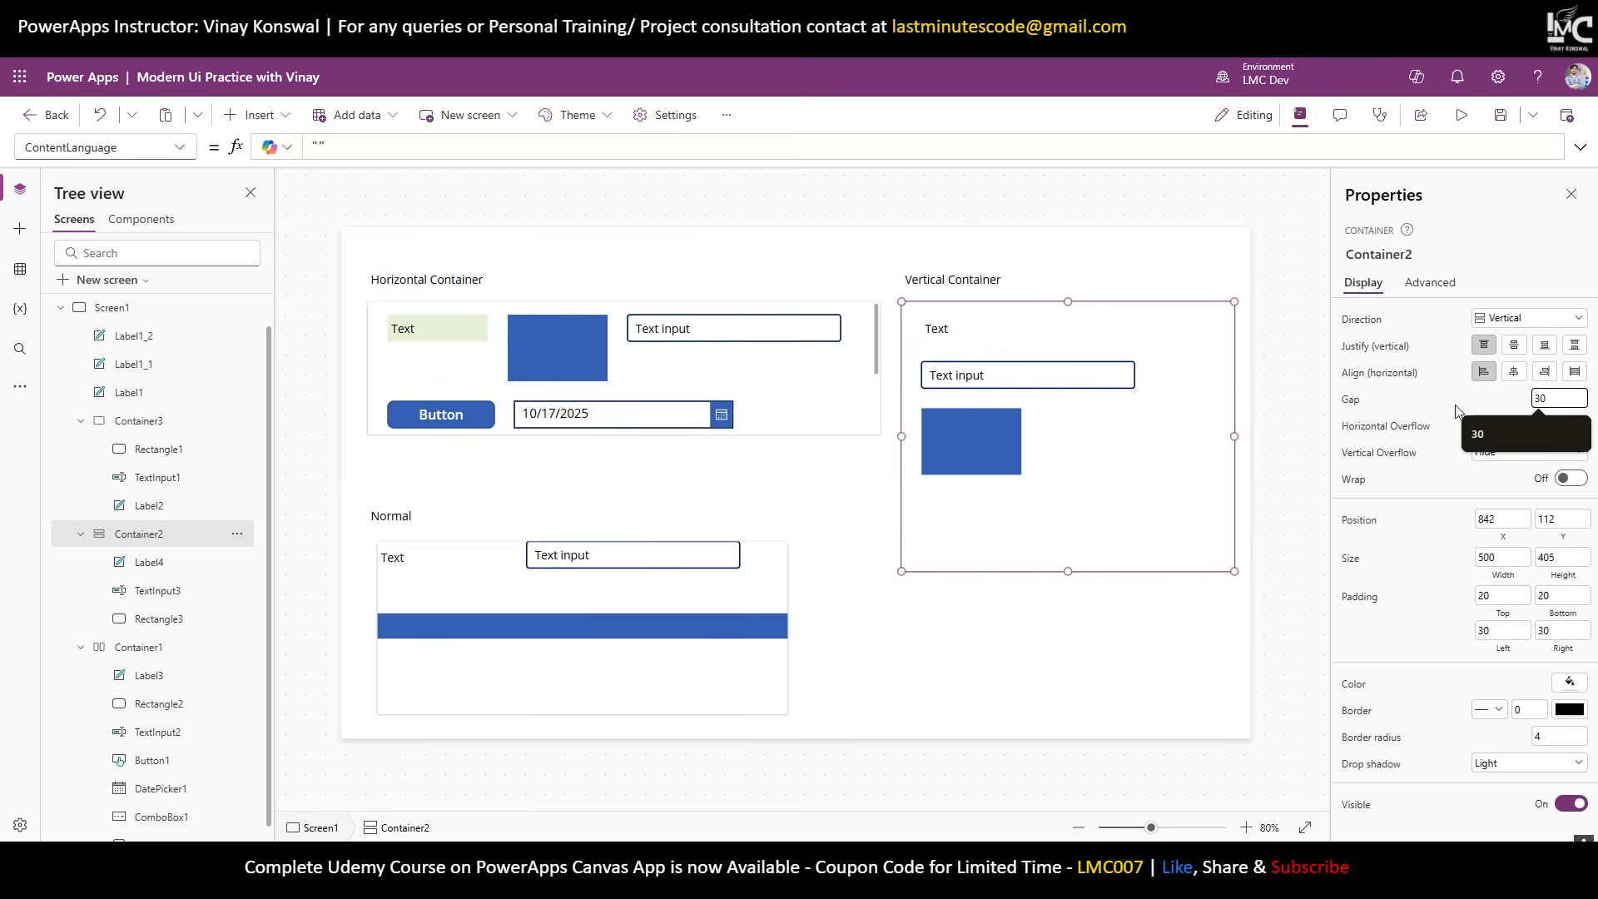
Select the Text label, text input and rectangle inside the Vertical Container in turn.
click(947, 333)
click(978, 379)
click(970, 433)
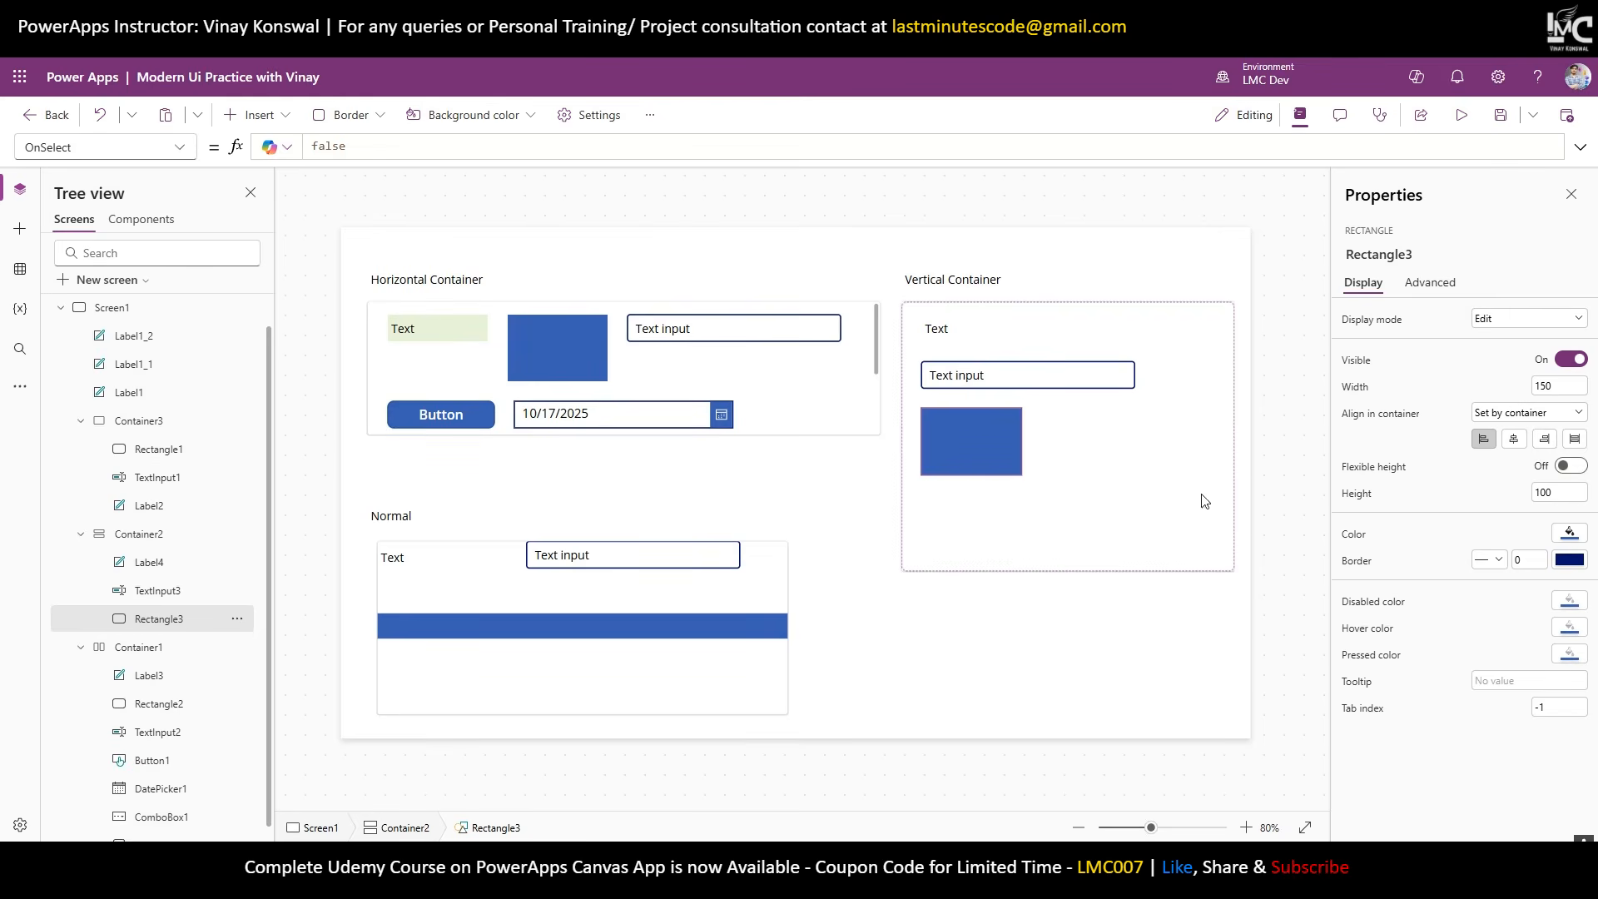
Add a Date picker and a Drop down to the Vertical Container.
click(1052, 545)
click(254, 115)
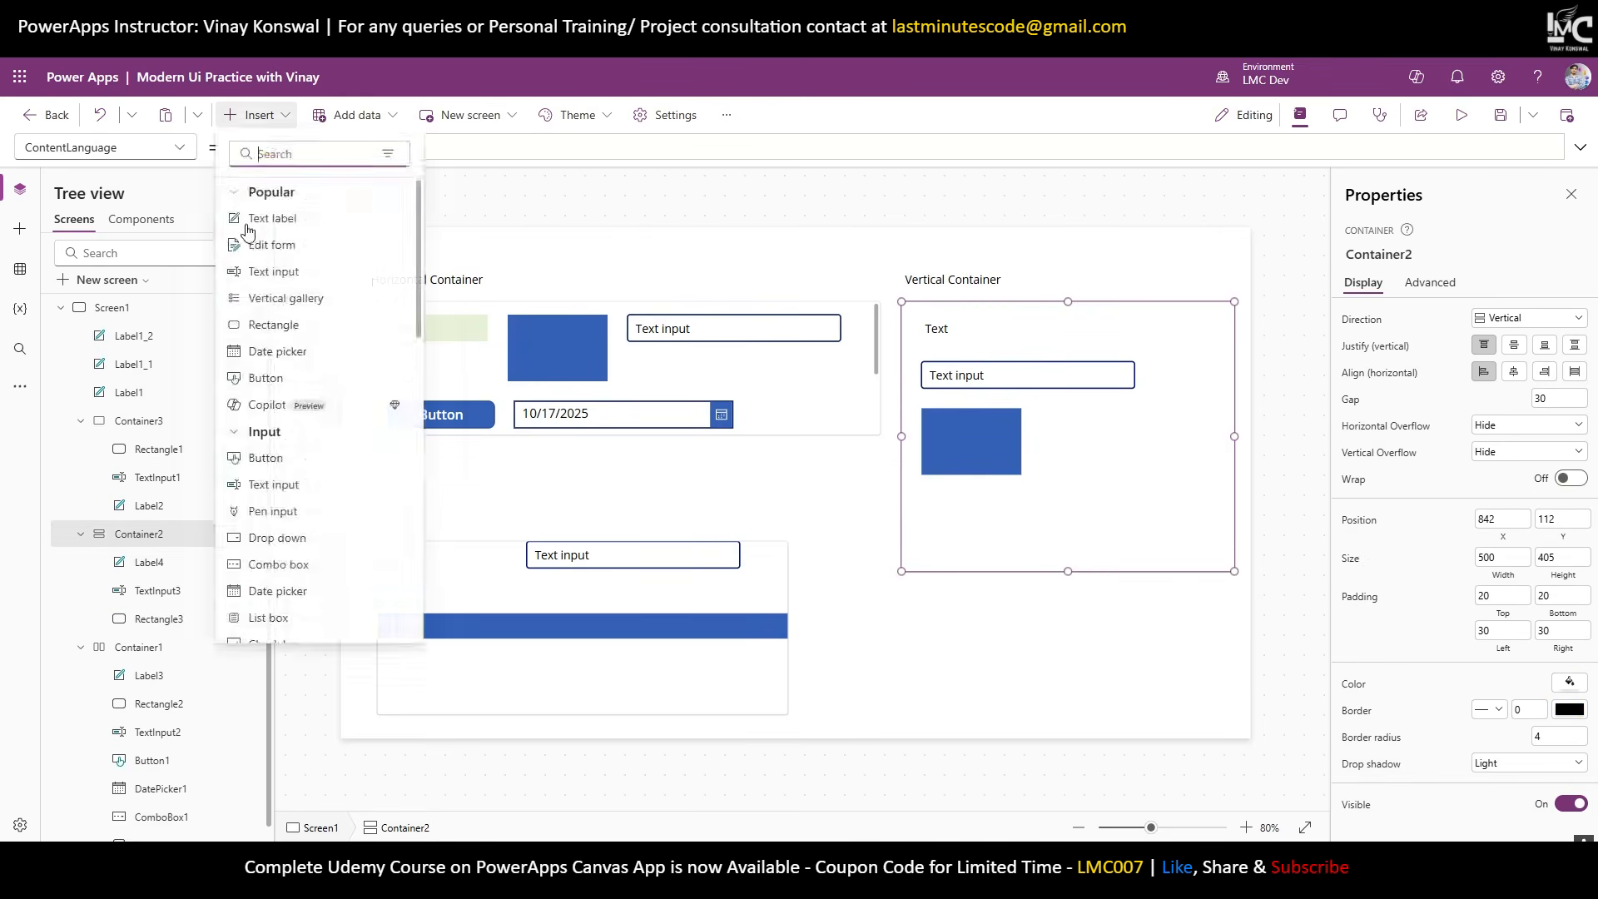
click(275, 351)
click(253, 115)
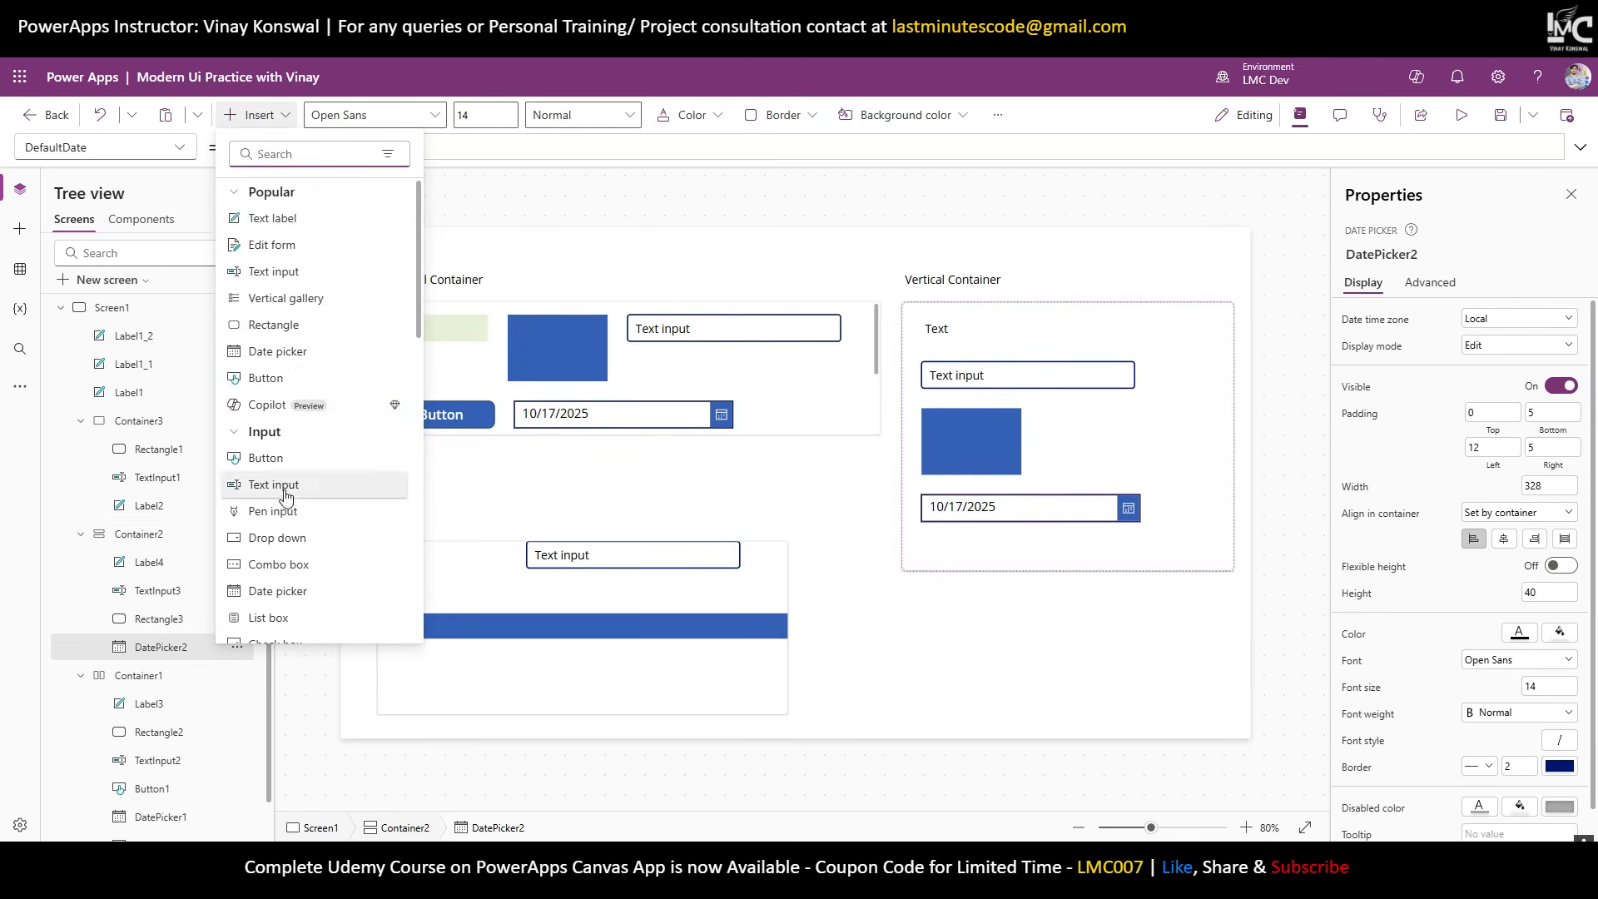
scroll(284, 499, down, 1)
click(275, 457)
Add a Toggle and a Radio control to the Vertical Container, then reselect it.
click(254, 114)
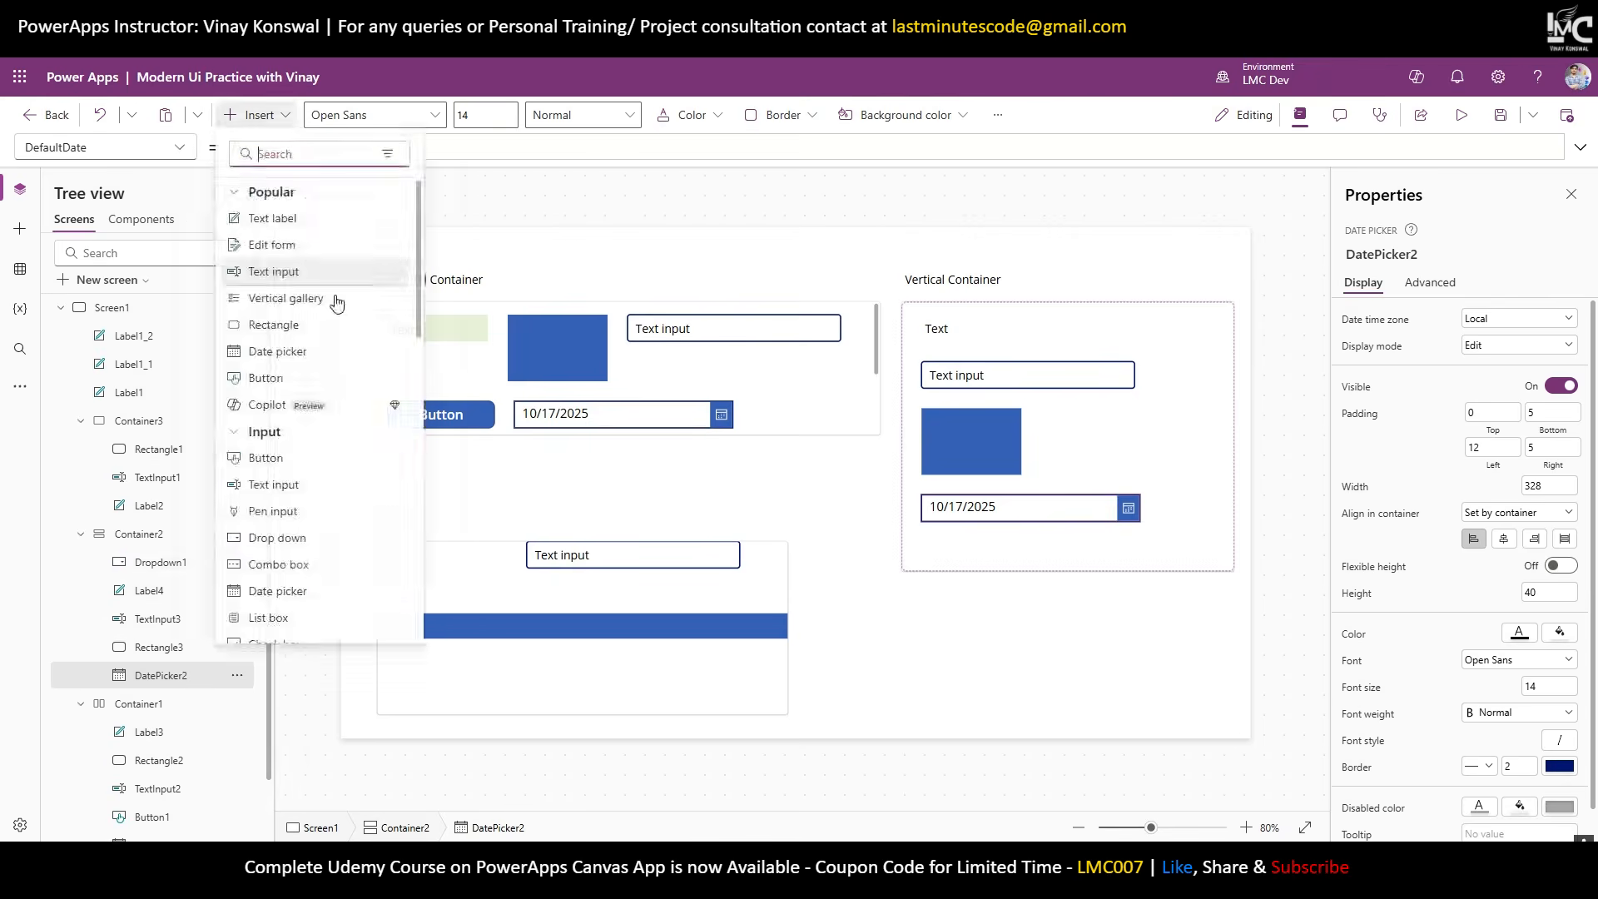
click(253, 115)
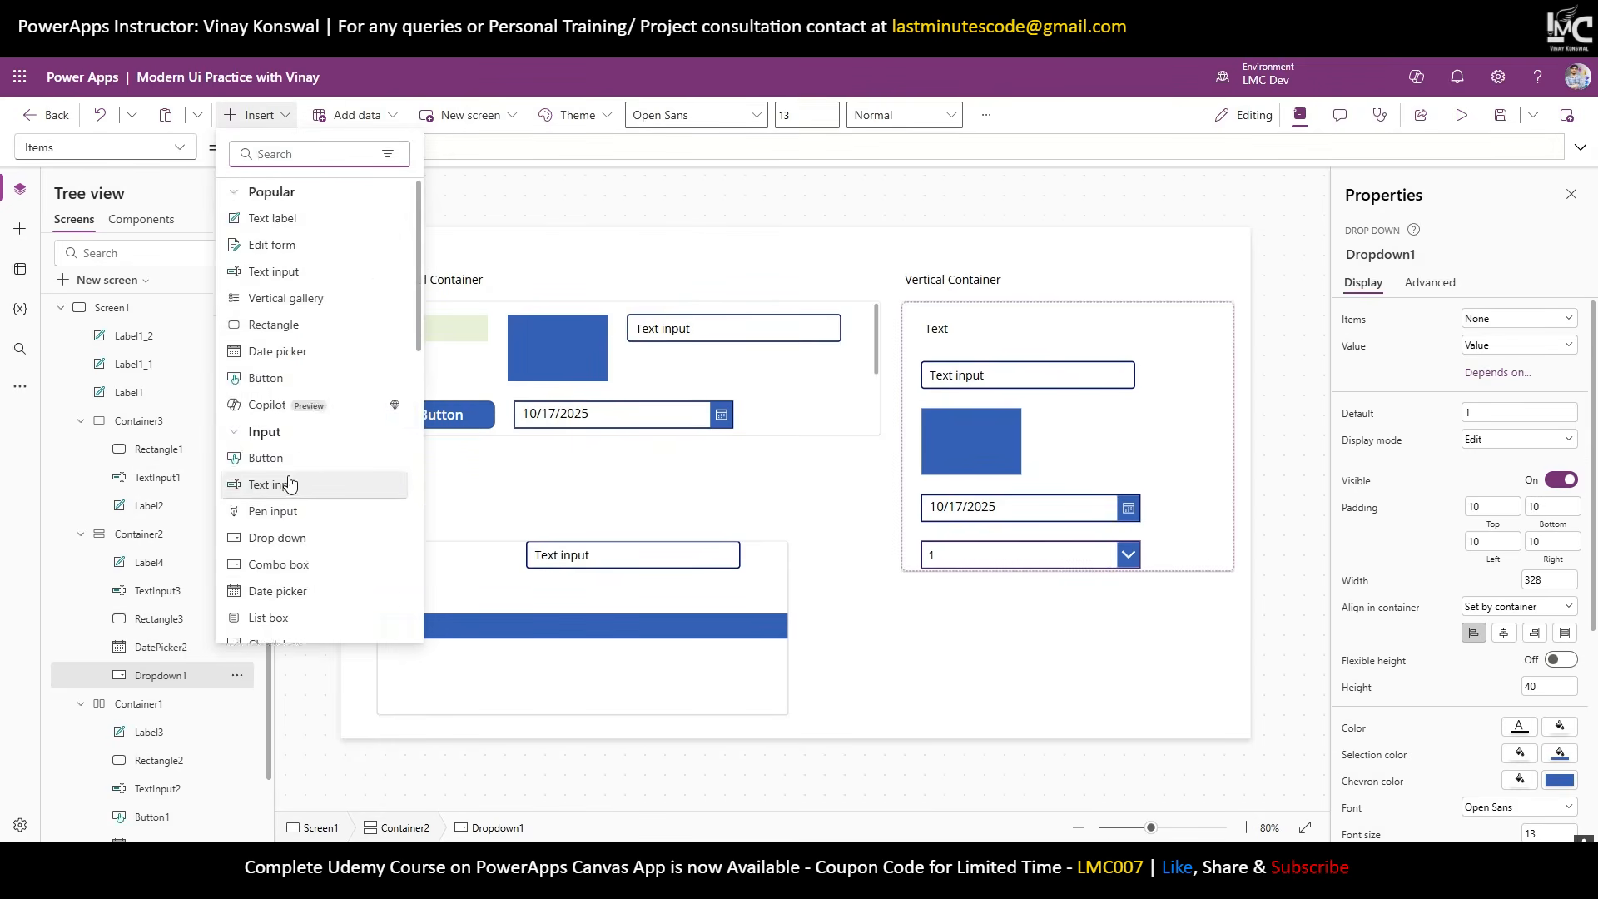
scroll(289, 483, down, 4)
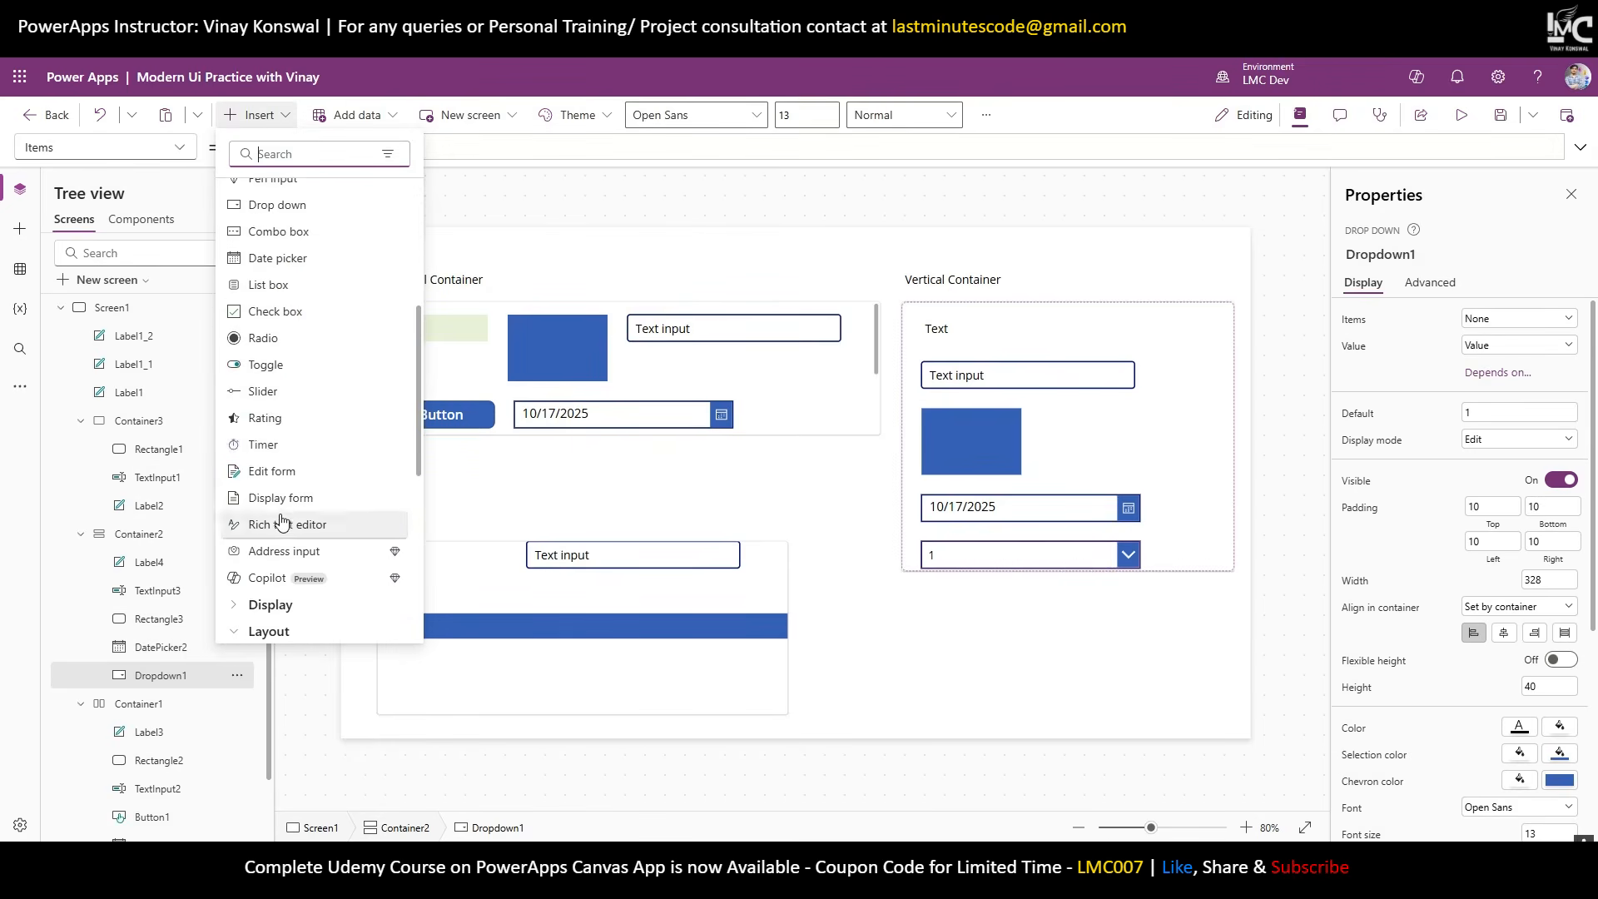
click(274, 372)
click(256, 114)
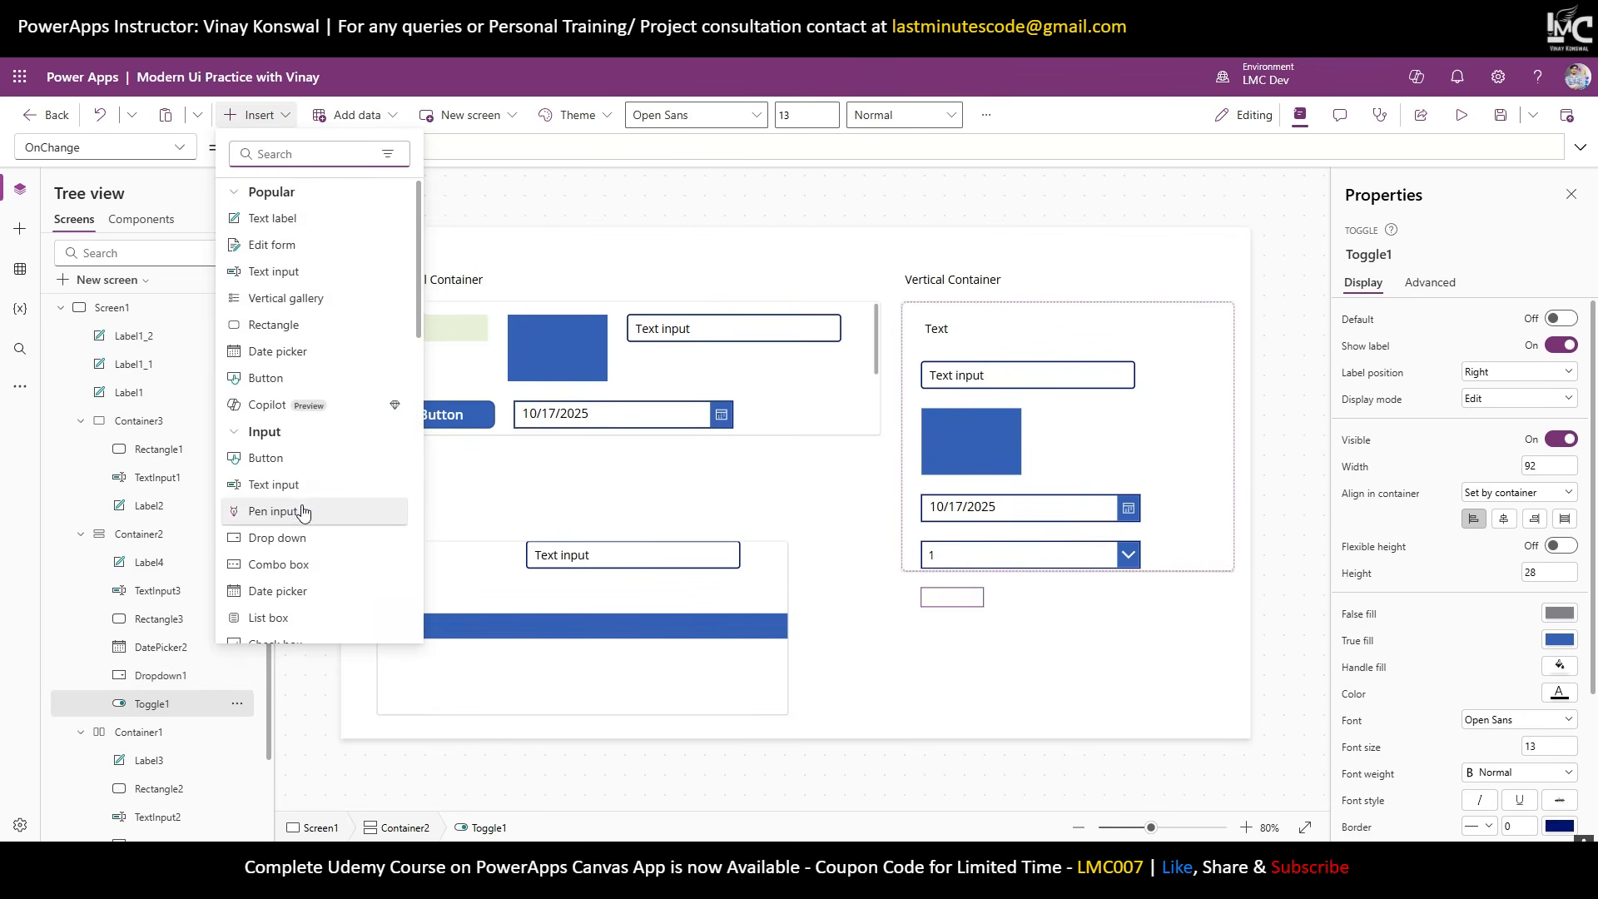
scroll(279, 487, down, 3)
click(266, 425)
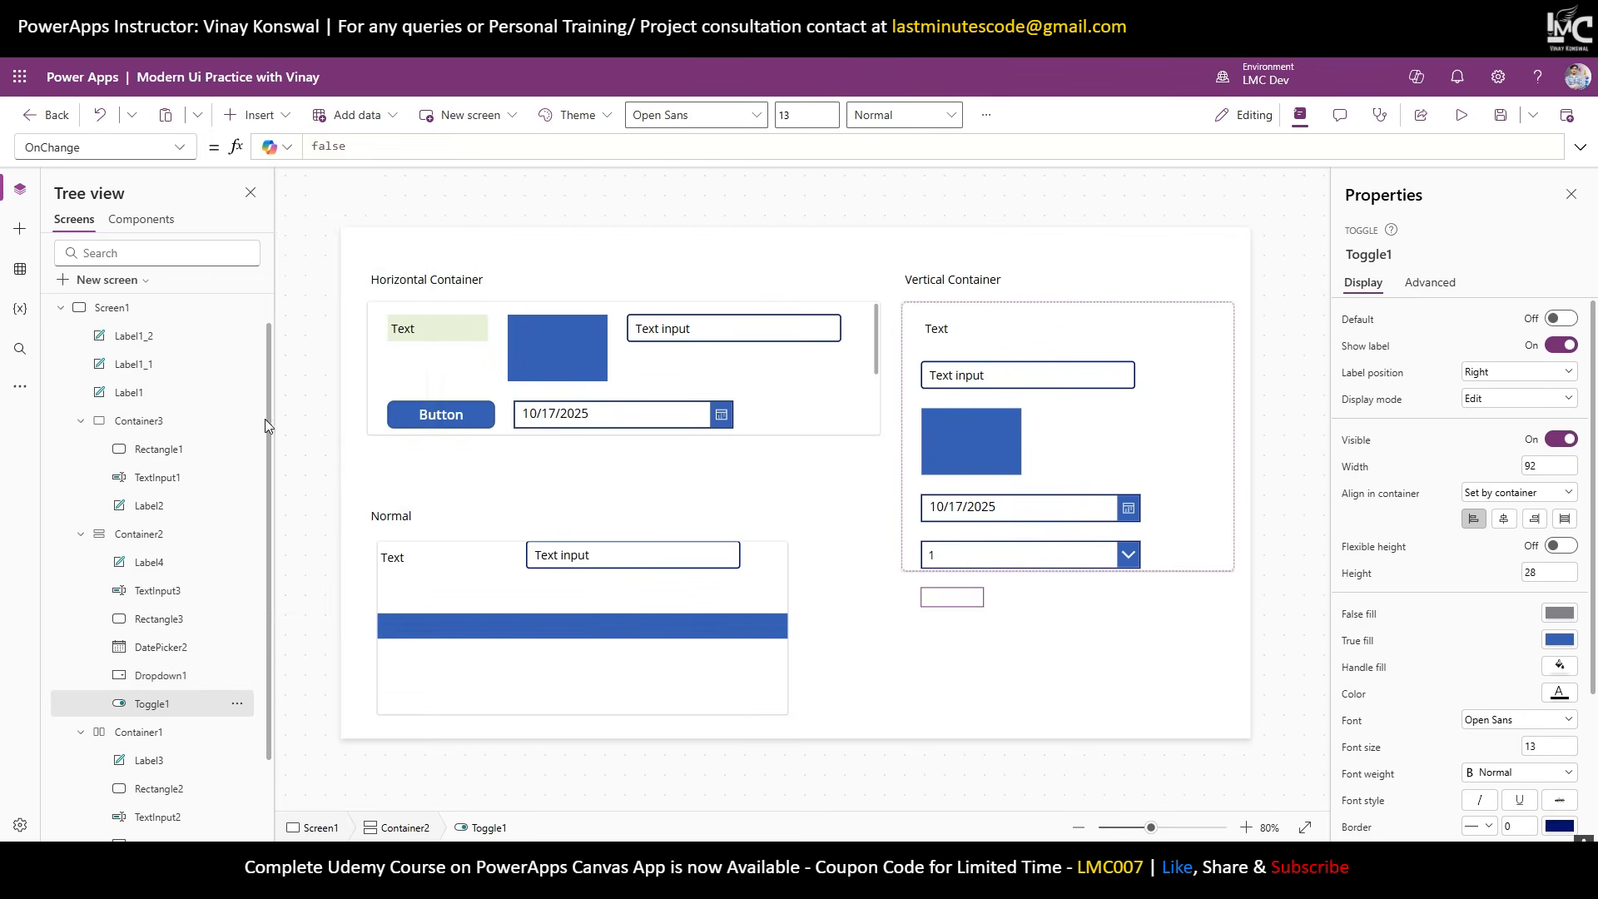
click(1224, 497)
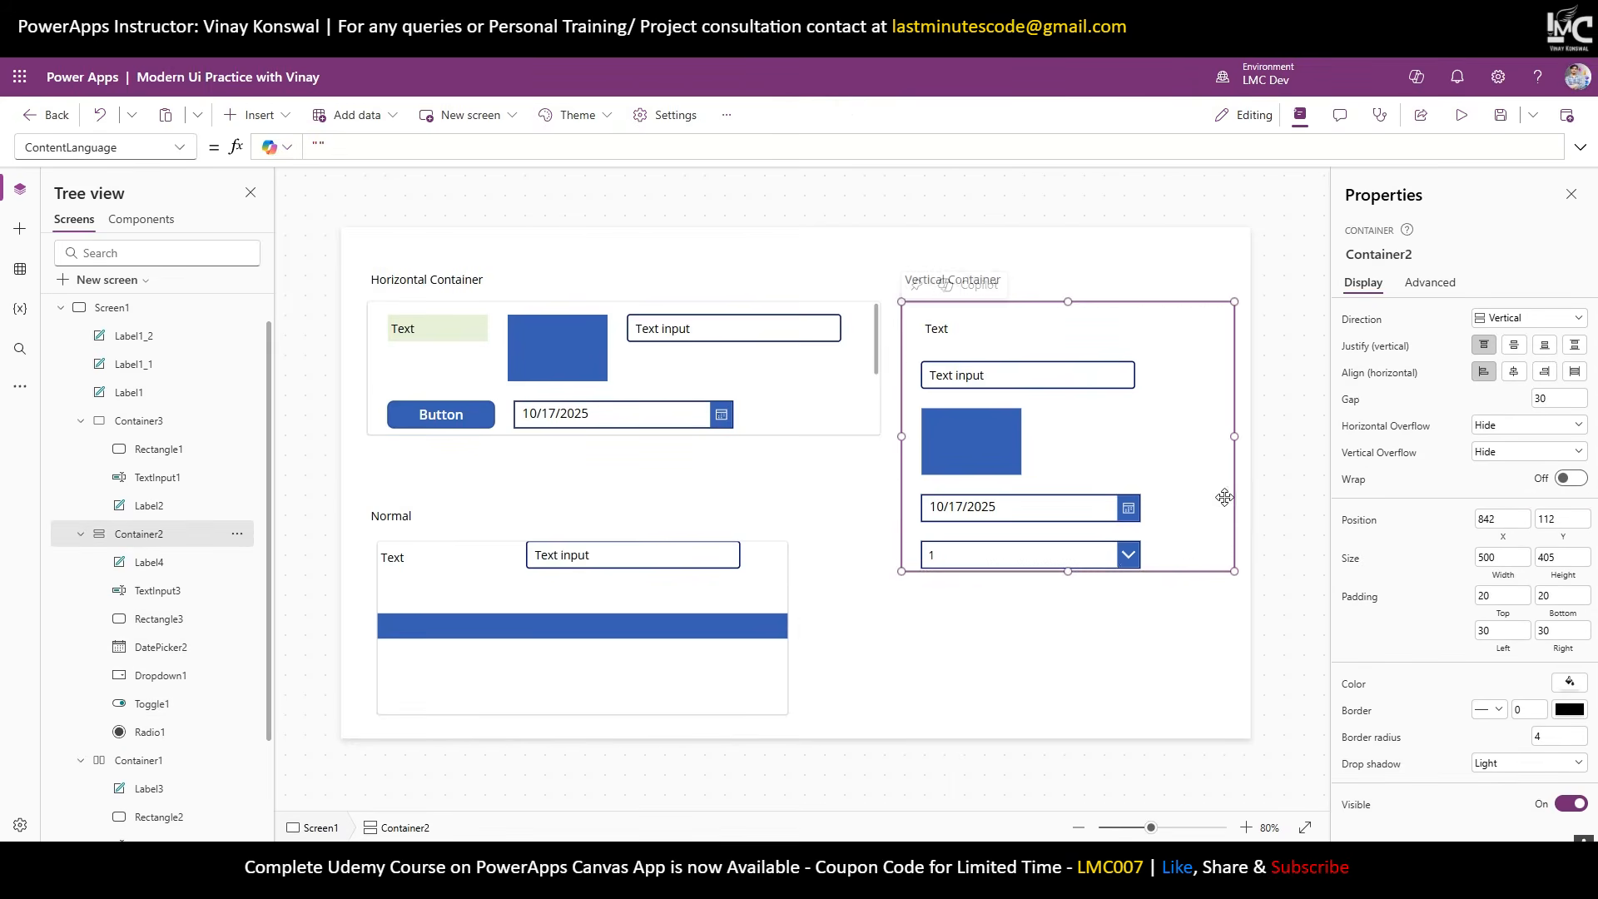
Set Container2's Vertical Overflow to Scroll and scroll its contents to test.
click(1508, 454)
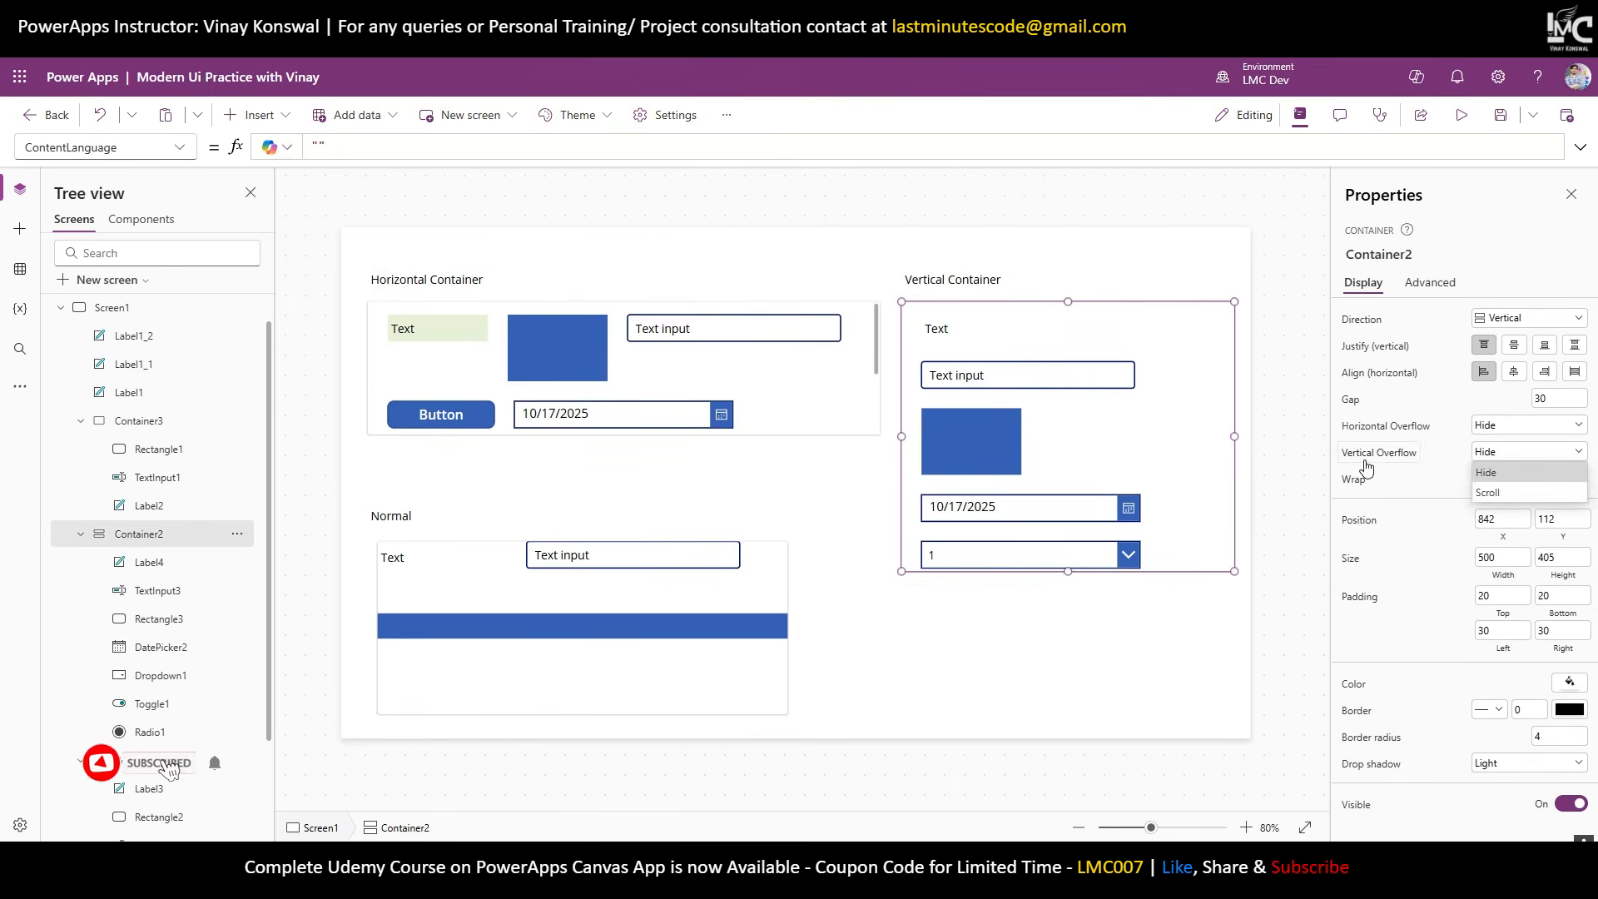
click(1515, 494)
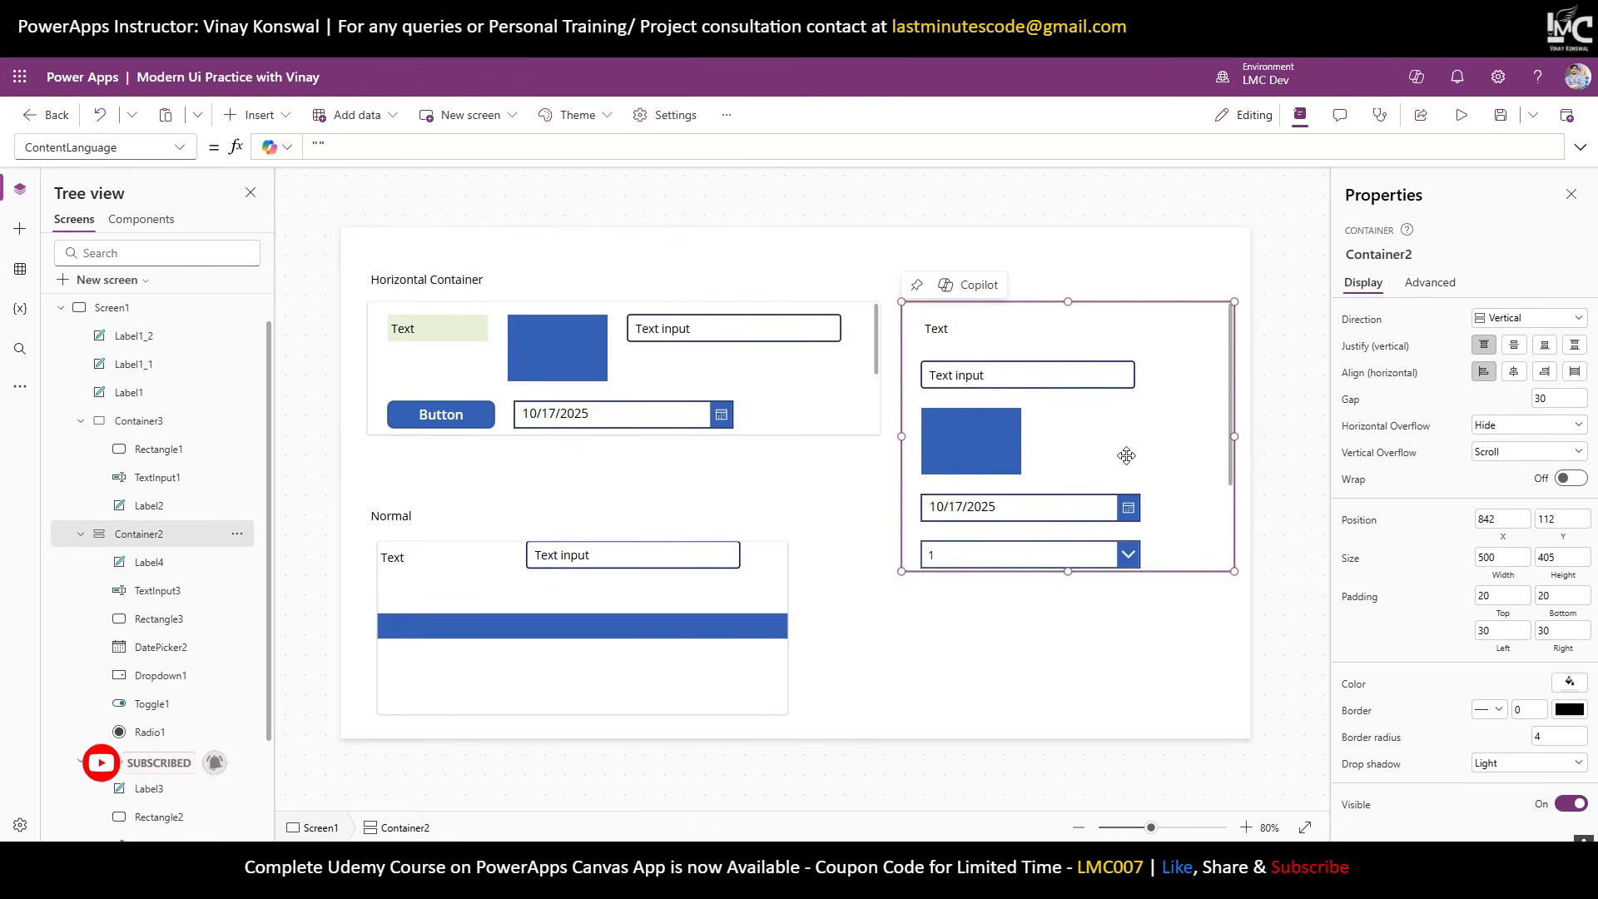
scroll(1127, 457, down, 2)
scroll(1131, 460, up, 2)
scroll(1131, 461, down, 2)
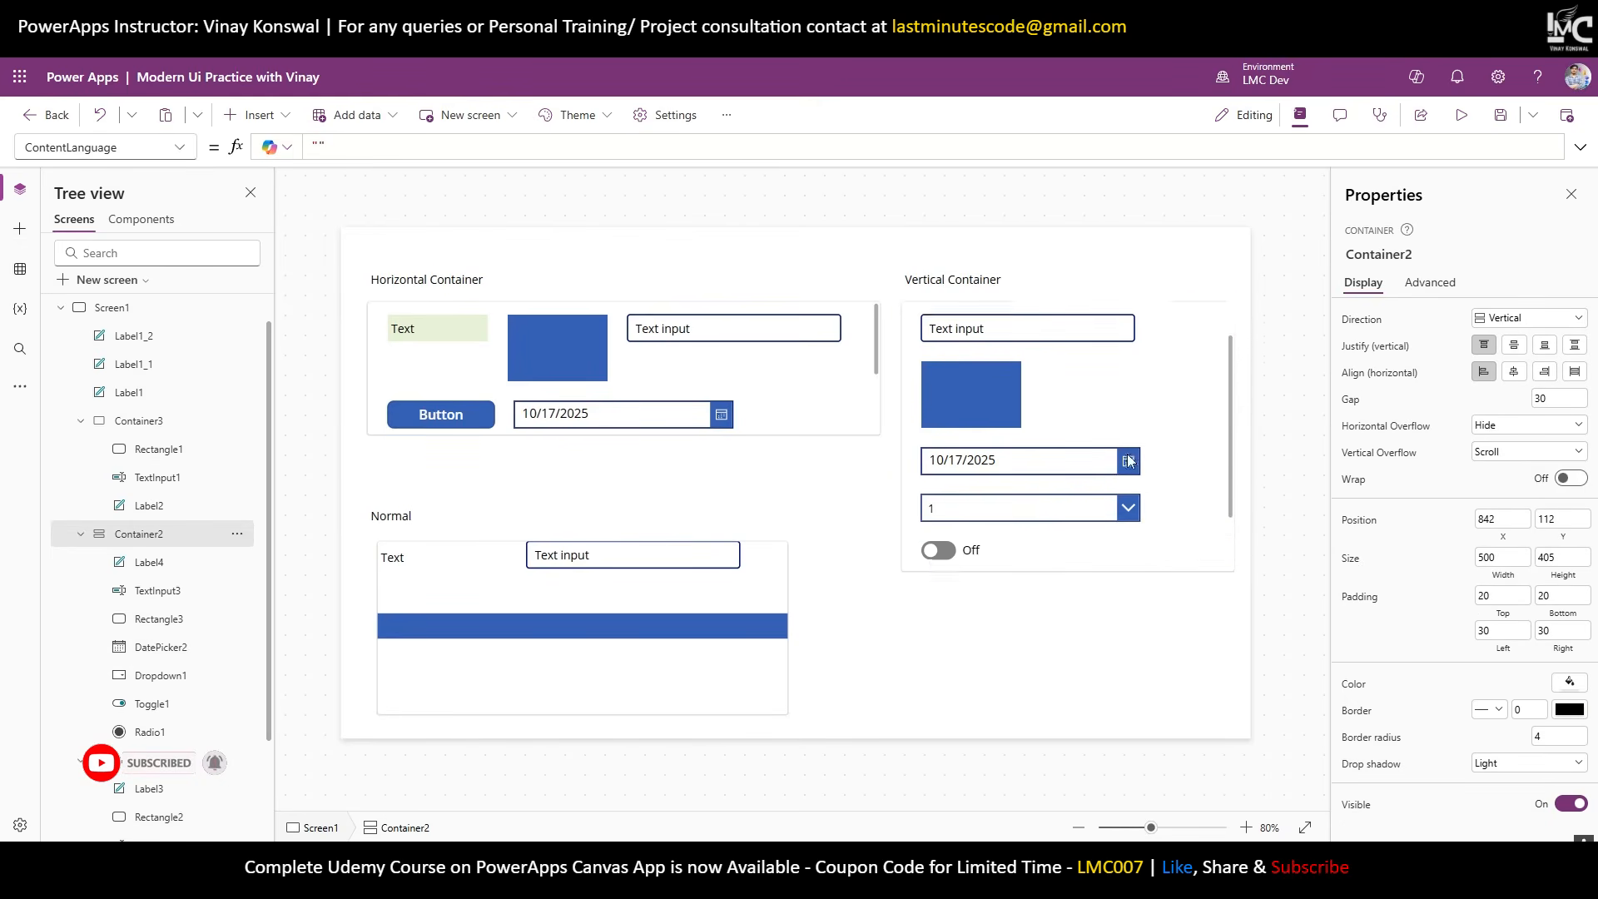
scroll(1130, 460, up, 2)
scroll(1131, 460, down, 2)
scroll(1130, 461, up, 2)
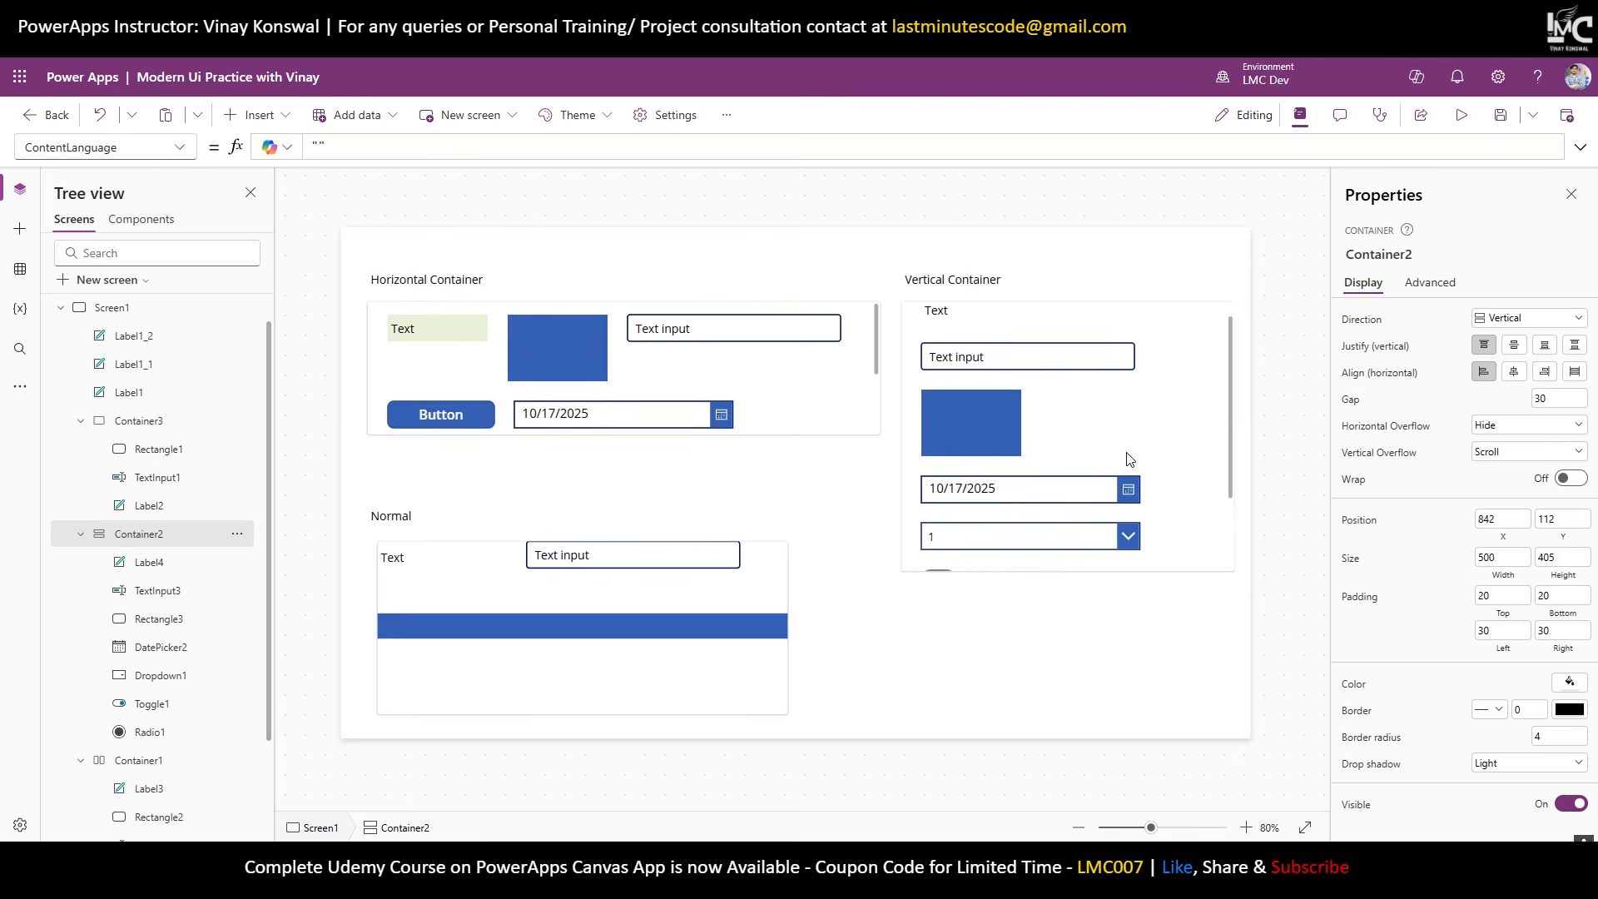
click(1133, 453)
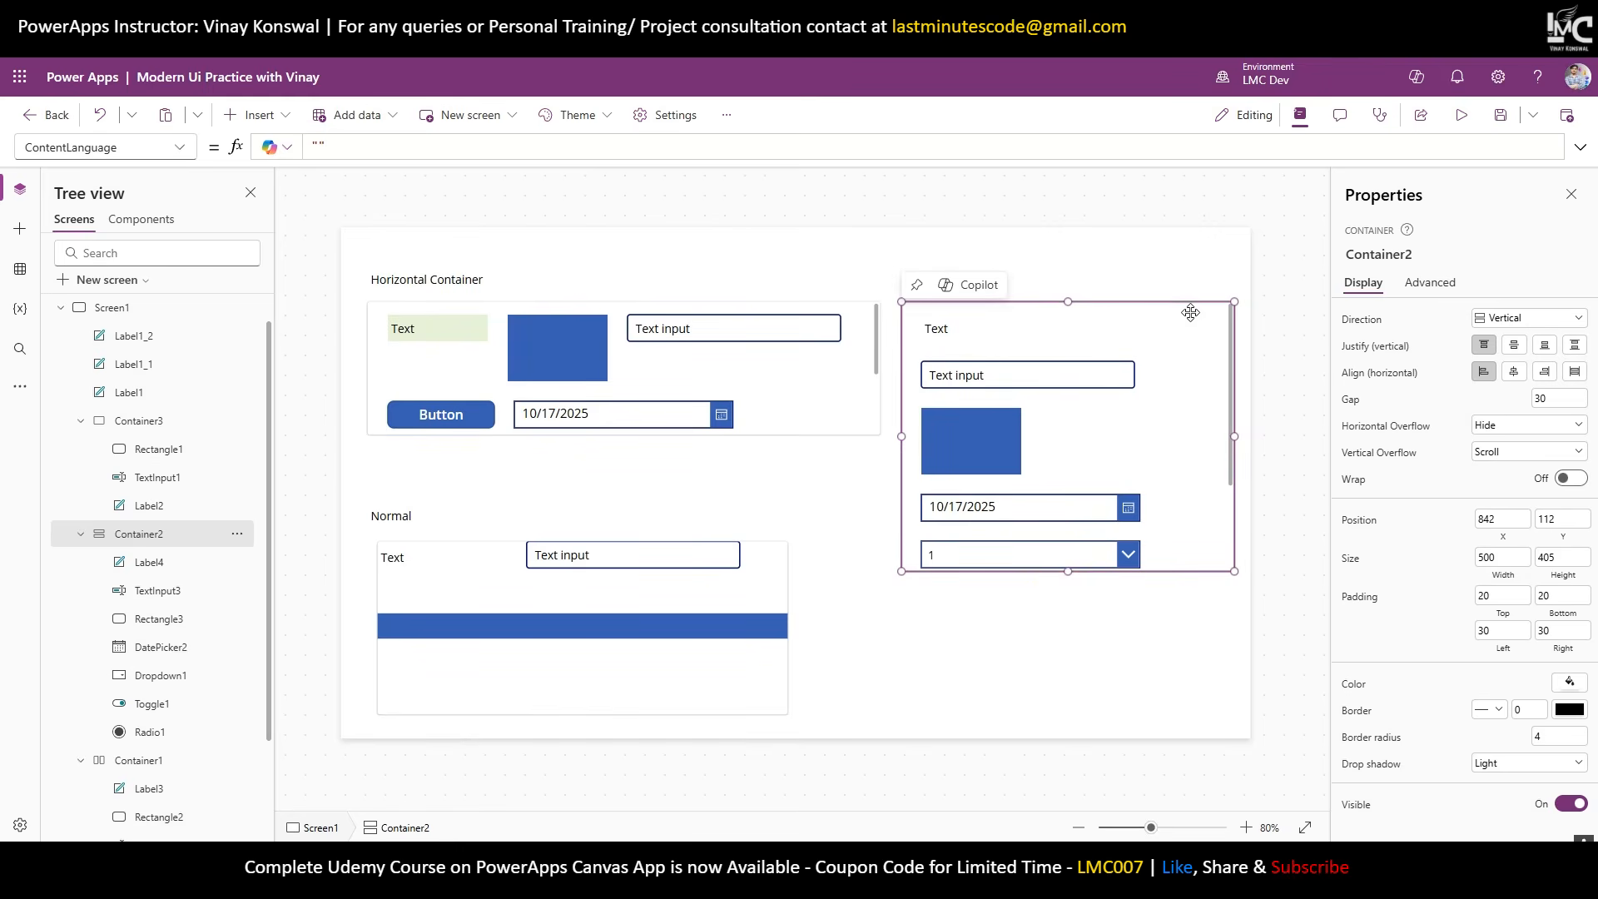
Turn Wrap on so drop down, toggle and radio move into a second column.
click(1575, 479)
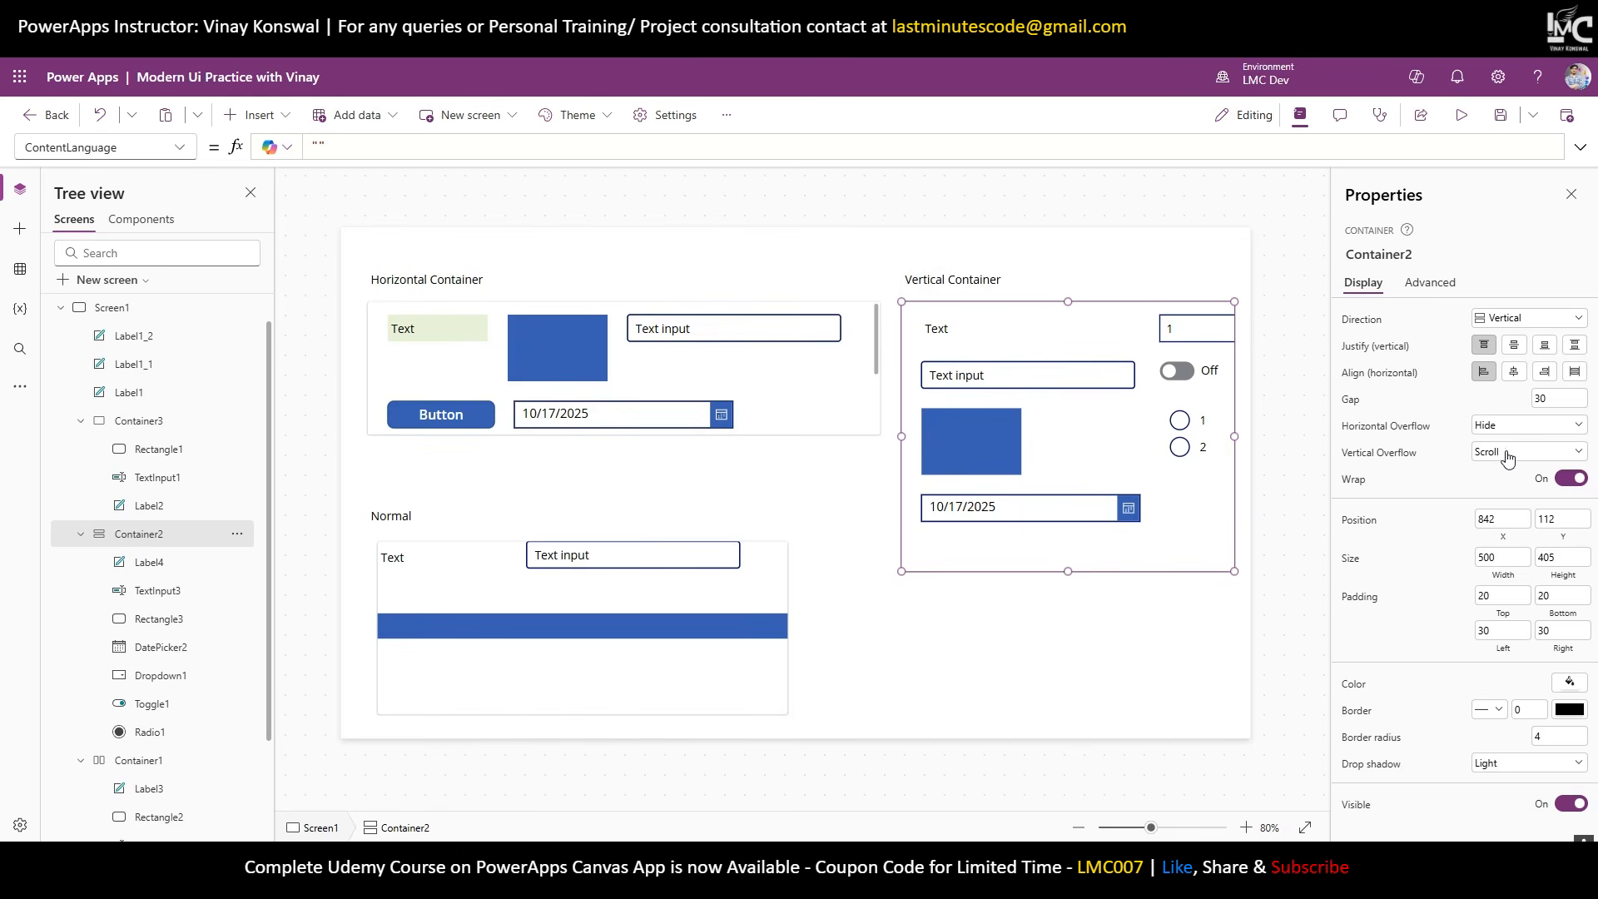
click(1037, 283)
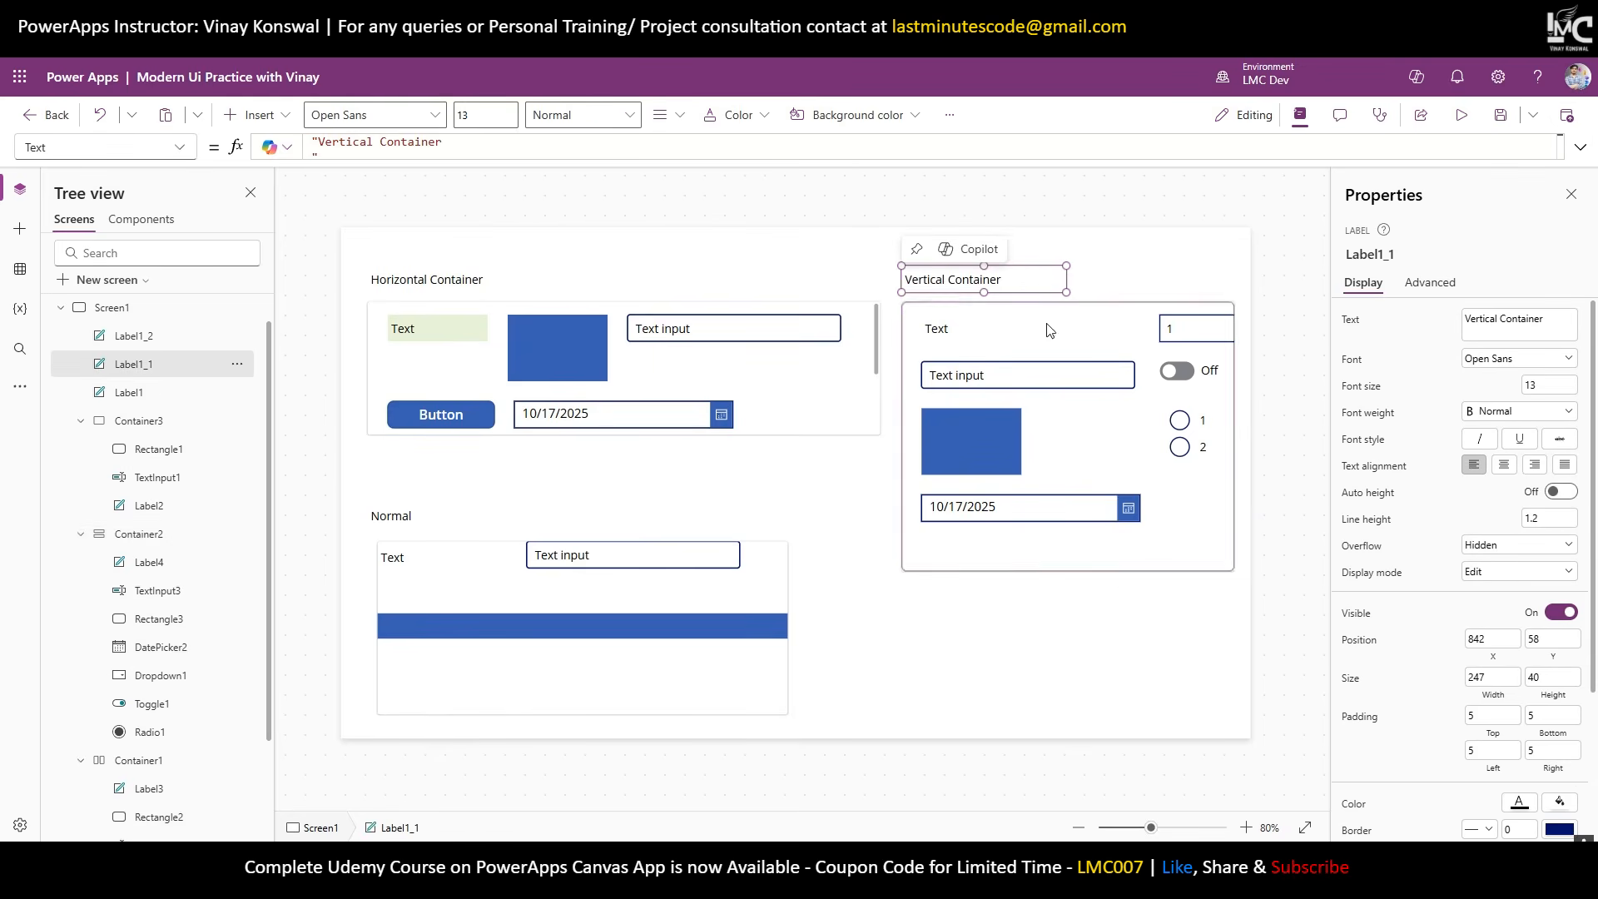
click(1145, 556)
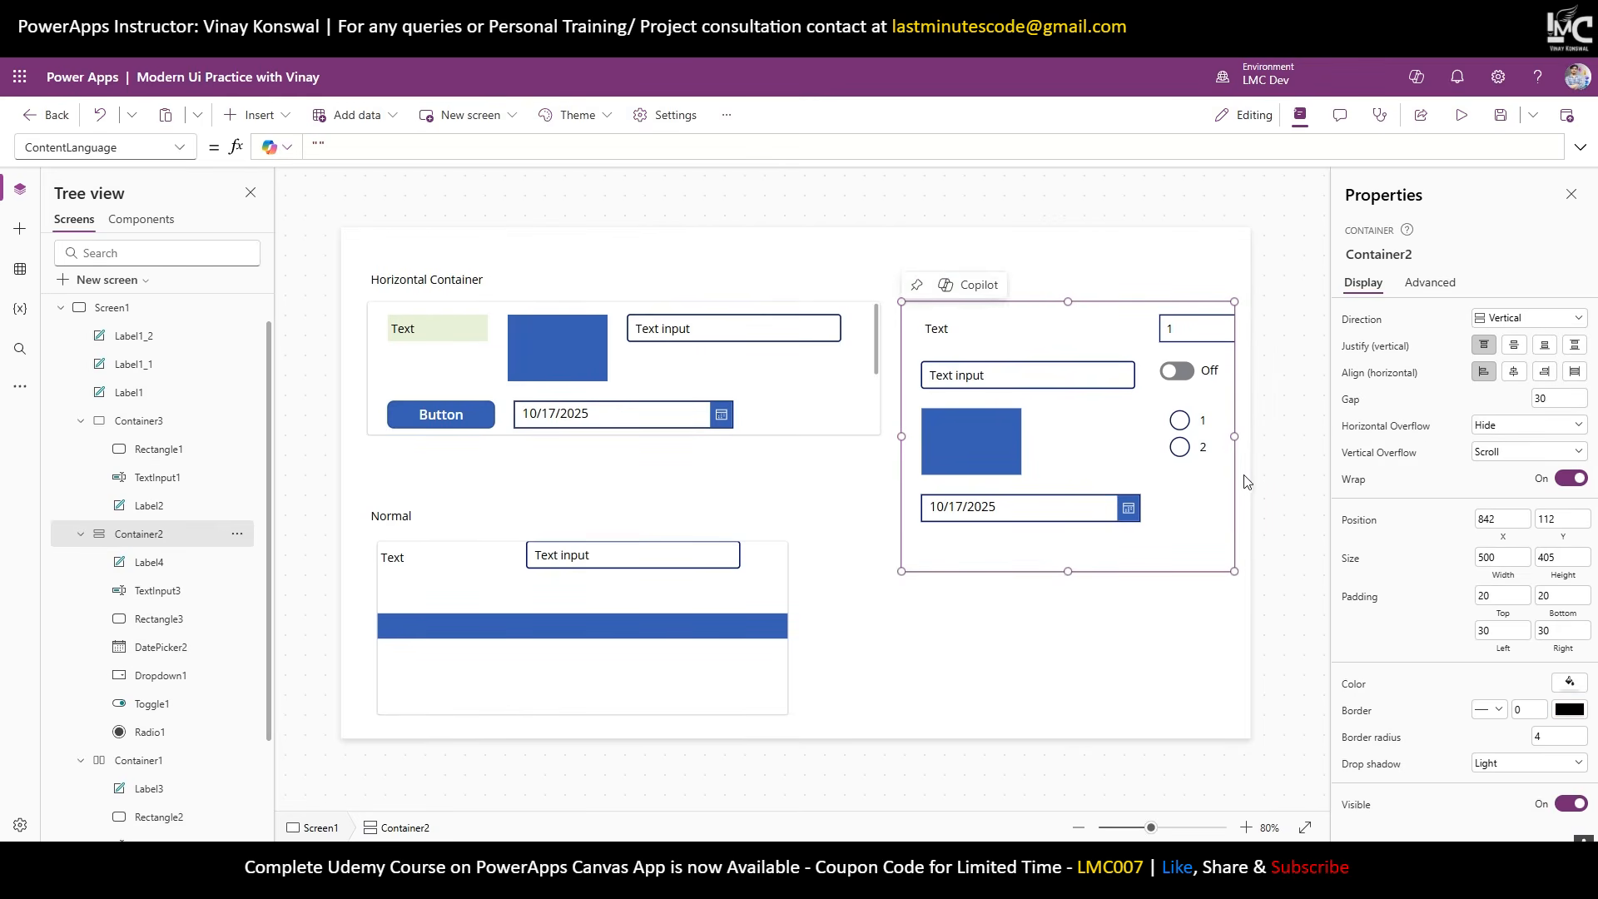
click(855, 549)
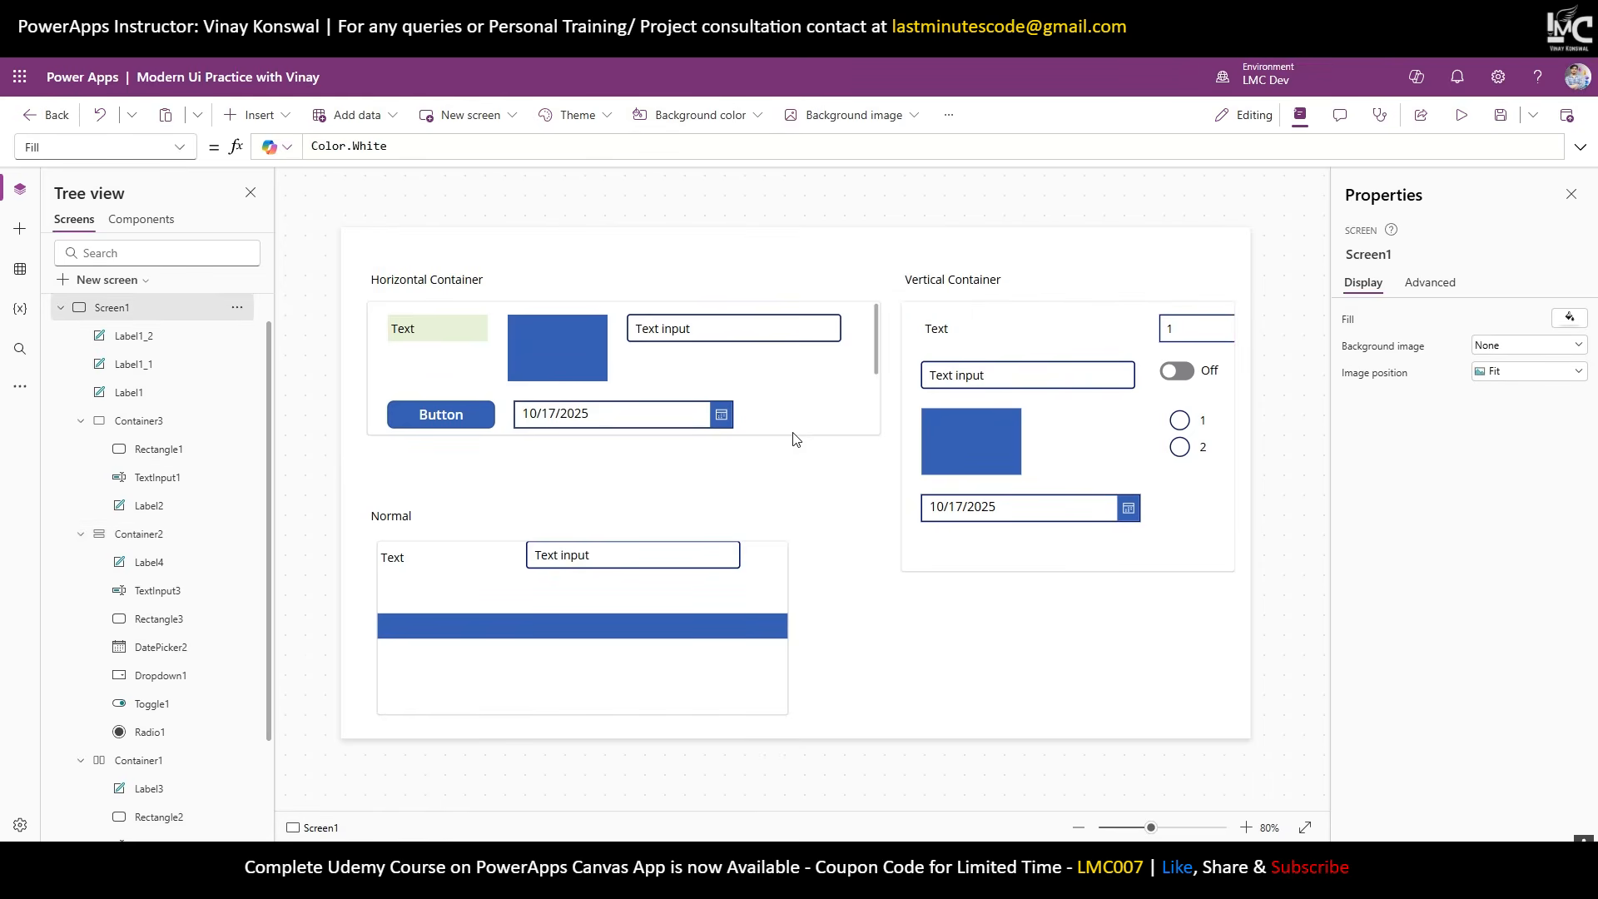
Set Container1's Horizontal Overflow to Scroll and resize it to 728 wide.
click(879, 360)
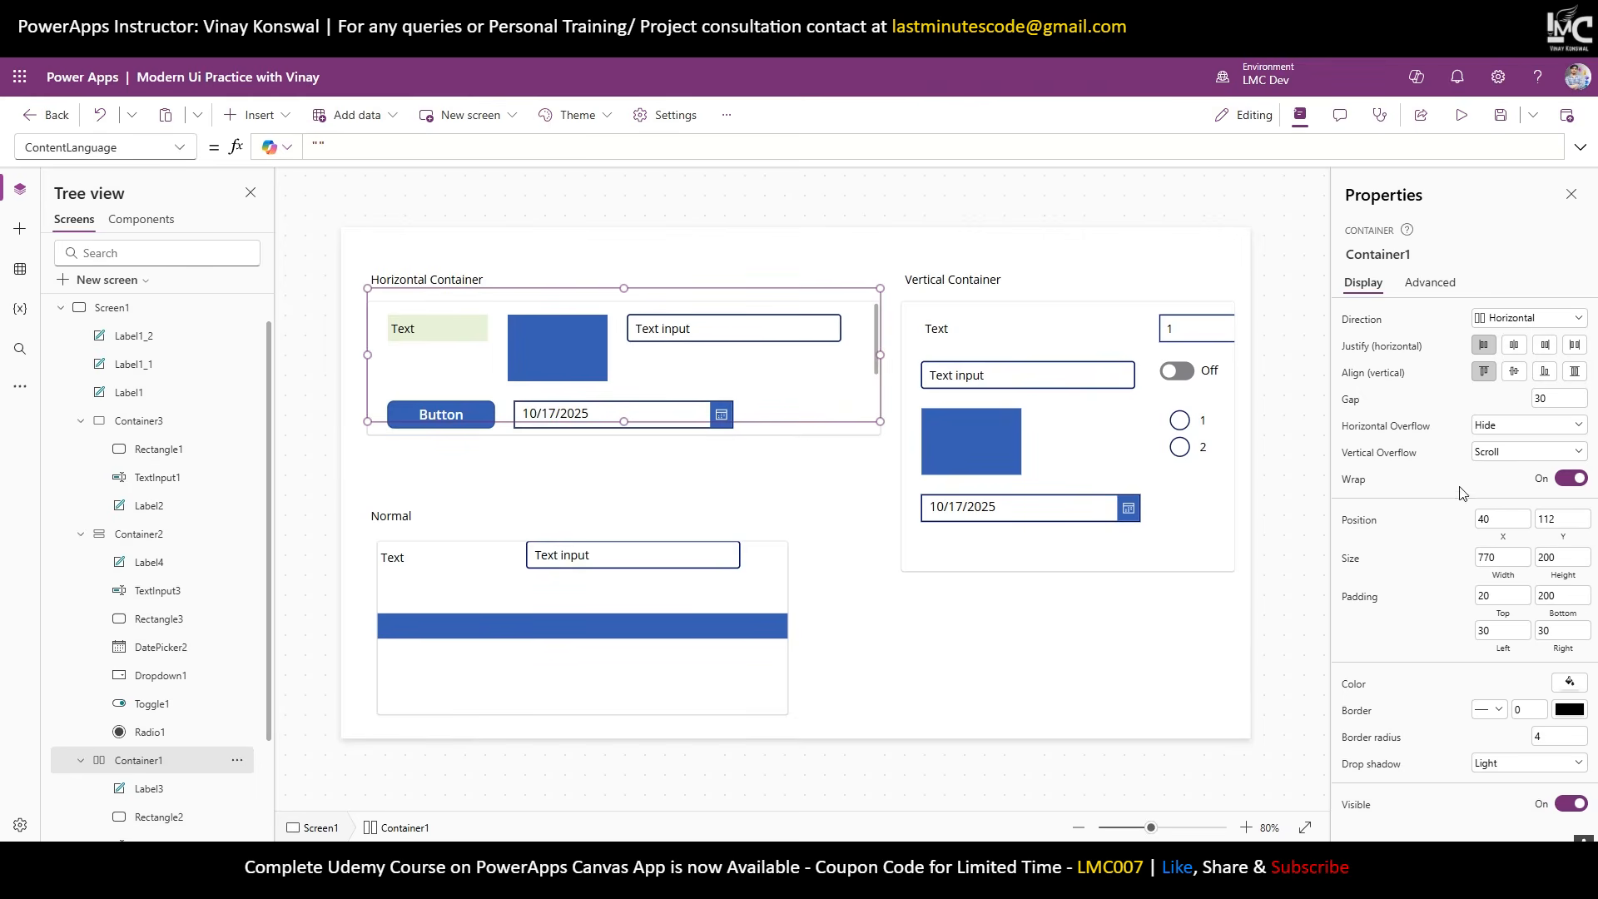
click(1511, 438)
click(1509, 469)
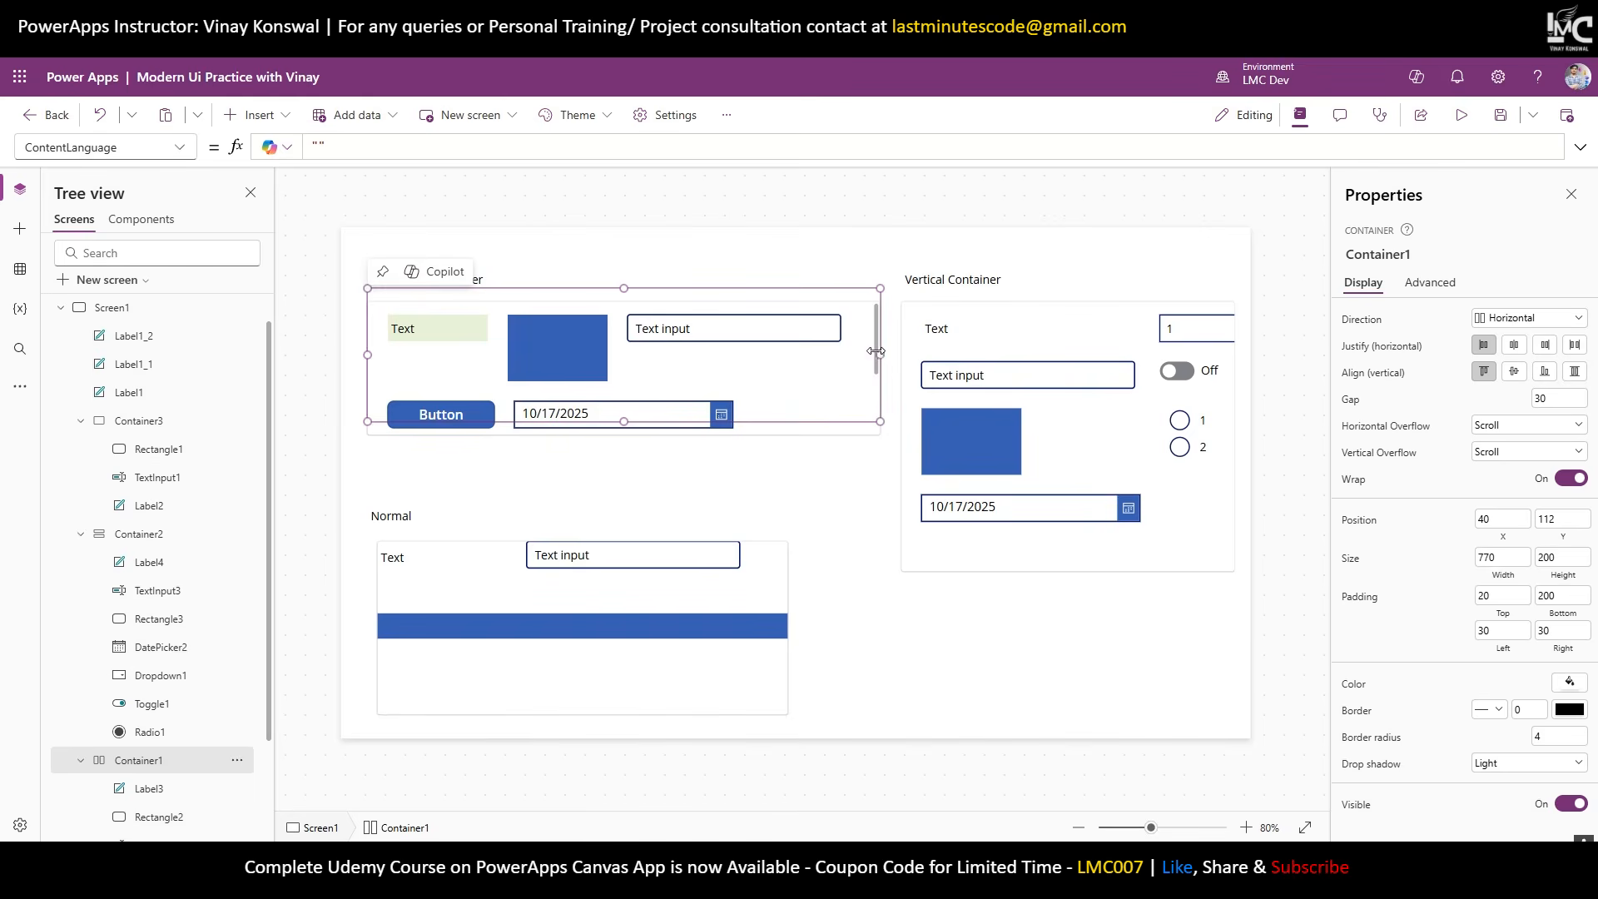
drag(881, 357, 487, 386)
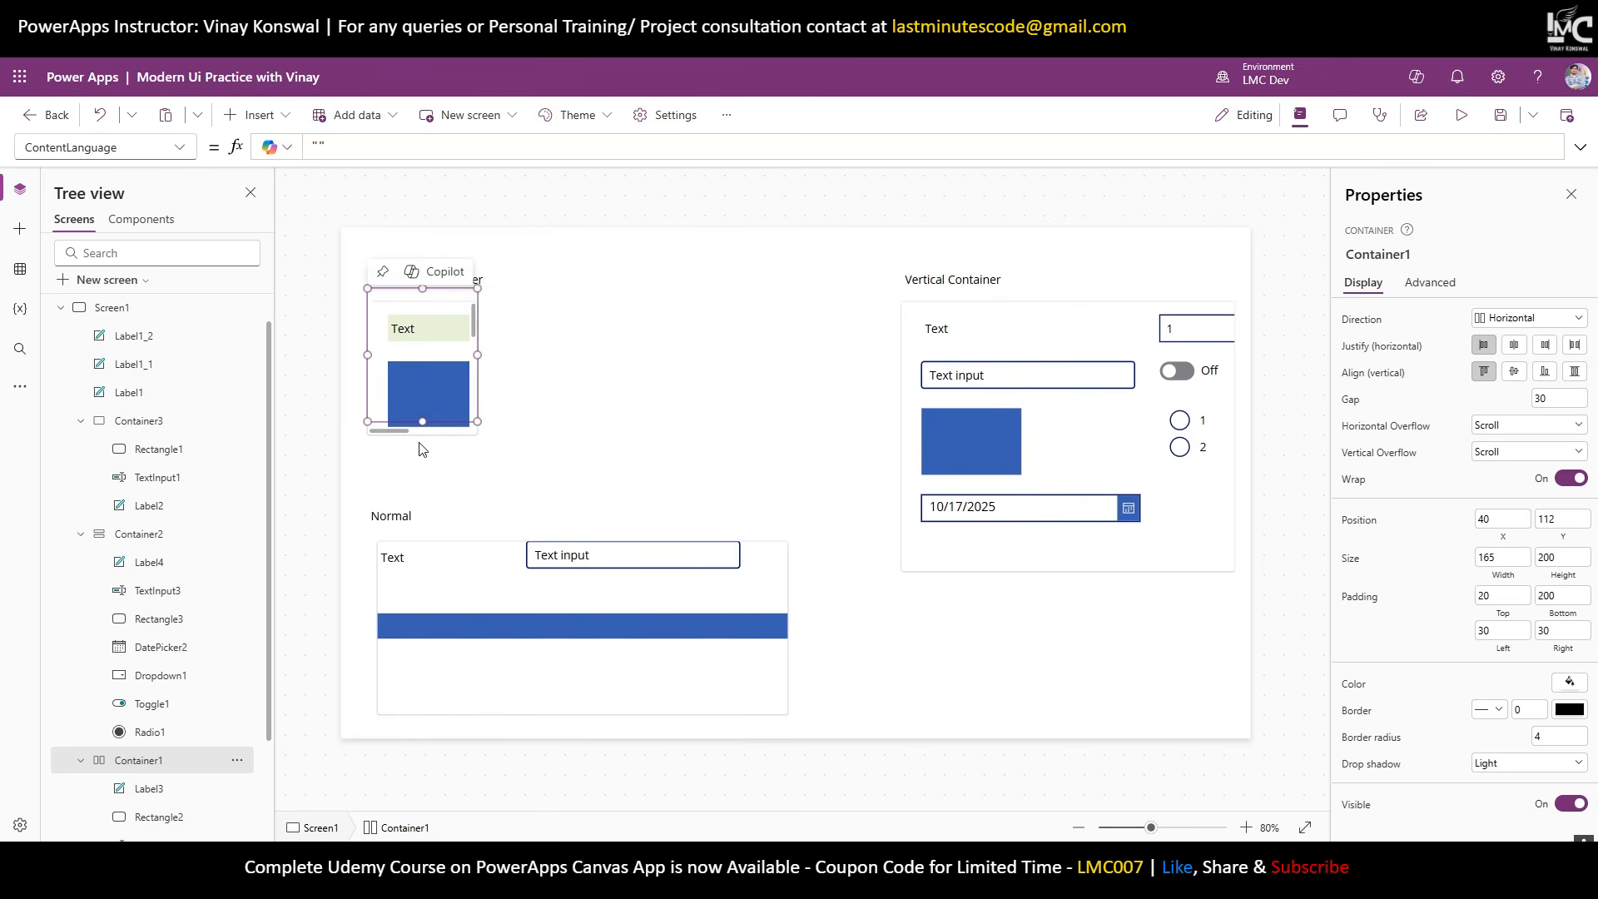
drag(401, 438, 367, 437)
drag(480, 355, 855, 356)
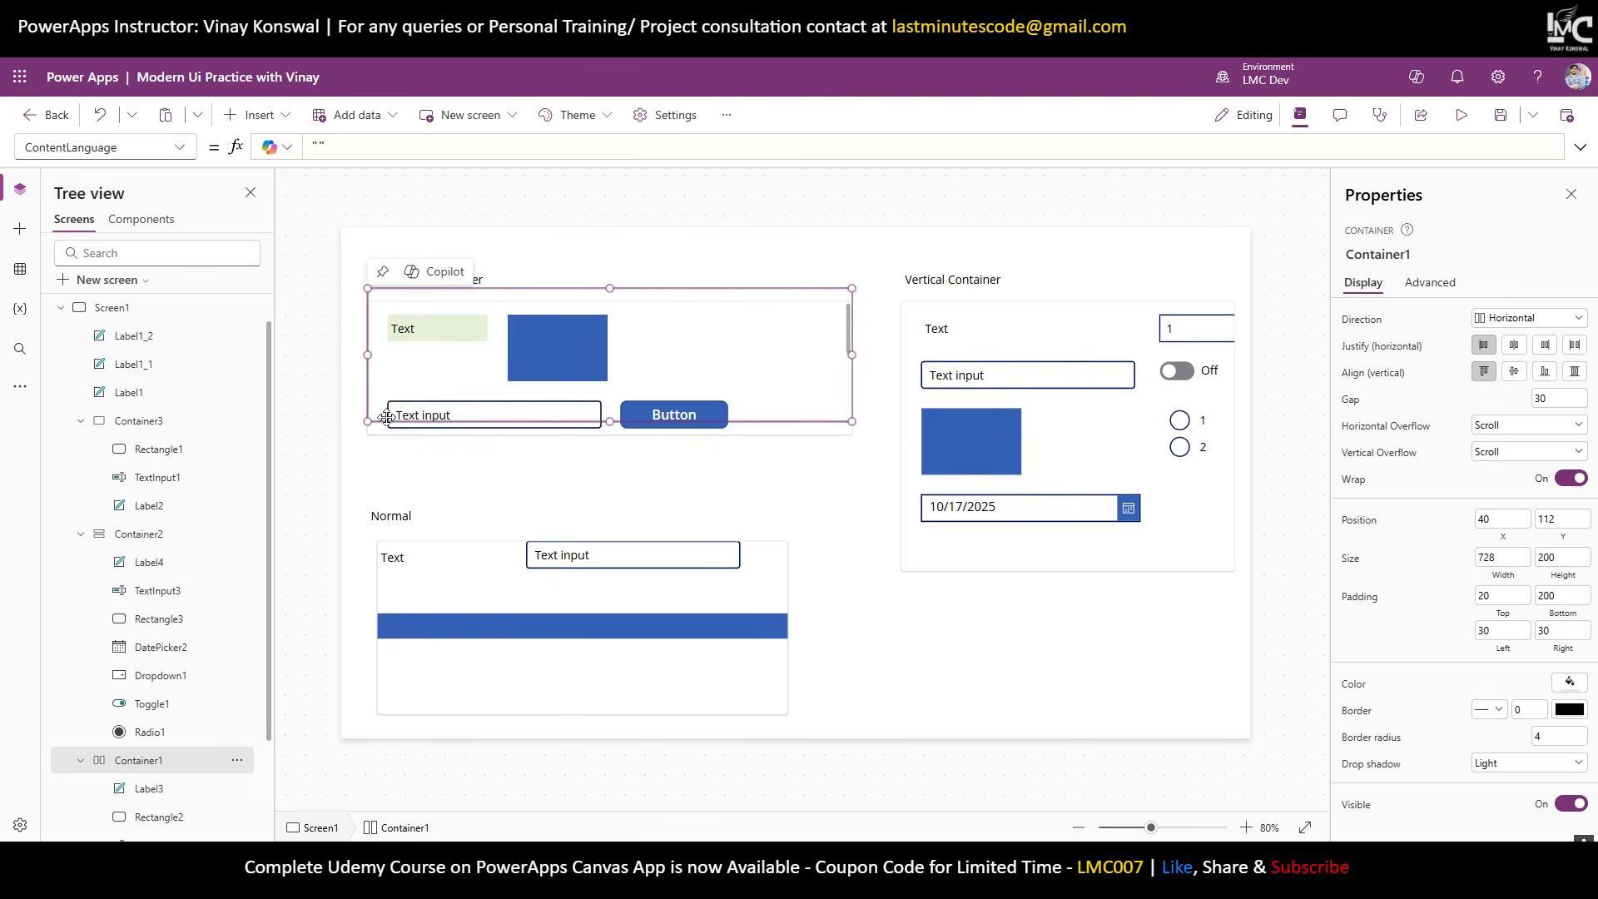
Shrink the vertical container's height, then restore it to its full height.
click(955, 554)
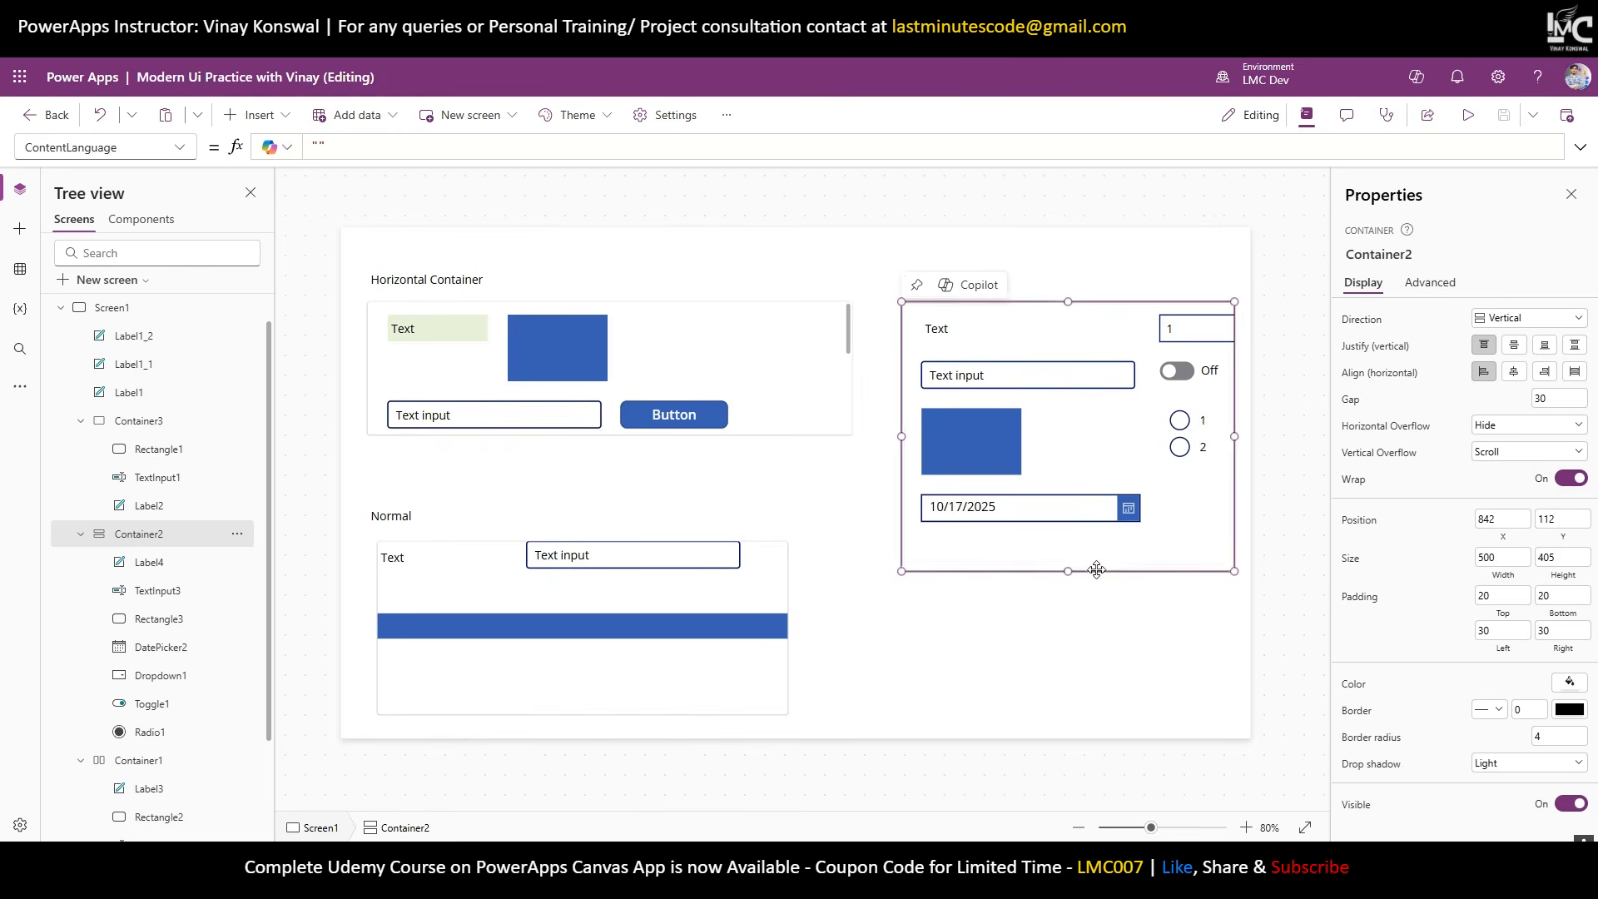
drag(1068, 571, 1084, 342)
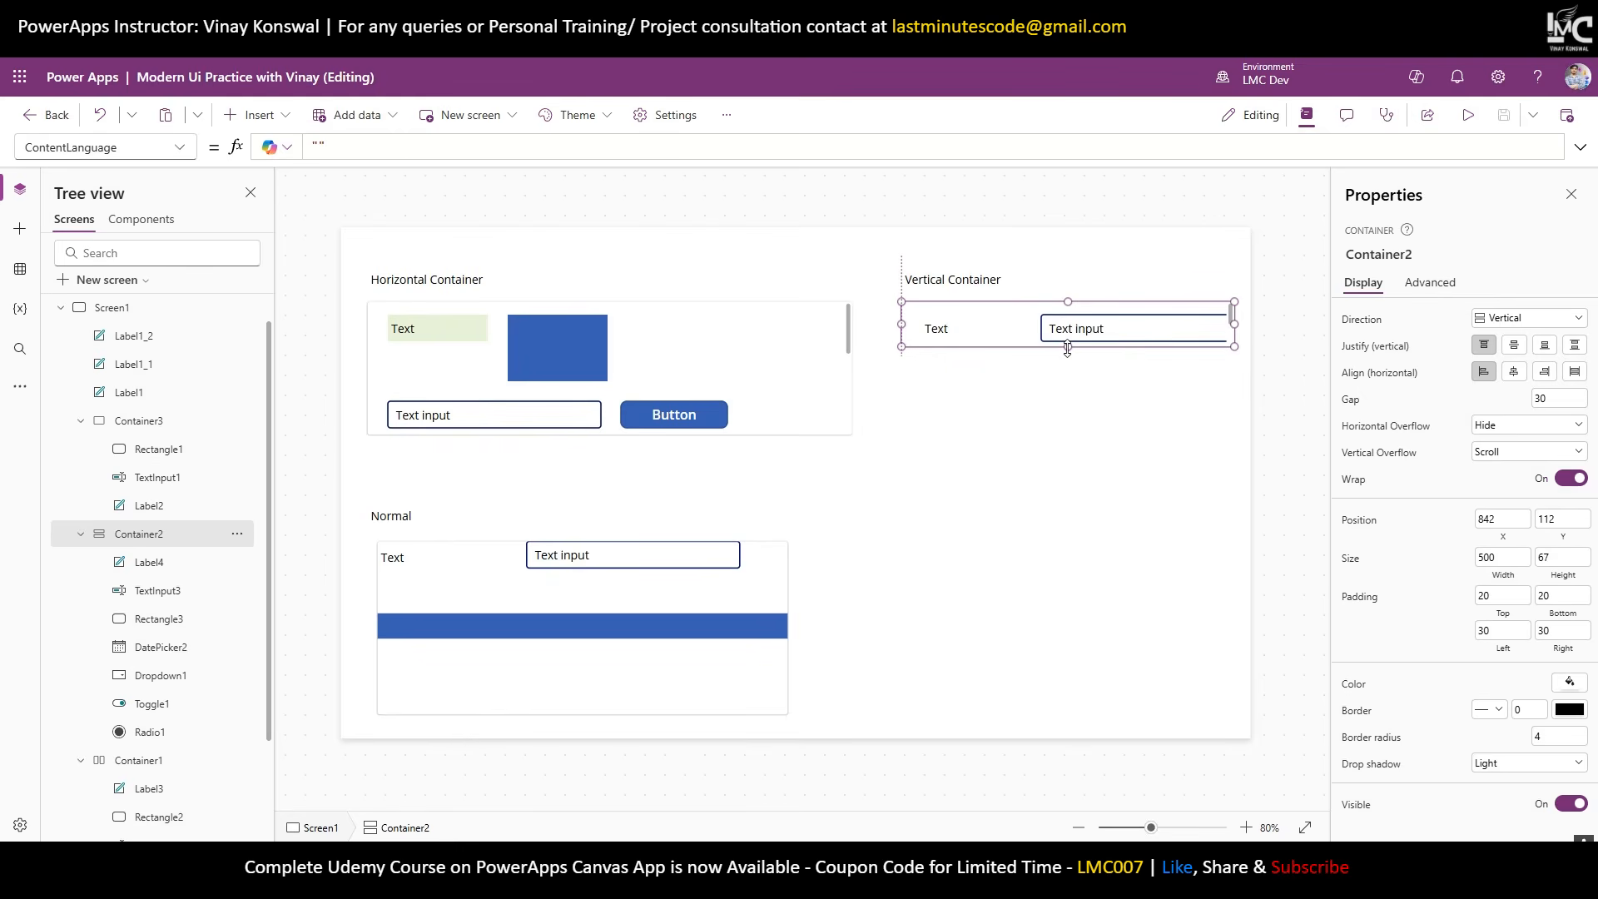
scroll(1113, 334, down, 2)
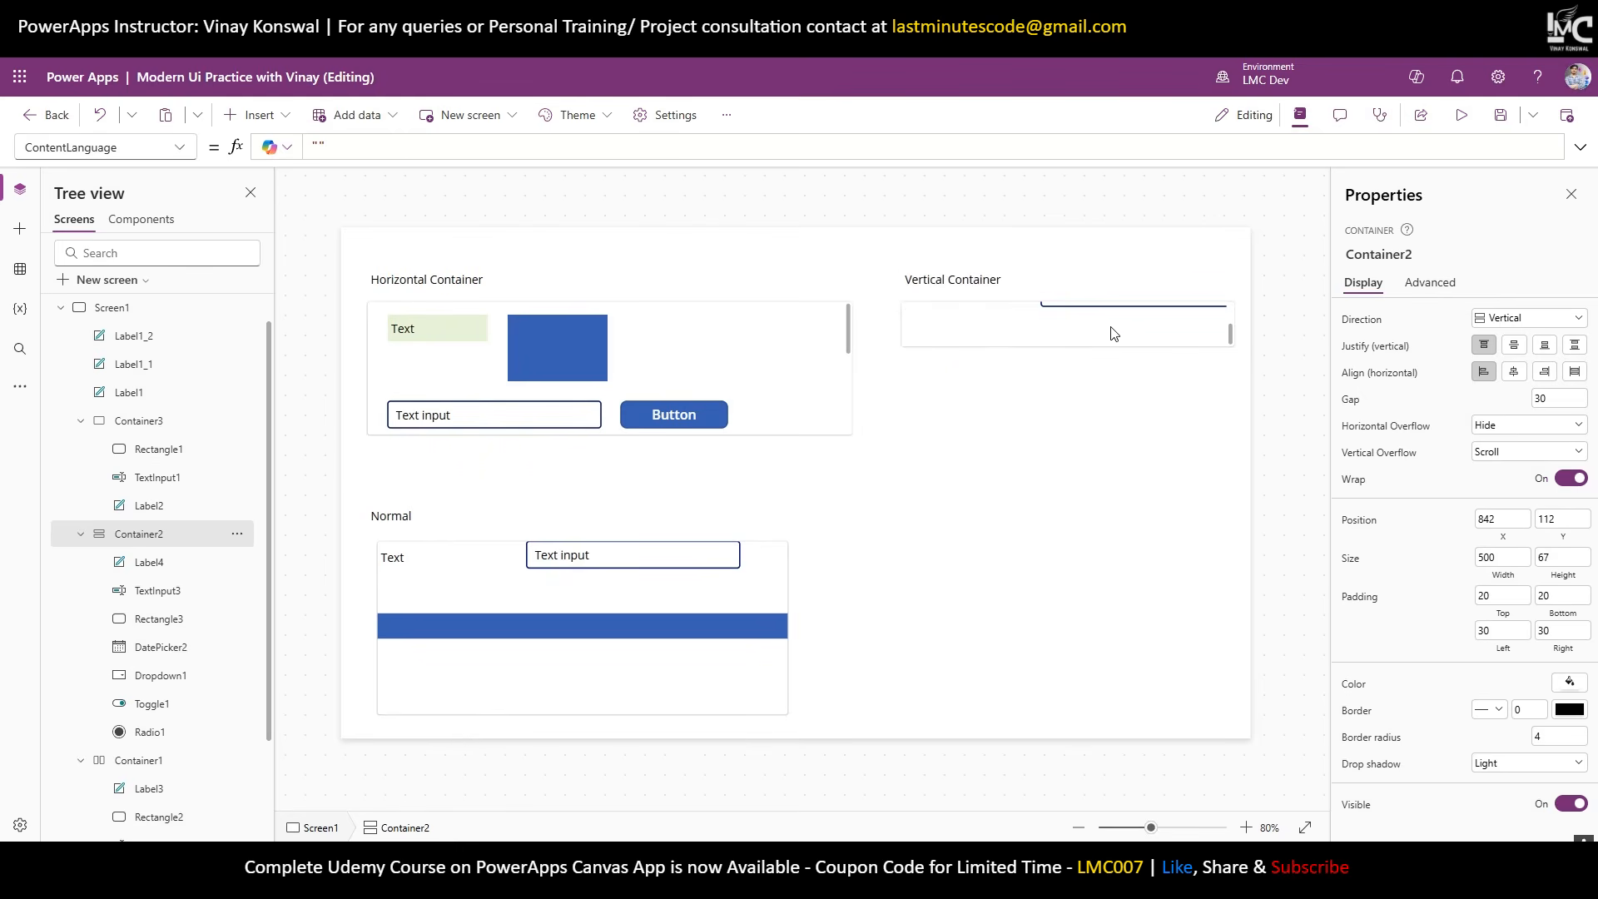
scroll(1112, 334, up, 2)
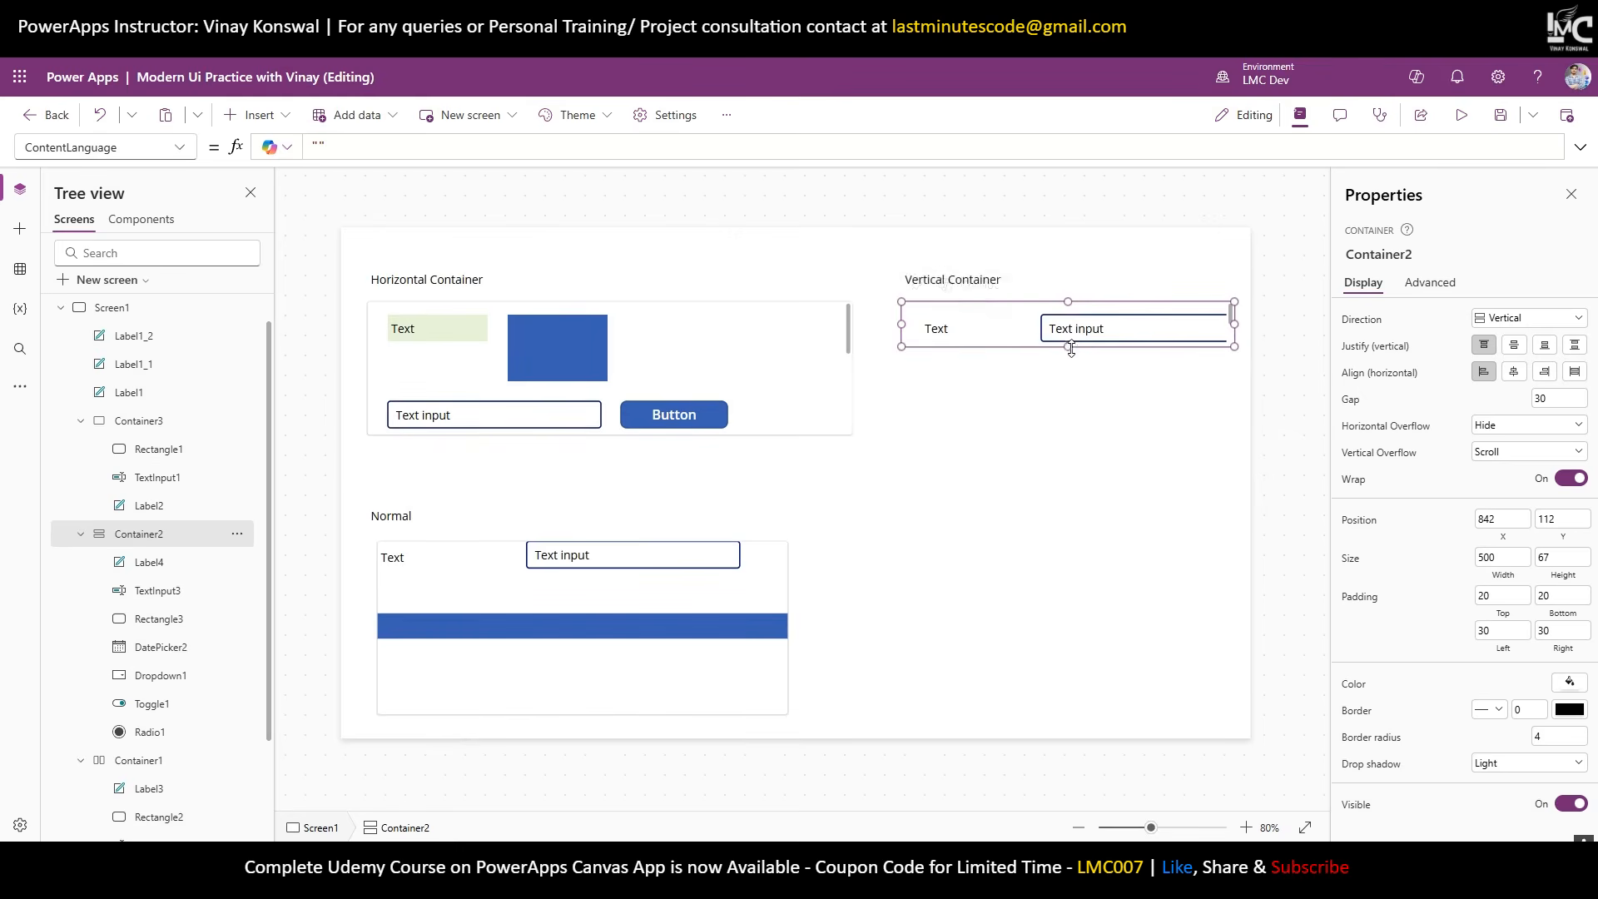
drag(1082, 347, 1080, 575)
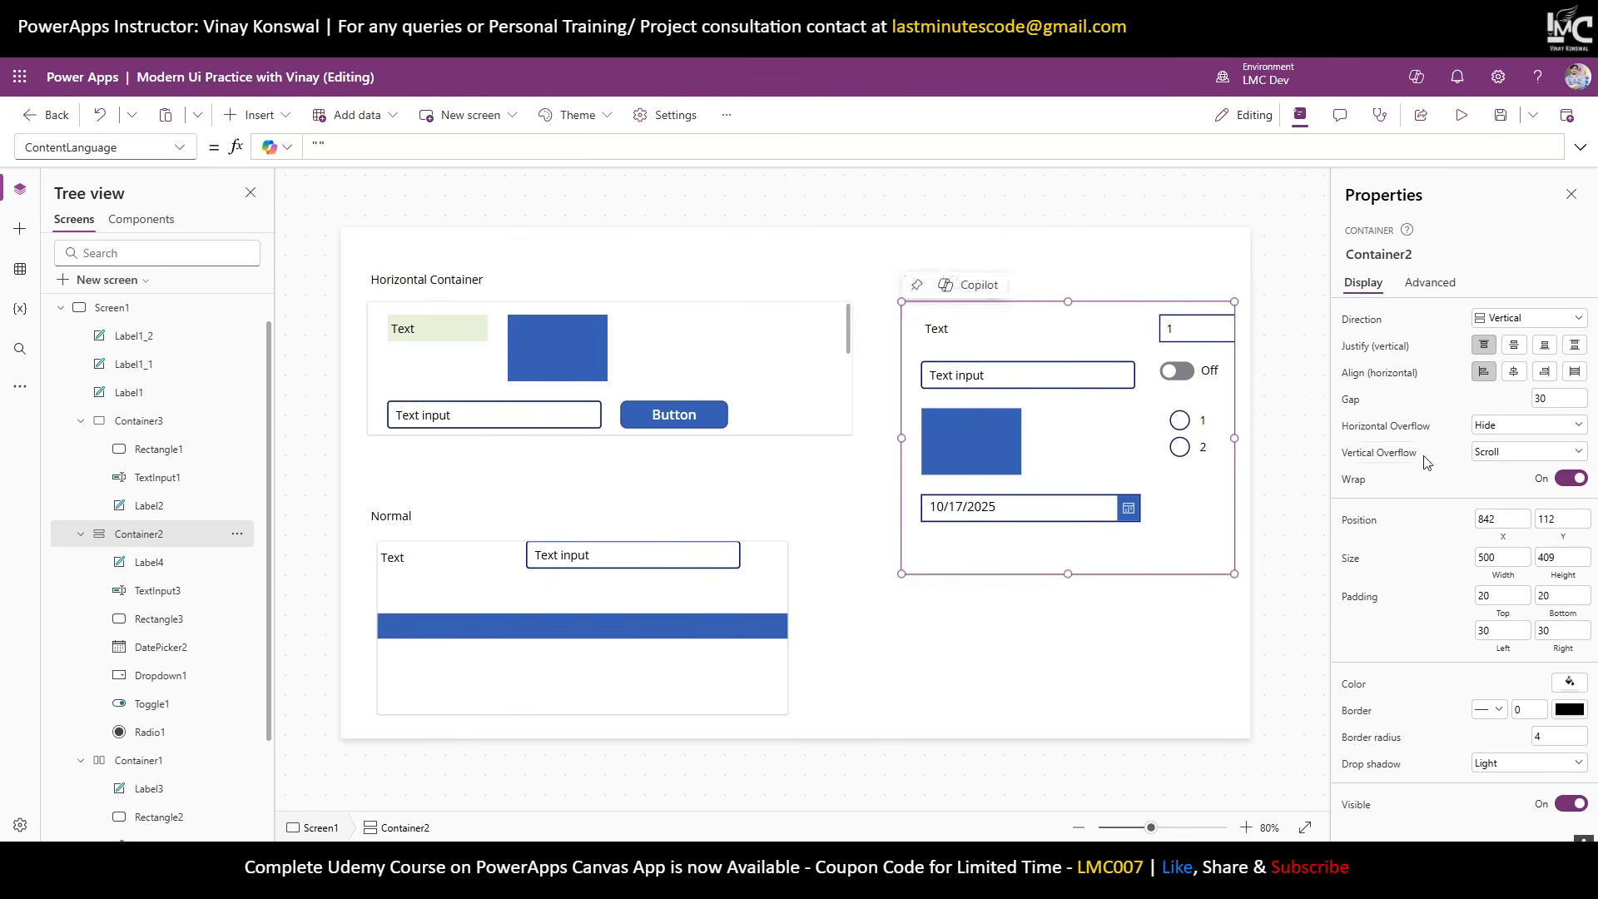
Set Container2's Horizontal Overflow to Scroll so its second column scrolls sideways.
click(1498, 427)
click(1496, 468)
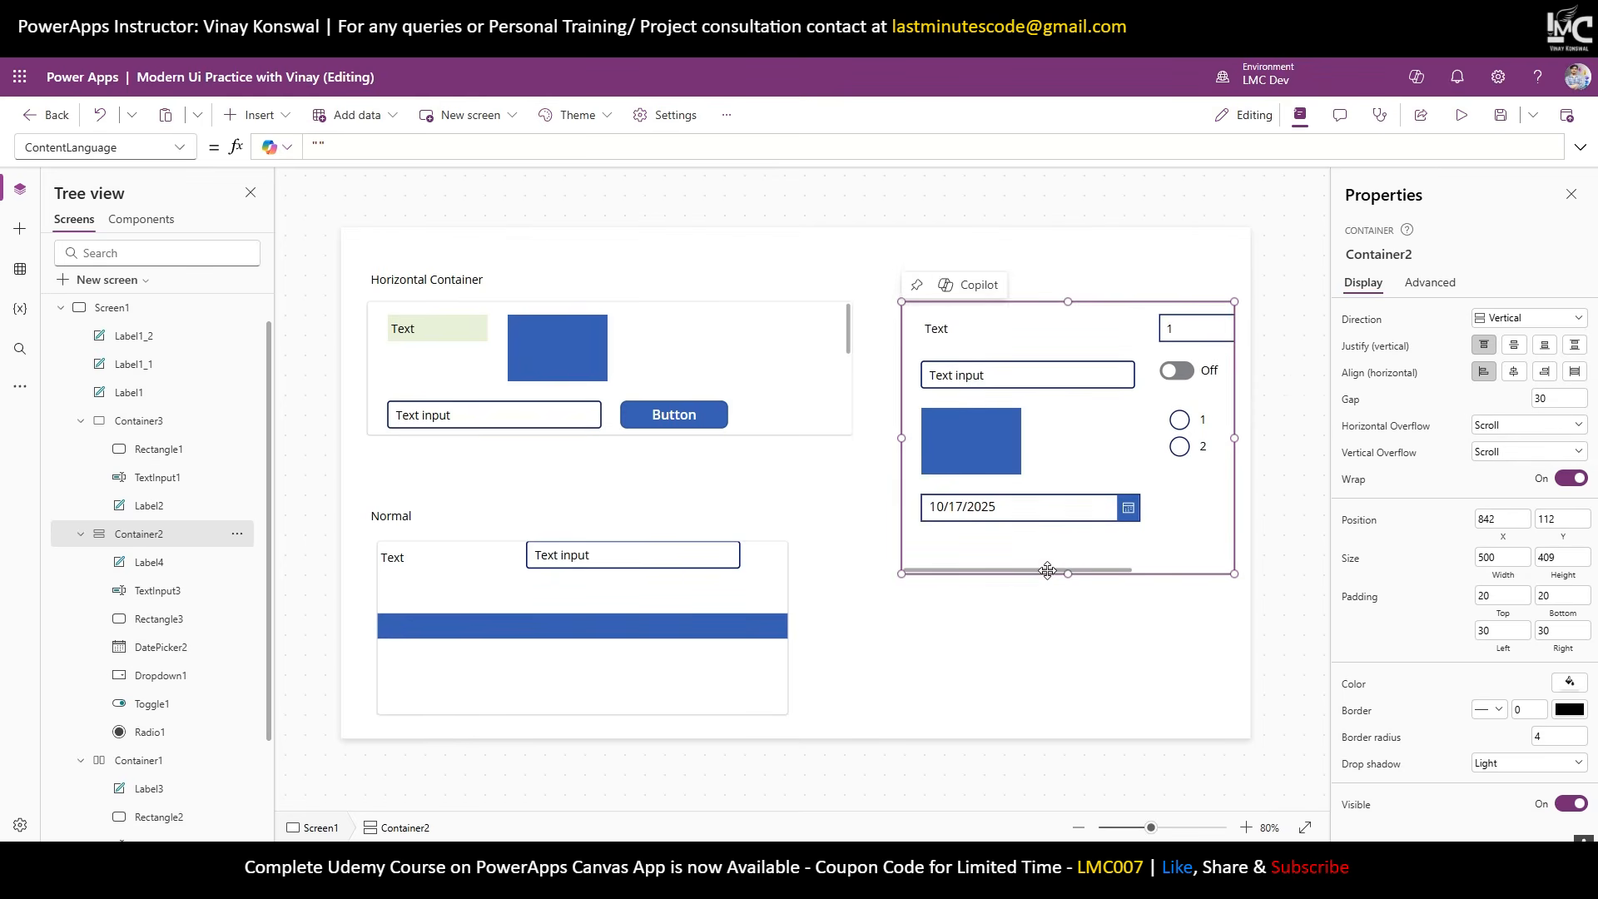
drag(1048, 570, 1291, 588)
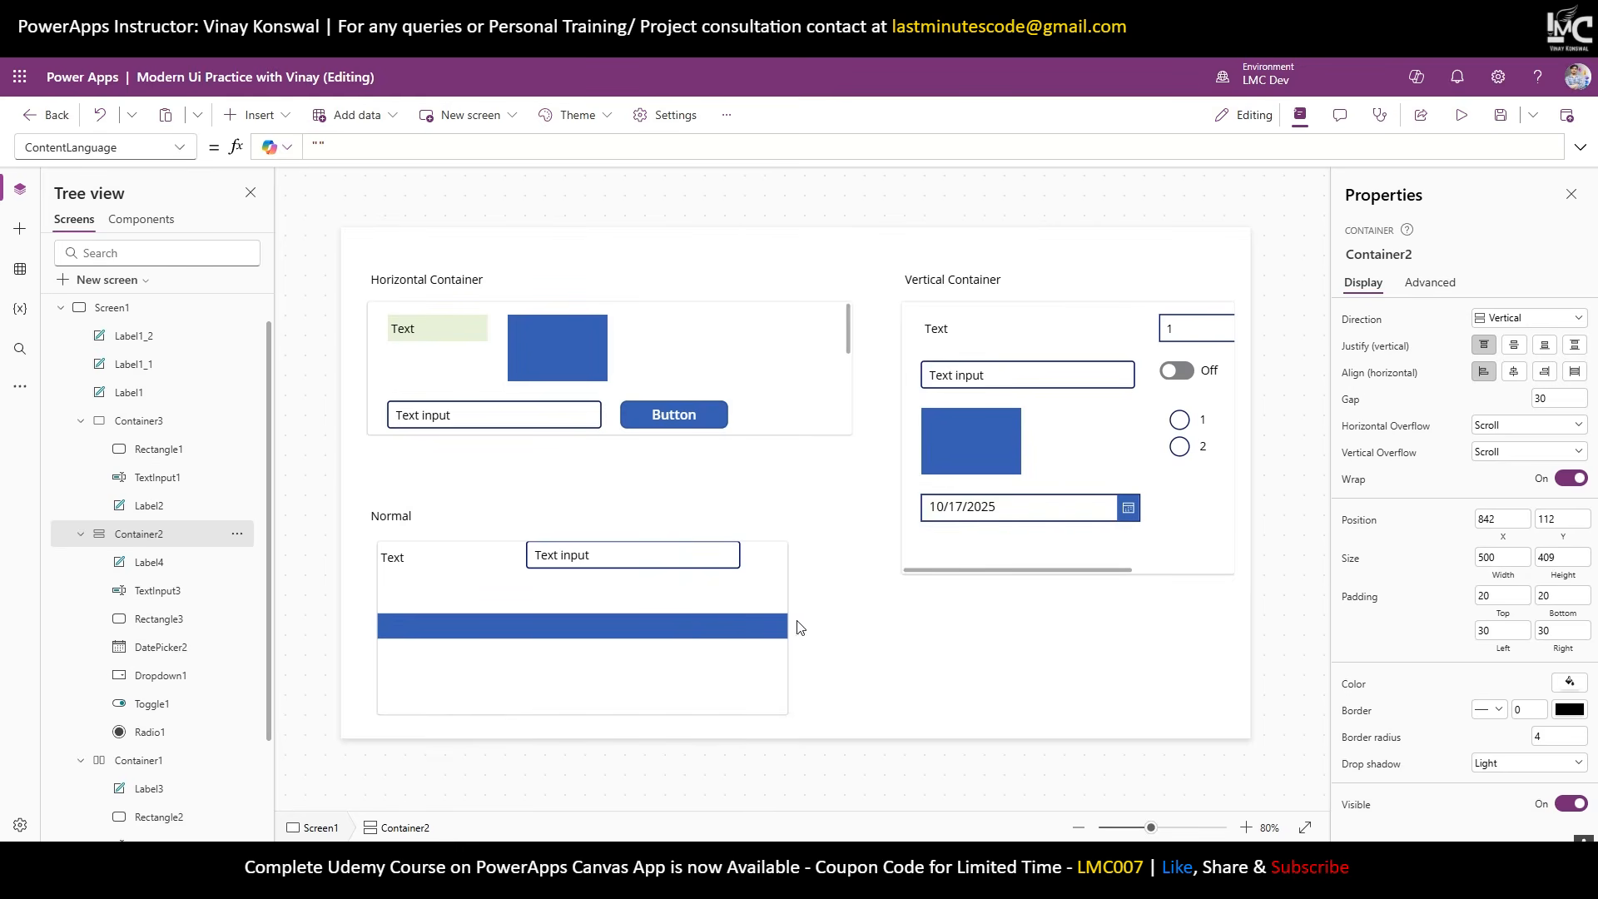
click(1022, 357)
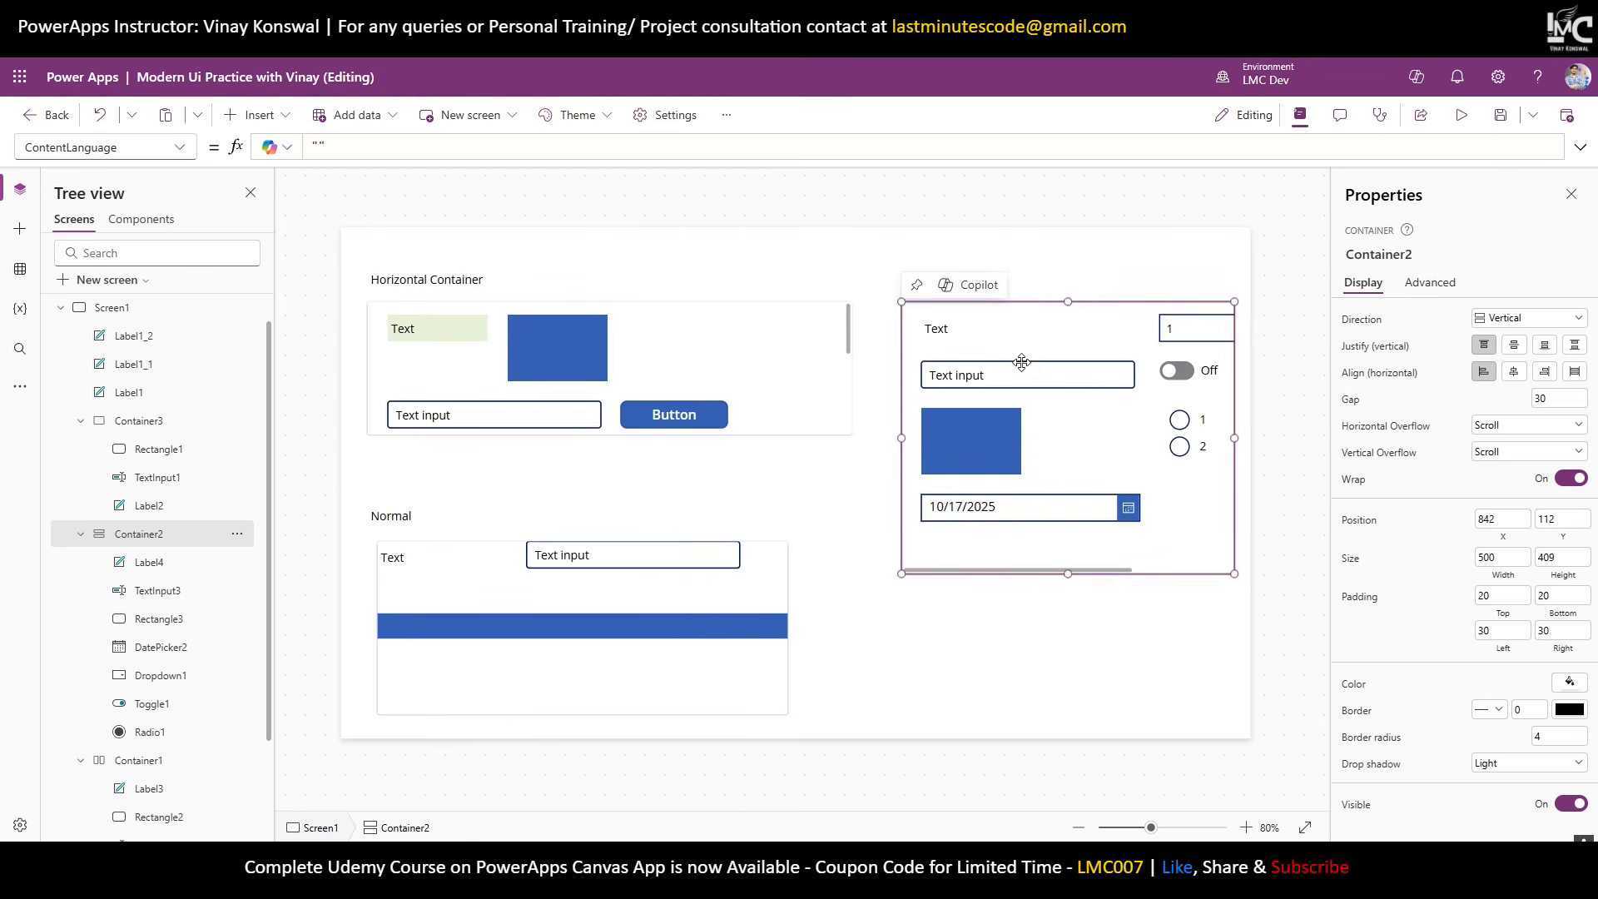
click(1101, 639)
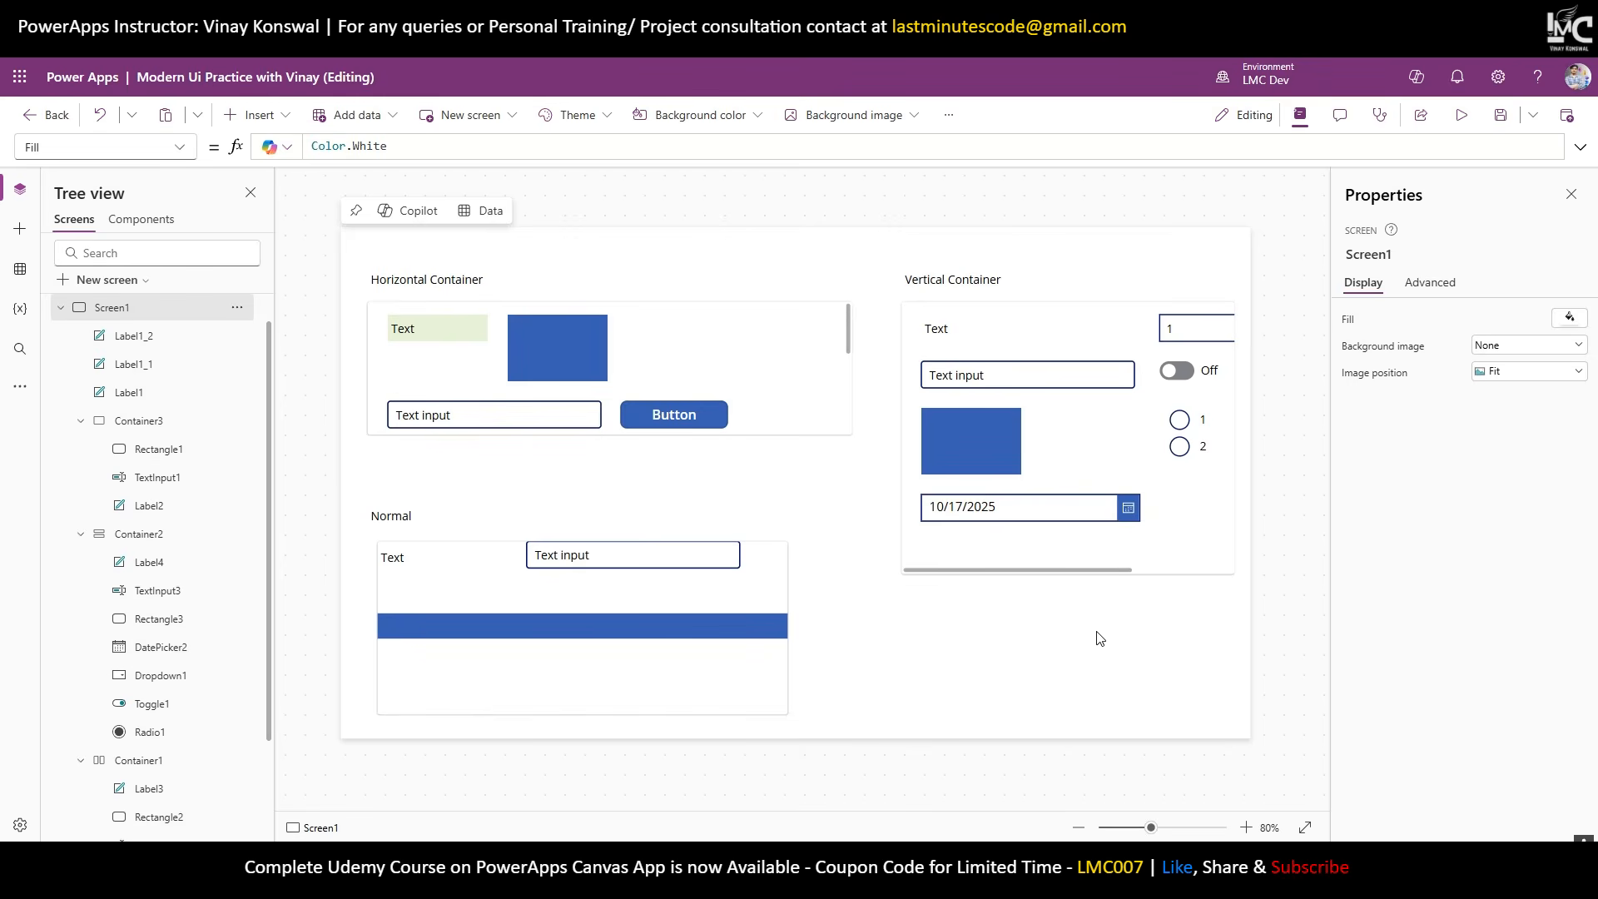
Give the Text label in the vertical container a light green fill.
click(957, 333)
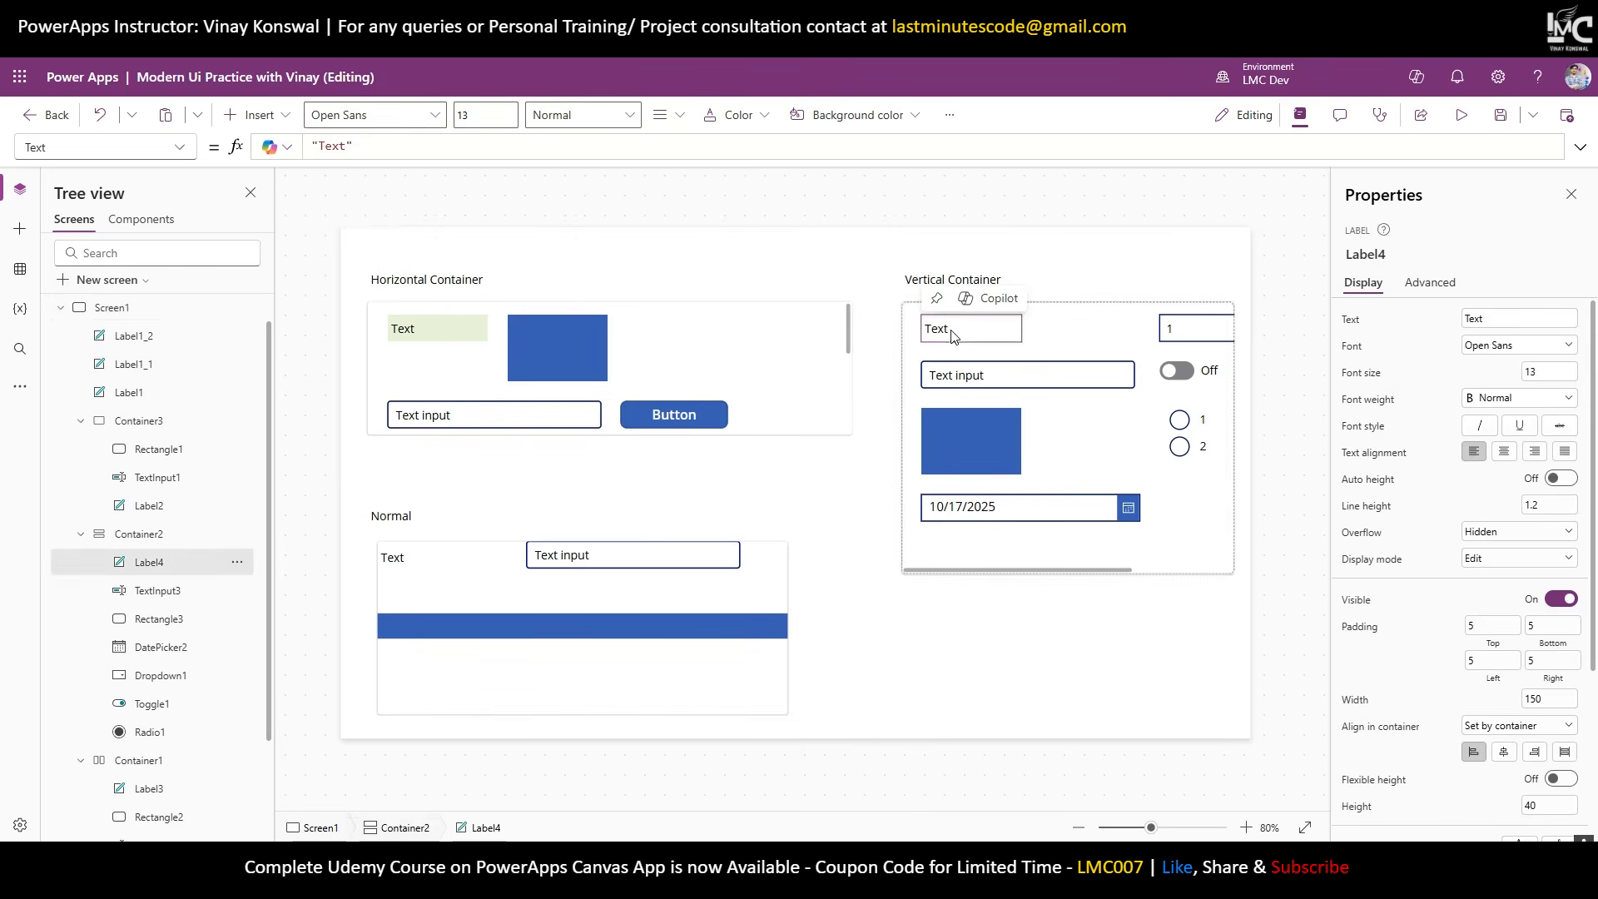
scroll(1546, 744, down, 5)
click(1550, 737)
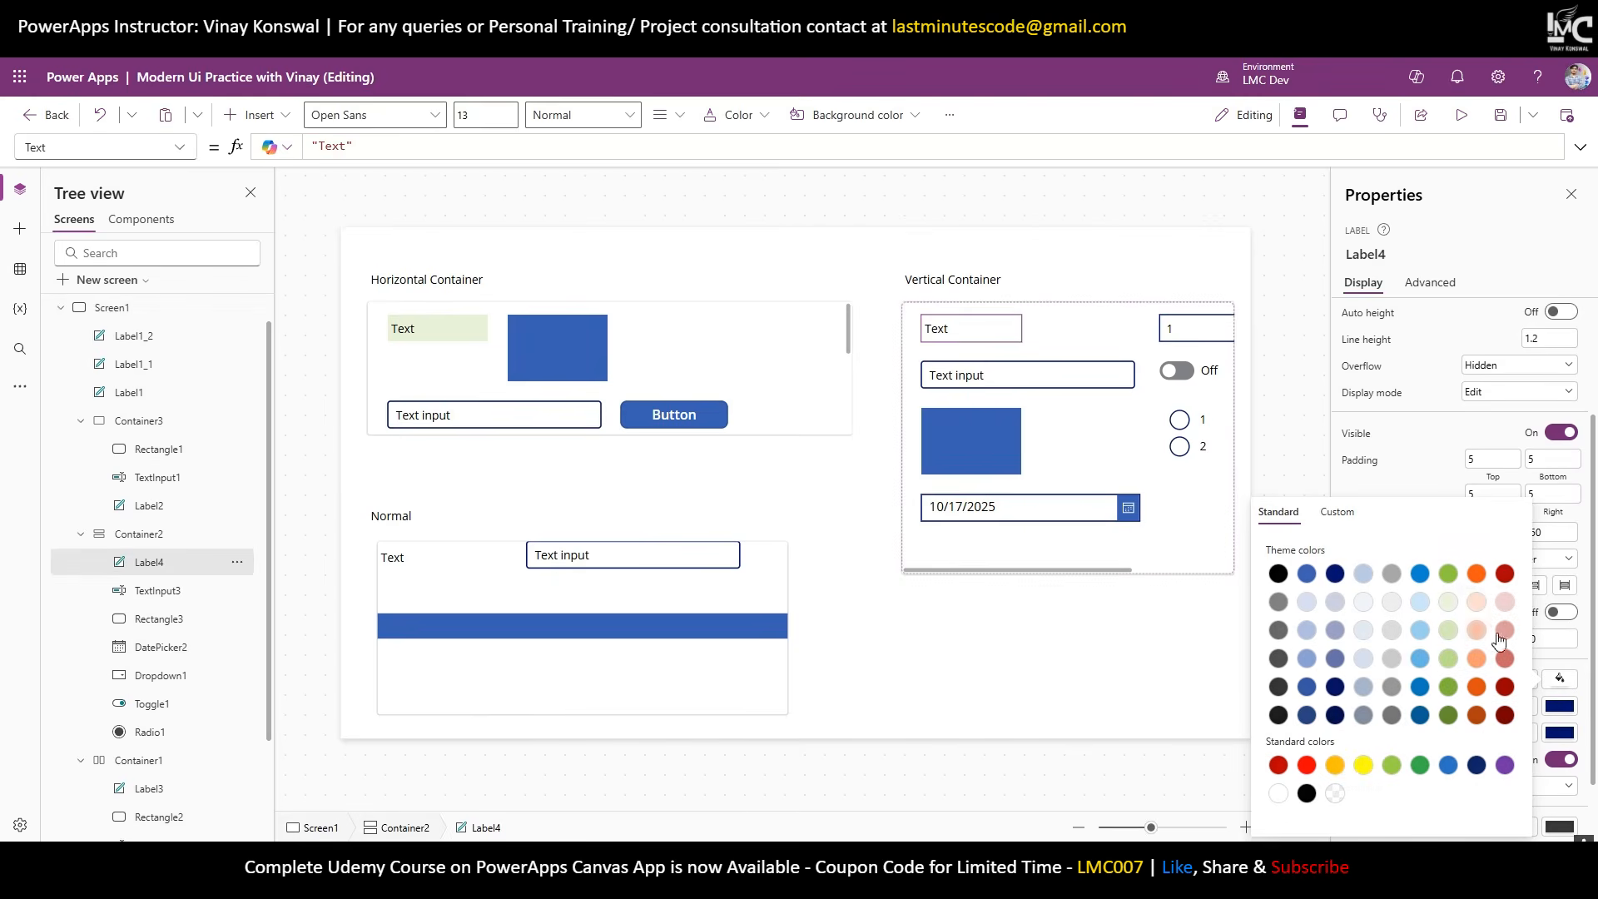
click(1448, 602)
Set Container2's horizontal alignment to Stretch and turn Wrap off.
click(1193, 565)
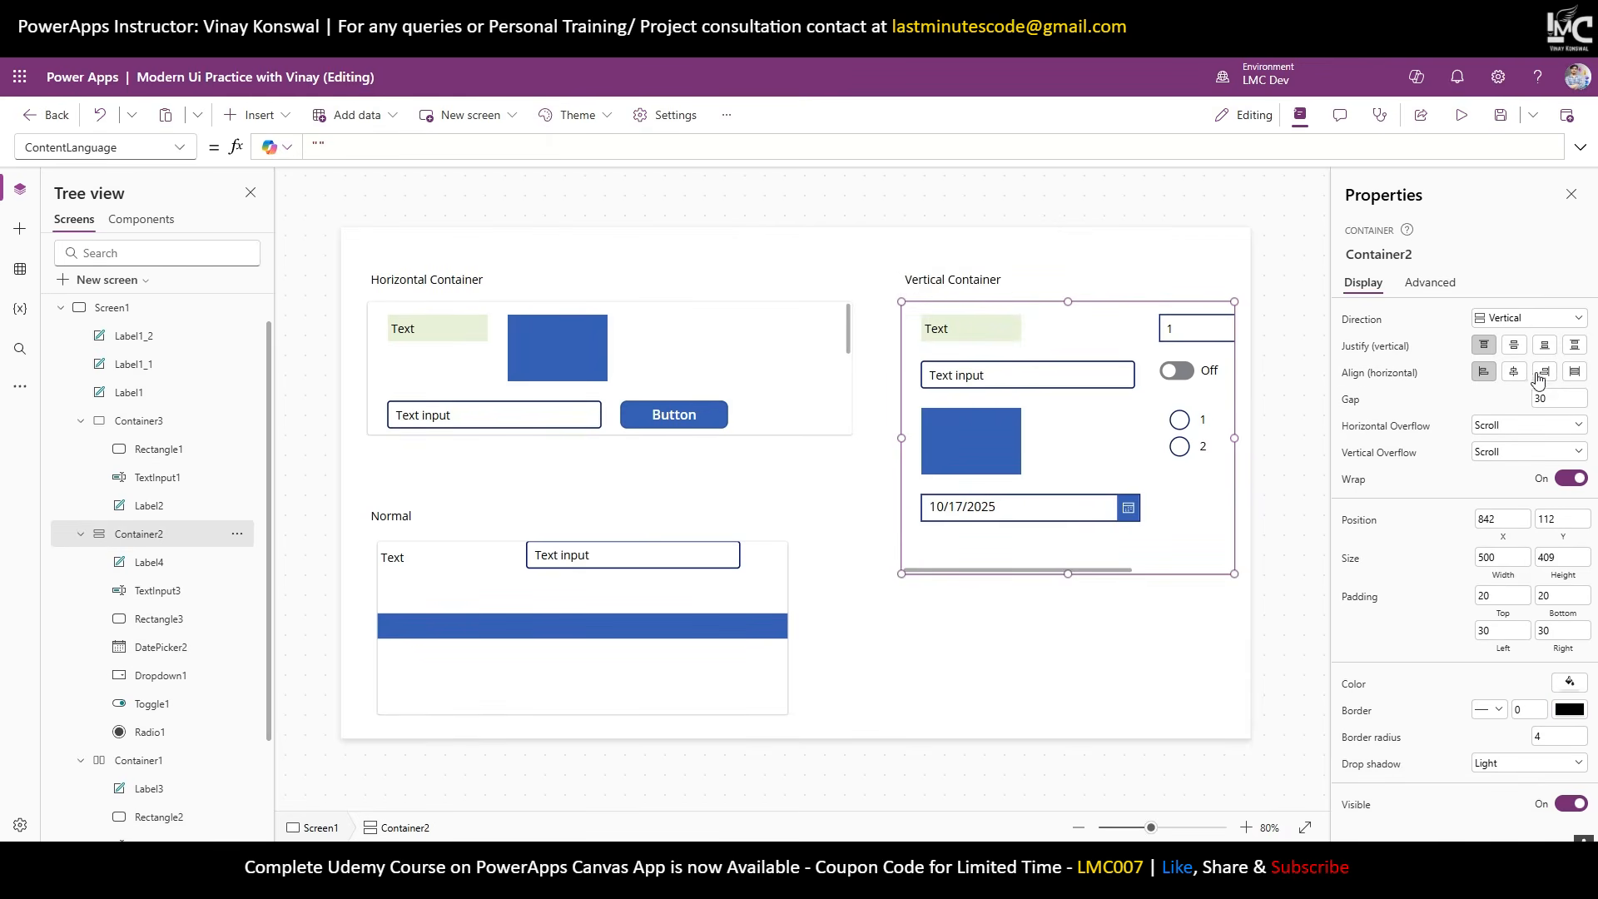
click(1574, 373)
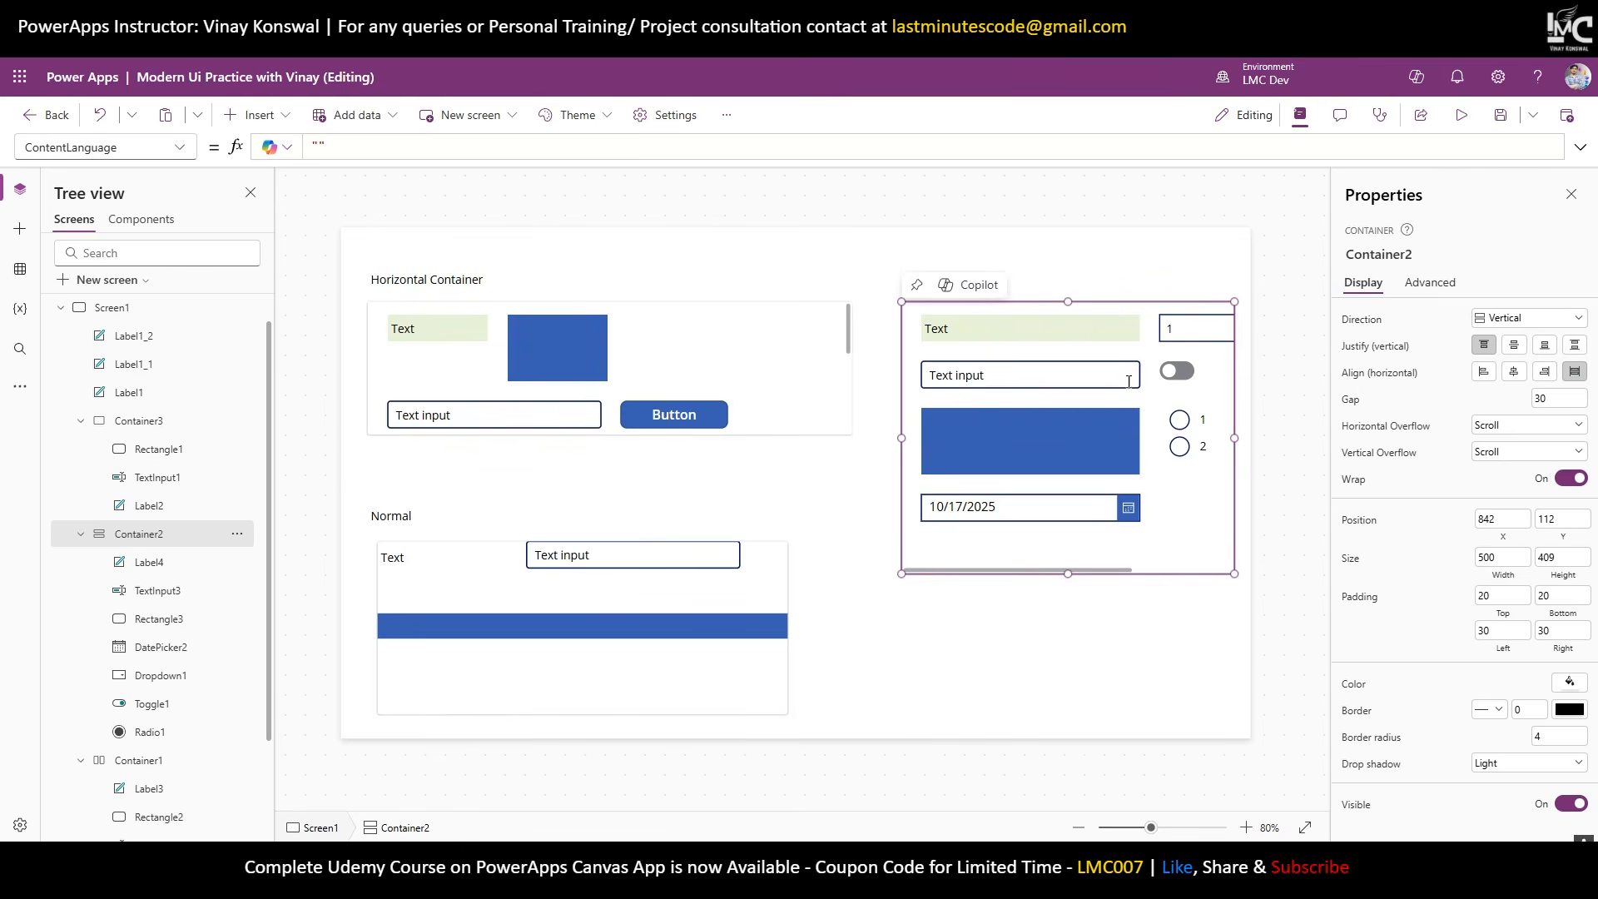
click(1571, 479)
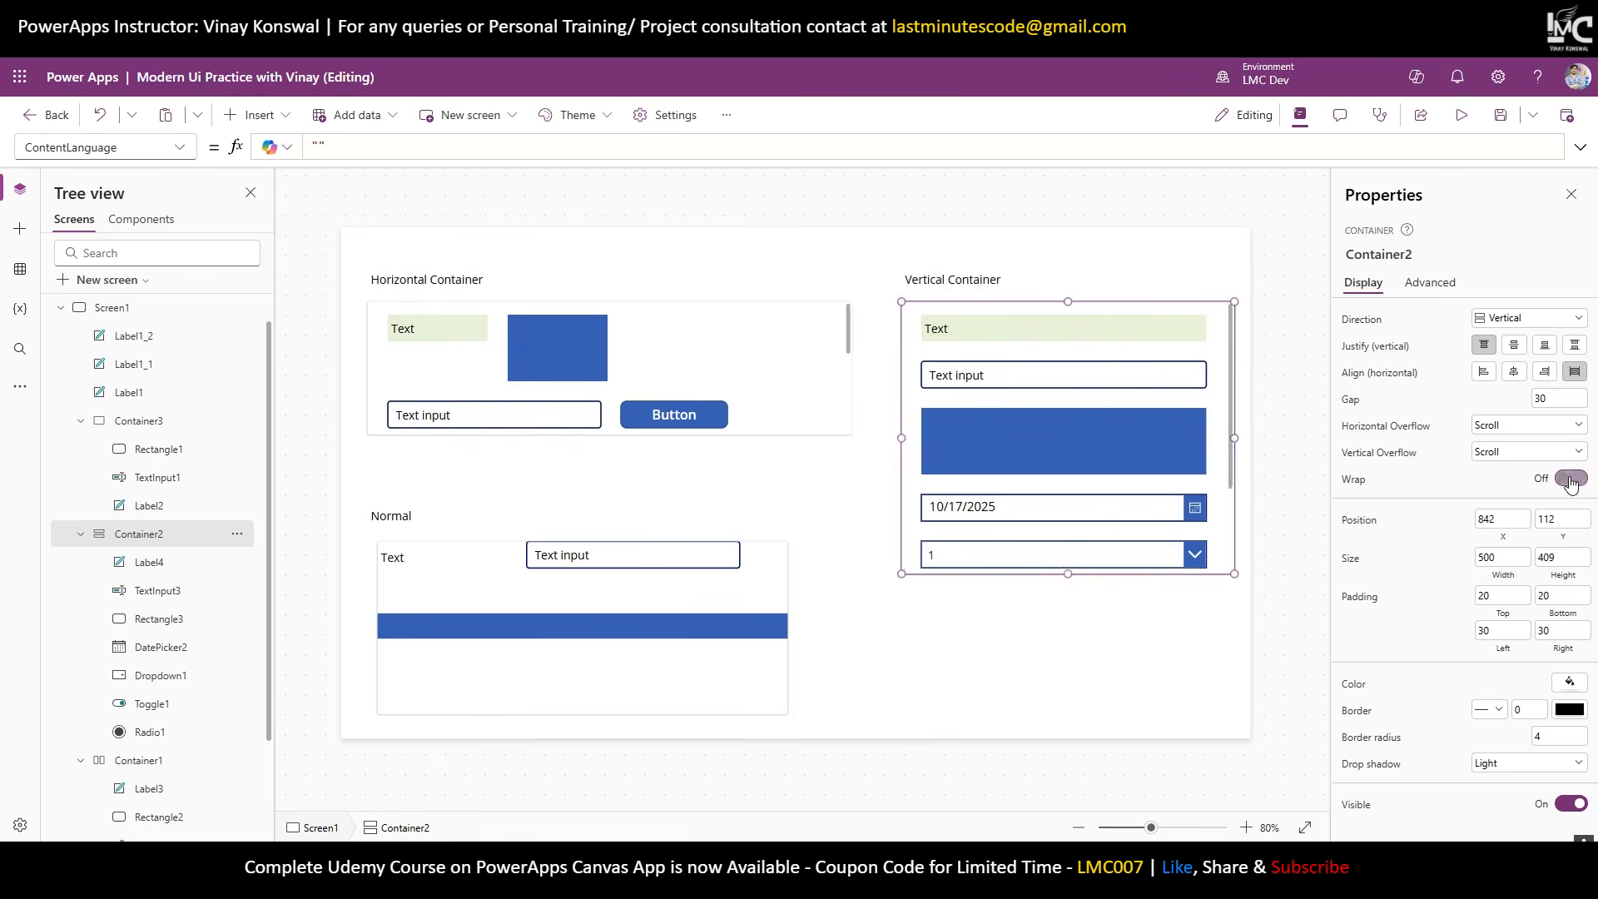
scroll(1163, 465, down, 2)
scroll(1162, 466, up, 2)
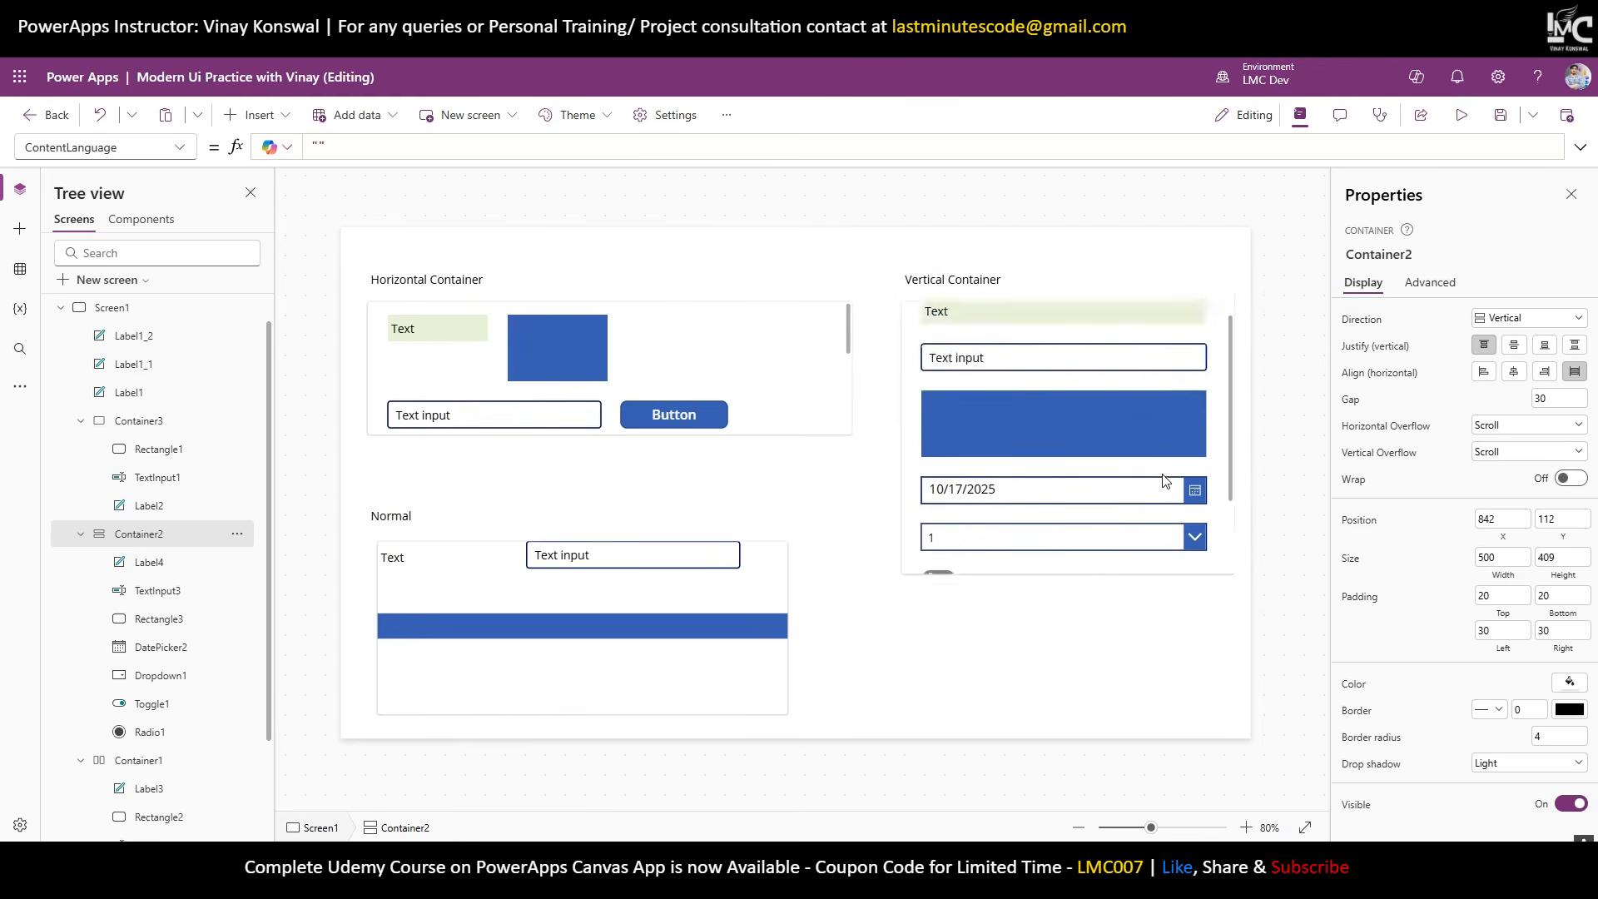
scroll(1162, 466, down, 2)
scroll(1161, 500, up, 2)
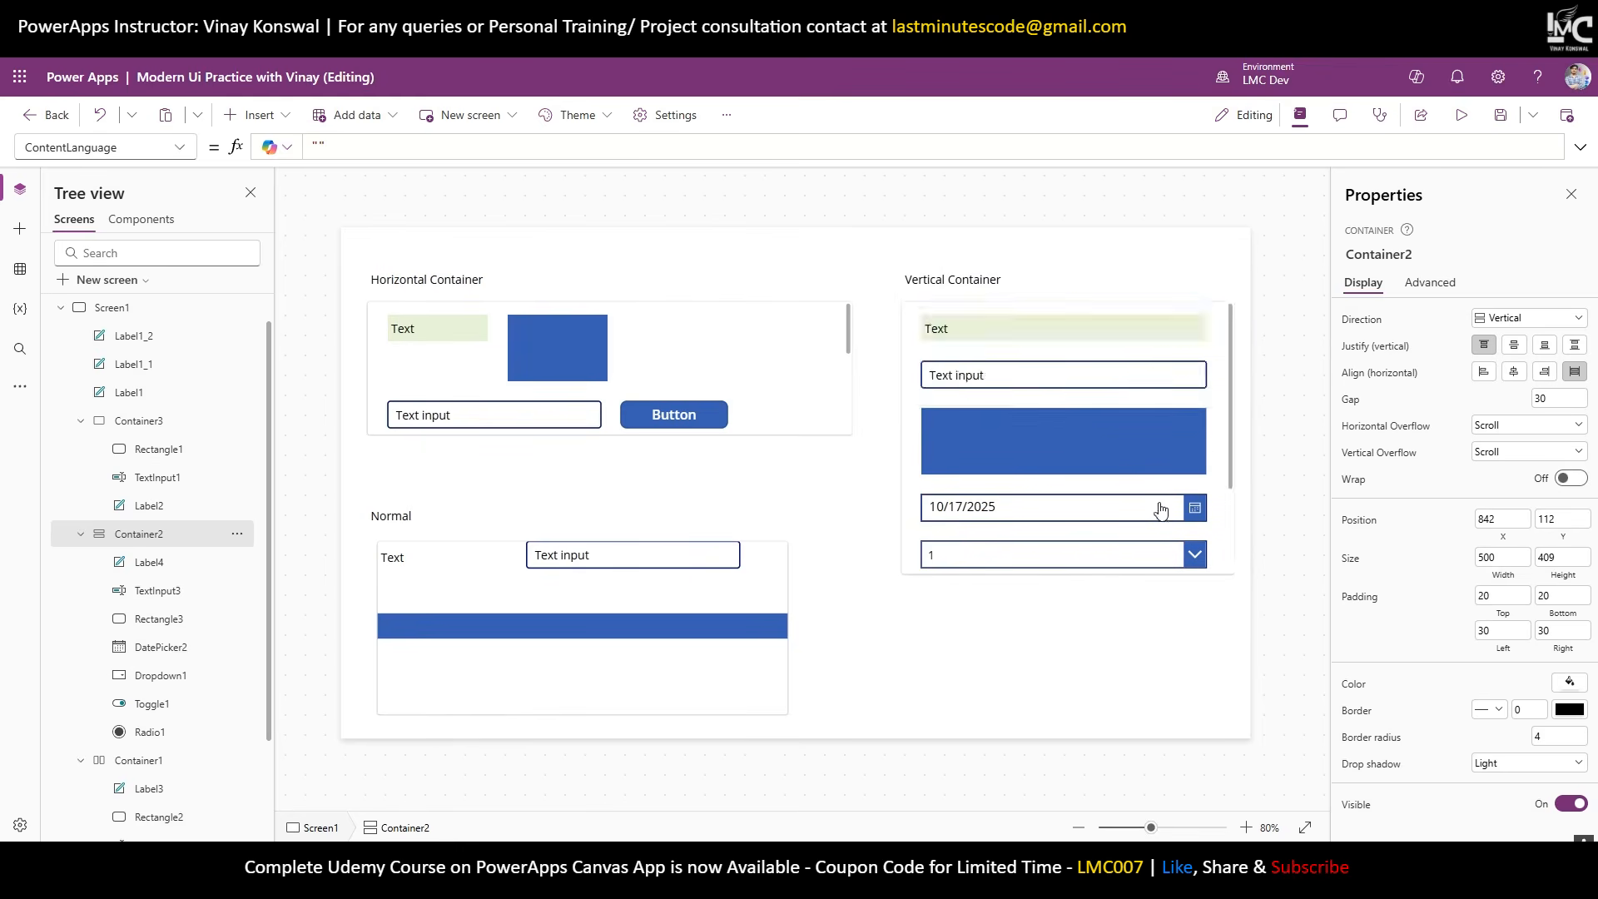
scroll(1140, 533, down, 2)
Select the radio, toggle and drop down in turn, then the horizontal container.
click(1118, 533)
click(1145, 491)
click(1146, 438)
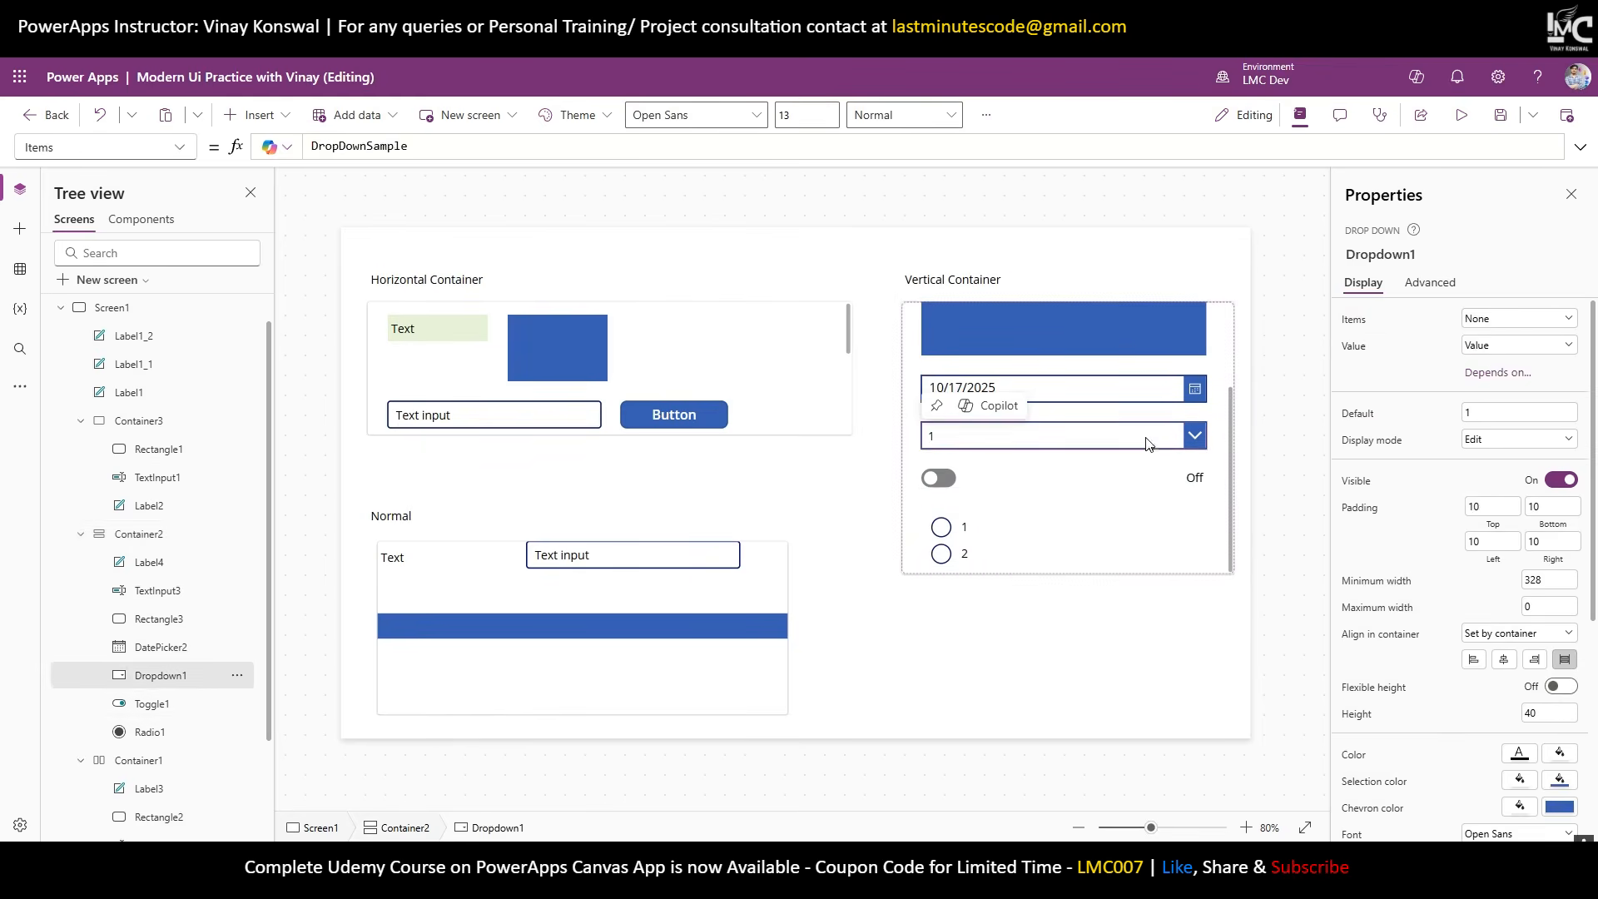
scroll(1146, 437, up, 2)
click(779, 388)
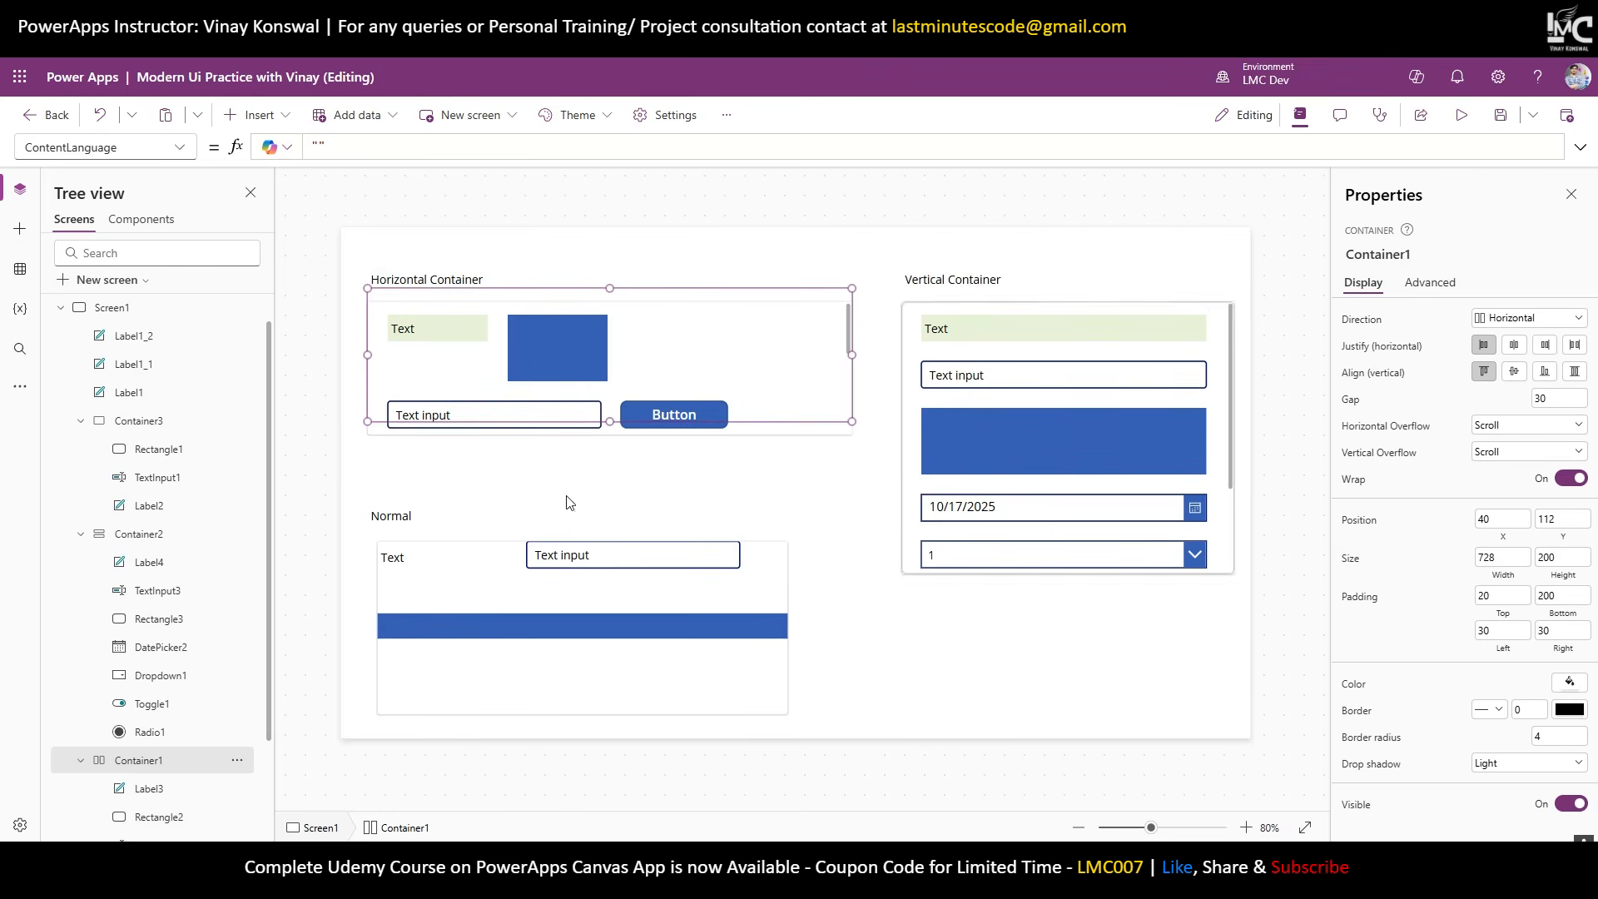
Select Label3, Rectangle2, TextInput2, Button1, DatePicker1, ComboBox1 and ListBox1 in Container1.
click(433, 334)
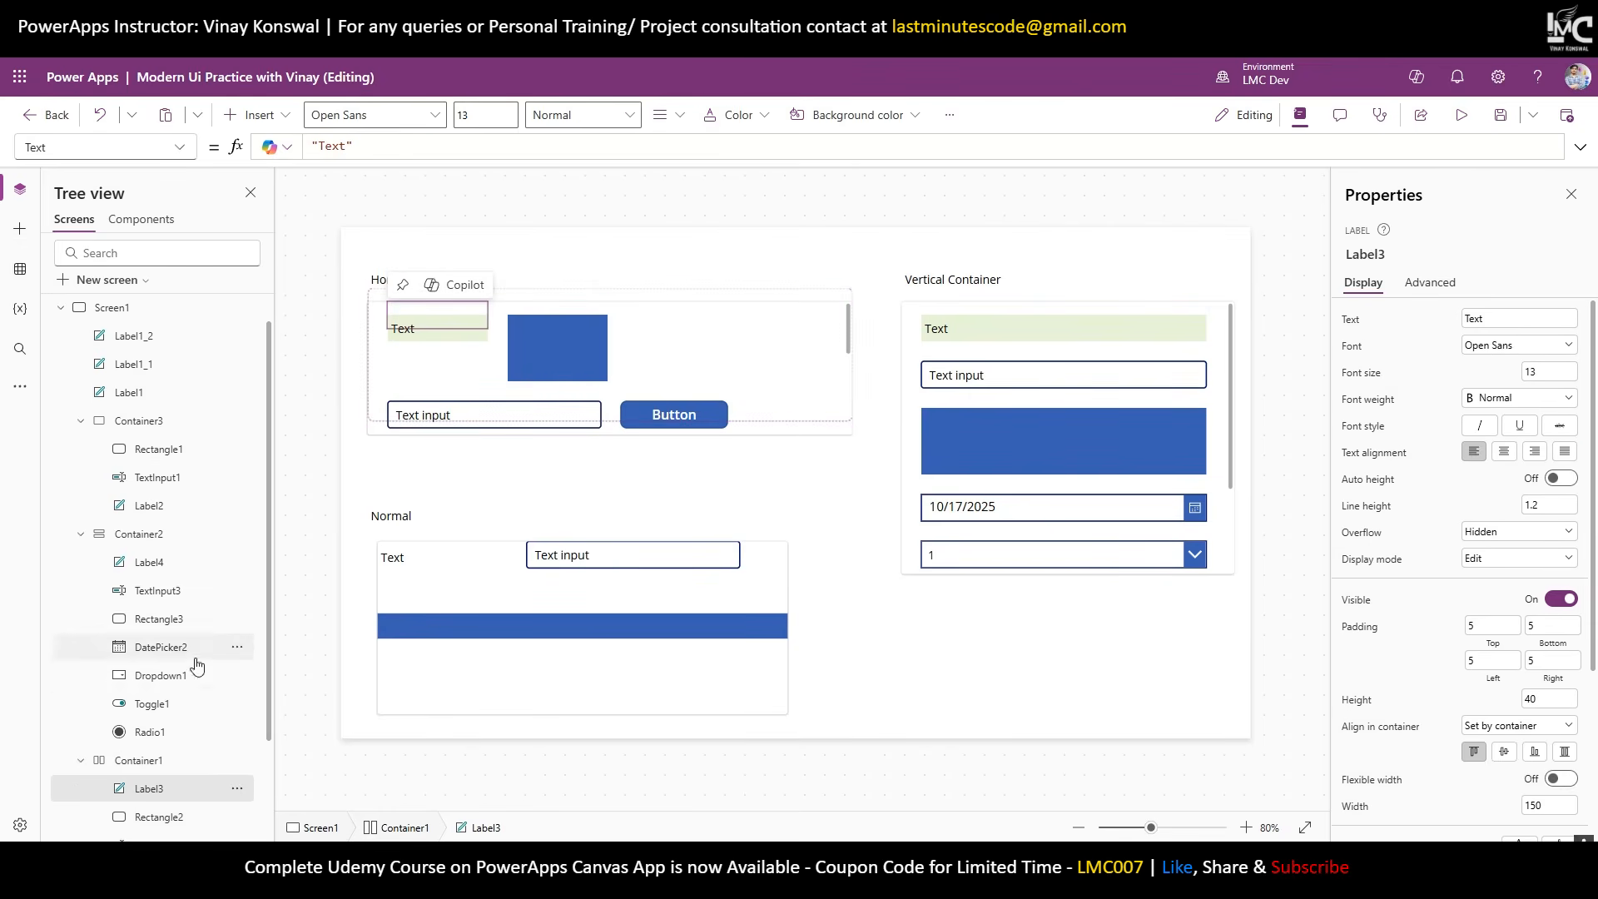
scroll(141, 707, down, 3)
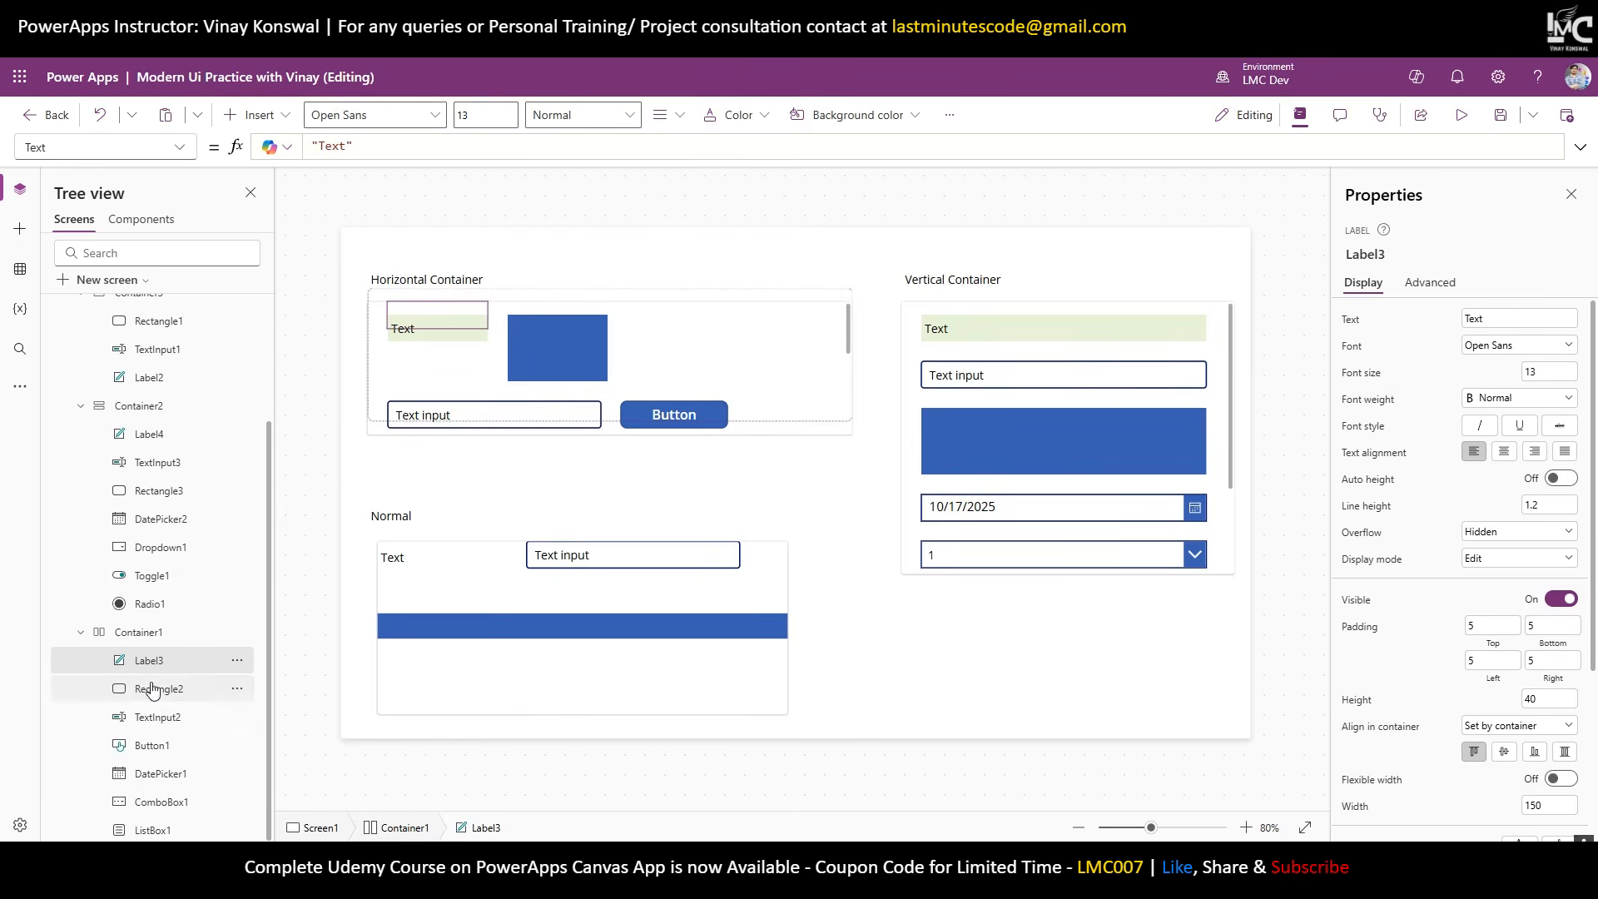
ctrl+click(162, 703)
ctrl+click(162, 717)
ctrl+click(164, 745)
ctrl+click(166, 773)
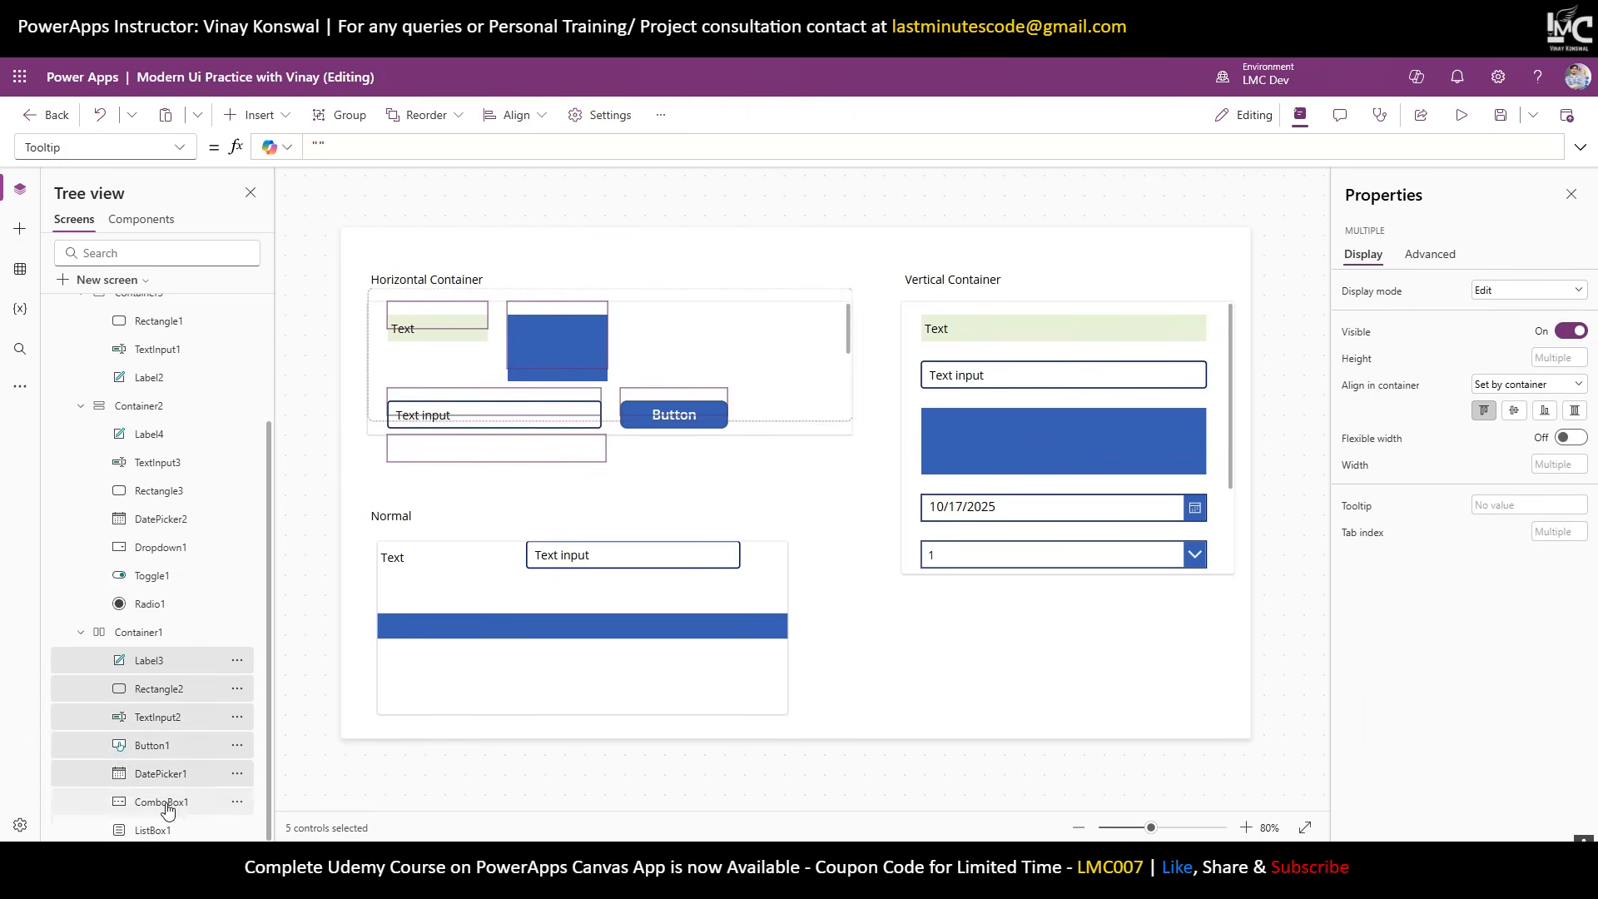
ctrl+click(164, 802)
ctrl+click(166, 828)
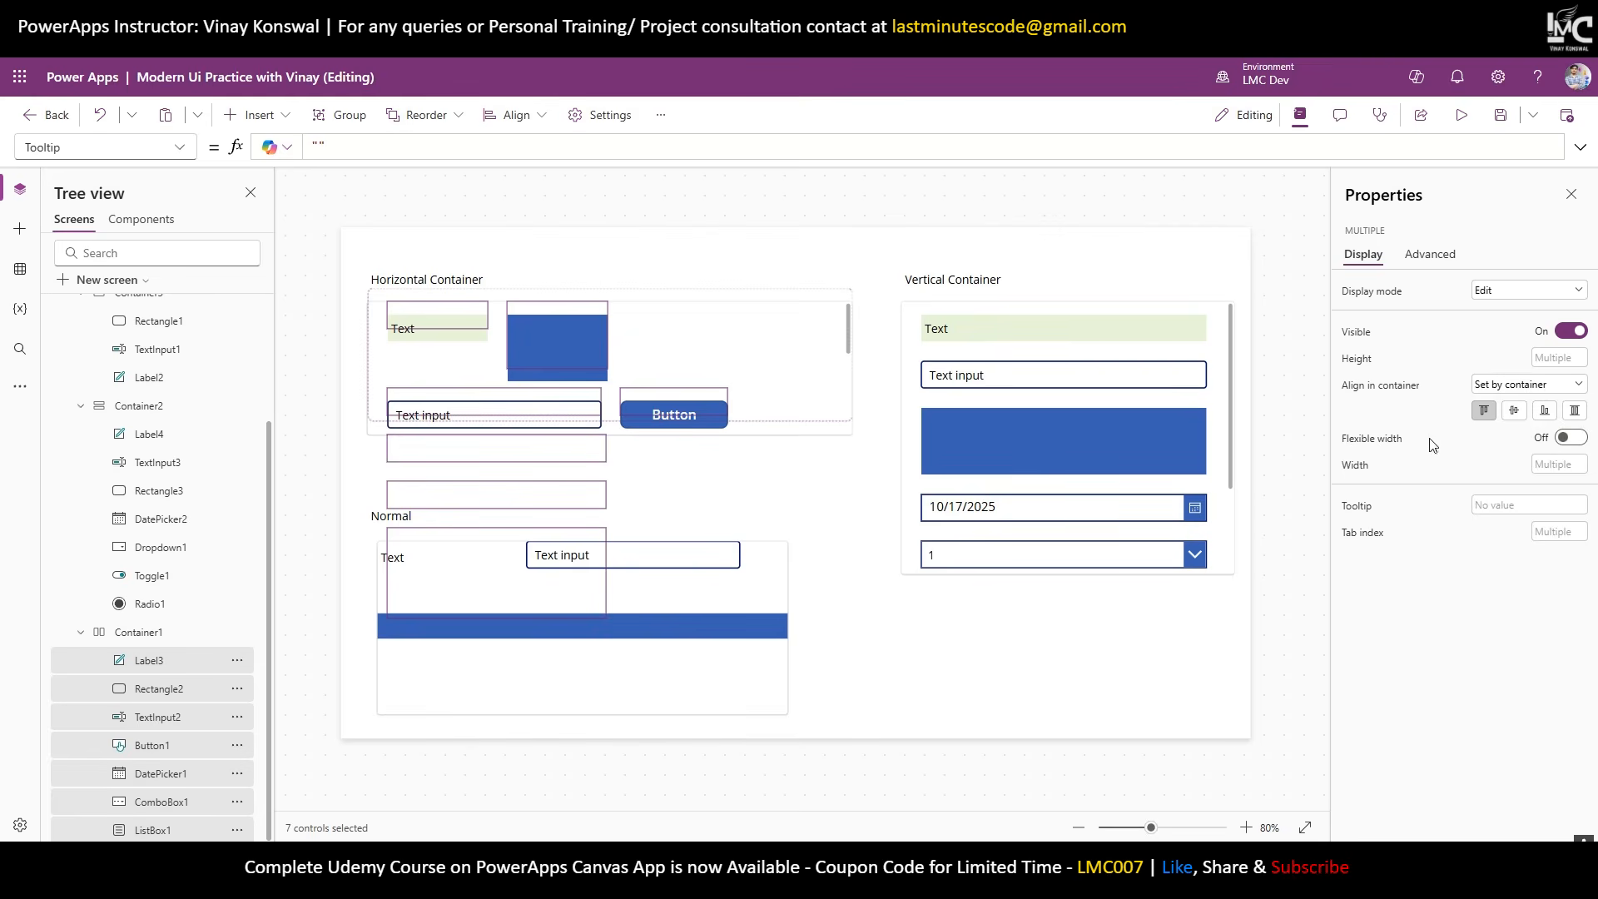
Turn on Flexible width for the seven selected controls and scroll the container to check them.
click(1573, 437)
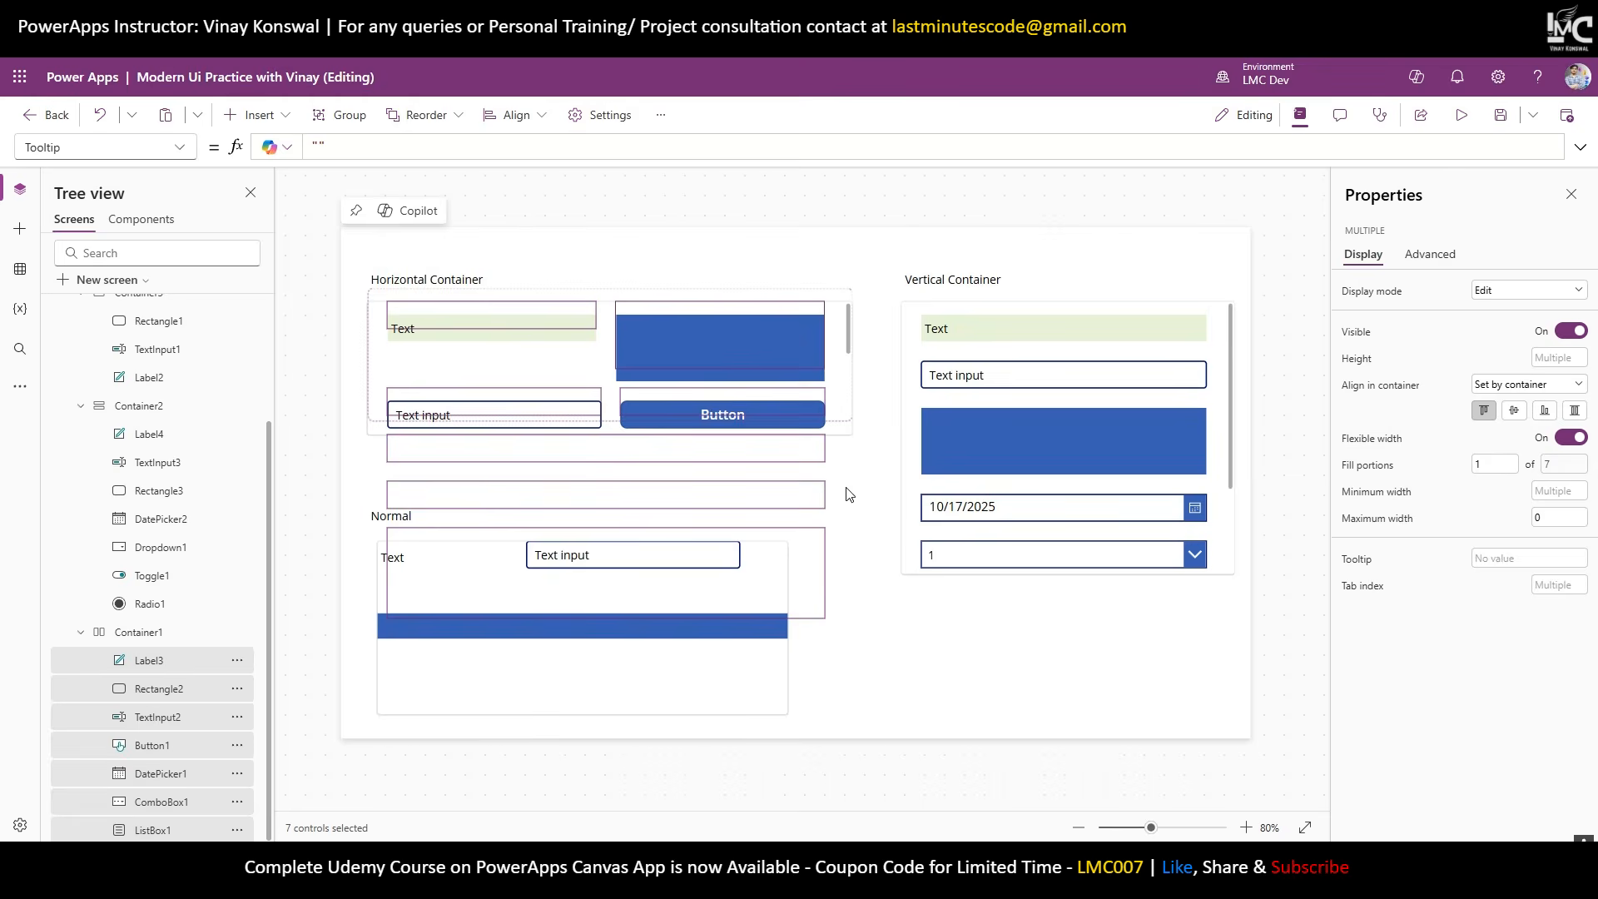
click(884, 496)
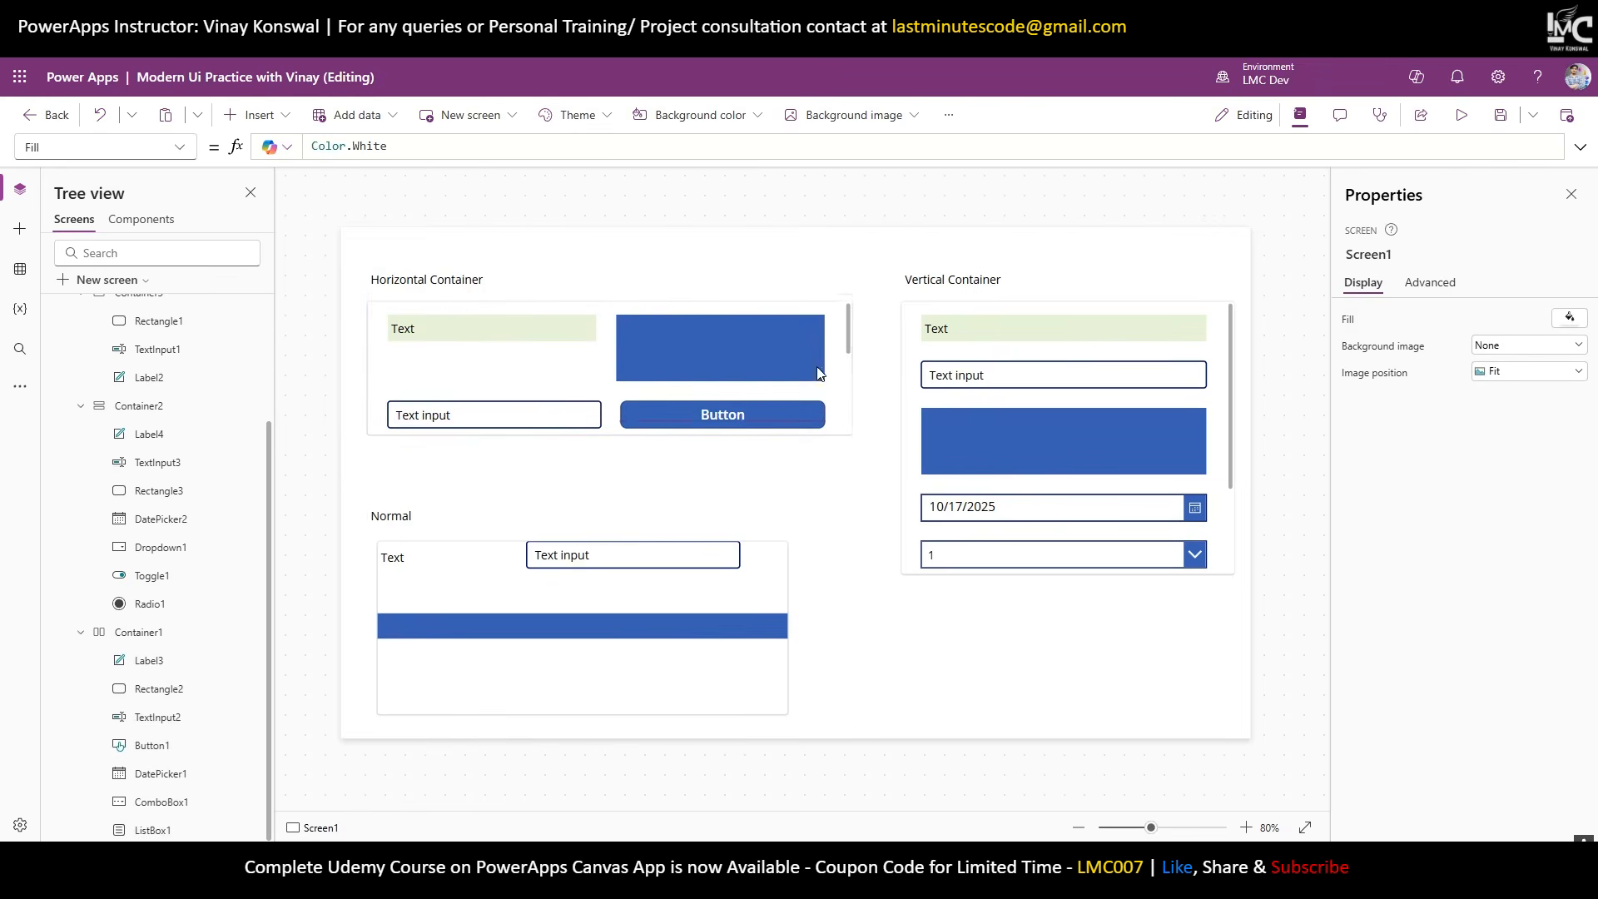
scroll(817, 381, down, 3)
scroll(817, 382, up, 2)
scroll(817, 383, down, 2)
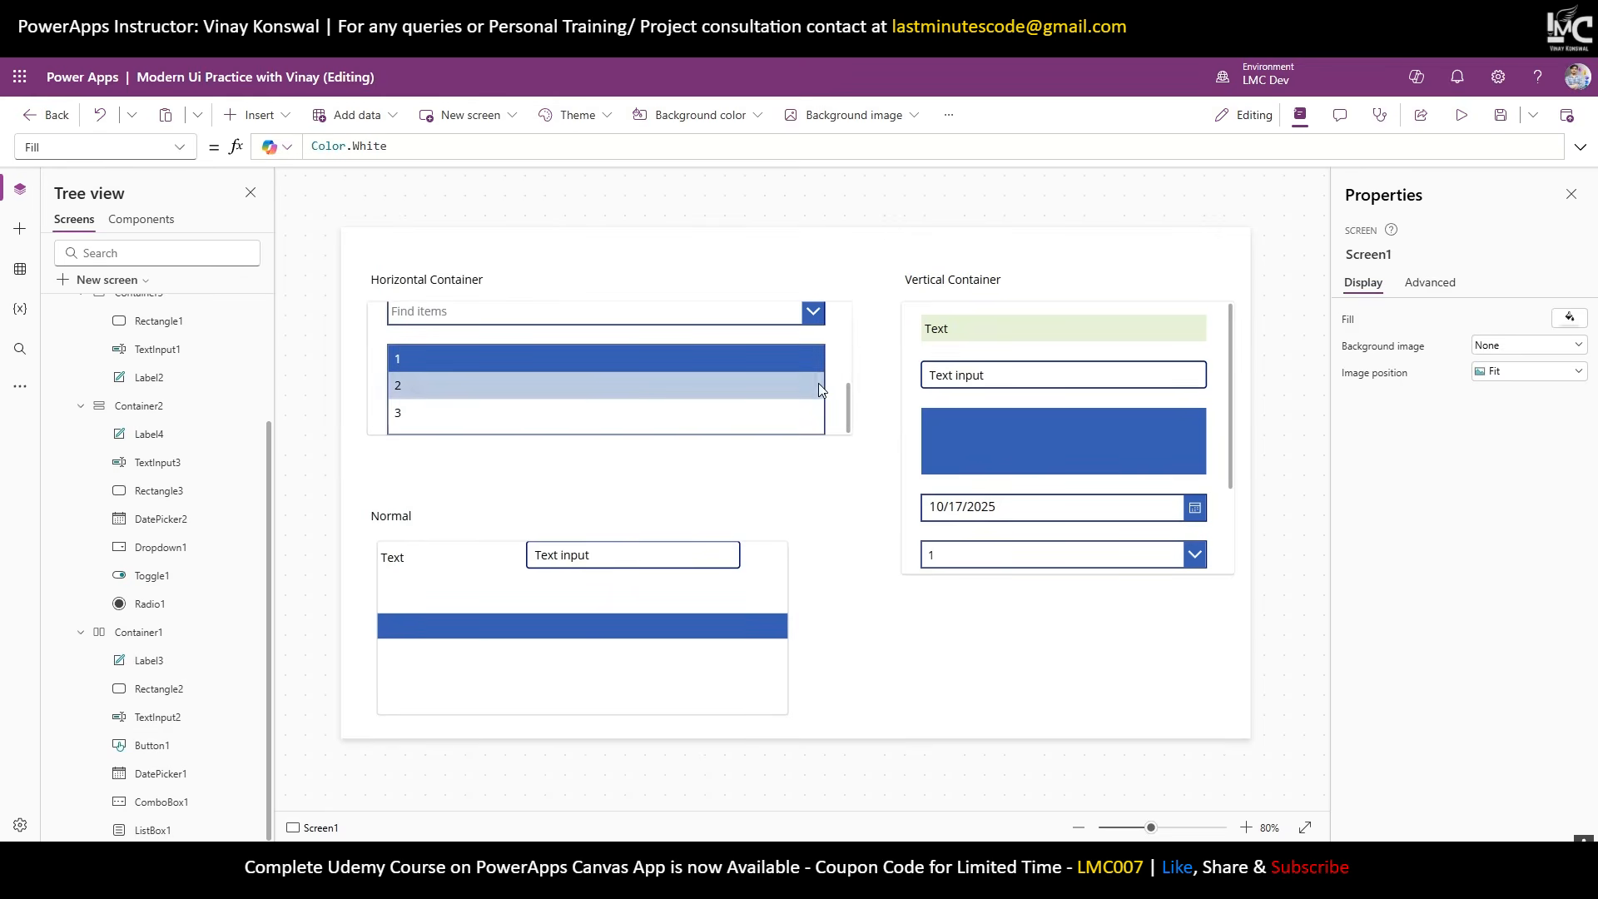
scroll(817, 382, up, 3)
scroll(820, 389, down, 3)
scroll(820, 389, up, 3)
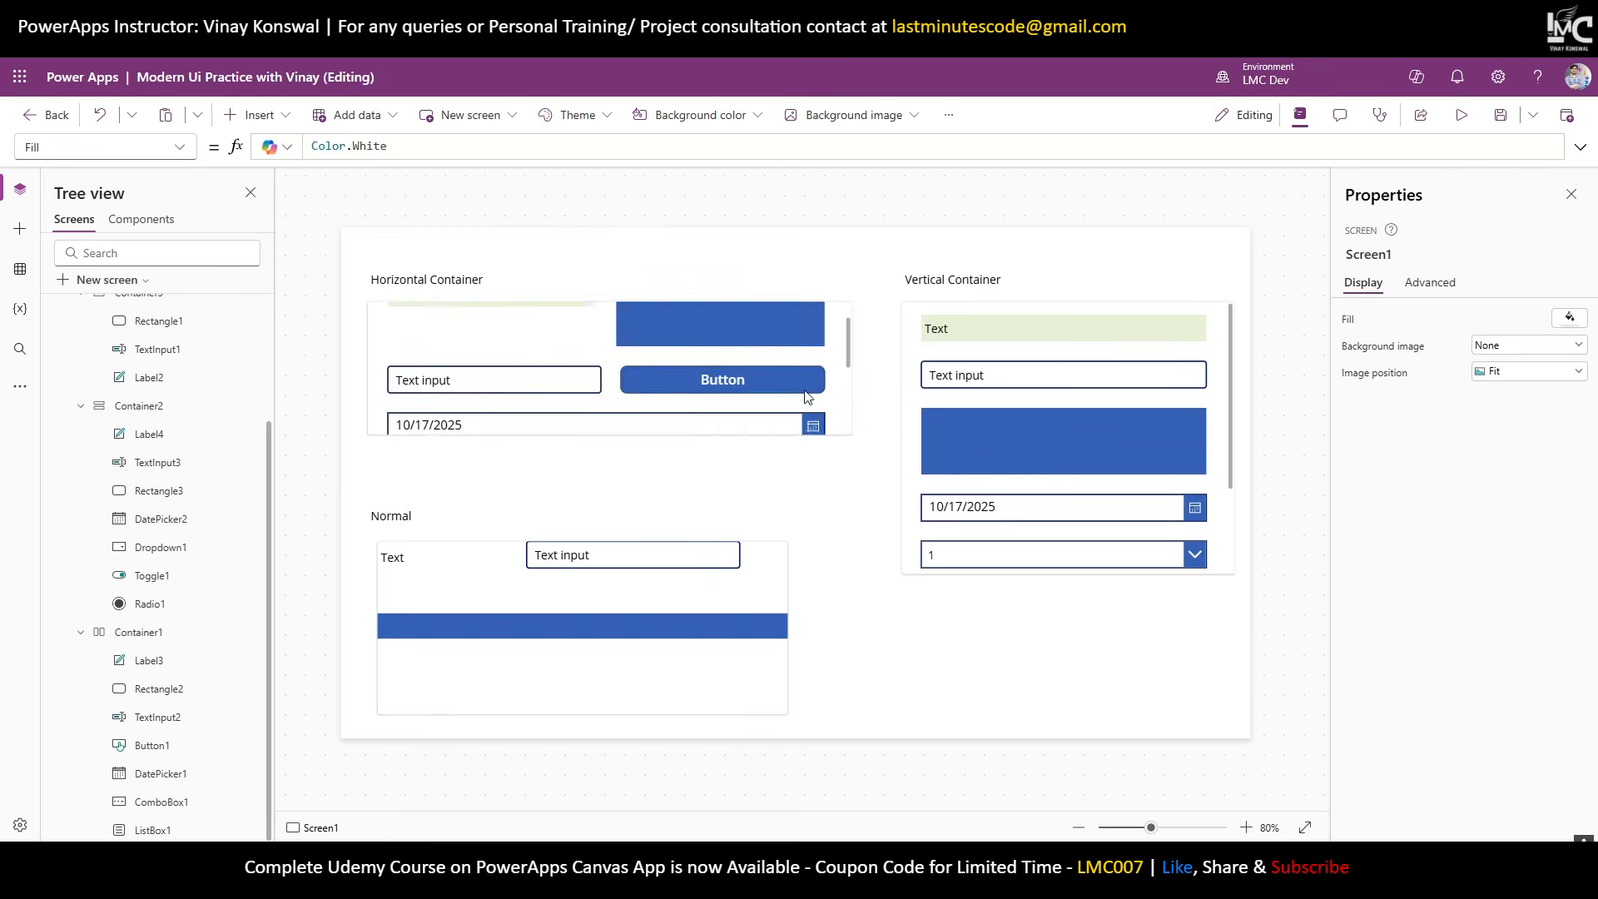
scroll(614, 413, down, 1)
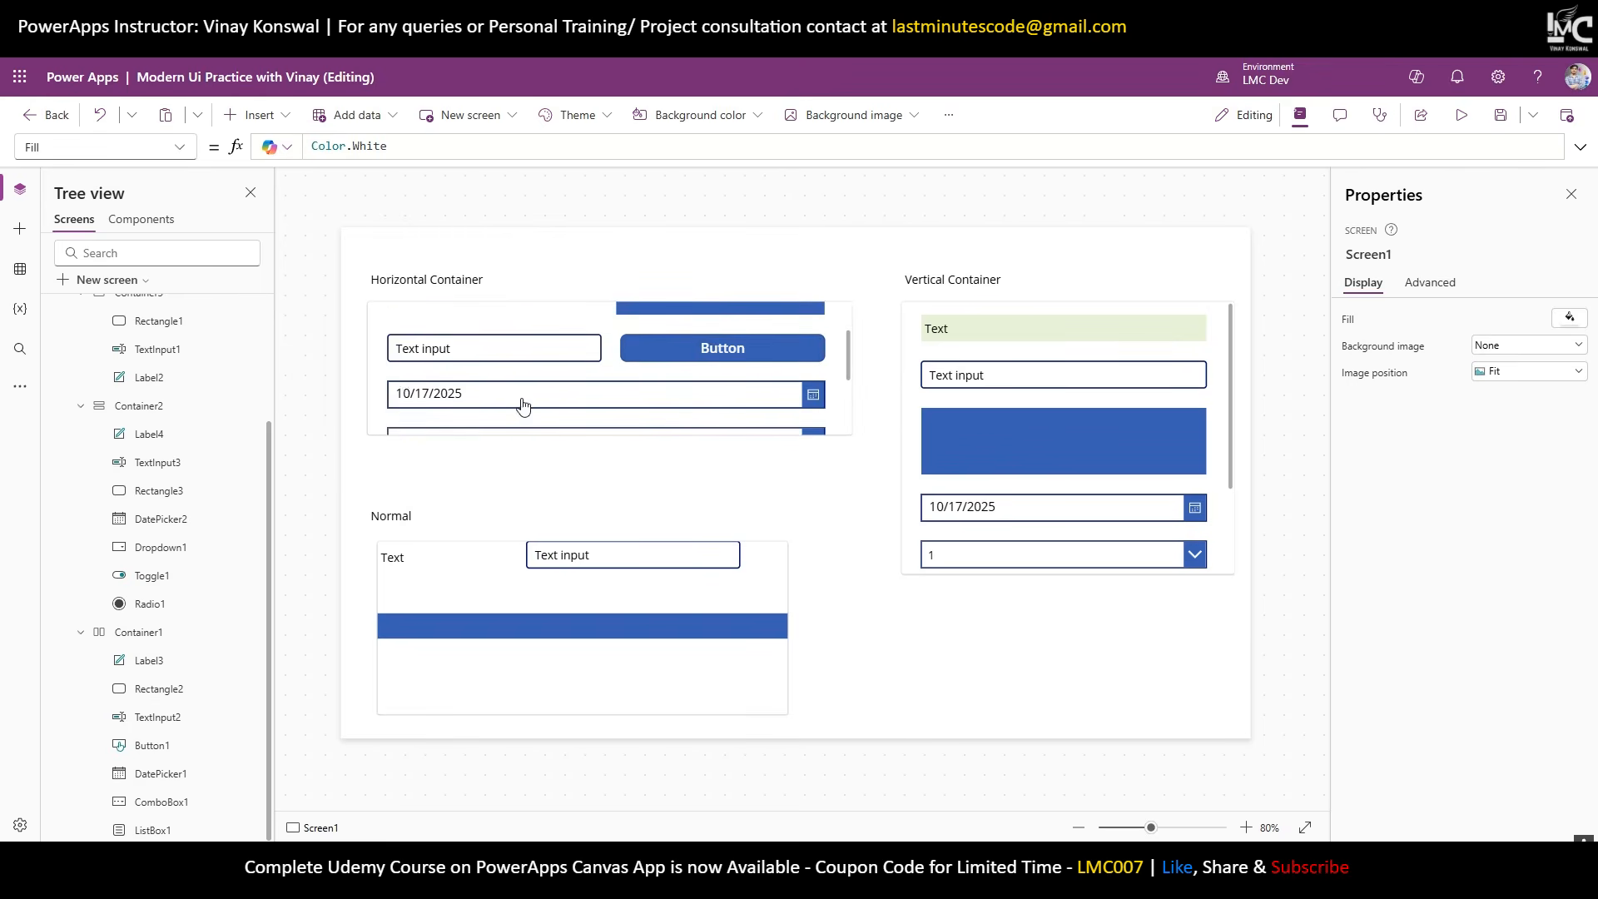
scroll(661, 412, down, 1)
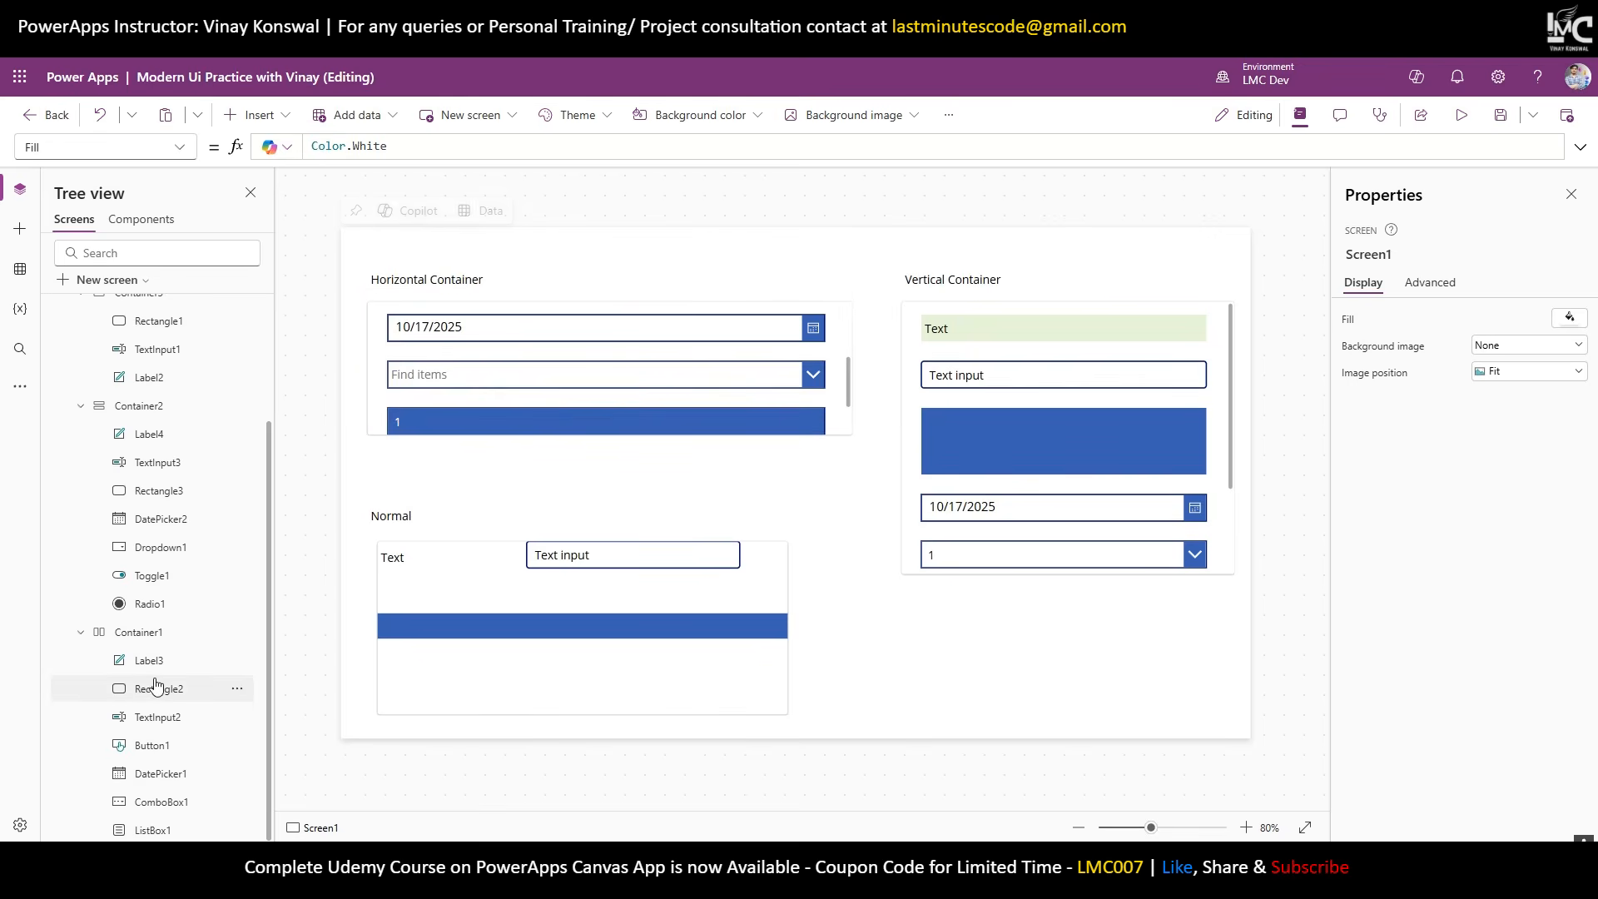
Add a blank Screen2 and insert a horizontal container, Container4, found by searching 'hor'.
click(121, 280)
click(139, 377)
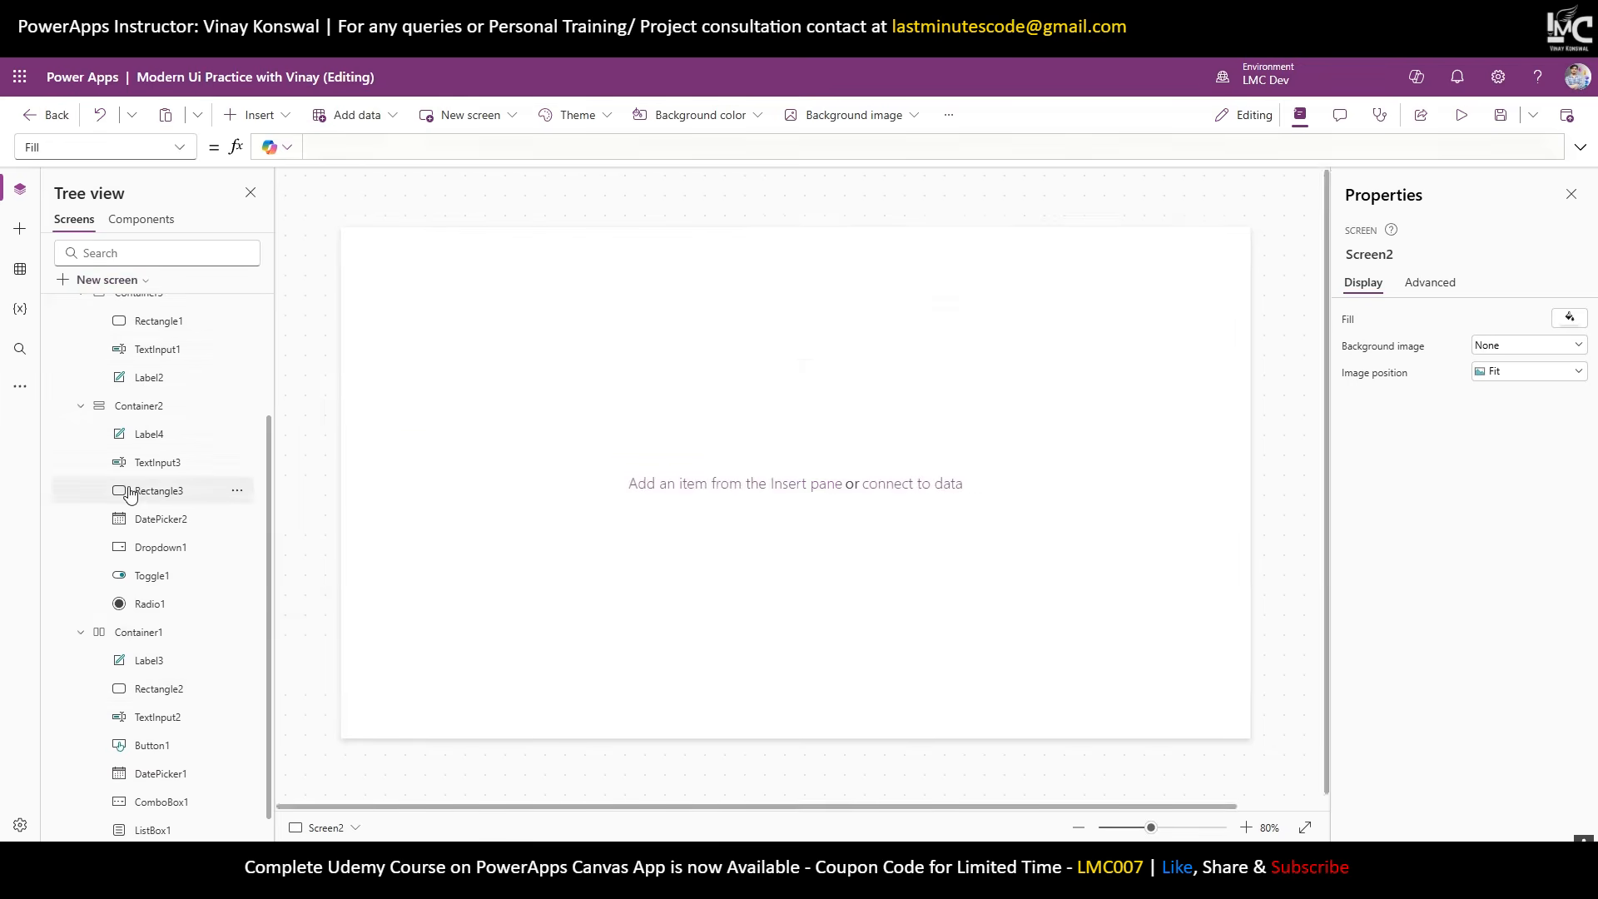
click(260, 116)
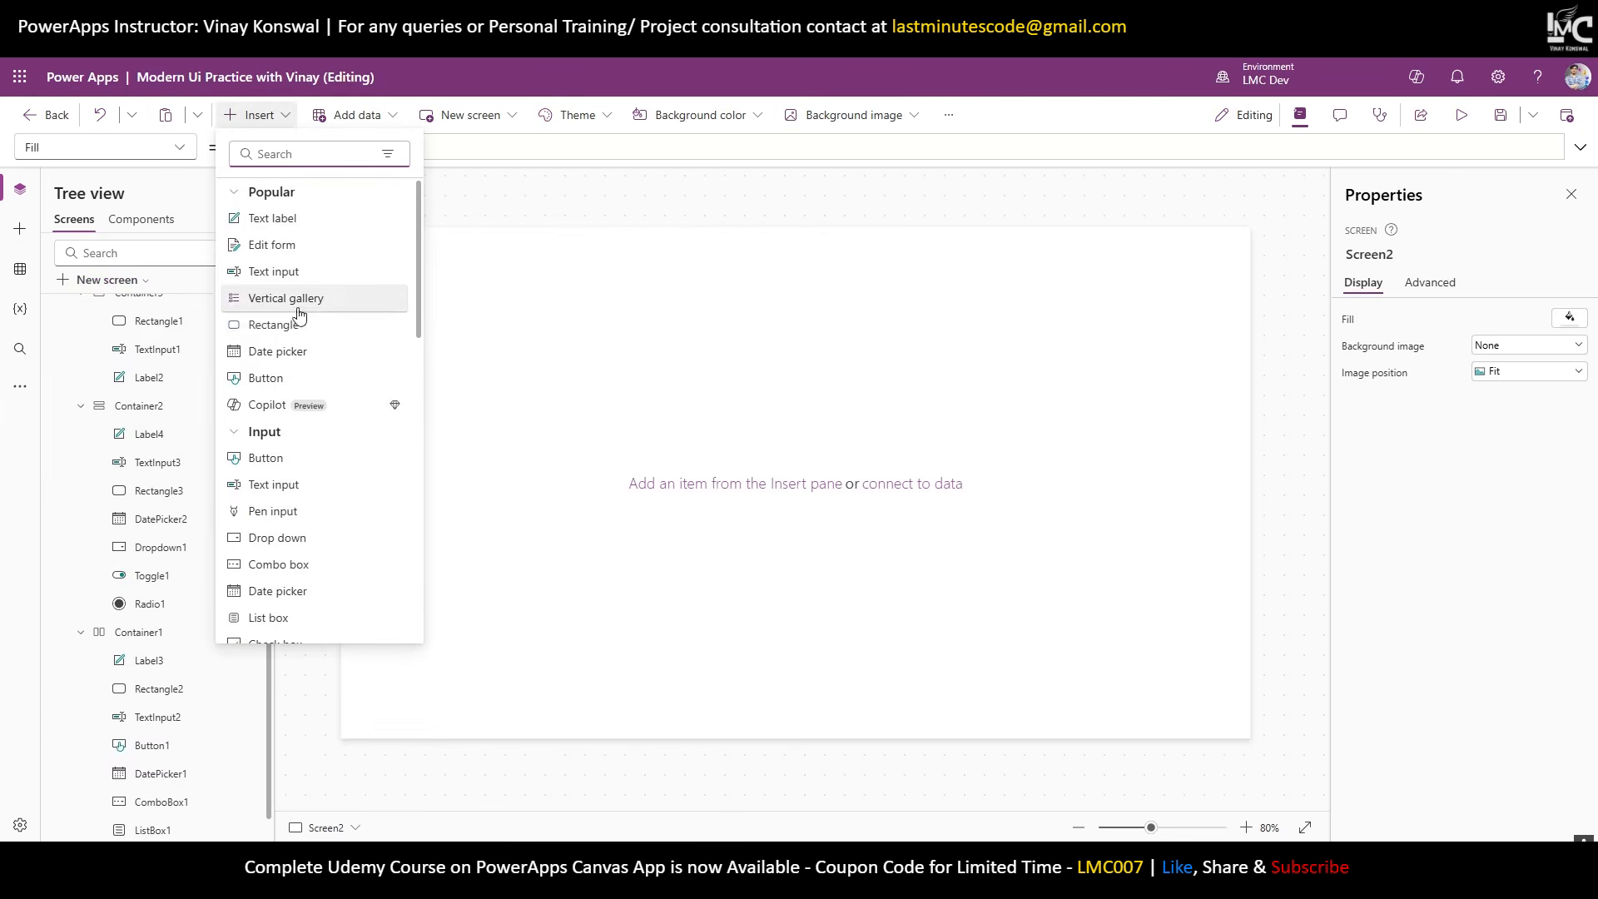
text(hor)
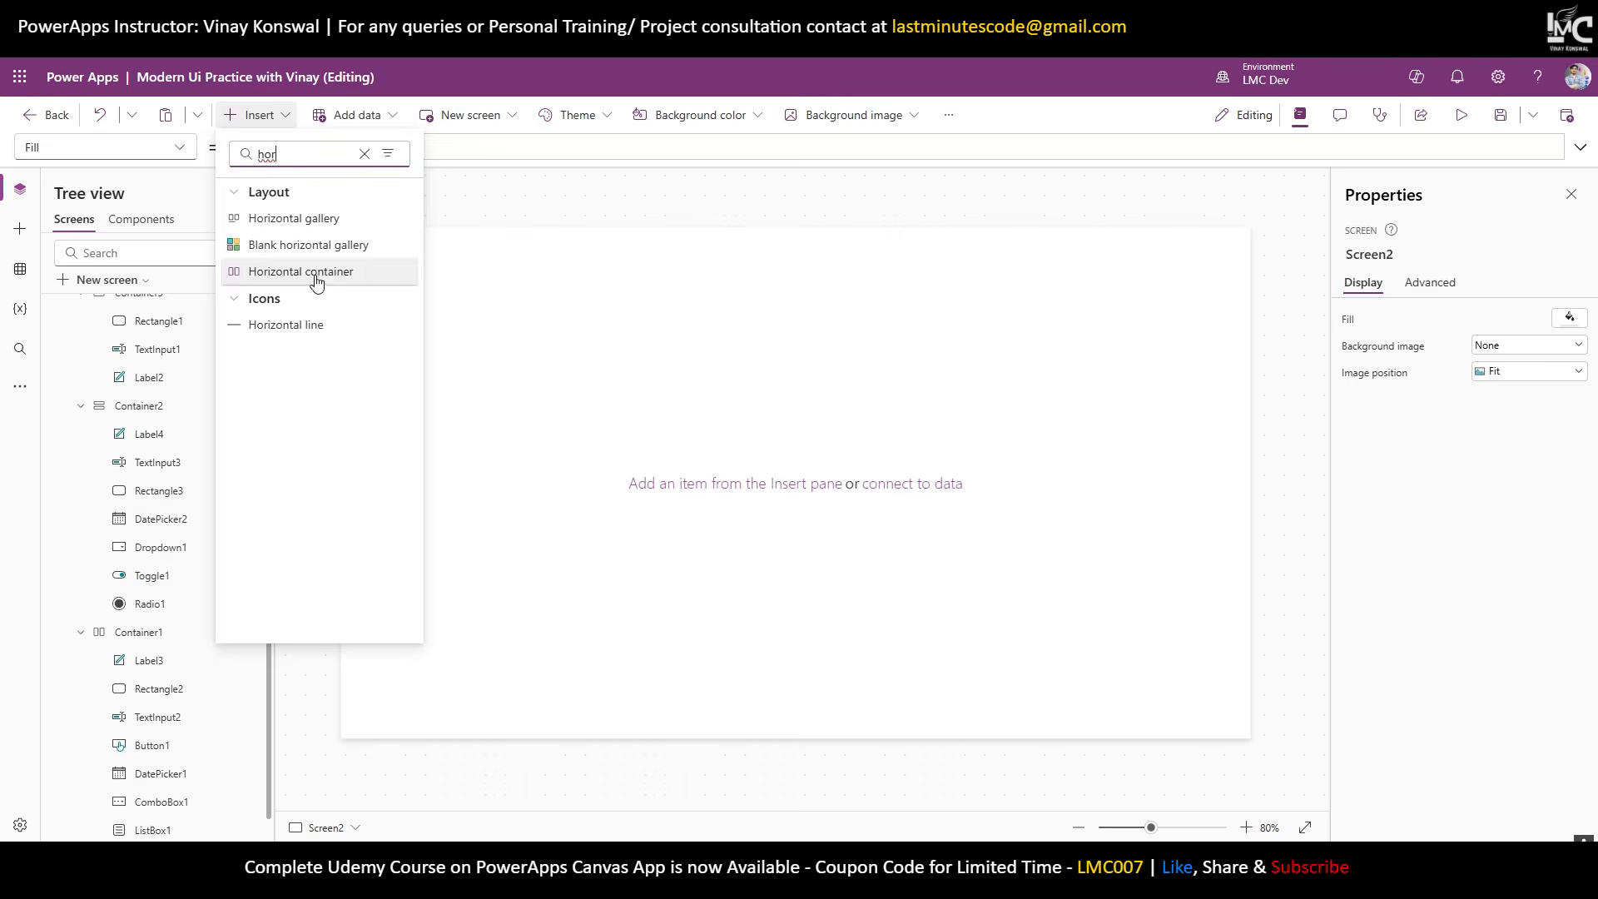
click(316, 272)
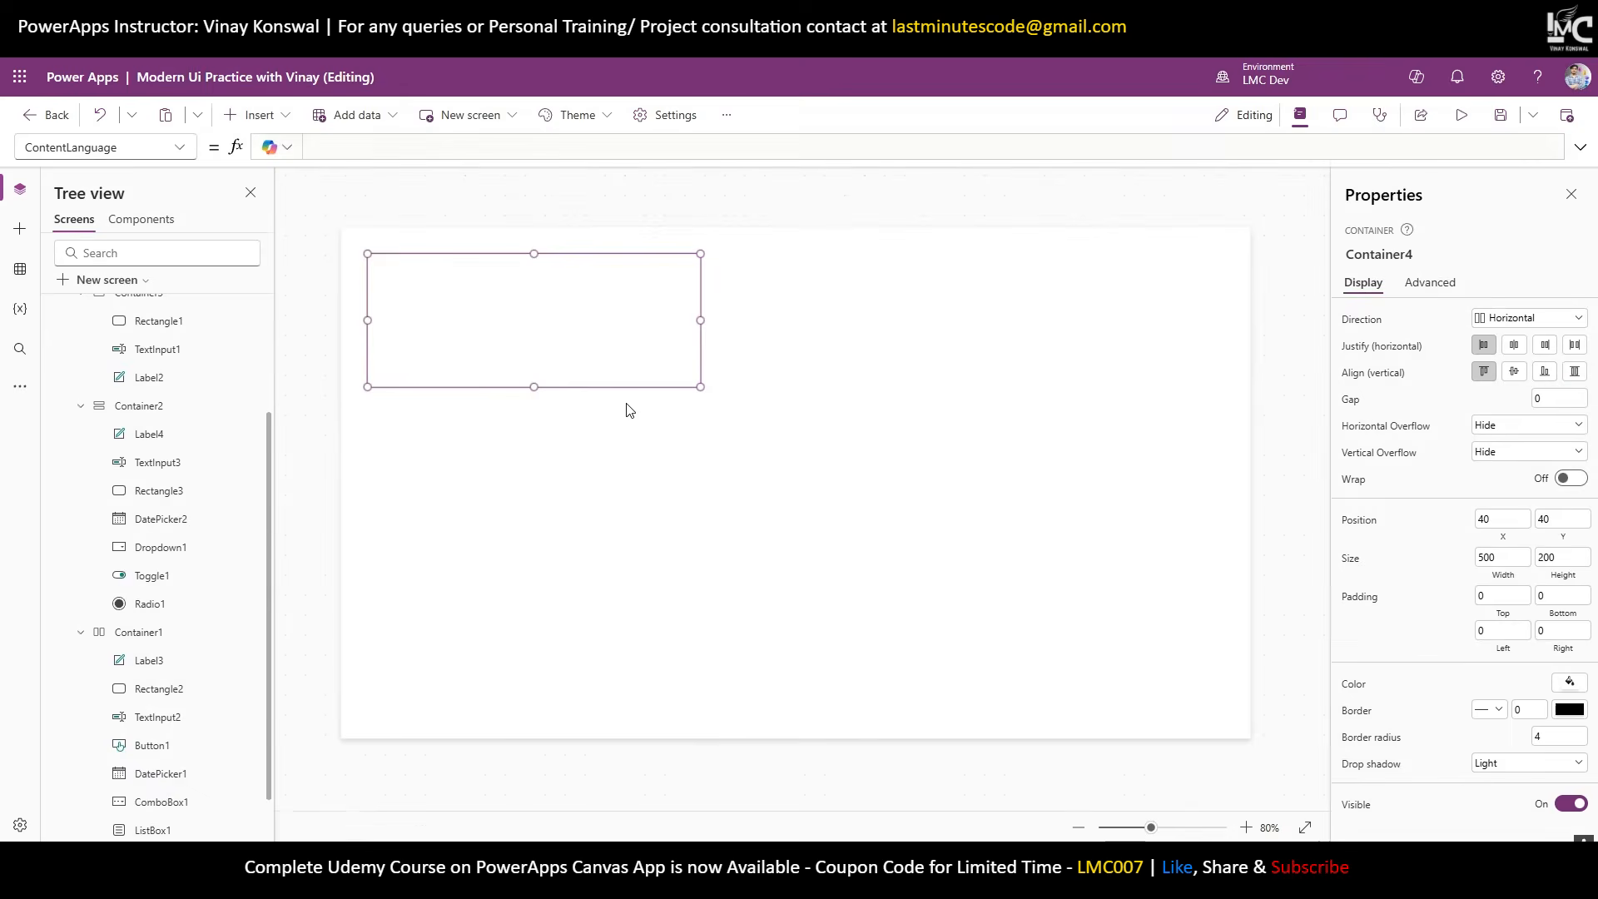
Insert Button2 into Container4 and turn on its Flexible width.
click(254, 115)
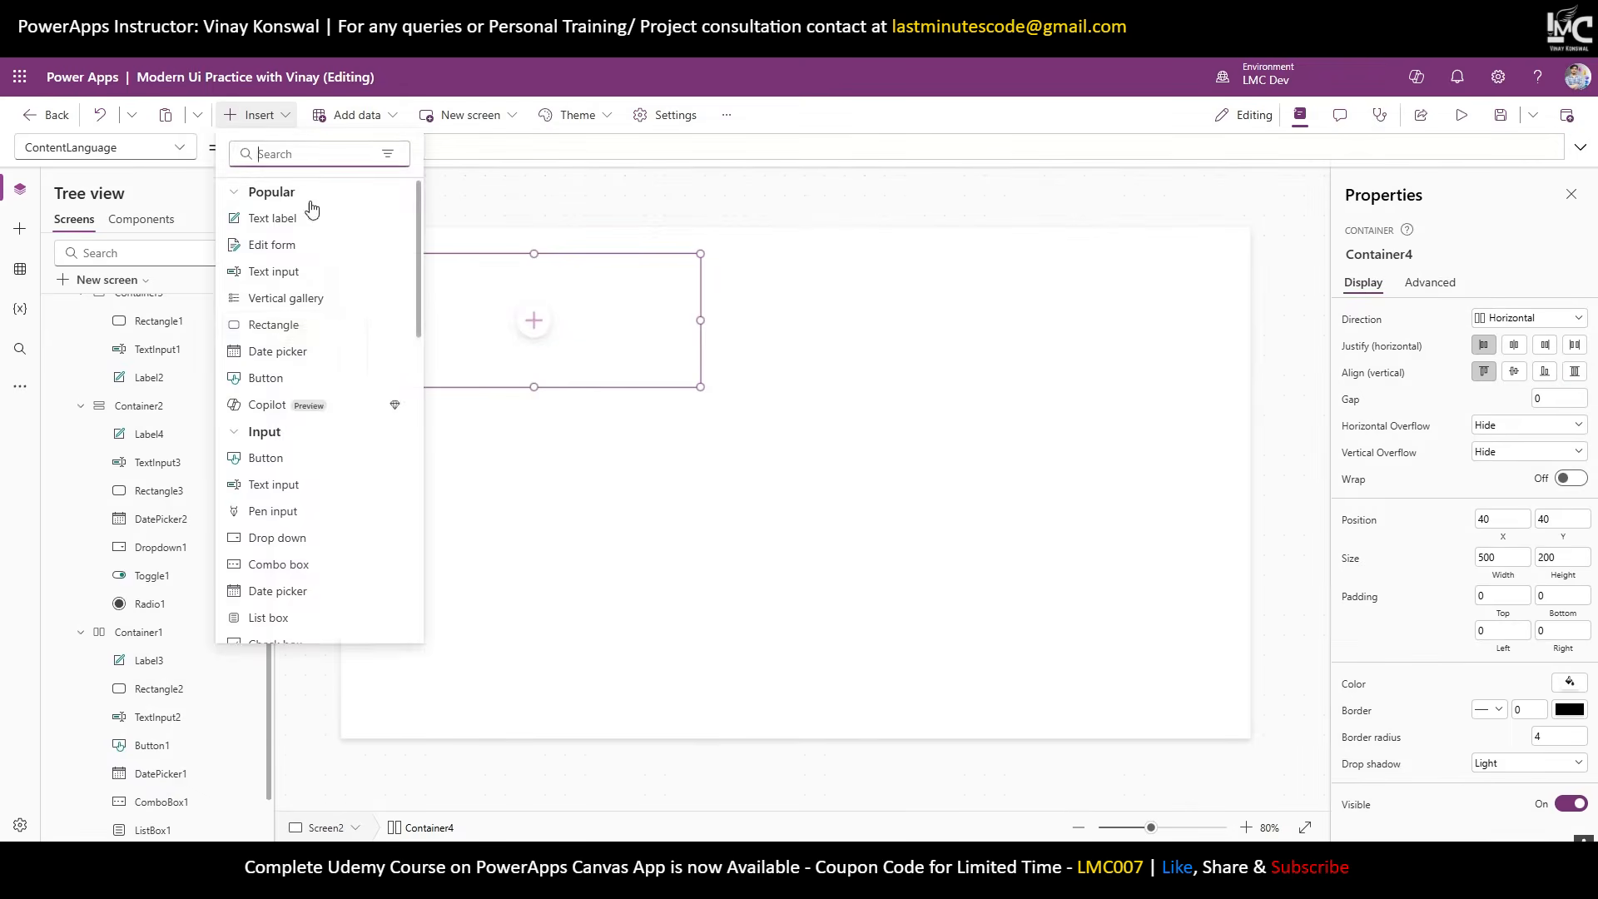
click(309, 379)
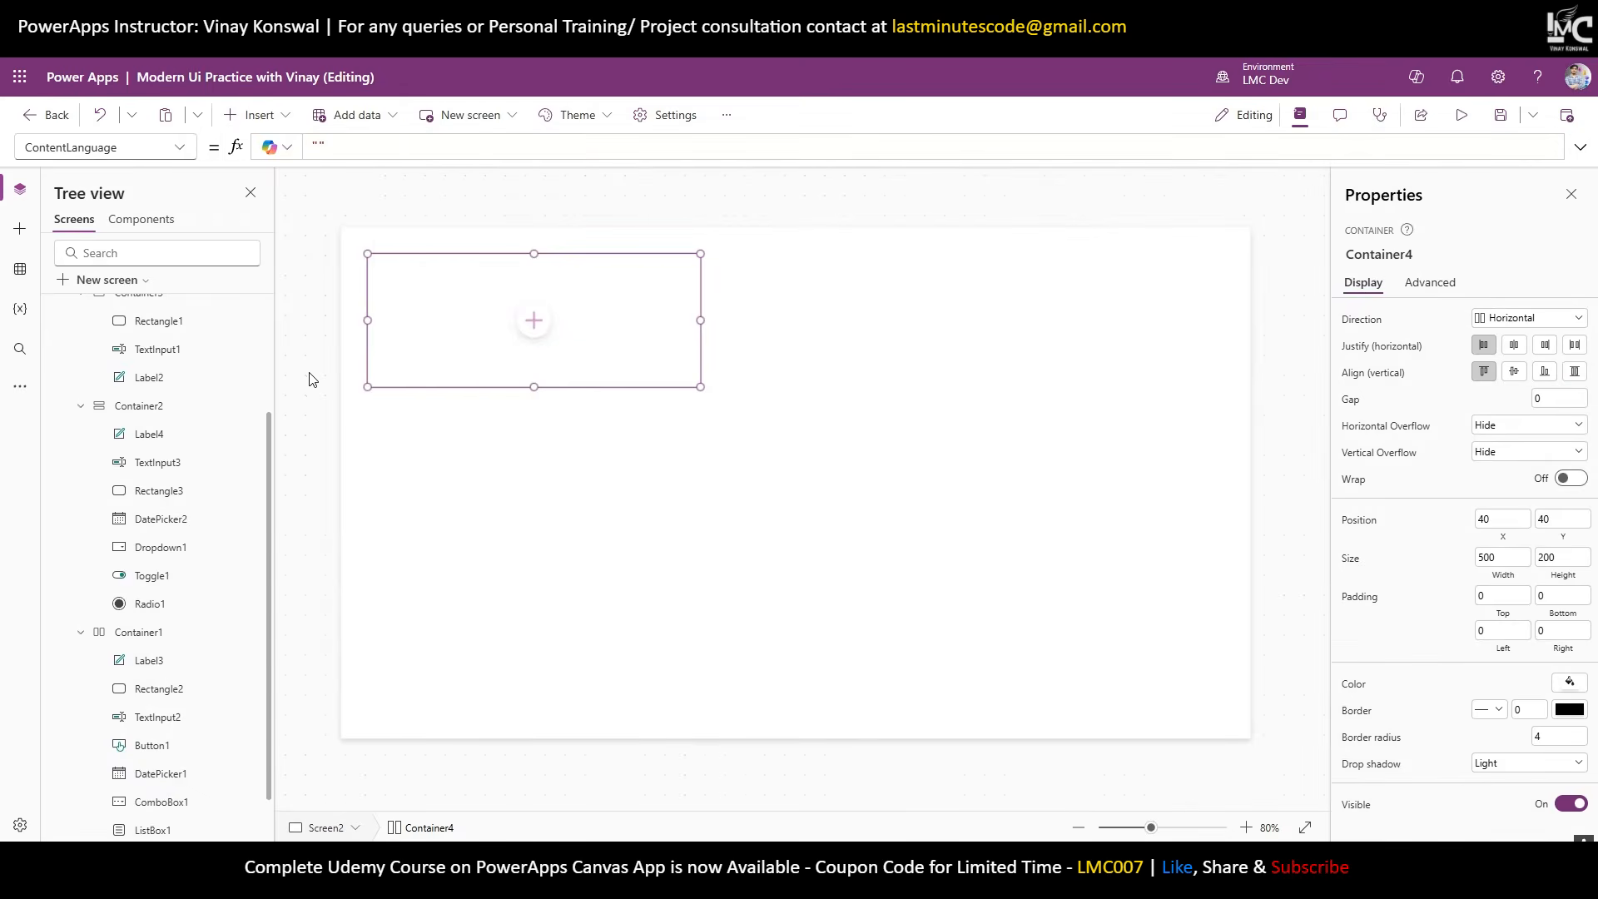
click(511, 353)
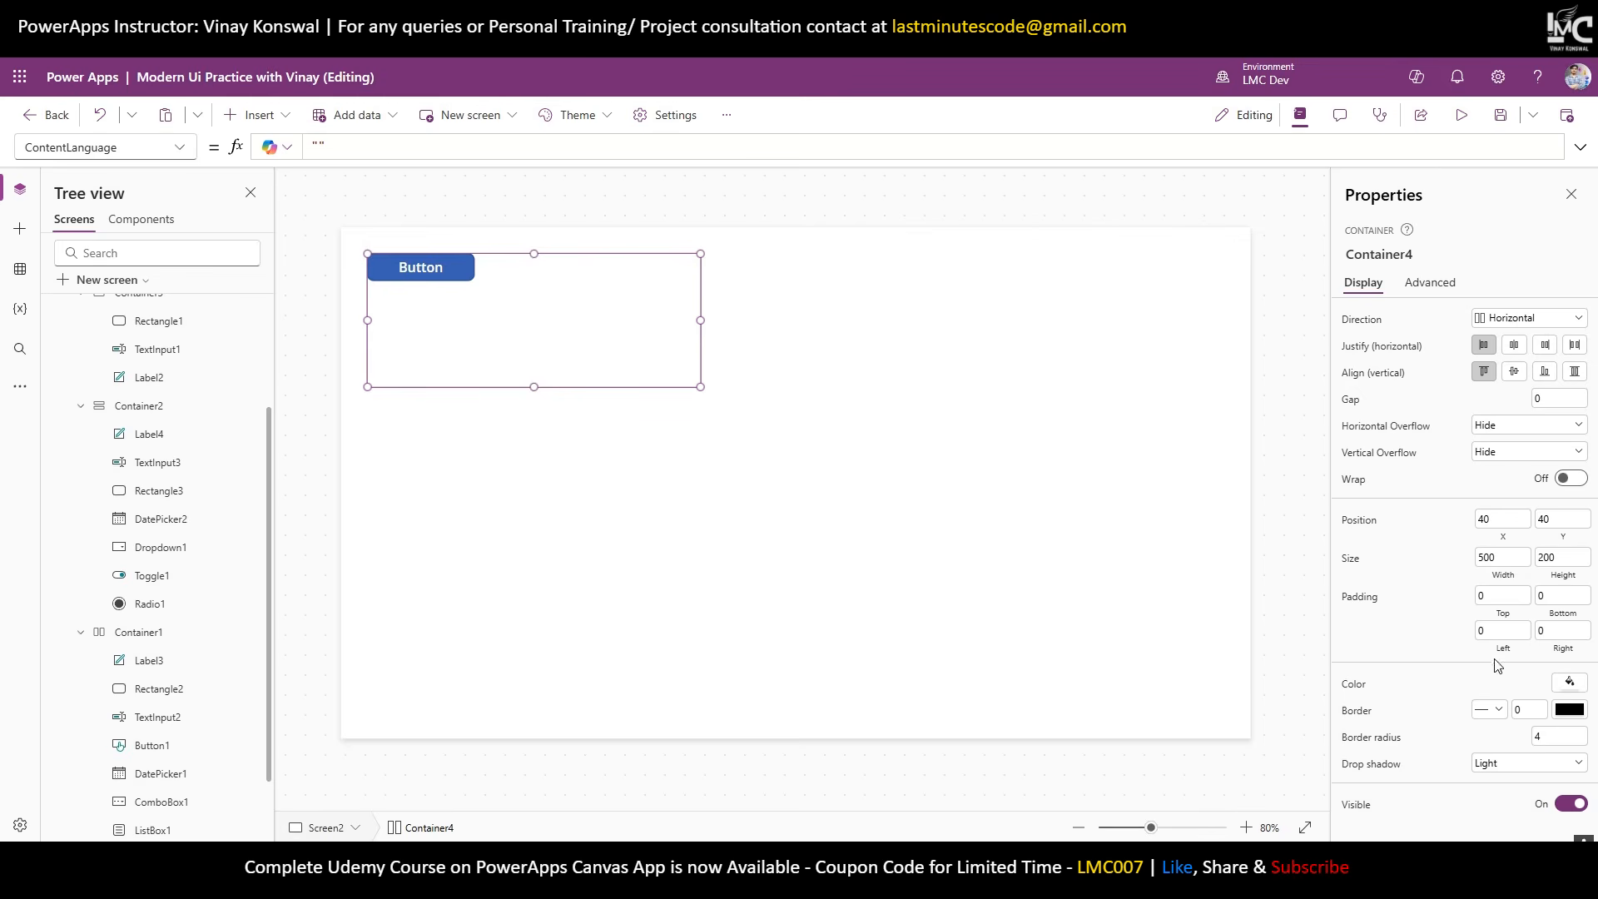
click(455, 277)
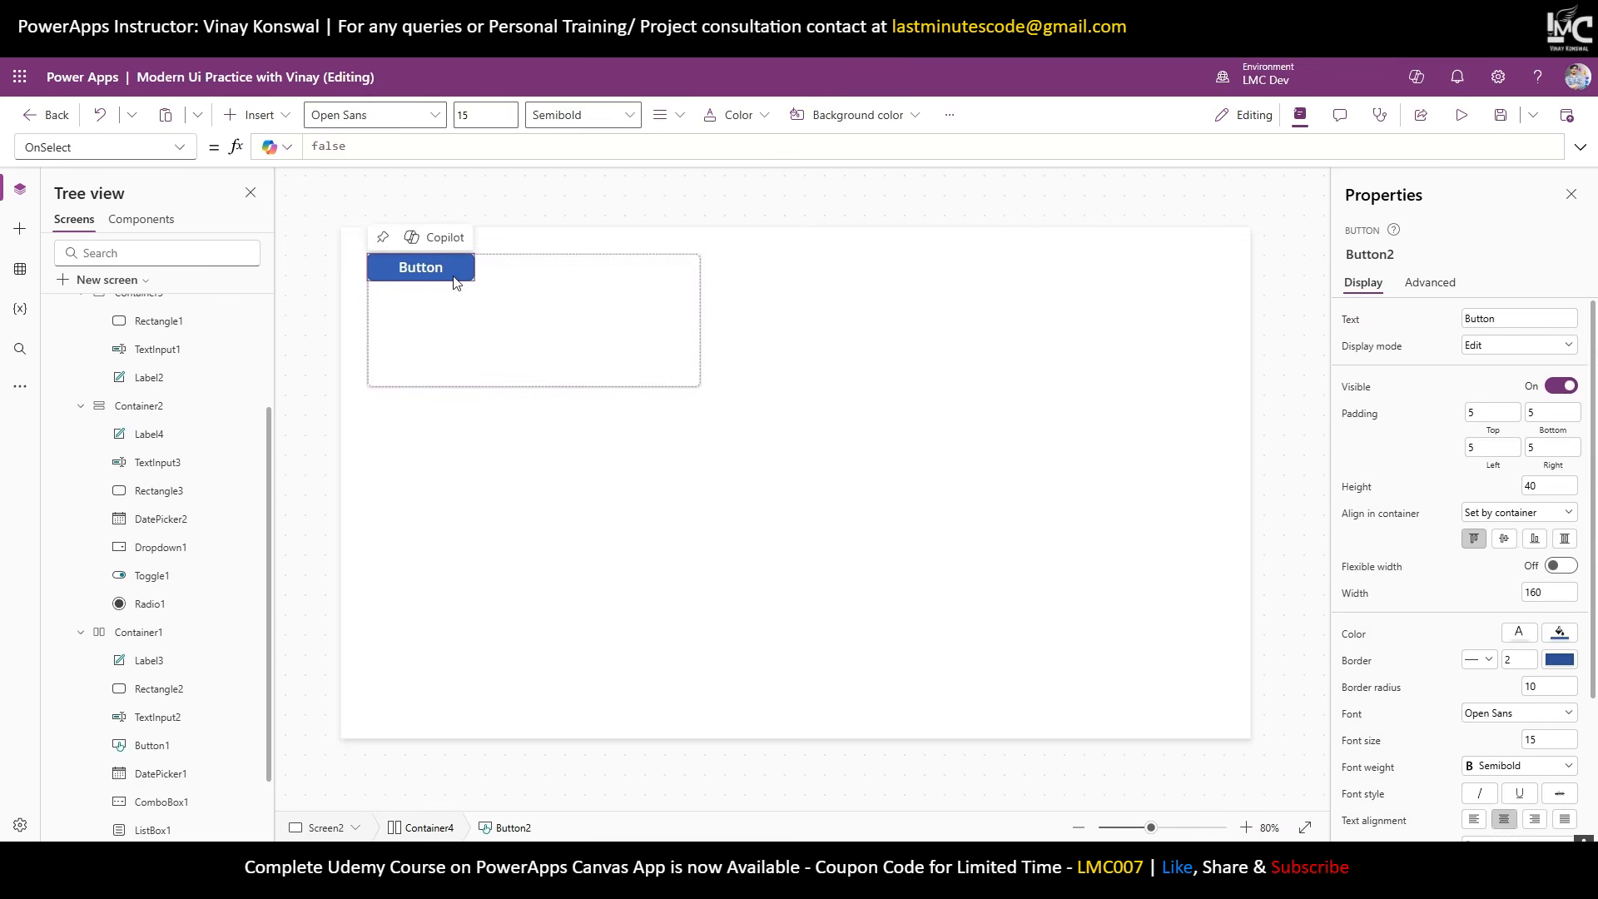
scroll(1523, 505, down, 2)
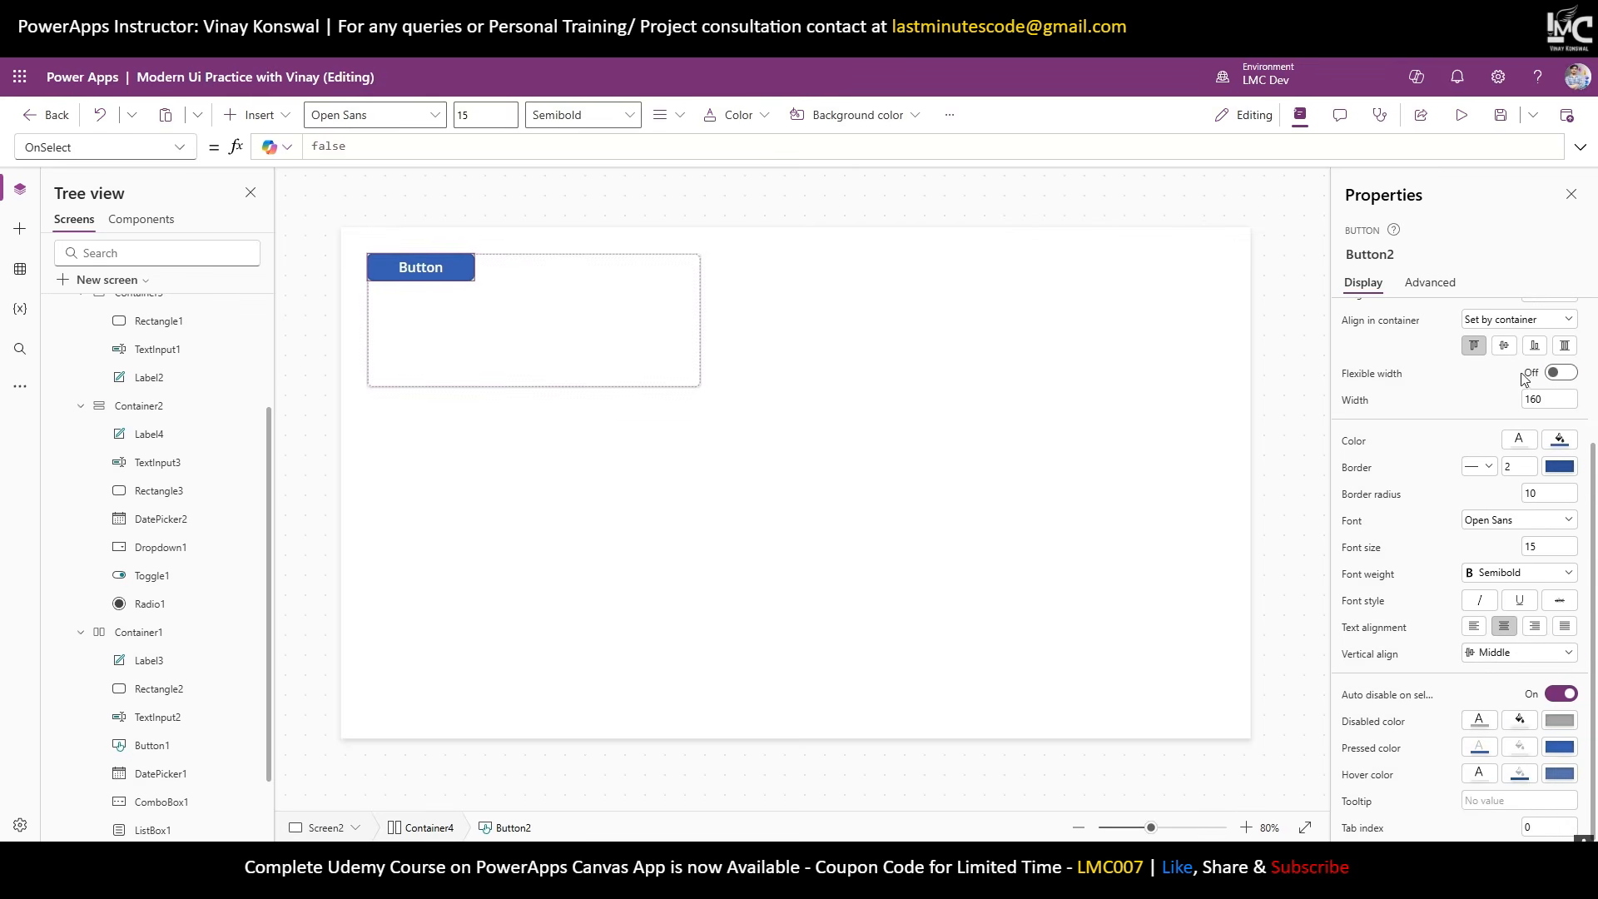
click(1562, 374)
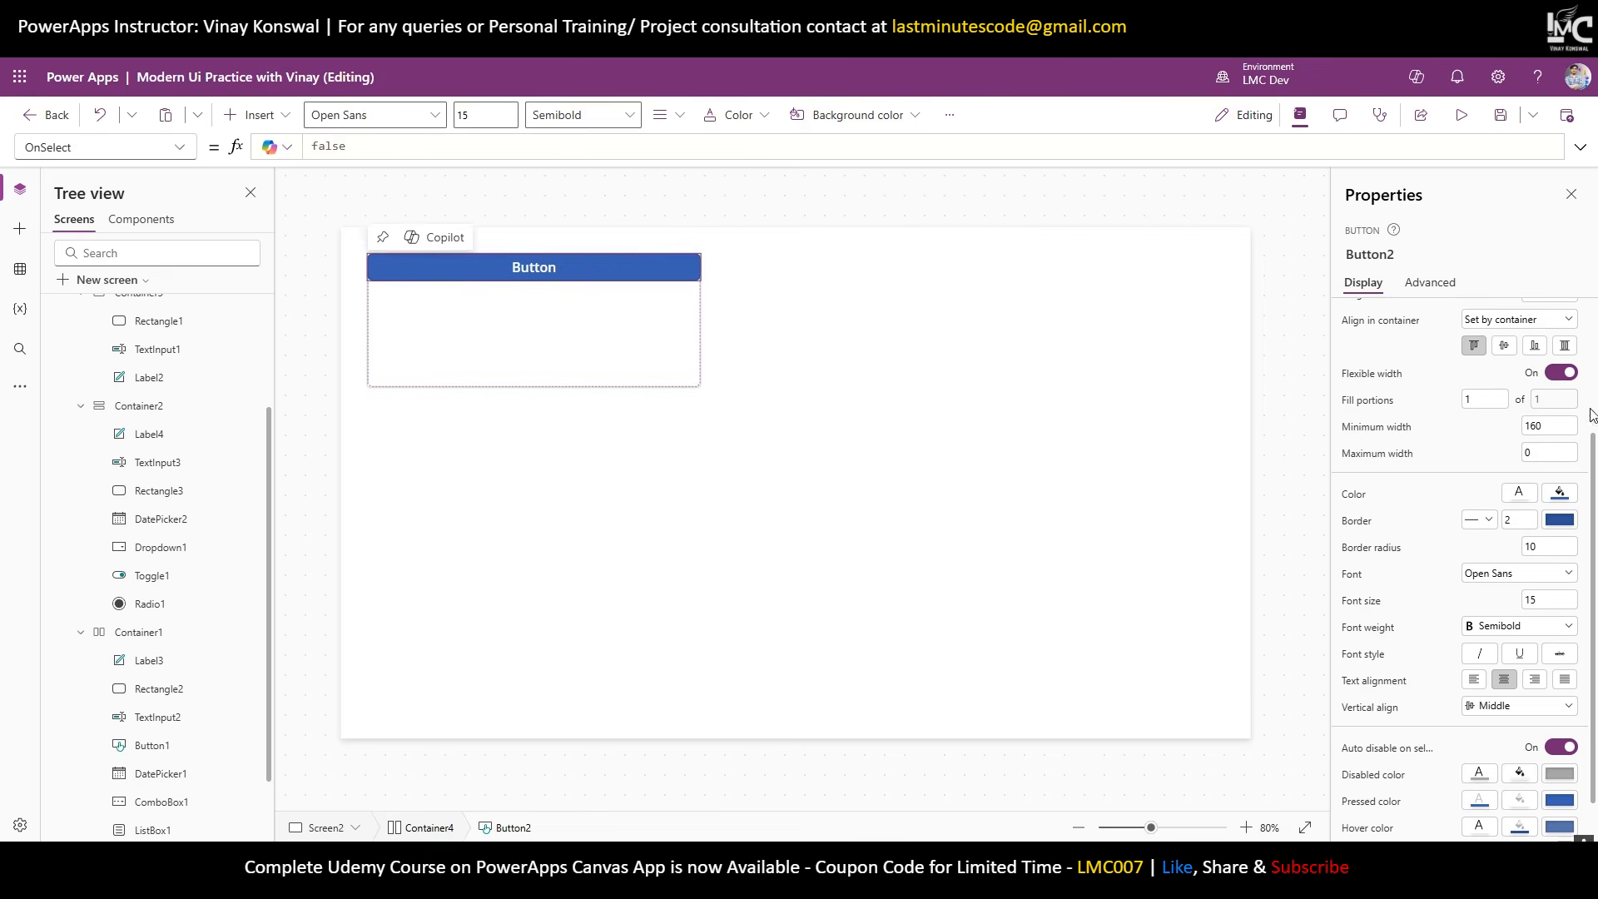
scroll(1463, 461, up, 1)
scroll(1531, 516, up, 1)
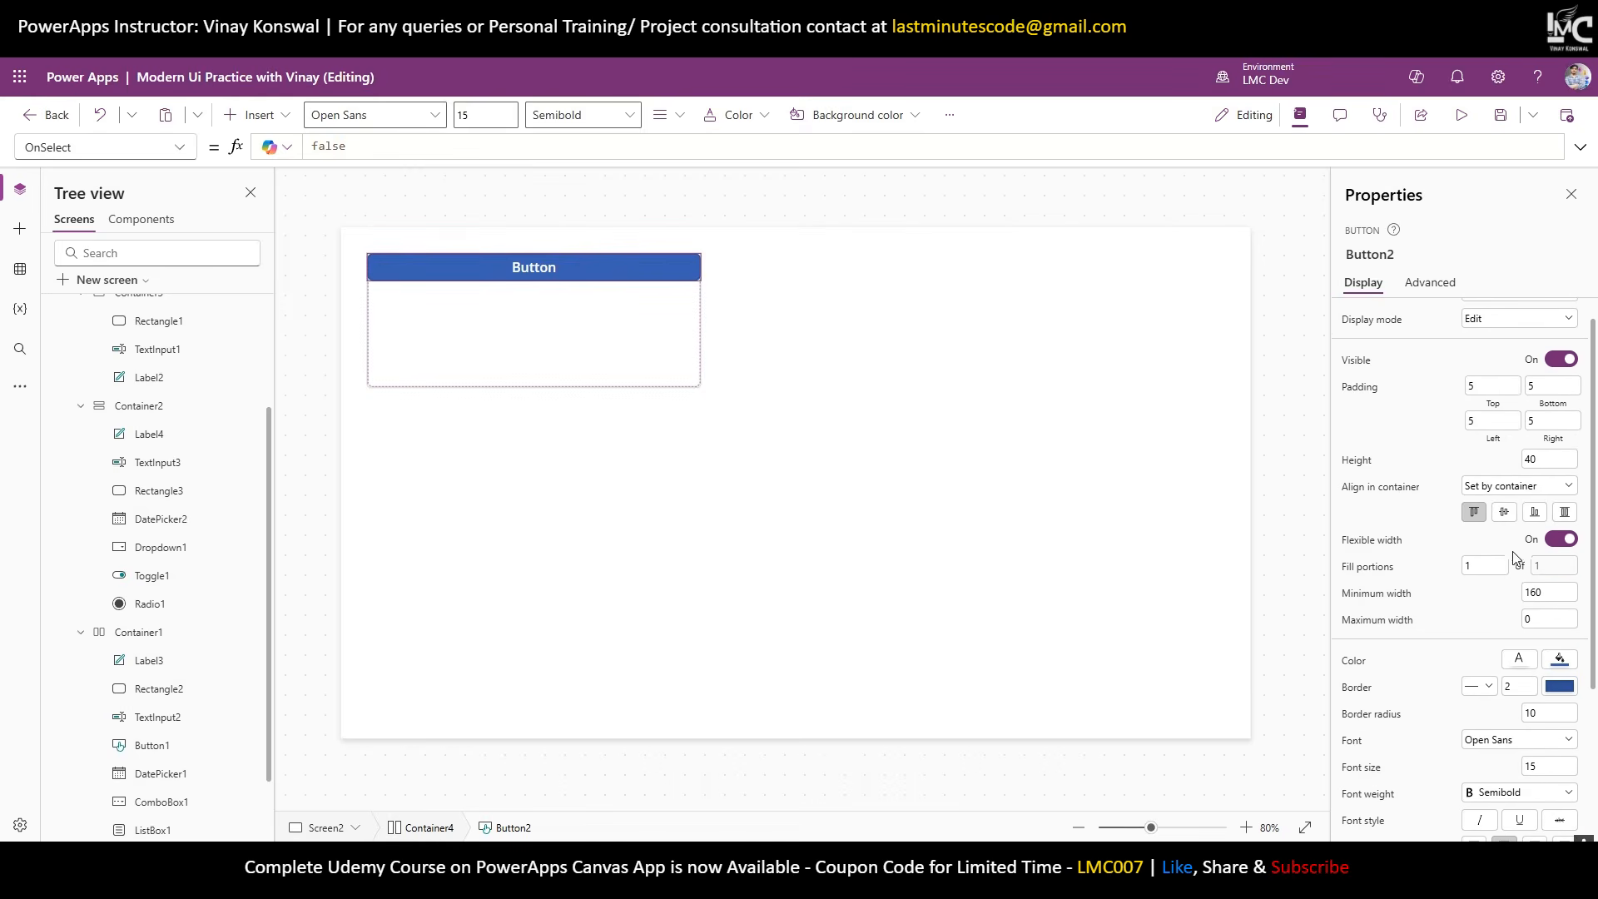
Turn Flexible width off, try button widths 250, 500 and 100, then re-enable it.
click(1562, 539)
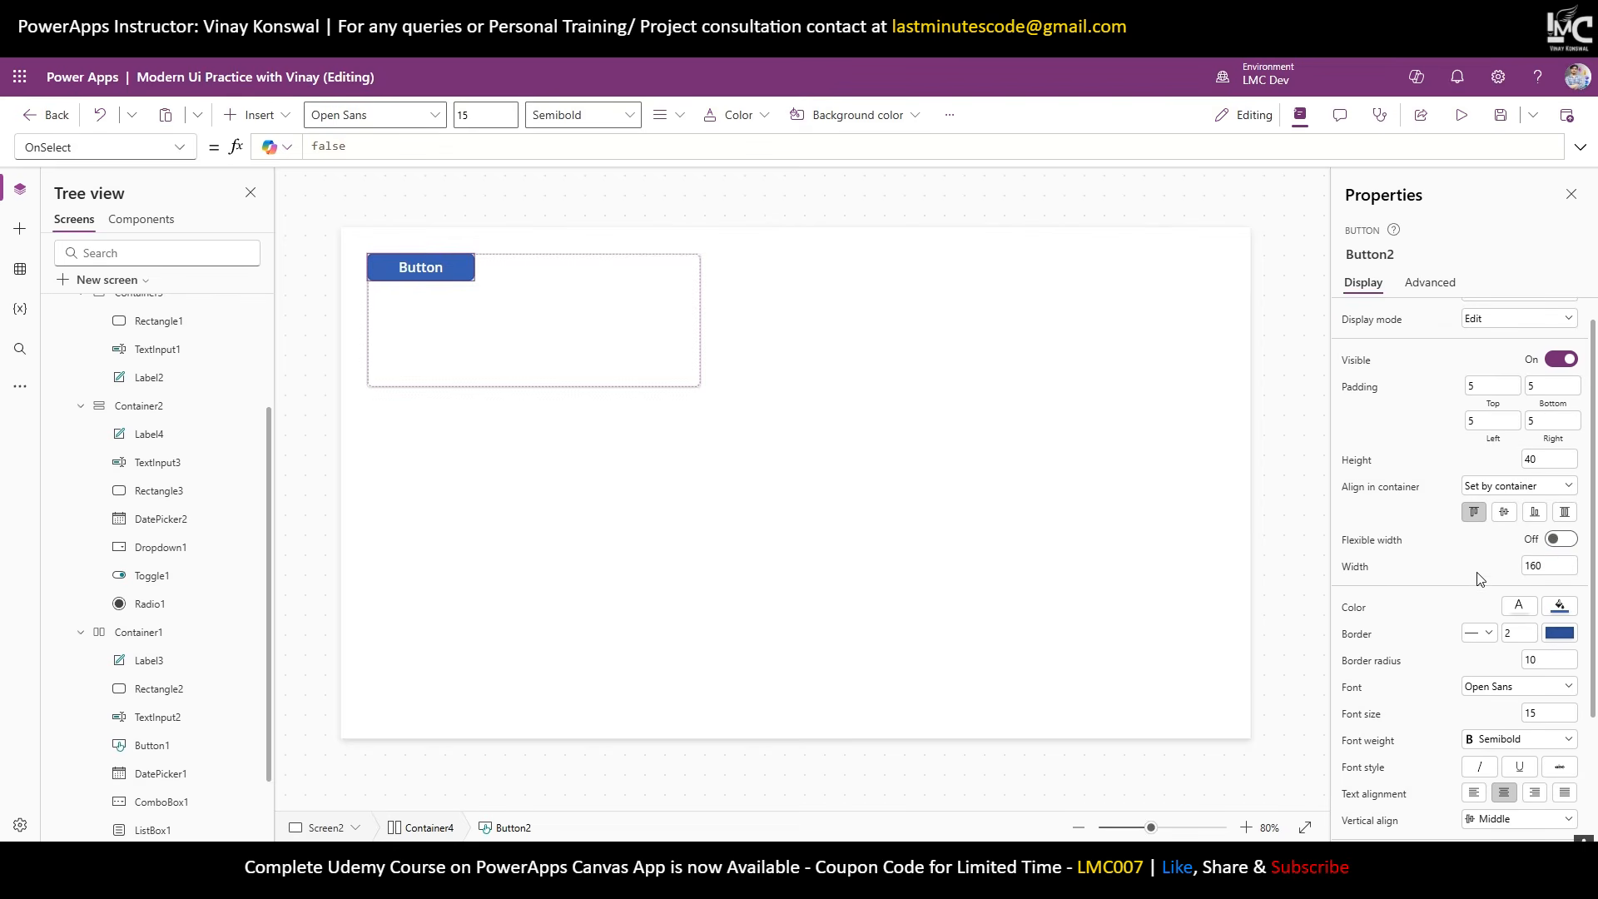
key(Tab)
text(250)
key(ctrl+a)
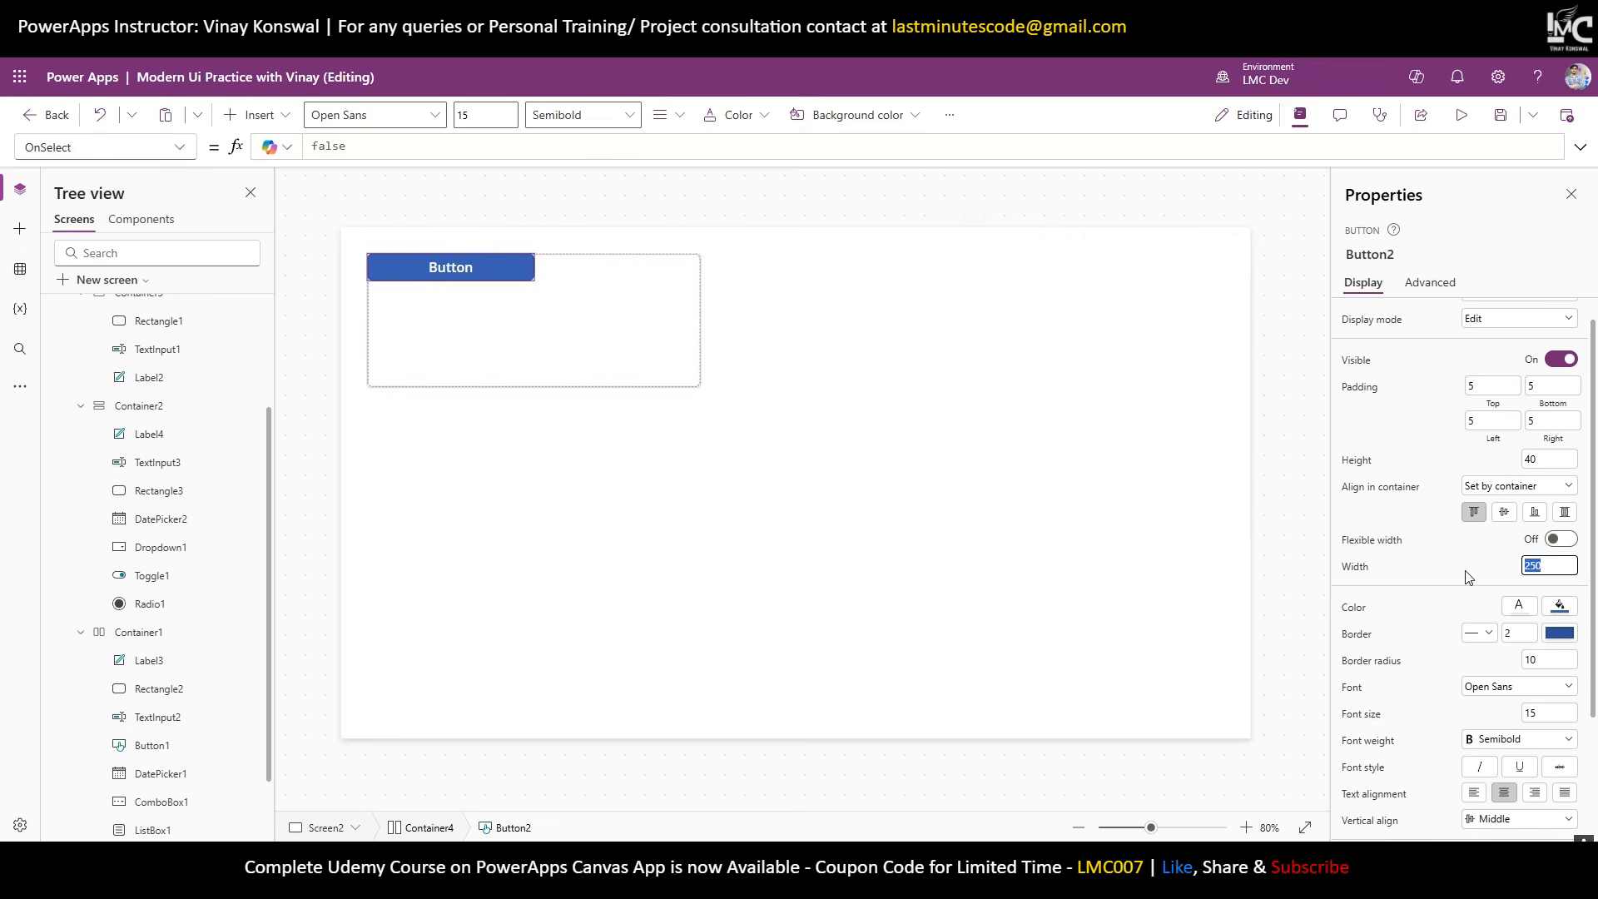
text(500)
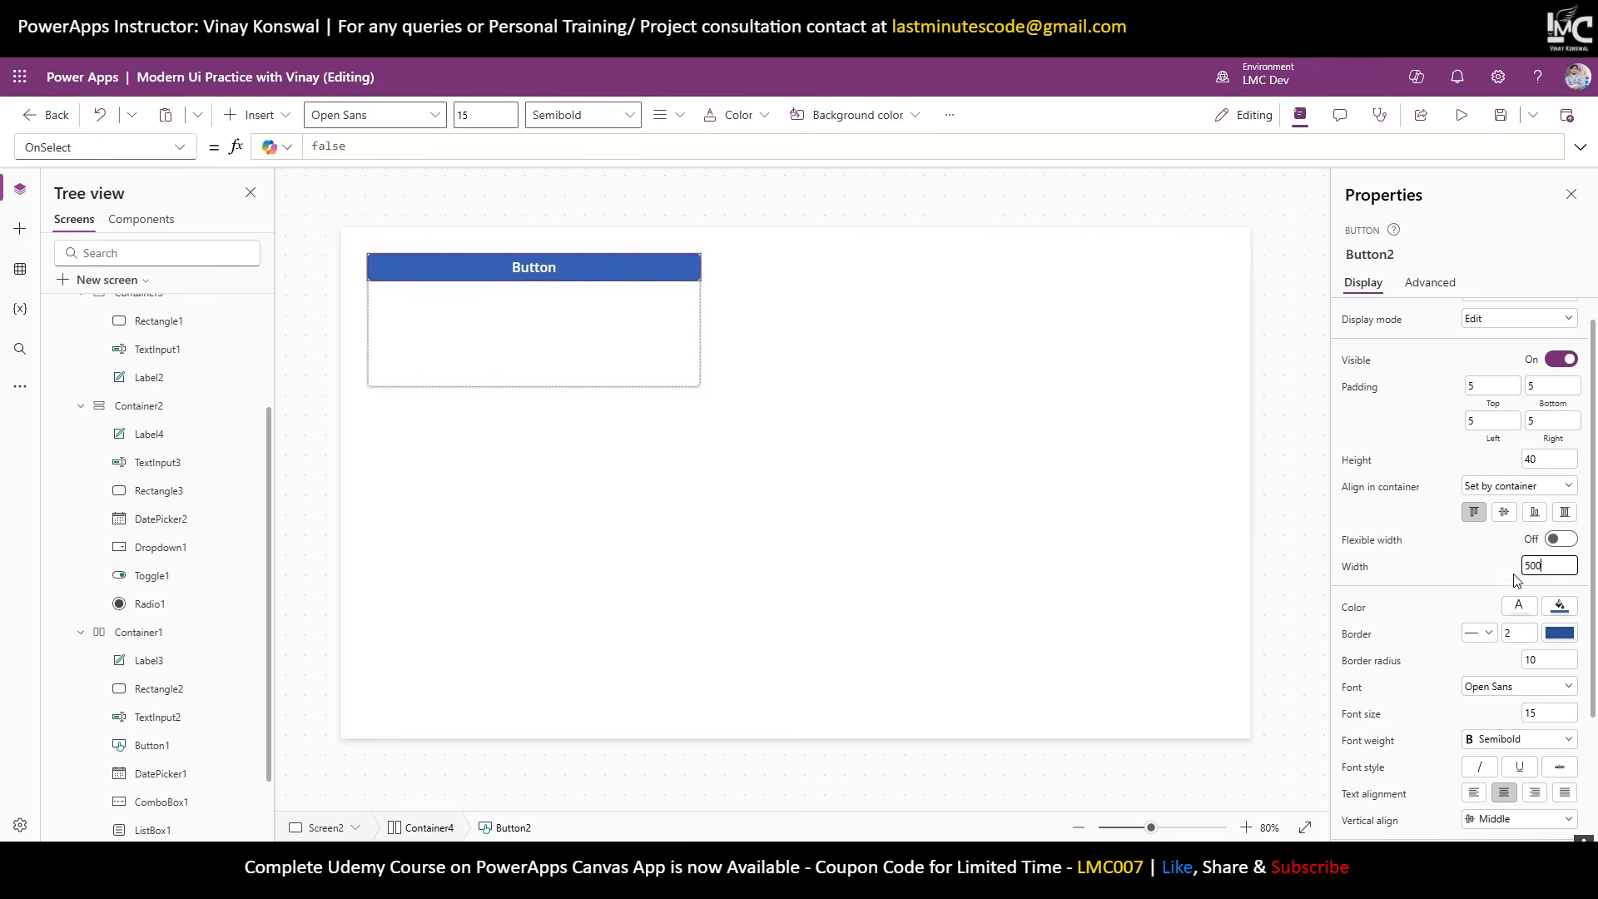
key(ctrl+a)
text(100)
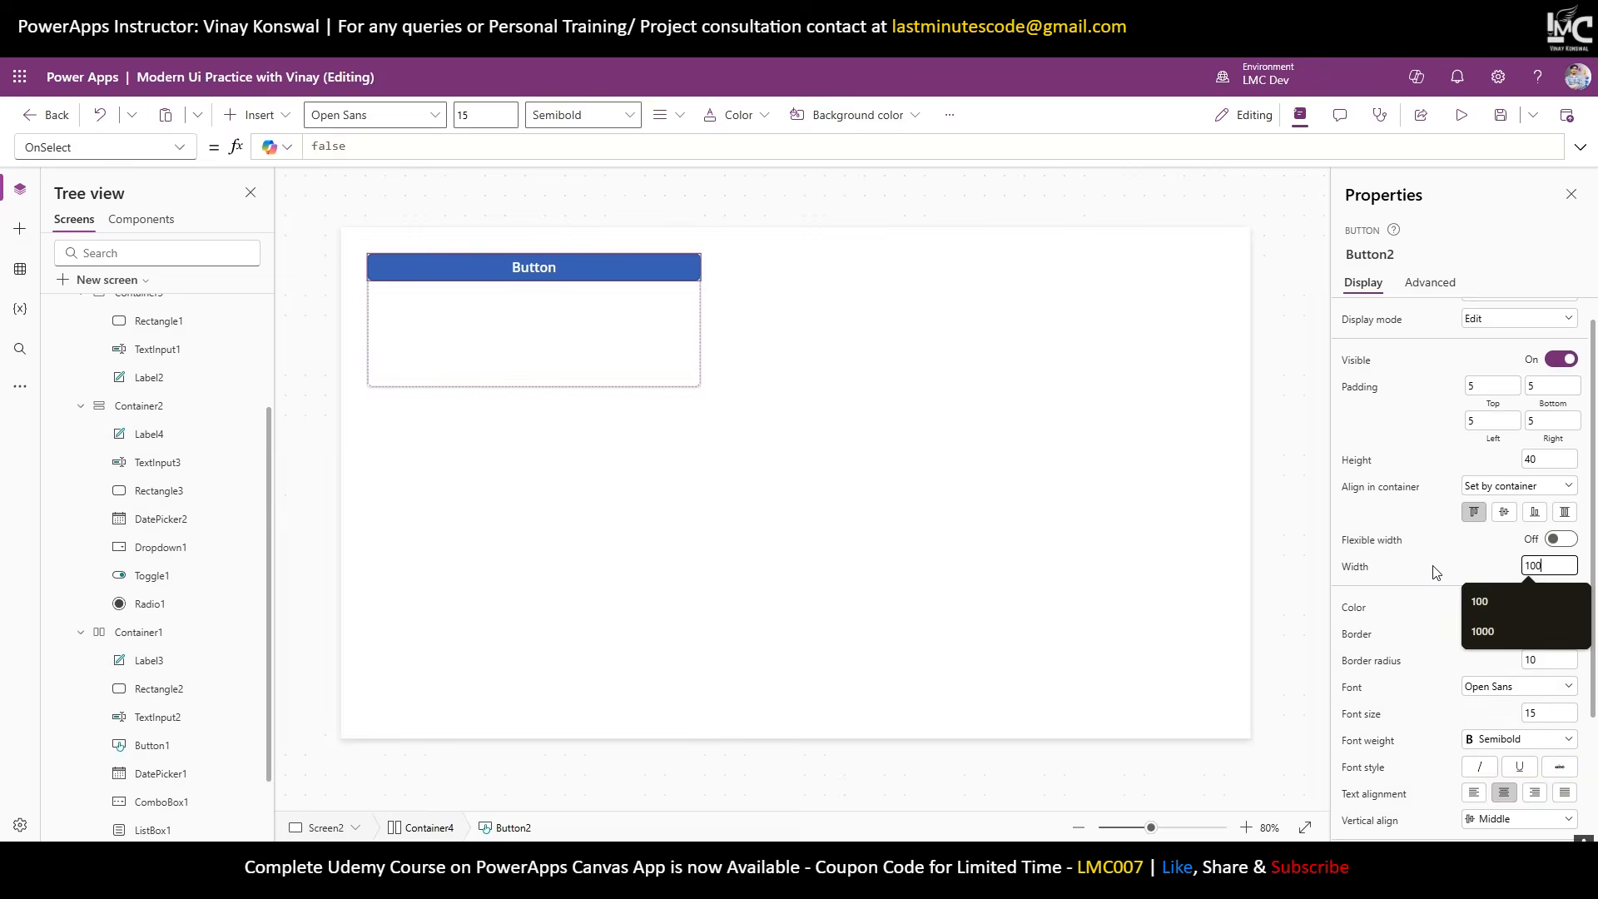
click(1475, 573)
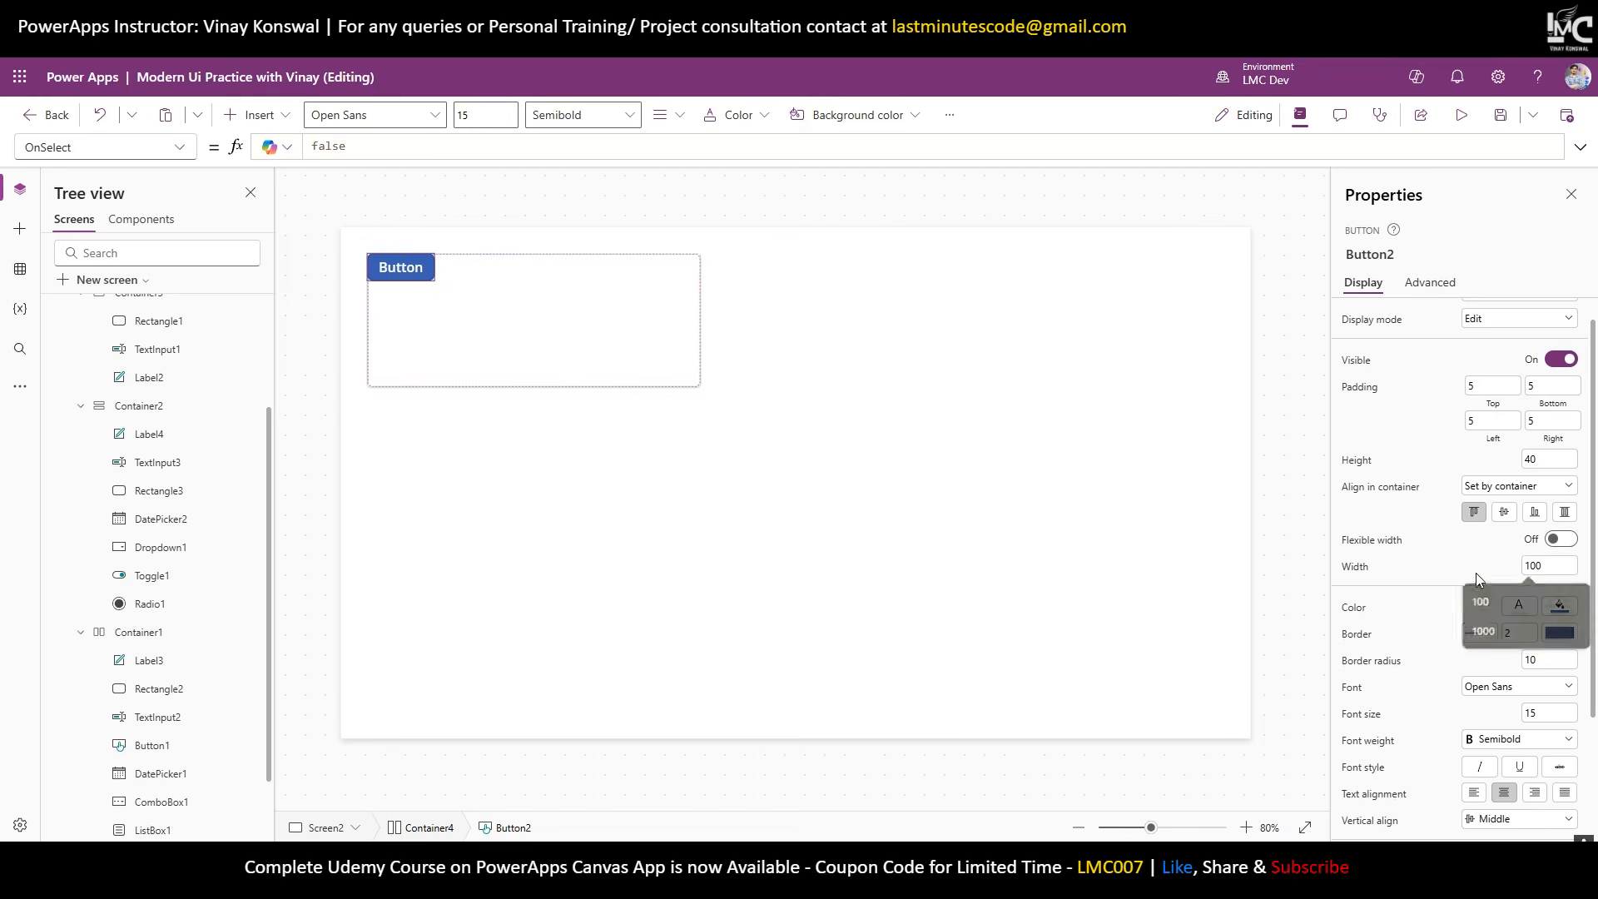
click(1559, 540)
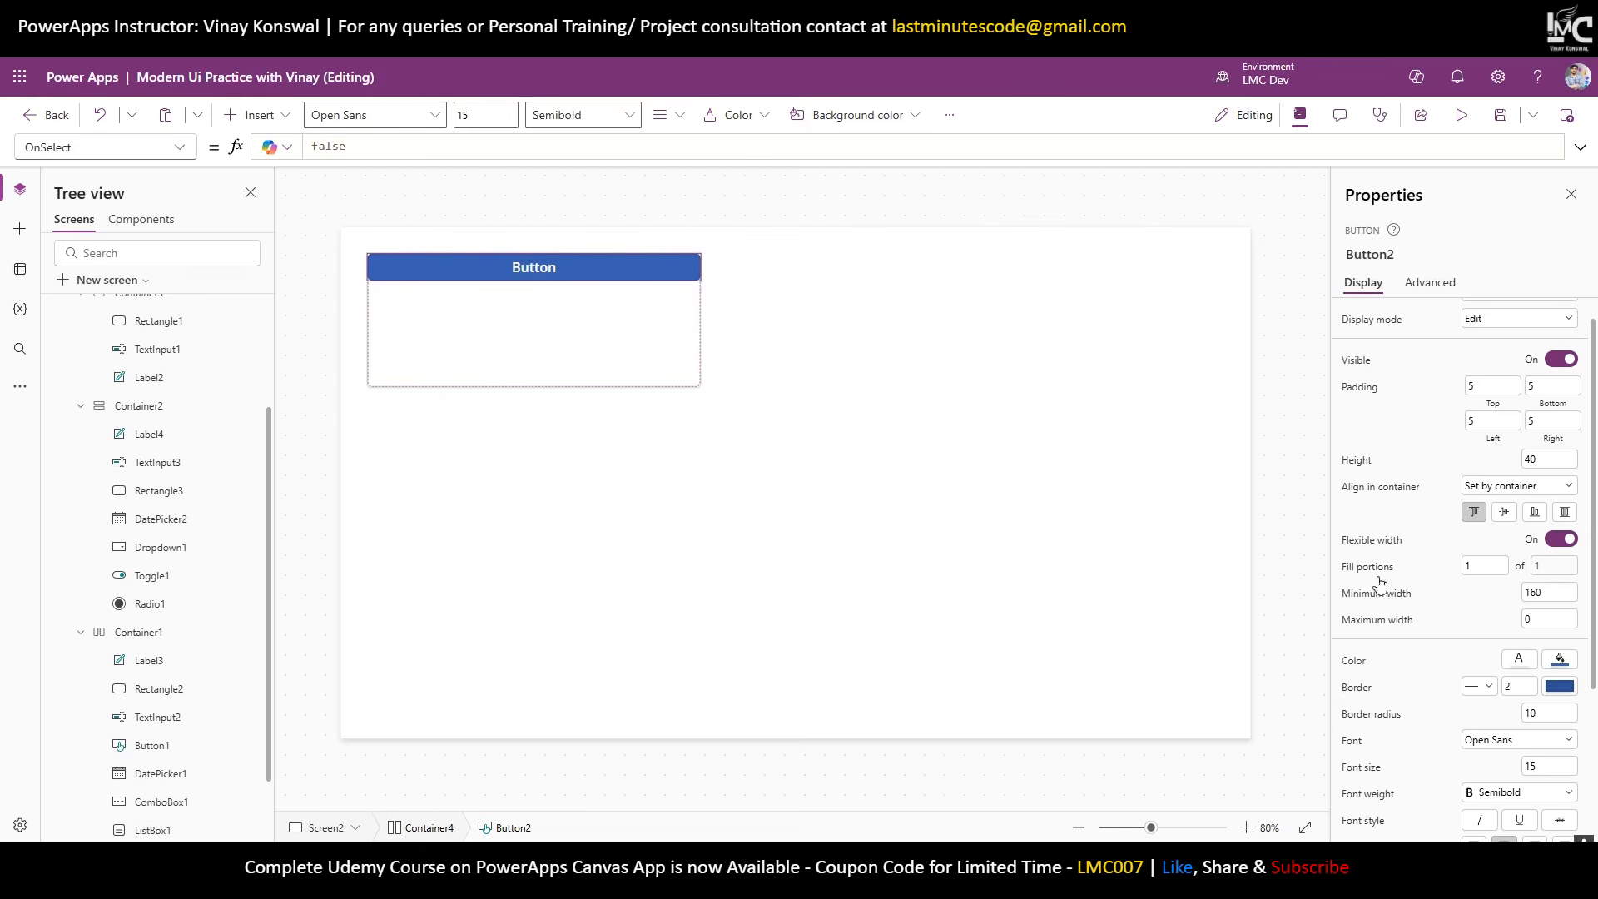
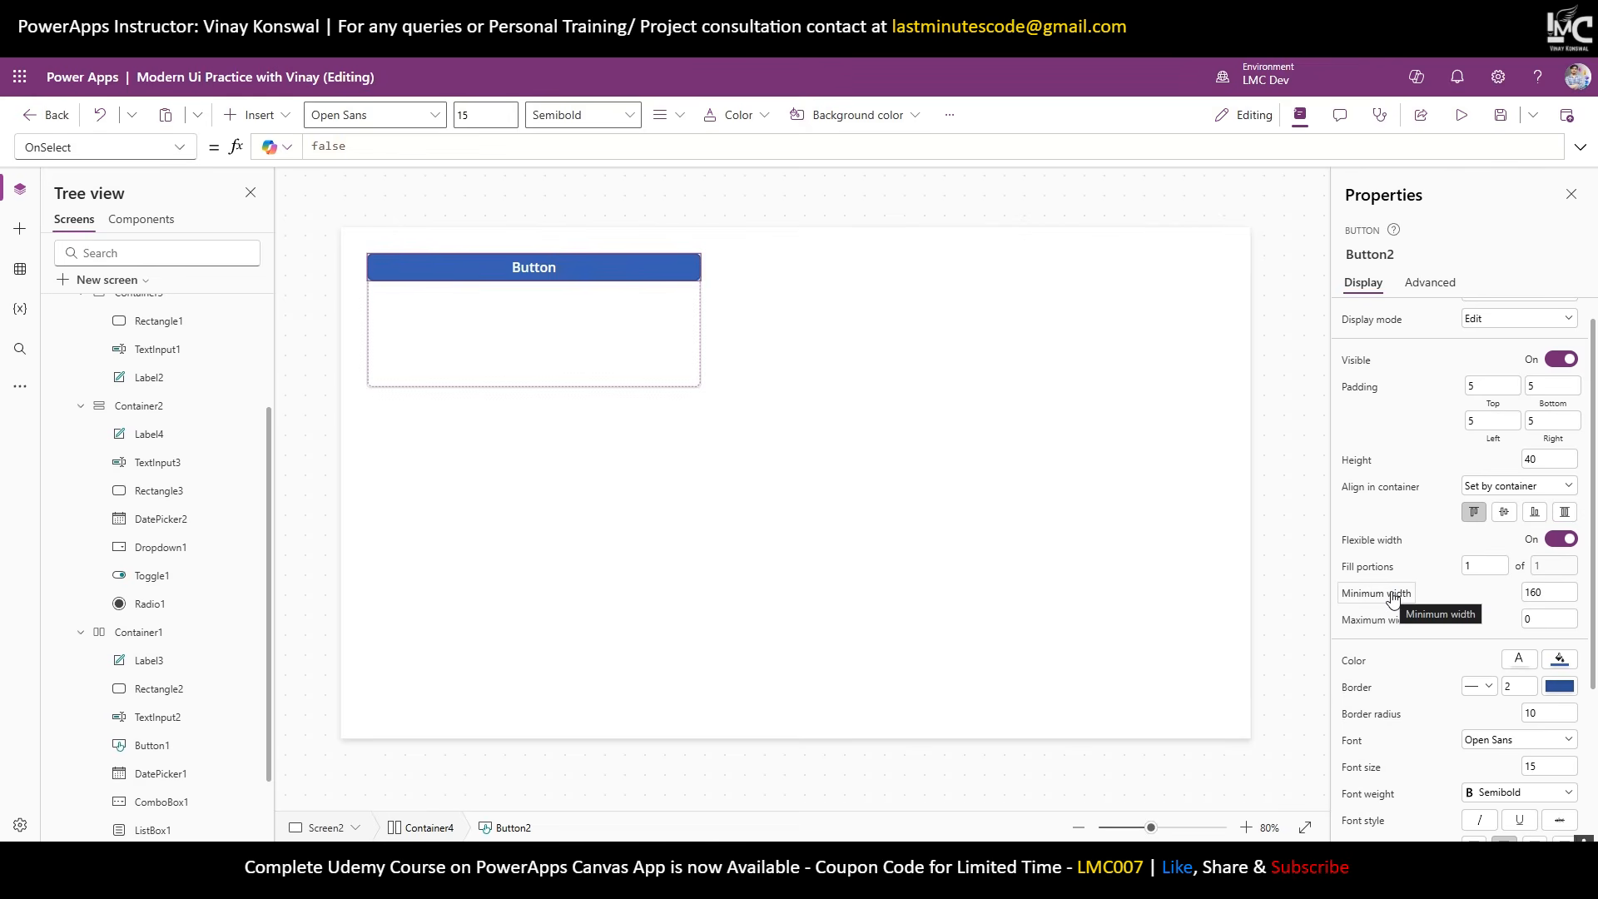
Widen and narrow Container4 while checking Button2's maximum width setting.
click(649, 326)
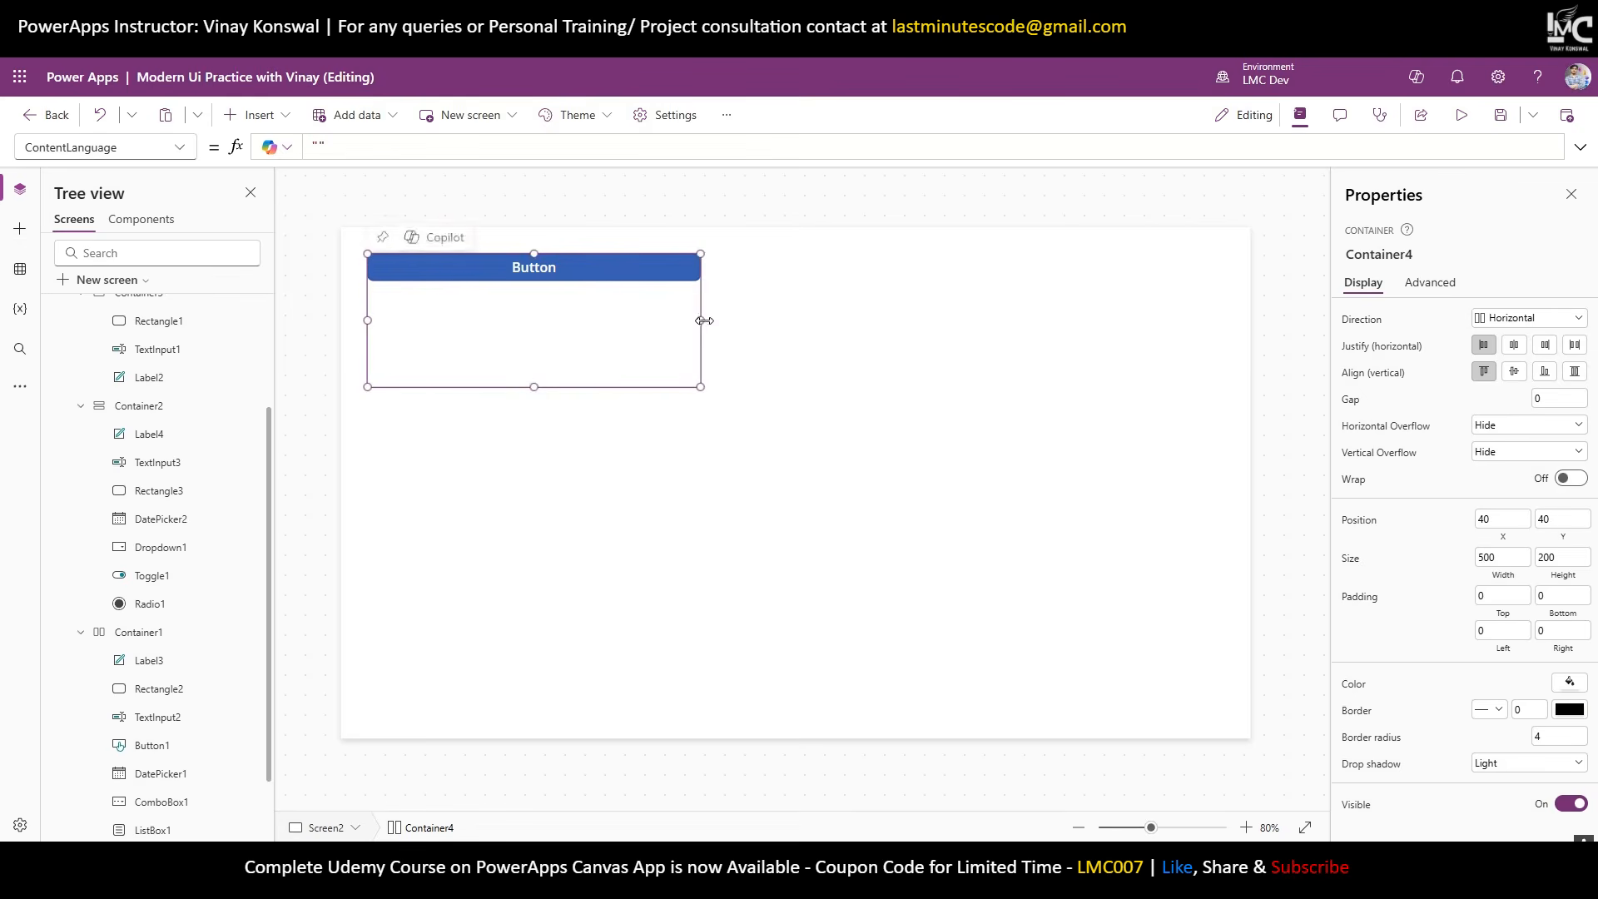
drag(704, 320, 623, 332)
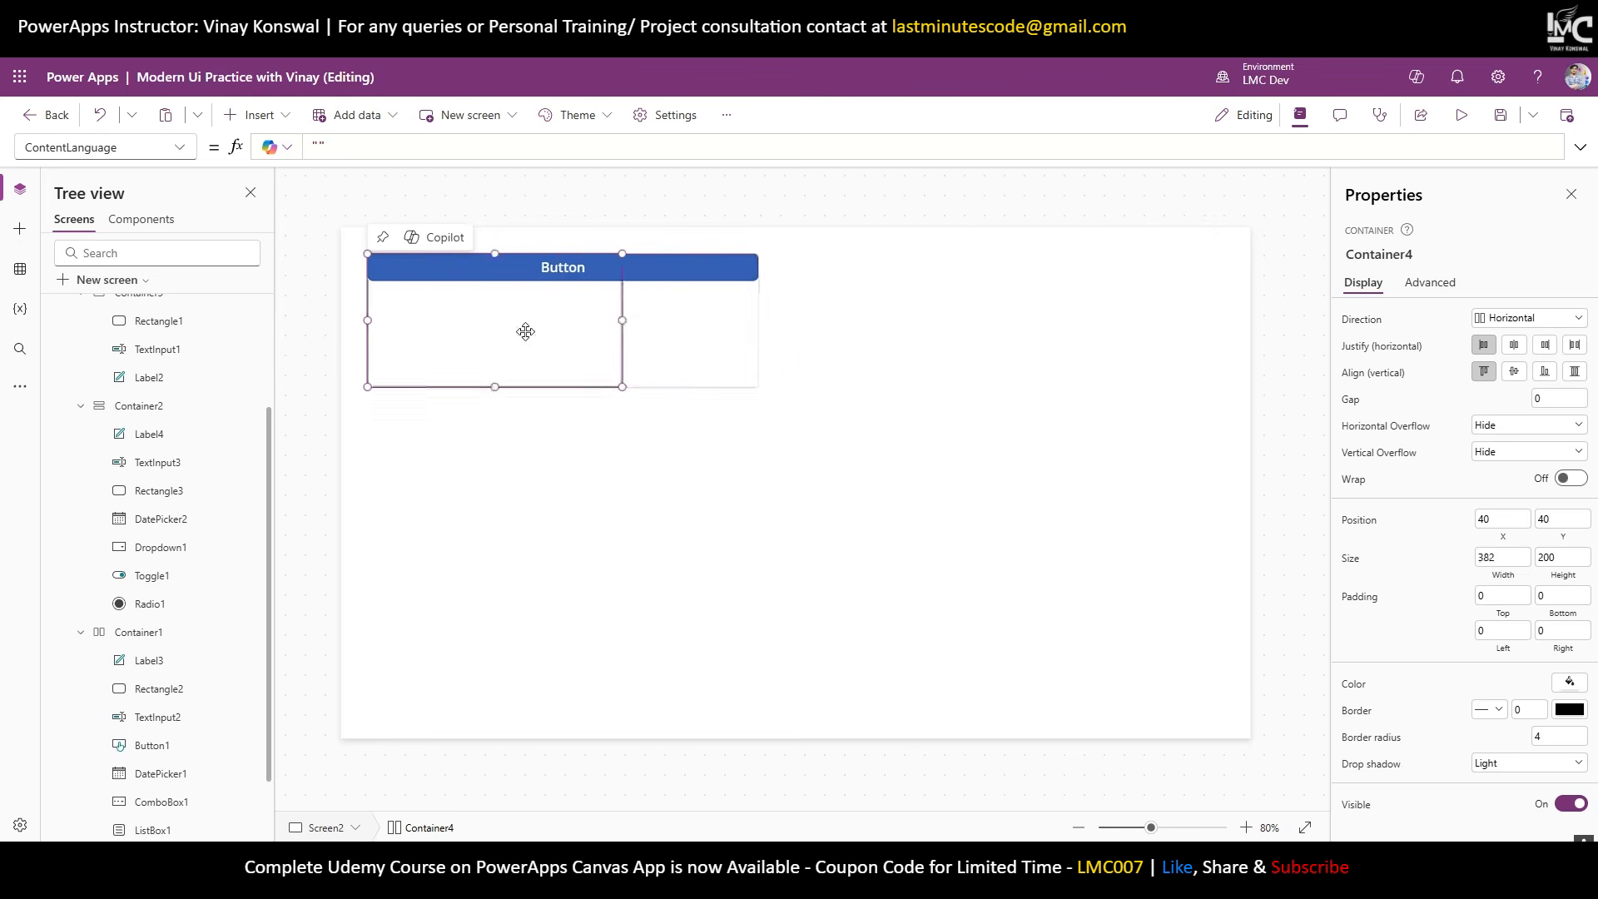
click(716, 276)
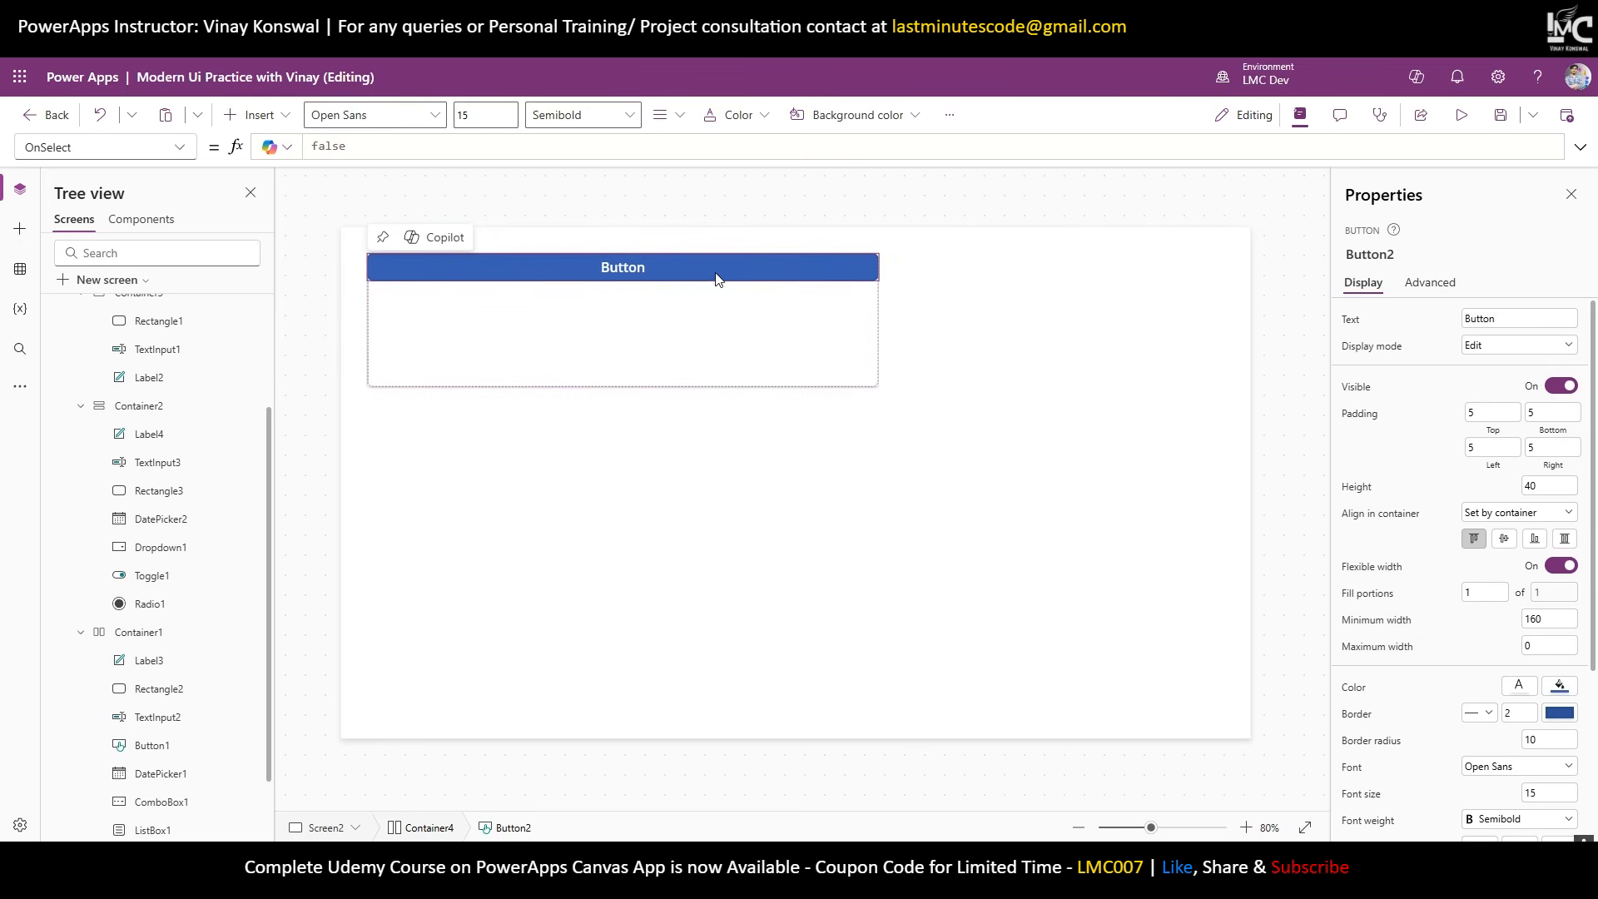
drag(1540, 646, 1488, 651)
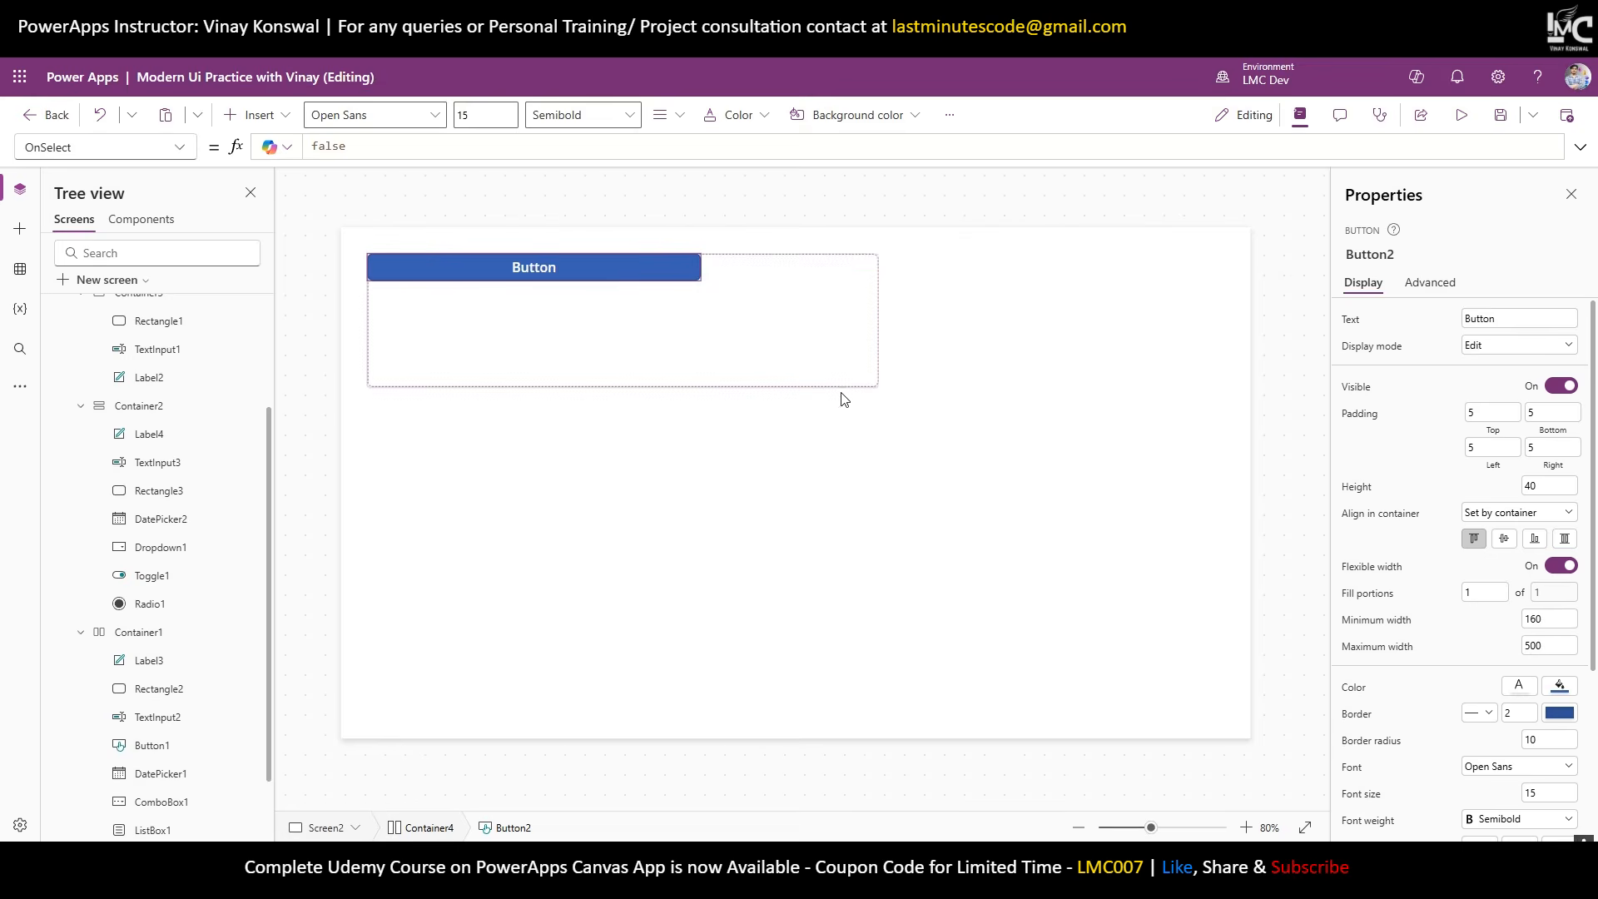
click(822, 376)
drag(879, 319, 711, 318)
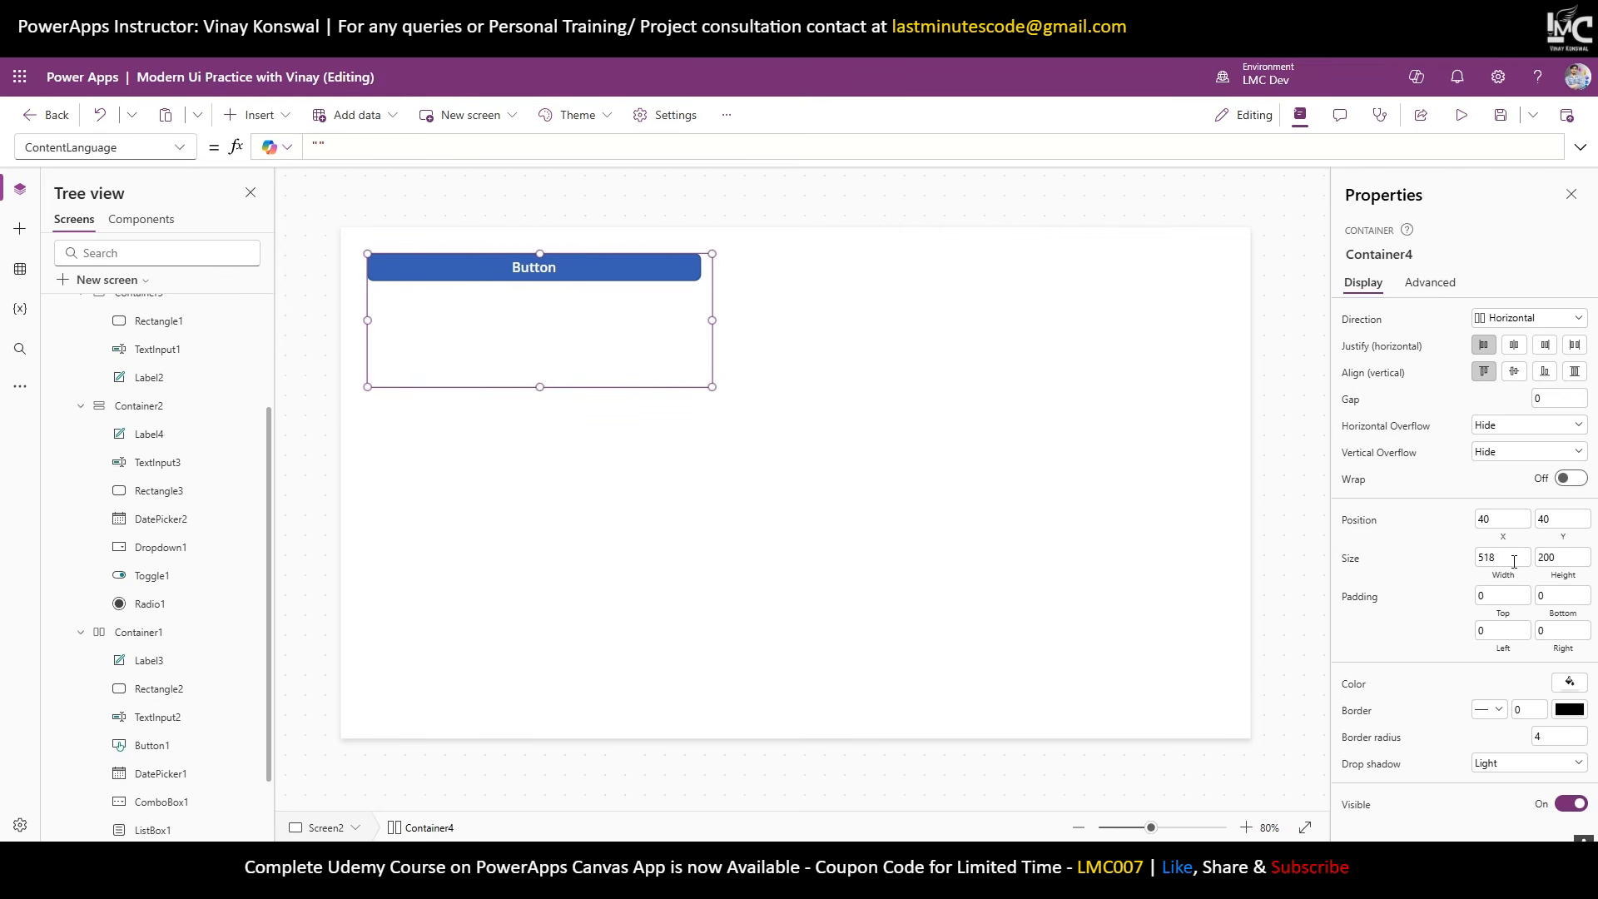
drag(711, 319, 924, 321)
click(617, 266)
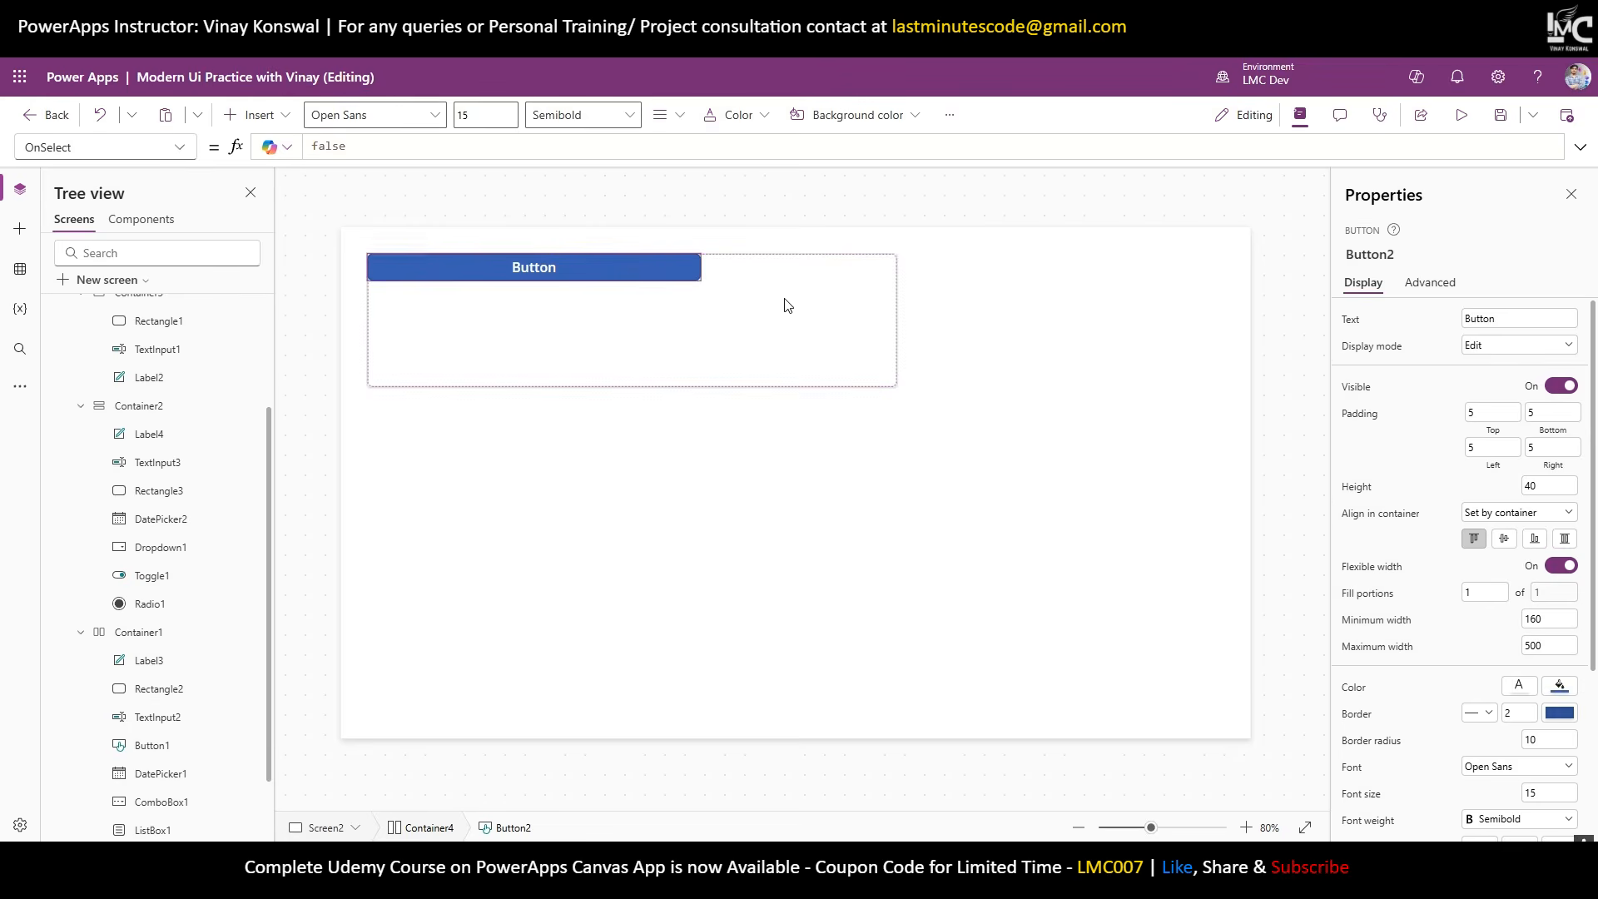
Narrow Container4 further, then widen it again to watch the button stretch.
click(849, 333)
drag(885, 323, 647, 323)
click(1478, 565)
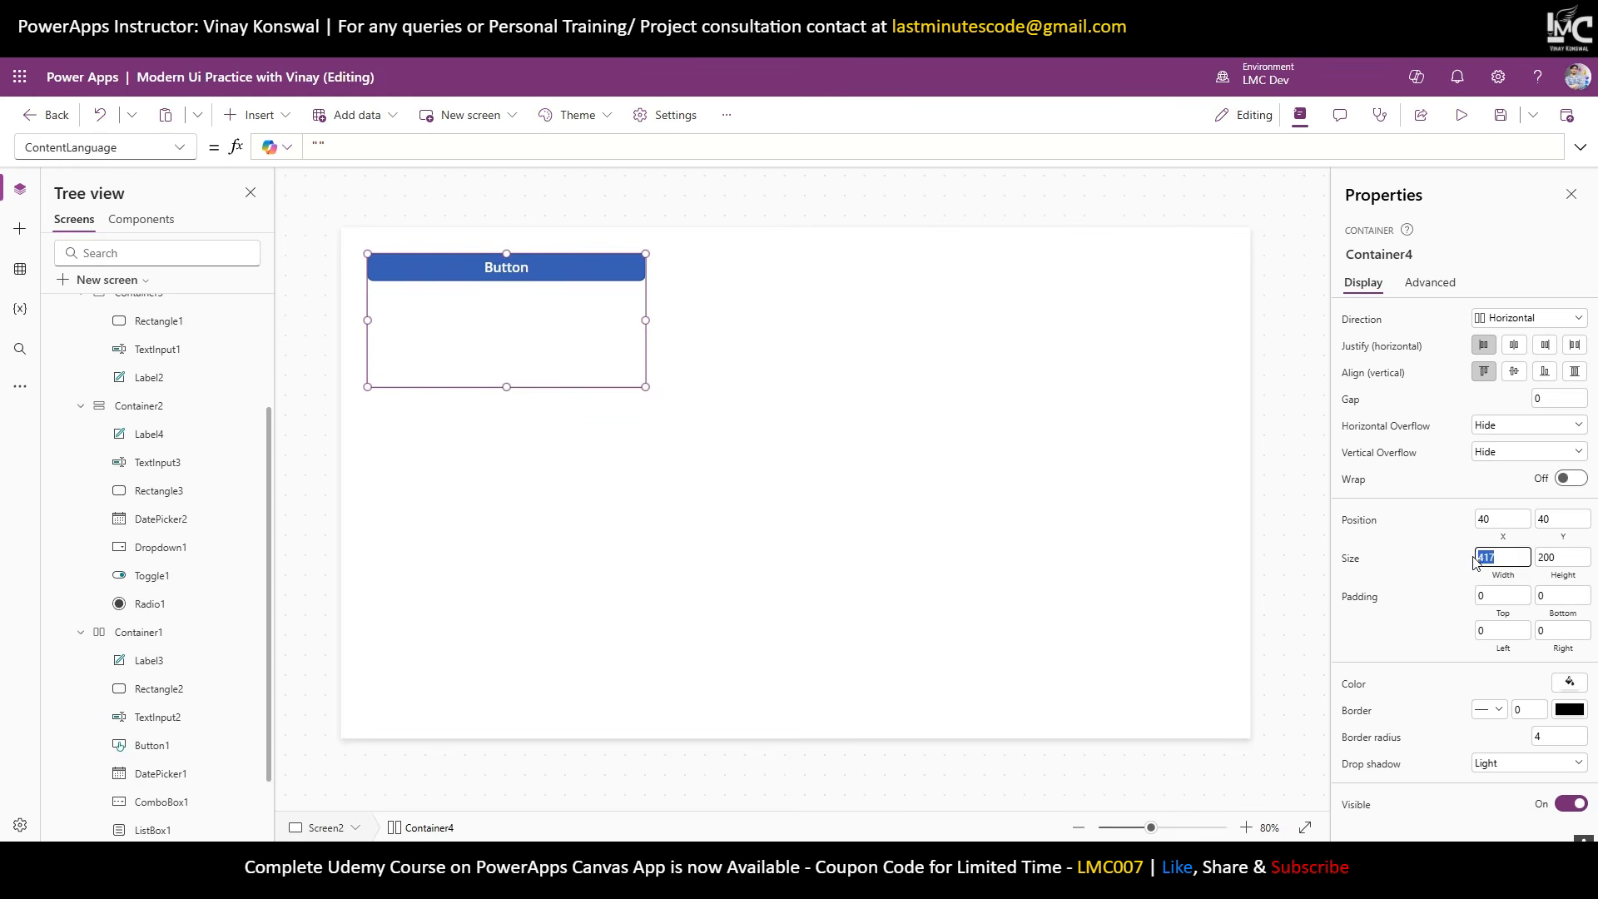
click(1399, 258)
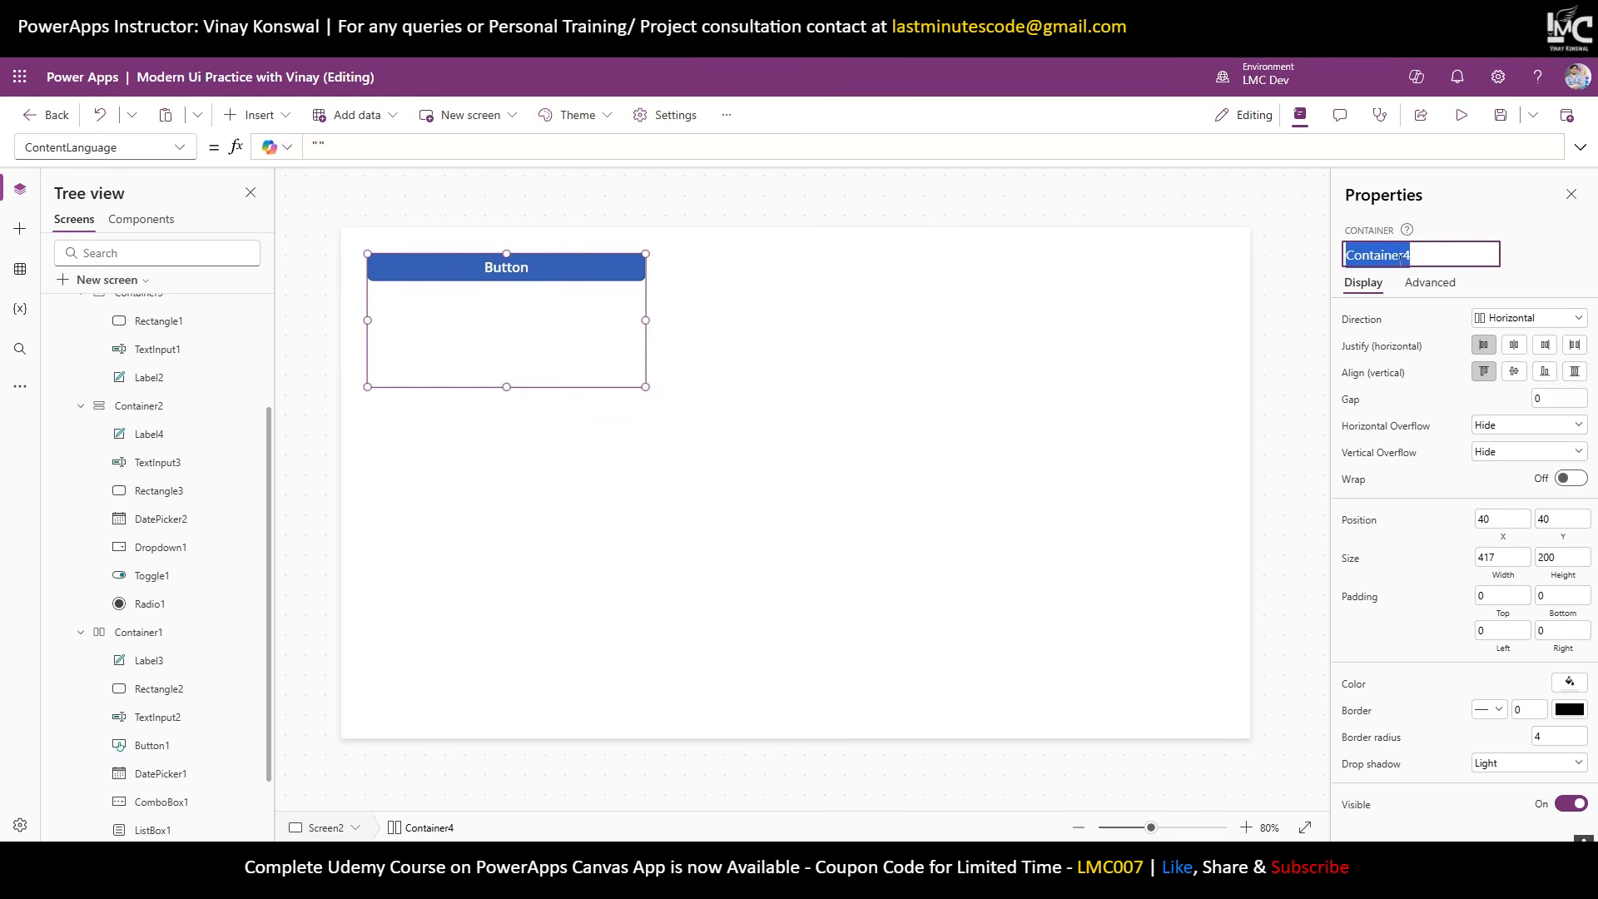
click(623, 335)
drag(645, 322, 430, 325)
click(383, 265)
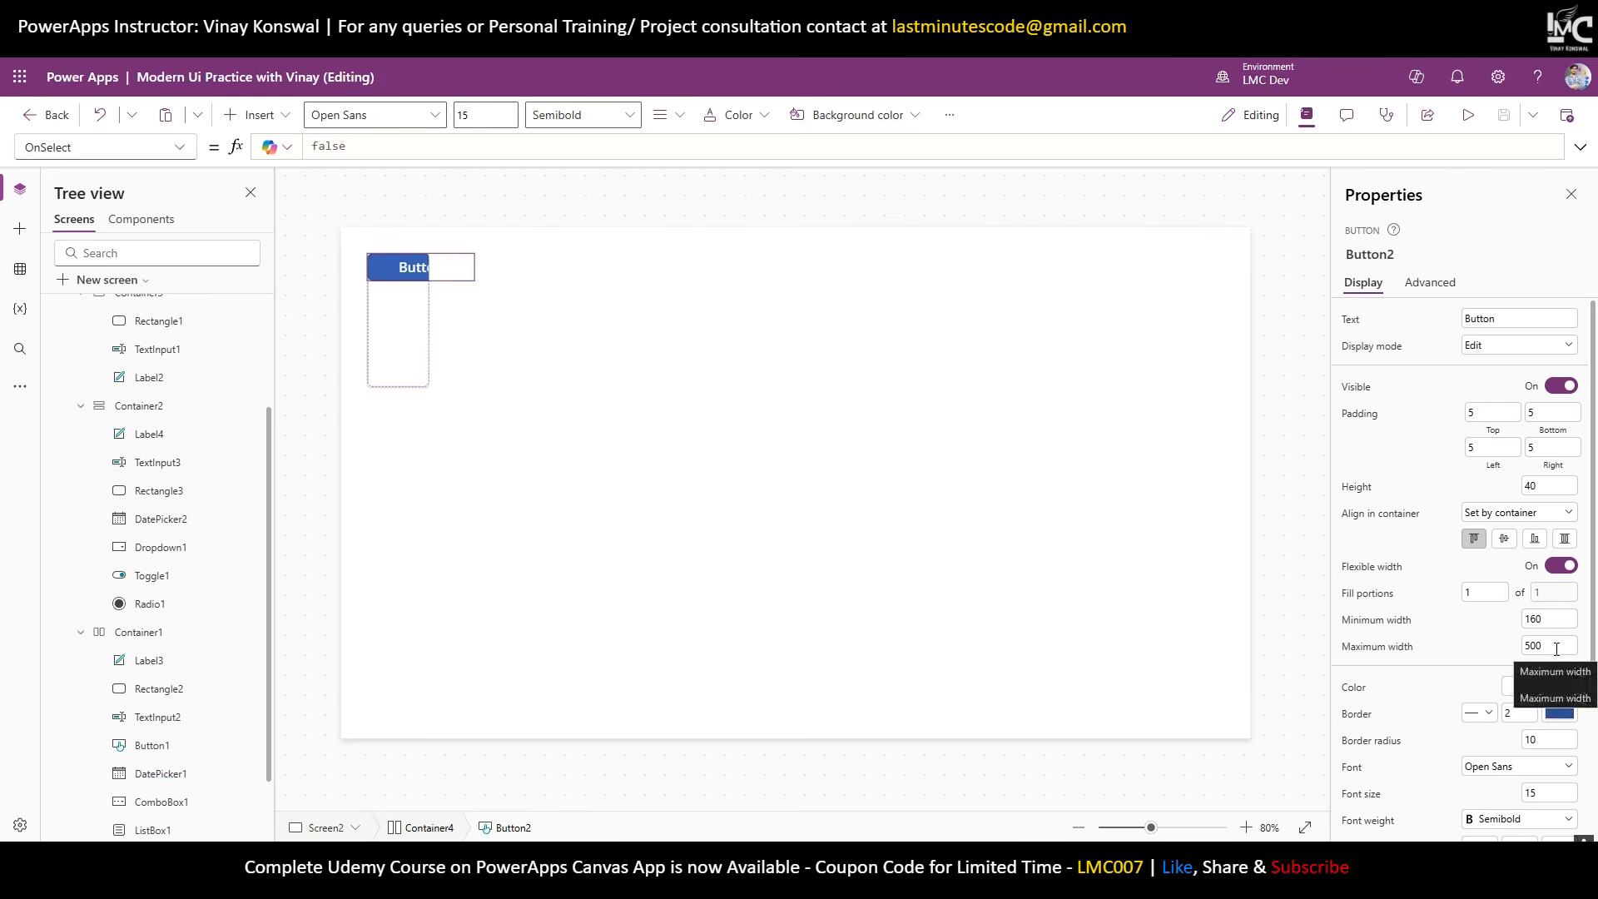
click(412, 342)
drag(428, 321, 760, 349)
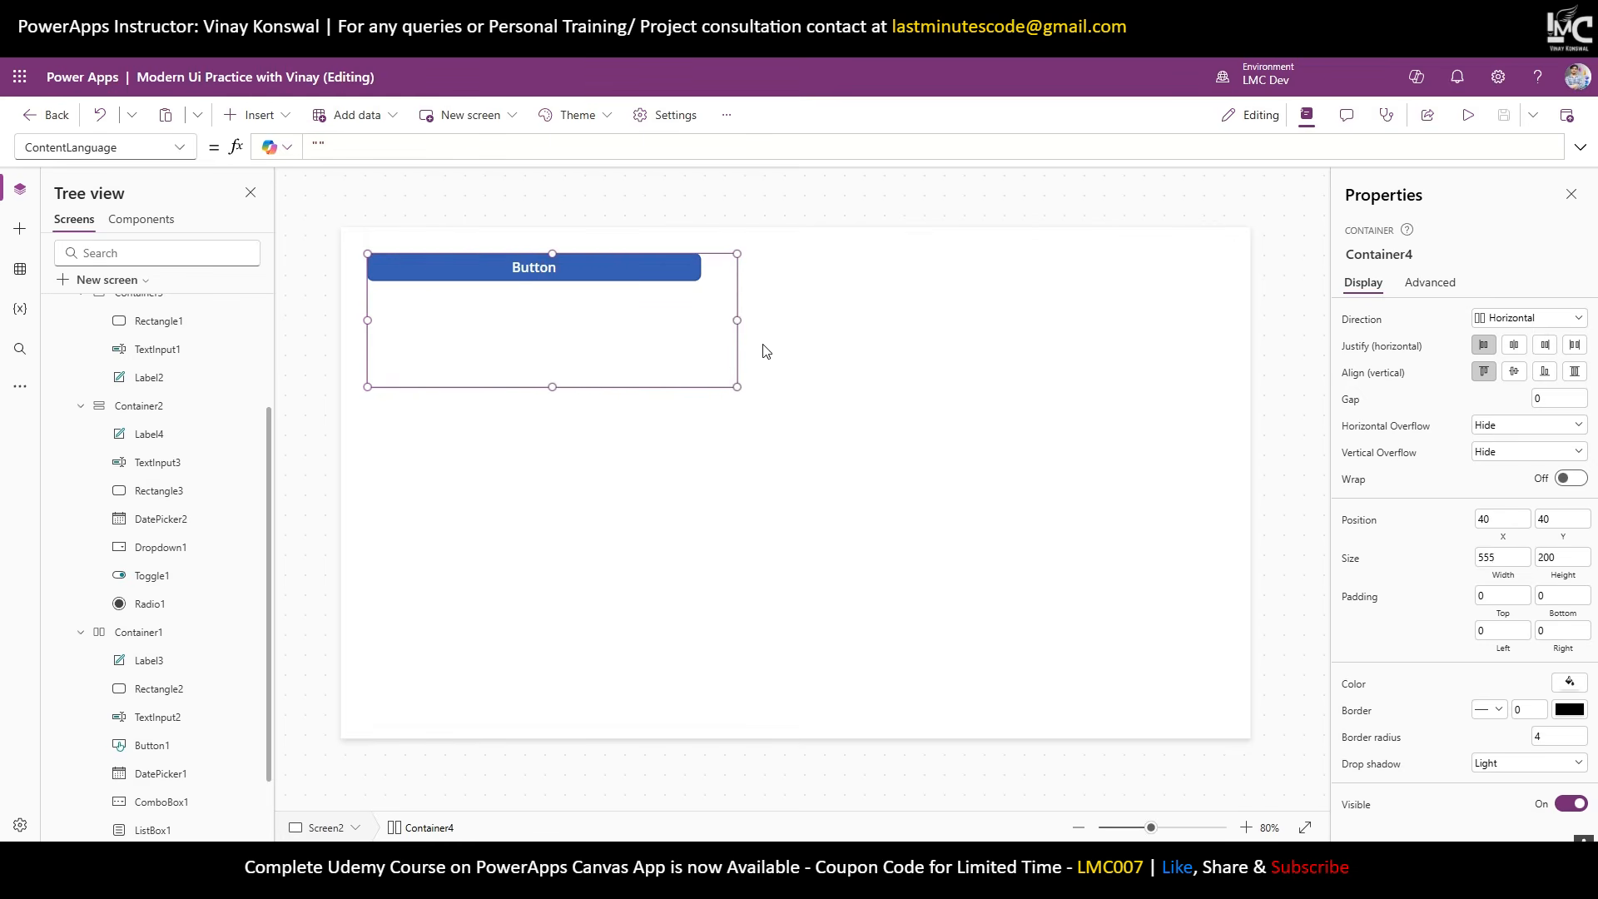
Clear Button2's 500 maximum width and stretch Container4 to 1326 wide.
click(684, 281)
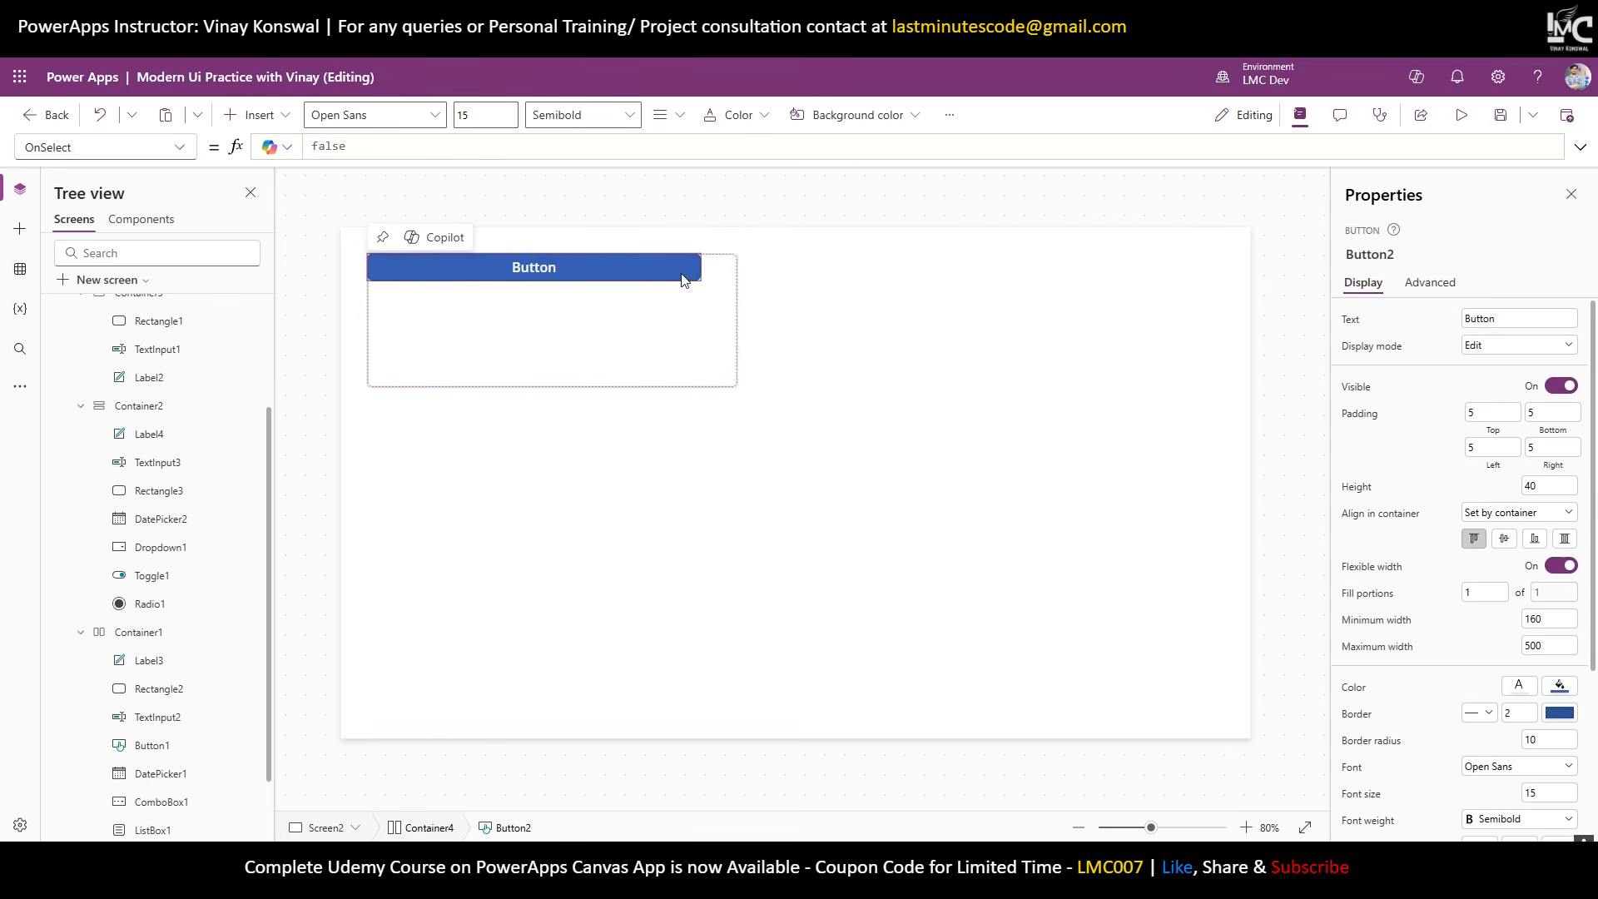
click(1549, 645)
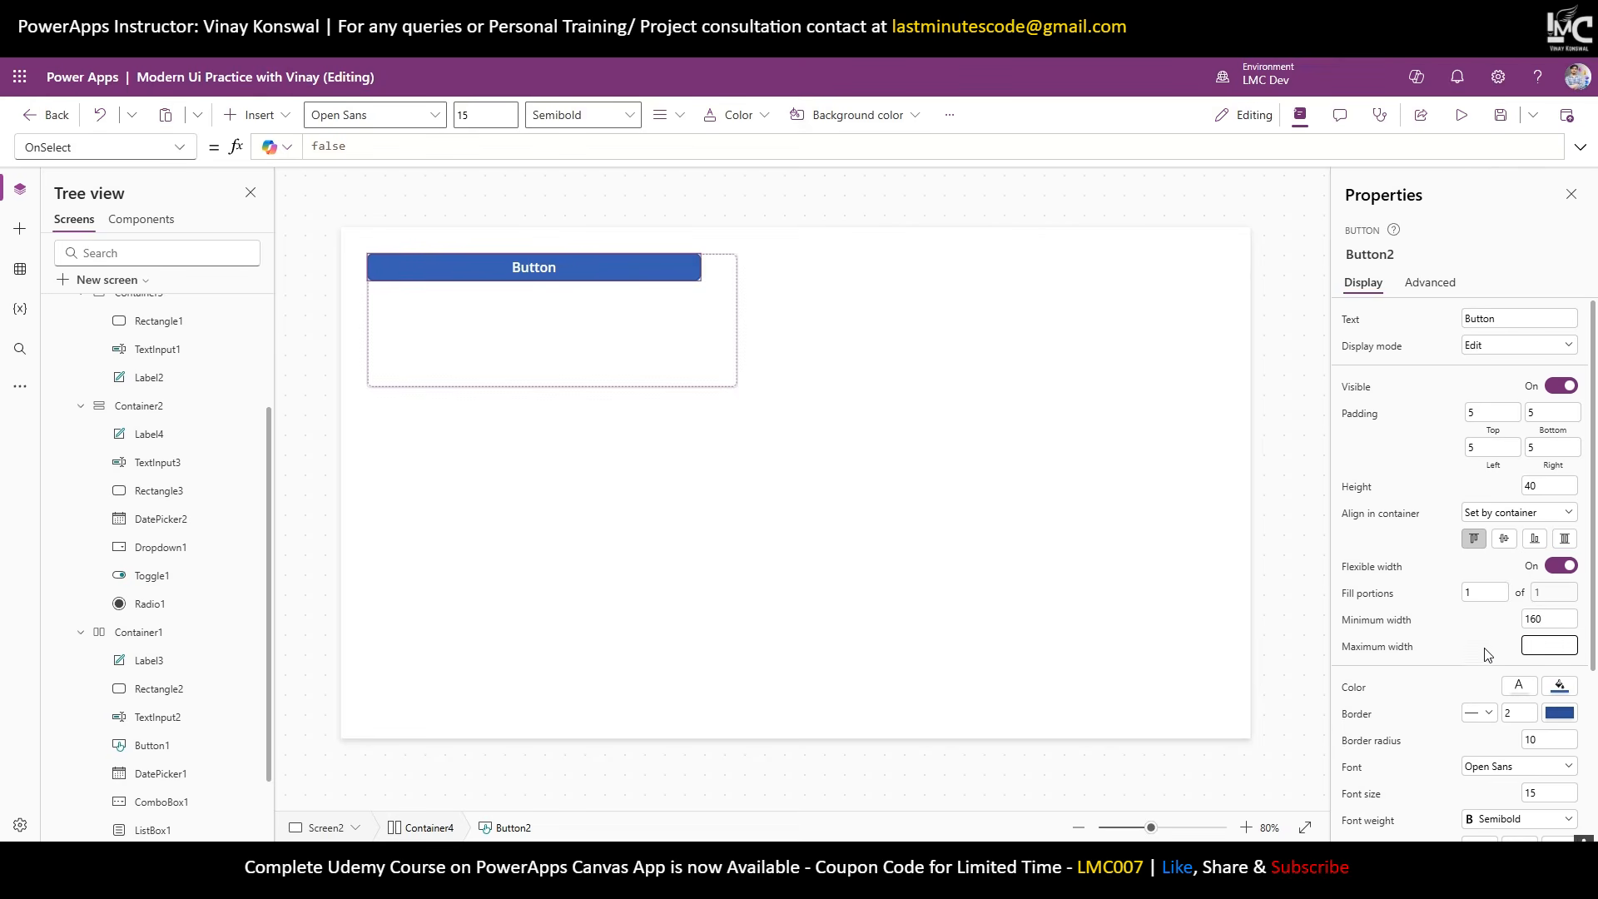
click(695, 378)
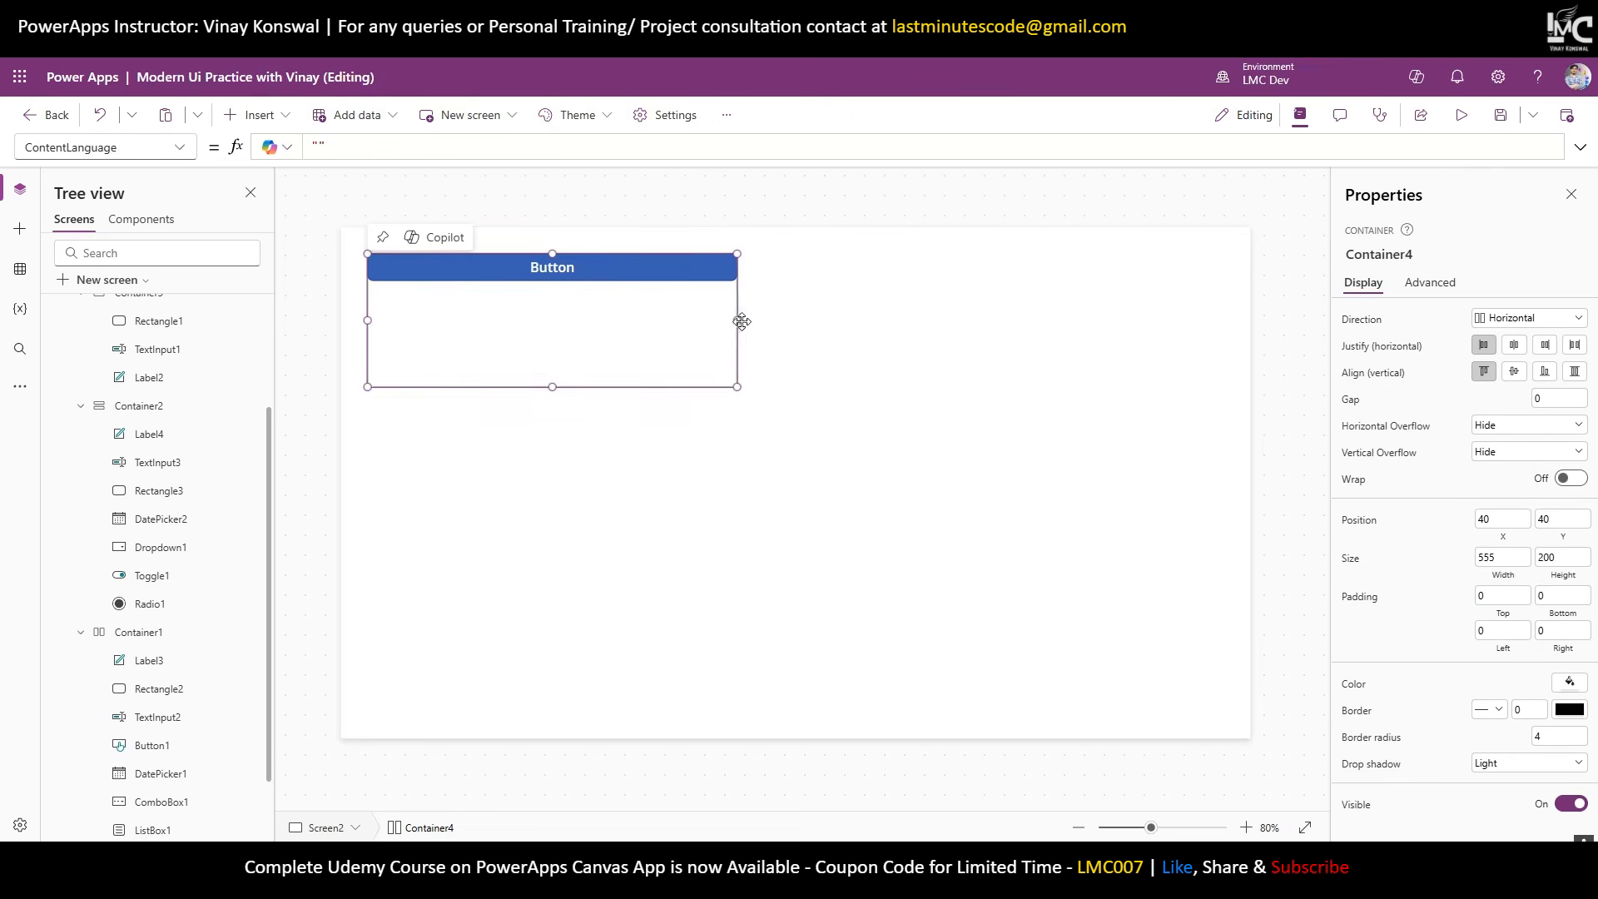
drag(738, 323, 1252, 349)
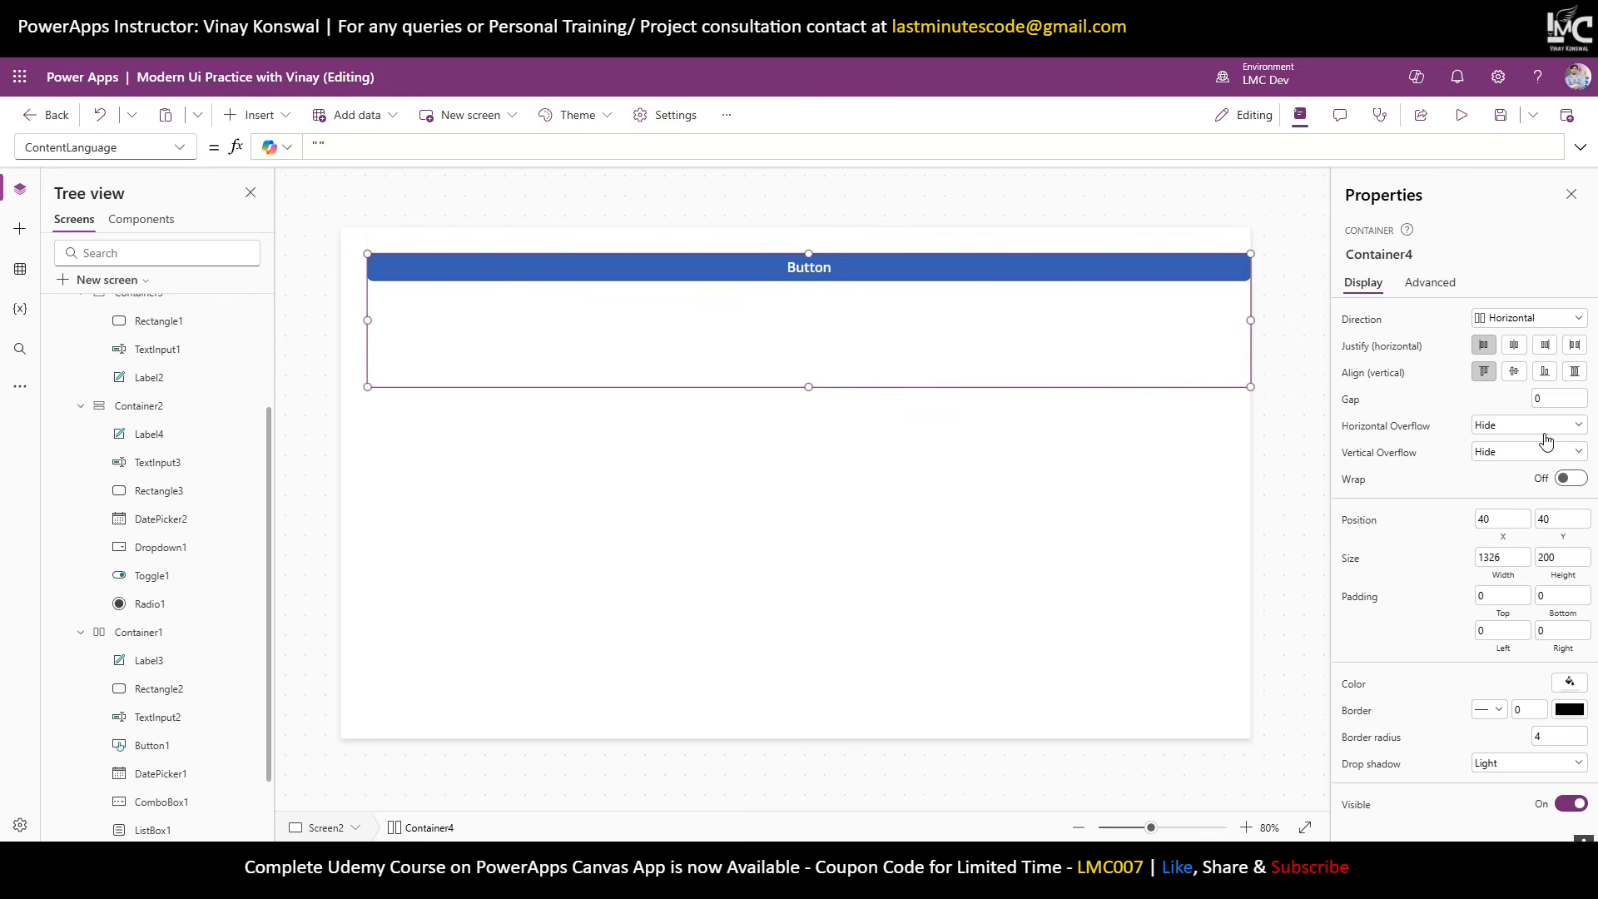
Open lastminutecoders.in in a new browser tab.
key(ctrl+t)
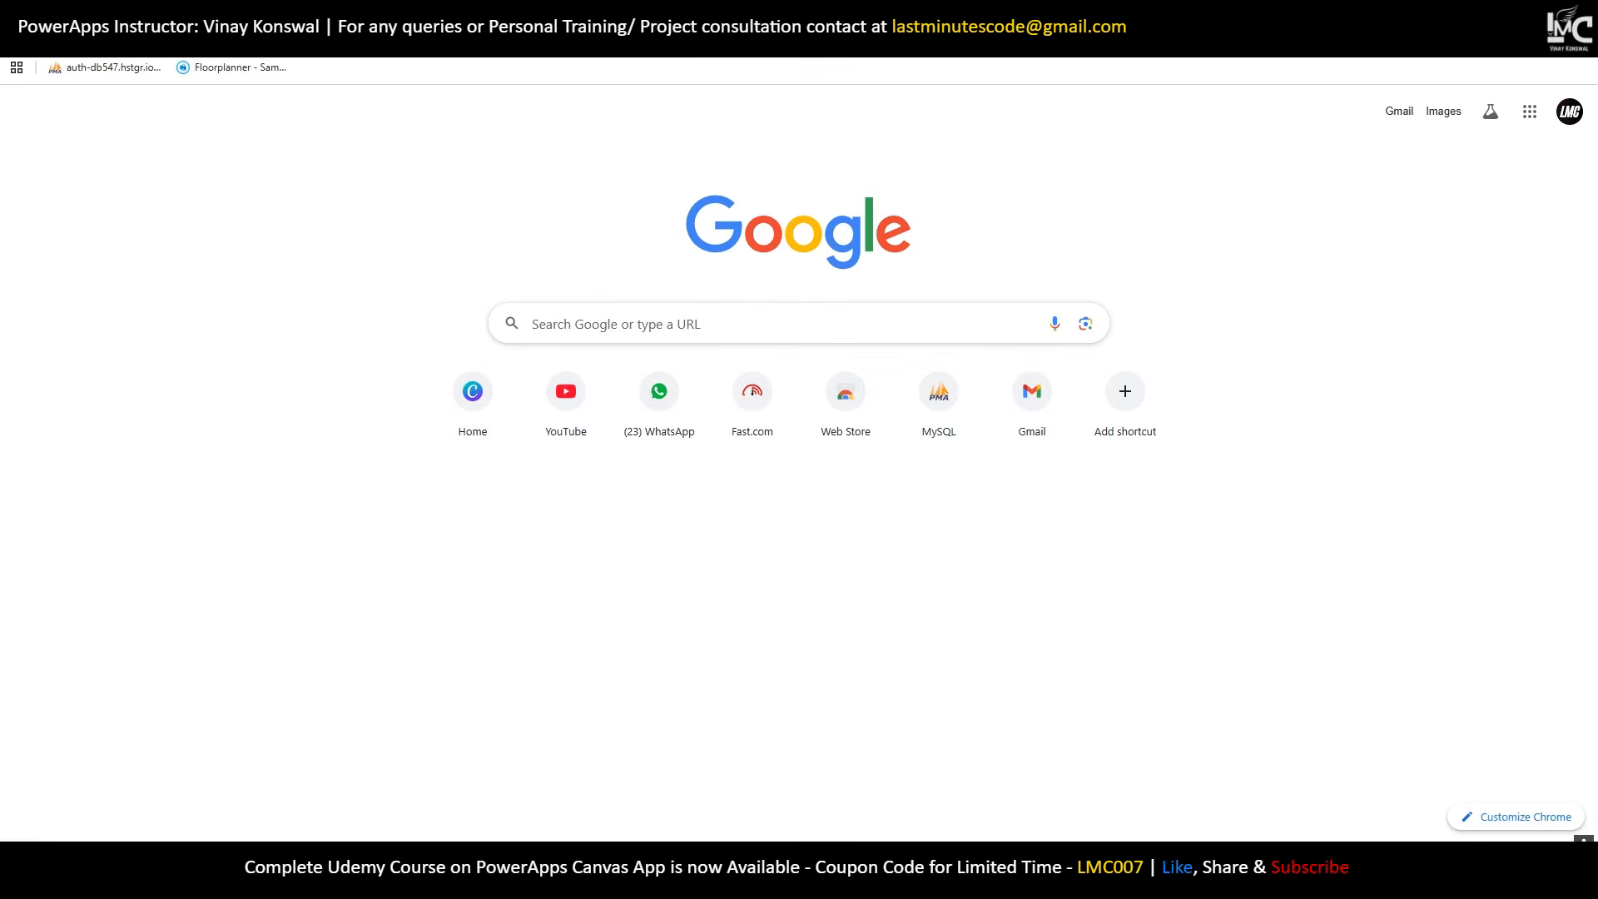
text(lastminutecoders.in)
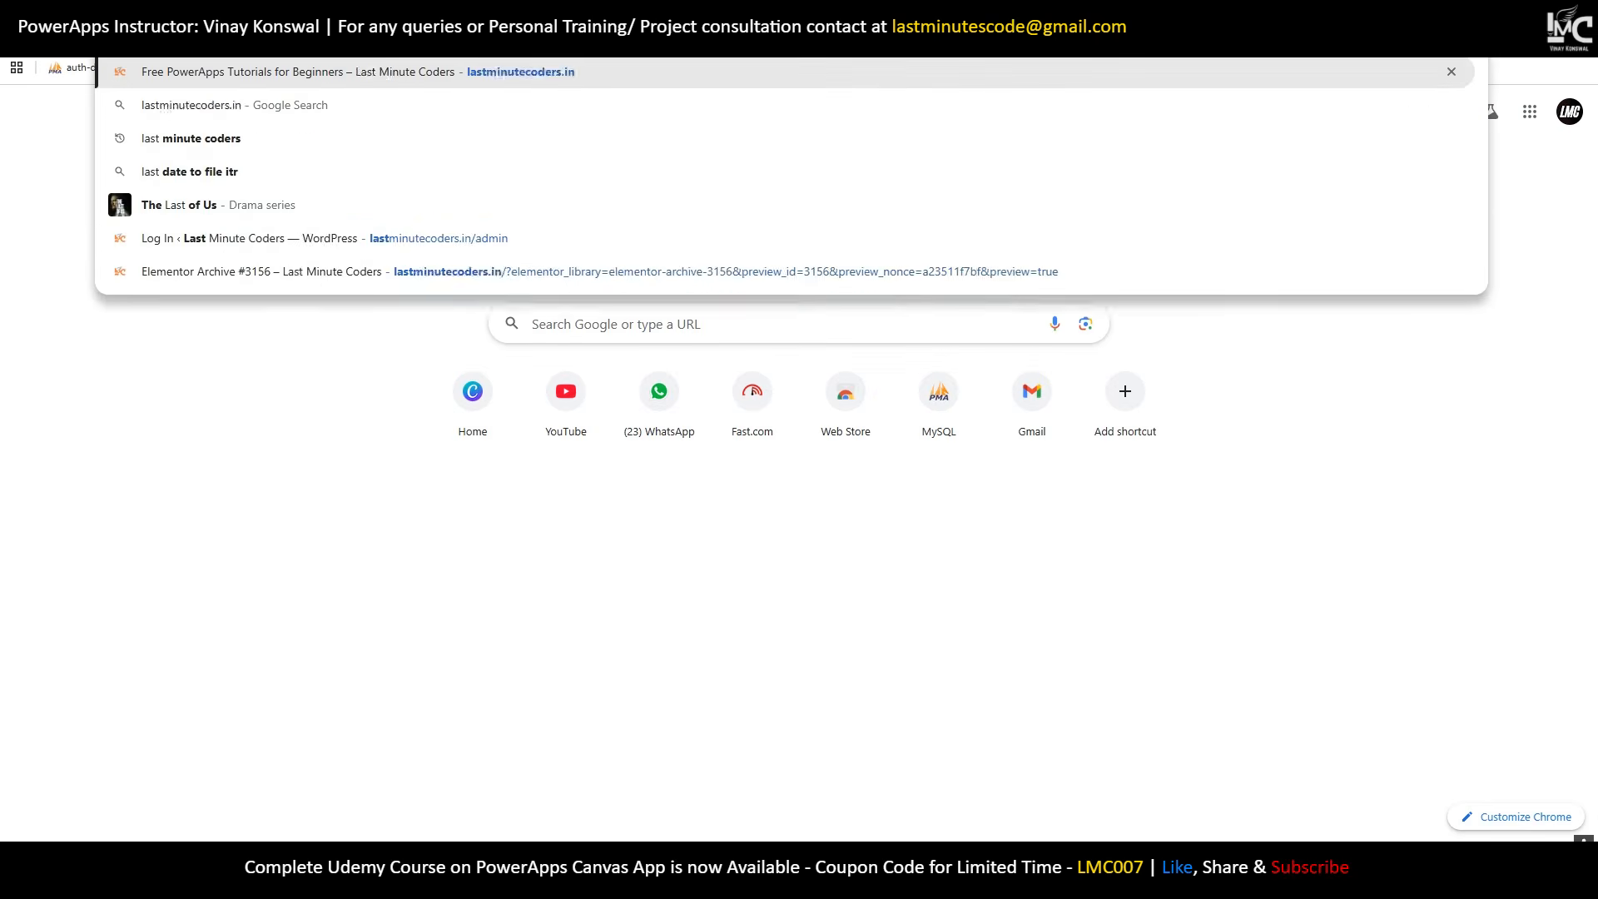
key(Return)
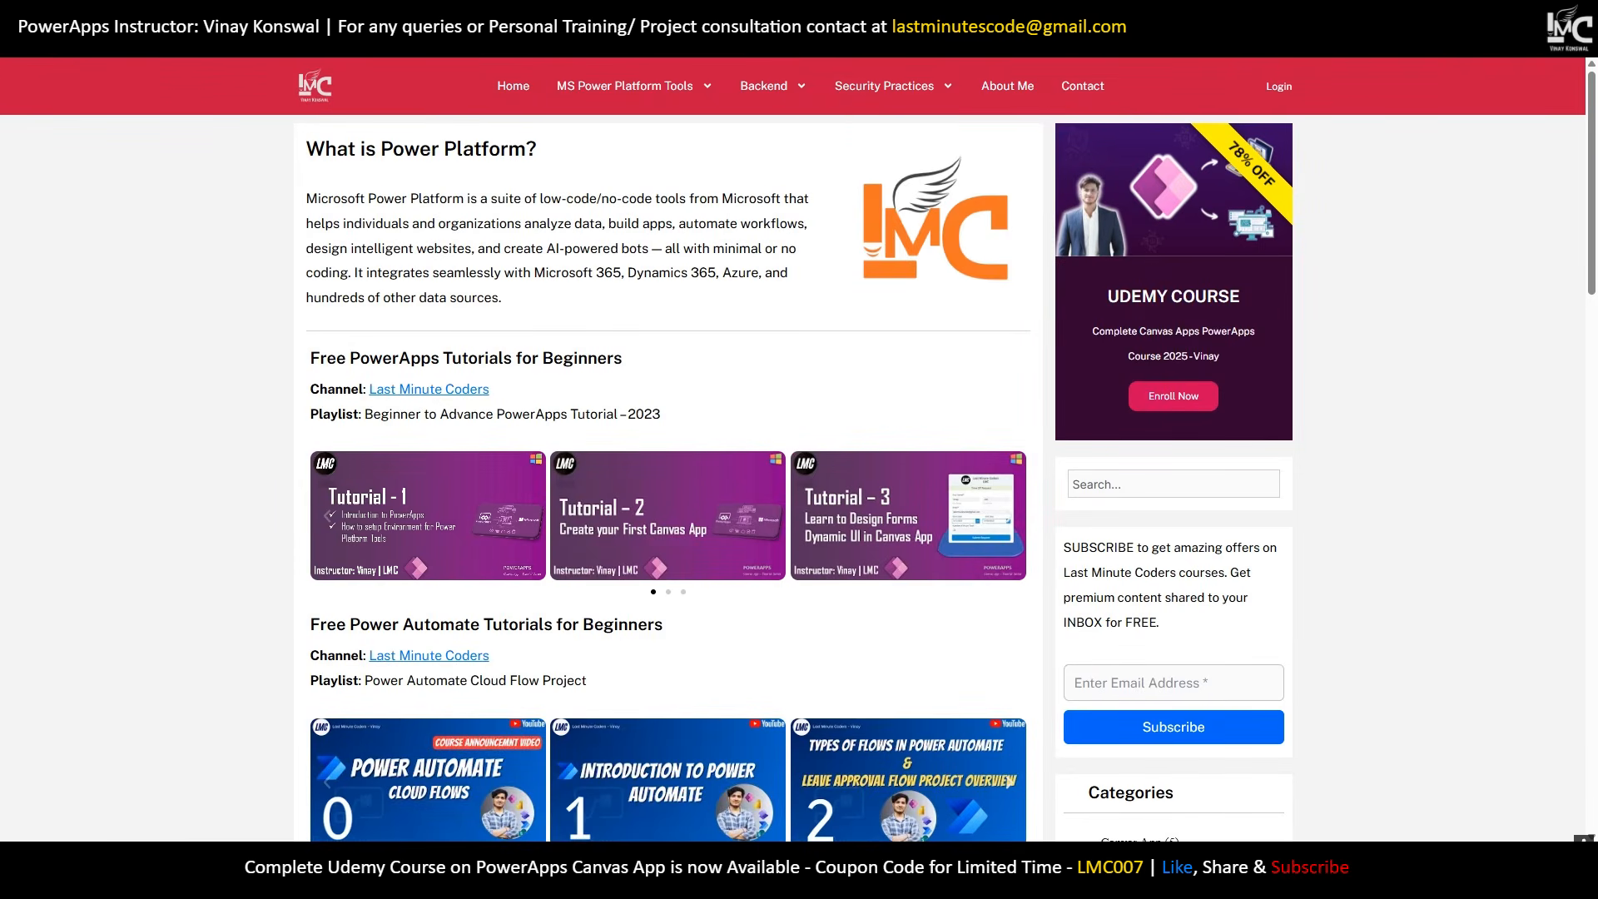
Resize the browser window to compare the site's layout, then maximize it and scroll the page.
mouse_move(1541, 13)
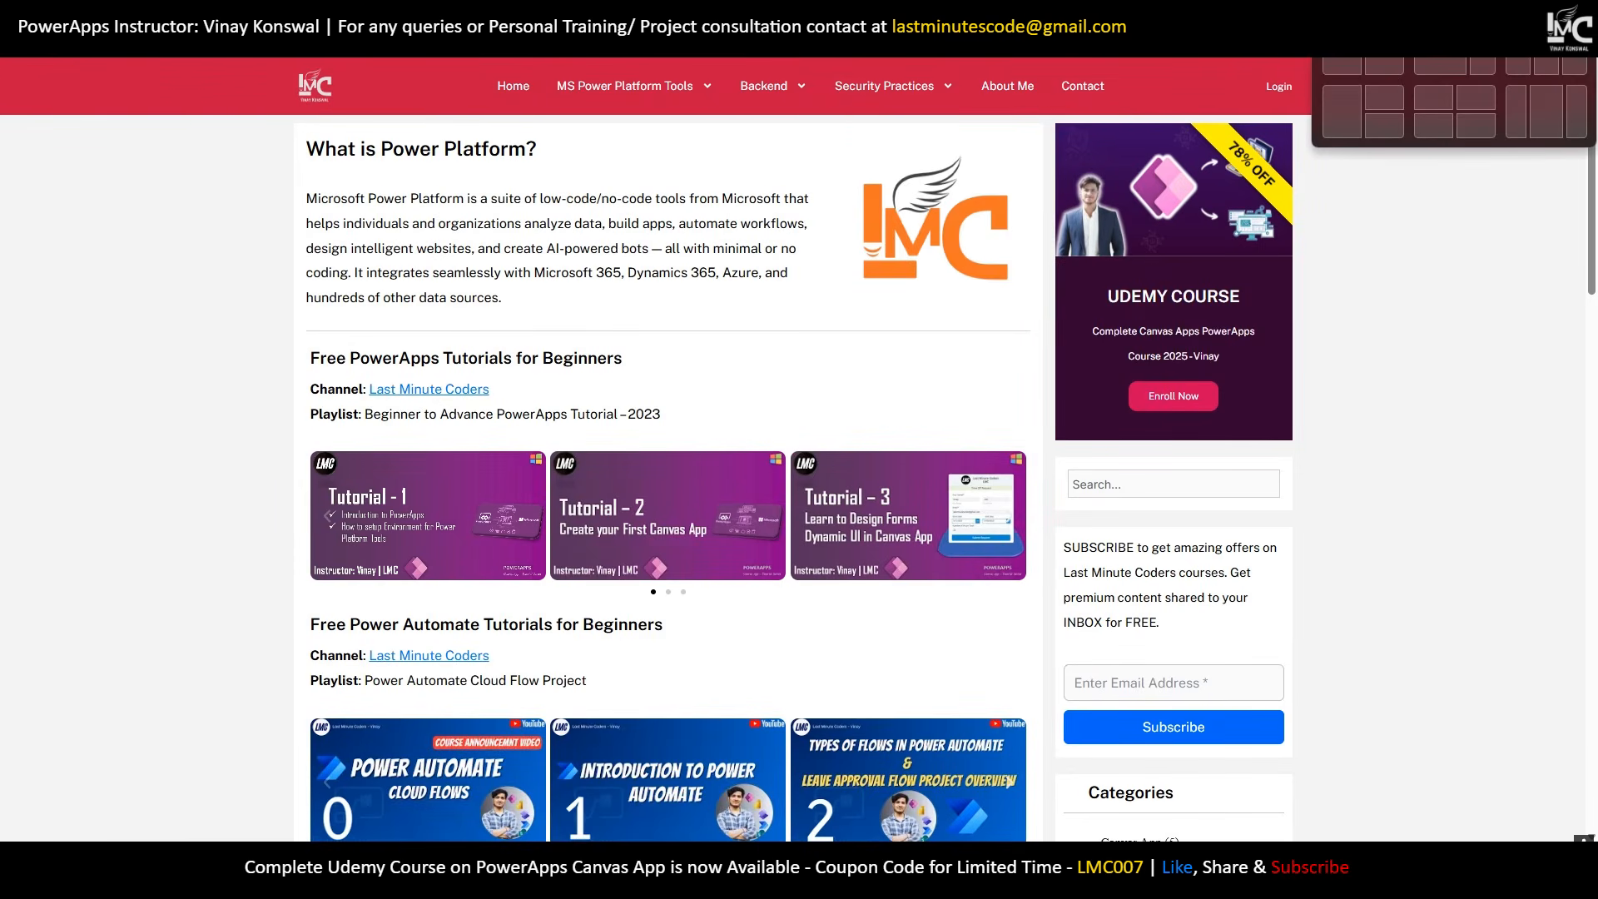
click(1541, 13)
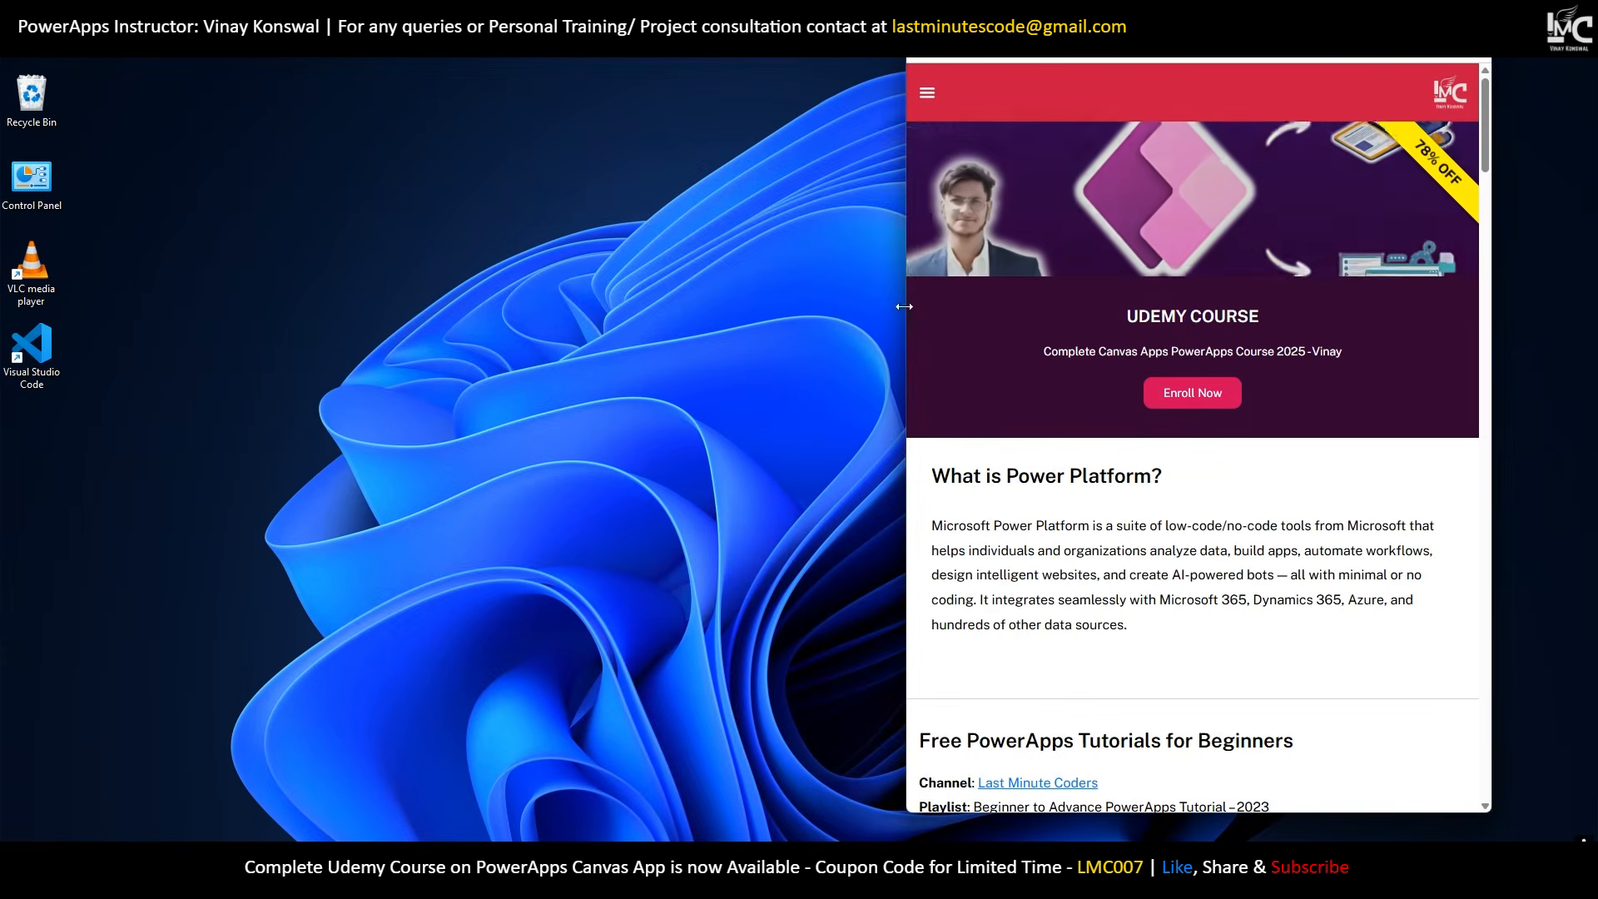
drag(908, 318, 548, 325)
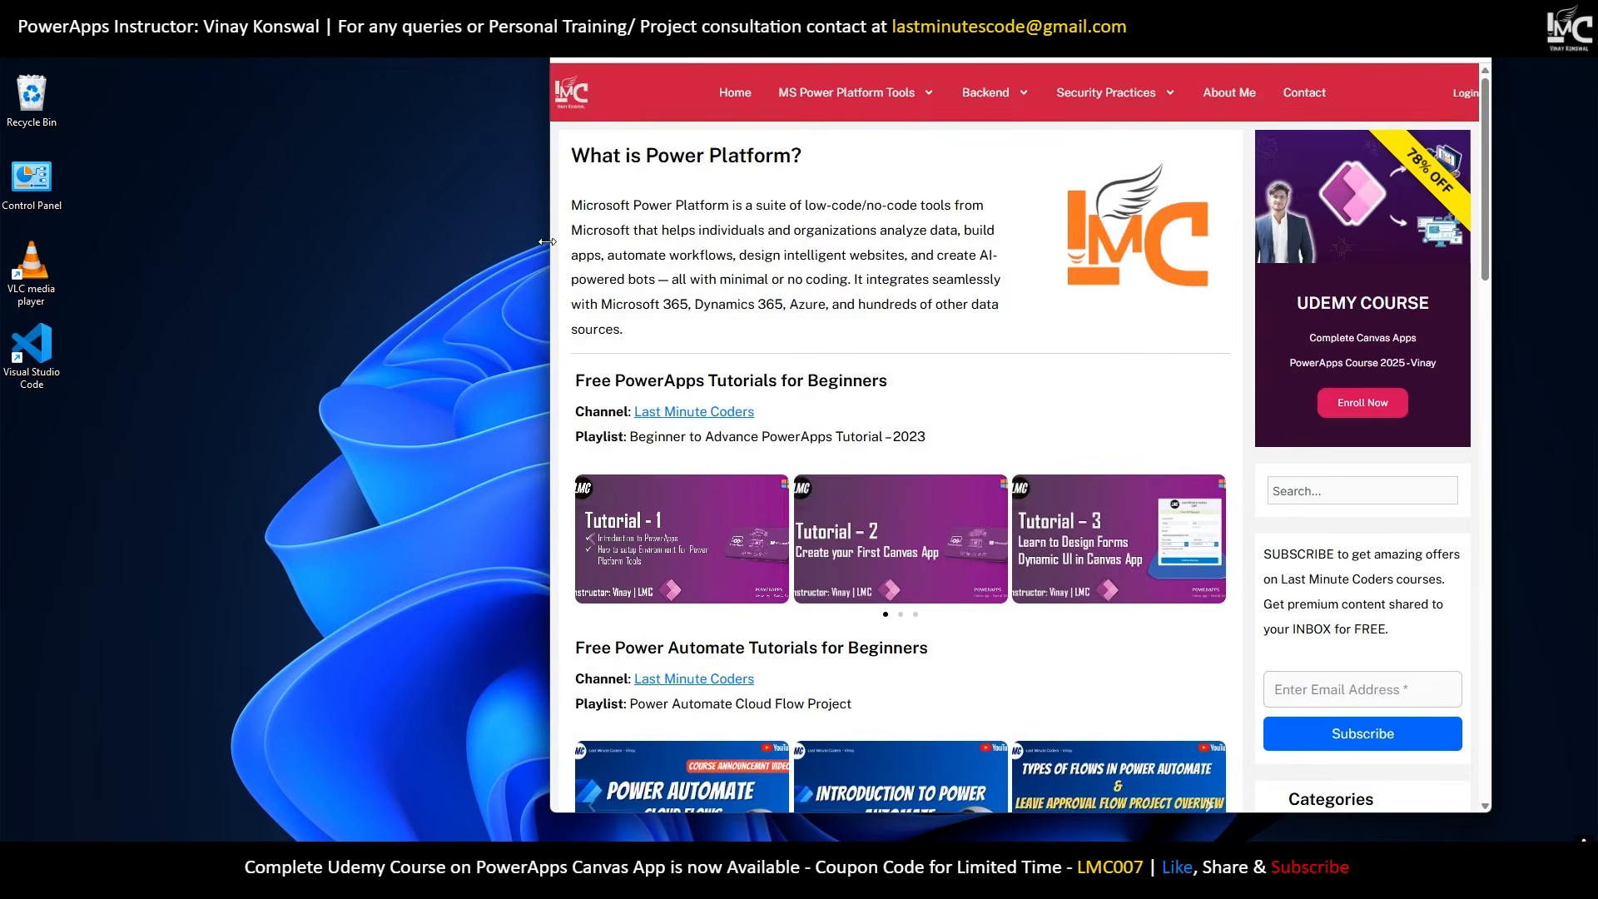
drag(546, 241, 94, 270)
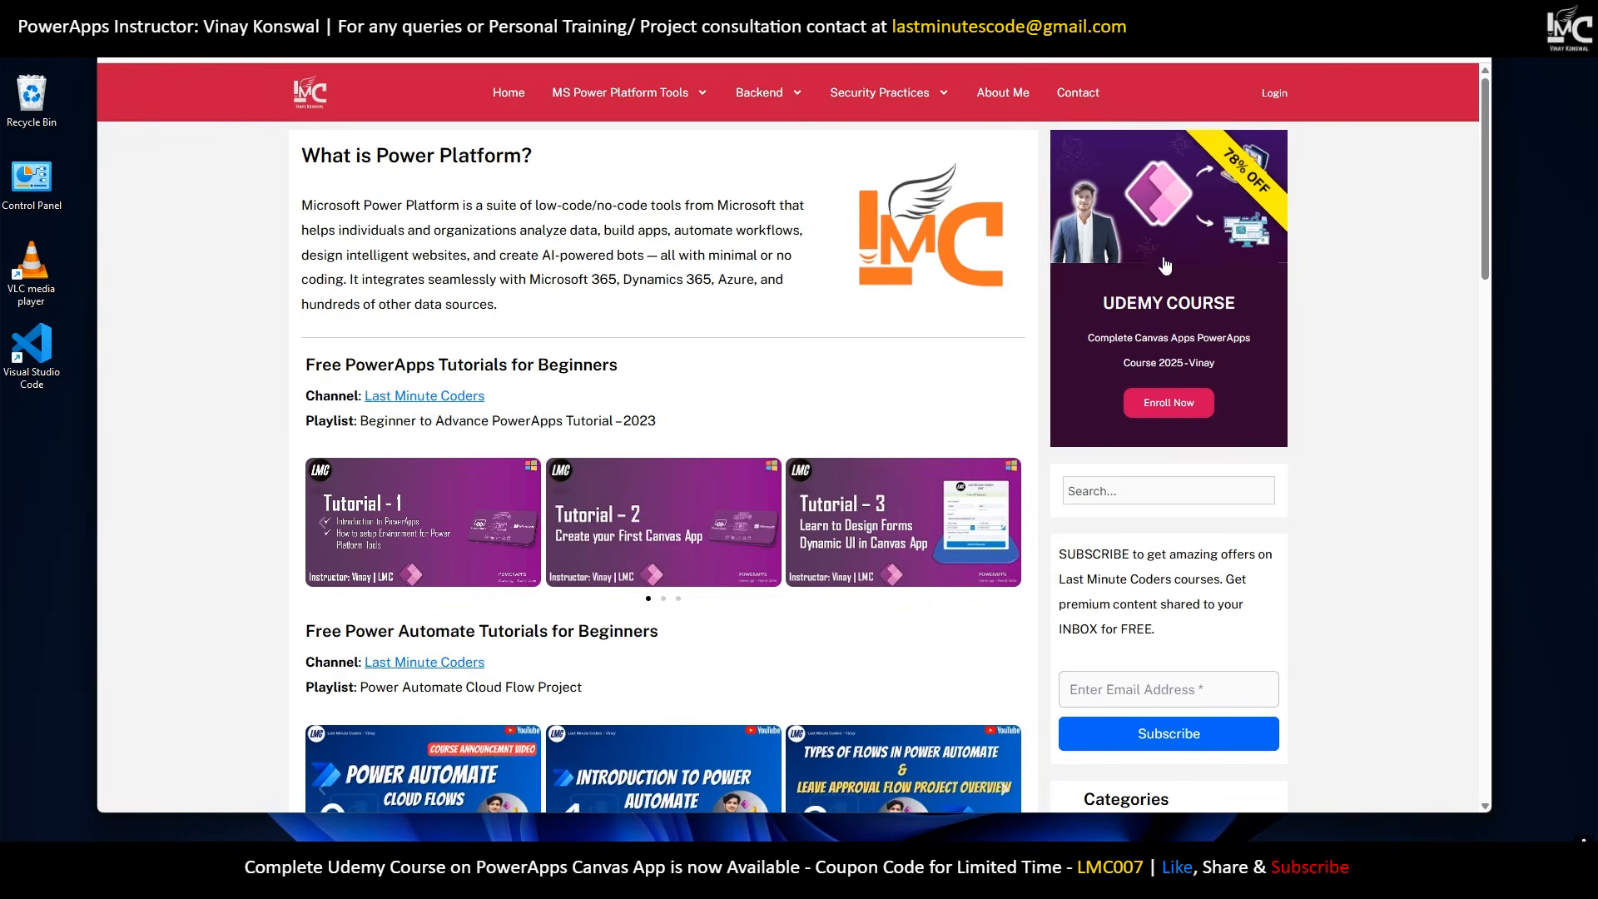
click(1434, 13)
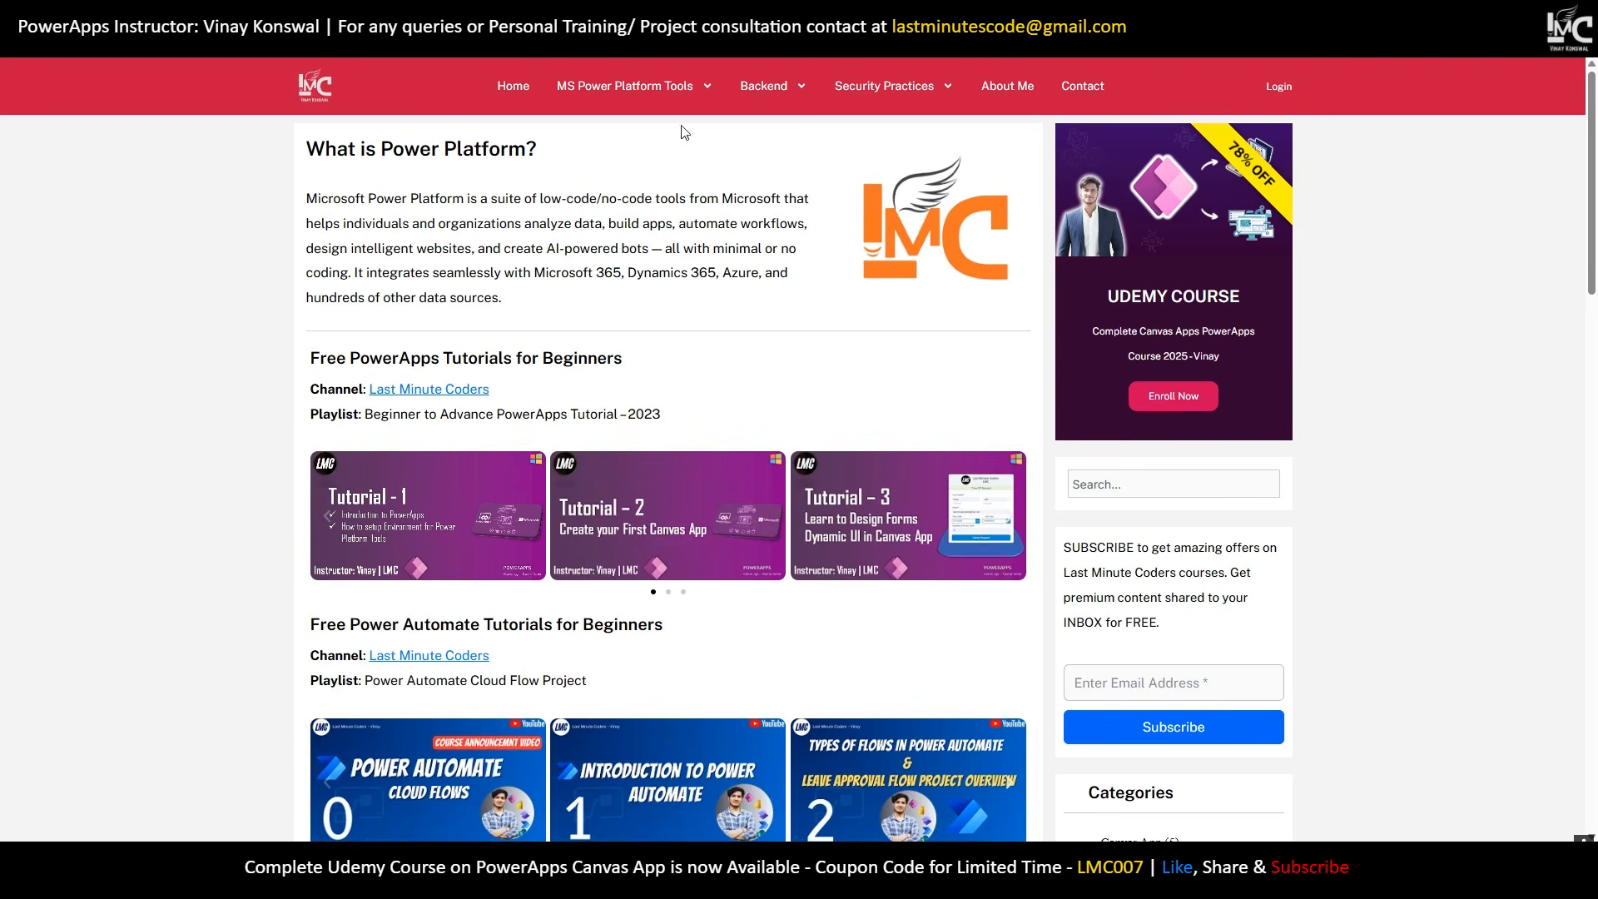
scroll(1118, 249, down, 5)
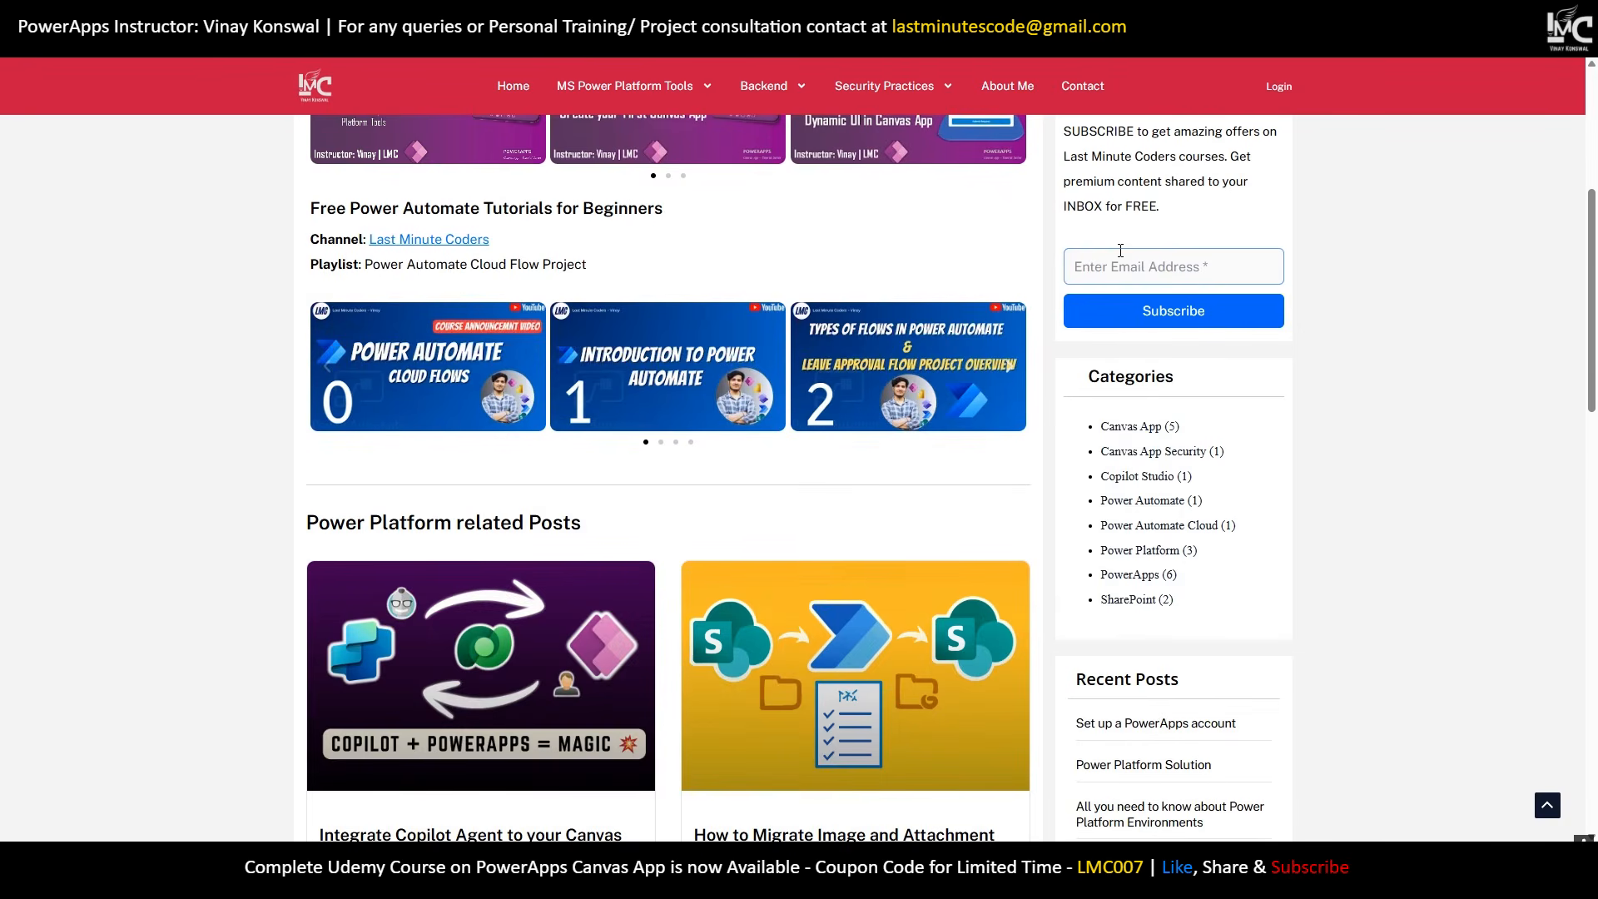
scroll(1132, 274, up, 5)
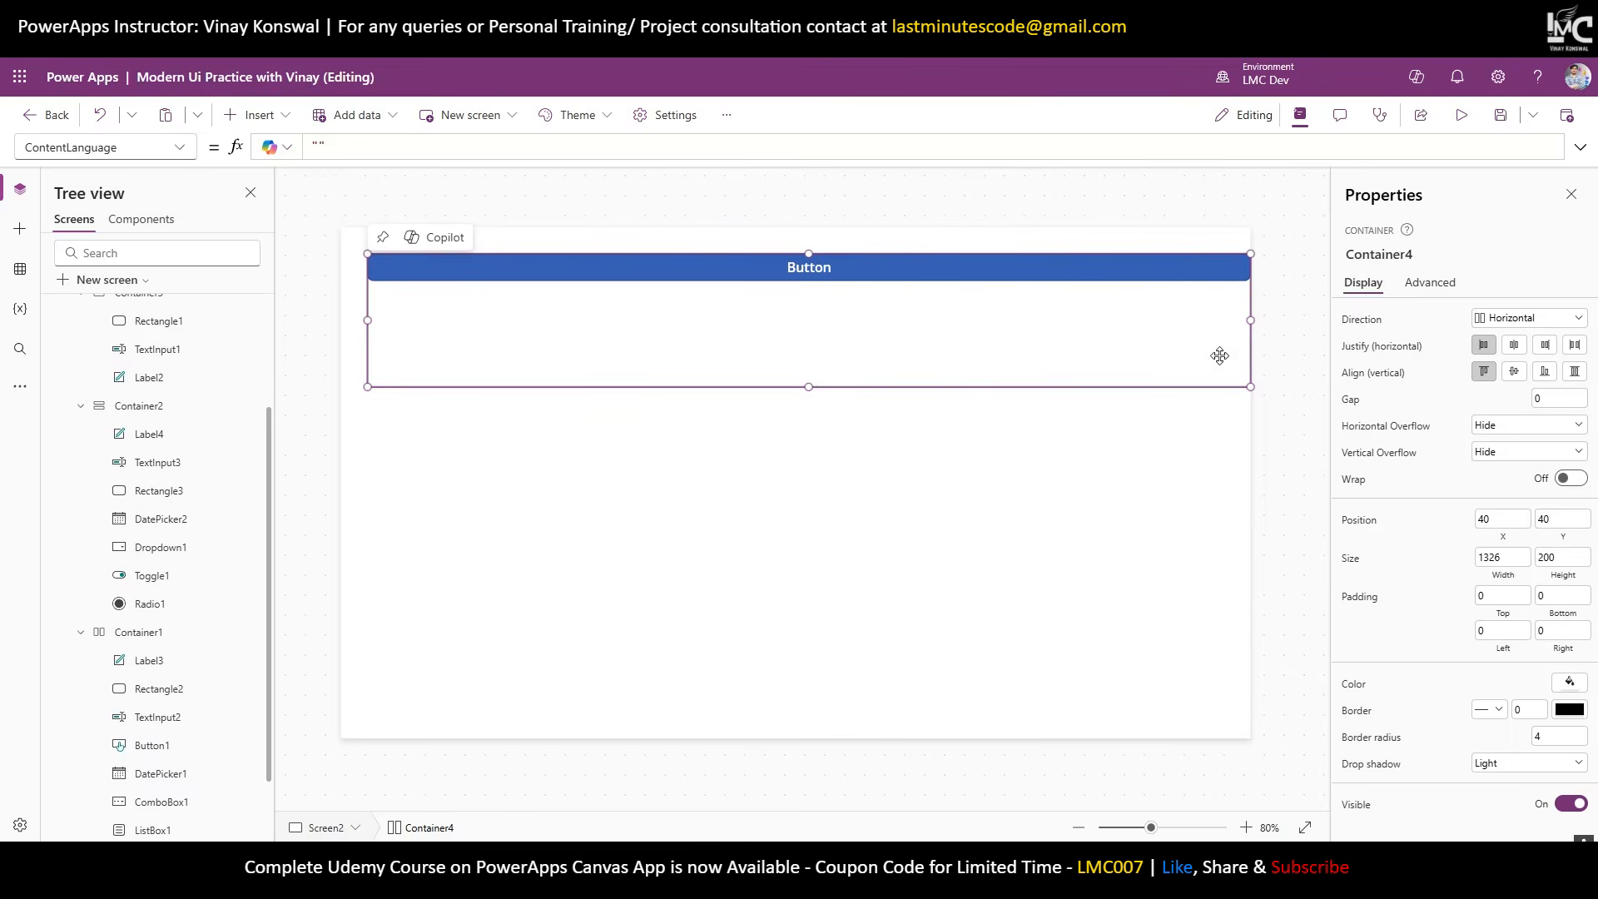
Narrow Container4 to 1096 wide and review Button2's properties.
drag(1250, 320, 1097, 320)
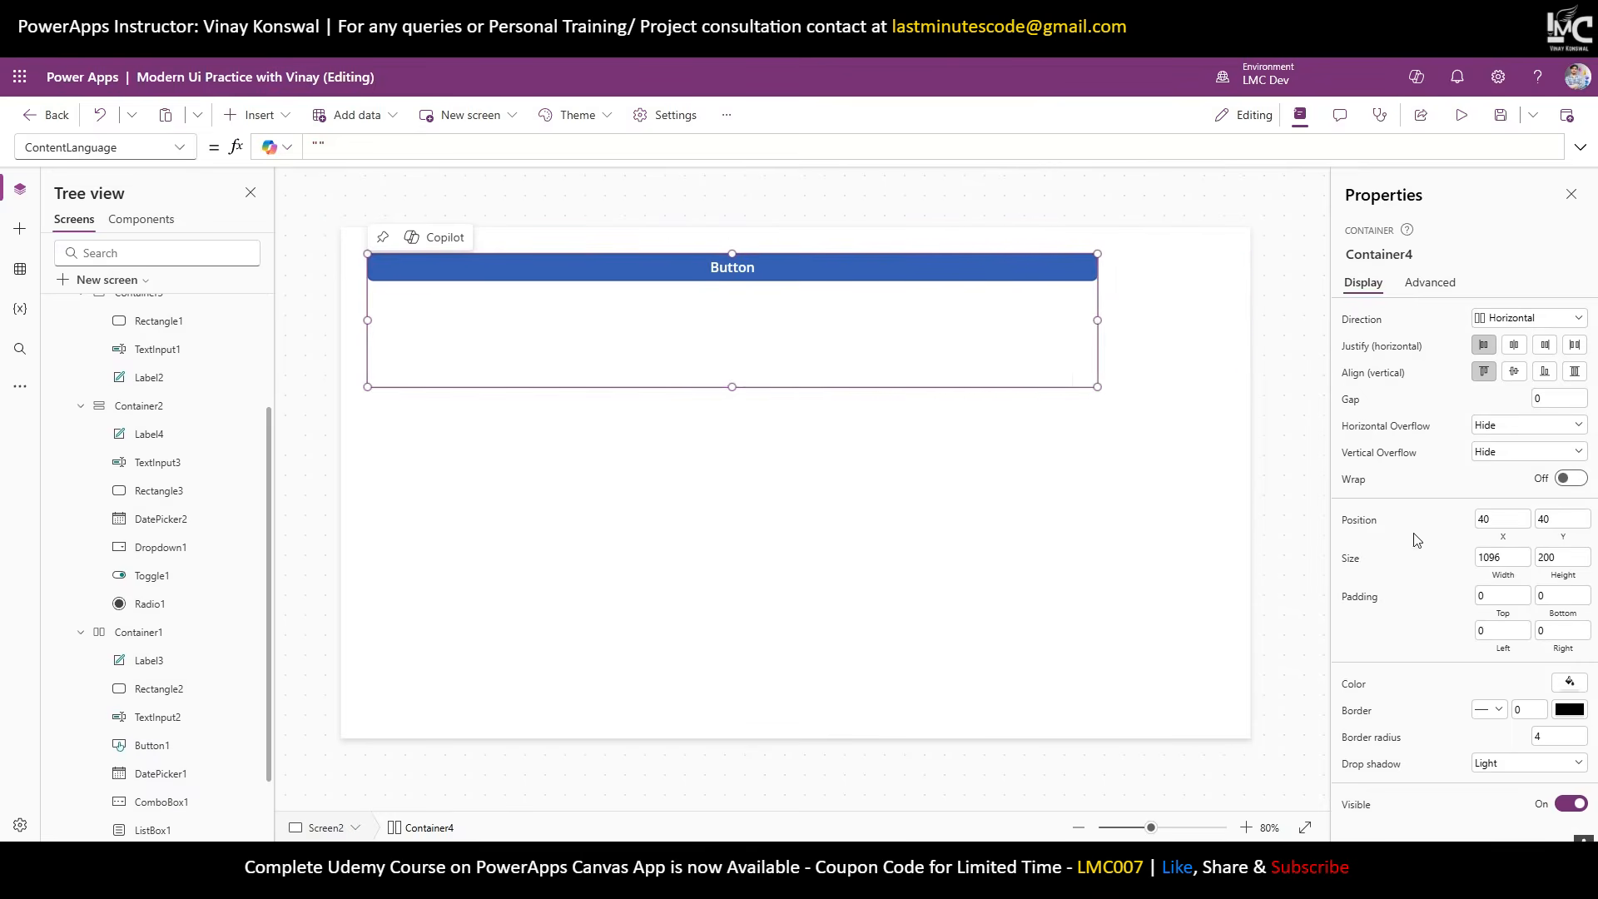
click(1052, 273)
scroll(1445, 666, down, 5)
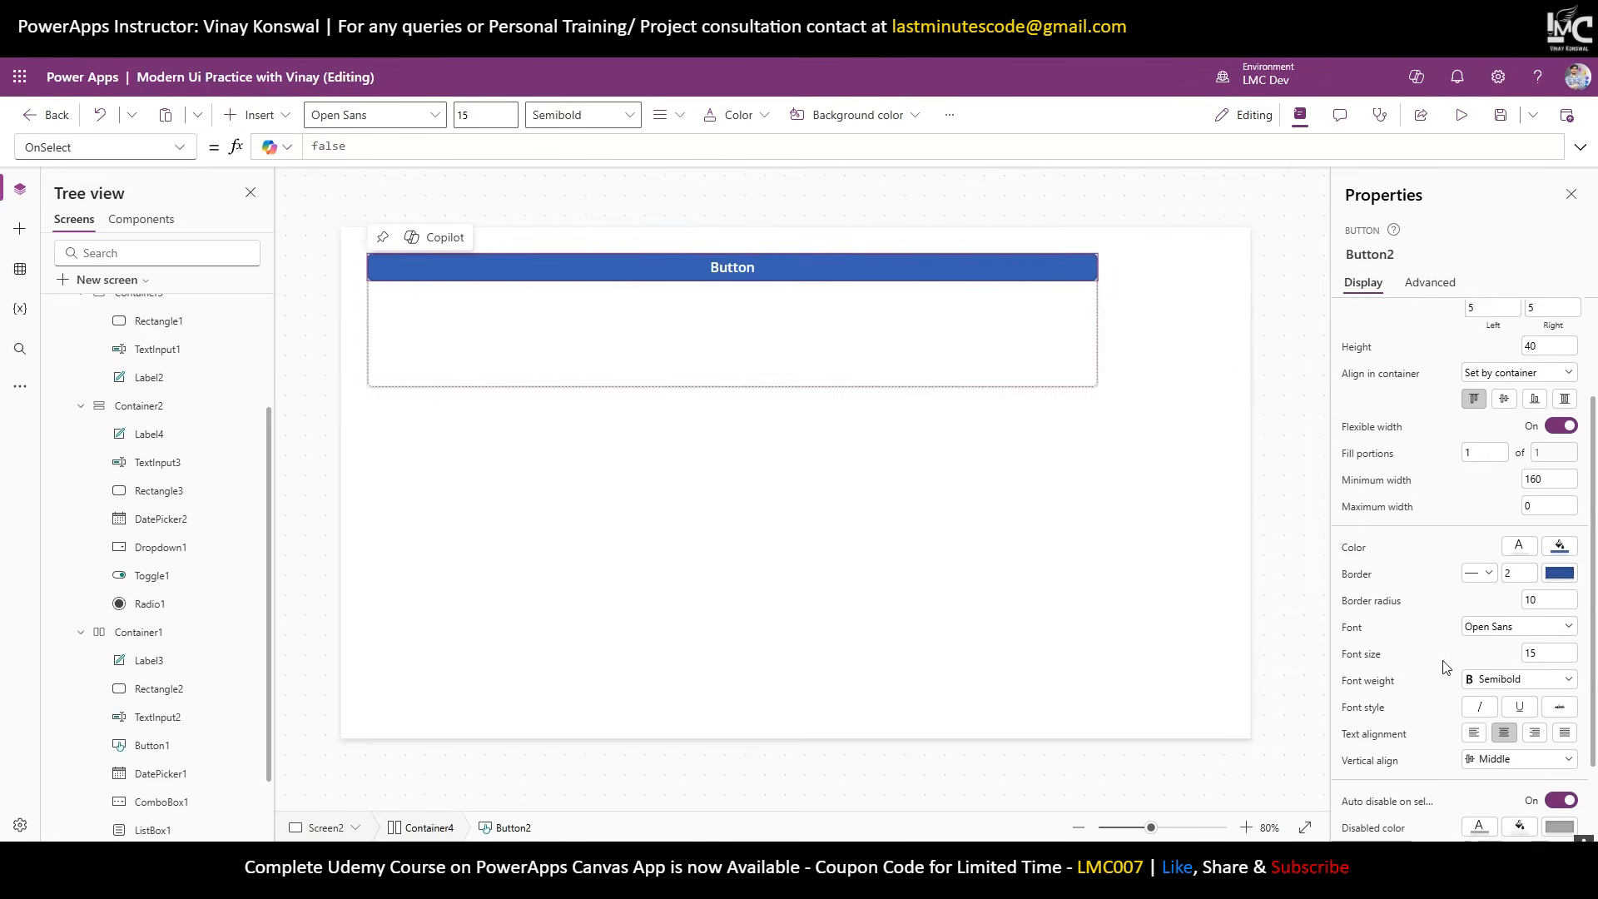
scroll(1446, 666, down, 1)
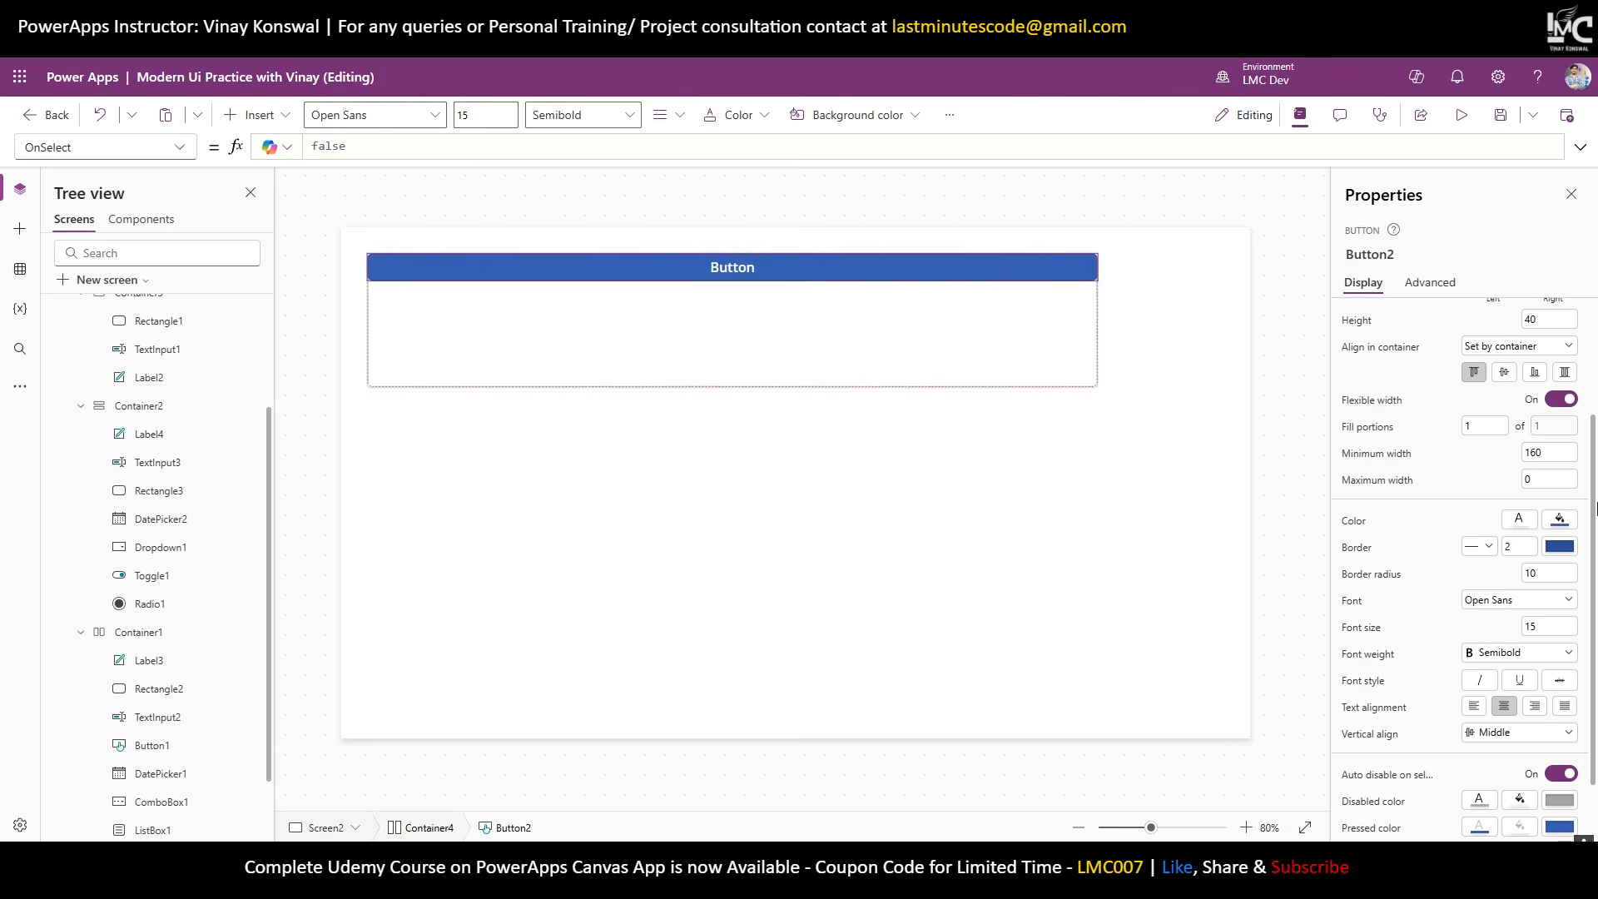
click(852, 329)
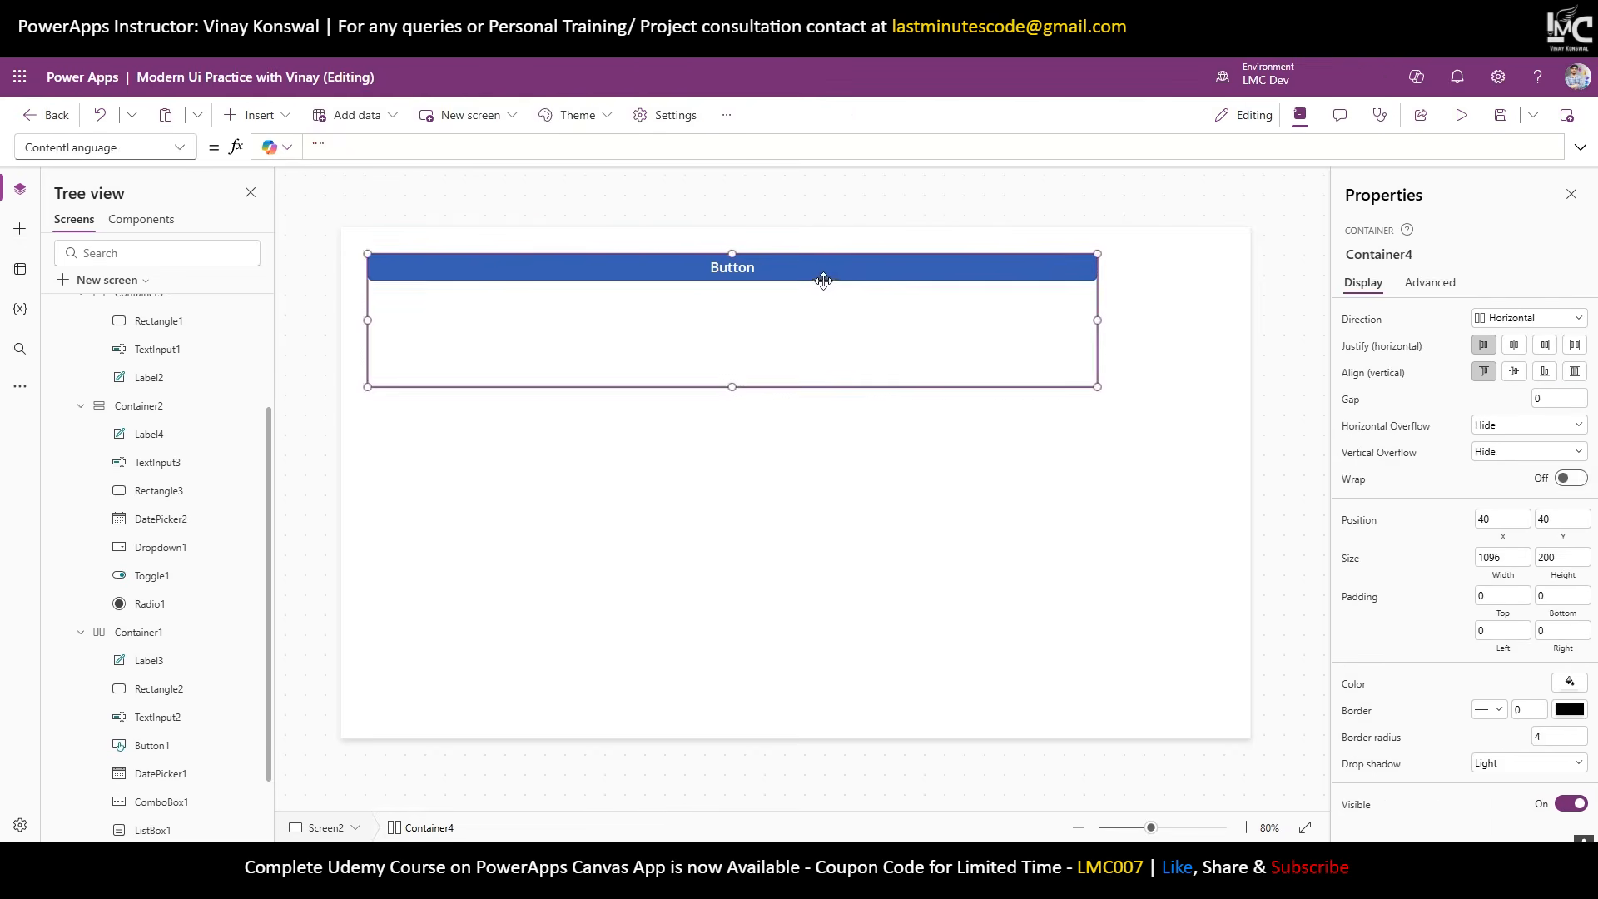
click(823, 277)
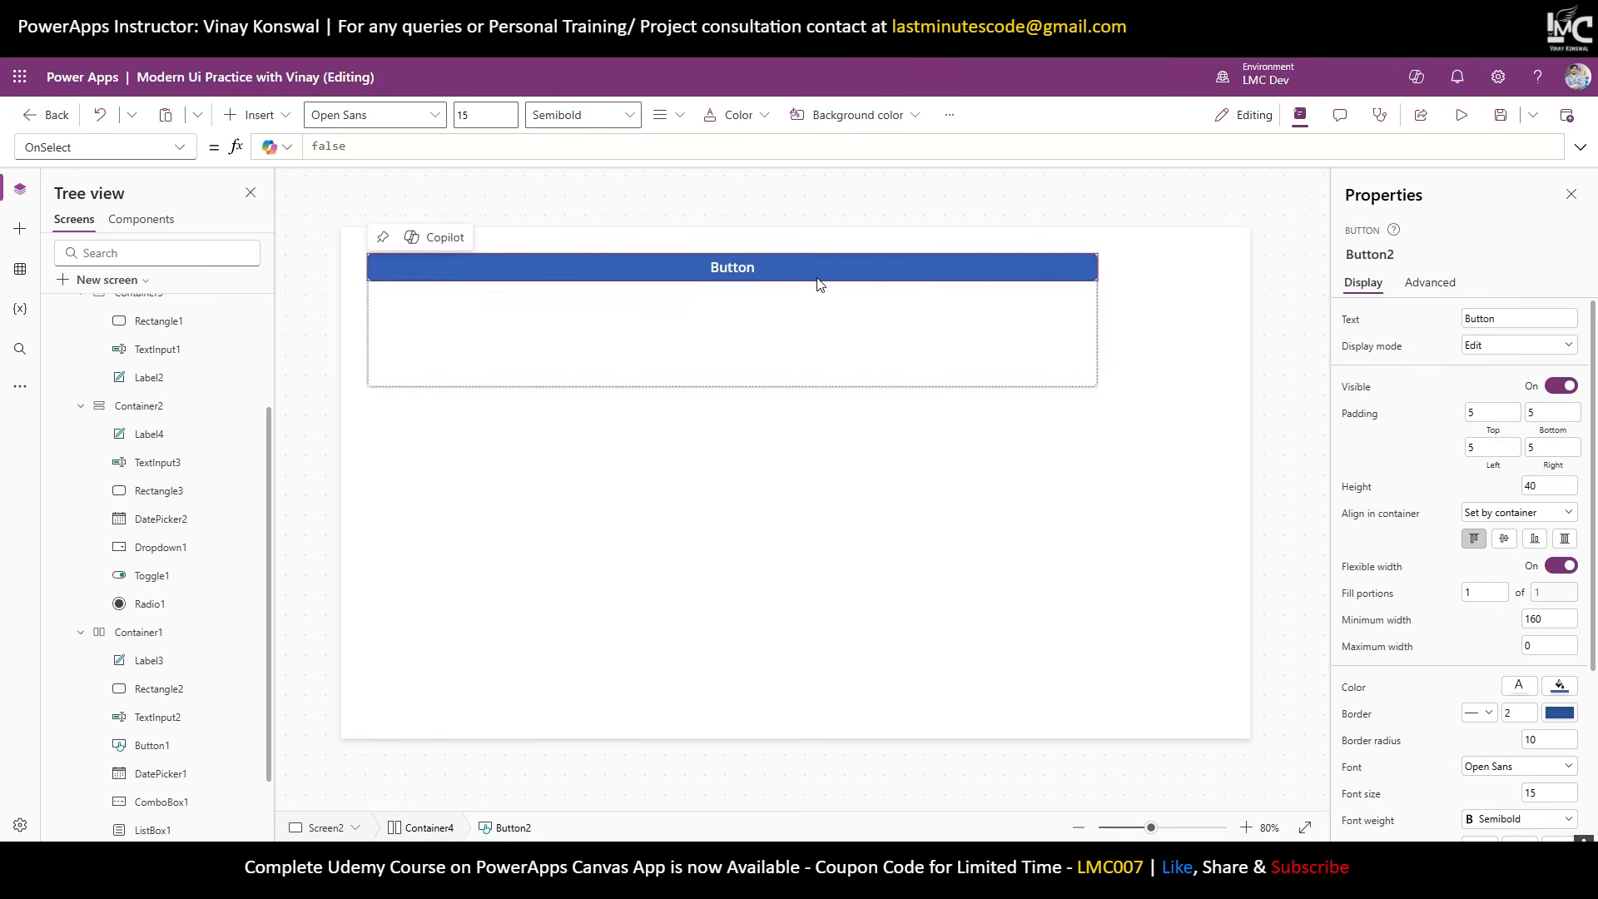
Insert a text input beside the button in Container4 and set the container's Gap to 30.
click(250, 115)
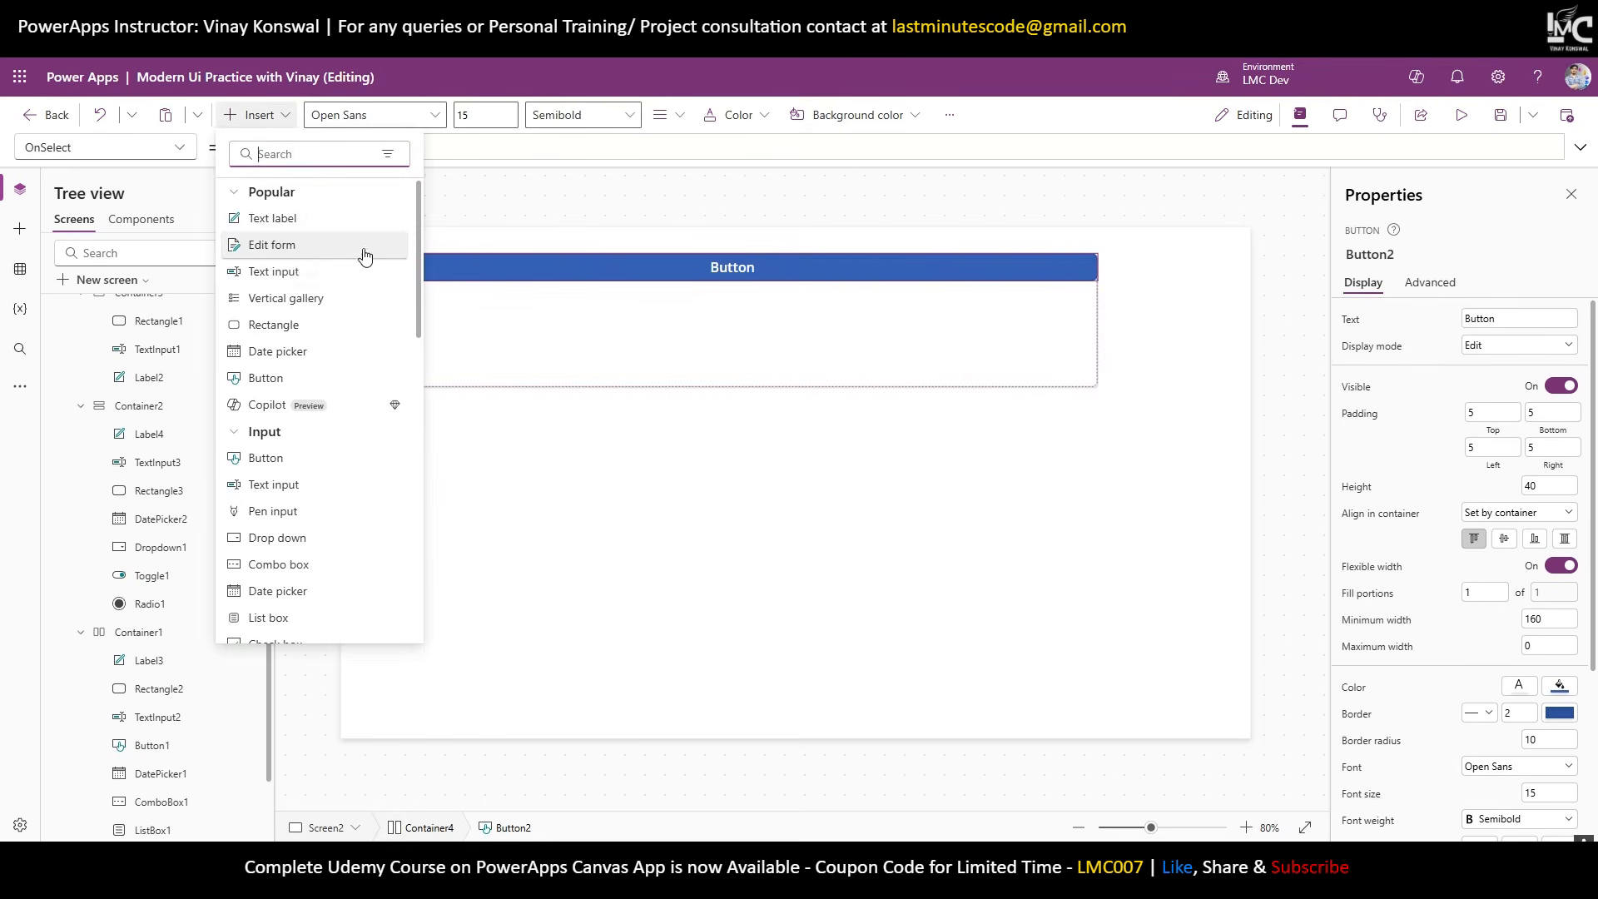
click(294, 274)
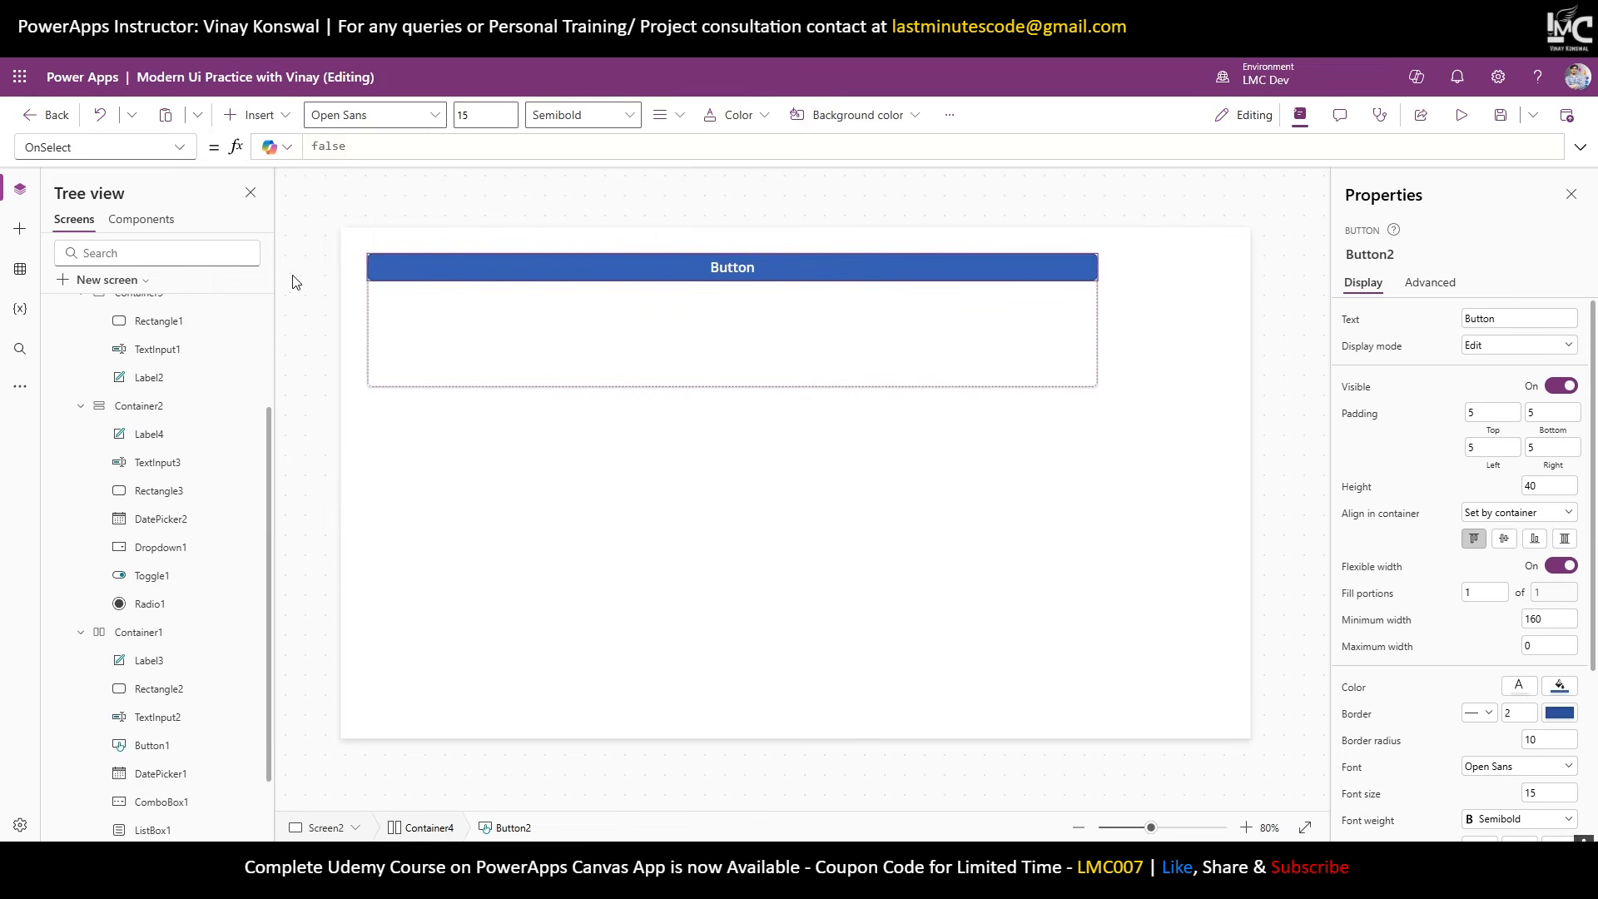
click(862, 360)
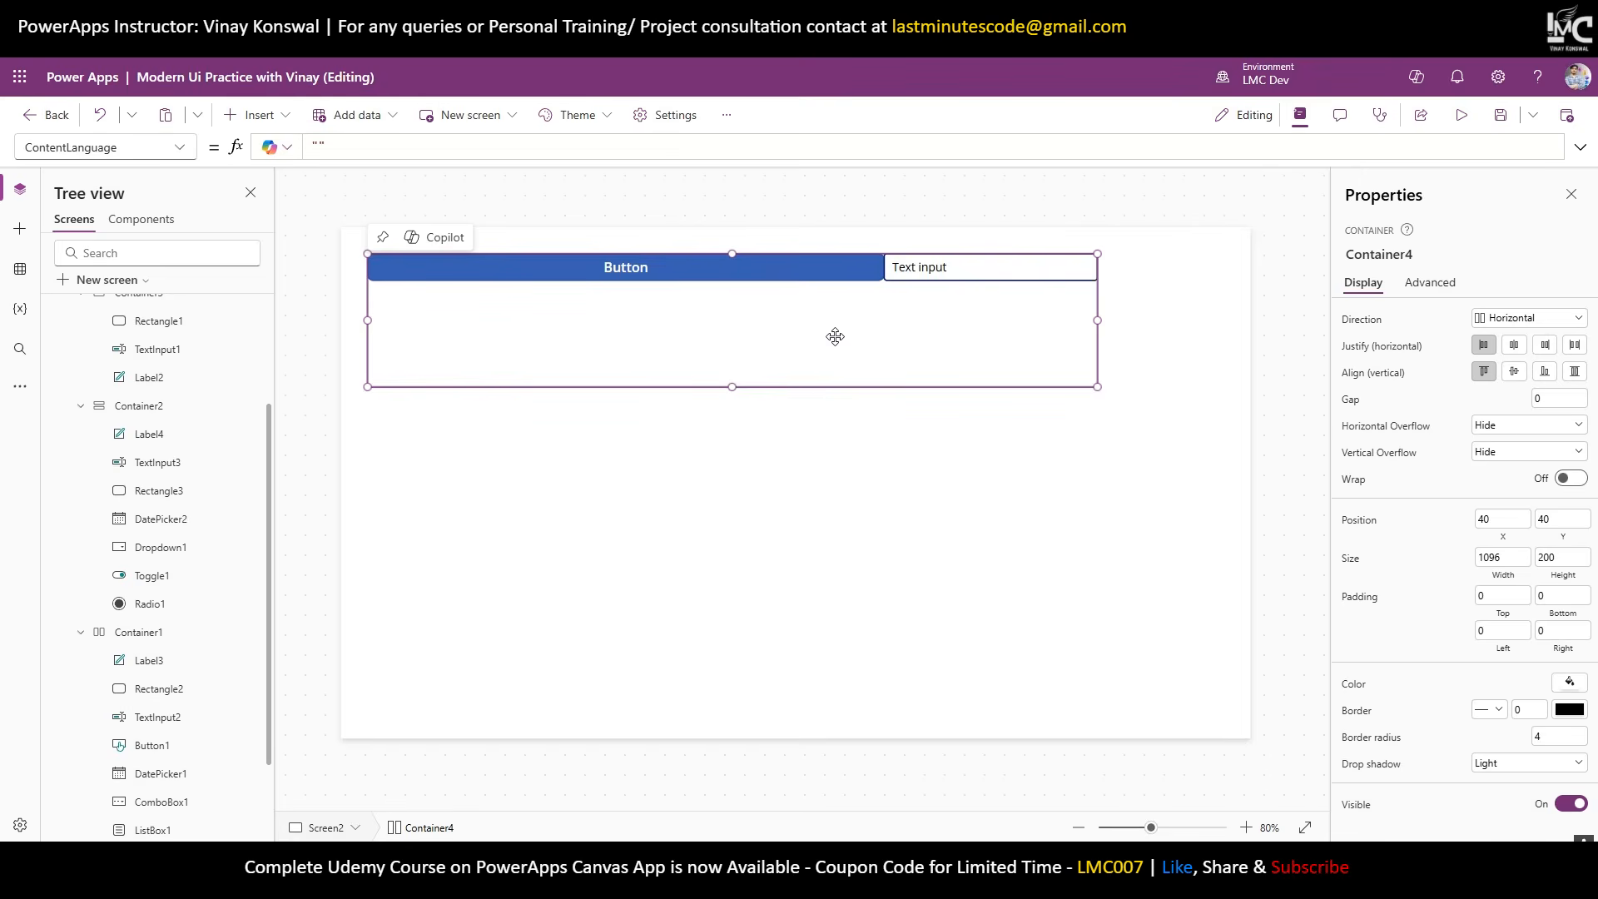
click(1546, 400)
text(30)
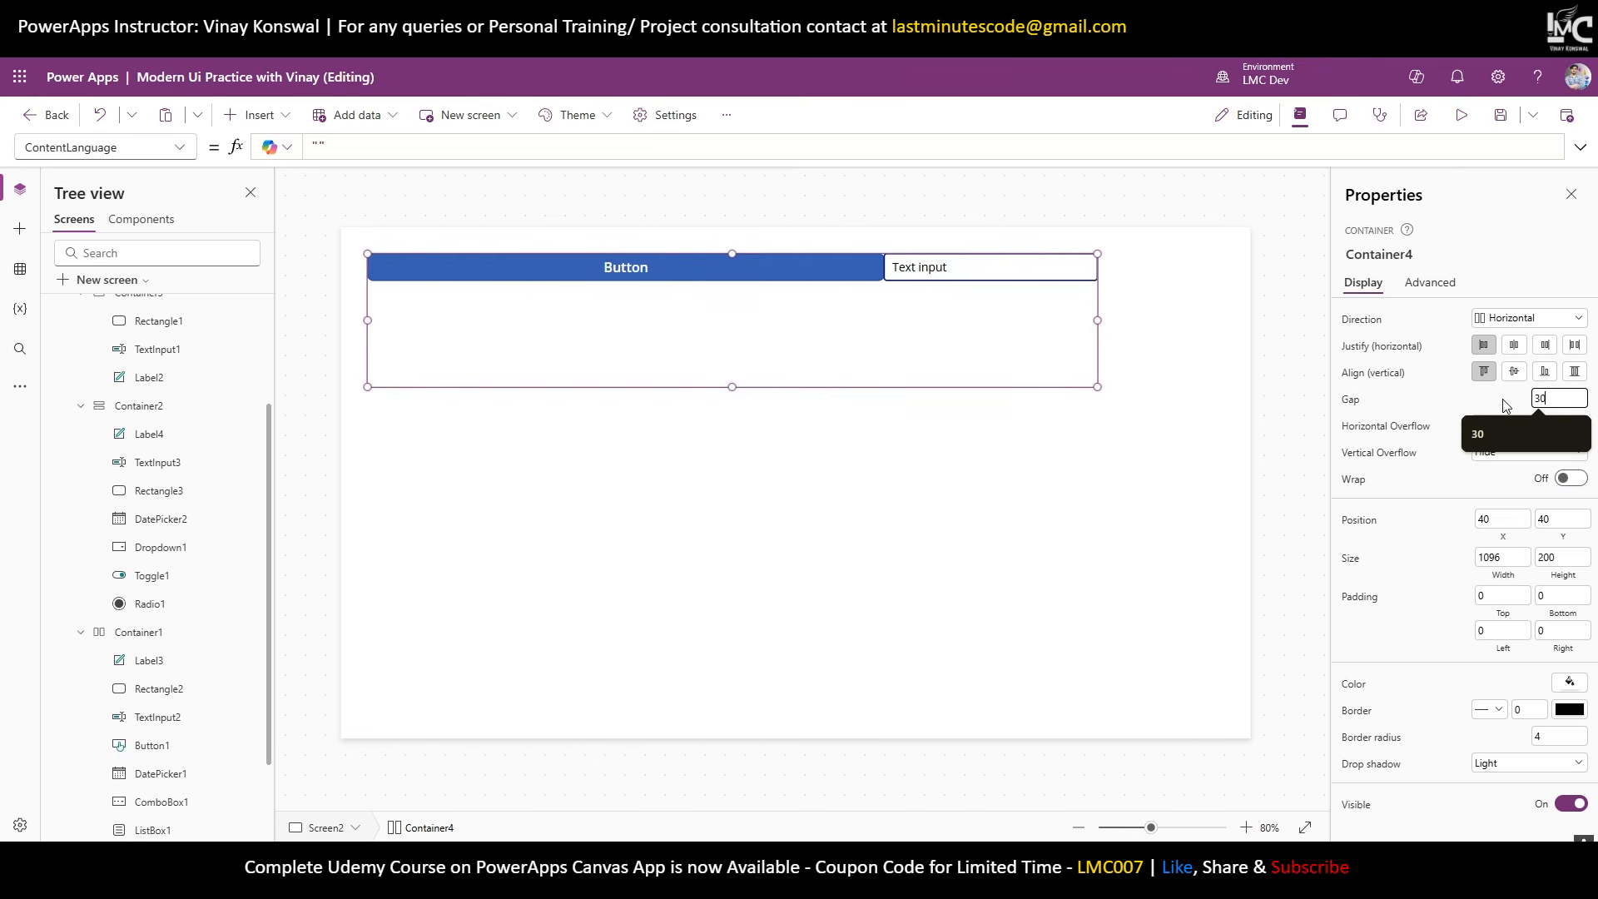
click(480, 357)
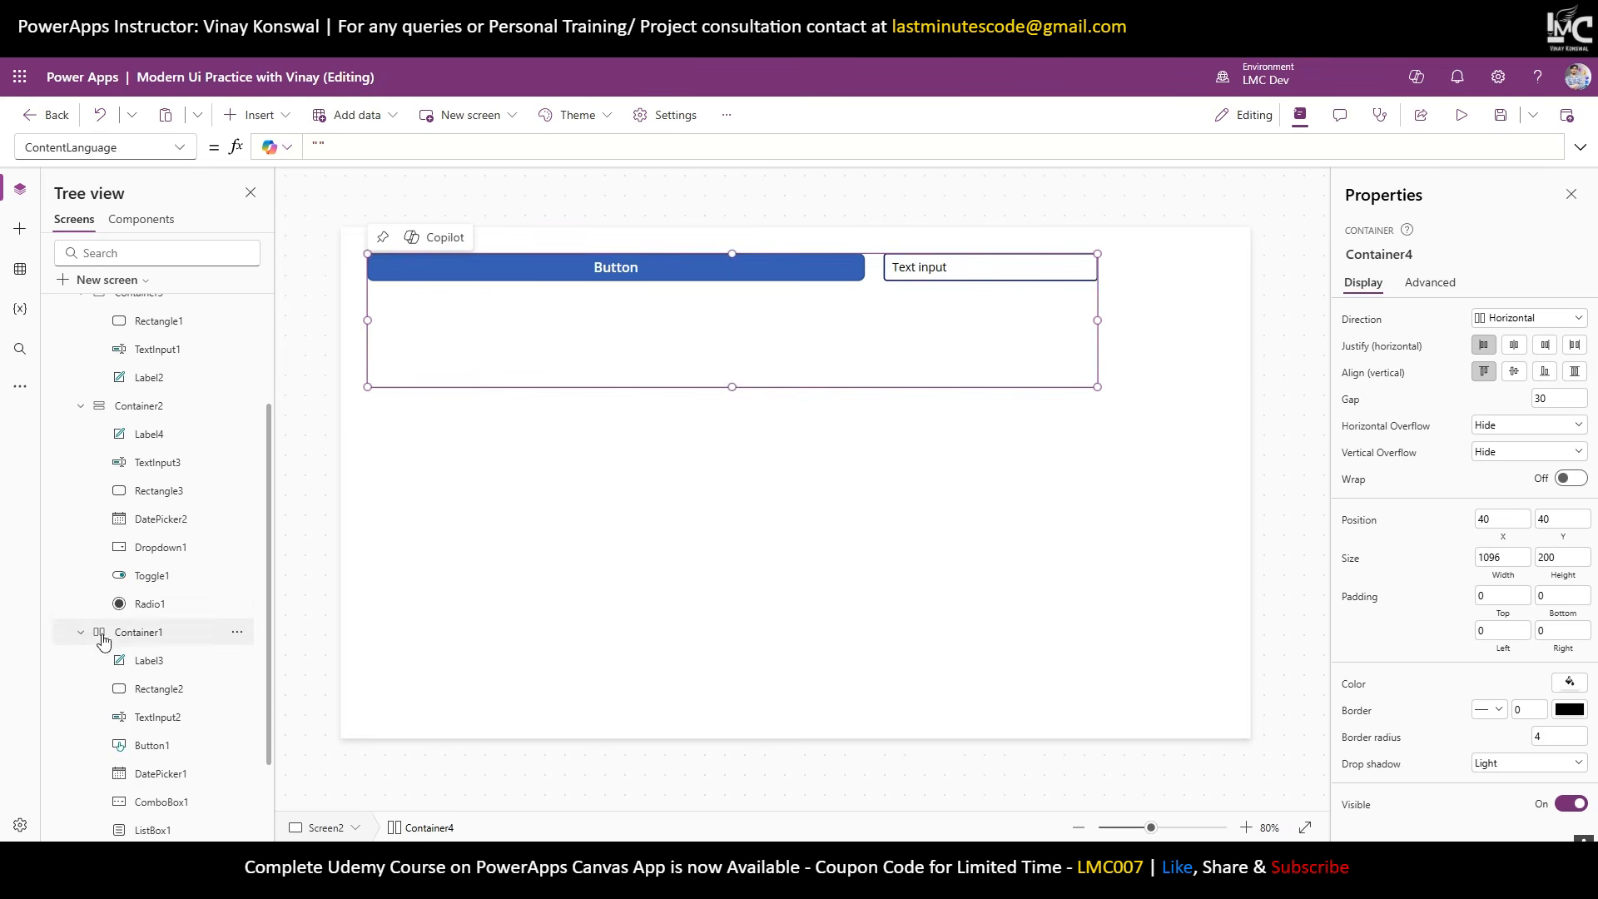
scroll(108, 632, down, 2)
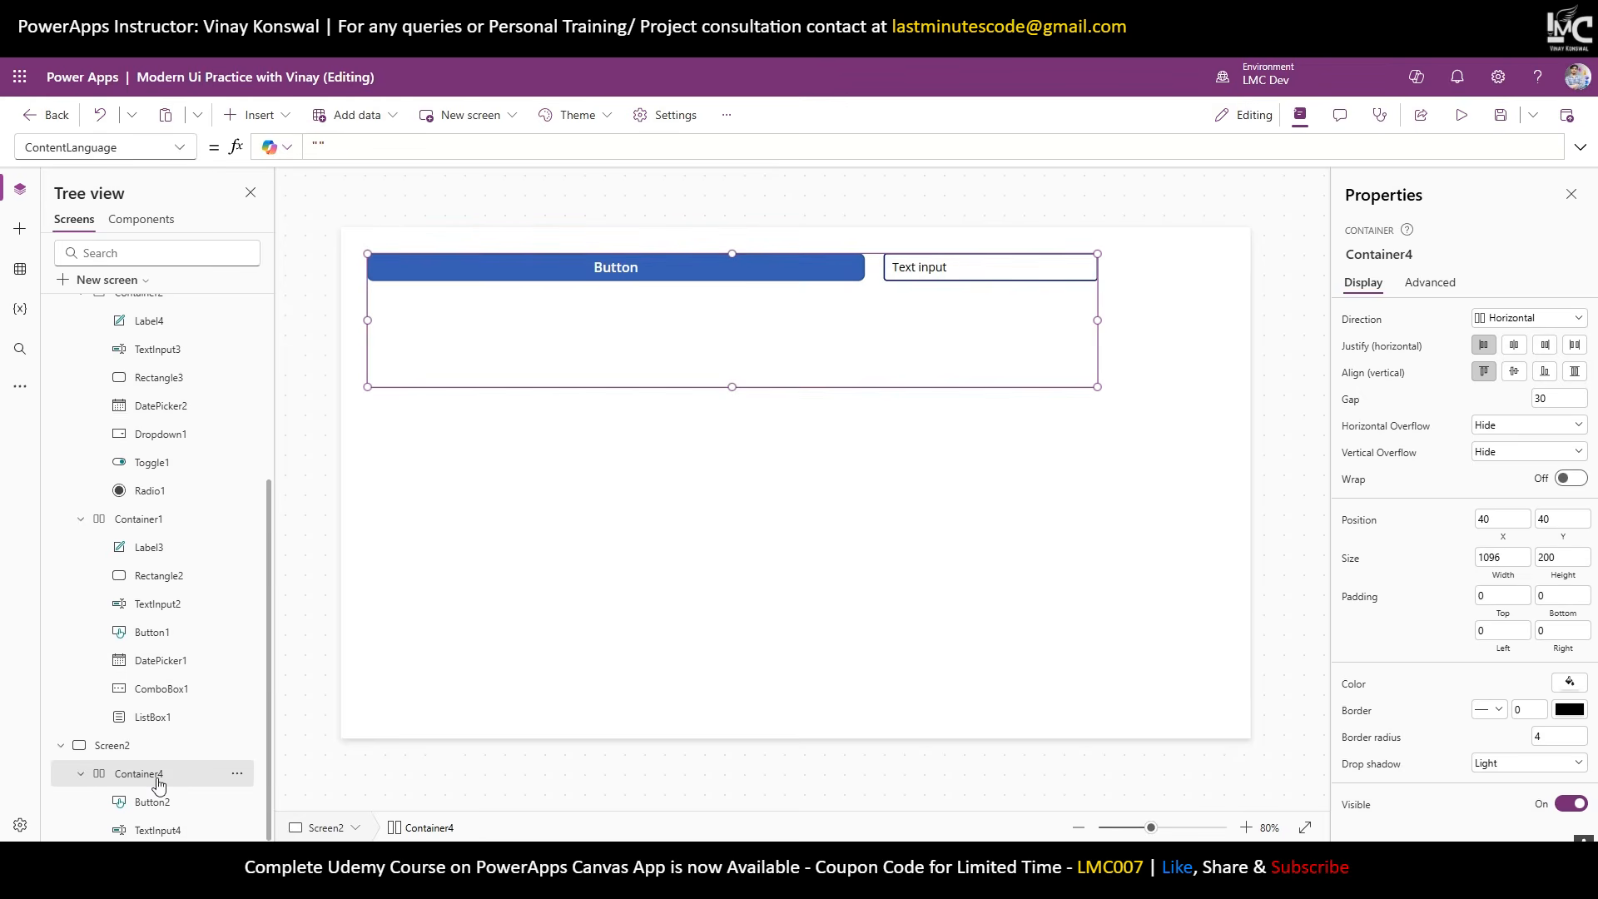
Give Container4 left and right padding of 30, top padding 0, and centre items vertically.
click(1485, 634)
text(30)
click(1480, 595)
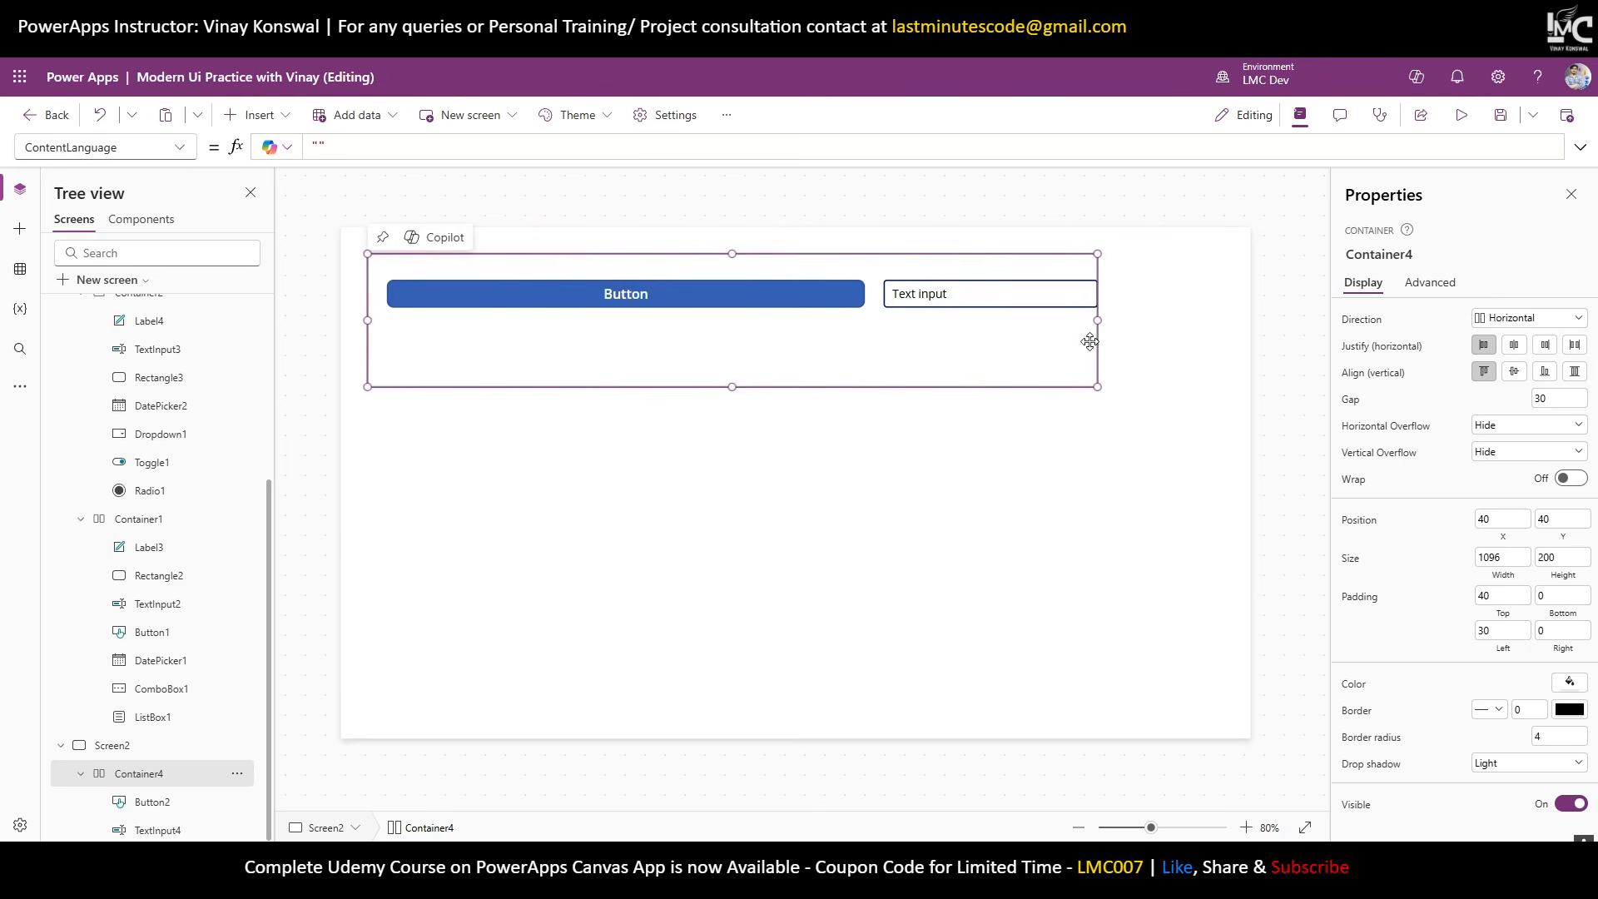
click(1555, 633)
text(30)
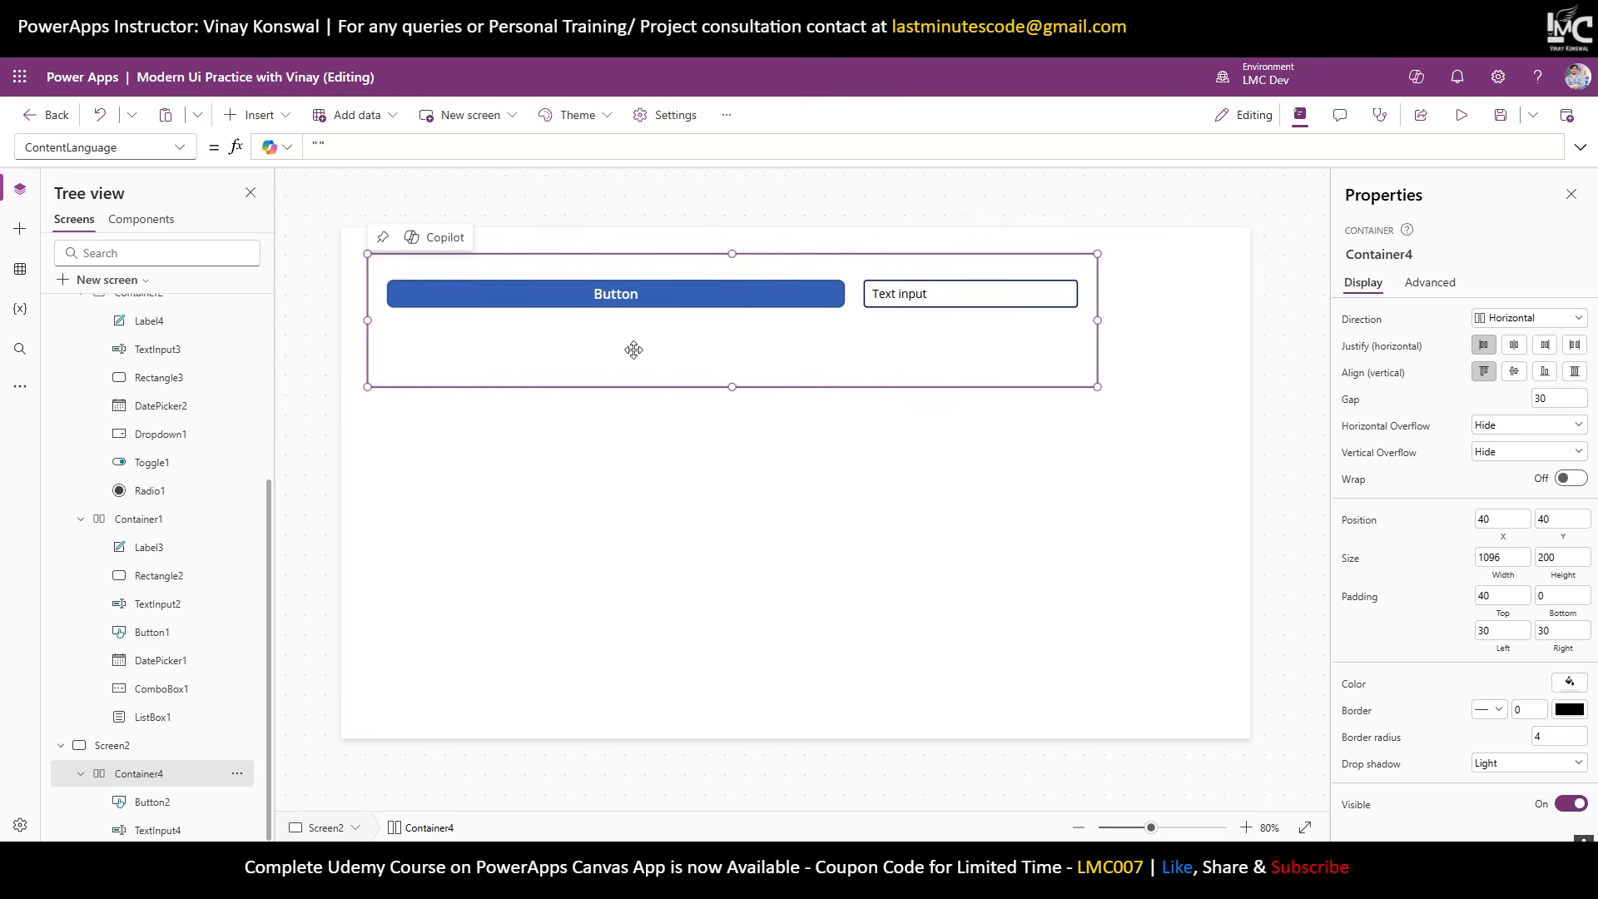
click(1498, 600)
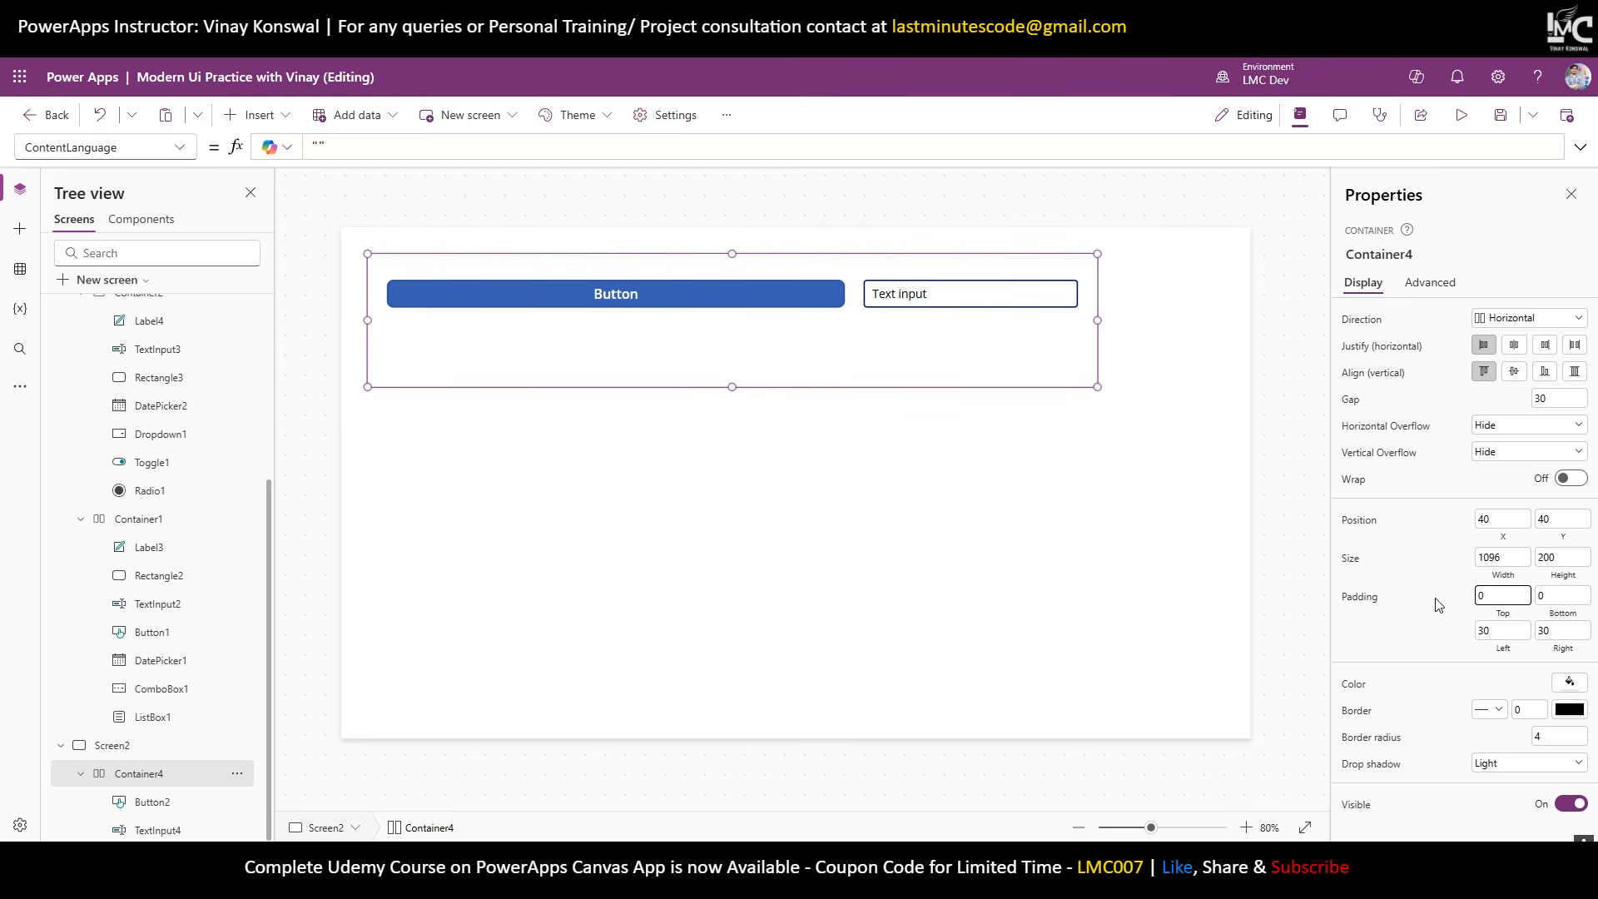
click(1440, 605)
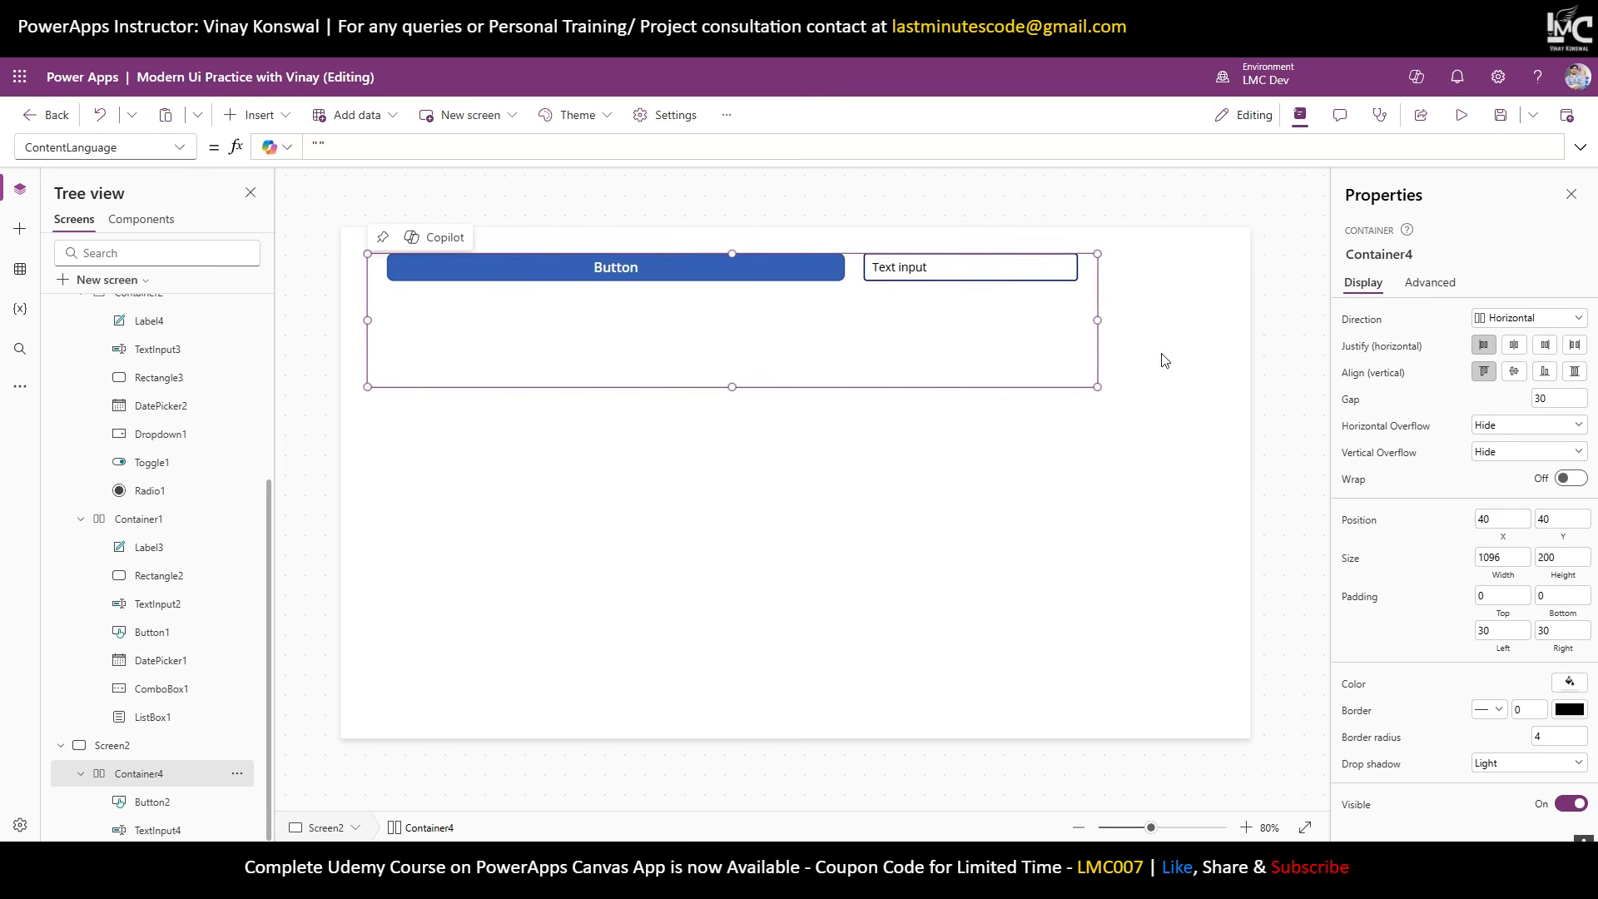
click(1515, 373)
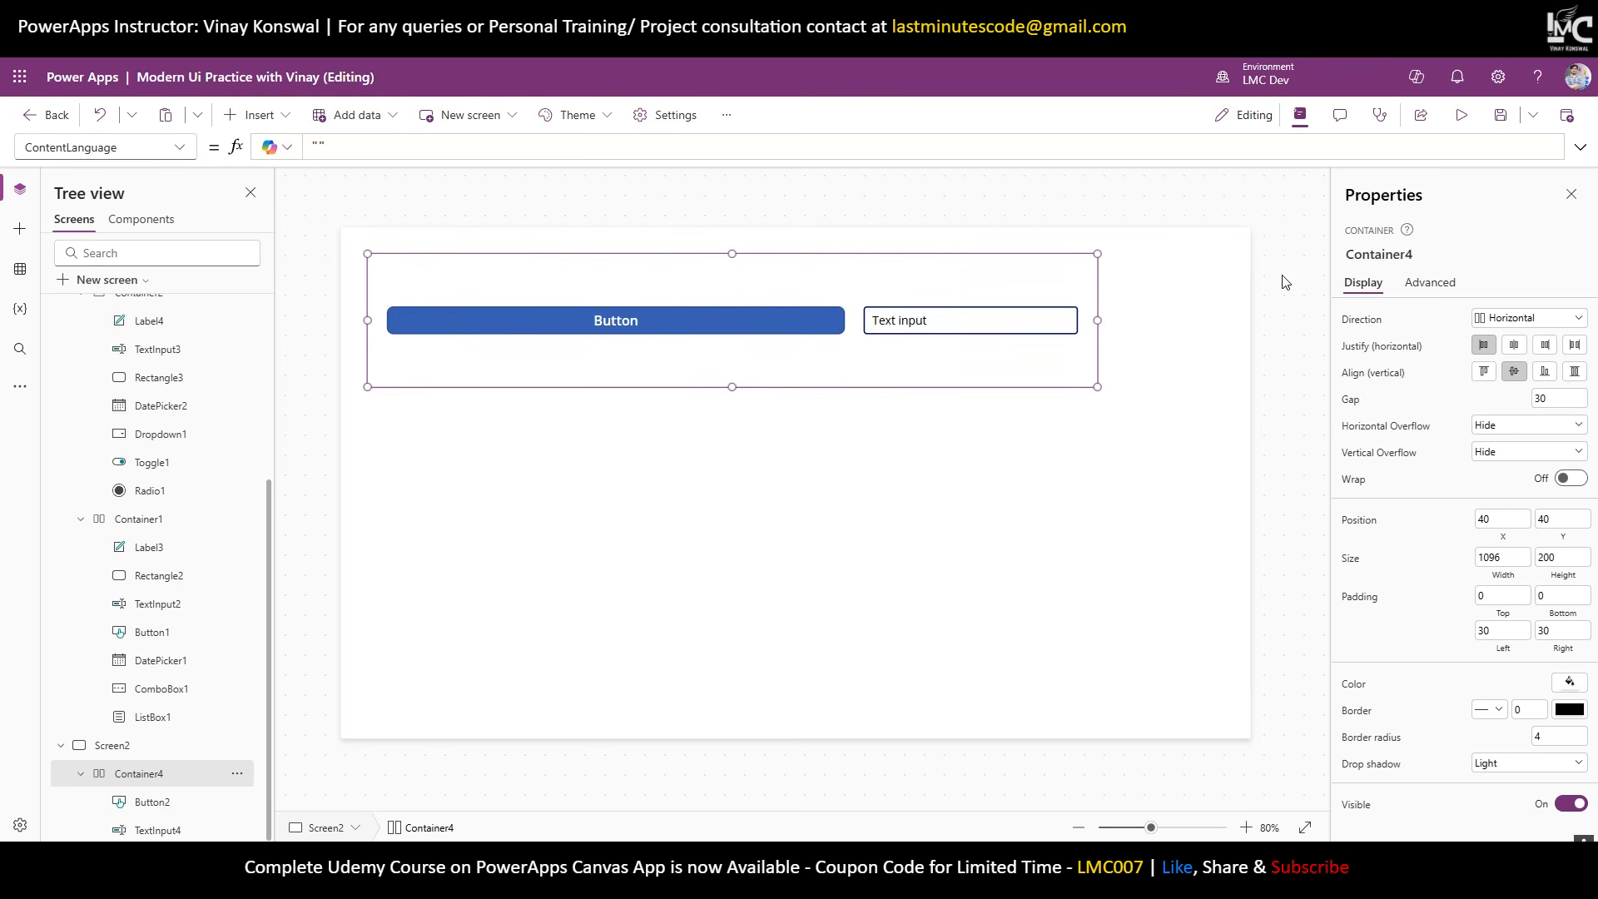
Turn on Flexible width for TextInput4 and compare its fill portions with Button2's.
click(881, 321)
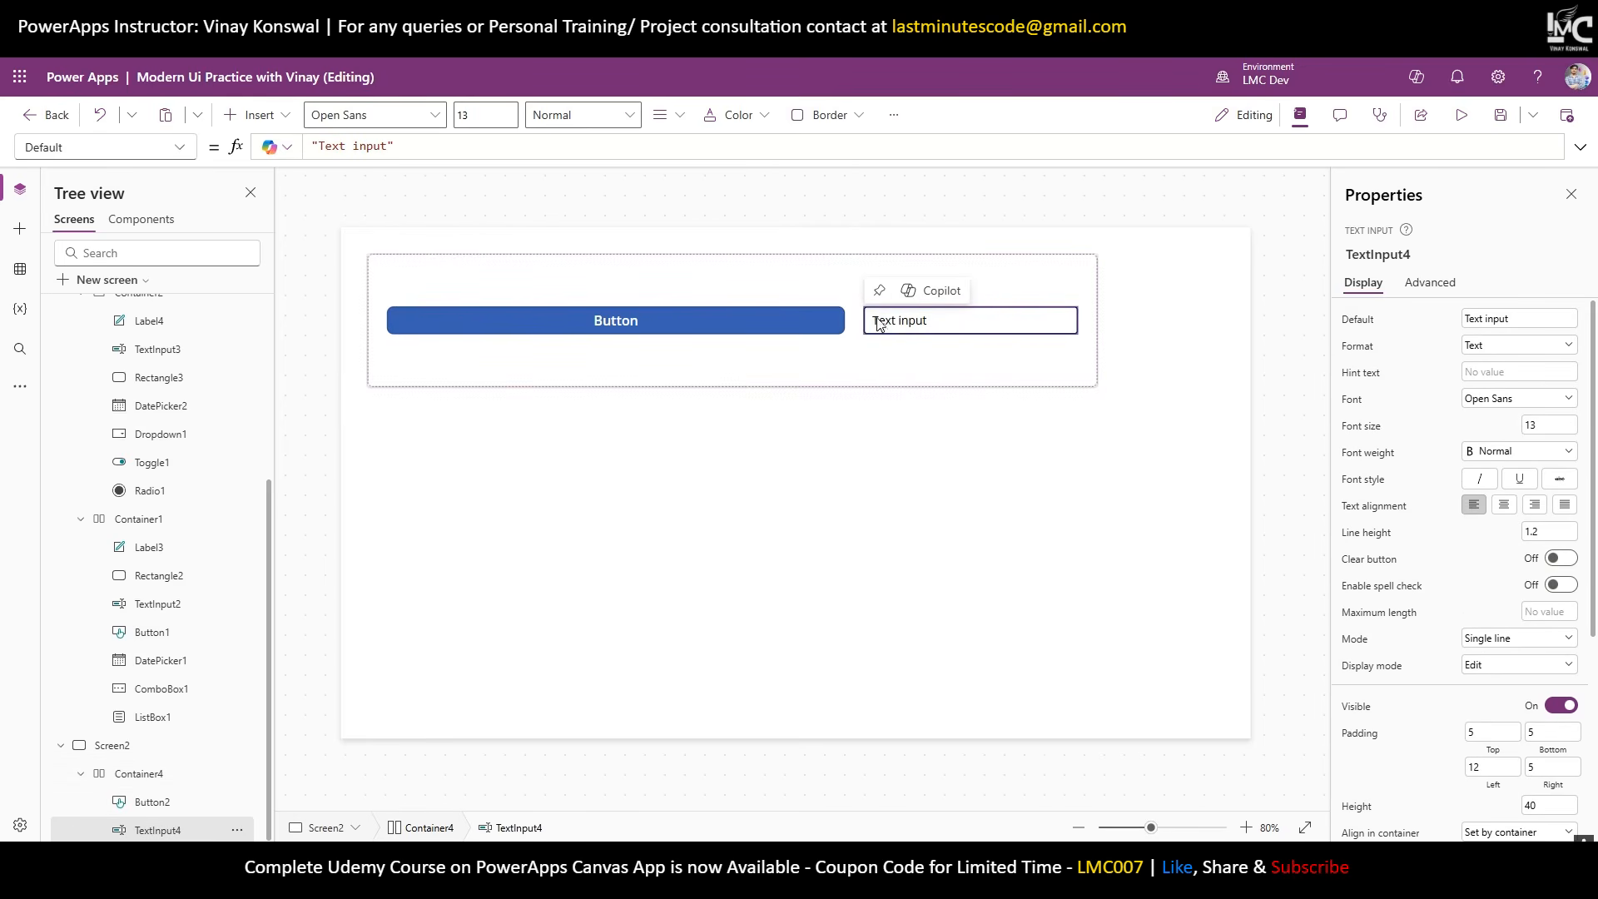
scroll(1511, 628, down, 3)
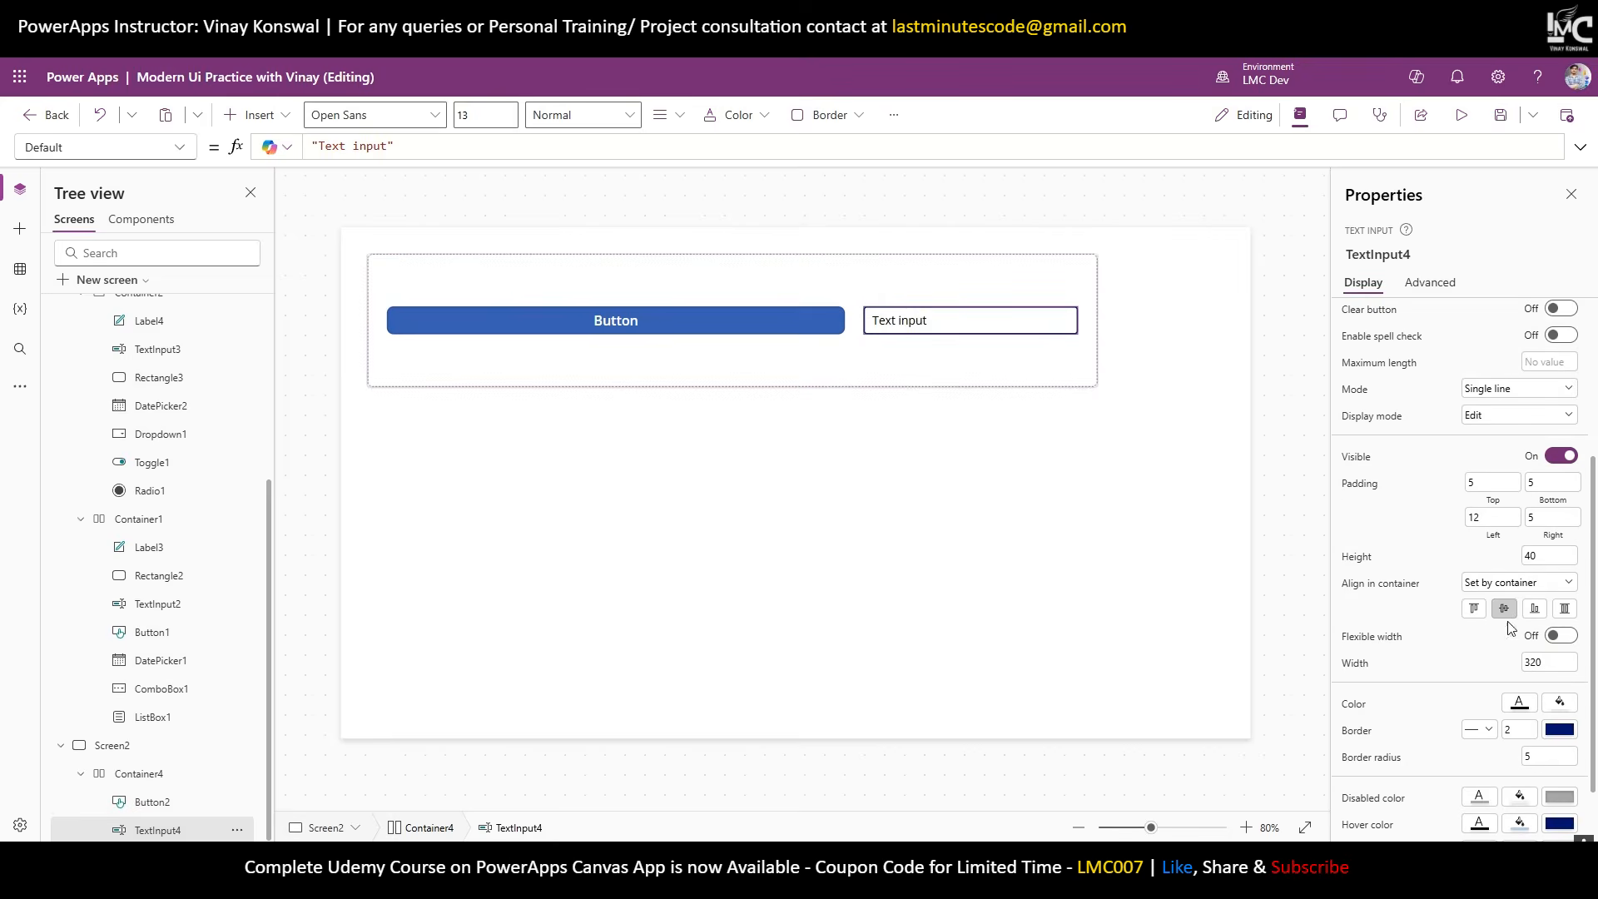
click(1561, 640)
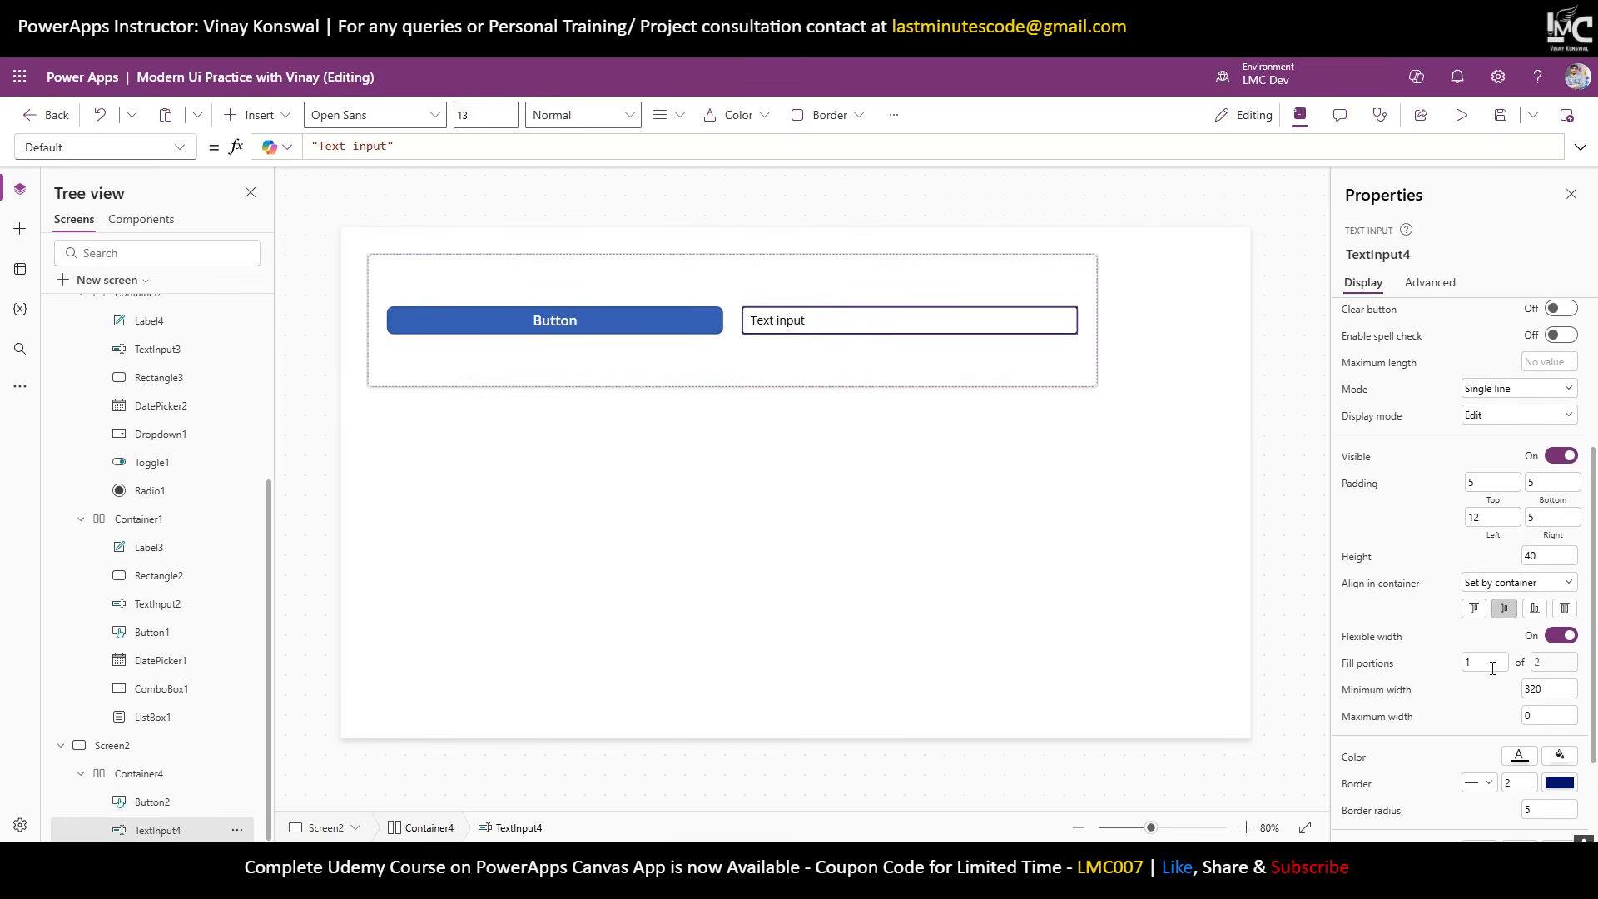
click(169, 804)
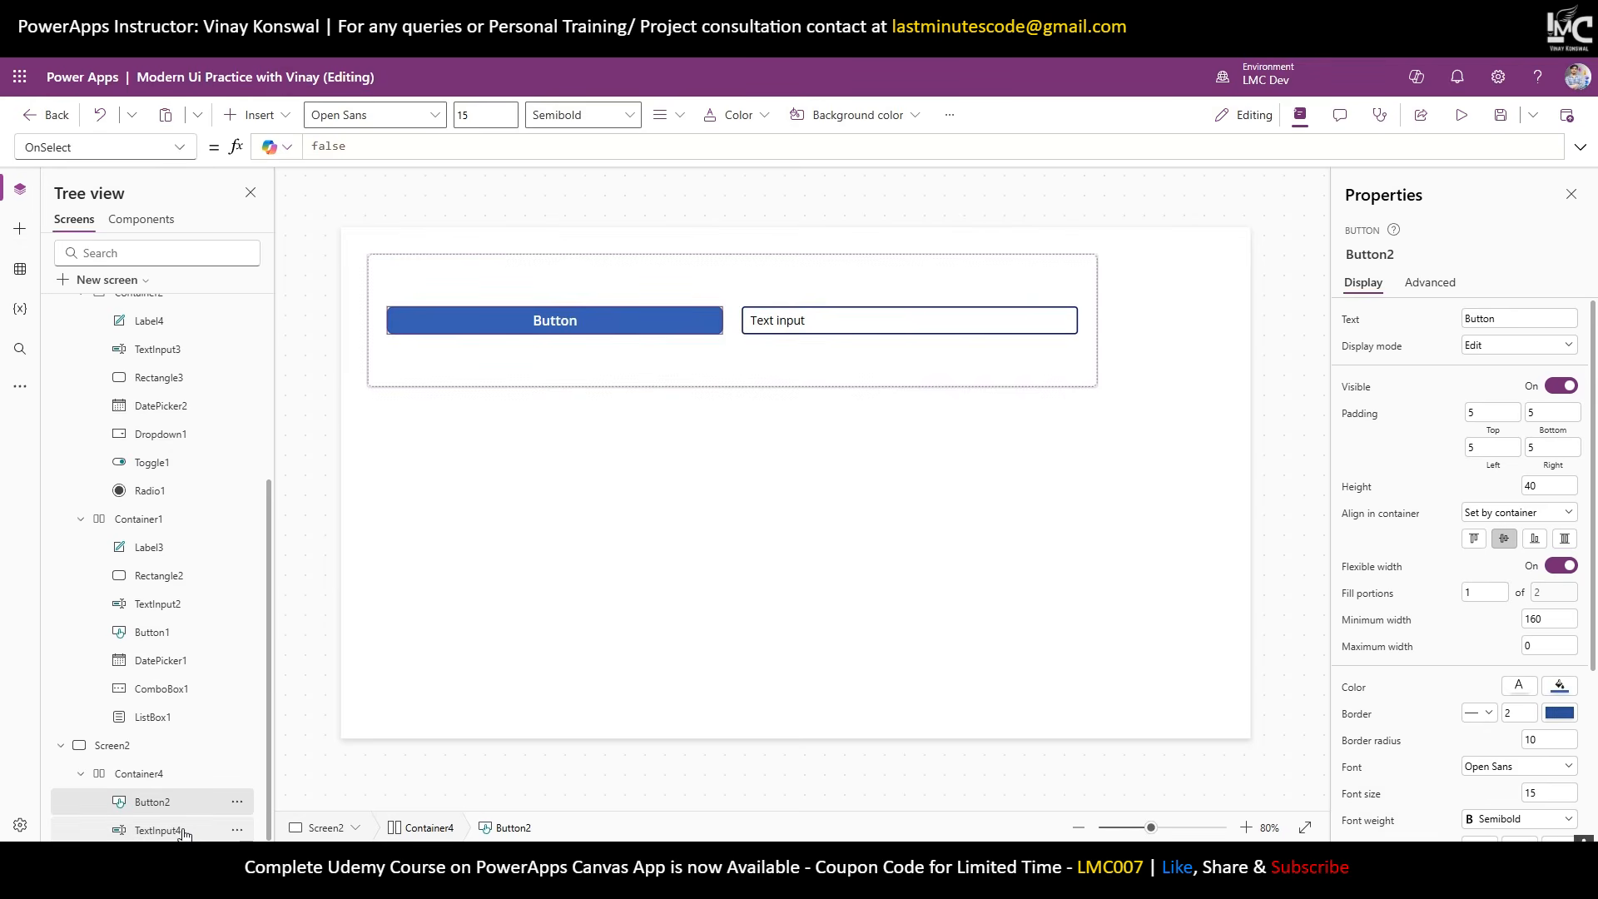
click(183, 833)
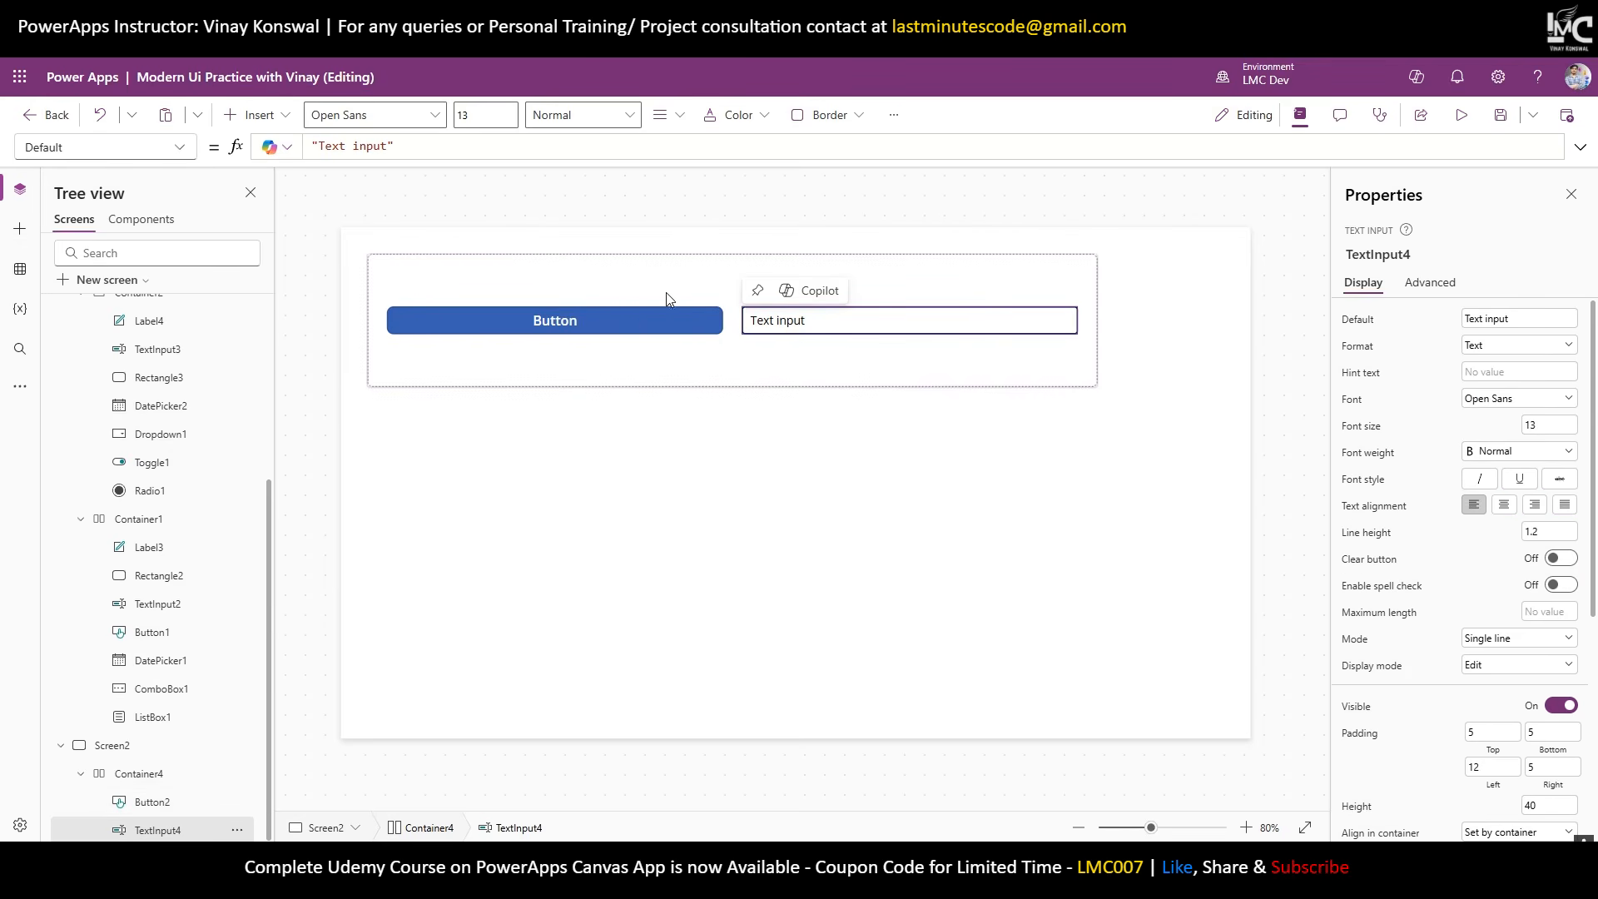
click(637, 319)
click(774, 332)
click(647, 325)
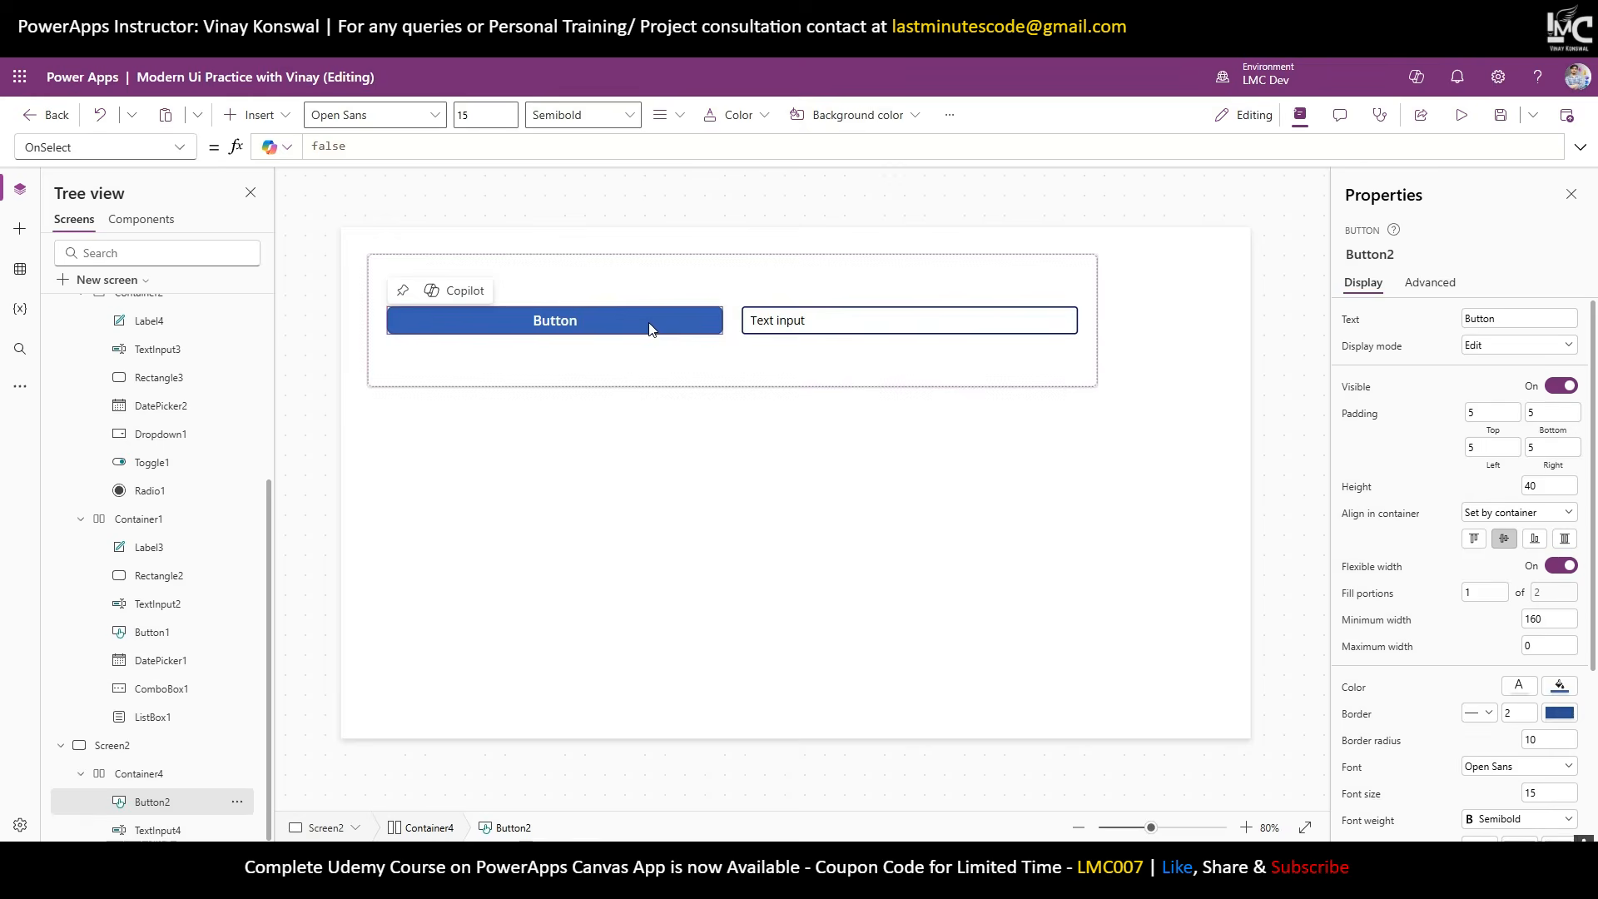
click(789, 328)
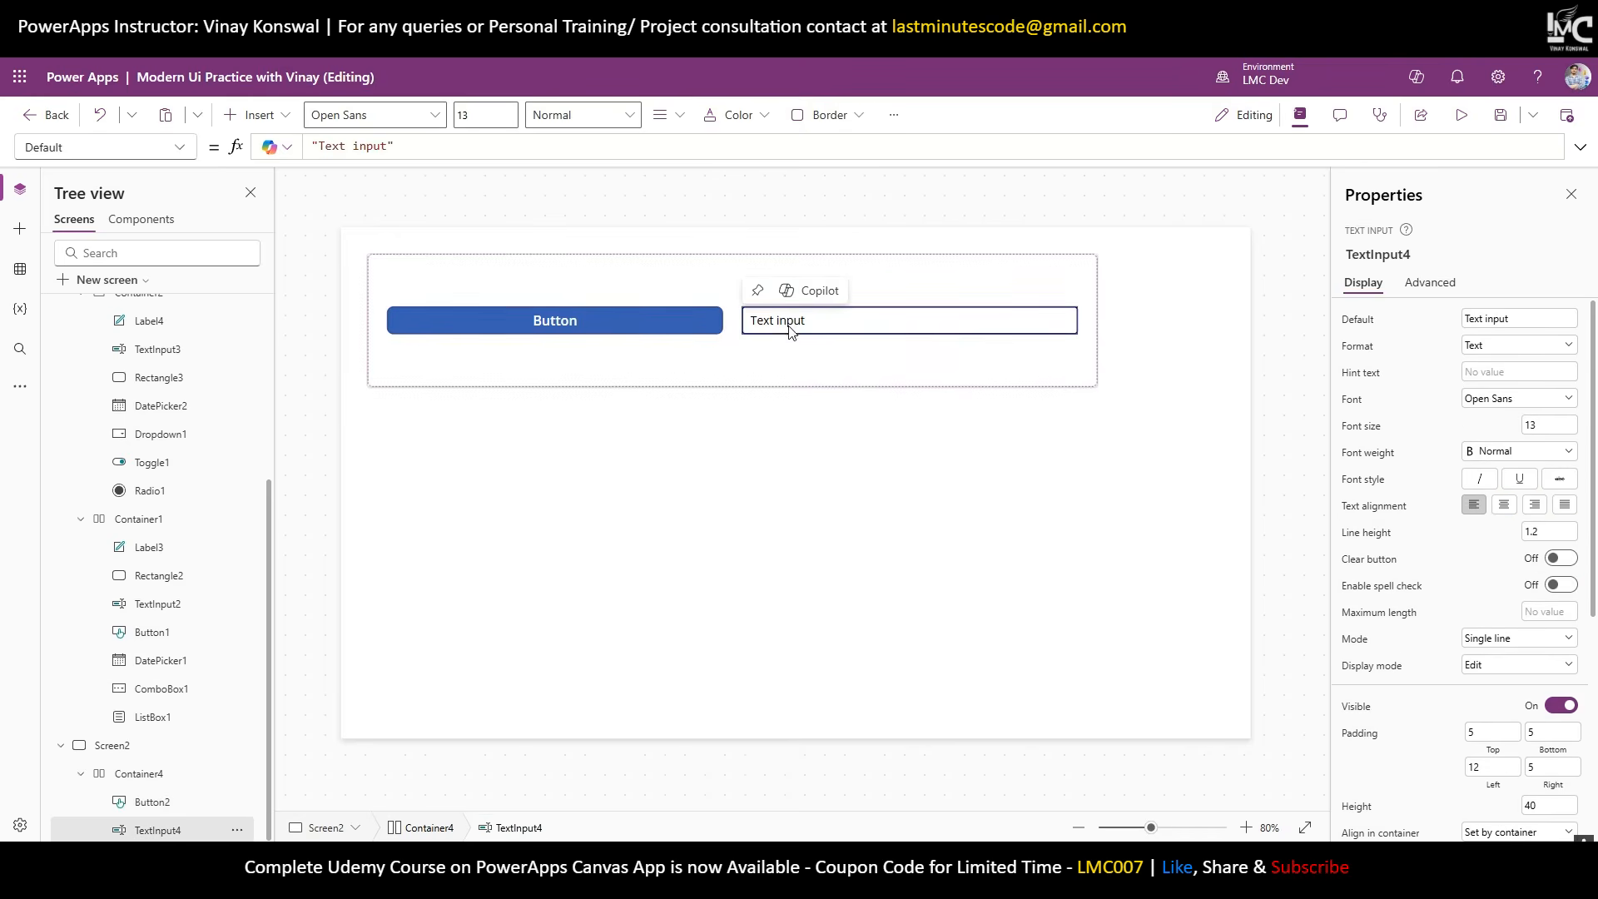
click(805, 374)
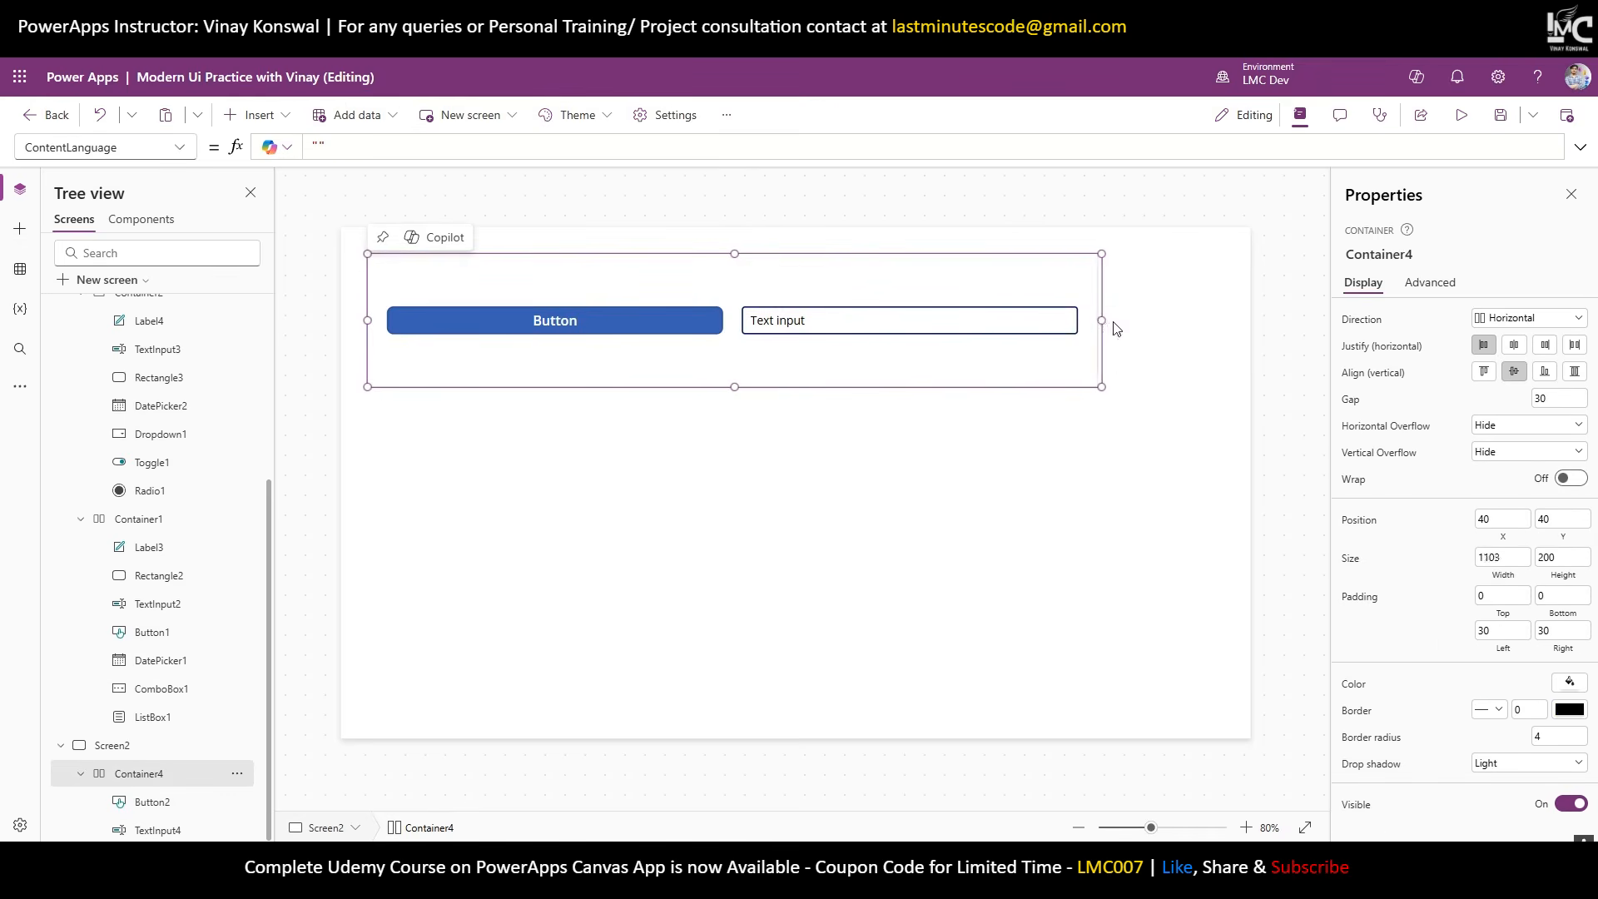
Widen Container4 to 1186 and compare Button2's and TextInput4's minimum widths of 160 and 320.
drag(1102, 322, 1131, 360)
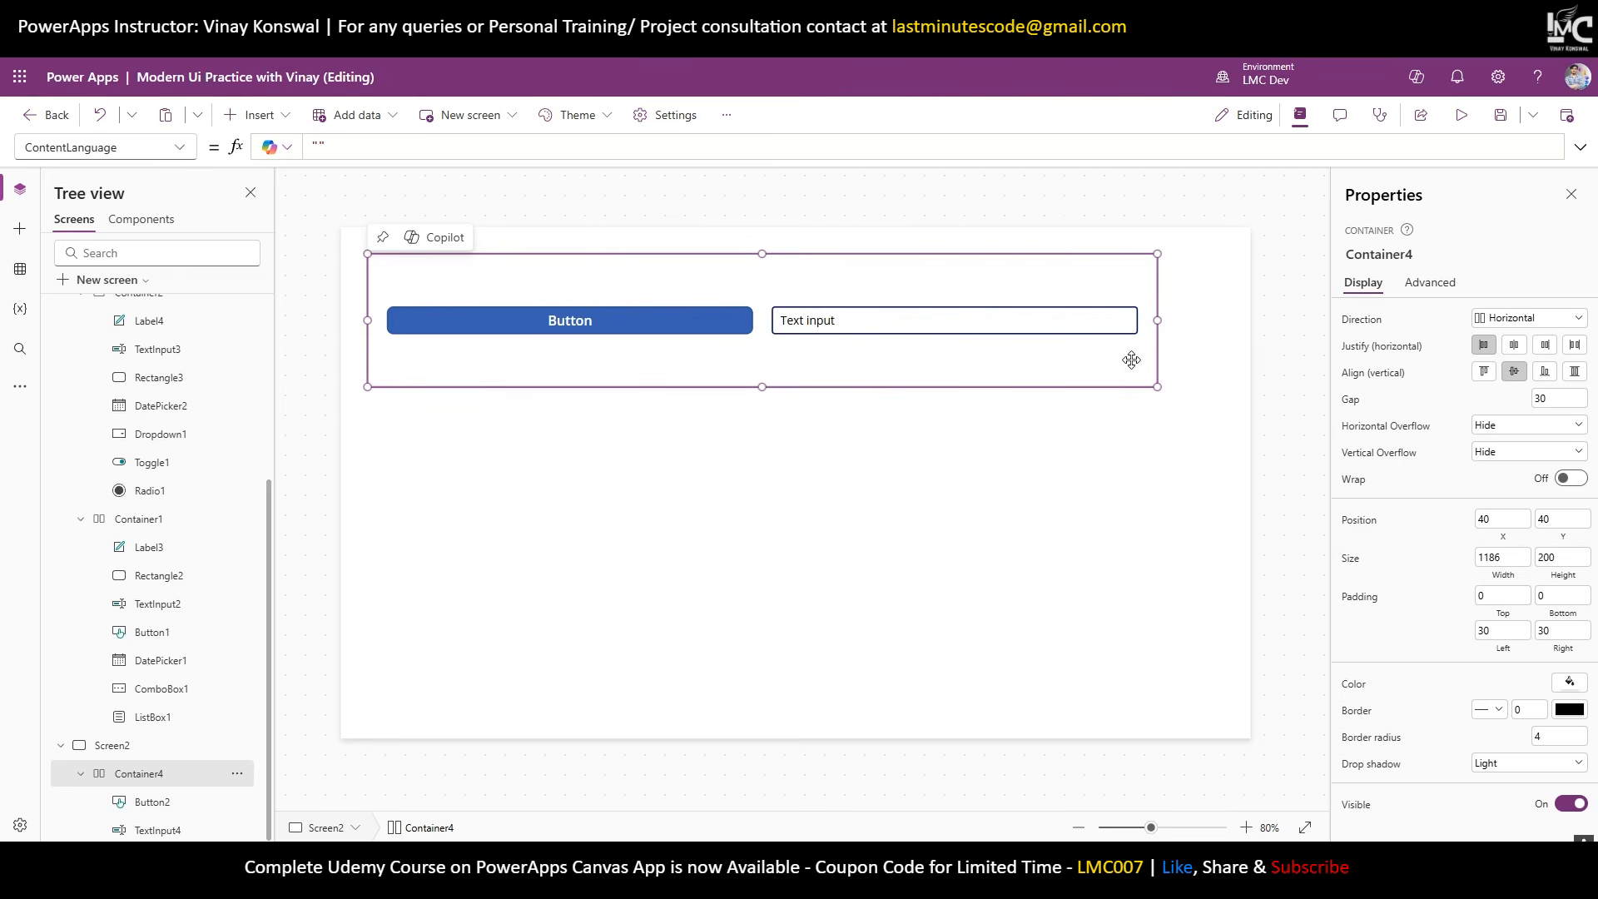
click(554, 323)
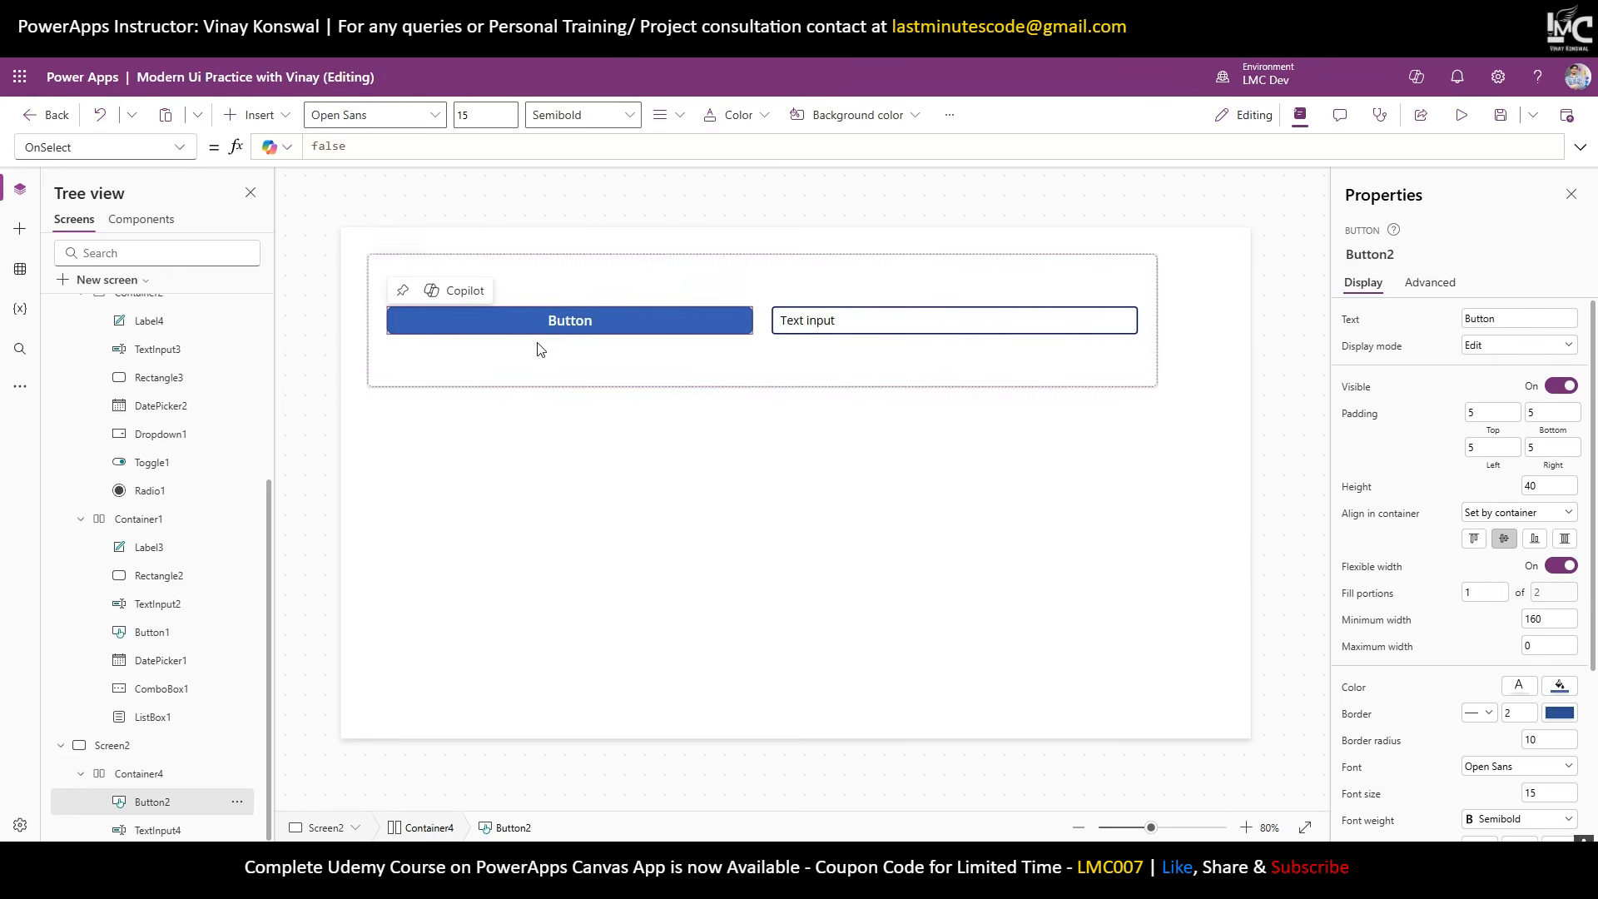
click(821, 321)
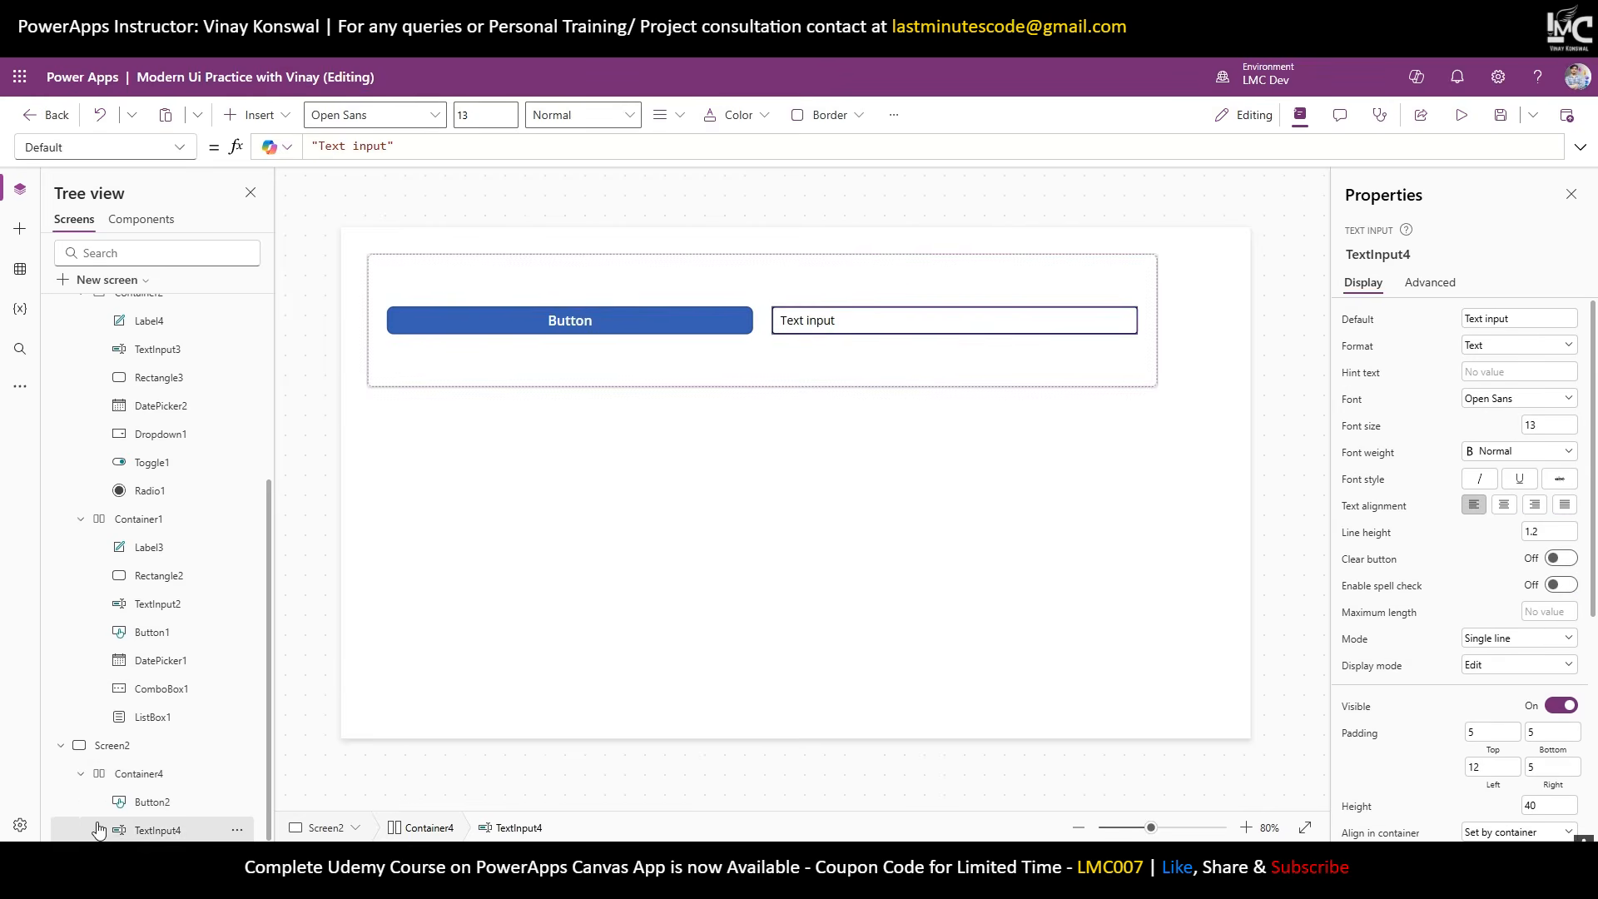
click(152, 804)
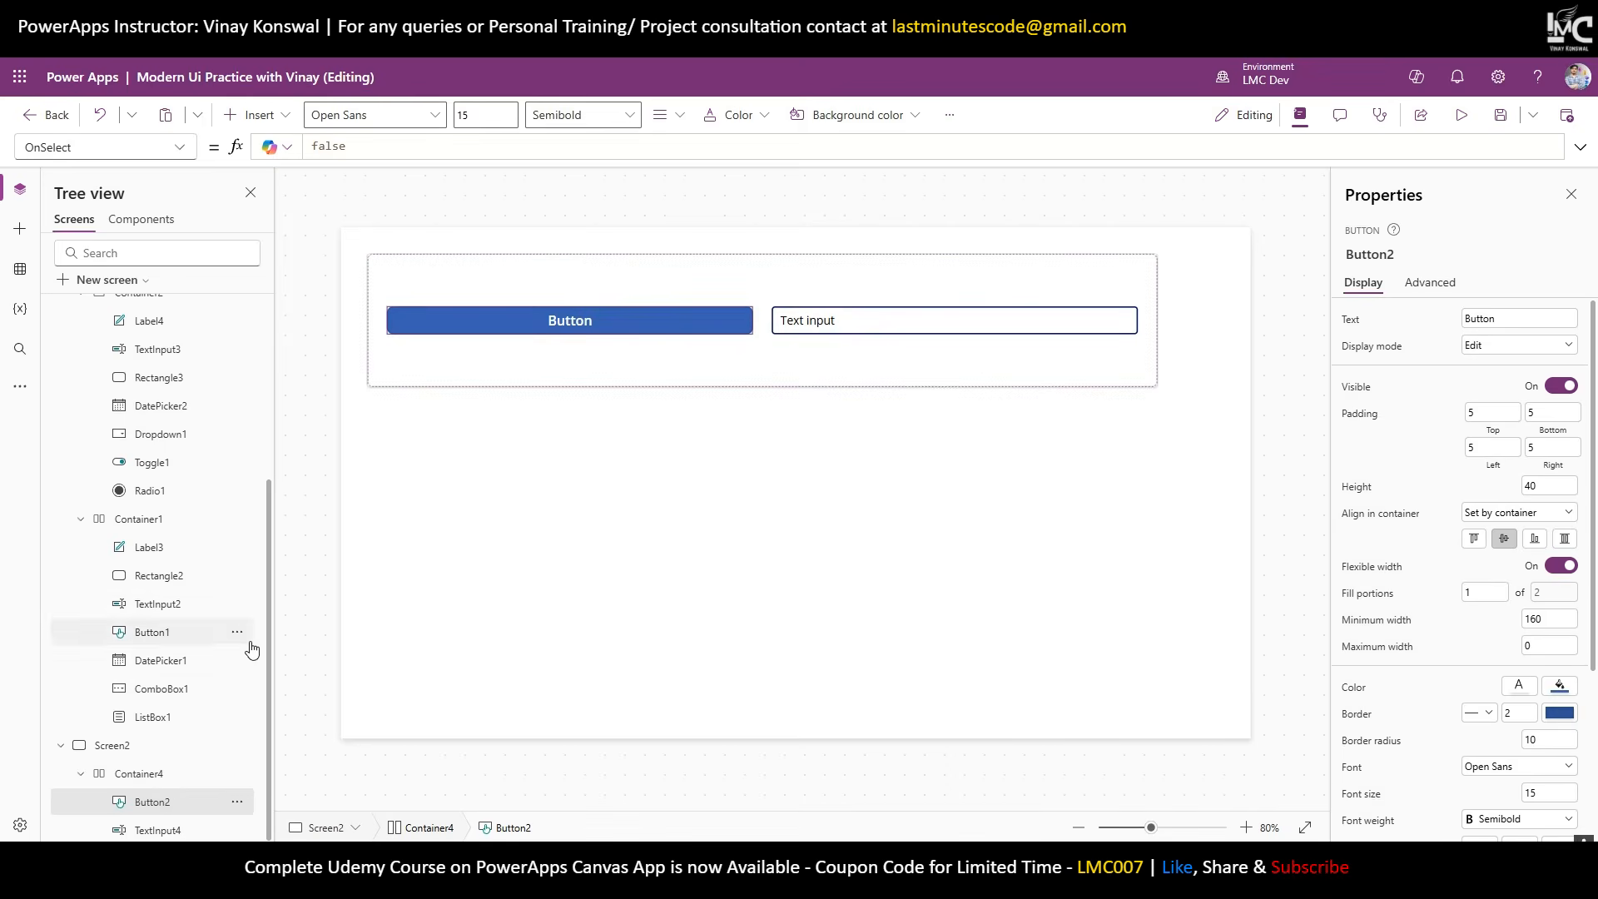
scroll(1445, 660, down, 1)
scroll(1445, 660, down, 3)
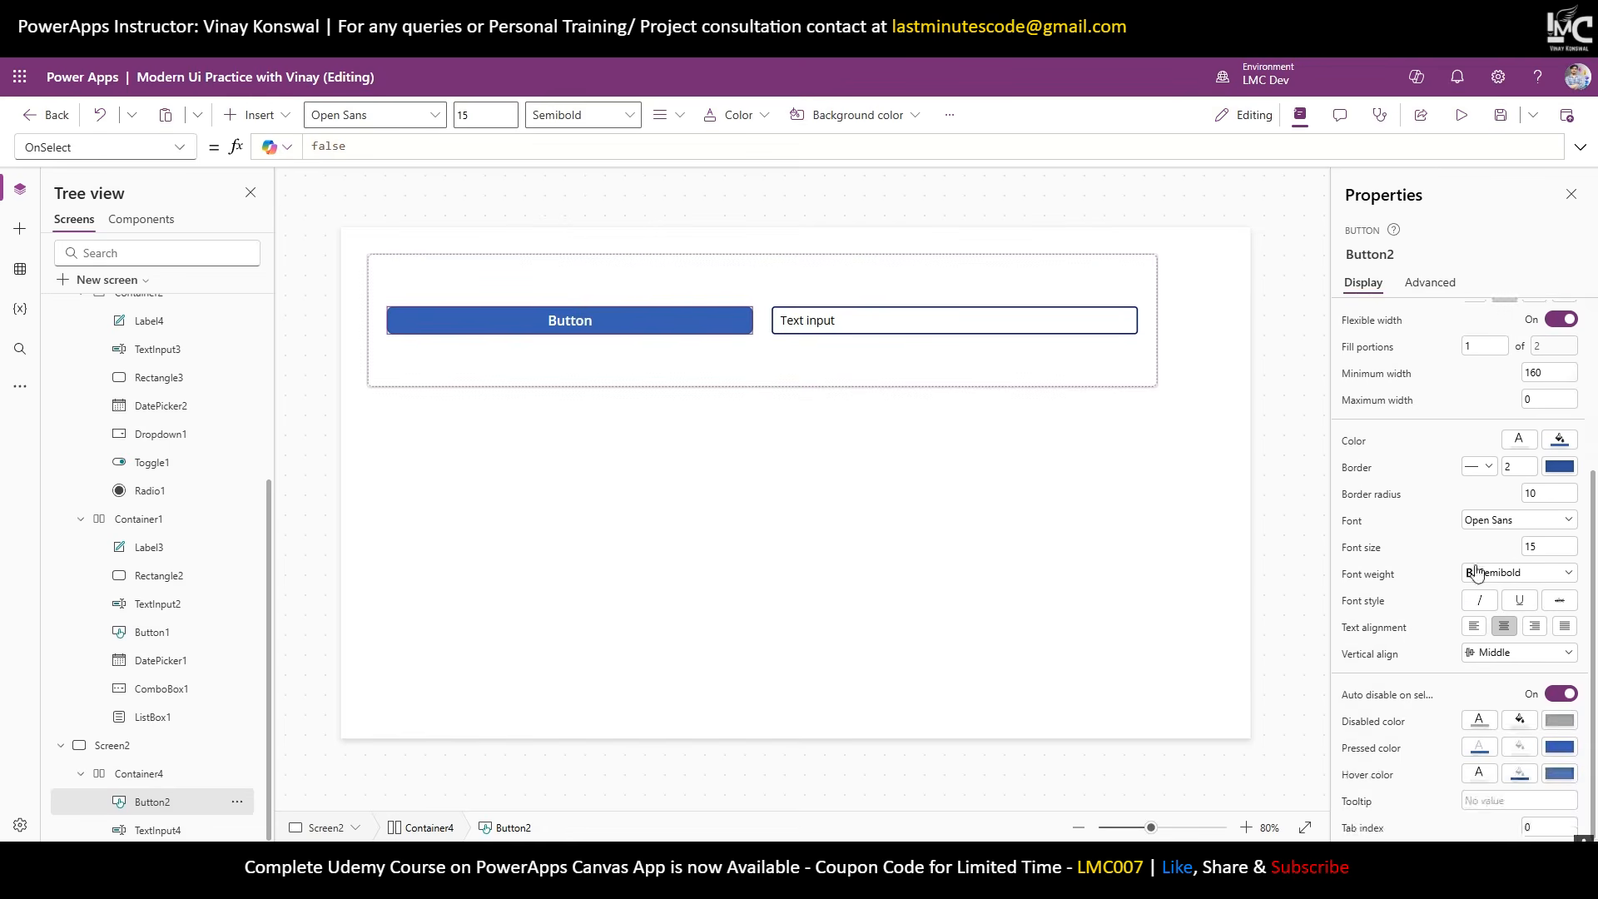
scroll(1415, 516, up, 2)
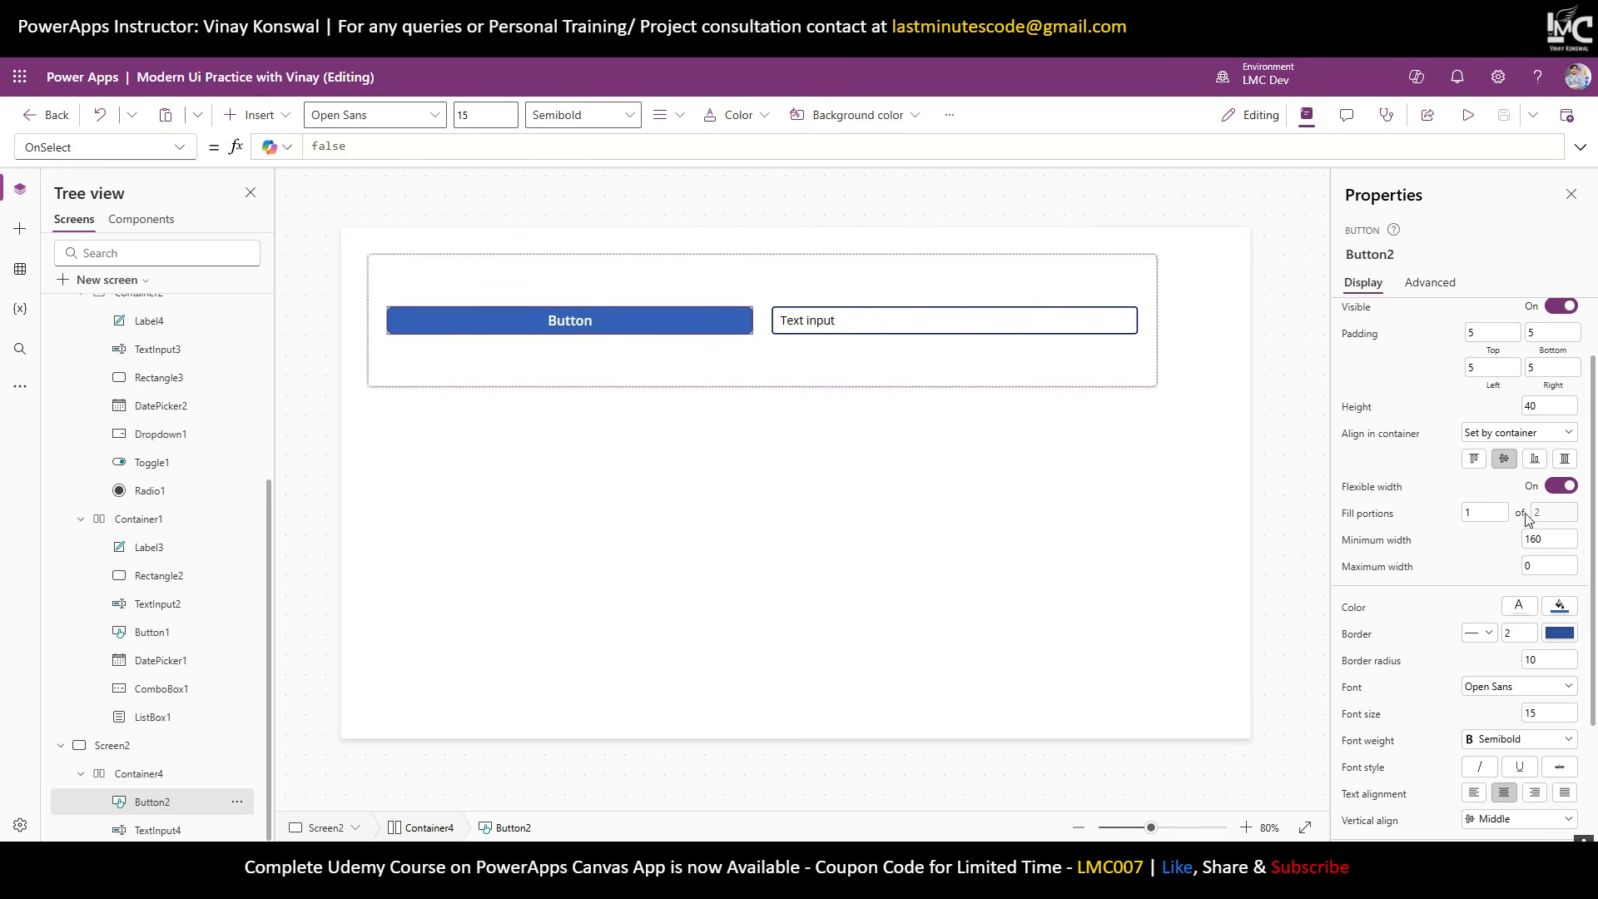
click(876, 325)
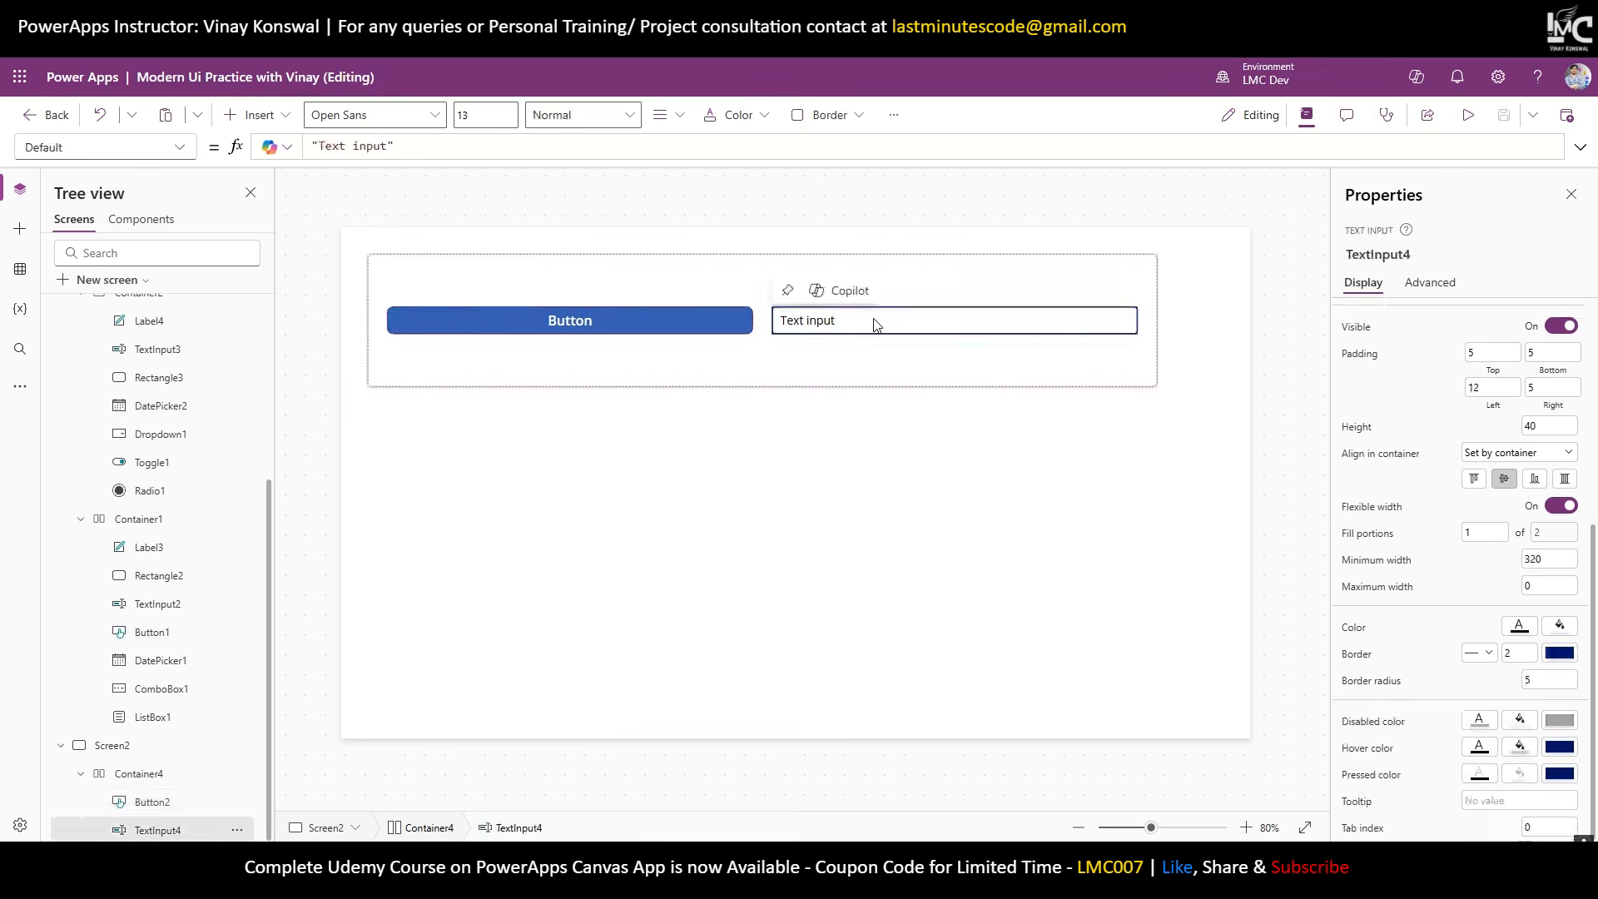
click(674, 316)
click(847, 321)
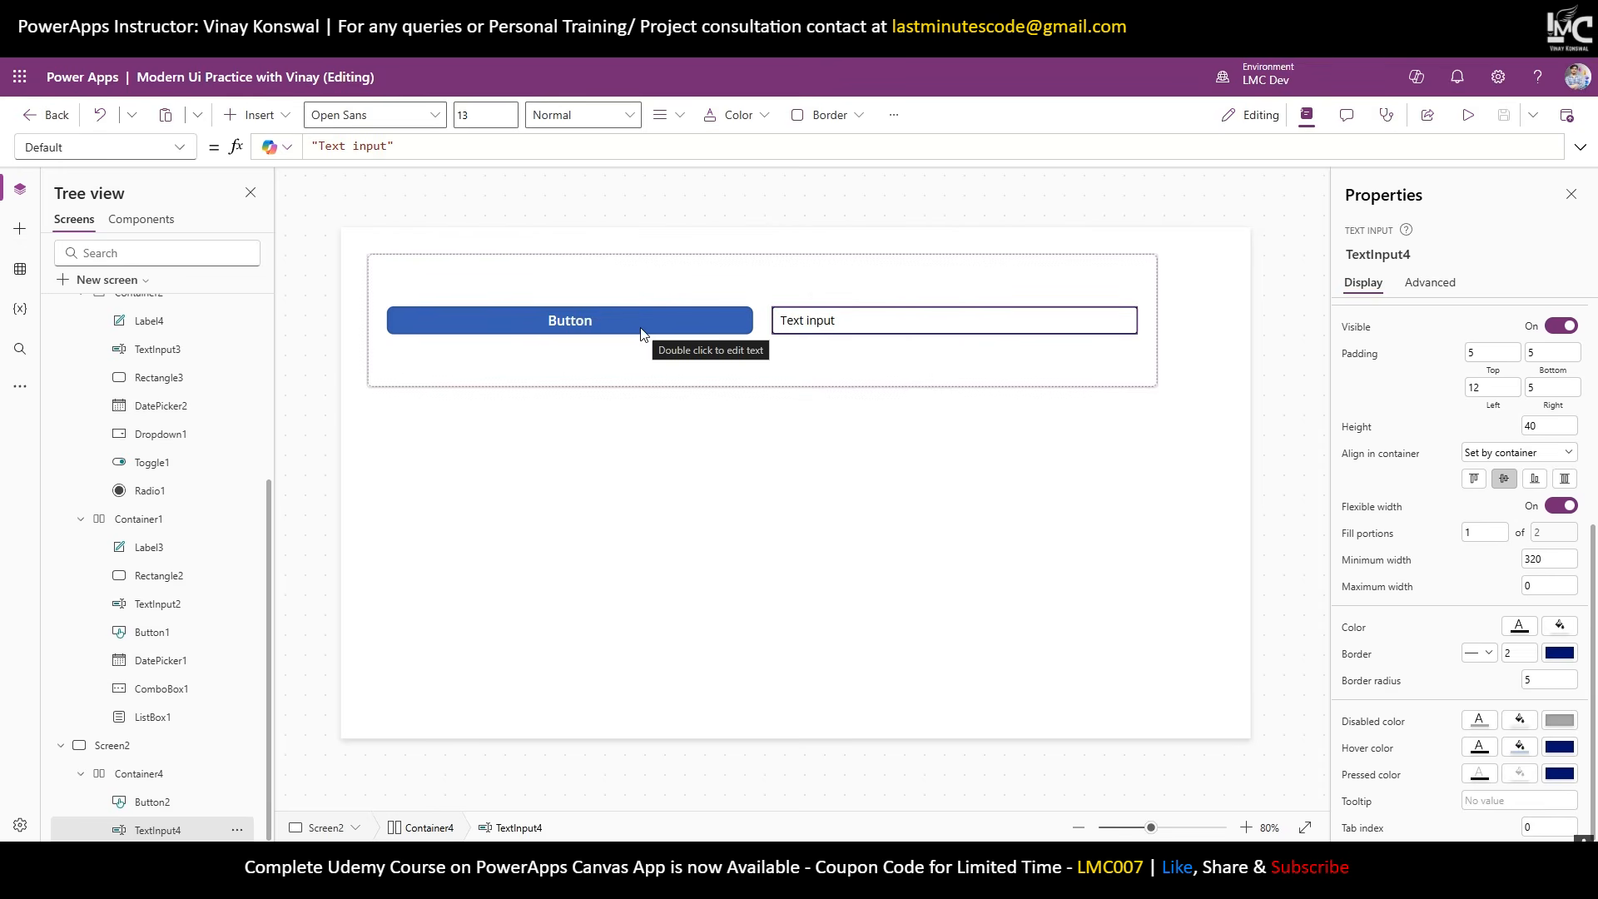
click(571, 321)
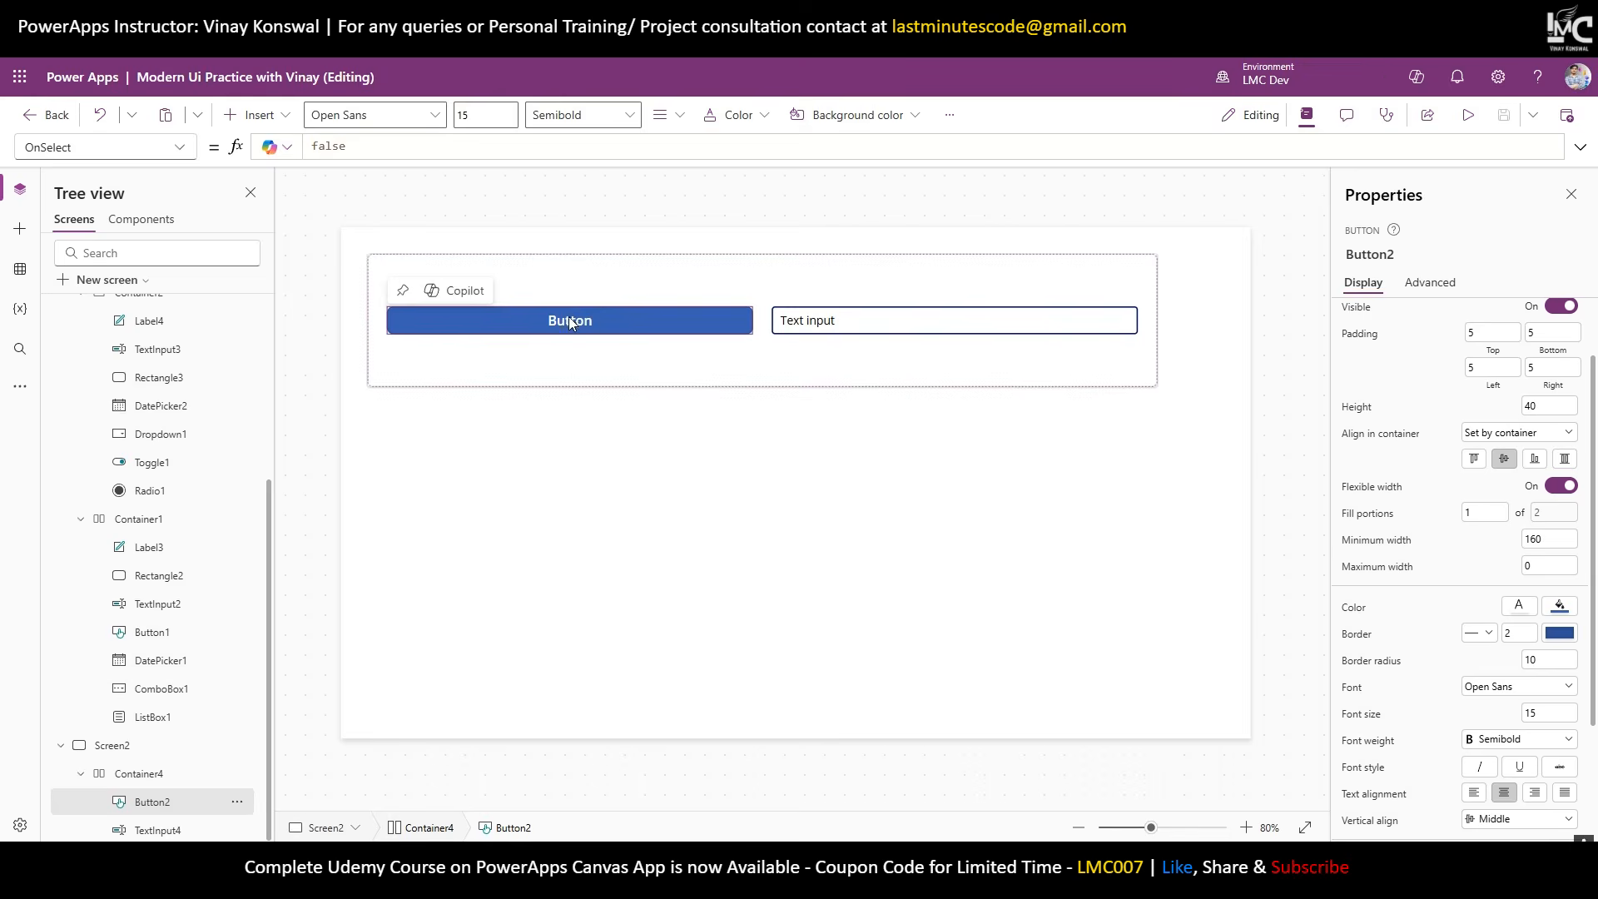
click(799, 324)
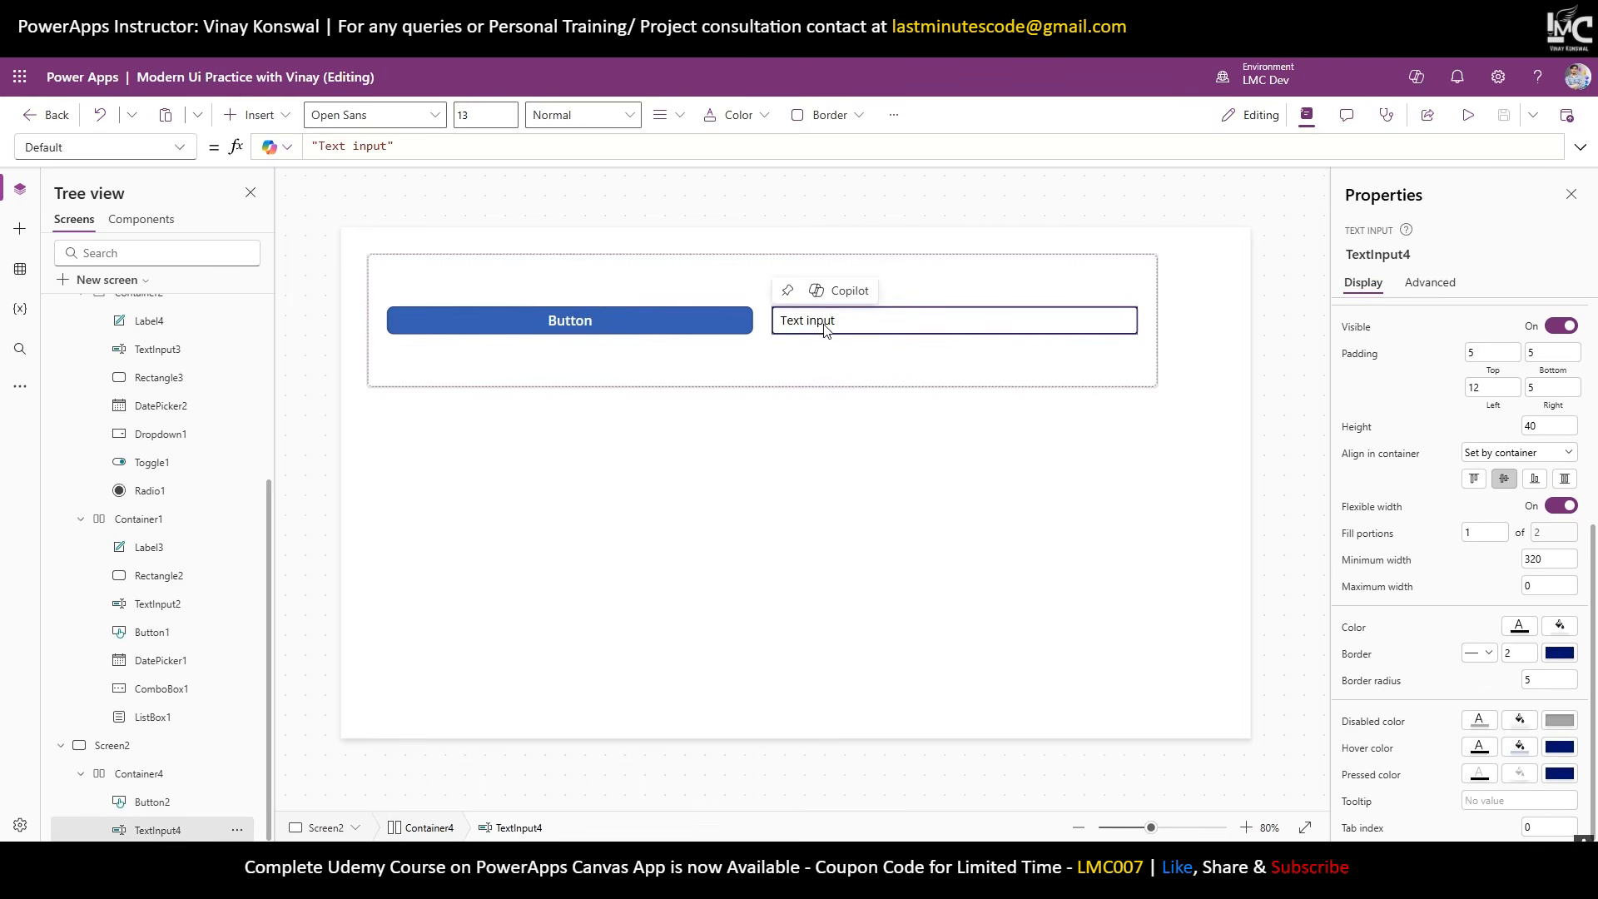
Set TextInput4's fill portions to 70 and Button2's to 30.
click(1470, 532)
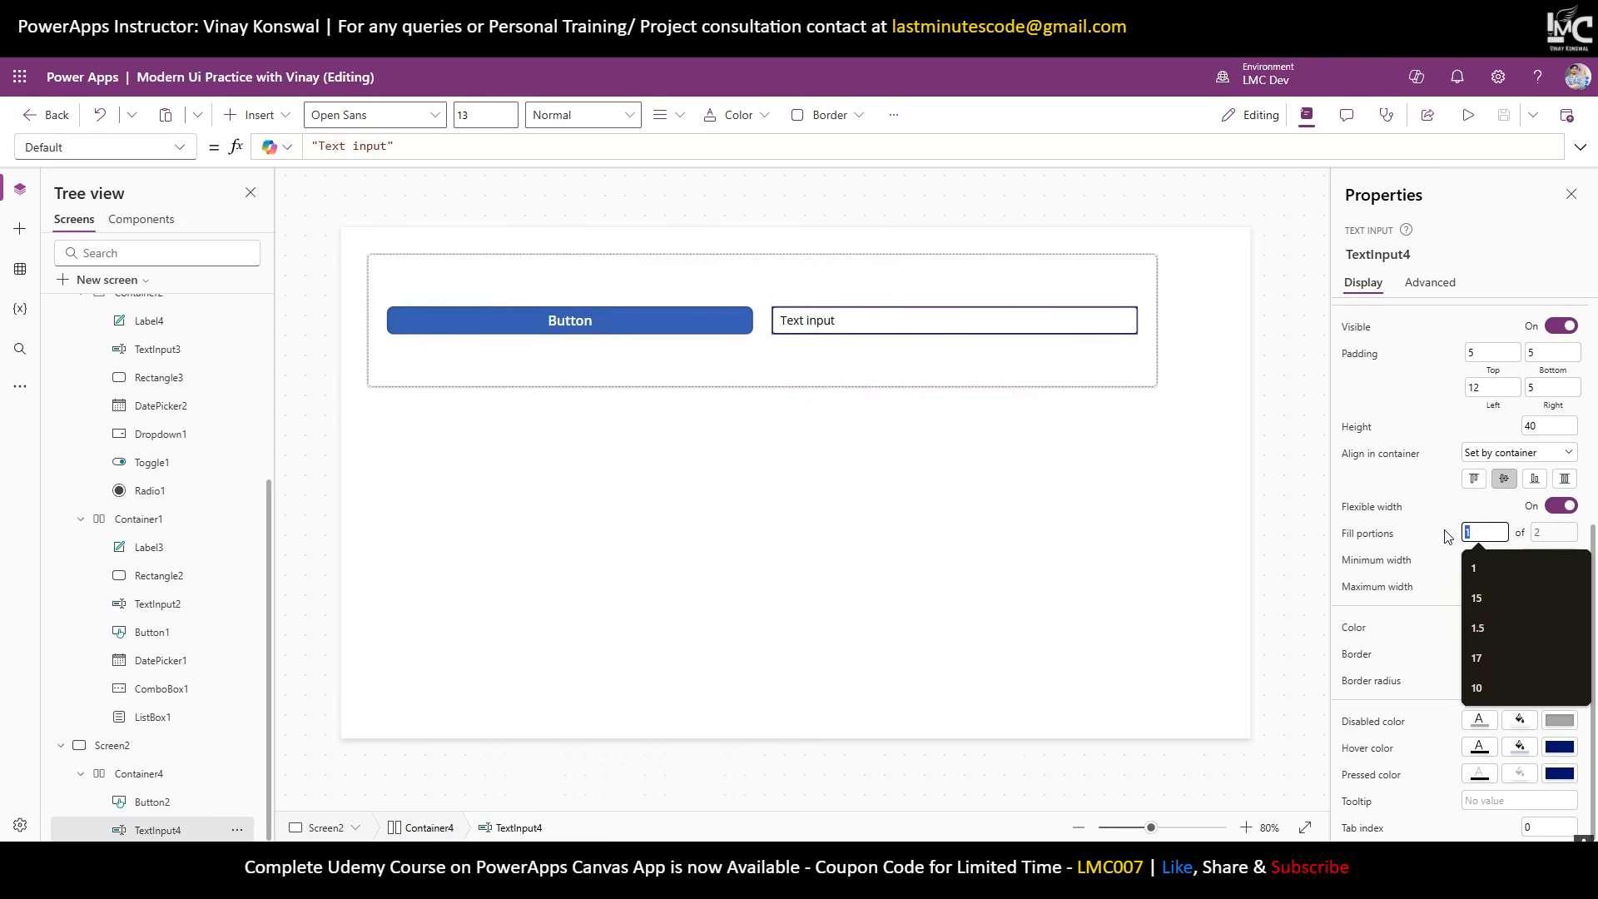
text(70)
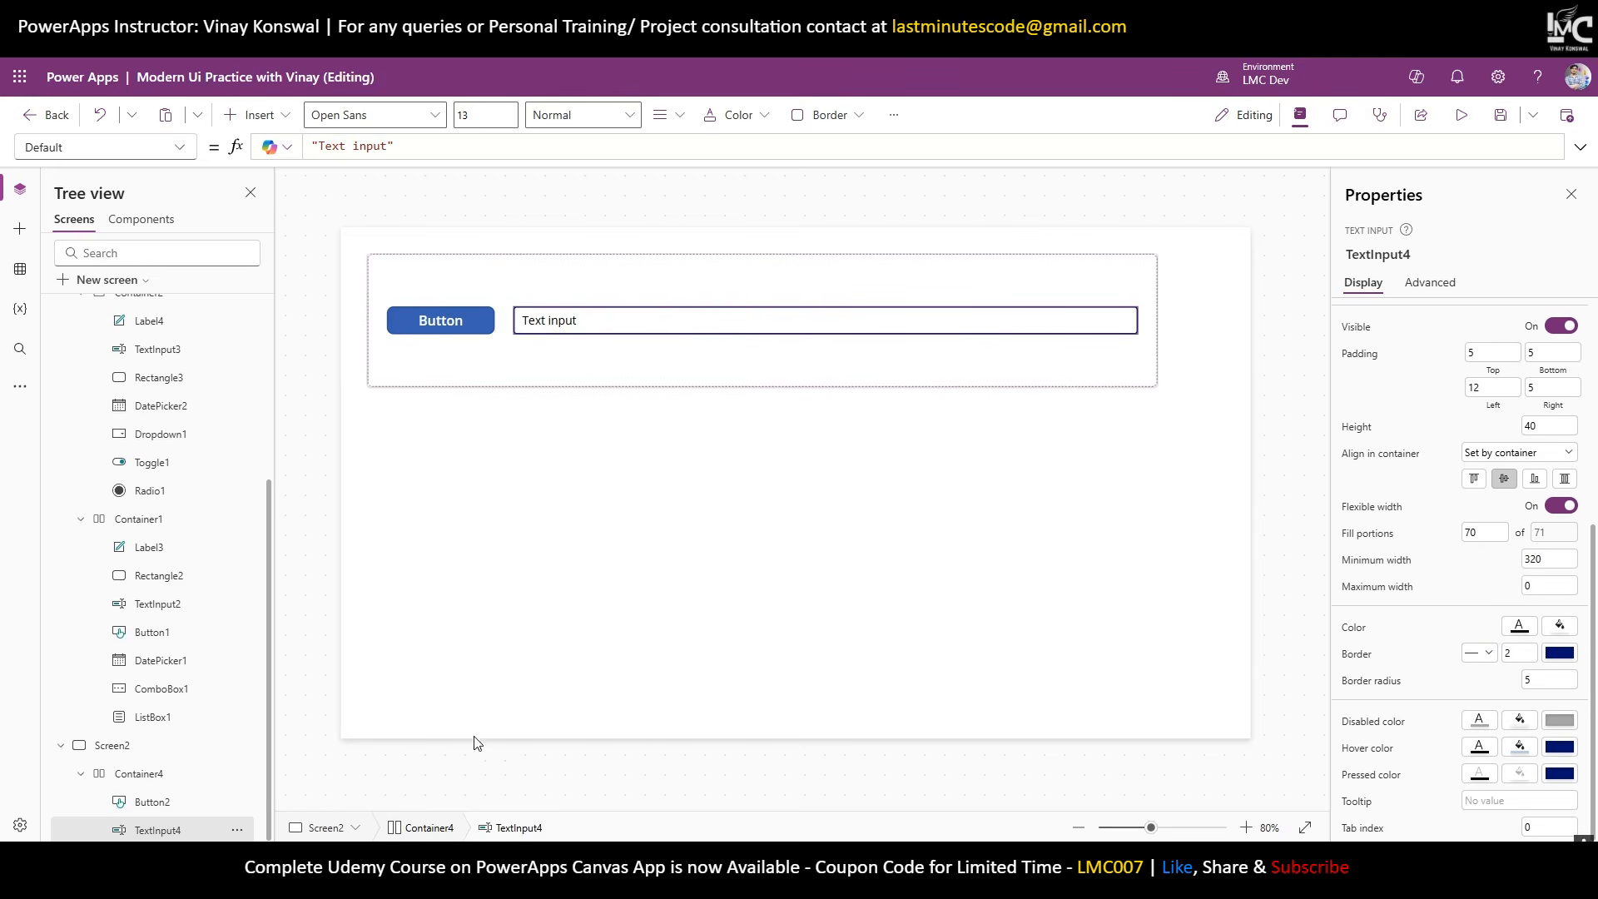
click(181, 807)
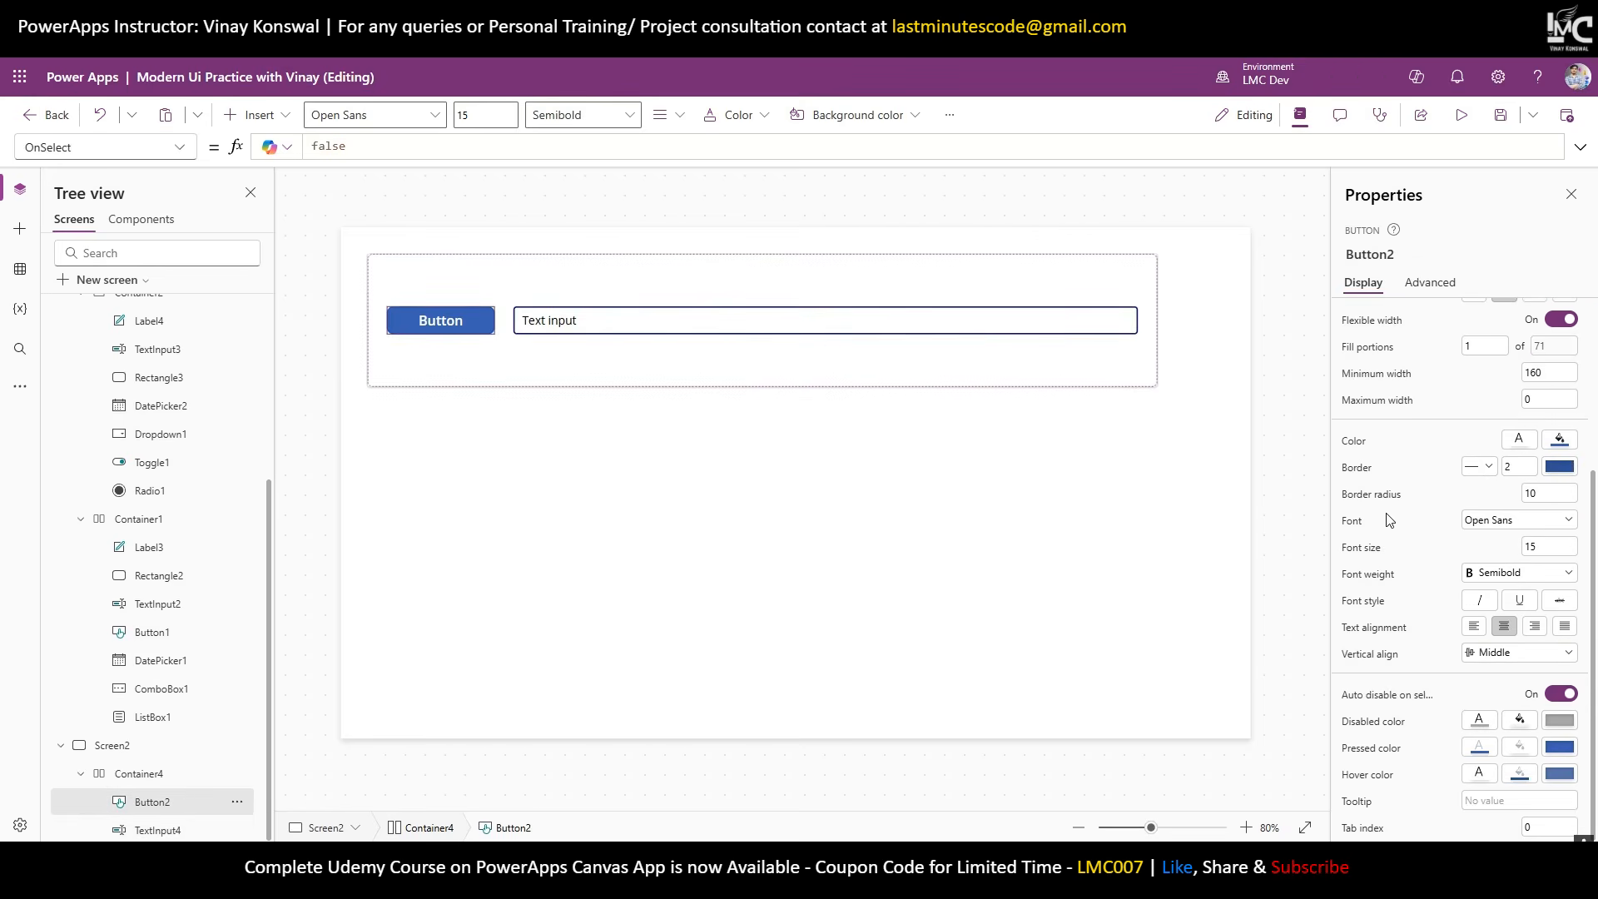
click(1464, 346)
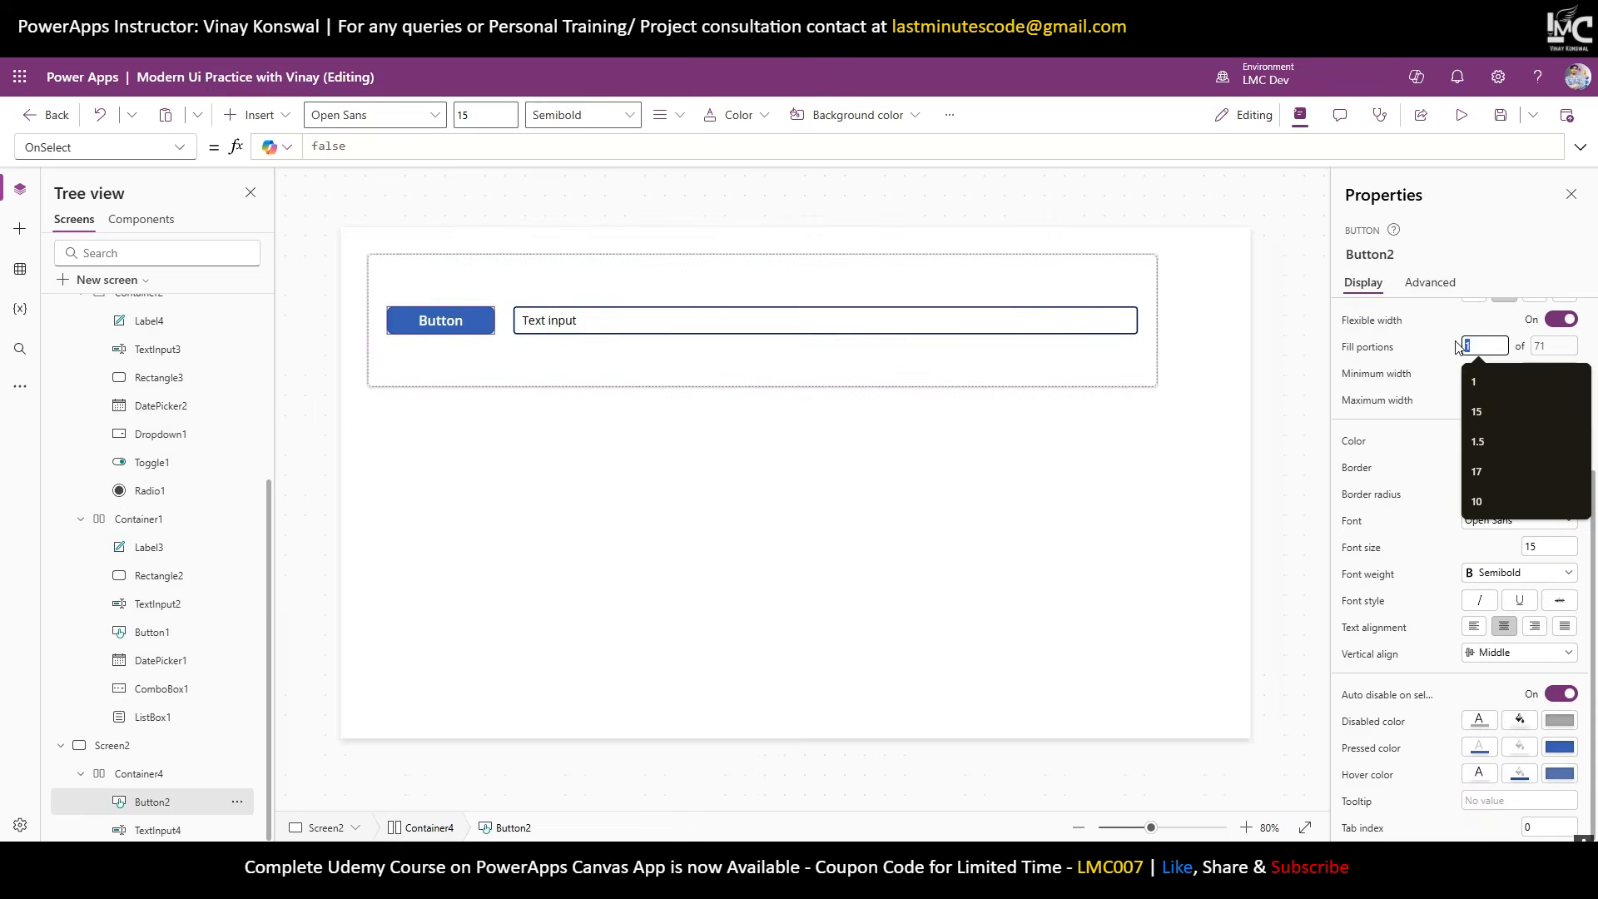
text(30)
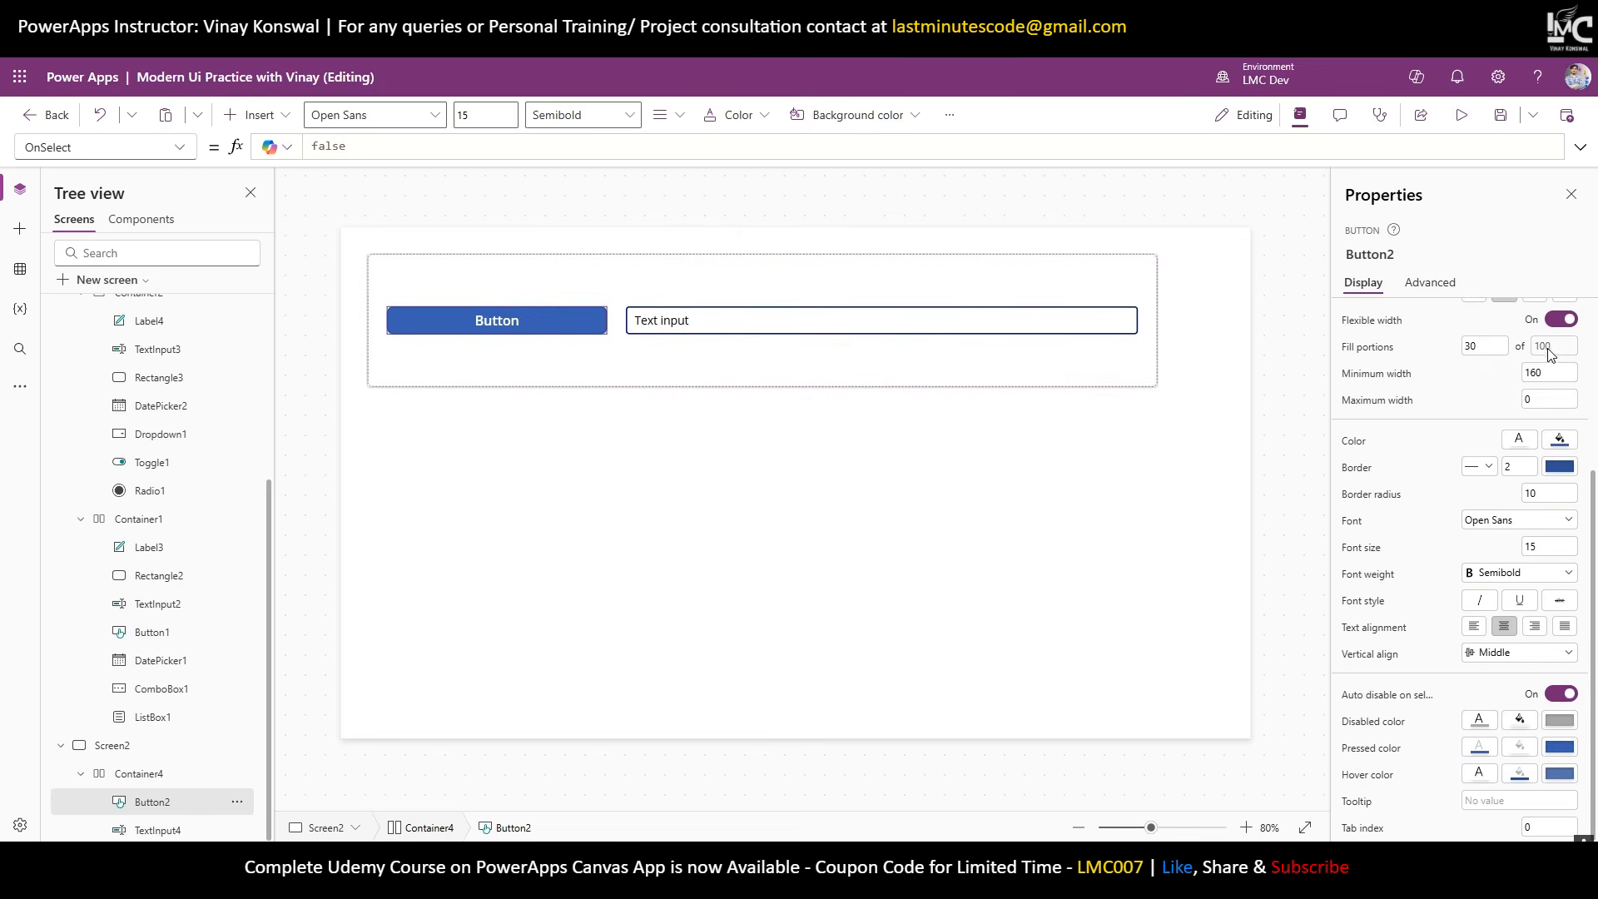
Compare both controls, then change Button2's fill portions to 70.
click(677, 331)
click(517, 329)
click(760, 329)
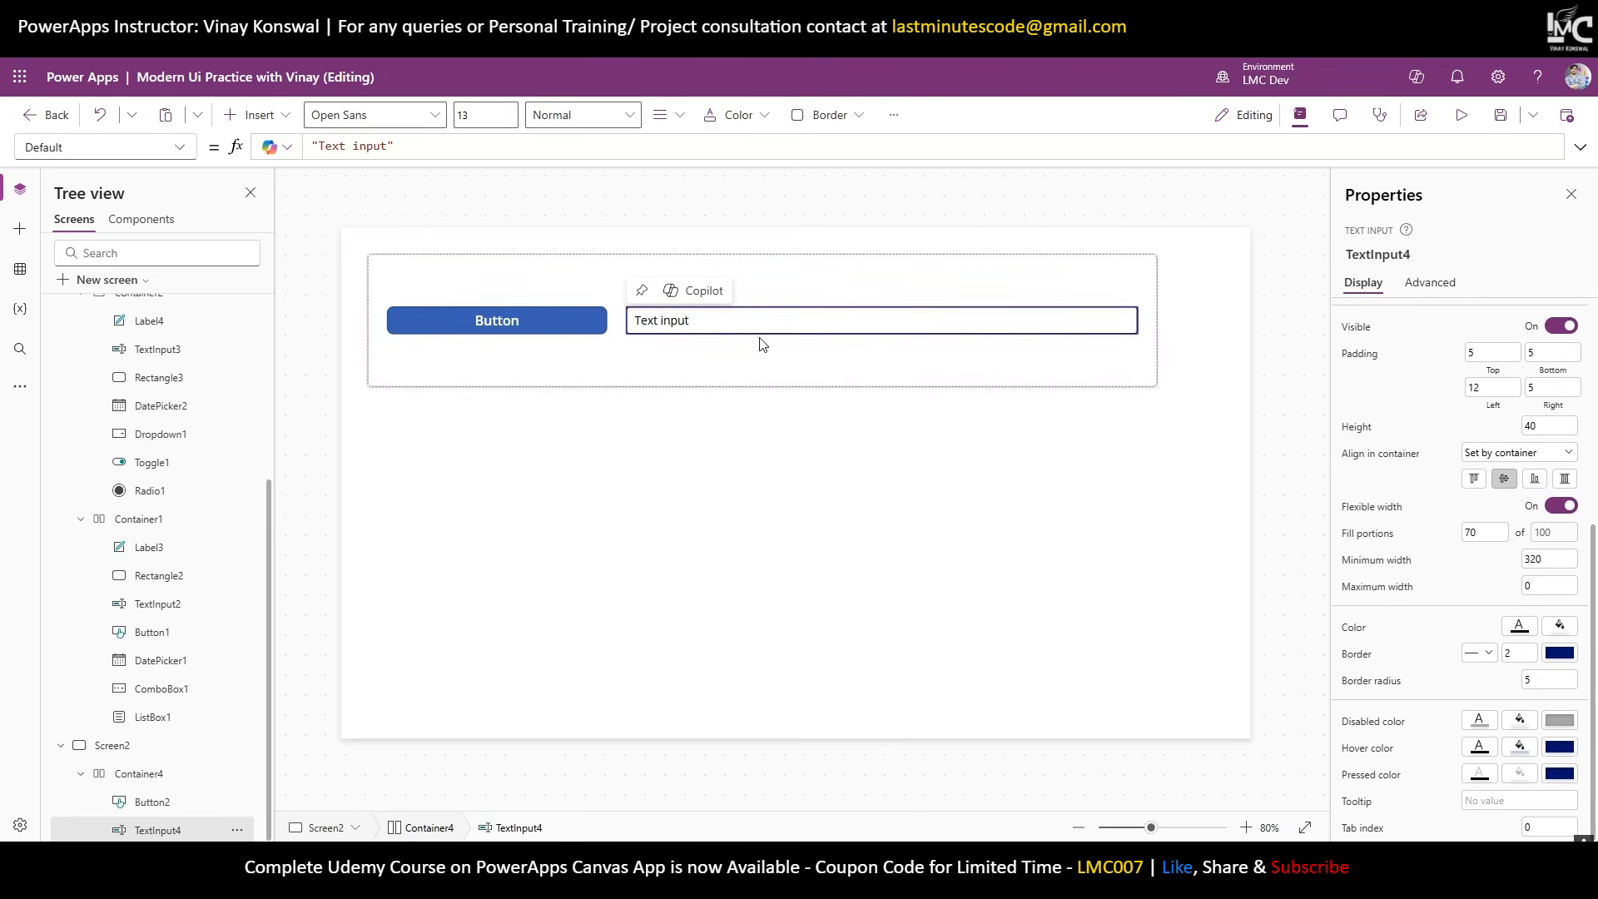
click(514, 324)
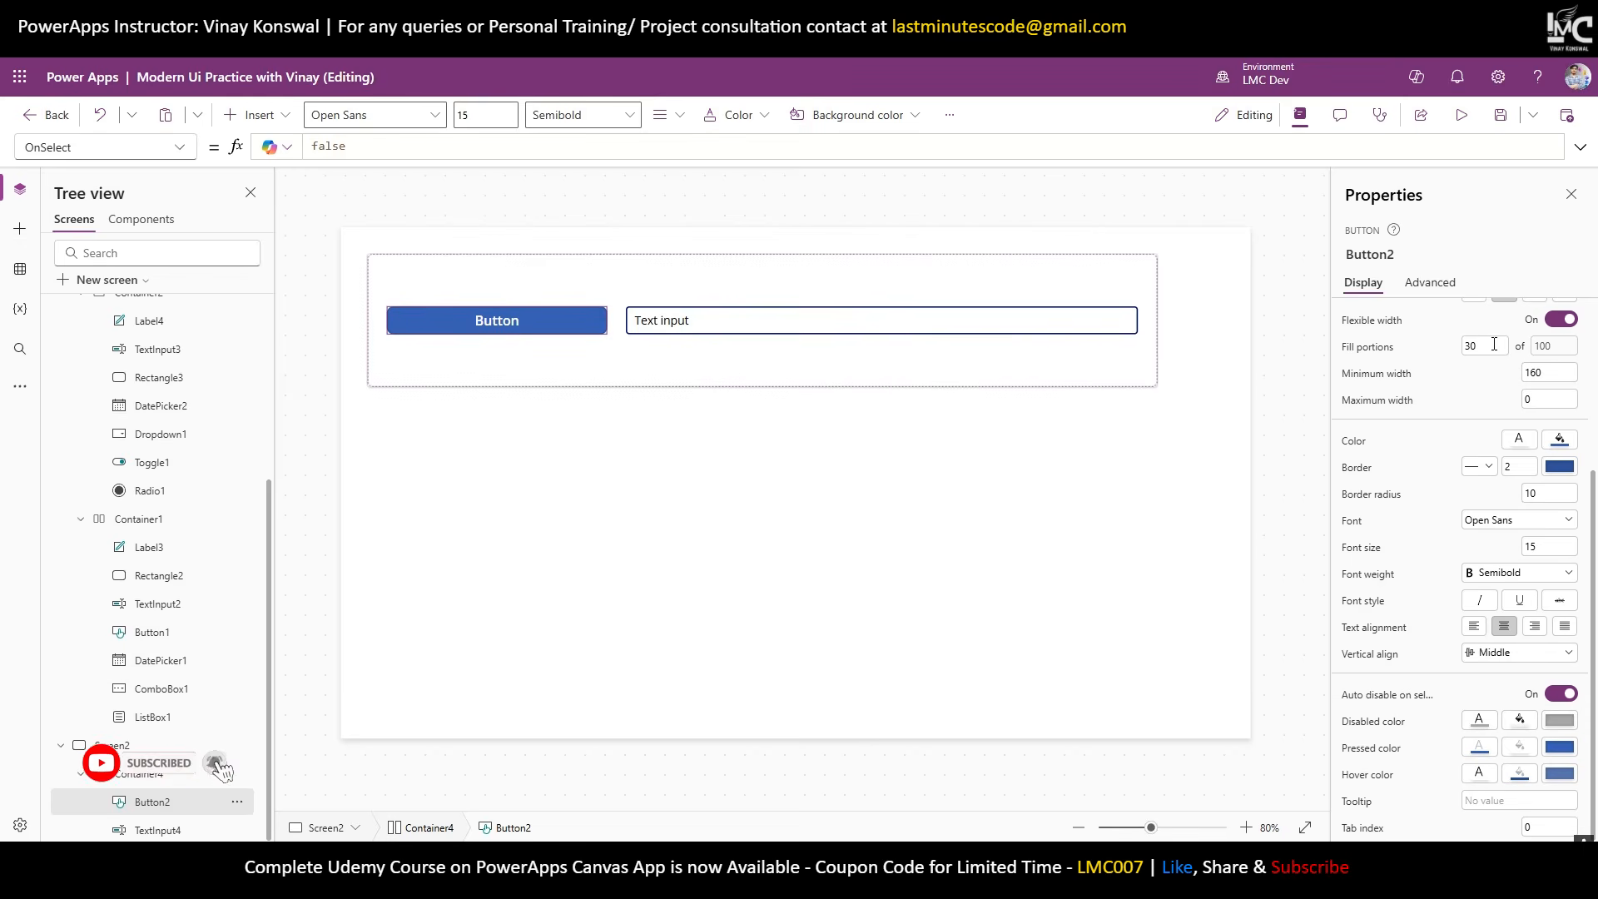
drag(1494, 347, 1422, 353)
text(70)
click(1418, 355)
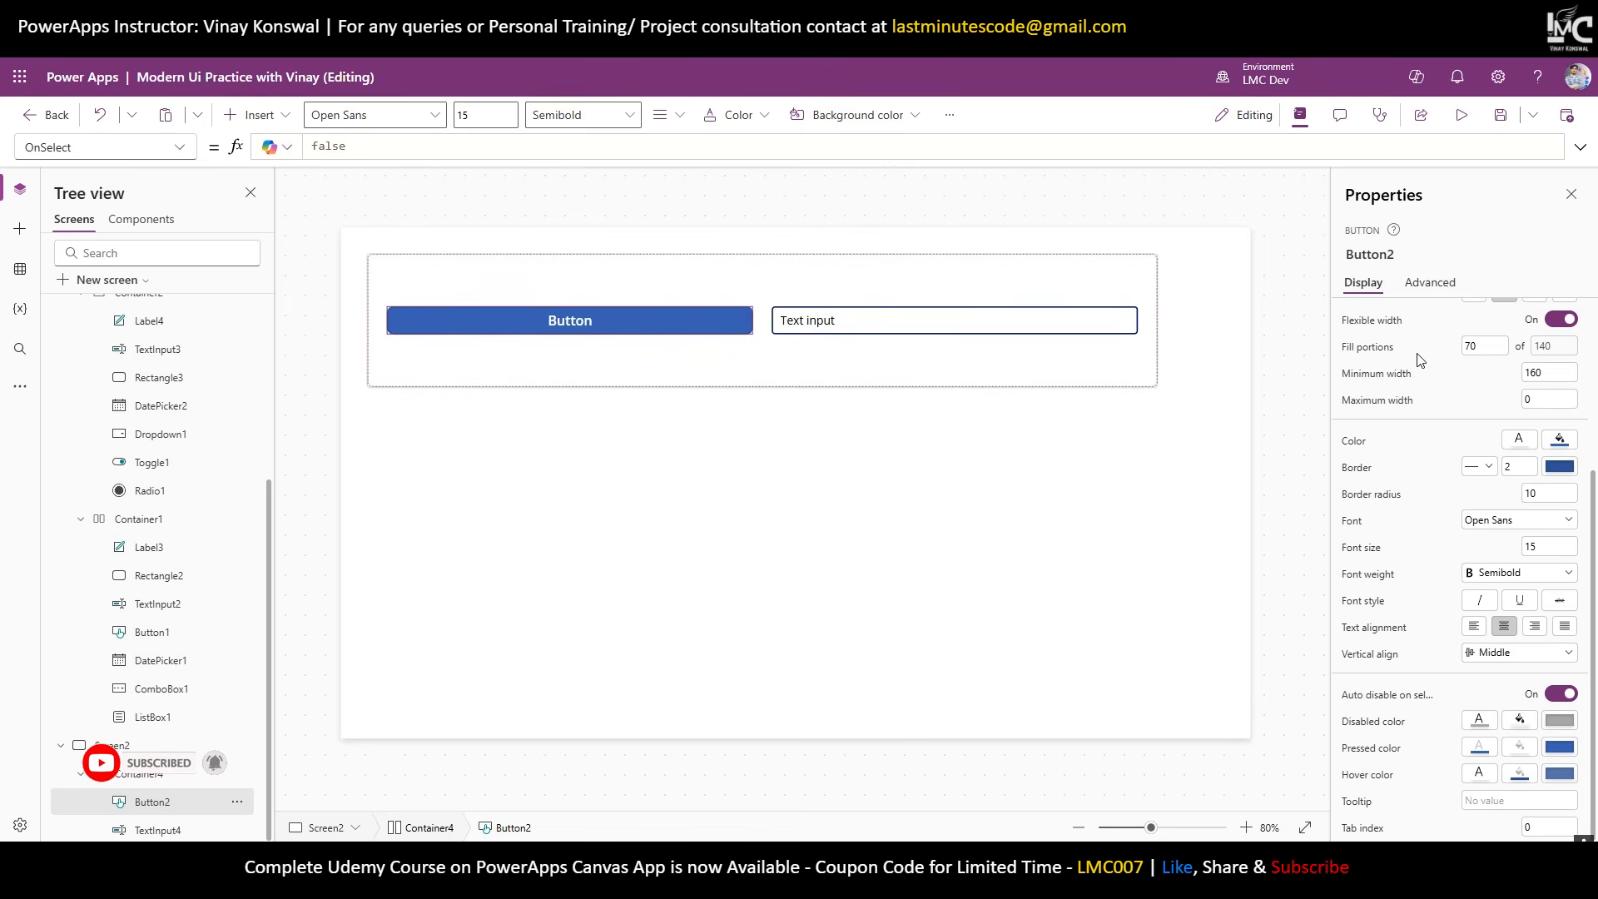
Set TextInput4's fill portions to 30 and compare it with Button2.
click(158, 829)
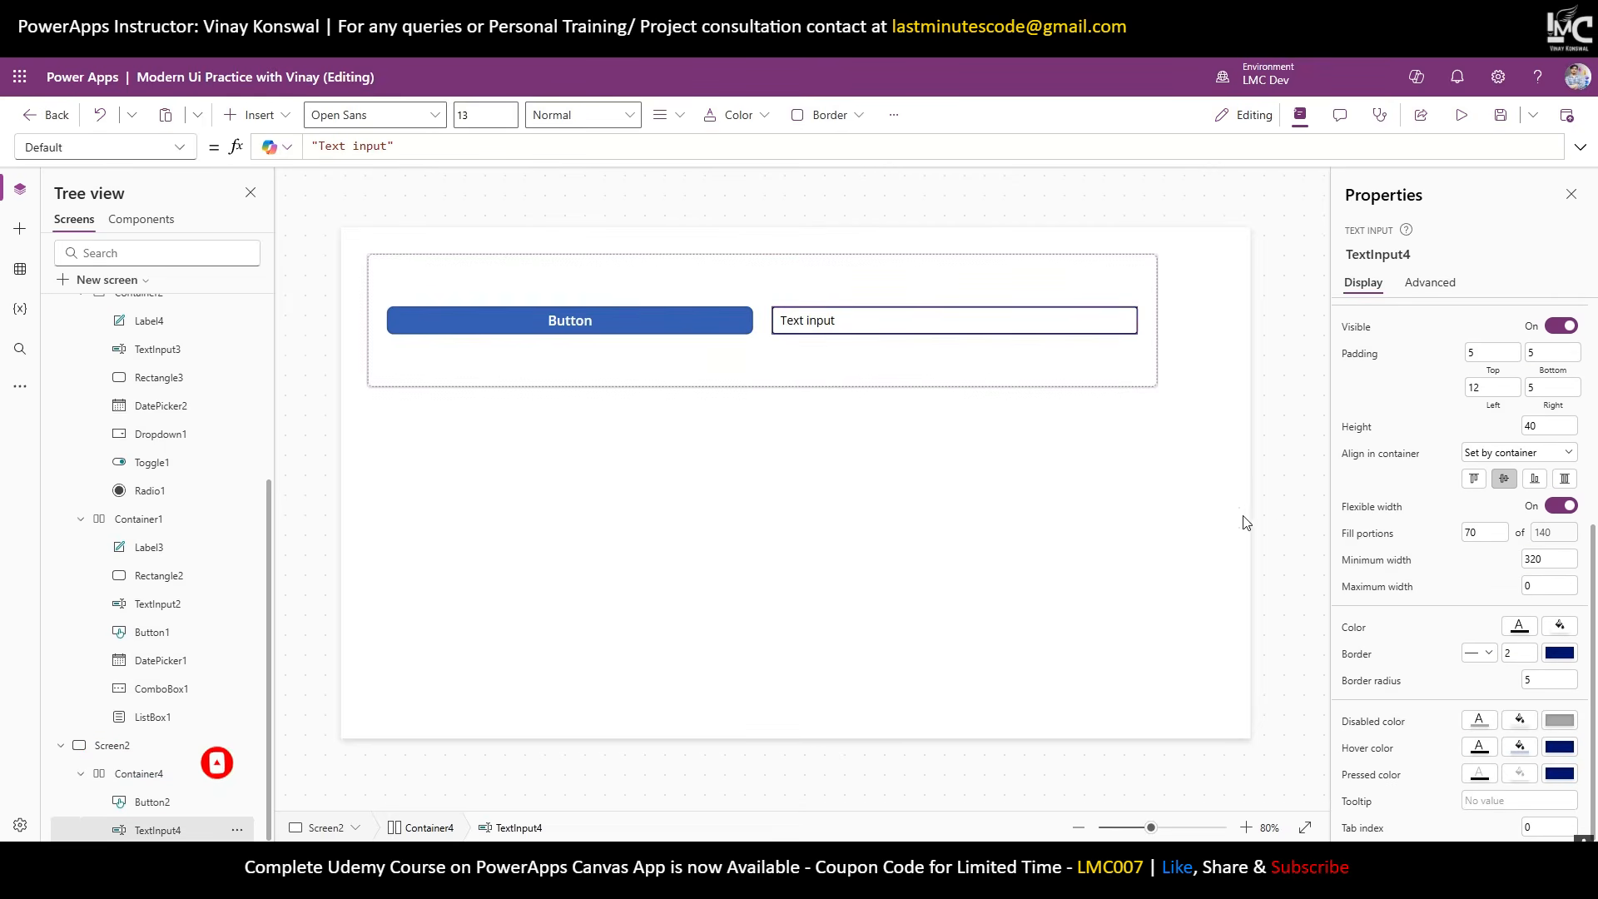
drag(1498, 533, 1429, 541)
text(30)
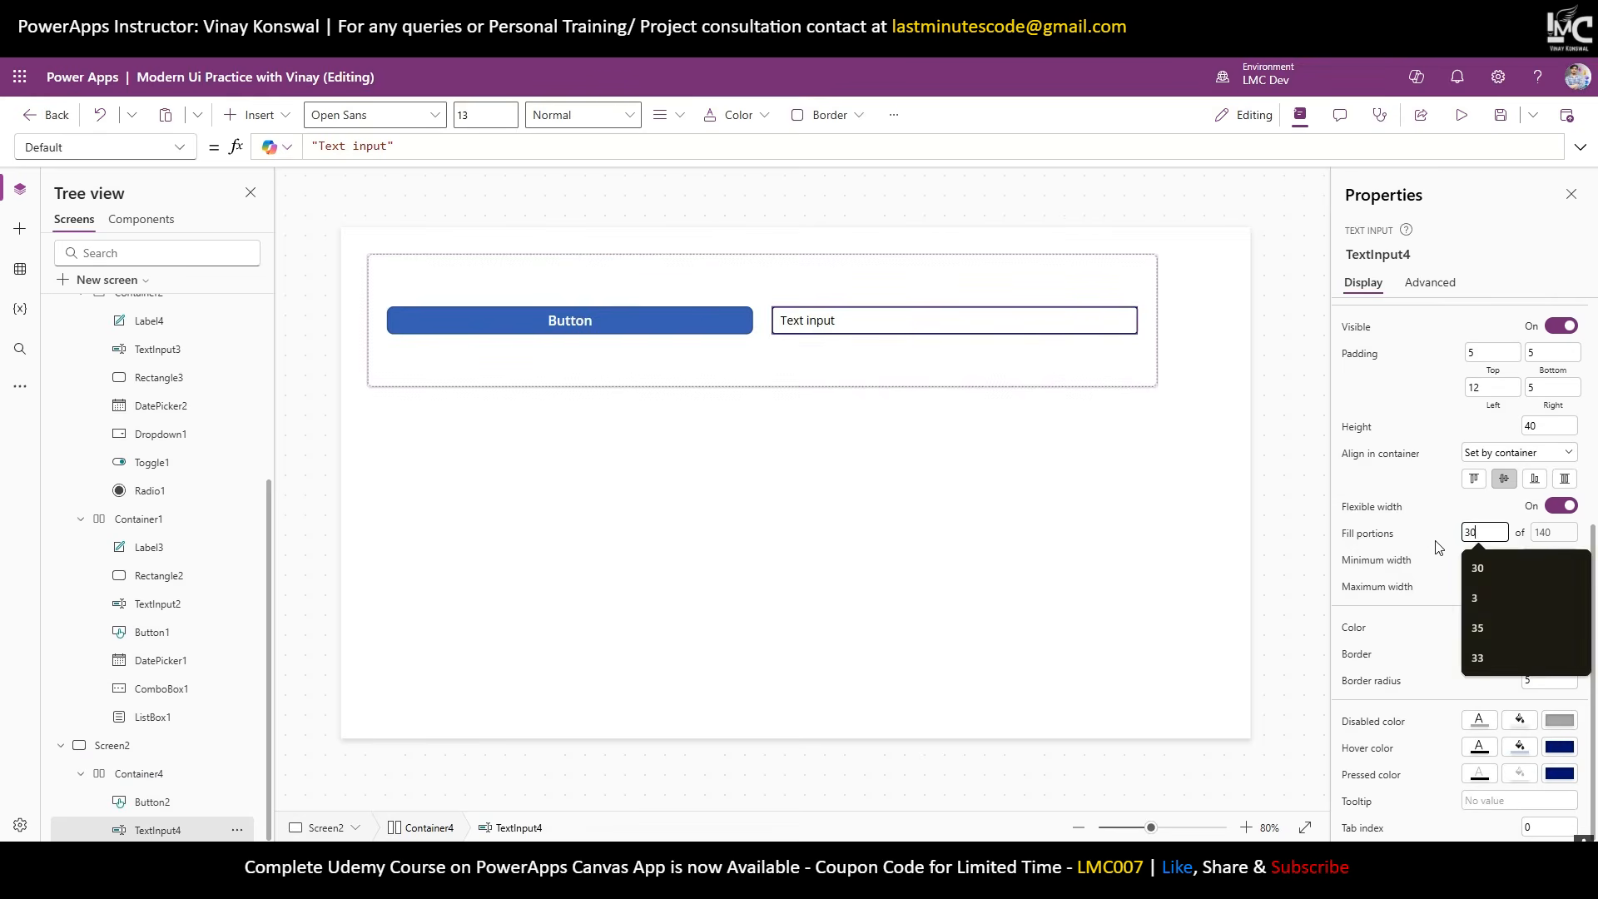
click(801, 331)
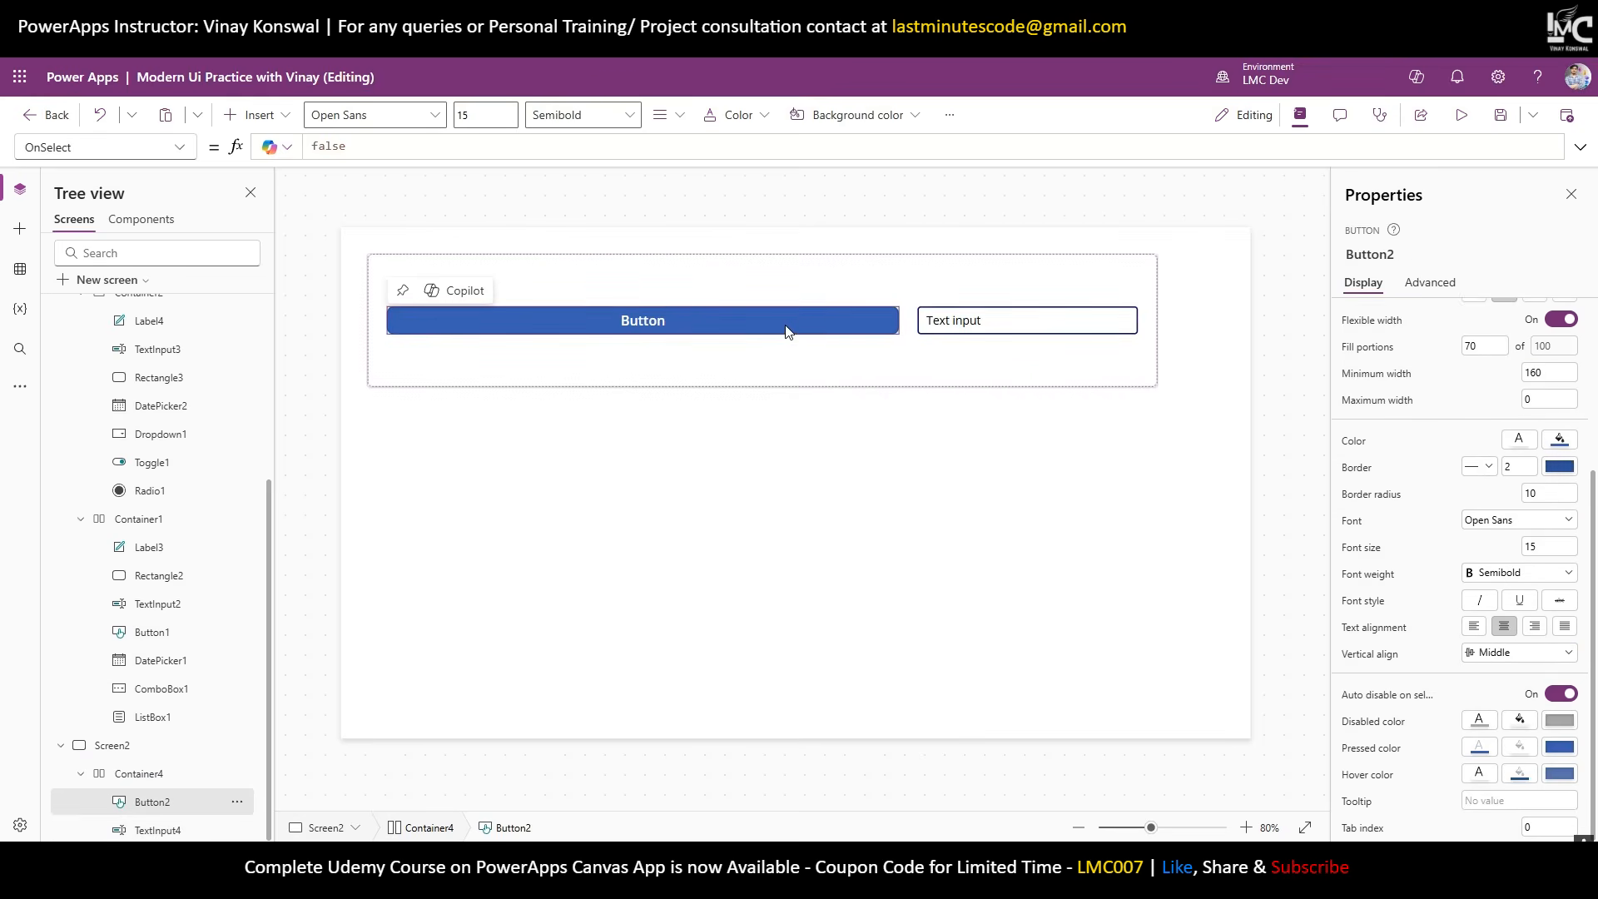
click(957, 324)
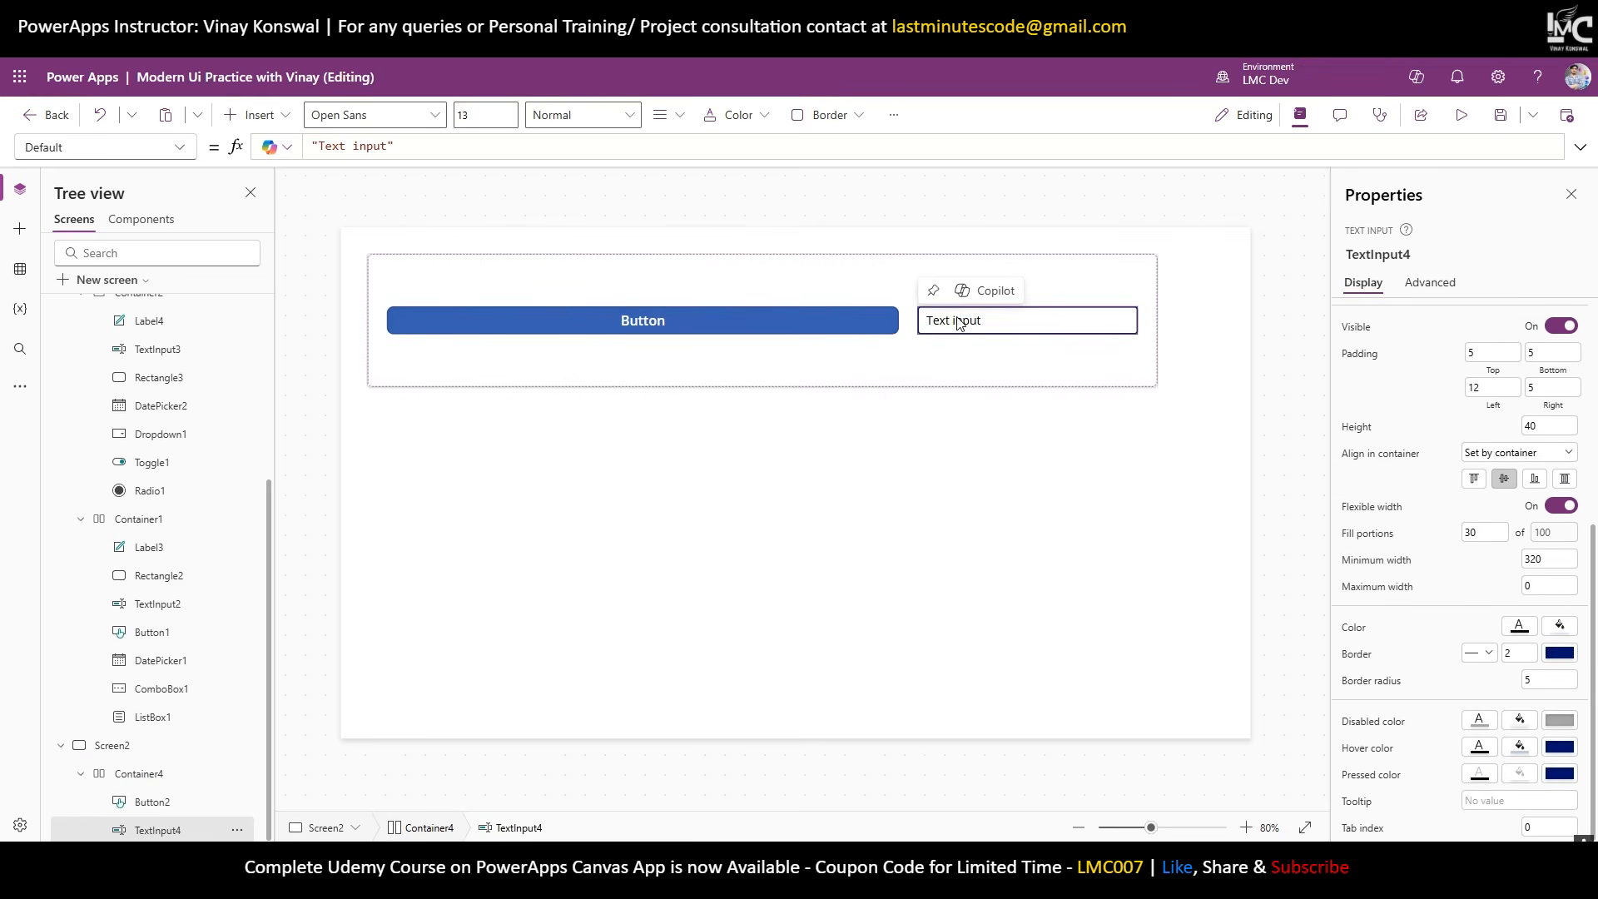
click(891, 329)
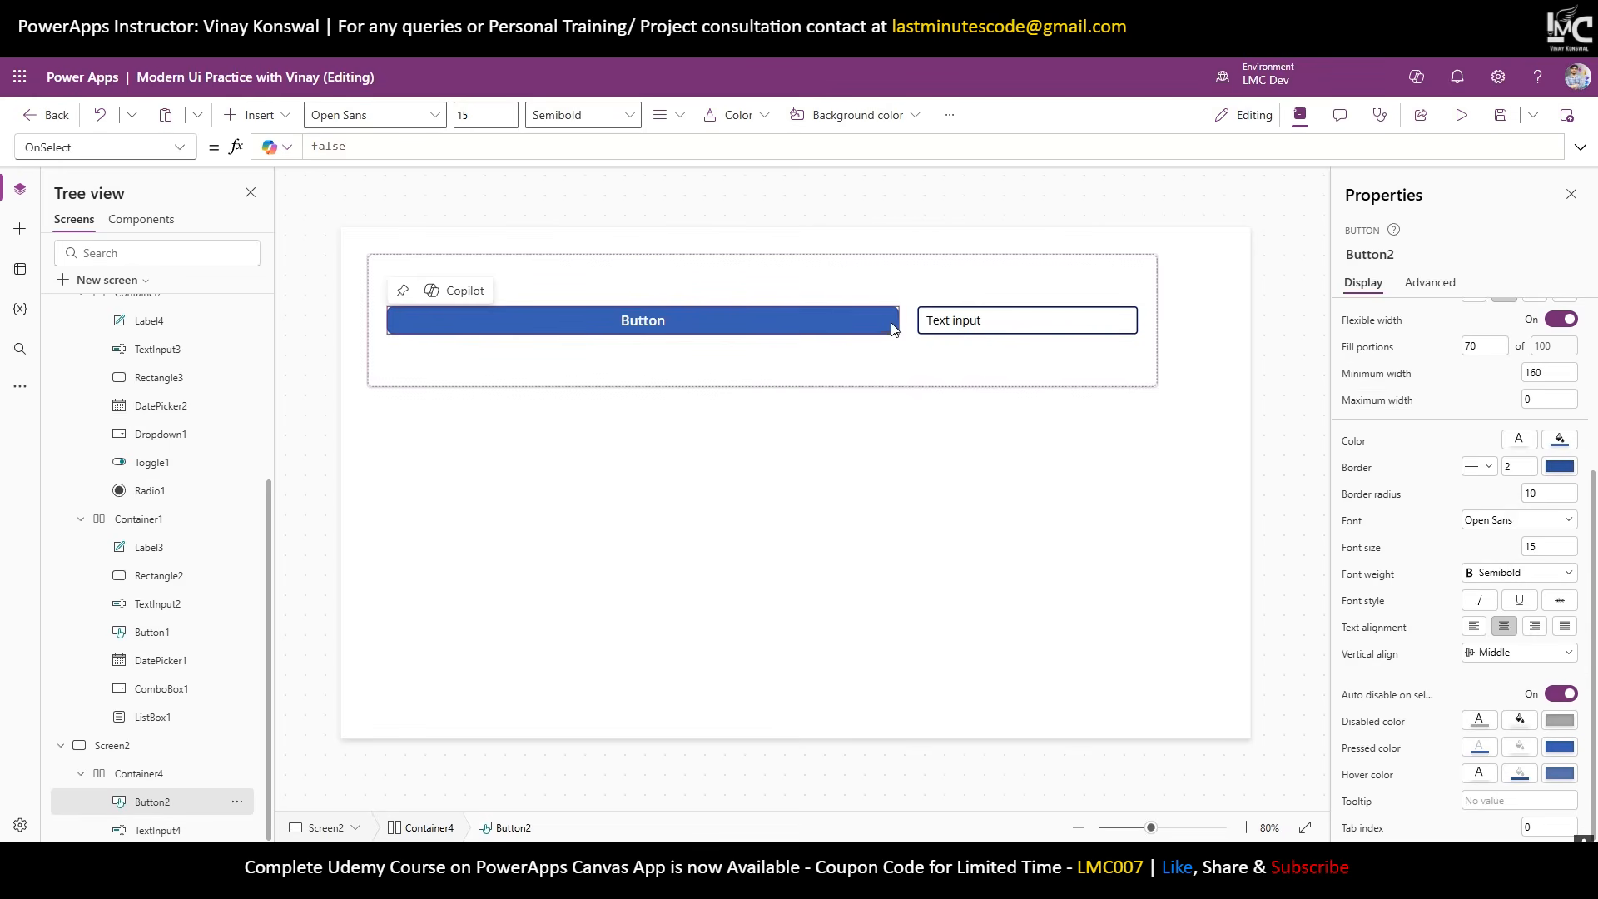
Resize Container4 to 807 wide so both controls shrink to fit.
click(1156, 321)
drag(1156, 322, 707, 382)
drag(684, 384, 905, 384)
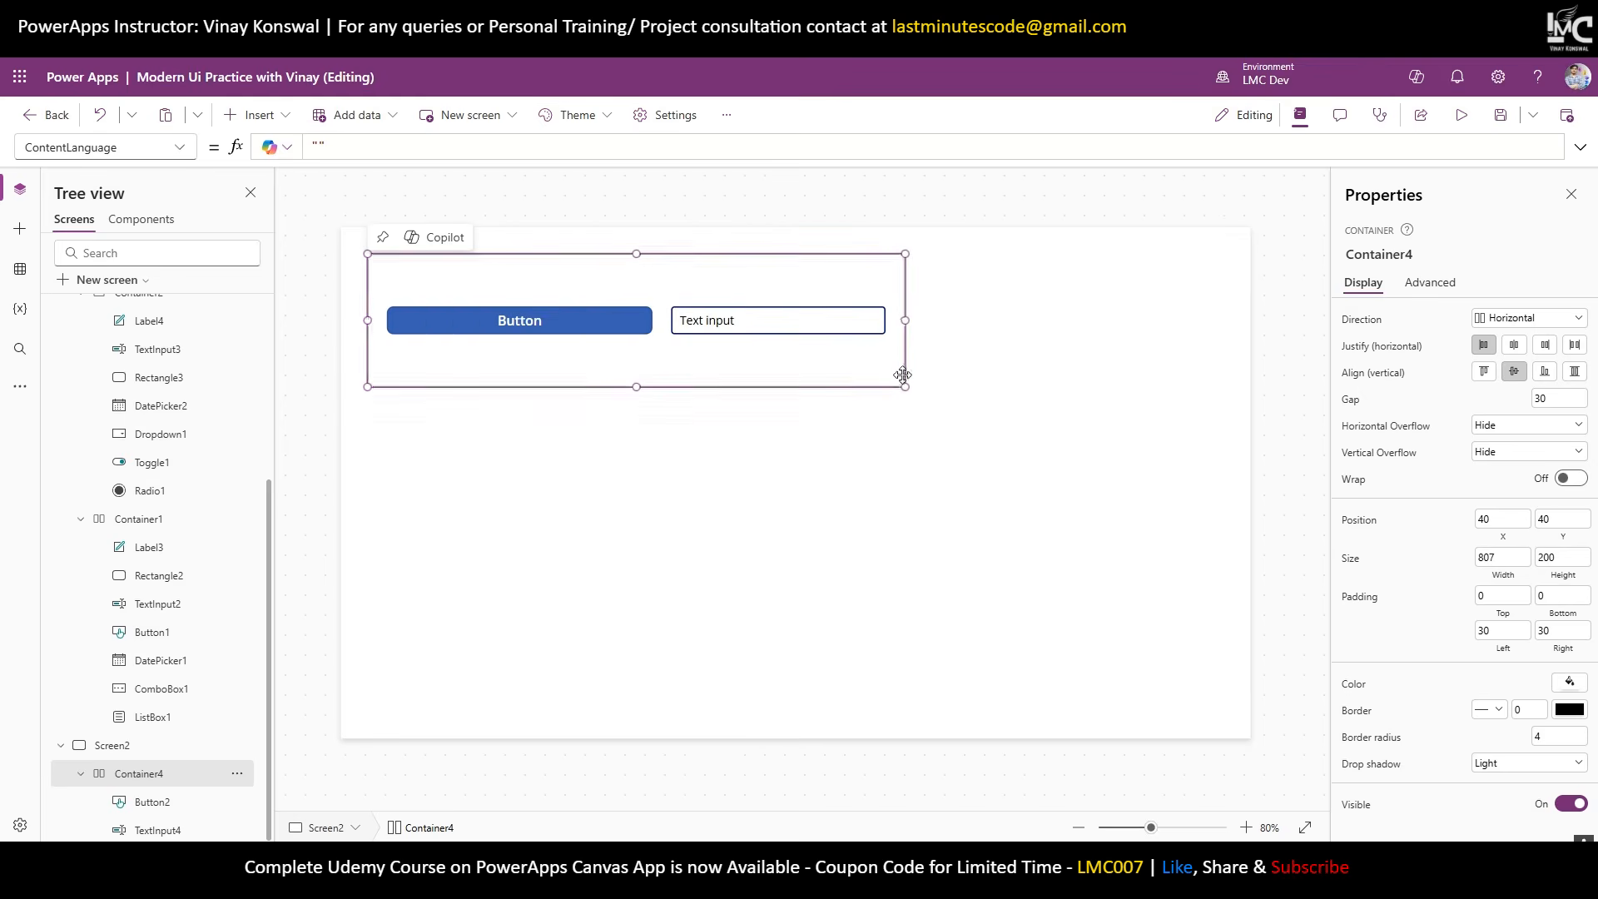
Set the minimum width of TextInput4 and Button2 to 0.
click(839, 321)
scroll(1526, 631, down, 5)
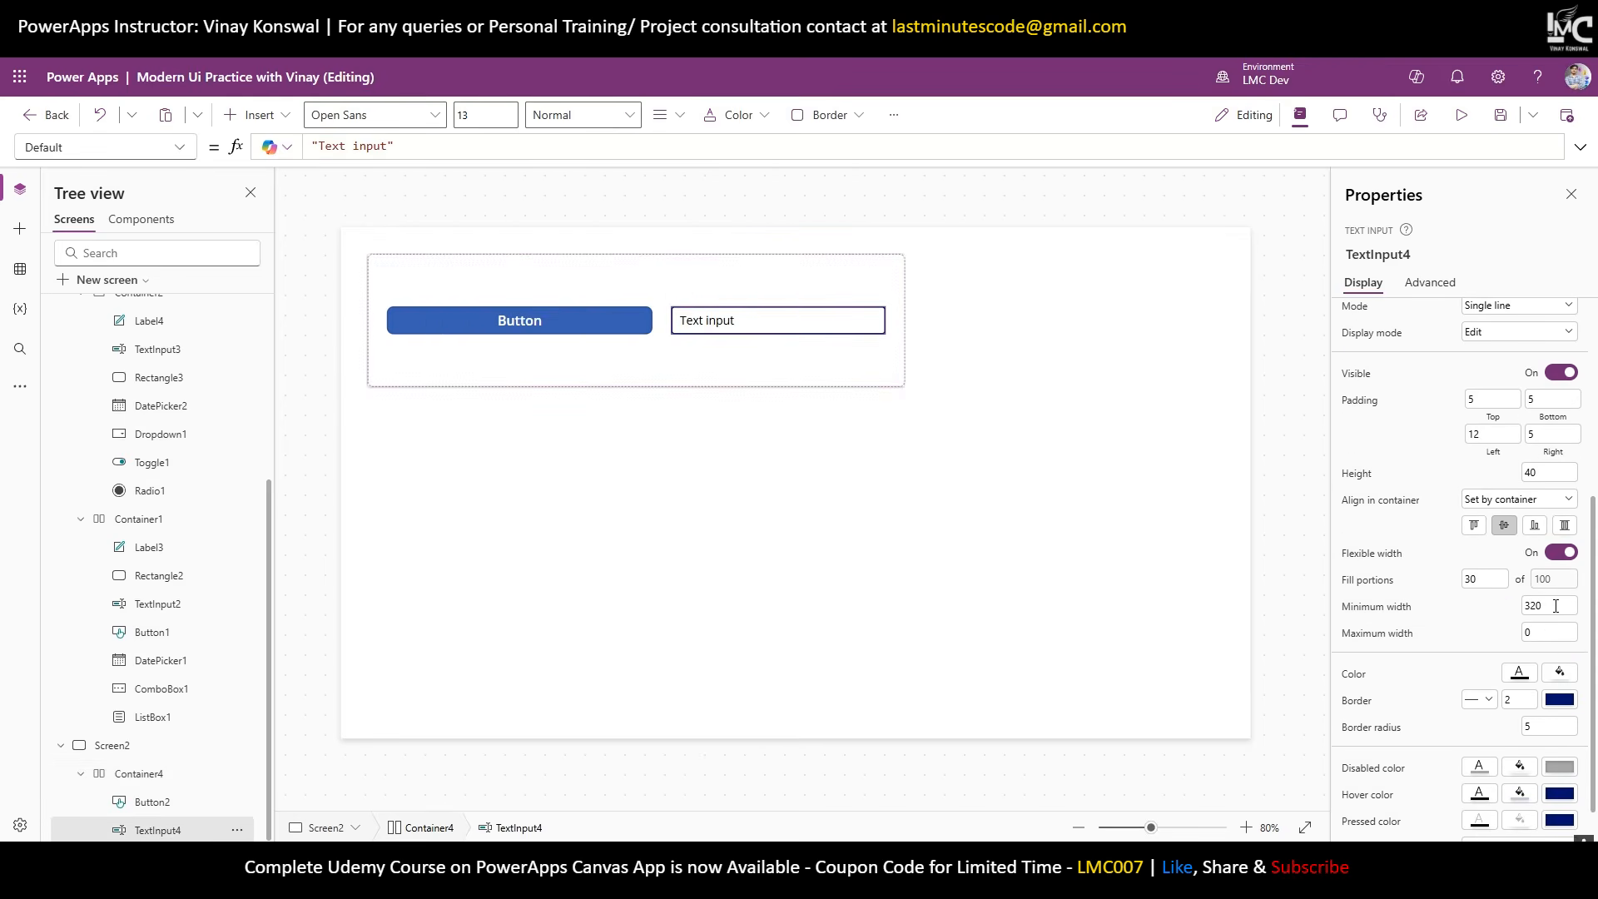
double_click(1554, 606)
text(0)
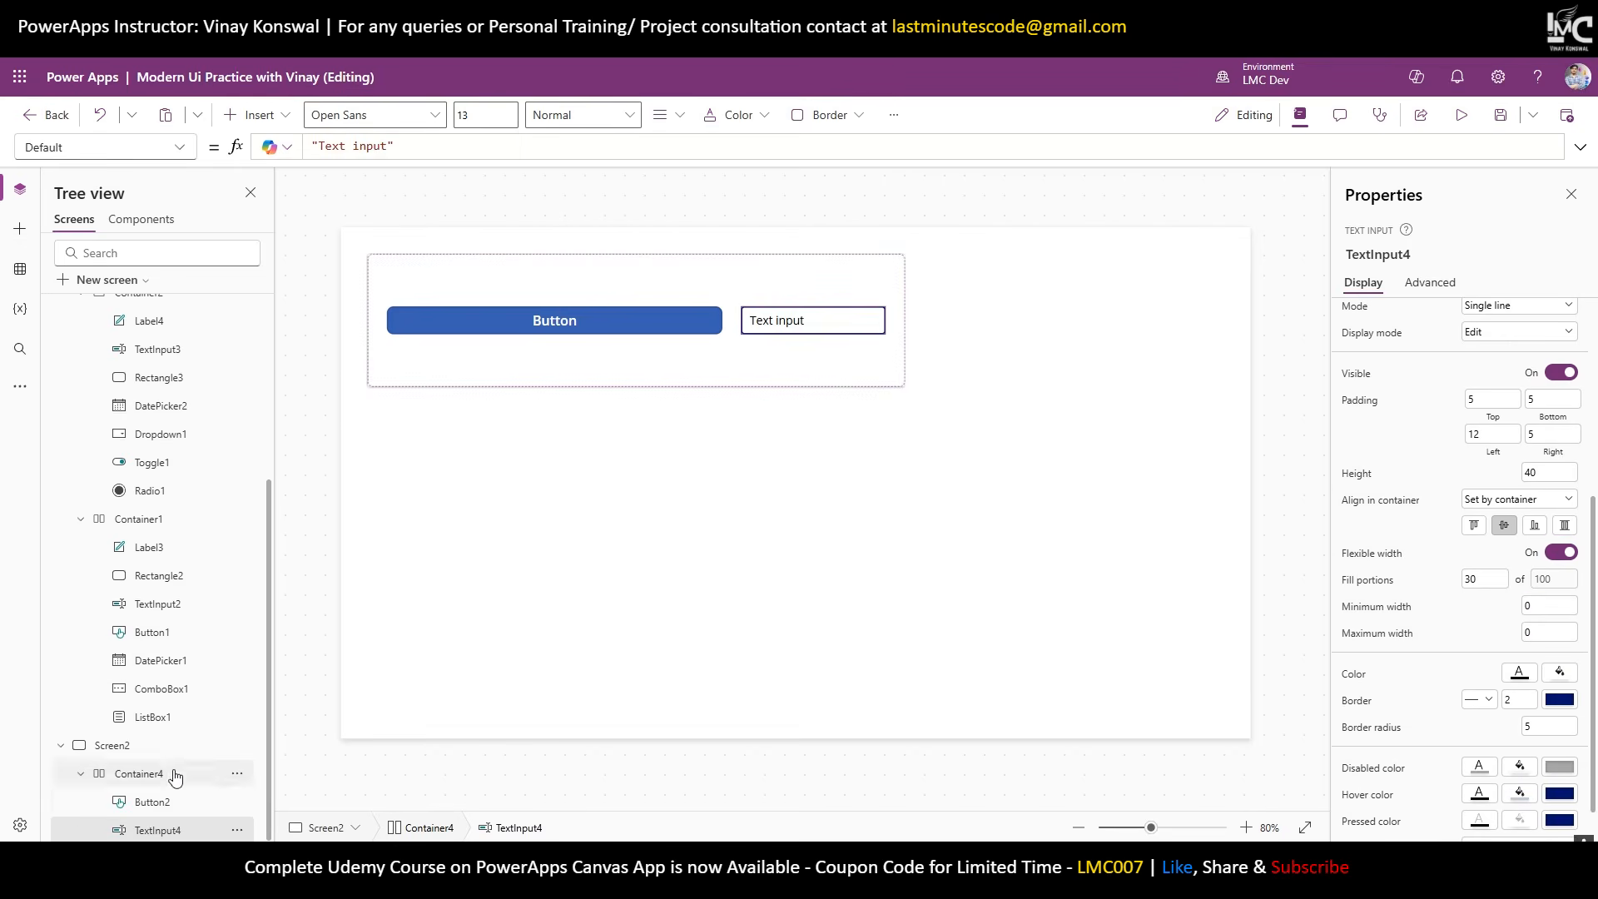
click(171, 801)
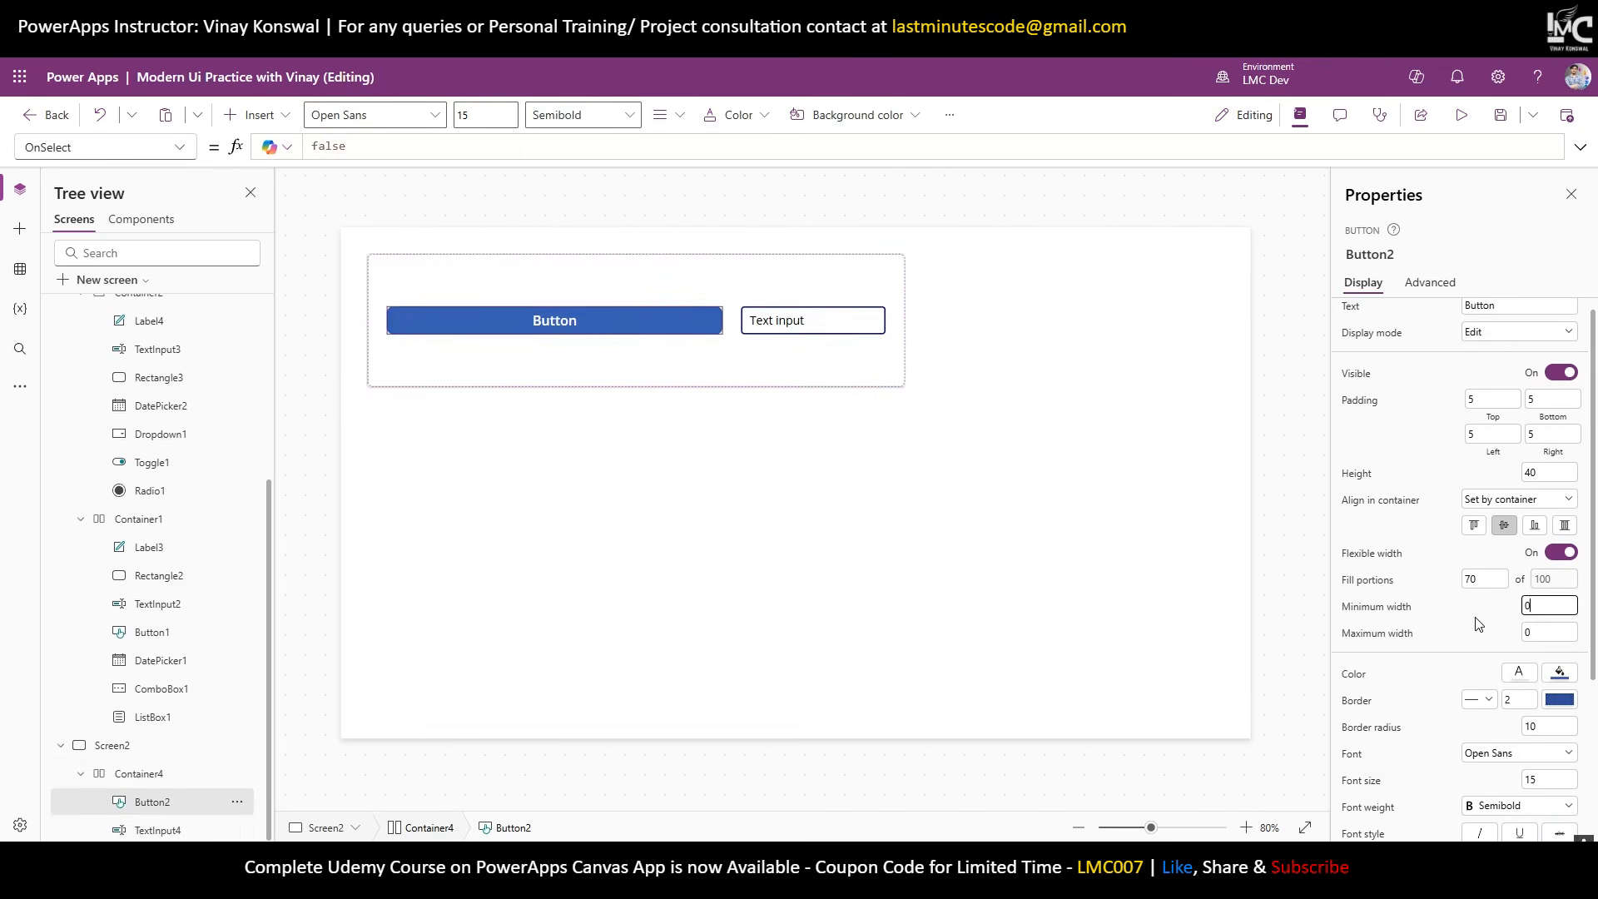
Drag Container4's width in and out to test how both controls shrink.
click(890, 365)
drag(905, 320, 529, 376)
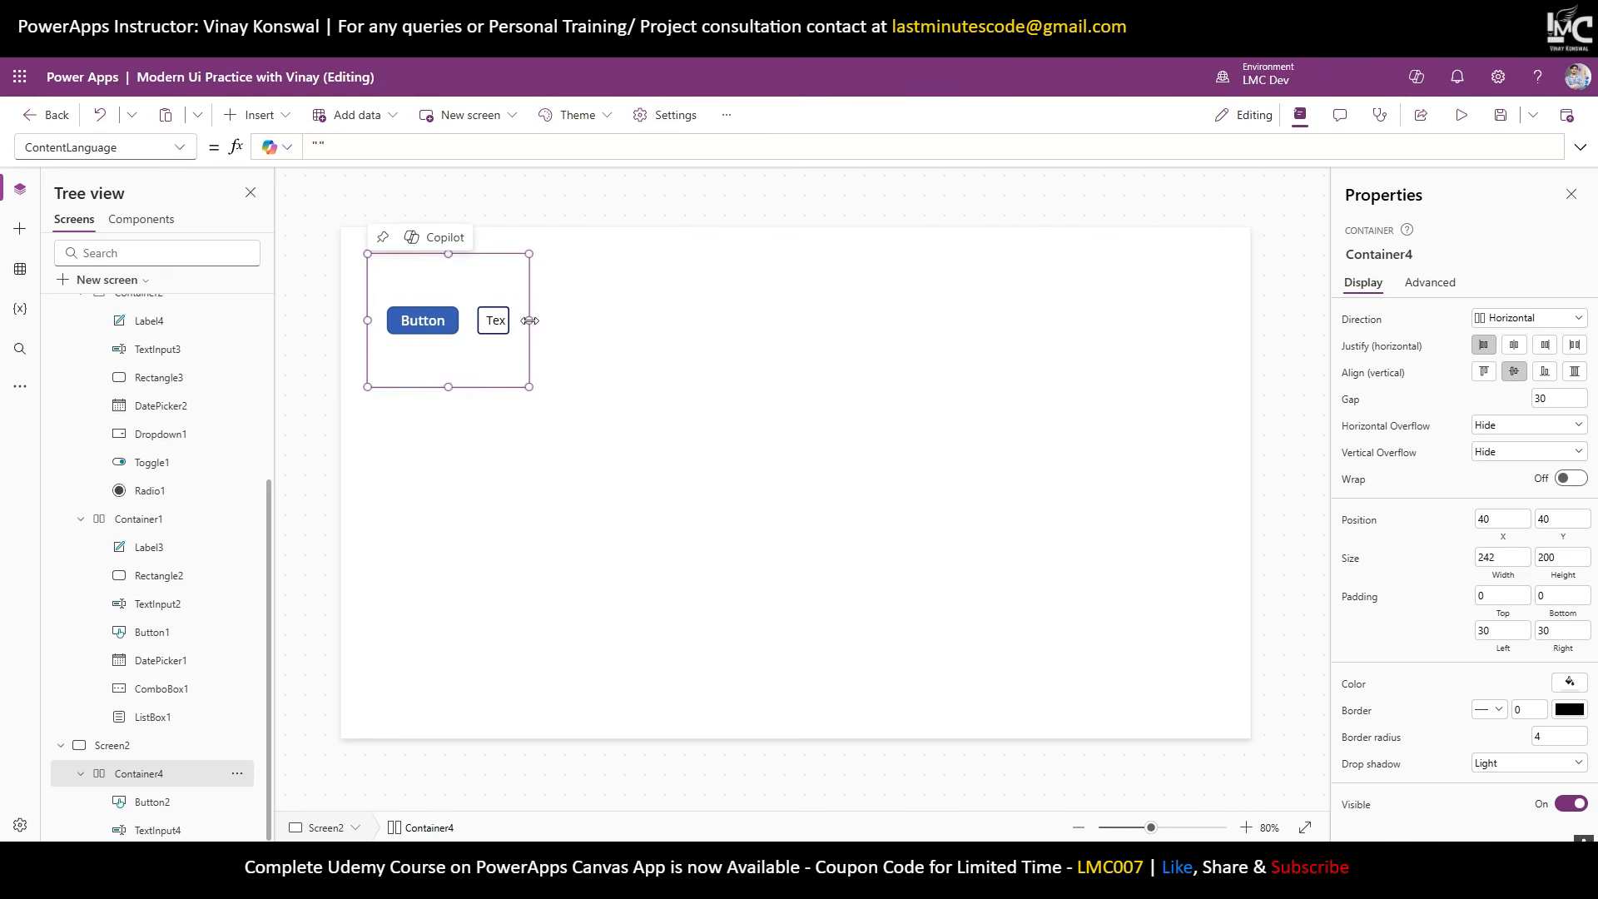
drag(529, 320, 991, 358)
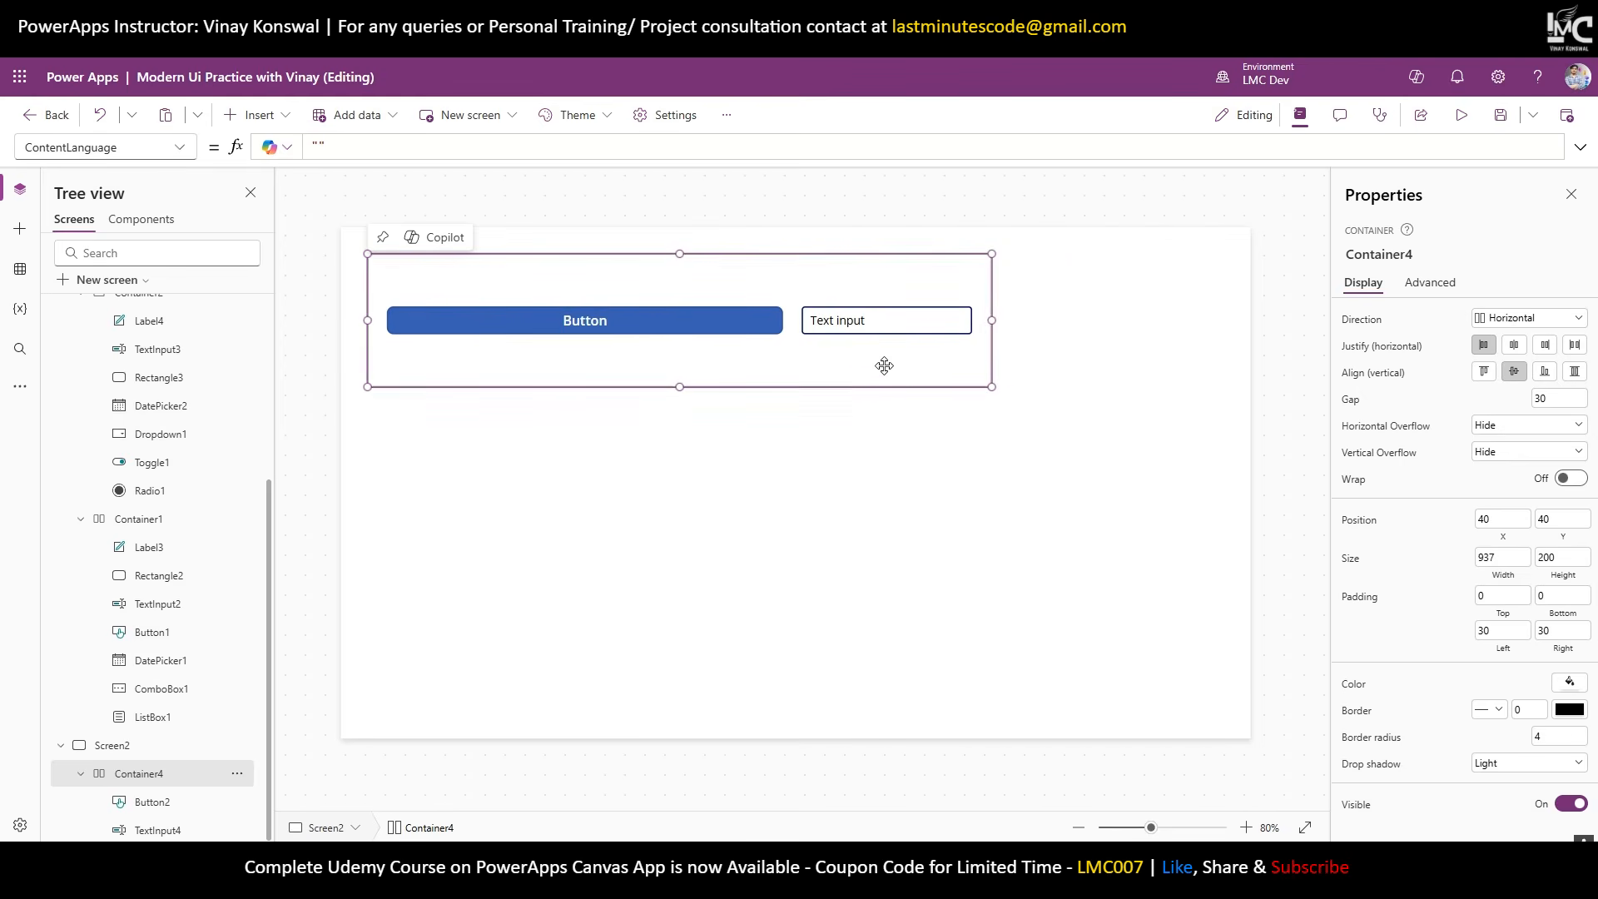
Give Button2 and TextInput4 a minimum width of 150.
click(173, 804)
ctrl+click(175, 831)
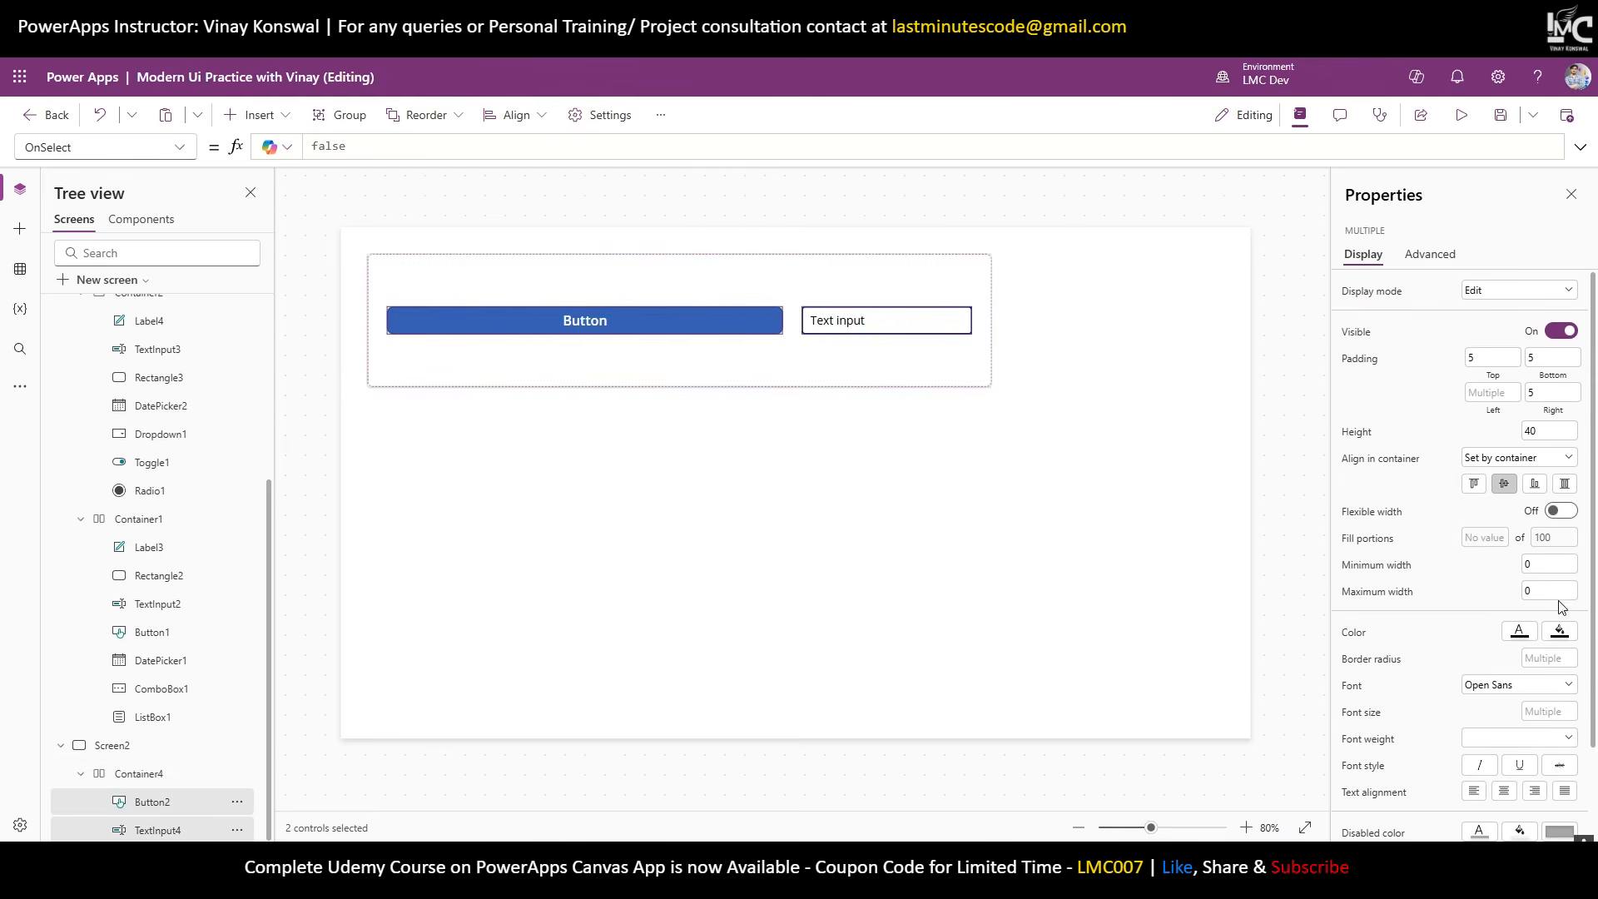
text(150)
Narrow Container4 to test the minimum widths, then widen it to 1166.
click(933, 381)
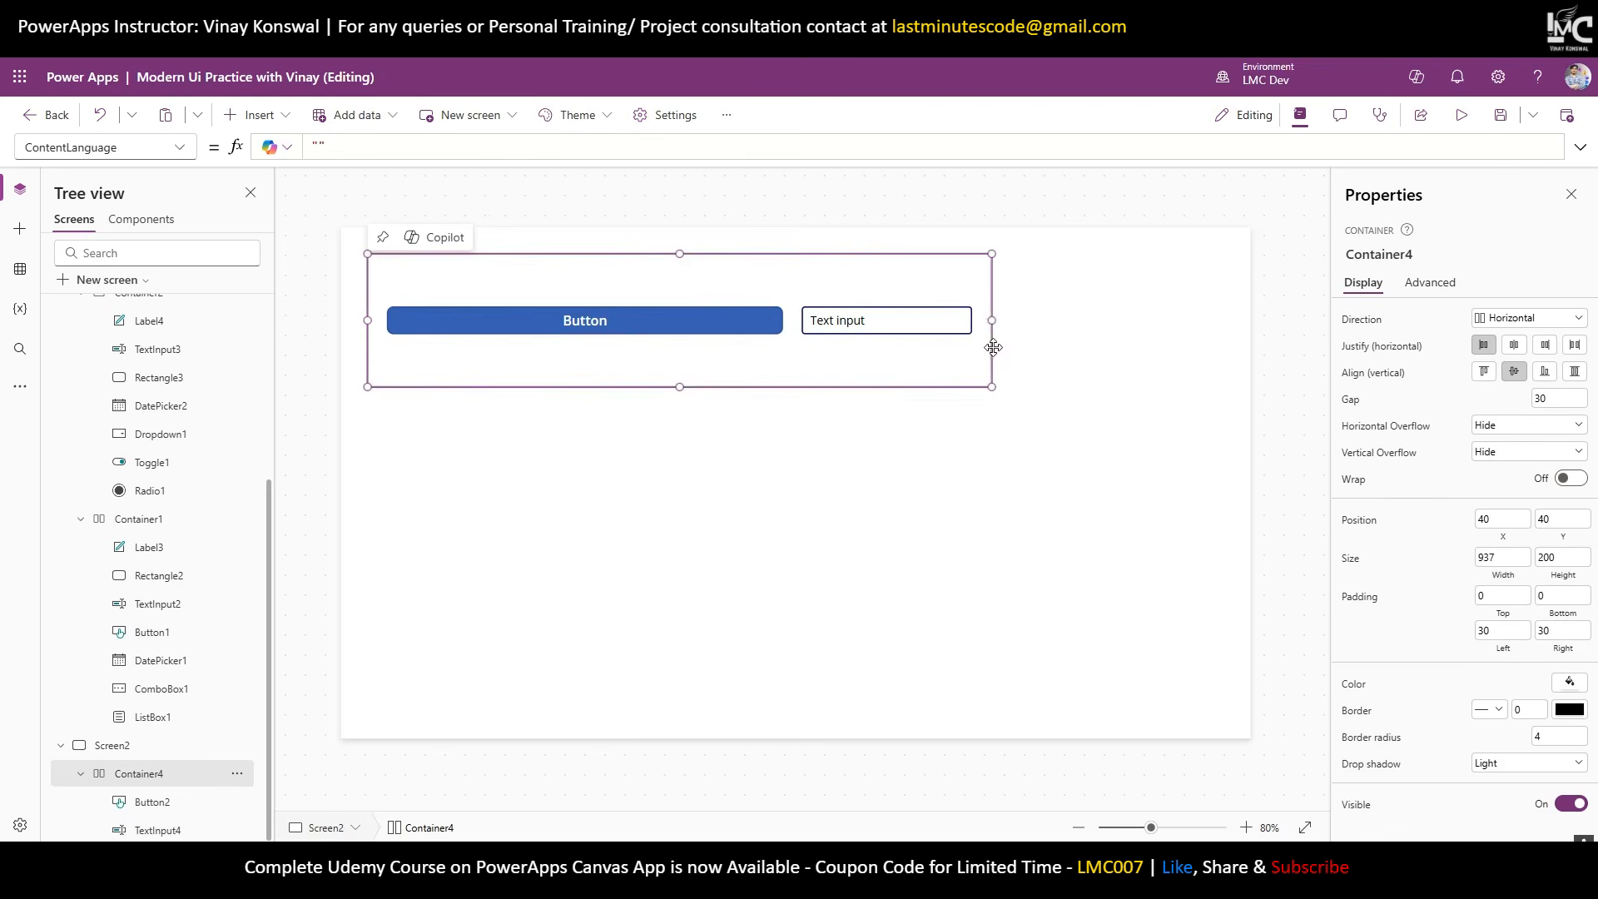
drag(991, 324, 594, 320)
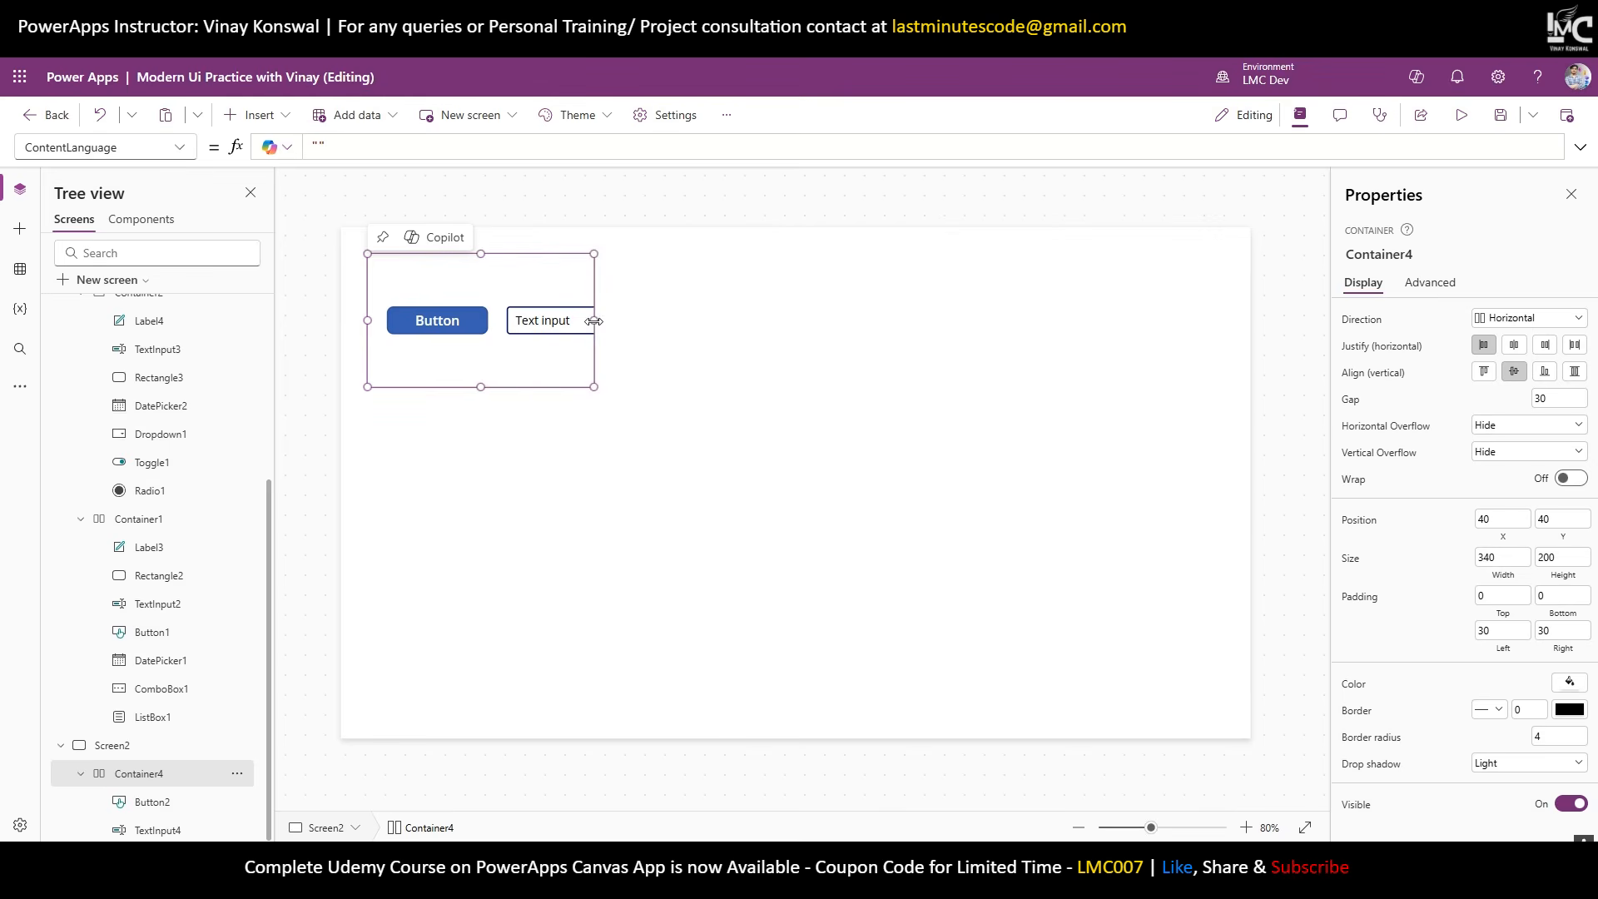
click(452, 327)
click(596, 322)
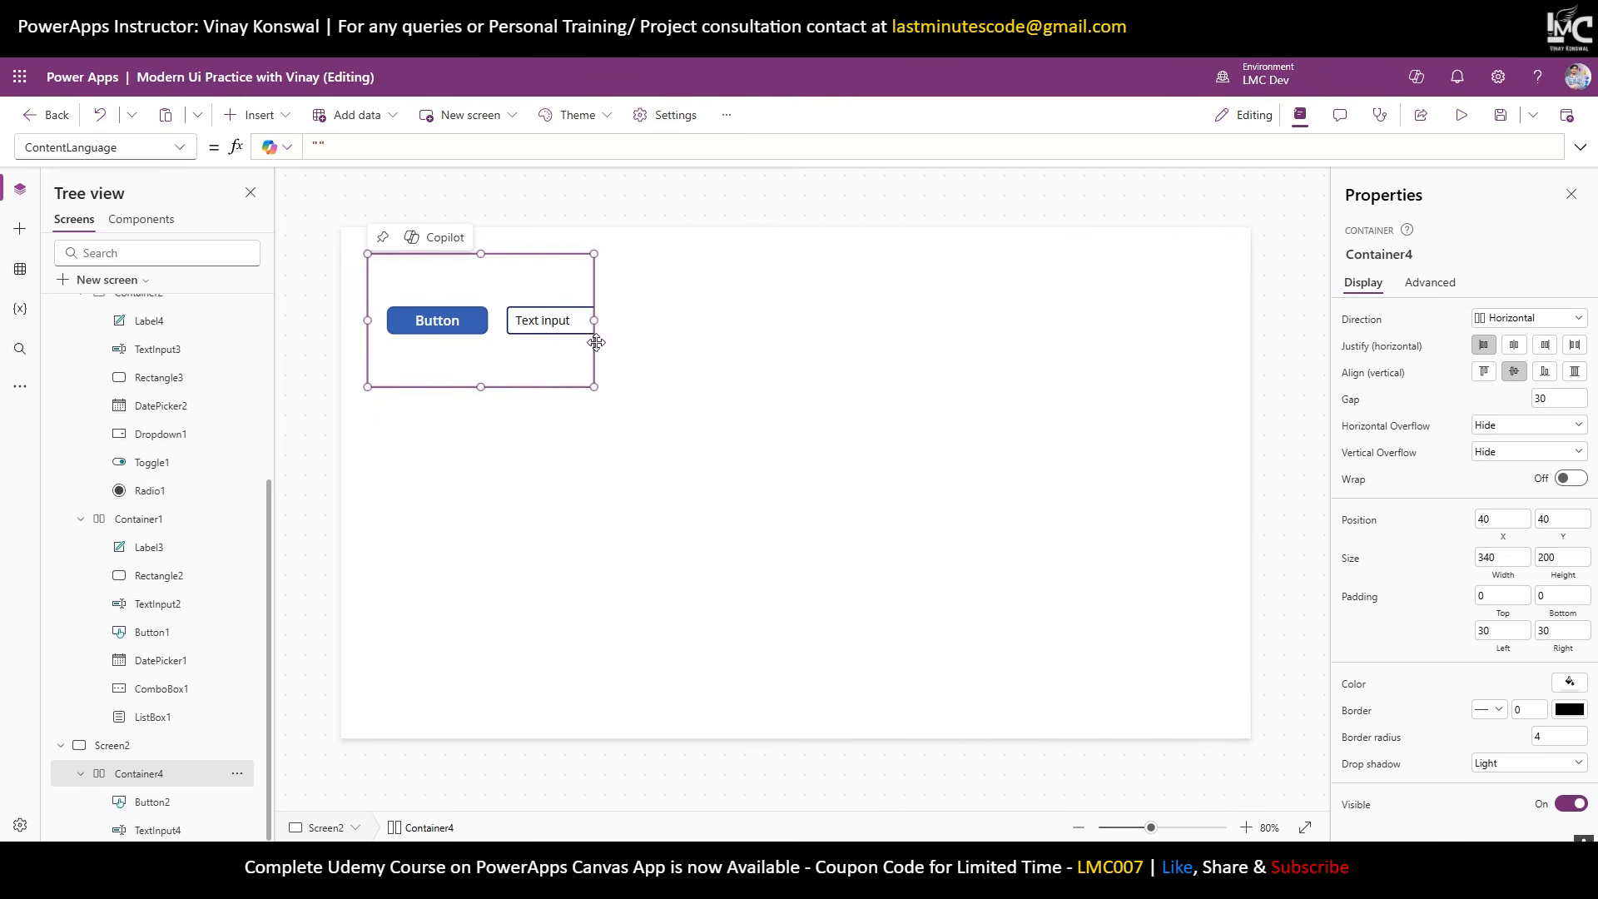
drag(598, 321, 1144, 349)
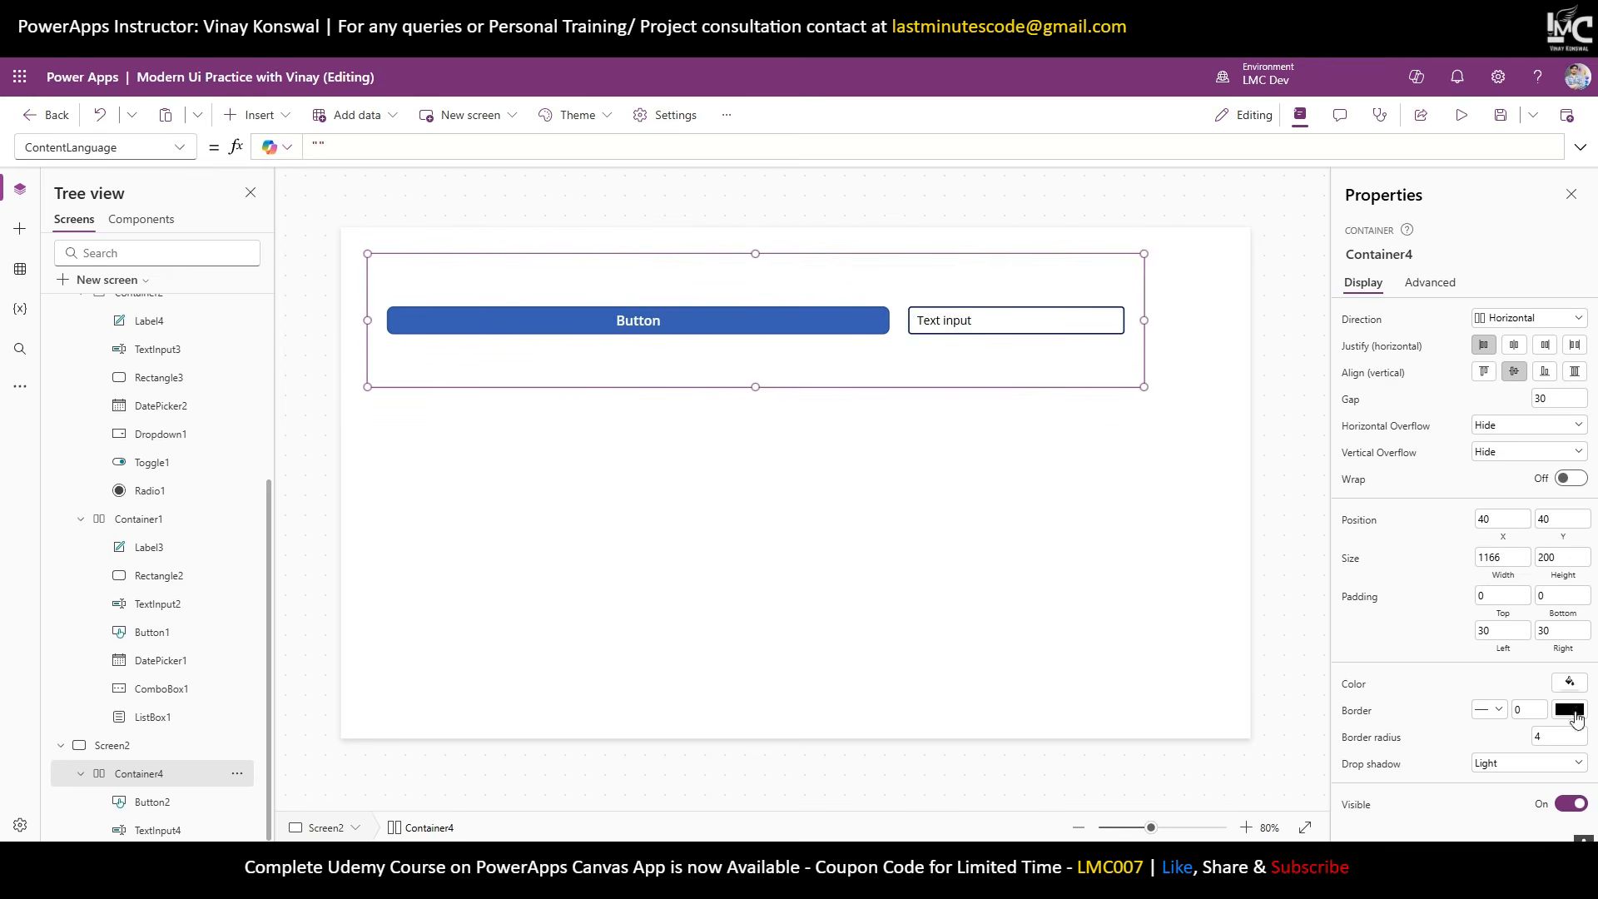
click(816, 323)
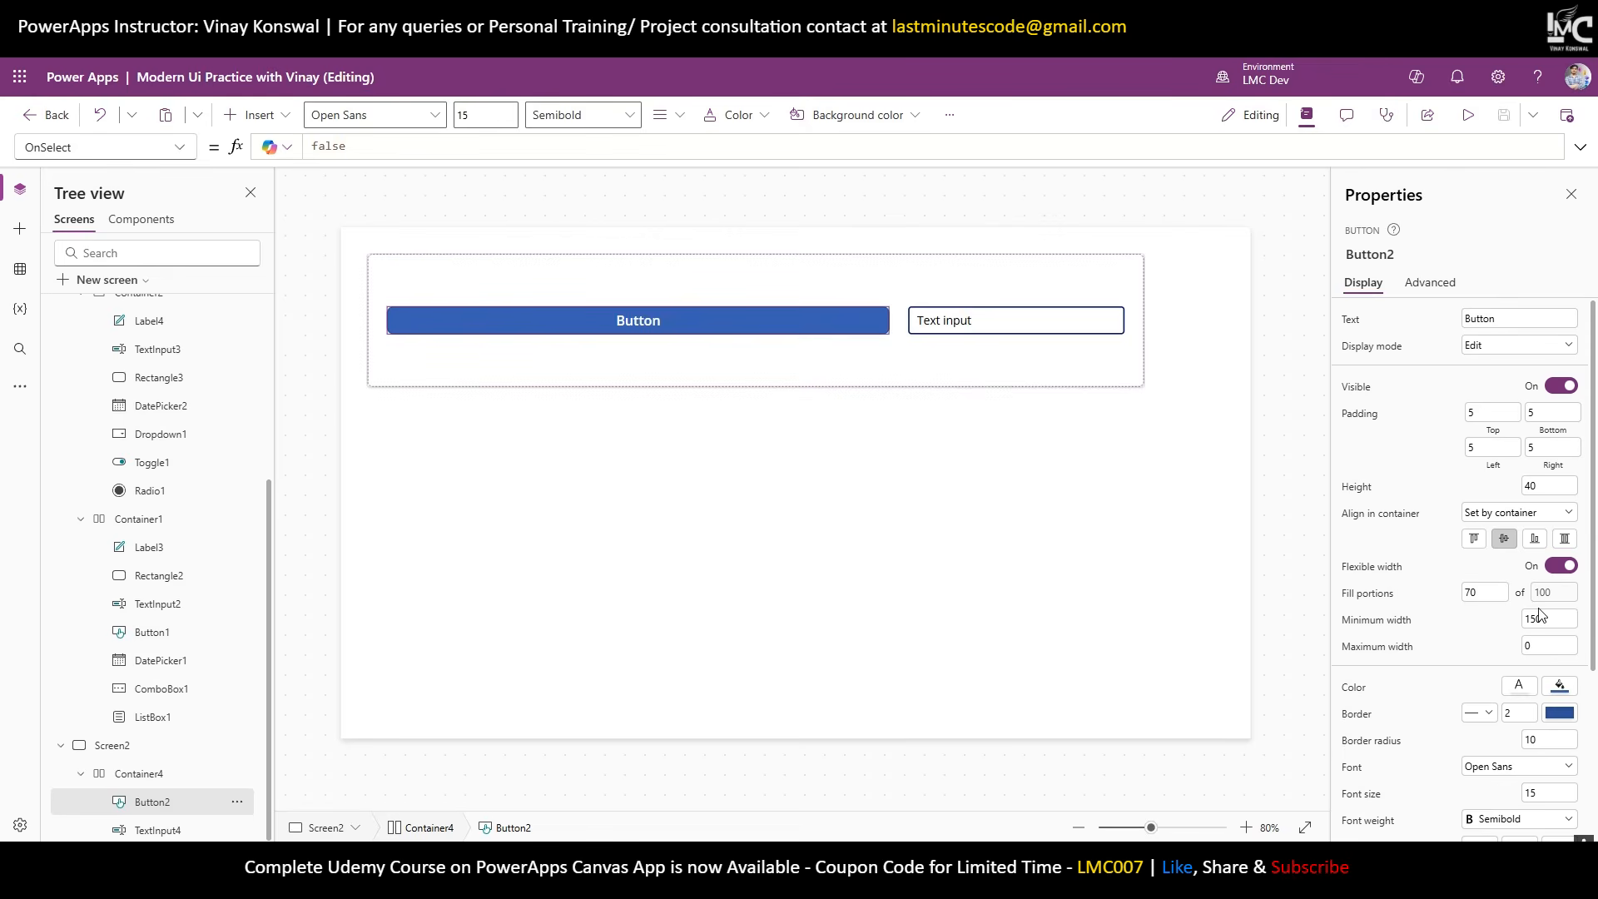
Insert a Text label into Container4 beside the input and switch on its flexible width.
click(253, 115)
click(293, 215)
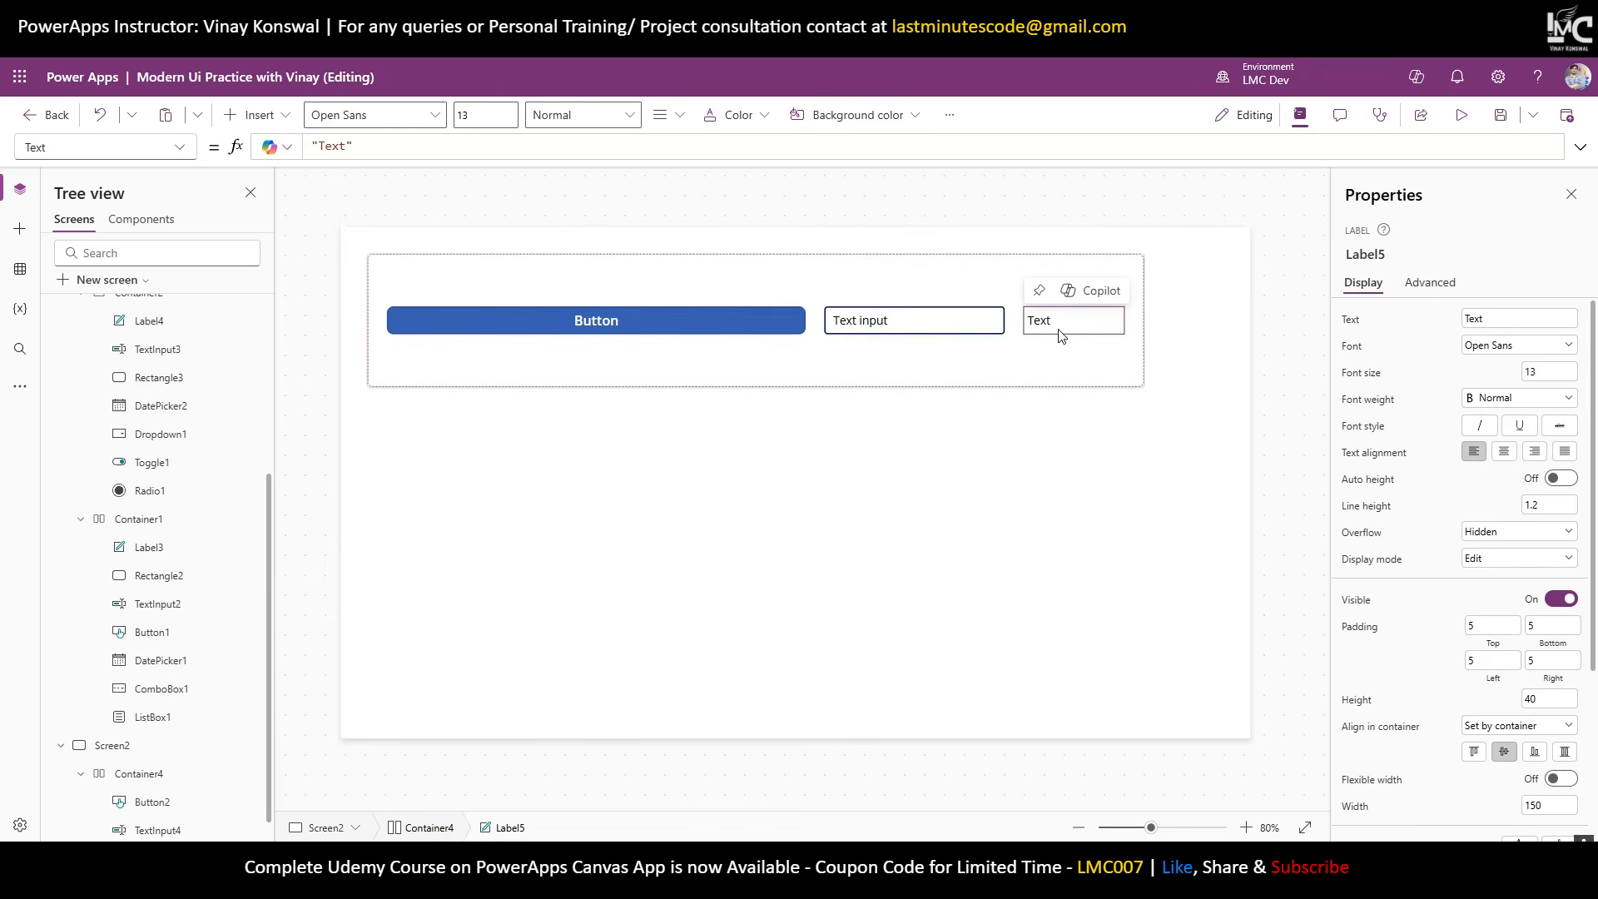
scroll(1581, 657, down, 1)
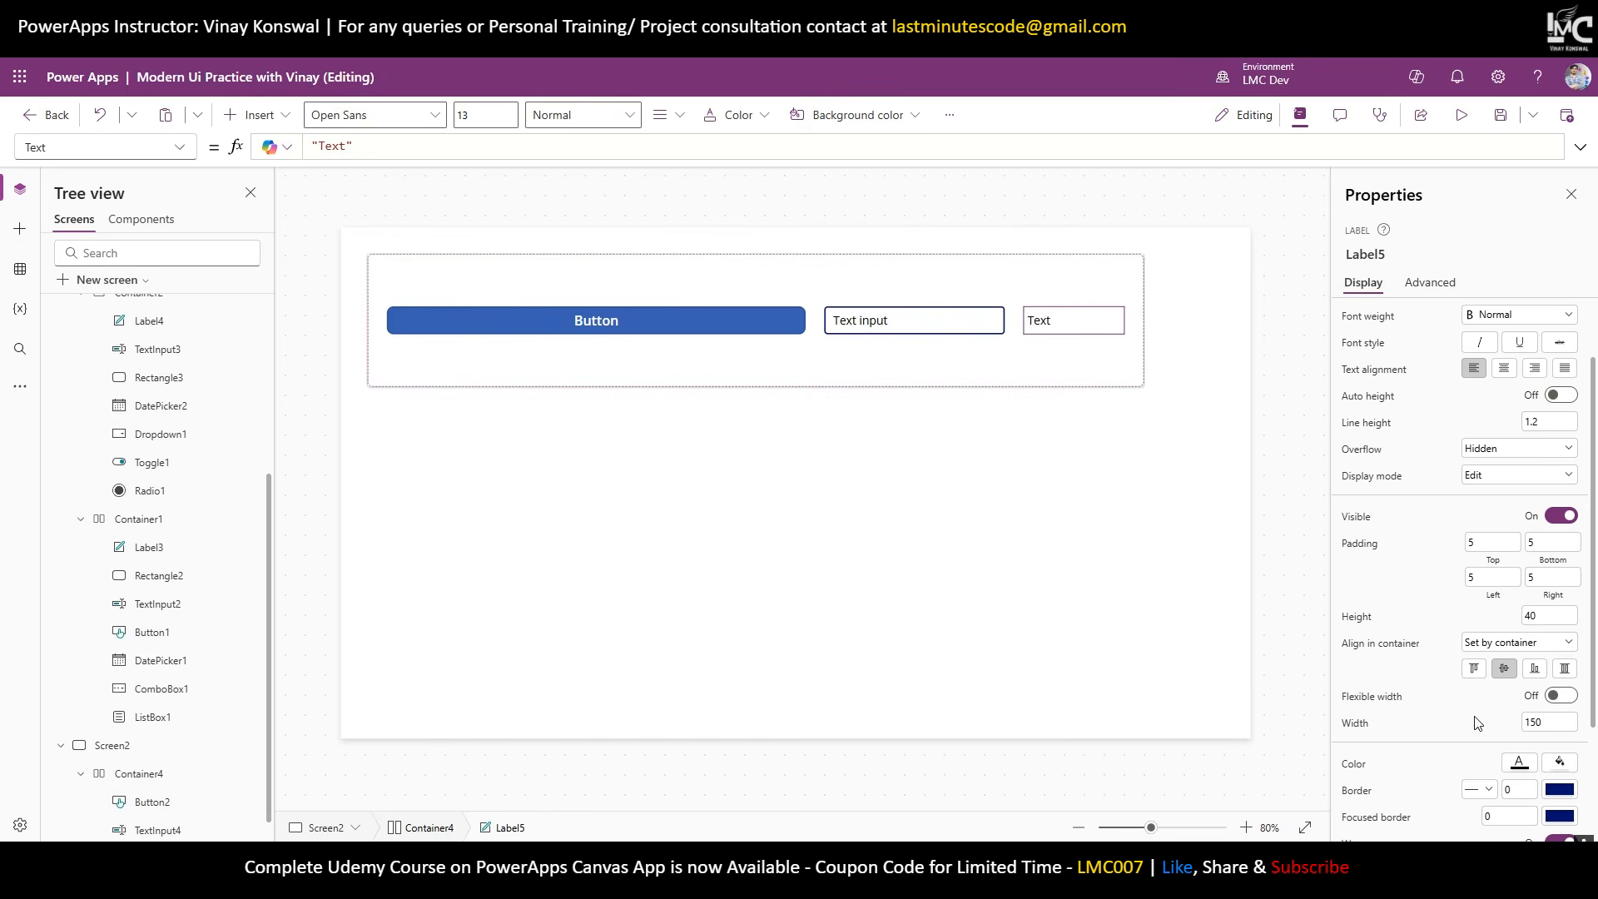
click(1558, 697)
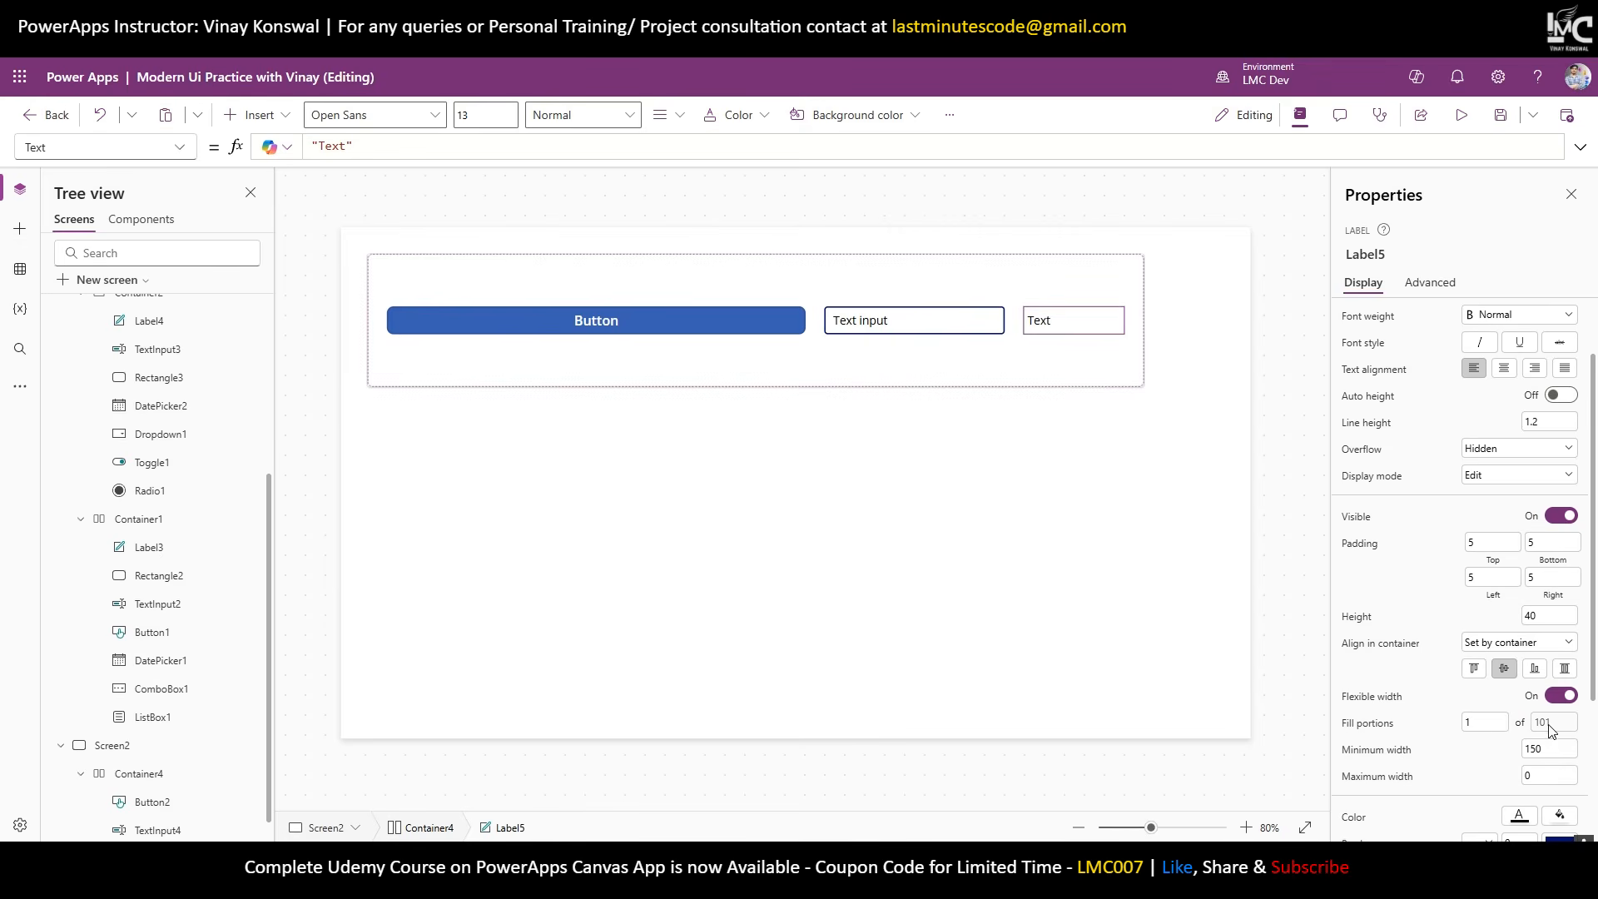
scroll(222, 666, down, 1)
click(150, 773)
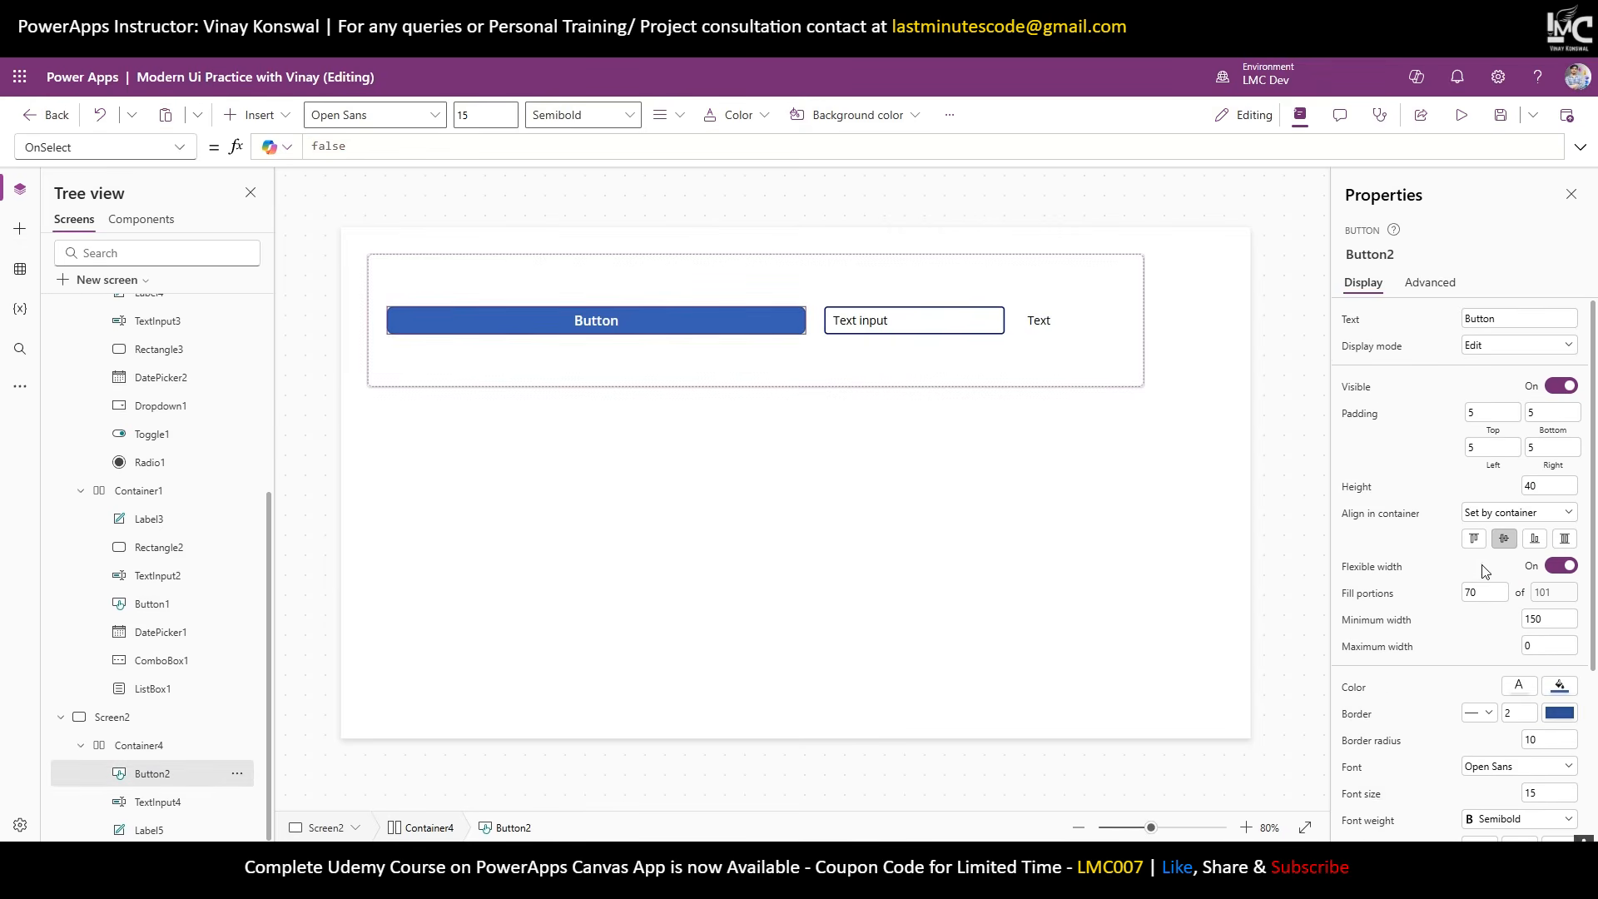
click(158, 802)
click(1035, 321)
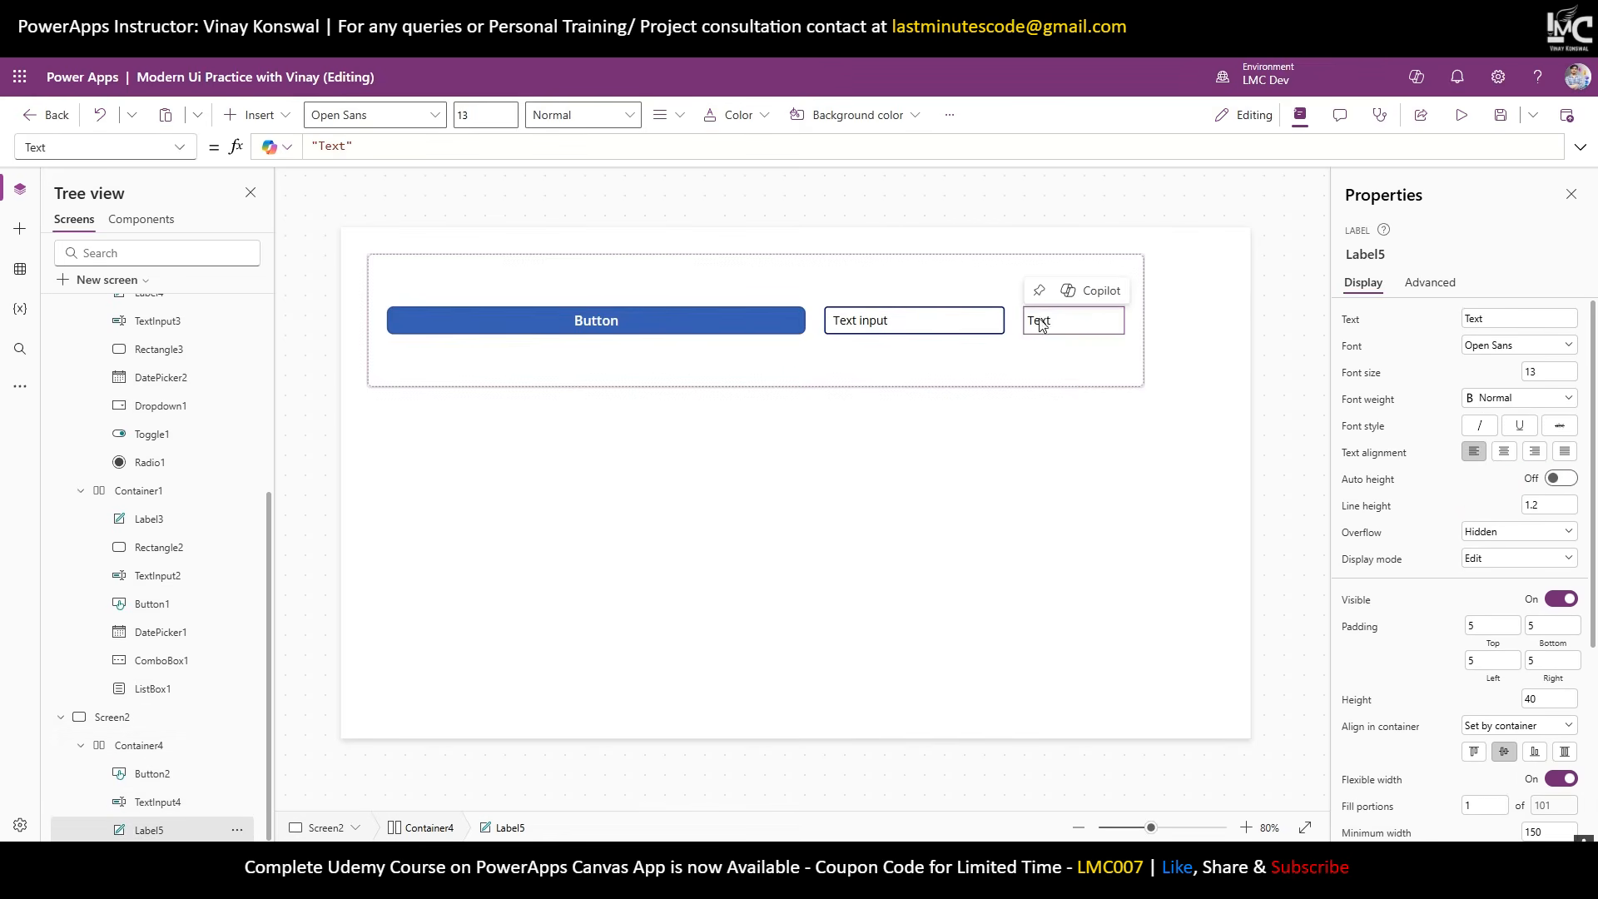
Set the label's fill portion to 20 and the text input's to 50.
scroll(1423, 708, down, 3)
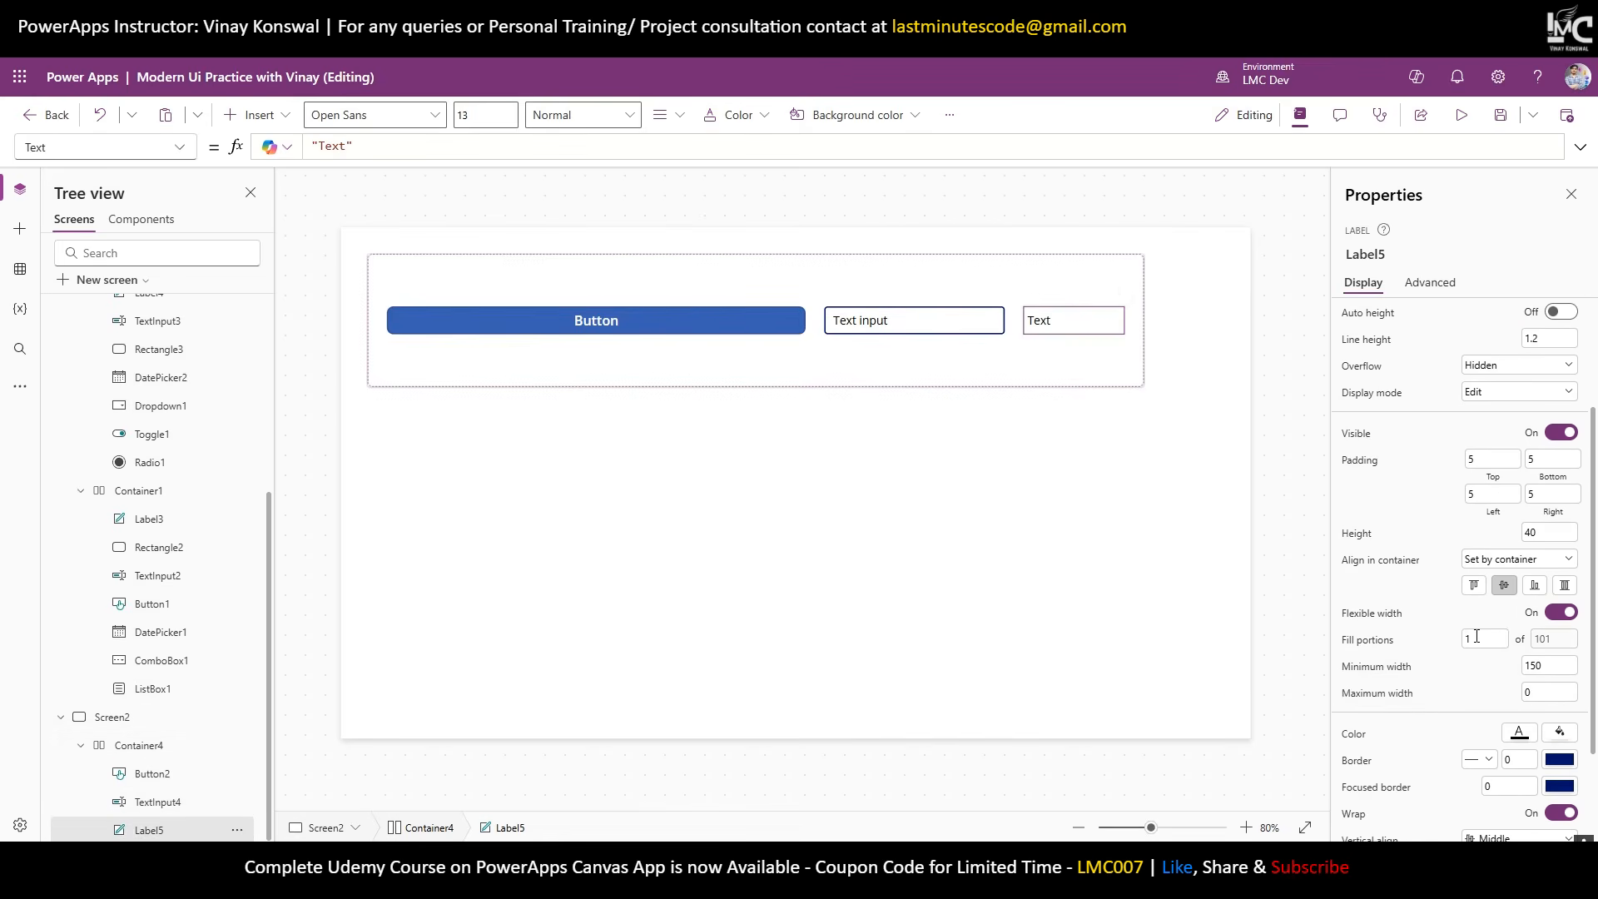
double_click(1478, 637)
text(20)
click(1430, 648)
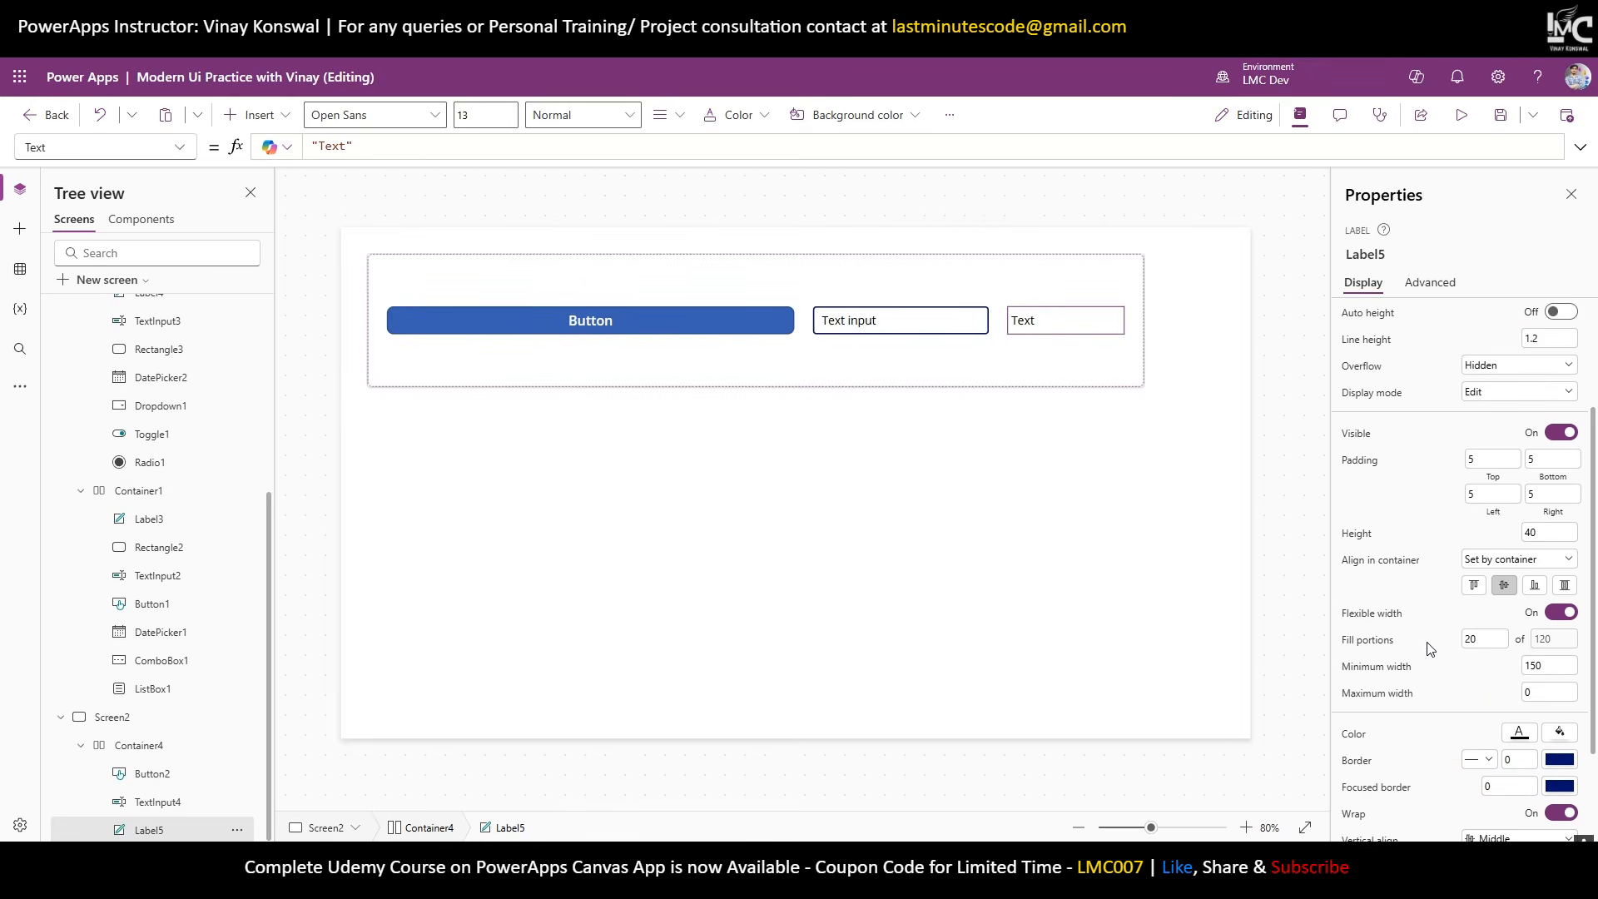
click(907, 333)
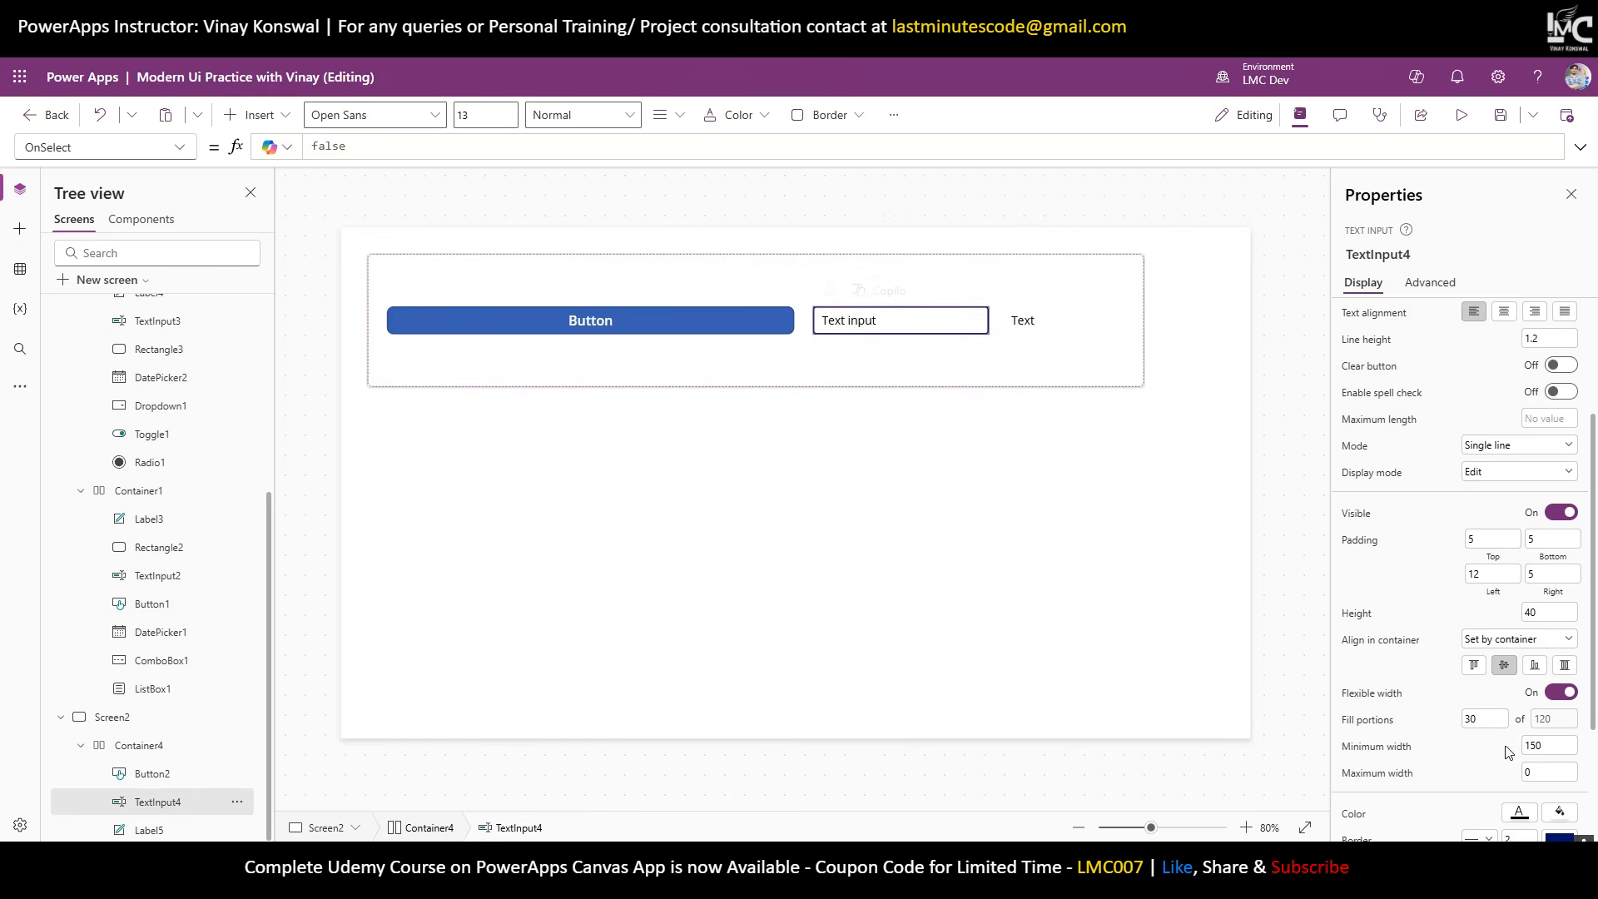
drag(1494, 718, 1398, 729)
text(50)
click(1429, 722)
Set Button2's fill portion to 30.
click(653, 313)
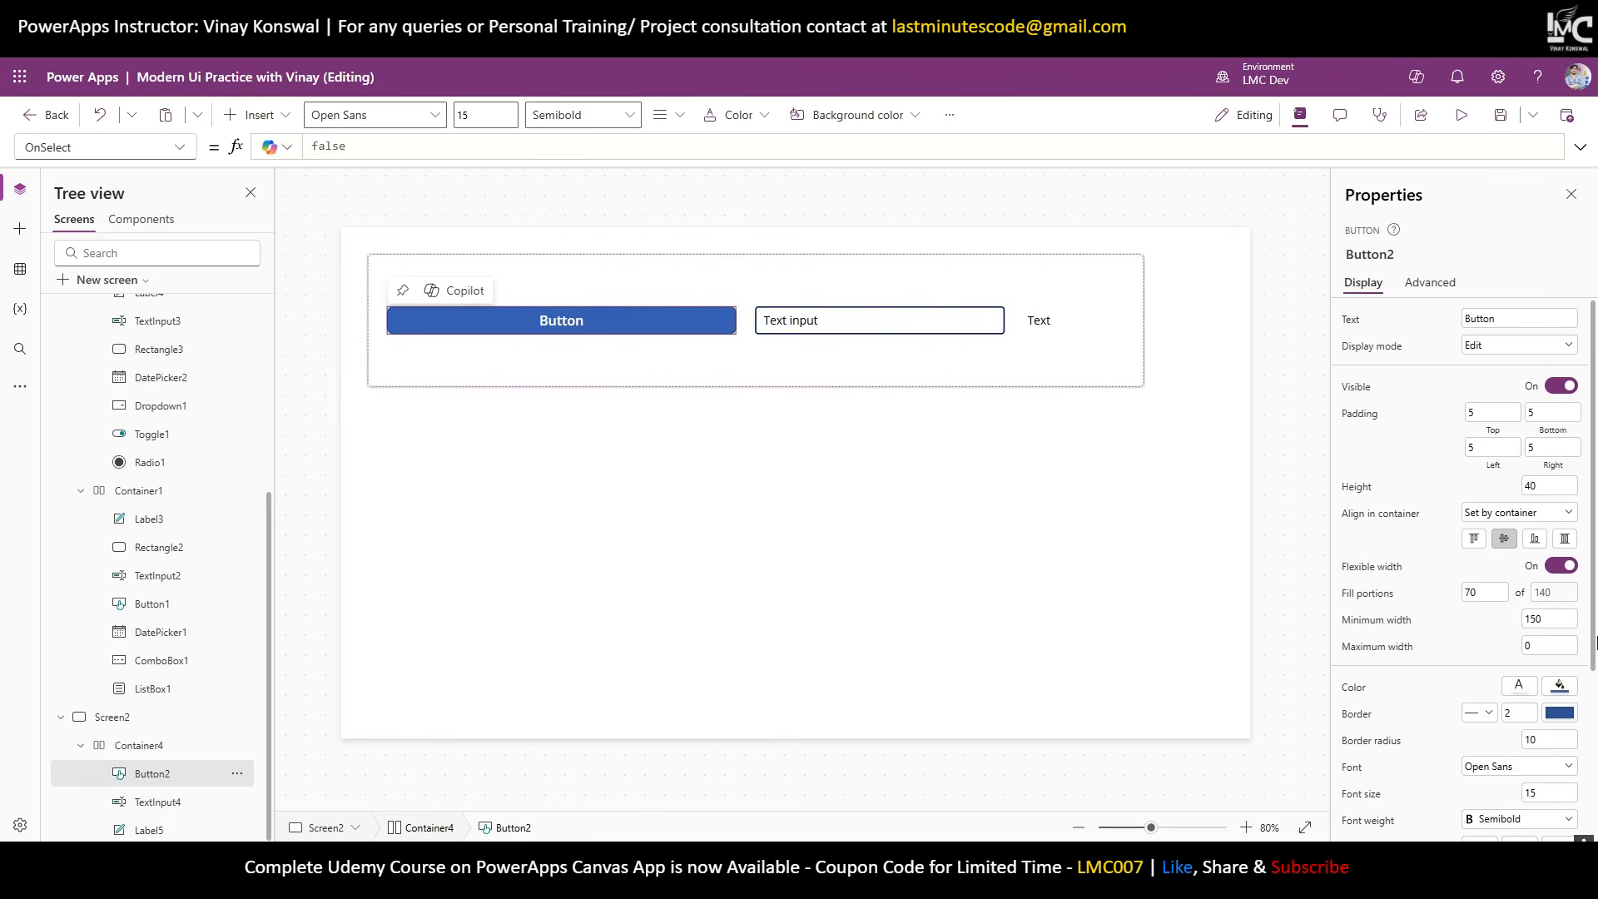
drag(1488, 587, 1422, 592)
text(30)
click(1427, 596)
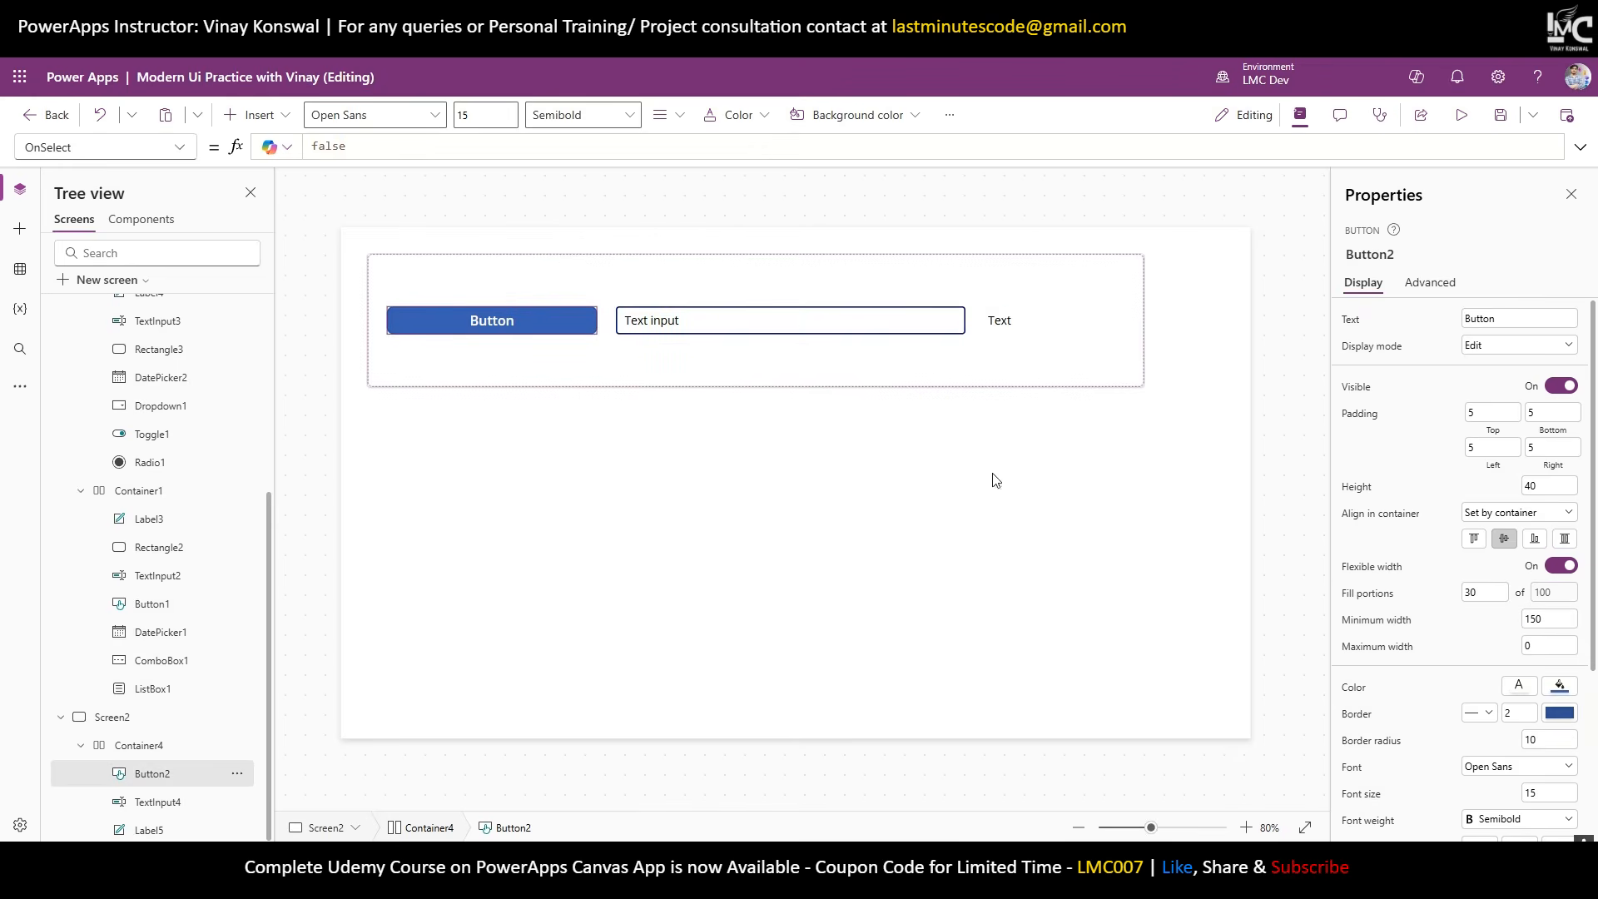
drag(1557, 593, 1545, 593)
click(1013, 327)
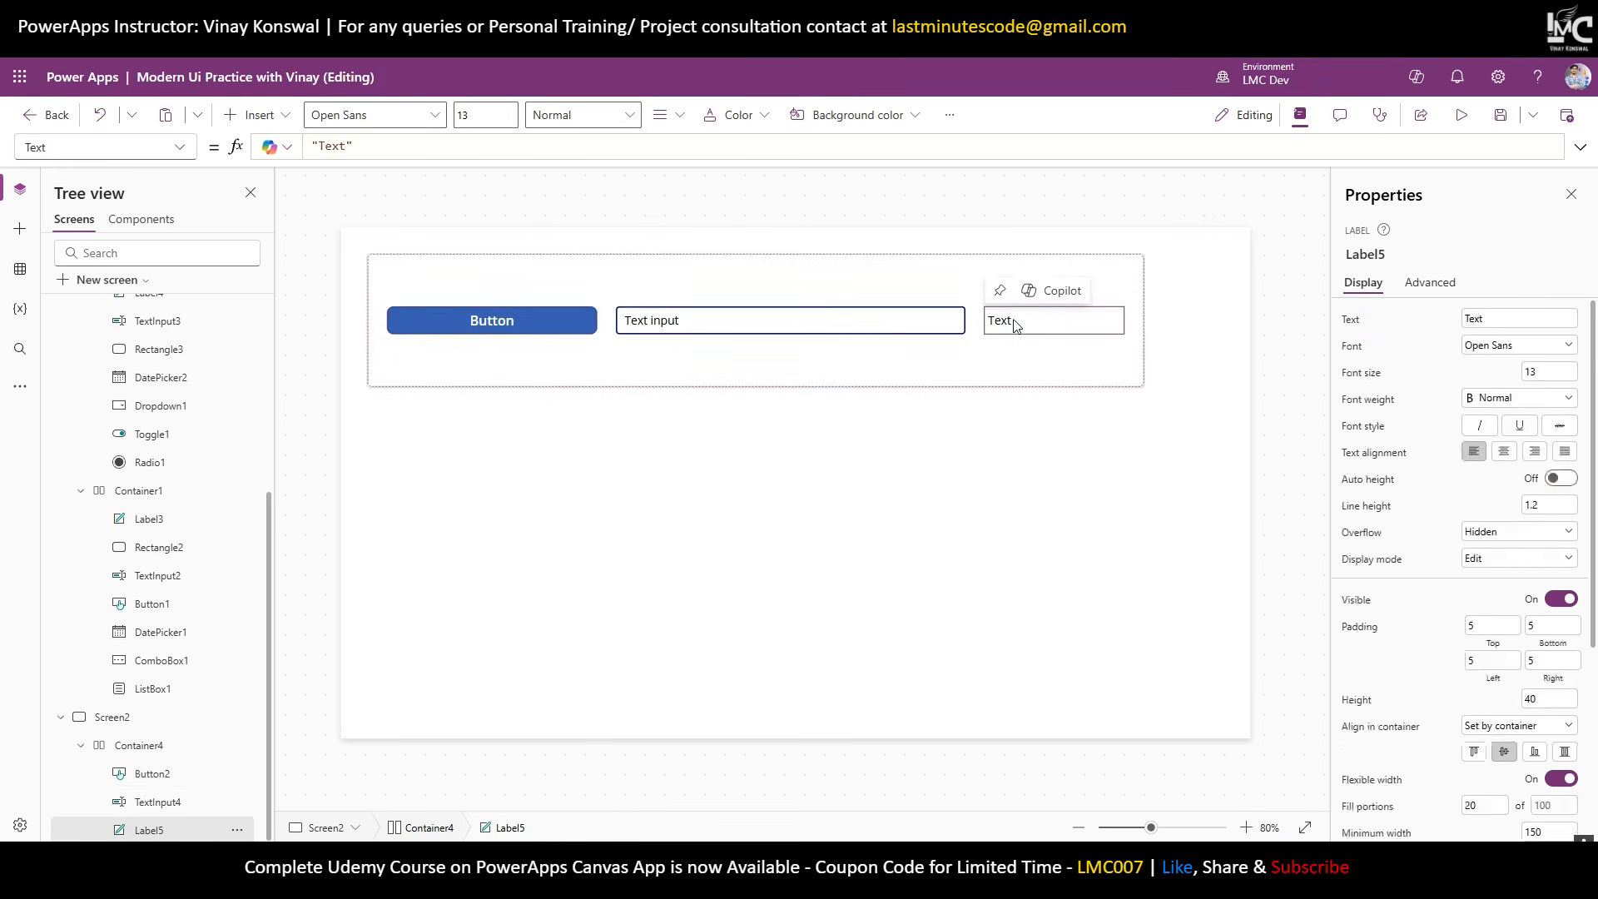
scroll(1478, 651, down, 3)
Give Label5 the green standard swatch as its fill colour.
click(1562, 654)
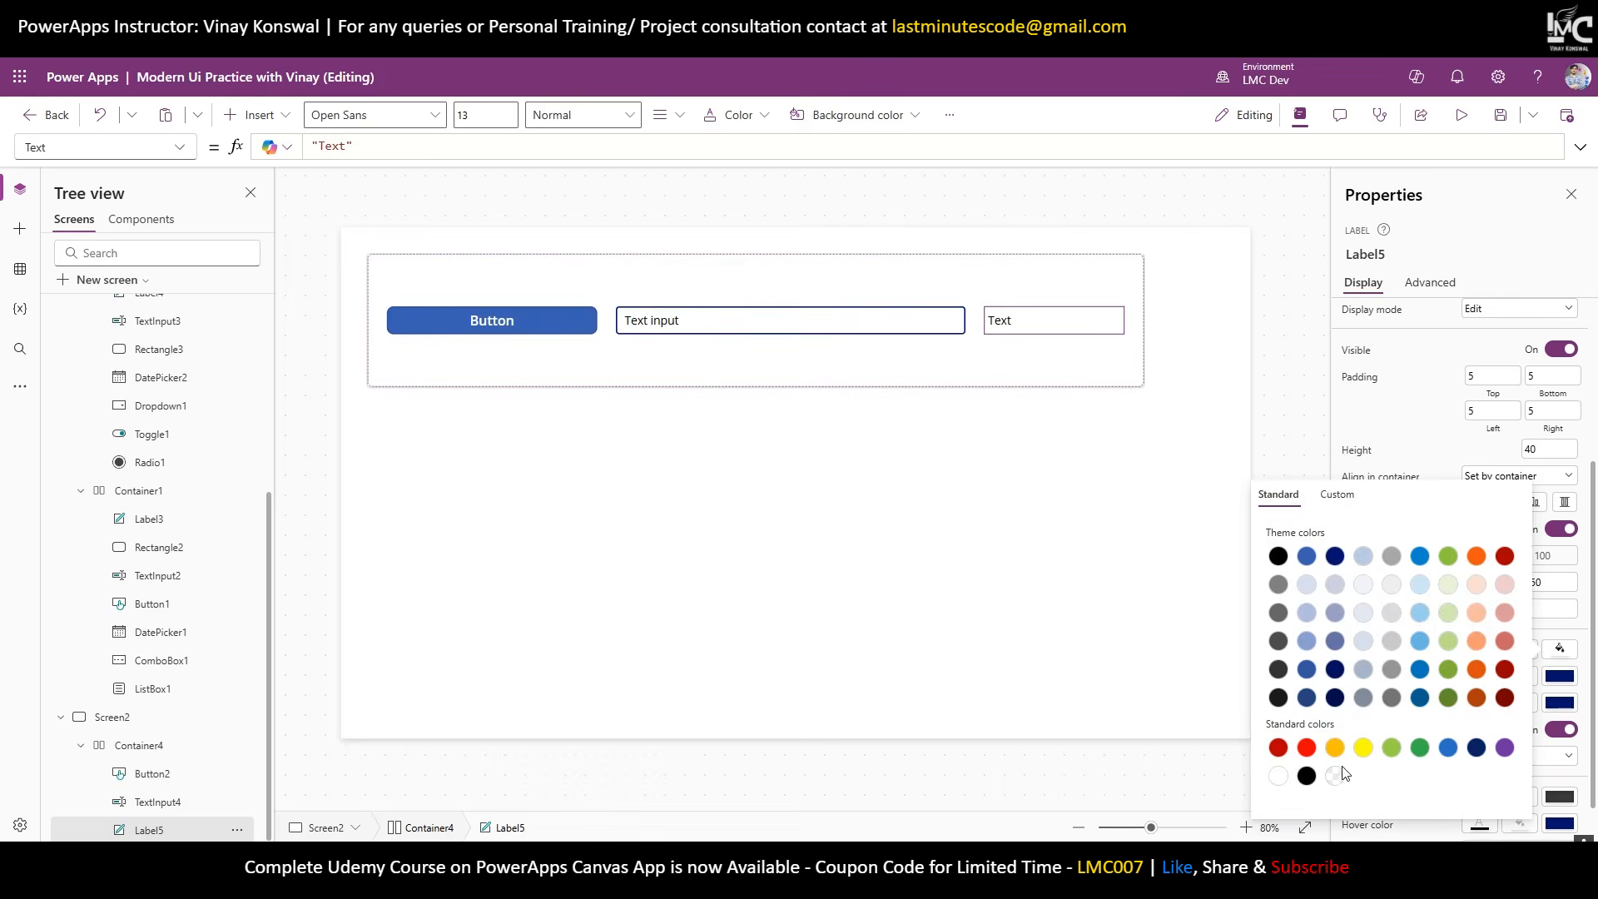
click(1420, 747)
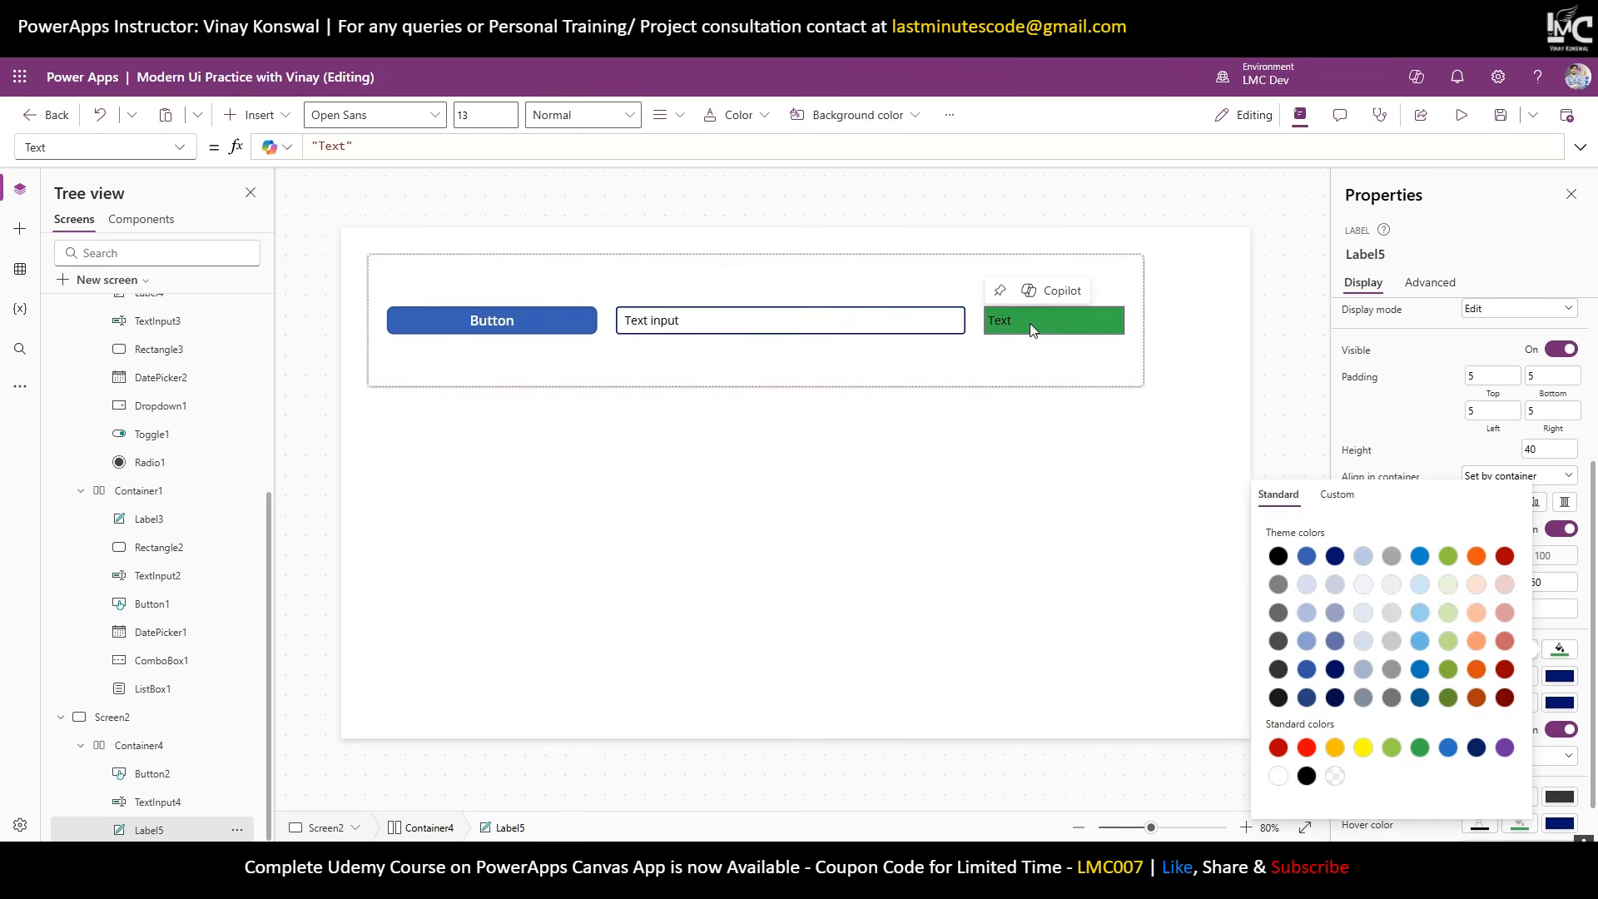
click(911, 330)
click(566, 331)
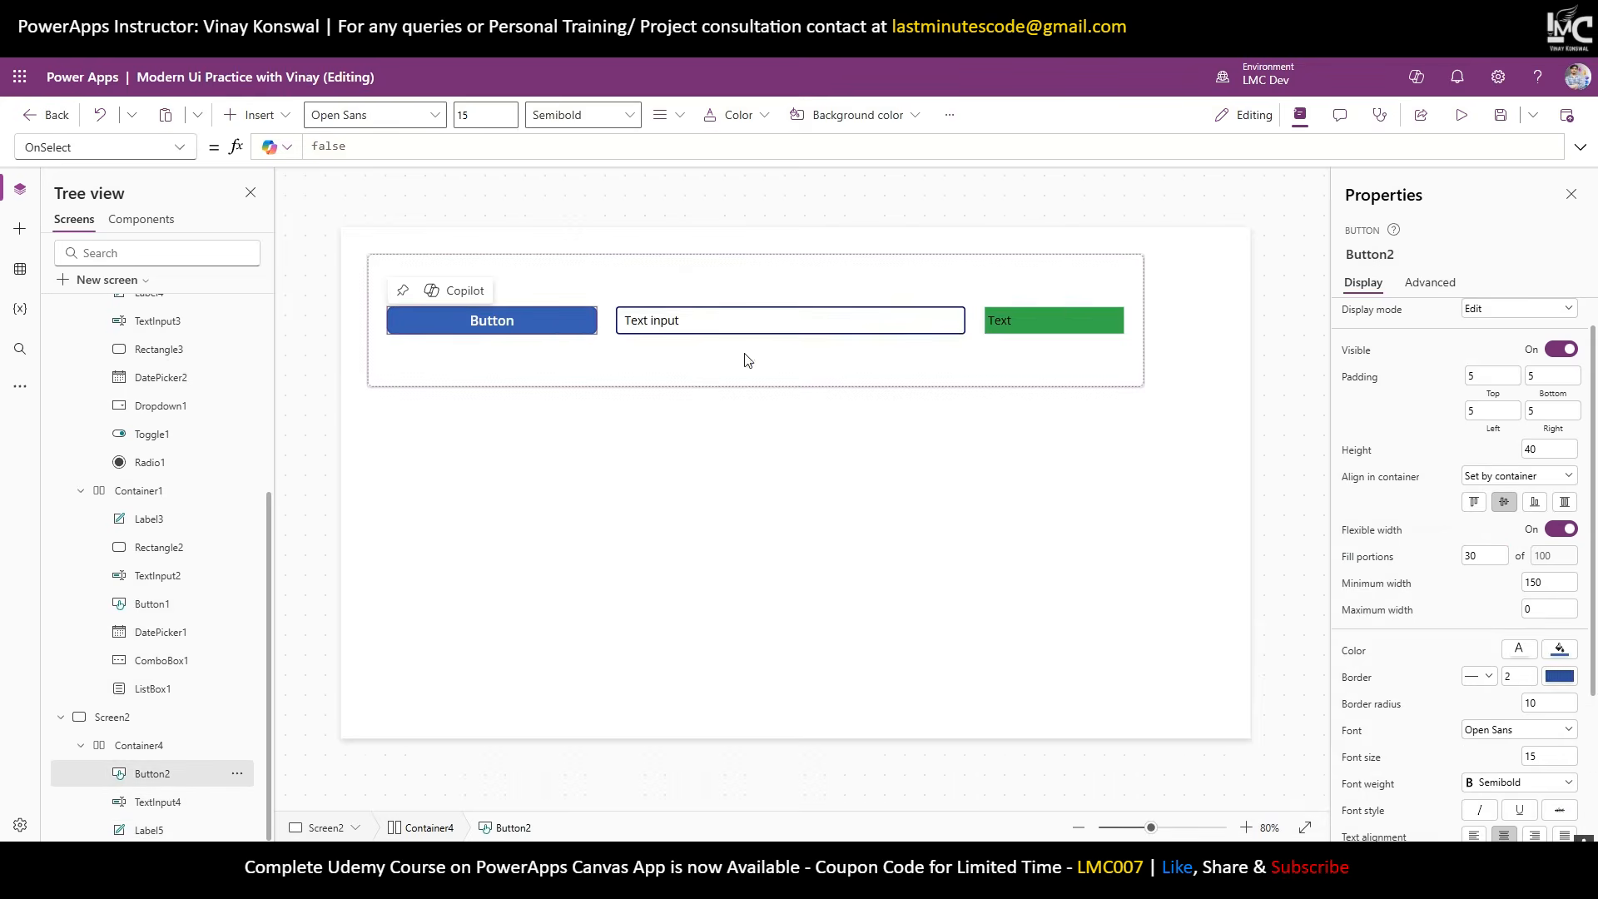
click(938, 381)
click(592, 328)
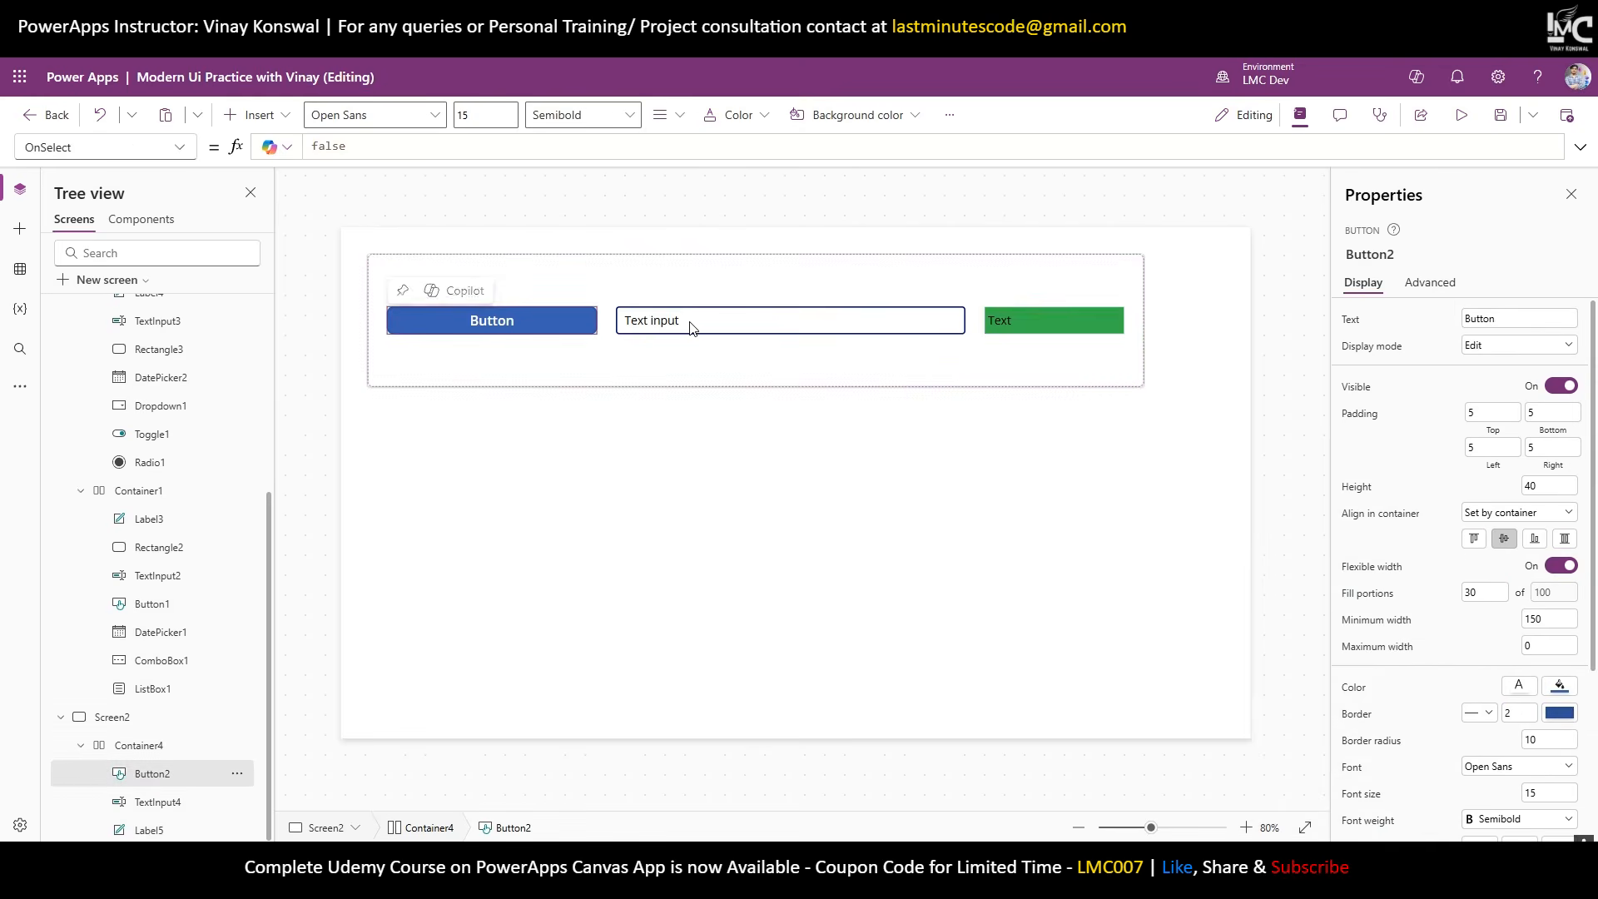
click(809, 327)
Select the button, text input, green label and container in turn to check the row.
click(938, 326)
click(492, 329)
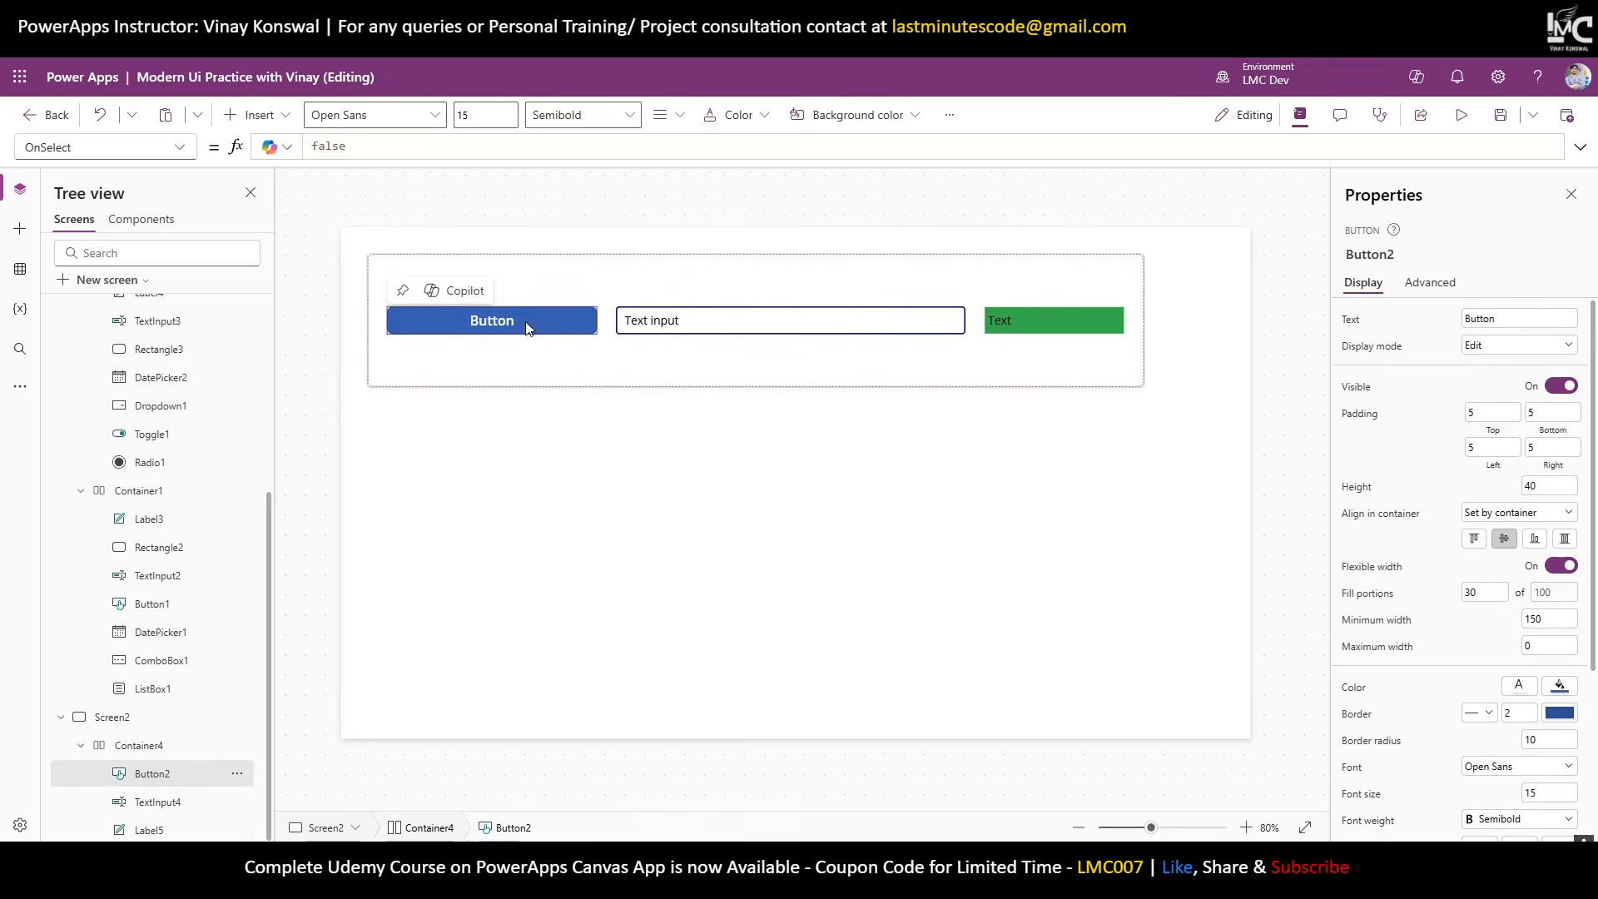
click(702, 323)
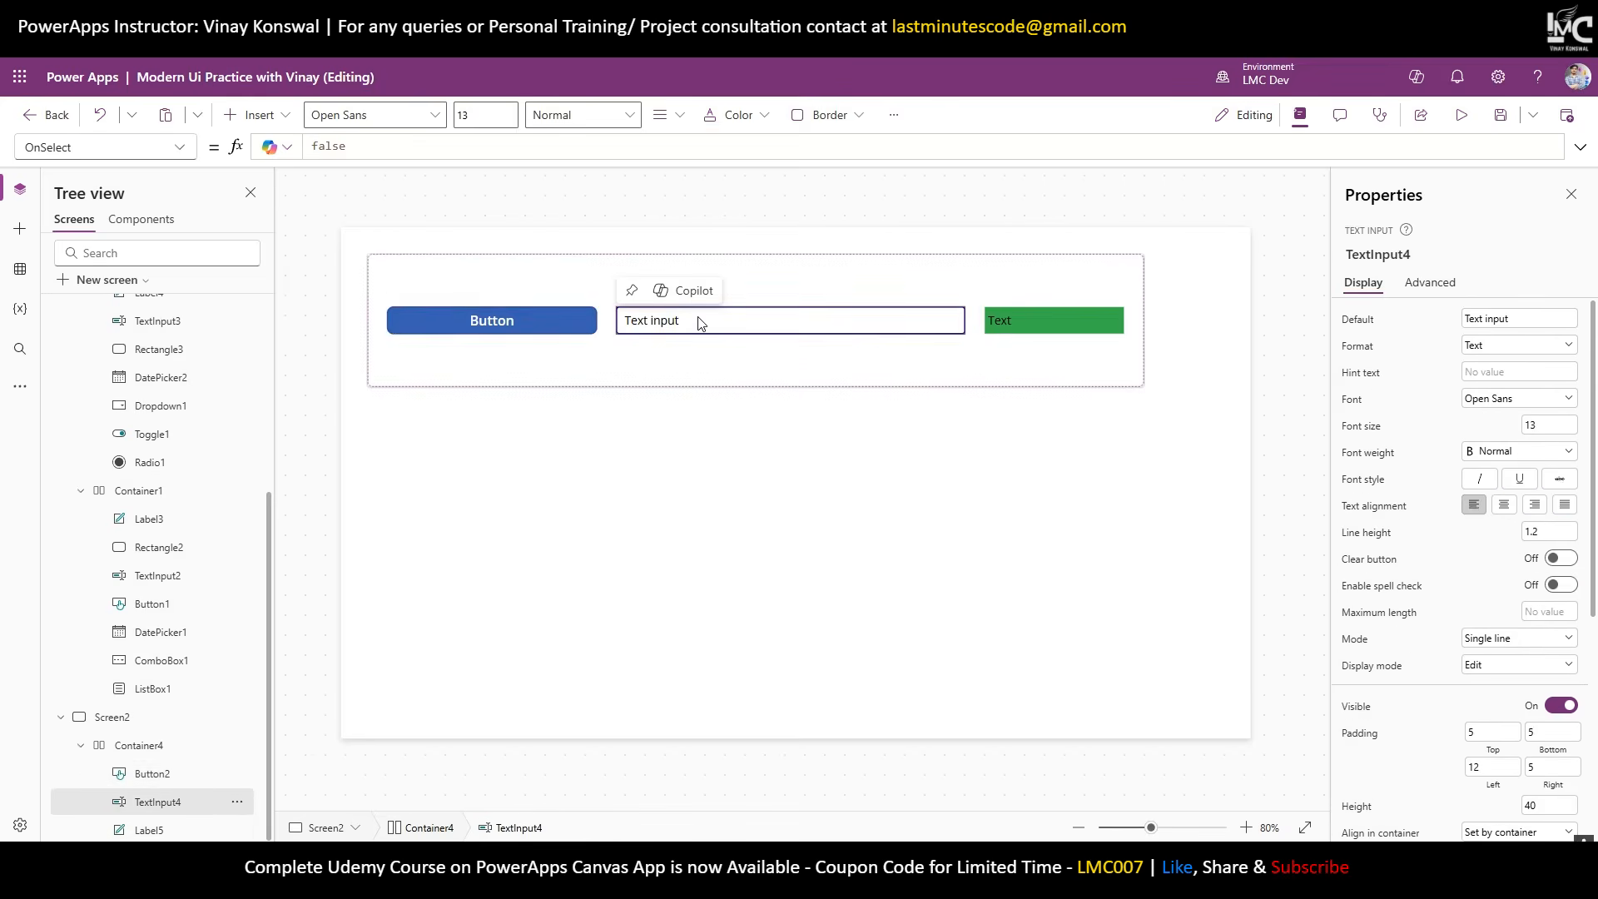
click(1038, 321)
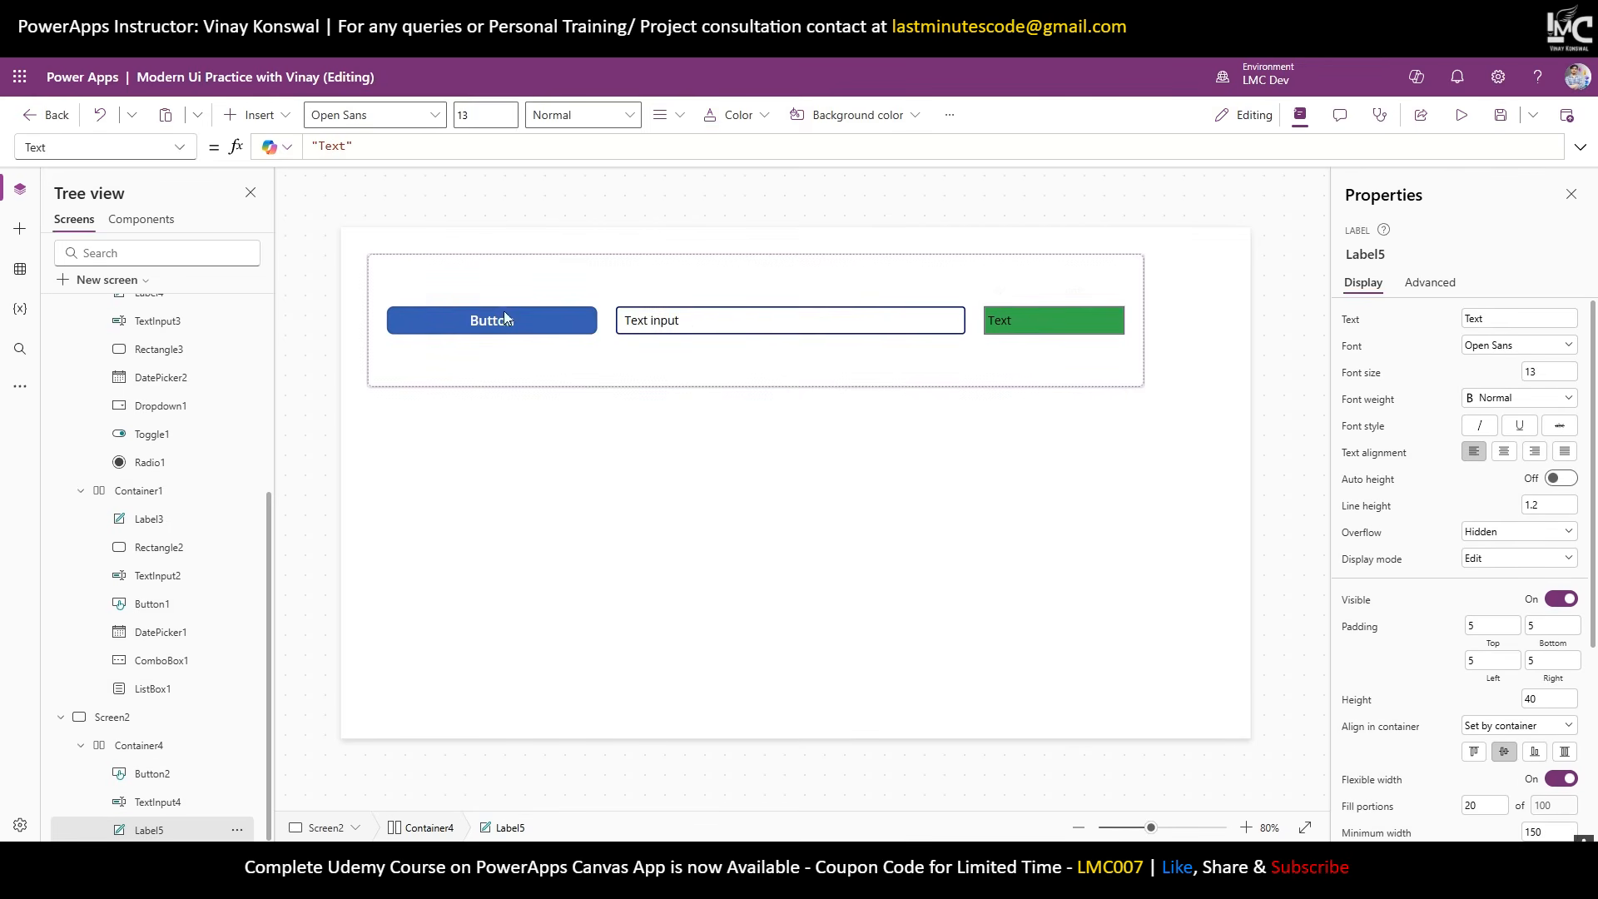
click(548, 323)
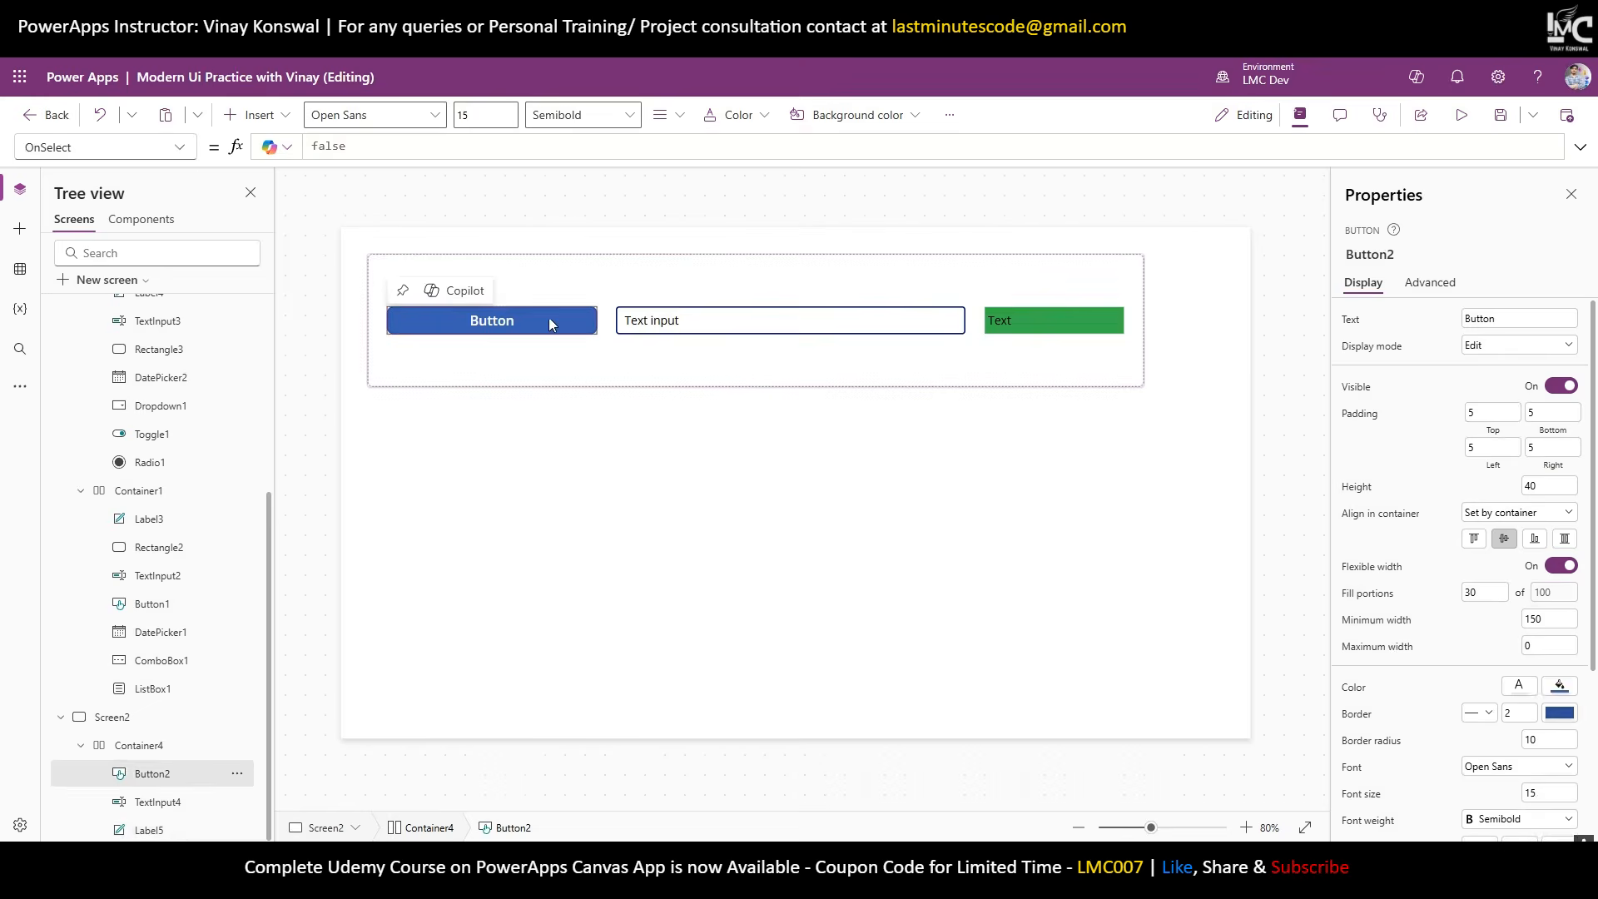
click(739, 323)
click(1137, 324)
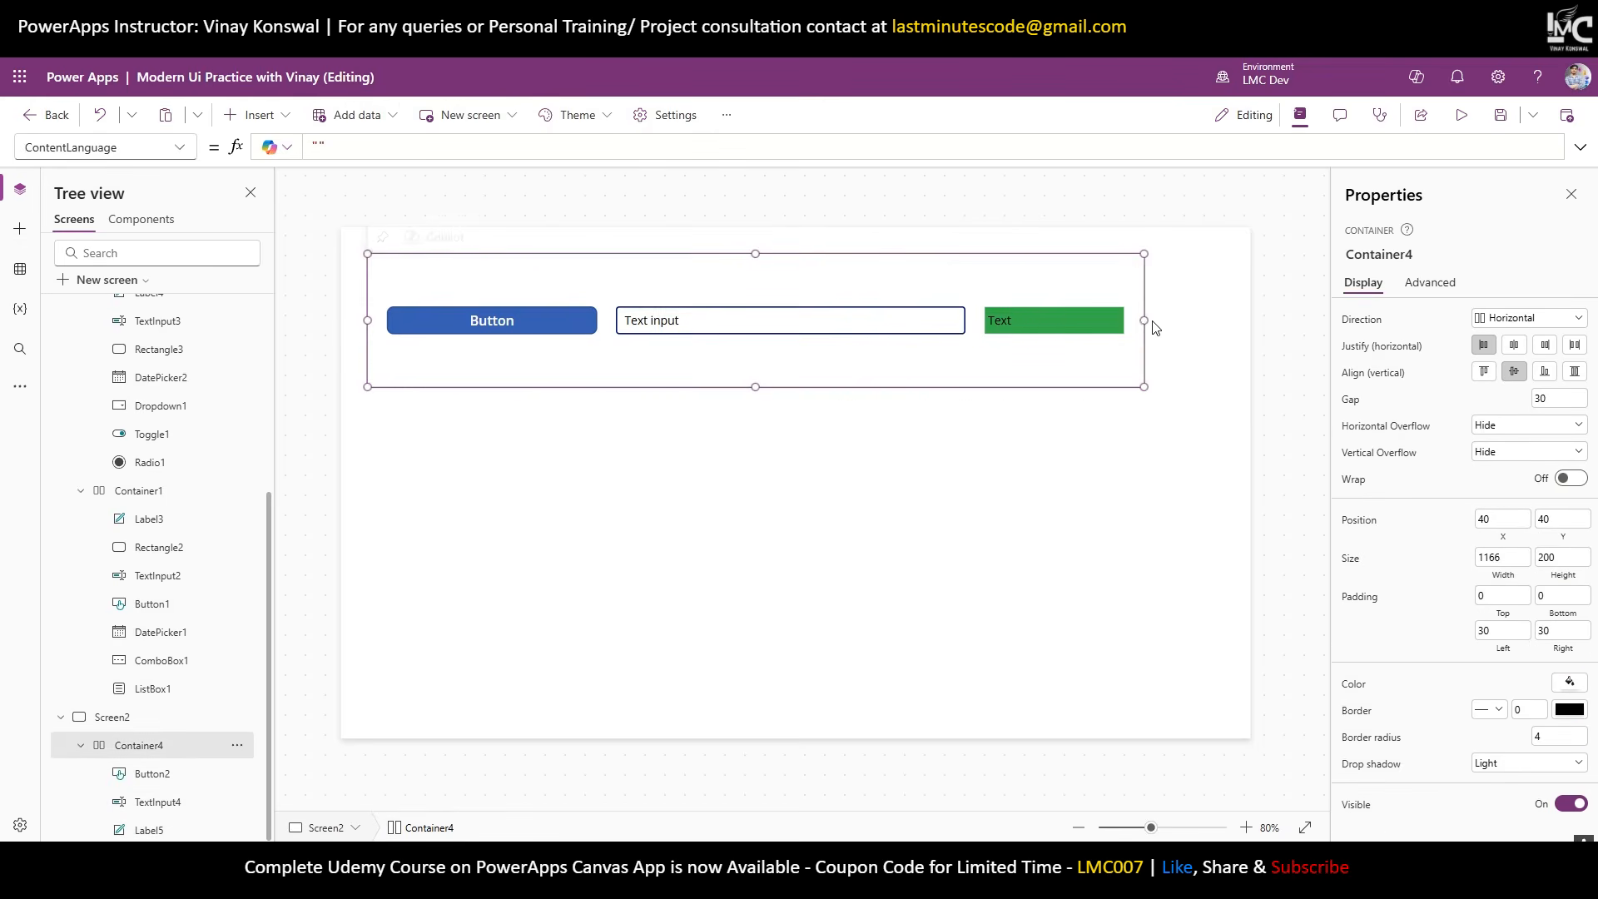
Widen Container4 to 1278 and save the app.
drag(1144, 321, 1215, 341)
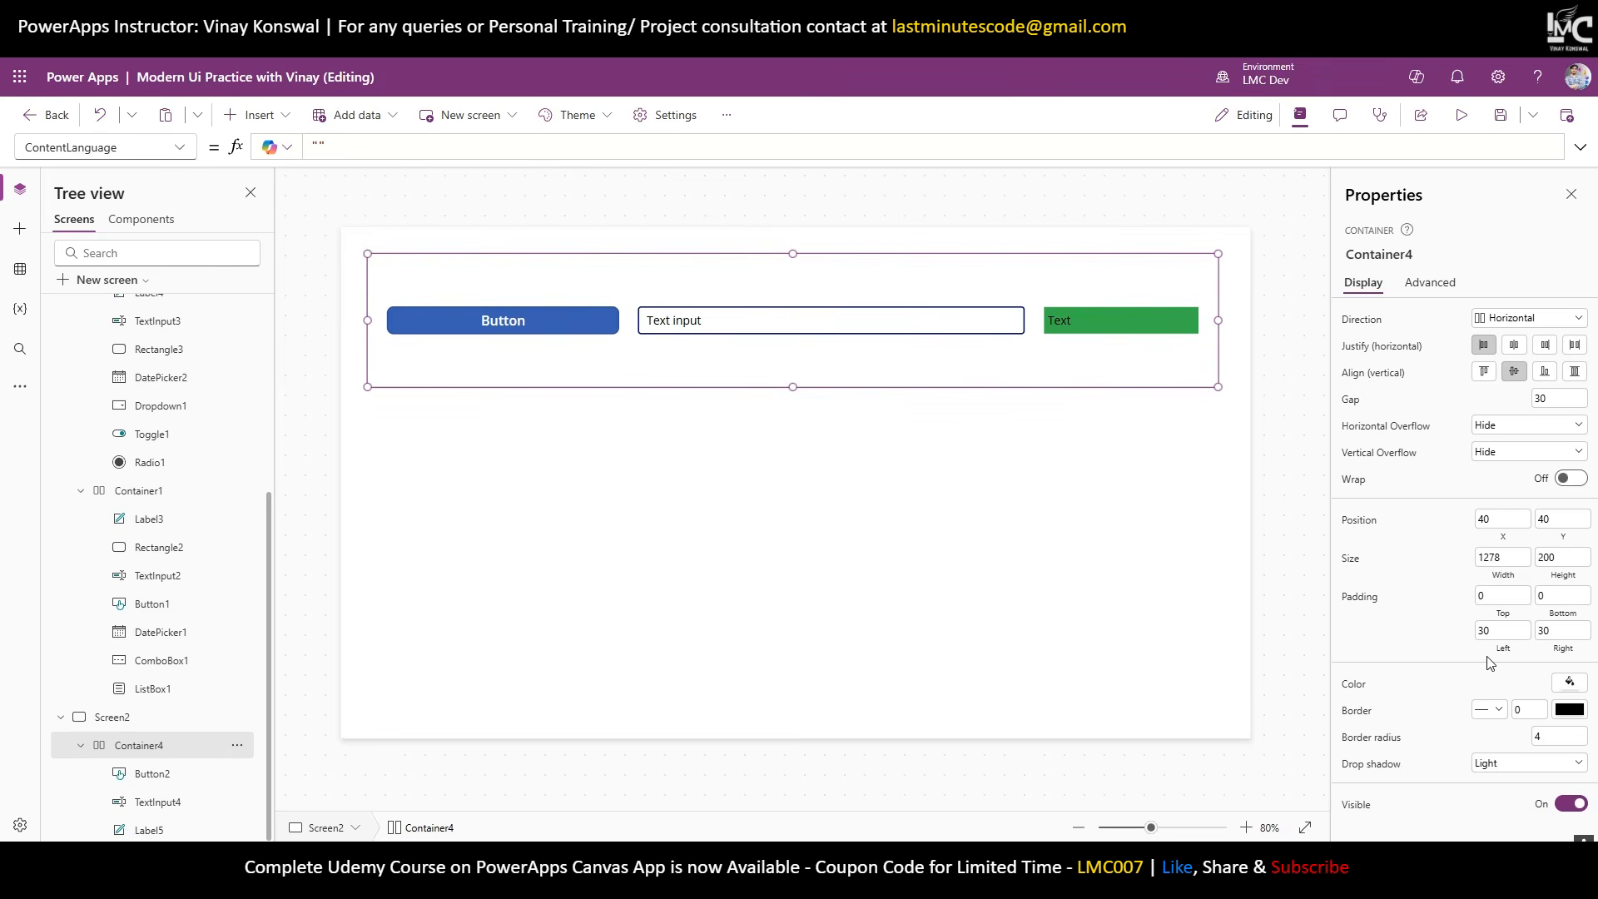
click(1501, 116)
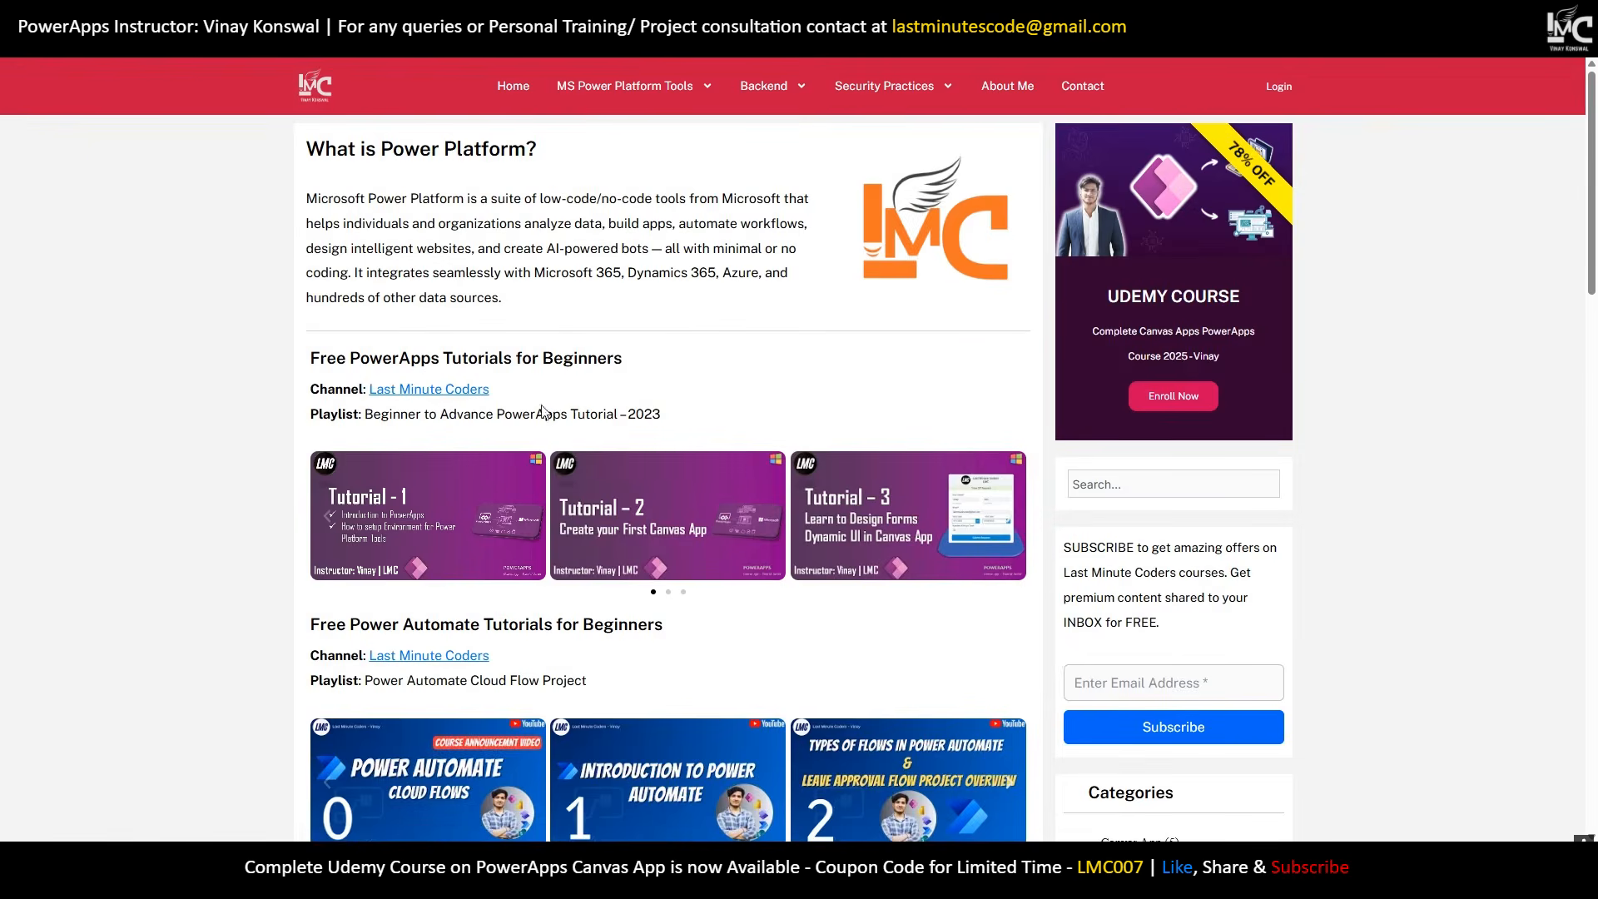
scroll(720, 414, down, 5)
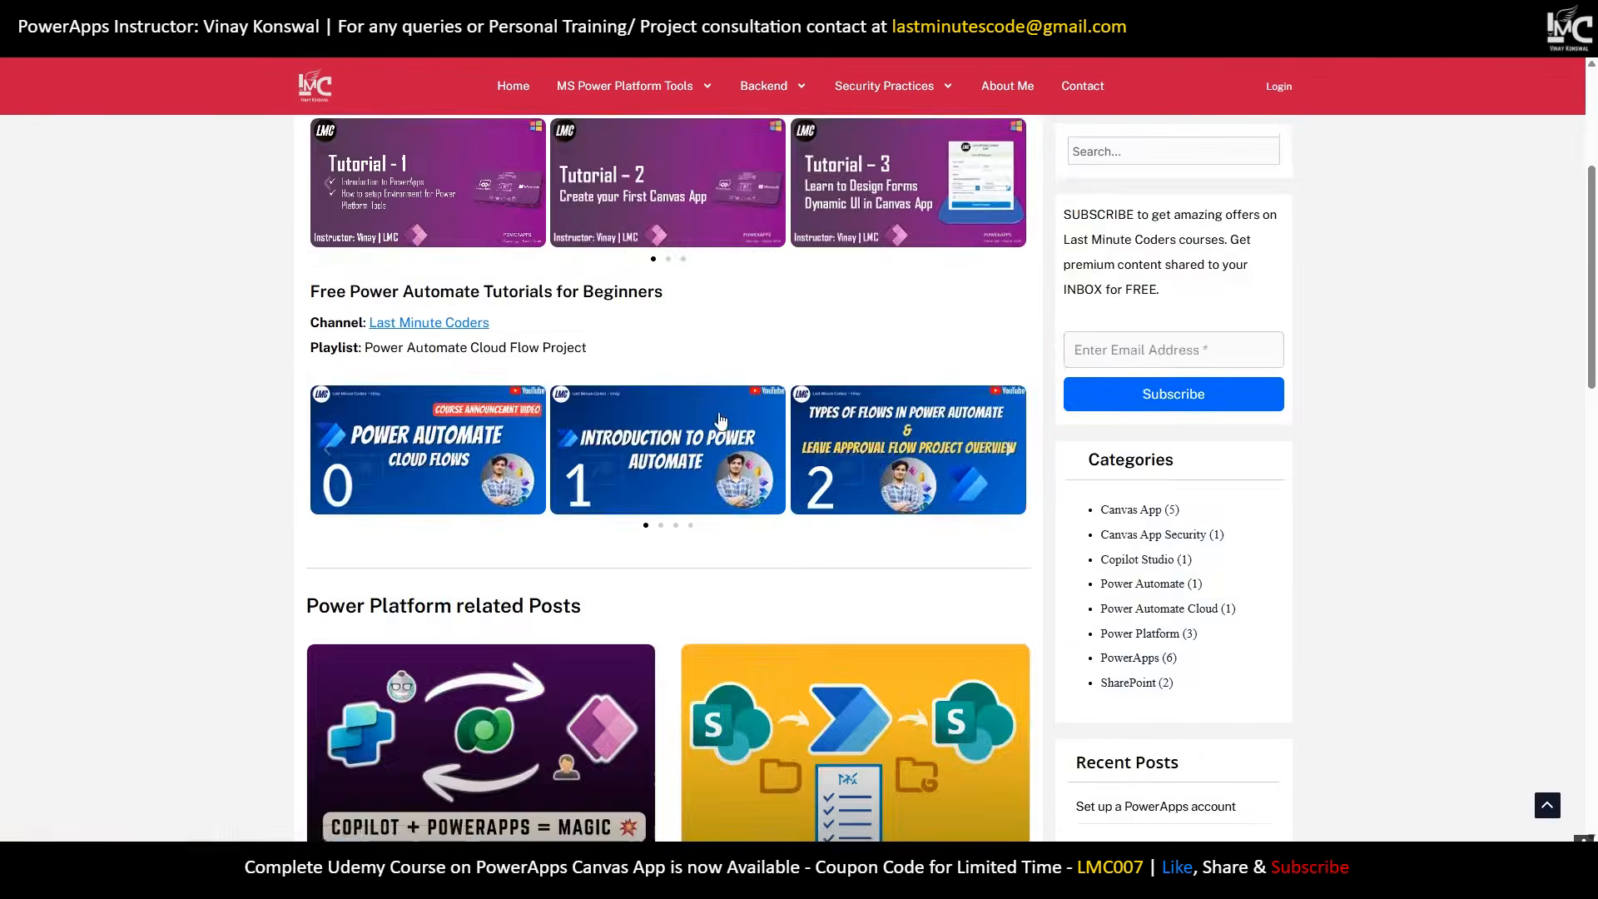
scroll(718, 443, up, 5)
scroll(696, 400, down, 20)
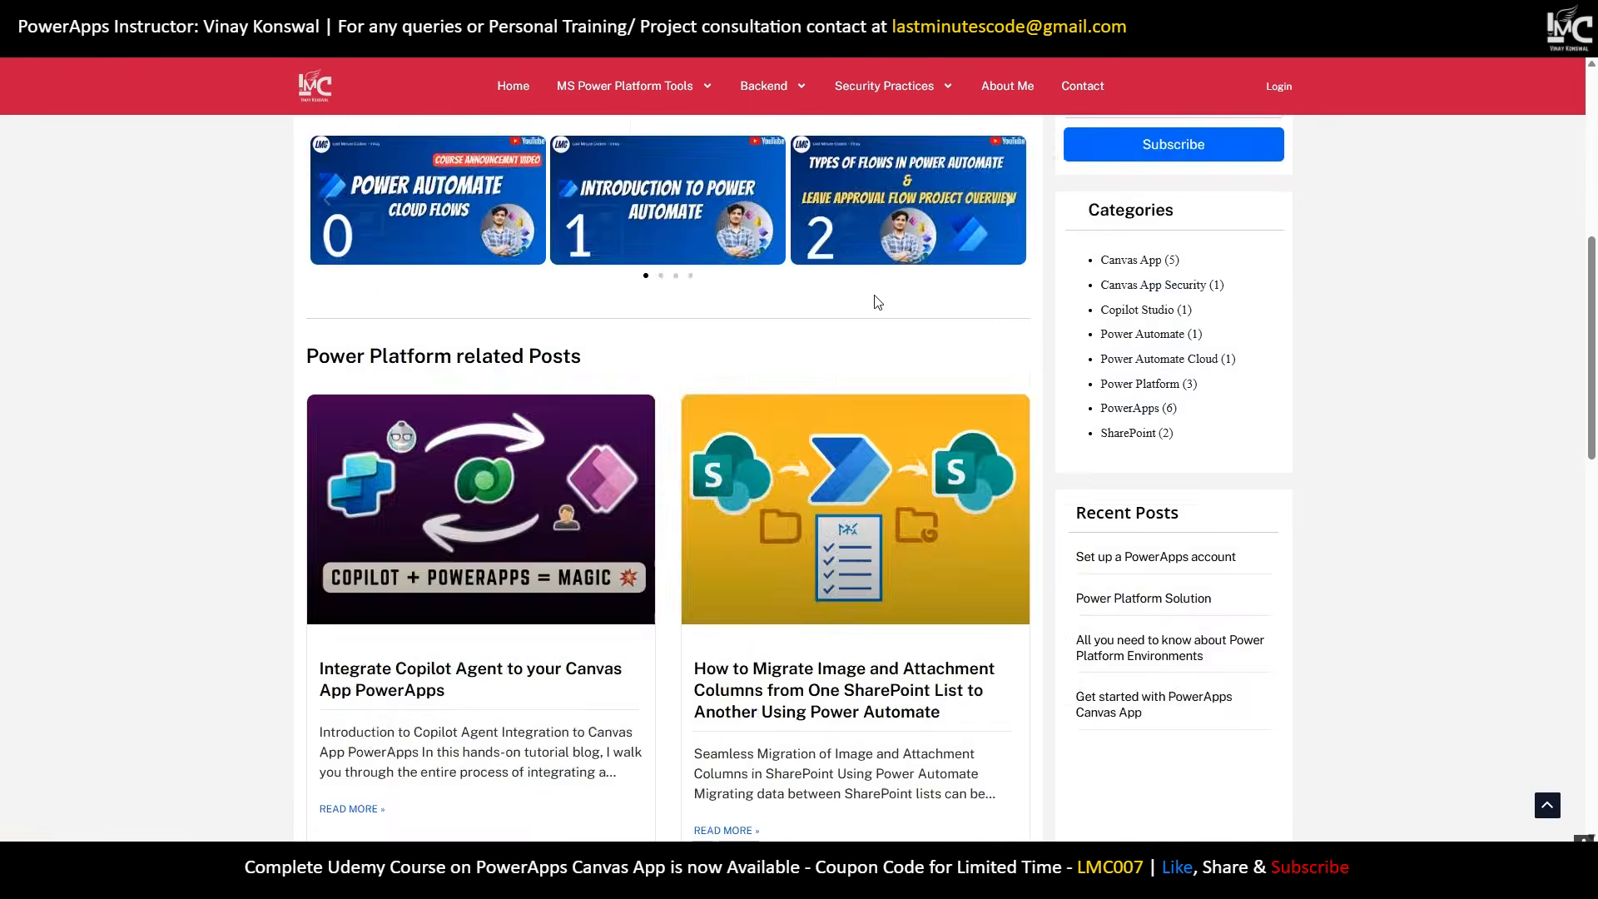
scroll(931, 376, up, 20)
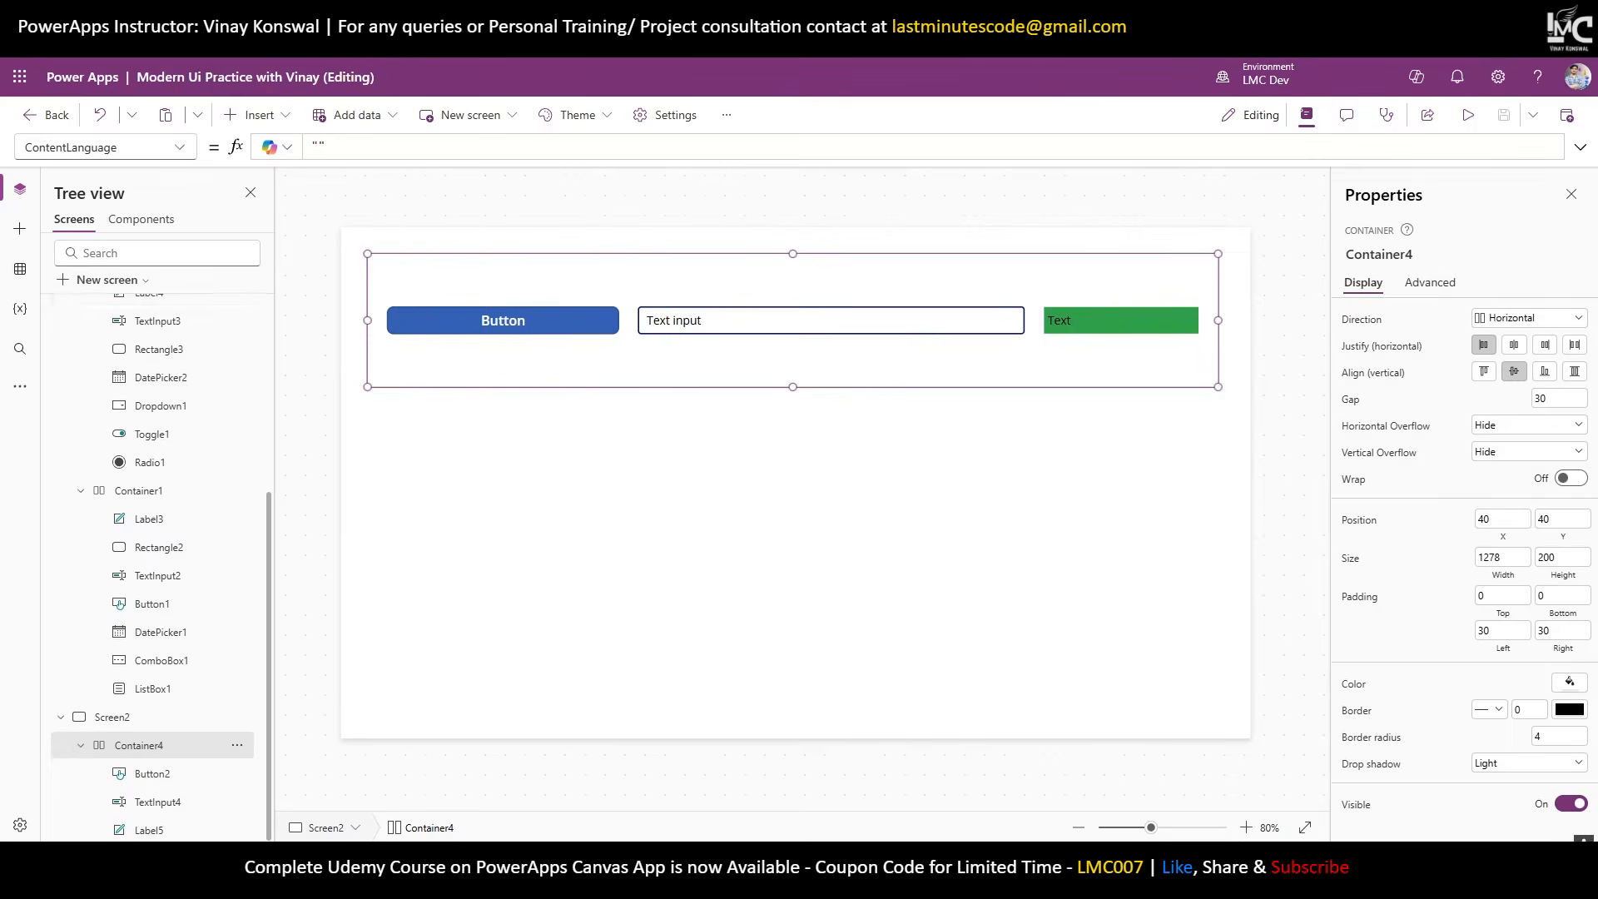
scroll(67, 499, up, 10)
Add a blank screen and rename it to 'LMC UI'.
click(61, 340)
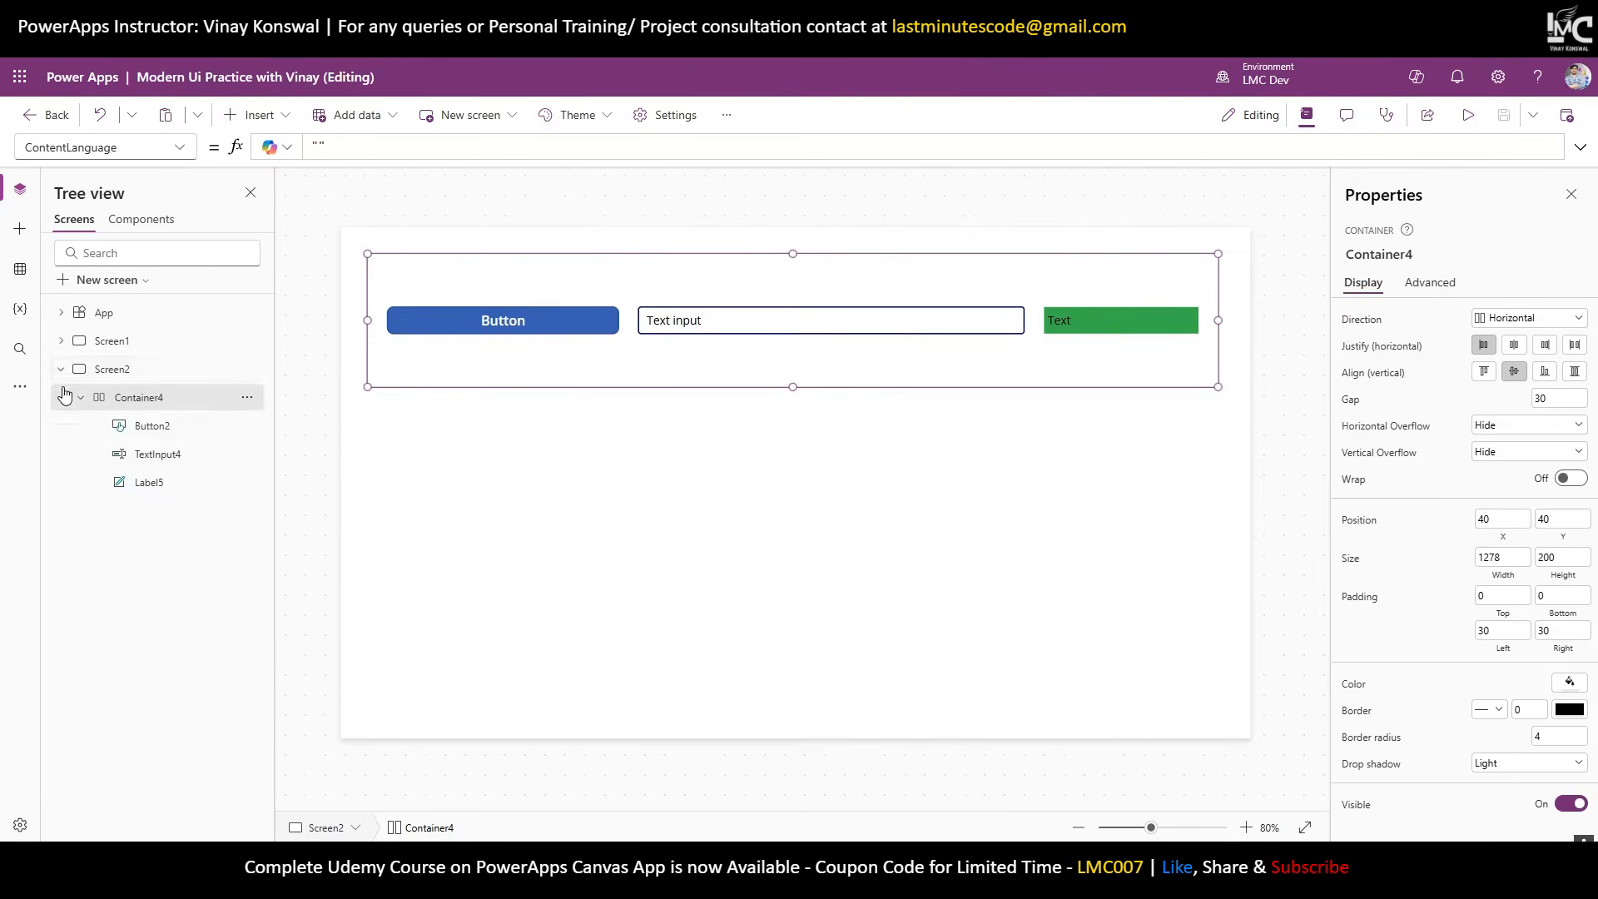
click(61, 369)
click(115, 280)
click(156, 399)
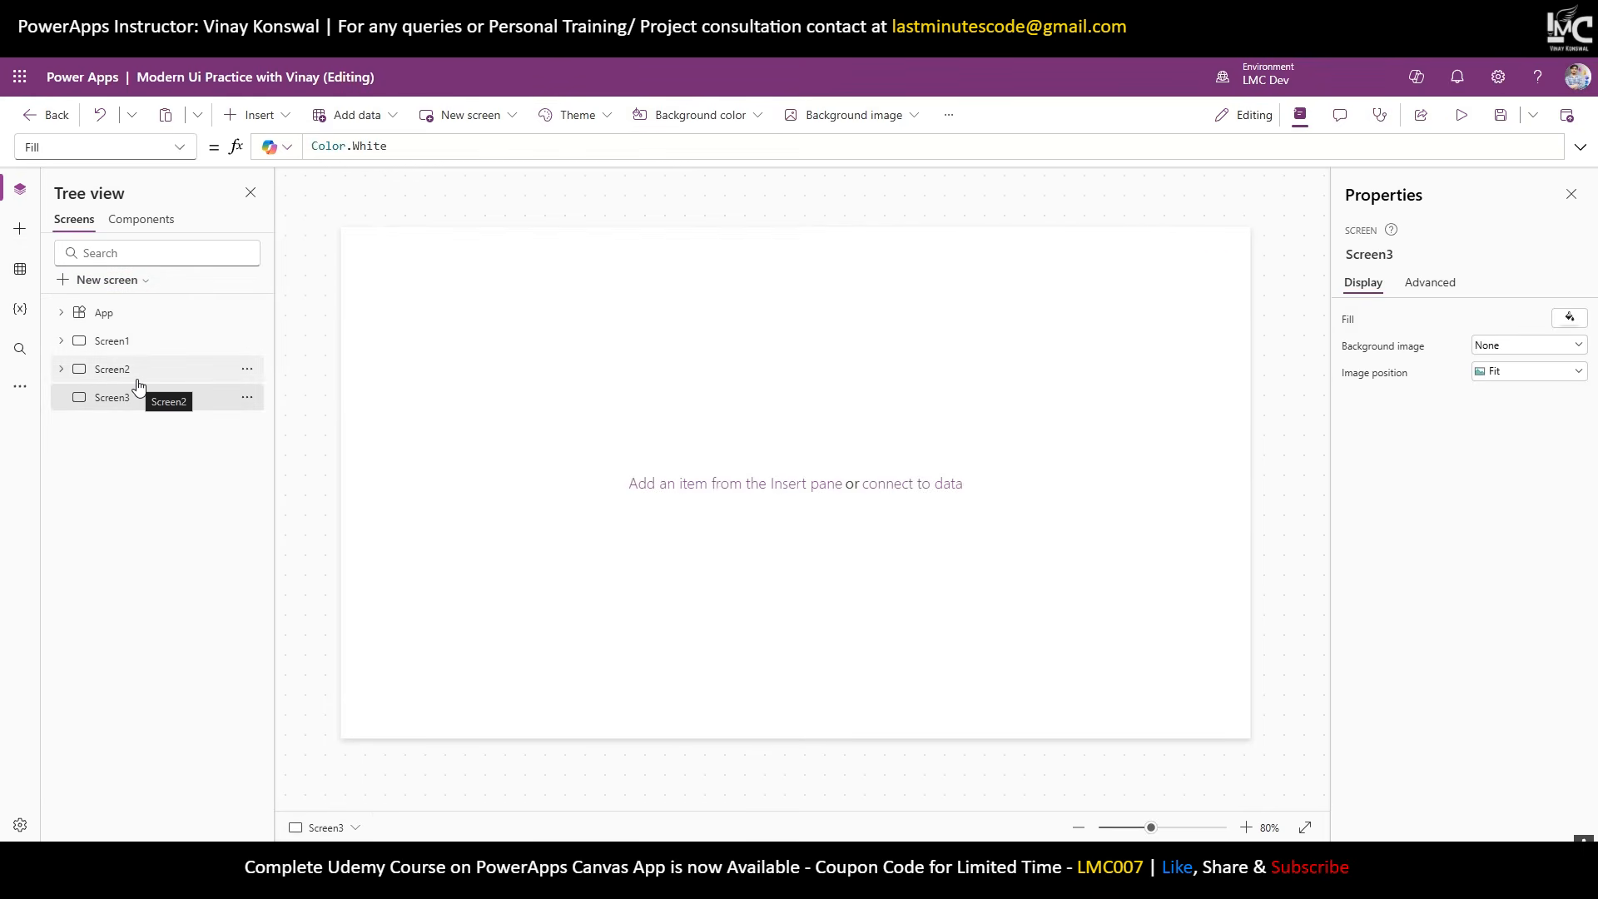
double_click(124, 398)
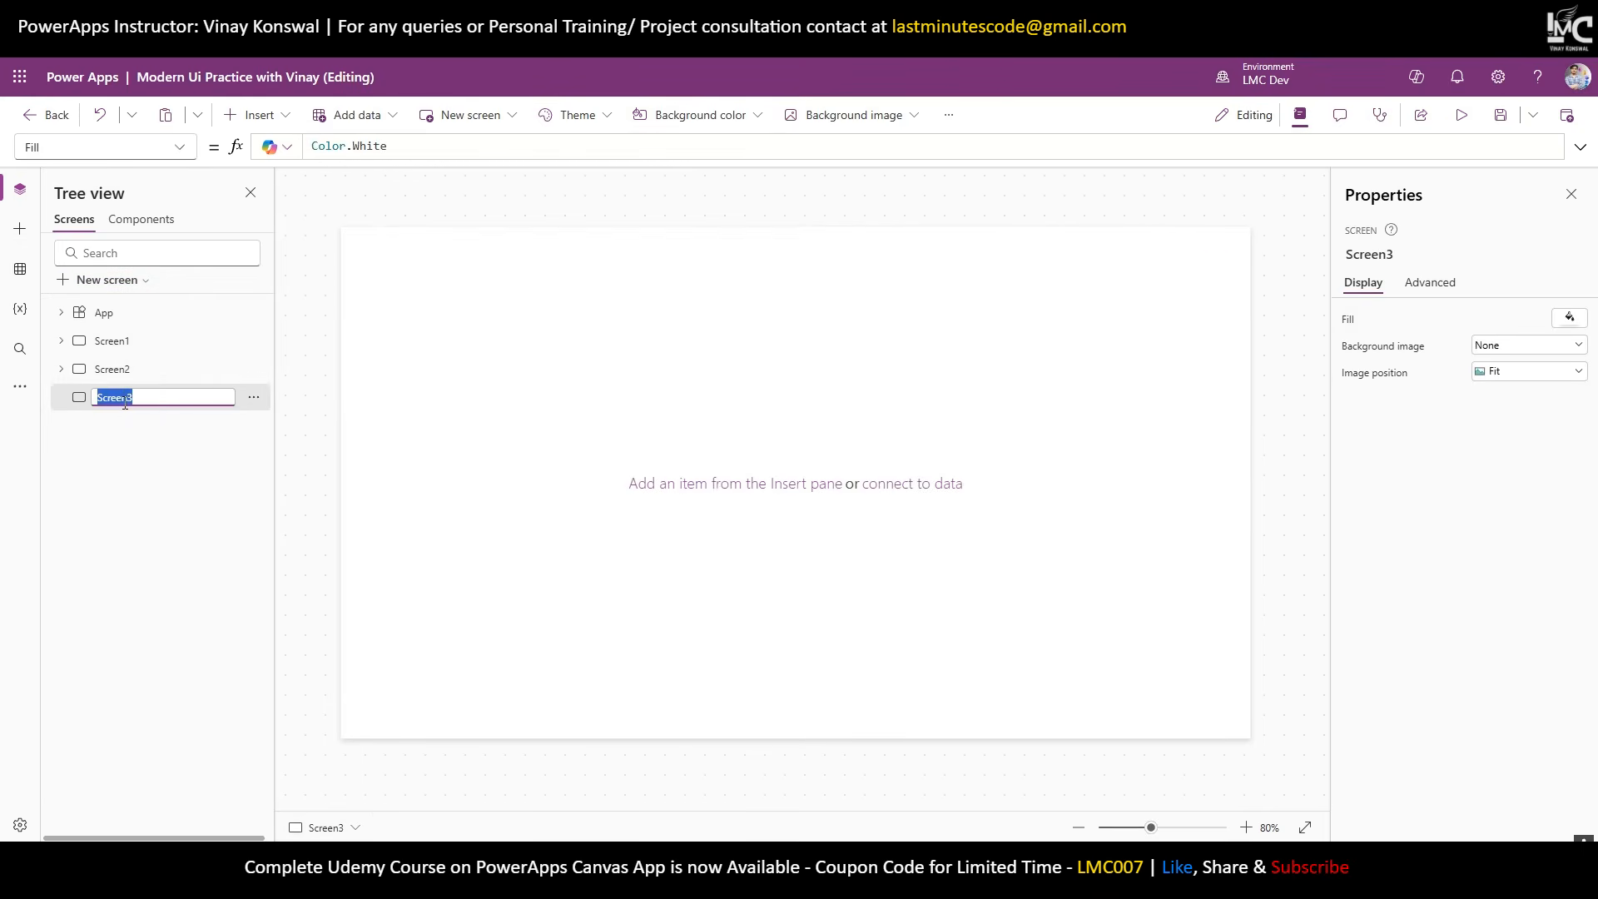
text(LMC UI)
key(Return)
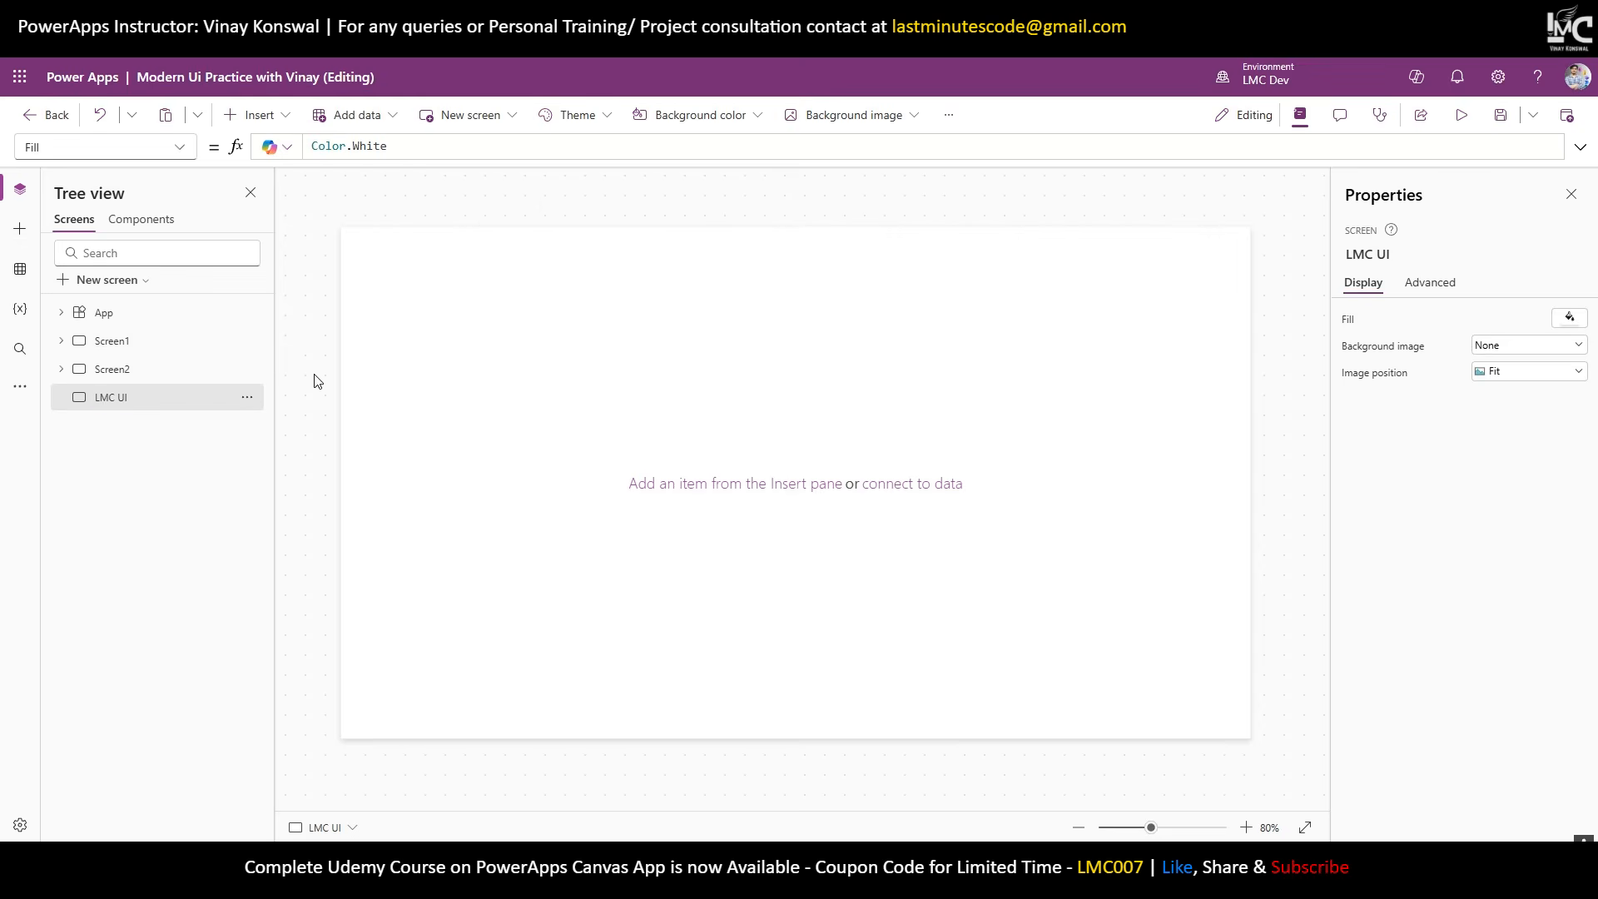
Browse the Insert list of available controls.
click(288, 117)
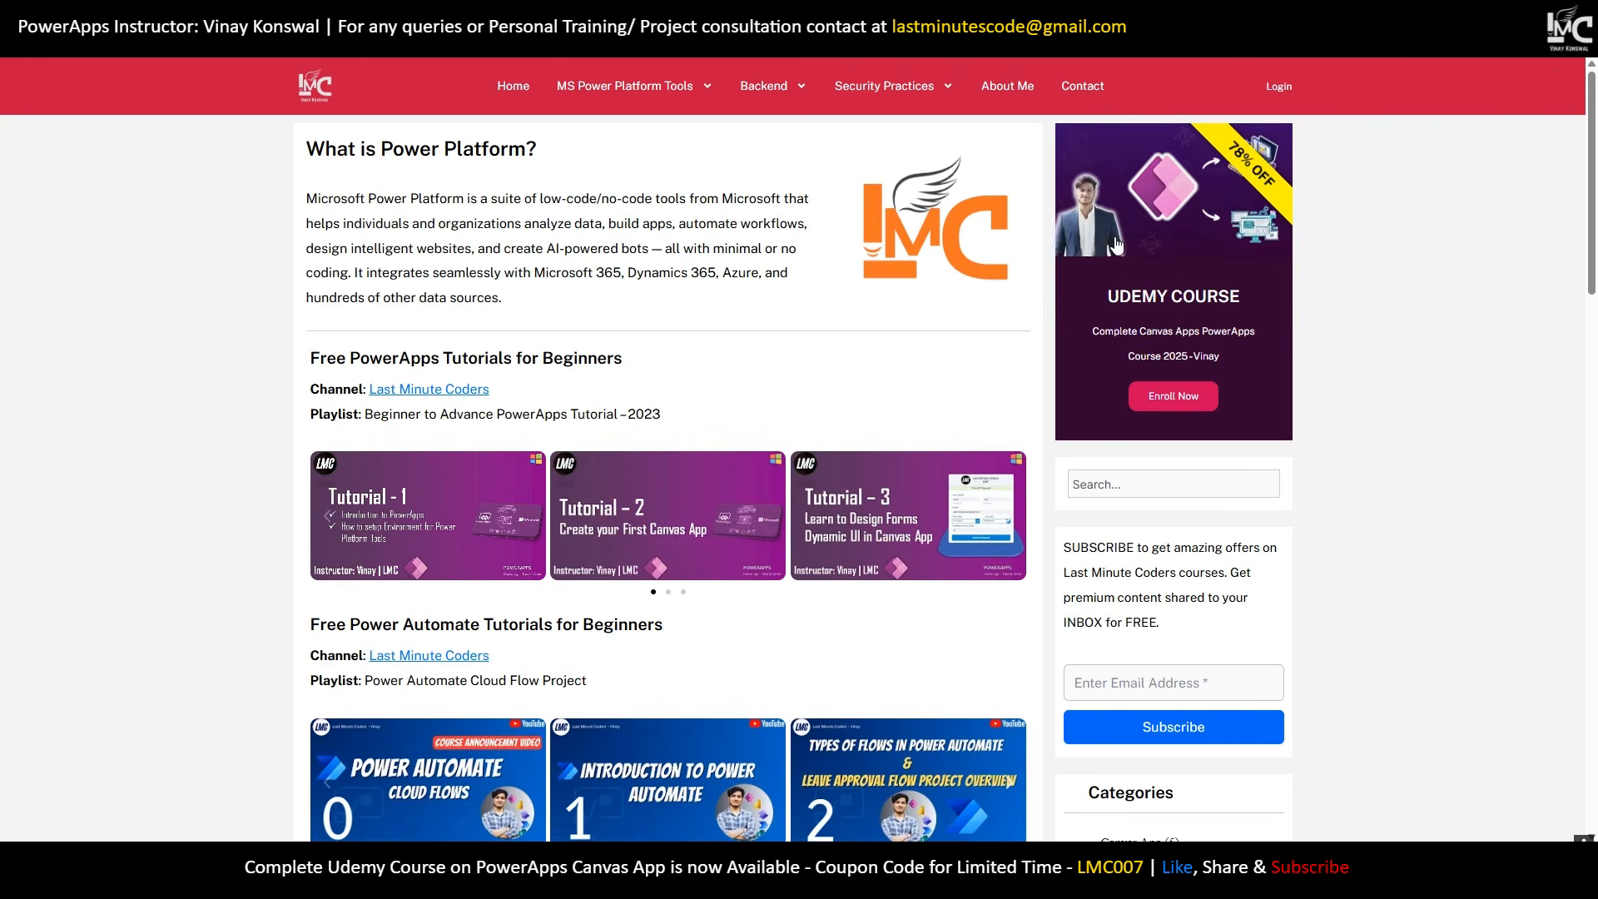
scroll(1387, 187, down, 15)
scroll(1387, 187, down, 4)
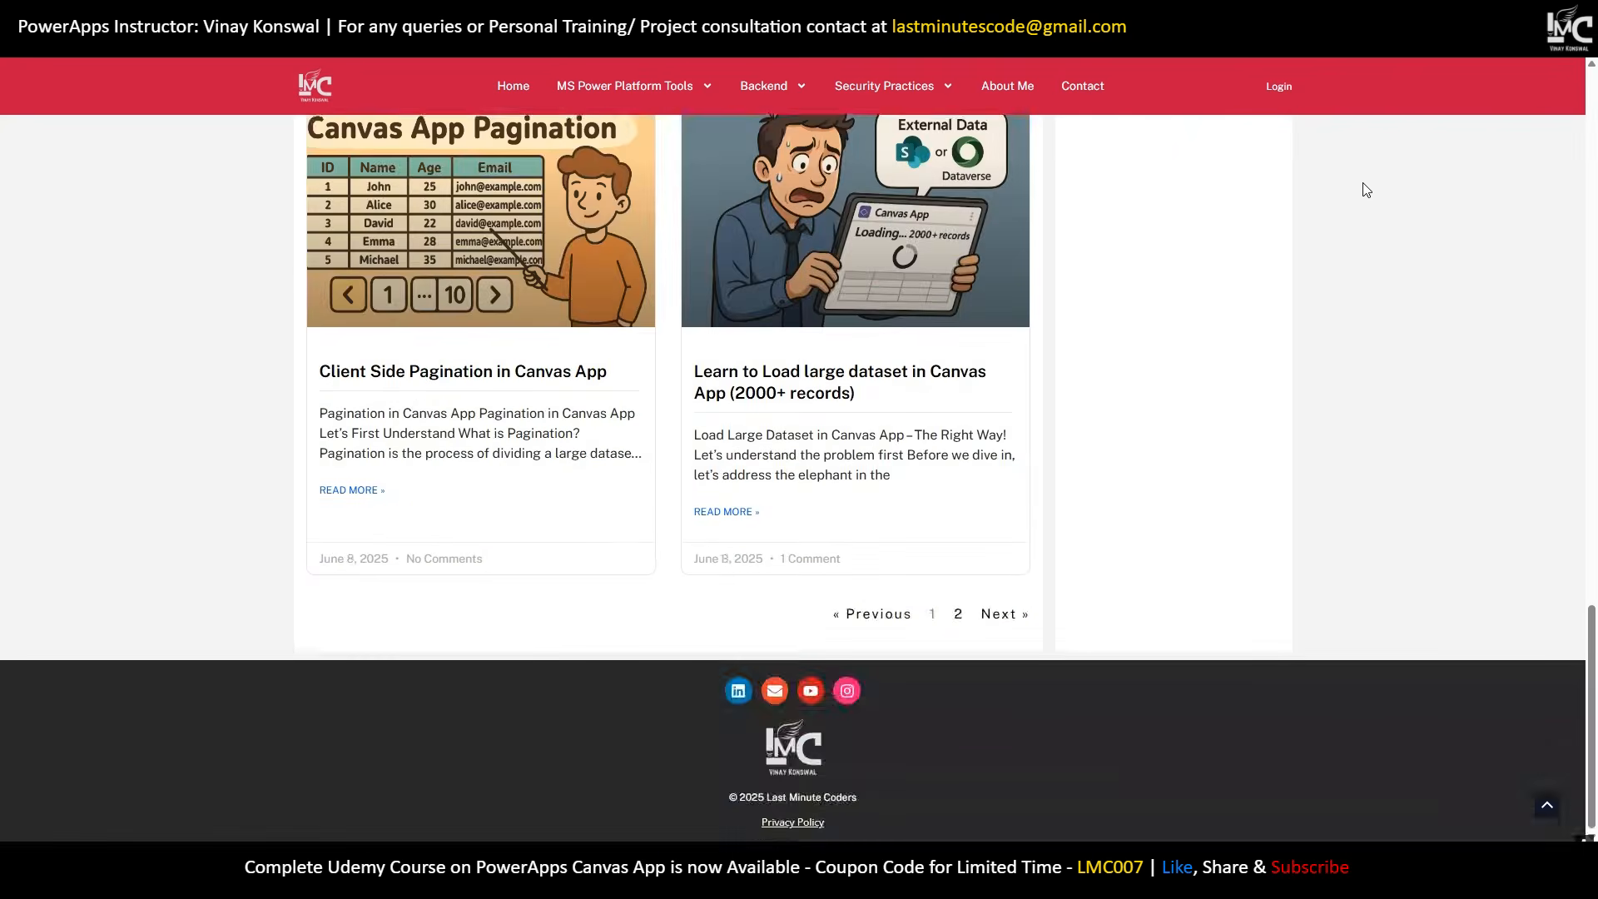
scroll(1362, 186, up, 14)
scroll(1366, 190, up, 3)
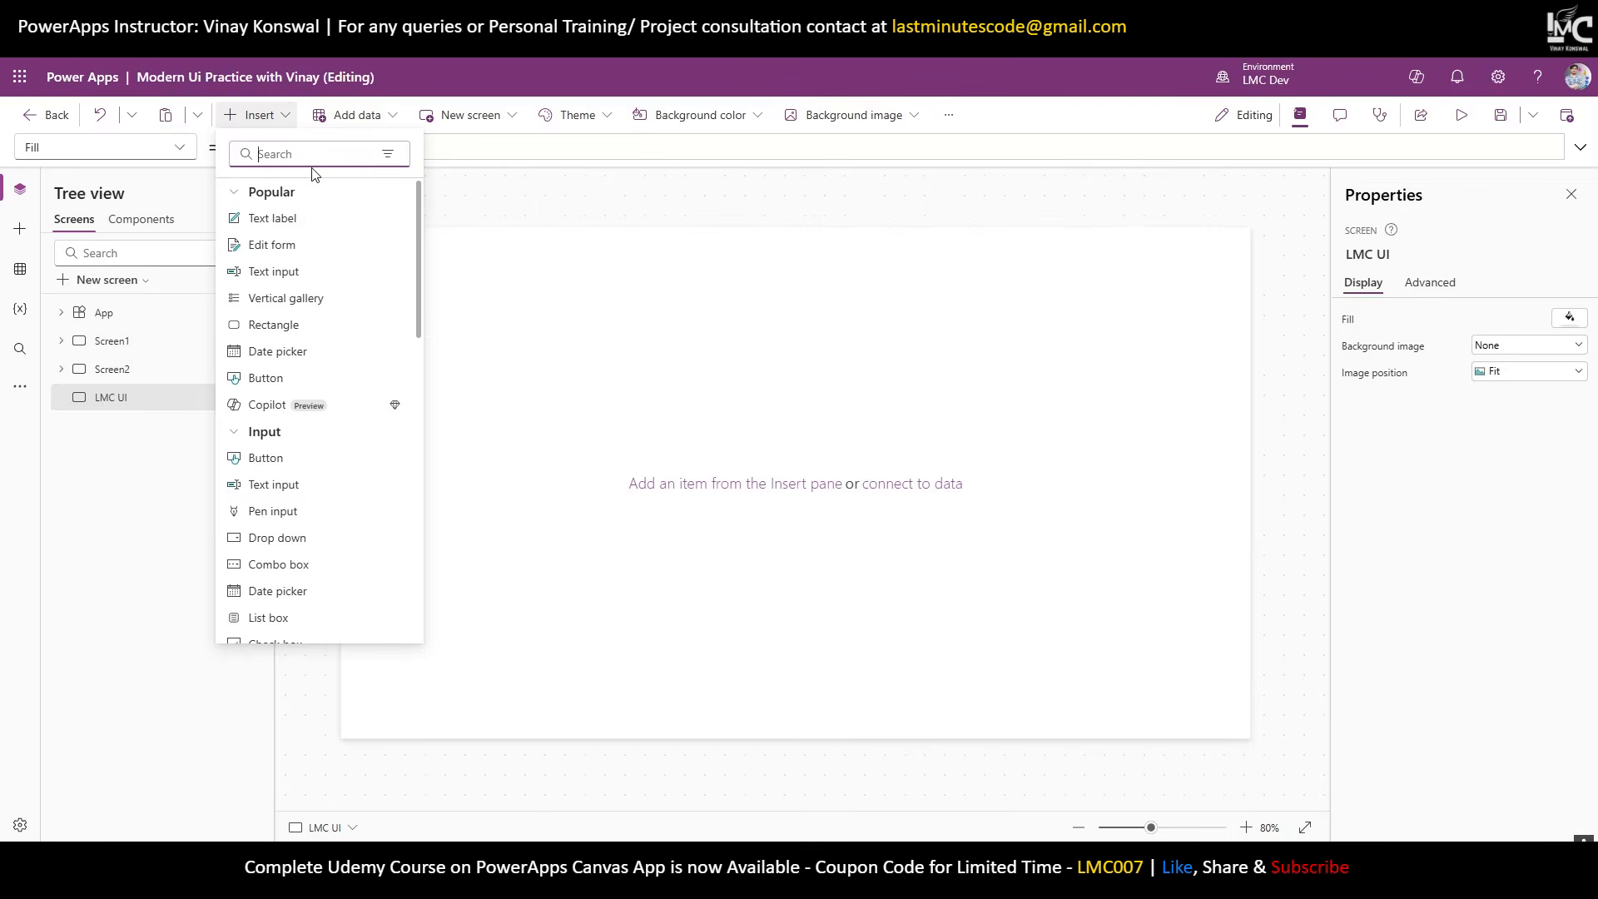
Insert a vertical container at X 0, Y 0, width Parent.Width, height Parent.Height.
text(vert)
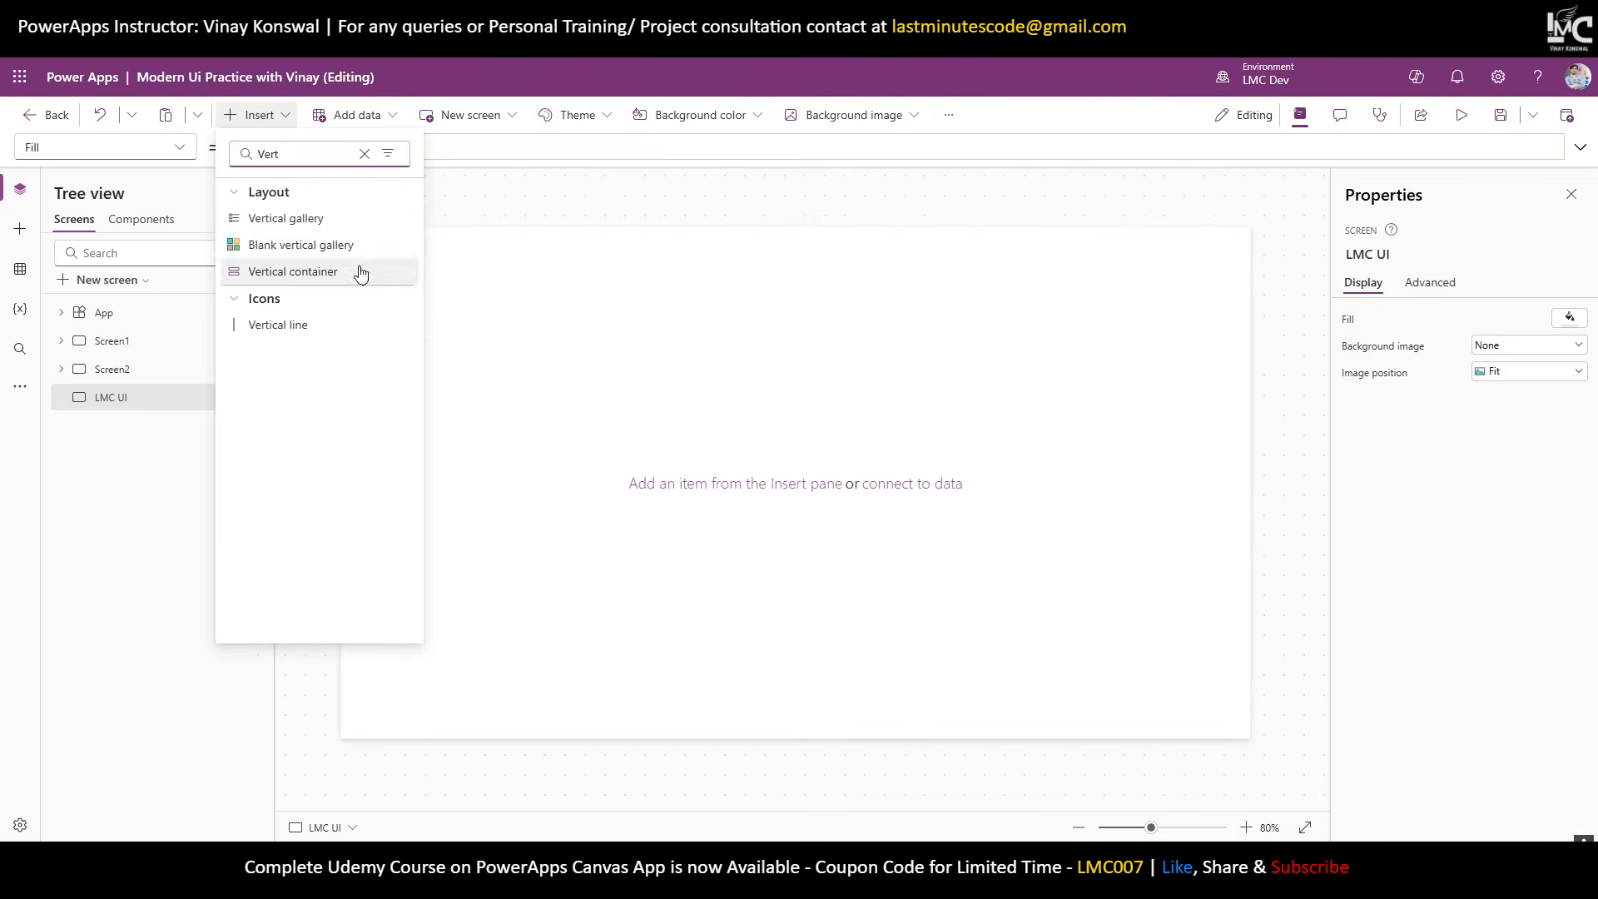
click(359, 270)
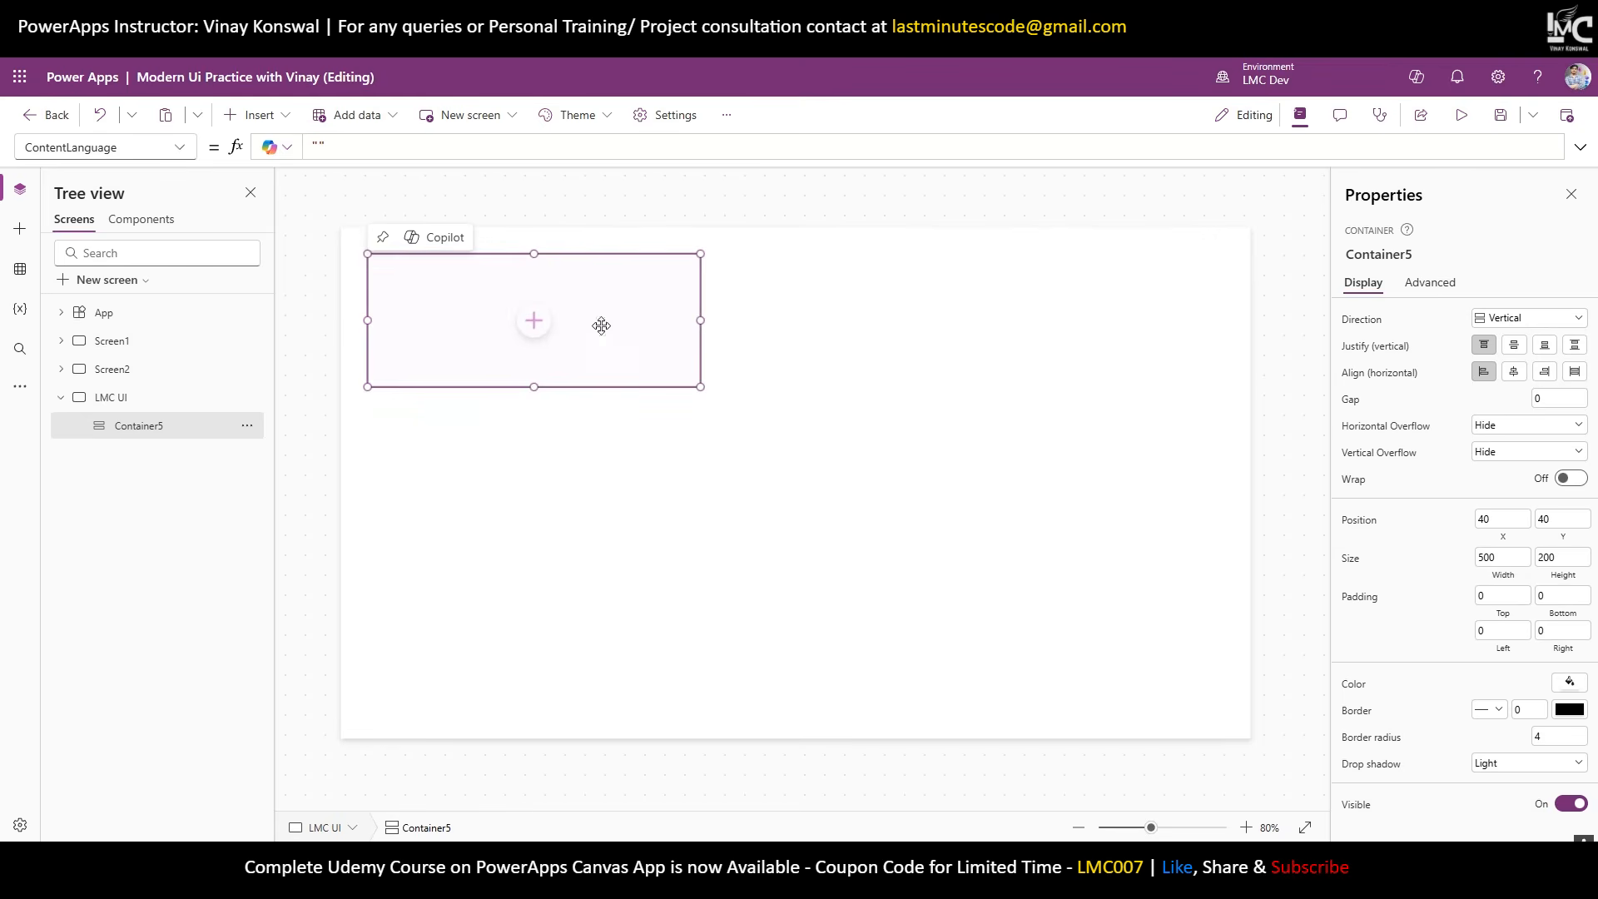
click(1504, 521)
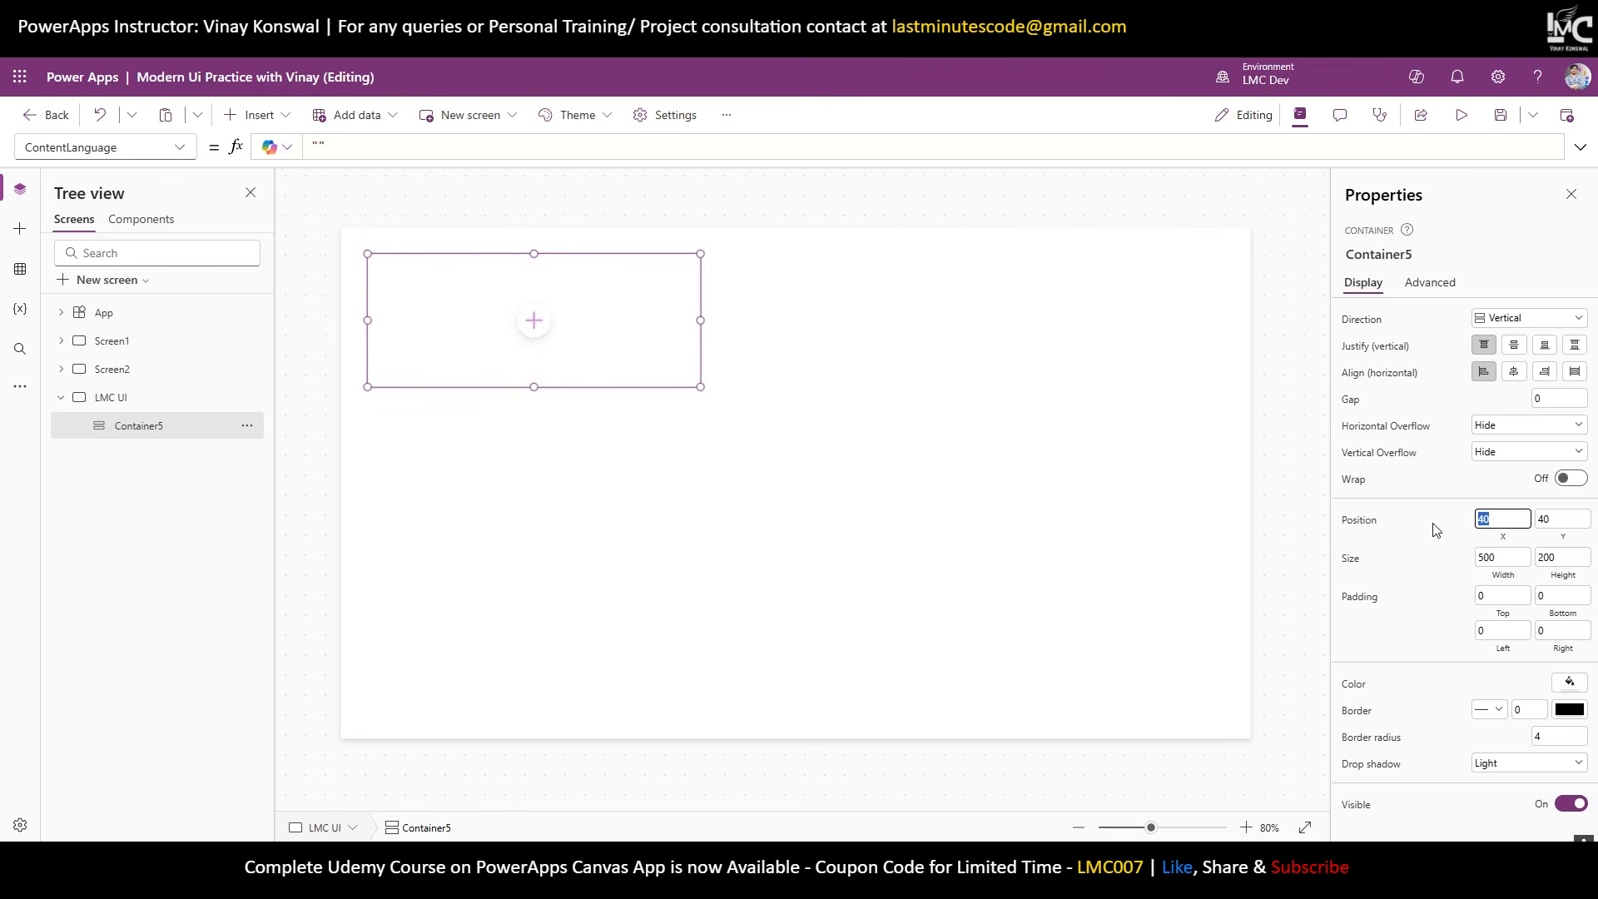
text(0)
key(Tab)
key(Return)
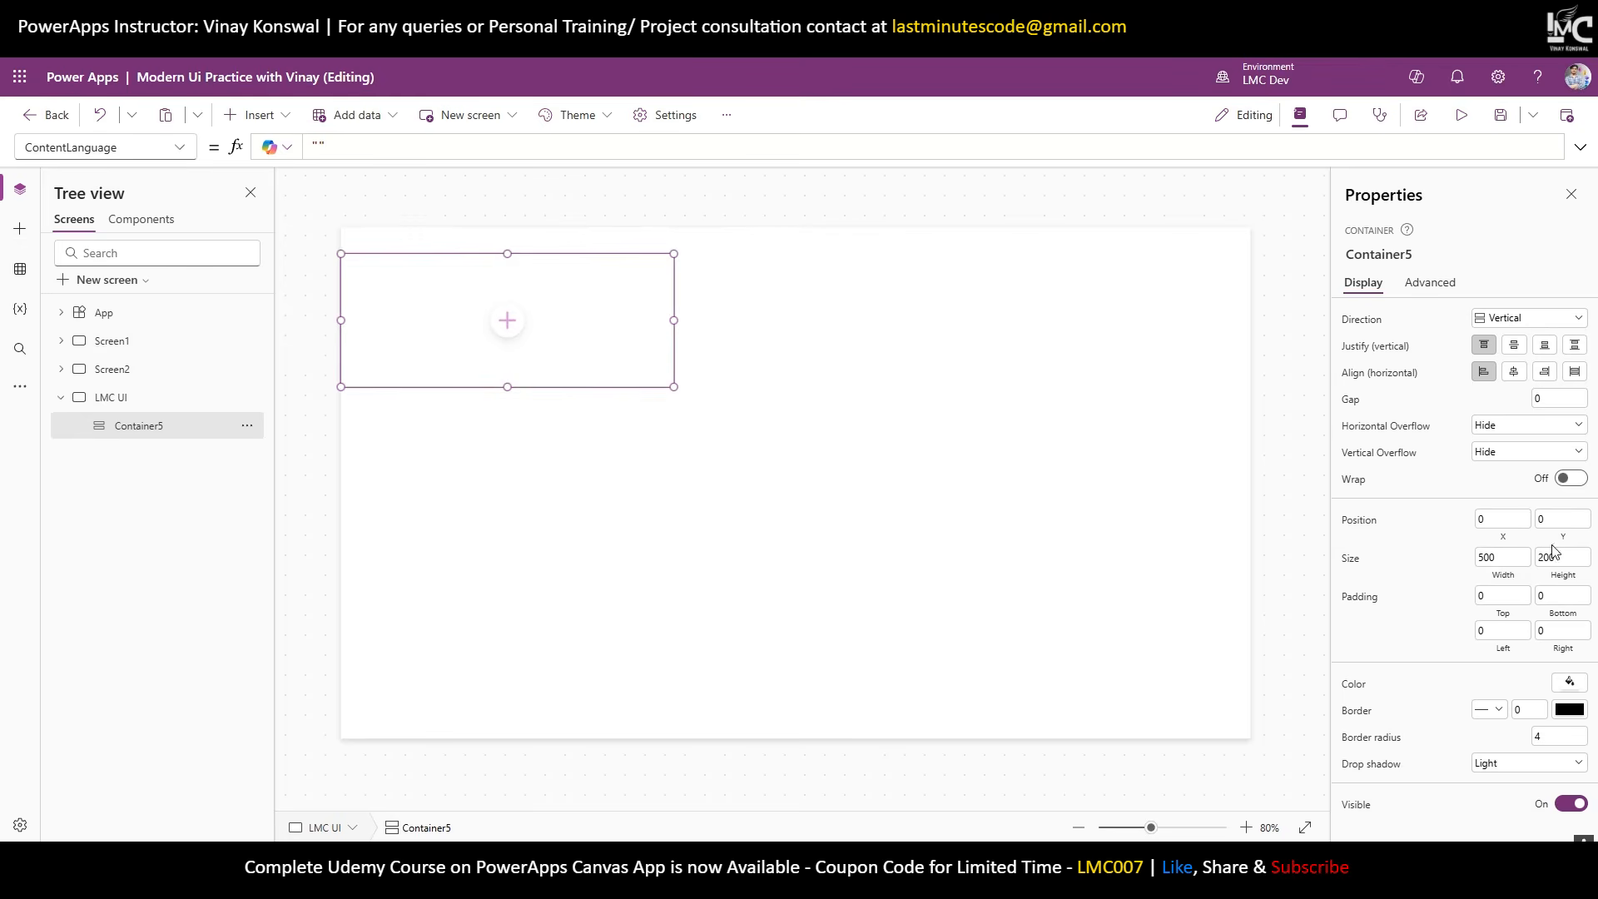
click(1502, 578)
text(Pa)
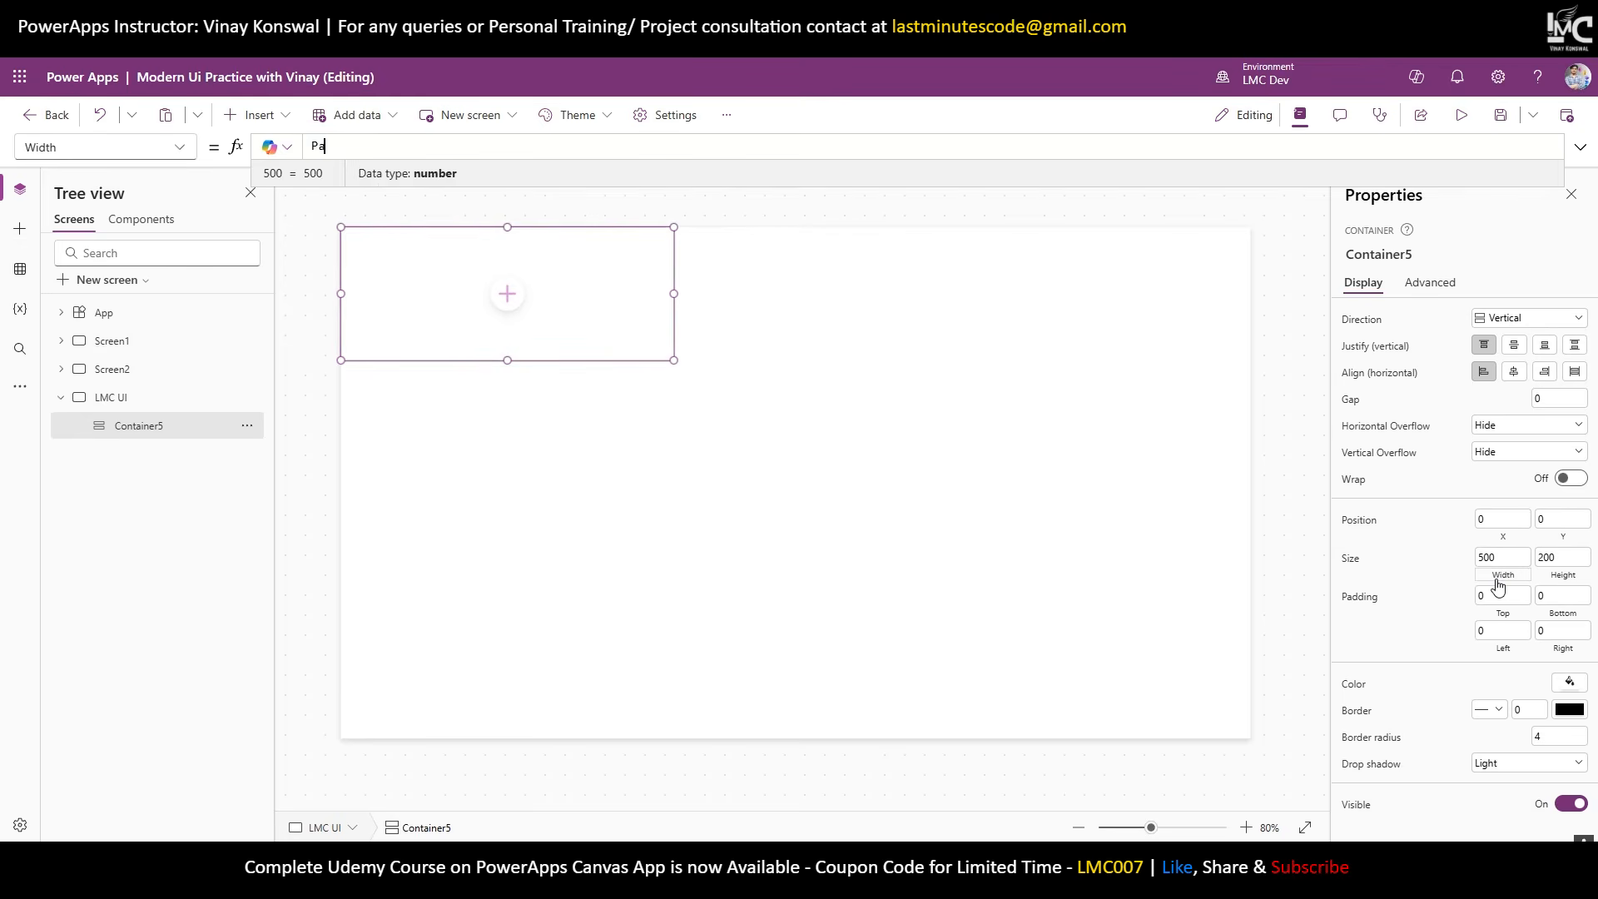
text(rent.Width)
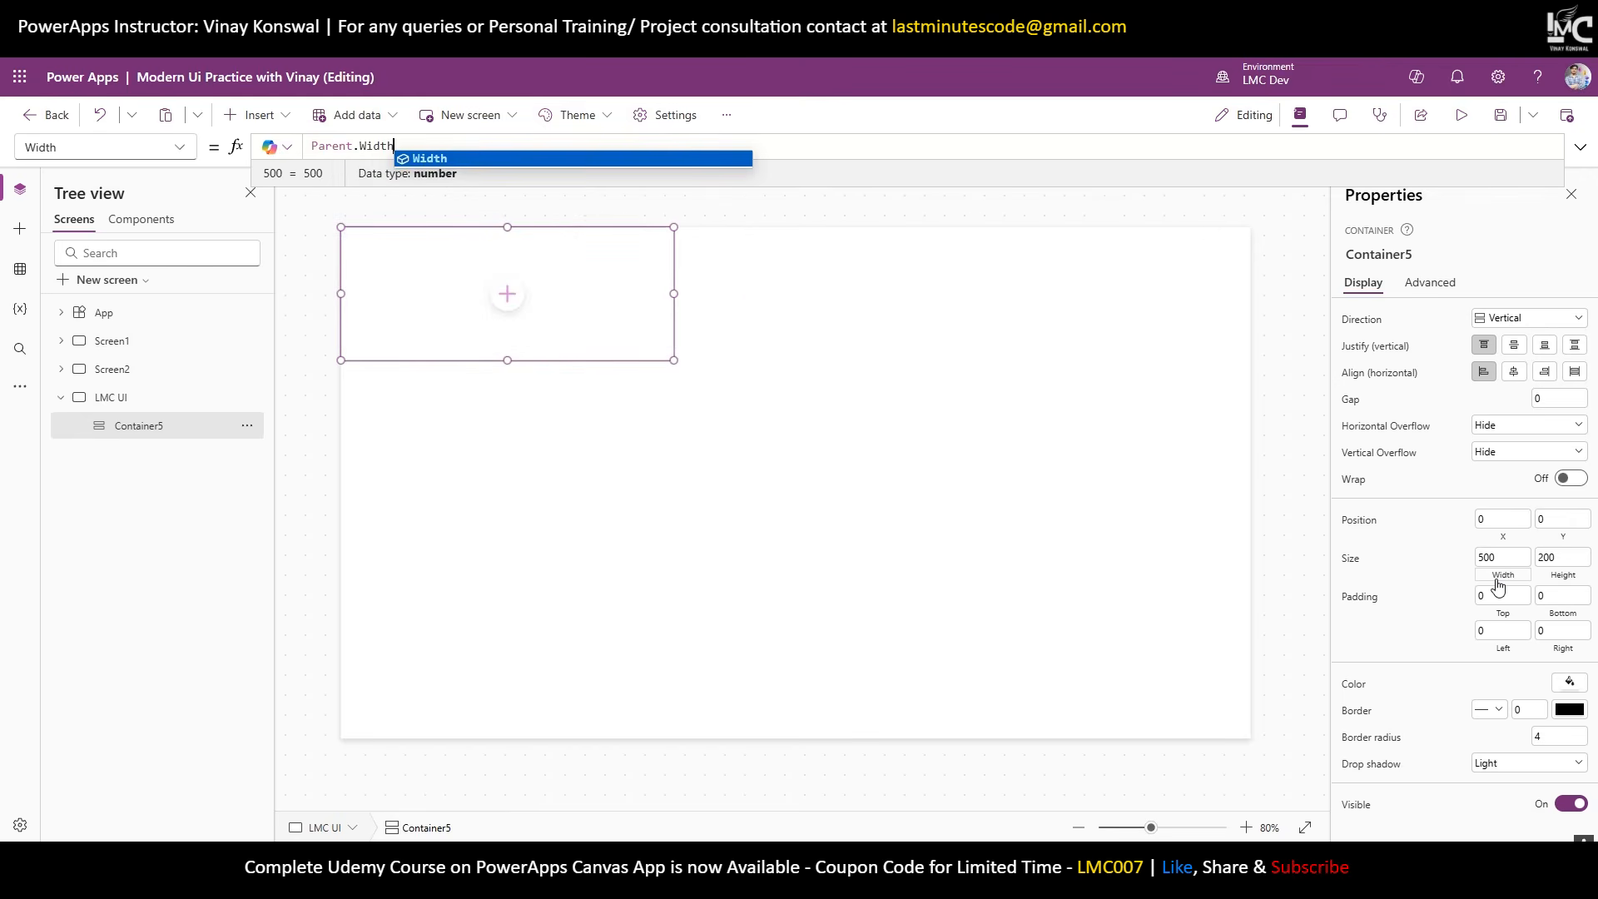
click(1563, 576)
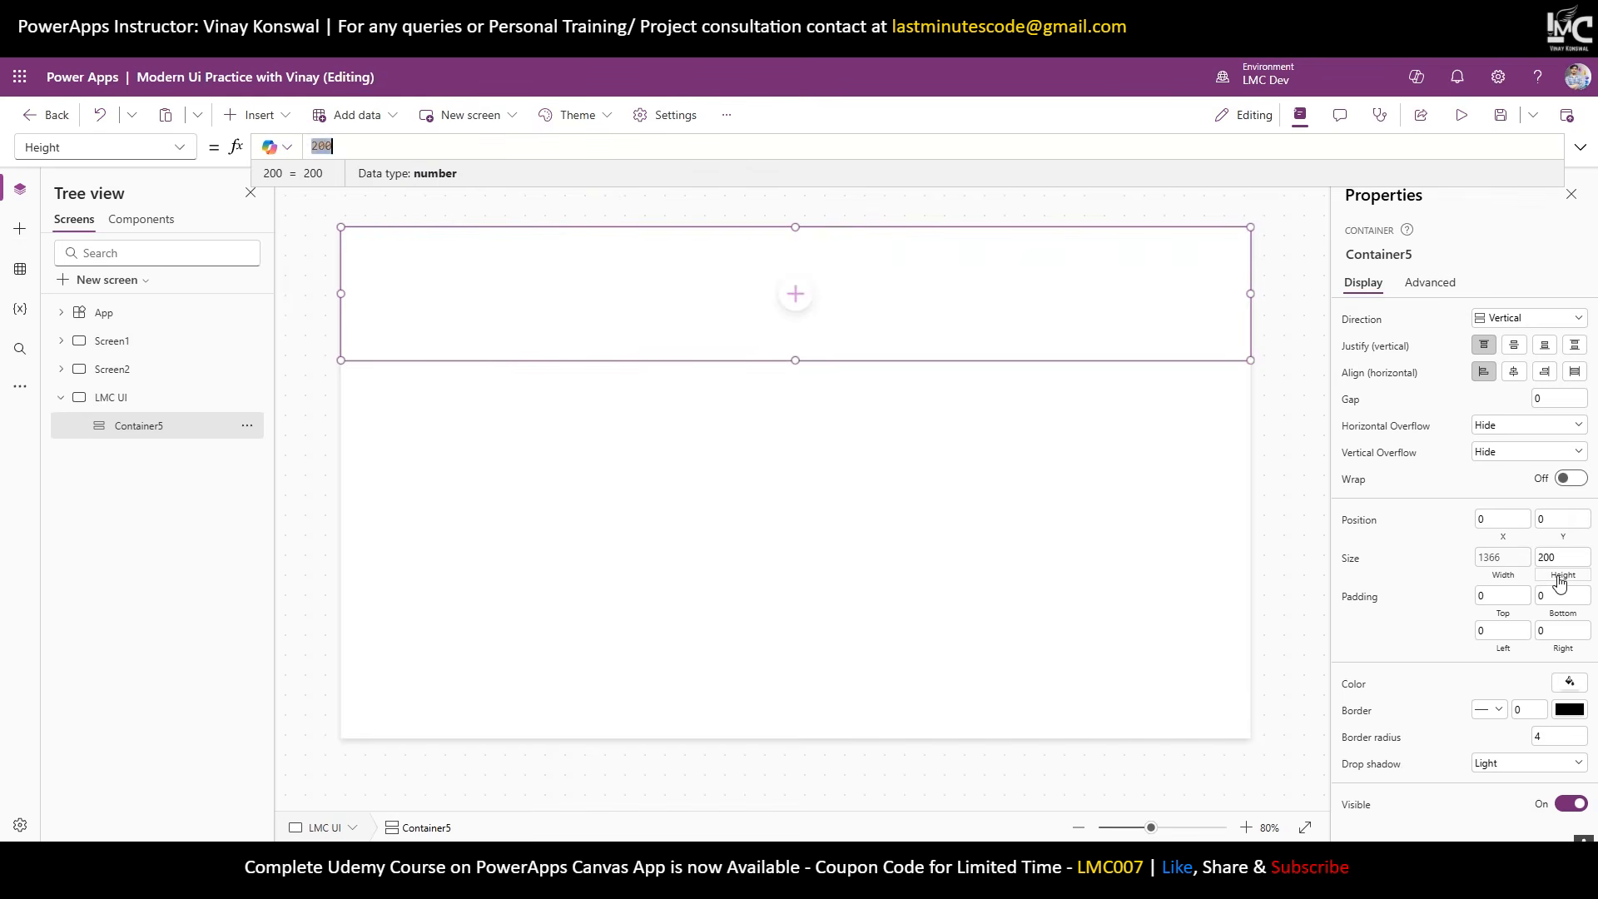
text(Parent.JHe)
key(BackSpace)
key(BackSpace)
key(BackSpace)
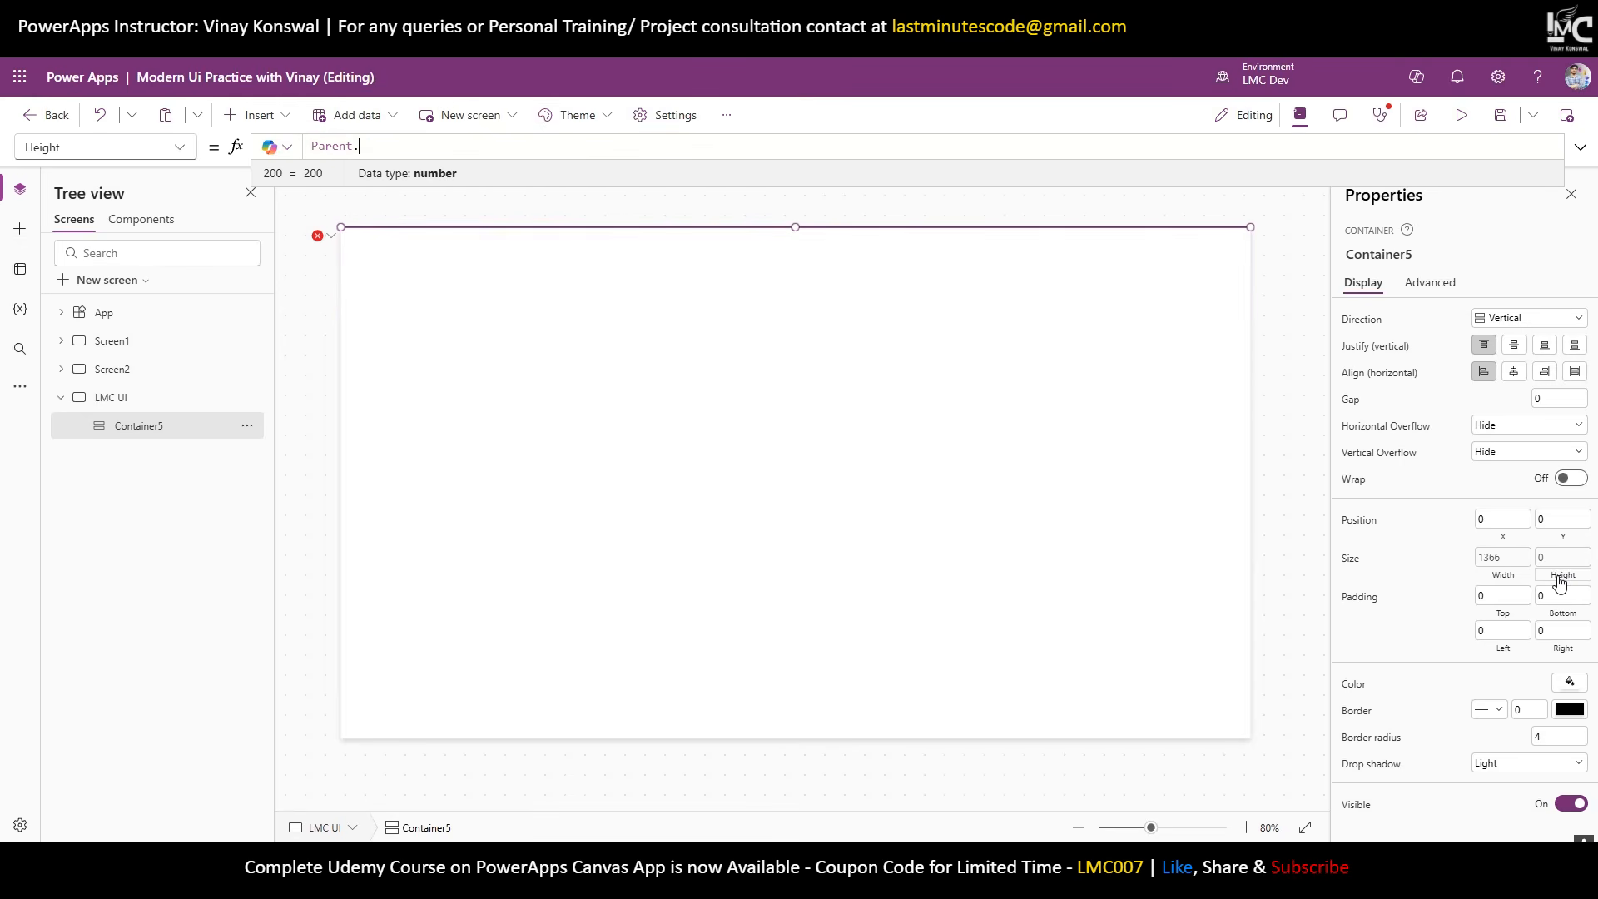
text(ight)
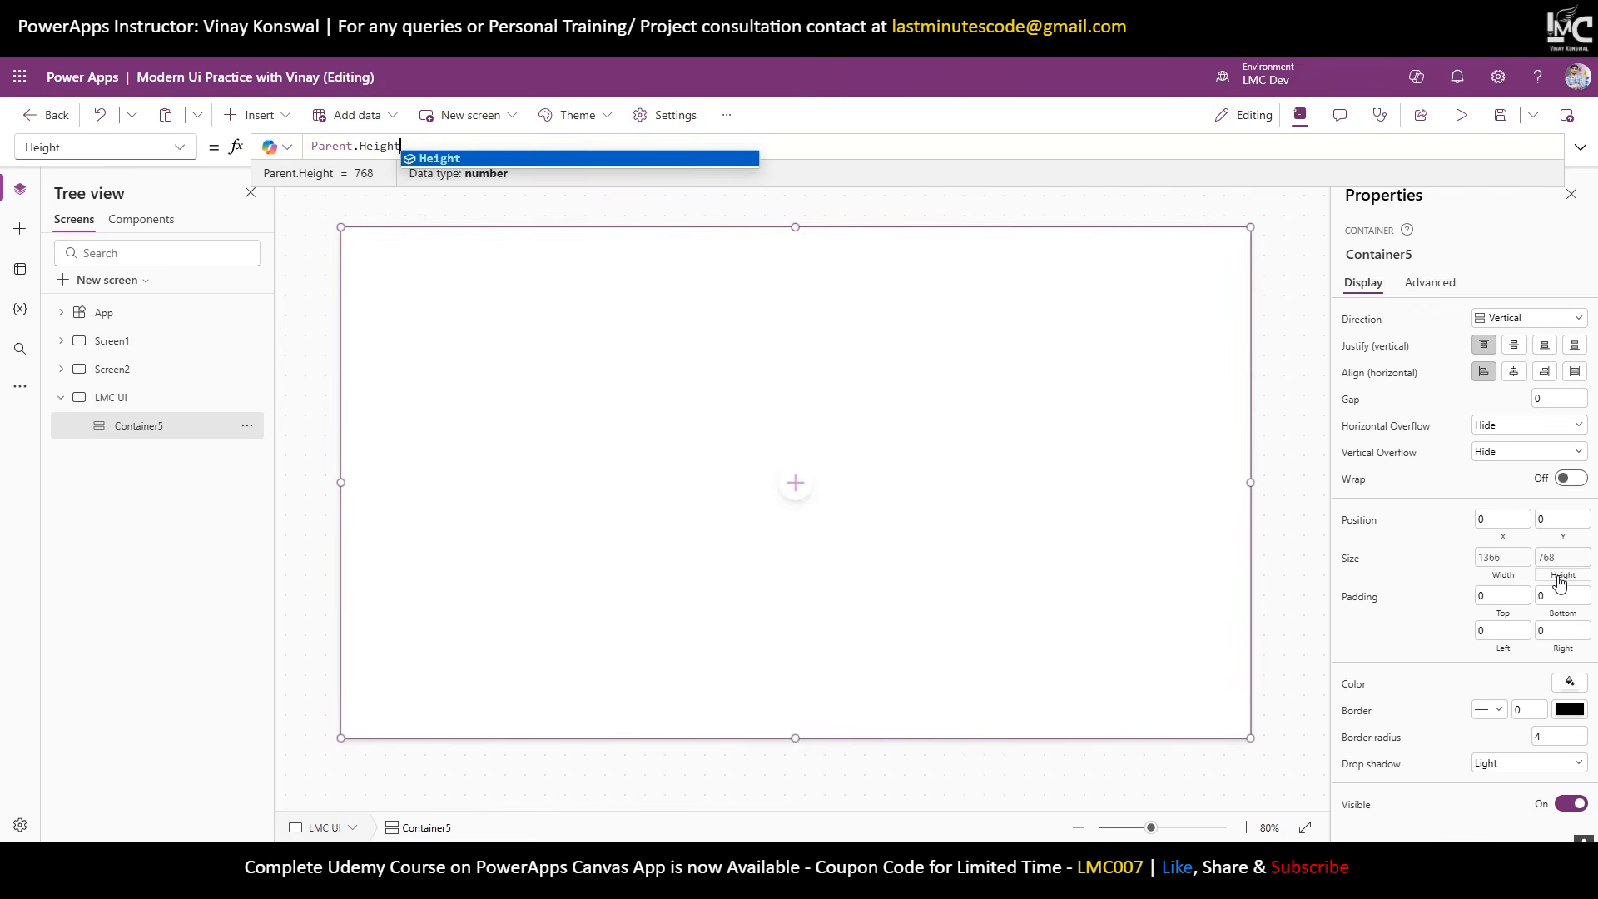
Remove the container's drop shadow and set its border radius to 0.
click(1516, 765)
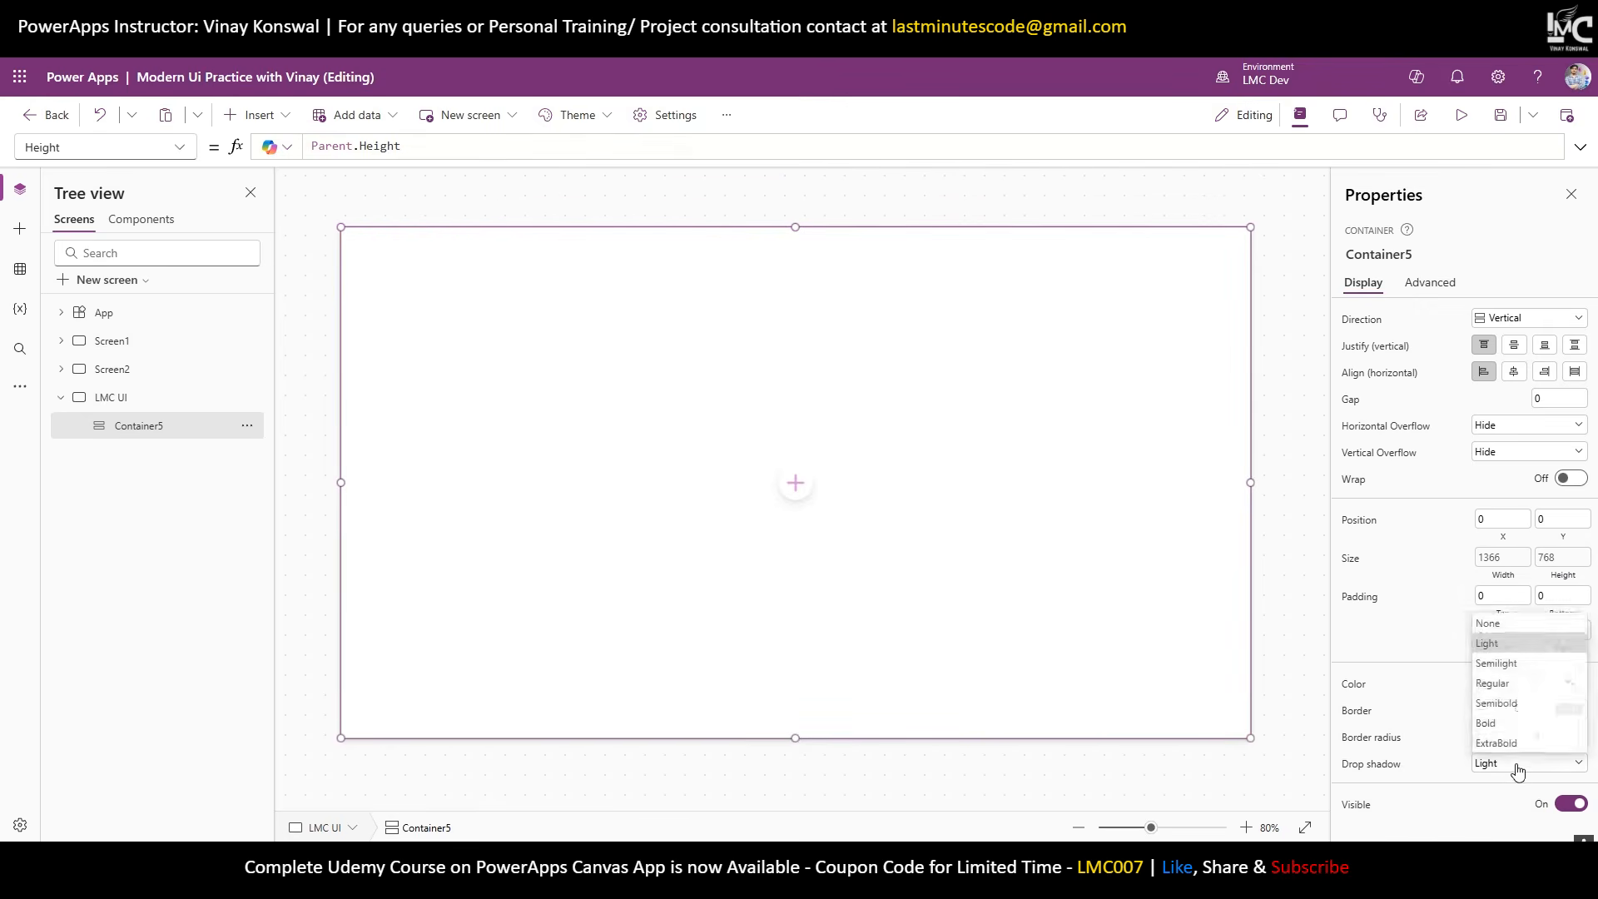
click(1492, 626)
drag(1549, 736, 1510, 751)
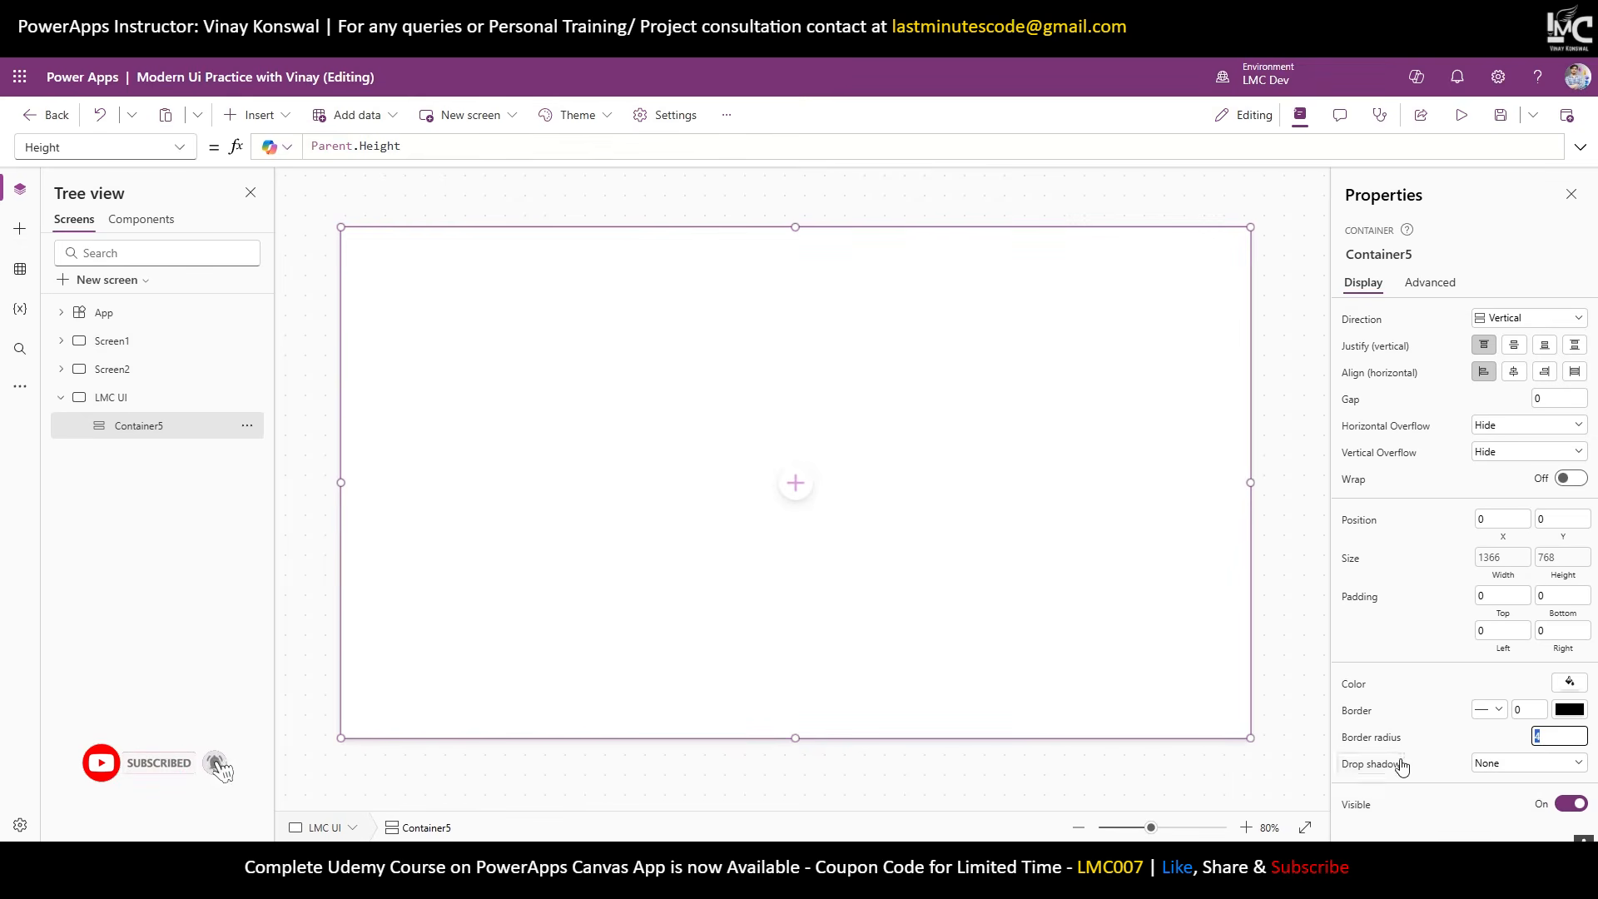
click(1500, 744)
click(1270, 579)
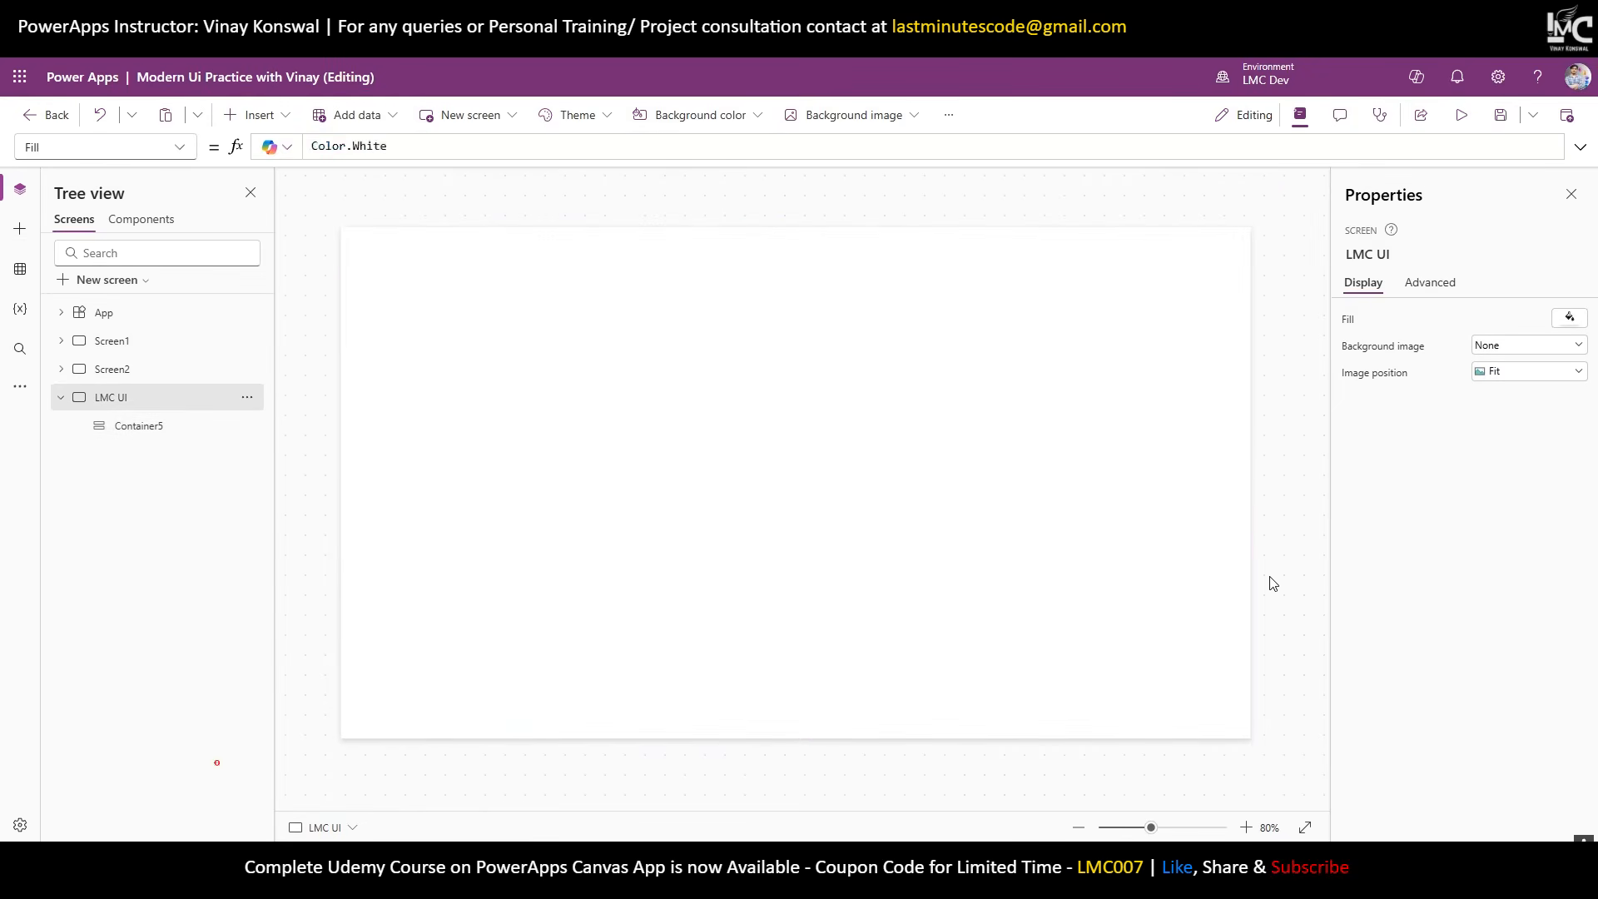
click(1038, 449)
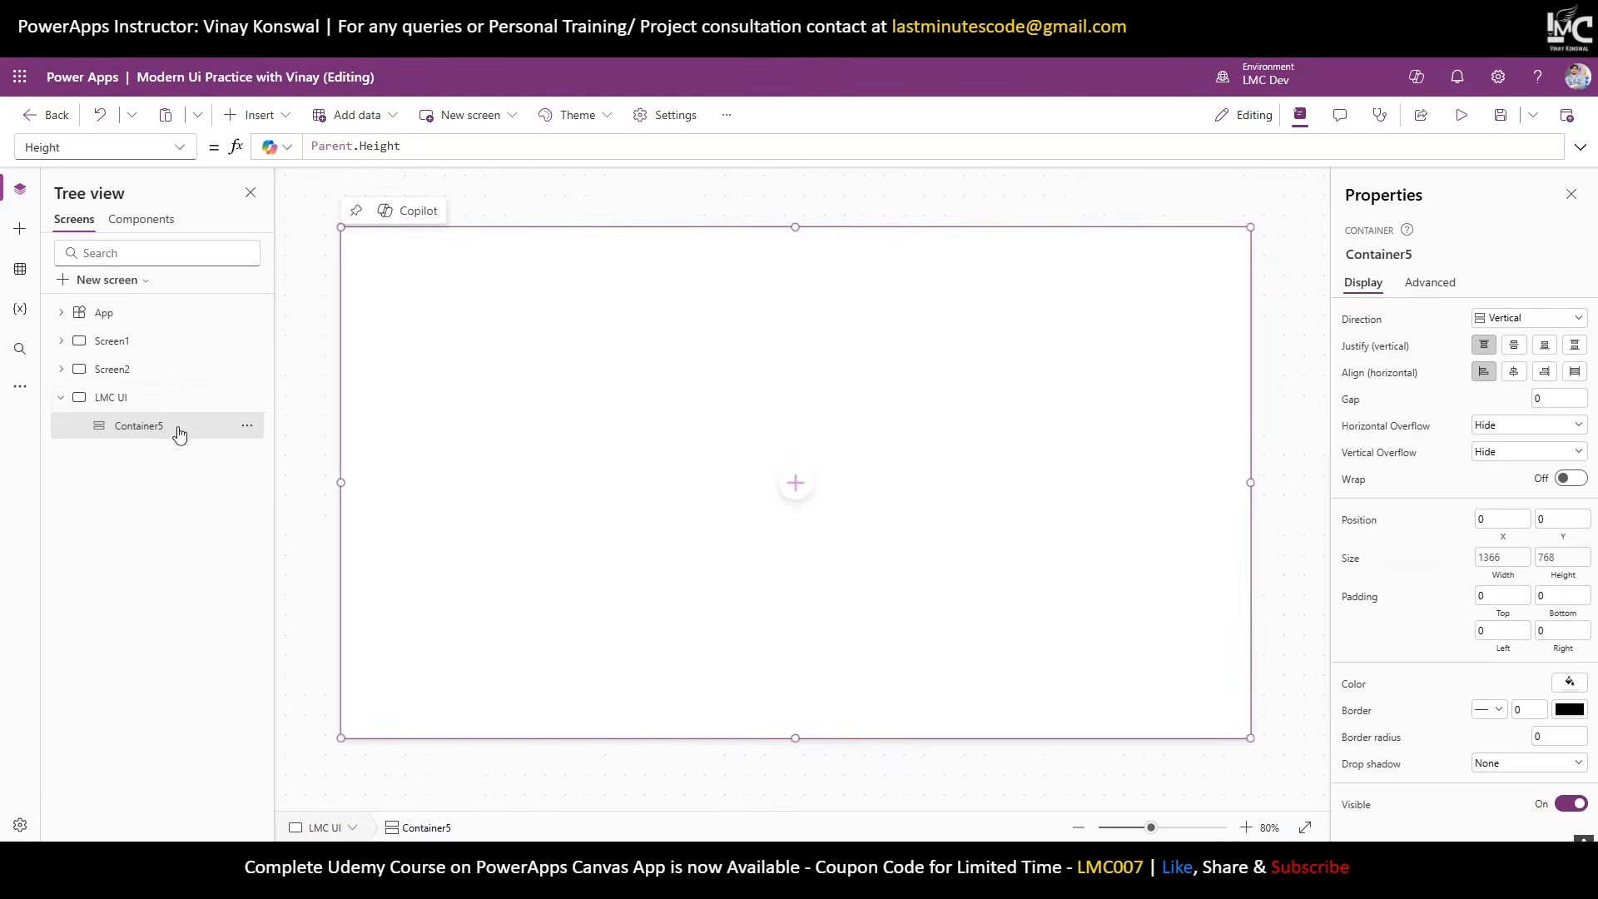
Rename Container5 to MainContainer and insert a horizontal container inside it.
double_click(190, 425)
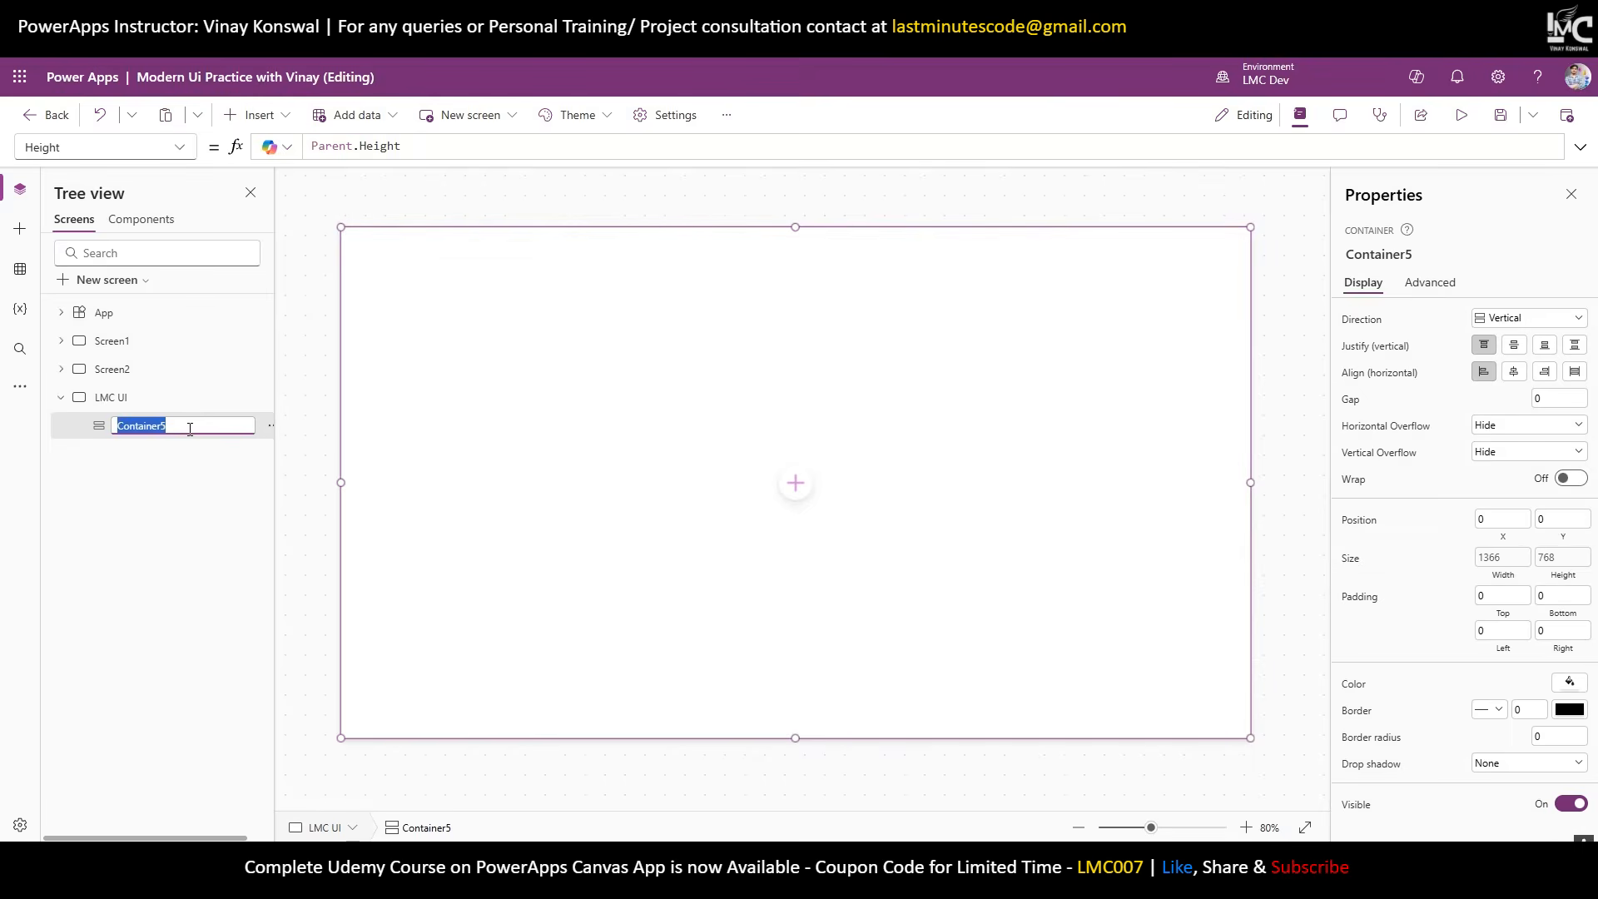
text(MainContainer)
key(Return)
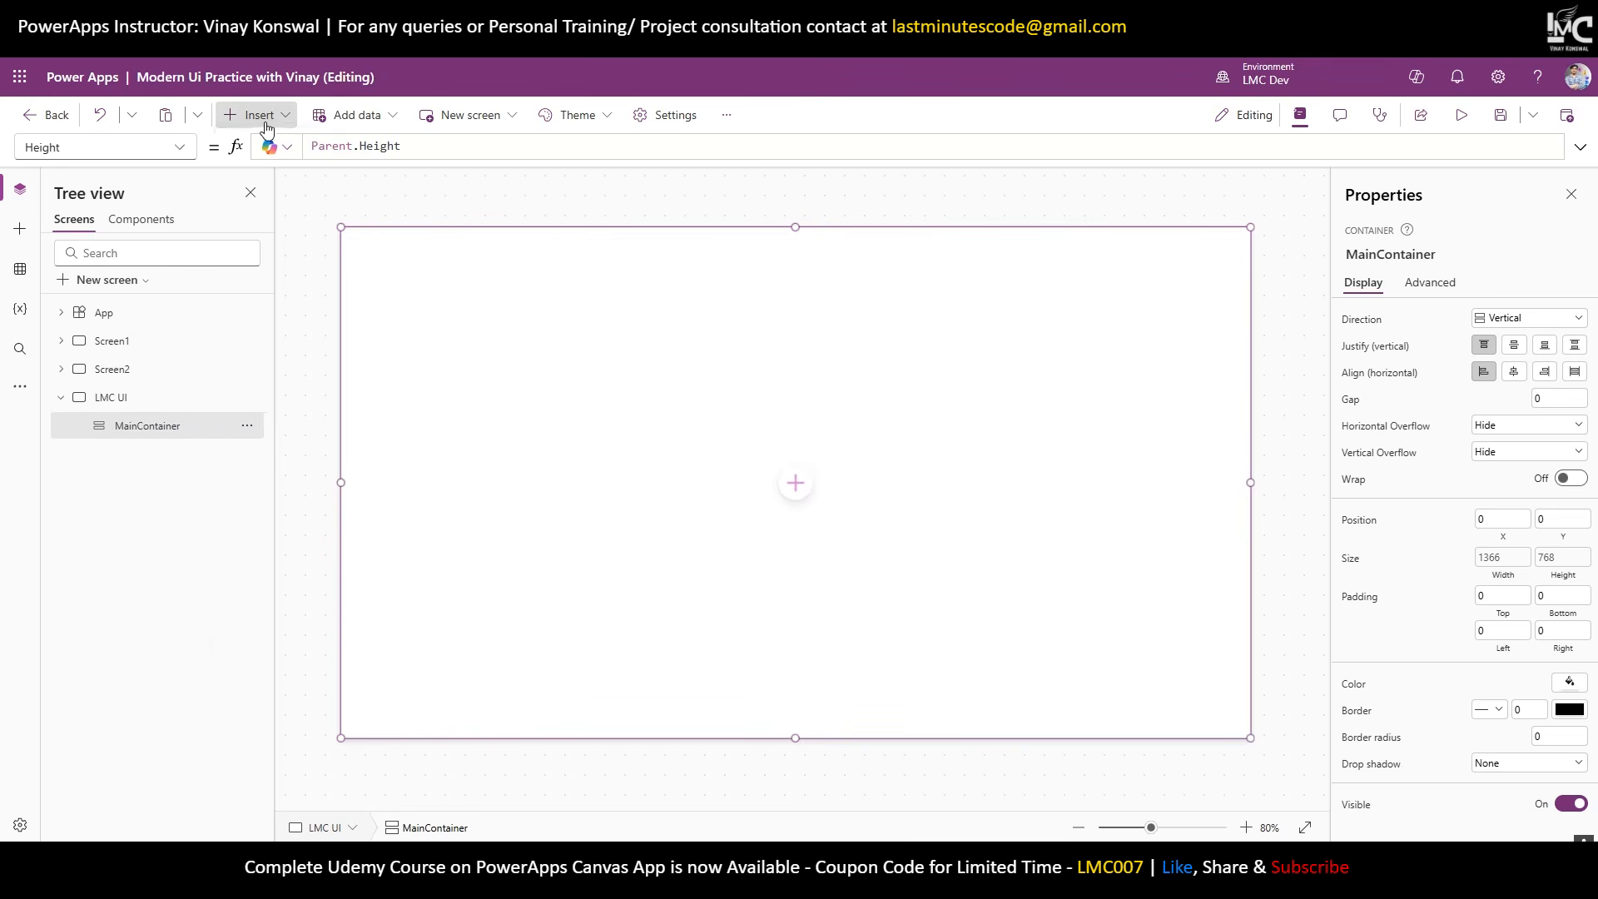
click(259, 115)
text(Hori)
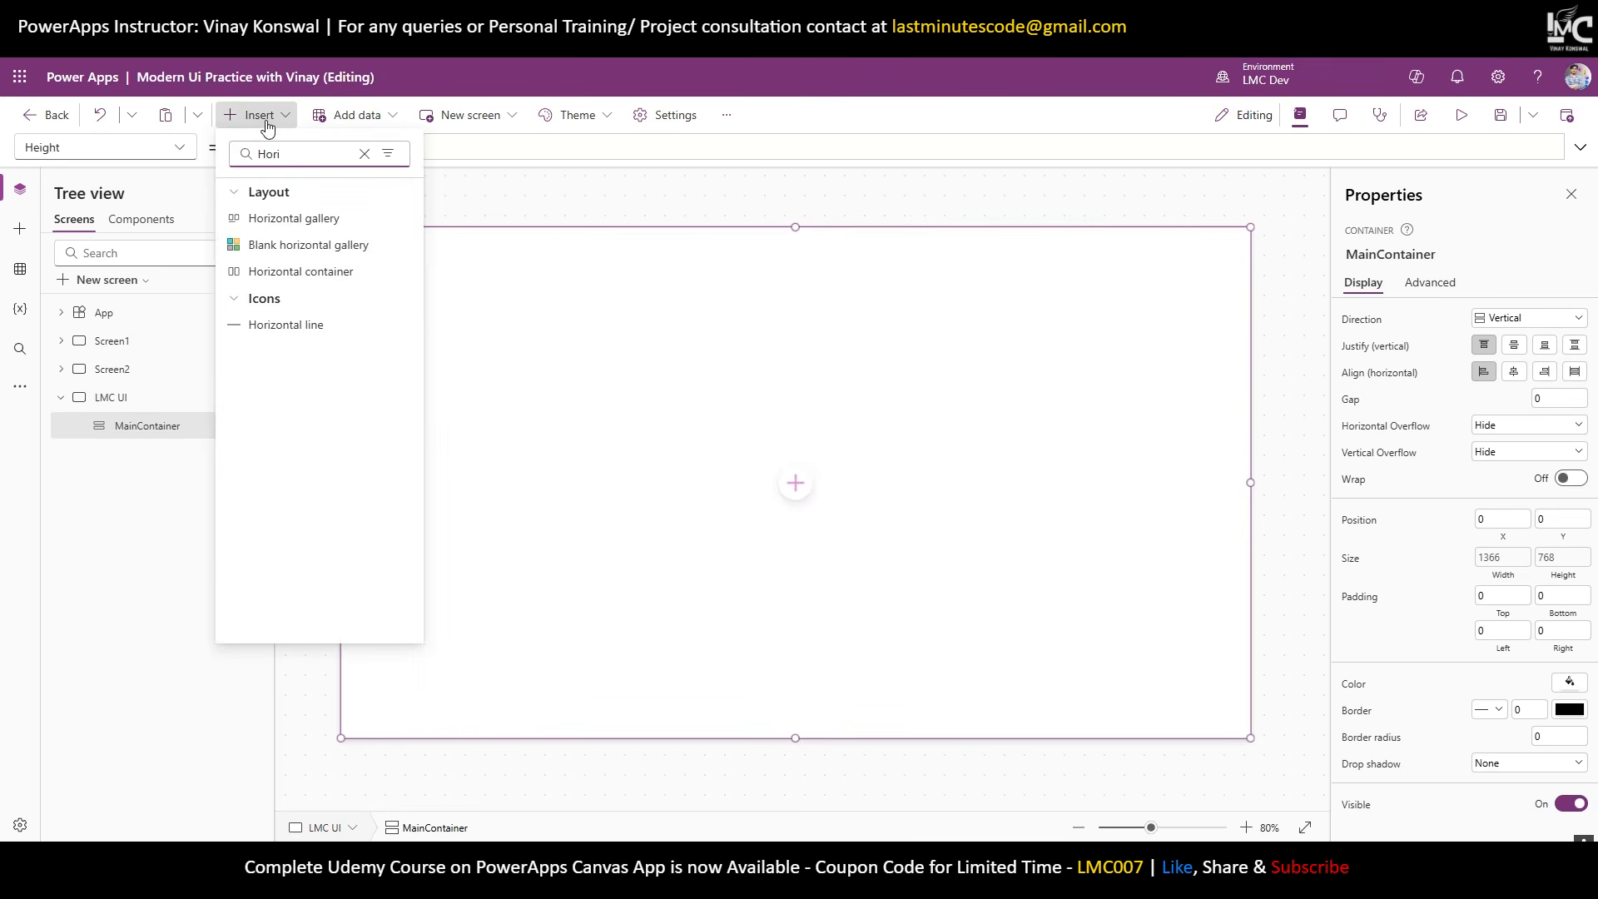
click(339, 272)
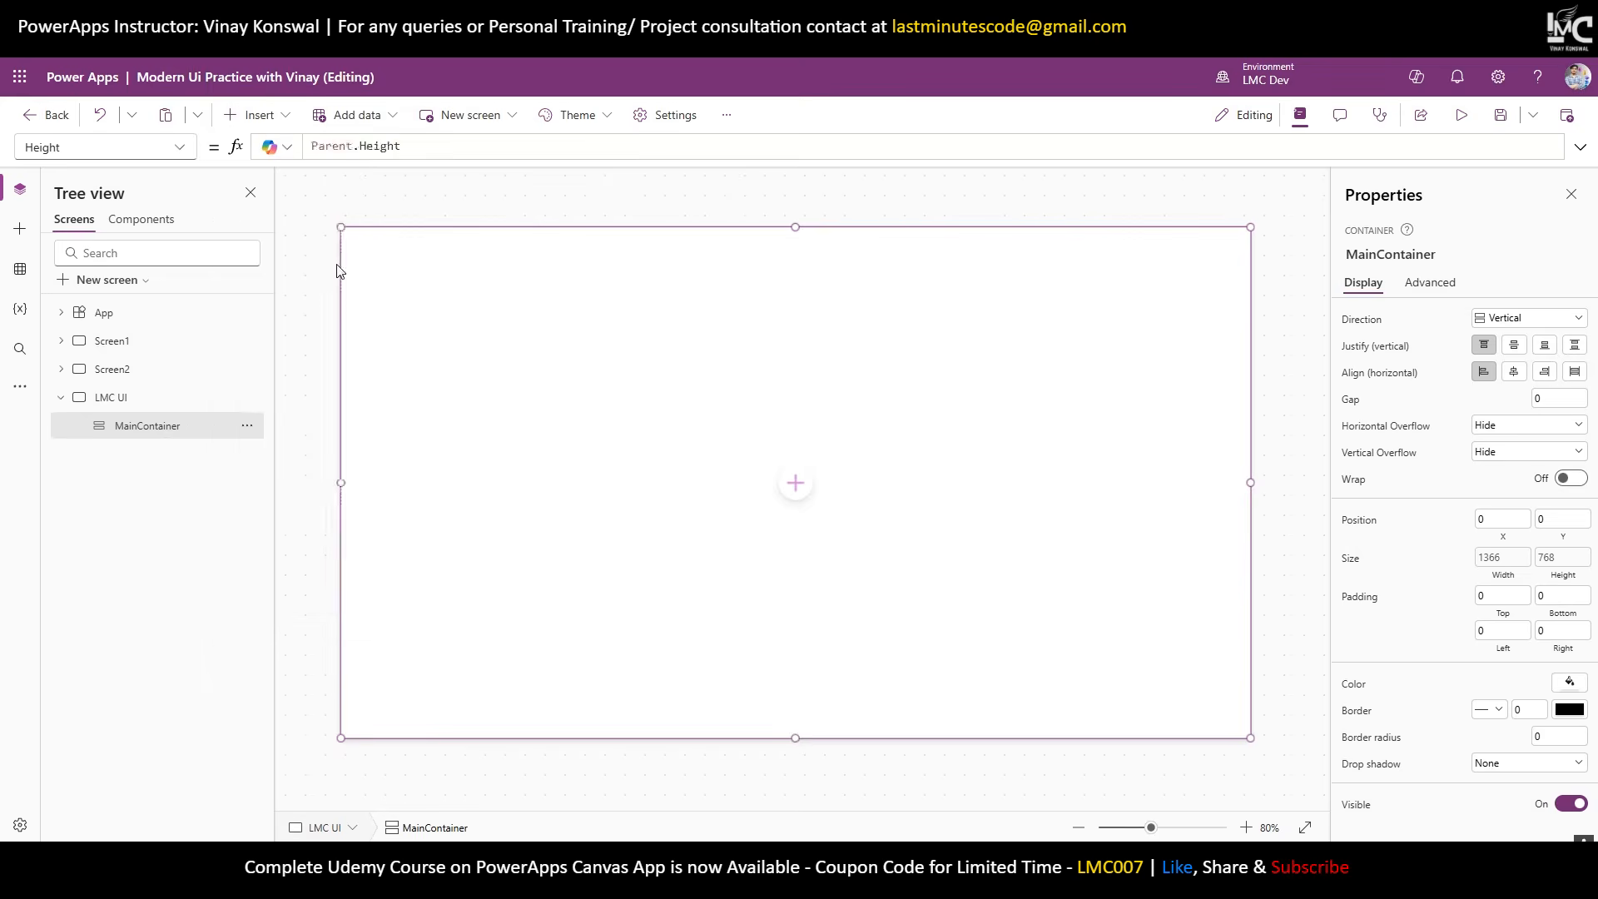
Turn off Container6's flexible height, set its height to 80, and remove its drop shadow.
click(138, 433)
click(160, 461)
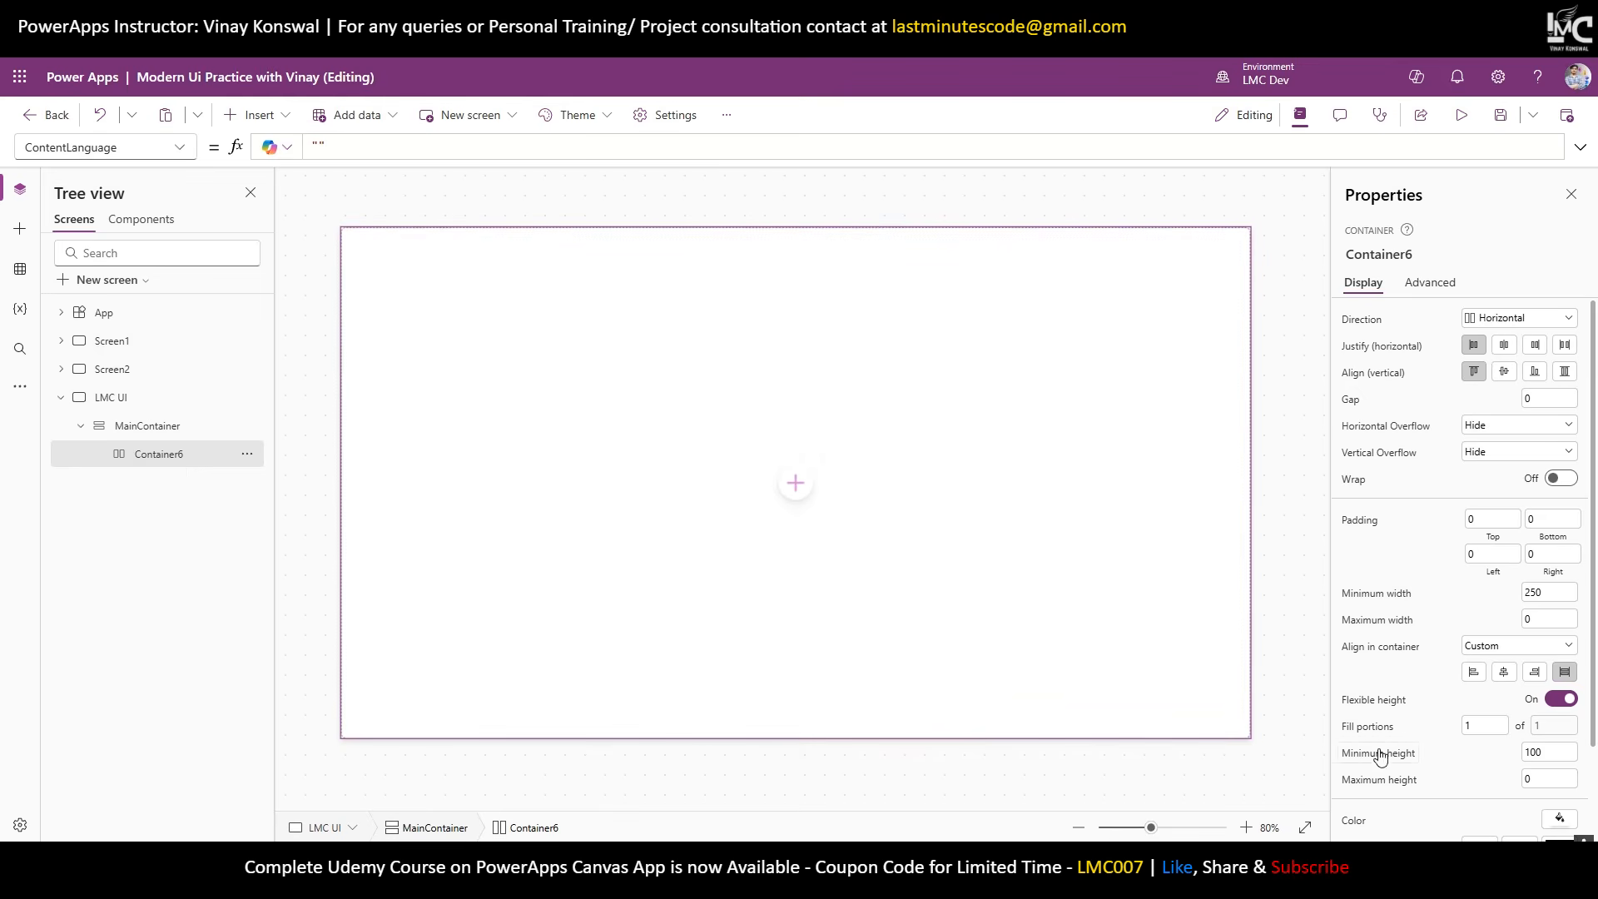
click(1561, 699)
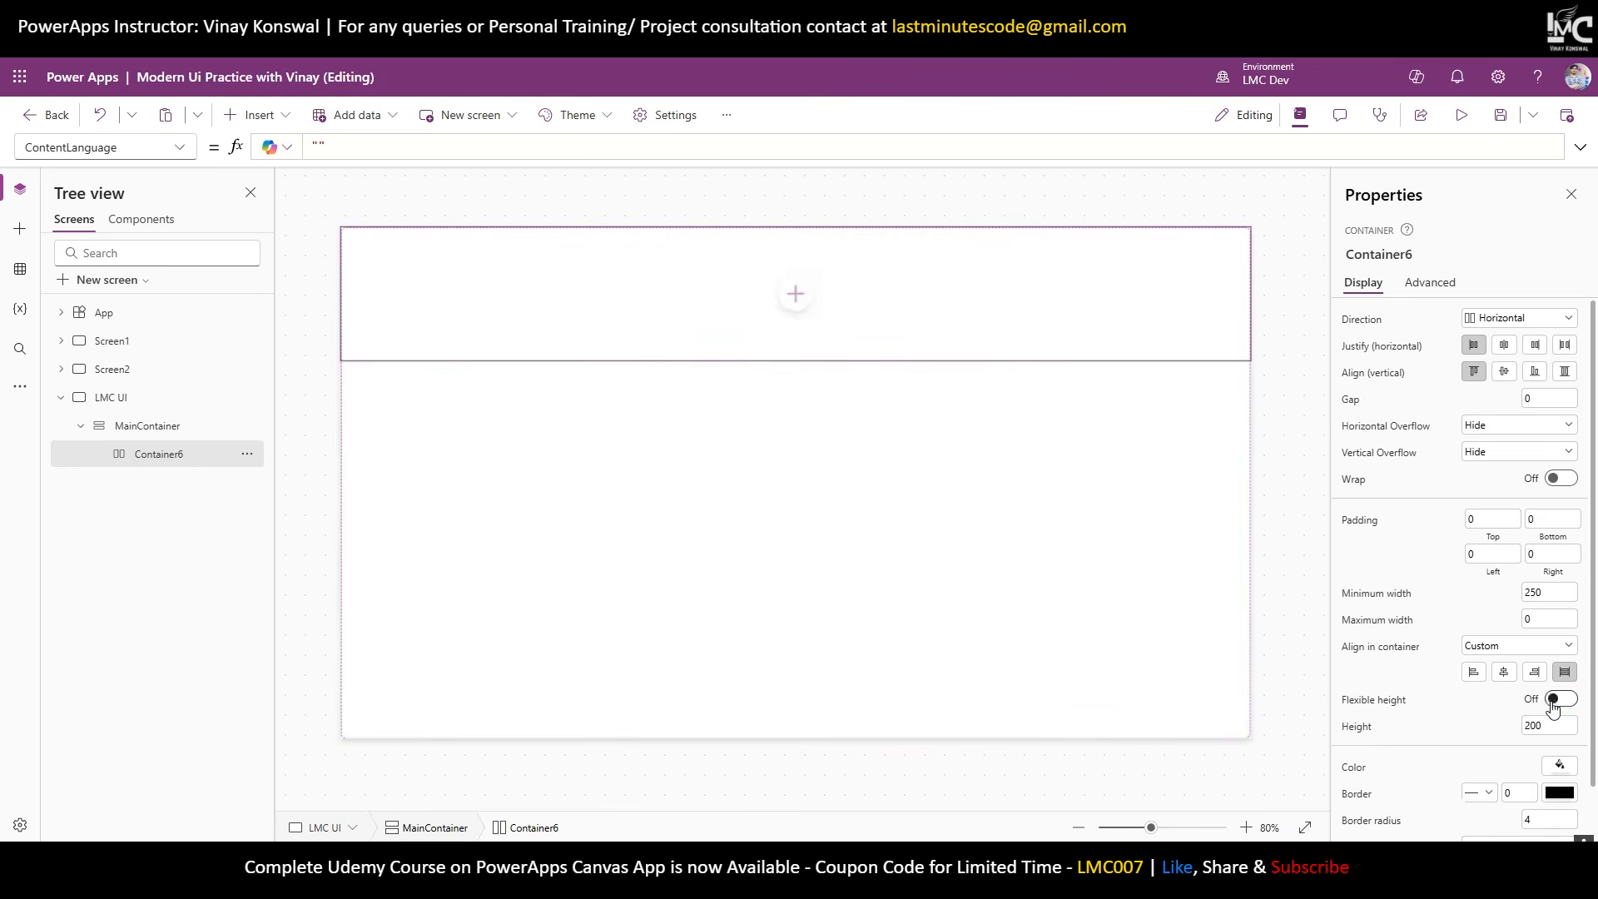
click(1528, 726)
text(80)
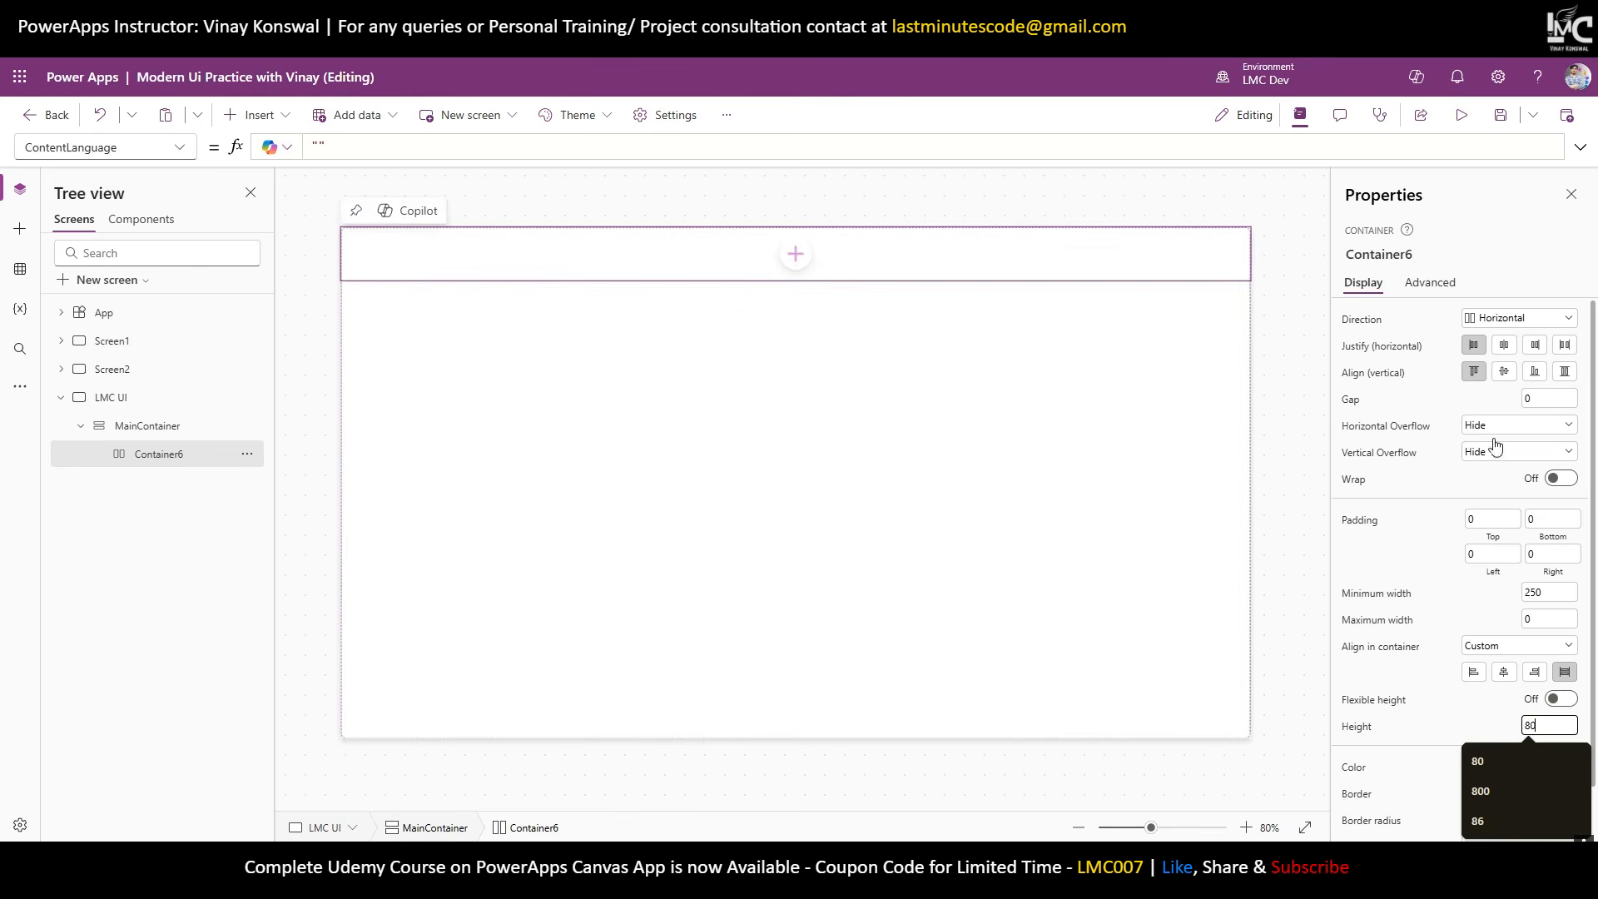
scroll(1450, 735, down, 1)
click(1465, 711)
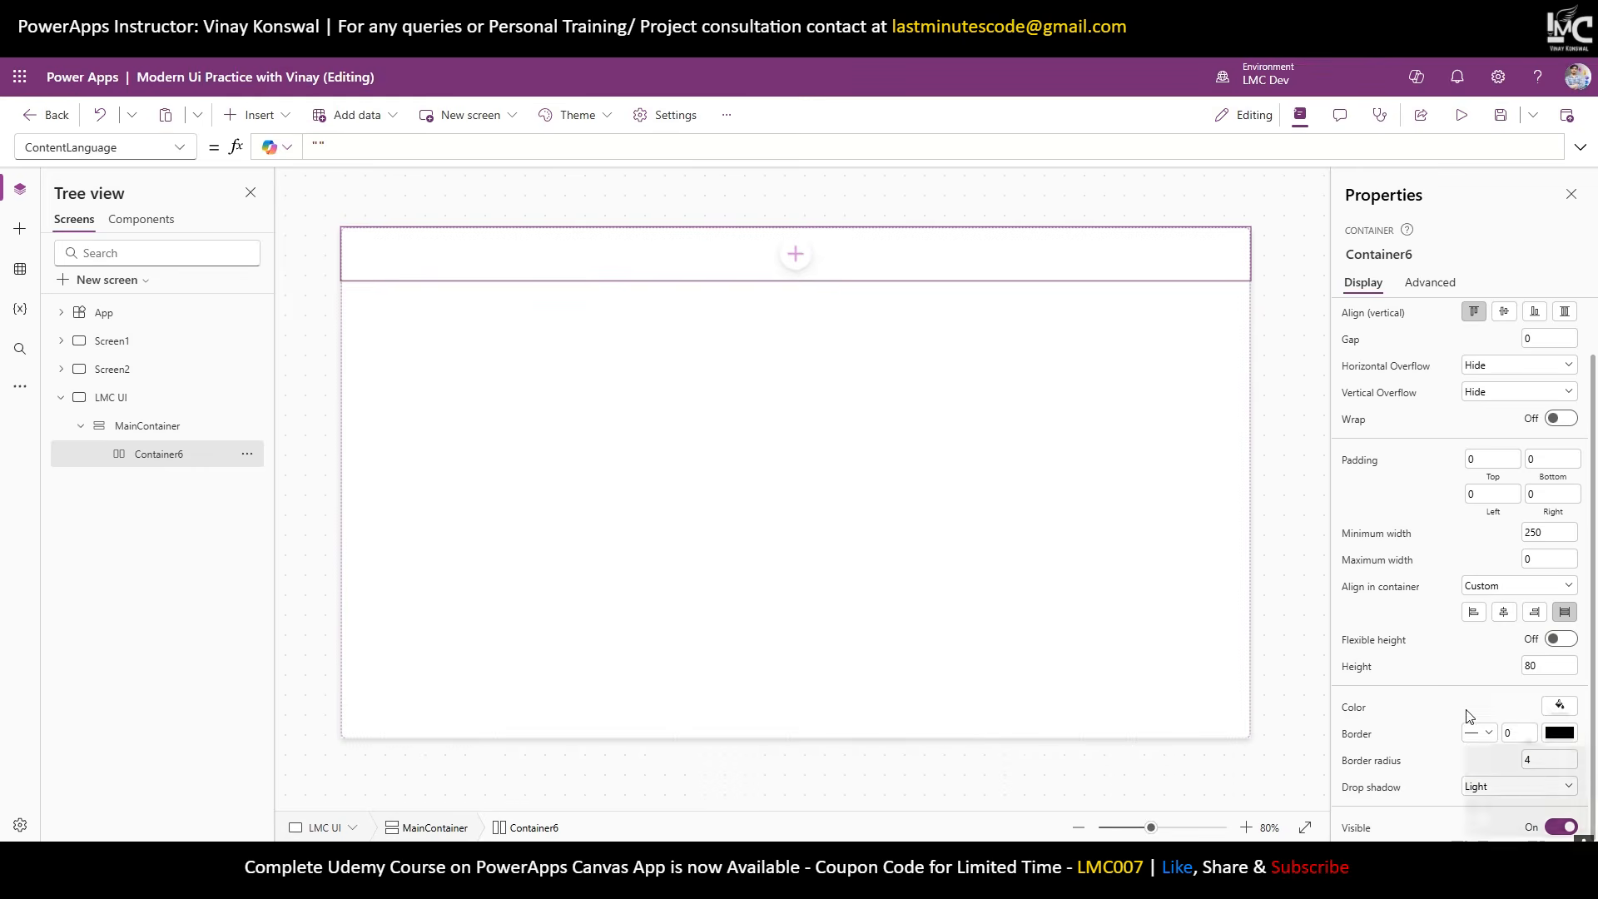
click(1494, 788)
click(1490, 648)
click(1549, 760)
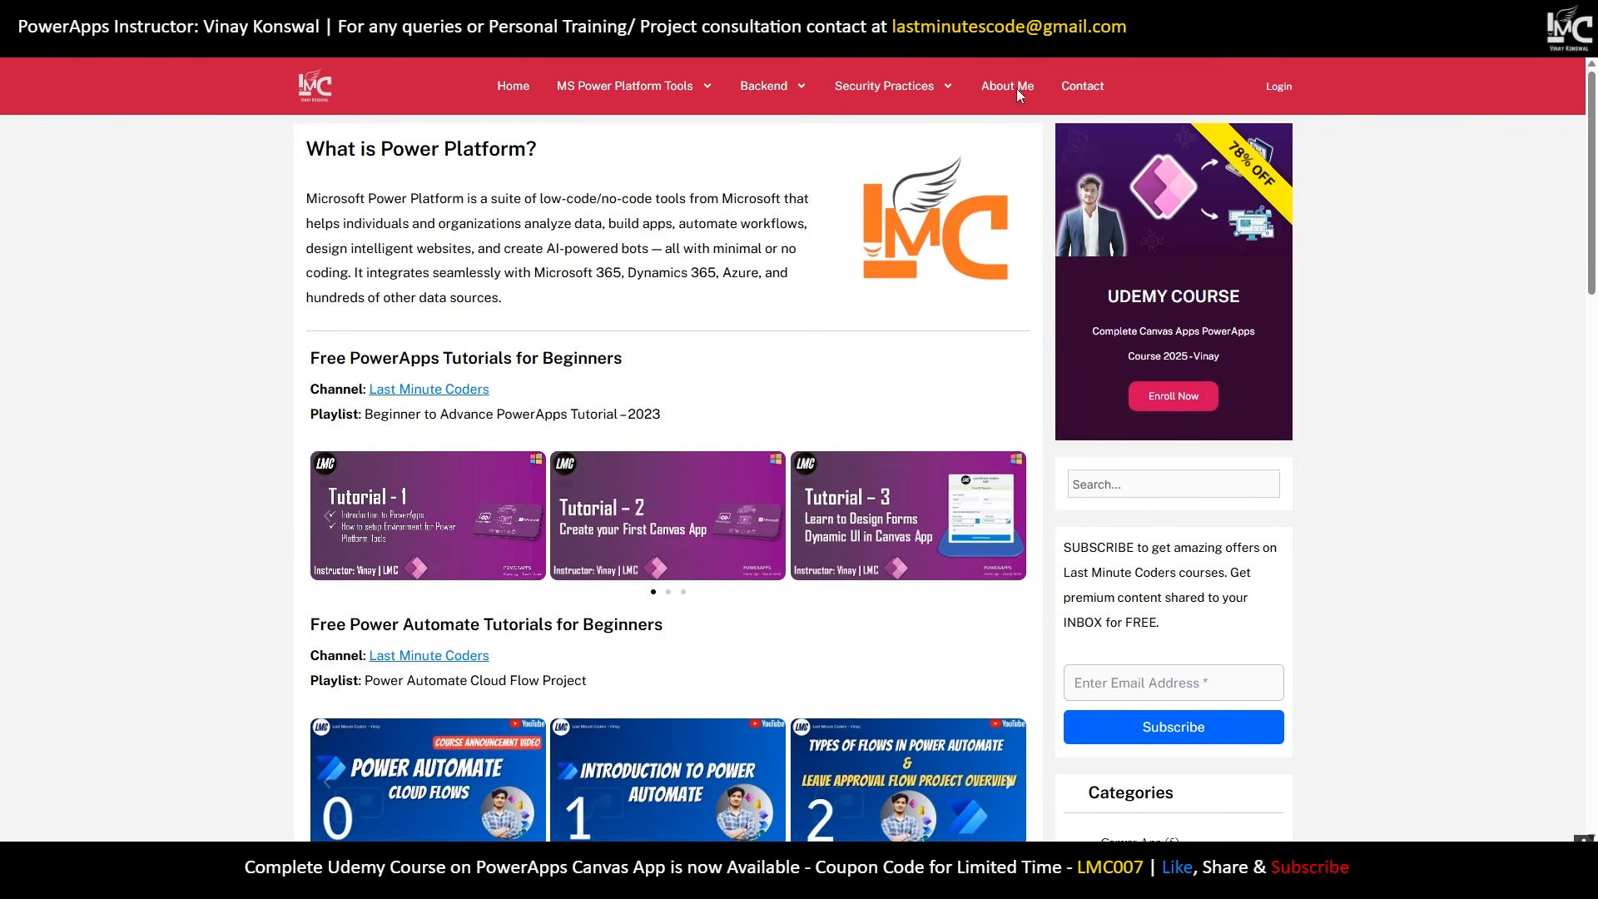
Copy the site's crimson header colour #ba1b54 using the Color Picker extension's Site colors.
click(1504, 42)
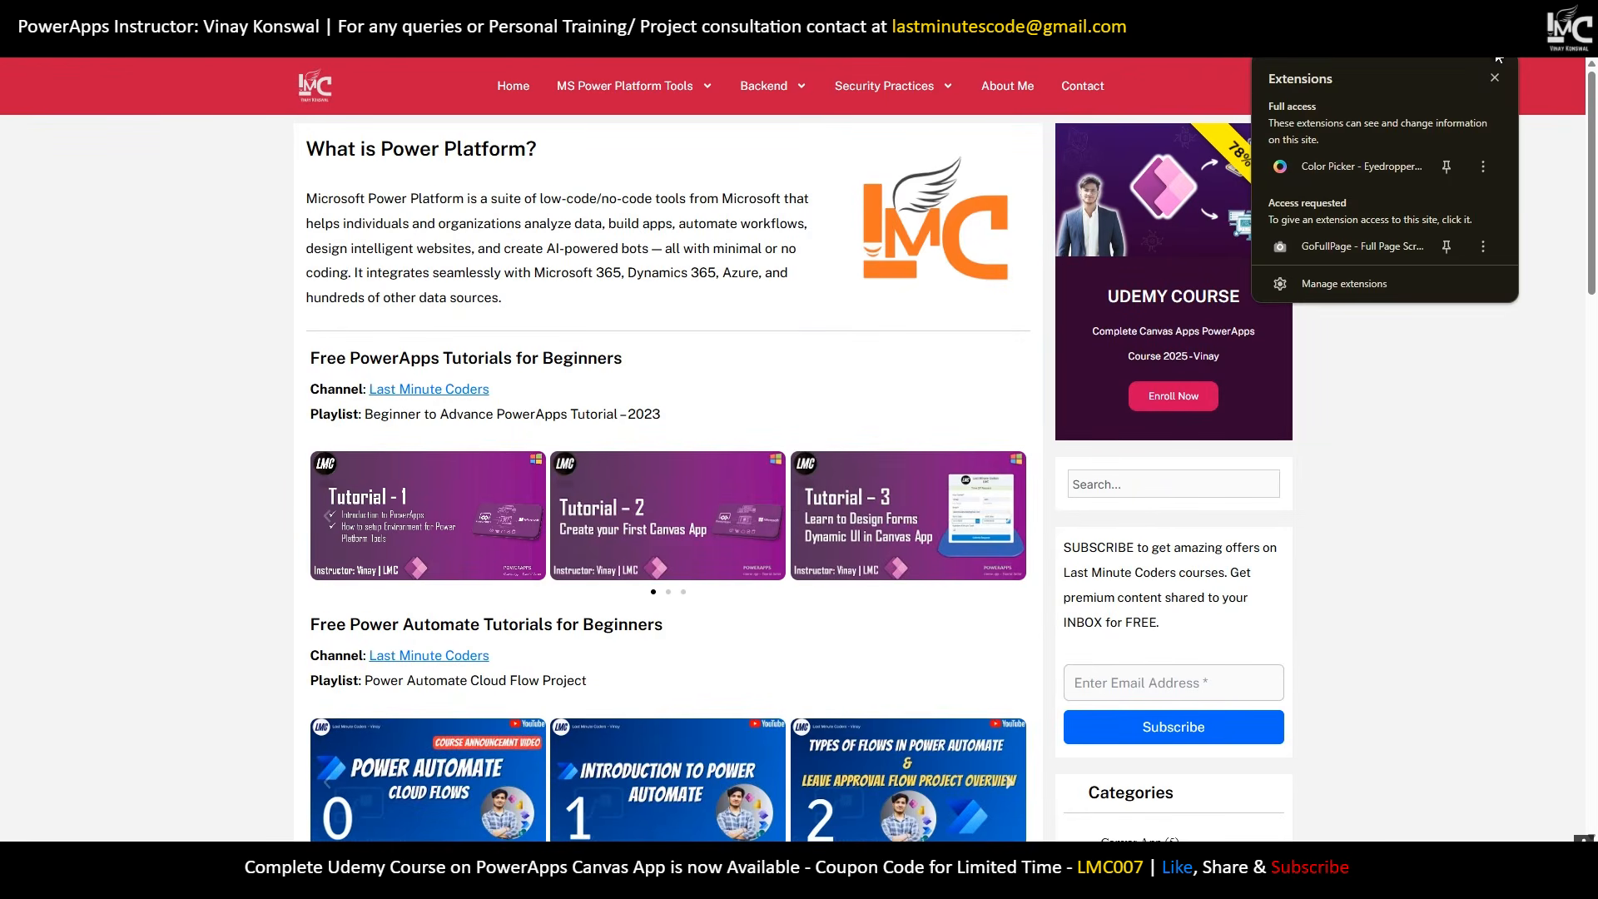
click(1347, 164)
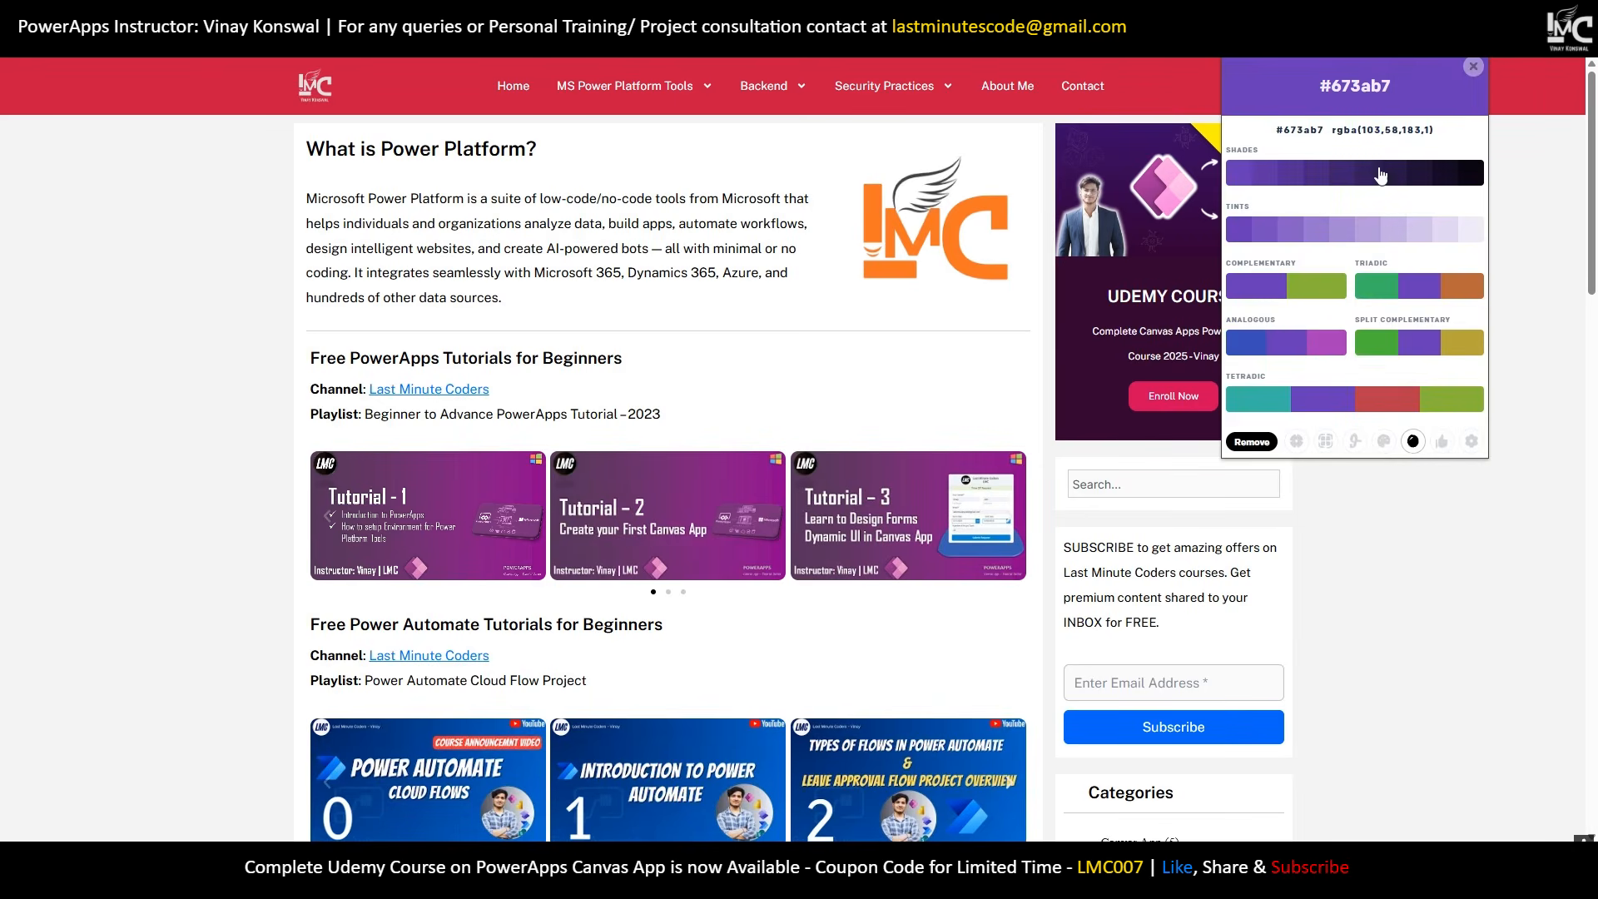
click(1403, 398)
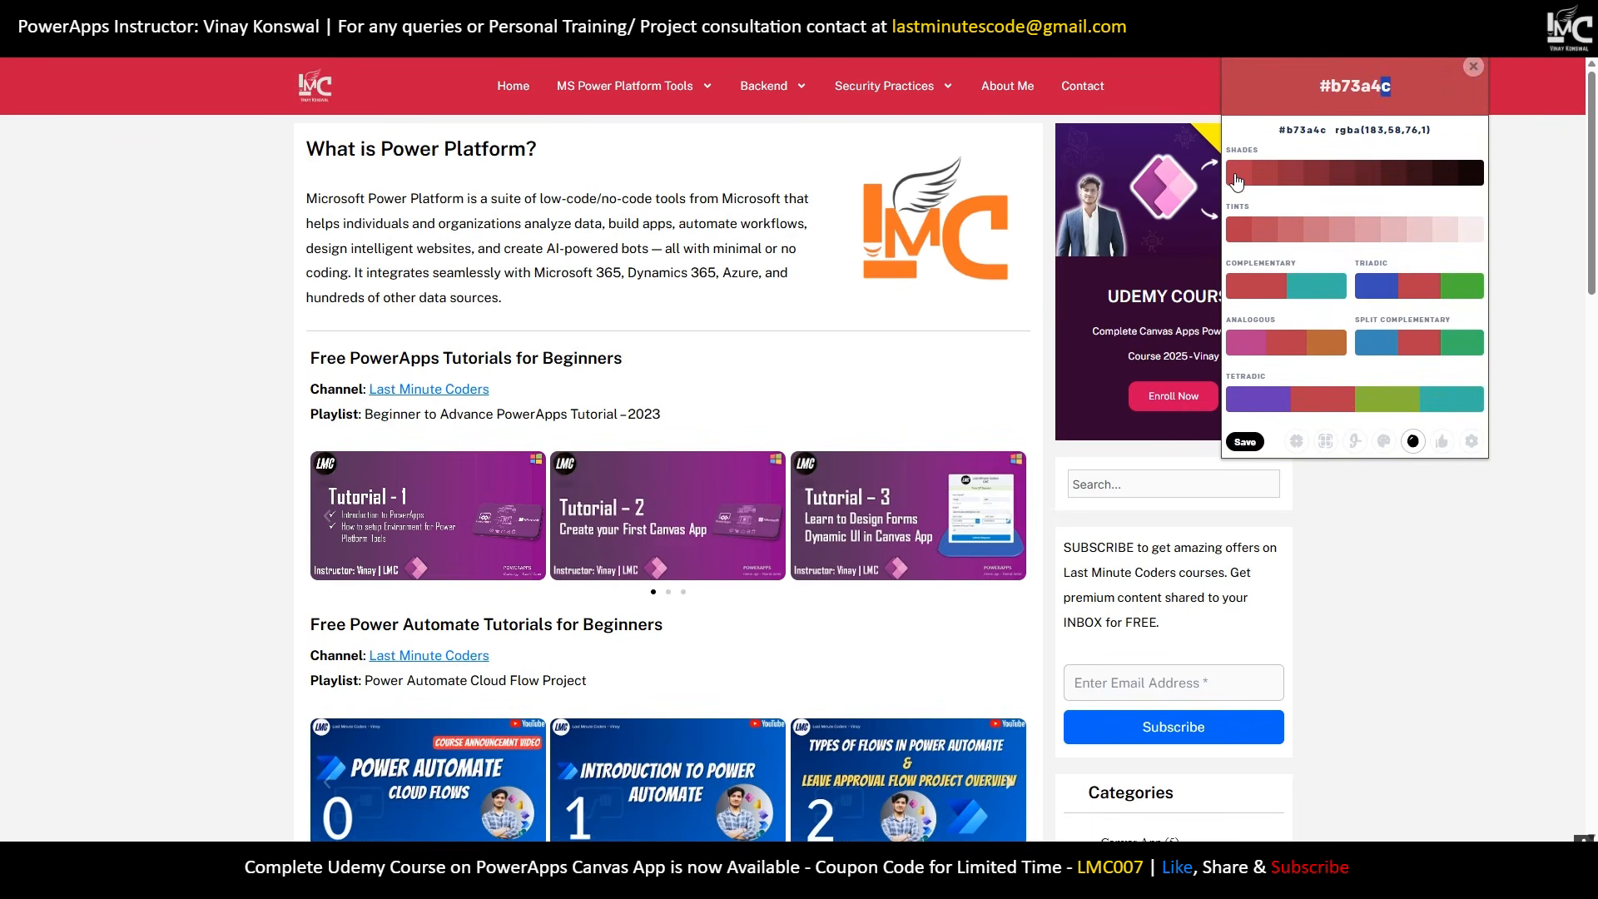
drag(1386, 86, 1333, 86)
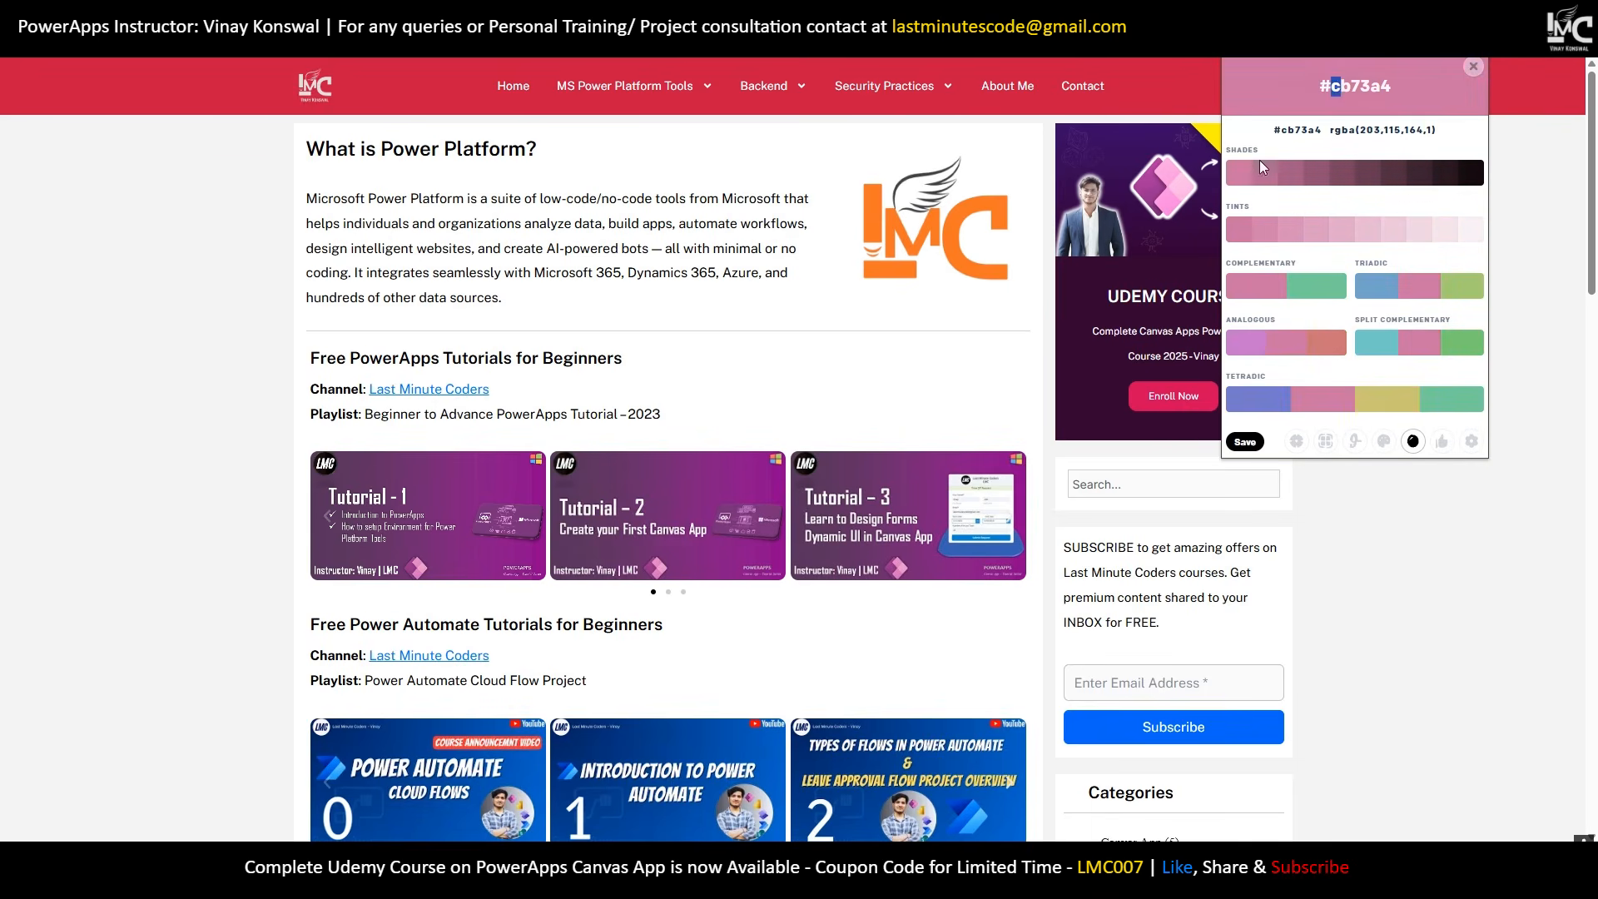
click(1194, 93)
click(1530, 61)
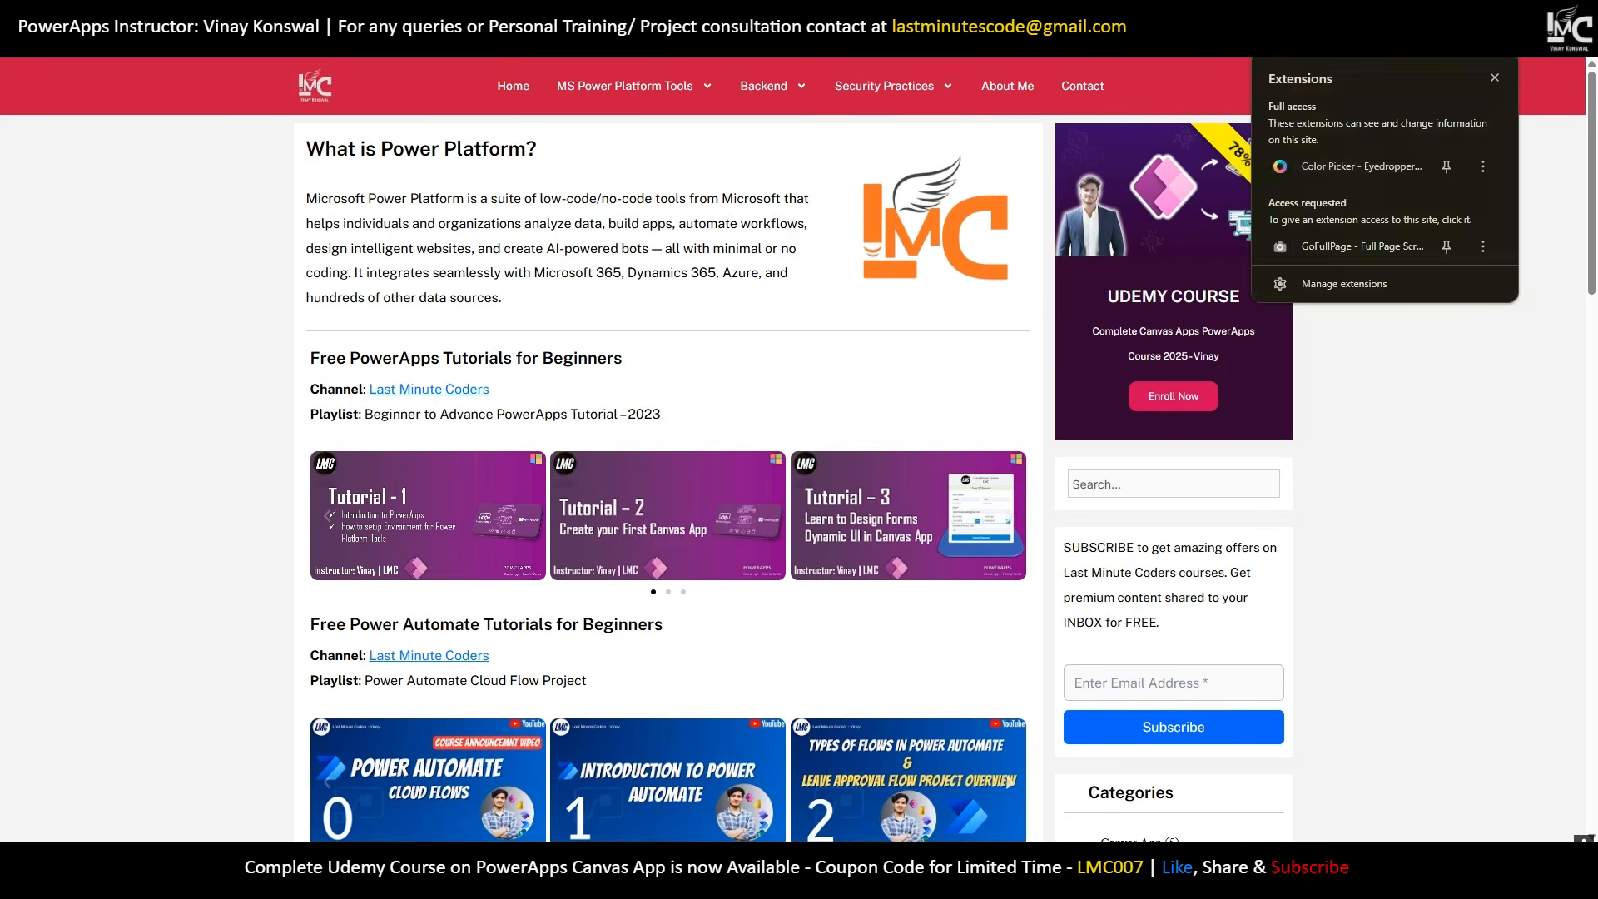
click(1365, 169)
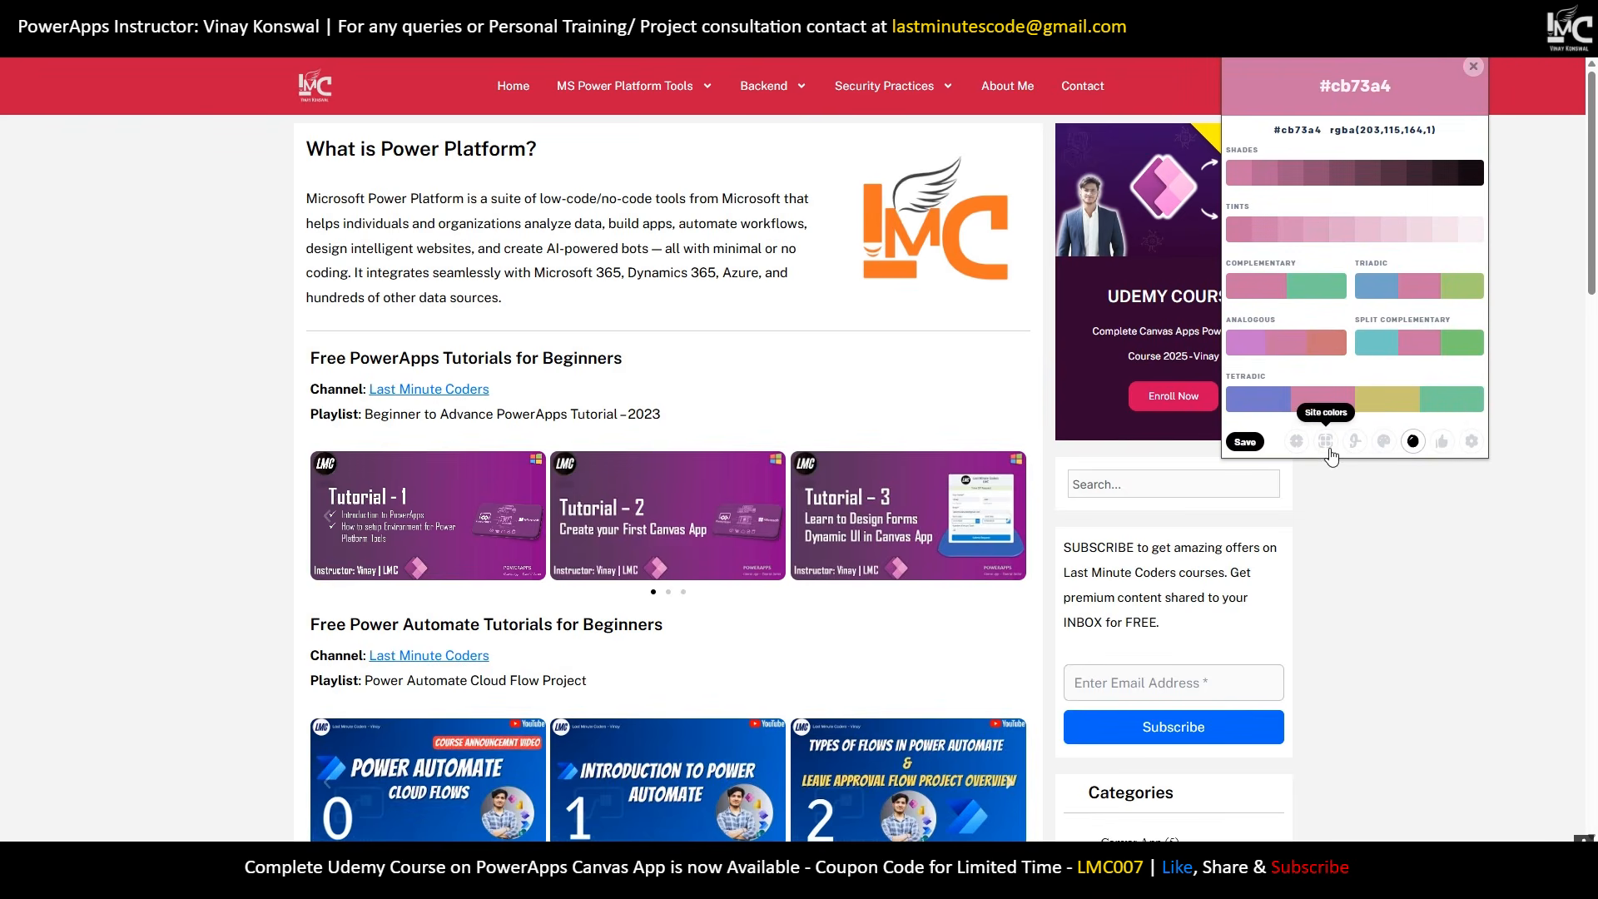
click(1324, 444)
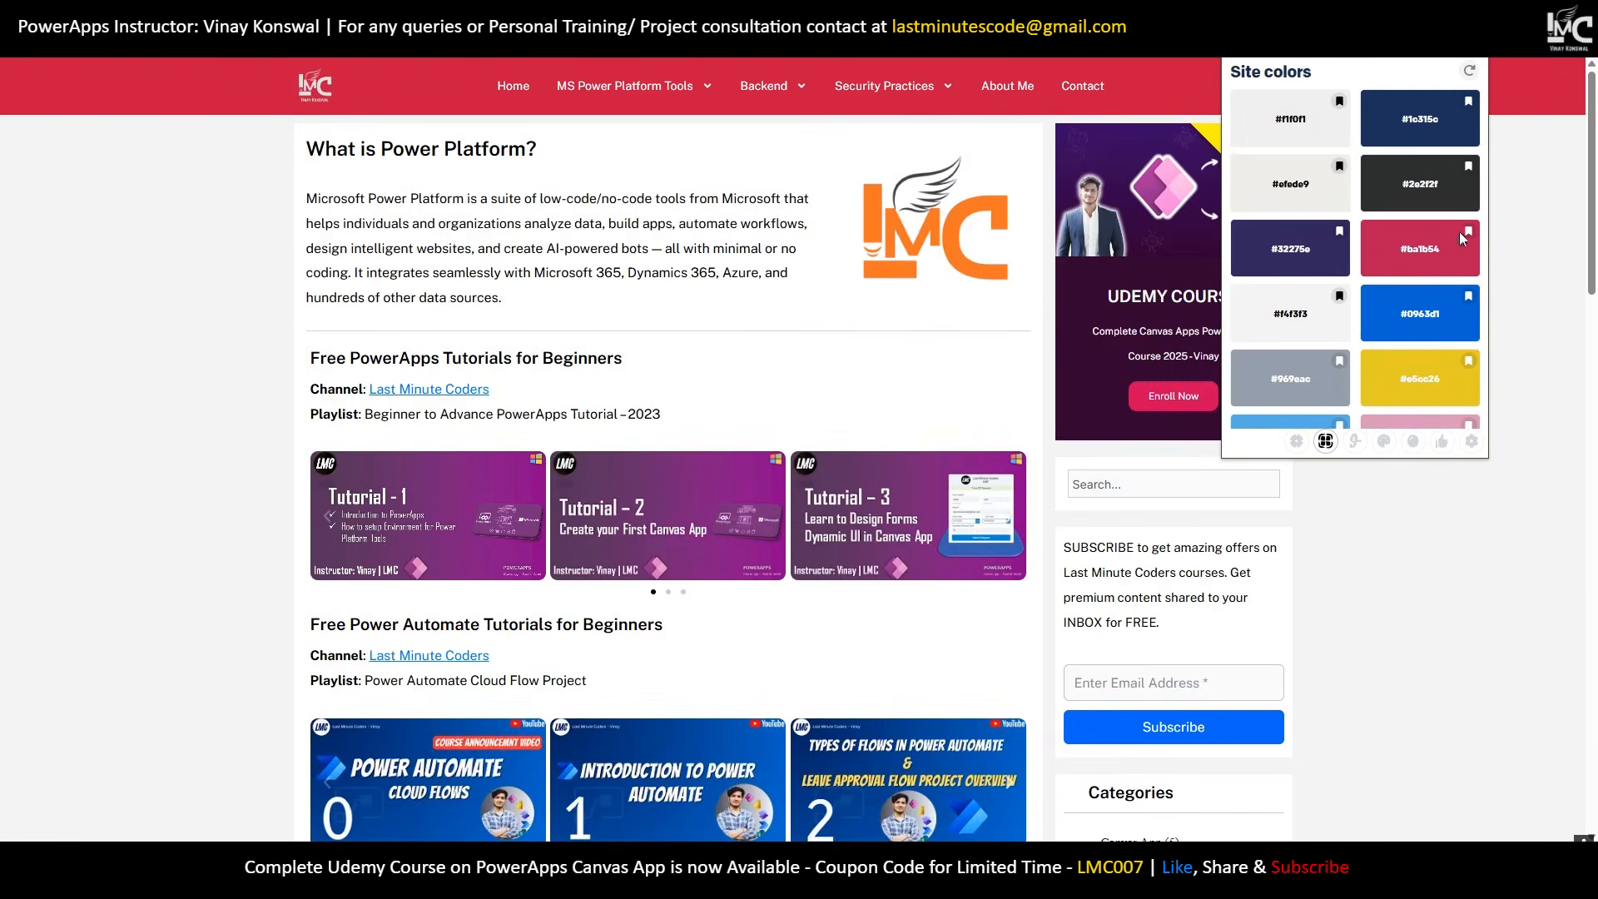
drag(1444, 250, 1410, 257)
click(254, 15)
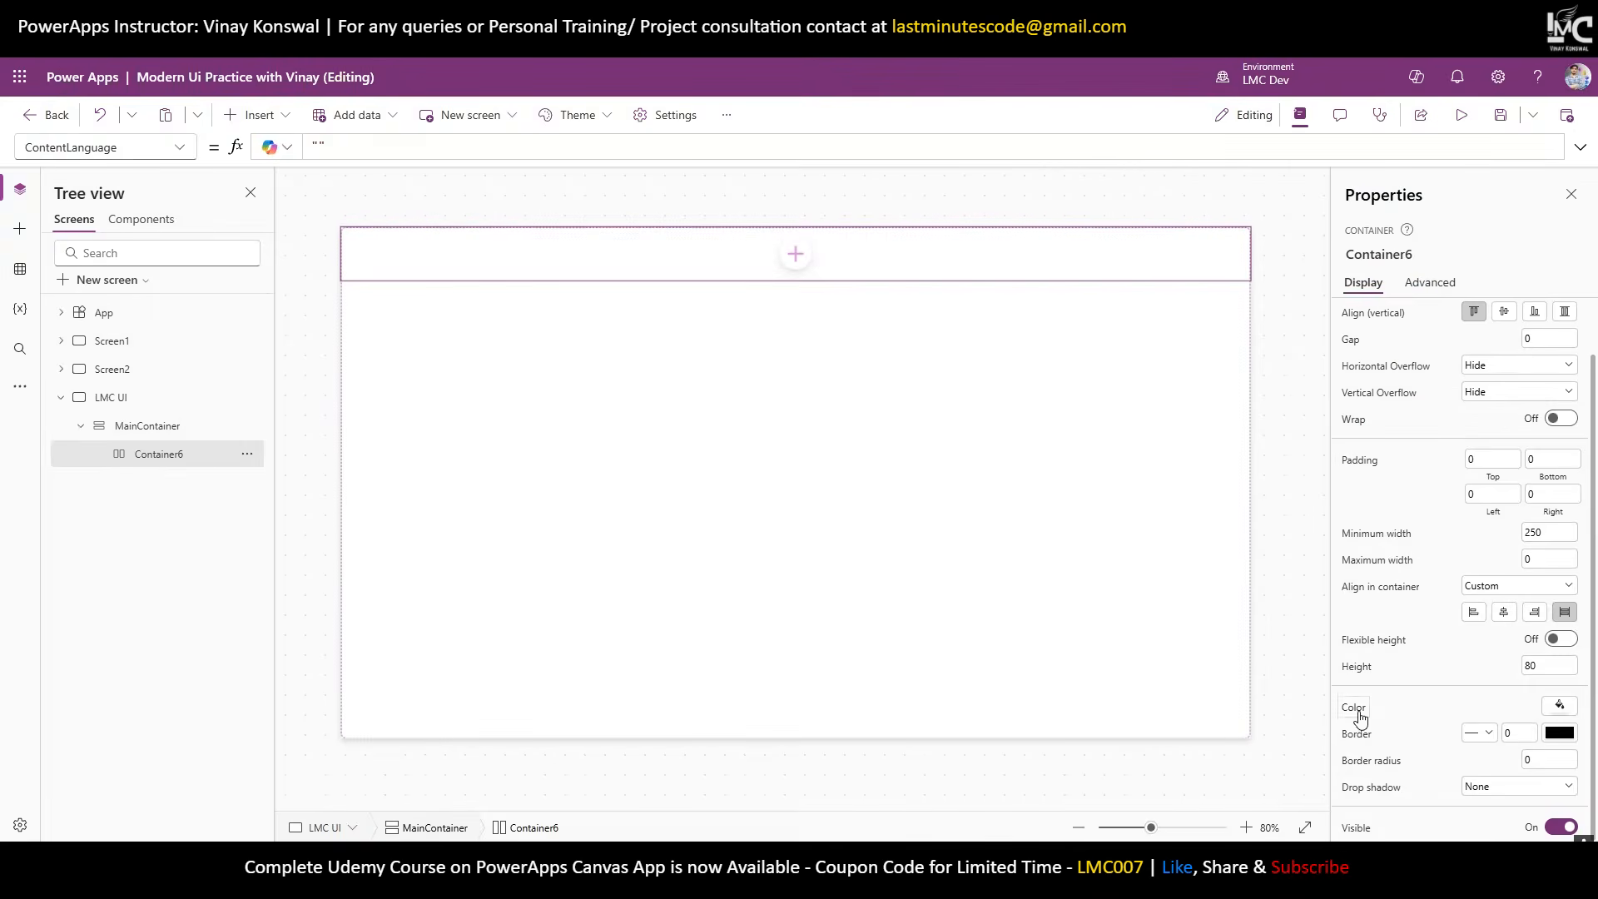
Paste hex BA1B54 as Container6's custom fill colour.
click(1560, 706)
click(1365, 513)
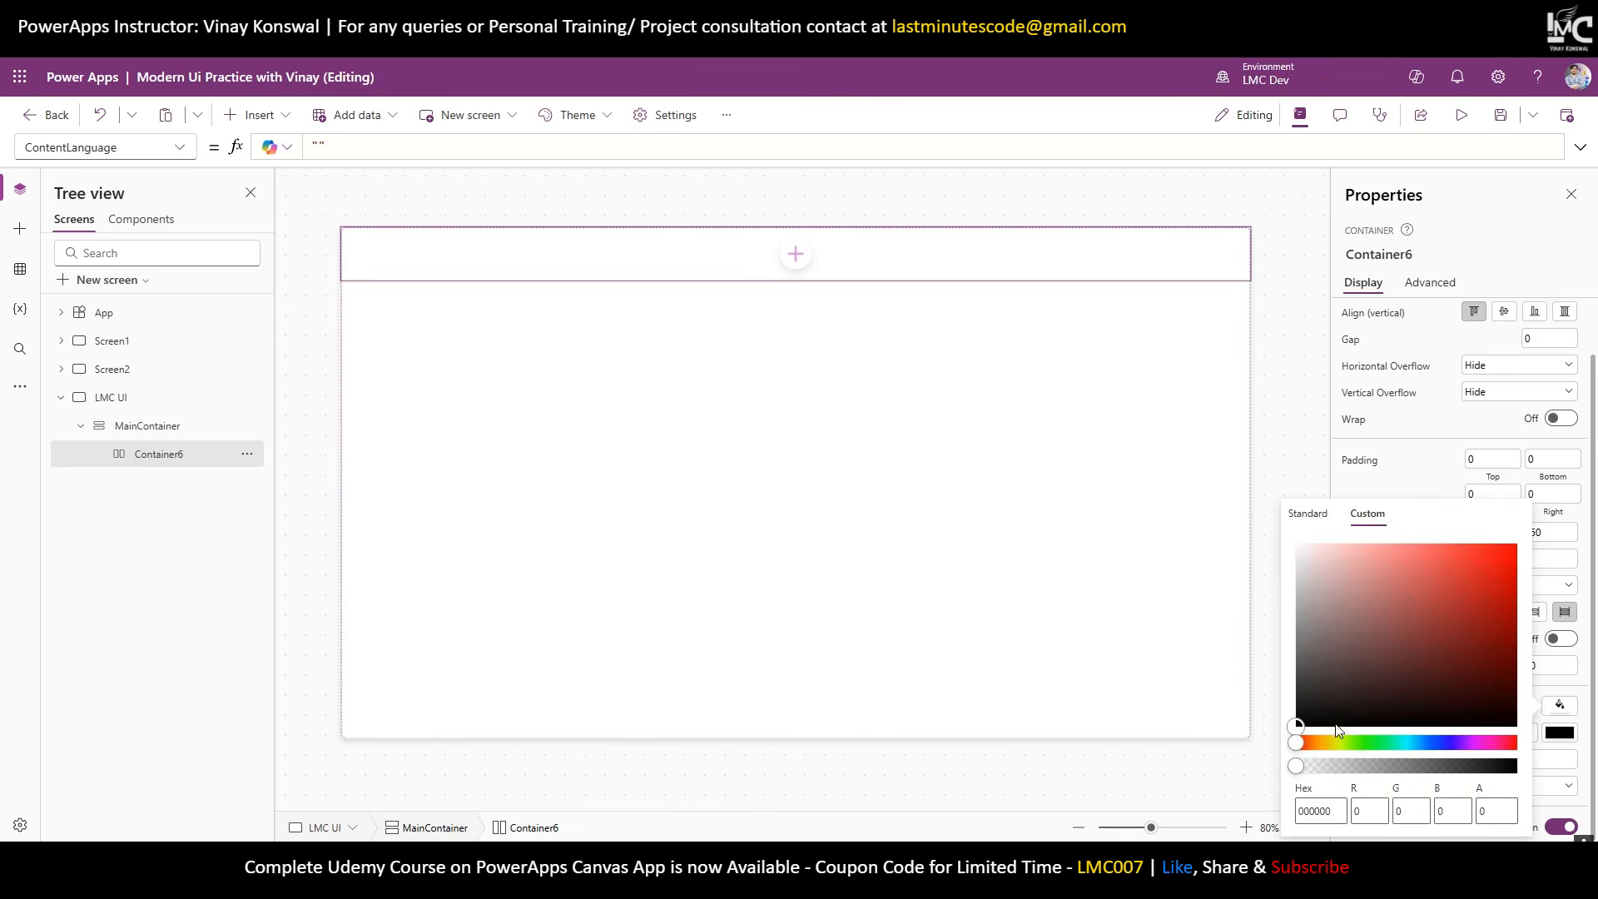
double_click(1311, 811)
text(BA1B54)
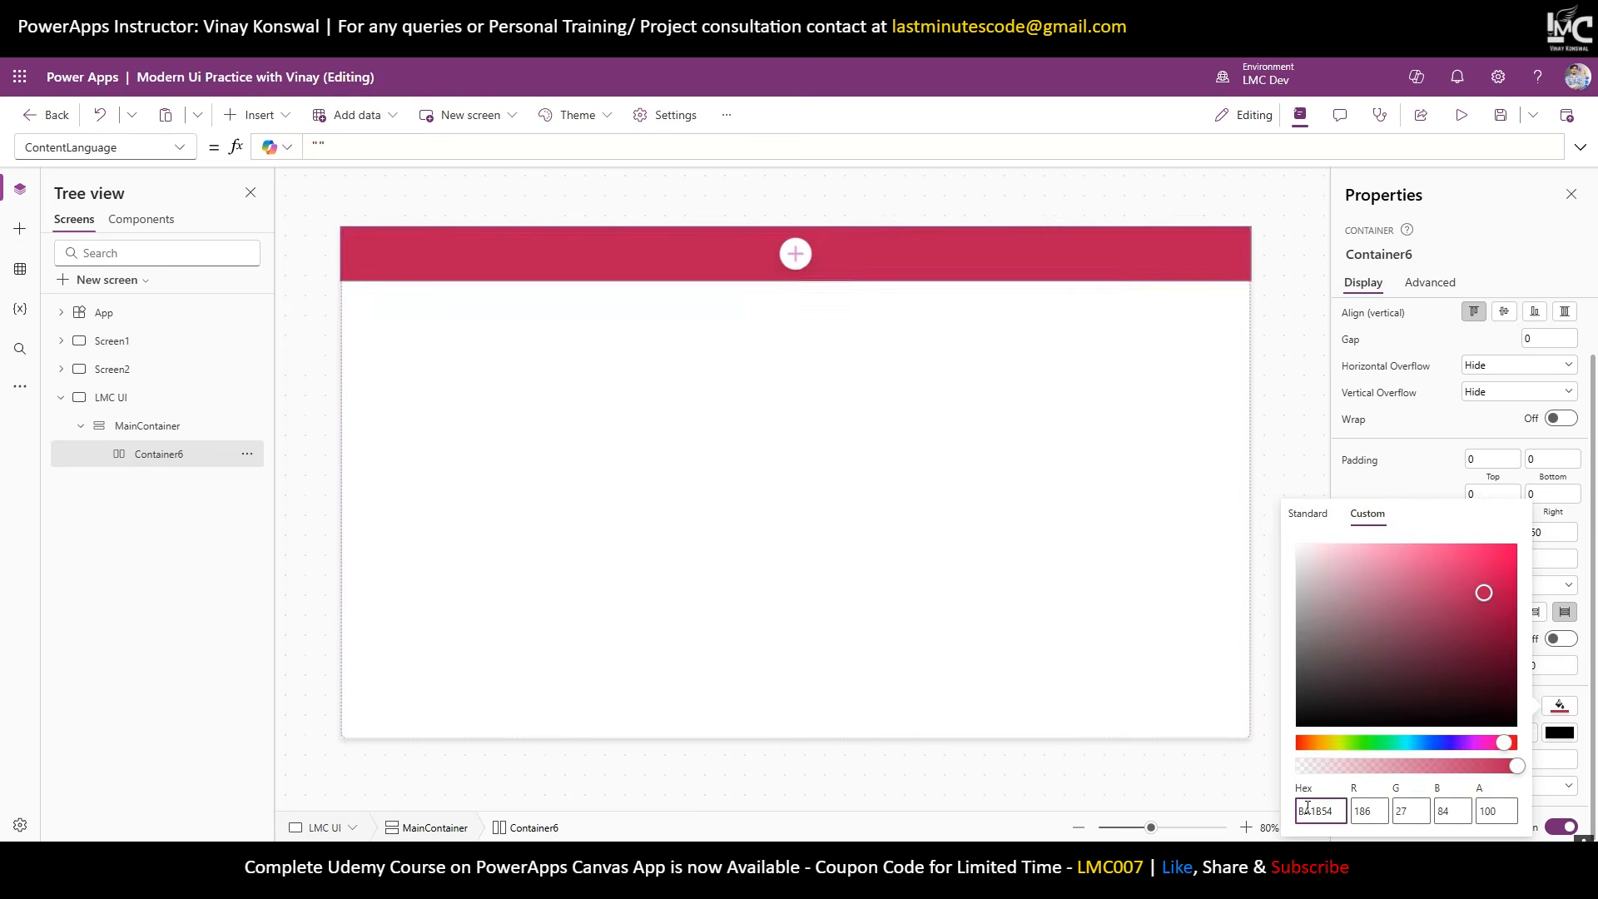
click(1266, 374)
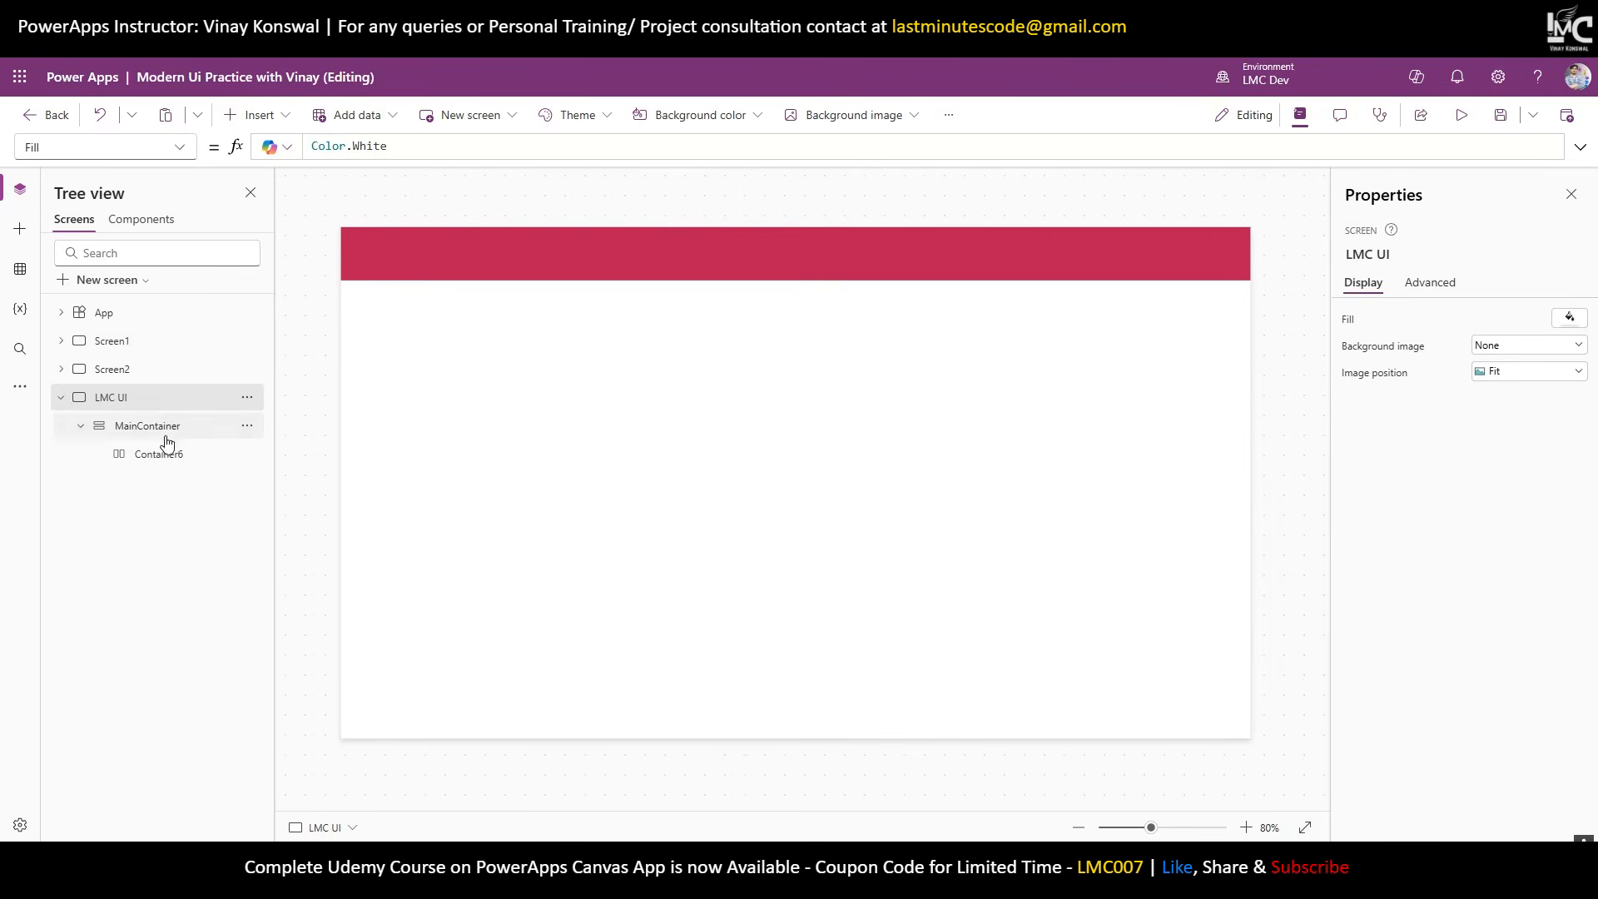
click(162, 455)
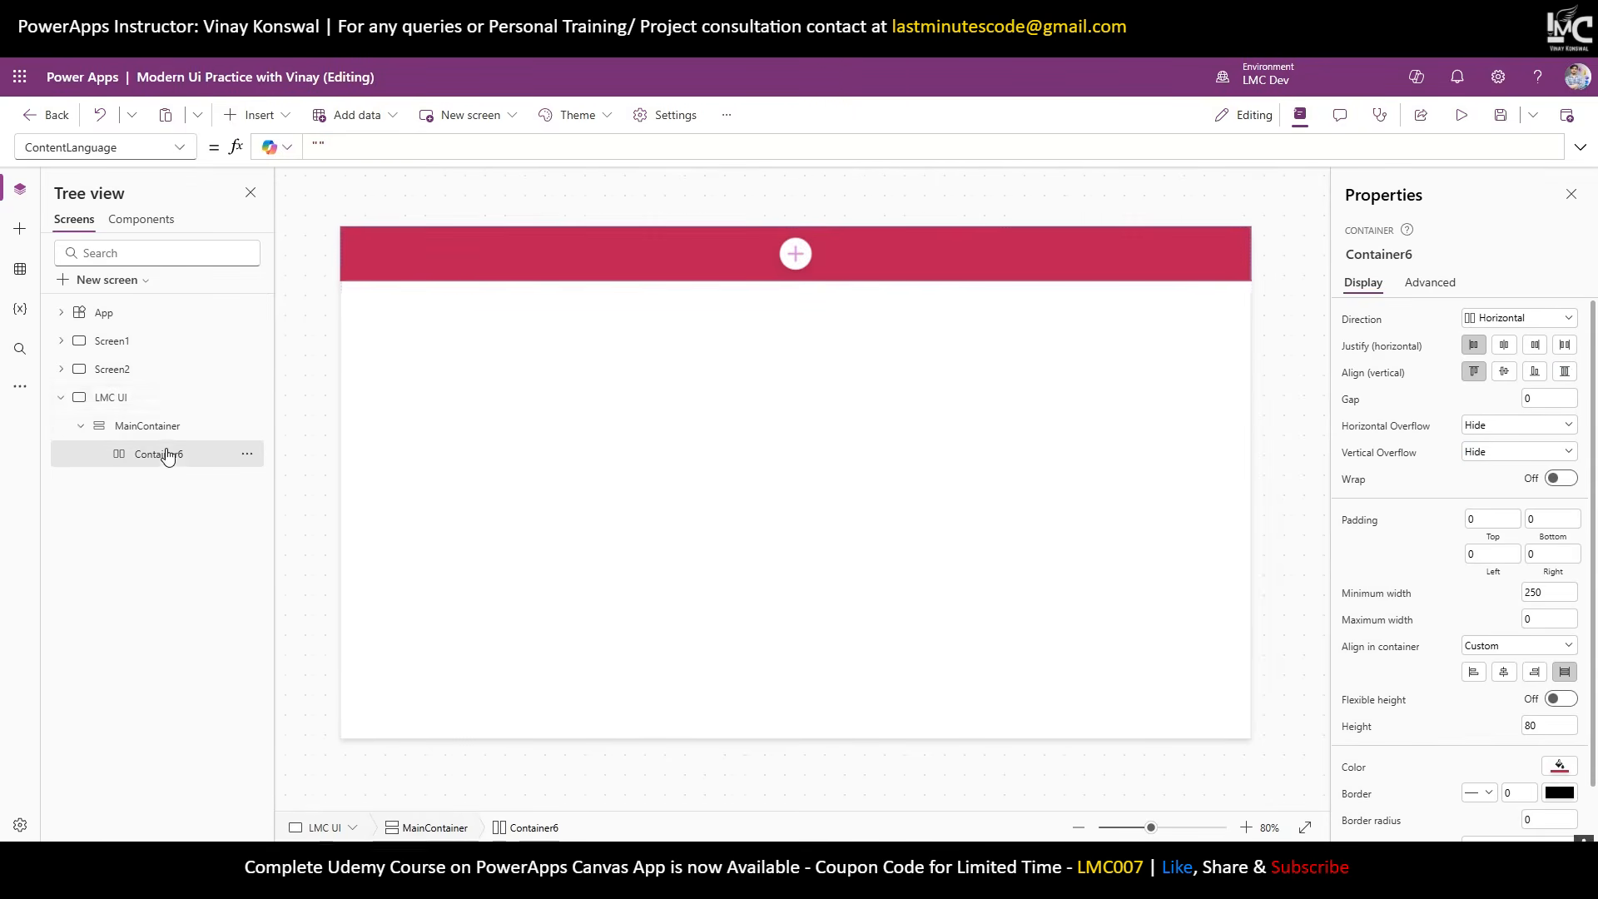
Insert an image control into Container6.
click(283, 115)
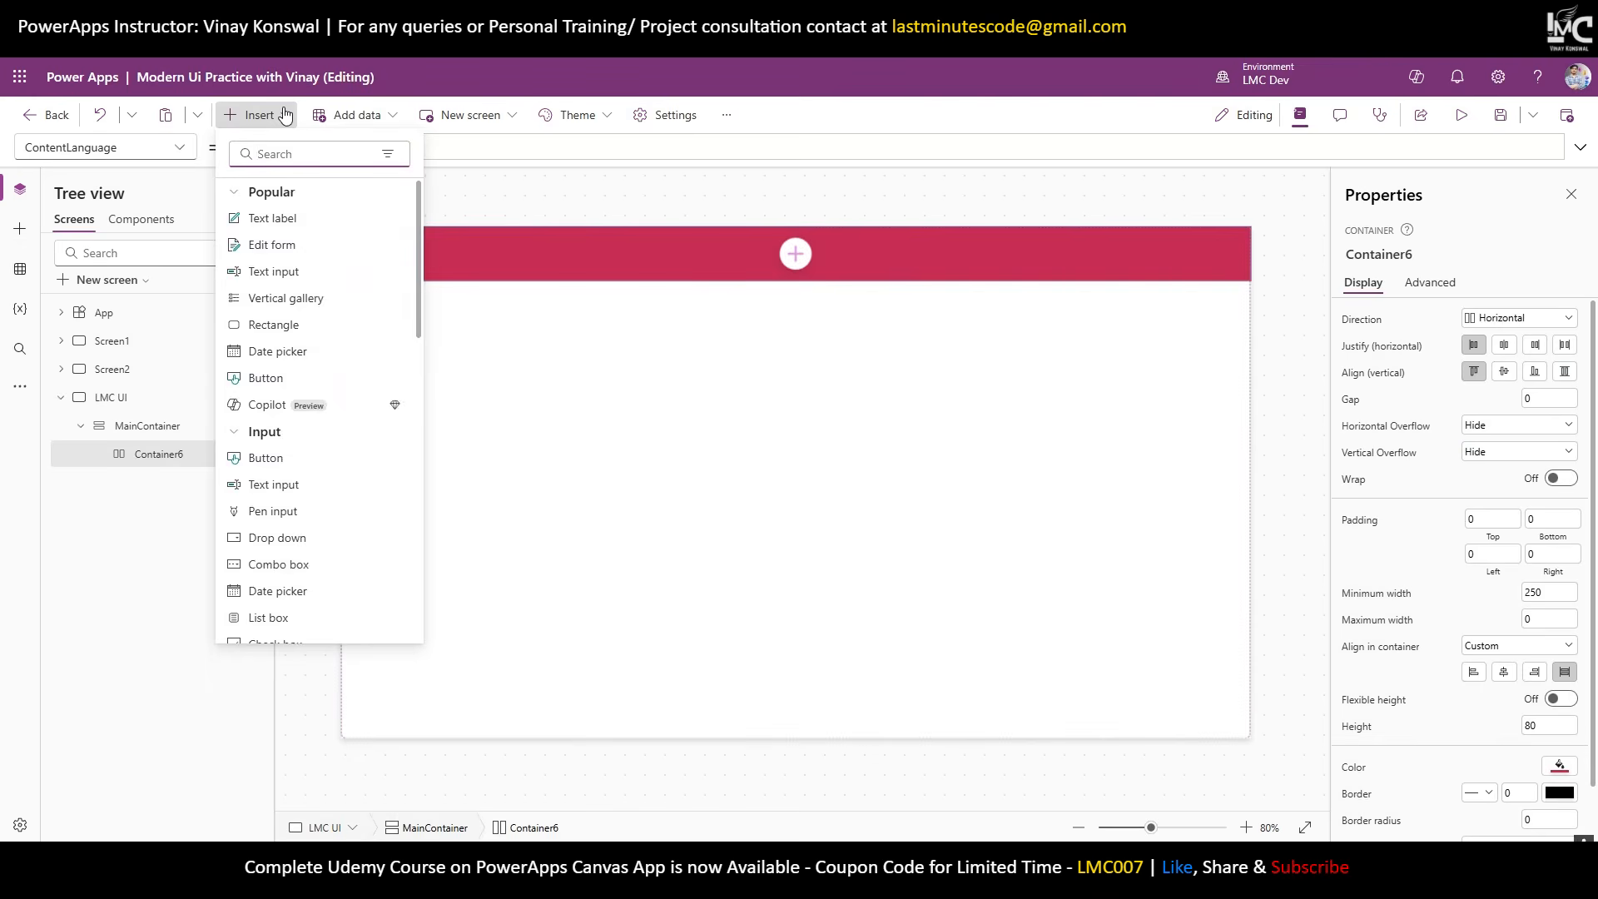
text(image)
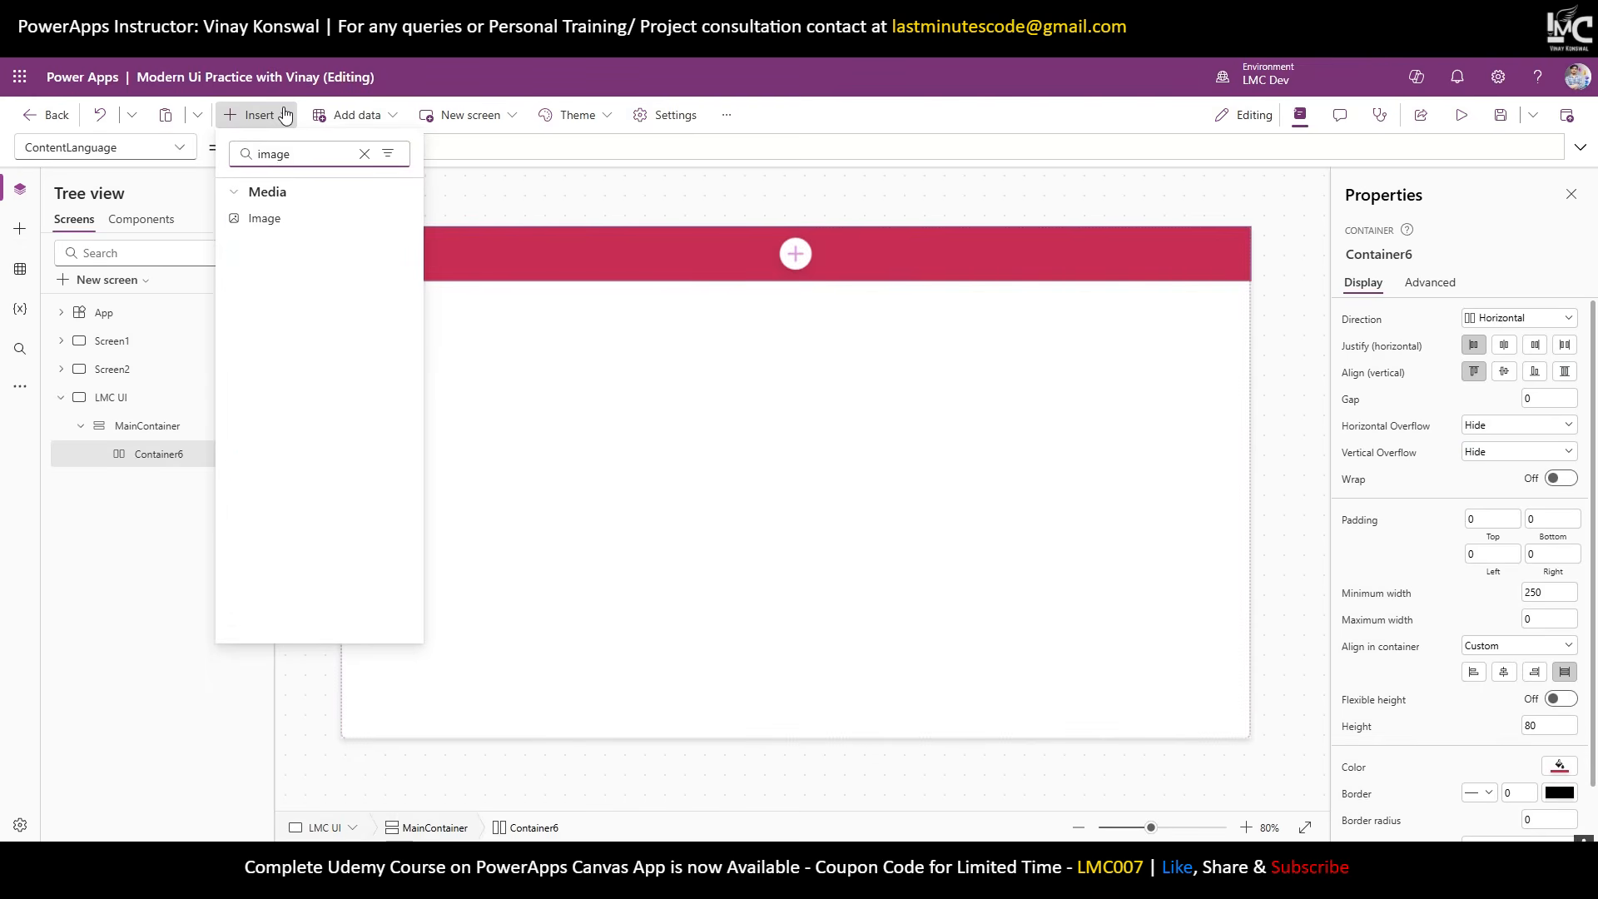
click(302, 218)
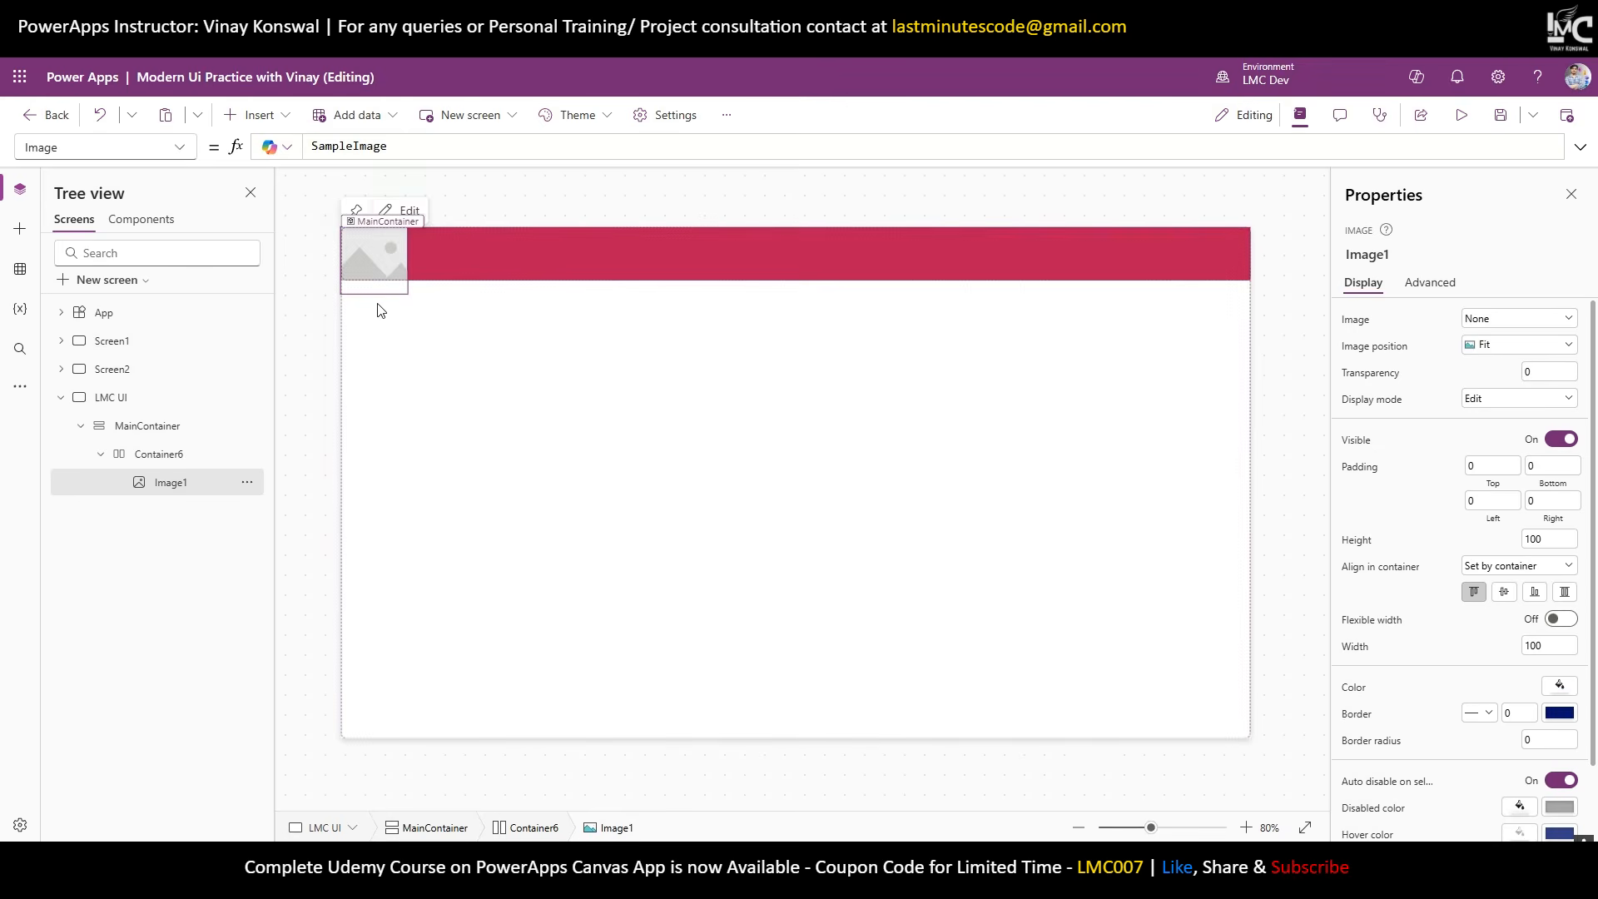
Set the image's height and width to 60 by 60.
click(1530, 539)
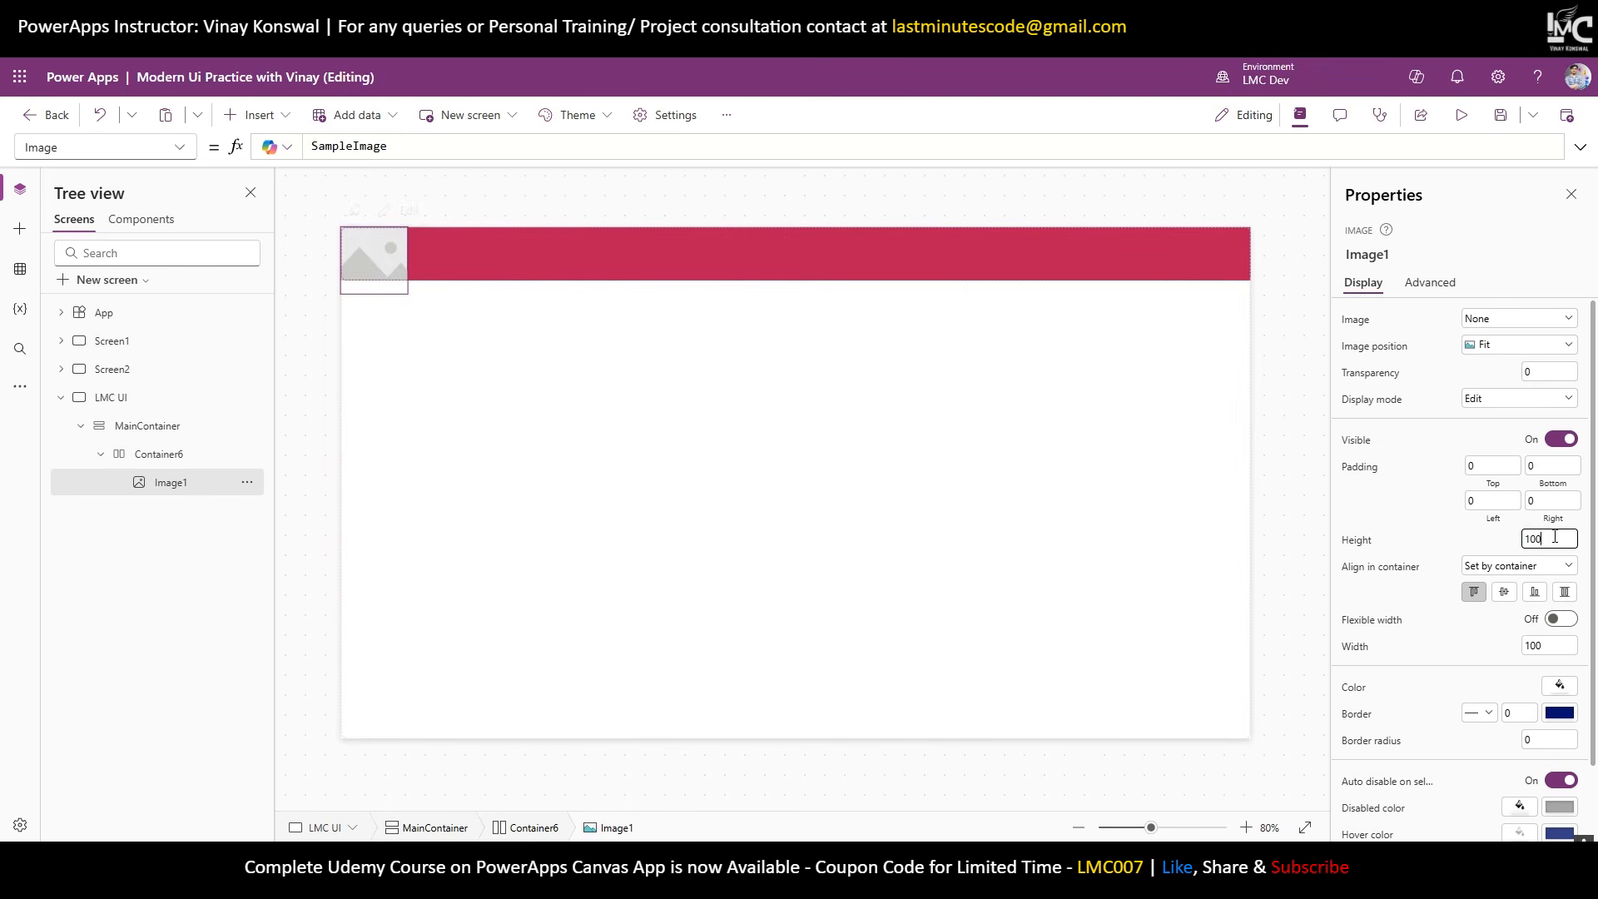
text(60)
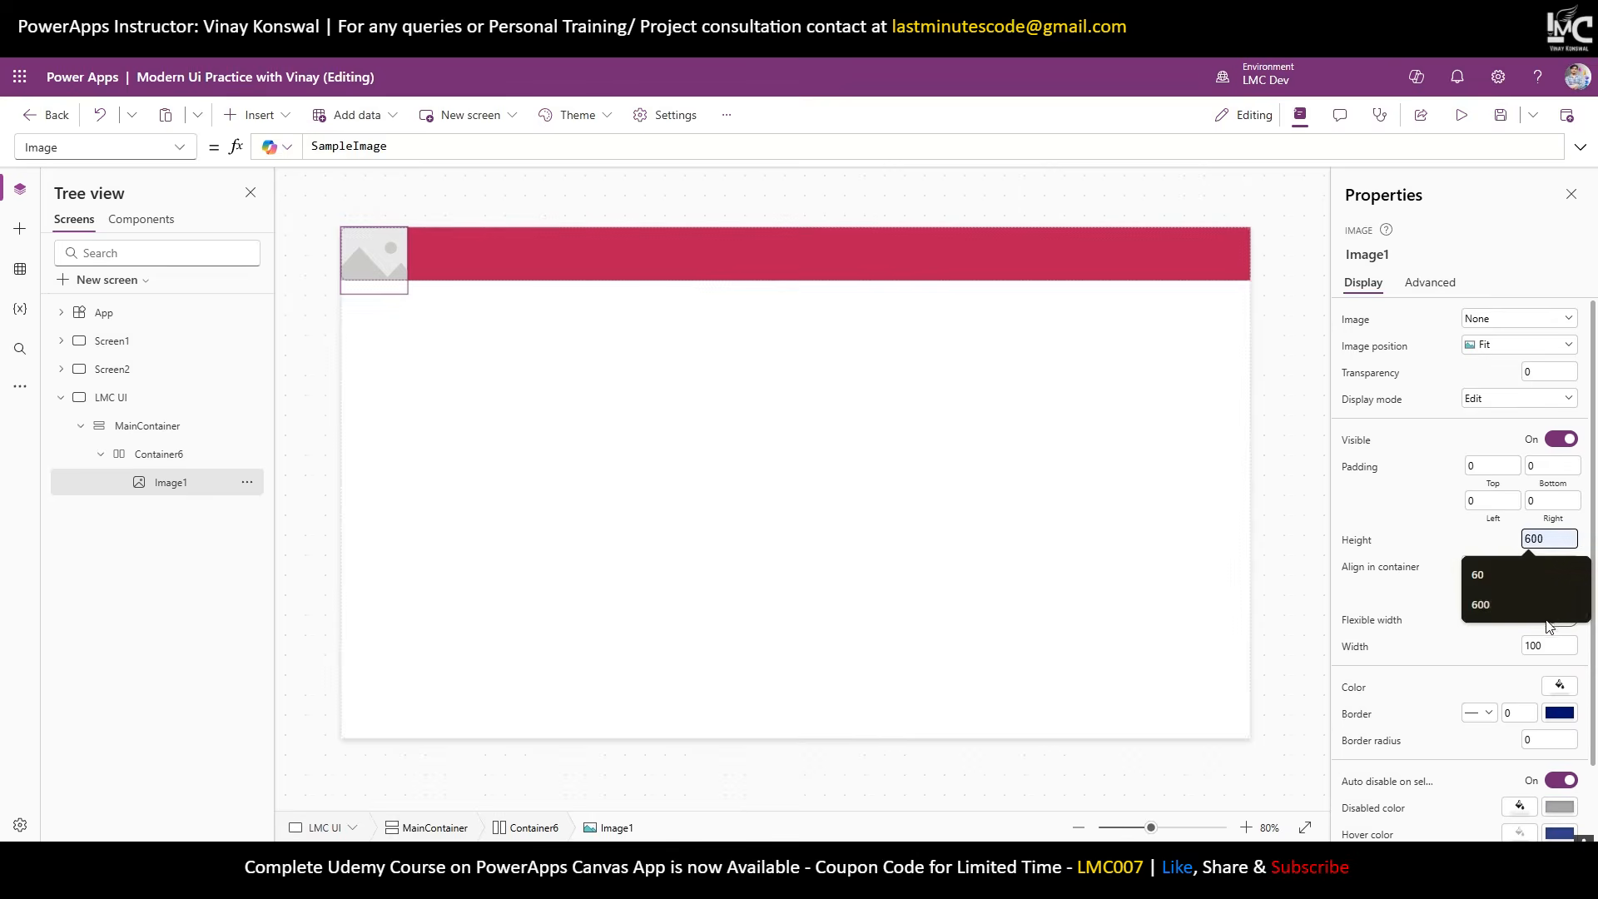
click(1550, 646)
text(60)
key(Return)
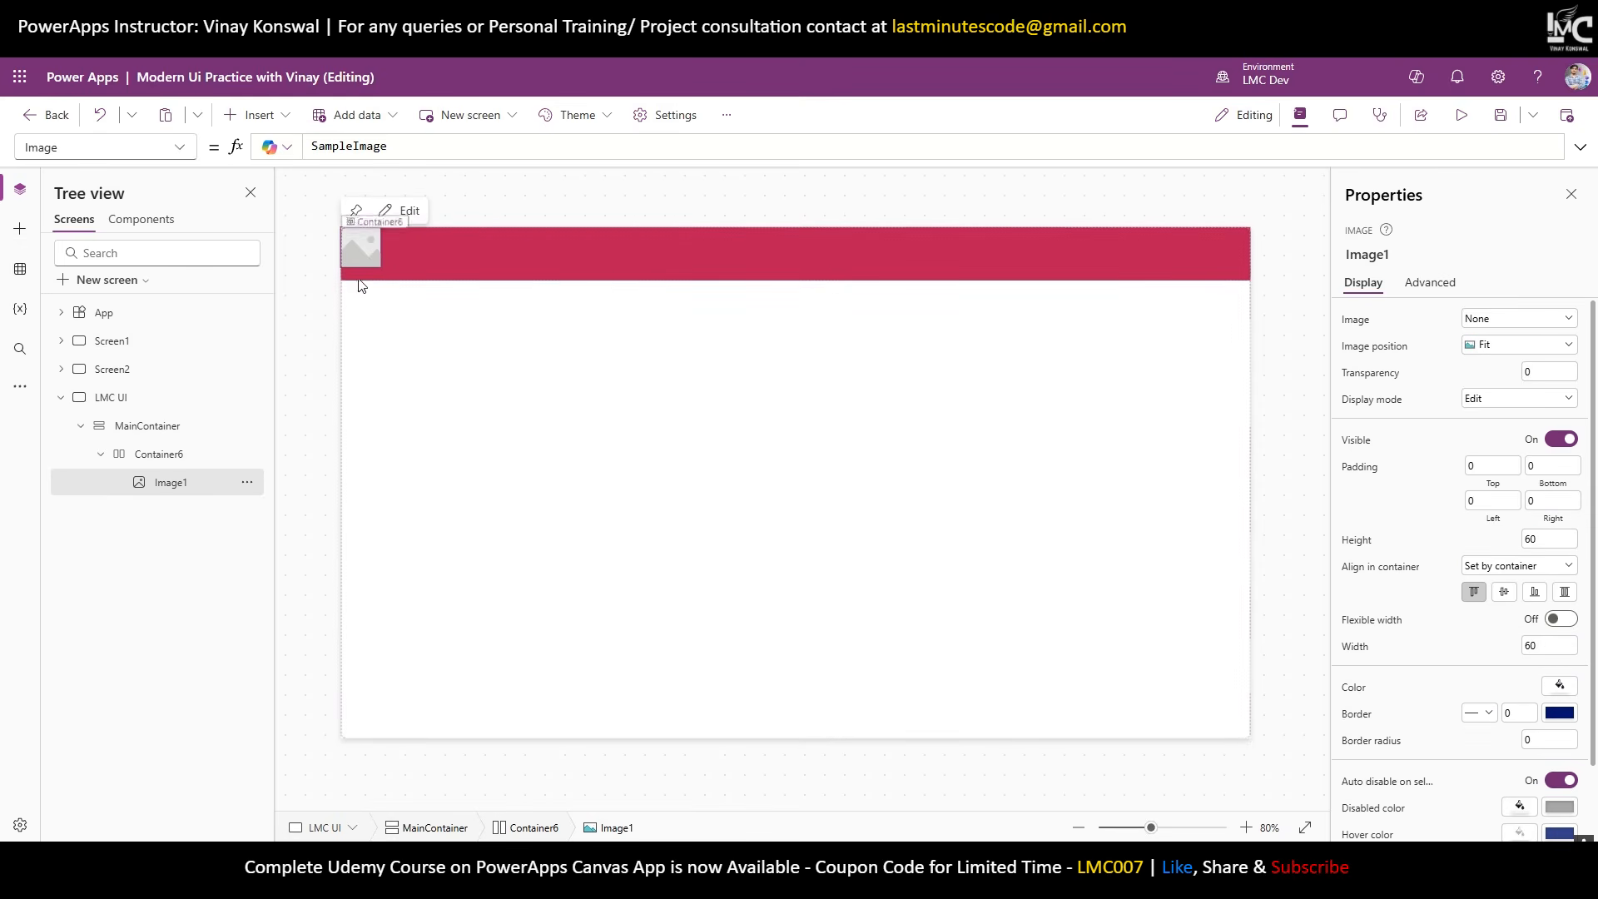
click(537, 260)
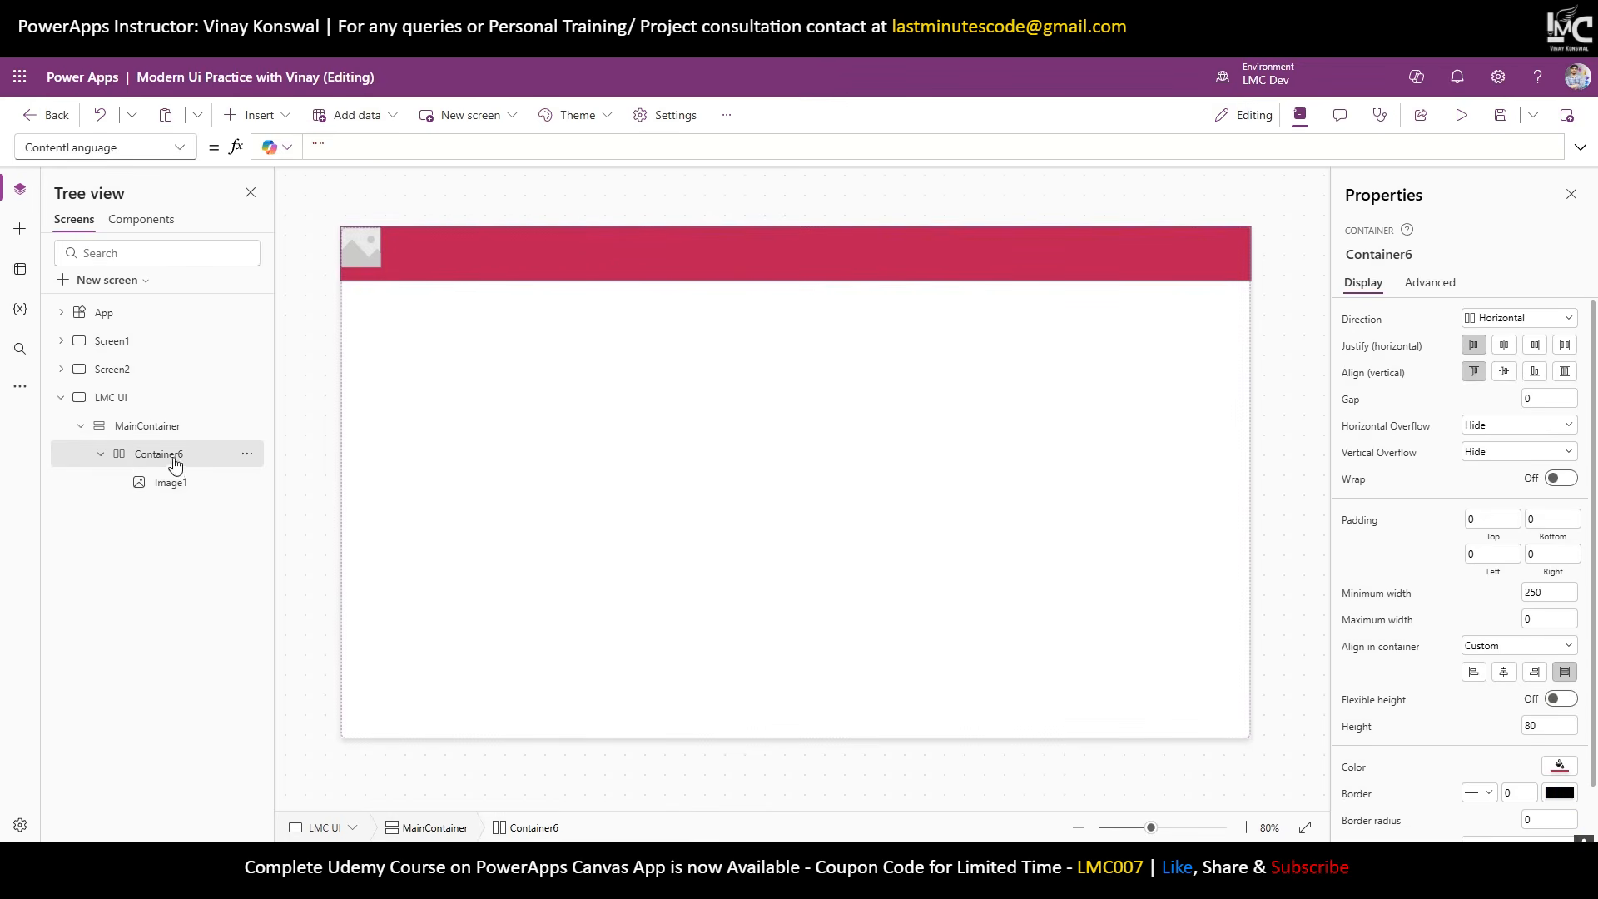
Center Container6's items vertically and give it left and right padding of 30.
click(1505, 377)
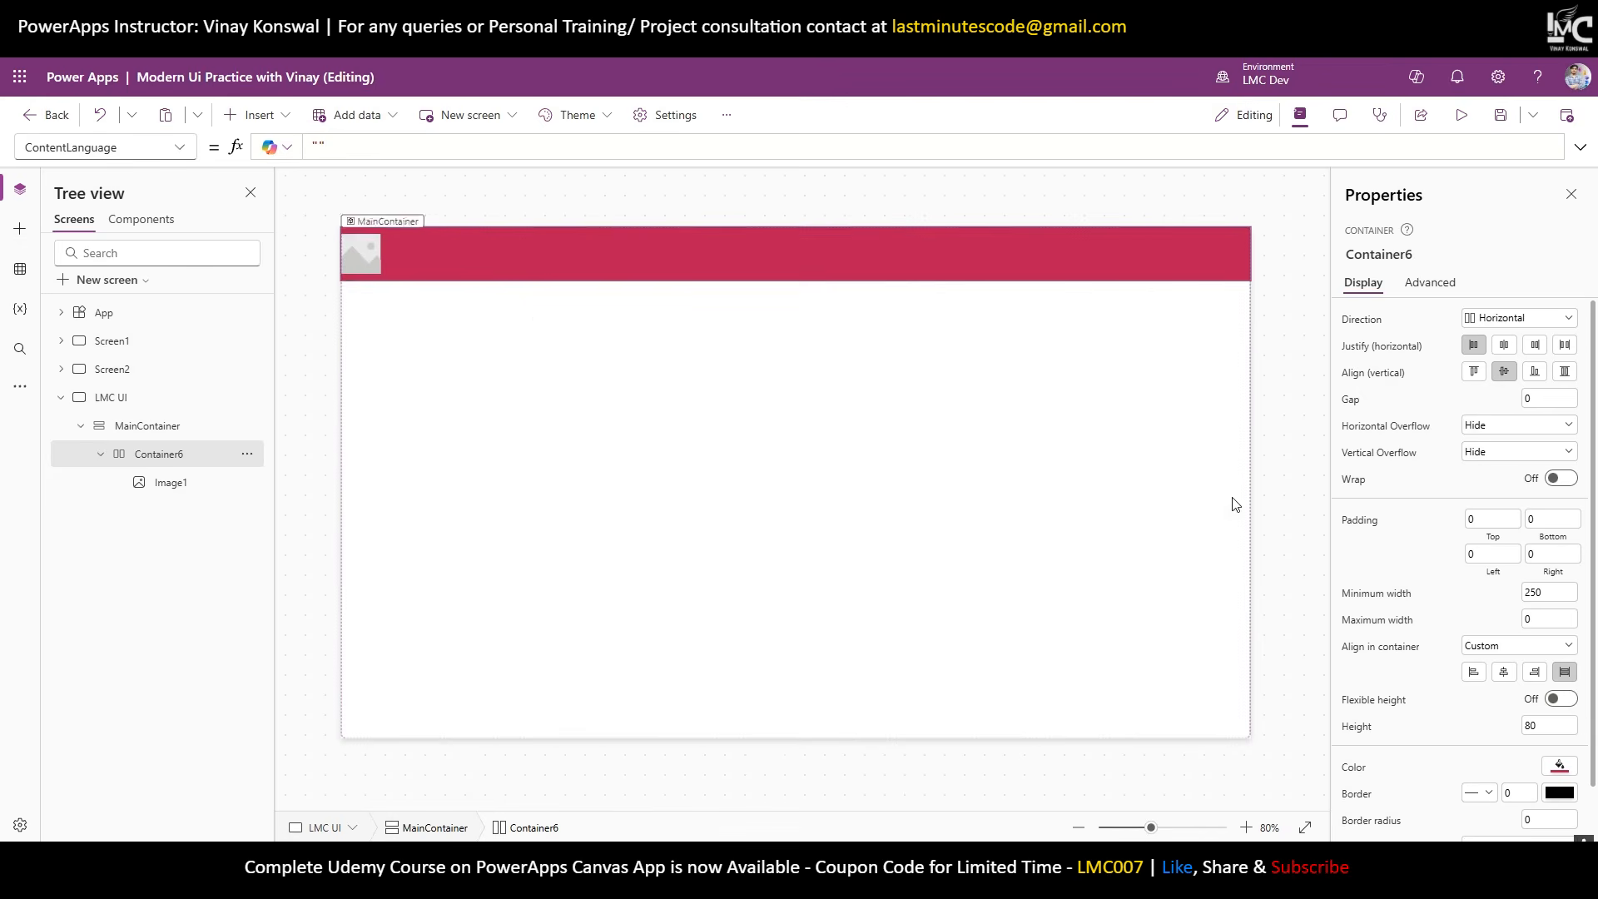
click(1481, 555)
text(30)
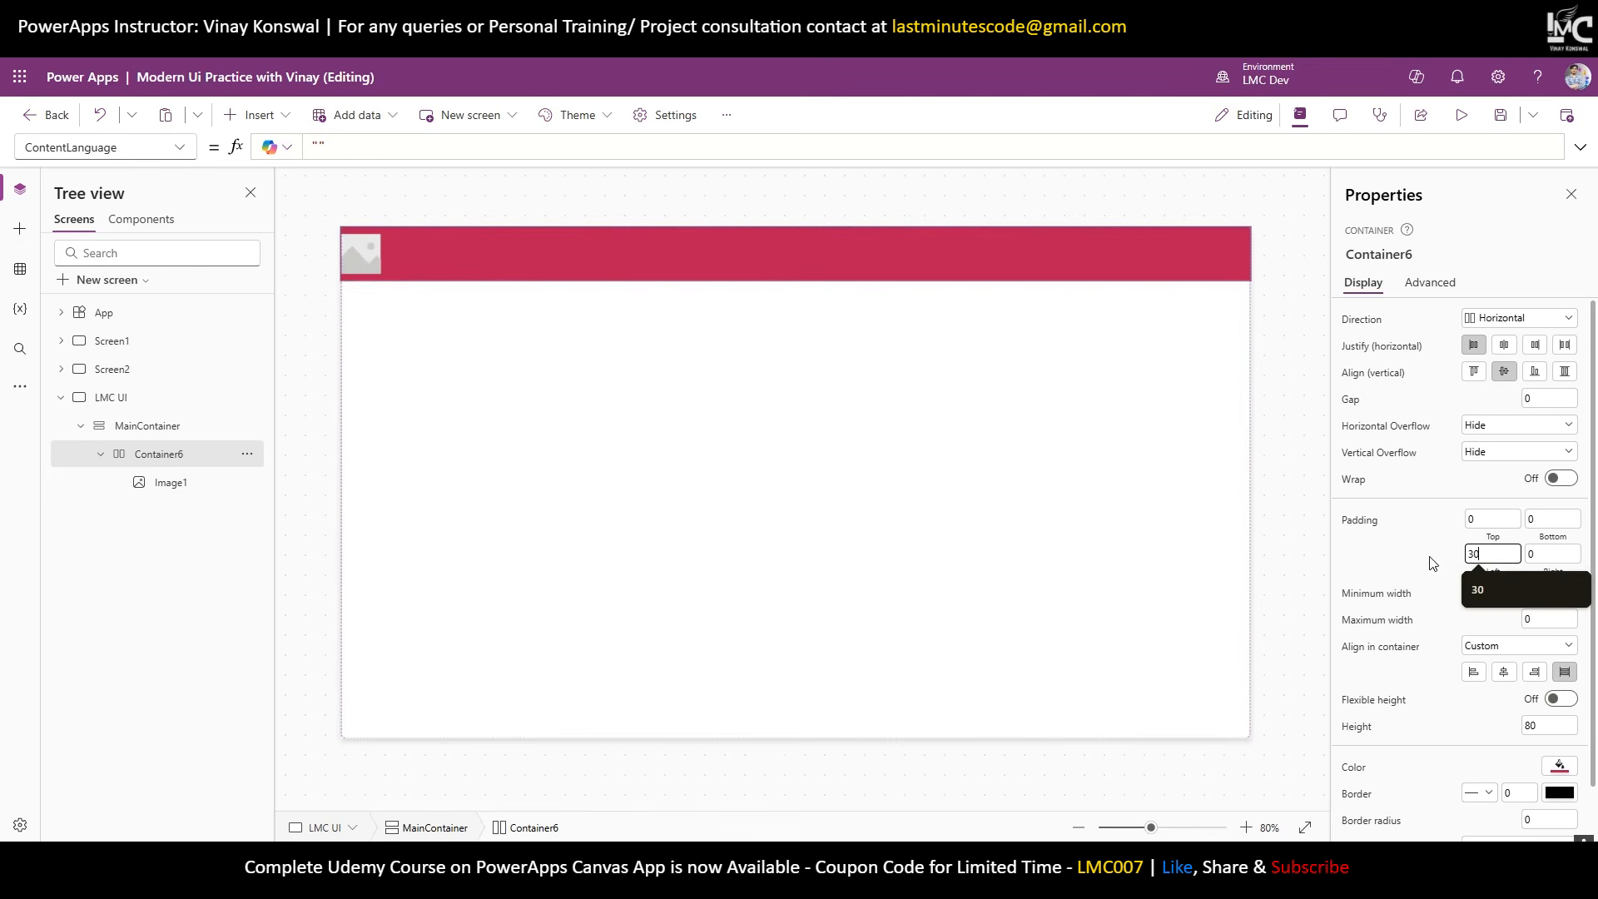
key(Tab)
text(30)
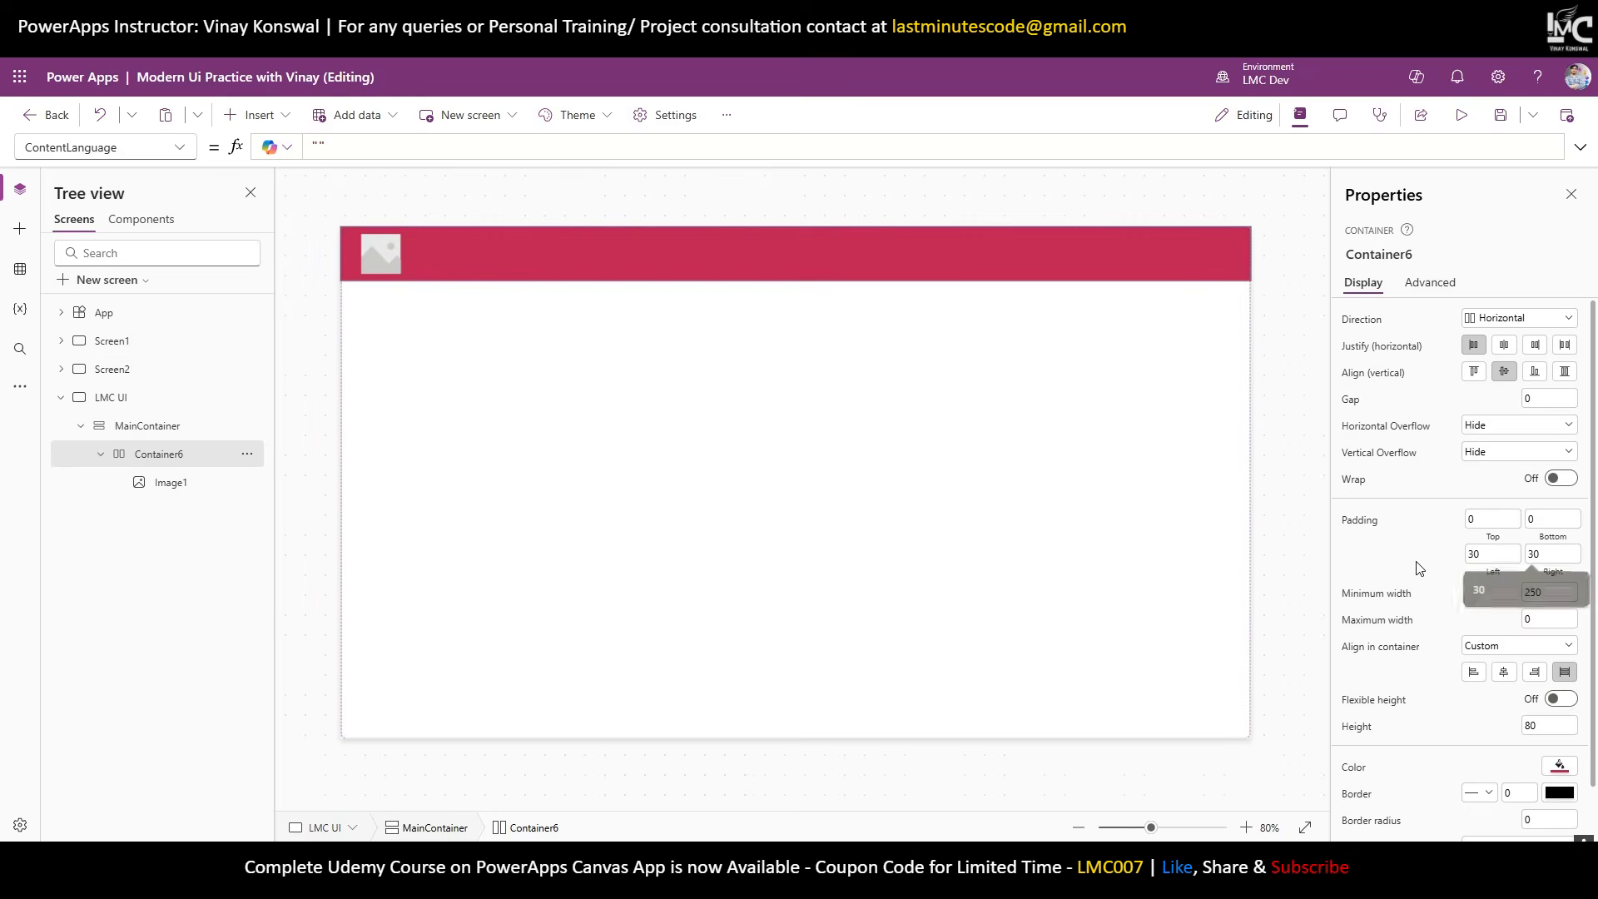
click(1420, 568)
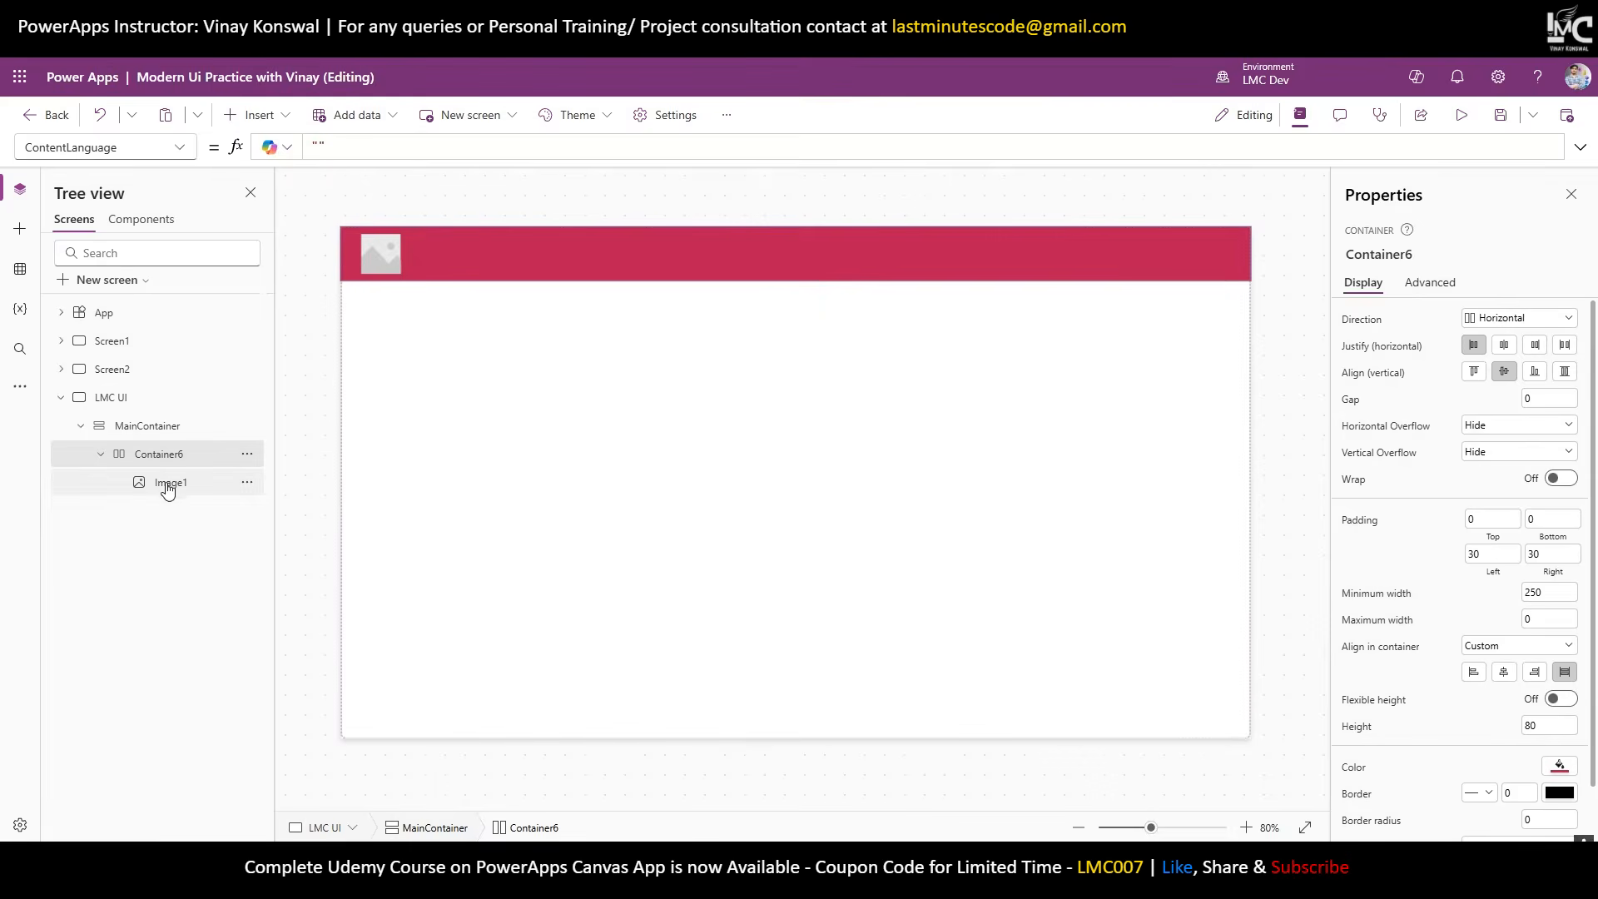
Add a horizontal container inside the header beside the image.
click(273, 114)
text(hori)
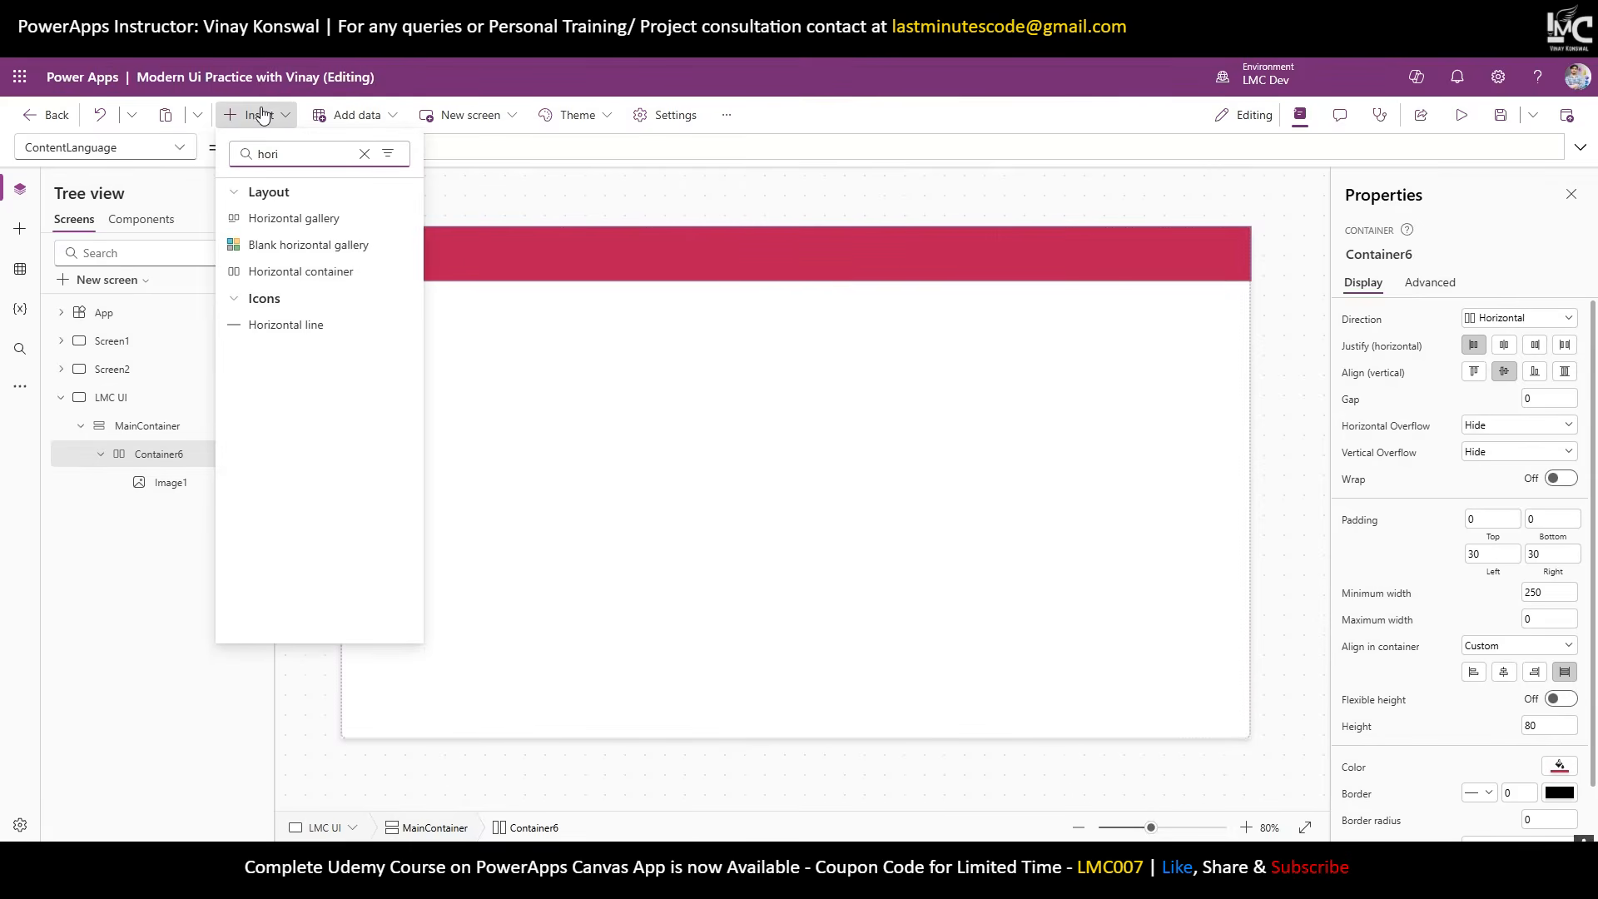
click(321, 272)
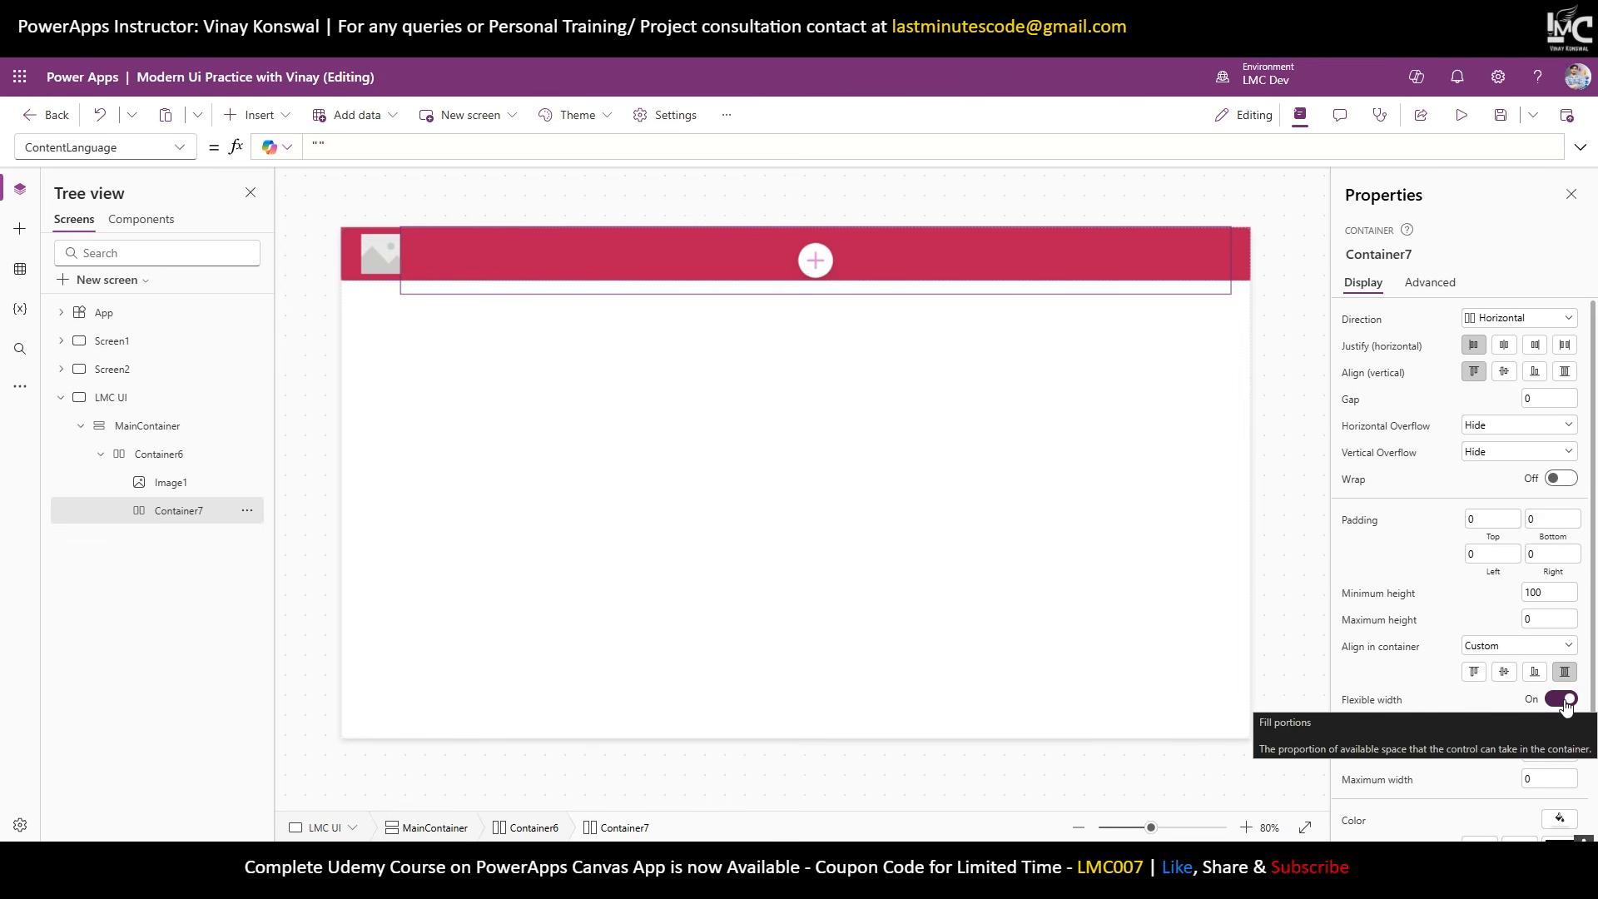
Give the new container minimum height 0 and stretch it to the header's full height.
click(1527, 592)
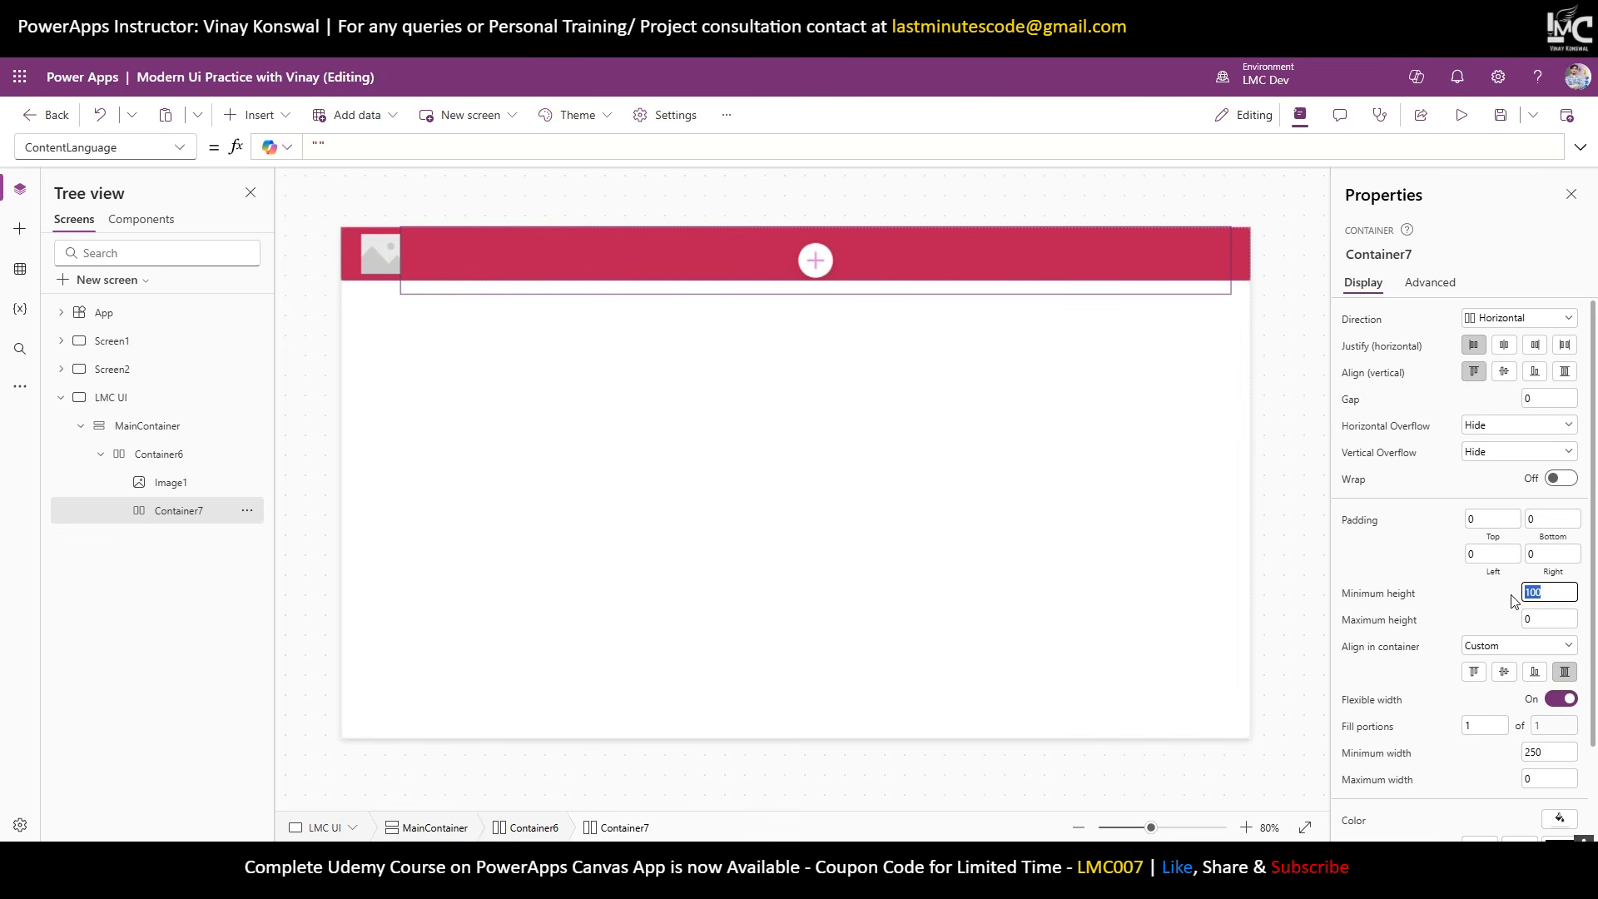
text(0)
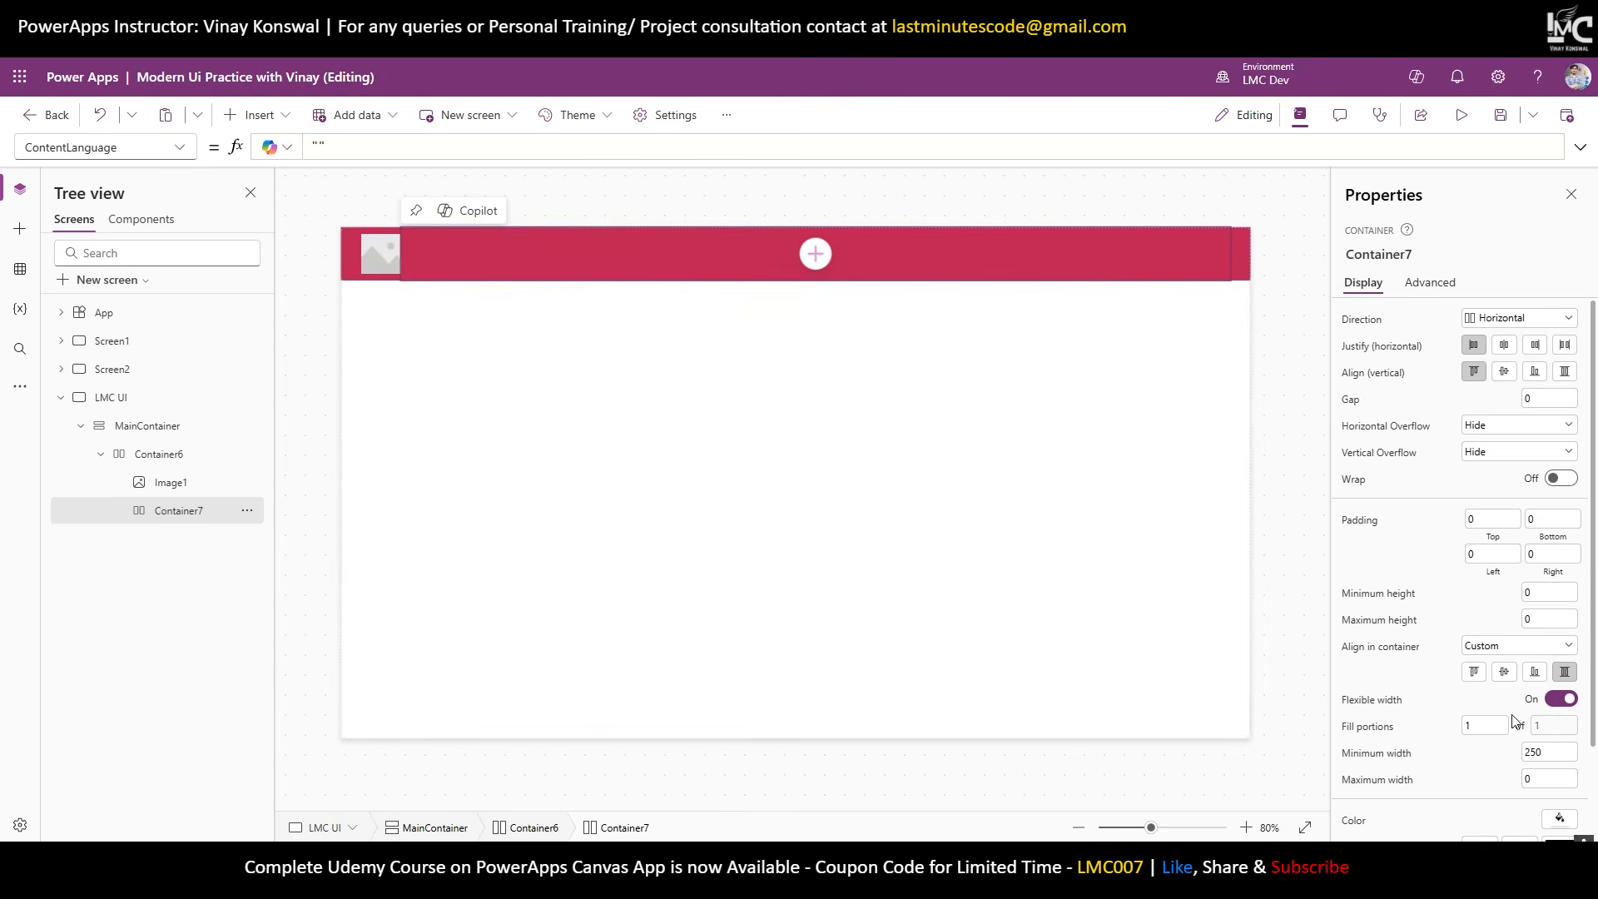
click(1503, 672)
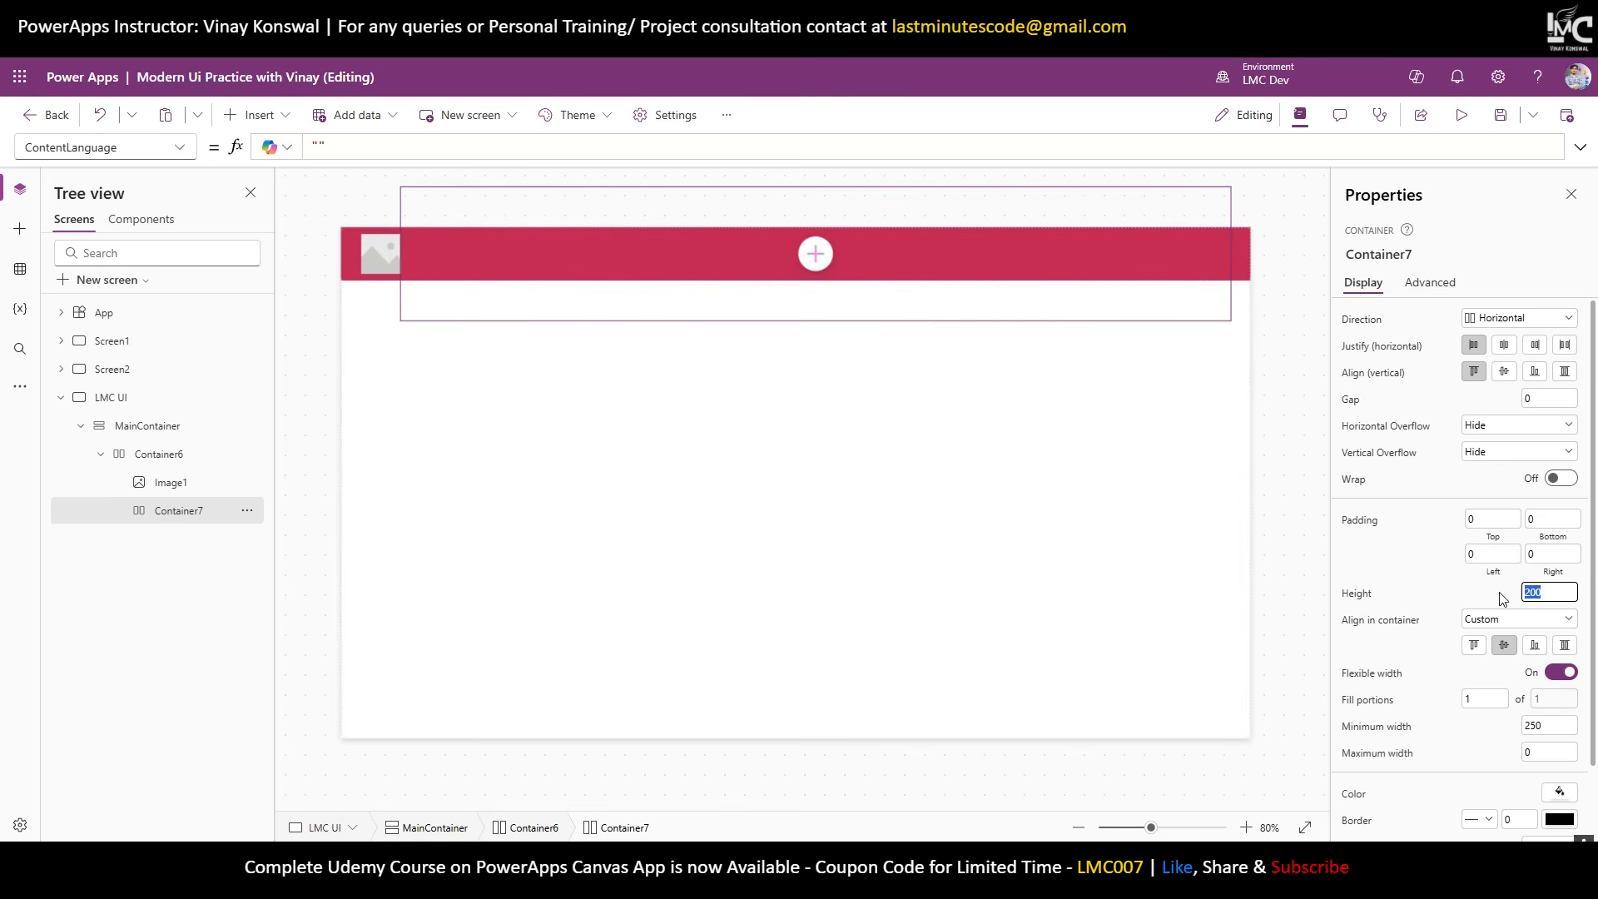
text(60)
key(Return)
click(1565, 645)
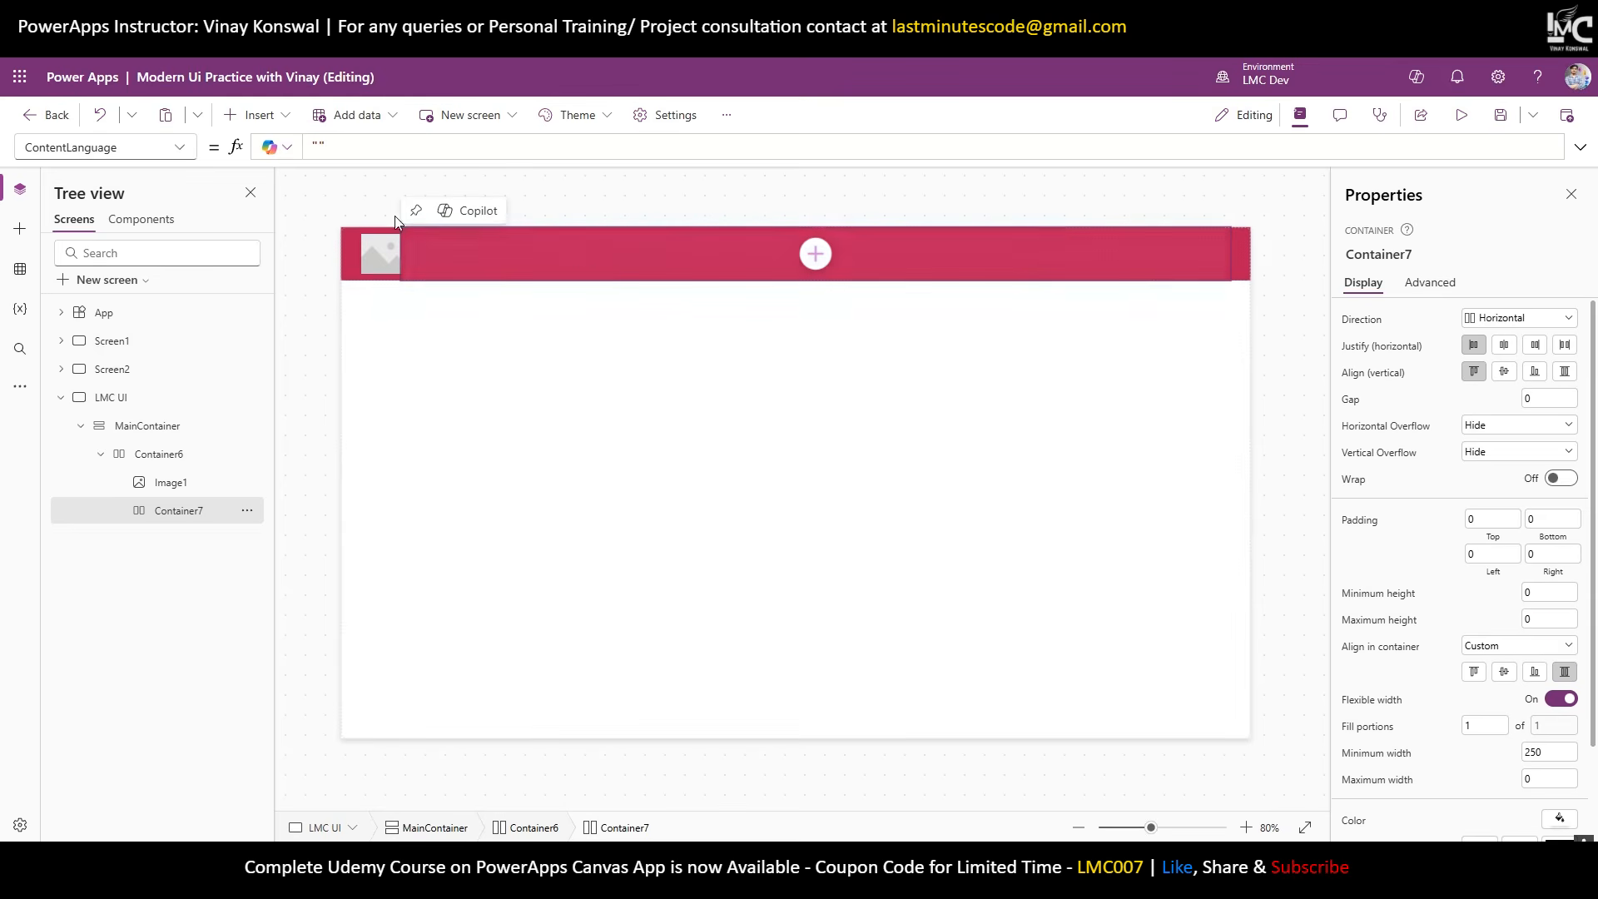
Add a button to Container7 and centre it horizontally and vertically.
click(264, 114)
click(278, 381)
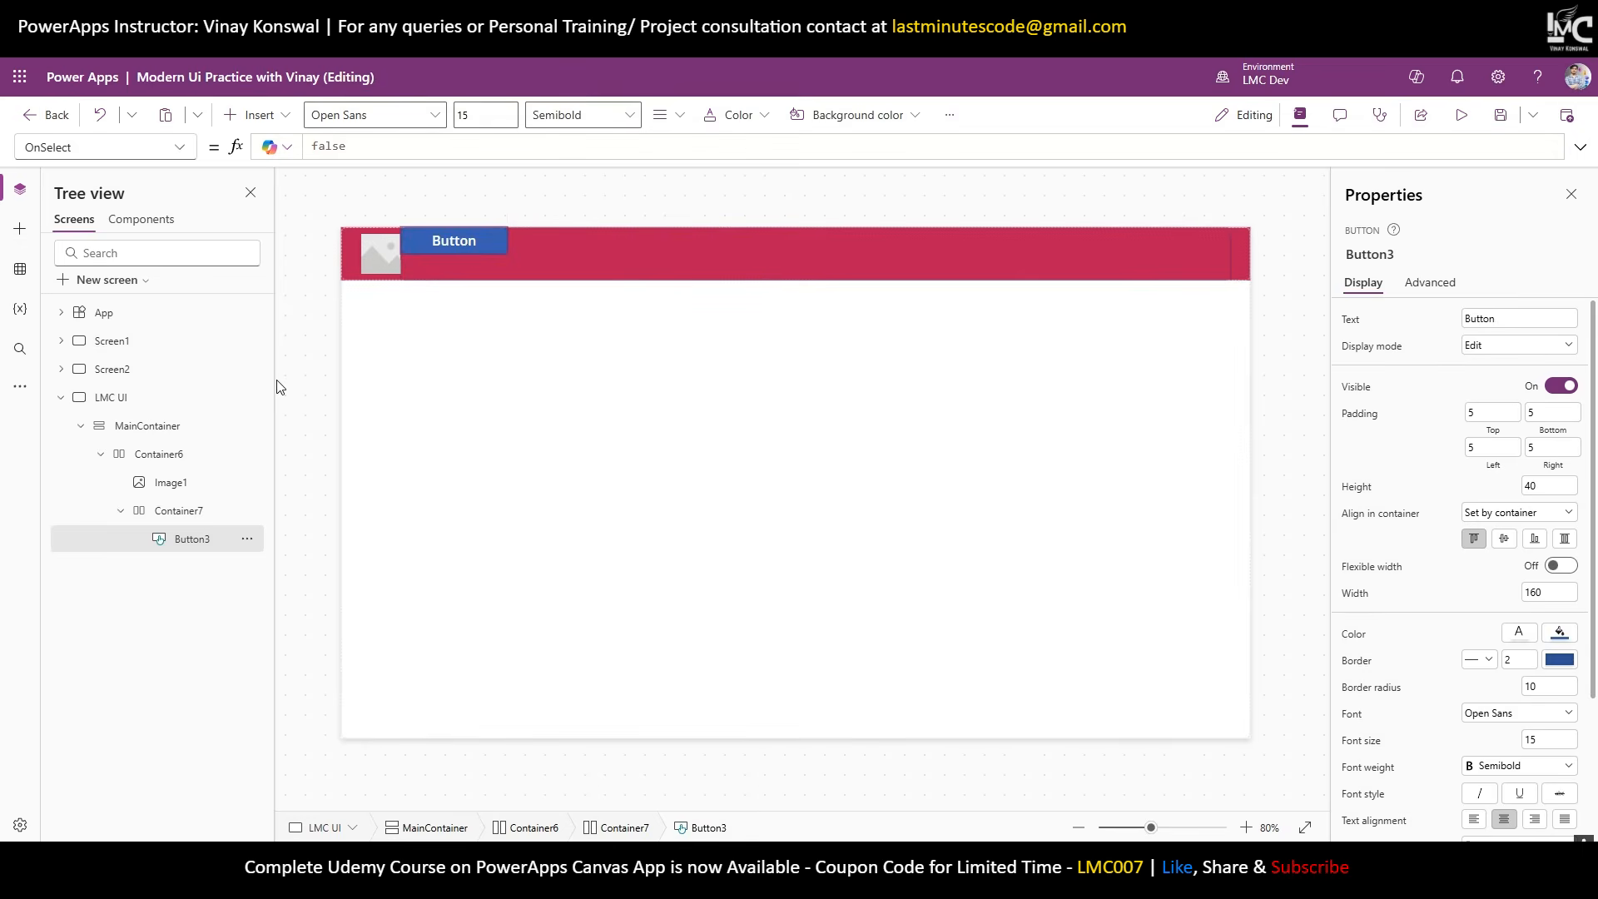
click(580, 243)
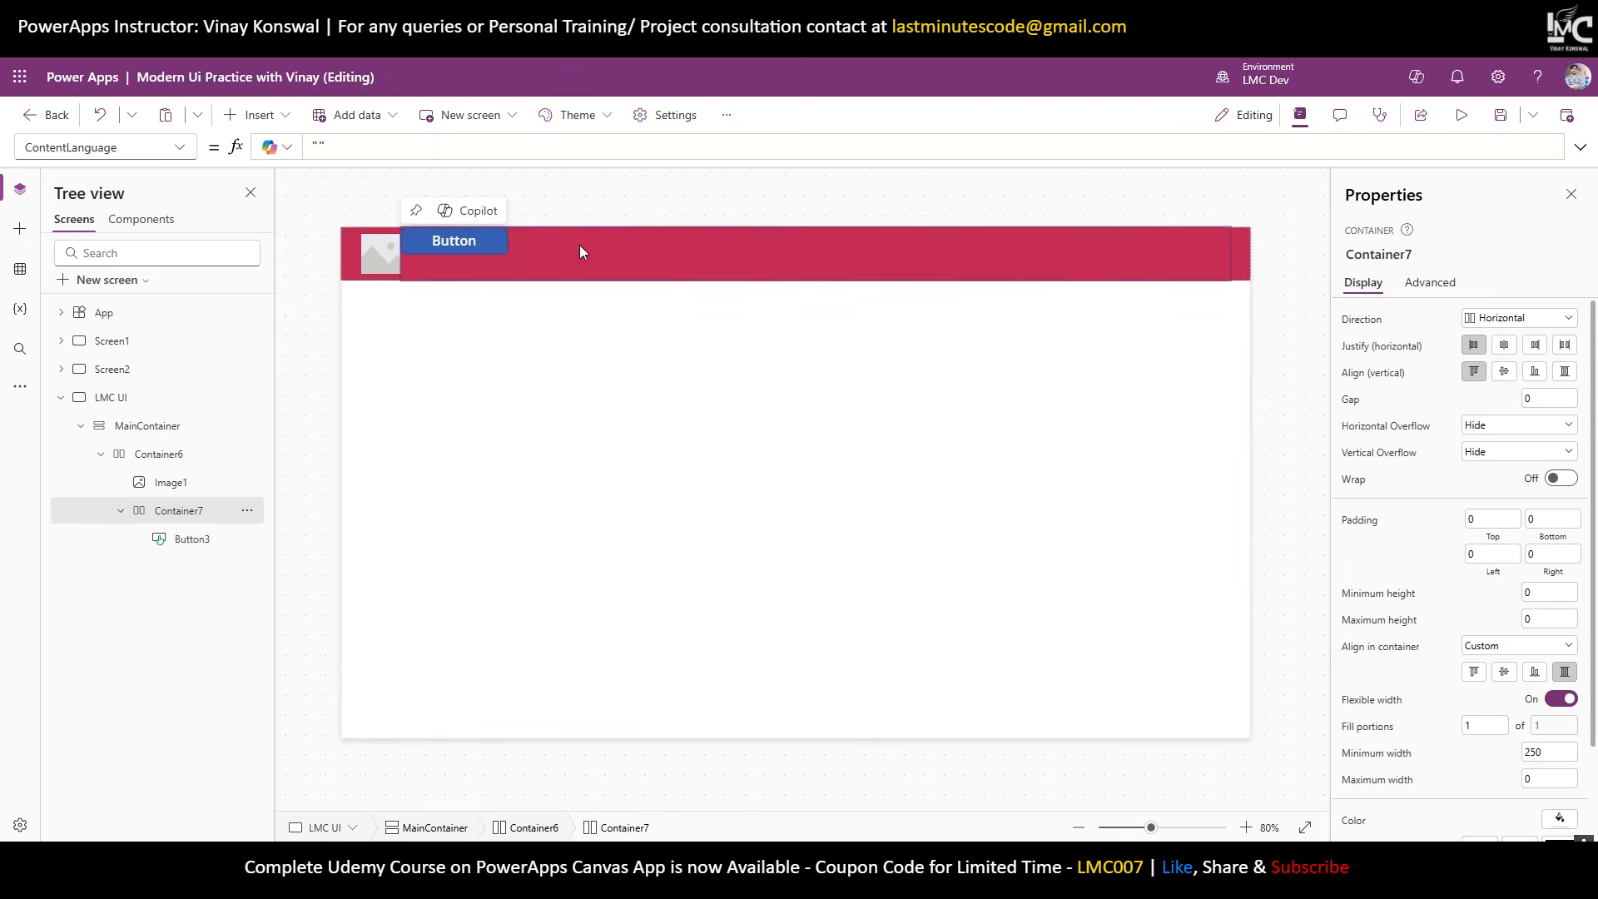
click(1504, 346)
click(1505, 374)
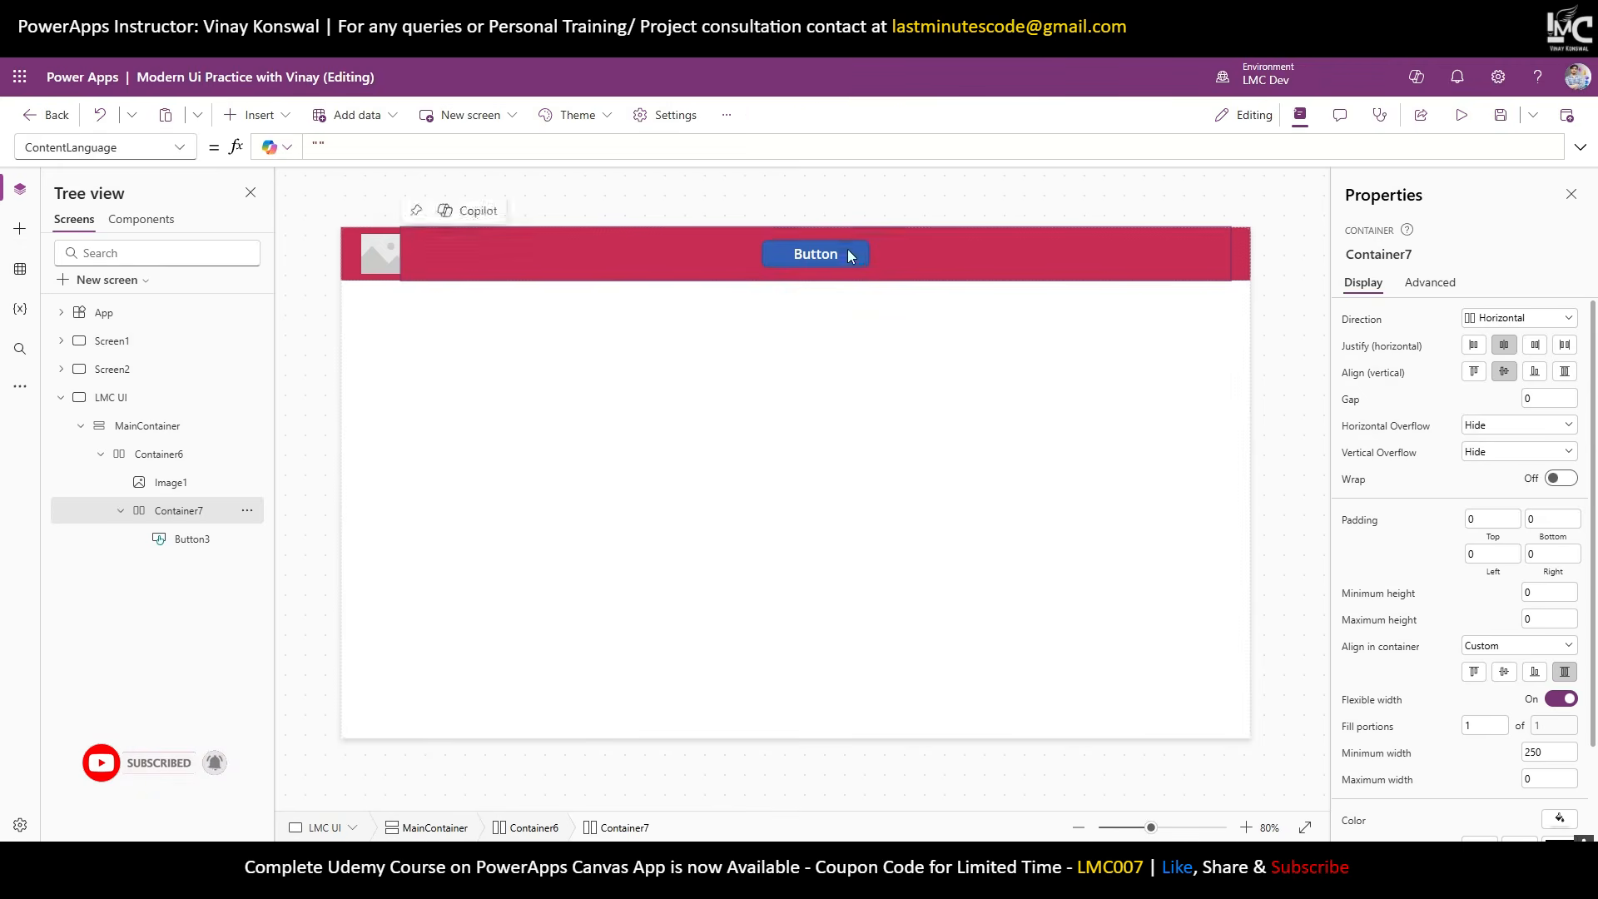
Give the button a transparent fill and clear its HoverFill and PressedFill formulas.
click(849, 254)
scroll(1461, 583, down, 5)
click(1560, 438)
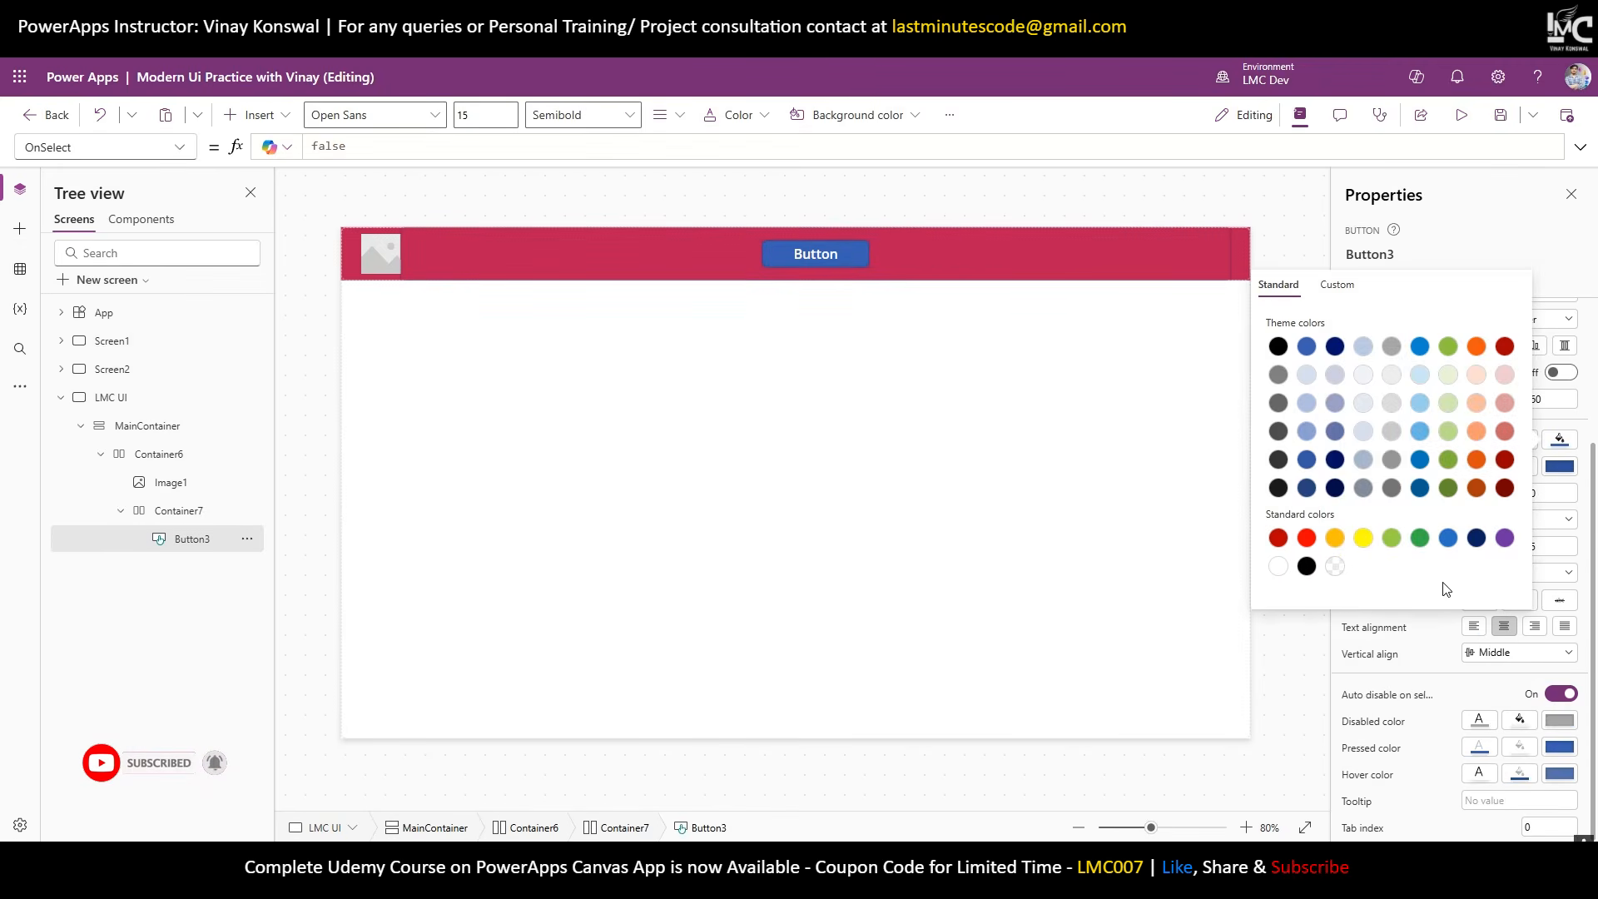
click(1335, 566)
click(1500, 230)
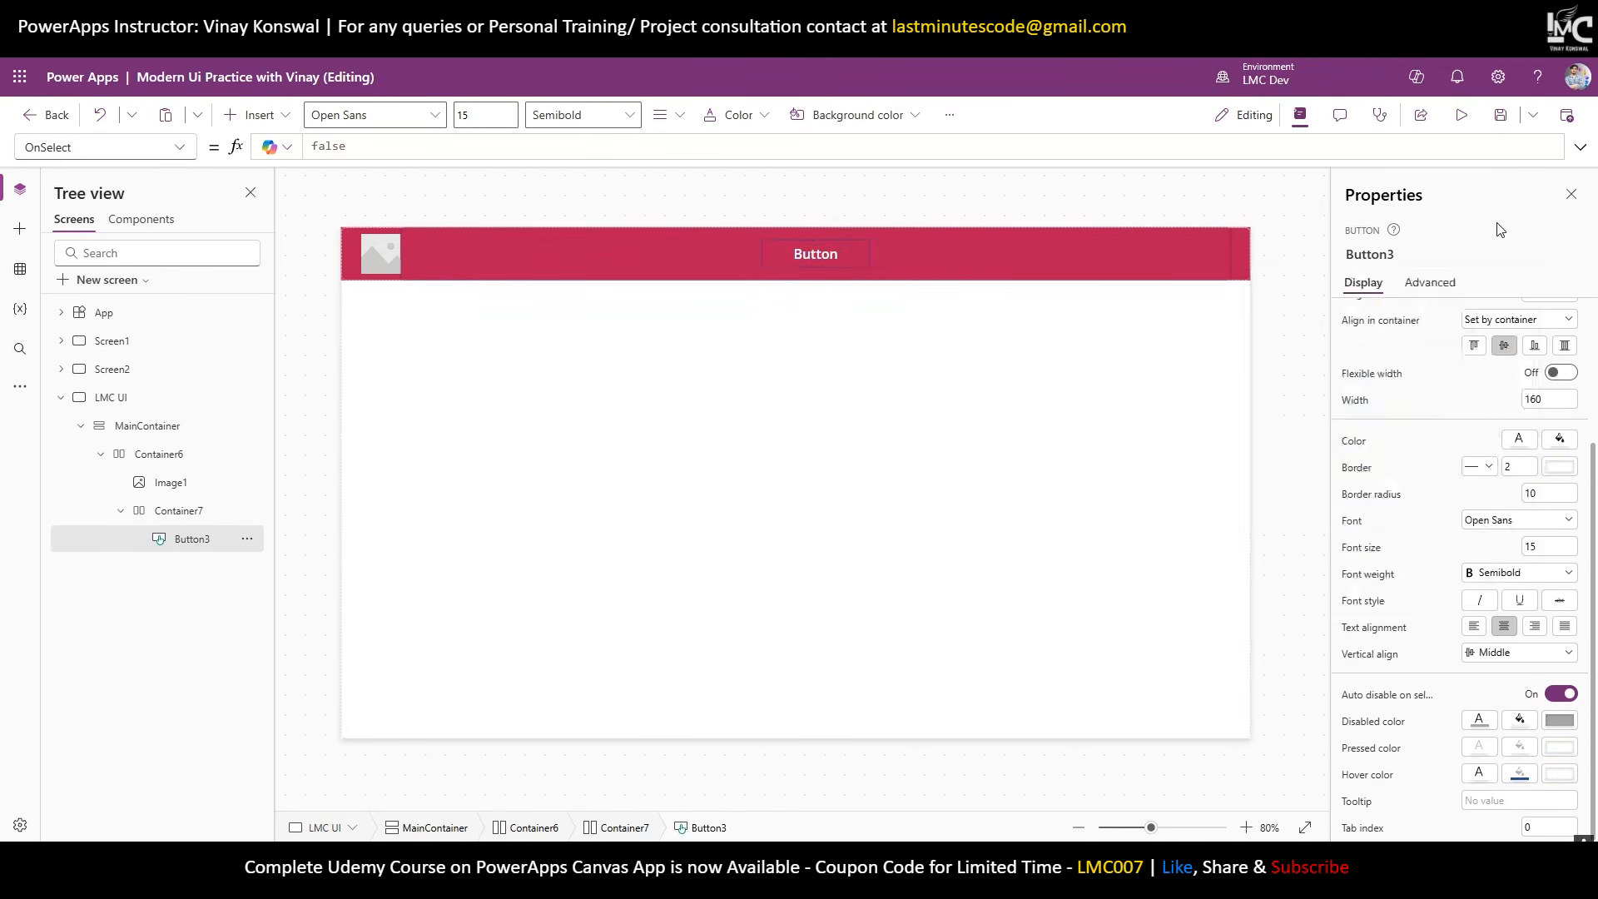
click(1520, 775)
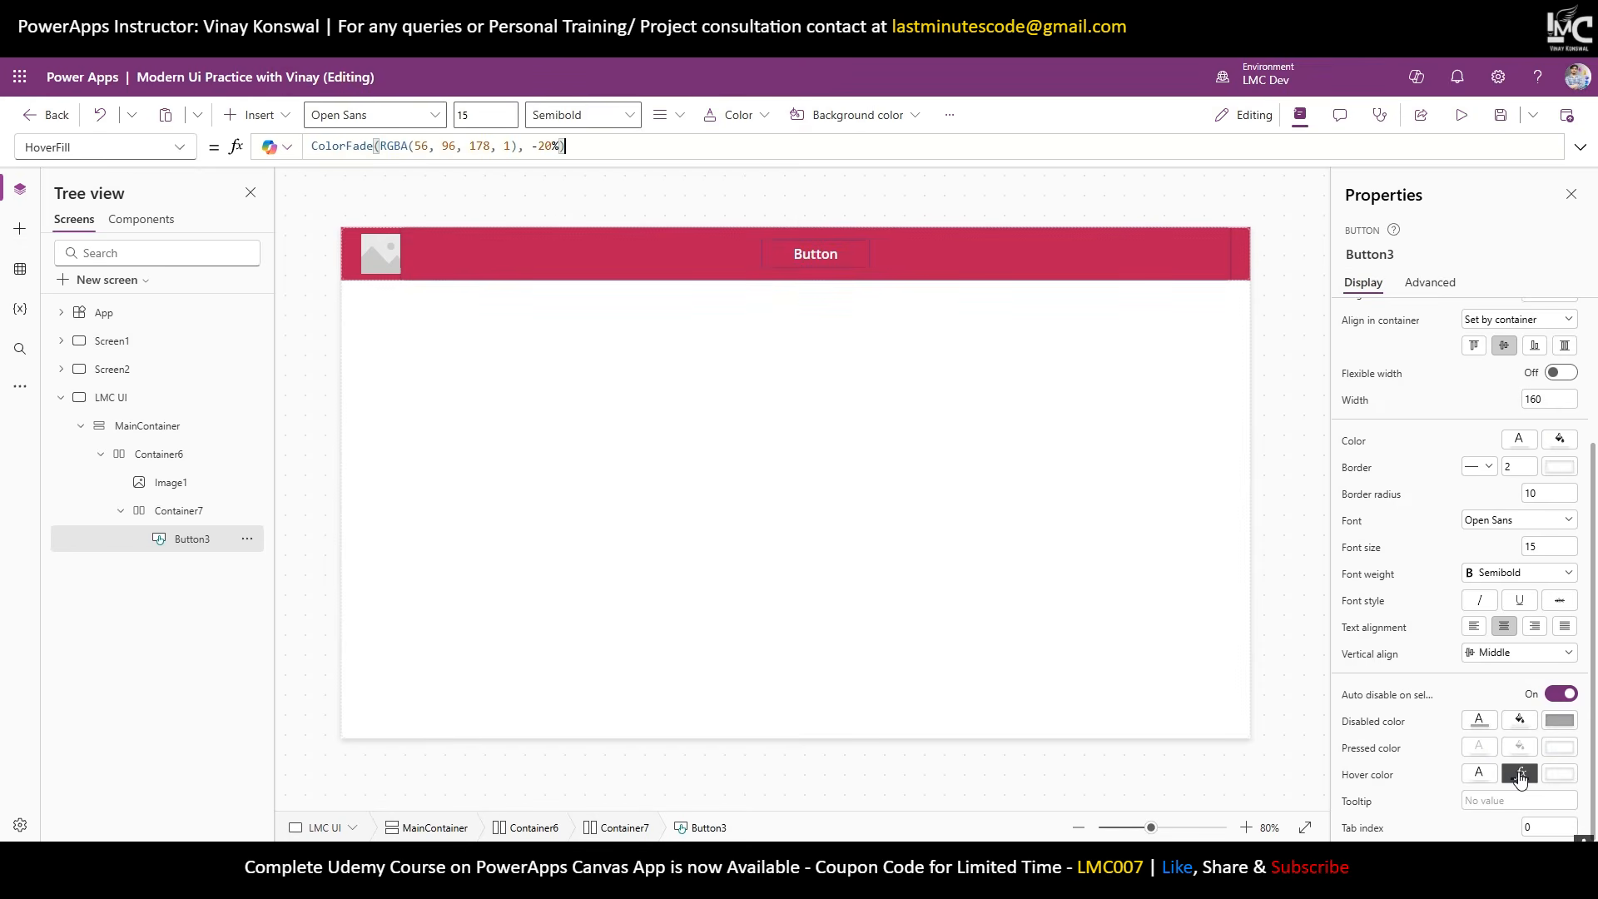
key(ctrl+a)
key(BackSpace)
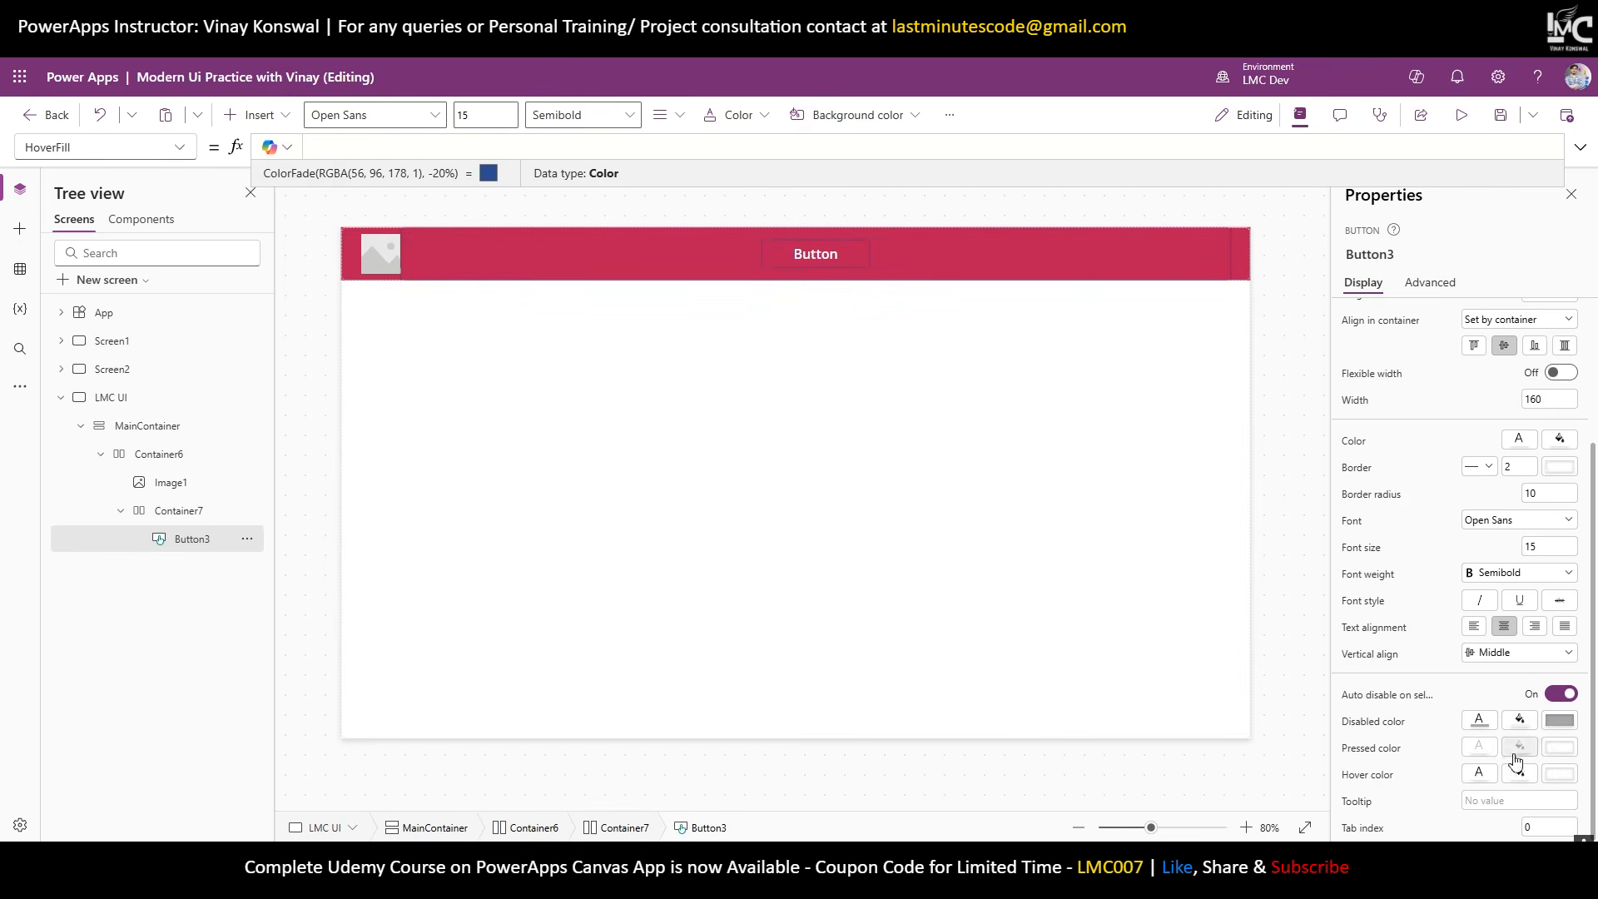
click(1519, 749)
key(ctrl+a)
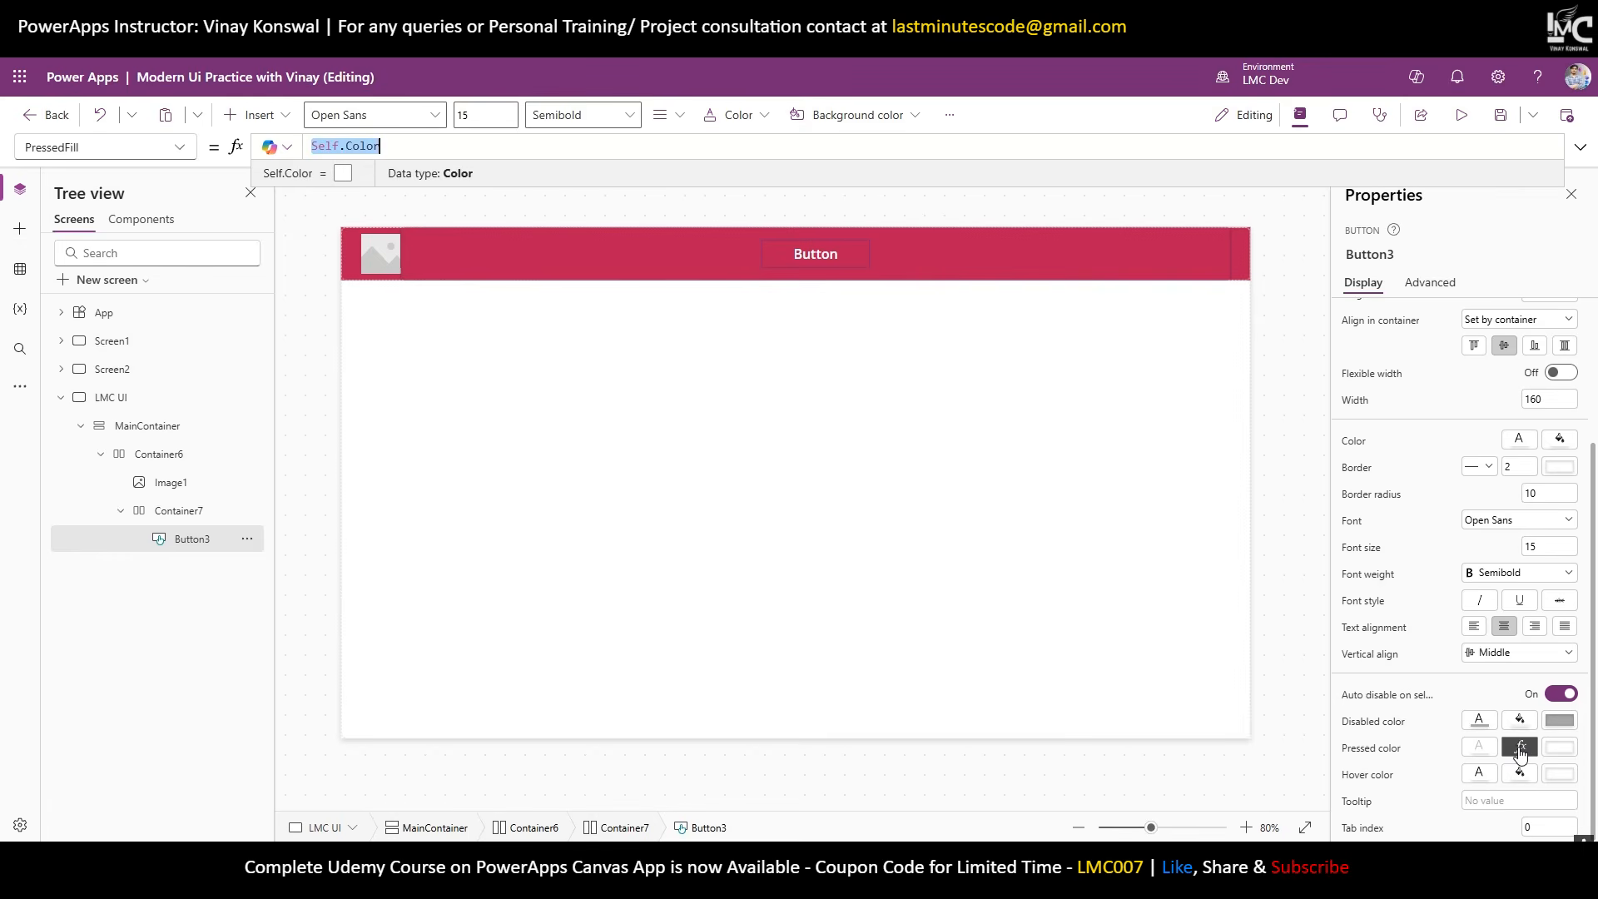
key(BackSpace)
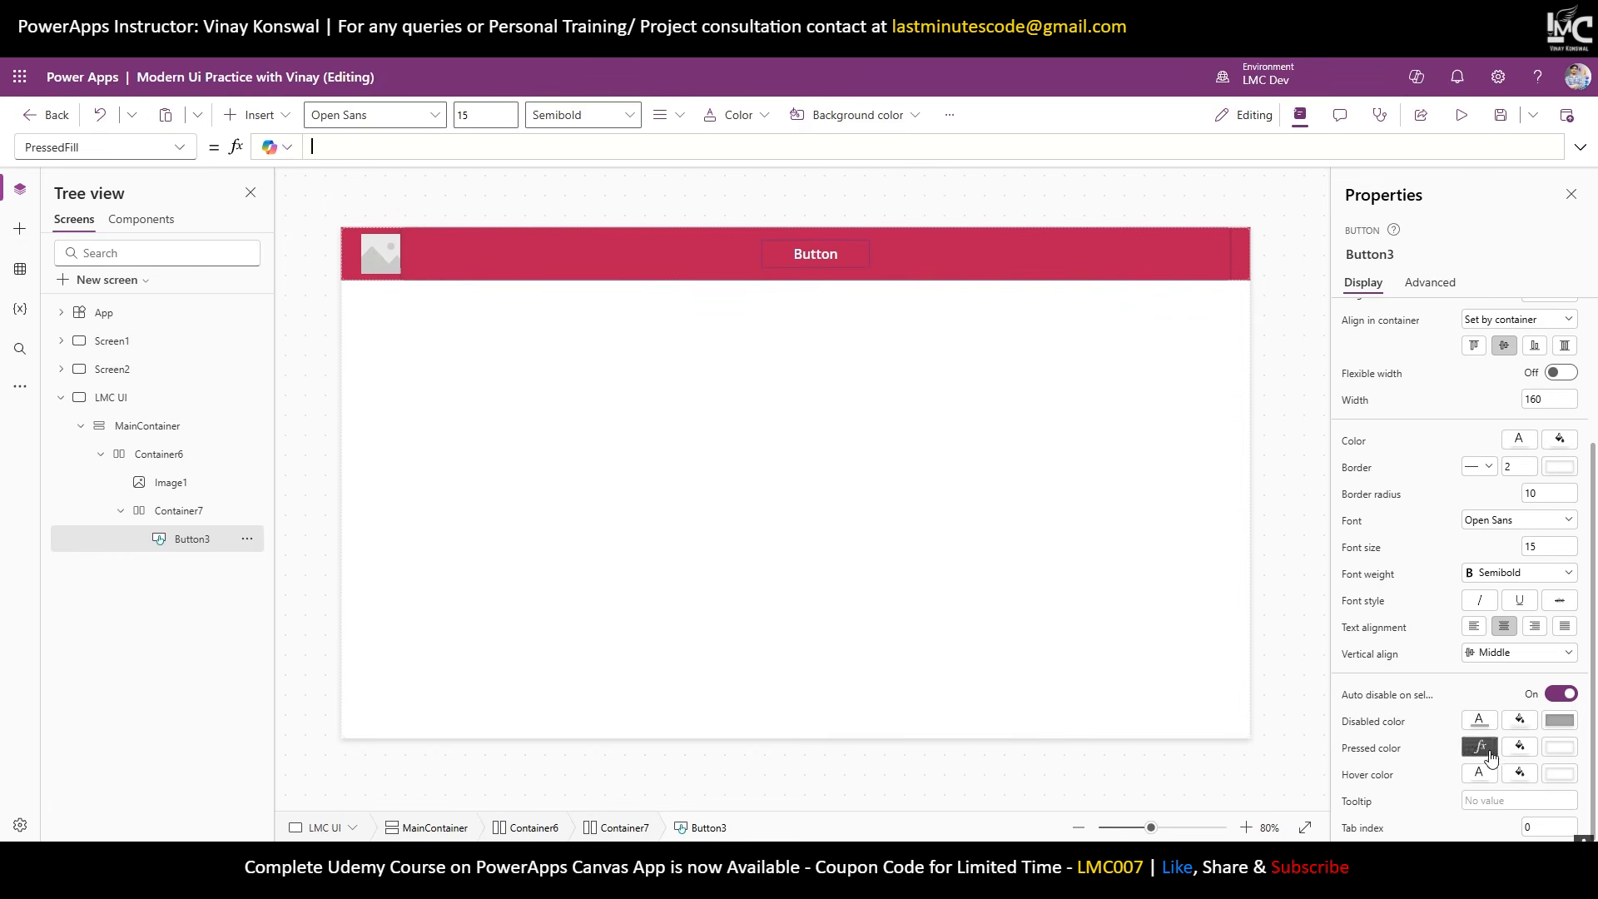
Set the button's PressedColor to Color.Wheat.
click(1483, 775)
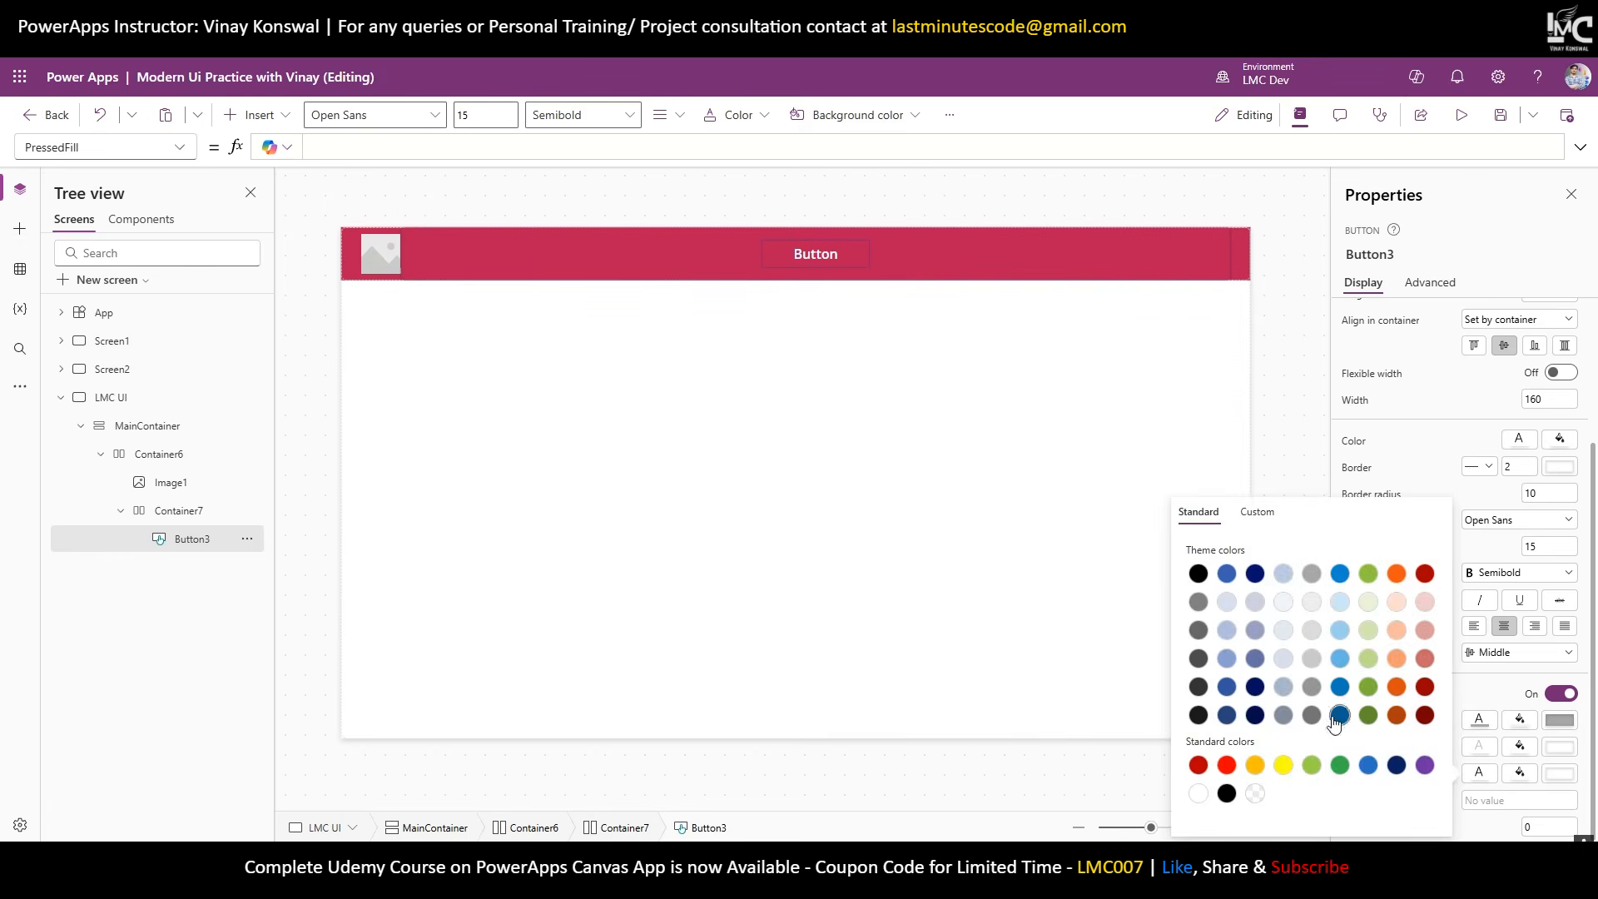
click(1478, 749)
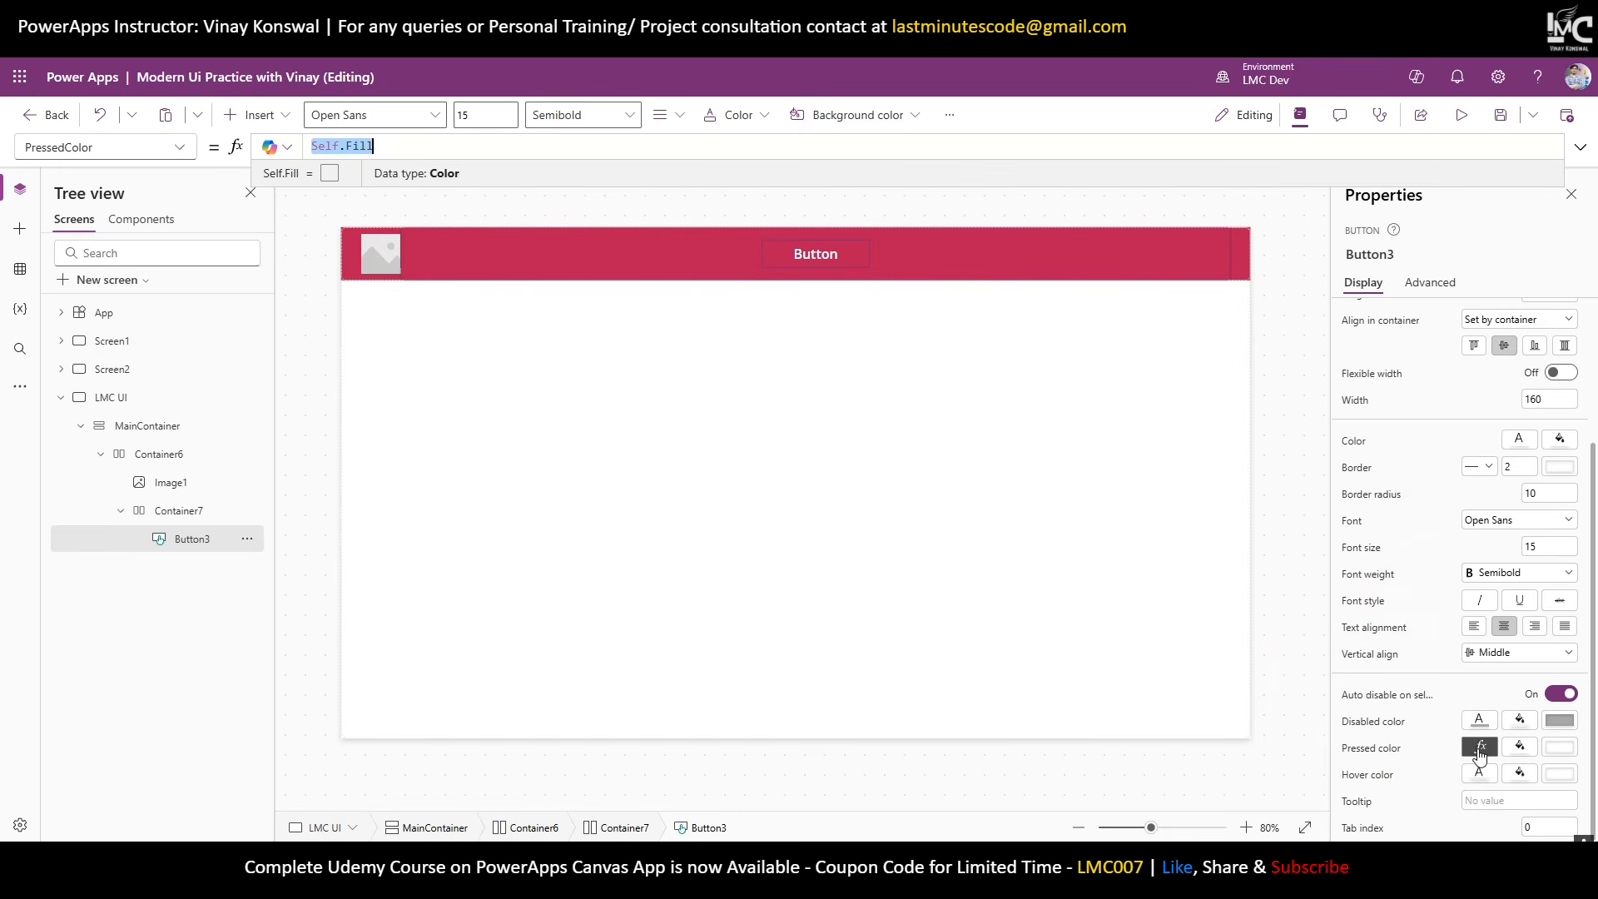
text(Color.Wheat)
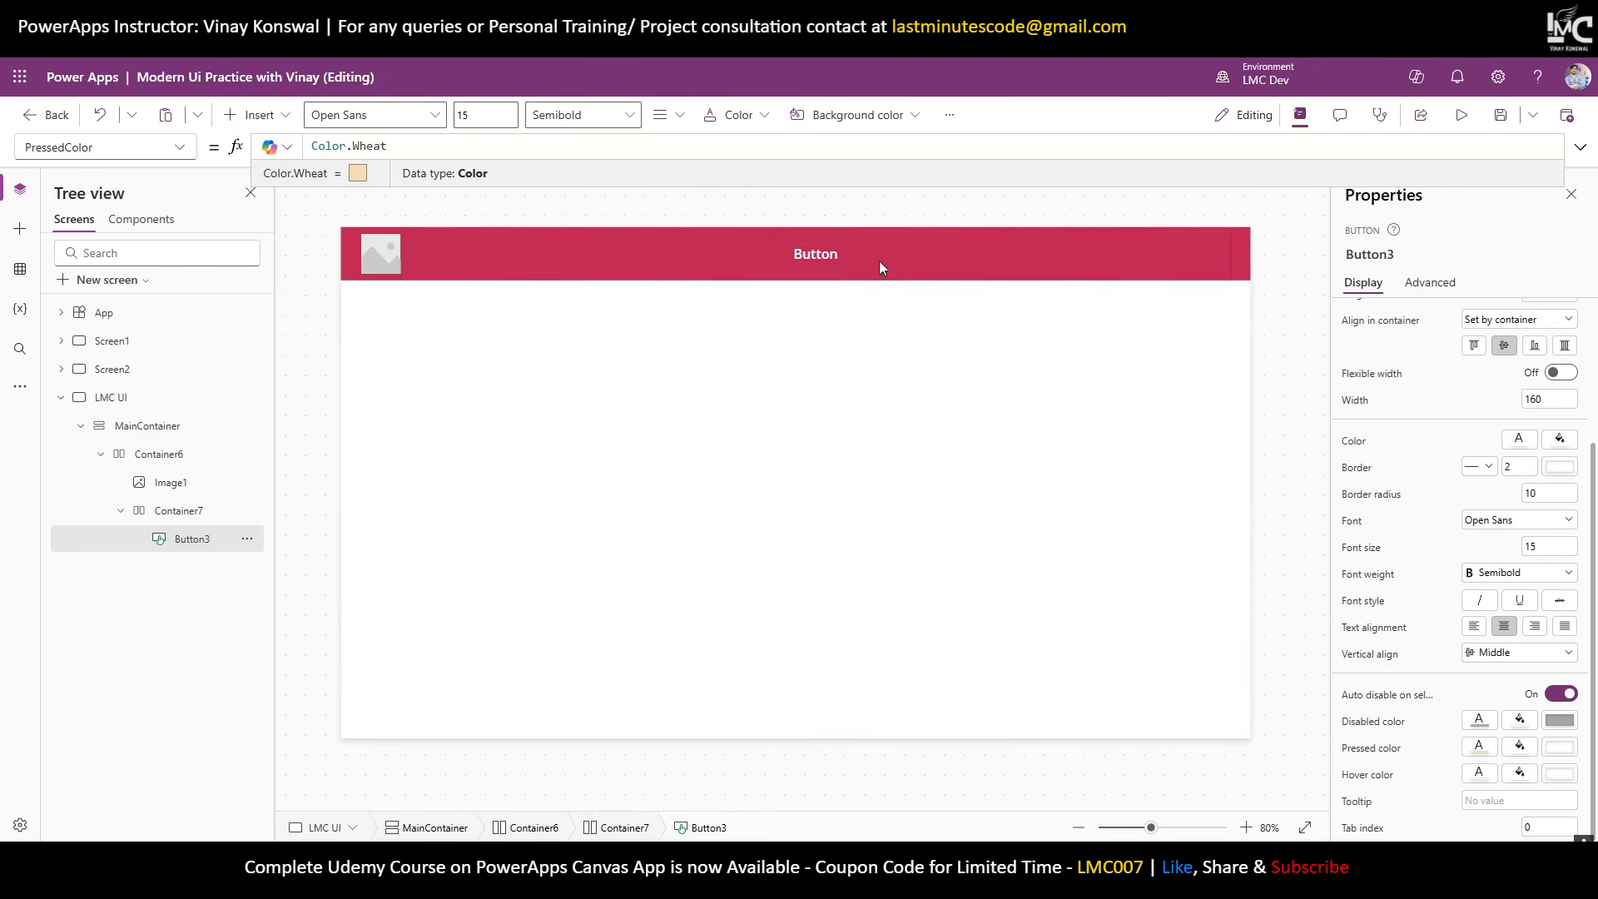
click(827, 265)
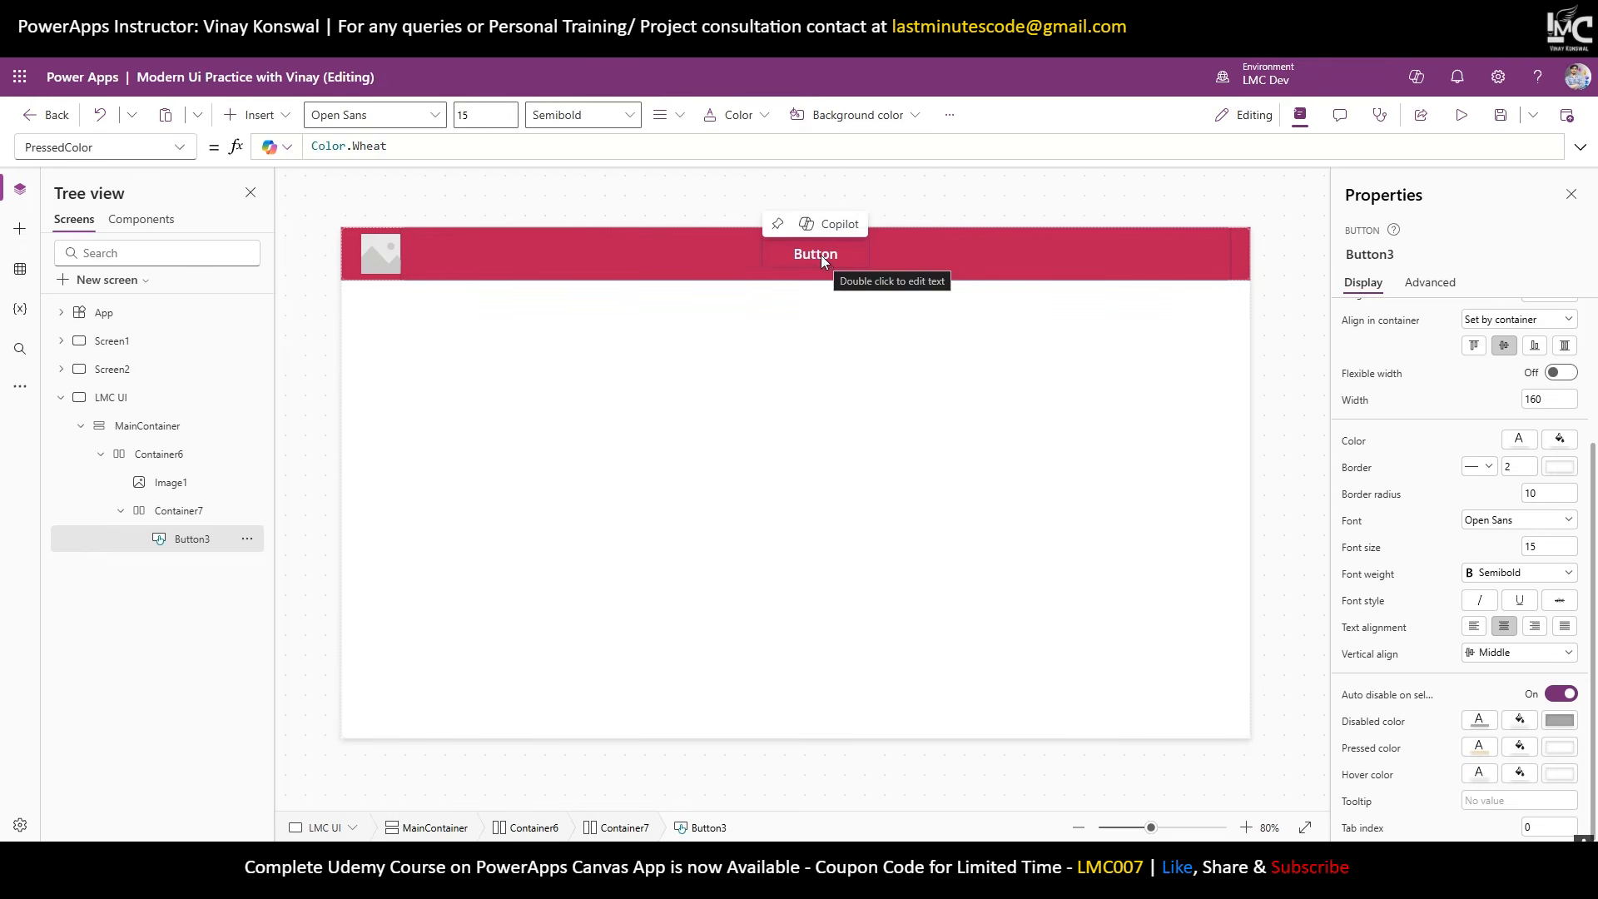
double_click(822, 258)
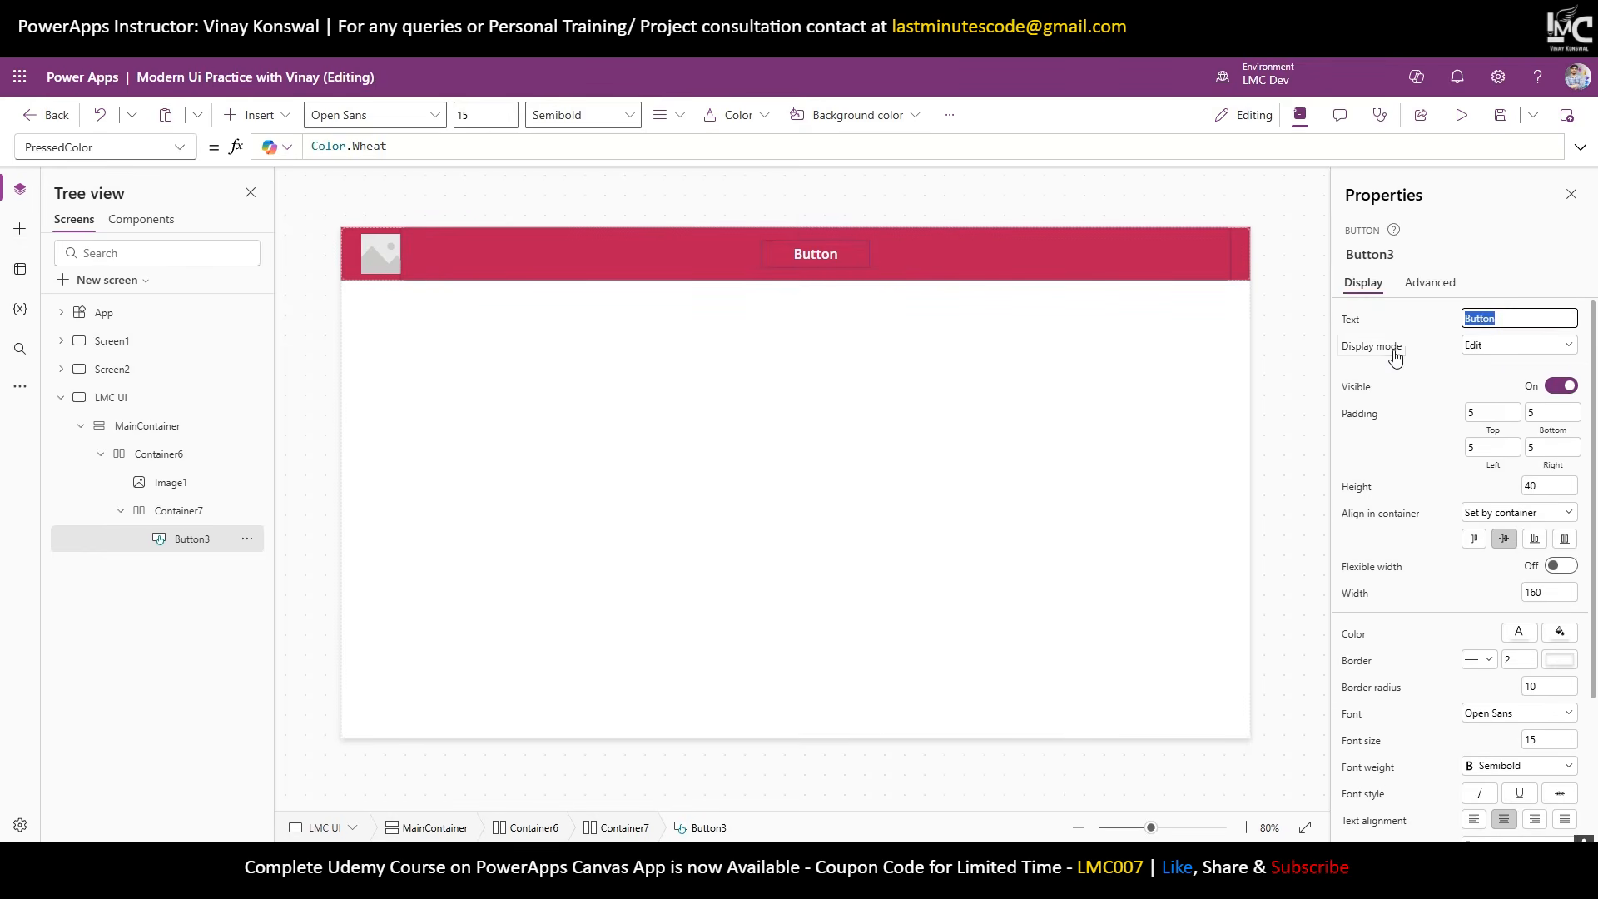
Label the button 'Home' and set its font size to 10.
text(Home)
scroll(1503, 632, down, 2)
scroll(1503, 633, down, 1)
click(1548, 547)
text(1)
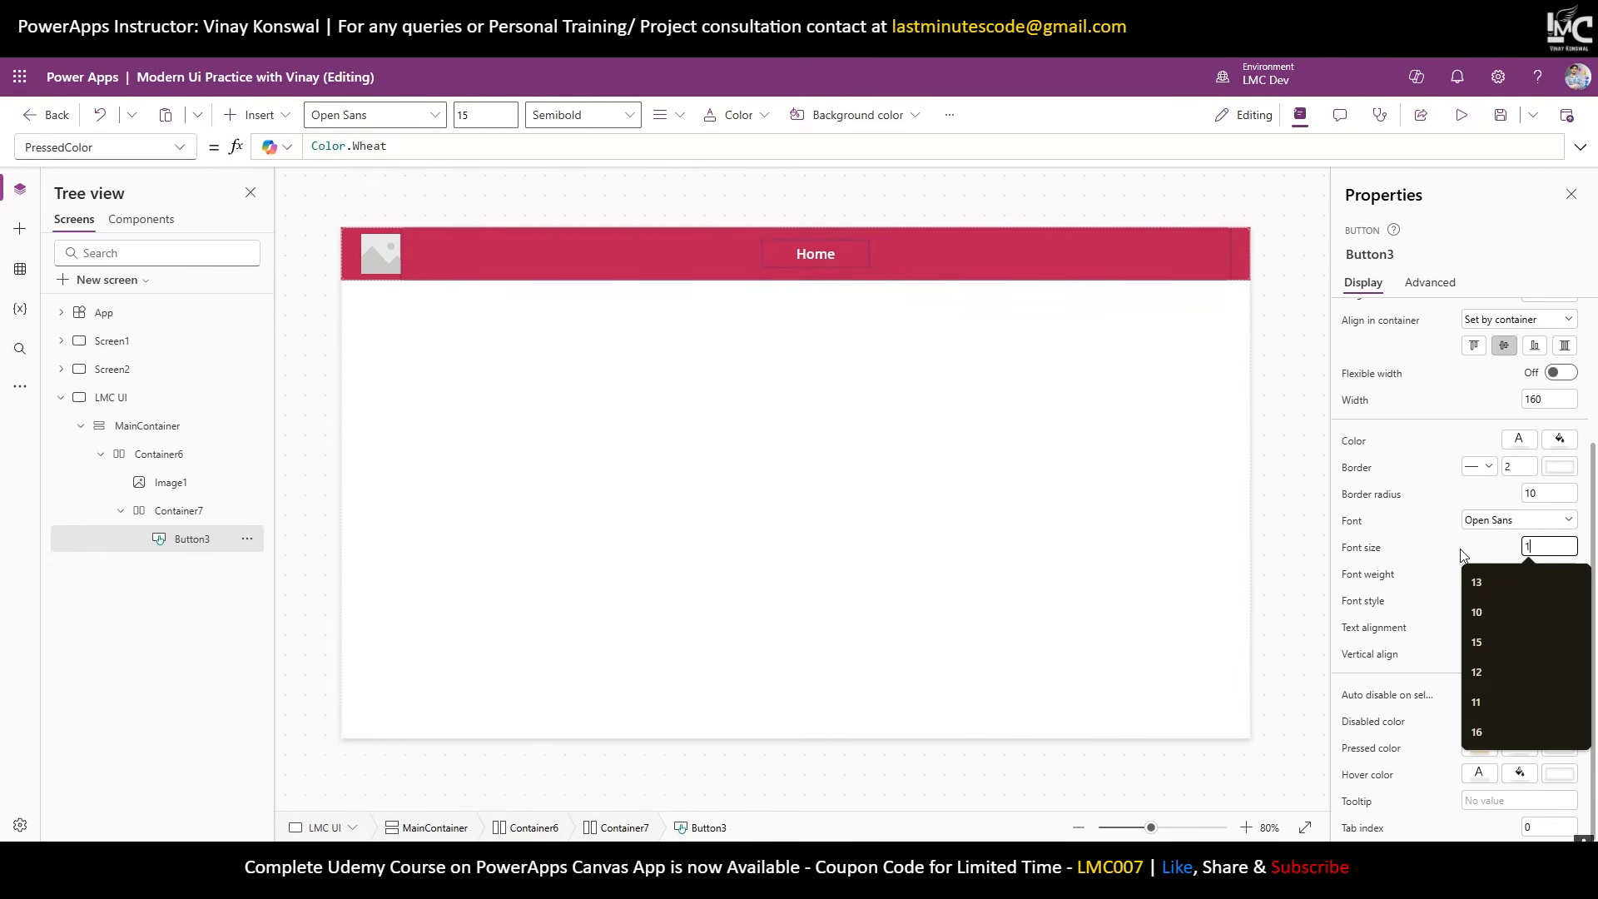
text(0)
key(Return)
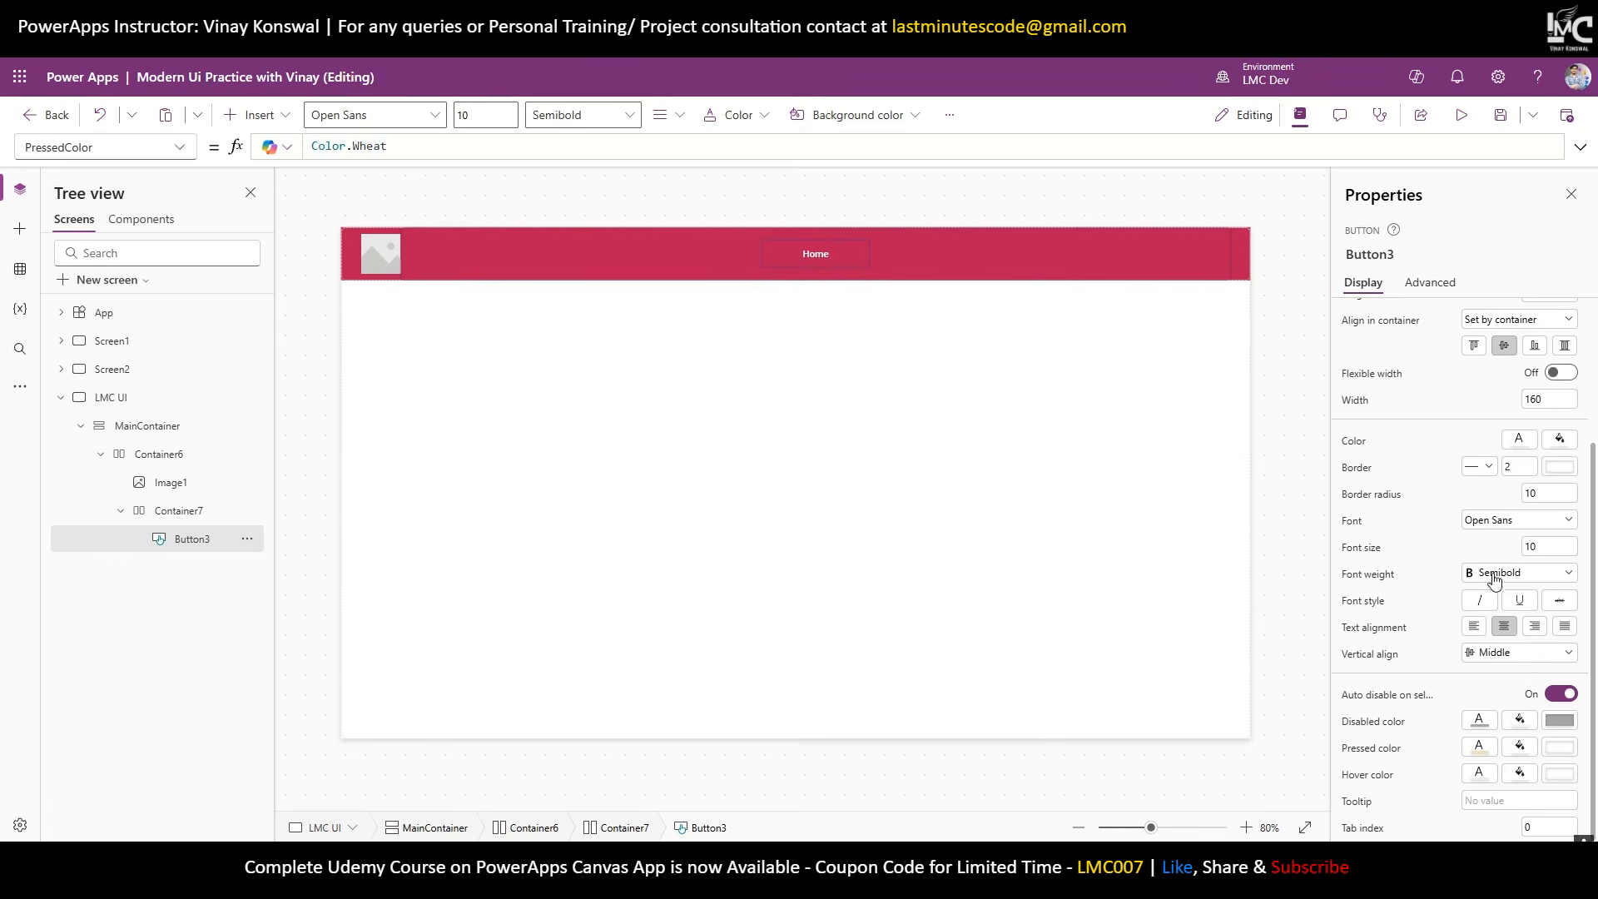
Narrow the Home button's width to 100, then 80, and finally 60.
click(1285, 383)
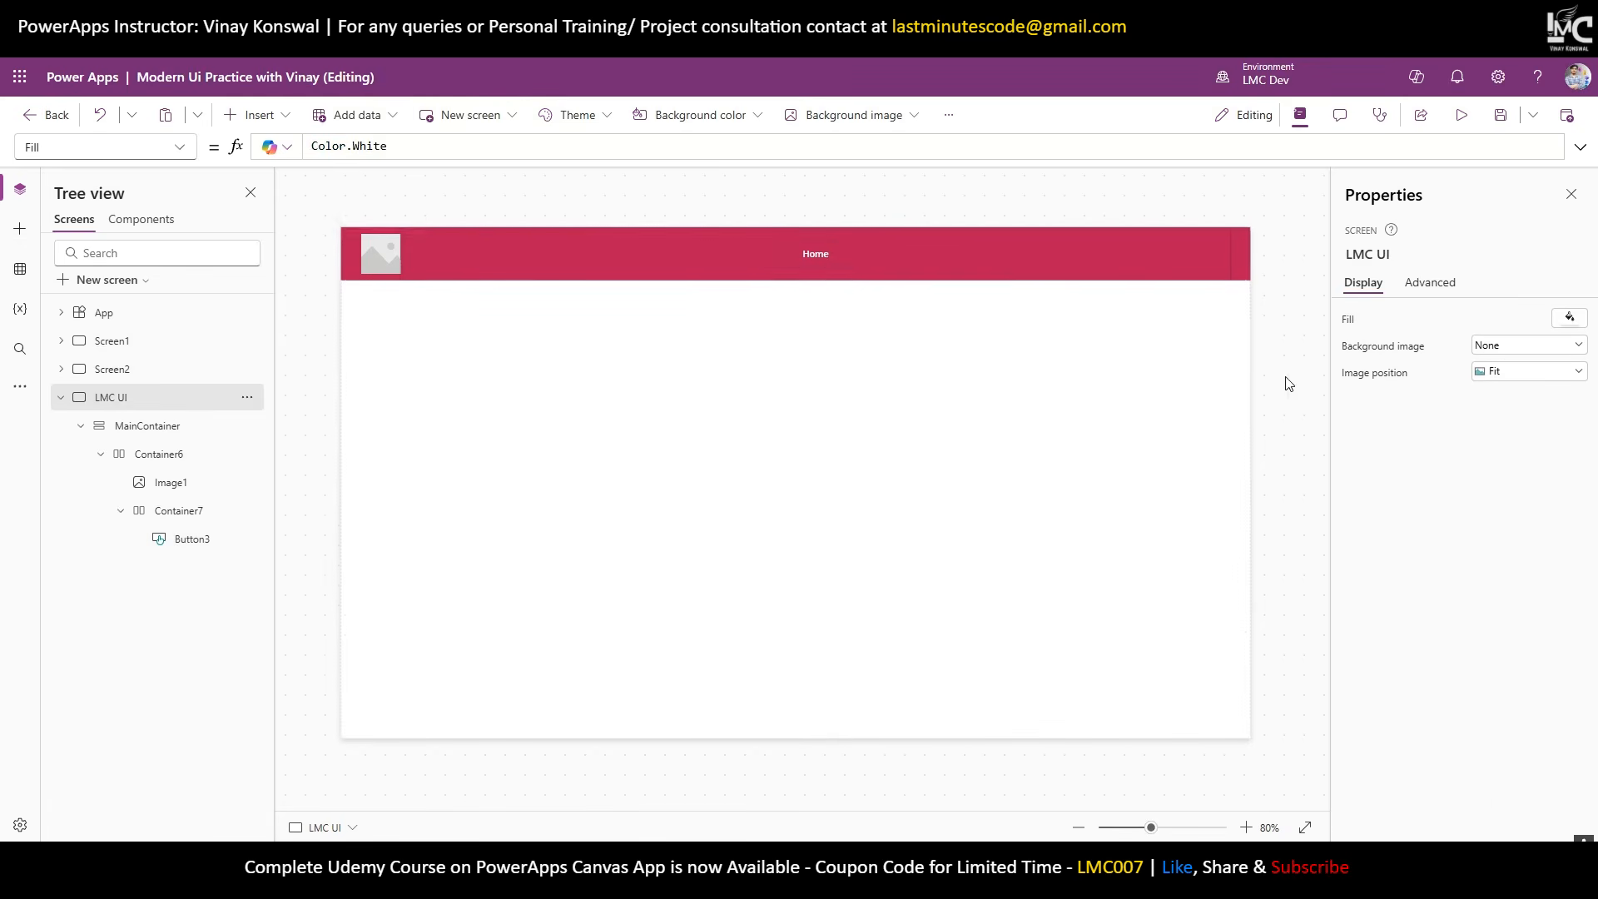
click(821, 258)
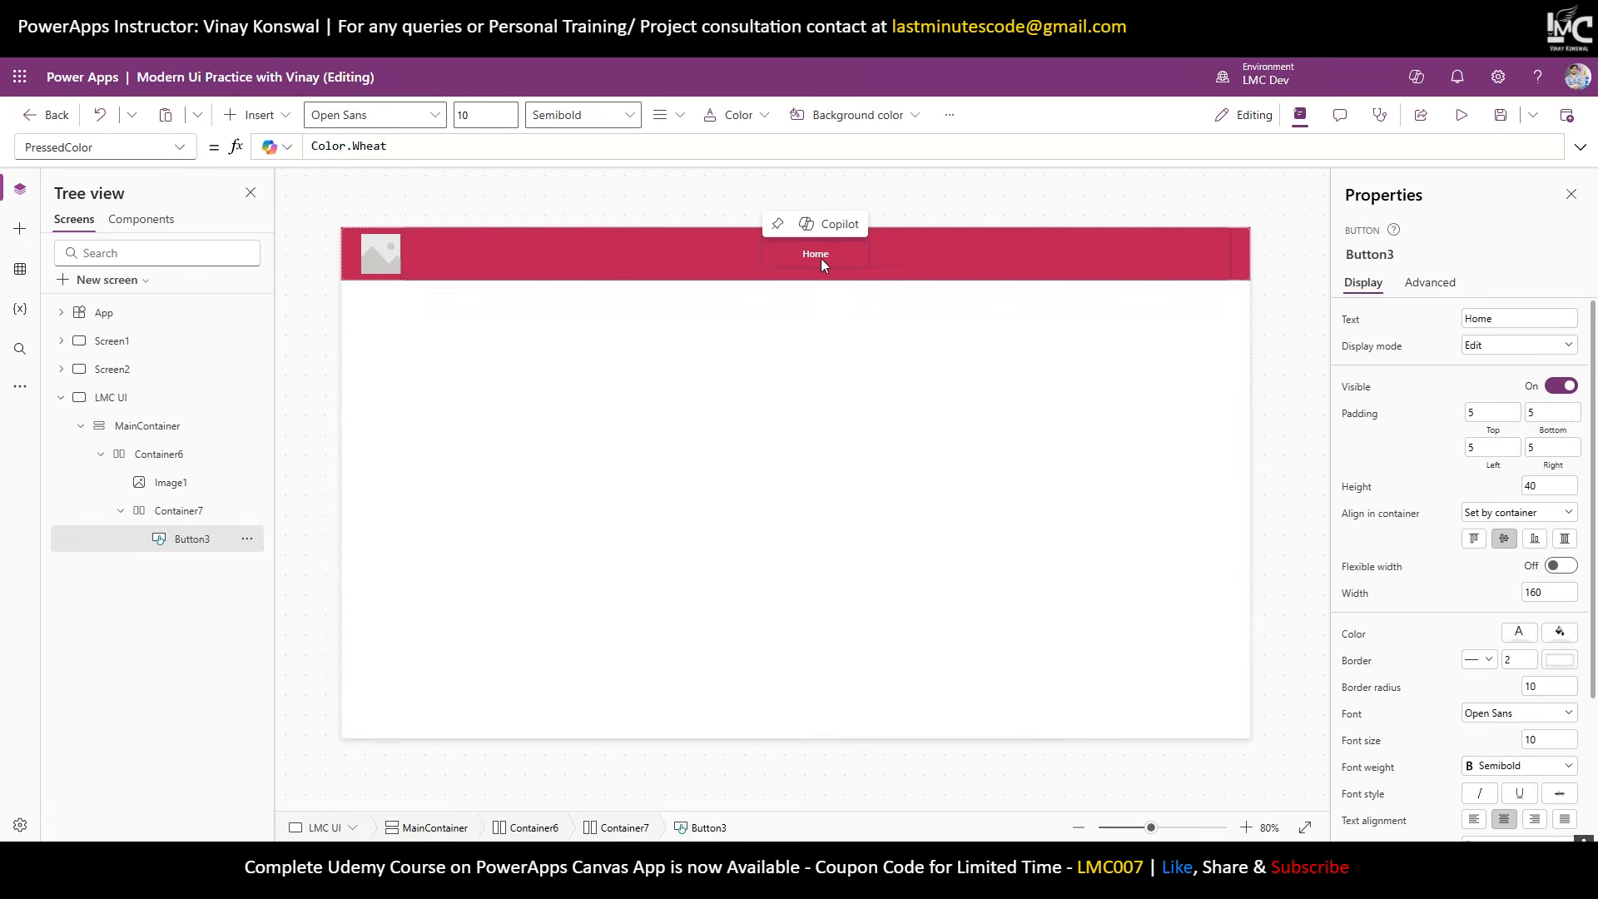
double_click(1550, 591)
text(100)
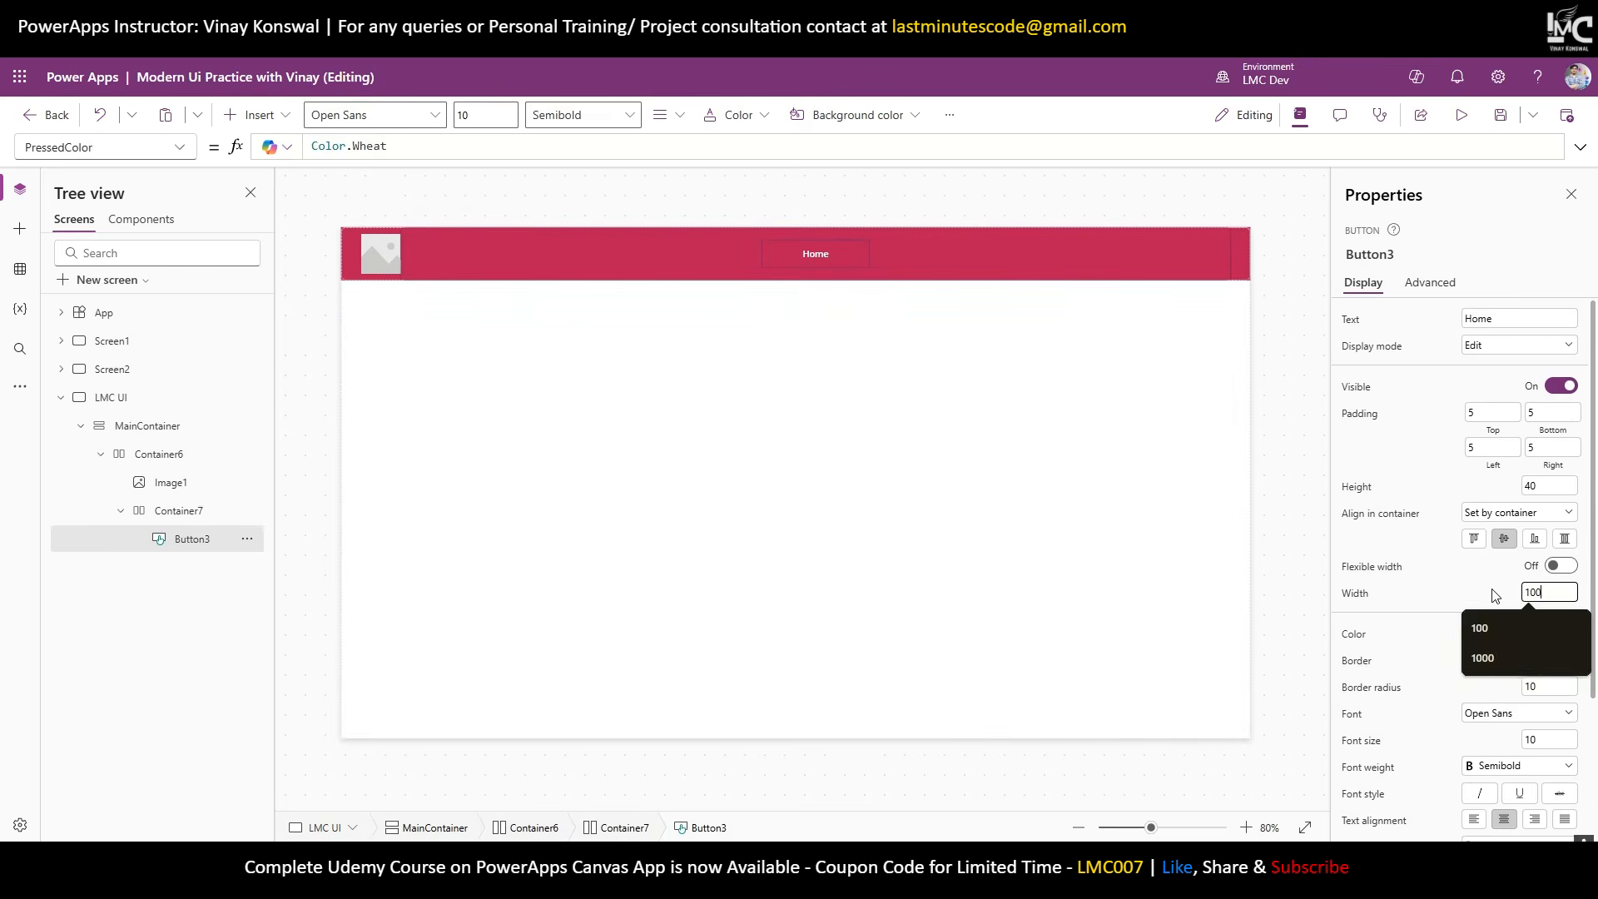
key(Return)
drag(1546, 594, 1498, 596)
text(80)
key(Return)
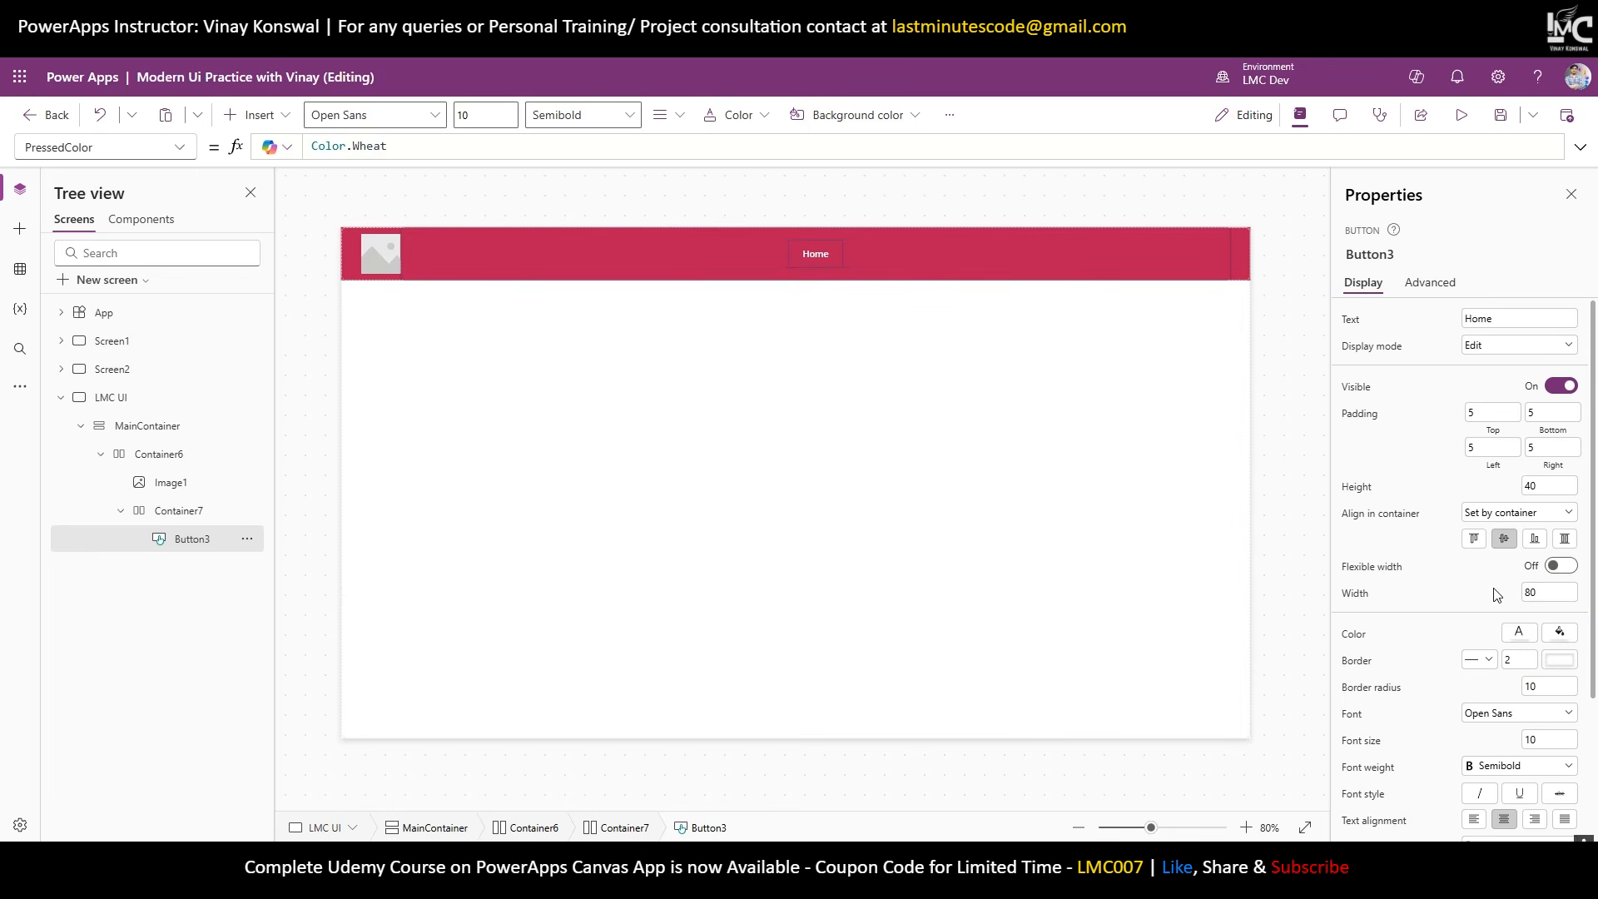
drag(1551, 591, 1499, 596)
text(60)
key(Return)
click(1037, 321)
click(802, 254)
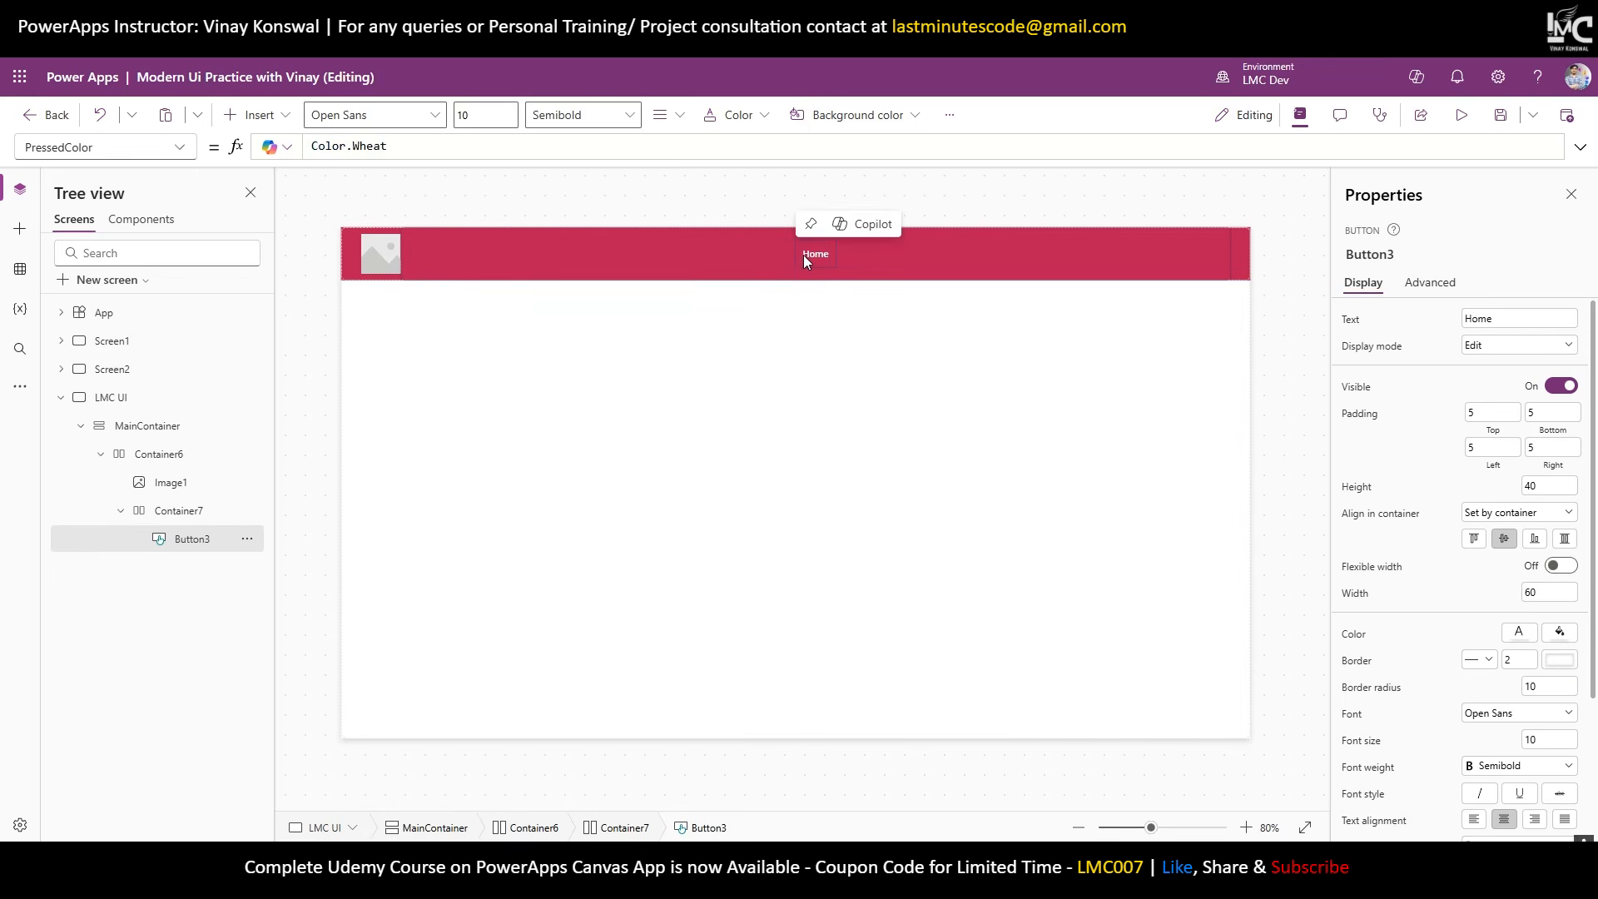
Duplicate the Home button and label the second copy 'MS Power Platform To'.
key(ctrl+c)
key(ctrl+v)
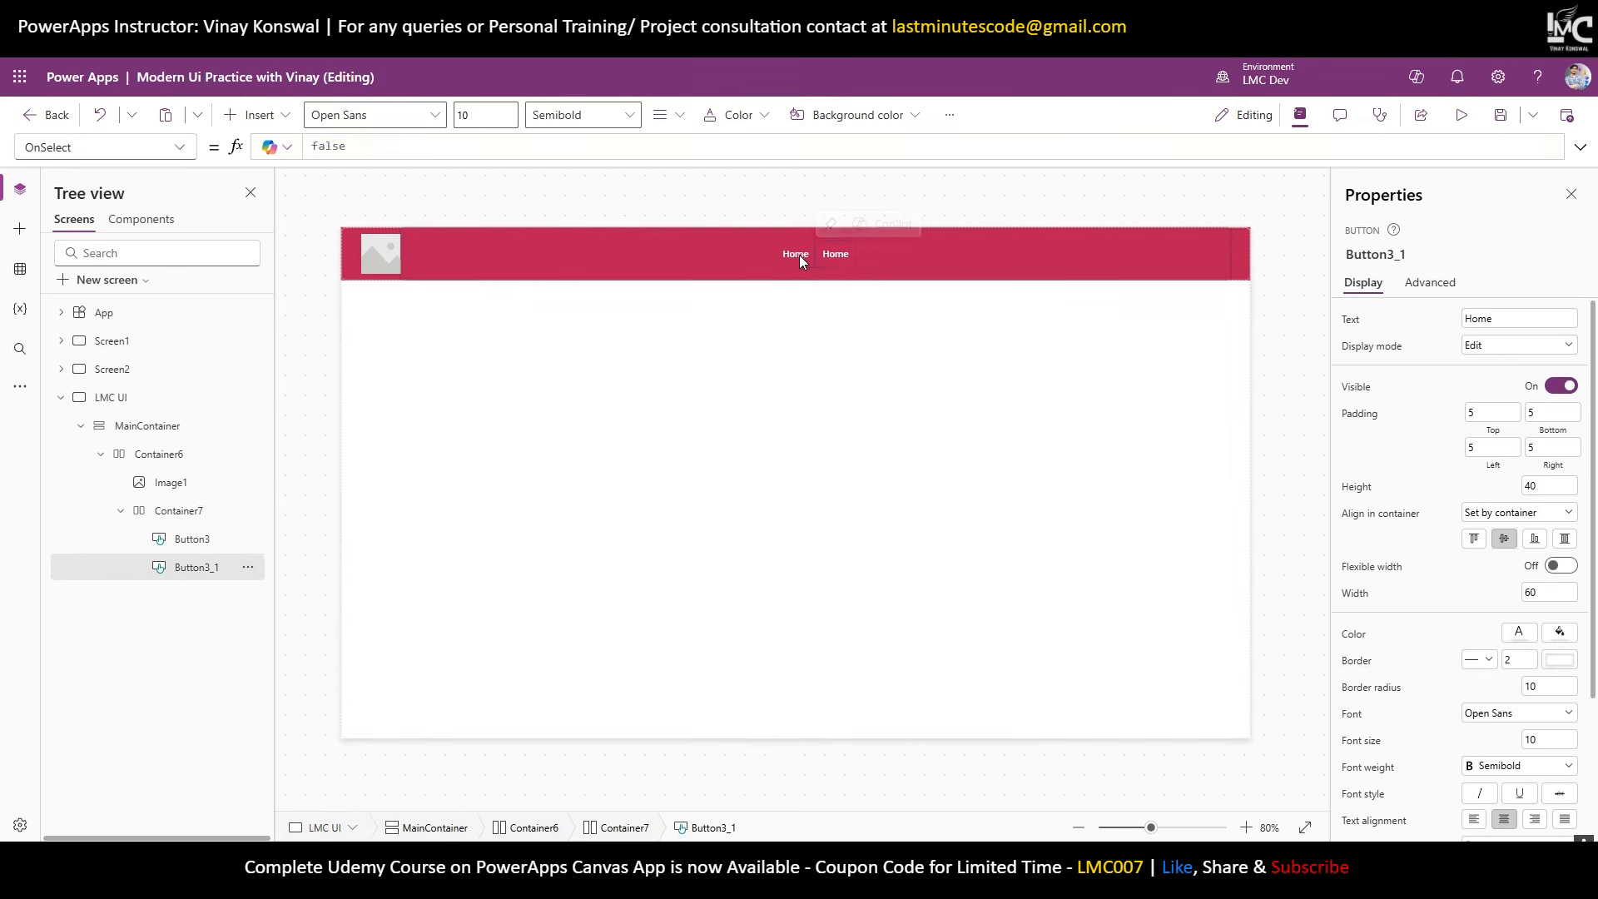
key(ctrl+v)
key(ctrl+v)
key(ctrl+v)
key(ctrl+v)
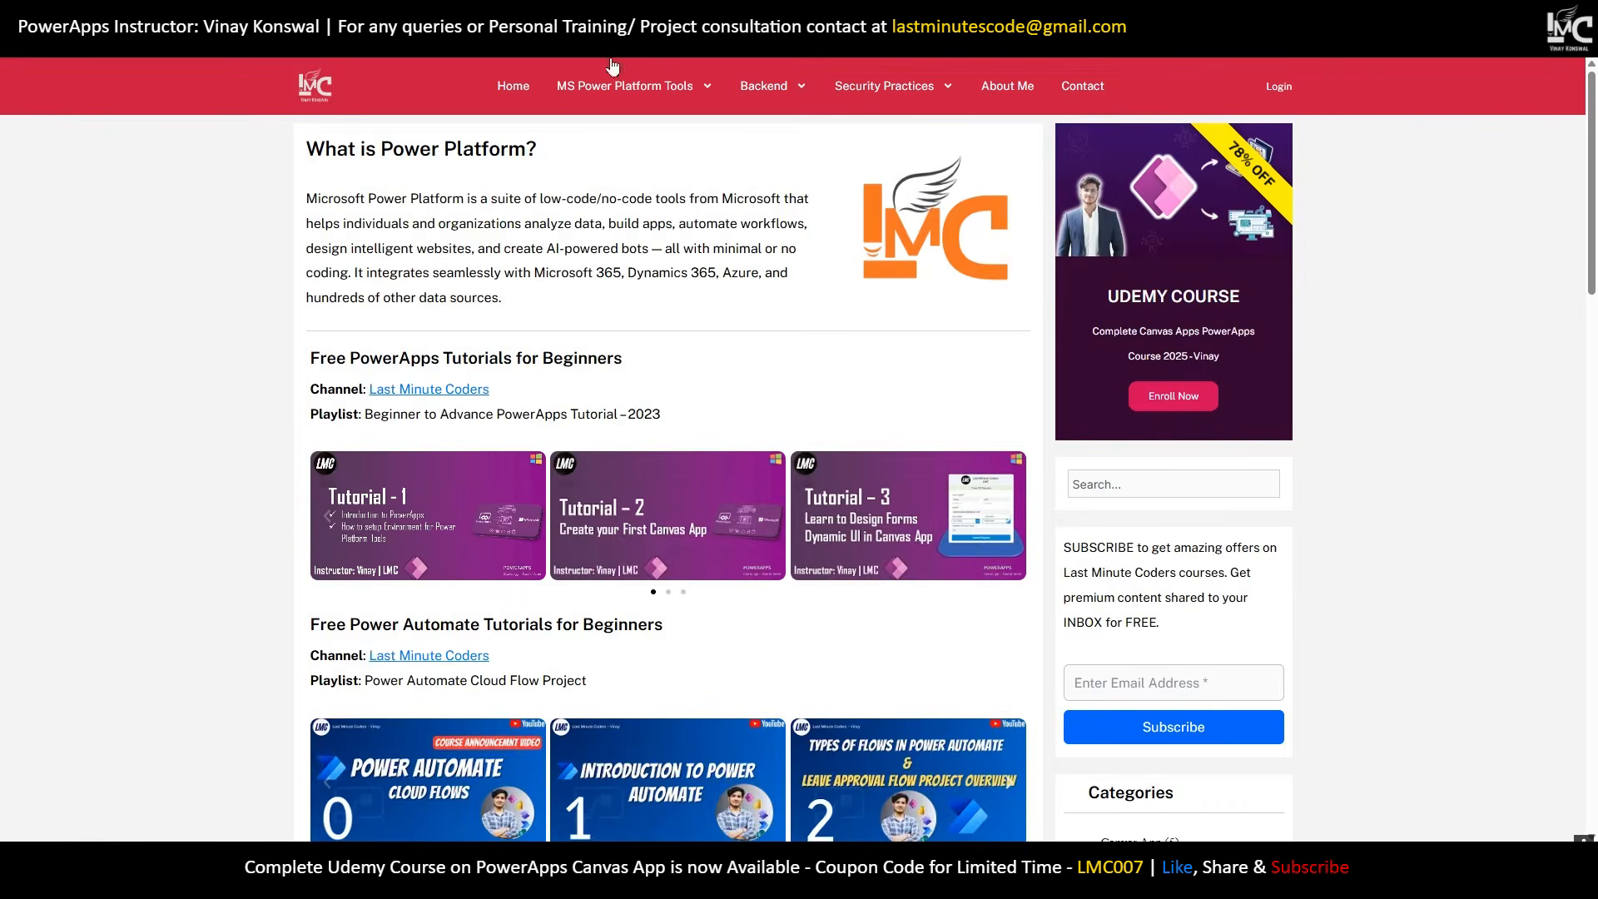
mouse_move(608, 99)
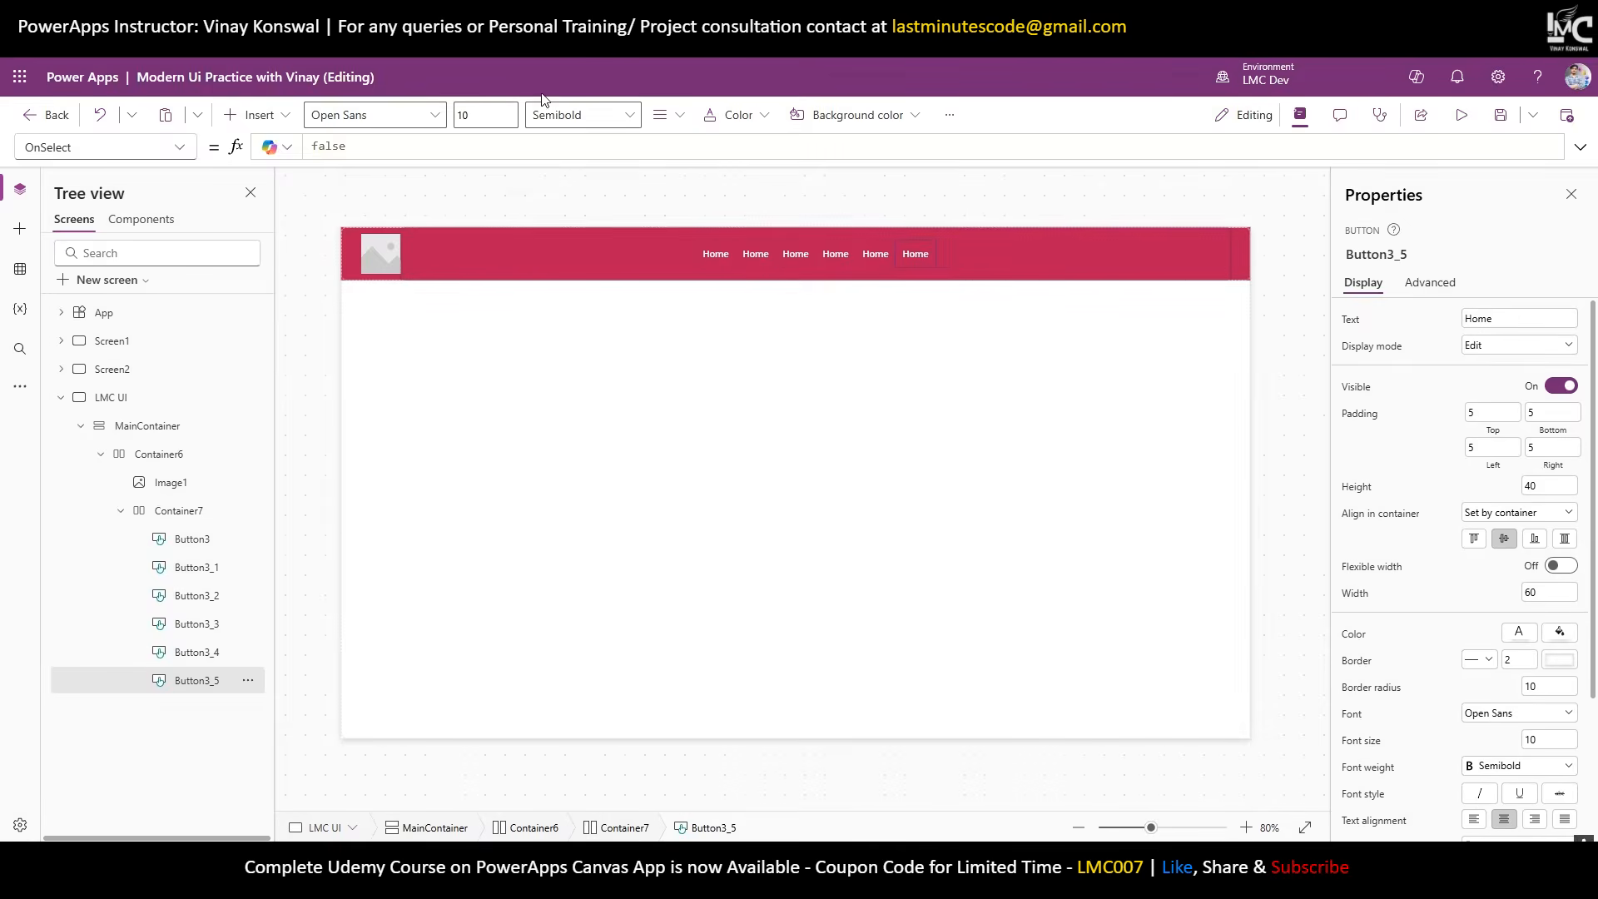
double_click(761, 253)
text(MS)
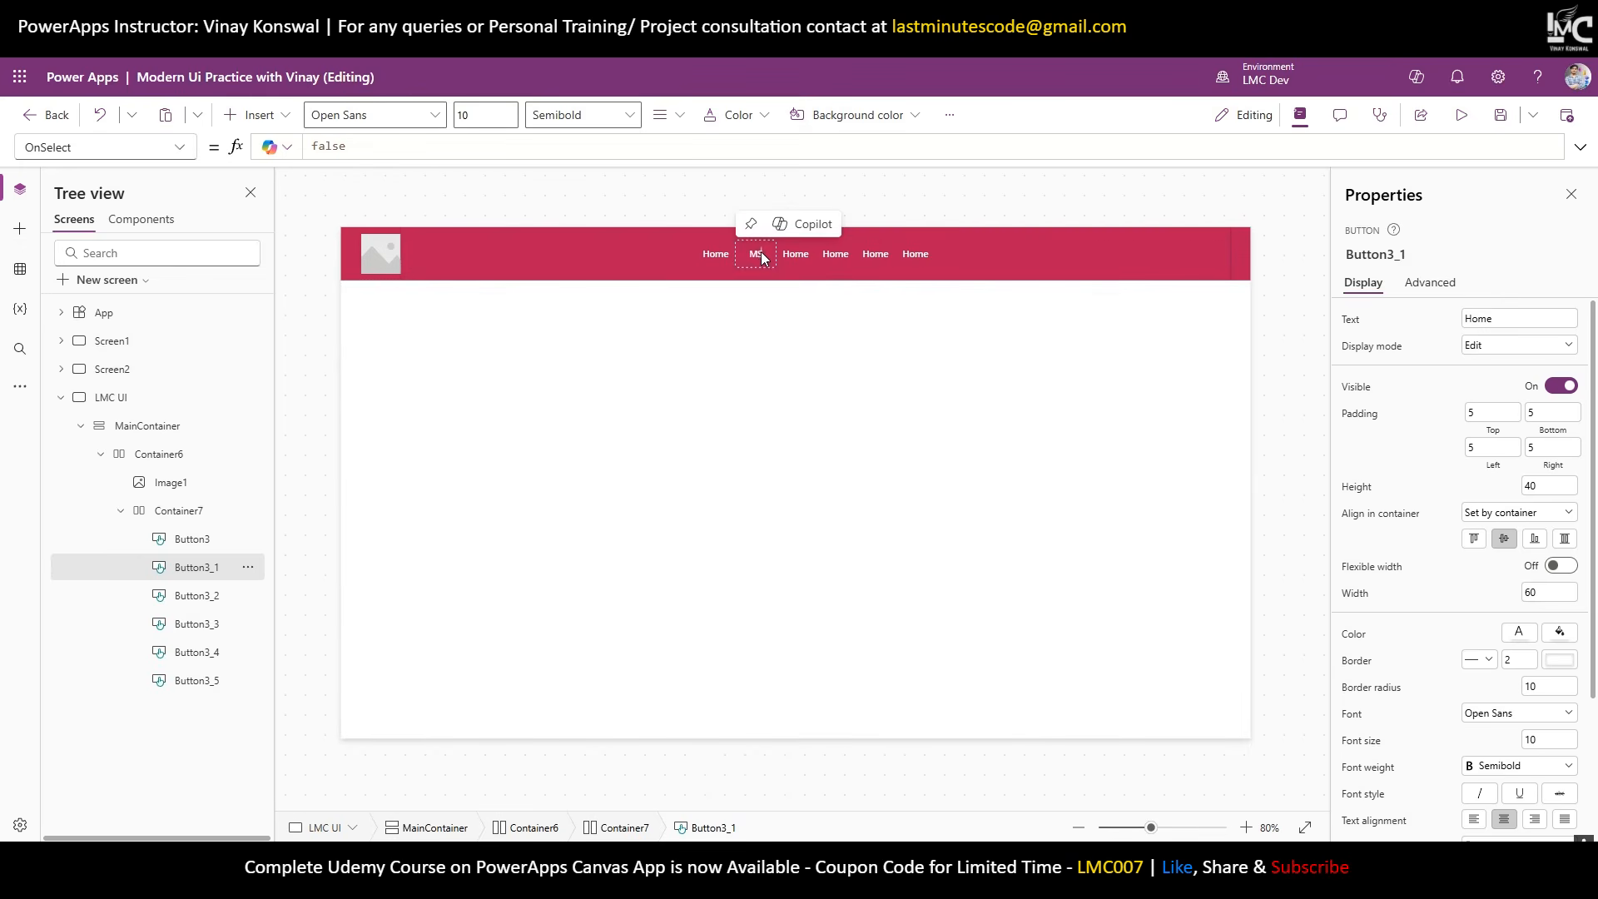
text( Power Platform Tools)
Relabel the remaining copies Backend, Security Practice, About Me and Contact.
double_click(809, 256)
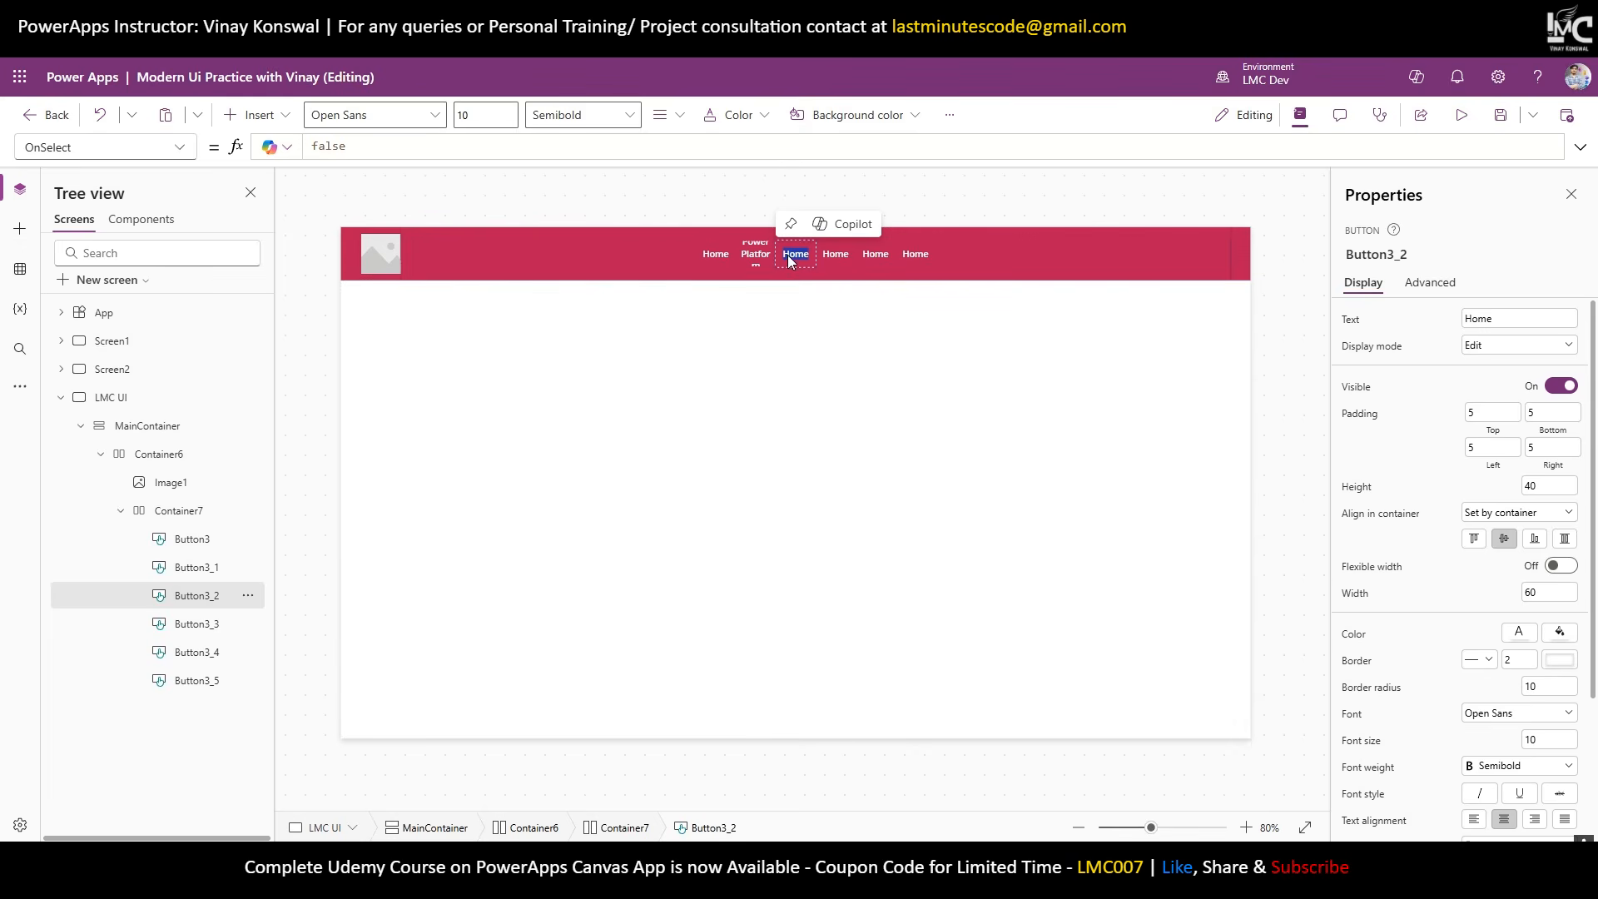
text(Bea)
key(BackSpace)
text(nd)
click(835, 255)
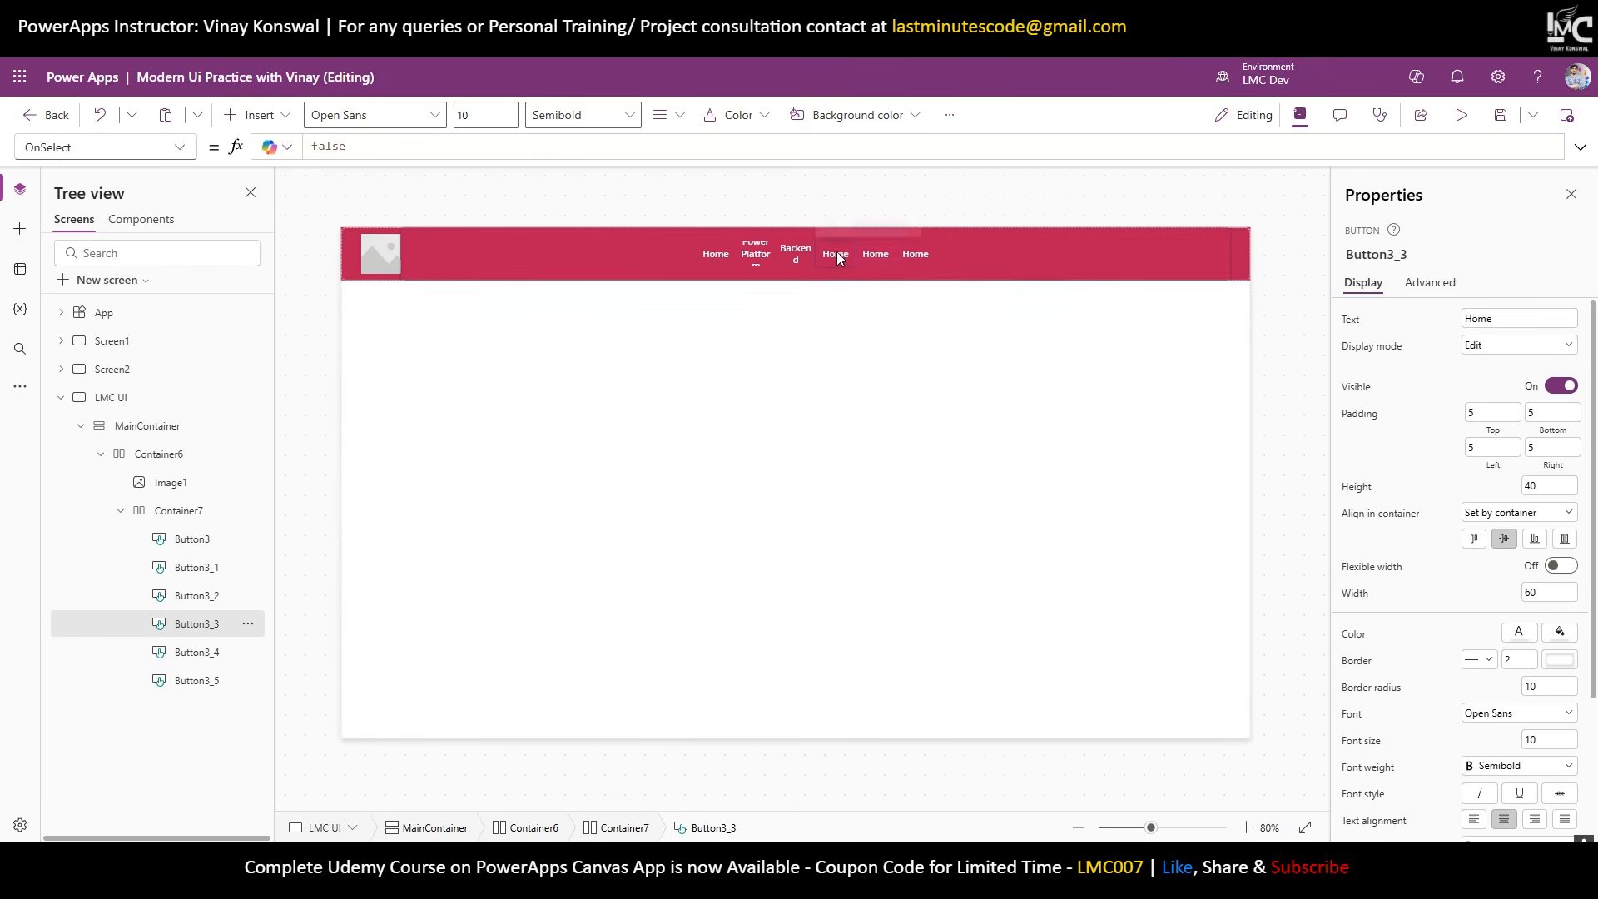
double_click(828, 259)
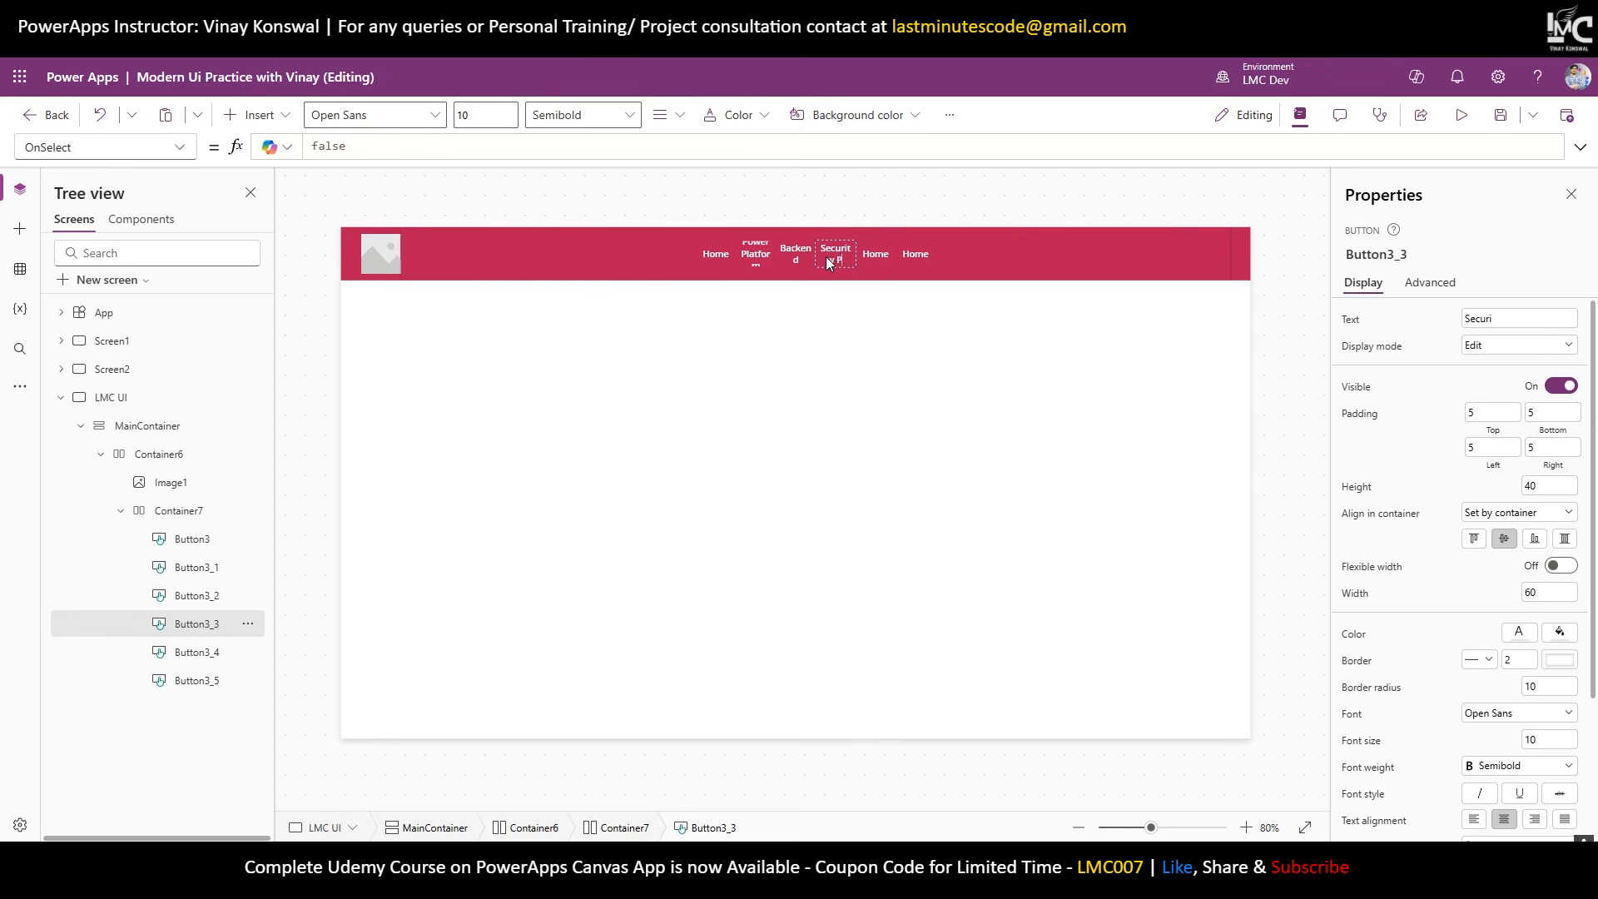
text(Security Practice)
click(870, 256)
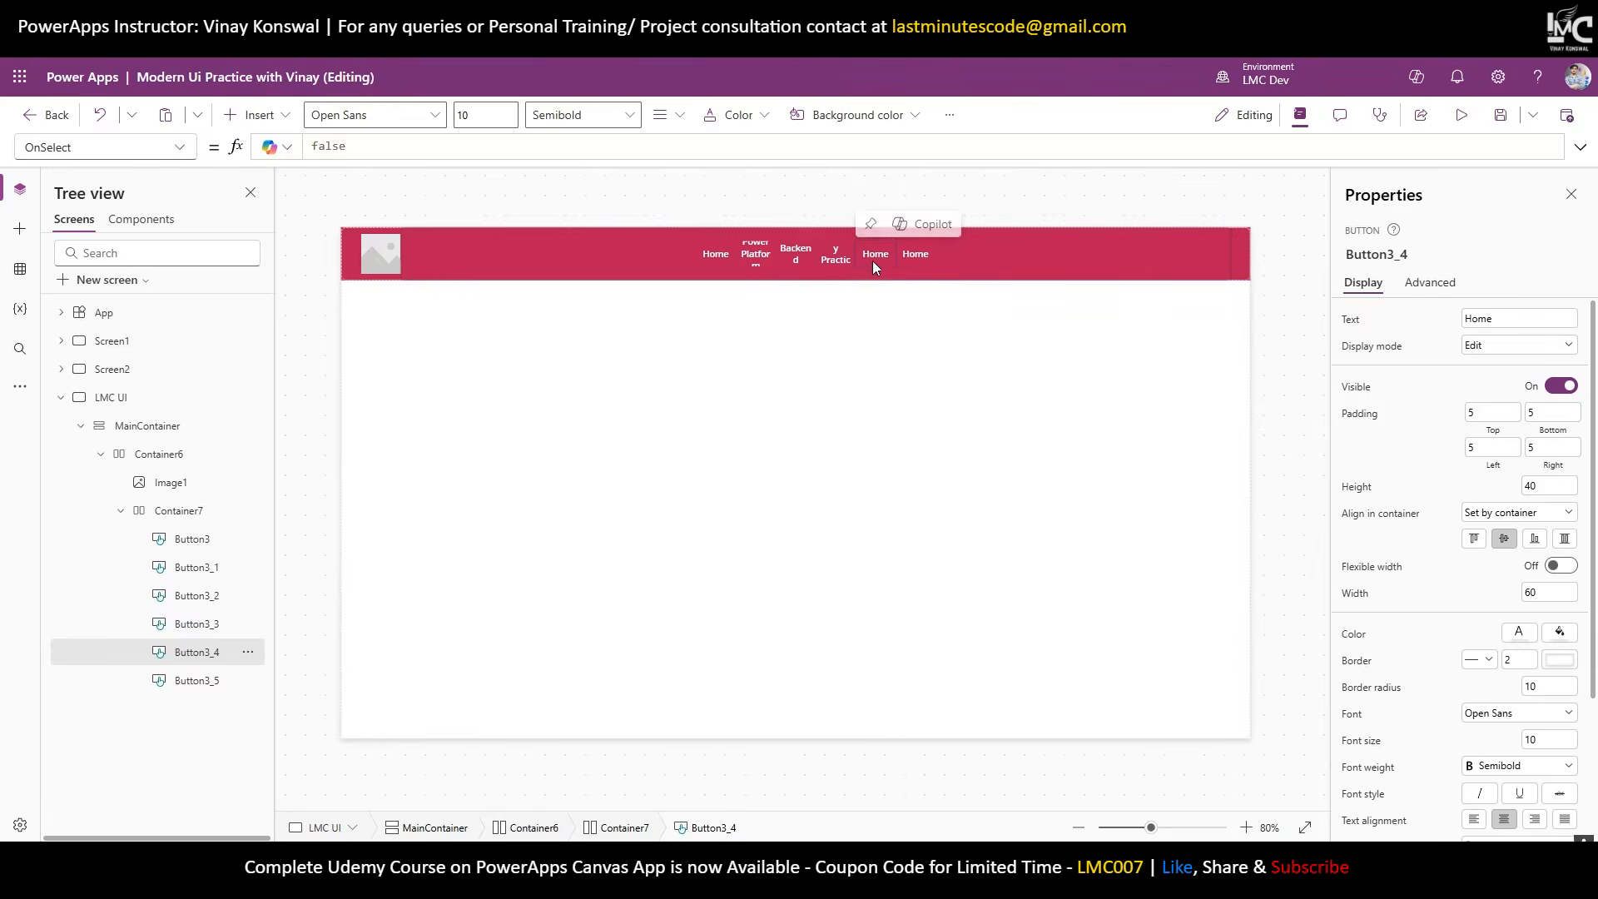
double_click(873, 261)
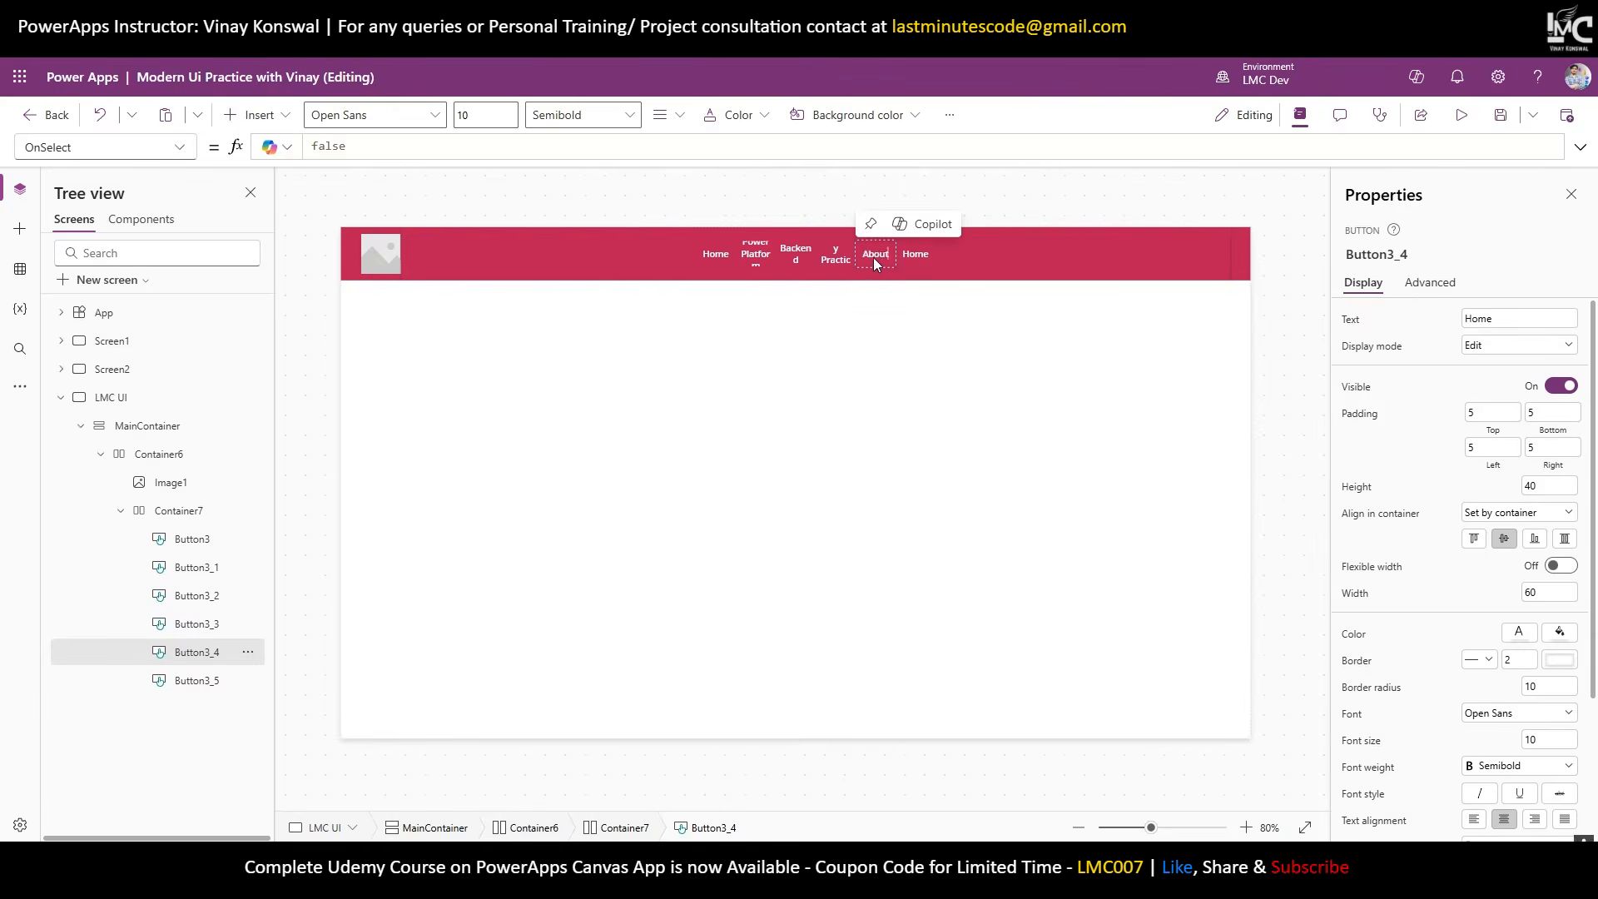
click(911, 257)
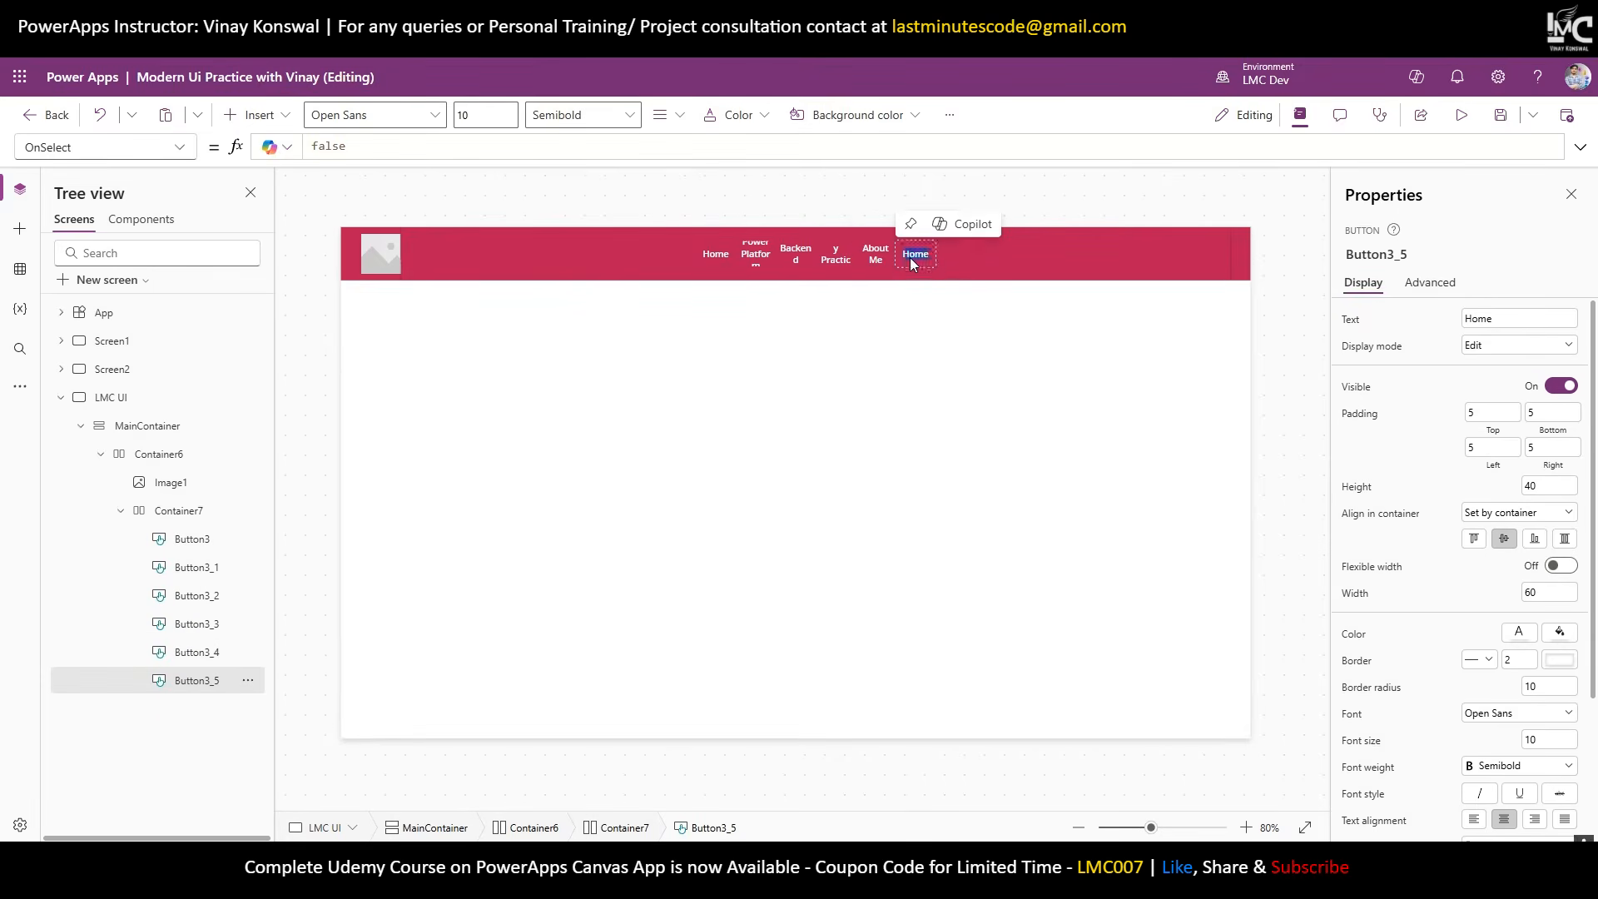
double_click(921, 258)
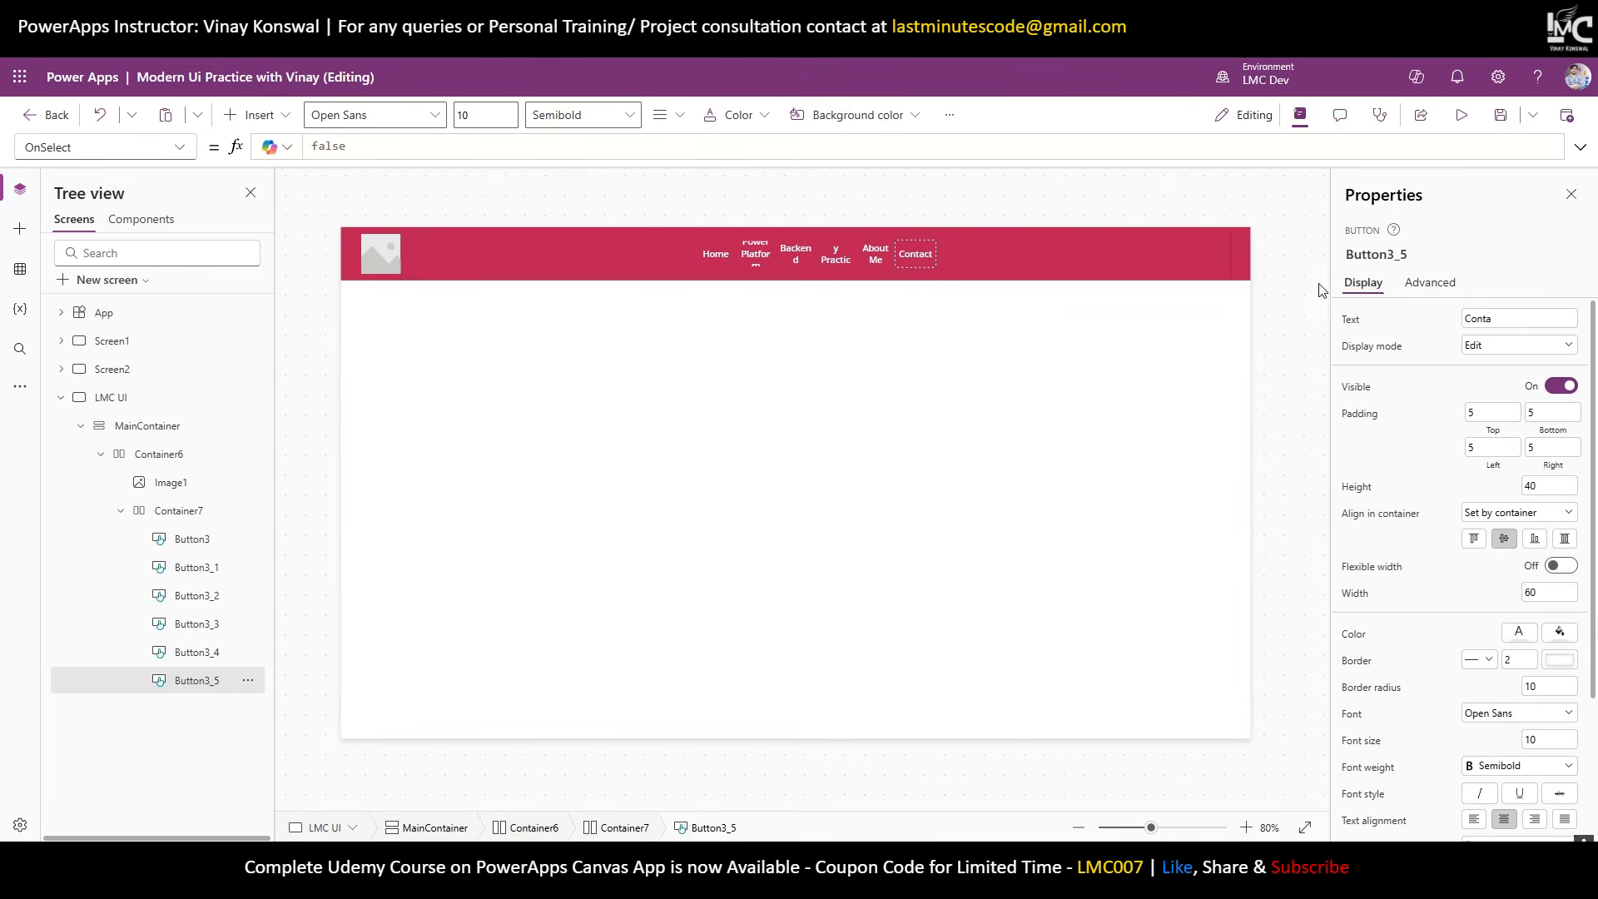
click(1287, 282)
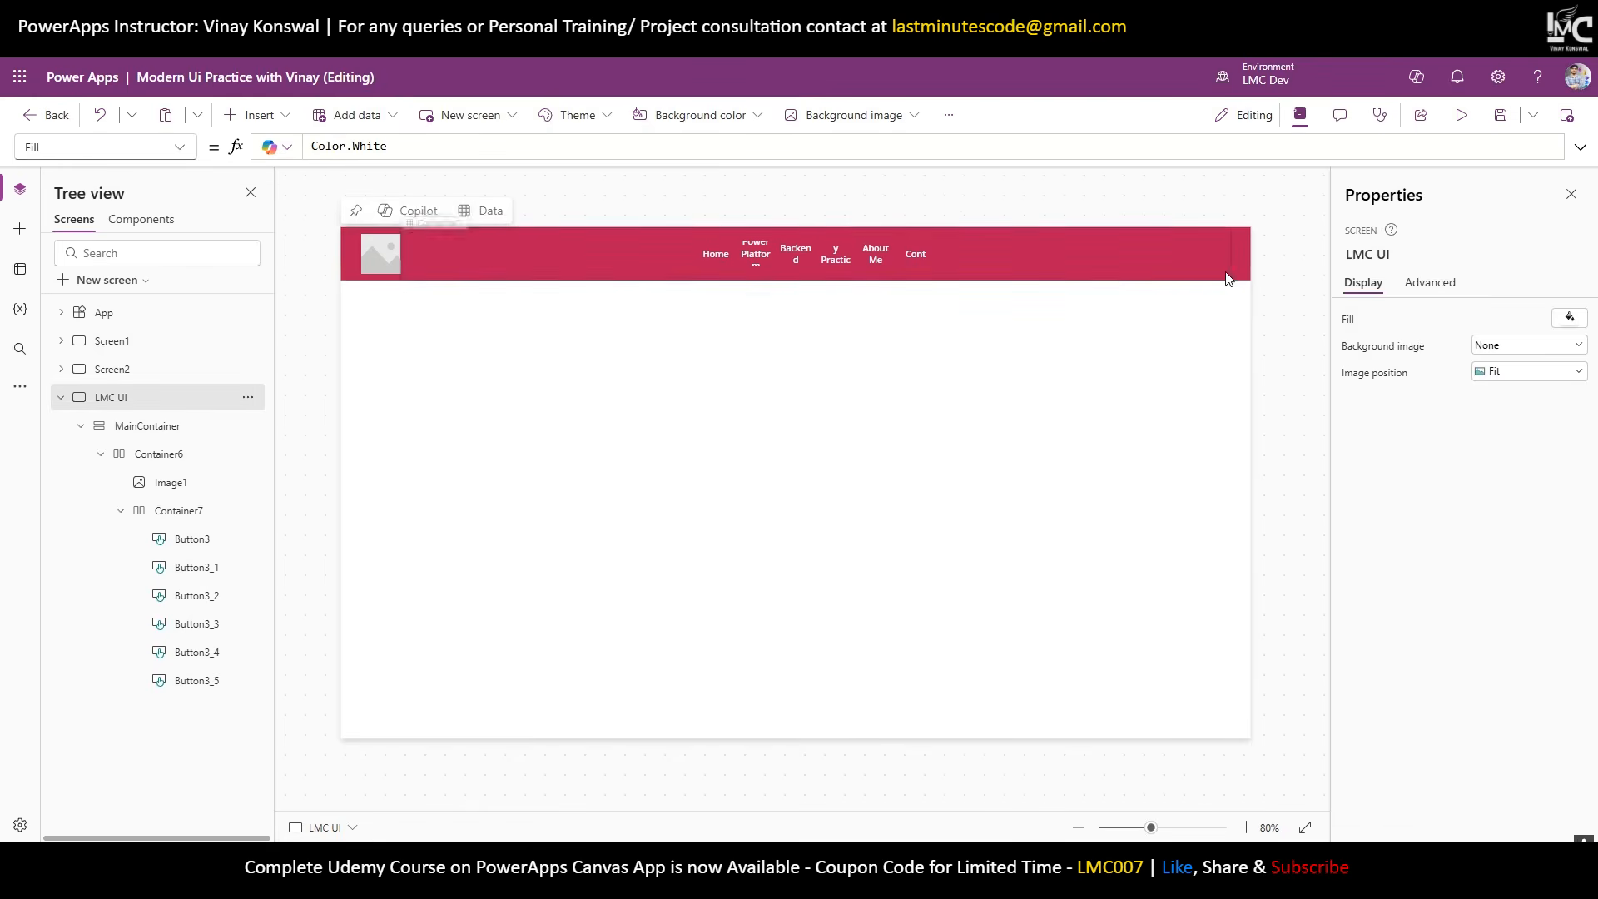
Copy the first Home button from the tree view.
click(170, 548)
right_click(210, 545)
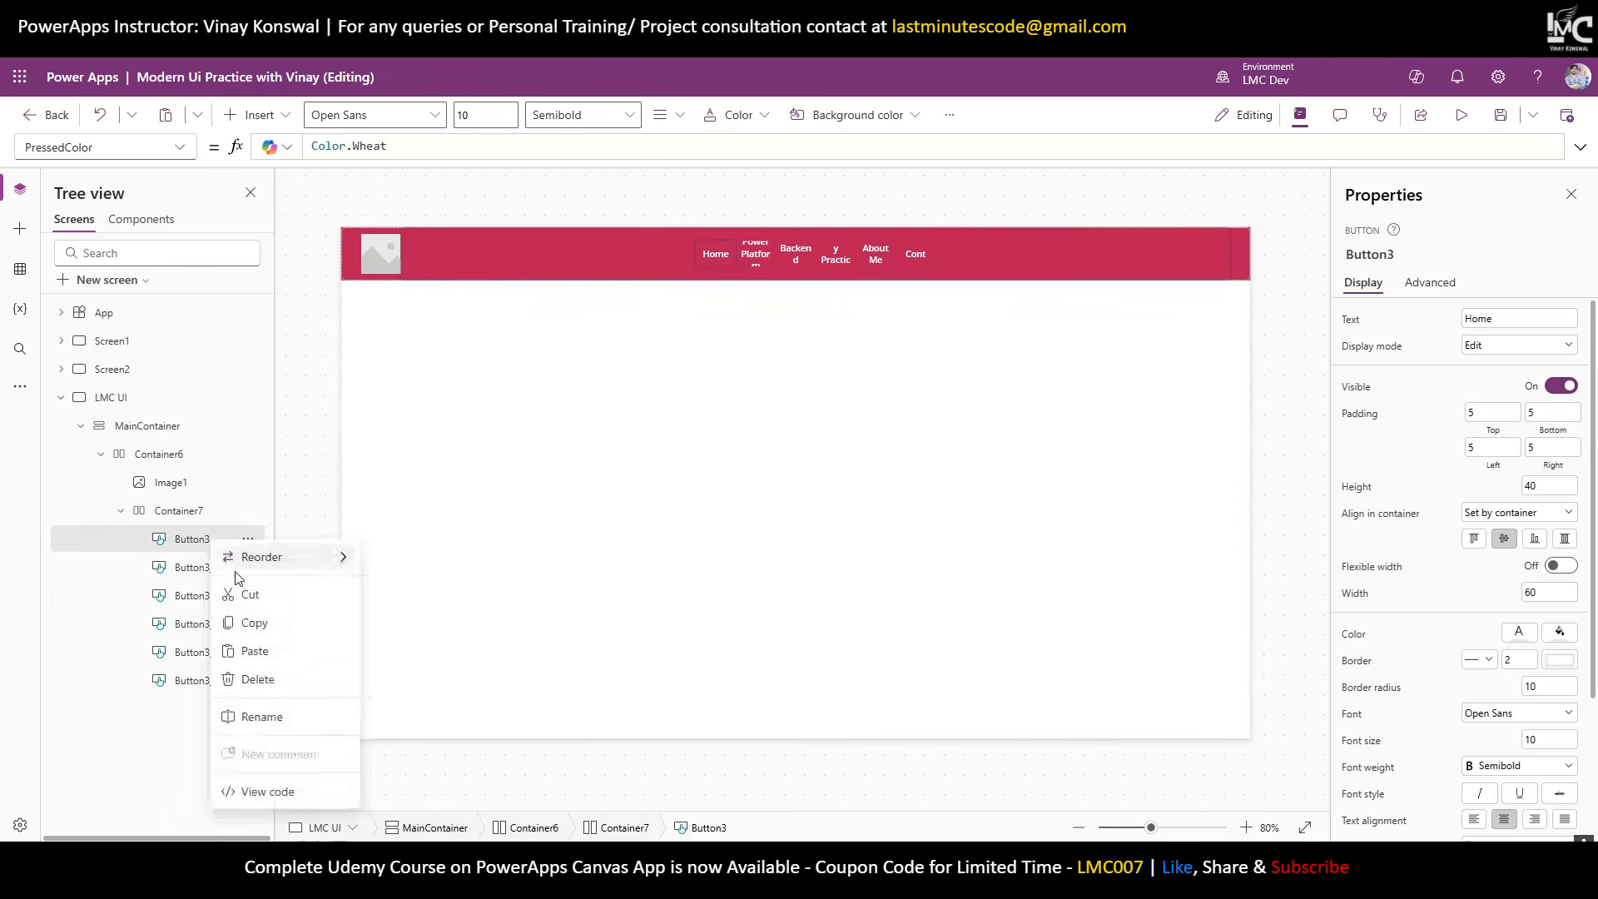
click(237, 621)
Rename Container6 to 'Header Container' and Container7 to 'Nav Container'.
click(120, 510)
click(142, 460)
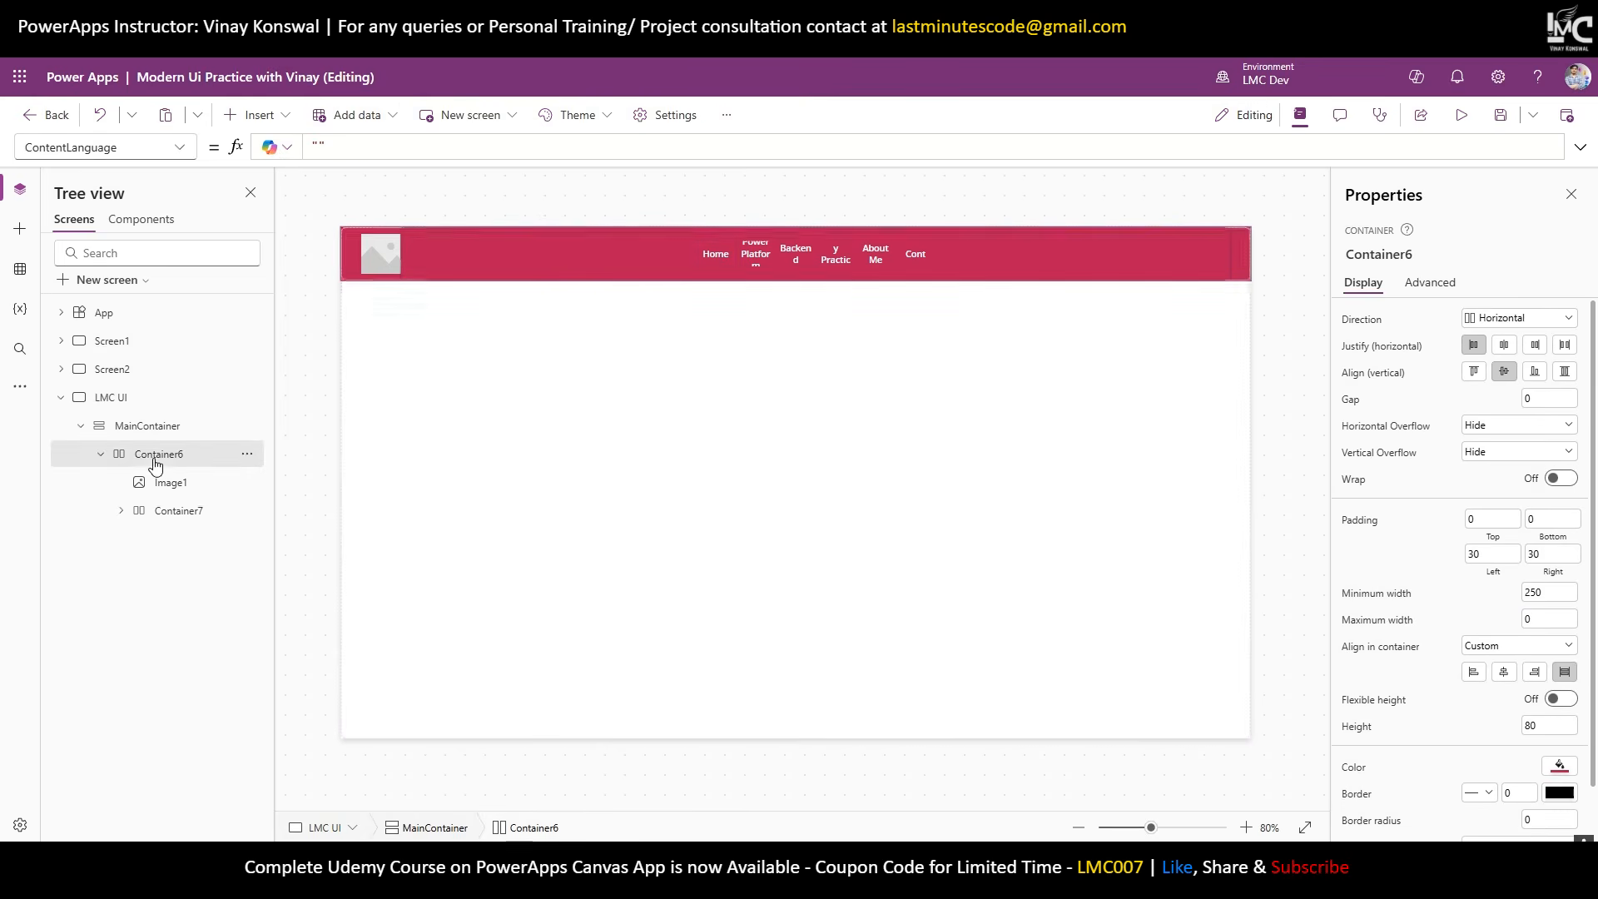
double_click(142, 457)
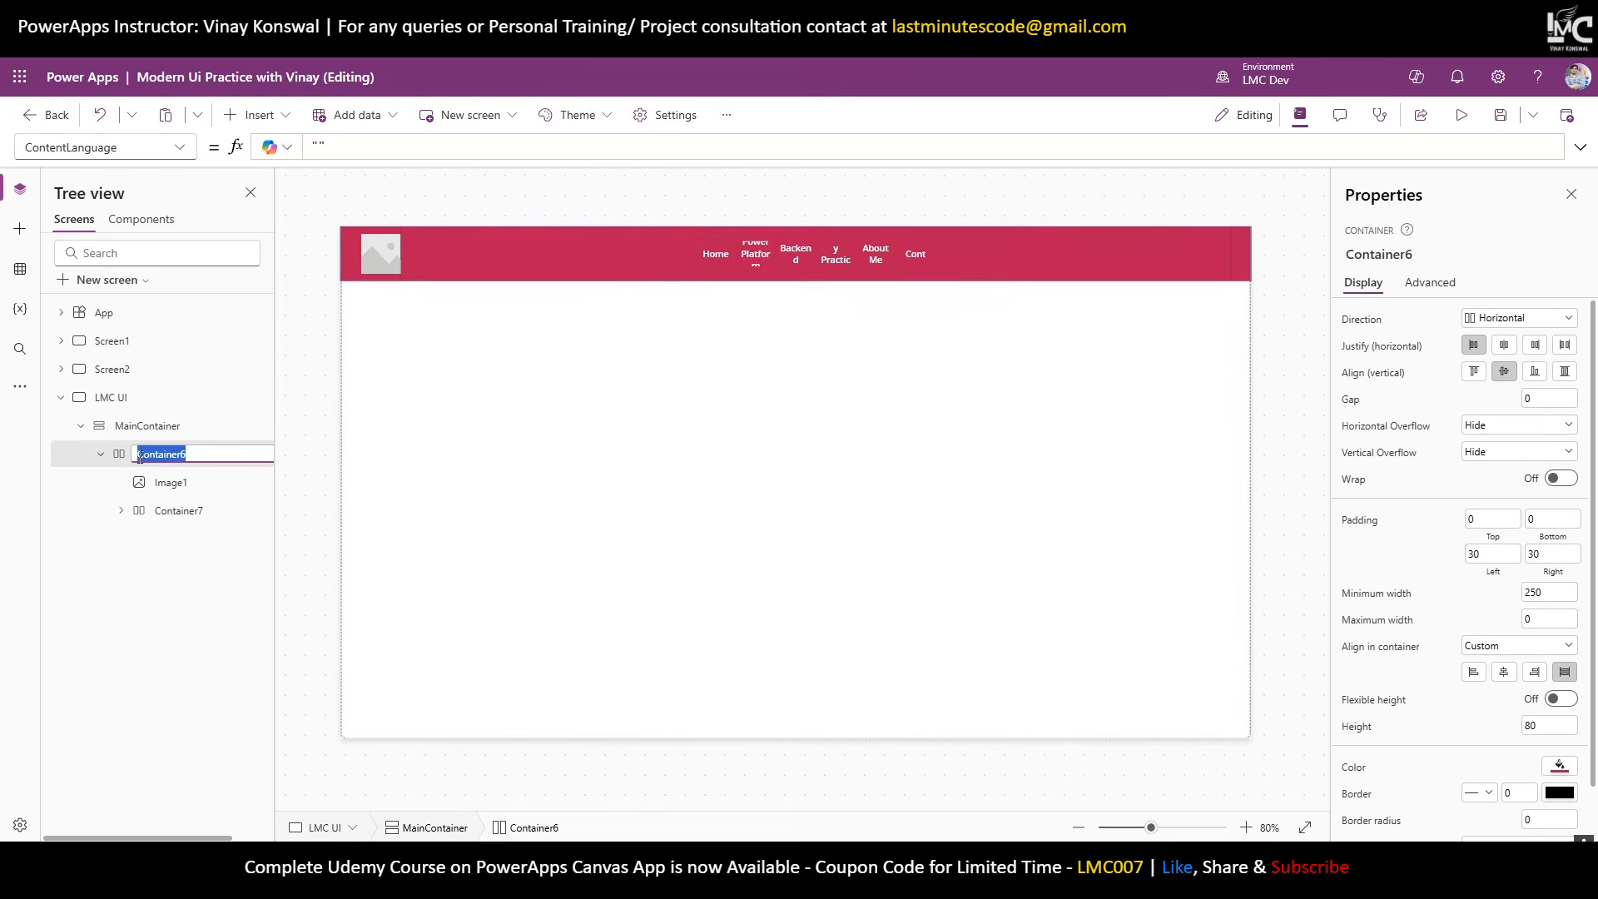
text(Header Co)
double_click(166, 510)
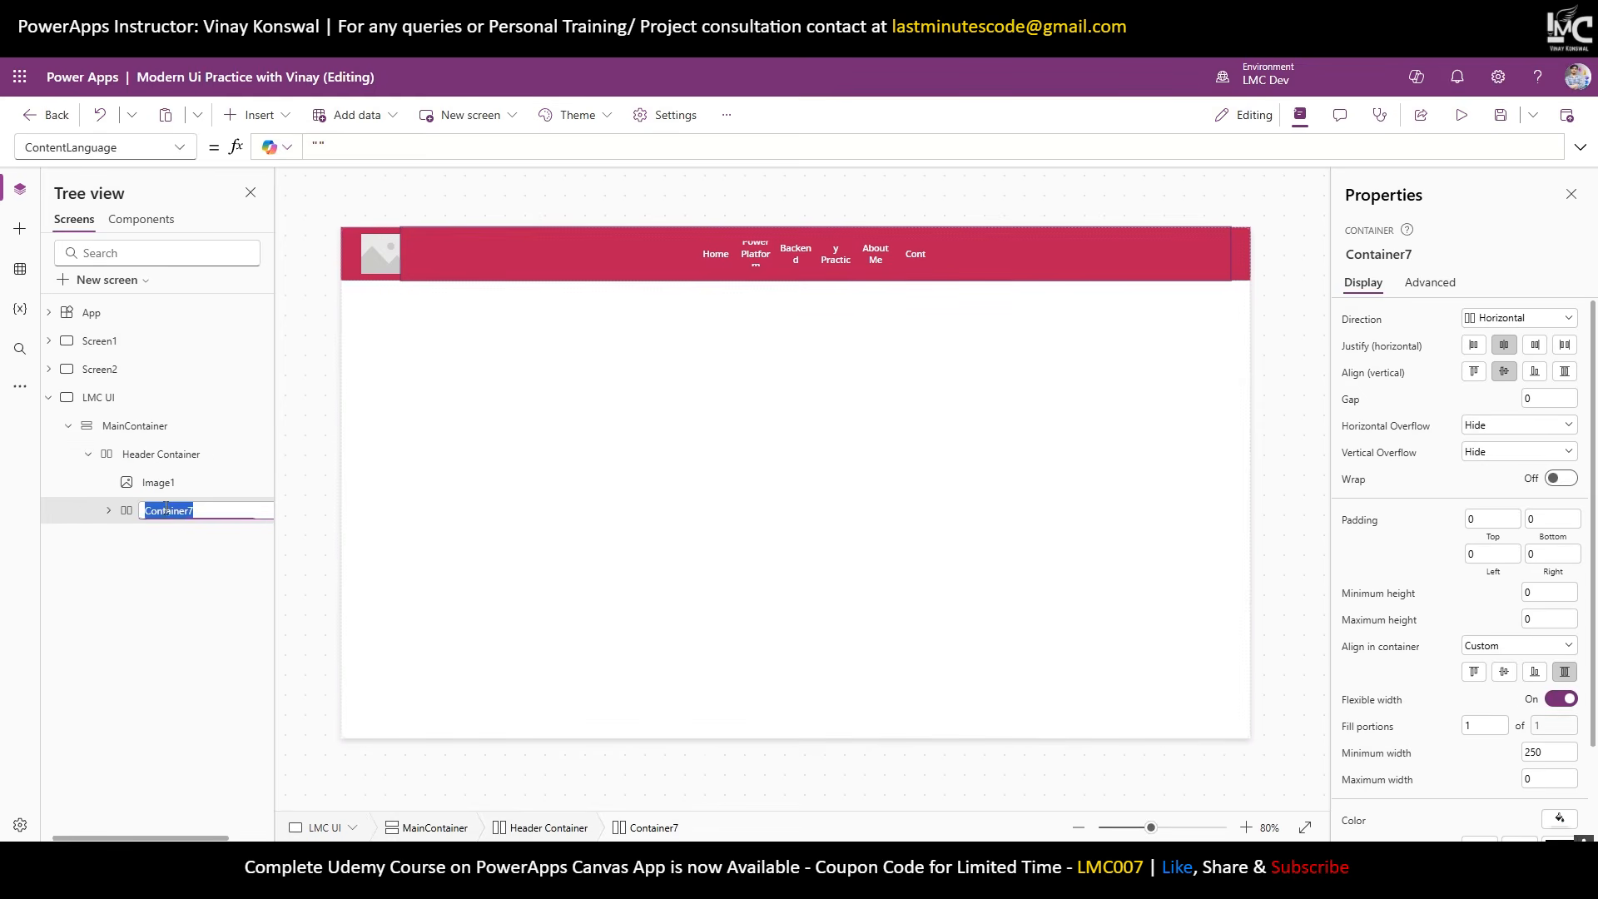
text(Nav)
key(Return)
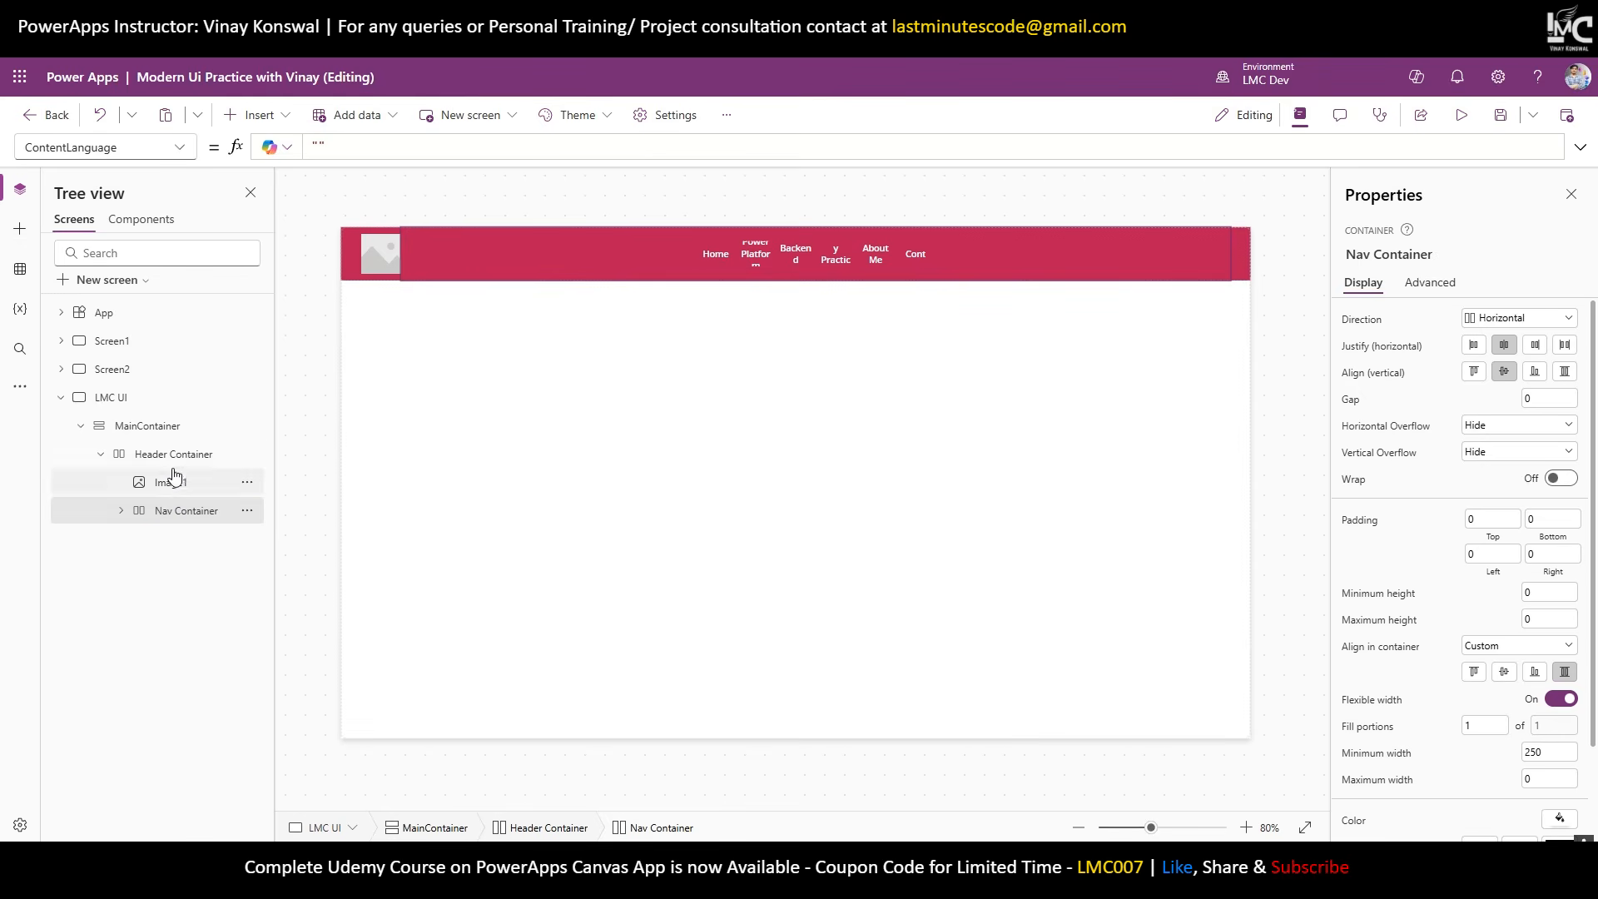
Paste the copied button into Header Container and relabel it Login.
click(171, 462)
key(ctrl+v)
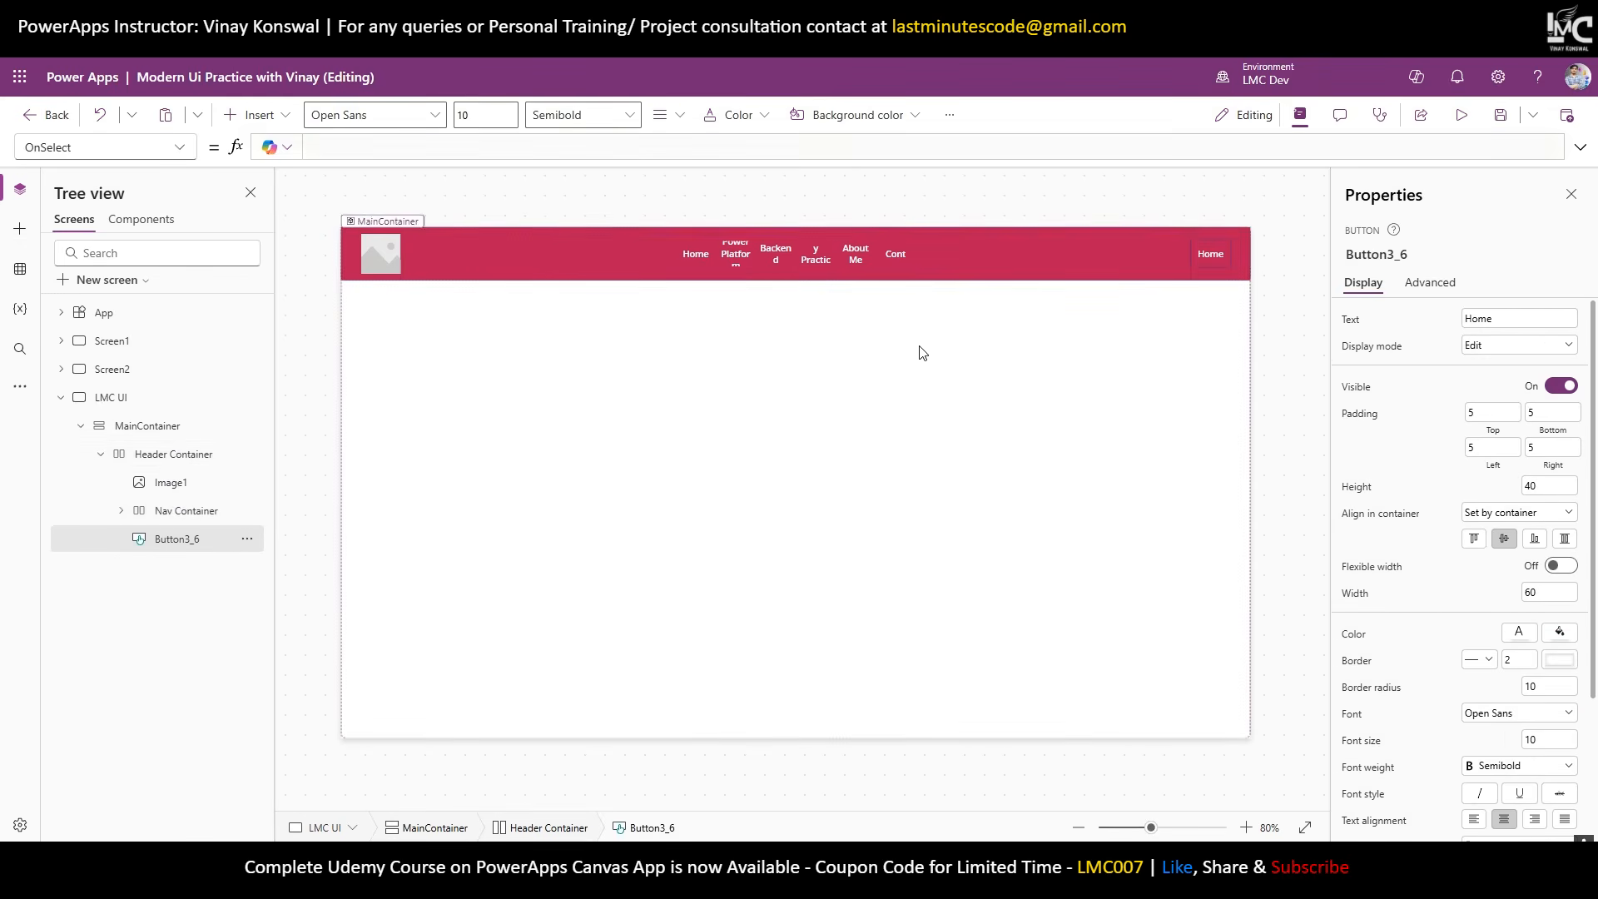
drag(1494, 319, 1346, 325)
text(Login)
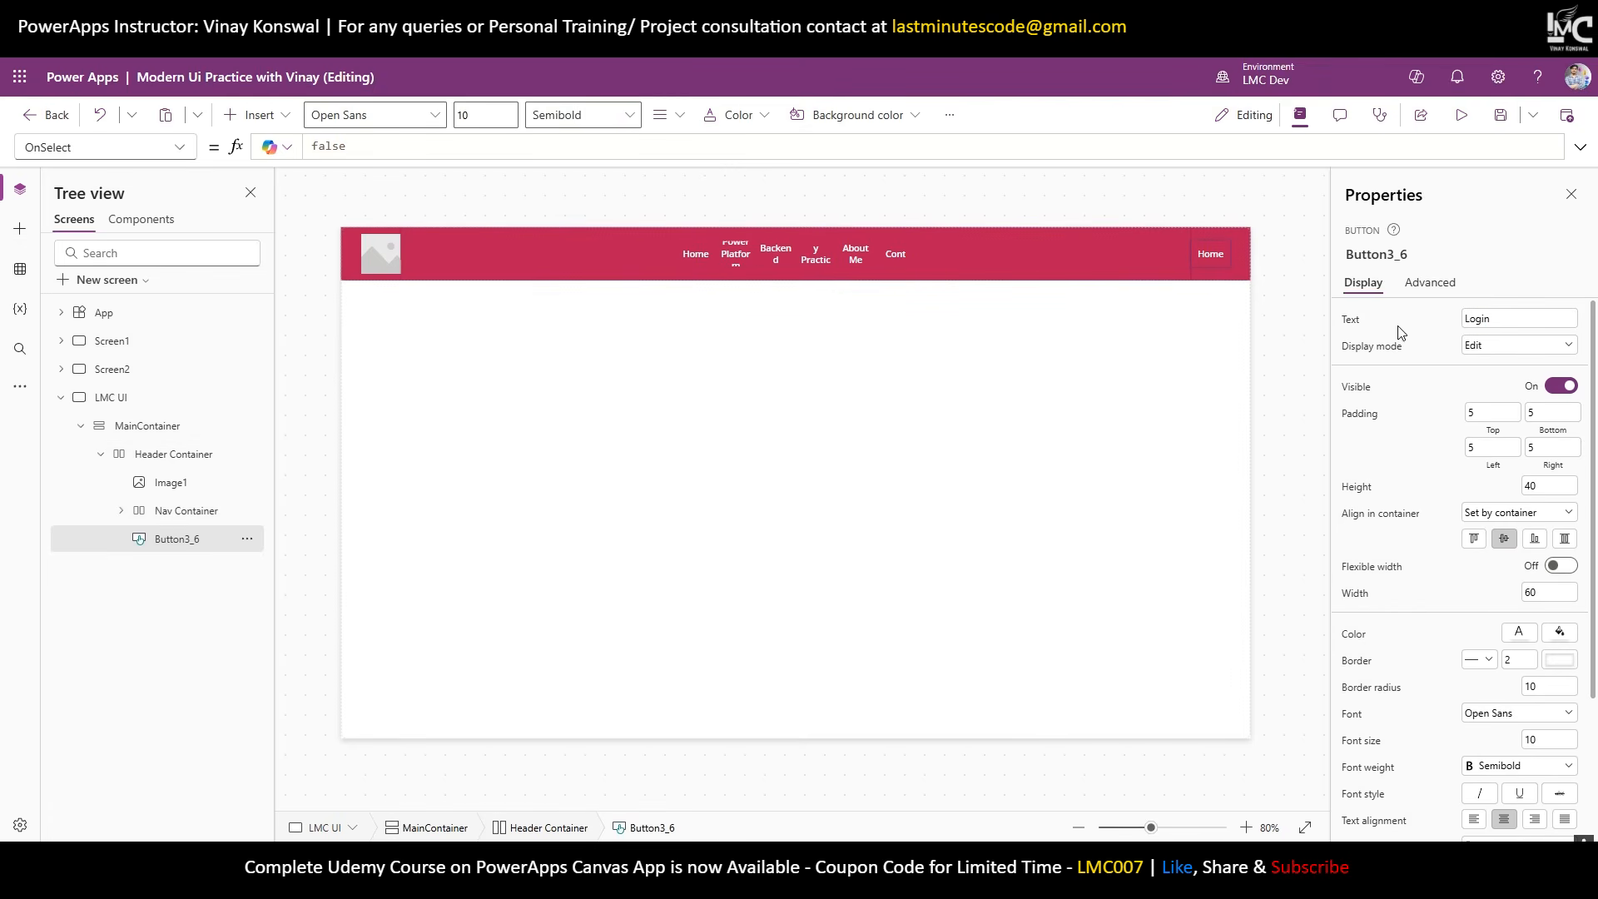
Set the Power Platform button's width to 200 and the Backend button's to 100.
click(731, 260)
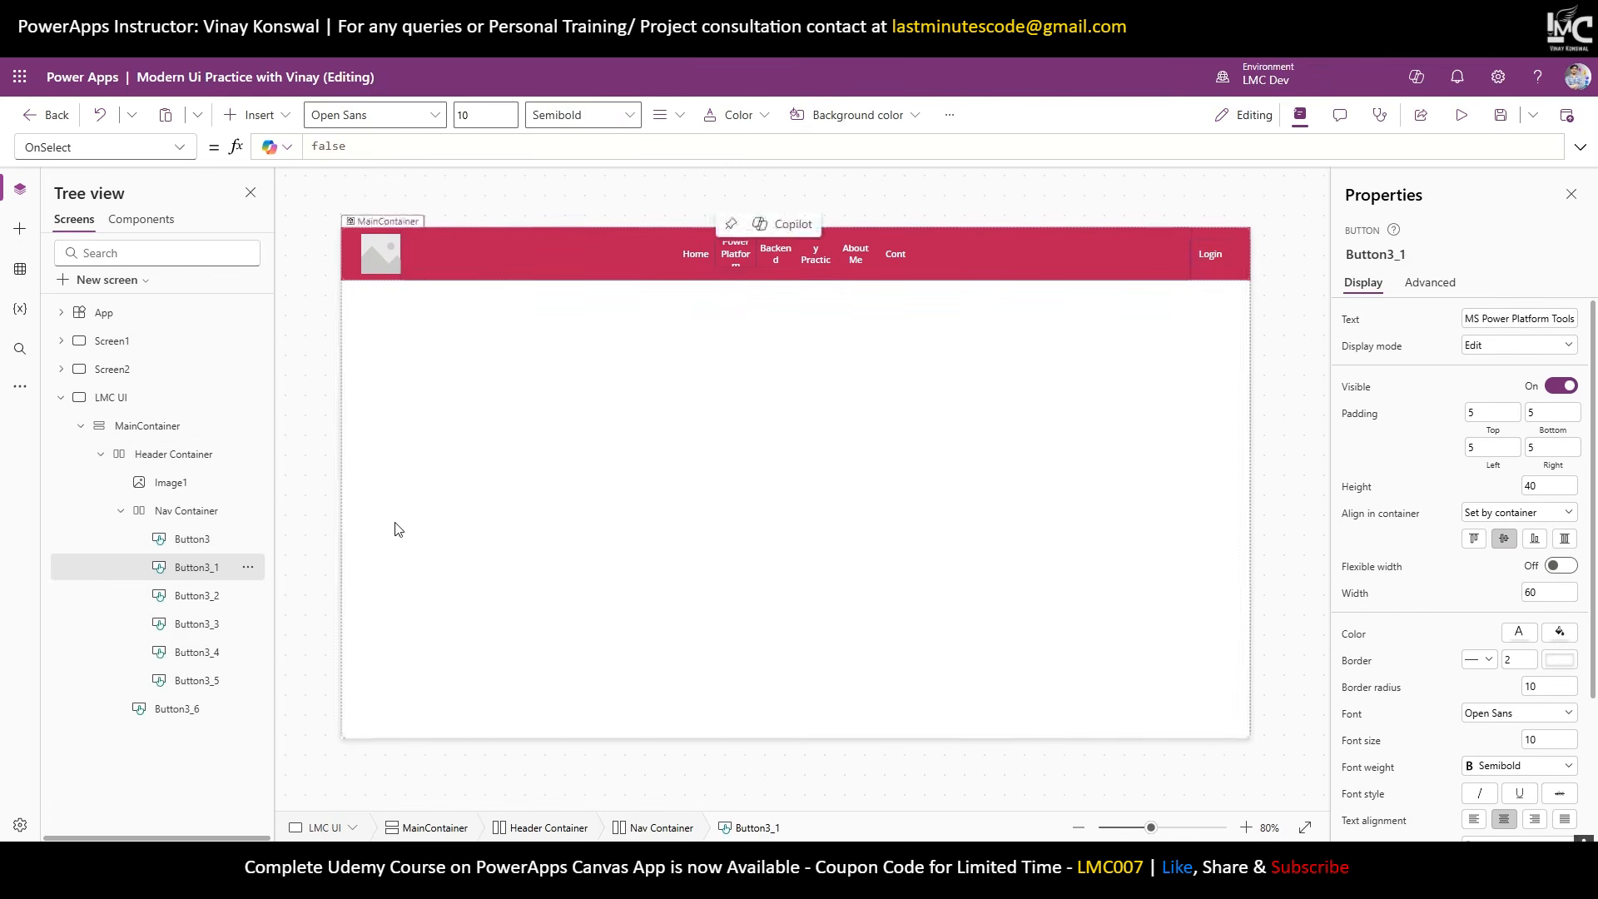
click(1535, 592)
text(150)
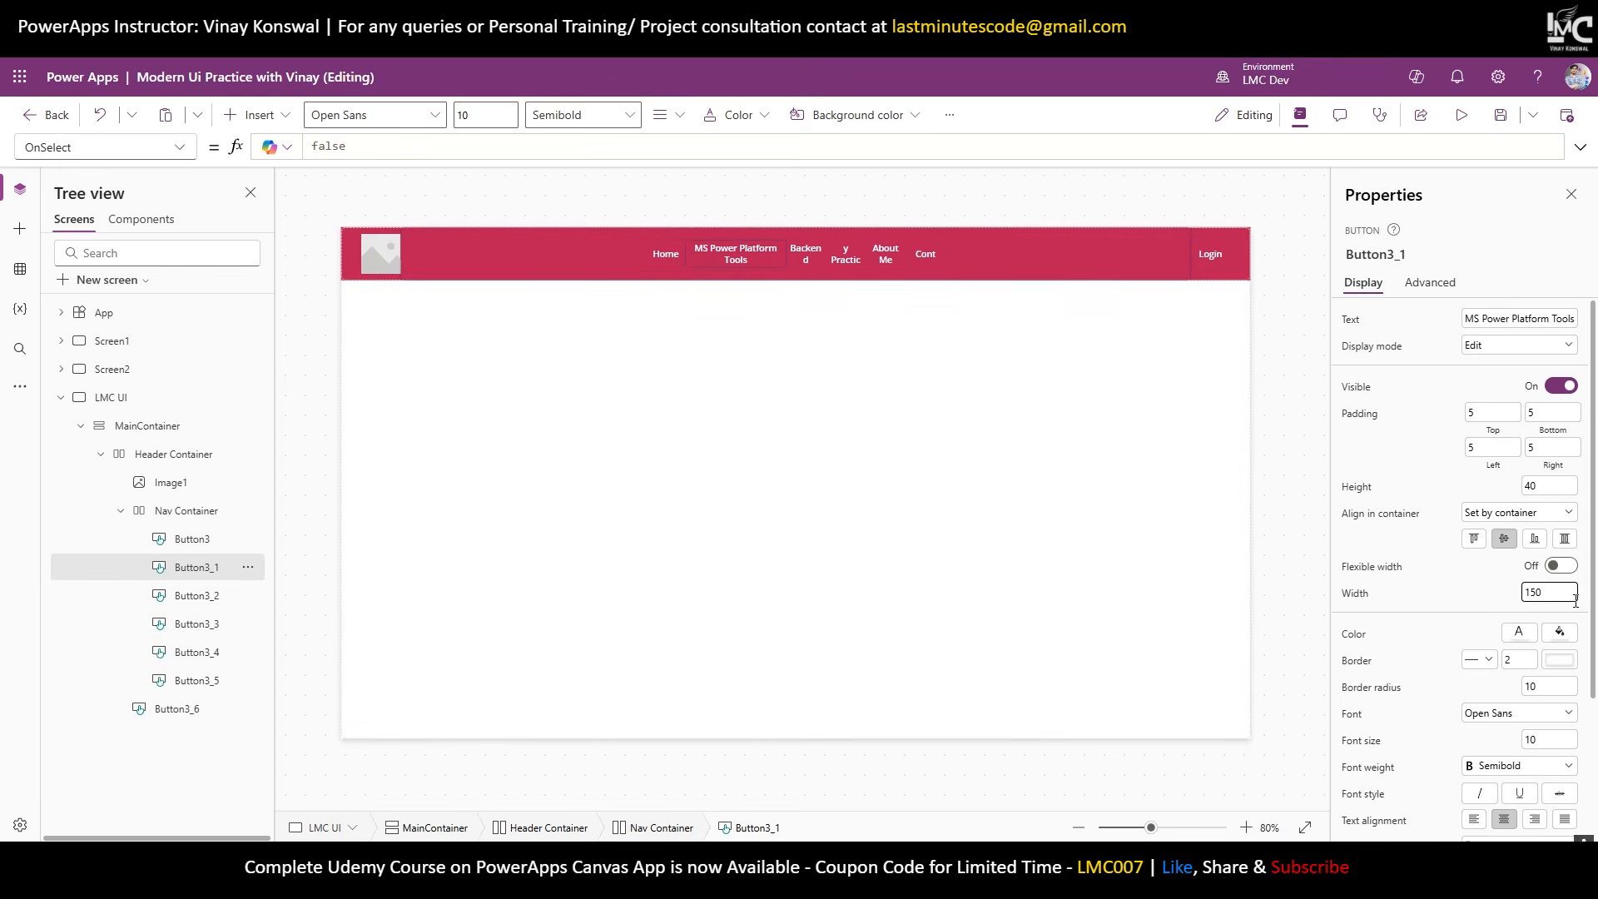
key(ctrl+a)
text(200)
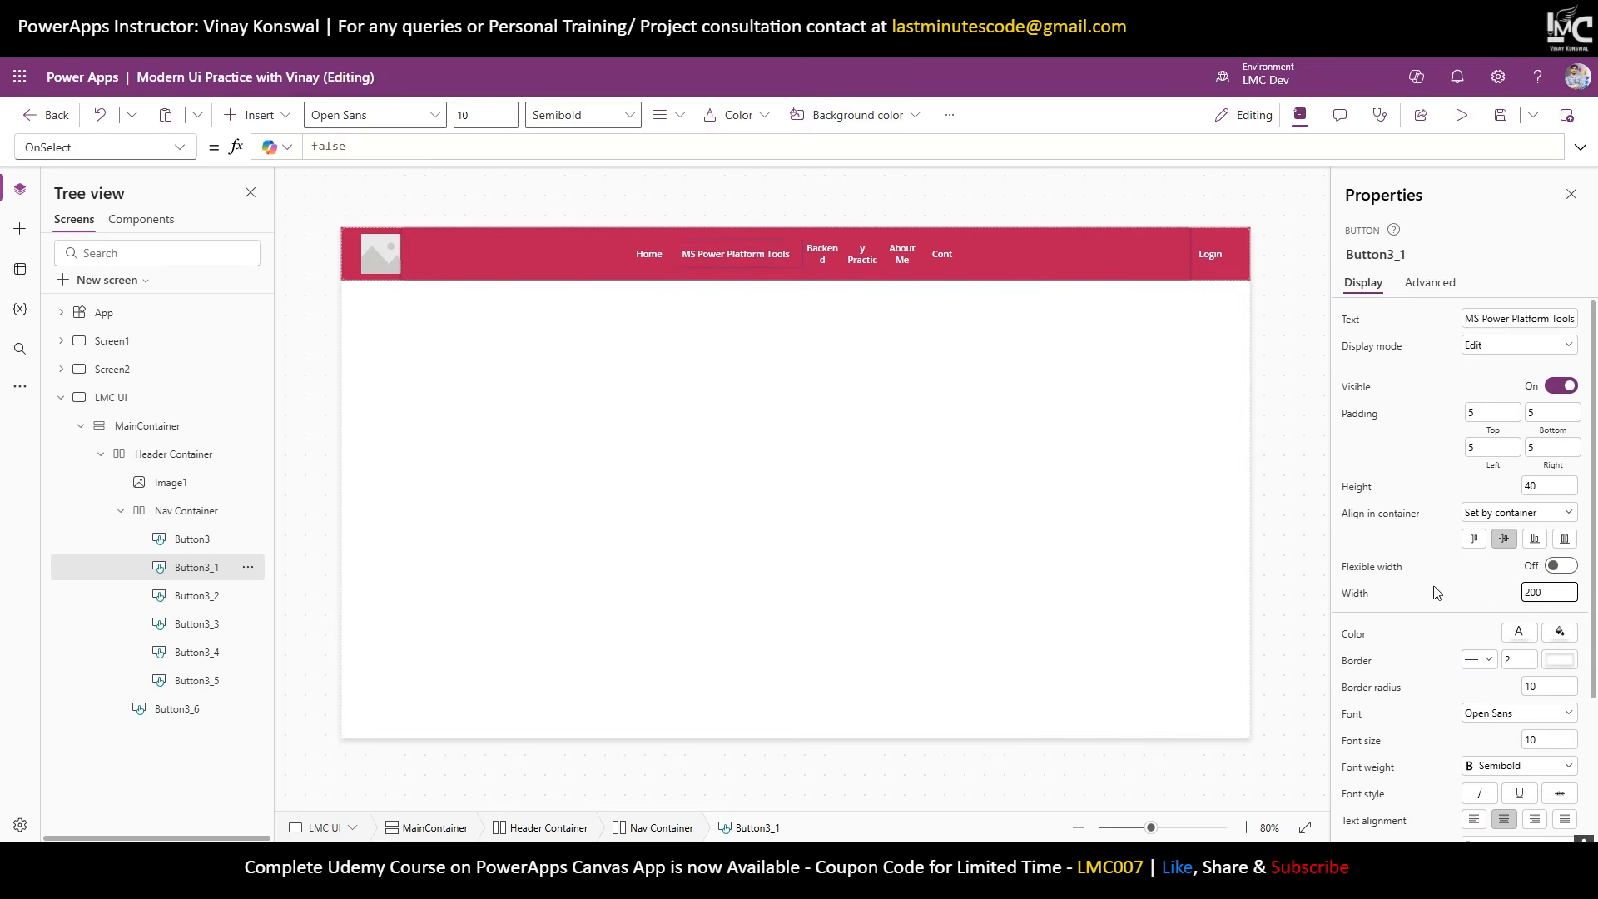
click(825, 256)
click(1546, 592)
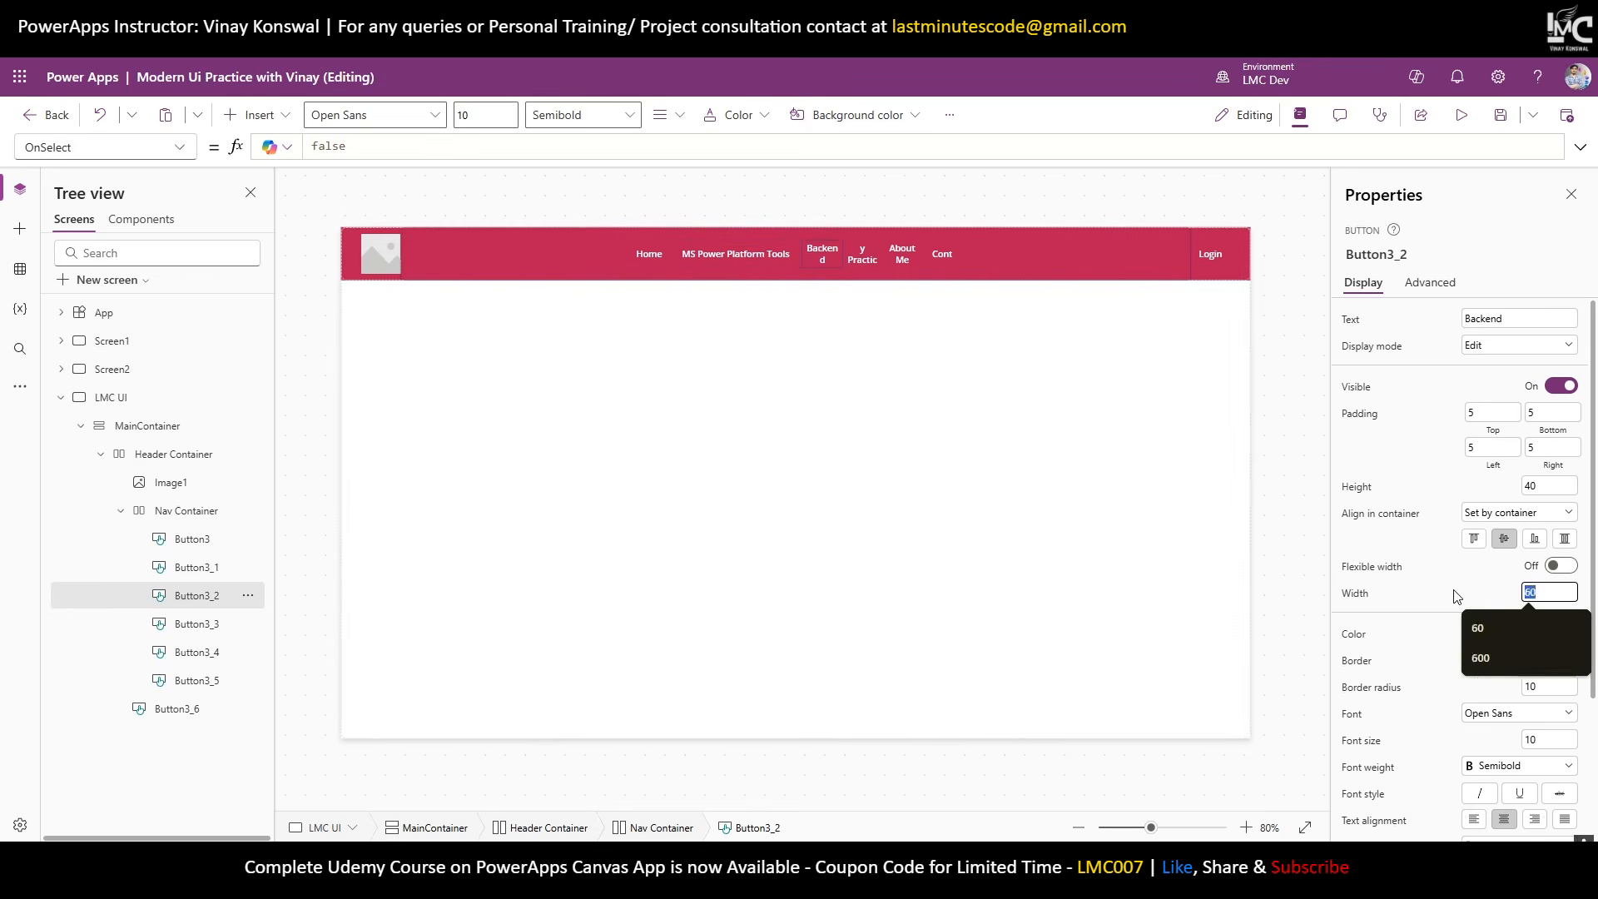
text(100)
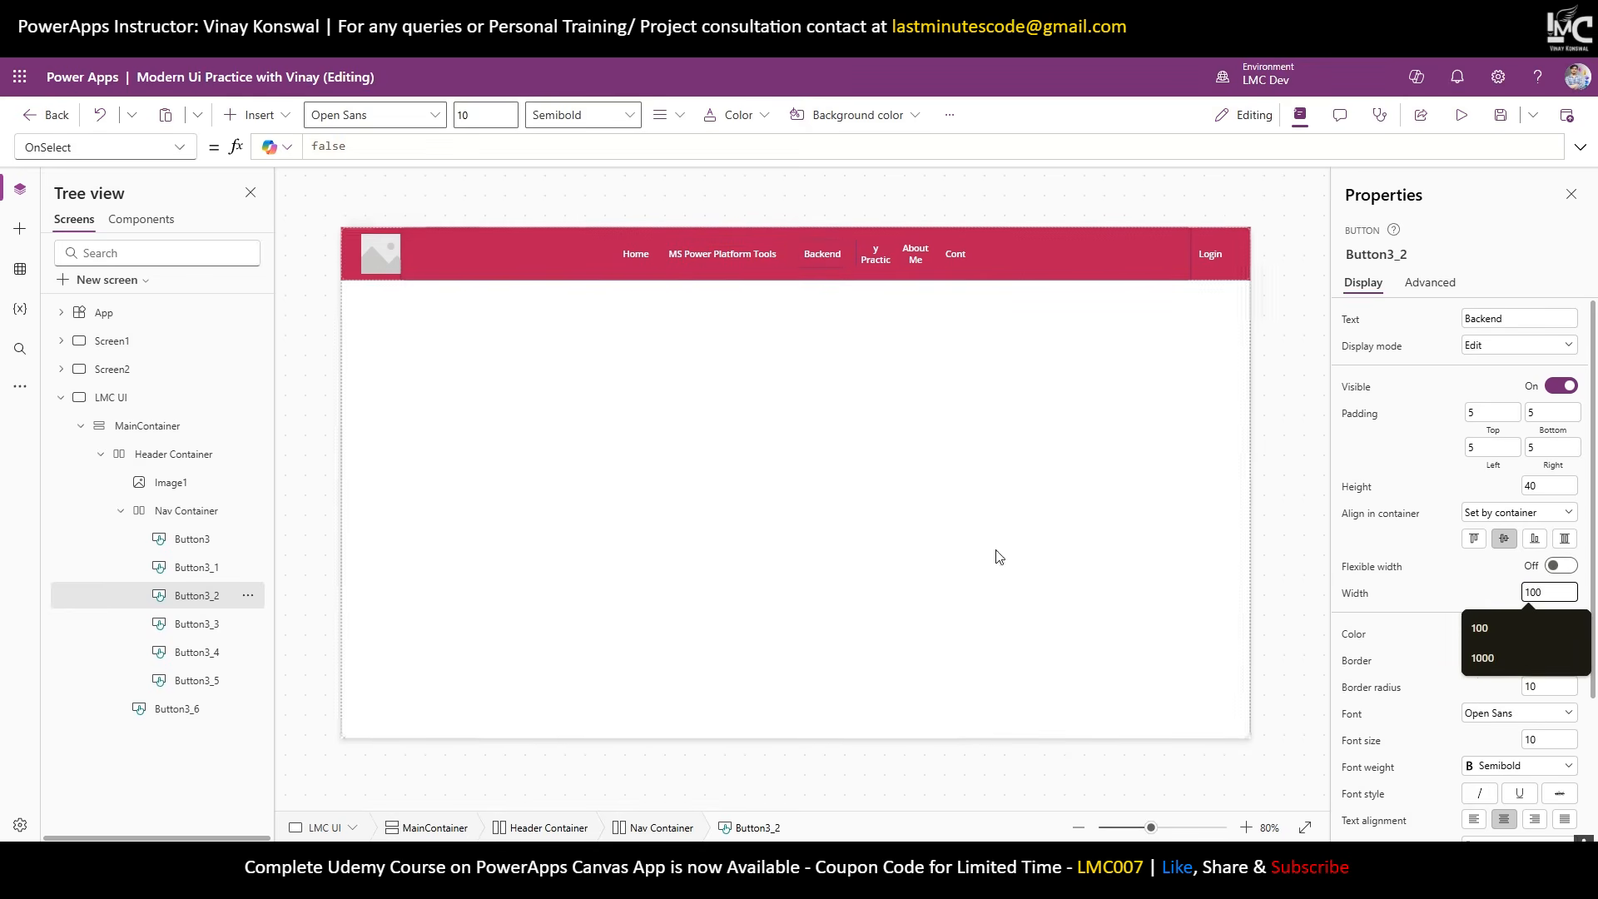
Make Security Practice 150 wide and About Me and the last button 100 wide.
click(877, 259)
click(1525, 592)
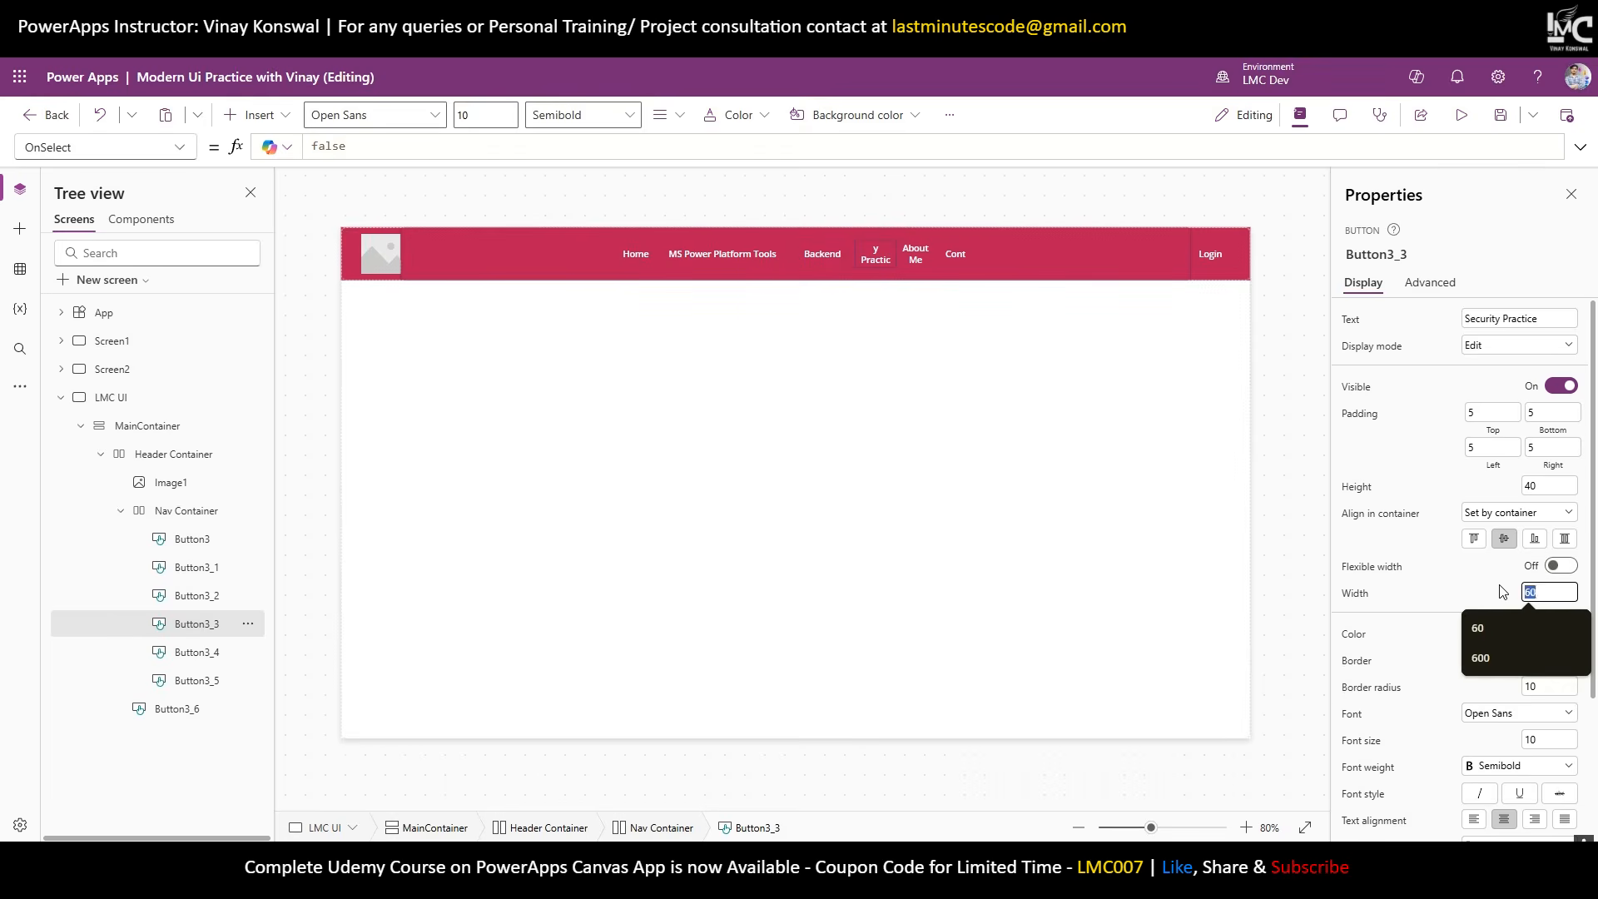
text(150)
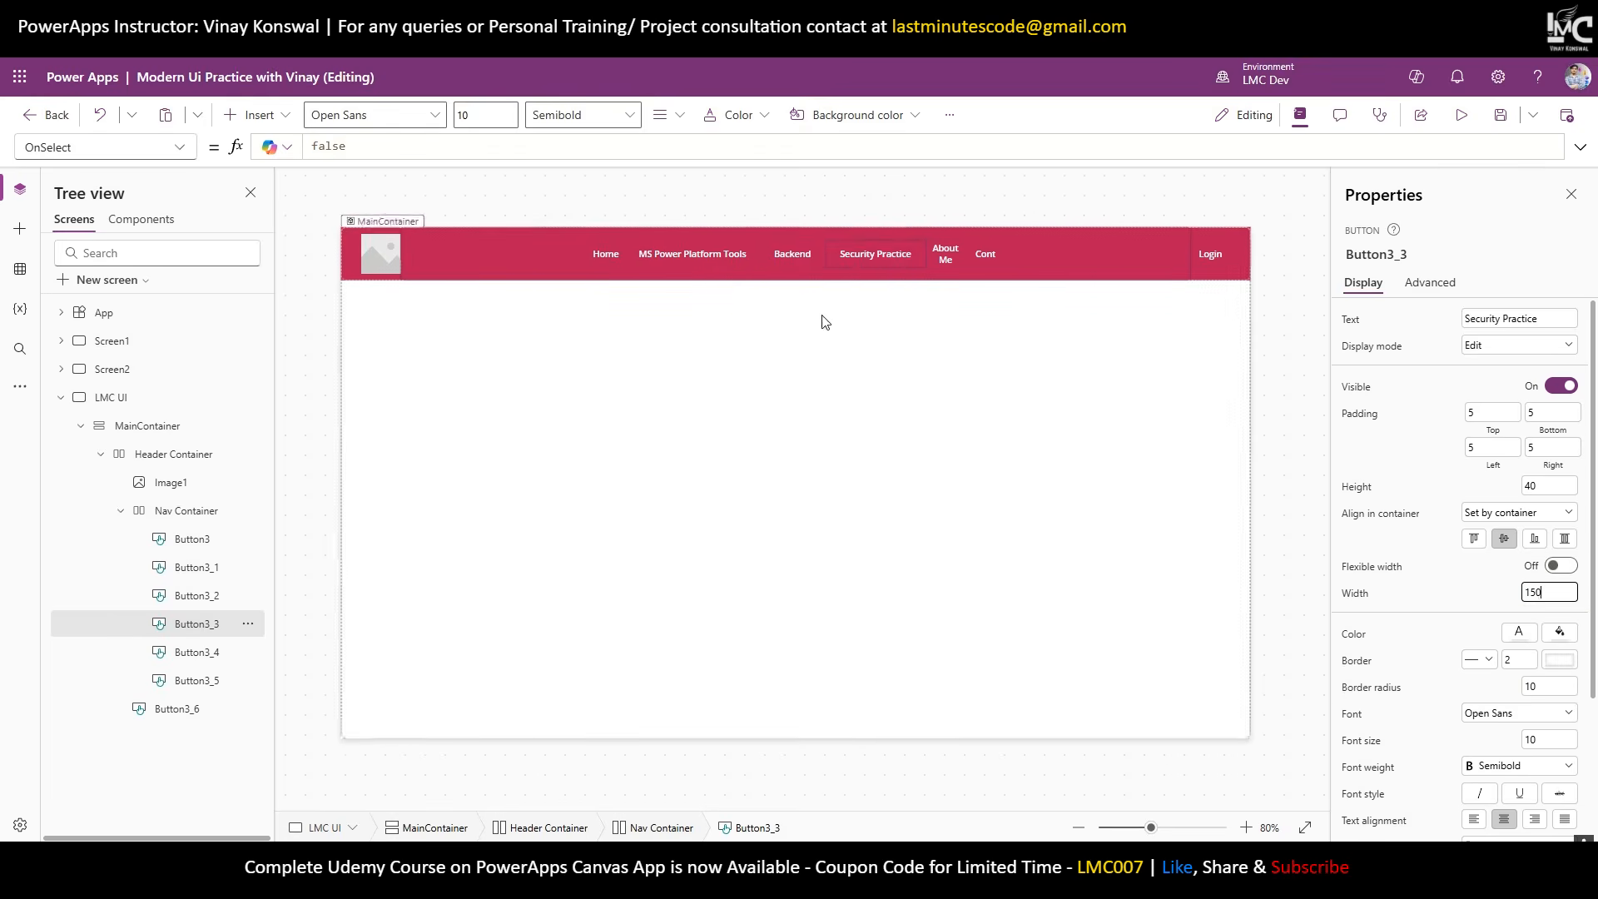
click(944, 260)
click(1531, 592)
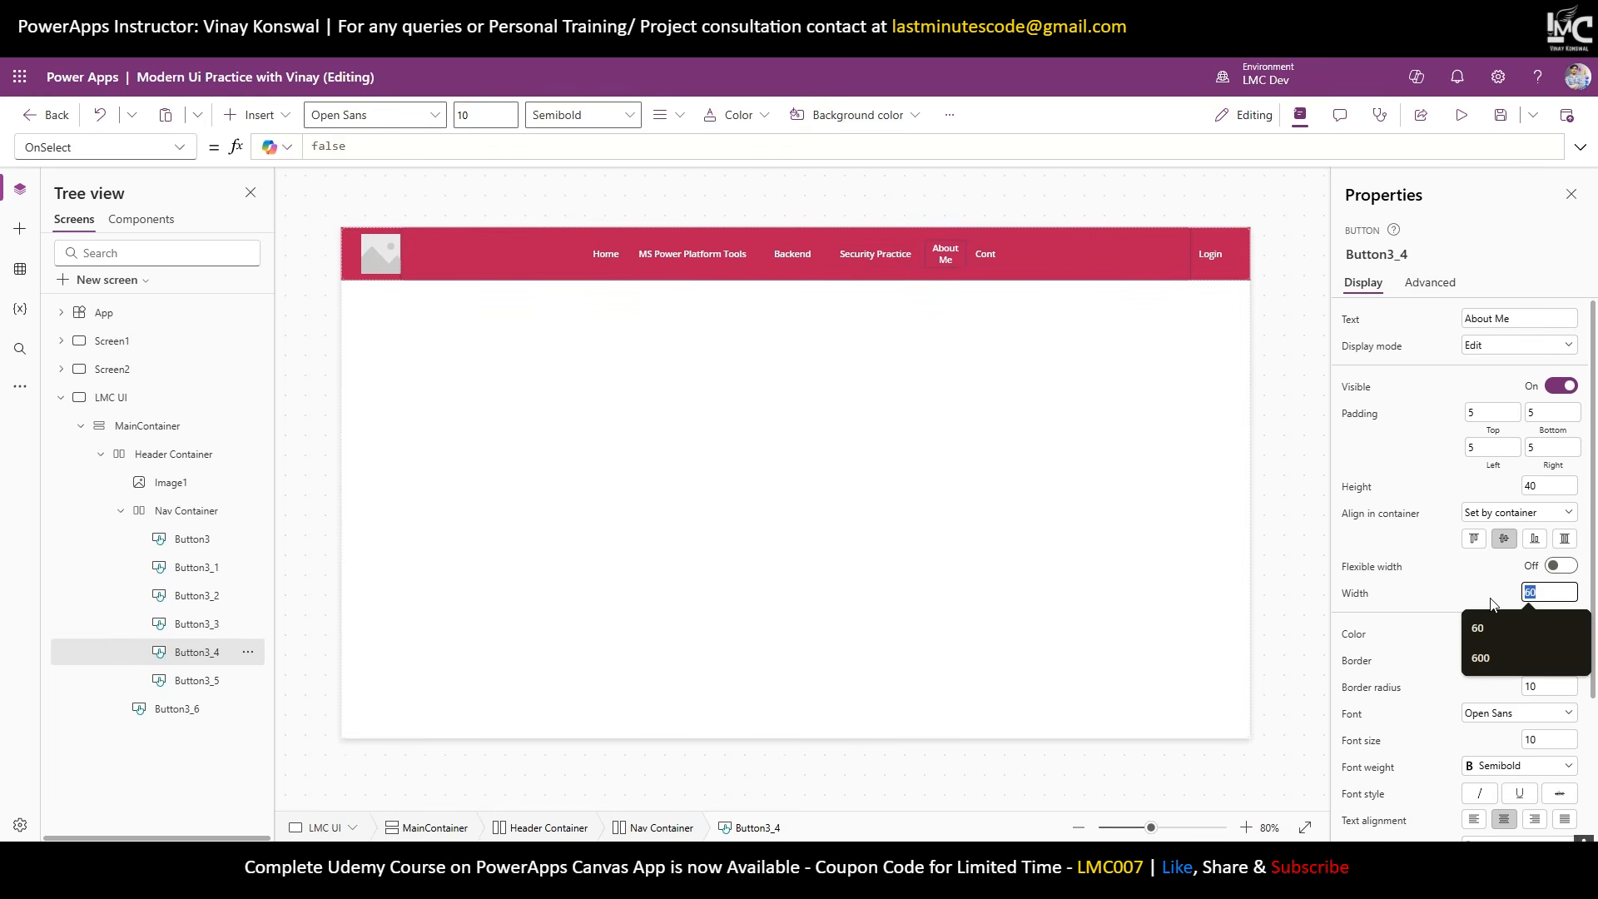
text(100)
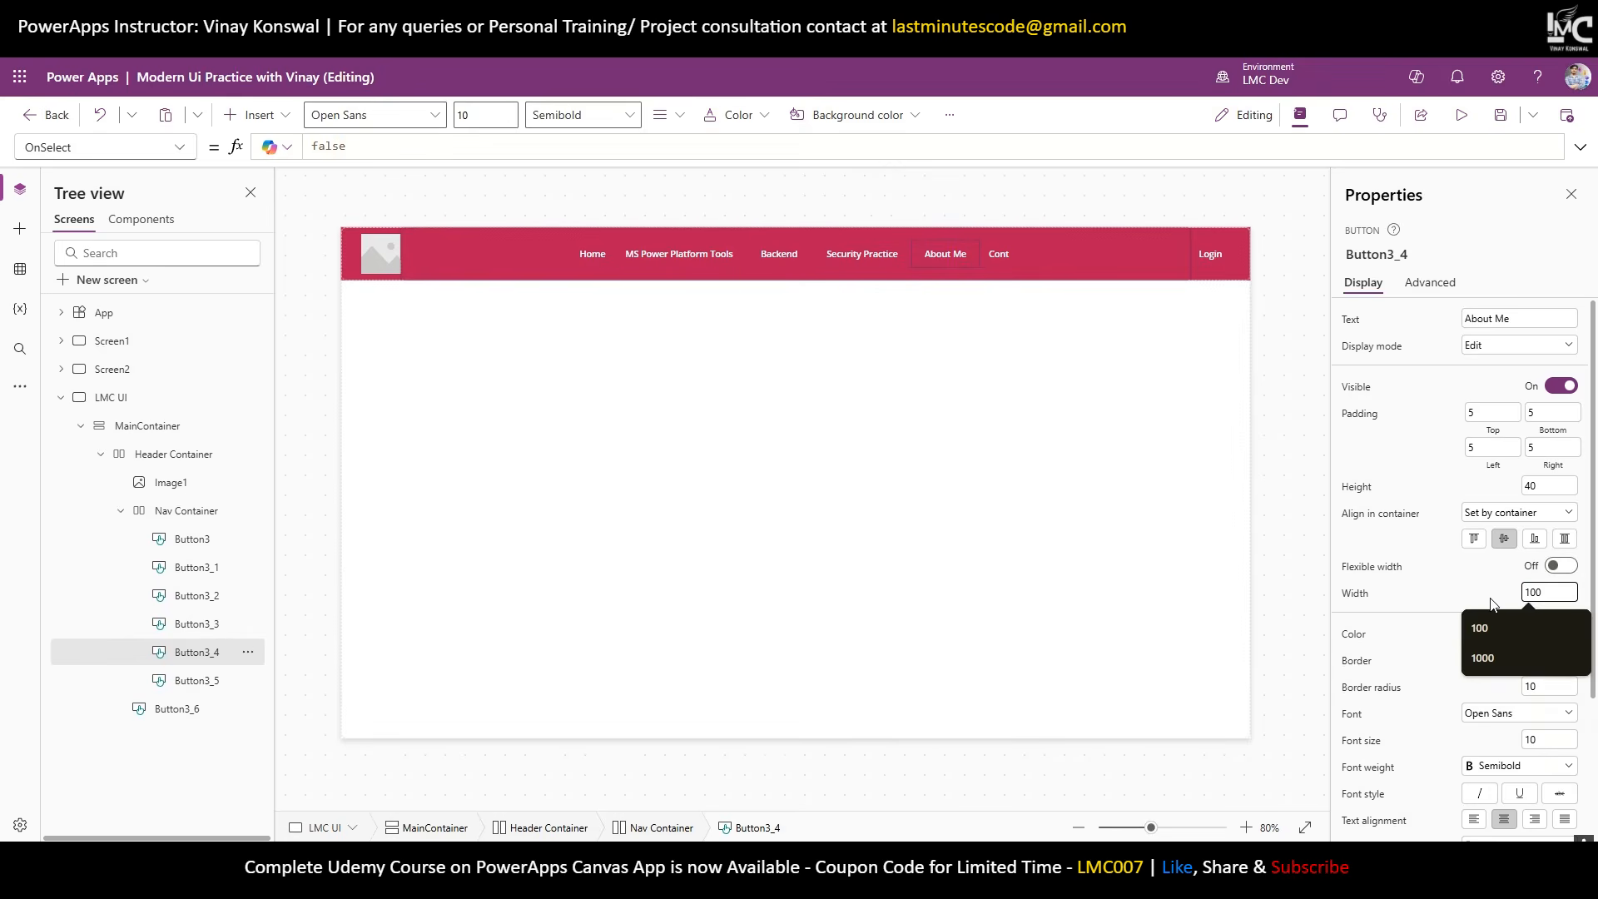
click(998, 256)
click(1531, 591)
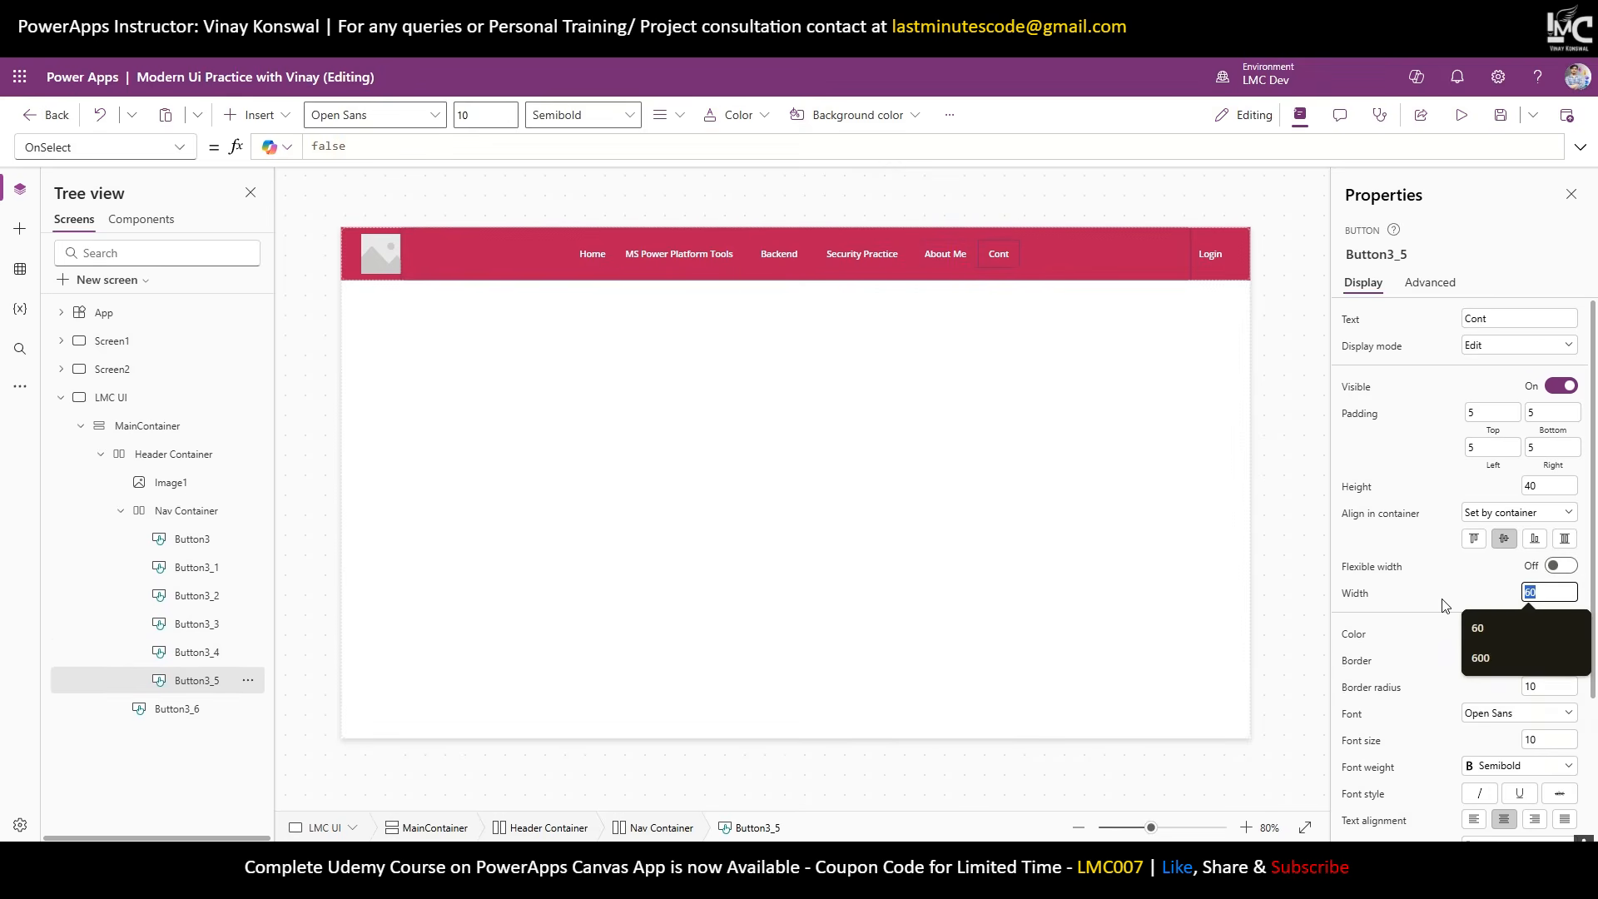
text(100)
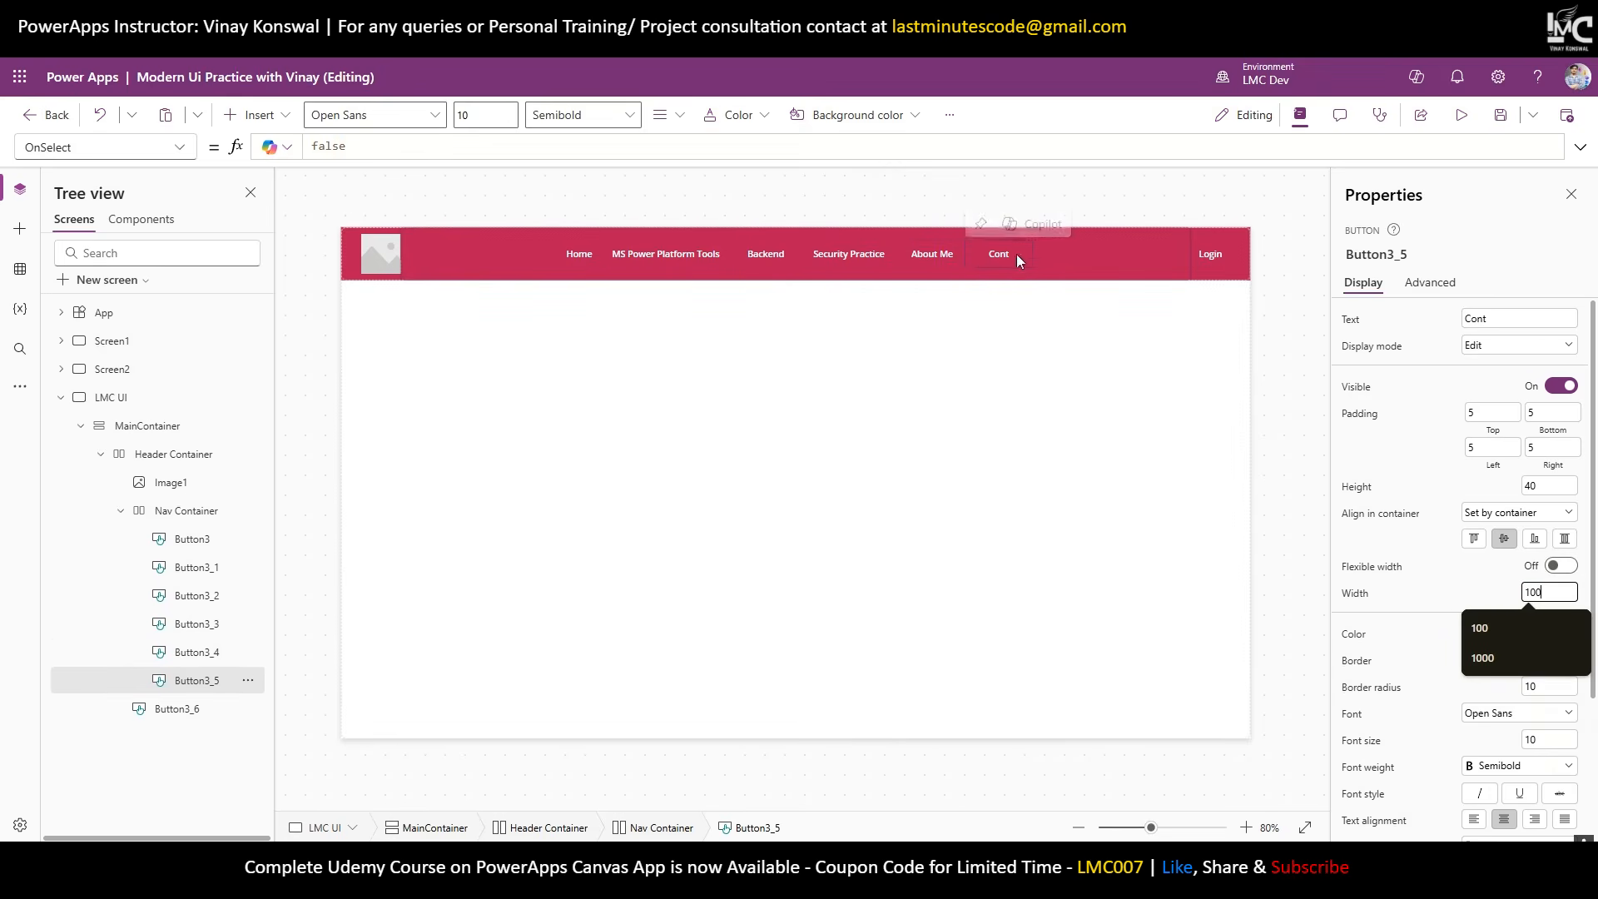
click(1001, 257)
Change the last button's label to 'Contact Us'.
click(1498, 318)
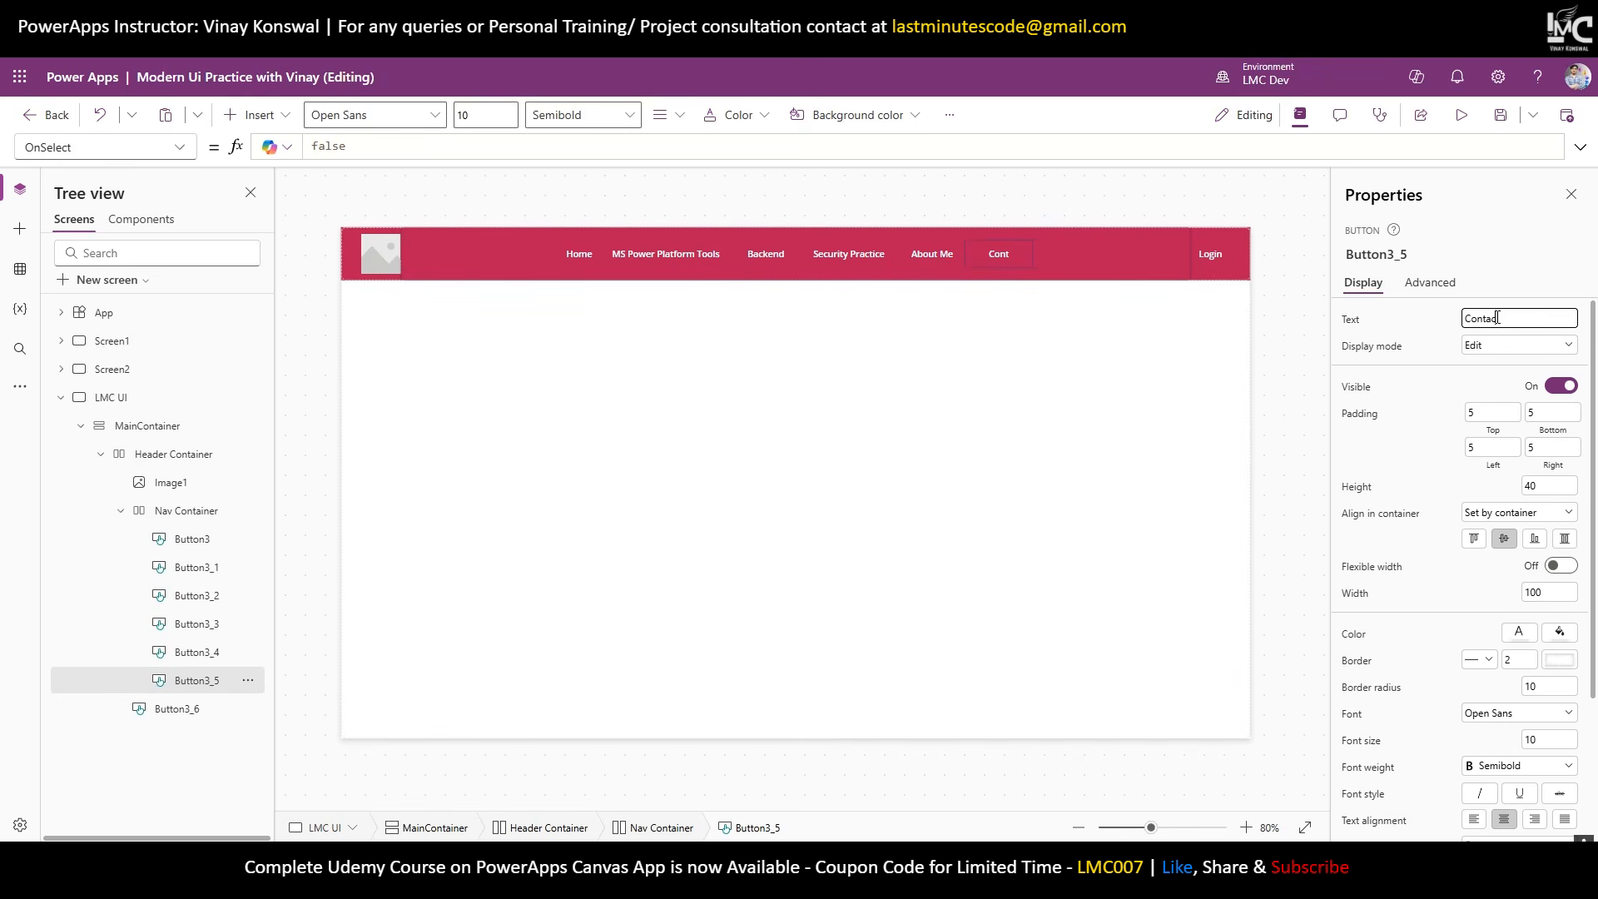
click(1401, 333)
click(1499, 319)
click(1276, 347)
Upload the LMC logo file into Image1 and compare with the Last Minute Coders website.
click(374, 261)
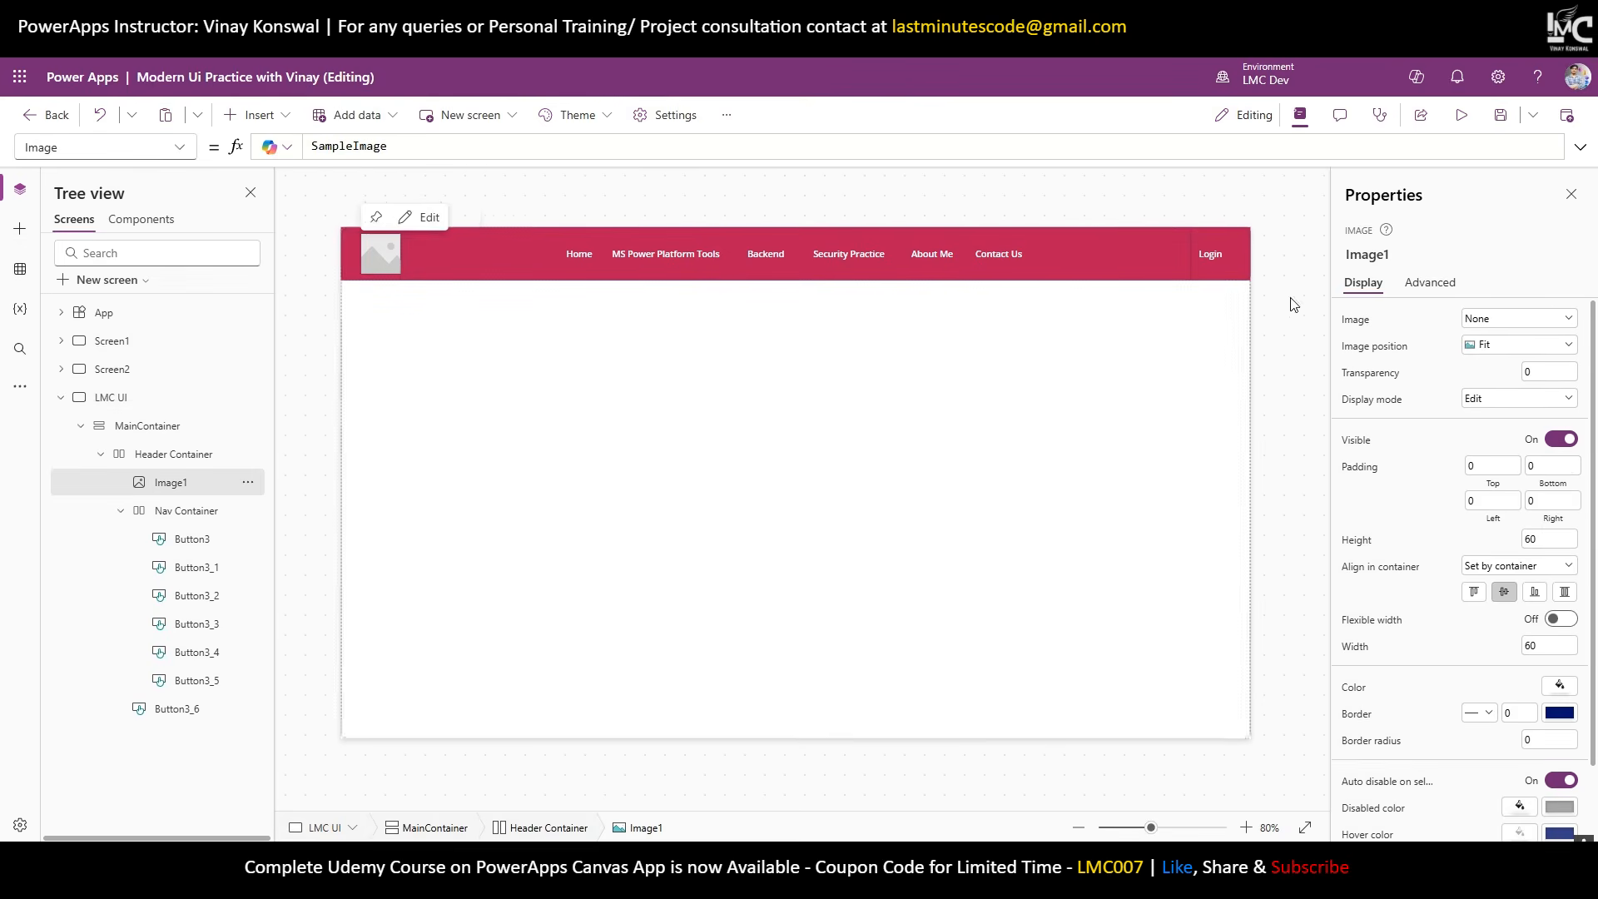
click(1496, 328)
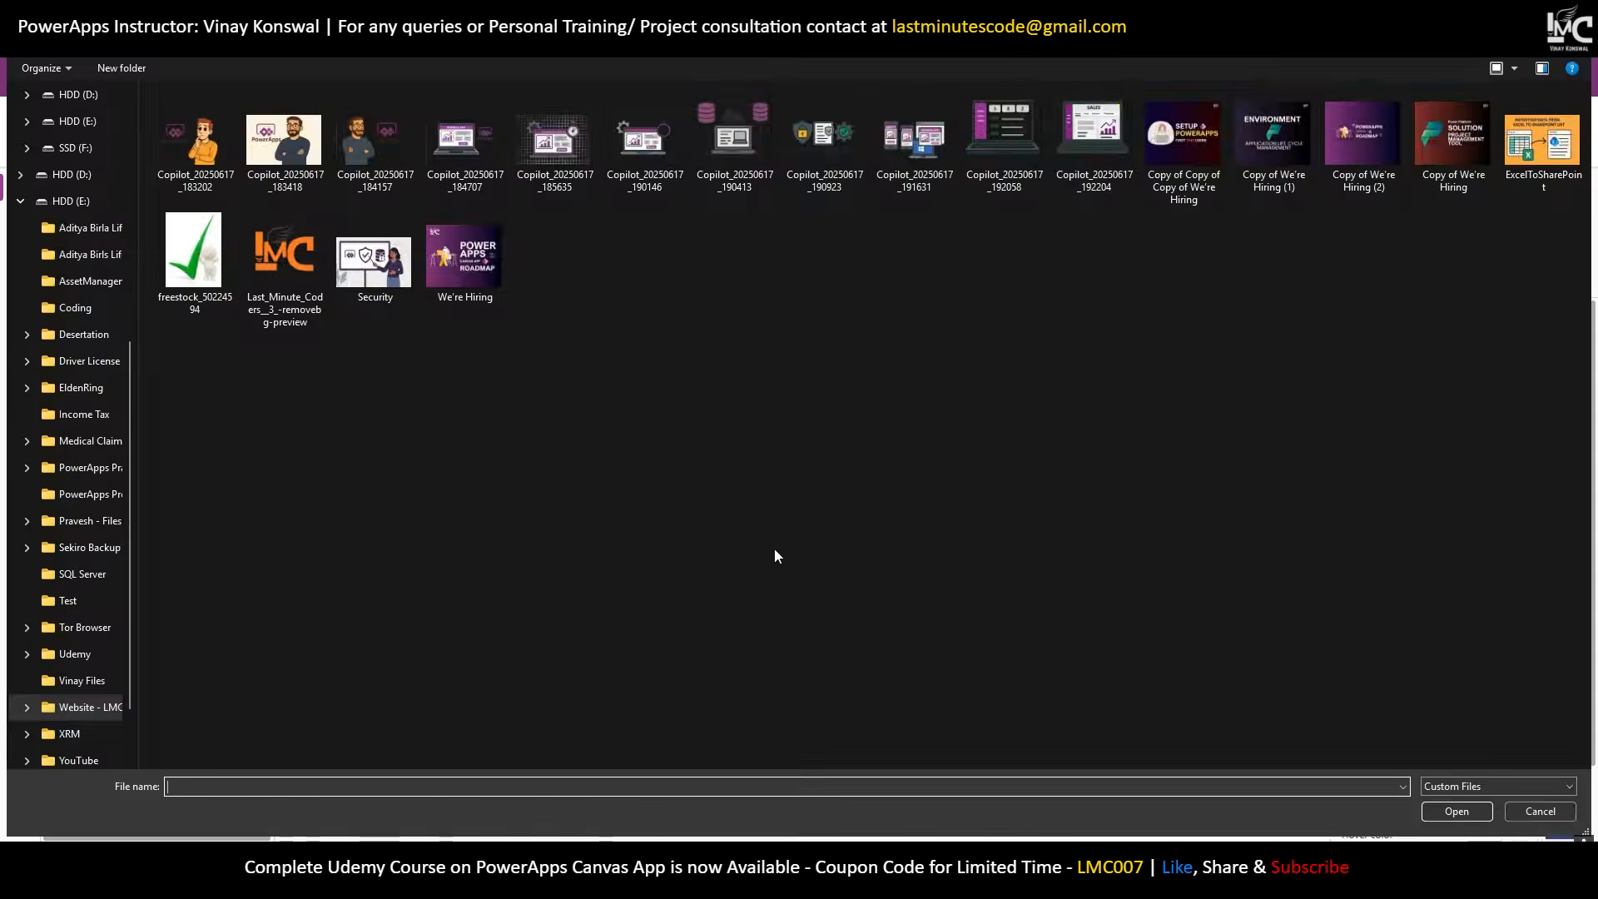
double_click(302, 261)
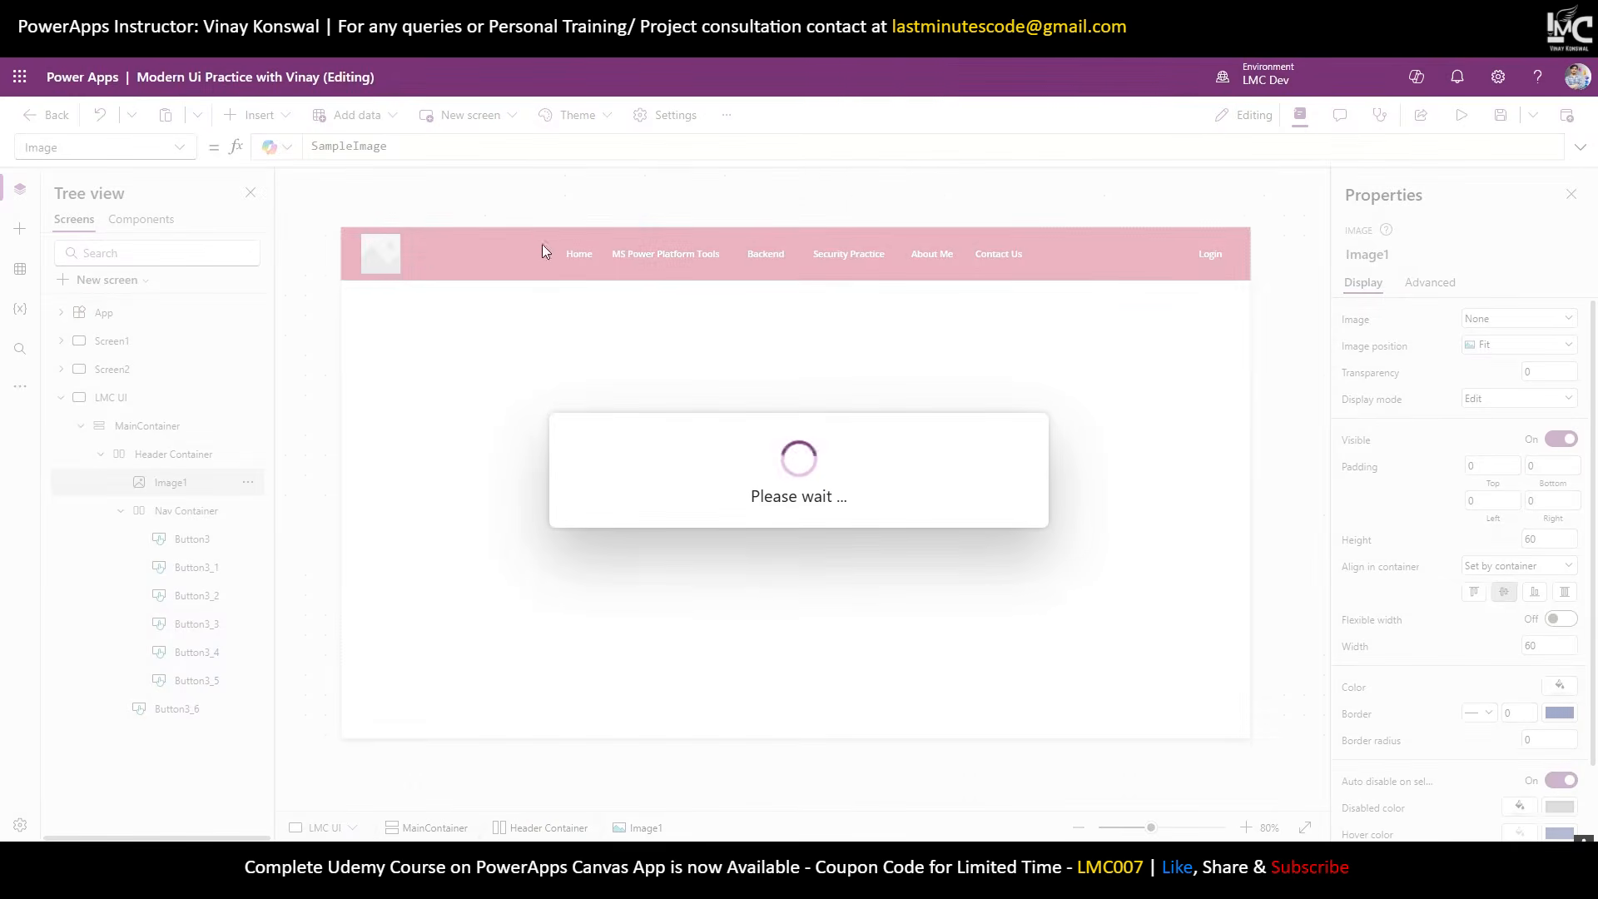
click(1272, 375)
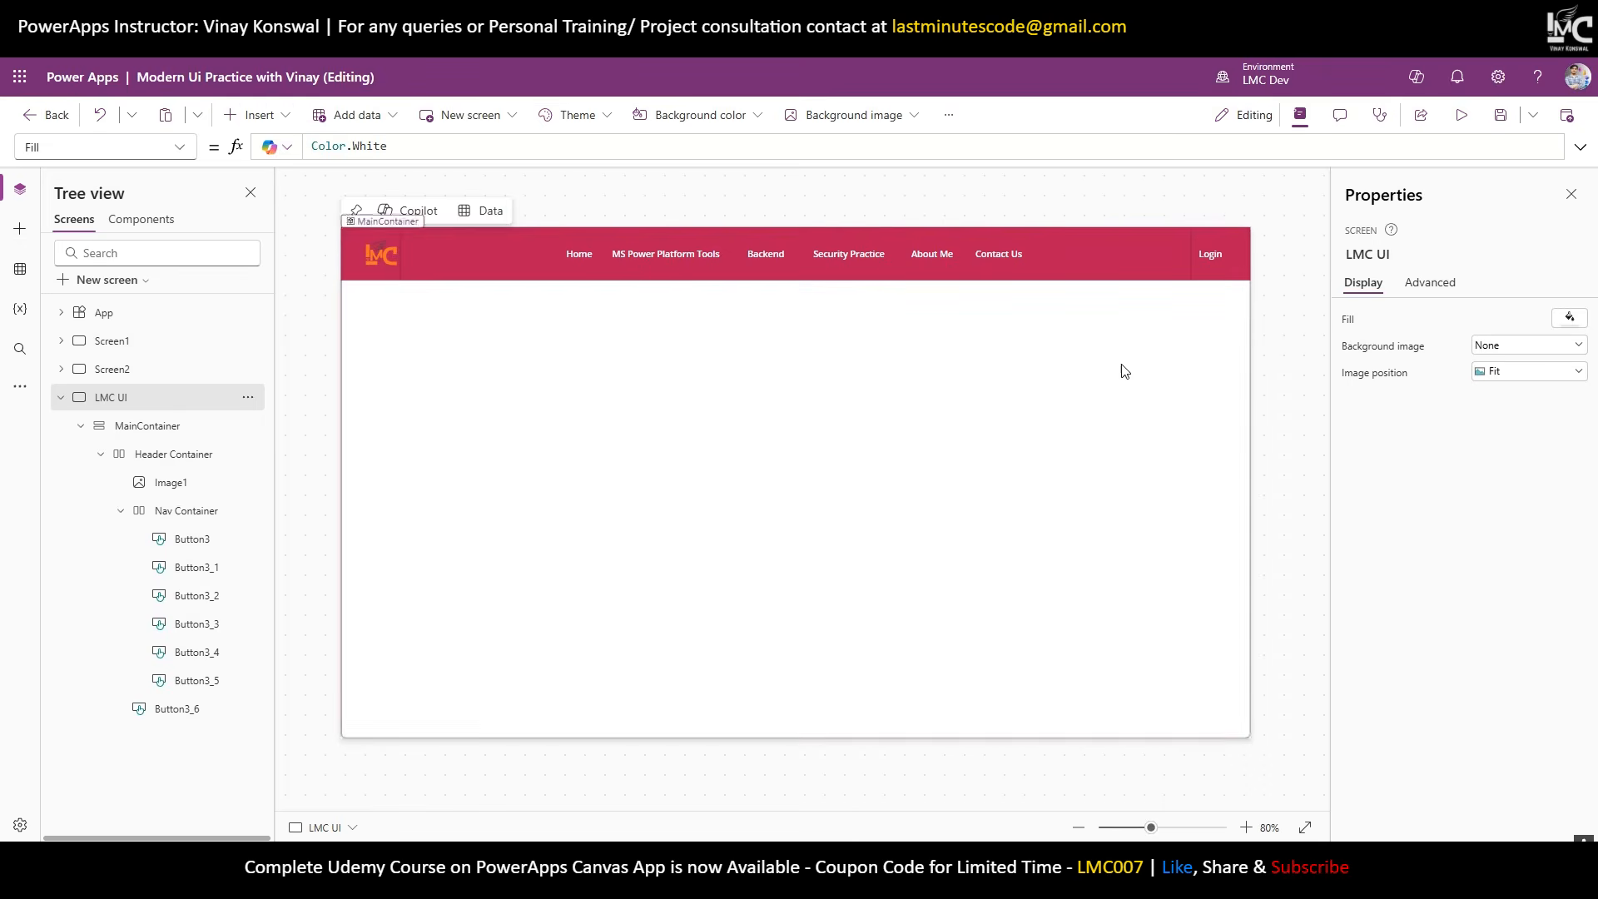
click(401, 15)
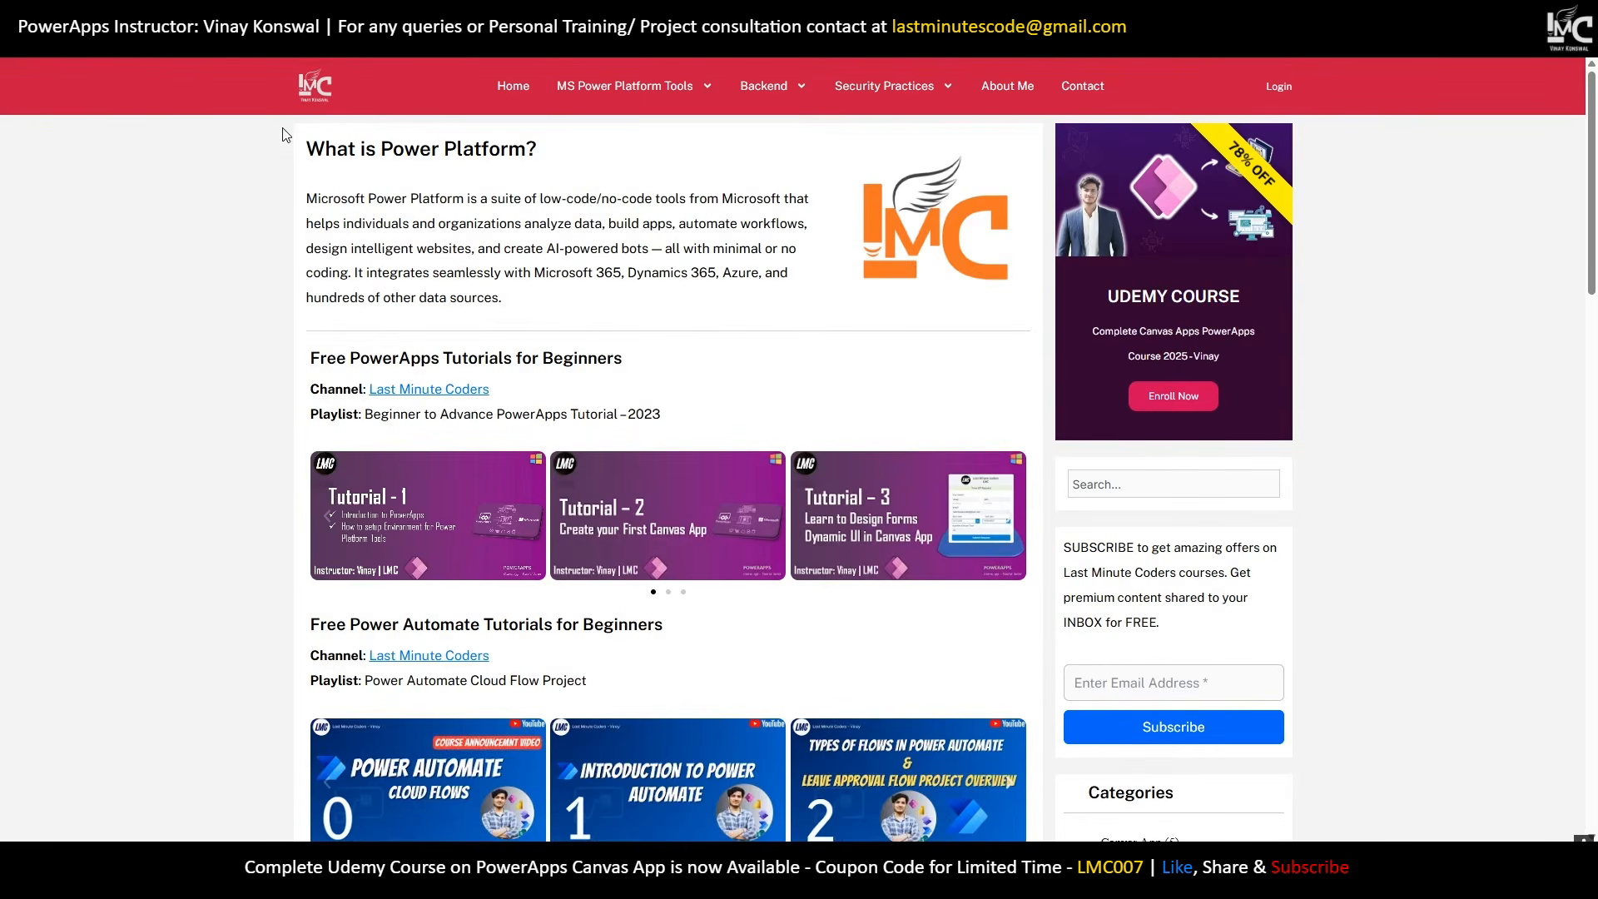
click(109, 15)
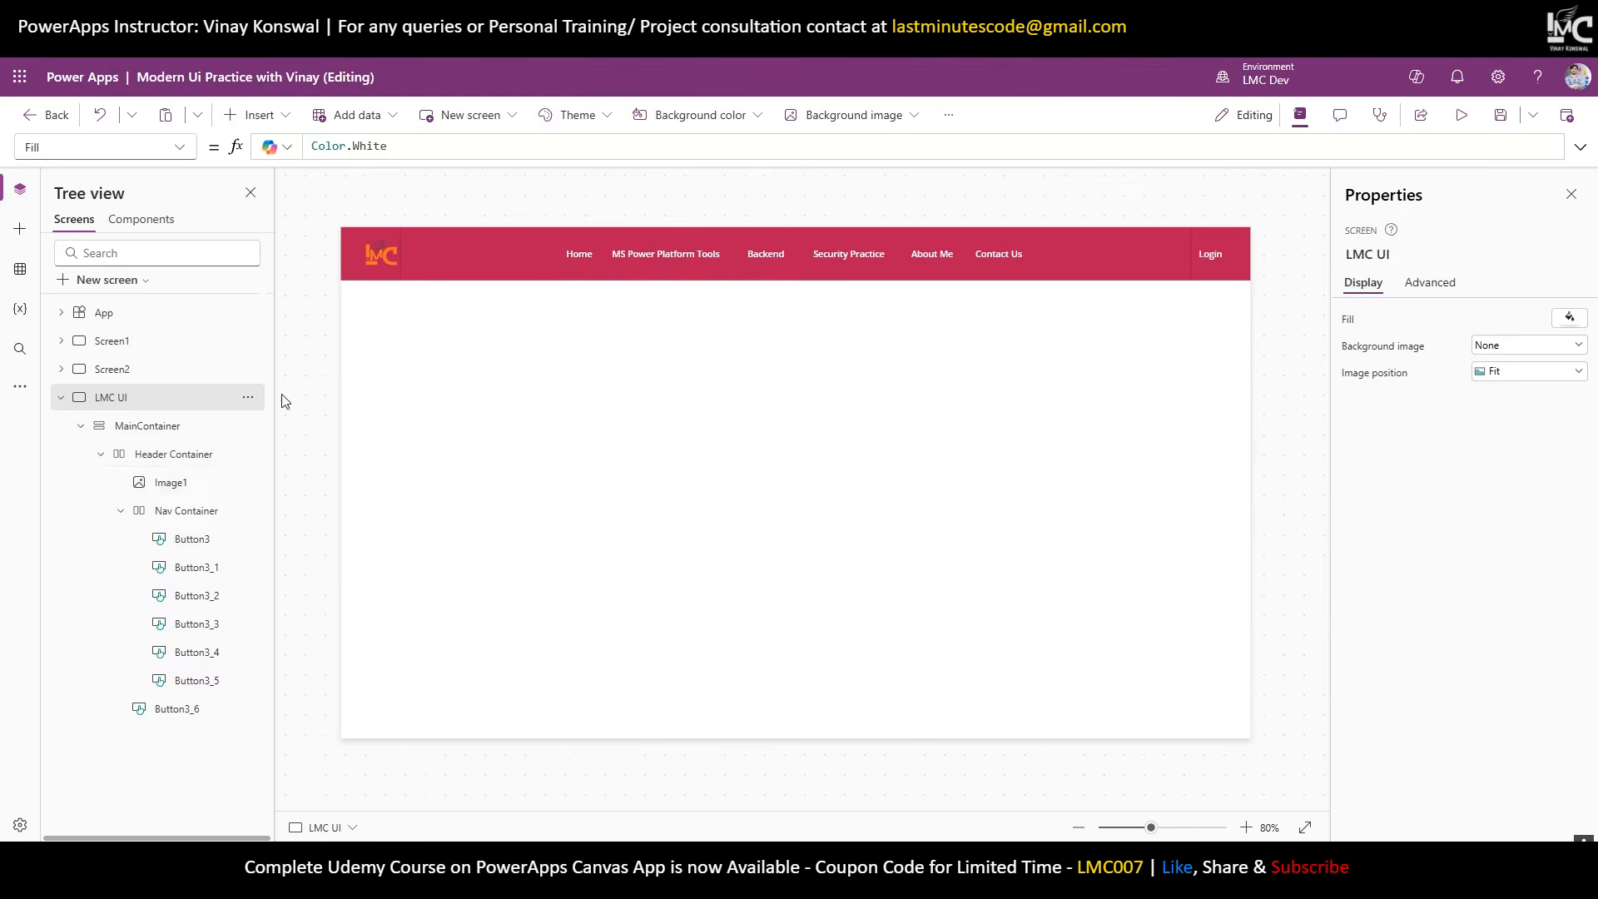
Add a horizontal container to MainContainer below the Header Container.
click(100, 455)
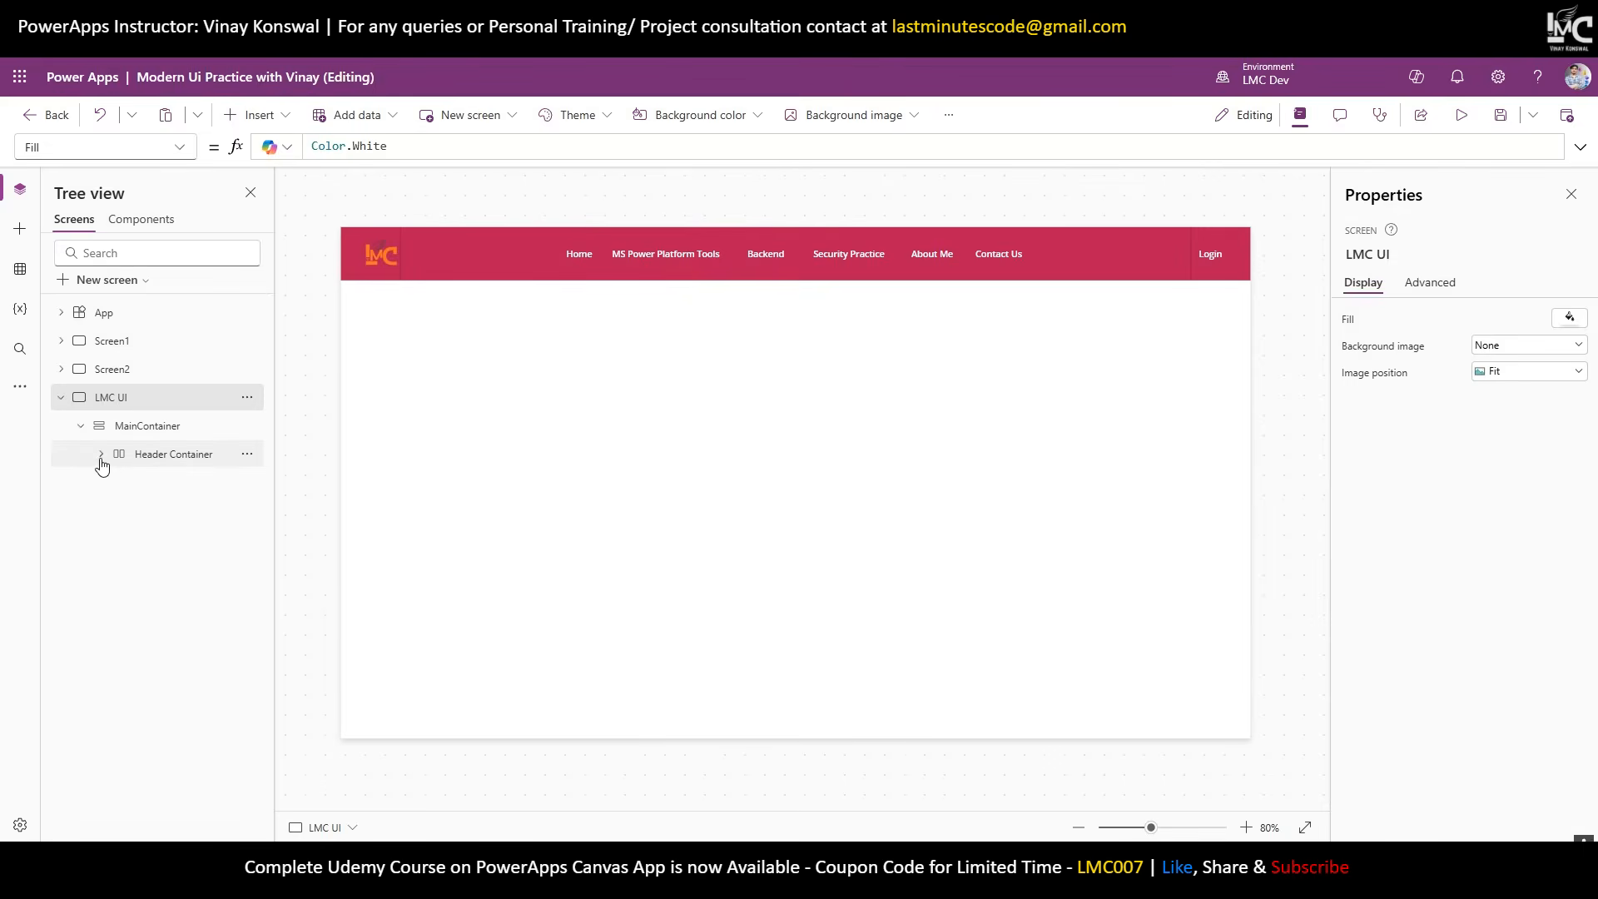
click(148, 427)
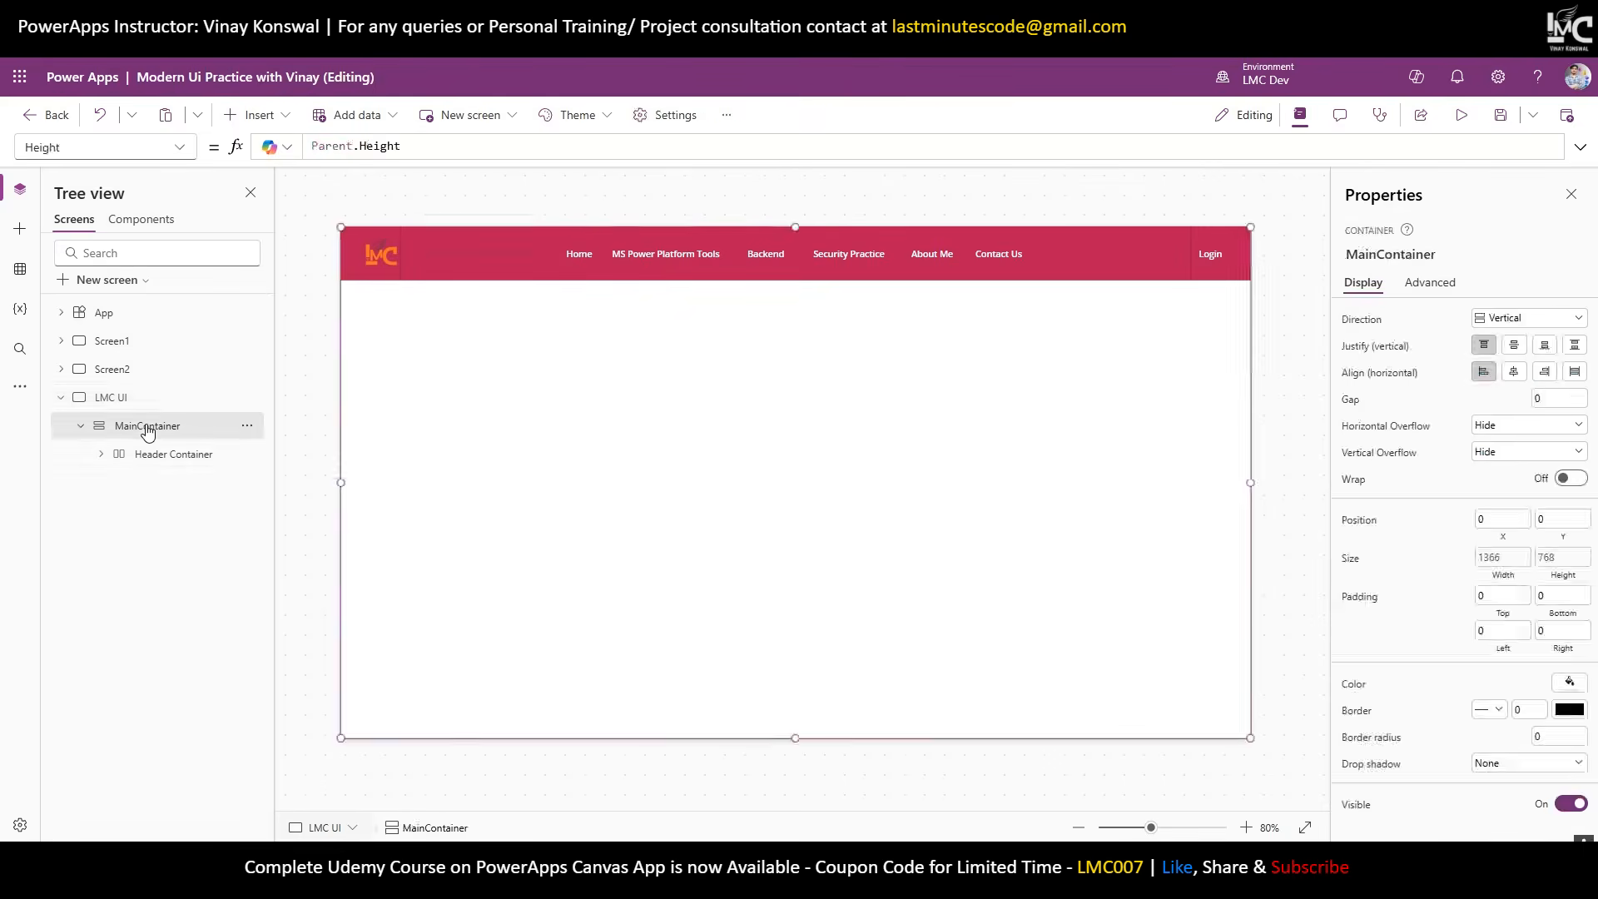
click(287, 115)
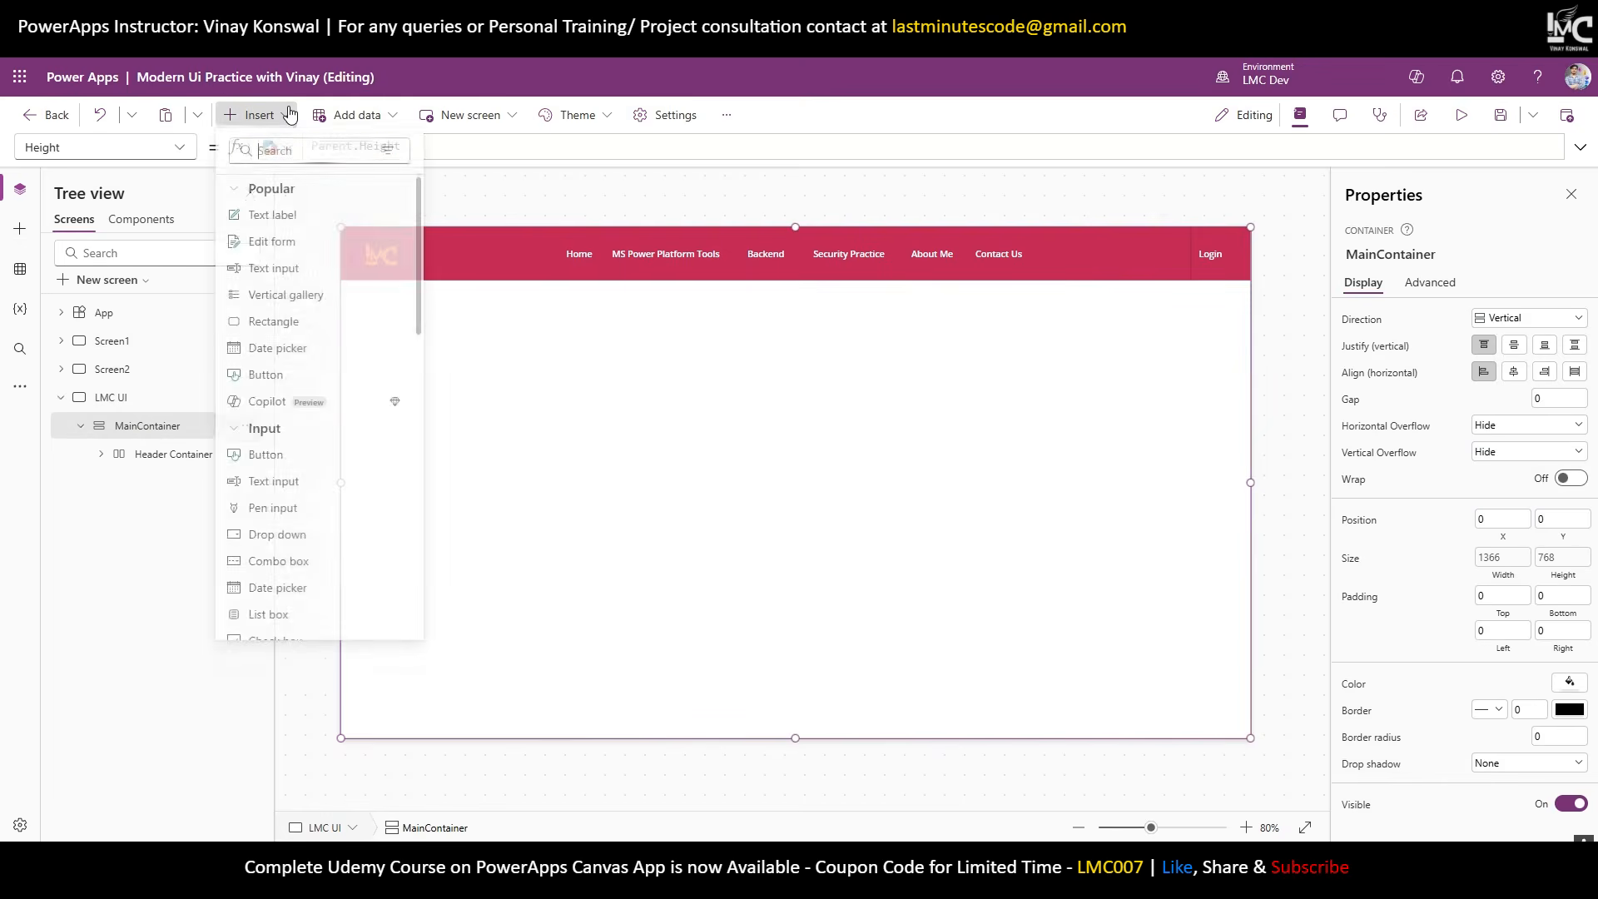
text(hor)
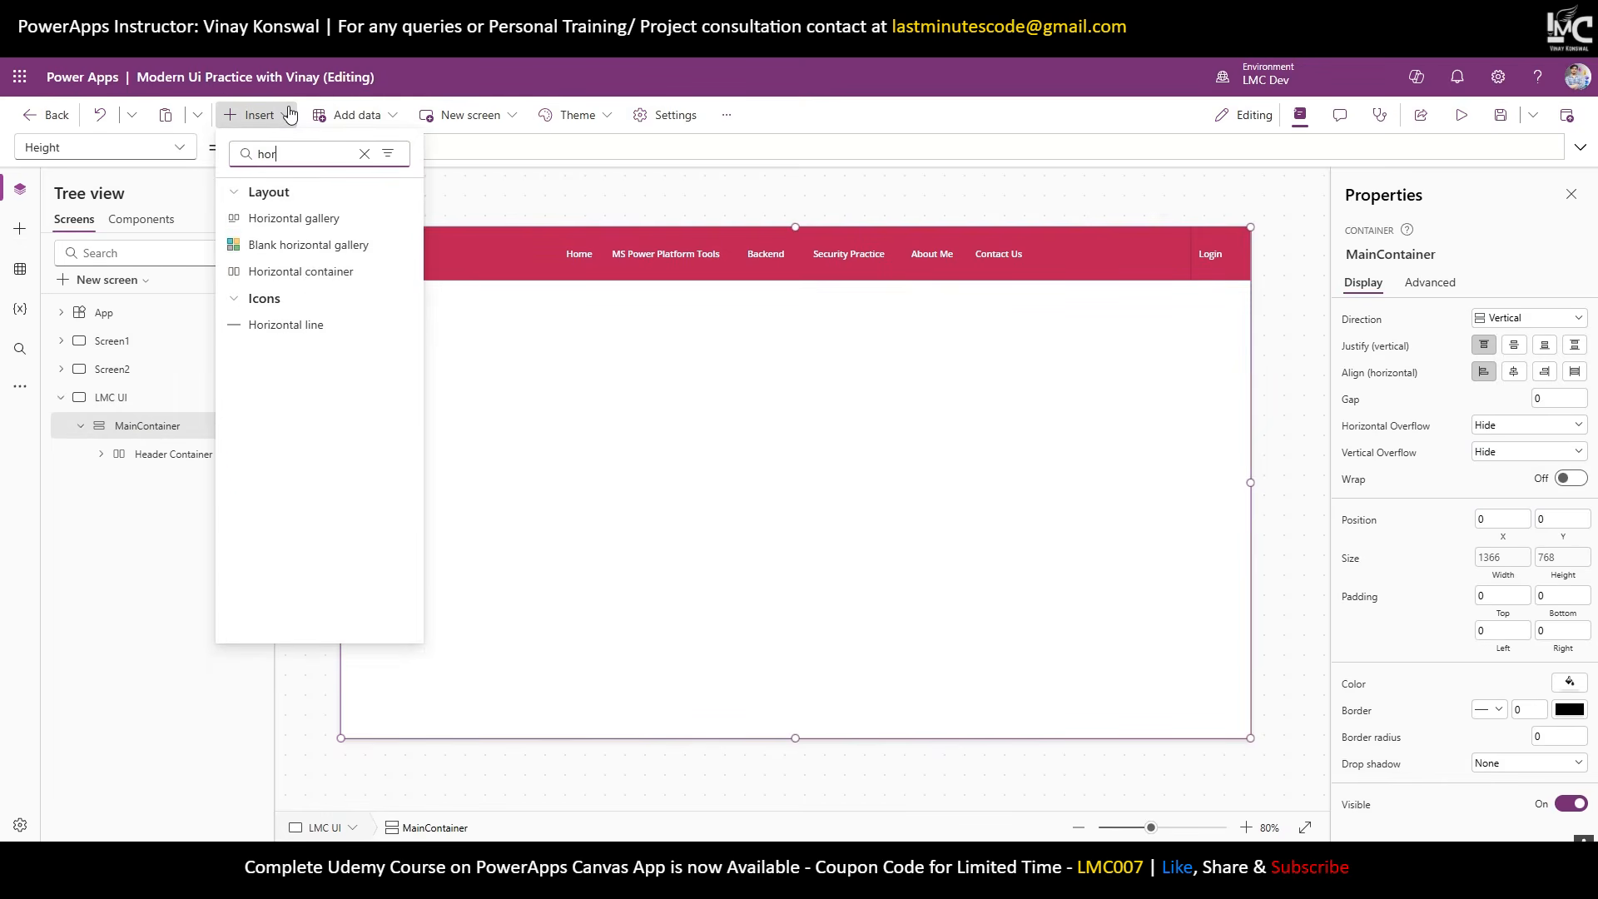
click(321, 272)
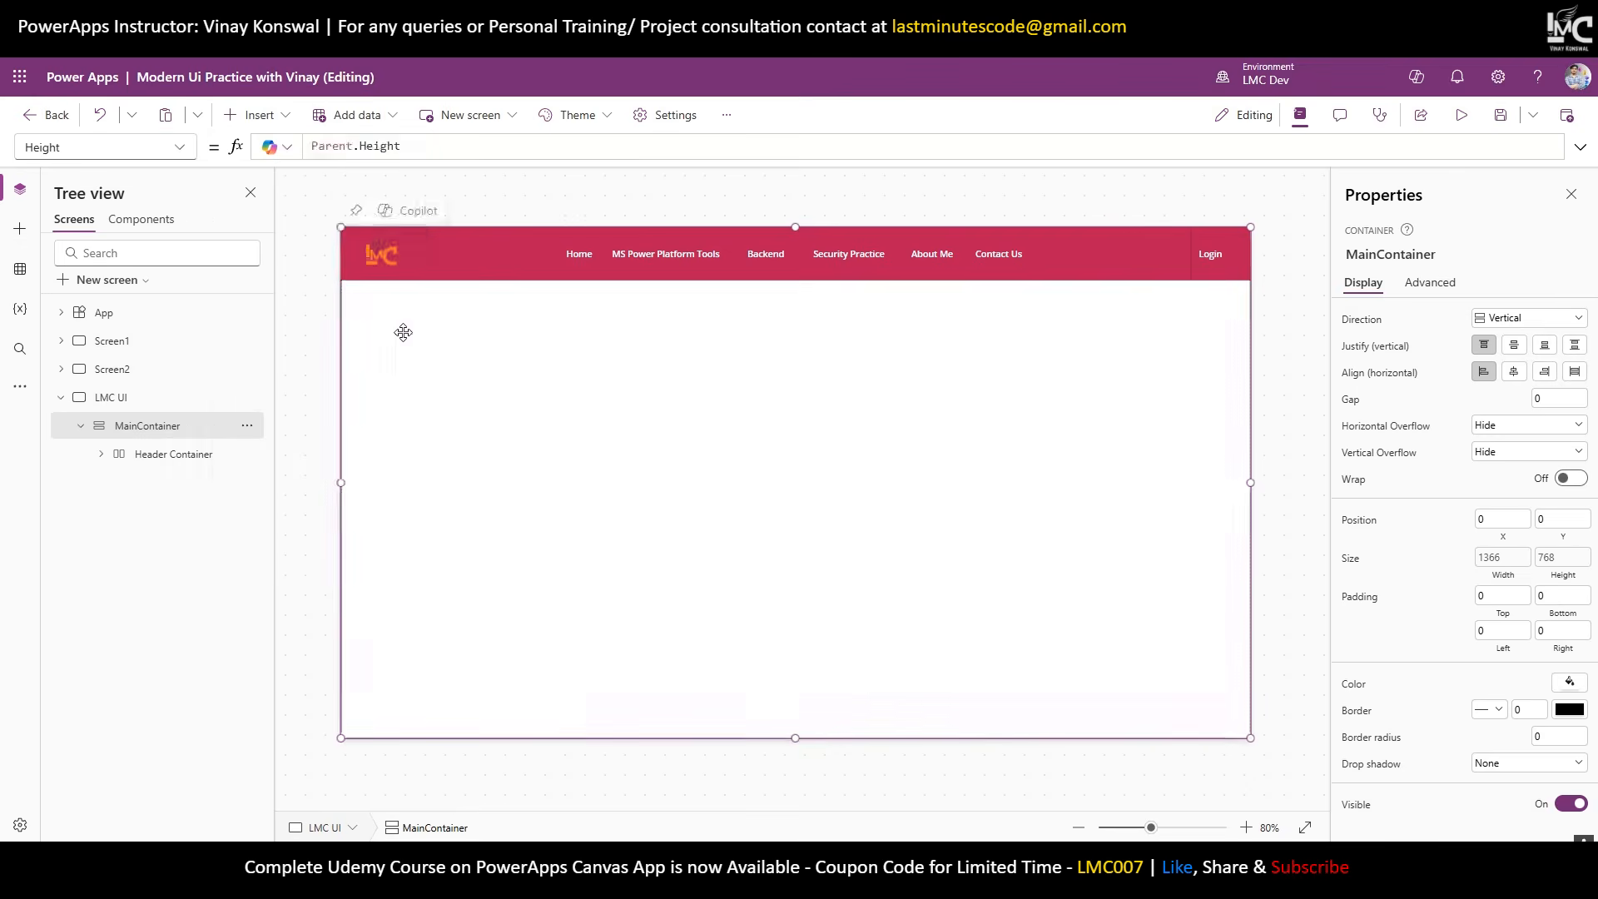
Remove Container8's drop shadow and set its border radius to 0.
click(158, 456)
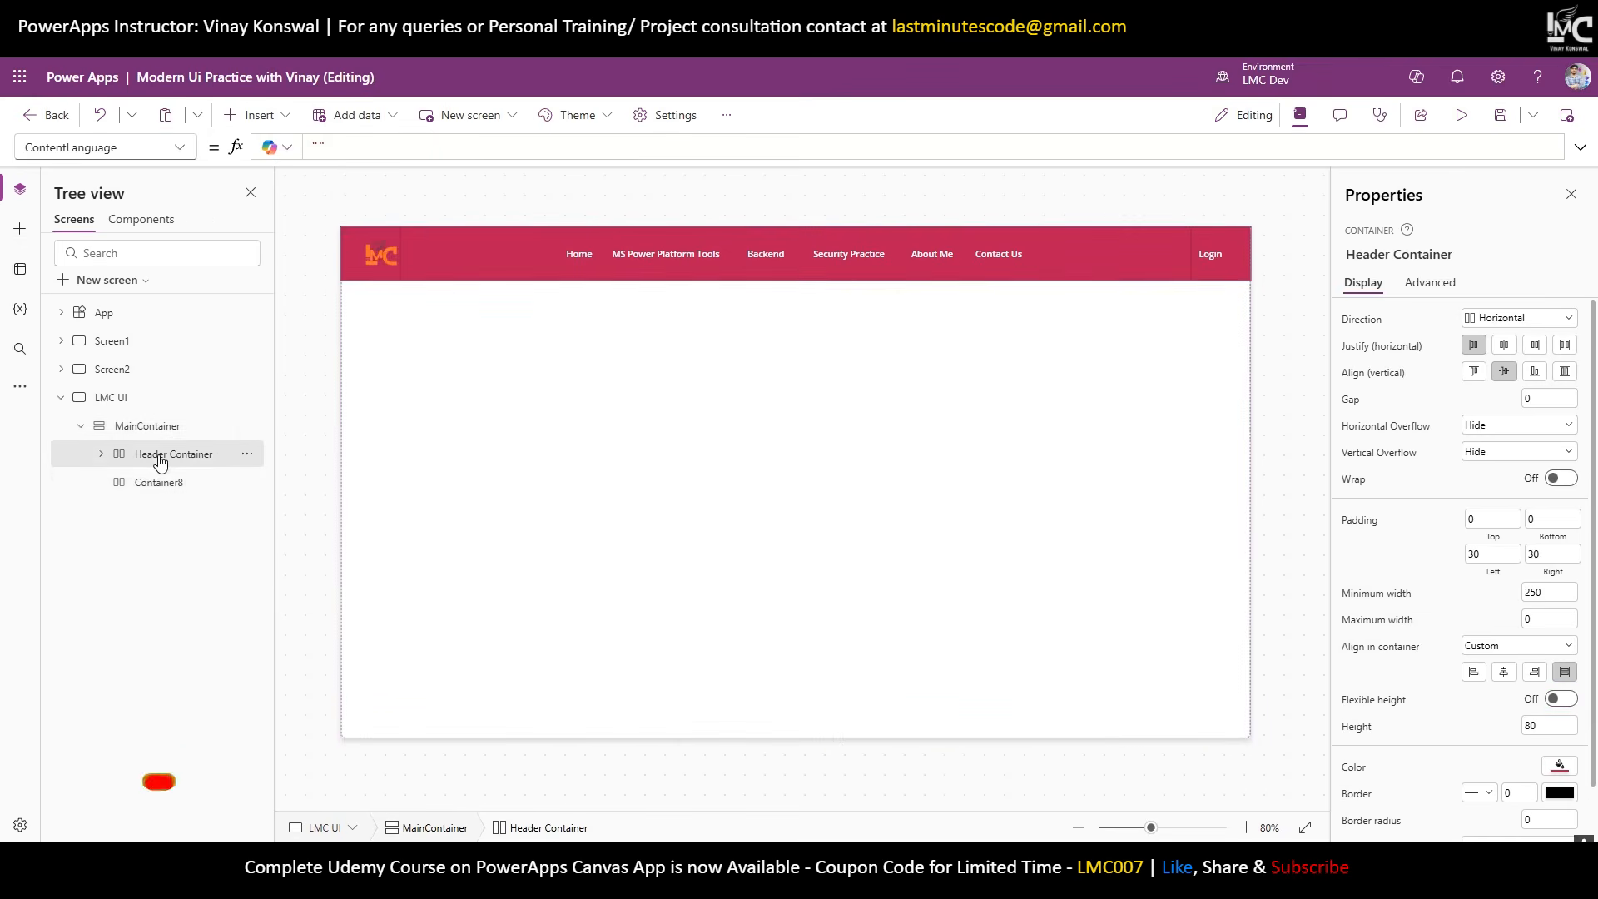
click(173, 481)
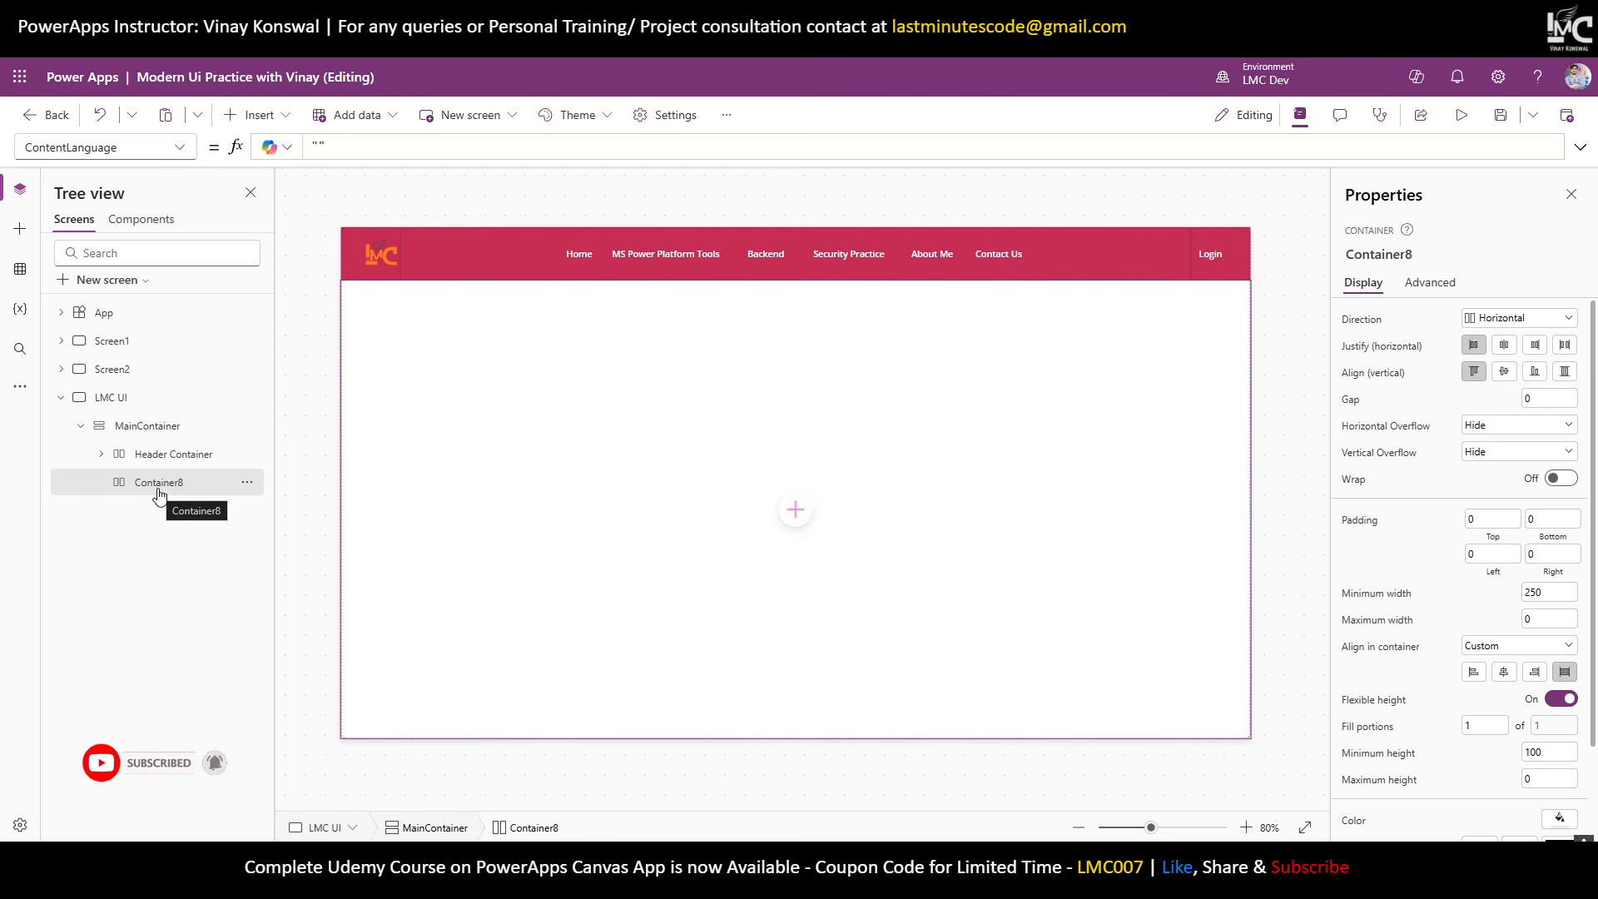
scroll(1432, 732, down, 1)
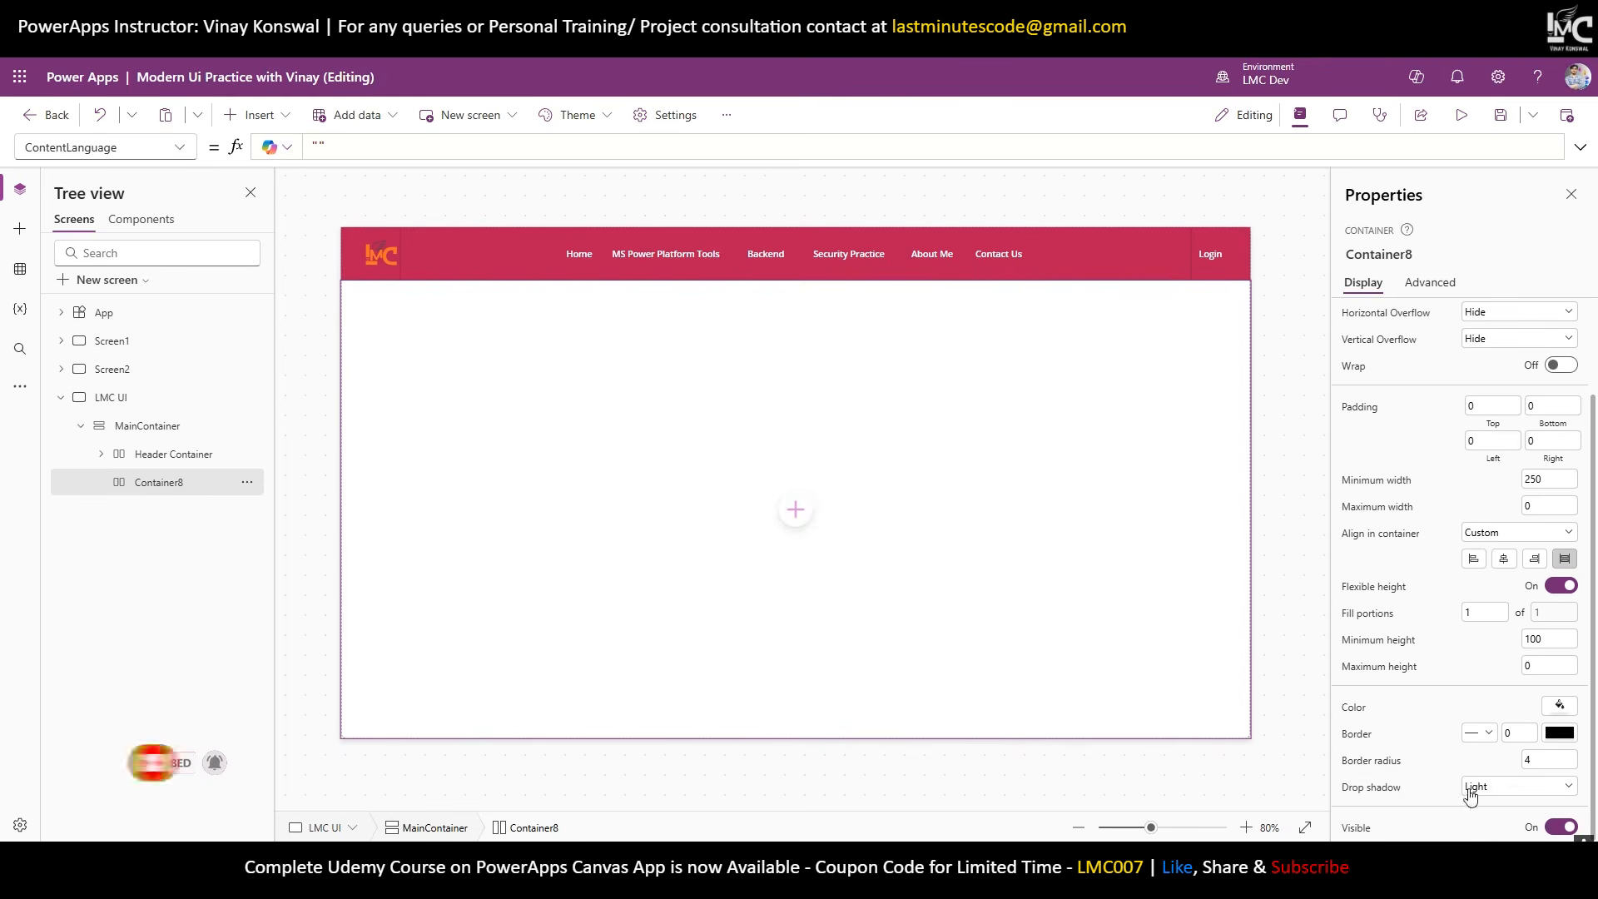
click(1470, 789)
click(1491, 655)
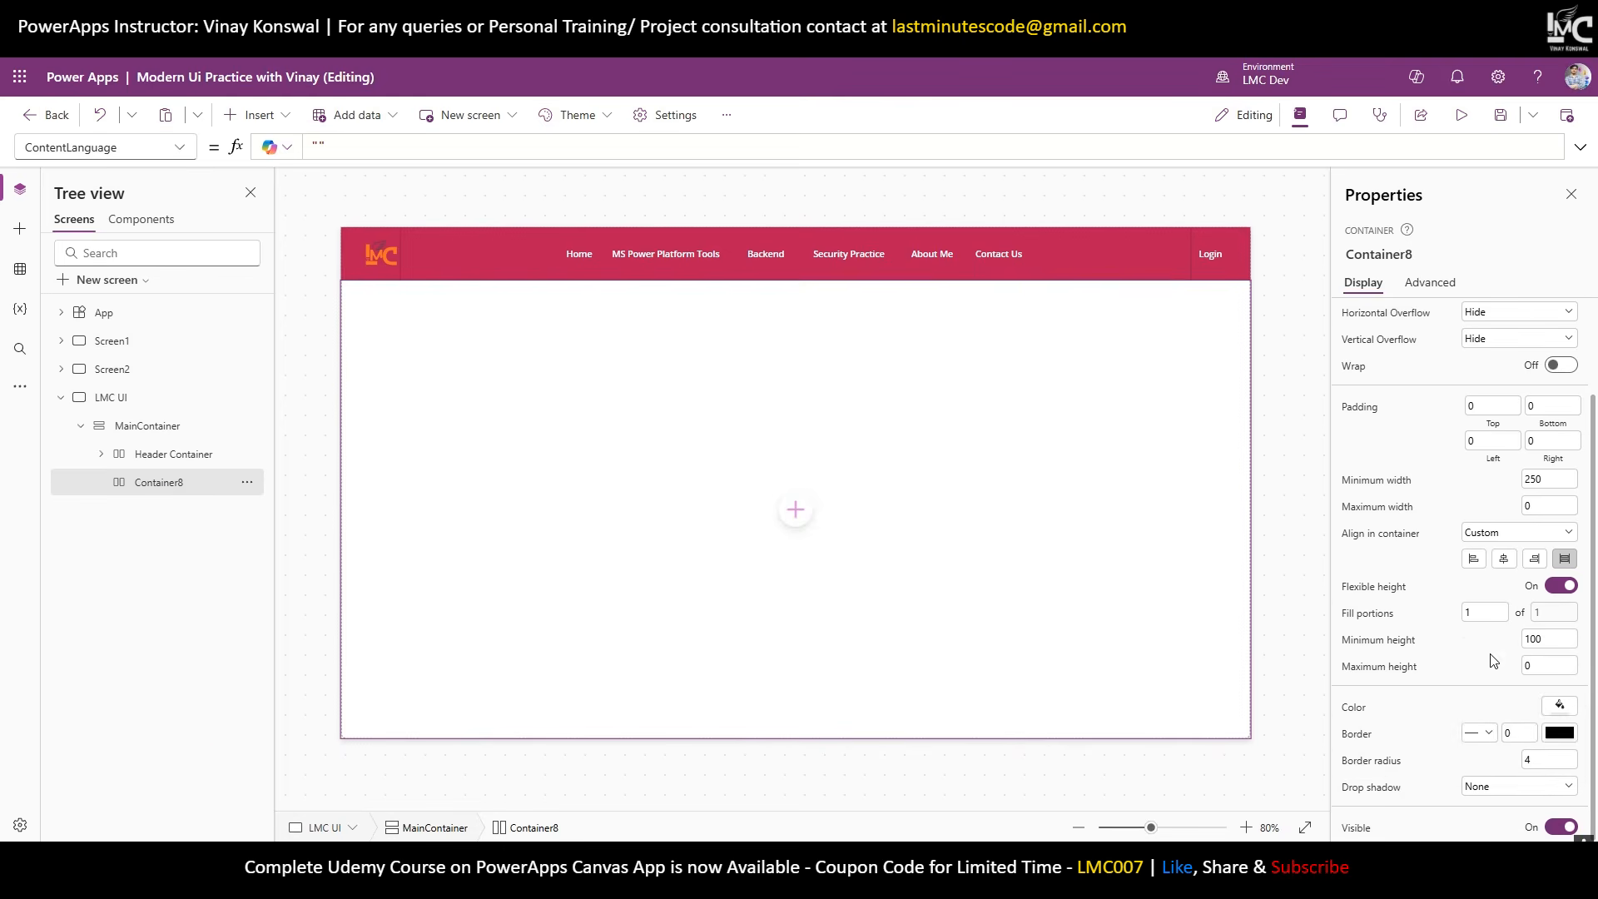
click(1549, 761)
text(0)
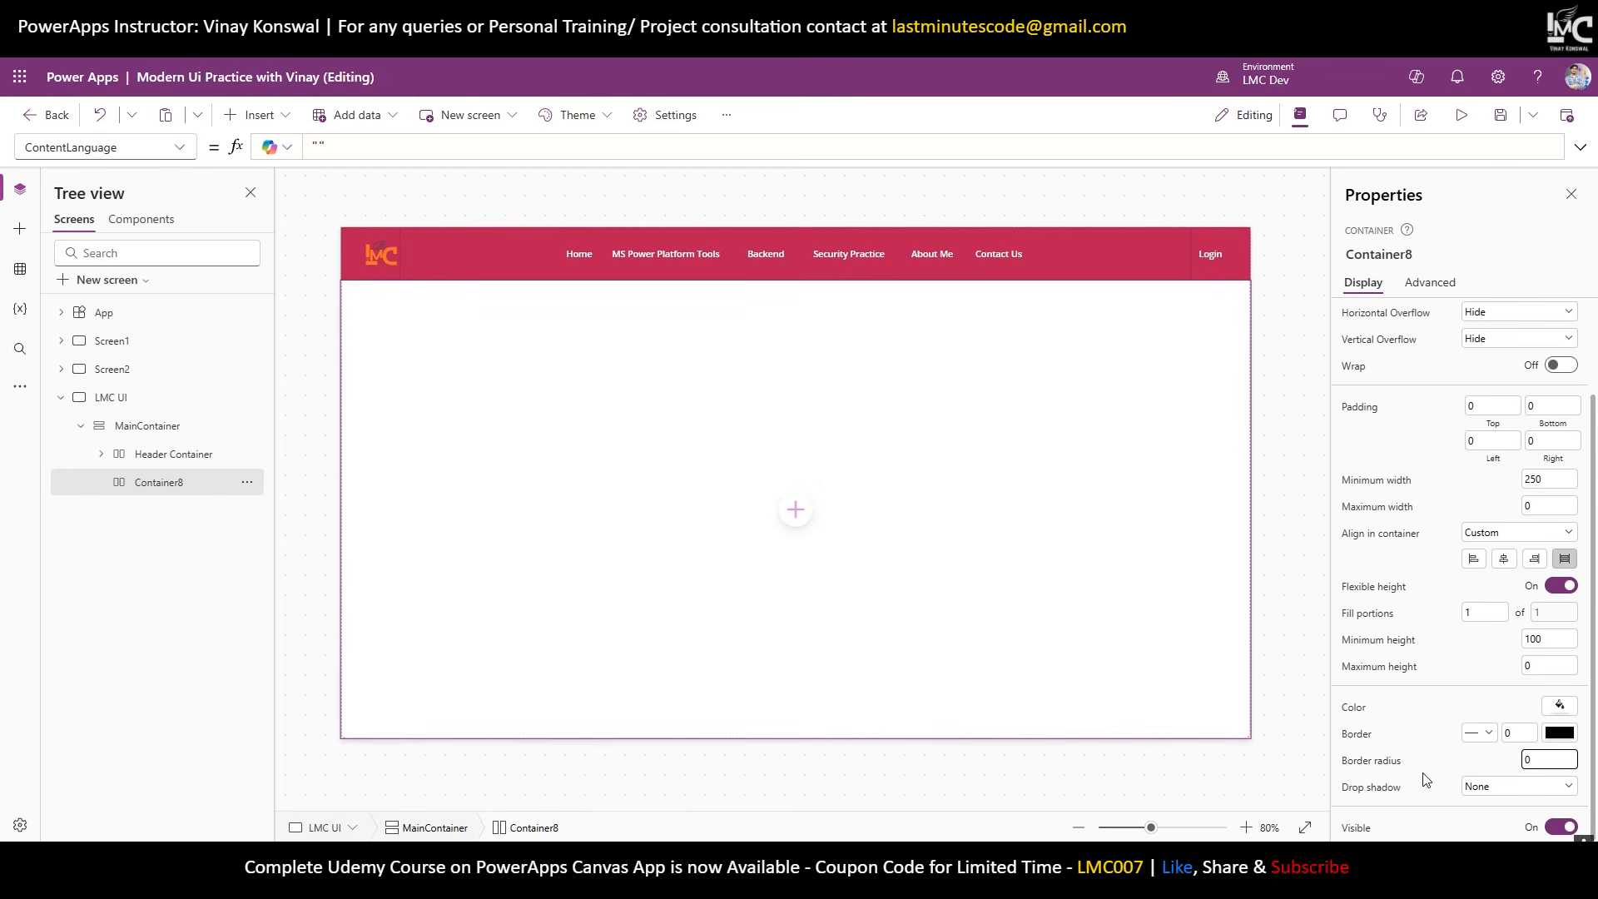
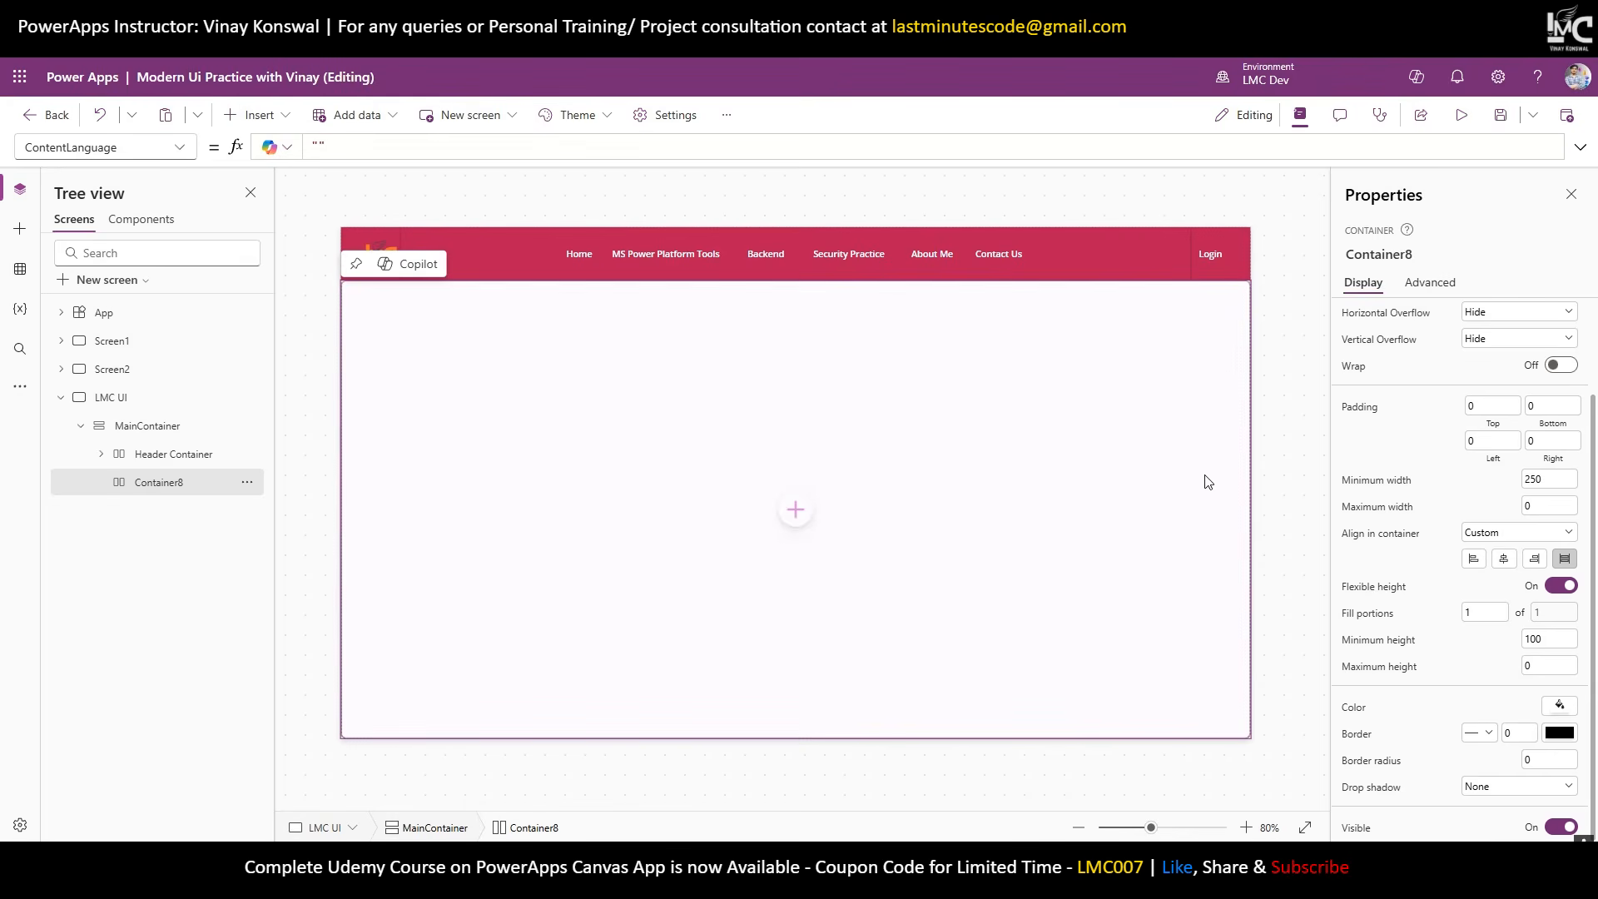
Set Container8's top, left and right padding to 30.
click(1485, 441)
key(BackSpace)
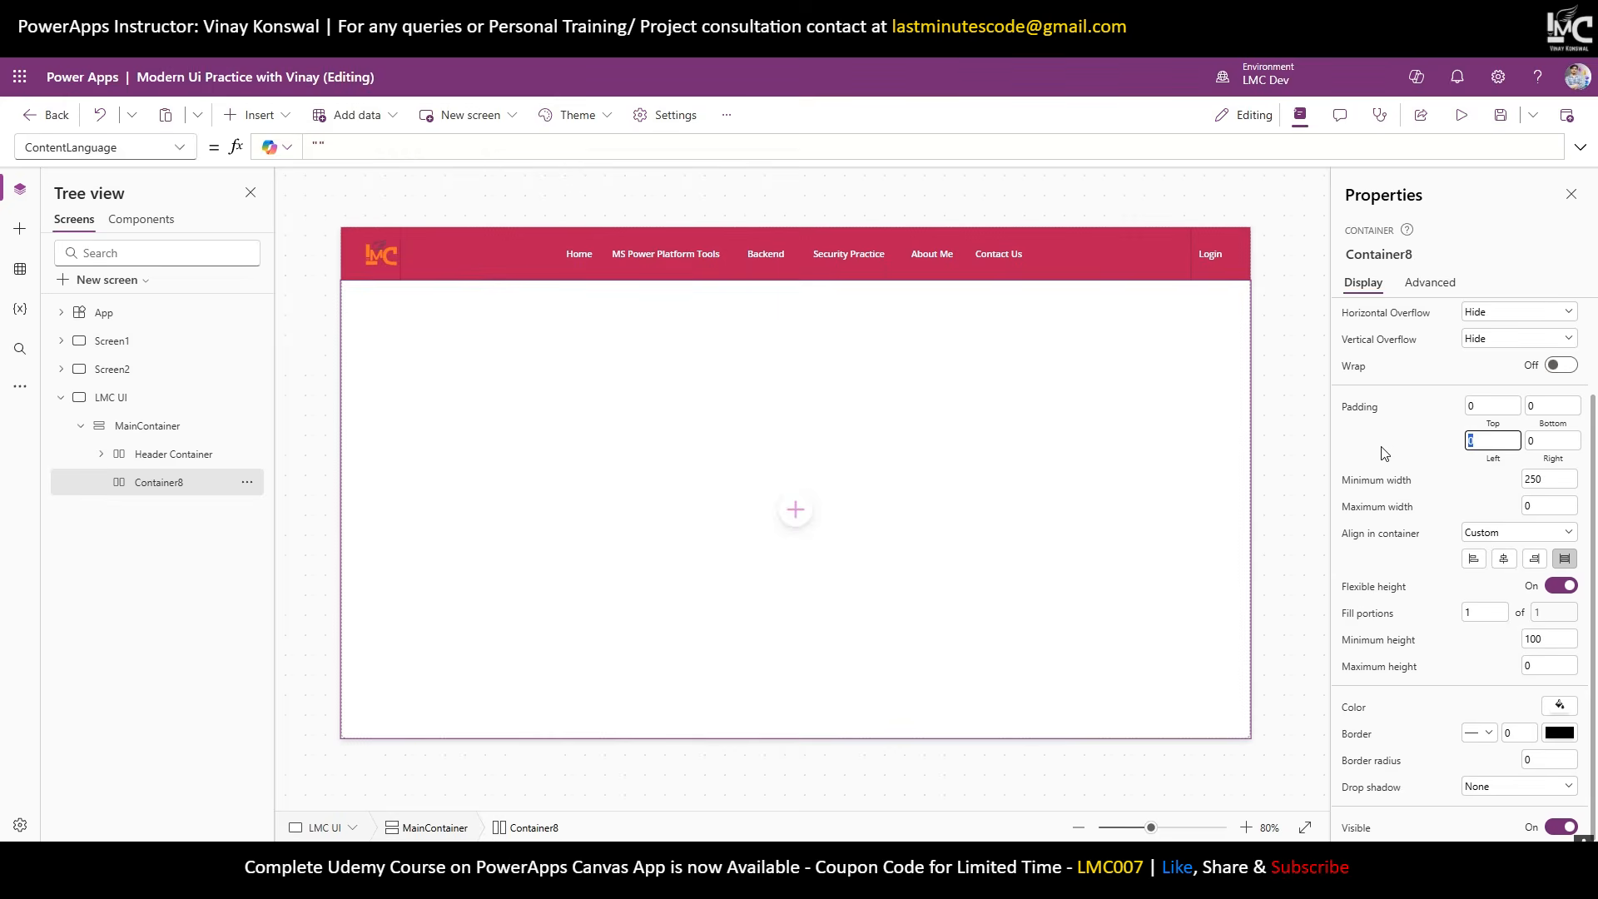
text(30)
key(Tab)
text(30)
click(1414, 463)
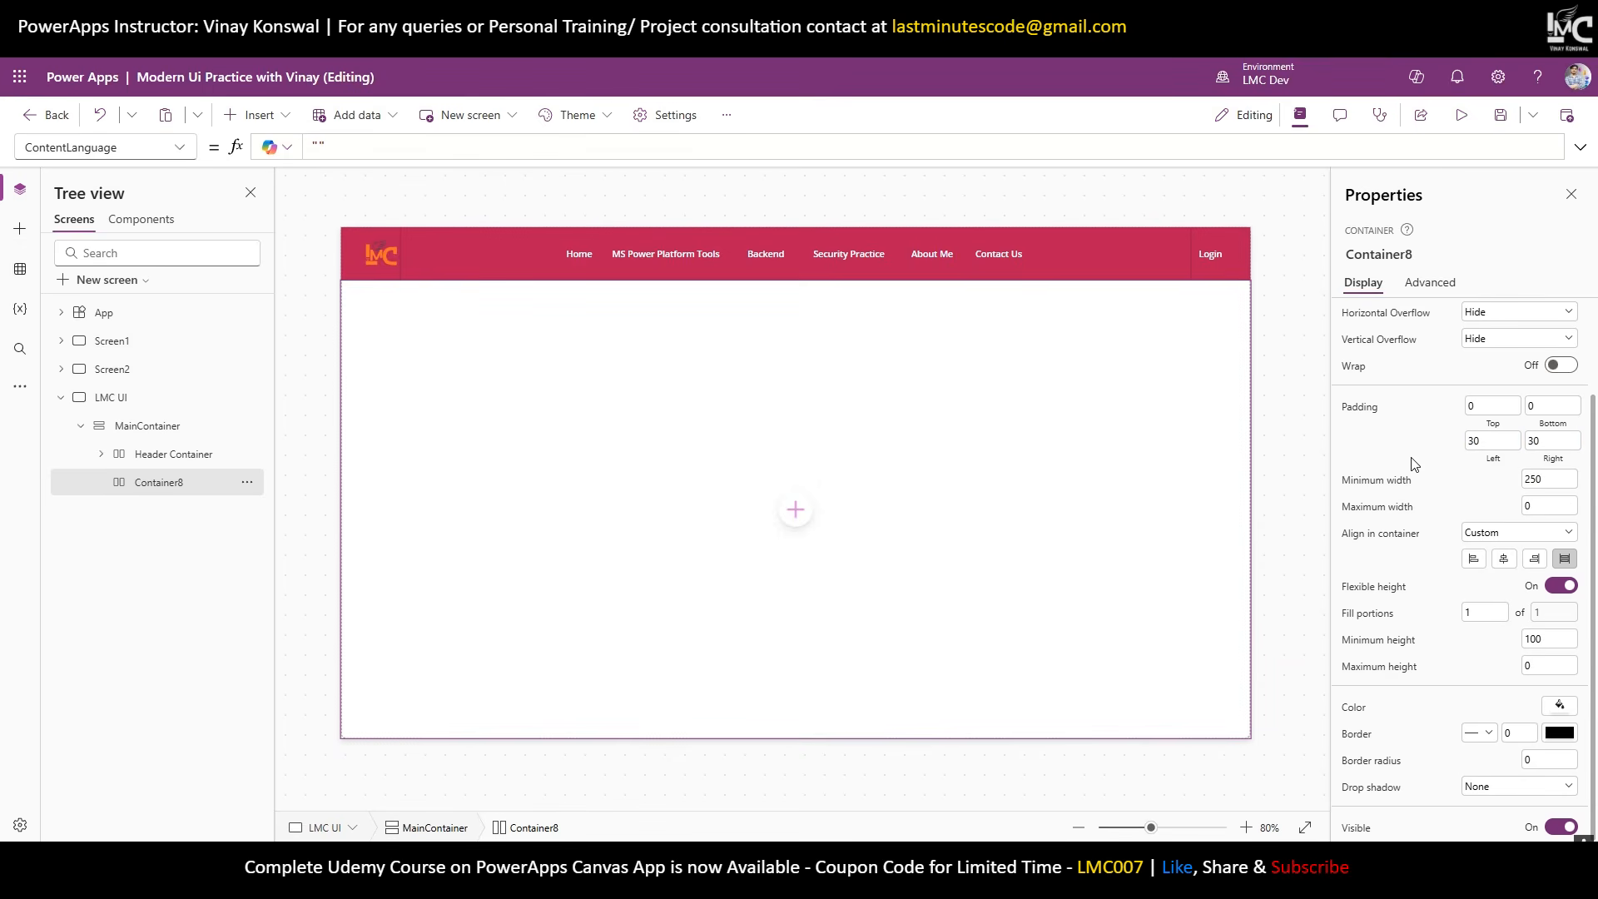
click(1481, 411)
text(30)
click(1405, 450)
Set the Nav Container's drop shadow to None.
click(1181, 252)
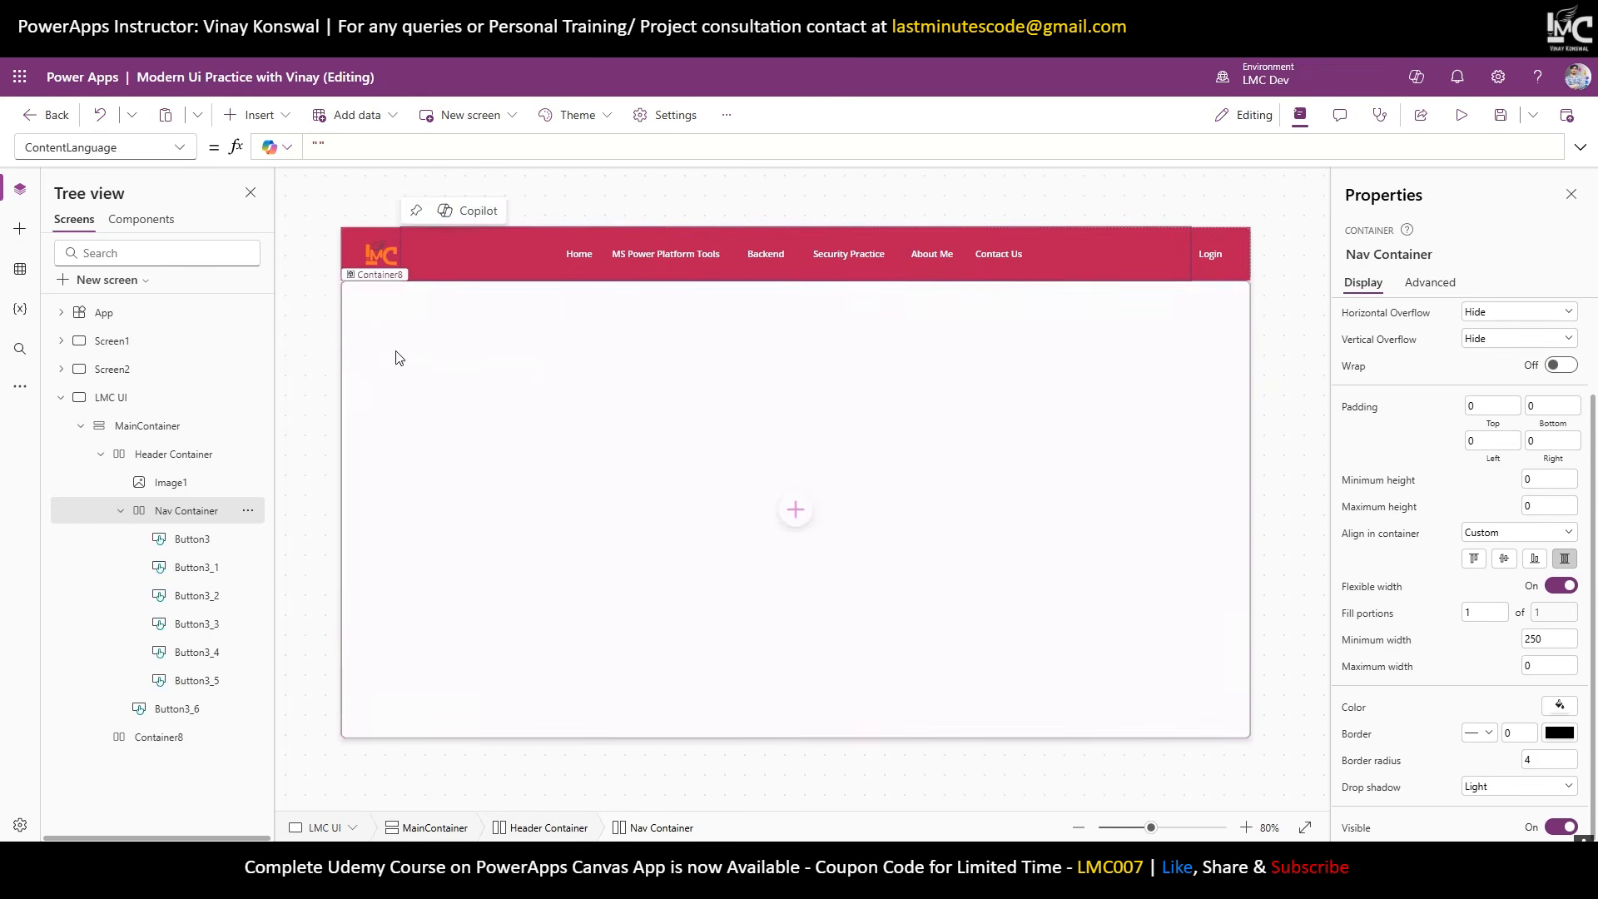
click(1265, 315)
click(1190, 255)
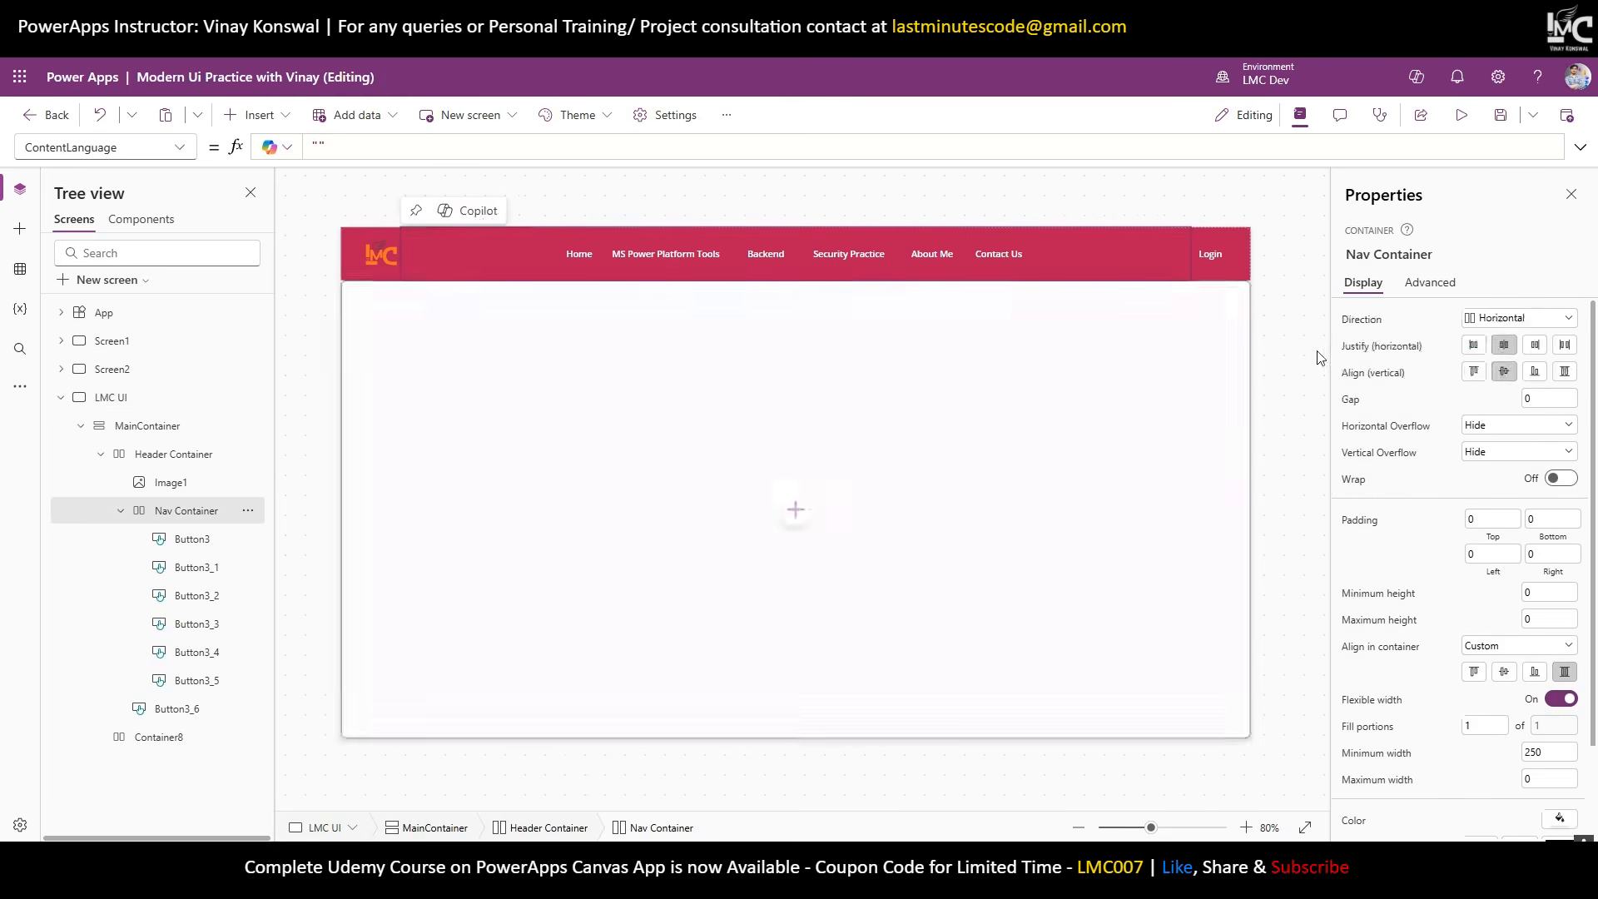
scroll(1528, 749, down, 5)
click(1528, 793)
click(1494, 632)
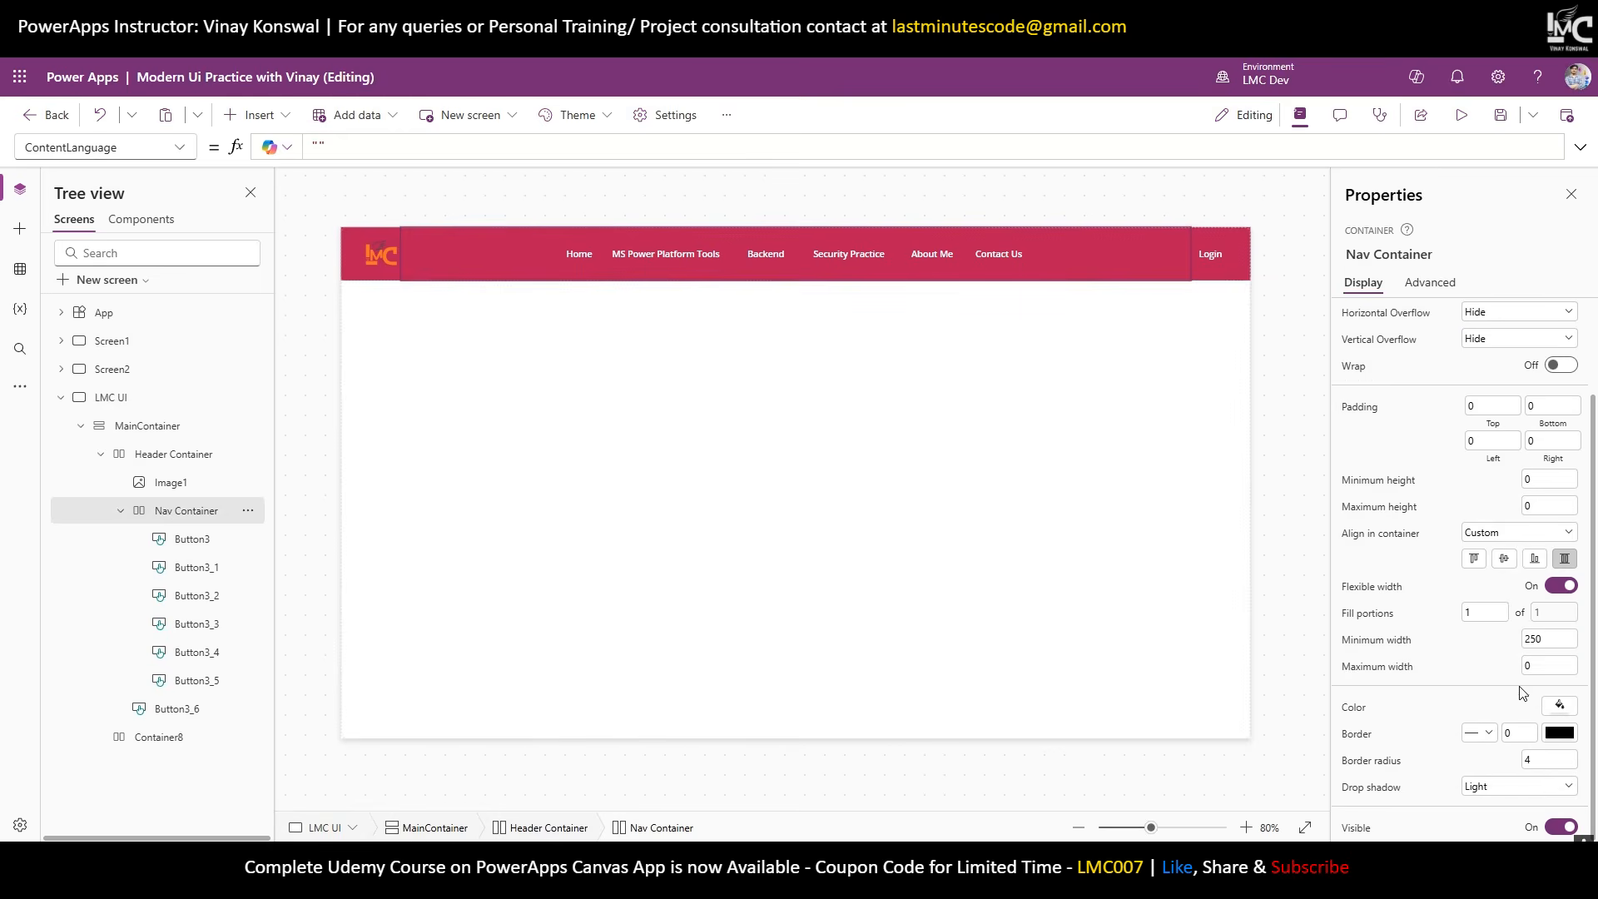
click(1534, 792)
click(1490, 645)
key(shift+Tab)
Select the LMC UI screen and preview the app full screen.
click(1300, 475)
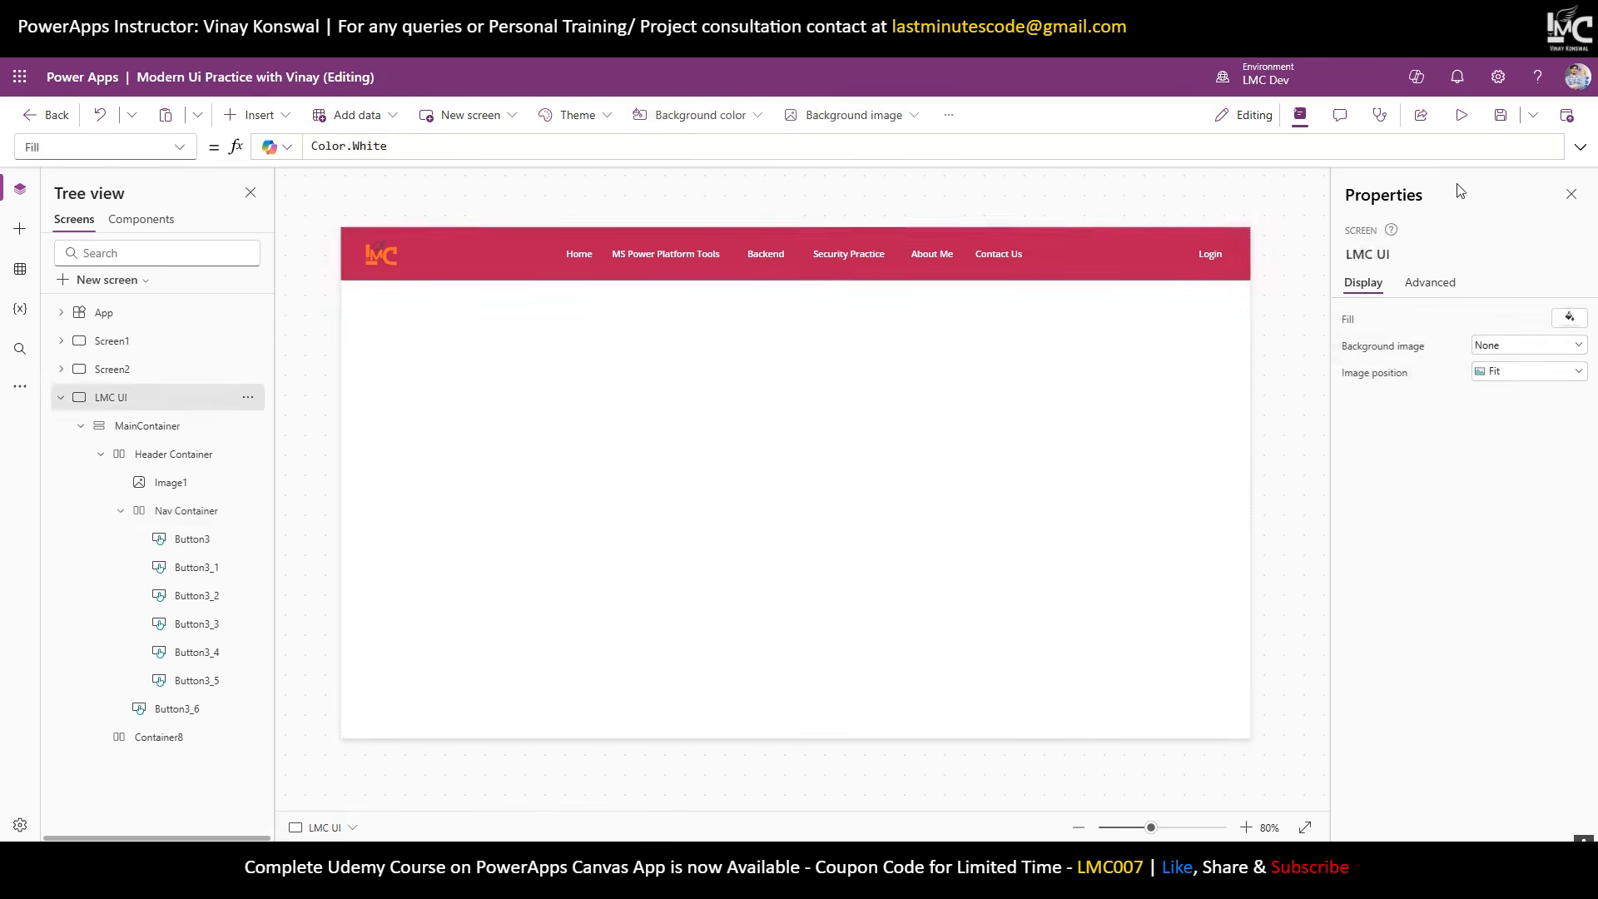
click(1463, 117)
click(1462, 115)
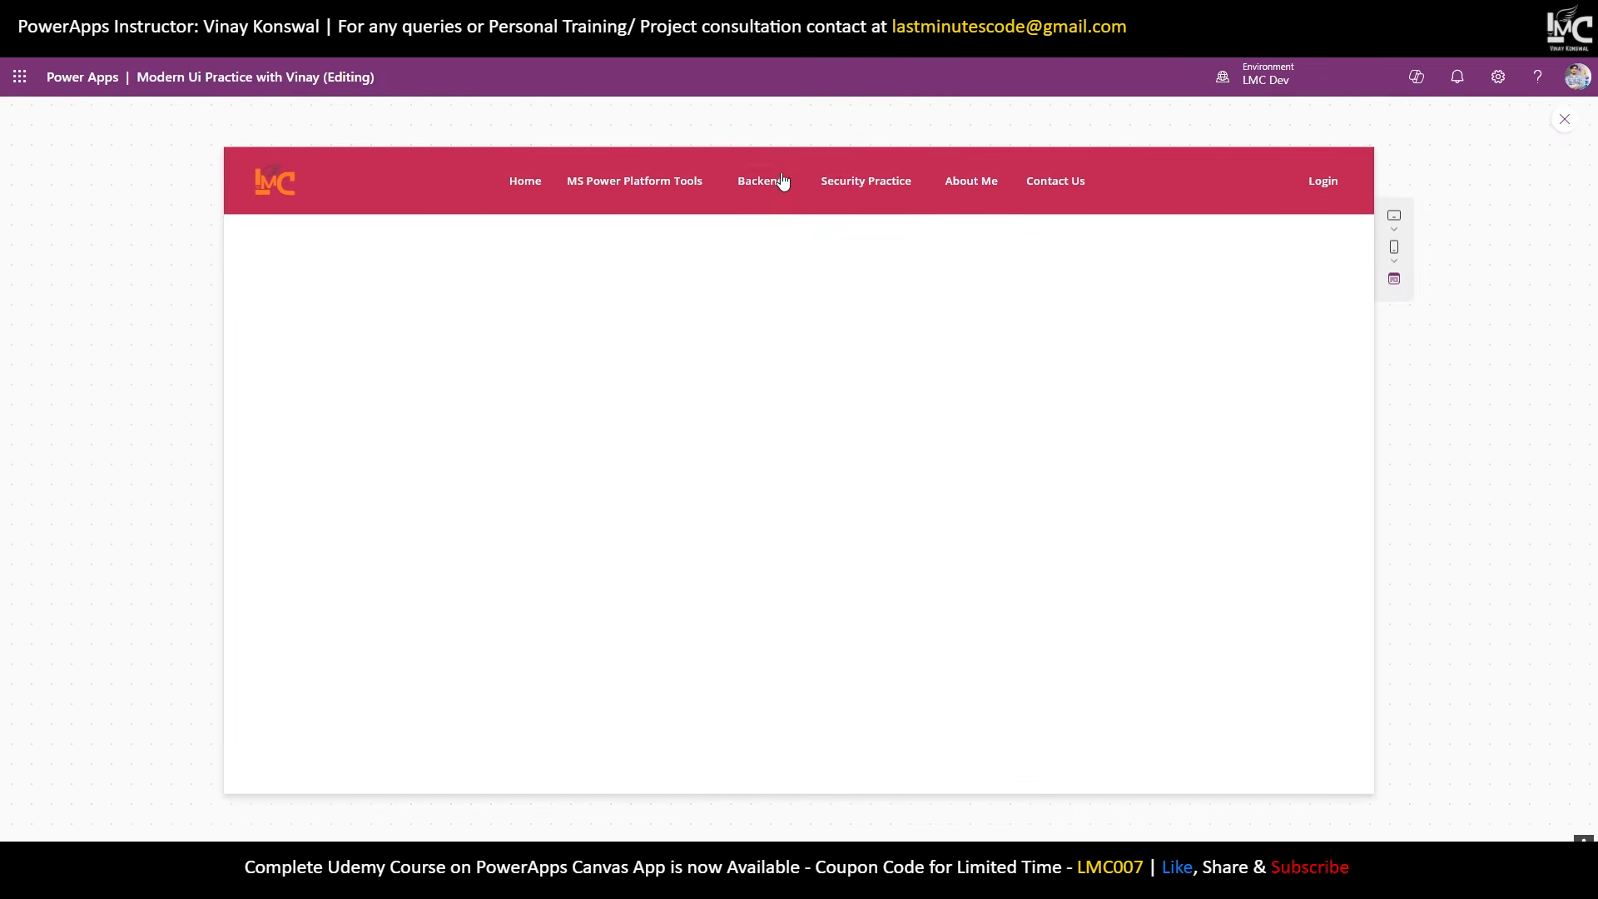
Leave the preview, select Container8, and review the LMC website's Power Platform headings.
click(1564, 119)
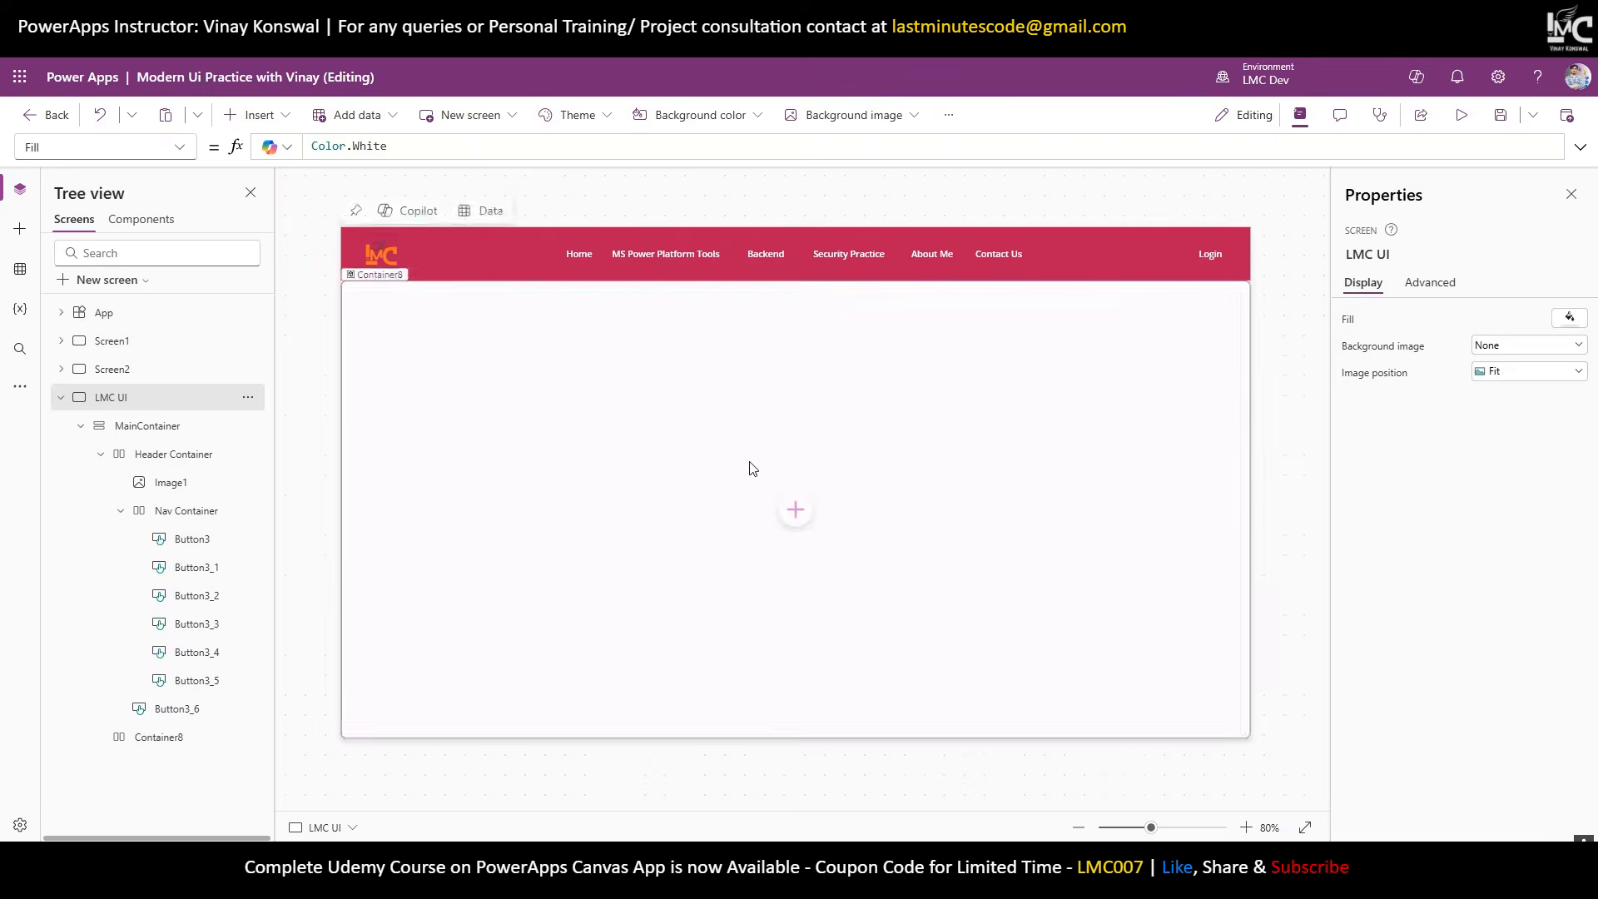
click(743, 468)
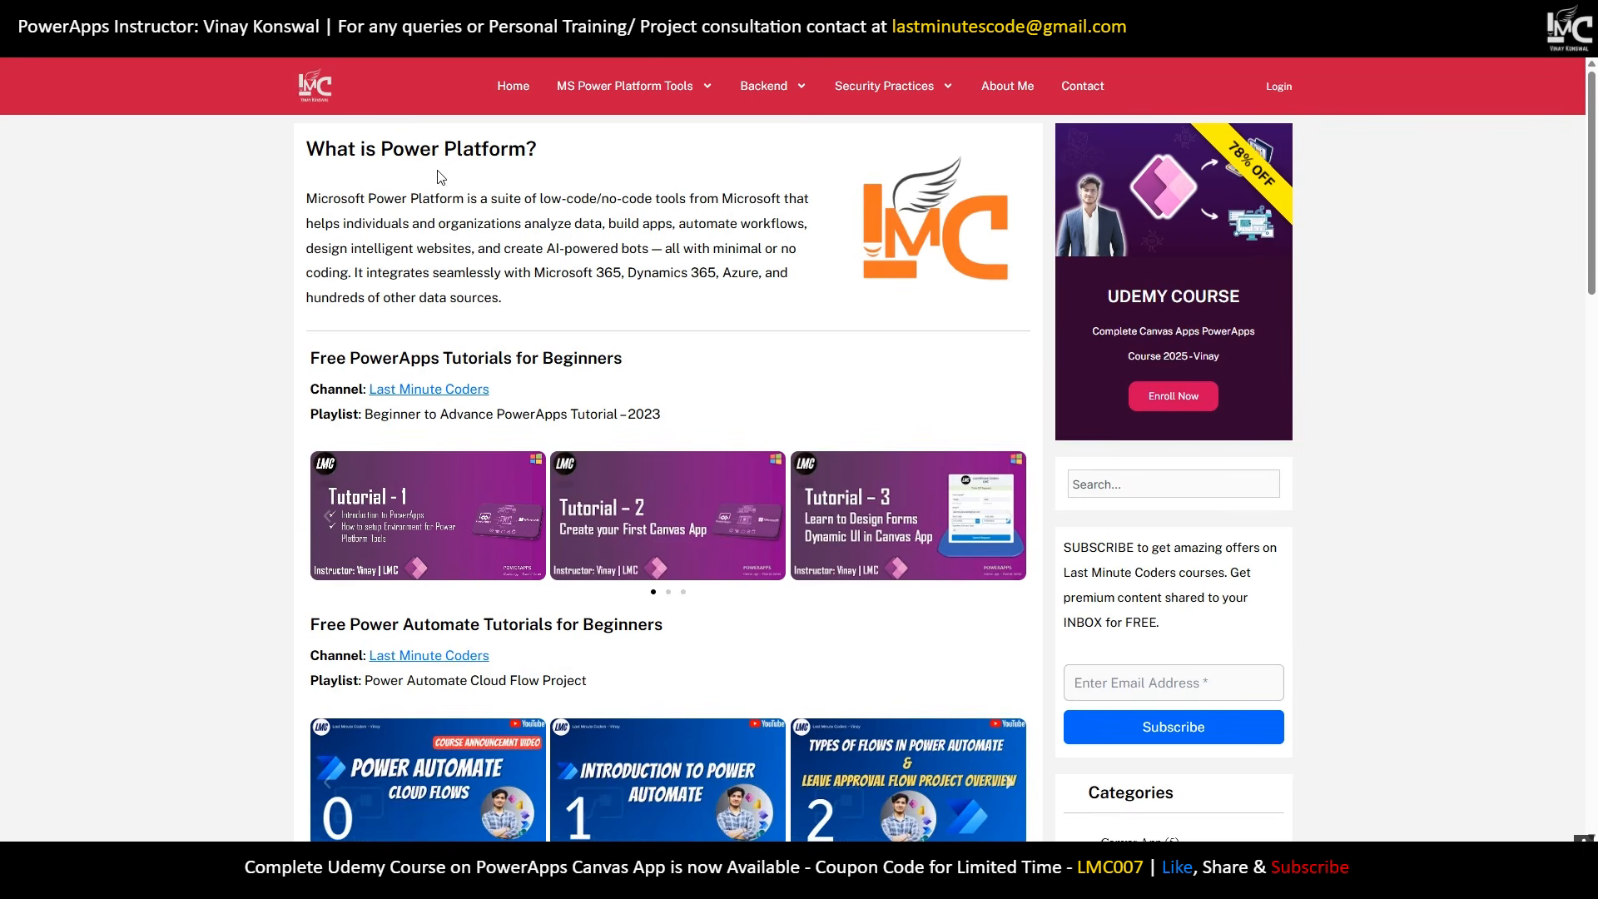
drag(308, 148, 558, 152)
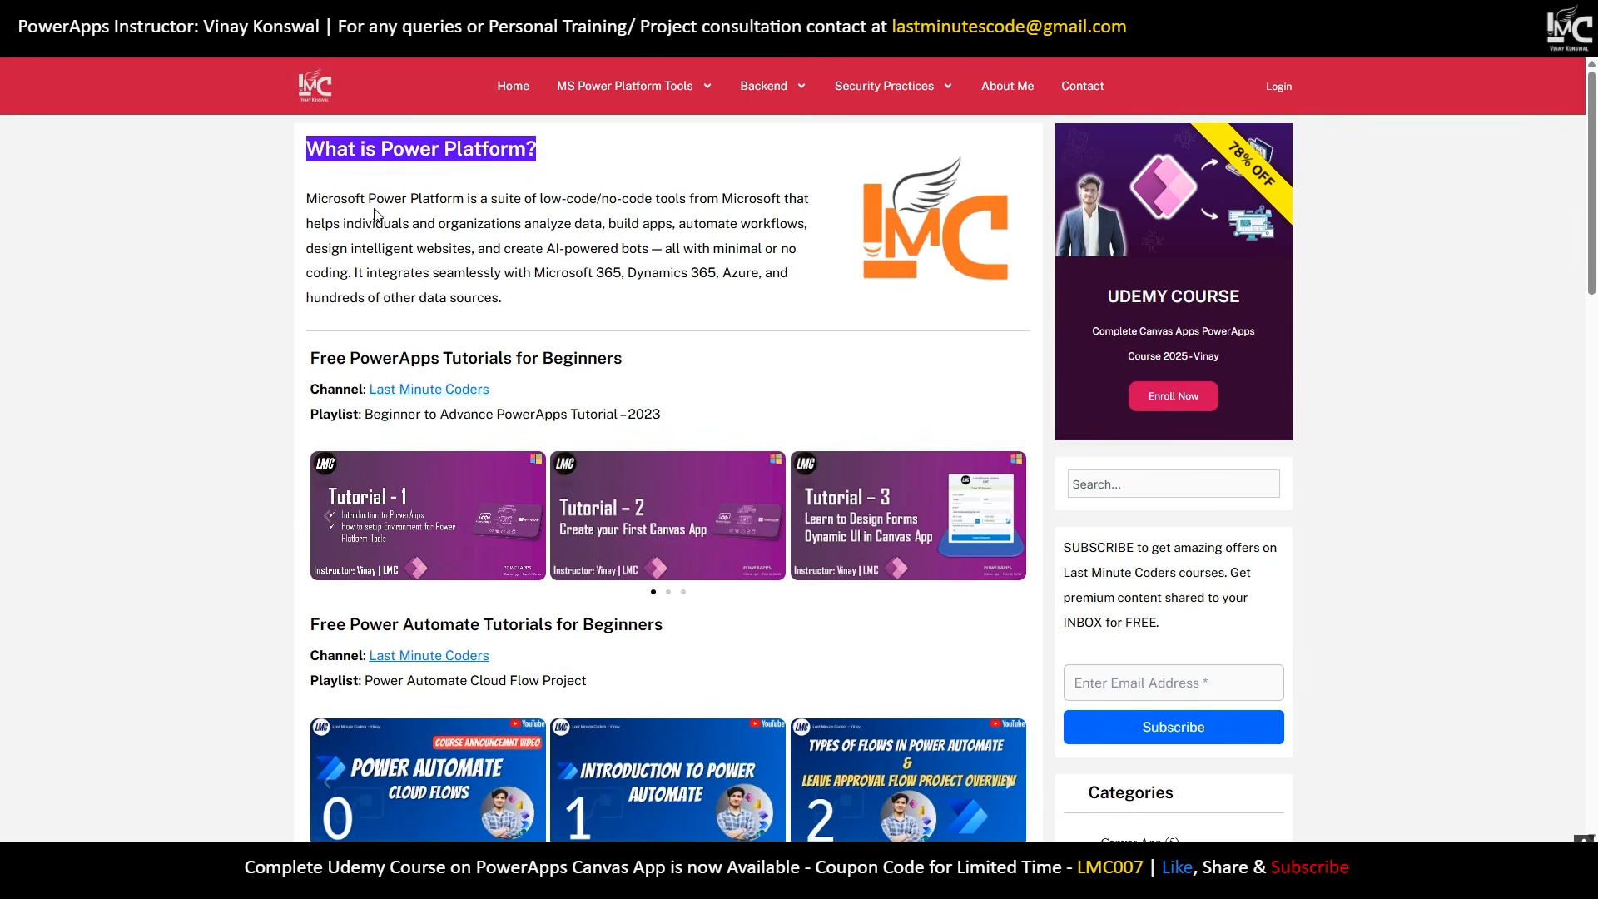
drag(344, 223, 727, 223)
drag(337, 358, 607, 357)
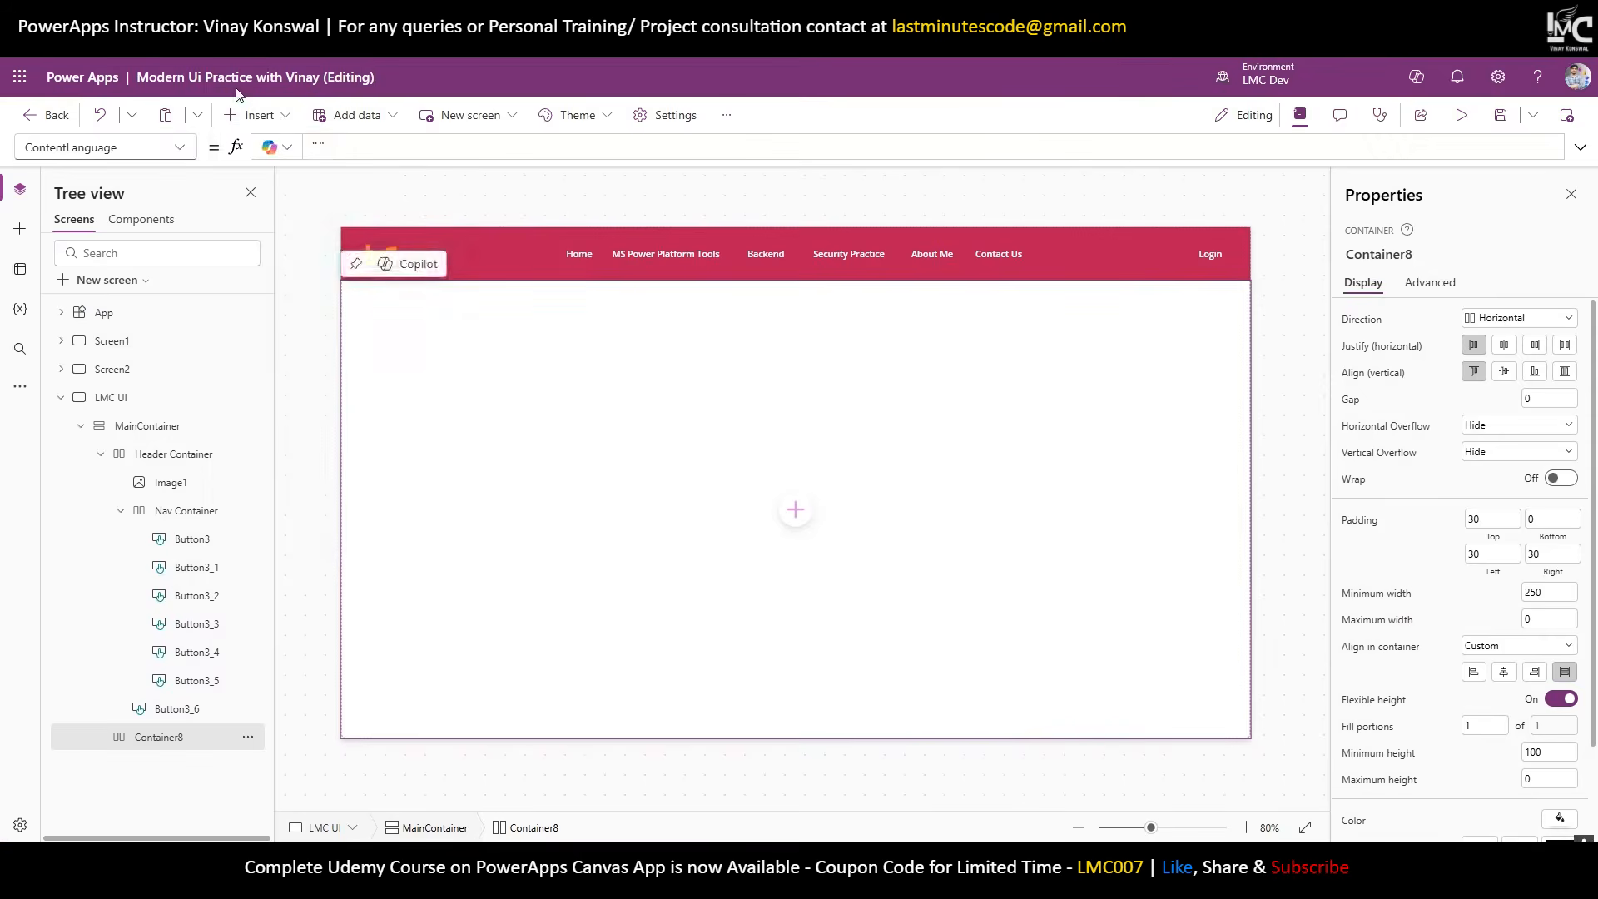
click(275, 117)
Insert two vertical containers, Container9 and Container10, into Container8.
text(vert)
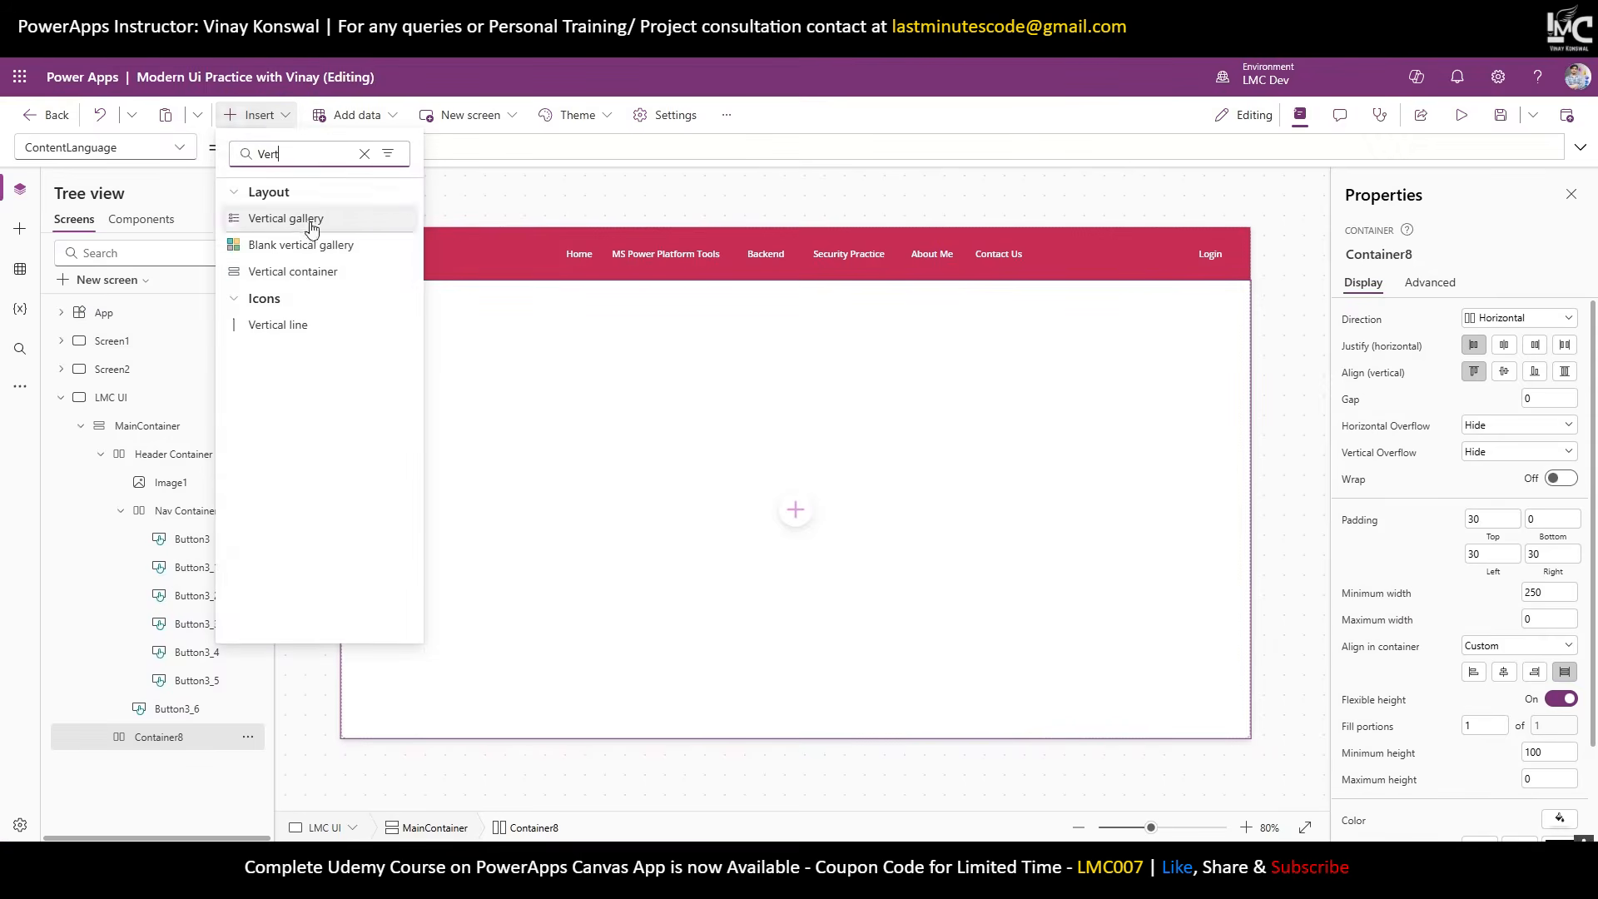
click(305, 275)
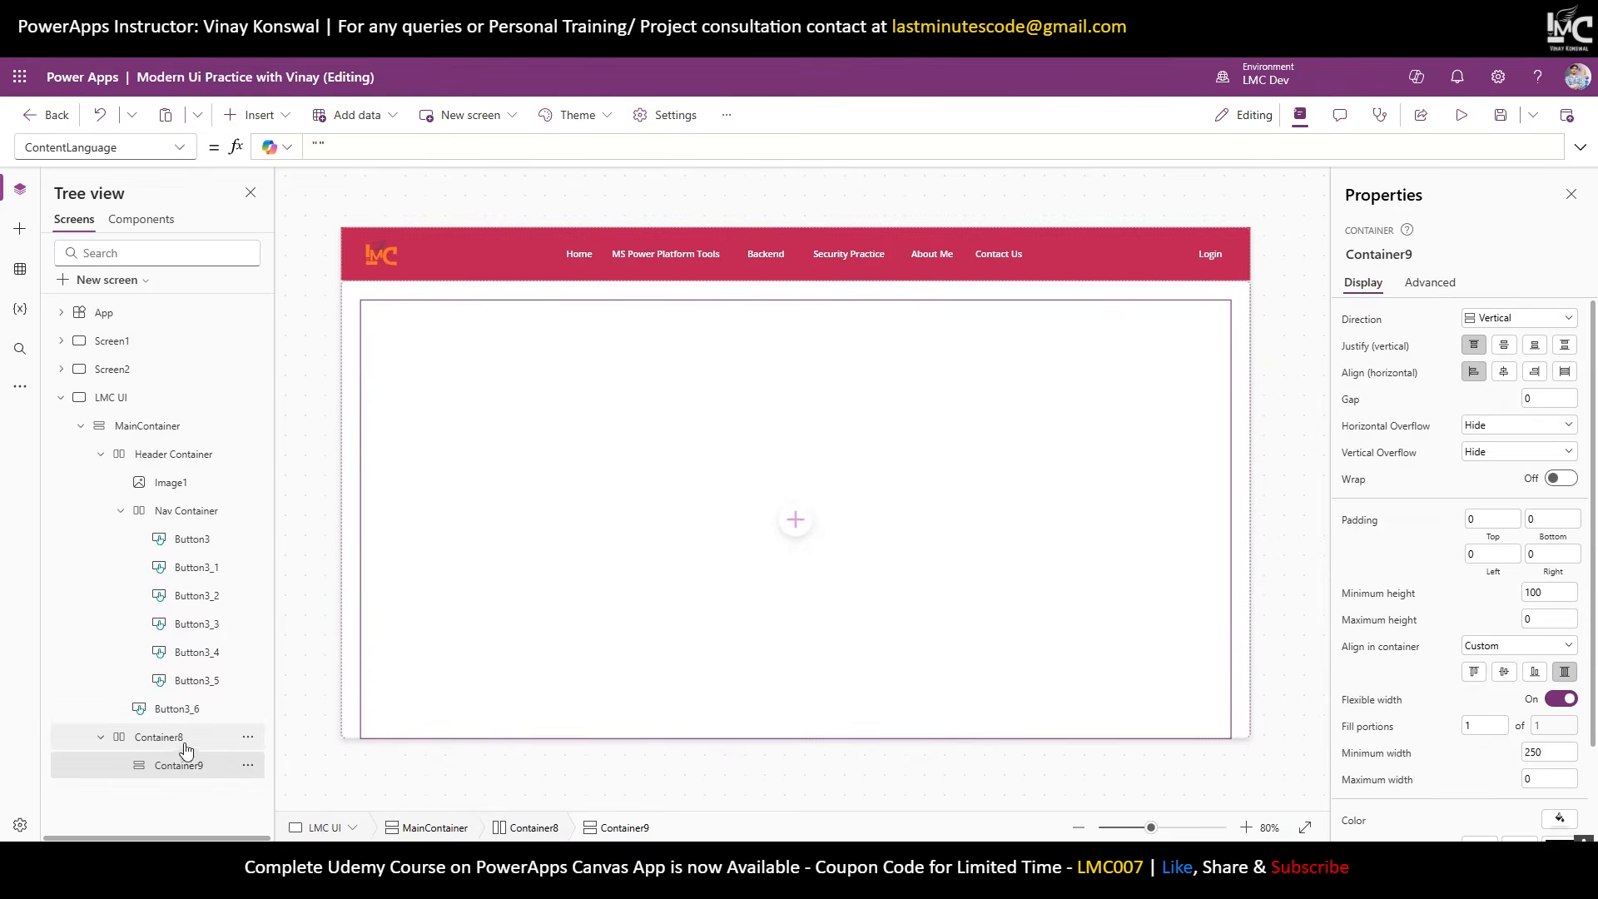
click(184, 744)
click(256, 116)
text(V)
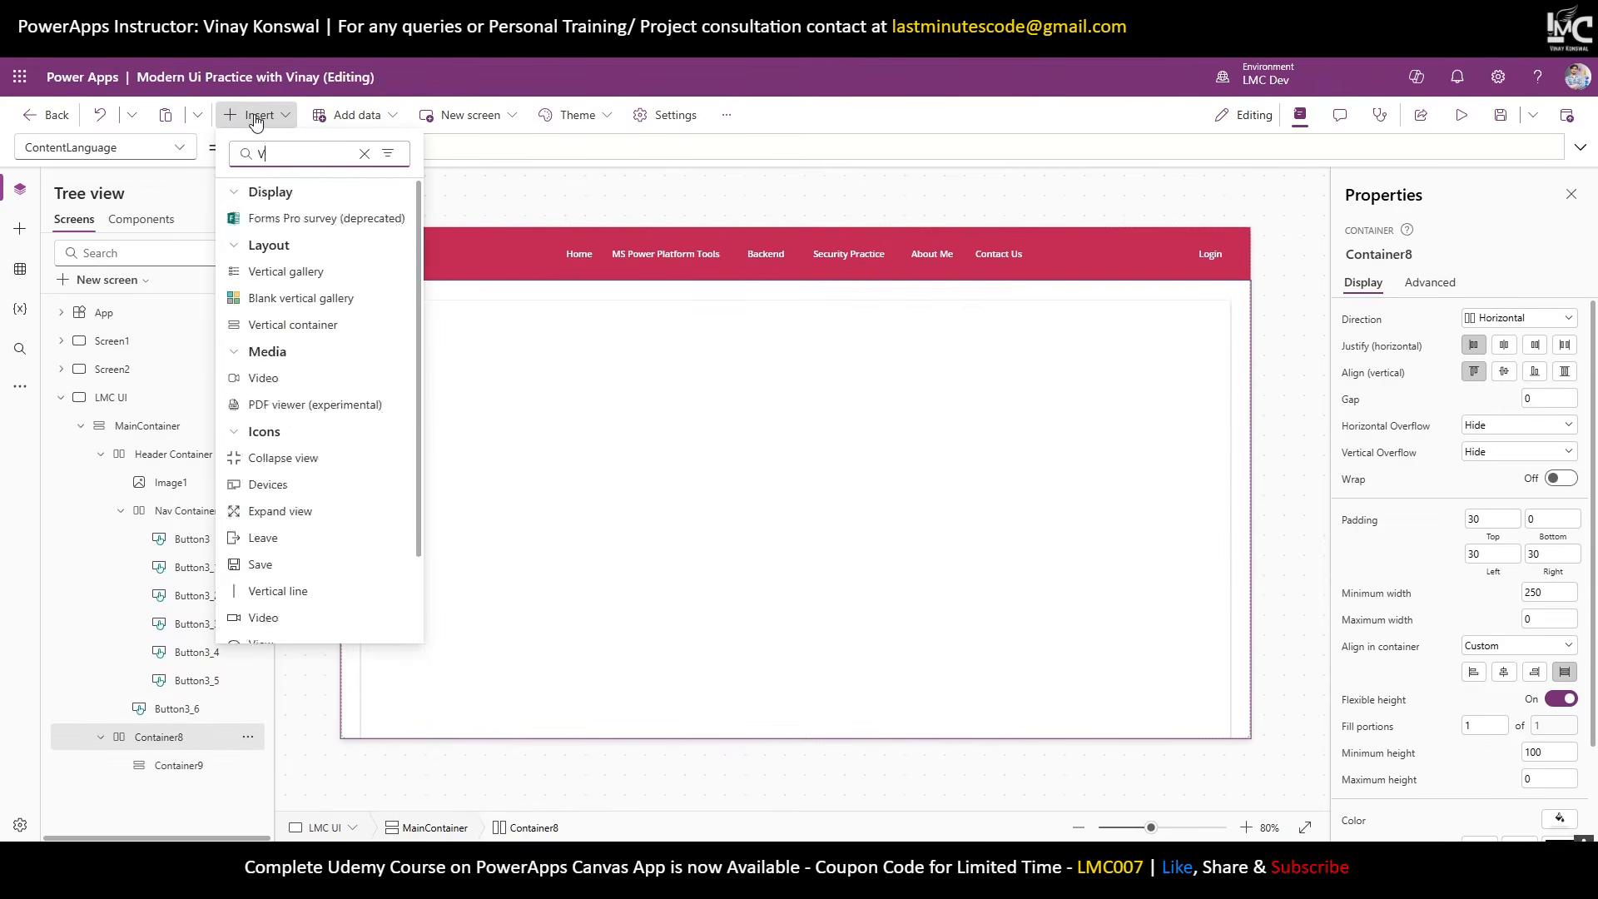
text(ert)
click(291, 268)
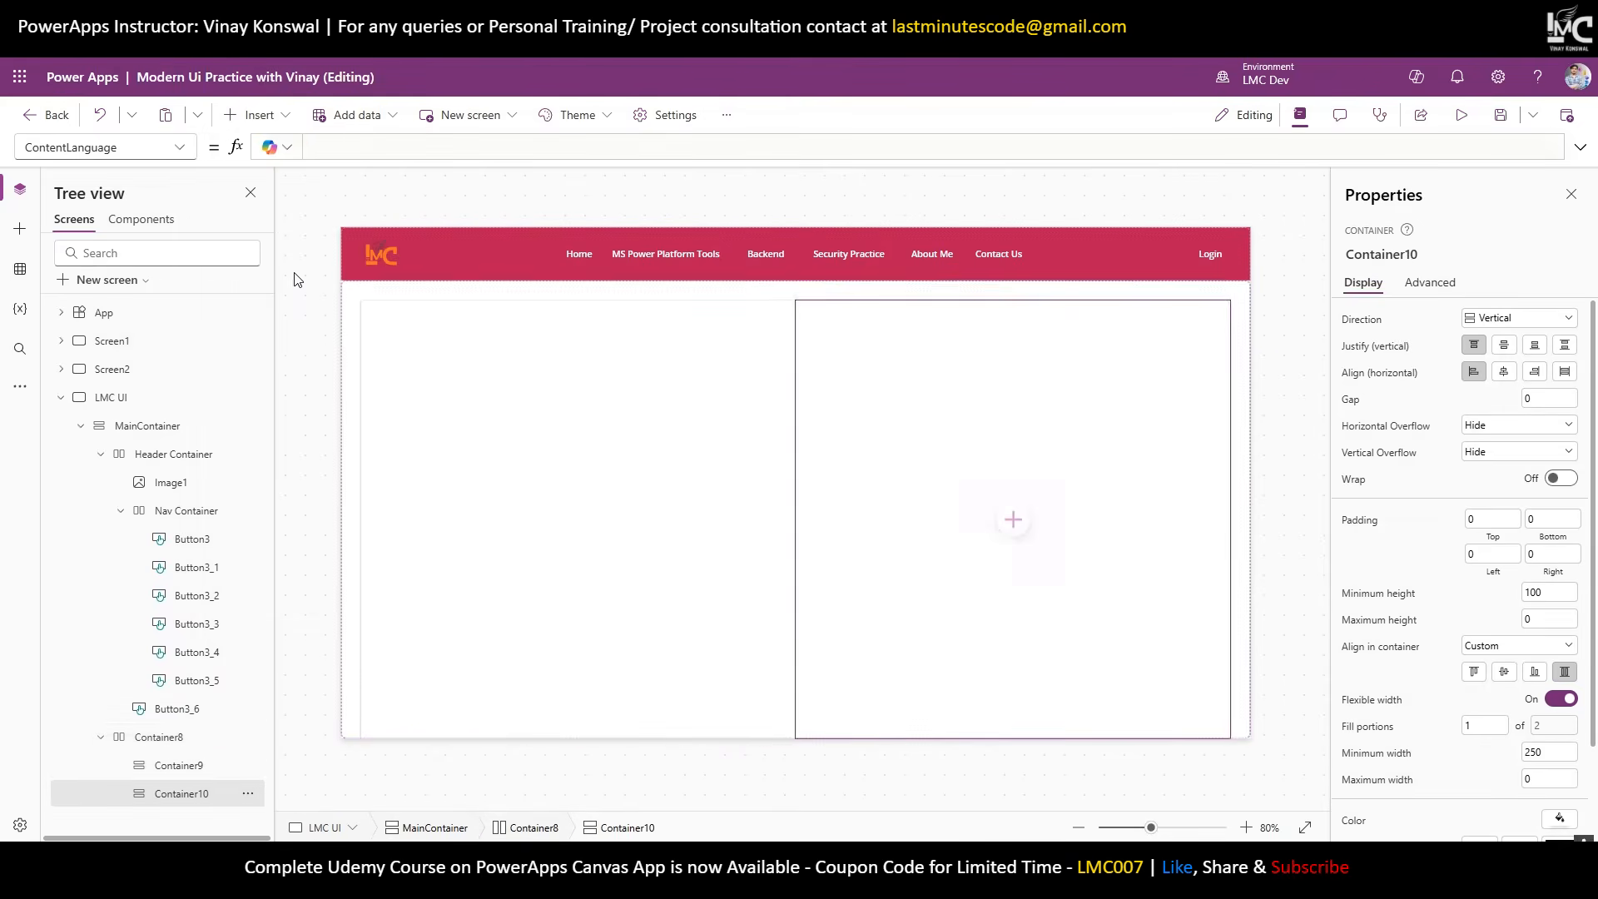
Set Container8's gap between its children to 30.
click(184, 747)
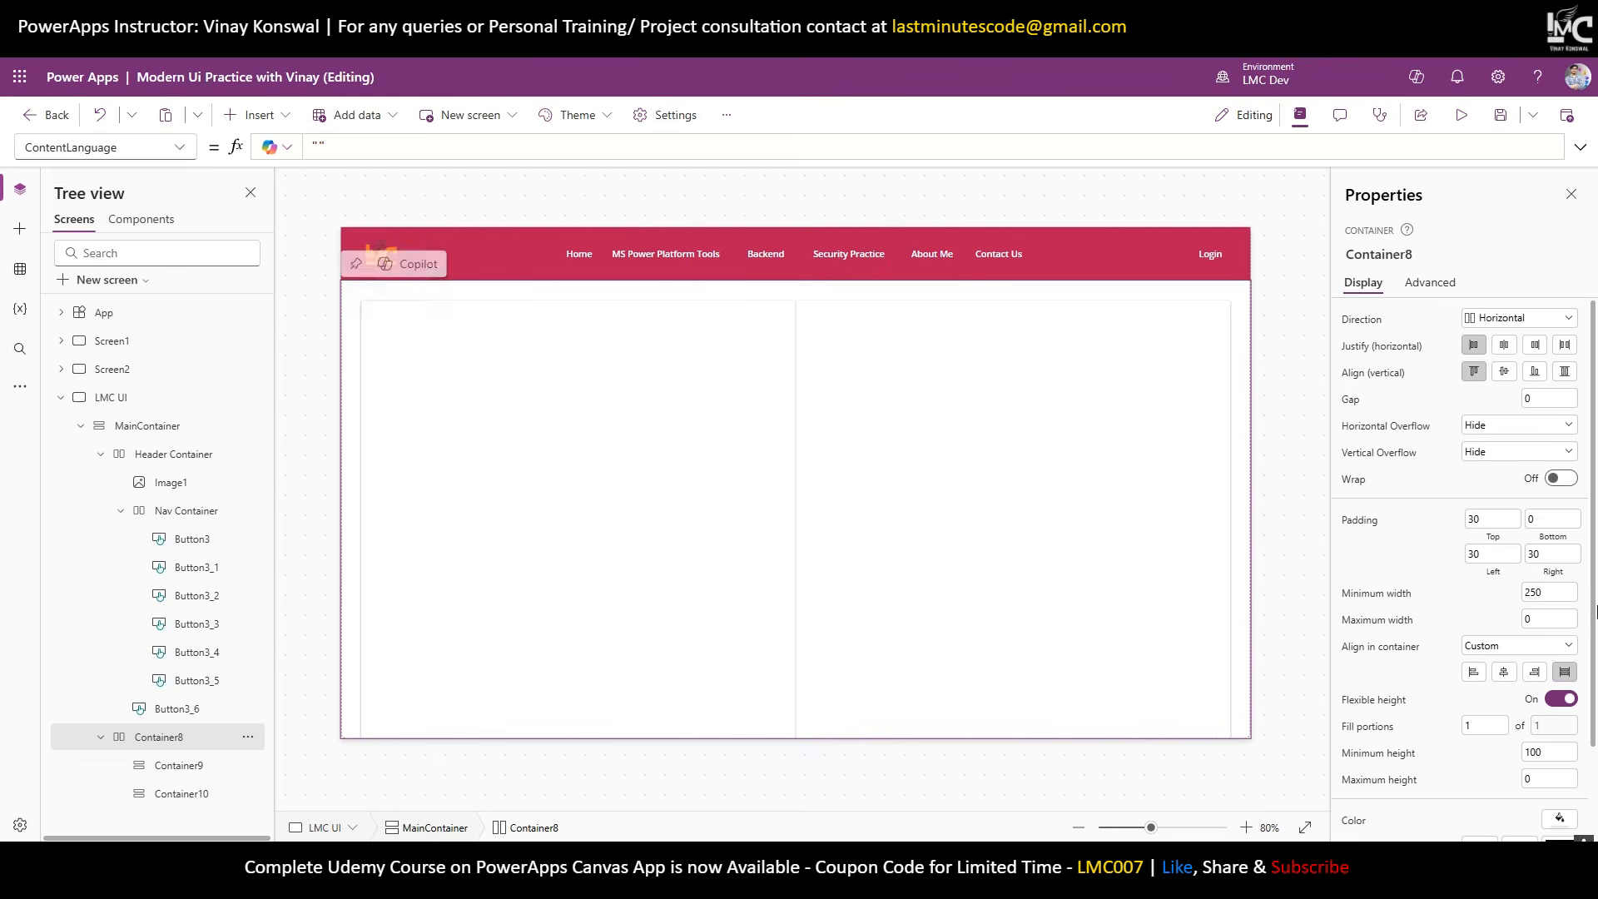
click(1539, 399)
text(30)
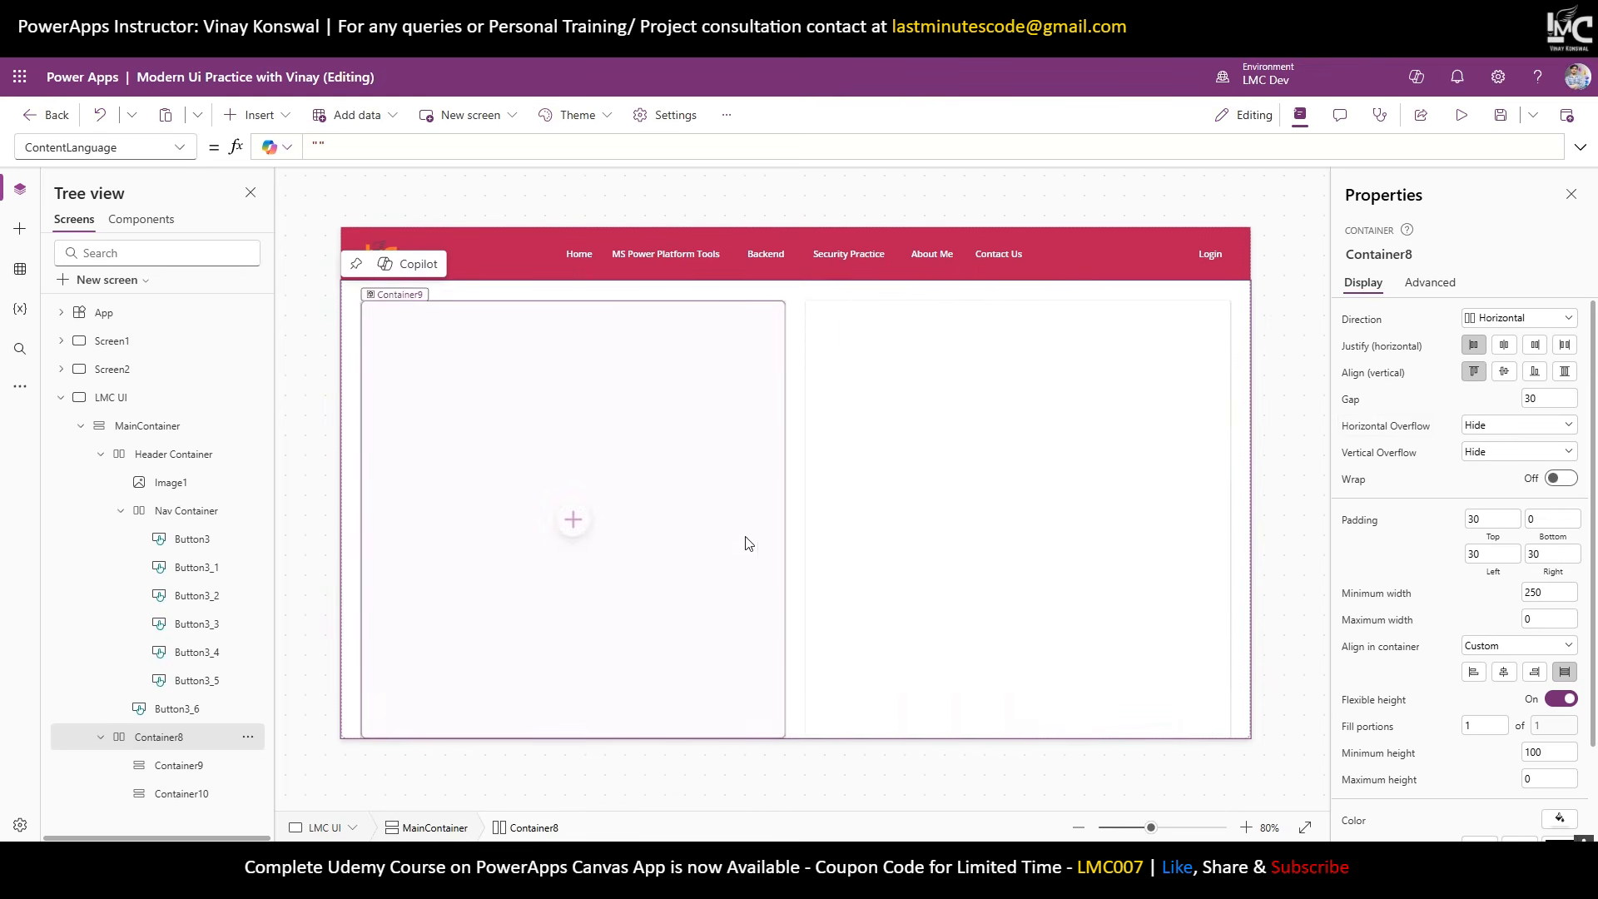
Give Container9 80 fill portions and Container10 20 fill portions.
click(170, 772)
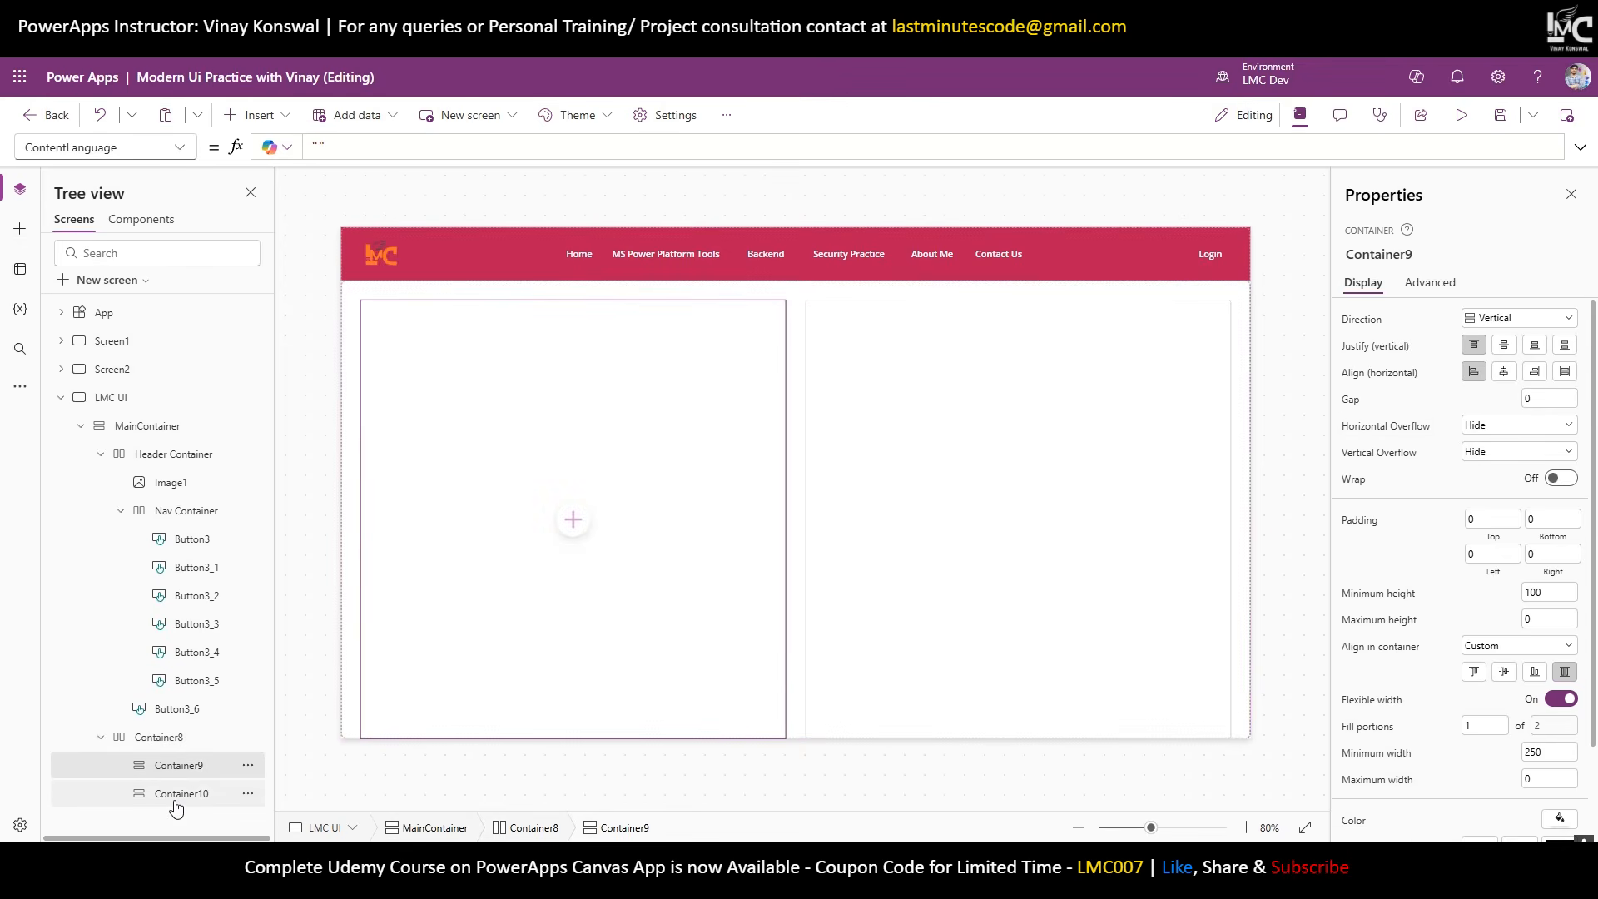
ctrl+click(175, 799)
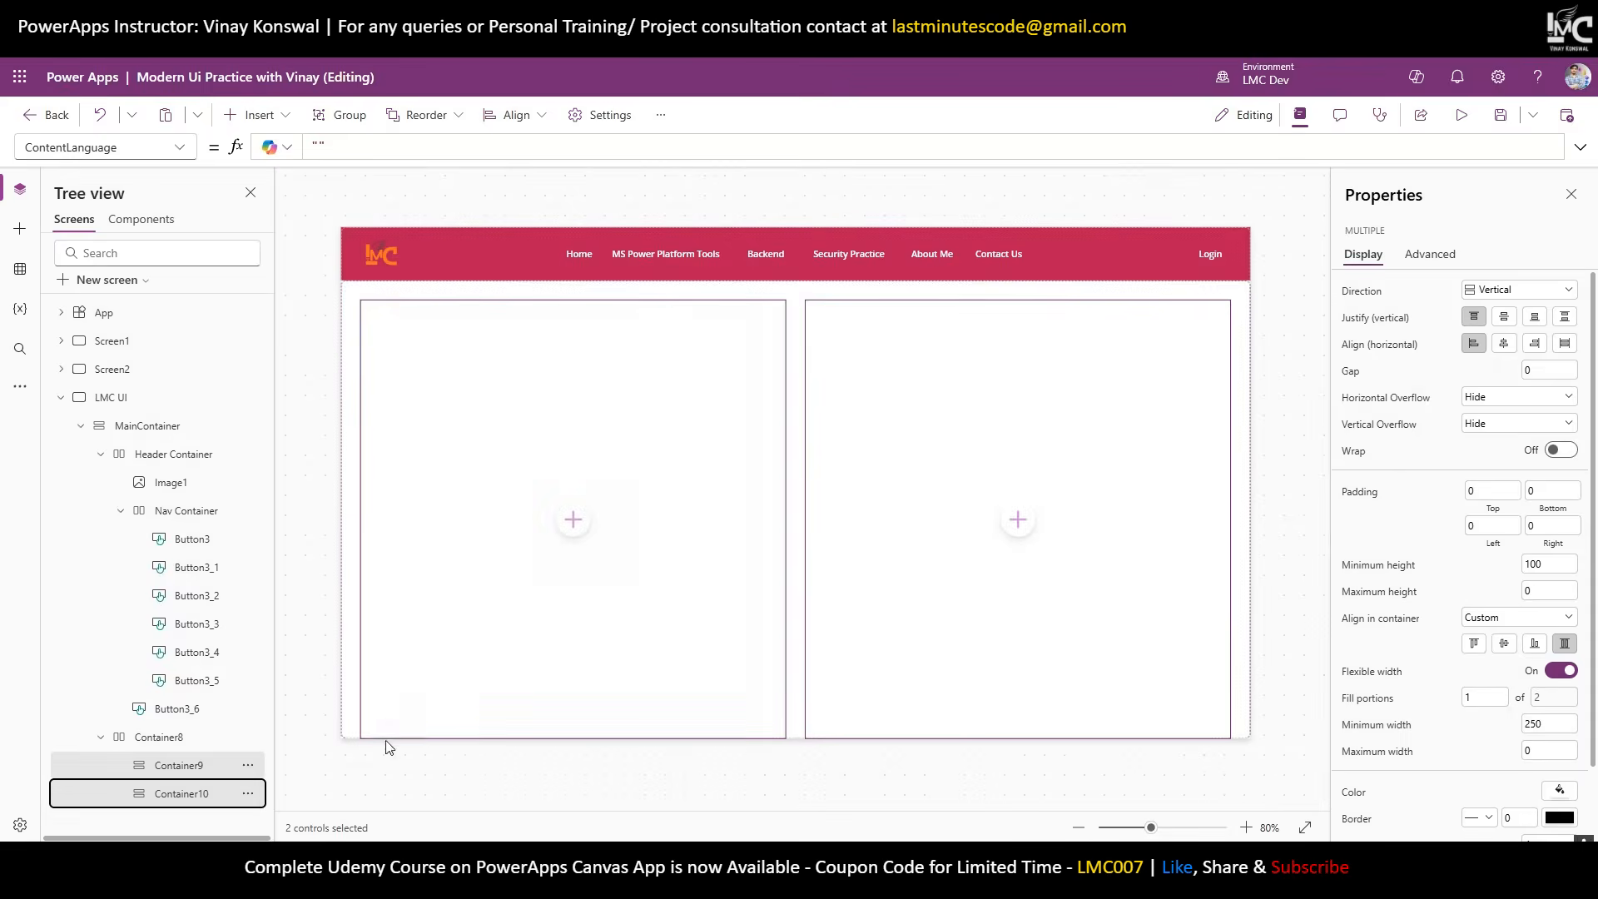
click(1277, 517)
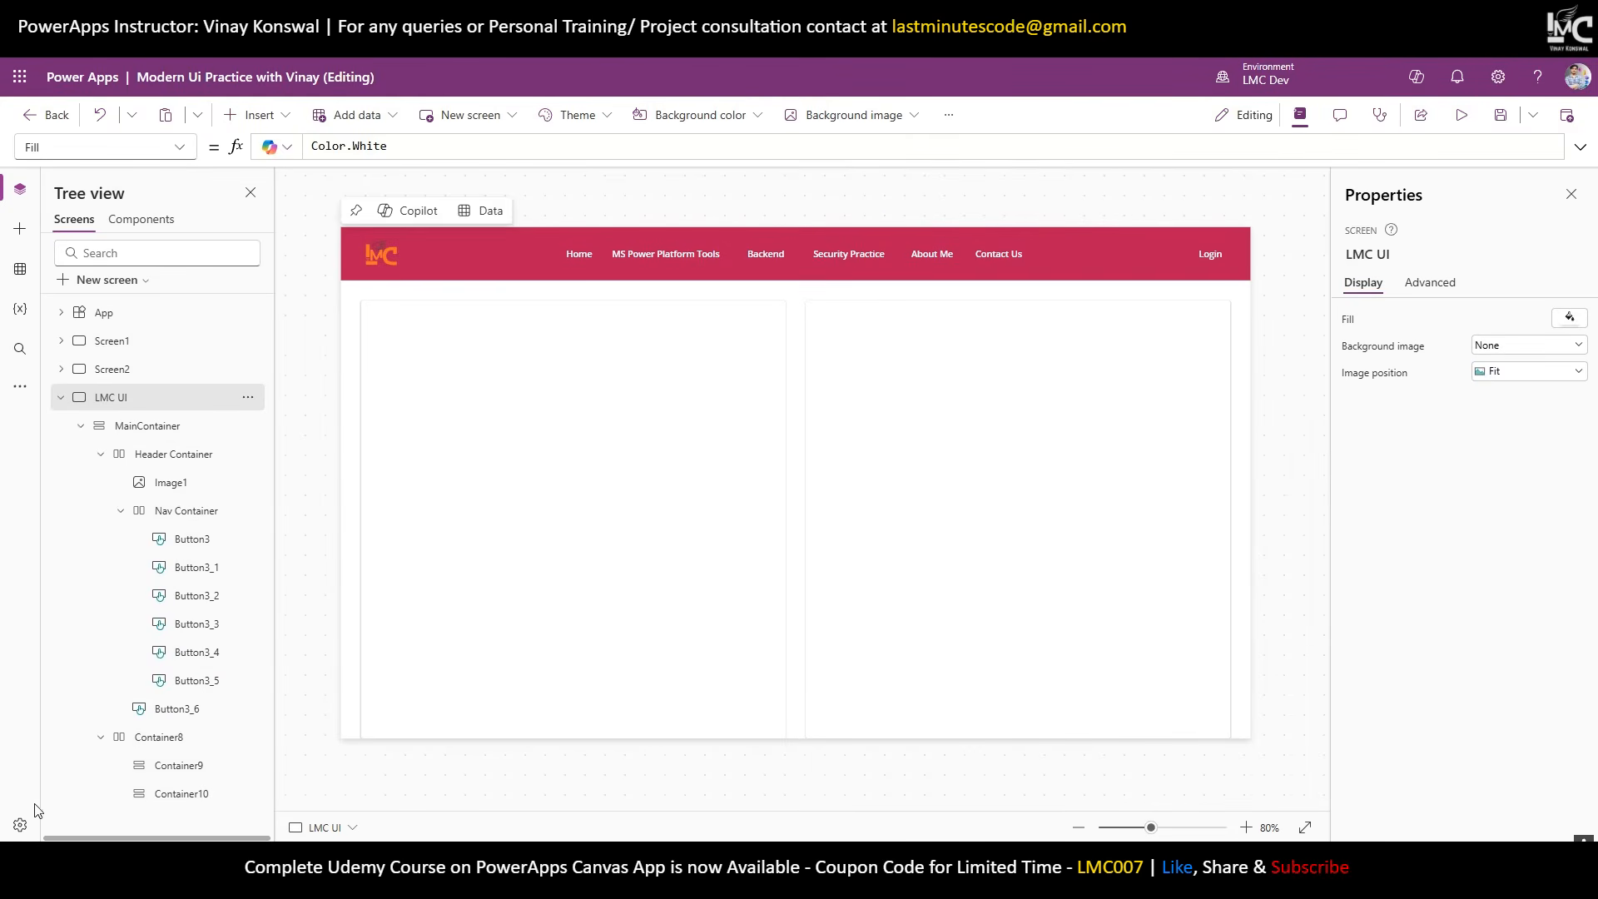
click(162, 767)
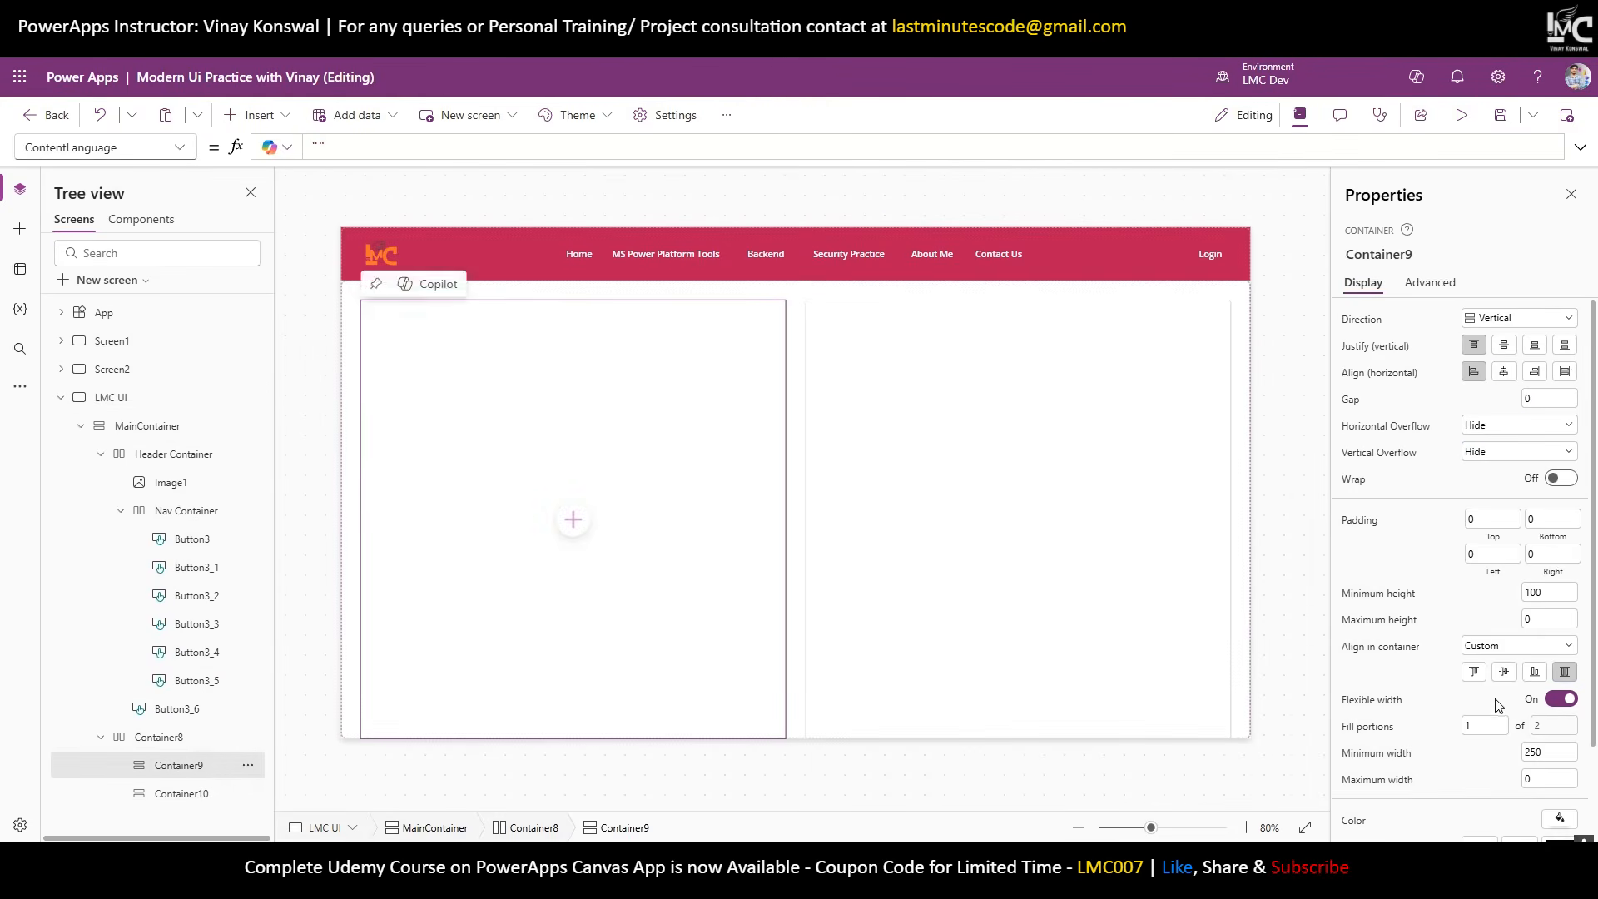
click(1489, 726)
text(8)
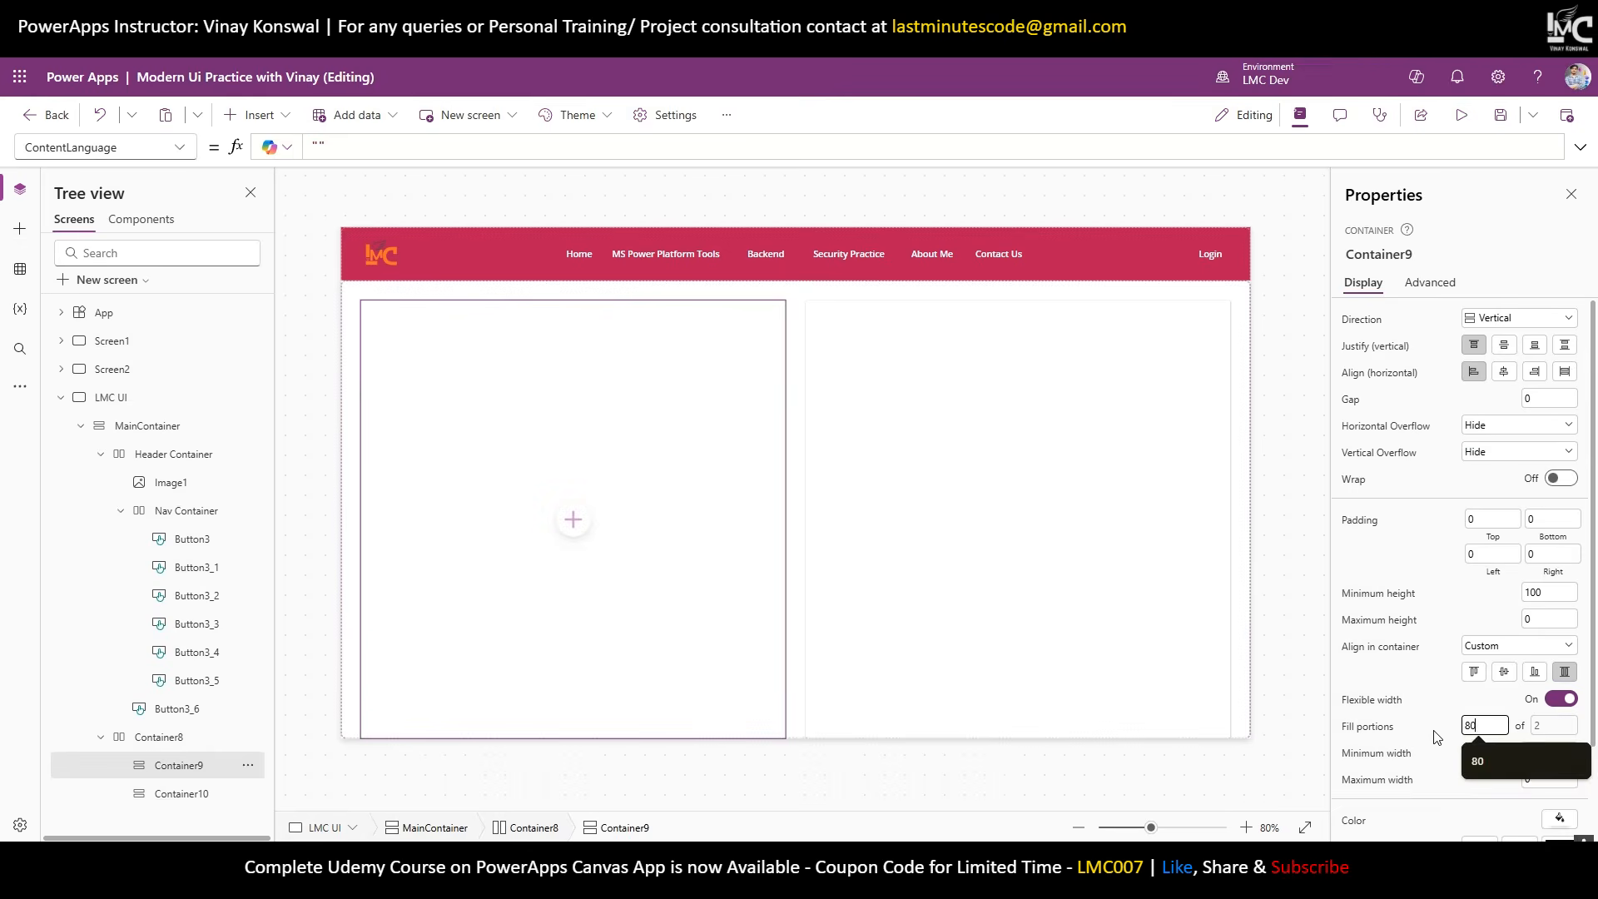
text(0)
key(Return)
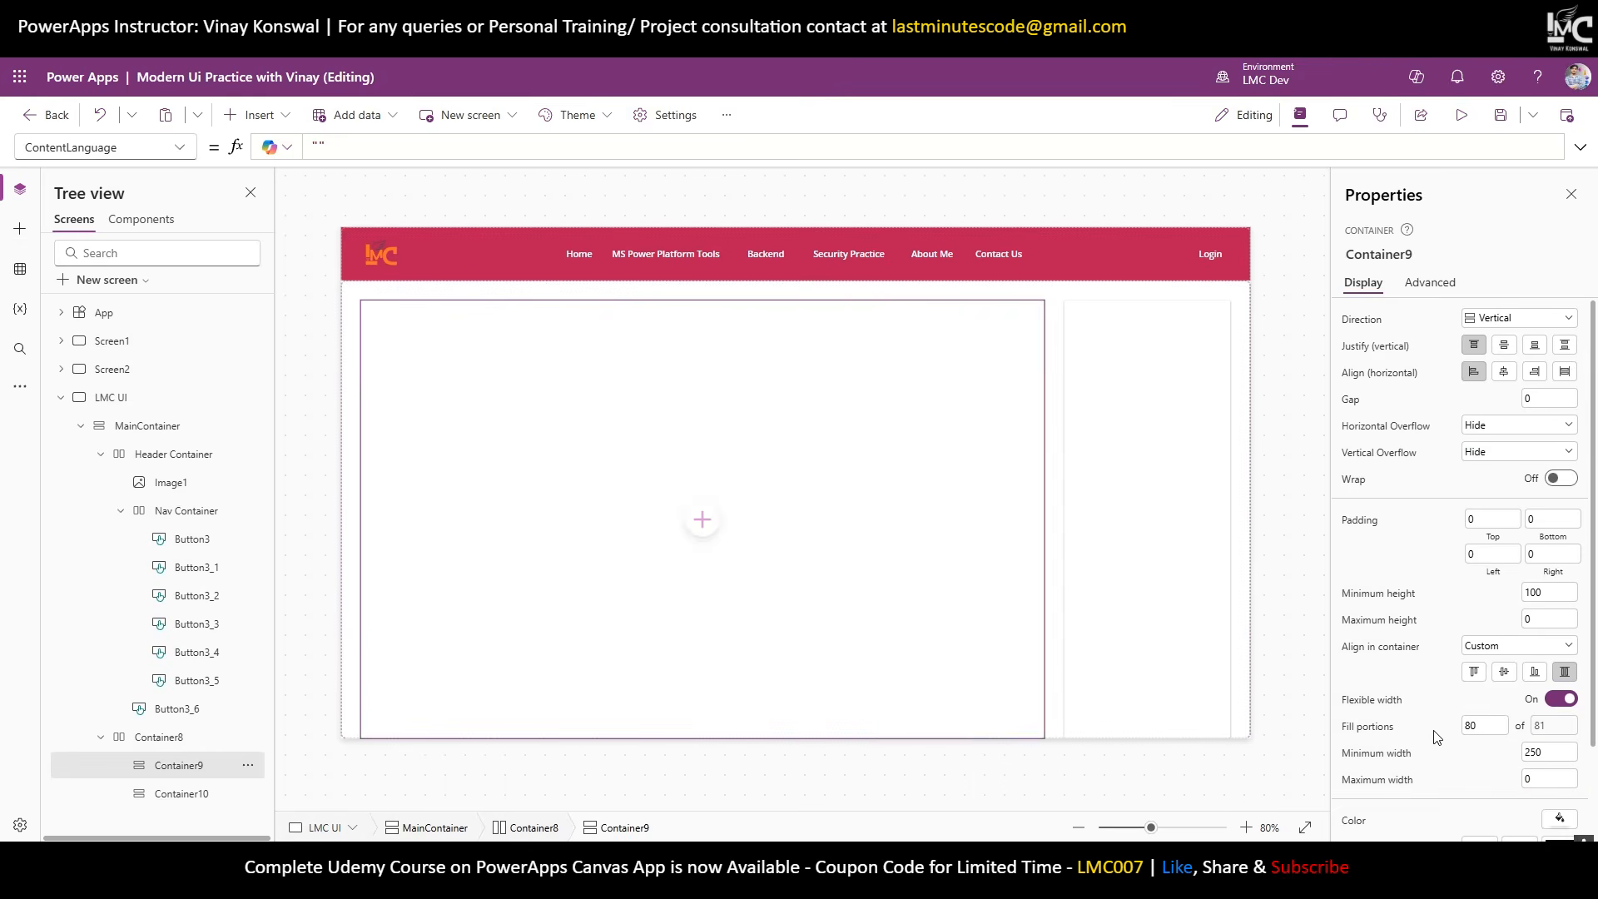
click(191, 796)
click(1486, 725)
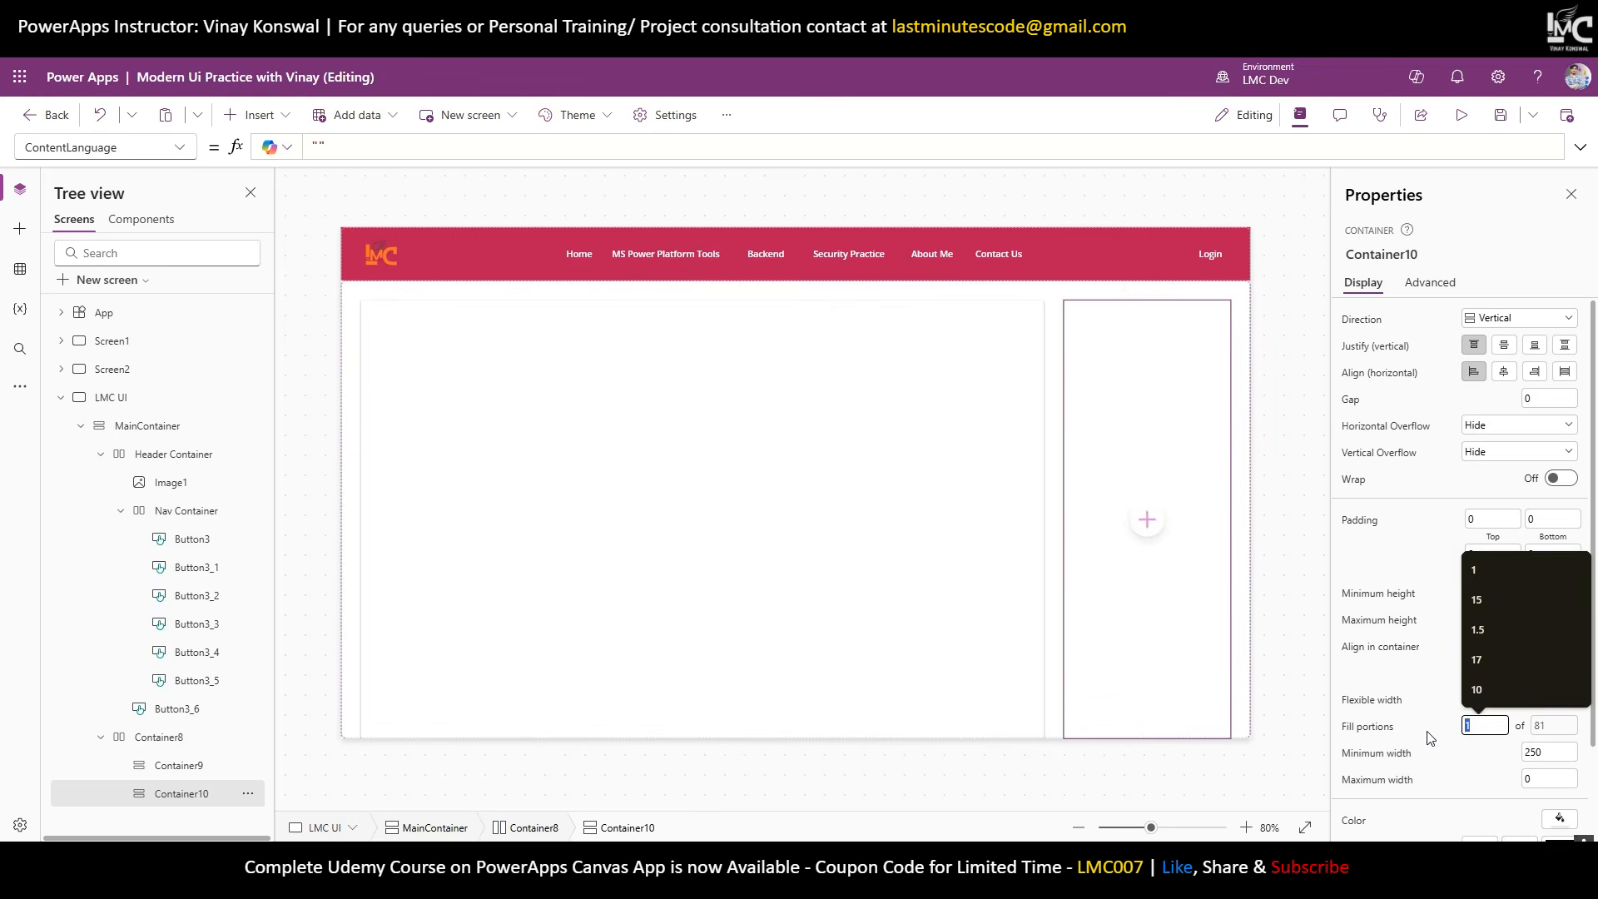
text(20)
key(Return)
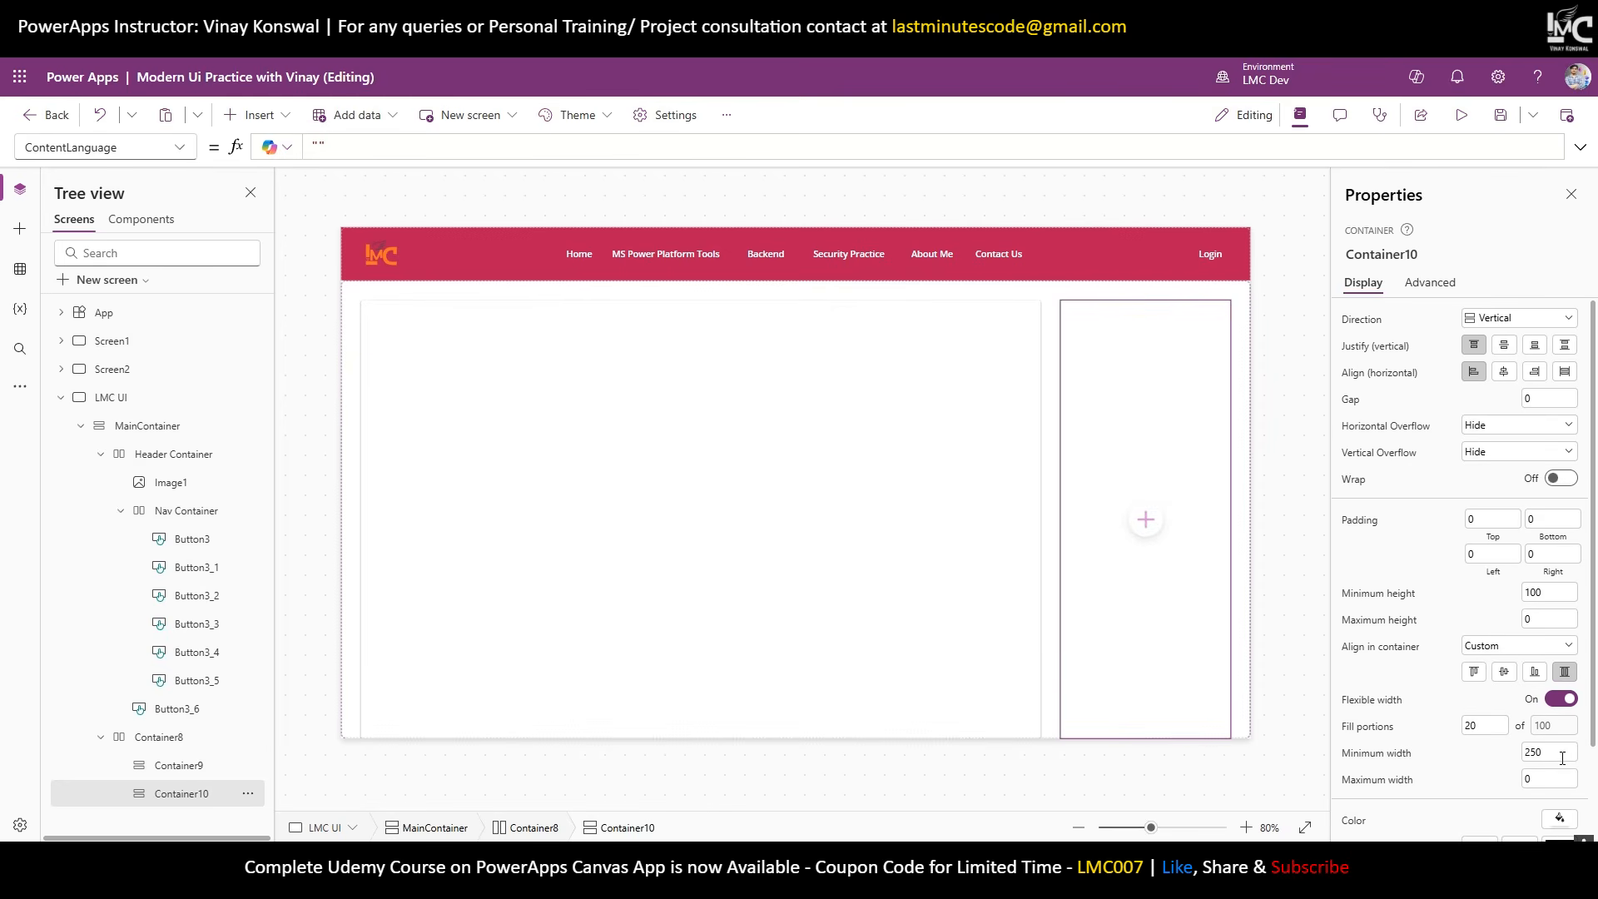
Set both containers' minimum width to 300, raise Container9's to 700, and preview.
ctrl+click(218, 766)
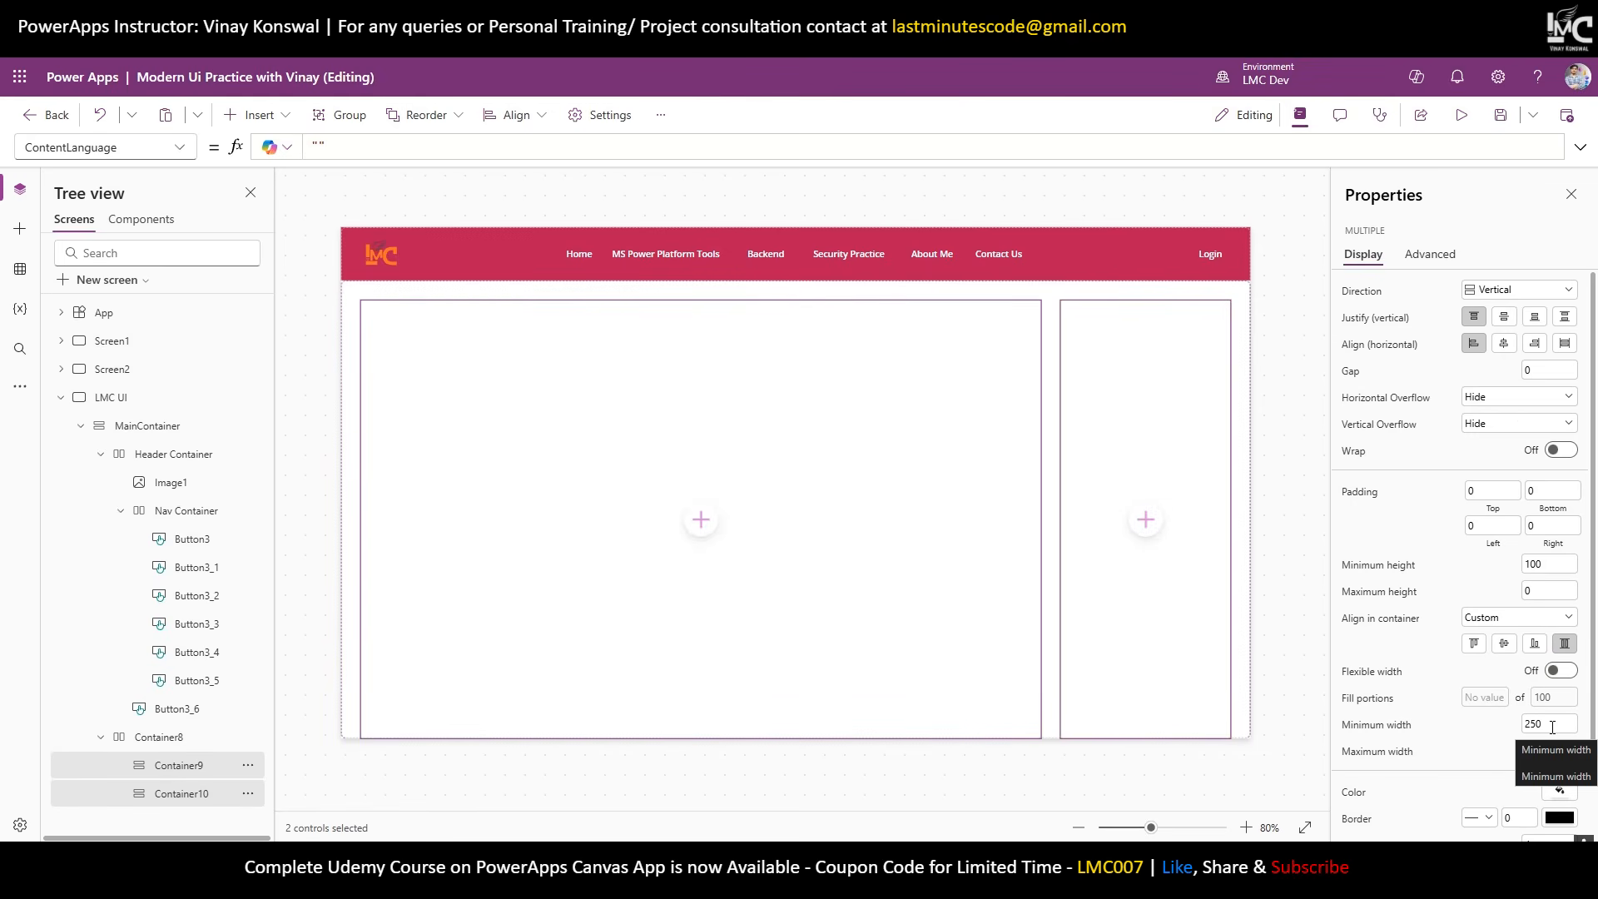
drag(1553, 727, 1524, 729)
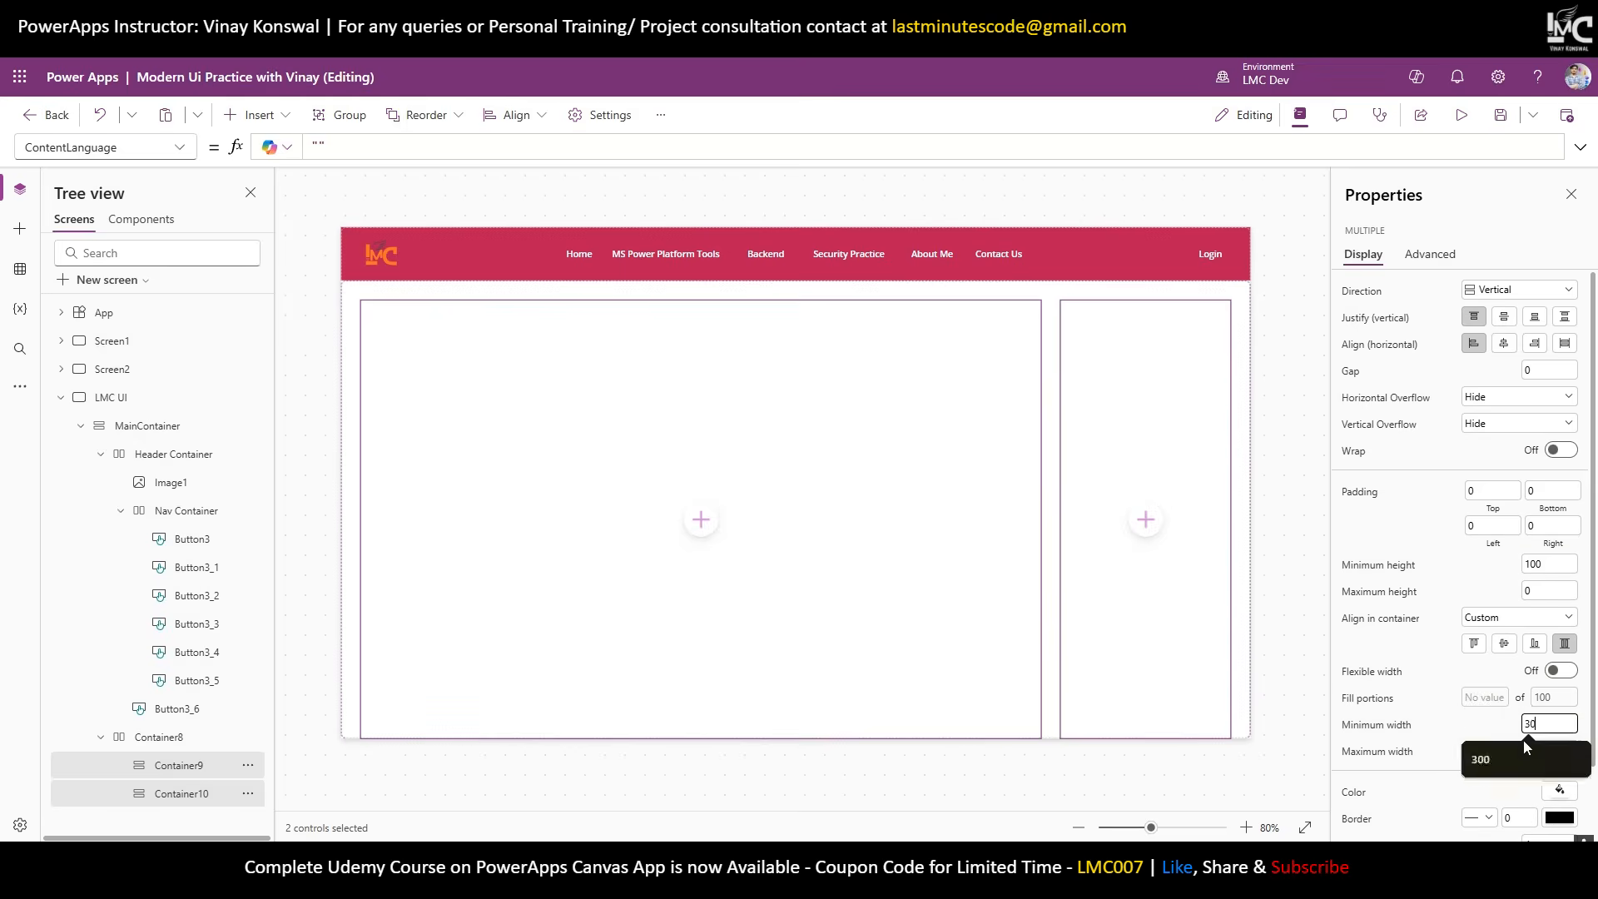
text(300)
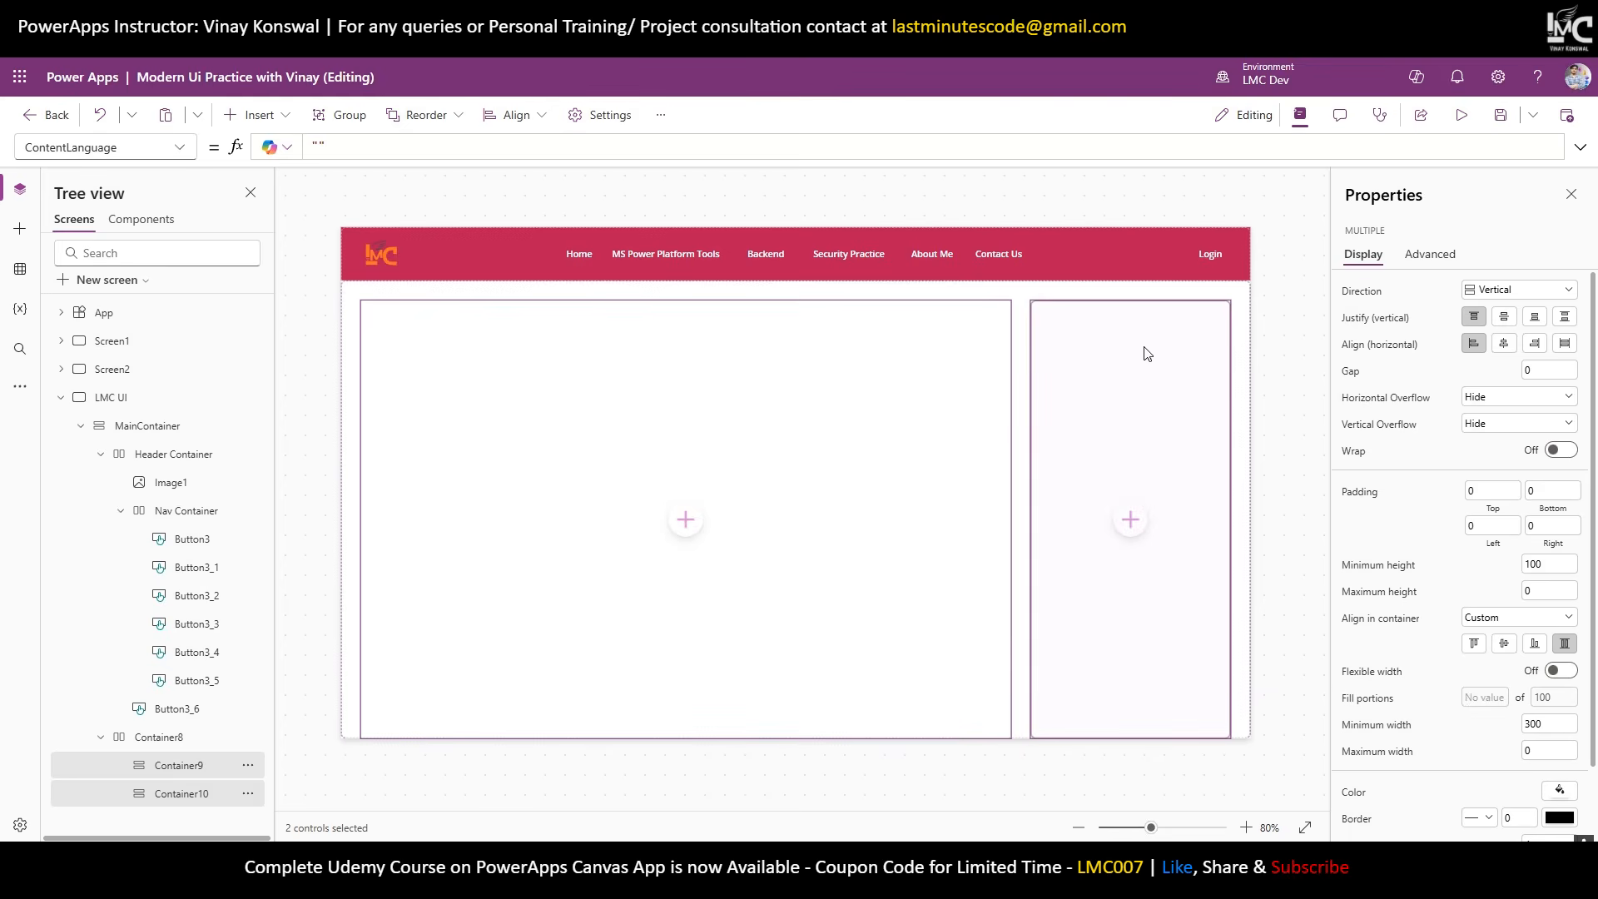
click(1090, 344)
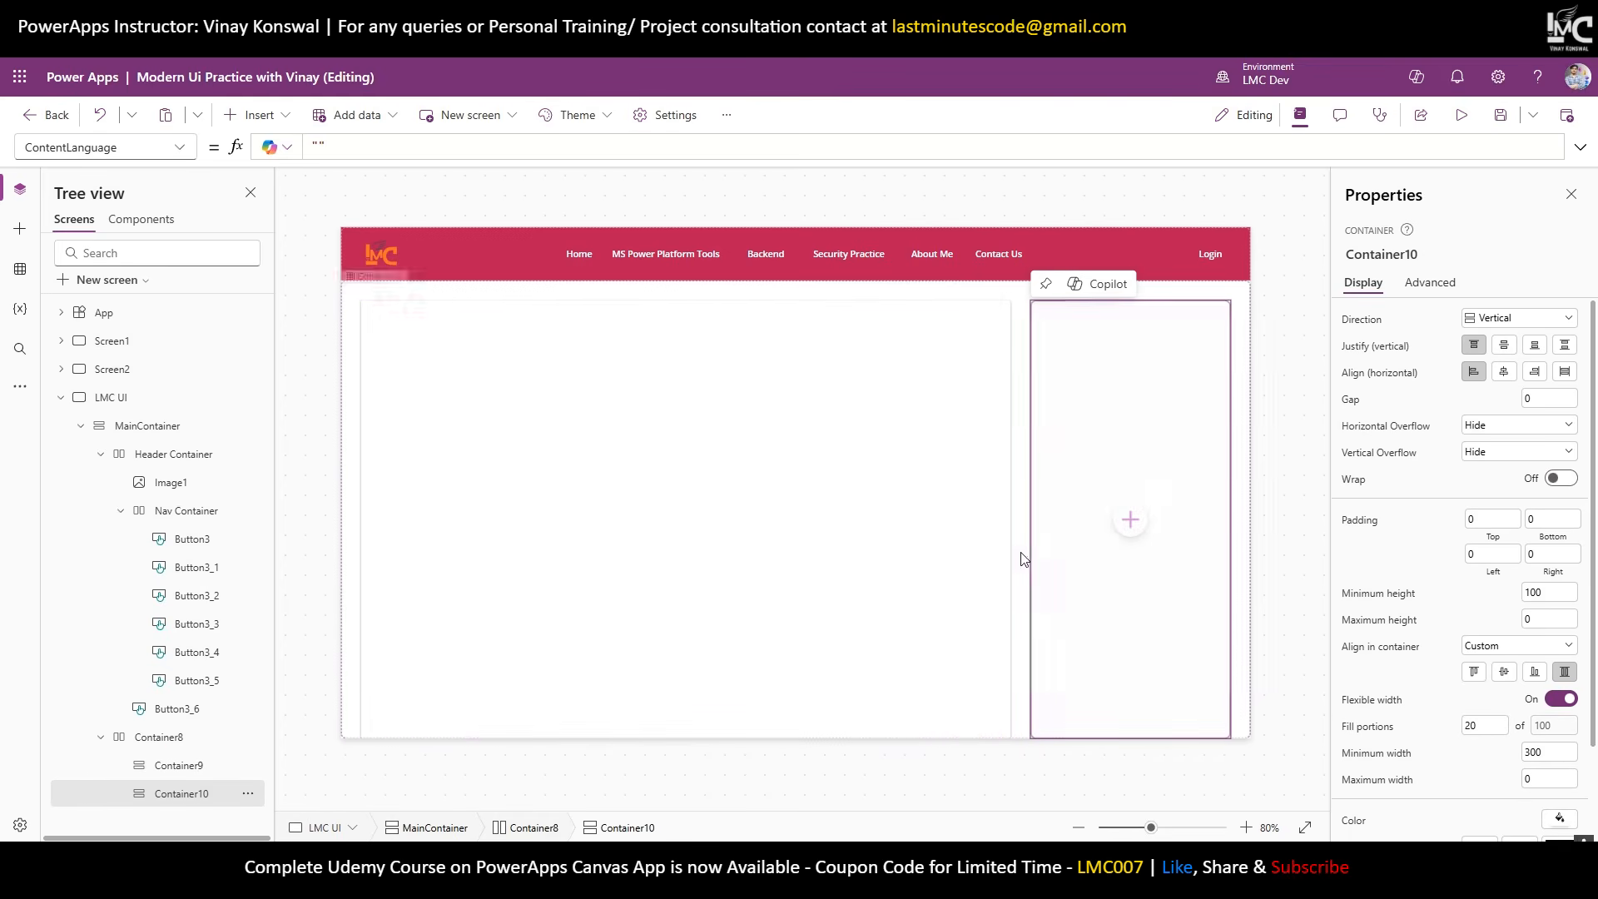
click(573, 436)
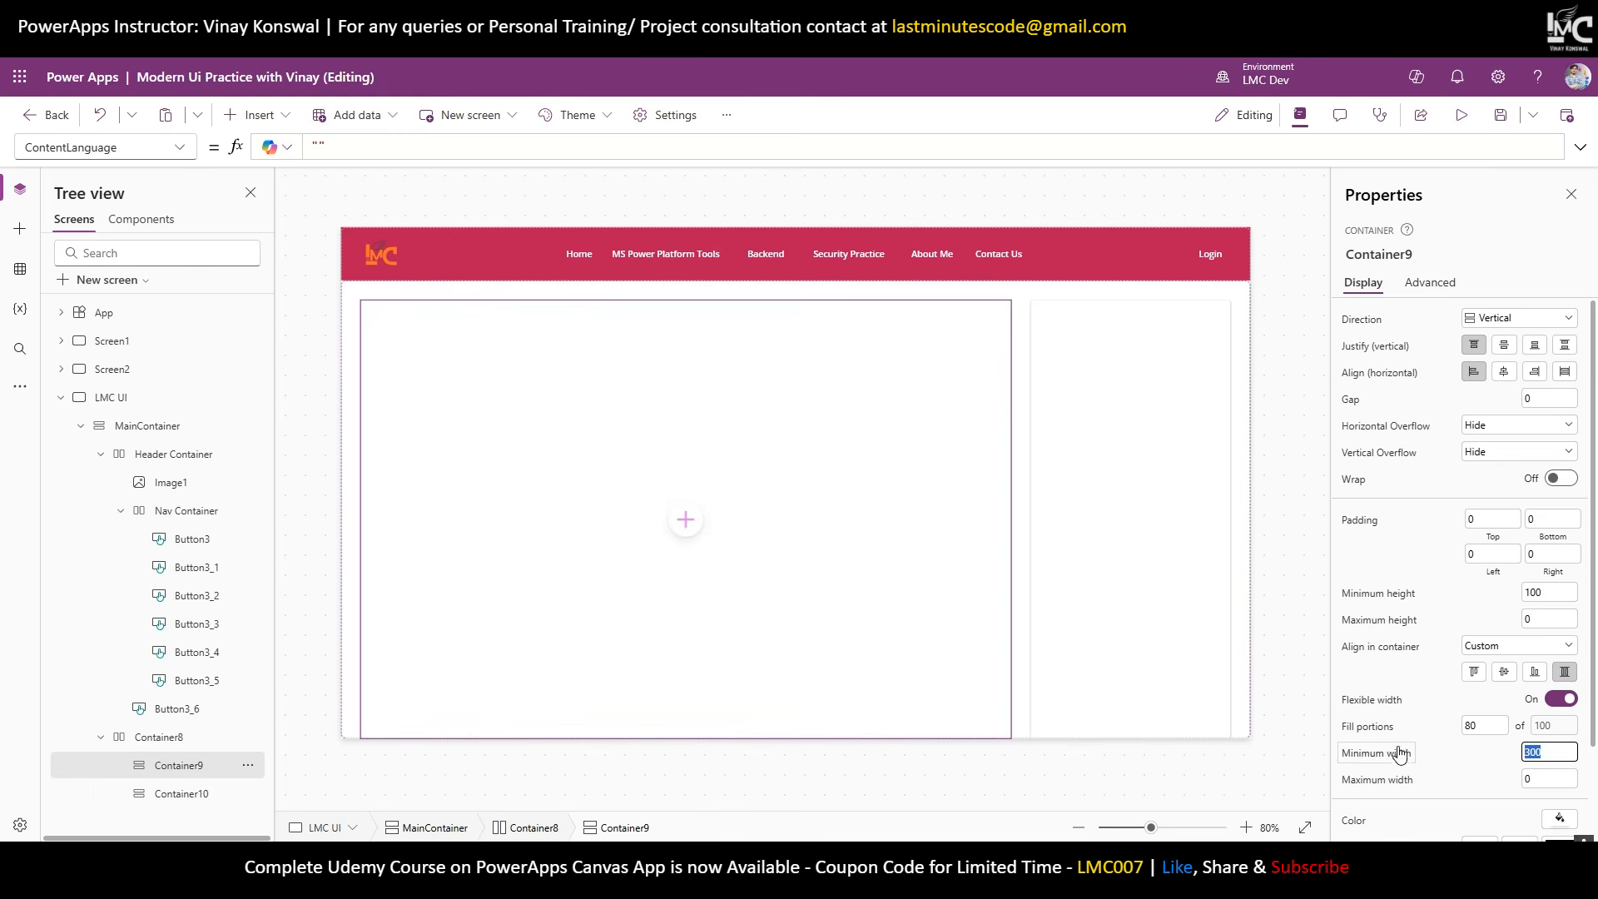
text(700)
click(1049, 368)
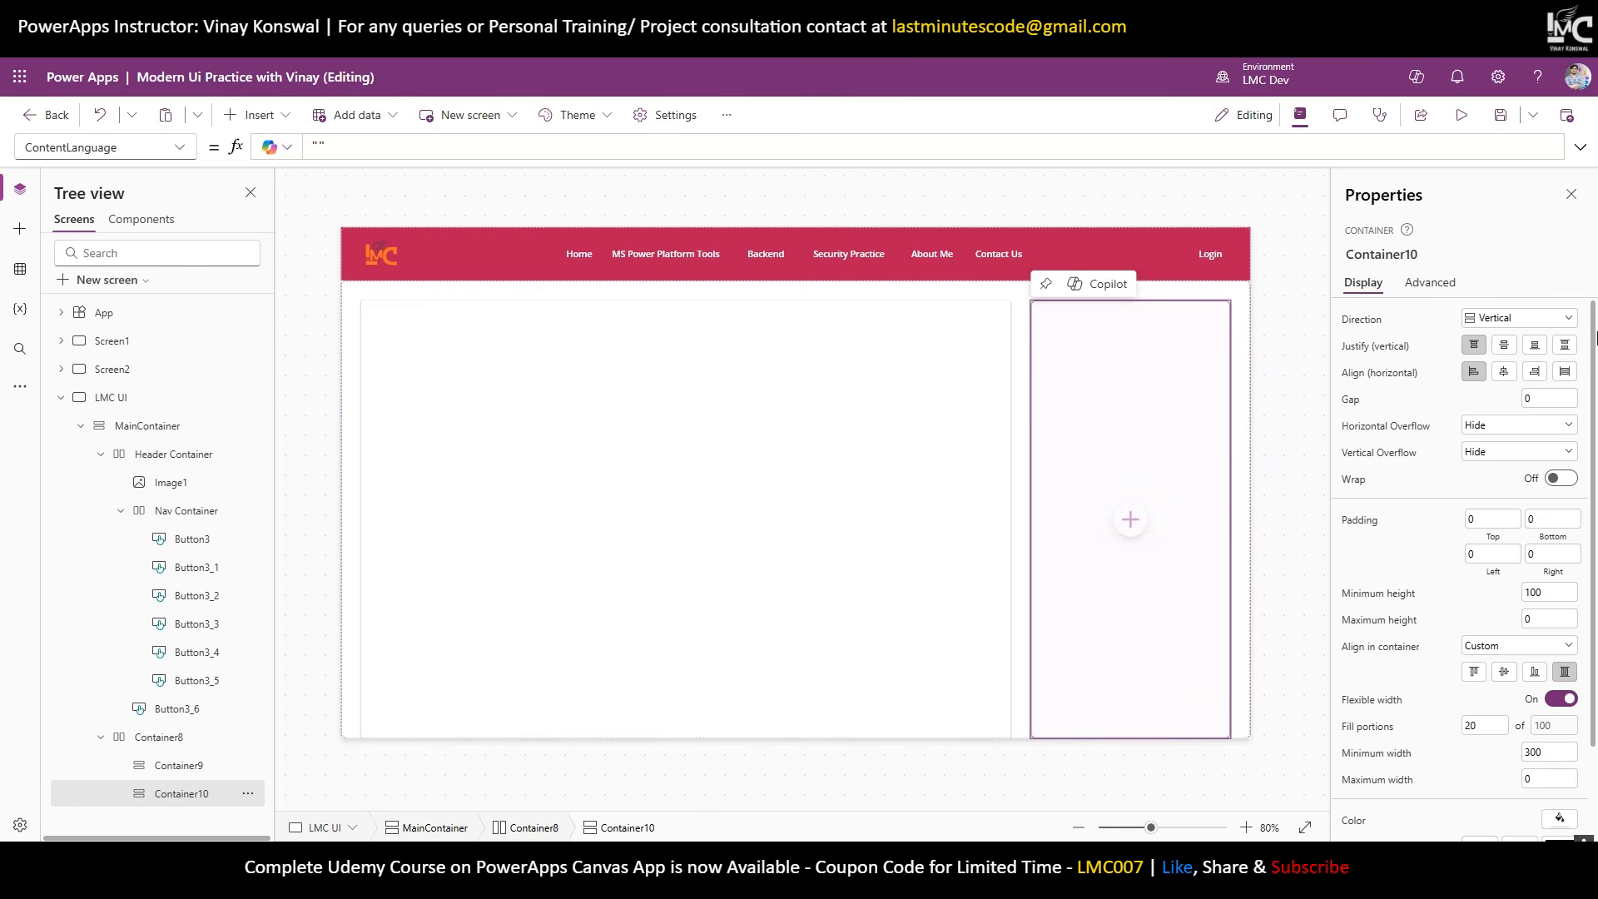
click(1461, 115)
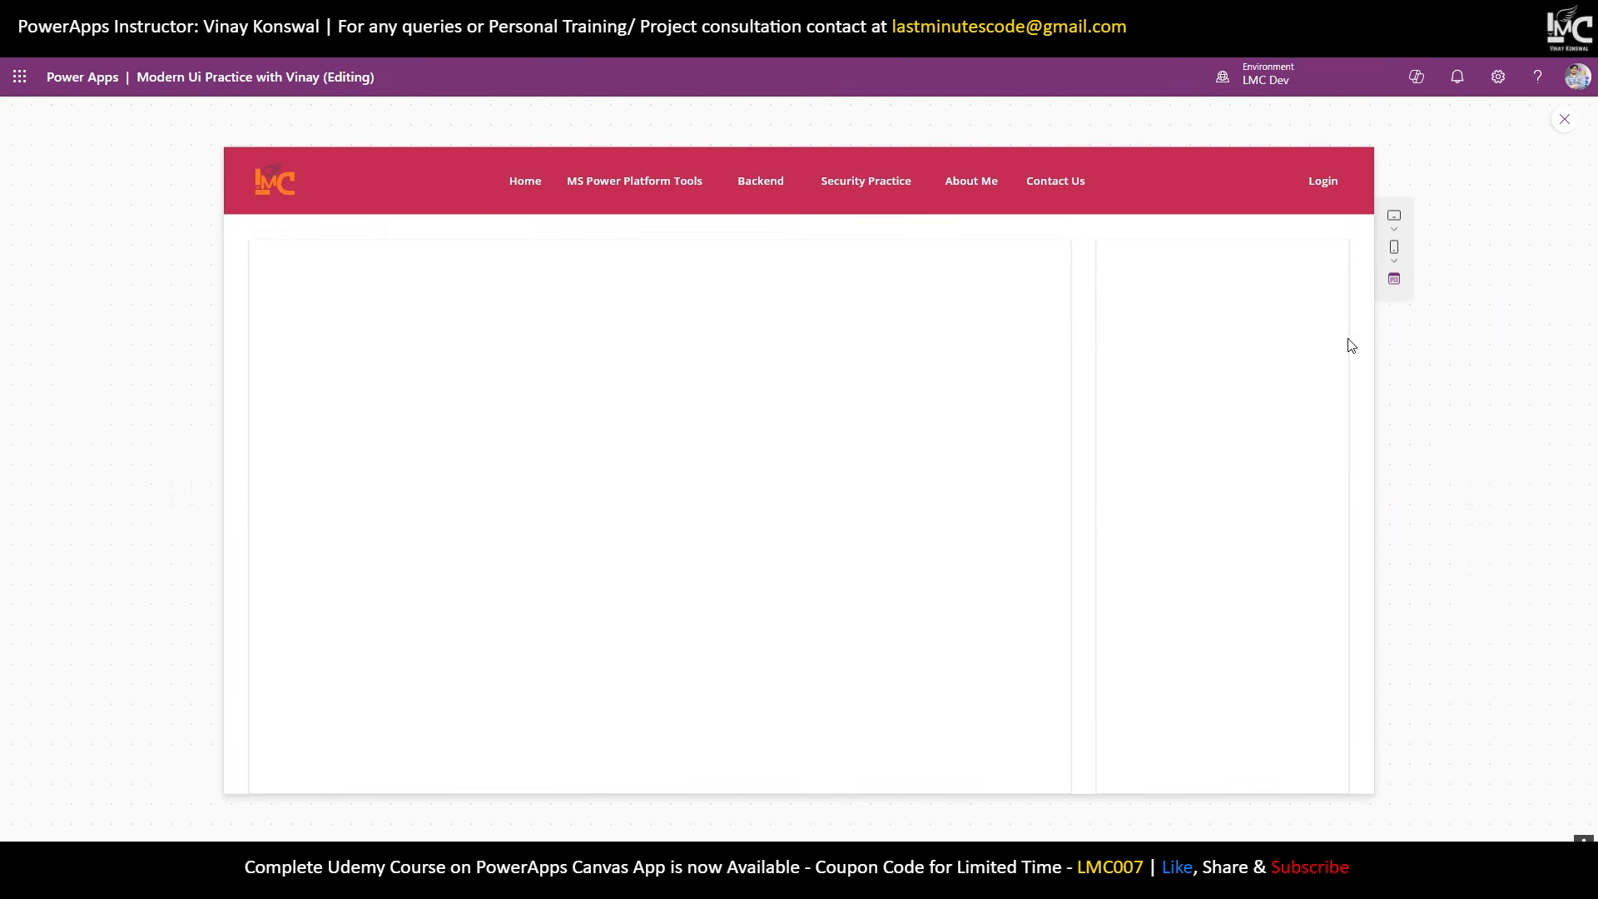
Close the preview, run it once more, and close it again.
click(1565, 119)
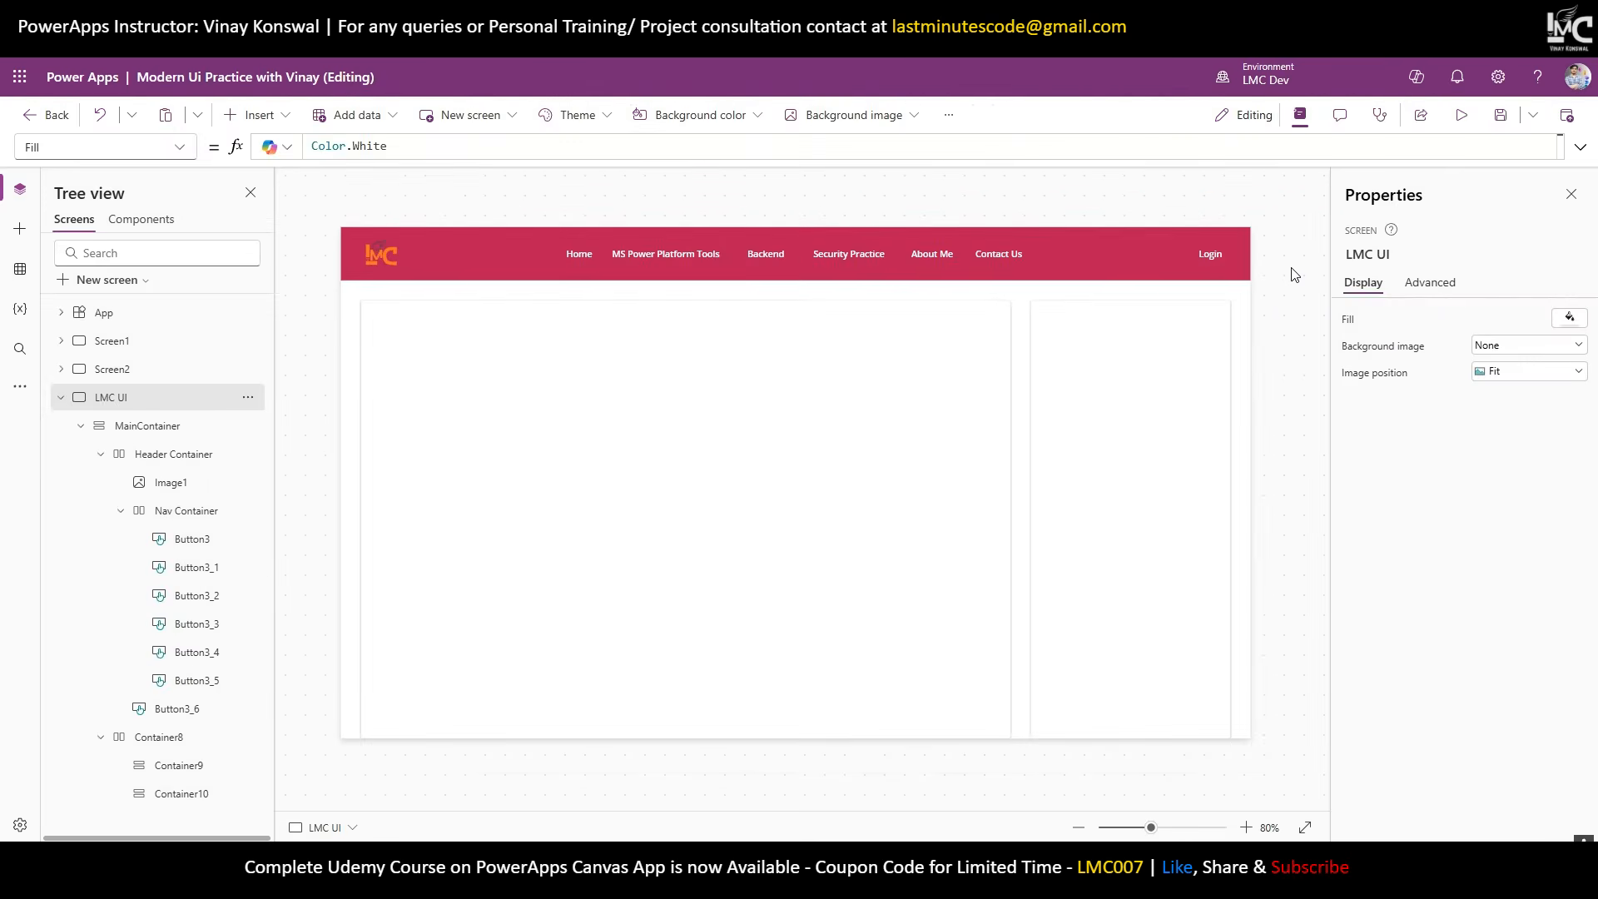
click(1462, 114)
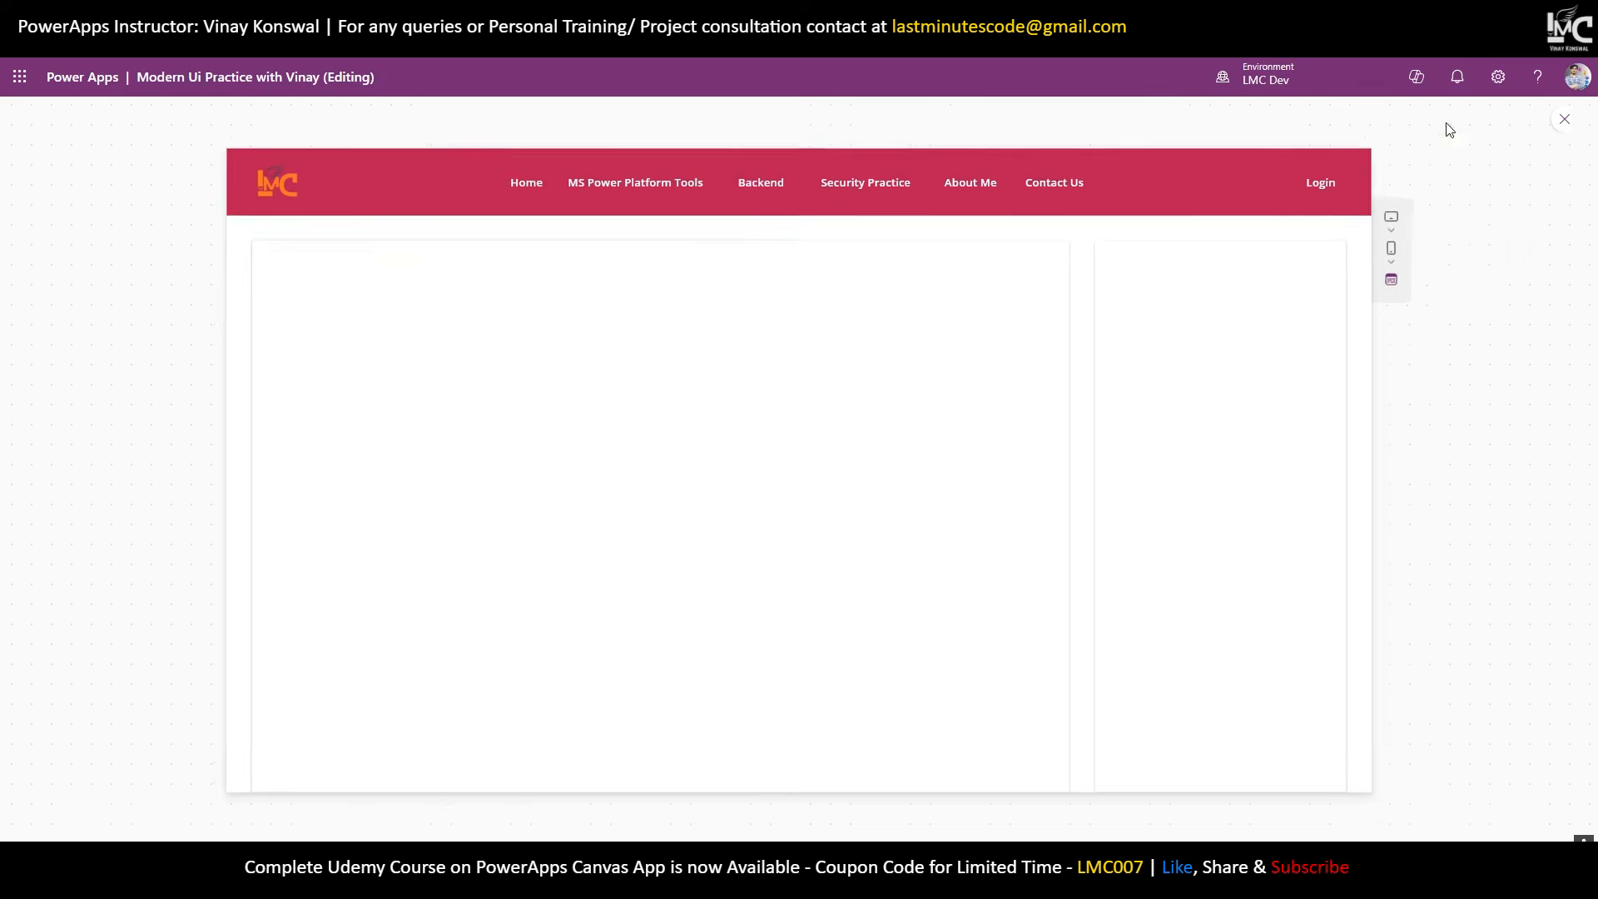
click(1566, 121)
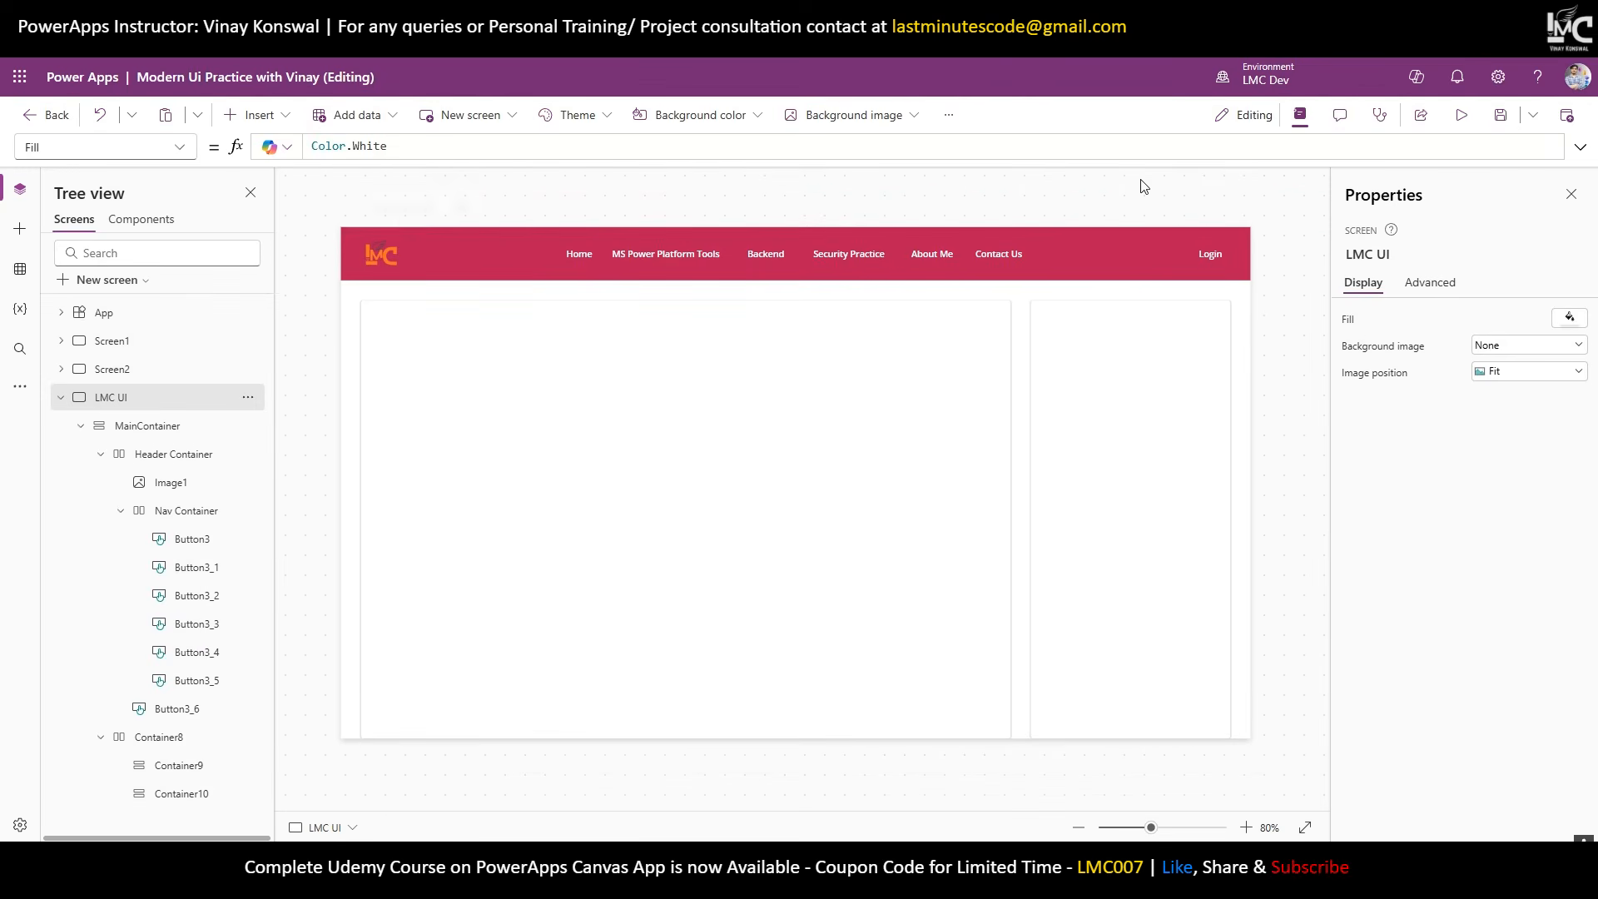
Switch Scale to fit off in Display settings and check the result in preview.
click(947, 116)
click(978, 173)
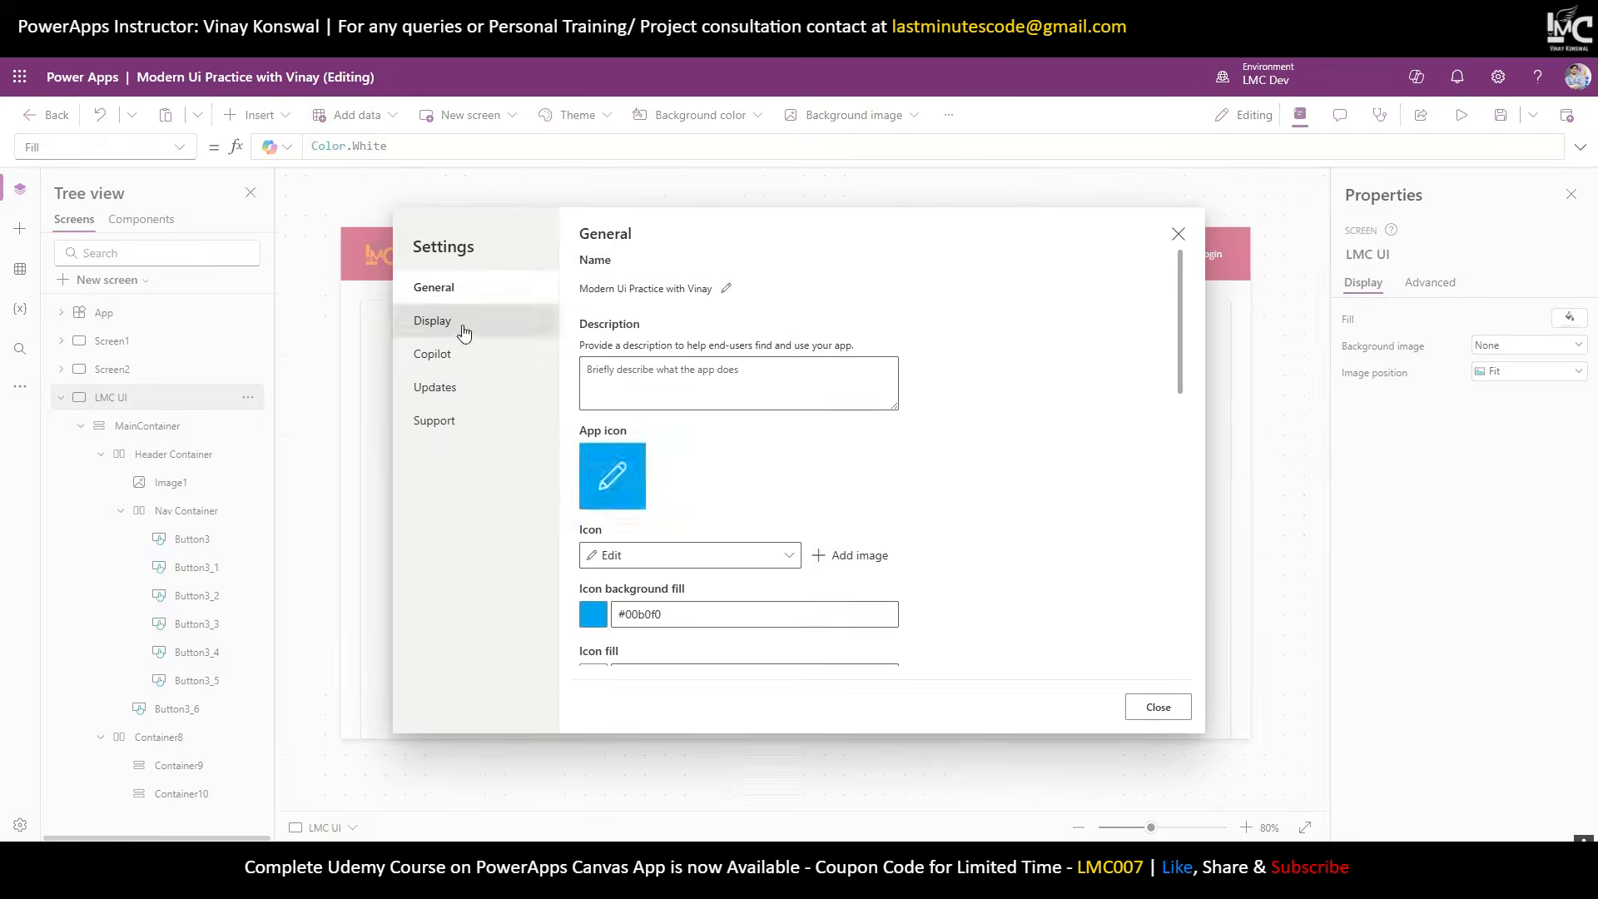
click(433, 321)
scroll(628, 499, down, 3)
click(597, 445)
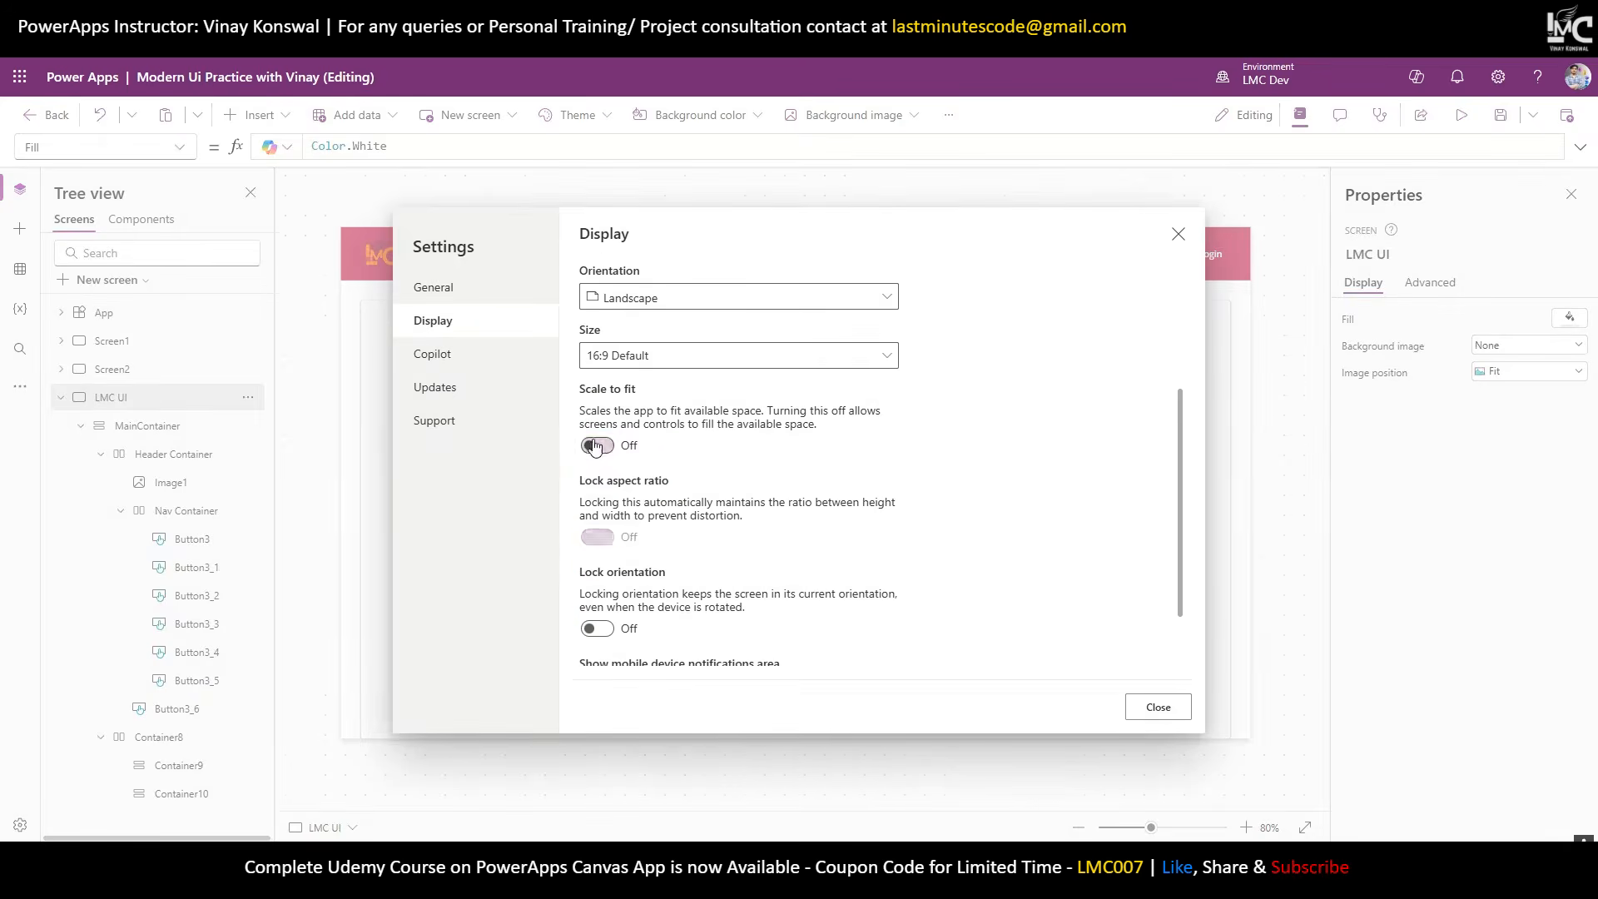
click(1177, 233)
click(1461, 115)
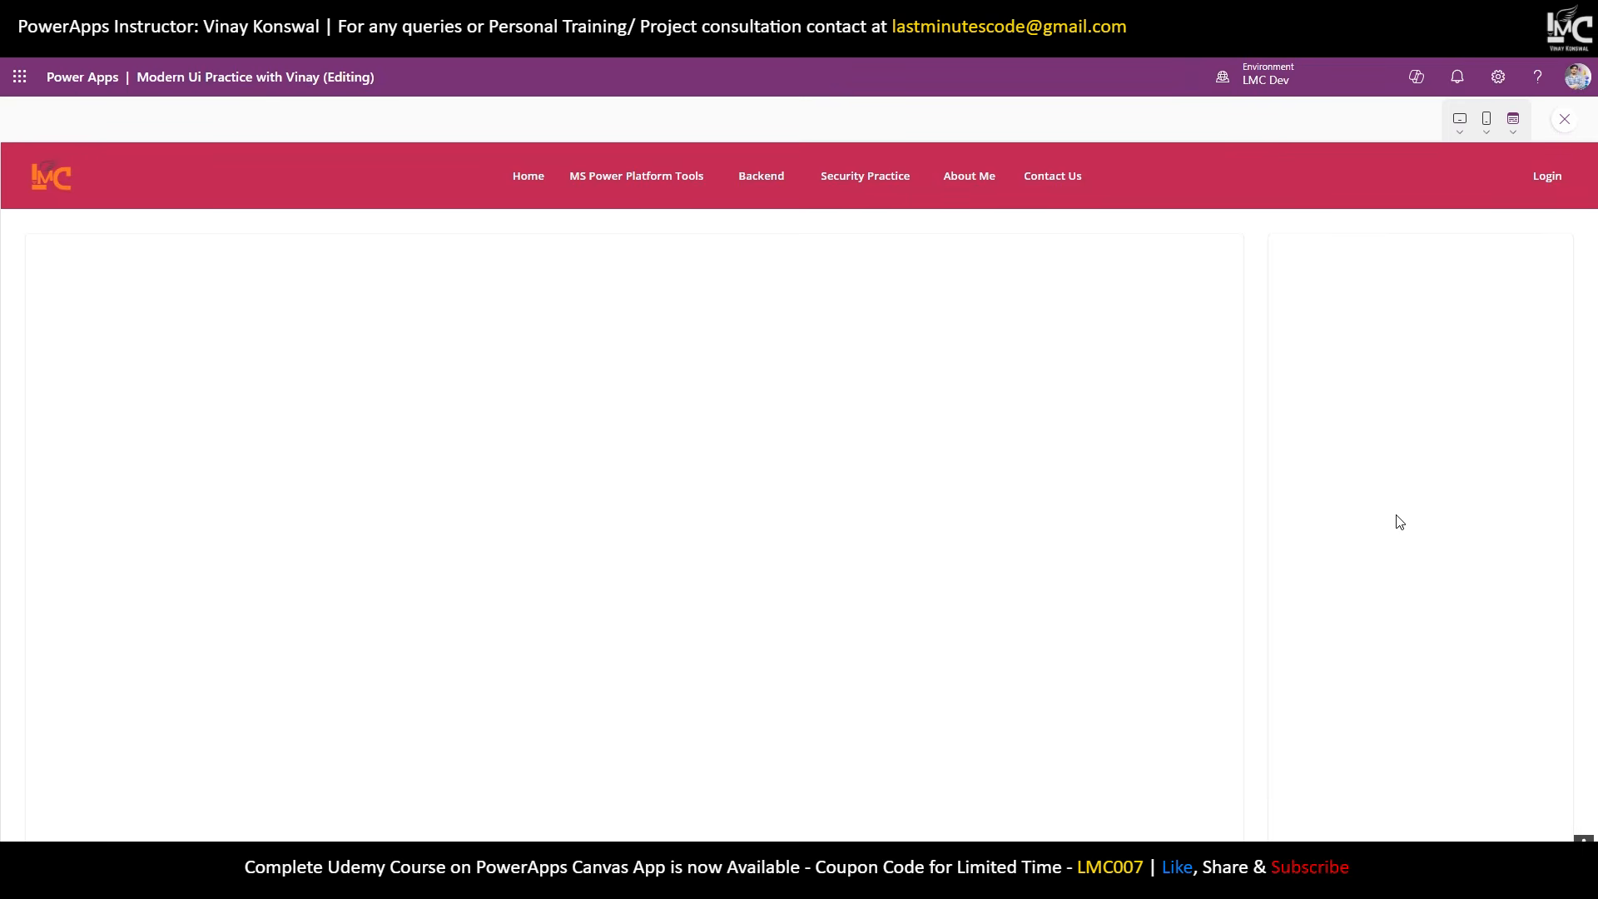
click(1567, 121)
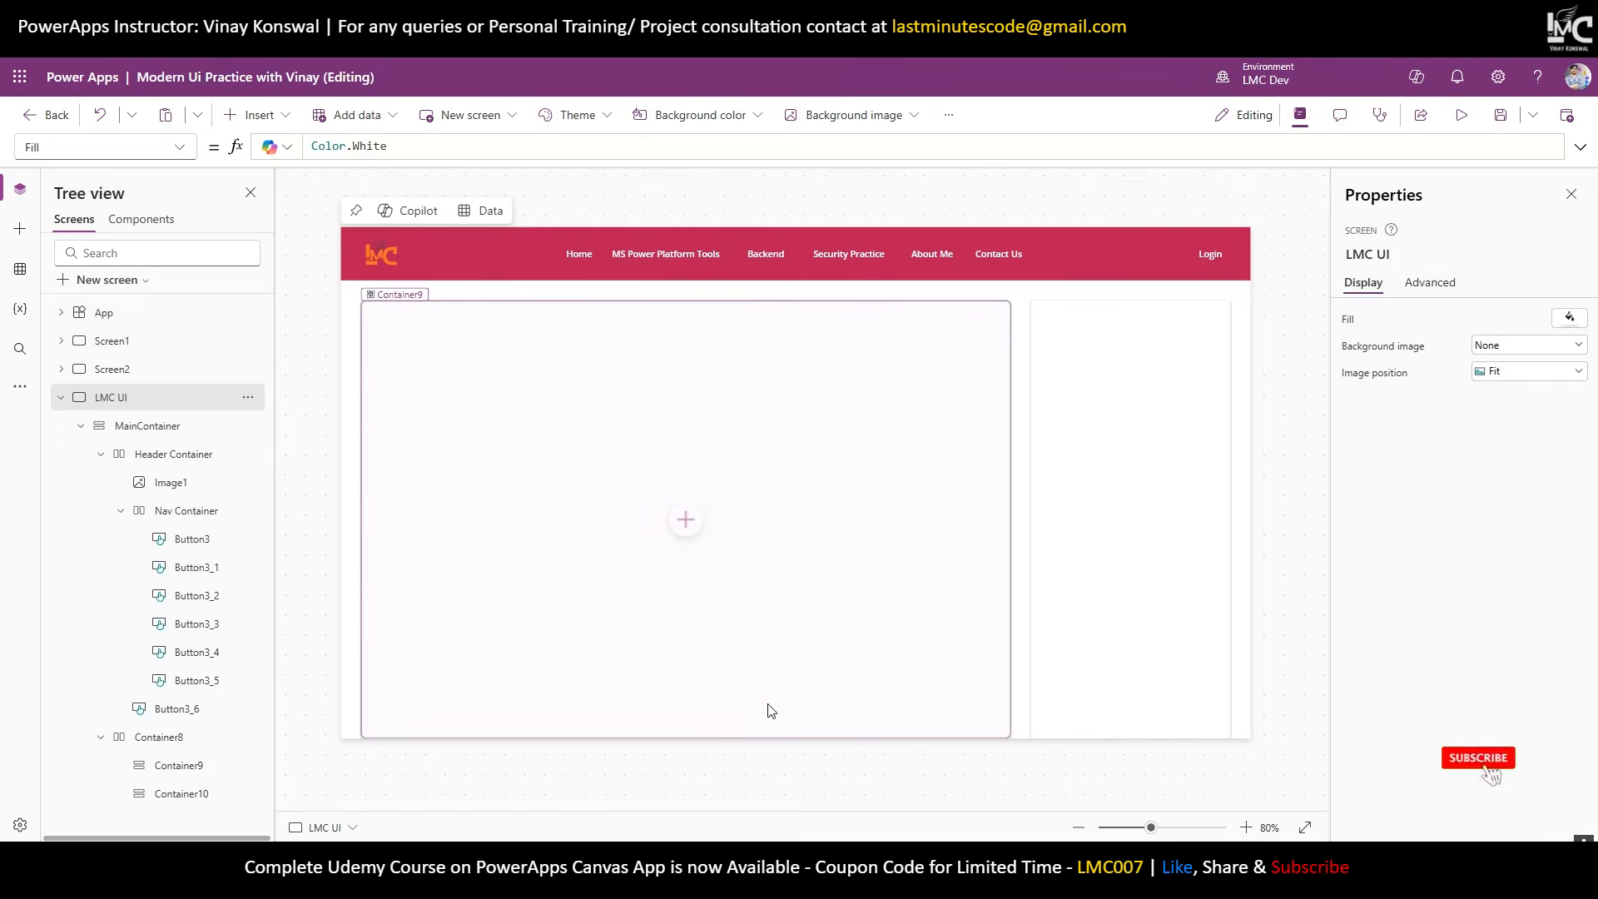
click(729, 656)
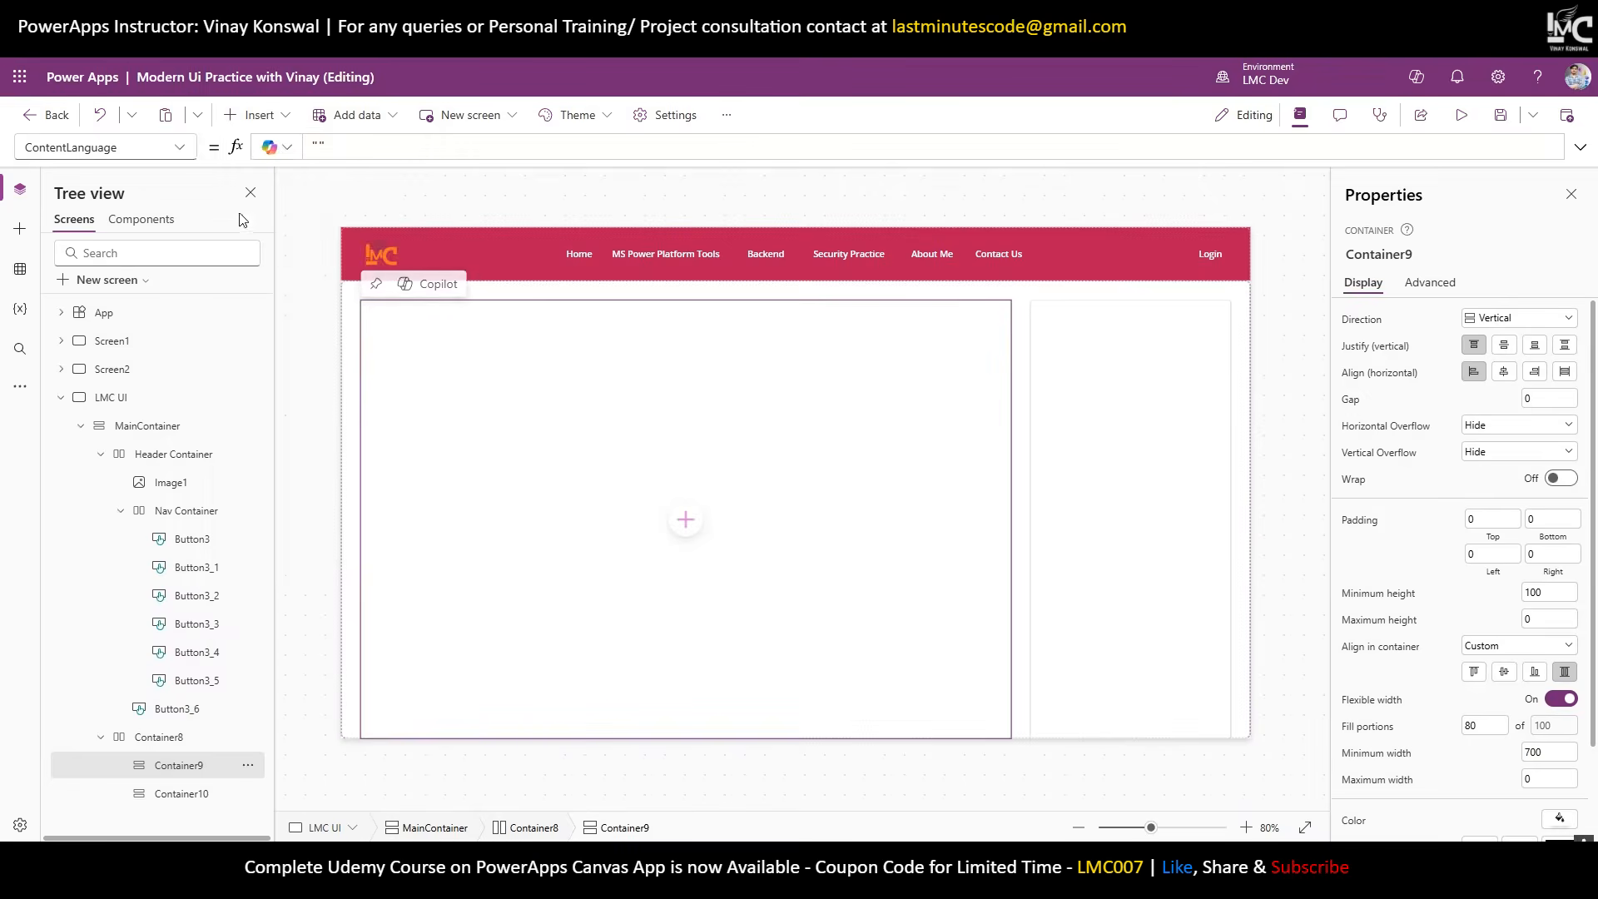
Add stretched Label6 to Container9 reading 'What is Power Platform?' in Semibold.
click(259, 116)
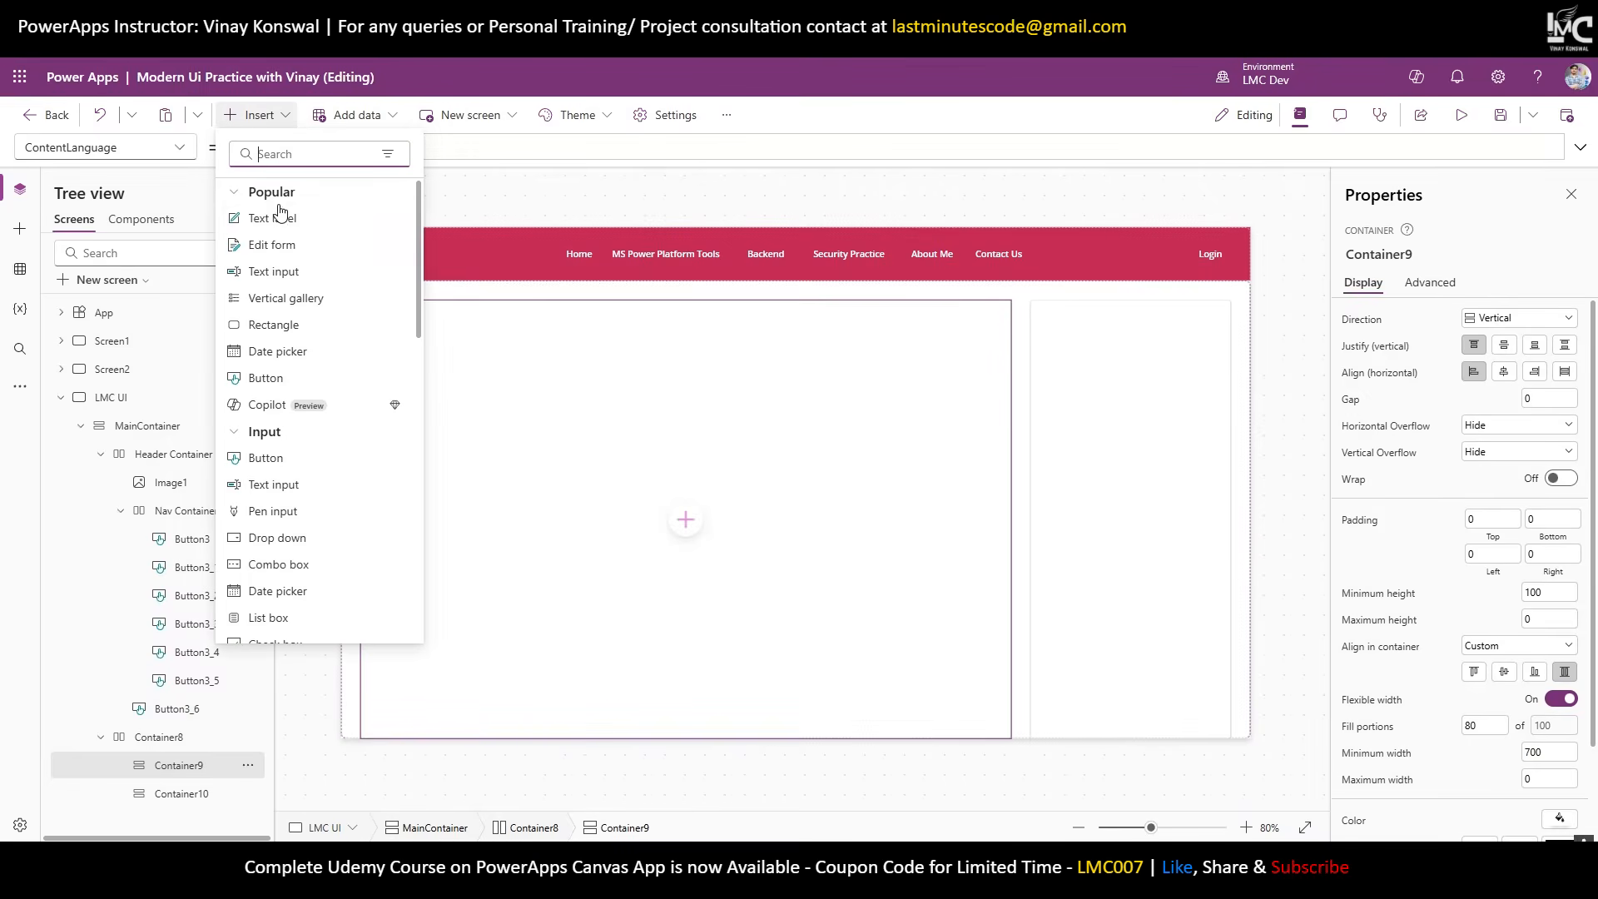
click(281, 222)
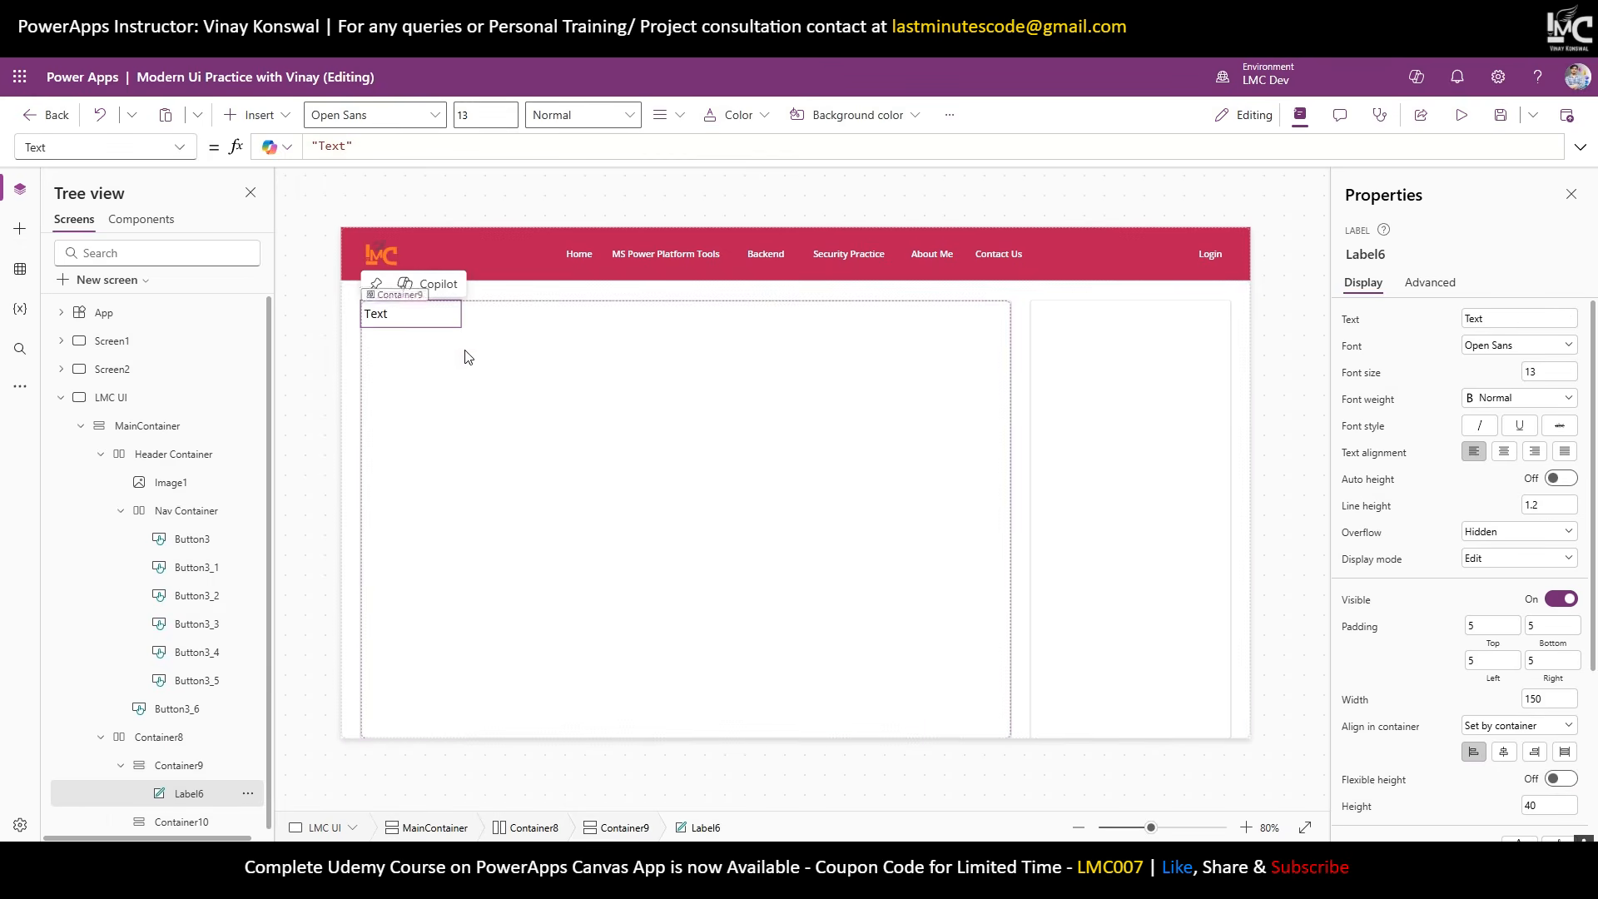
click(170, 764)
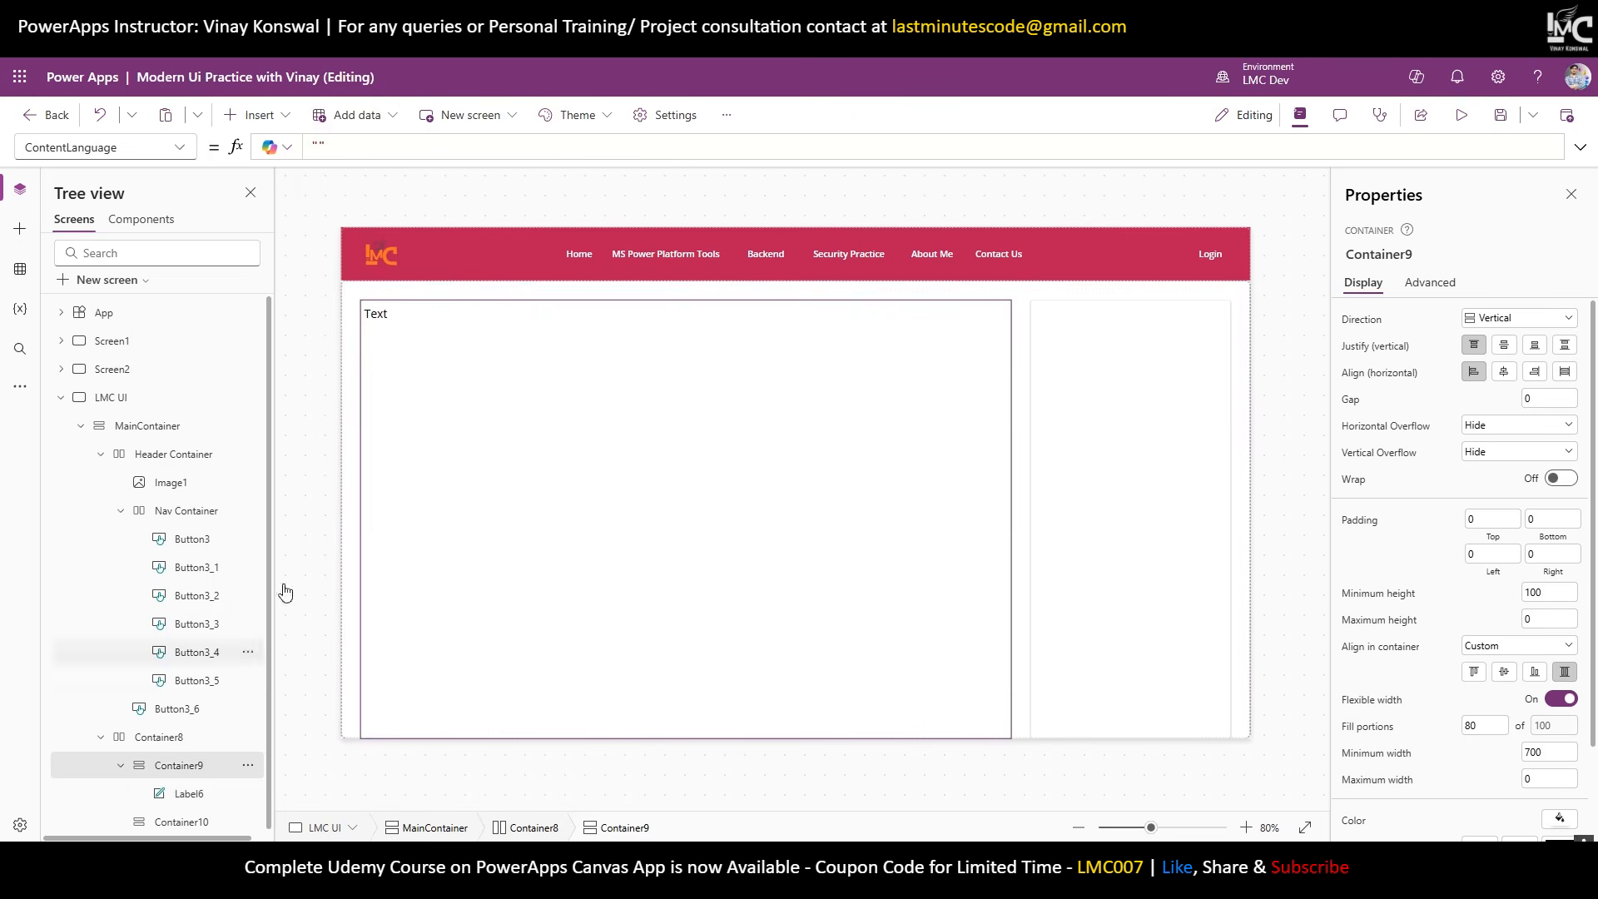
click(418, 317)
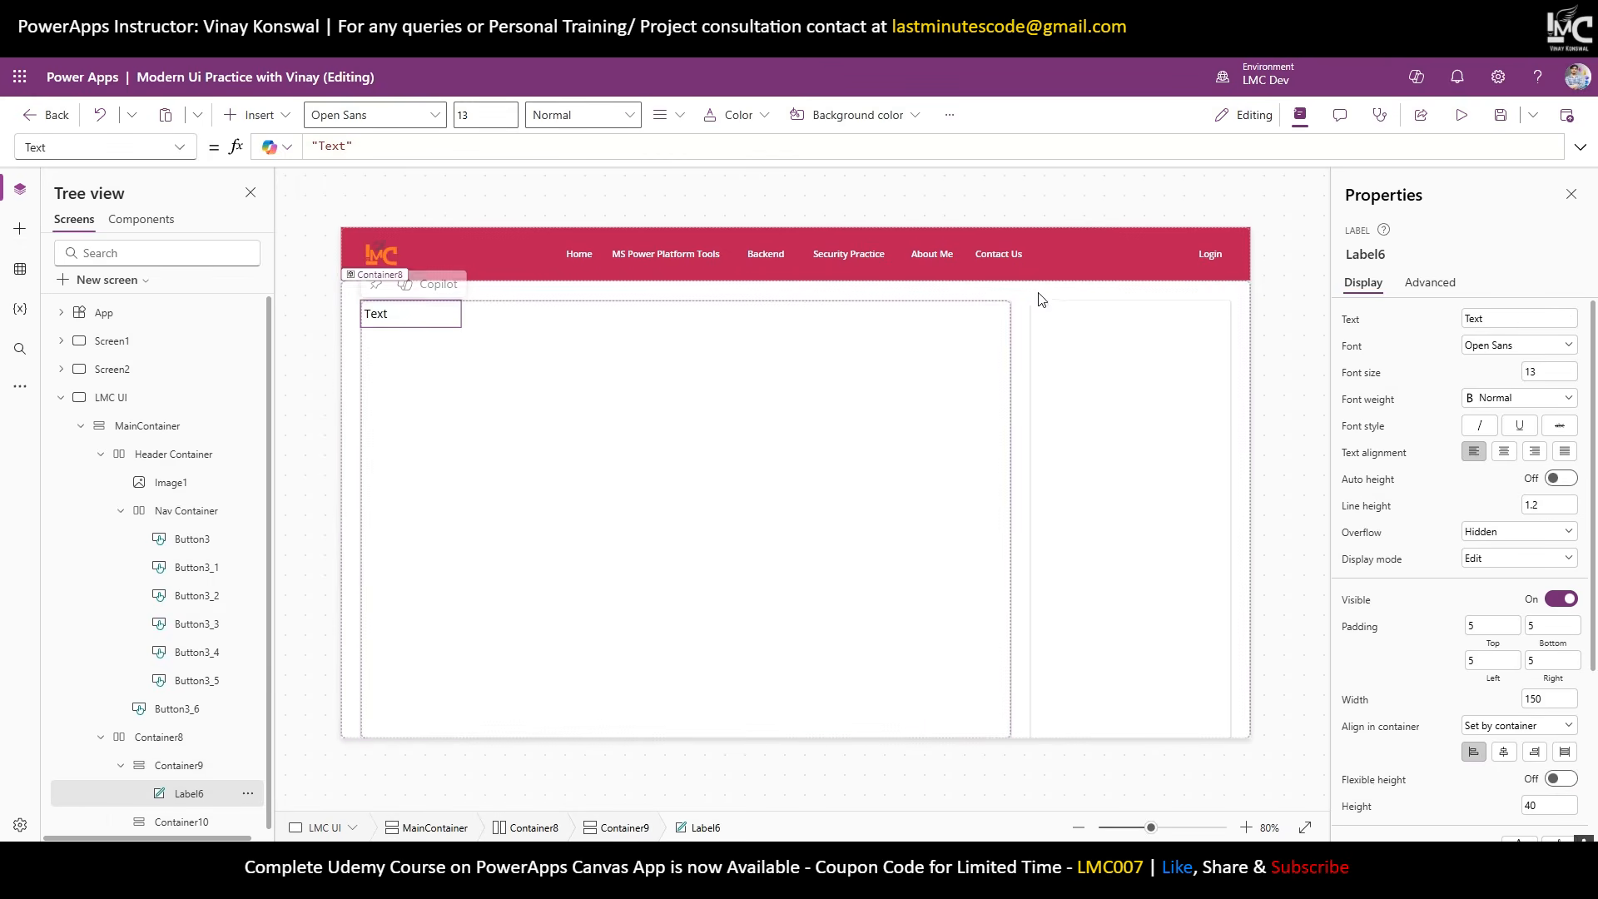
click(187, 773)
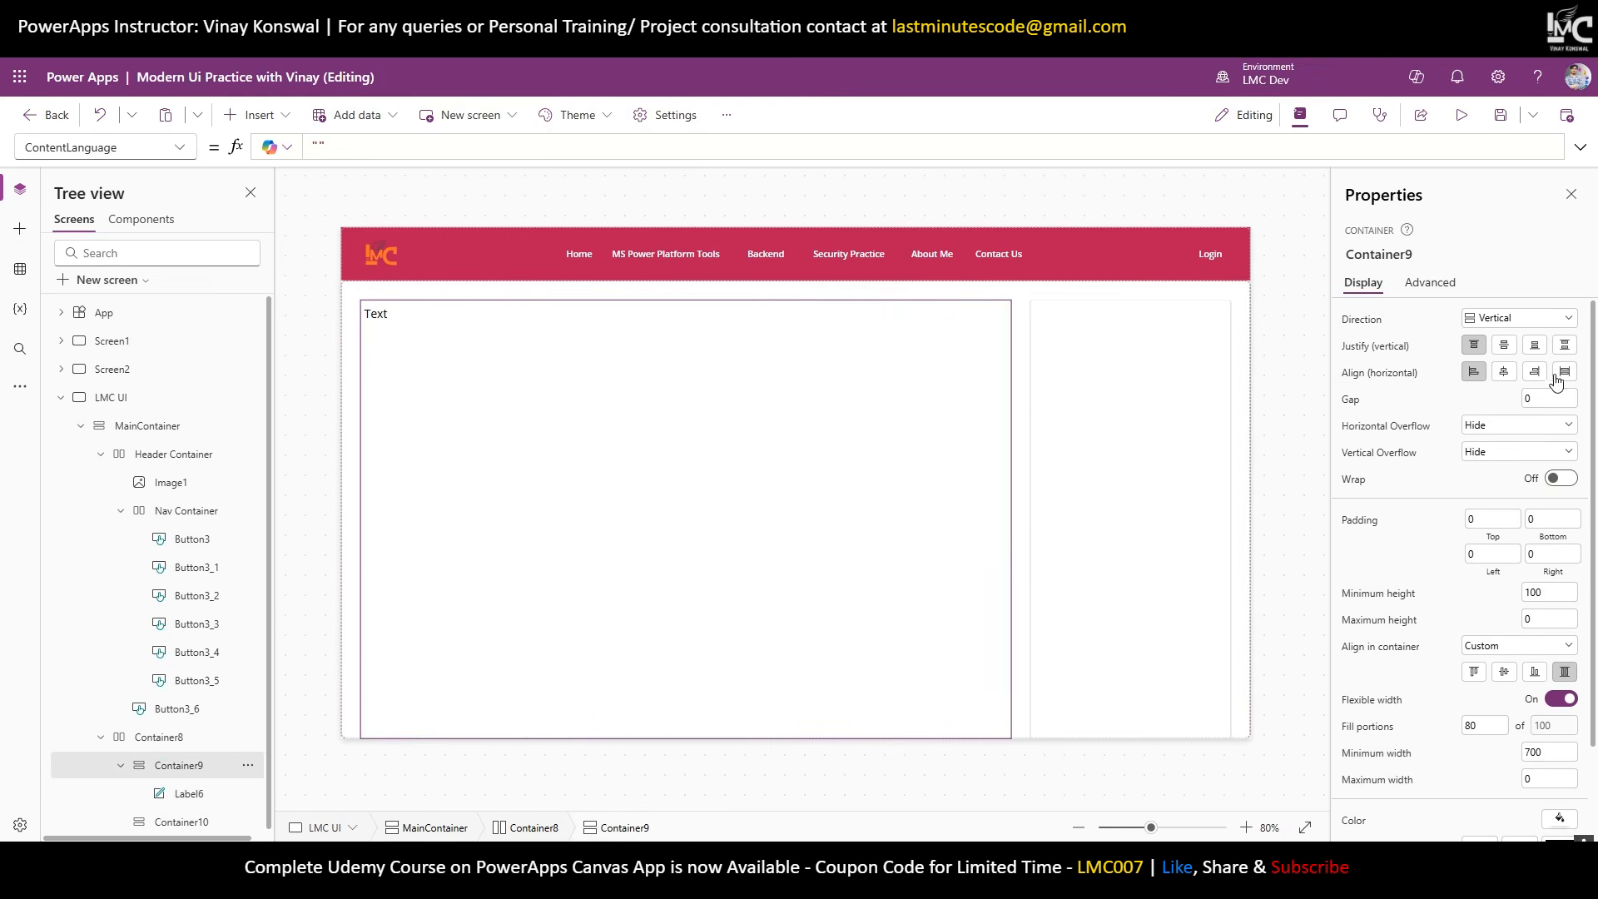
click(482, 323)
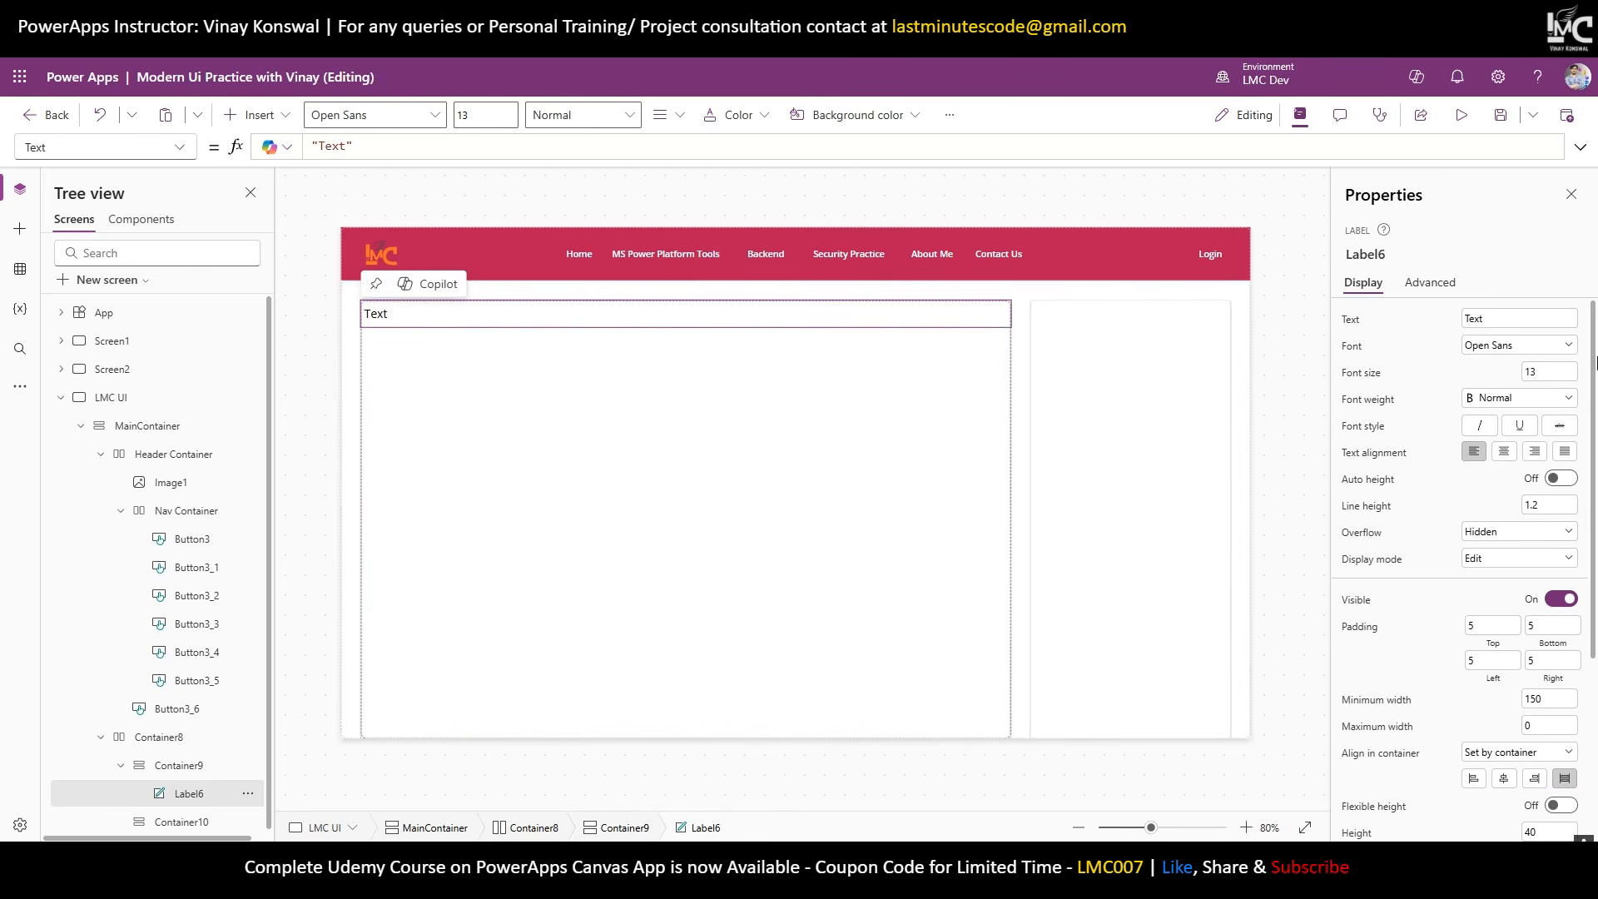
click(1496, 325)
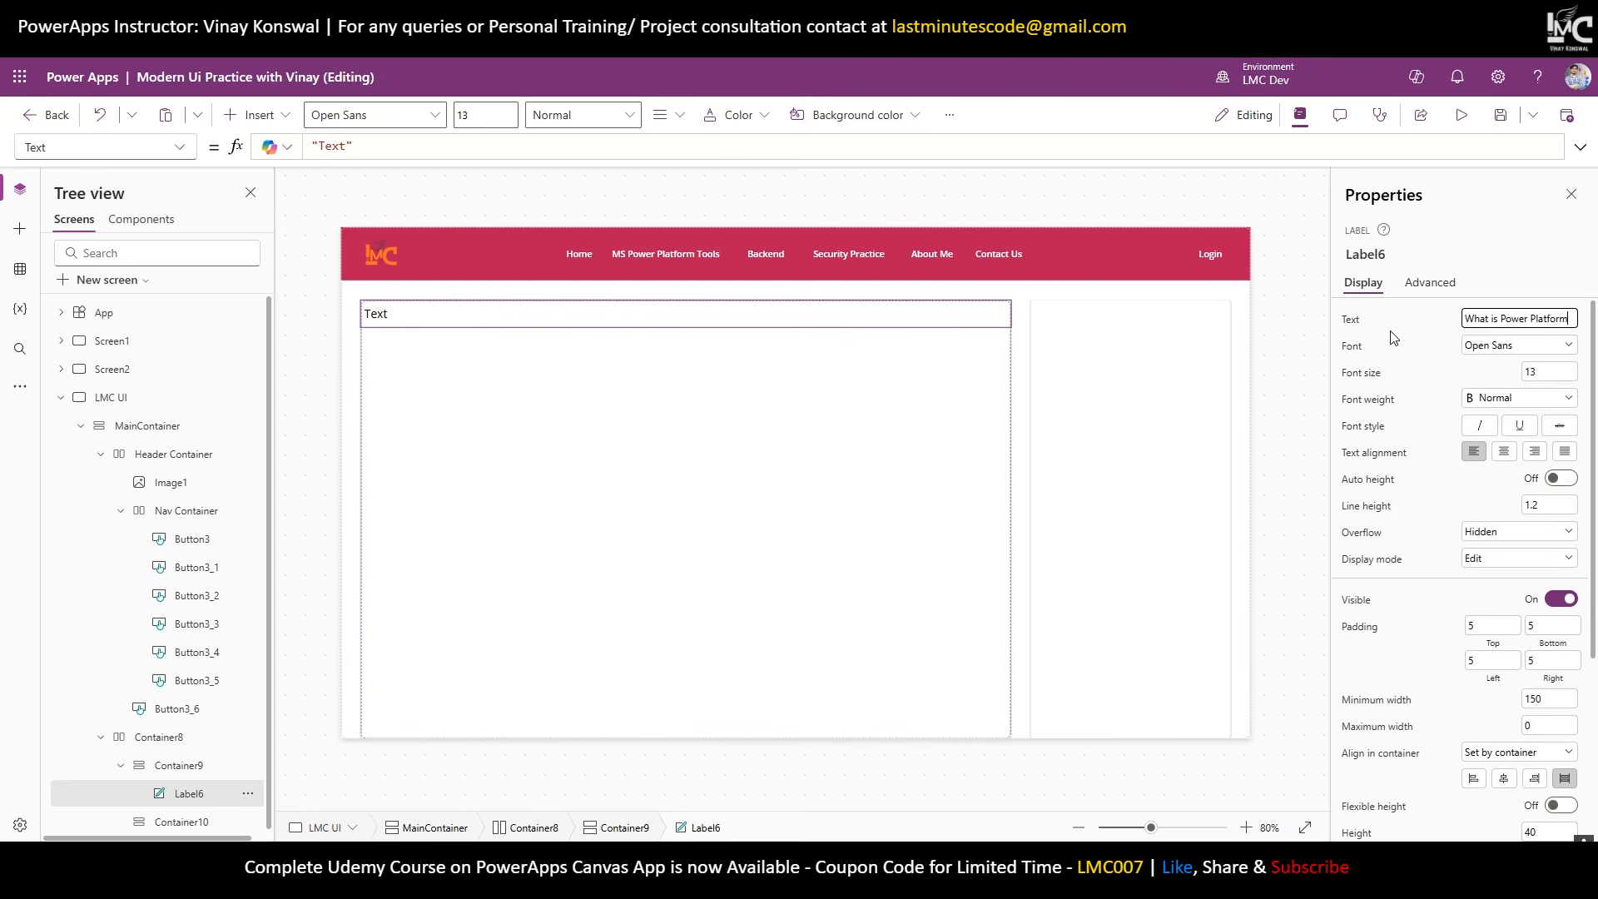
click(1472, 397)
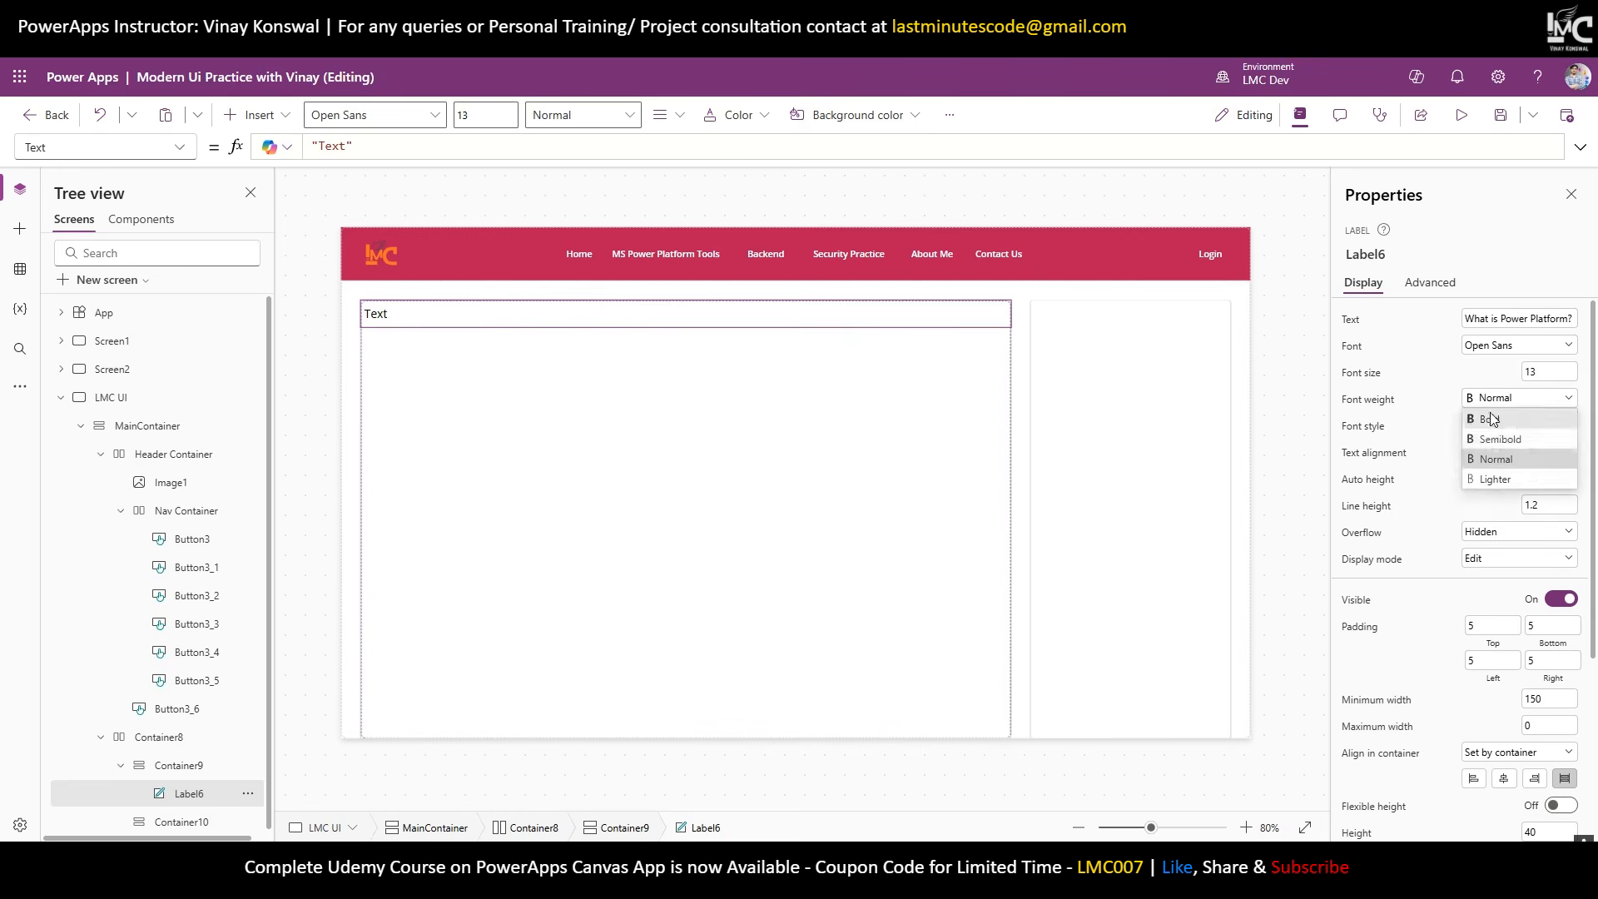
click(1498, 436)
click(1288, 336)
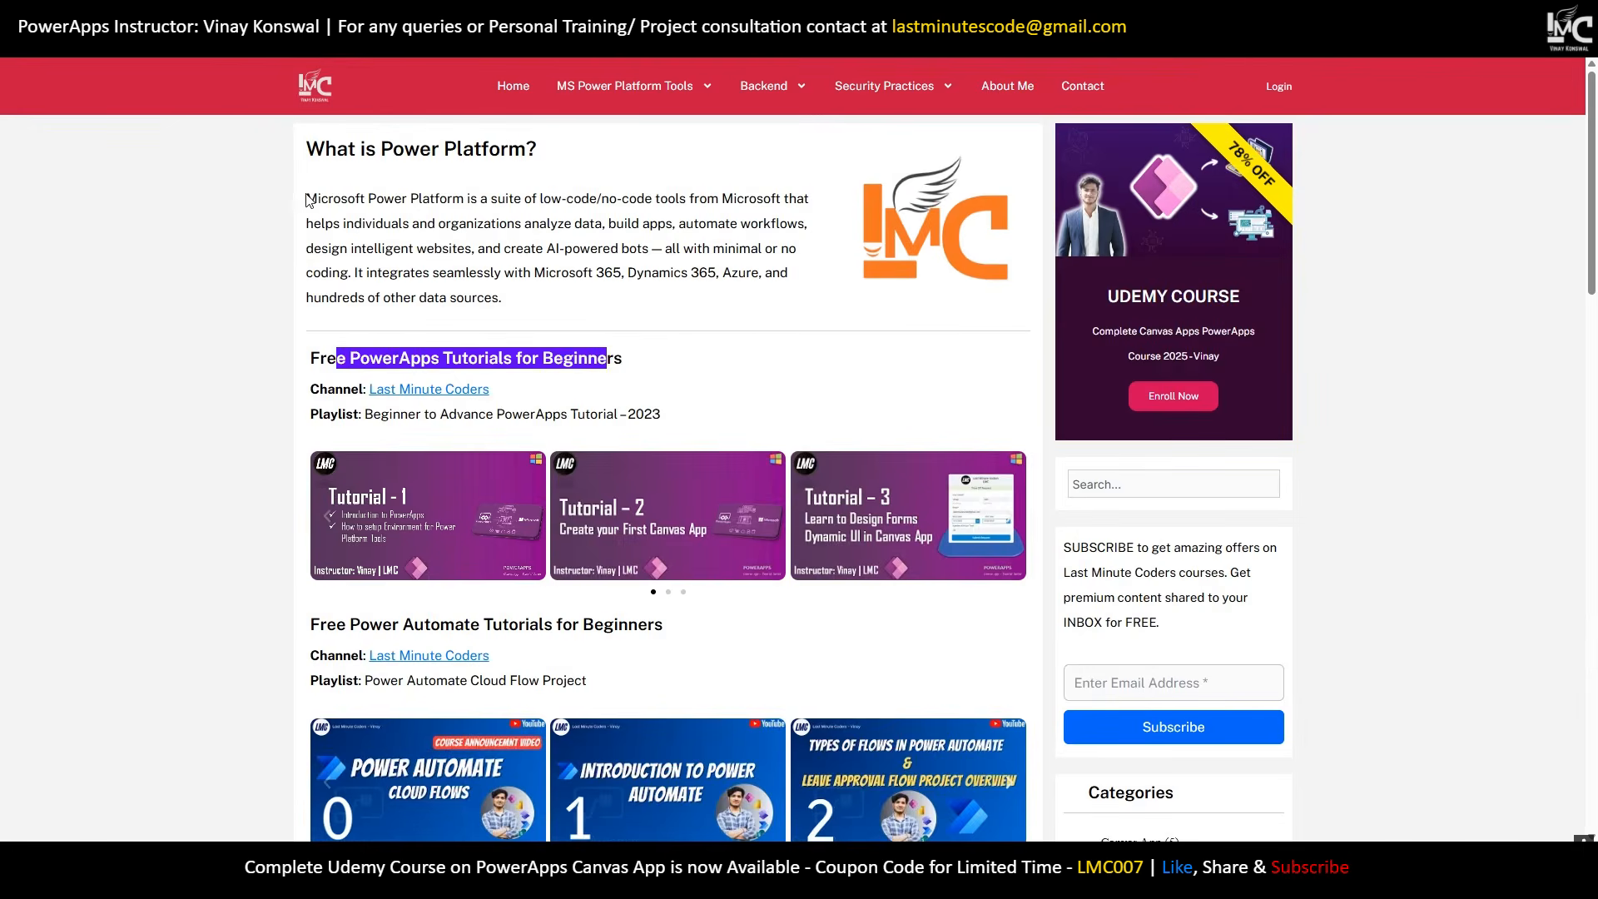
Select the Power Platform description paragraph on the LMC website, then return to Container9.
drag(307, 200, 503, 302)
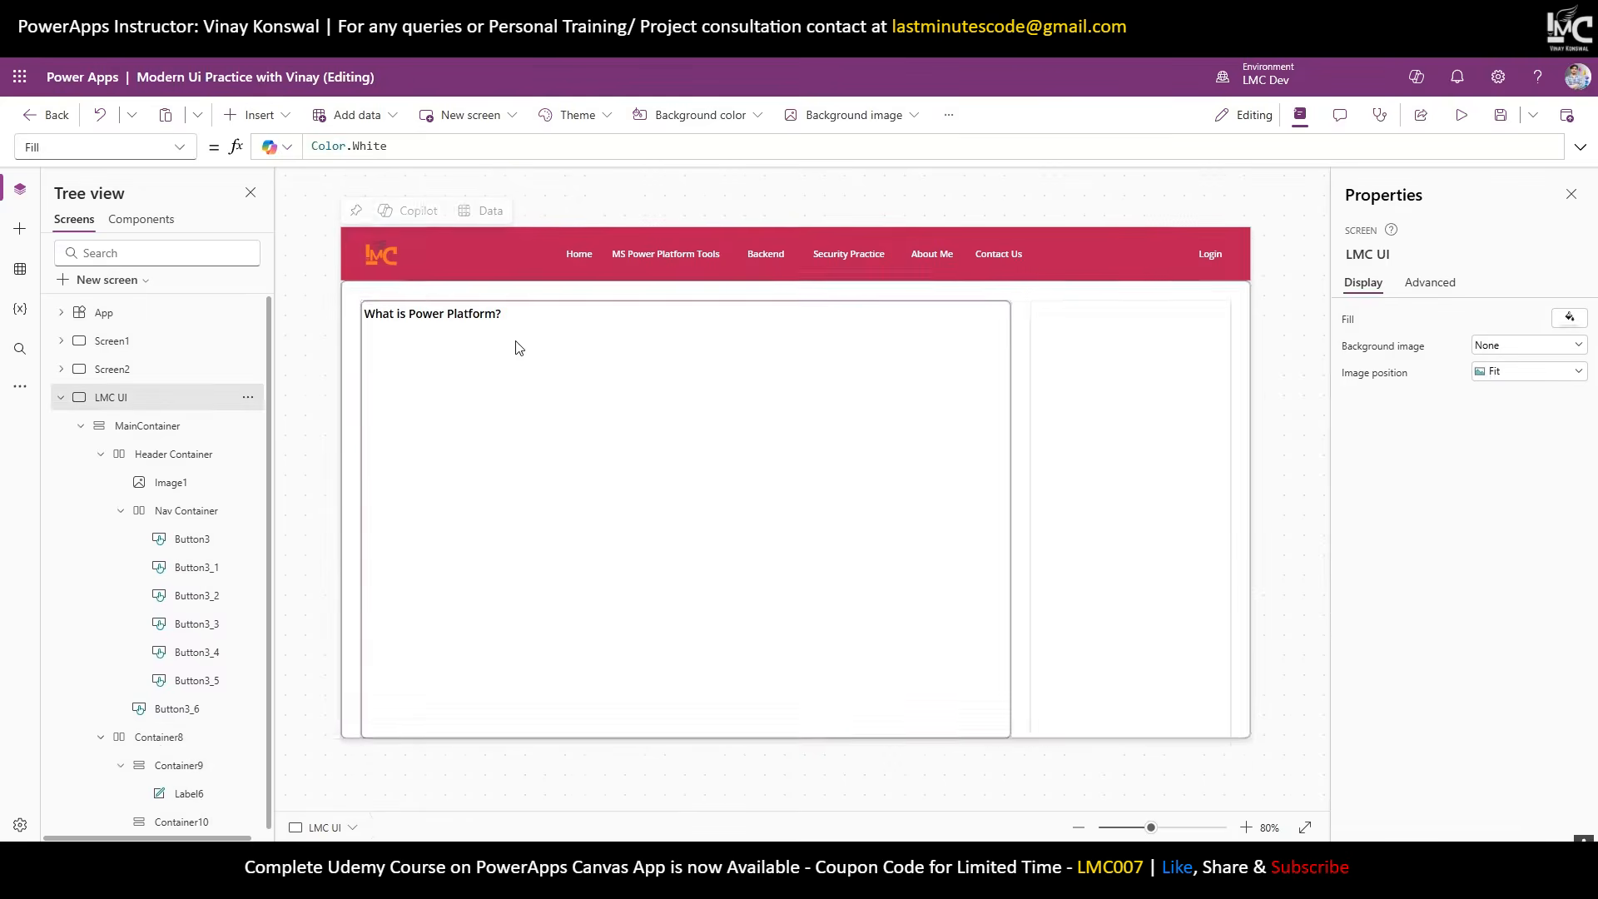
click(516, 347)
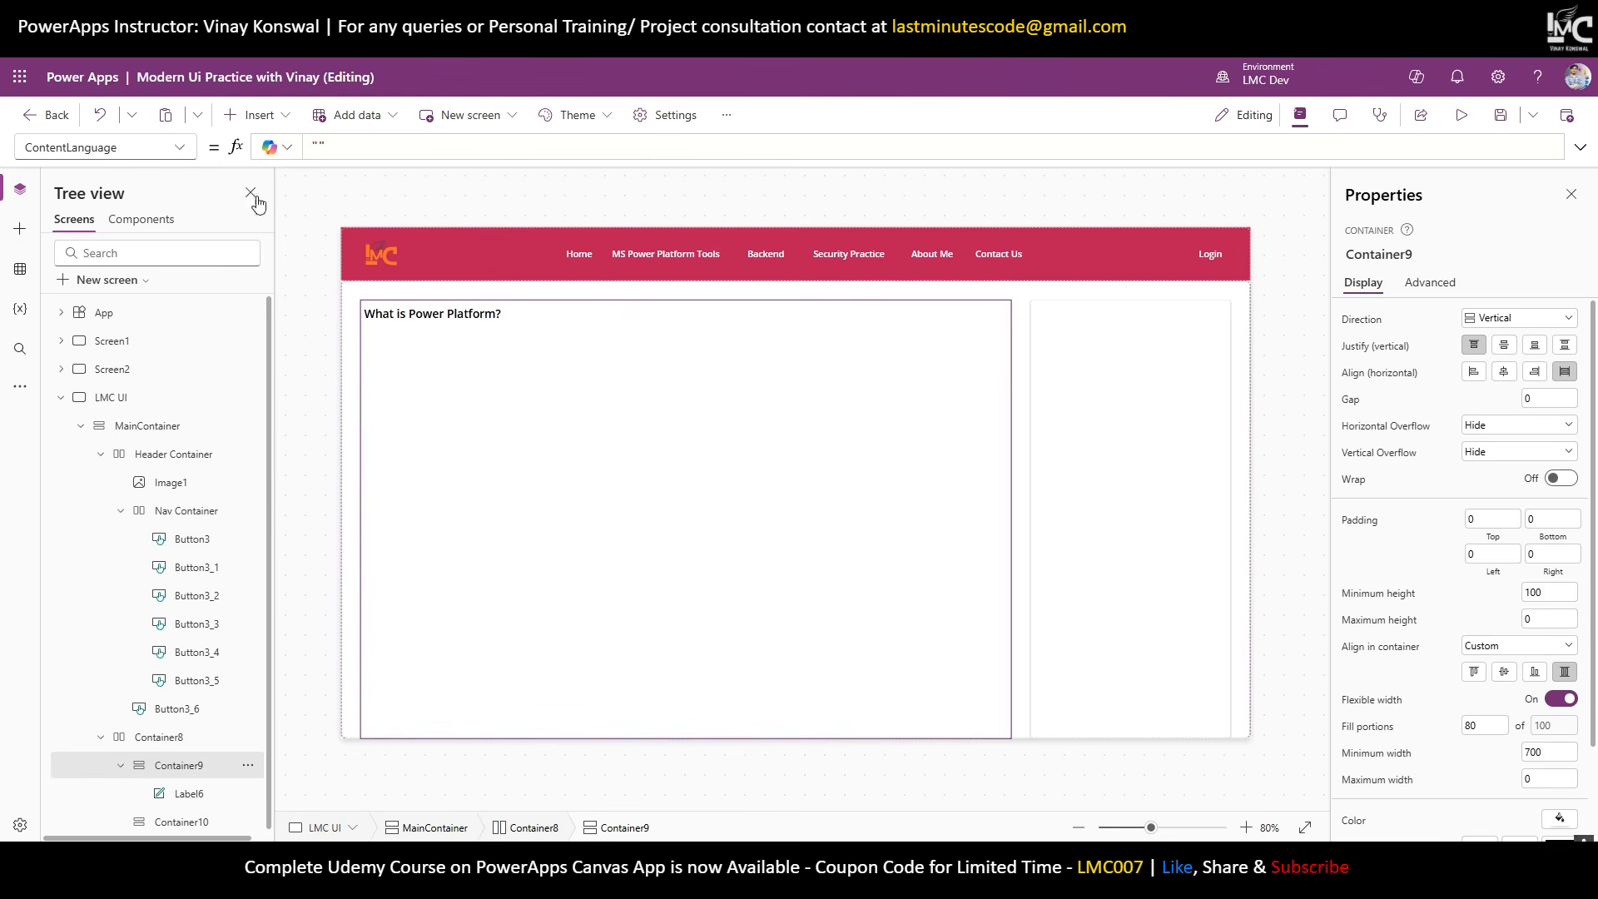
Add horizontal Container11 with fixed height 200 to Container9, holding a new text label.
click(268, 118)
text(hori)
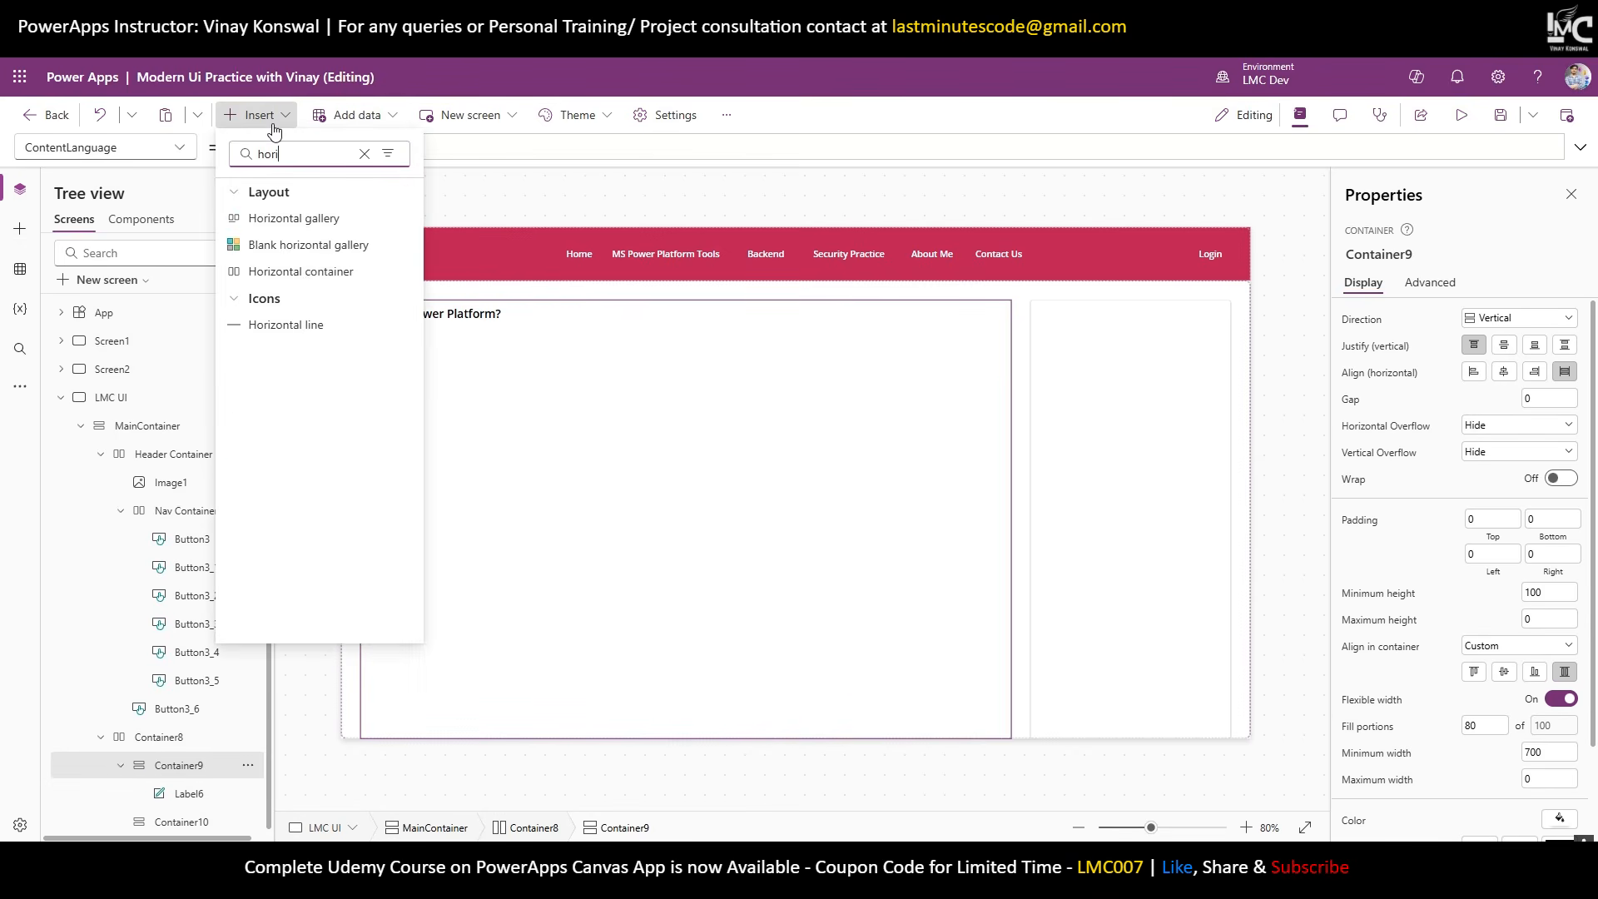
click(306, 272)
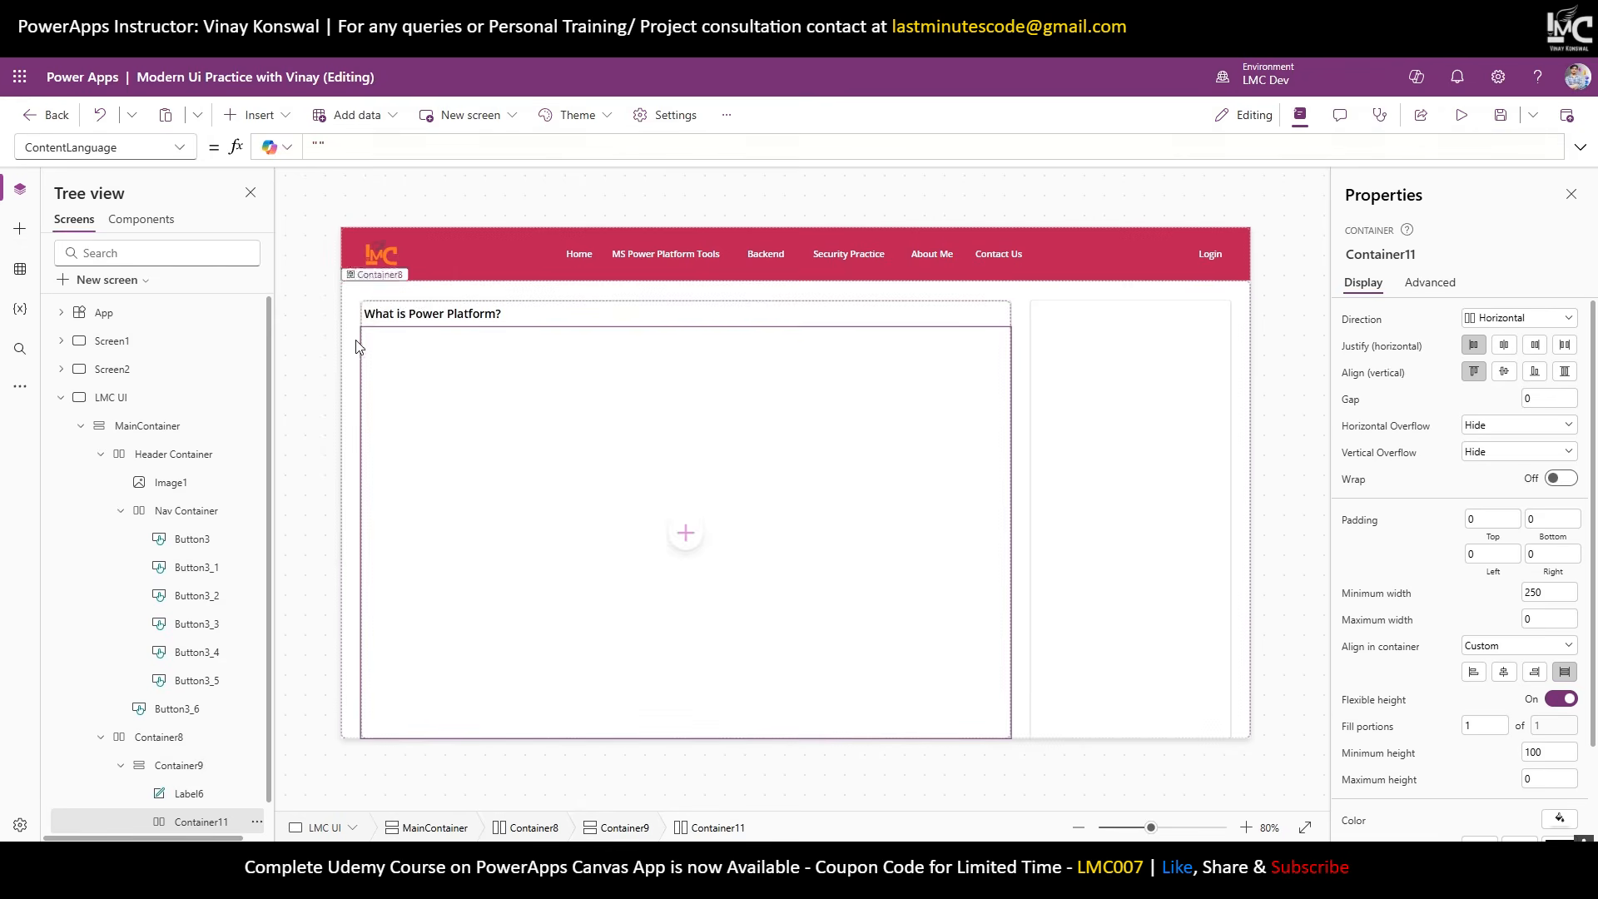
click(1564, 703)
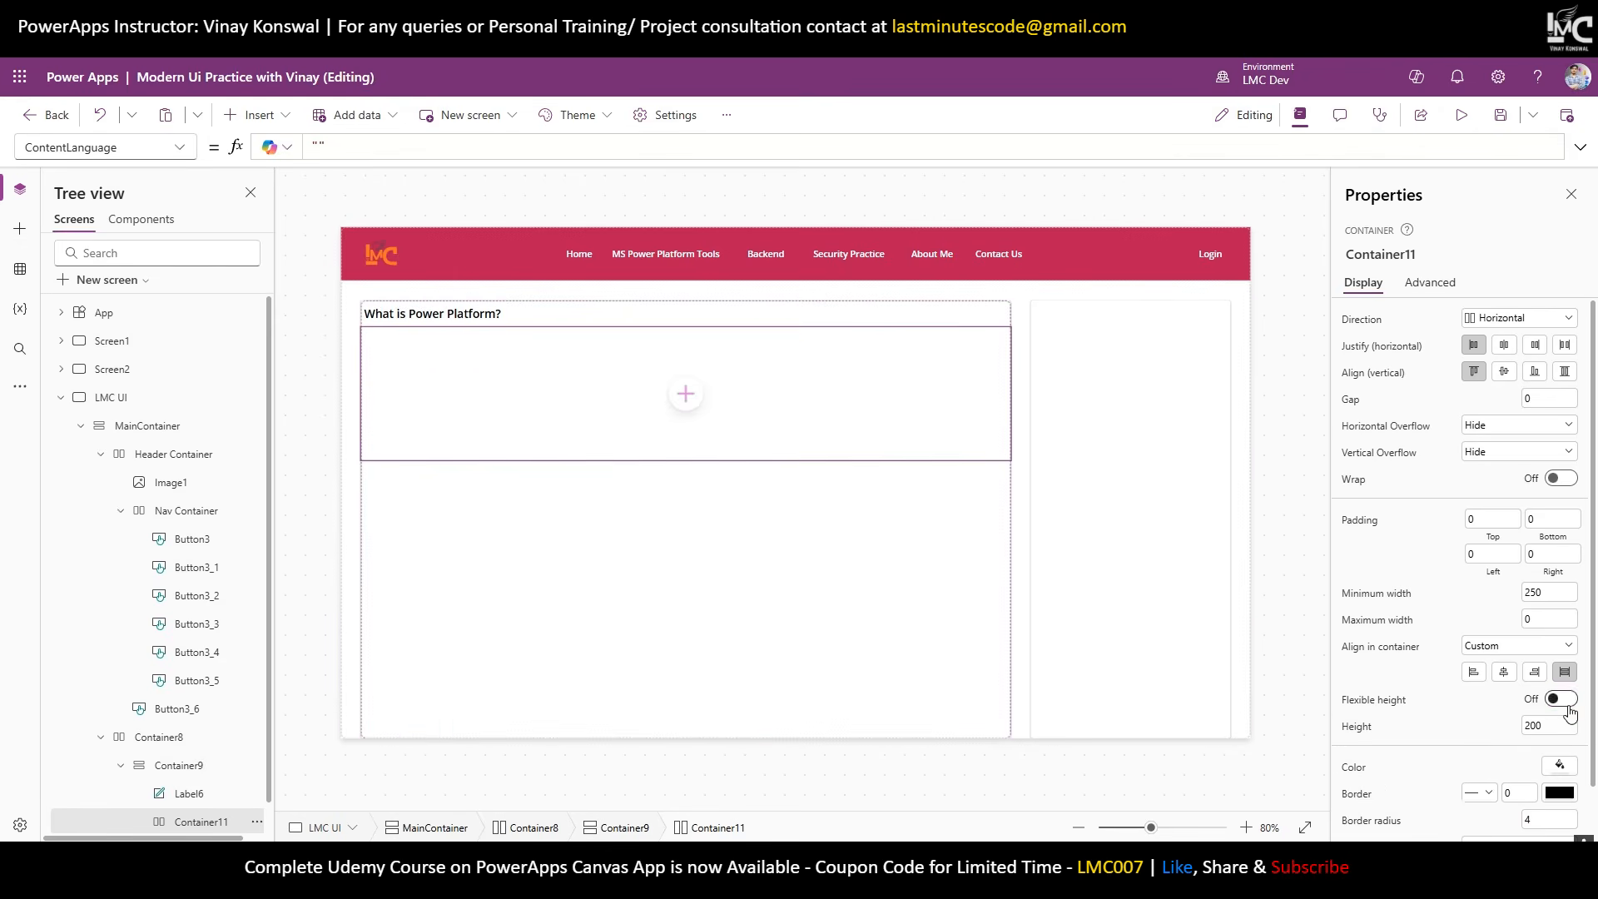
click(1540, 726)
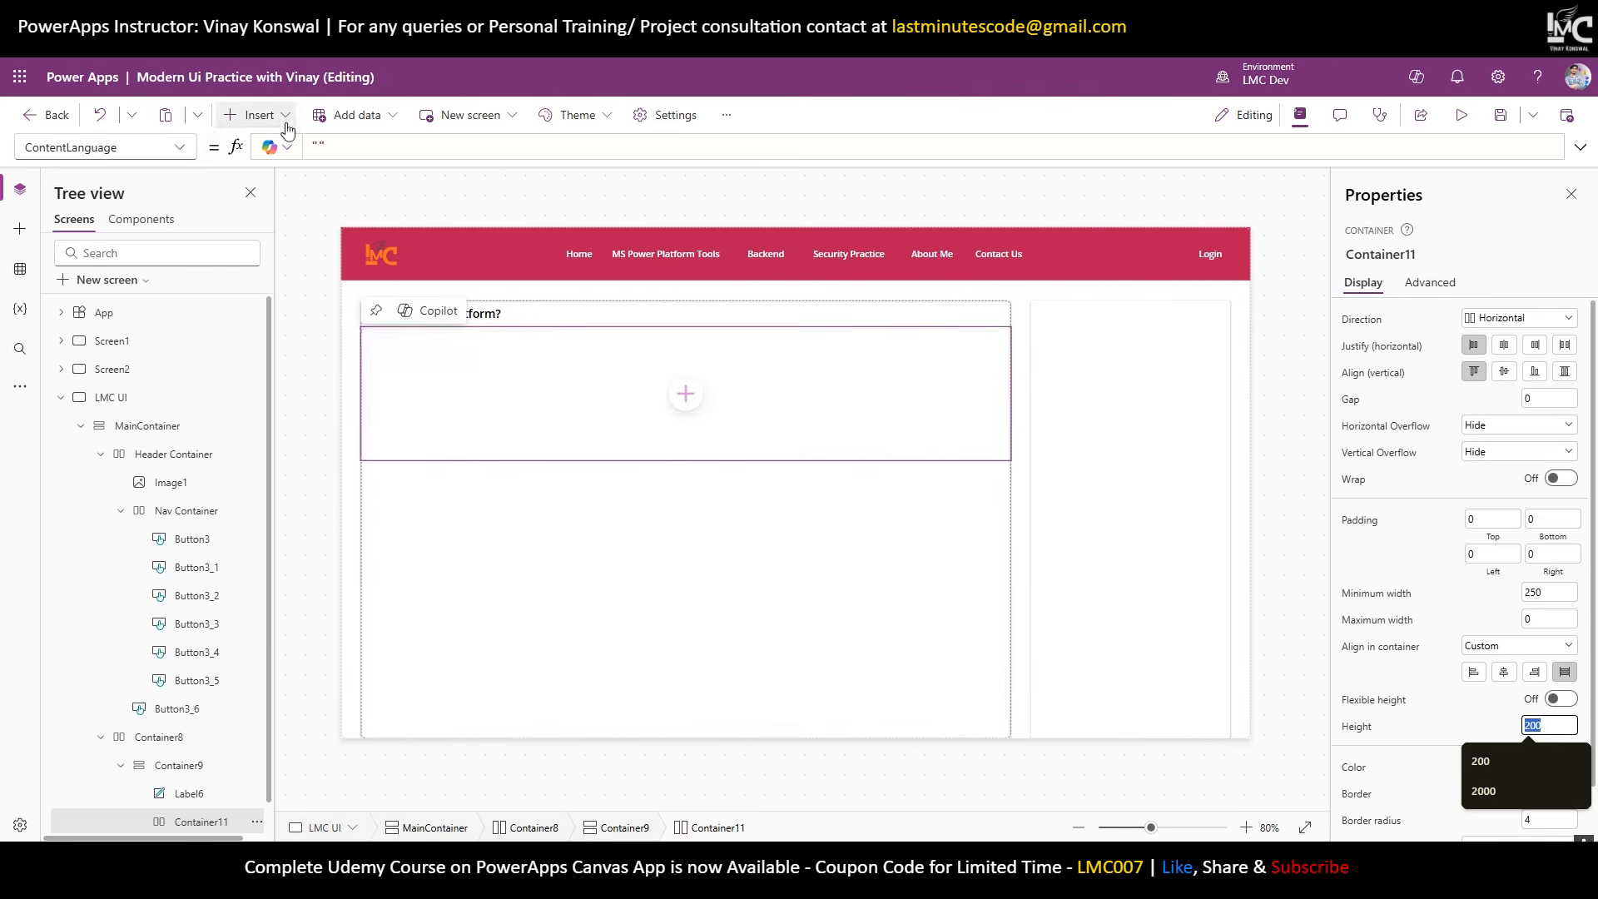
click(259, 115)
click(283, 218)
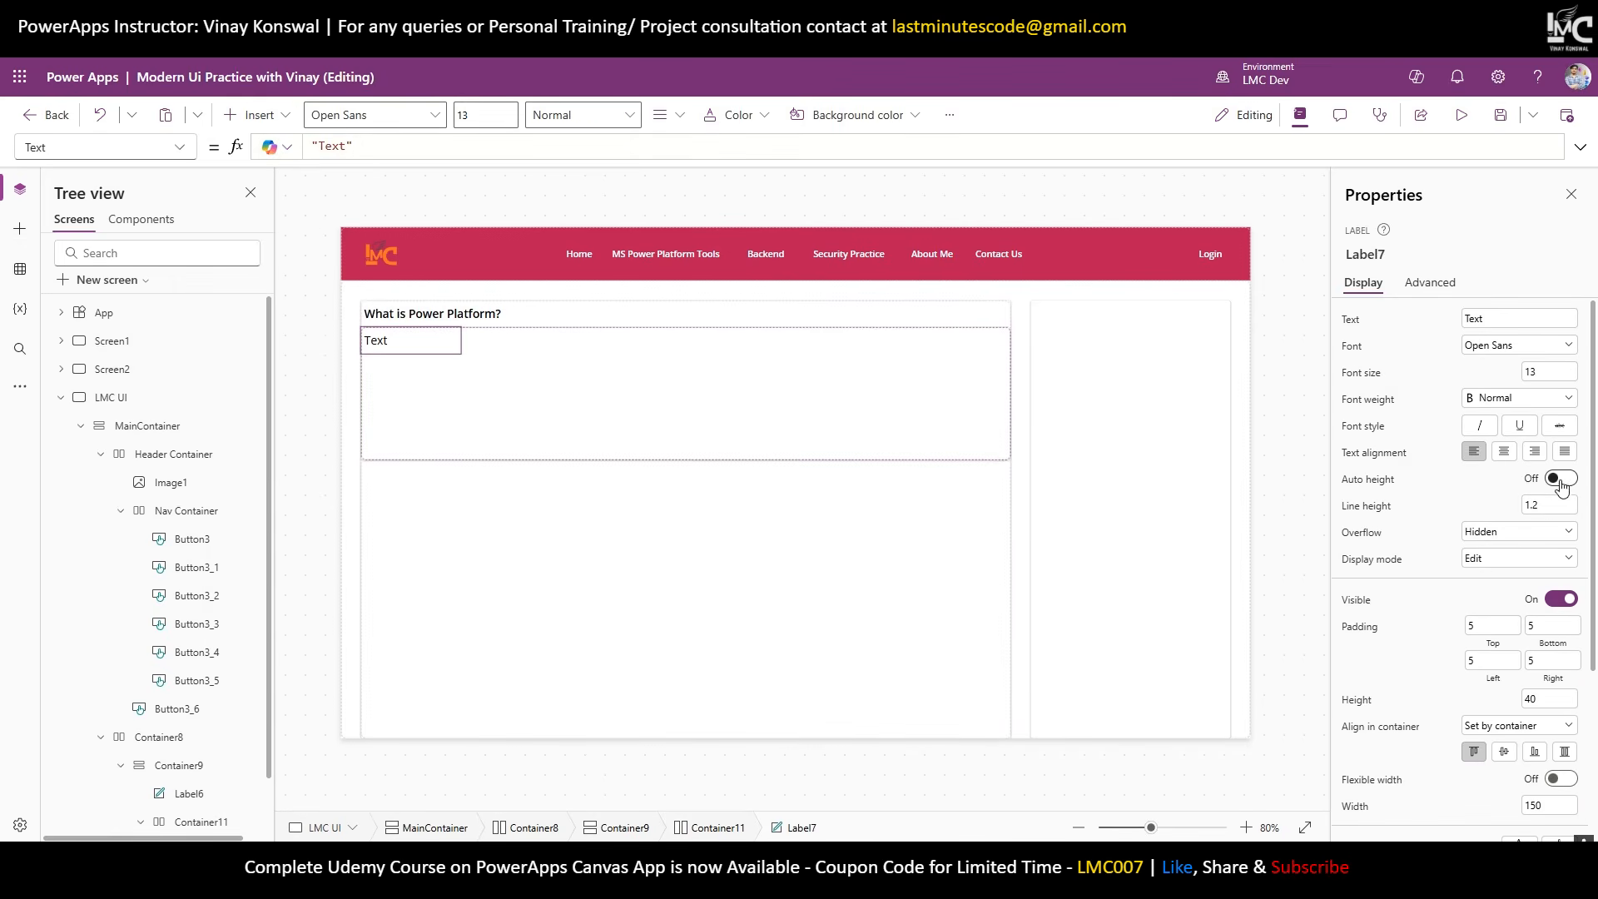
Make Label7 flexible-width with auto height, paste the Power Platform description, and set font size 10.
scroll(1564, 491, down, 2)
click(1559, 613)
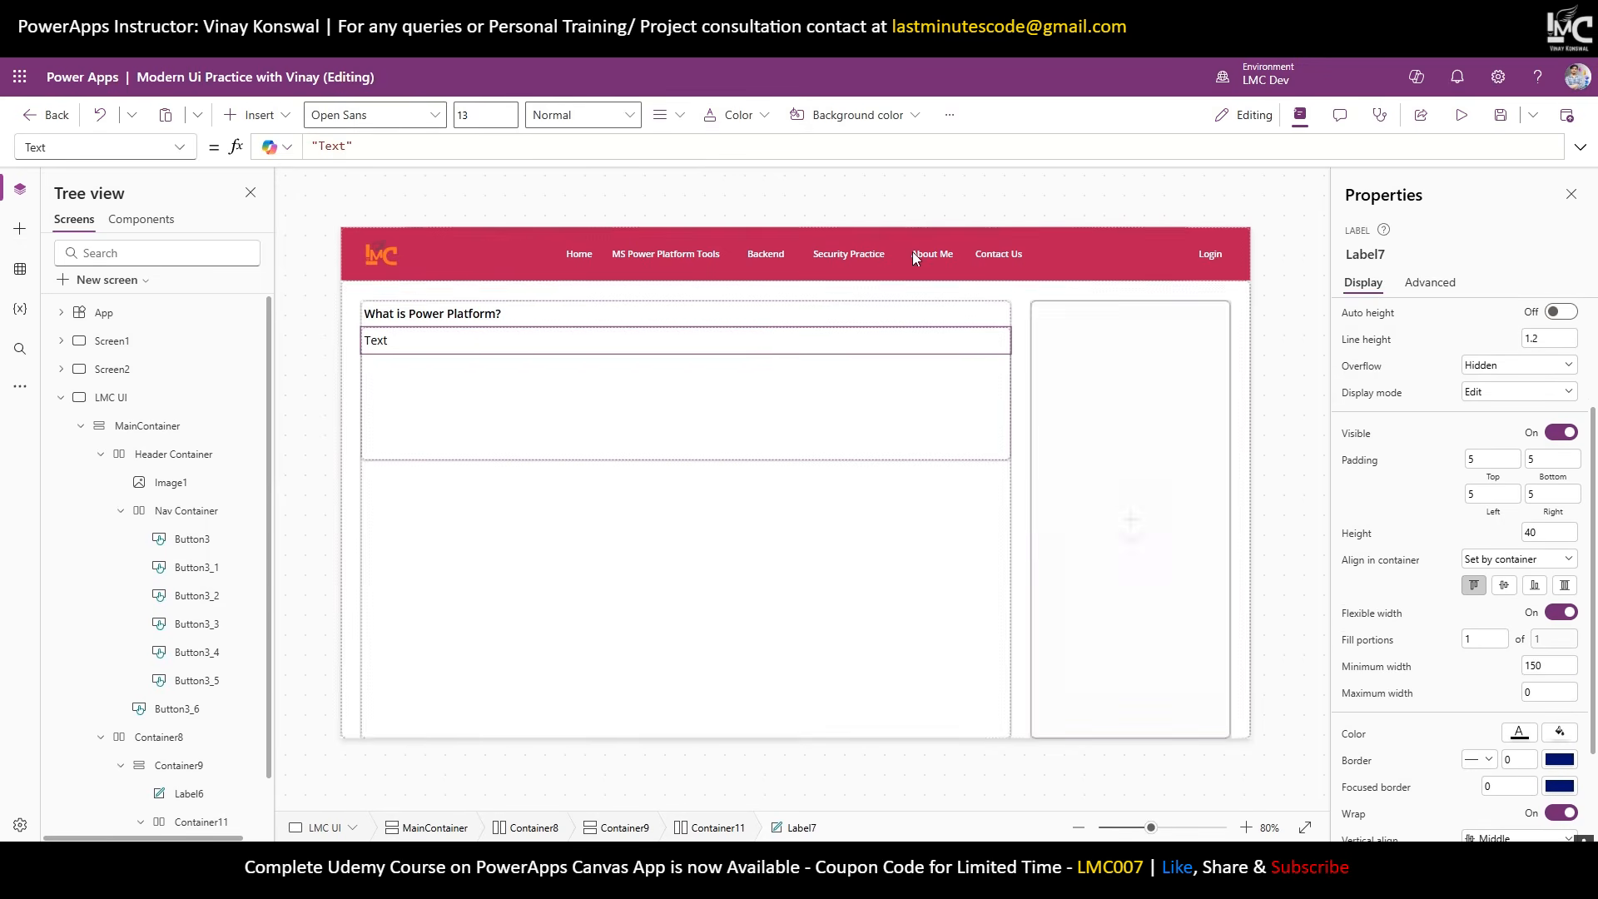
scroll(1566, 500, up, 2)
click(1565, 491)
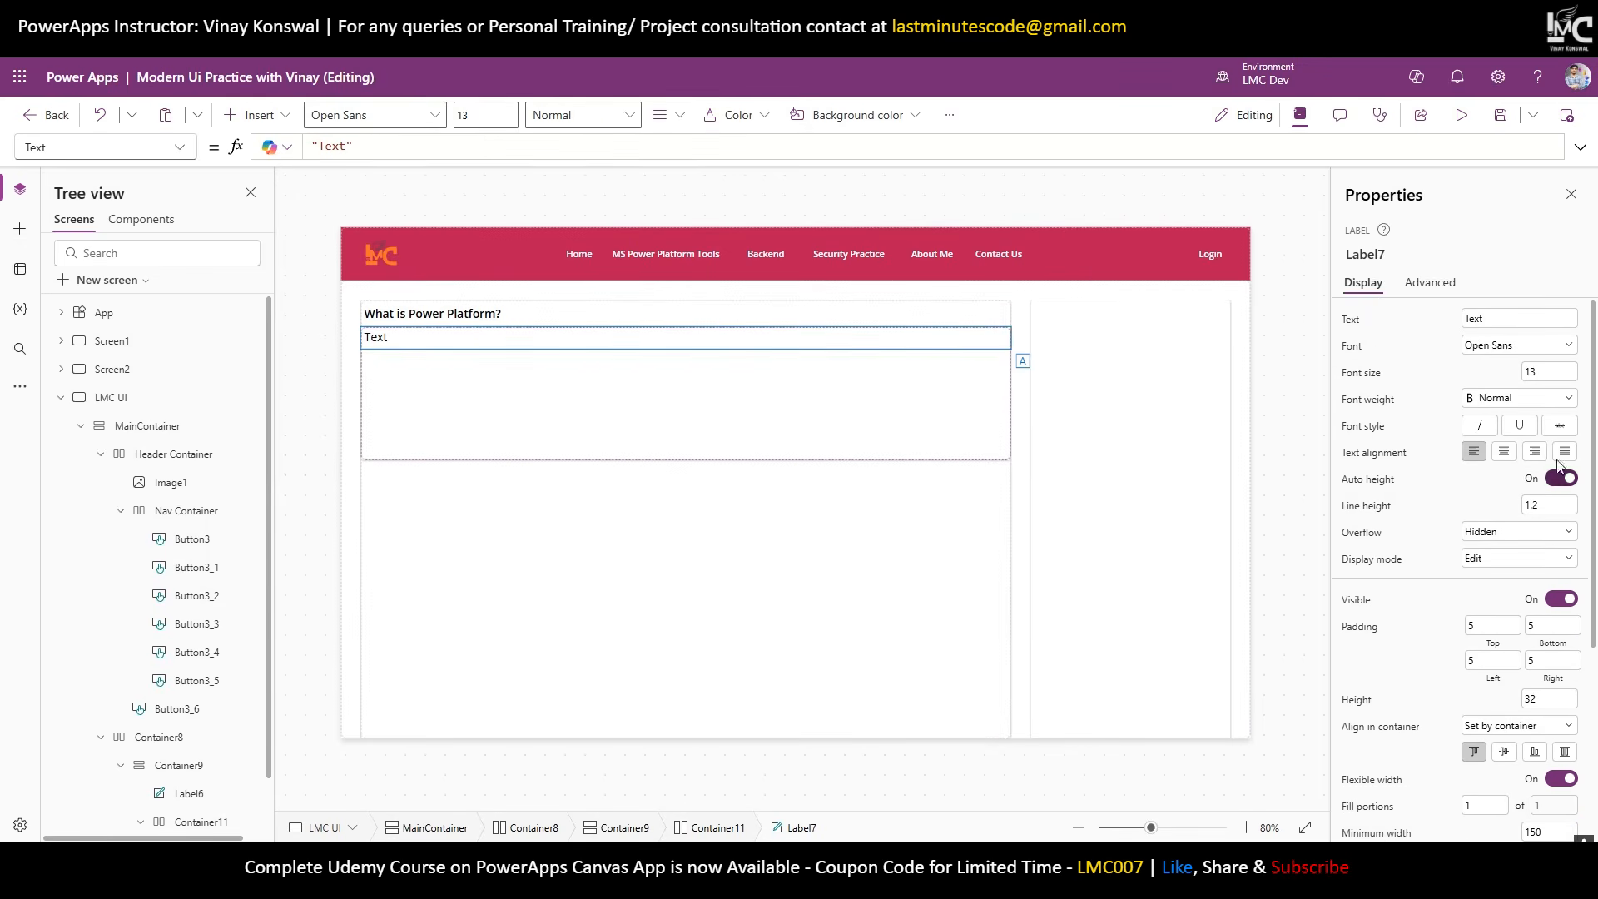
click(1485, 319)
key(ctrl+a)
key(ctrl+v)
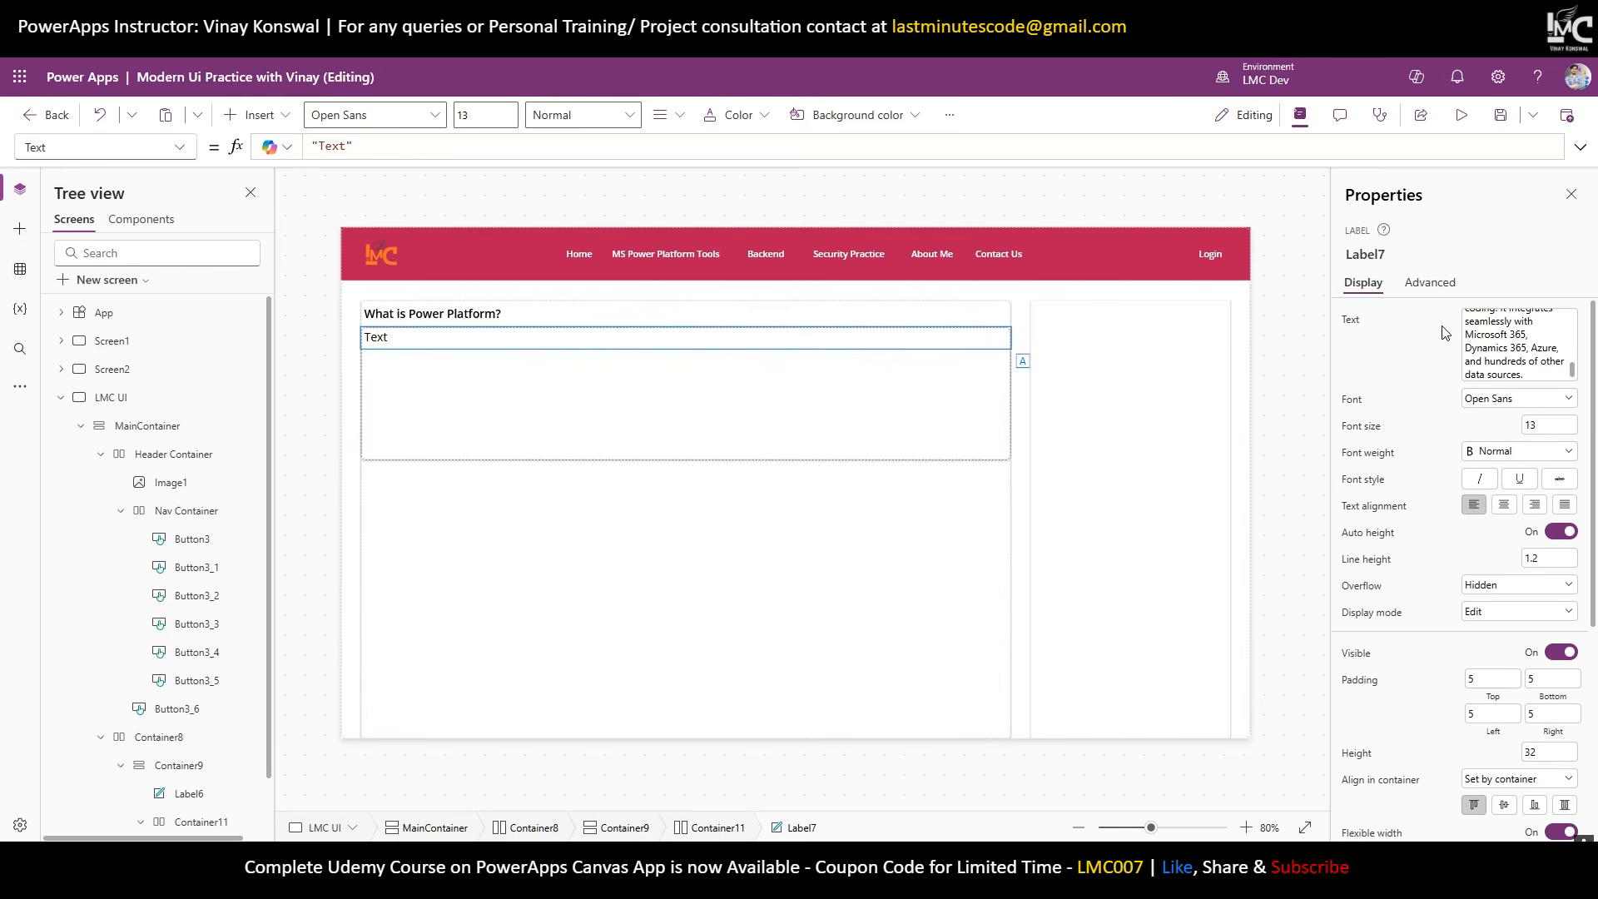
double_click(1518, 424)
text(10)
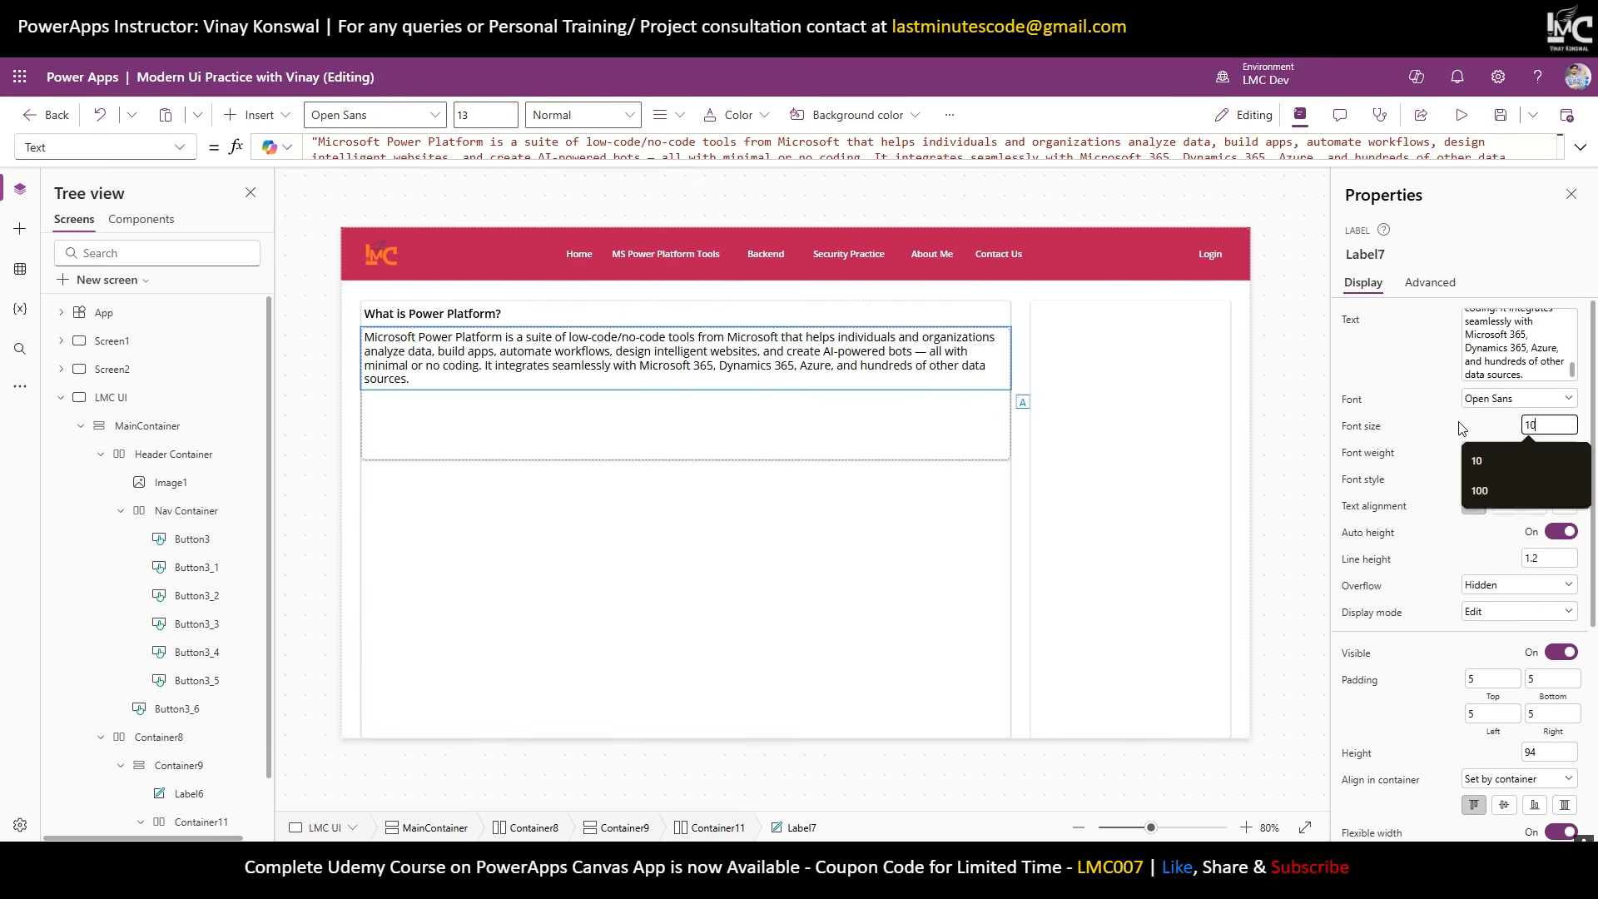
key(Return)
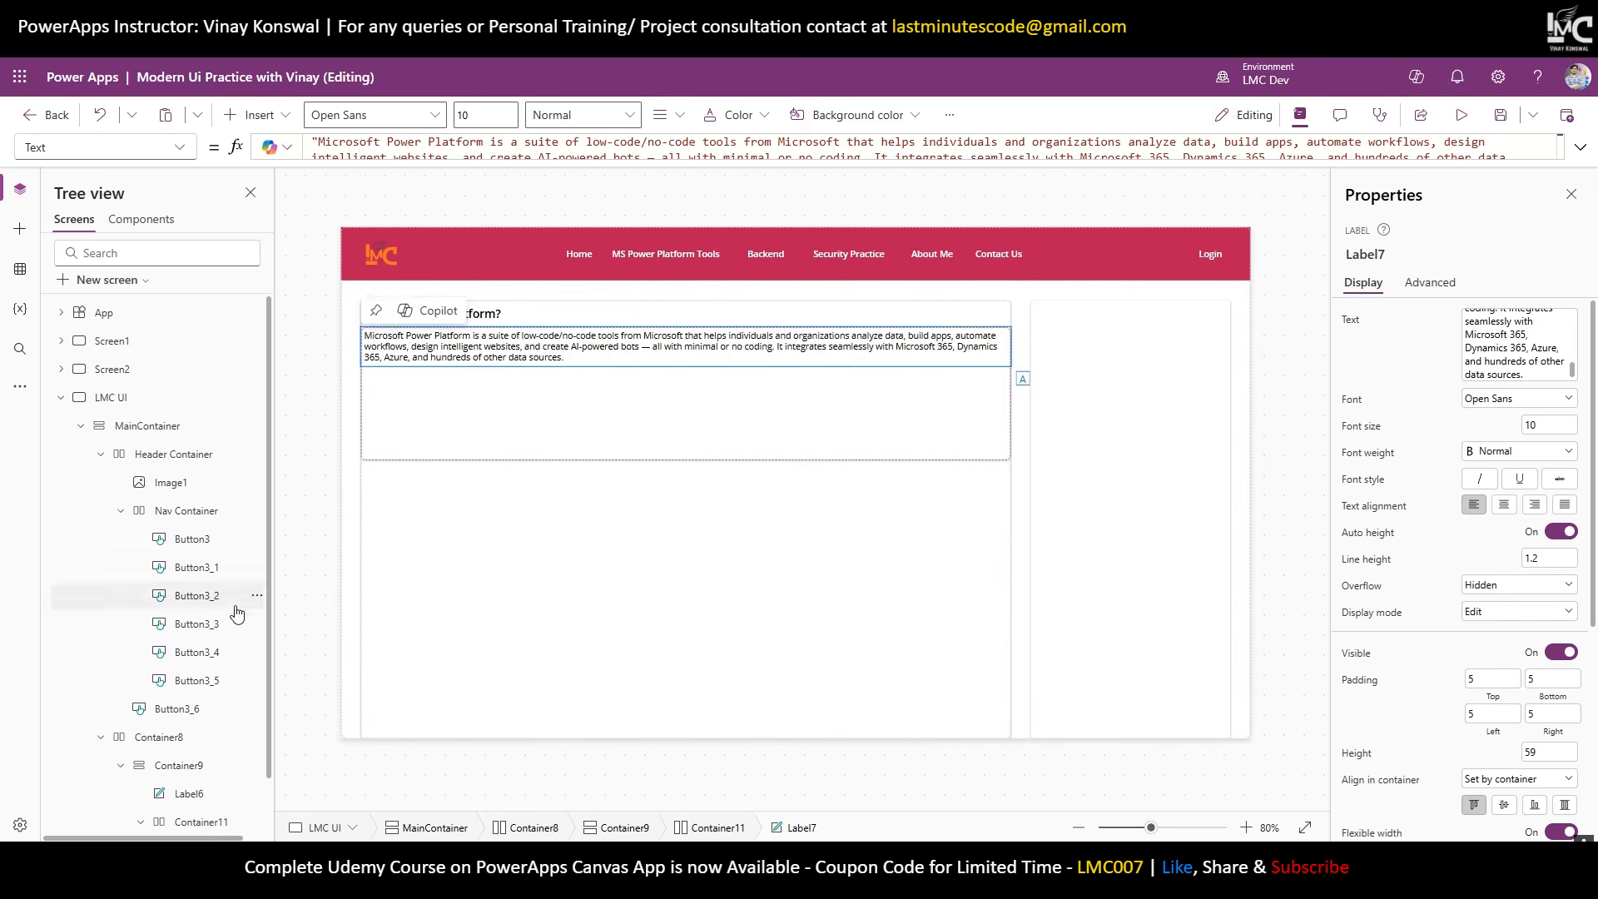
scroll(235, 613, down, 1)
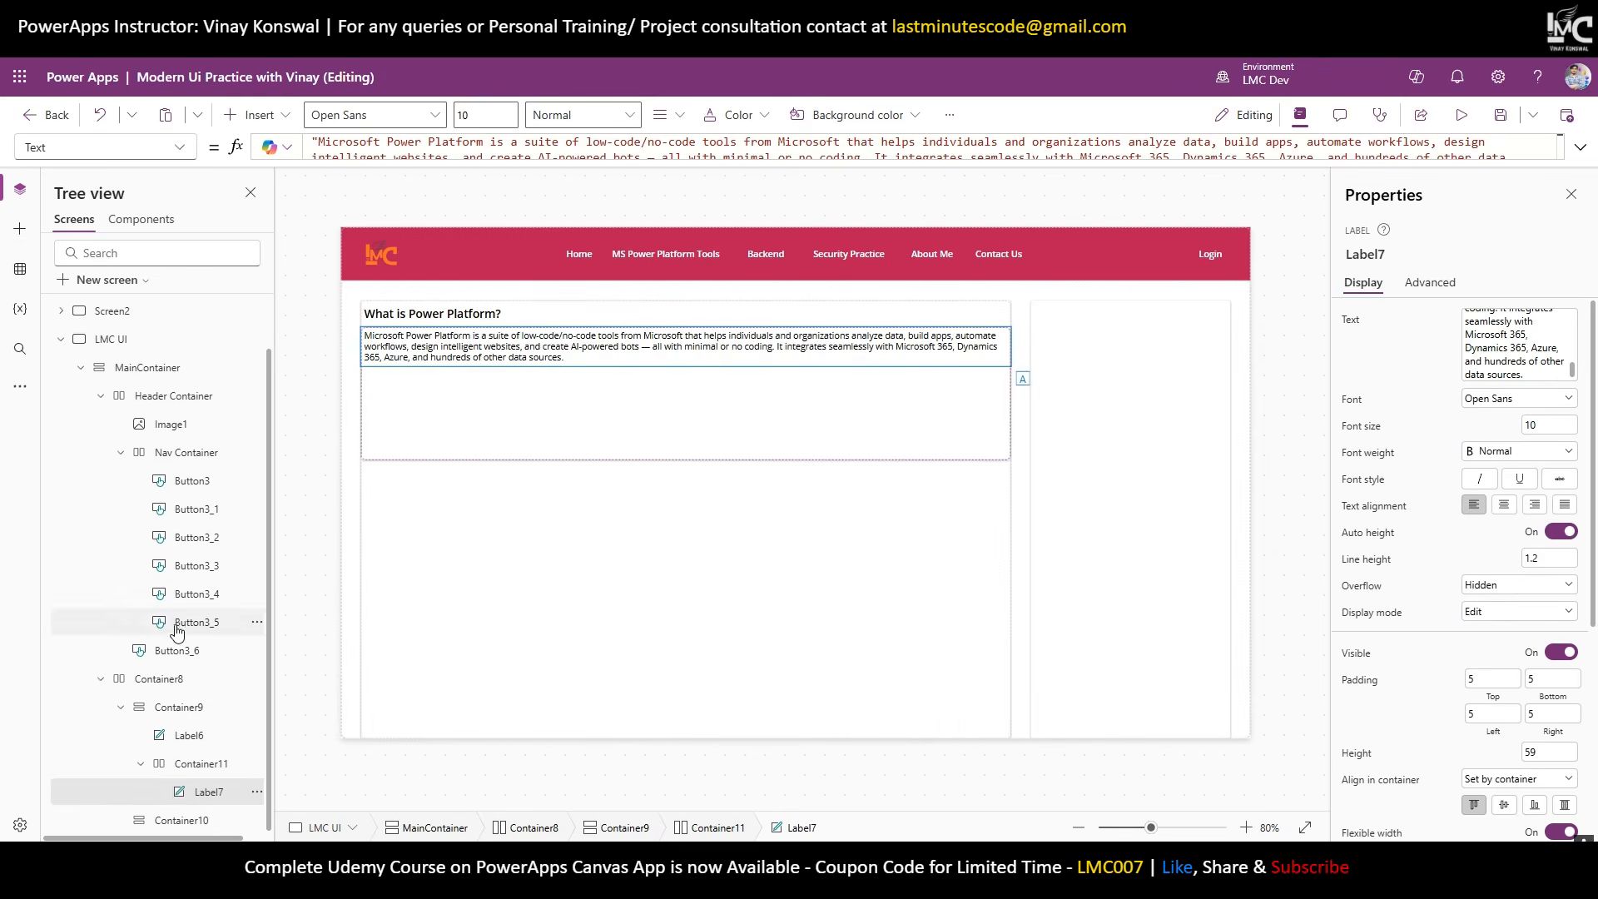
click(178, 764)
click(256, 115)
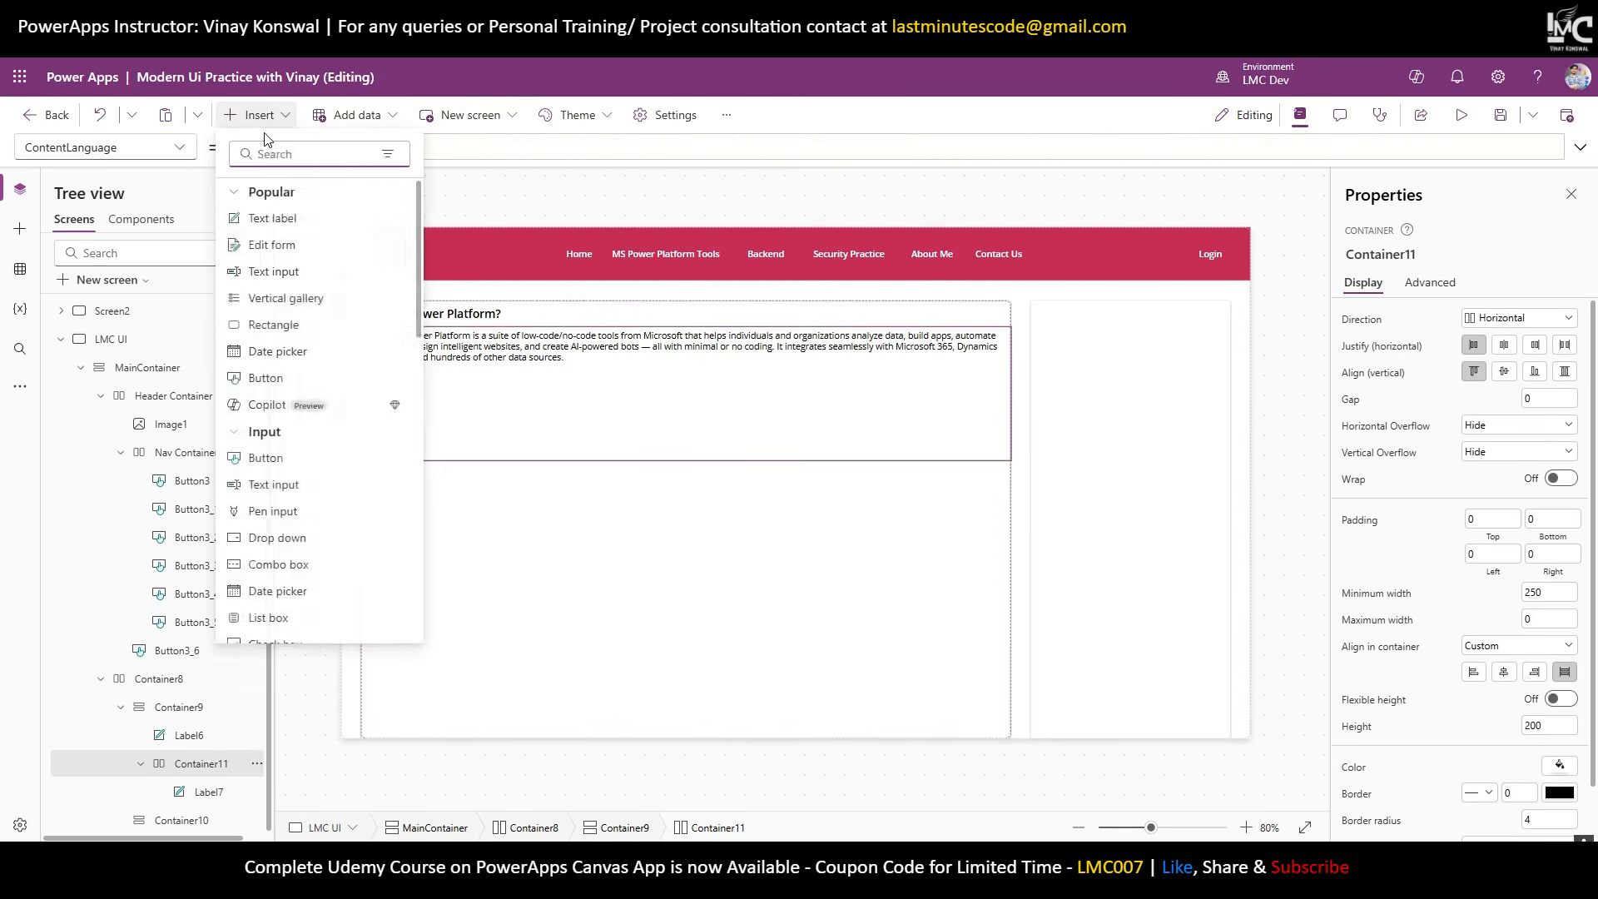
Add Image2 showing the LMC logo to Container11, stretched with Width set to Self.Height.
text(image)
click(263, 218)
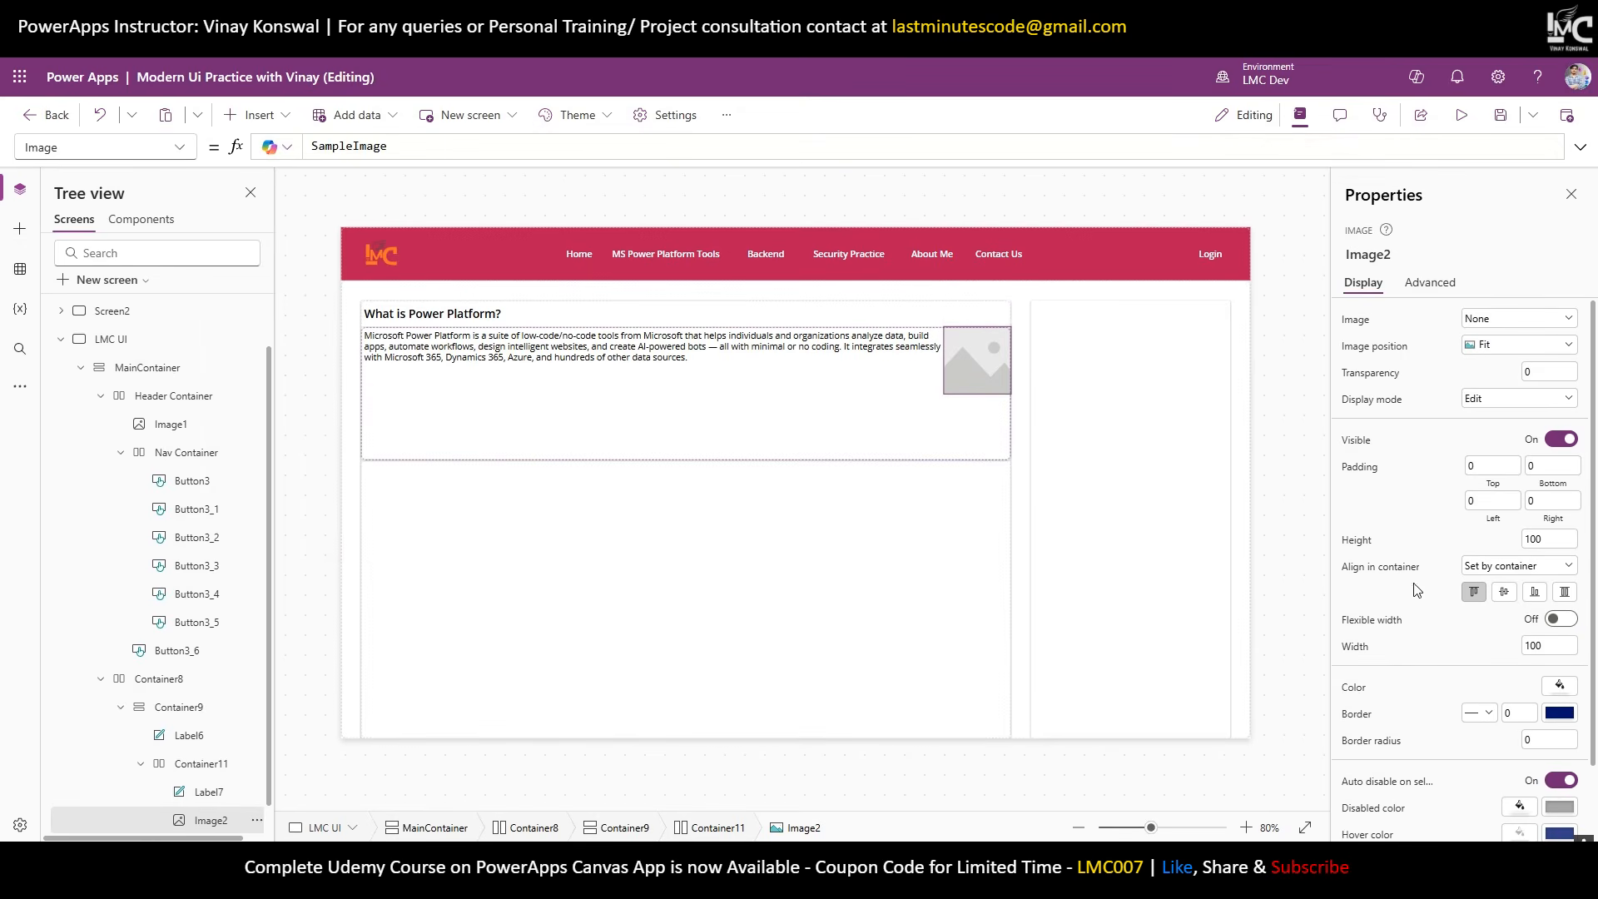
click(1565, 593)
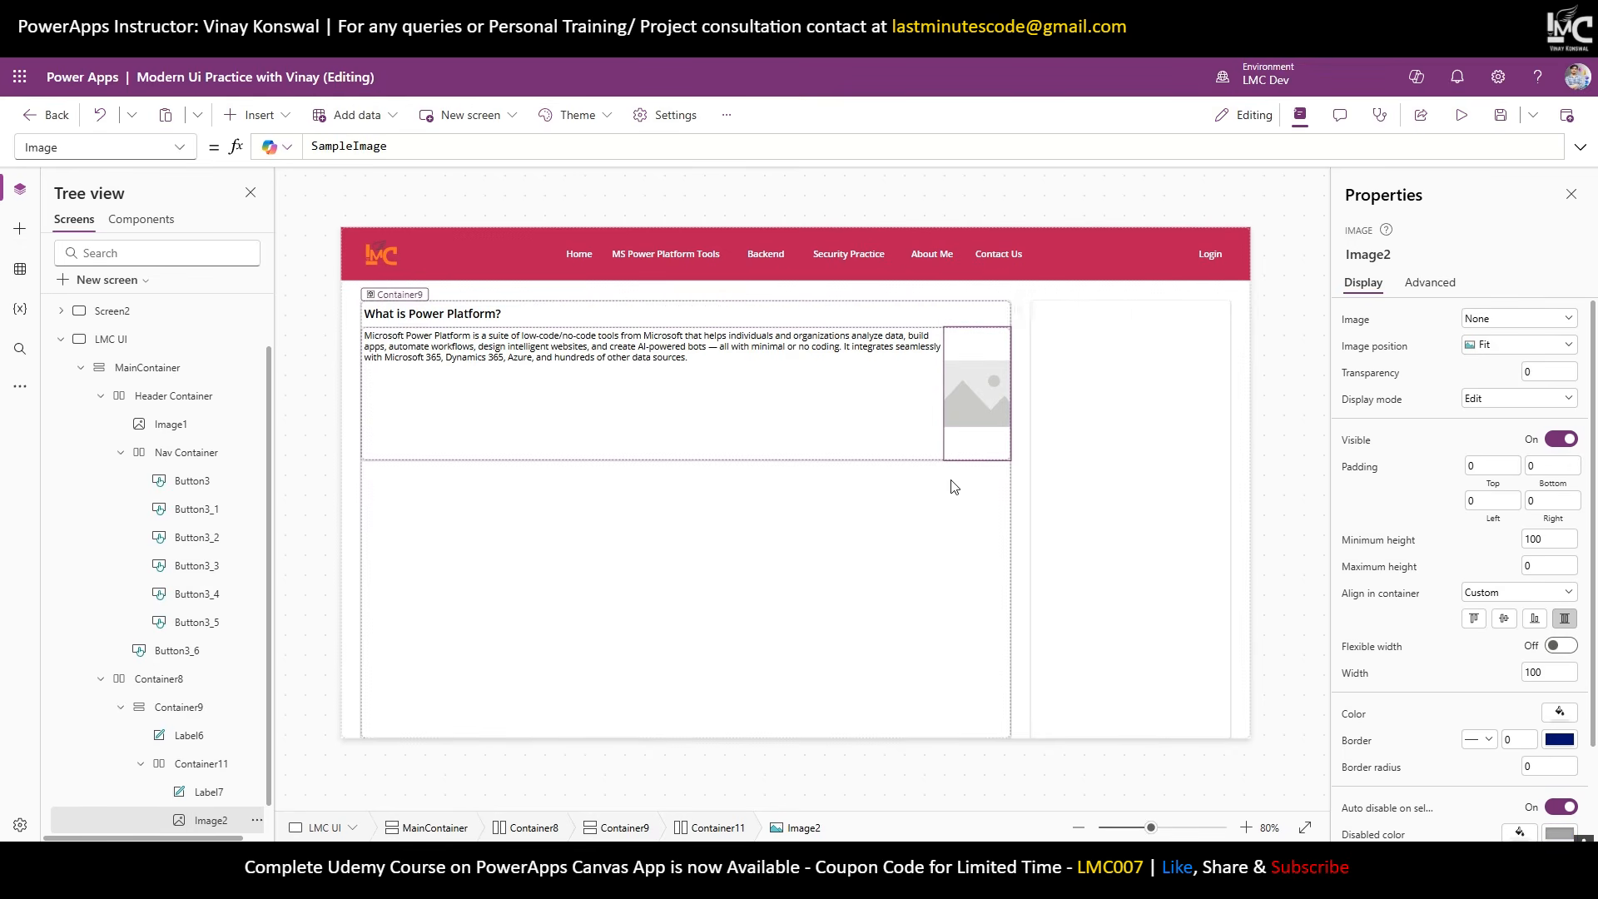
click(1359, 673)
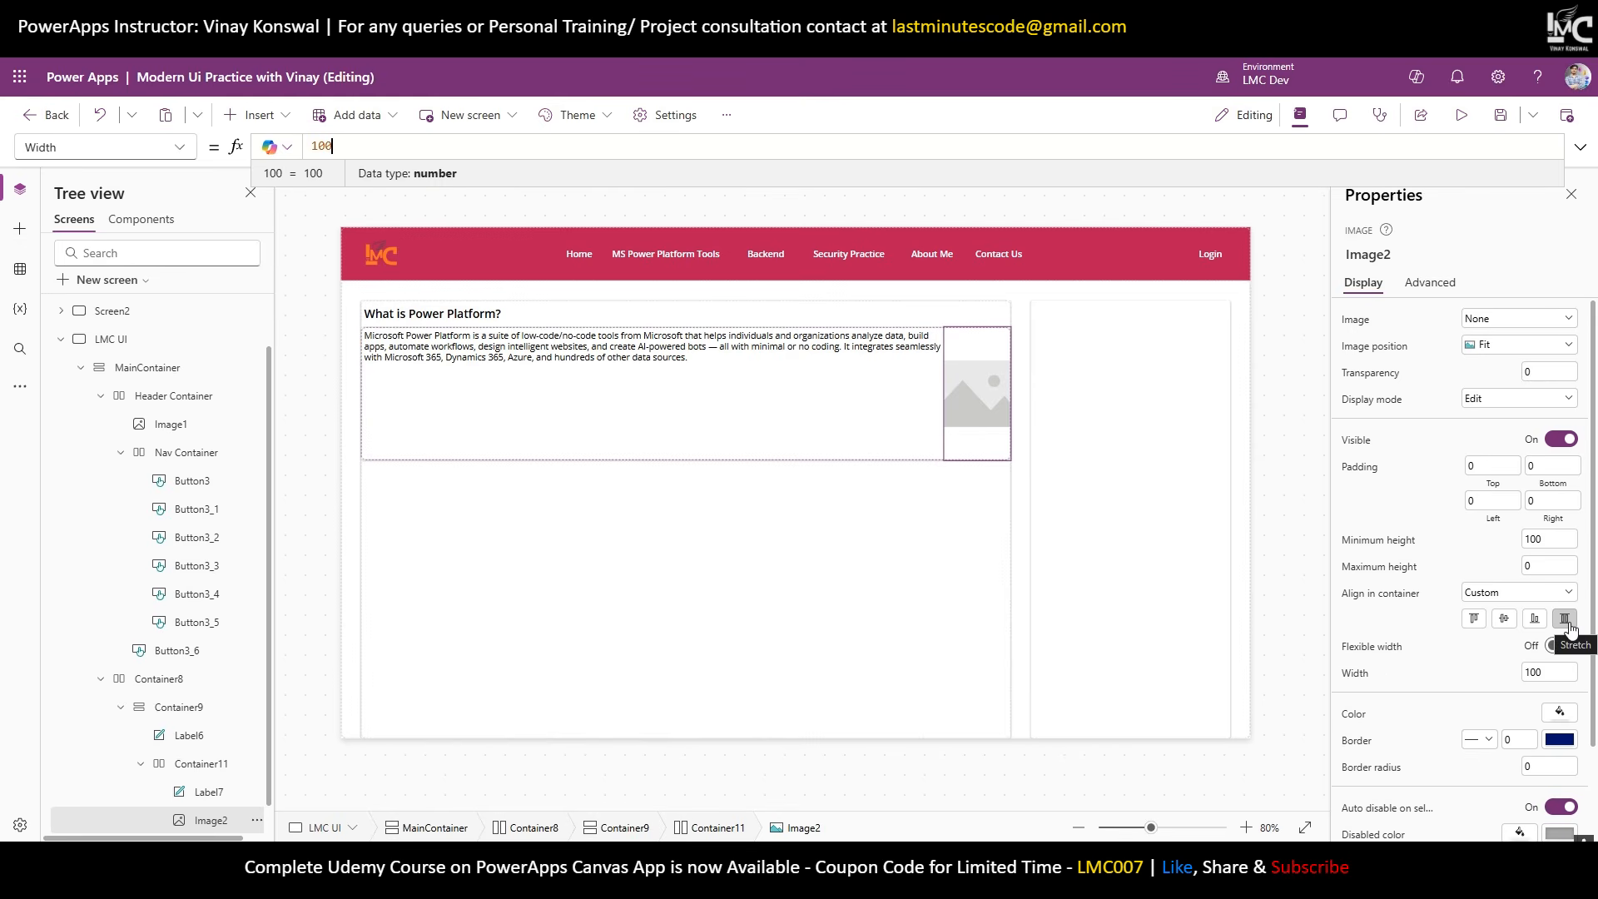
click(1342, 673)
text(Self.Height)
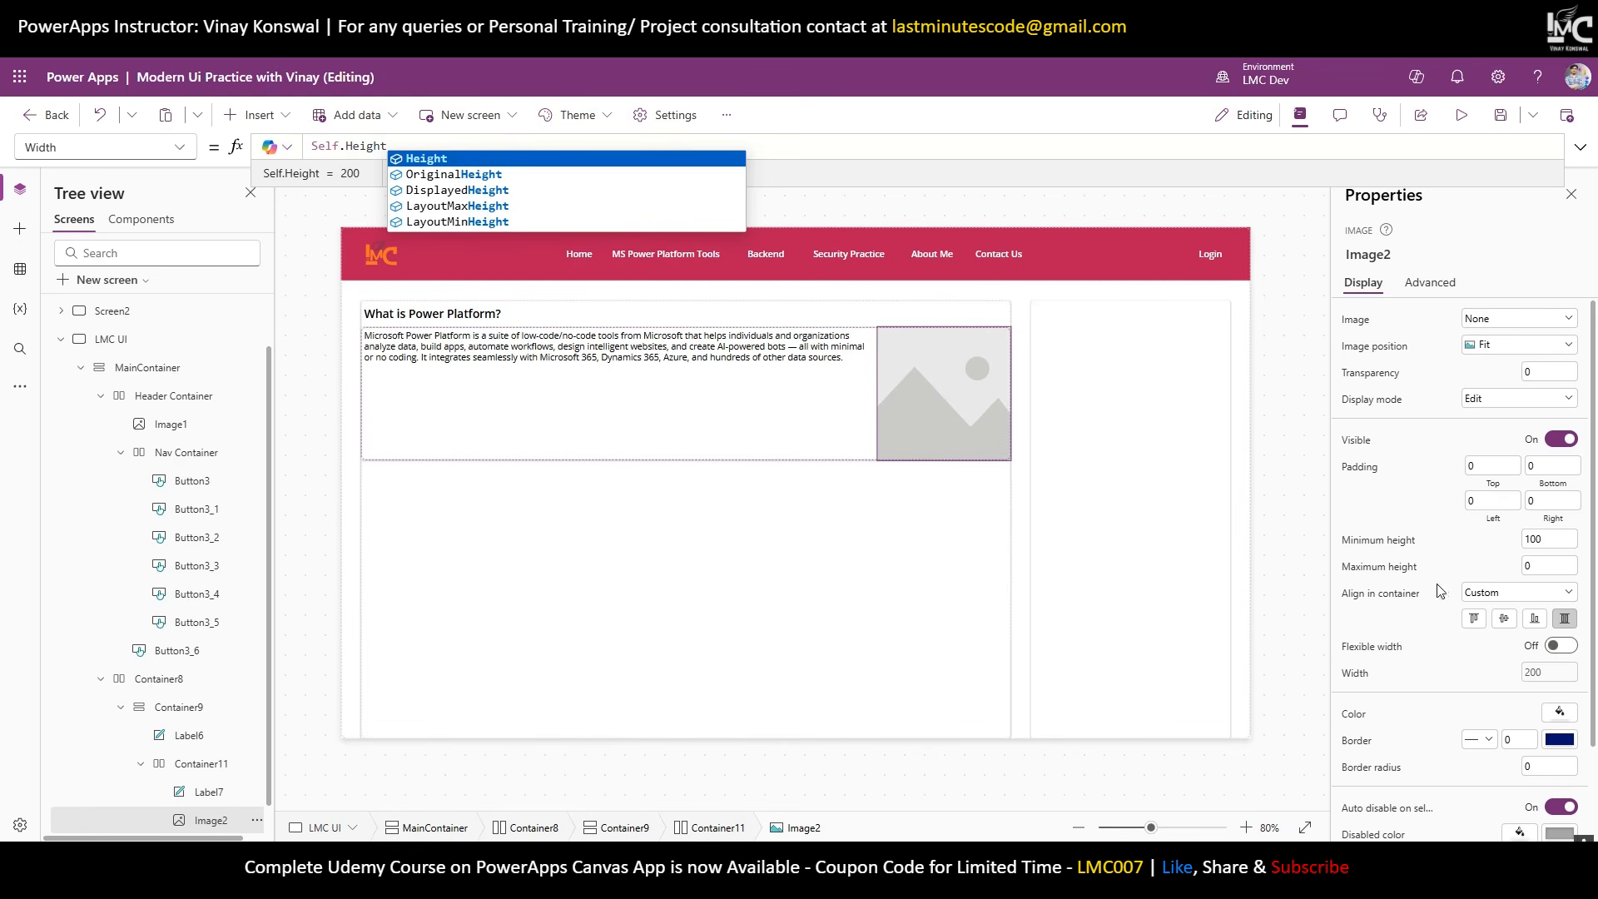
click(1480, 324)
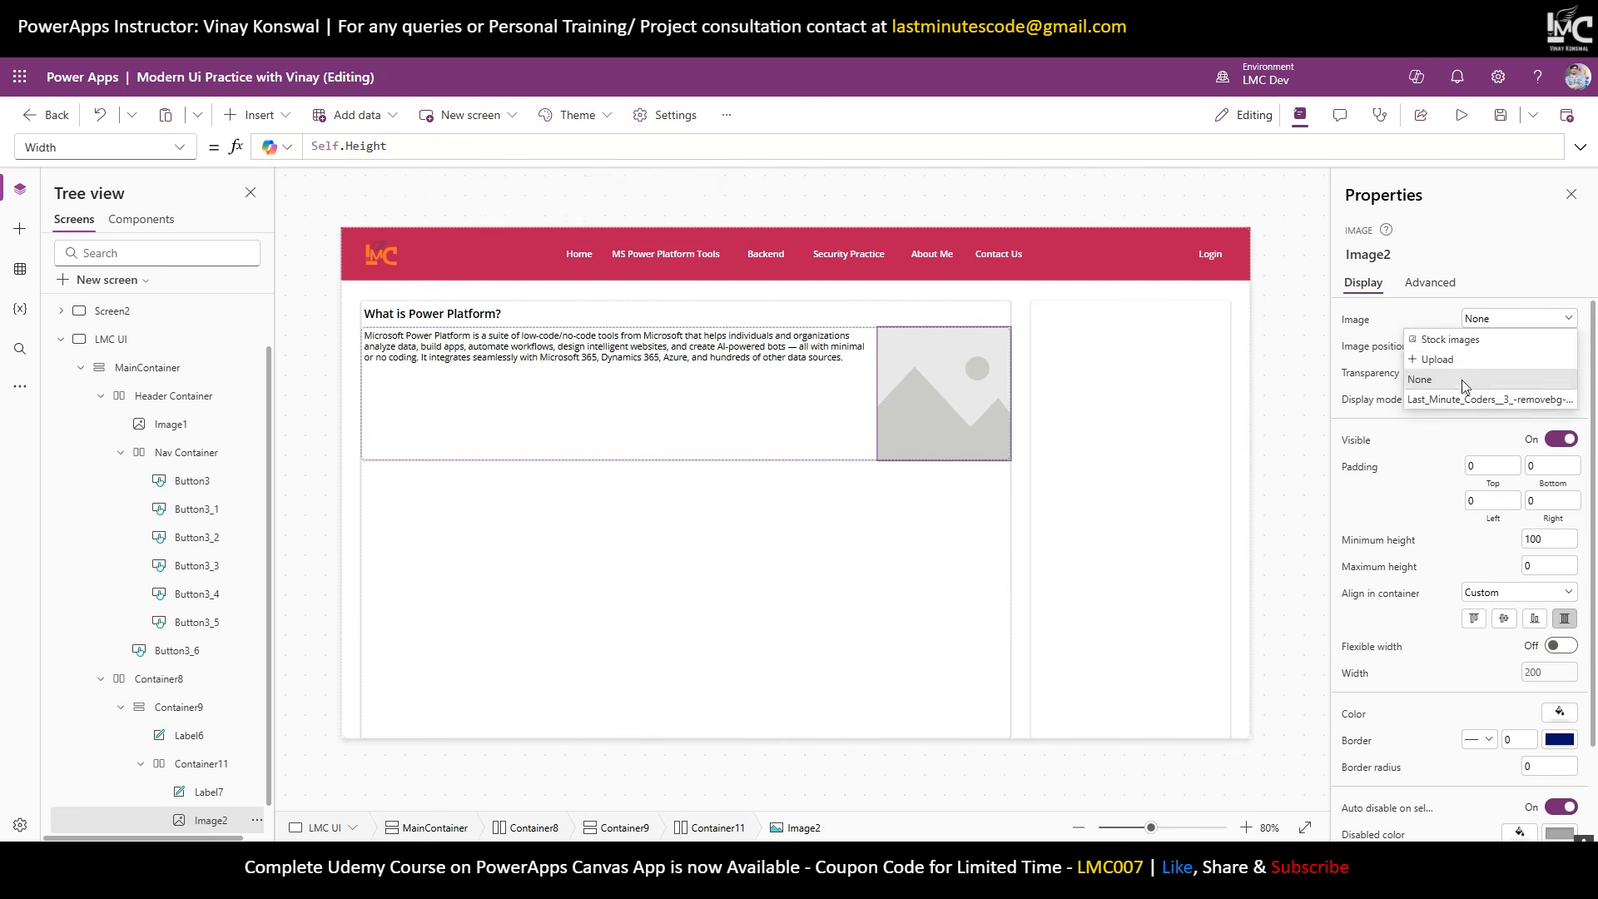
click(1465, 400)
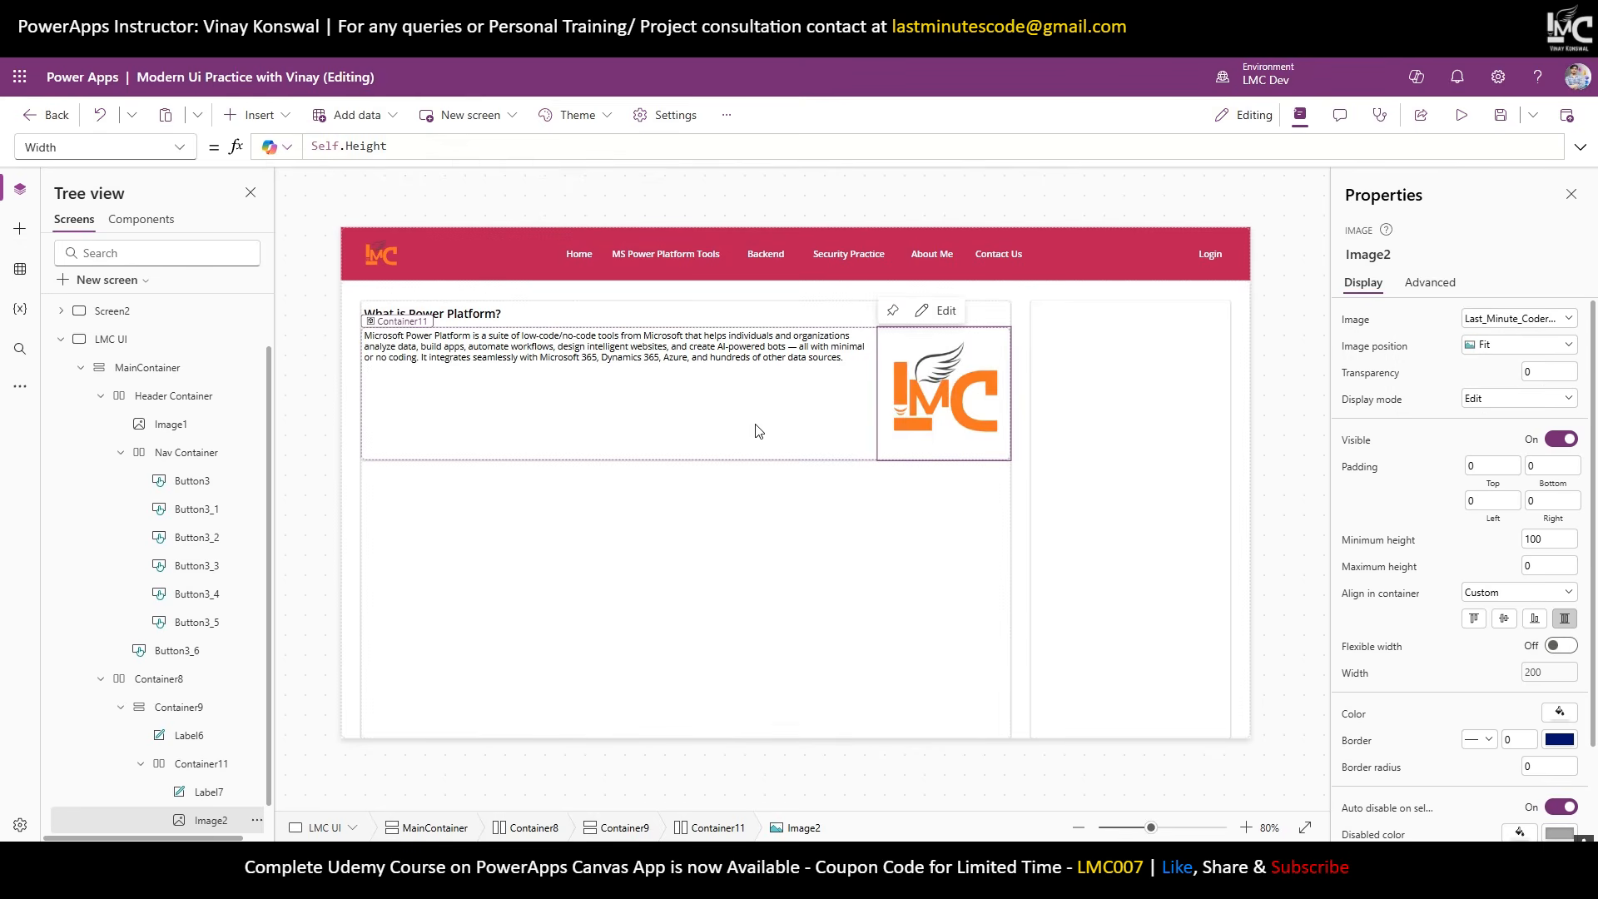
click(732, 437)
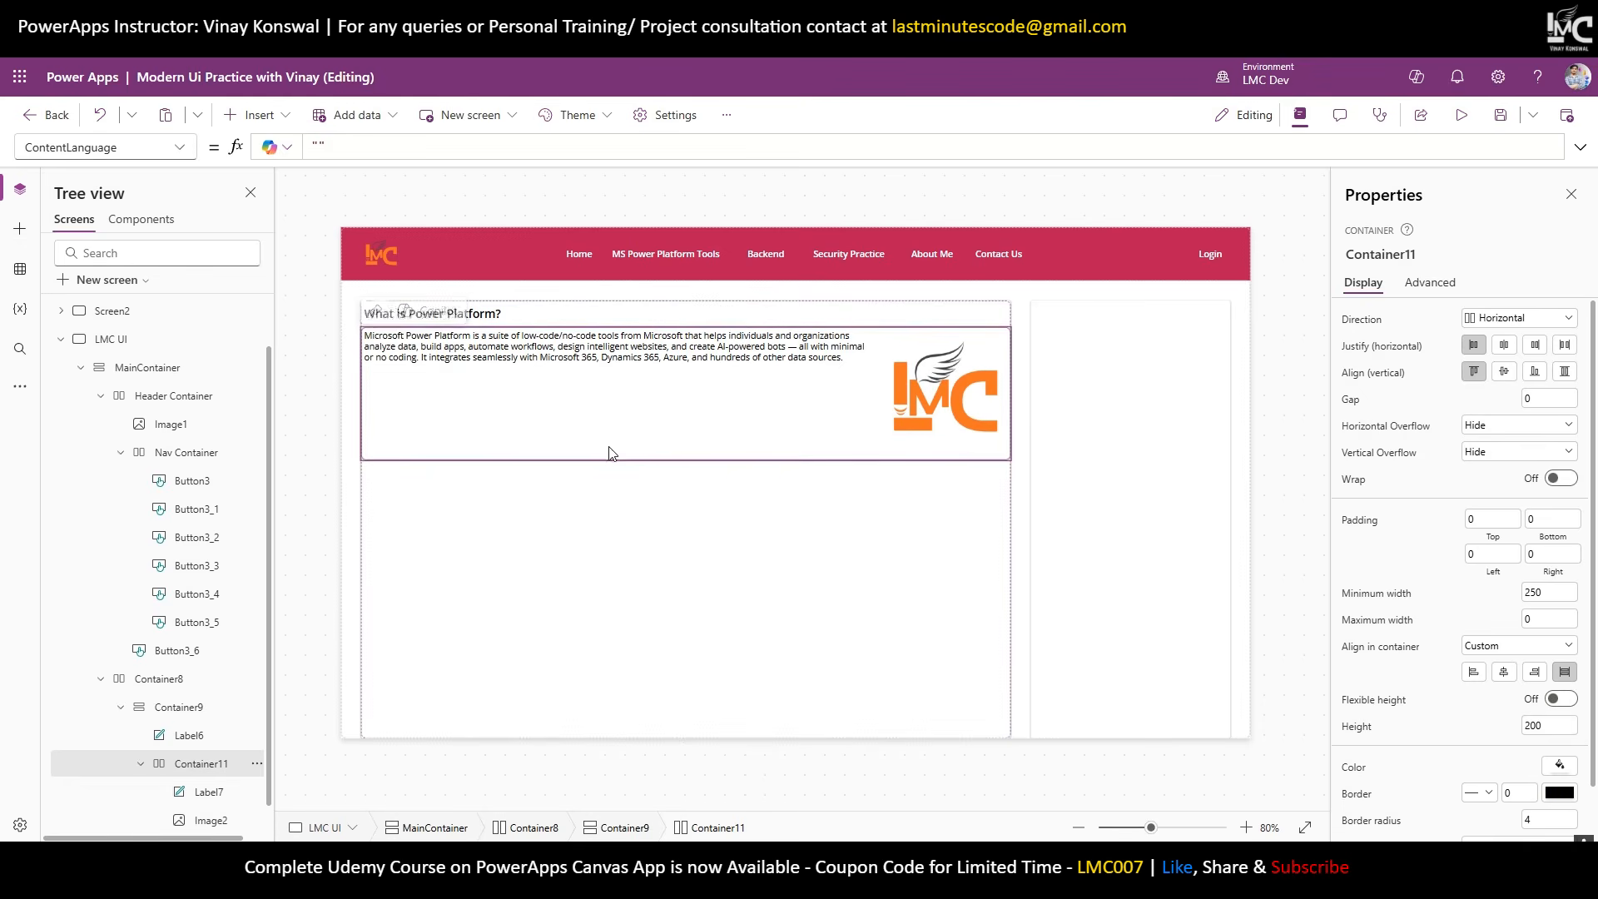
Give the text-and-logo container a gap of 30 and no drop shadow.
click(899, 379)
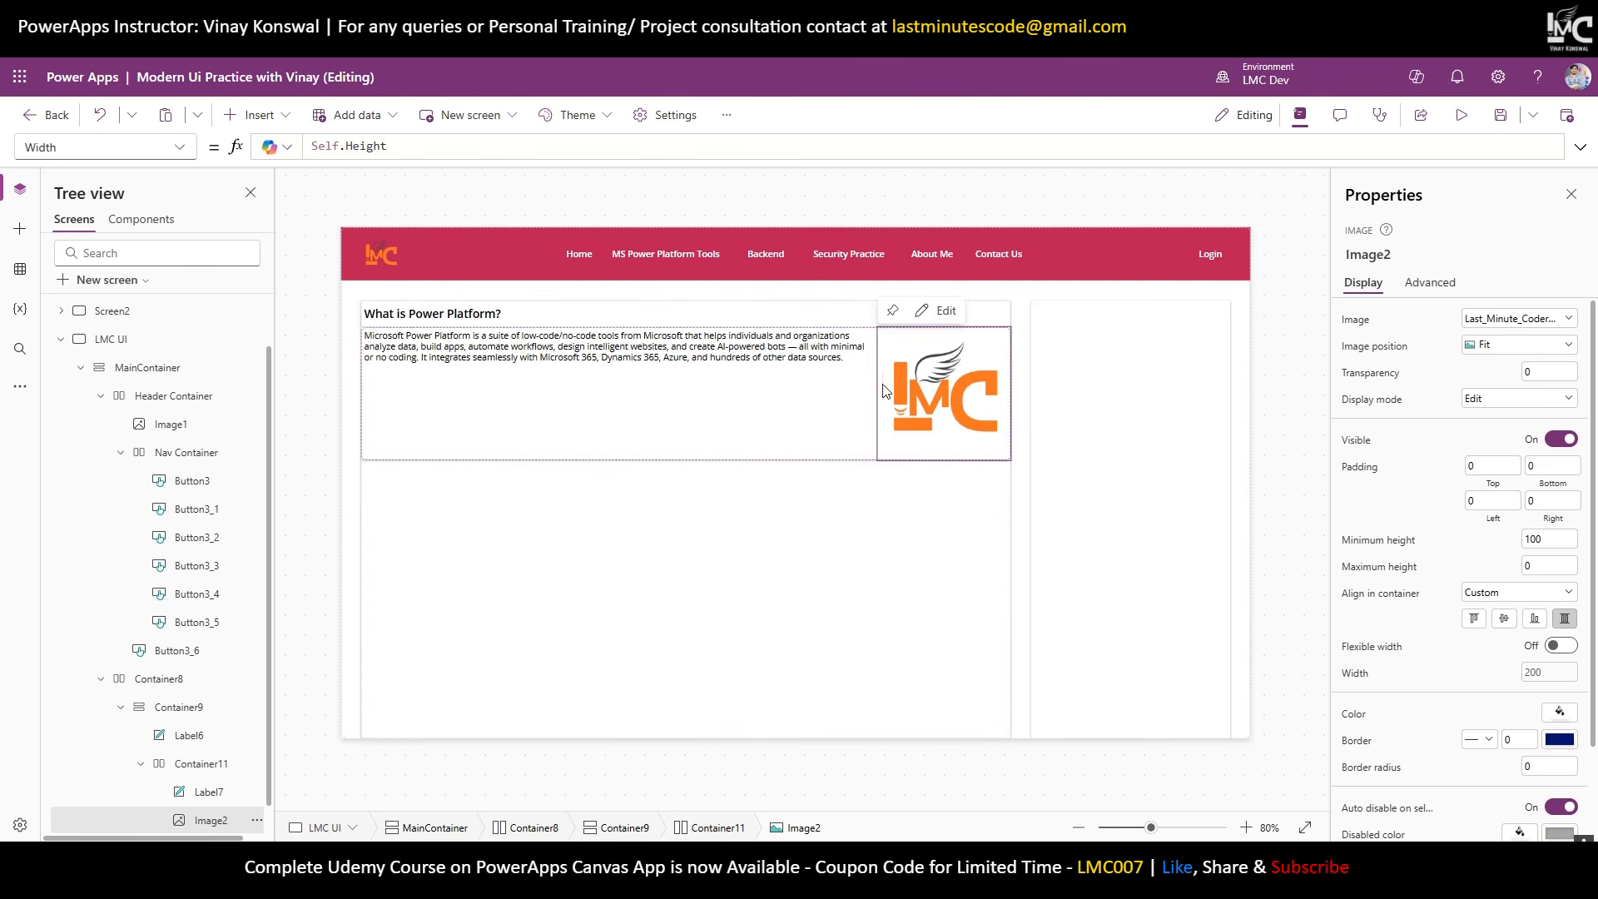
click(772, 355)
click(836, 419)
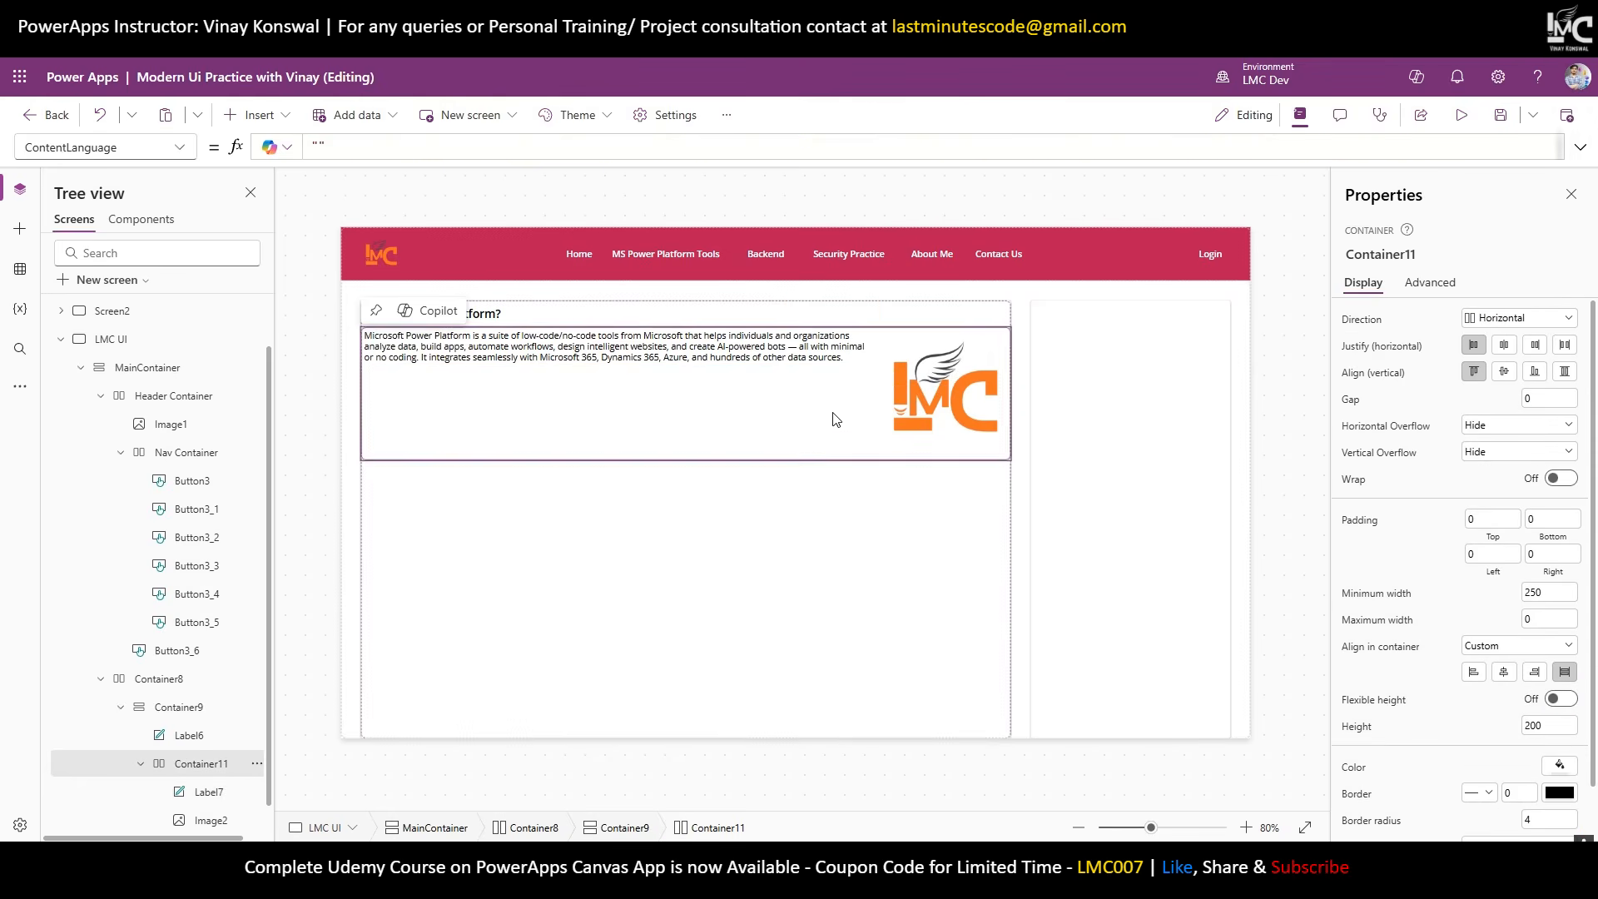
click(1548, 396)
text(30)
key(Return)
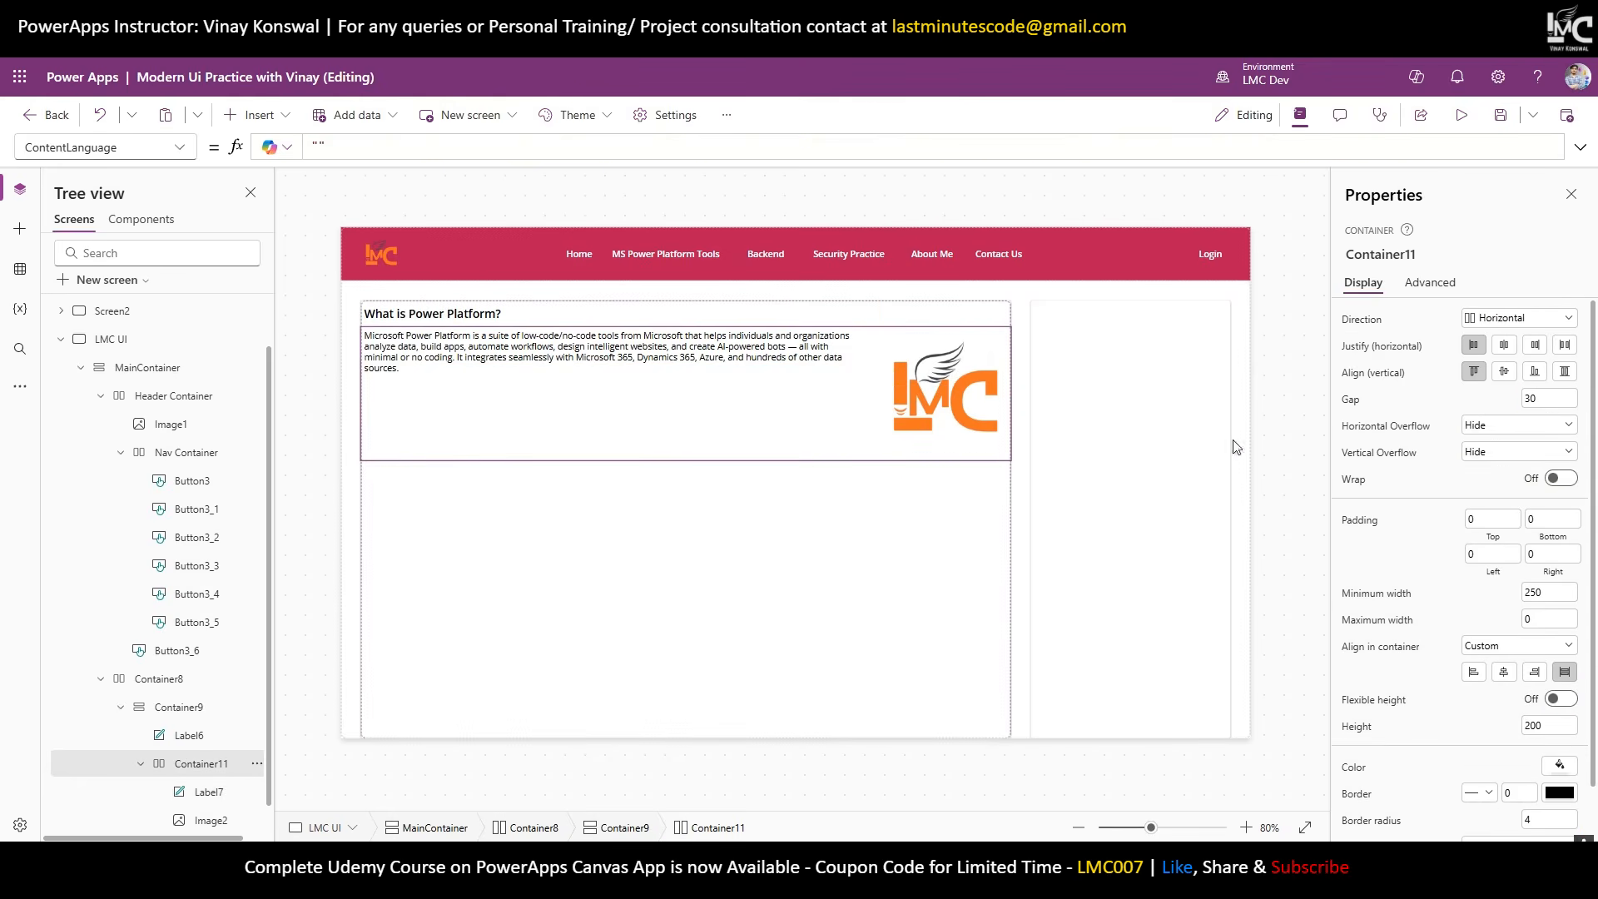
scroll(169, 732, down, 1)
scroll(1531, 779, down, 1)
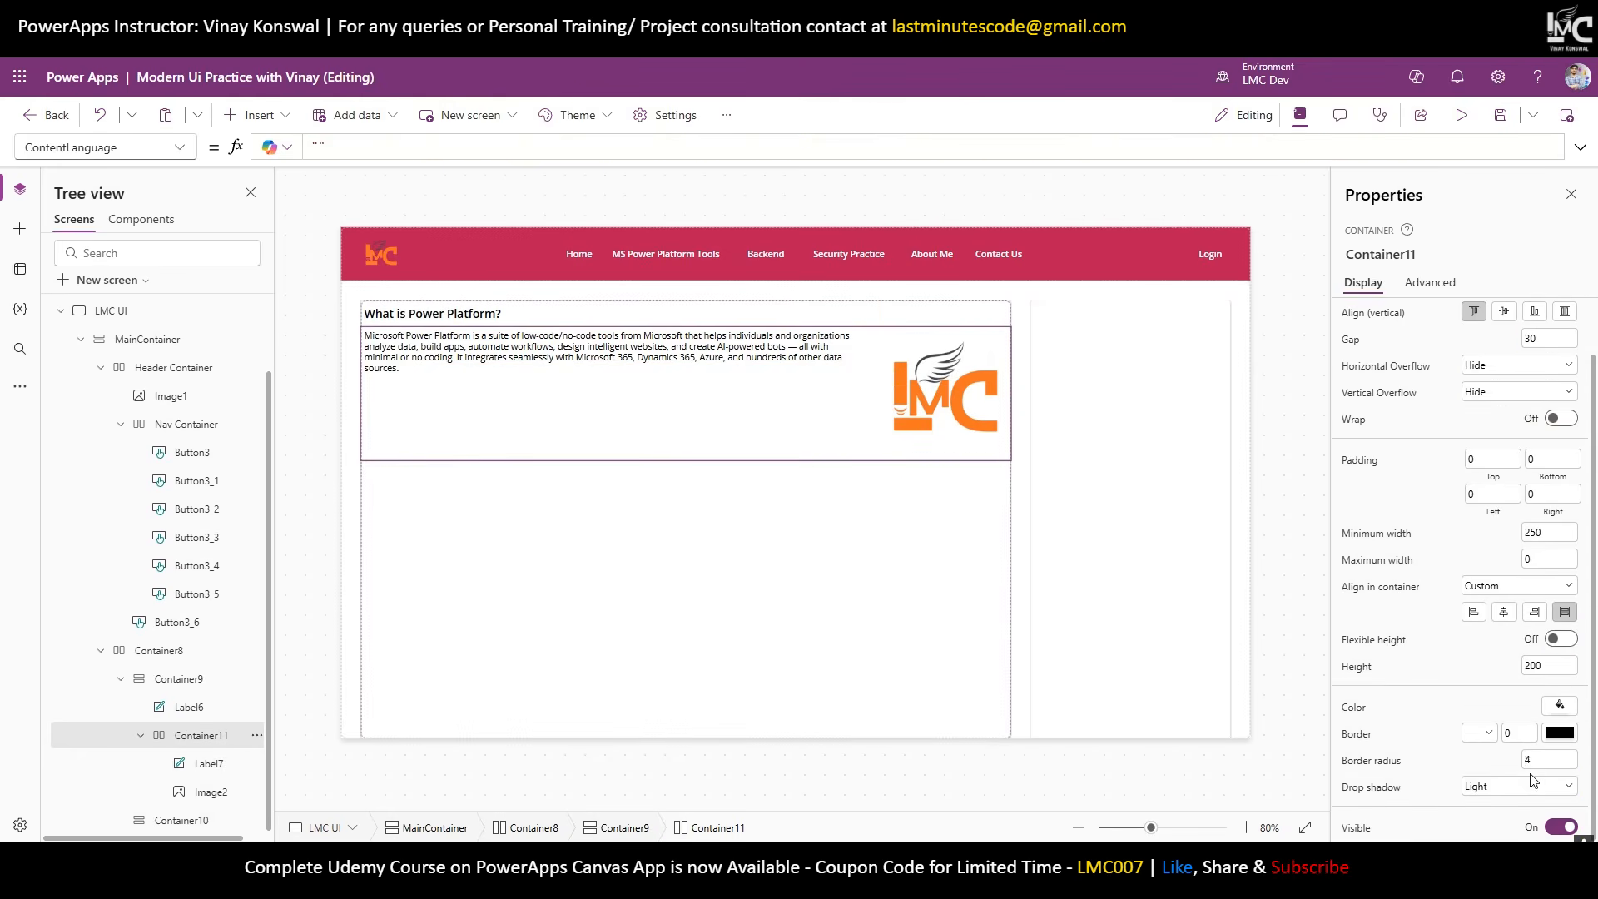
click(1497, 786)
click(1490, 643)
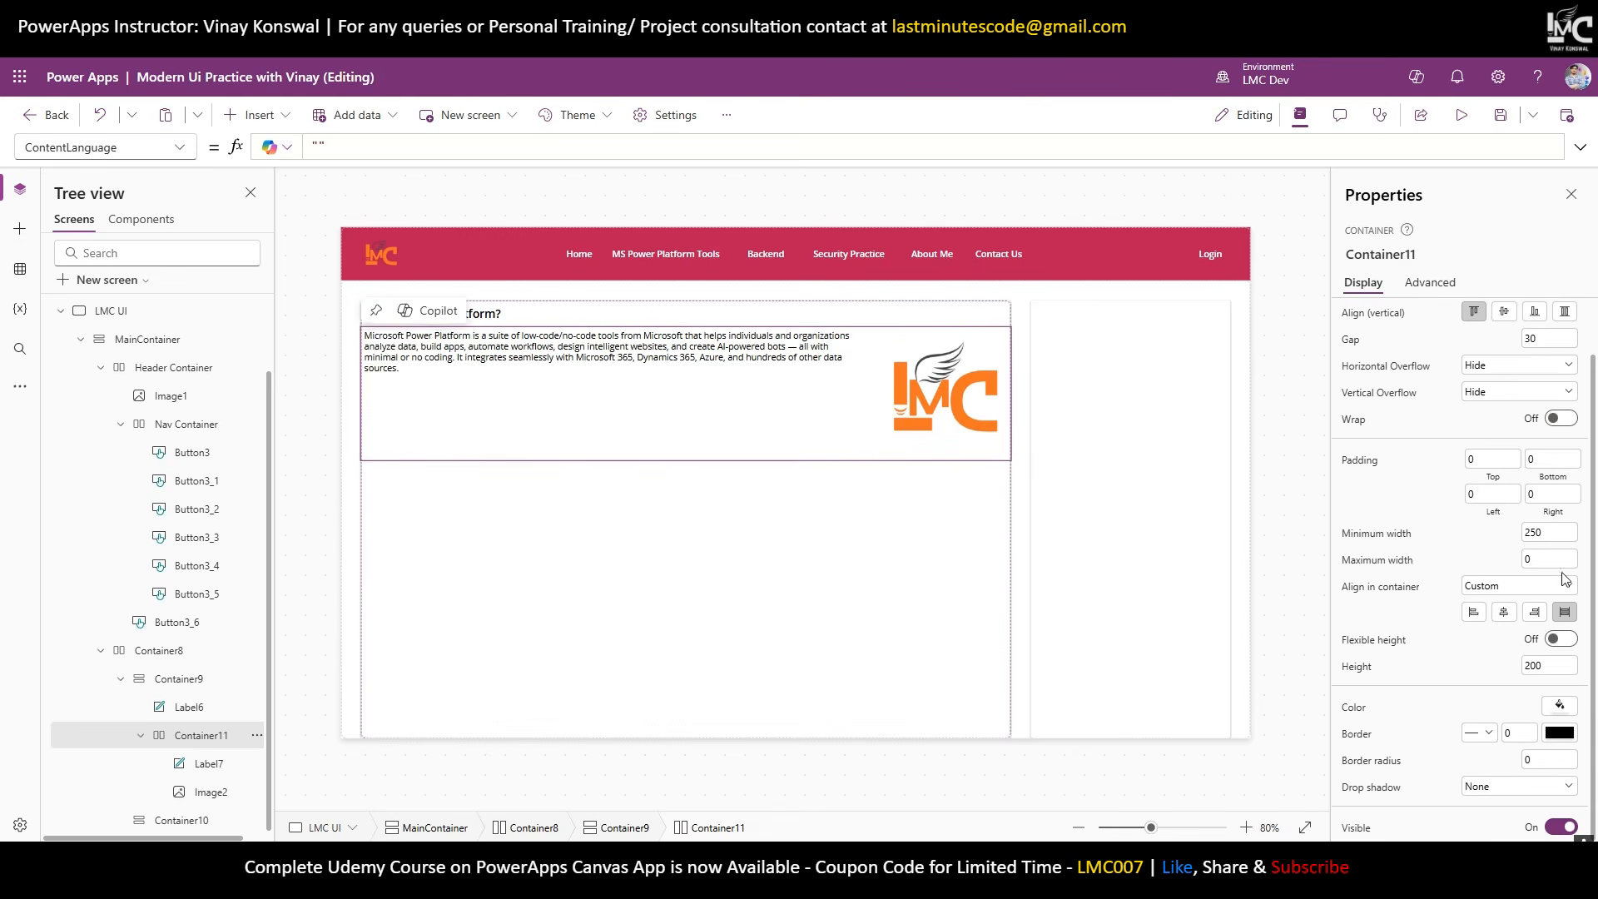
Set the container's height to 100, then to 150.
click(1546, 666)
text(100)
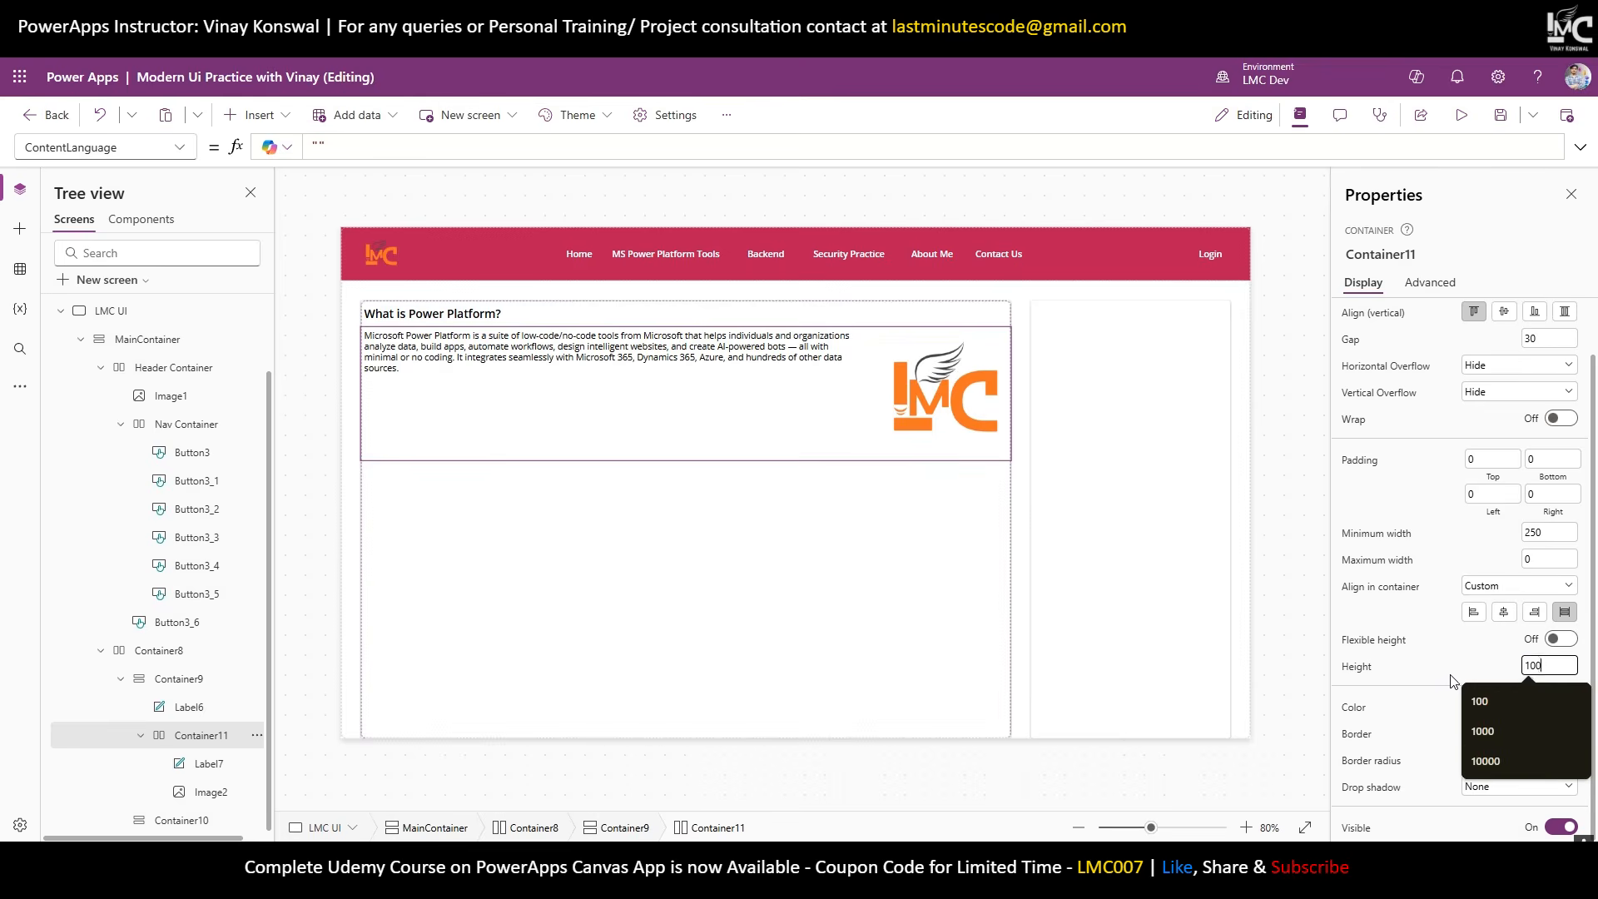
key(Return)
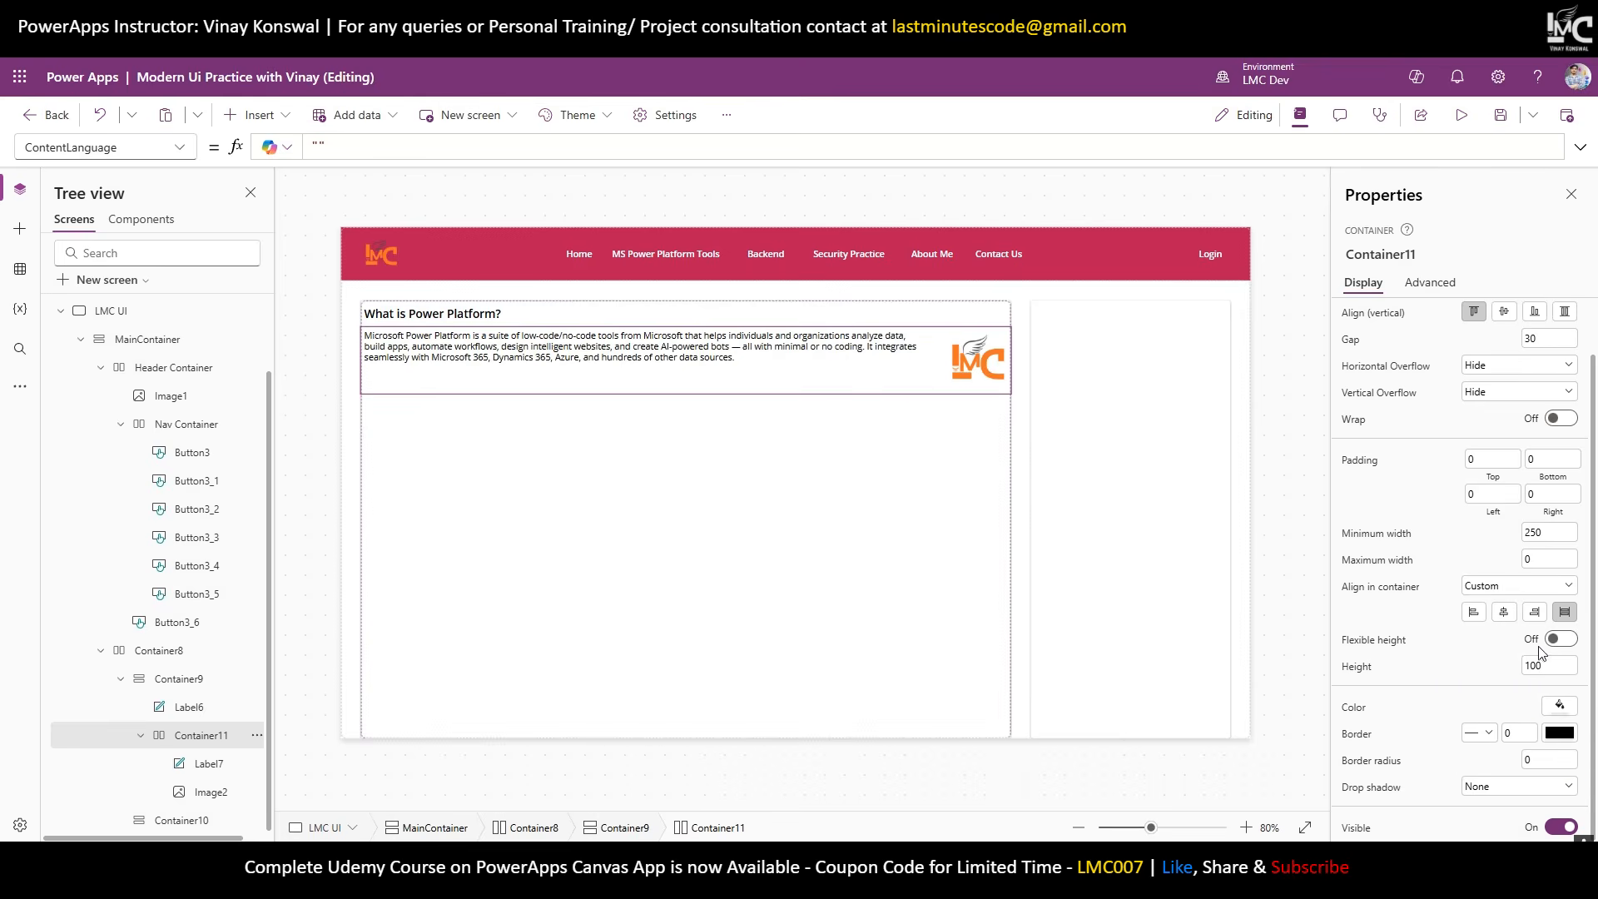
click(1536, 664)
text(150)
key(Return)
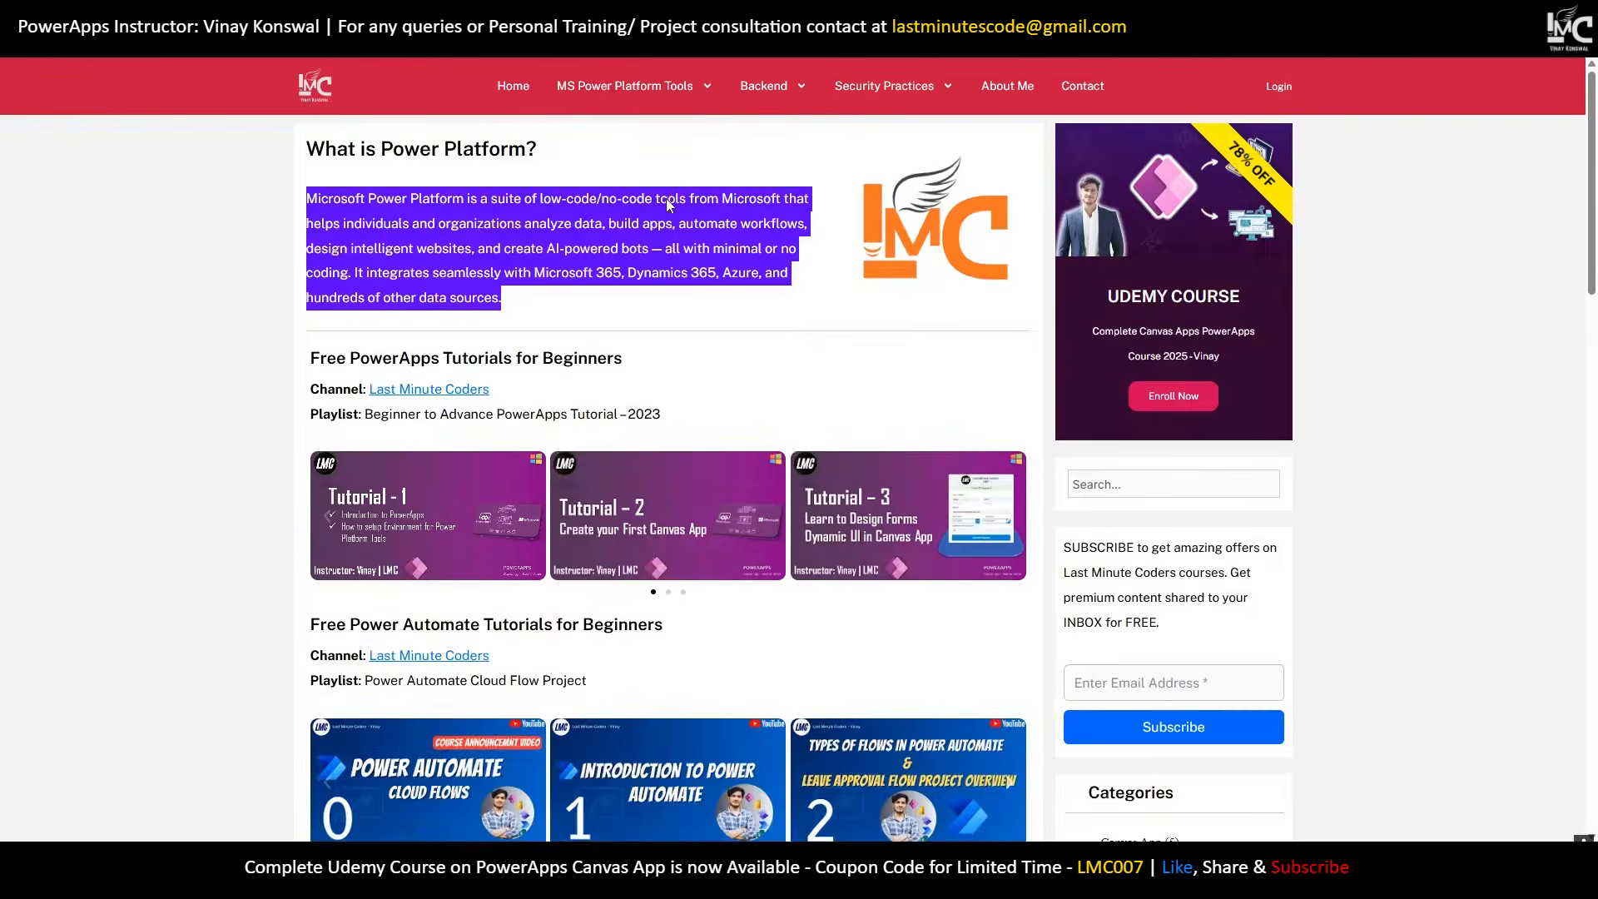
click(658, 298)
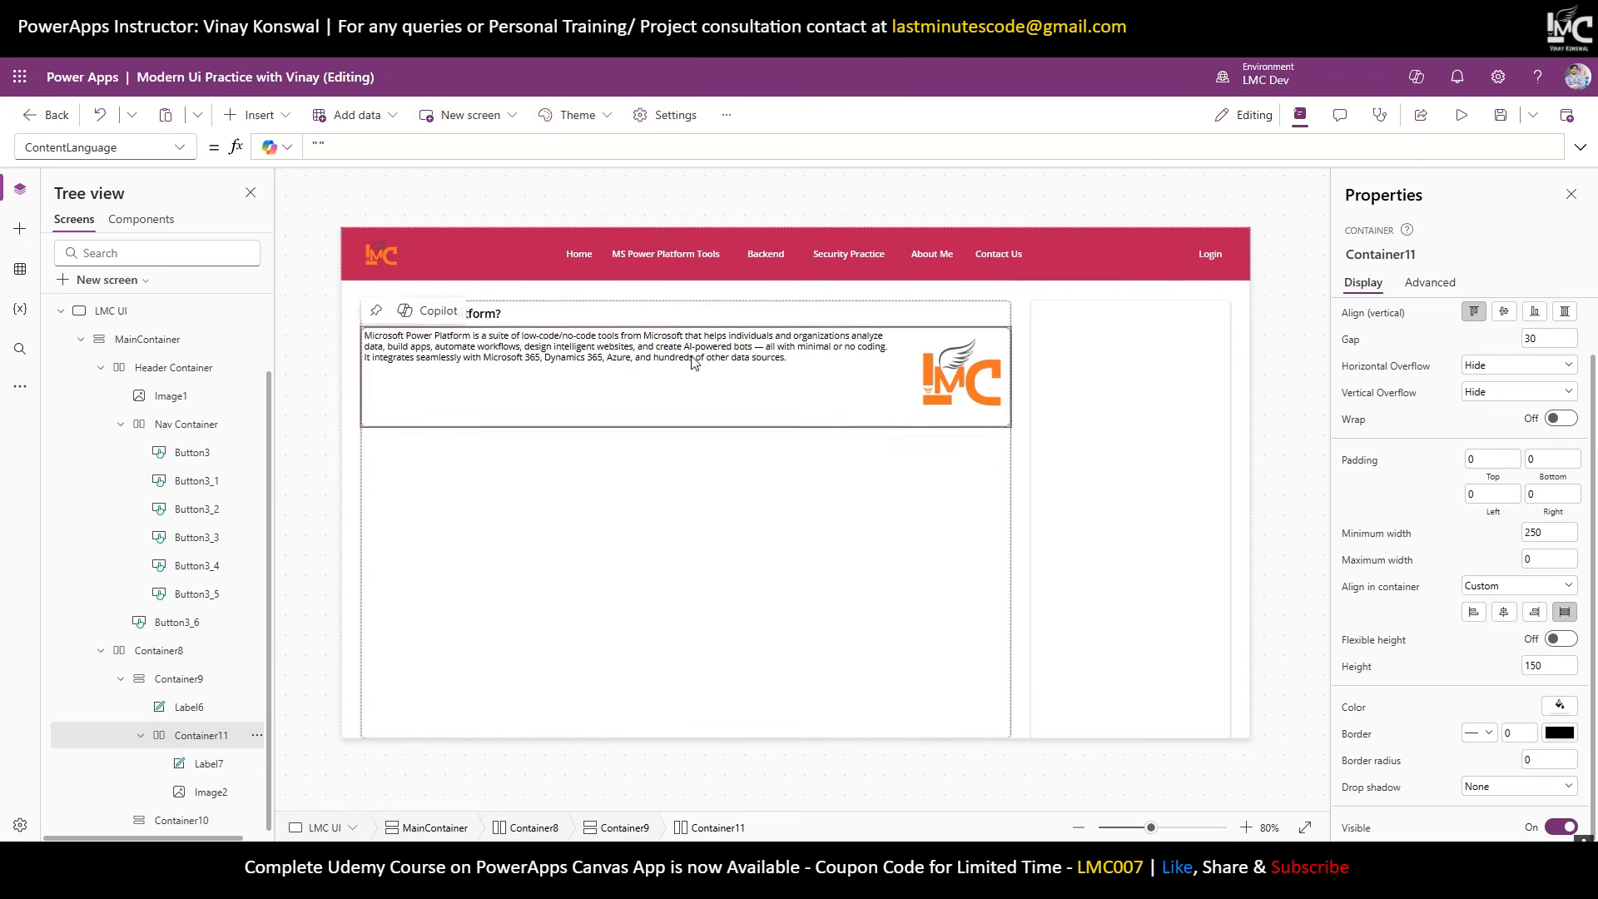
click(638, 334)
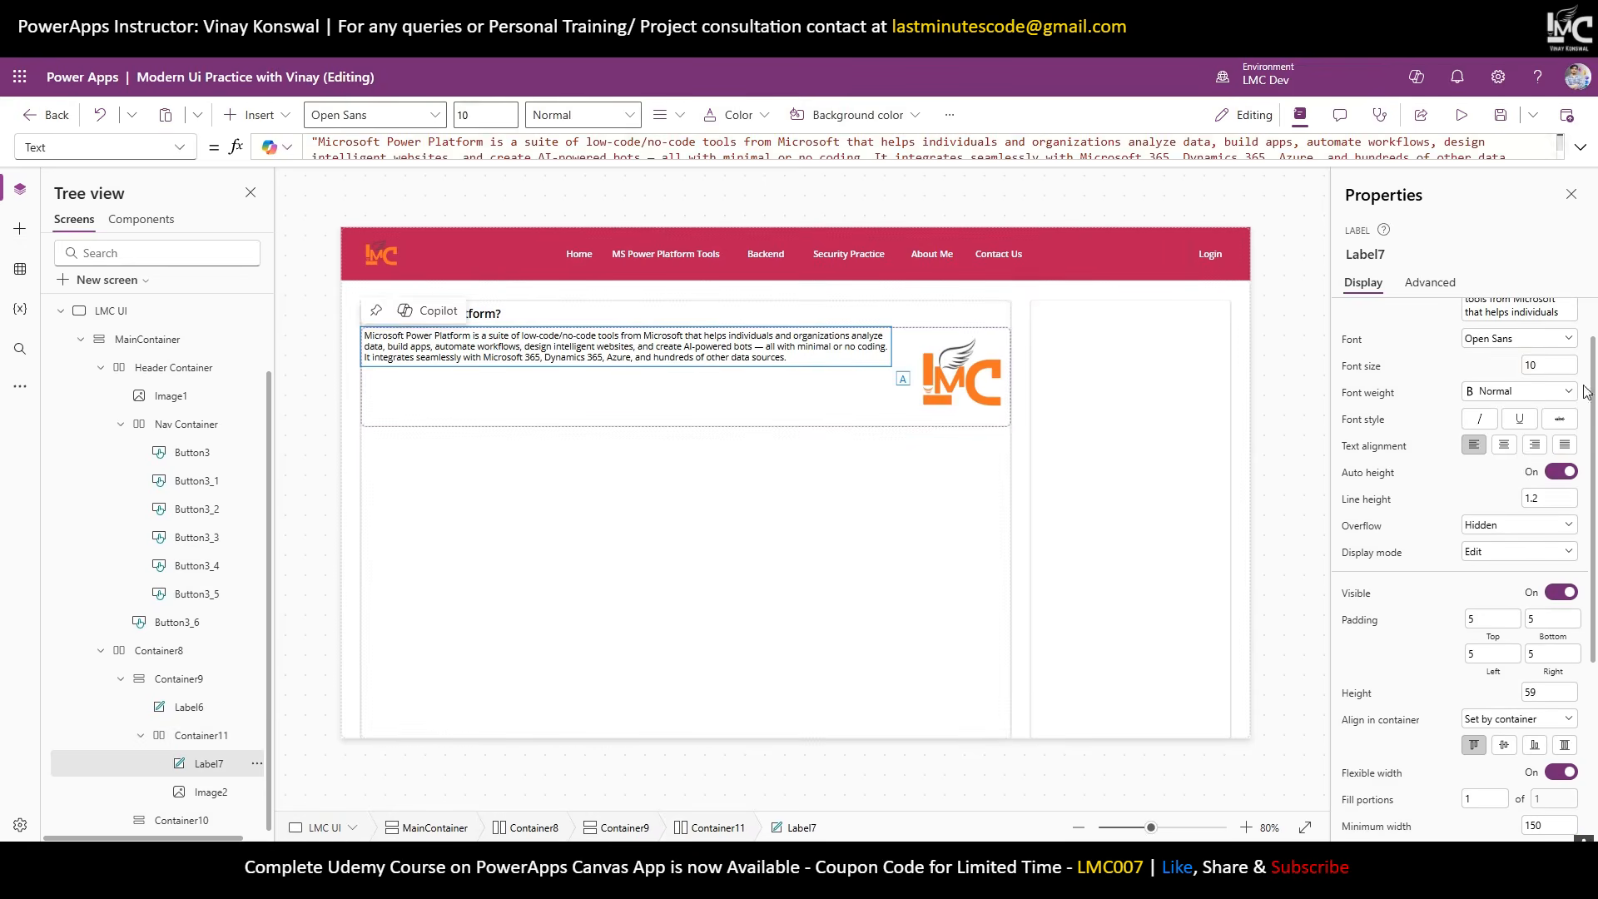
Set the paragraph text's font size to 13.
click(1546, 366)
text(13)
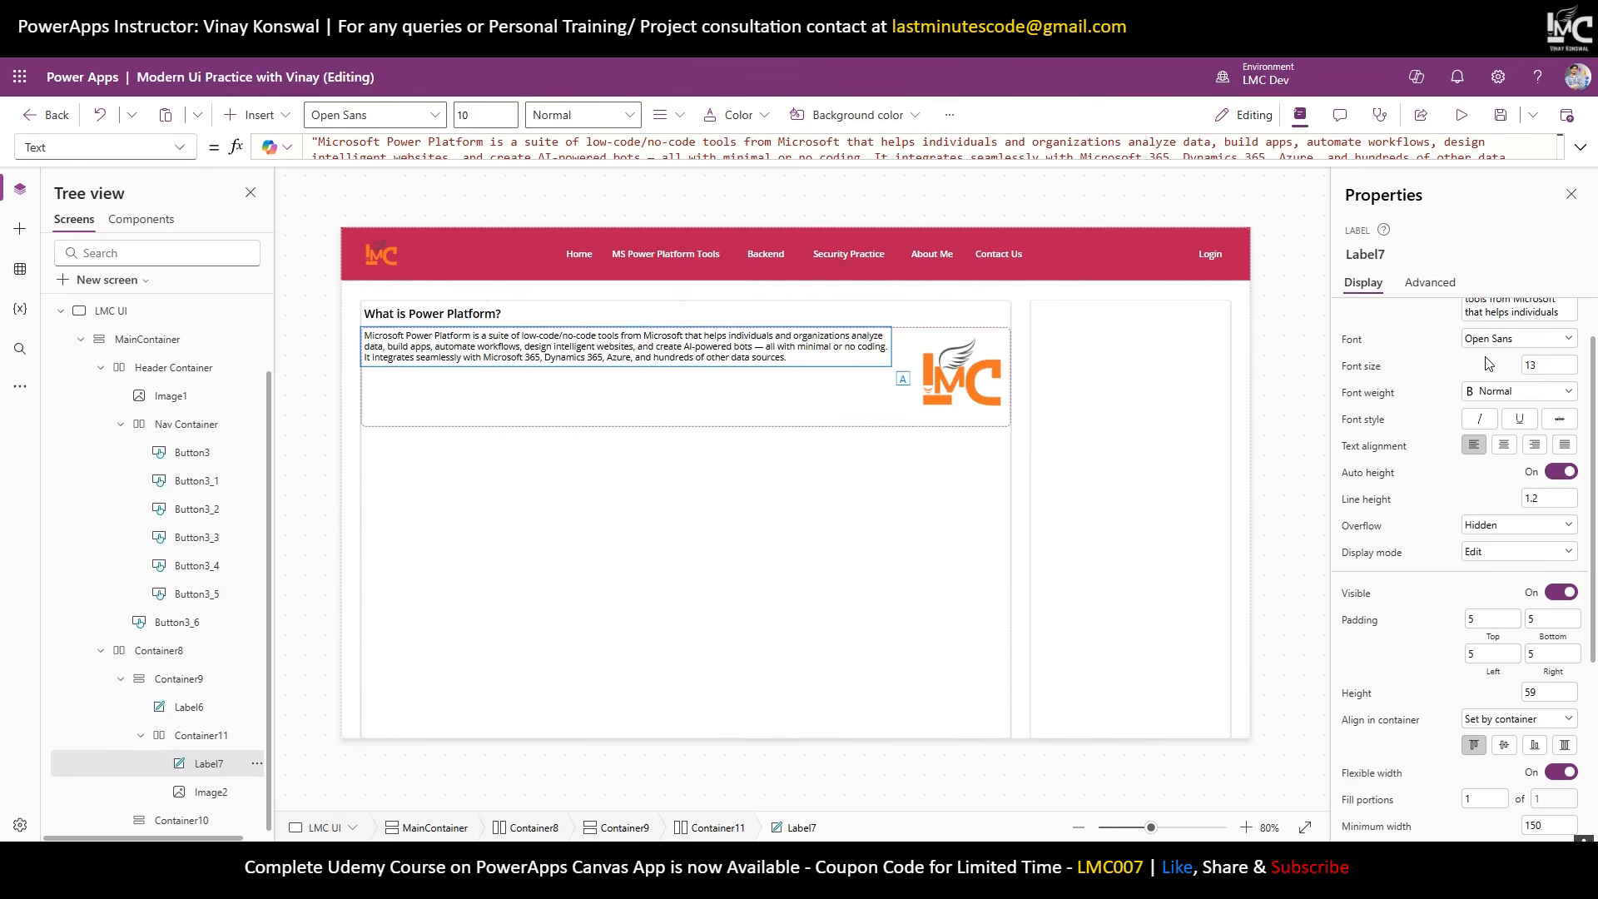
key(Return)
click(1281, 384)
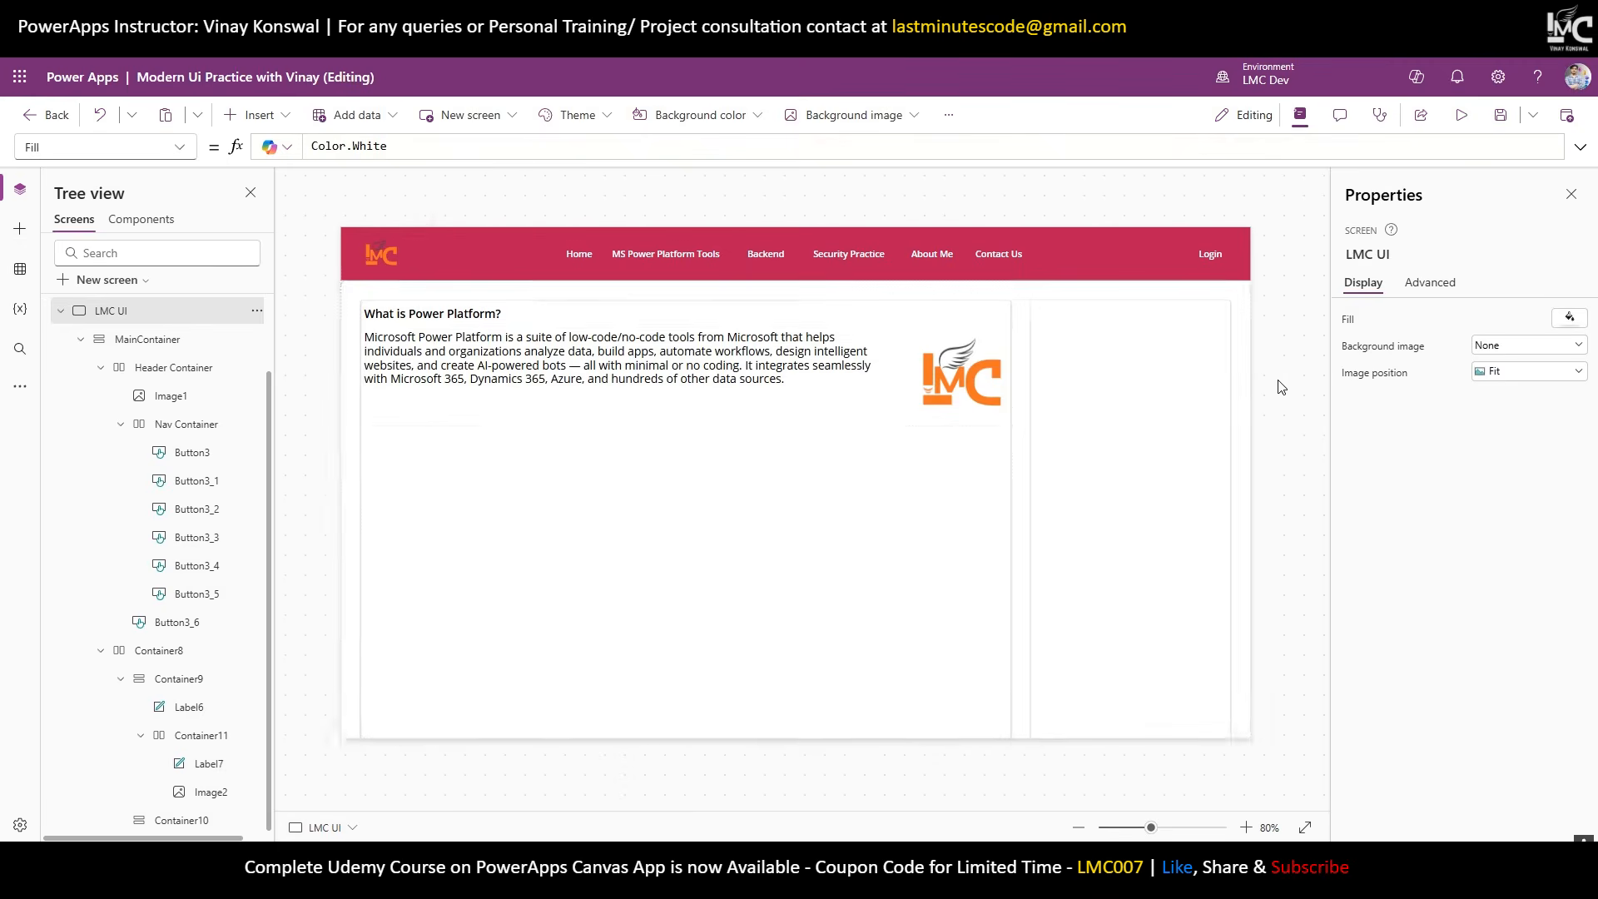
Centre the text and logo vertically in their container and set its height to 120.
click(681, 366)
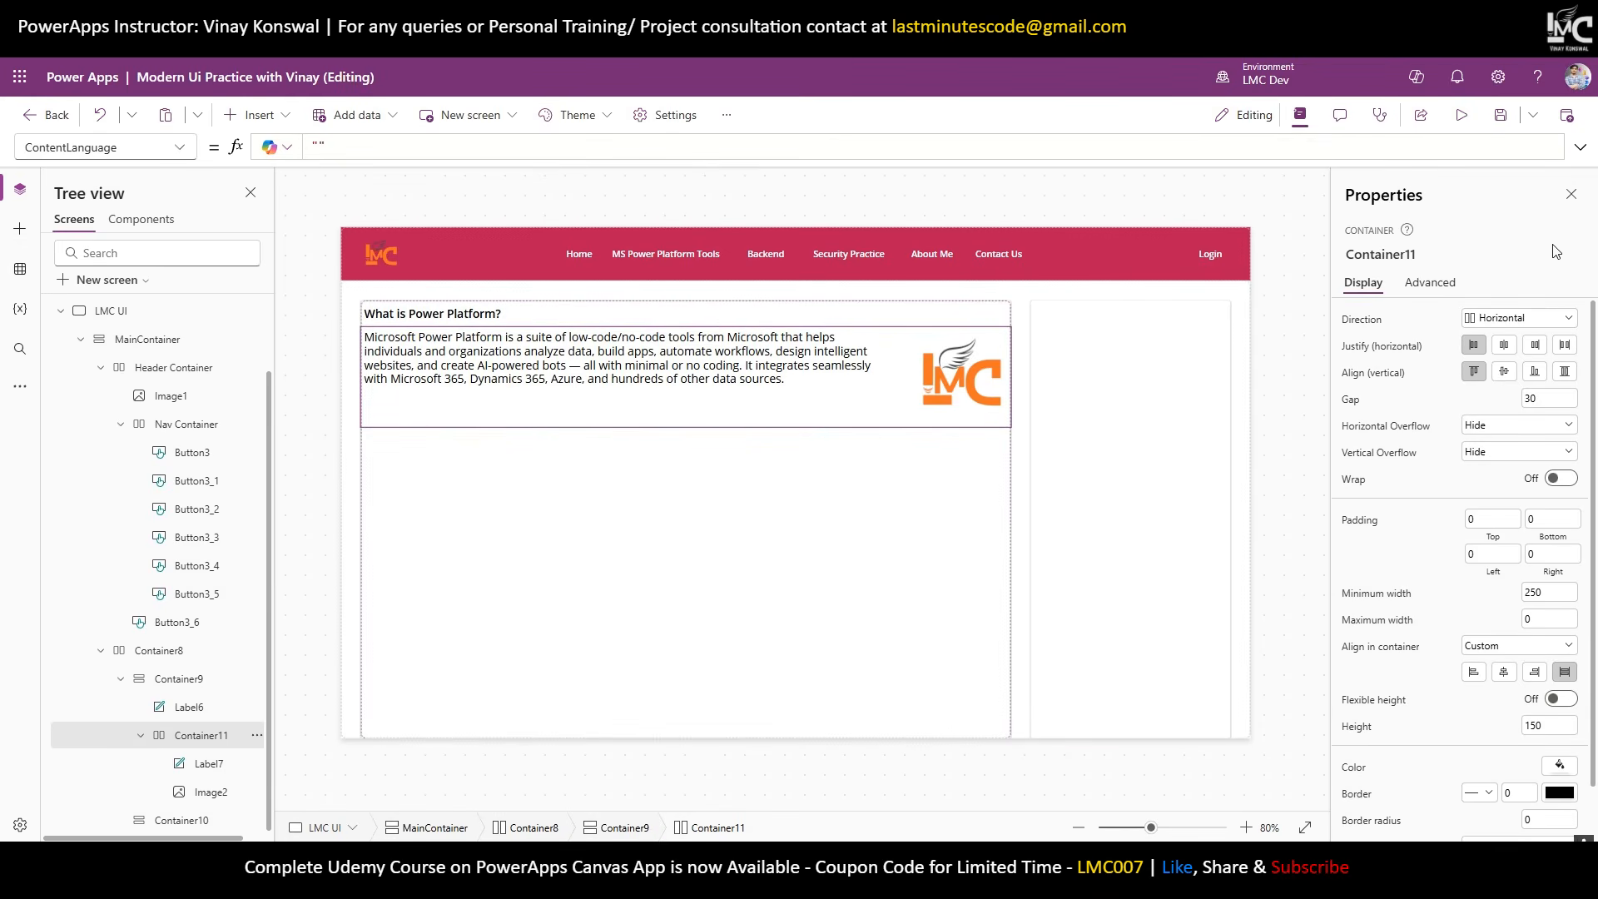
click(1503, 372)
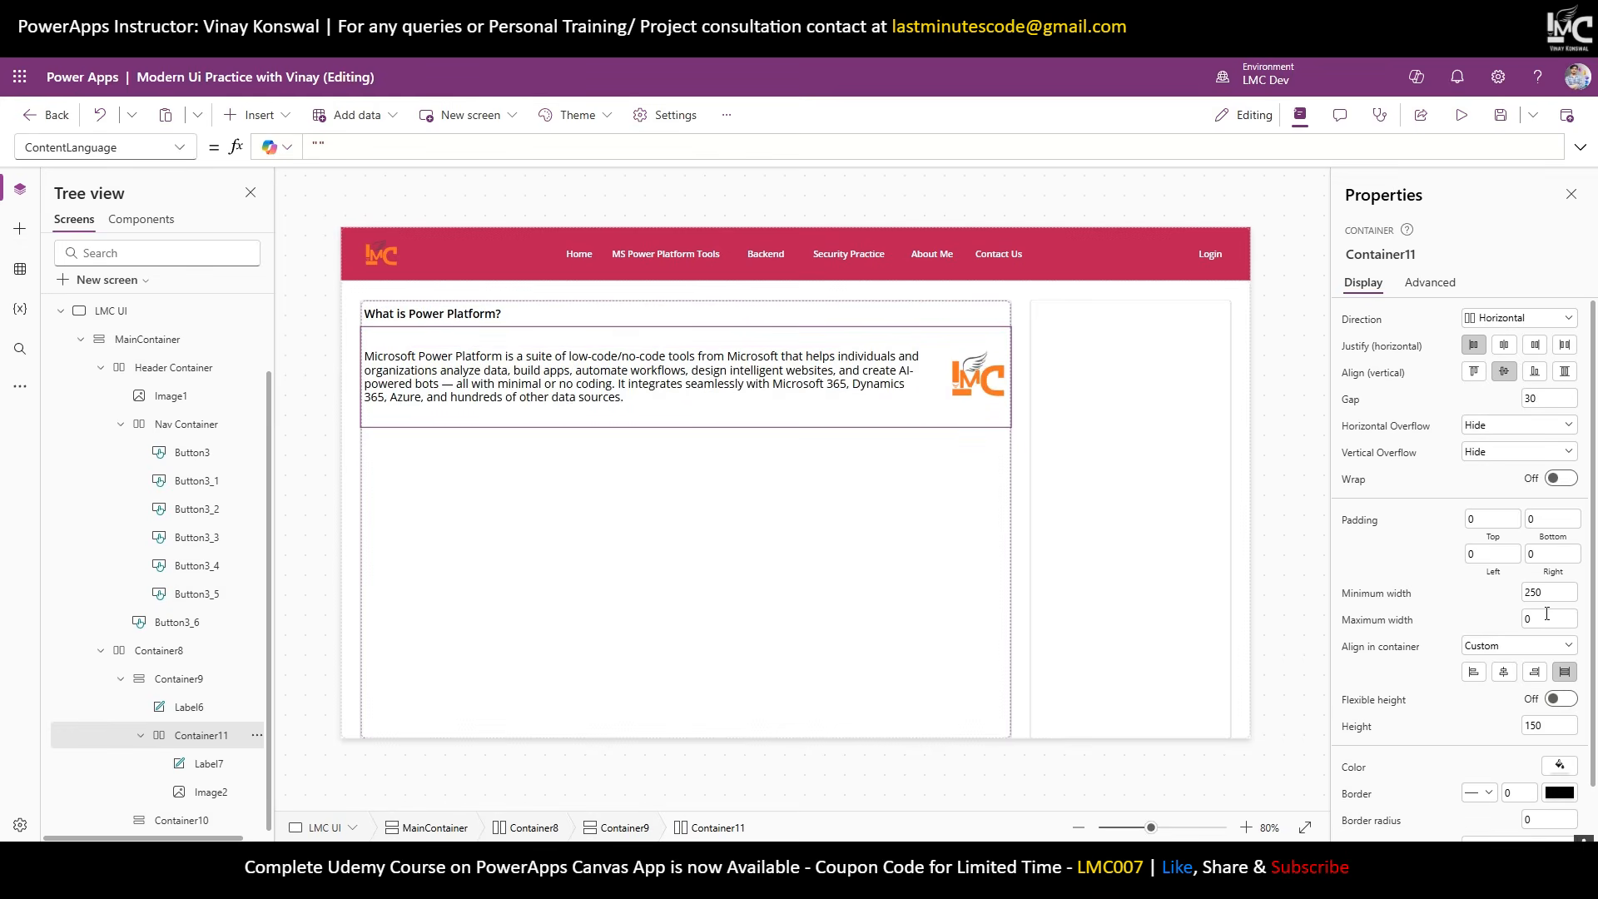
click(1569, 723)
text(21)
key(BackSpace)
key(BackSpace)
text(120)
click(1488, 730)
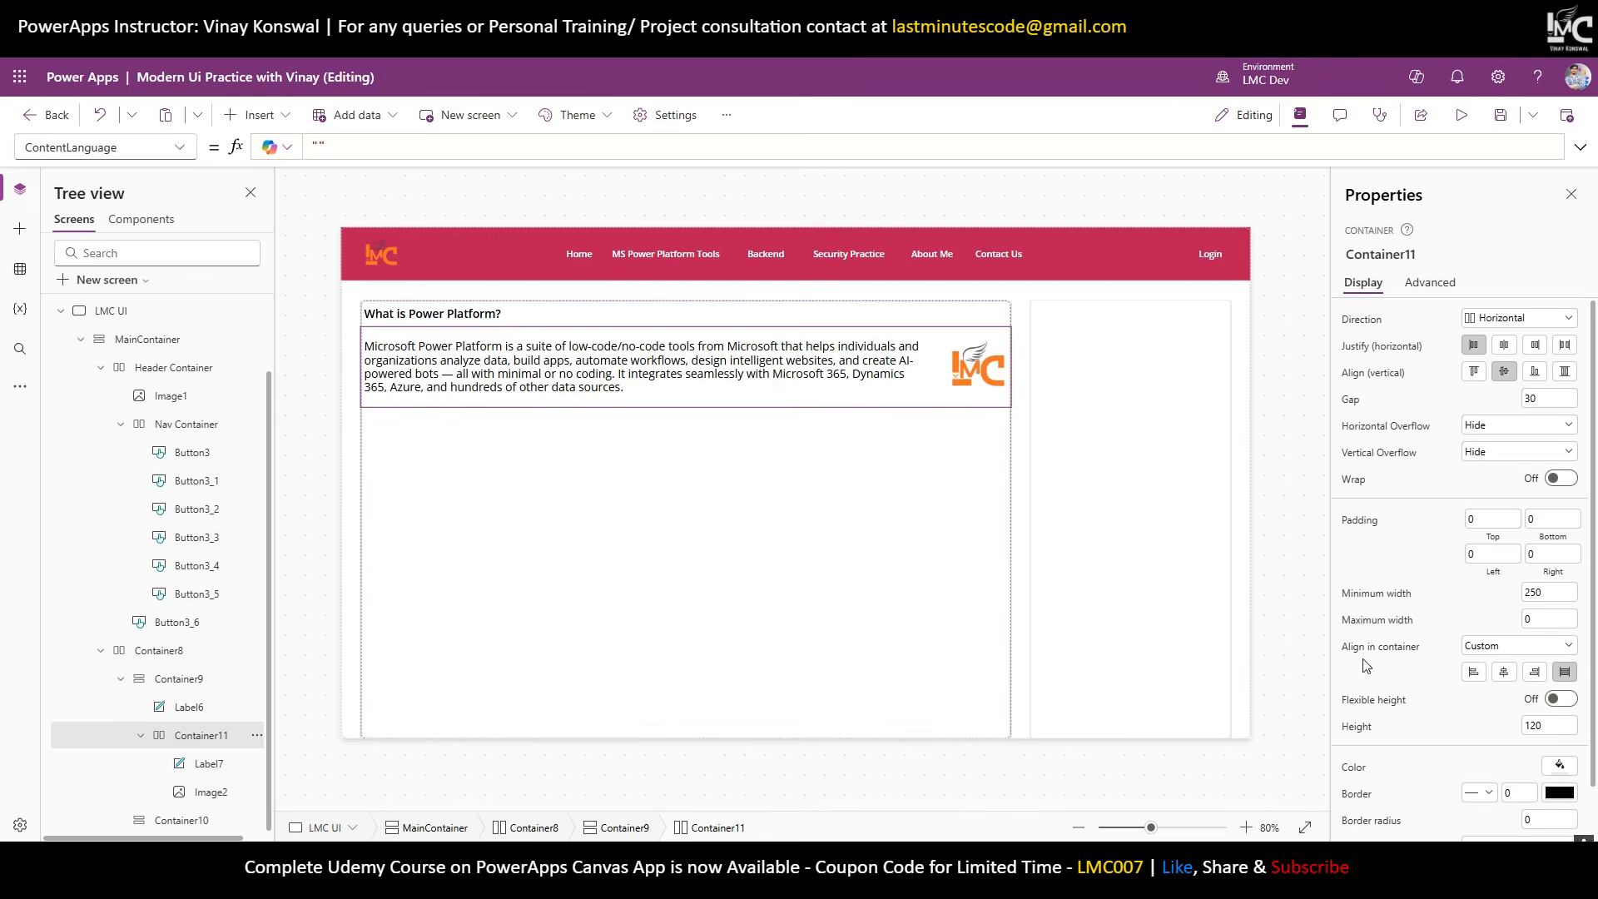
Set the What is Power Platform? heading to font size 16 with auto height.
click(482, 315)
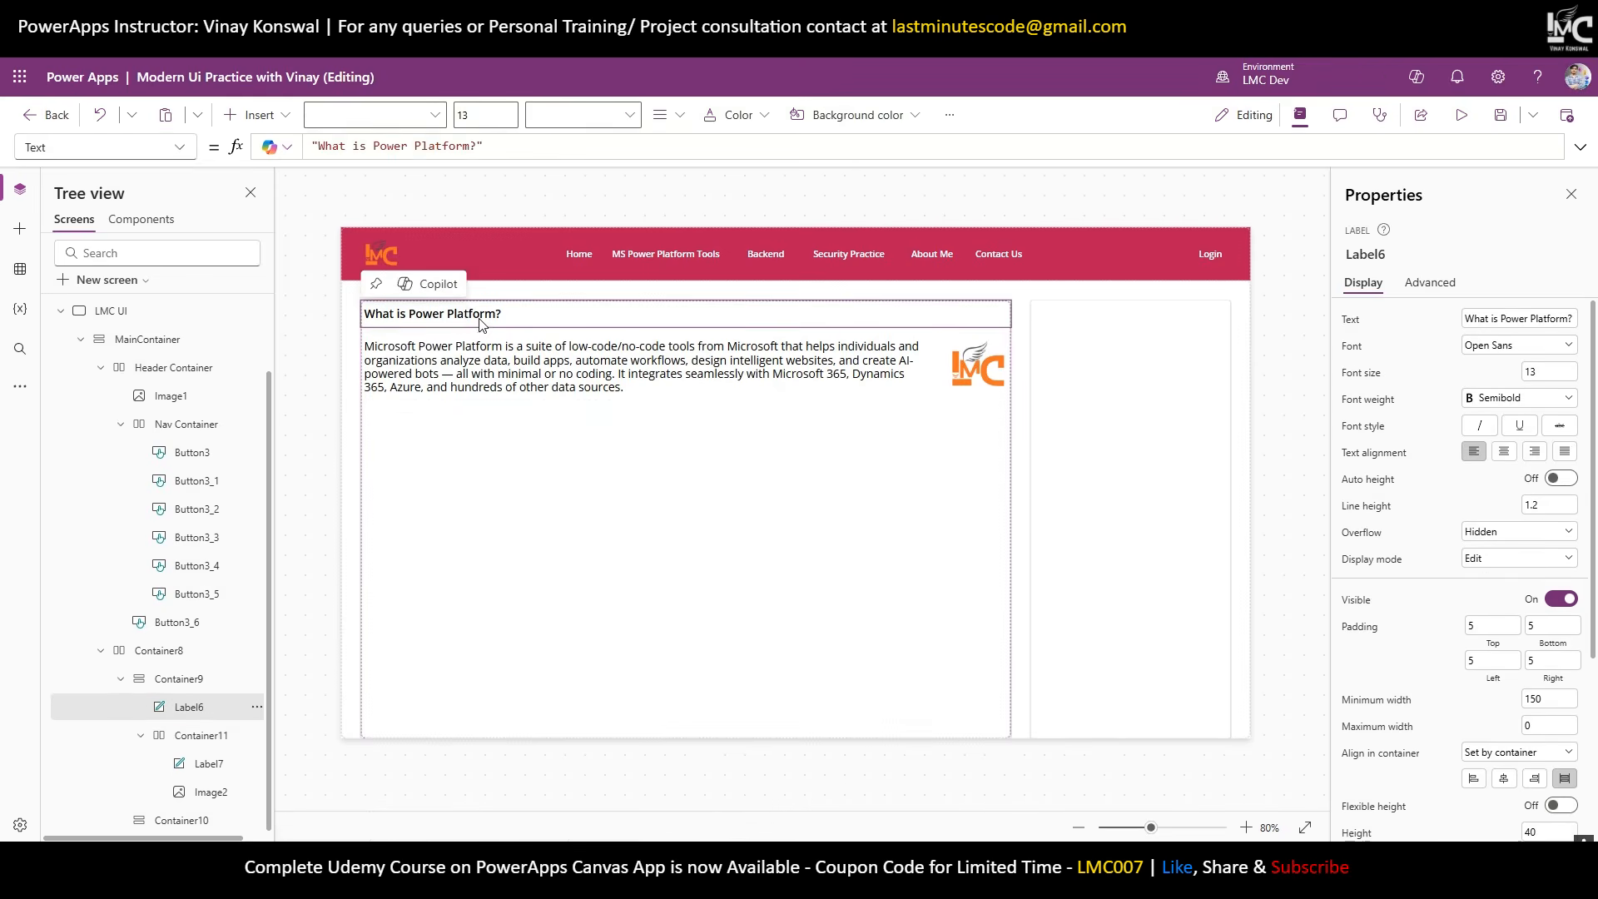
click(1562, 371)
key(BackSpace)
key(BackSpace)
text(16)
key(Return)
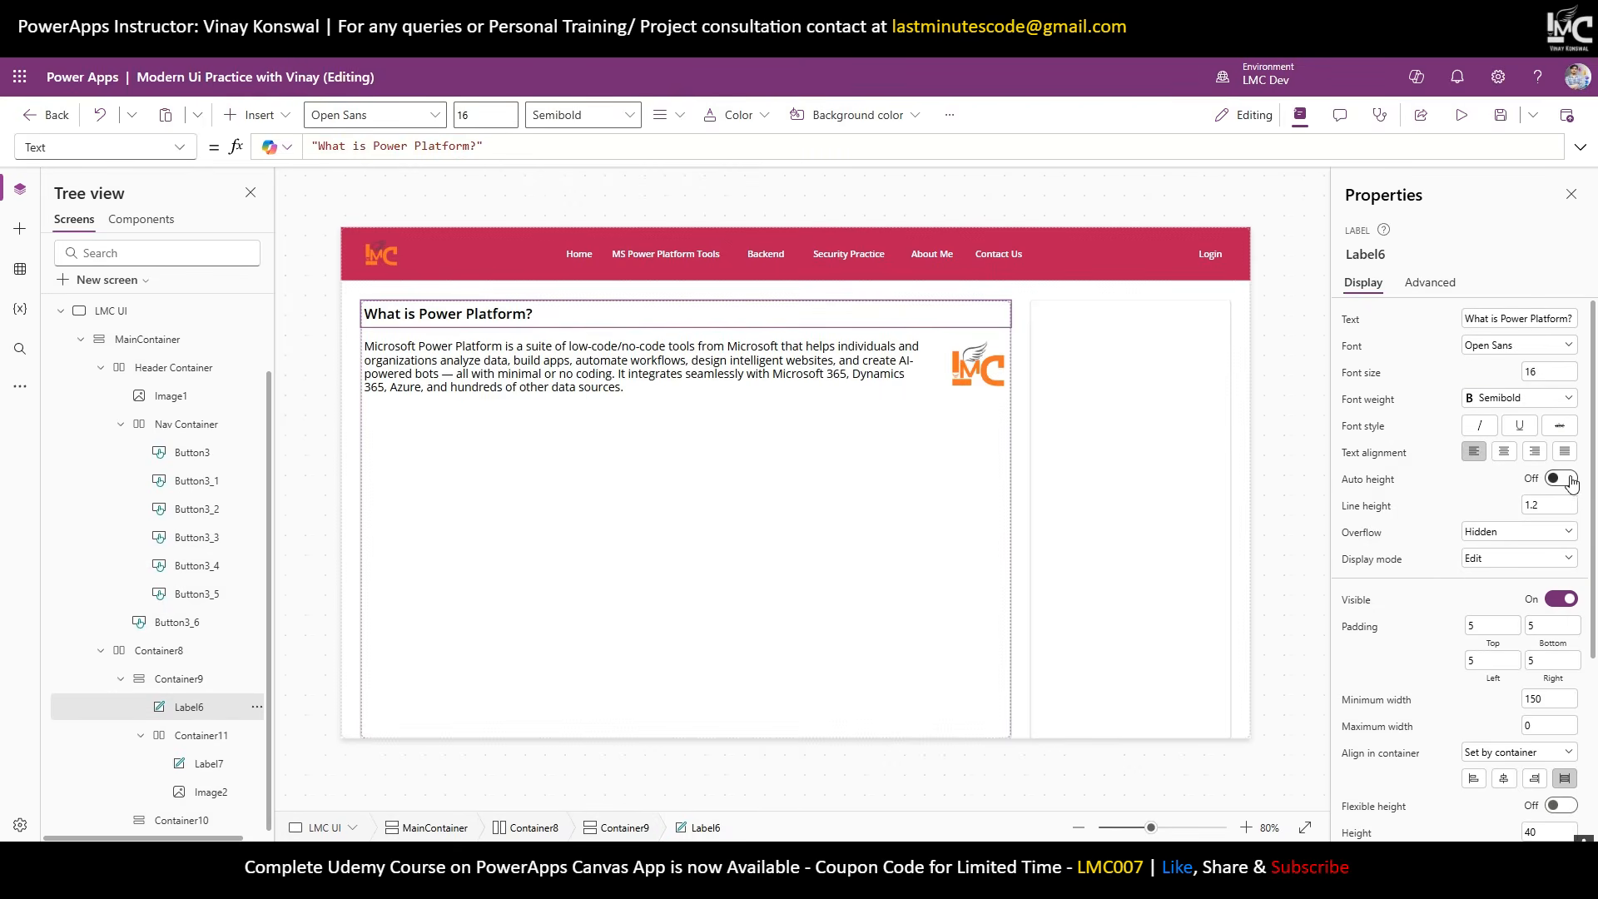
click(1562, 478)
click(1295, 356)
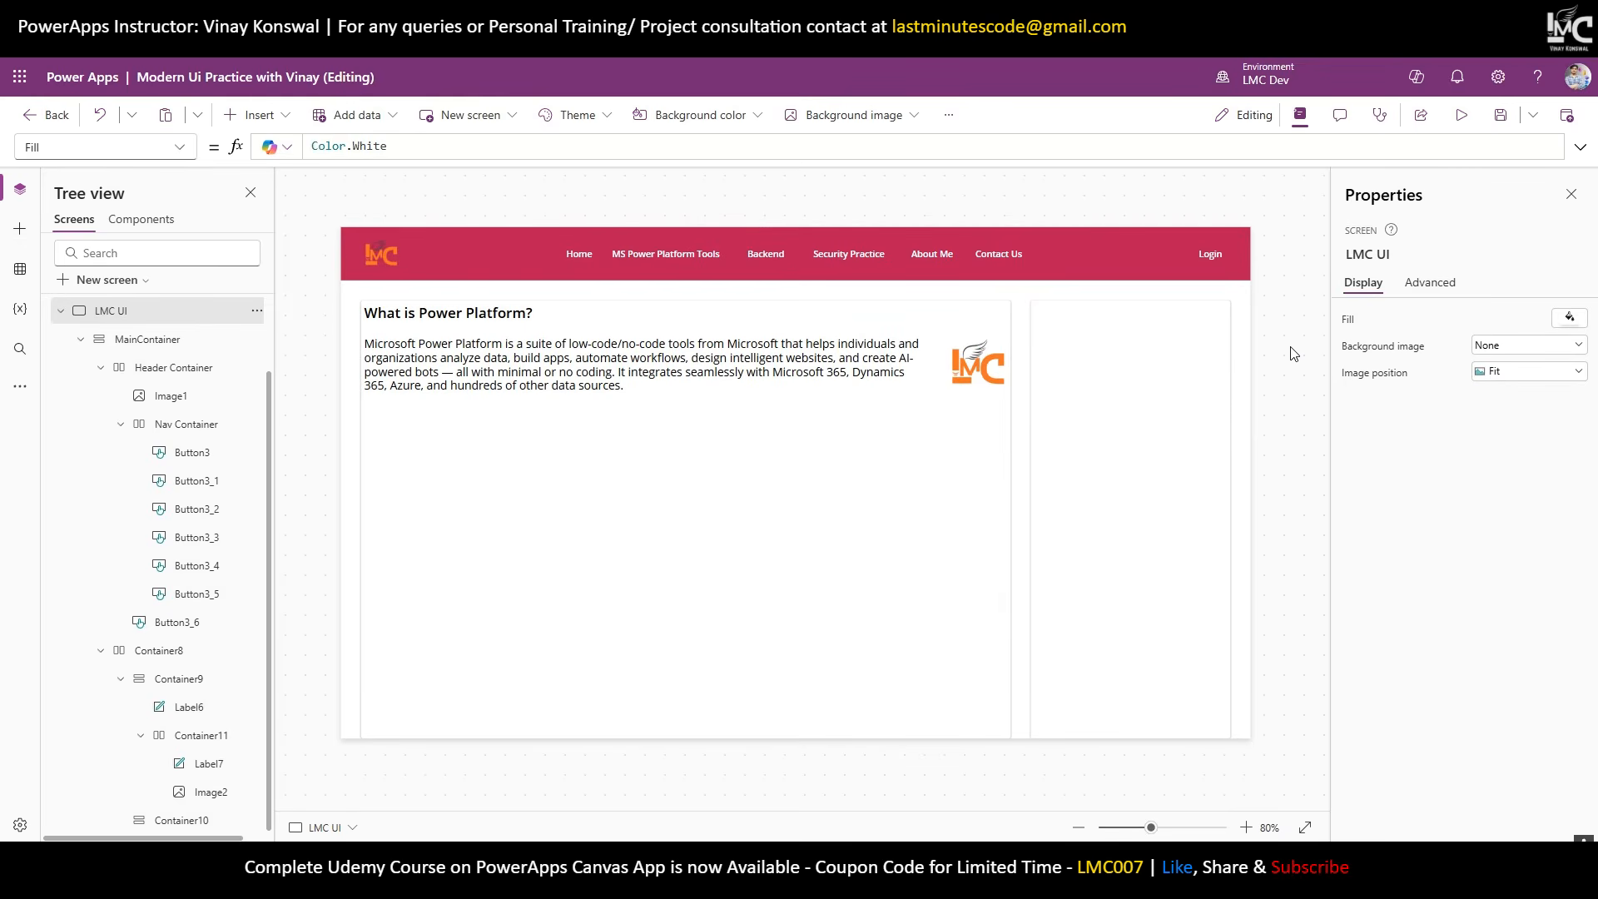
Try a container height of 200 and stretch the LMC logo to full height.
click(962, 372)
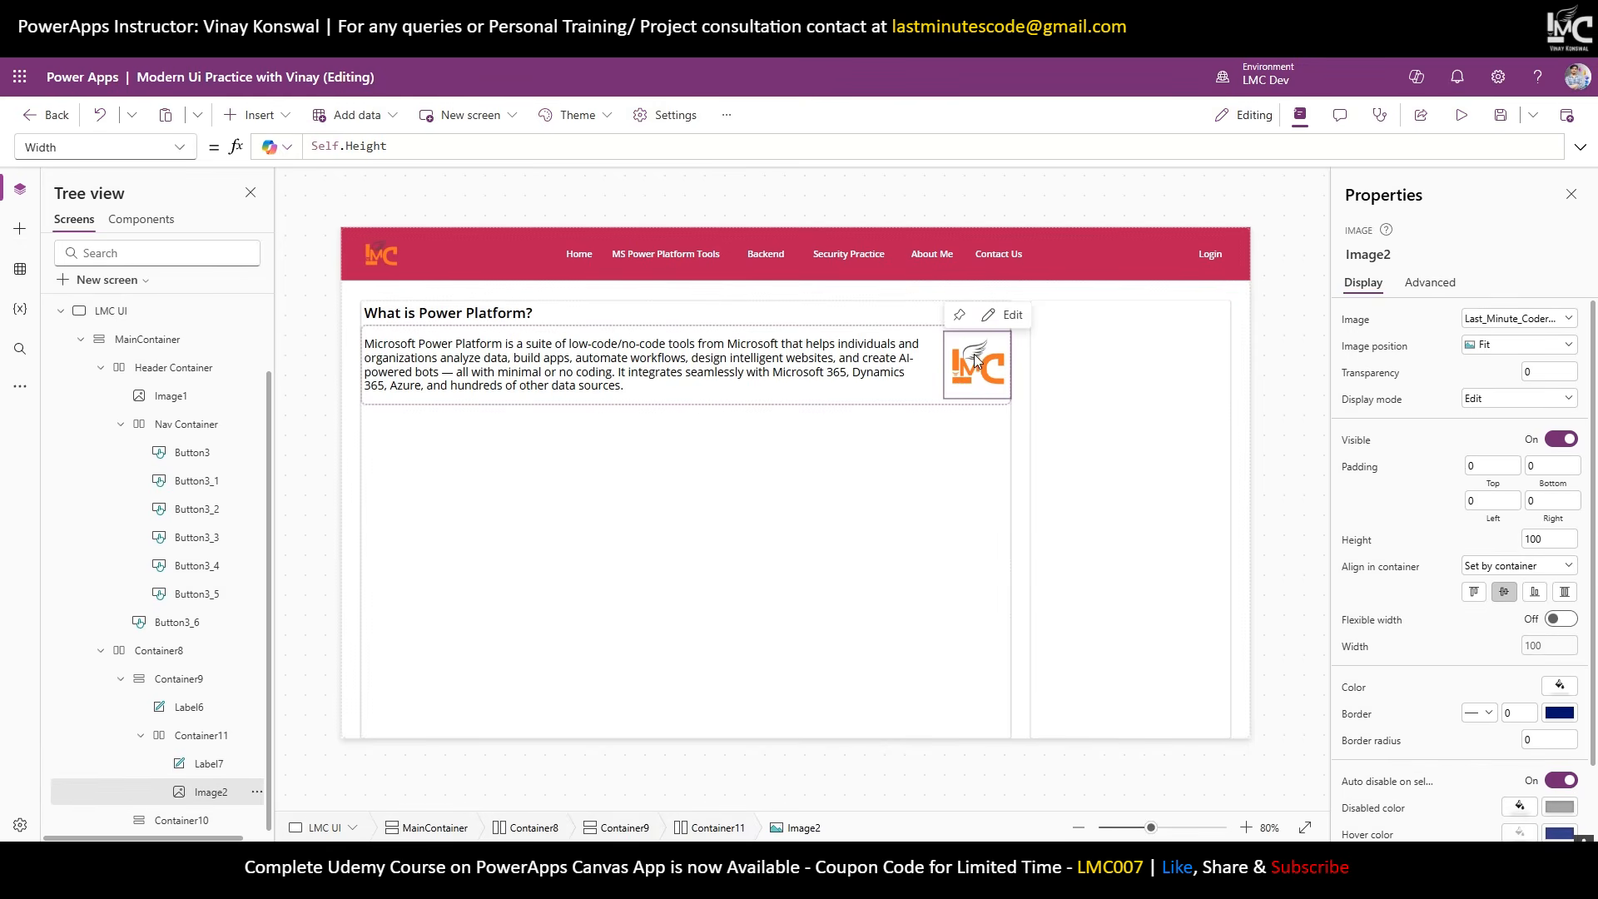
click(893, 403)
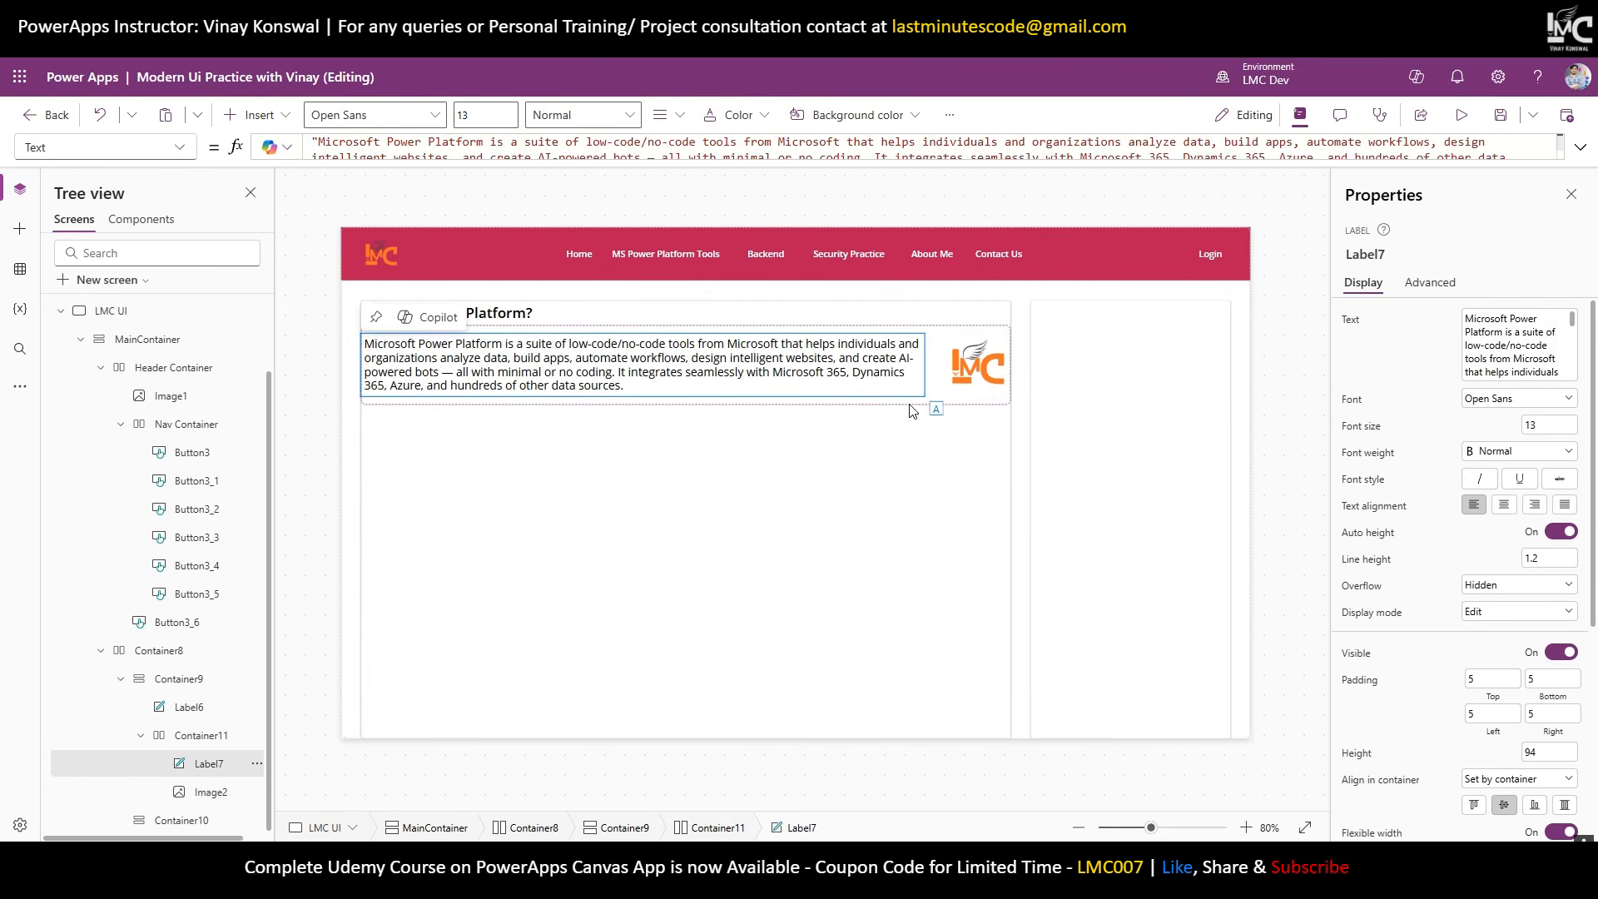
click(912, 405)
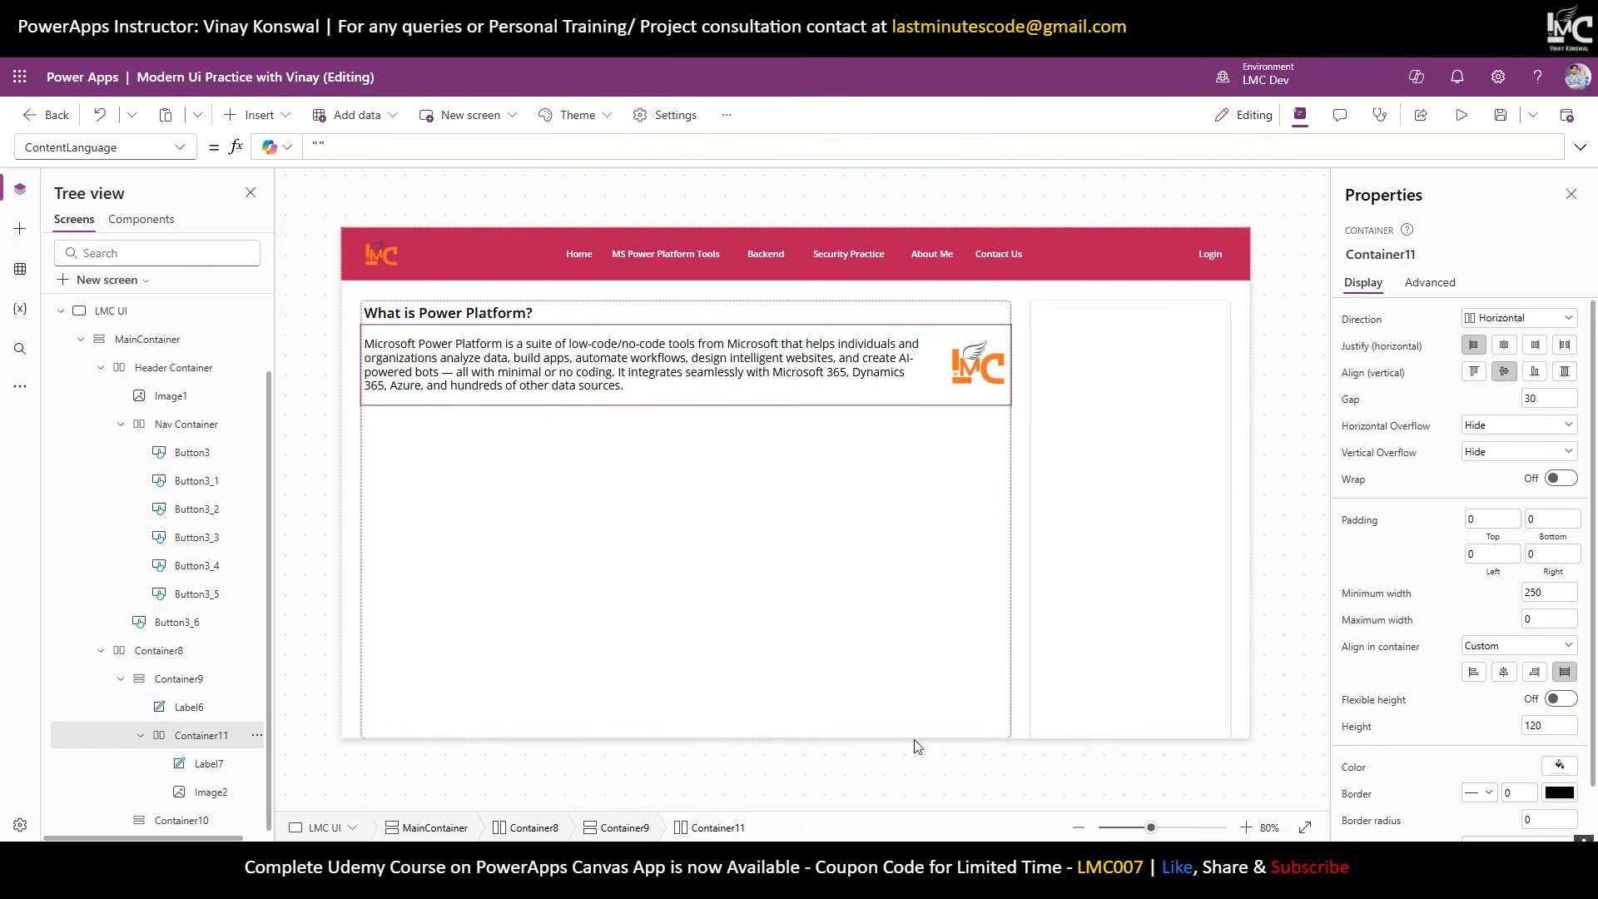
click(1494, 735)
text(200)
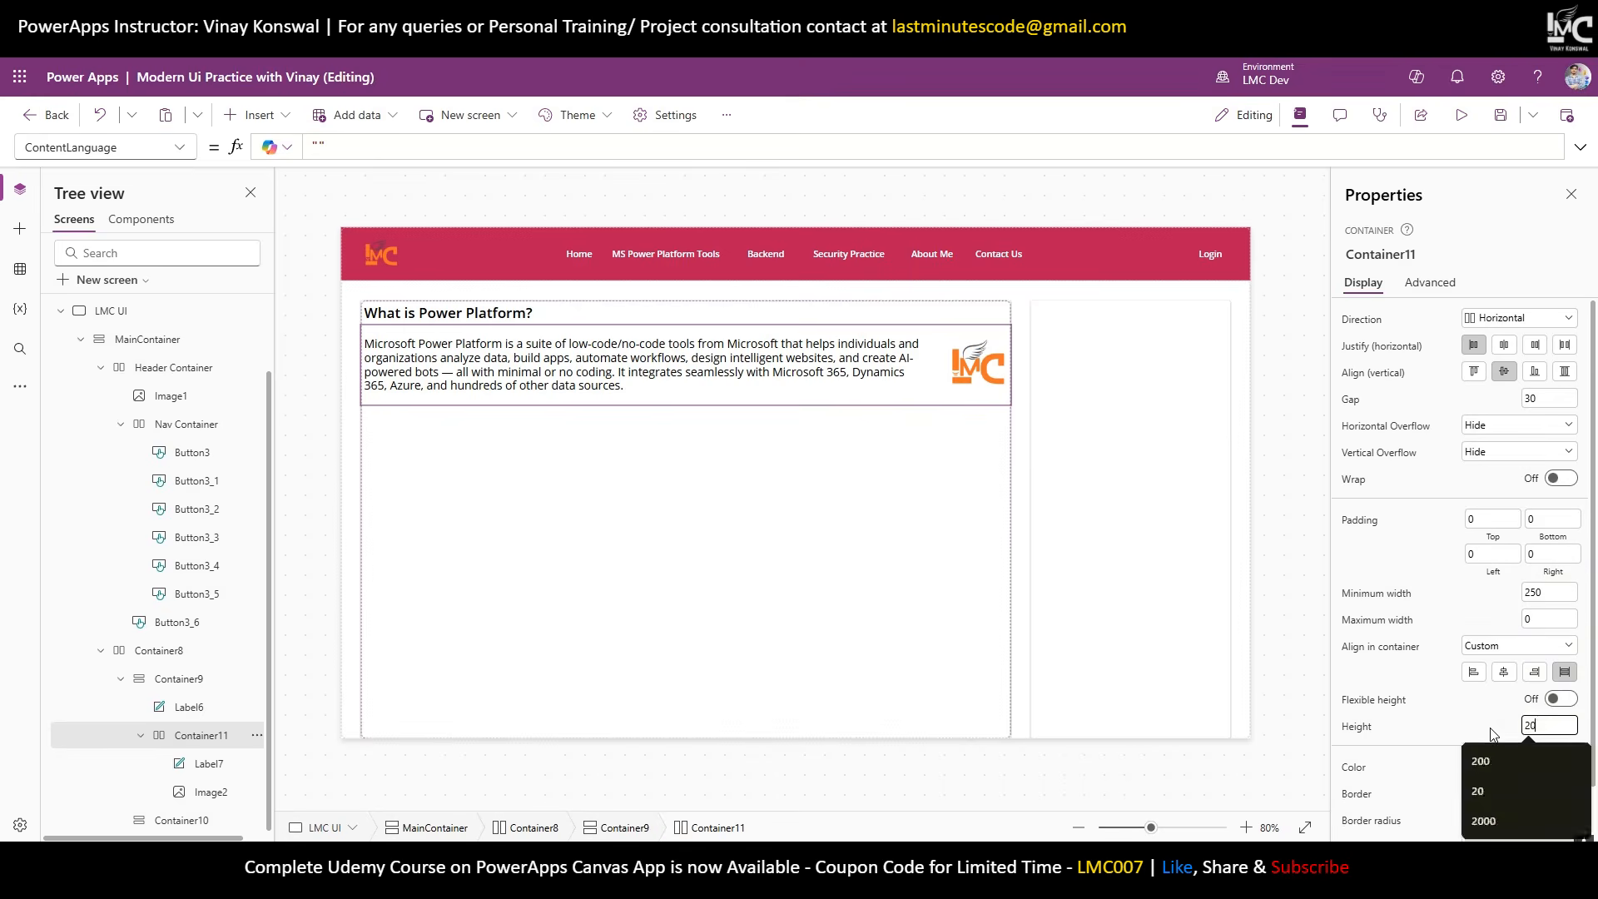
key(Return)
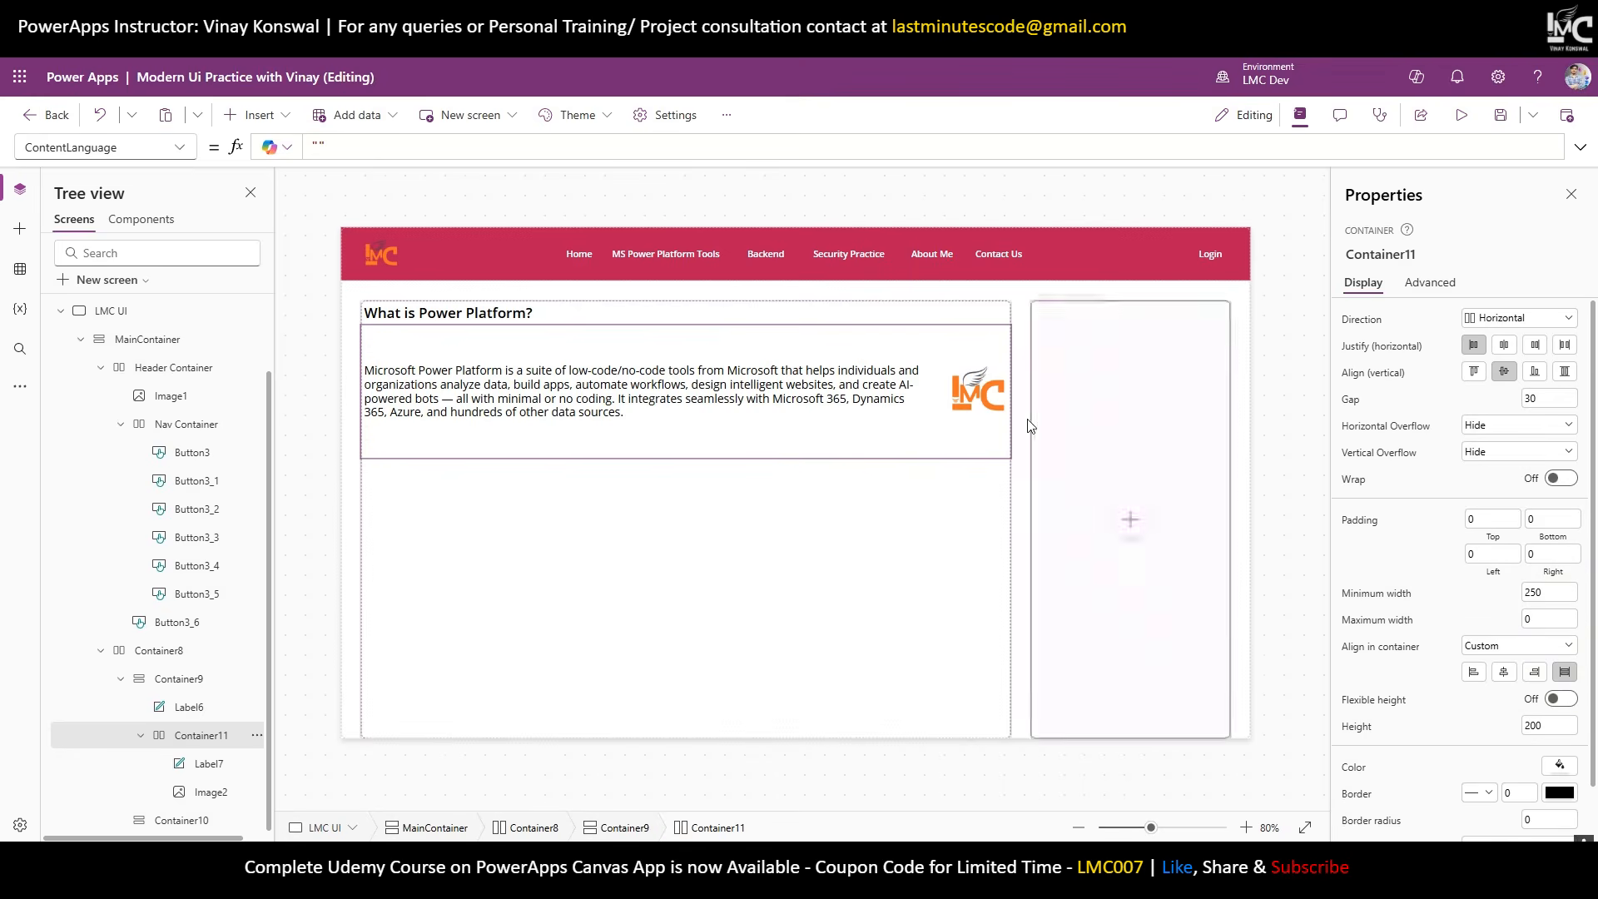
click(984, 398)
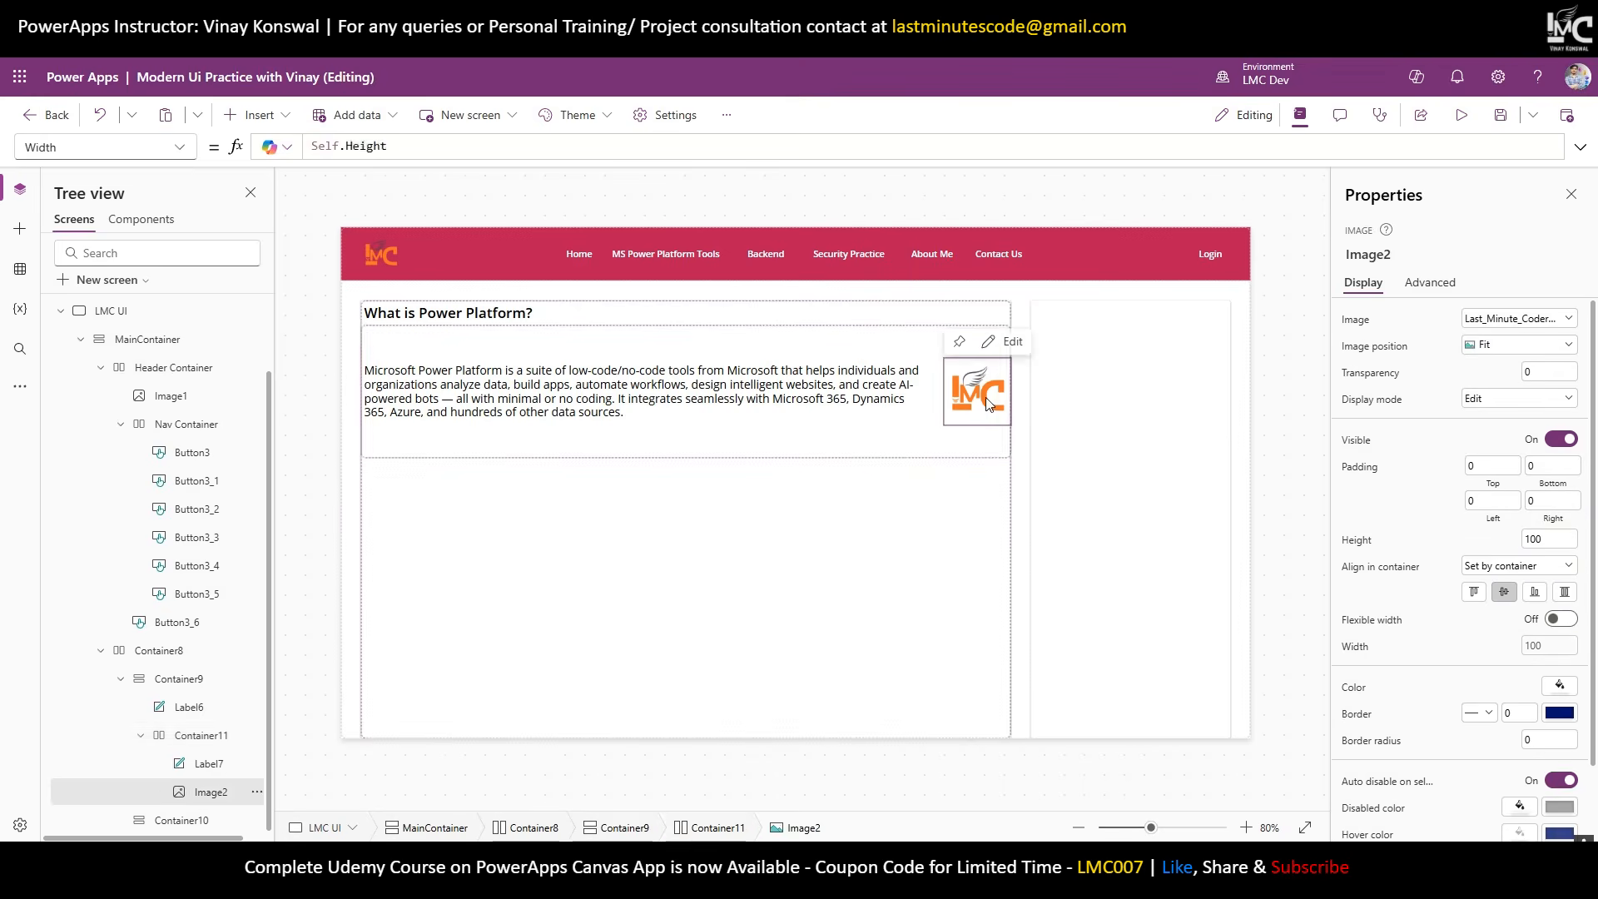
click(1565, 593)
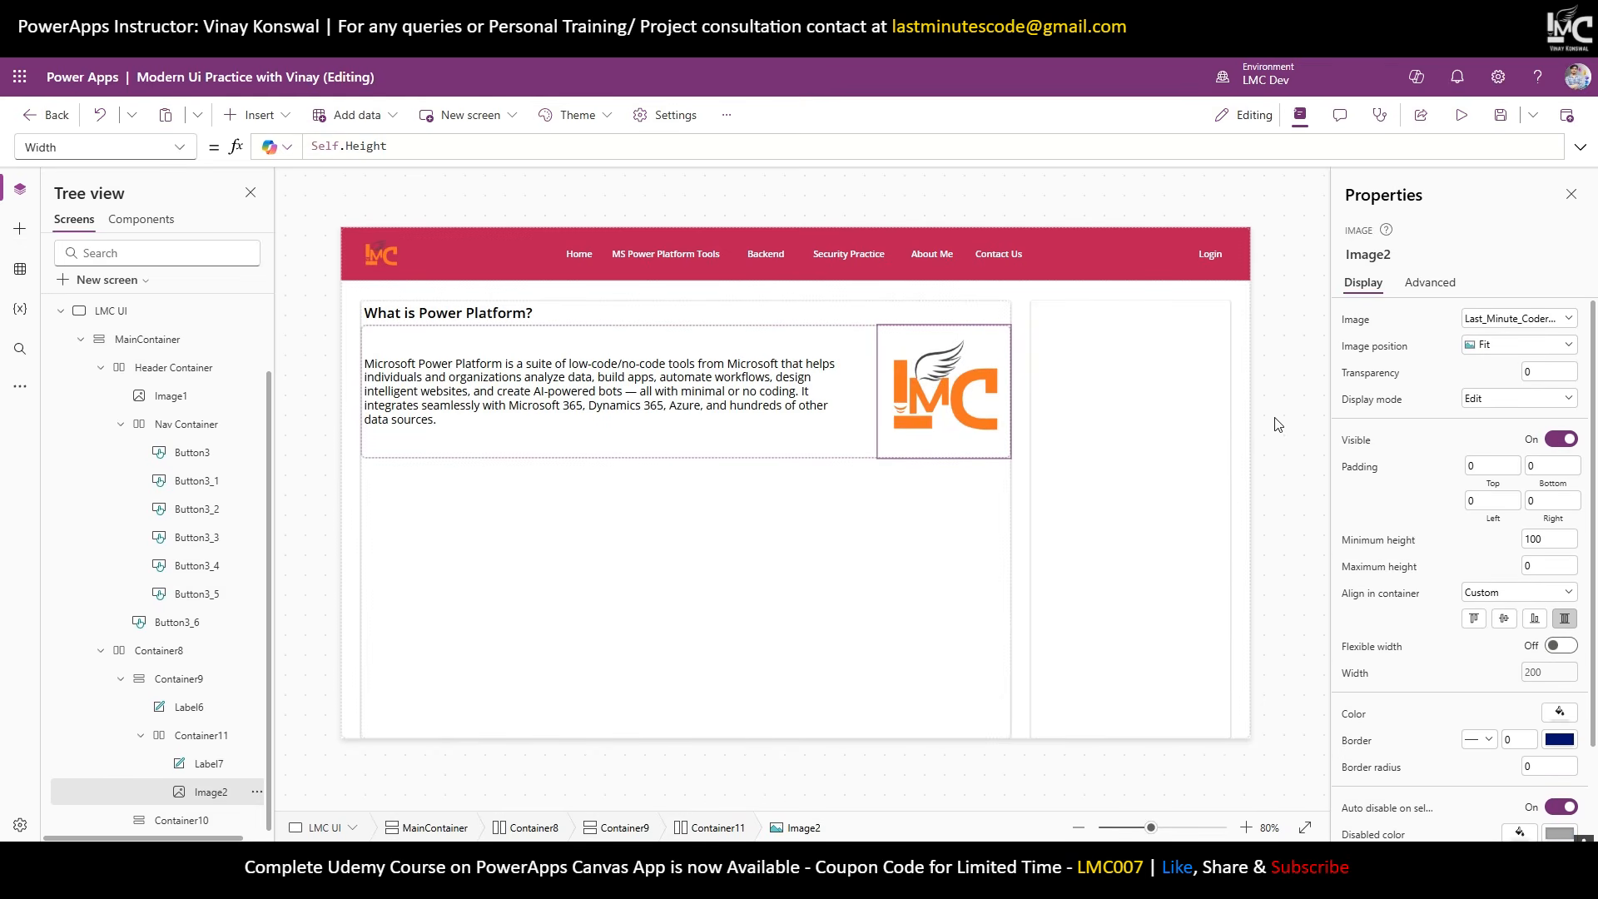
Give Label7 left and right padding of 15 to preview the layout.
click(1258, 402)
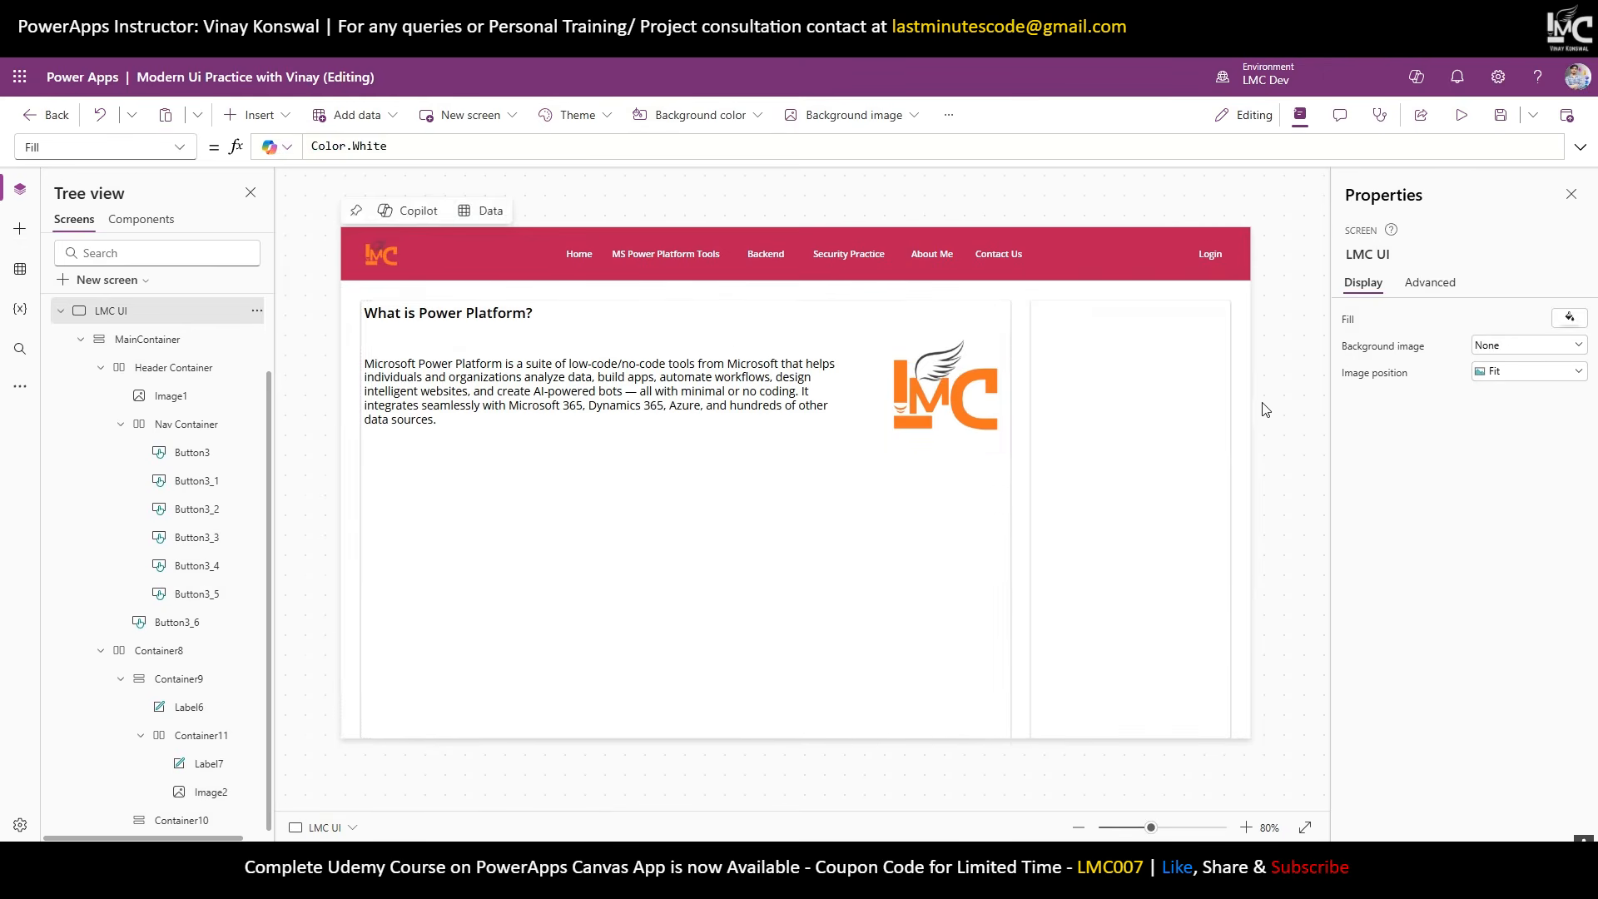
click(466, 423)
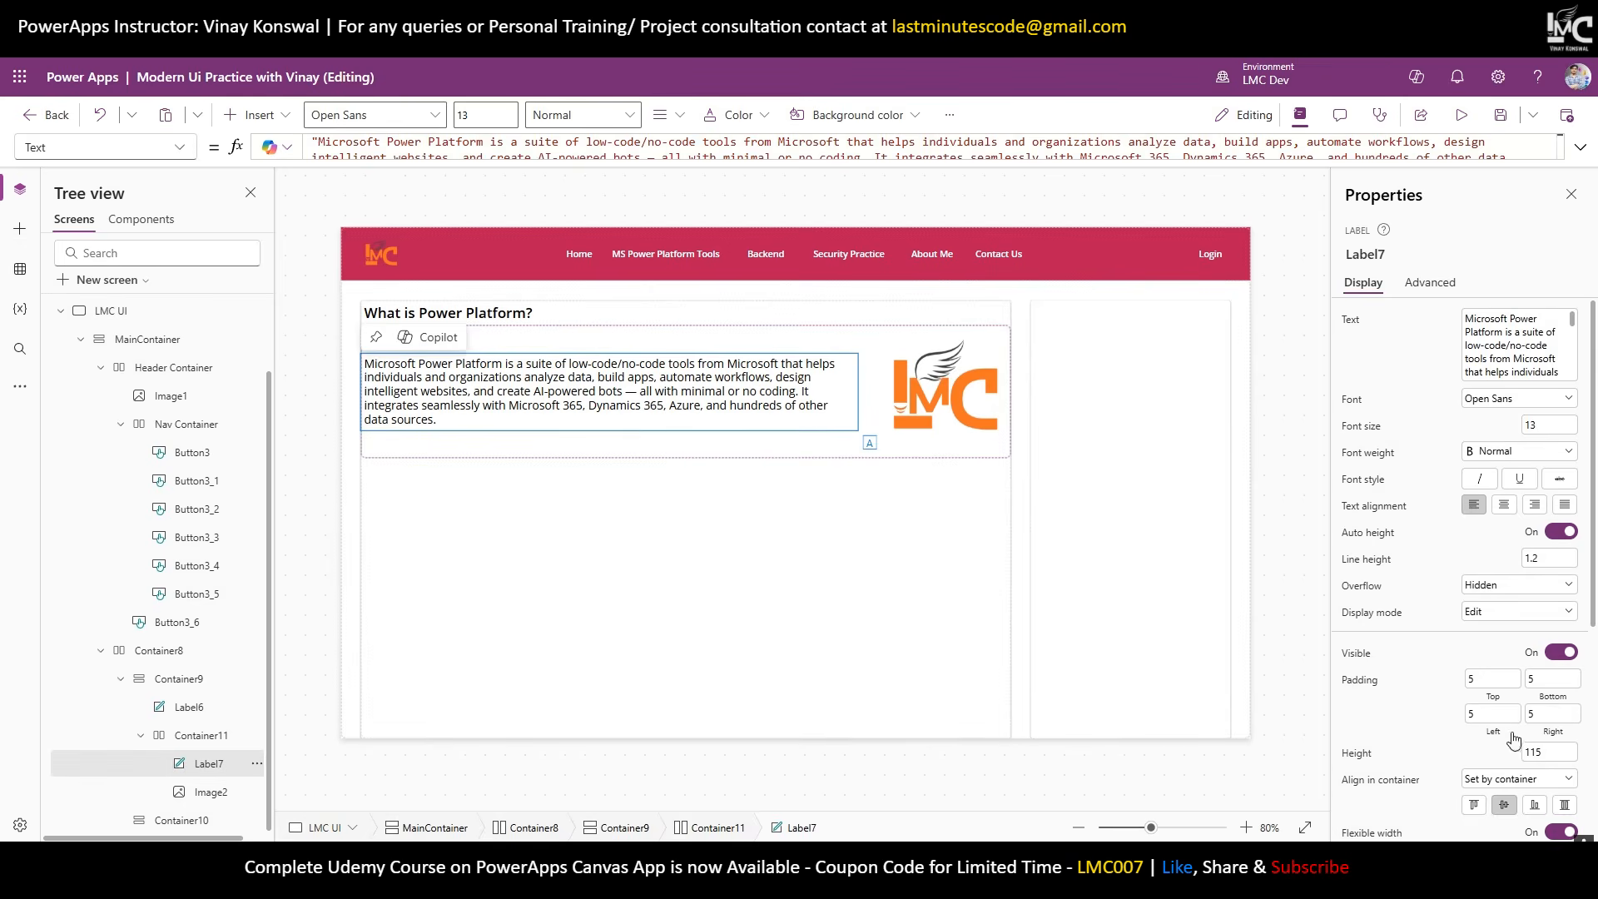
click(1492, 714)
text(15)
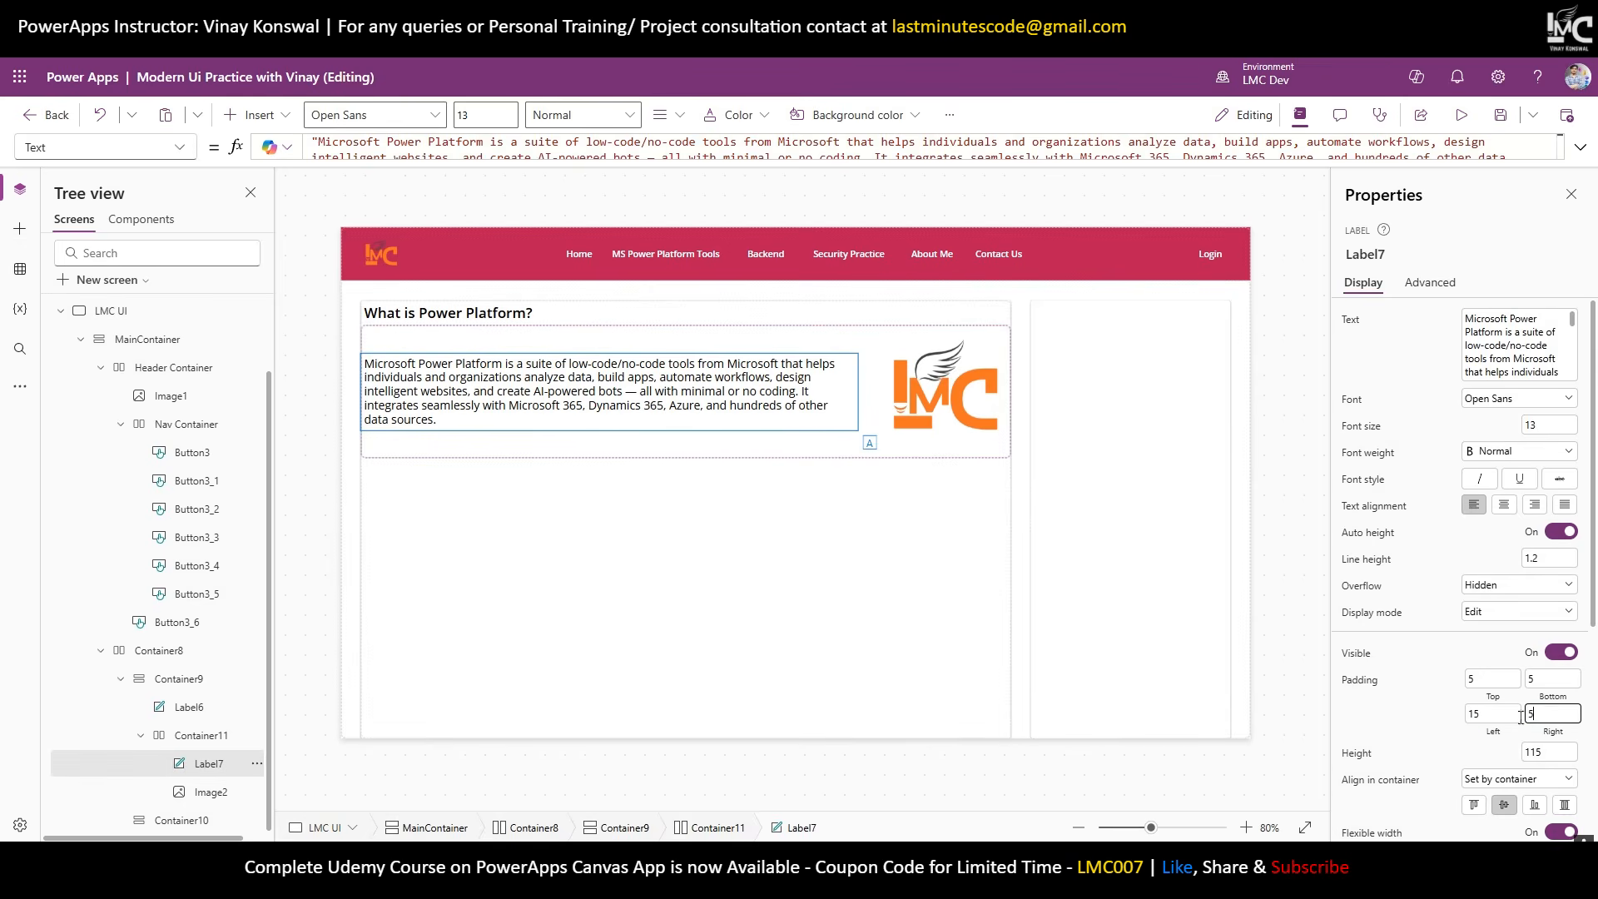
key(Tab)
text(15)
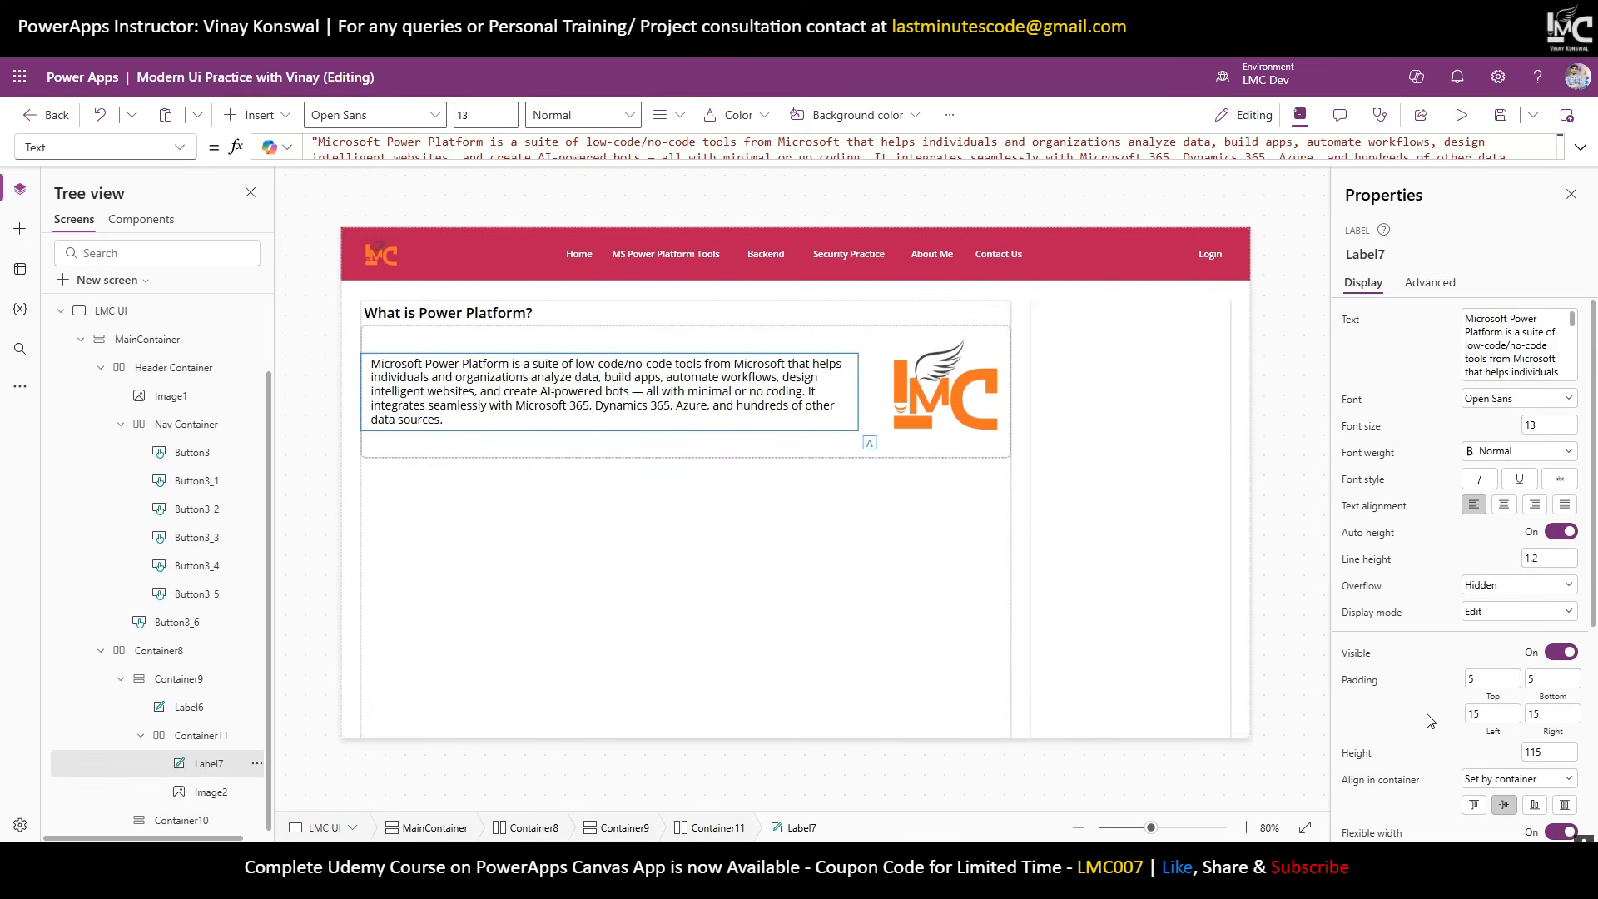
click(1312, 497)
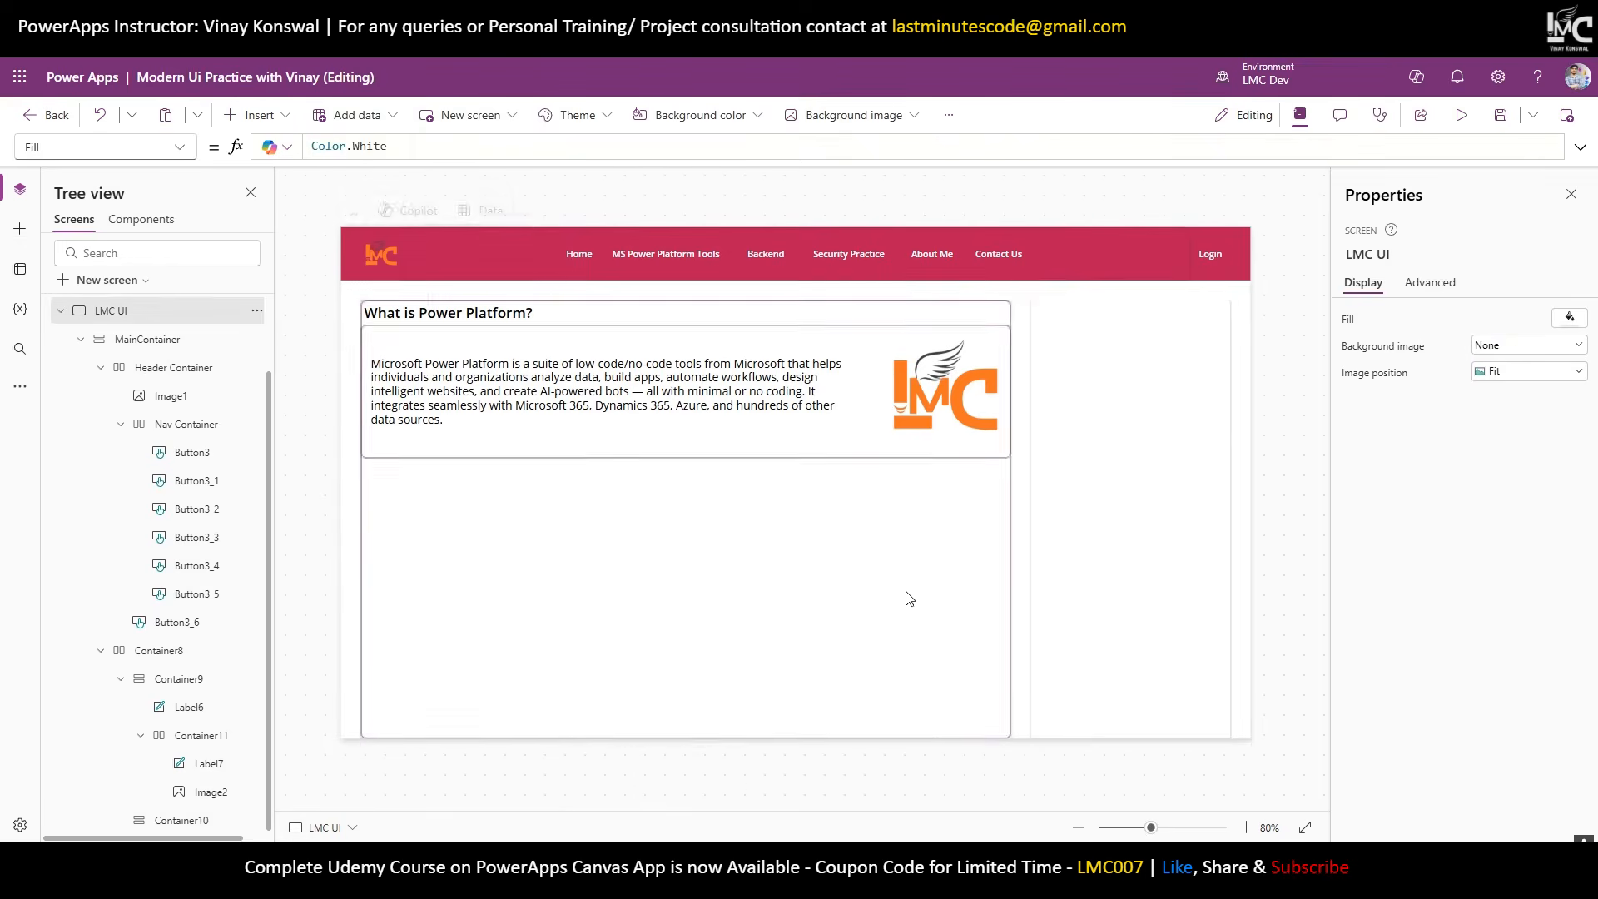
Revert Label7's left and right padding to 5.
click(563, 397)
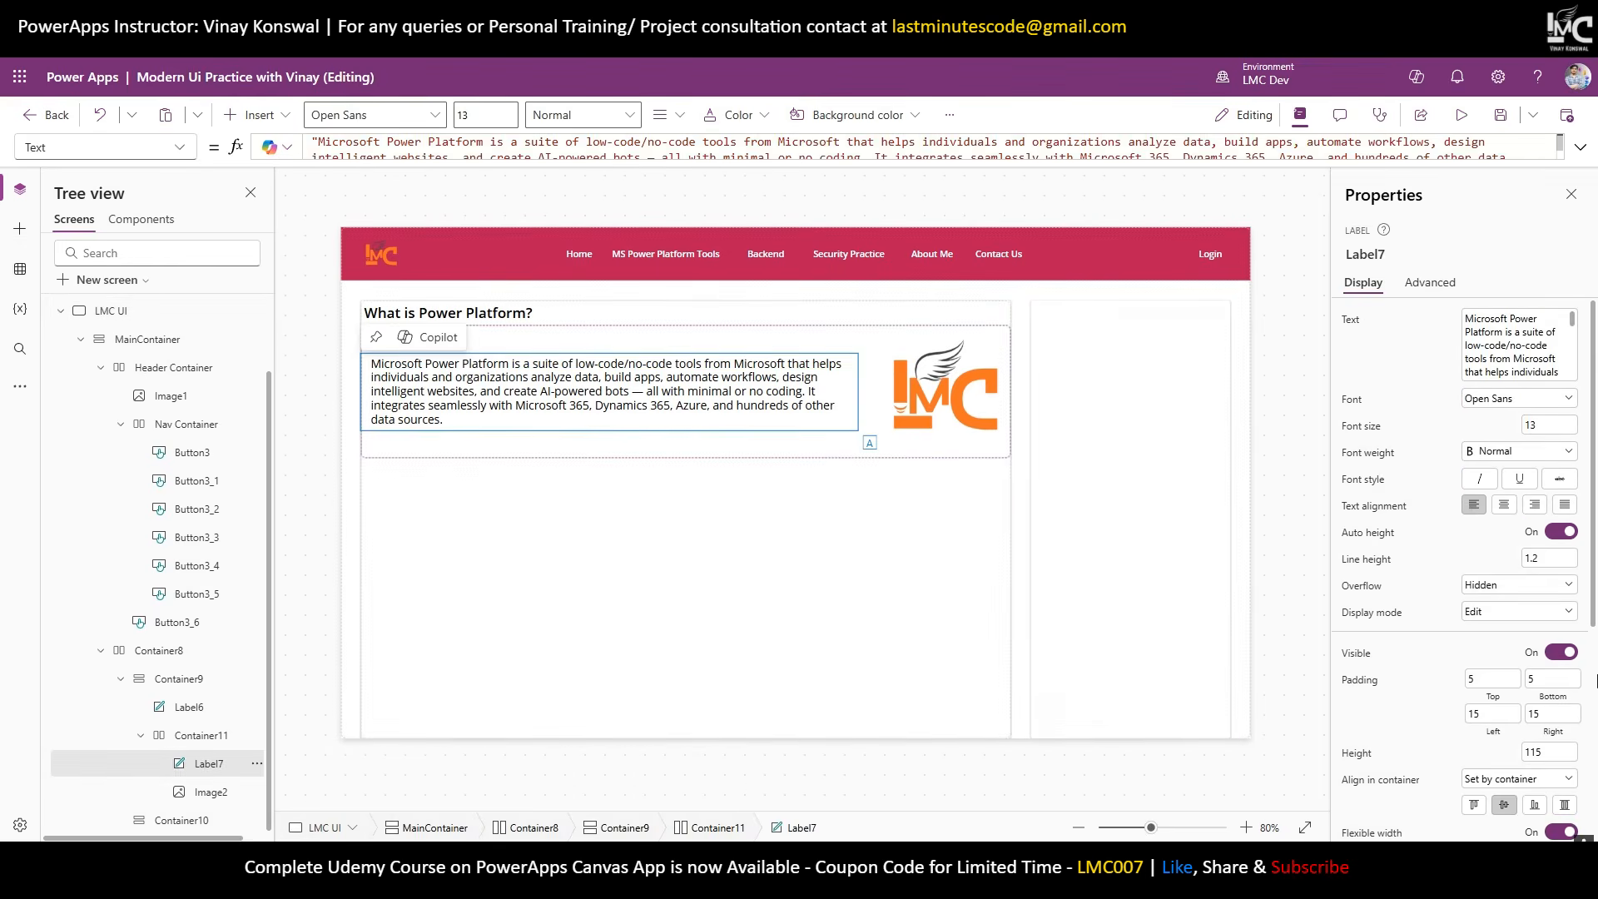
click(1491, 714)
text(5)
click(1576, 708)
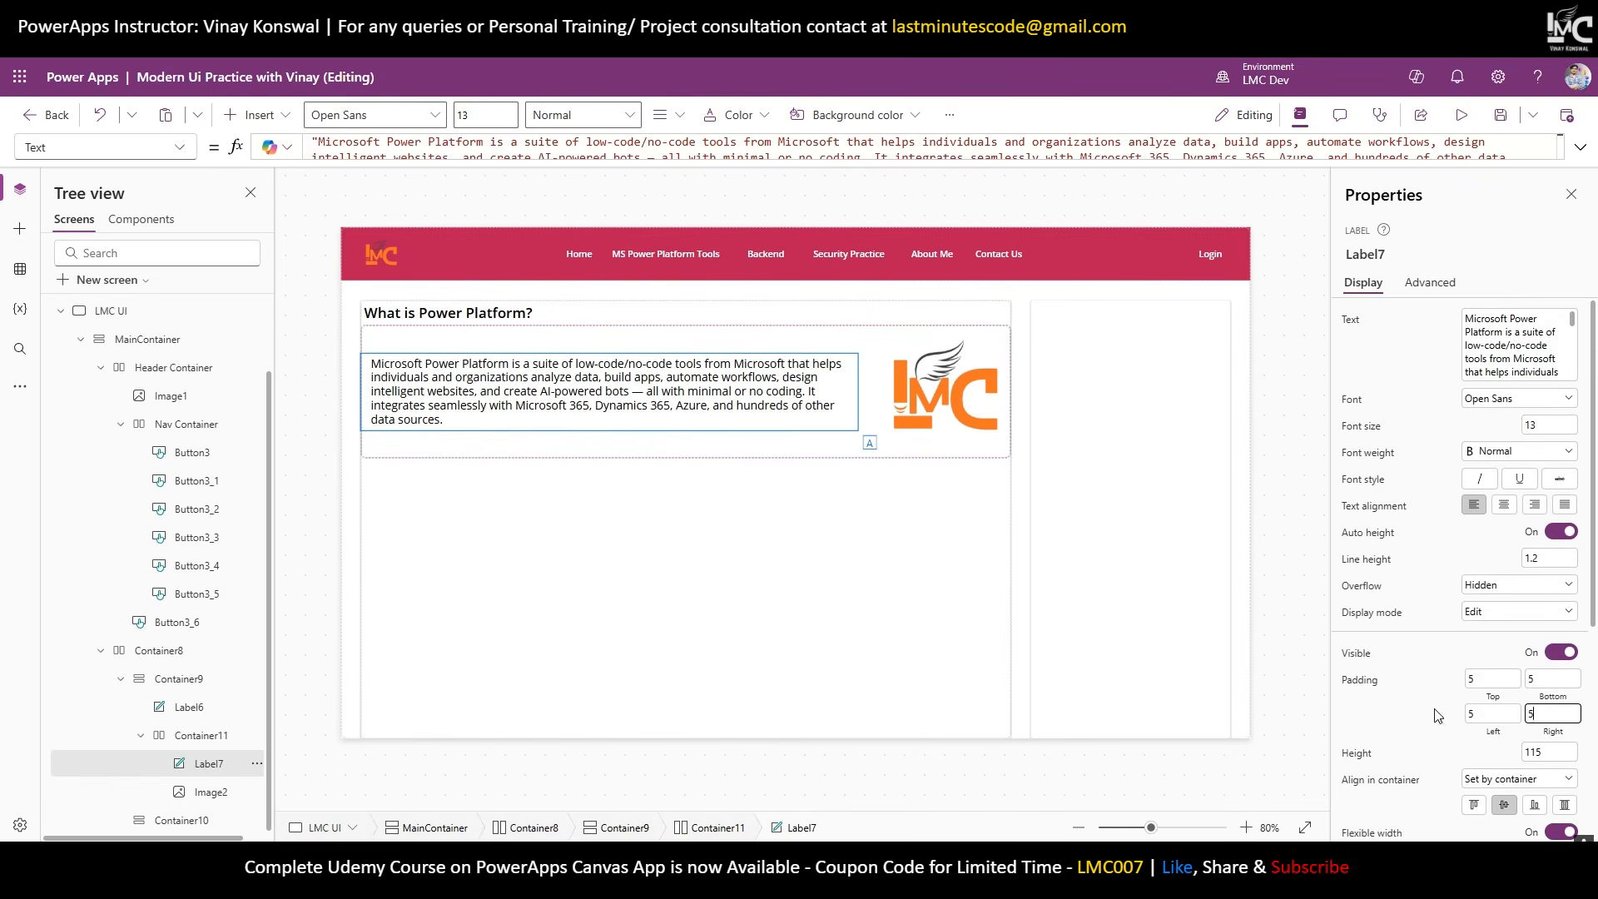
text(5)
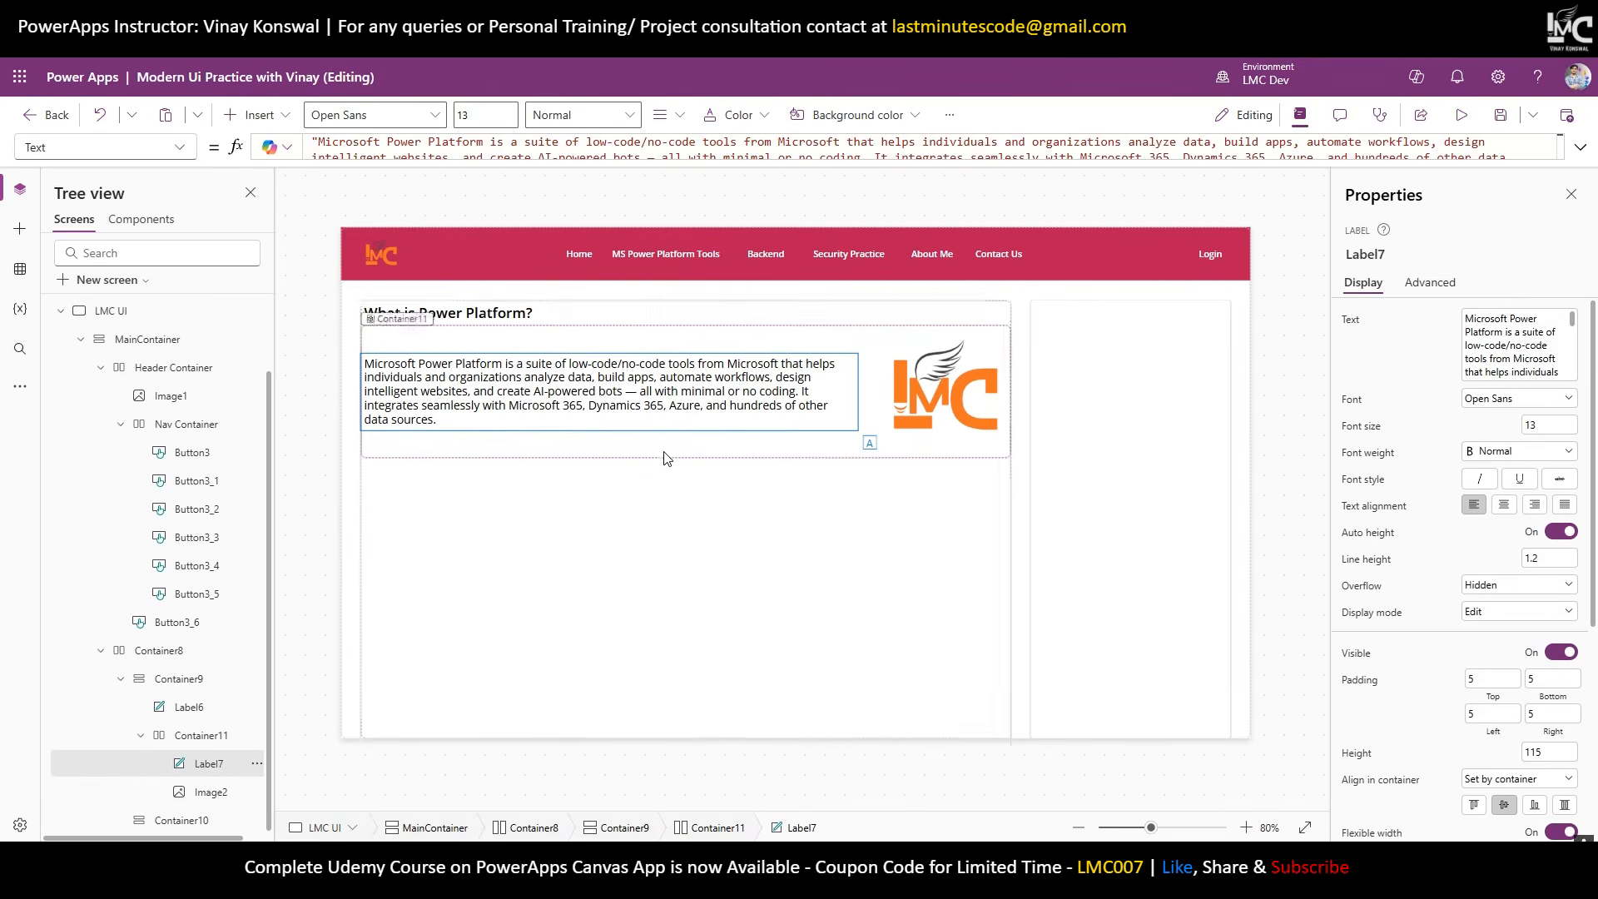
click(812, 731)
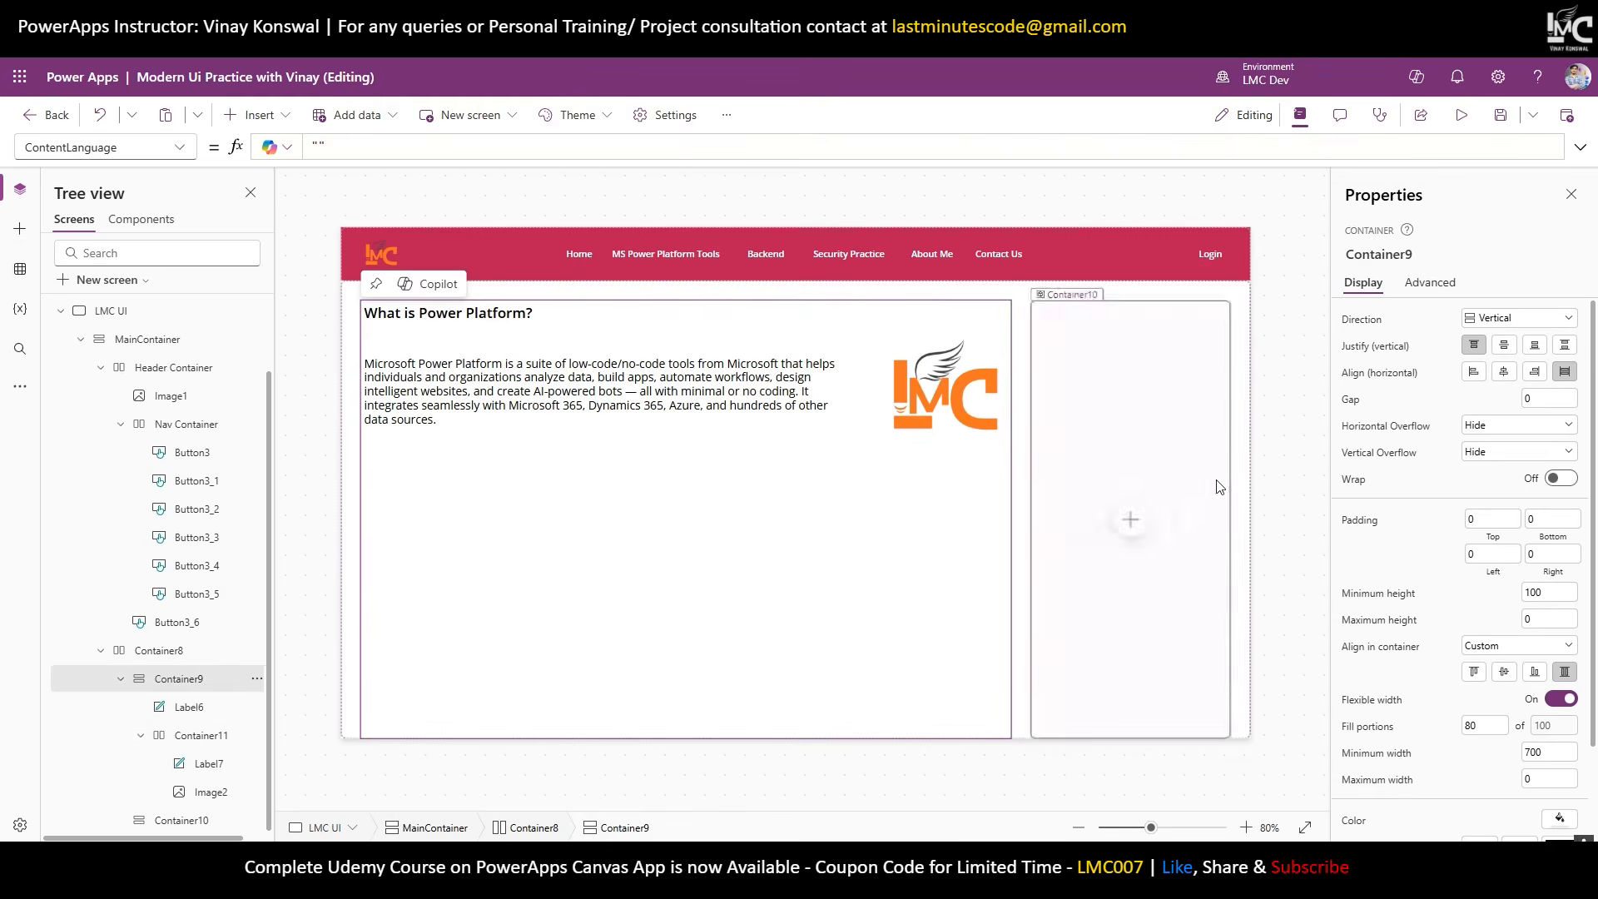
click(1267, 490)
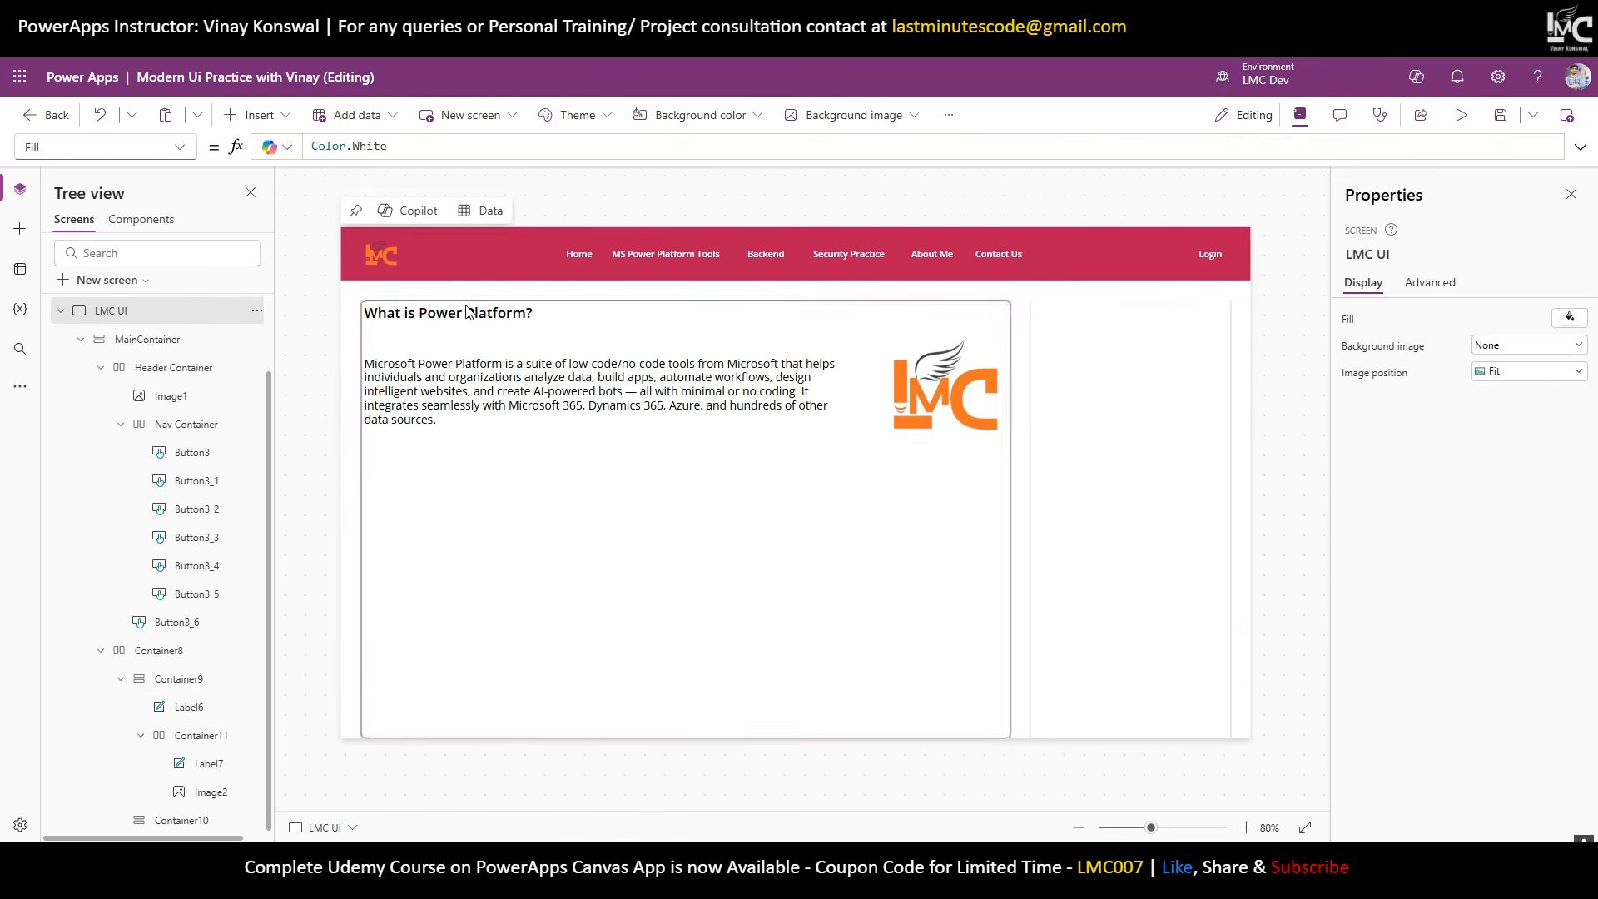
Set Container11's height to 160, then settle on 120.
click(497, 340)
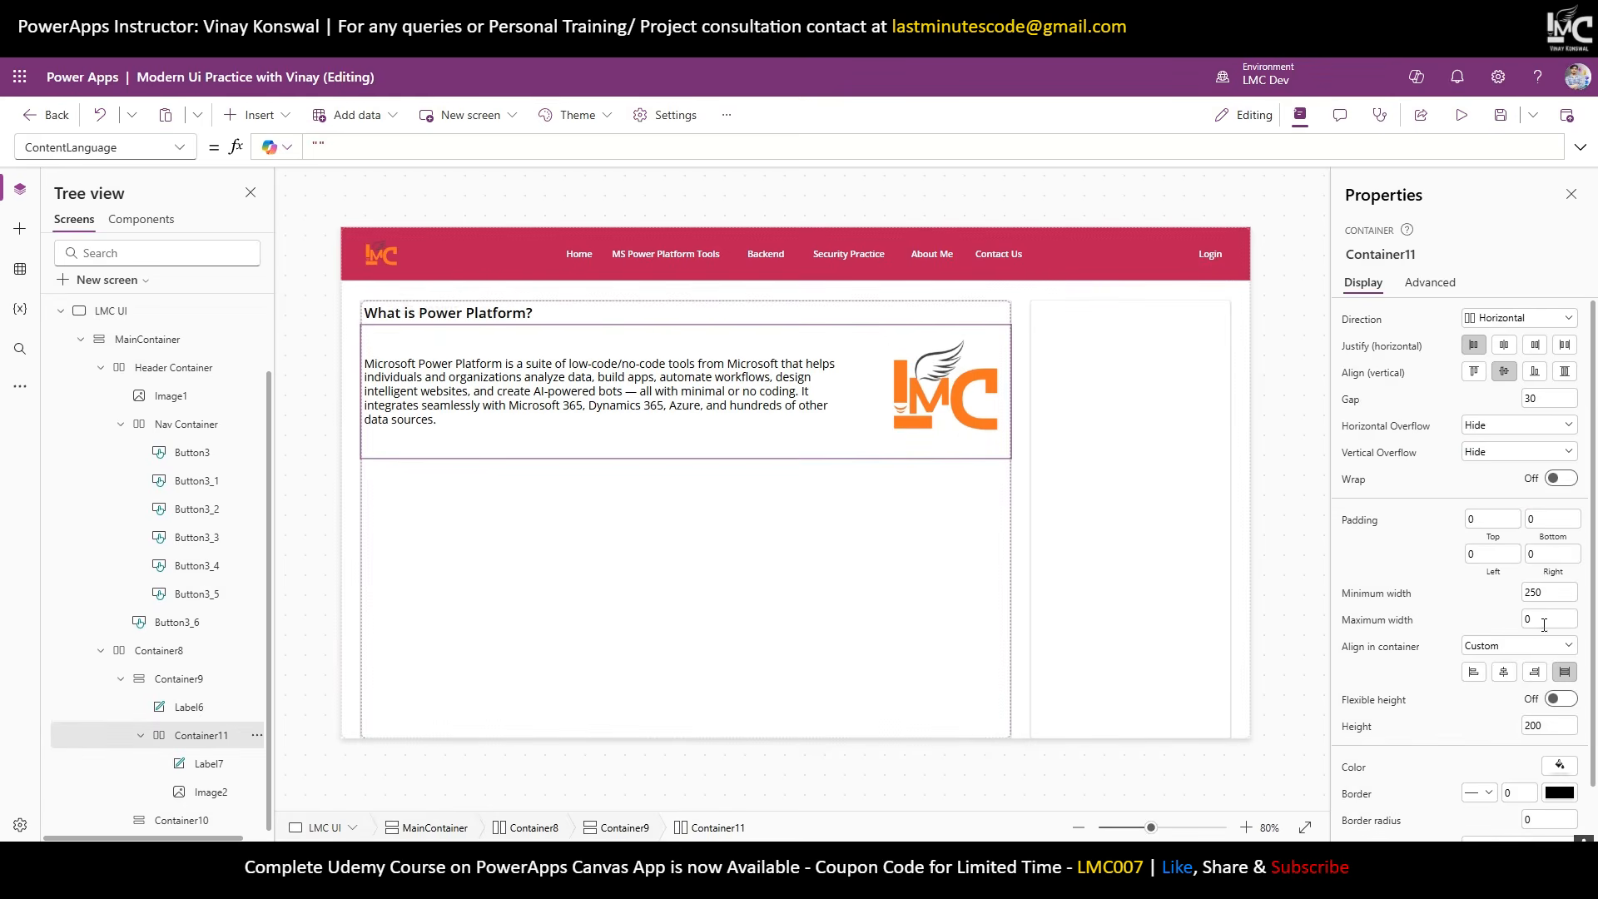
click(1551, 725)
text(160)
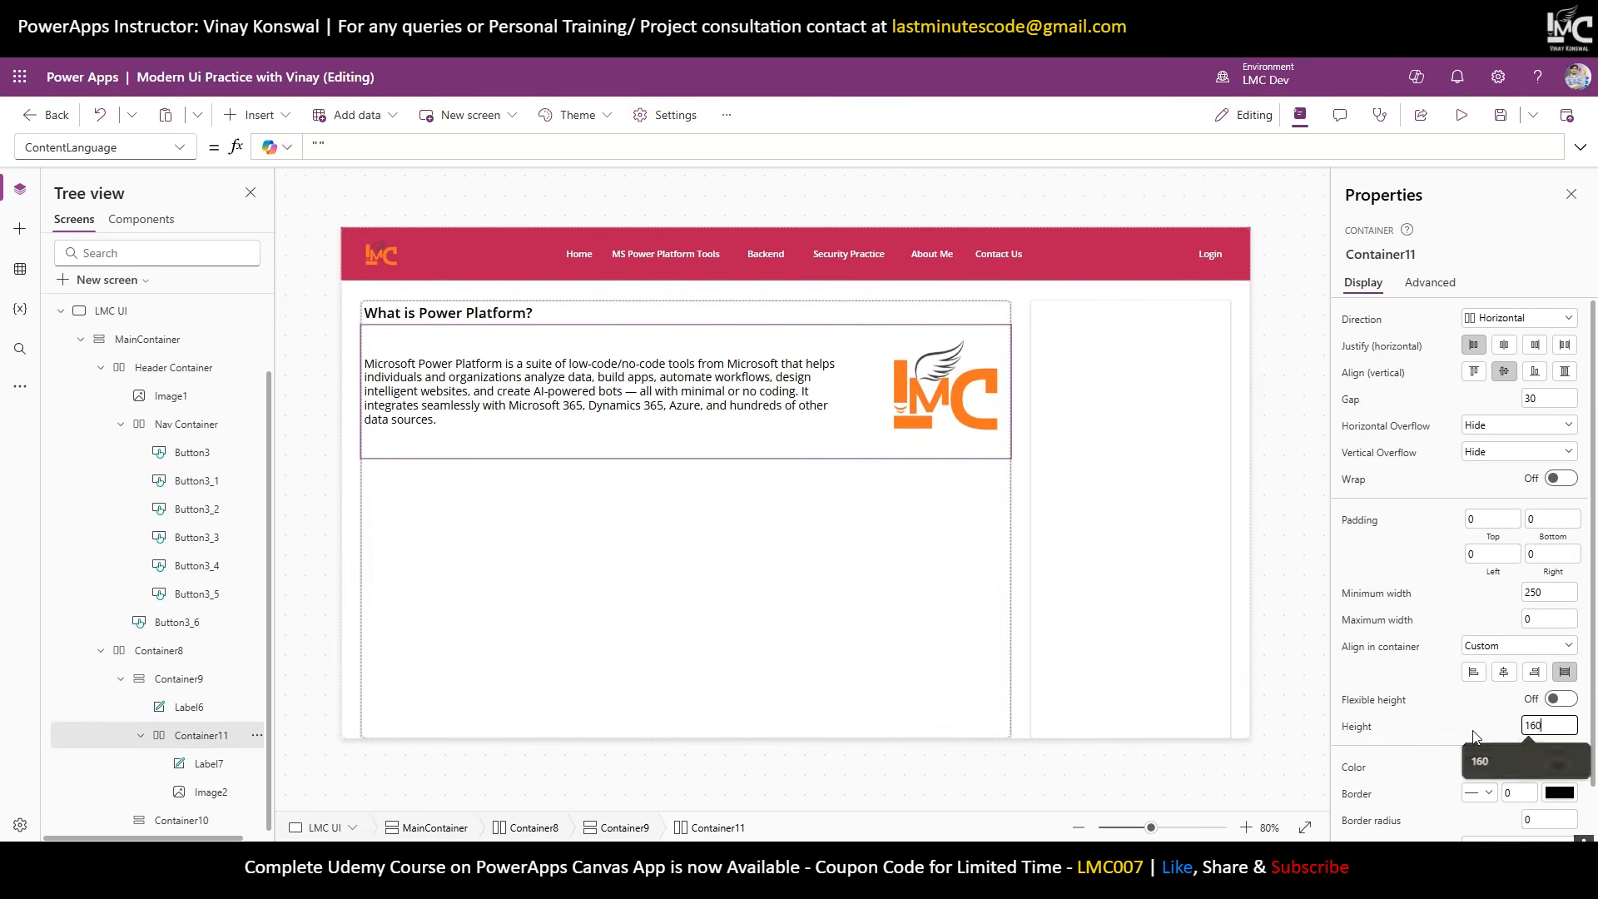
key(Return)
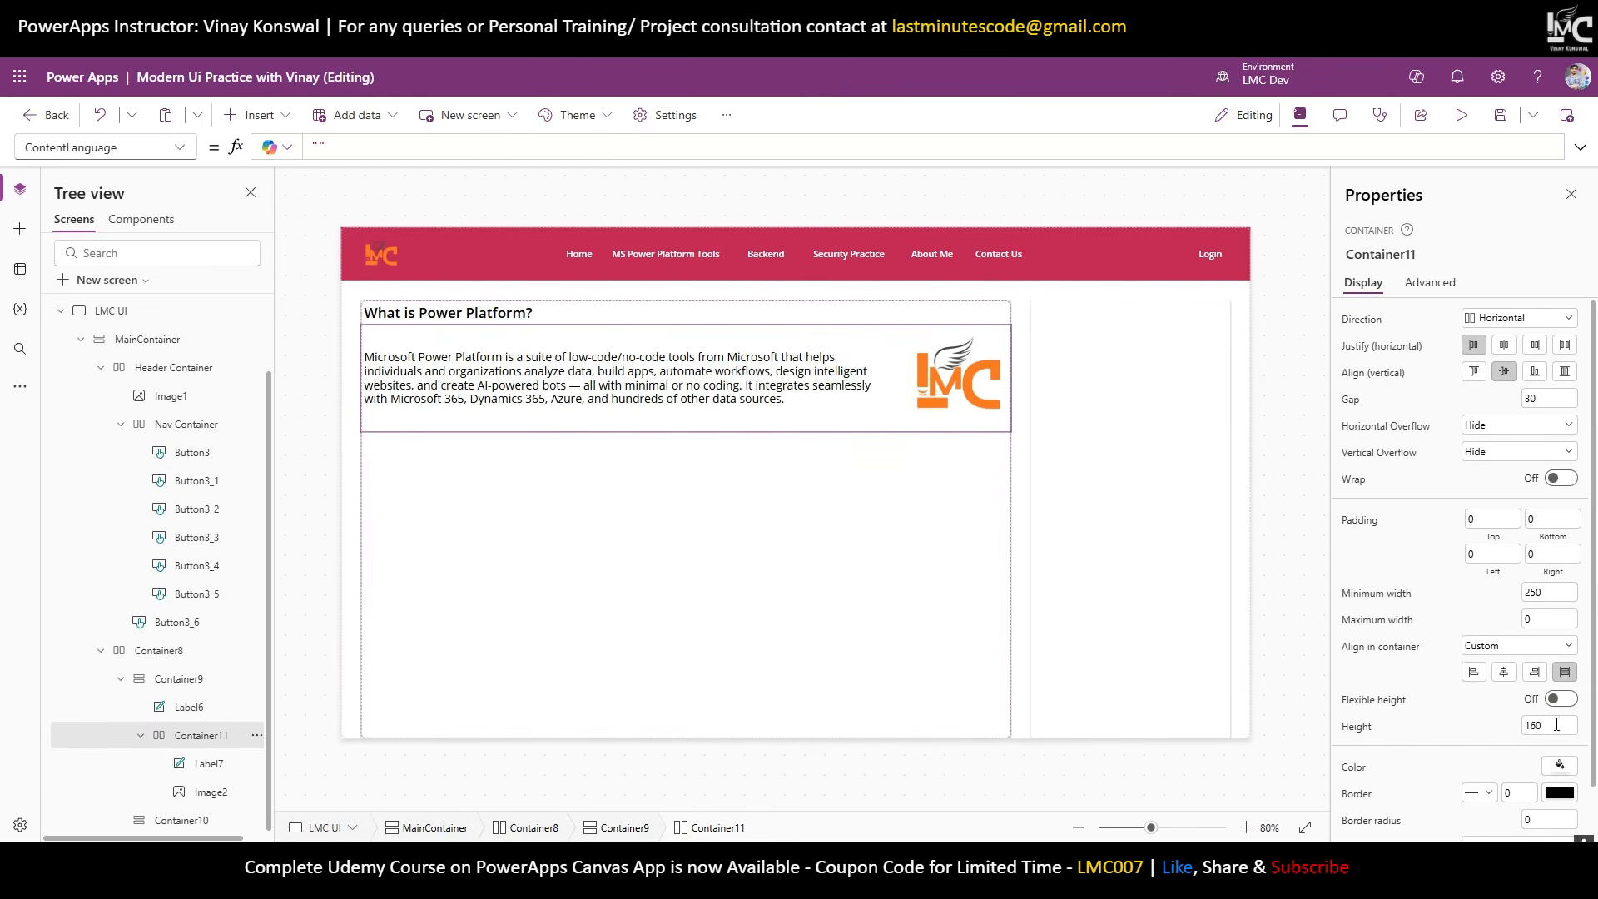
click(1540, 725)
text(120)
key(Return)
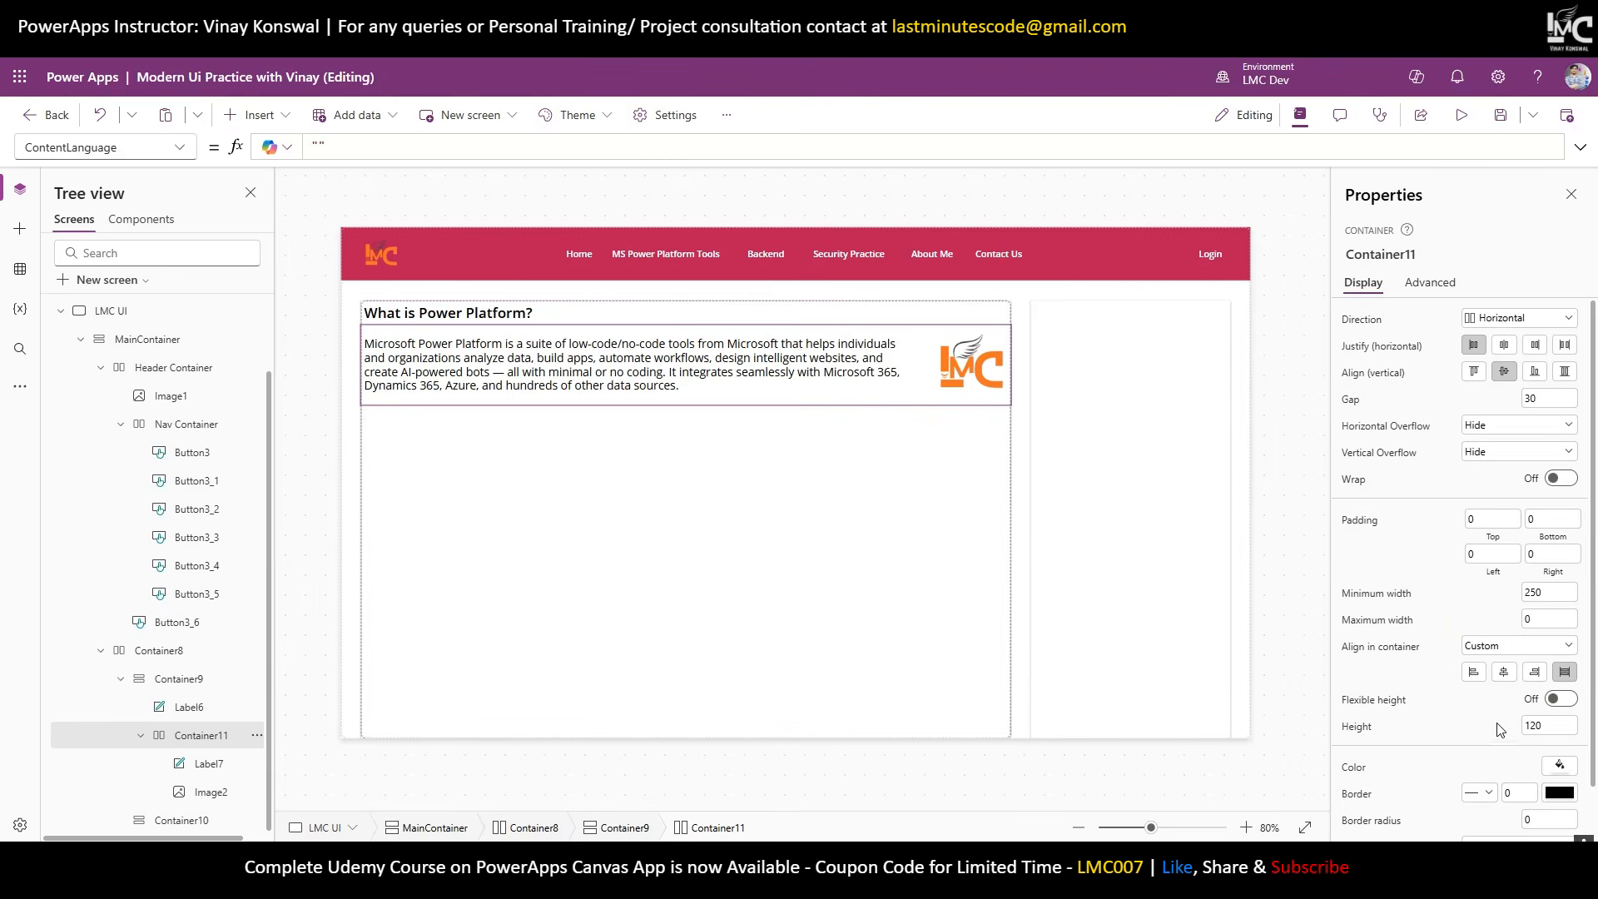
click(1302, 517)
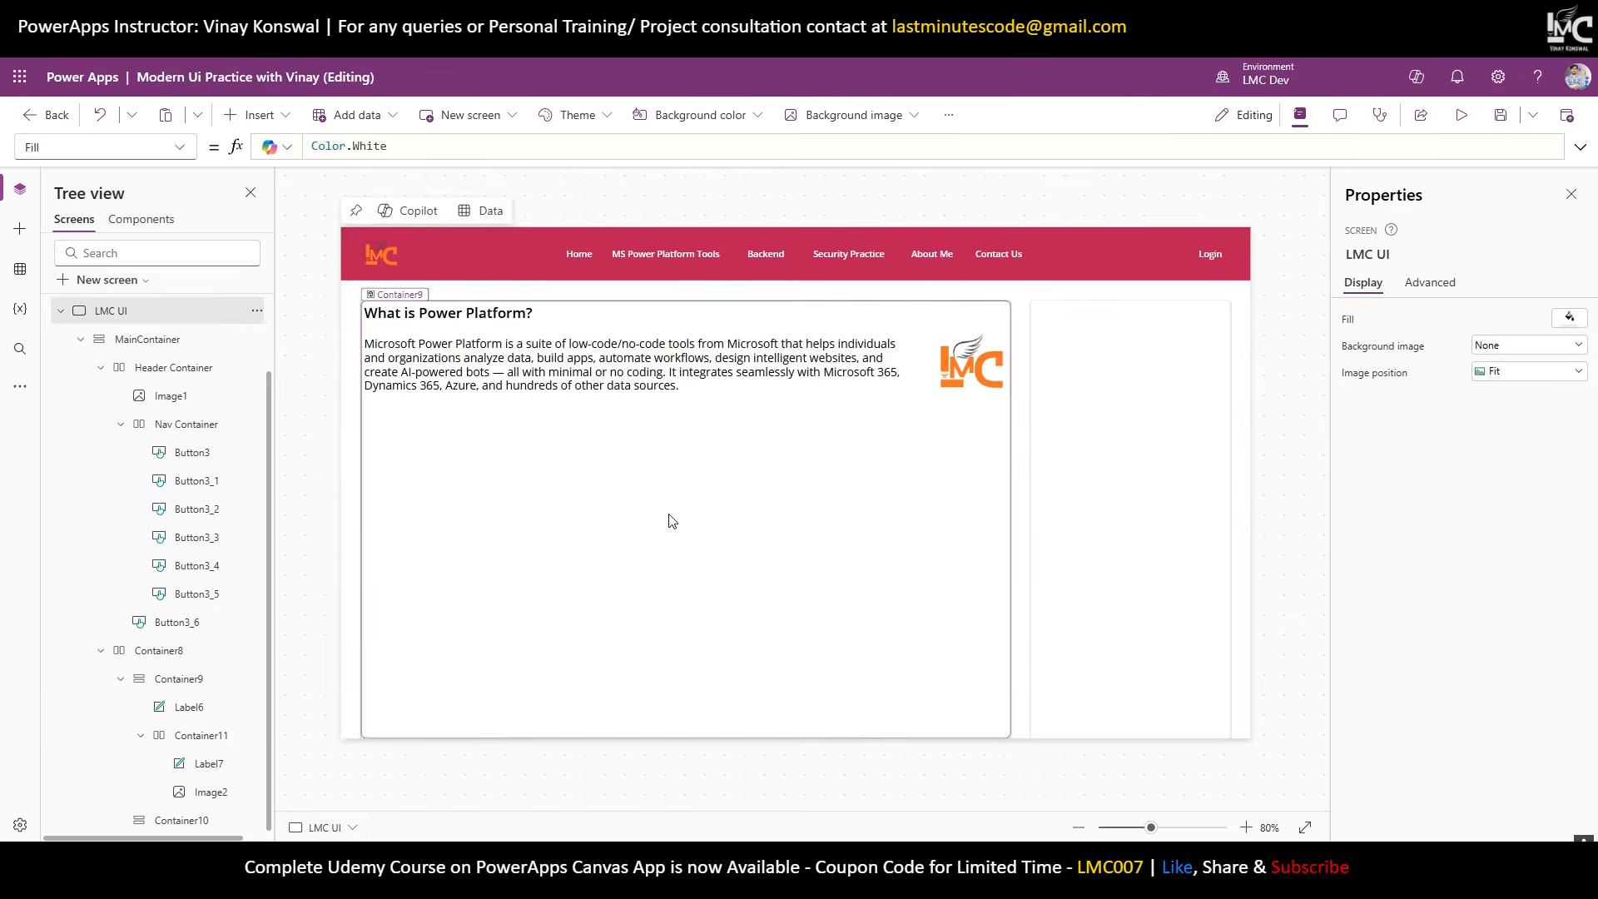
click(200, 681)
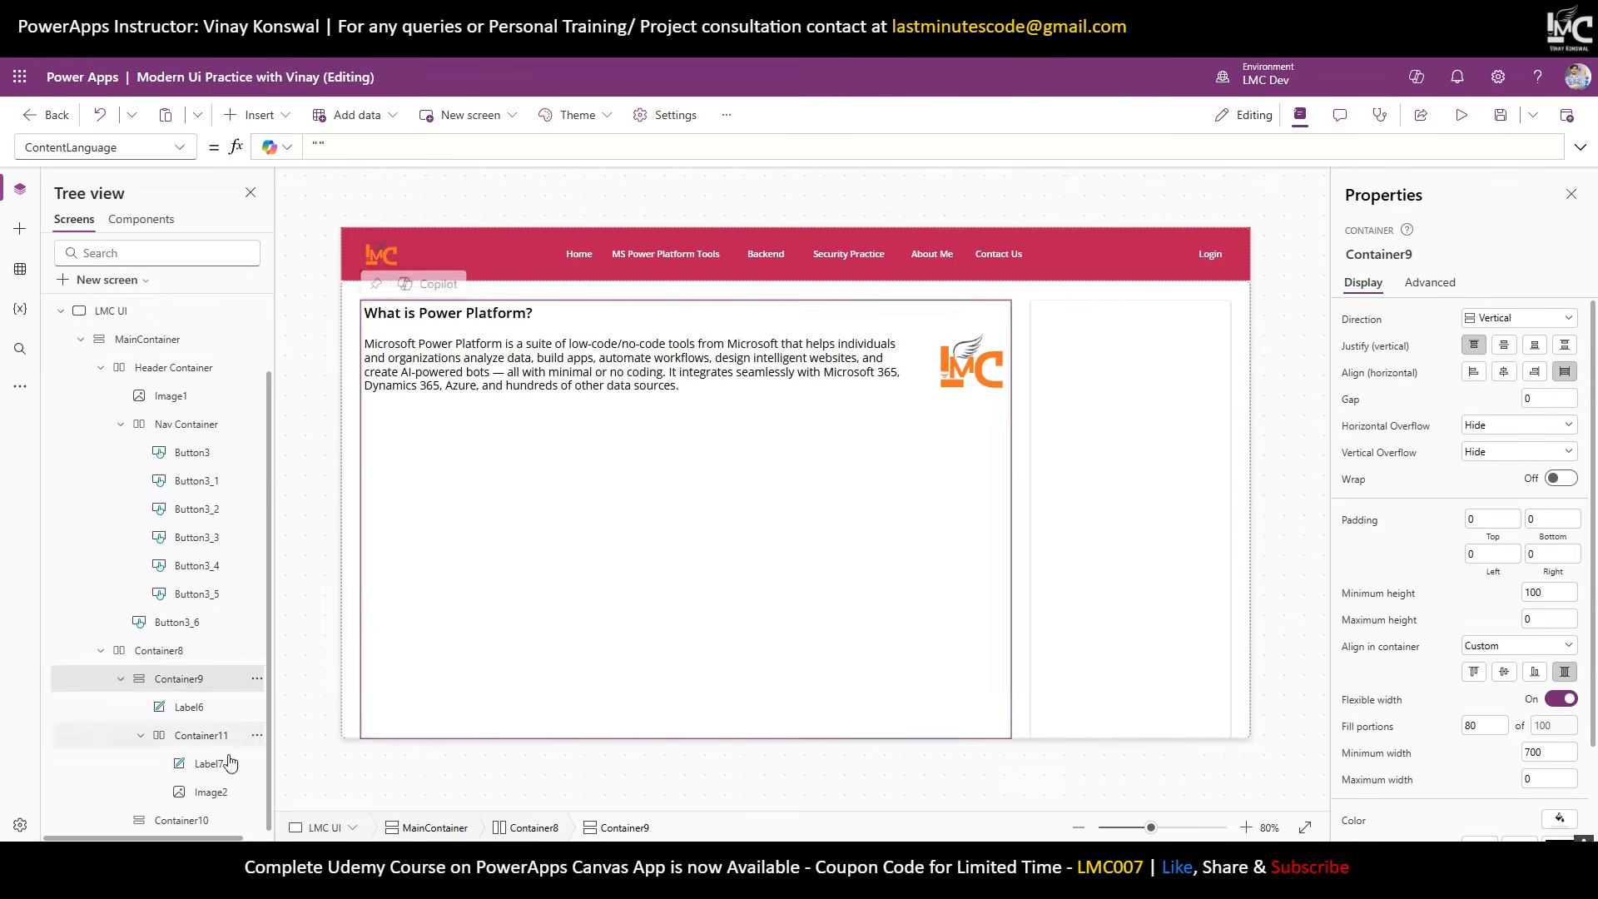
Rename Container8, Container9 and Container10 to BodyContainer, LeftContainer and RightCotnainer.
double_click(149, 643)
text(B)
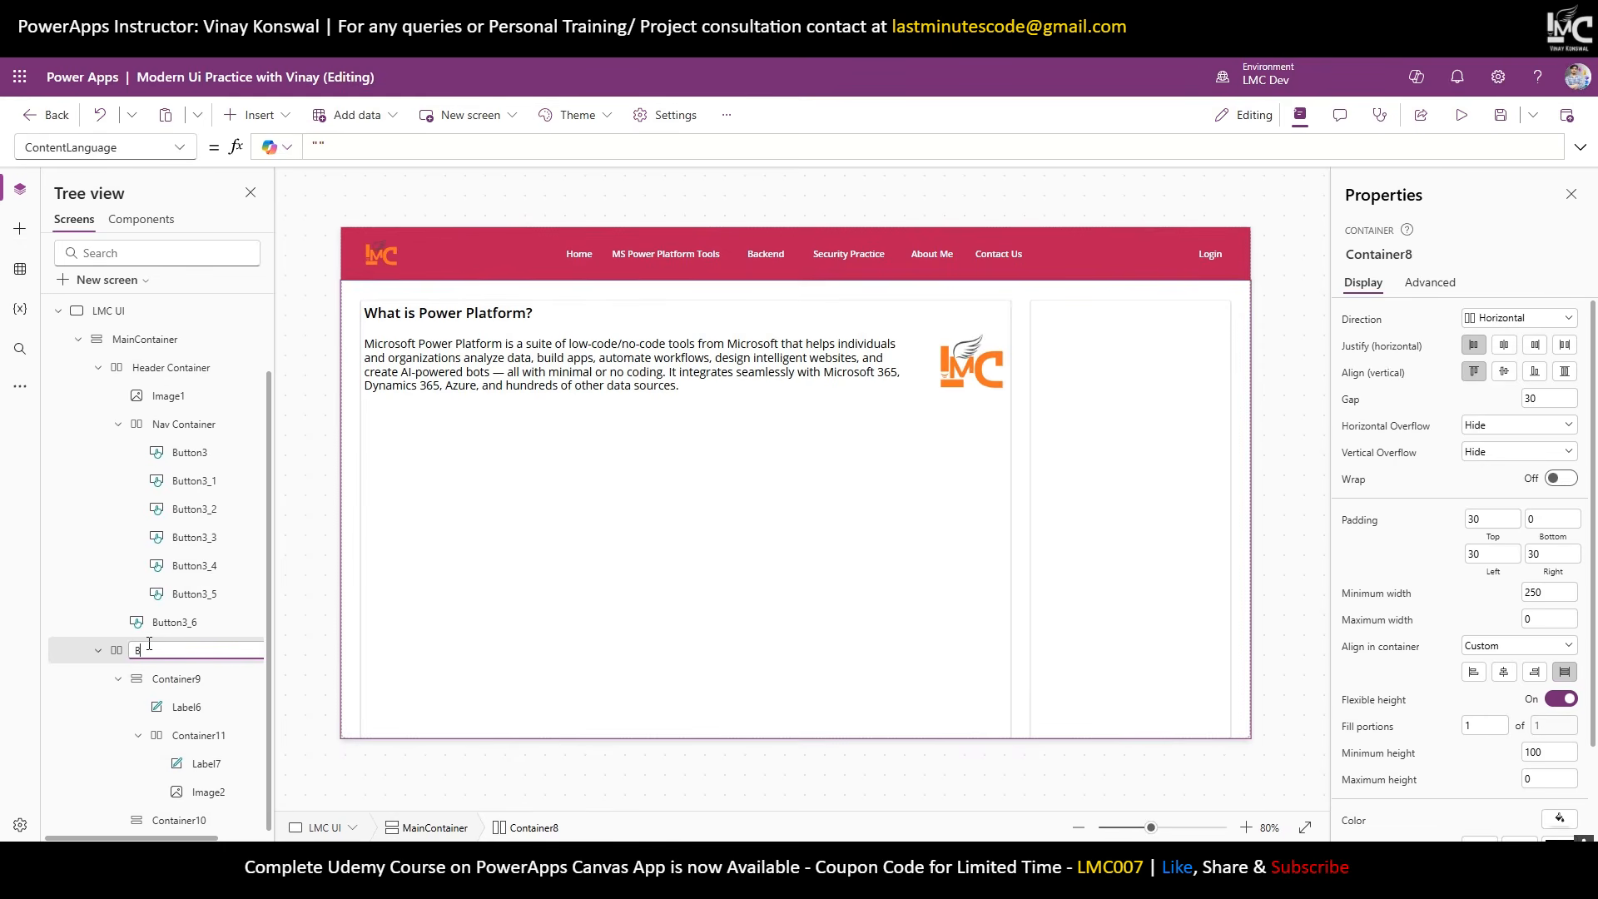
text(odyContainer)
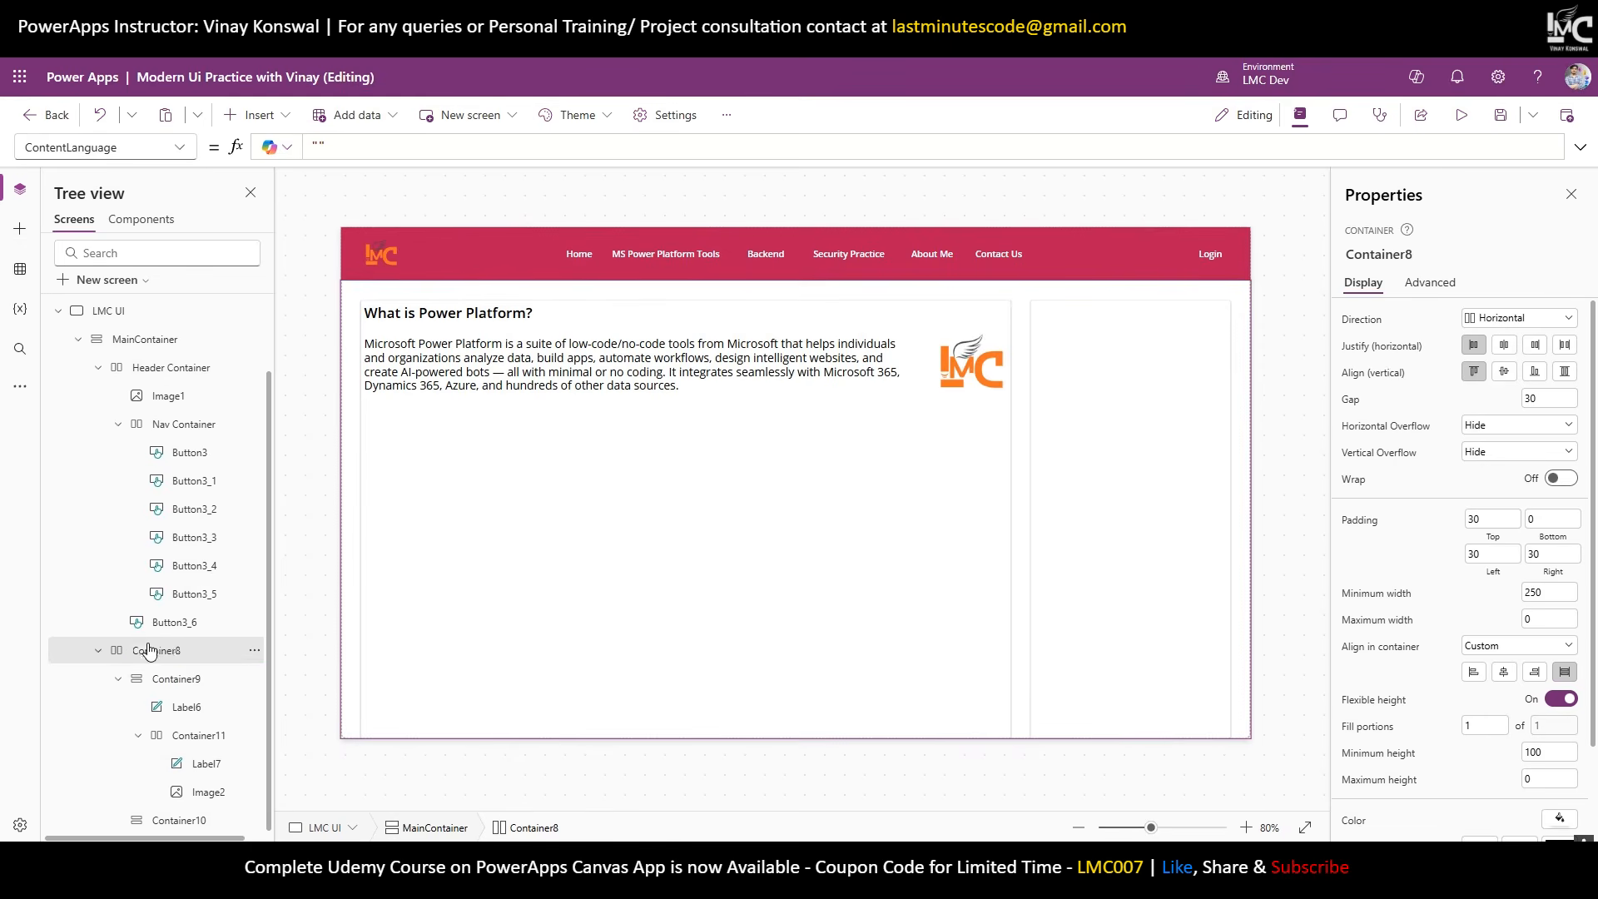
key(Return)
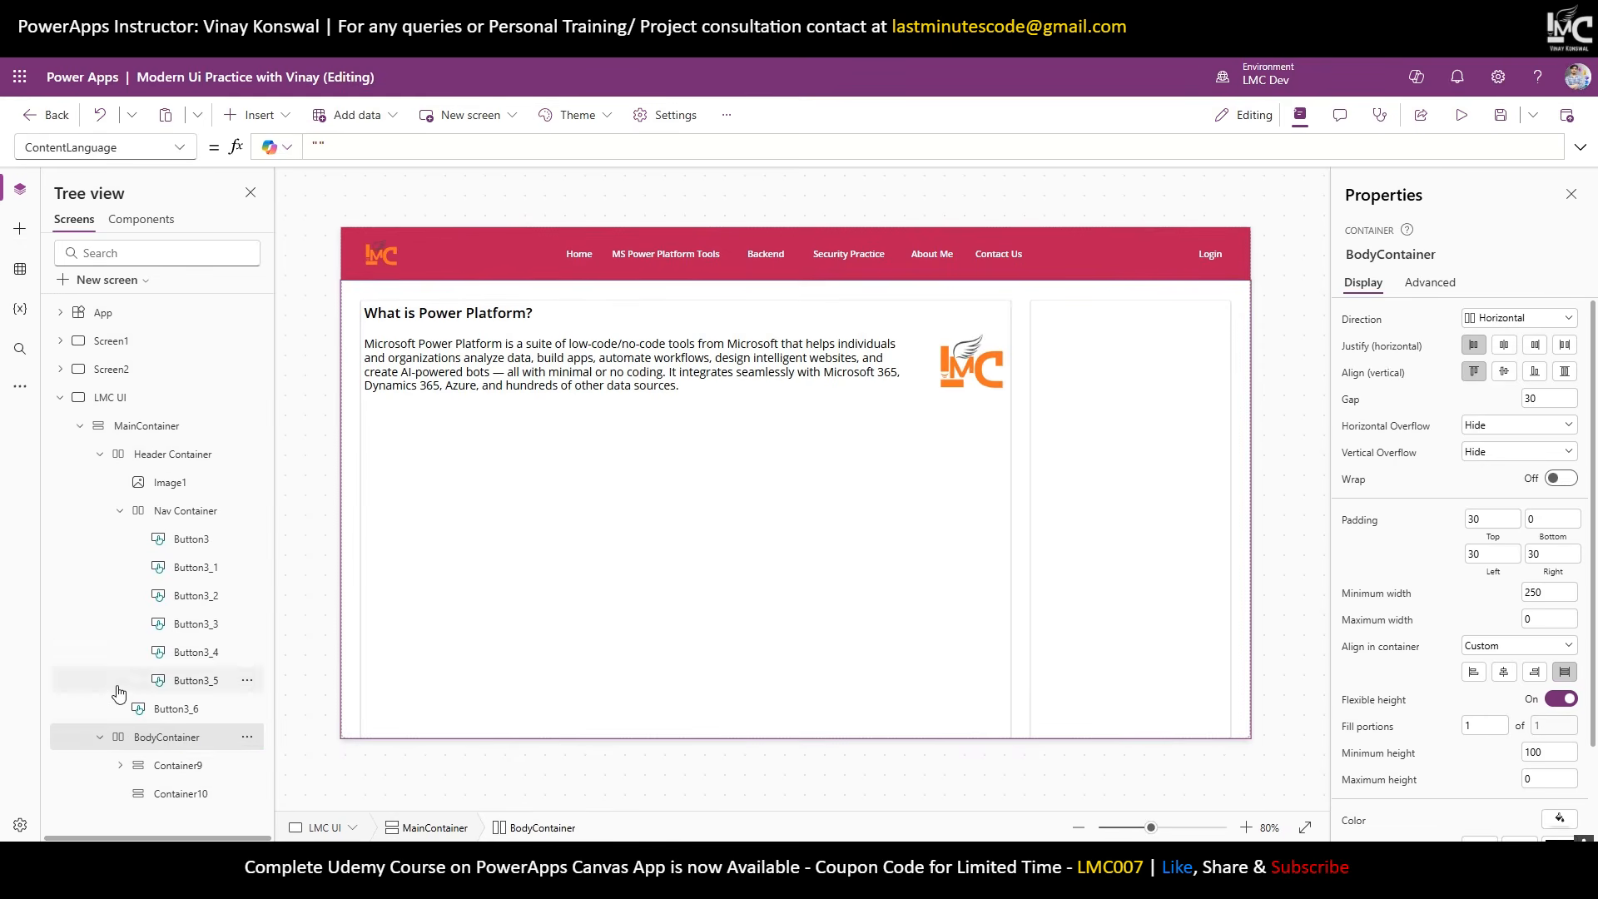
double_click(193, 772)
text(Left)
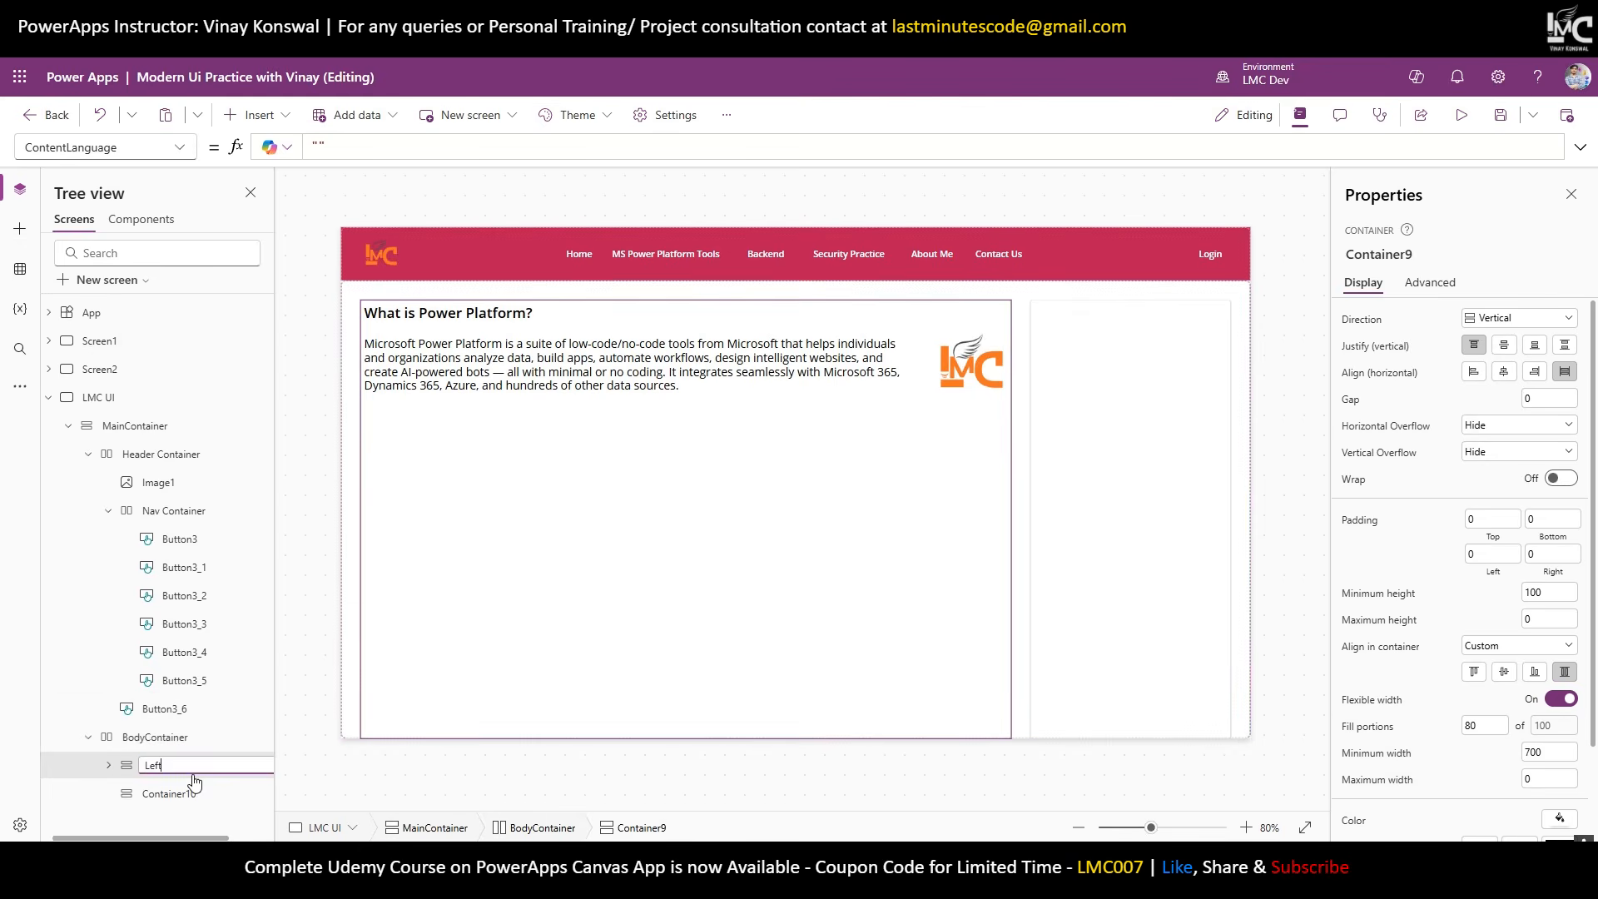
text(Container)
key(Return)
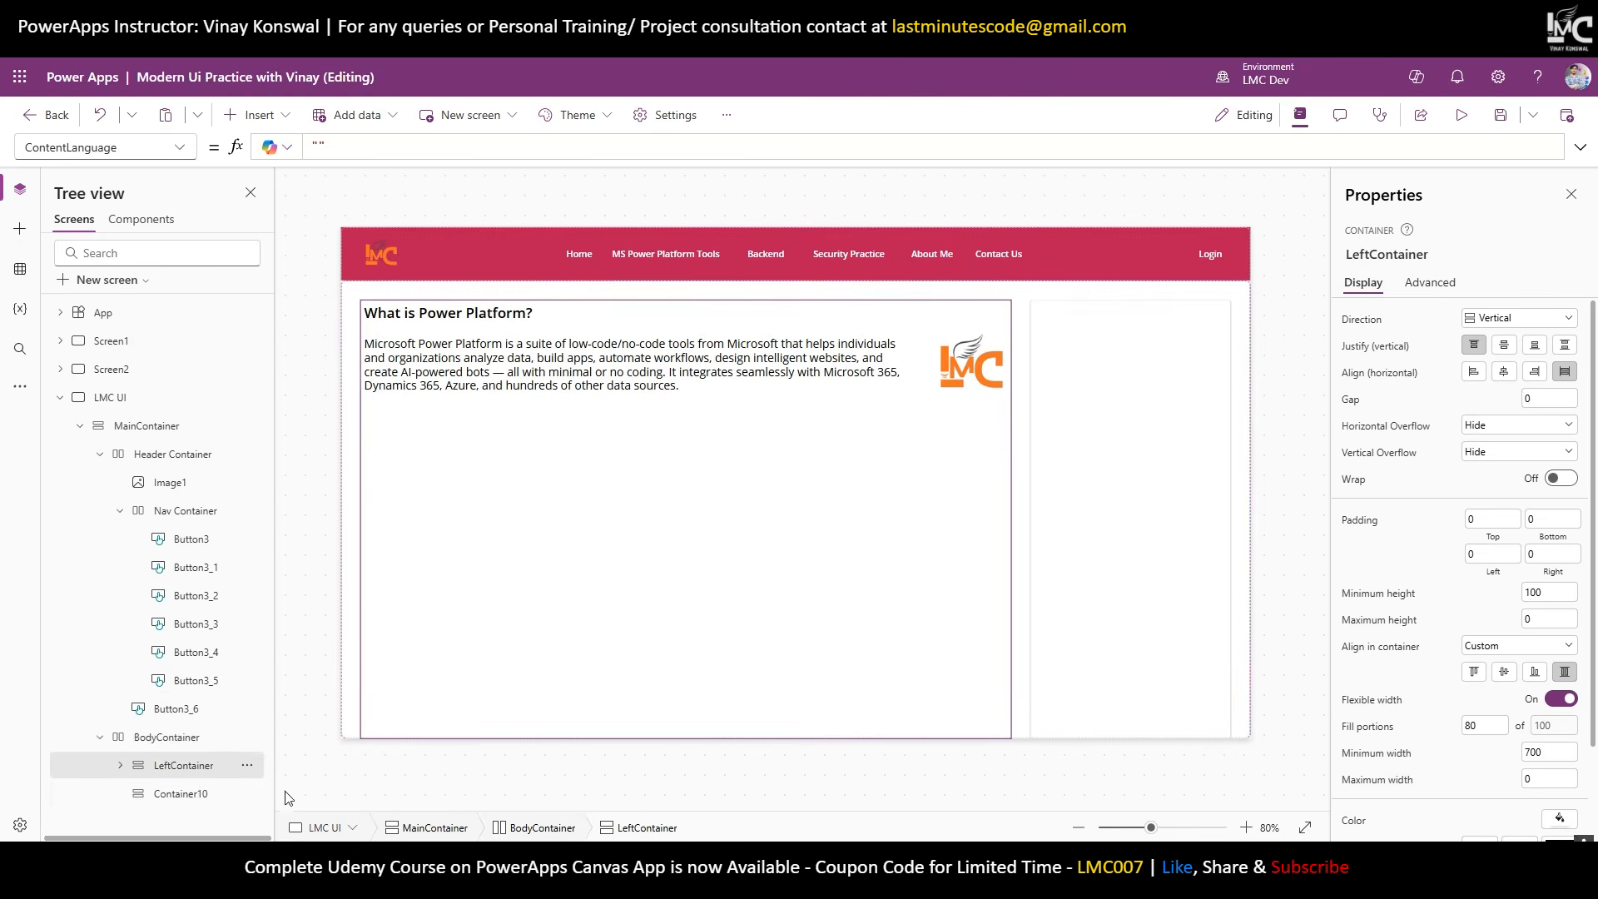
double_click(194, 794)
text(Right)
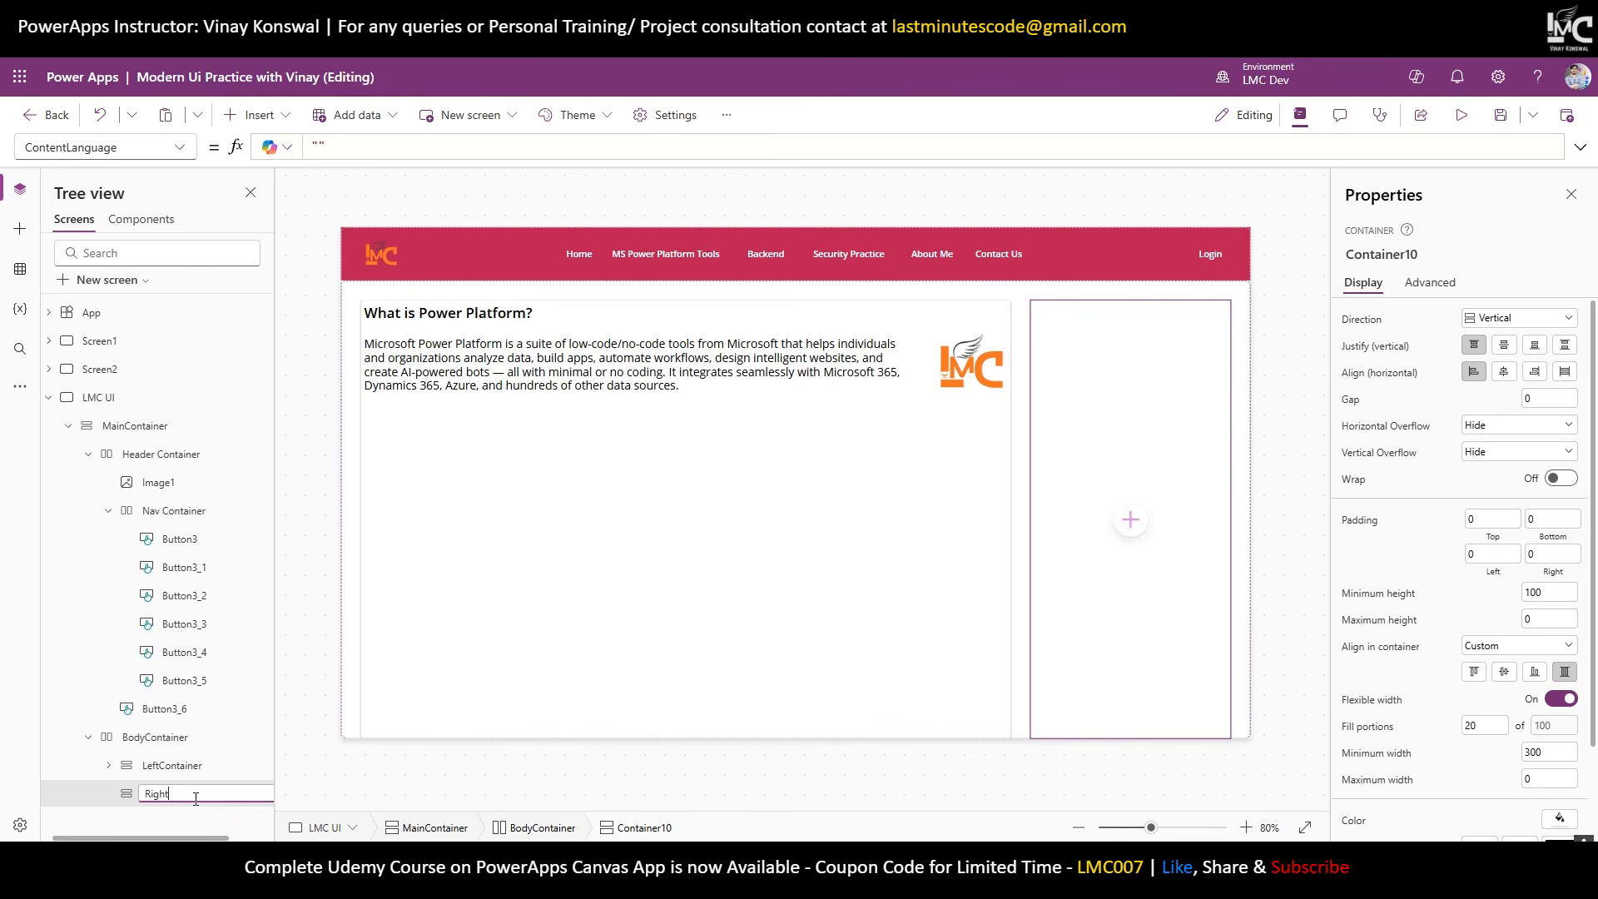
text(Cotnainer)
key(Return)
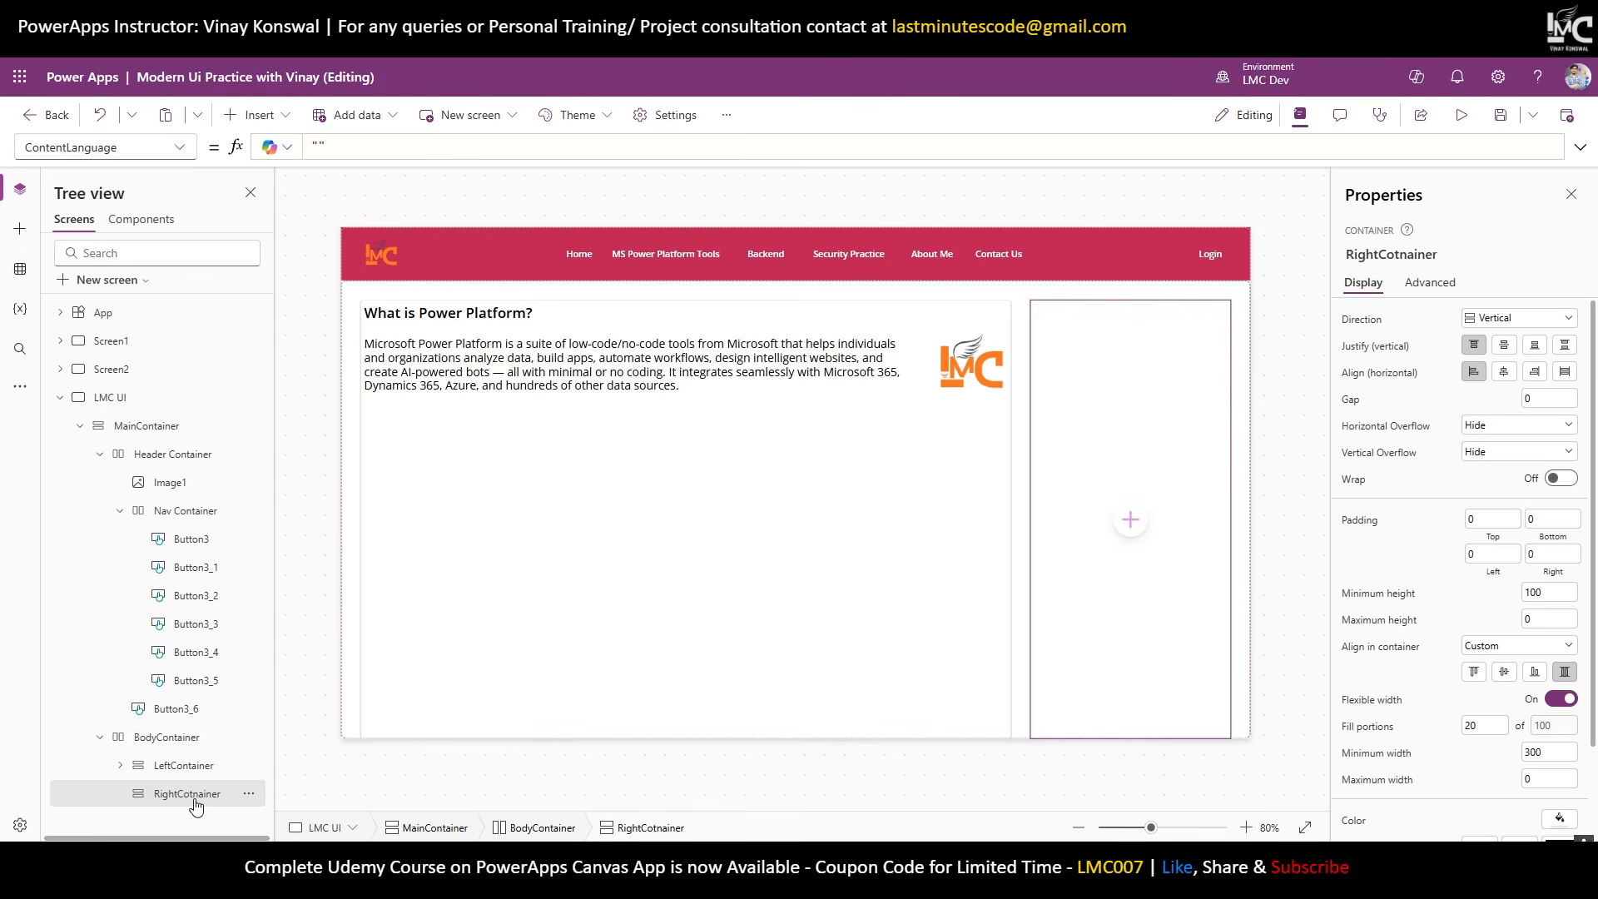
Expand LeftContainer in the Tree view, collapse Container11, and select LeftContainer.
click(121, 765)
scroll(133, 749, down, 1)
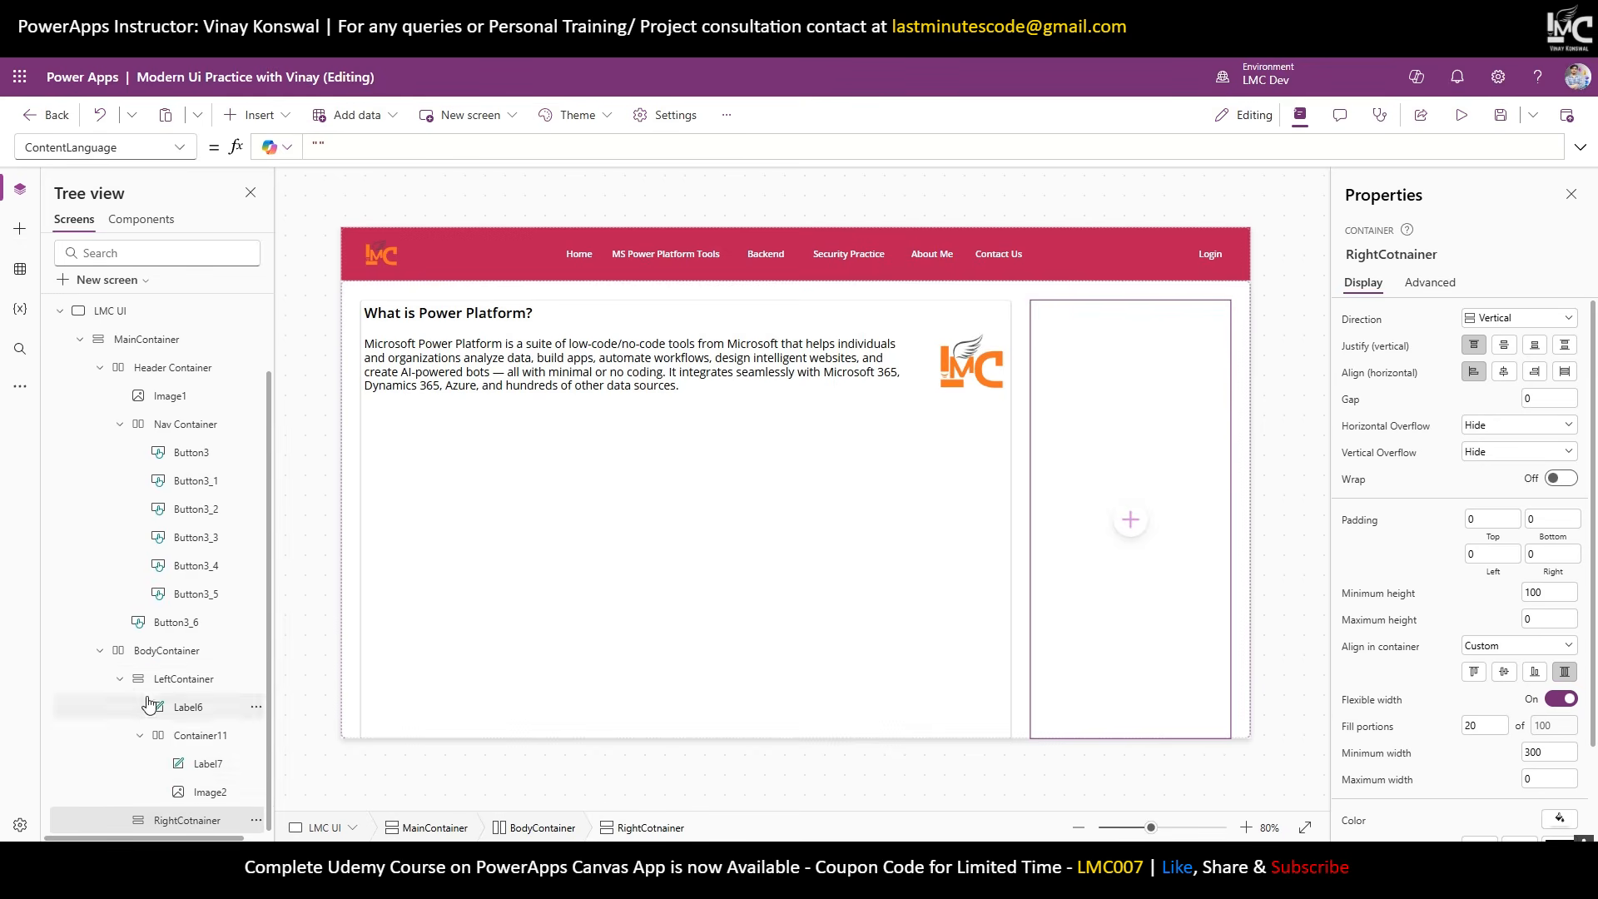
click(140, 735)
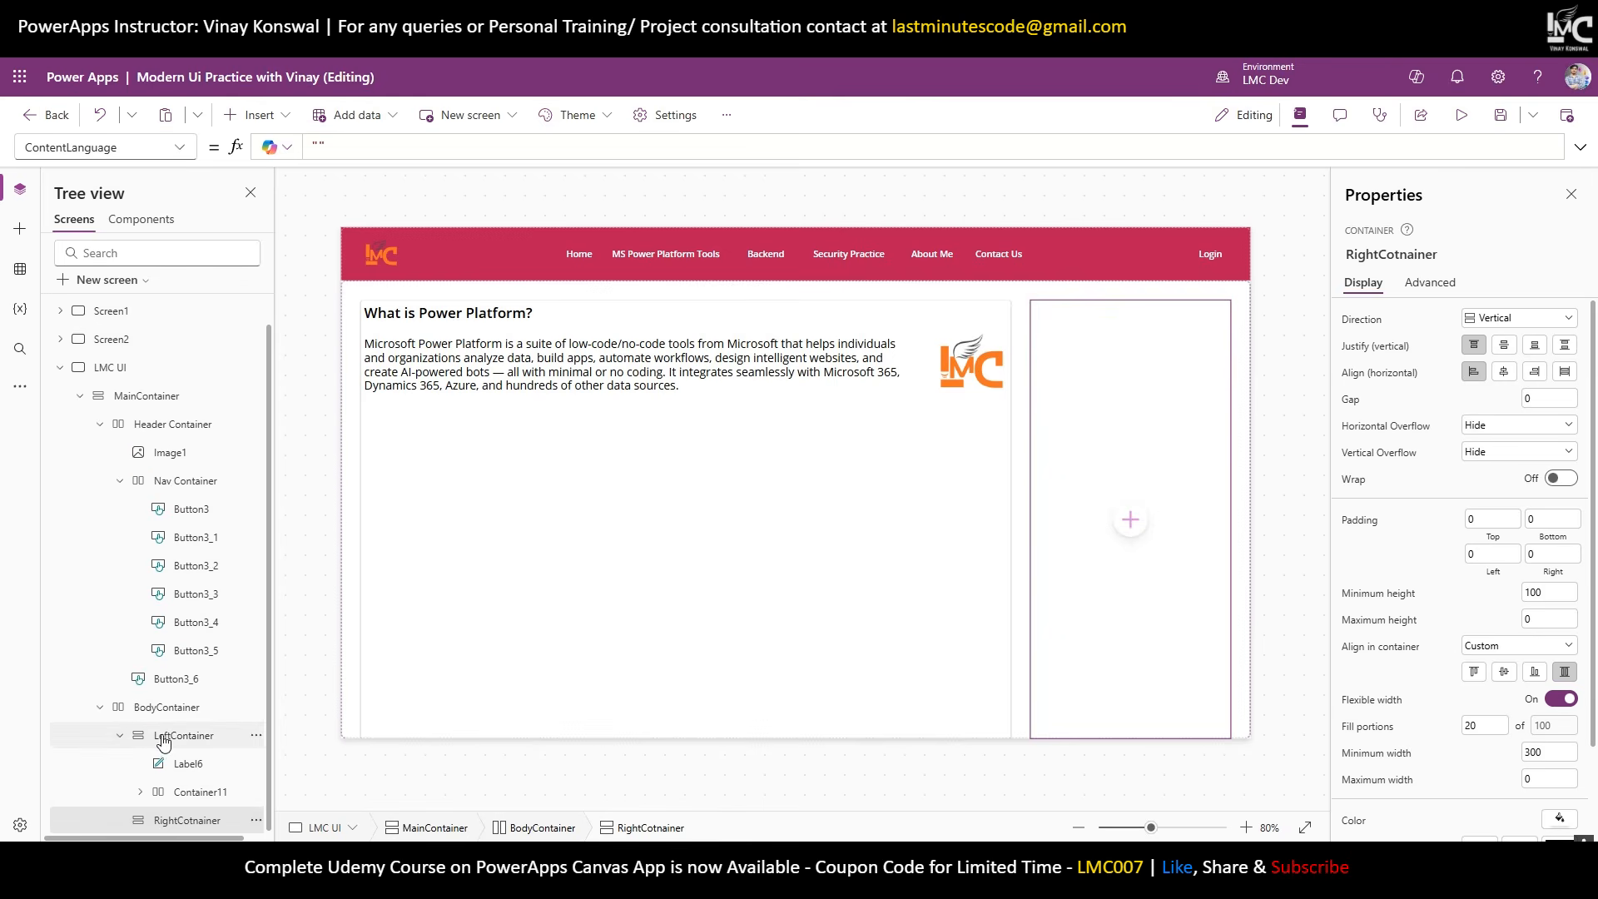
click(187, 744)
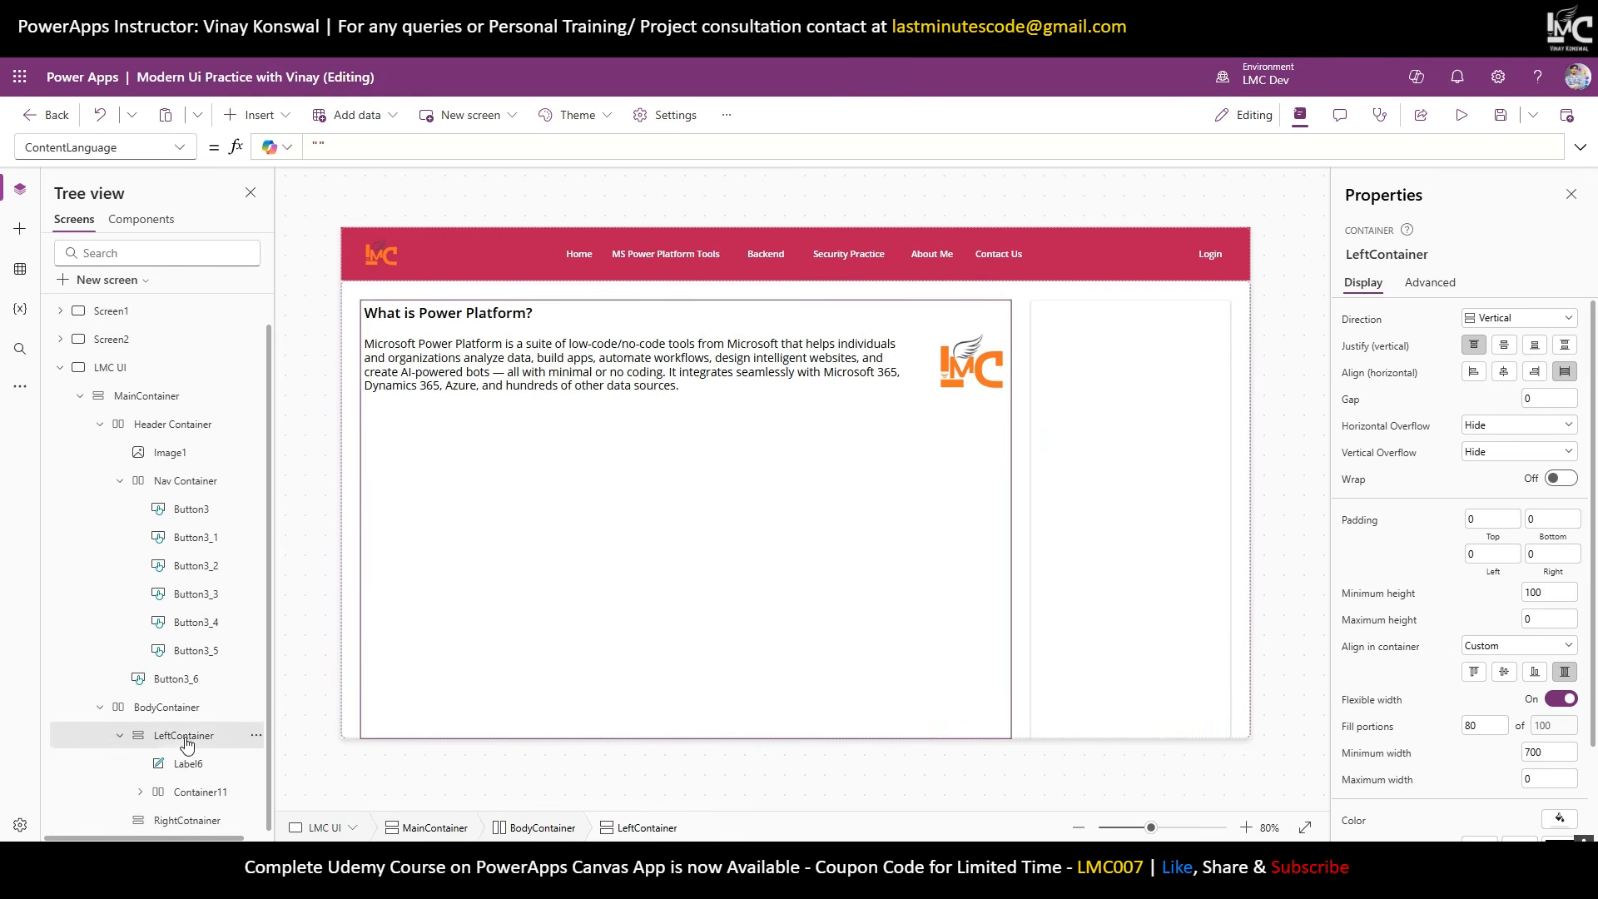
Add a rectangle to LeftContainer, set it to Disabled with a grey disabled colour.
click(251, 117)
text(Recta)
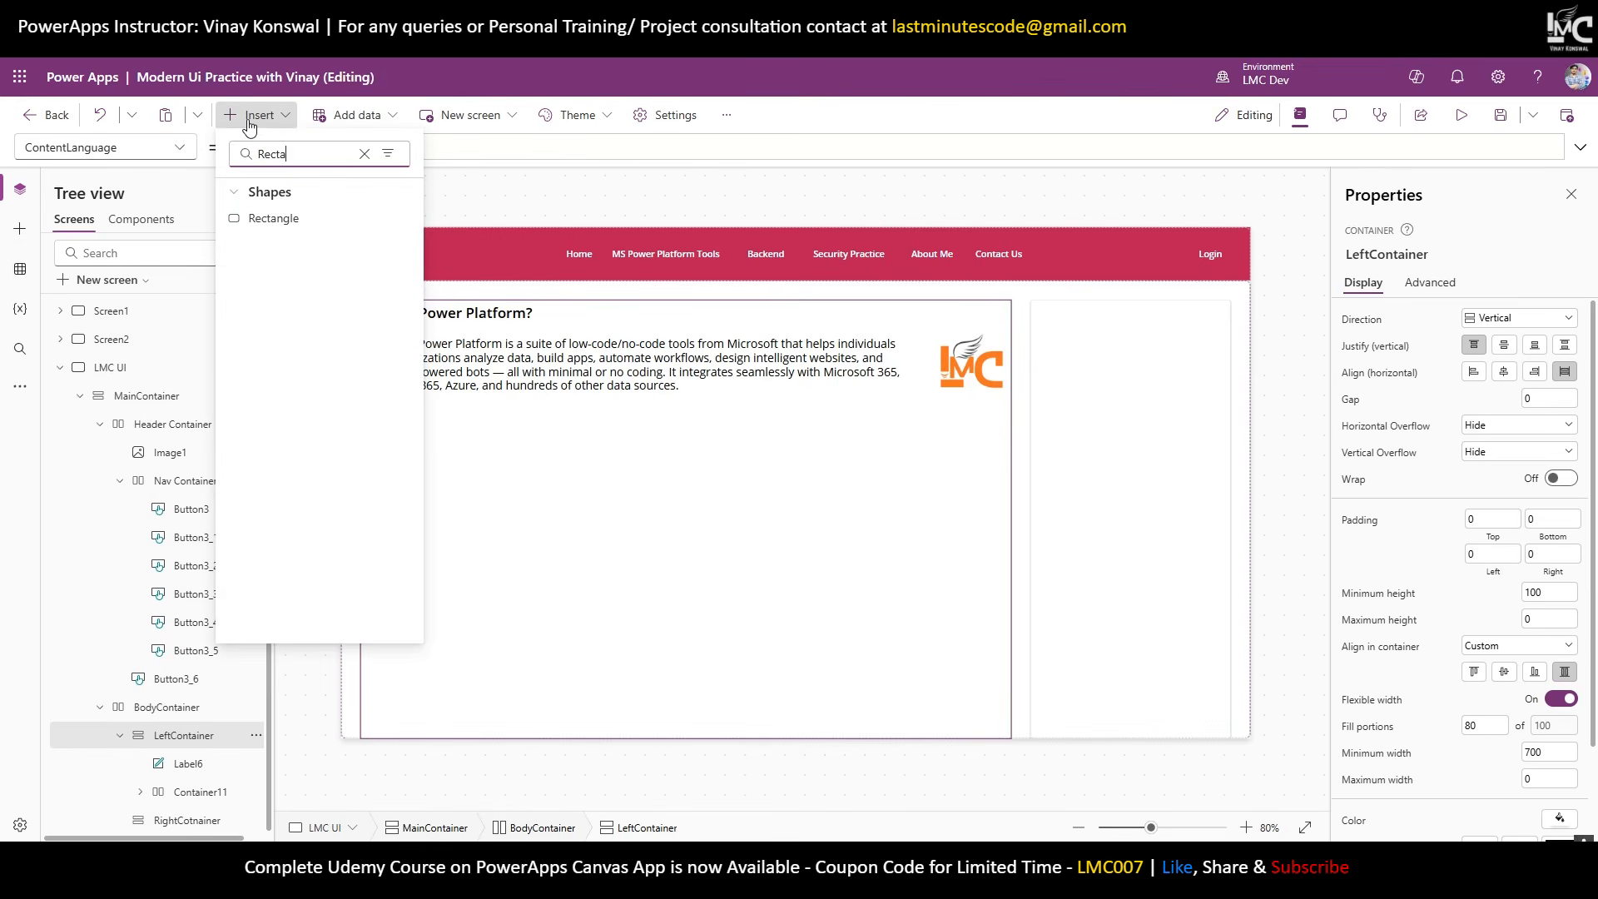
click(265, 218)
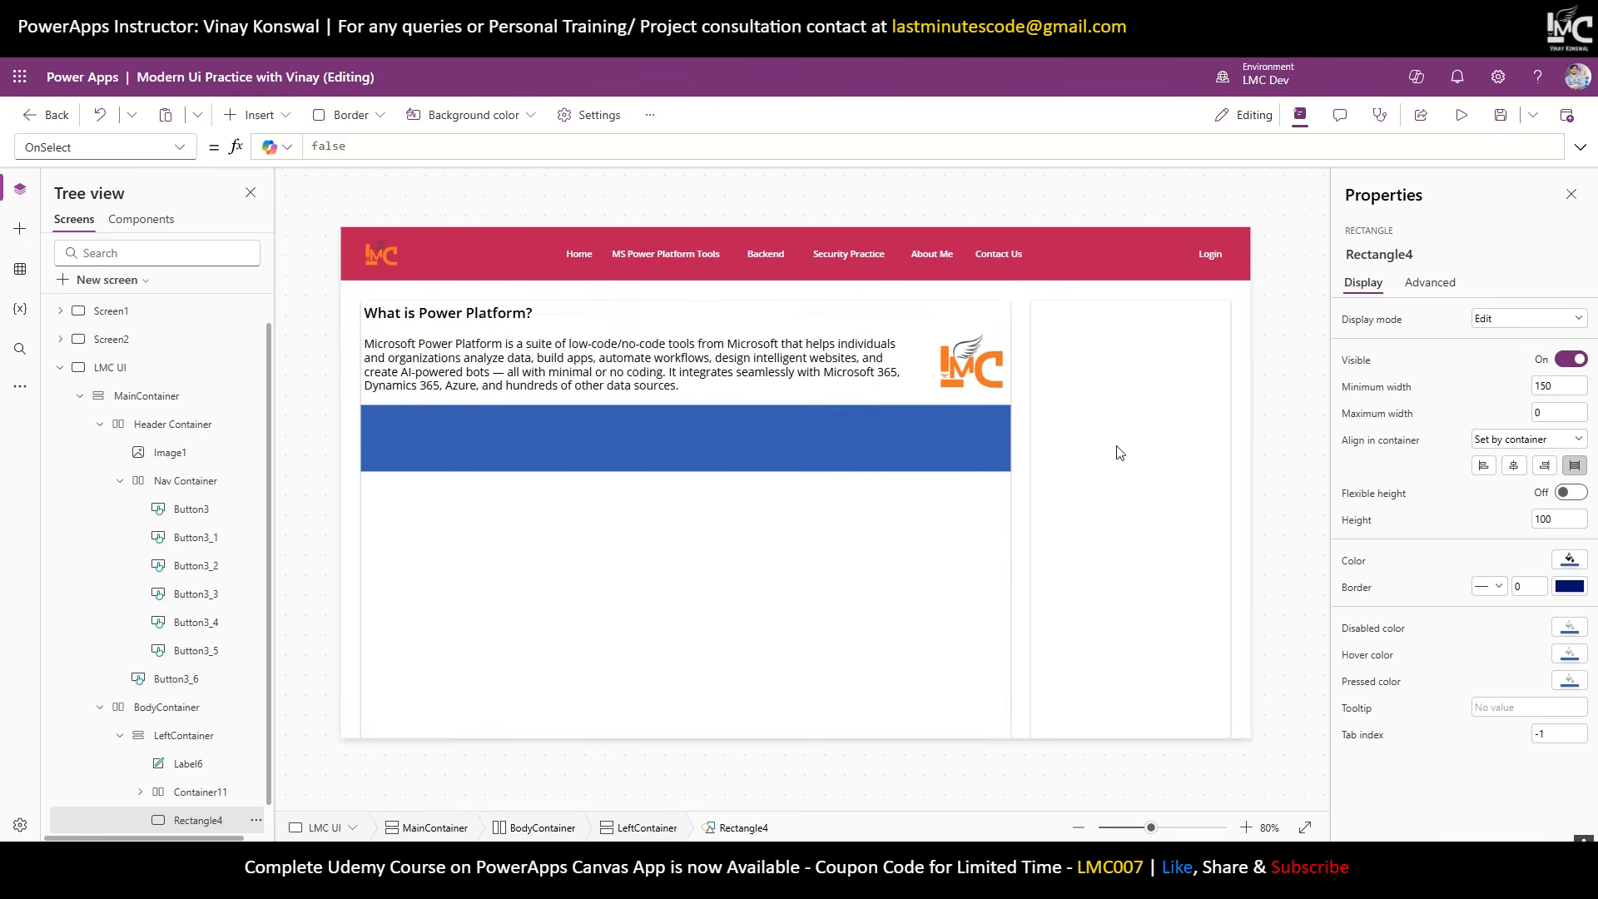
click(1525, 320)
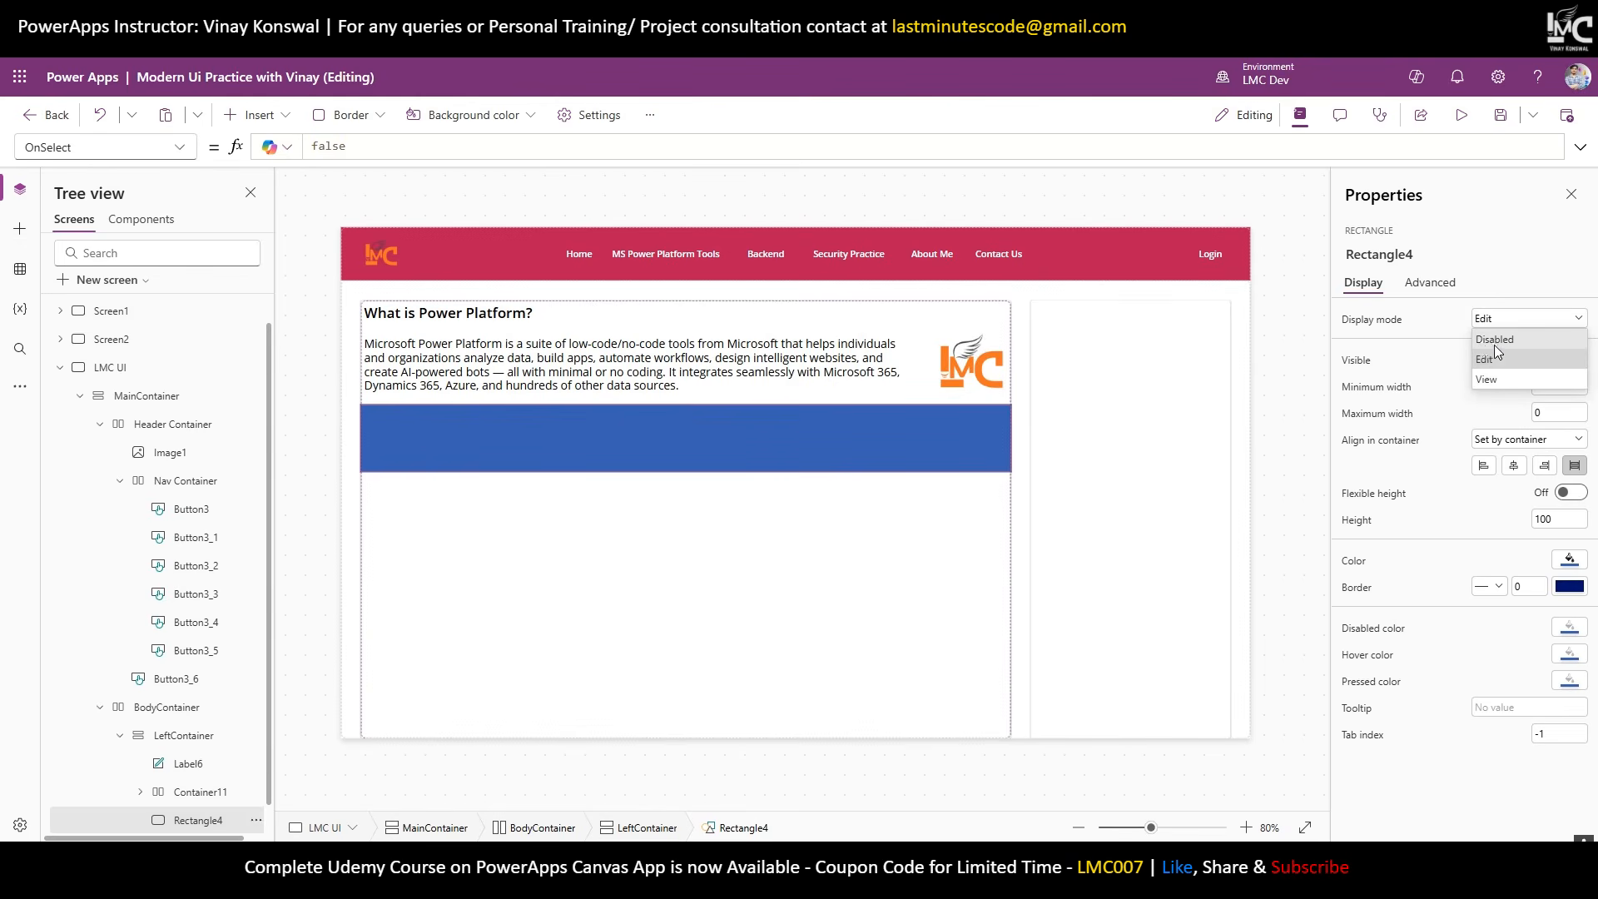
click(1495, 340)
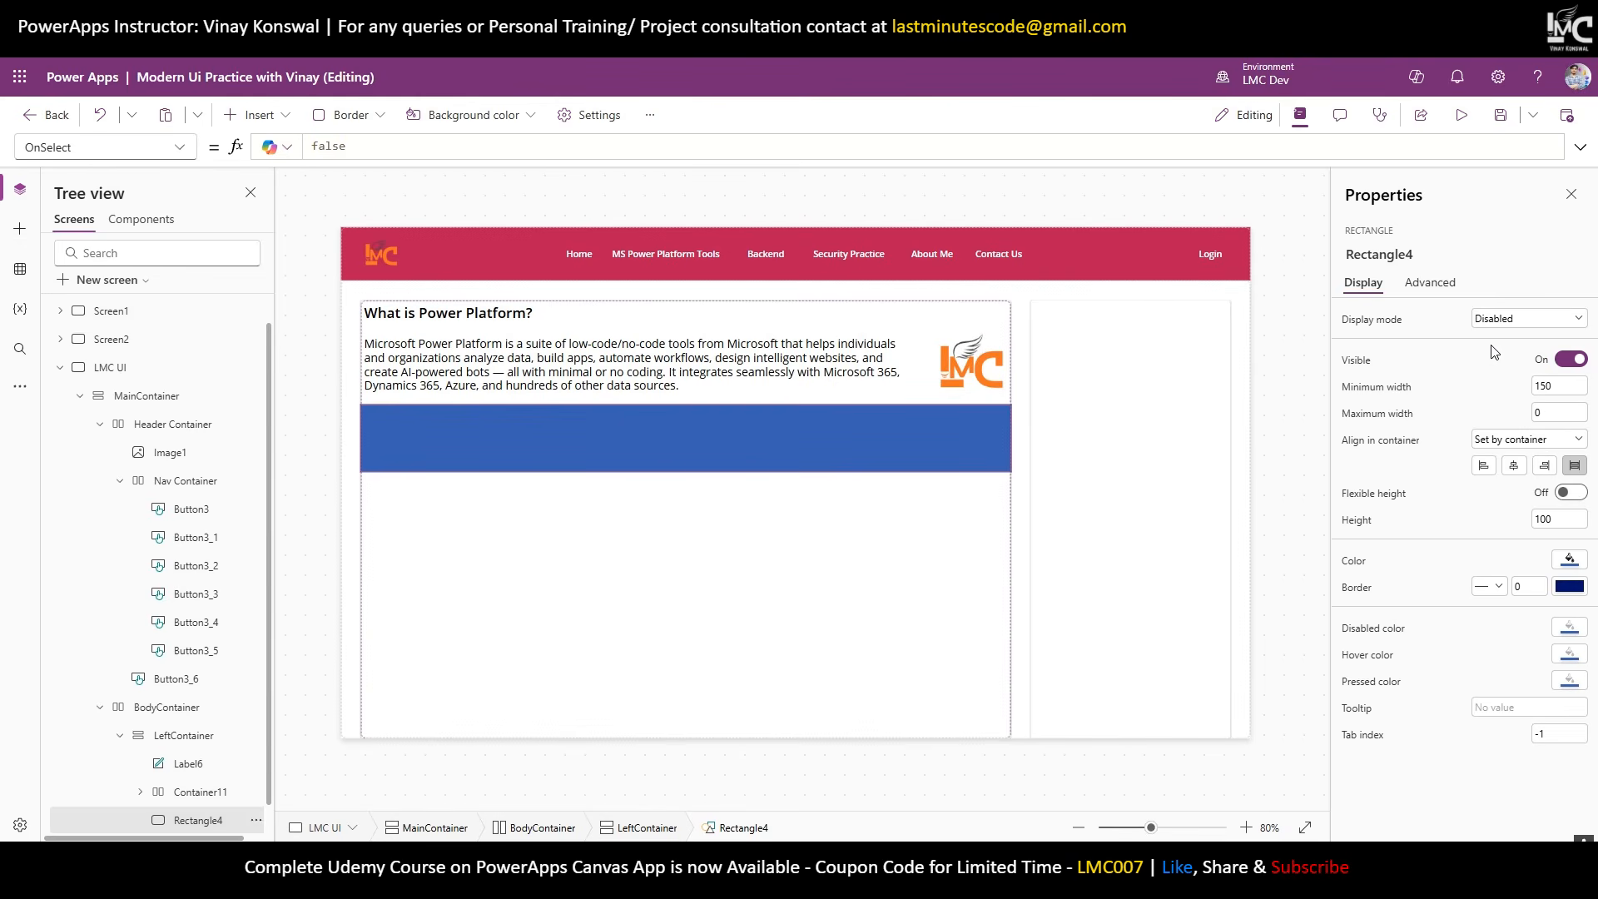
click(1569, 632)
click(1570, 632)
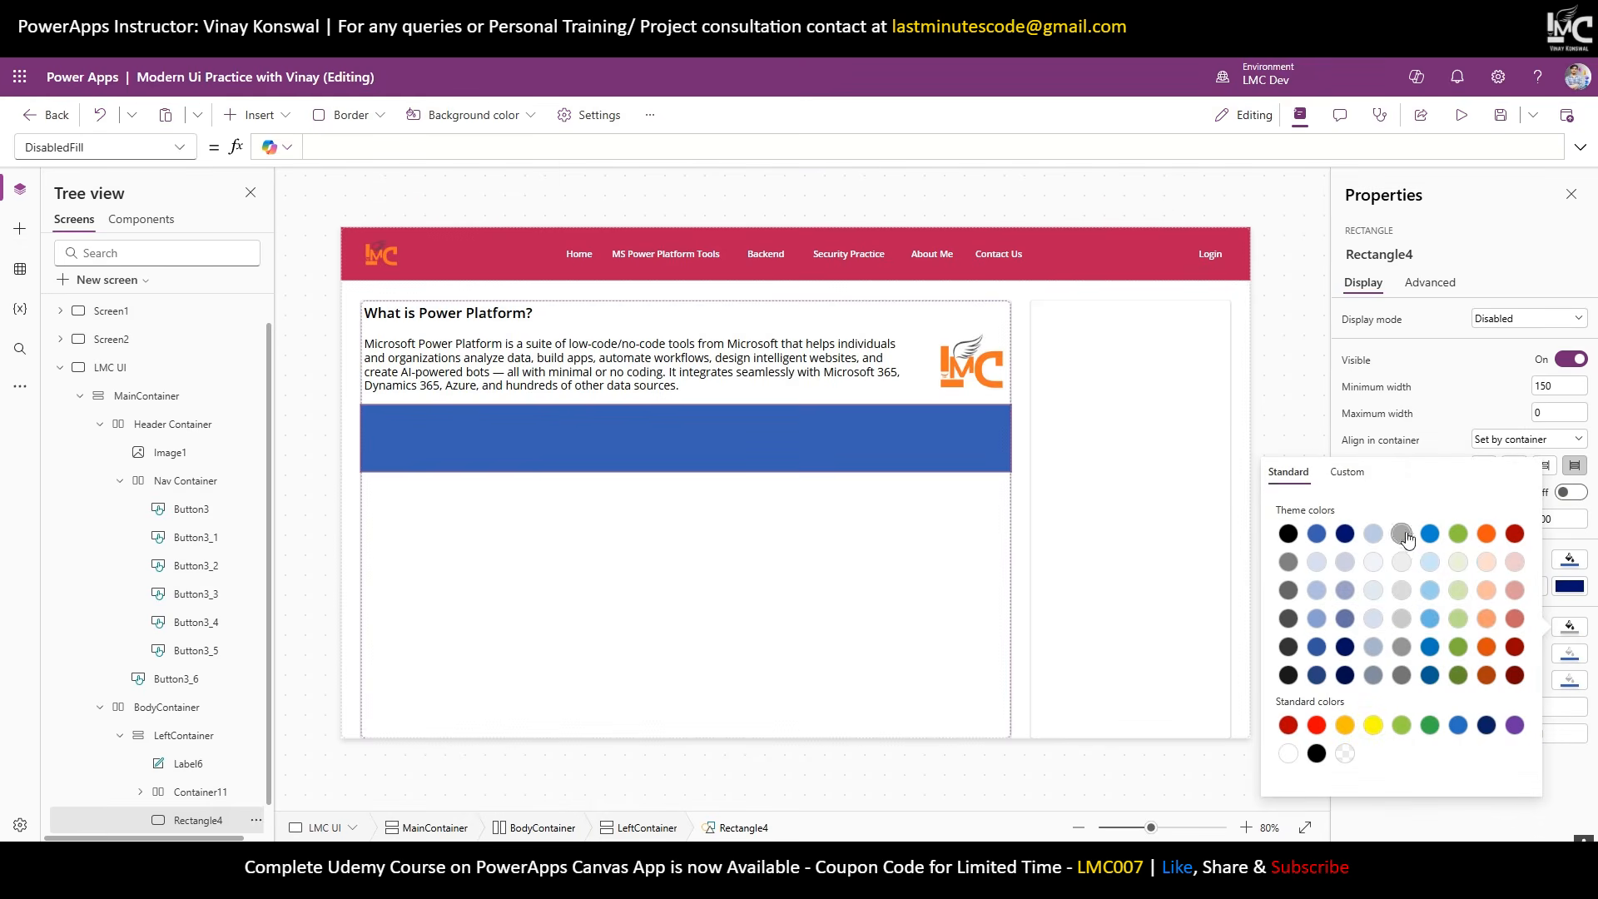
click(1402, 536)
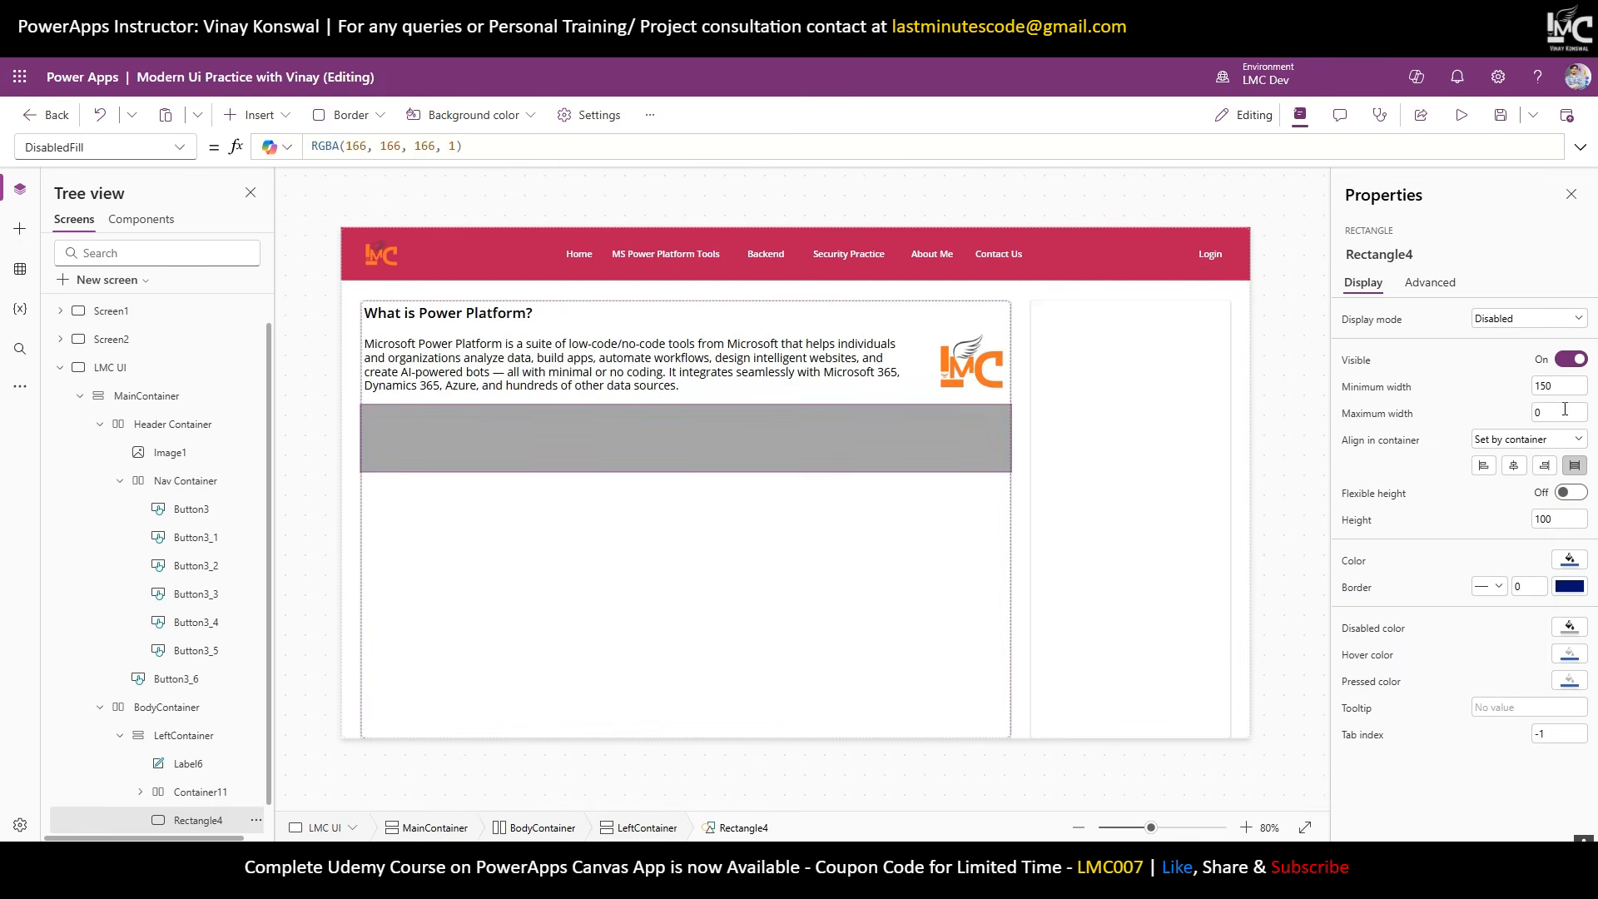
Set the rectangle's height to 2 to make a thin divider.
drag(1557, 522, 1497, 520)
text(2)
click(1497, 519)
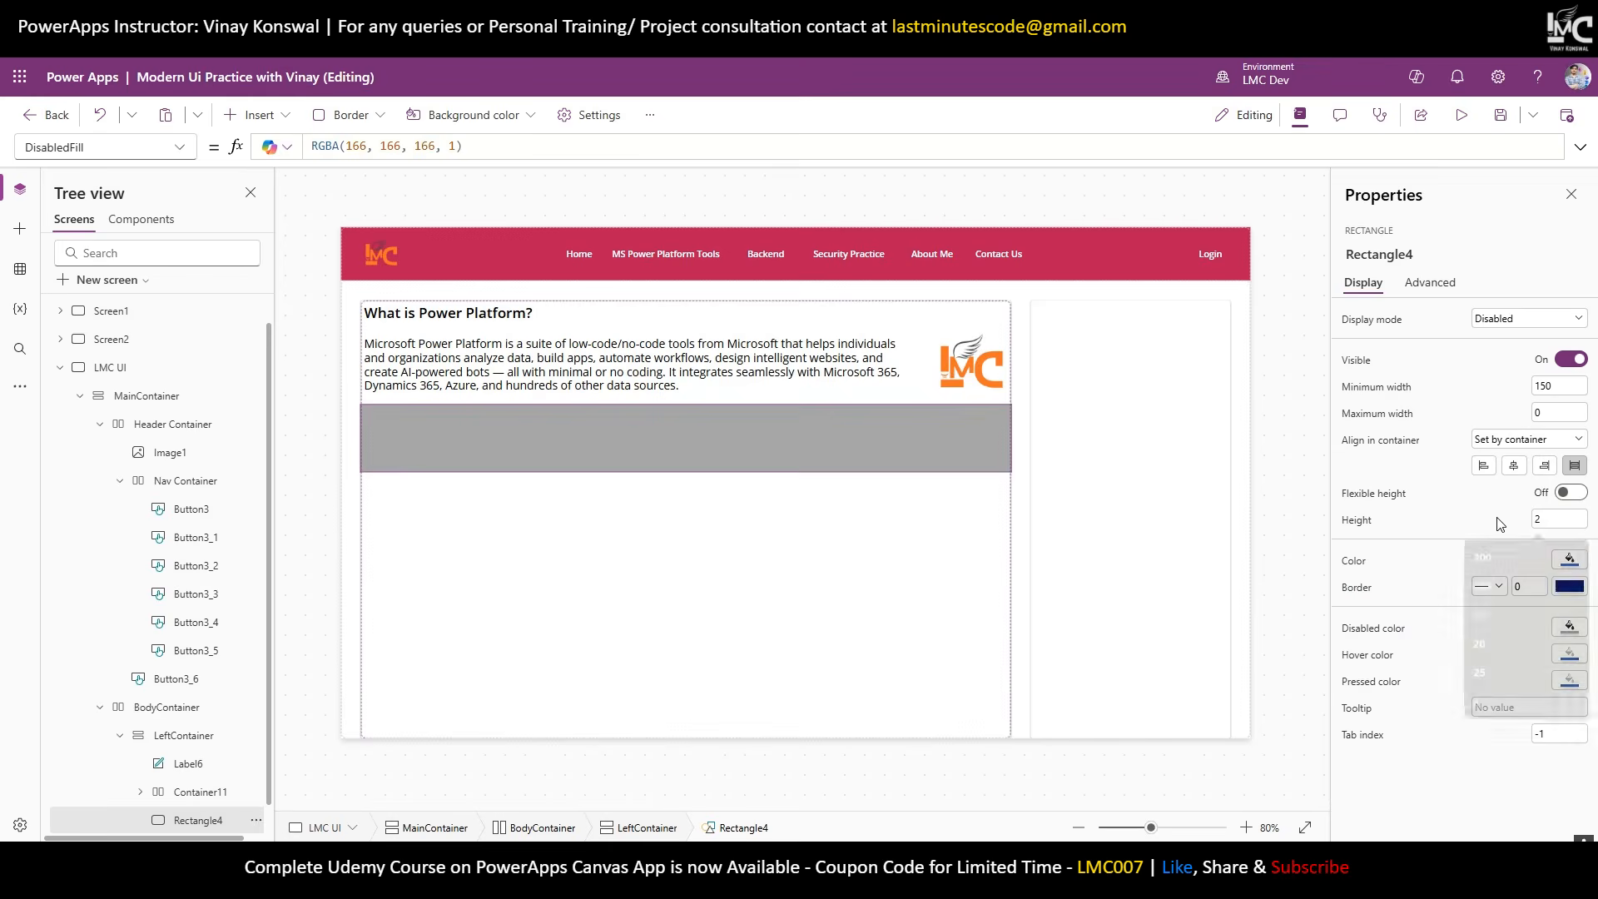
click(1264, 515)
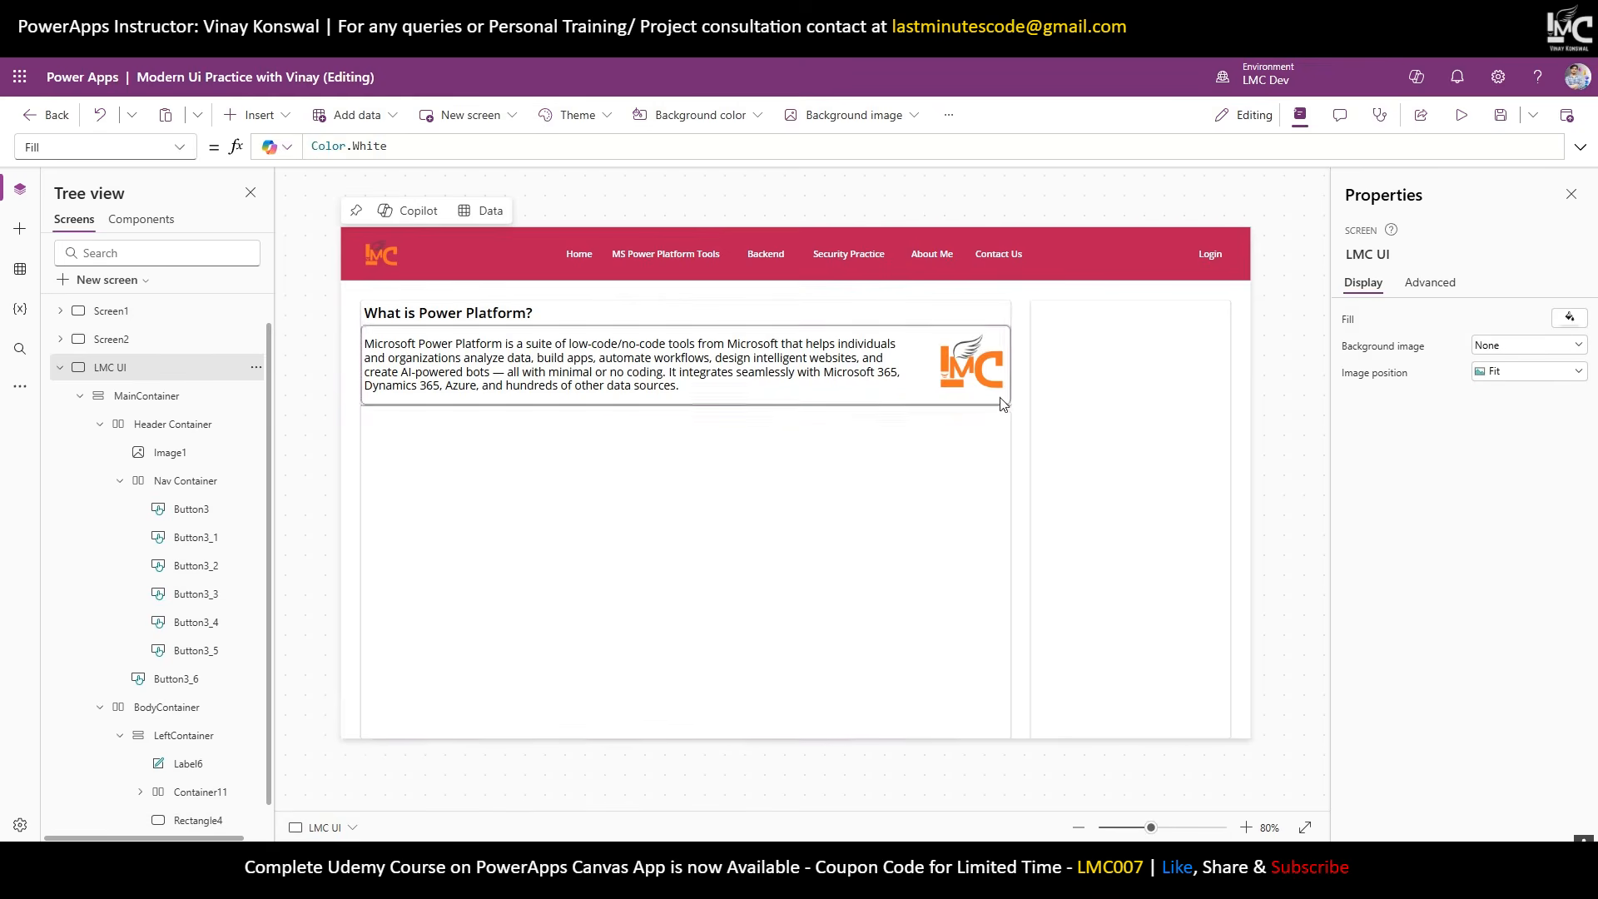
click(789, 626)
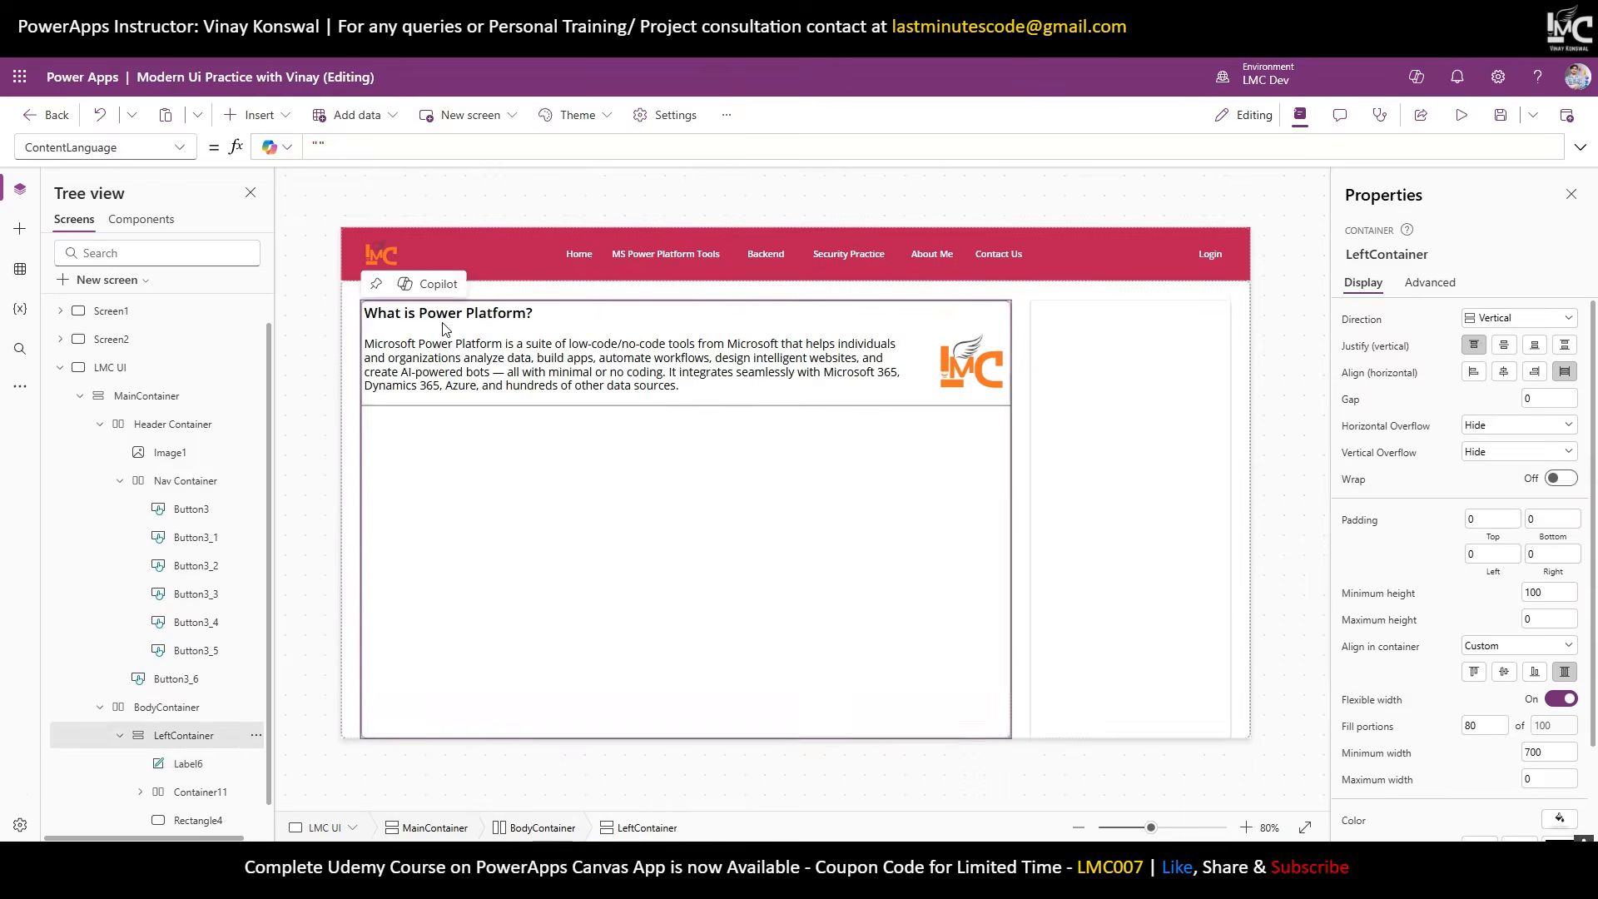
Paste a copy of the heading into LeftContainer and change its text to 'Free PowerApps Tutorials for Beginners'.
click(446, 321)
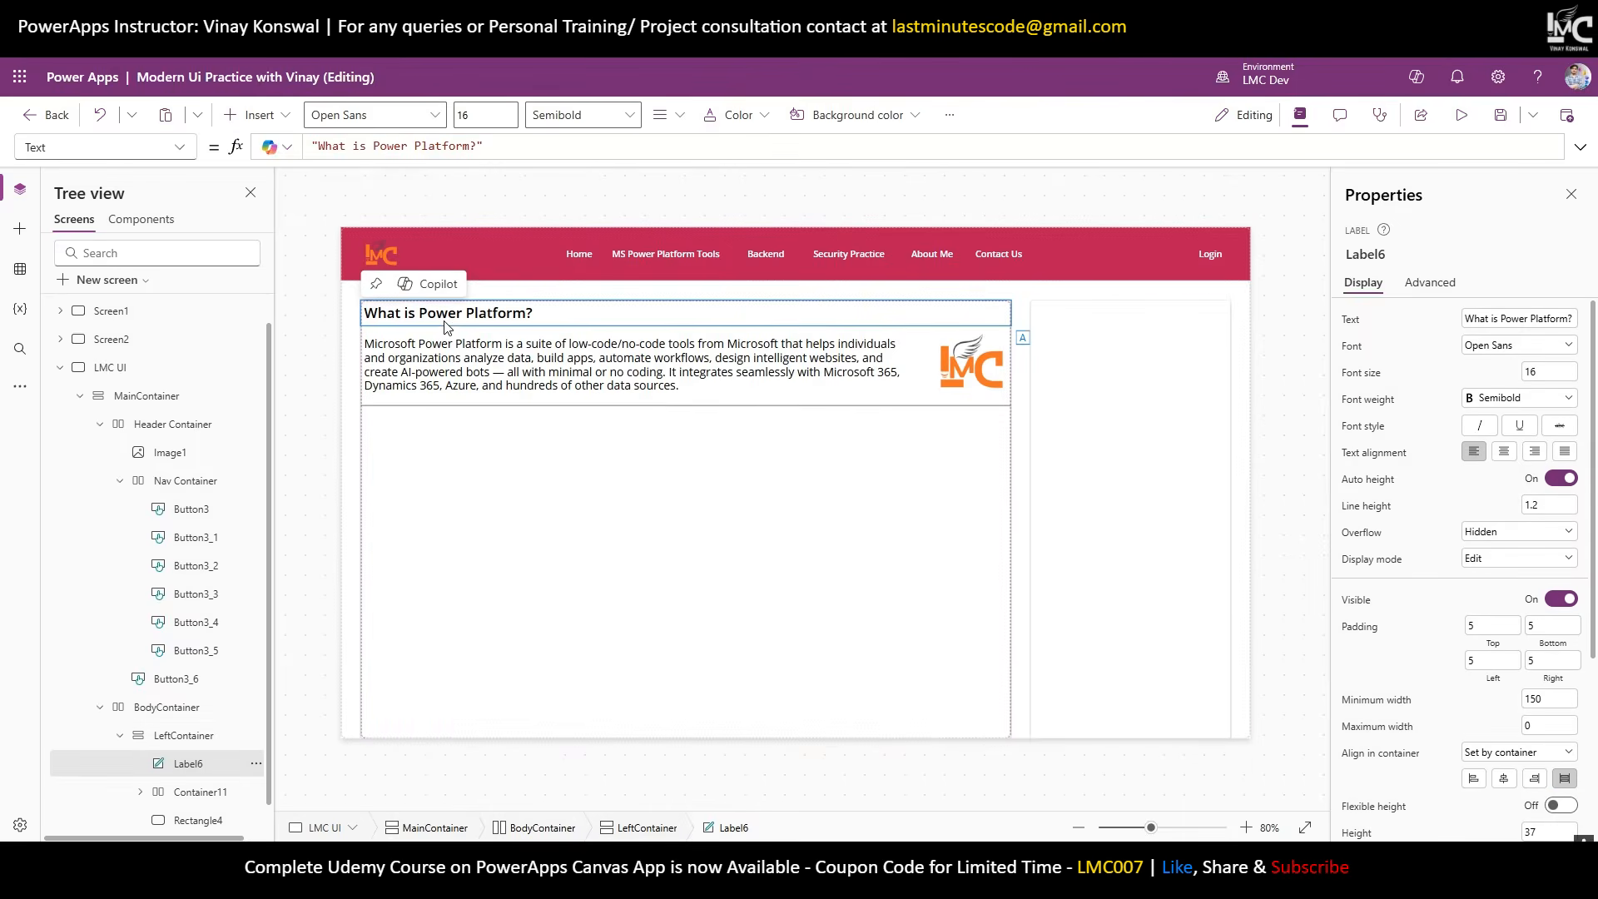
click(432, 450)
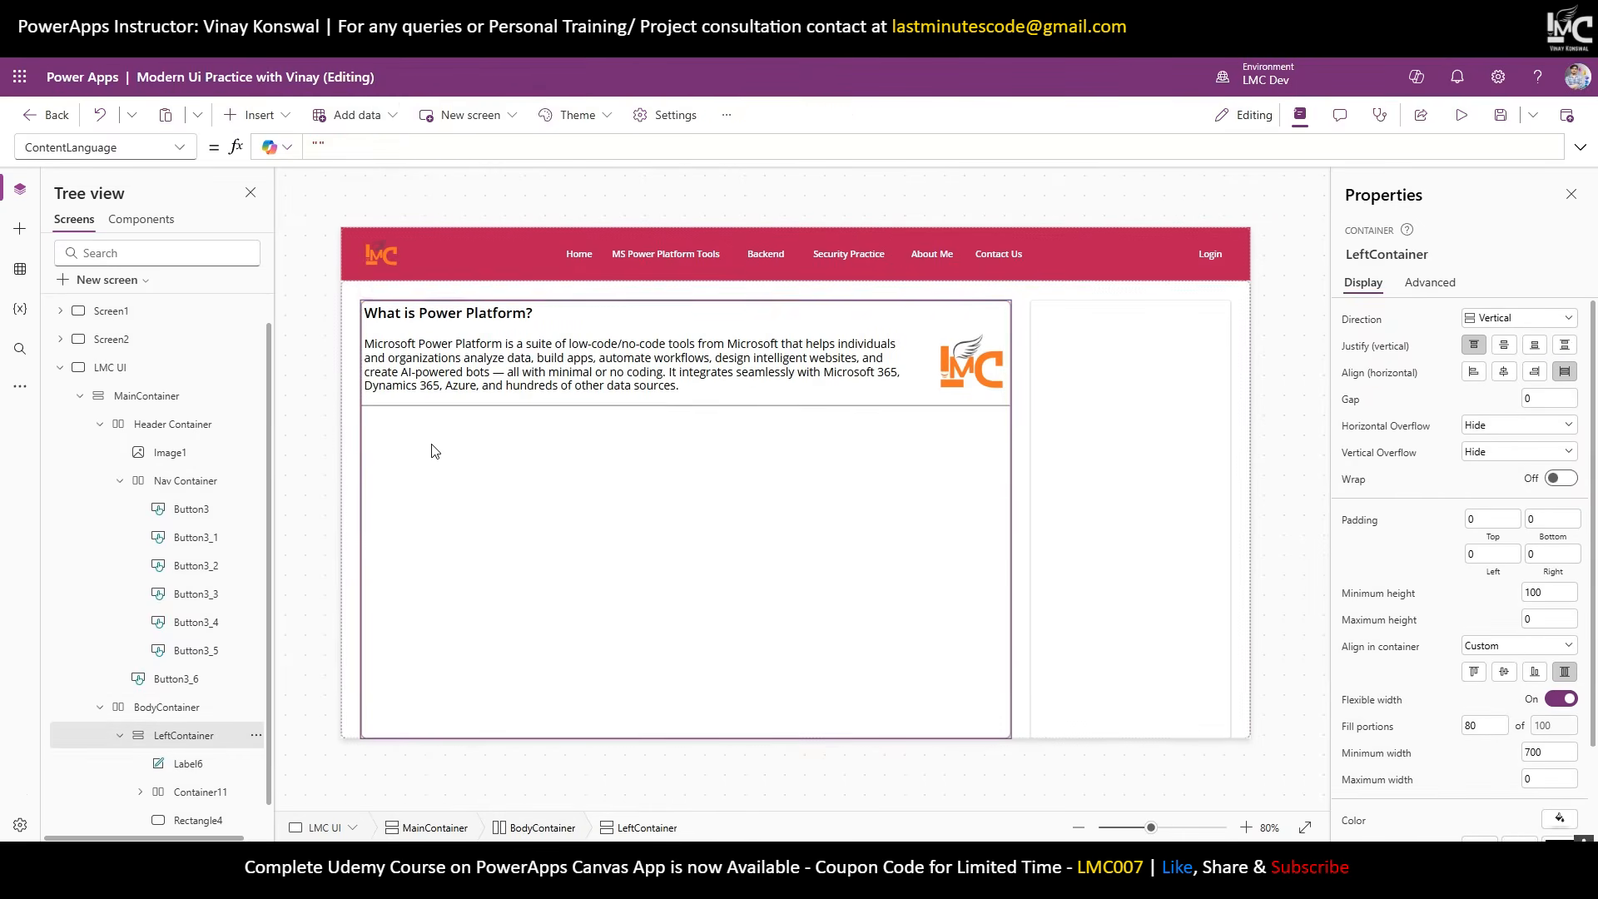
key(ctrl+v)
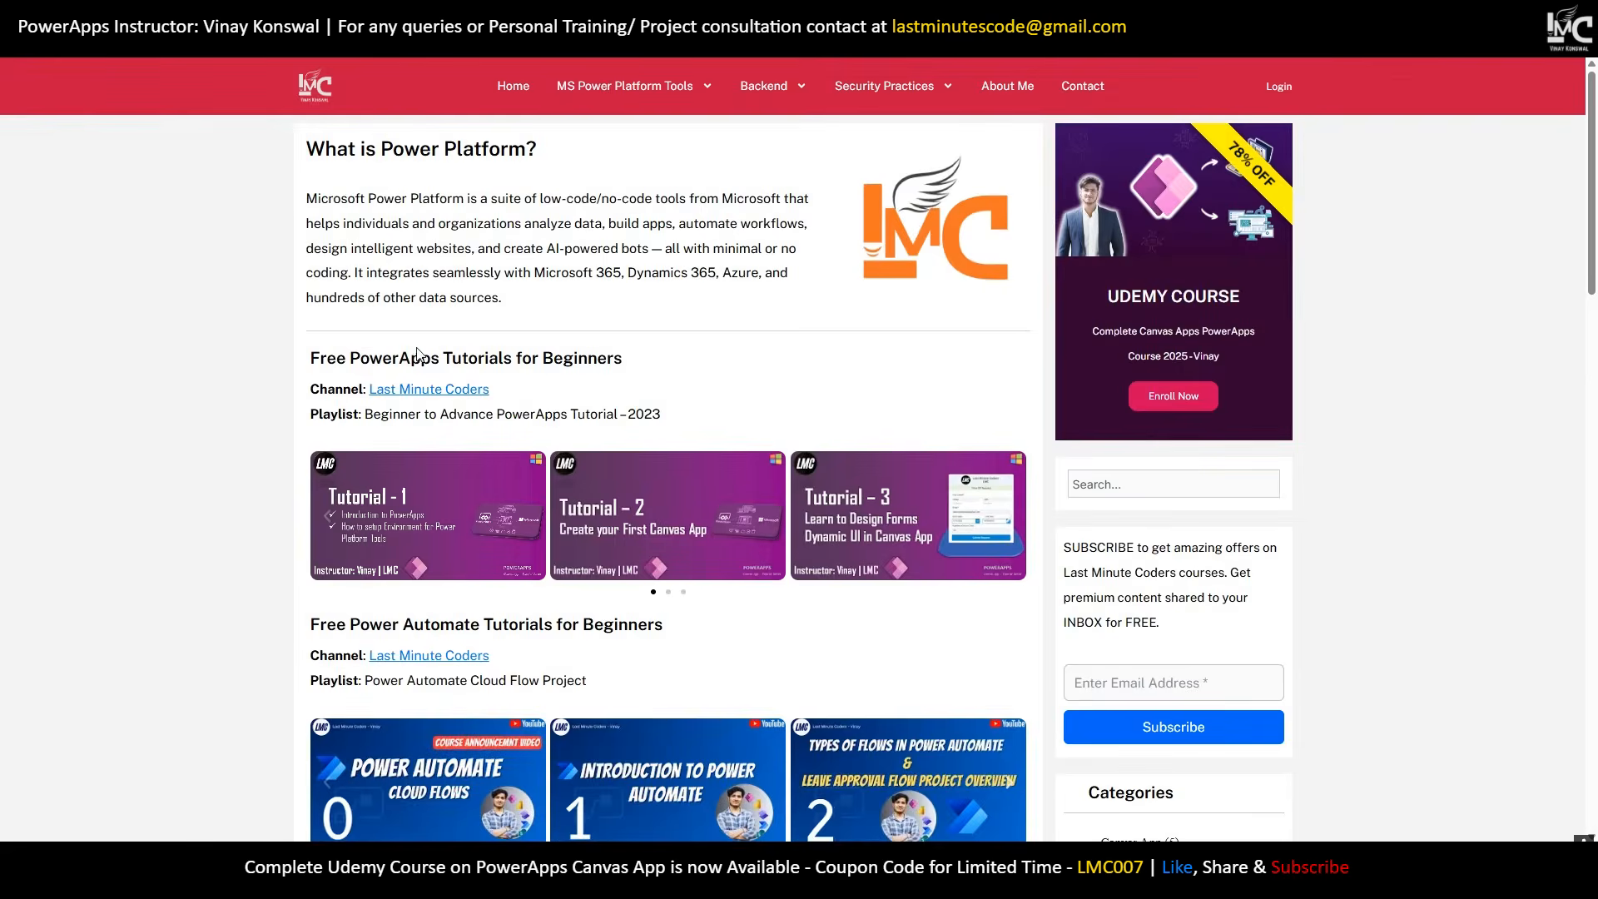
drag(634, 360, 293, 367)
key(ctrl+c)
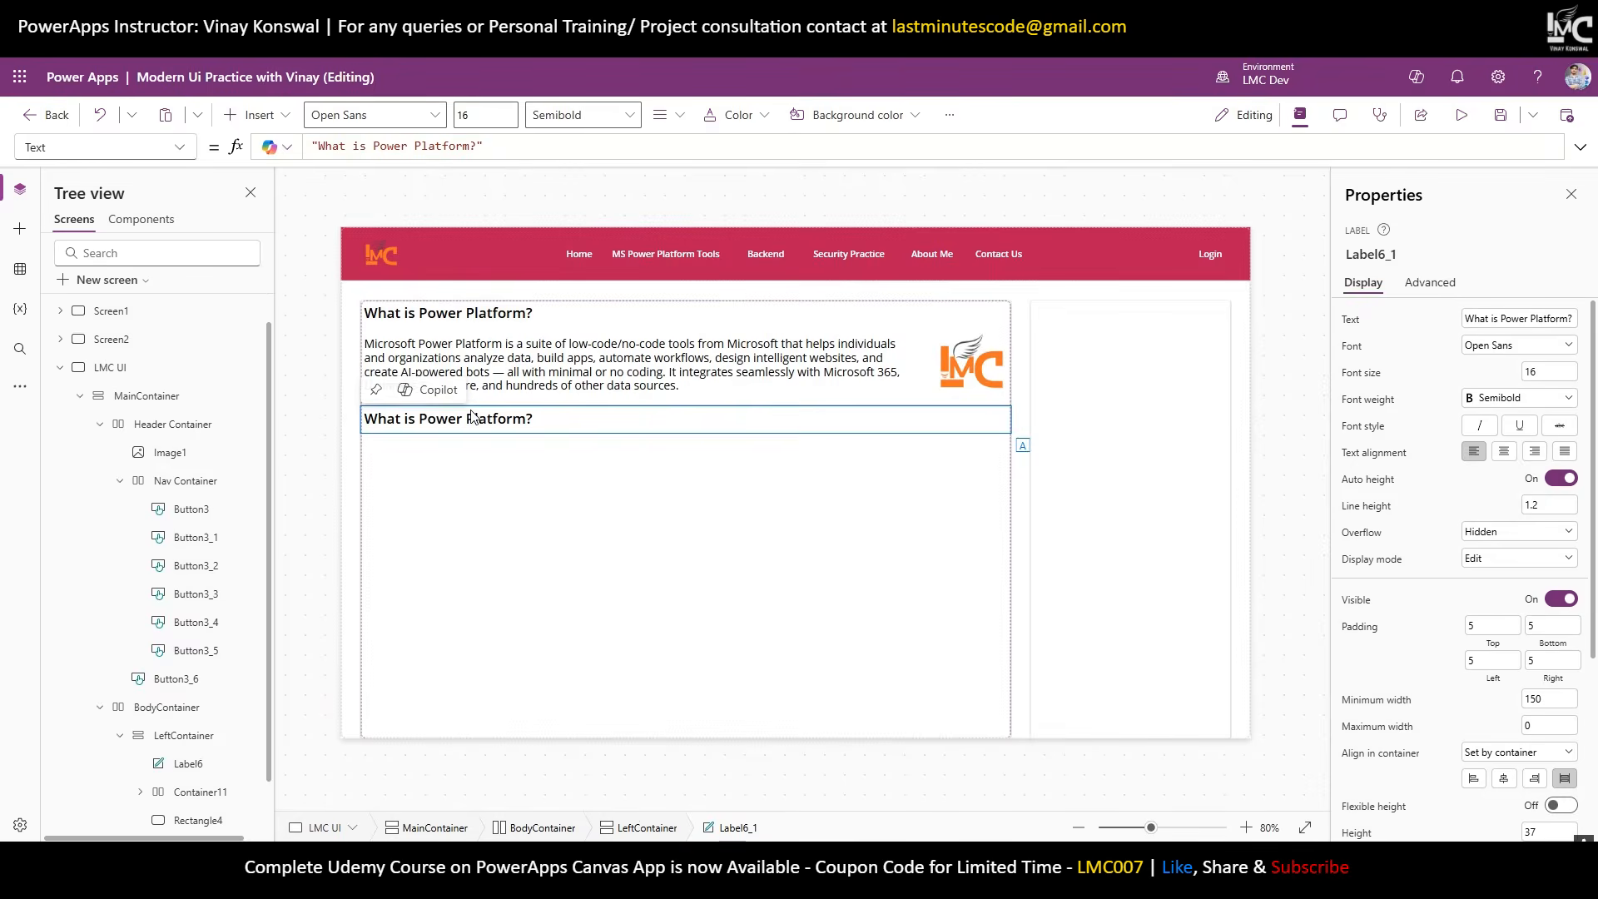
double_click(471, 418)
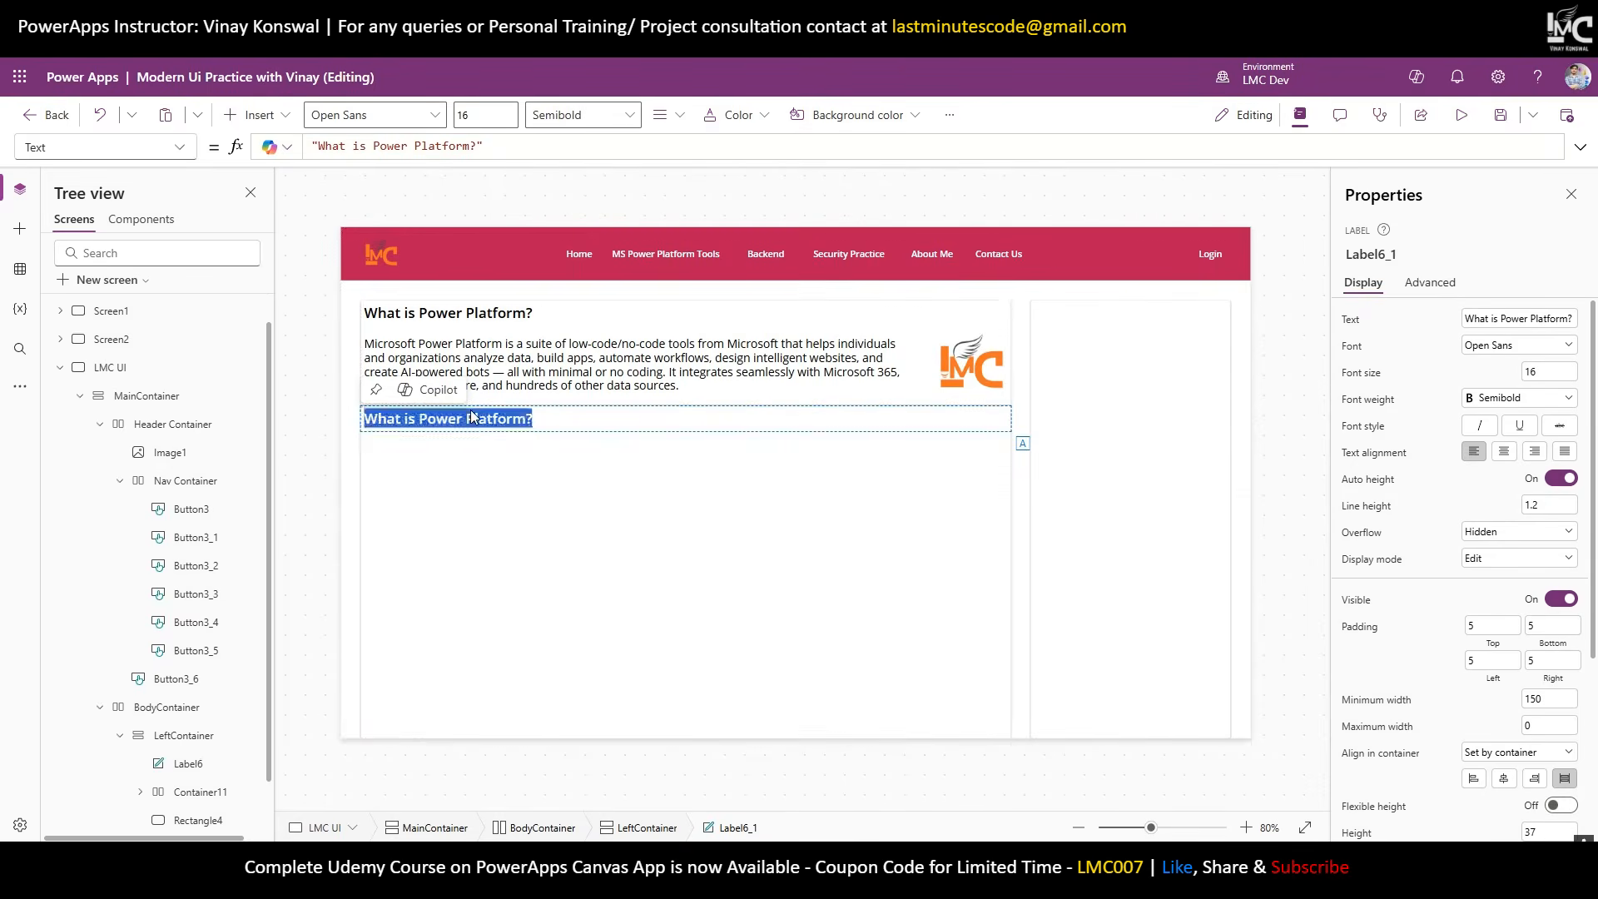
key(ctrl+v)
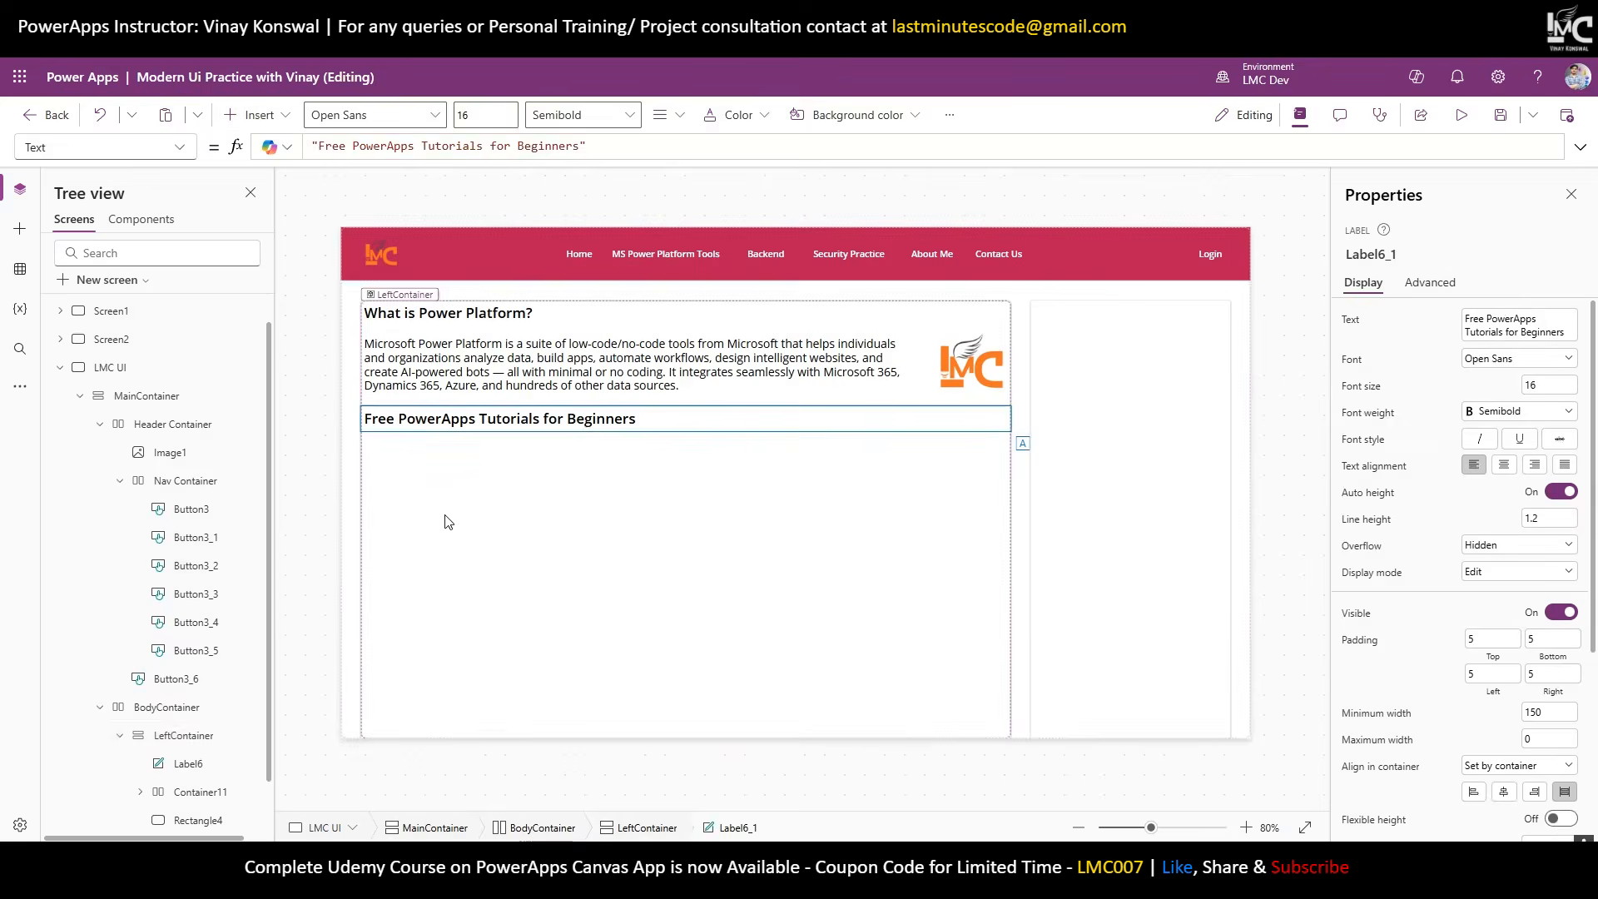
click(443, 522)
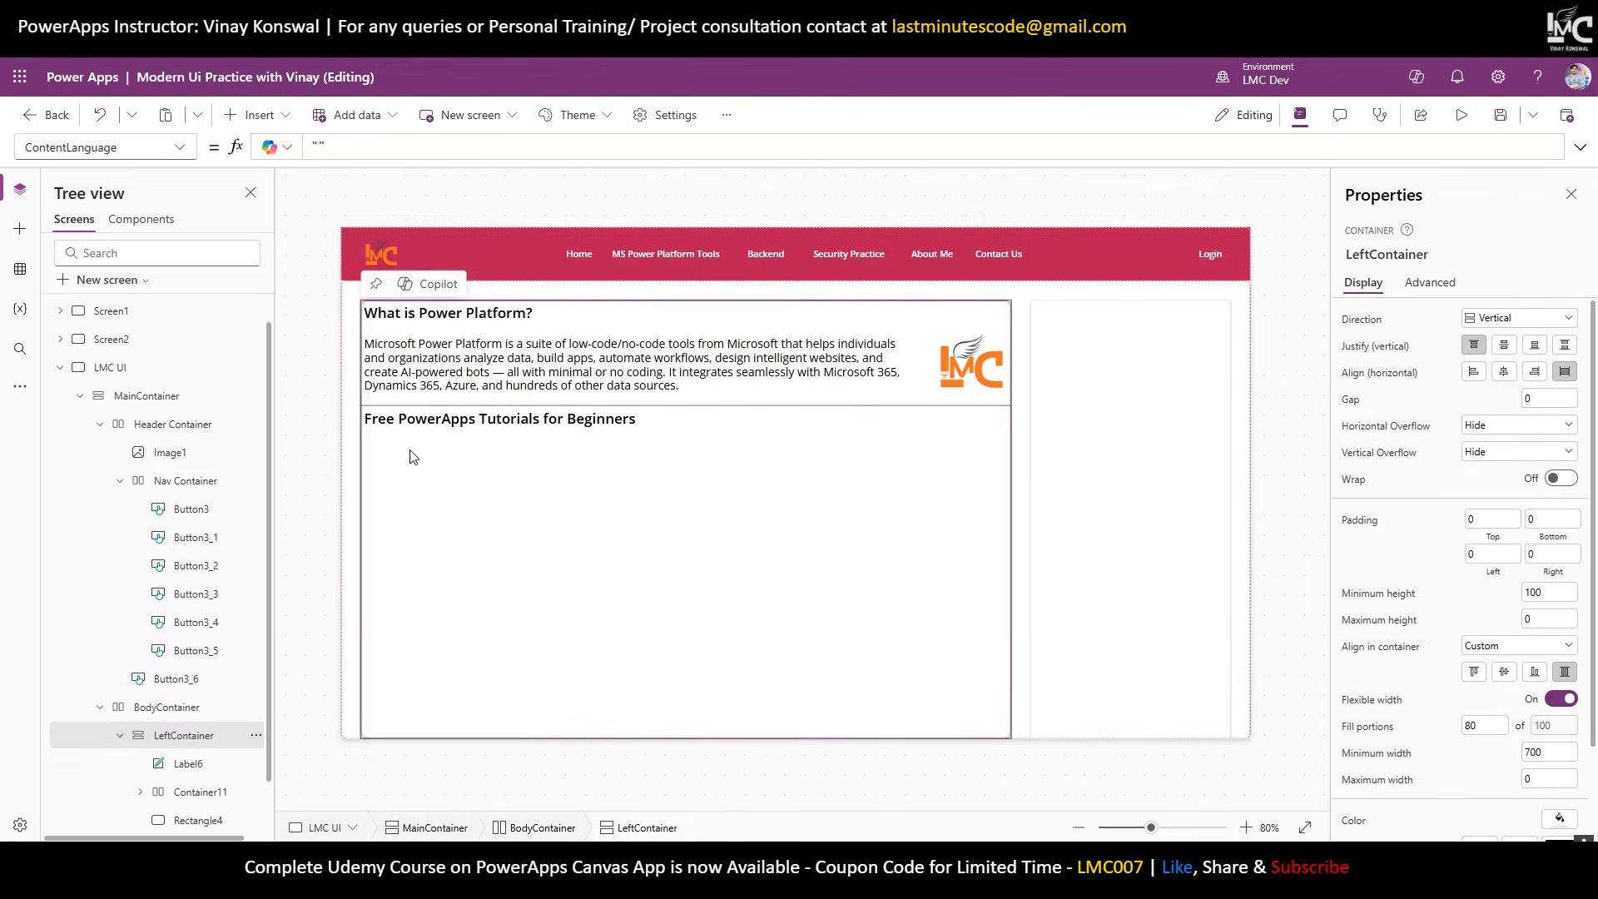
Add an HTML text control to LeftContainer showing 'Channel: Last Minute Coders'.
click(277, 115)
text(ht)
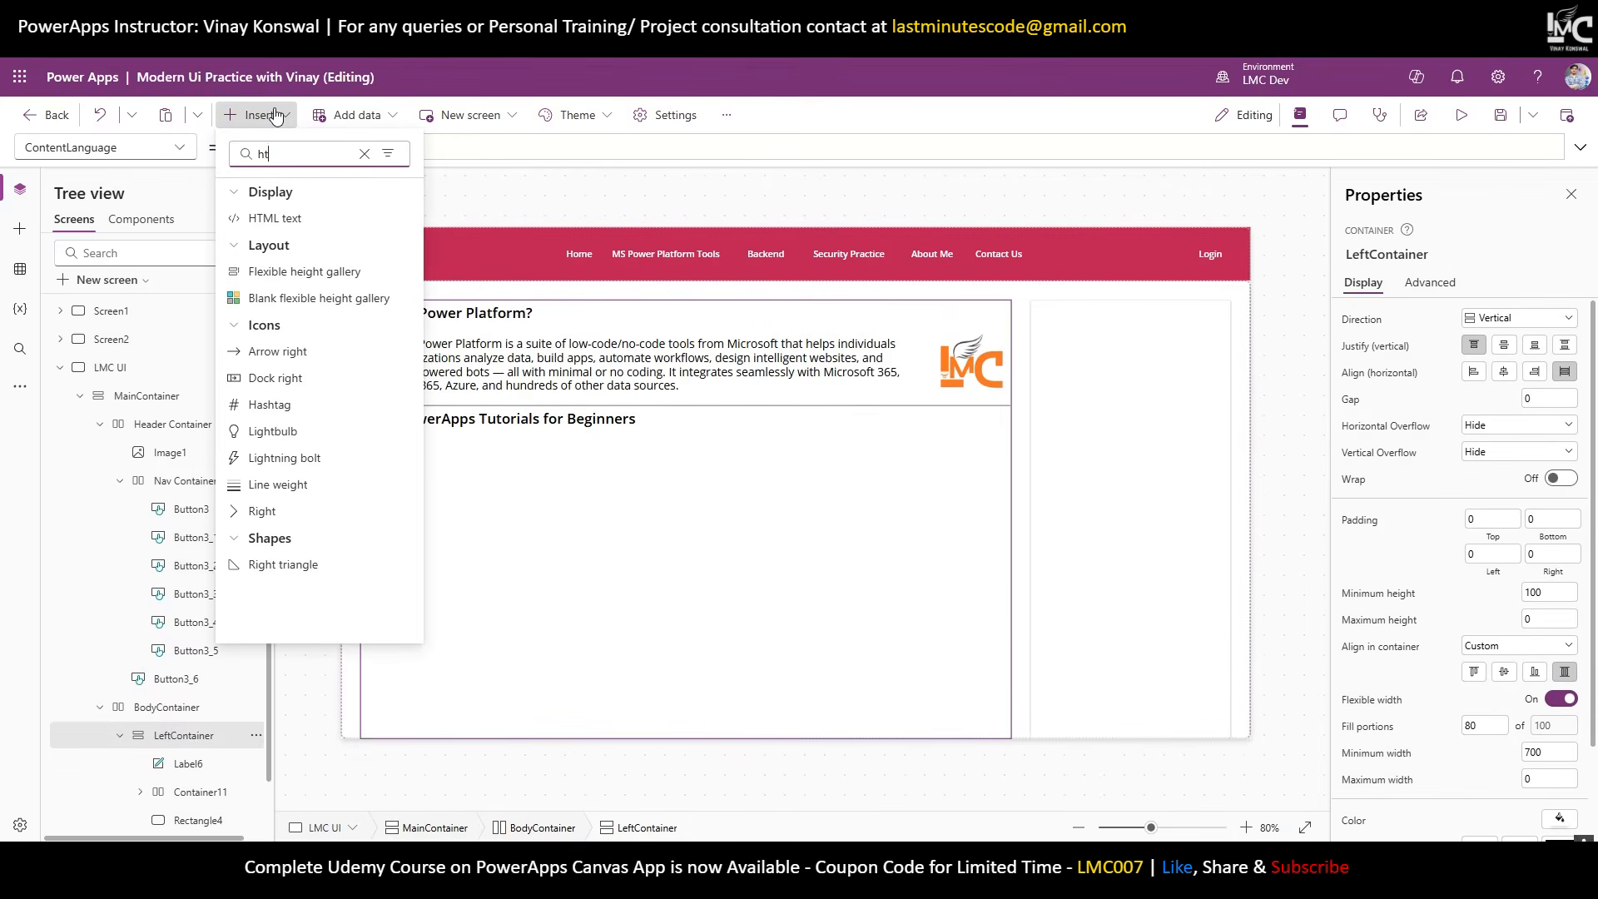
click(287, 218)
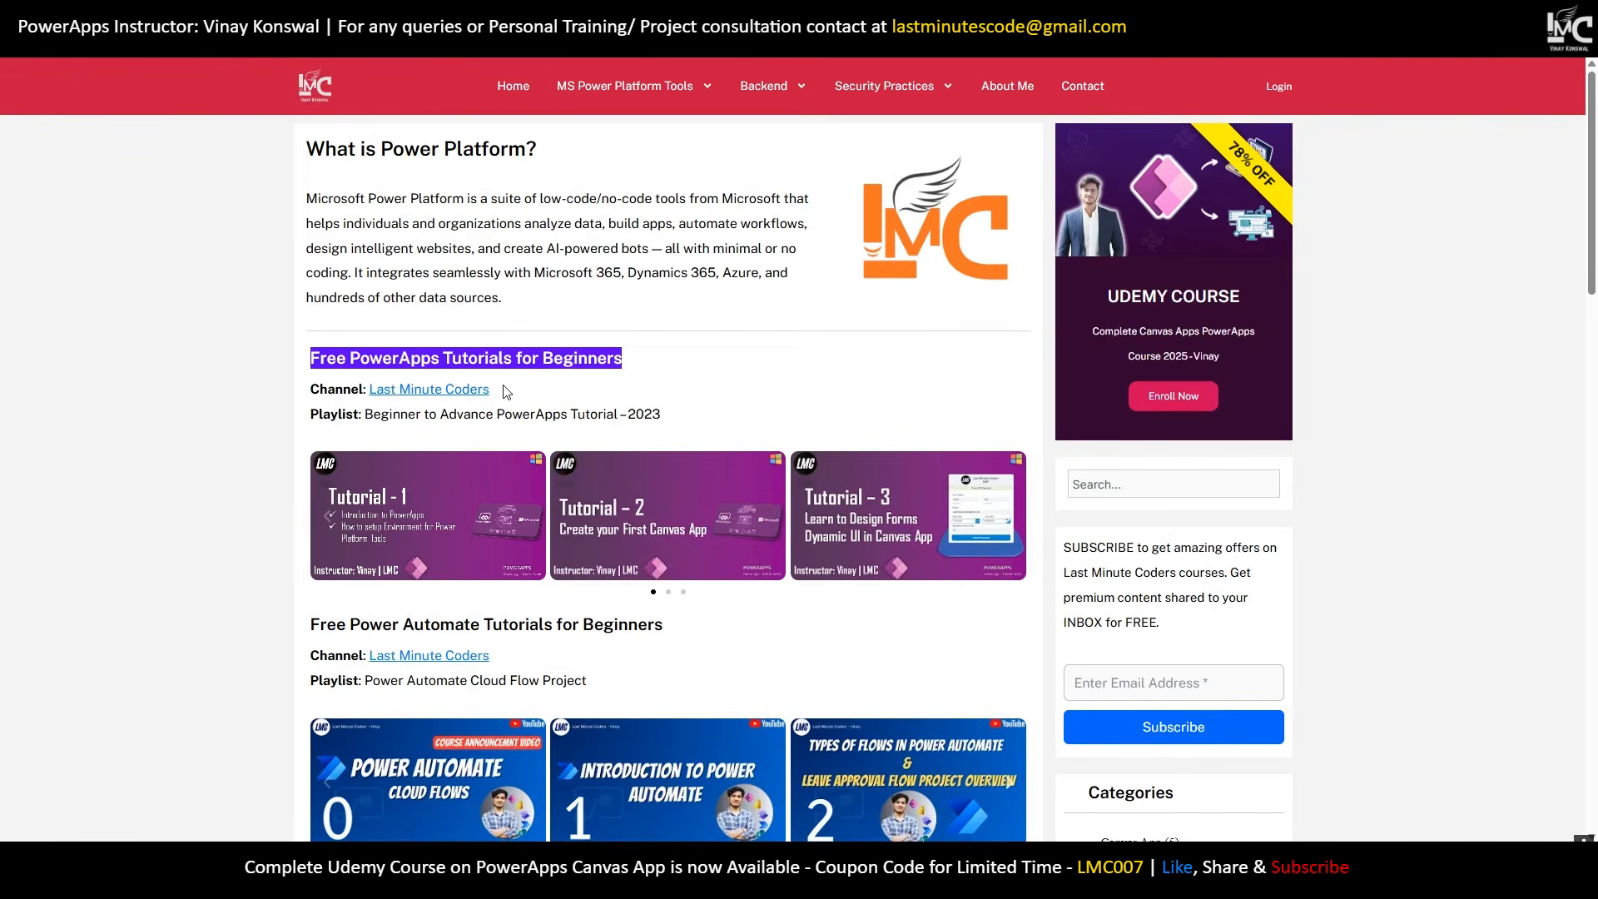
drag(504, 390, 313, 389)
key(ctrl+c)
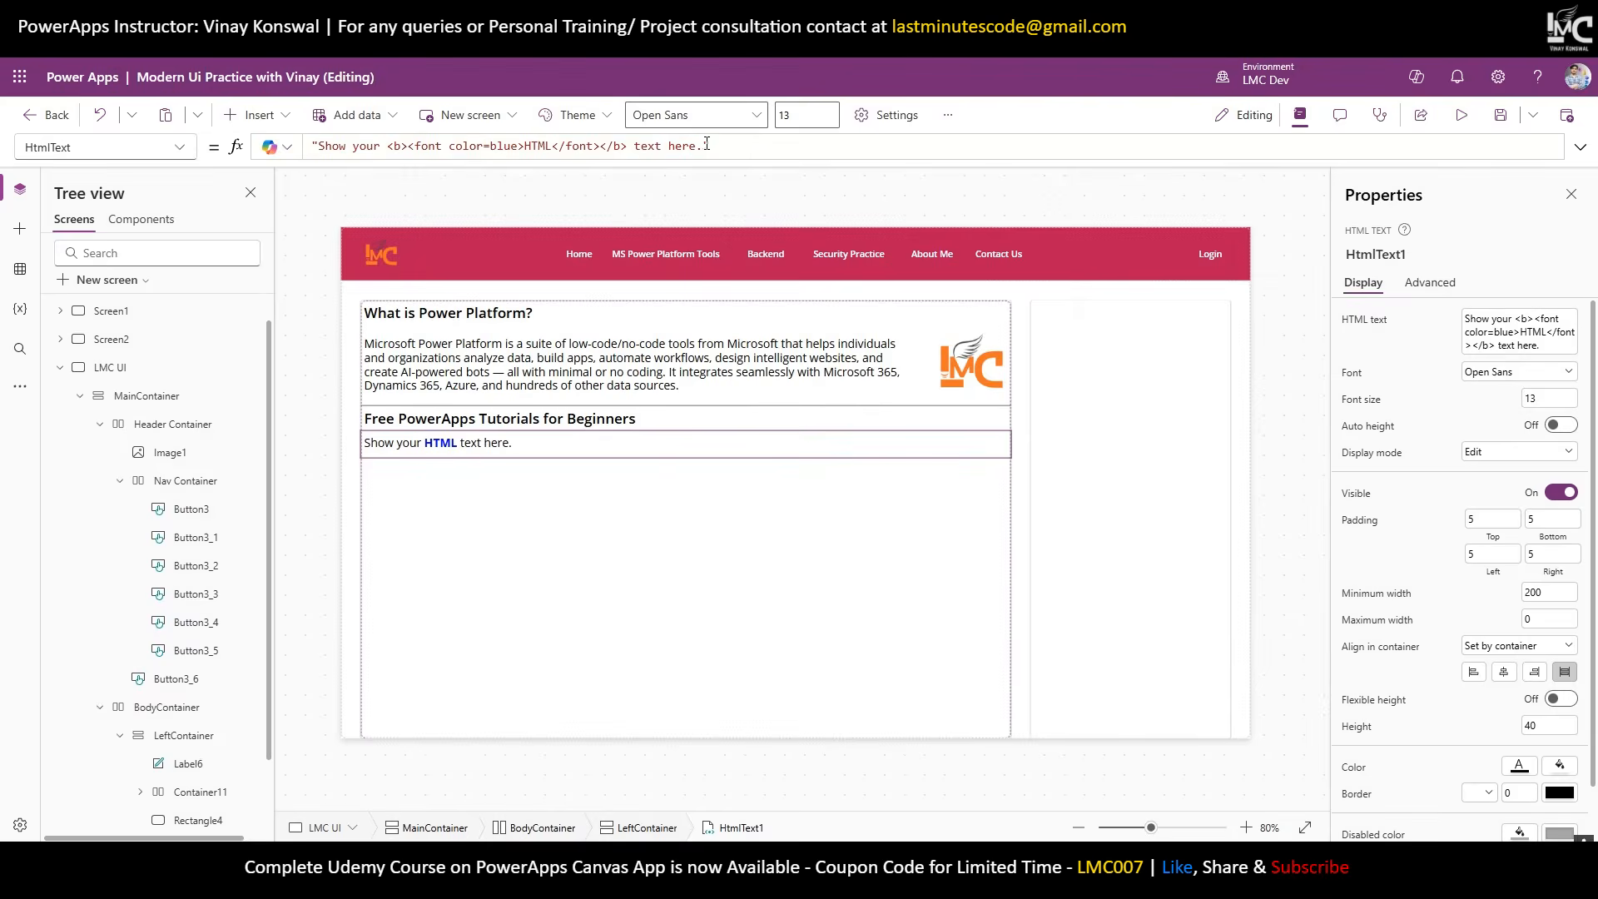
drag(706, 144, 320, 146)
key(ctrl+v)
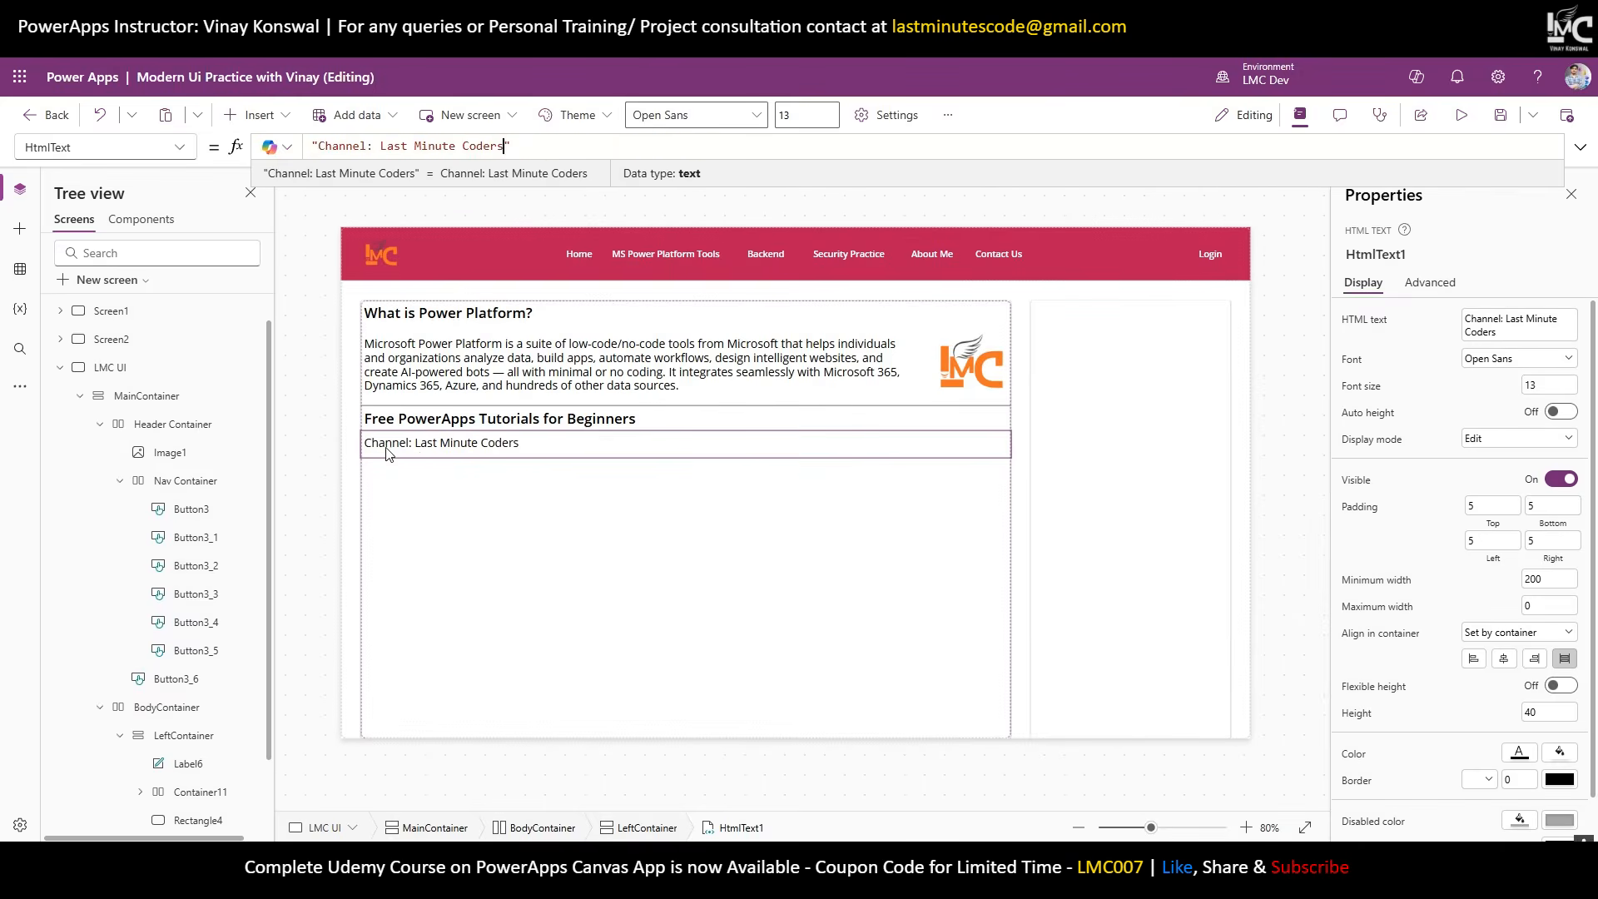
Wrap 'Channel:' in <b> tags and 'Last Minute Coders' in an <a href=''> link.
double_click(320, 146)
click(319, 147)
text(<b>)
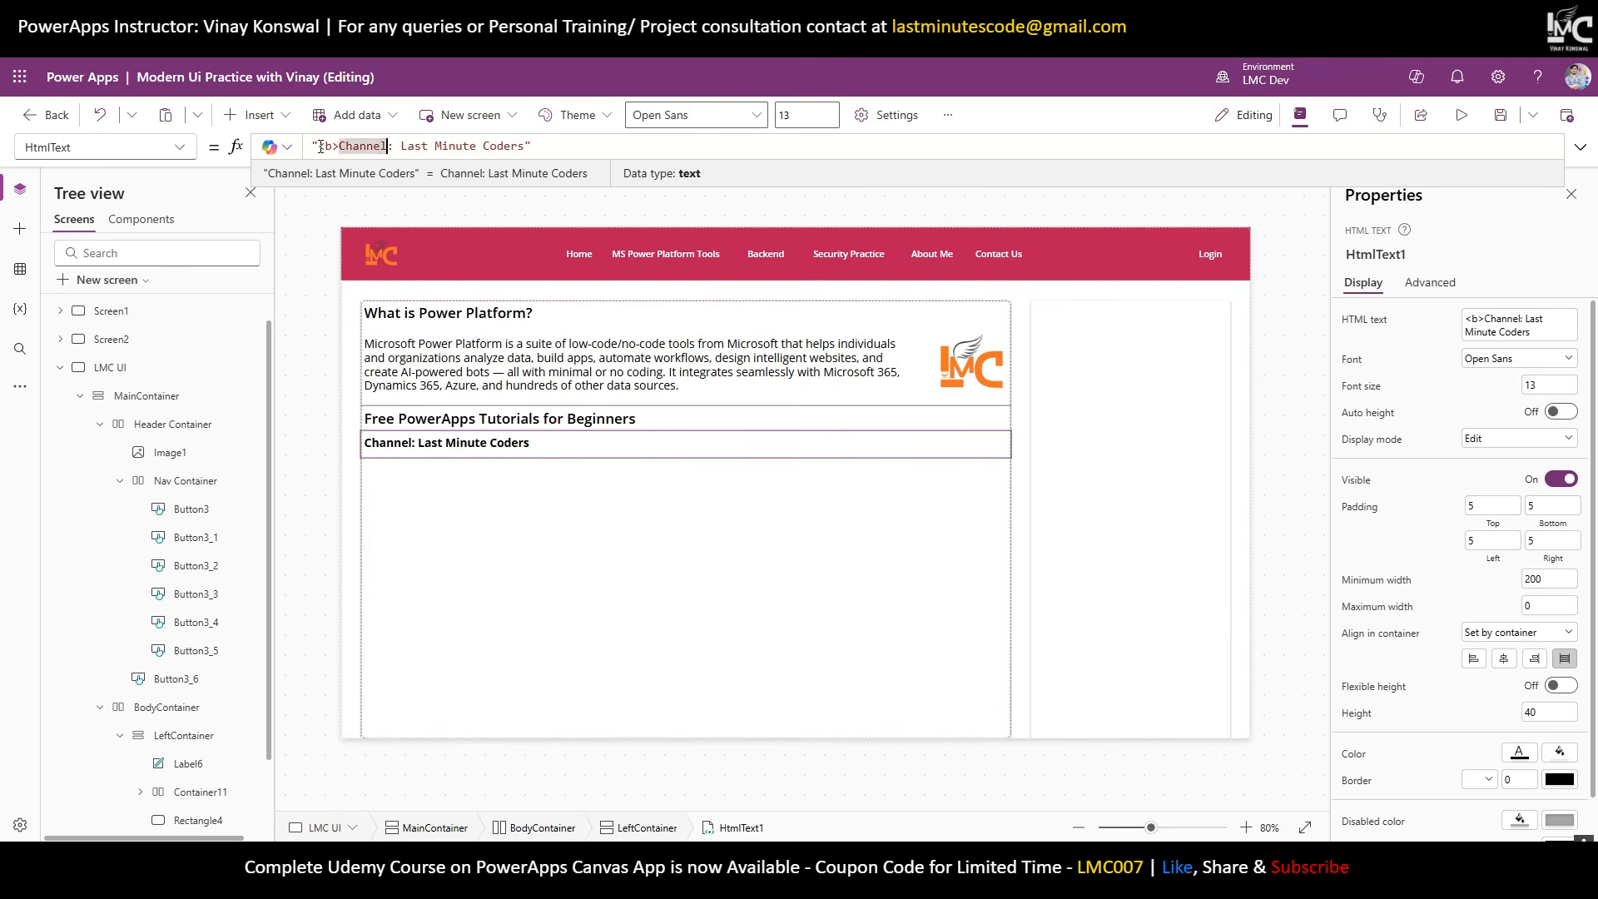
key(Right)
key(Right)
key(Right)
key(Right)
key(Right)
key(Right)
key(Right)
key(Right)
text(</b> )
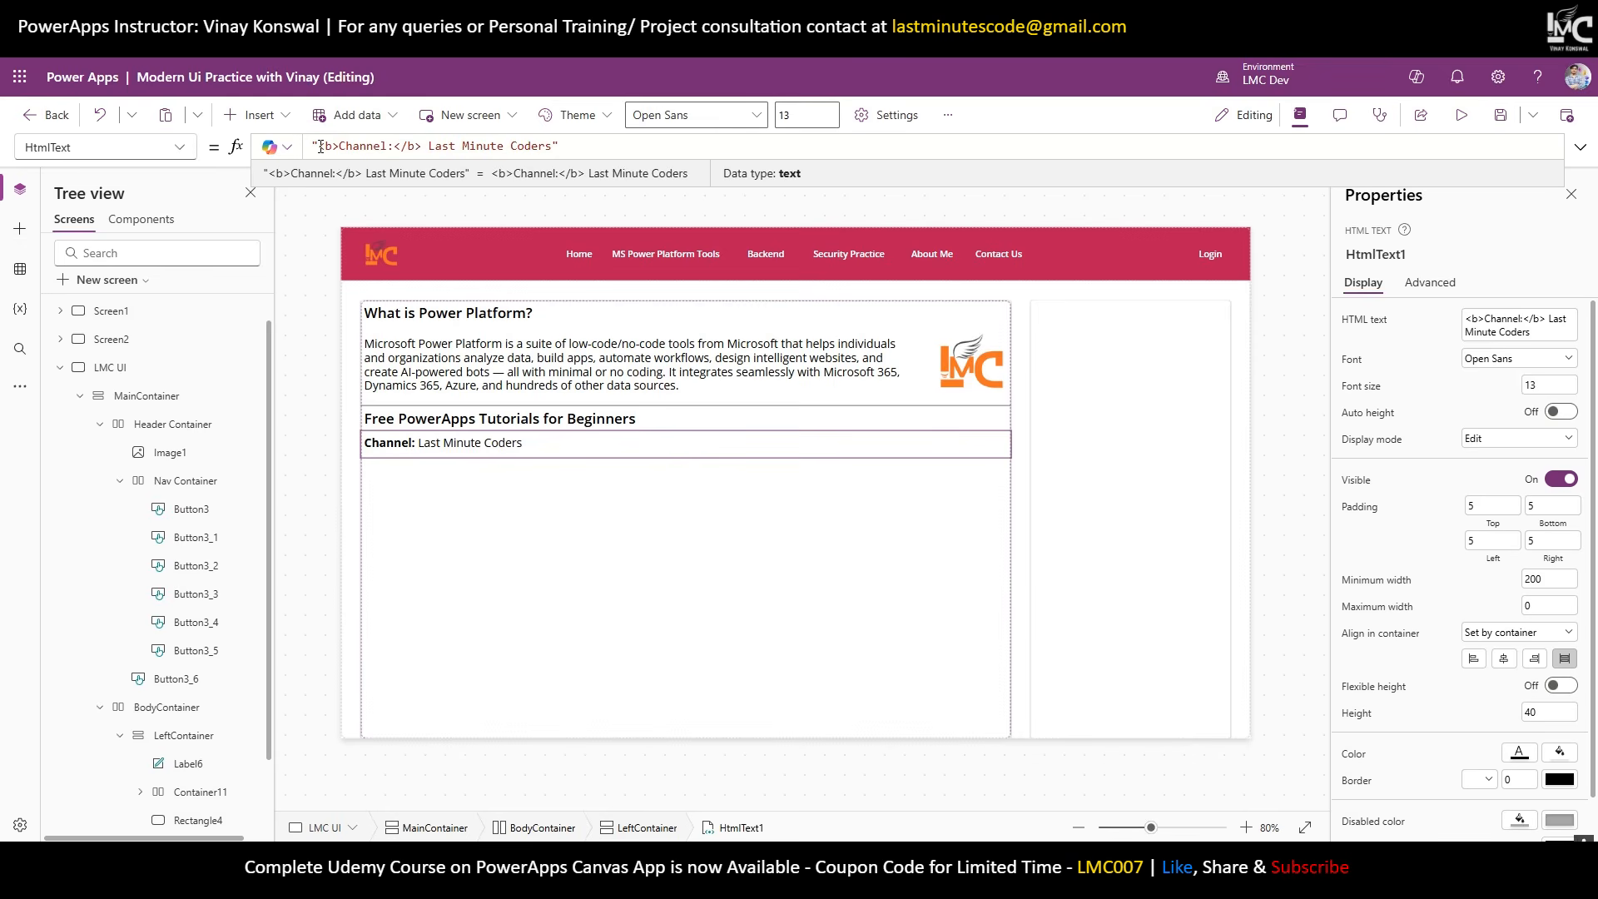
text(<a>)
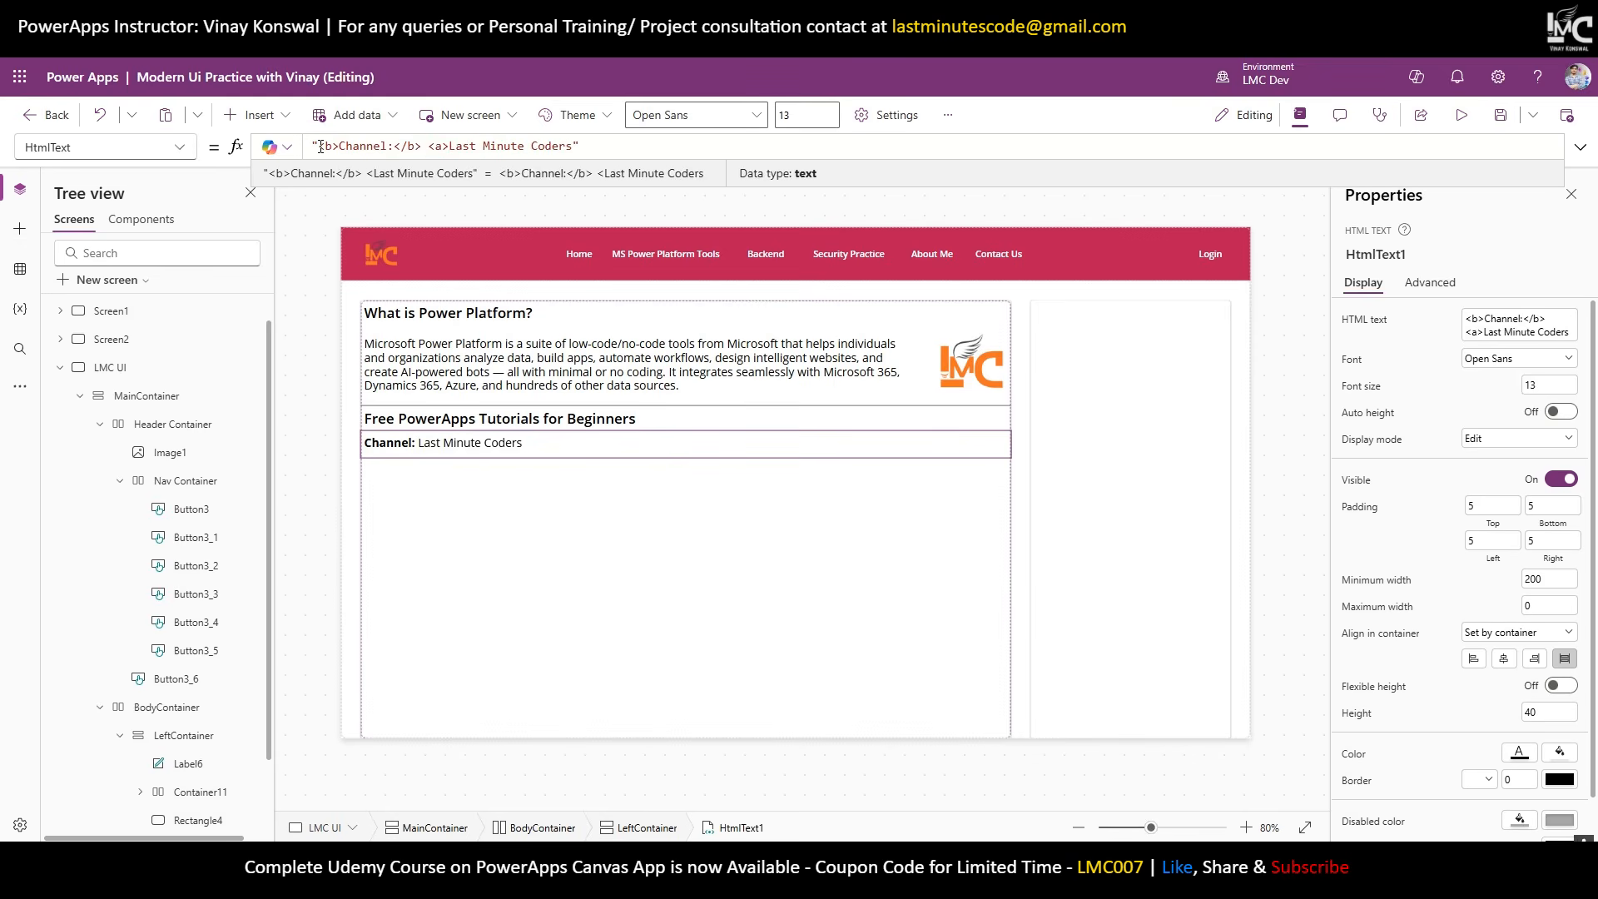
key(Right)
key(Right)
key(Right)
key(Right)
key(Right)
key(Right)
key(Right)
key(Right)
key(Right)
key(Right)
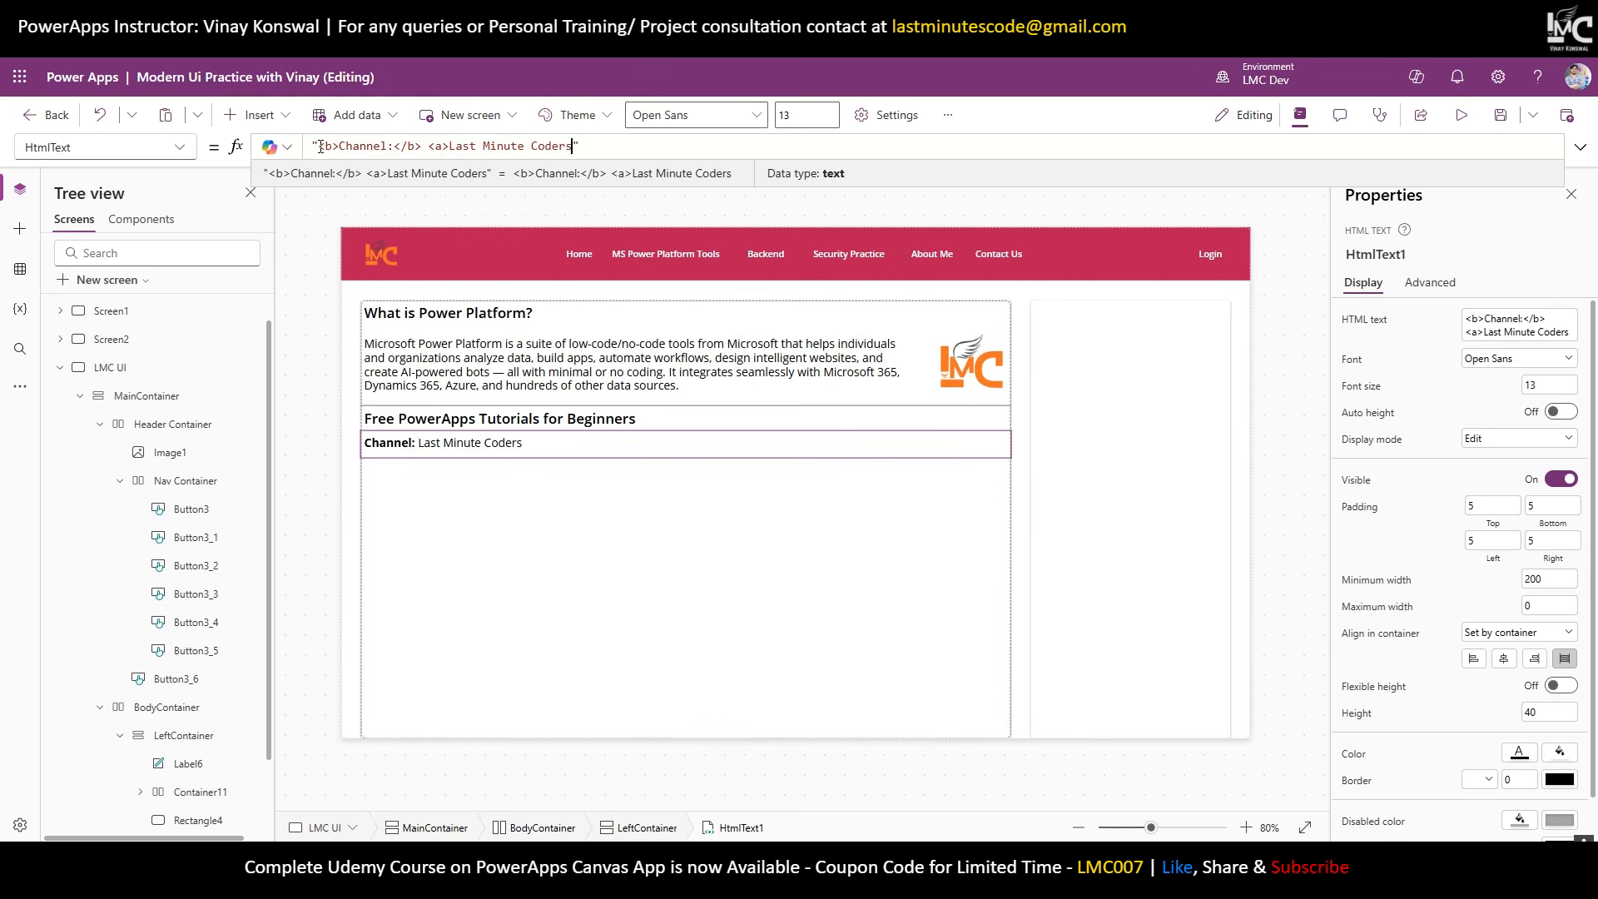
text(</a>)
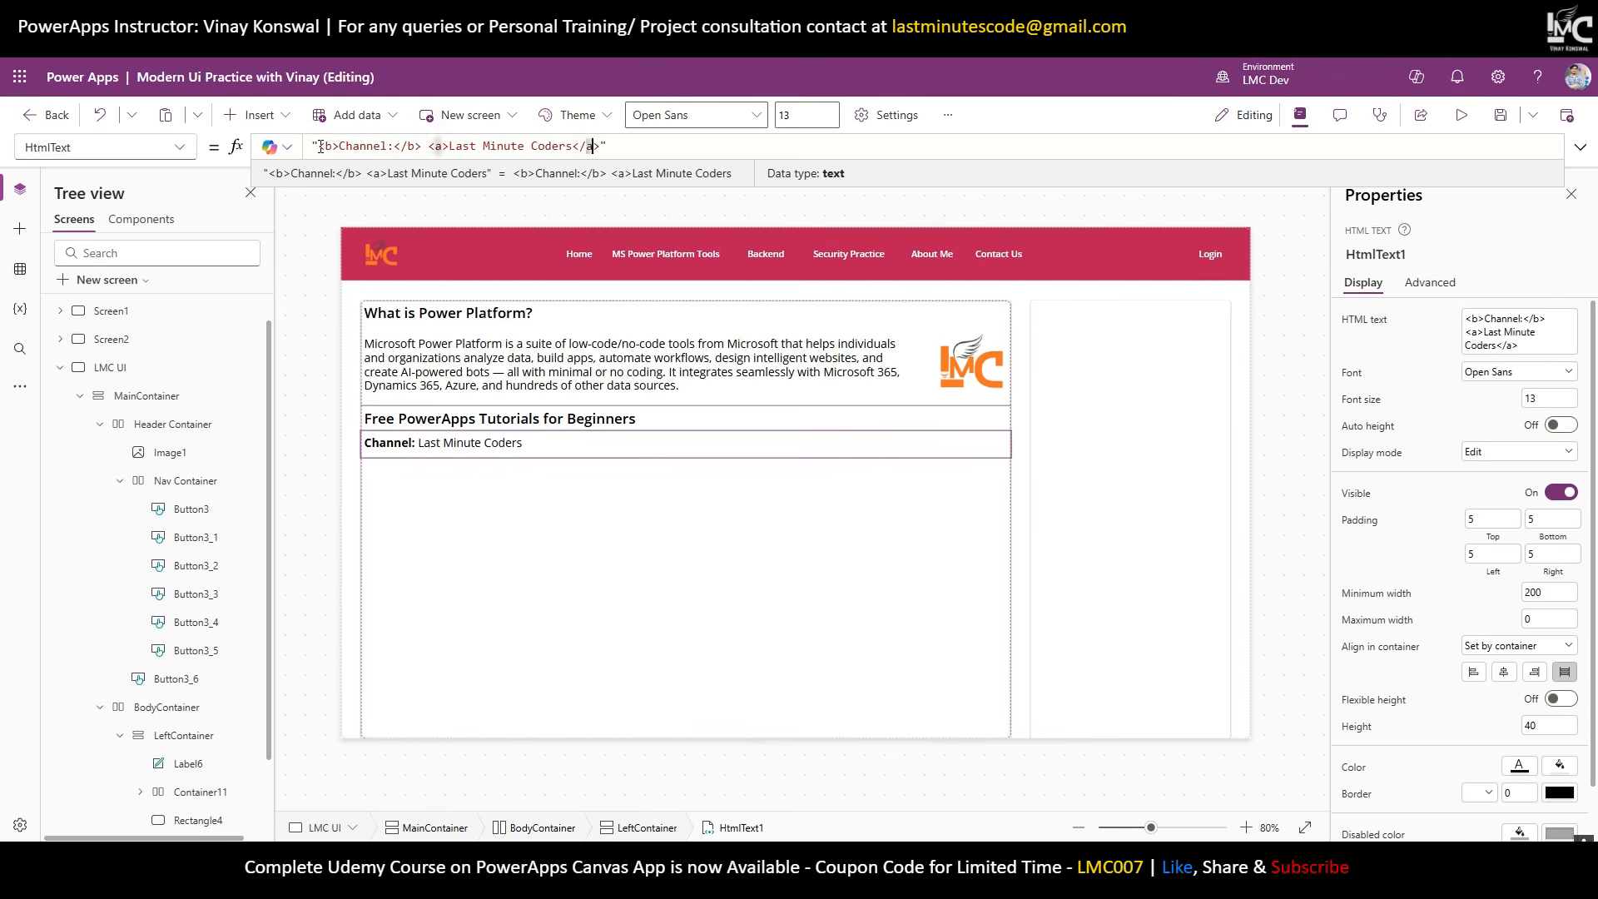
key(Left)
text(href=)
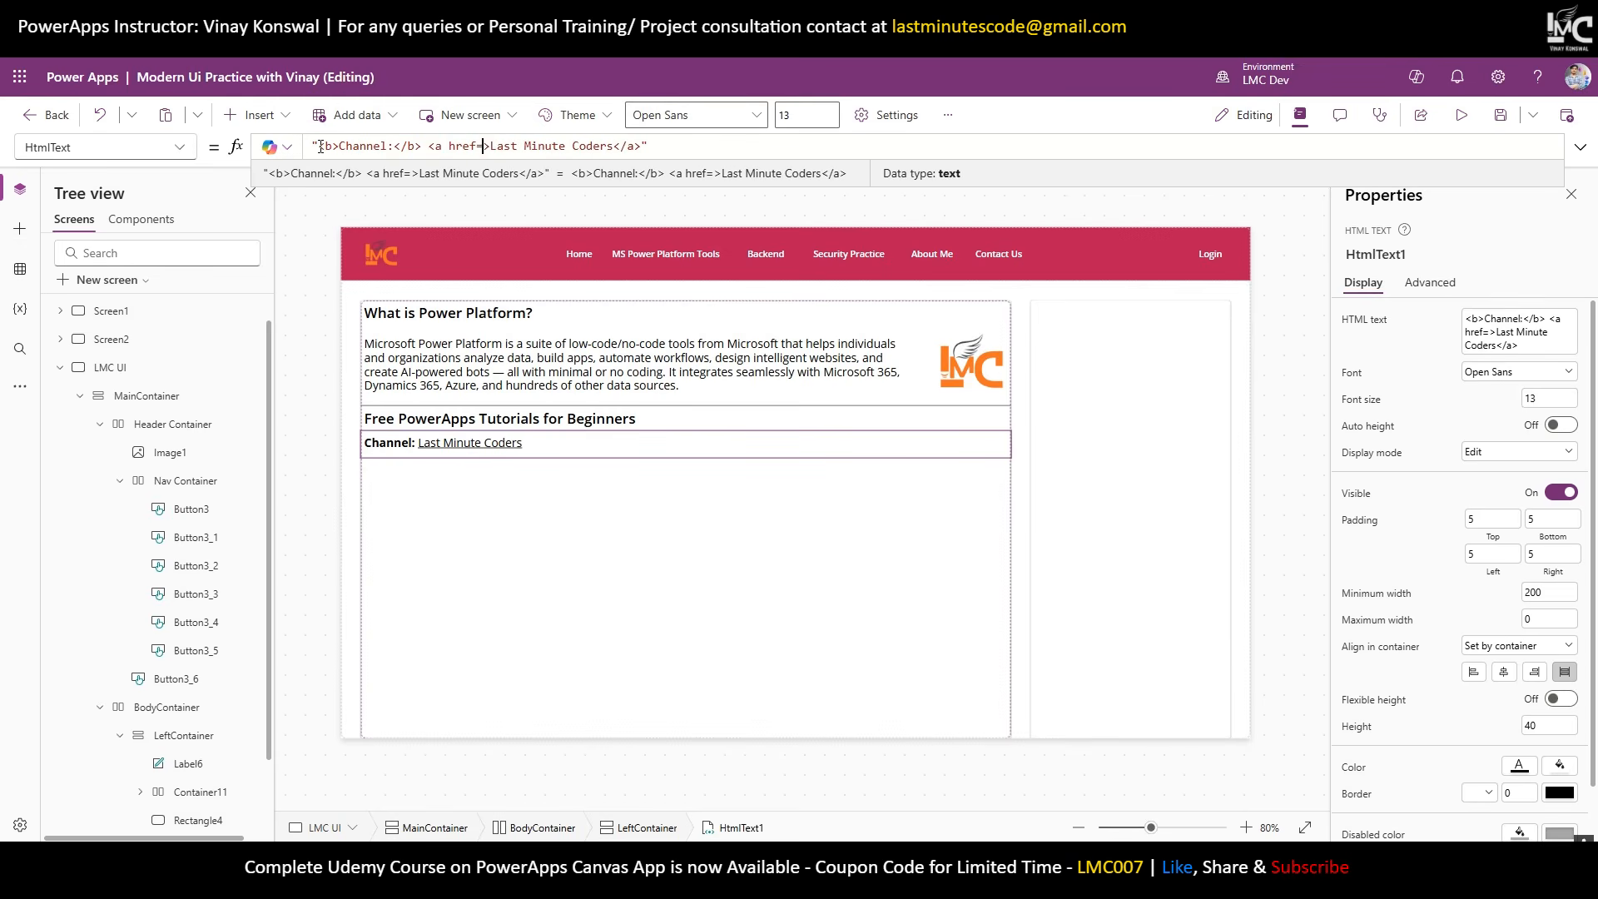
text(')
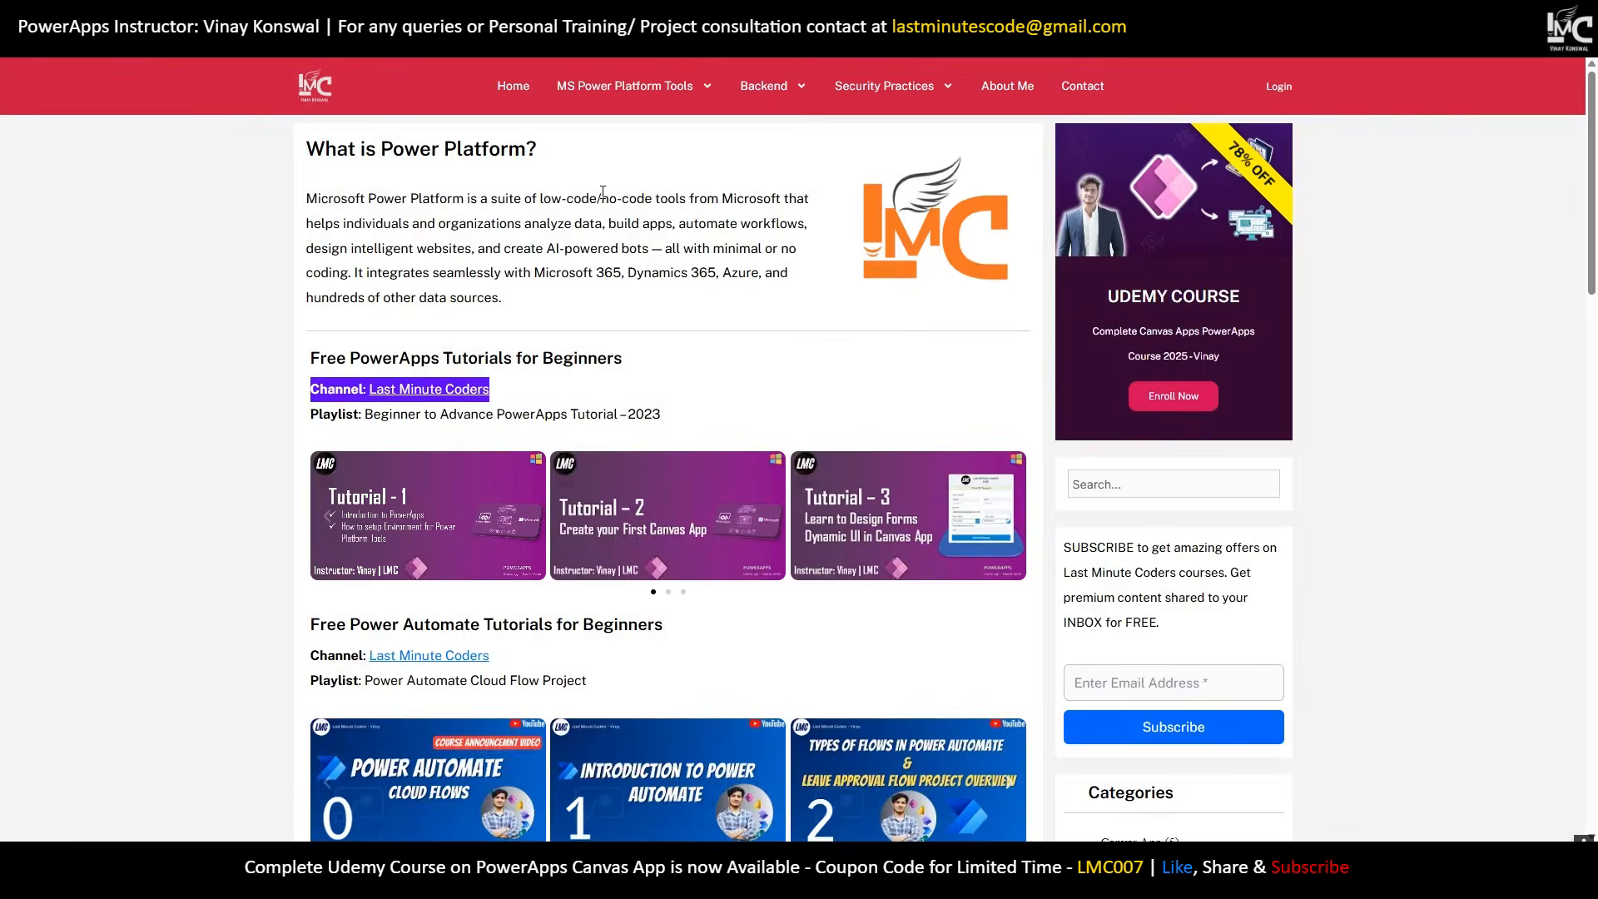
Paste the YouTube channel URL into the link's href and add style='color:blue'.
click(446, 390)
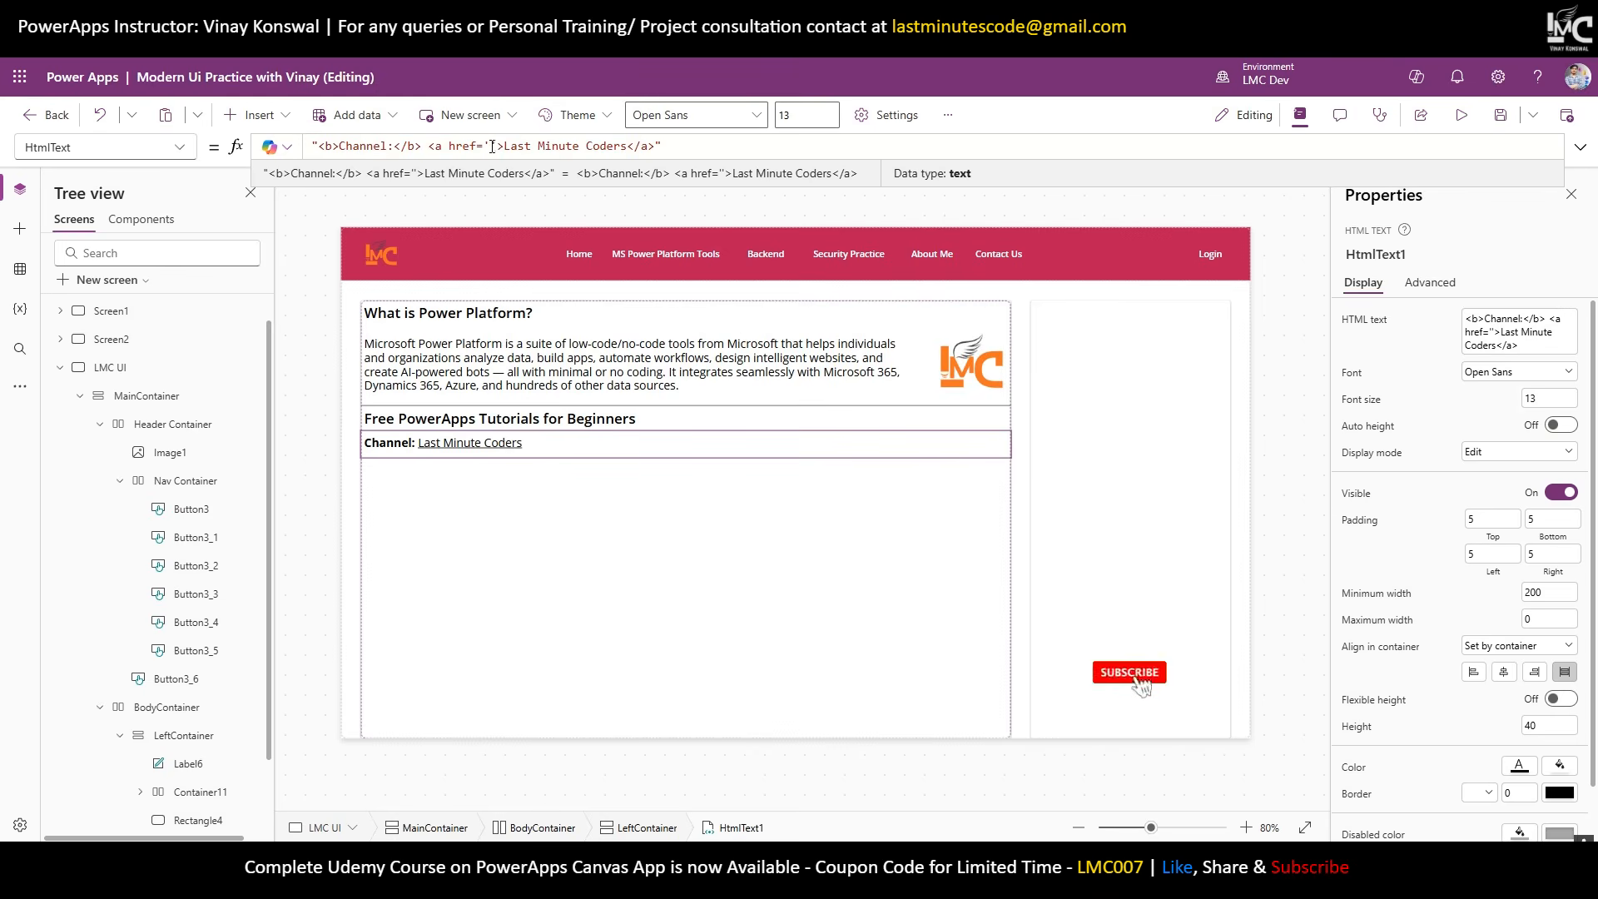
text(https://www.youtube.com/@lastminutecoders)
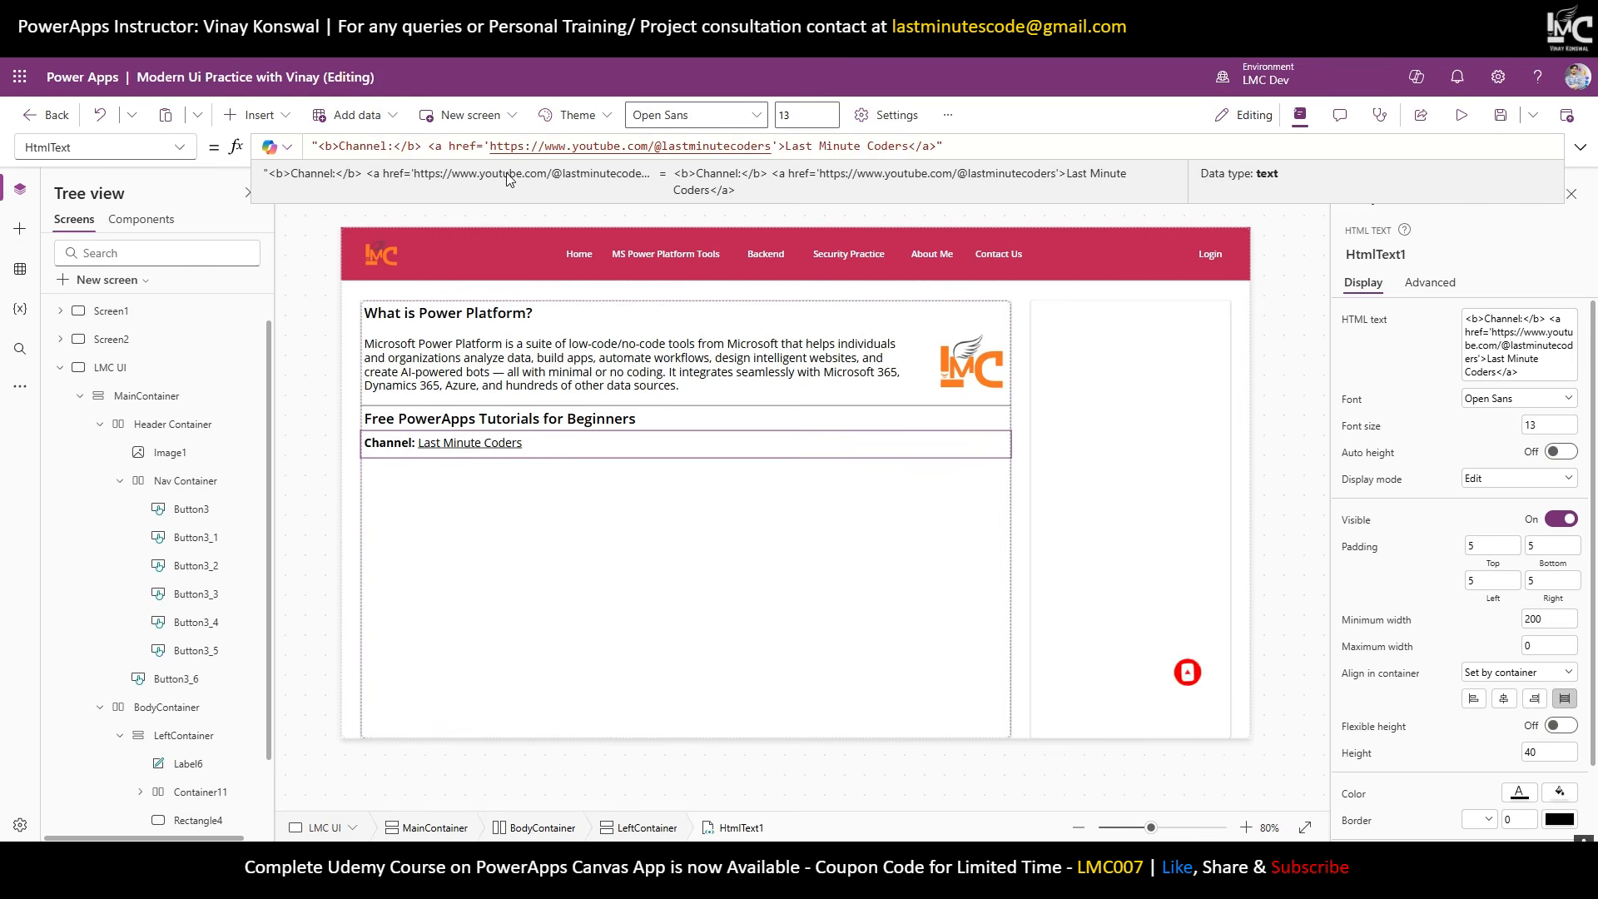
text(sty)
text(le=')
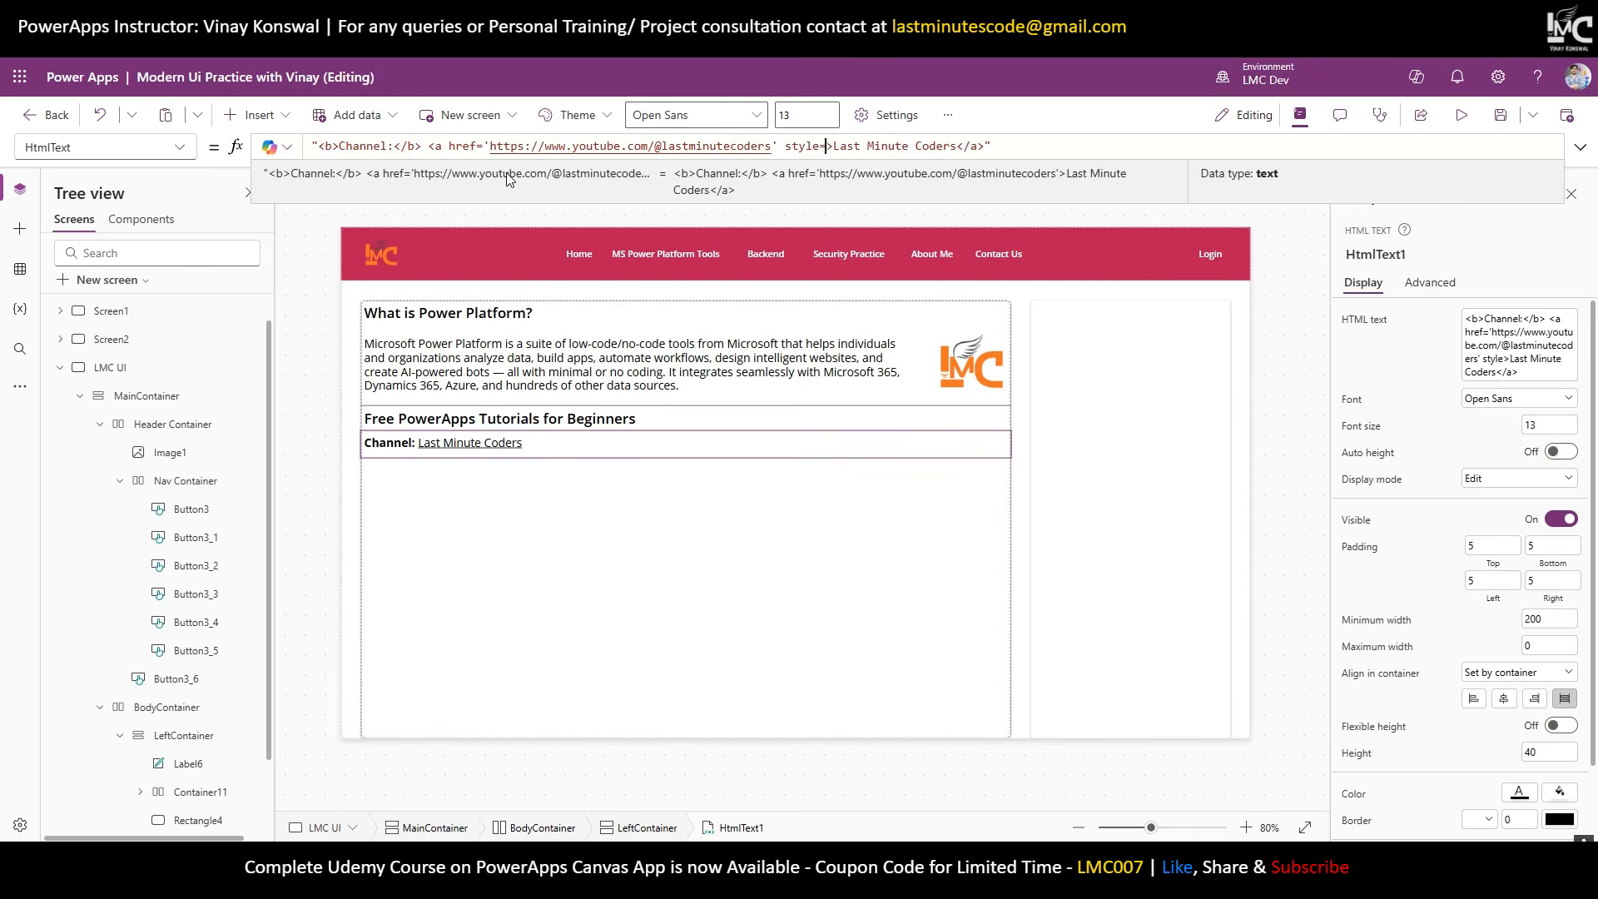
text(color:bl)
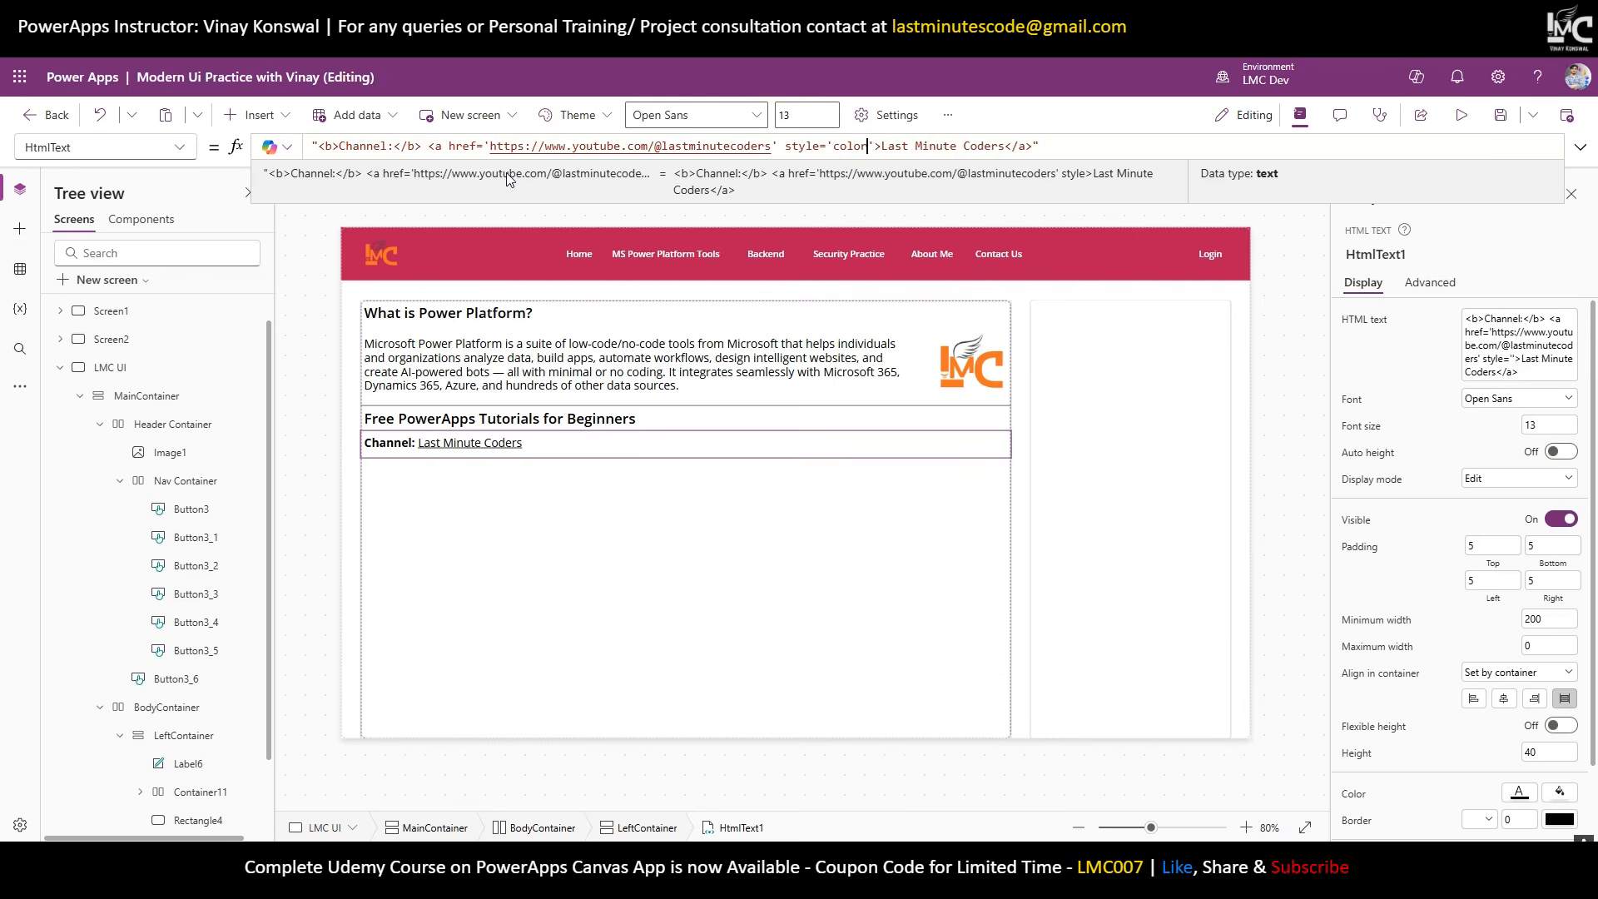
text(ue)
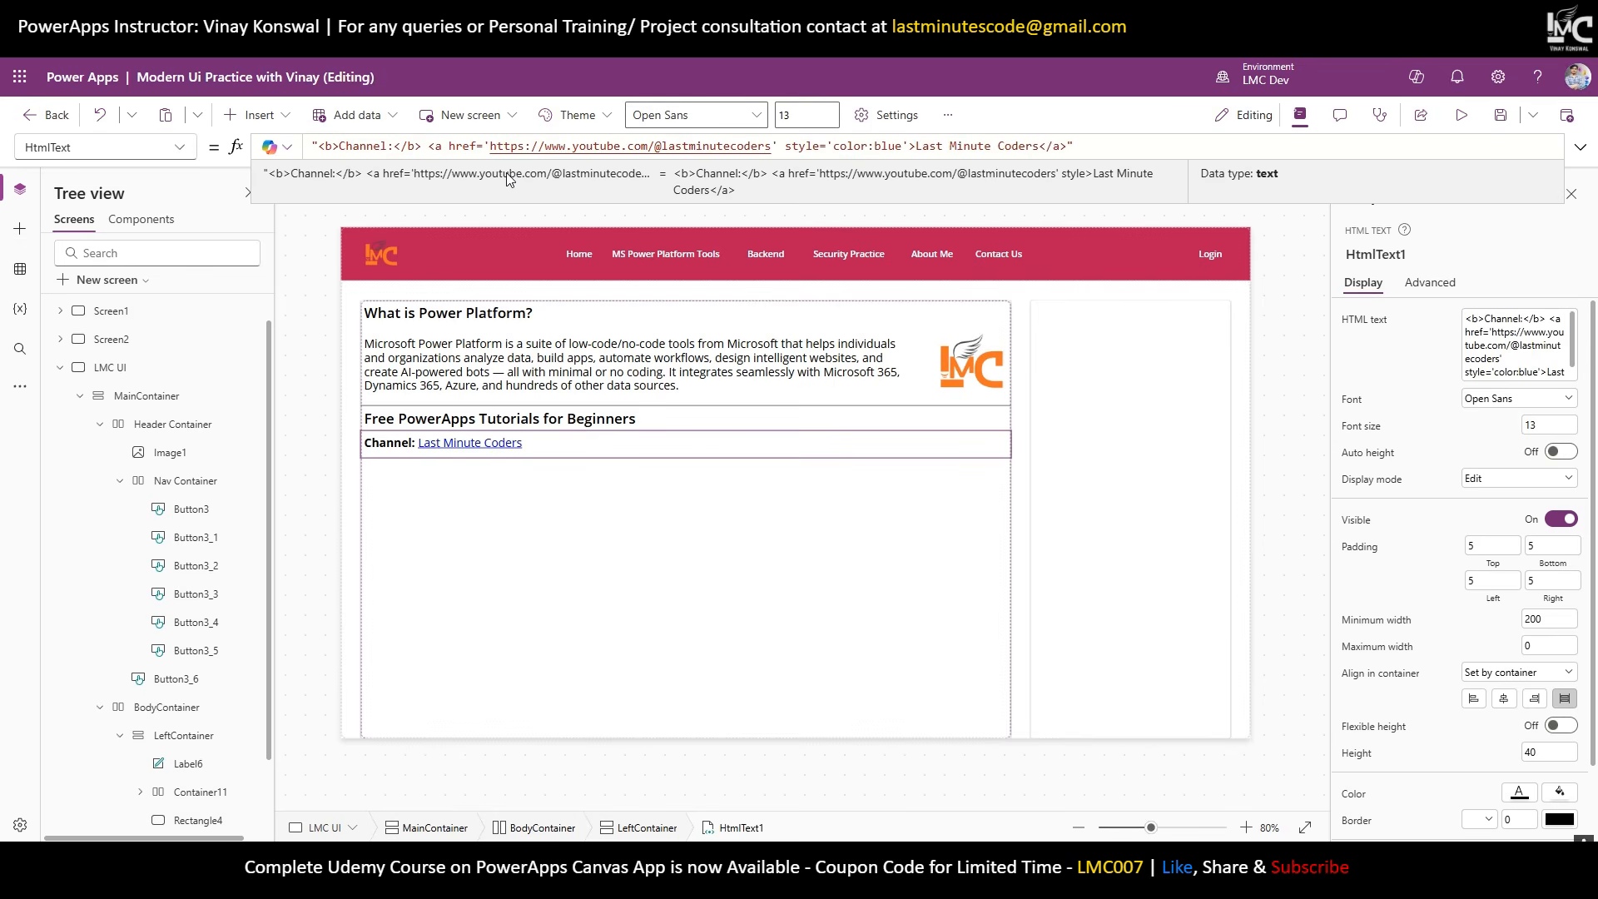
click(1461, 115)
click(200, 418)
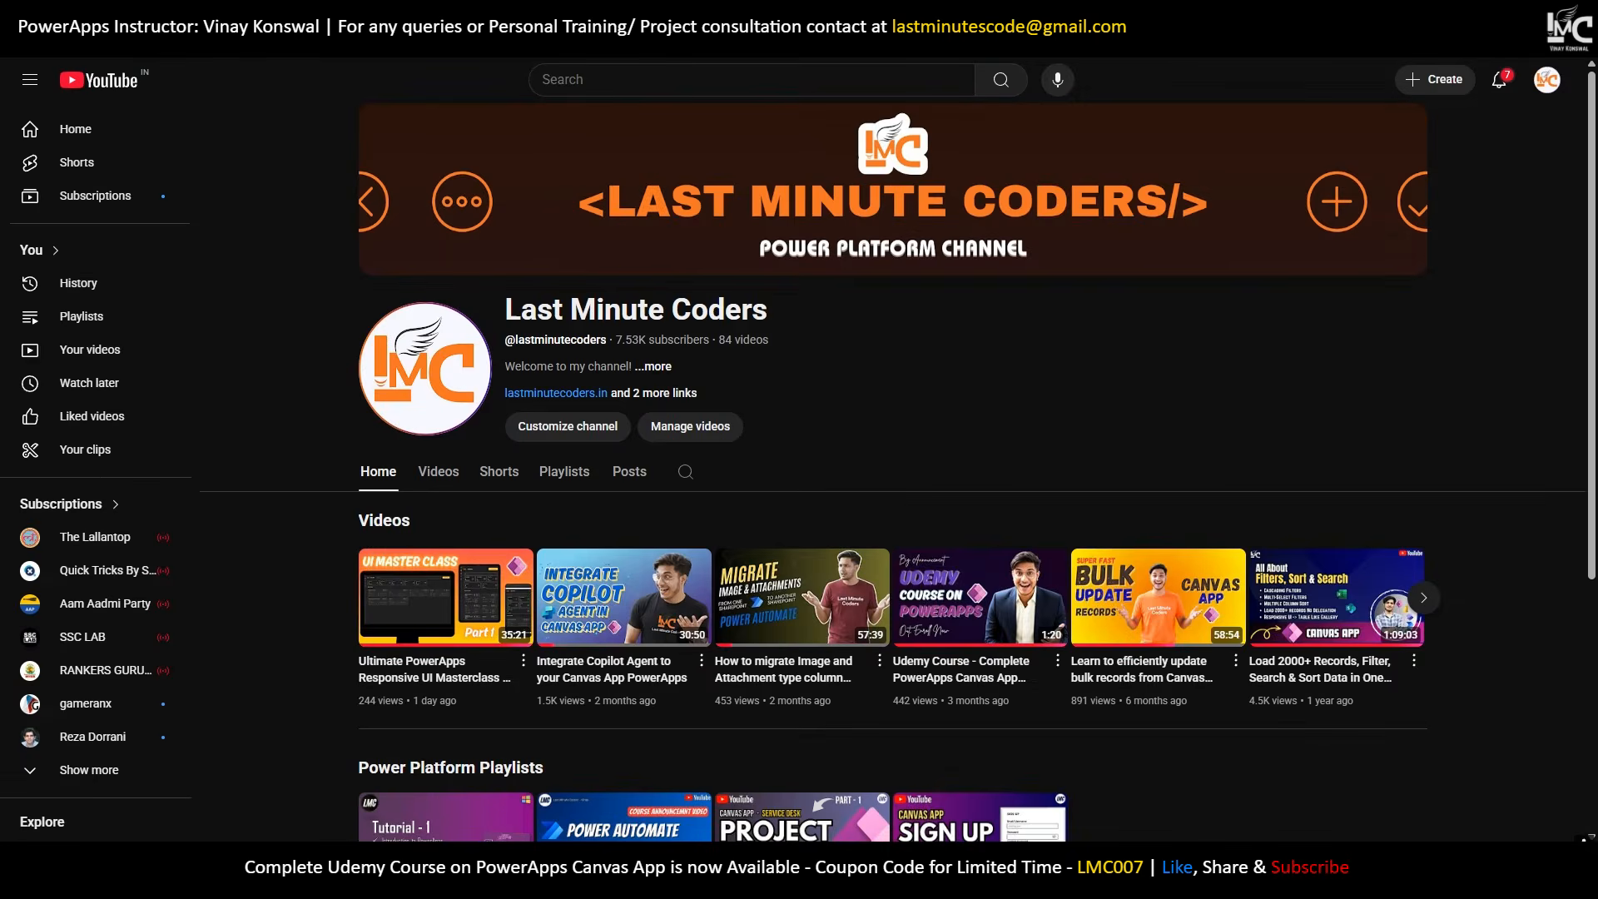
key(ctrl+w)
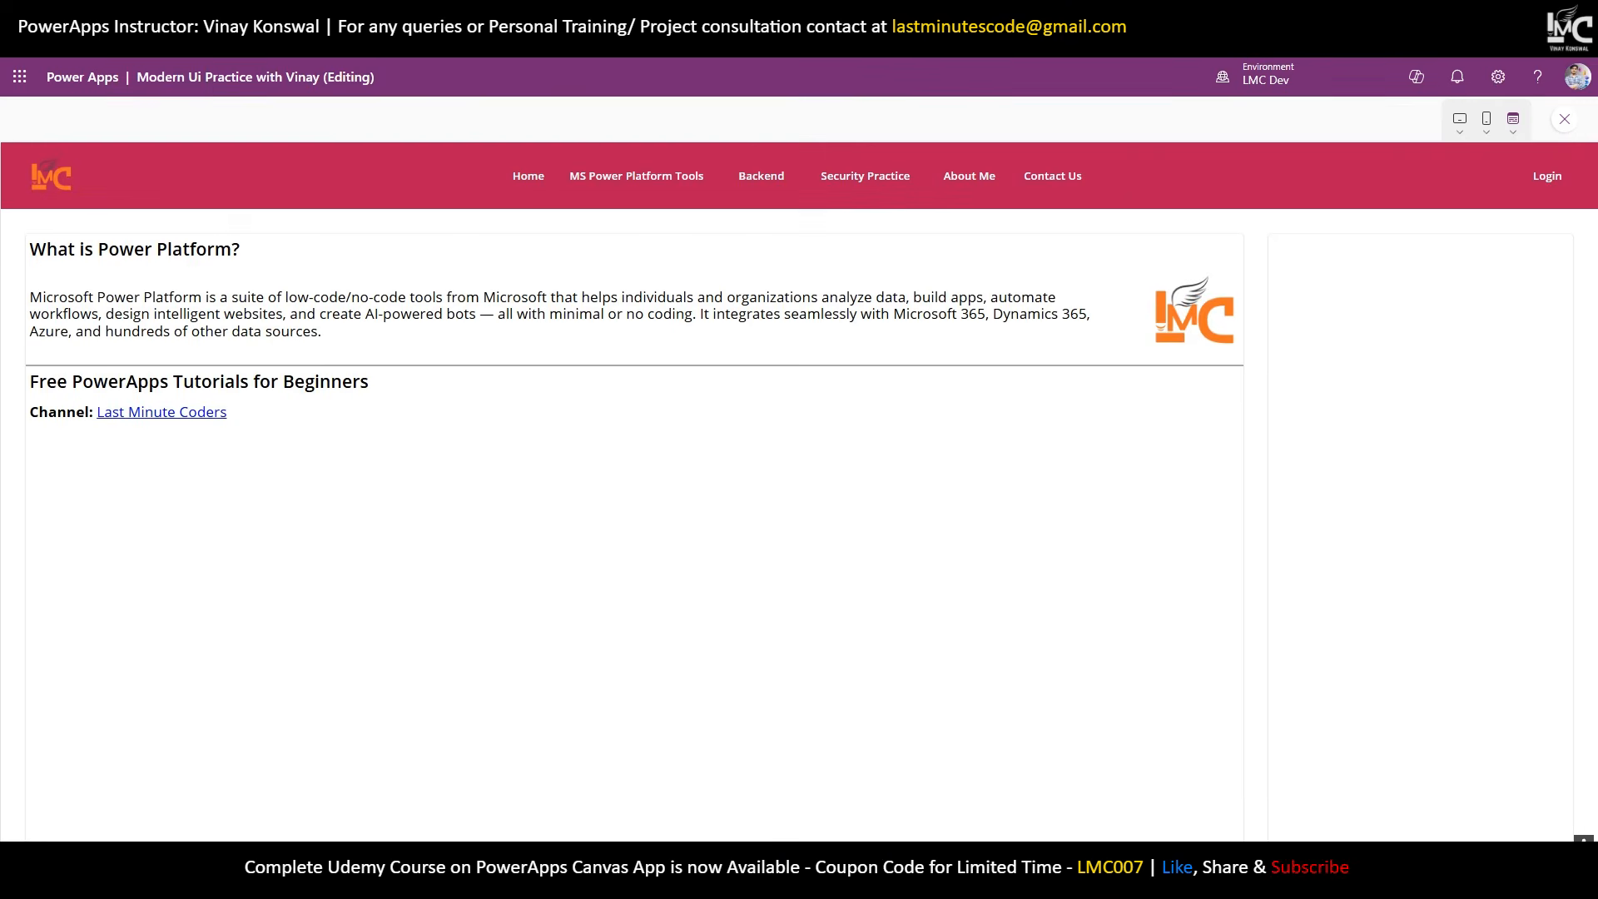
click(1568, 123)
click(546, 450)
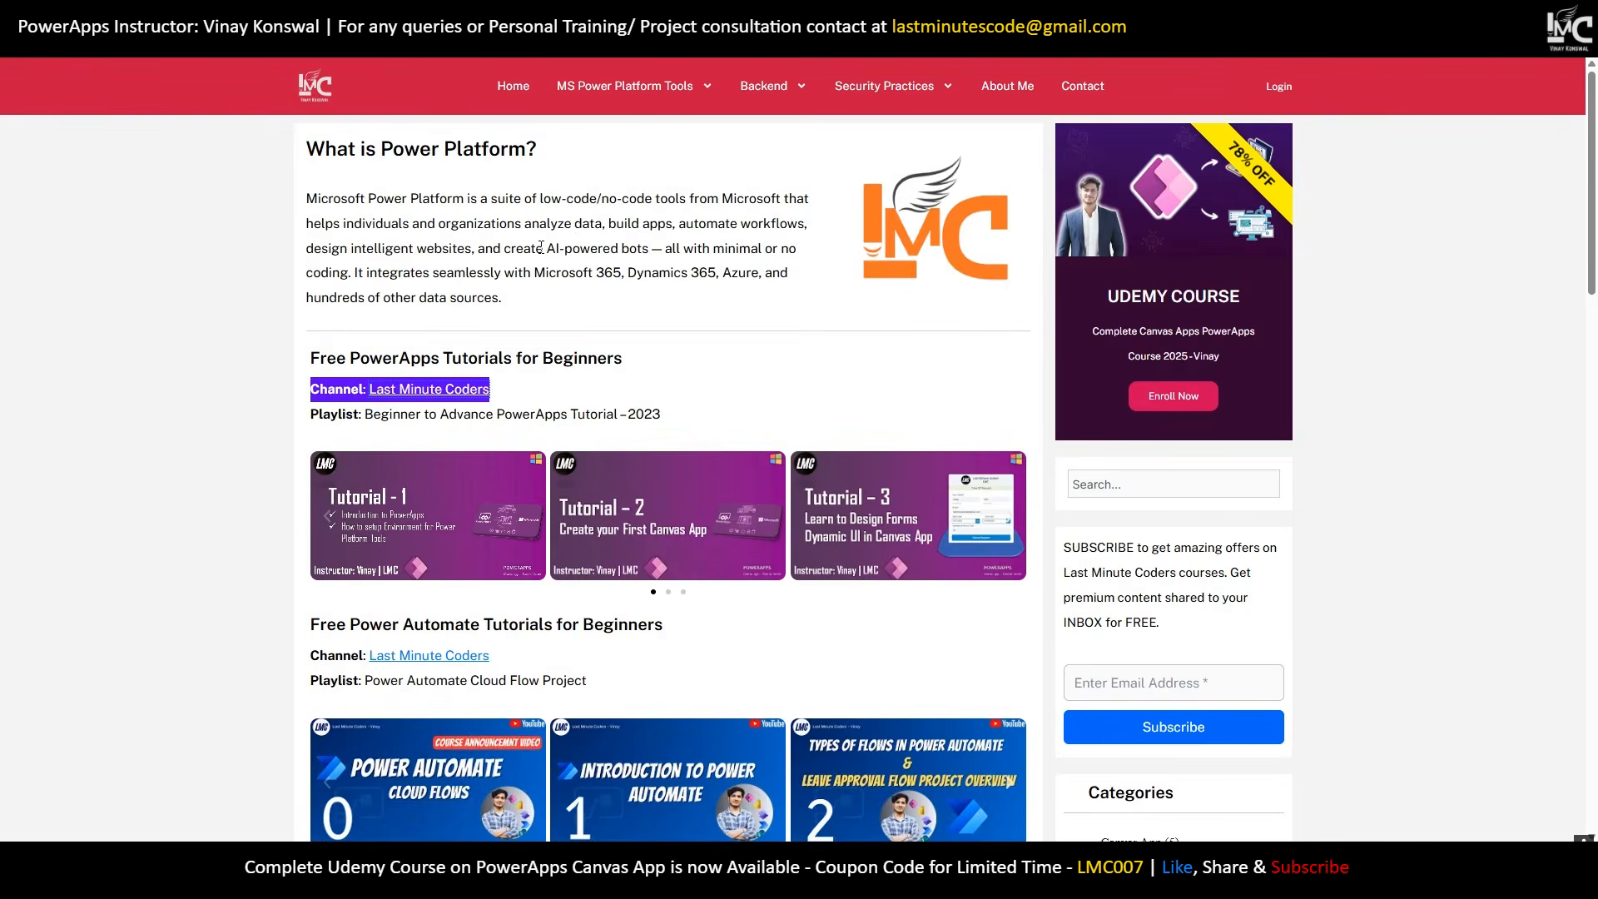
Duplicate the Channel line and replace its HtmlText with the Playlist text, bolding the 'Playlist' label.
click(741, 375)
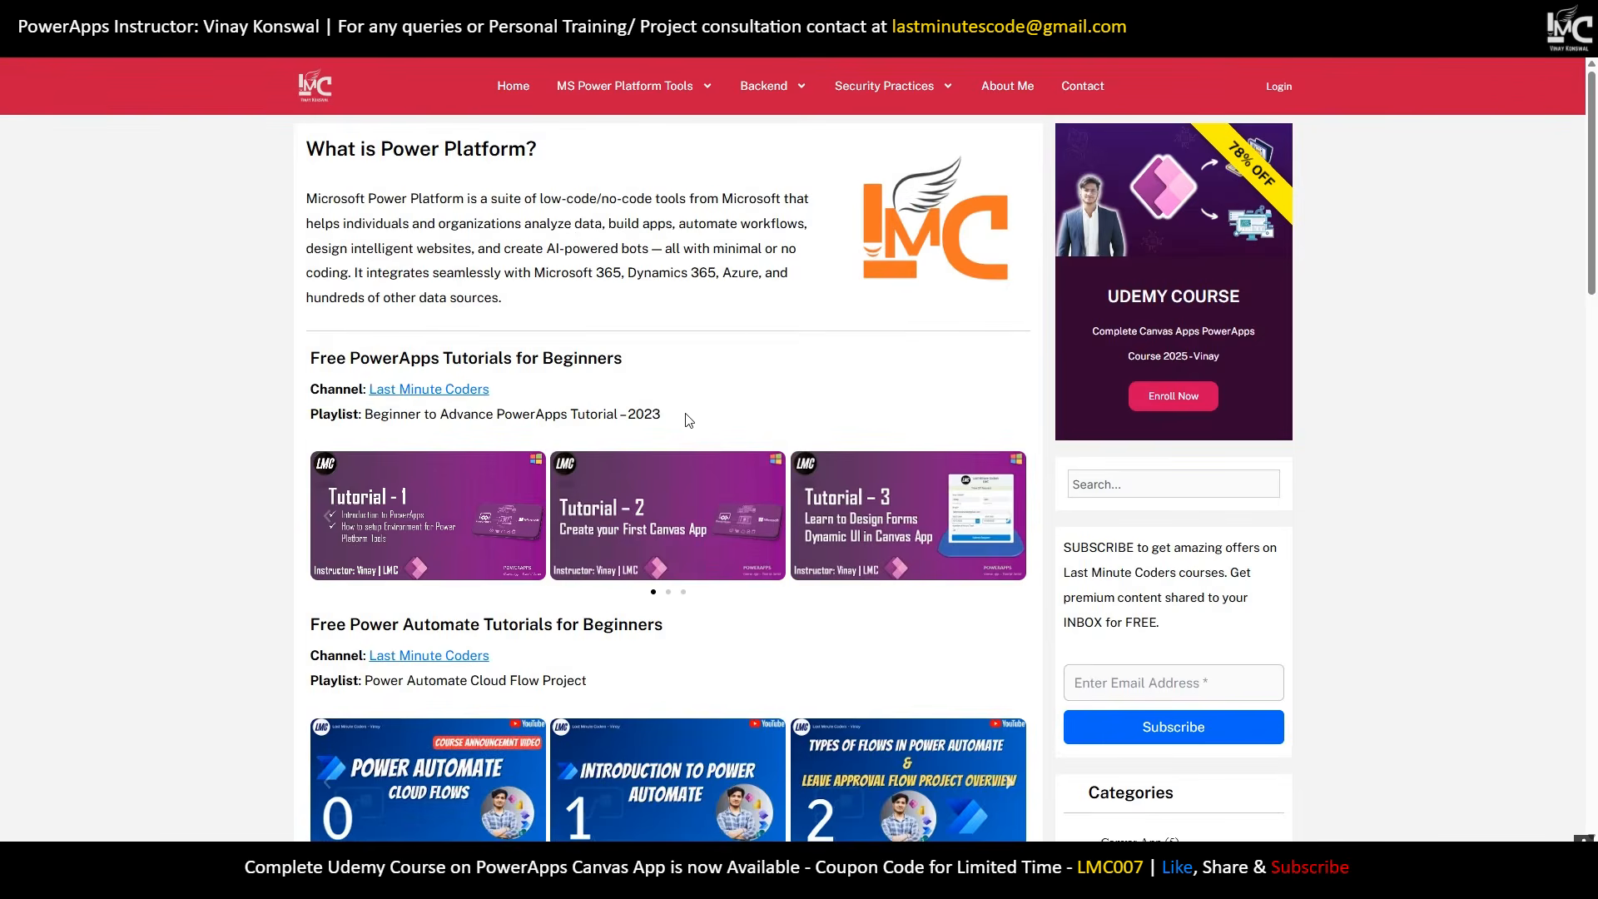
drag(689, 419, 302, 431)
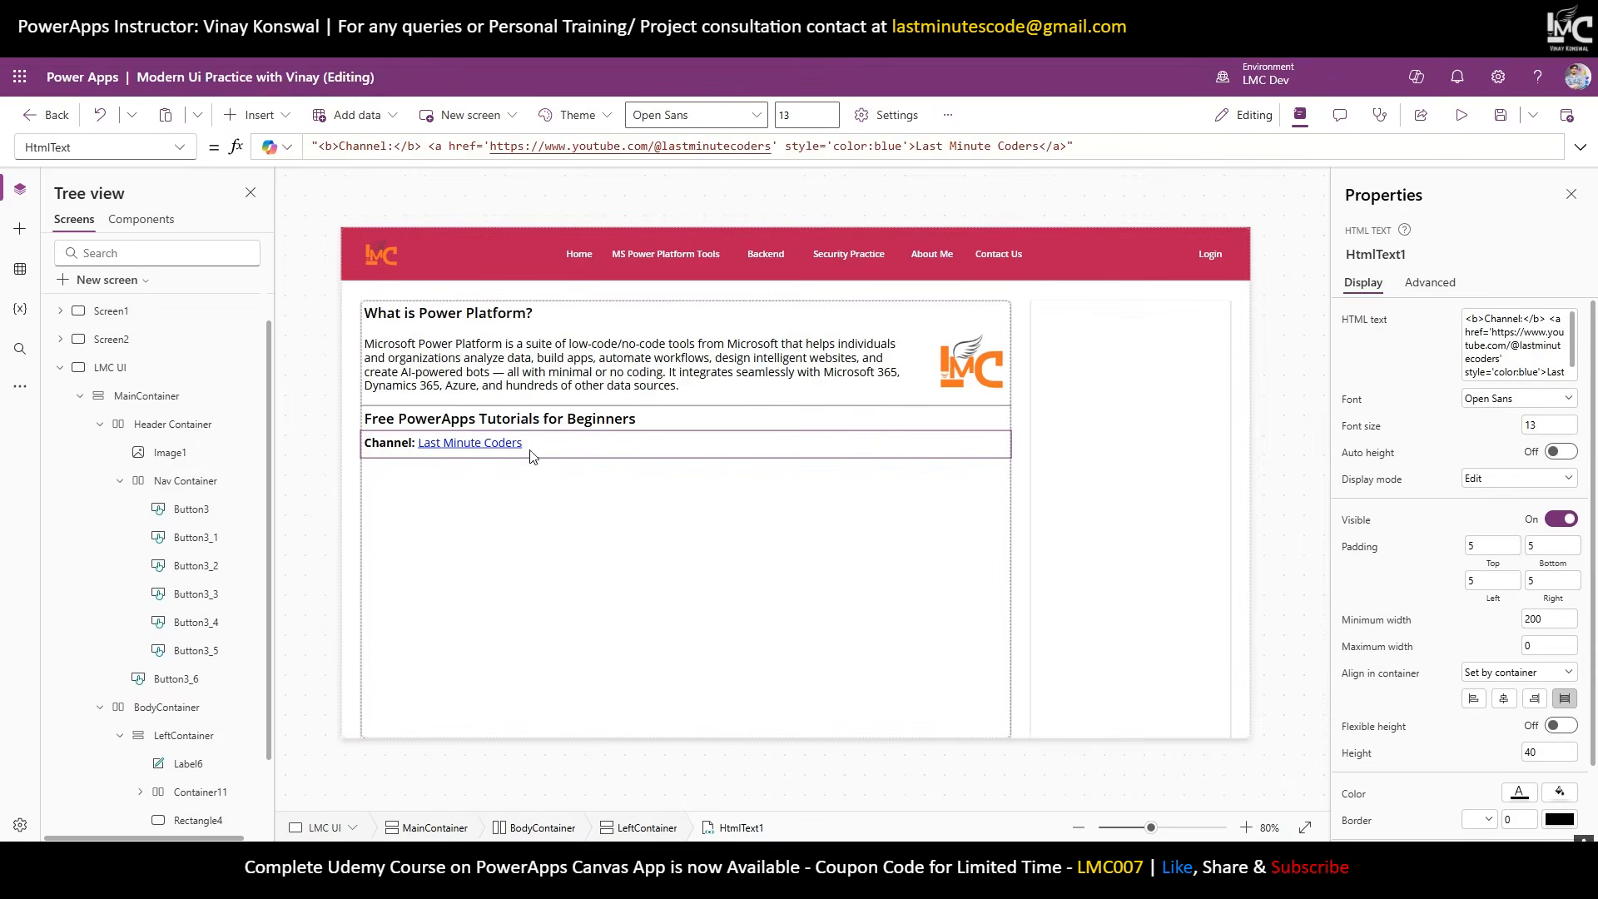
right_click(532, 450)
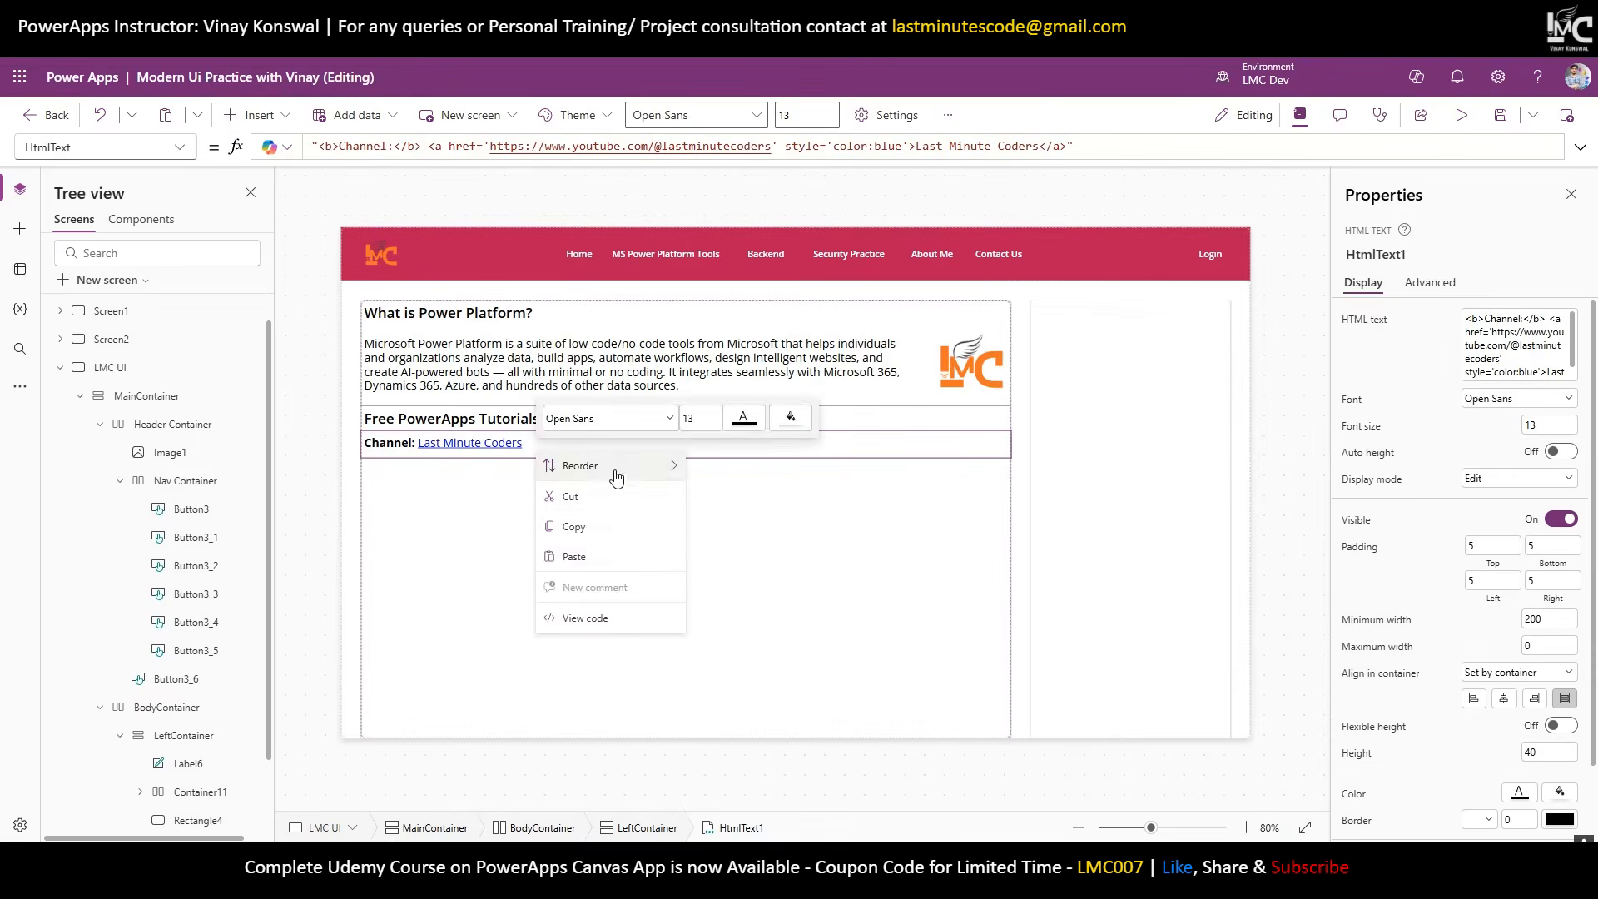
click(615, 528)
right_click(556, 513)
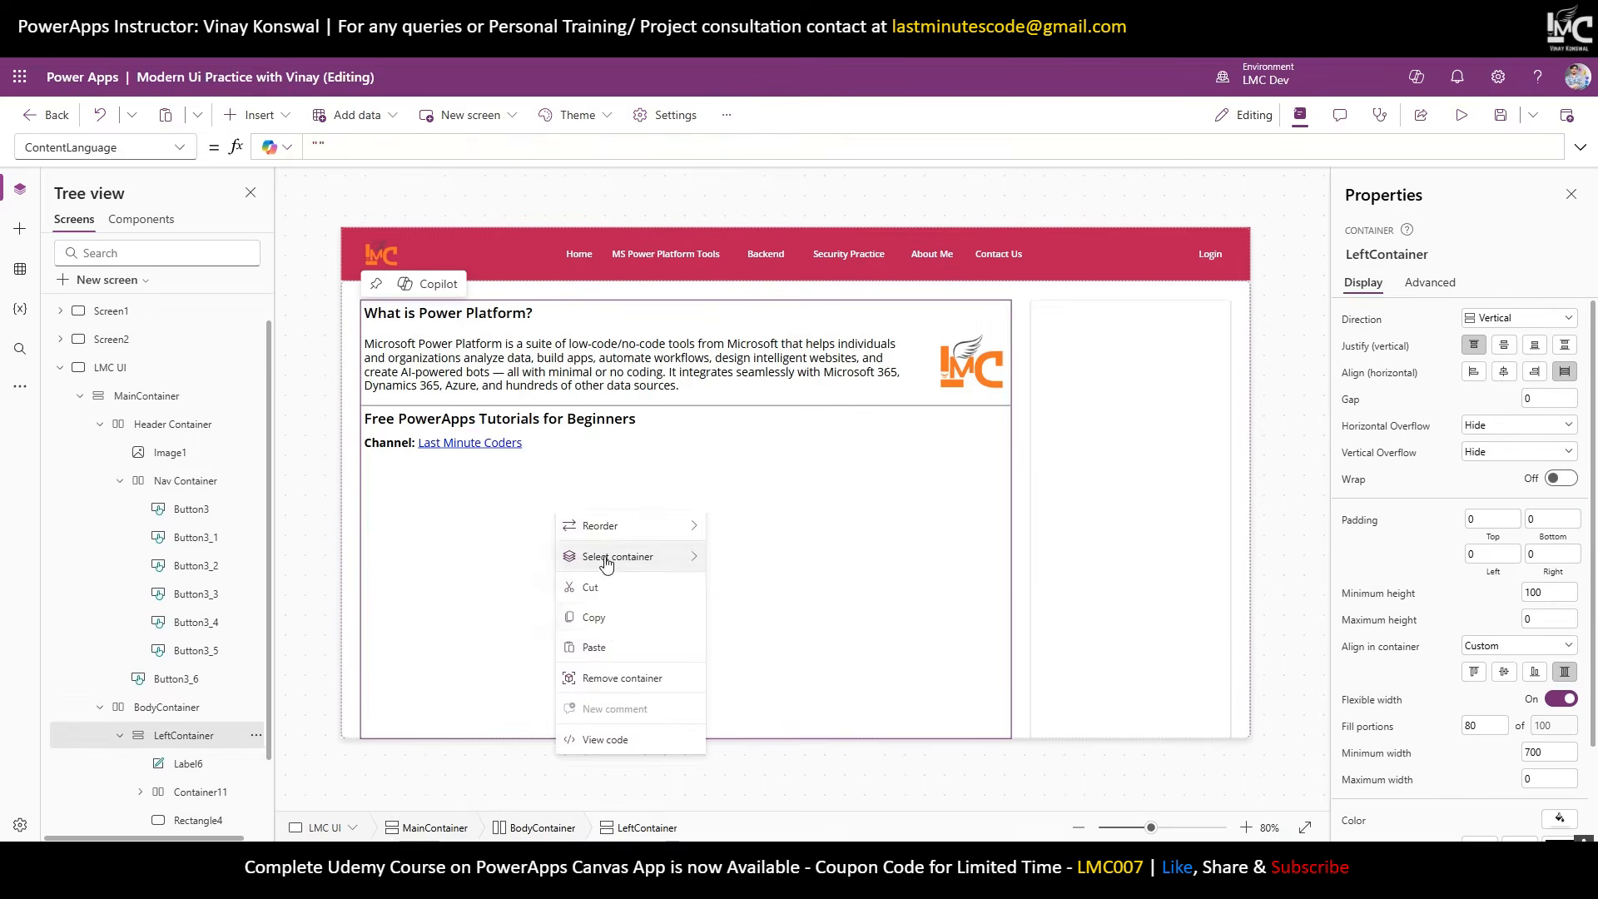
click(611, 642)
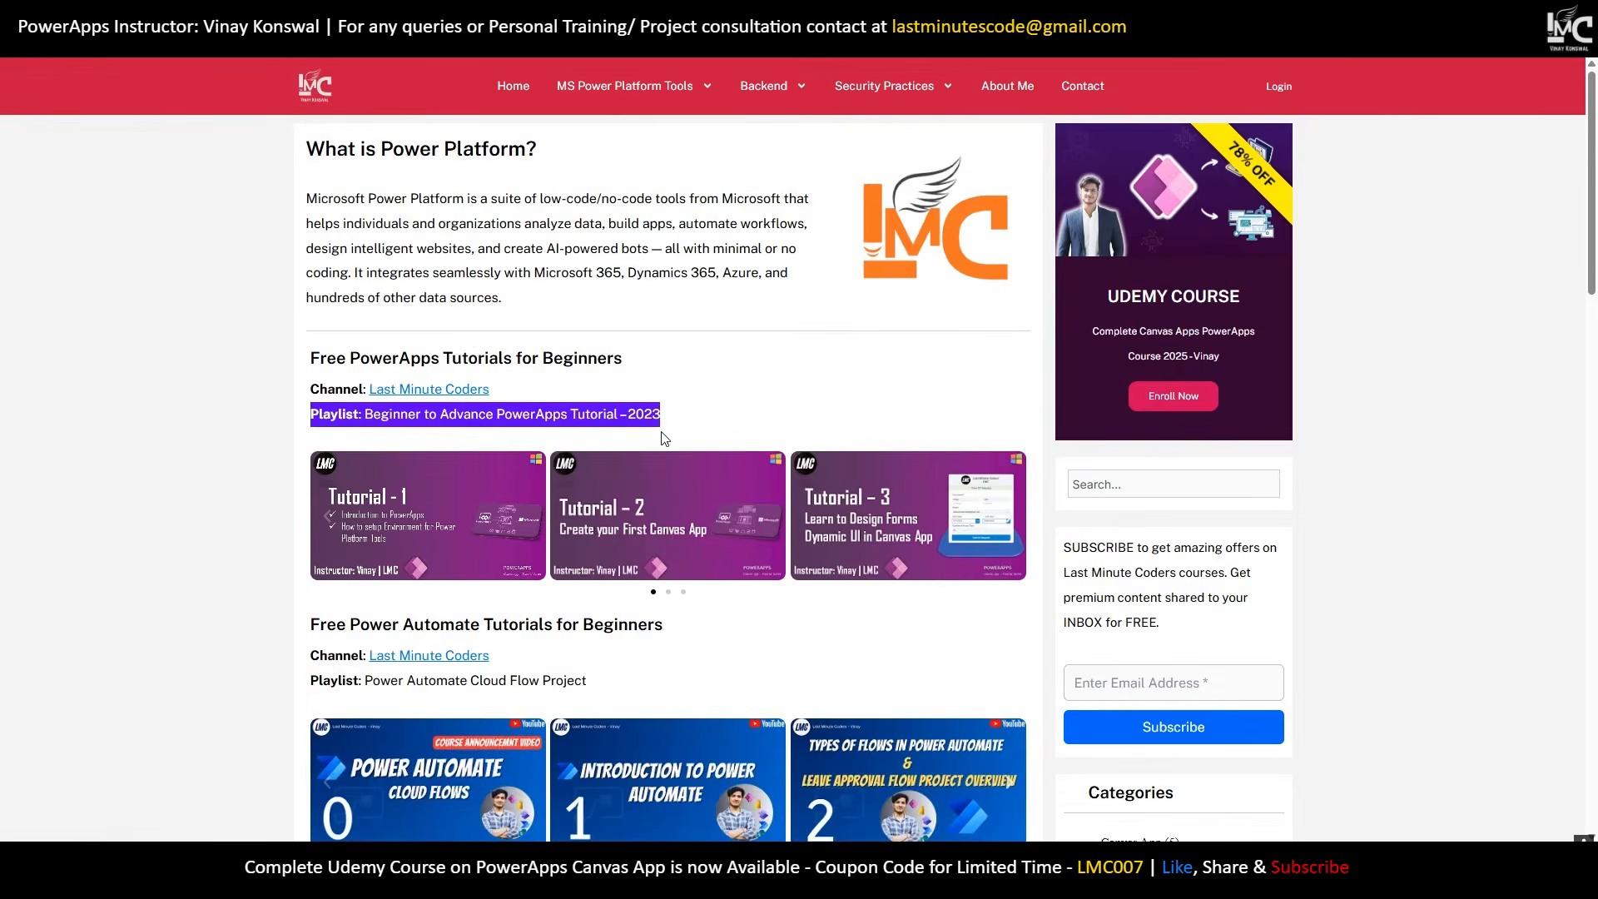
drag(685, 417, 297, 422)
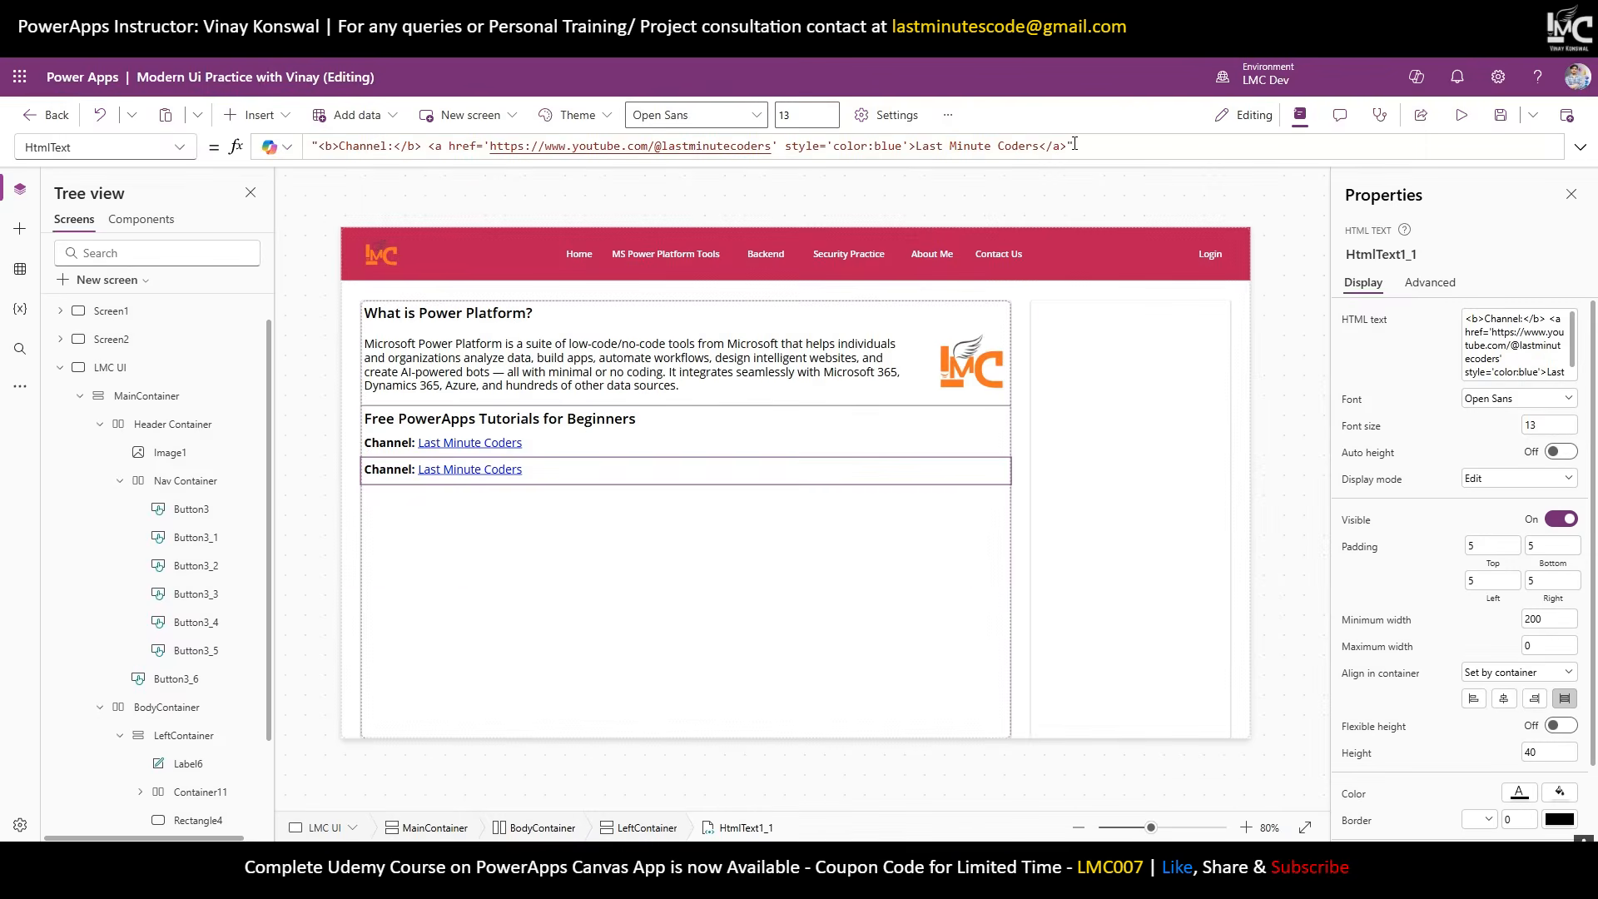
drag(1068, 144, 339, 146)
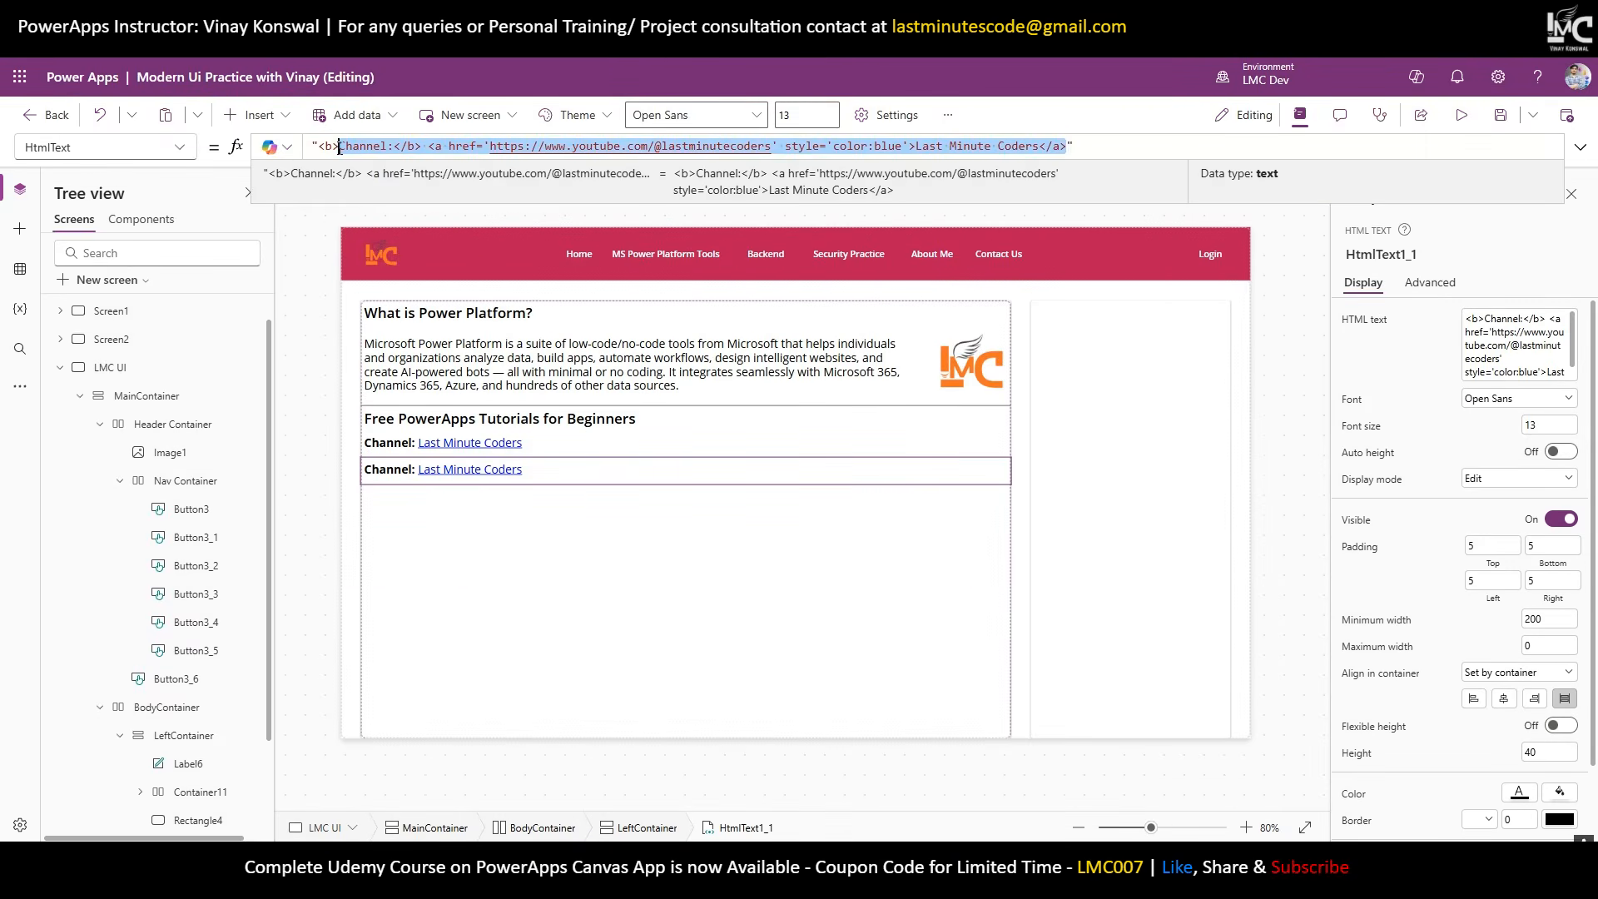
key(ctrl+v)
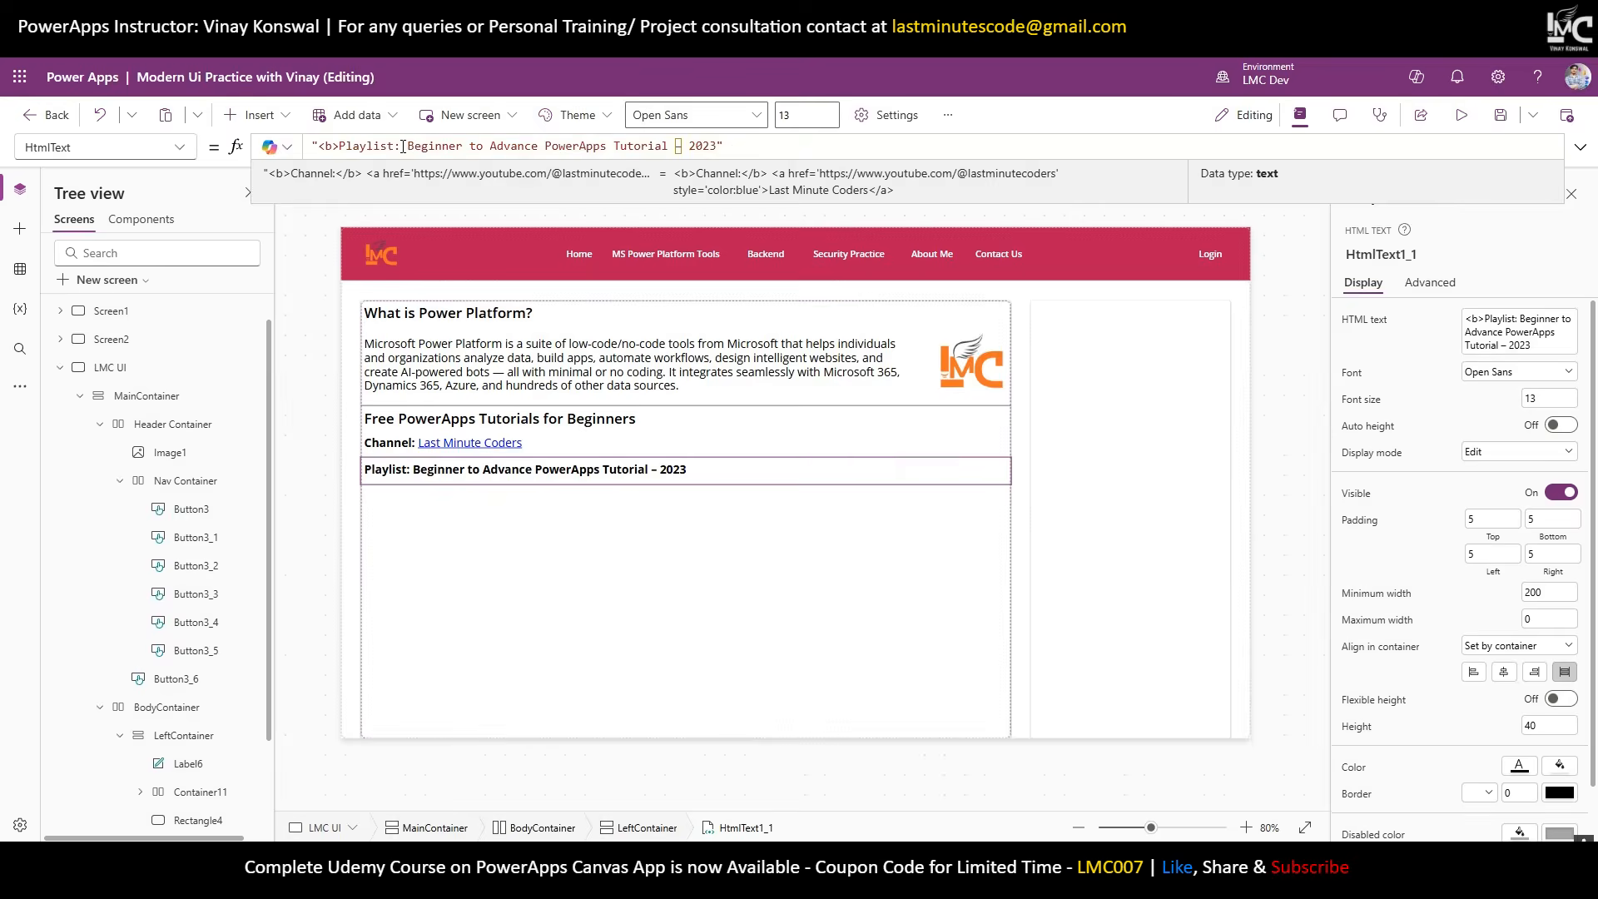
click(412, 148)
text(</b>)
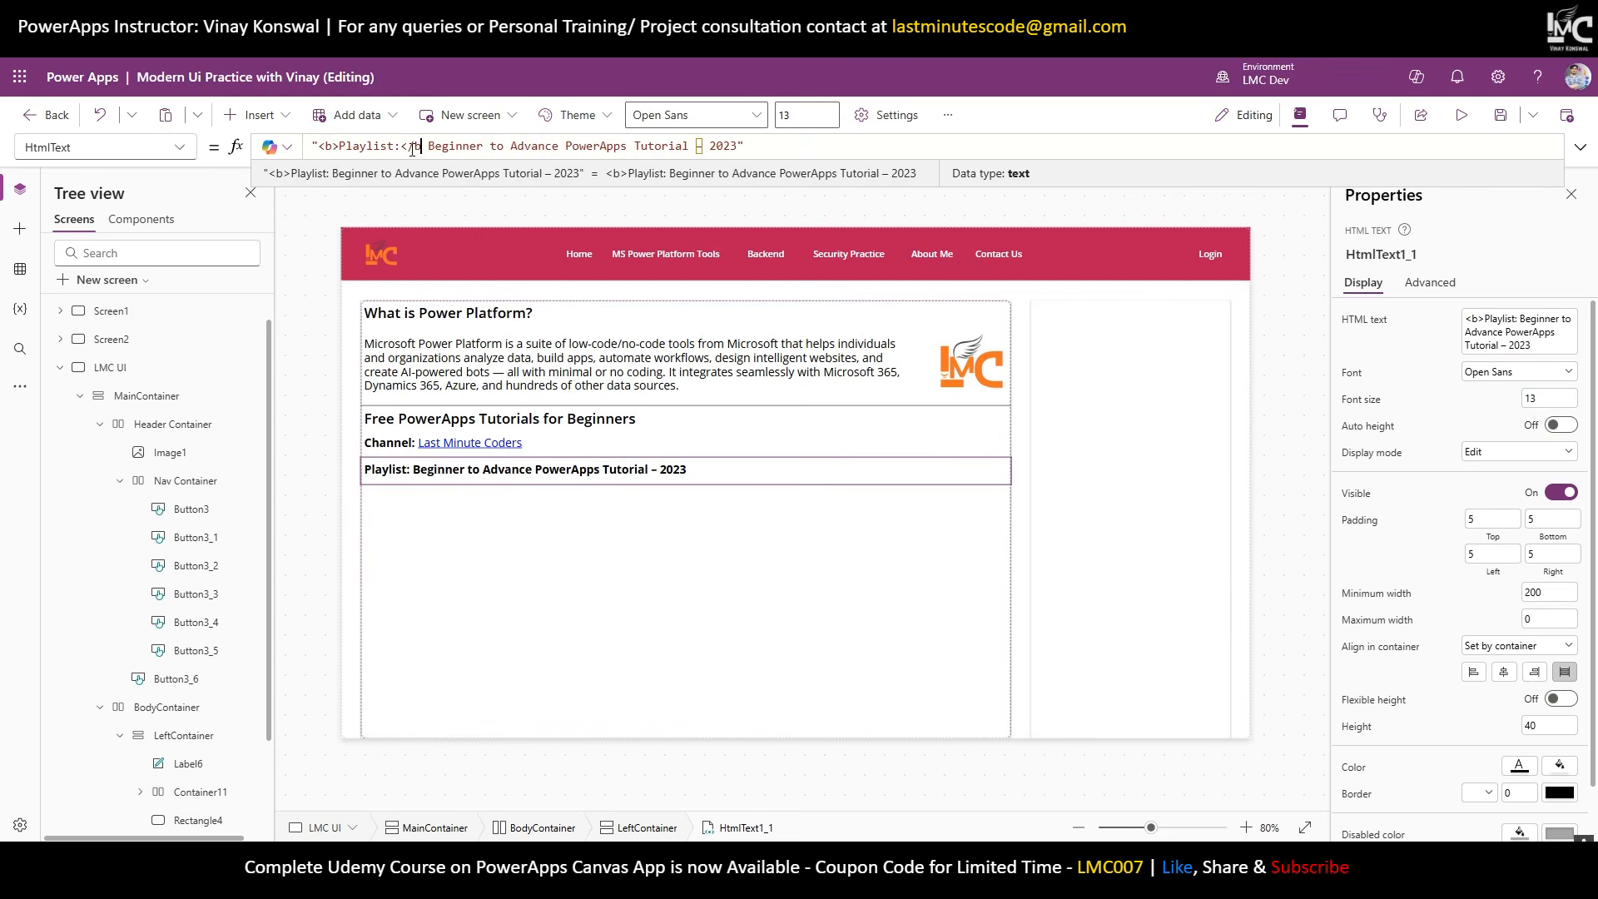
click(531, 533)
Set the Channel and Playlist lines to font size 11 with Auto height on.
click(738, 453)
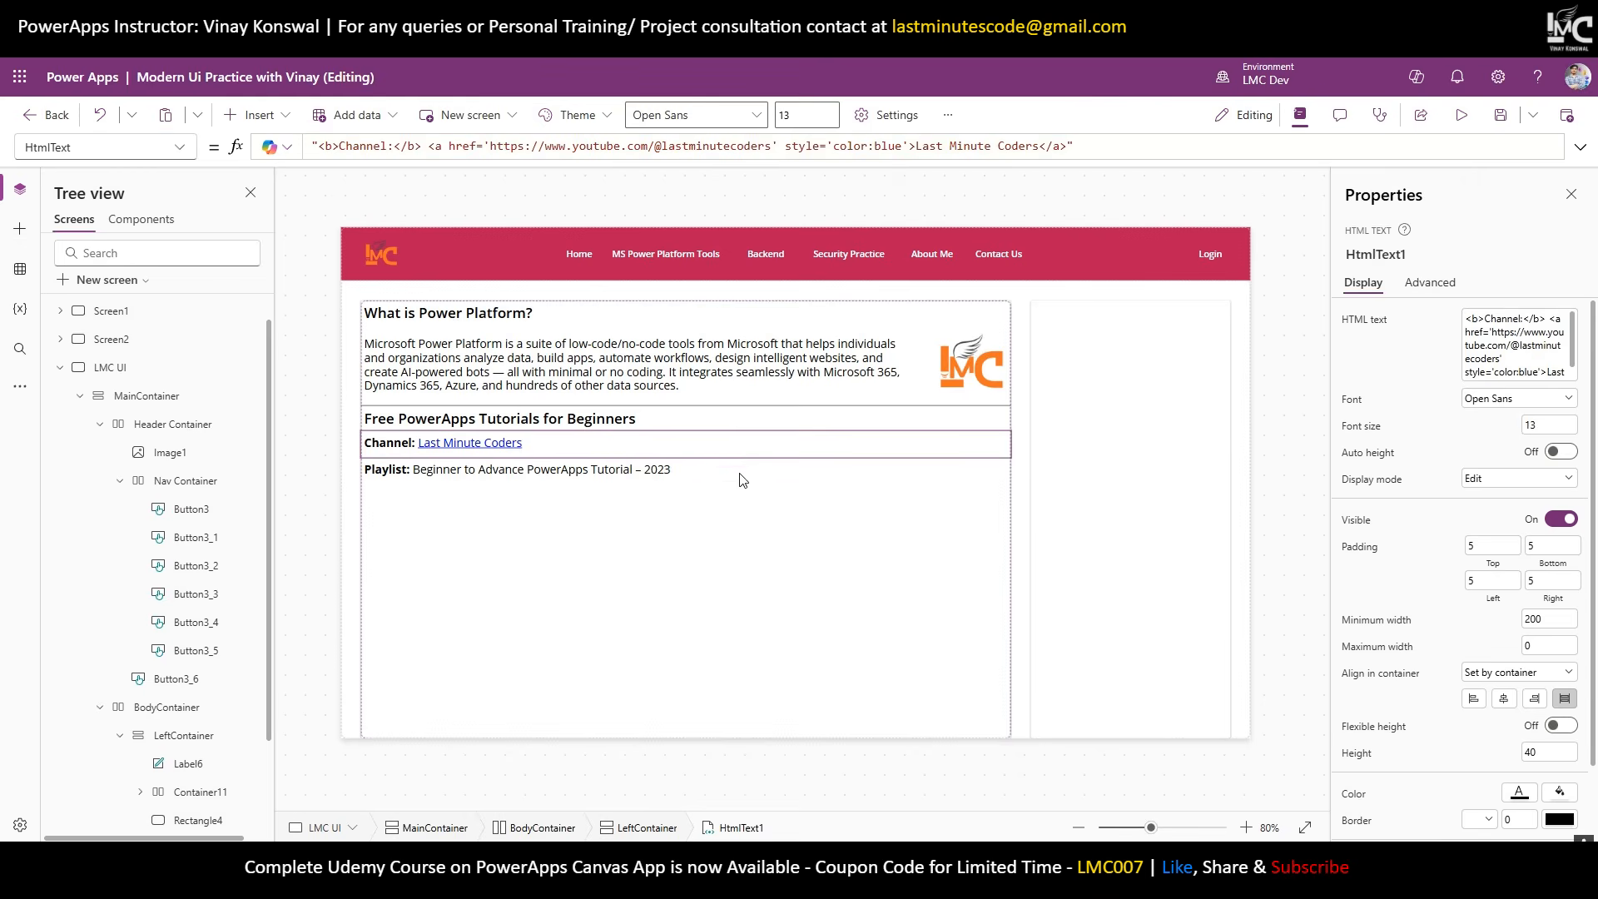
shift+click(729, 469)
click(1548, 343)
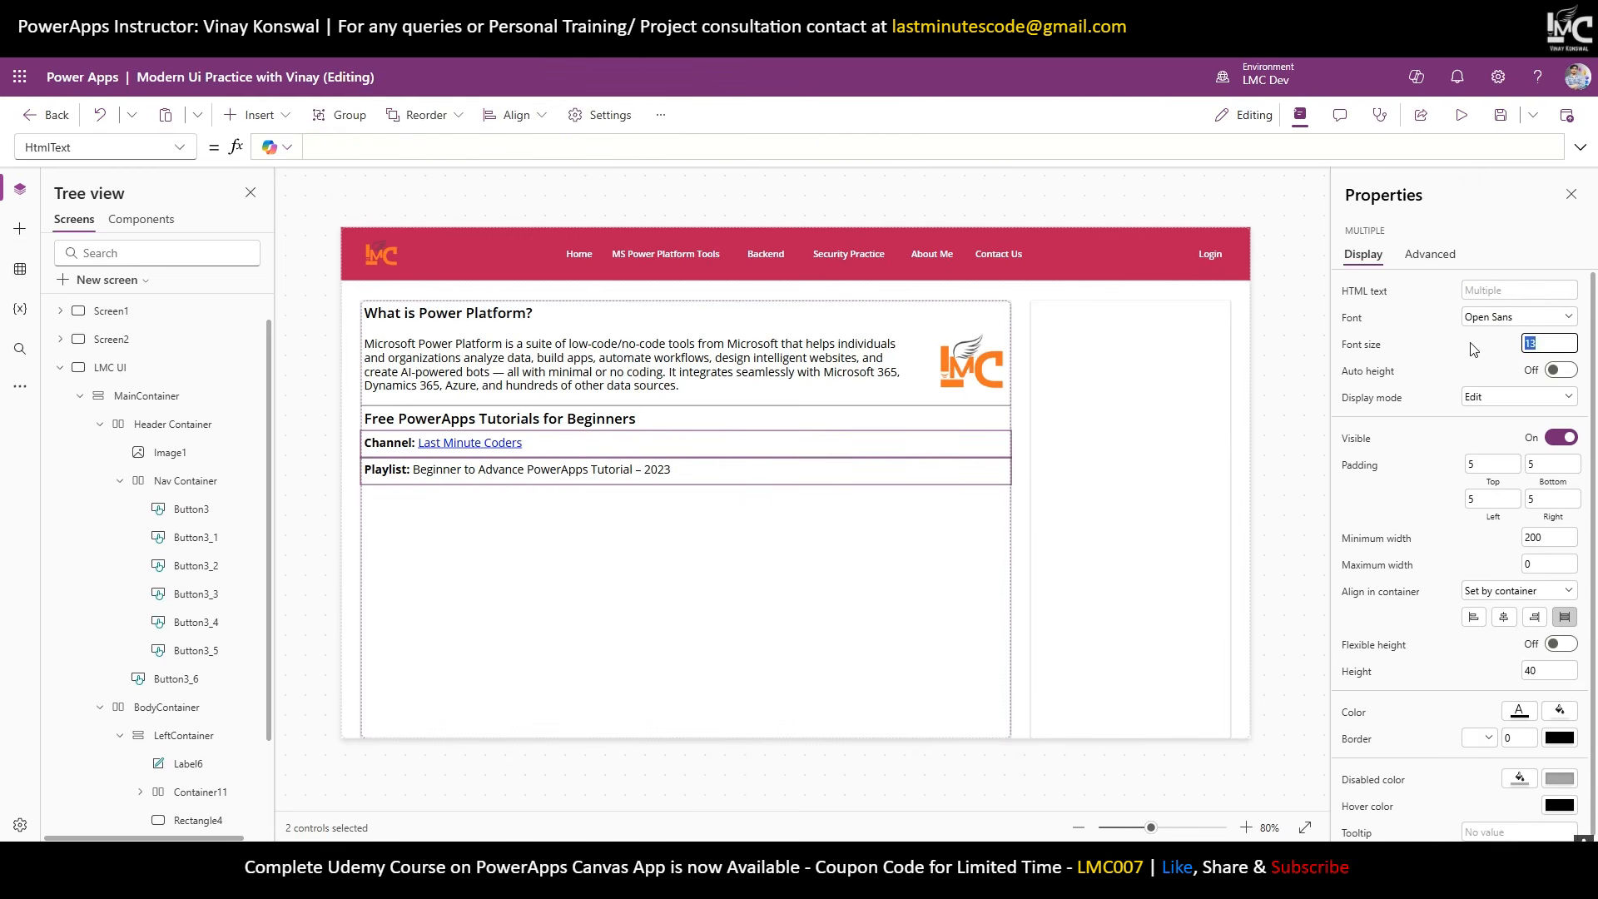
text(11)
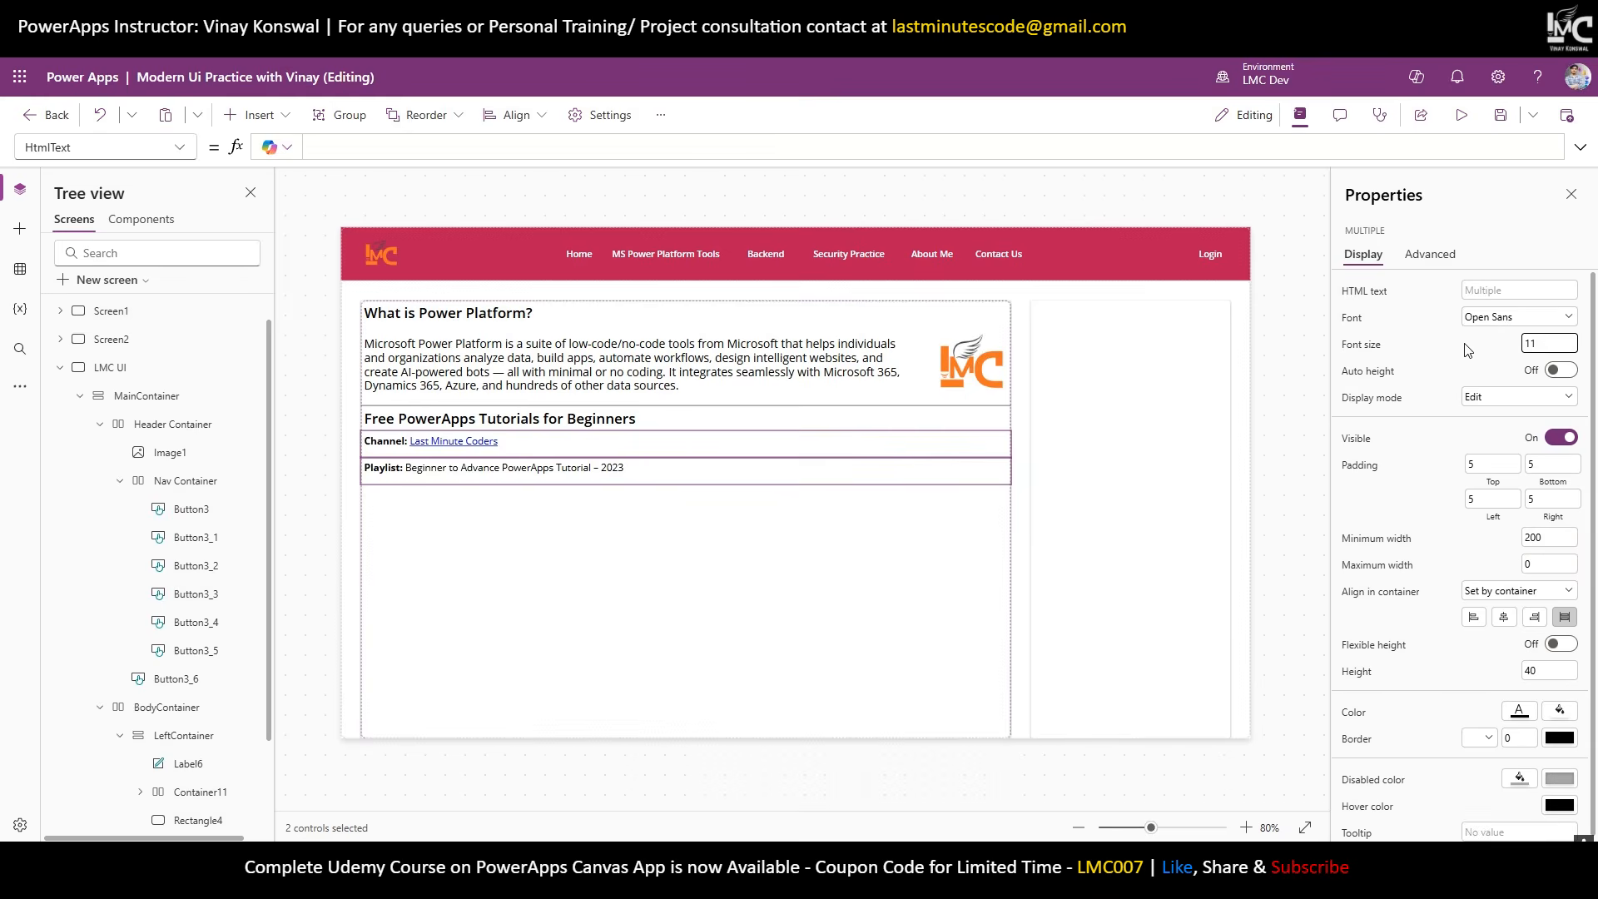
click(639, 600)
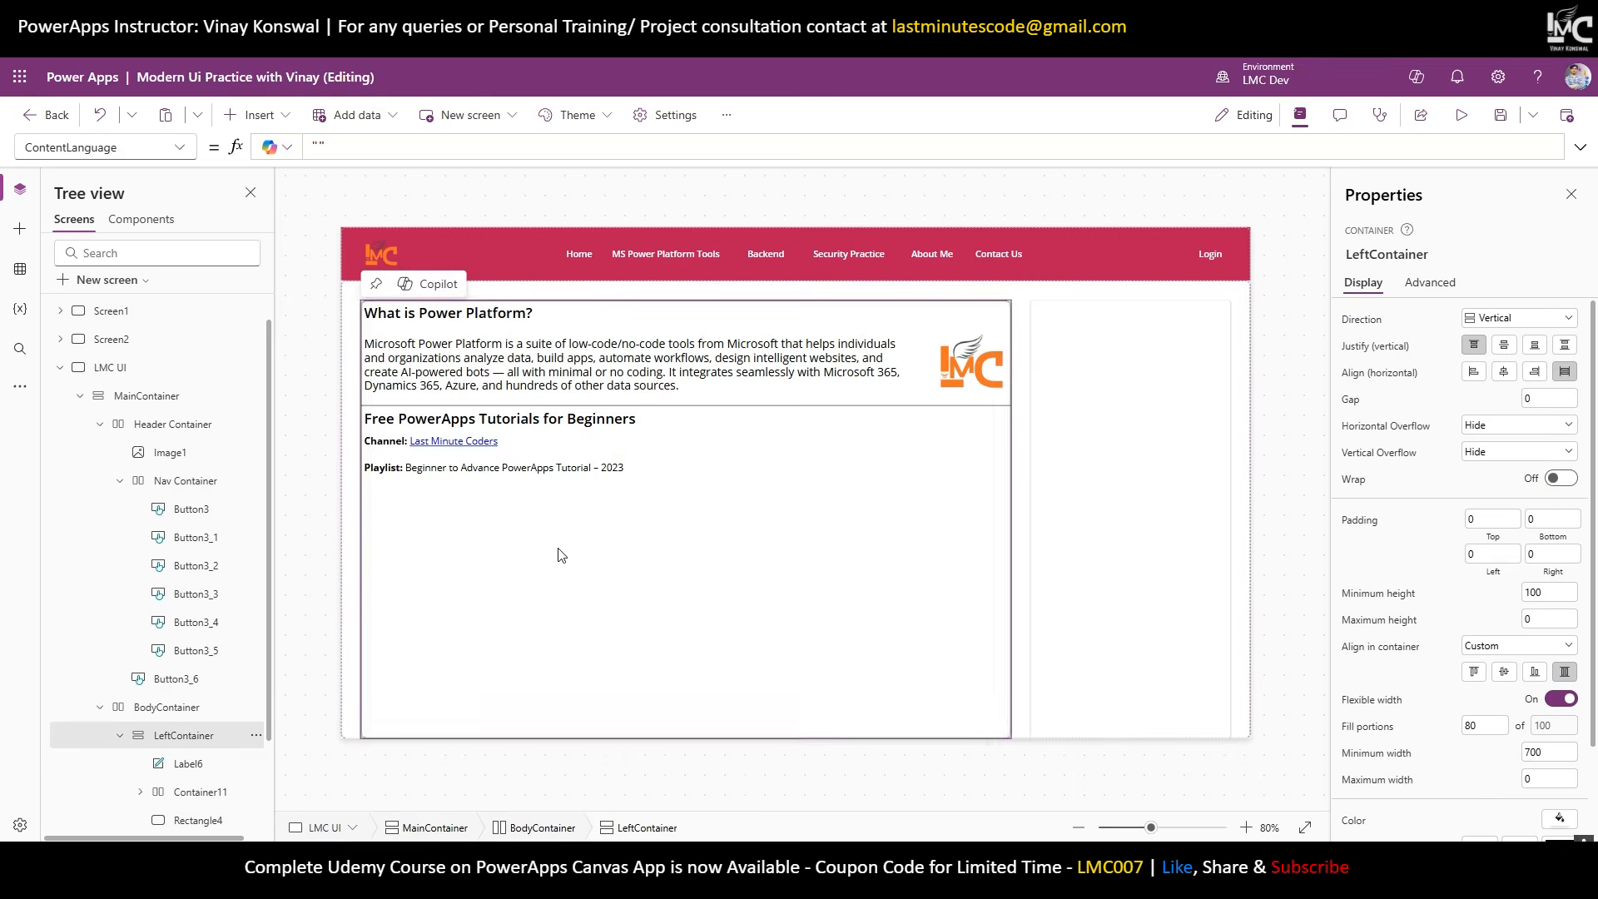
click(541, 456)
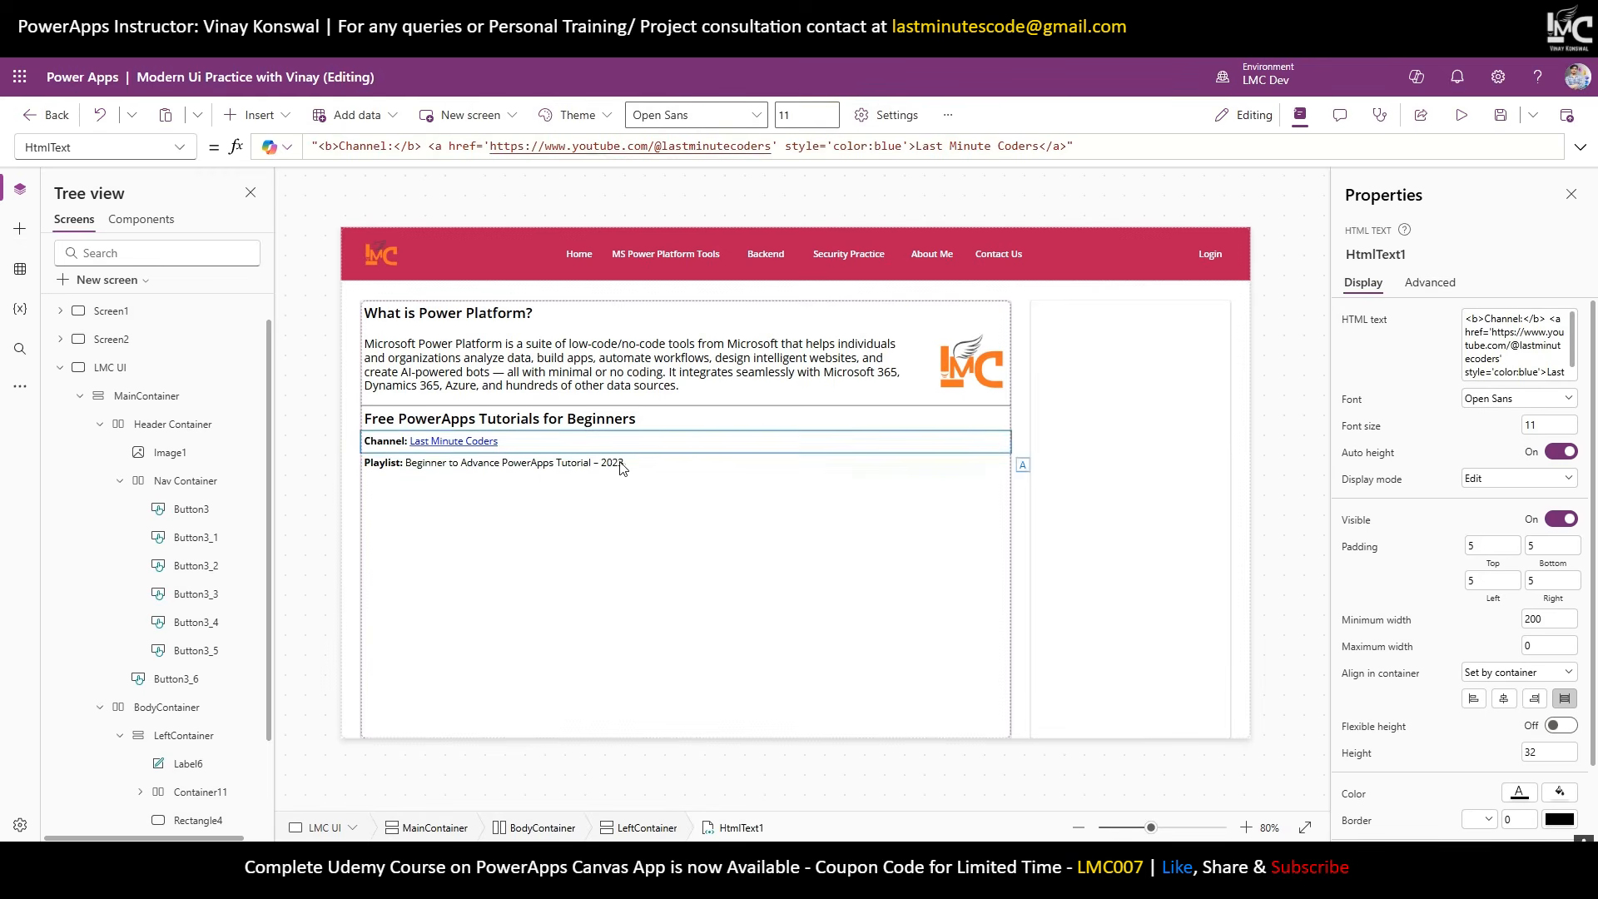
click(766, 459)
click(1571, 441)
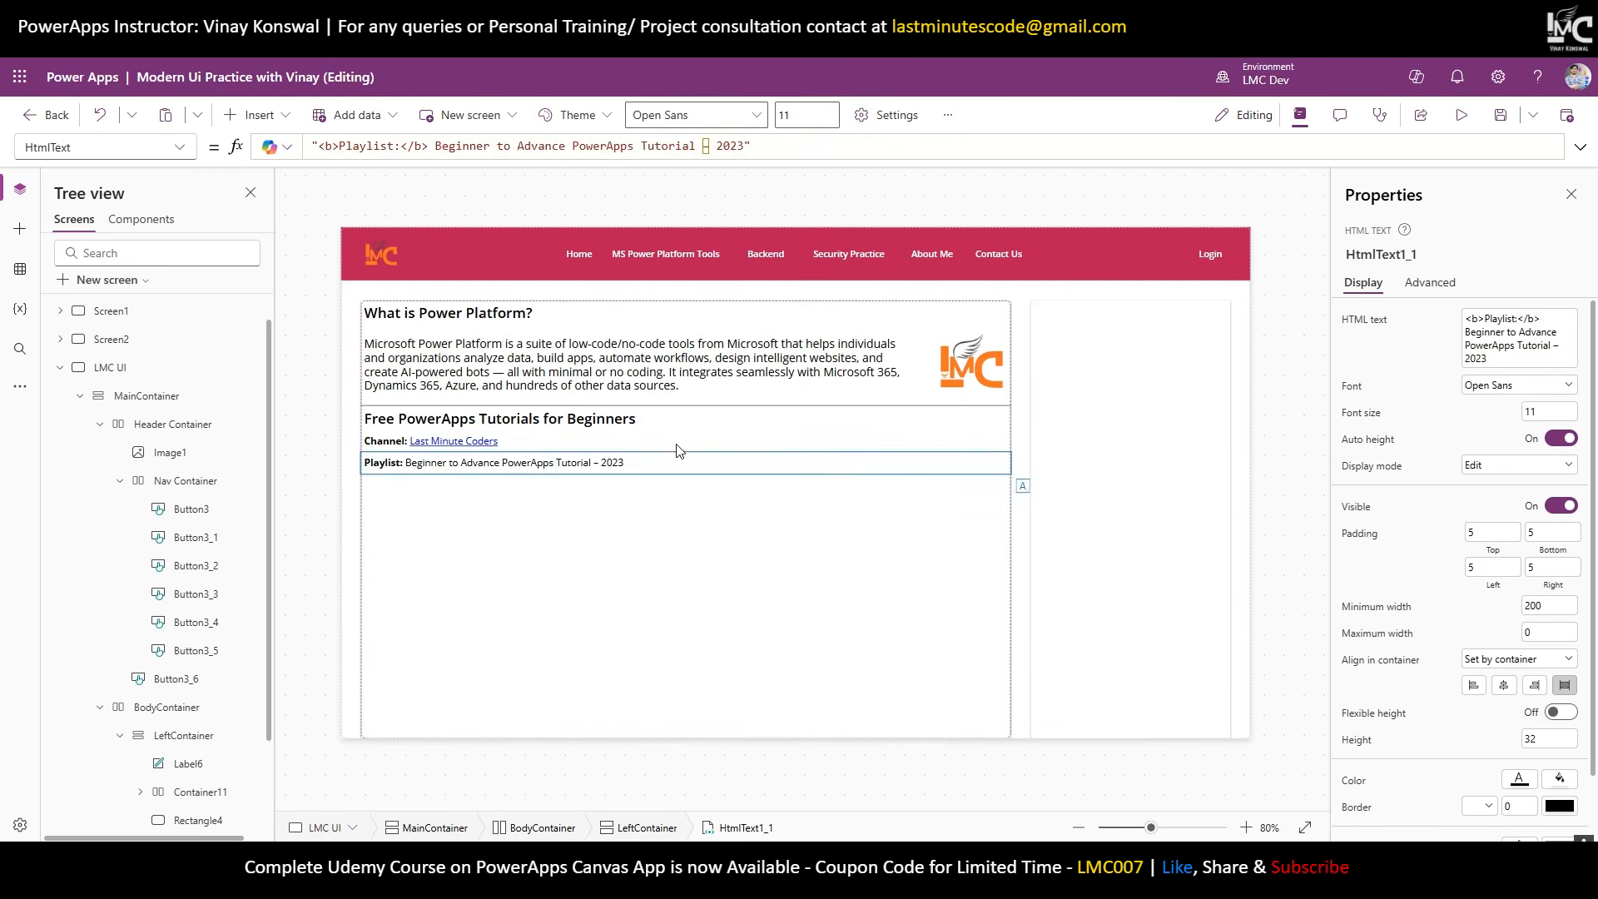
Give the tutorials heading Label6_1 a top padding of 20.
click(660, 425)
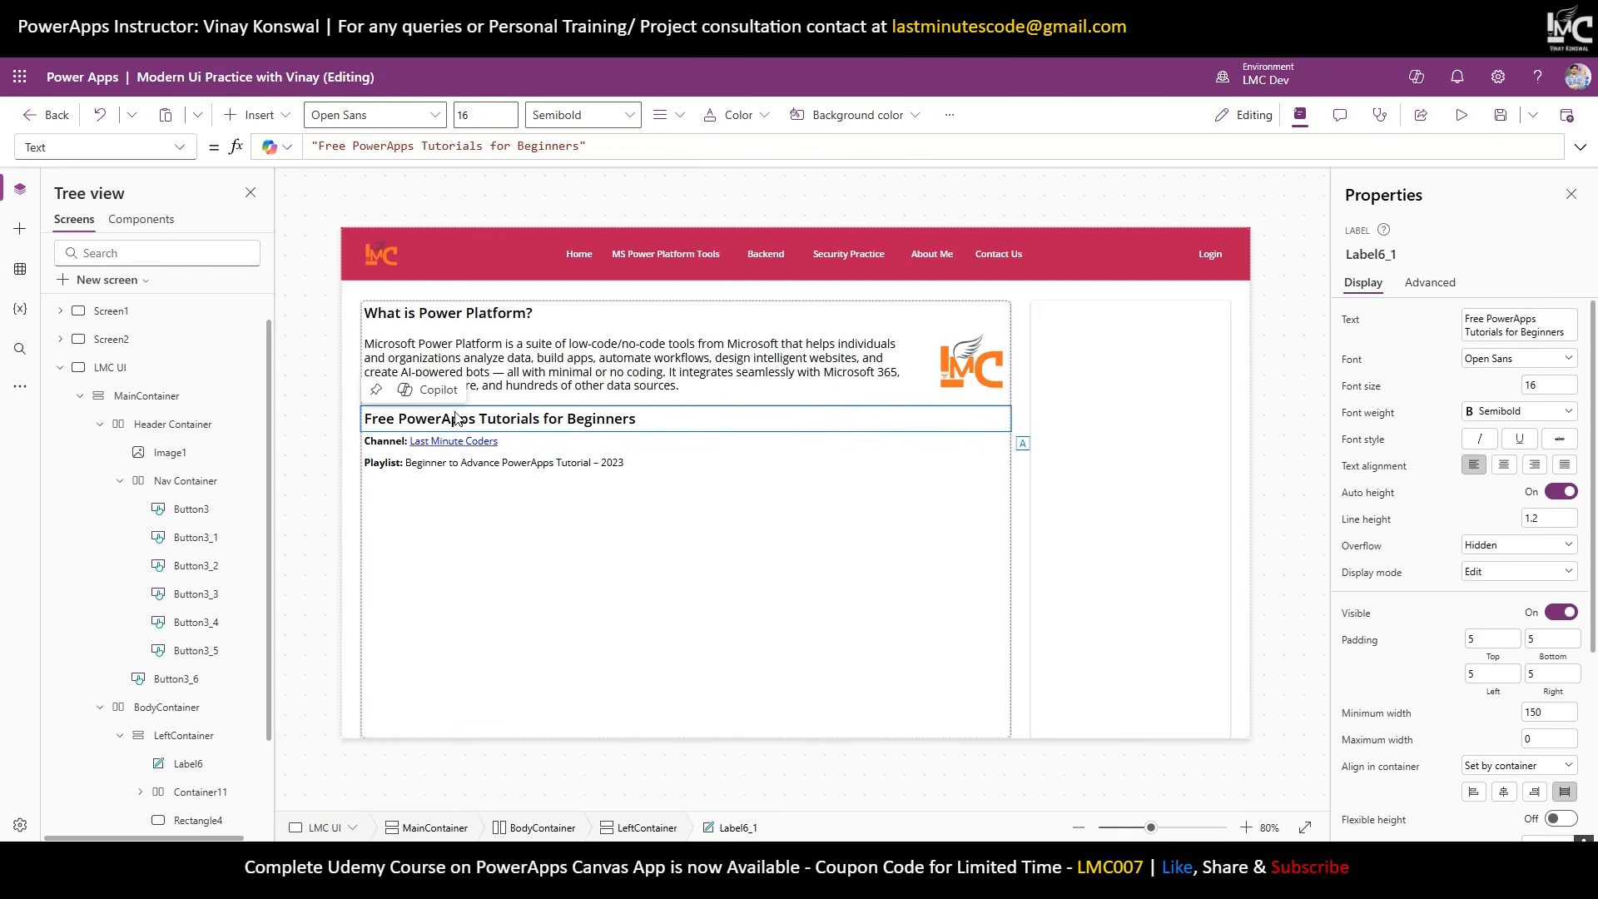
click(1474, 638)
text(20)
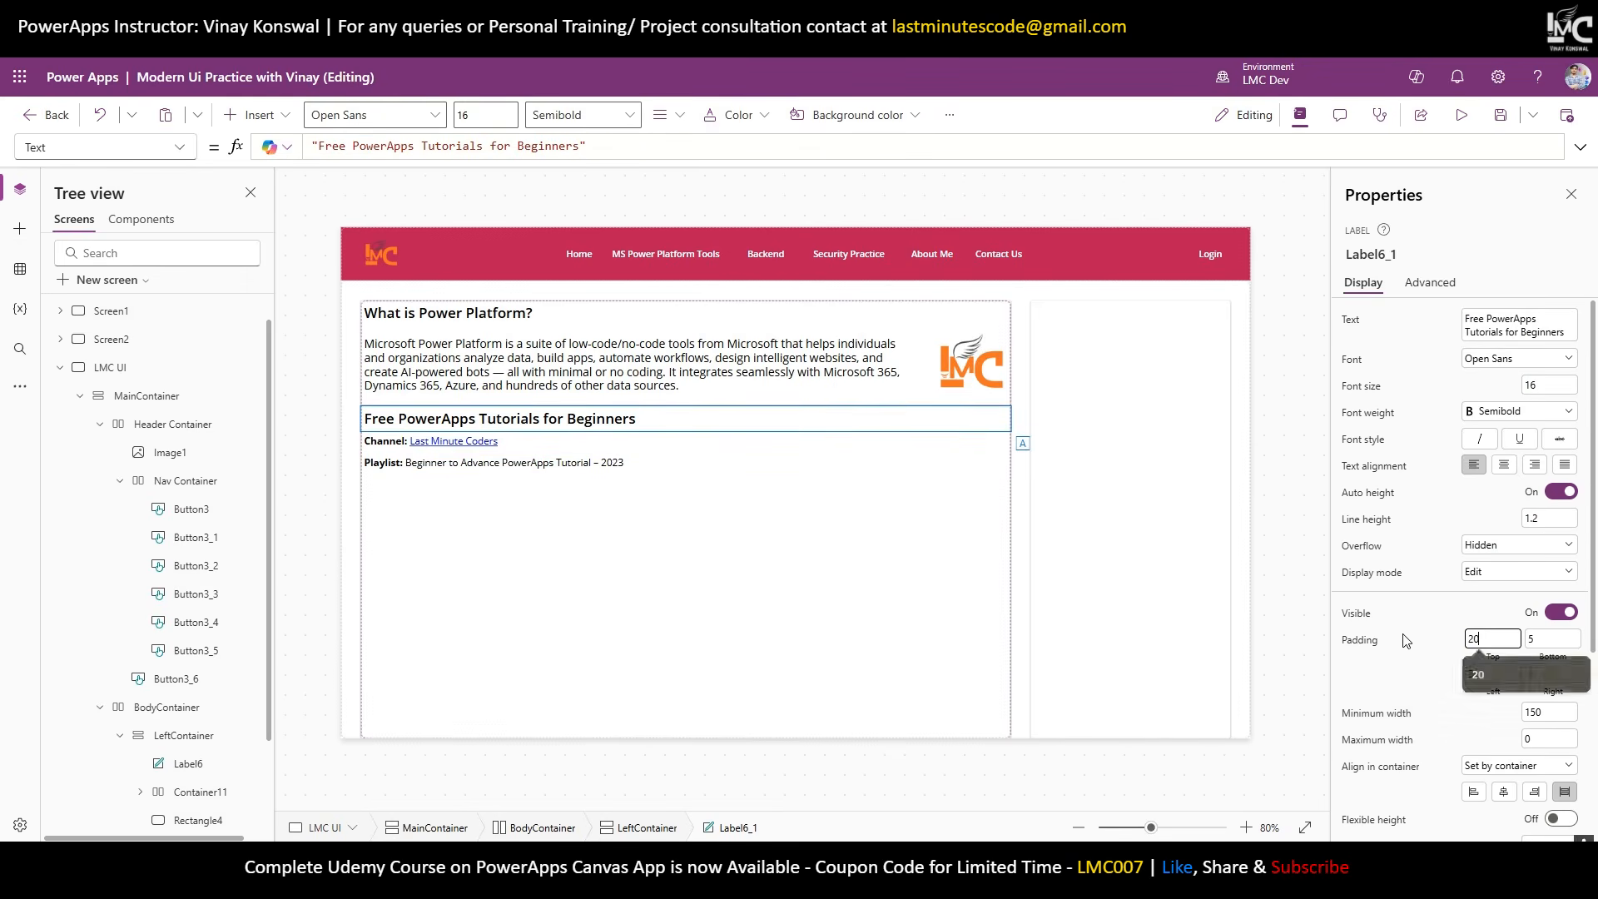
click(595, 662)
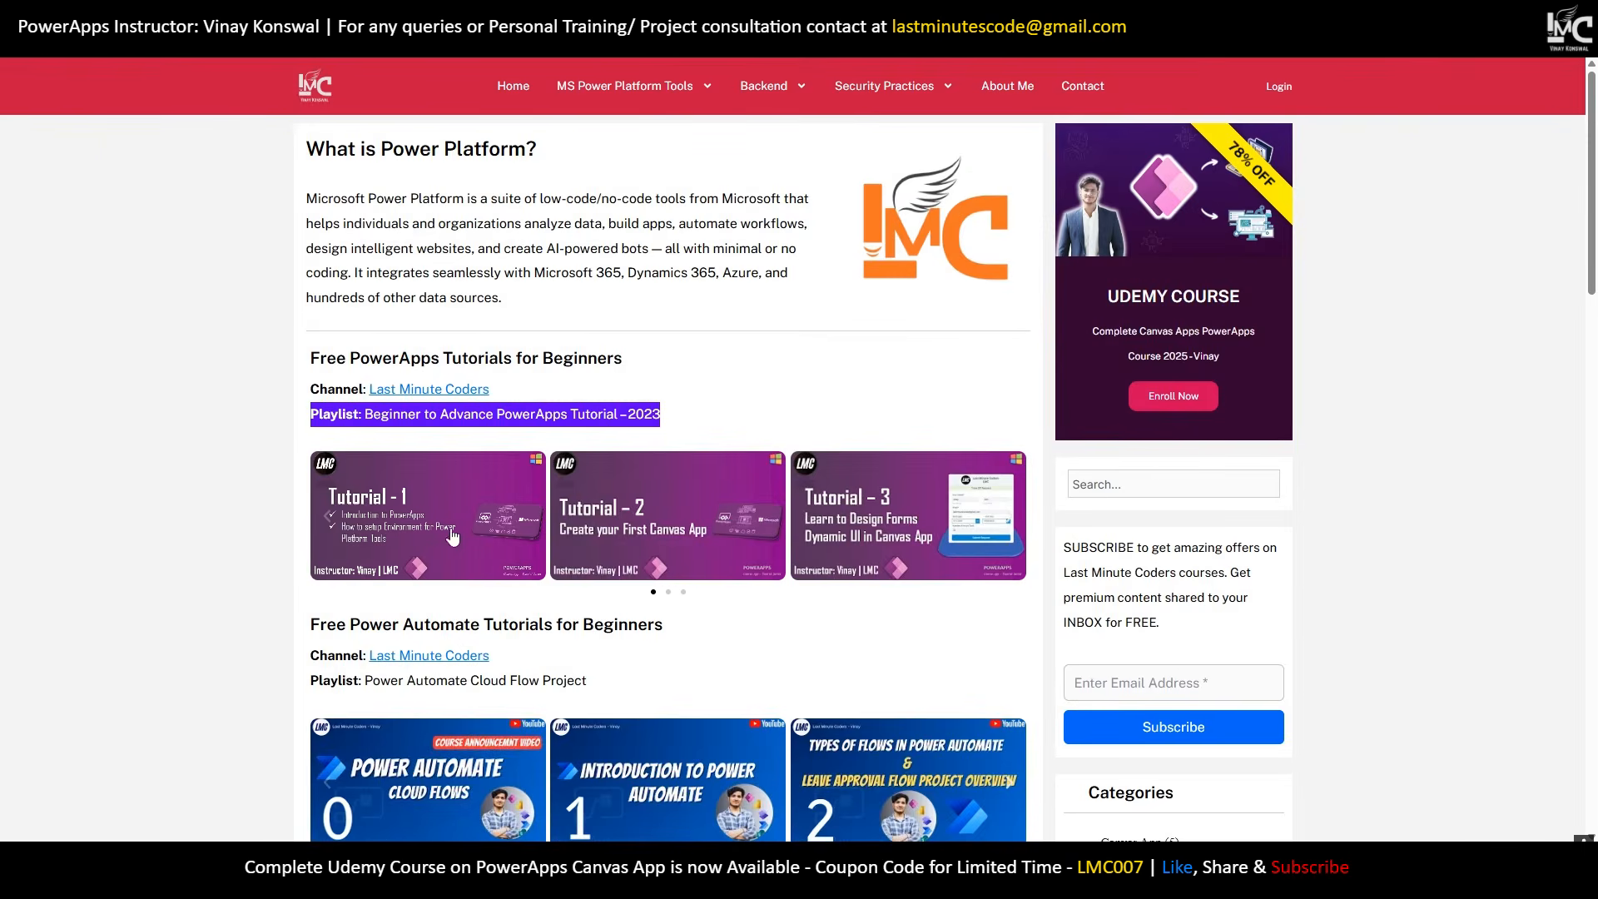
Switch from the browser back to Power Apps Studio.
key(alt+Tab)
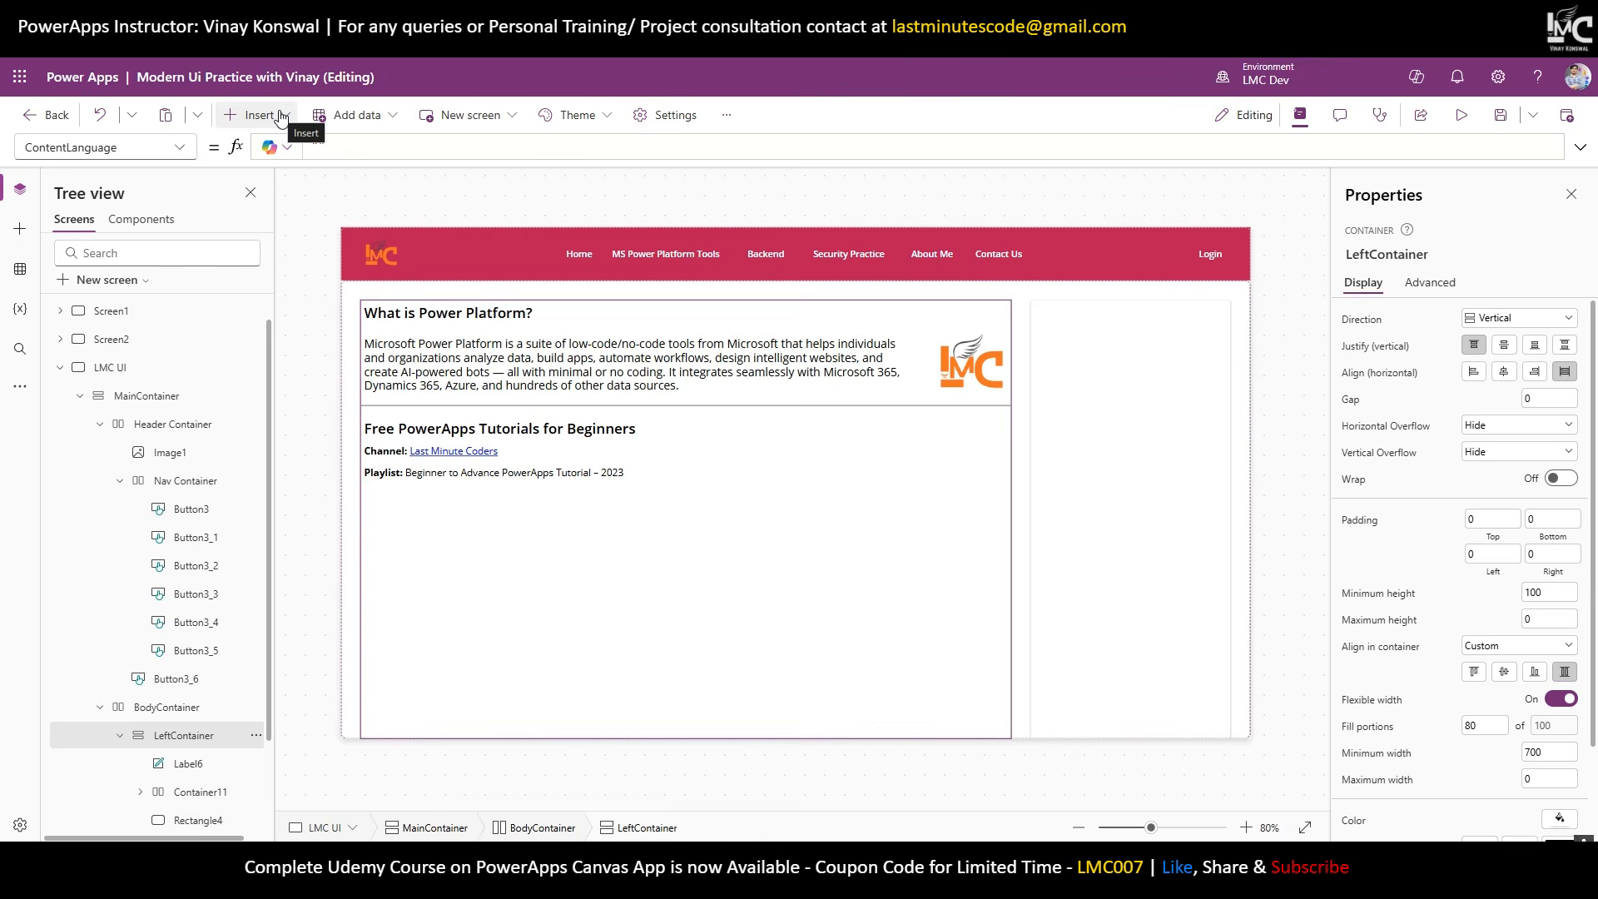
Insert a blank horizontal gallery under the Playlist line, fixed at height 200.
key(alt+Tab)
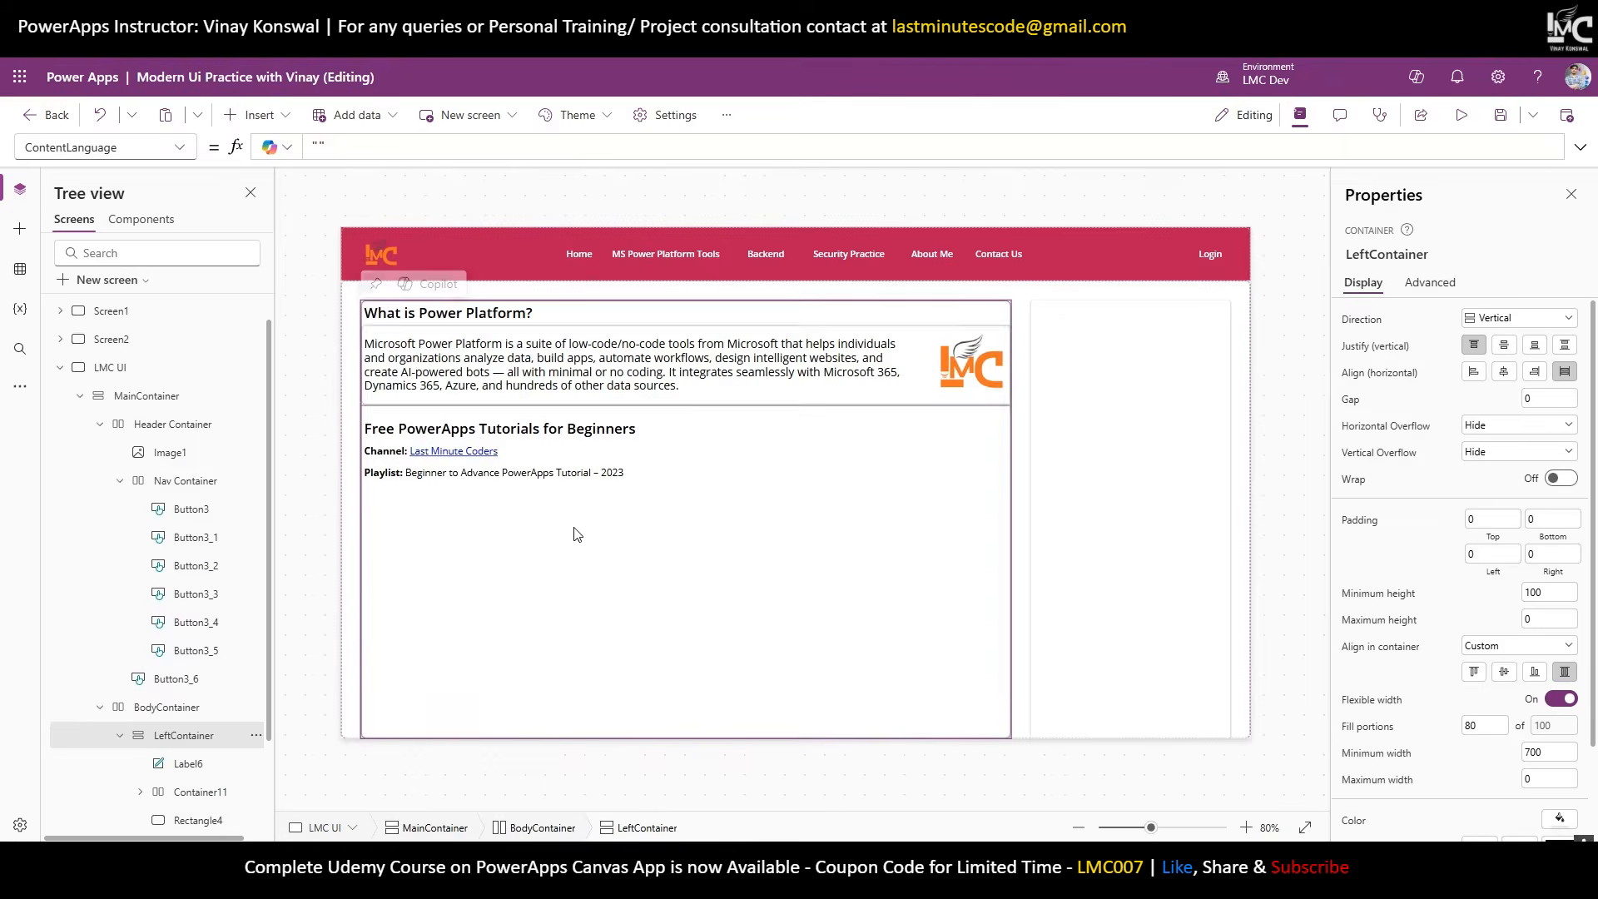
click(265, 116)
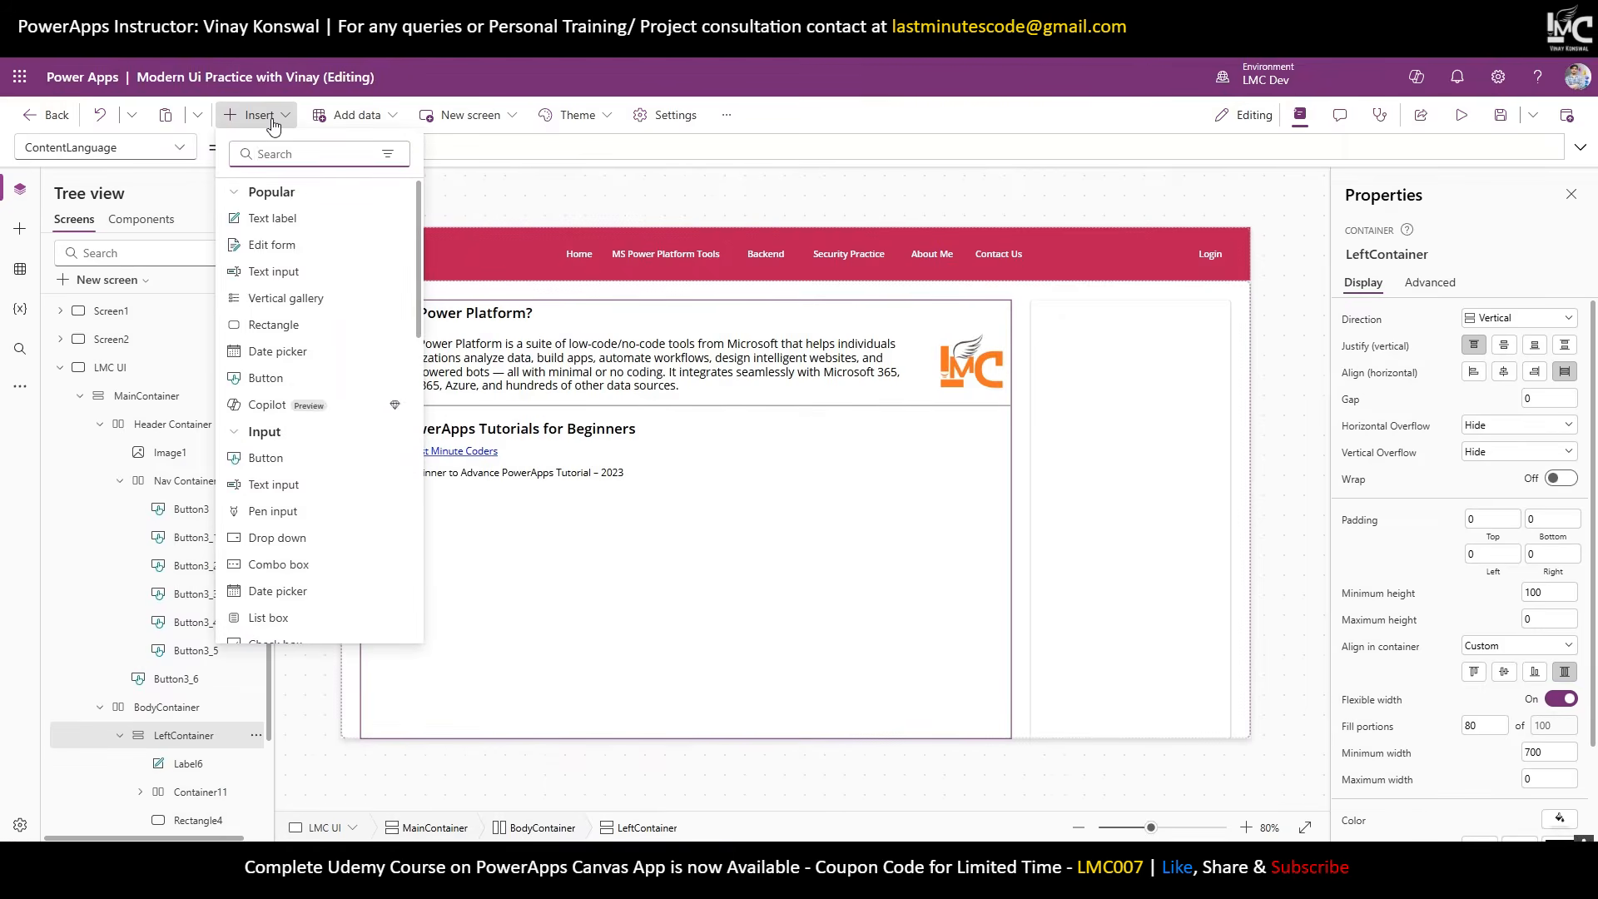
text(hor)
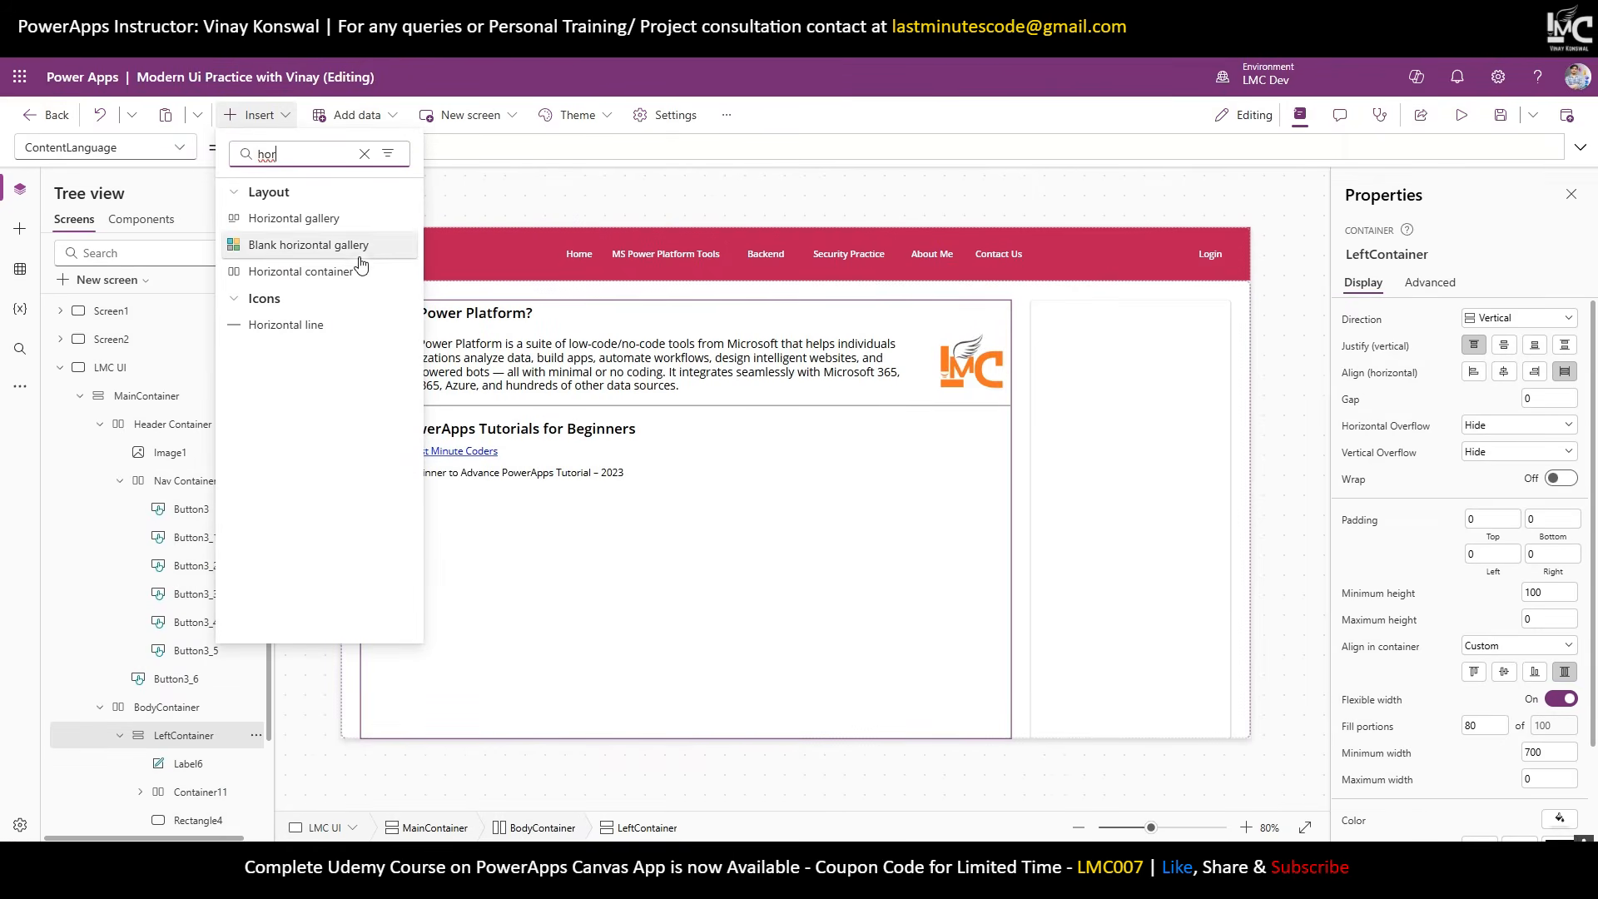
click(360, 249)
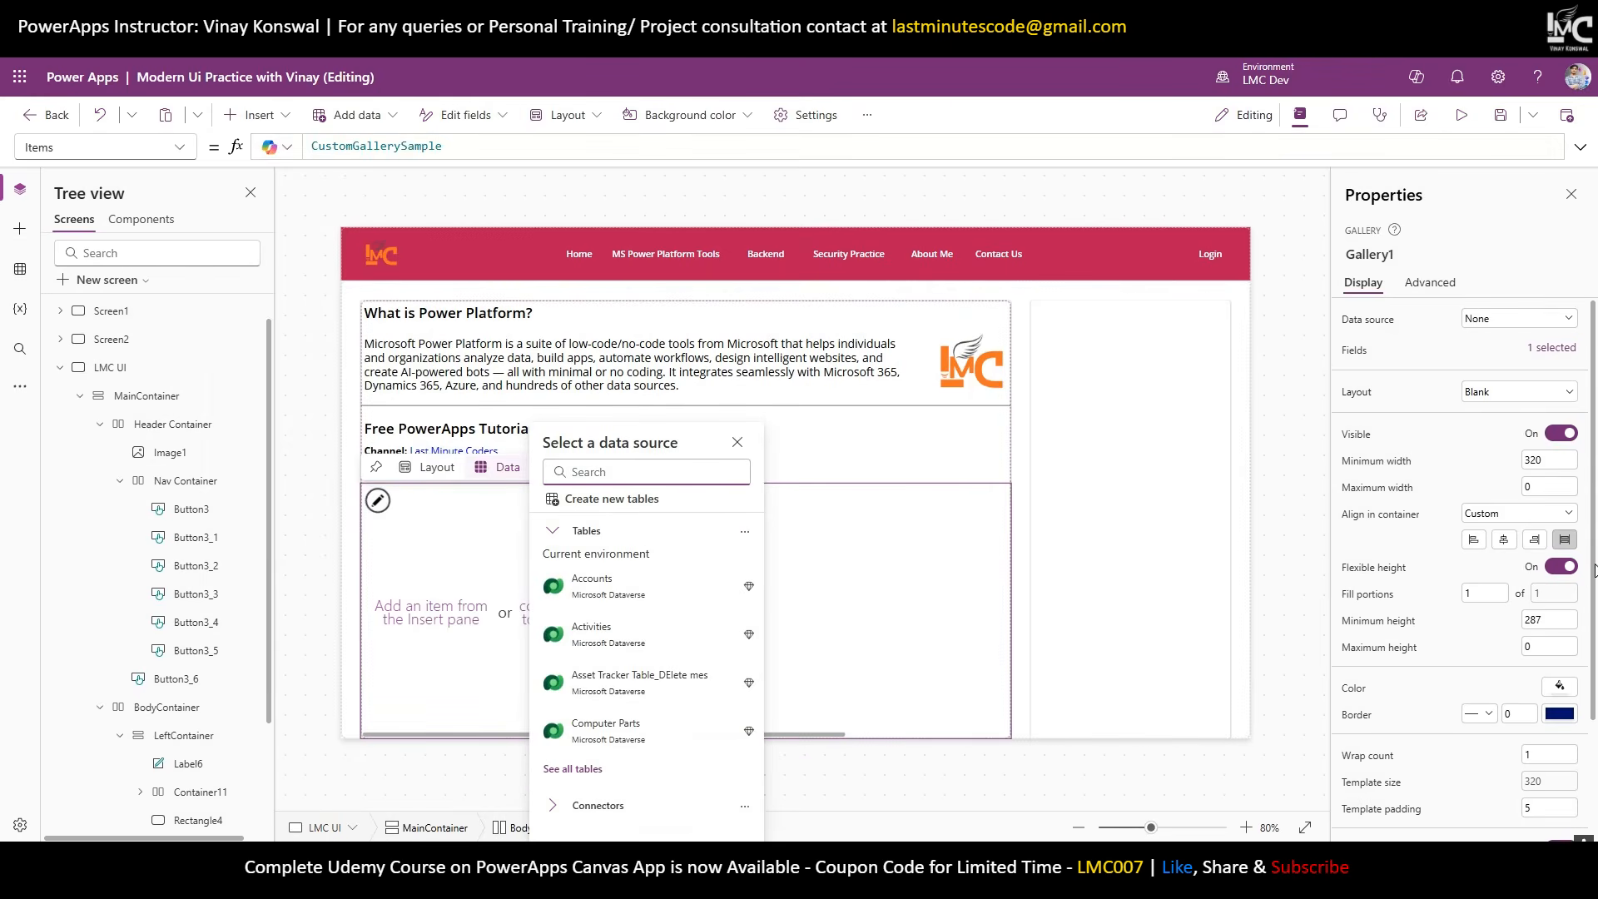
click(1561, 567)
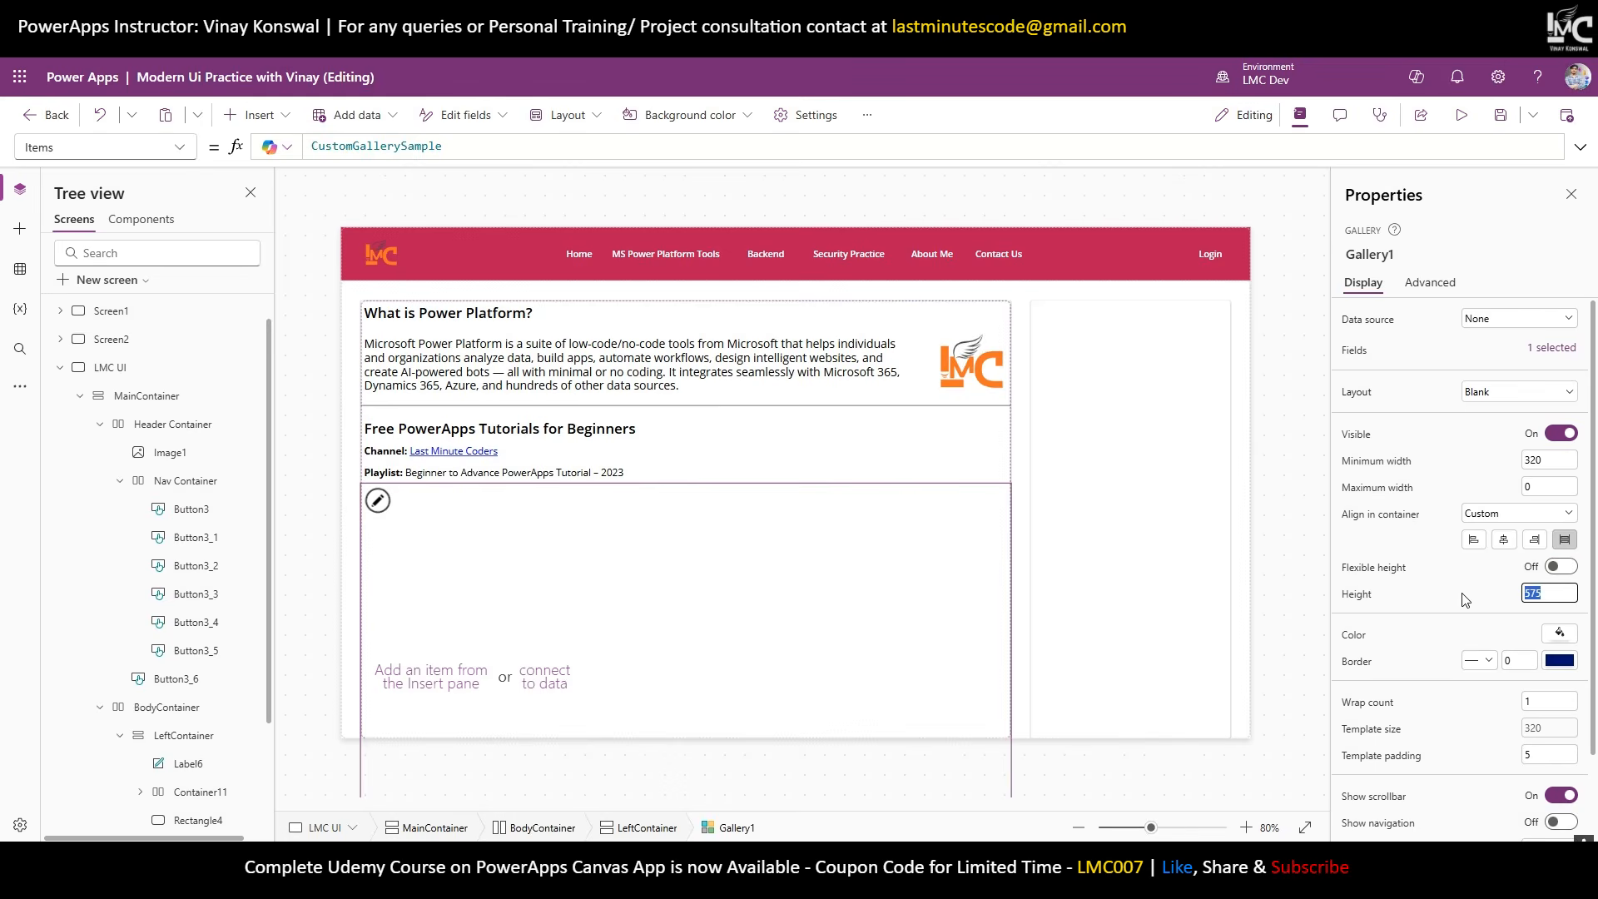
text(150)
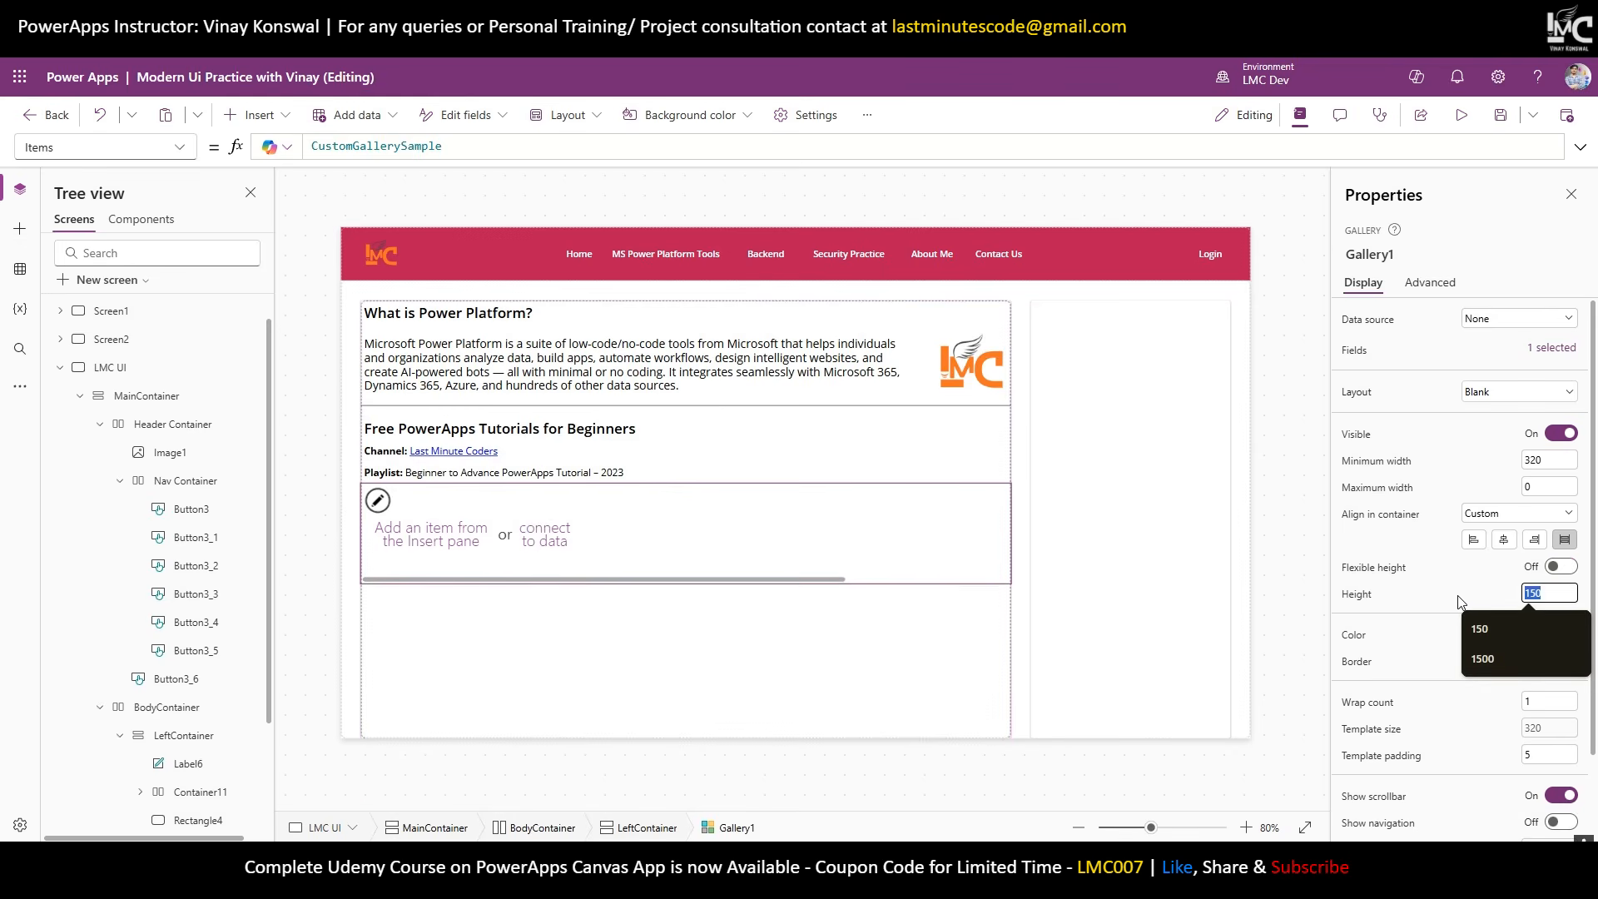
text(200)
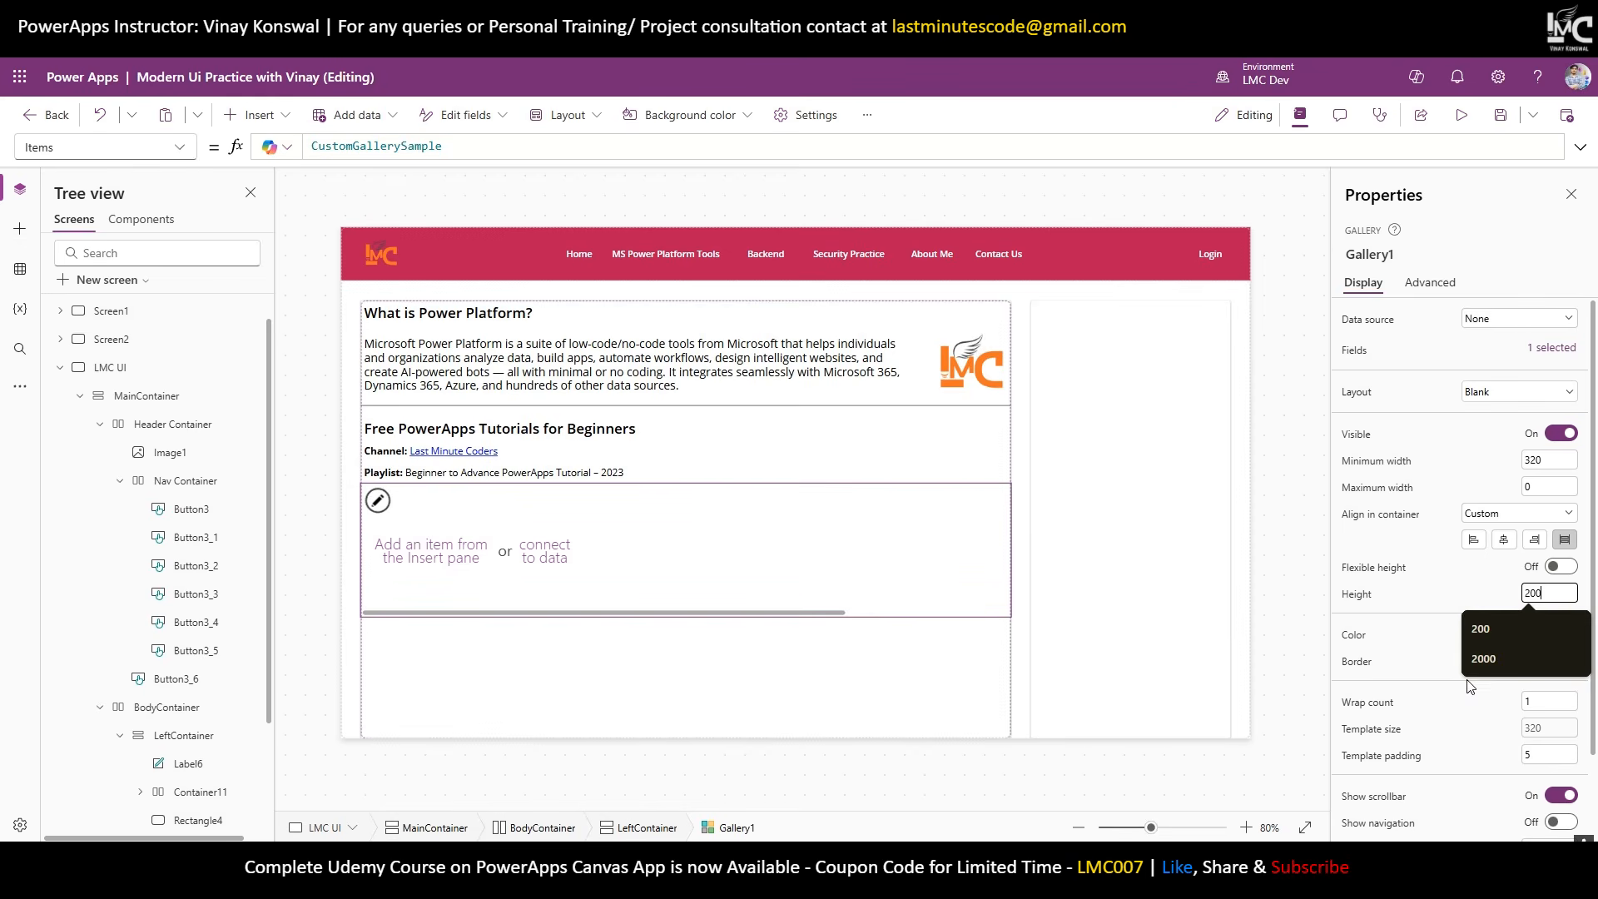
click(653, 581)
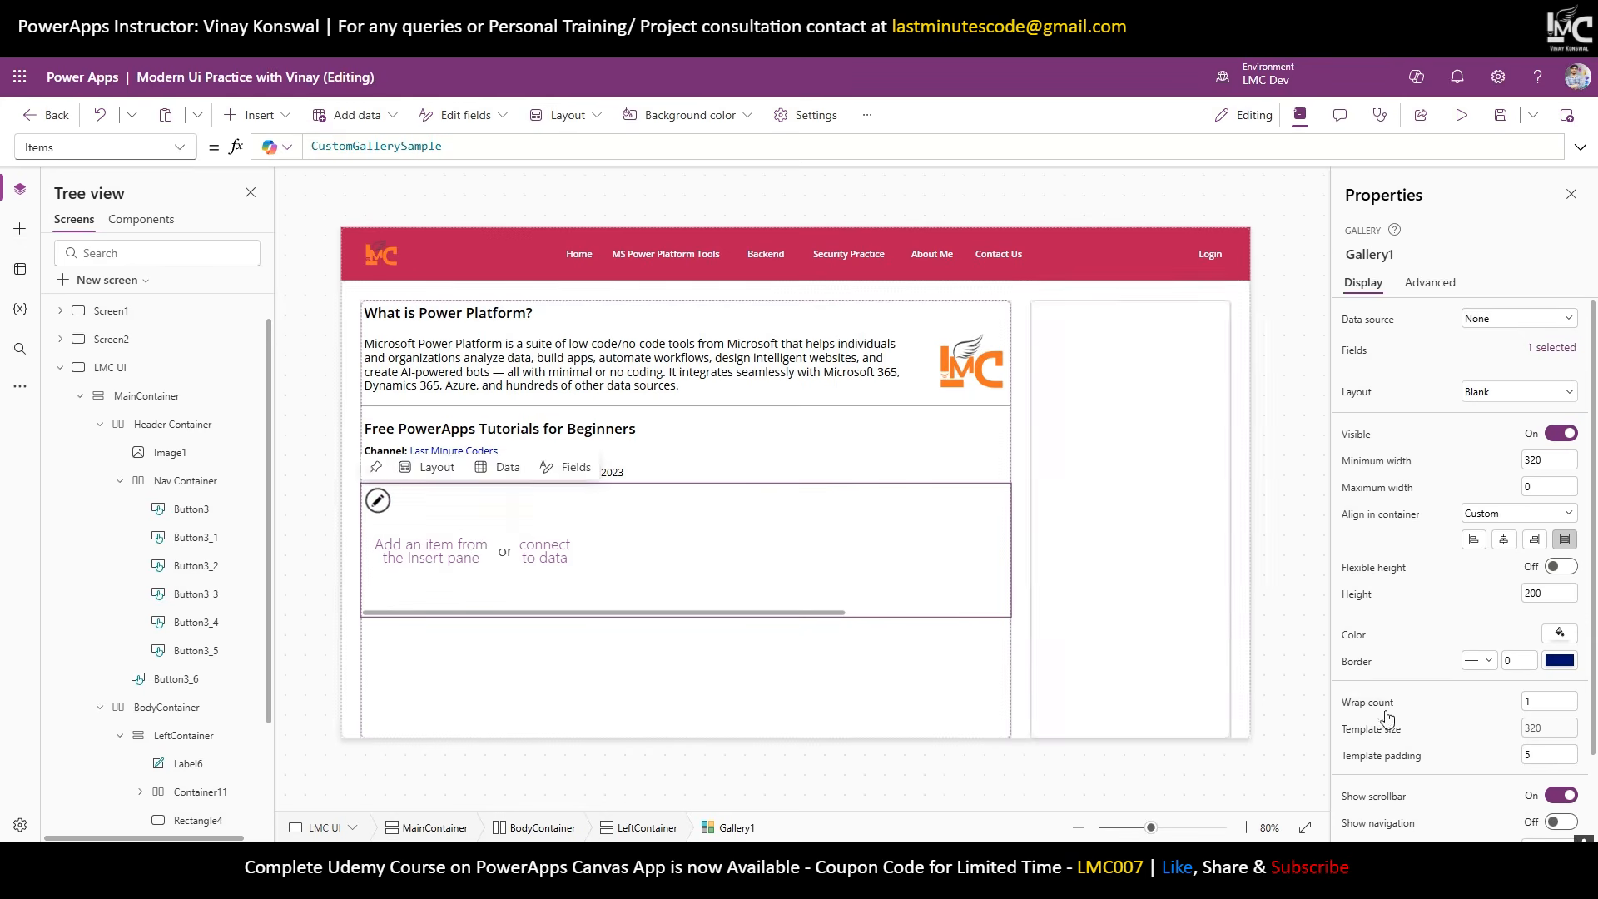
click(493, 576)
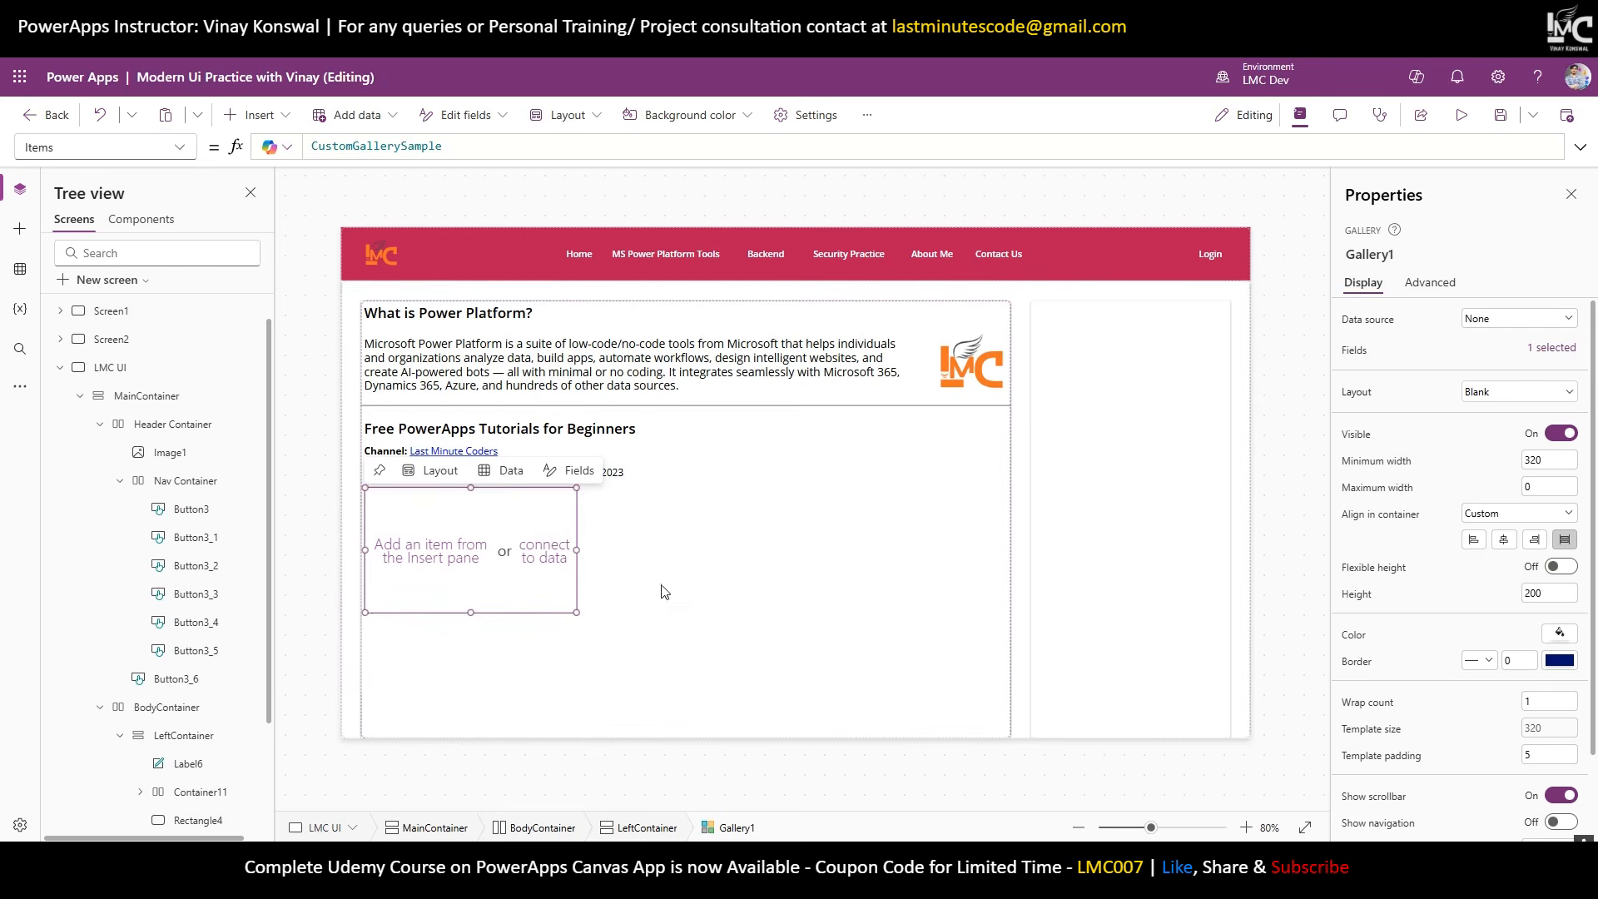
Set Gallery1's template size 350 and padding 10, hide the scrollbar and show navigation.
click(930, 606)
click(1524, 725)
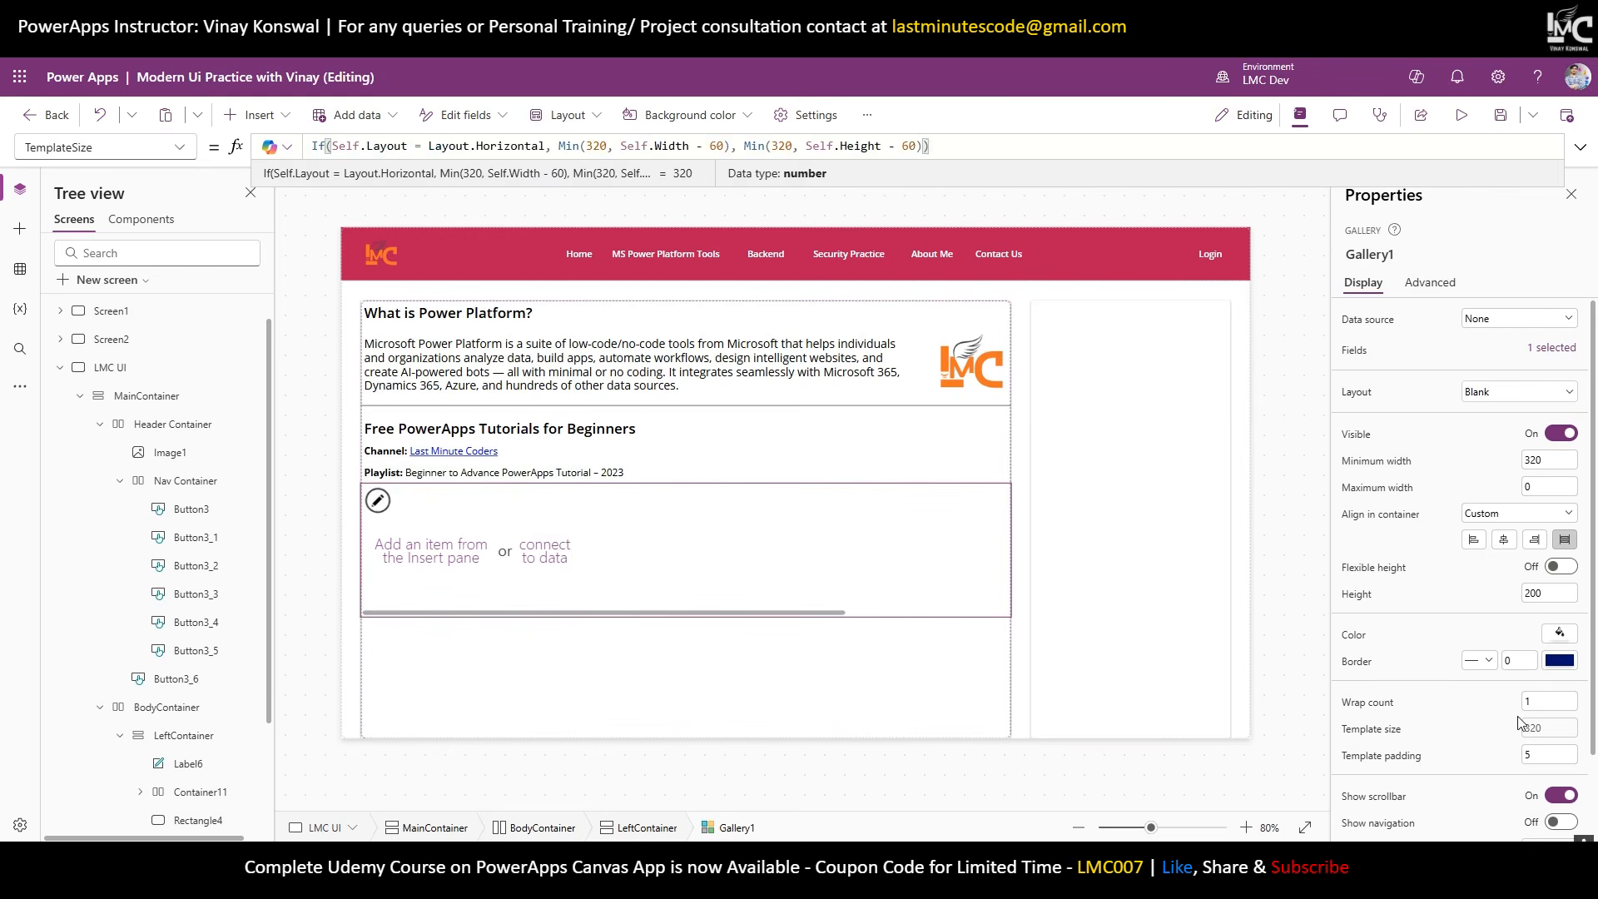
key(ctrl+a)
text(3)
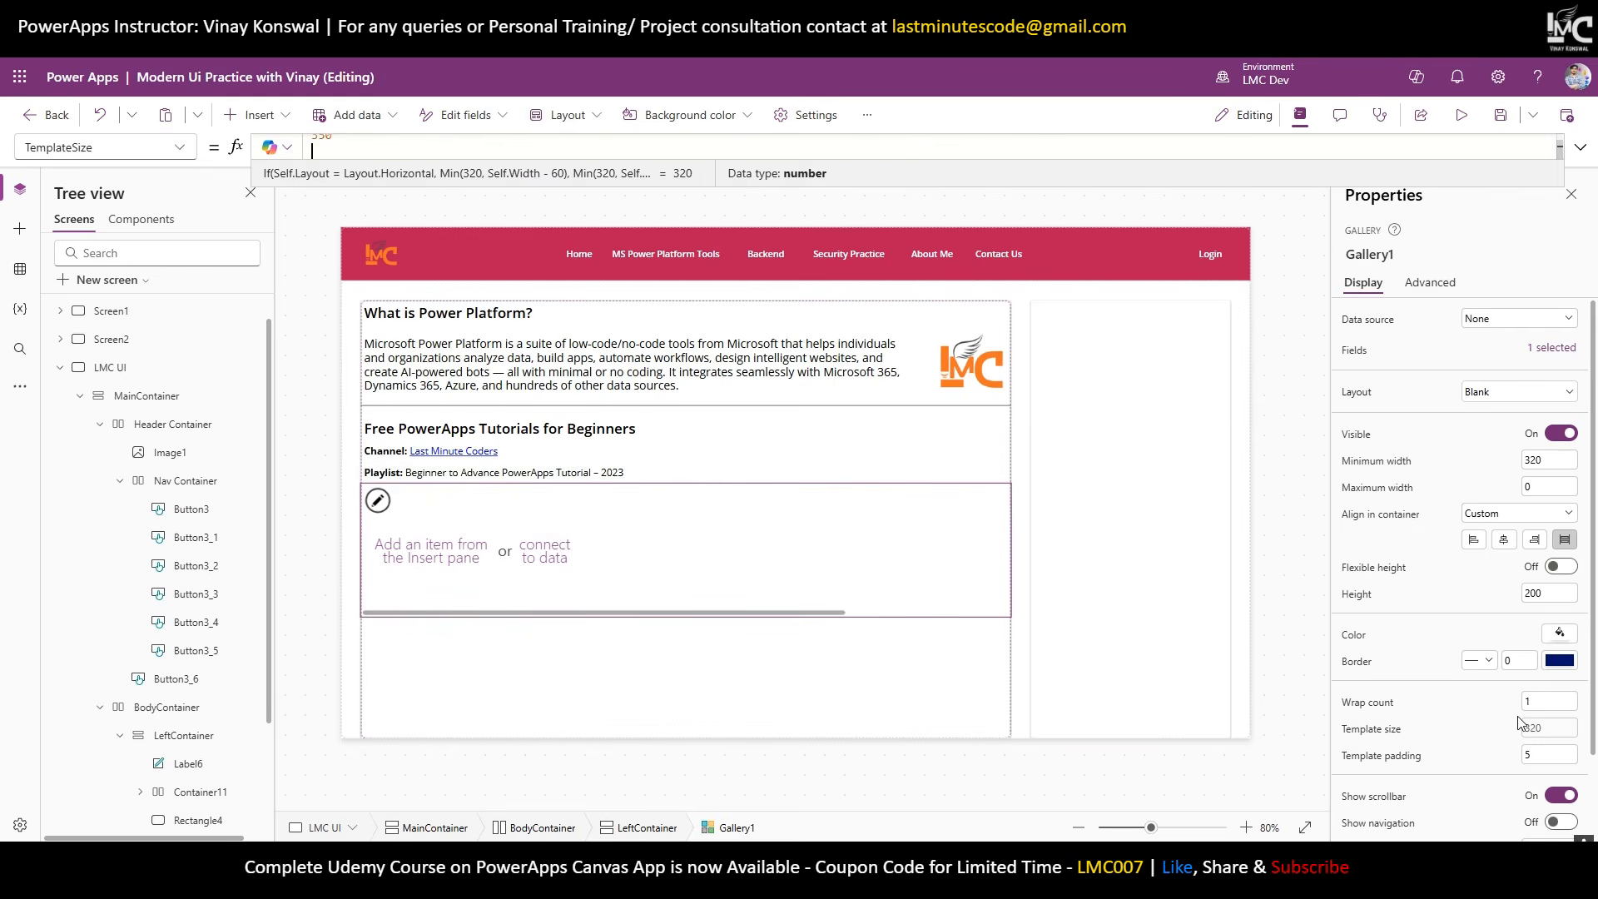
click(714, 622)
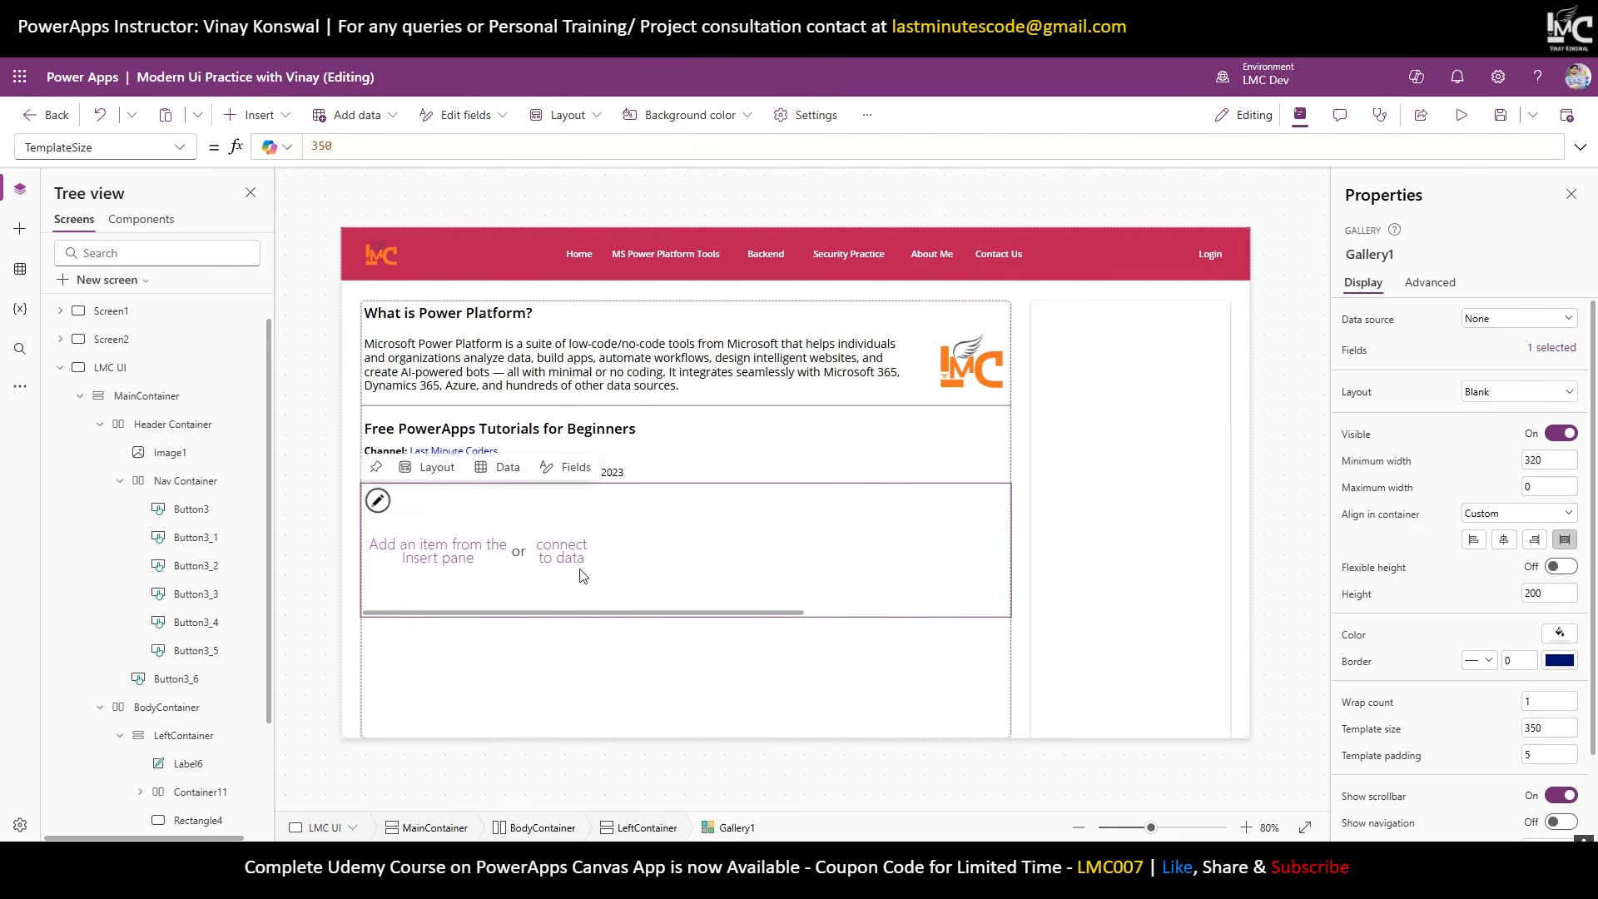
click(1546, 755)
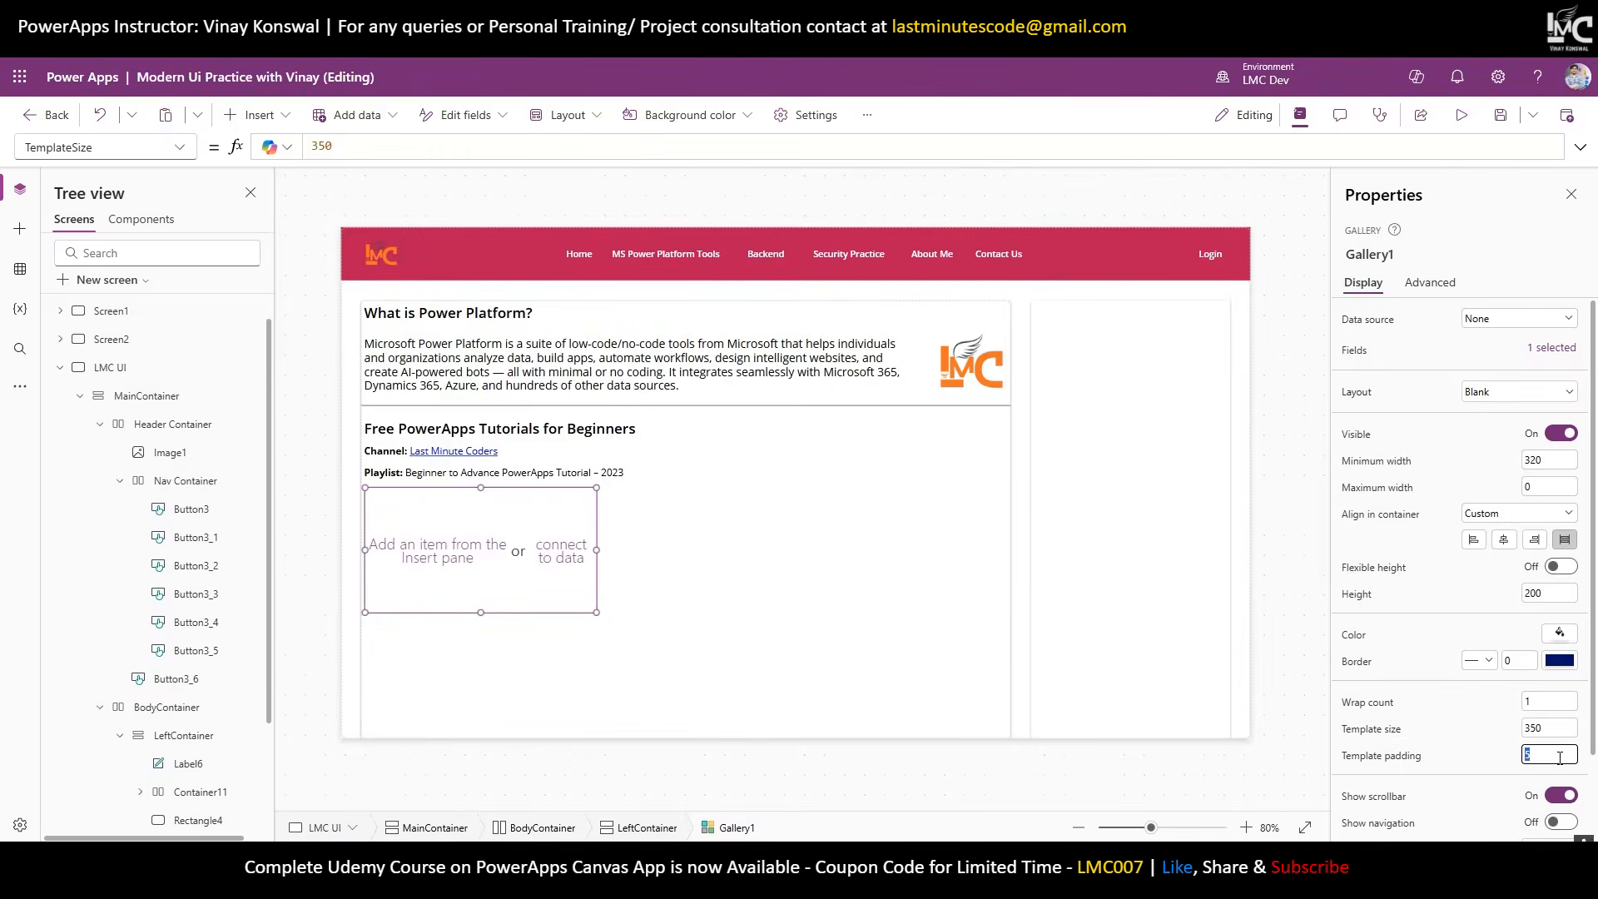
text(10)
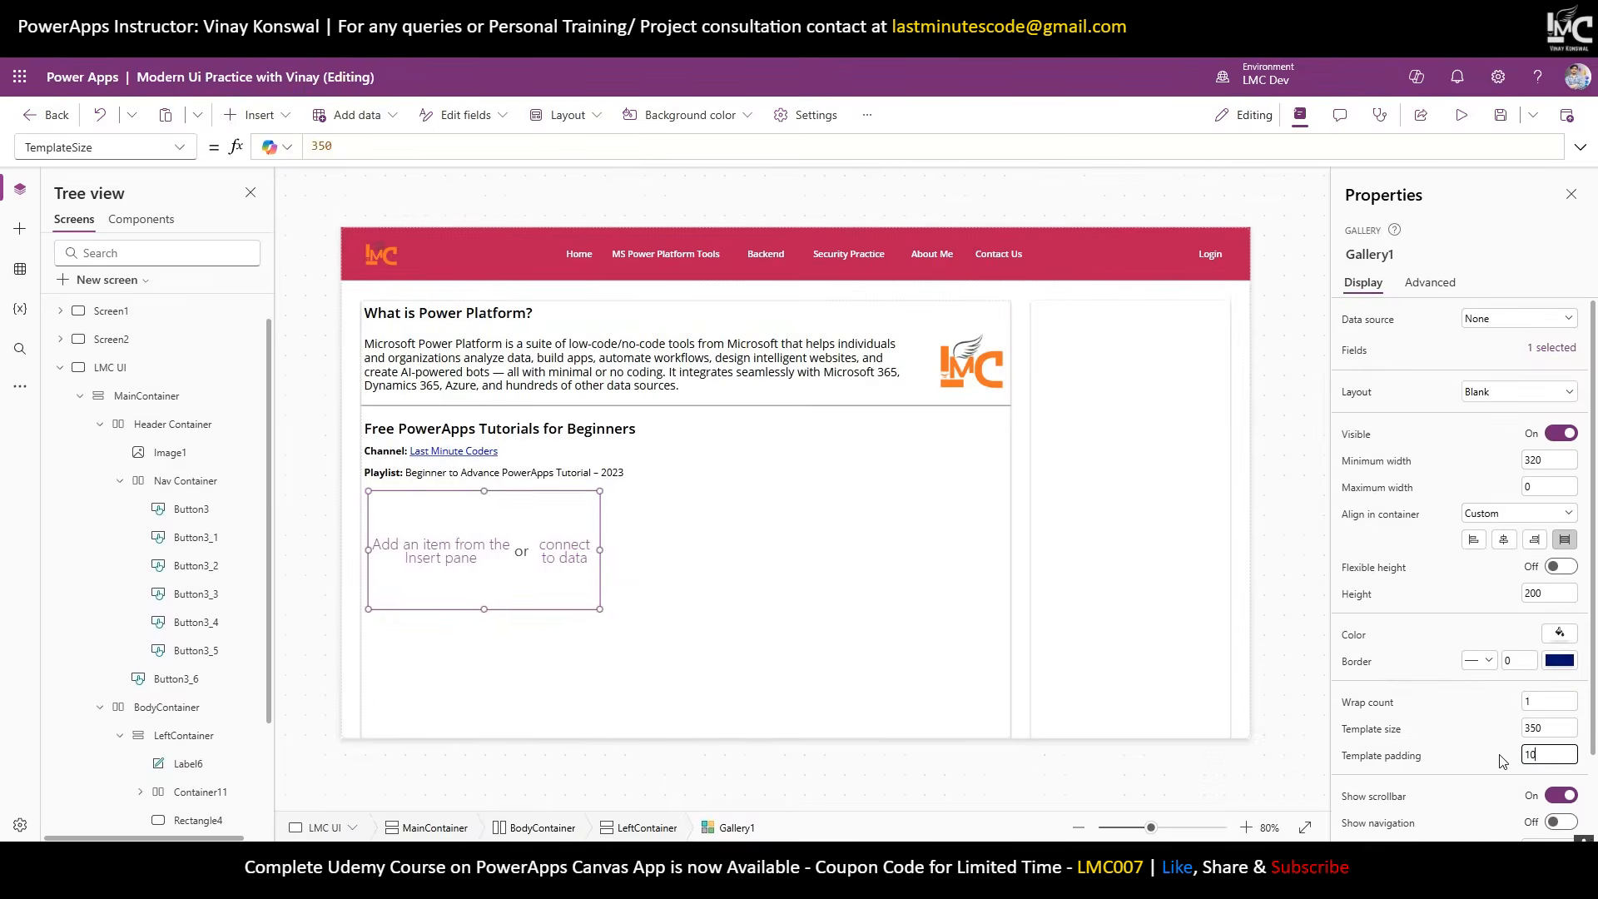
click(1485, 755)
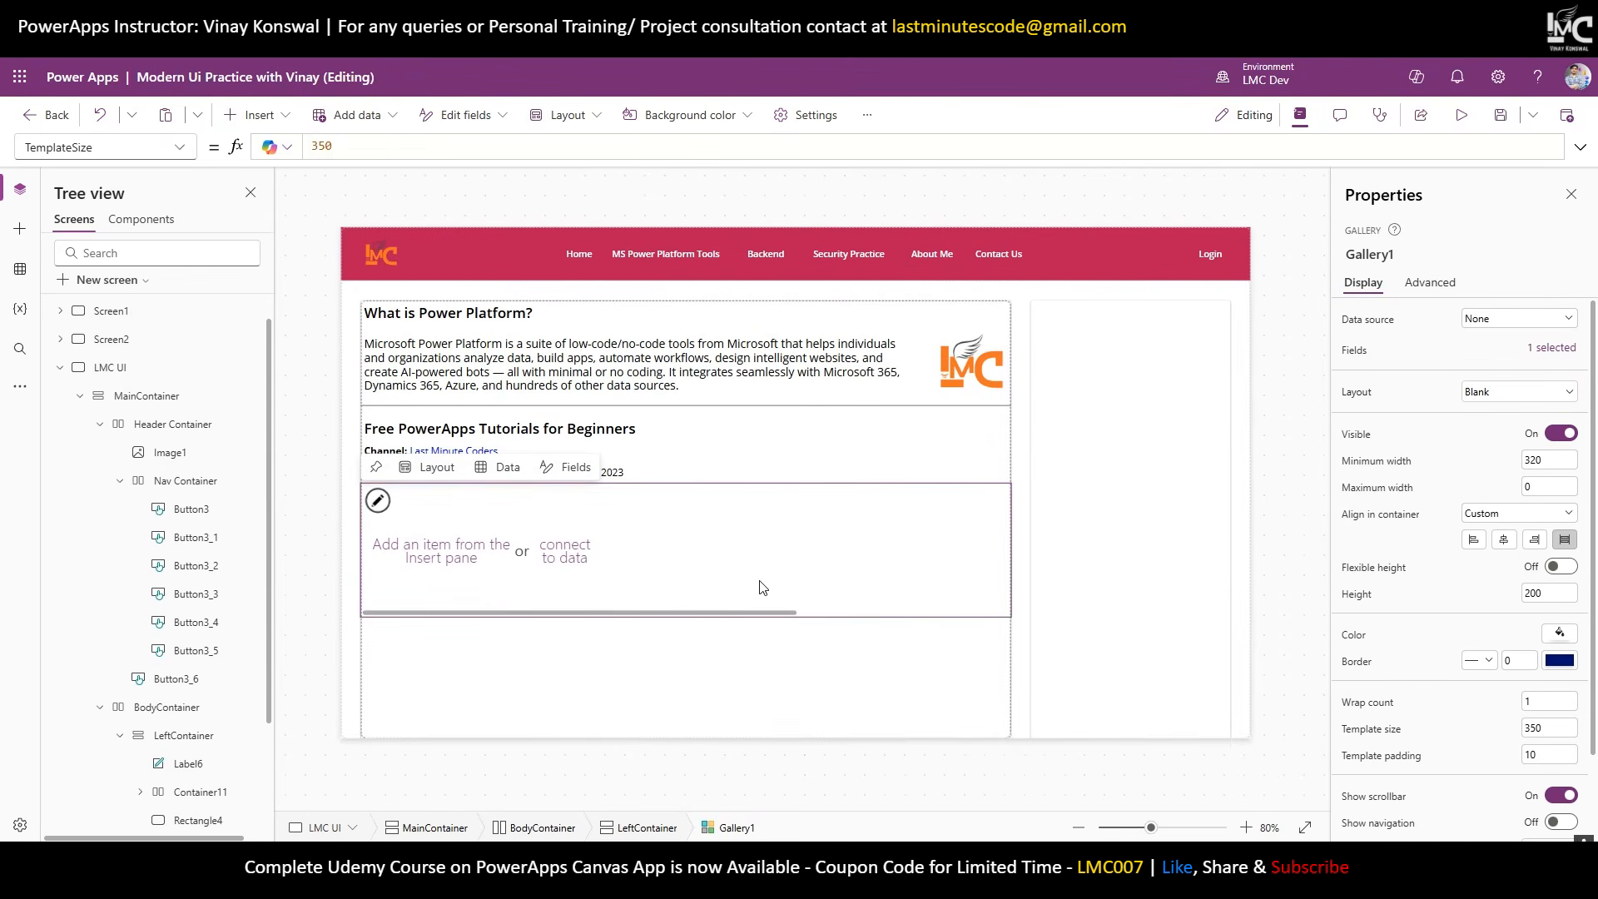
click(1556, 796)
scroll(1557, 791, down, 1)
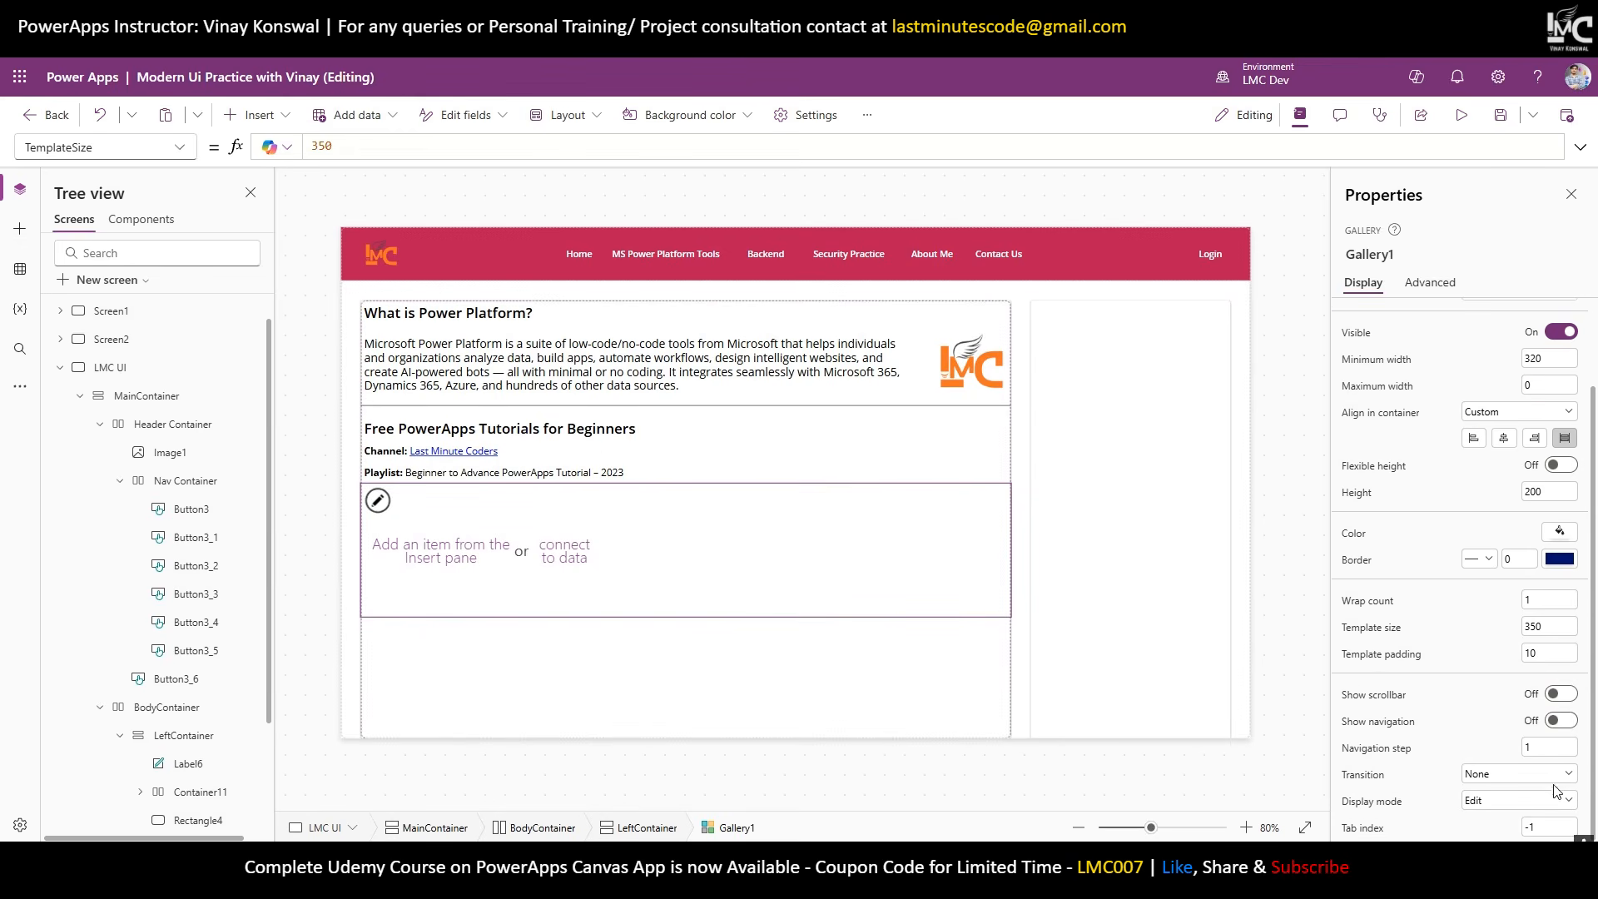
click(1560, 721)
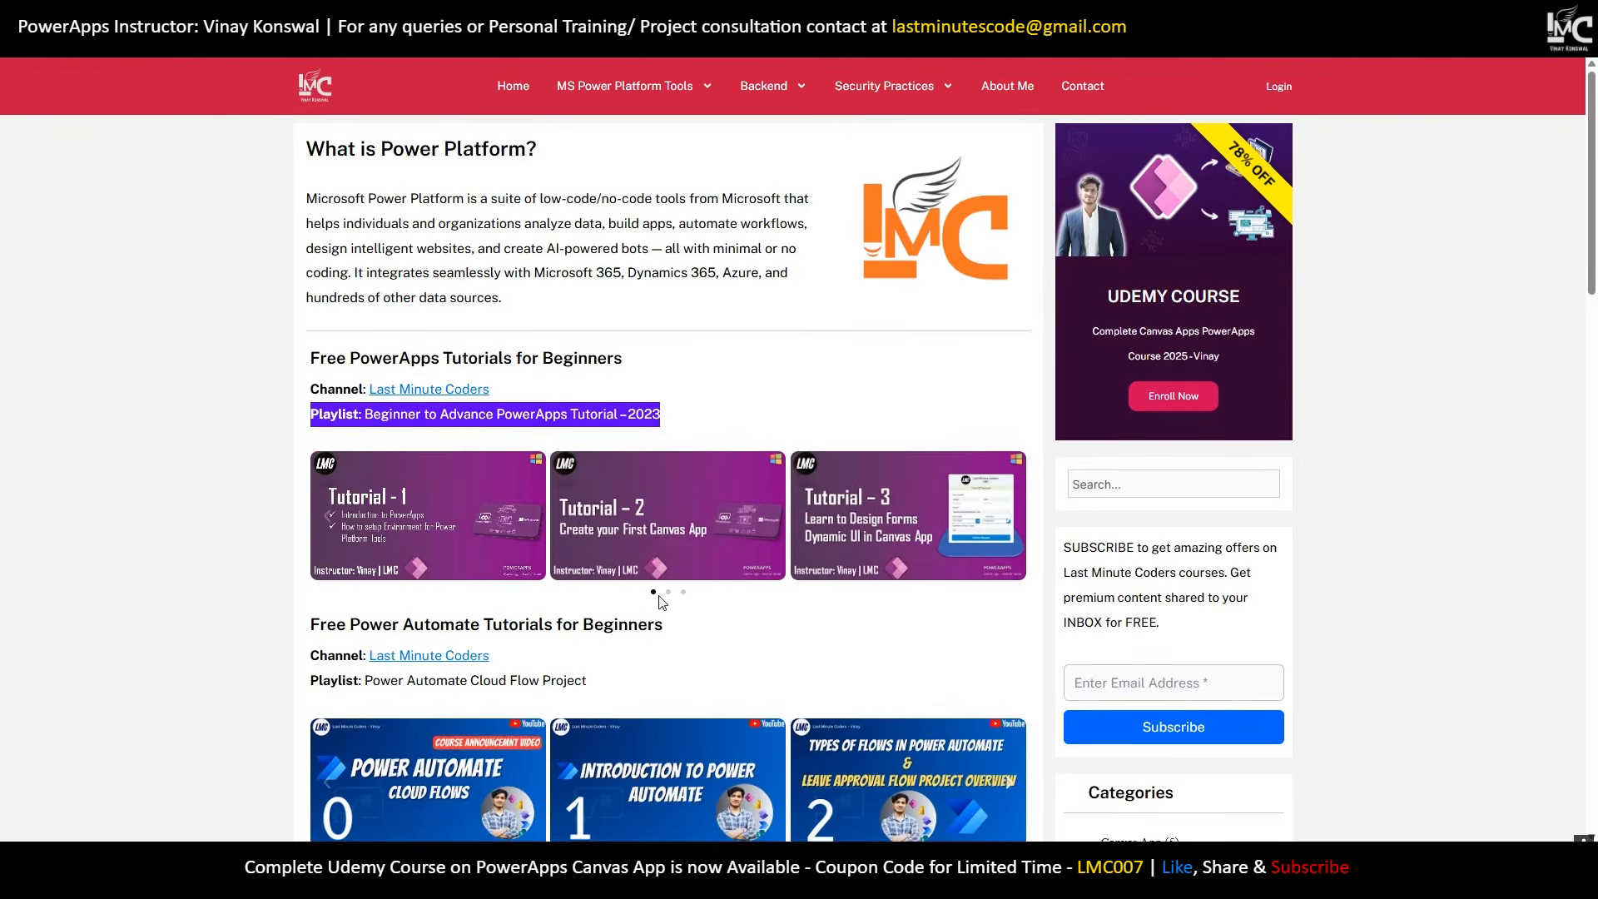
click(669, 593)
click(683, 592)
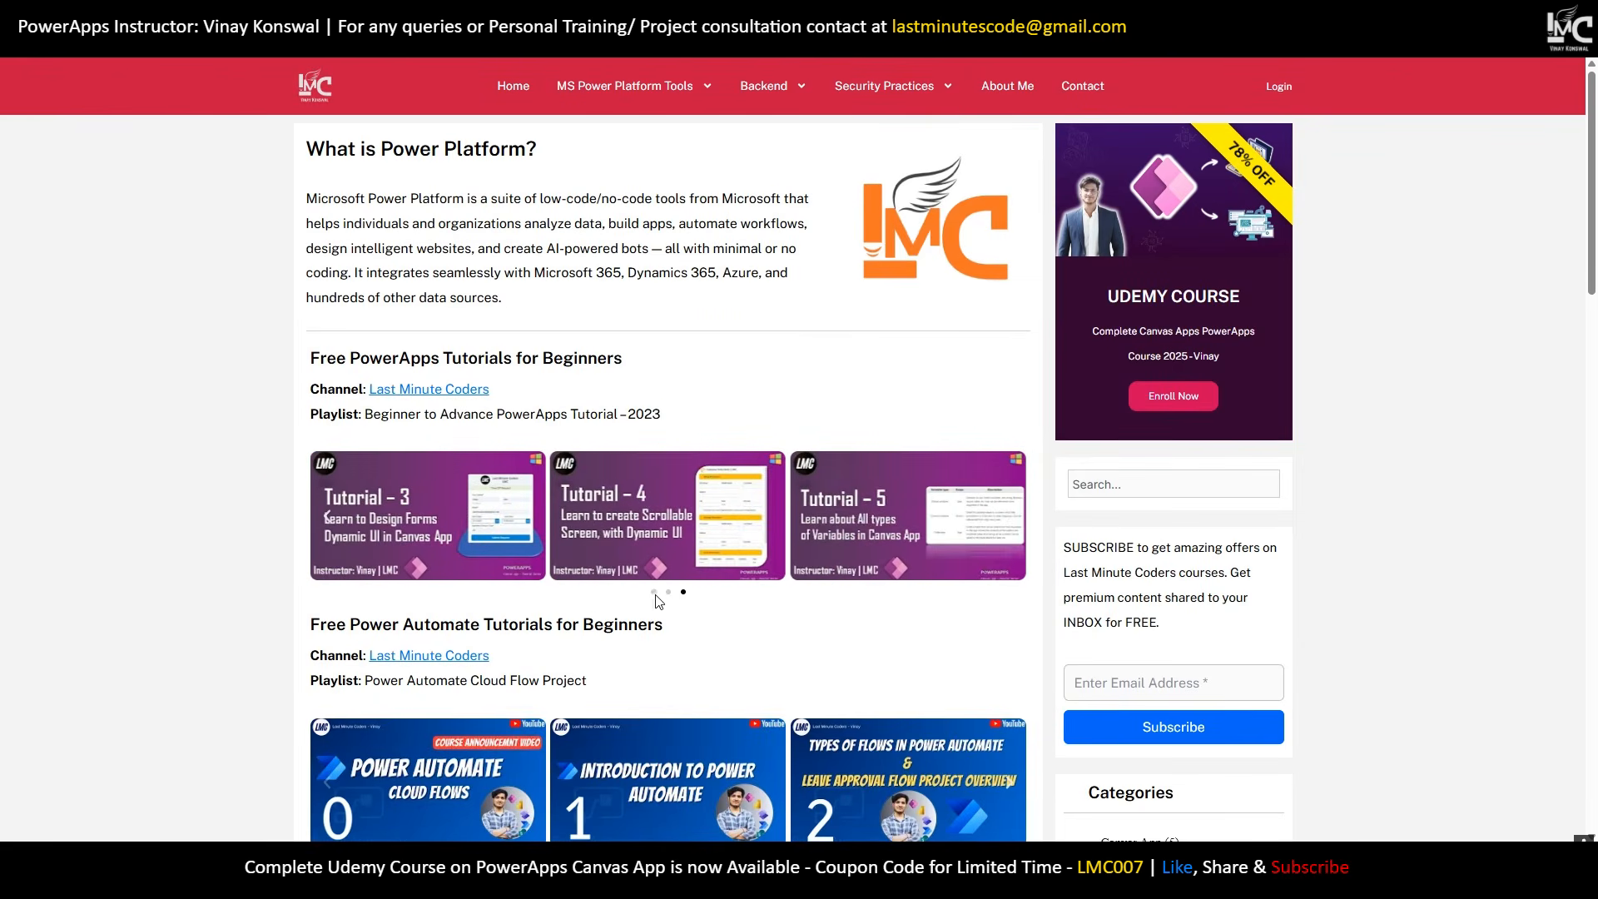
click(653, 592)
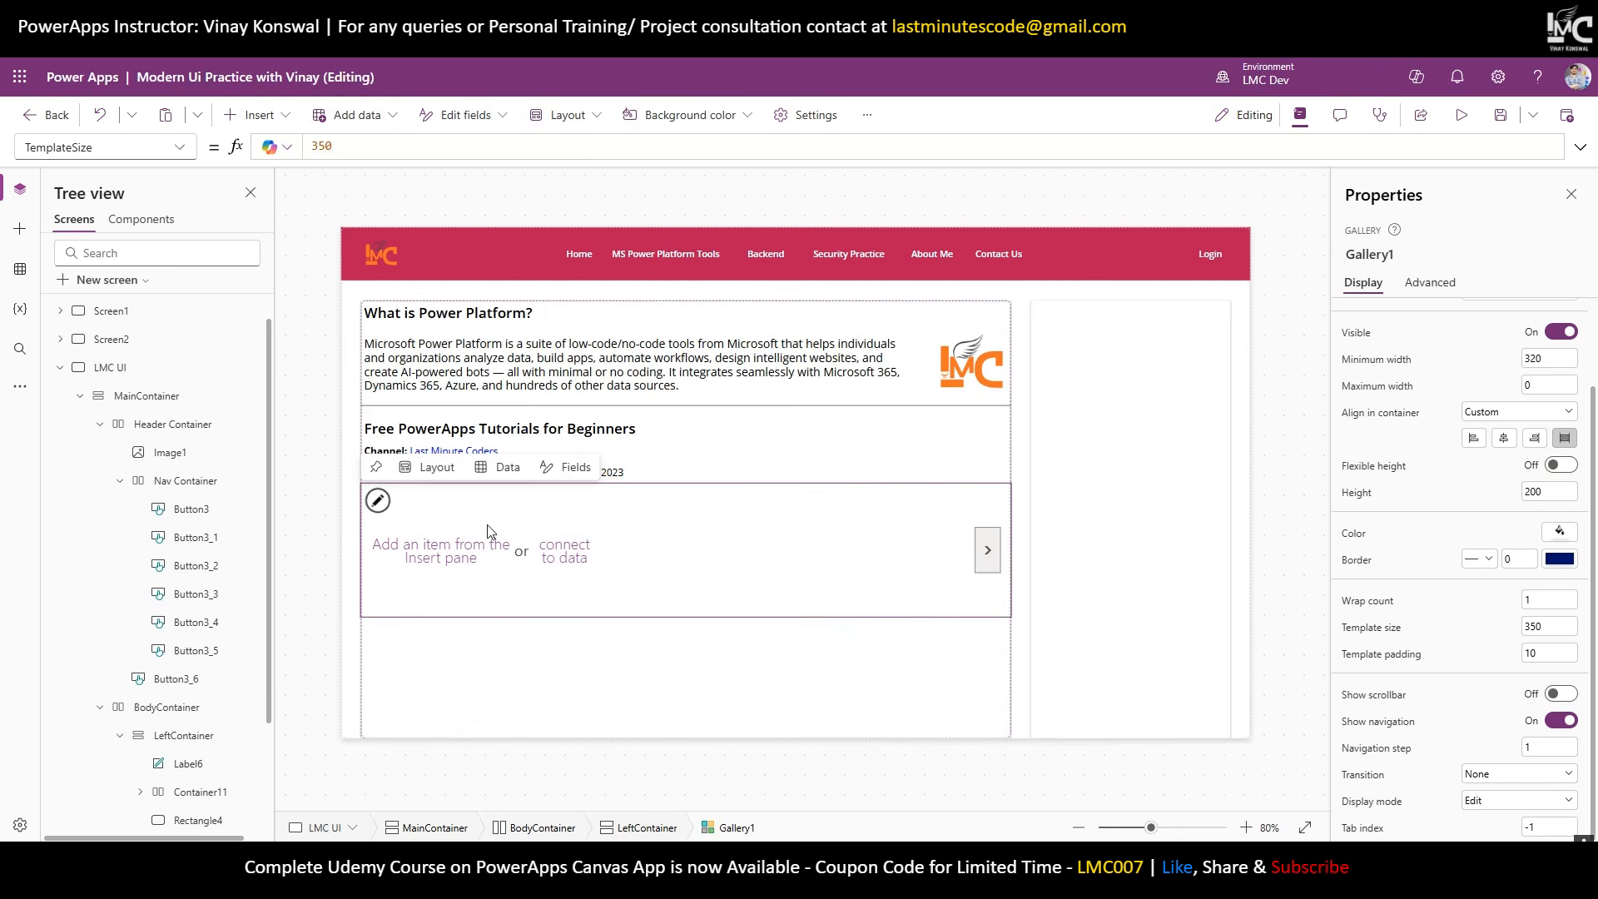
Insert an image into Gallery1's template and drag it to the top-left corner.
scroll(171, 776, down, 2)
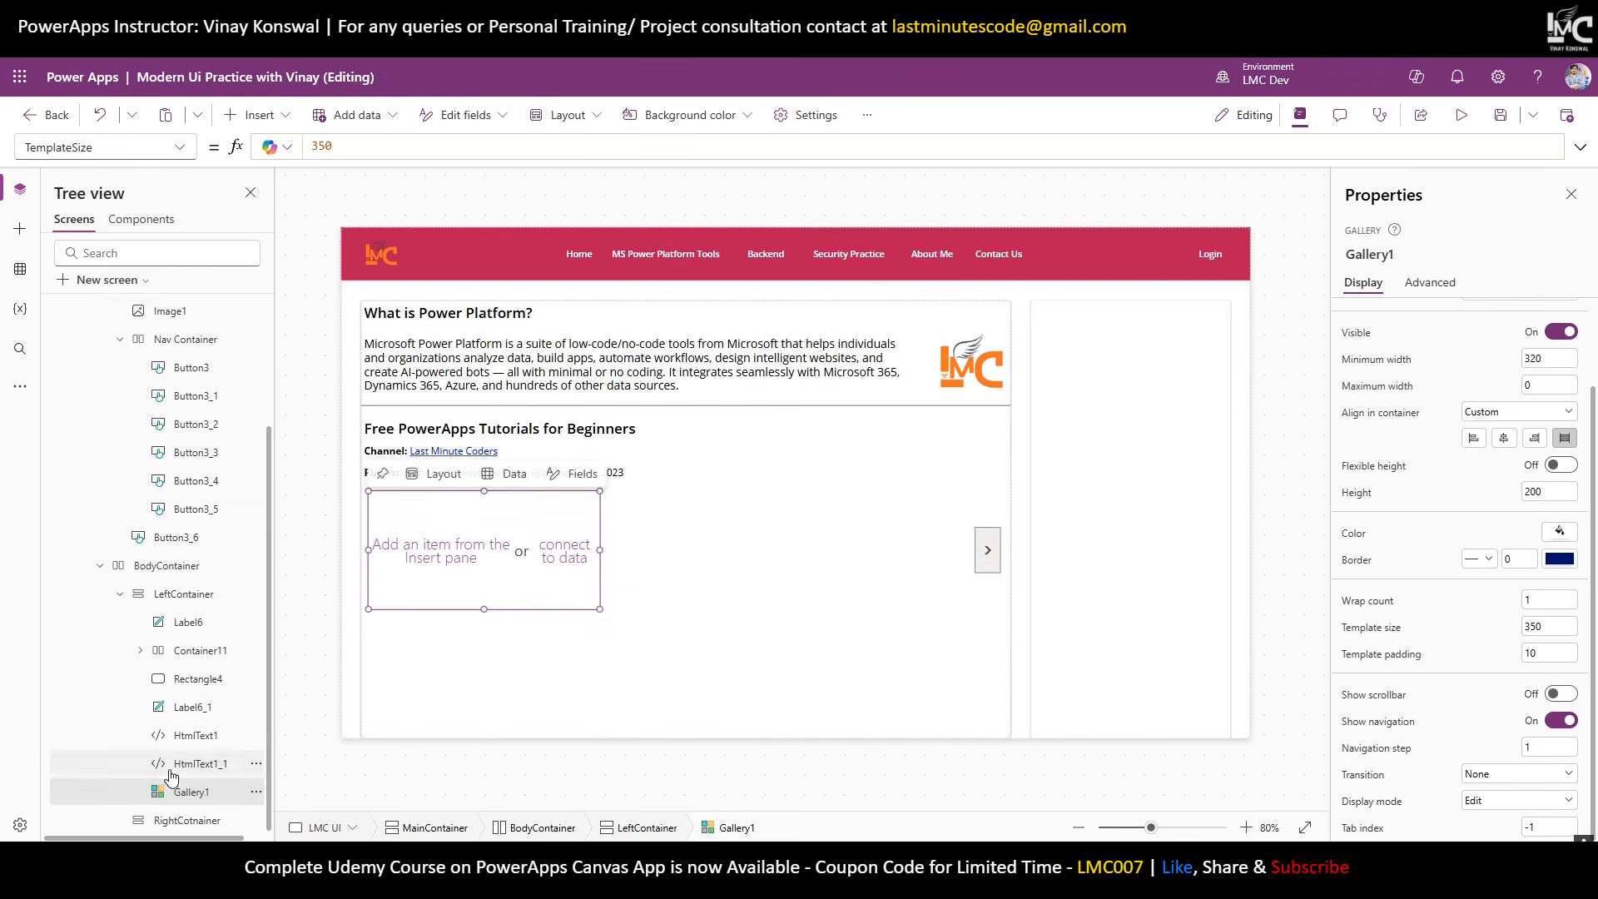
click(248, 123)
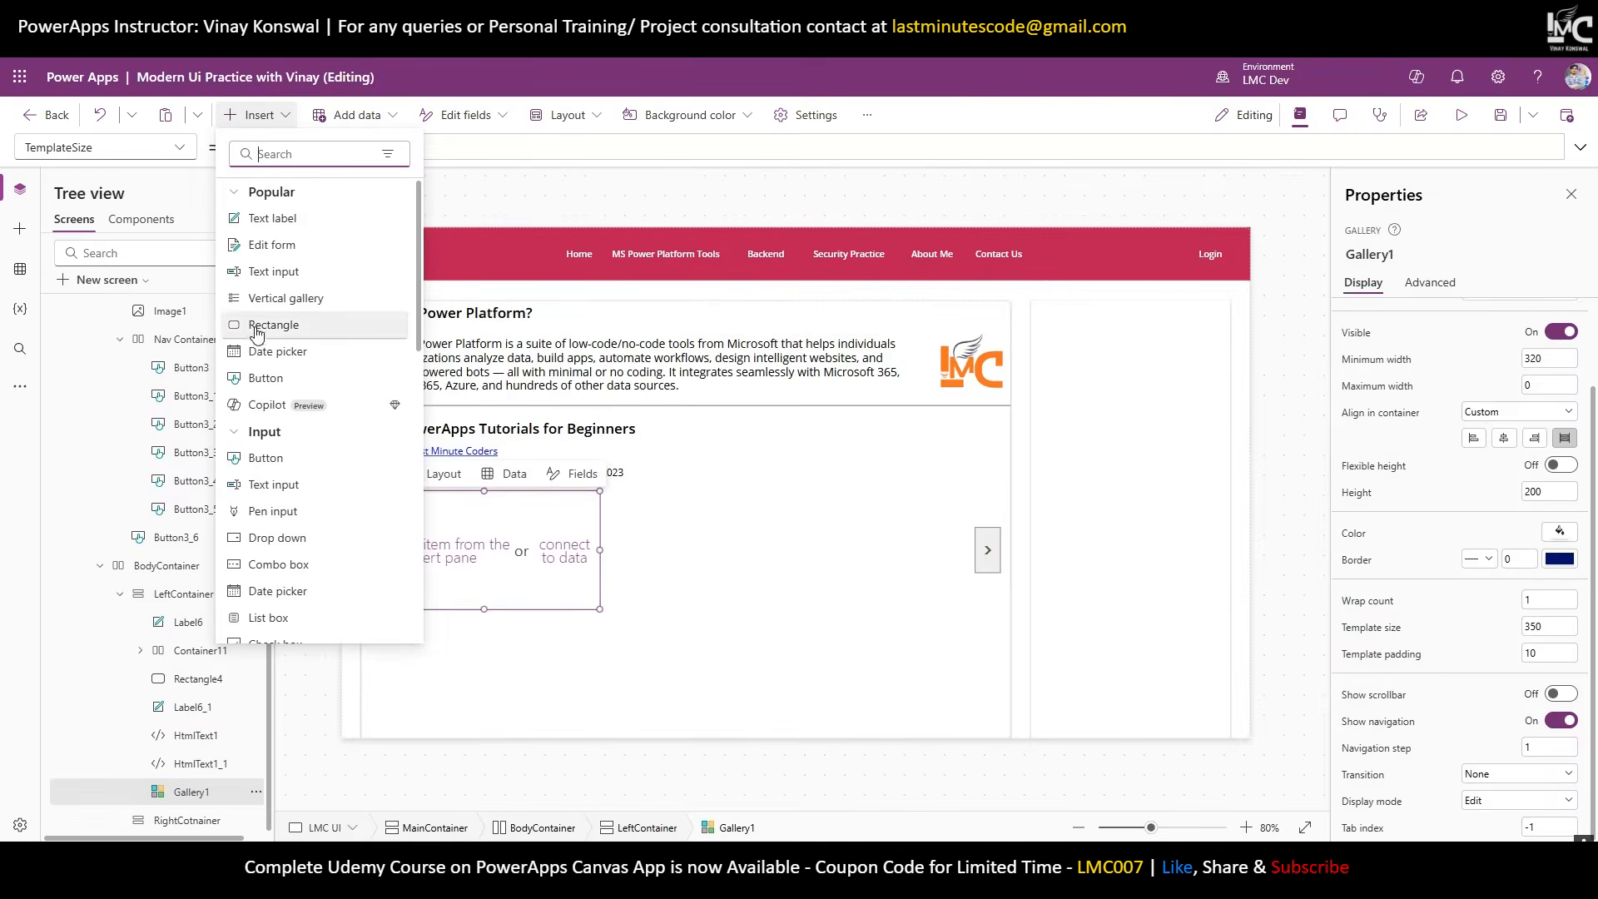
text(image)
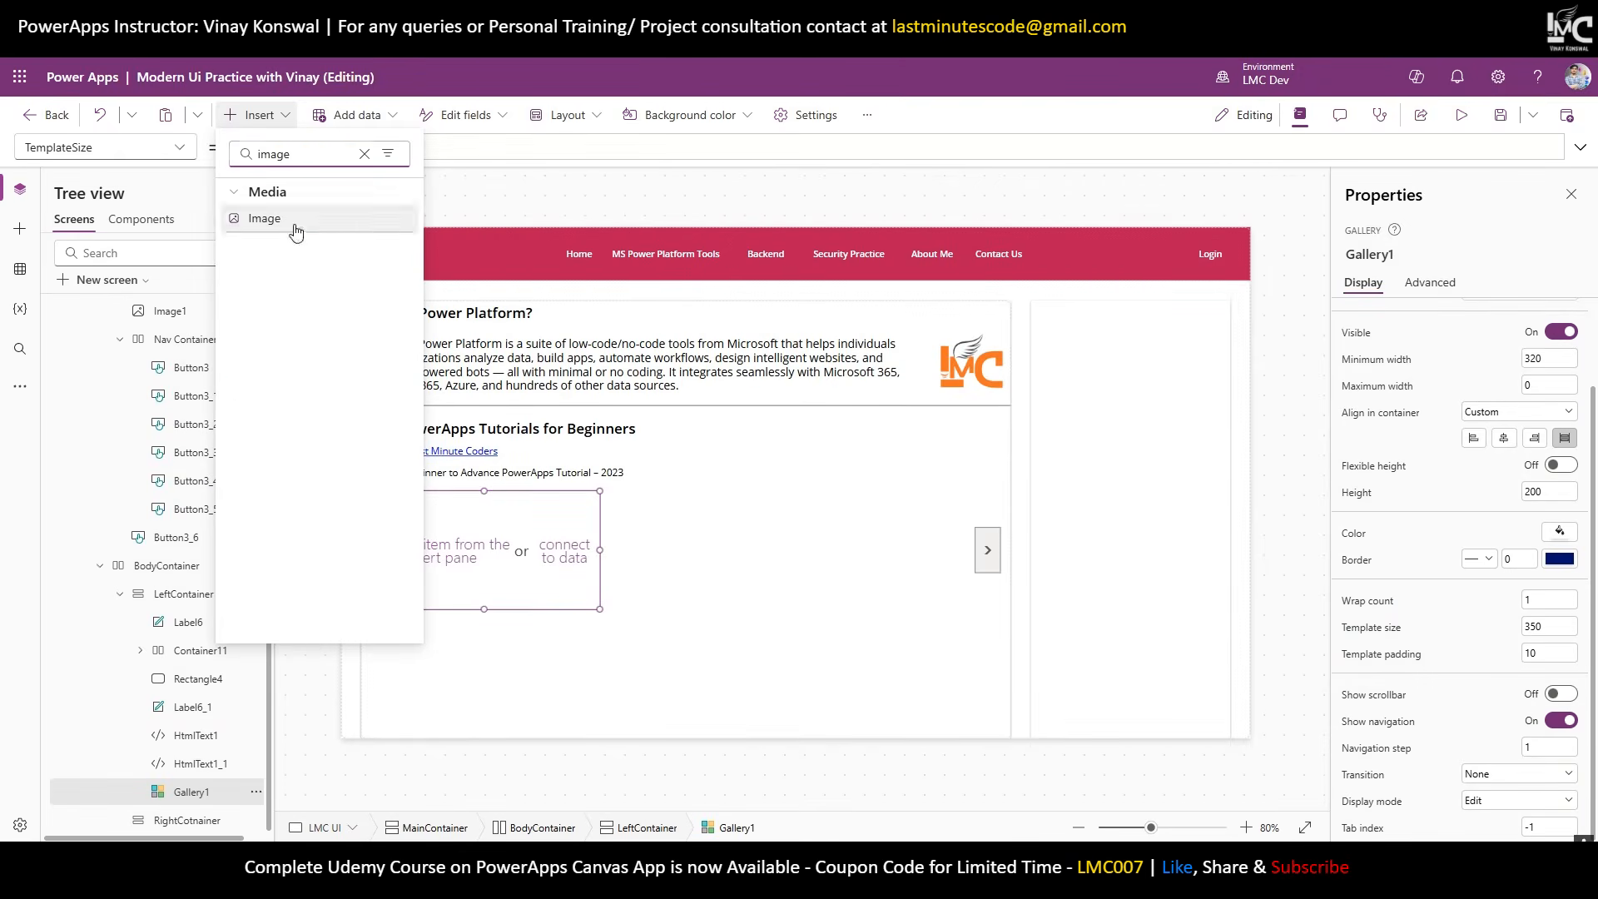
click(291, 220)
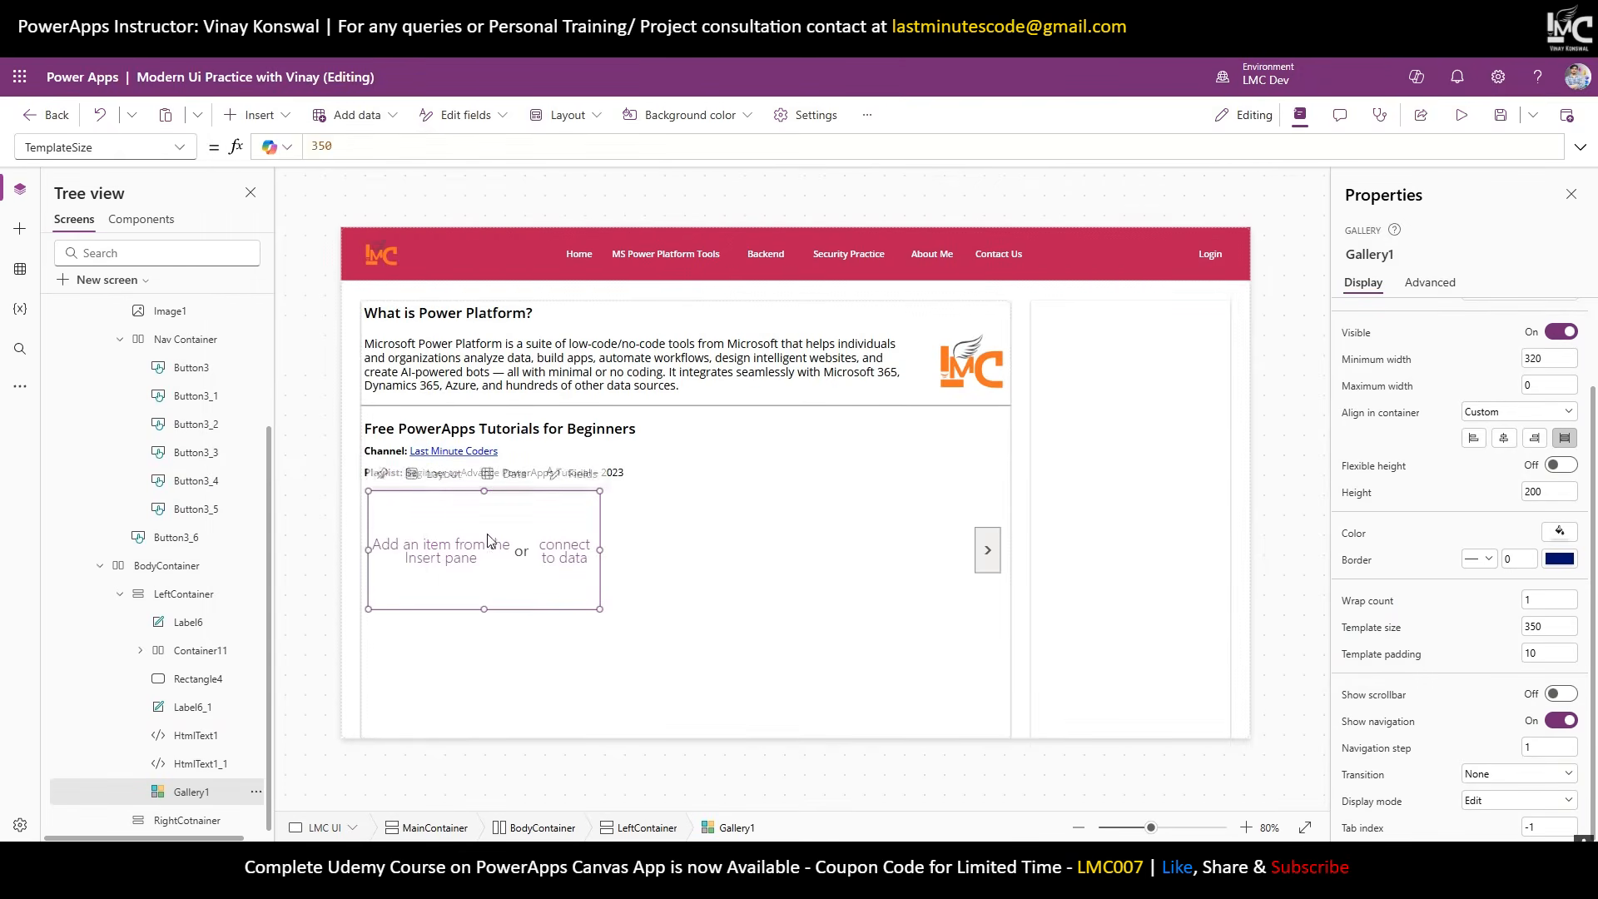
drag(393, 517, 368, 490)
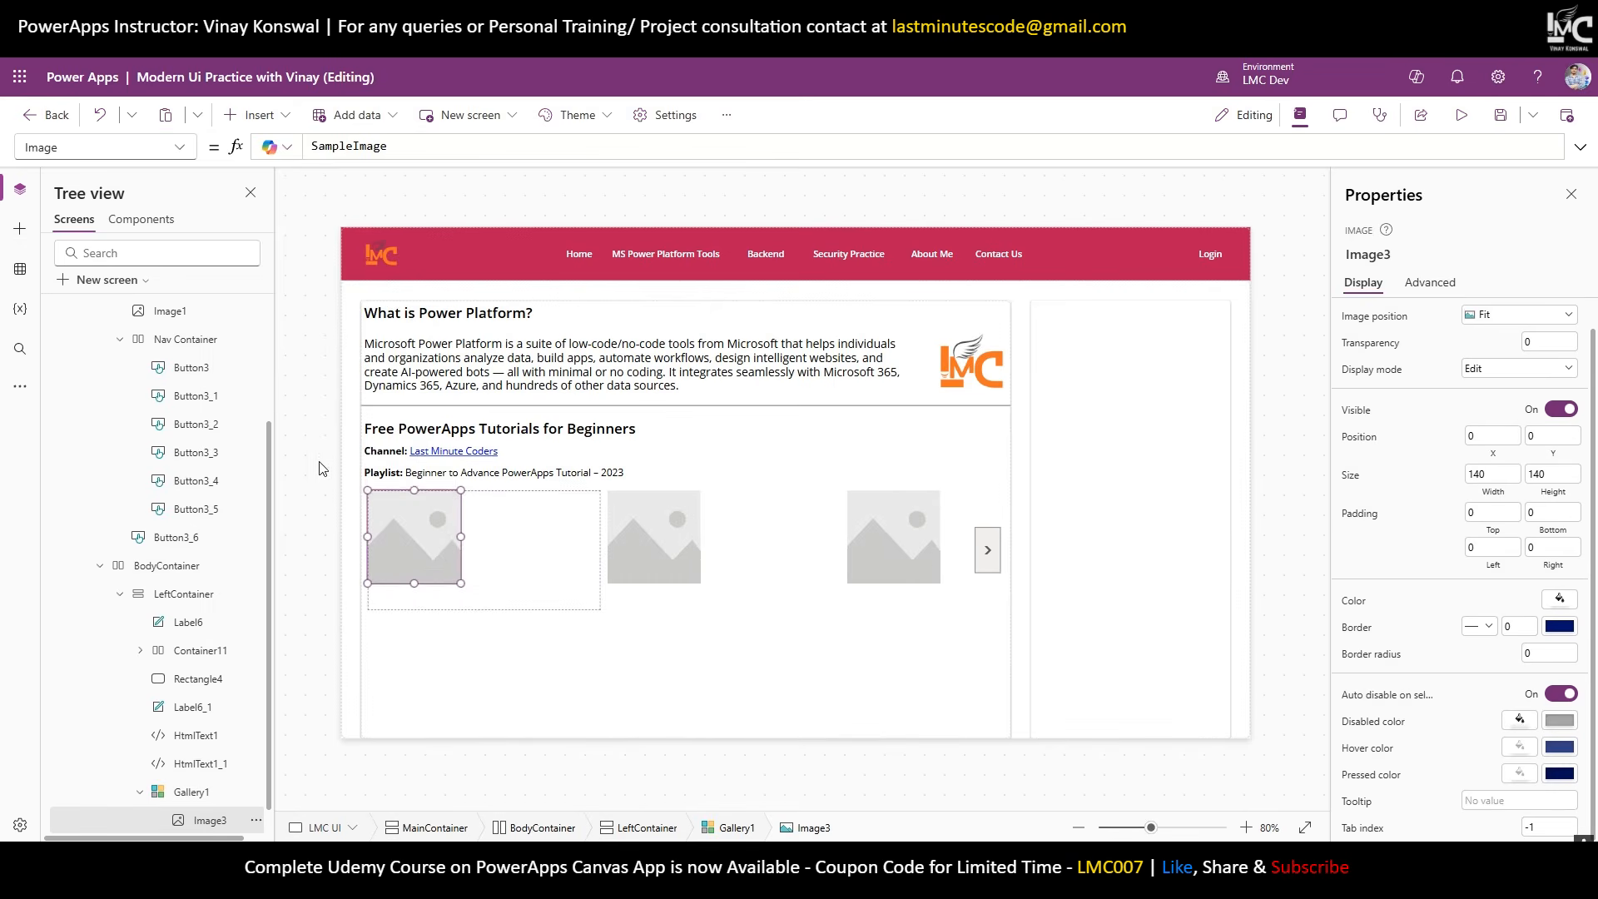
drag(461, 584, 611, 625)
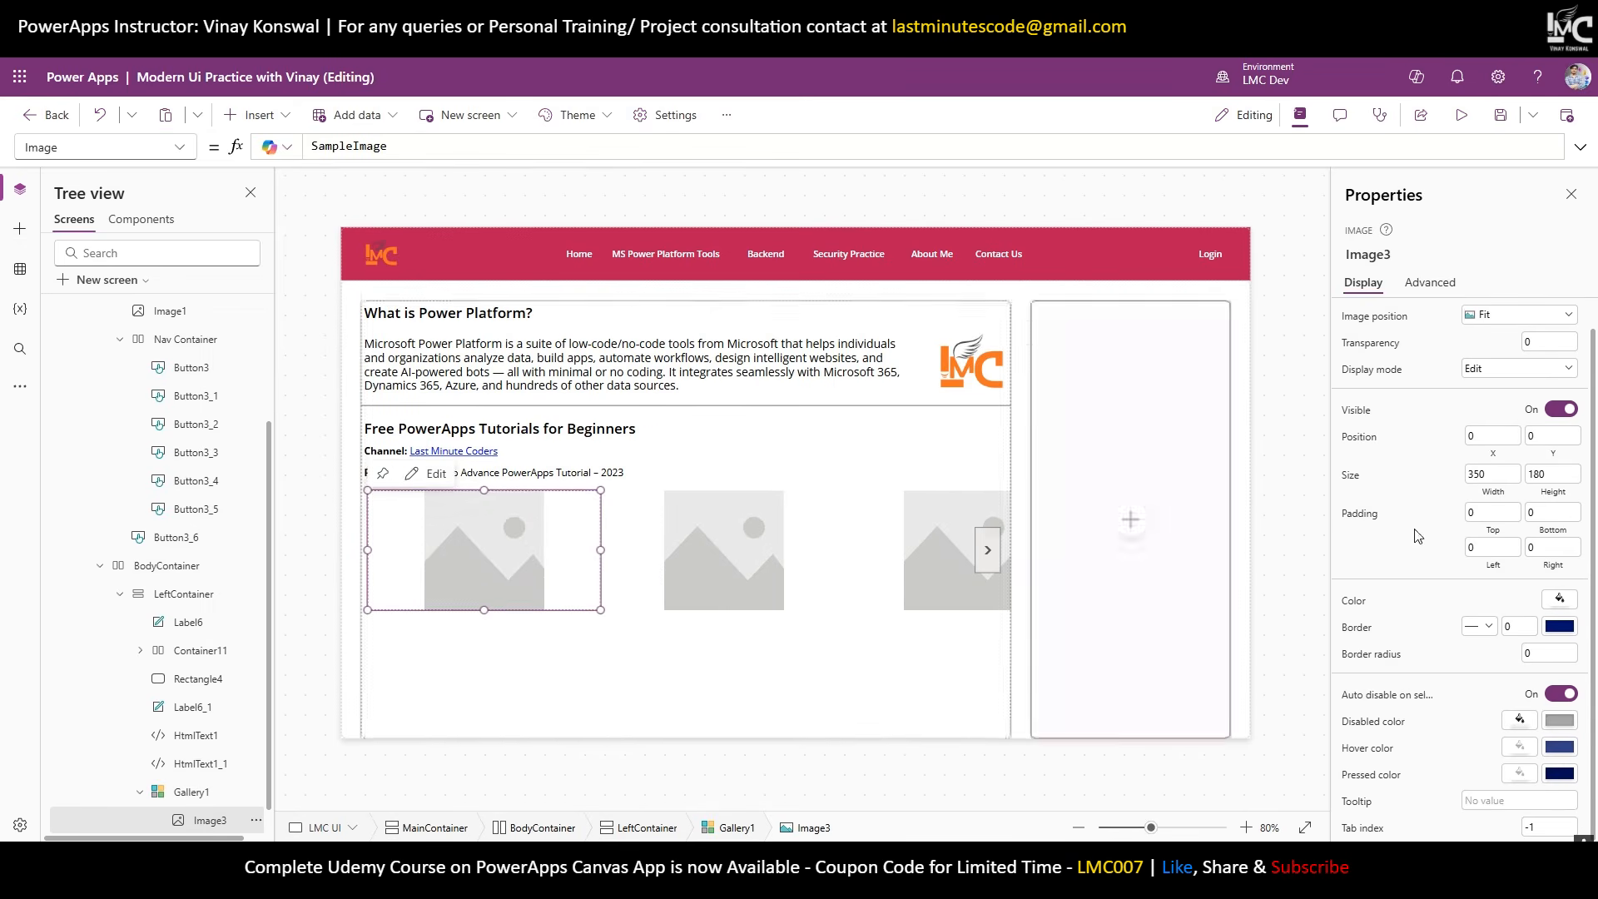
Size the image to Parent.TemplateWidth by Parent.TemplateHeight.
click(1485, 474)
text(P)
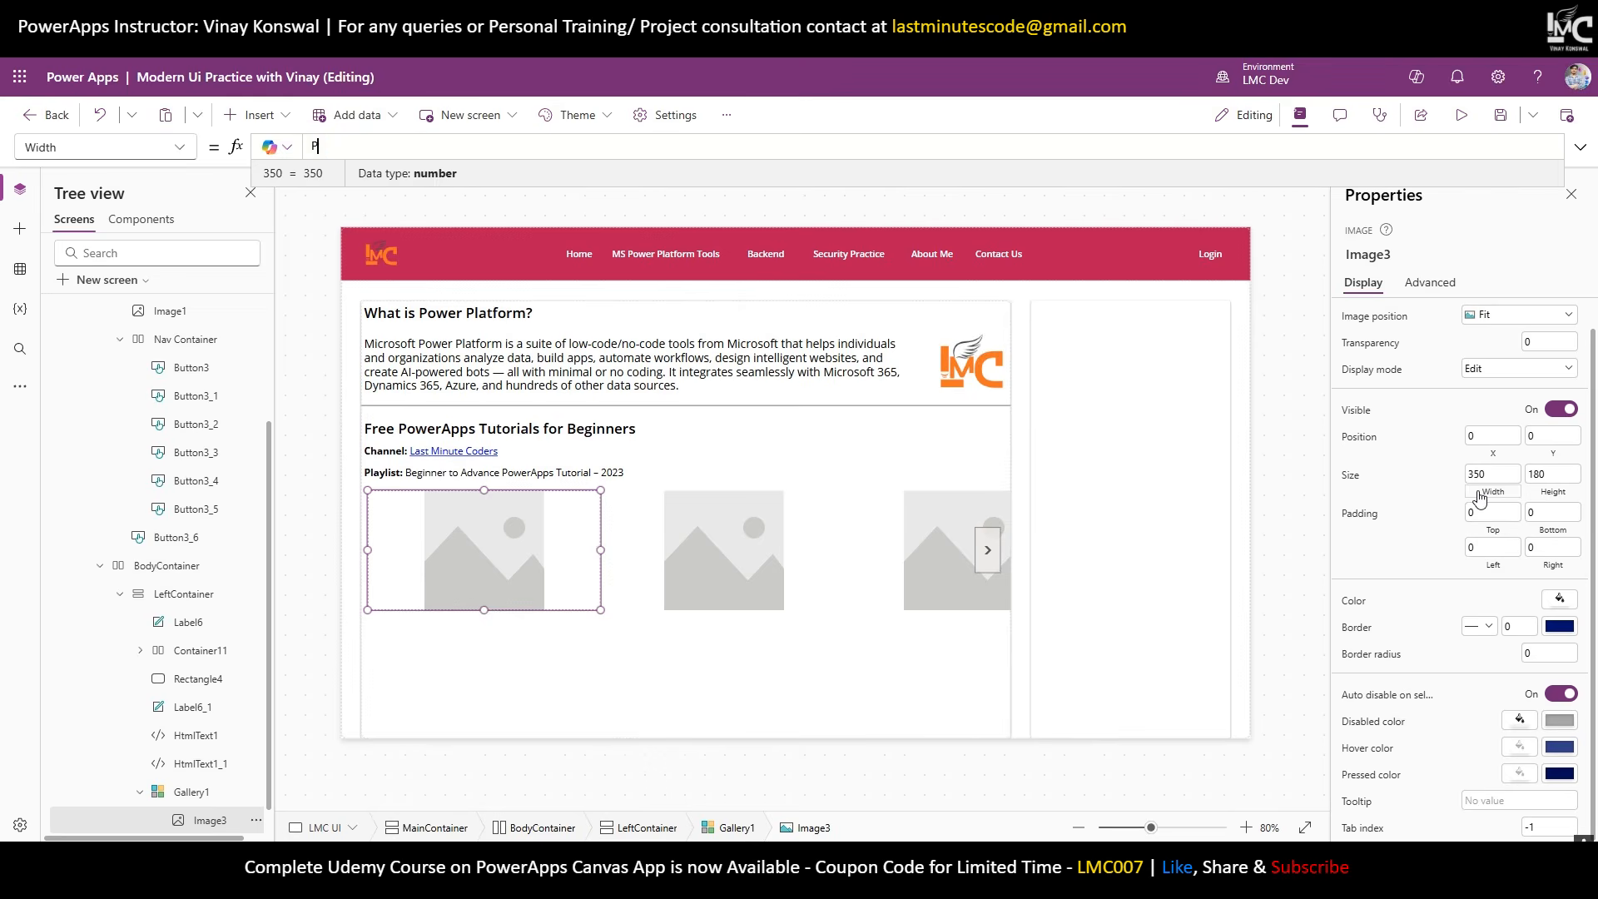
text(arent.TemplateWidth)
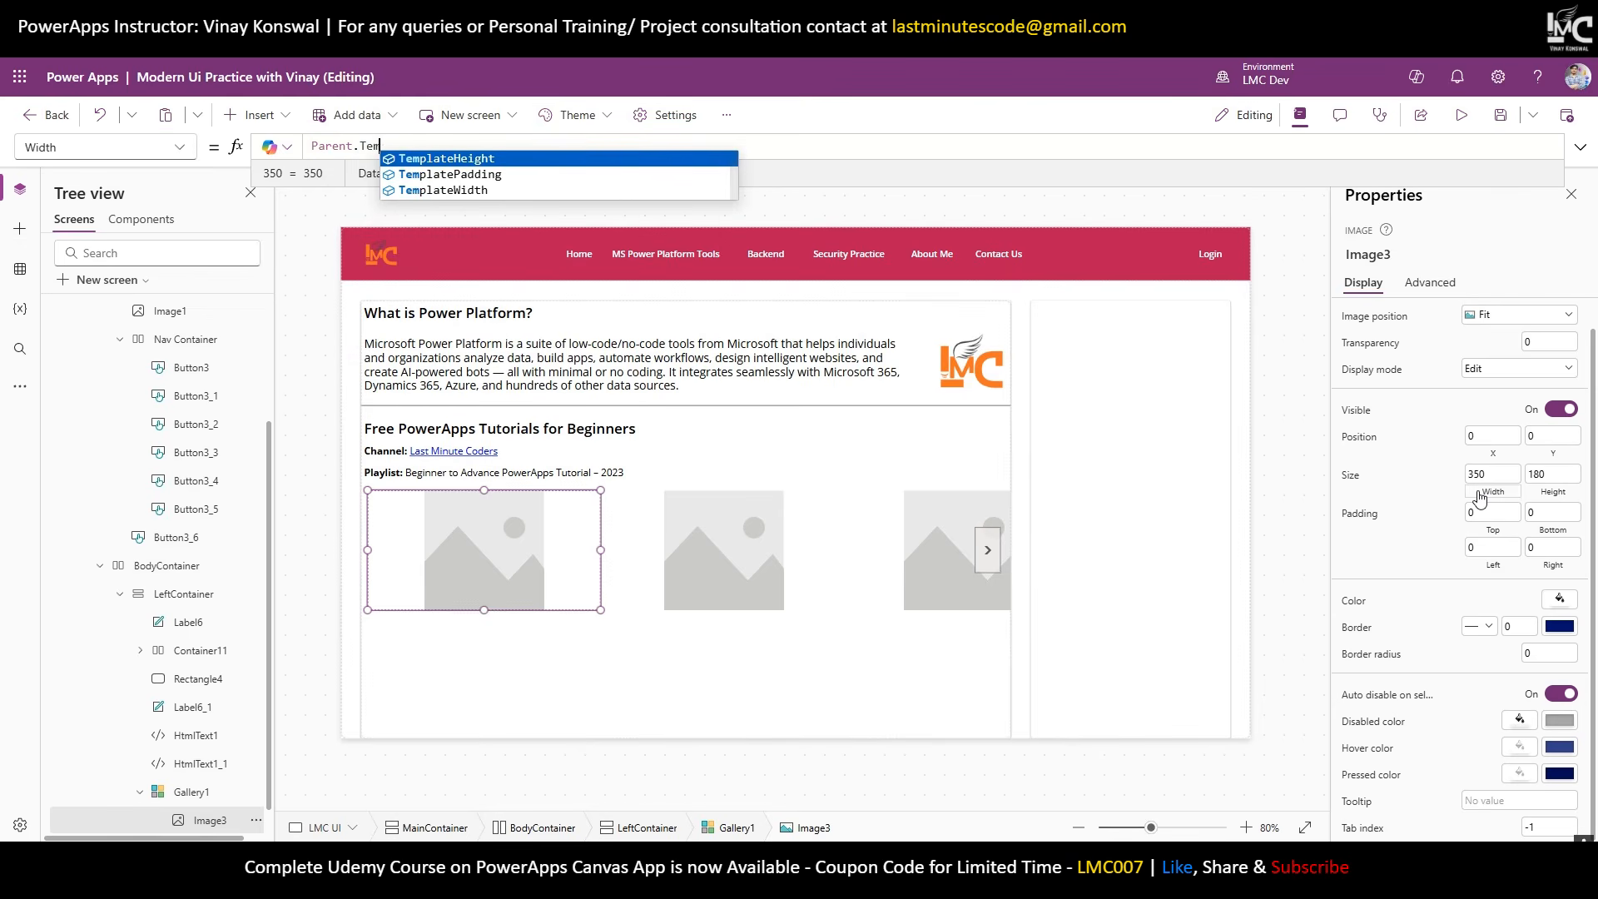
key(Down)
key(Down)
key(Return)
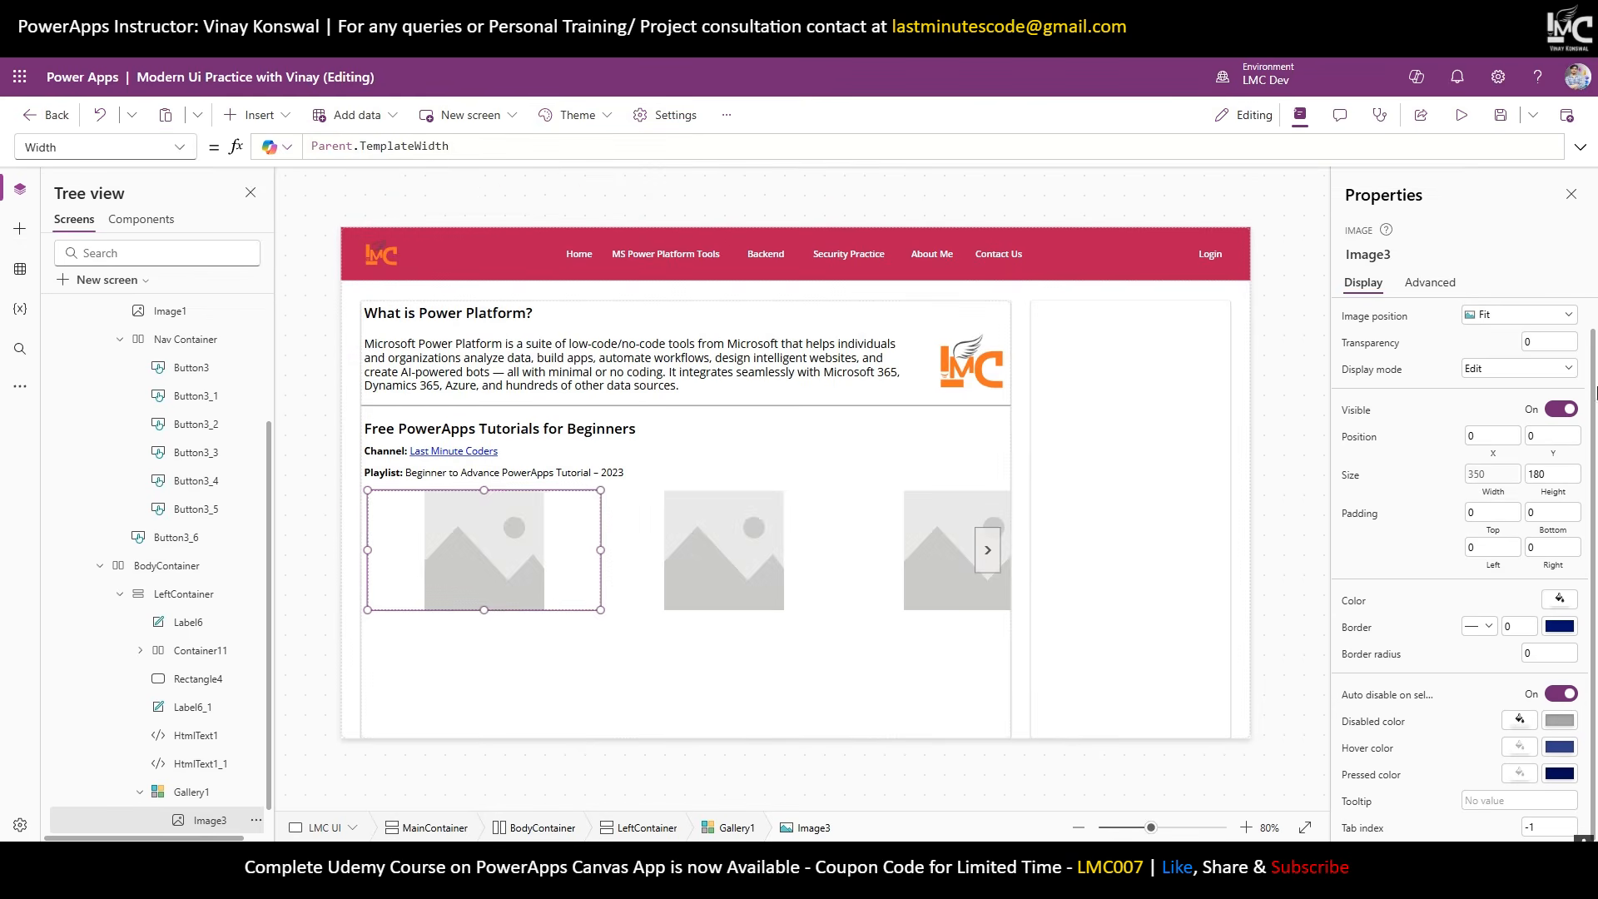
click(1553, 480)
text(Par)
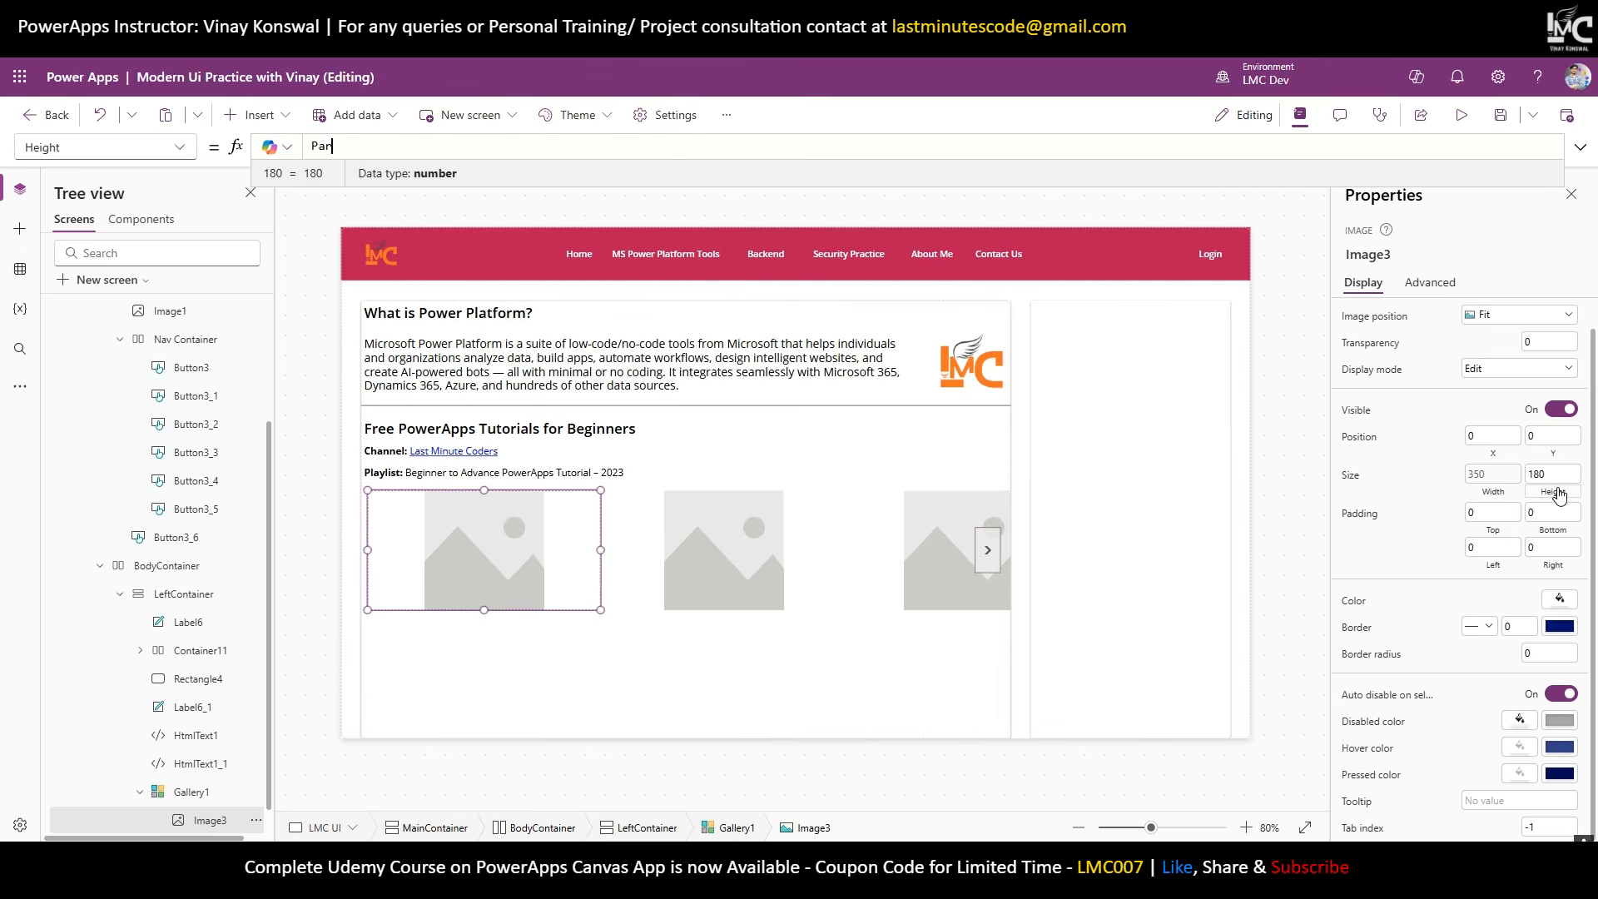
text(ent.Templ)
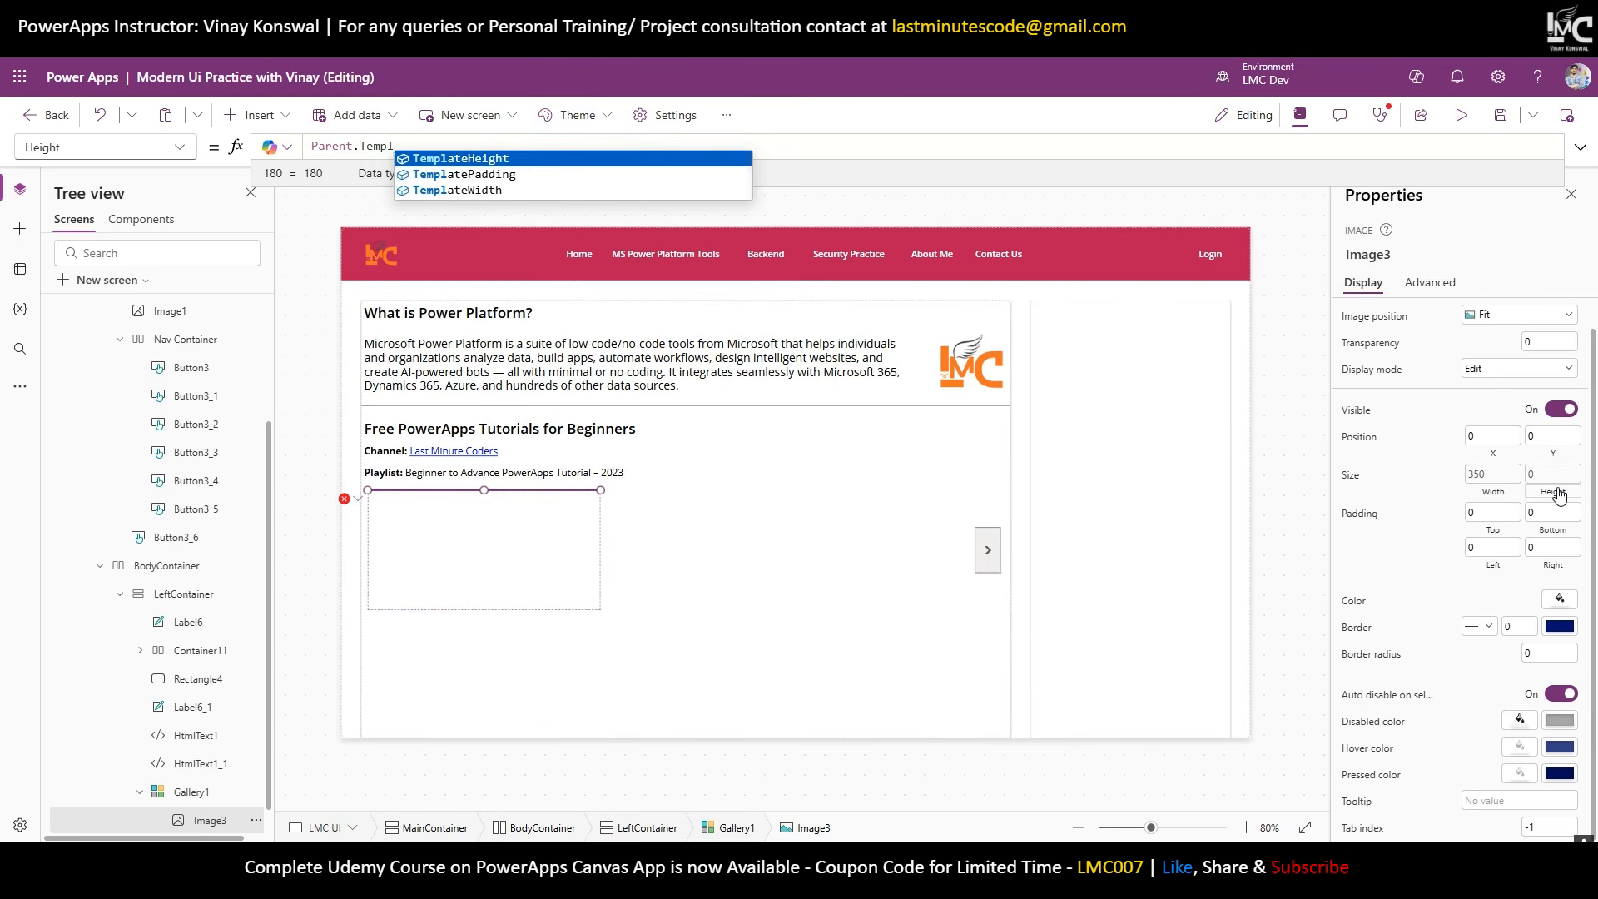
key(Return)
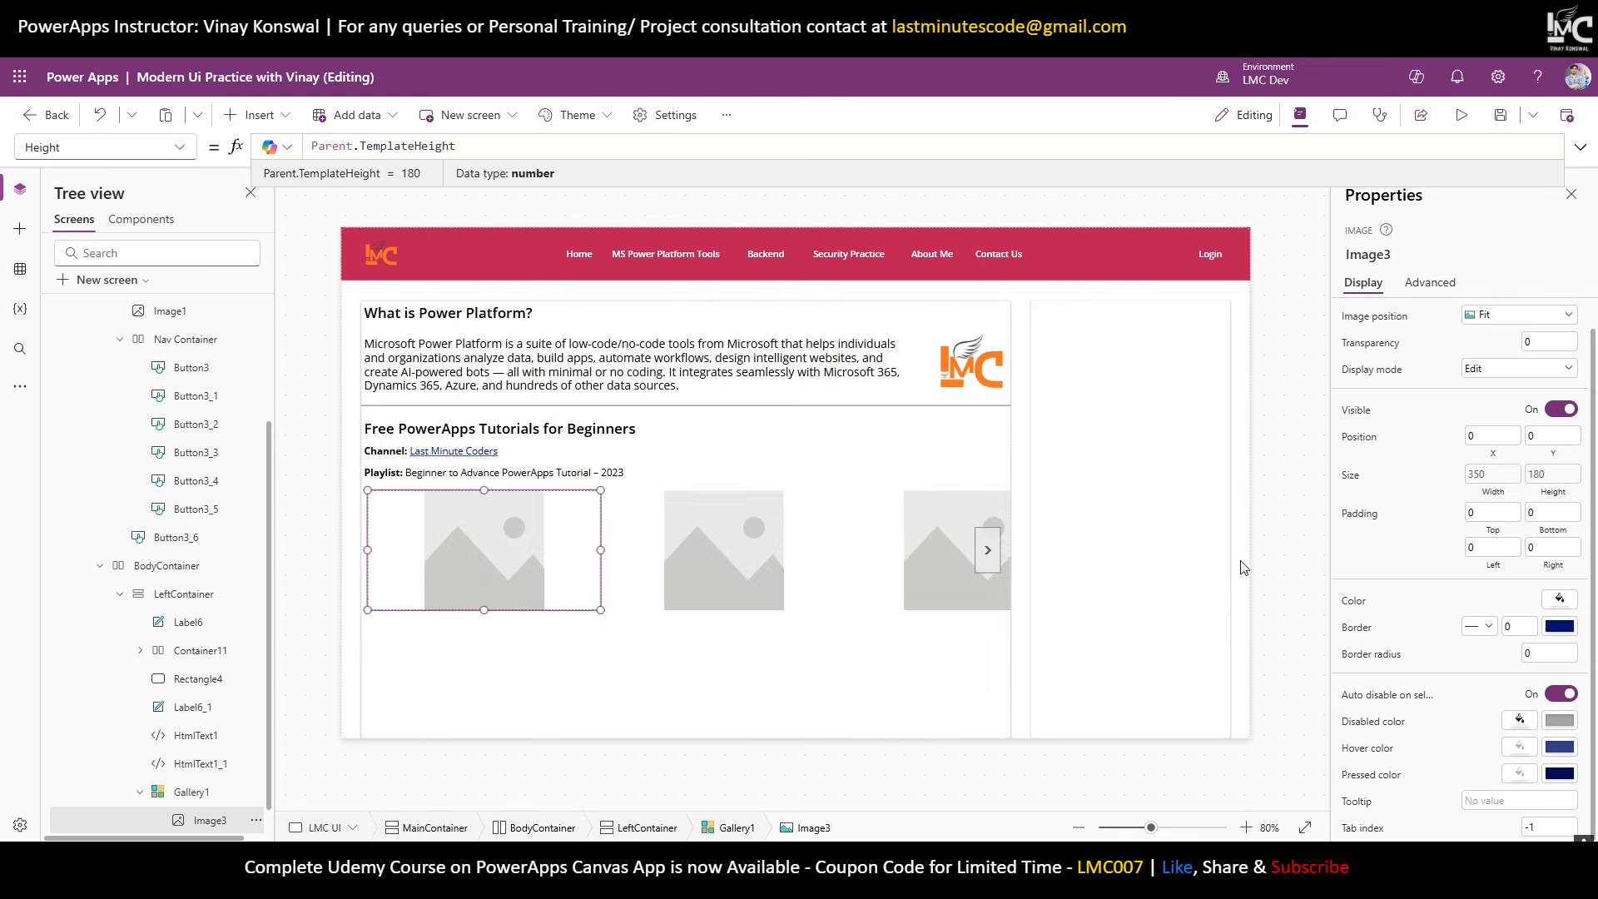
click(192, 793)
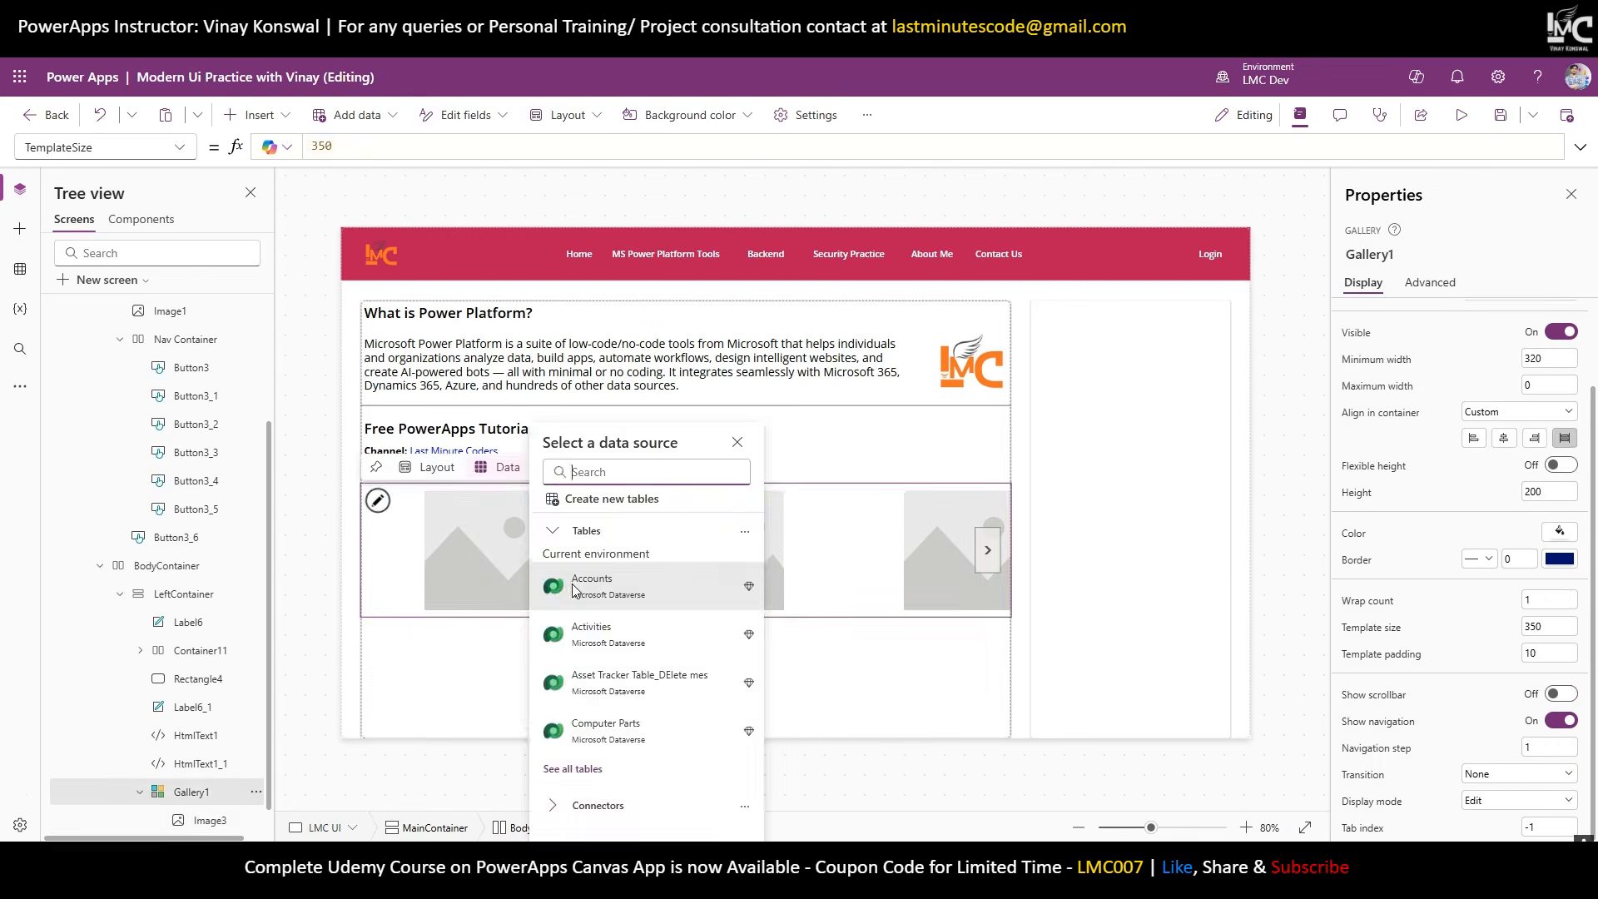
Give Image3 in Gallery1 a light green background fill.
click(444, 559)
click(762, 559)
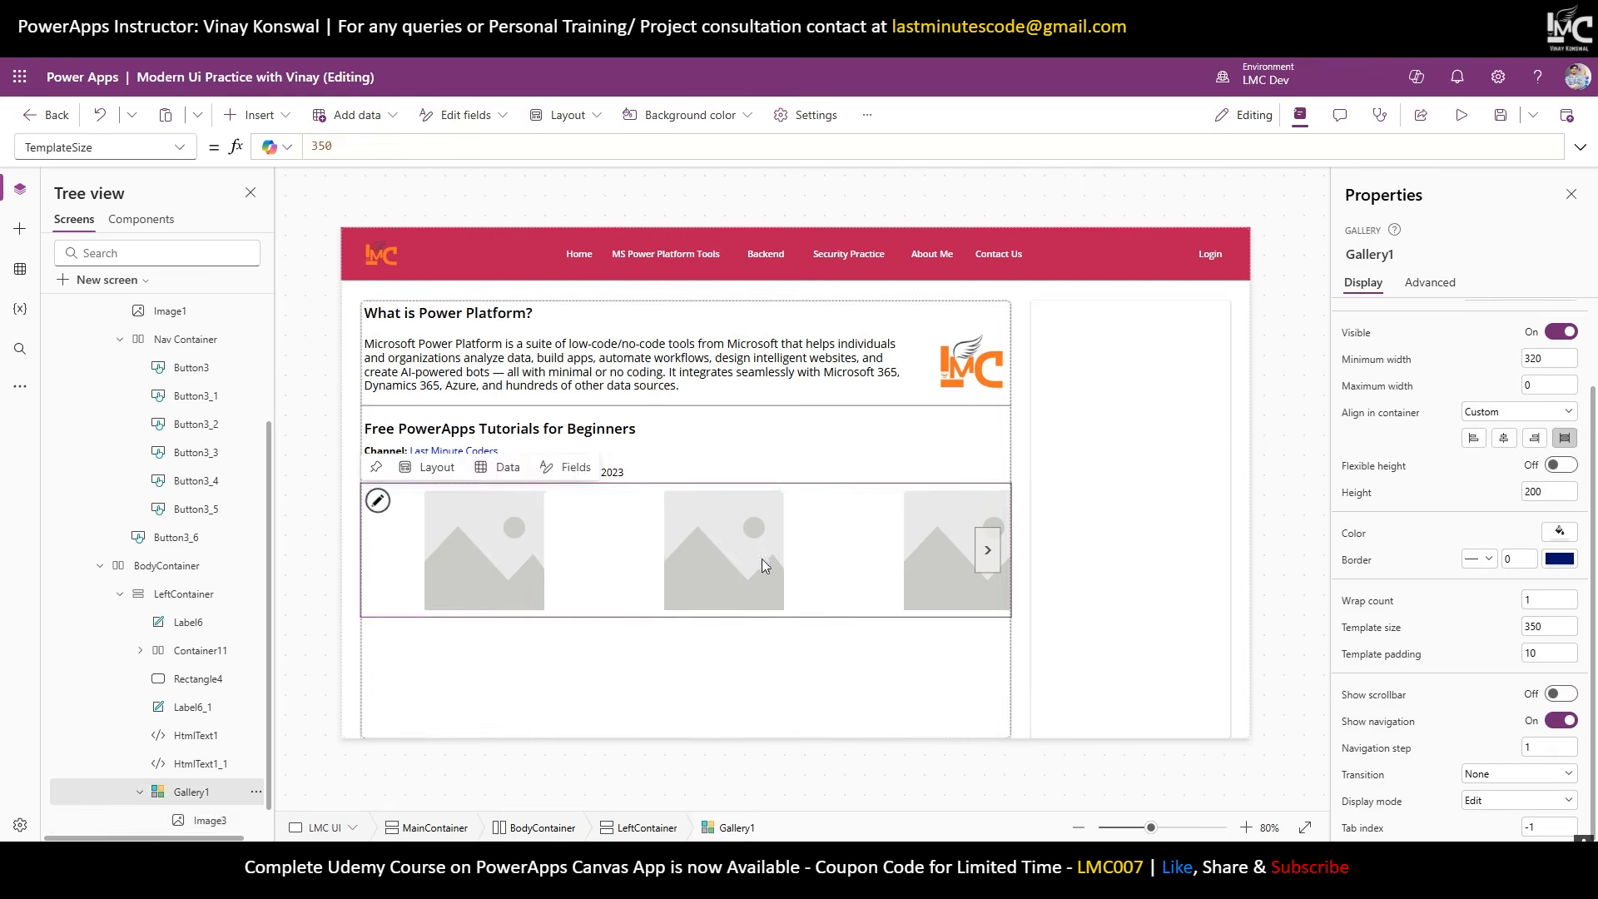
click(484, 526)
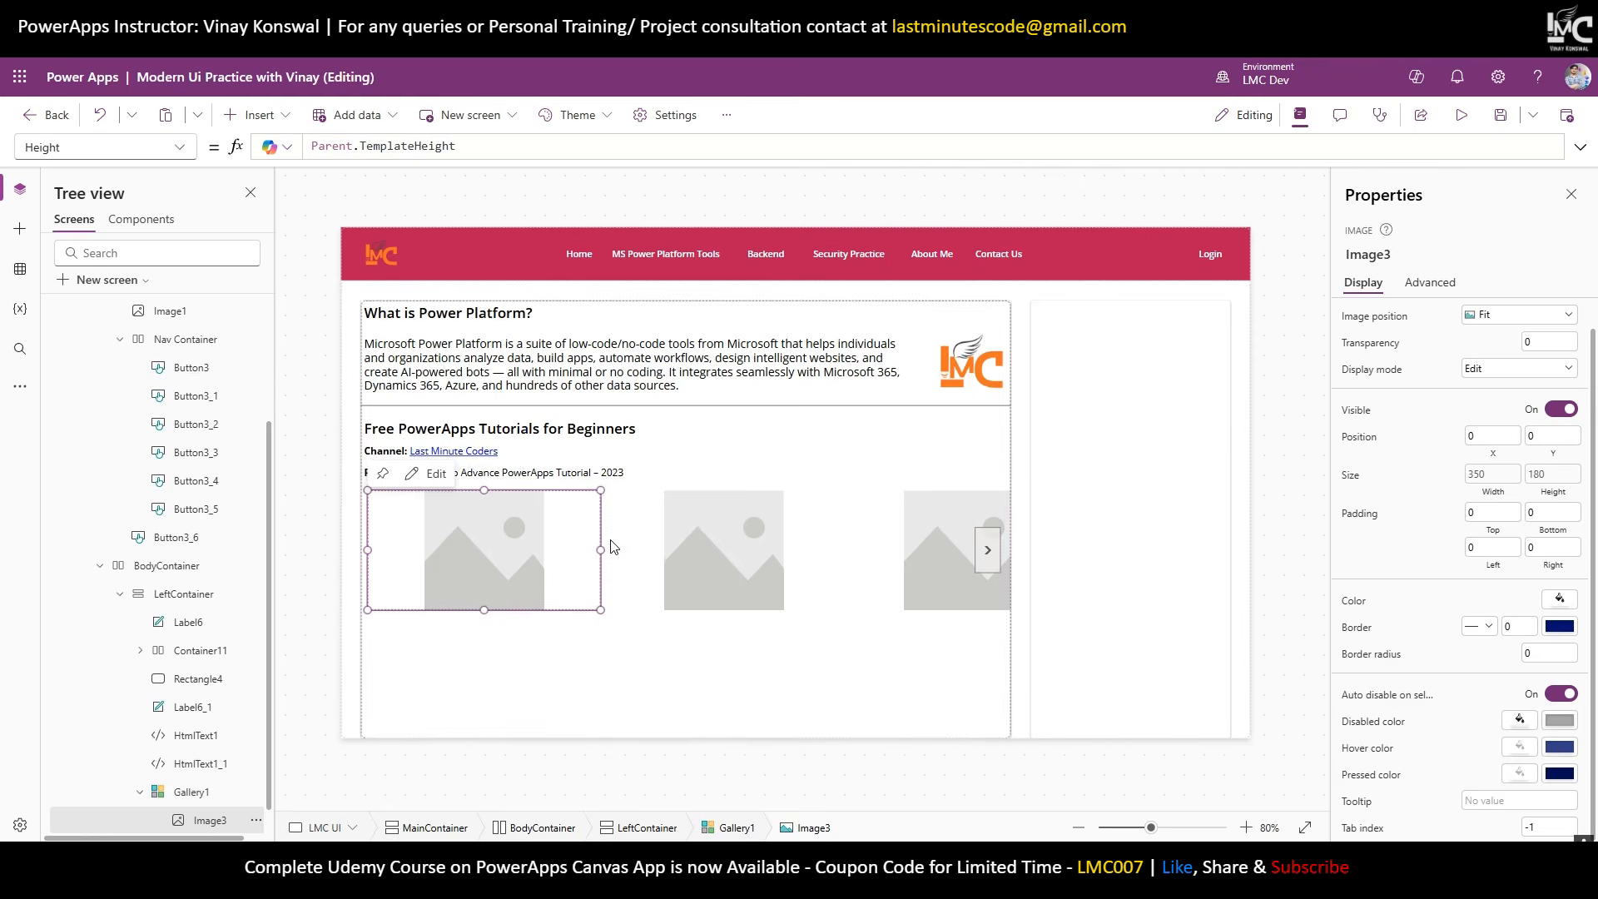
click(1560, 599)
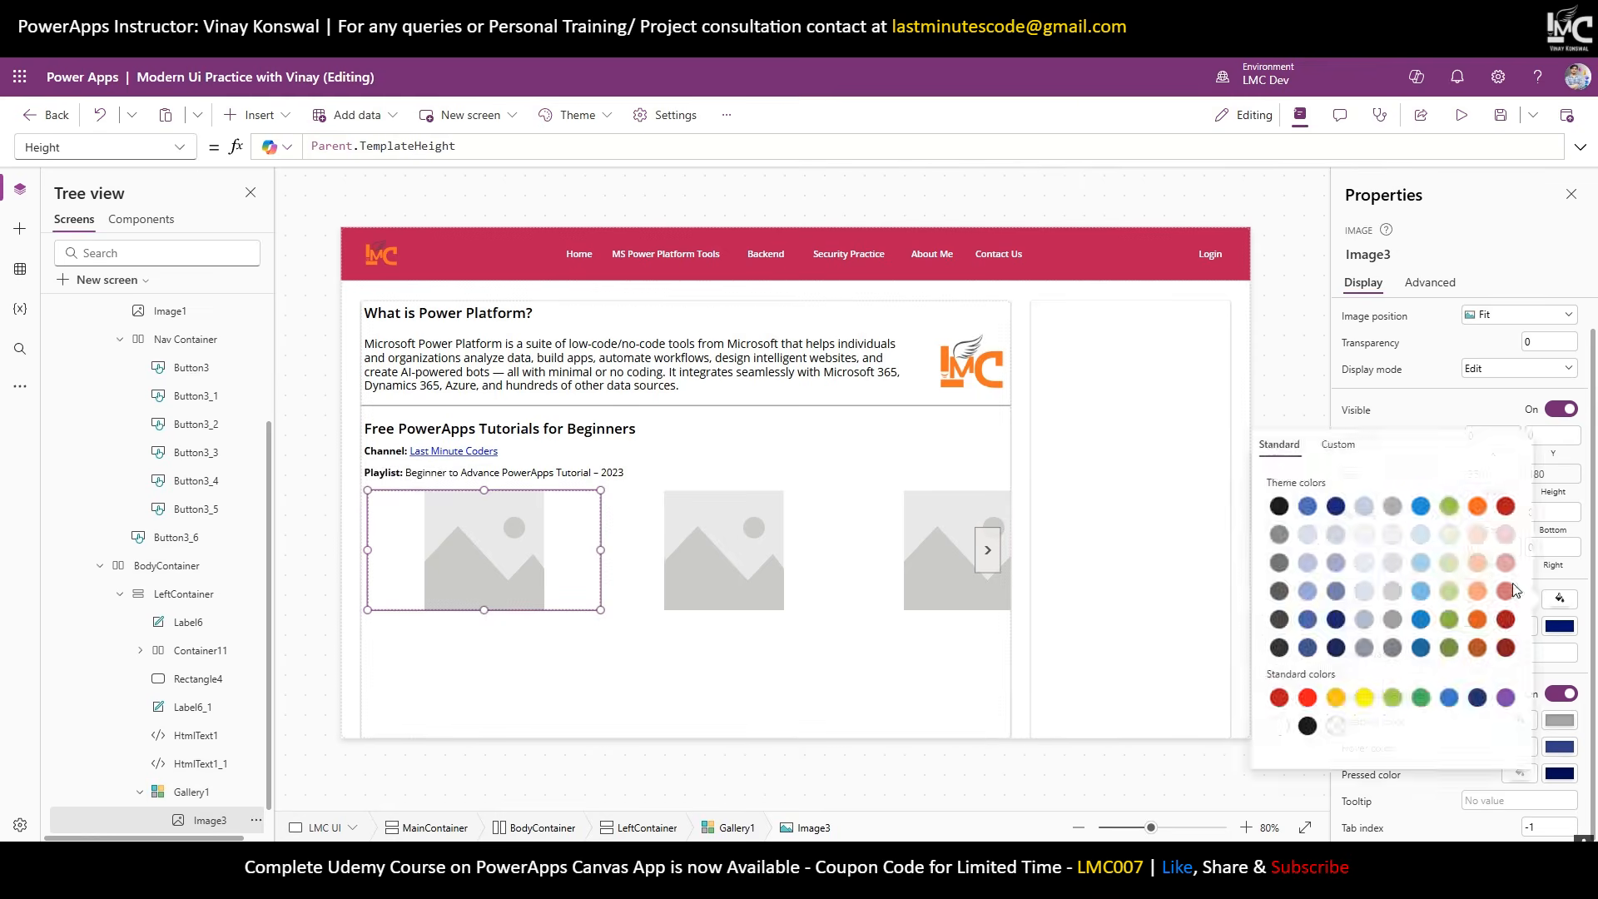
click(1449, 537)
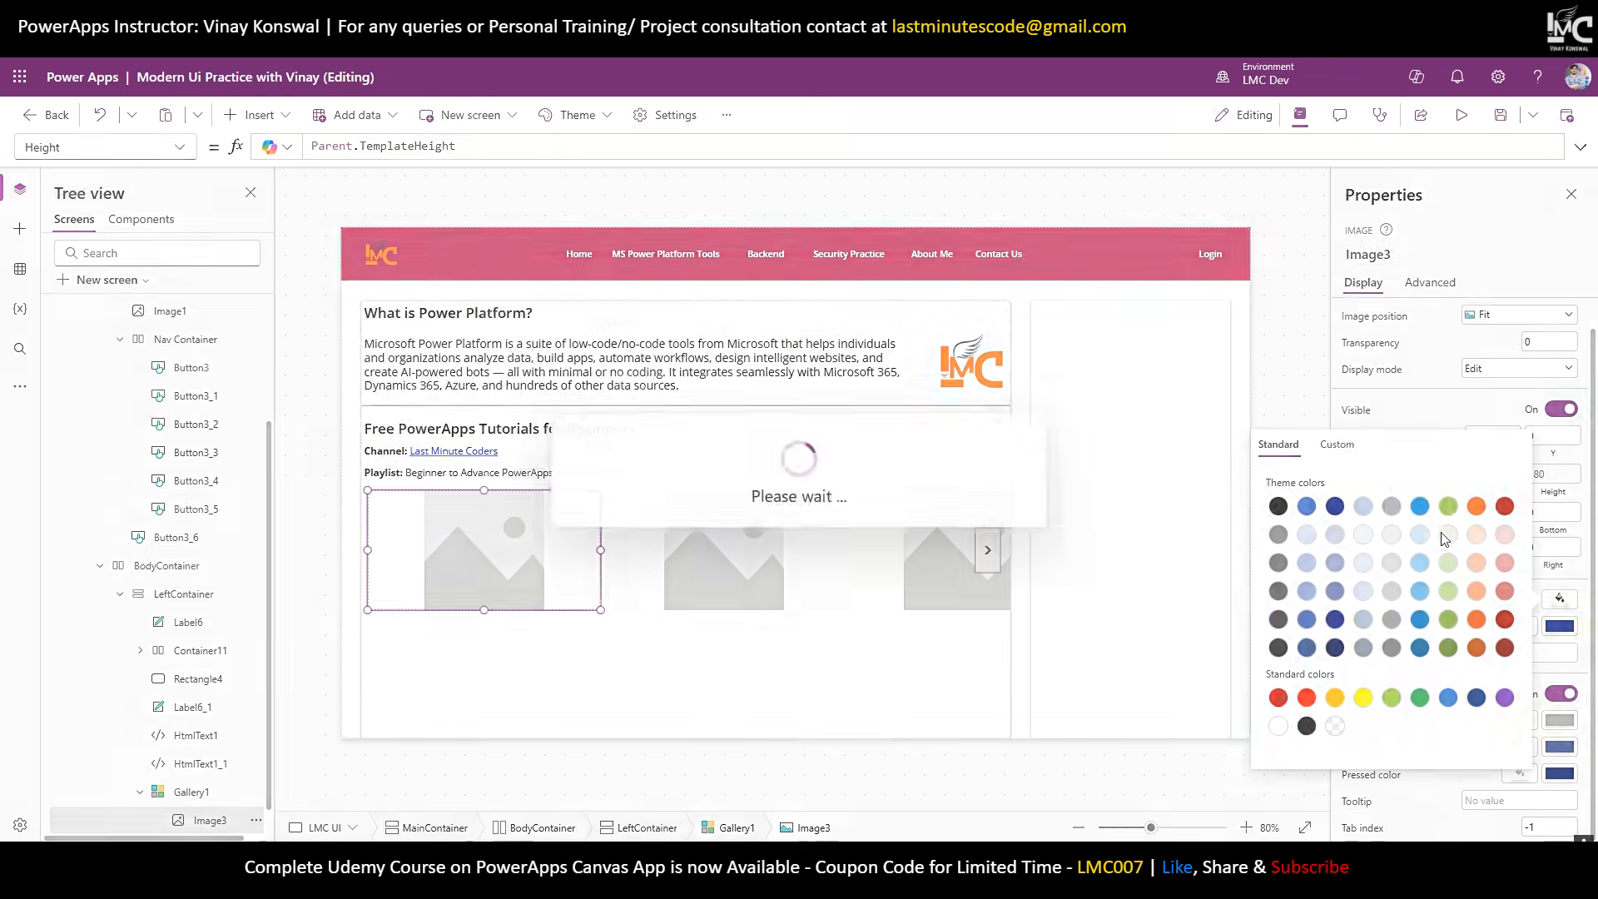
click(1241, 568)
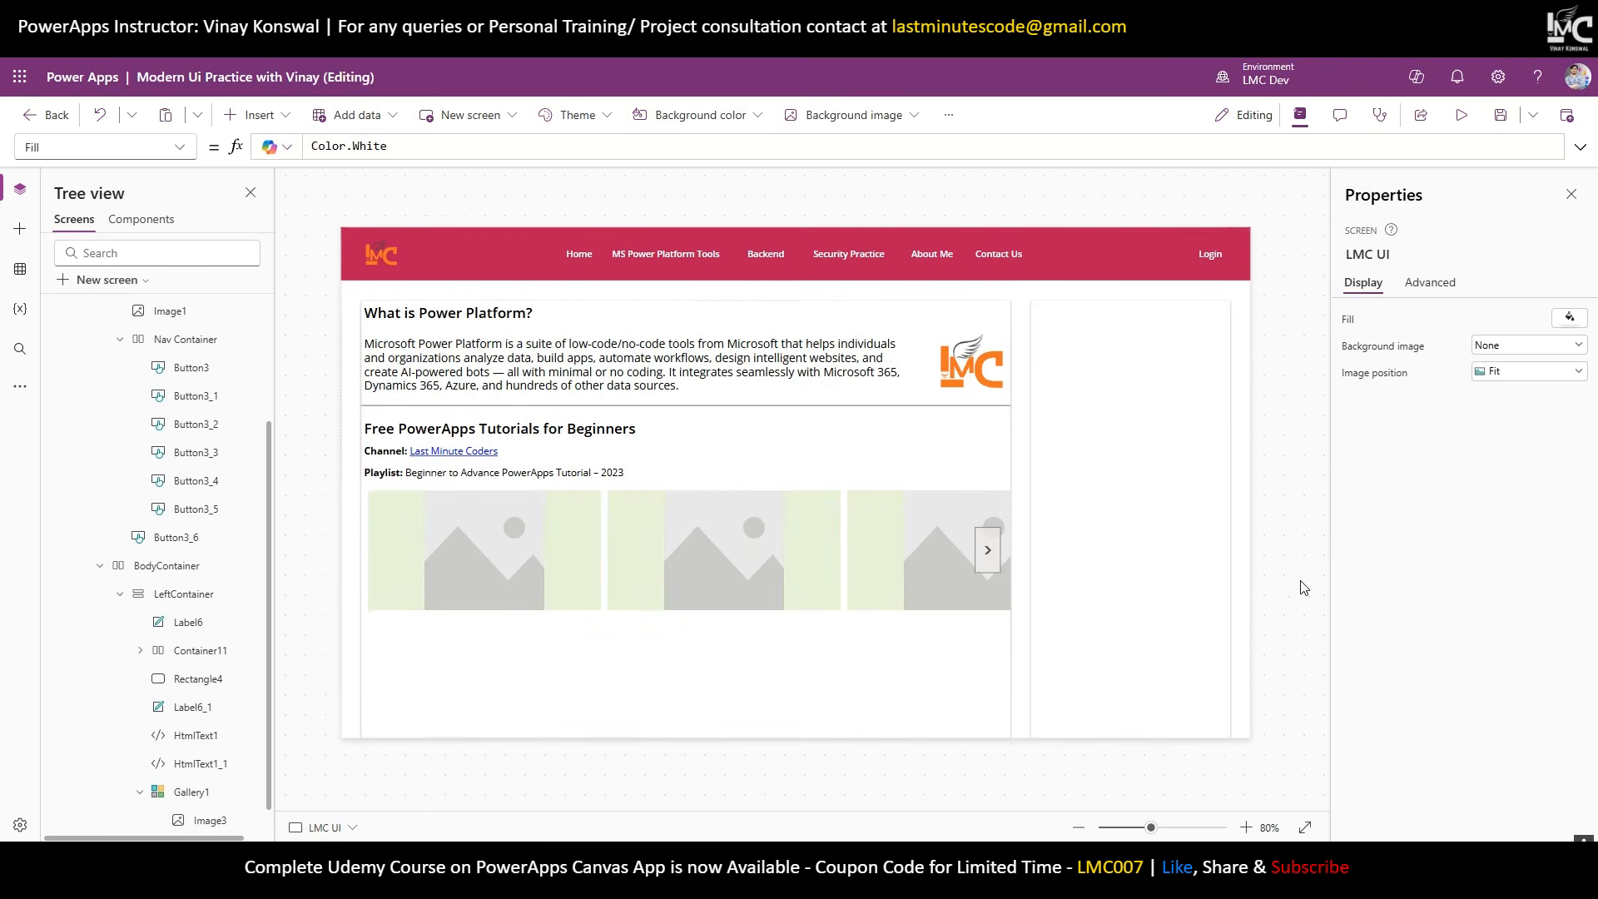
click(792, 548)
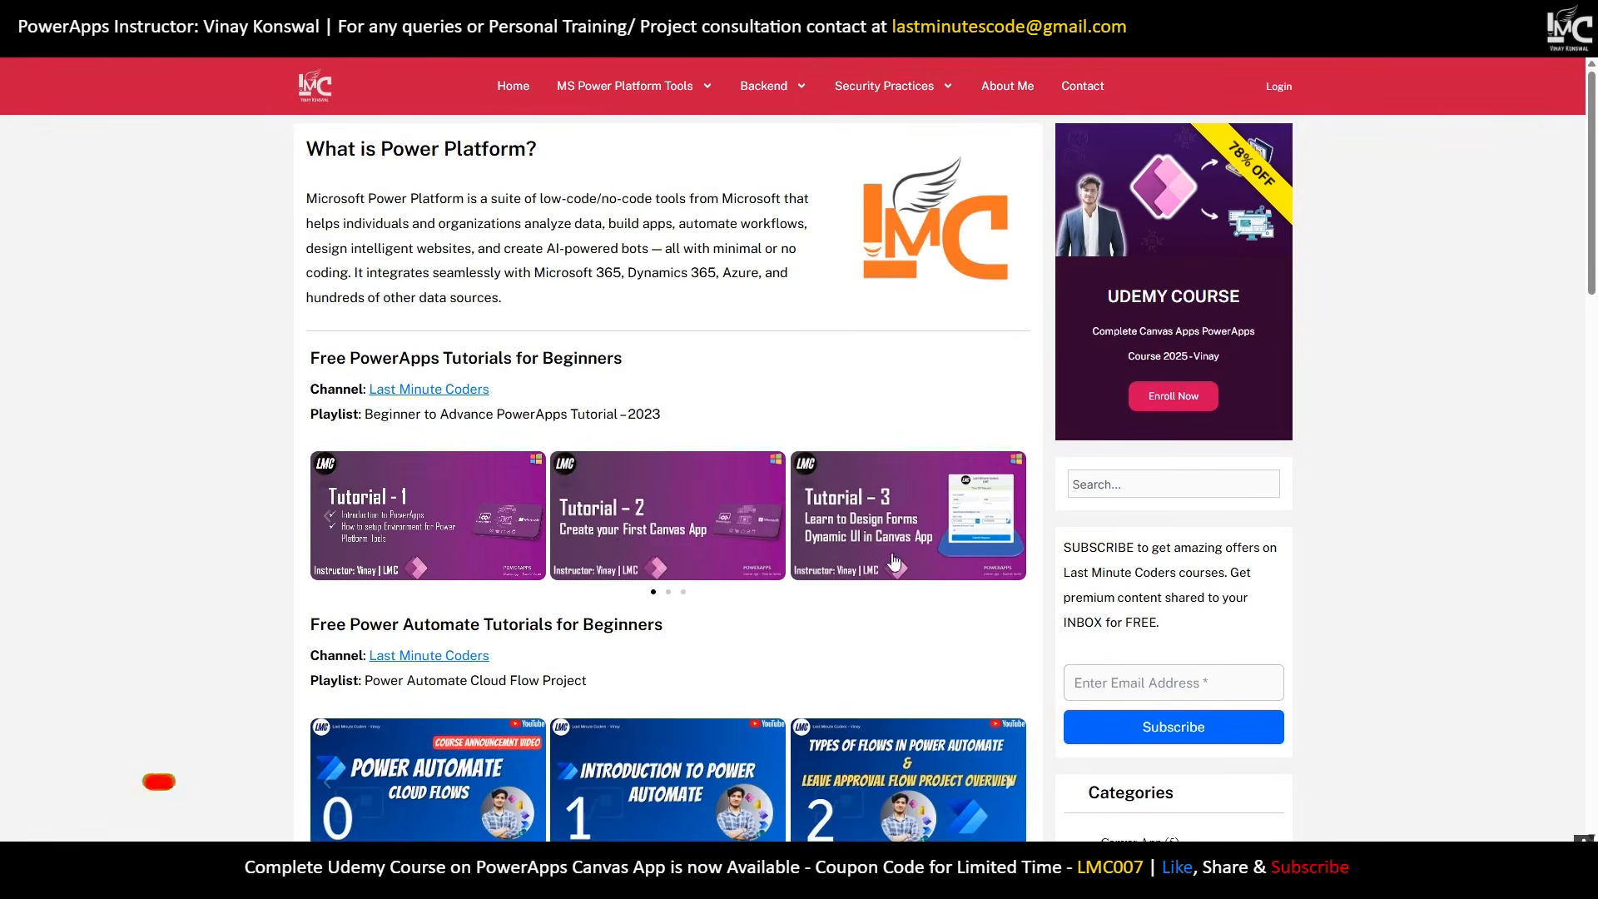
Page the website's tutorial carousel back to its first slide, then return to Power Apps Studio.
click(653, 592)
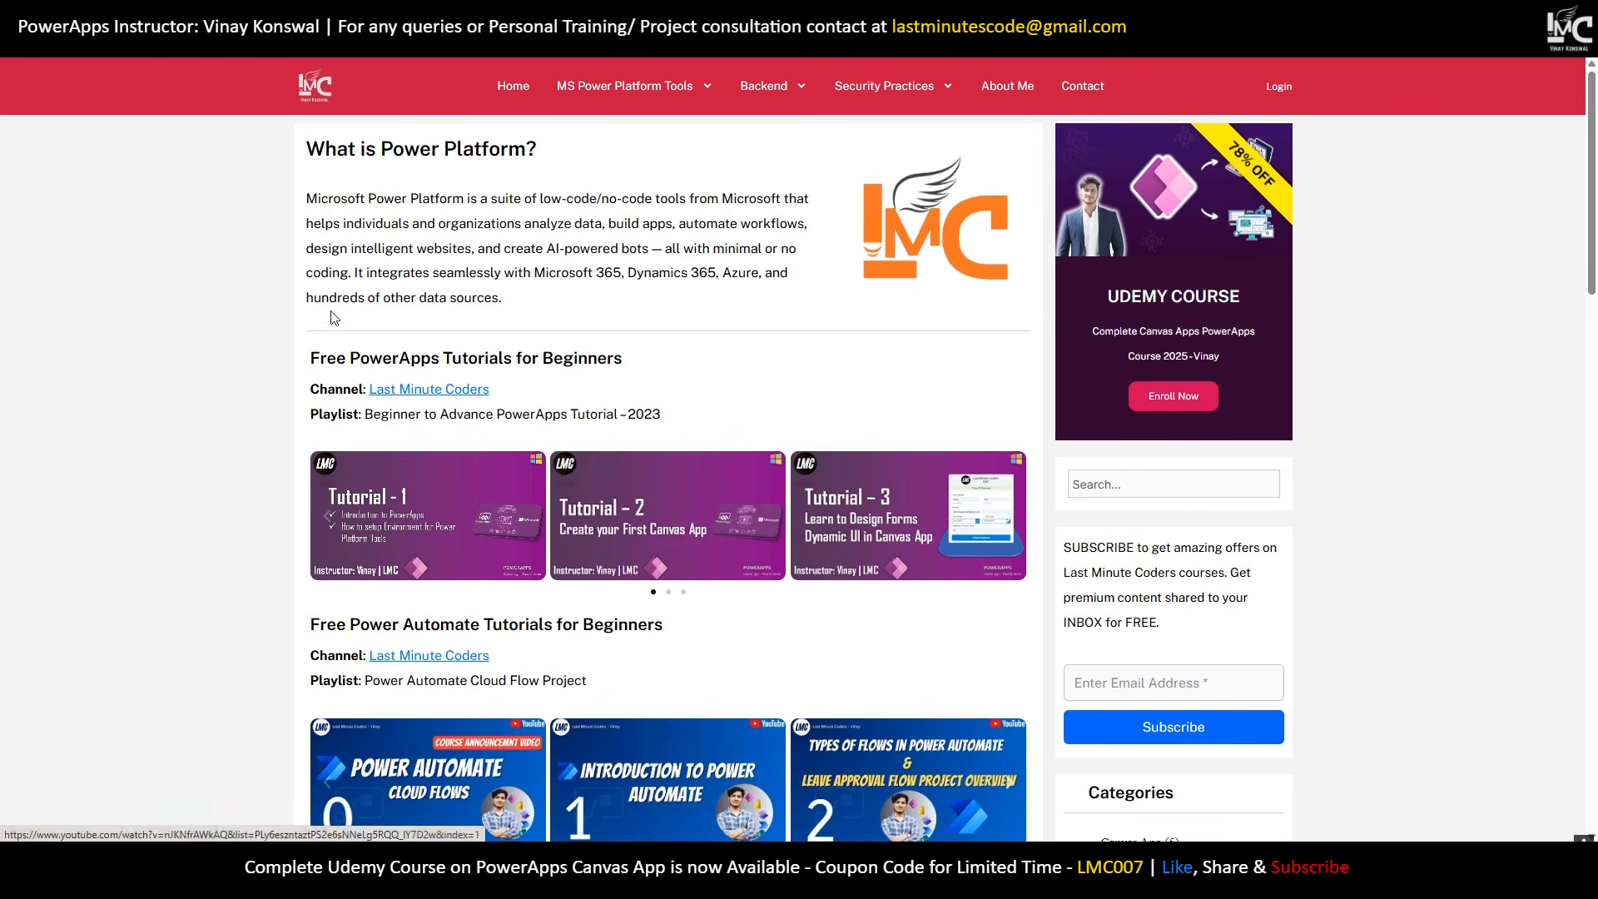
click(148, 15)
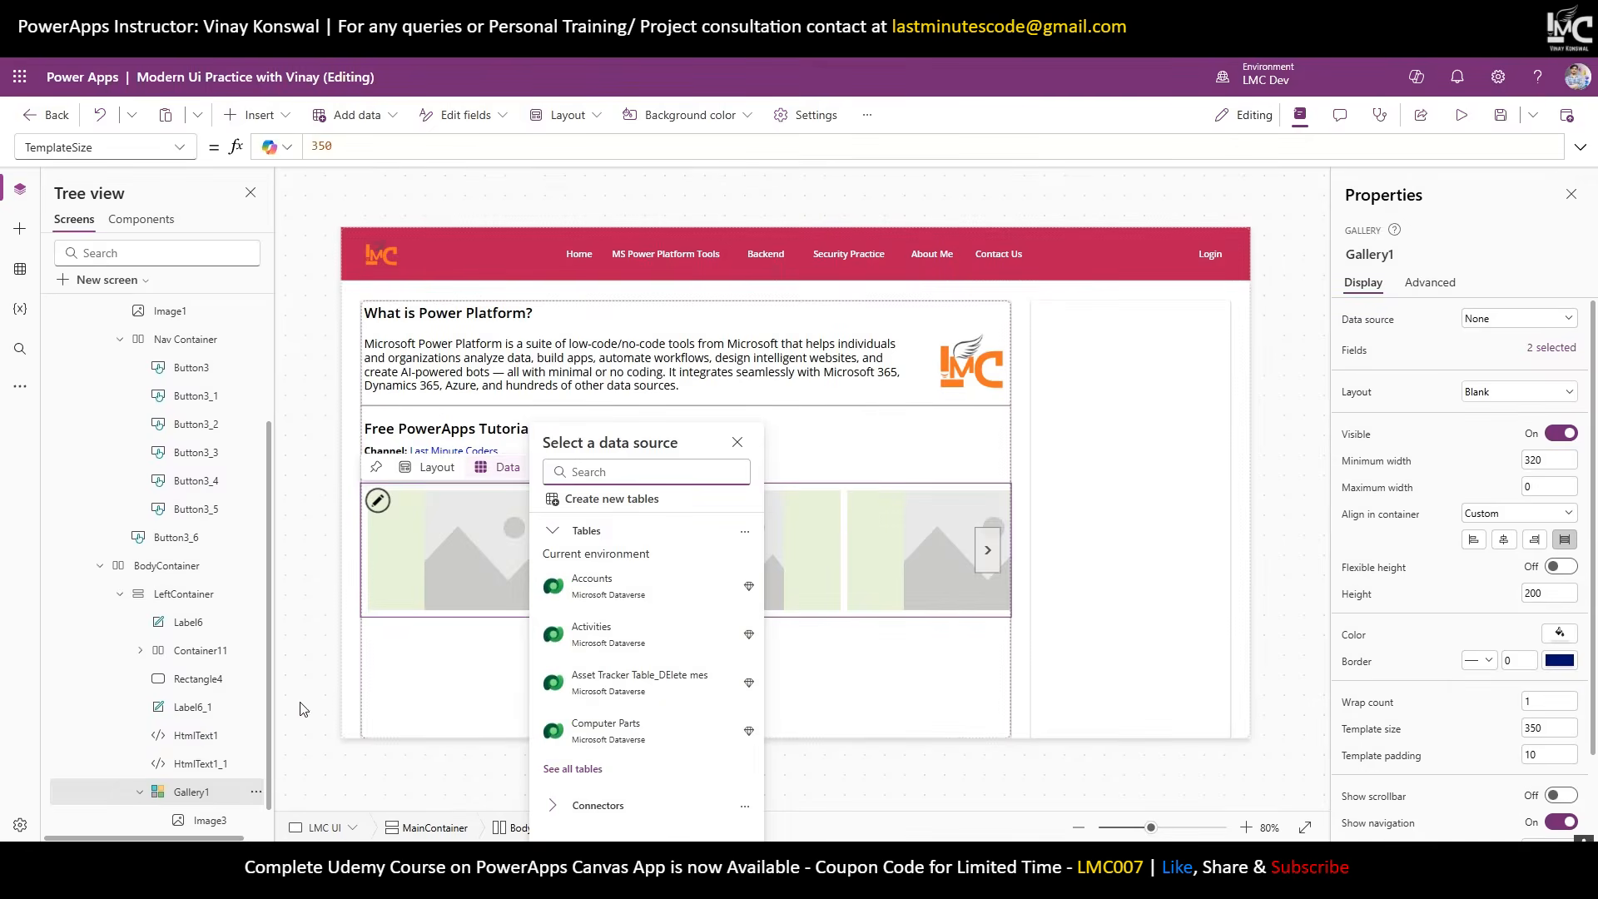
Set the LMC UI screen's OnVisible to ClearCollect(colPowerAppsTutorial, {id:1,image:}) and list the Media files.
scroll(146, 547, up, 3)
click(101, 398)
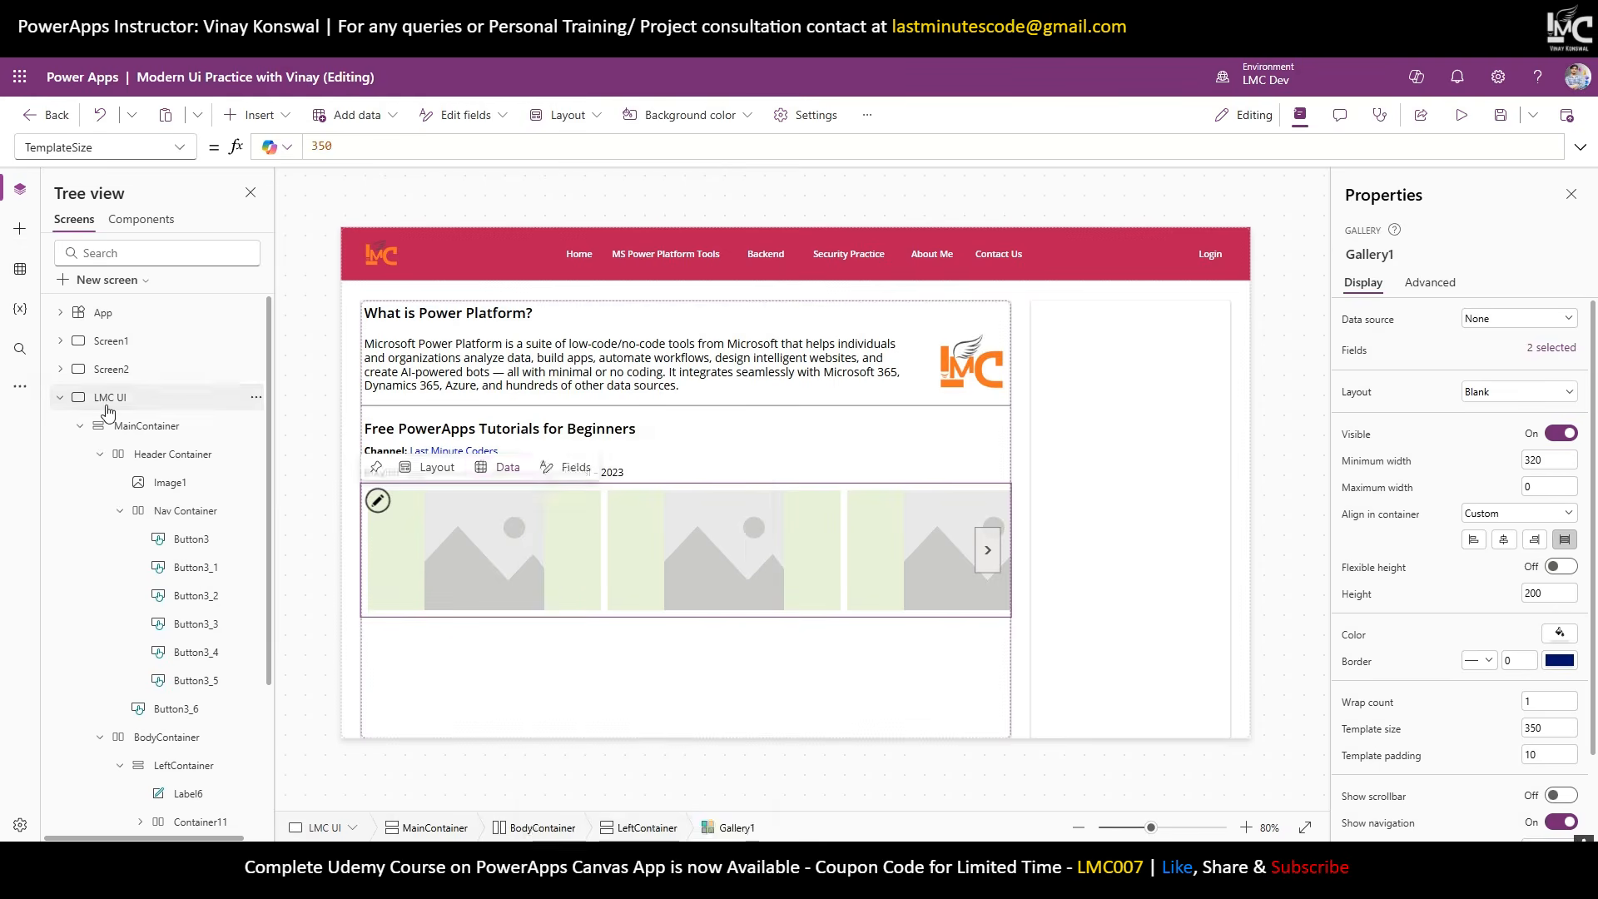
click(174, 147)
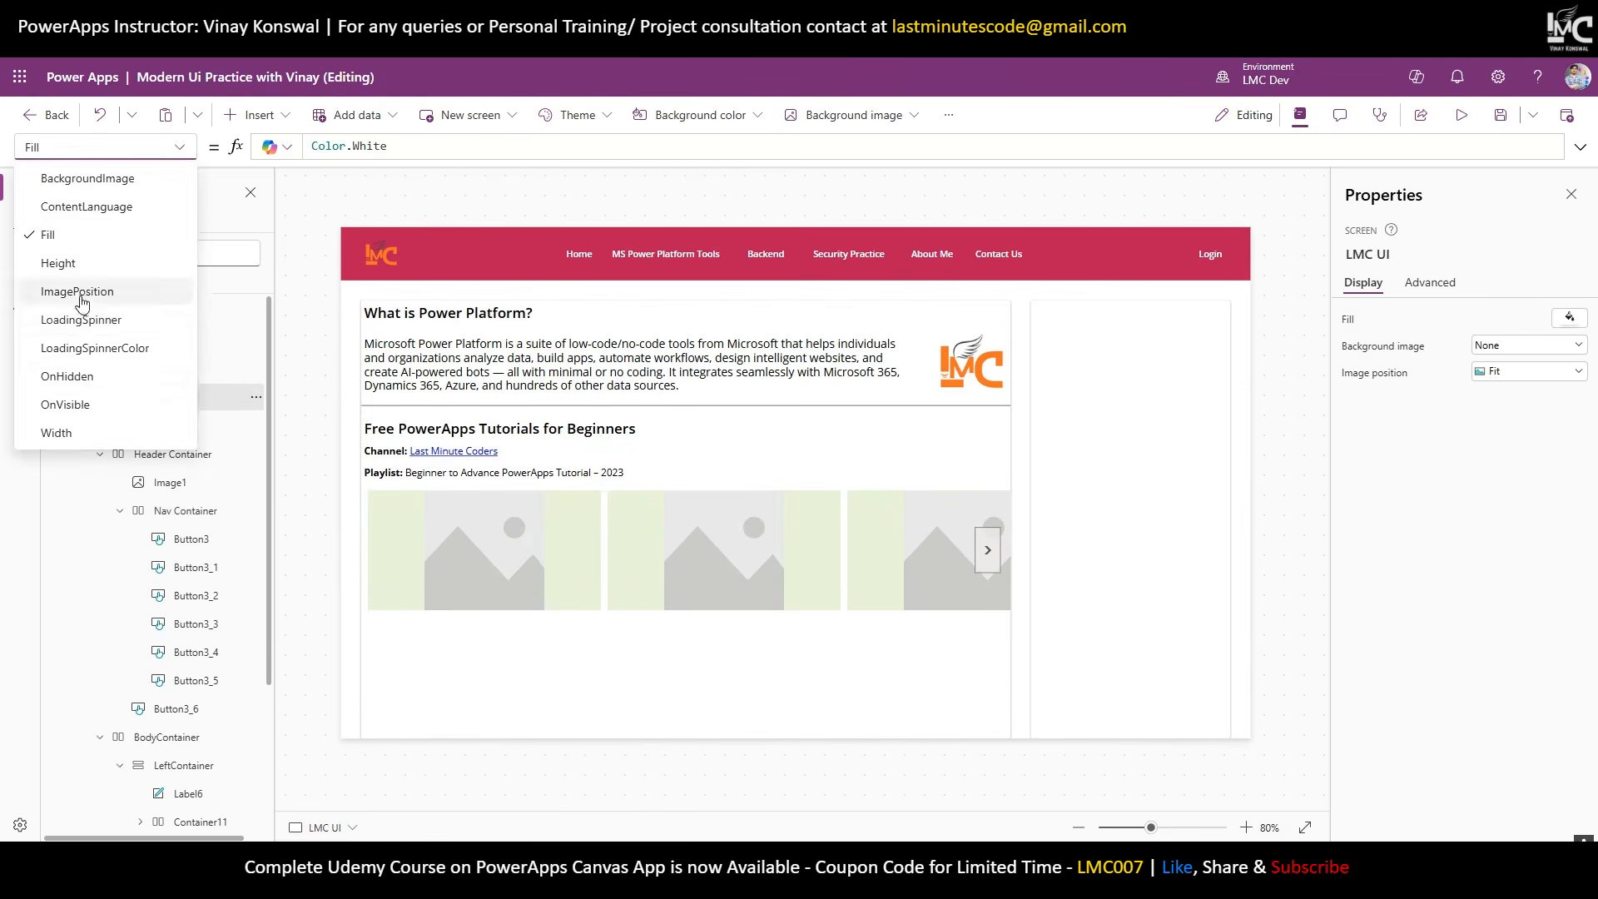
click(58, 408)
click(556, 148)
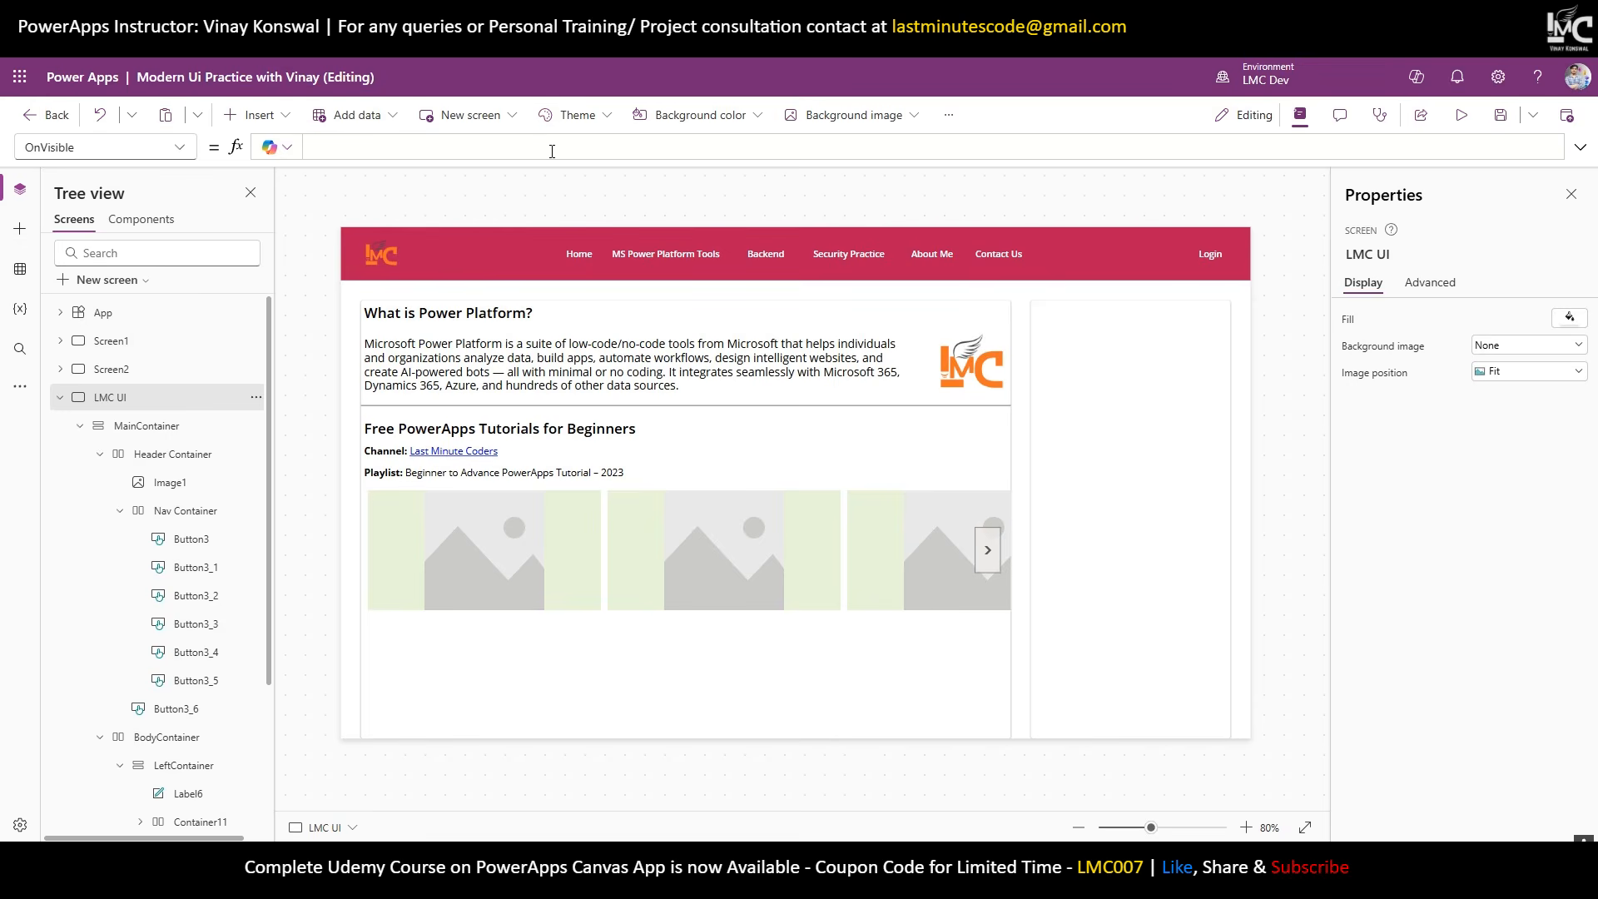
text(ClearCollect)
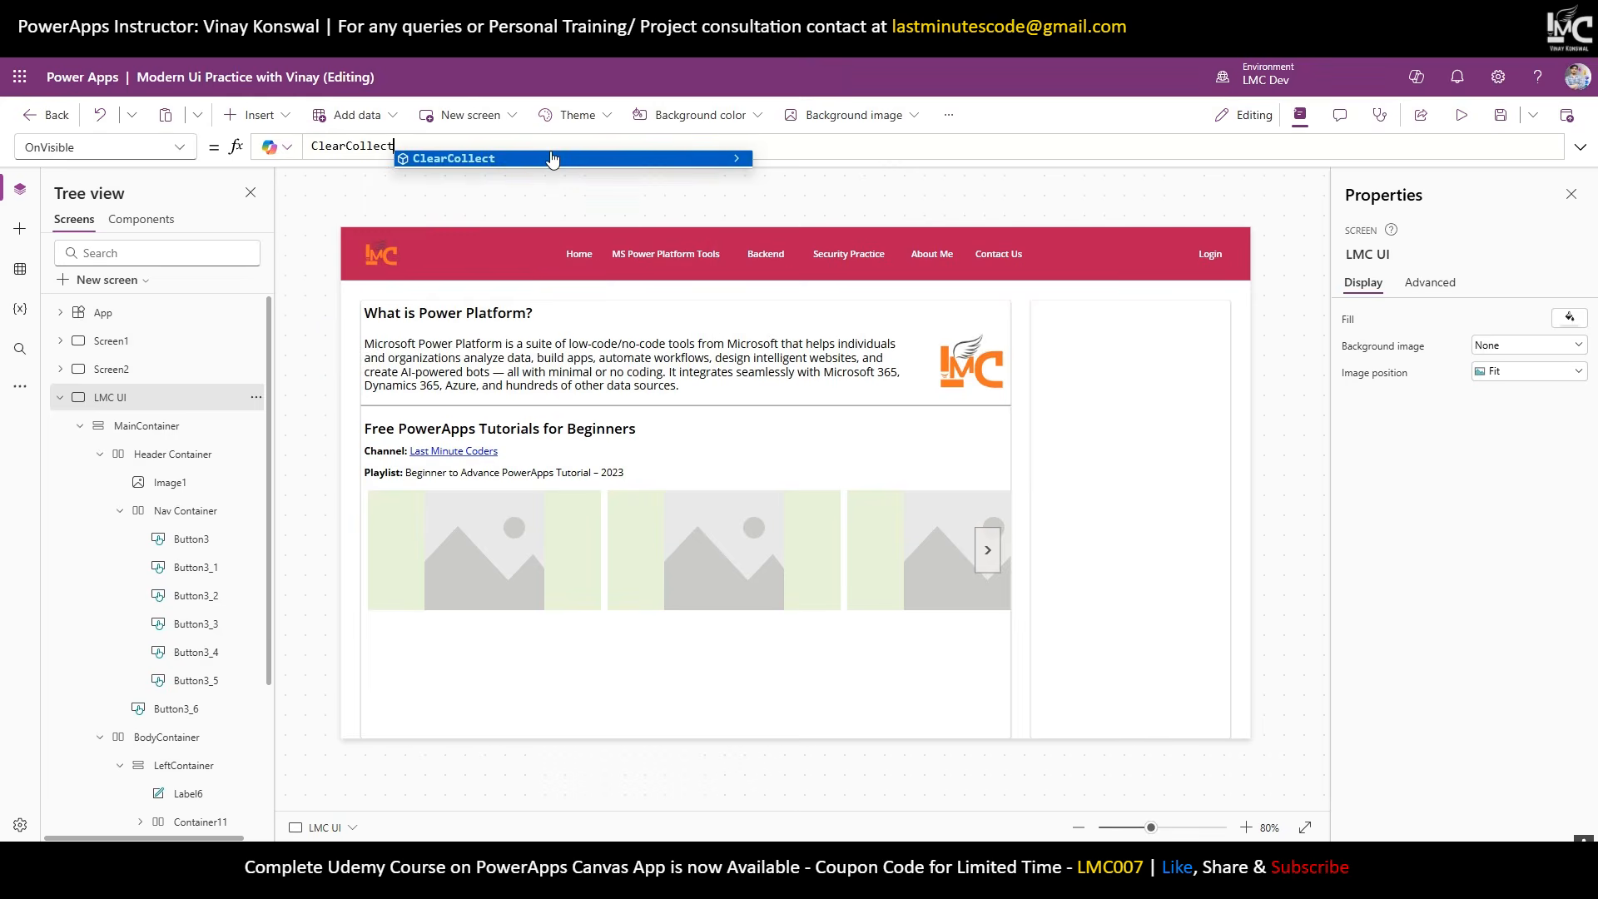
text((col)
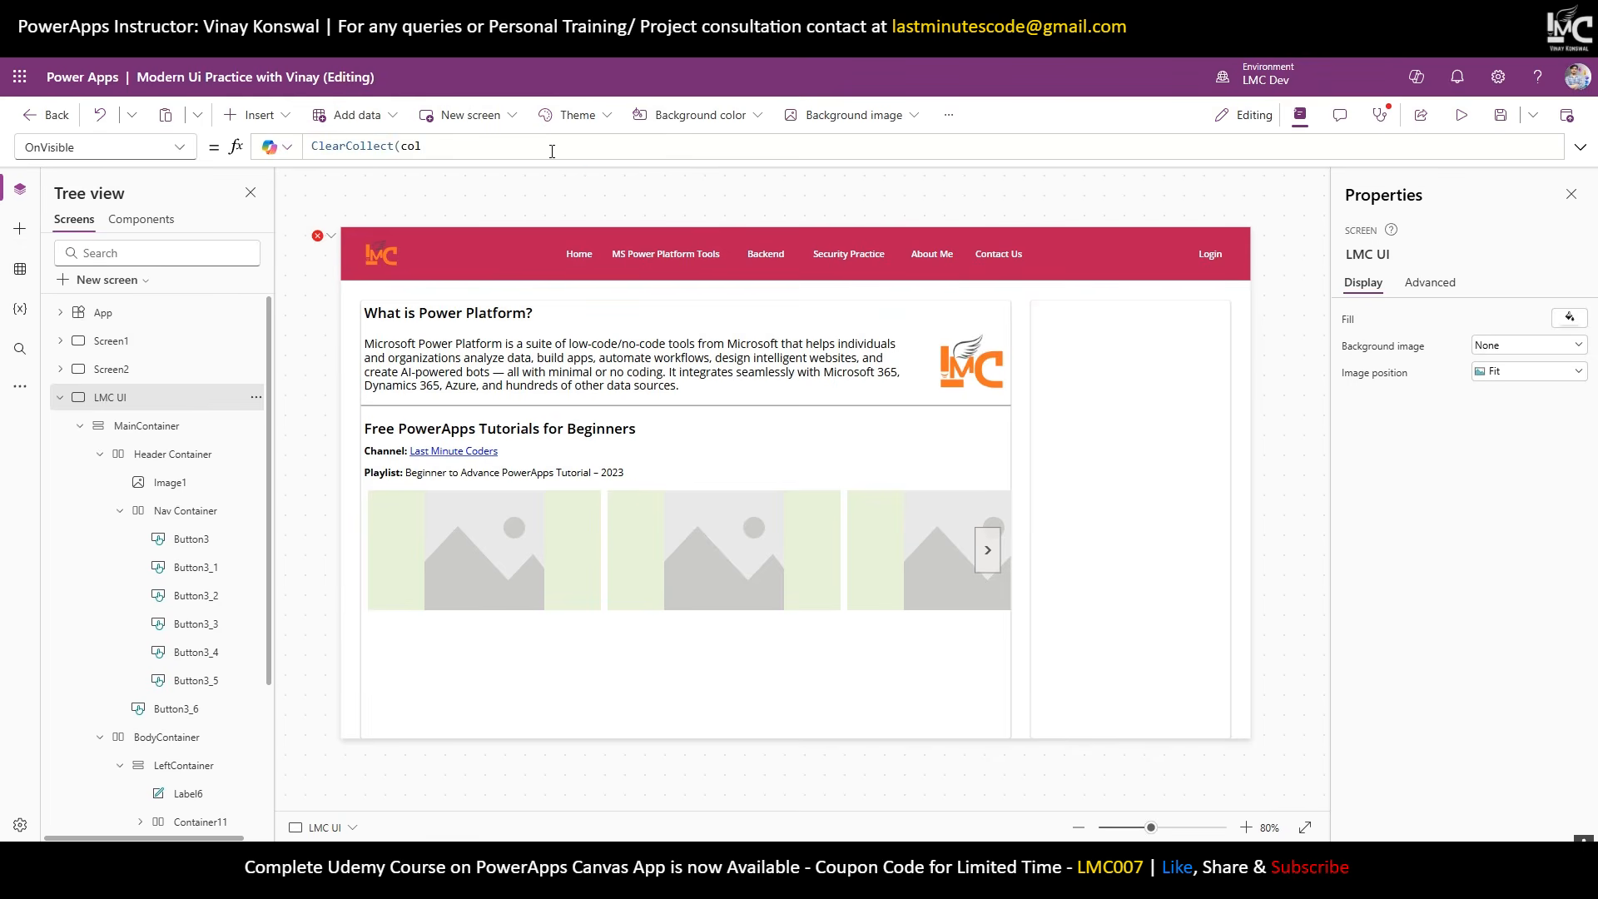
text(PowerAp)
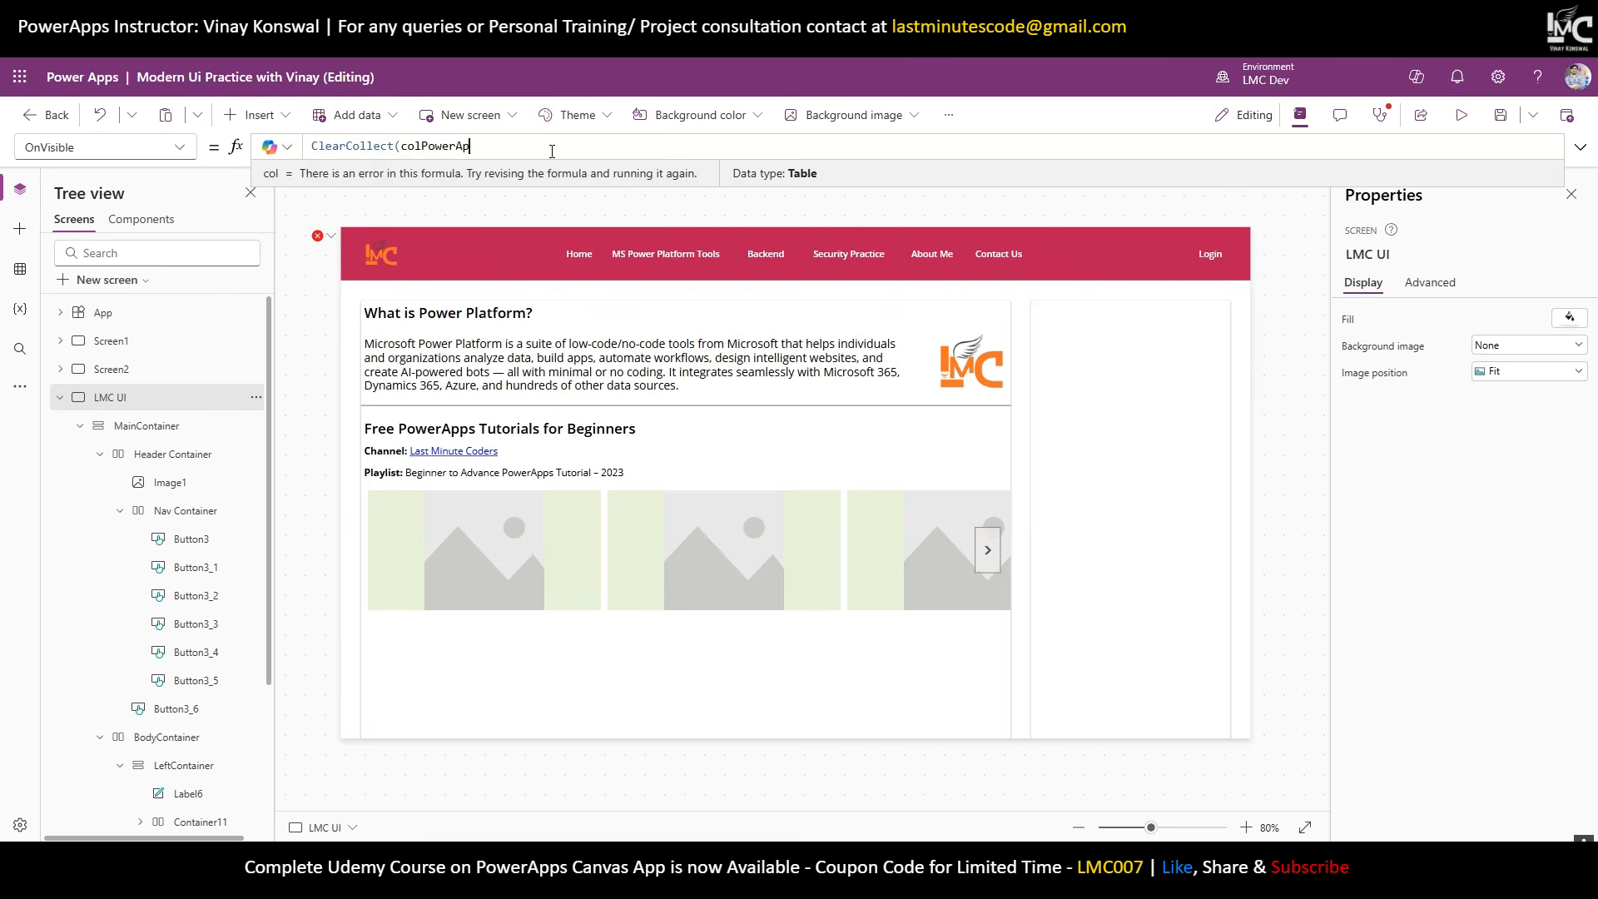
text(psTutorial)
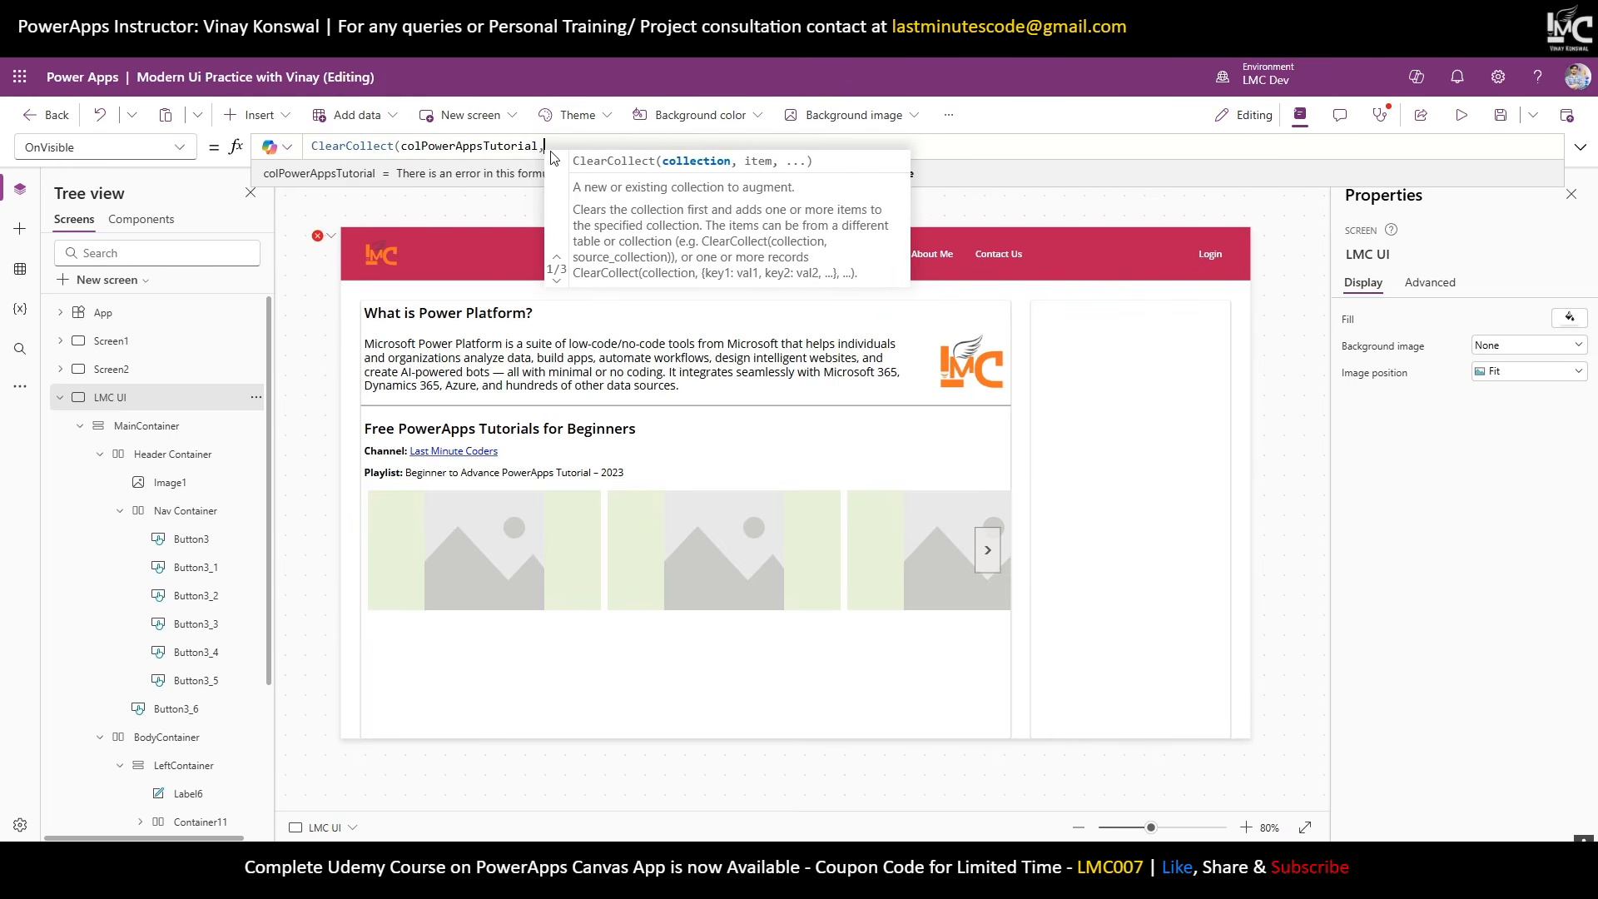
text(, {}))
key(Left)
key(Left)
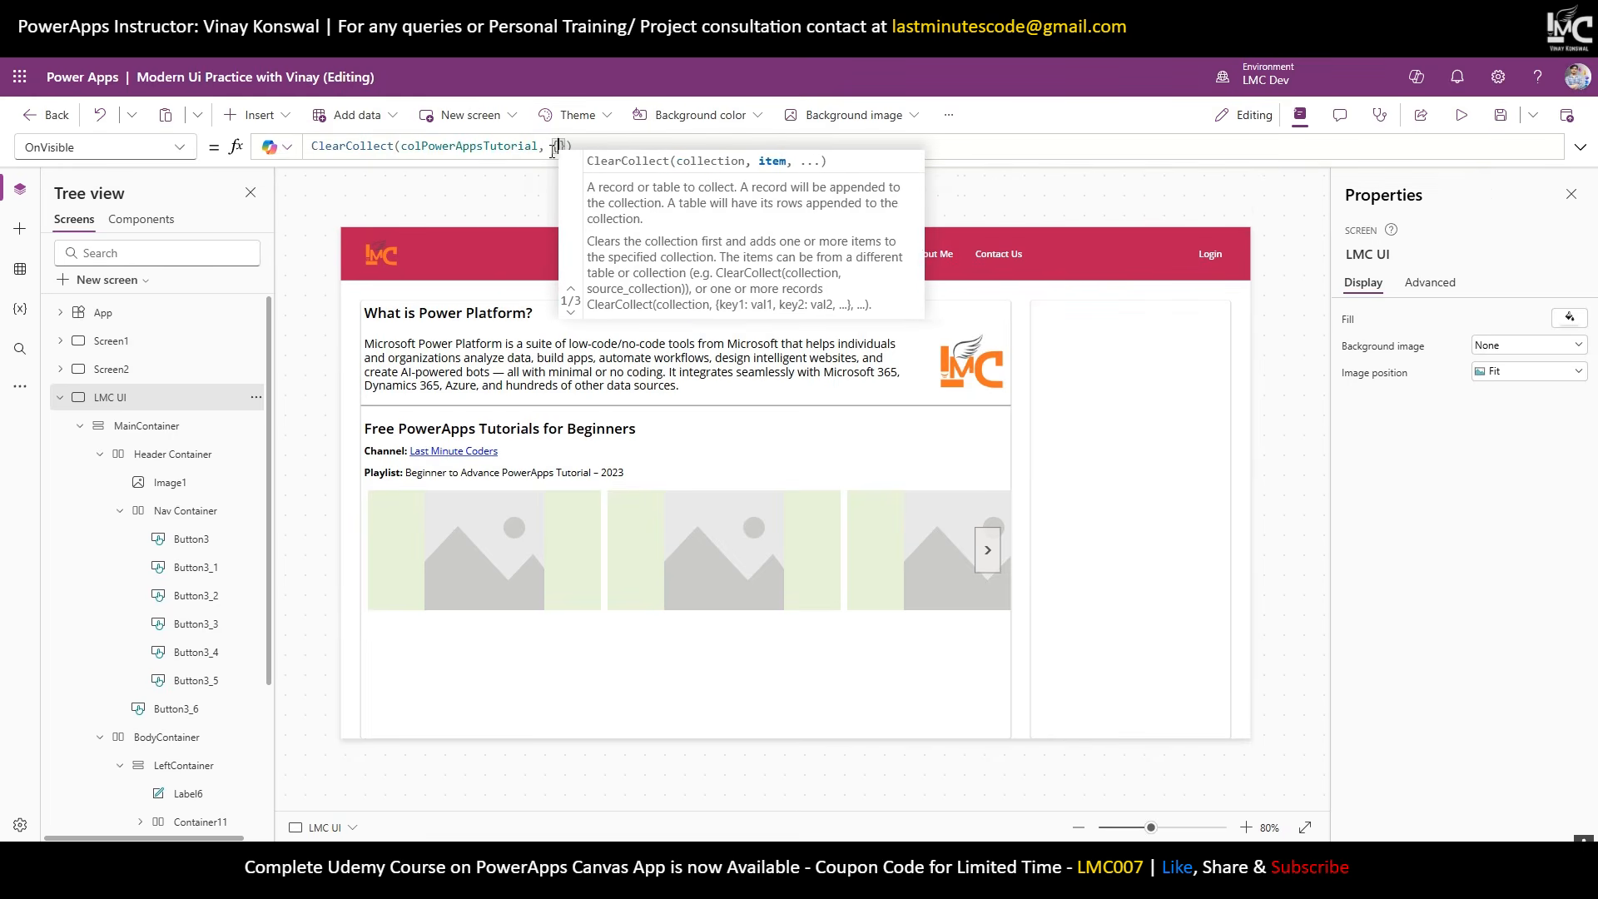
text(id:1,)
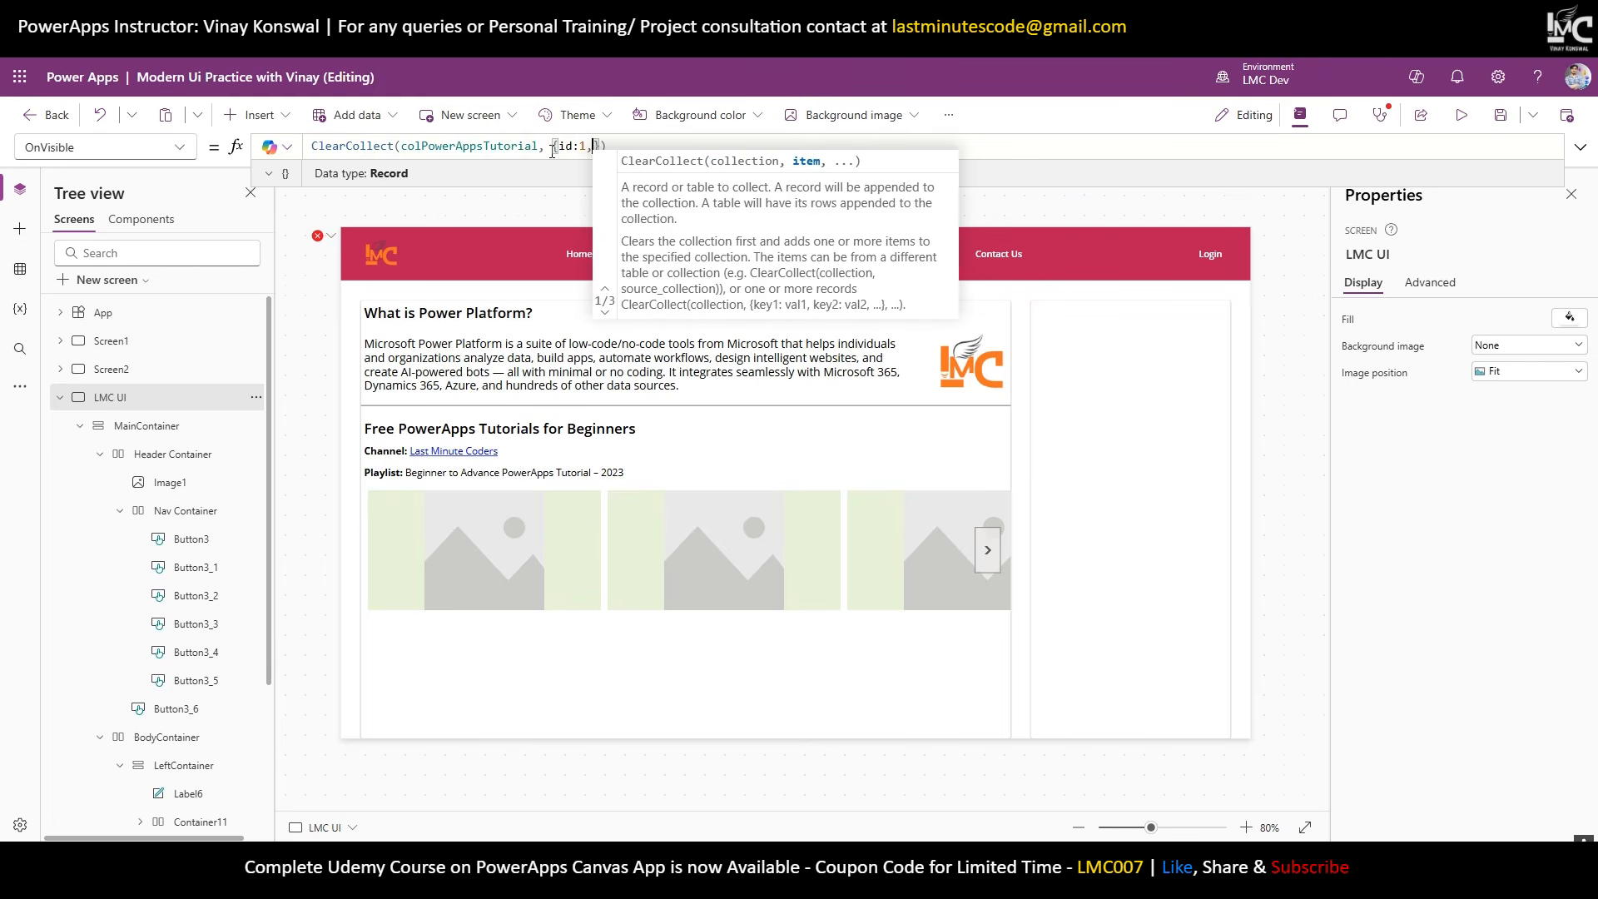
text(image)
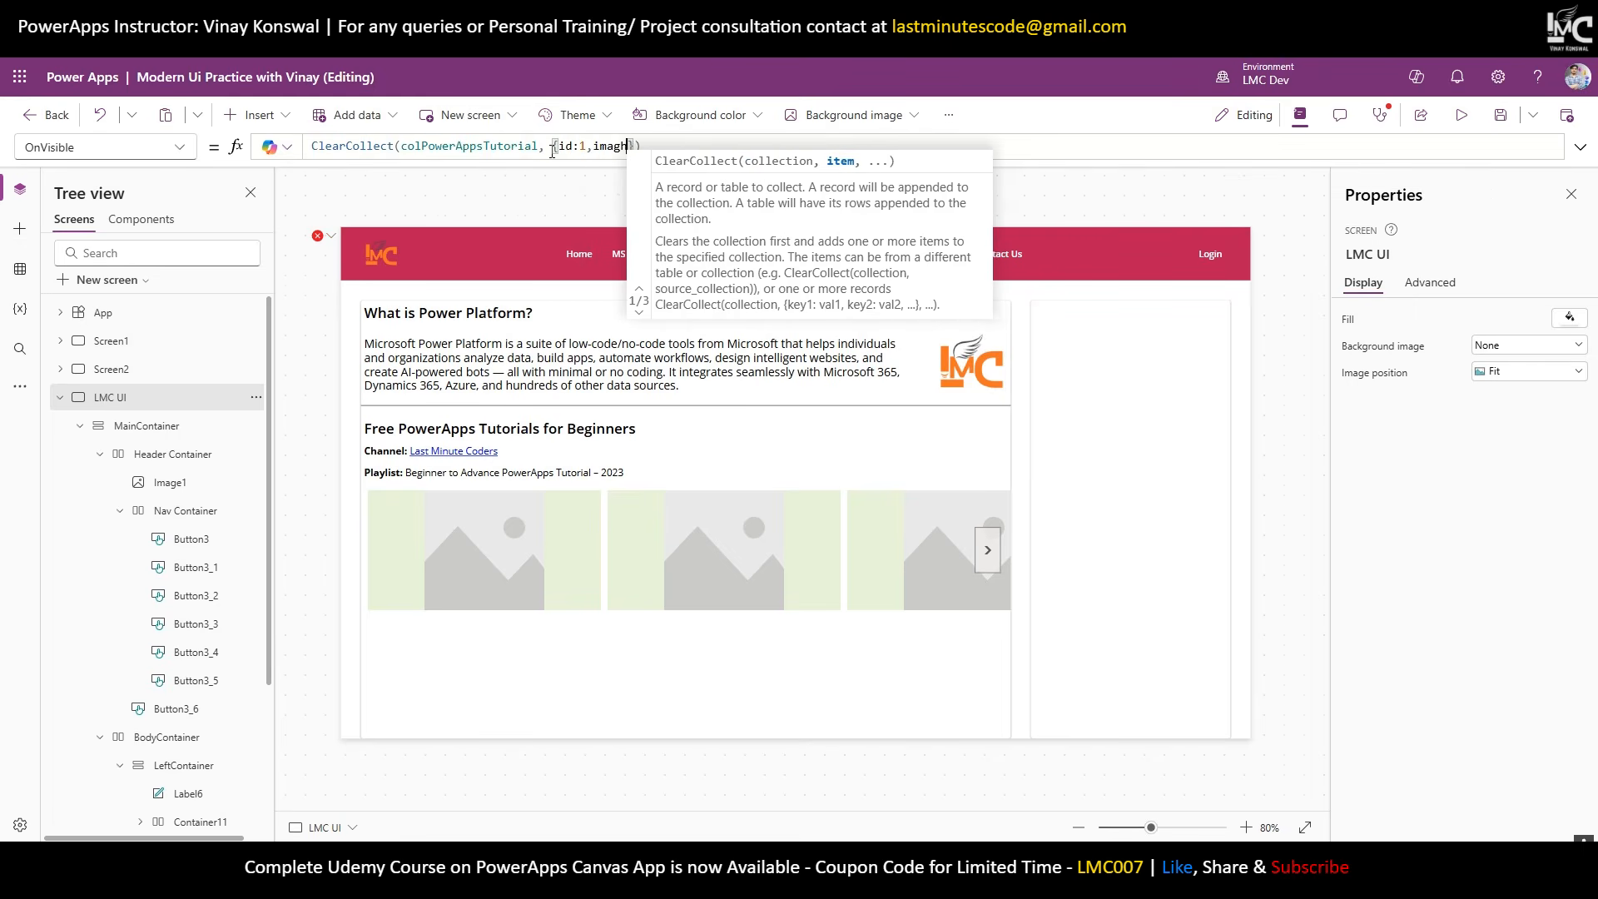
text(:)
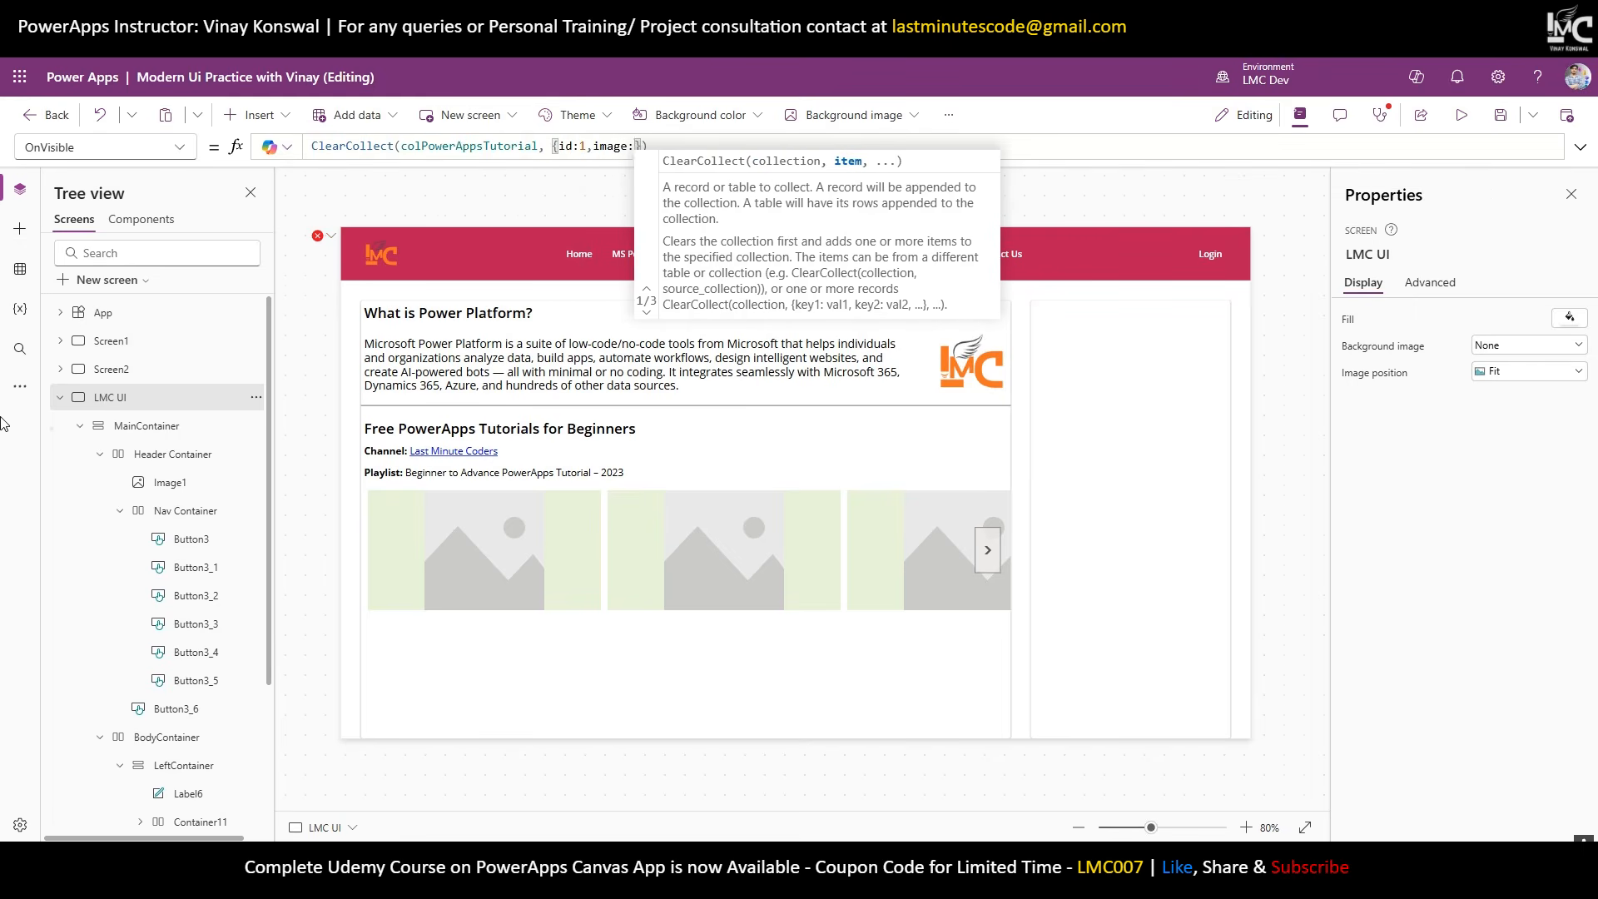
click(20, 387)
click(91, 393)
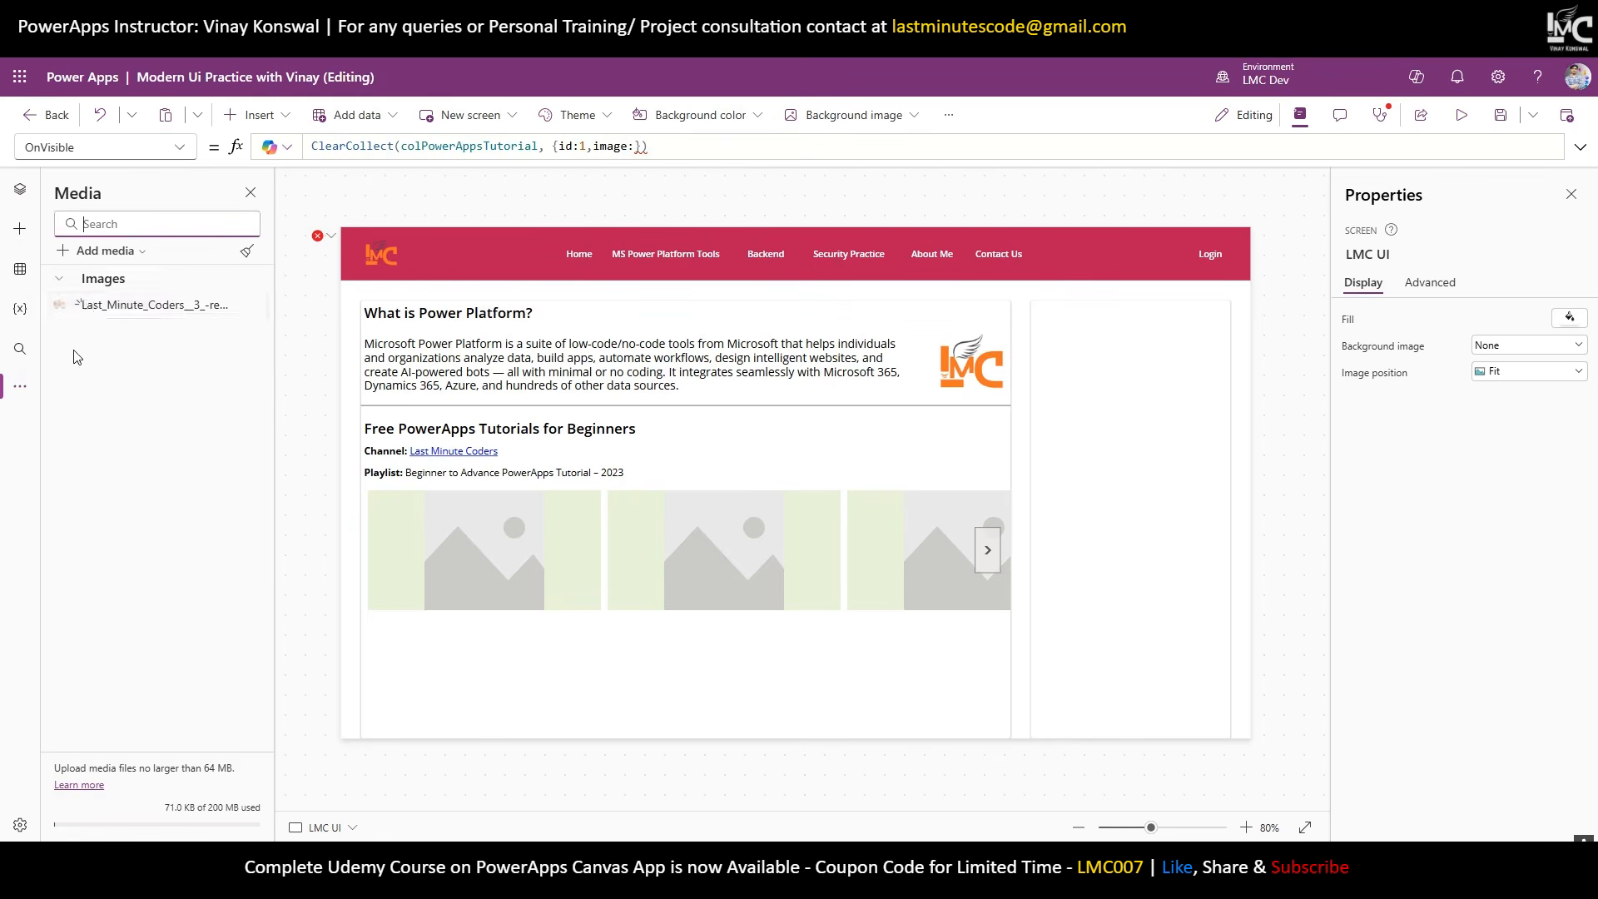
Start a media upload from the computer and browse local folders for the images.
click(100, 252)
click(98, 280)
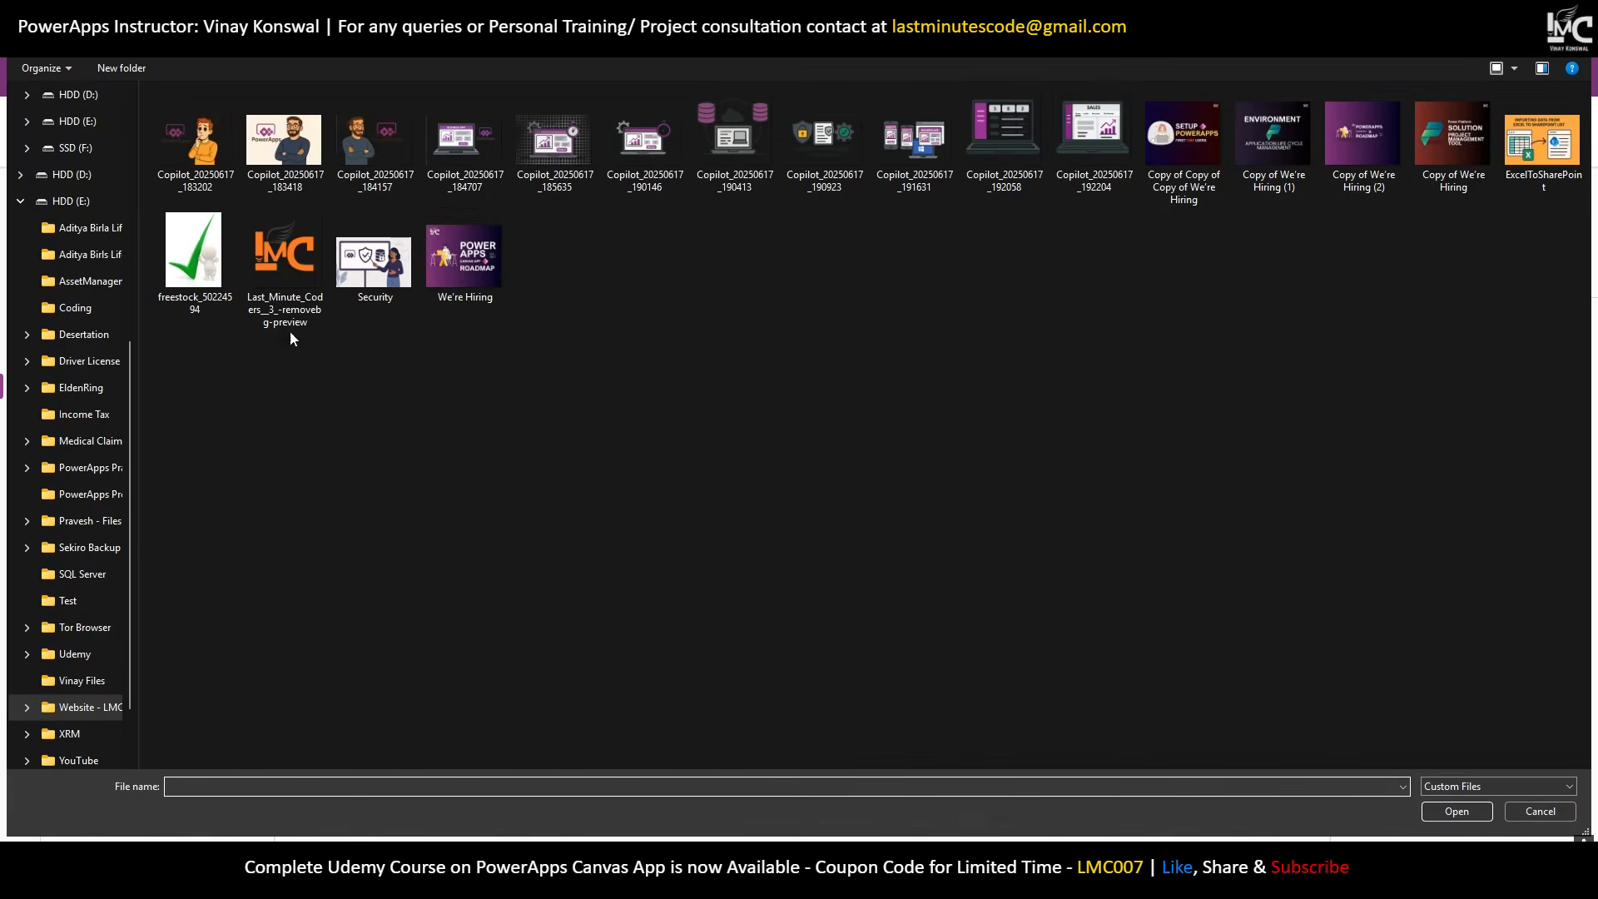
click(235, 38)
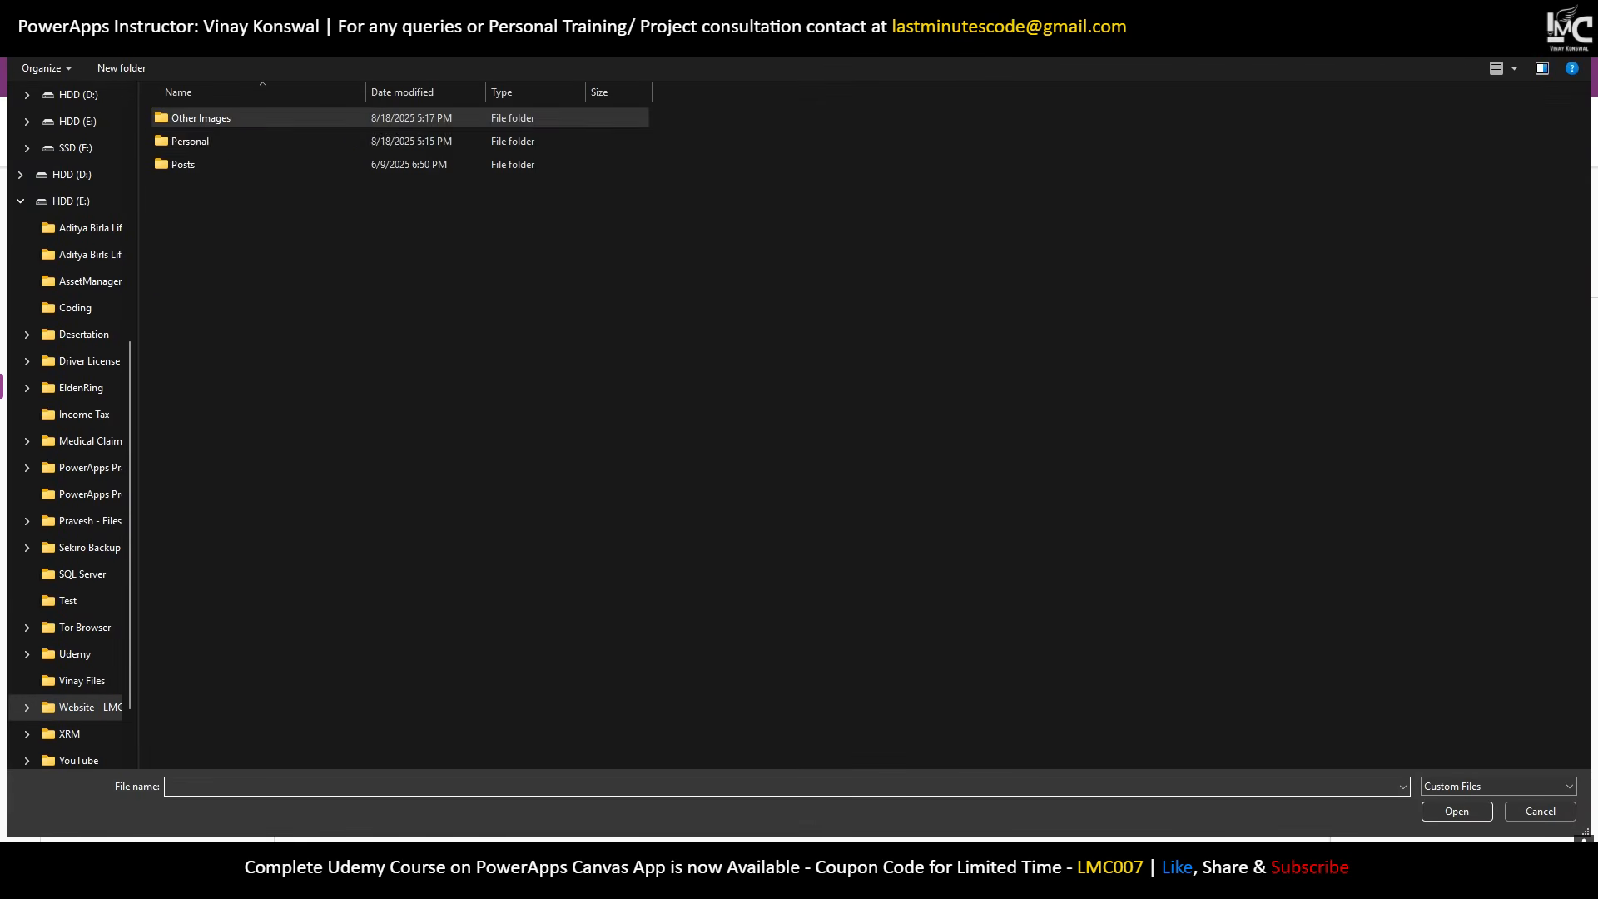
double_click(208, 158)
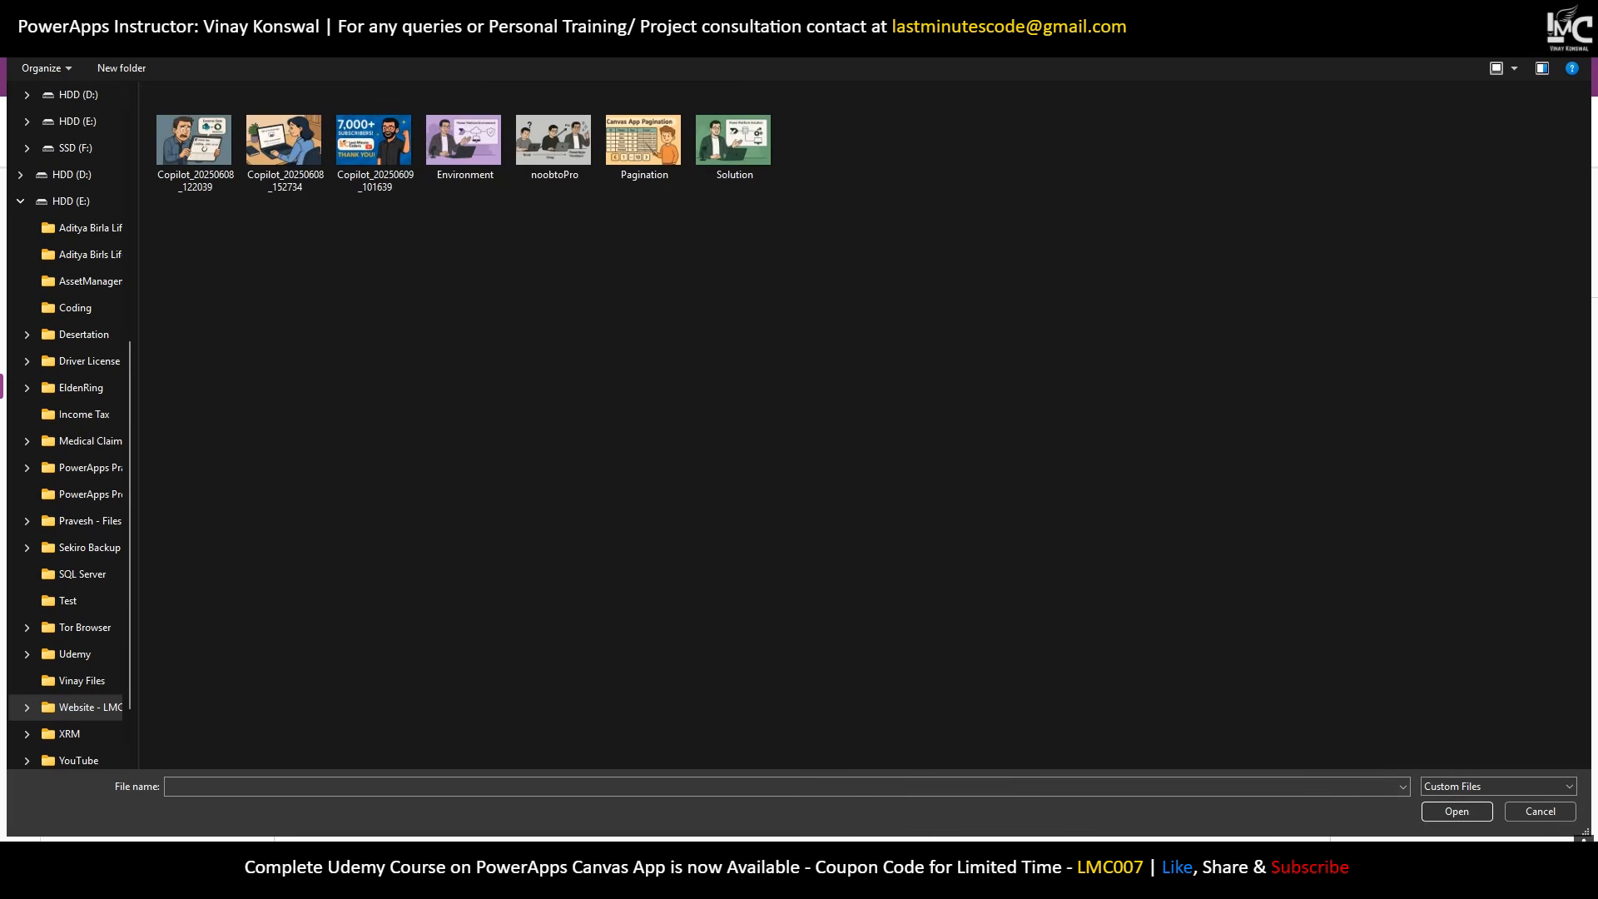
click(242, 39)
double_click(222, 121)
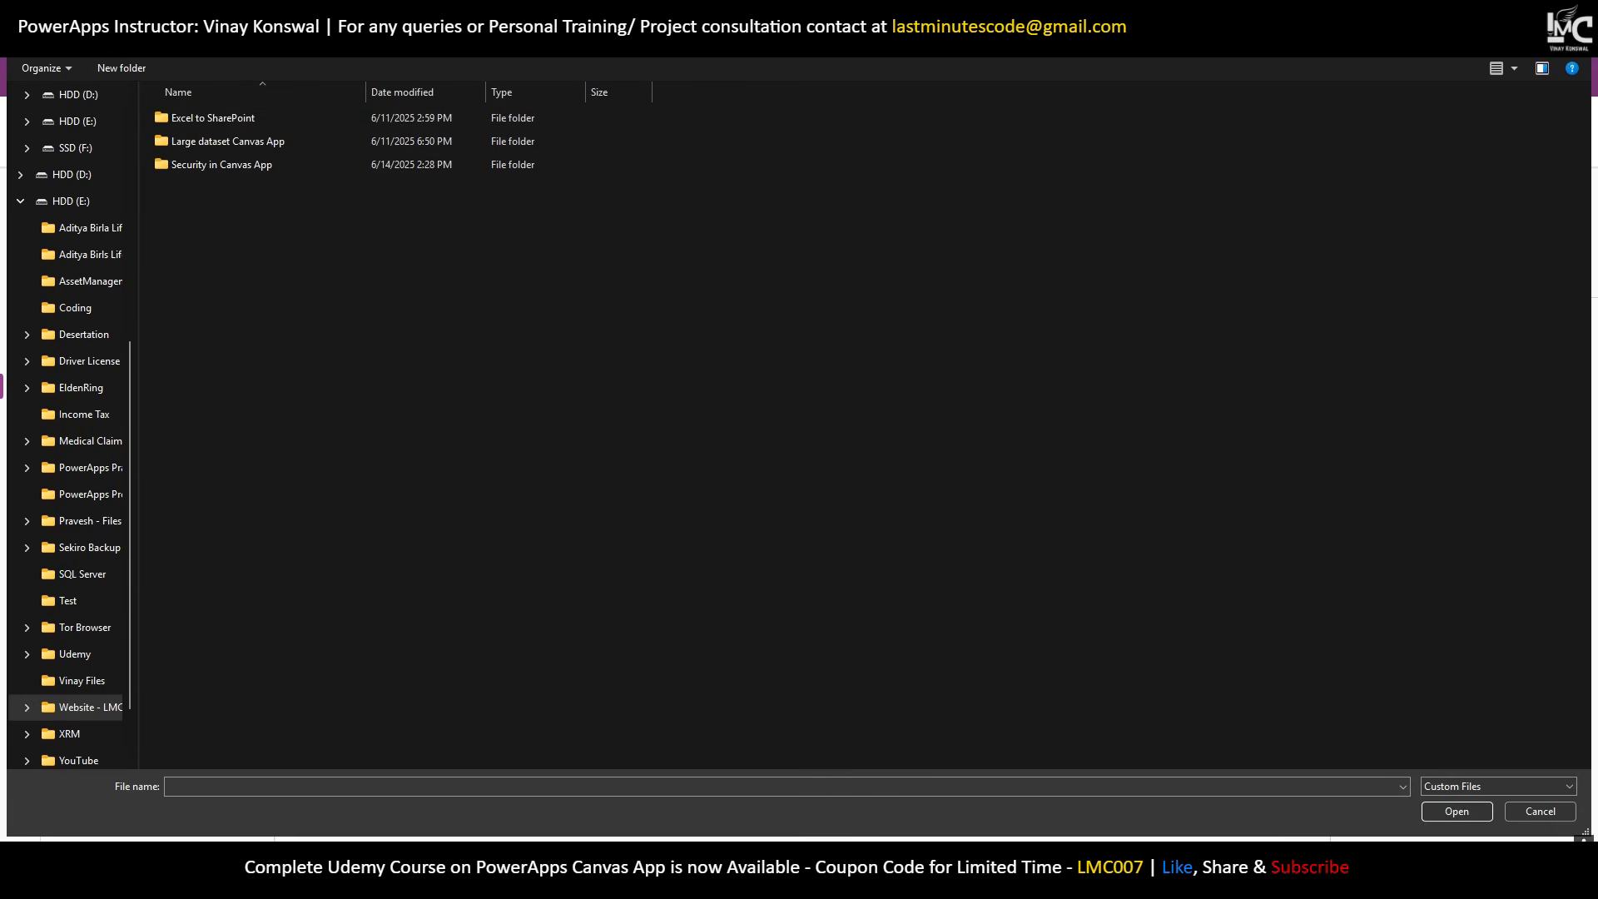
key(alt+Up)
double_click(177, 141)
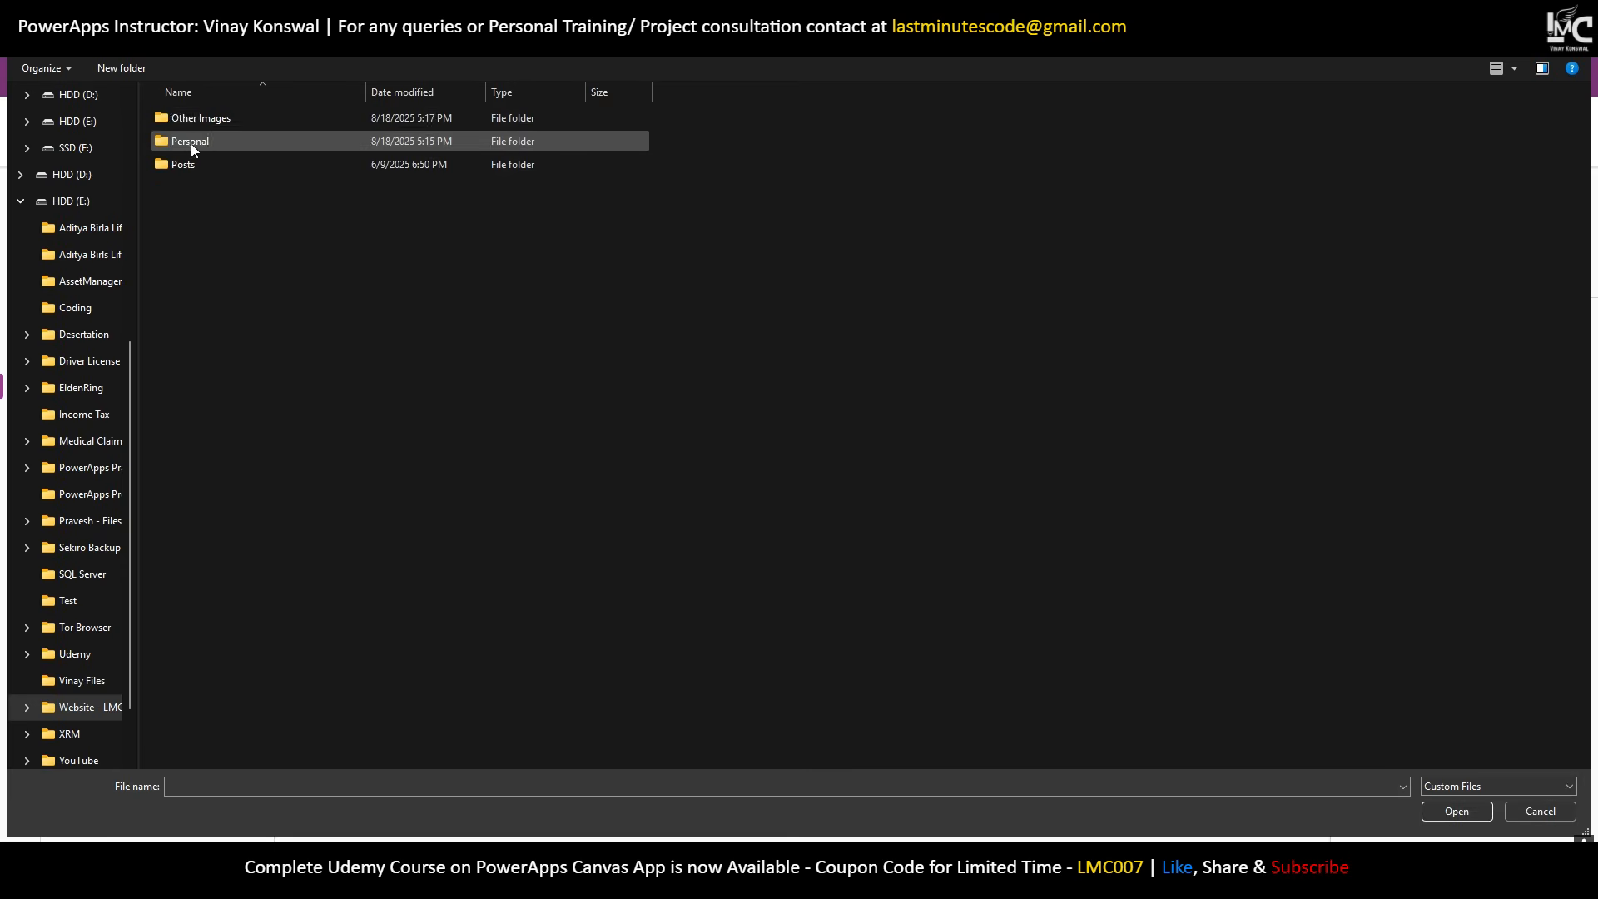
double_click(196, 119)
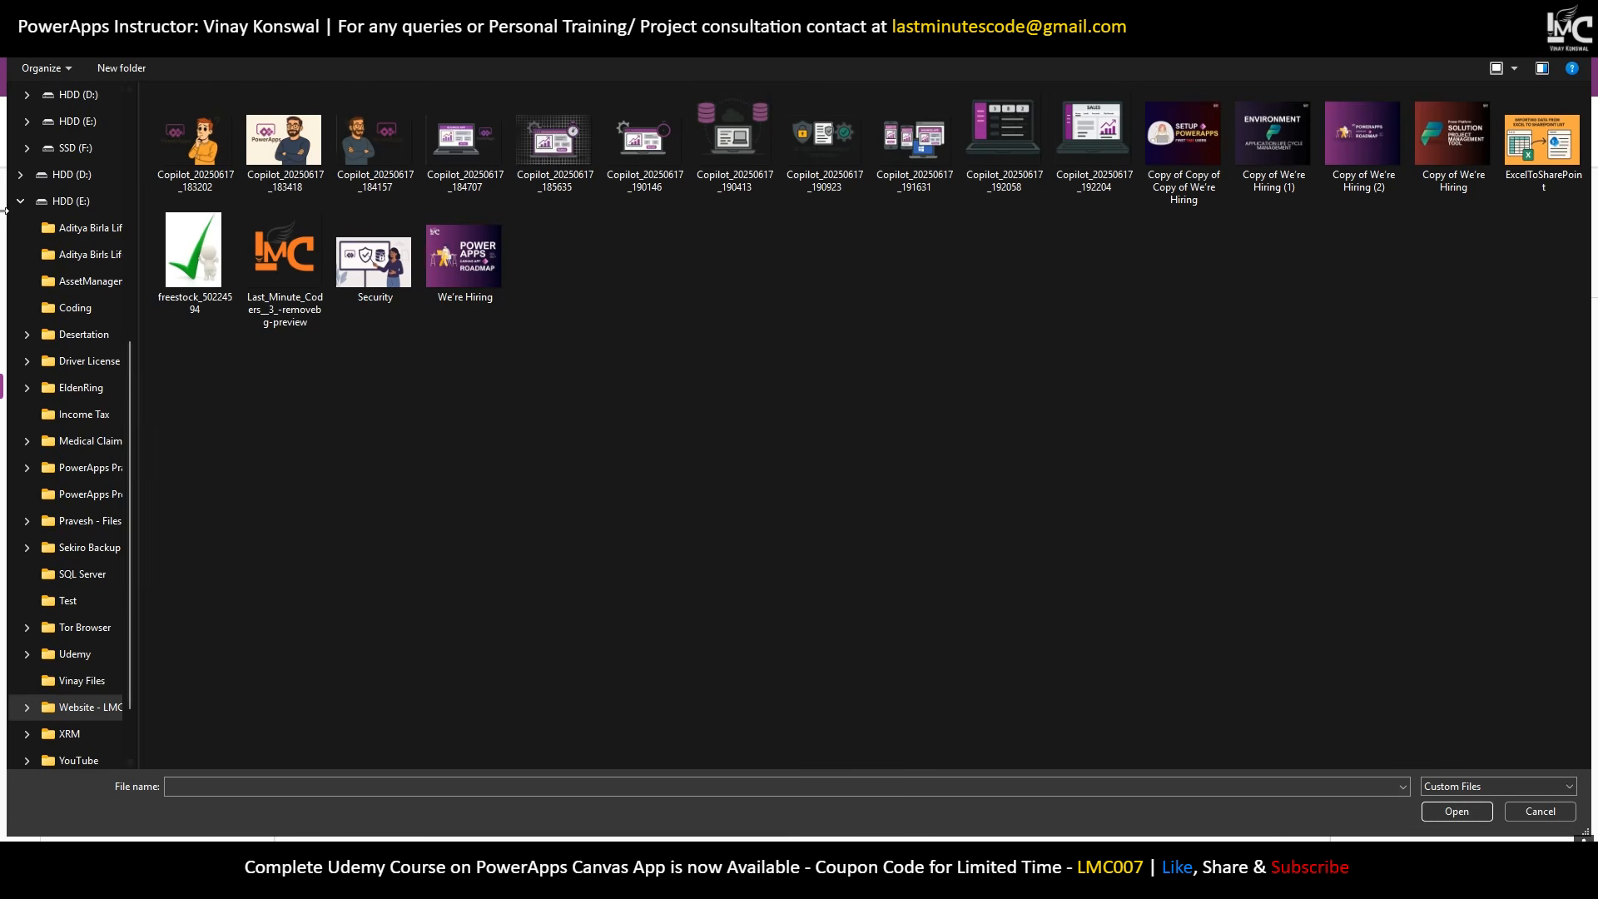
scroll(66, 147, up, 5)
click(77, 174)
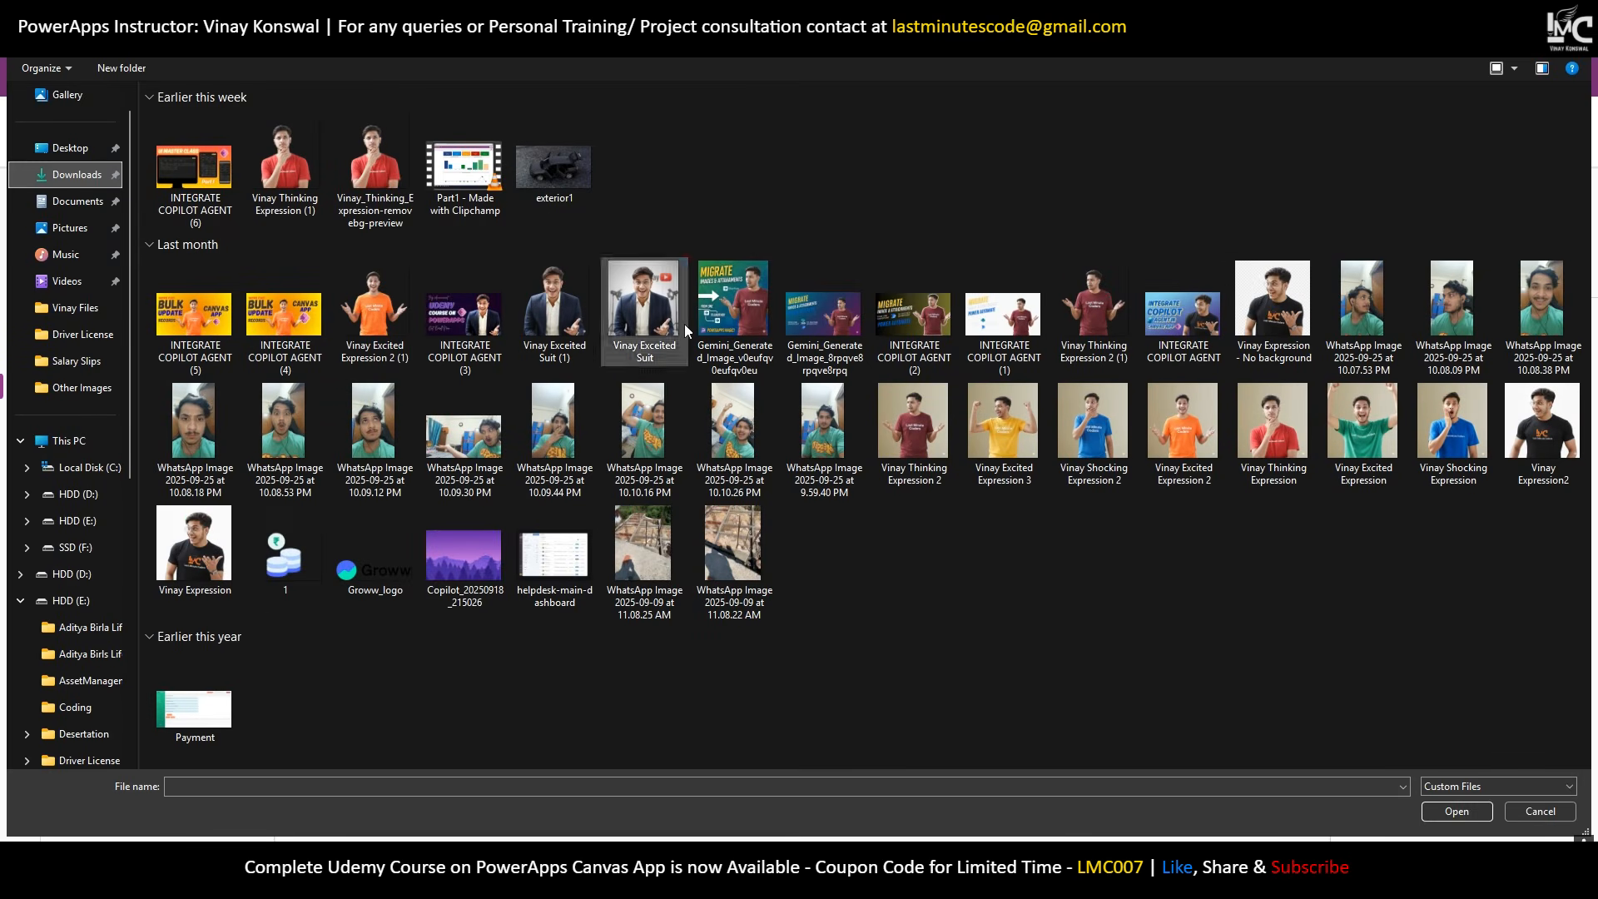
click(73, 308)
click(80, 285)
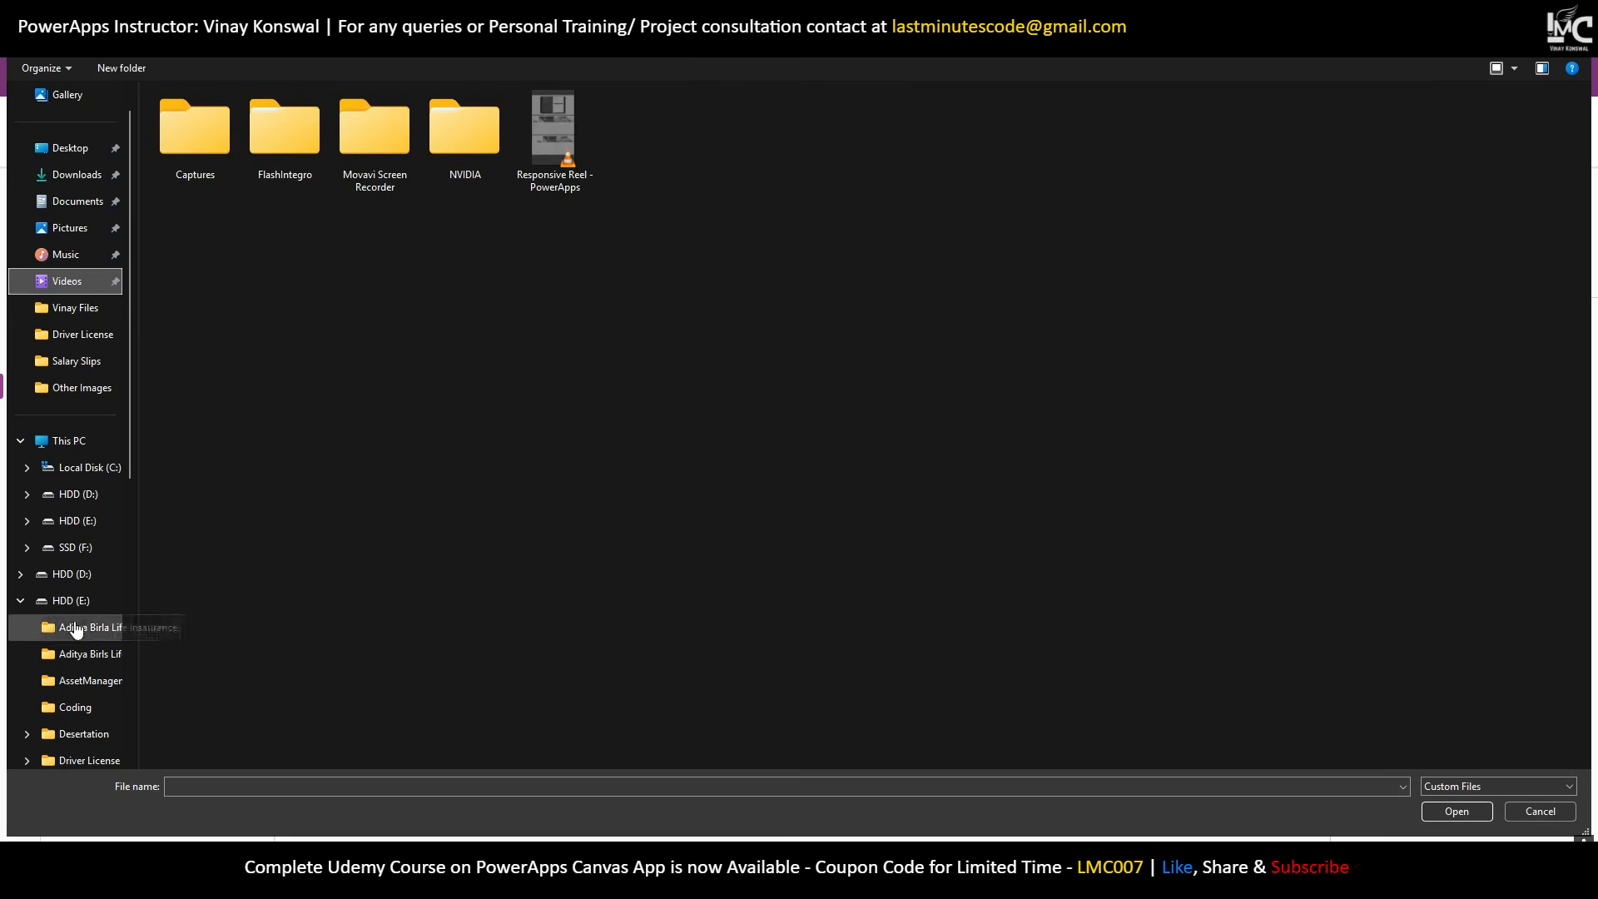
Open HDD (E:) > Website - LMC > Posts, showing the seven post images.
click(71, 600)
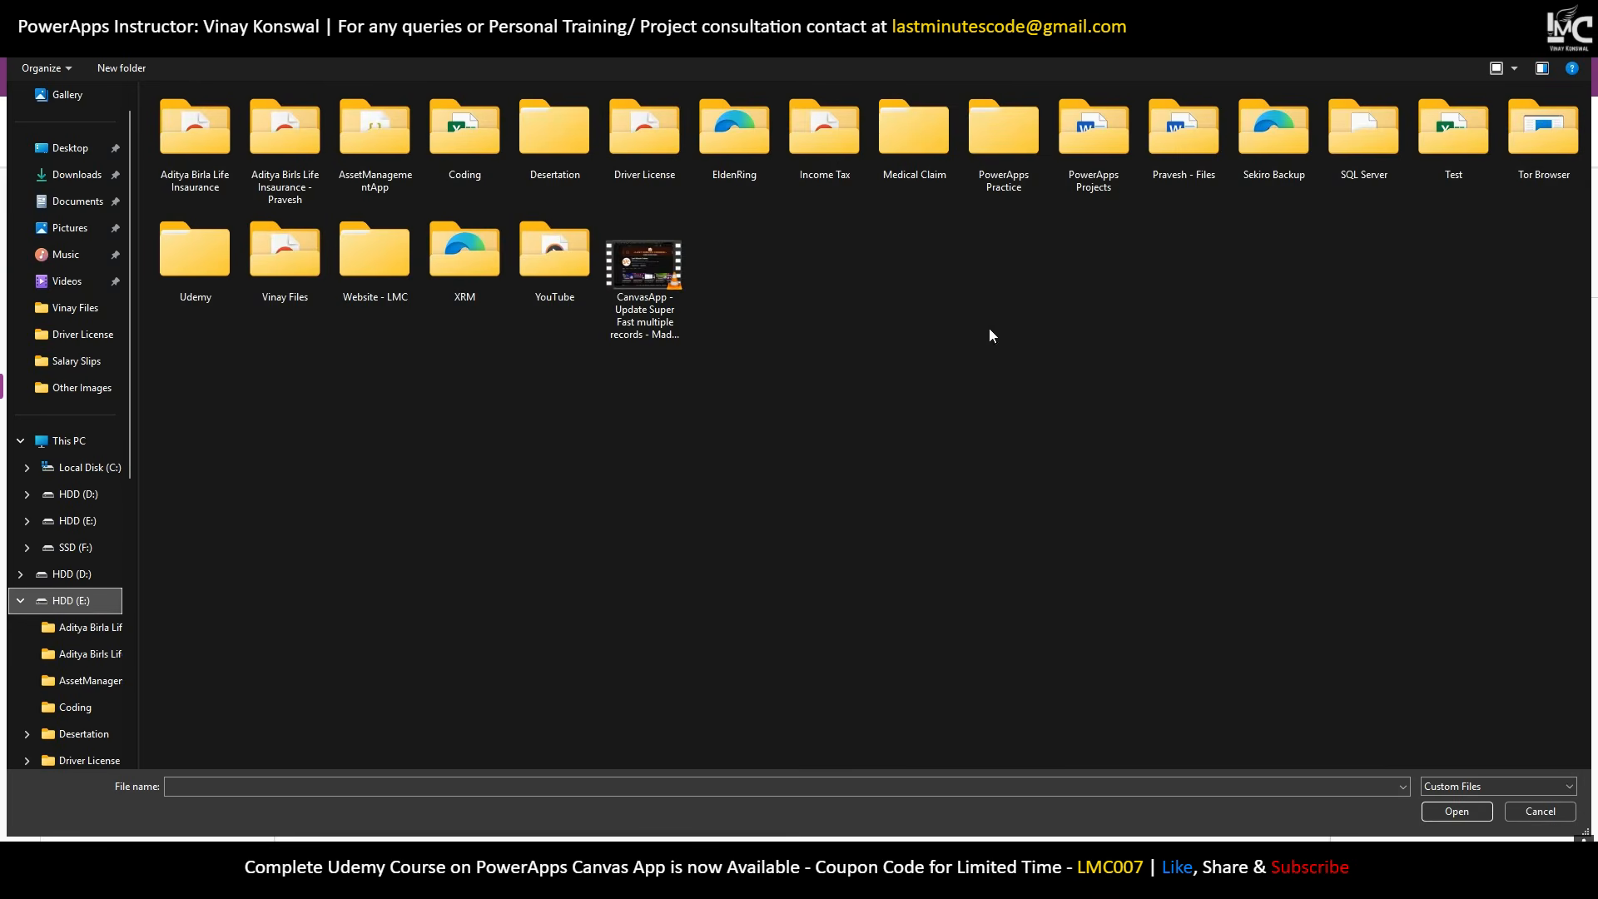
double_click(359, 286)
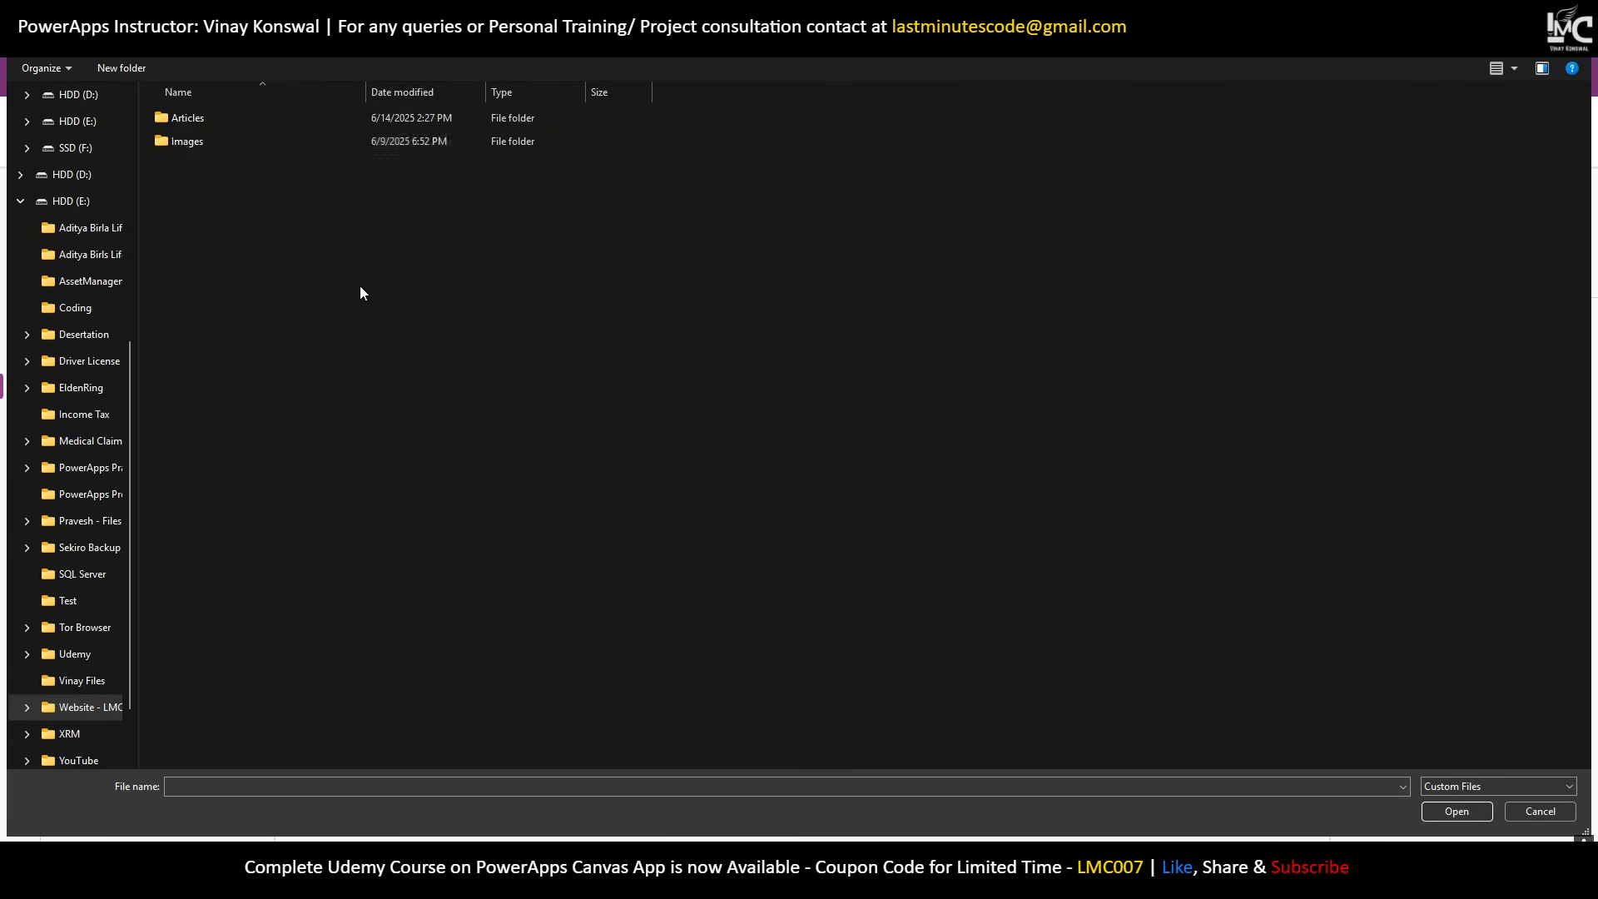
double_click(265, 140)
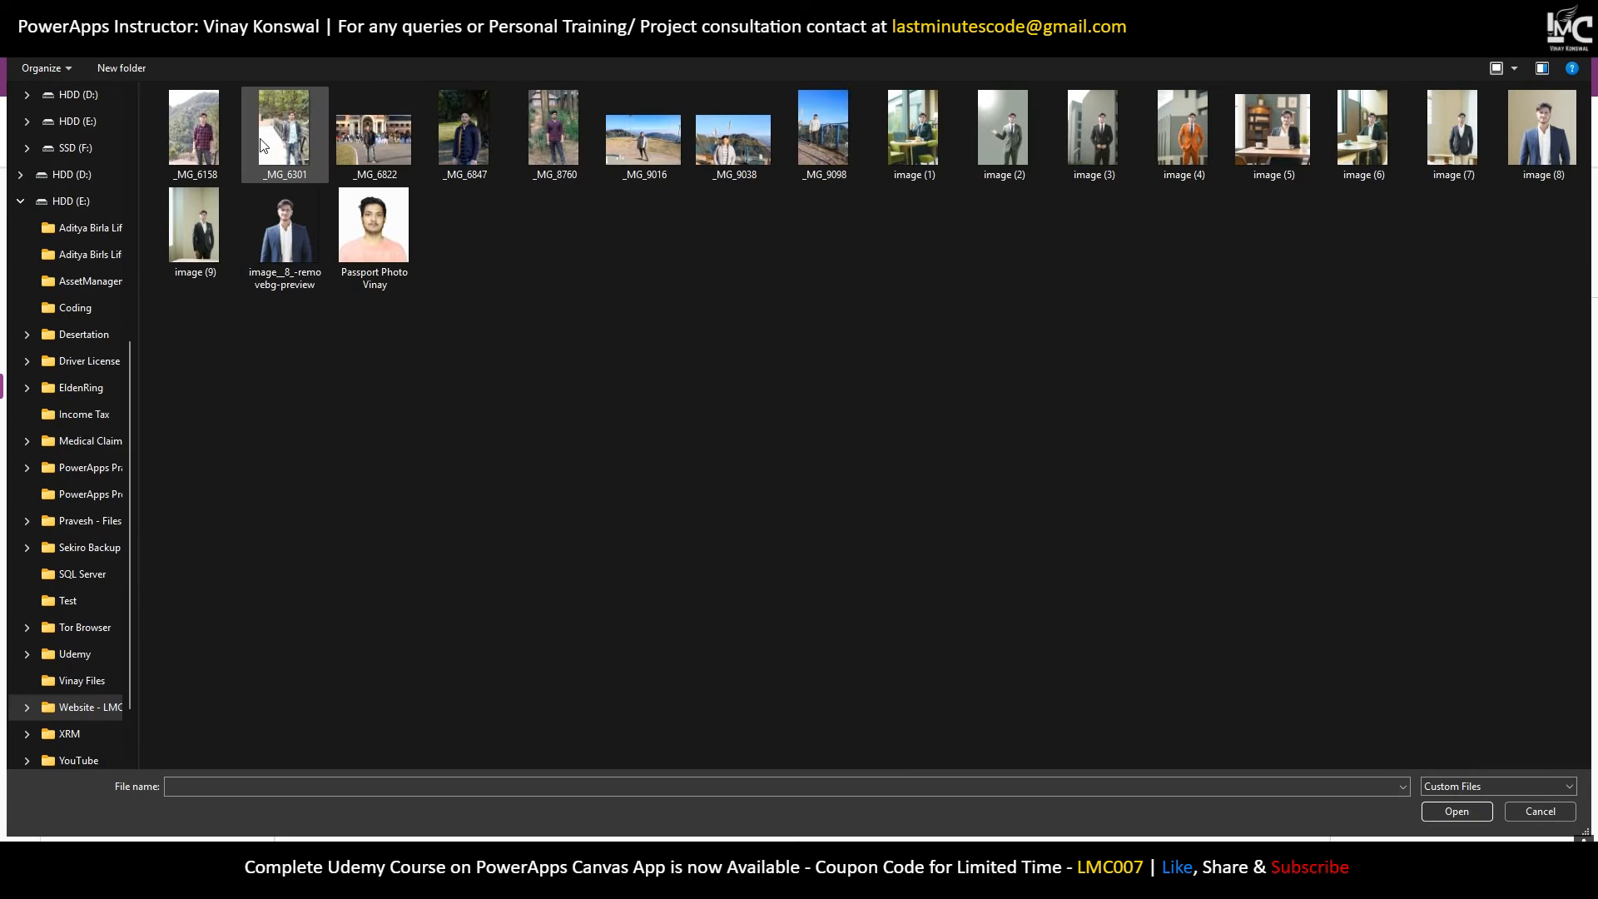
key(alt+Left)
double_click(228, 171)
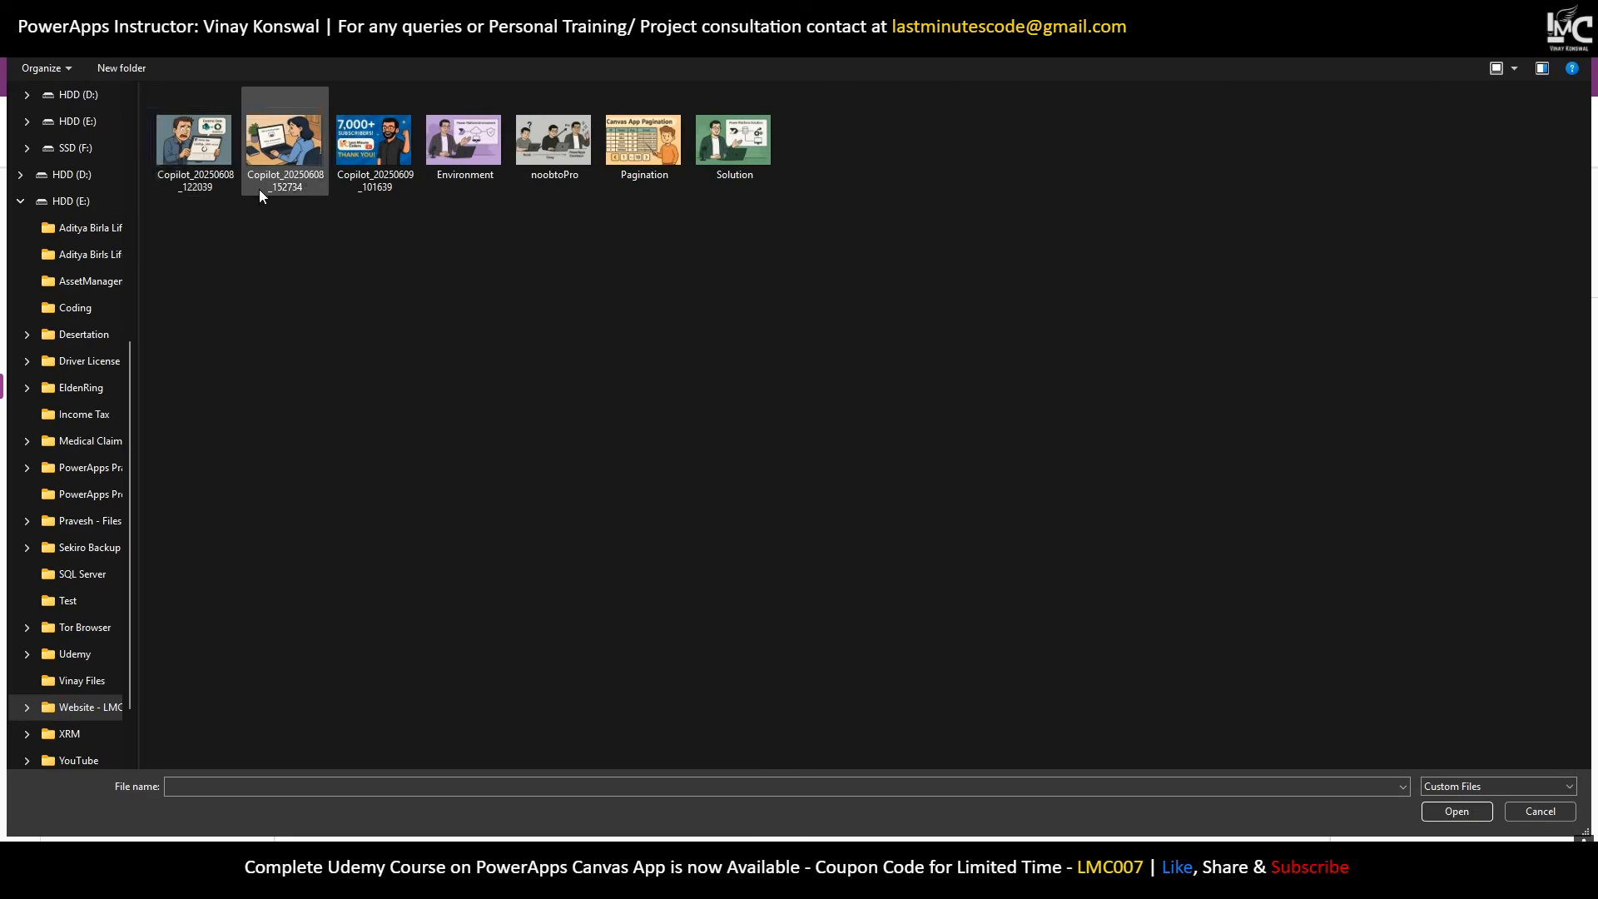
drag(187, 218, 844, 137)
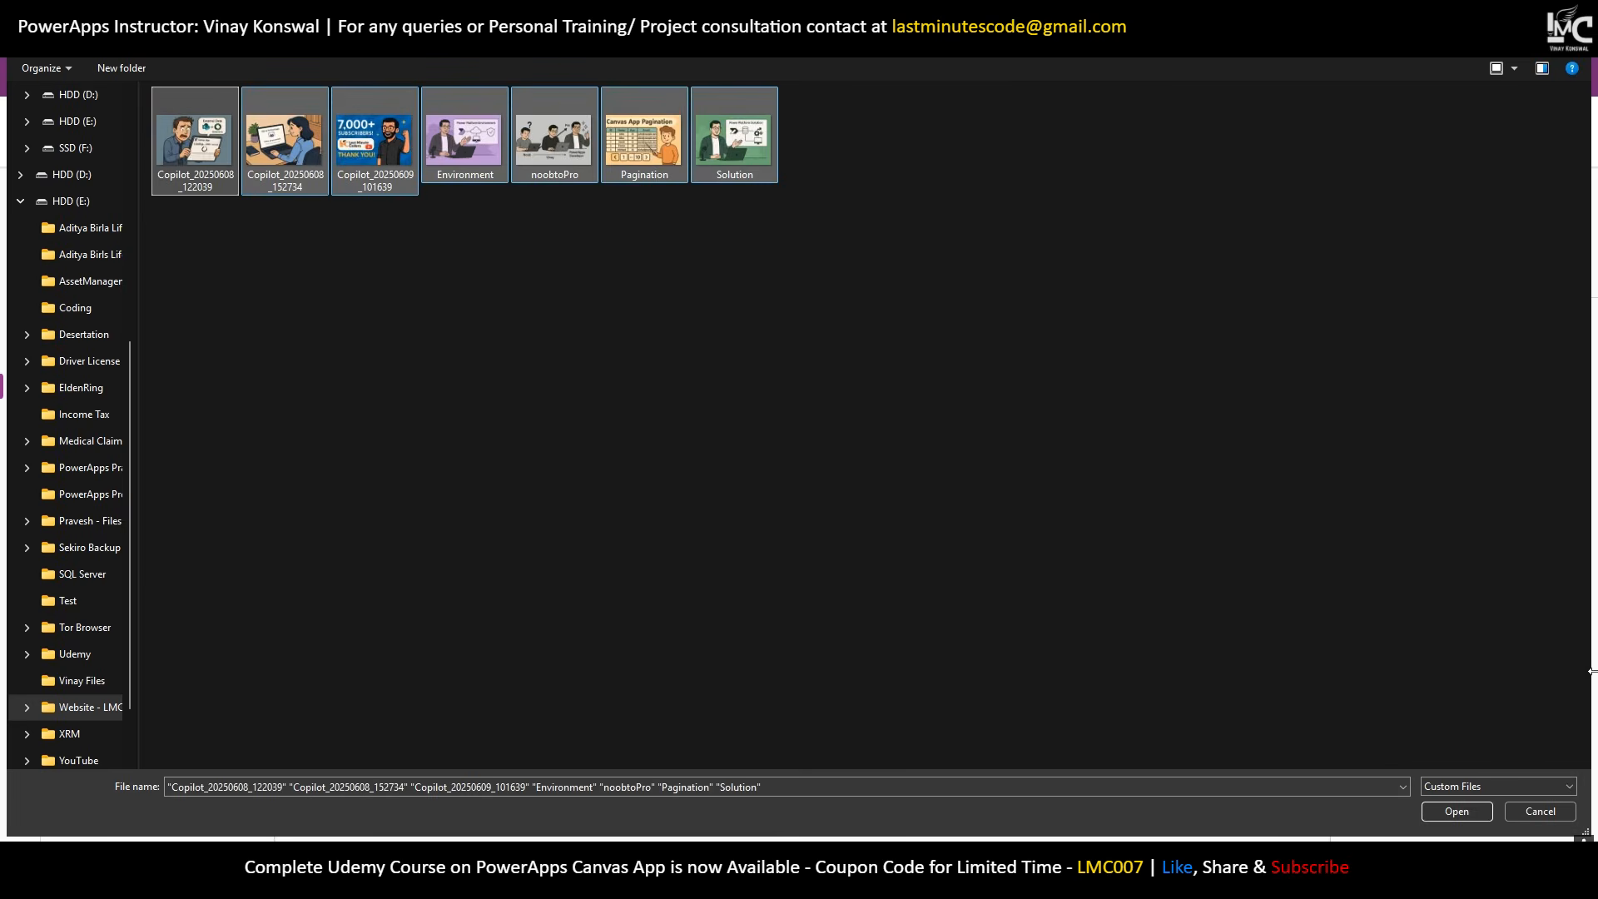
click(870, 436)
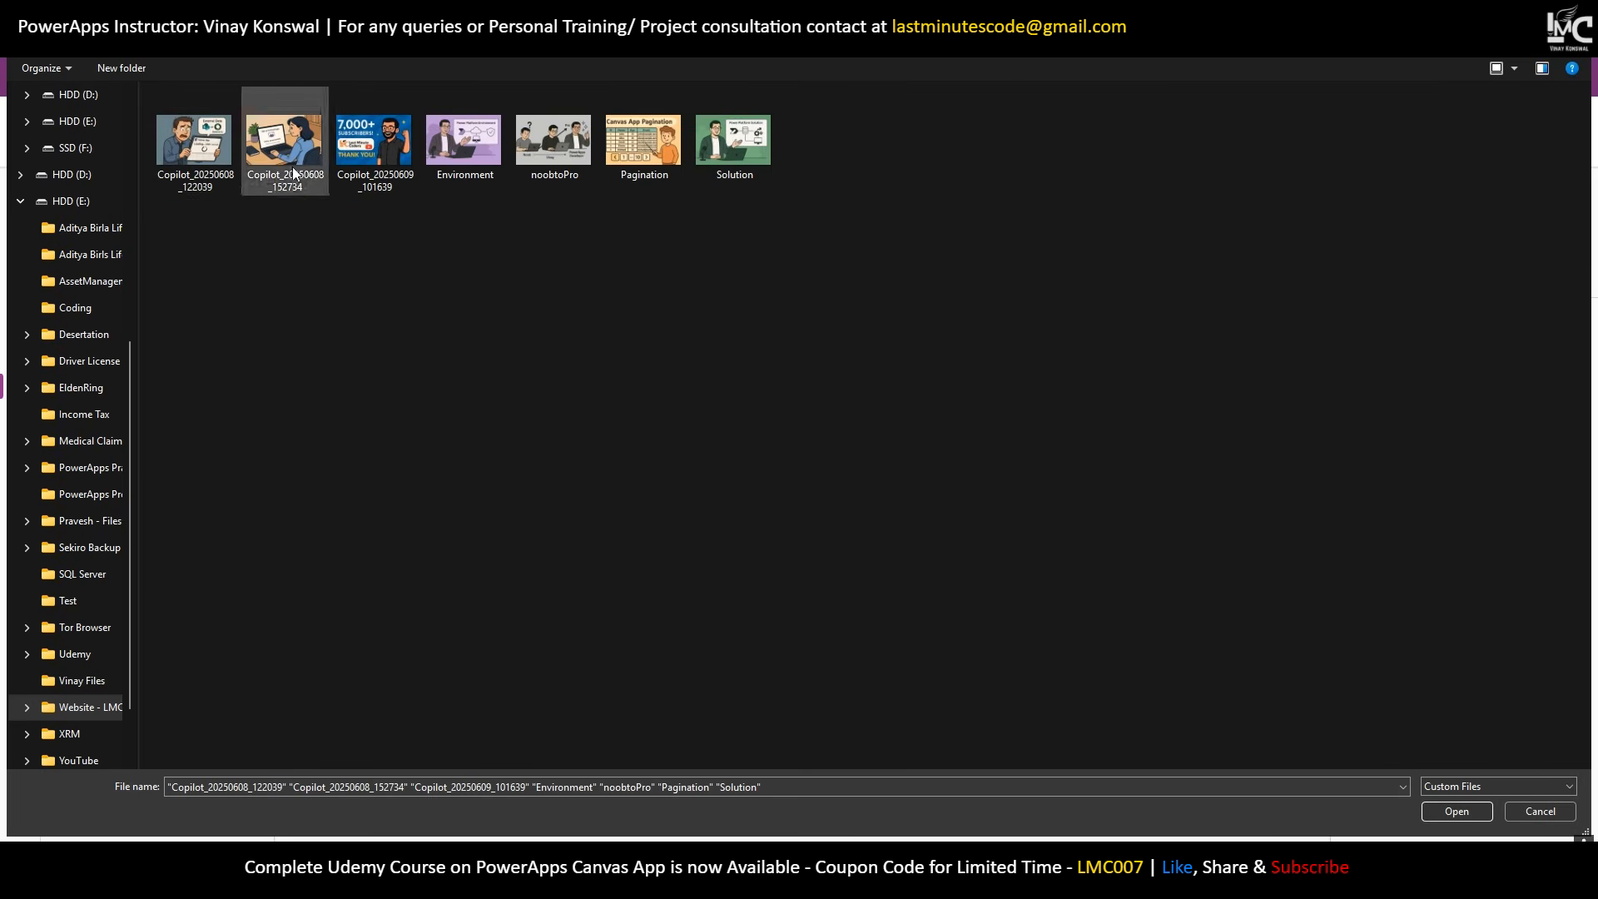
drag(866, 286, 400, 258)
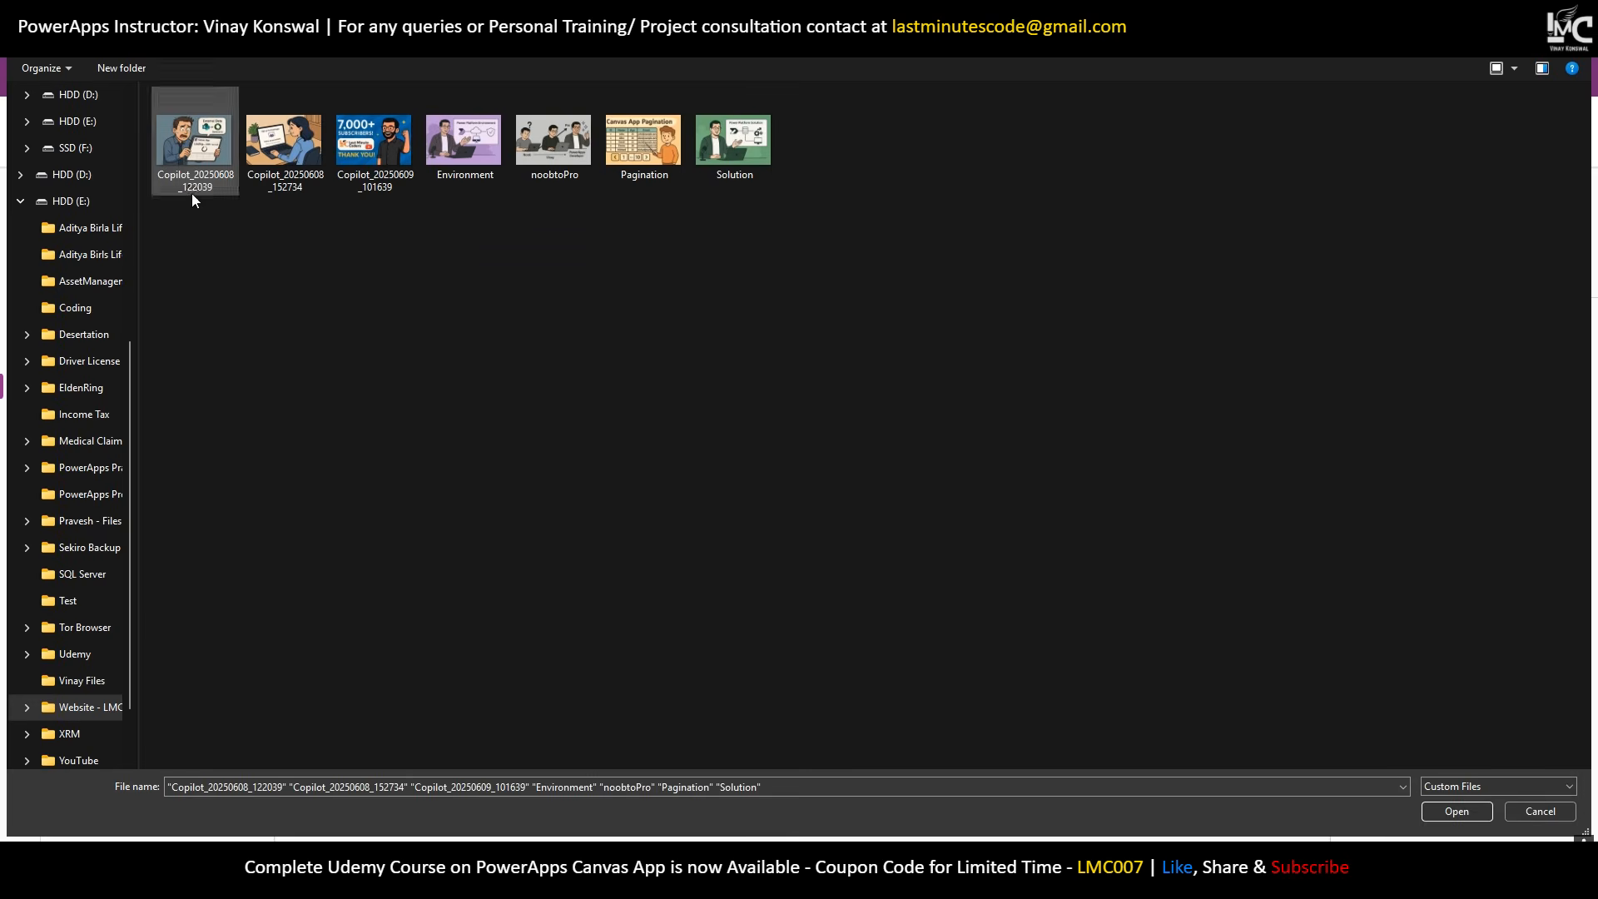
Rename the first three post images to 1, 2 and 3.
click(190, 187)
right_click(190, 186)
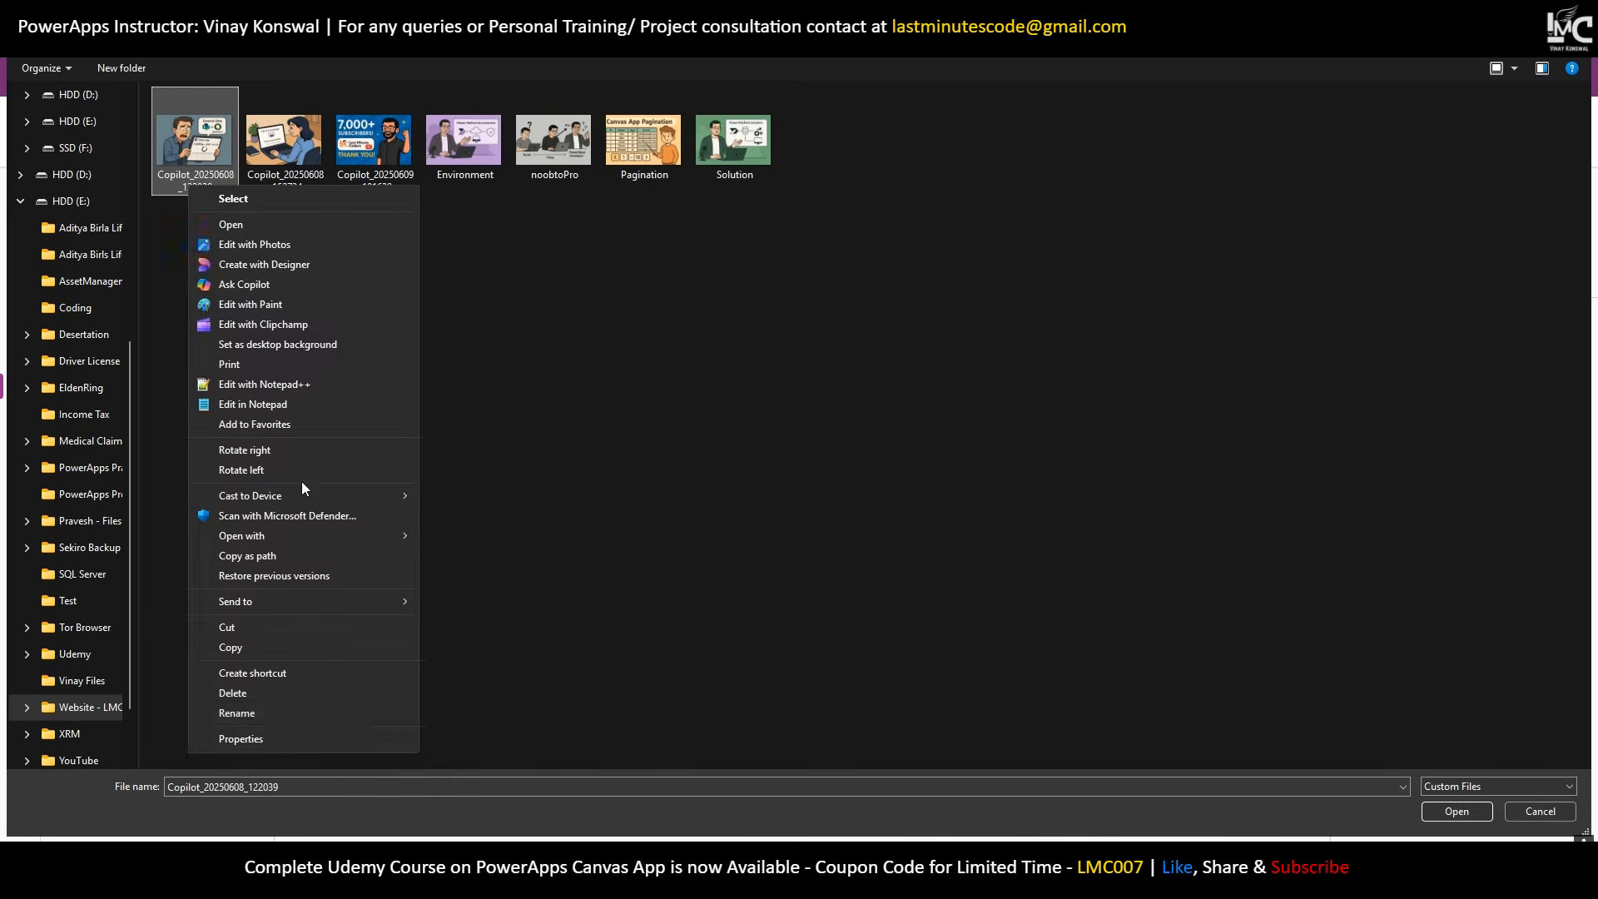
click(274, 714)
text(1)
key(Return)
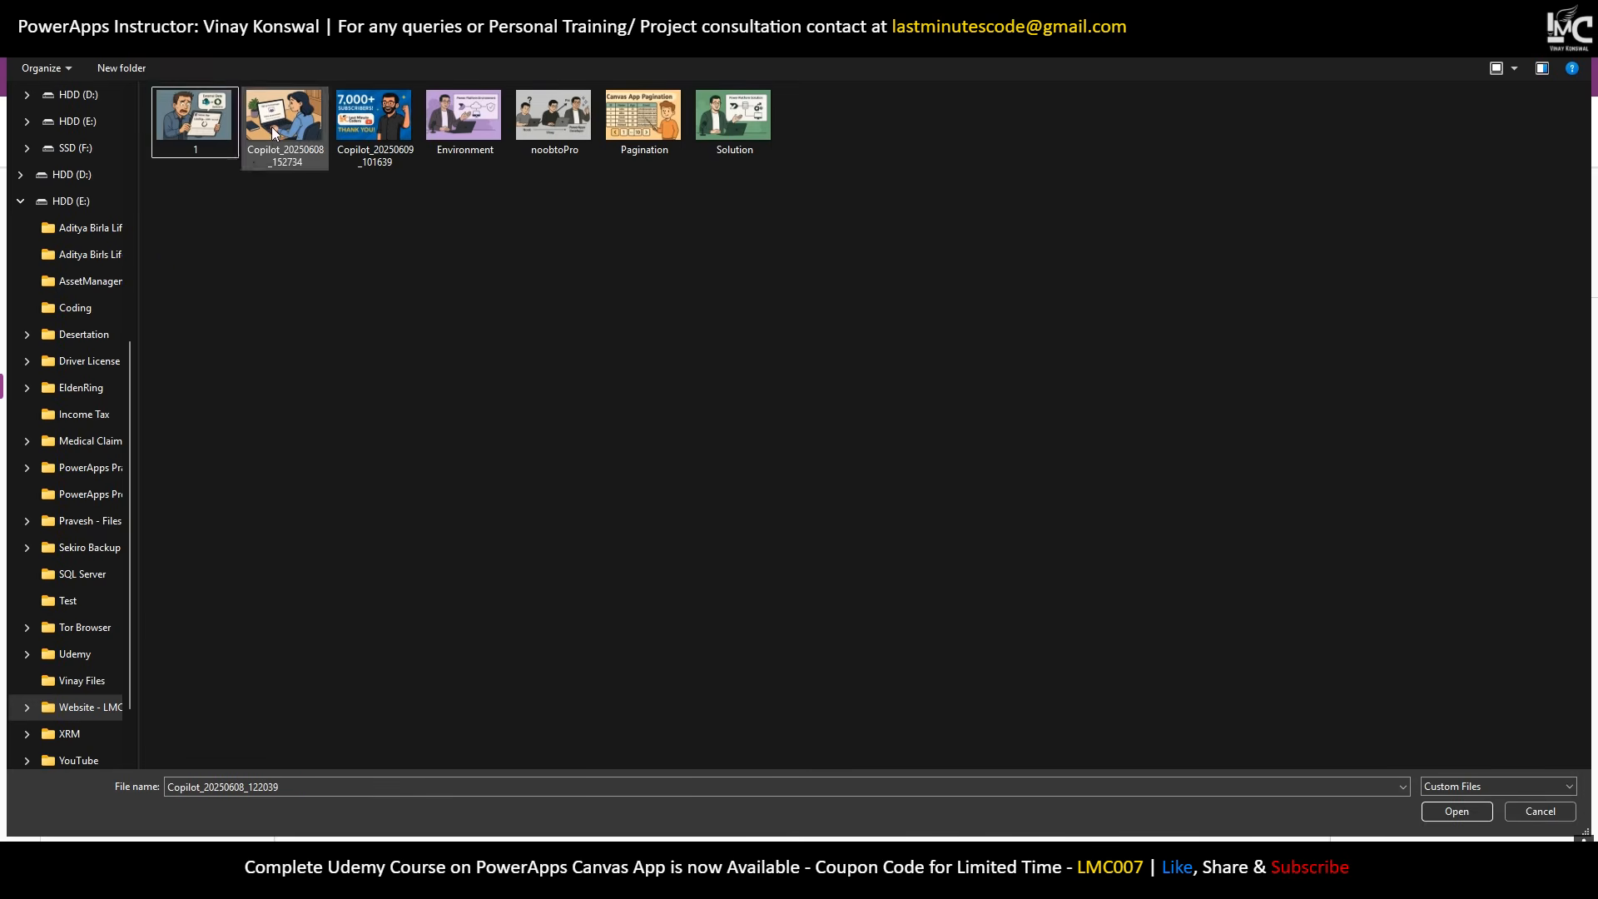
right_click(272, 126)
click(338, 656)
text(2)
key(Return)
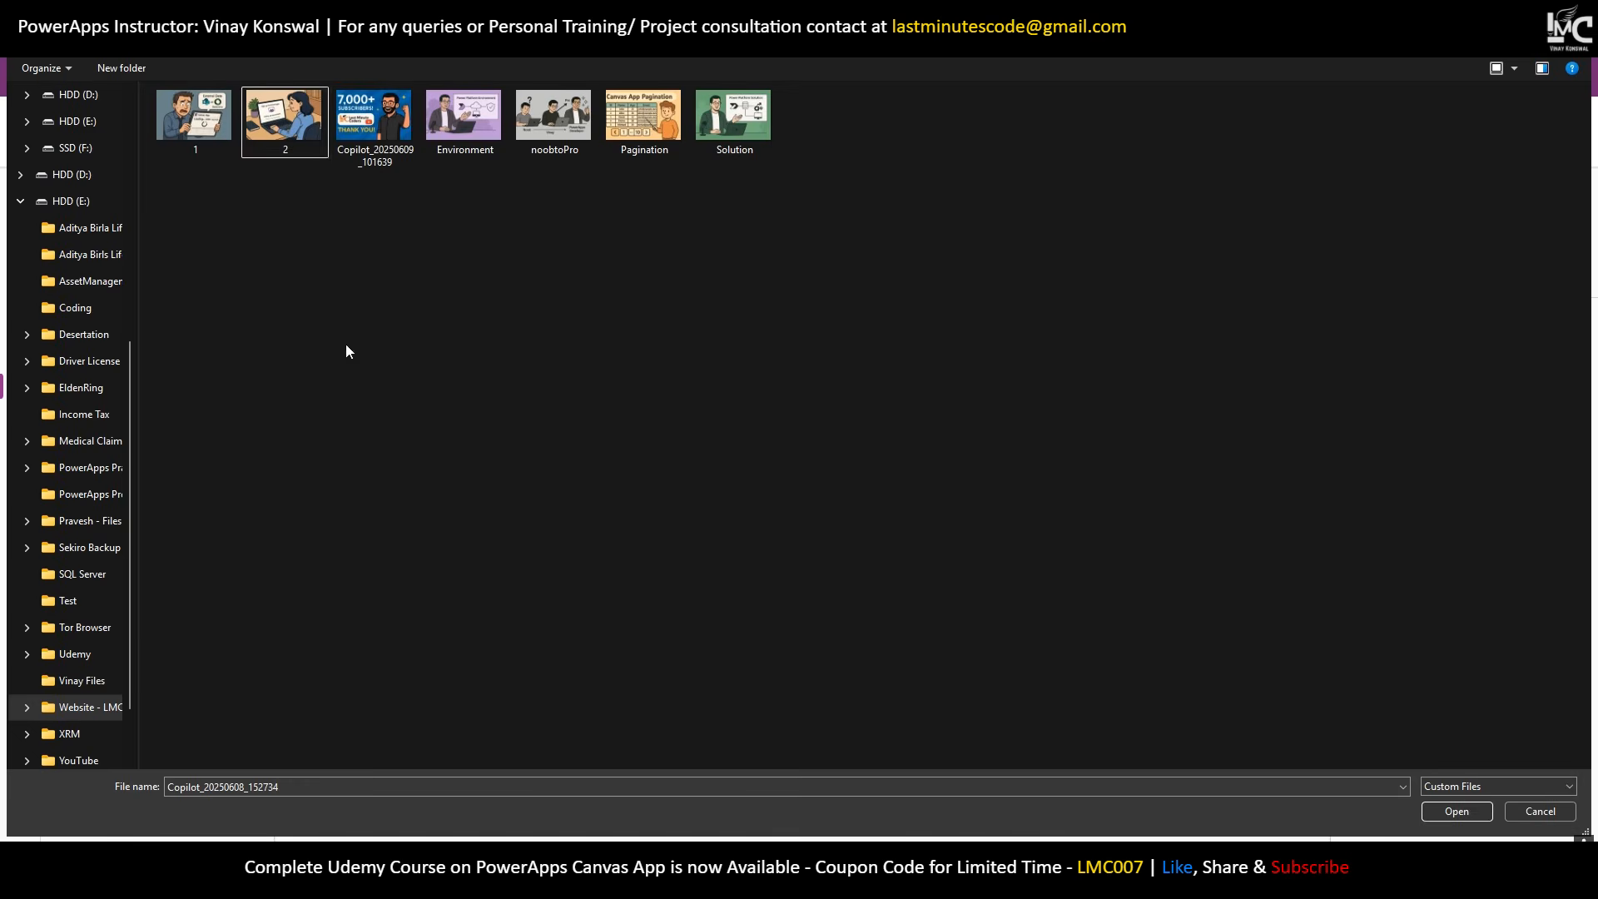
right_click(381, 148)
click(451, 676)
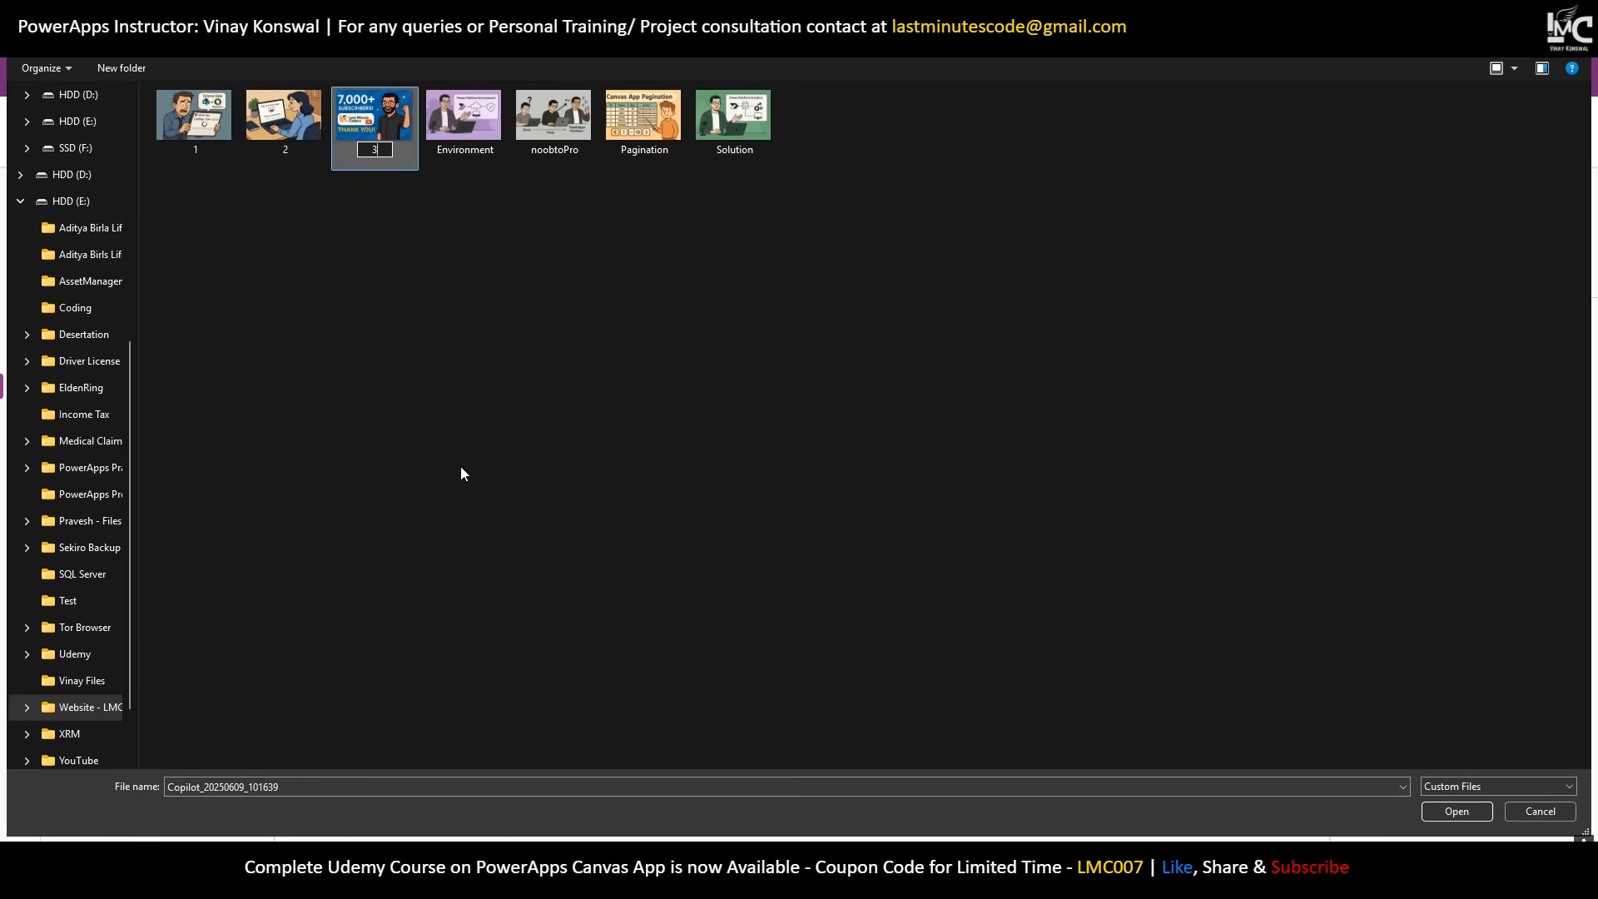
text(3)
key(Return)
Select all seven post images and upload them into the app.
click(459, 146)
right_click(460, 149)
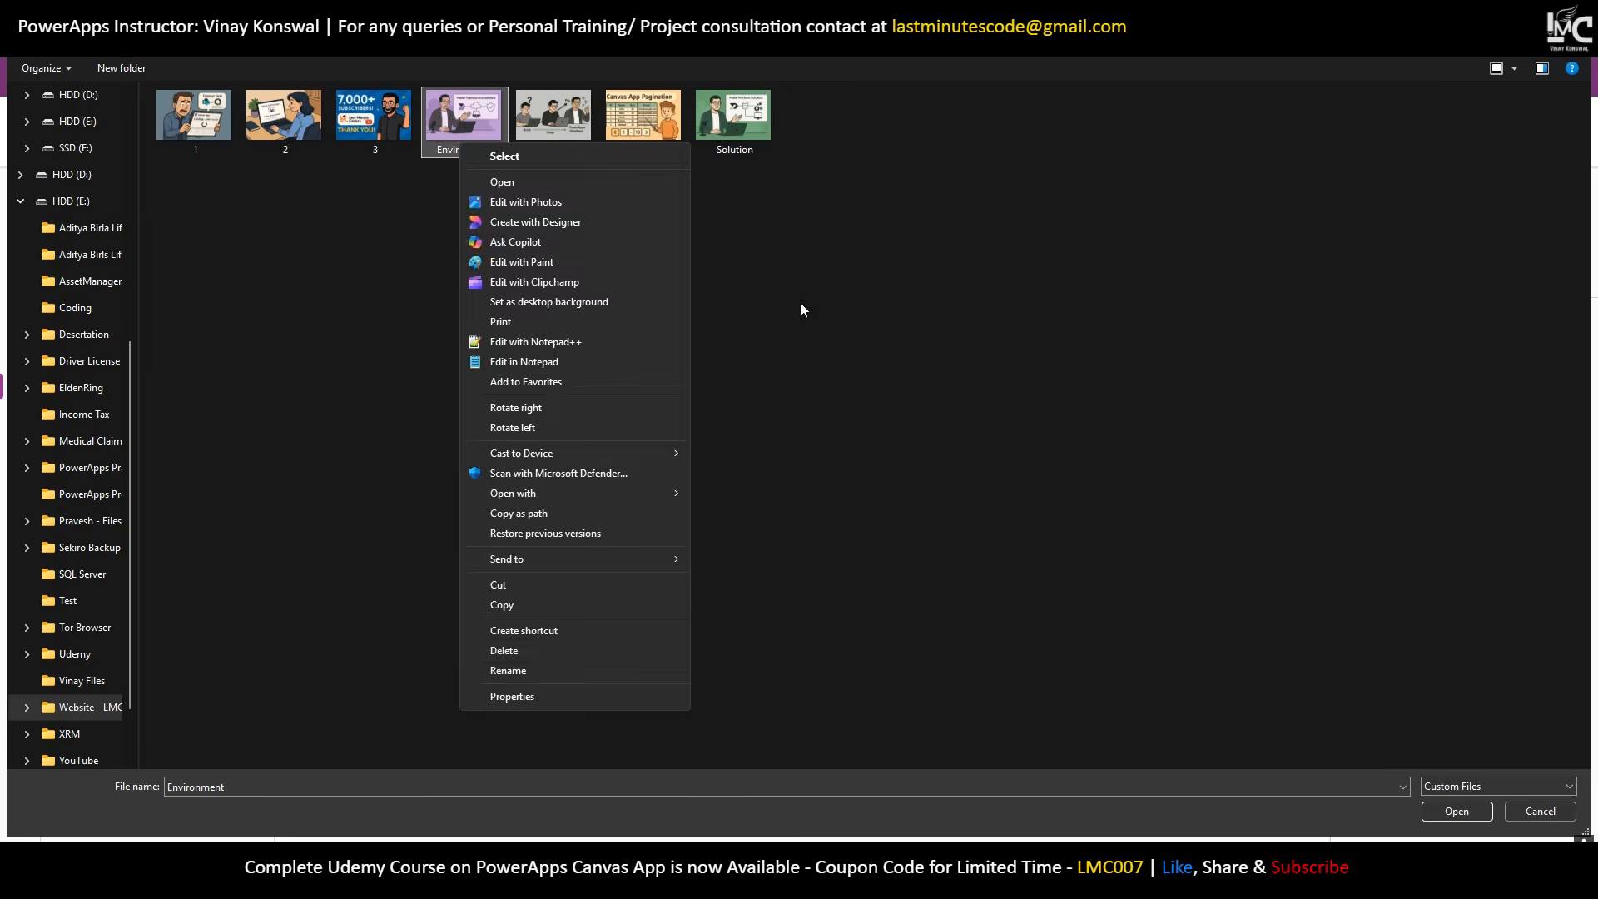
click(907, 541)
drag(807, 175, 154, 148)
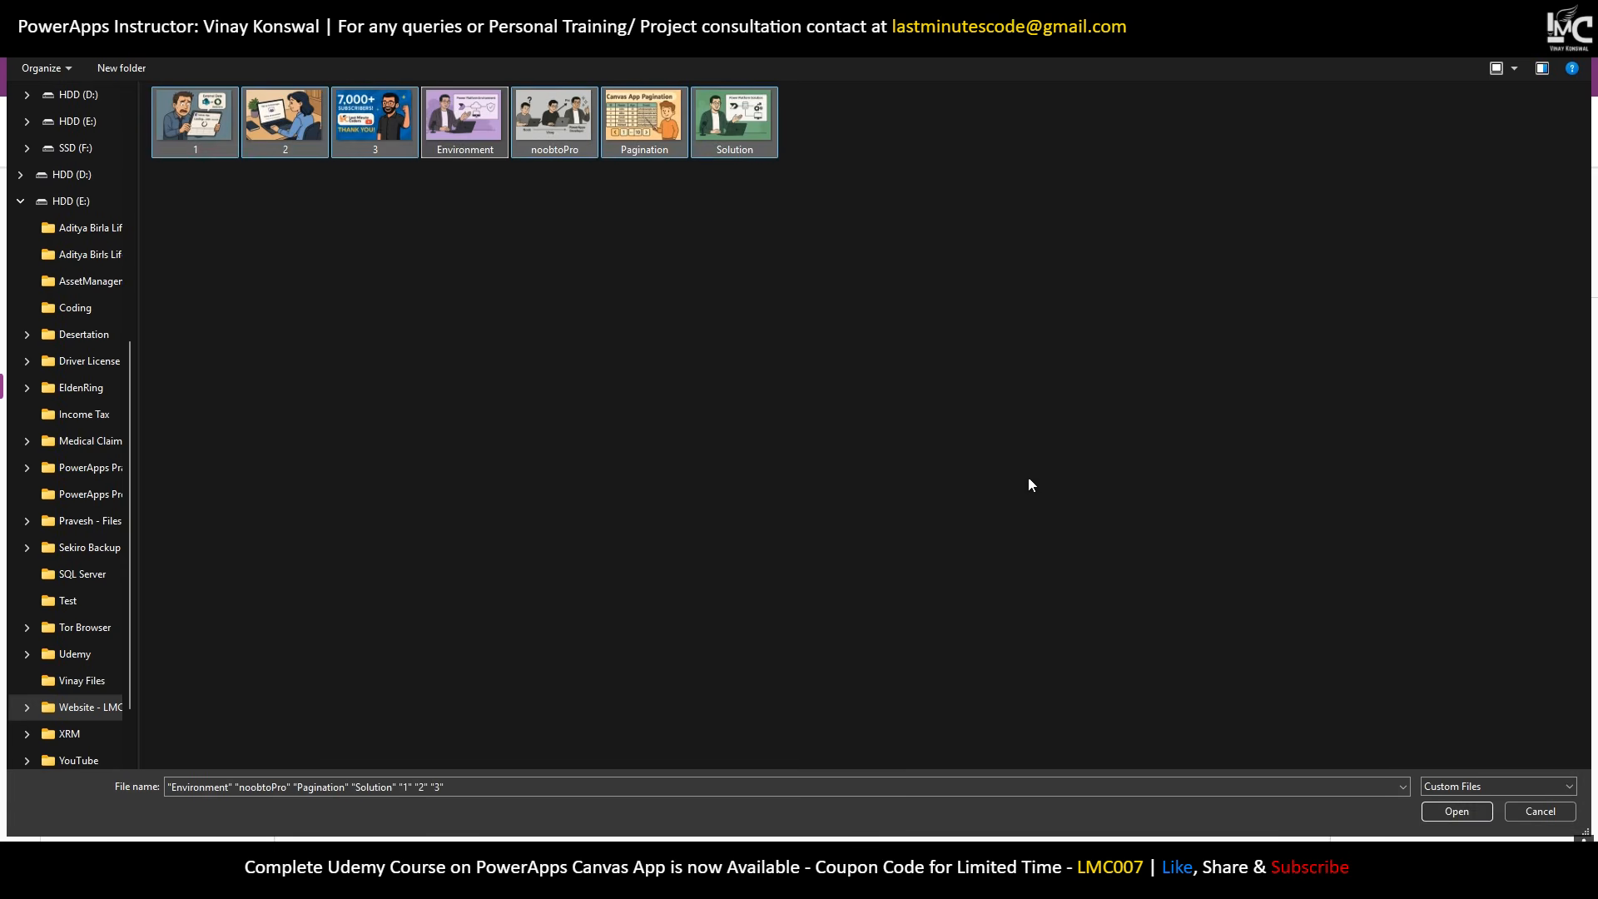
click(1451, 813)
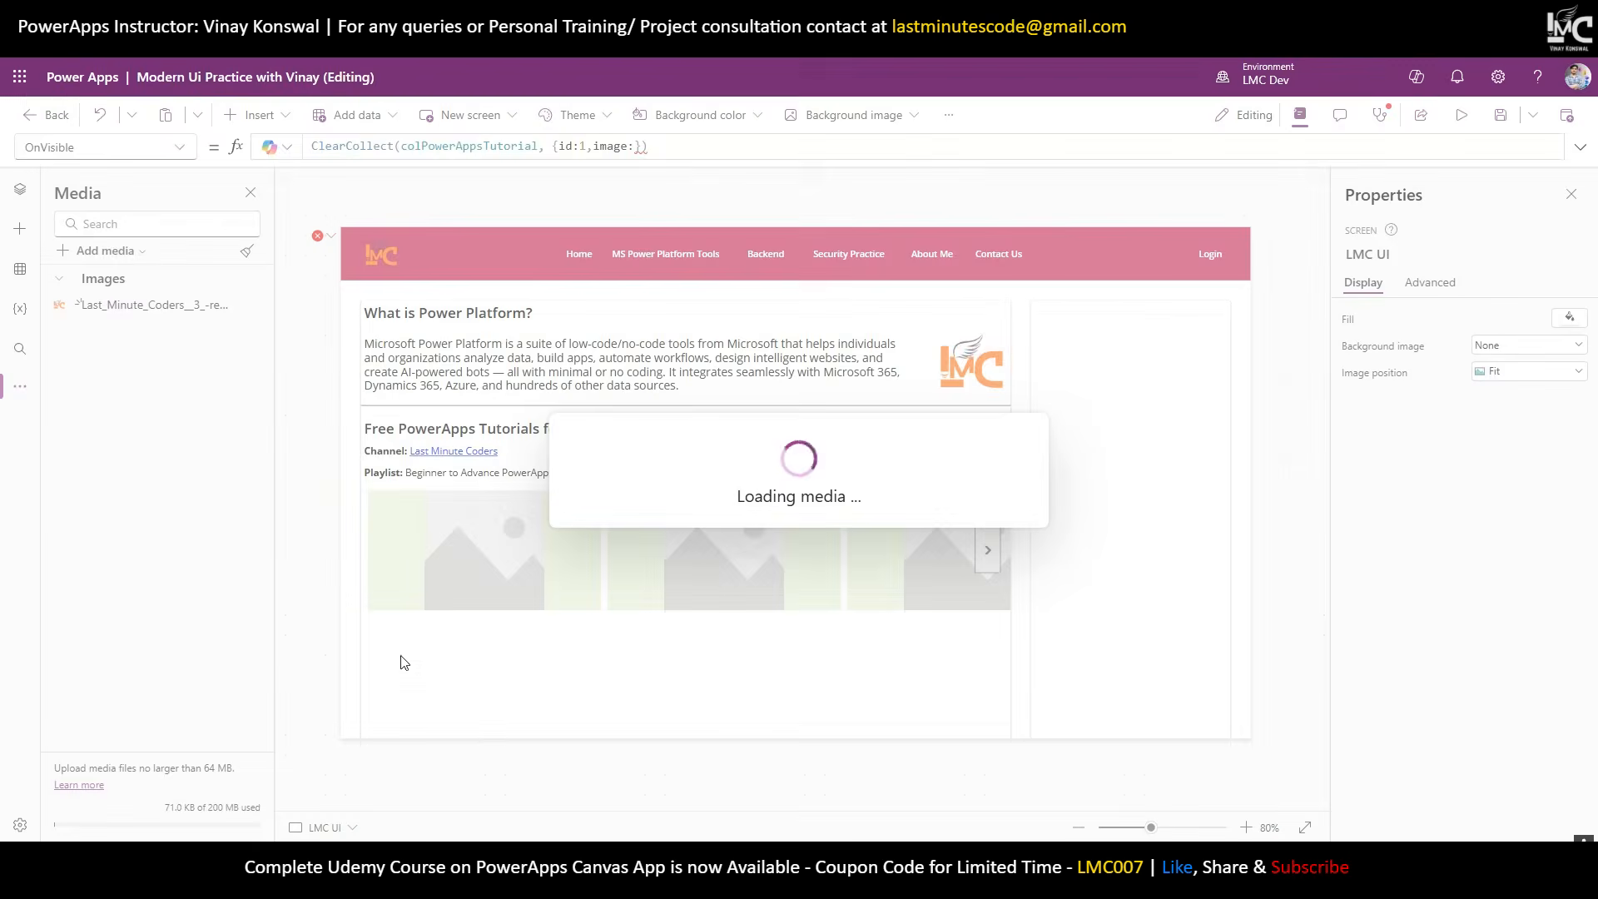
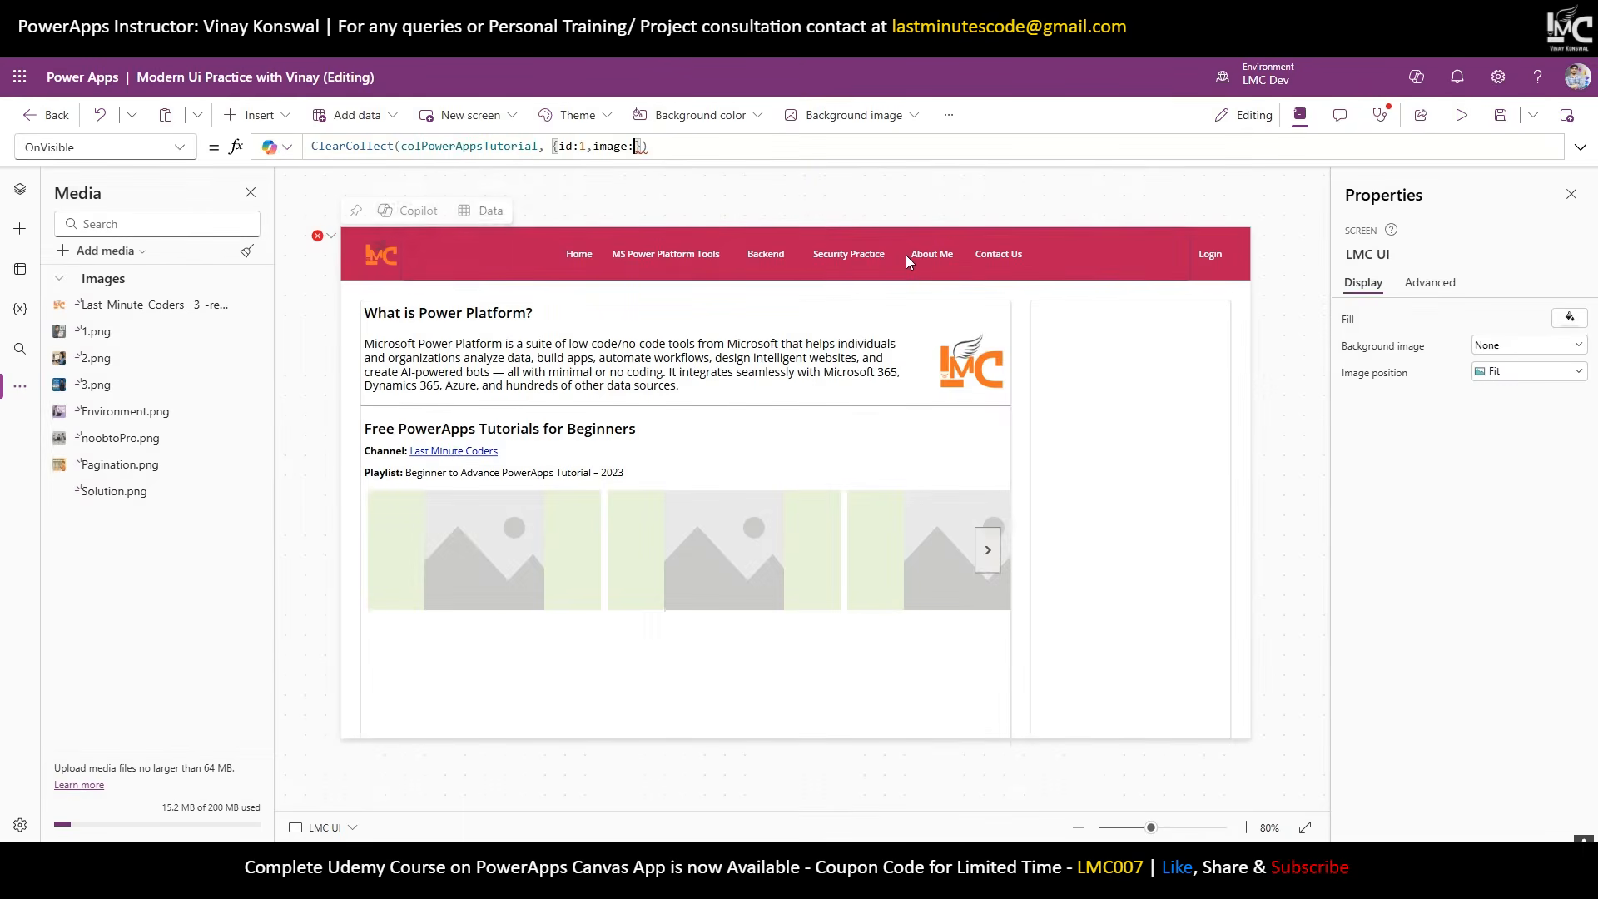
Paste the Tutorial 1 YouTube video URL as the first record's link value.
text('1')
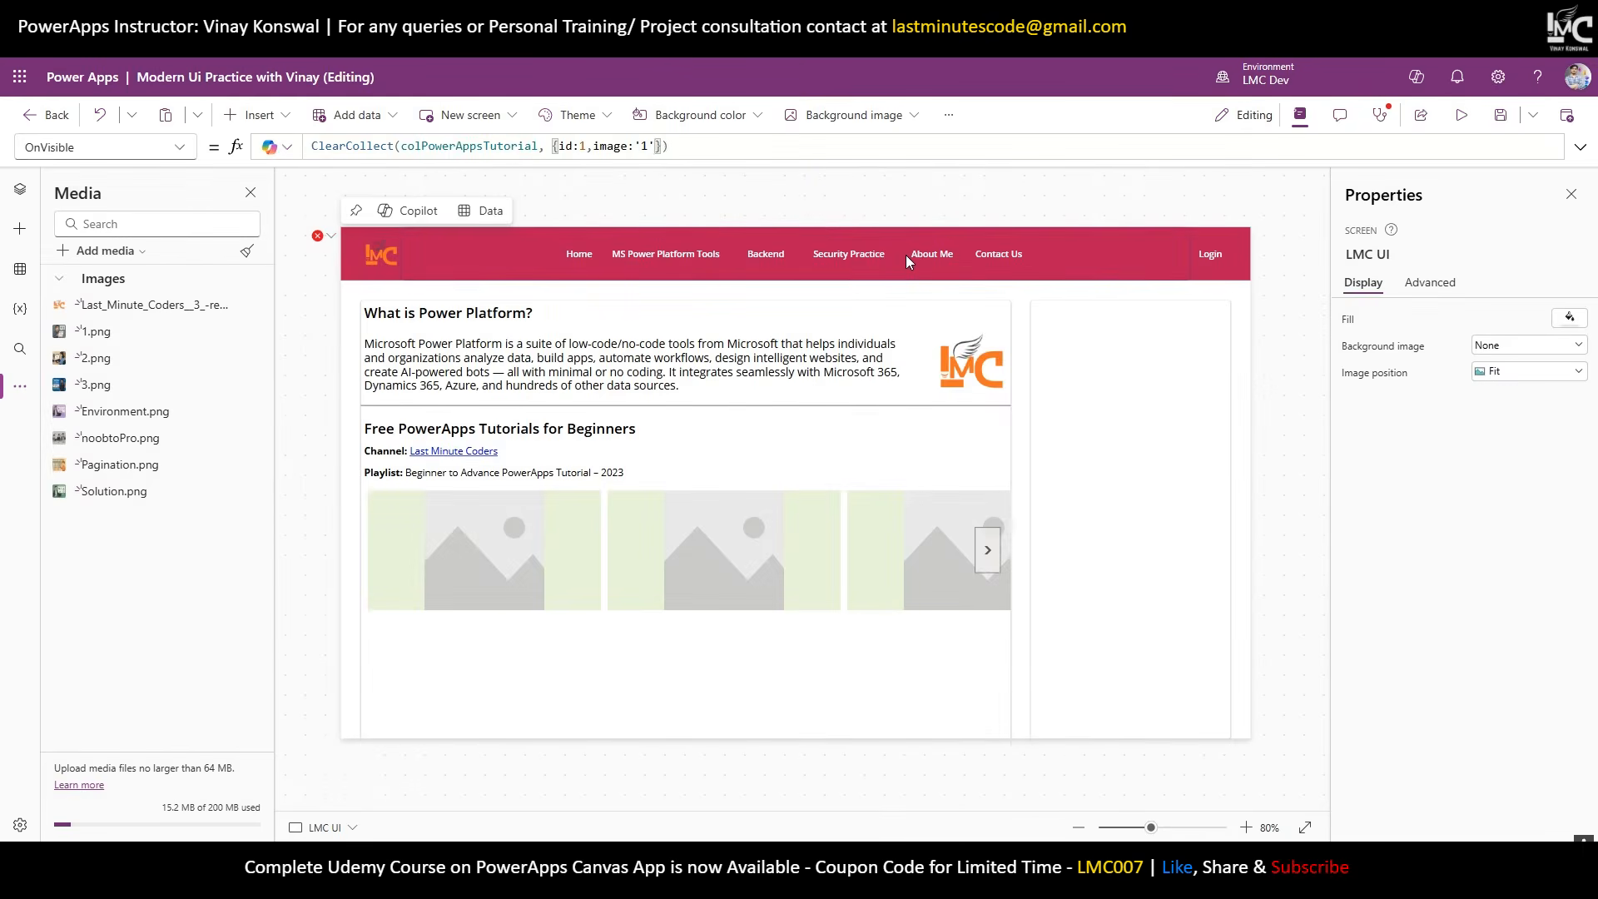
text(,link:)
click(753, 15)
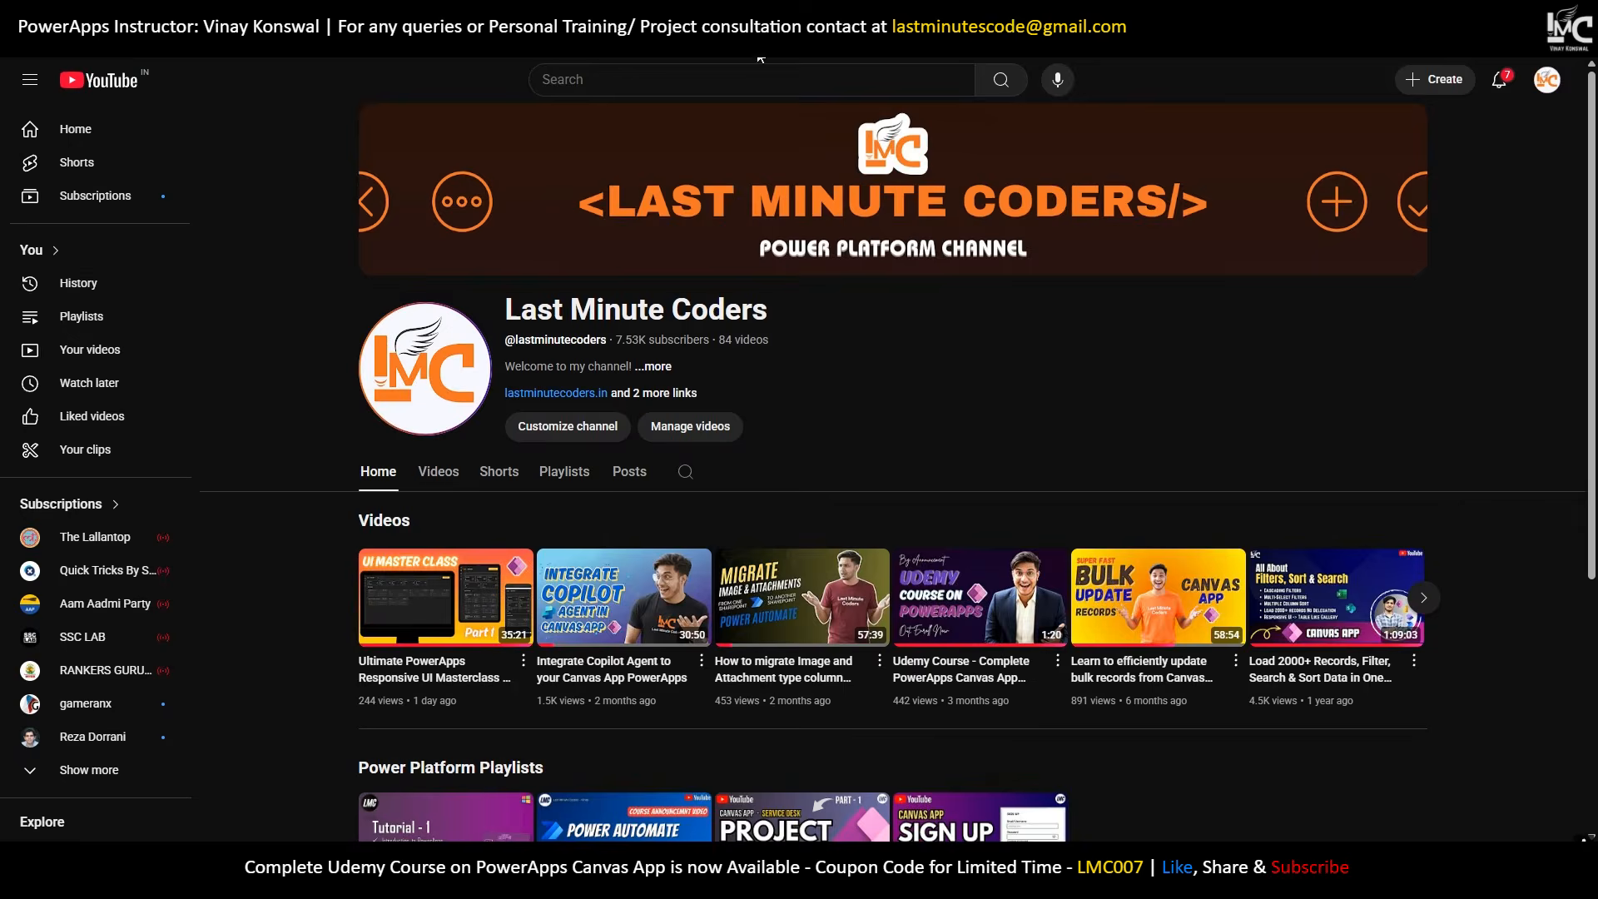
click(487, 15)
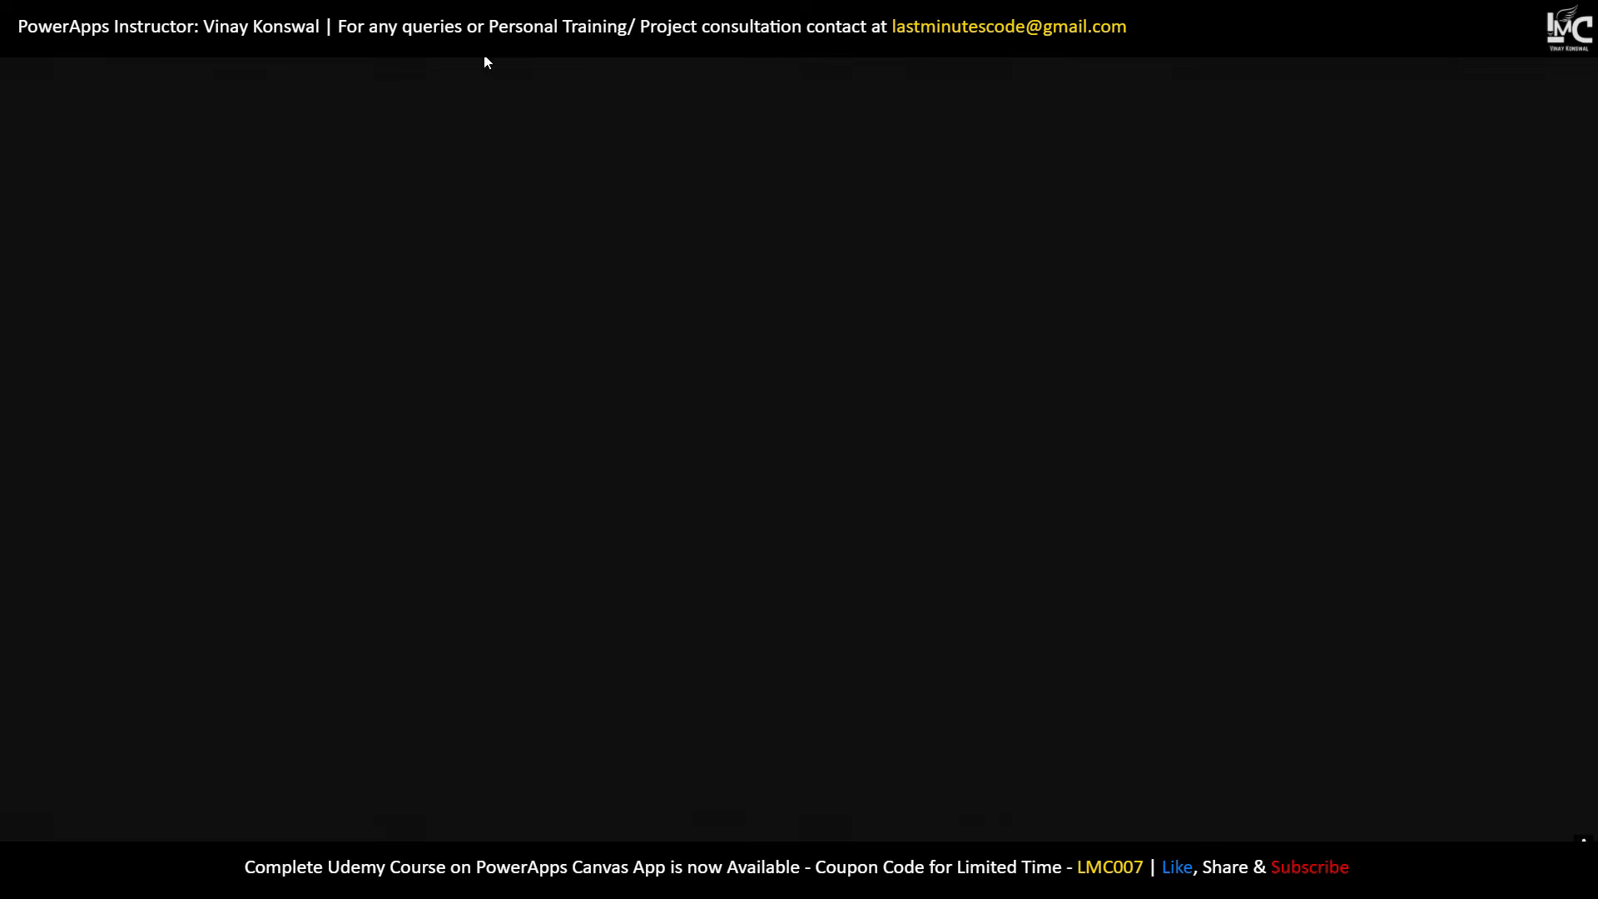
click(488, 44)
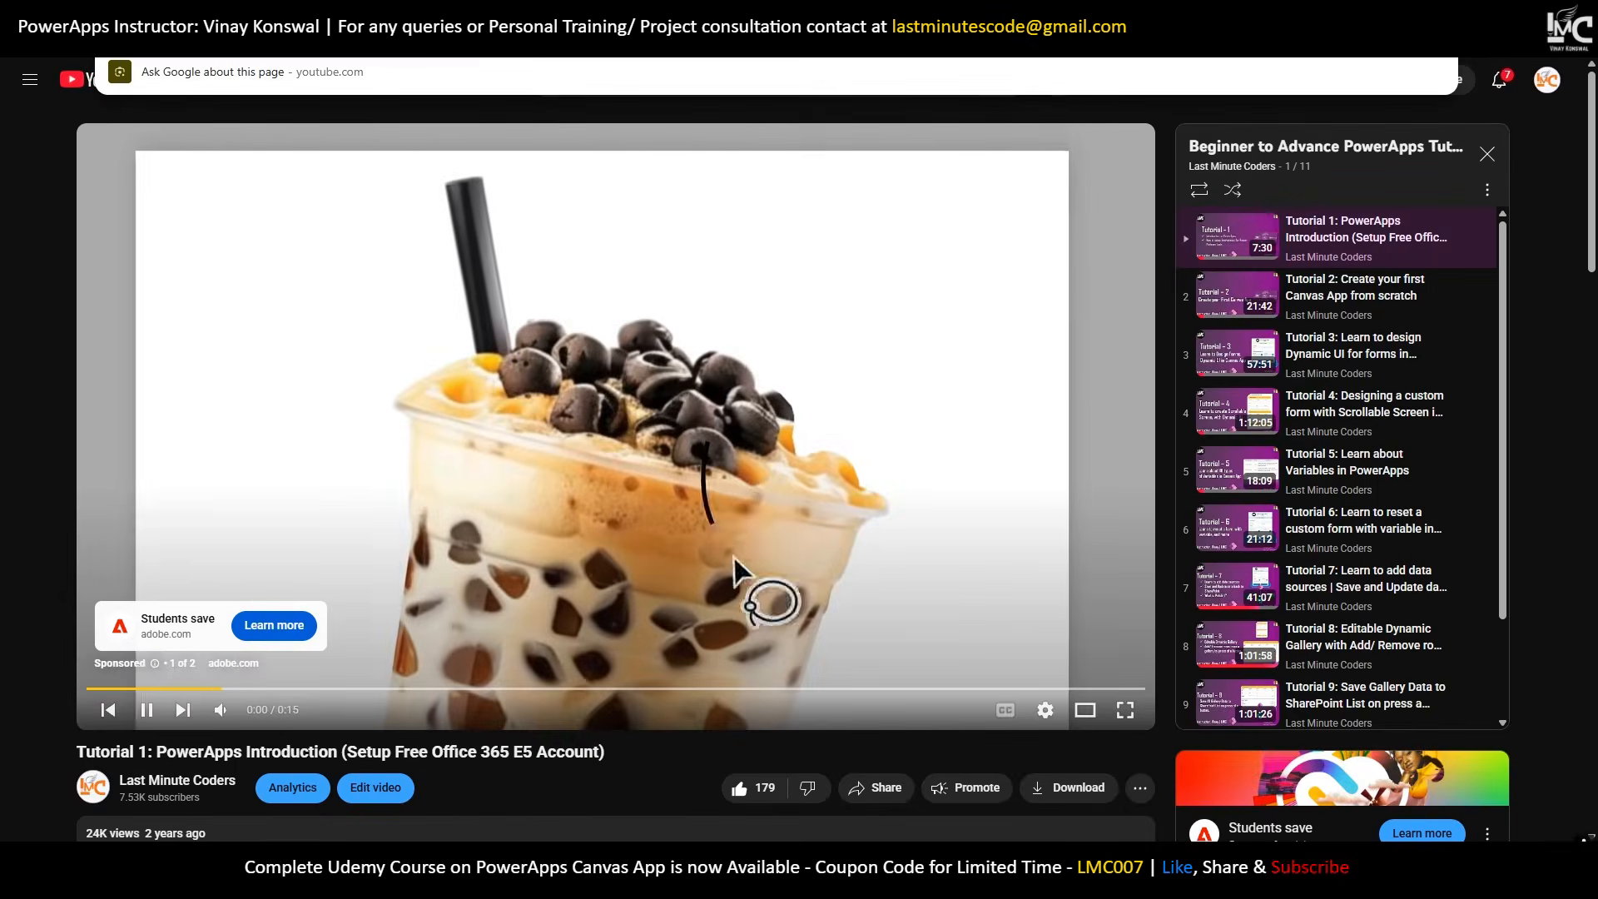
key(ctrl+w)
click(599, 15)
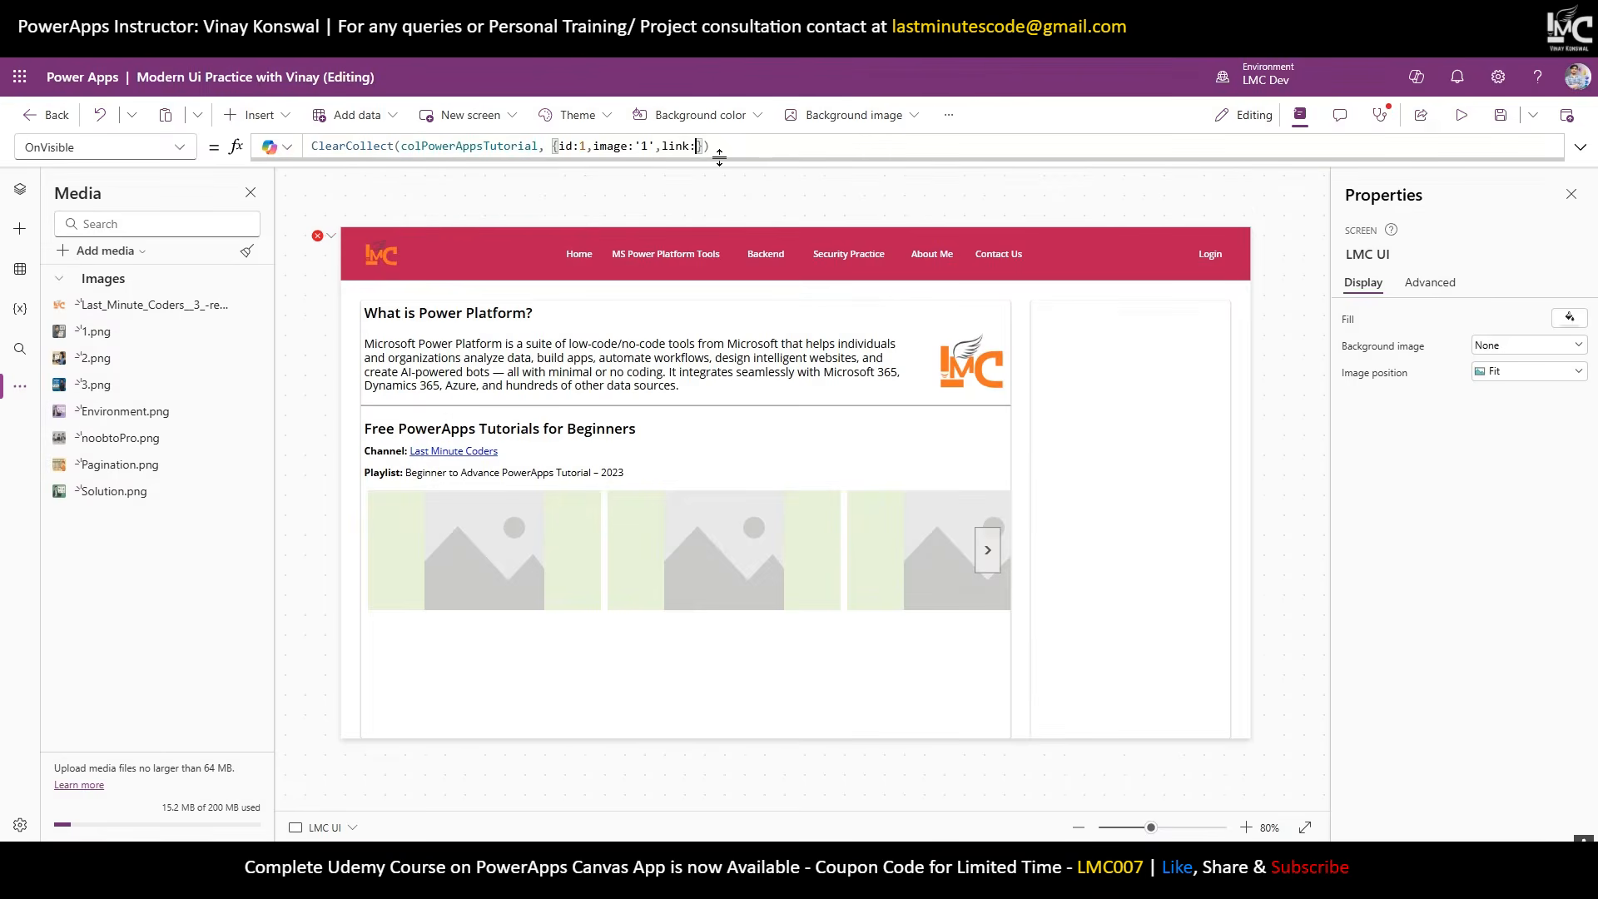
text(youtube.com/watch?v=nJKNfrAWkAQ&list=PLy6eszntaztPS2e6sNNeLg5RQQ_lY7D2w&index=1)
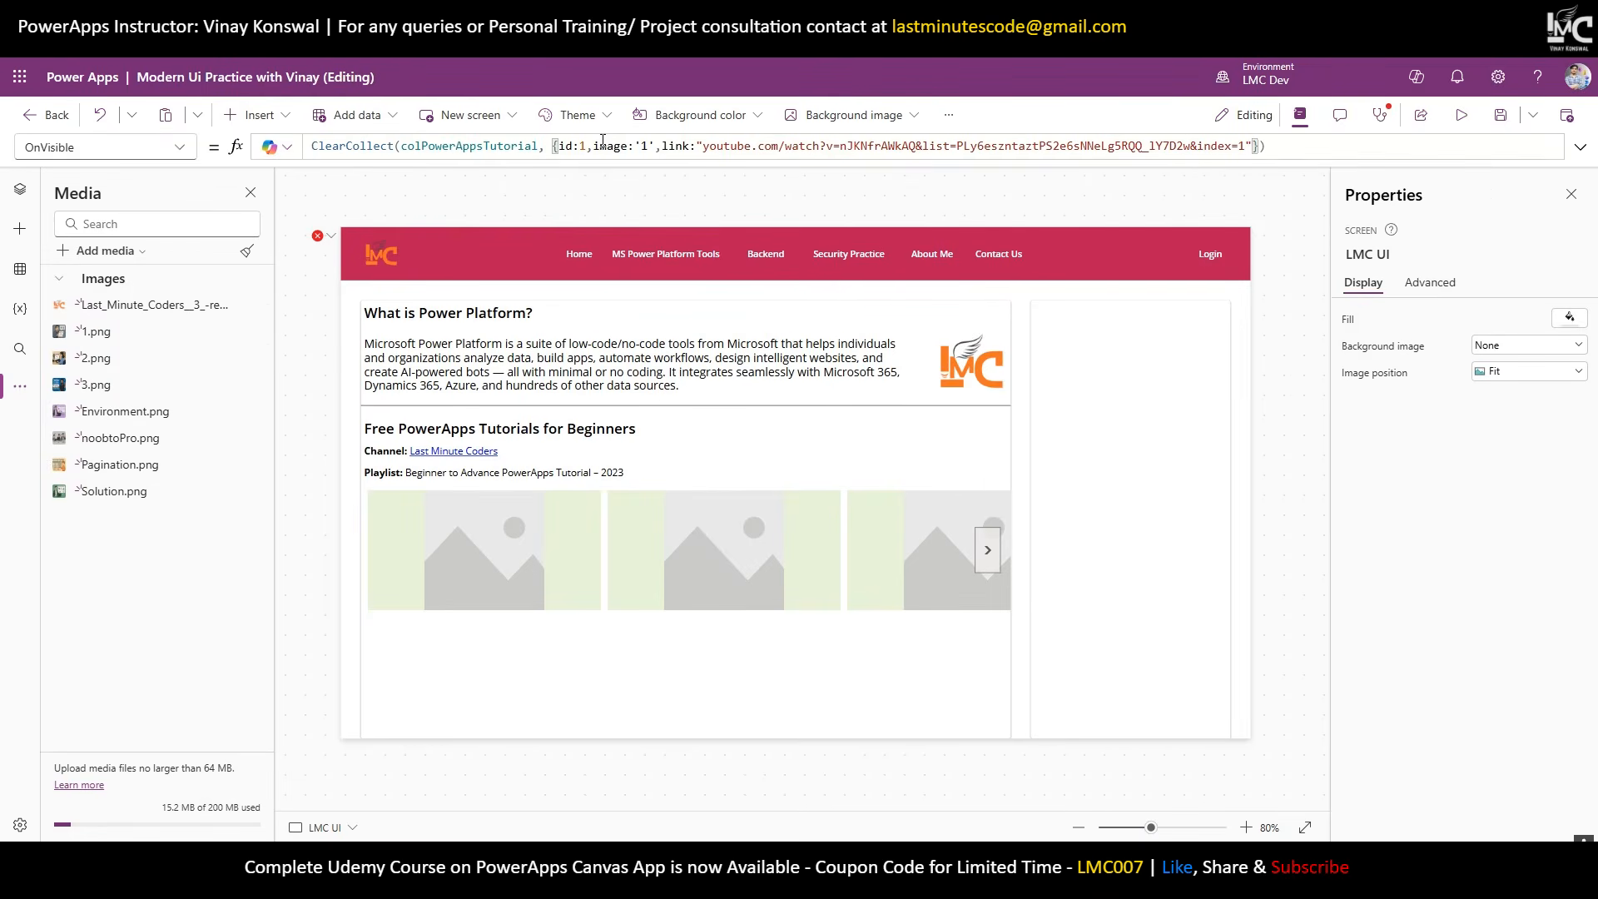
Enlarge the formula editor and break the record onto its own line.
drag(557, 144, 1261, 147)
key(ctrl+c)
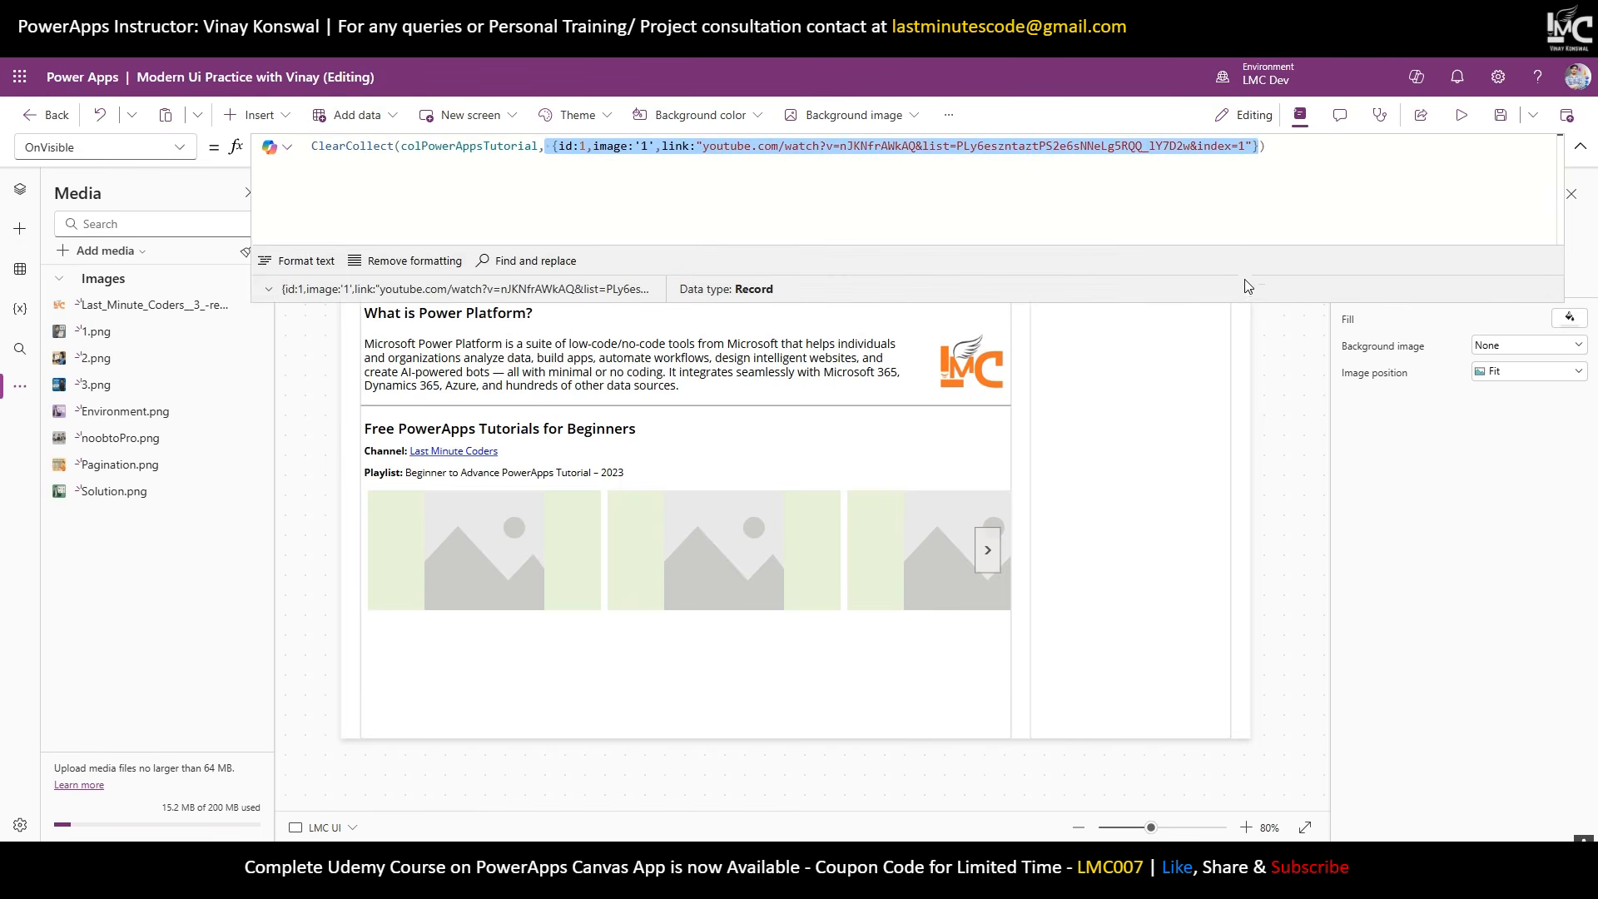
drag(1245, 301, 1232, 432)
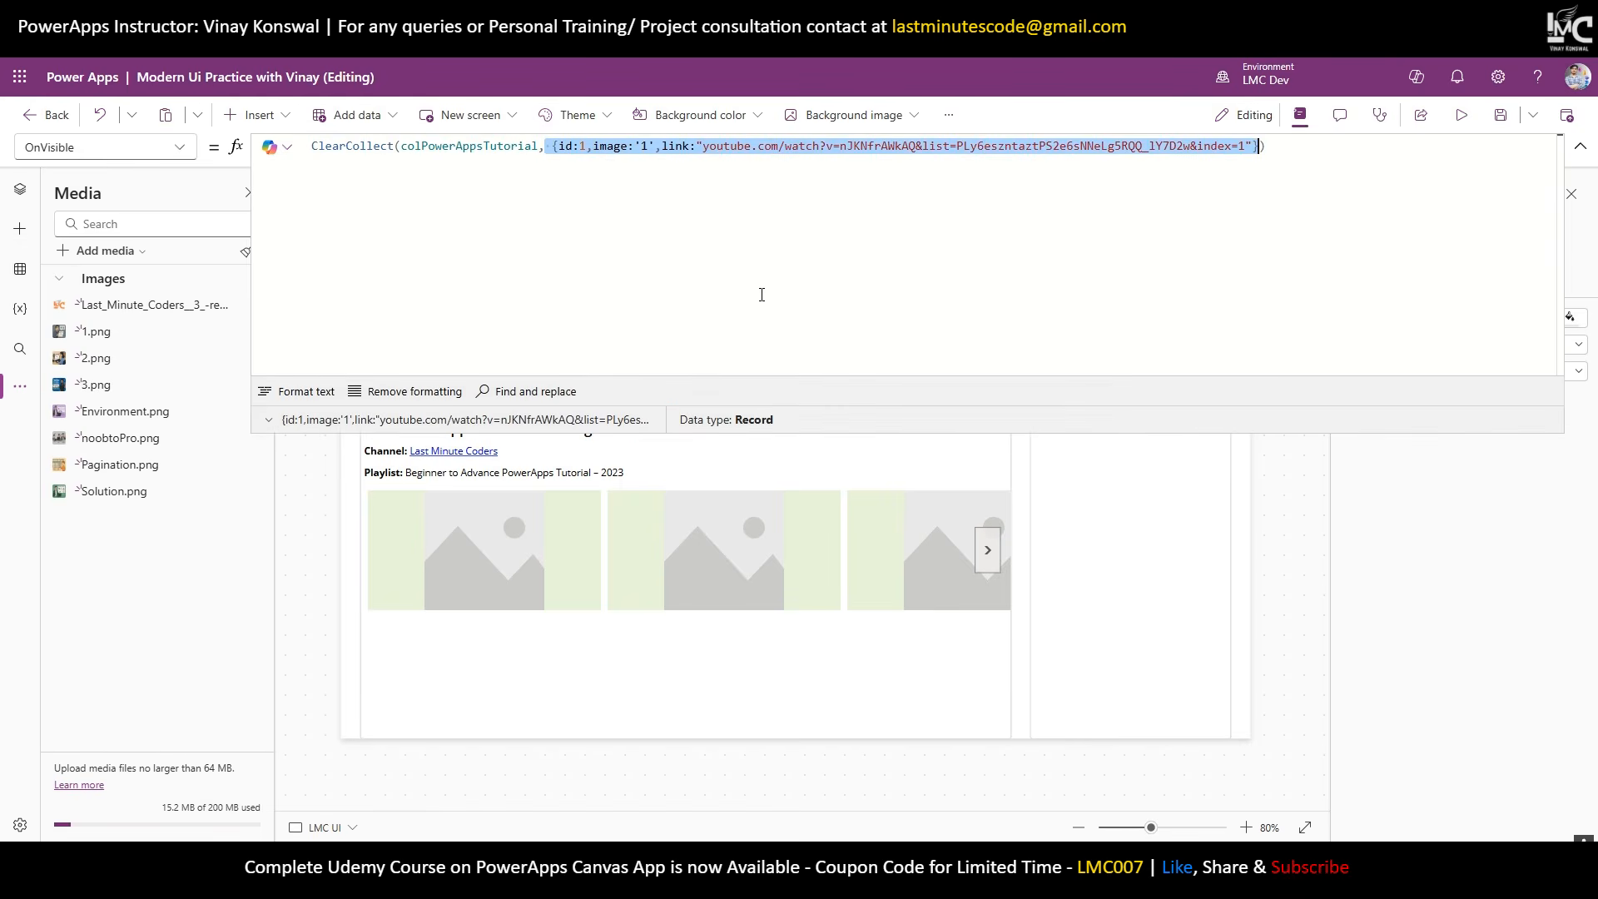
click(555, 149)
key(Return)
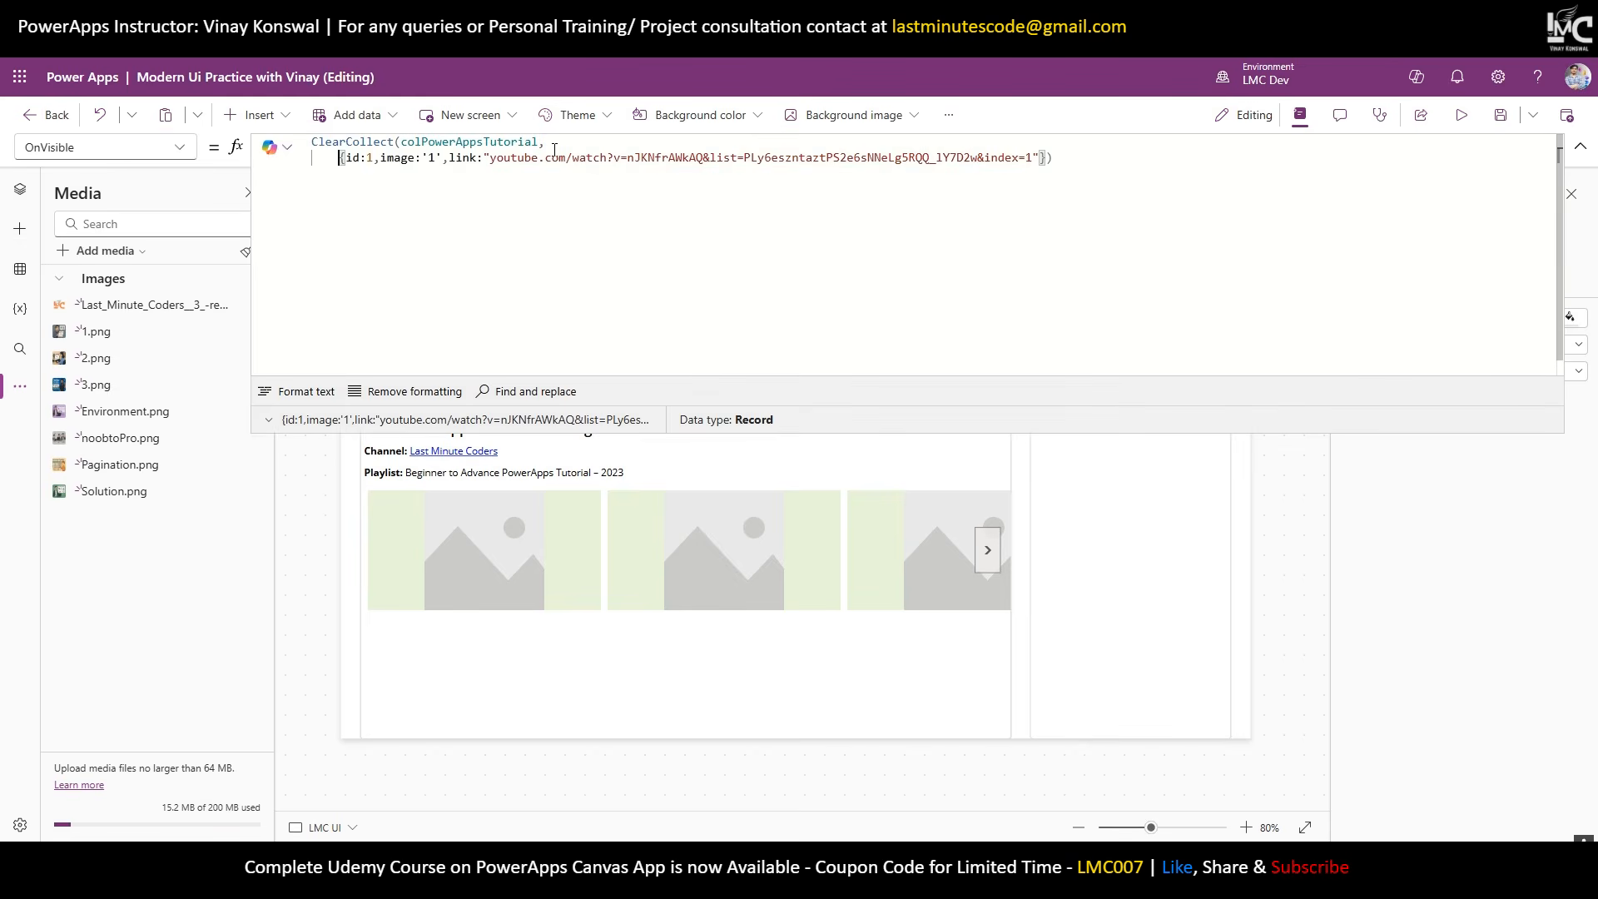
Put the closing parenthesis on its own line and duplicate the record four times, comma-separated.
key(End)
key(Left)
key(Return)
key(BackSpace)
key(Left)
text(,)
key(Return)
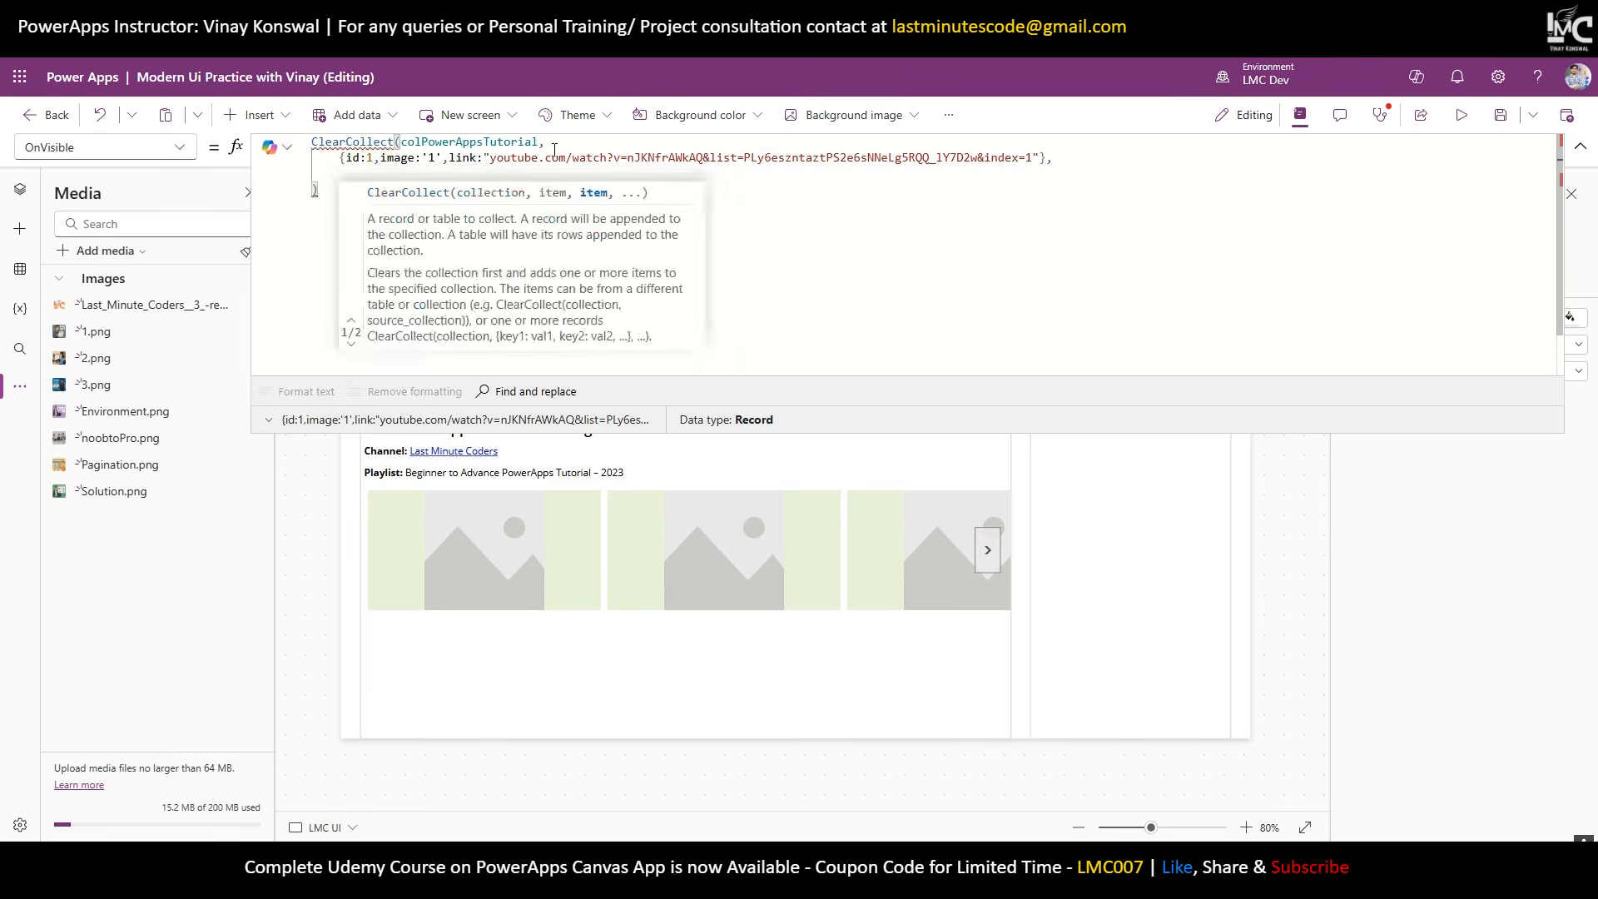
key(ctrl+v)
text(,)
key(Return)
key(ctrl+v)
text(,)
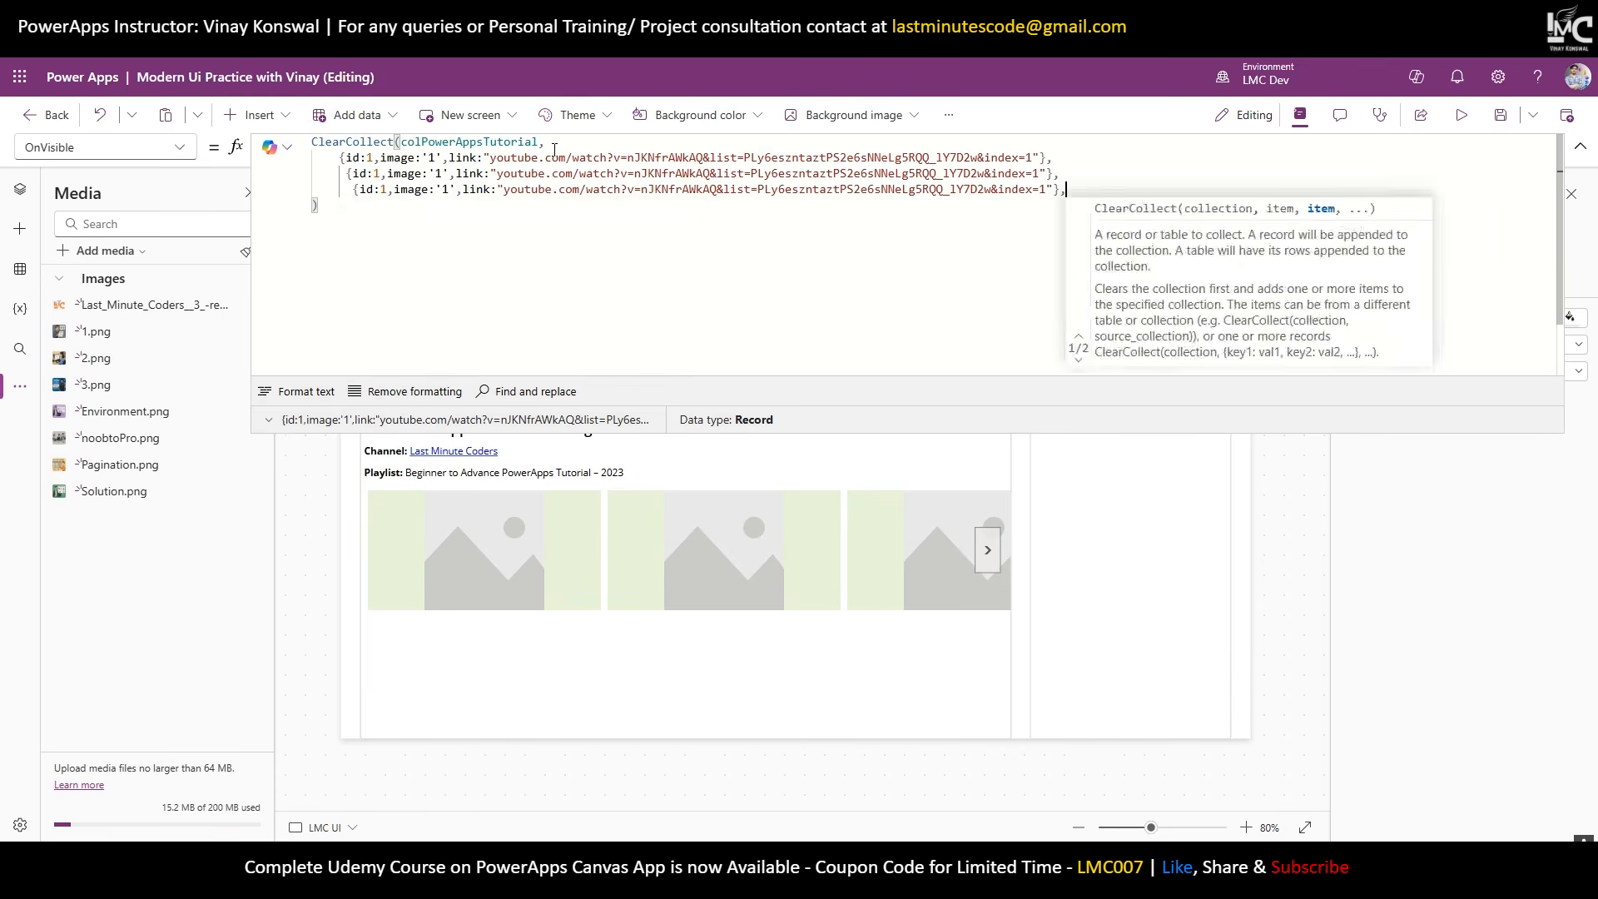
key(Return)
key(ctrl+v)
text(,)
key(Return)
key(ctrl+v)
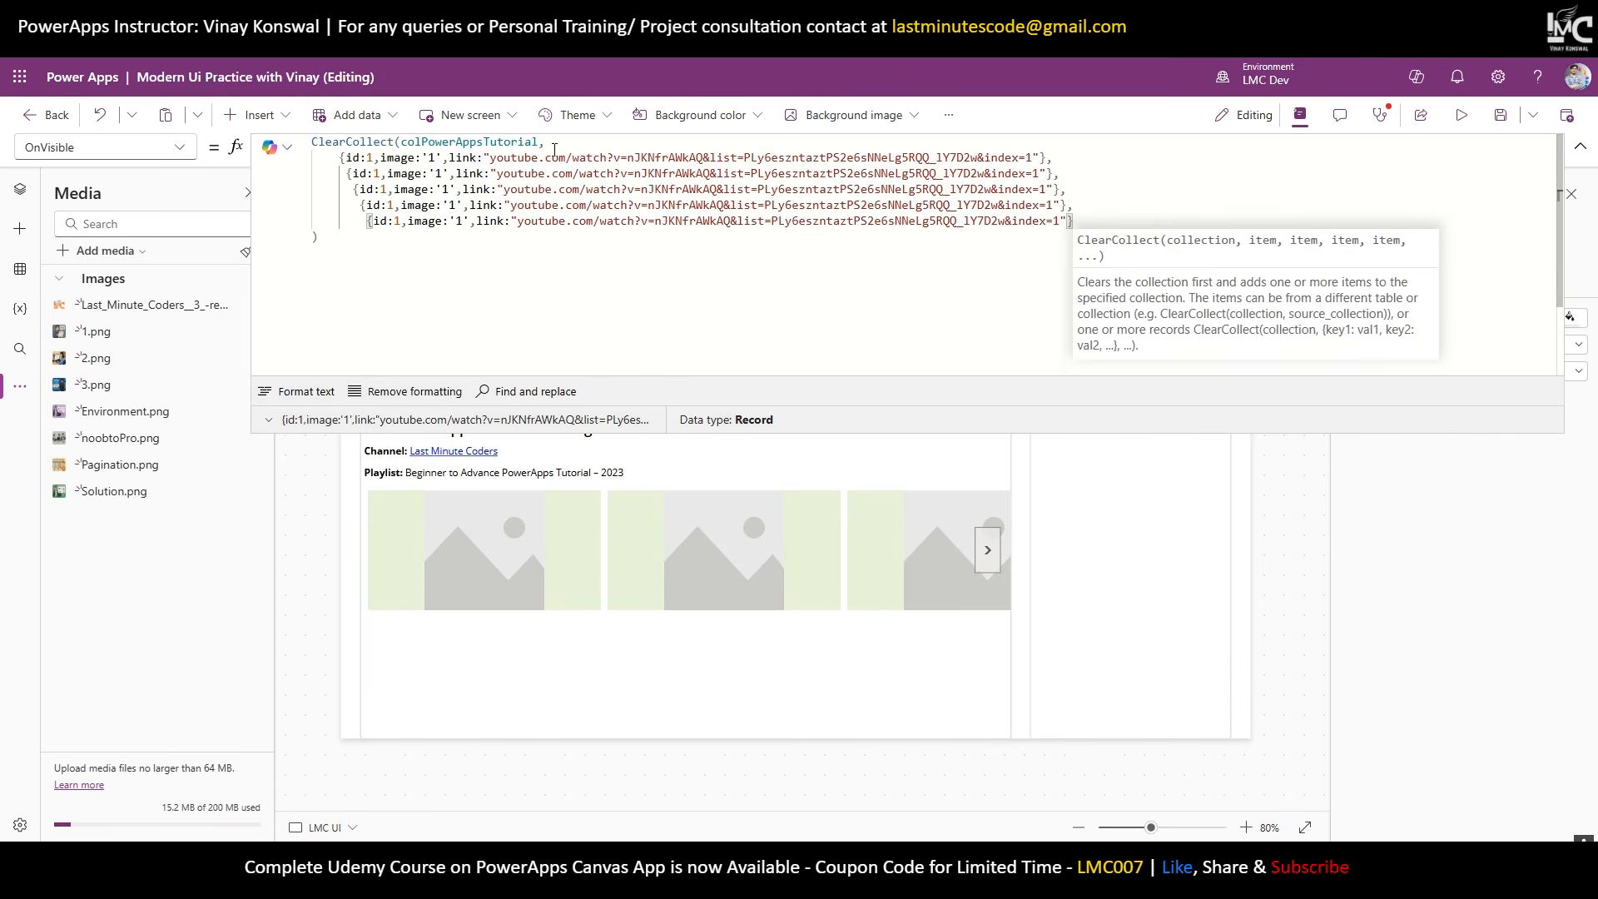
Remove the extra indentation so all five record lines align.
click(350, 175)
key(BackSpace)
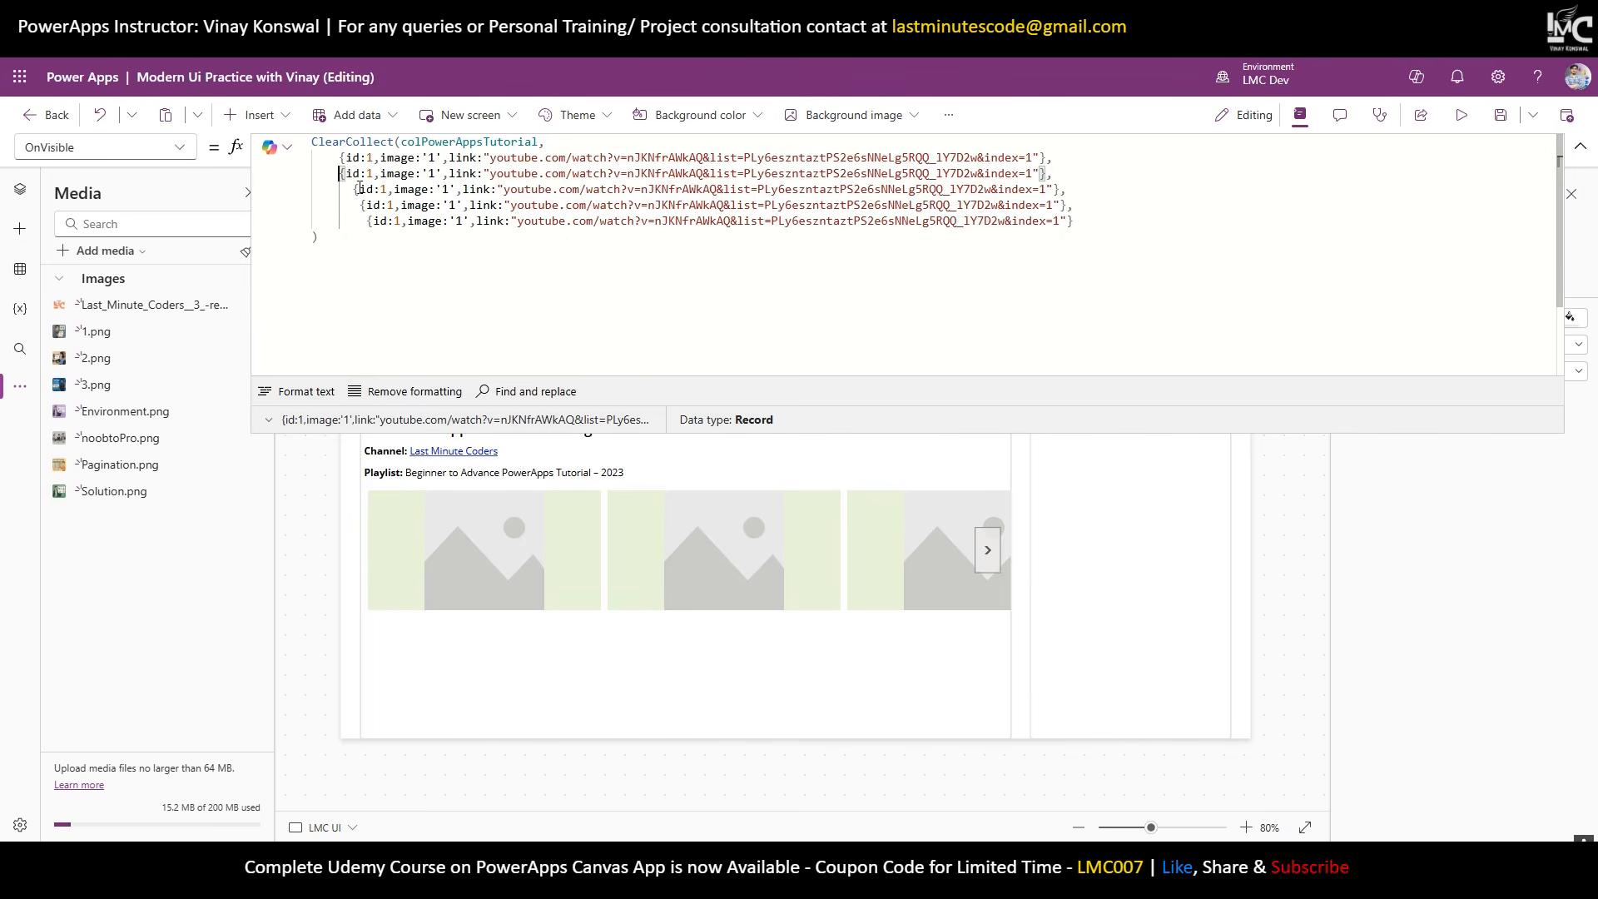
click(355, 190)
key(BackSpace)
key(BackSpace)
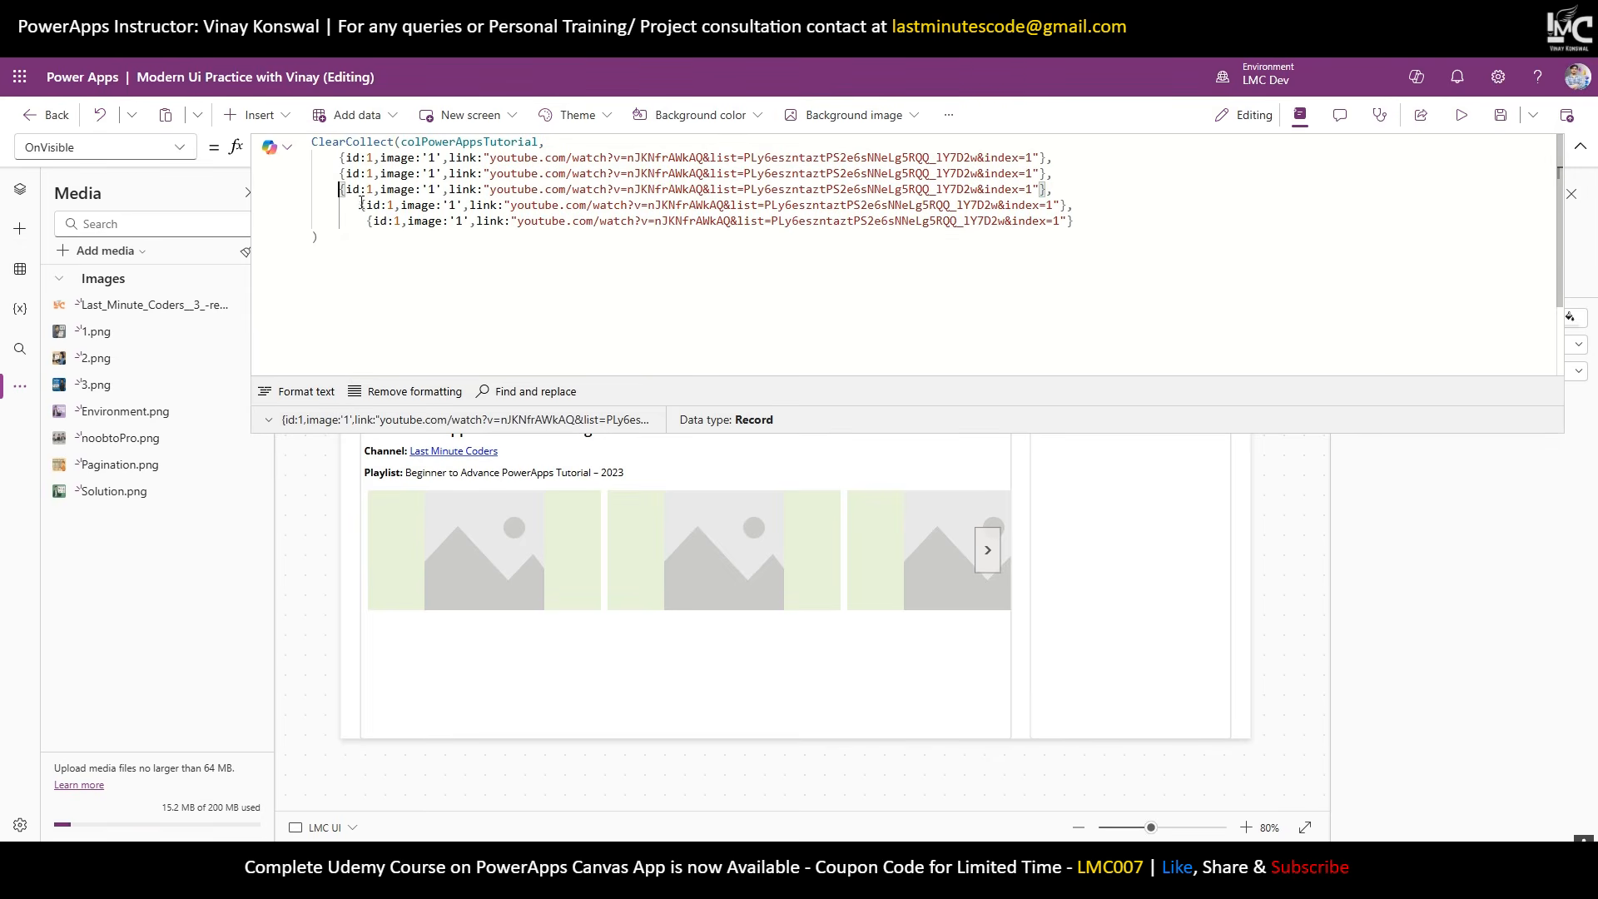
drag(359, 205, 346, 221)
key(BackSpace)
key(BackSpace)
Change the ids of records two through five to 2, 3, 4 and 5.
double_click(369, 173)
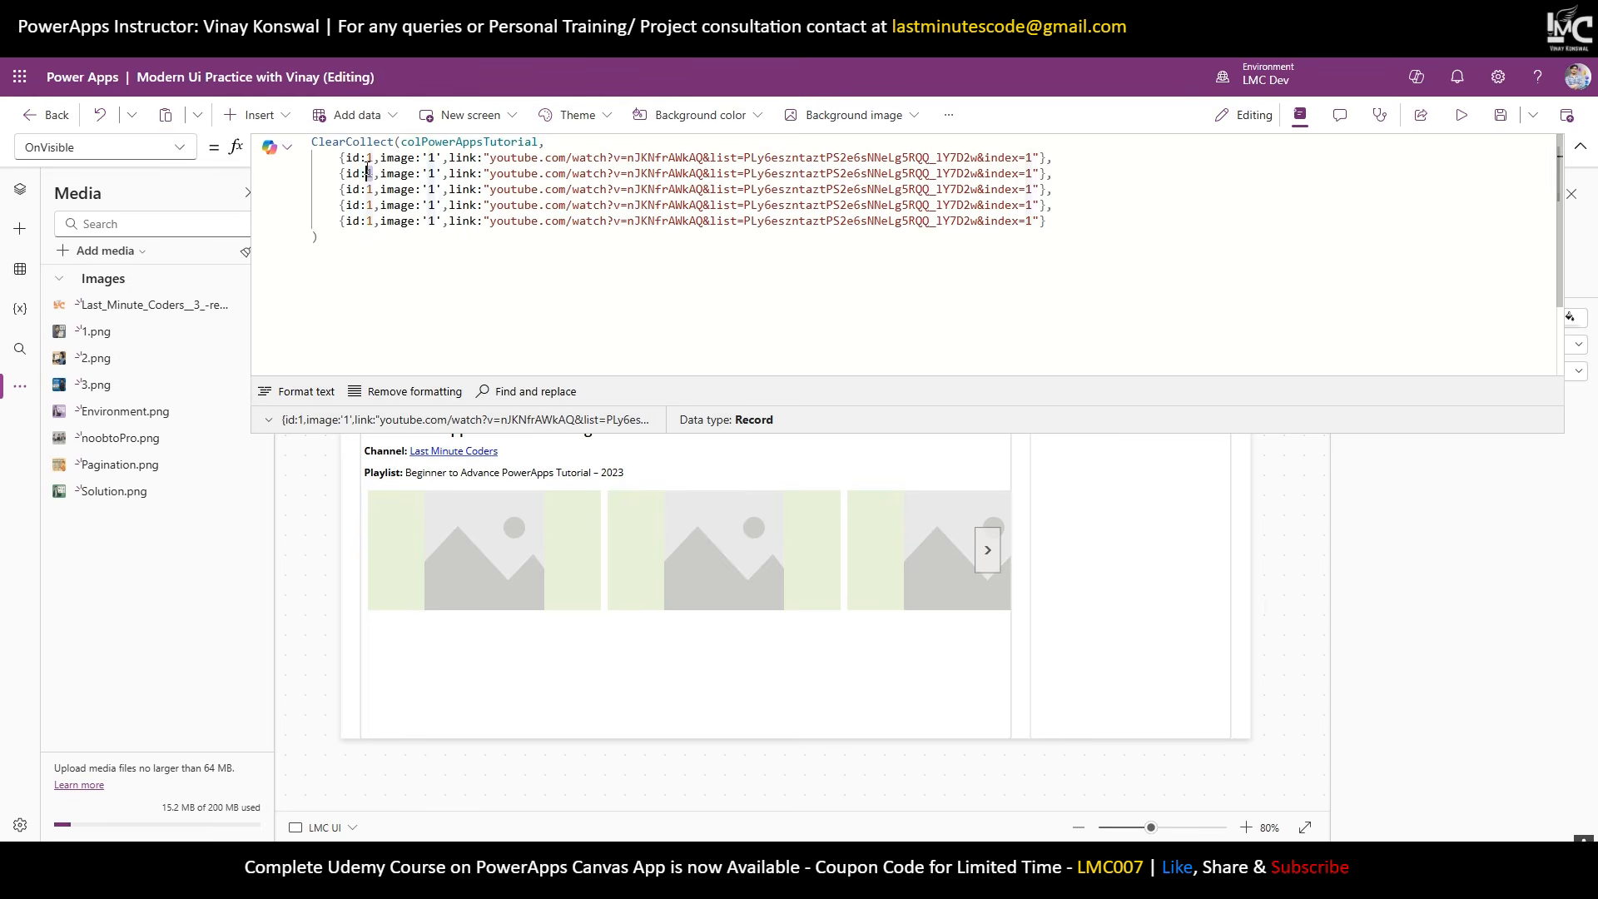
text(2)
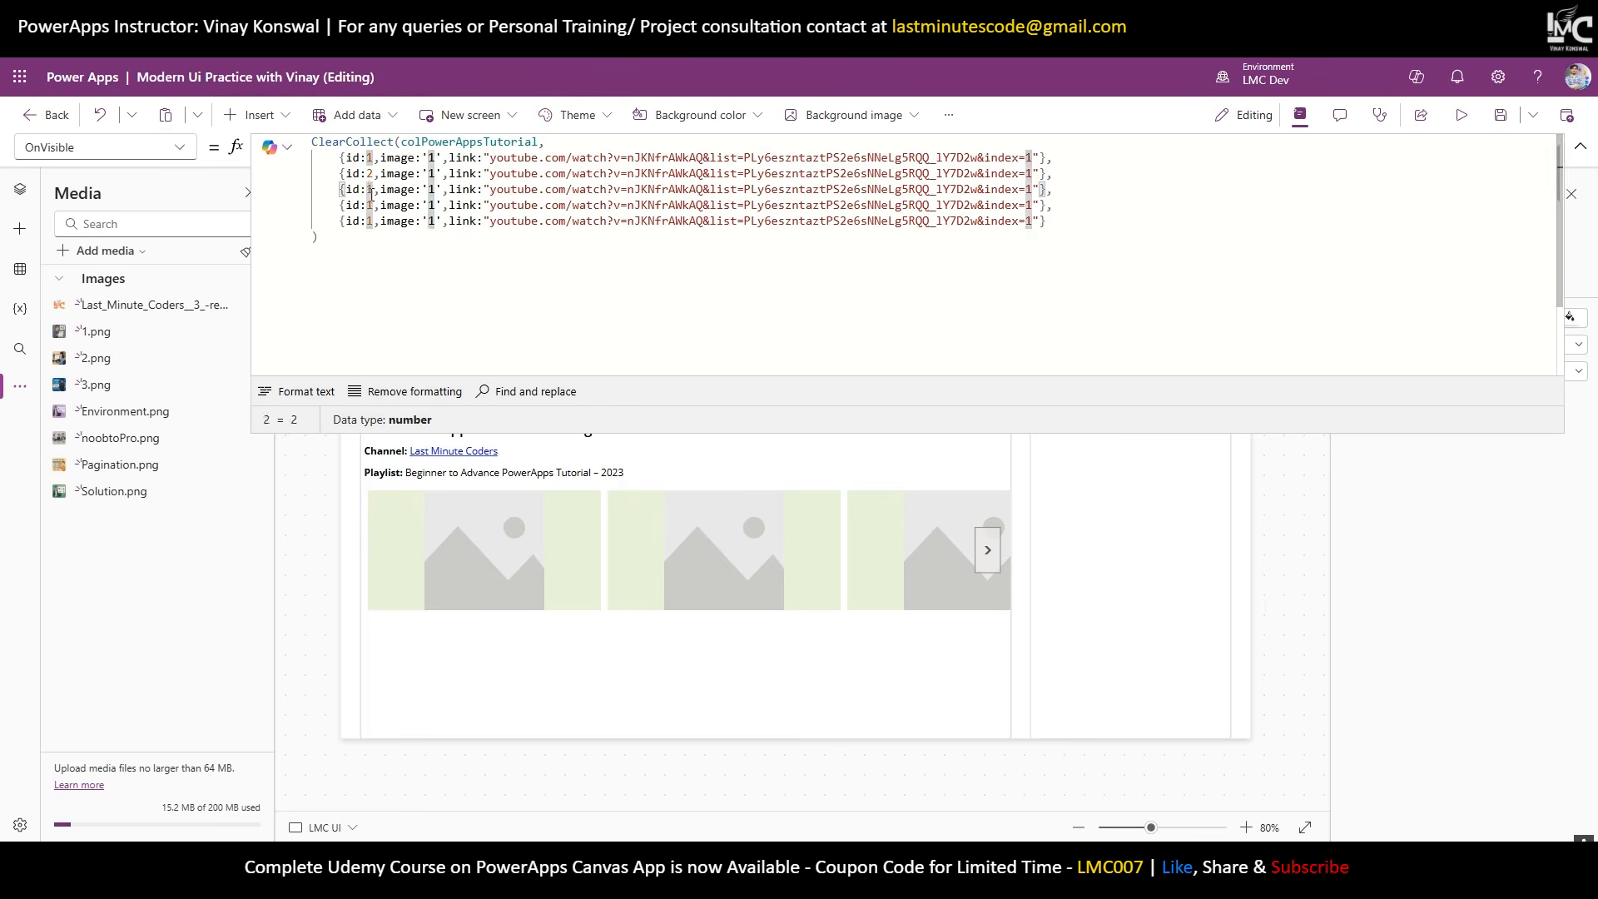
double_click(369, 189)
text(3)
double_click(369, 205)
text(4)
double_click(371, 221)
text(5)
Set images of records 2–5 to '2', '3', 'Environment' and 'Pagination', then open Tutorial 2.
double_click(433, 173)
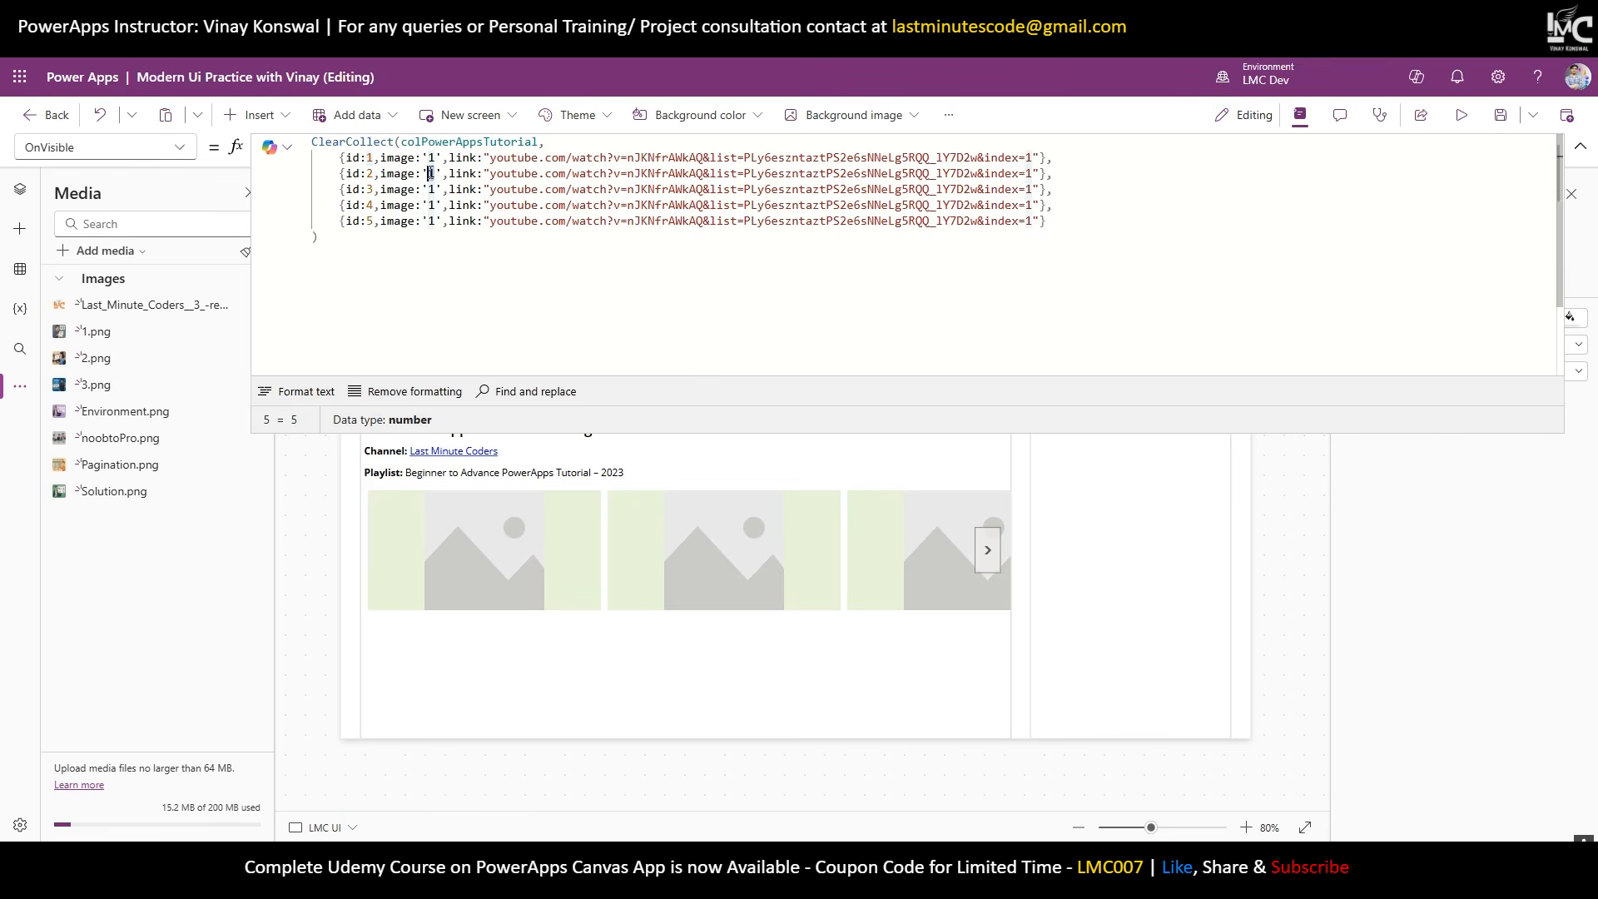
text(2)
double_click(433, 189)
text(3)
double_click(433, 205)
text(Environment)
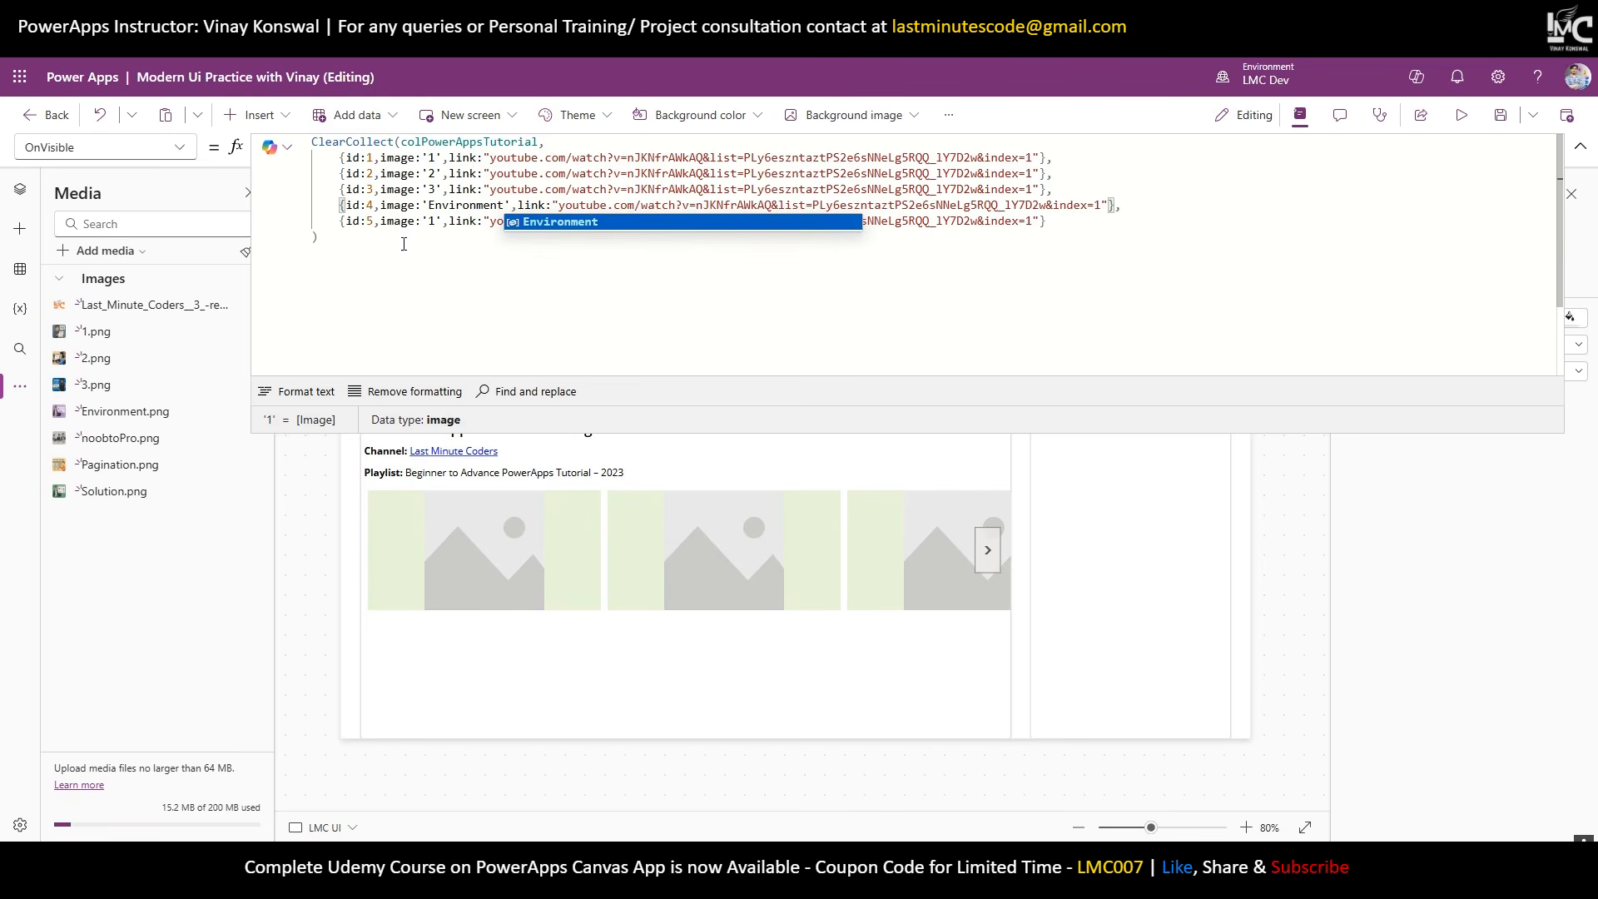
double_click(439, 222)
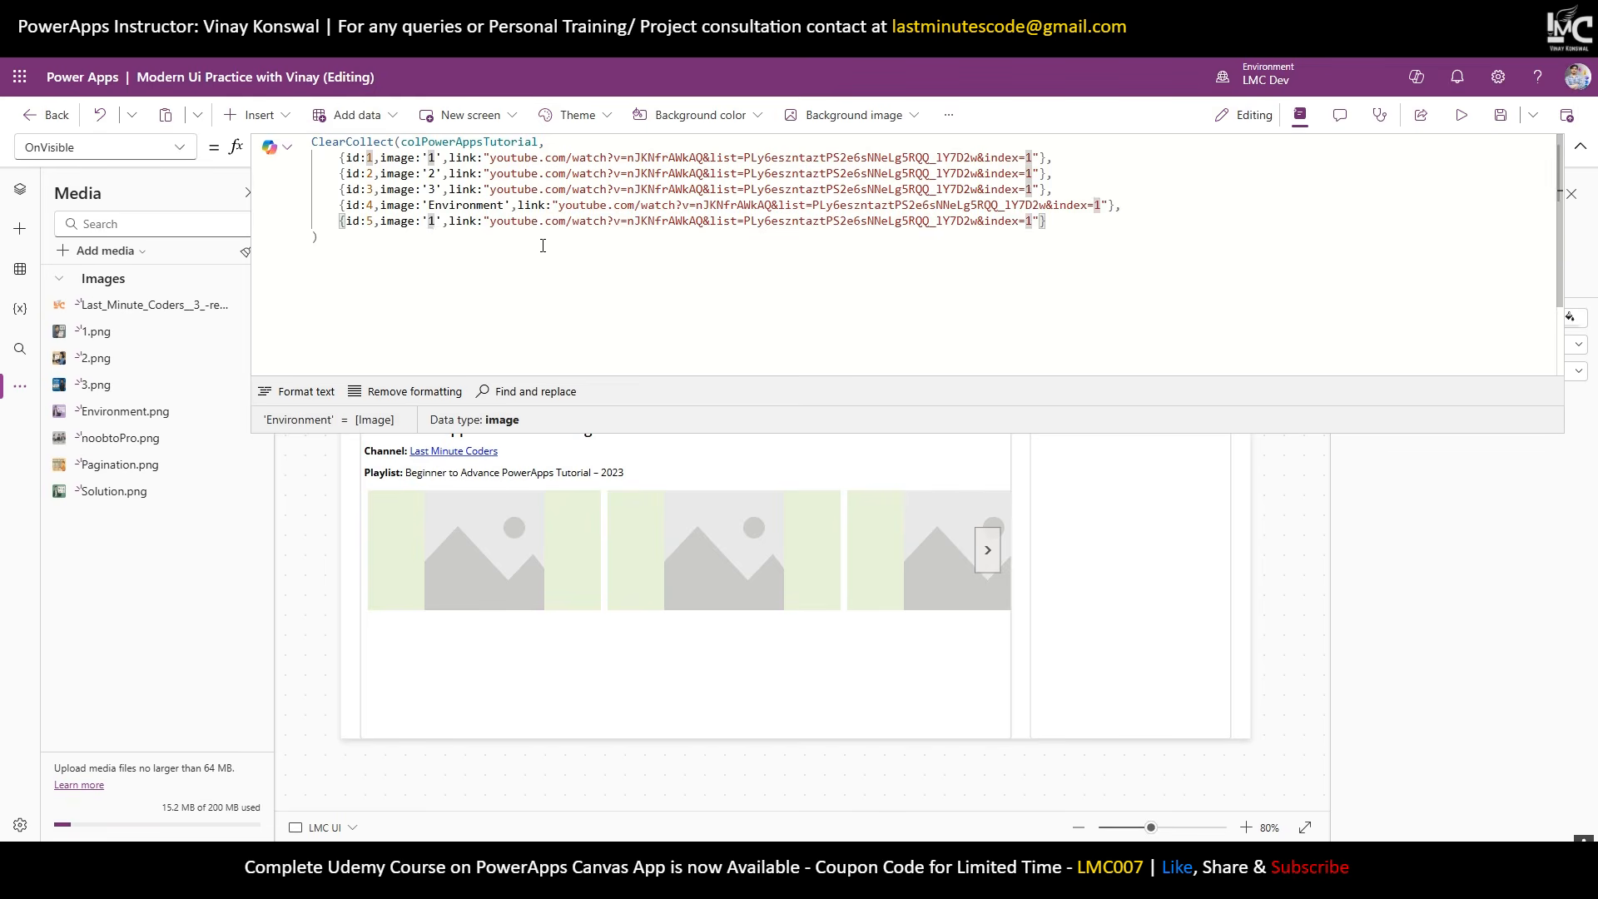
key(BackSpace)
text(Pagination)
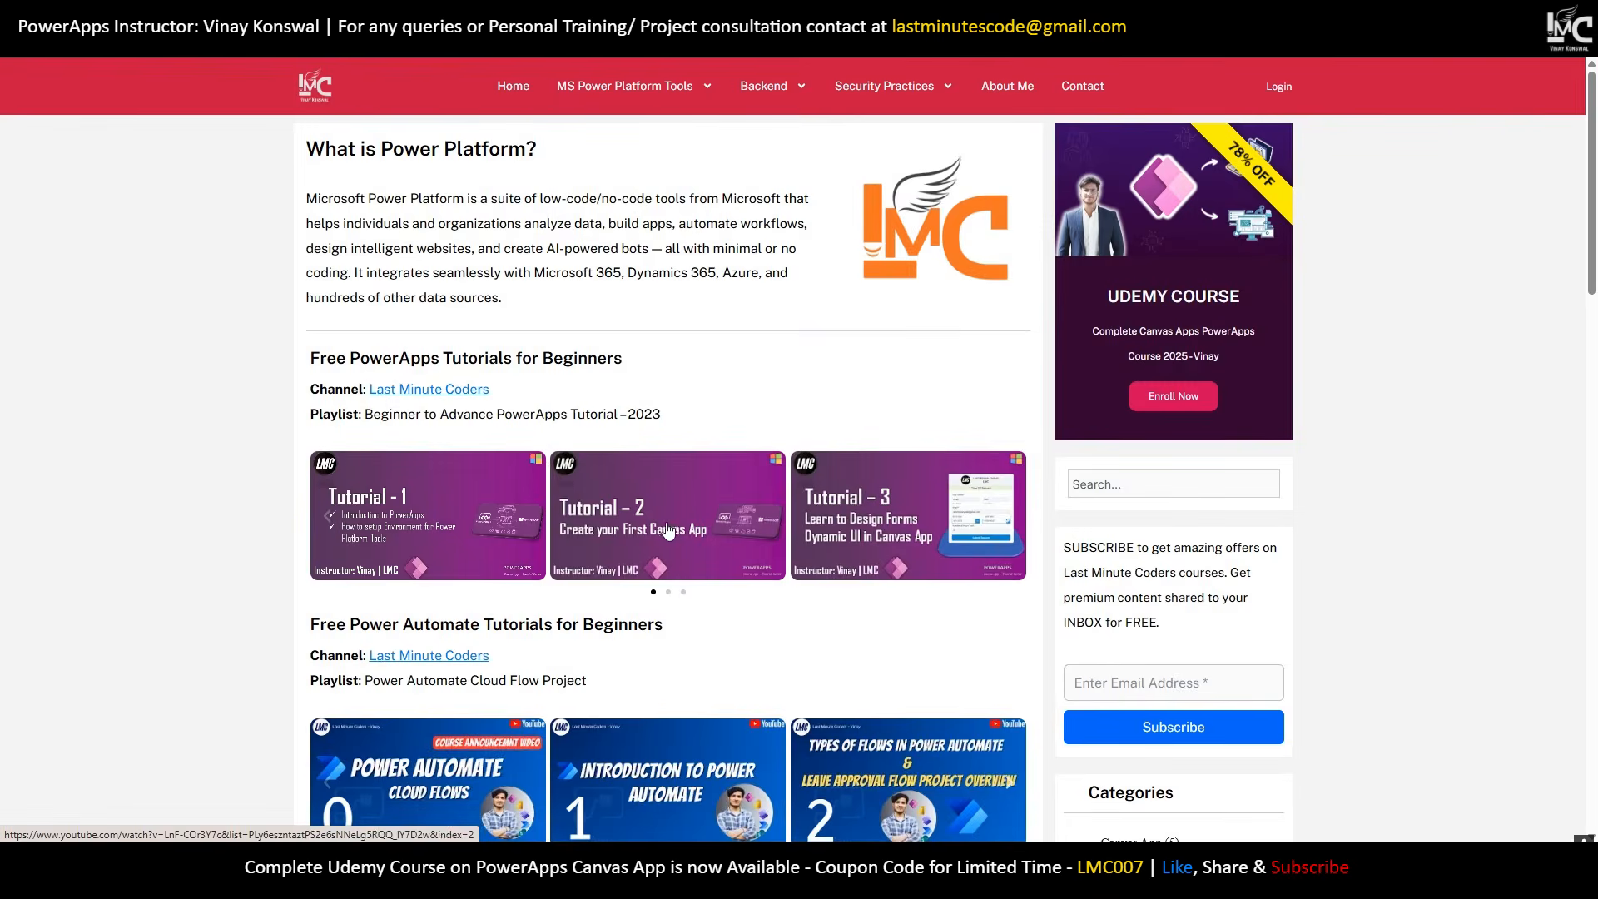
click(668, 531)
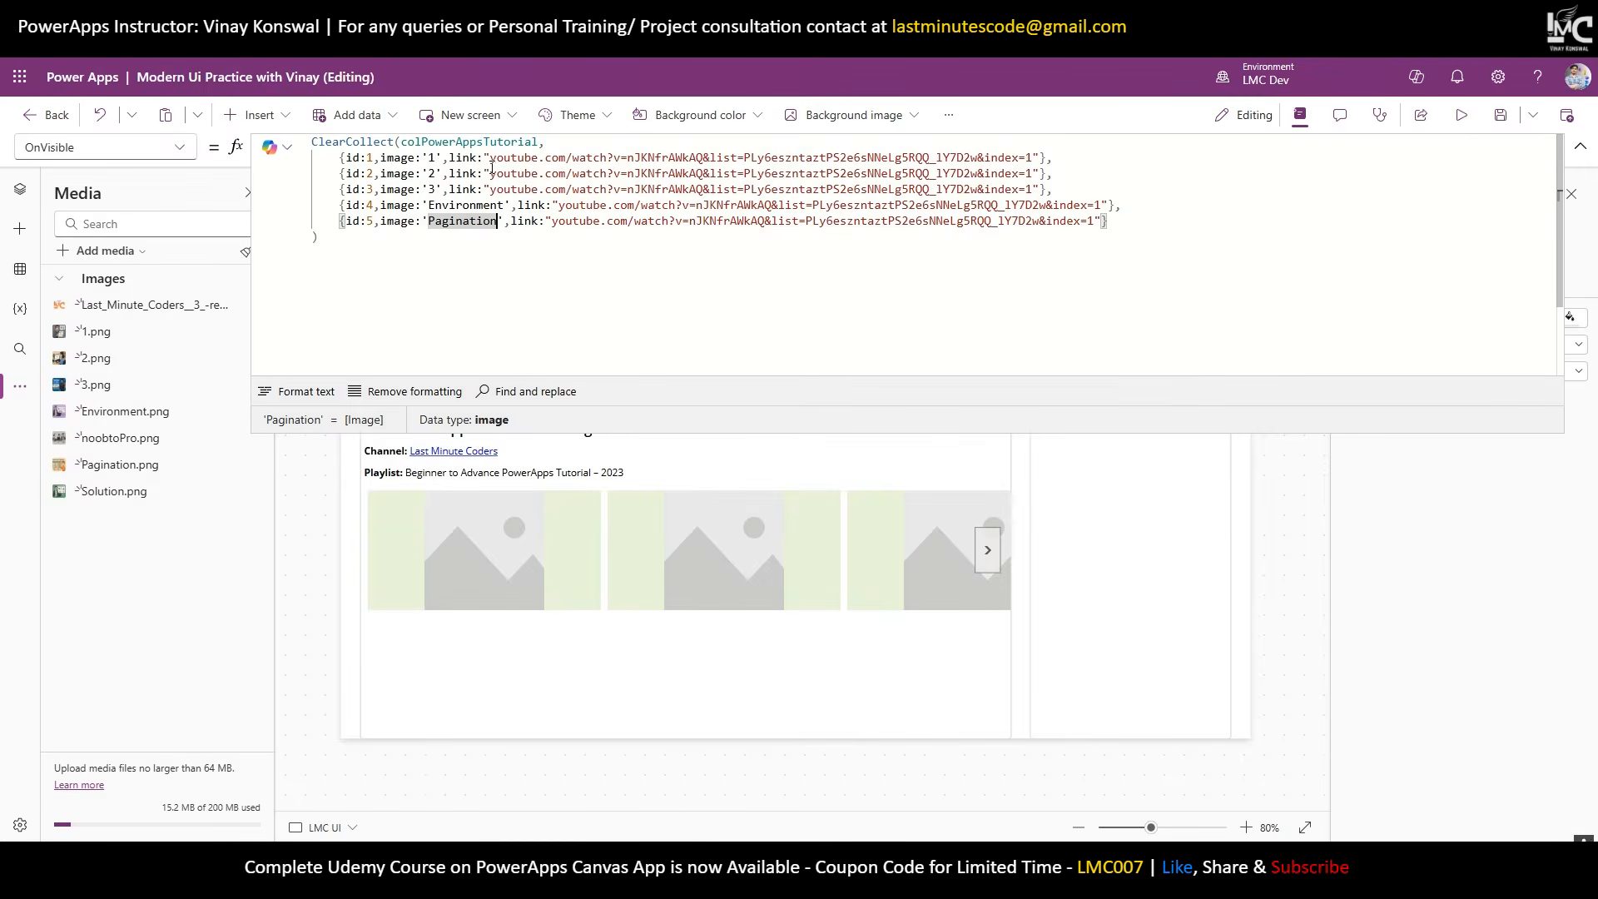
Replace the second record's link with the newly copied tutorial video link.
drag(491, 173, 1027, 173)
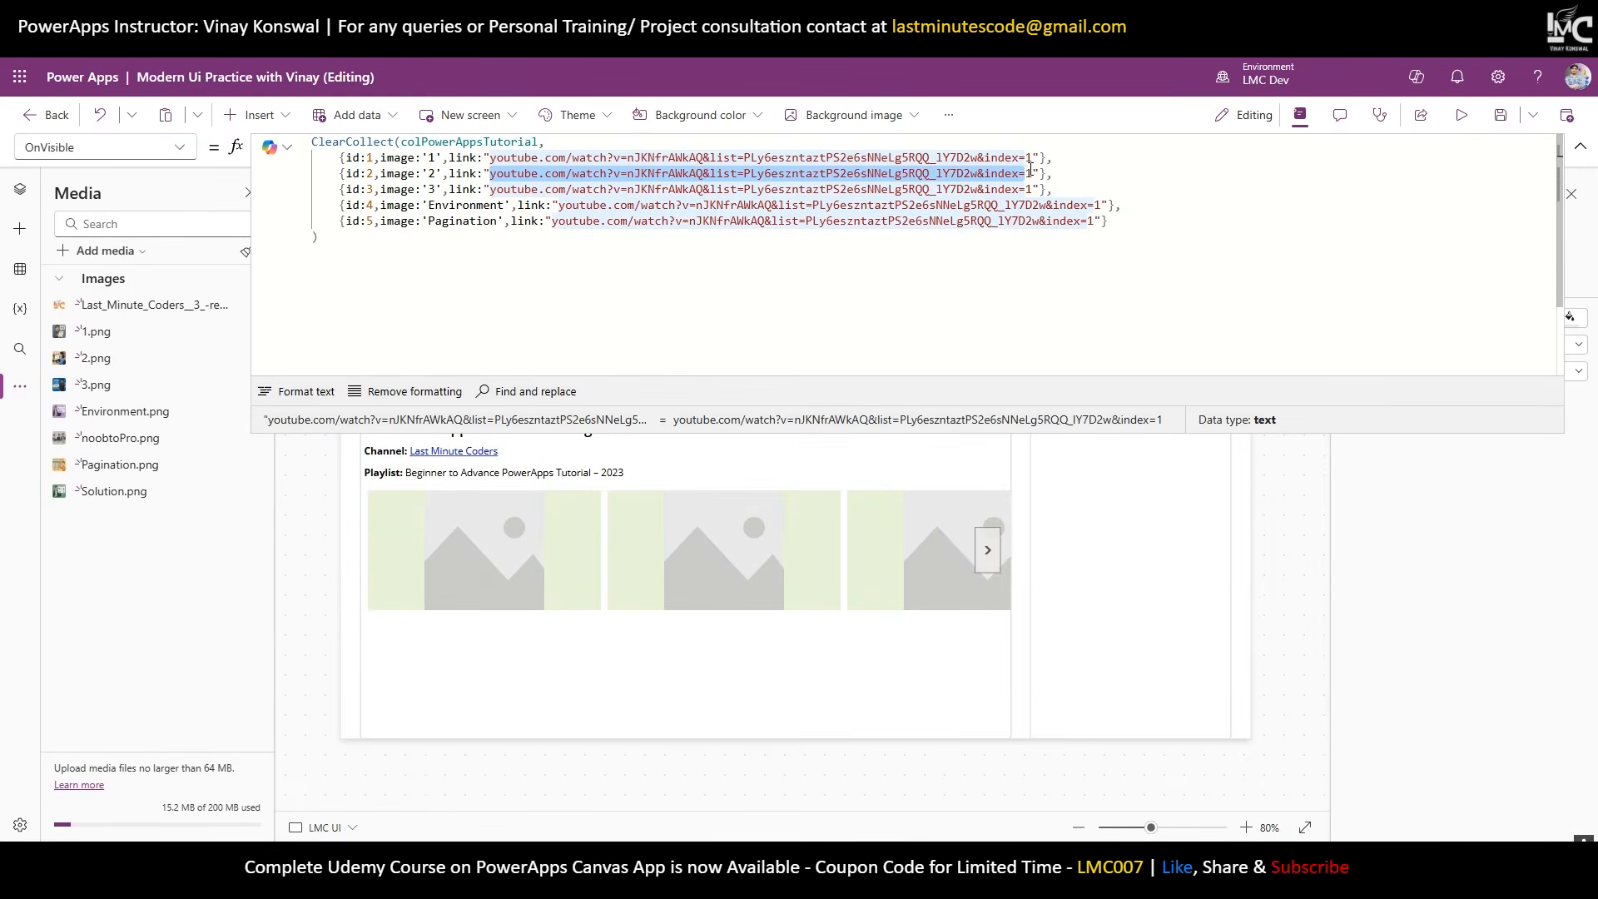
key(ctrl+v)
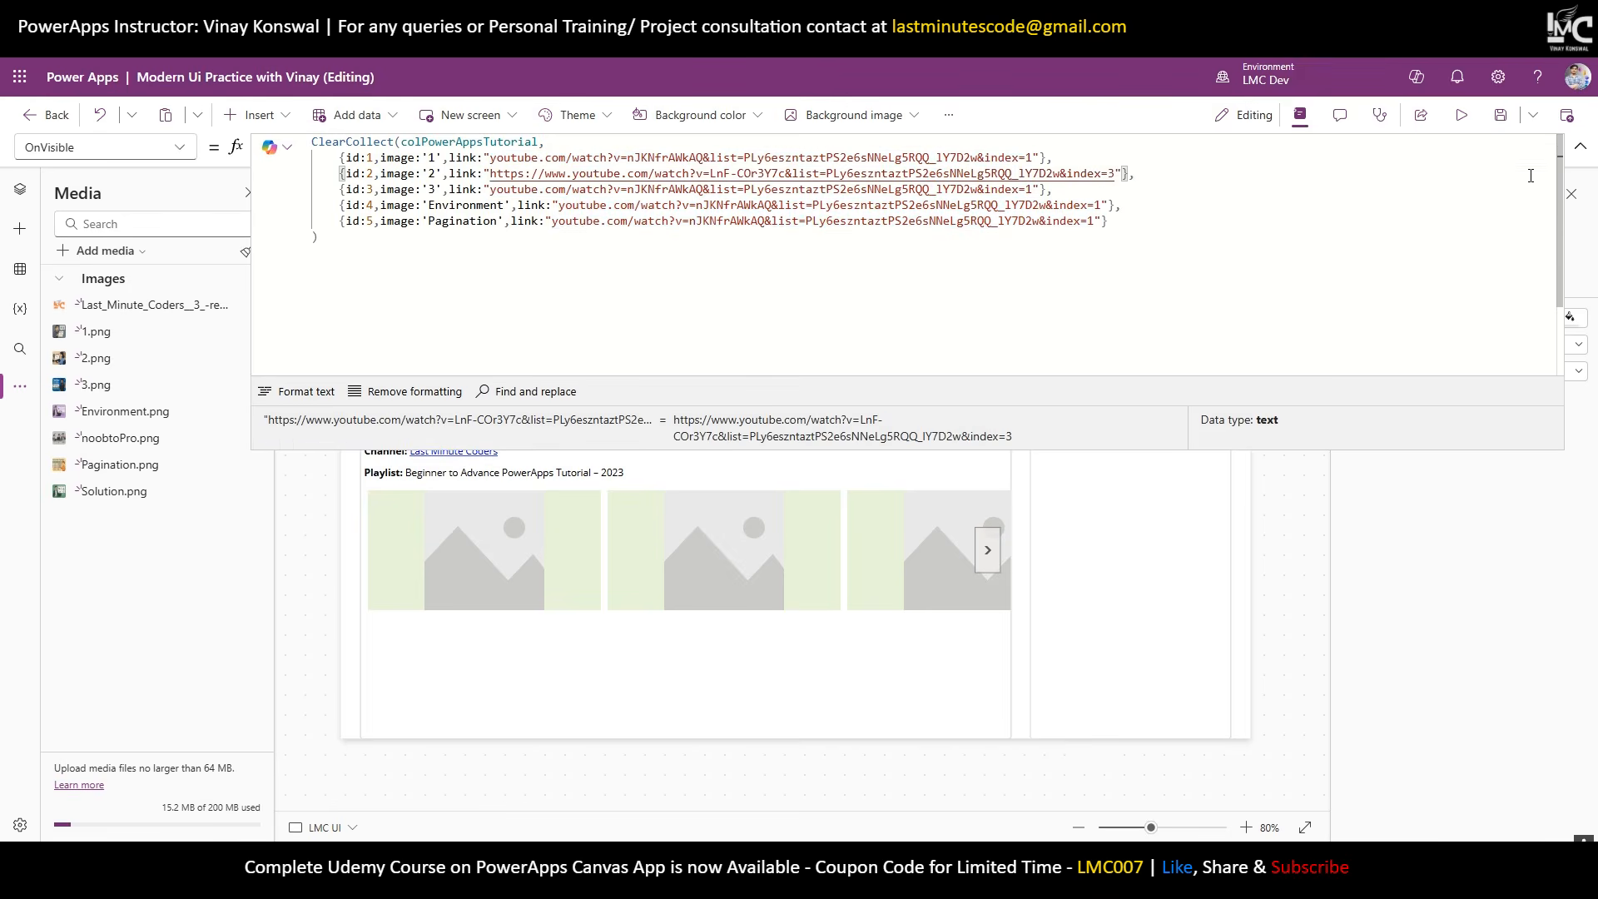
click(1580, 150)
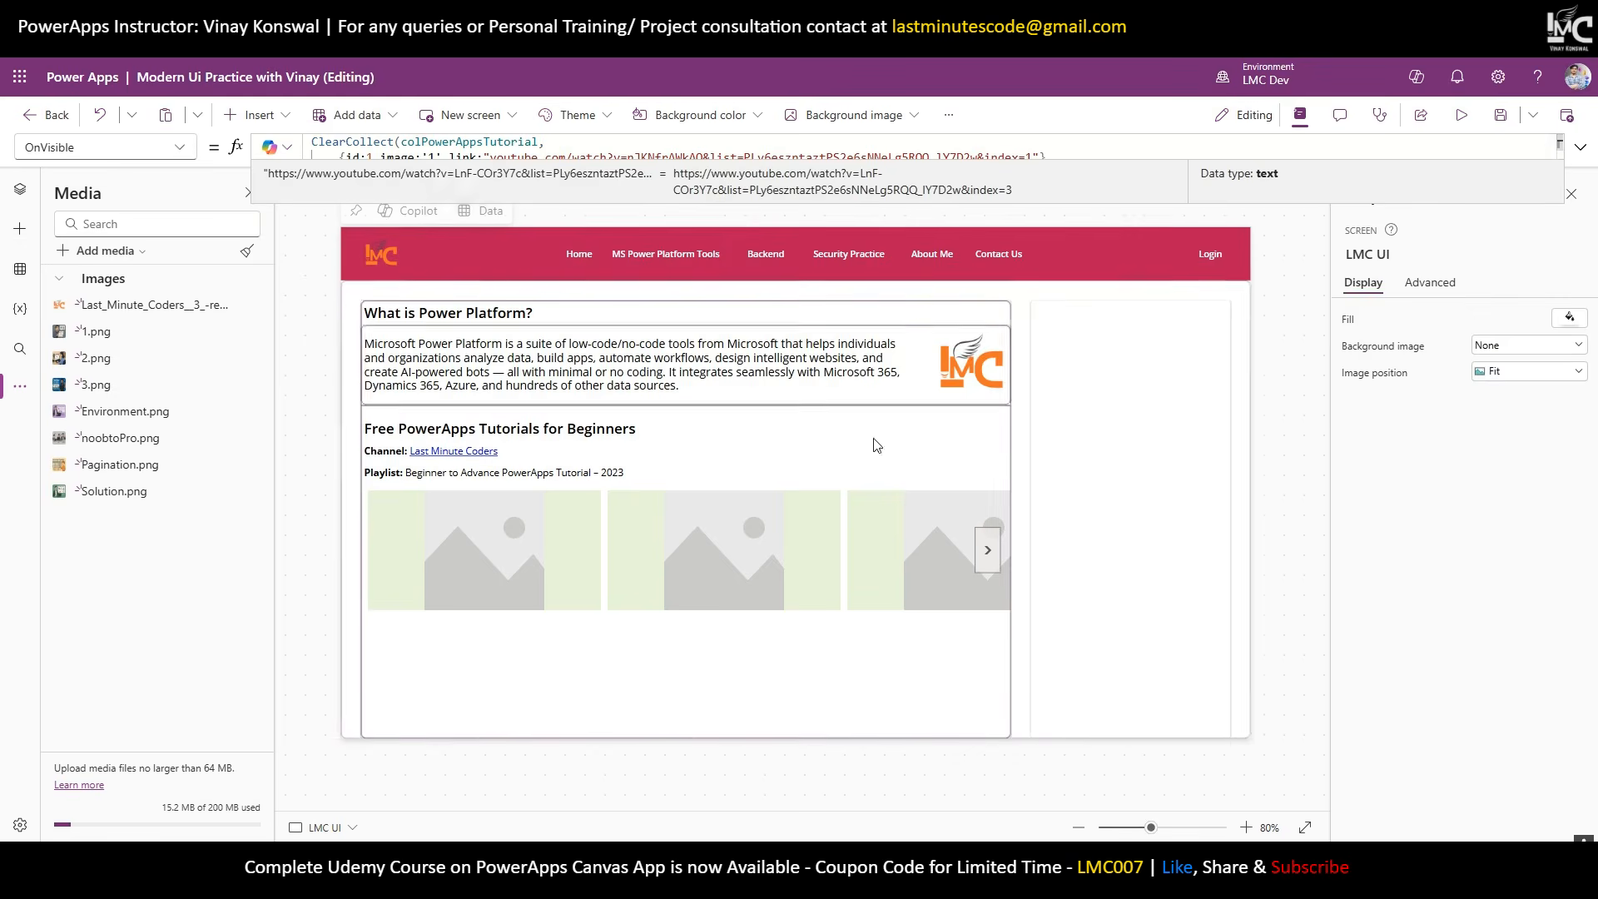
Preview the colPowerAppsTutorial collection rows, then select the tutorial gallery to check its Items.
click(20, 189)
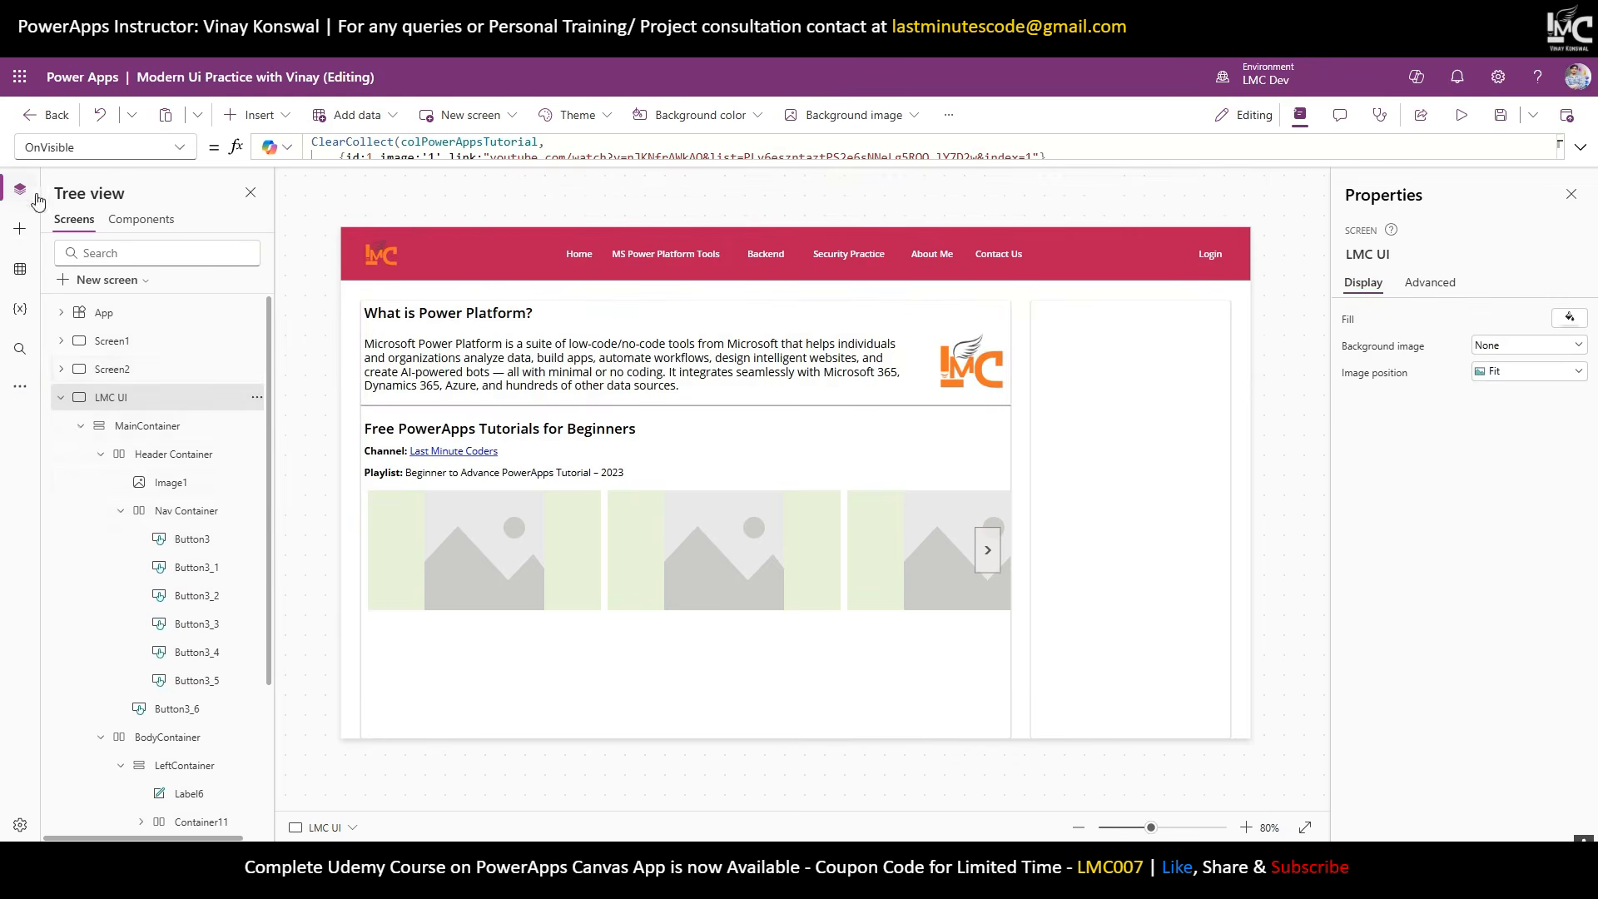
click(112, 369)
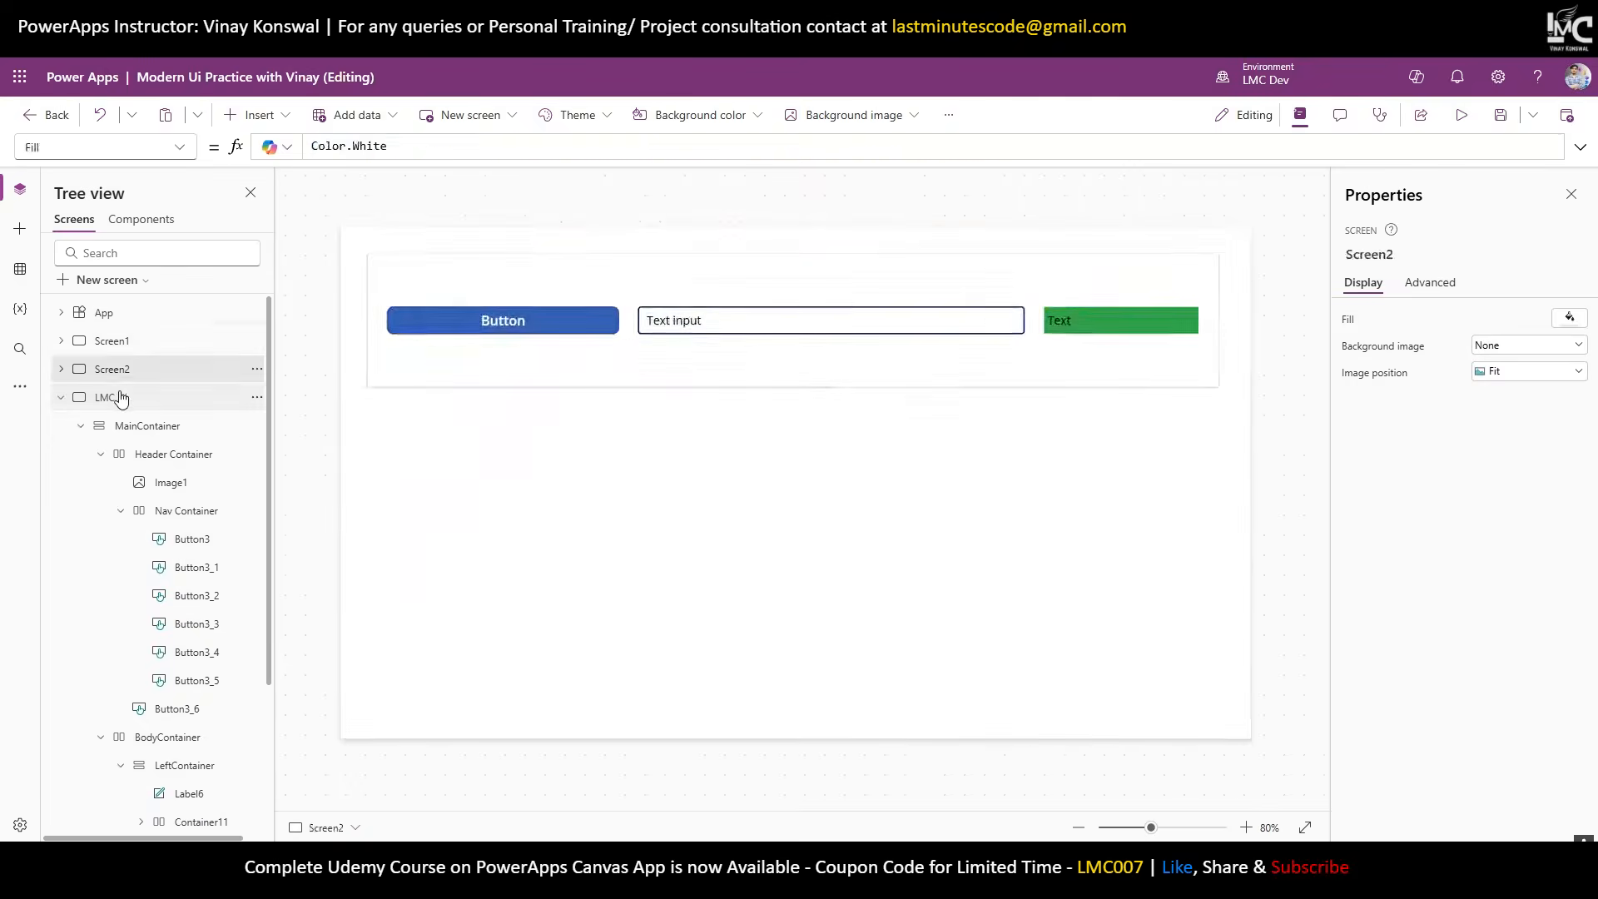
click(111, 397)
double_click(462, 144)
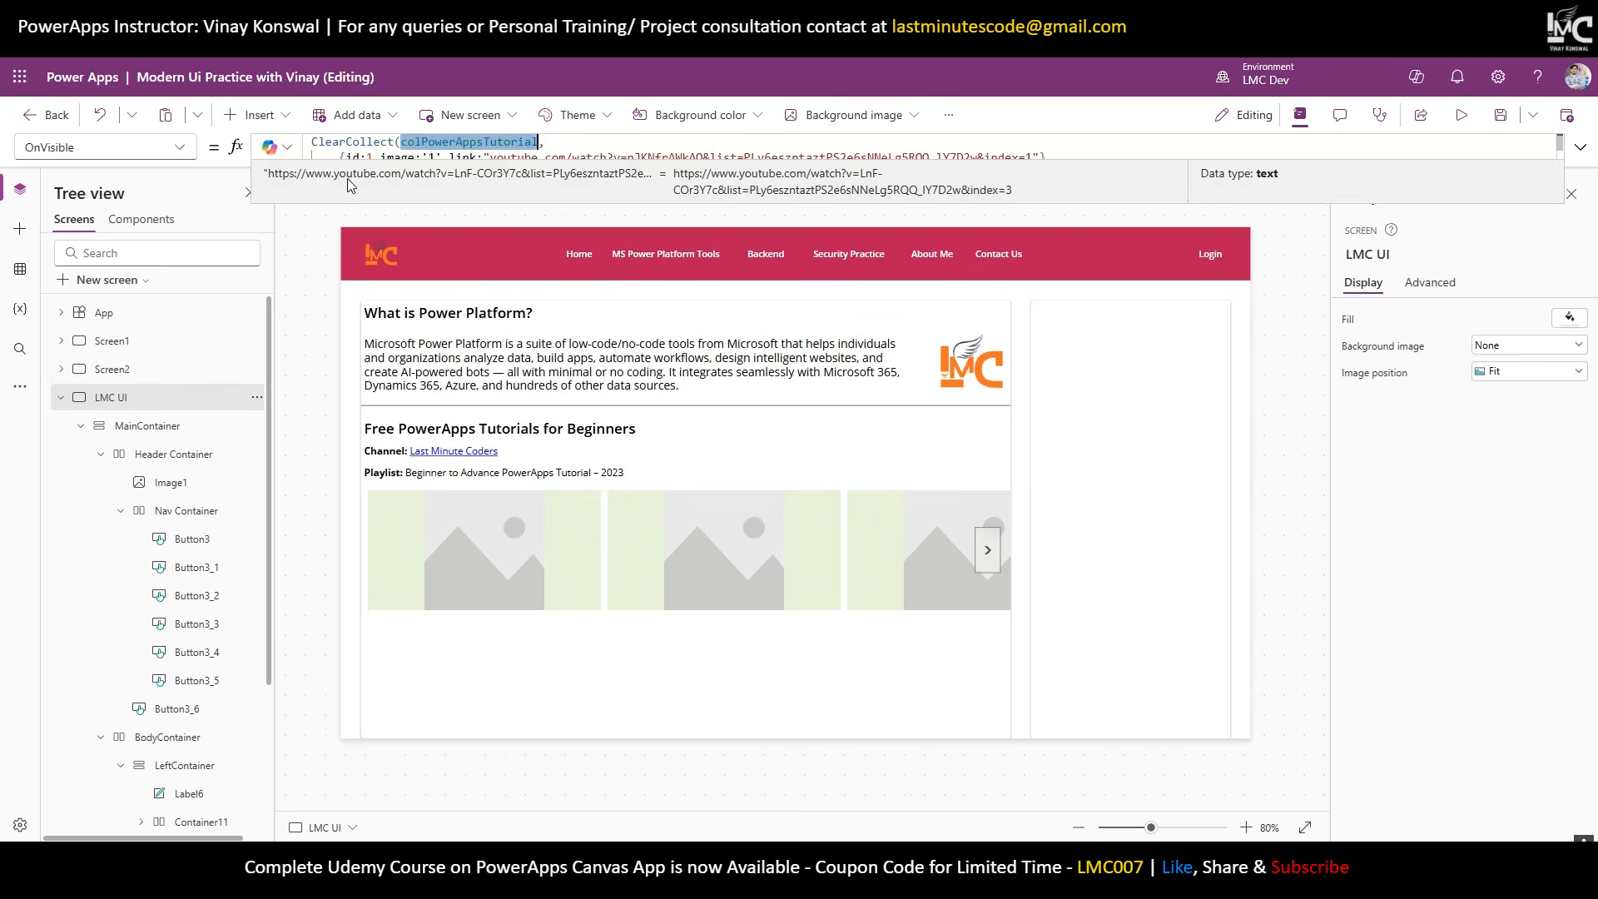
click(269, 173)
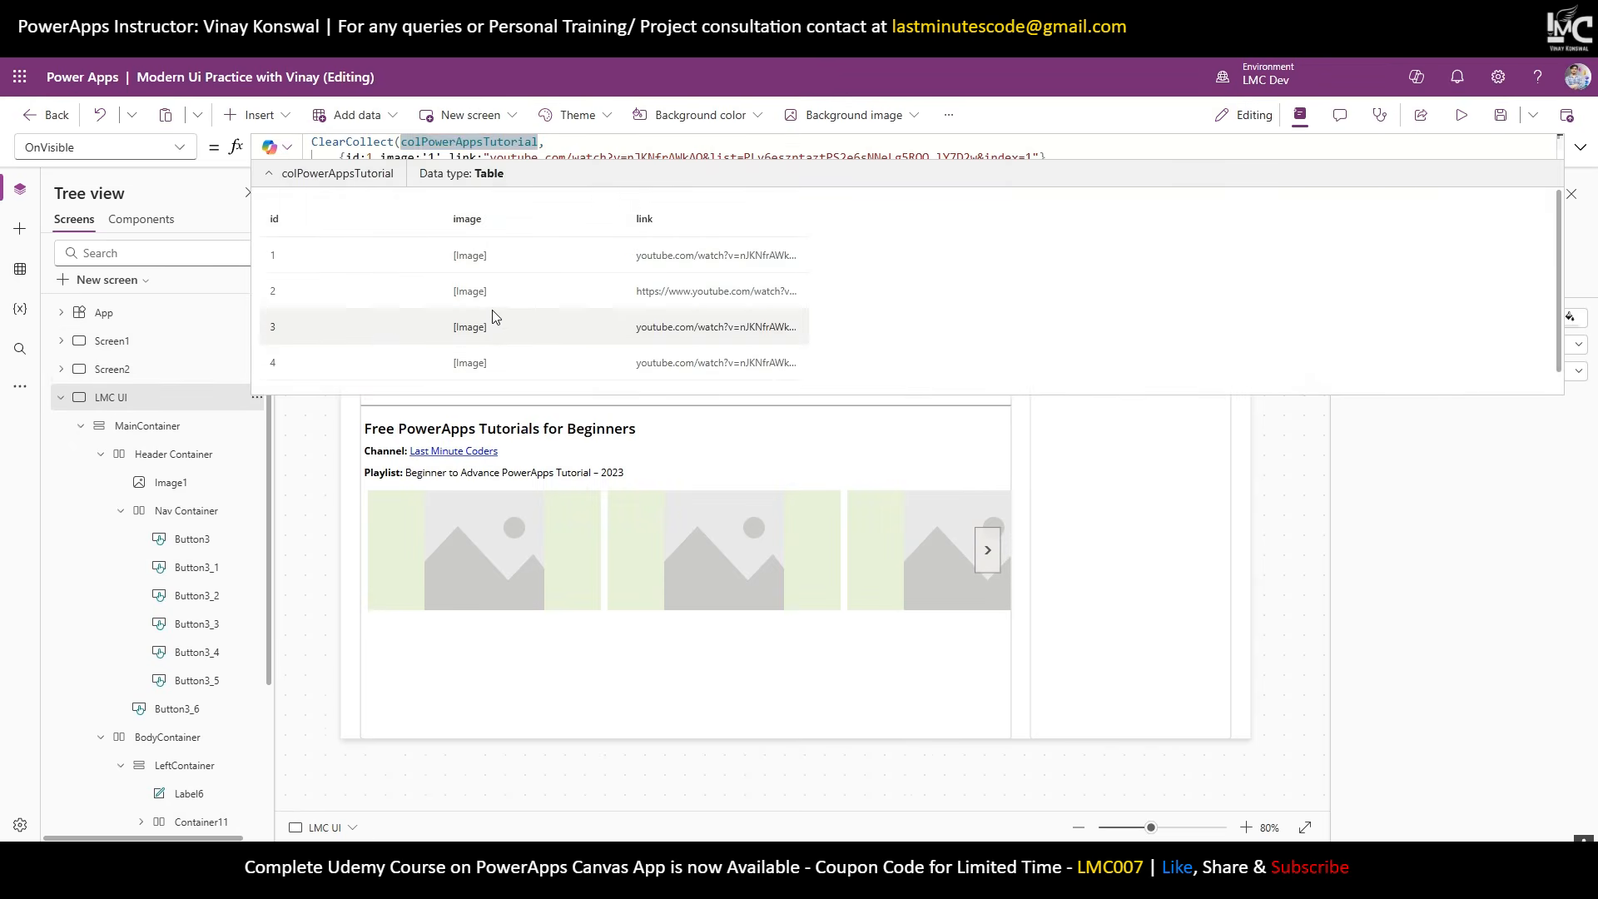
double_click(504, 145)
key(ctrl+c)
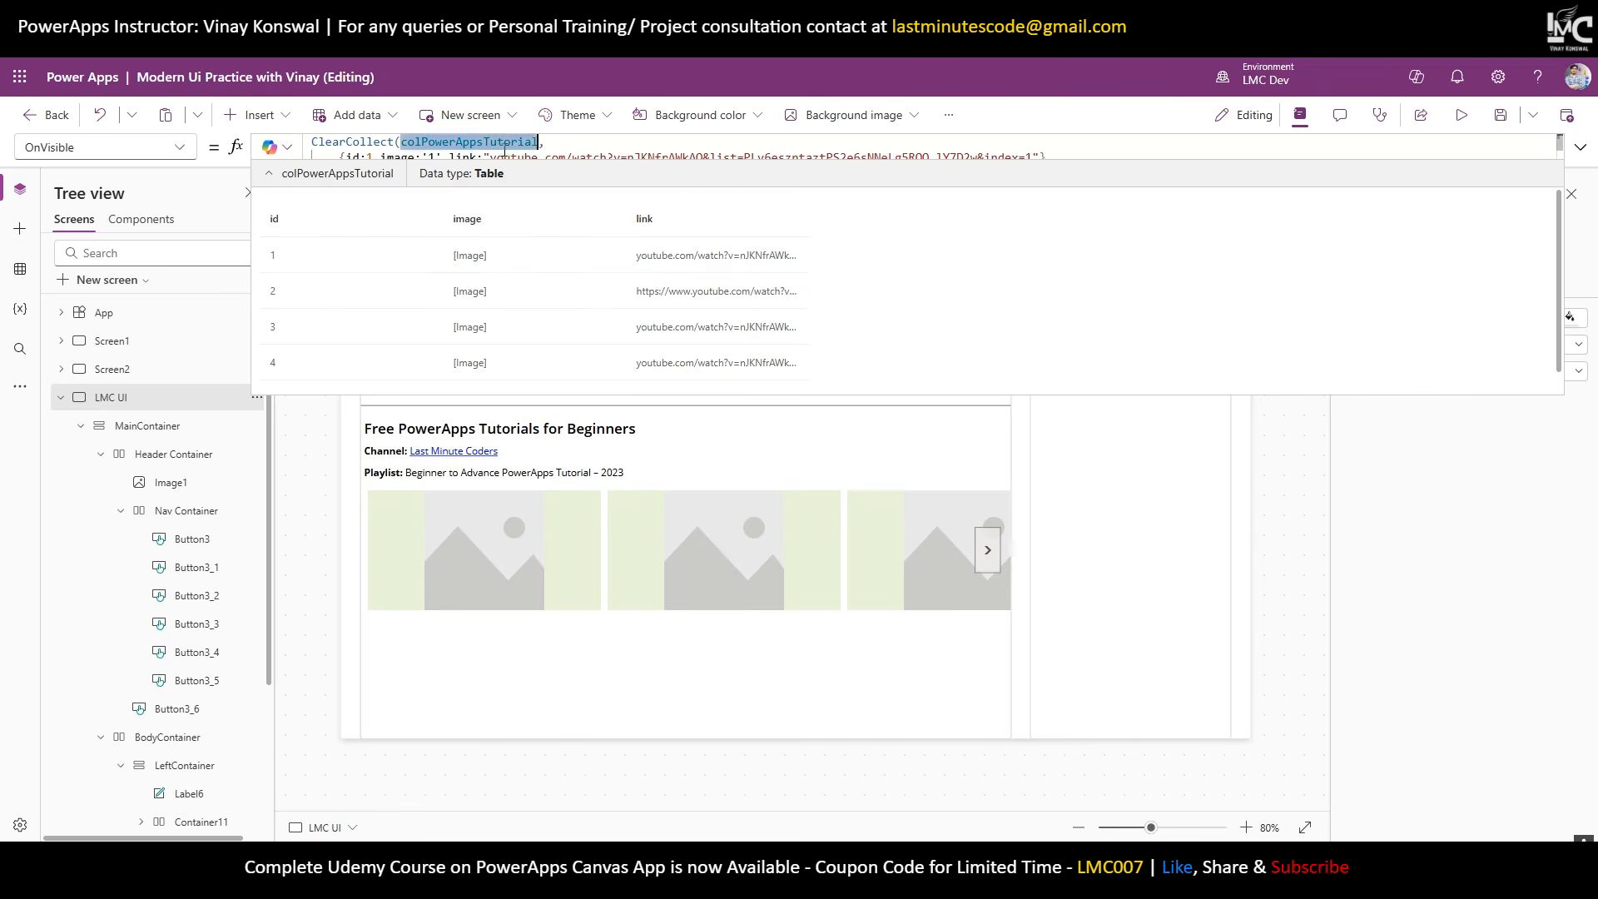
click(1580, 149)
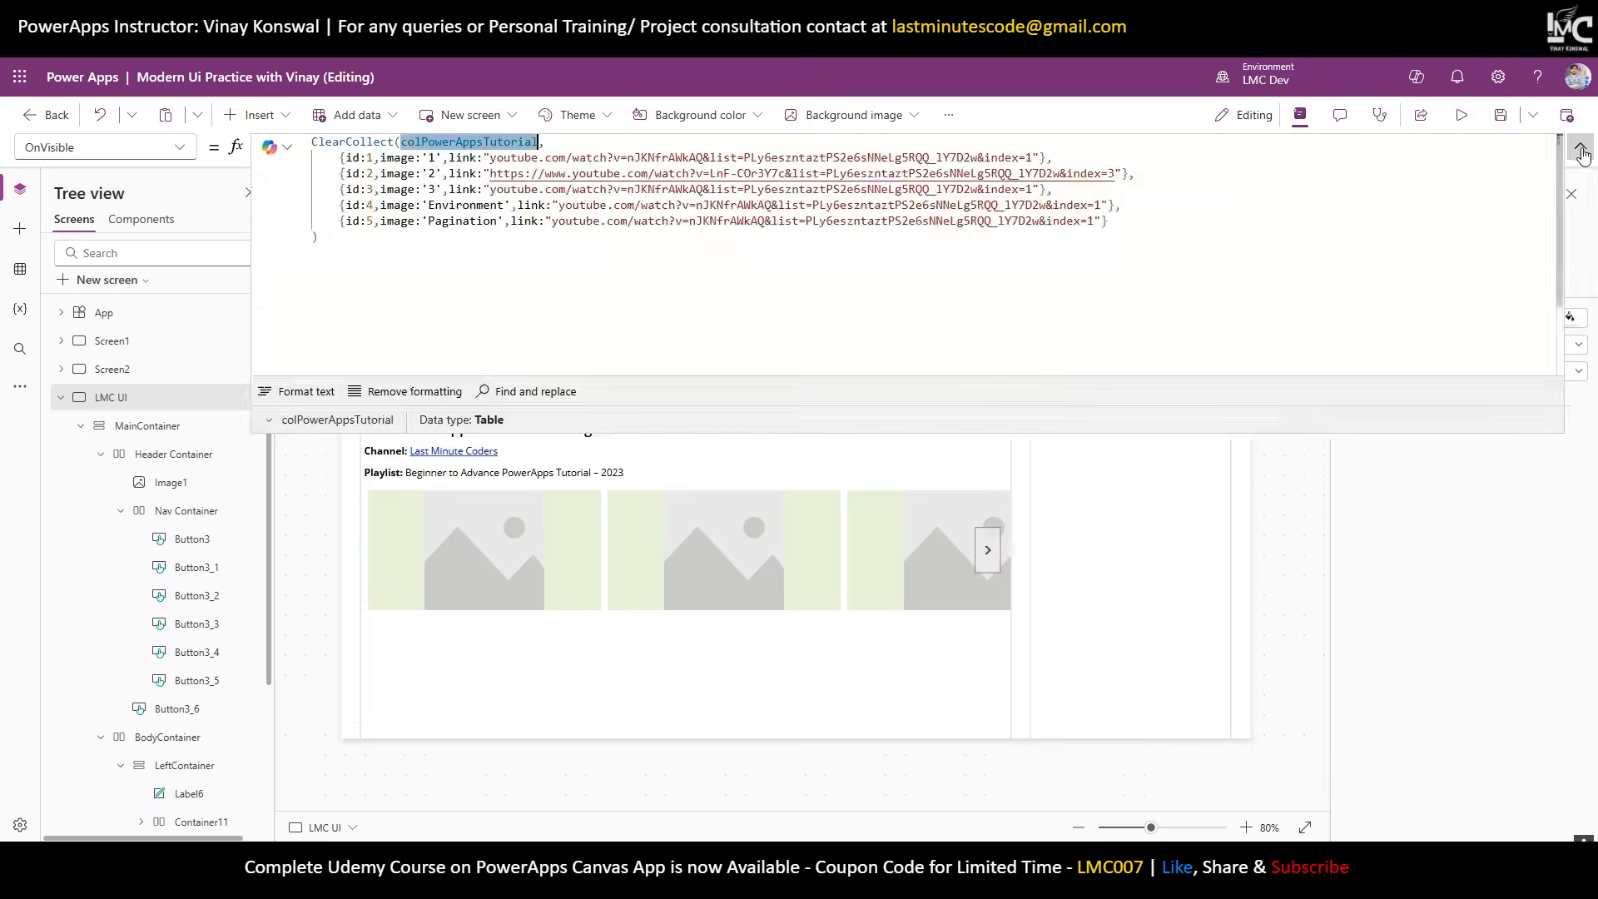
click(1581, 149)
click(815, 524)
click(1382, 325)
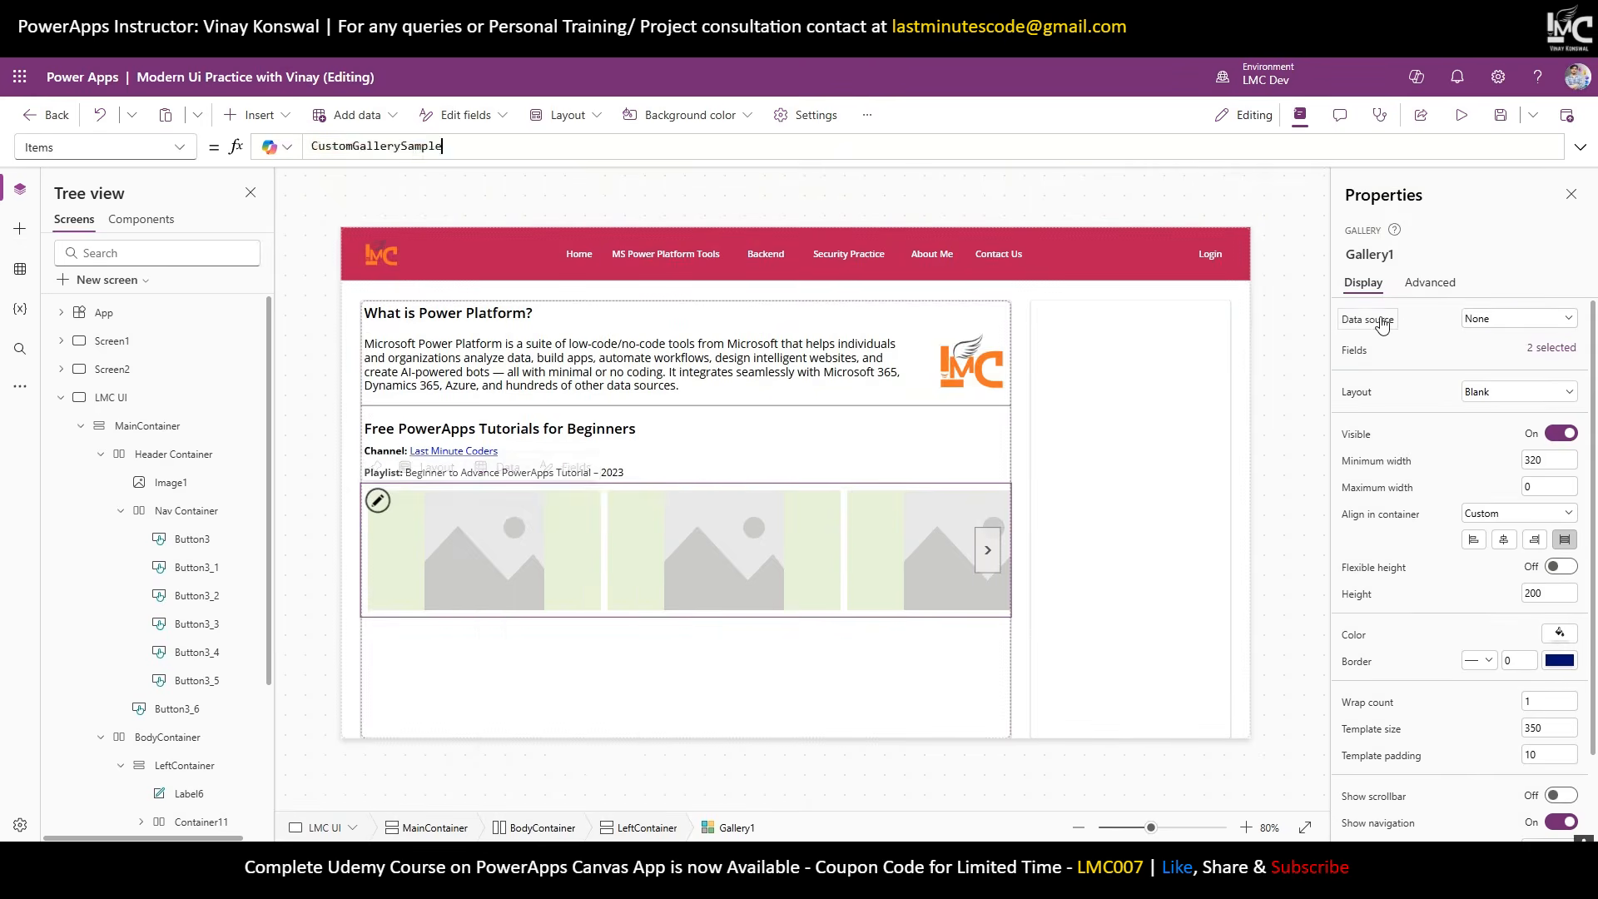
Set the gallery's Items to colPowerAppsTutorial and make the thumbnail images Fill their frames.
key(ctrl+a)
key(ctrl+v)
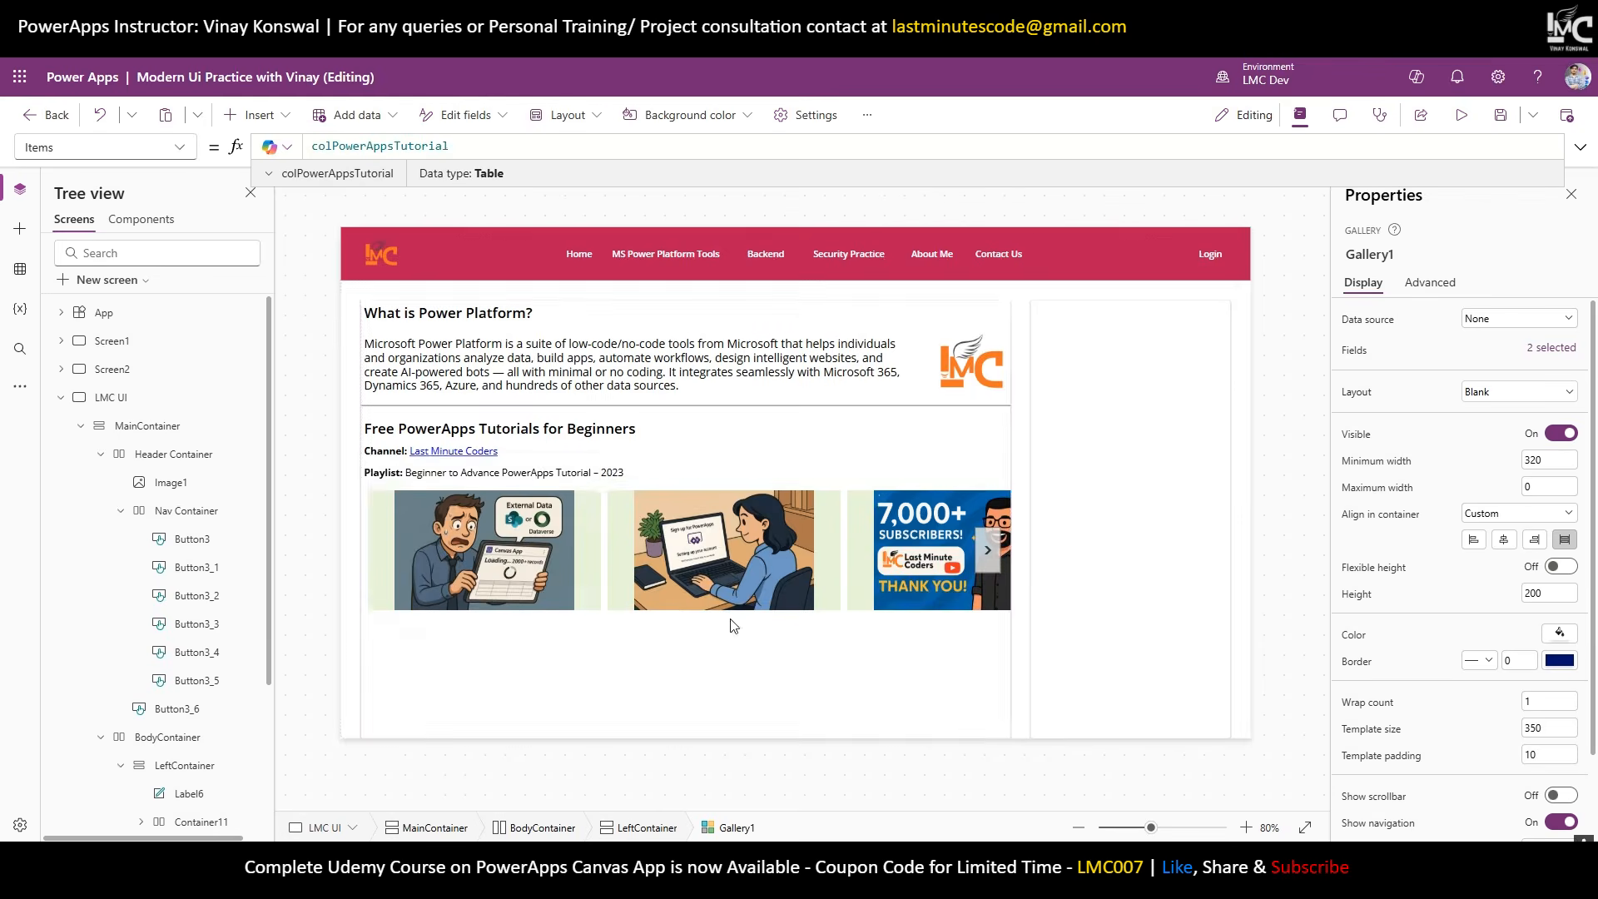
click(472, 536)
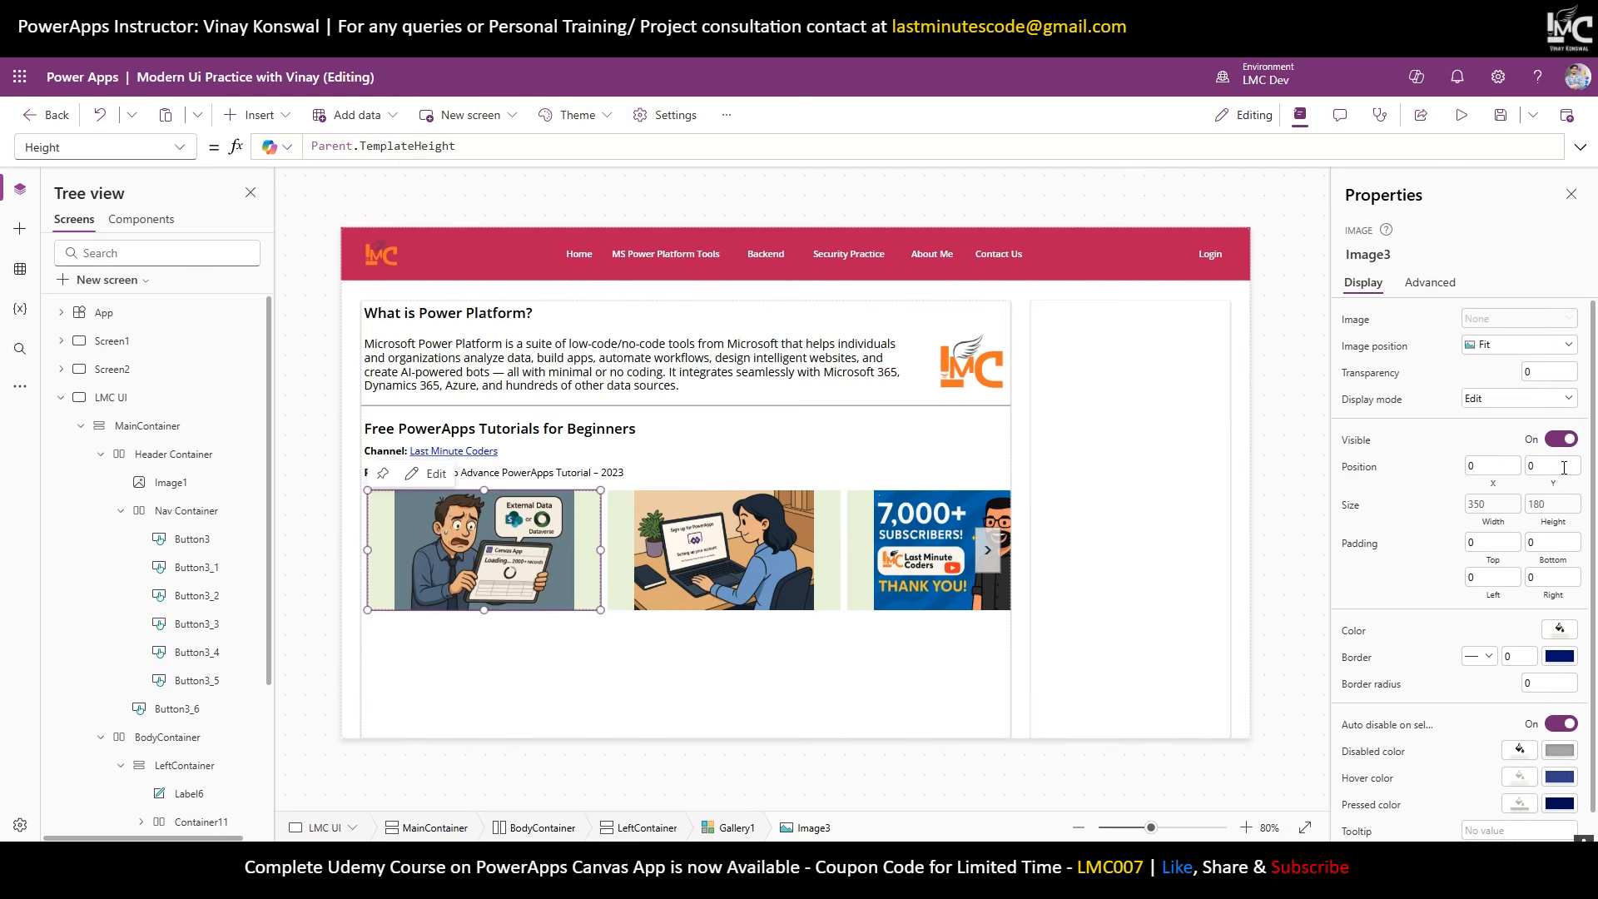
click(1515, 344)
click(1502, 389)
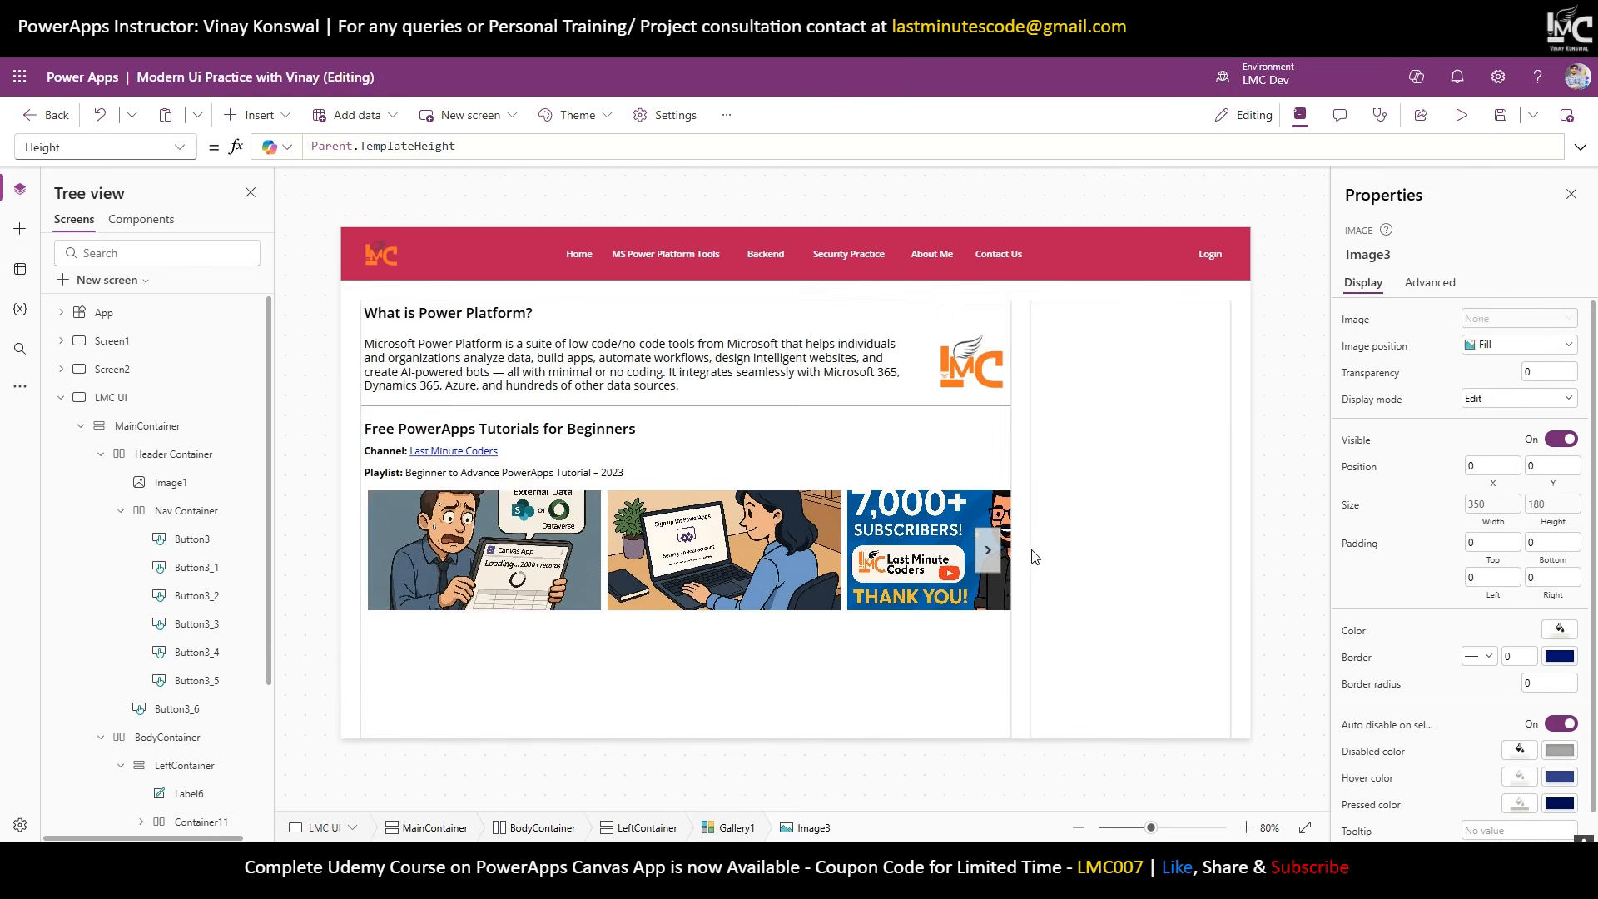
Round the thumbnail image corners with a border radius of 15.
click(988, 549)
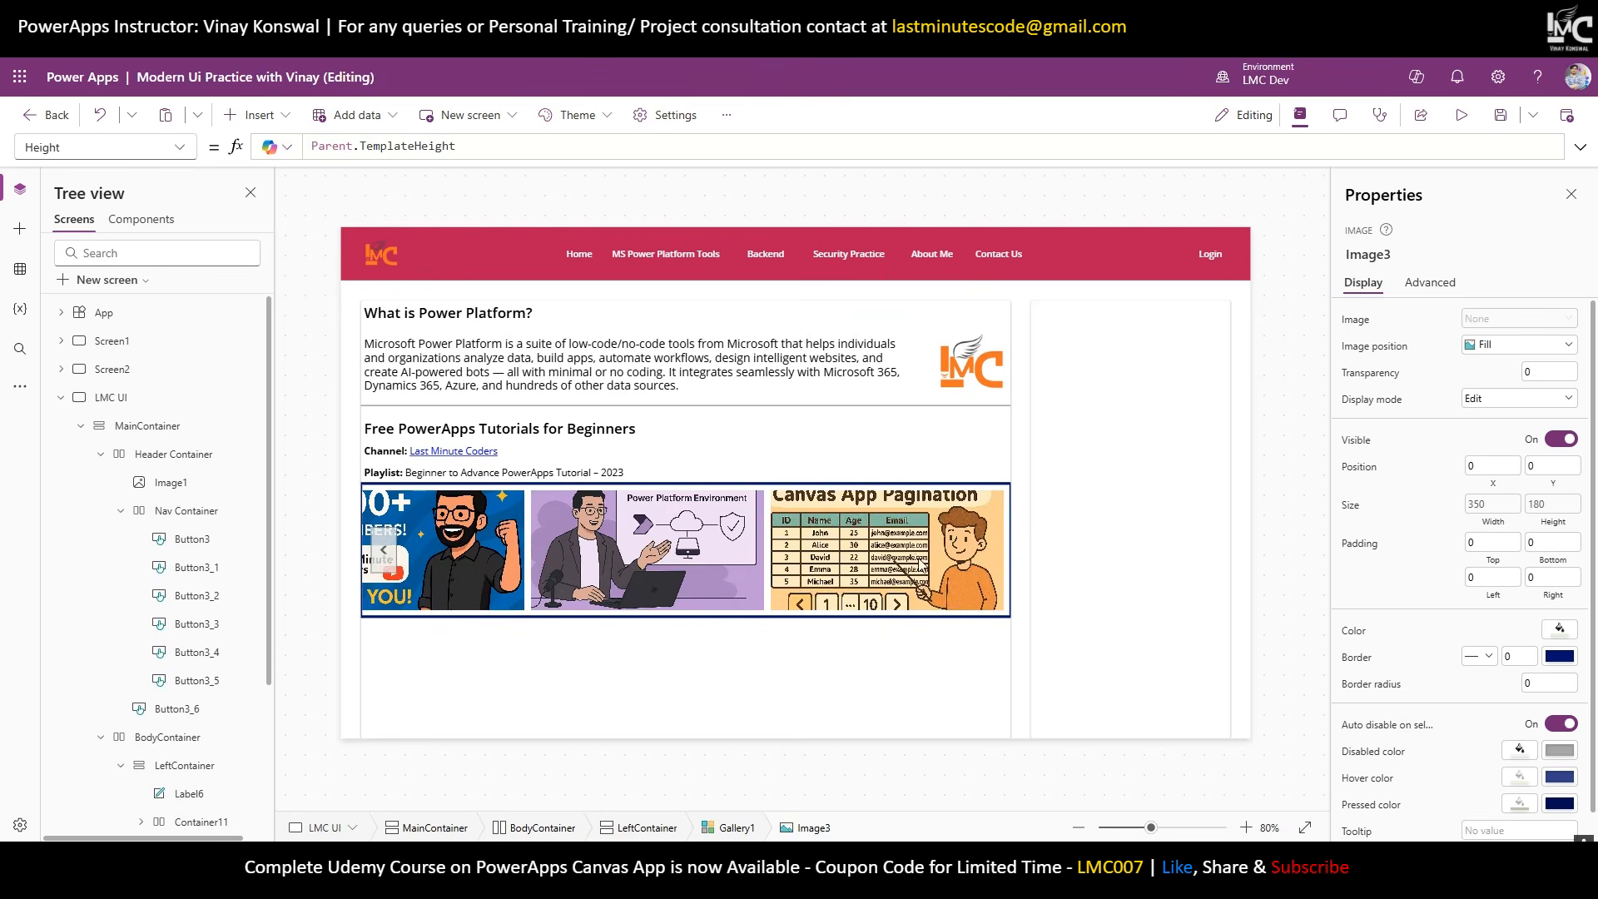
click(384, 549)
click(537, 559)
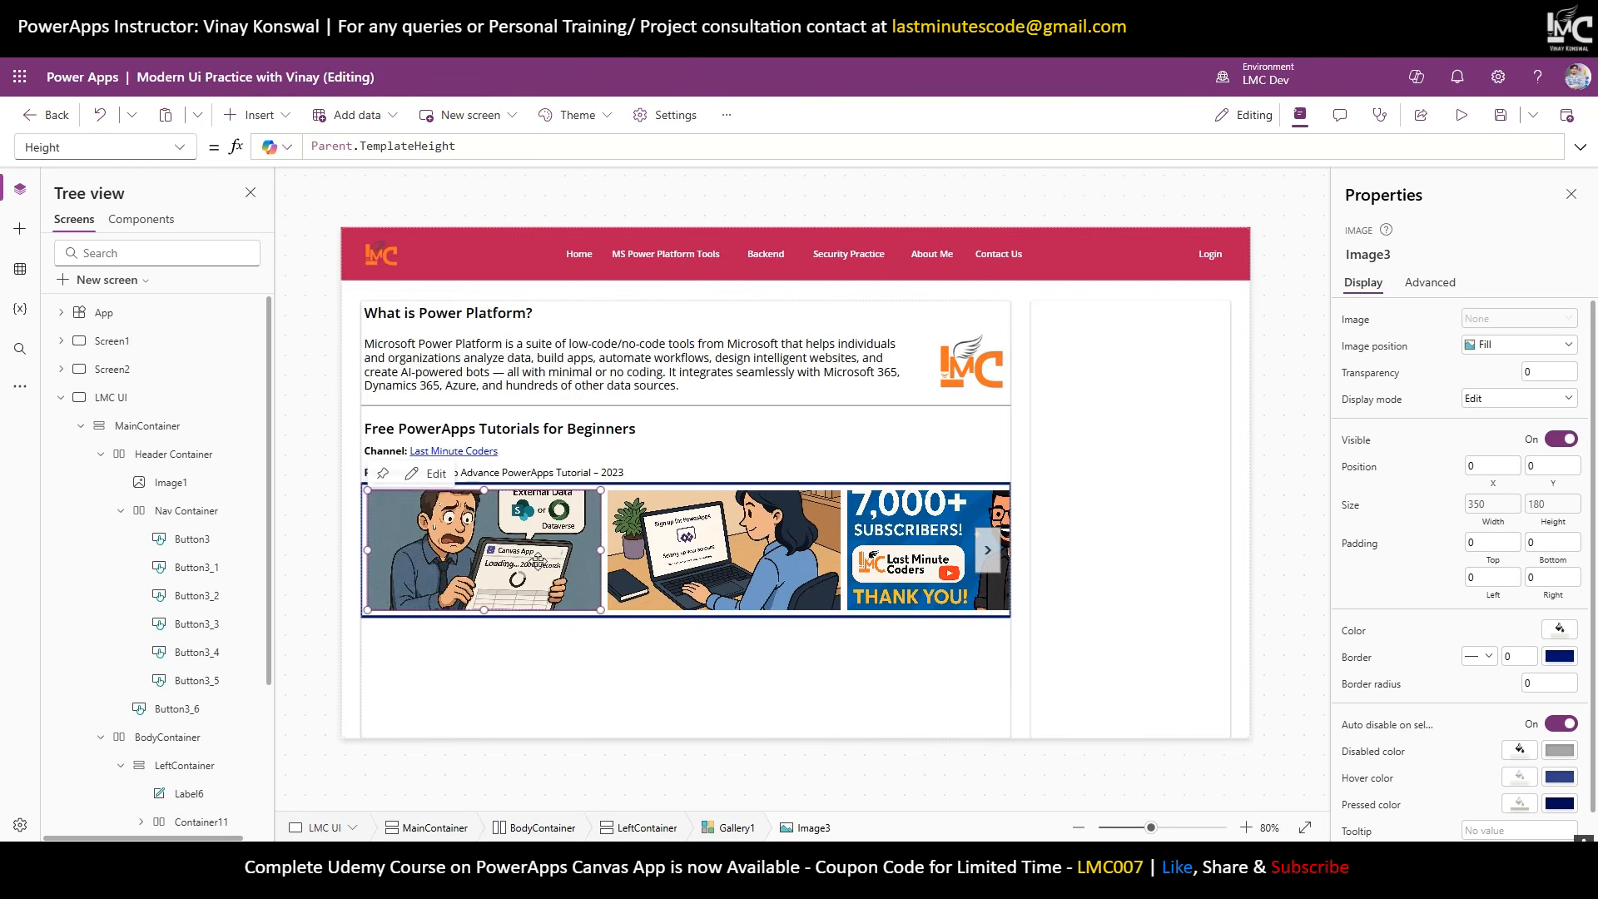
click(1528, 684)
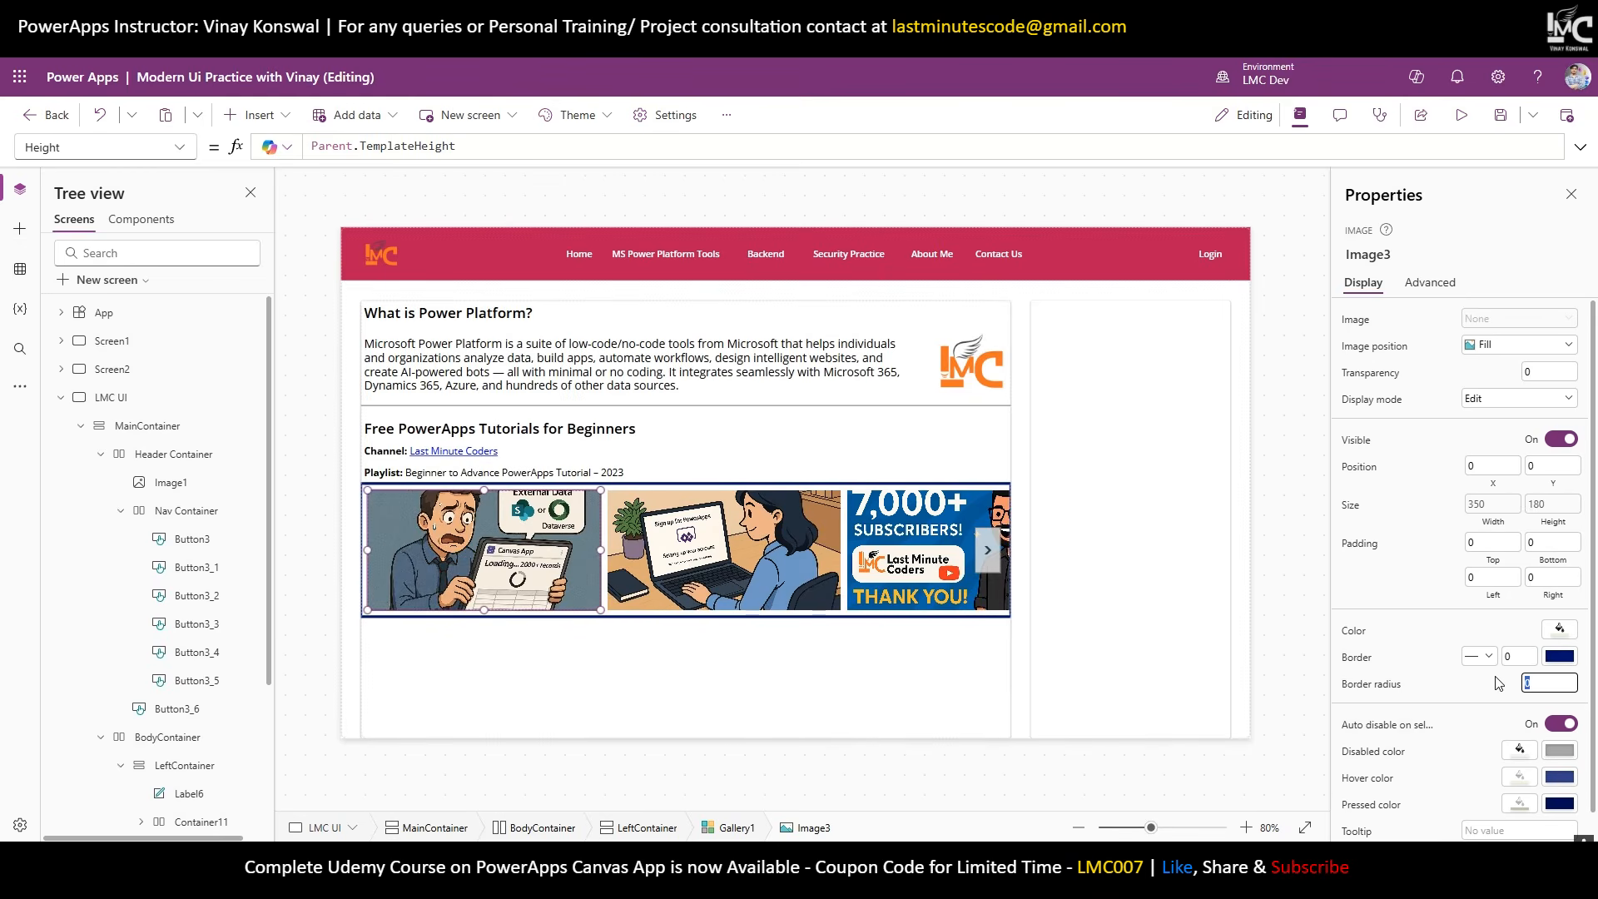
text(15)
click(1288, 516)
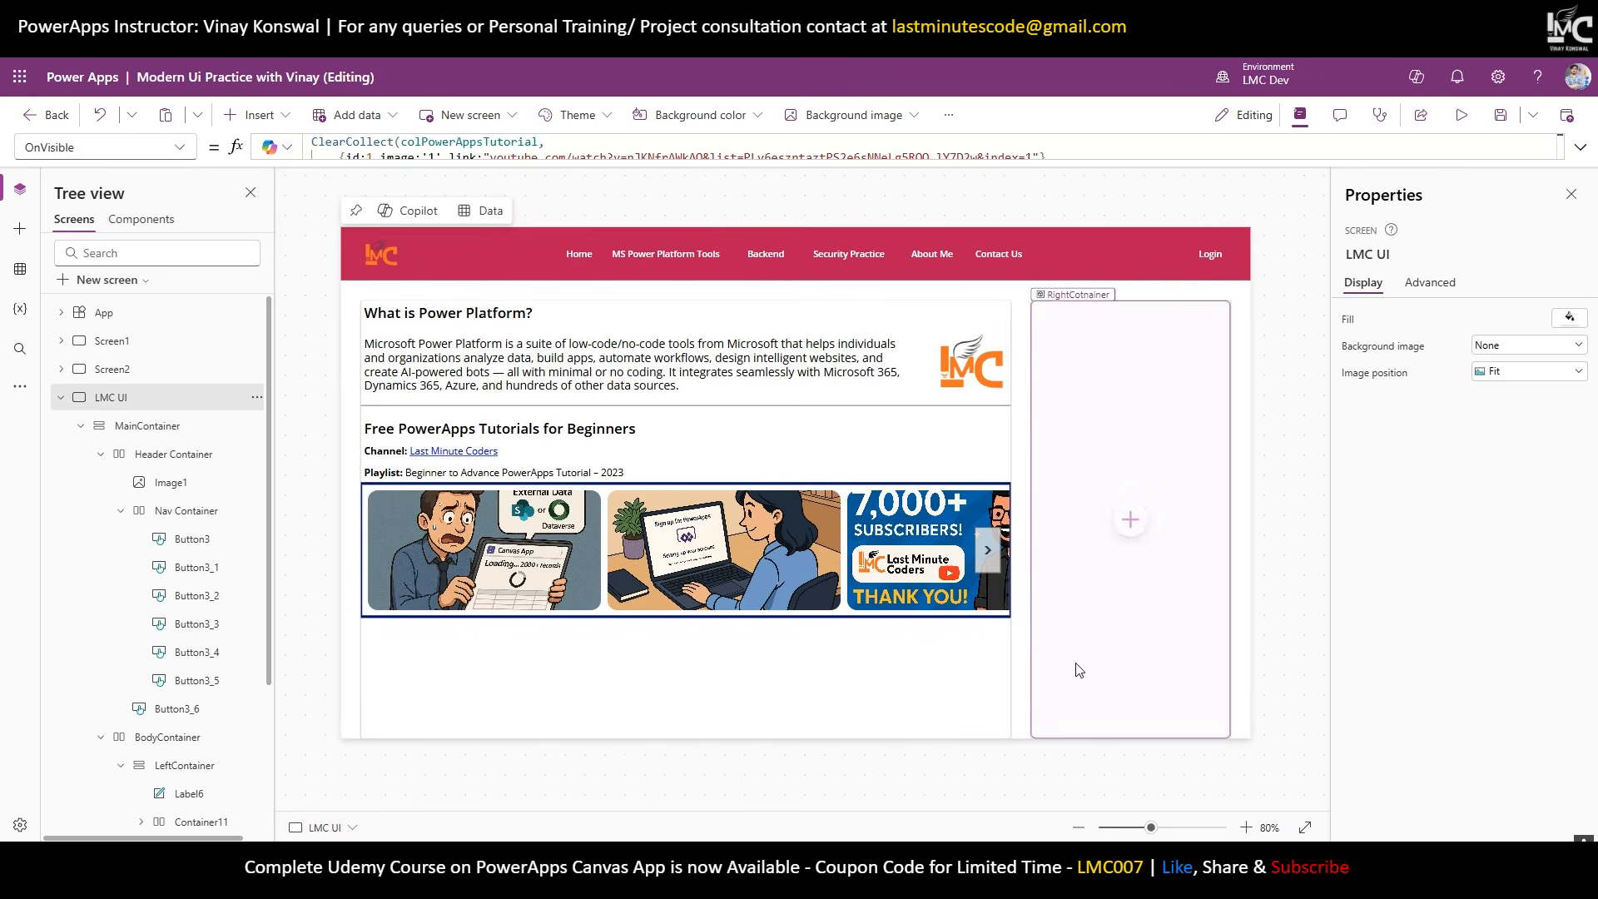
click(541, 565)
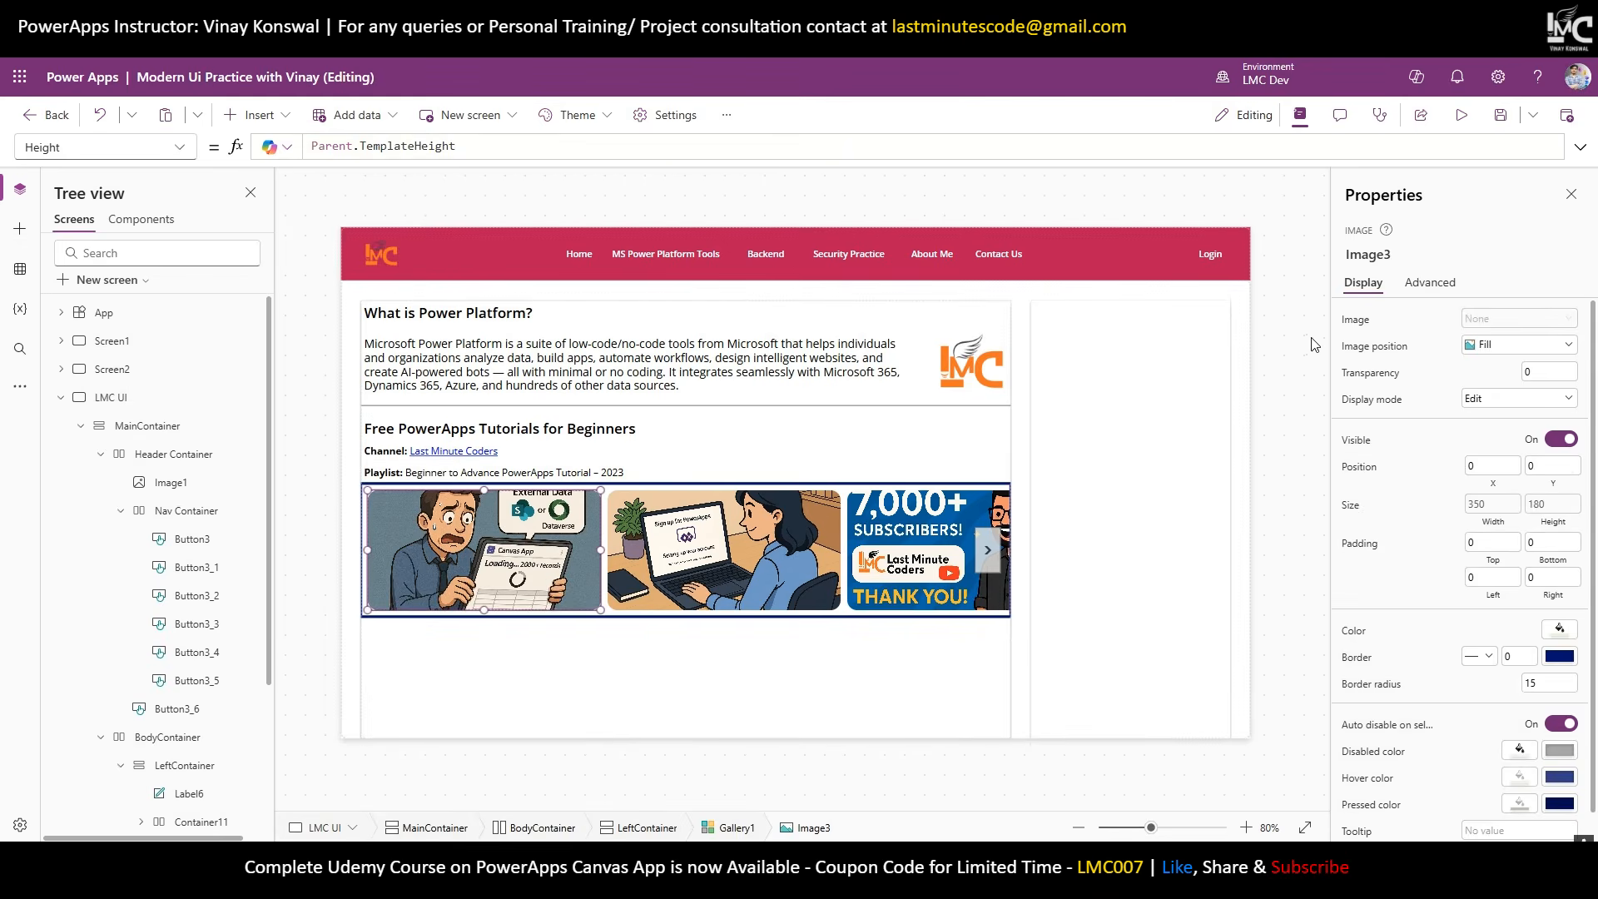
click(1427, 284)
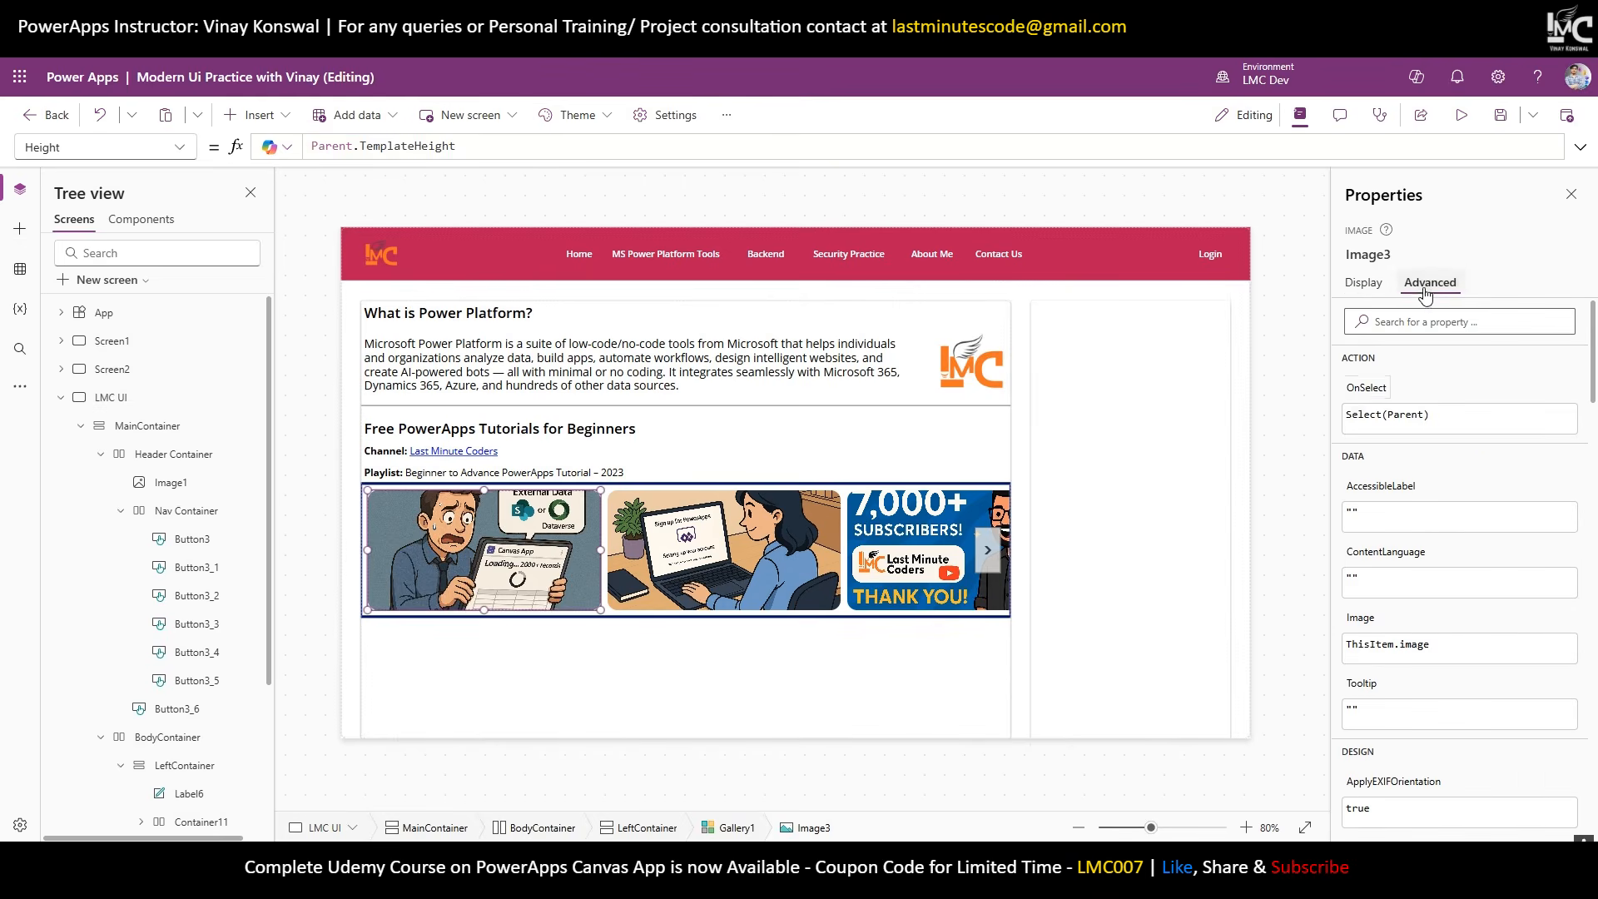
Set the thumbnail's OnSelect to Launch(ThisItem.link) and test it in preview.
click(1357, 401)
key(ctrl+a)
text(Launch)
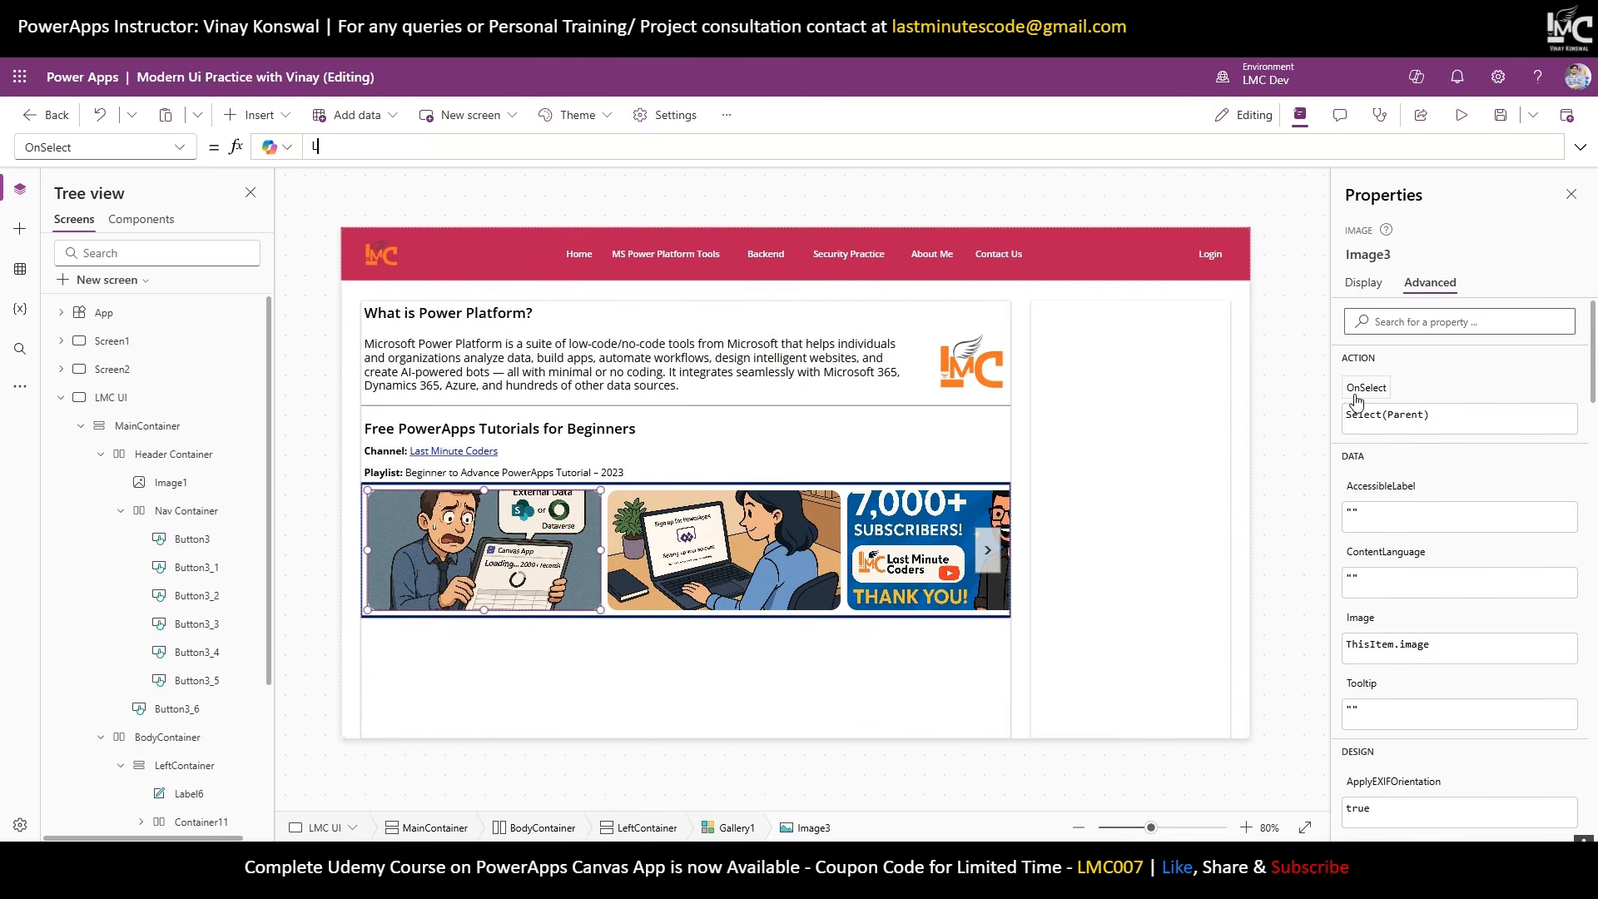
text(()
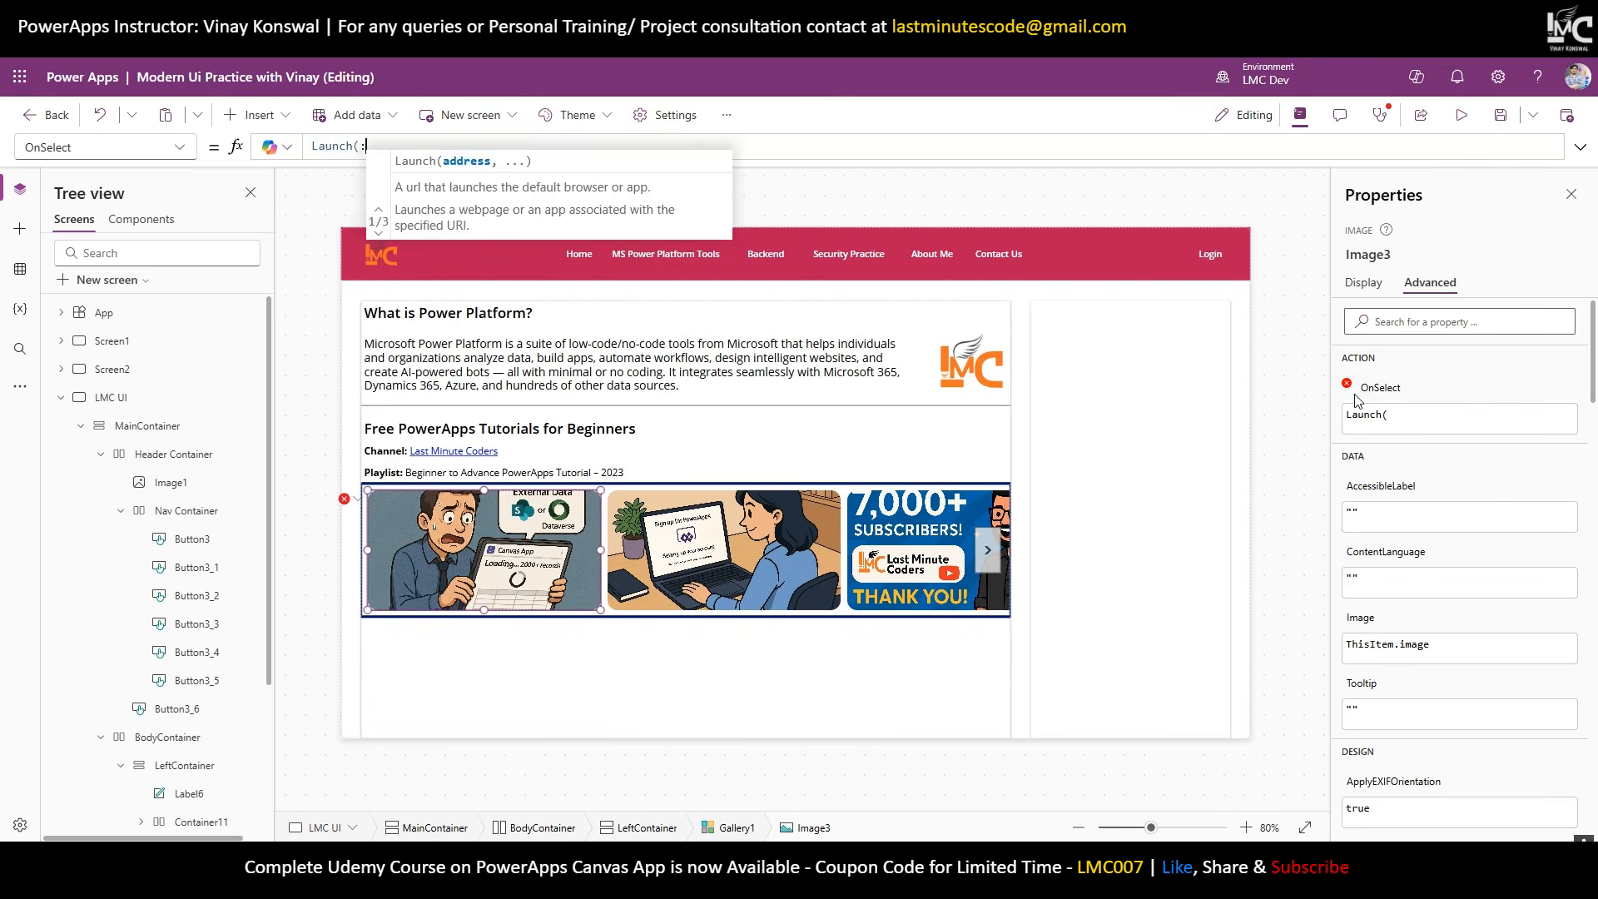
text(ThisIte)
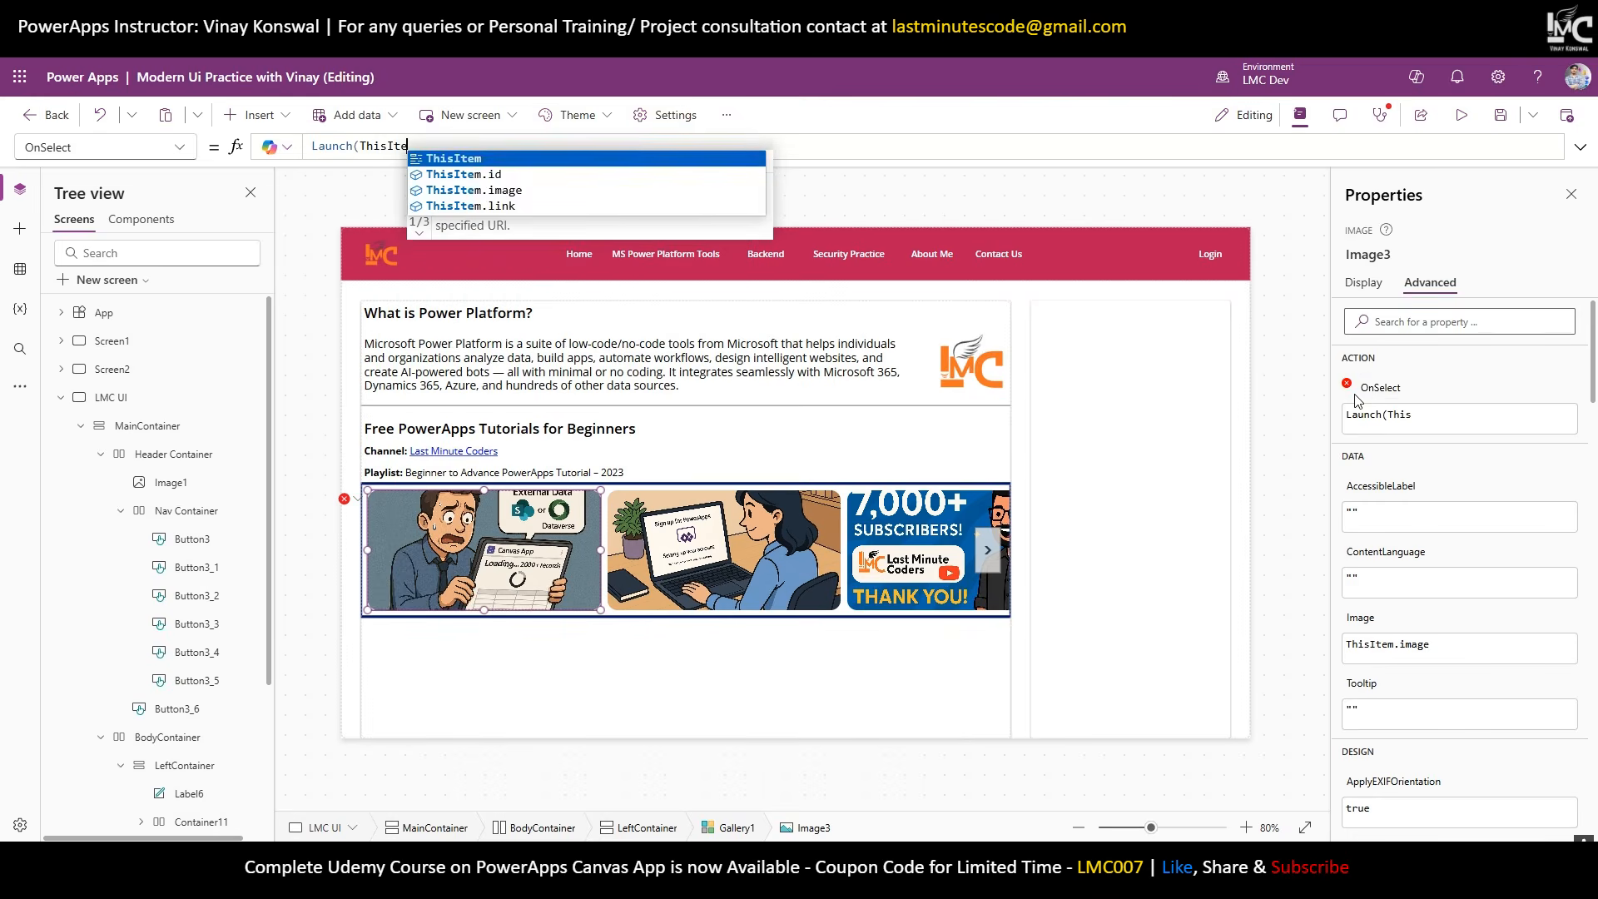
key(Down)
key(Down)
key(Down)
key(Tab)
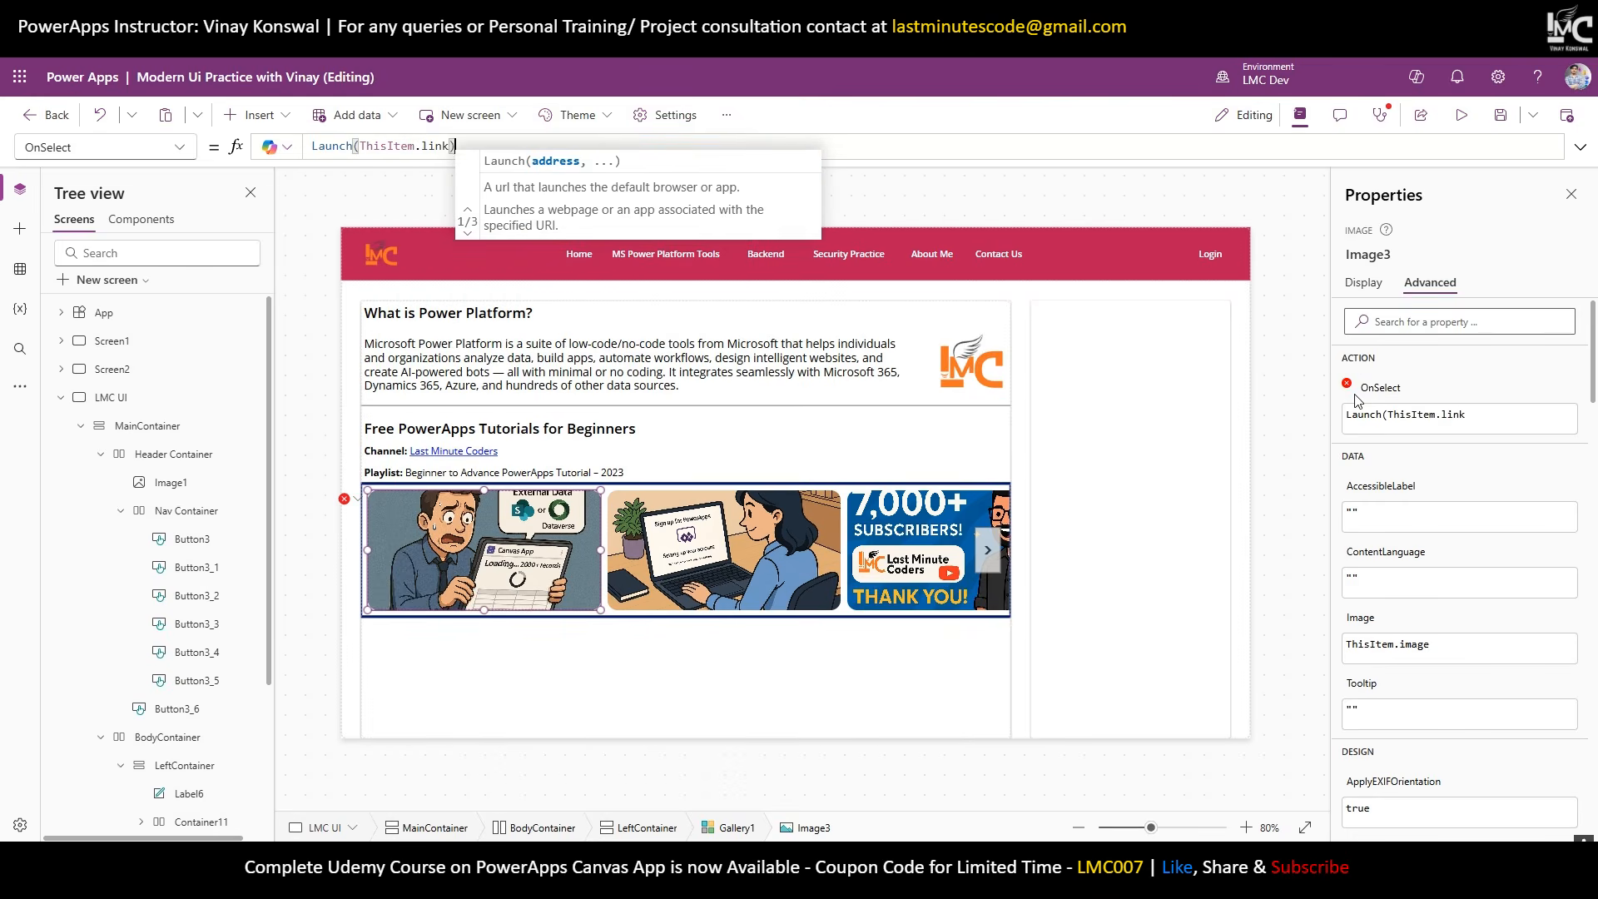
text())
click(1461, 115)
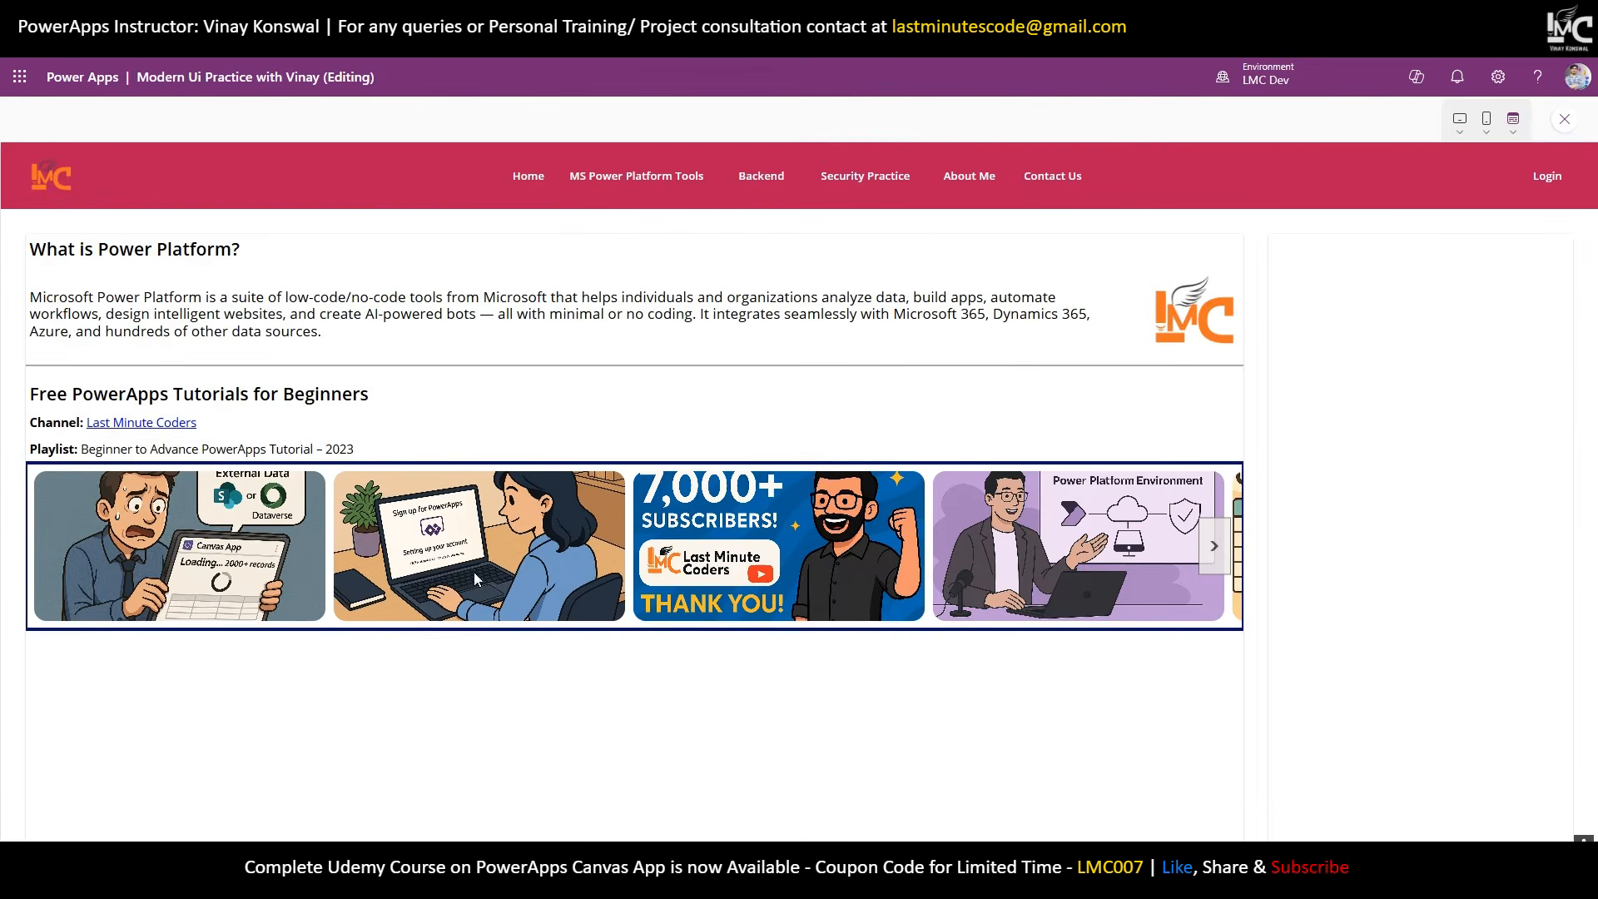
click(201, 566)
click(1571, 119)
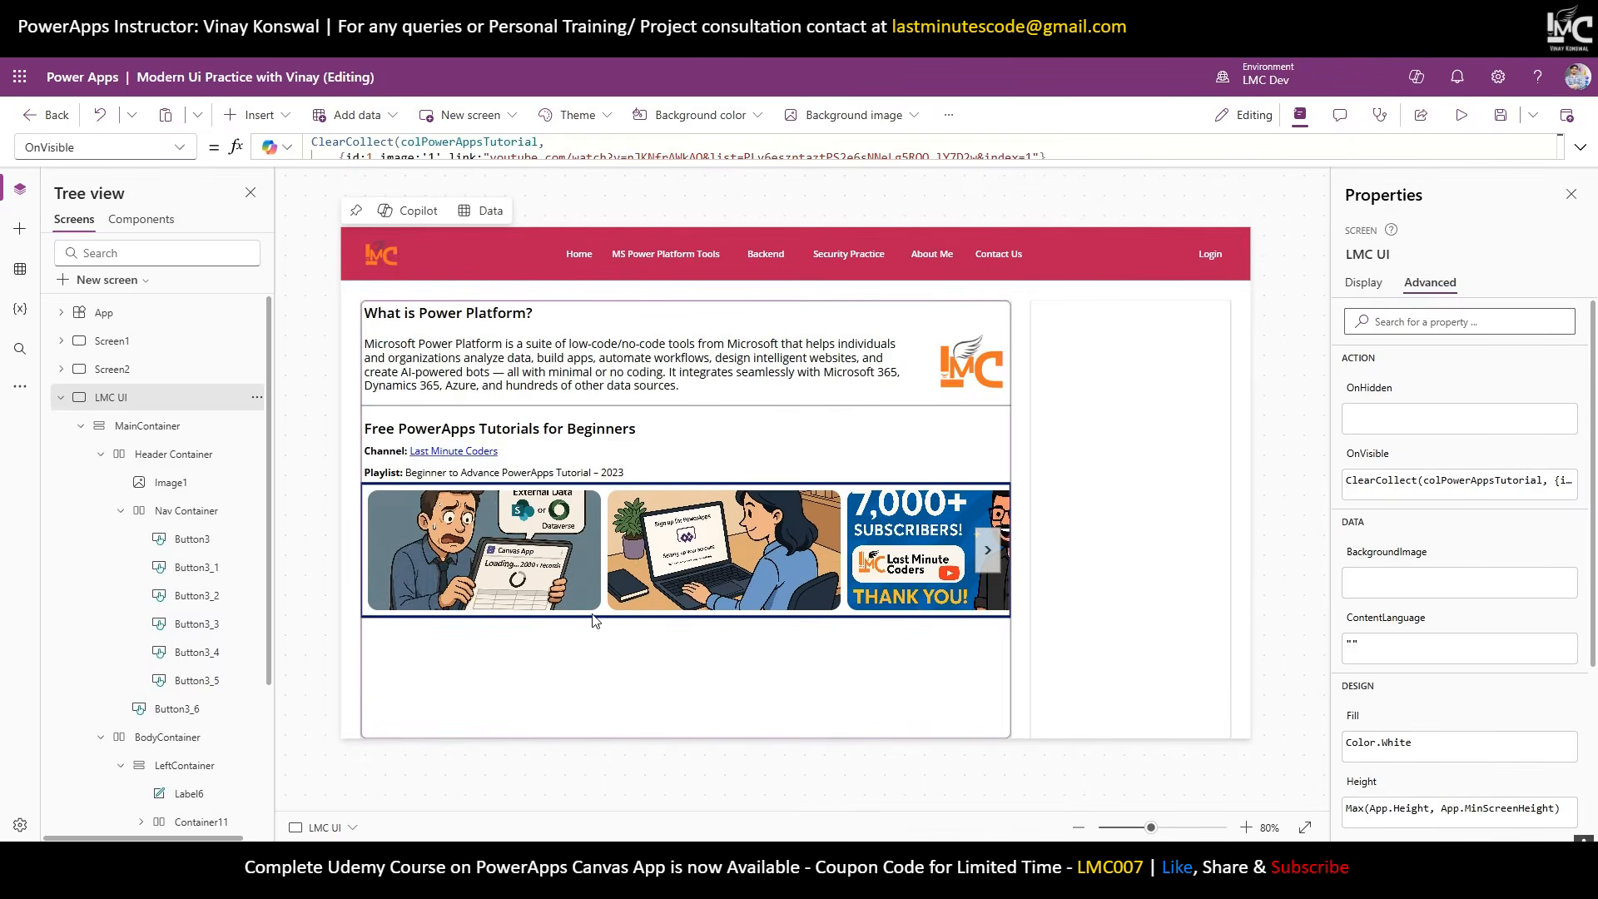
Change the gallery's border style and retest the Tutorial 2 thumbnail in preview.
click(574, 576)
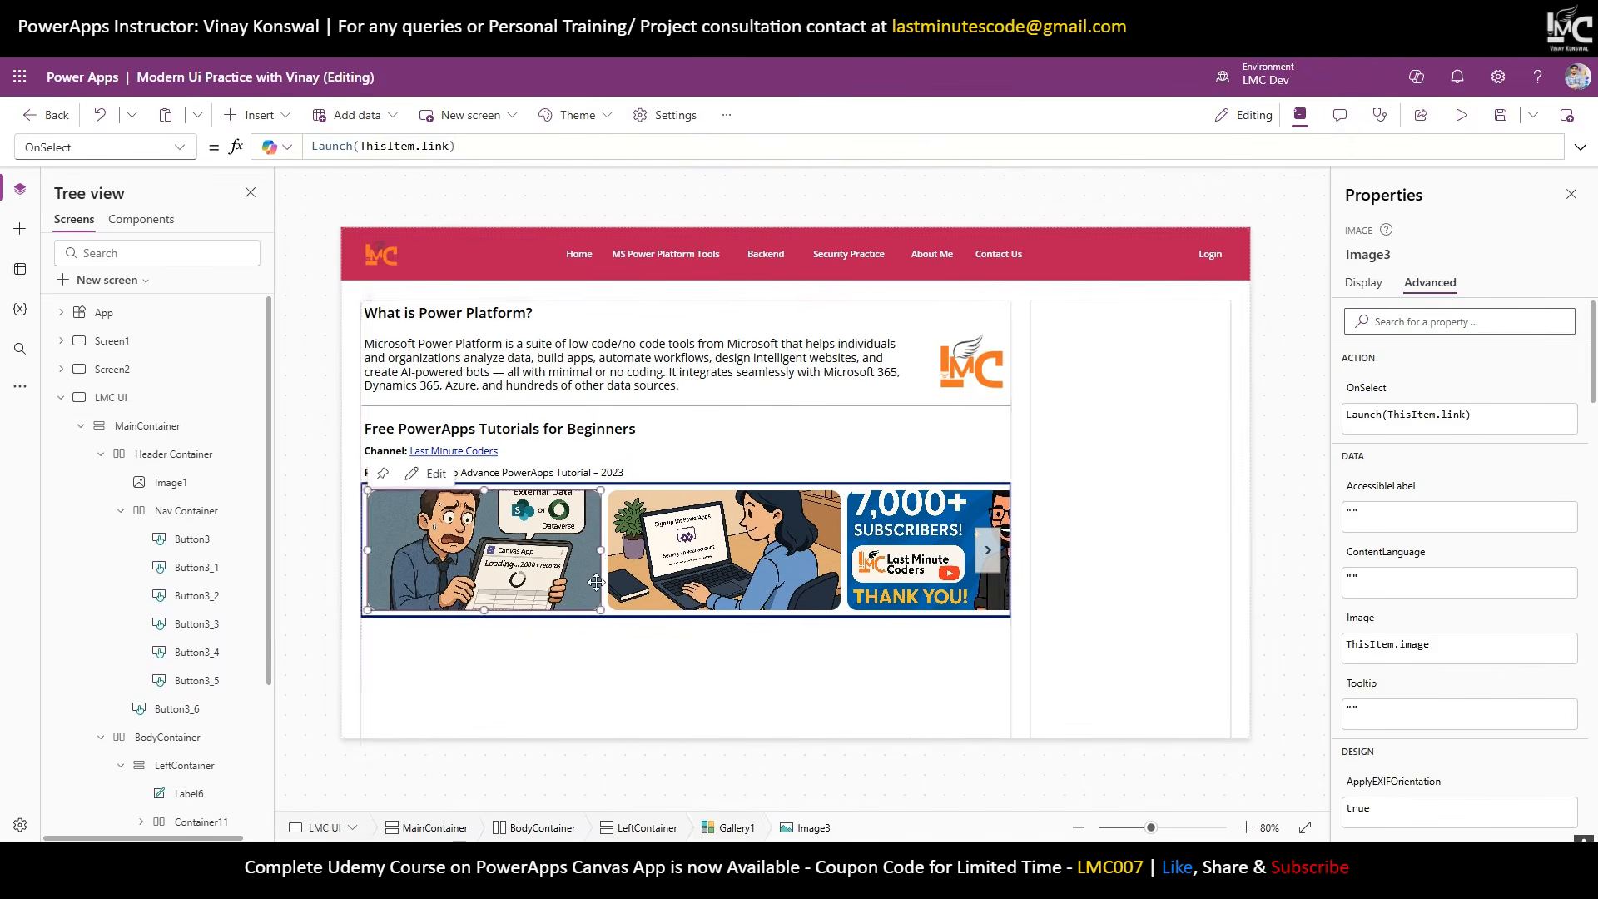
click(641, 573)
scroll(102, 774, down, 1)
scroll(104, 780, down, 2)
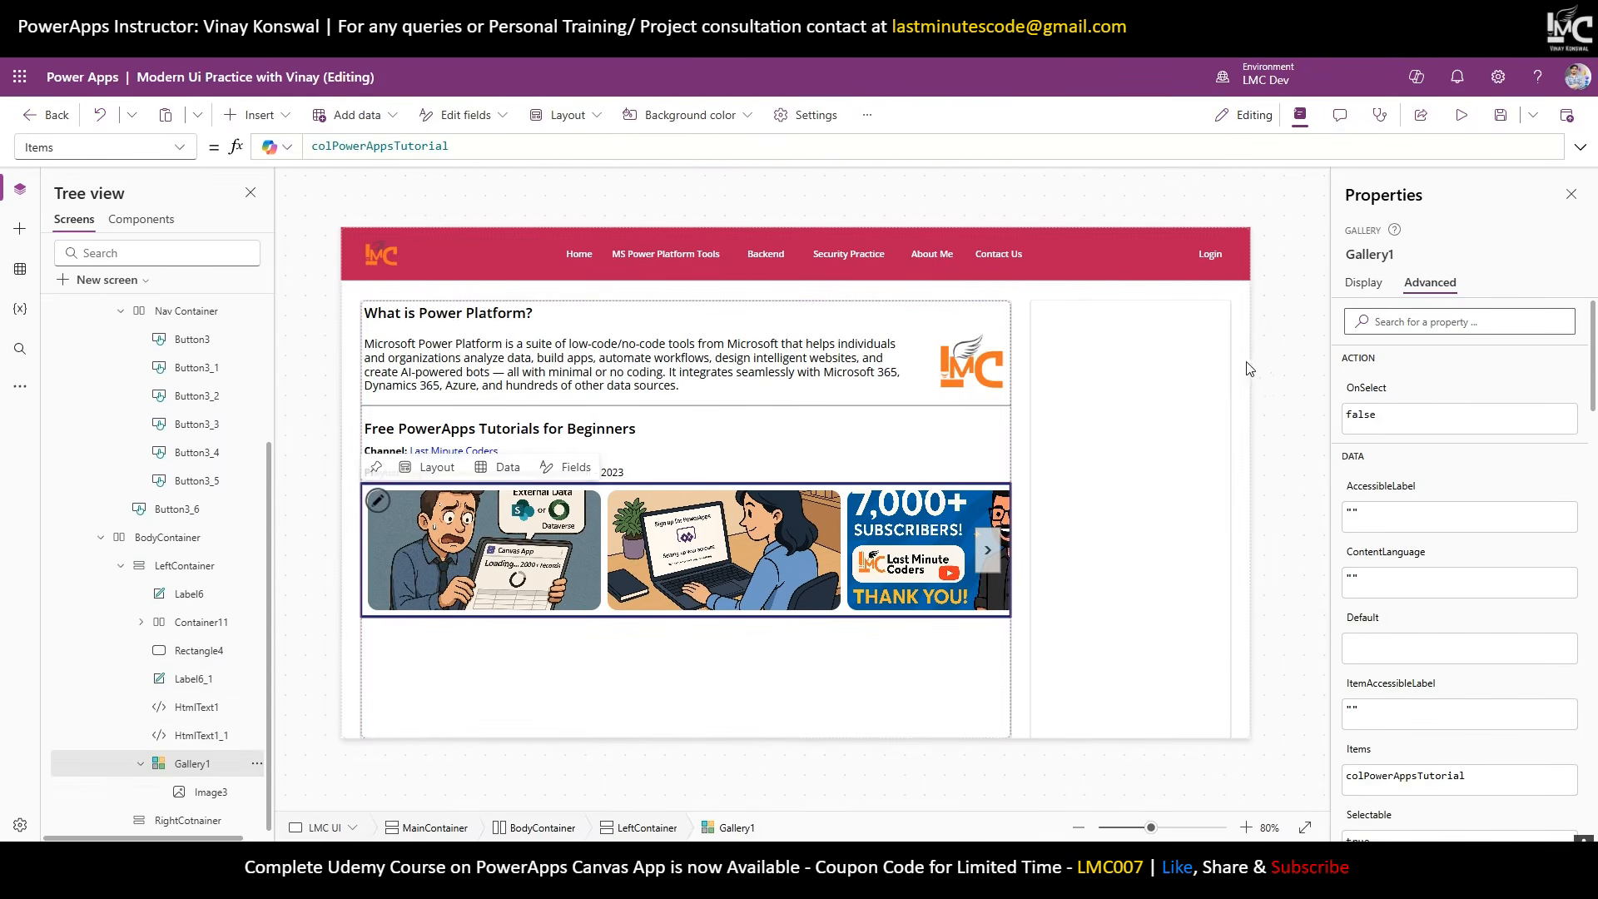
click(1363, 283)
click(1481, 661)
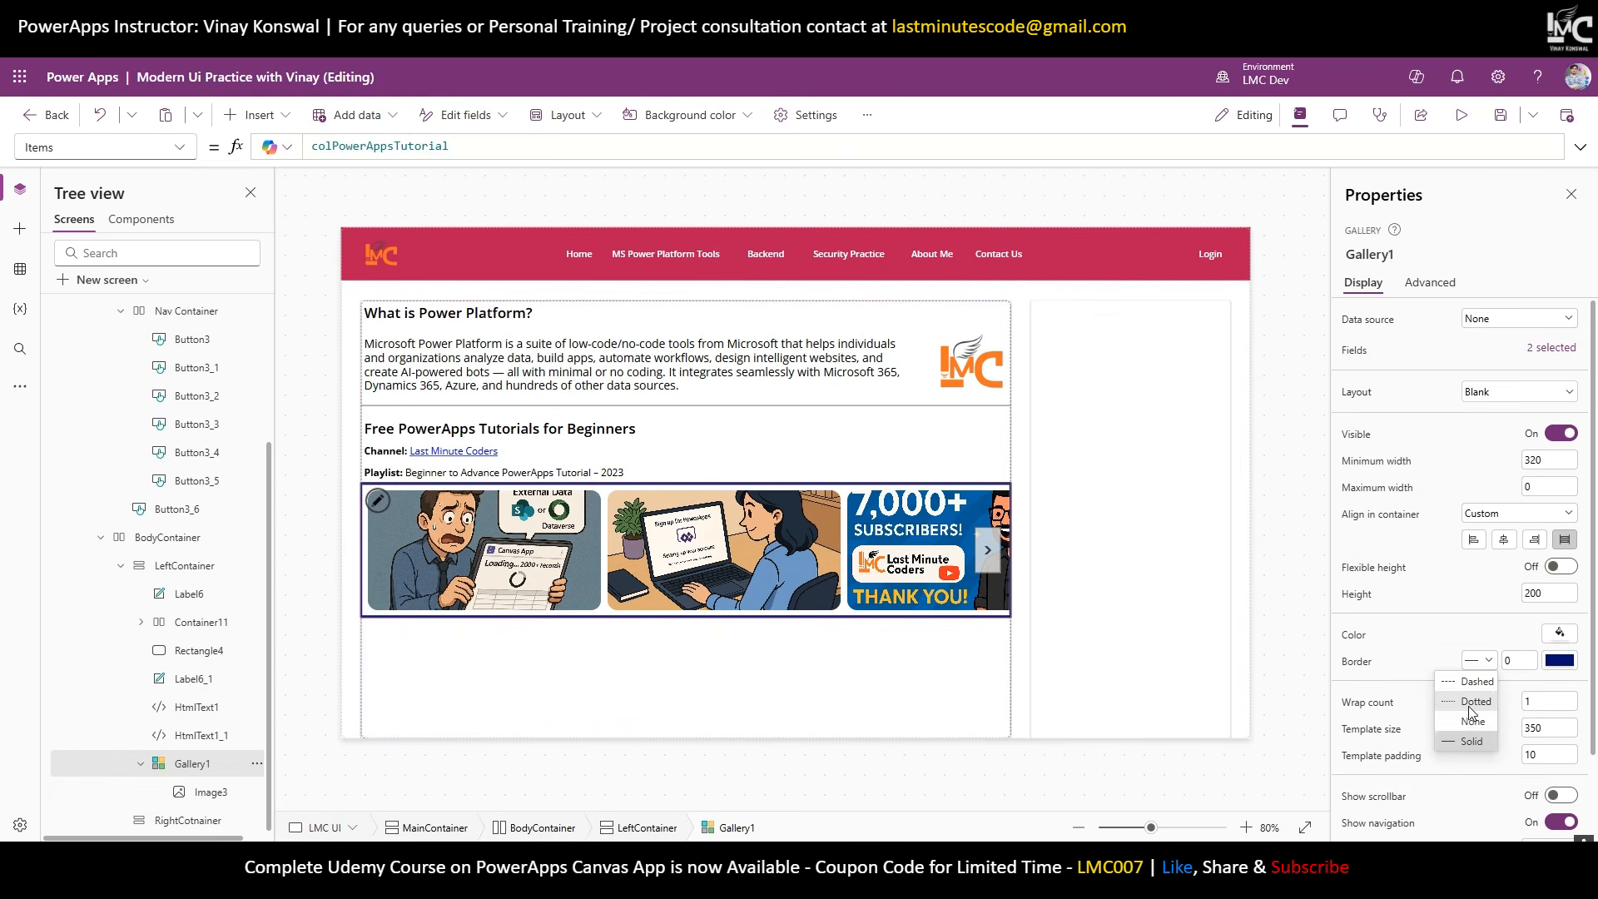
click(1442, 702)
click(1287, 585)
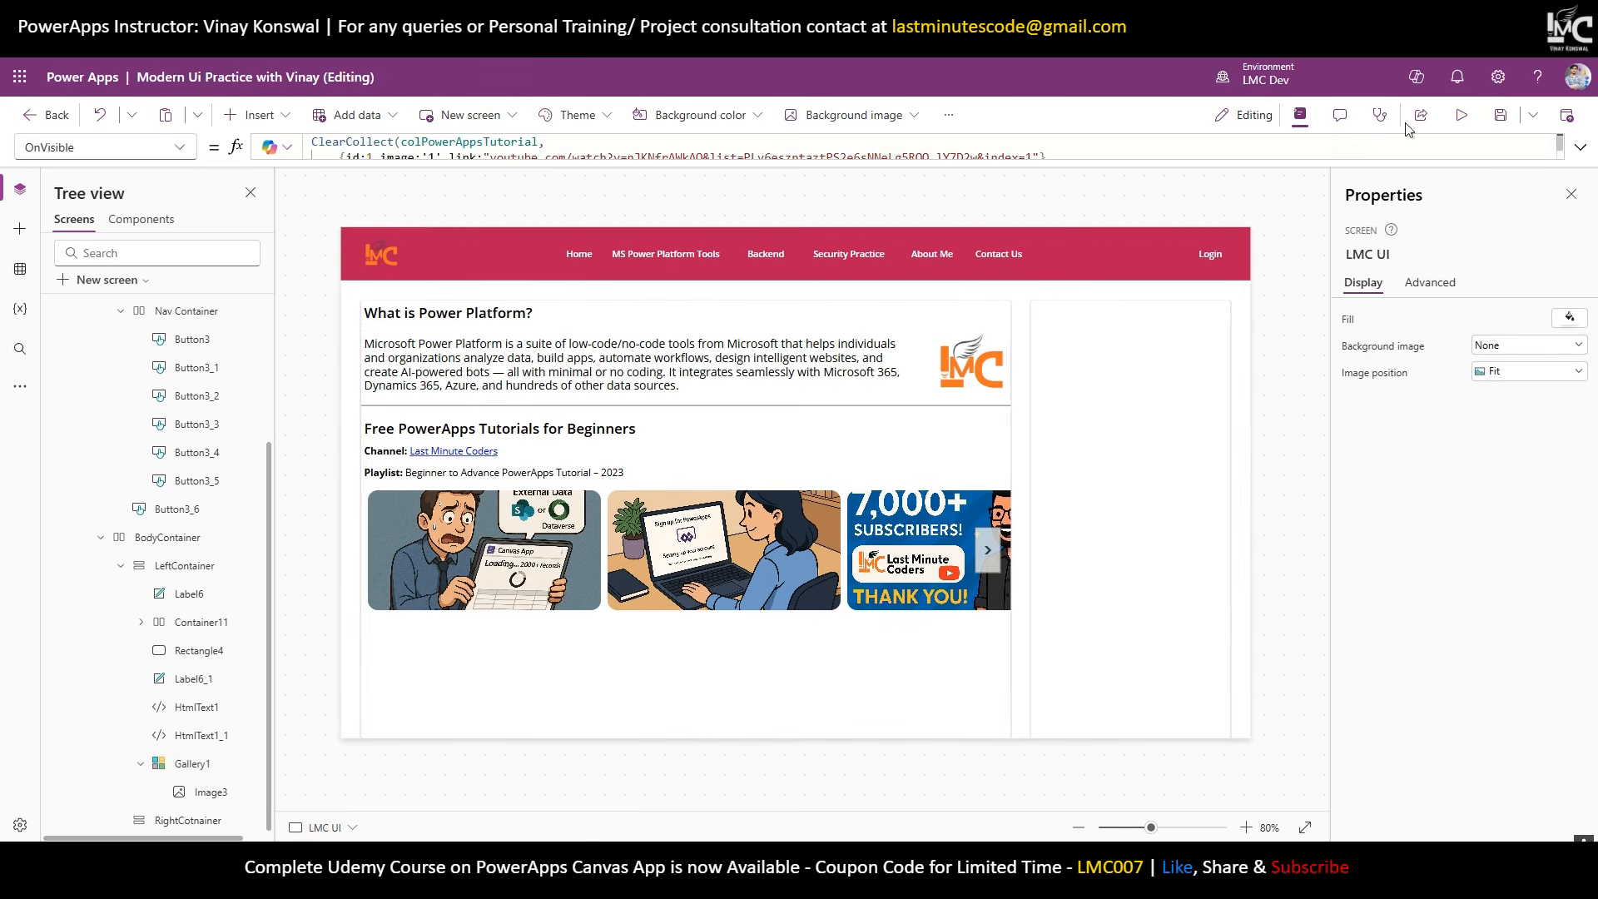
click(1460, 115)
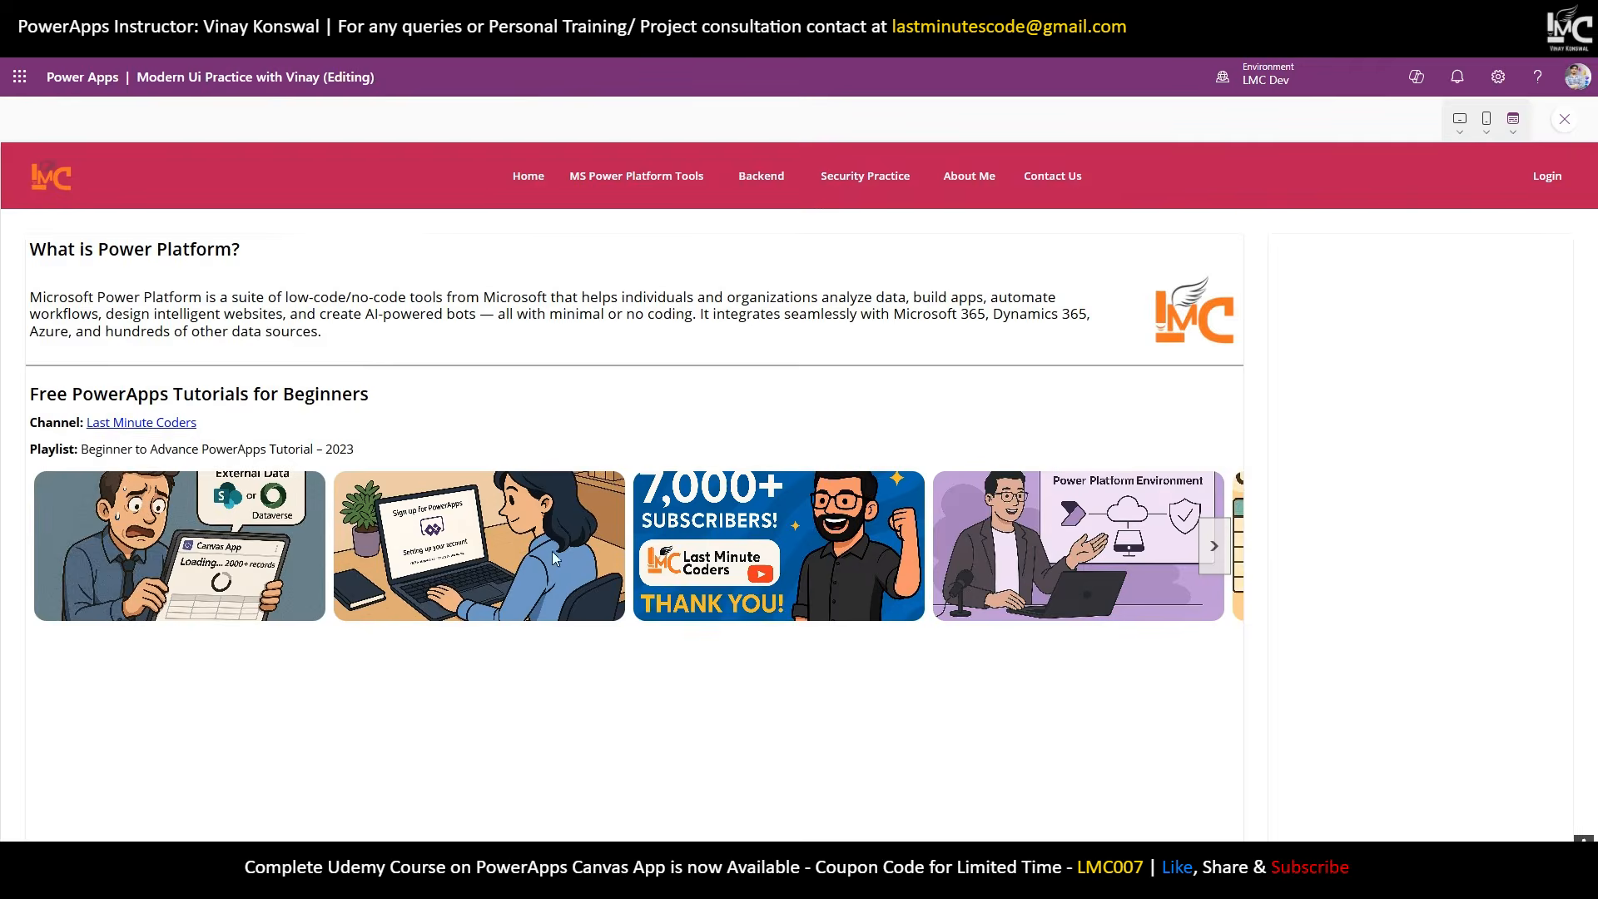
click(551, 551)
click(1566, 123)
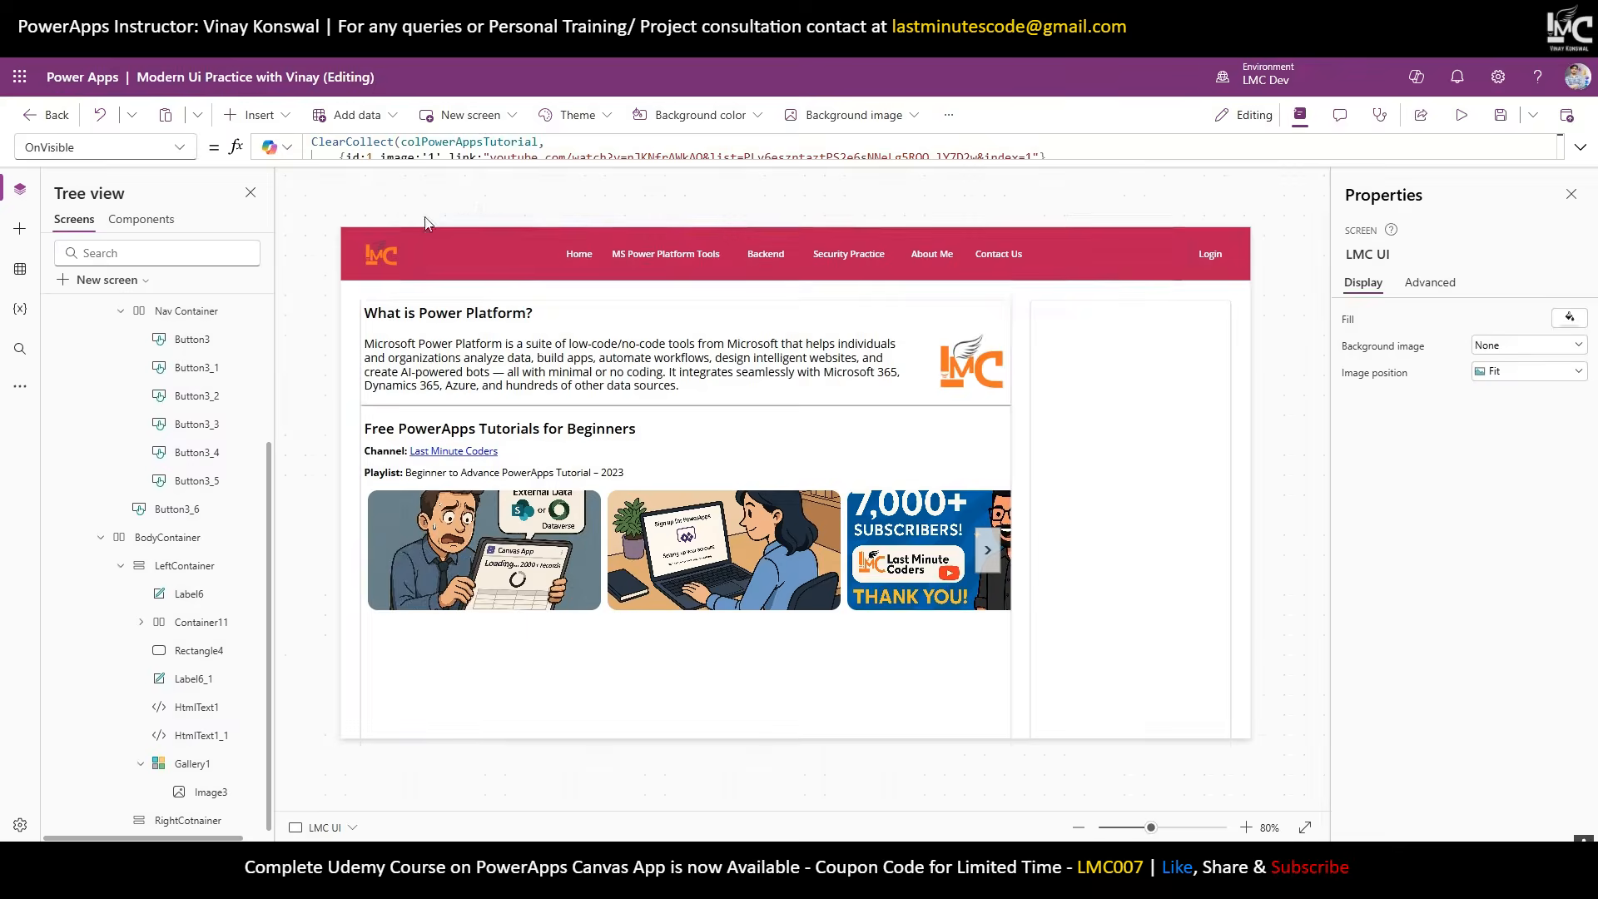
Duplicate the tutorial section and retitle it 'Free Power Automate Tutorials for Beginners'.
click(524, 435)
shift+click(521, 450)
shift+click(512, 471)
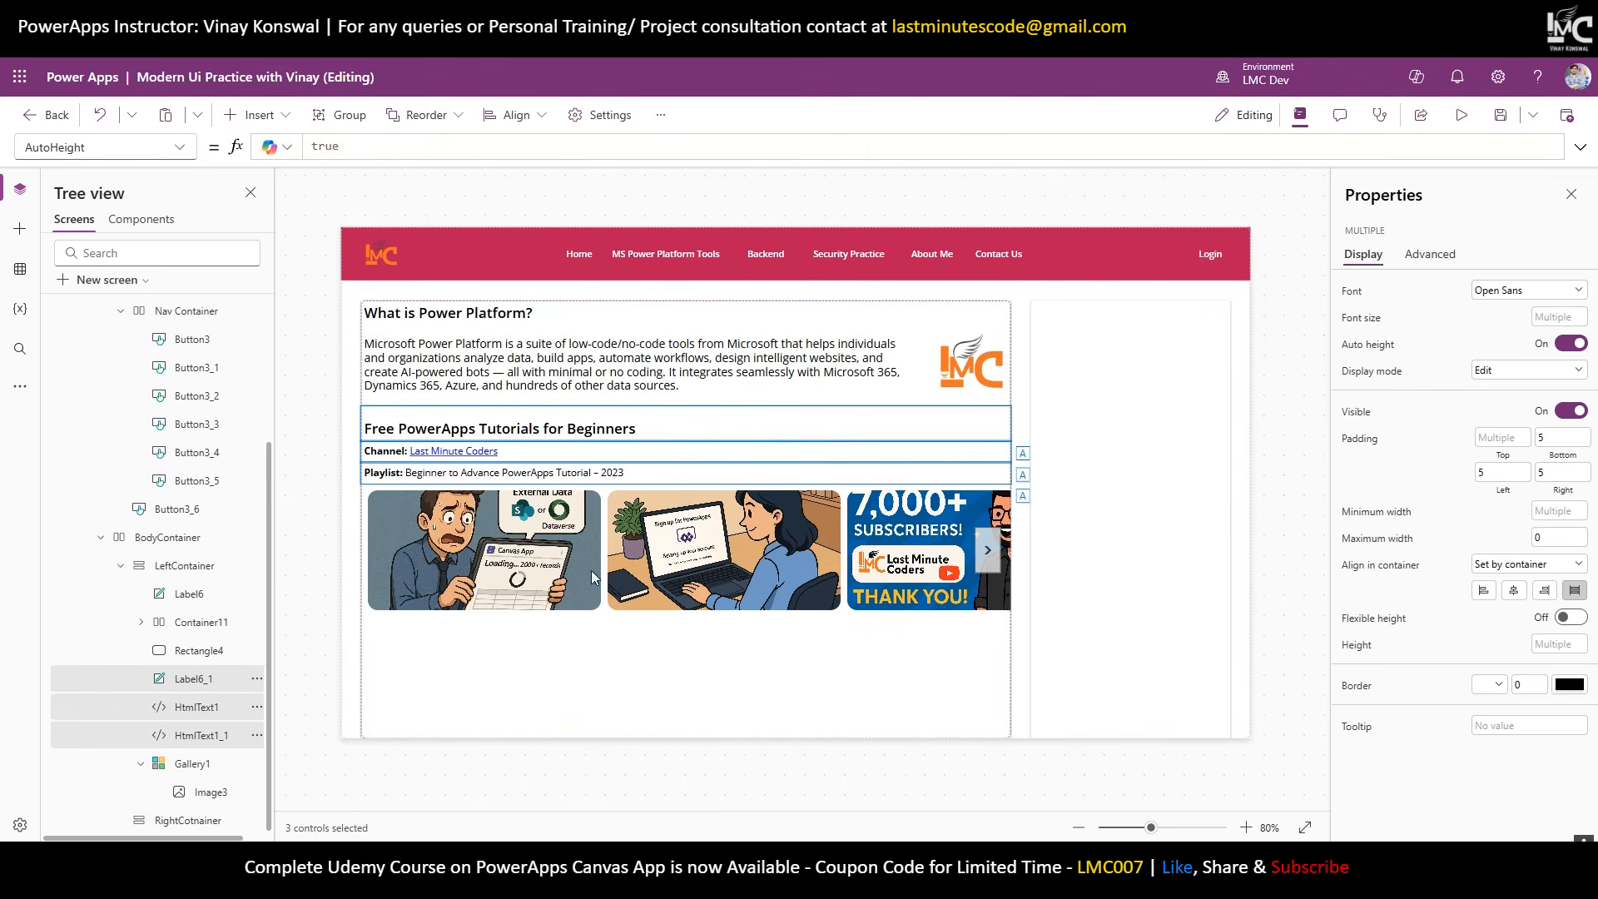
shift+click(210, 766)
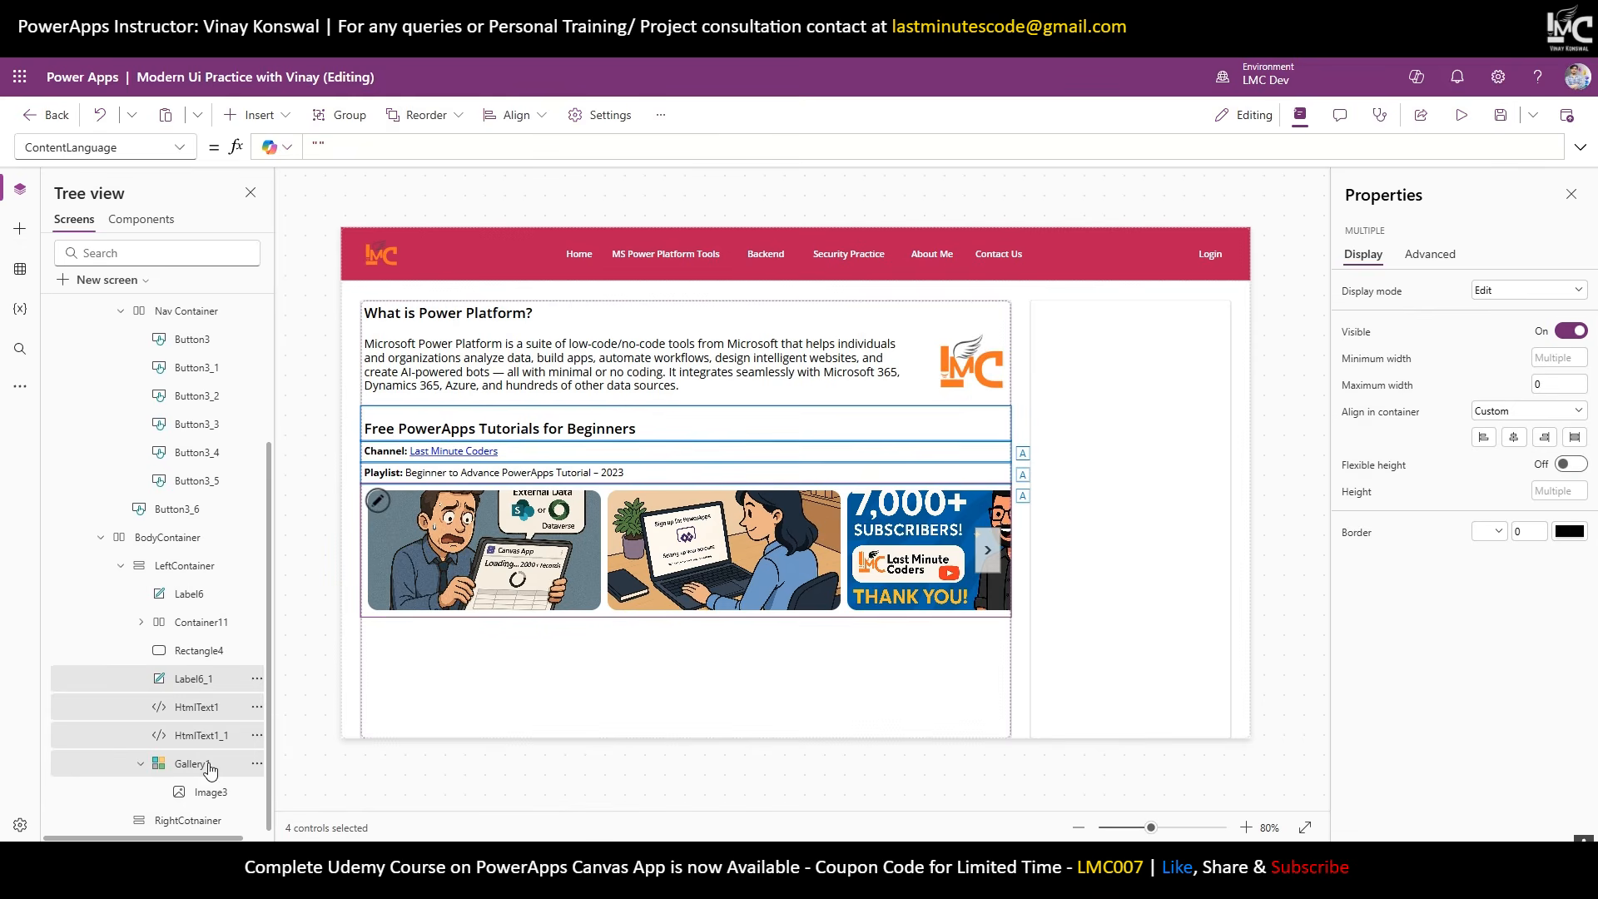
click(505, 730)
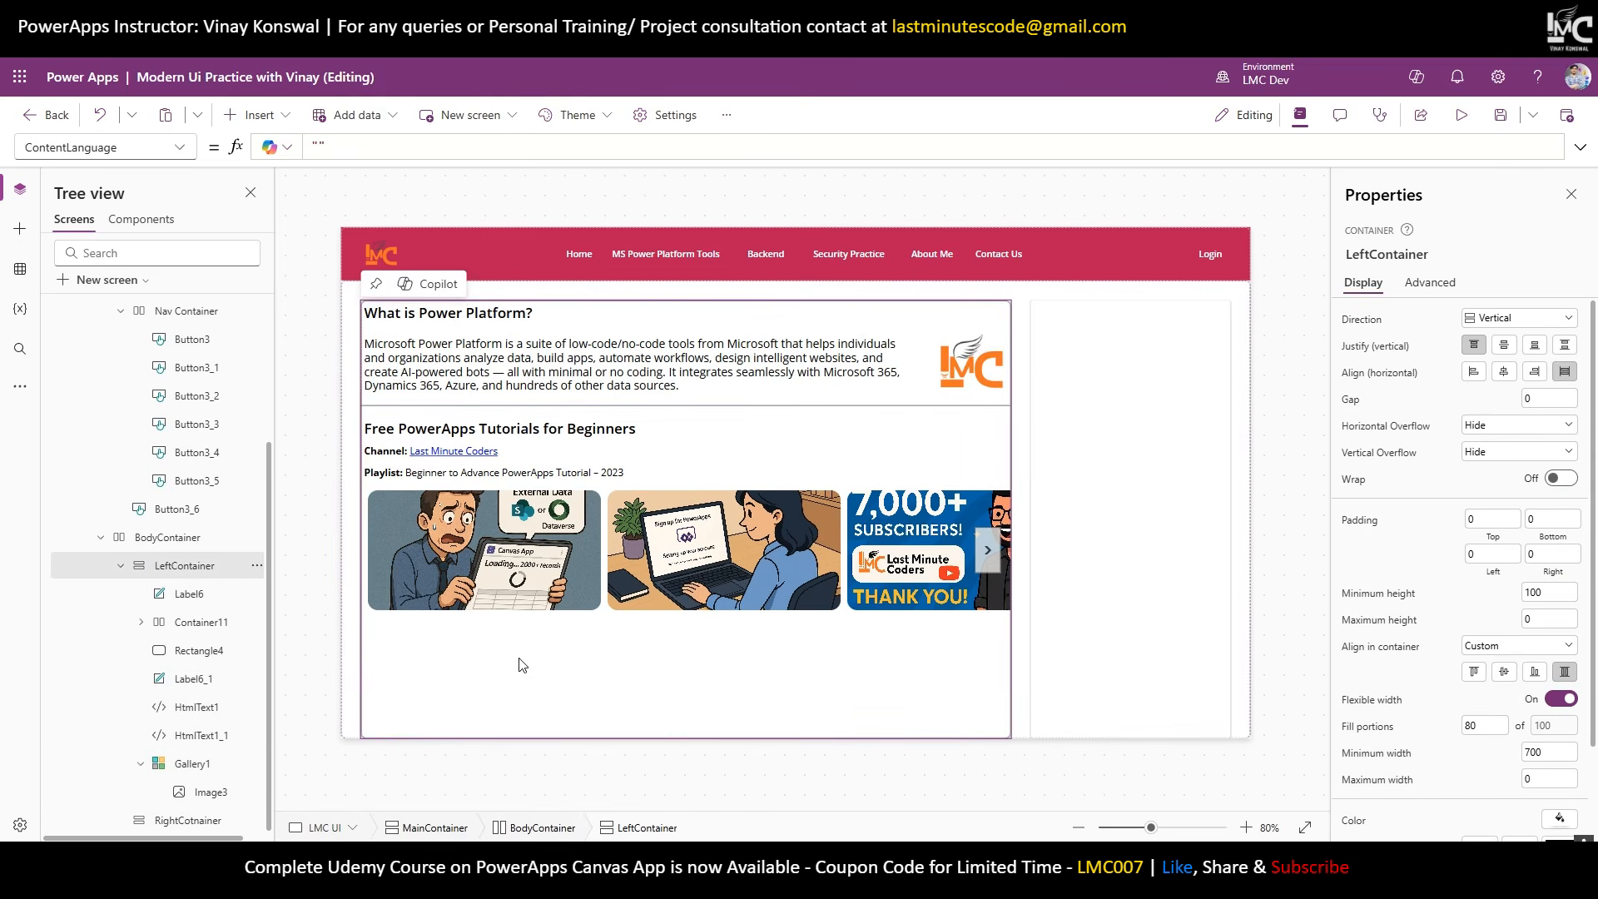
key(ctrl+v)
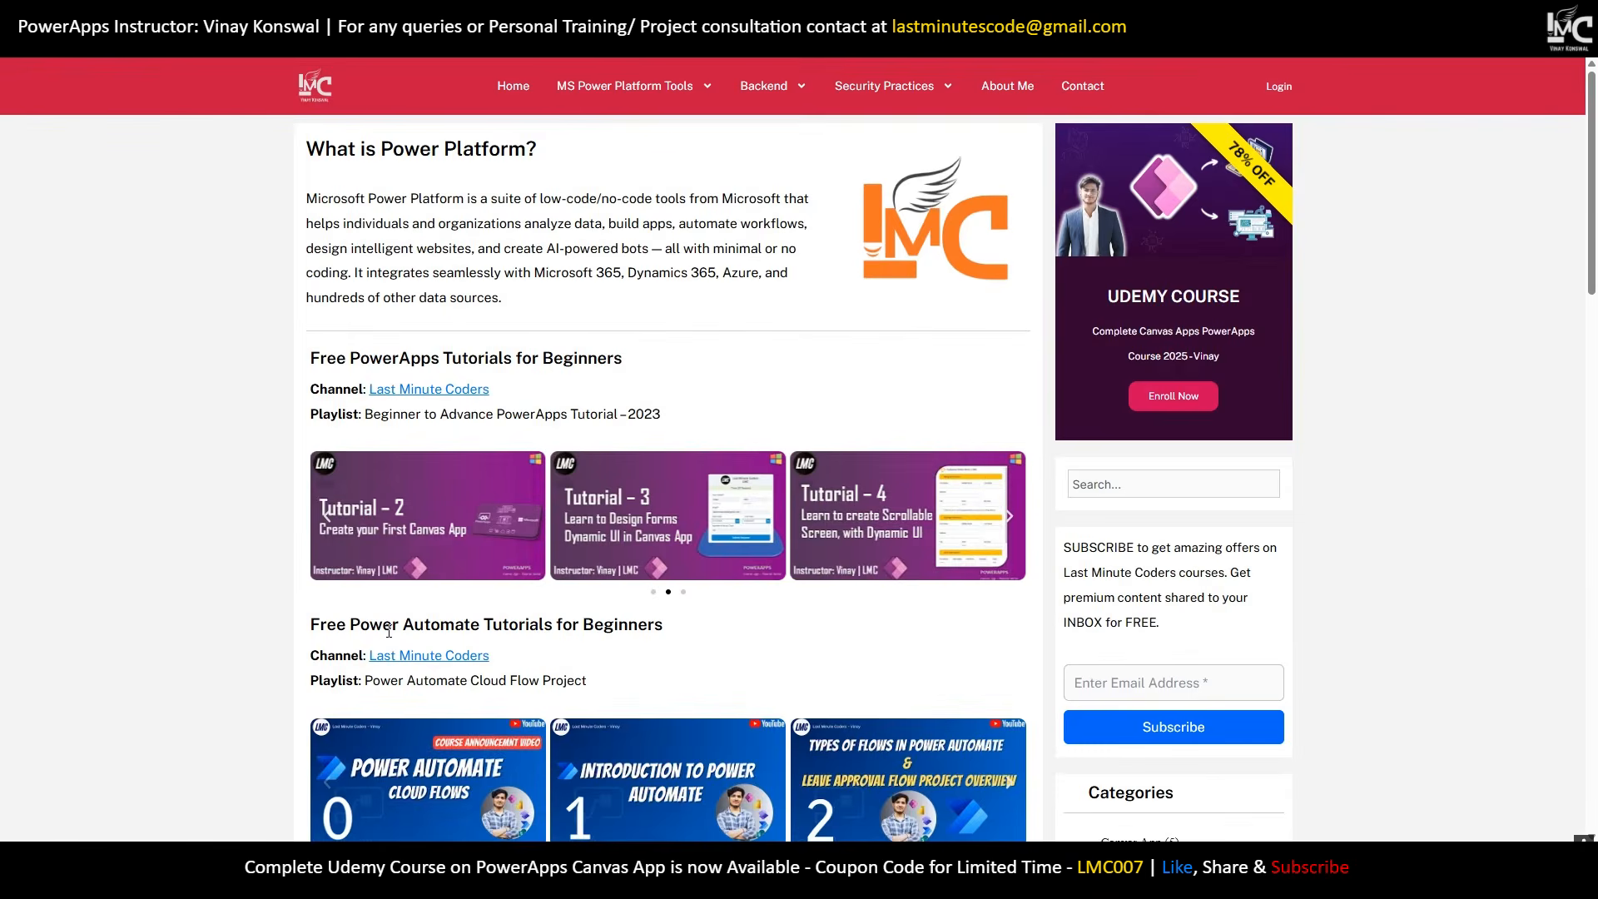
drag(699, 626, 317, 624)
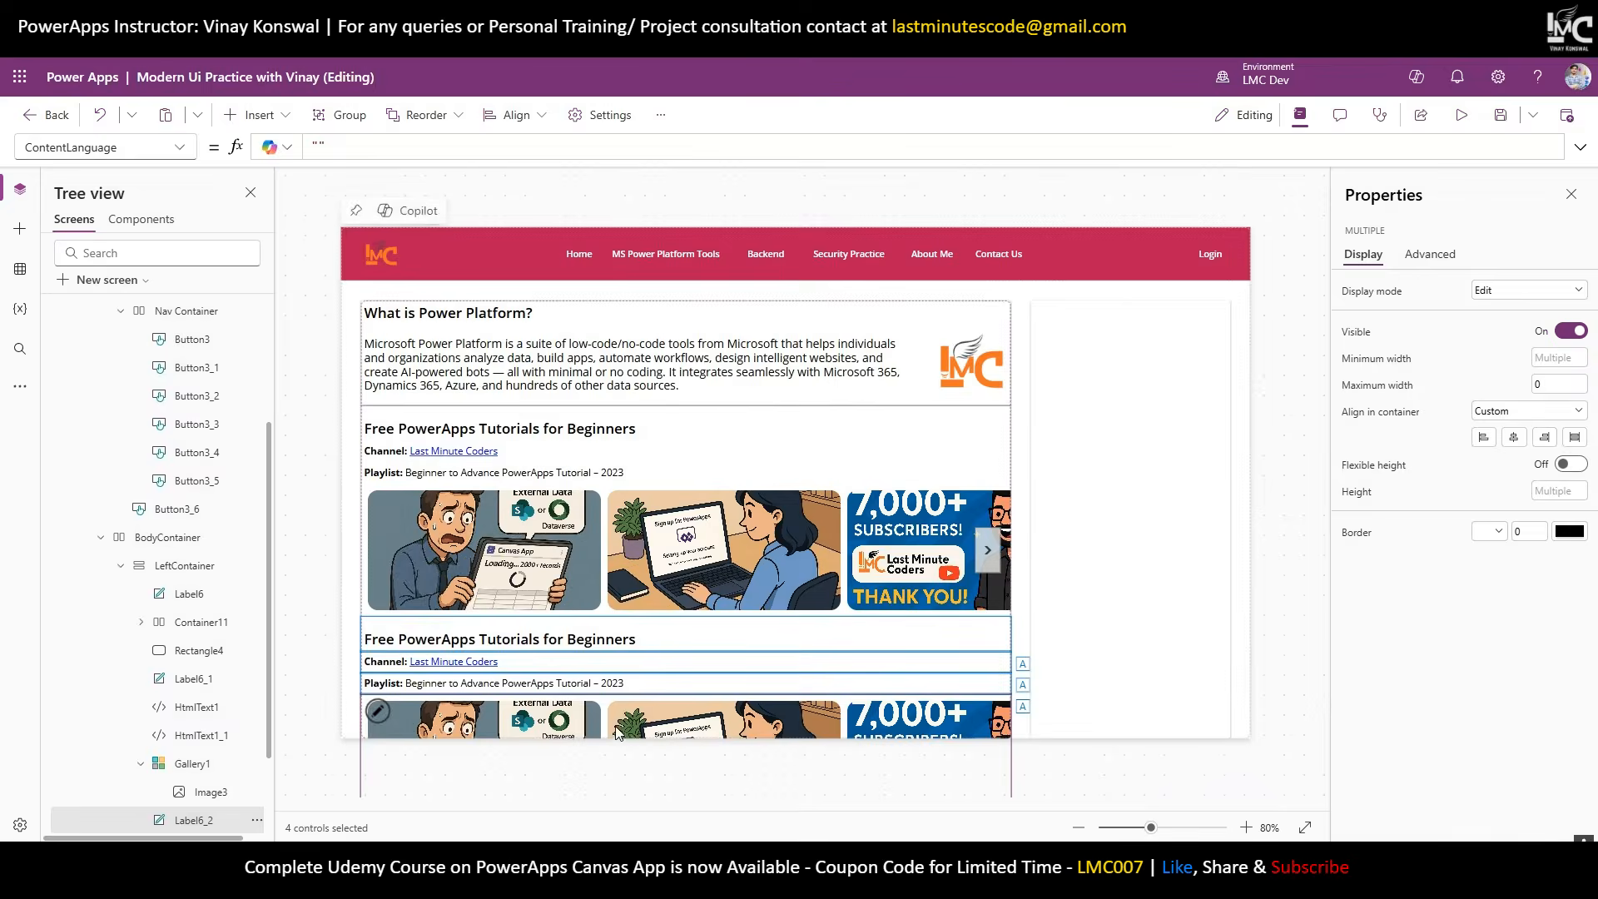
double_click(586, 636)
text(Free Power Automate Tutorials for Beginners)
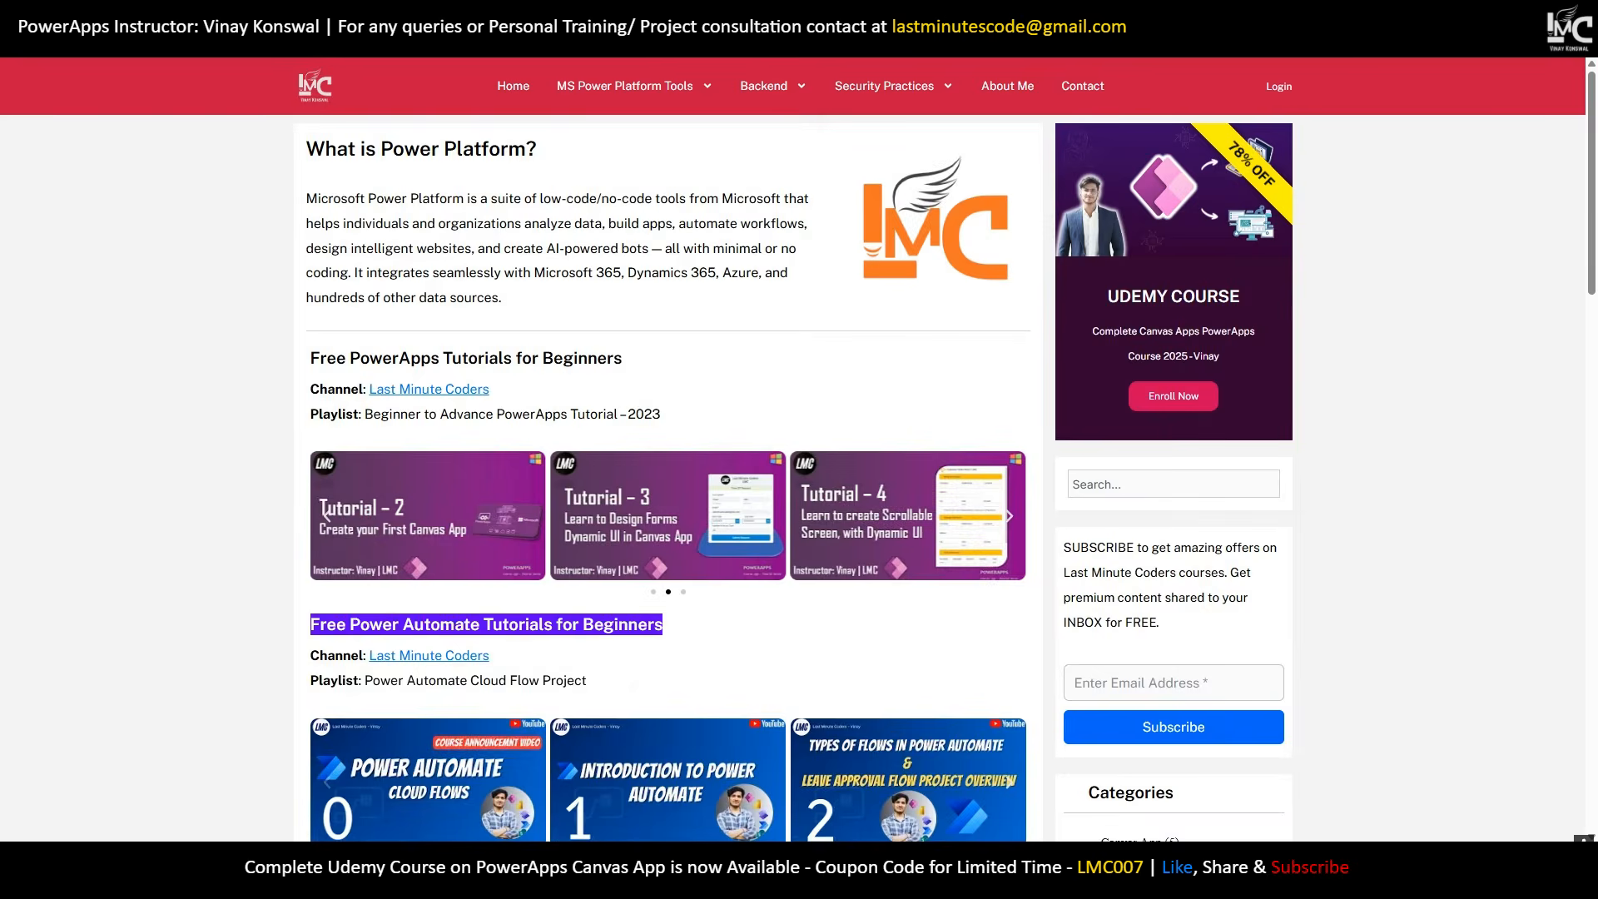
Change the playlist text to 'Power Automate Cloud Flow Project', inserting </b> before 'Power'.
drag(587, 681, 318, 678)
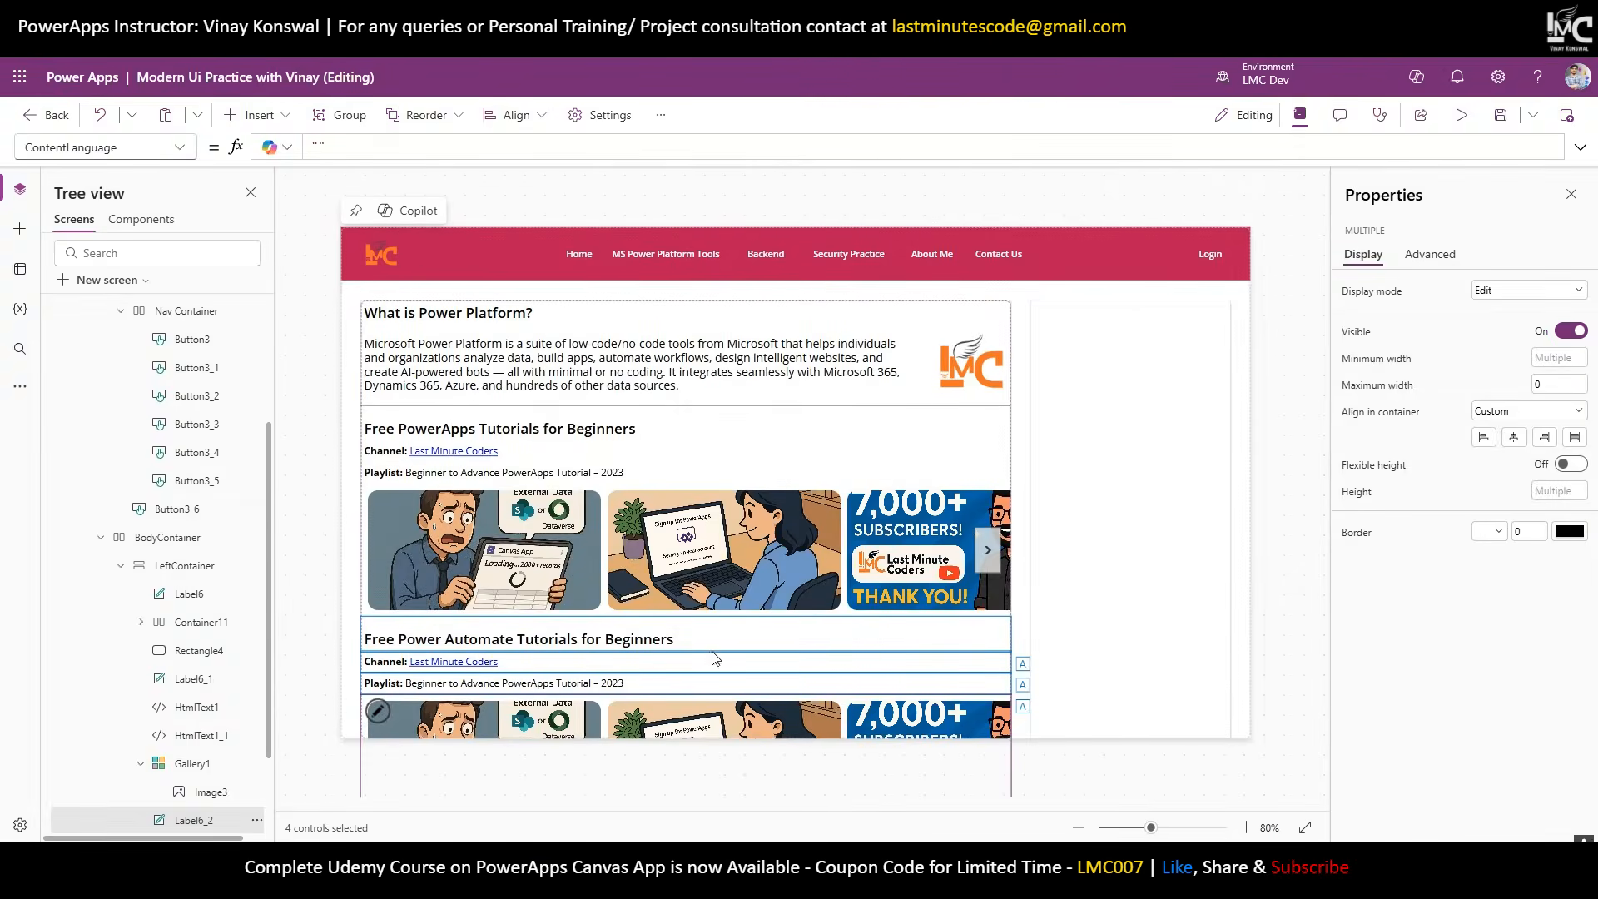
click(1285, 570)
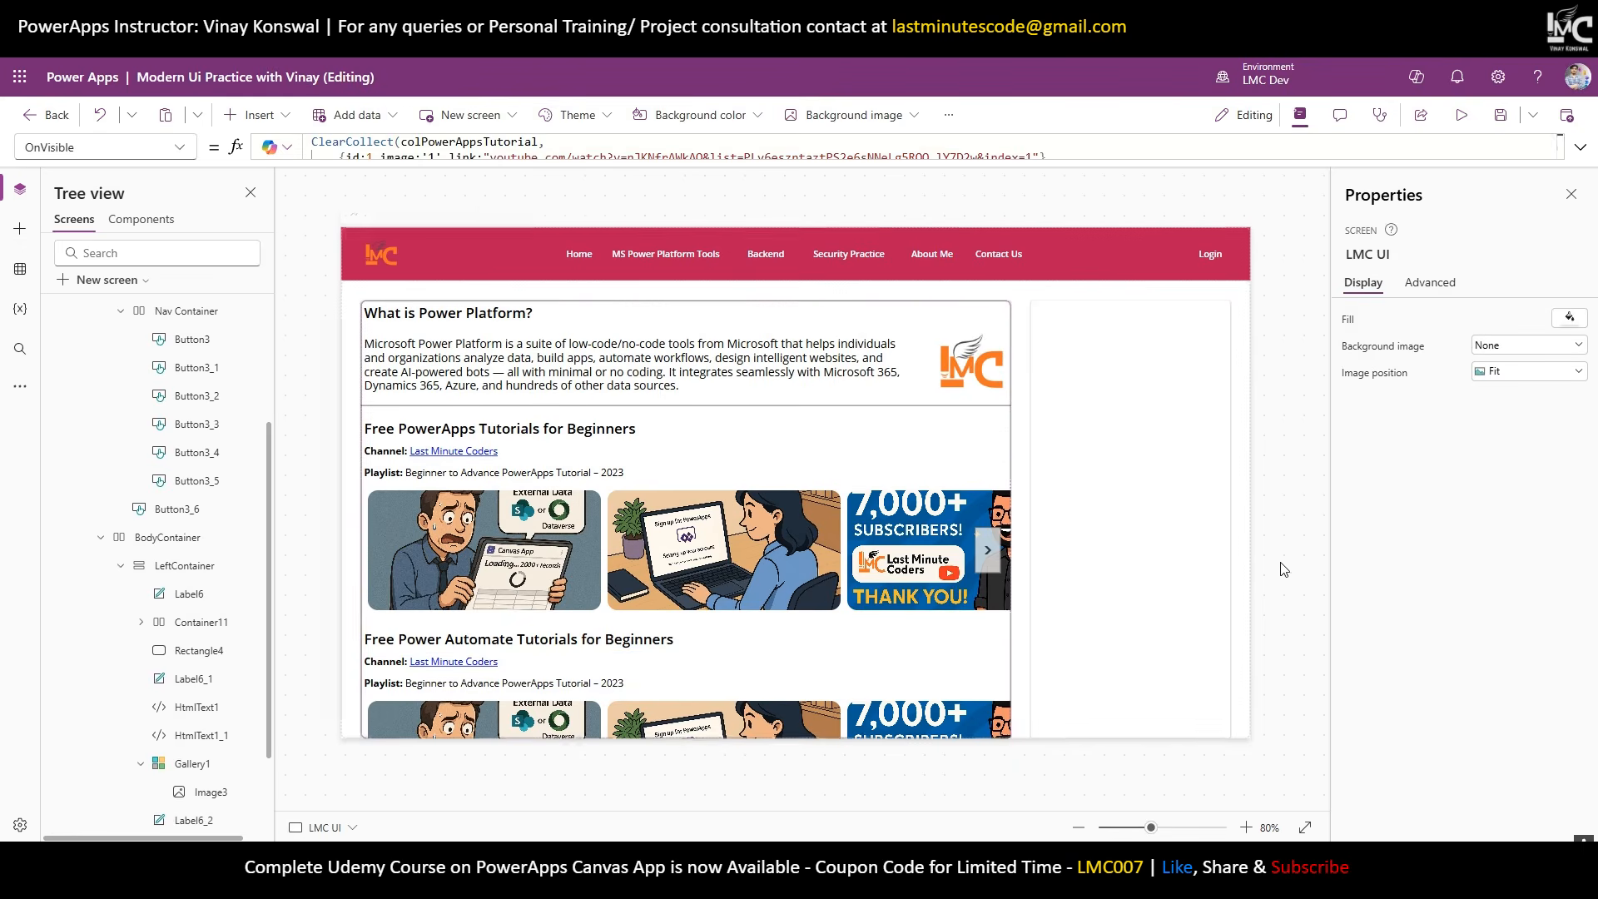
click(452, 687)
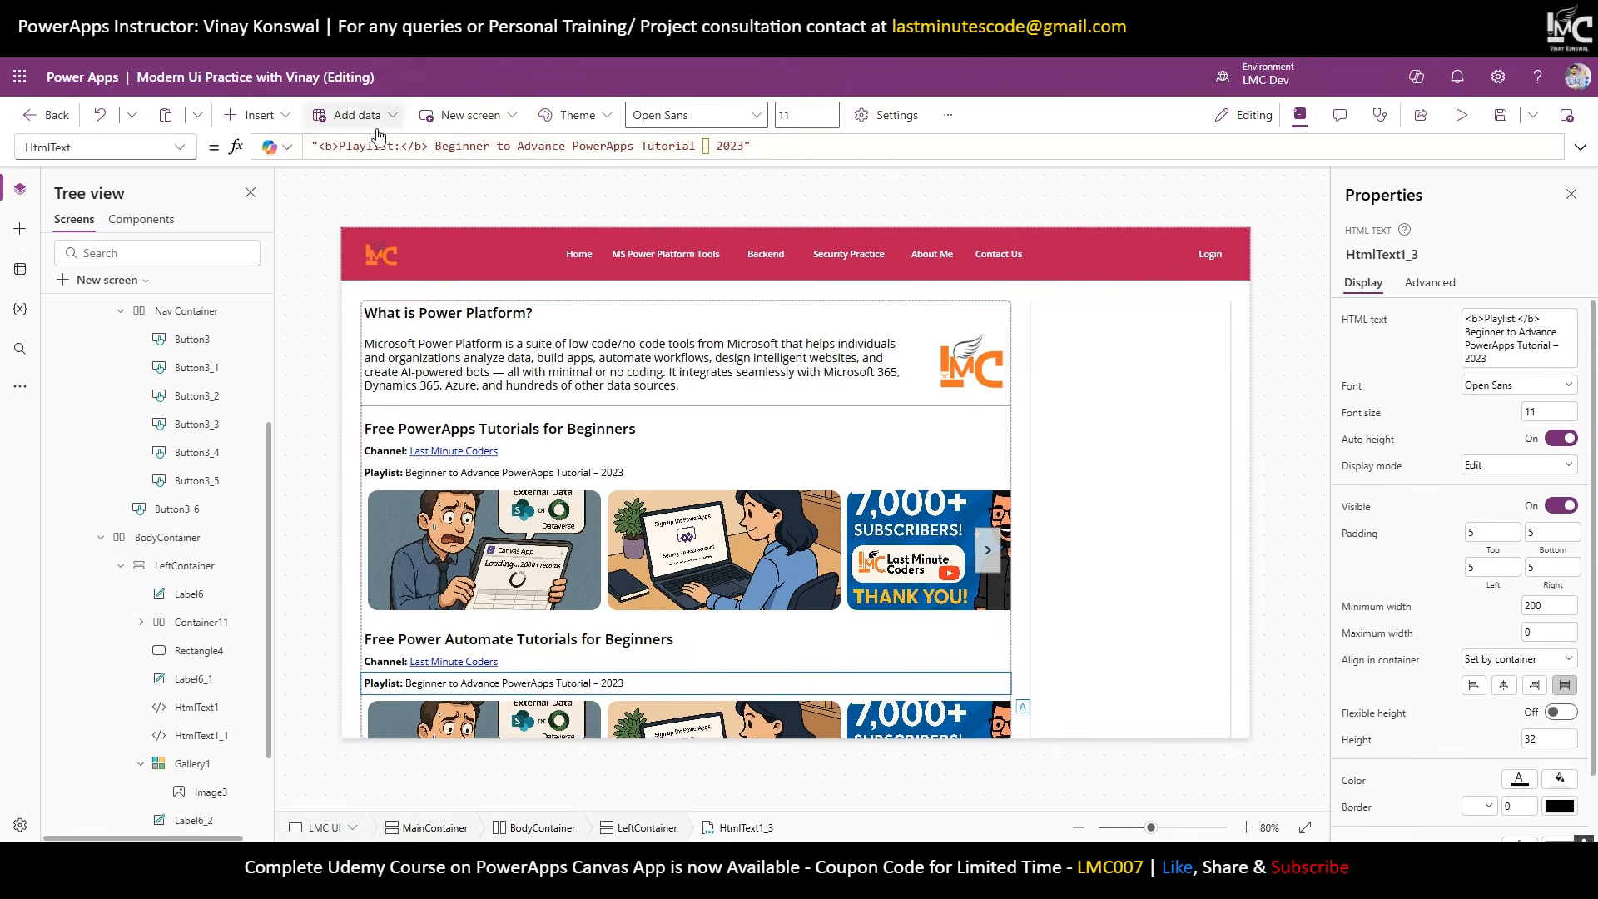
drag(341, 147, 715, 147)
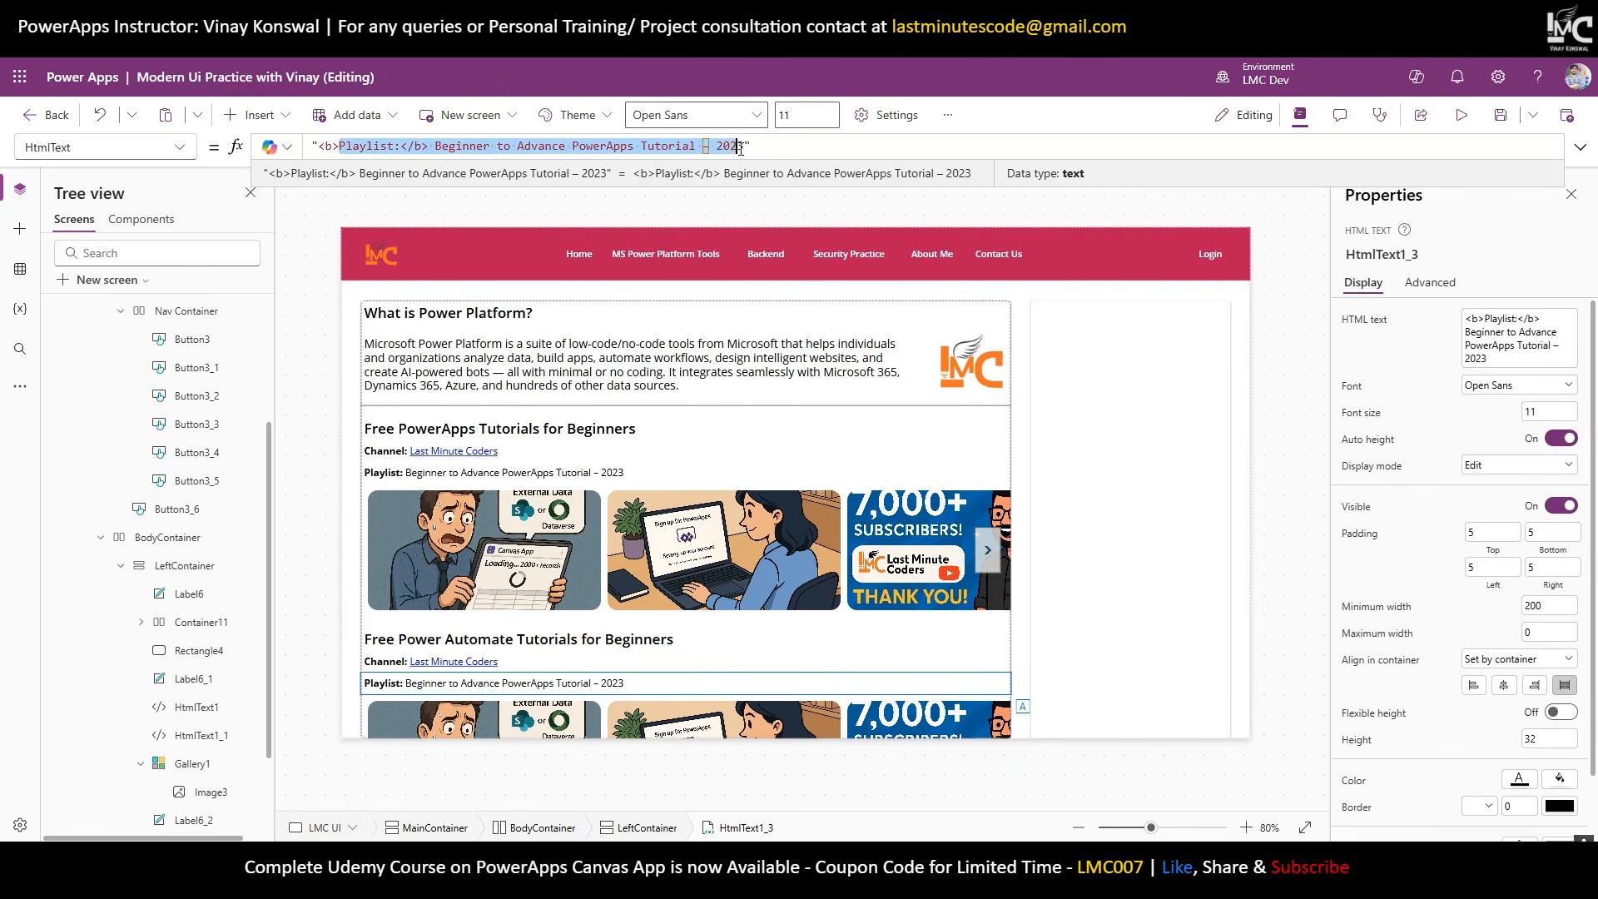
text(Playlist: Power Automate Cloud Flow Project)
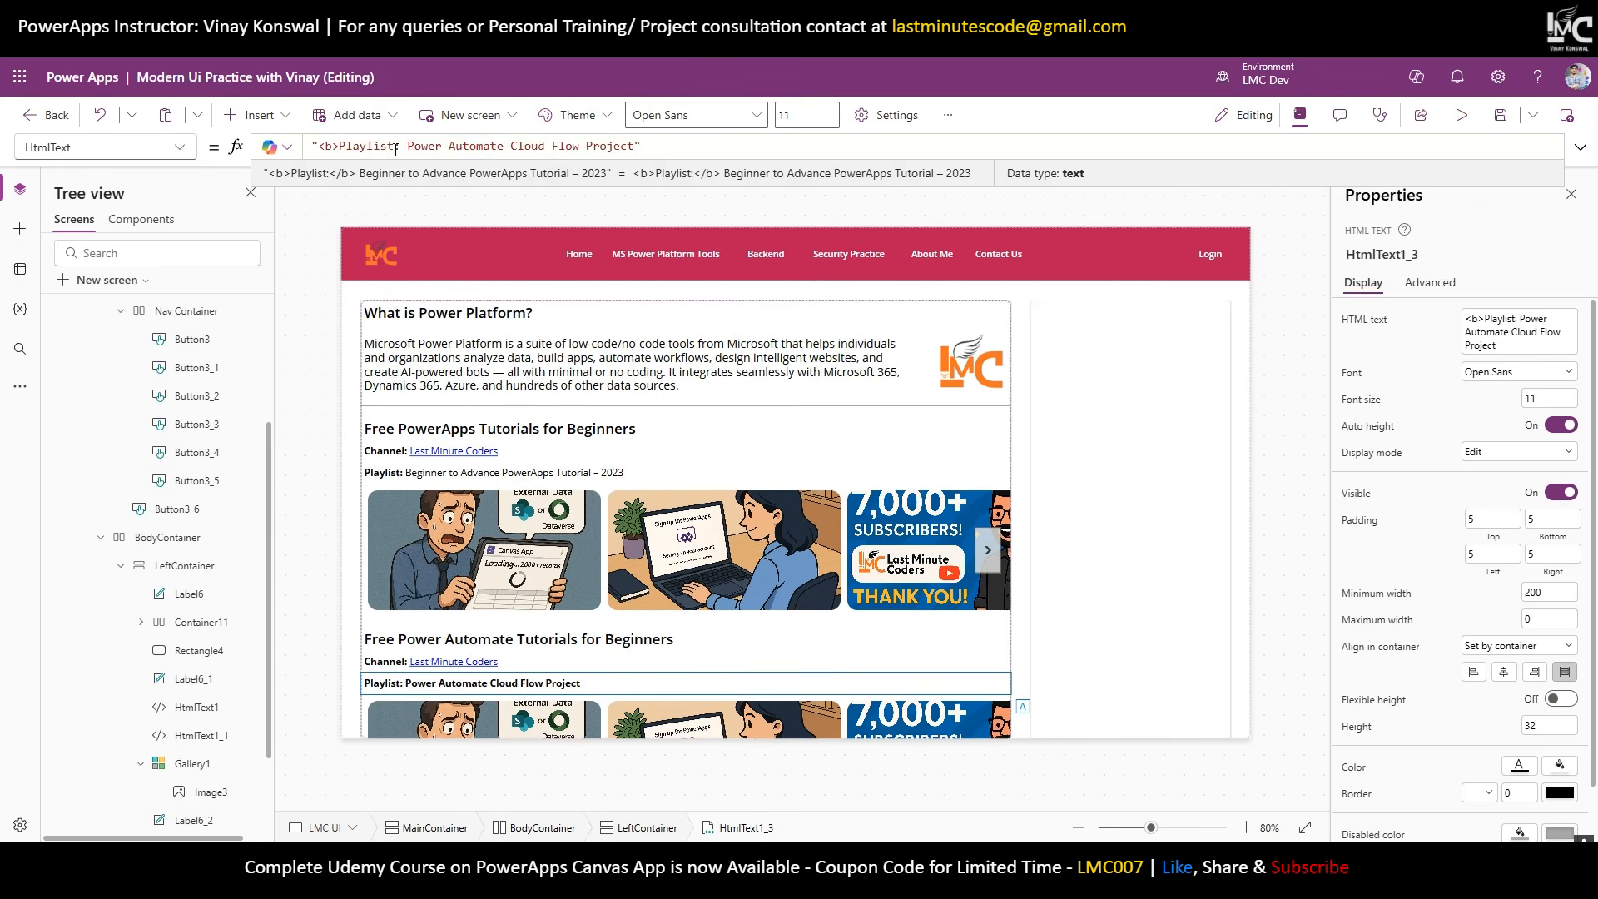
click(406, 146)
text(</b>)
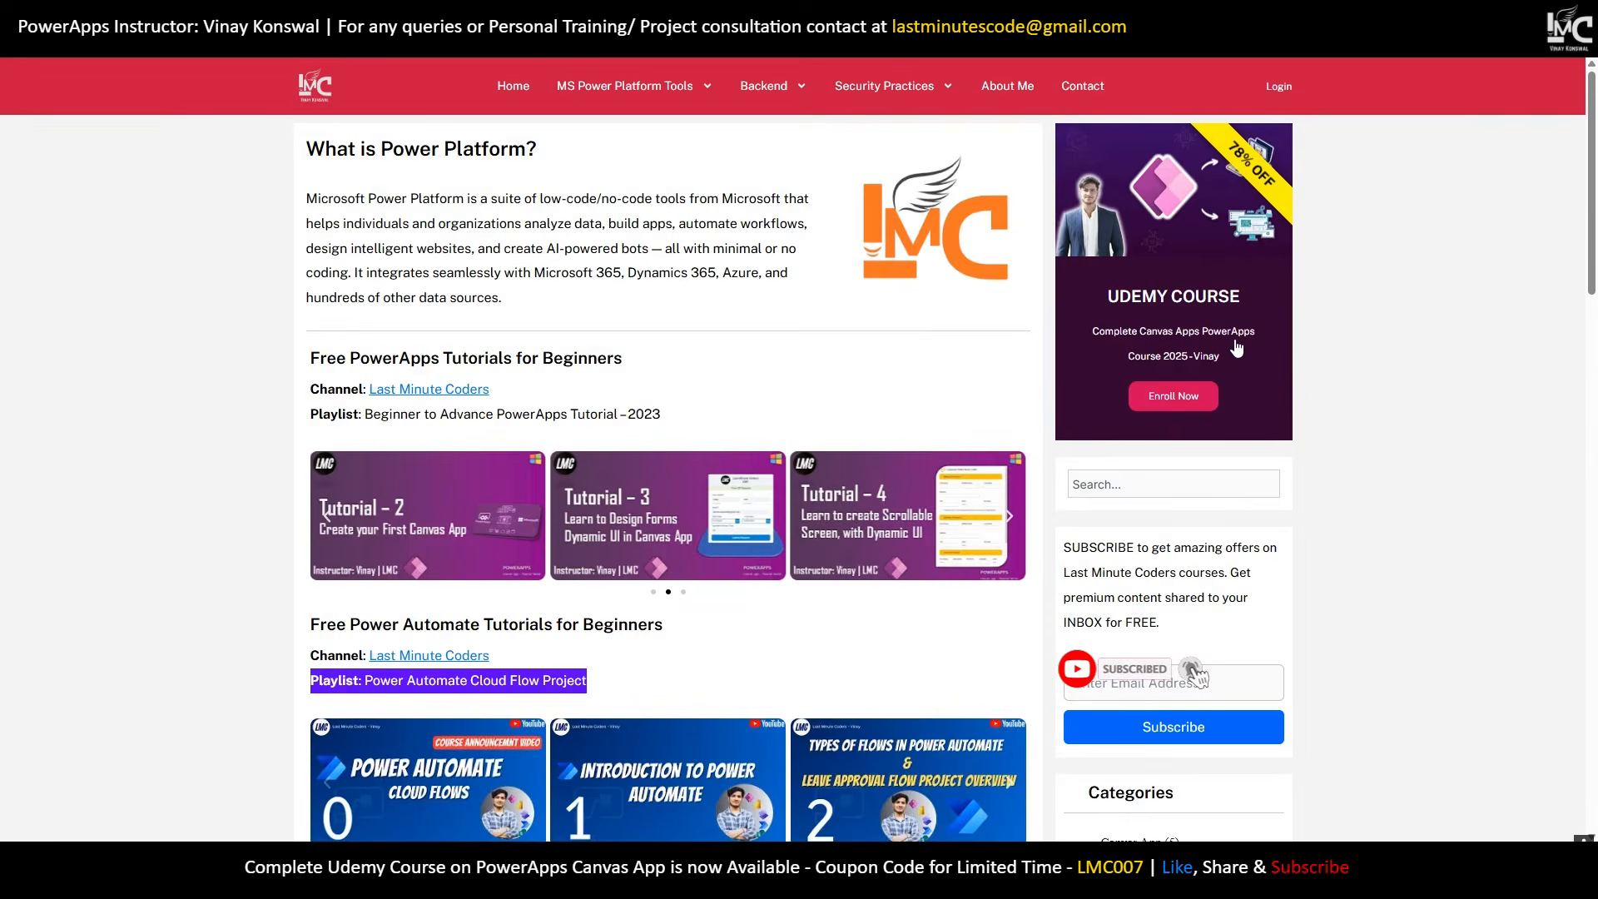
scroll(1251, 337, down, 3)
scroll(1251, 337, up, 3)
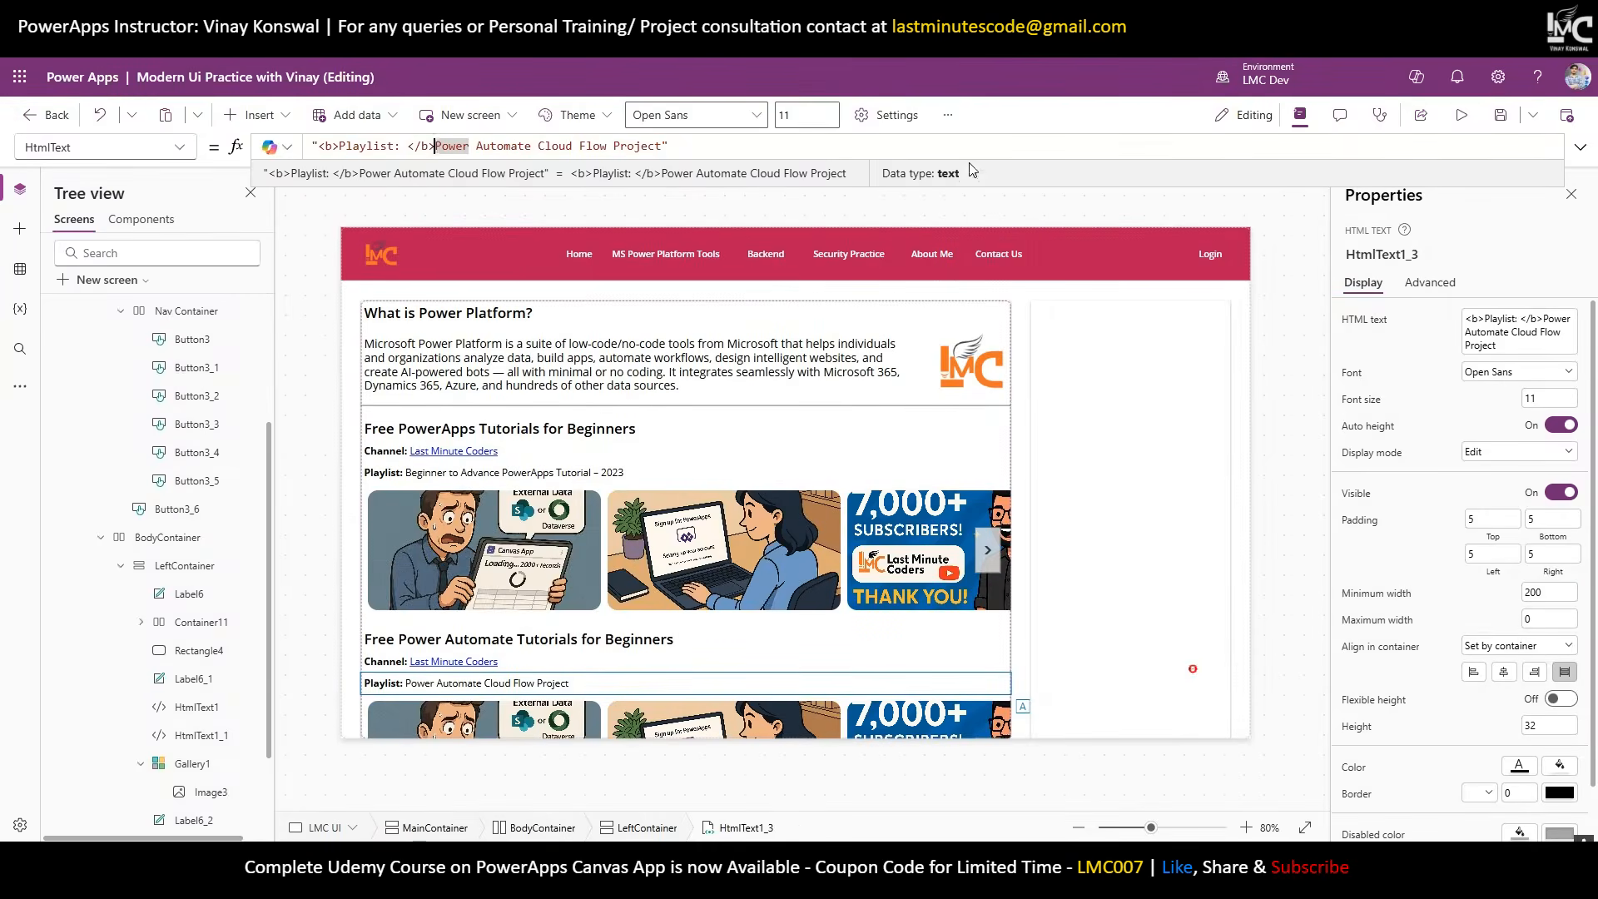
scroll(146, 641, up, 4)
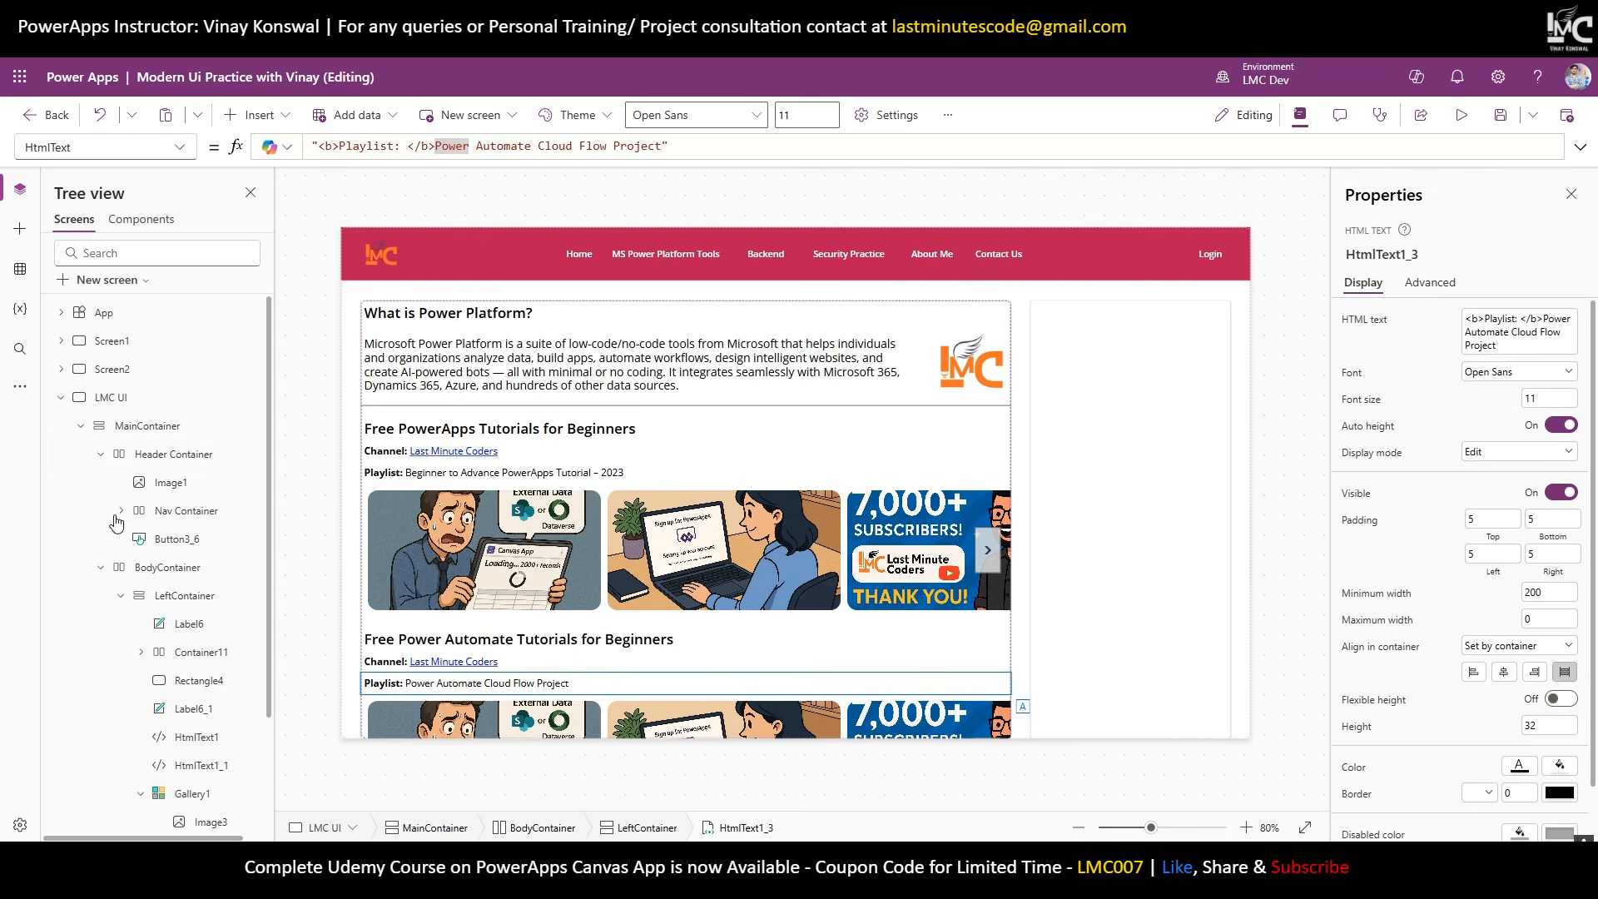
Set MainContainer's vertical overflow to Scroll.
click(148, 429)
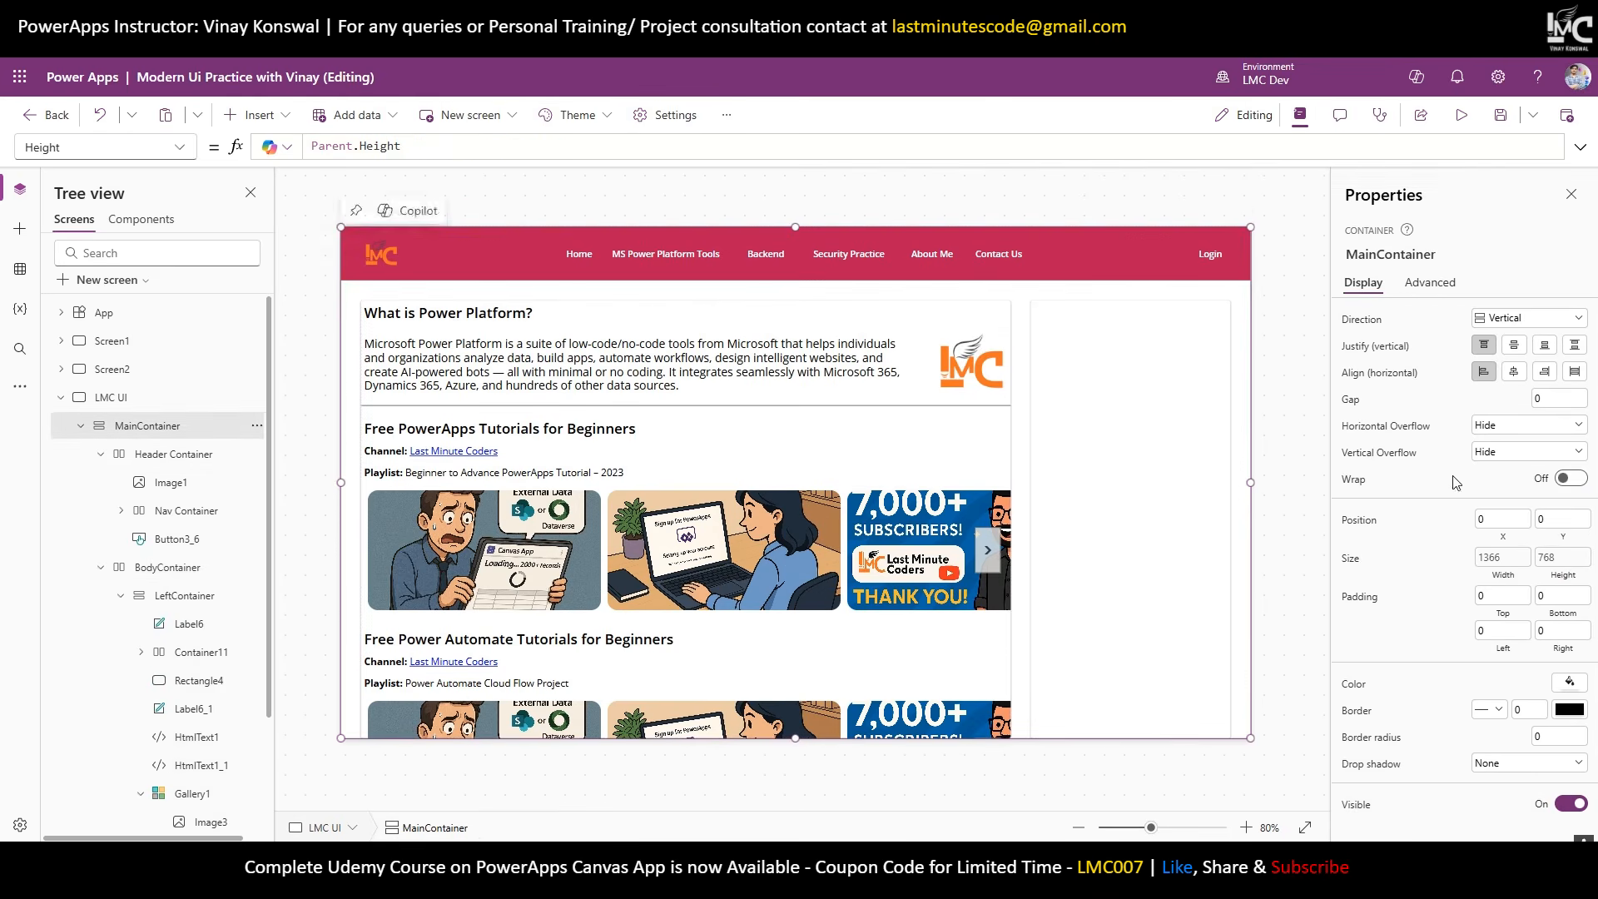
click(1528, 451)
click(1493, 495)
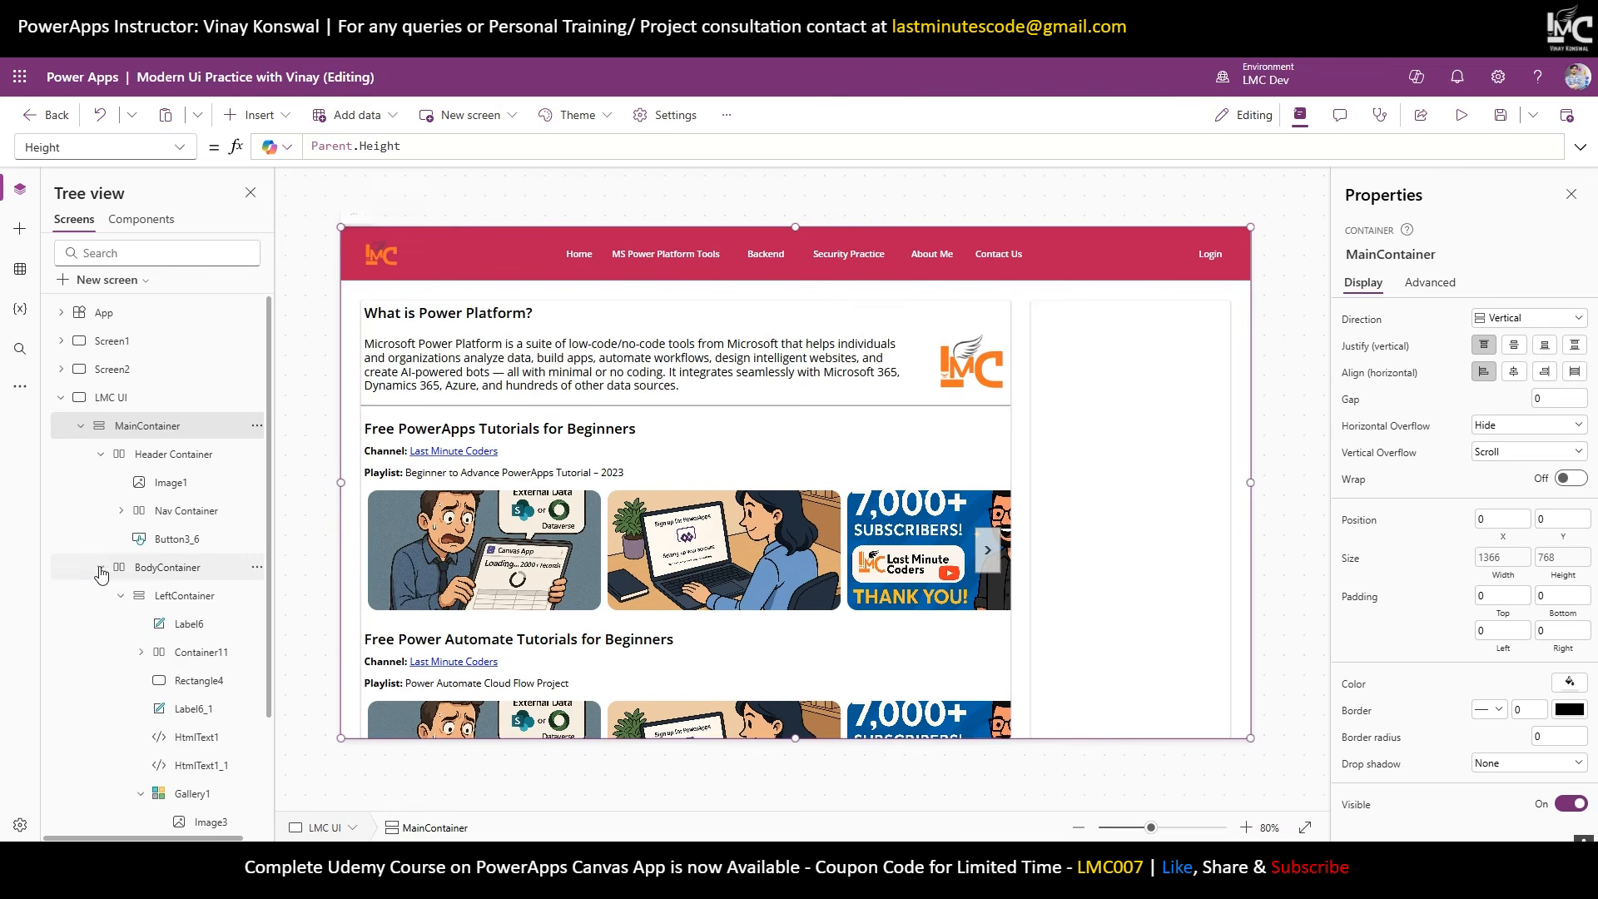
Give LeftContainer top alignment and a fixed height of 2000.
click(139, 579)
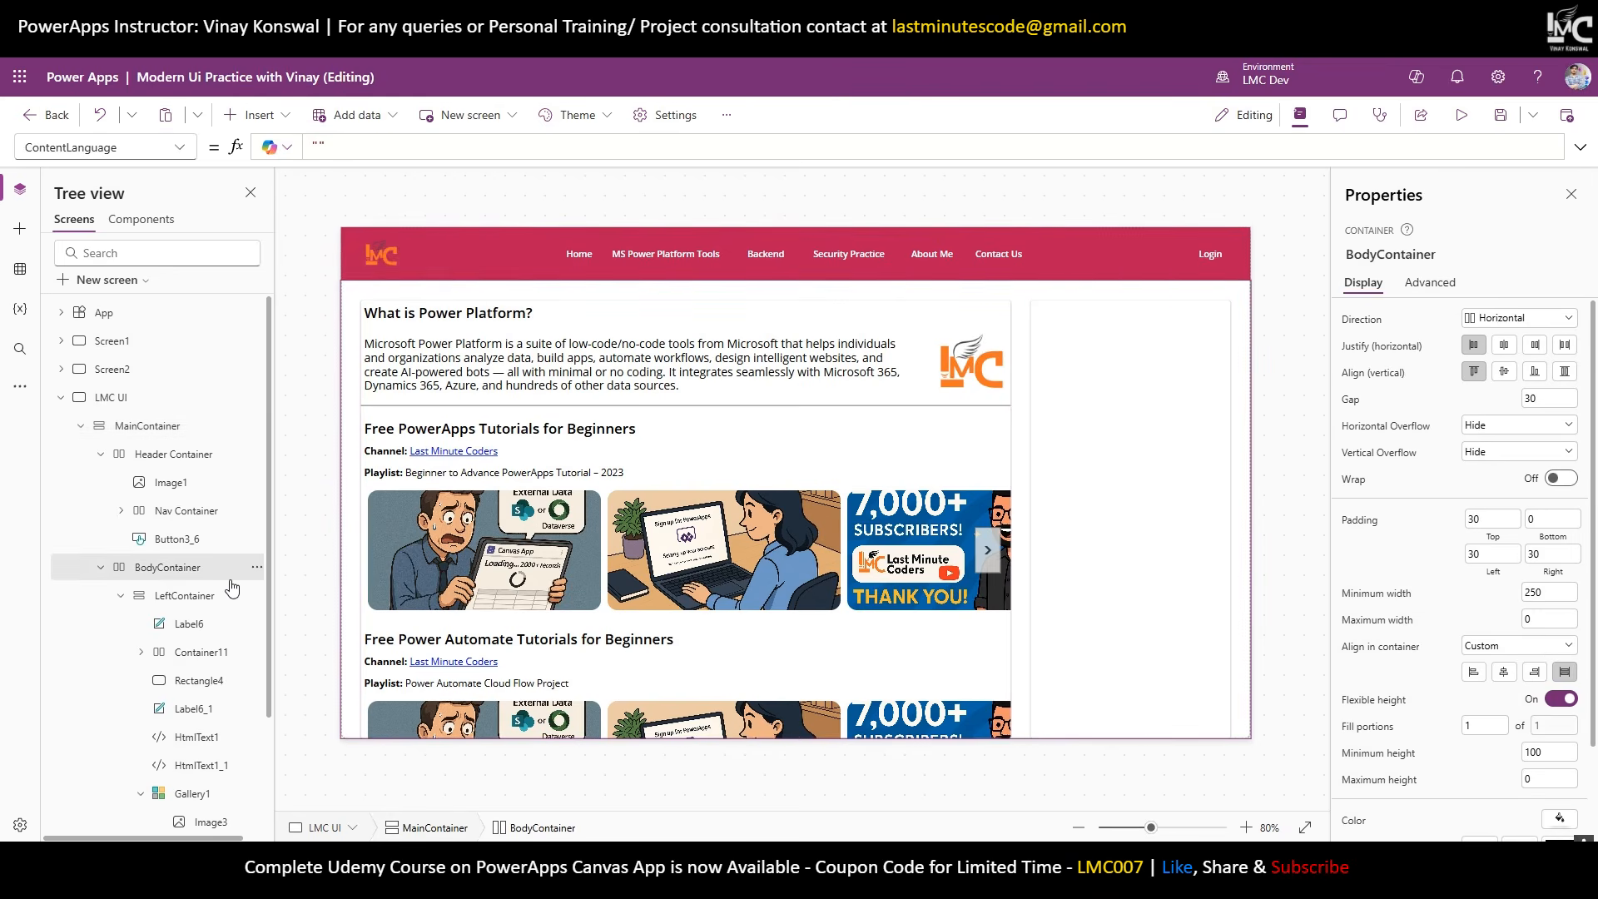
click(121, 596)
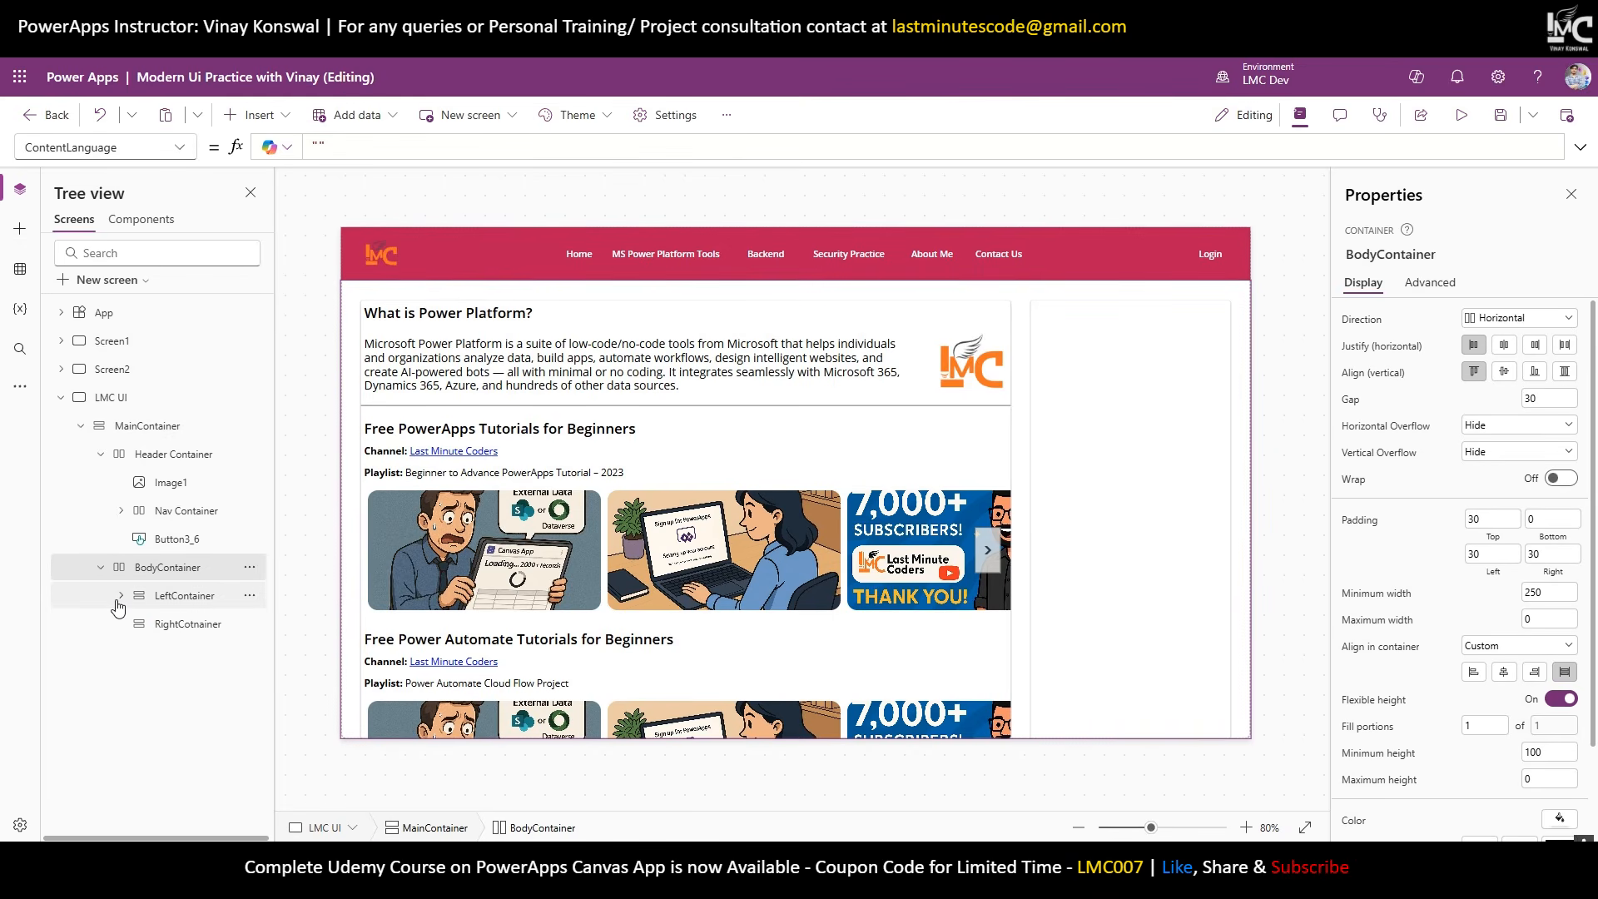
click(185, 596)
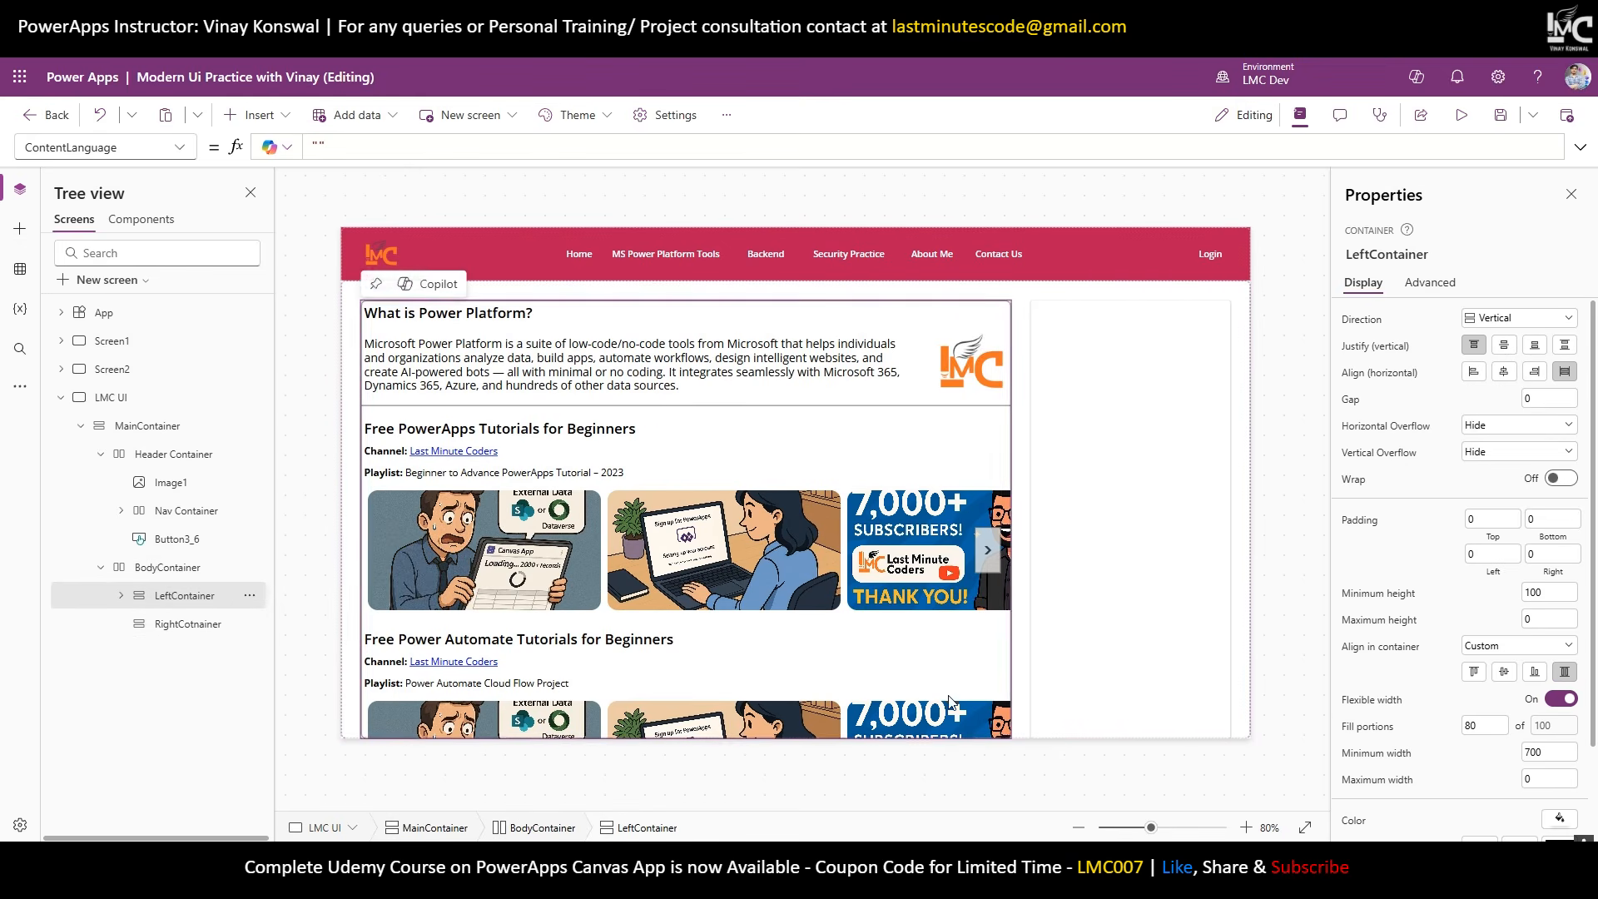
click(120, 595)
scroll(158, 666, down, 3)
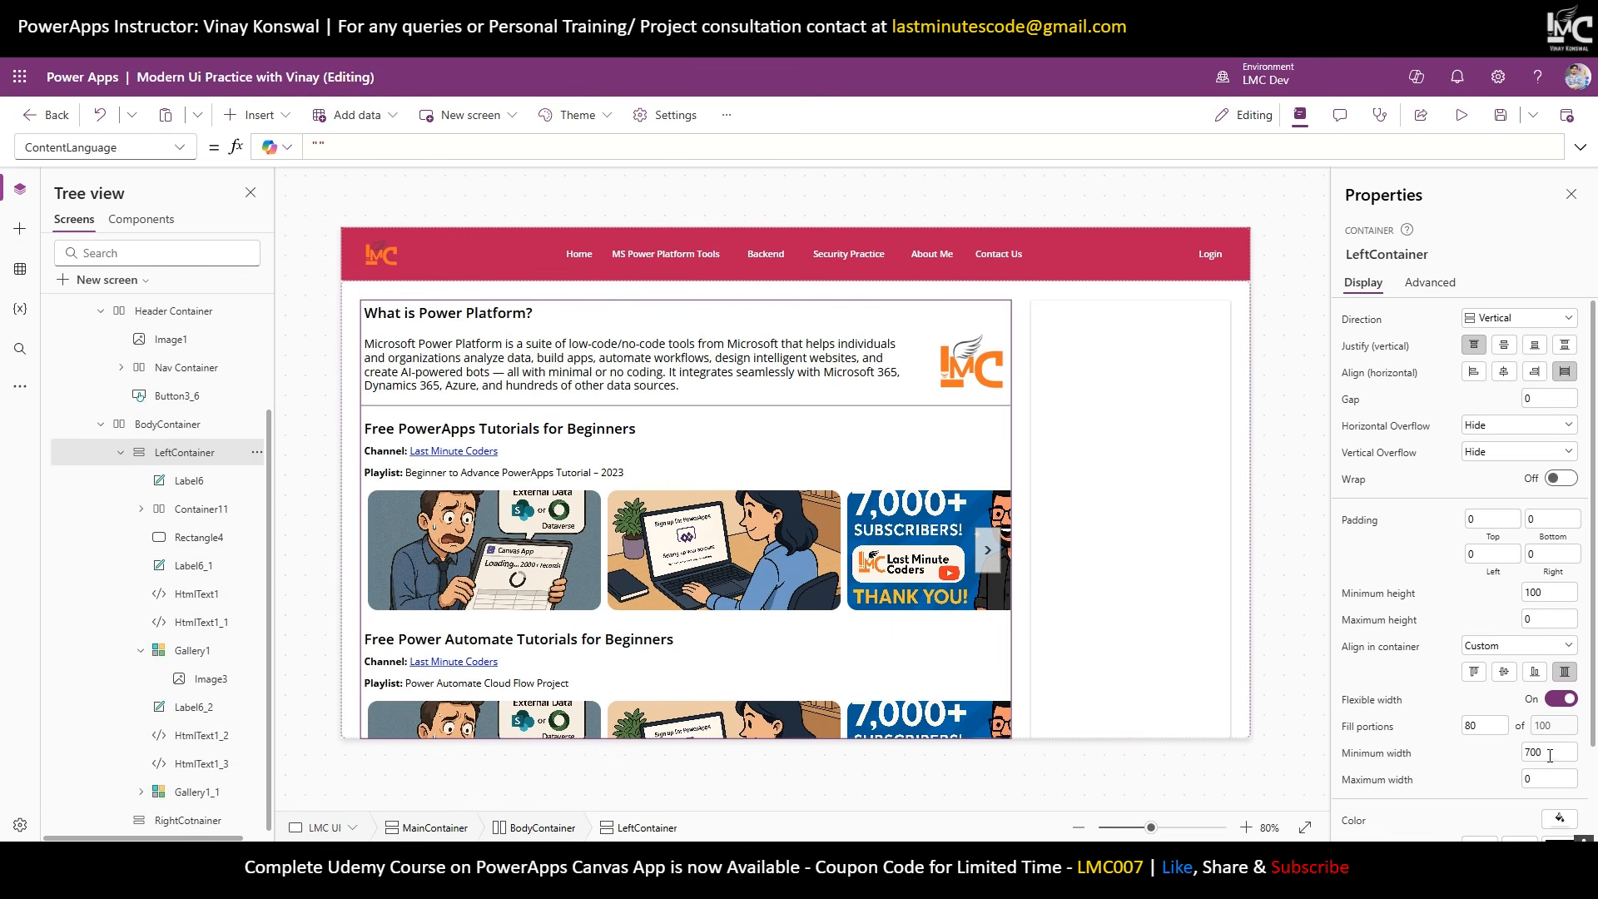
click(1474, 670)
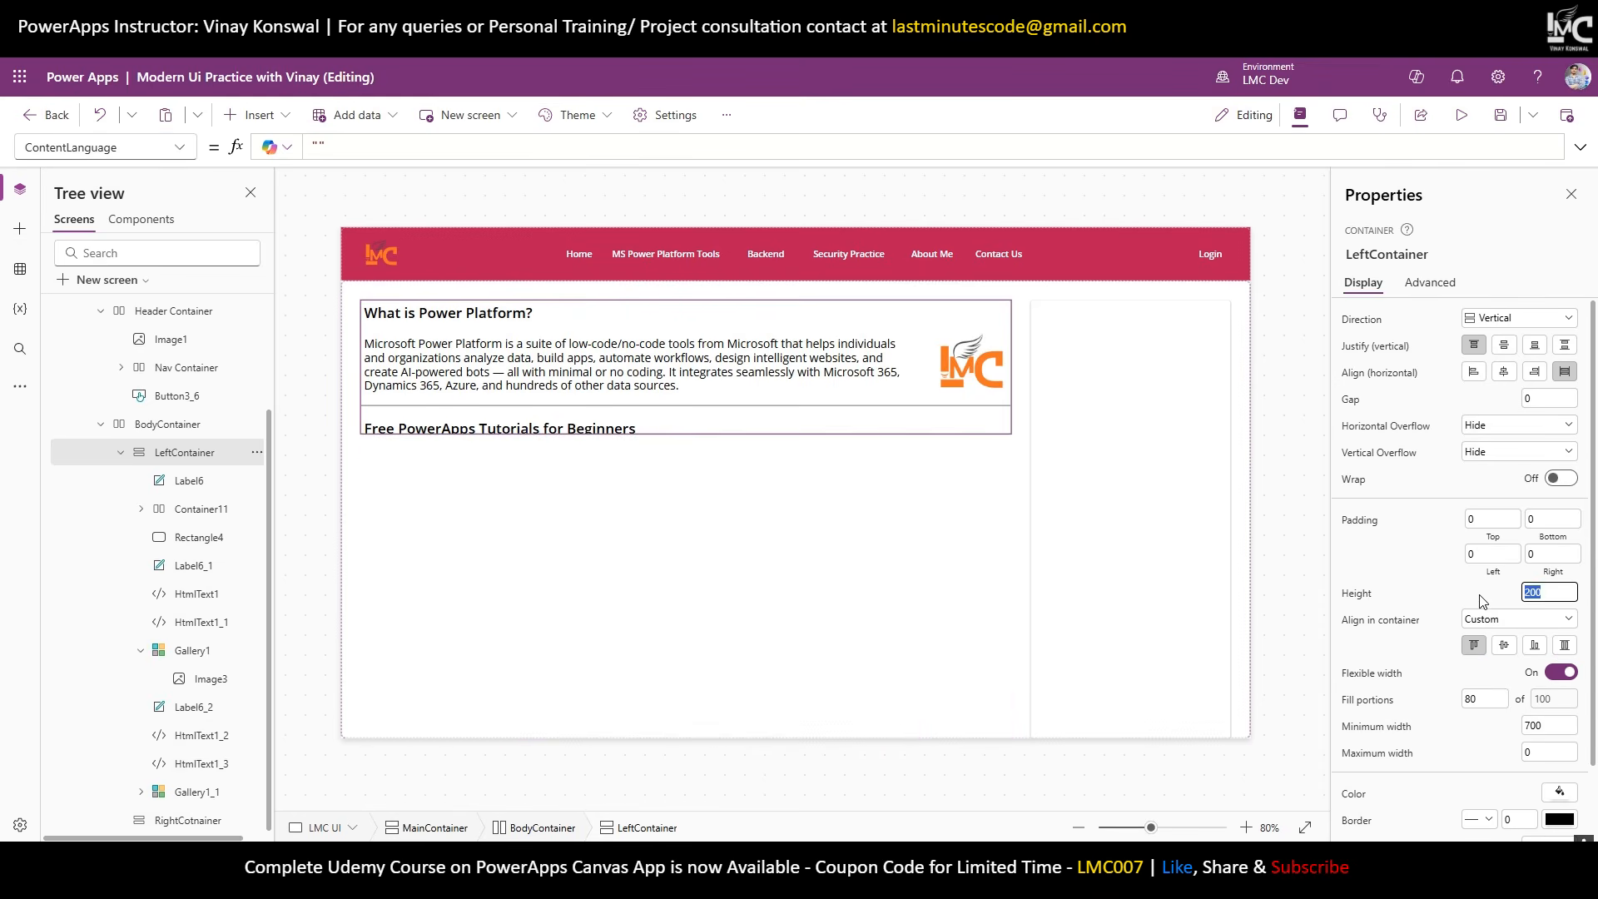
text(200)
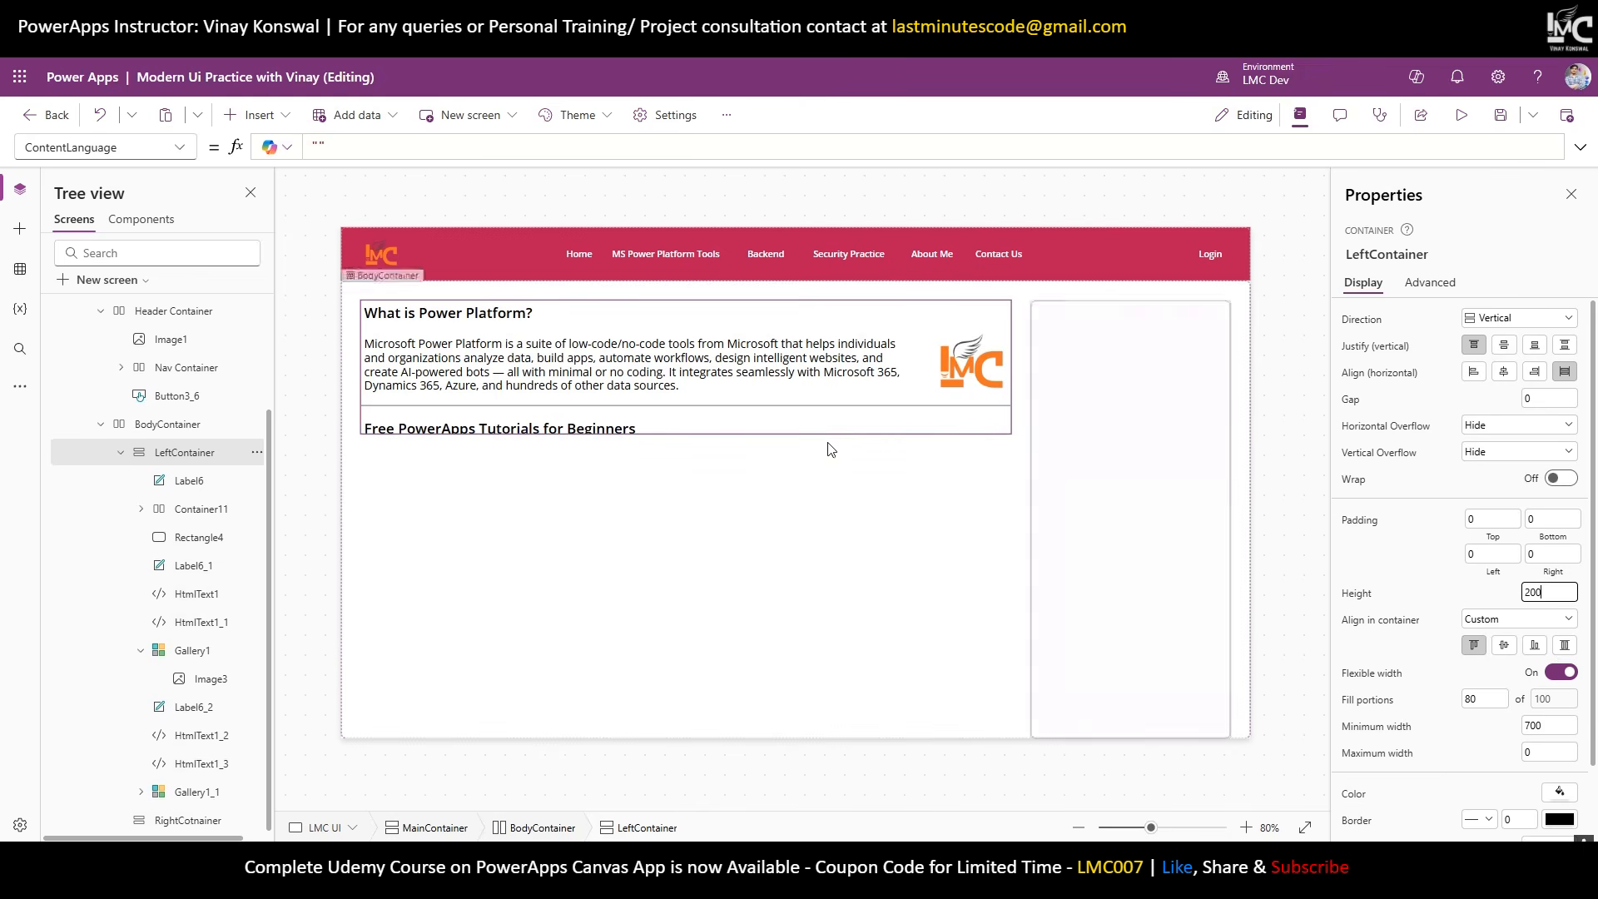
click(1498, 606)
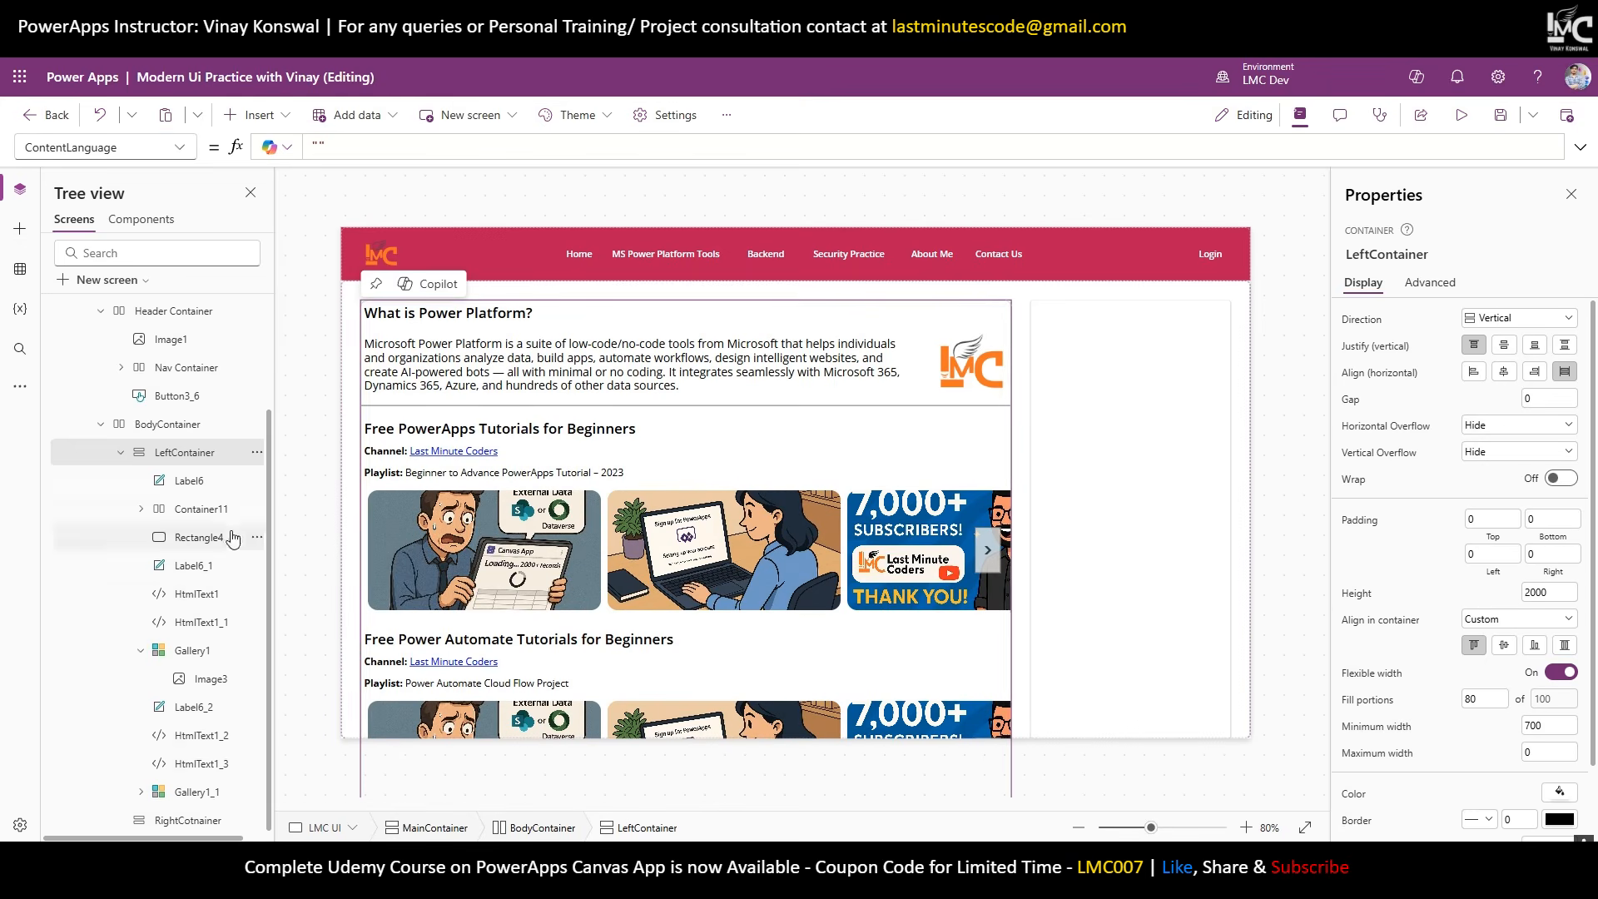
Turn off BodyContainer's flexible height, fixing it at 200.
click(118, 457)
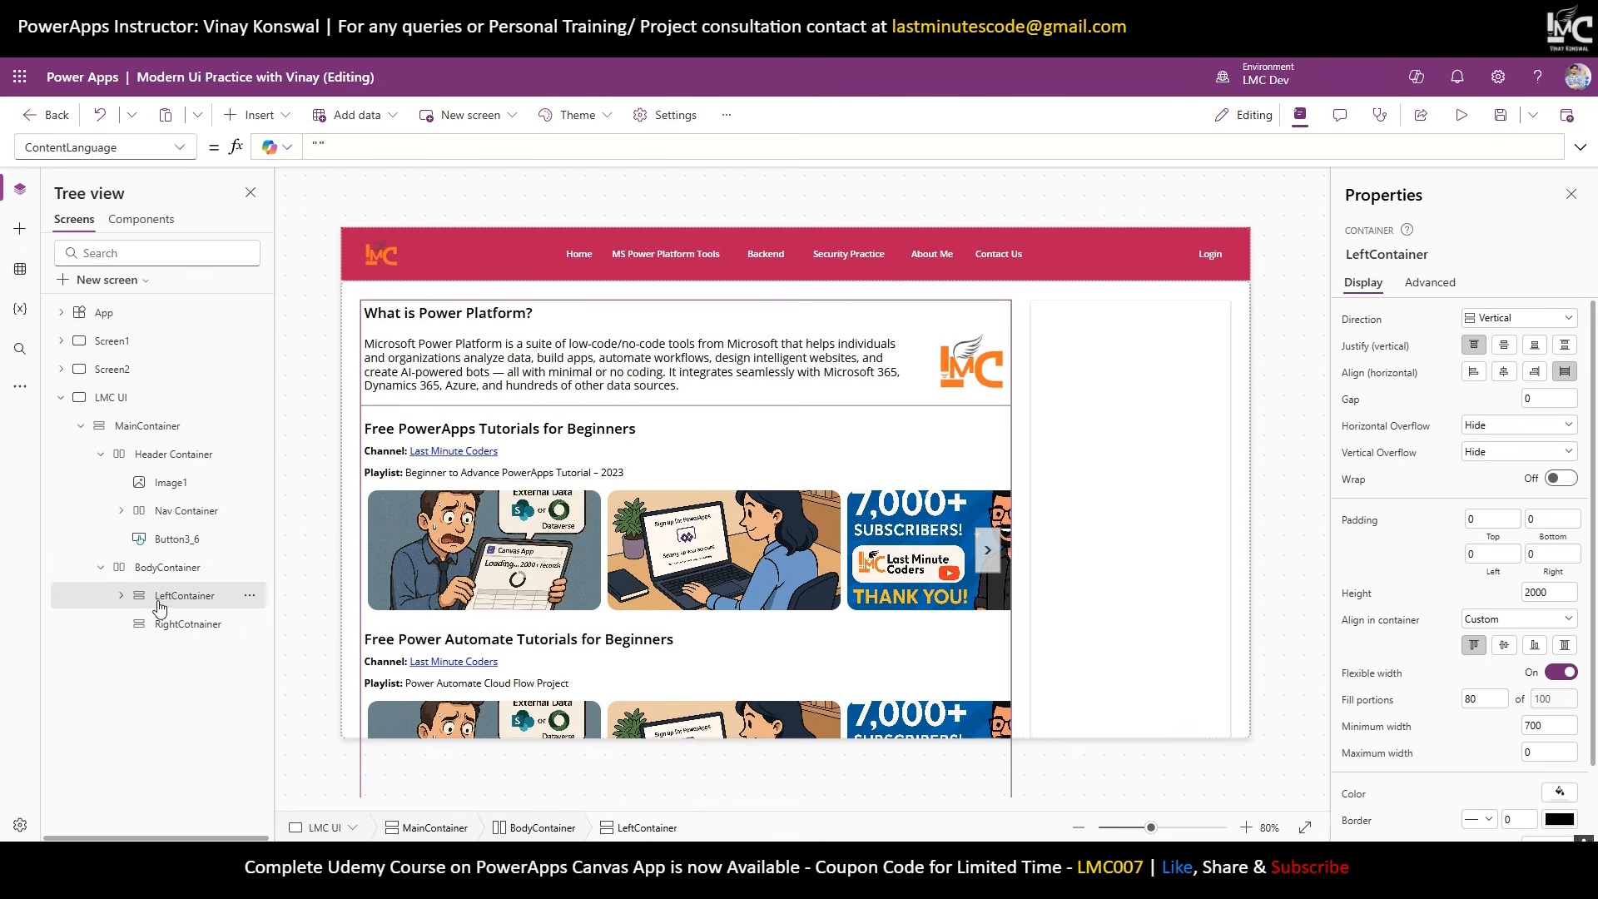
click(171, 570)
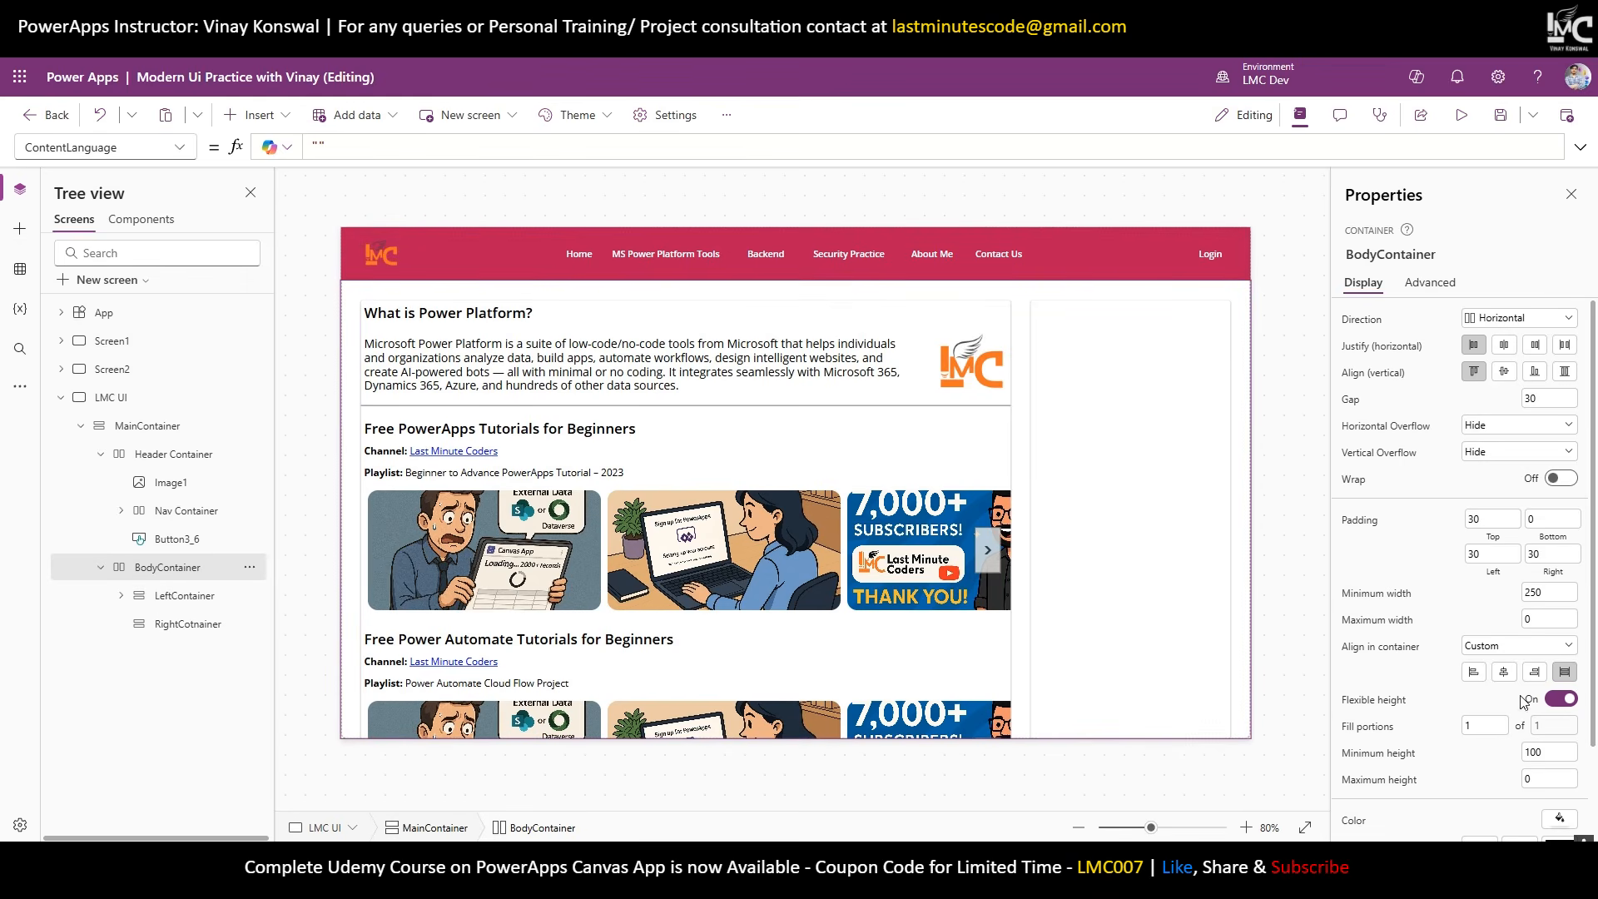
click(1572, 700)
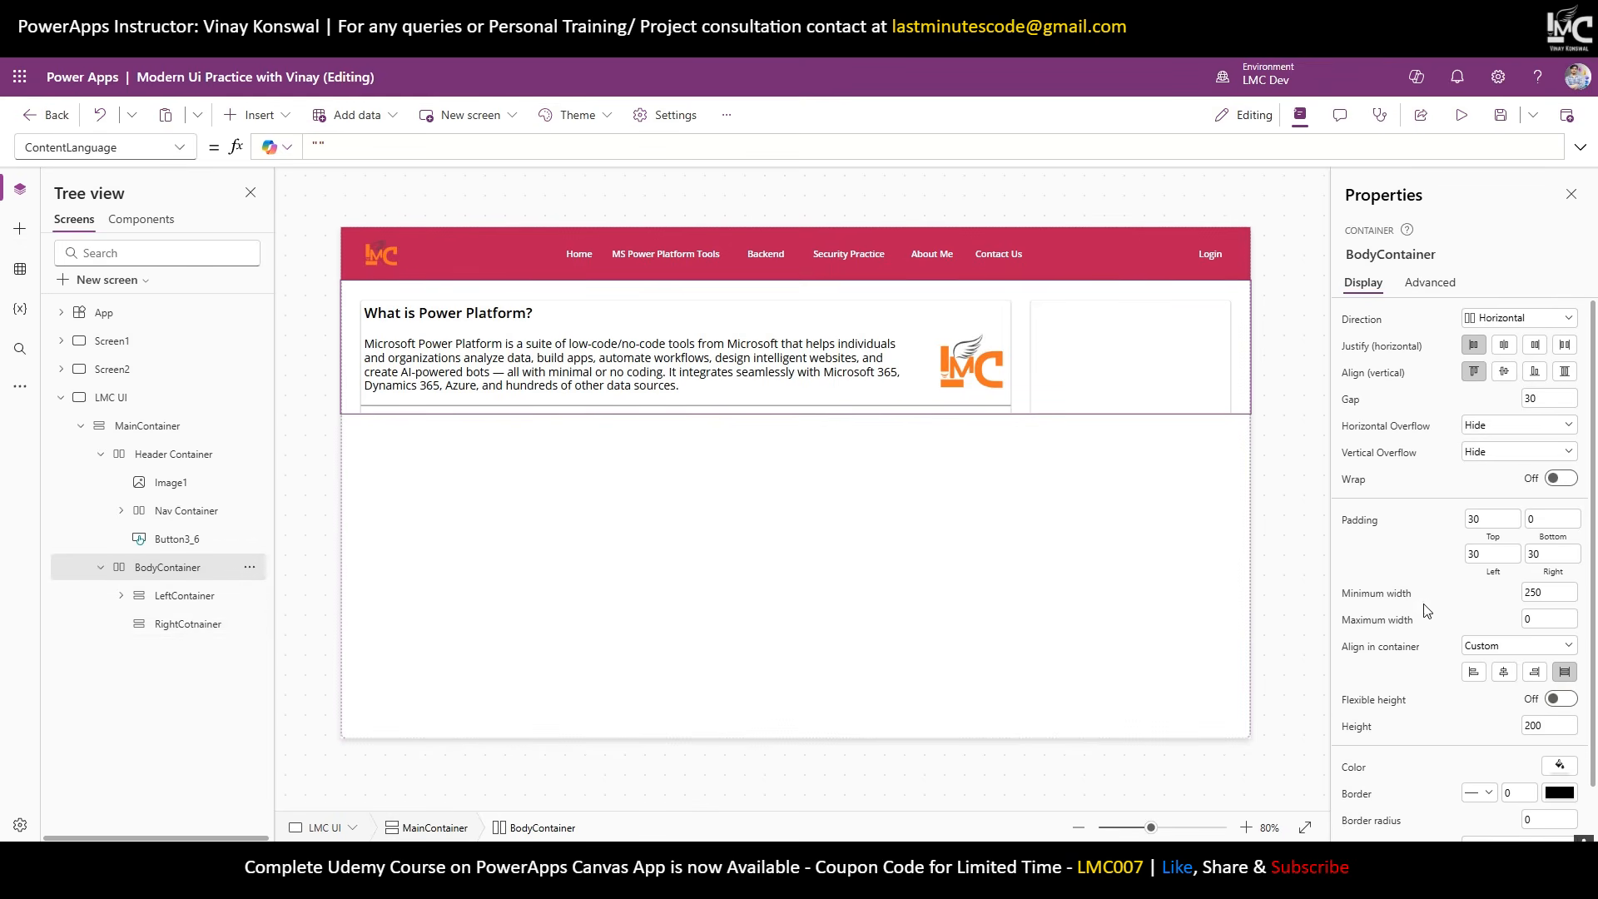
Set BodyContainer's Height to Max(LeftContainer.Height, RightCotnainer.Height) and scroll the canvas to check it.
click(1372, 729)
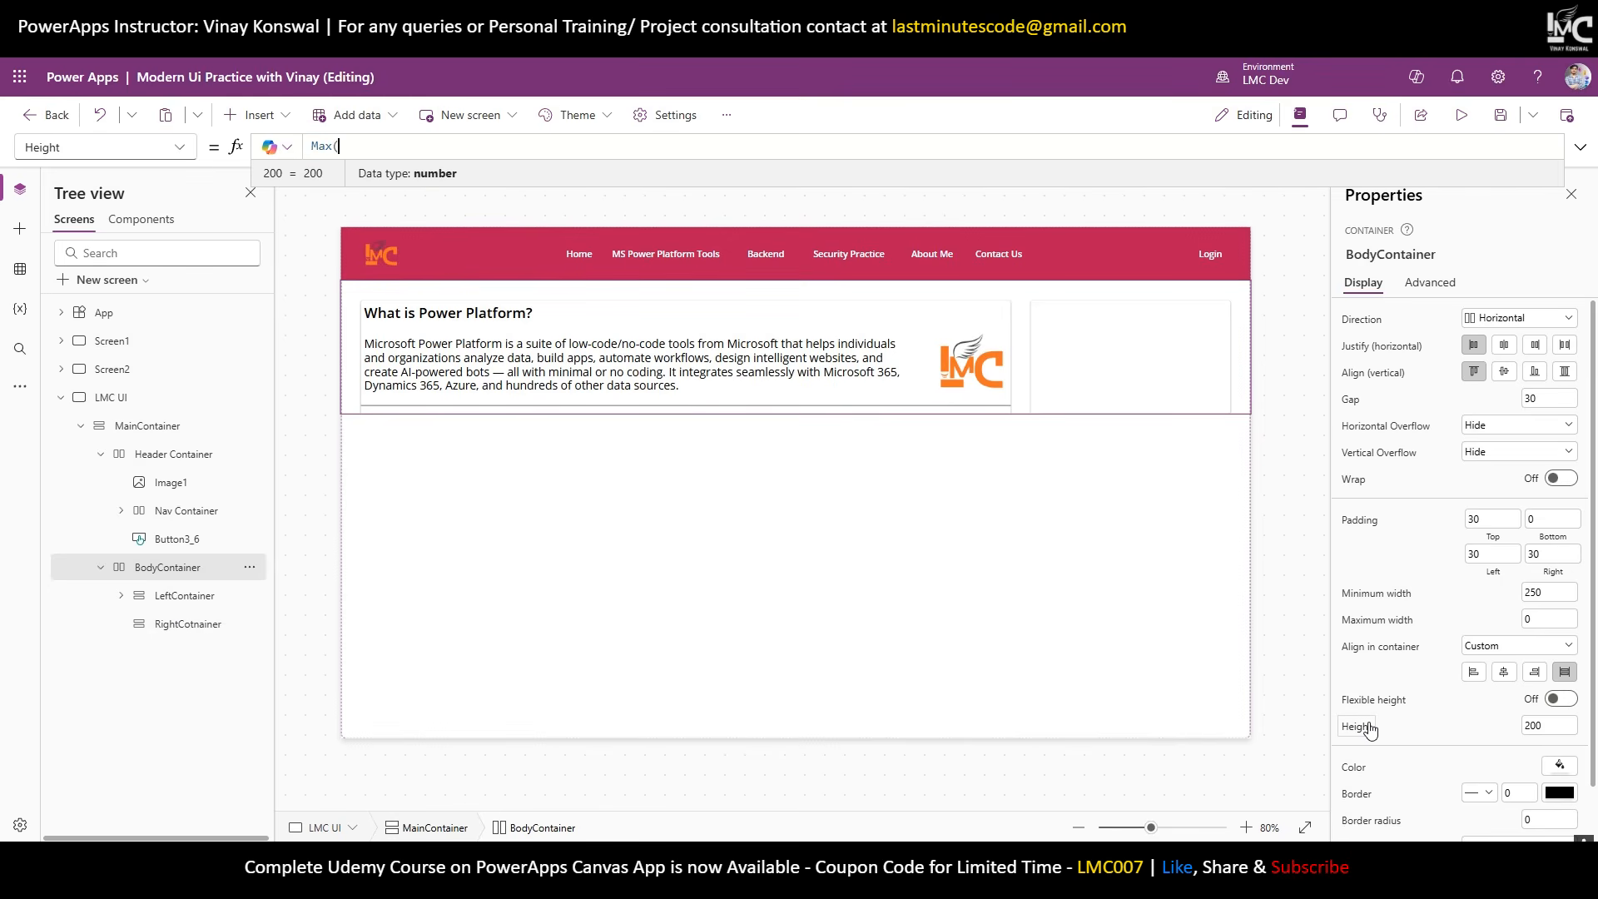
text(Max(LeftC)
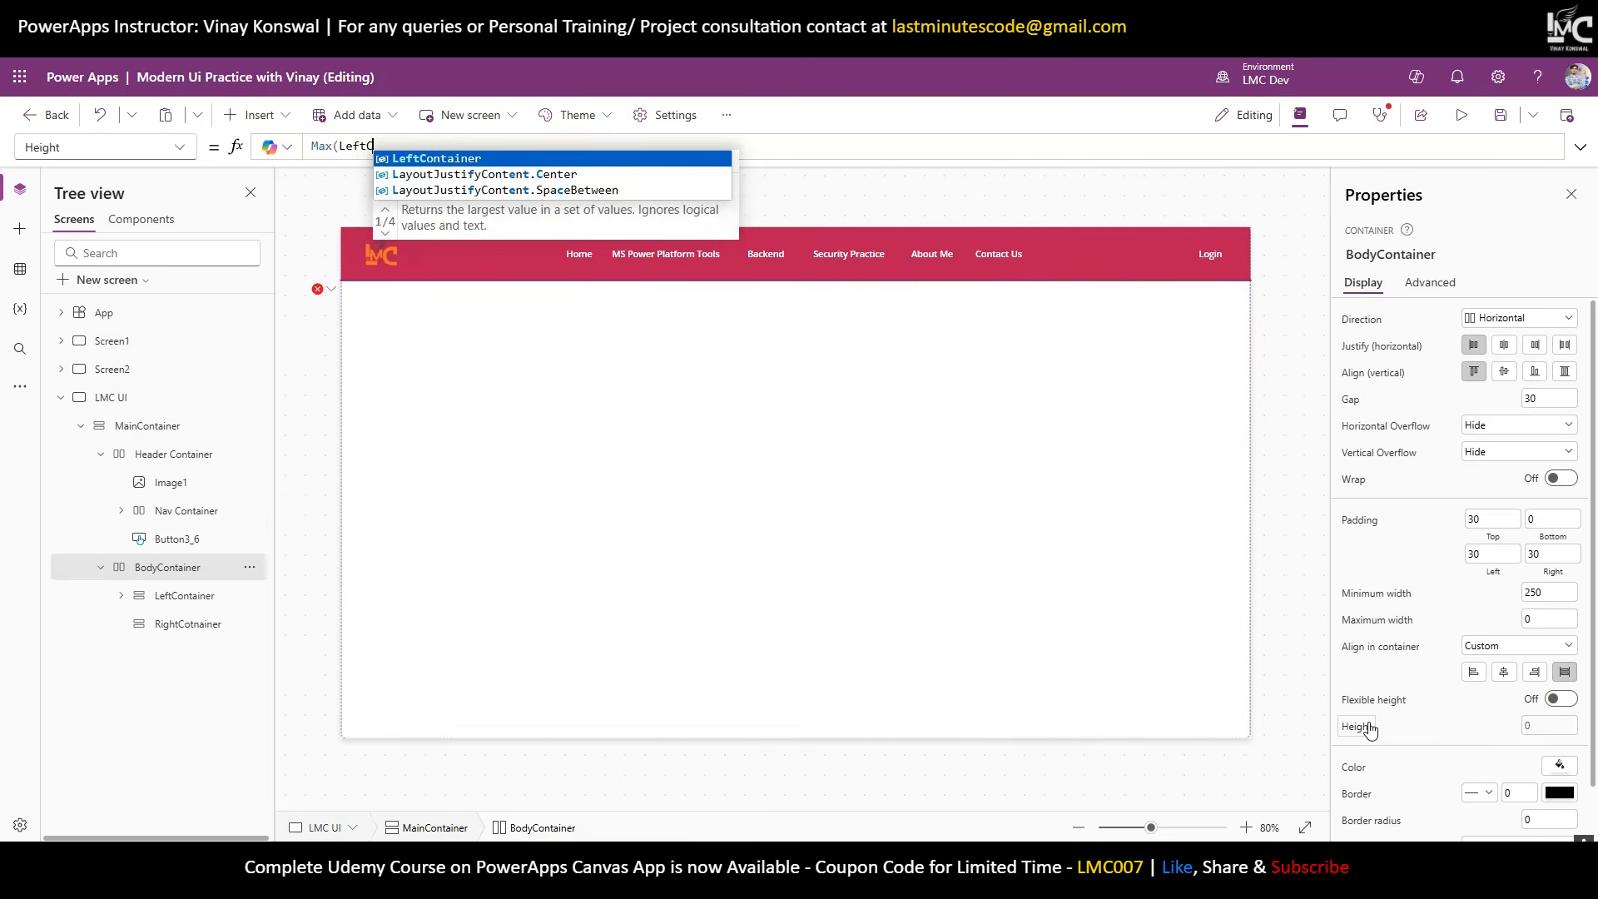
key(Tab)
text(.Hei)
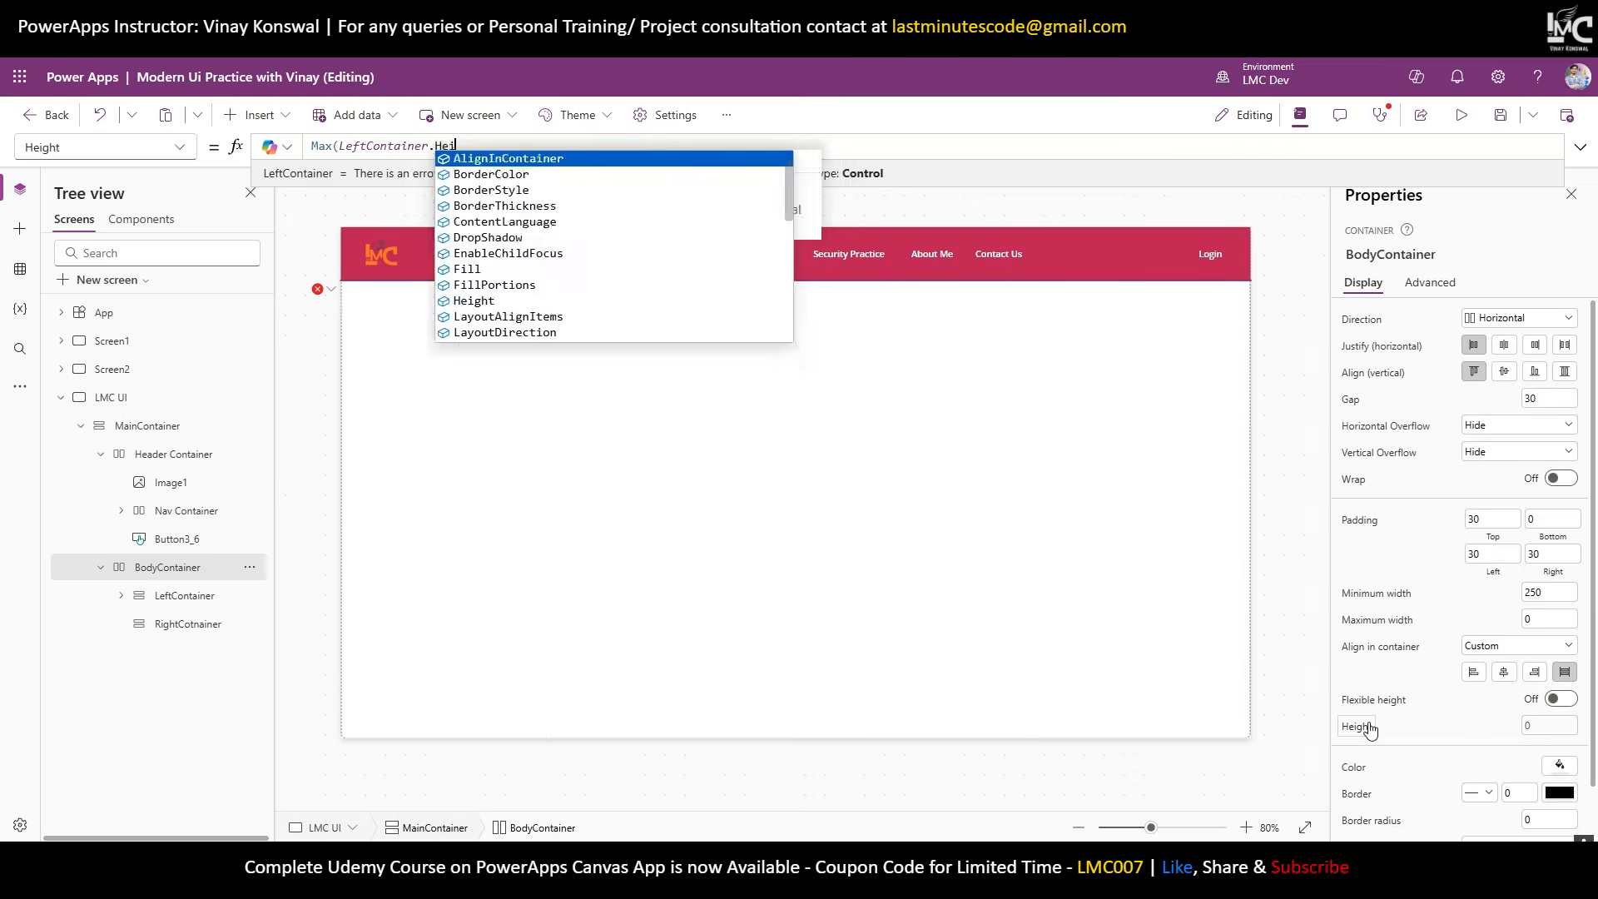
text(ght, Right)
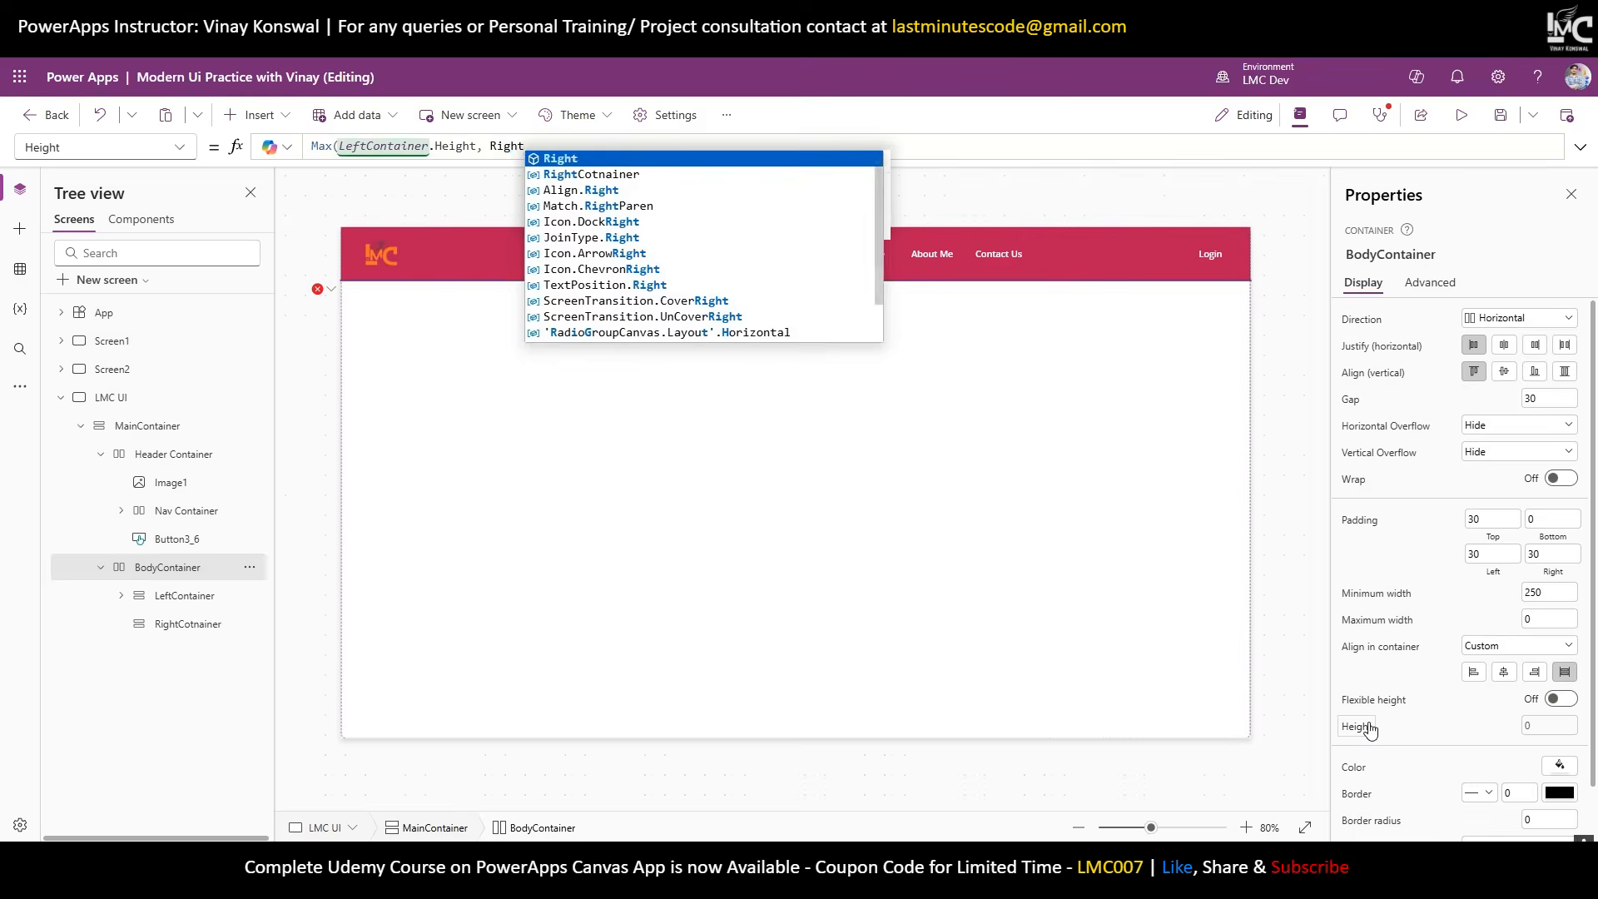
key(Down)
key(Tab)
text(.Height)
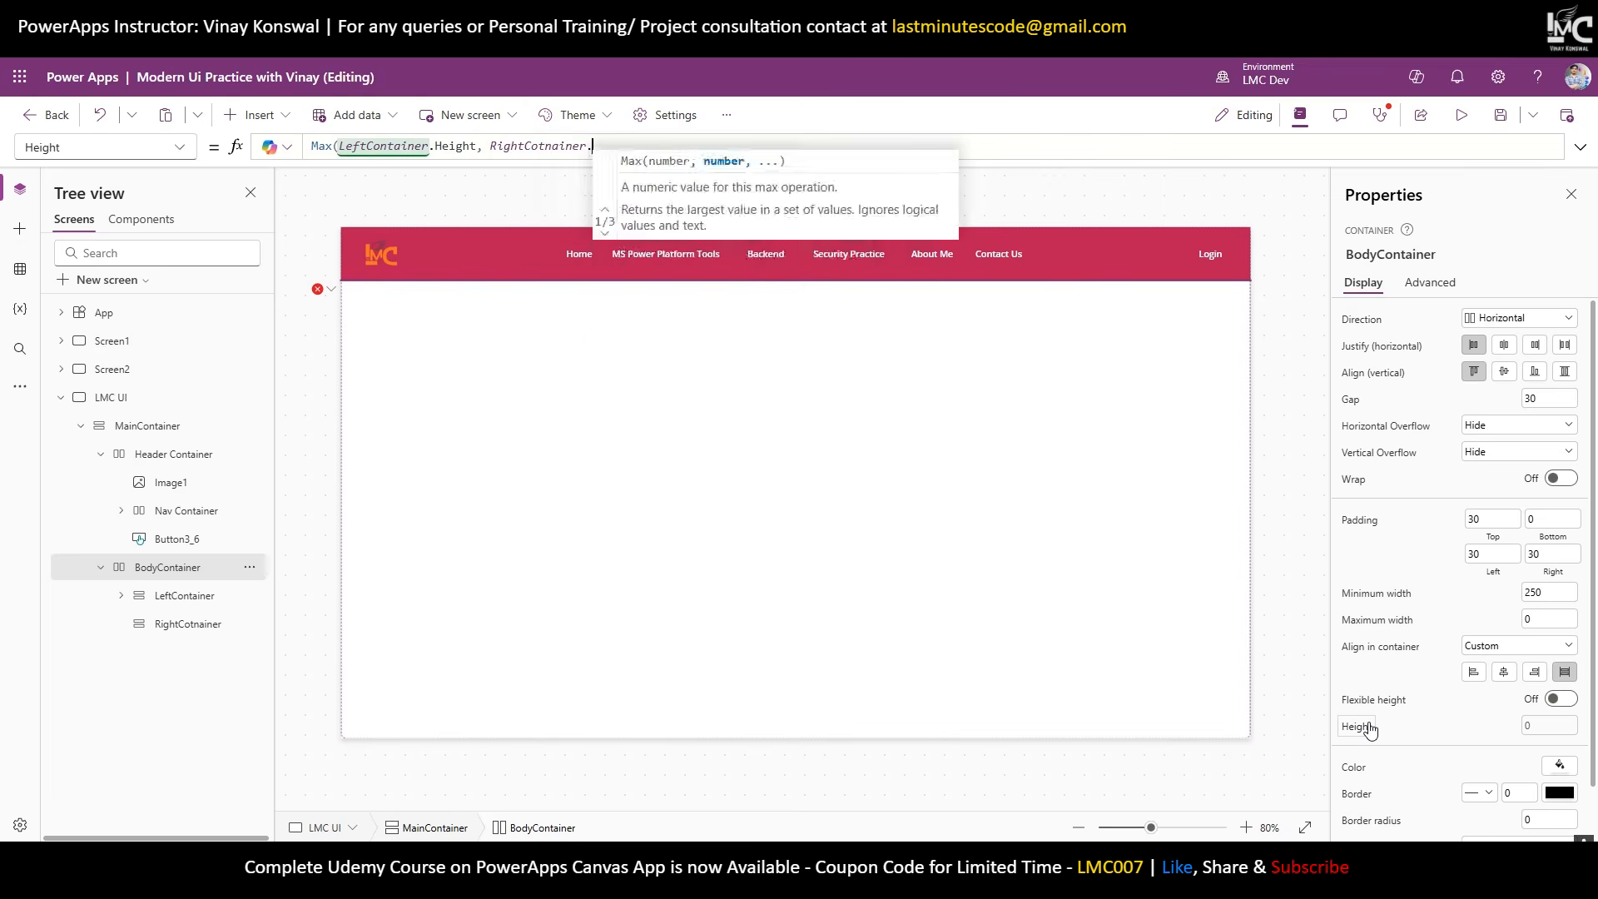
text())
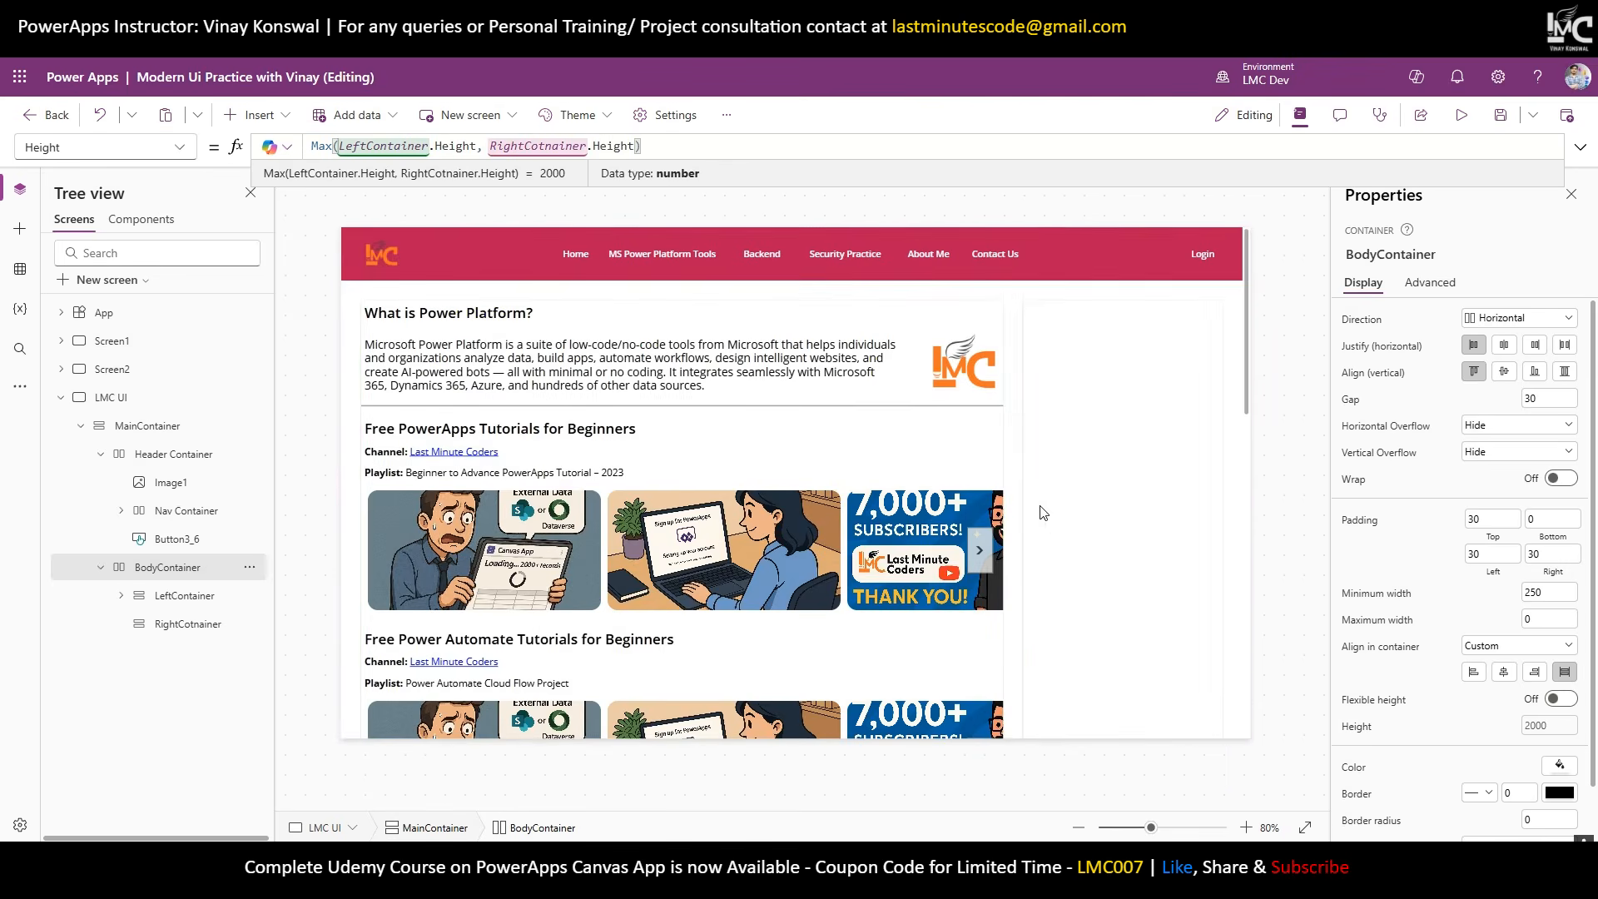
scroll(996, 499, down, 10)
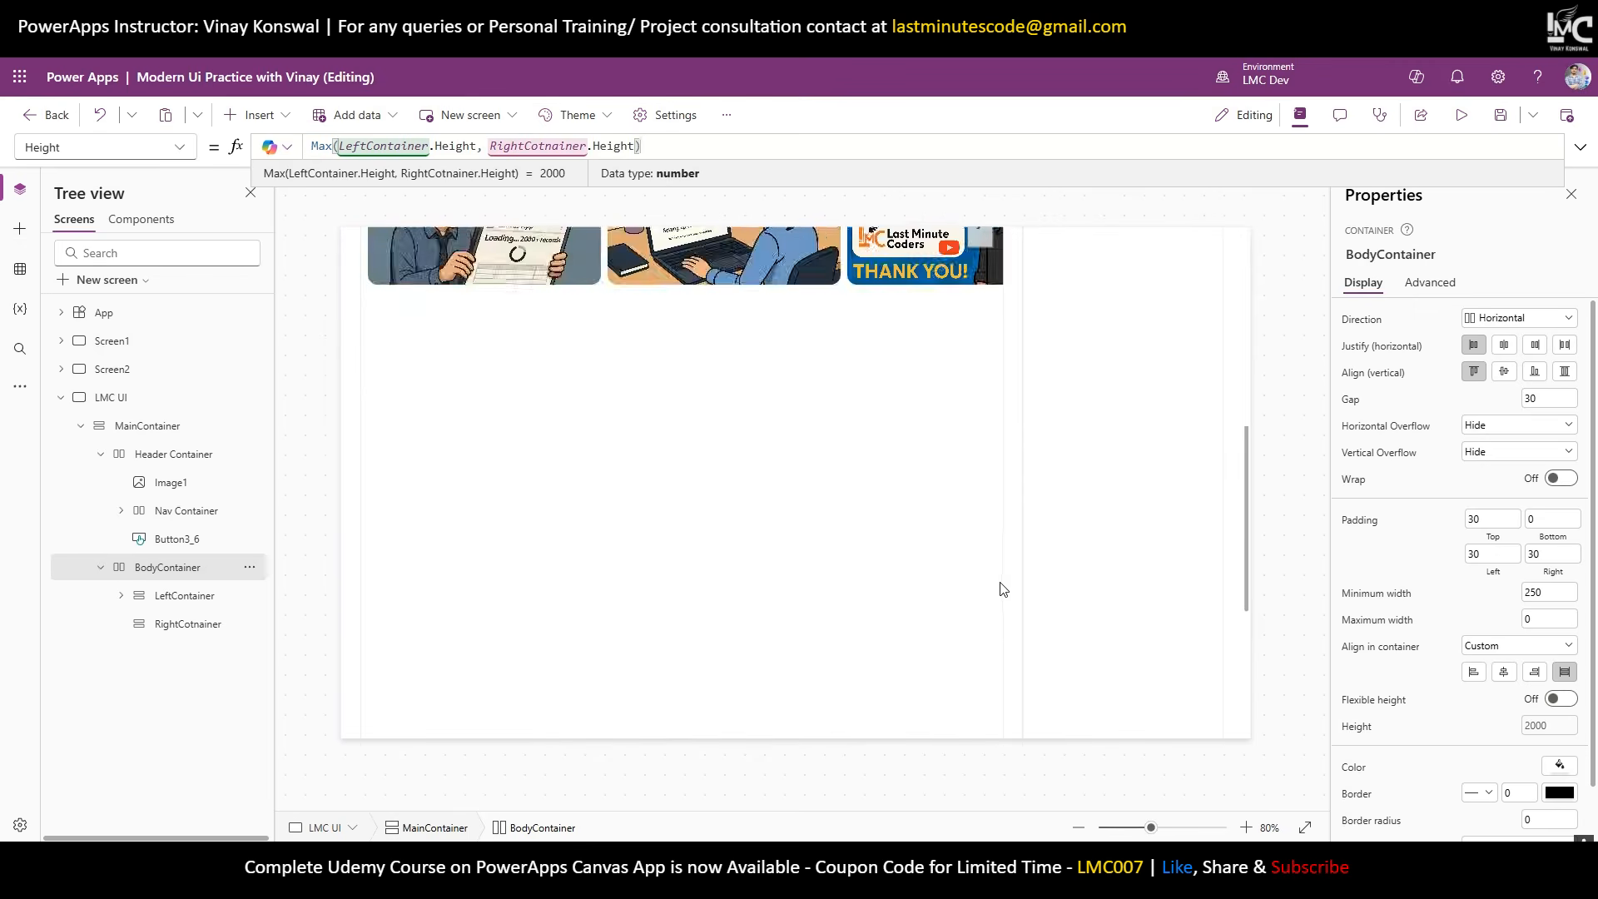
scroll(999, 574, up, 10)
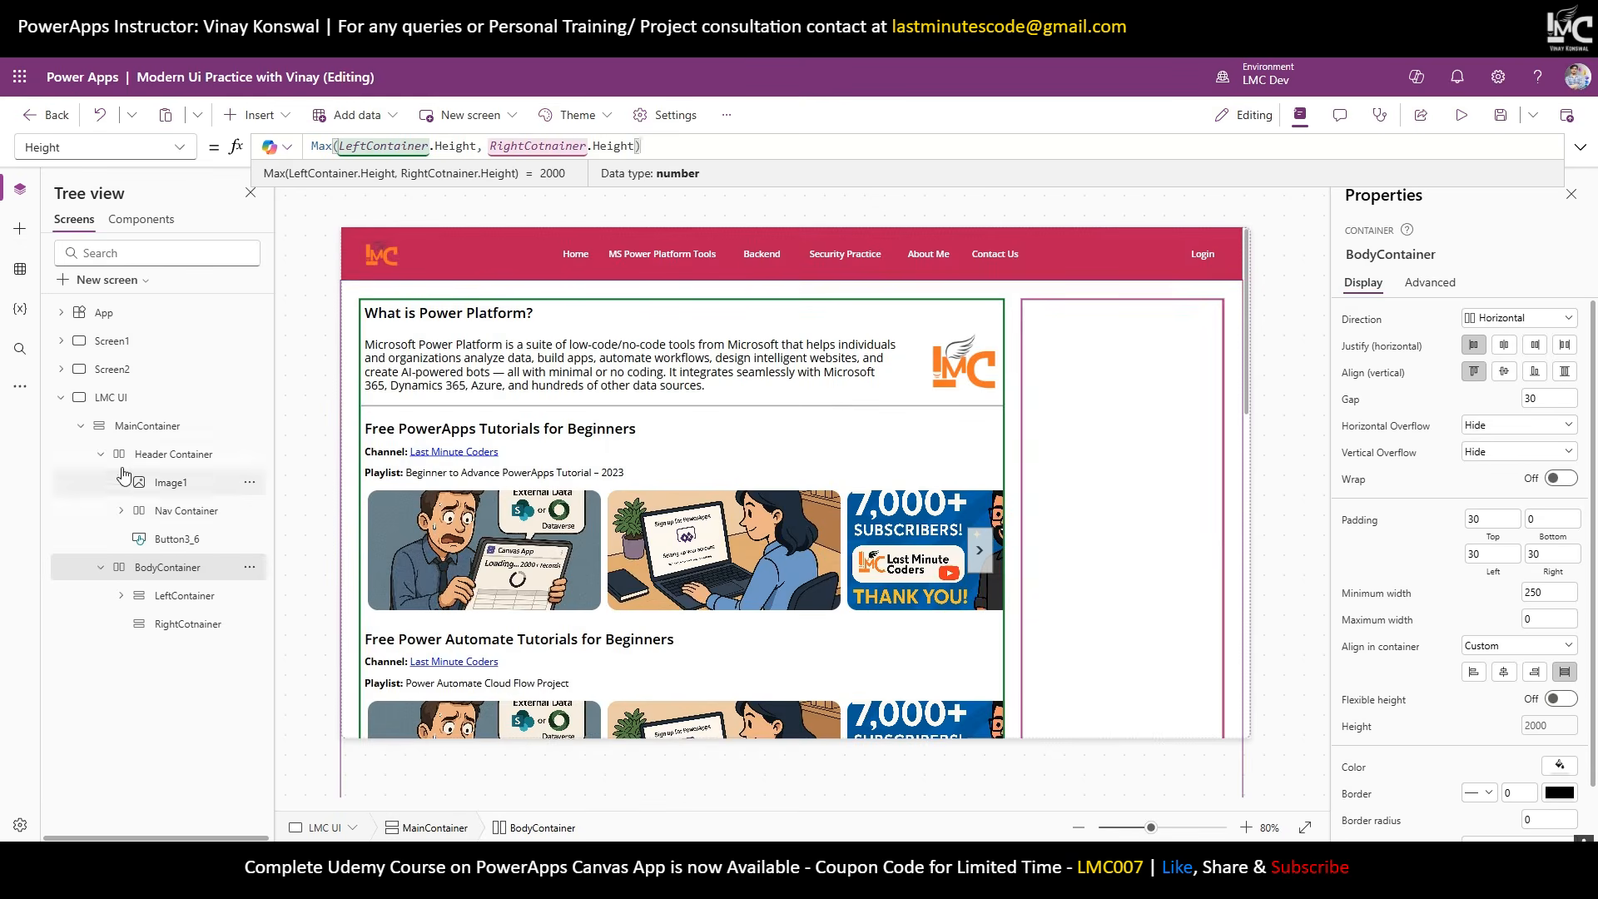
Collapse Header Container in the tree and reselect BodyContainer to confirm the 2000 scrolling height.
click(143, 424)
click(120, 456)
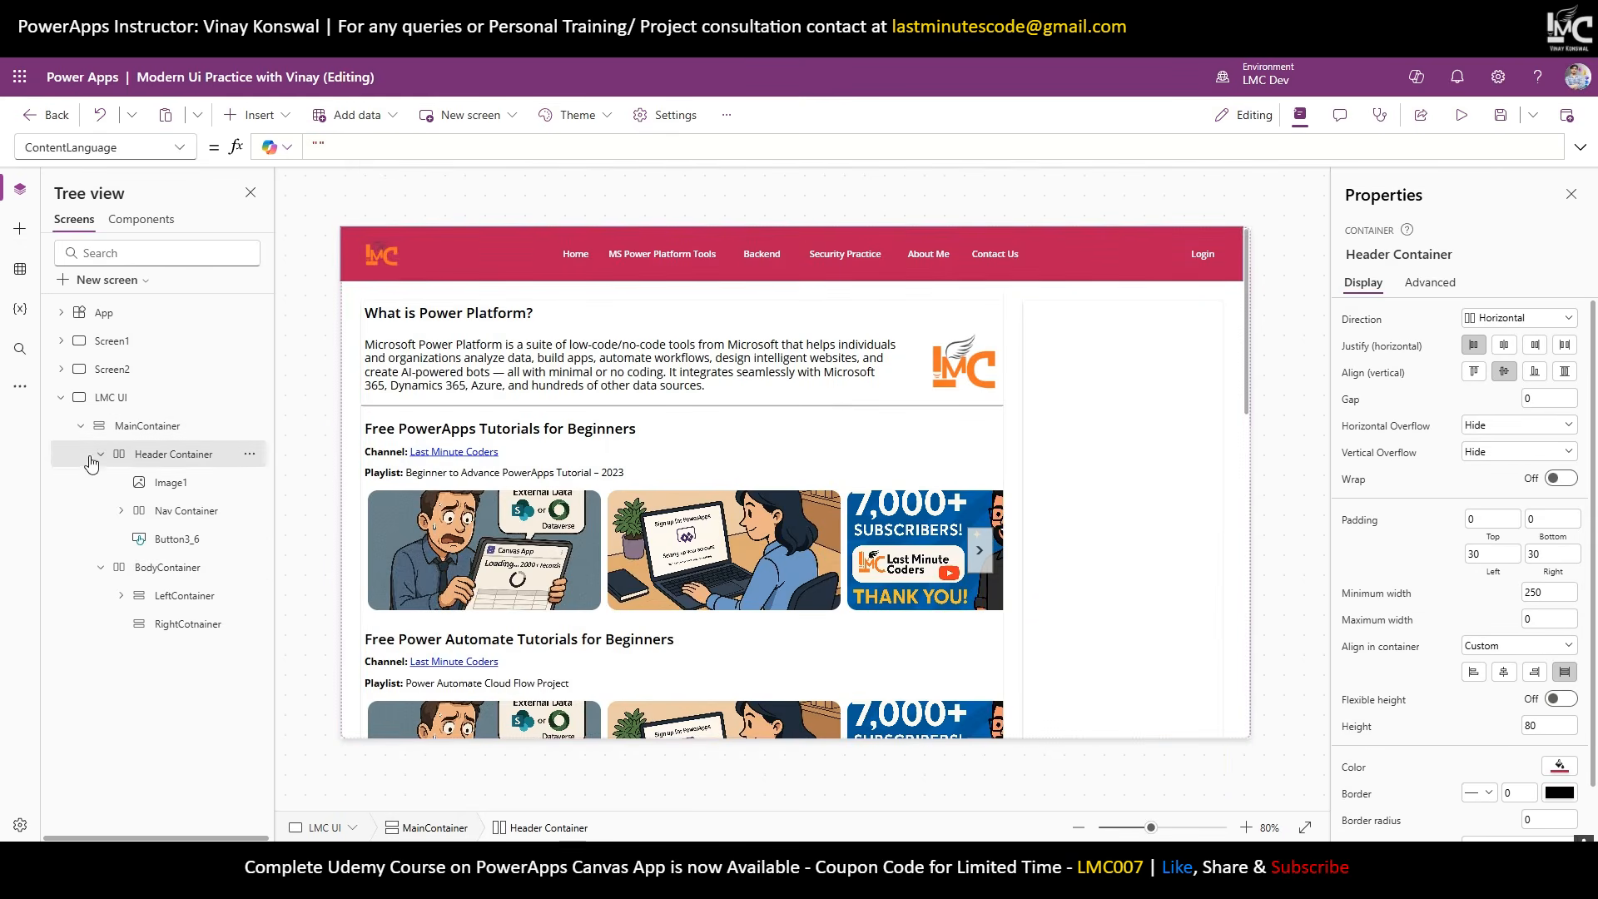
click(101, 455)
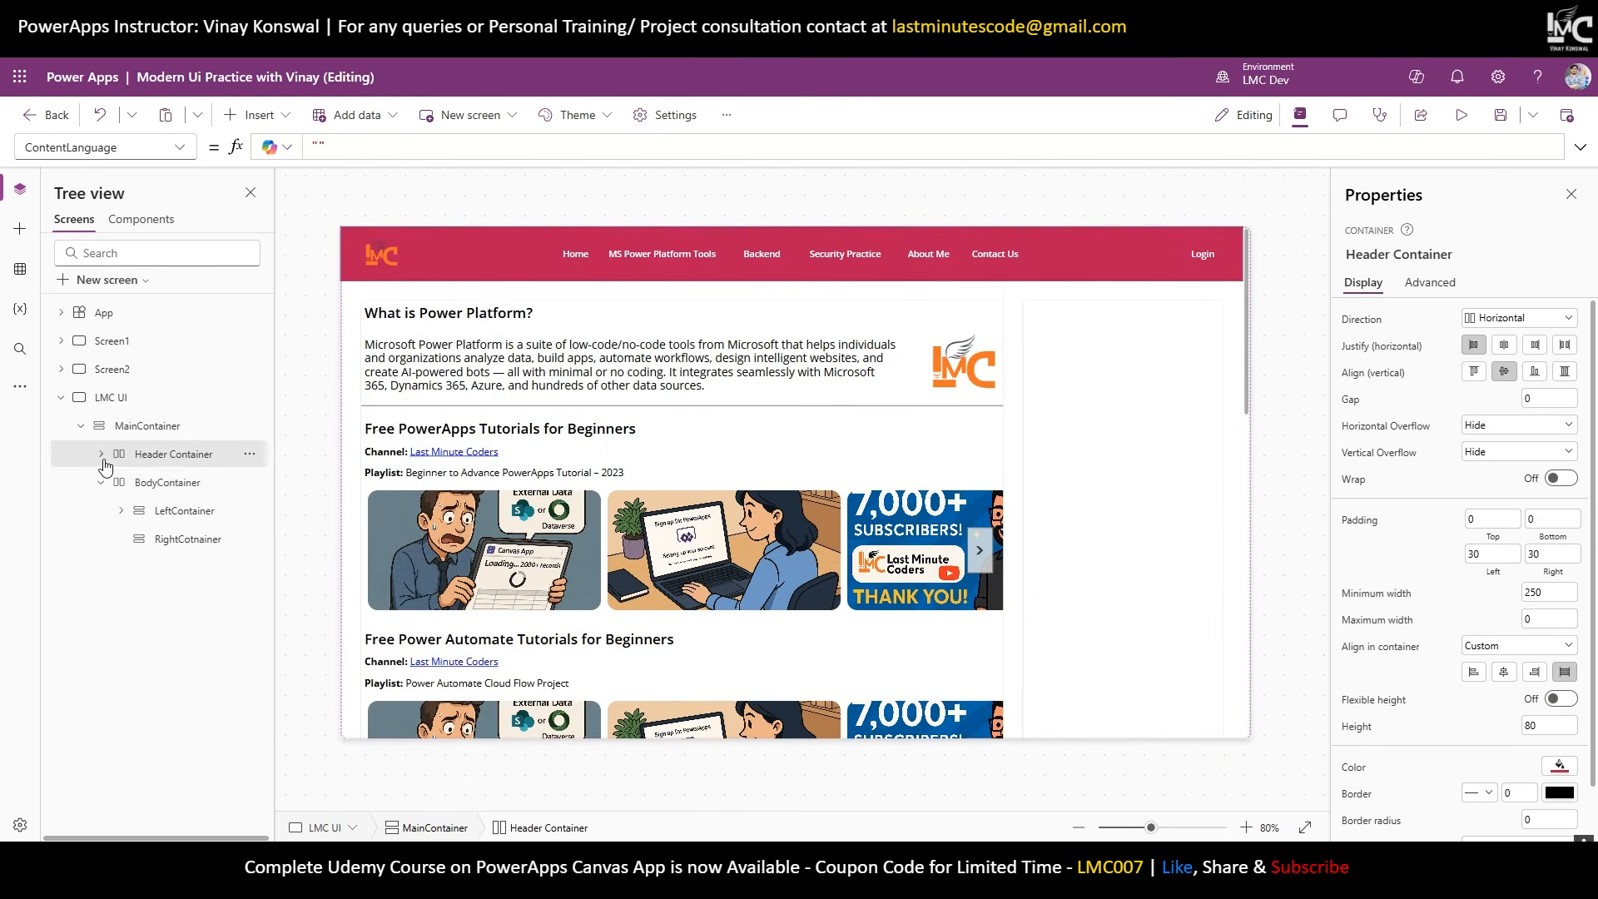
click(186, 484)
scroll(1182, 533, down, 5)
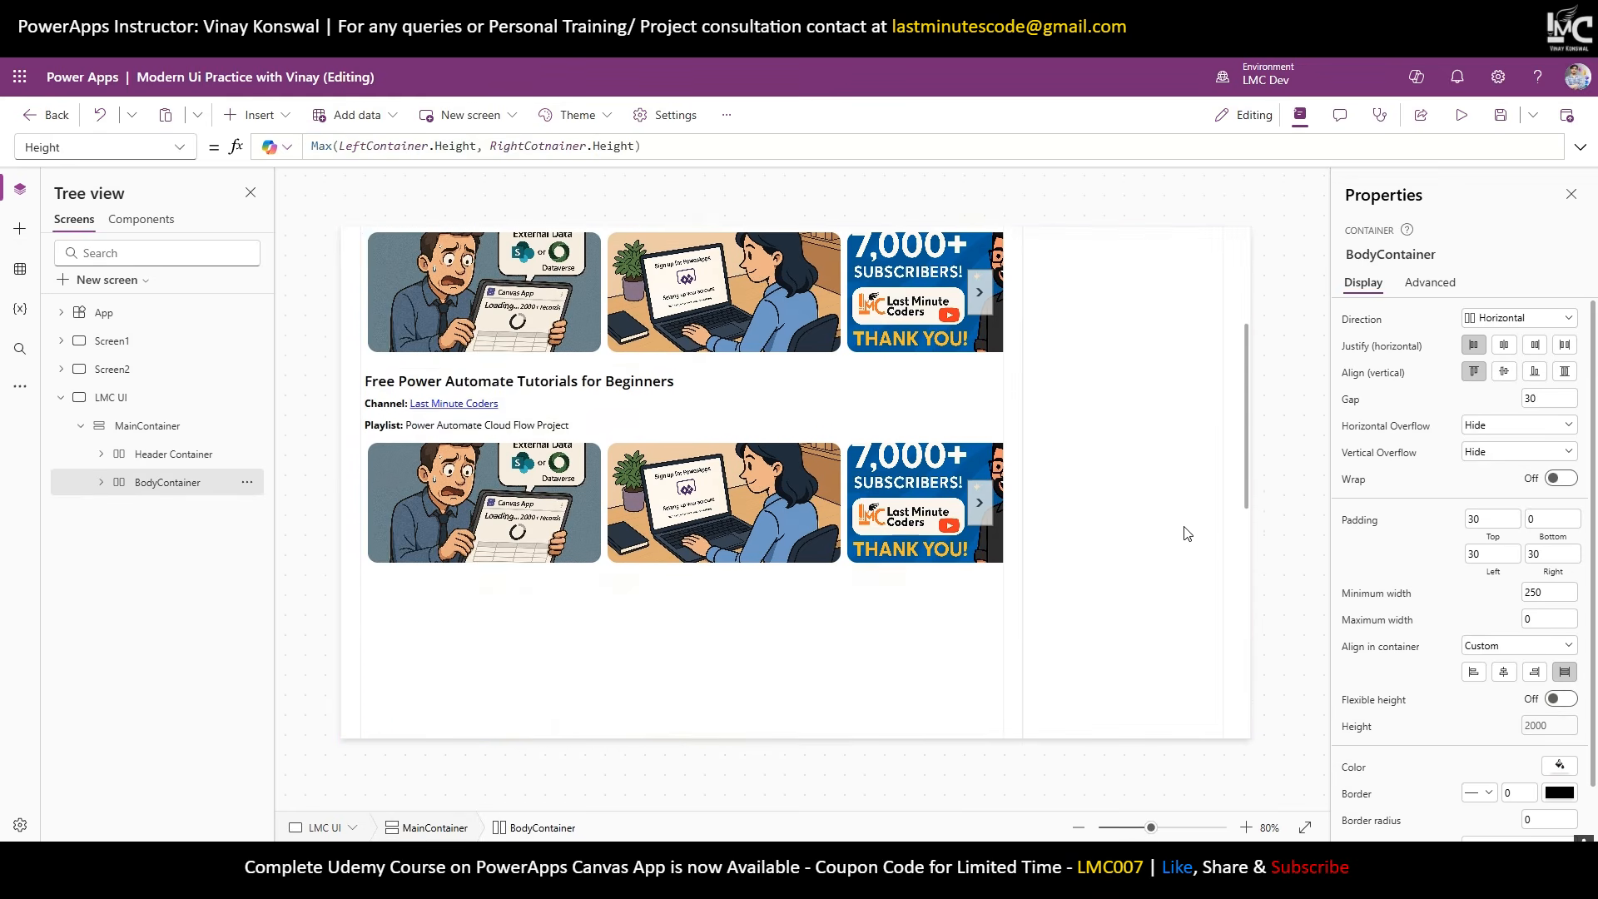
scroll(1182, 629, up, 8)
scroll(1182, 629, down, 4)
scroll(1181, 625, up, 4)
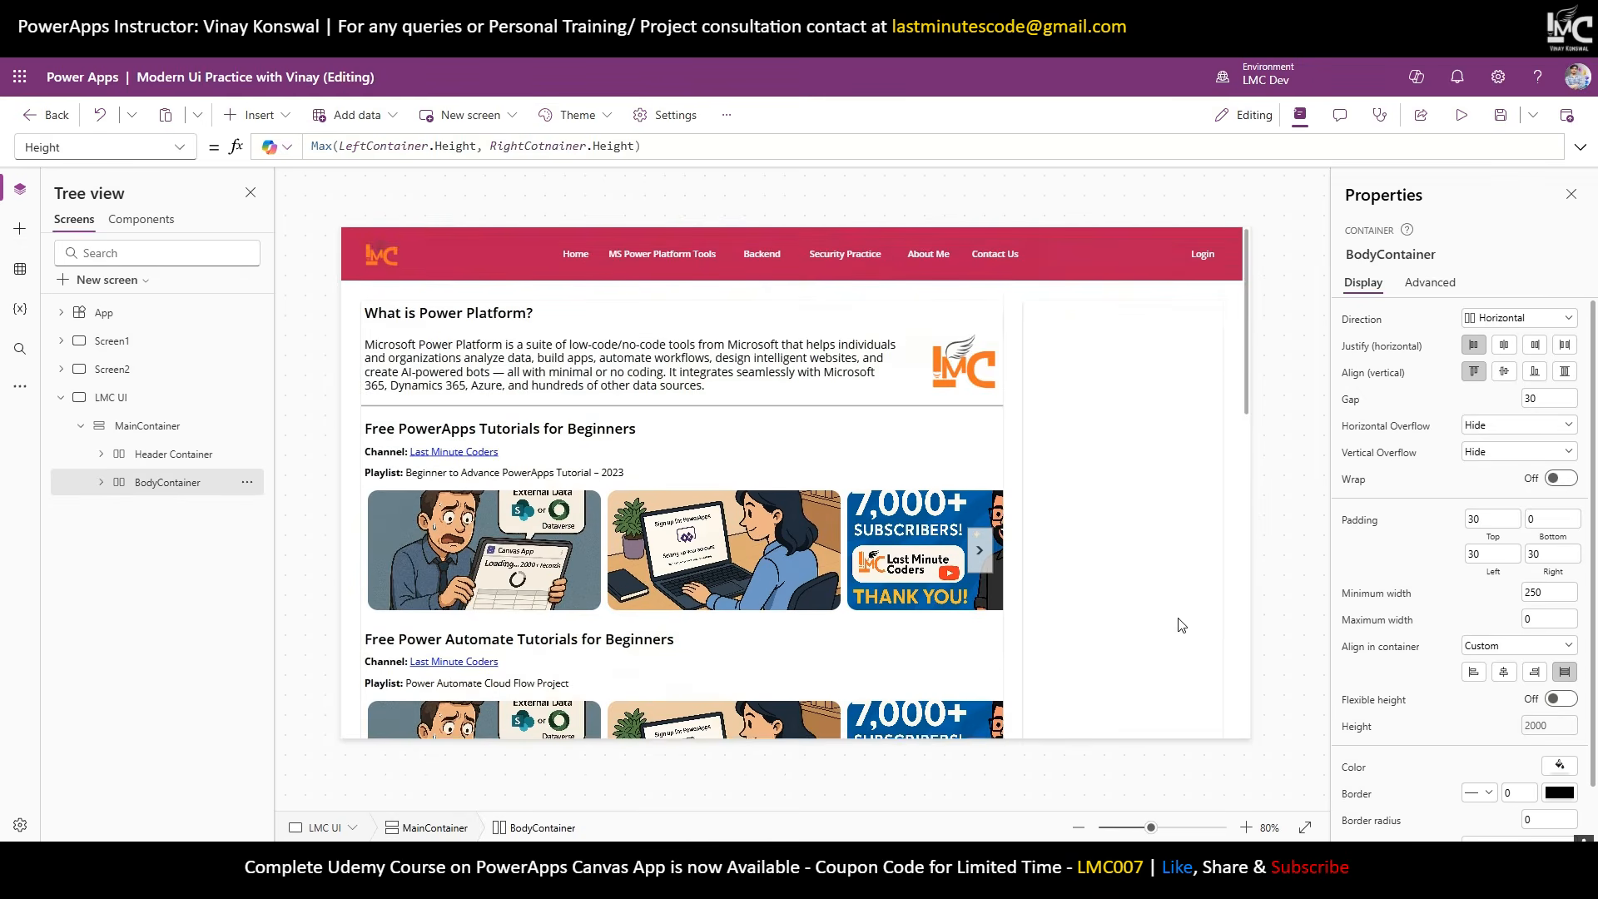
scroll(1181, 621, down, 4)
scroll(1180, 622, up, 4)
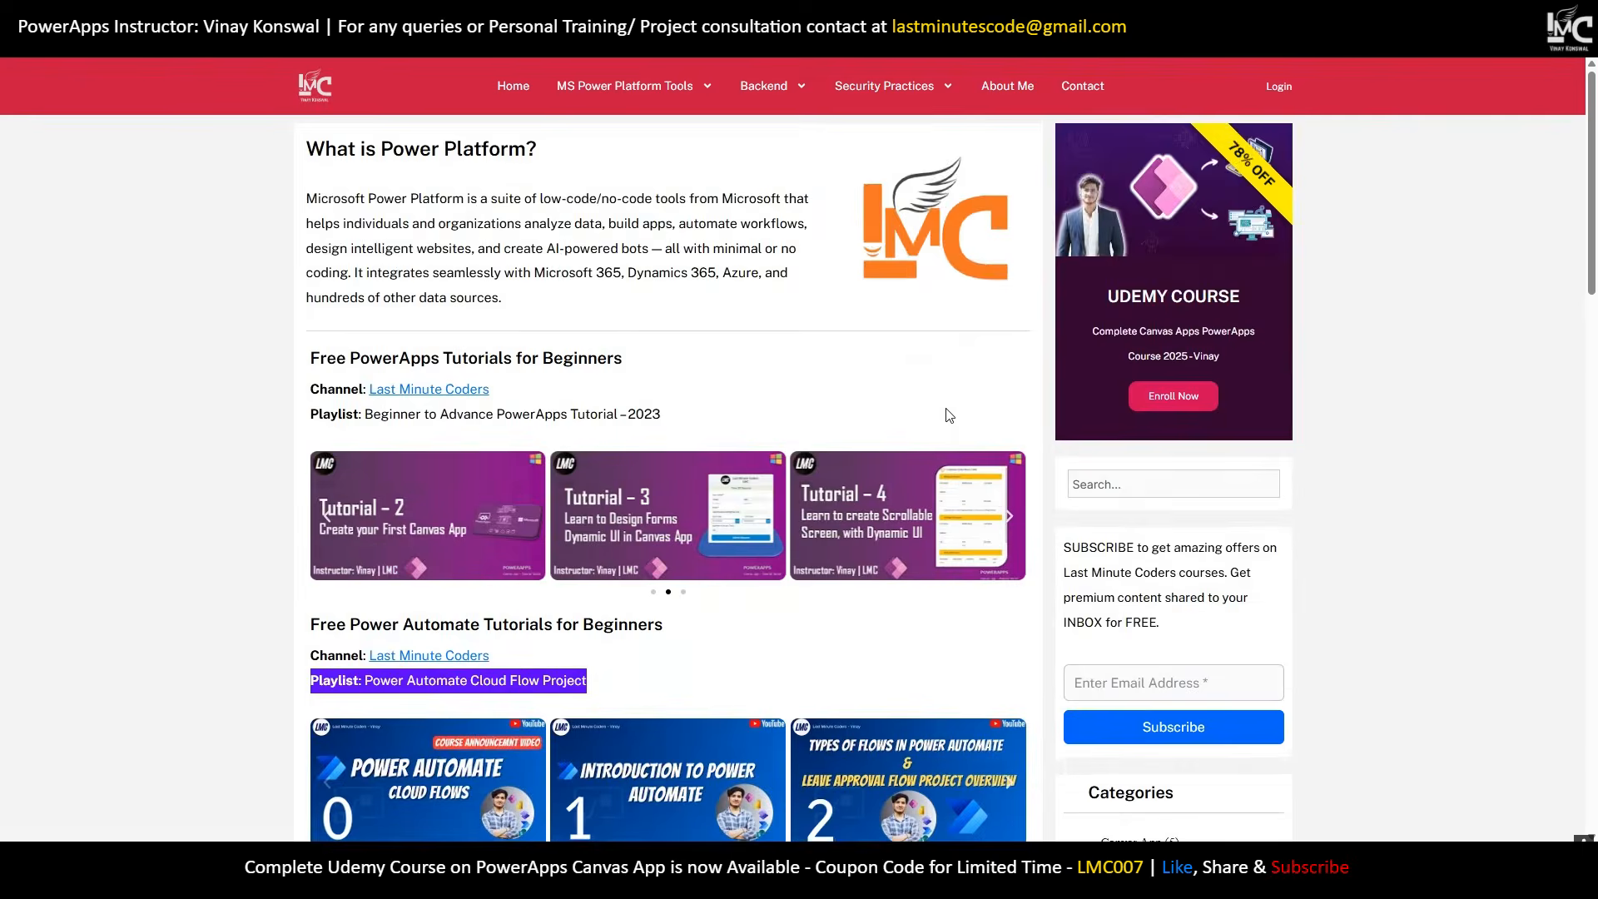
Set MainContainer's vertical overflow to Hide so it no longer scrolls.
scroll(955, 424, down, 3)
scroll(953, 422, up, 3)
scroll(956, 442, down, 4)
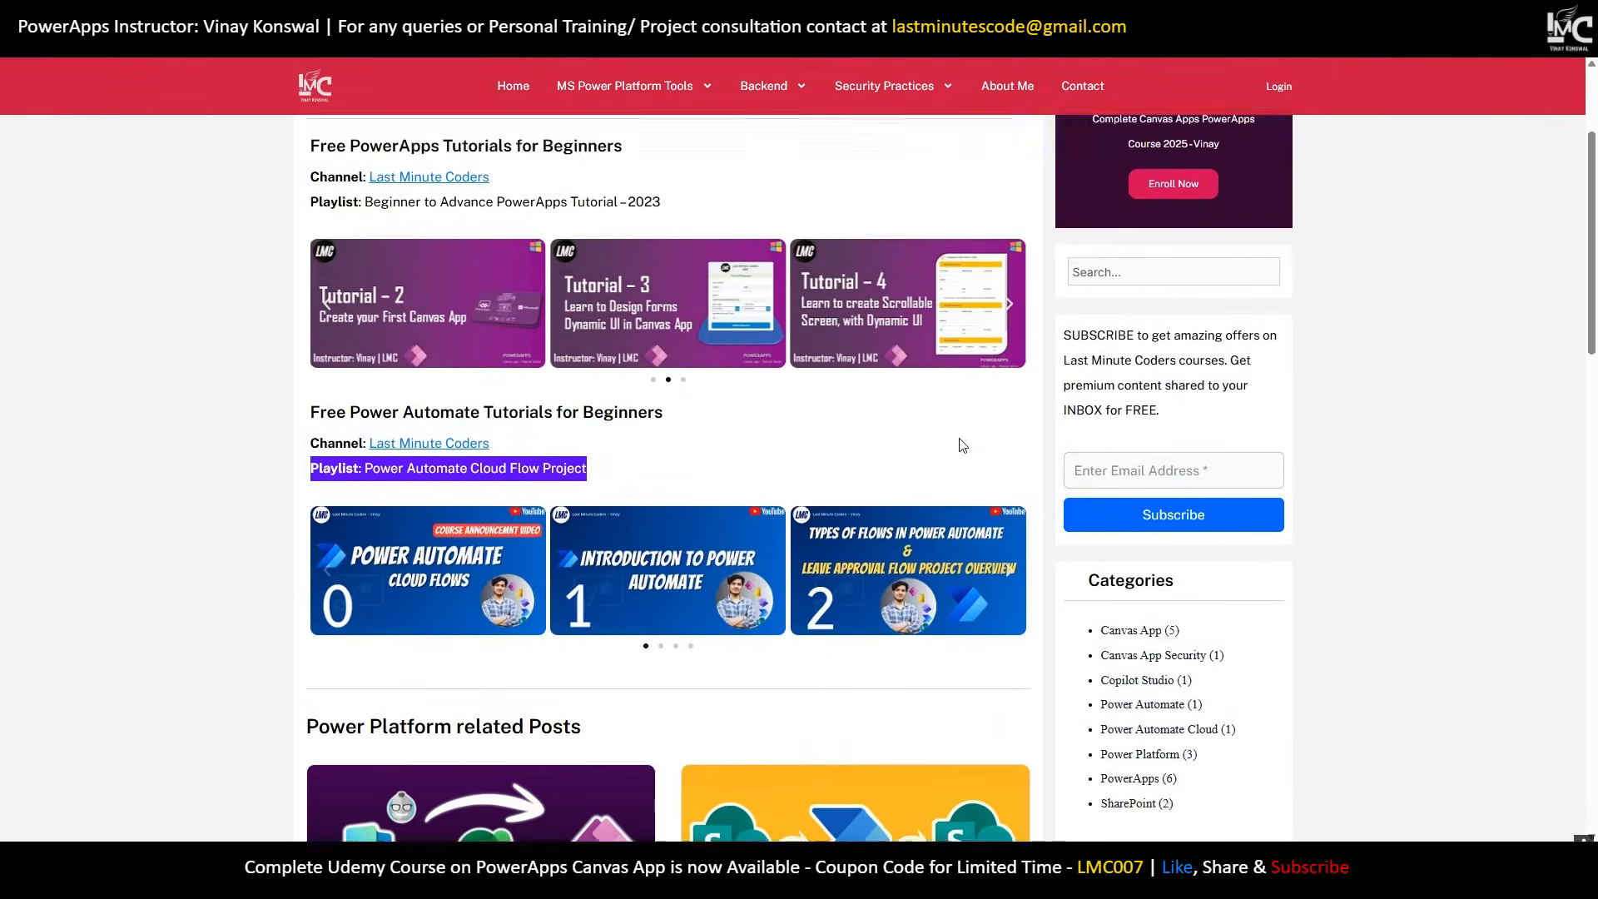
scroll(817, 296, up, 4)
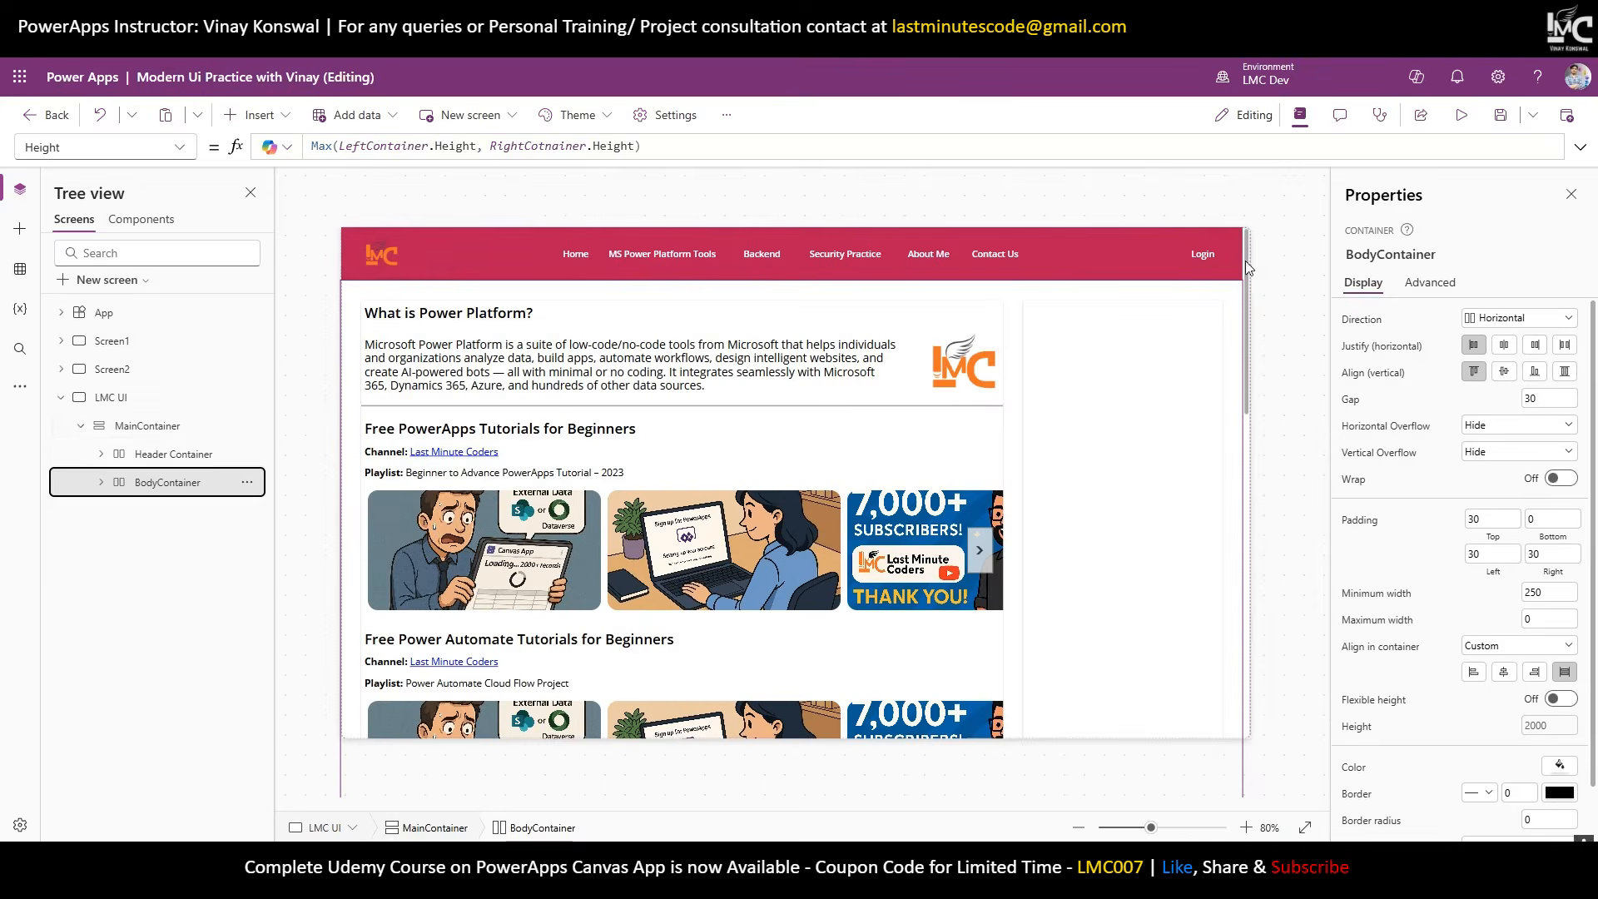
click(147, 425)
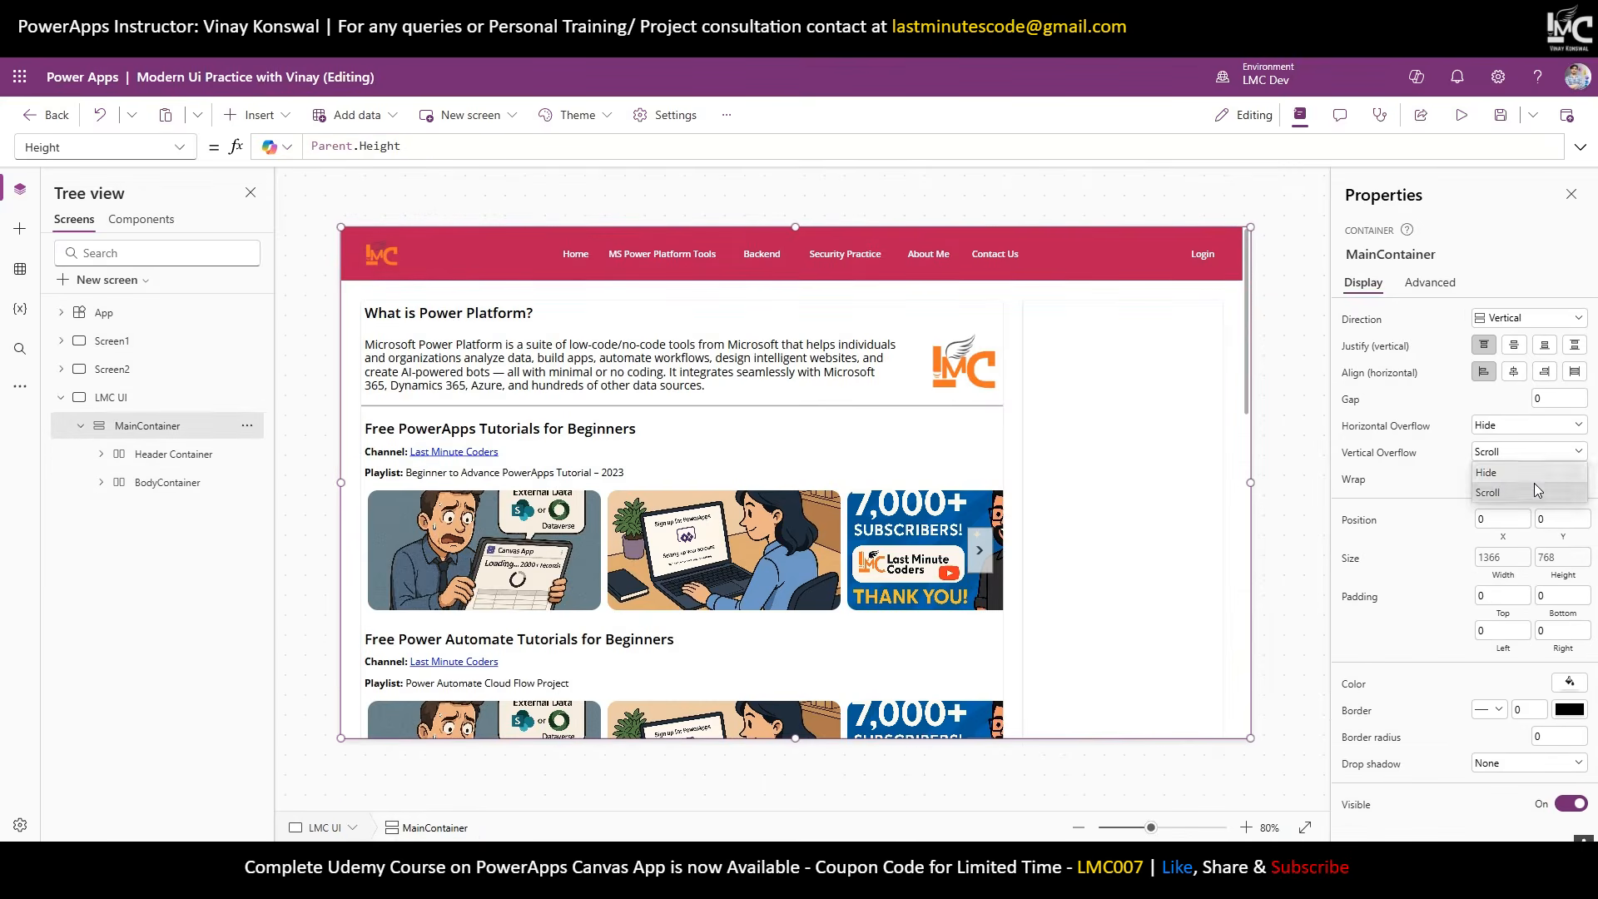
click(1499, 476)
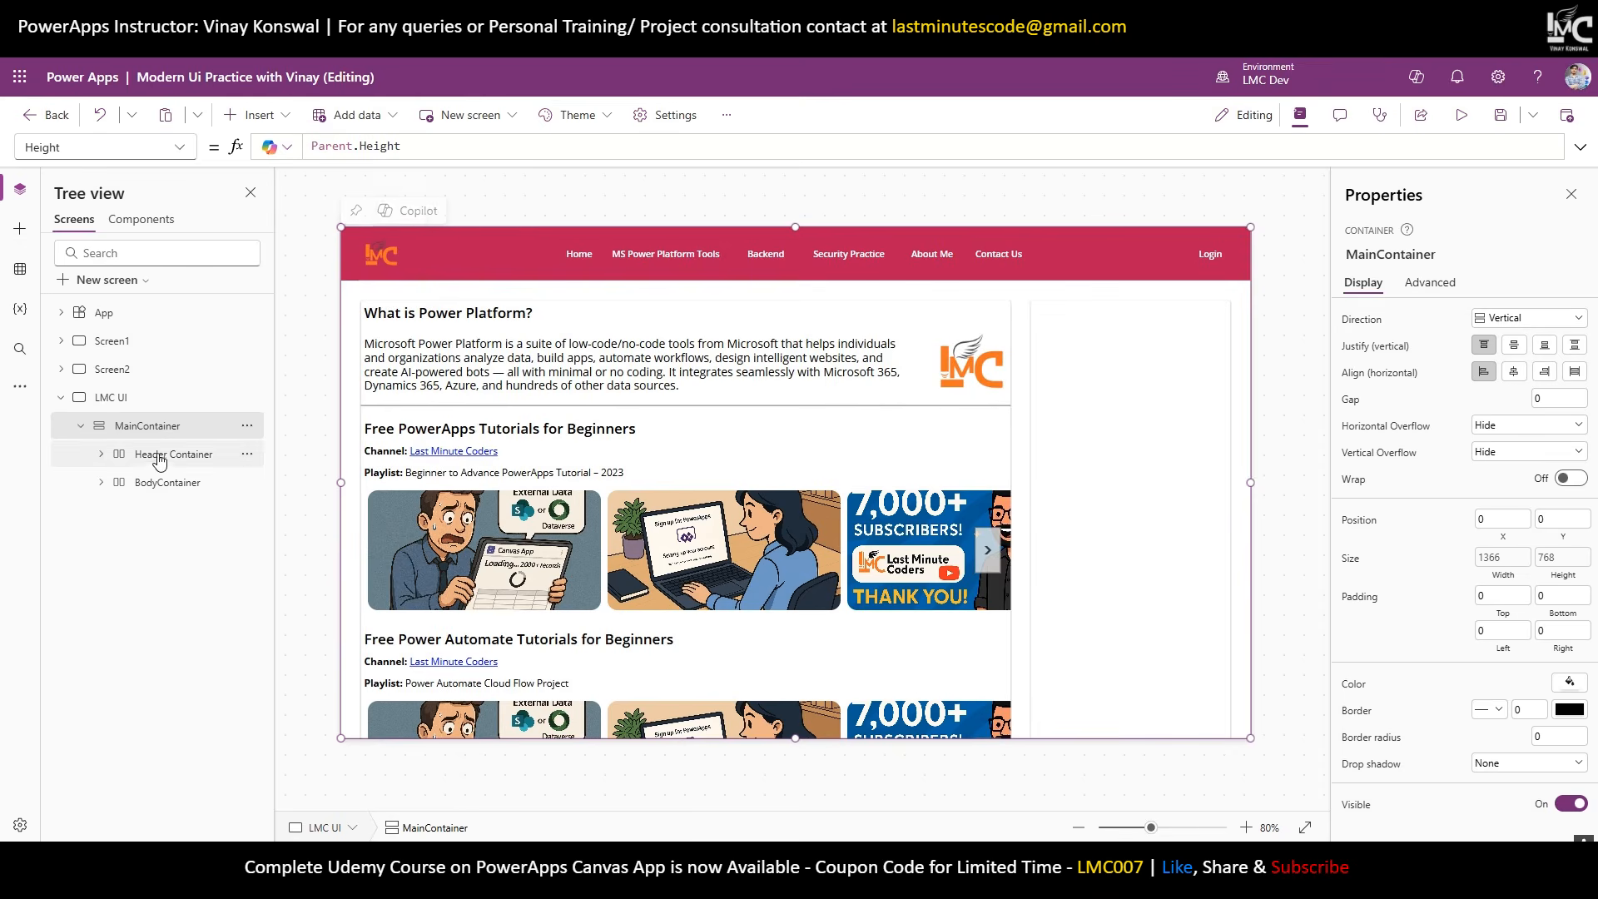
Make BodyContainer scroll vertically, comment out its Max height formula with //, and turn on flexible height.
click(158, 487)
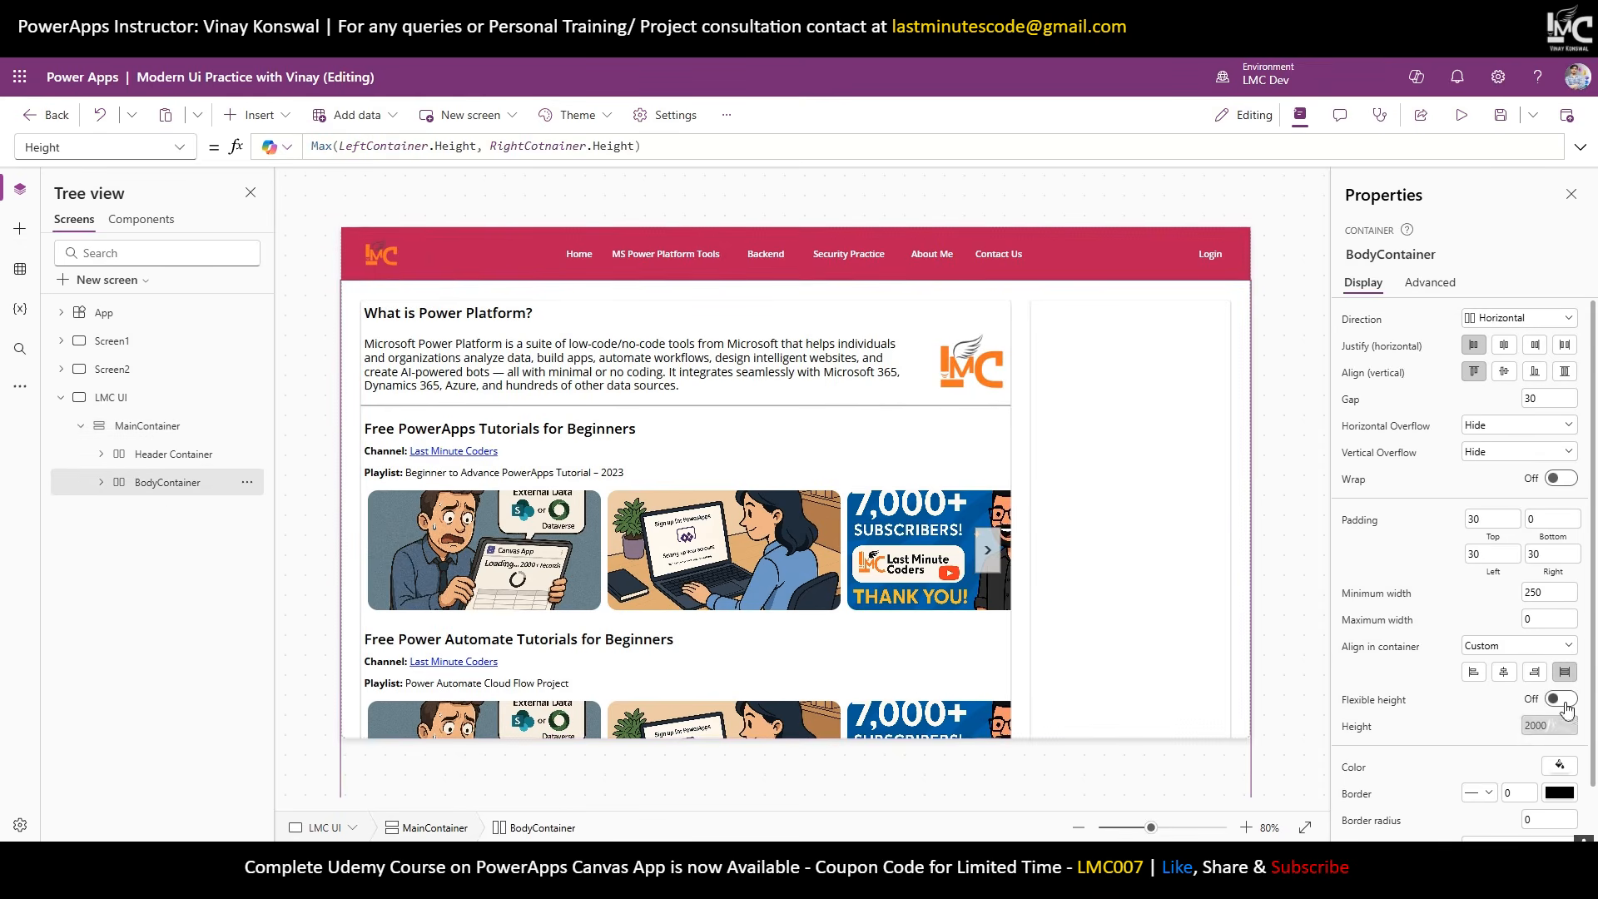
click(1495, 453)
click(1490, 491)
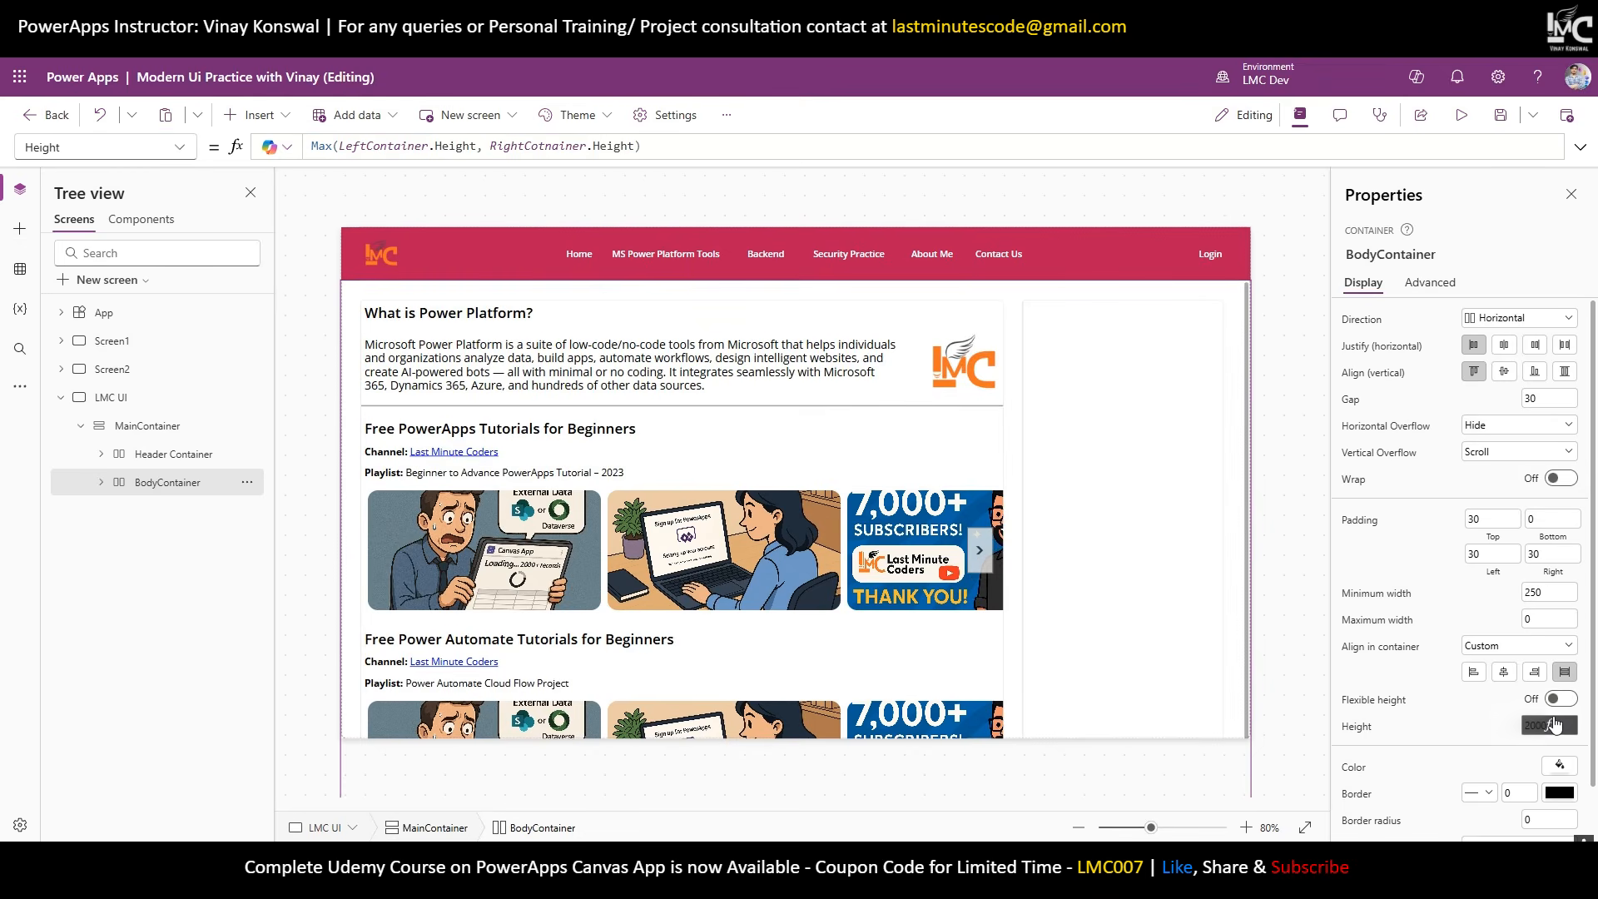
click(1553, 724)
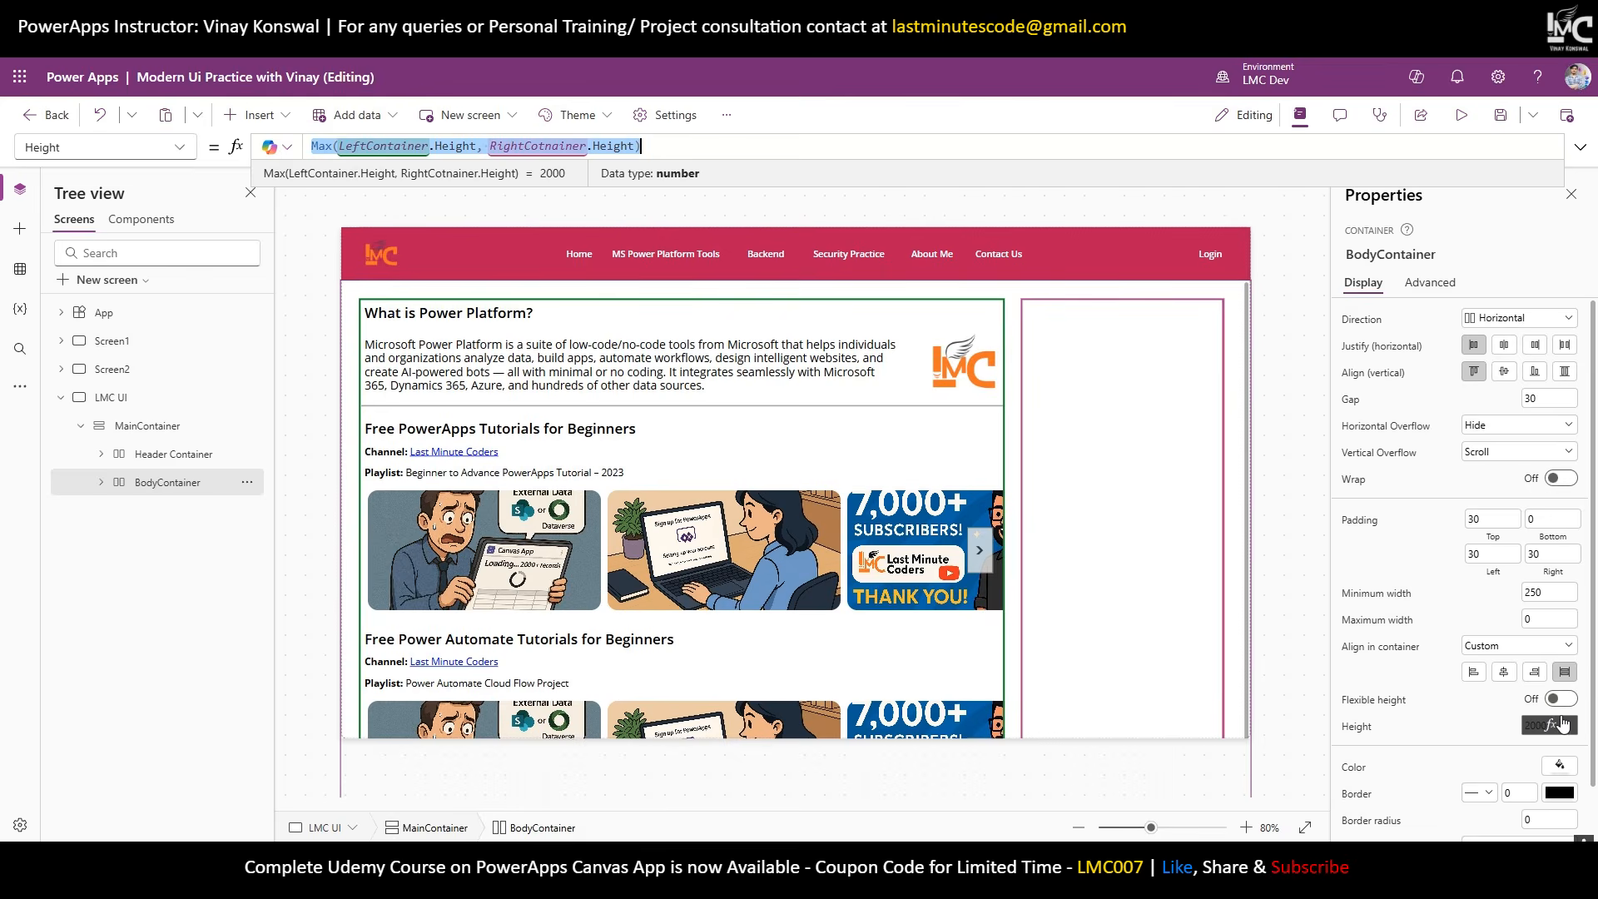
key(Home)
text(//)
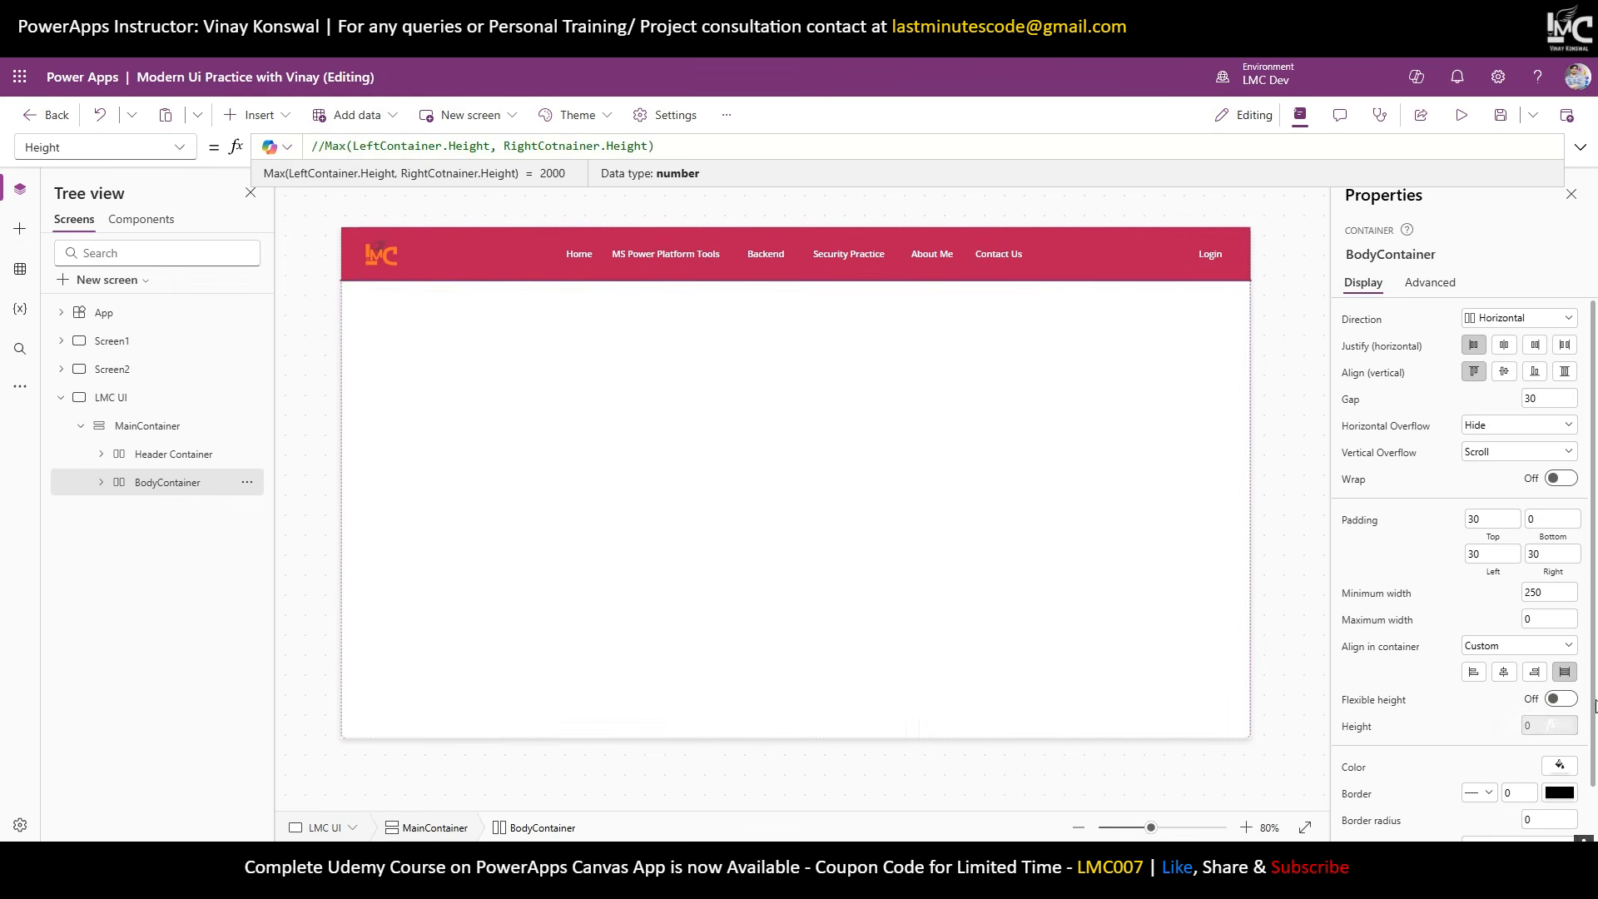
click(1561, 700)
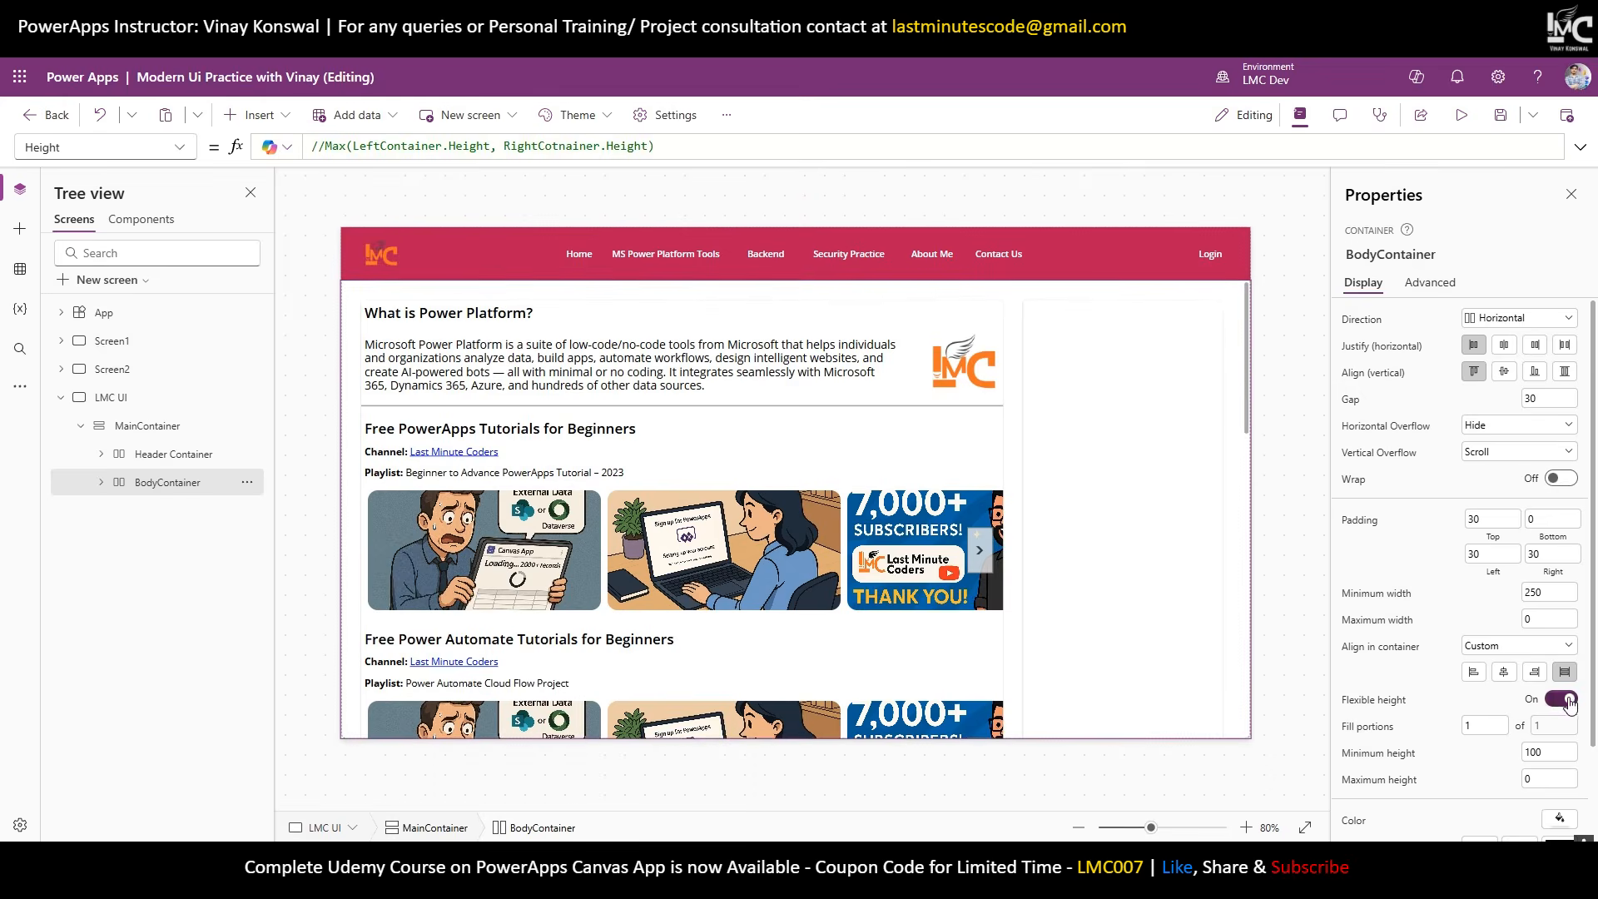
Expand BodyContainer in the tree and select LeftContainer.
scroll(1199, 478, down, 3)
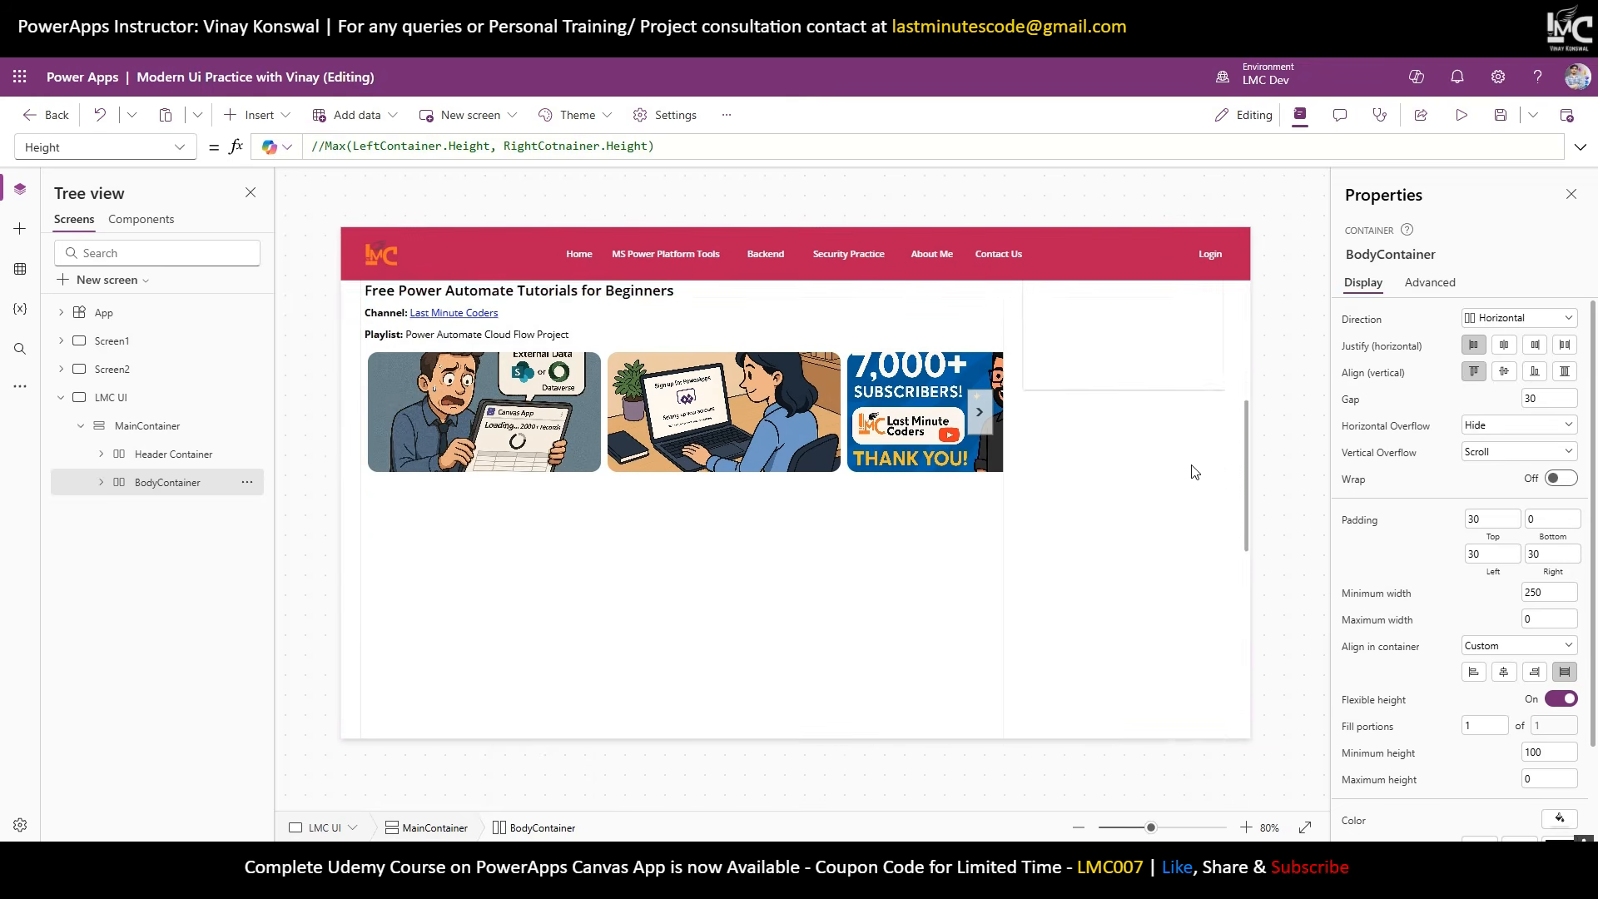
scroll(1198, 478, up, 3)
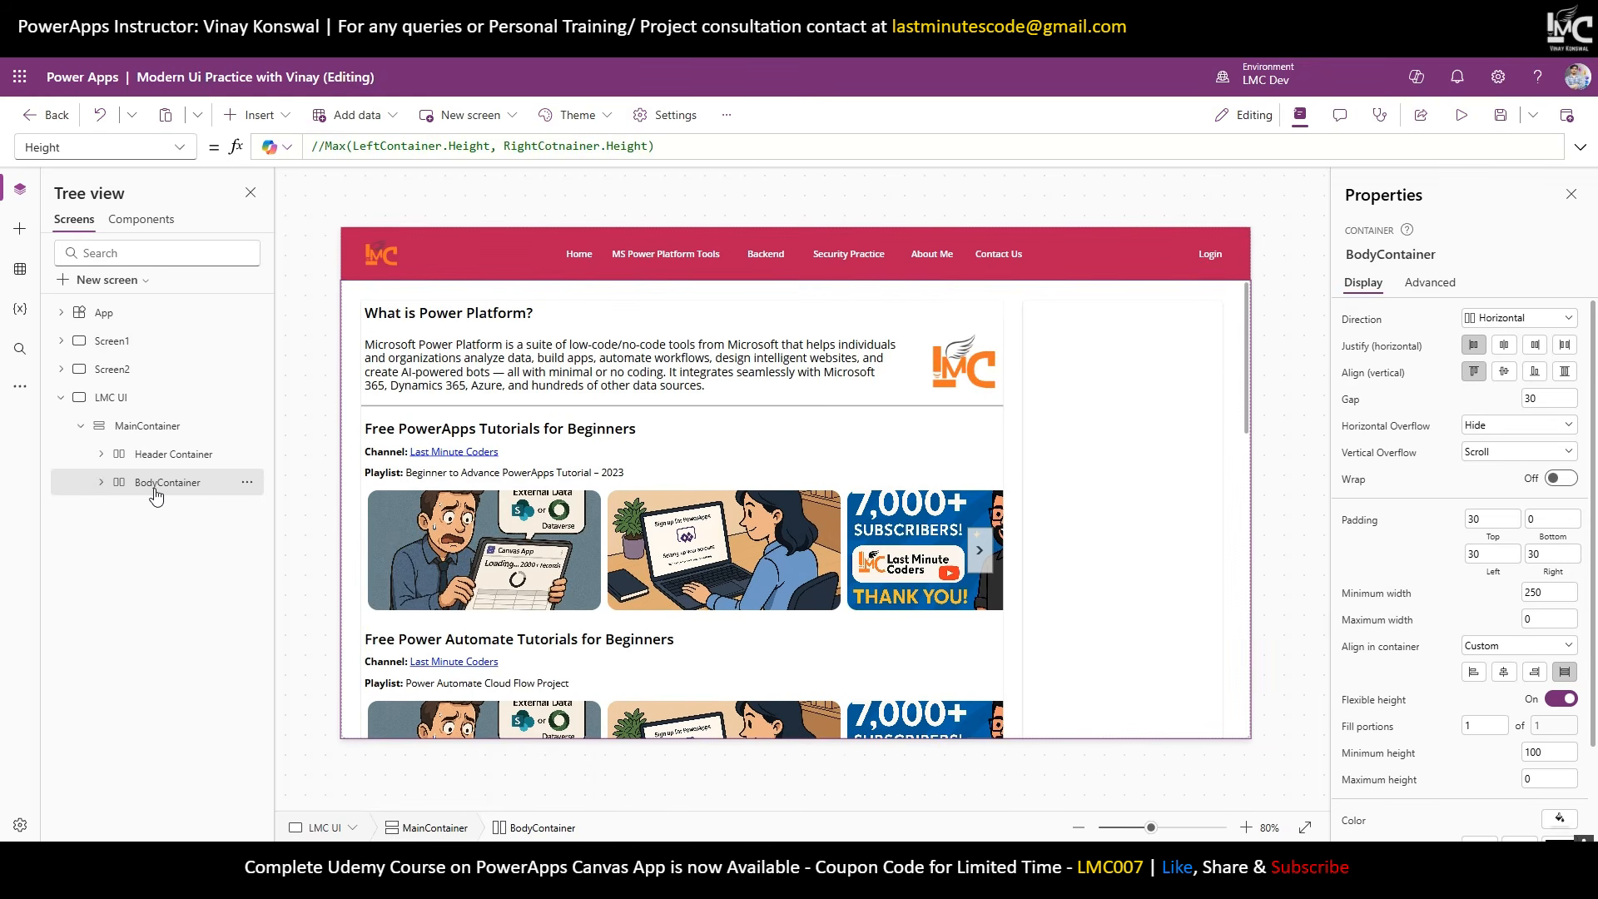
click(100, 483)
click(160, 521)
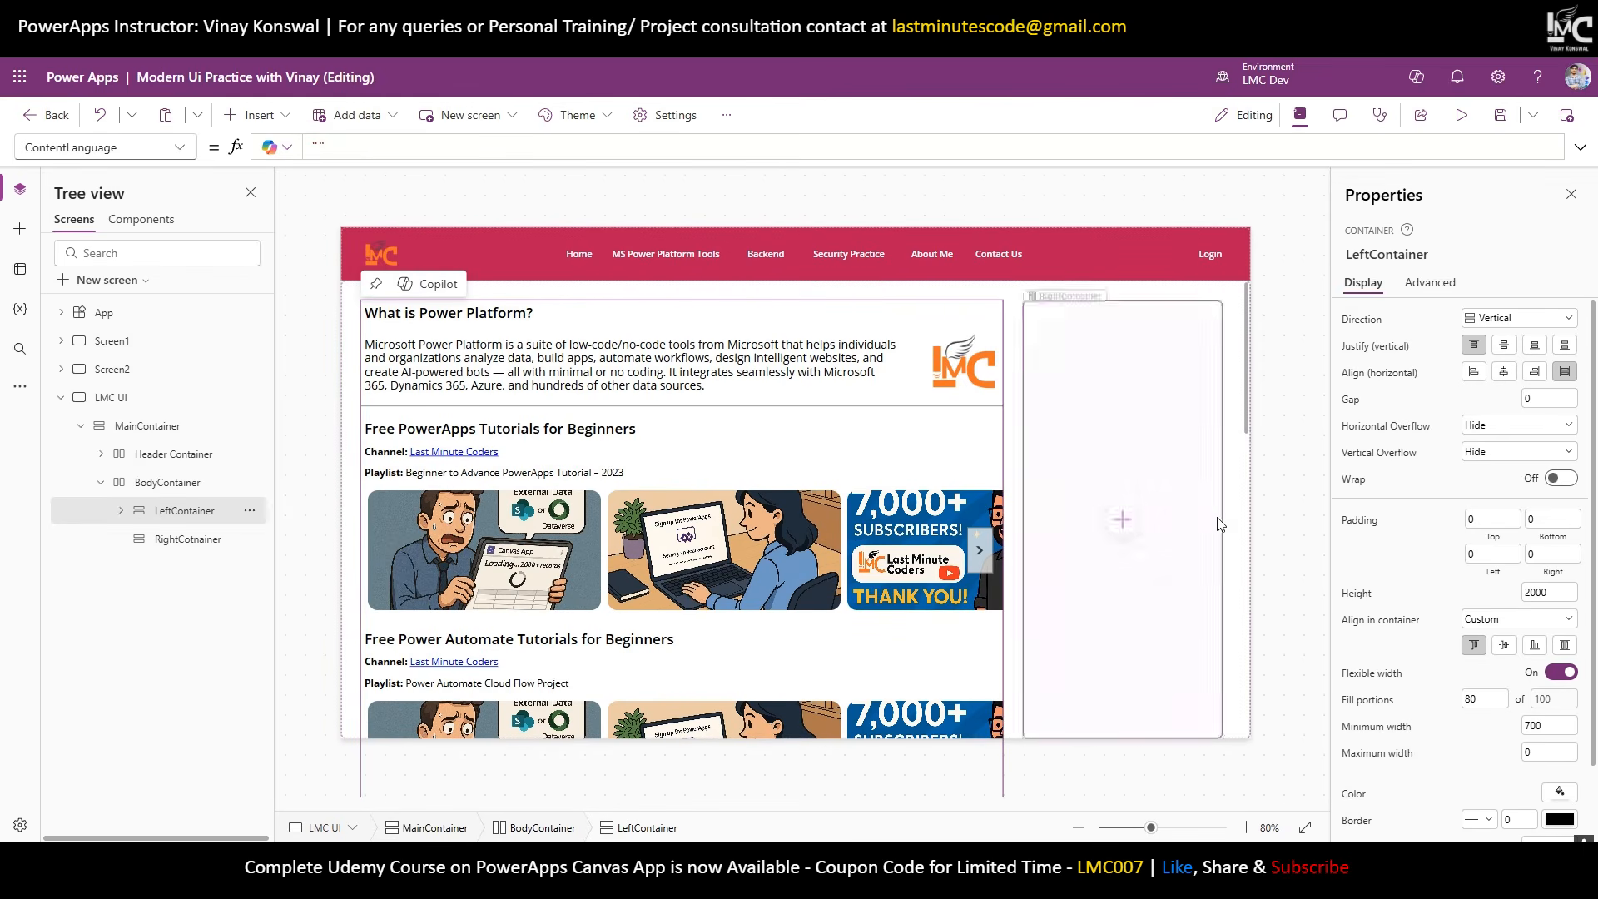
scroll(1154, 486, down, 8)
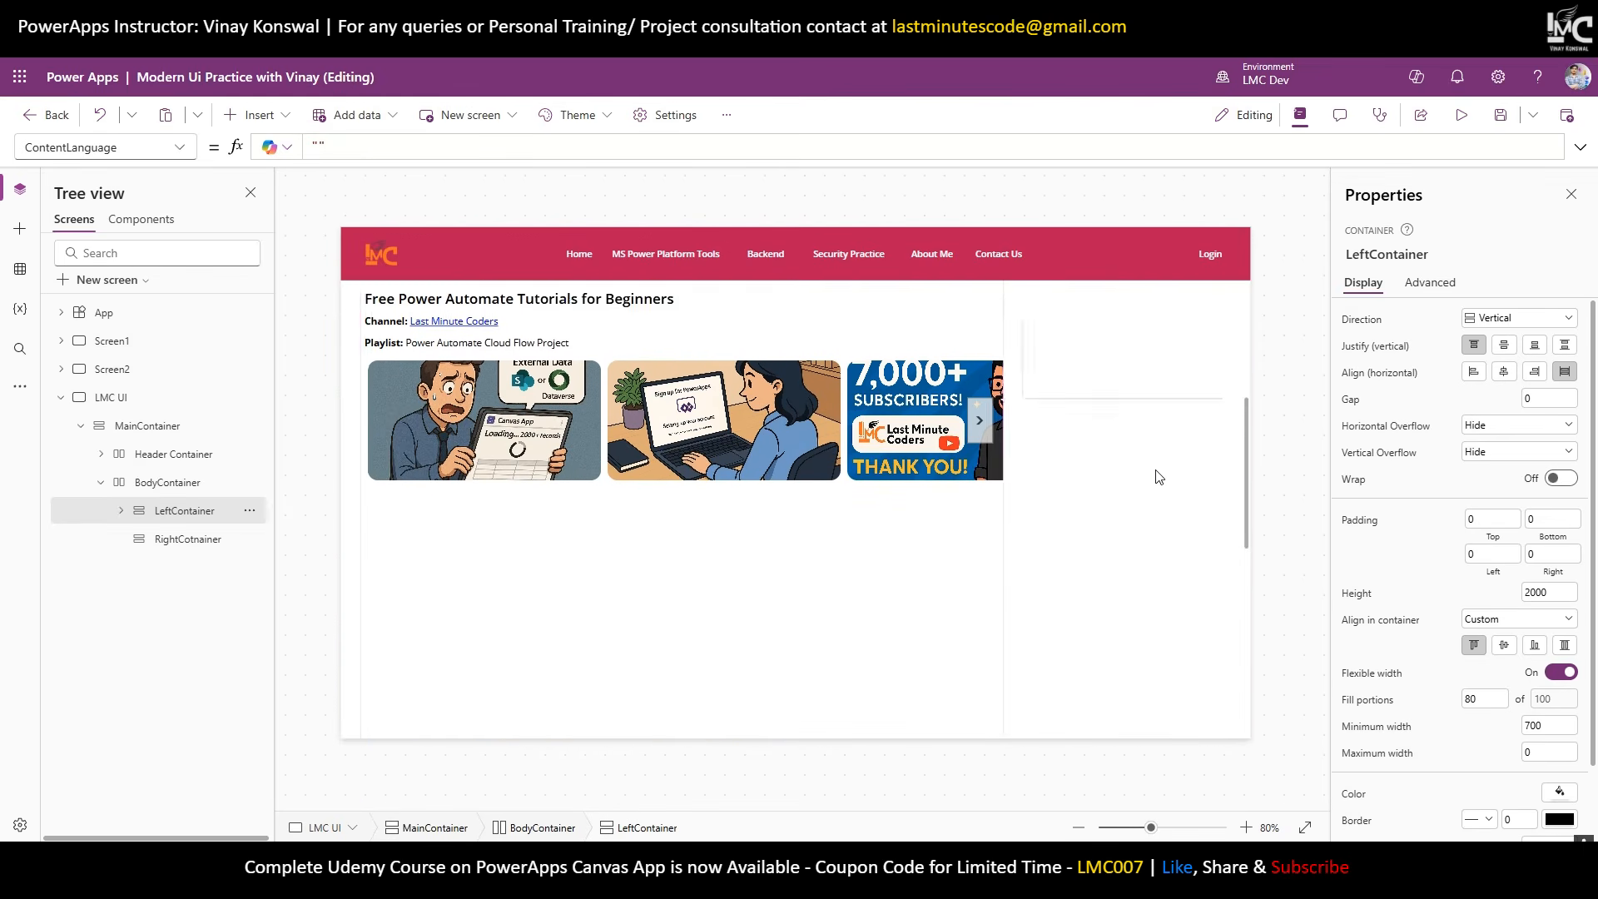
scroll(1160, 466, up, 6)
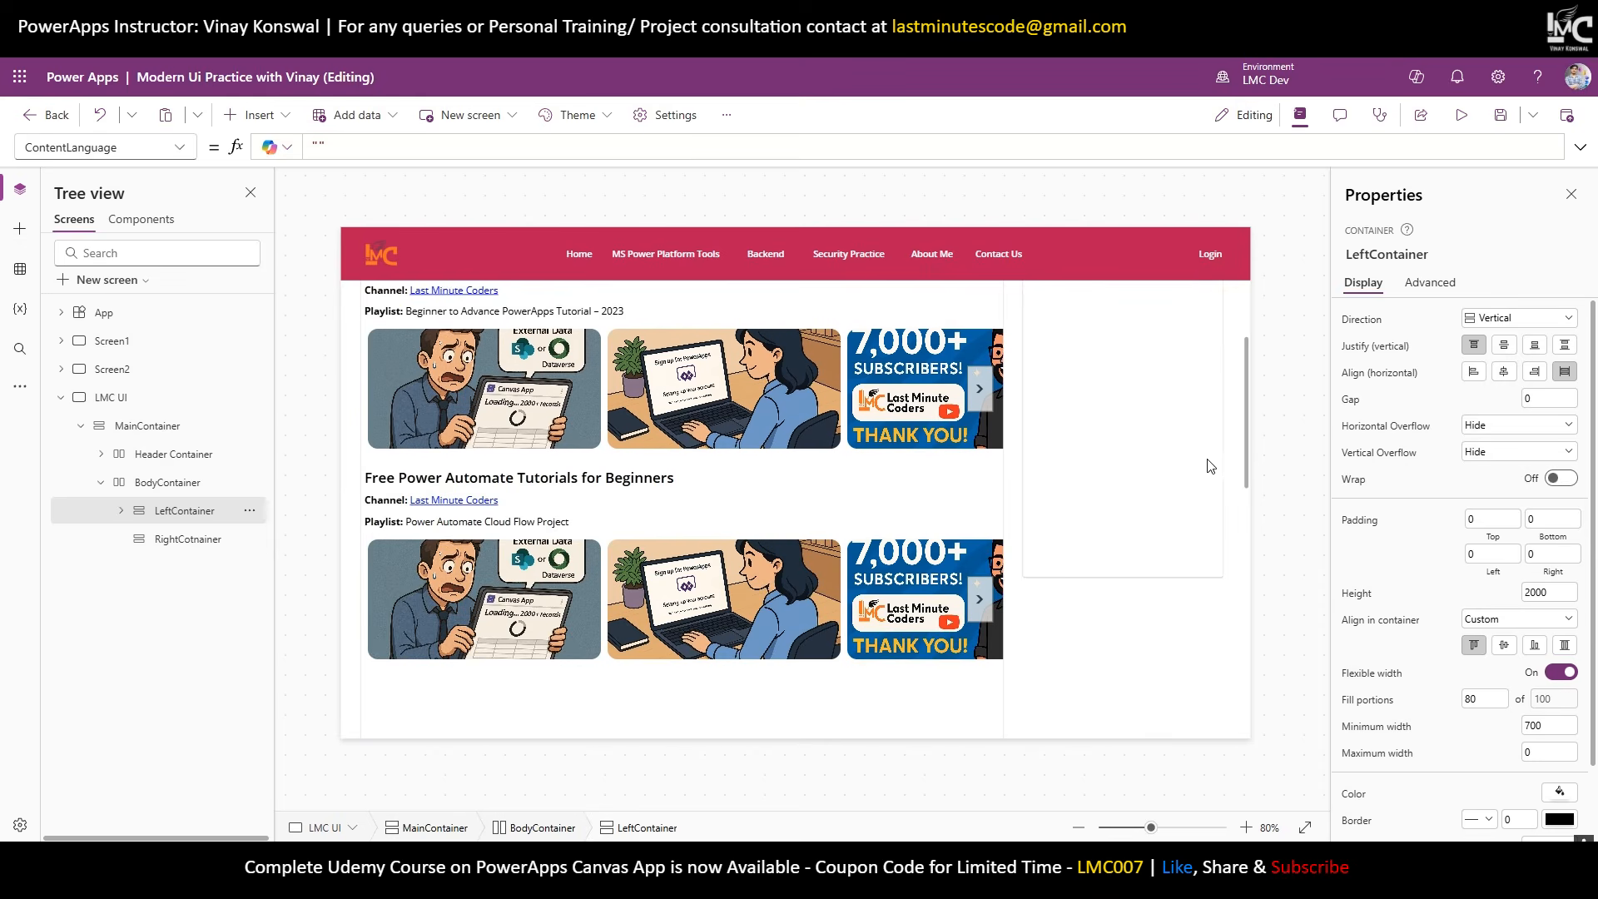
scroll(1203, 470, up, 2)
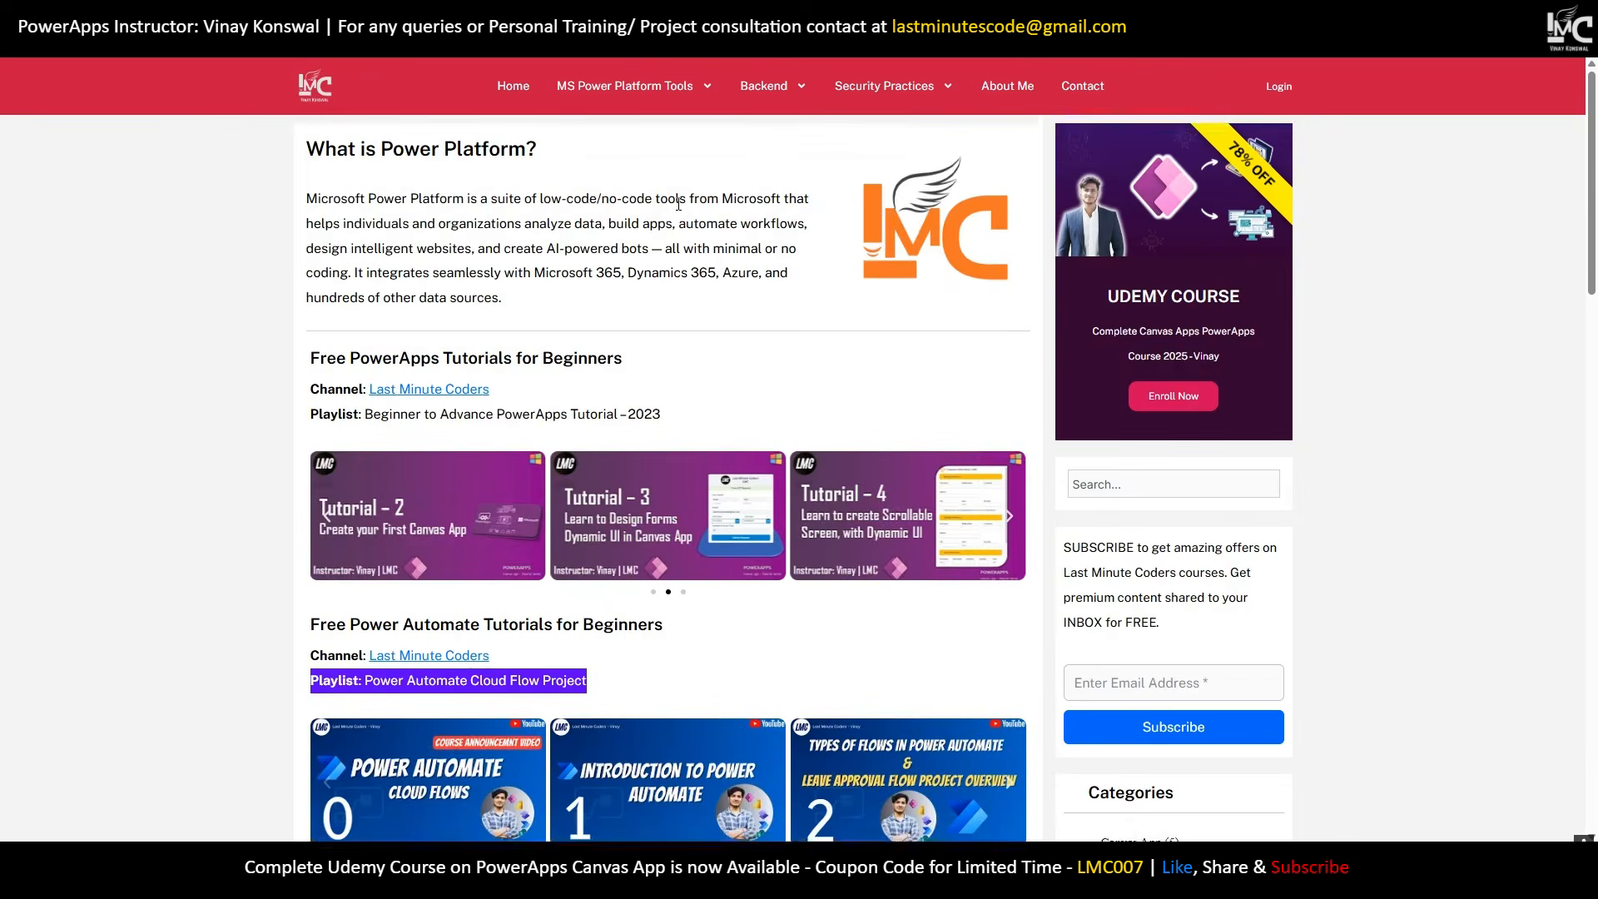
scroll(965, 300, down, 6)
scroll(1024, 319, up, 2)
scroll(1019, 312, down, 3)
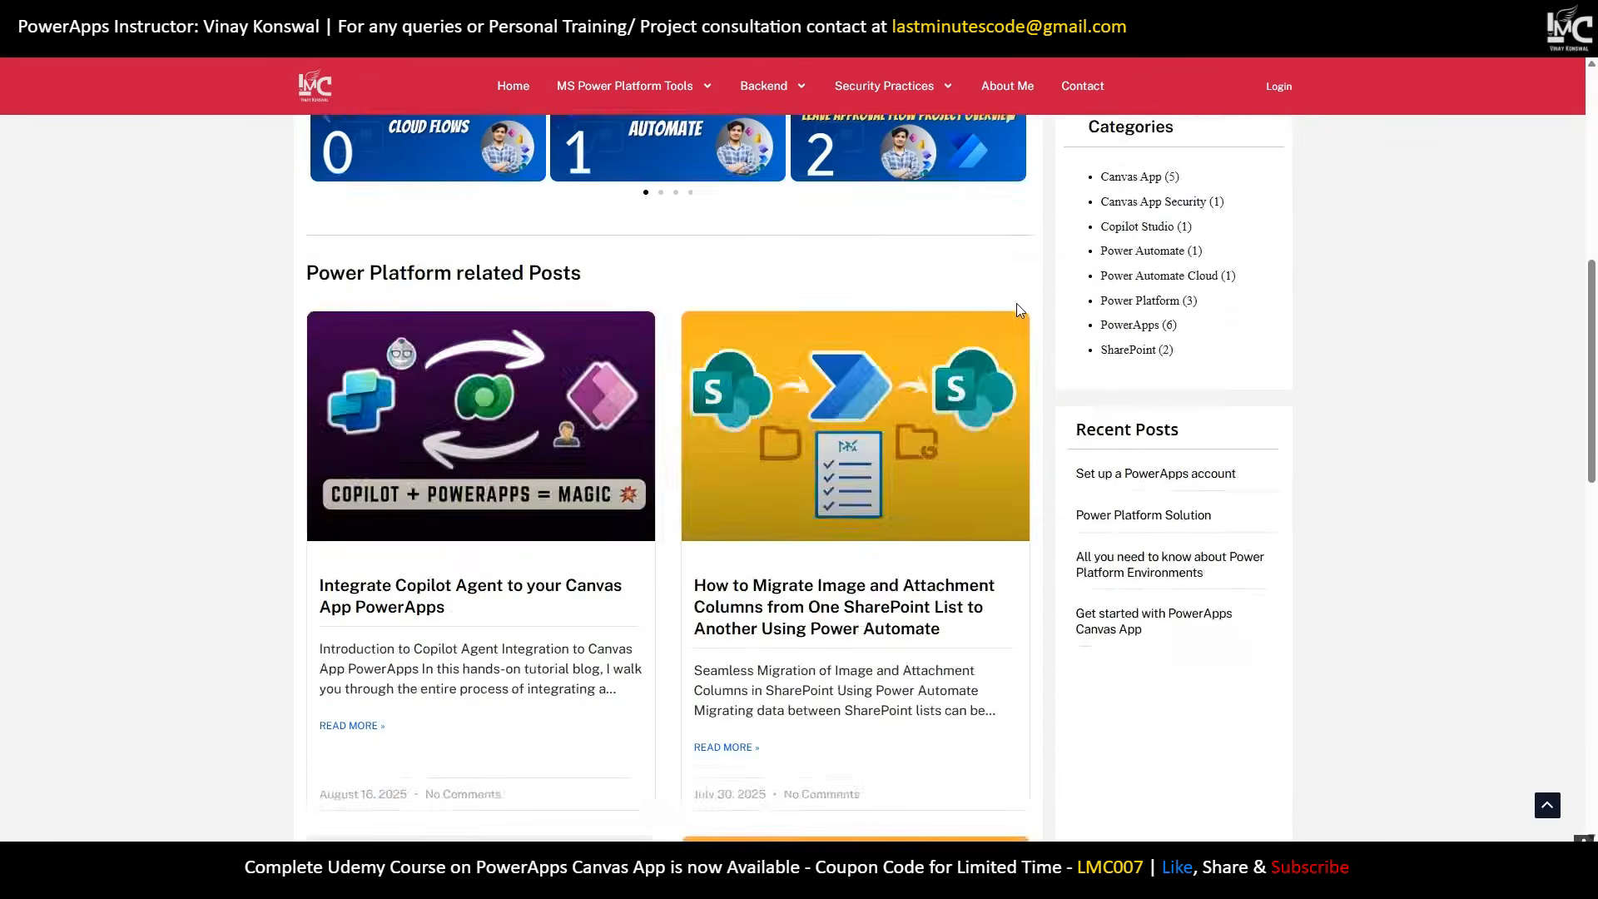
scroll(1016, 317, up, 8)
scroll(1011, 321, down, 4)
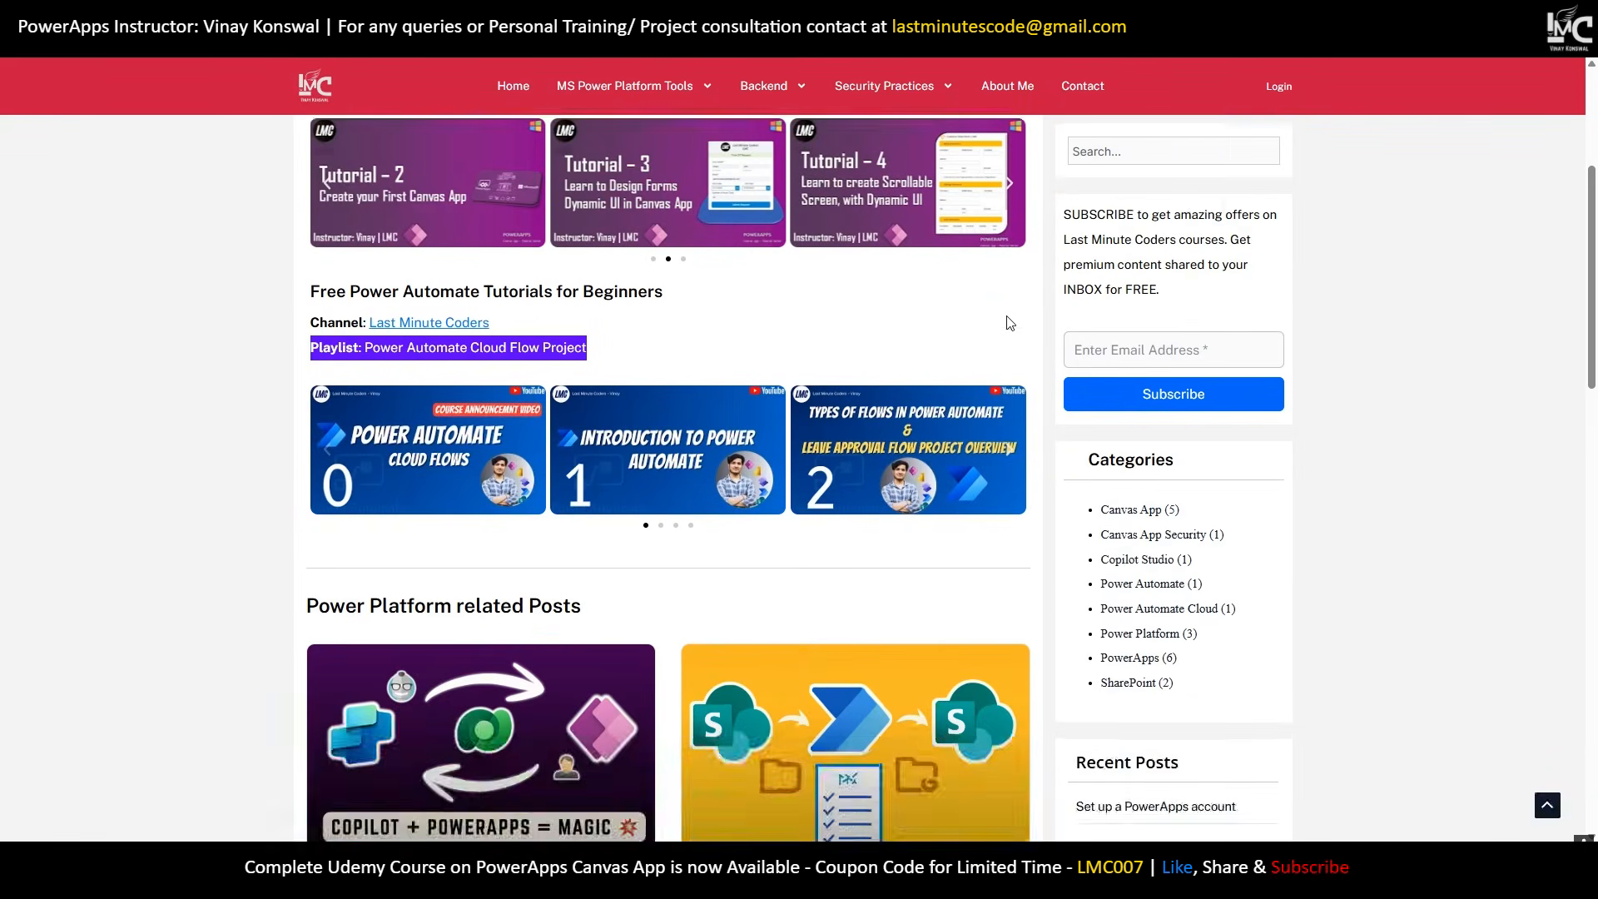
scroll(1009, 322, up, 4)
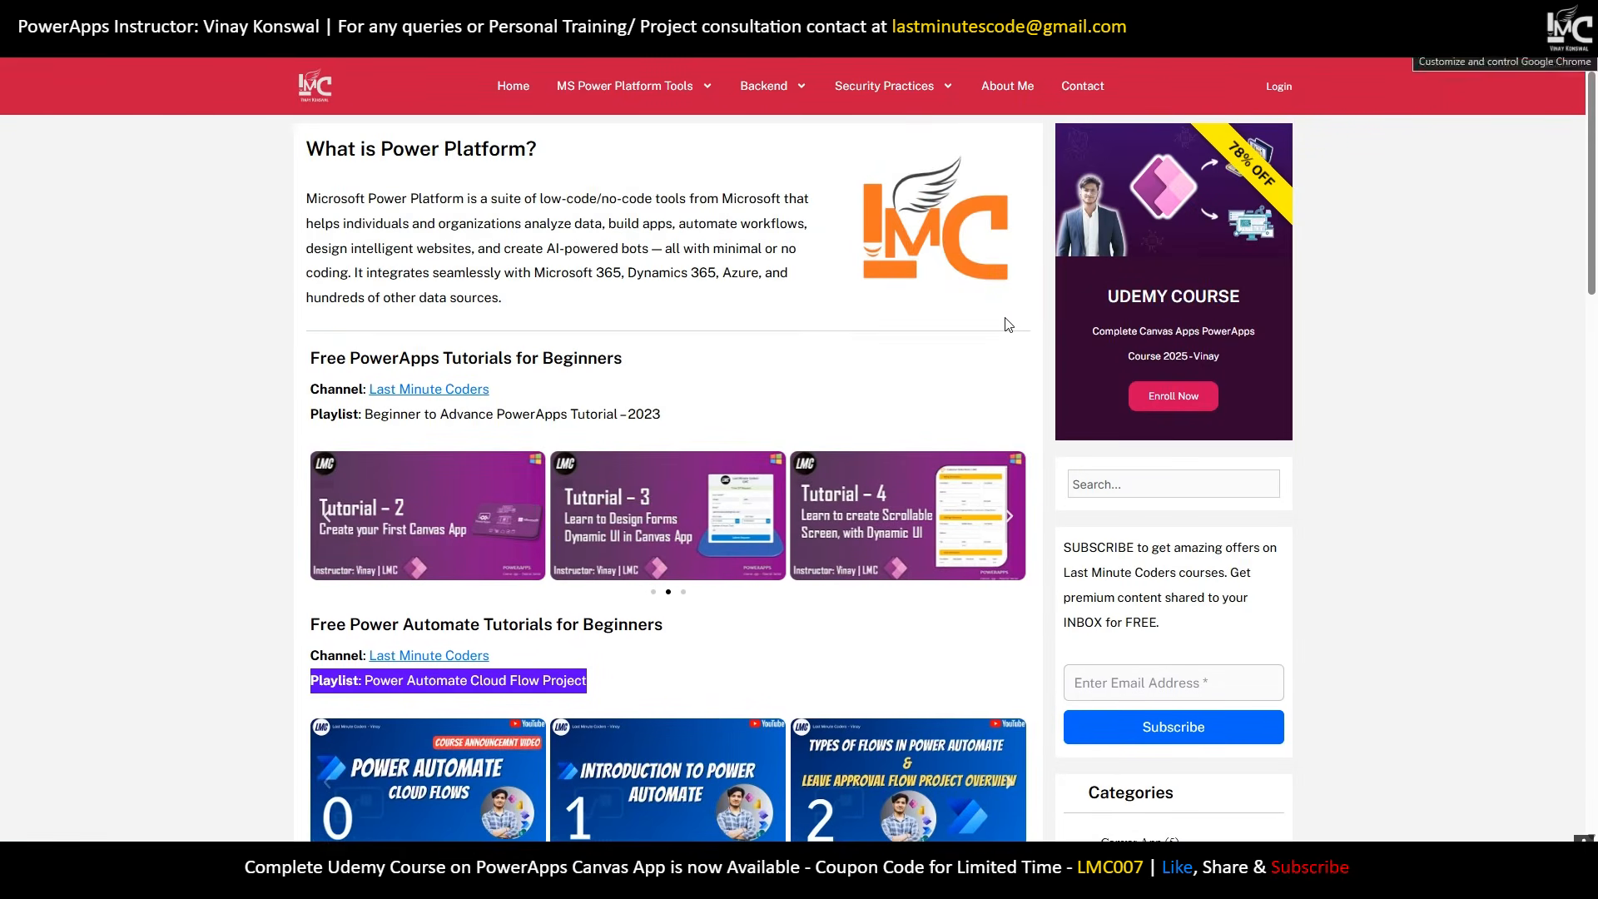
key(alt+Tab)
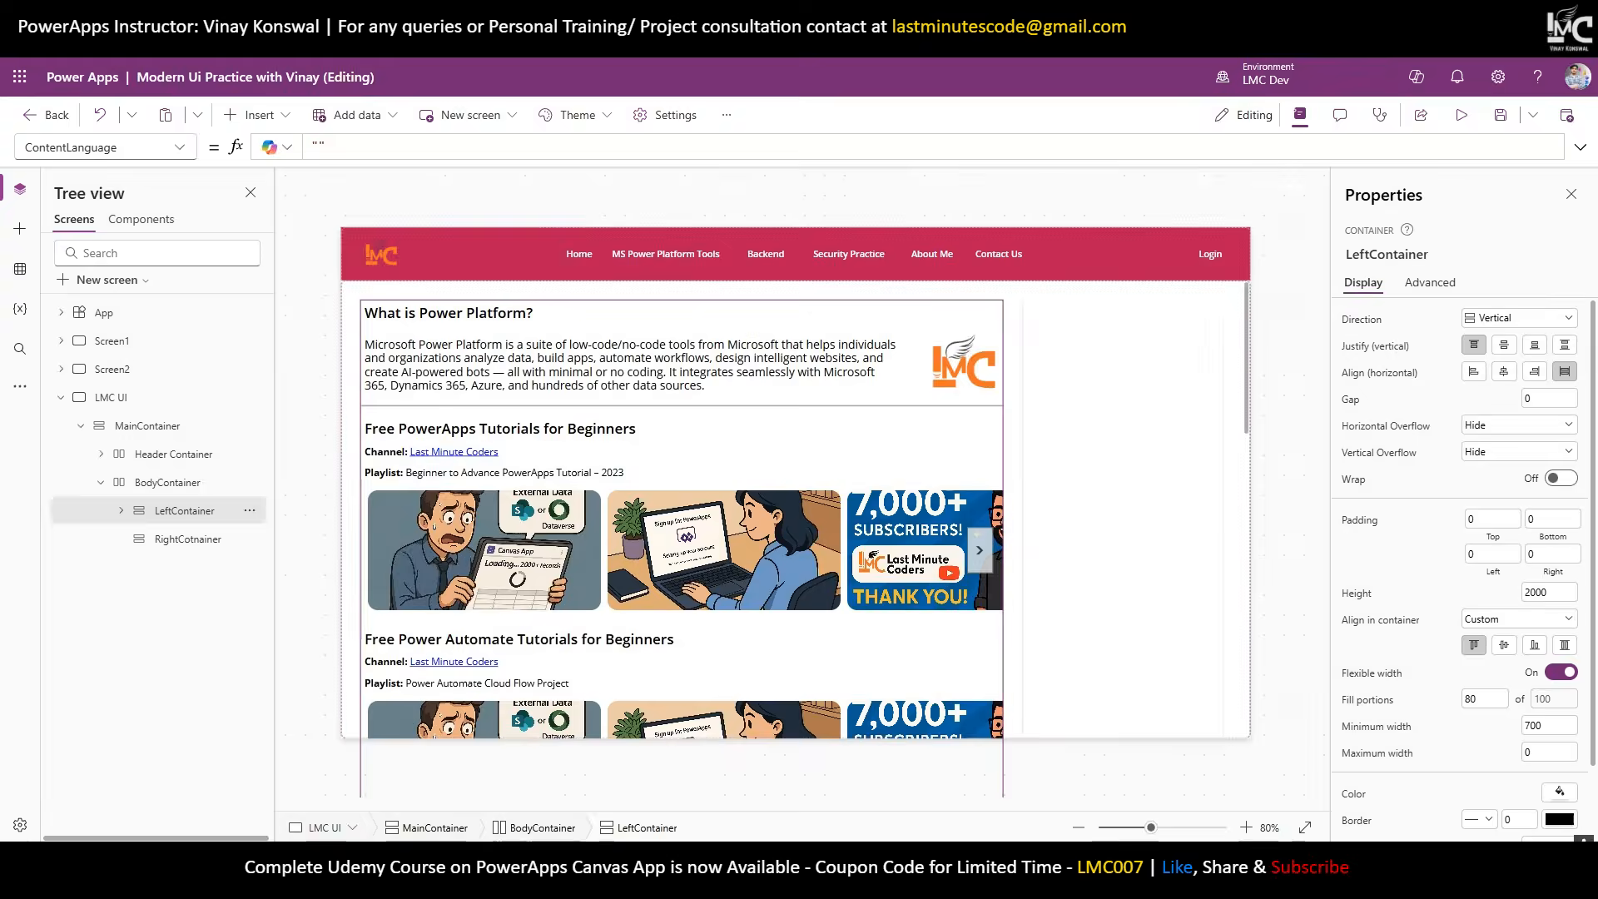
key(alt+Tab)
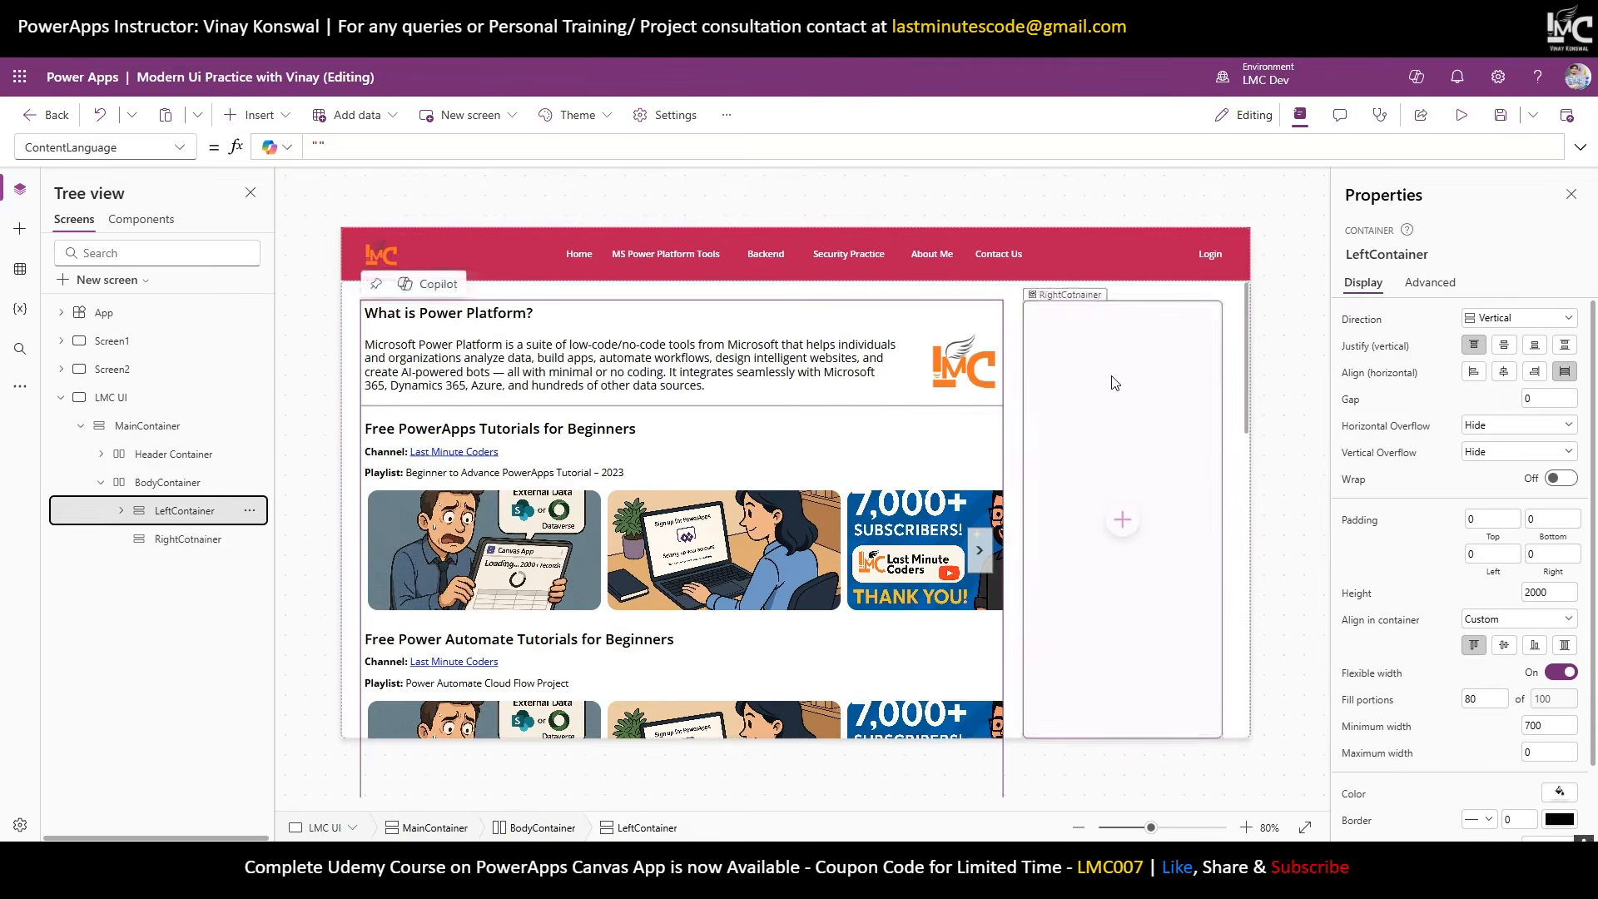
Insert a vertical container into RightCotnainer with flexible height off and Height 350.
click(1111, 385)
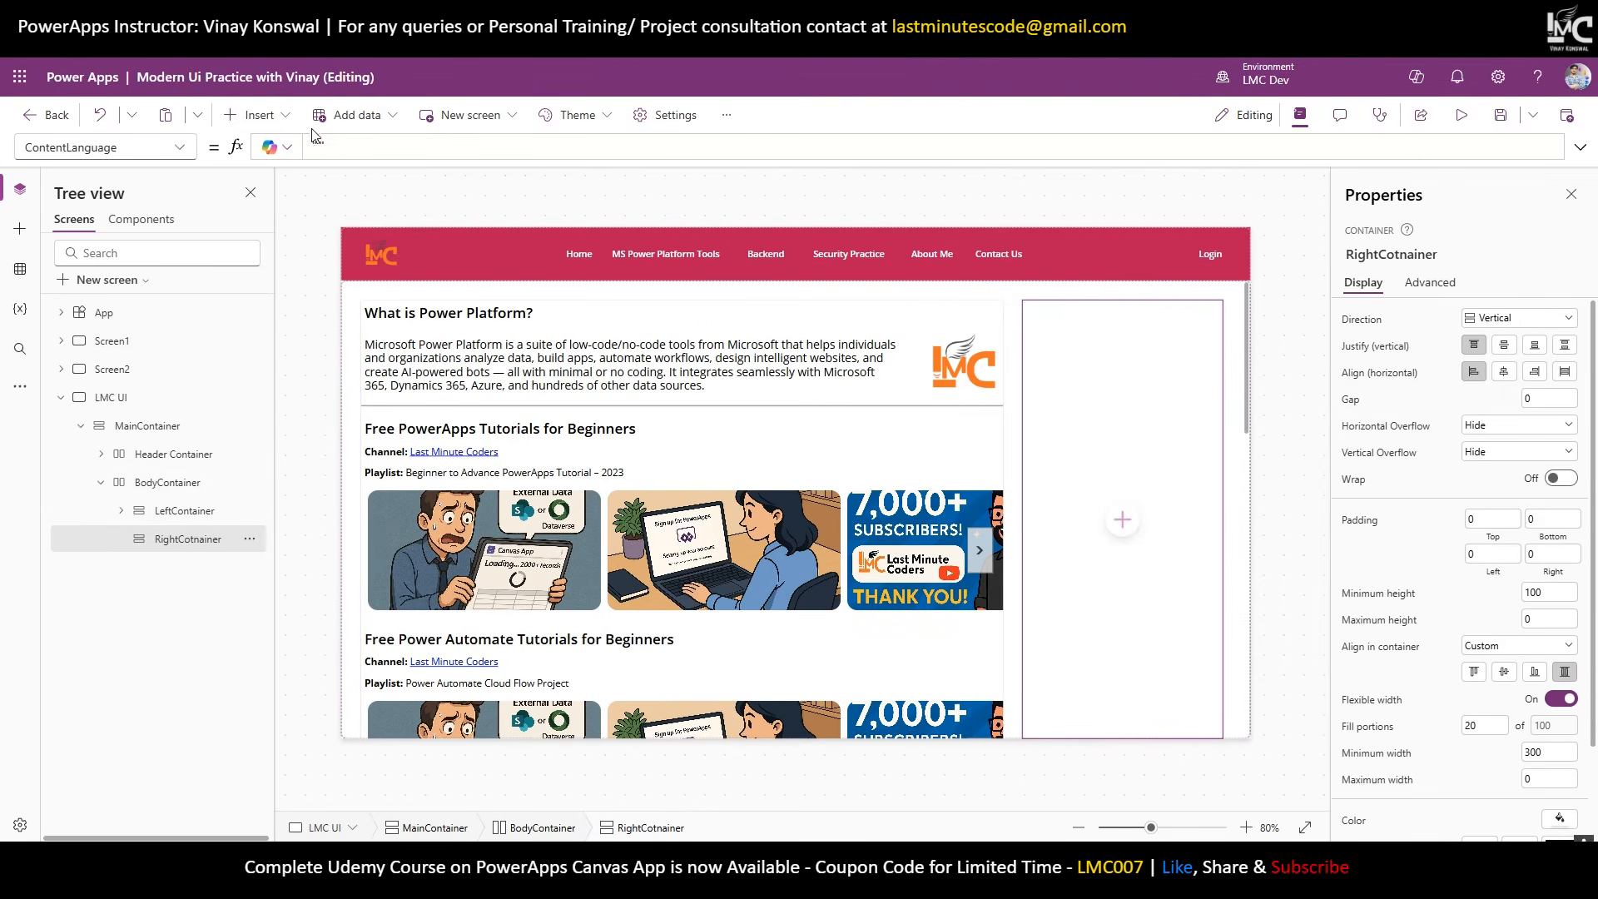
click(272, 116)
text(vert)
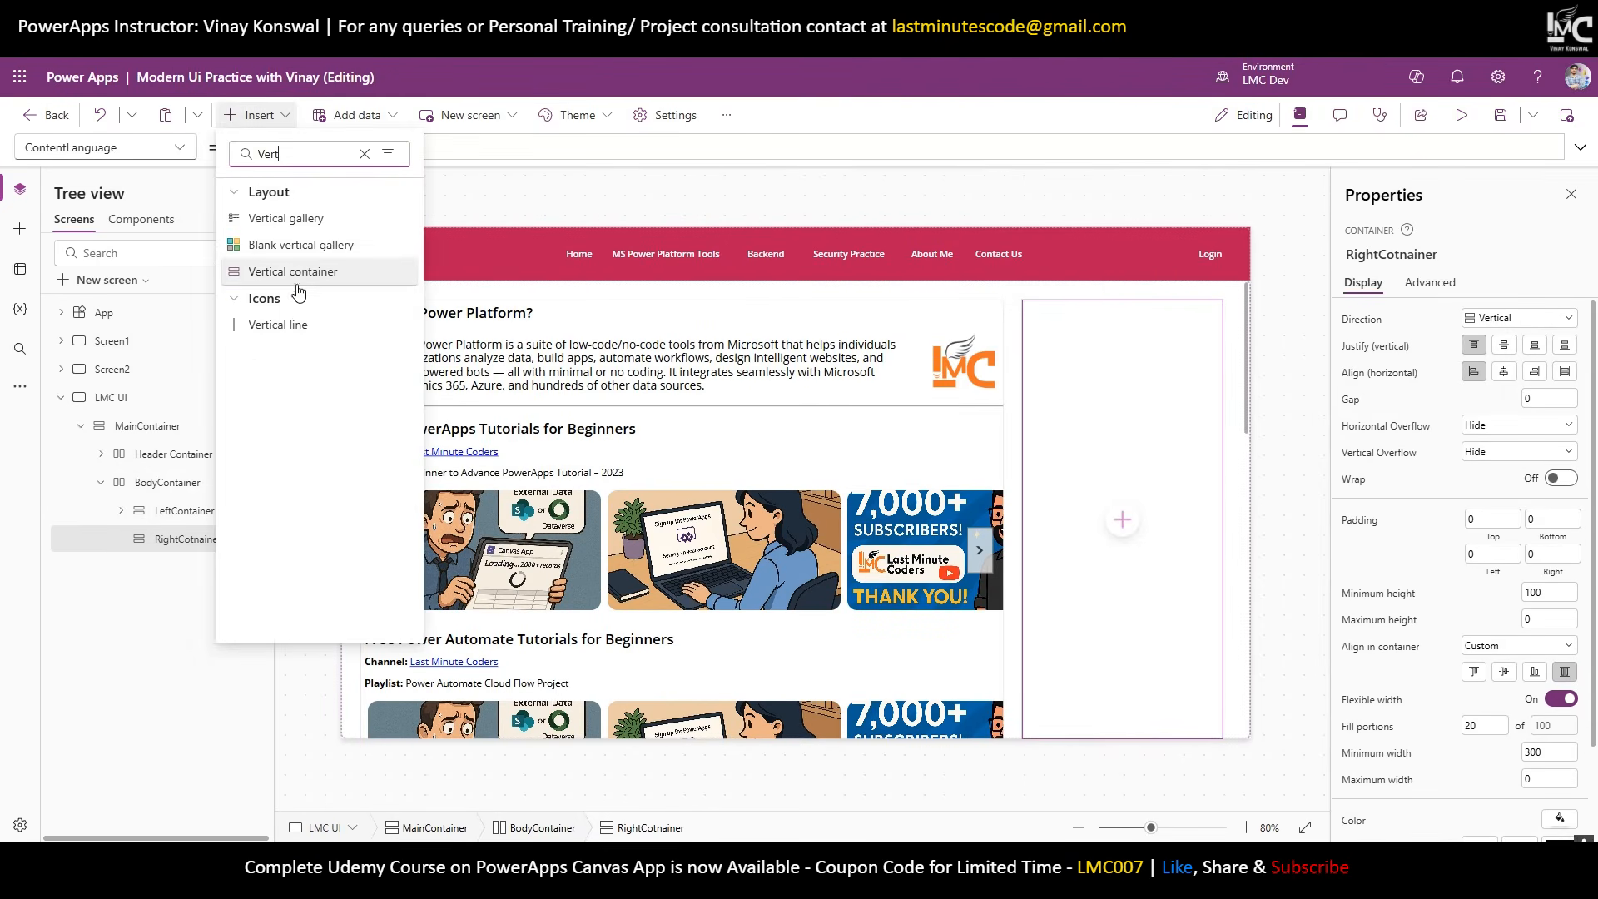
click(366, 267)
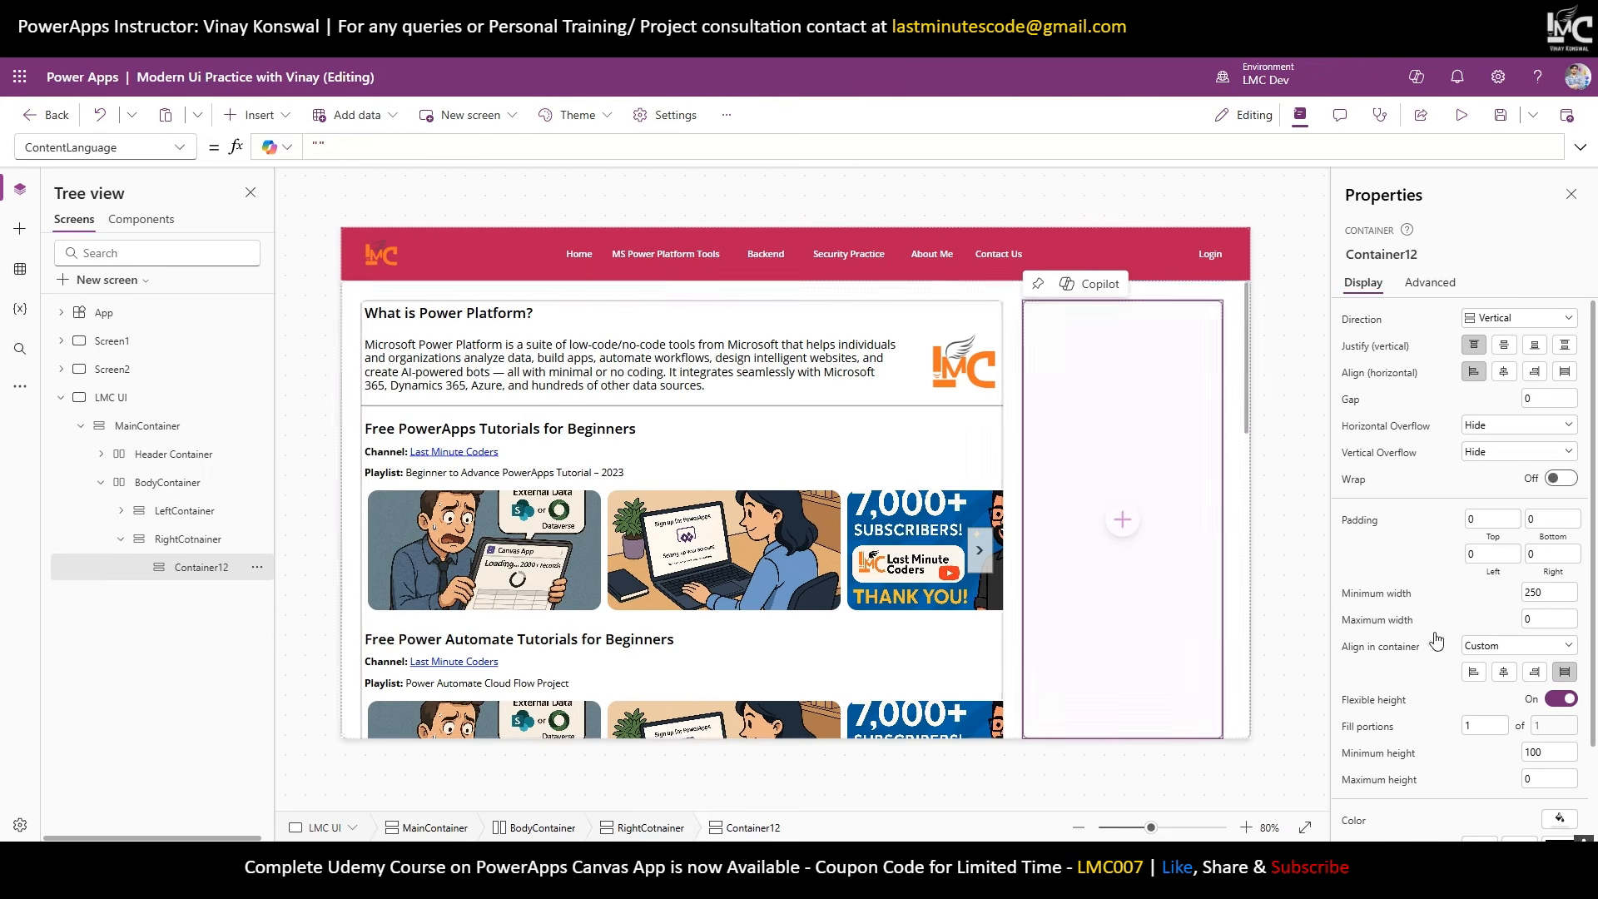
click(1562, 699)
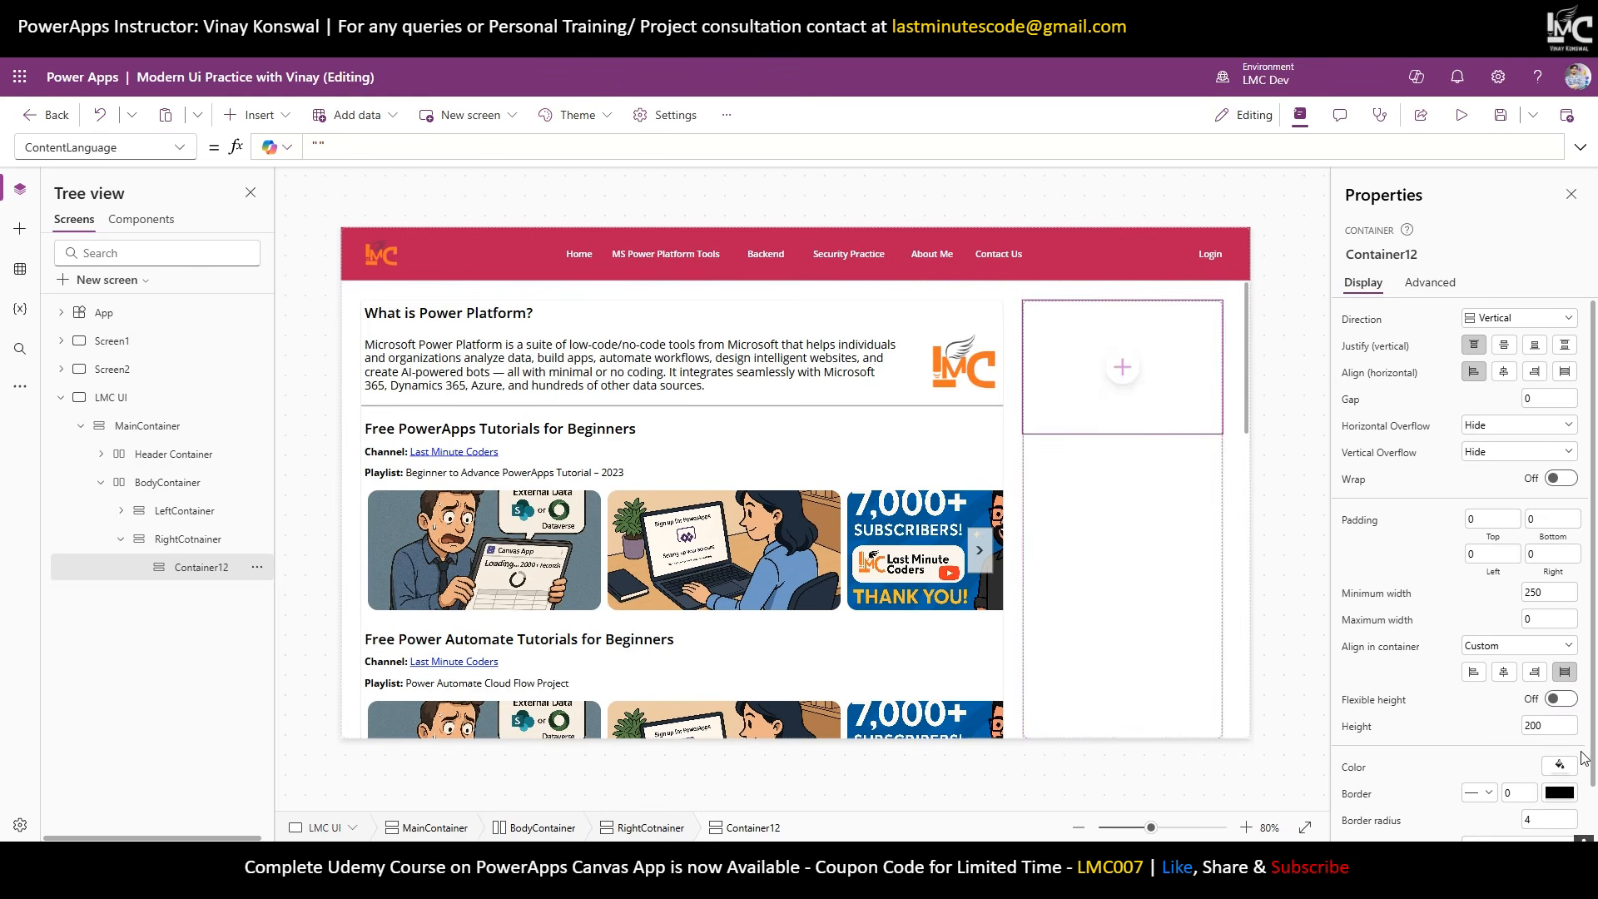
click(1547, 726)
text(350)
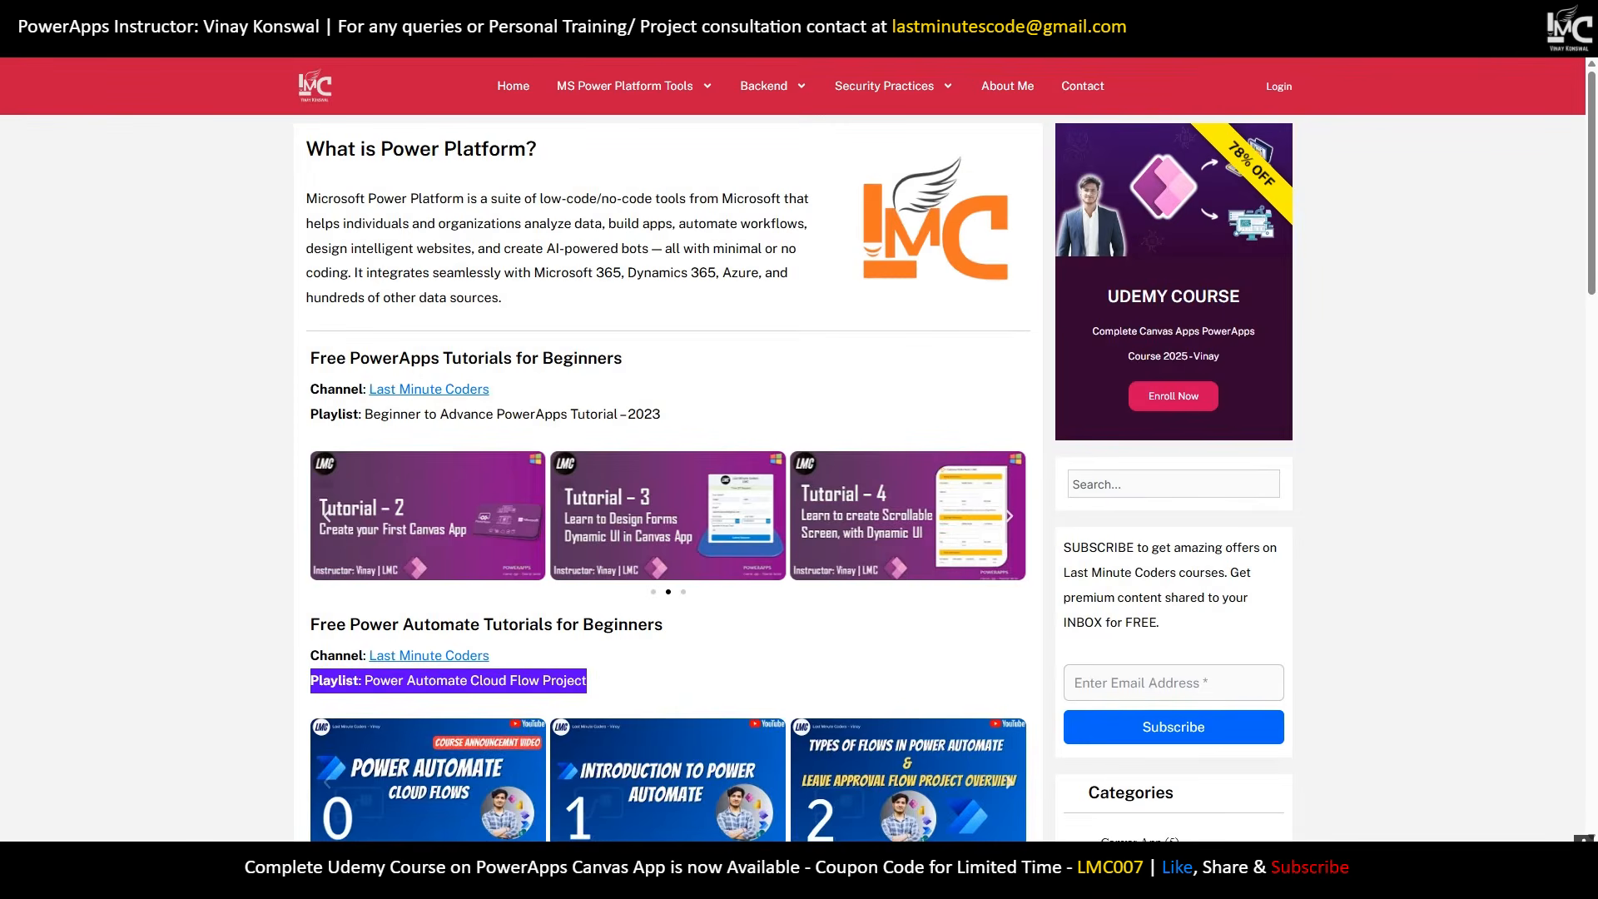
Copy the site's dark purple hex code 320531 from the browser colour picker extension.
click(1504, 40)
click(1406, 169)
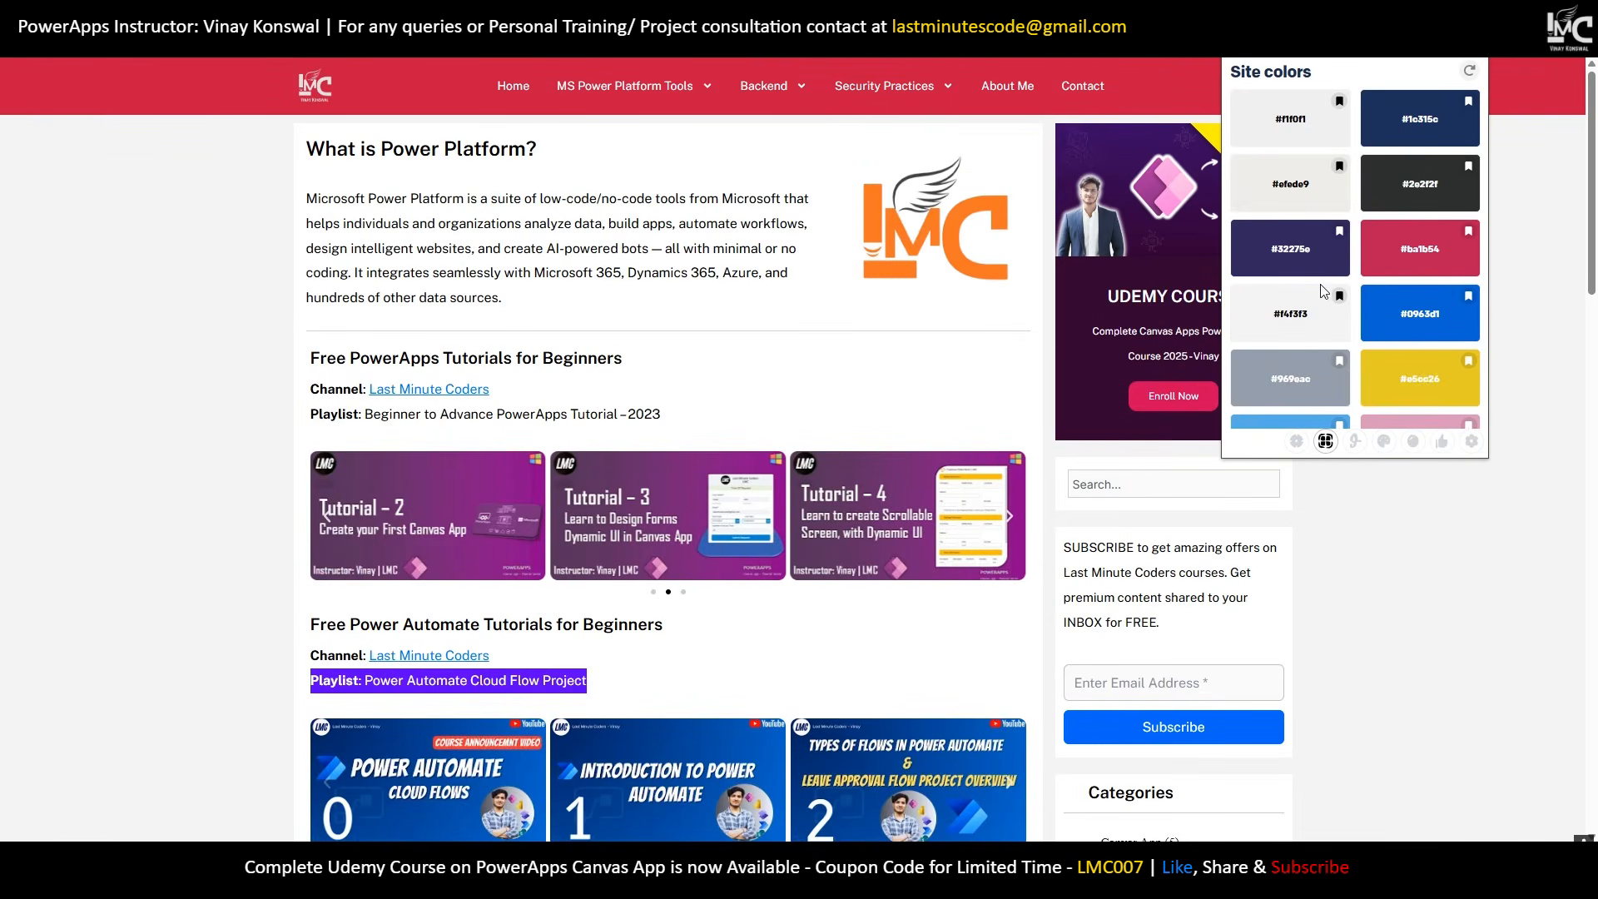
scroll(1327, 308, down, 5)
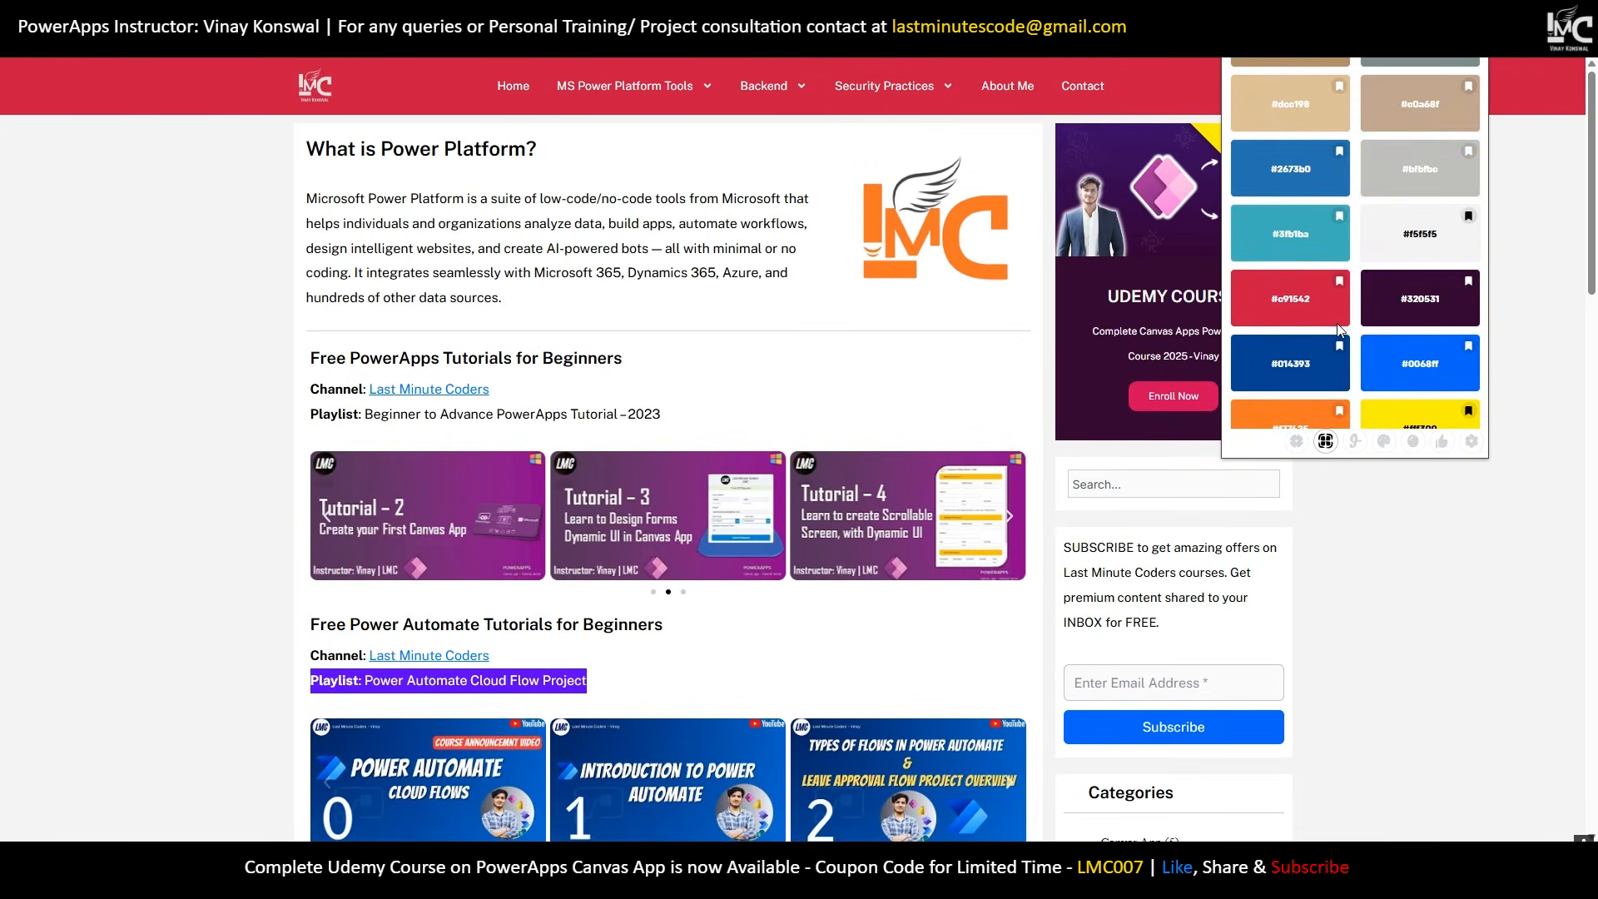
double_click(1412, 300)
key(ctrl+c)
key(alt+Tab)
scroll(1493, 648, down, 2)
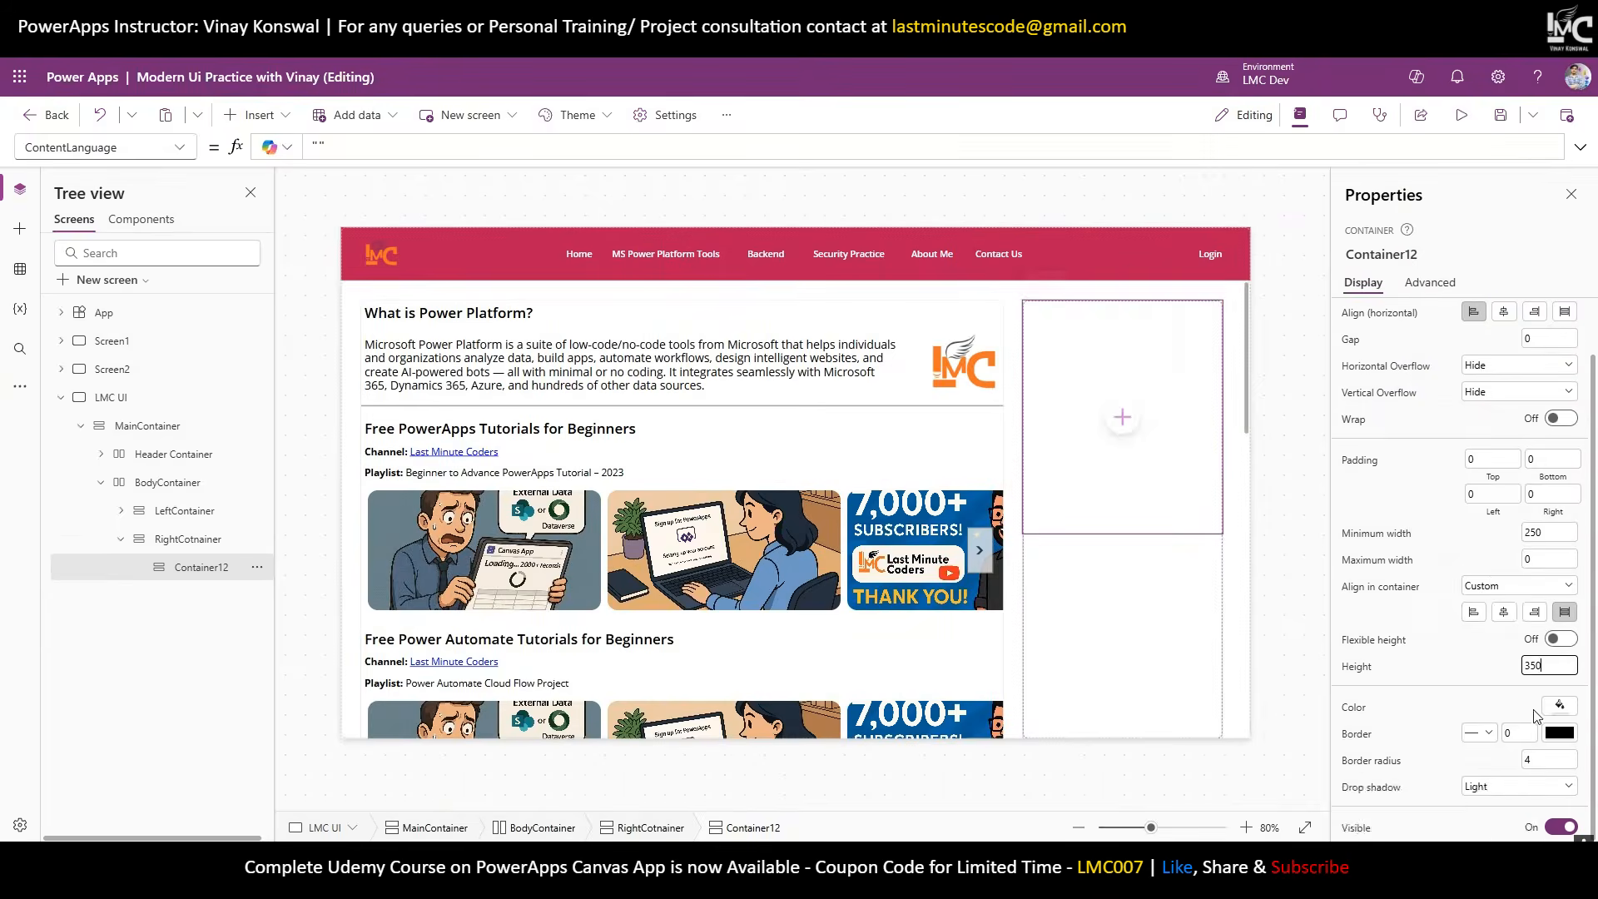
Fill Container12 with the custom dark purple colour 320531.
click(1558, 708)
click(1337, 511)
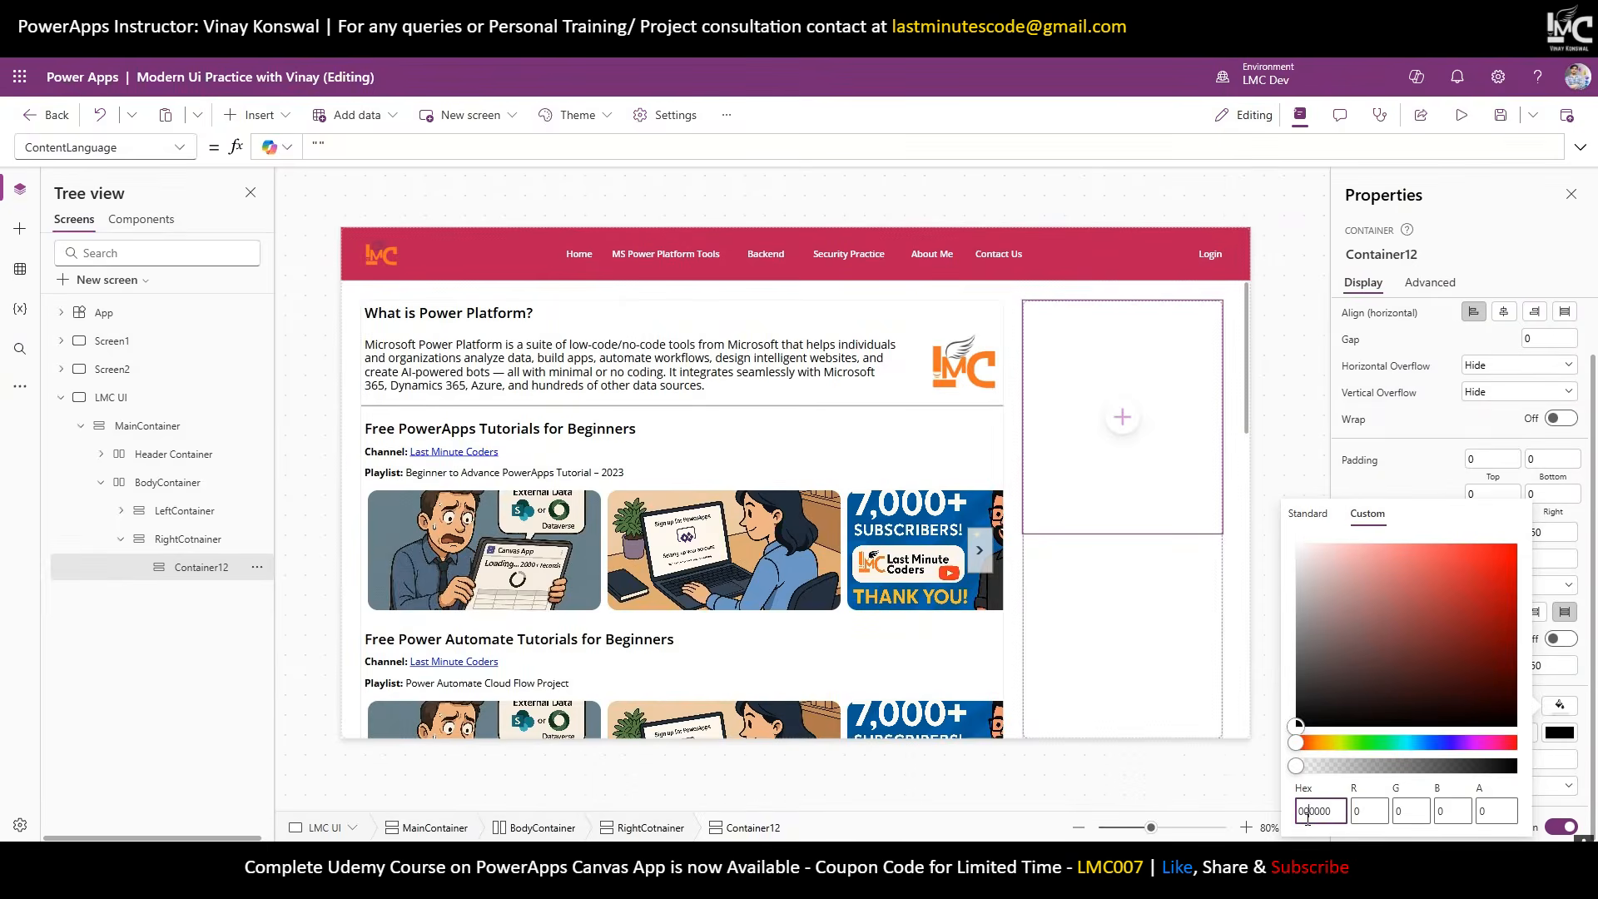
key(ctrl+v)
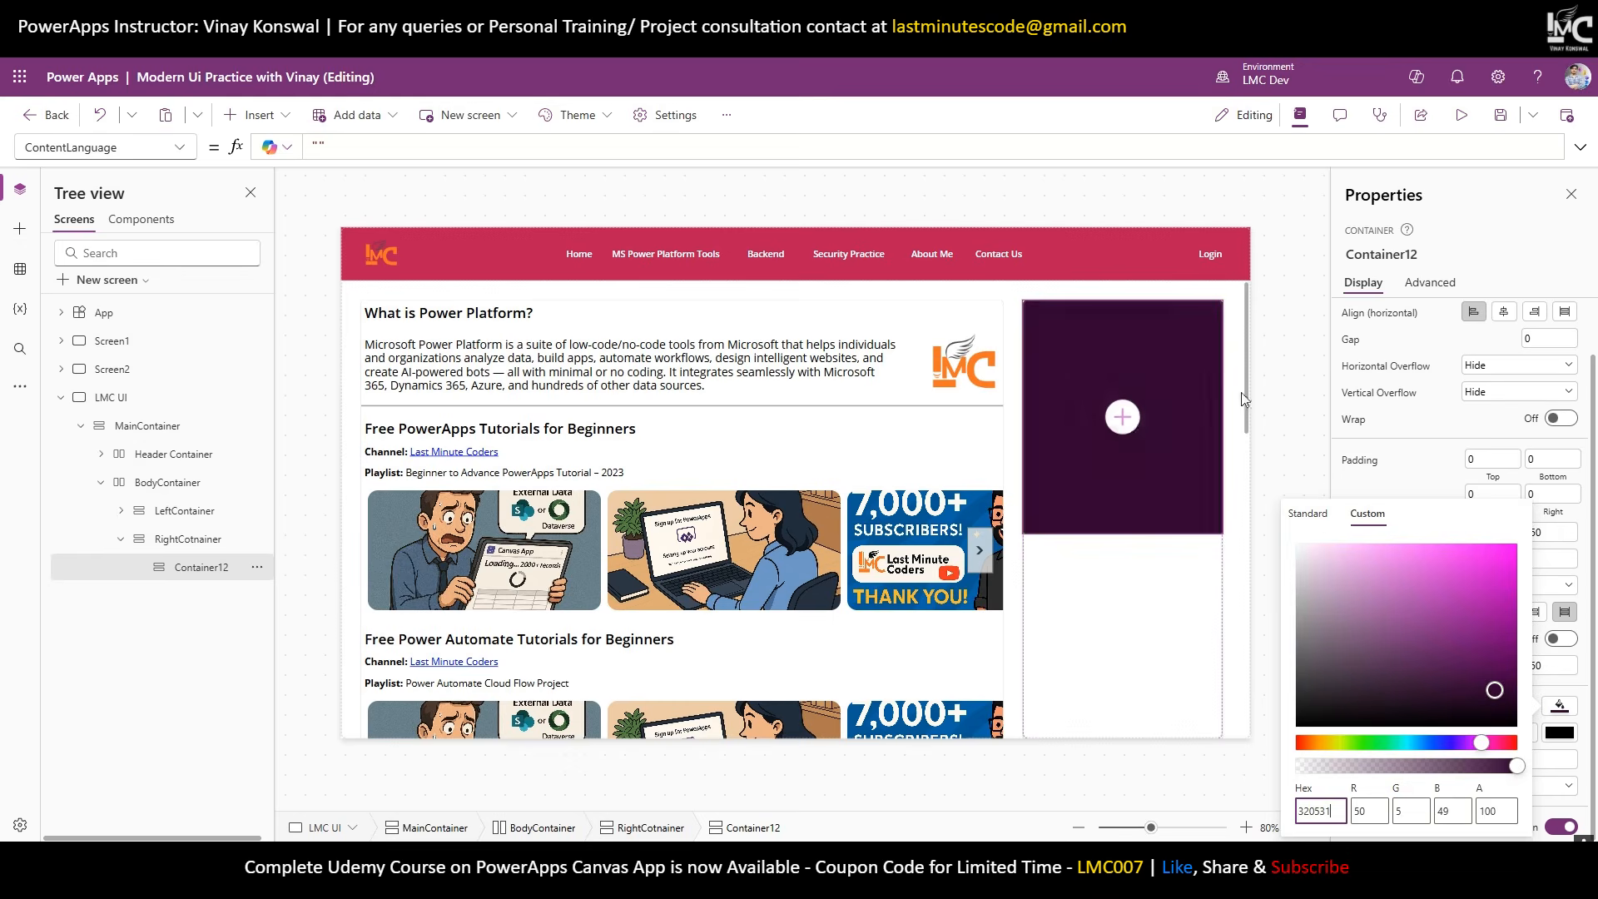
Insert an Image into Container12 and set its horizontal alignment to stretch.
click(1122, 416)
text(Im)
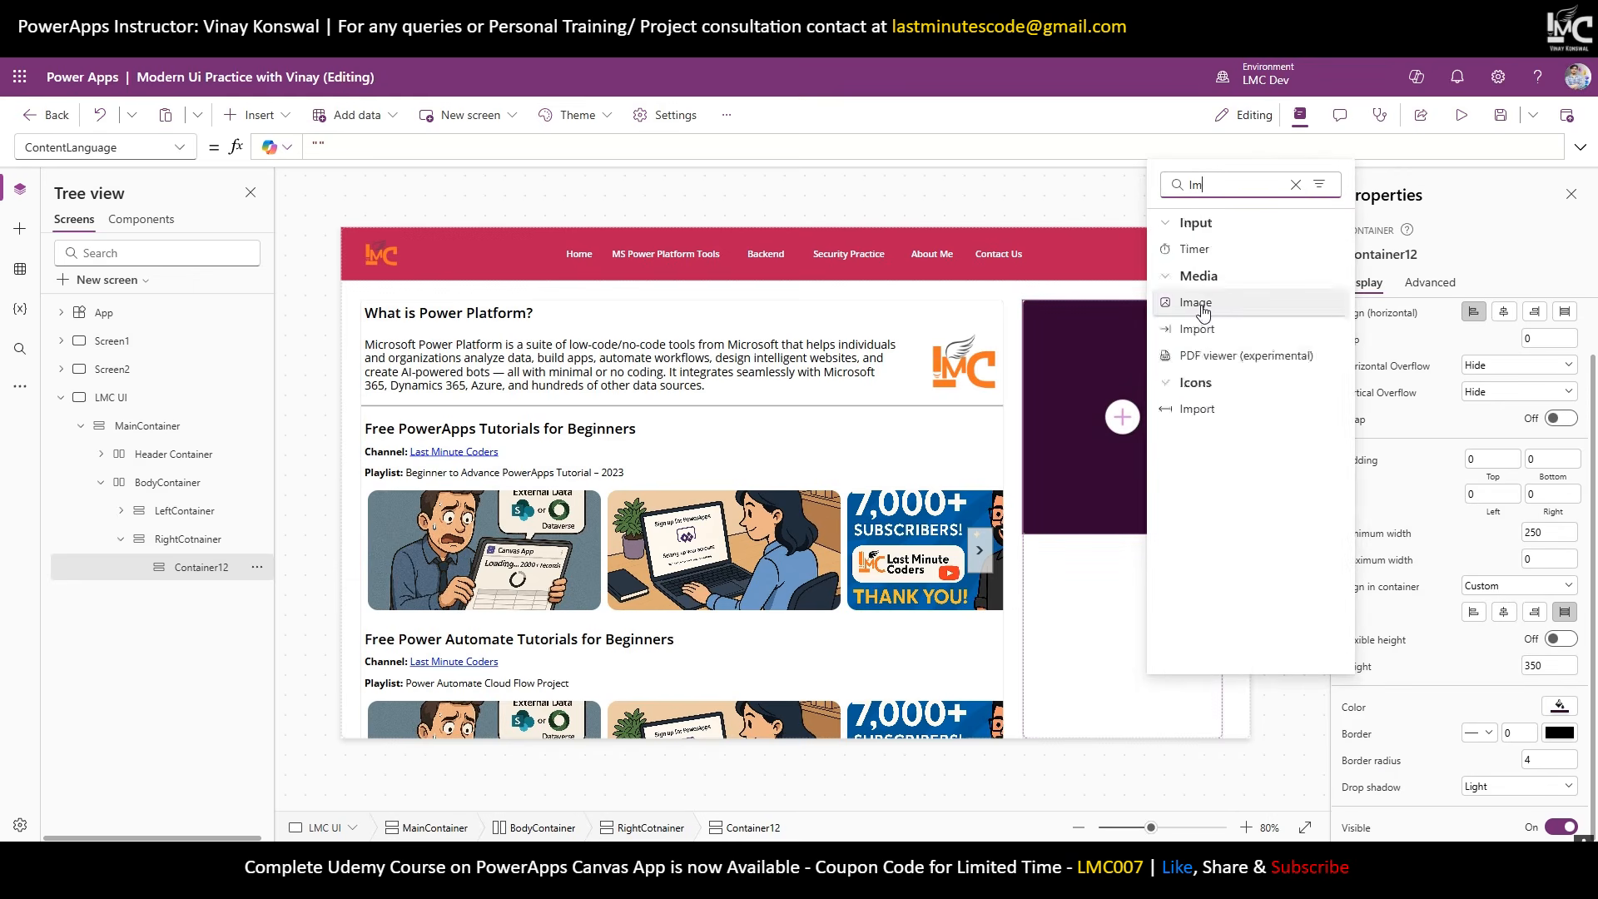
text(age)
click(1222, 257)
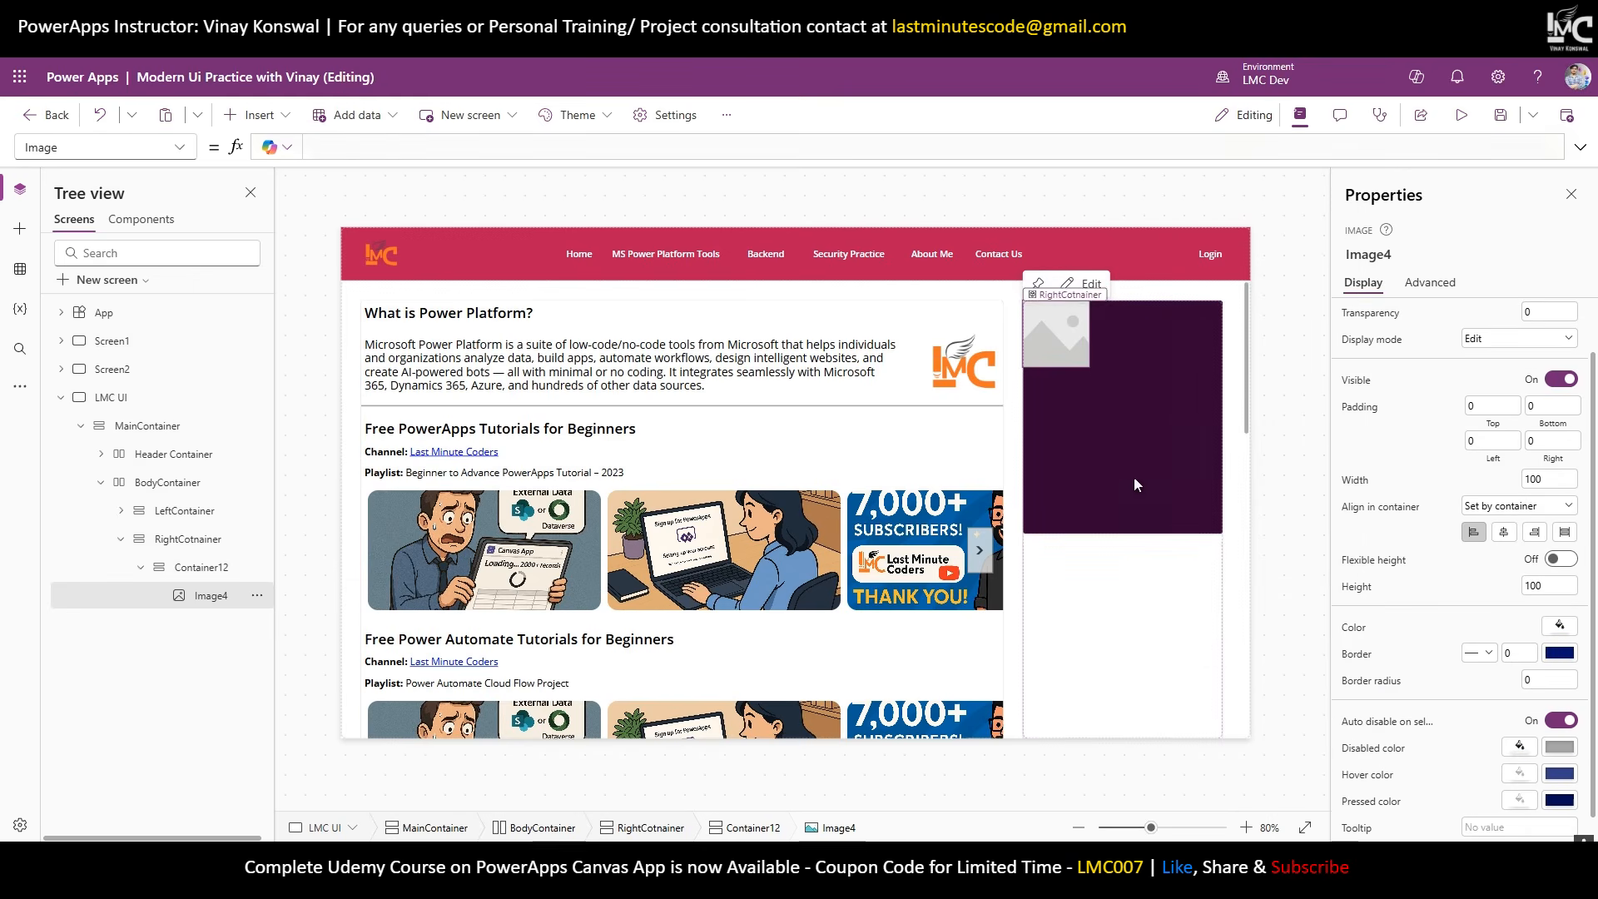
click(1092, 463)
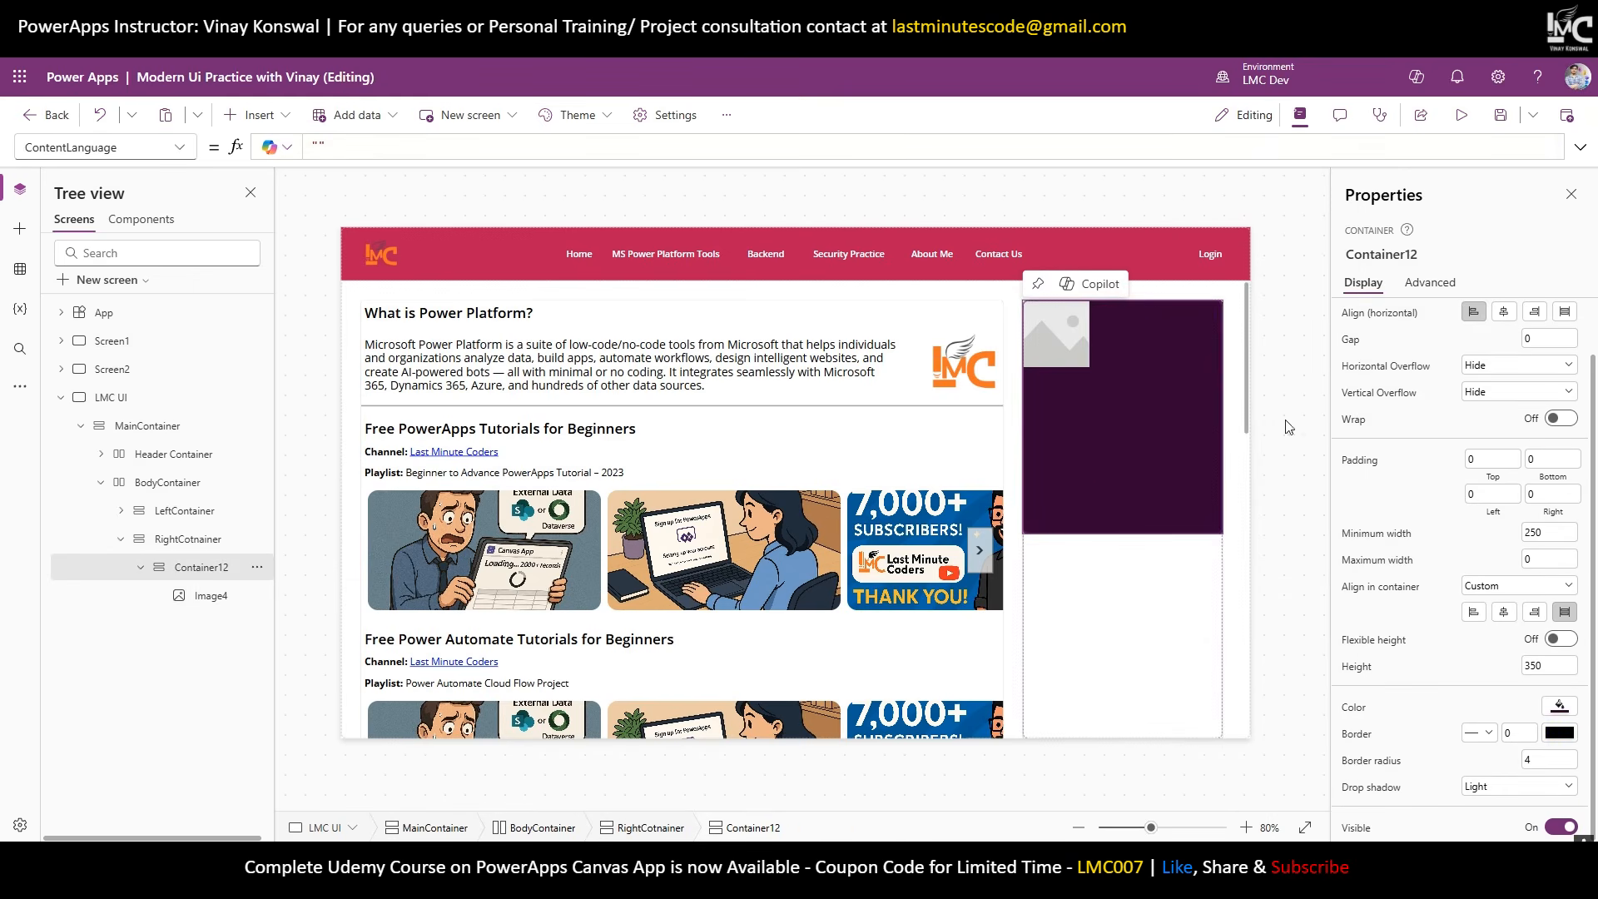
scroll(1553, 390, up, 2)
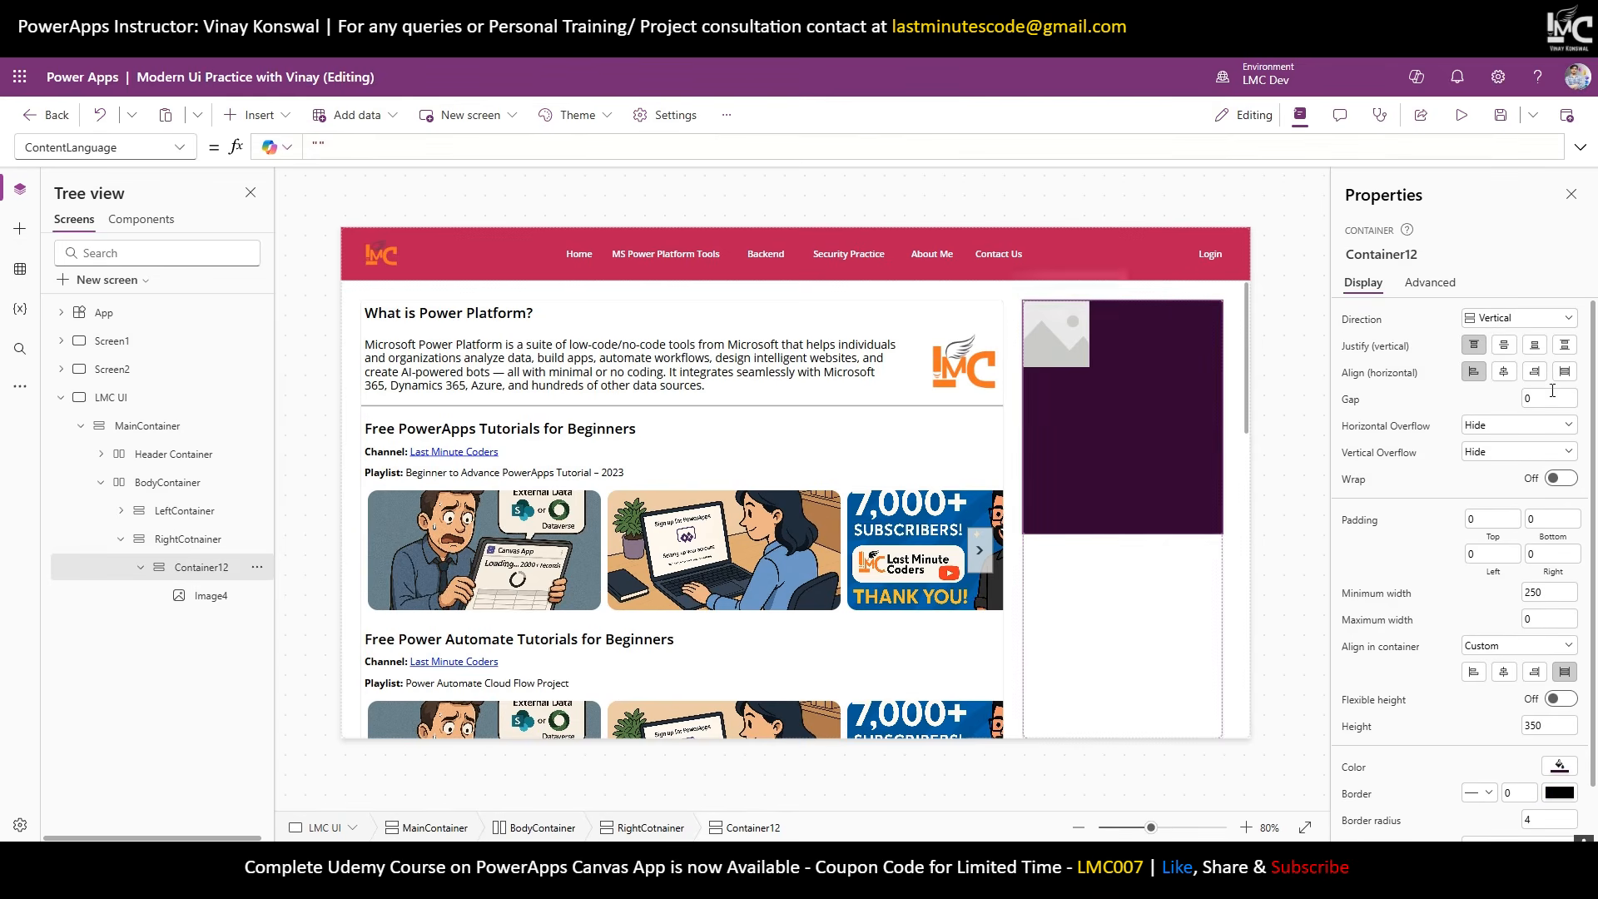
click(1561, 375)
Choose to add a picture file from the computer for Image4.
click(1145, 349)
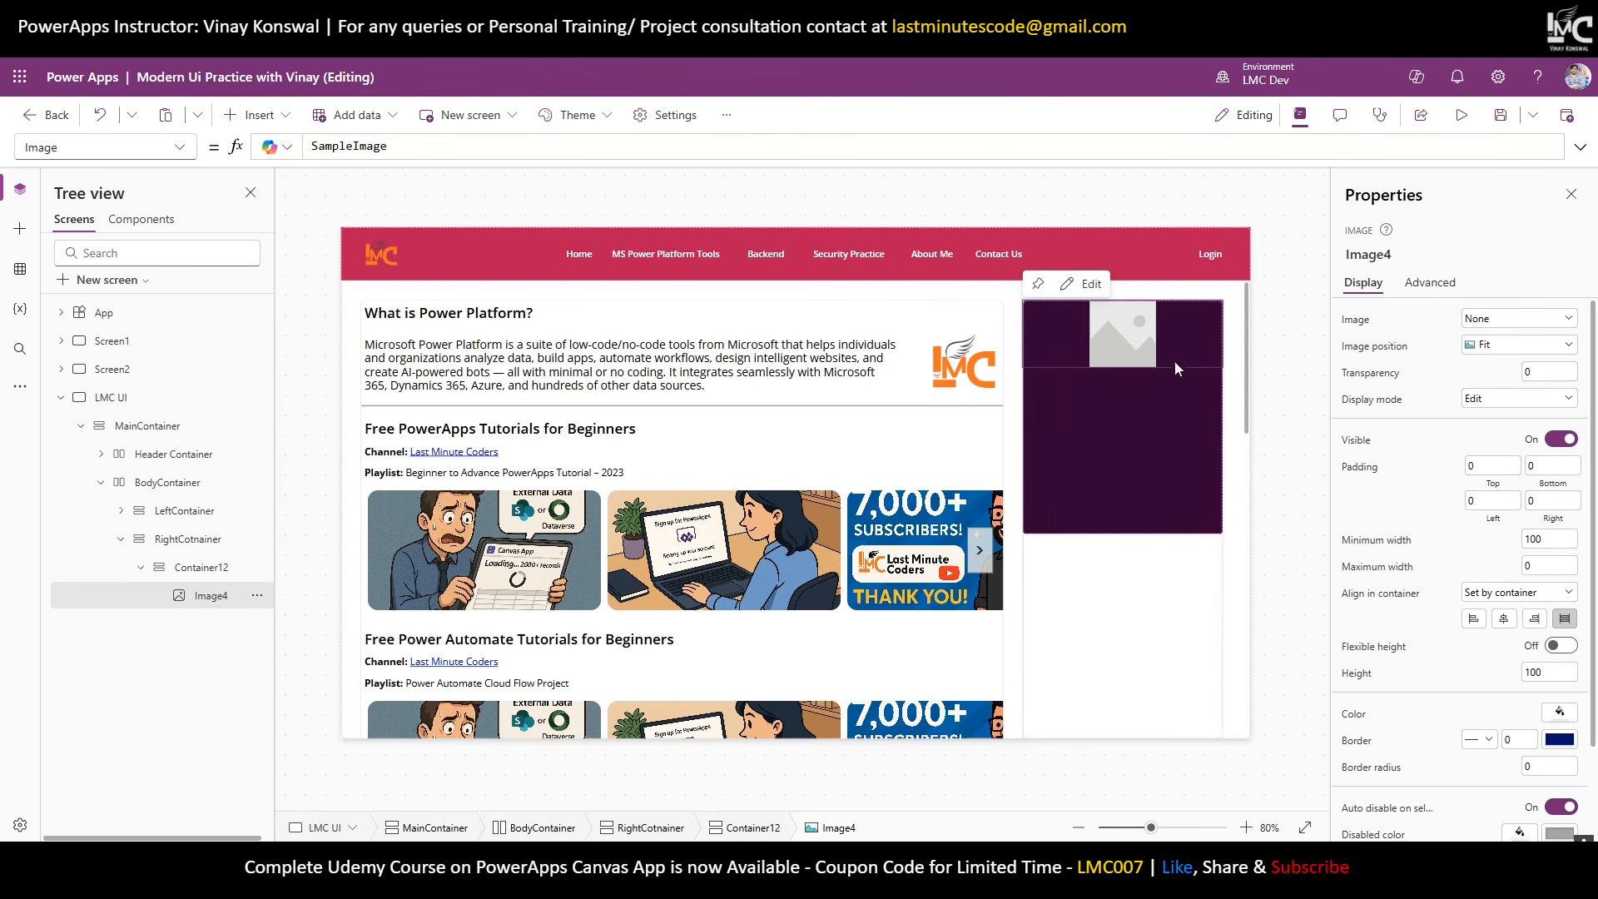
click(1517, 319)
click(1448, 358)
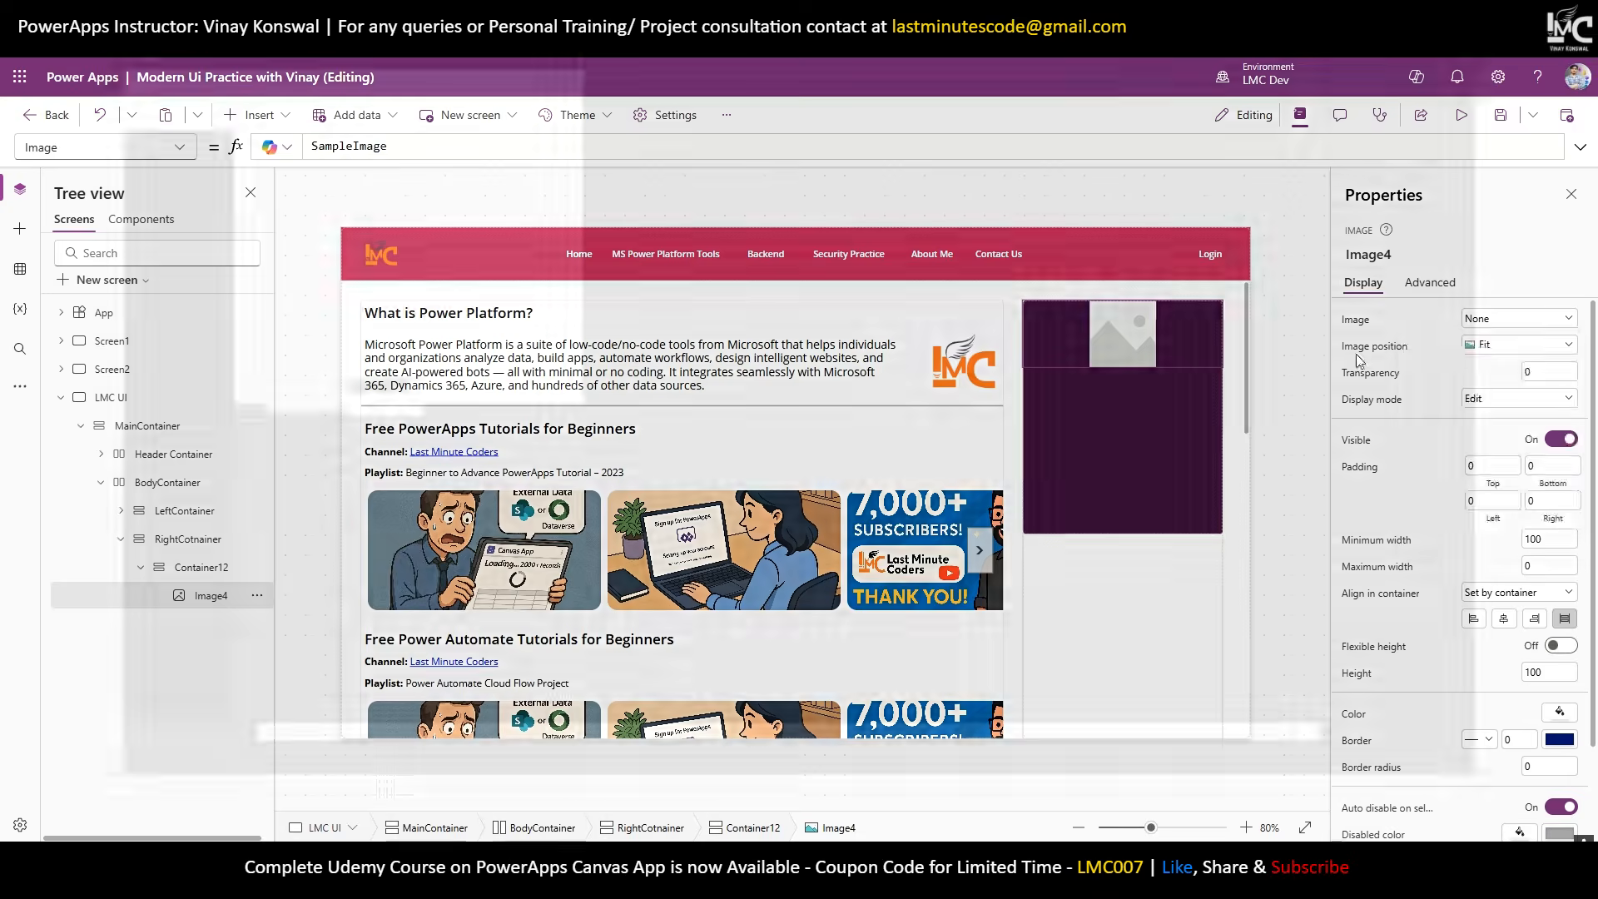
Browse to the promo images folder and choose the We're Hiring picture.
scroll(93, 208, up, 3)
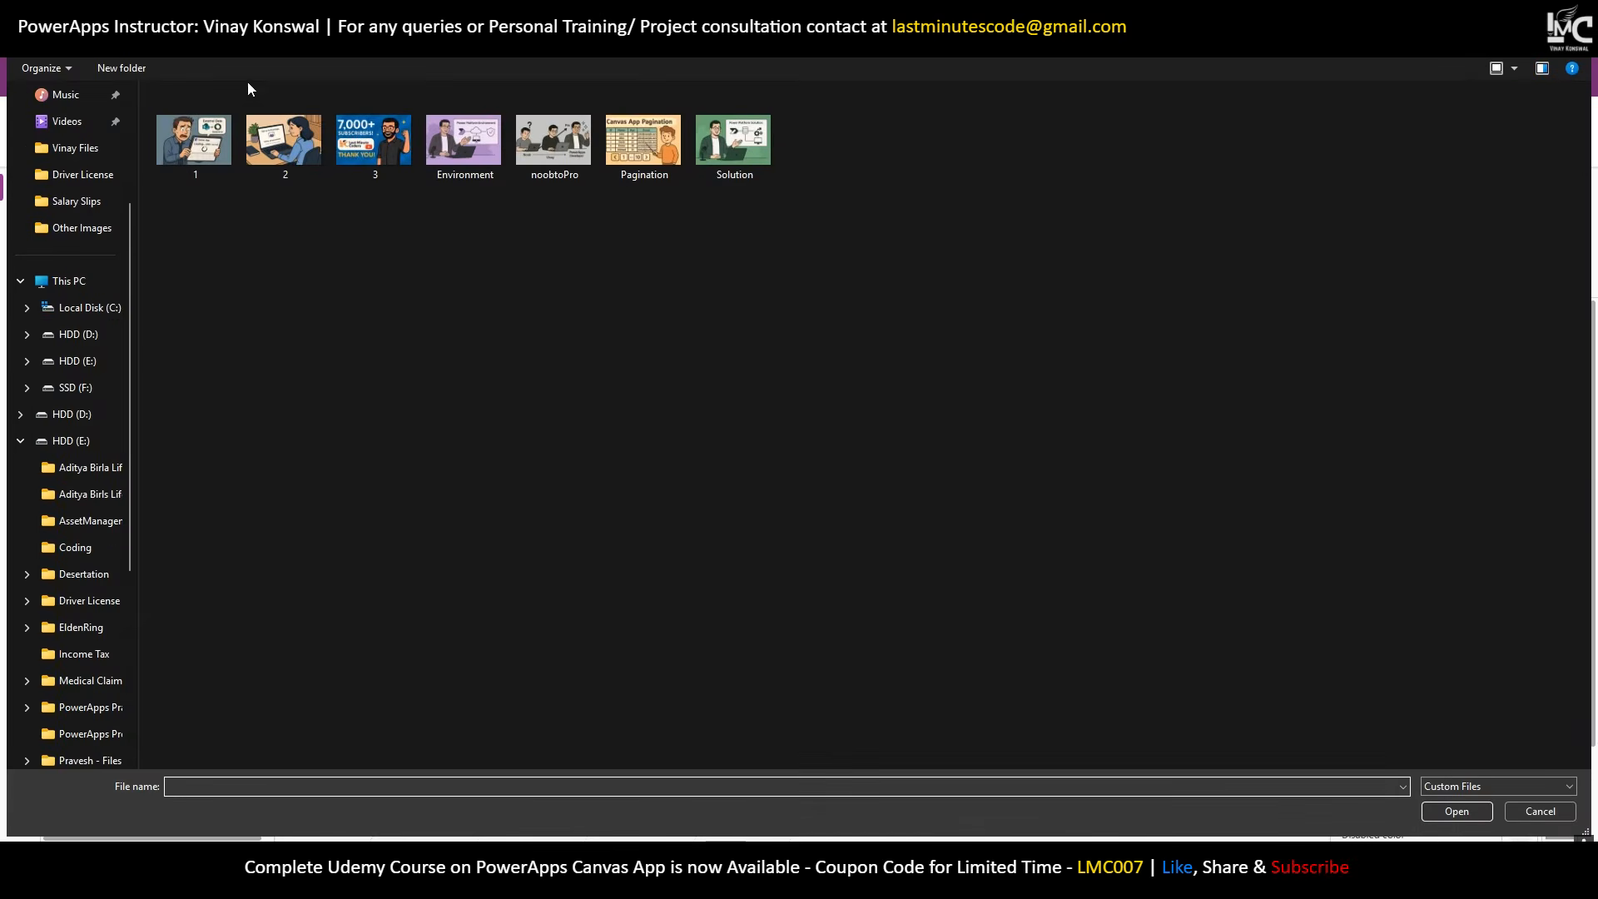
double_click(197, 142)
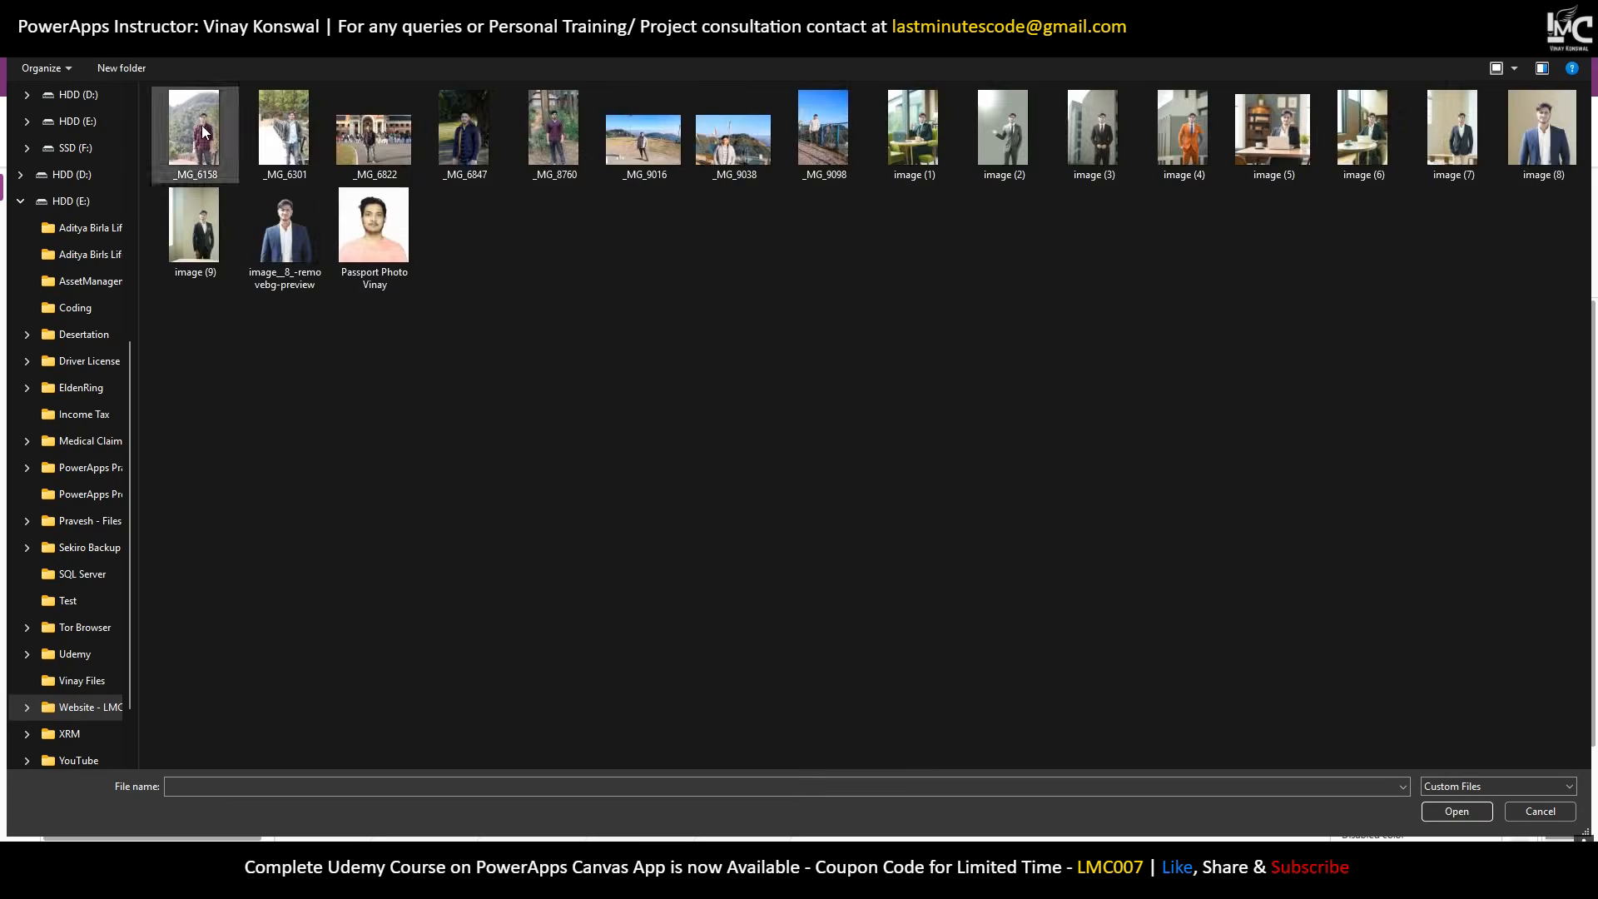
key(alt+Left)
double_click(258, 112)
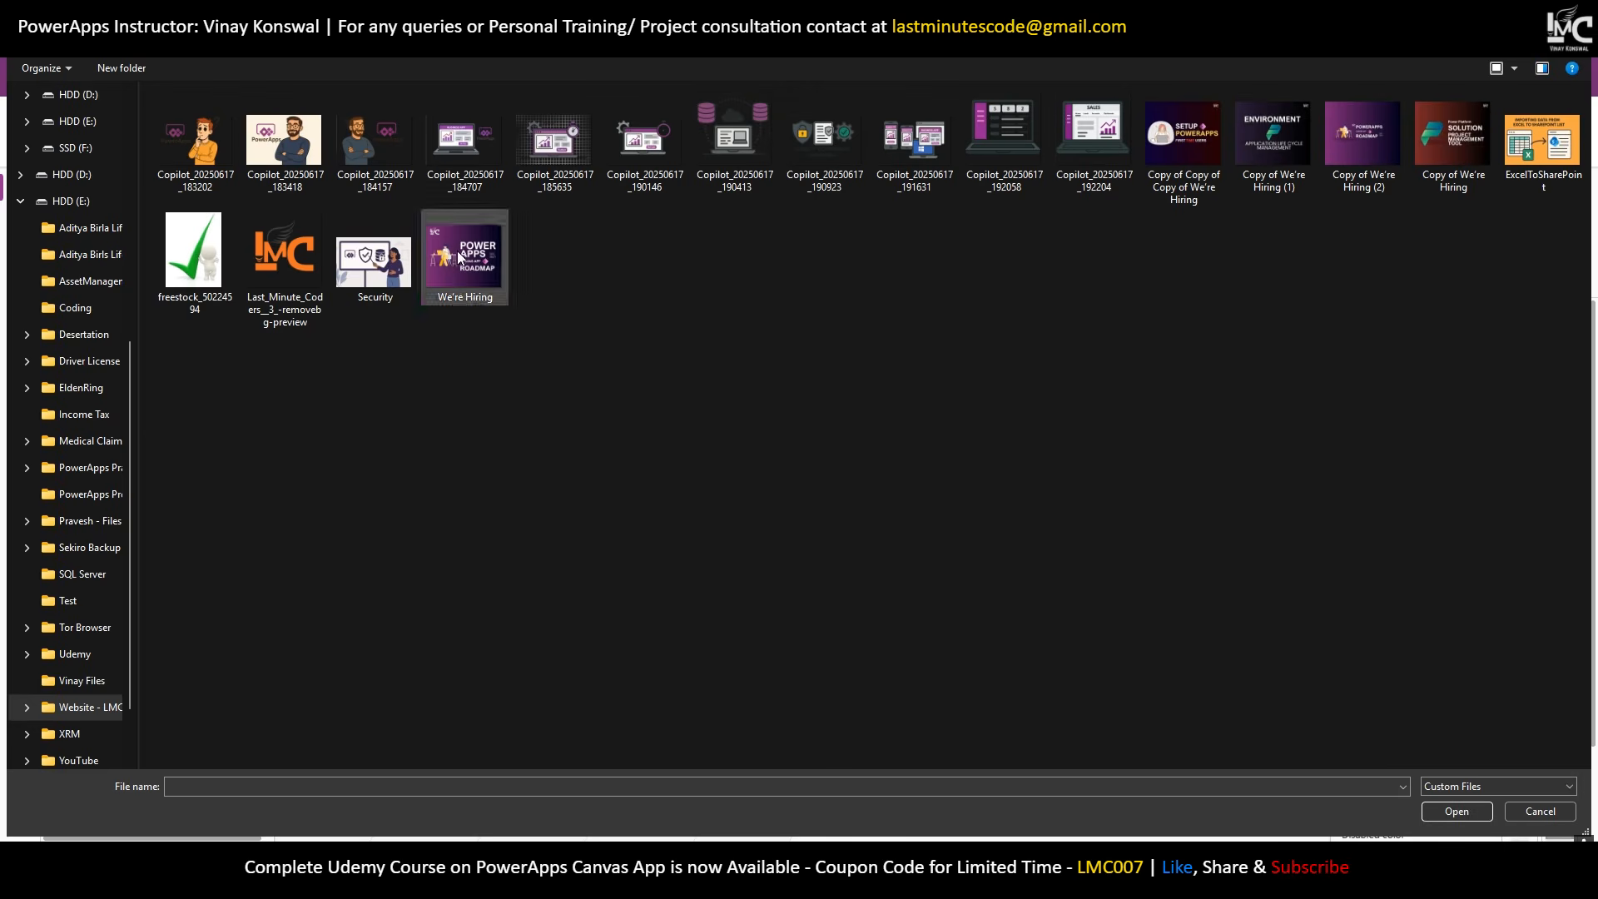
double_click(457, 278)
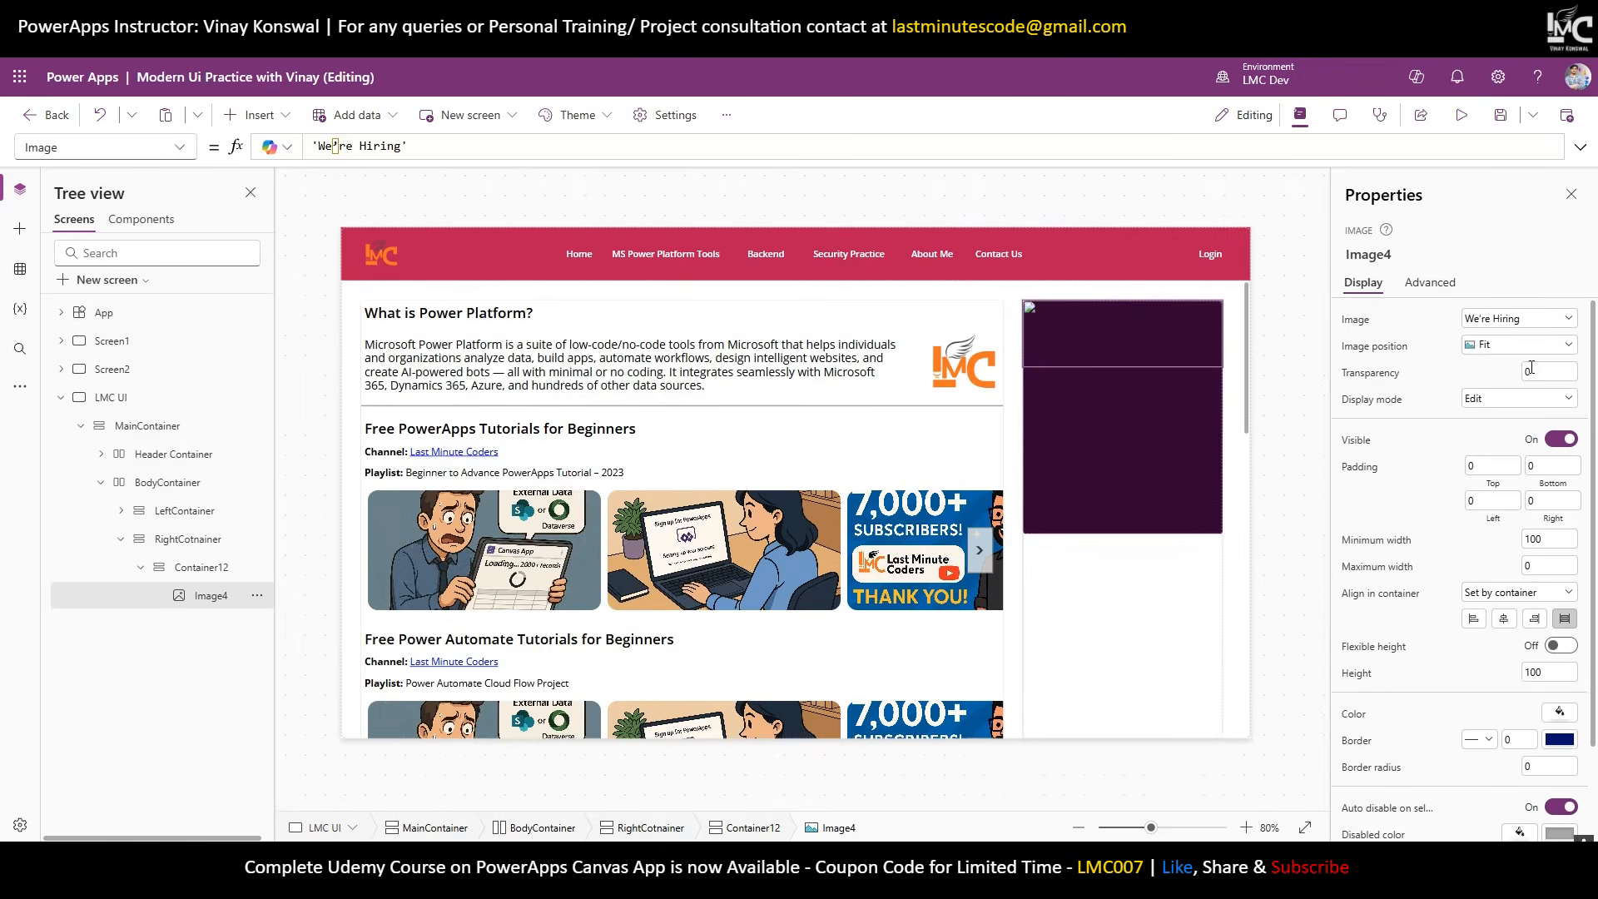
Set Image4's height to 200 and image position to Fill, then select Container12.
click(1551, 671)
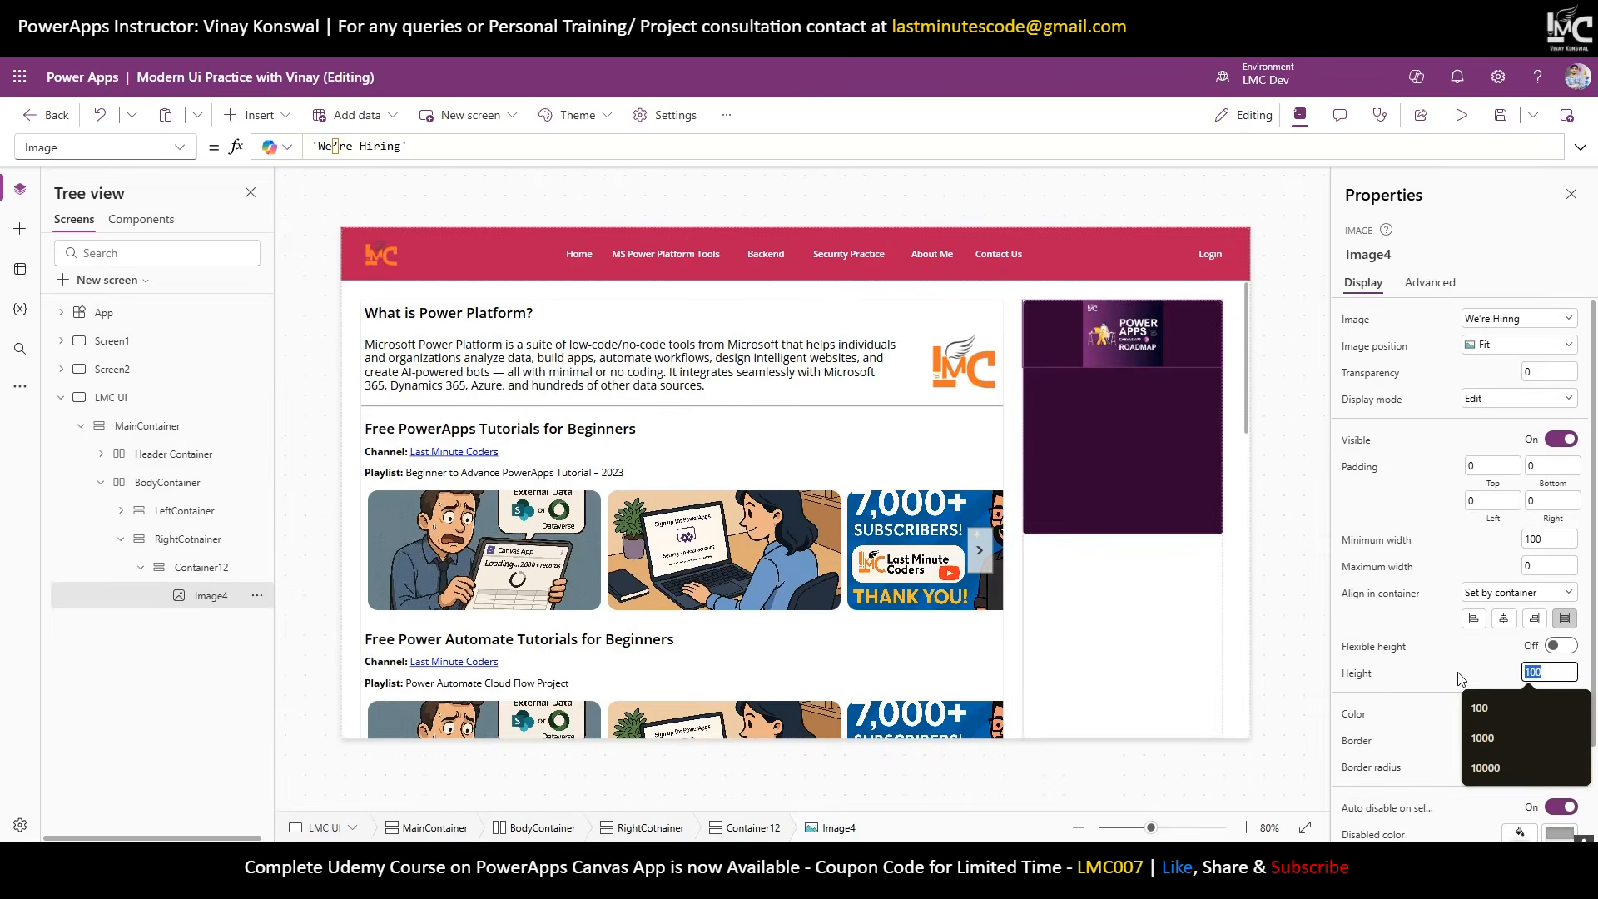
key(BackSpace)
key(BackSpace)
key(BackSpace)
text(200)
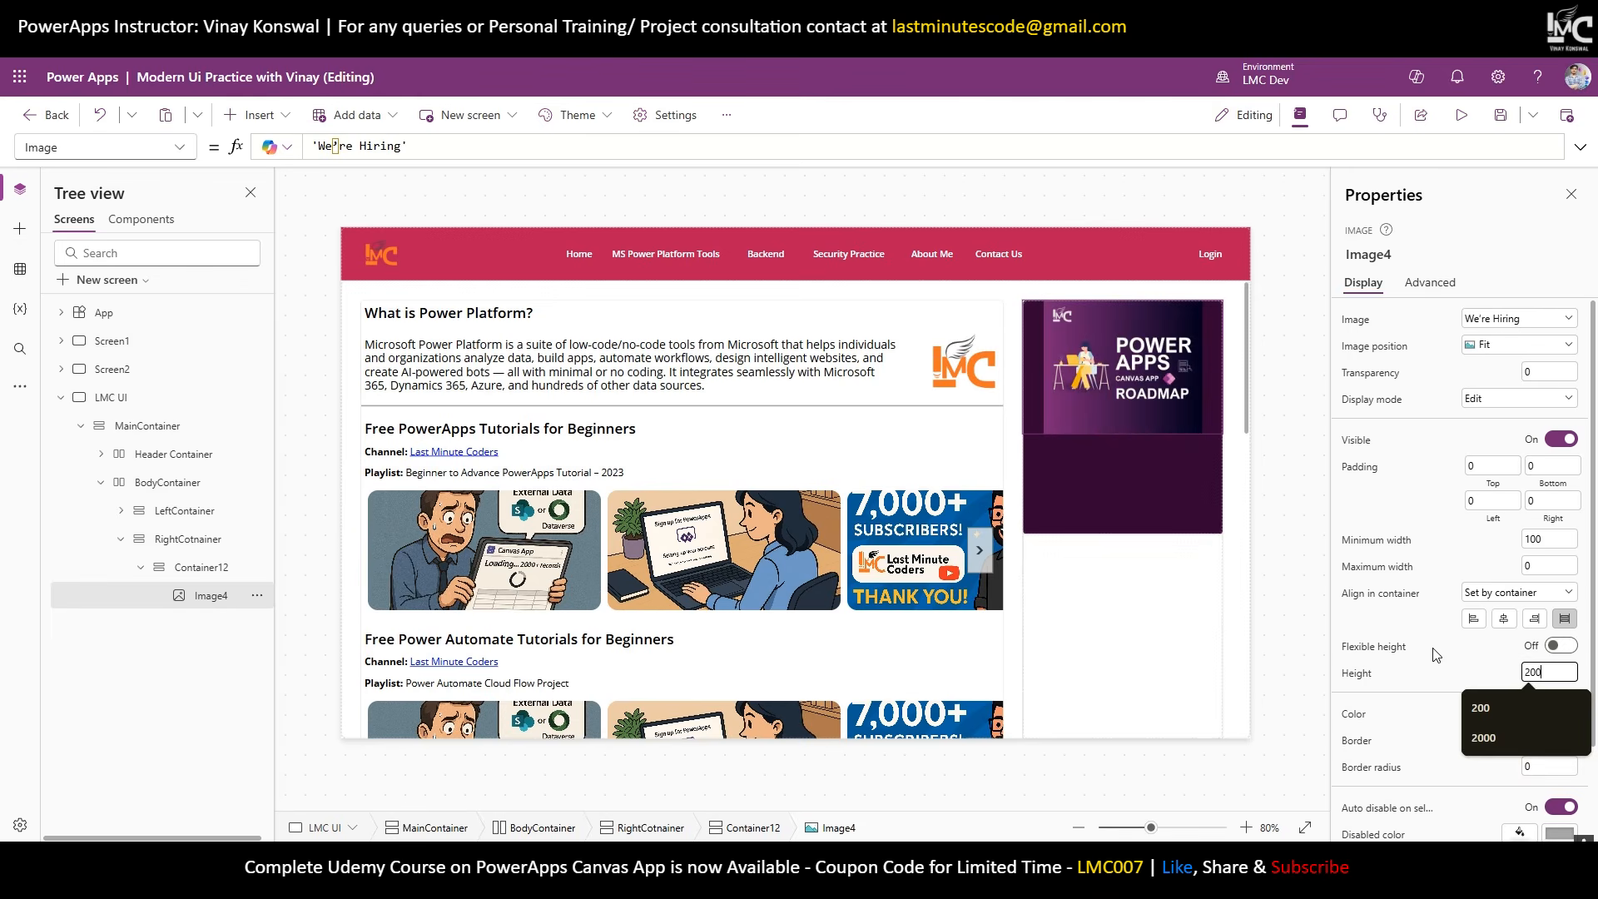
click(1491, 345)
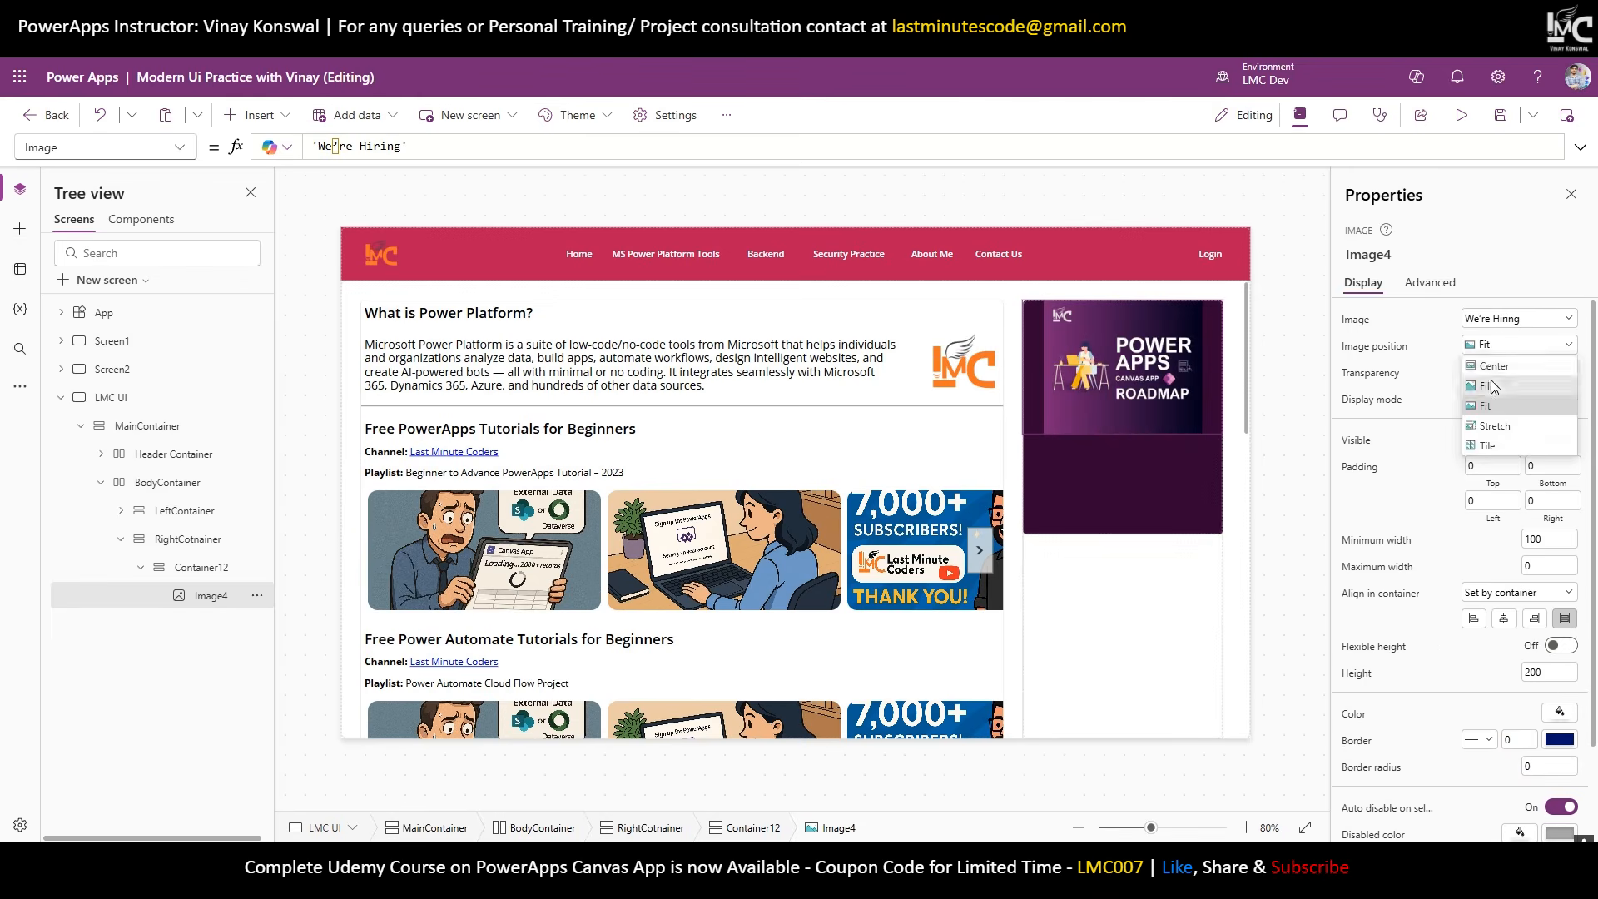
click(1490, 379)
click(1092, 474)
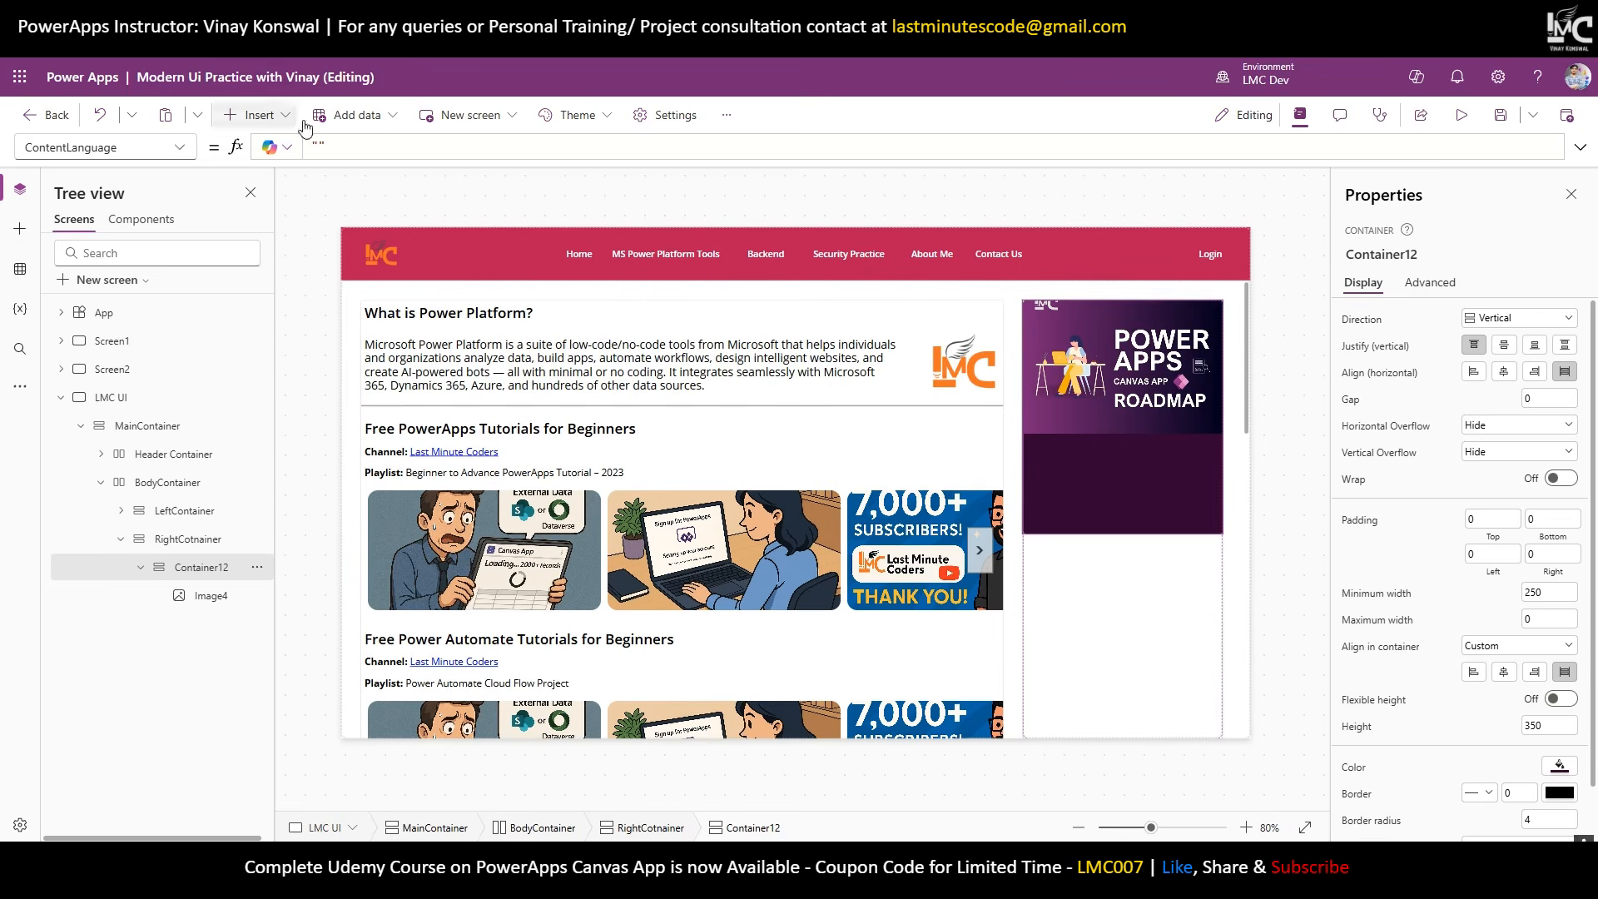
Add three text labels to the purple sidebar block.
click(261, 116)
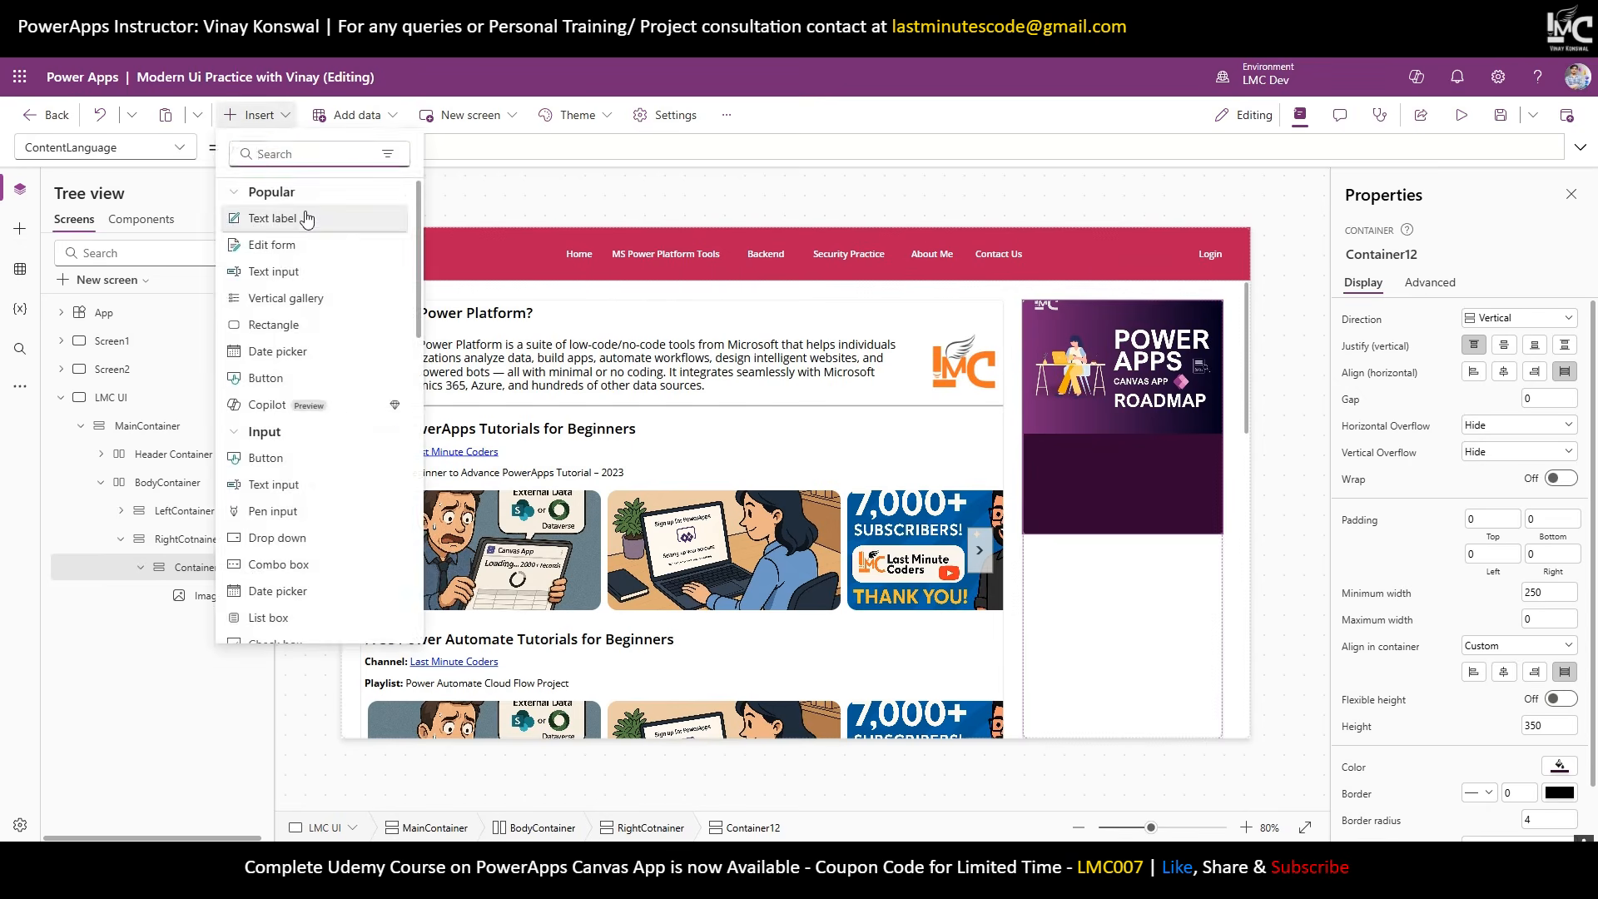
click(264, 125)
click(265, 127)
click(278, 217)
click(266, 123)
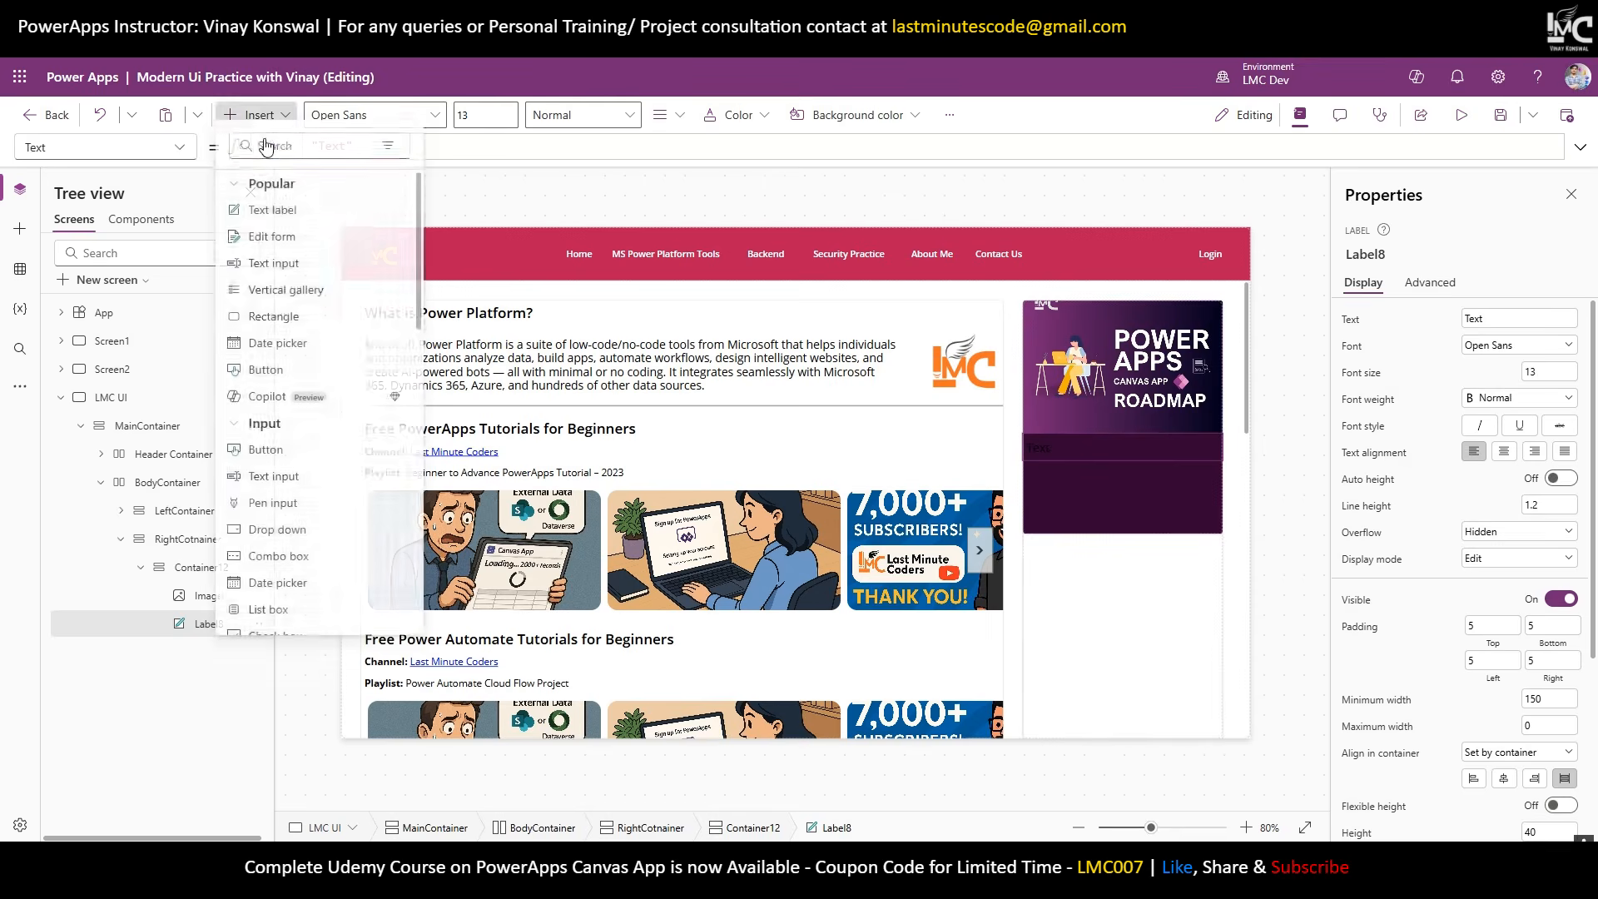
click(289, 219)
Give all three labels white, centred text at font size 10 with auto height.
click(1166, 453)
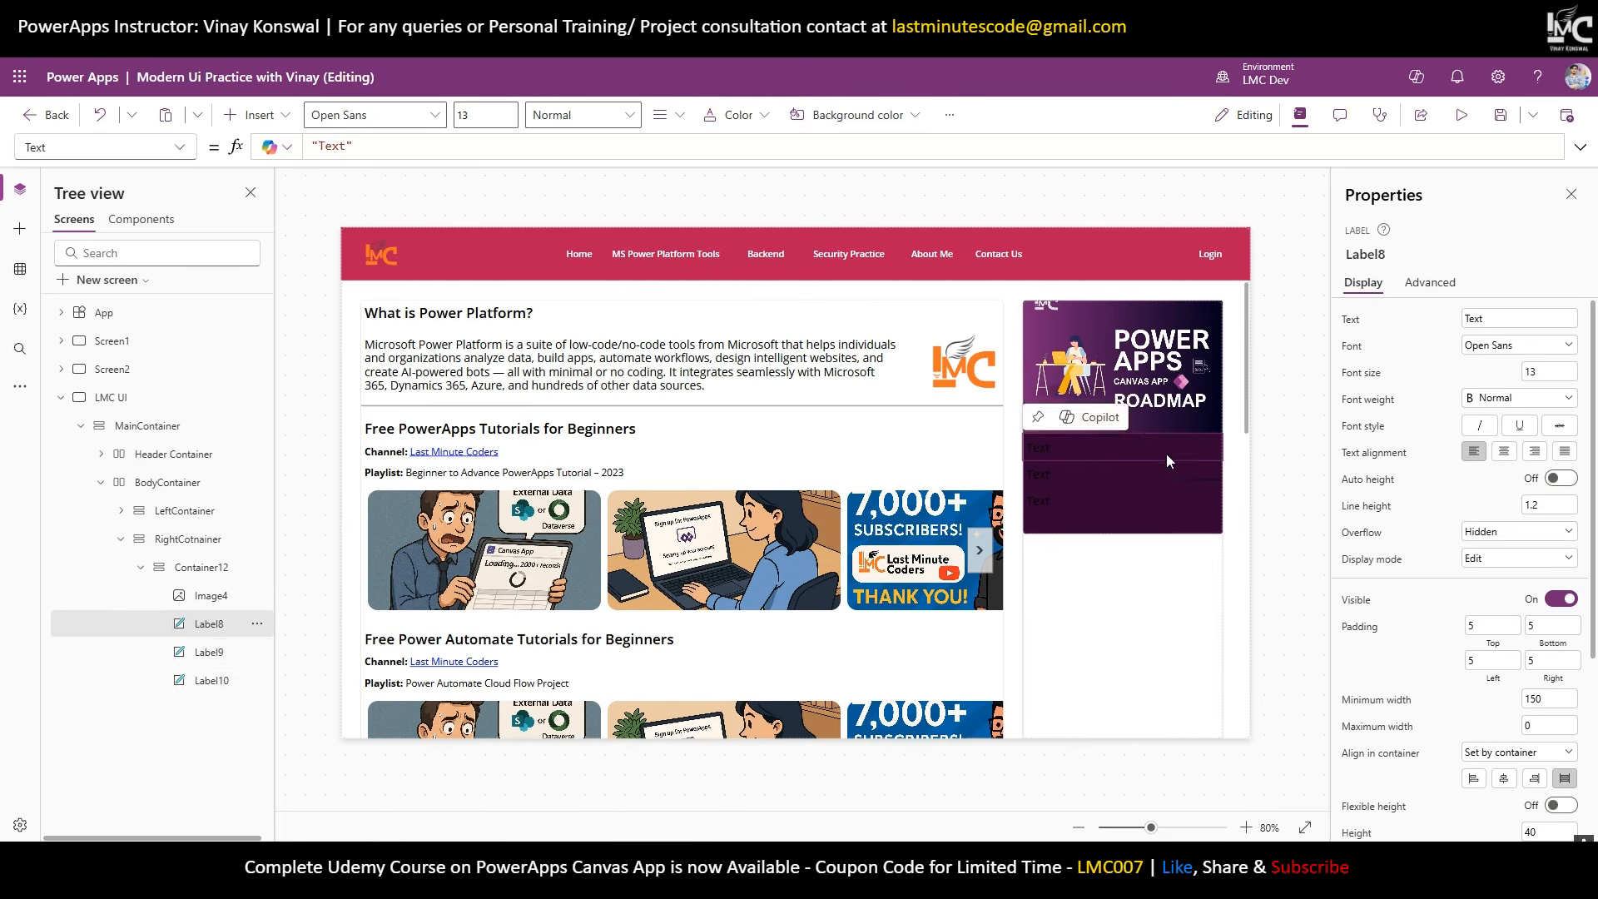
shift+click(1169, 474)
shift+click(1172, 499)
scroll(1456, 583, down, 3)
click(1560, 653)
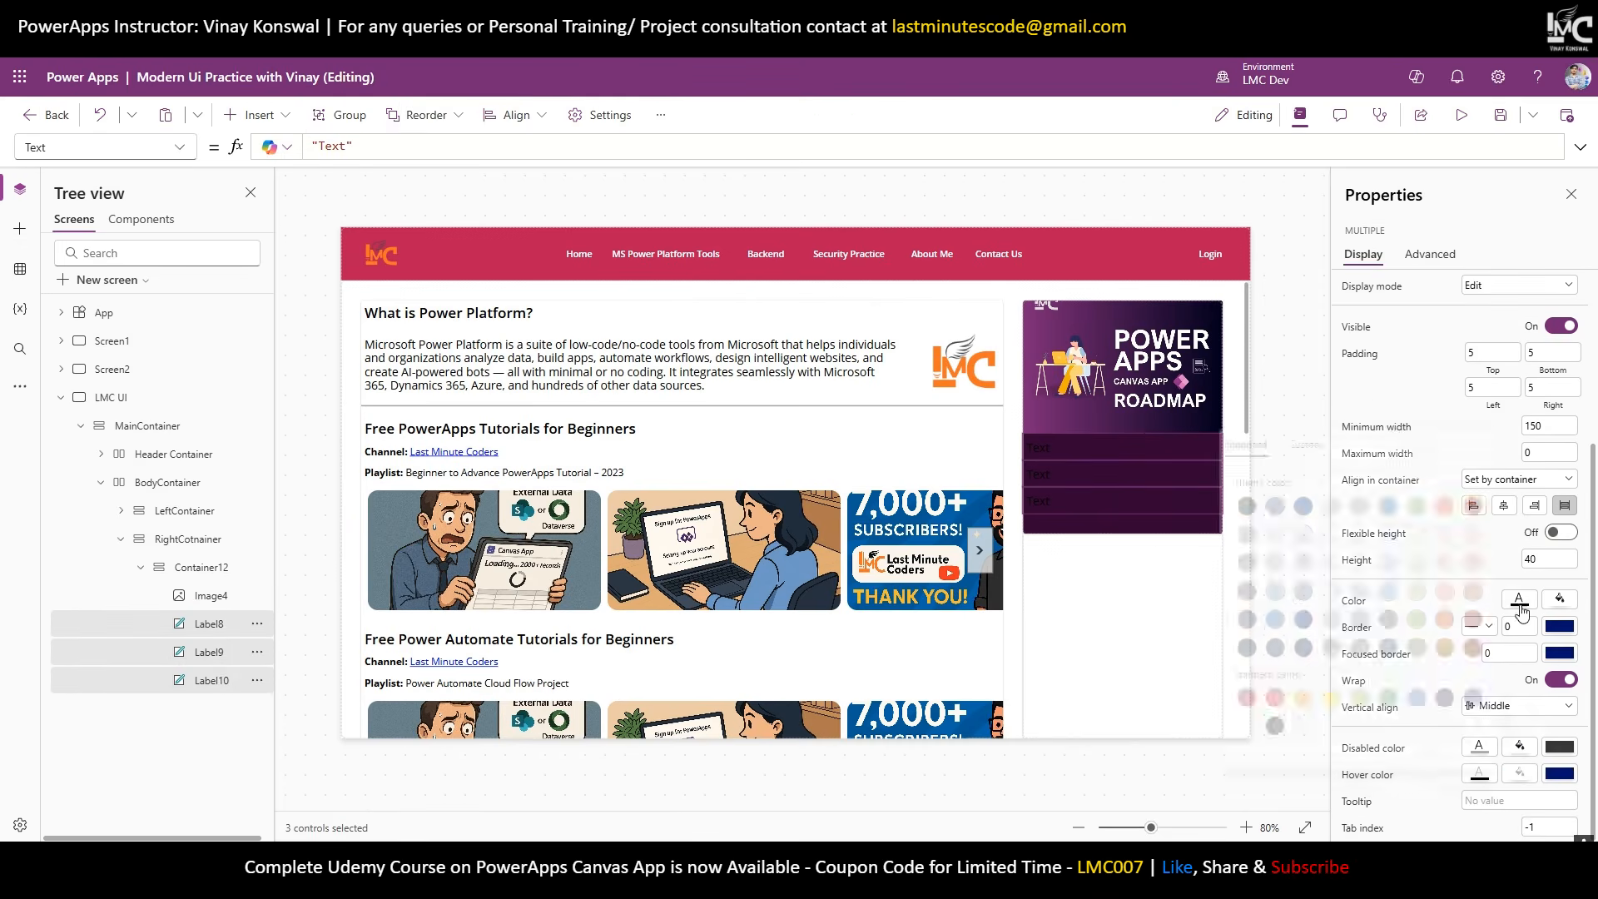
click(1444, 384)
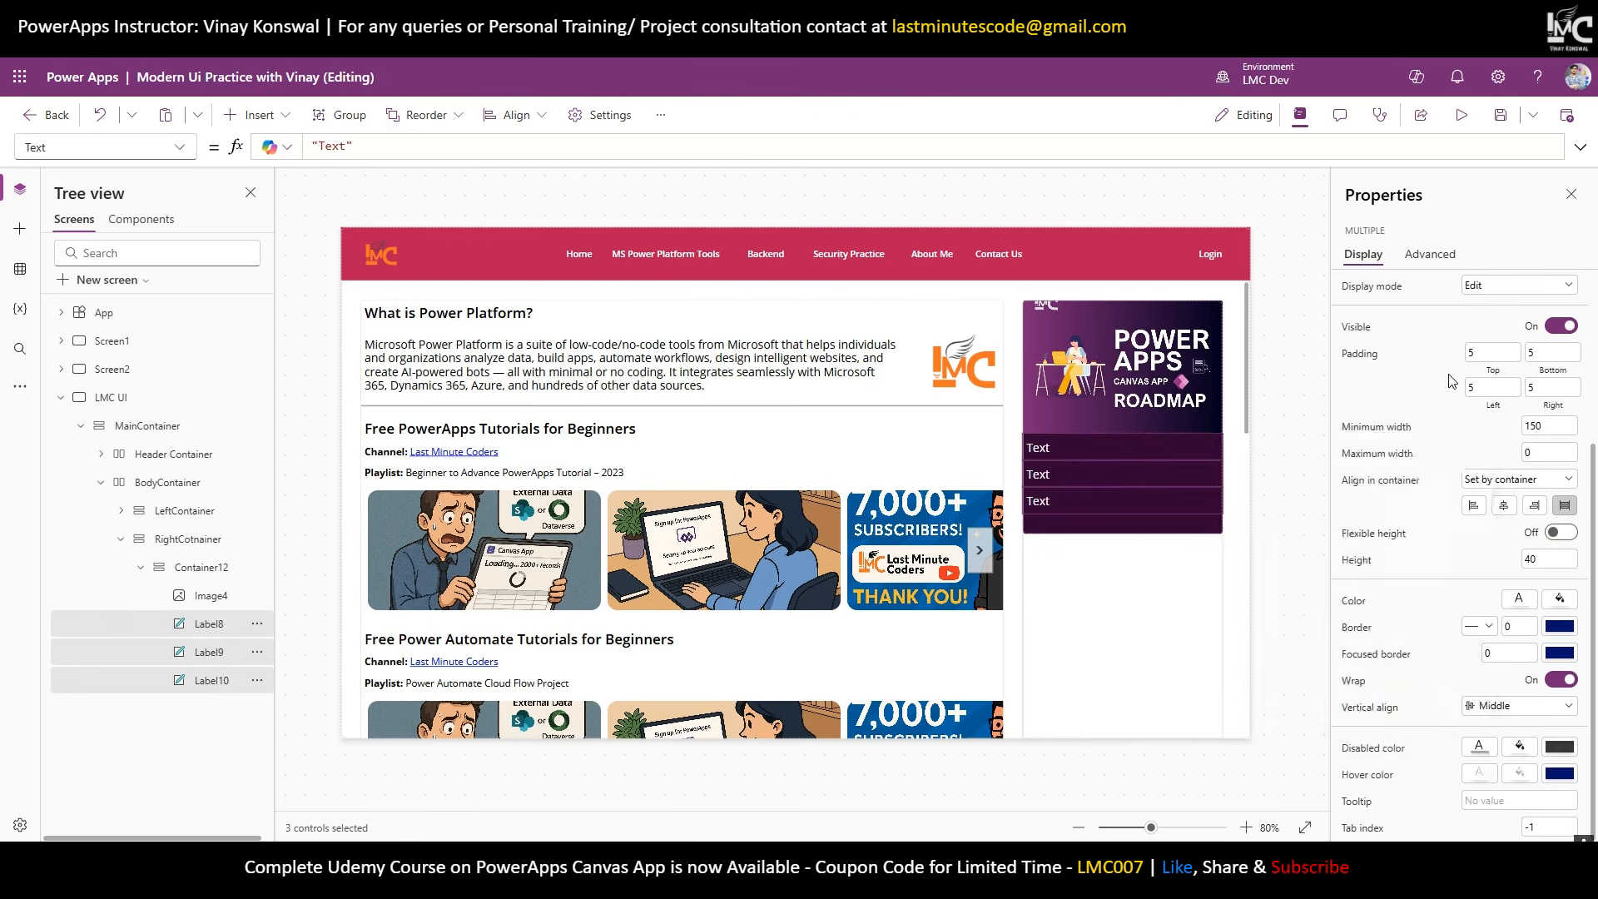
scroll(1498, 391, up, 3)
click(1505, 424)
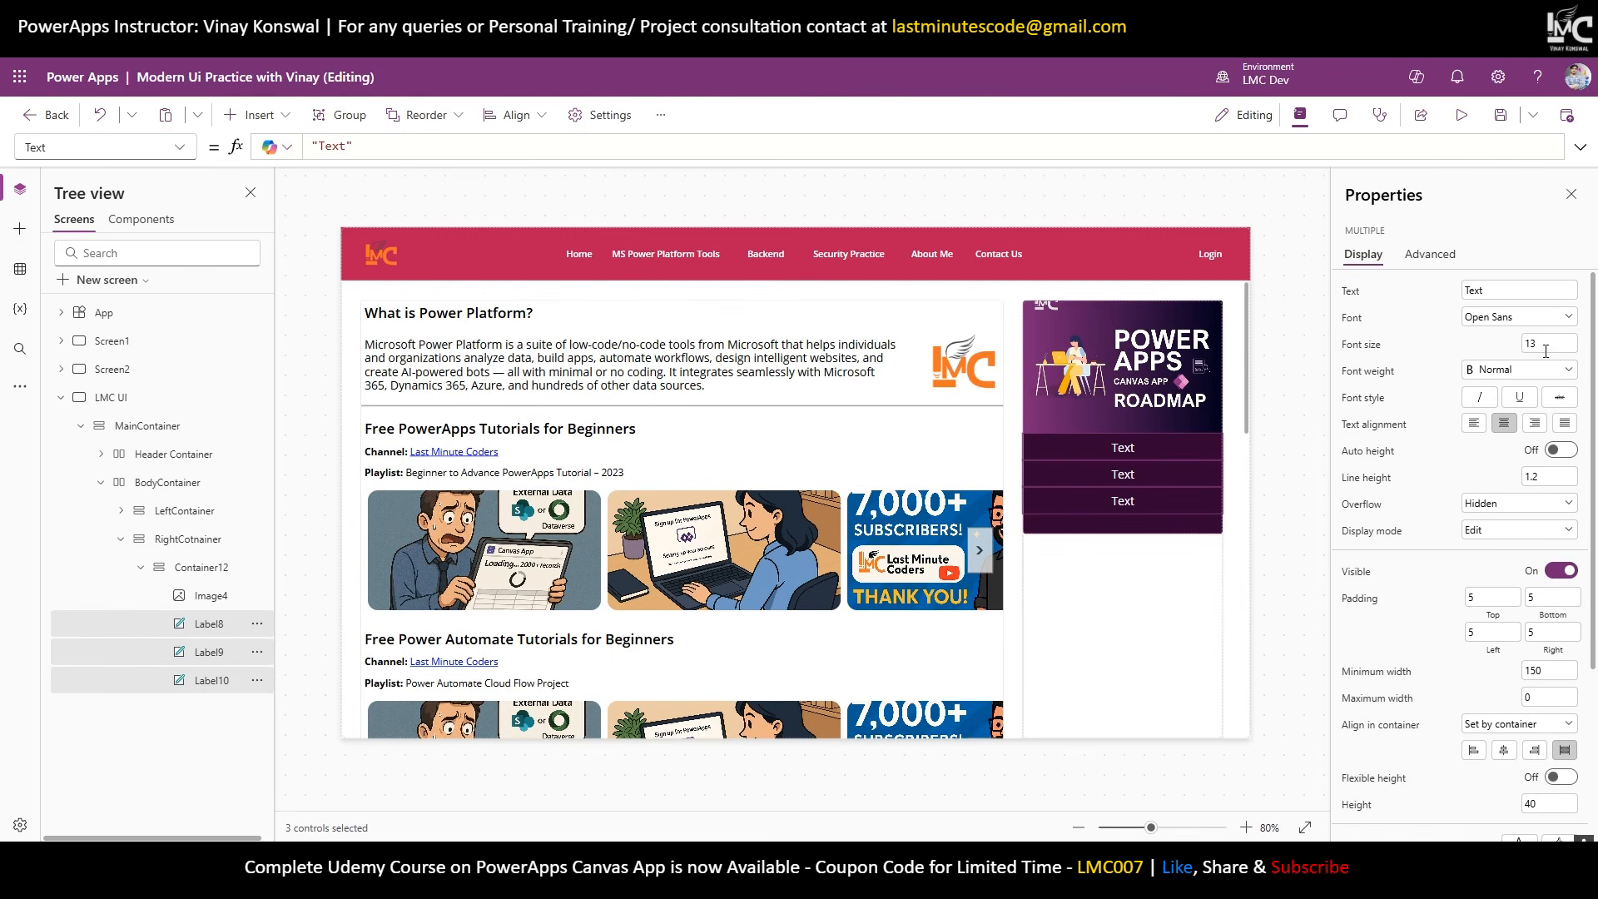
text(10)
click(1478, 349)
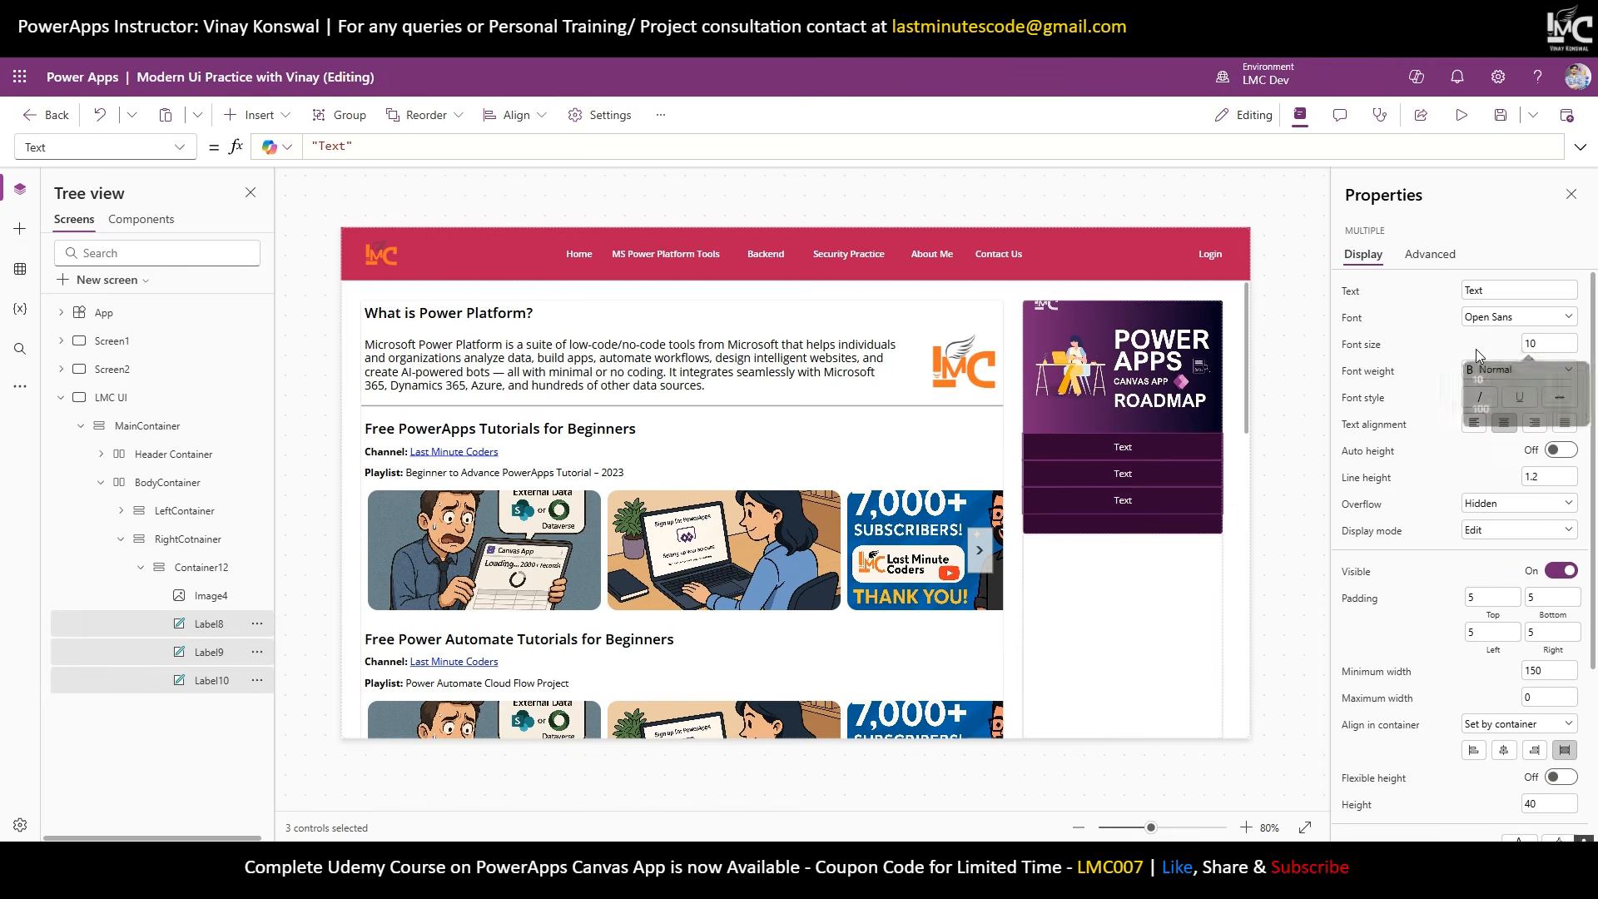
click(1560, 450)
Add a button to the sidebar block below the labels.
click(1149, 505)
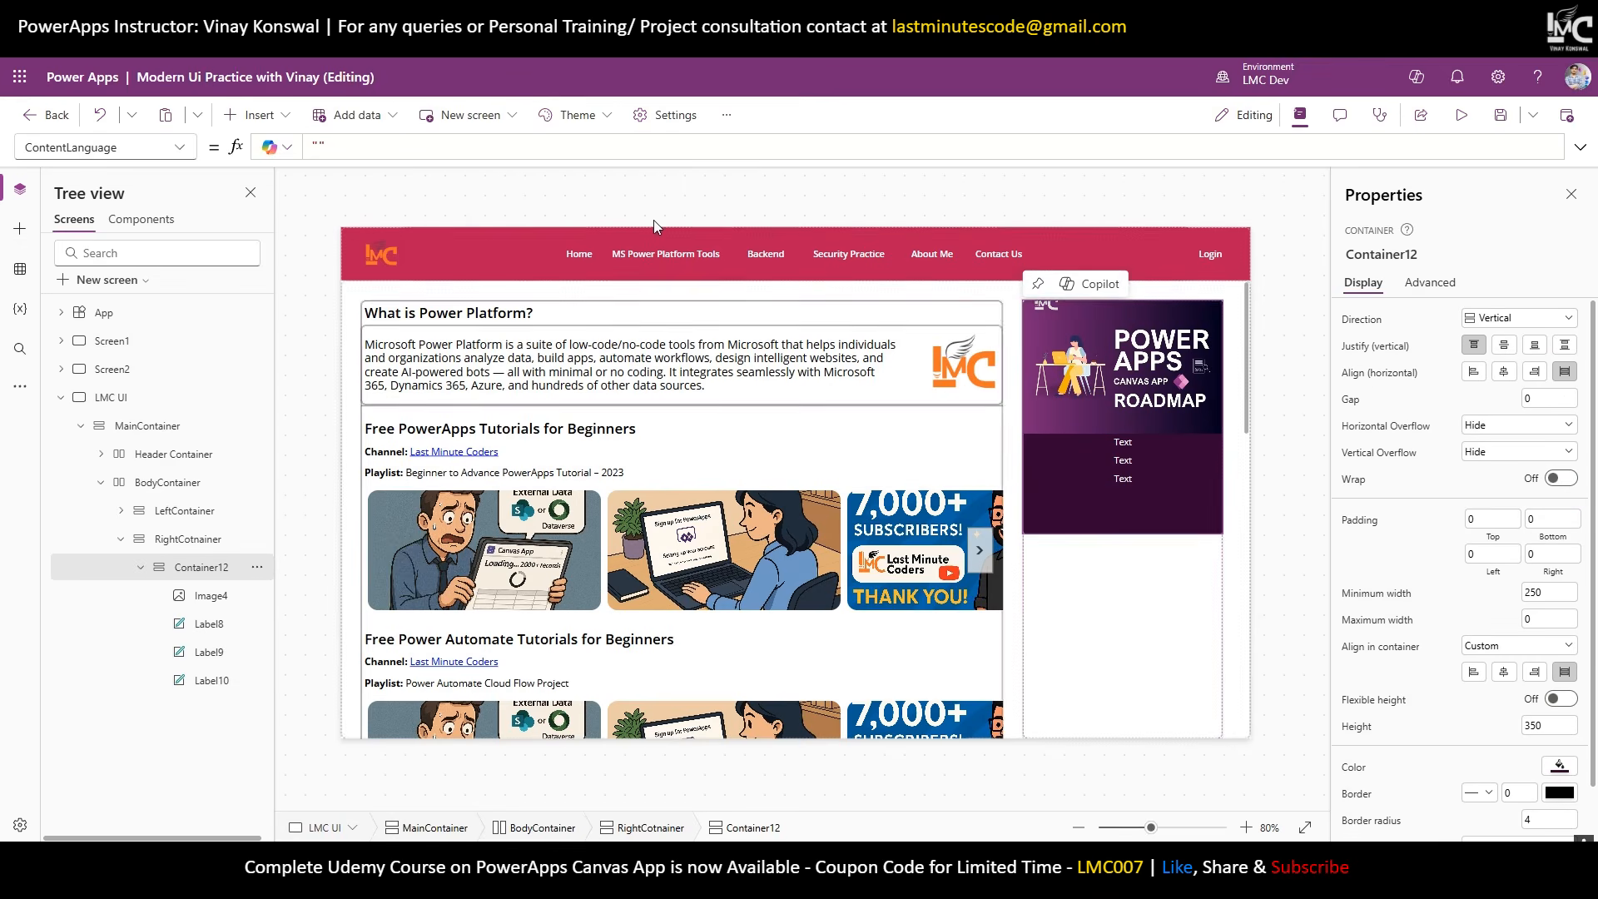
click(255, 115)
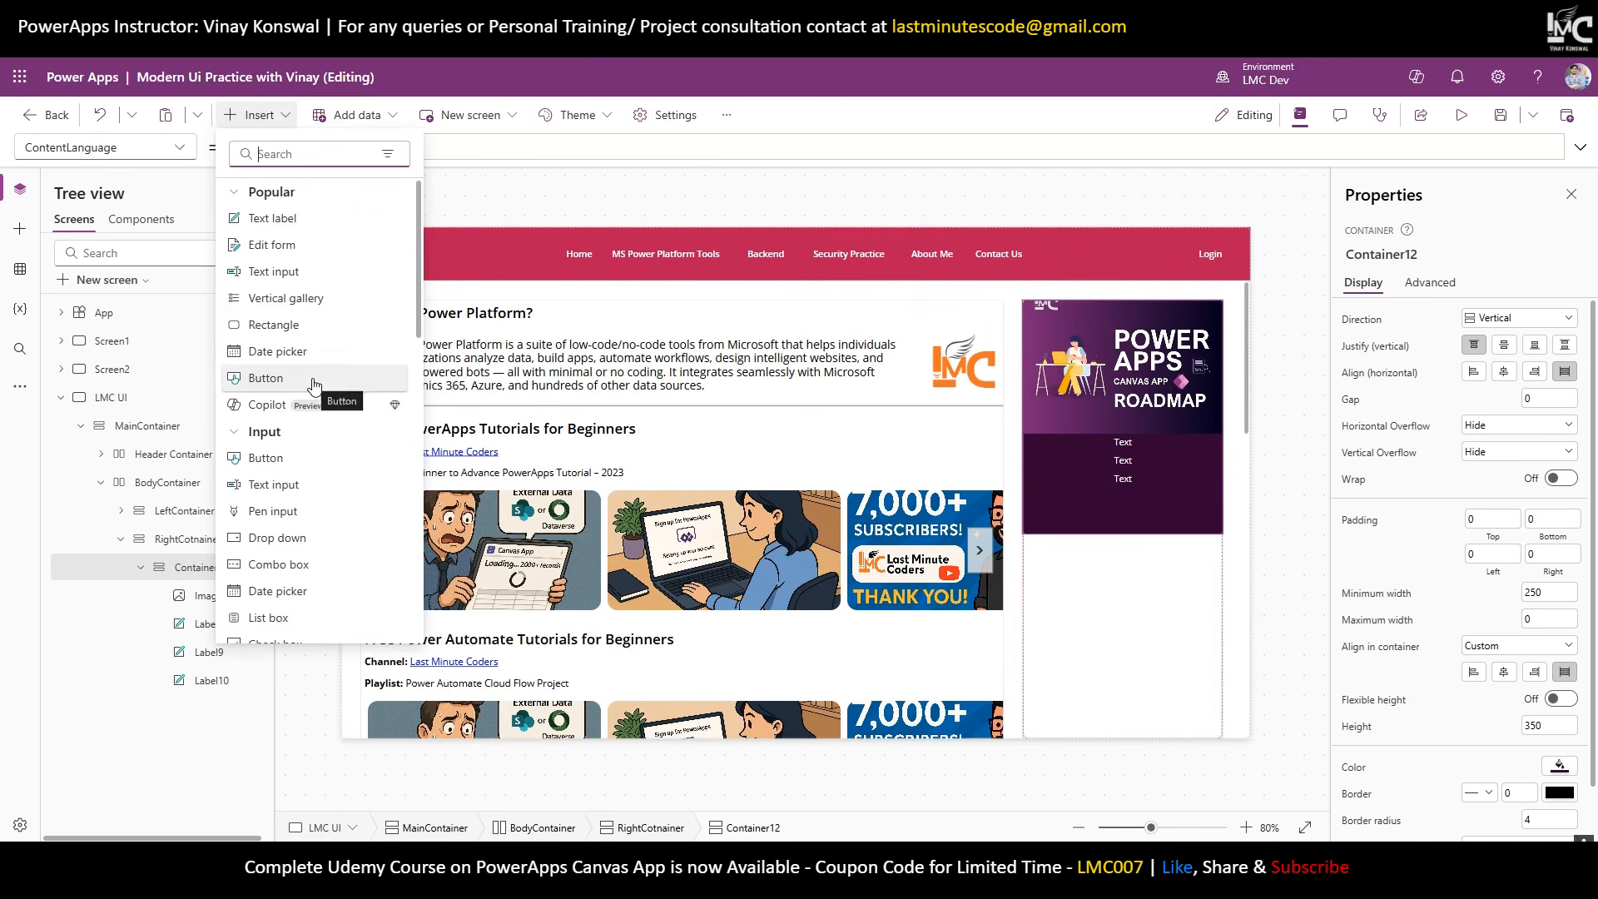
click(313, 383)
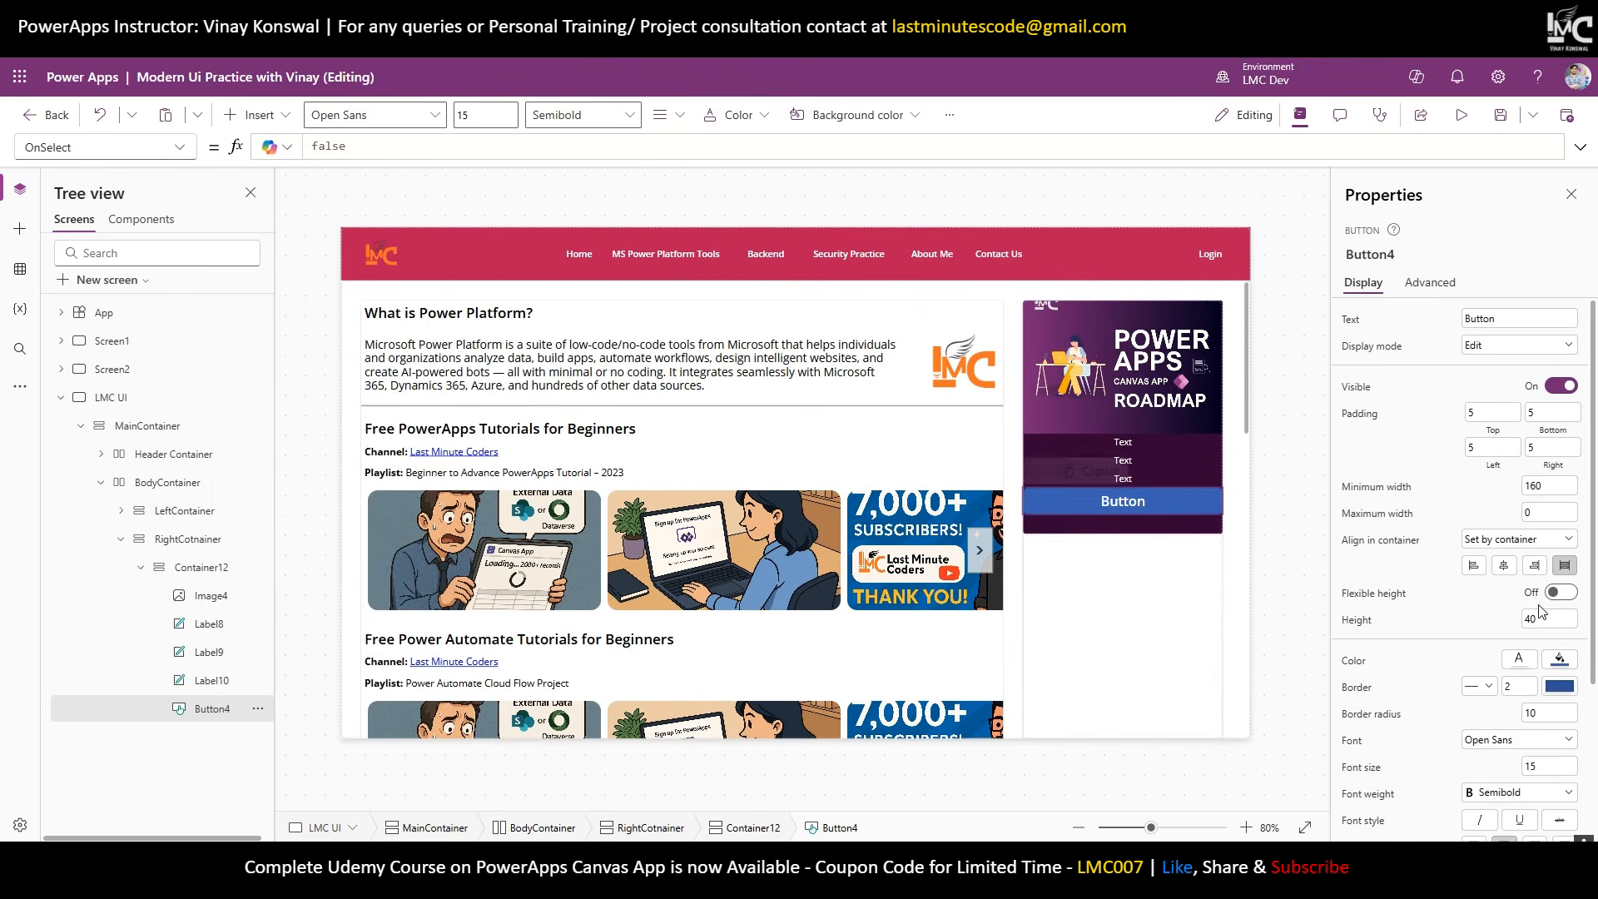
Center Button4 at width 100 and height 30 with font size 10, then edit its caption.
scroll(1574, 722, down, 2)
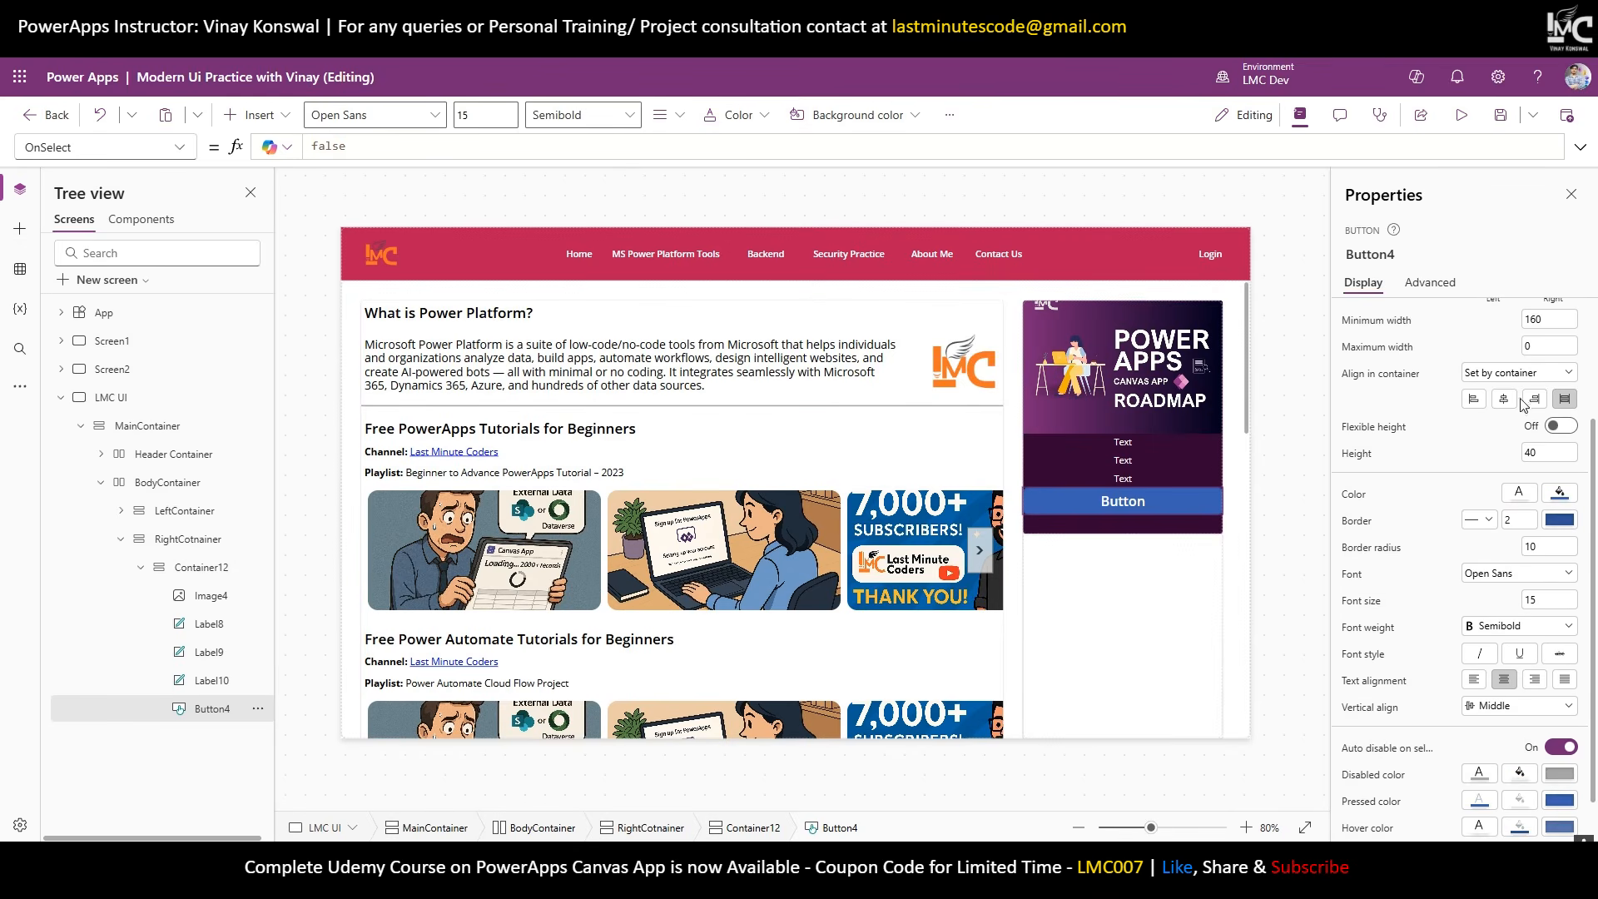
click(1506, 399)
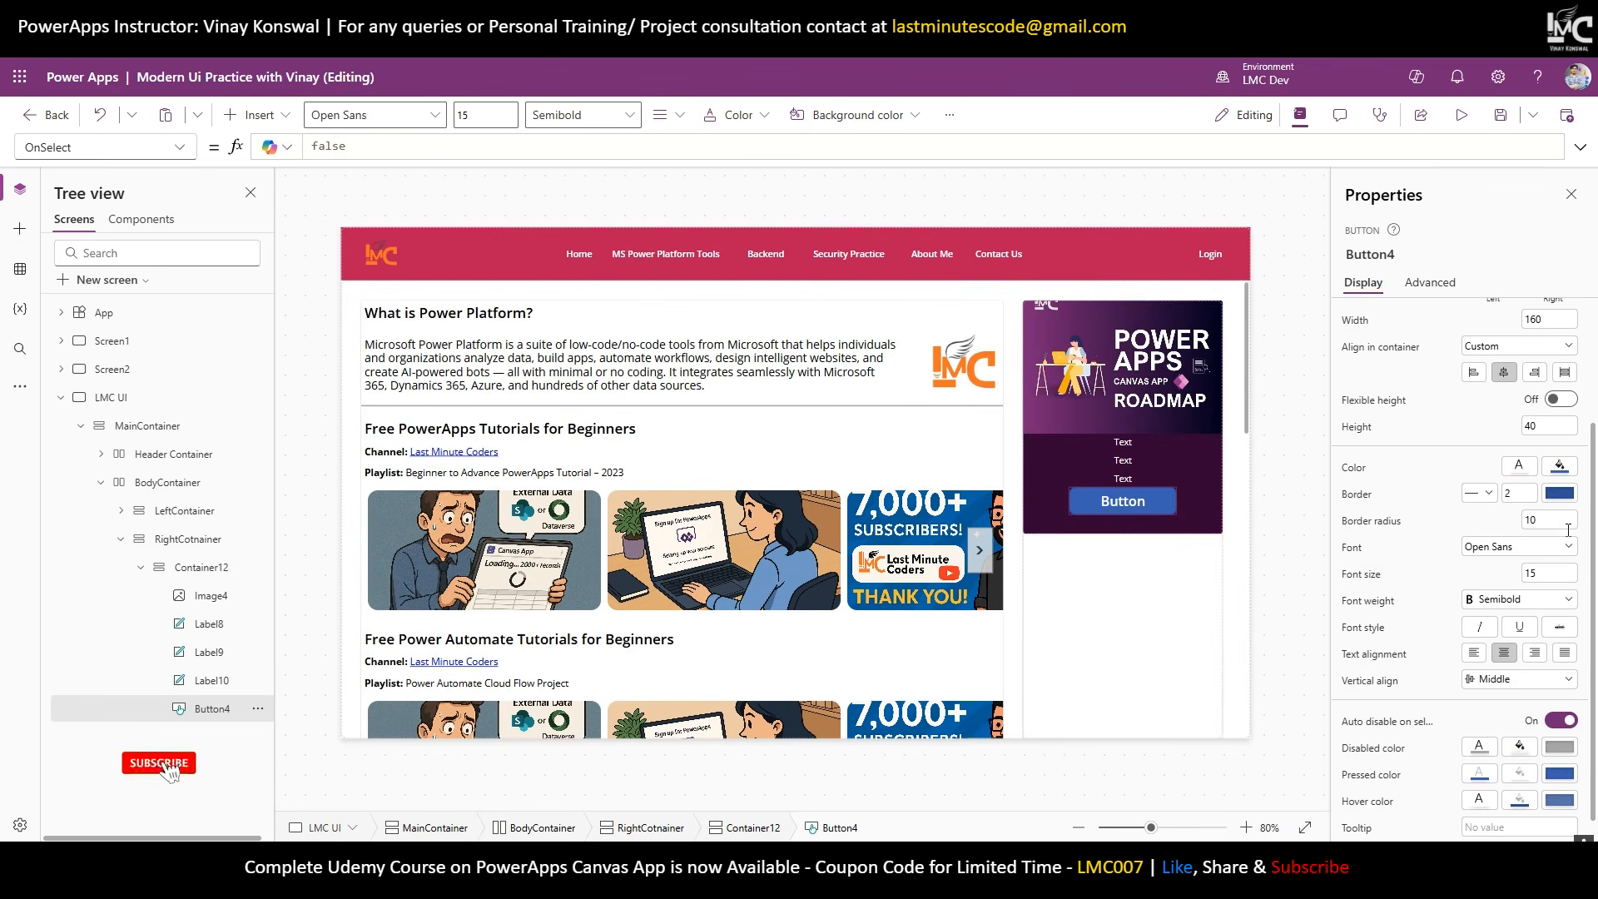
double_click(1536, 580)
text(10)
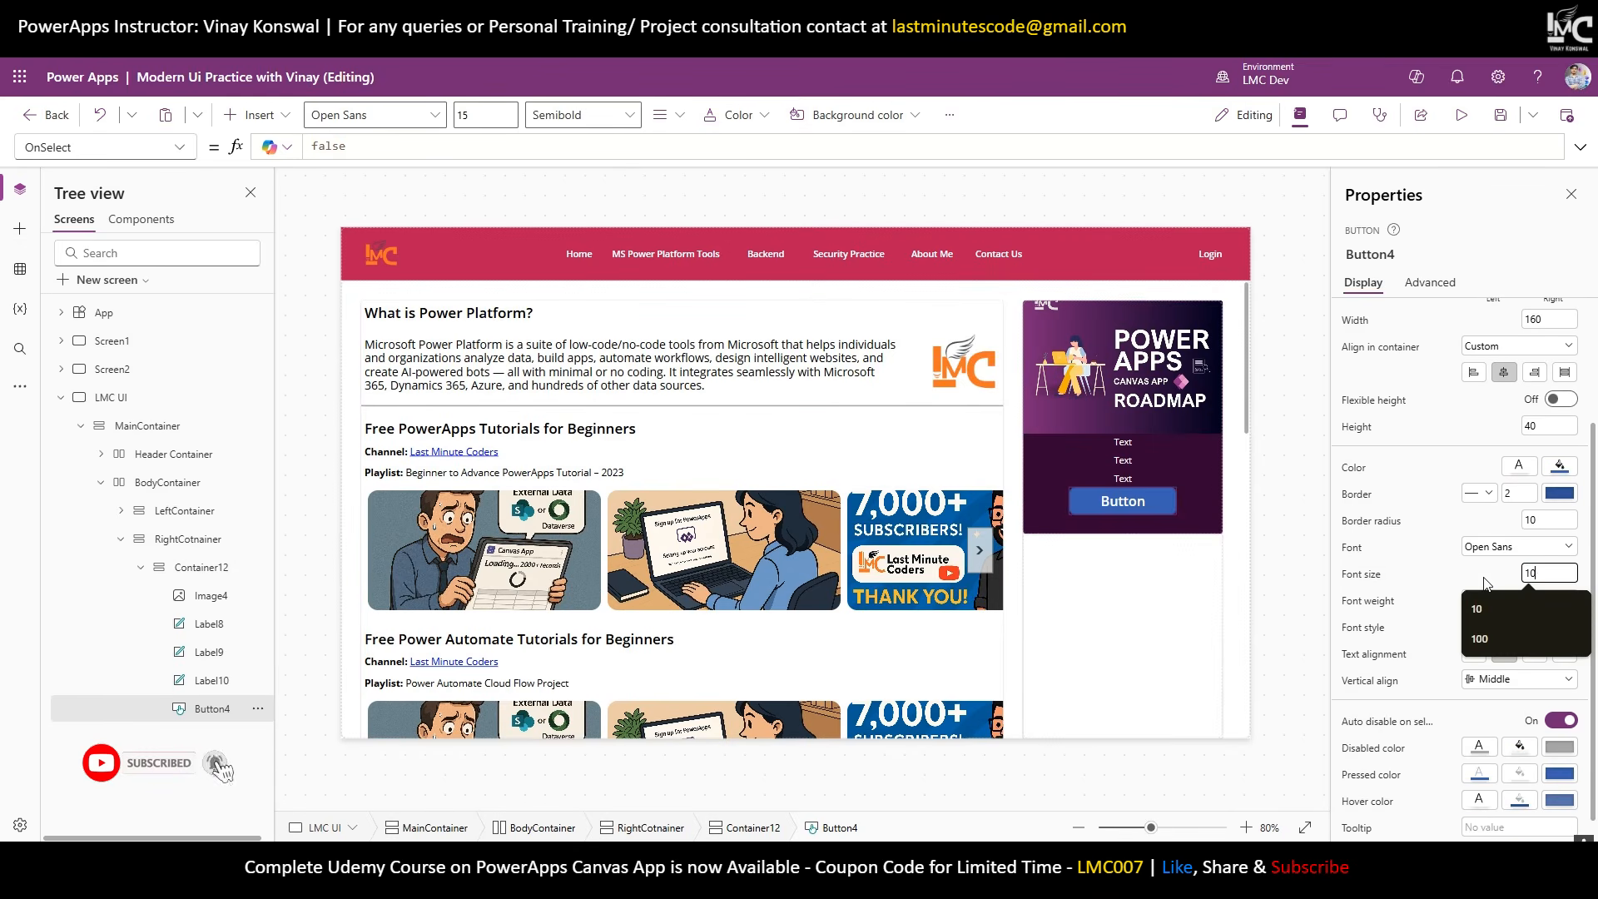
click(1480, 579)
scroll(1577, 429, up, 2)
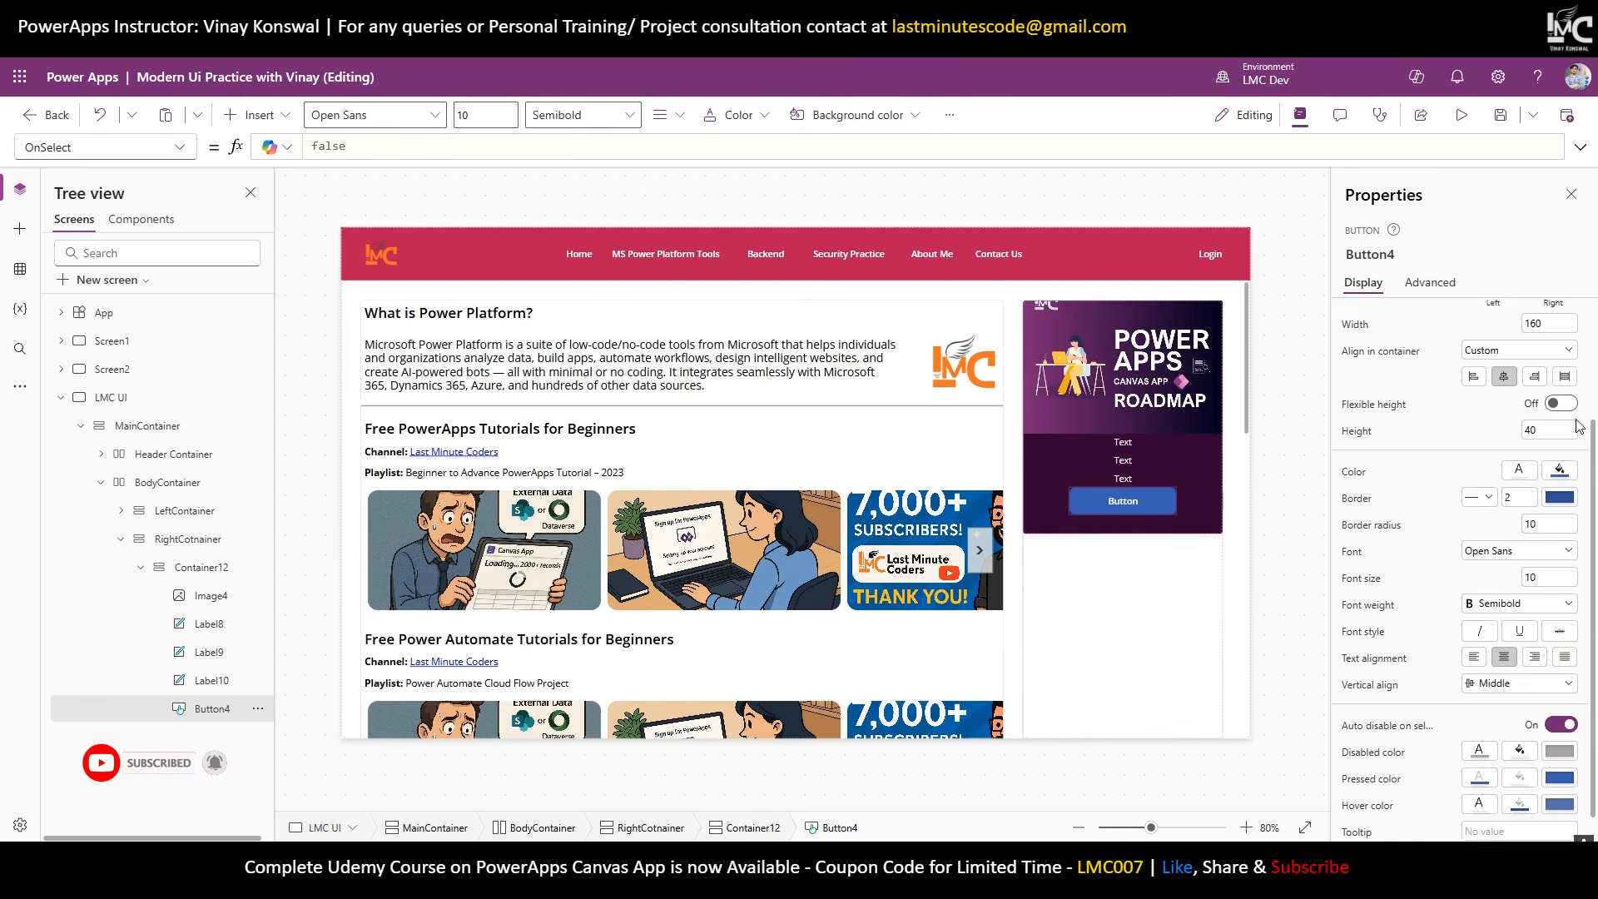
drag(1538, 590, 1499, 589)
text(30)
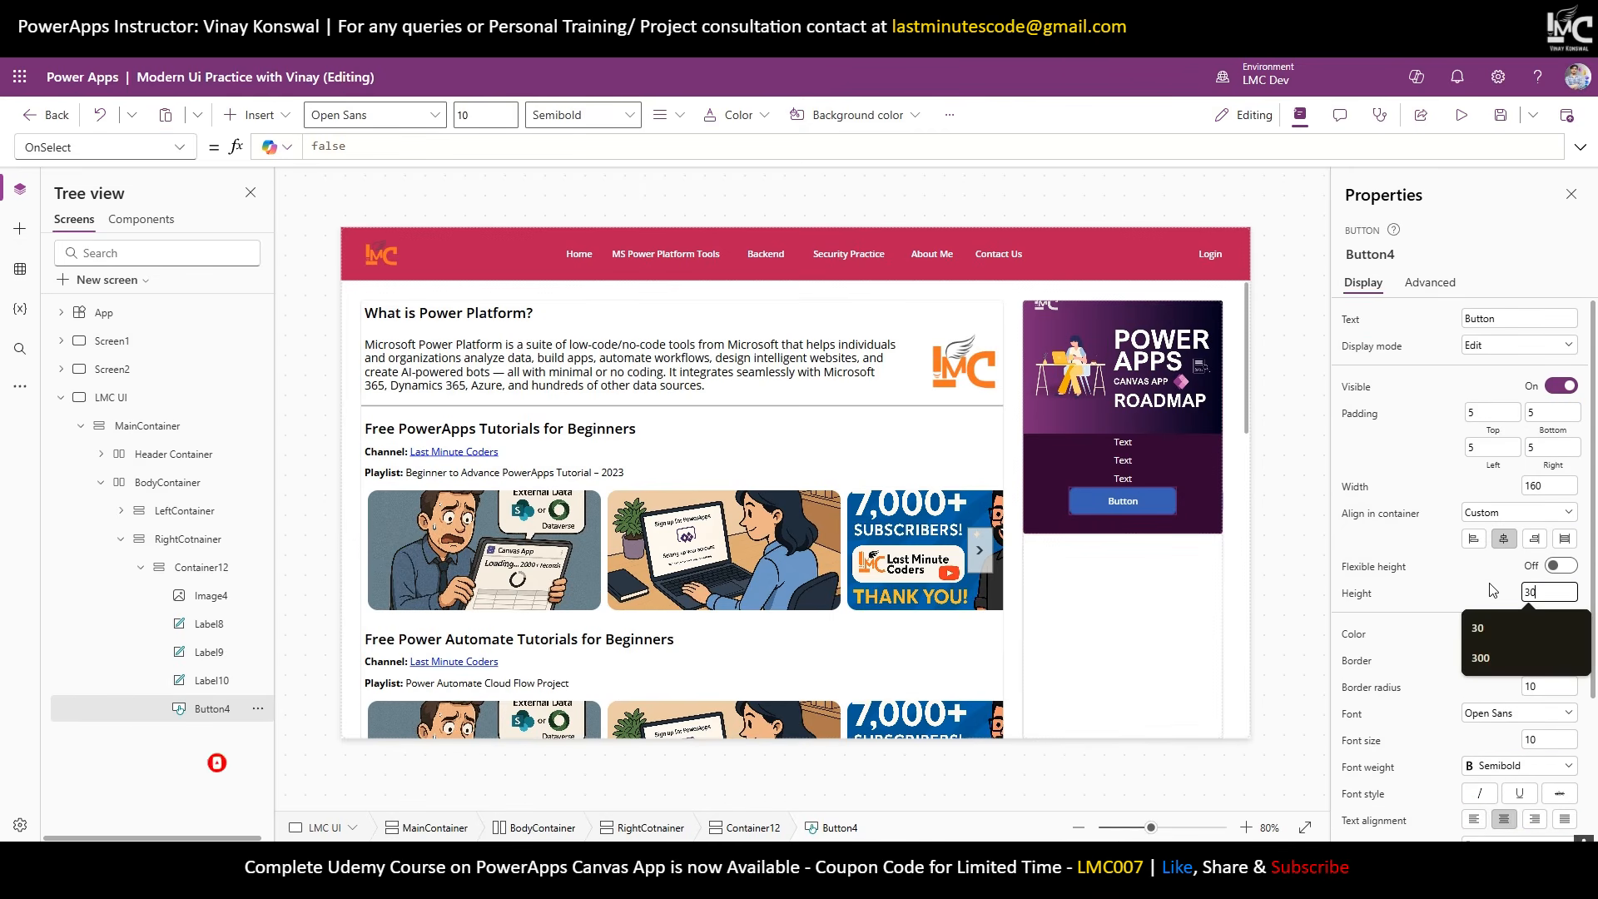
text(10)
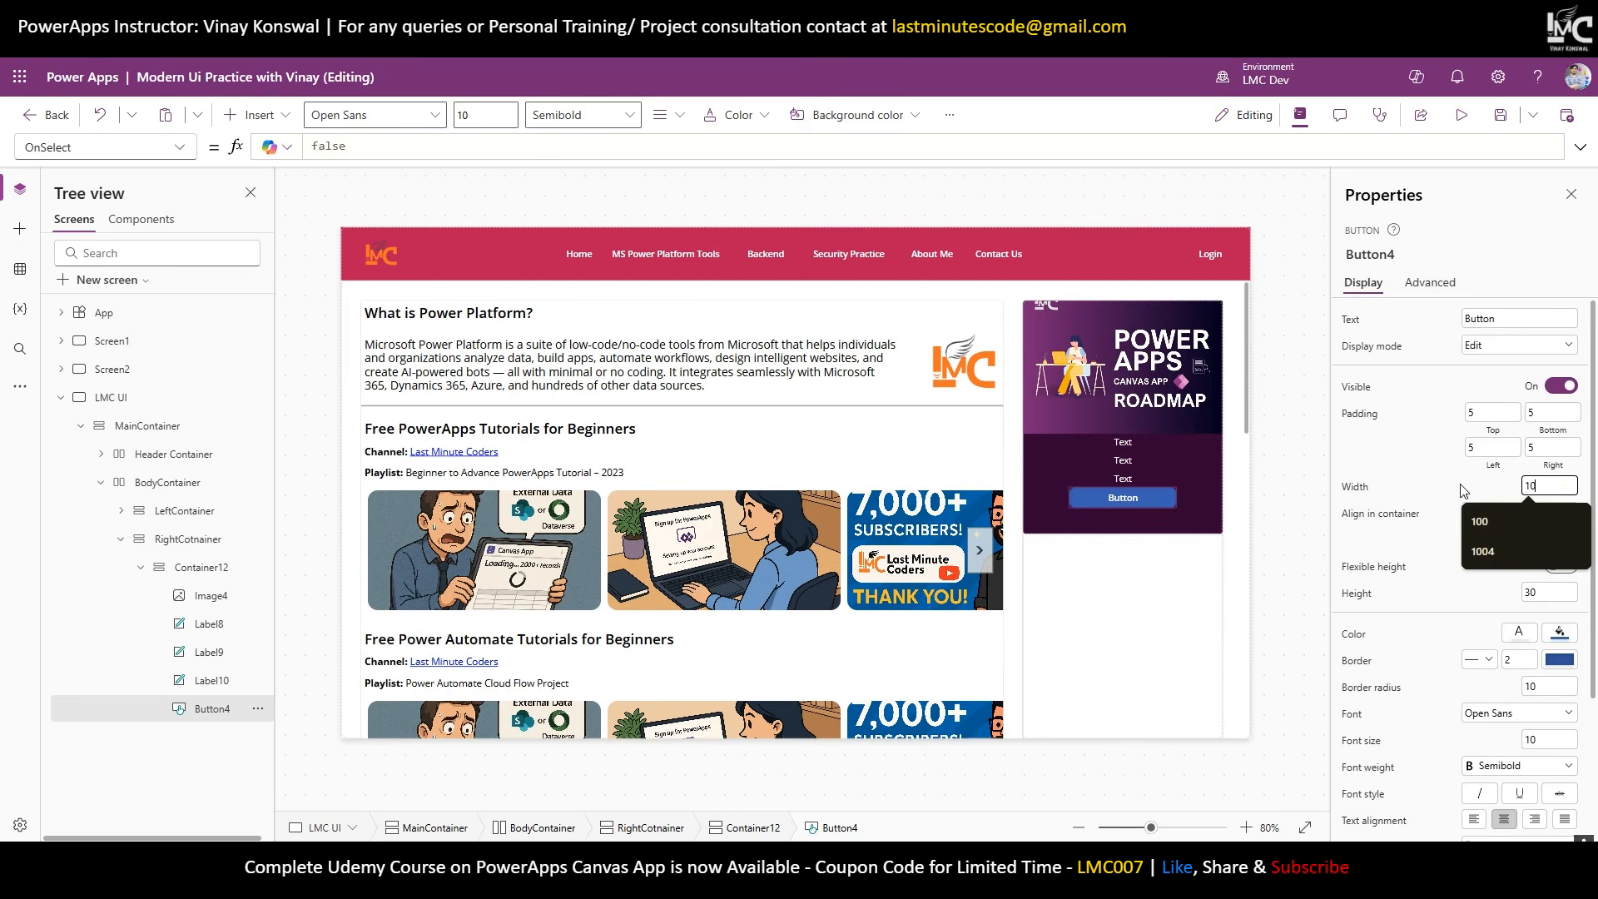
key(Return)
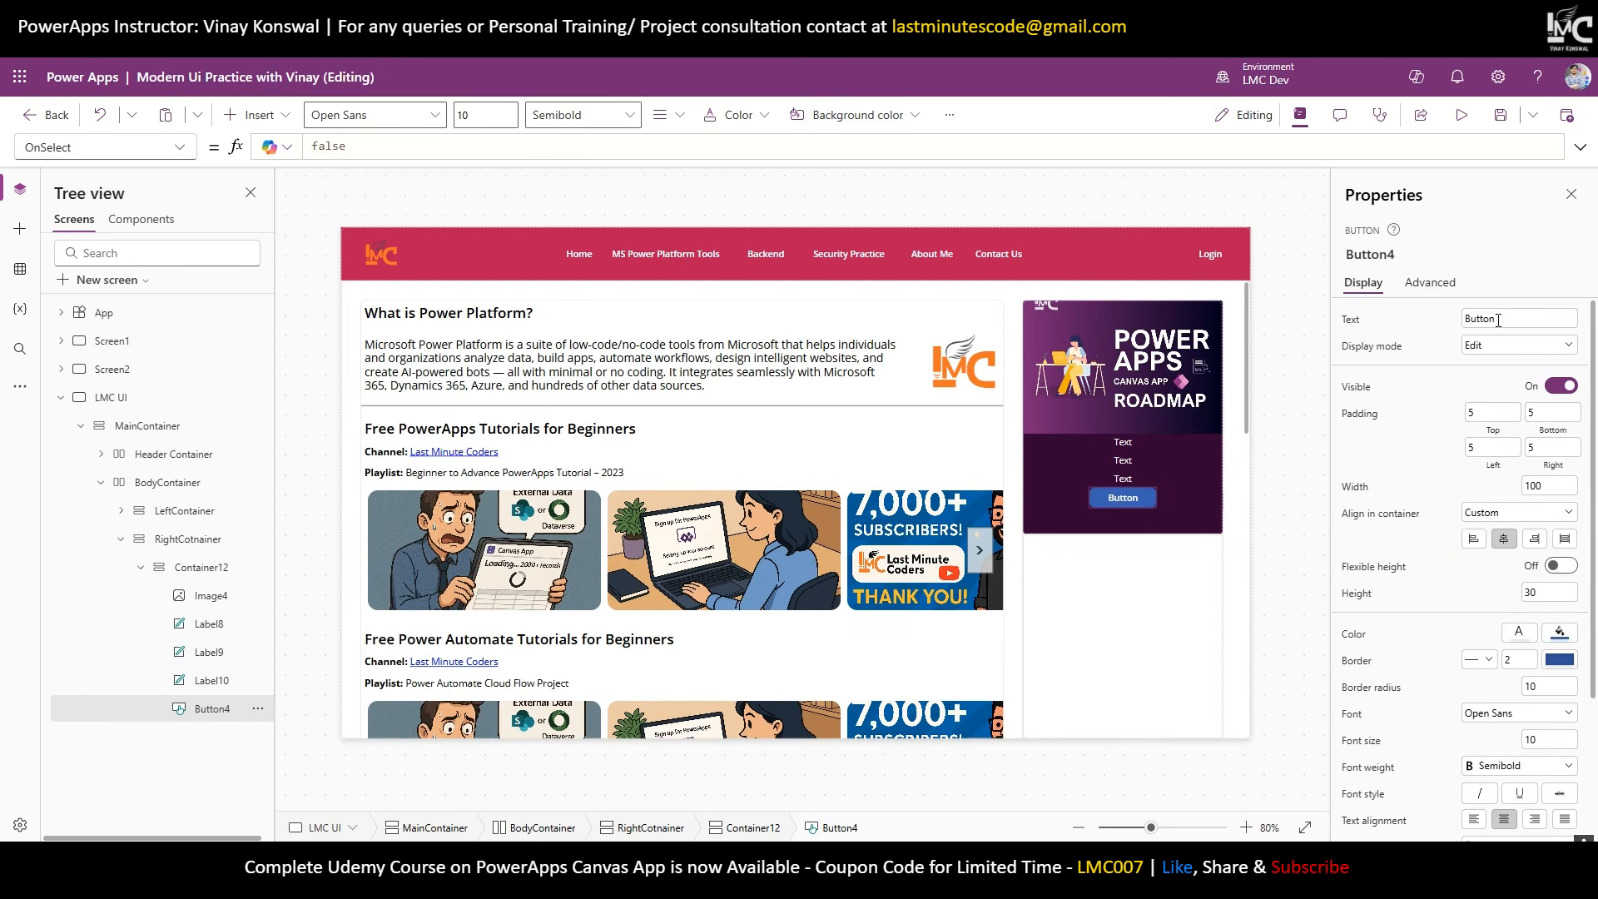
click(1498, 319)
Make the first label read UDEMY COURSE at font size 12, Semibold.
click(1103, 440)
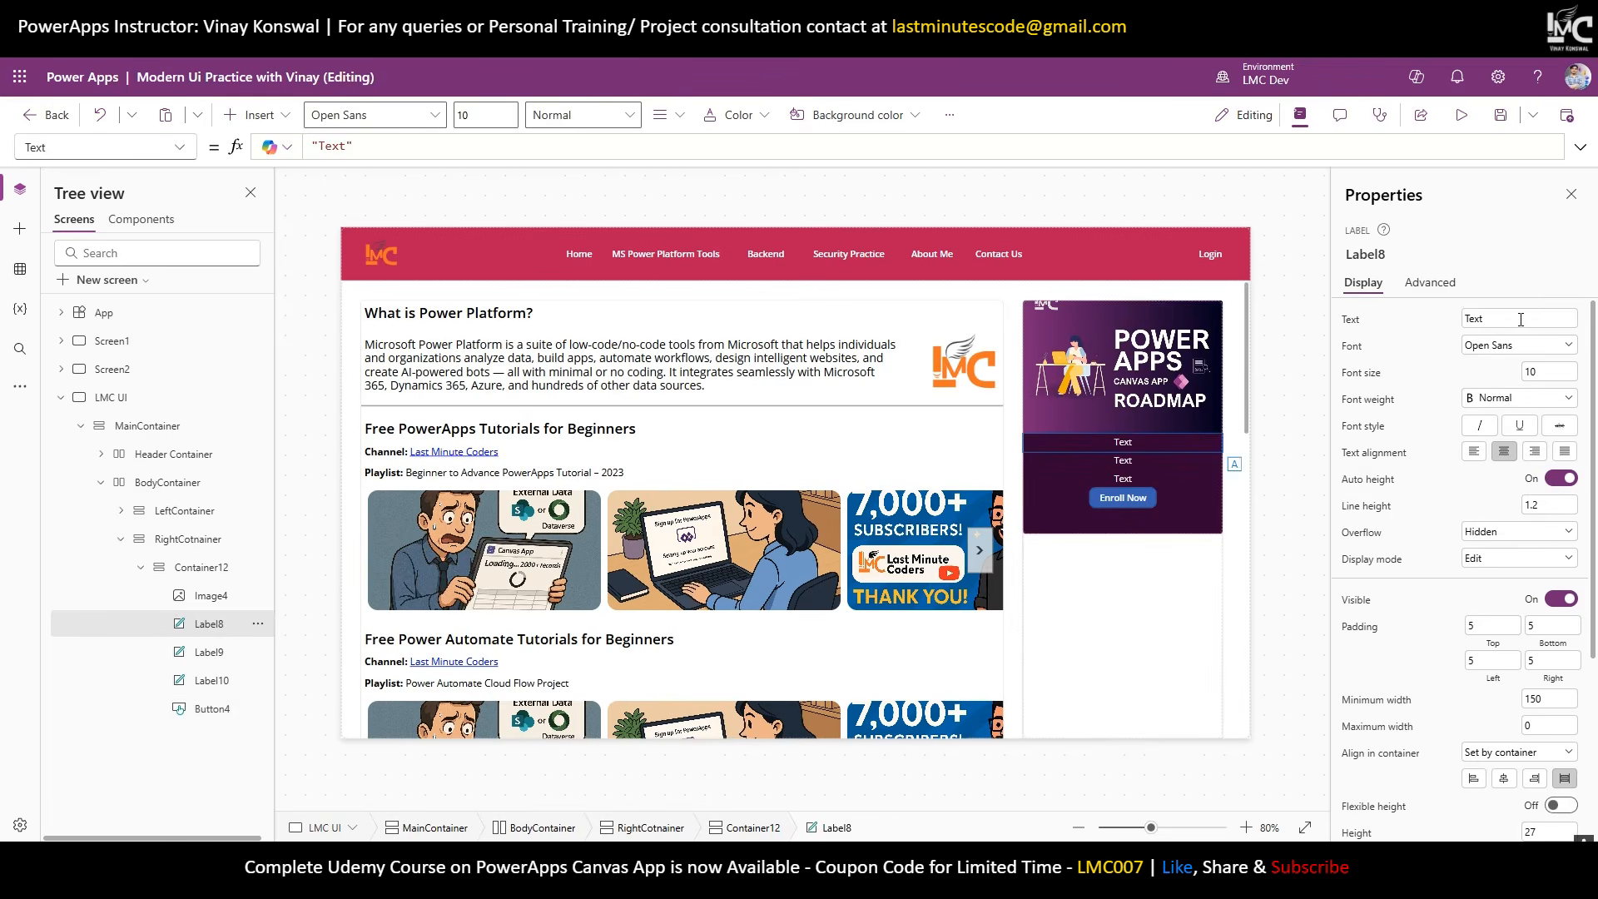
click(1521, 319)
drag(1542, 372, 1432, 380)
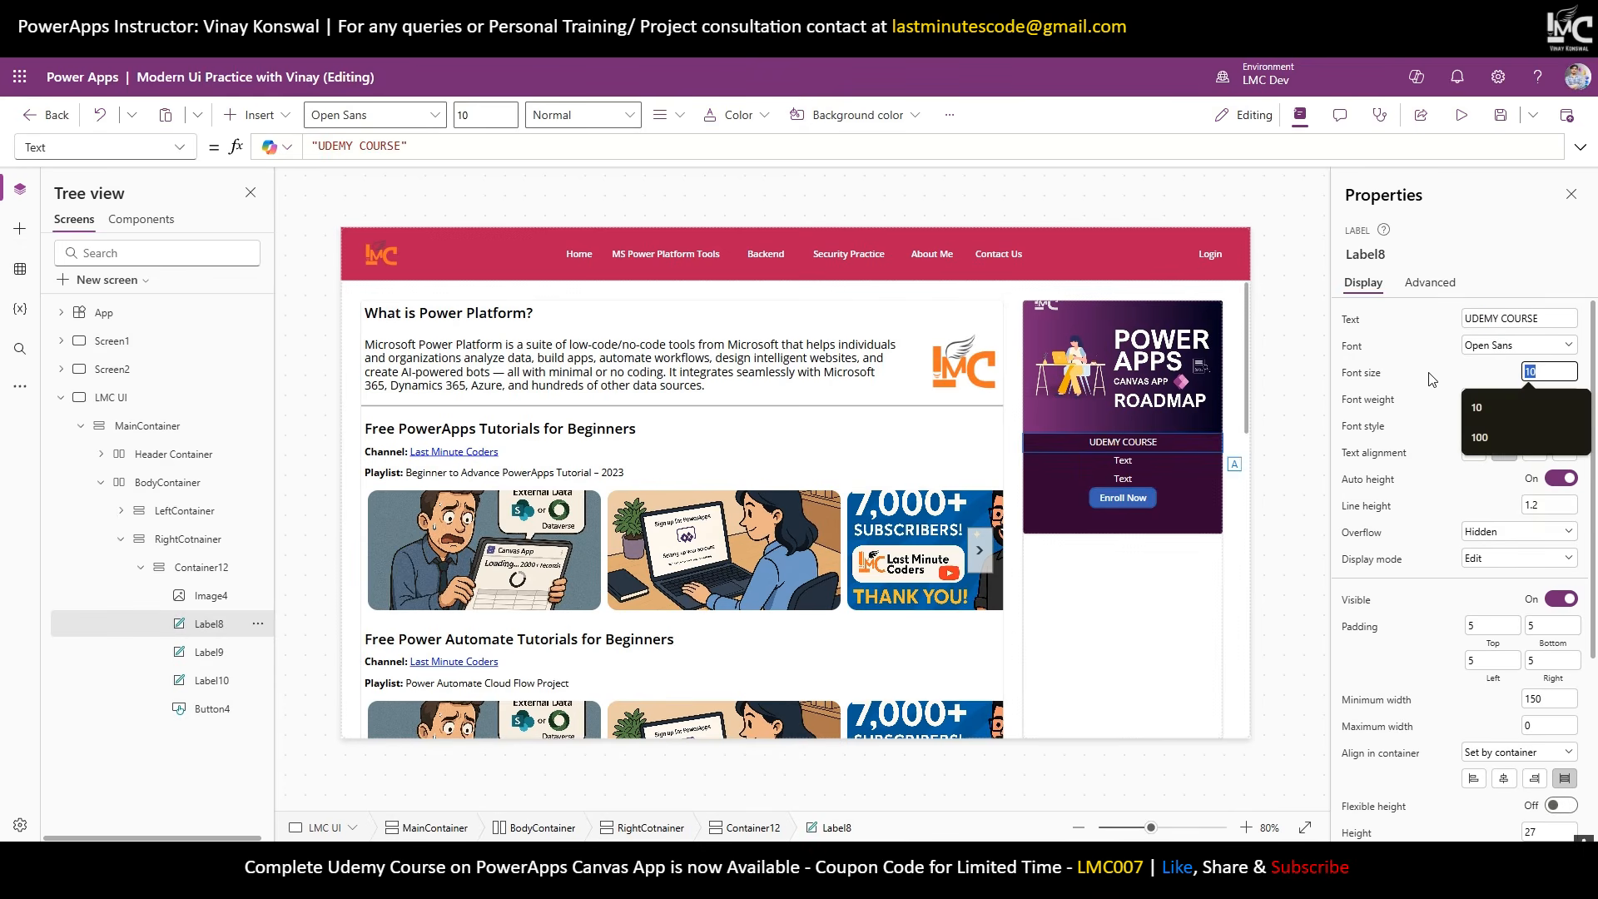
text(12)
click(1520, 398)
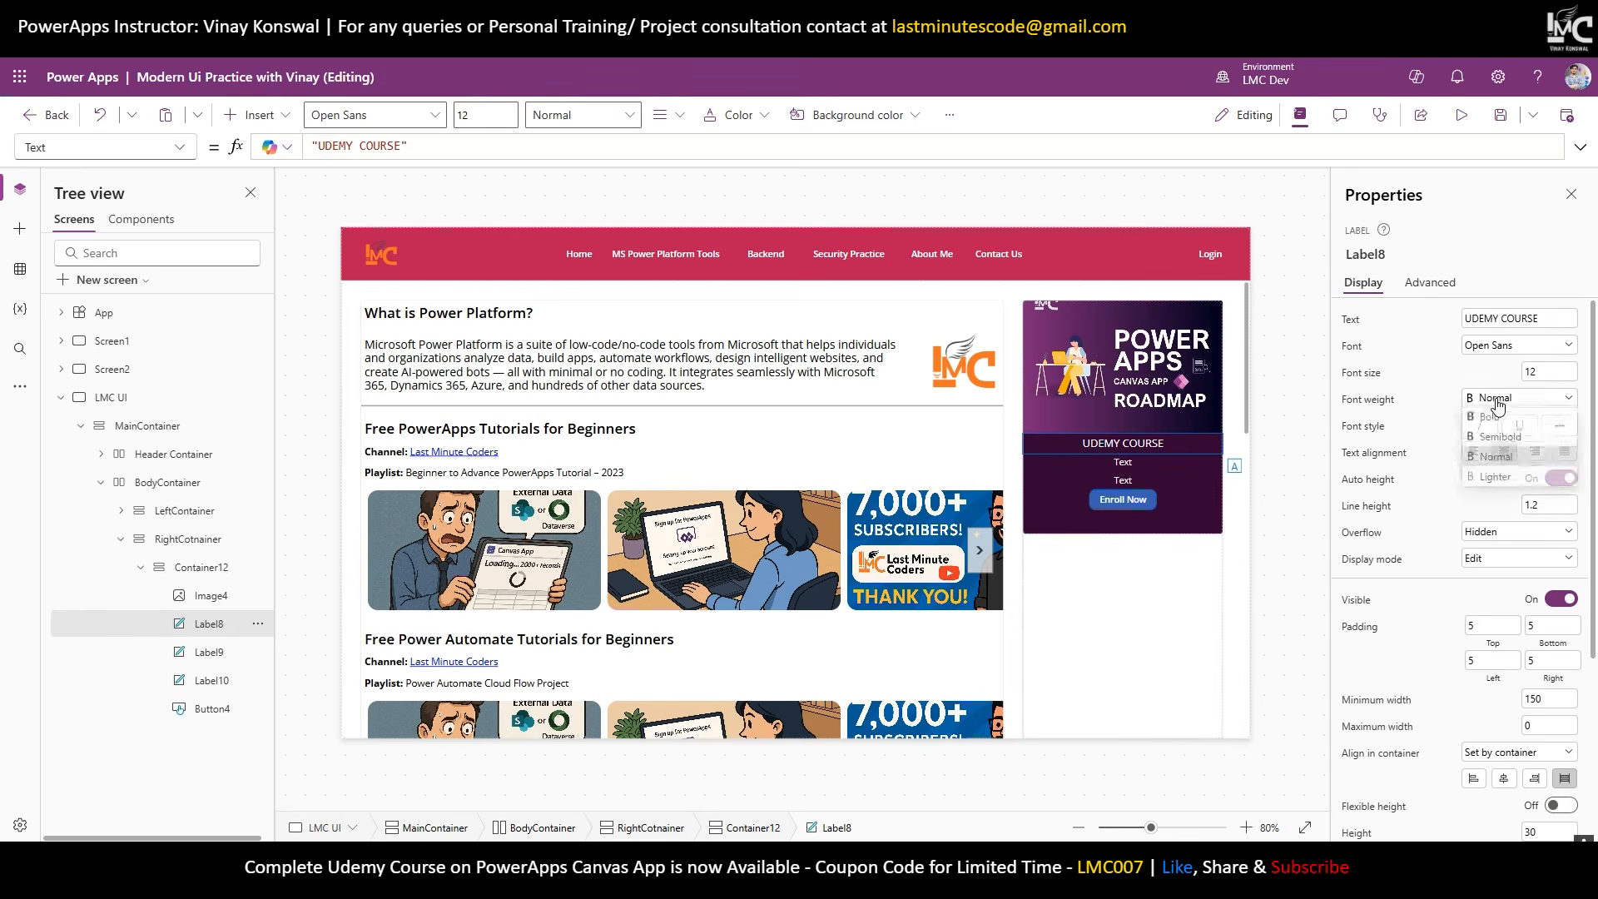
click(1499, 439)
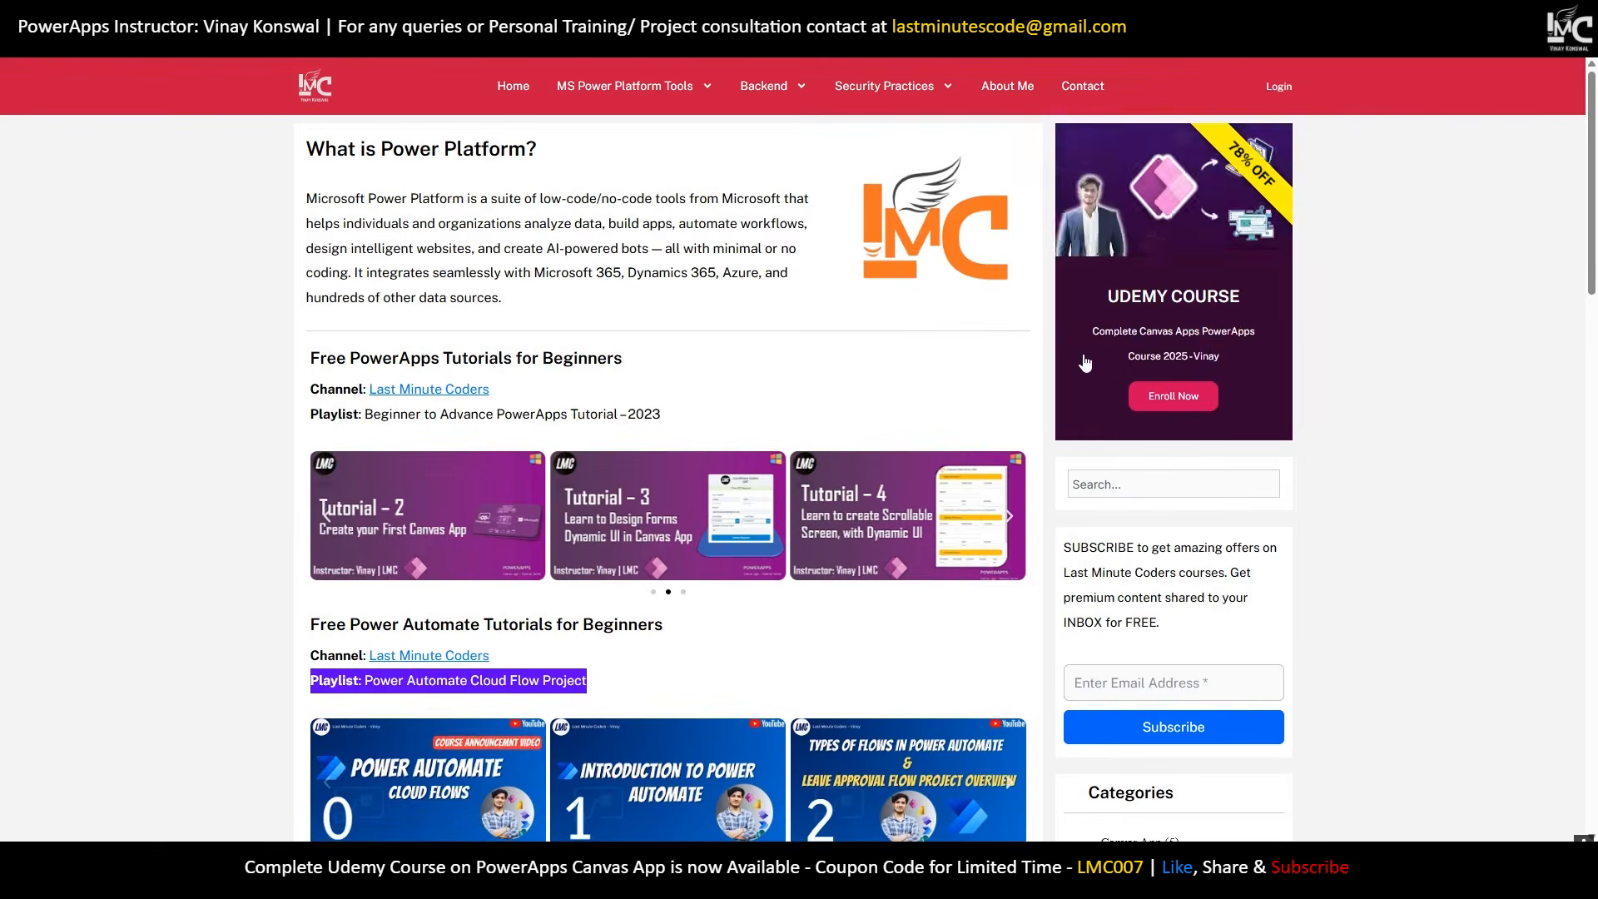
drag(1199, 332, 1594, 401)
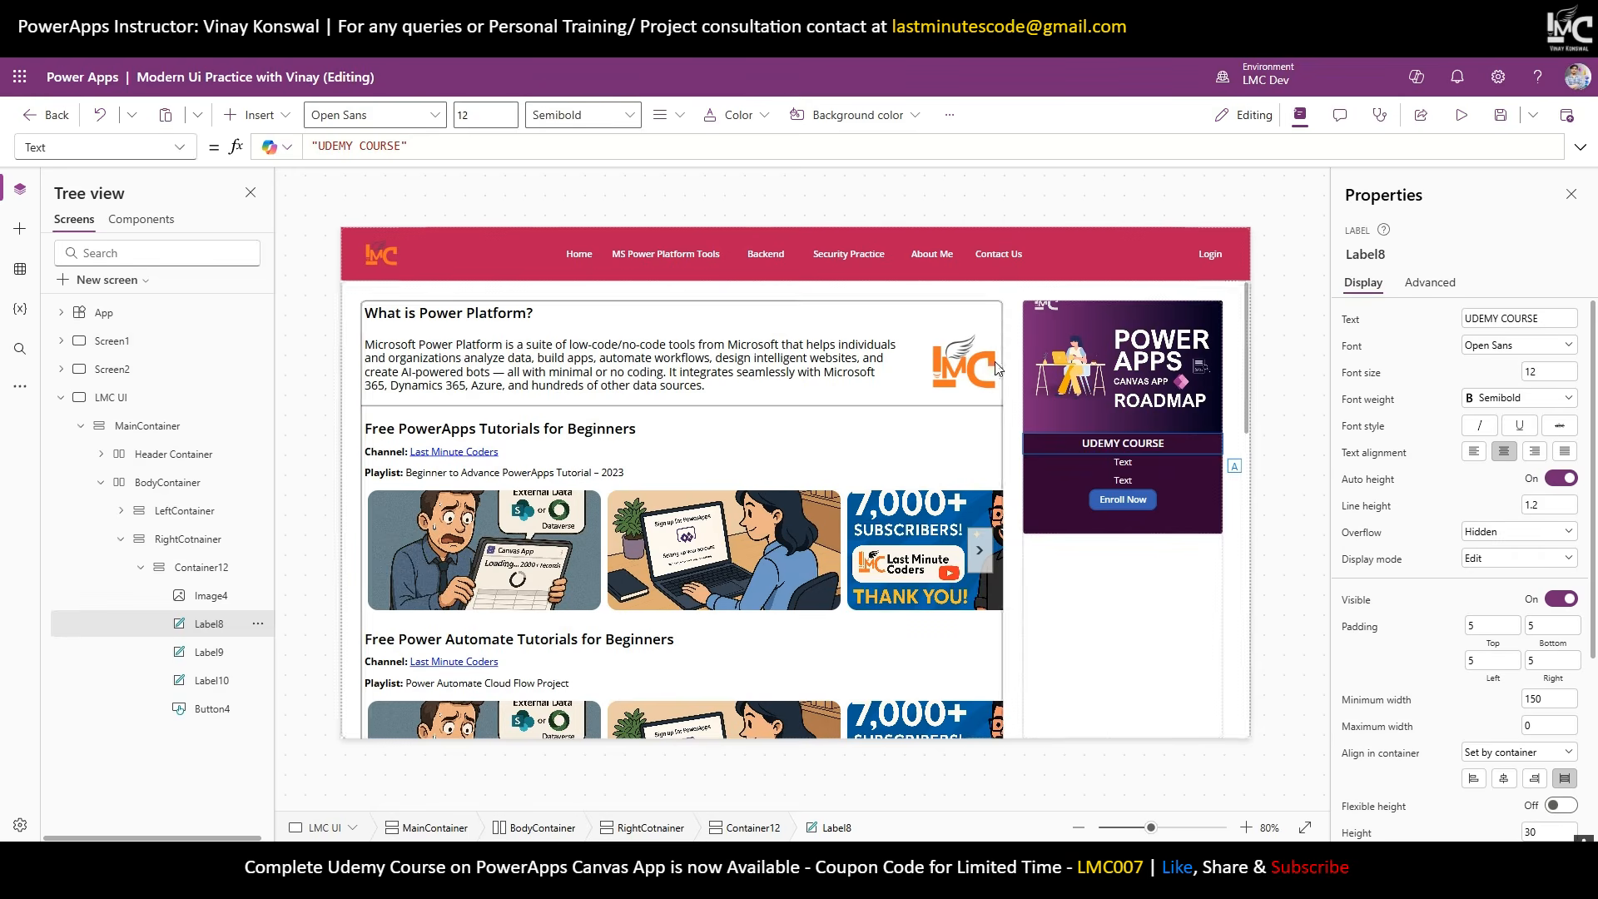
Set the other labels to 'Complete Canvas App PowerApps' and a 'Course 2025' line with the instructor's name.
double_click(1151, 464)
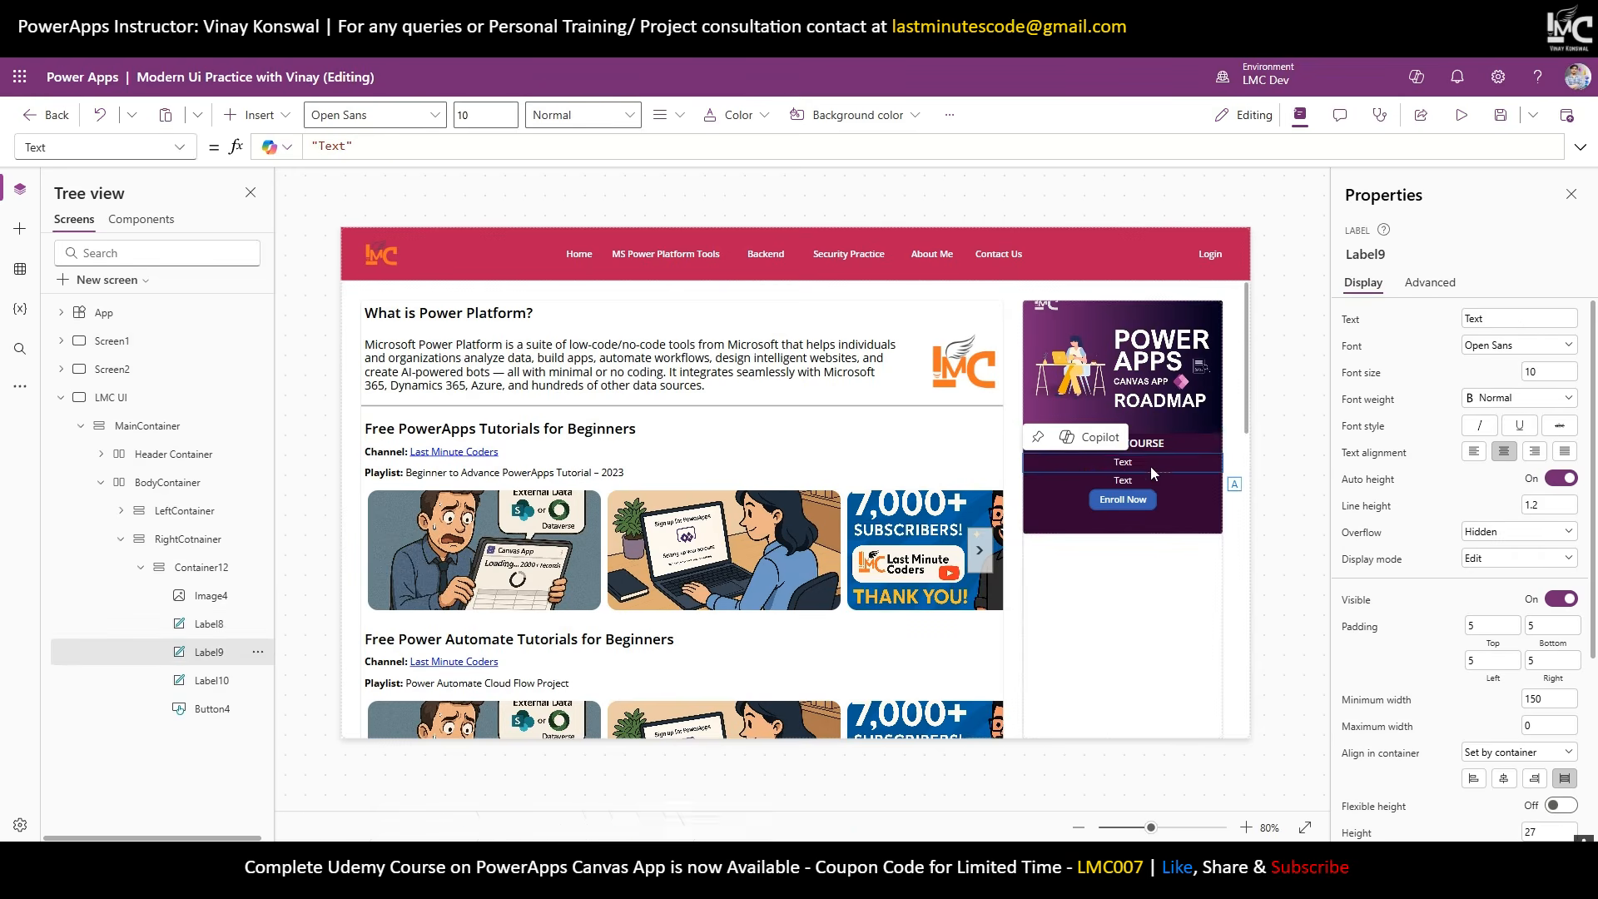
text(Complete)
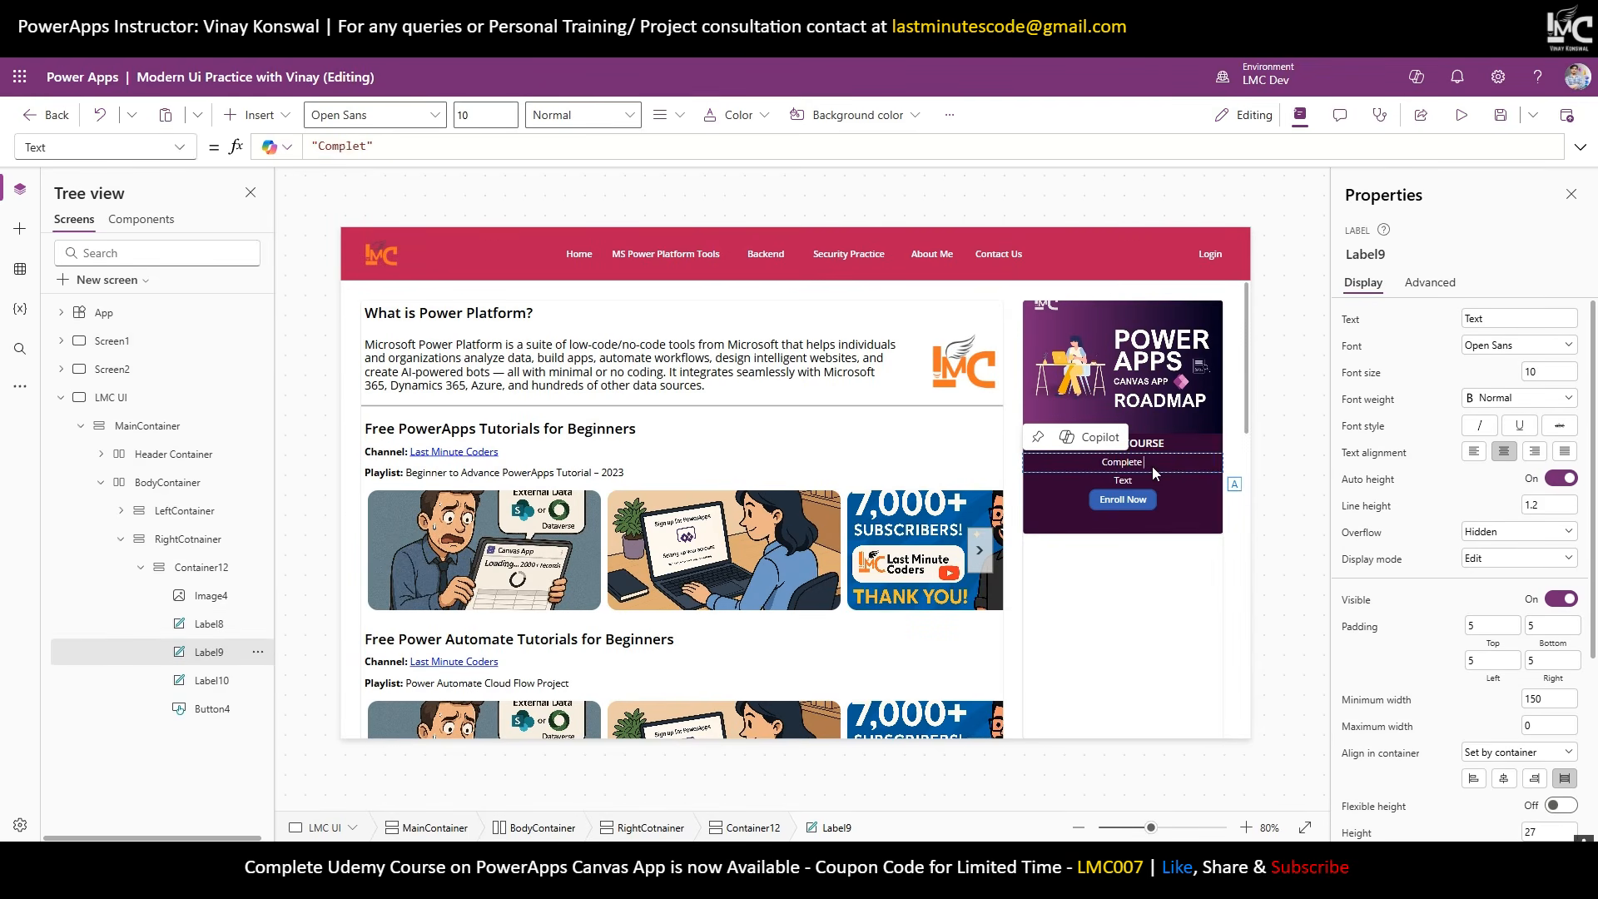
text( Canvas App PowerApps)
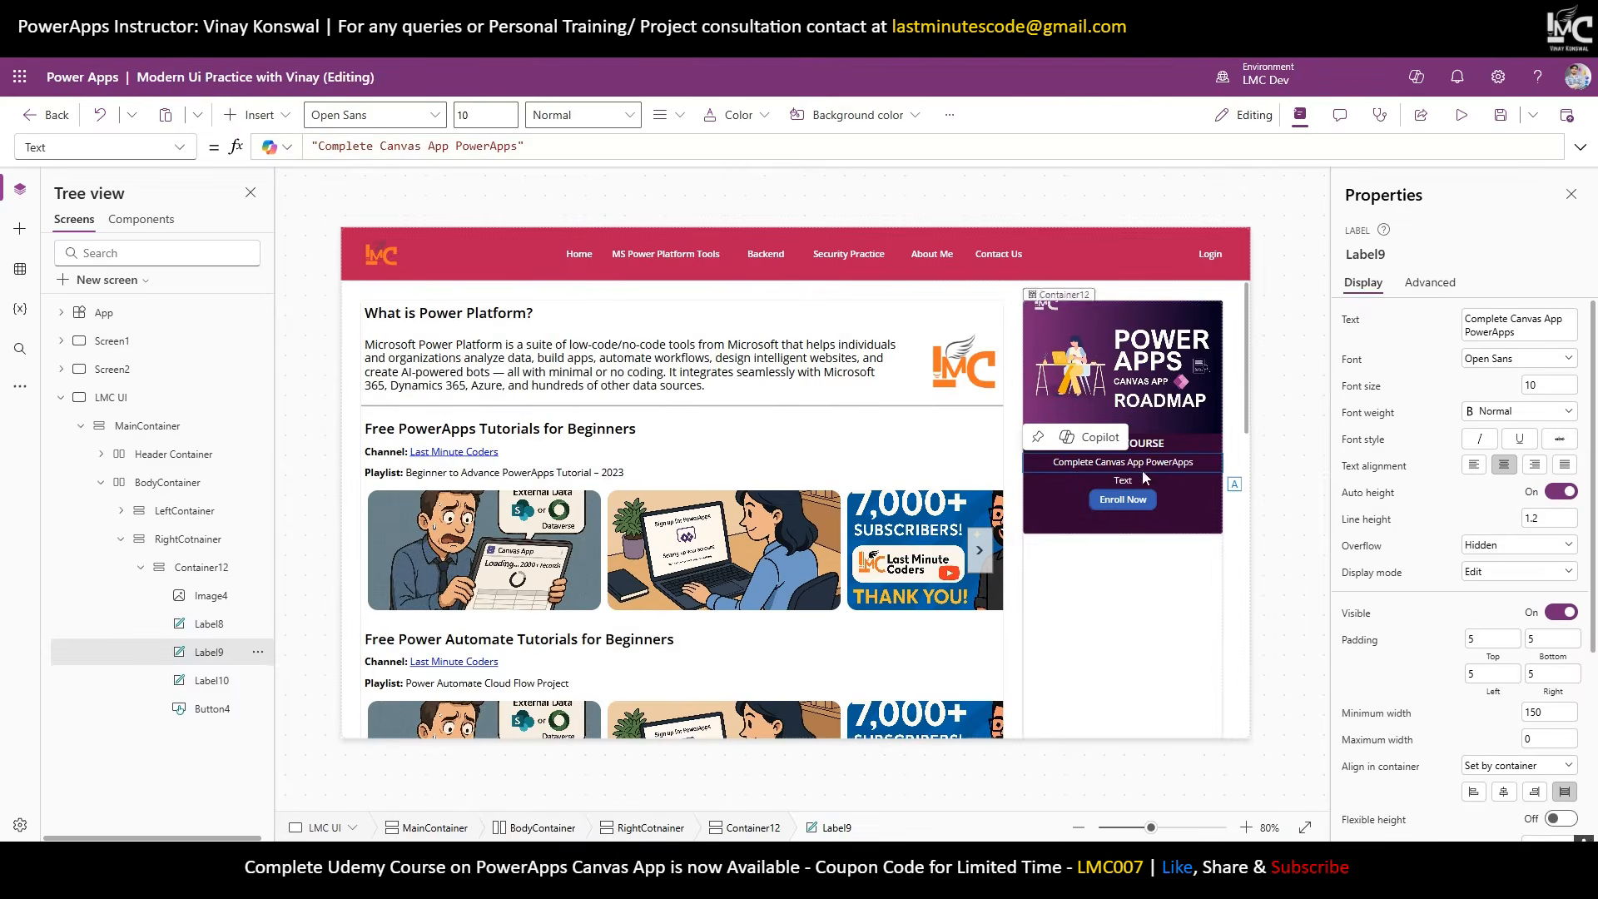
click(1145, 483)
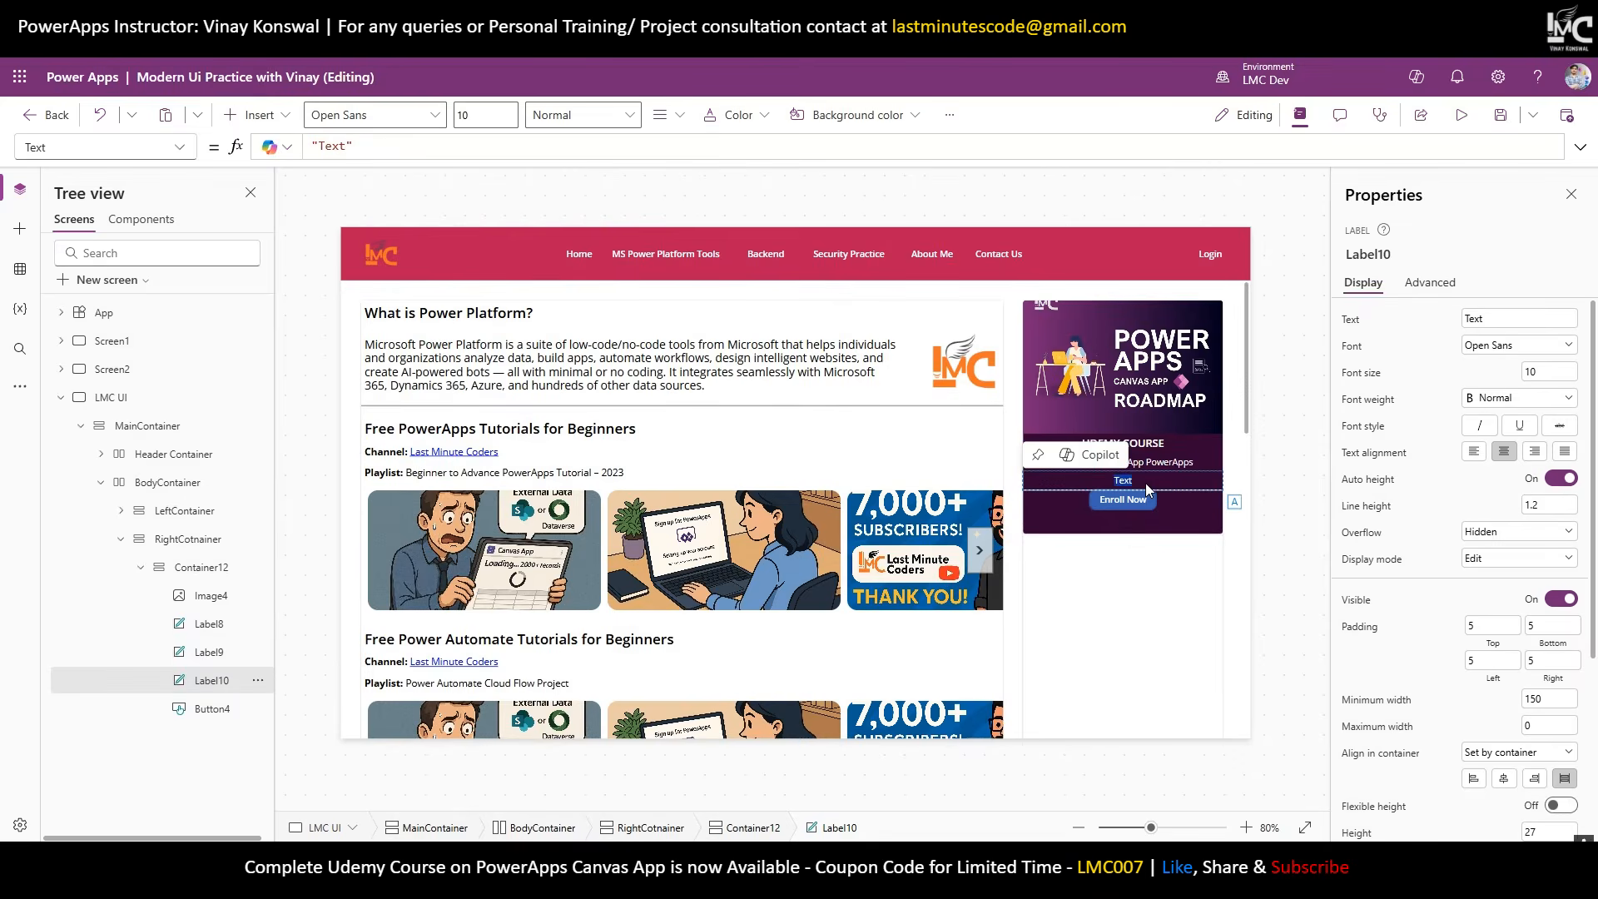
text(Course 2025 - Vinay)
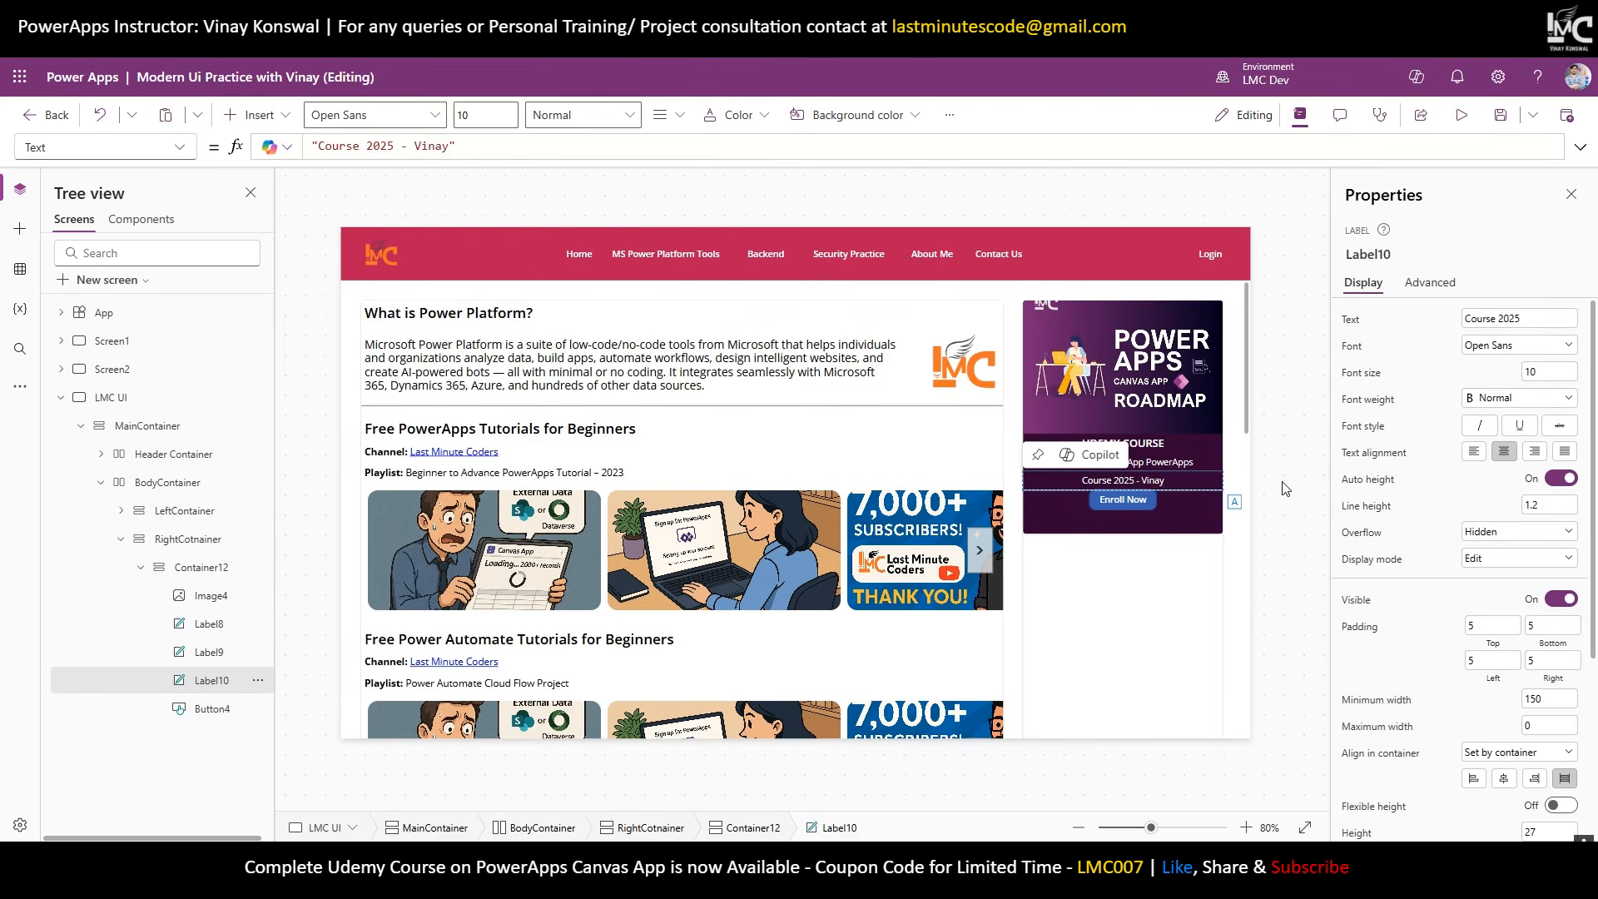
click(1199, 530)
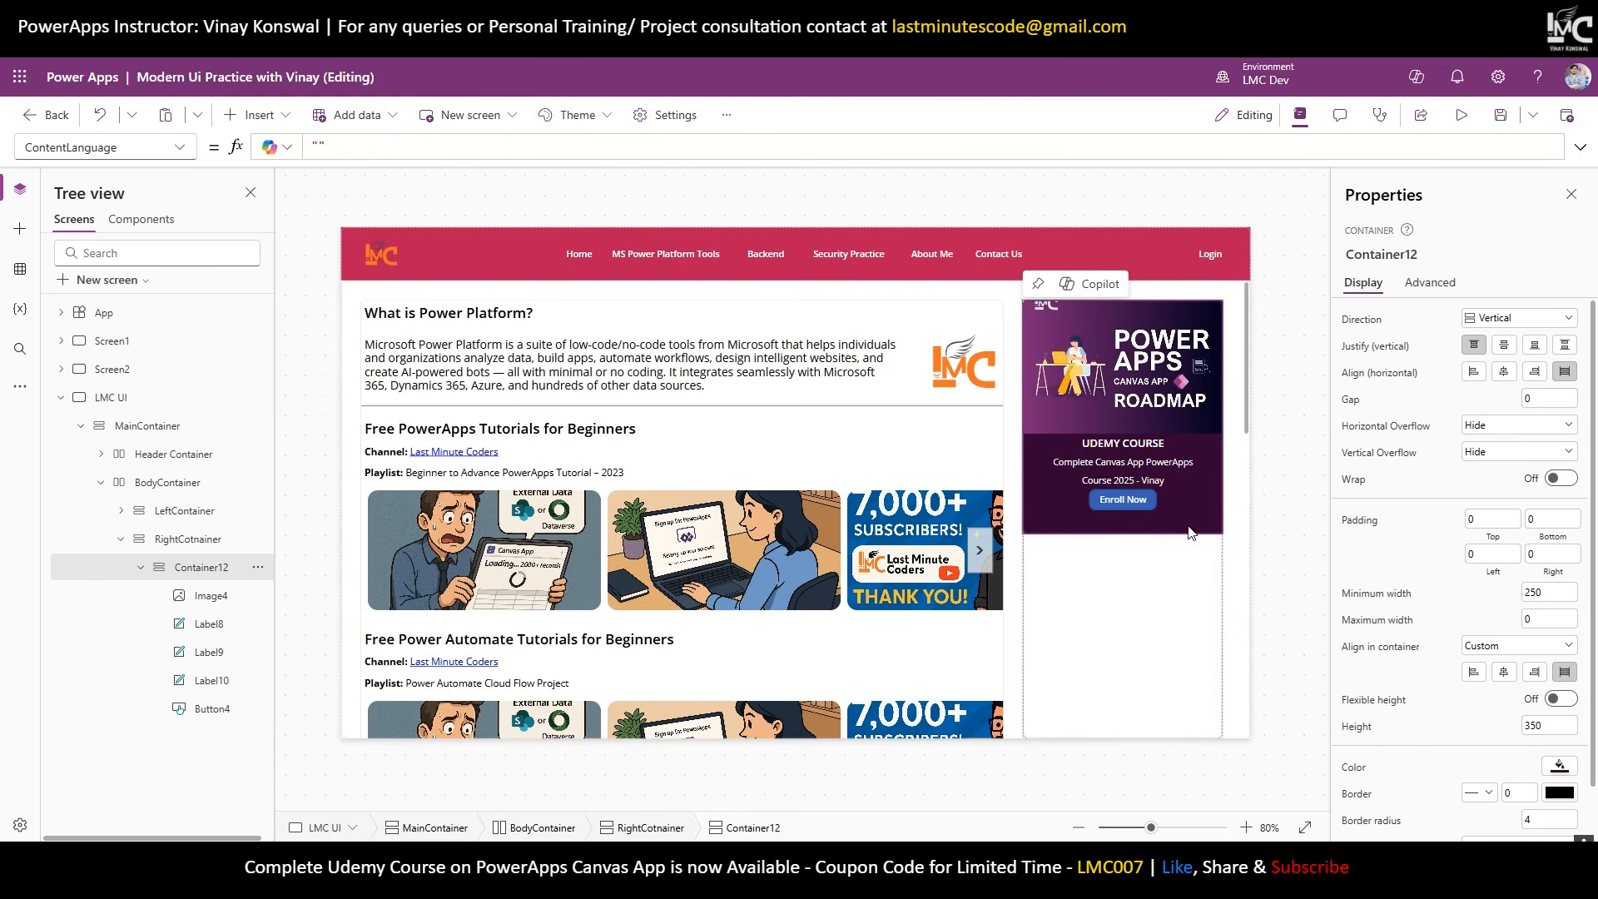
Set Container12's gap to 10 and height to 400.
click(1535, 398)
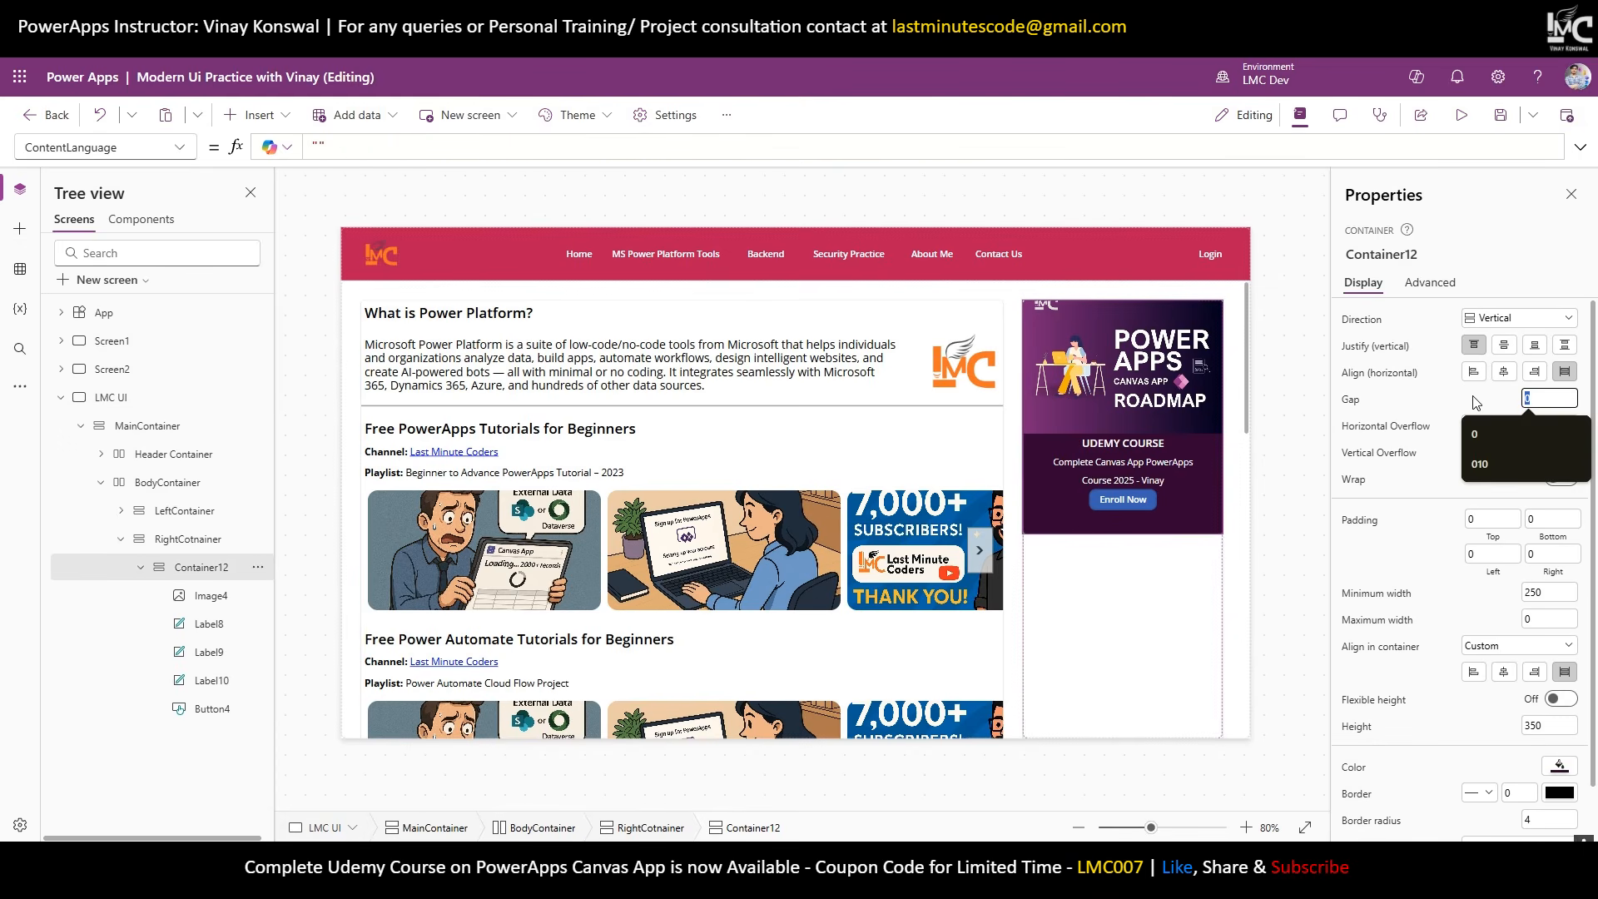
text(2)
key(BackSpace)
text(10)
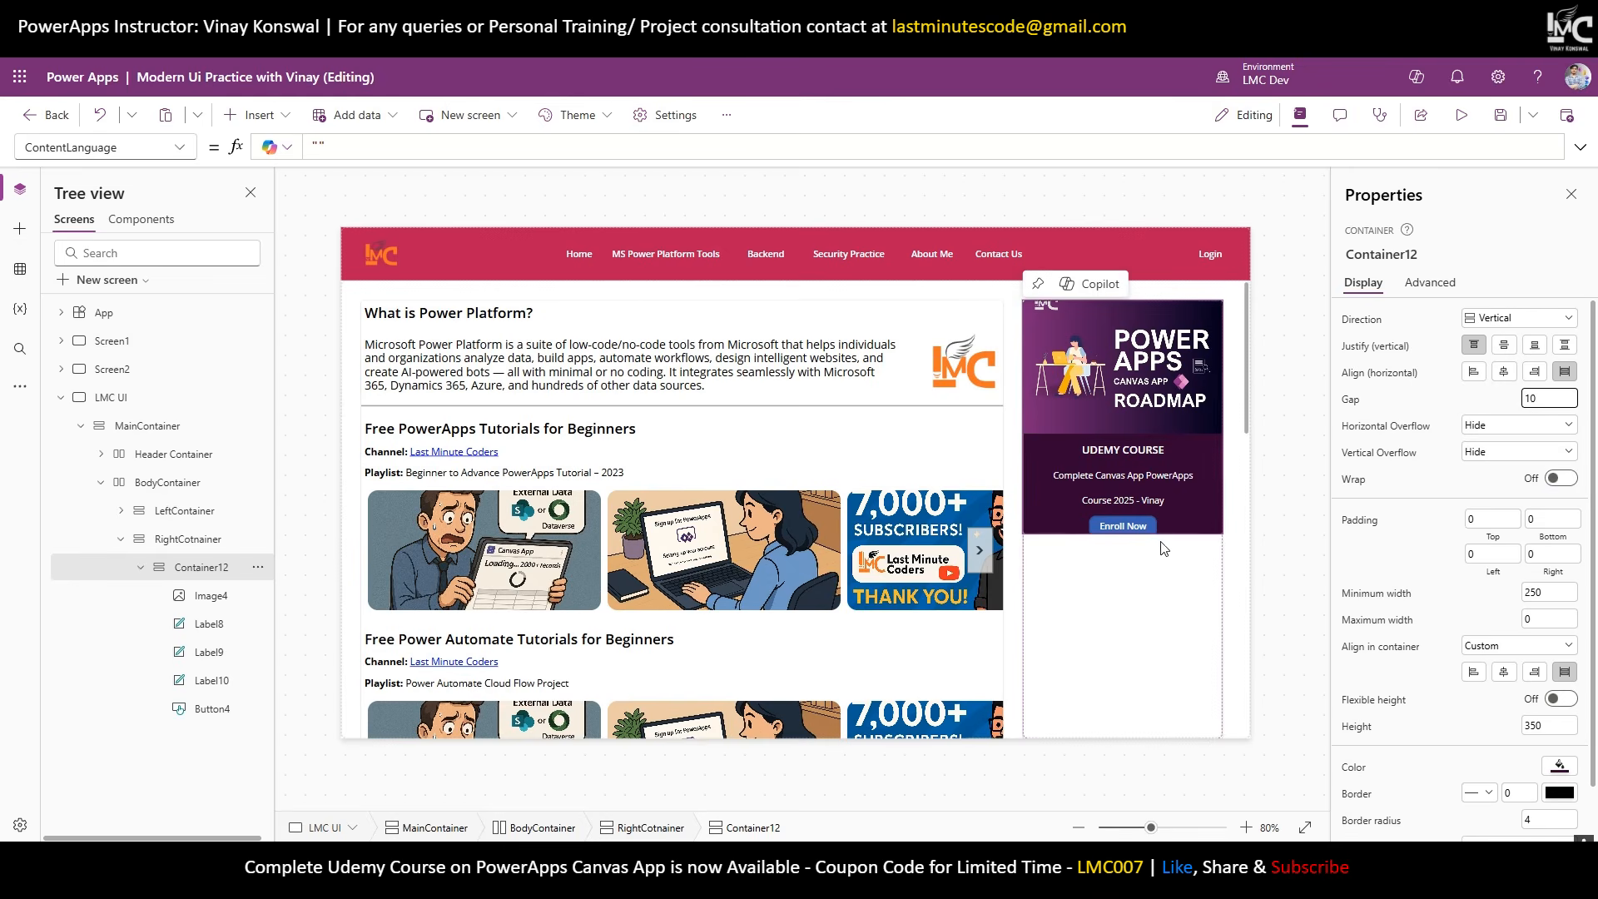
click(1539, 725)
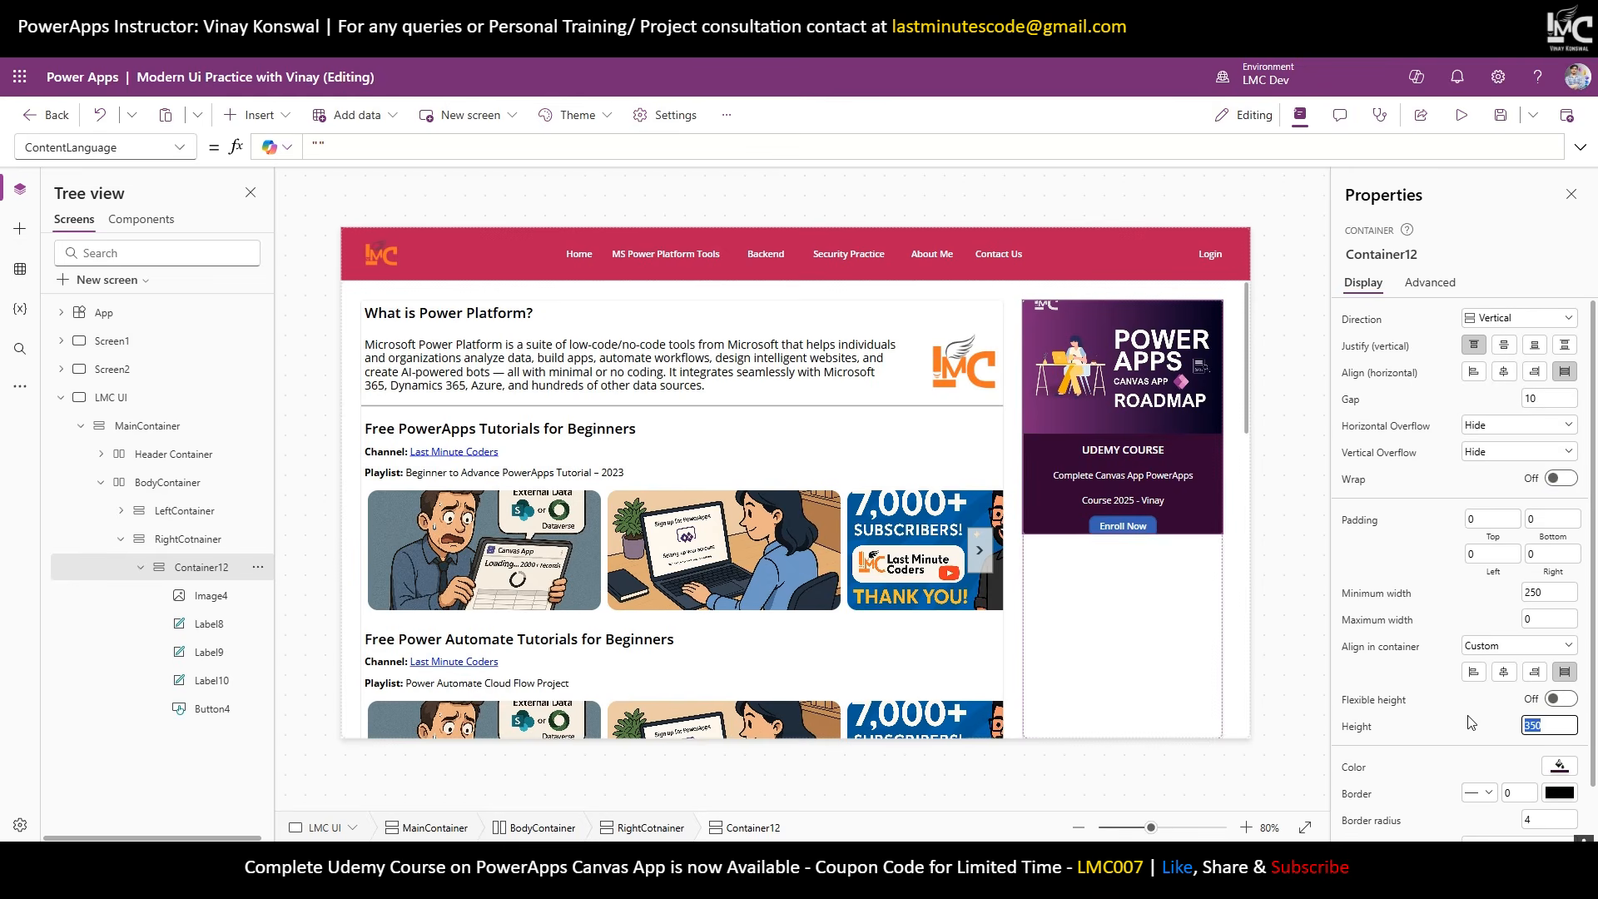
text(400)
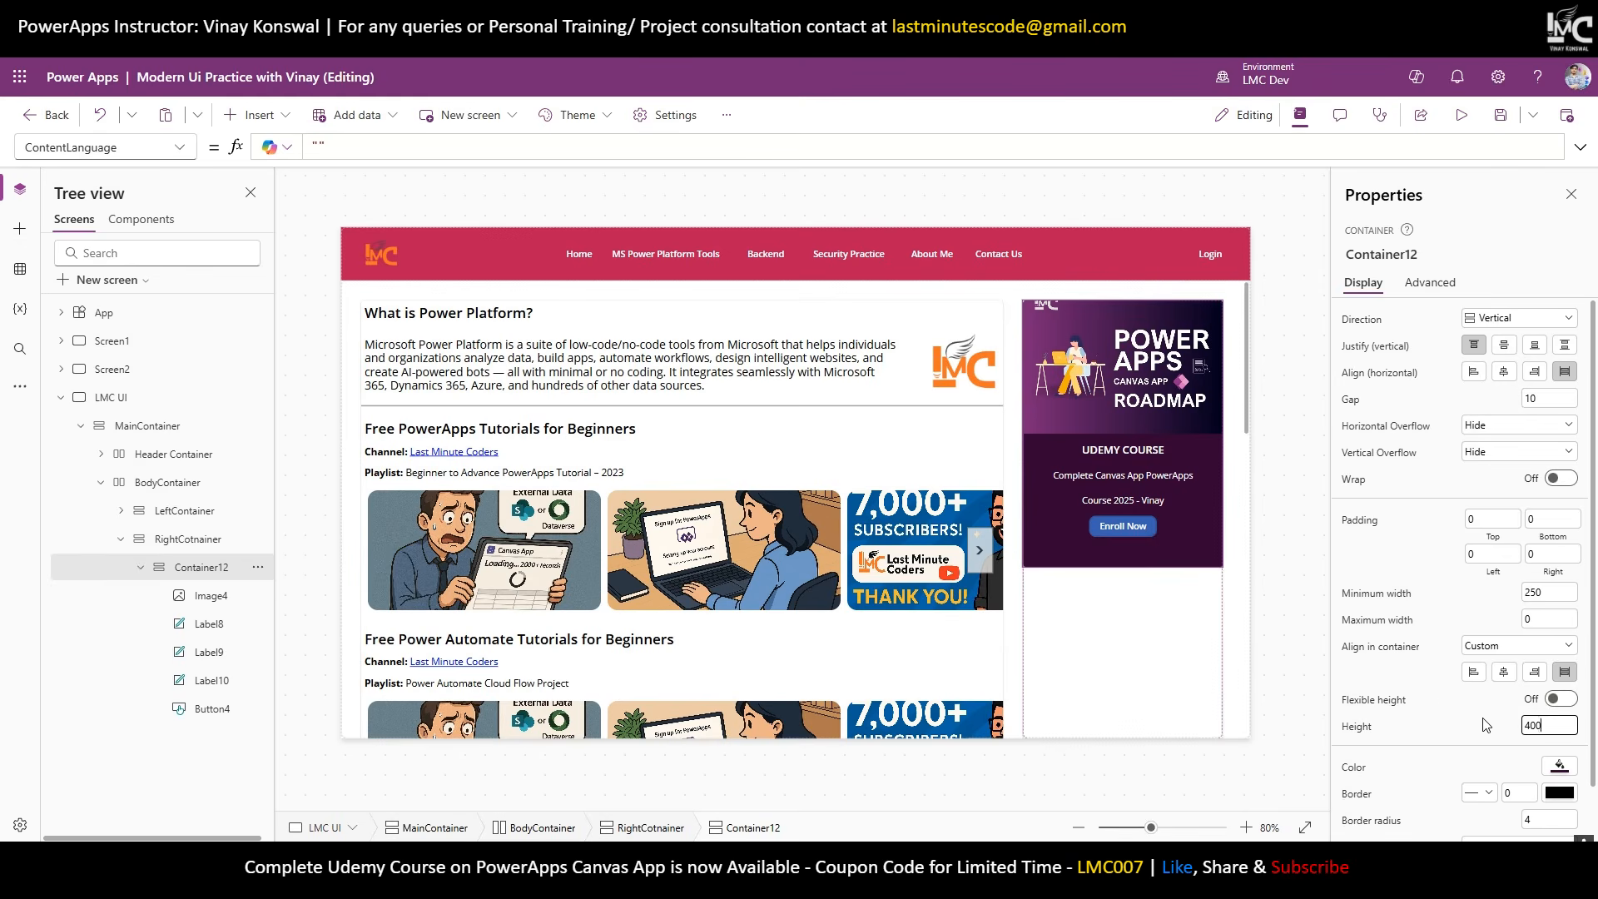
Give the Enroll Now button a custom pink F21882 fill.
click(1123, 526)
scroll(1503, 595, down, 3)
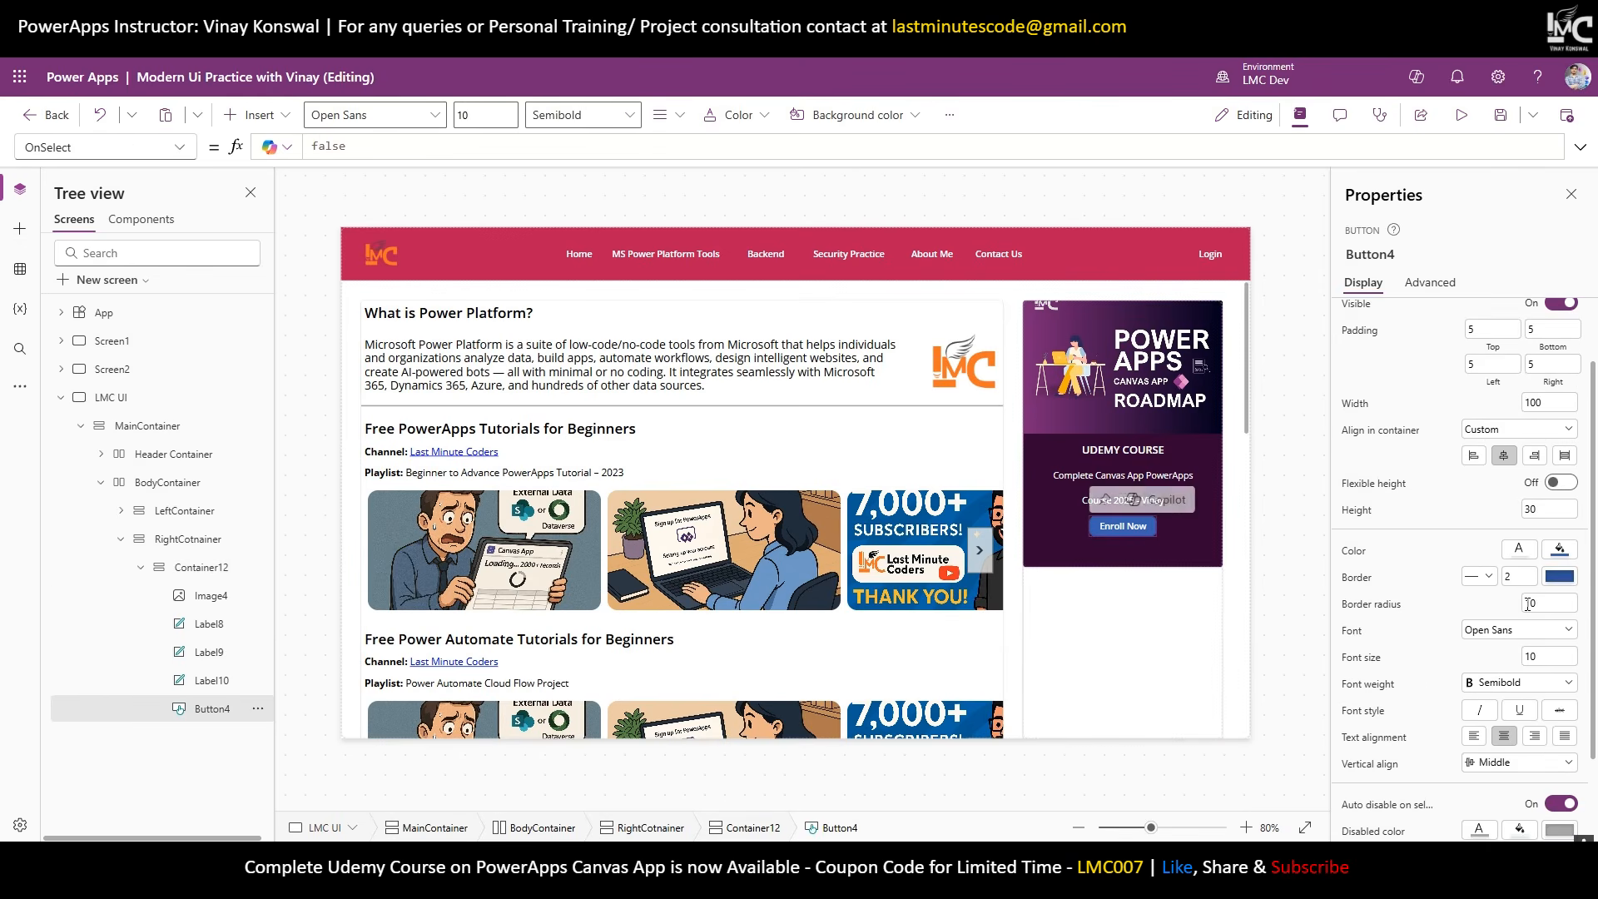
click(1560, 550)
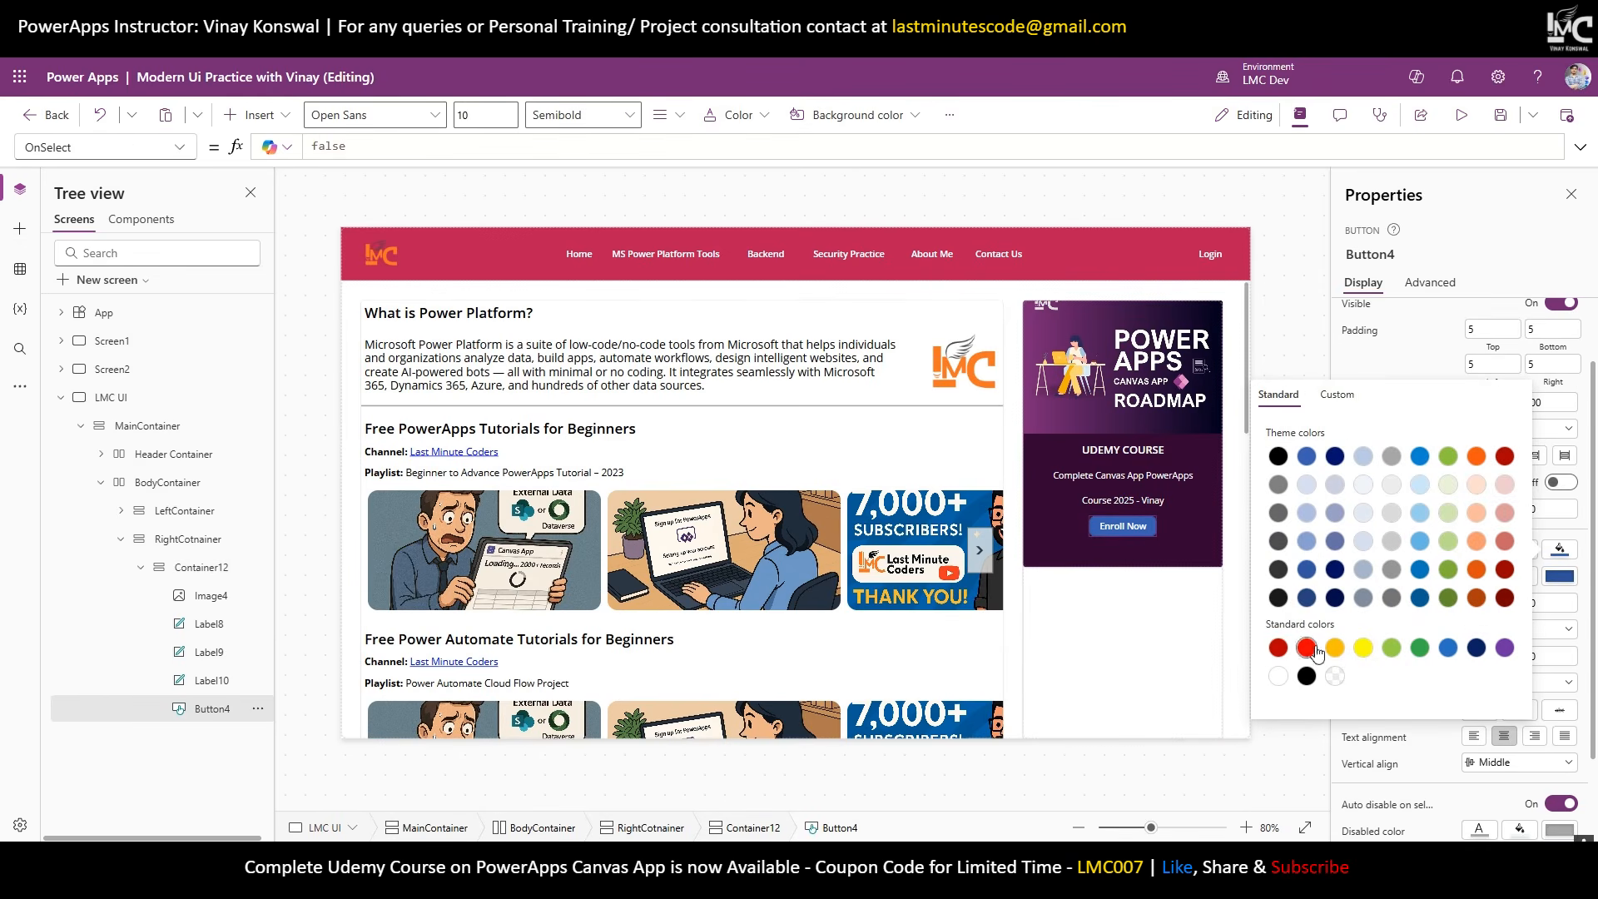
click(1334, 395)
drag(1512, 432, 1454, 427)
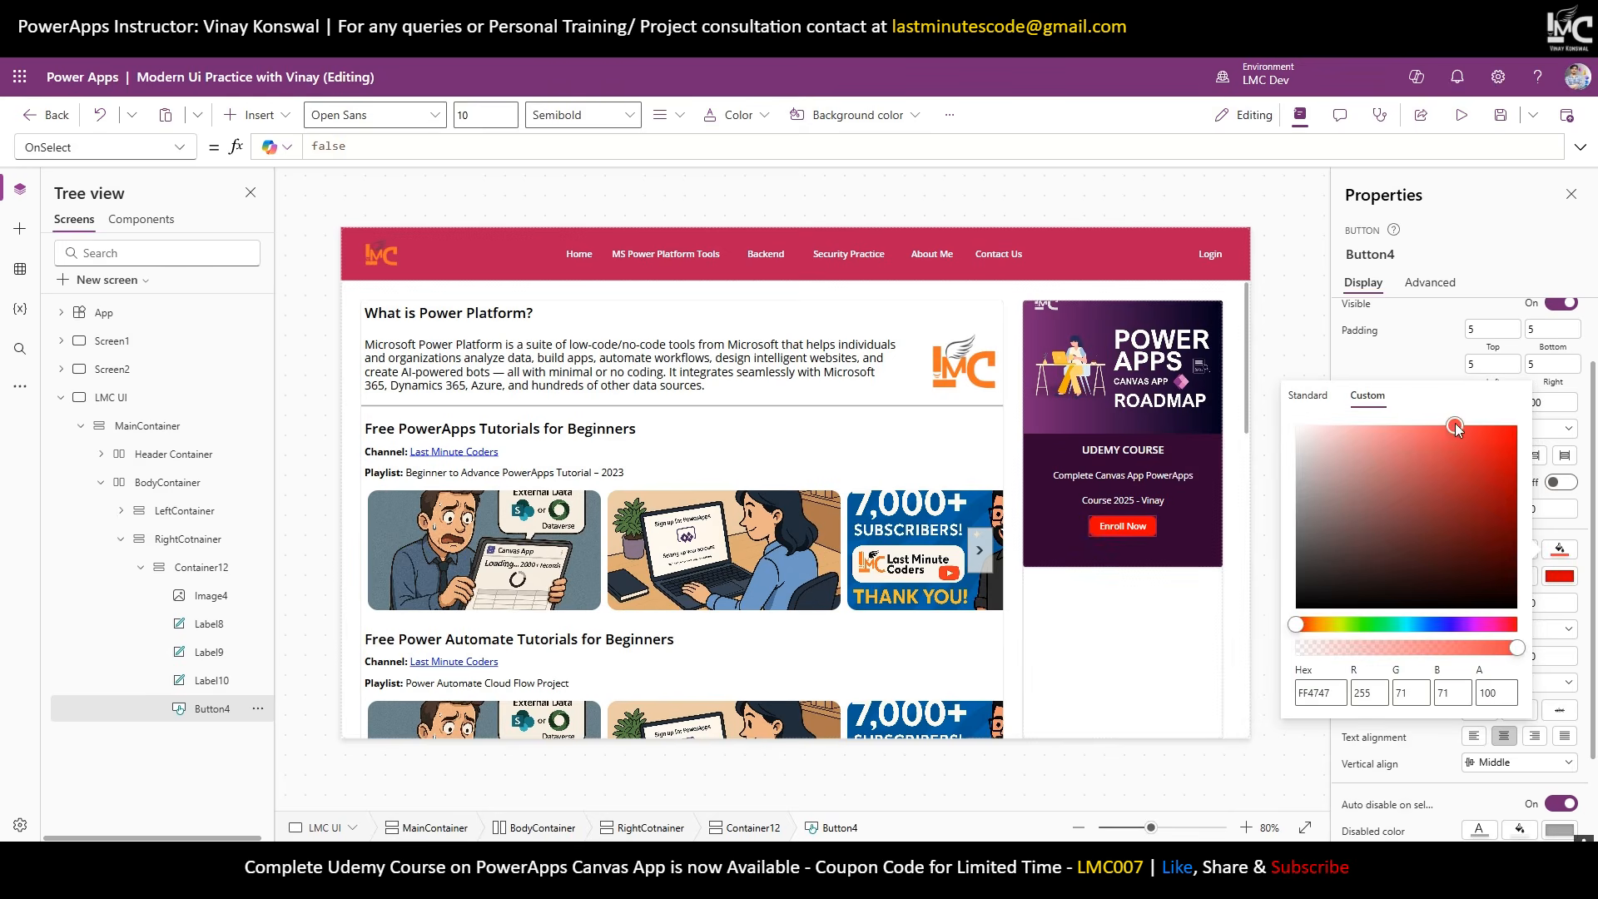
click(1493, 626)
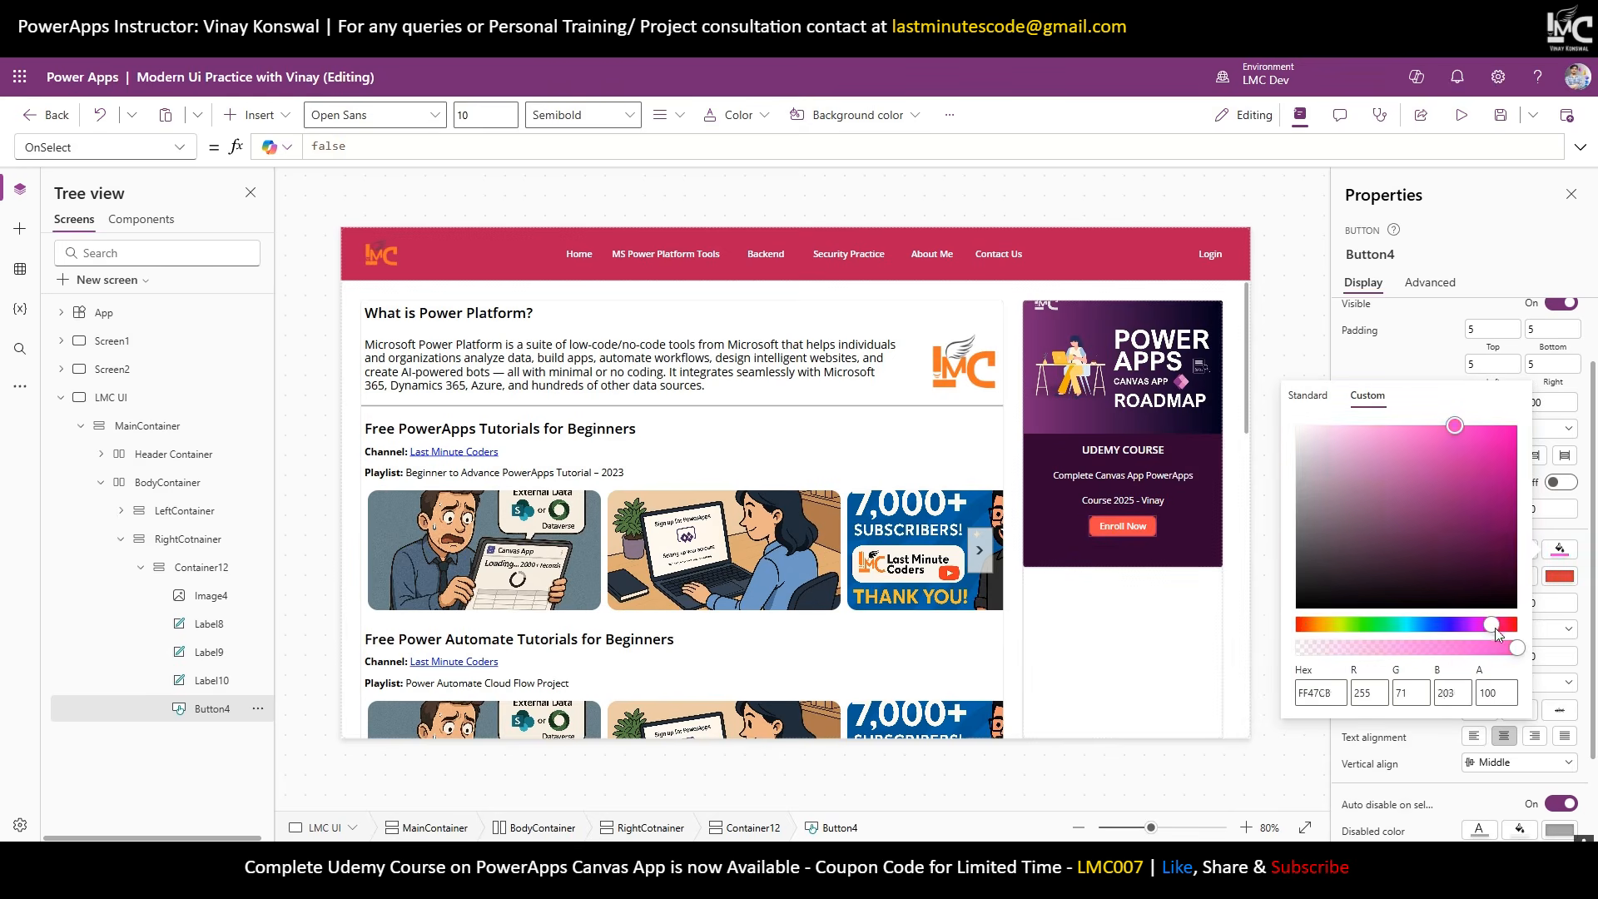
drag(1460, 436, 1486, 433)
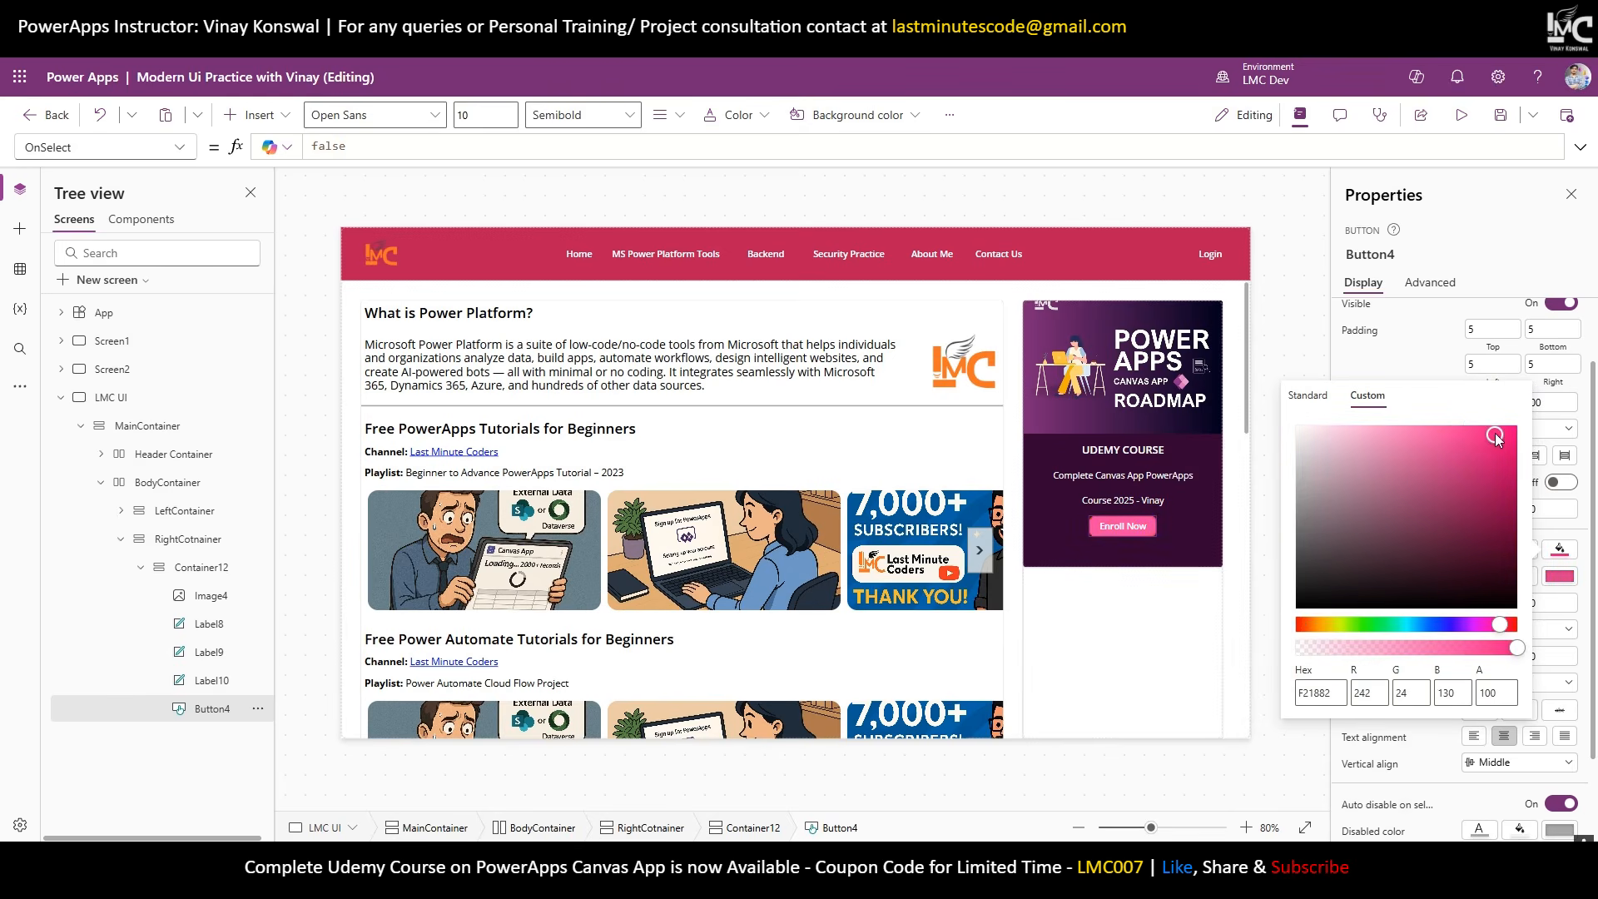
click(1271, 350)
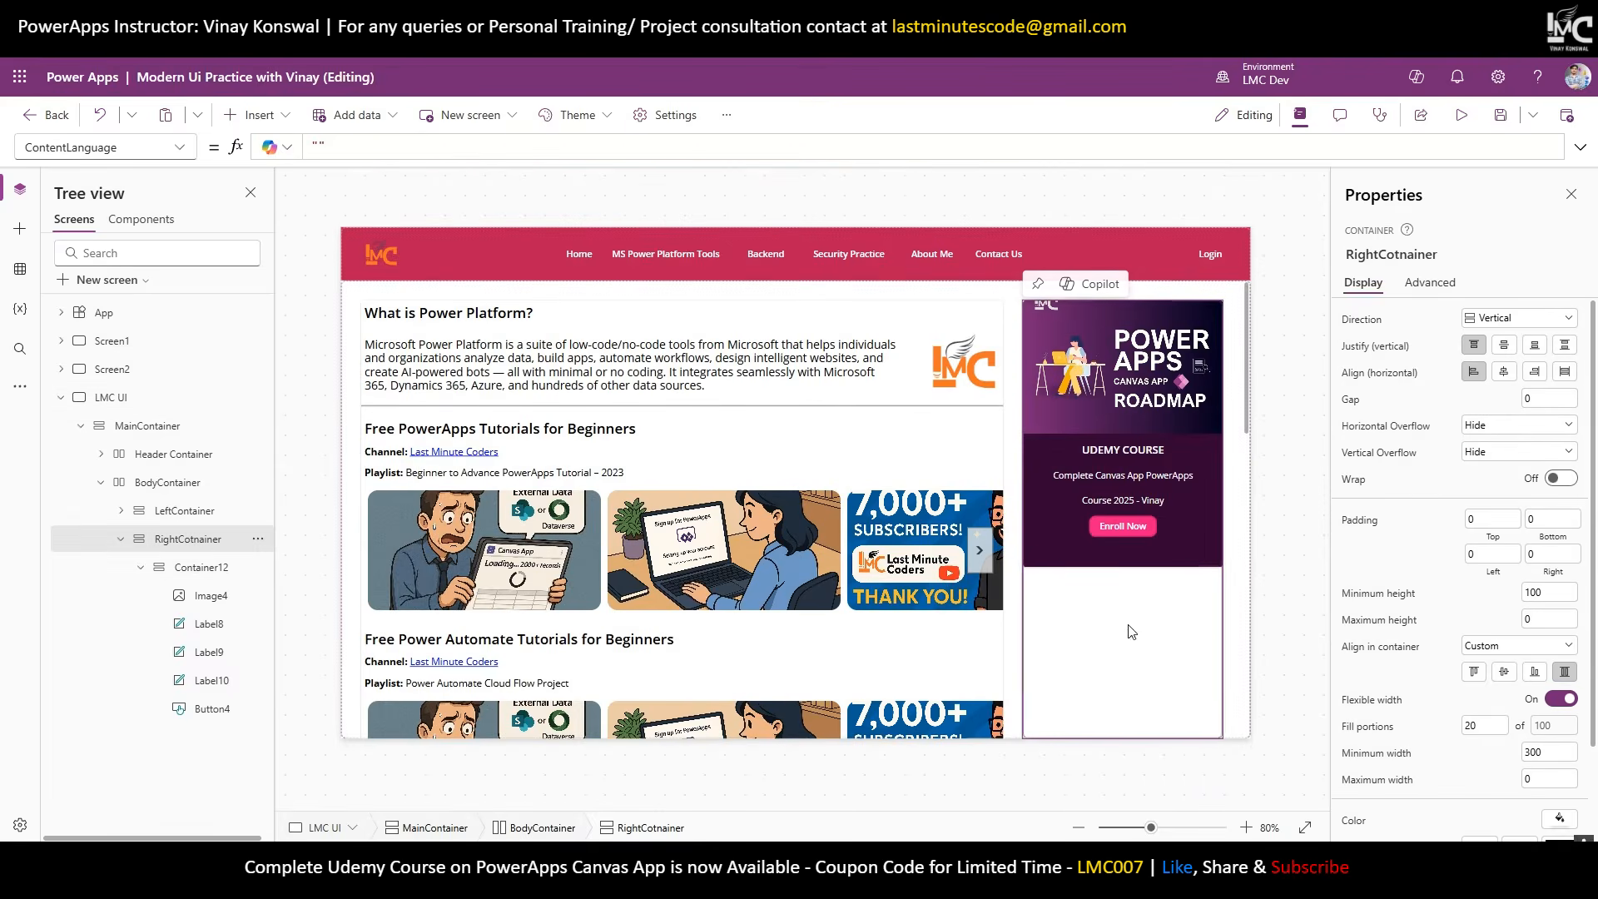
Set the sidebar gap to 30 and add a stretched Search text input with no default text.
drag(1553, 400, 1481, 405)
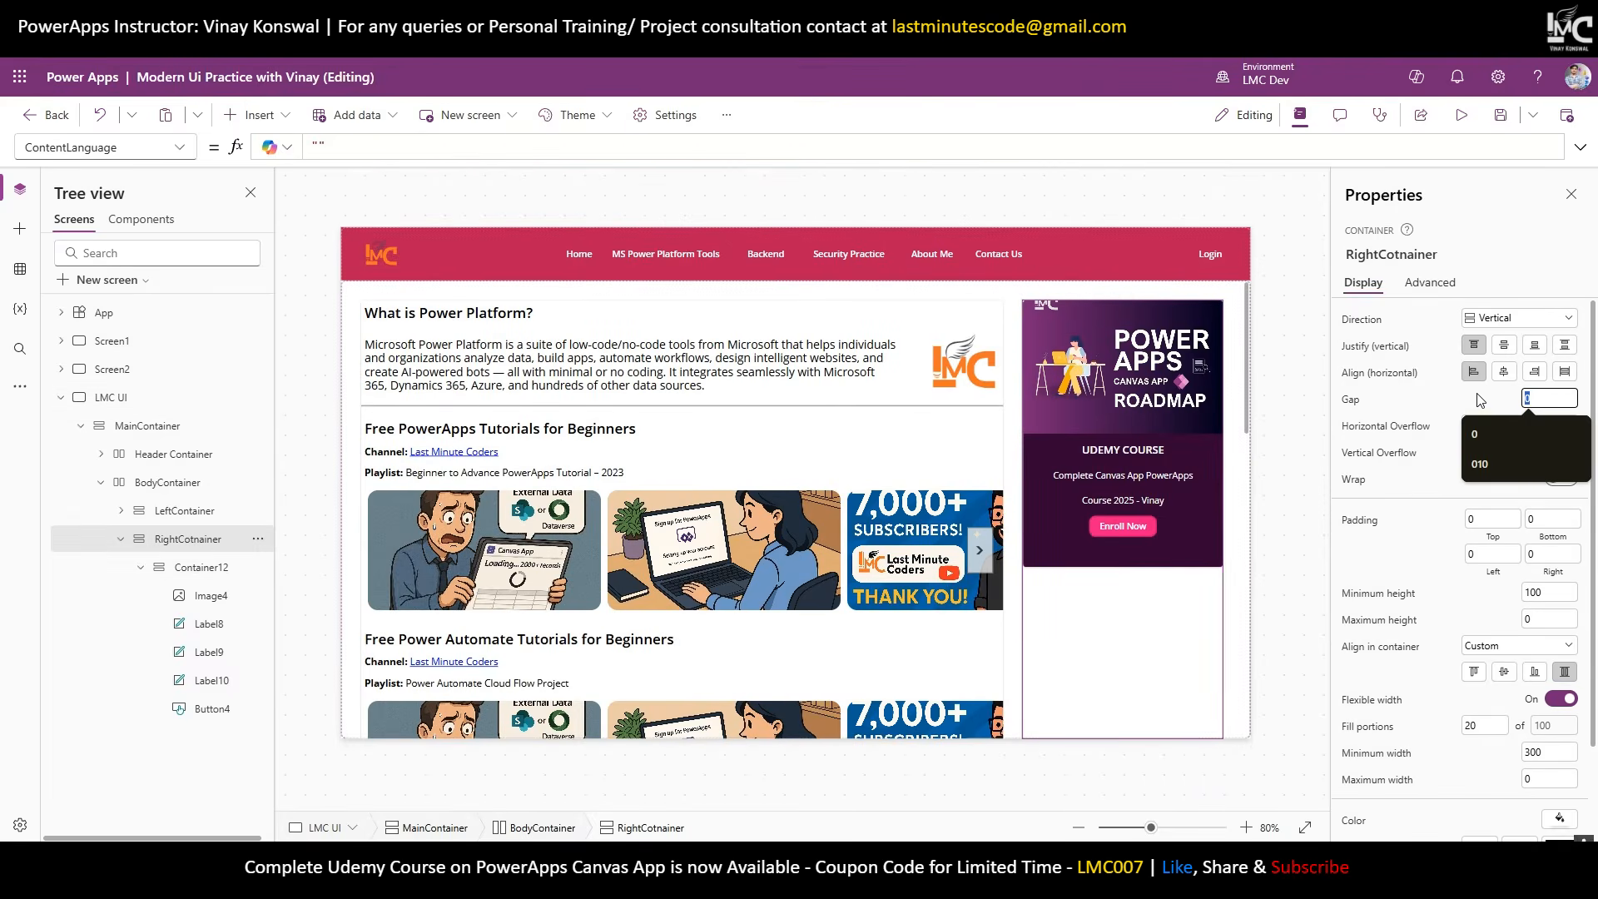
text(30)
click(253, 115)
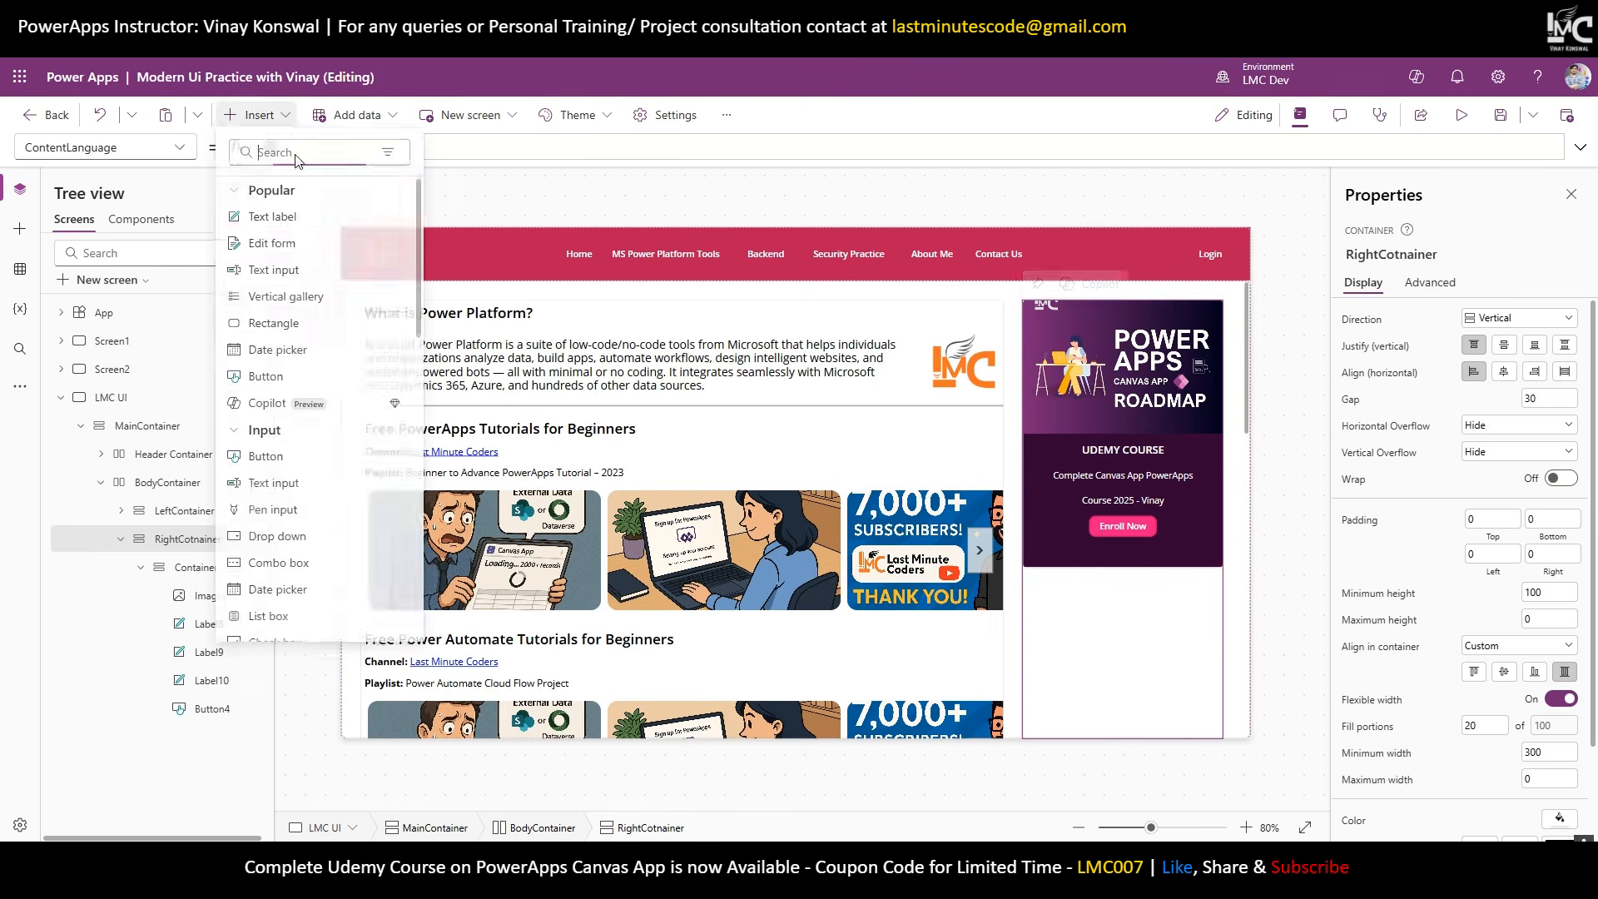
click(275, 270)
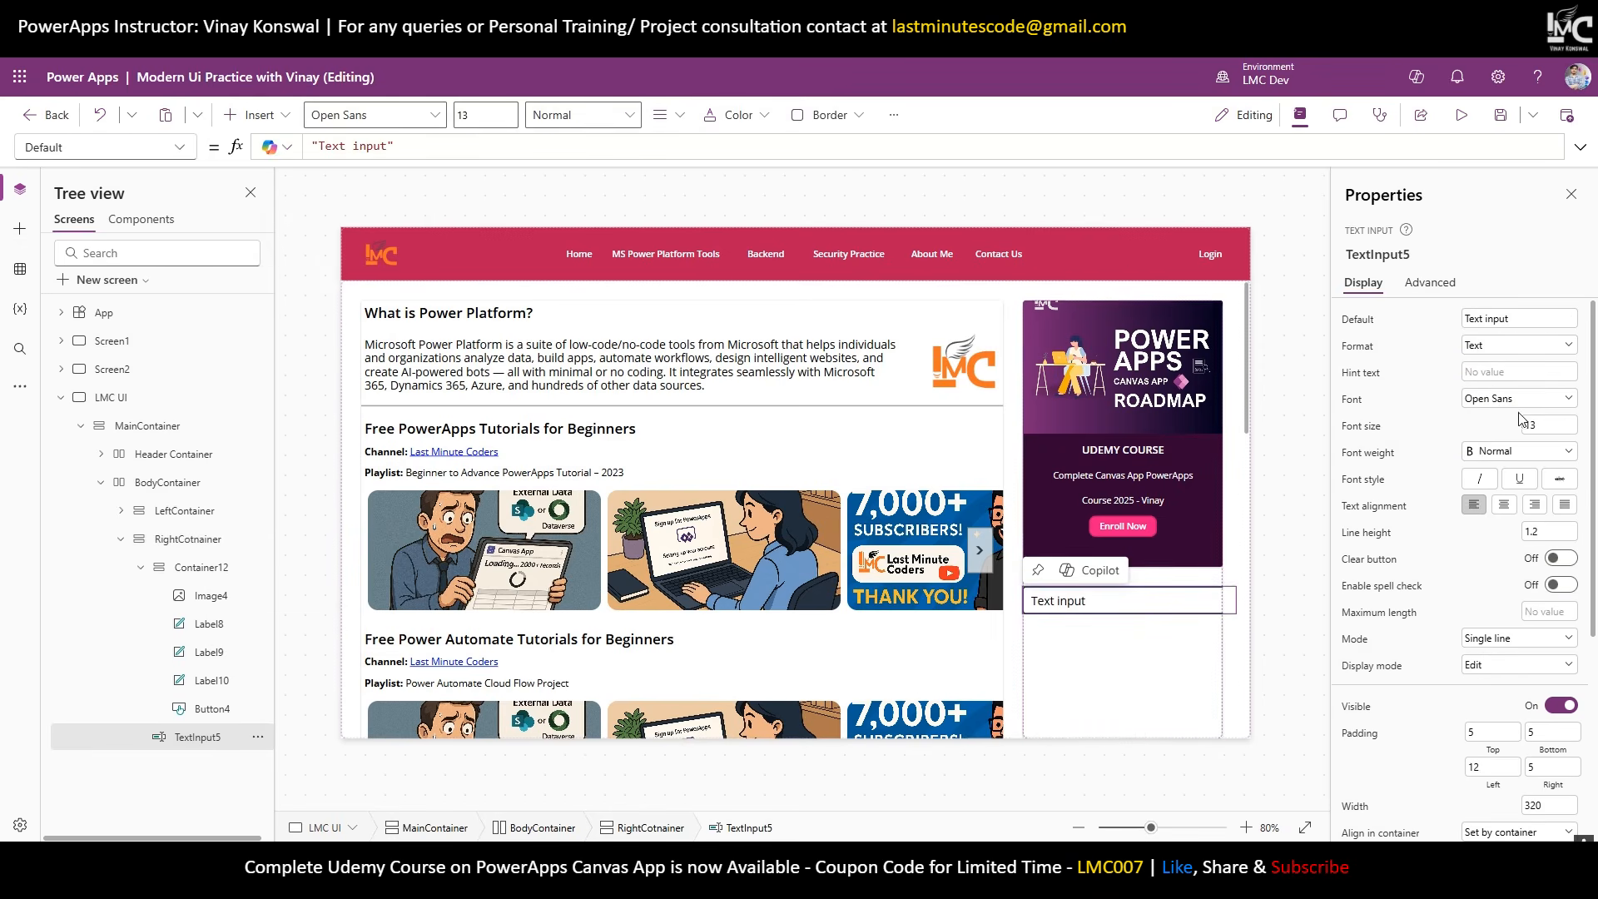
scroll(1546, 633, down, 4)
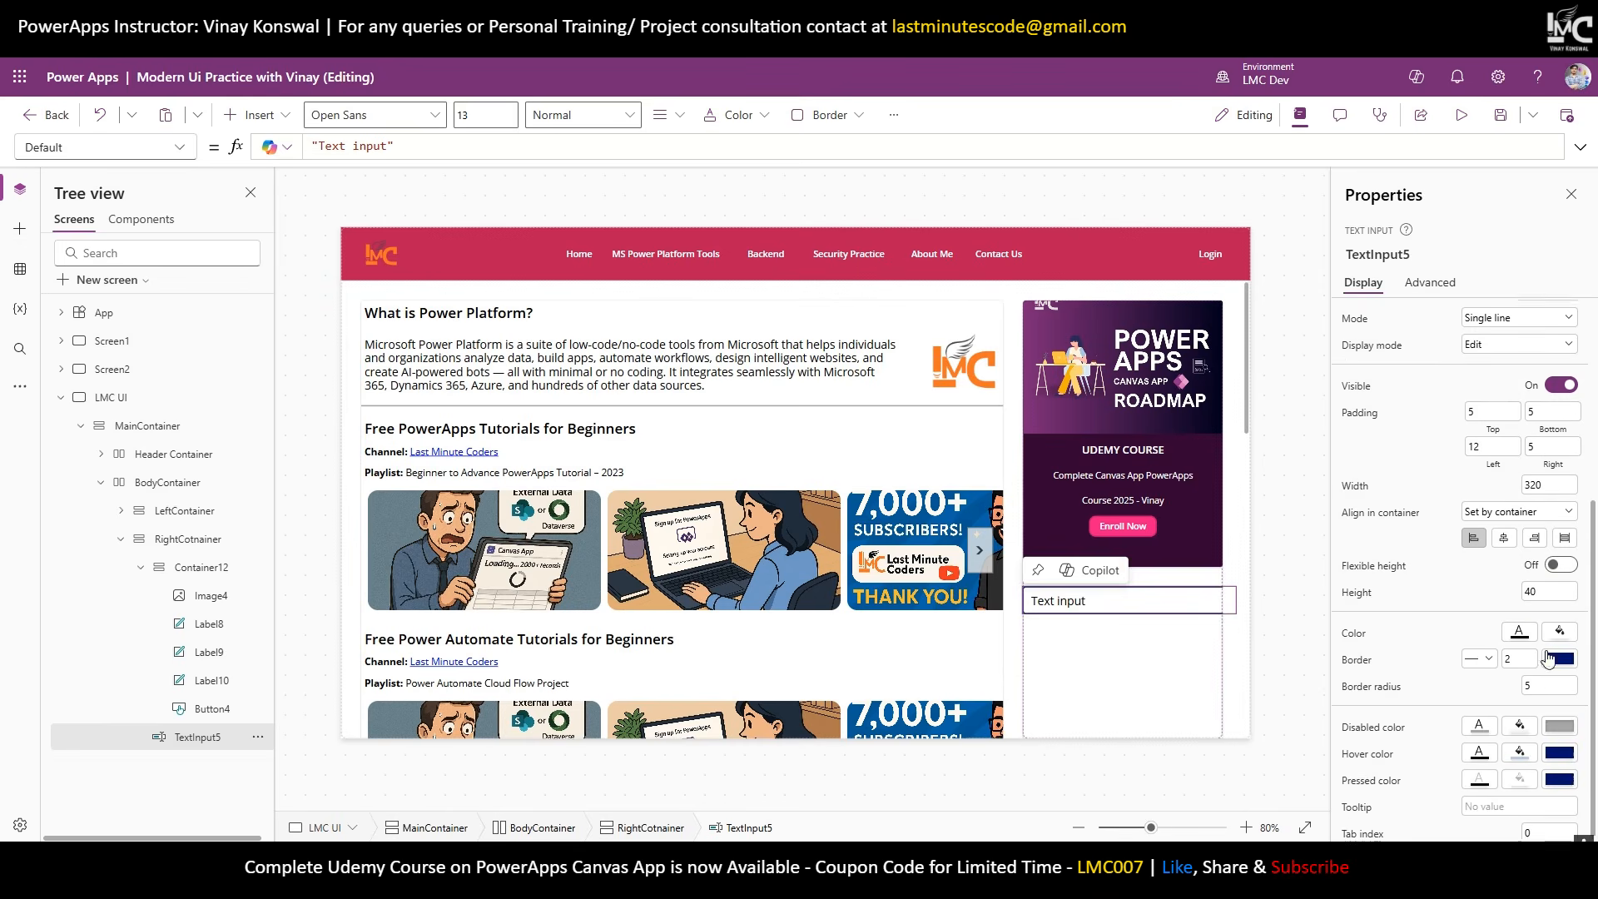
click(1565, 534)
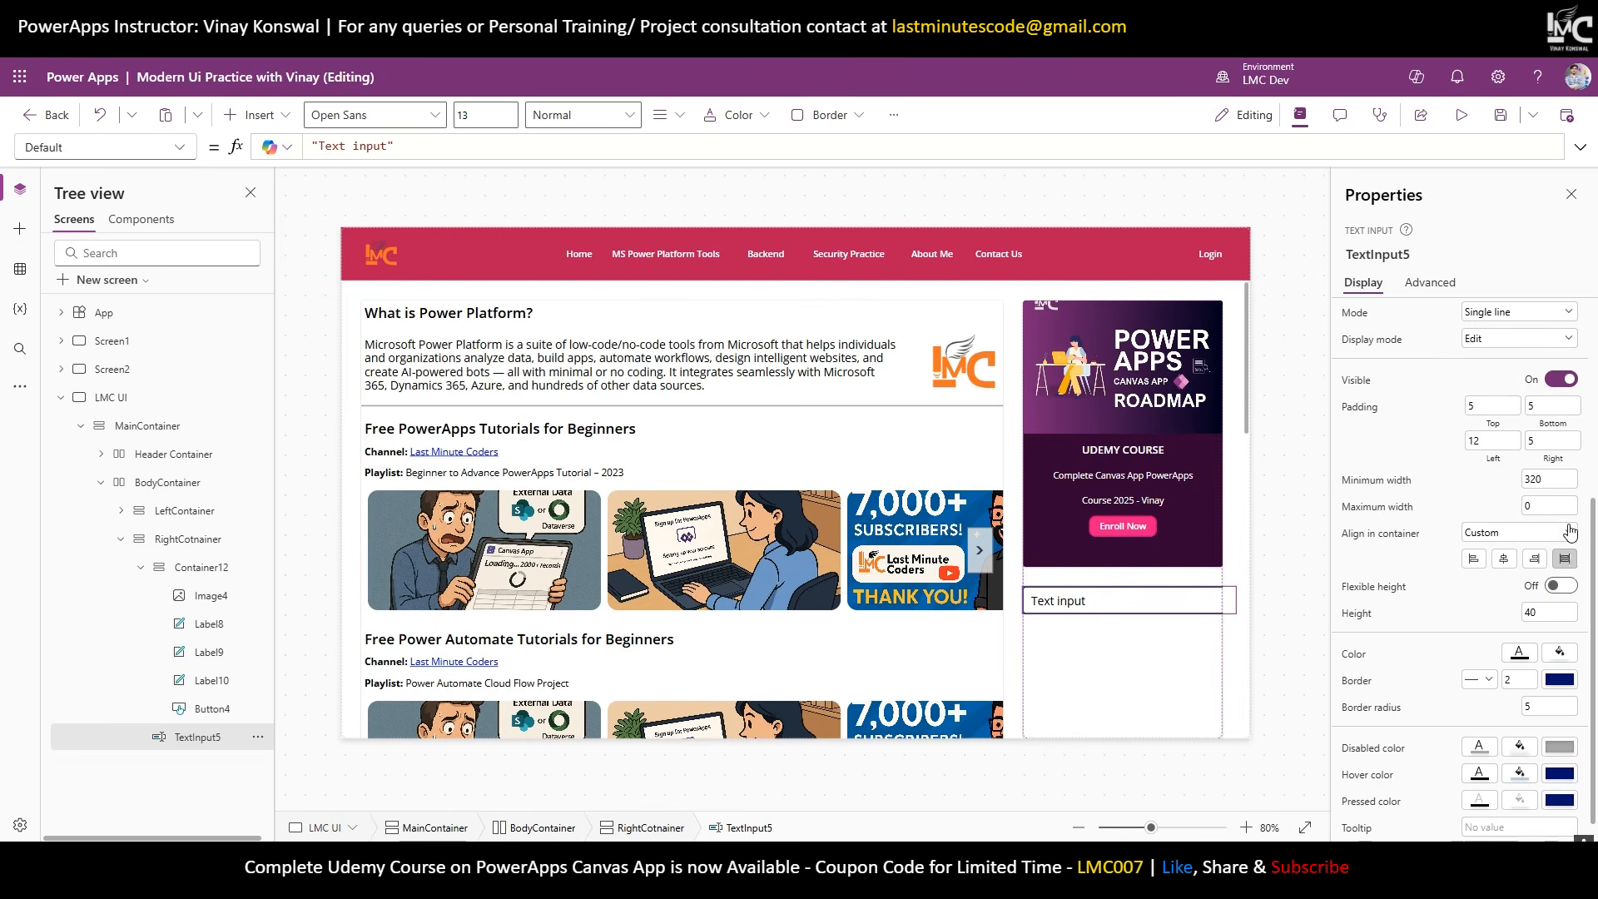
double_click(1536, 479)
text(0)
scroll(1506, 487, up, 3)
text(10)
drag(1547, 351, 1386, 327)
scroll(1513, 355, up, 1)
key(BackSpace)
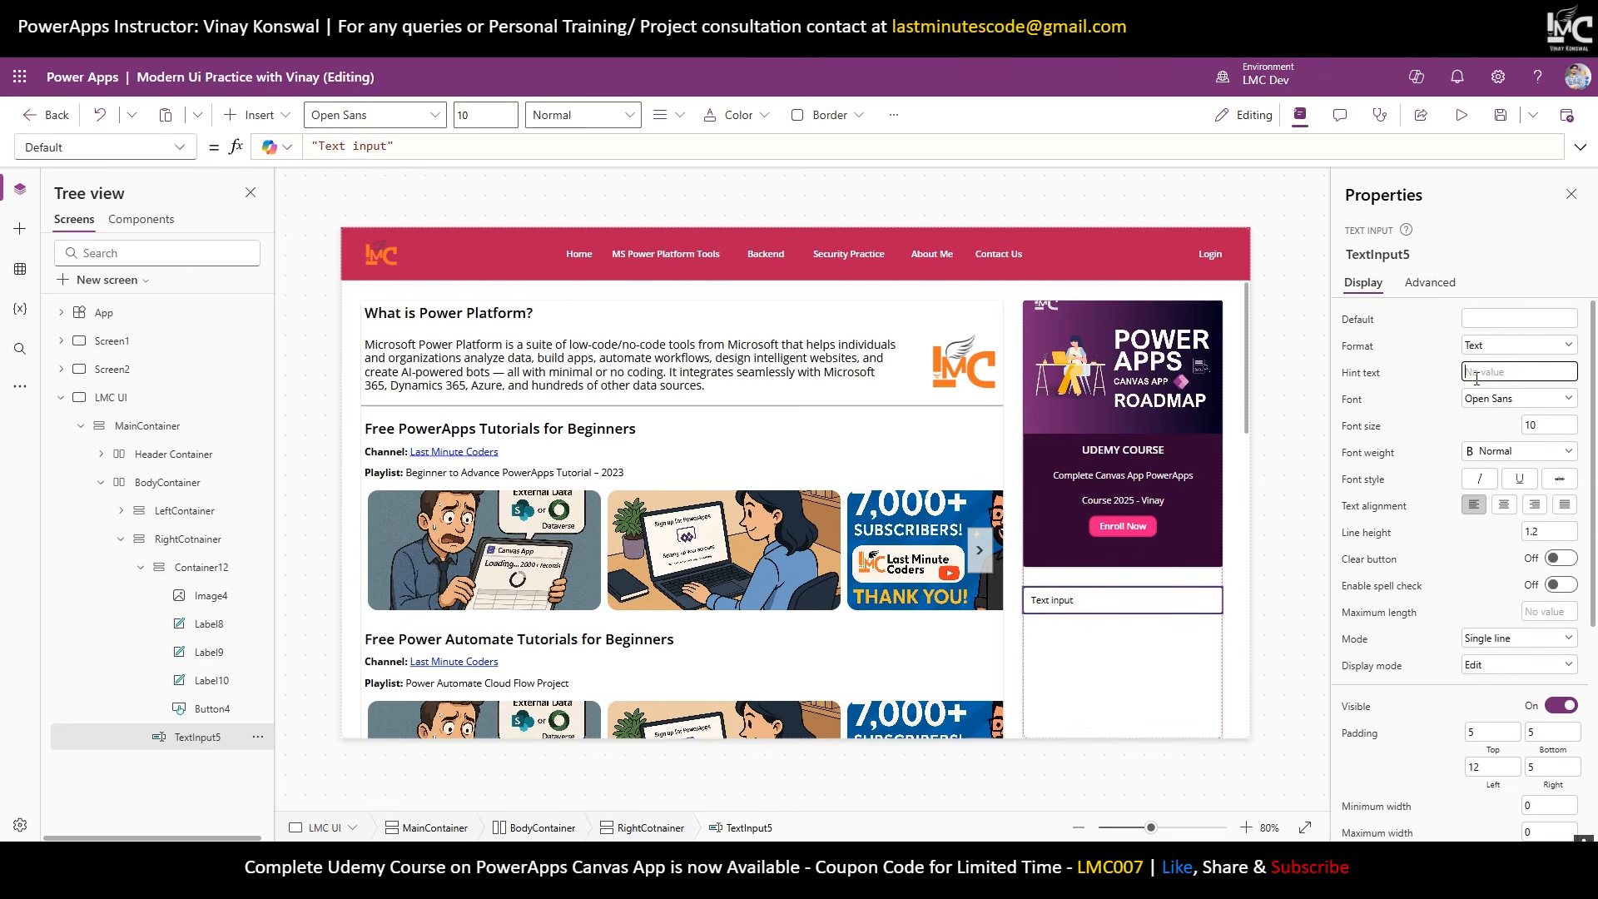
click(1463, 376)
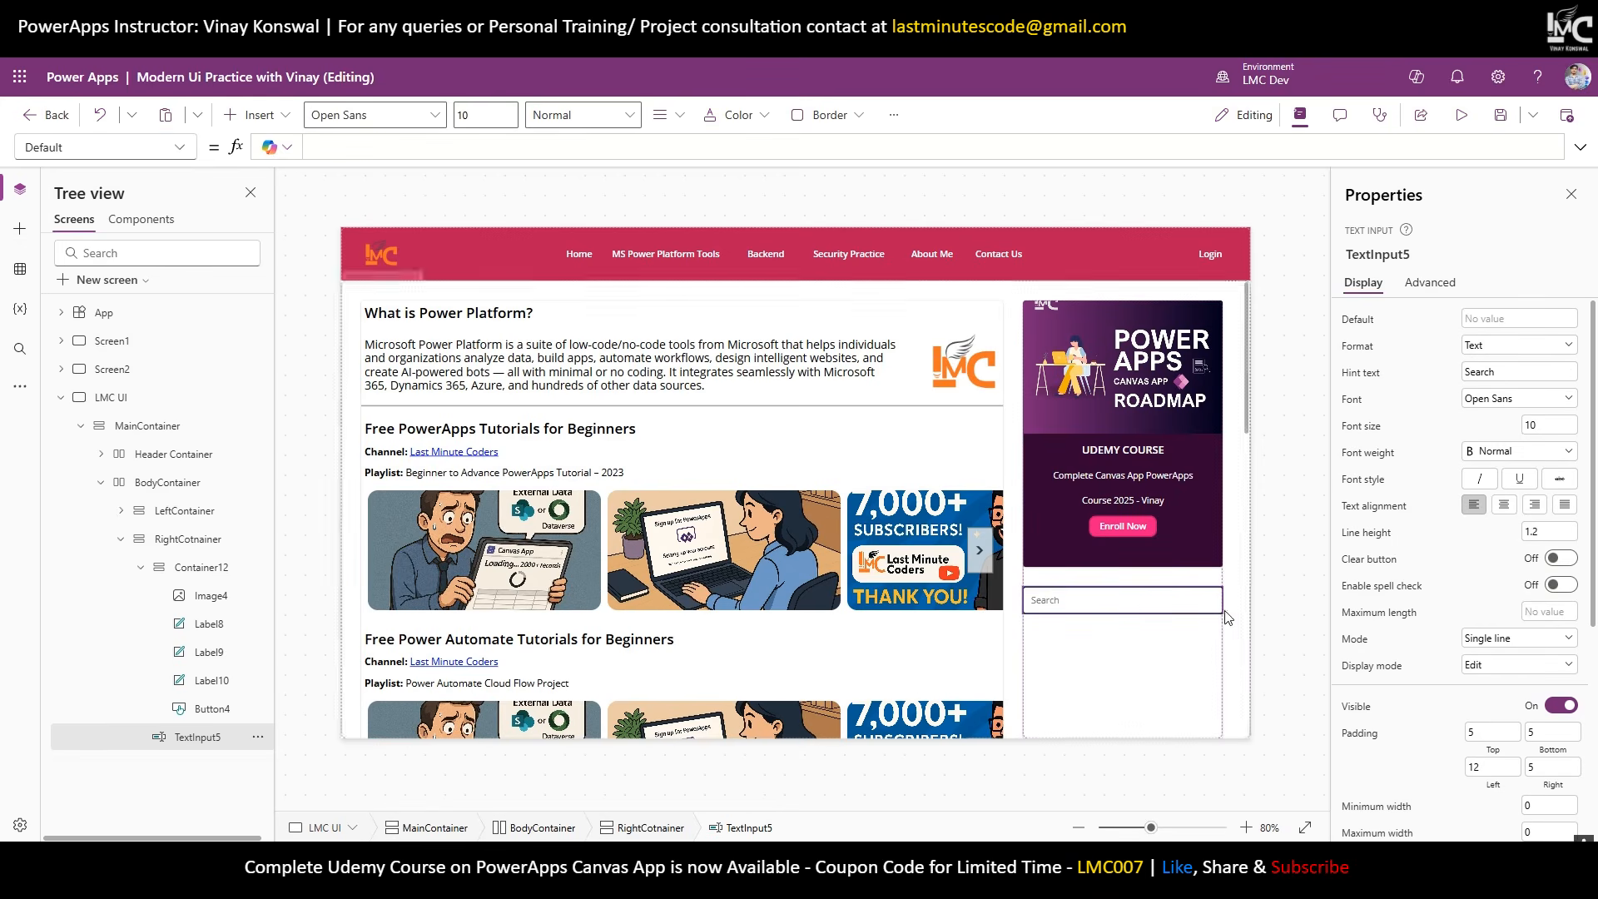
Set RightCotnainer's left and right padding to 5.
click(1186, 654)
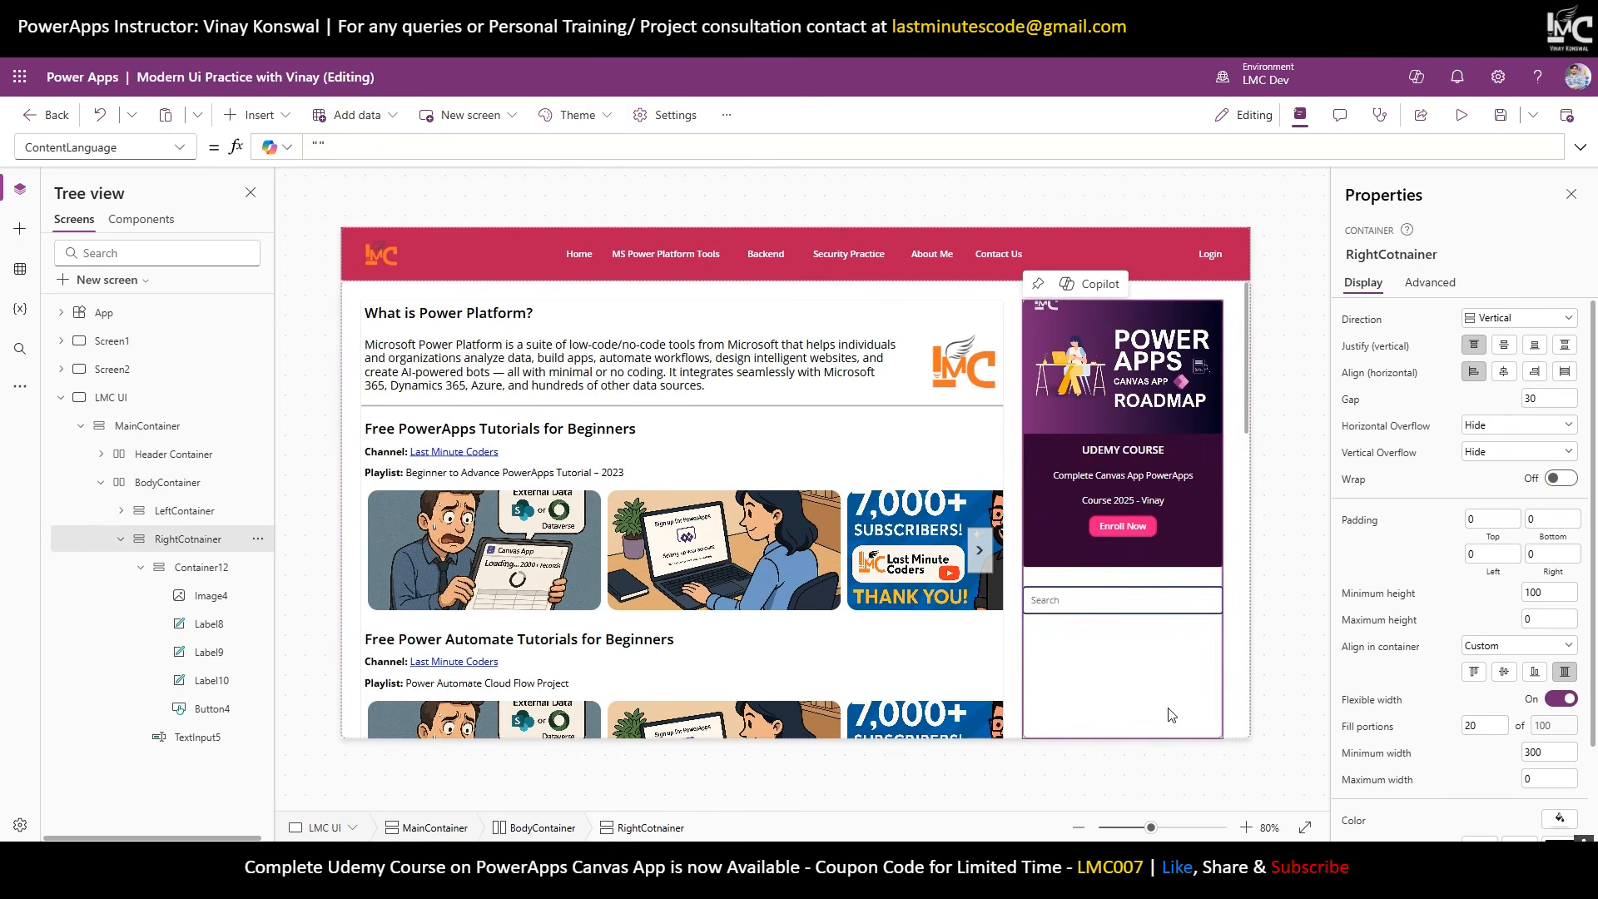
click(1470, 556)
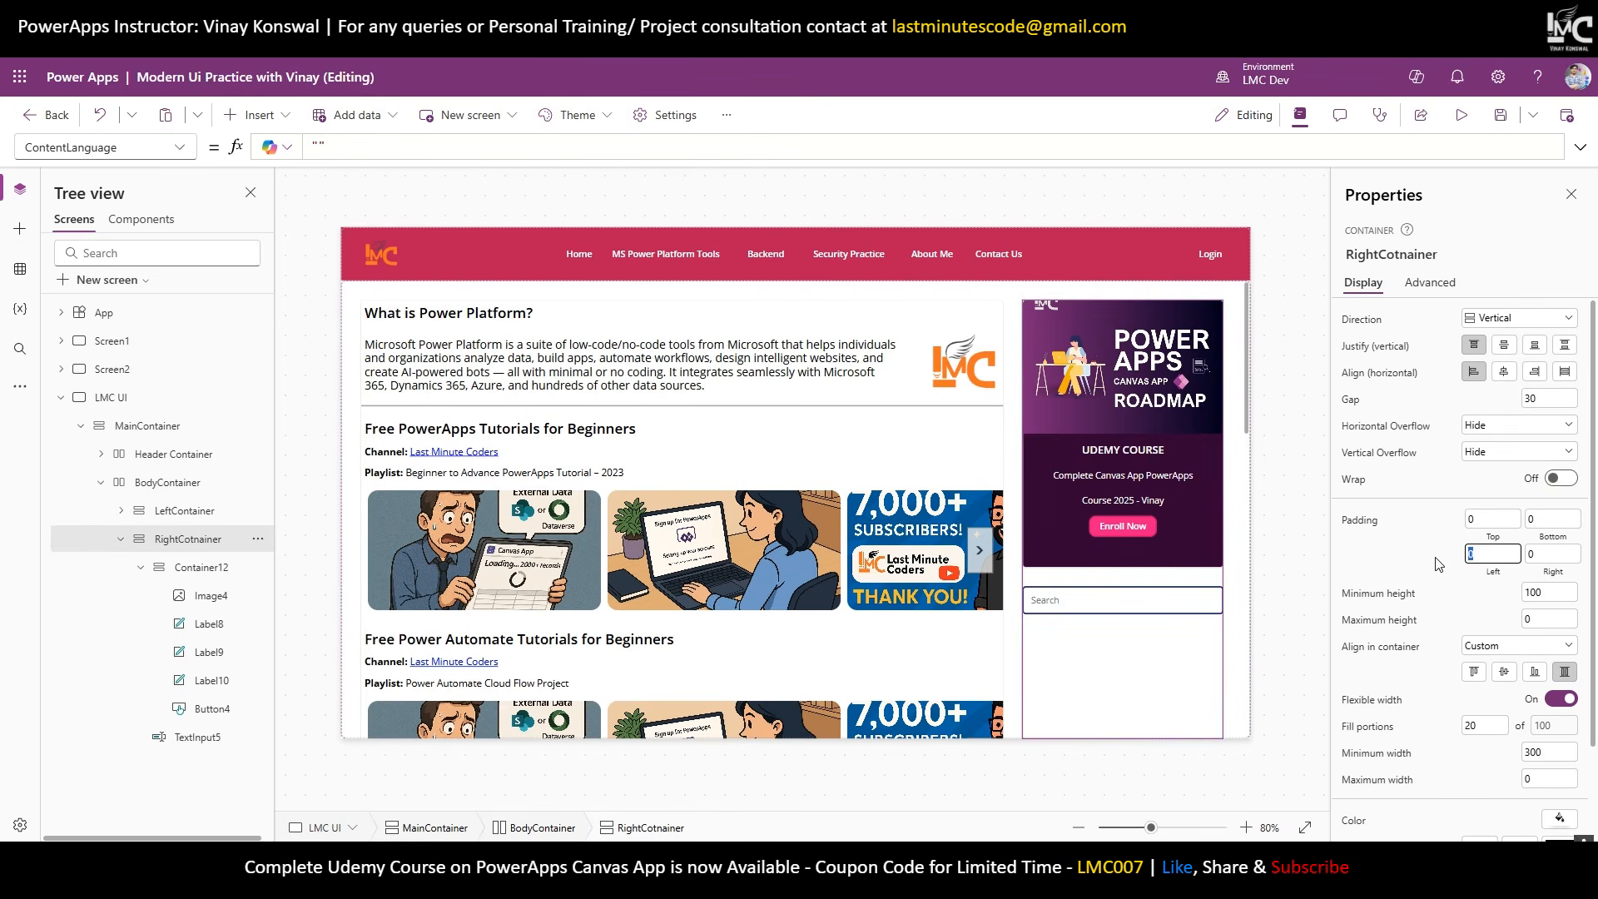
click(1546, 556)
text(5)
click(1291, 546)
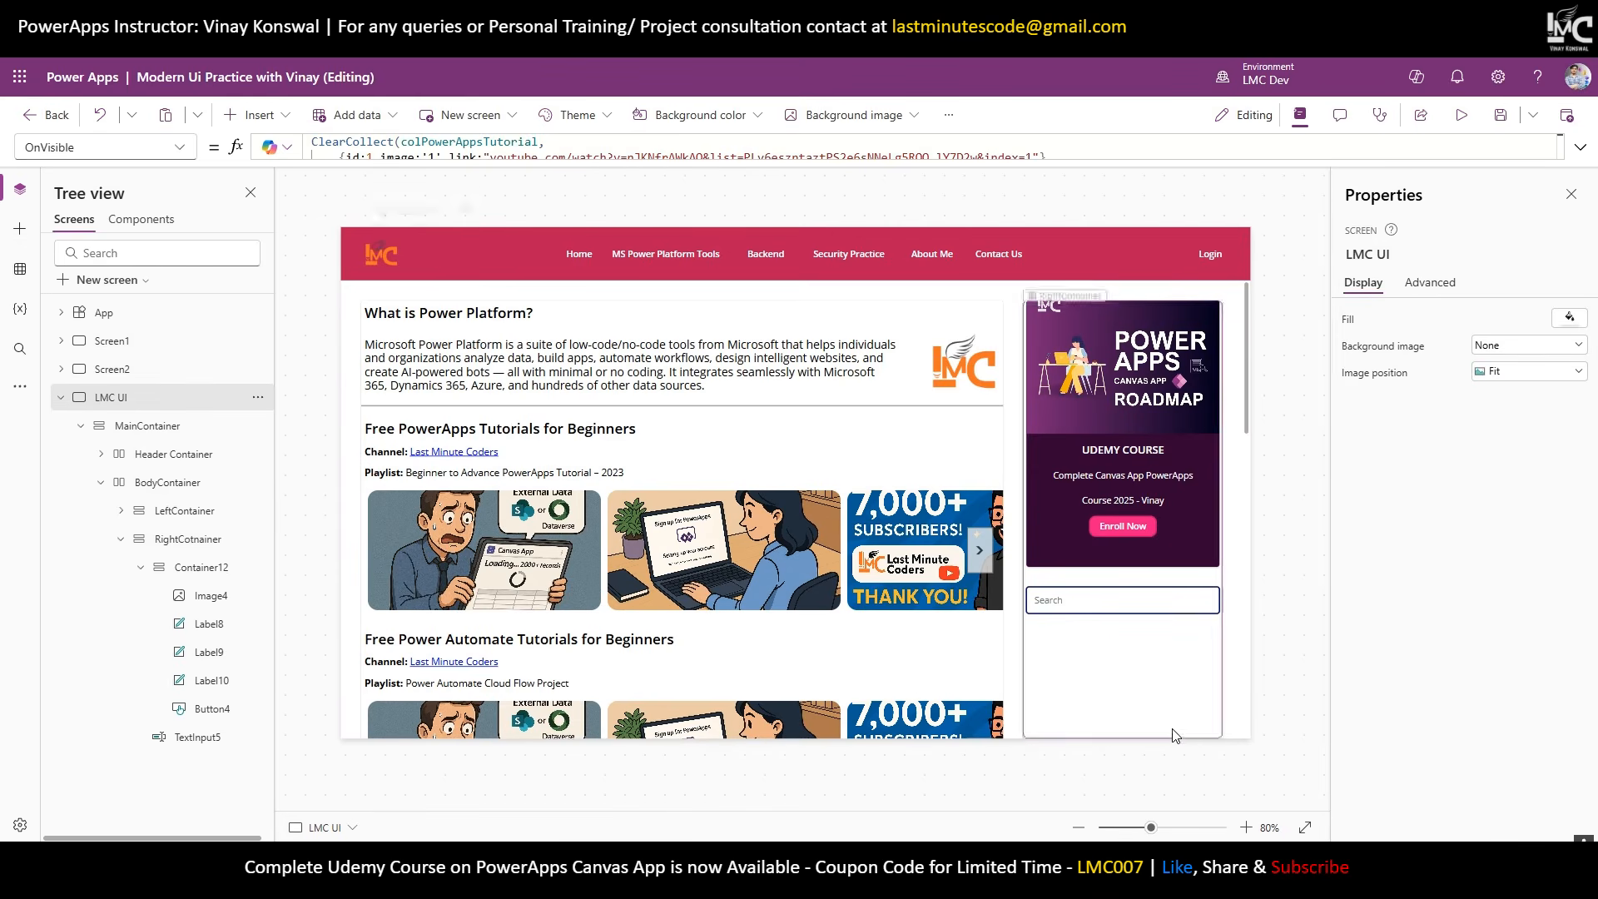
Set Drop shadow to None on both the right and left containers.
click(1123, 674)
scroll(1457, 713, down, 5)
scroll(1456, 713, down, 1)
click(1519, 787)
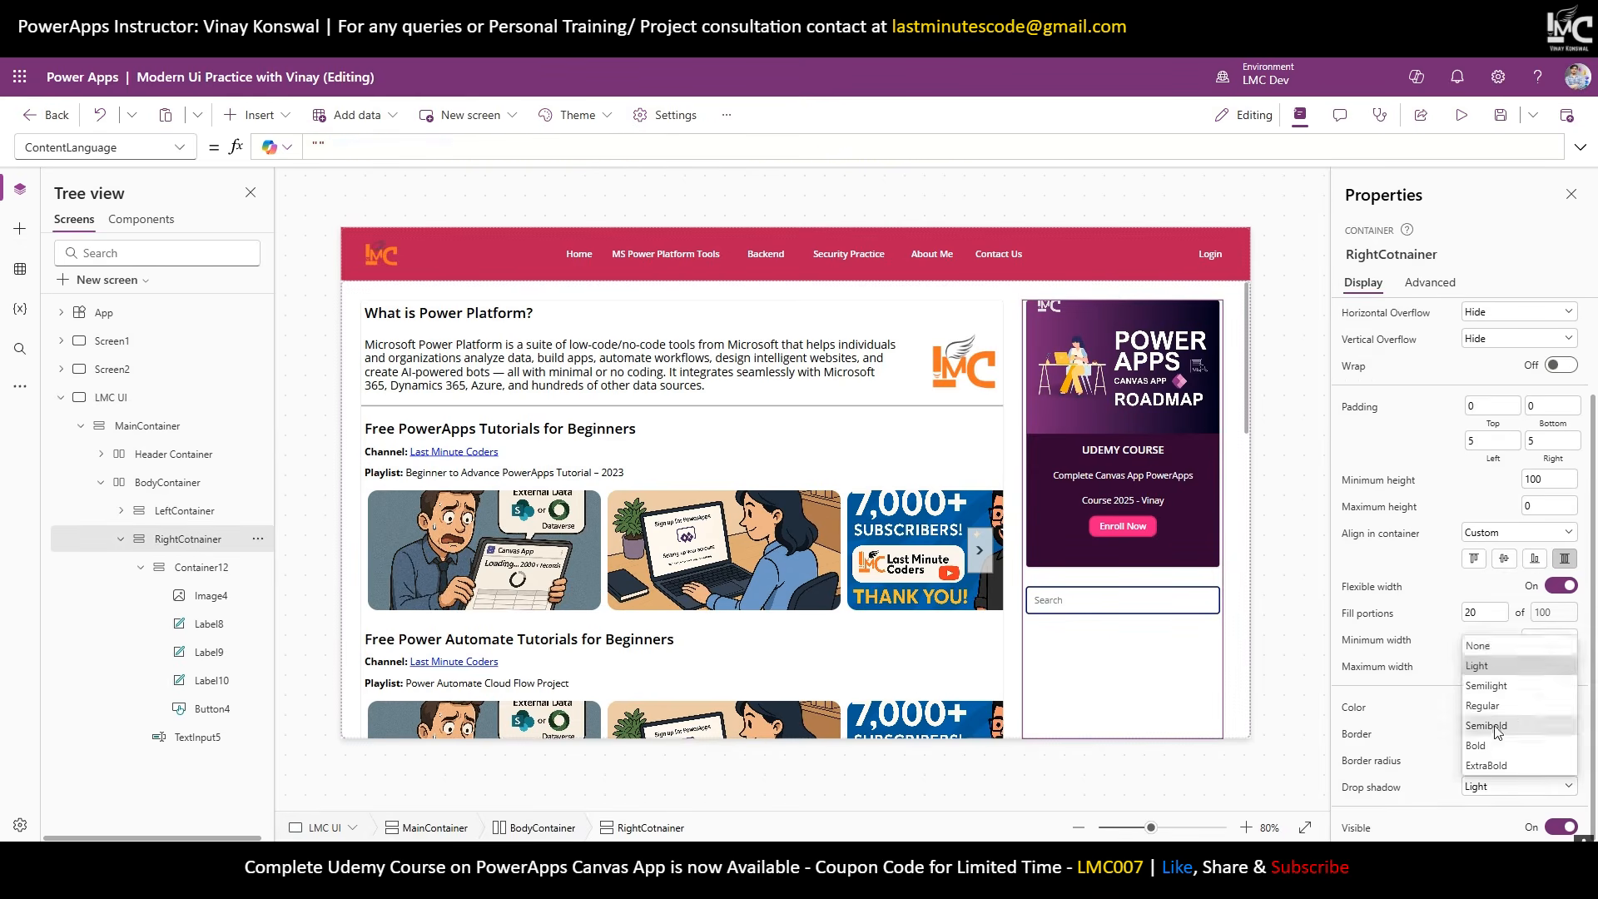
click(1548, 645)
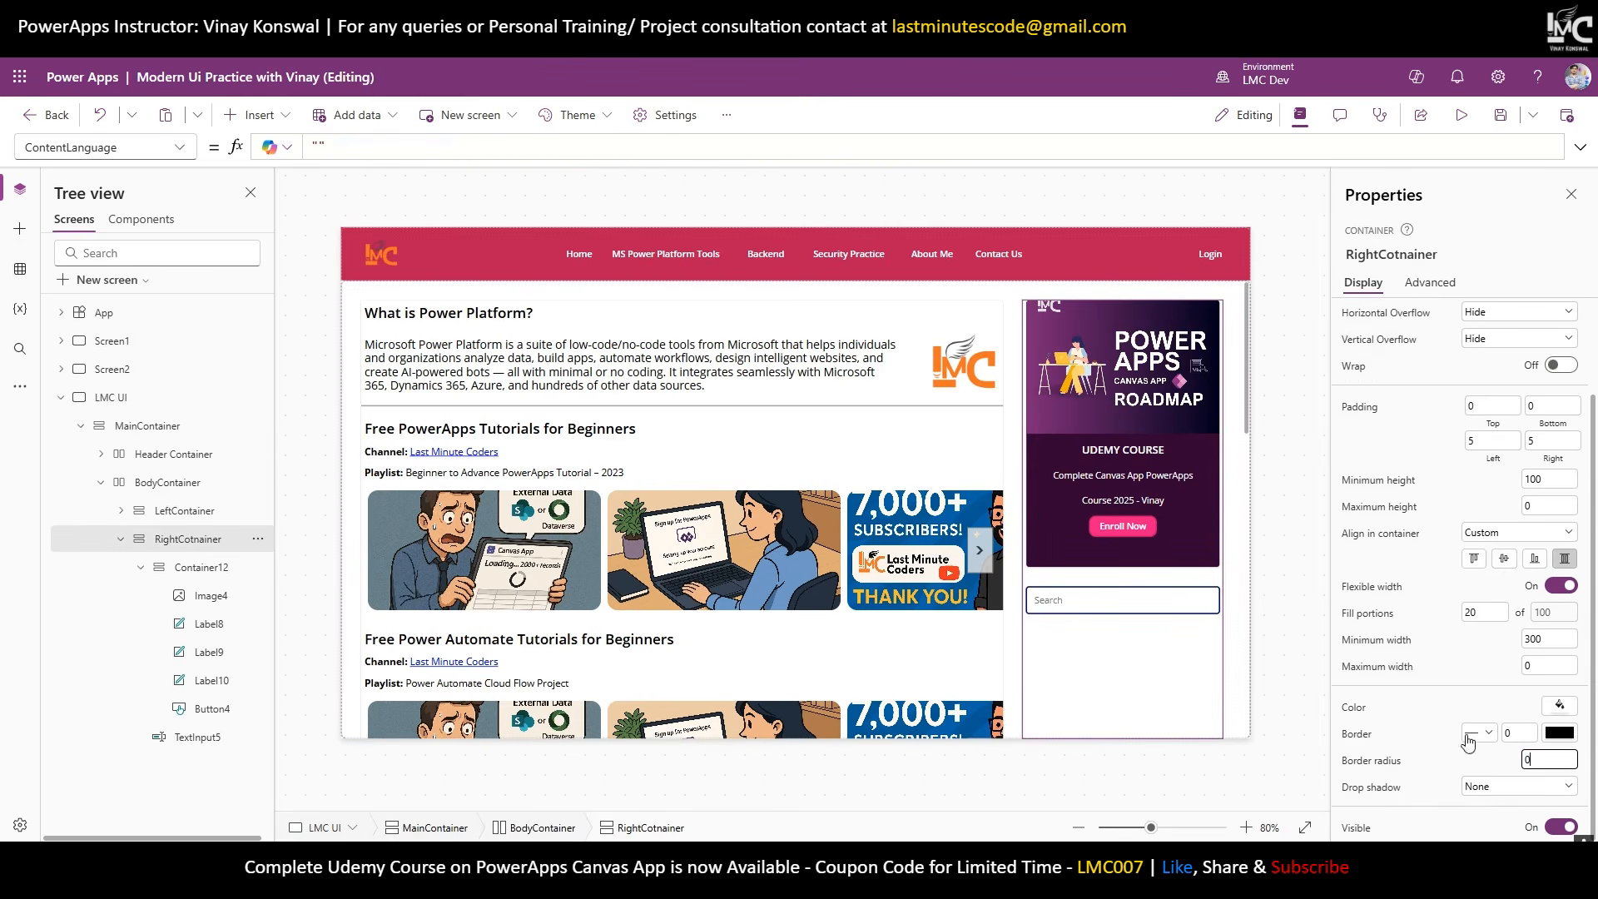
click(991, 666)
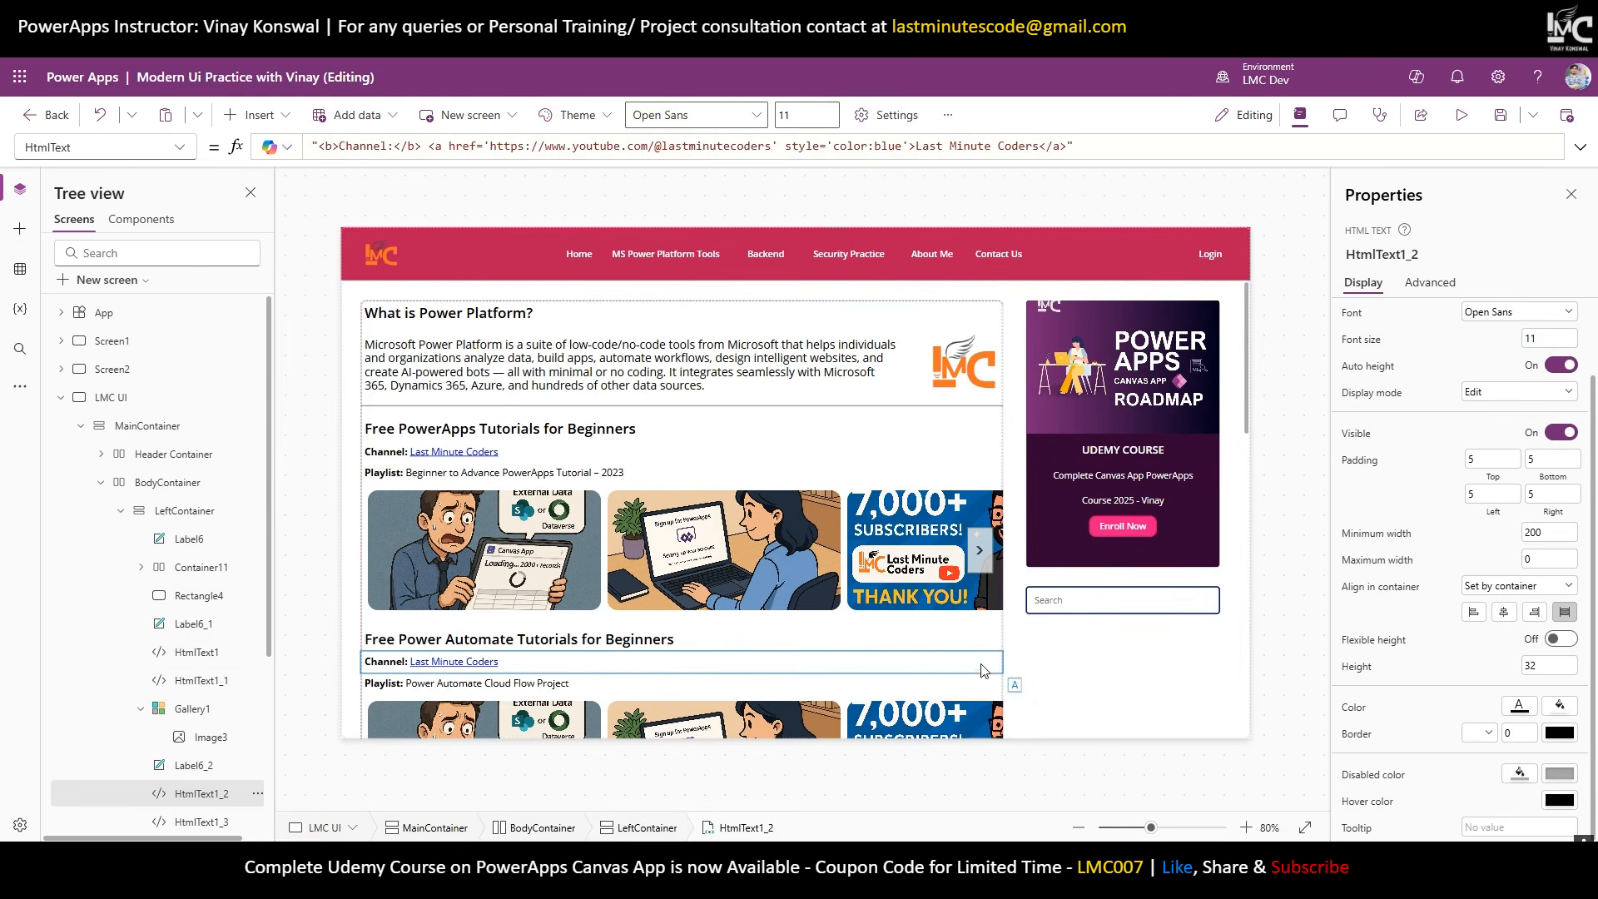
click(185, 510)
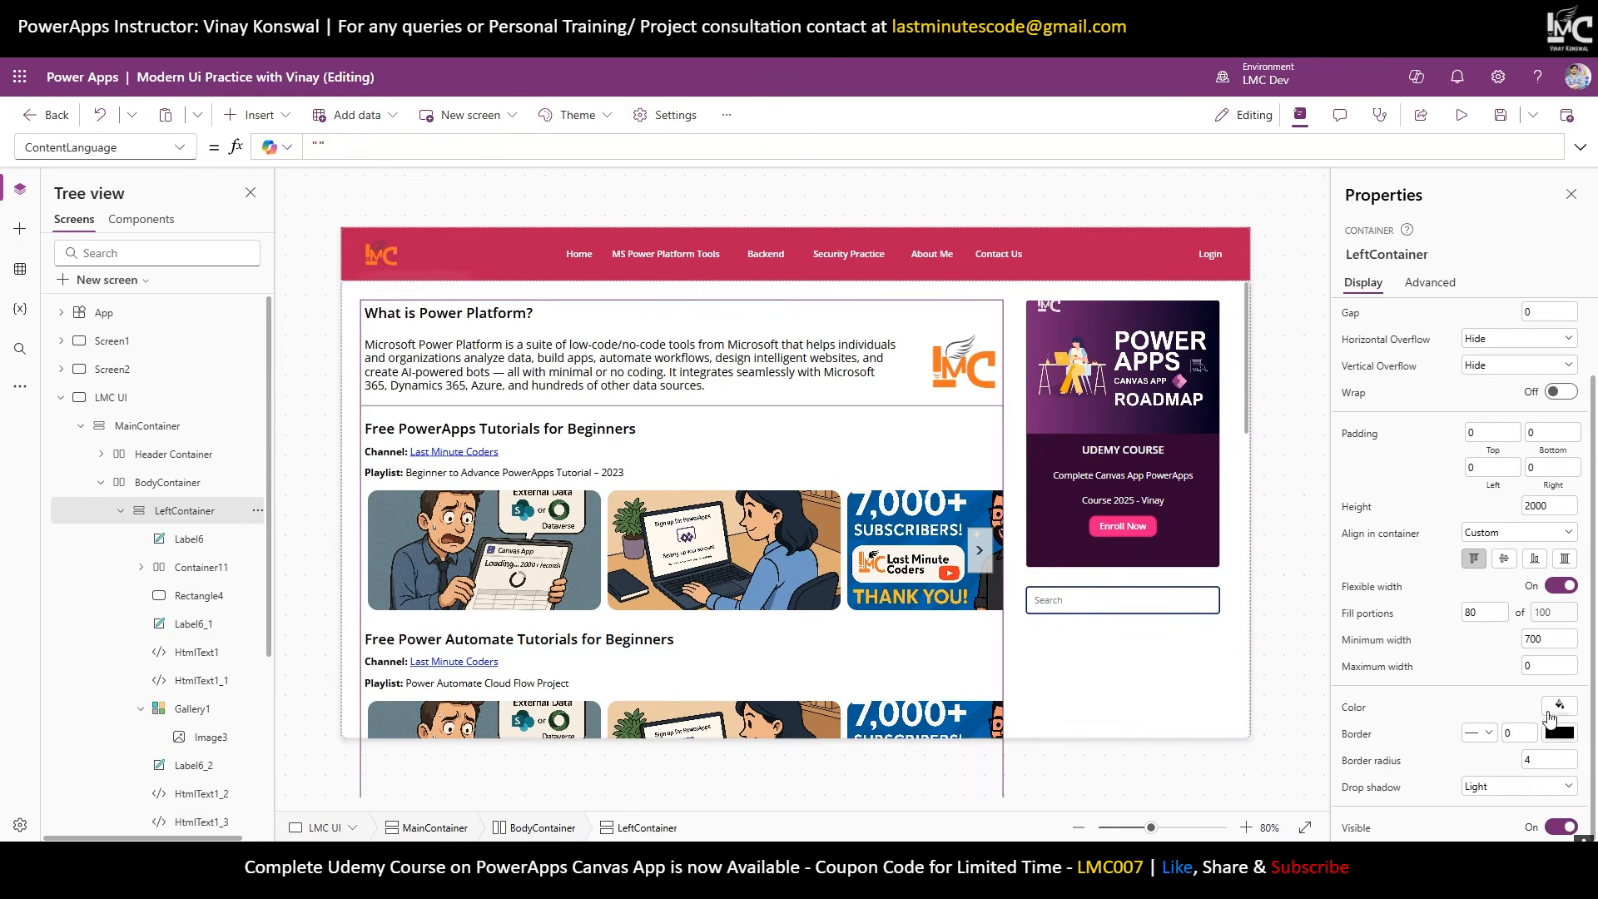
click(1519, 787)
click(1516, 645)
click(121, 510)
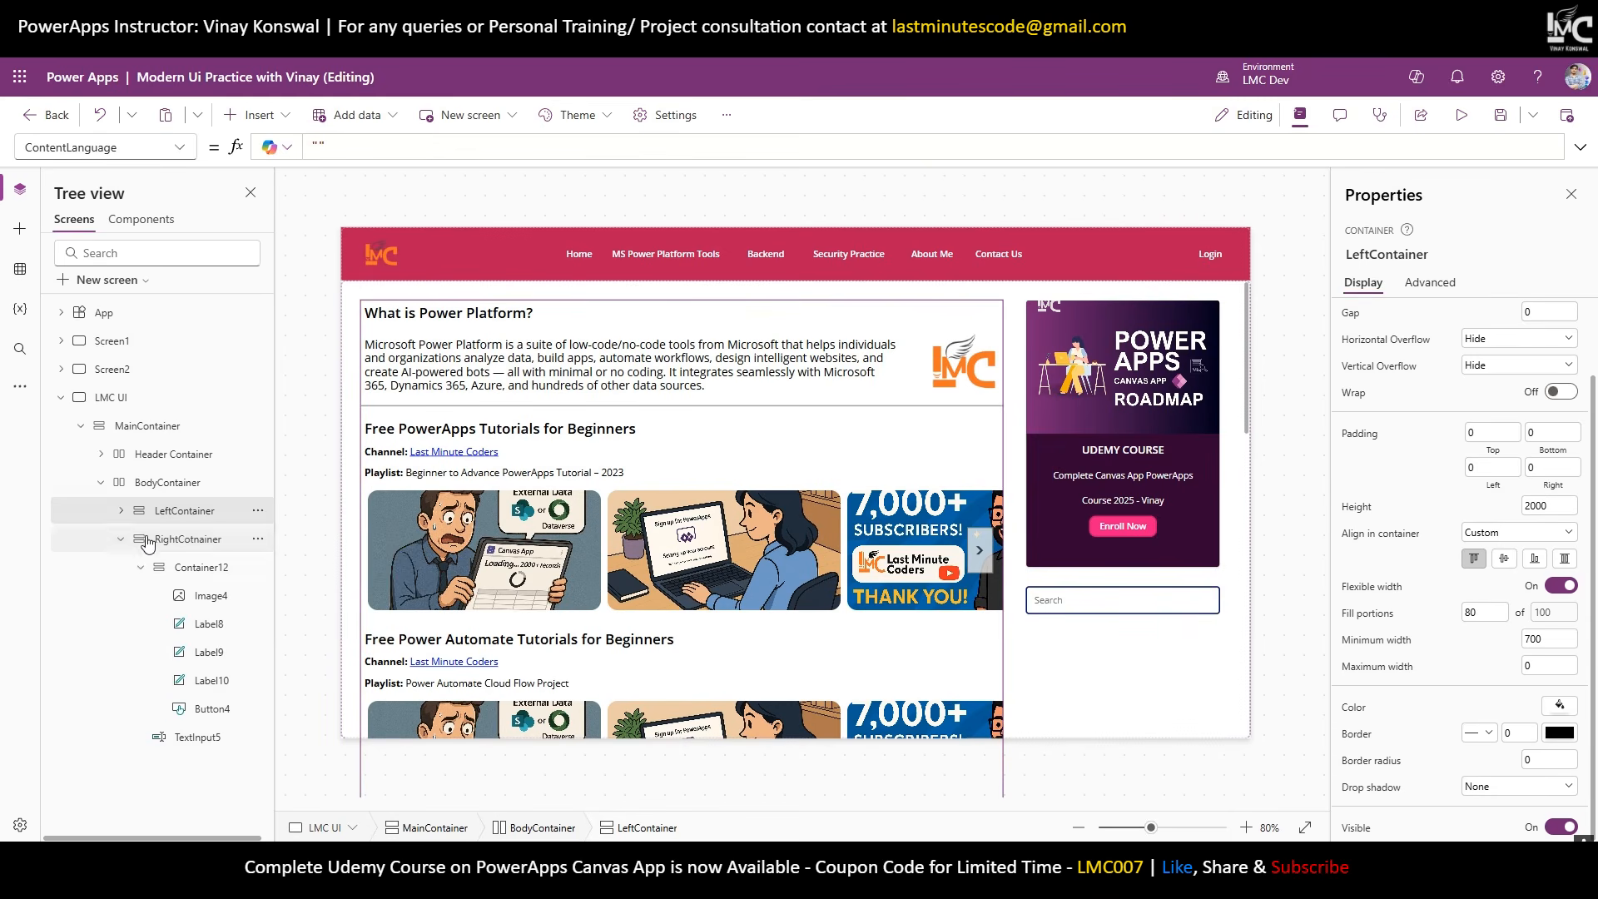
click(187, 539)
click(1279, 491)
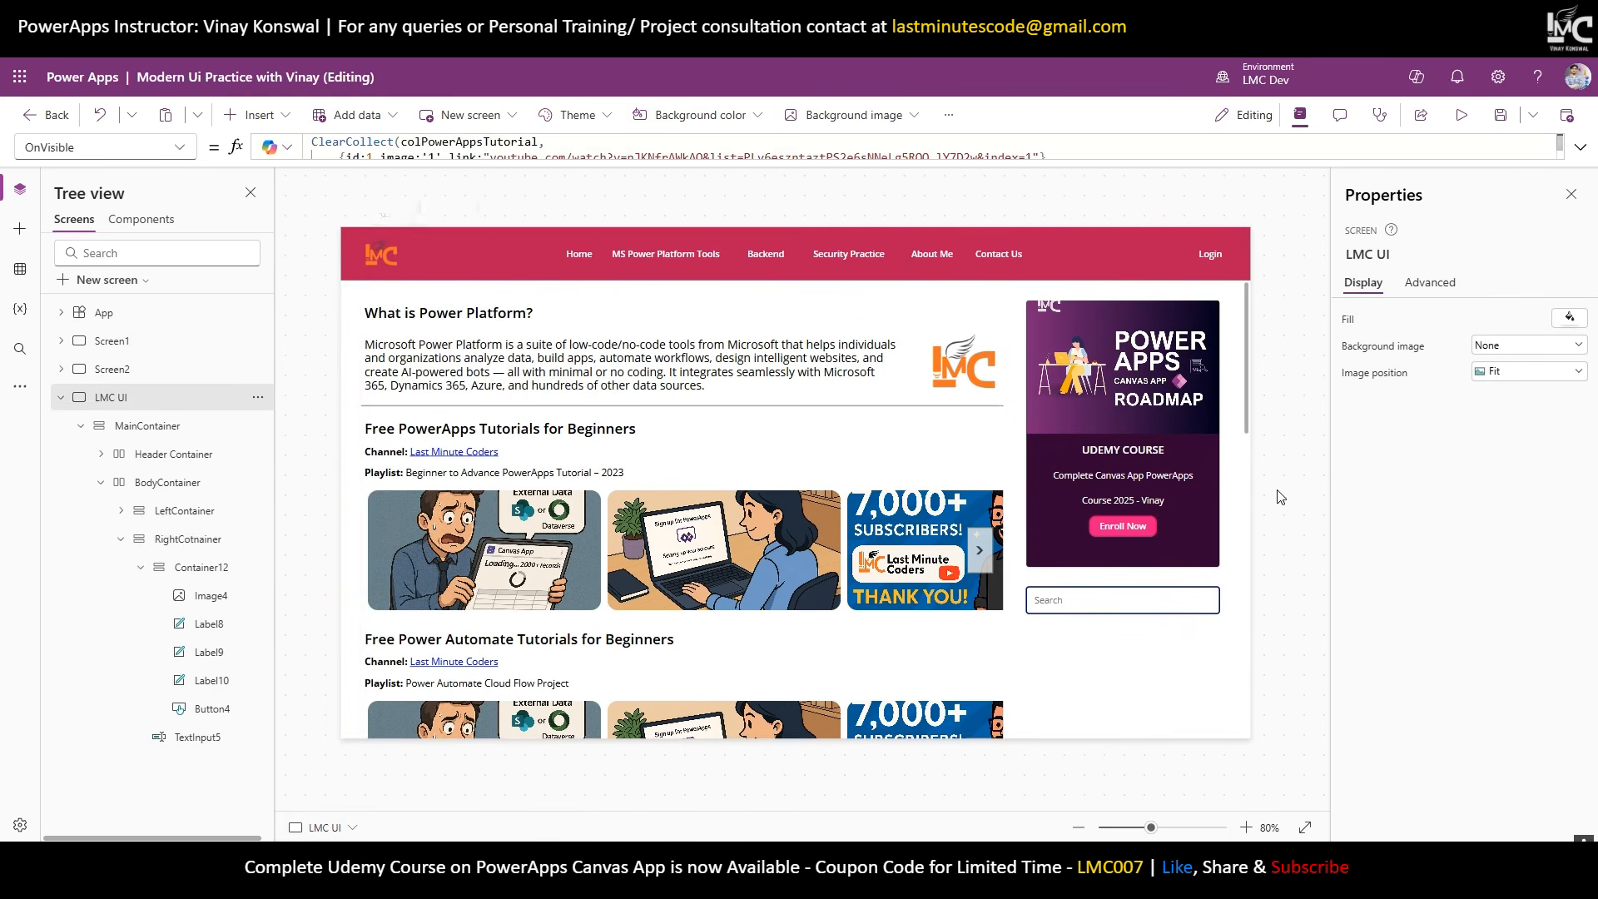
Review the Search box's colour choices, then select the SUBSCRIBE paragraph on the live site.
click(1174, 602)
scroll(1465, 541, down, 5)
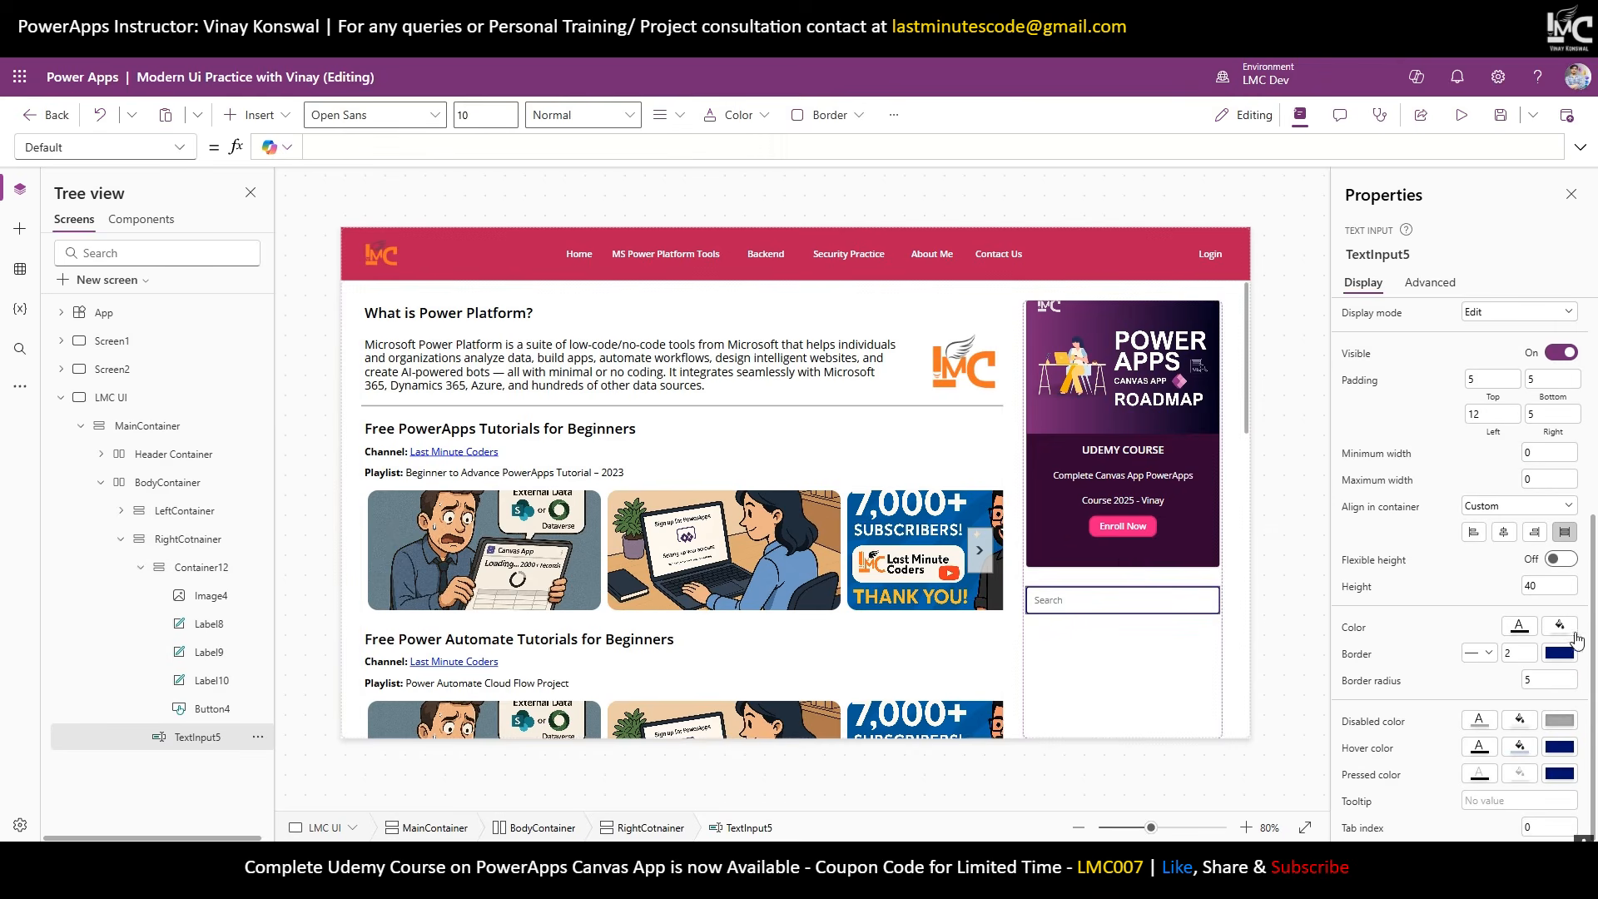
click(1571, 660)
click(1290, 440)
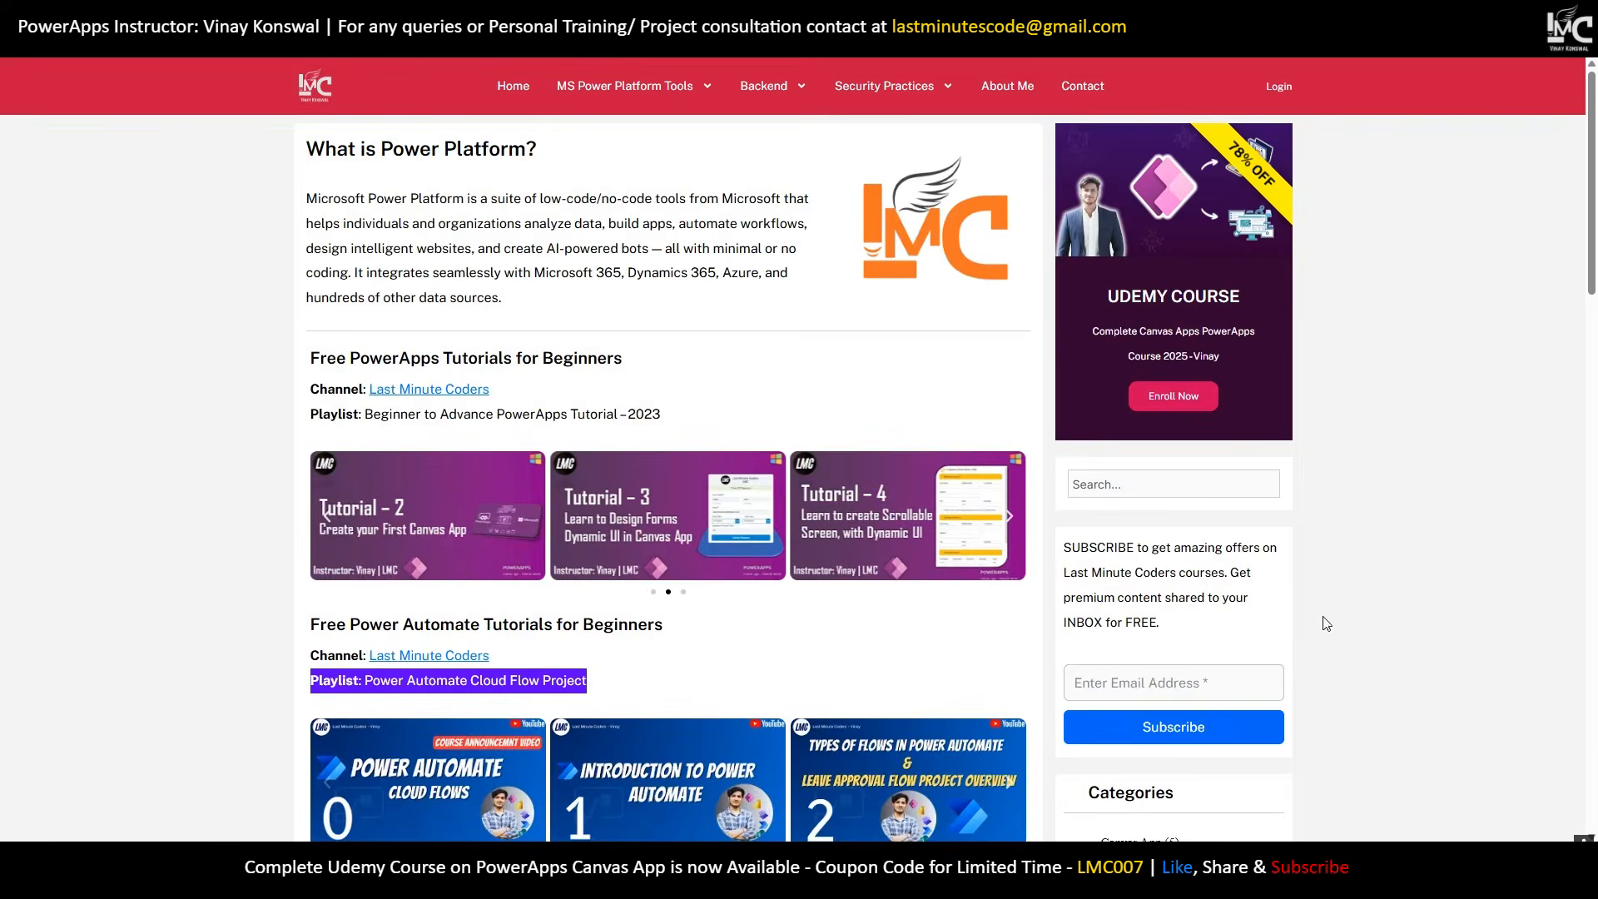
drag(1174, 643, 1067, 562)
key(ctrl+c)
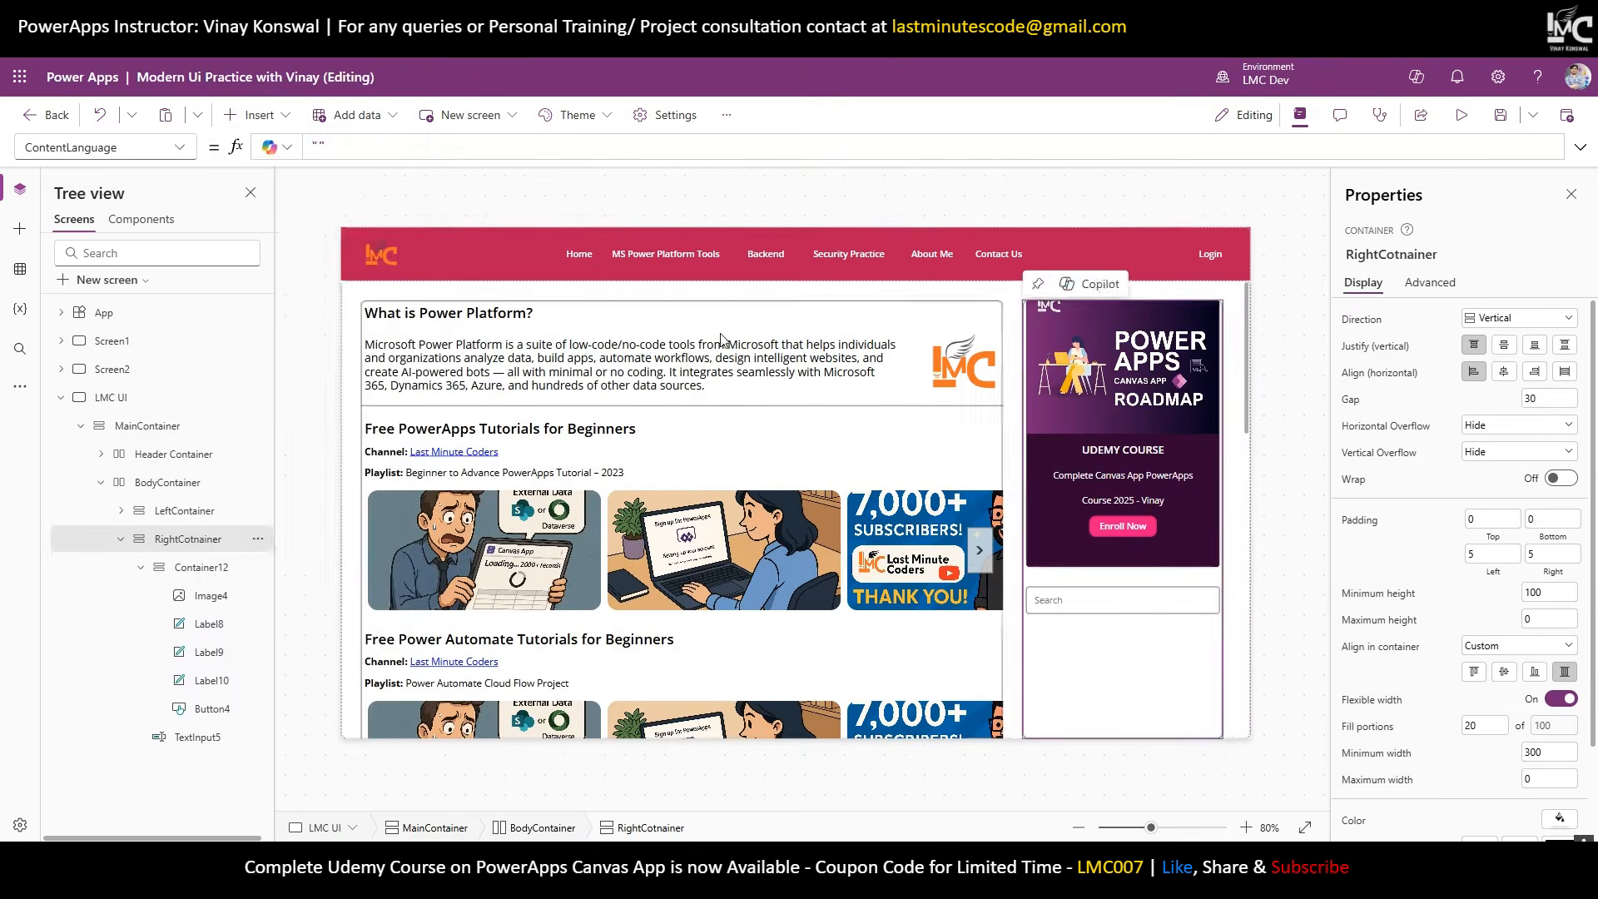
Add a label with the pasted SUBSCRIBE text to RightCotnainer: auto height, stretched, font size 10.
click(184, 539)
click(254, 115)
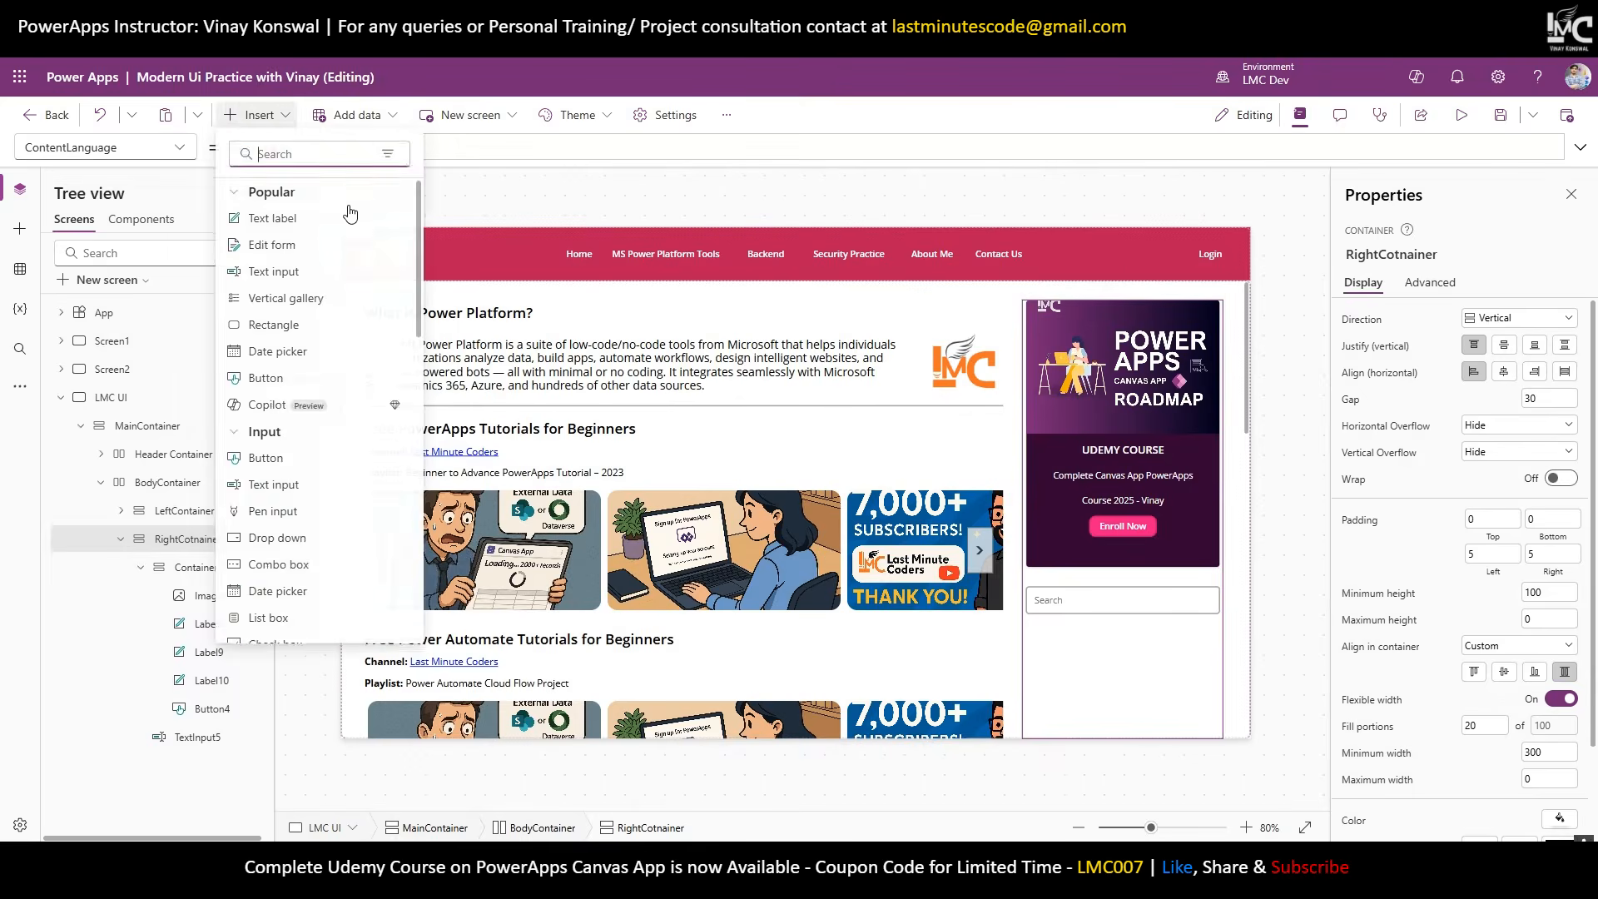
click(350, 213)
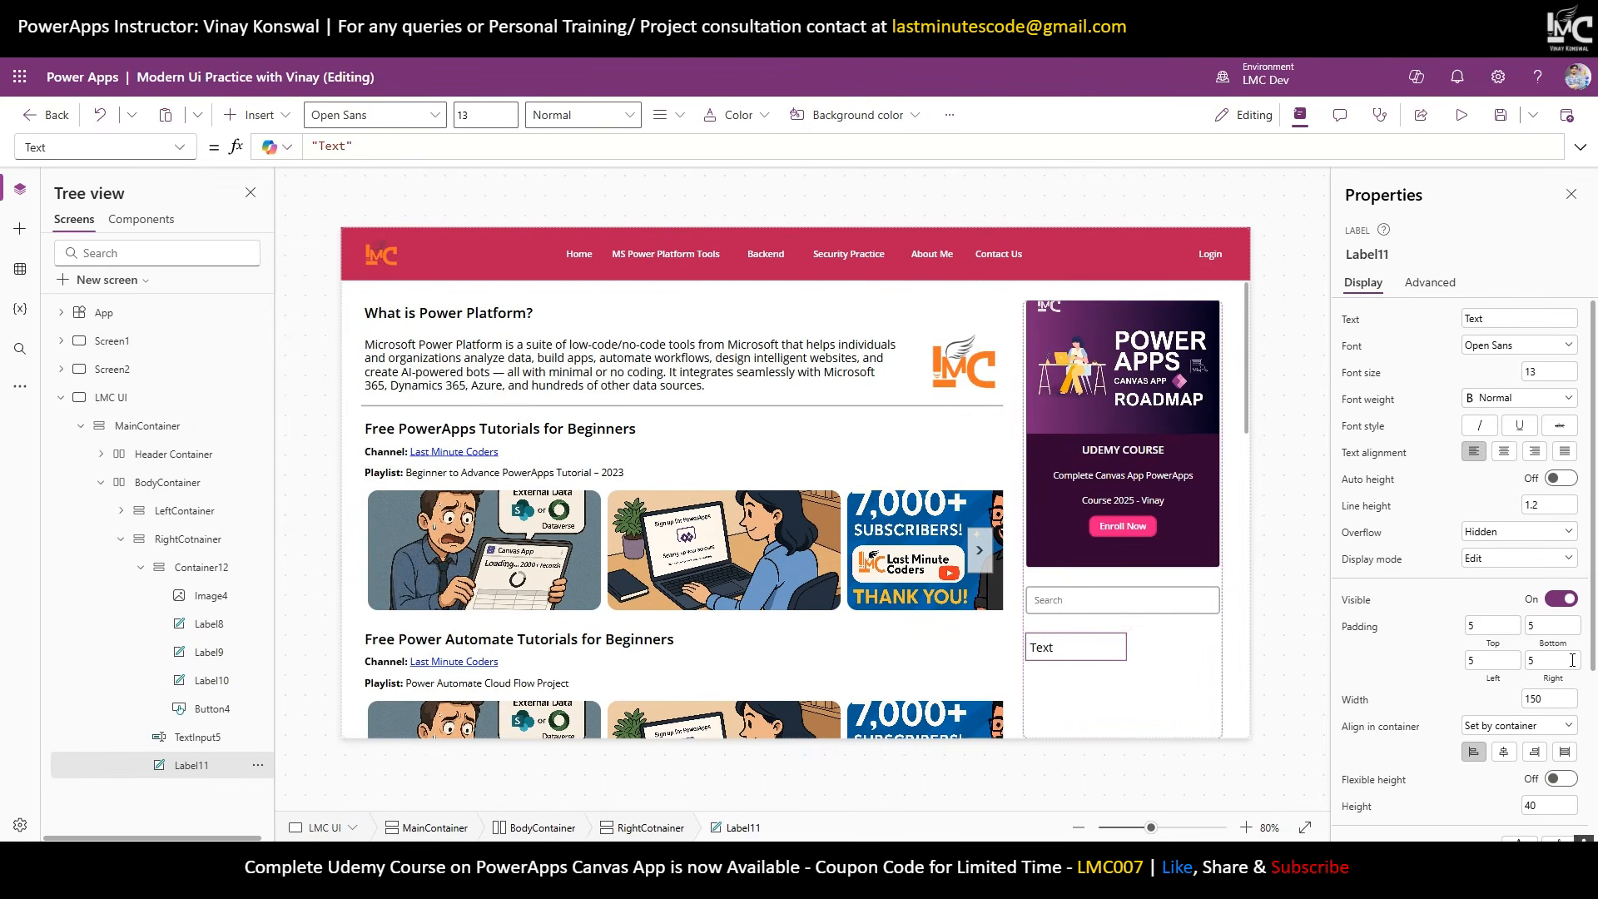
click(1509, 322)
key(ctrl+v)
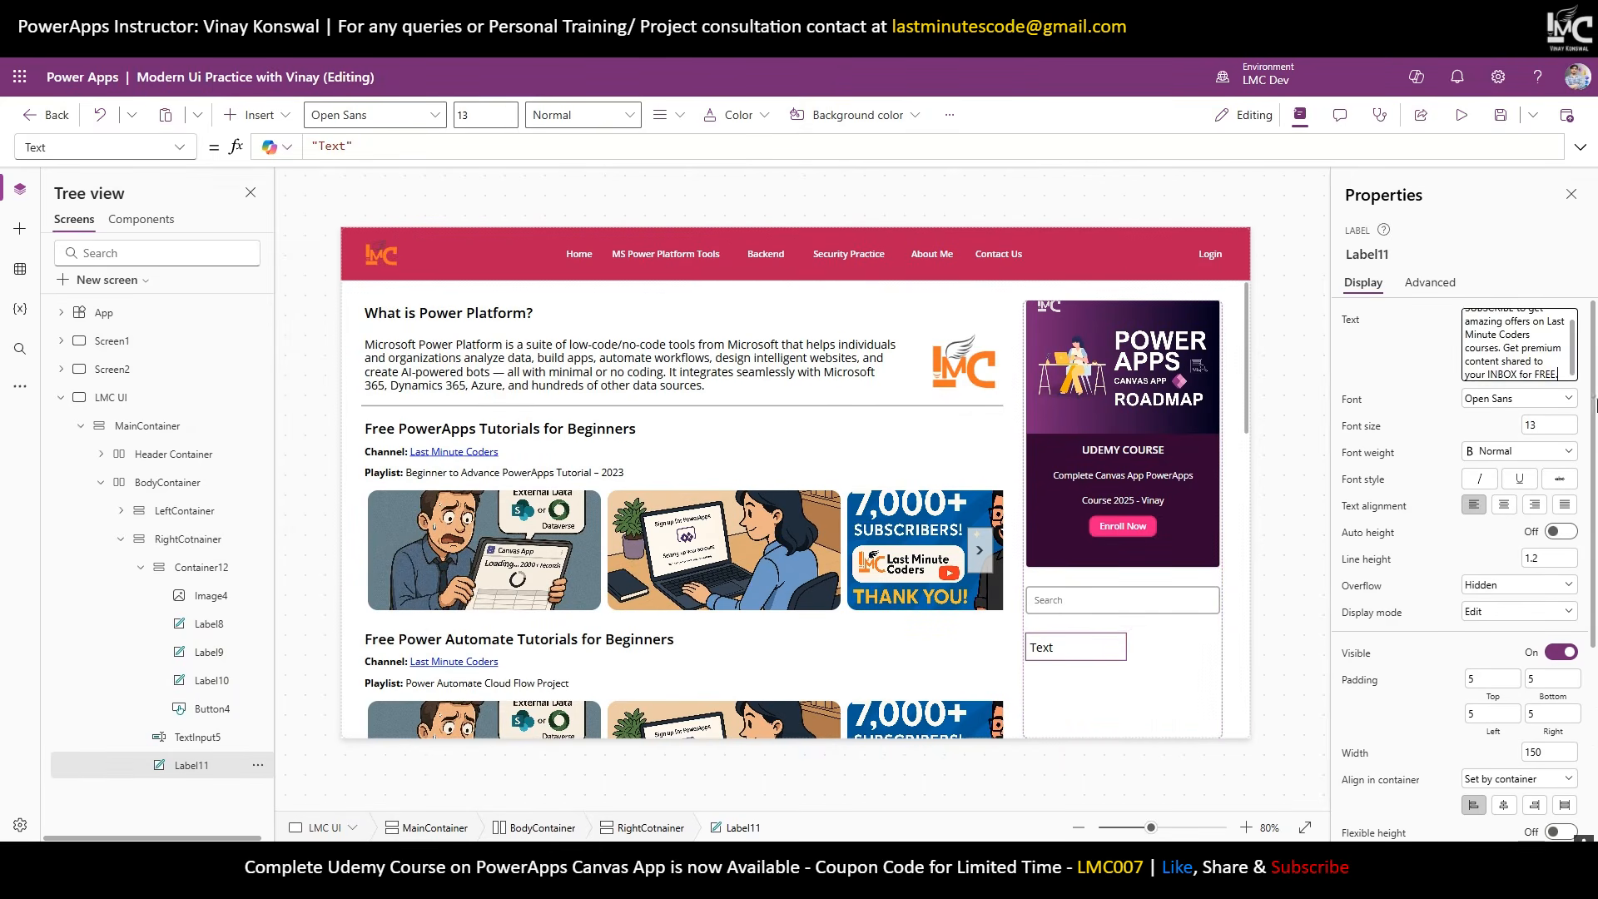
click(1565, 533)
scroll(1565, 536, down, 2)
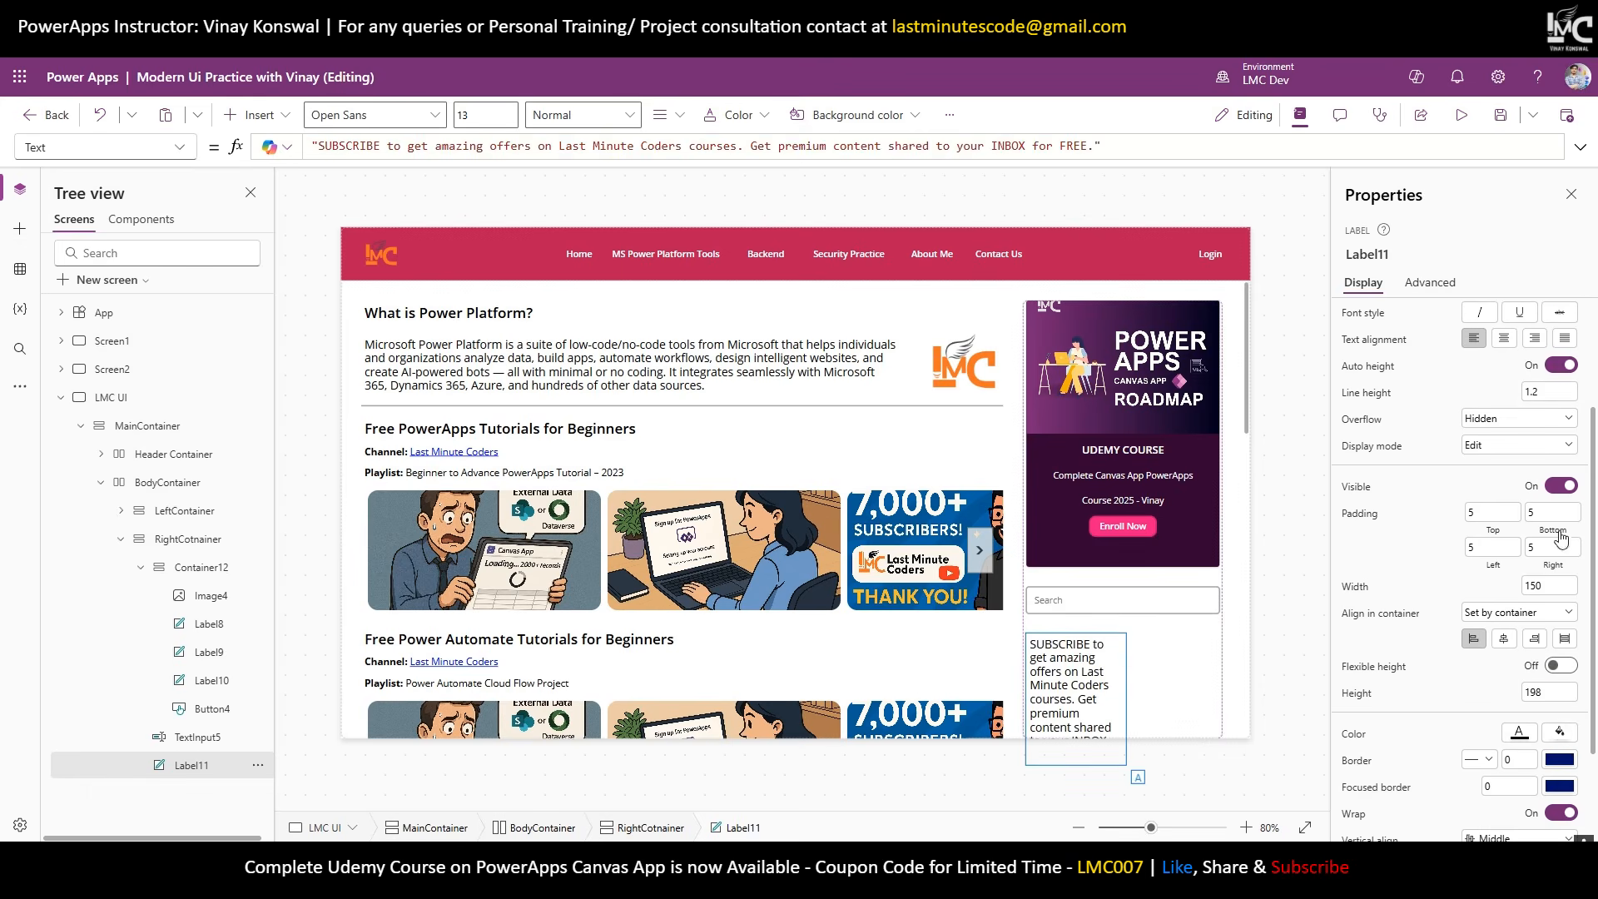
click(1566, 639)
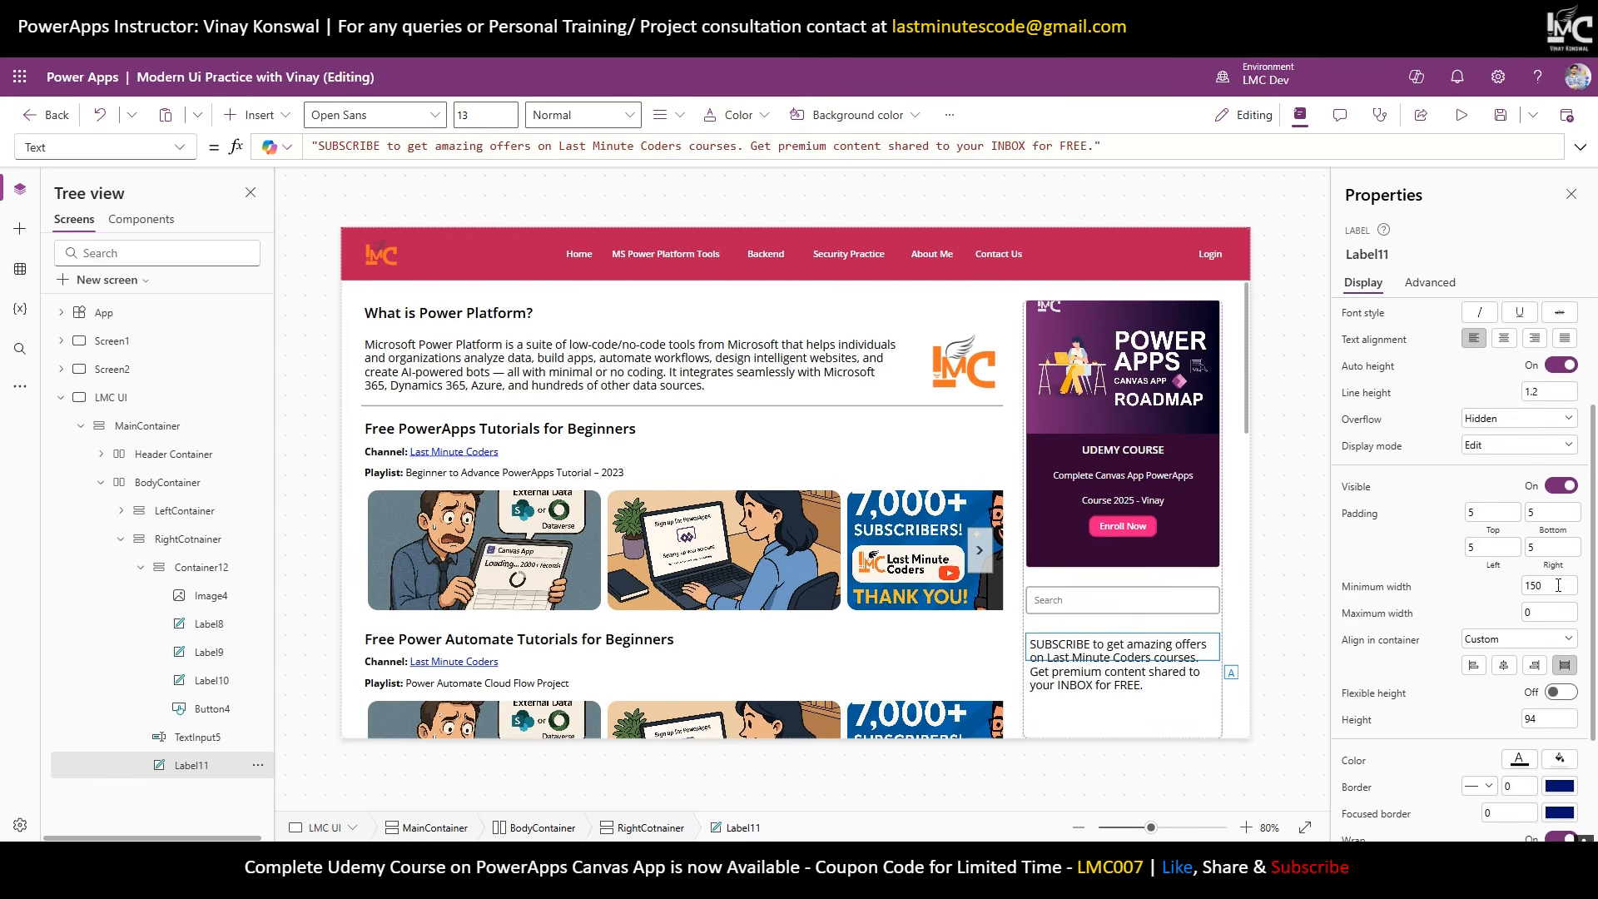
scroll(1489, 461, up, 3)
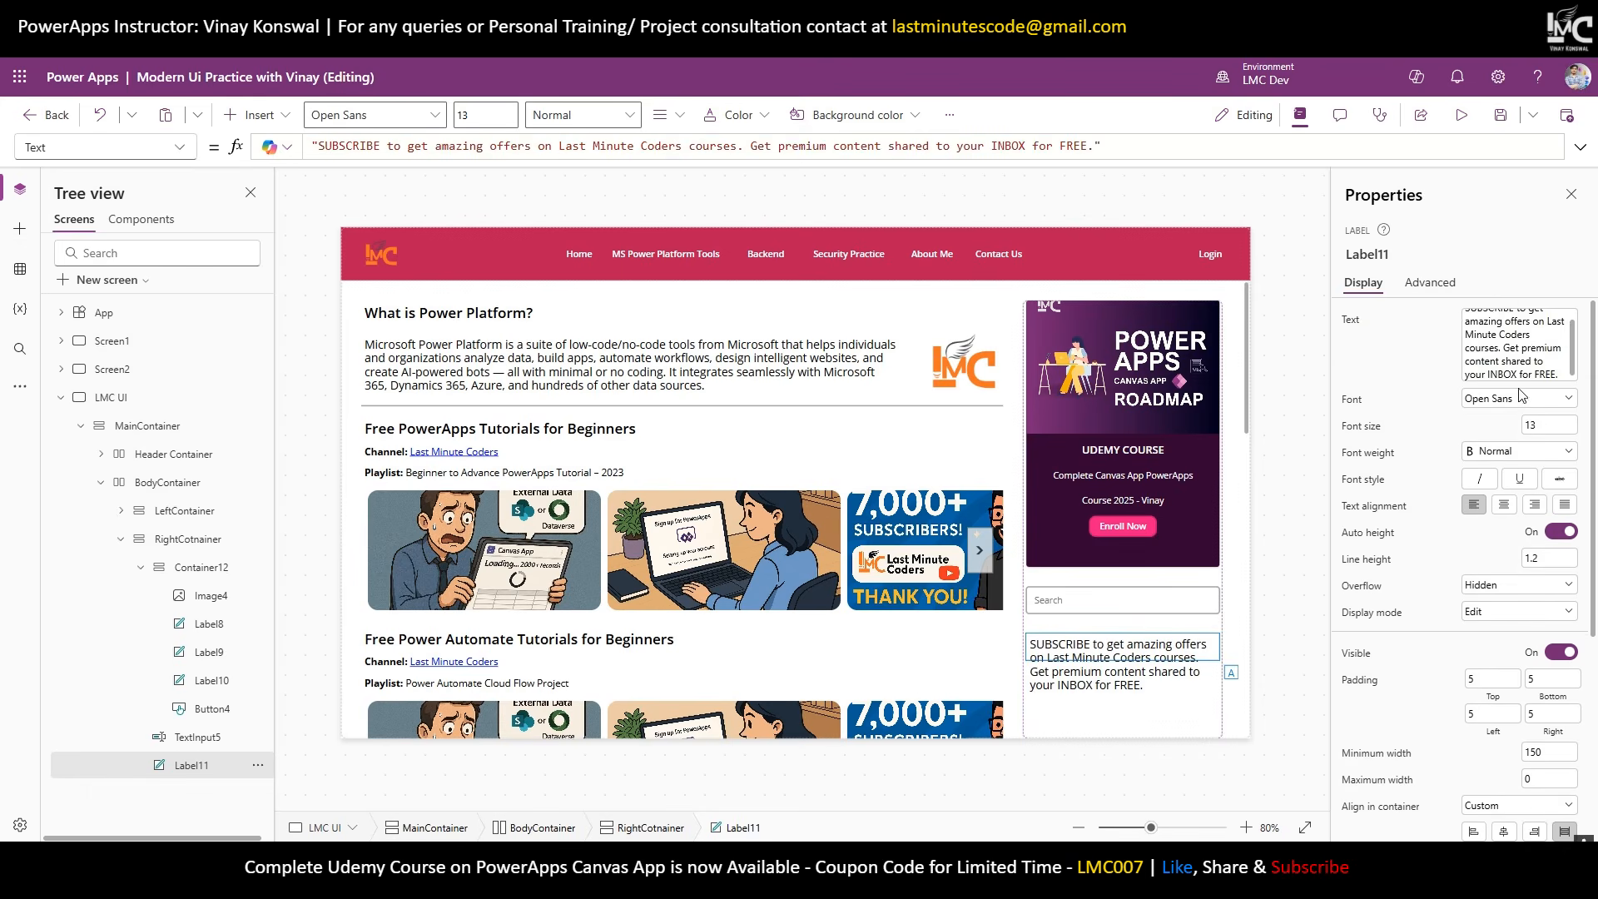
text(10)
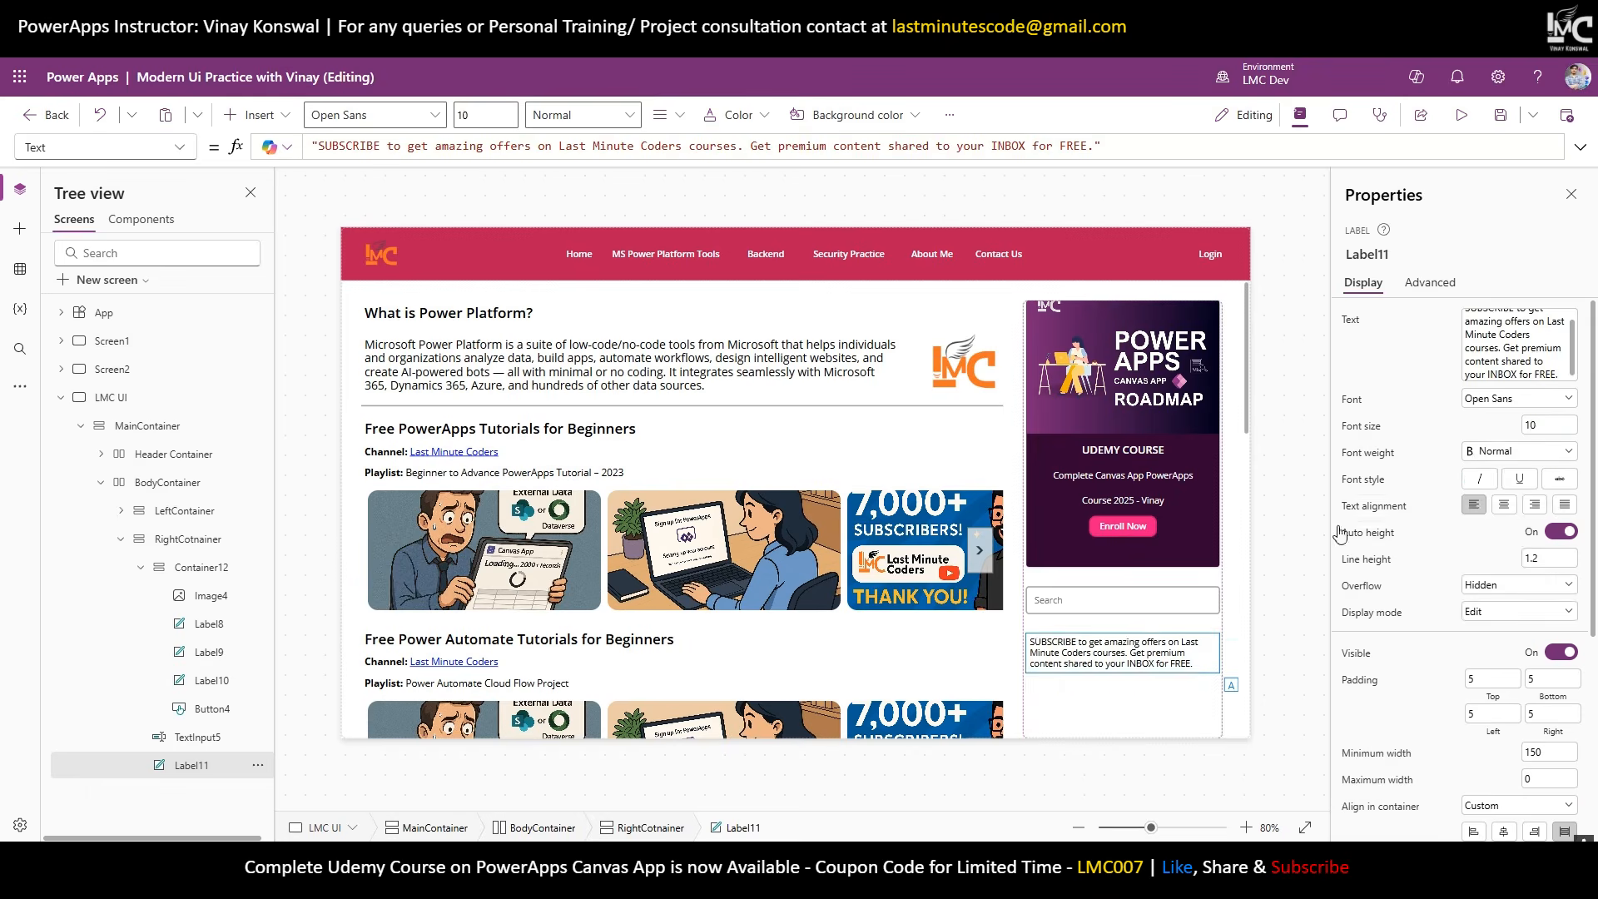
click(1274, 522)
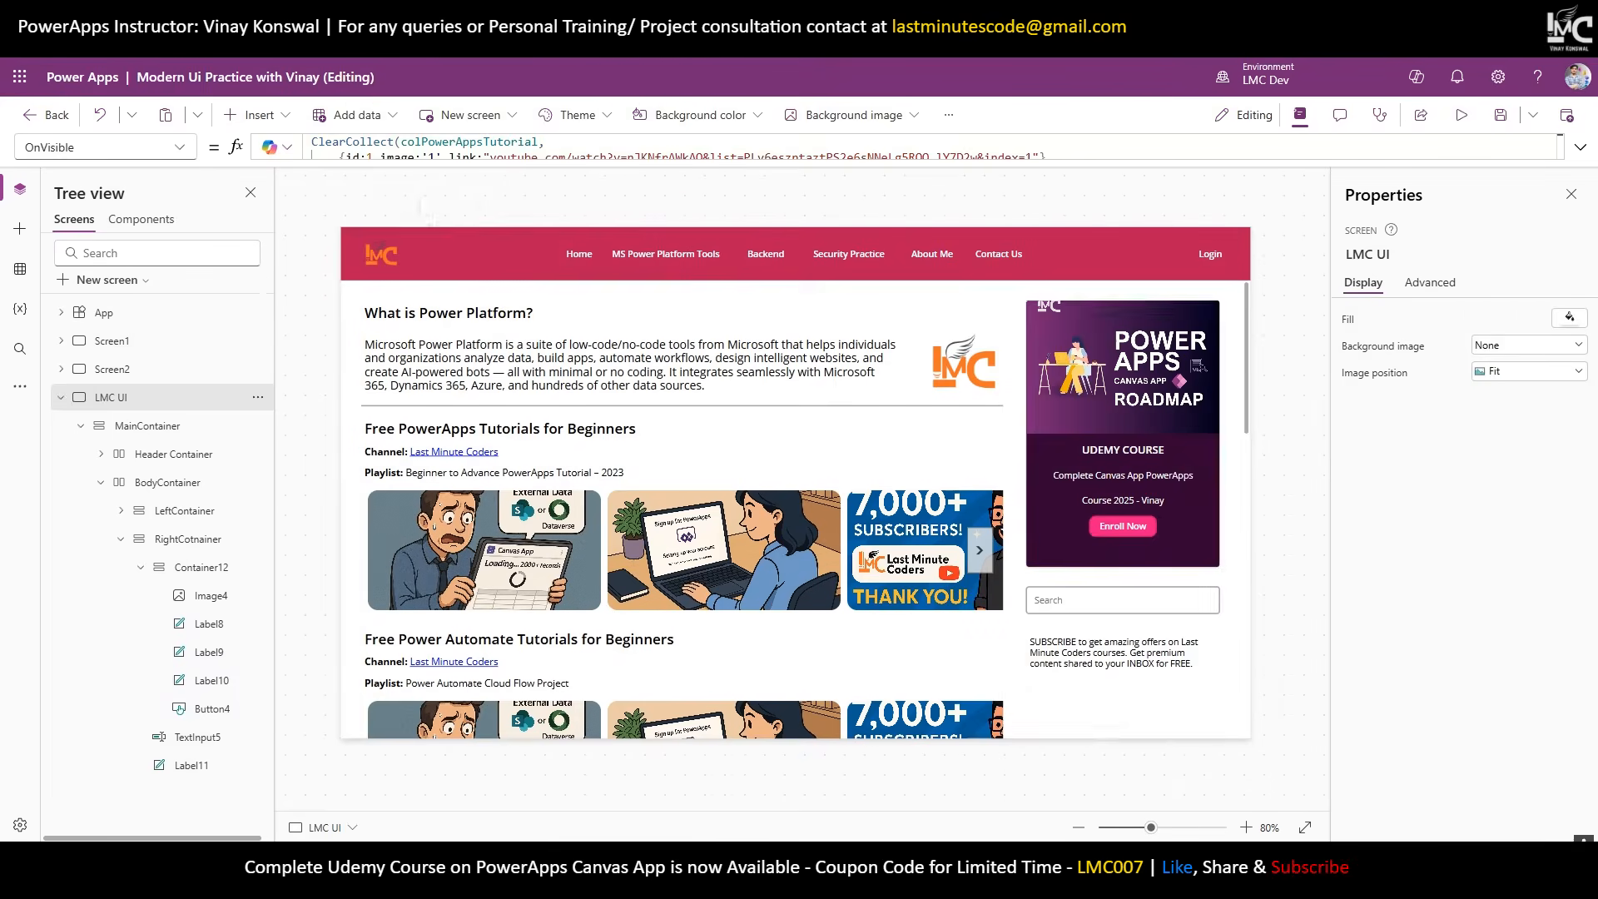
Paste copies of the Search box and Enroll Now button into the sidebar.
click(1113, 606)
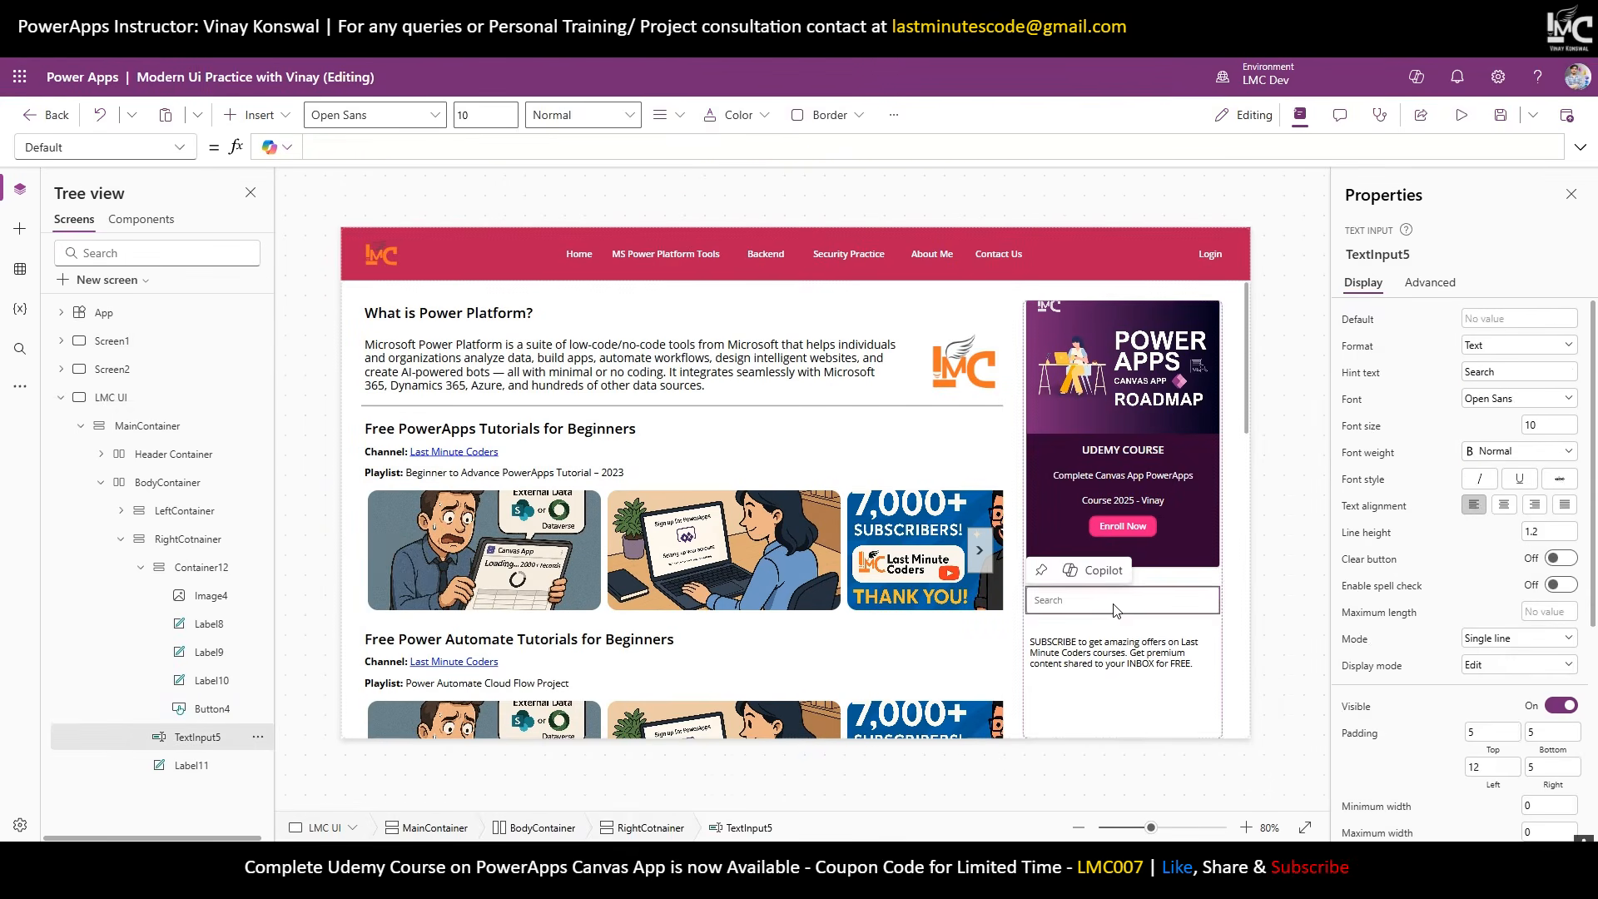
click(1148, 716)
key(ctrl+v)
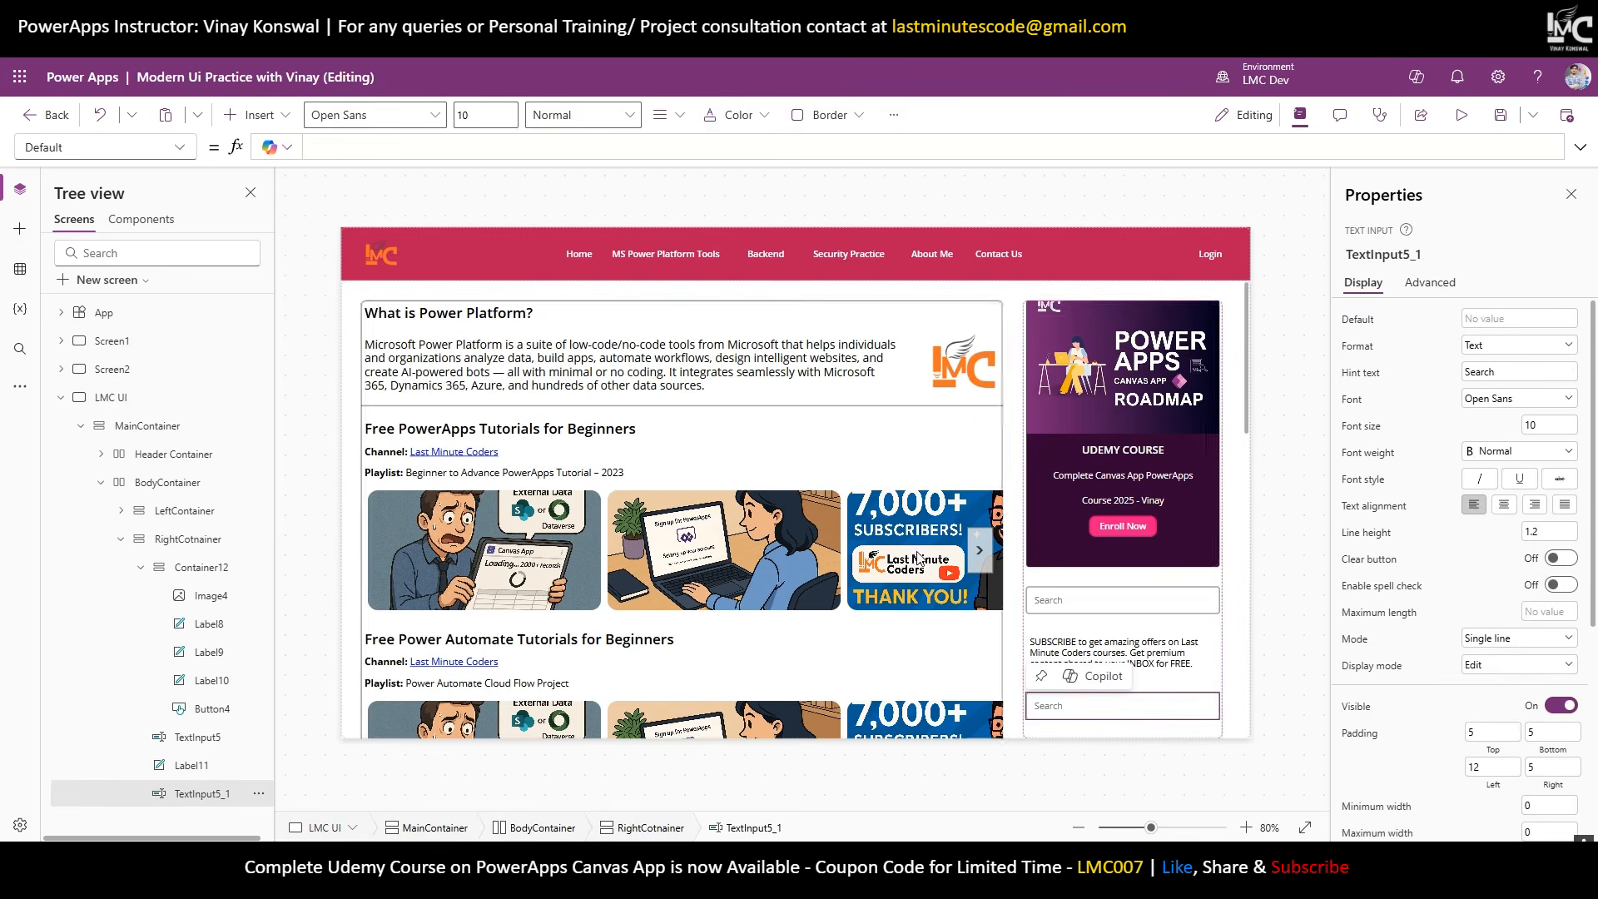
click(1134, 528)
click(1161, 668)
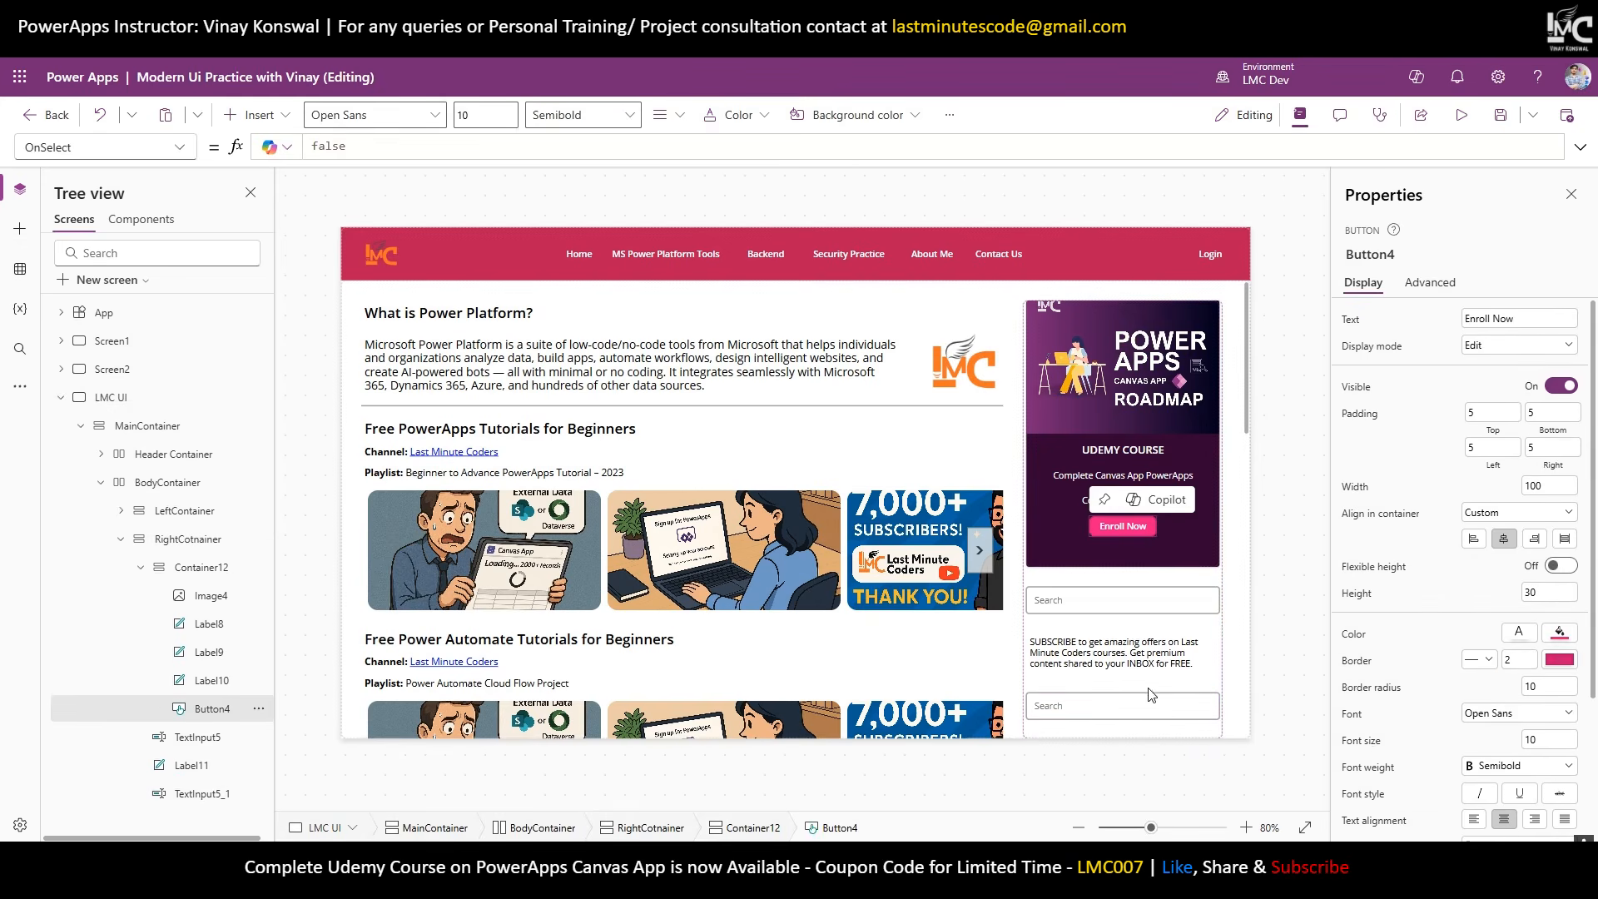
key(ctrl+v)
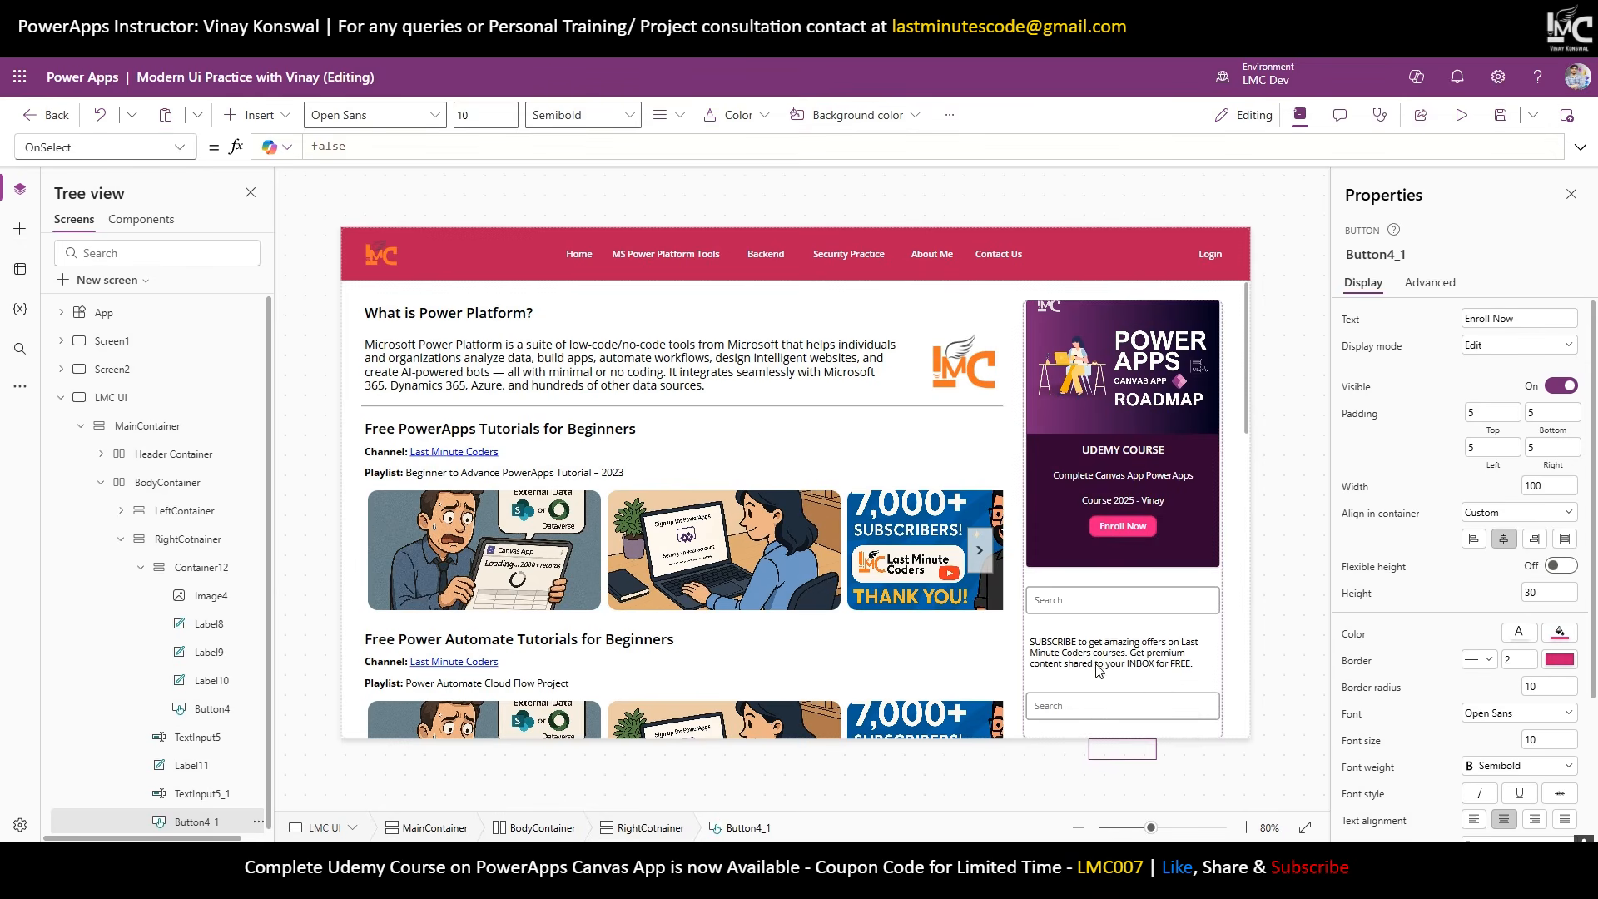
click(1097, 670)
click(1119, 707)
key(ctrl+minus)
key(ctrl+minus)
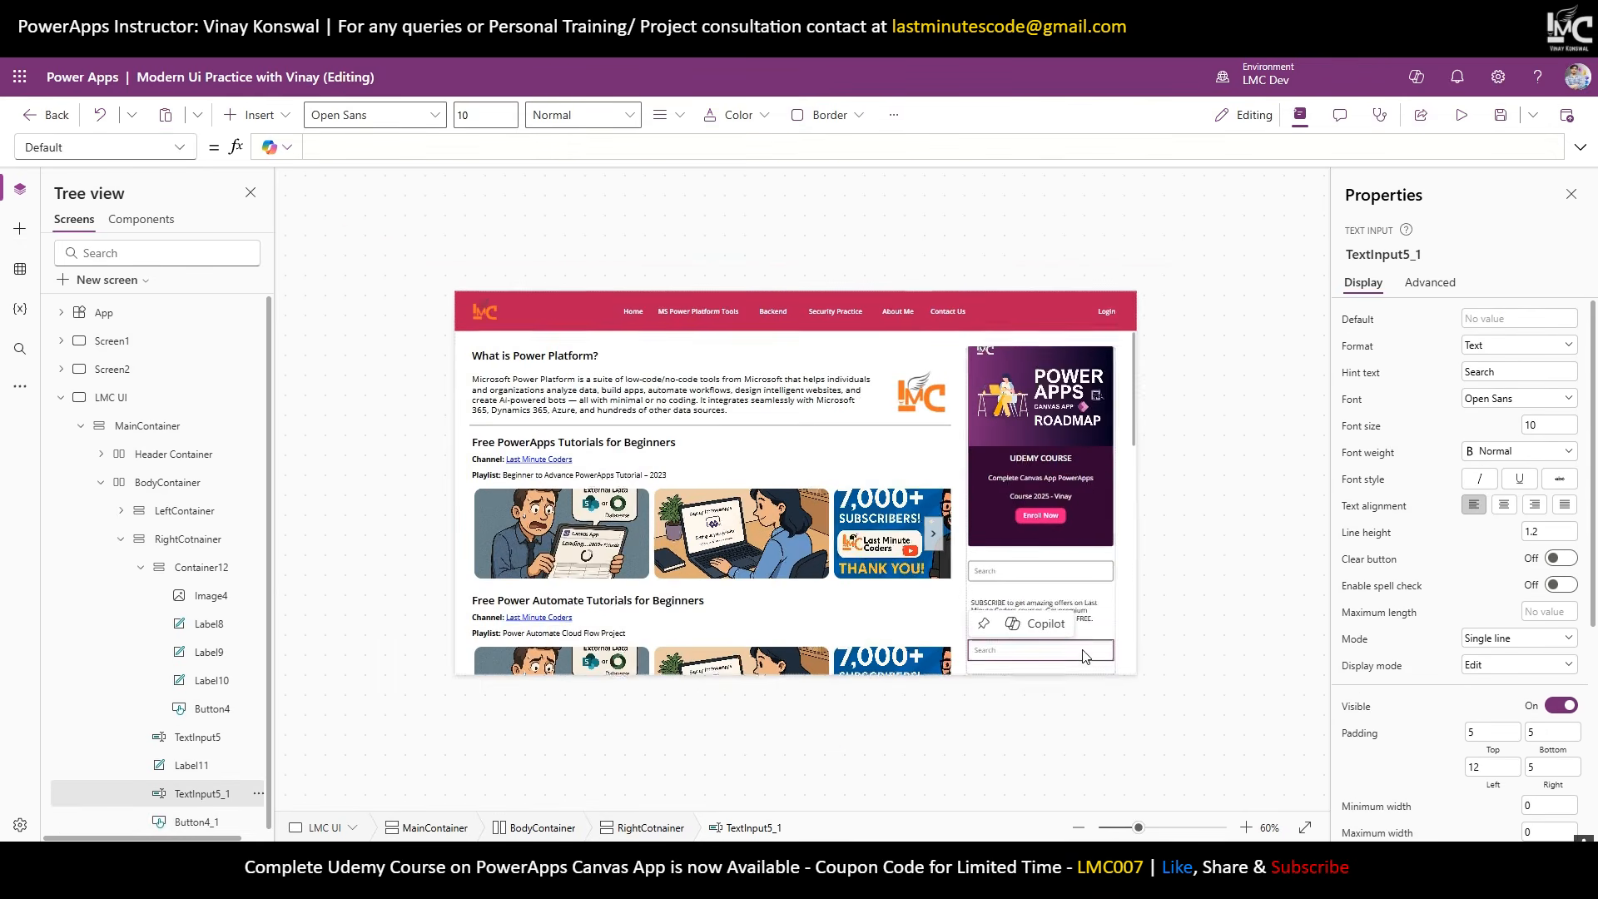
key(ctrl+plus)
key(ctrl+plus)
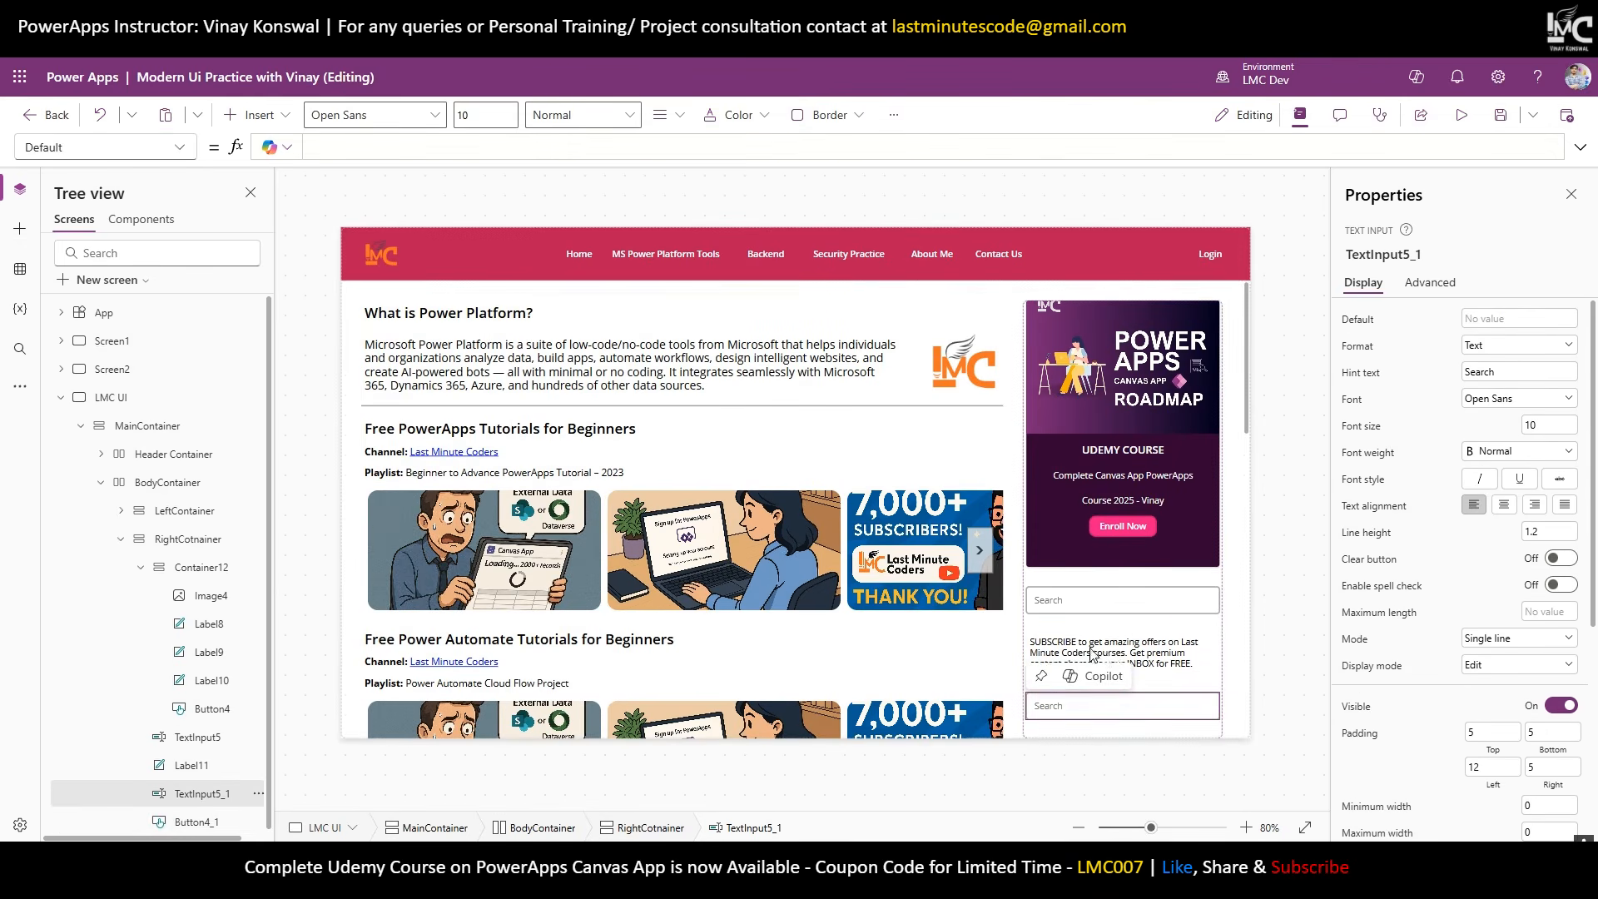
Delete the three misplaced copied controls and reselect the right container.
click(204, 765)
ctrl+click(204, 794)
ctrl+click(213, 823)
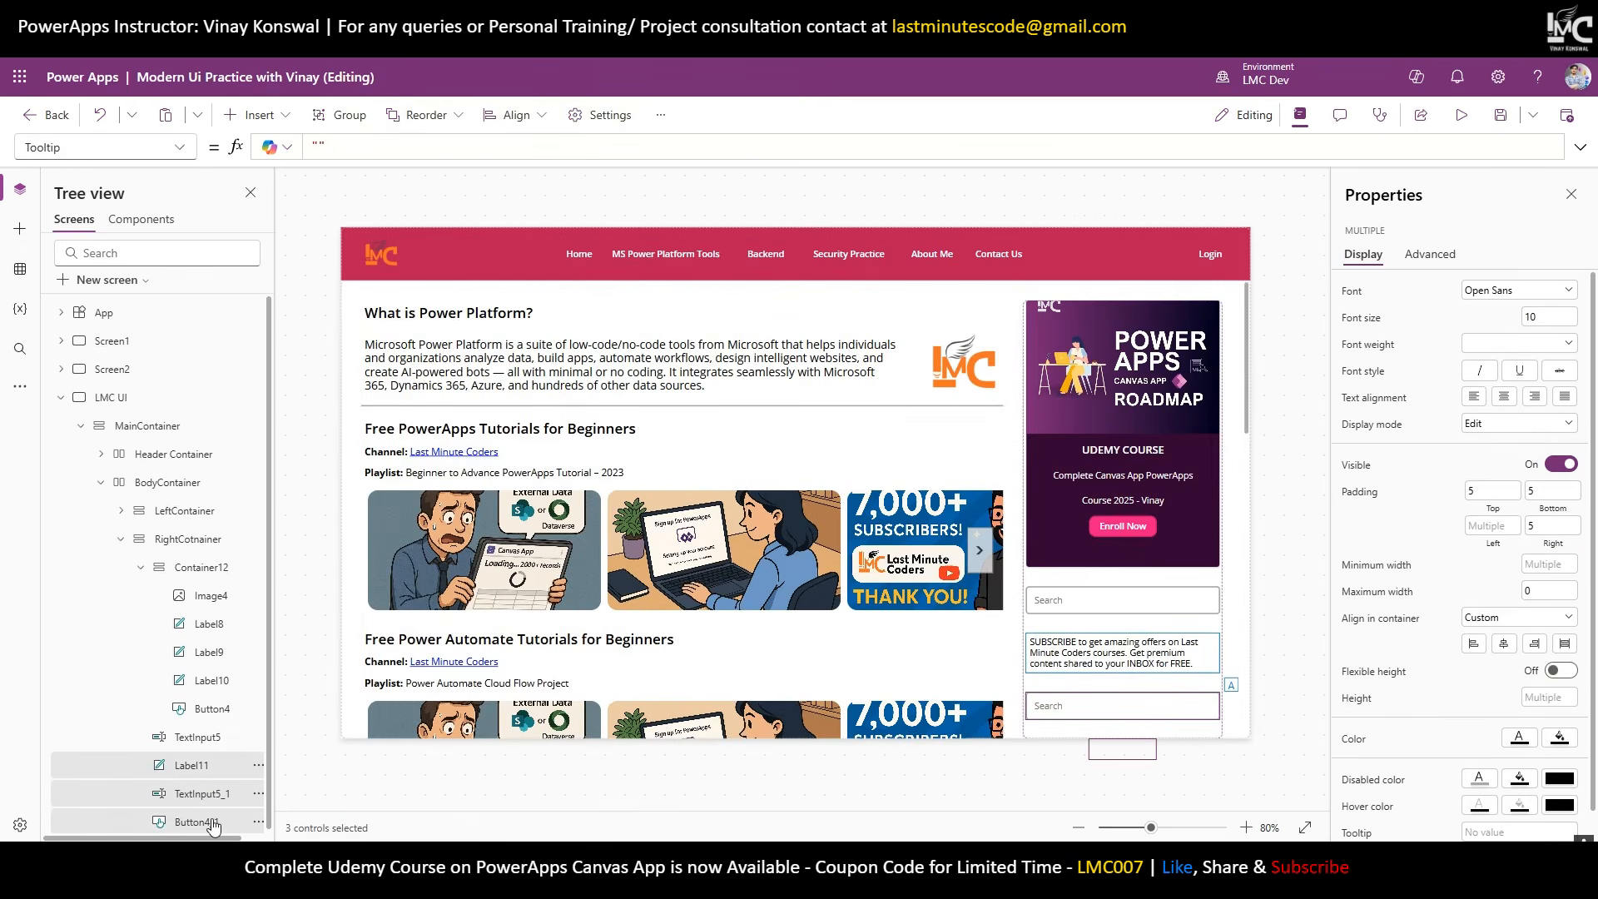
key(Delete)
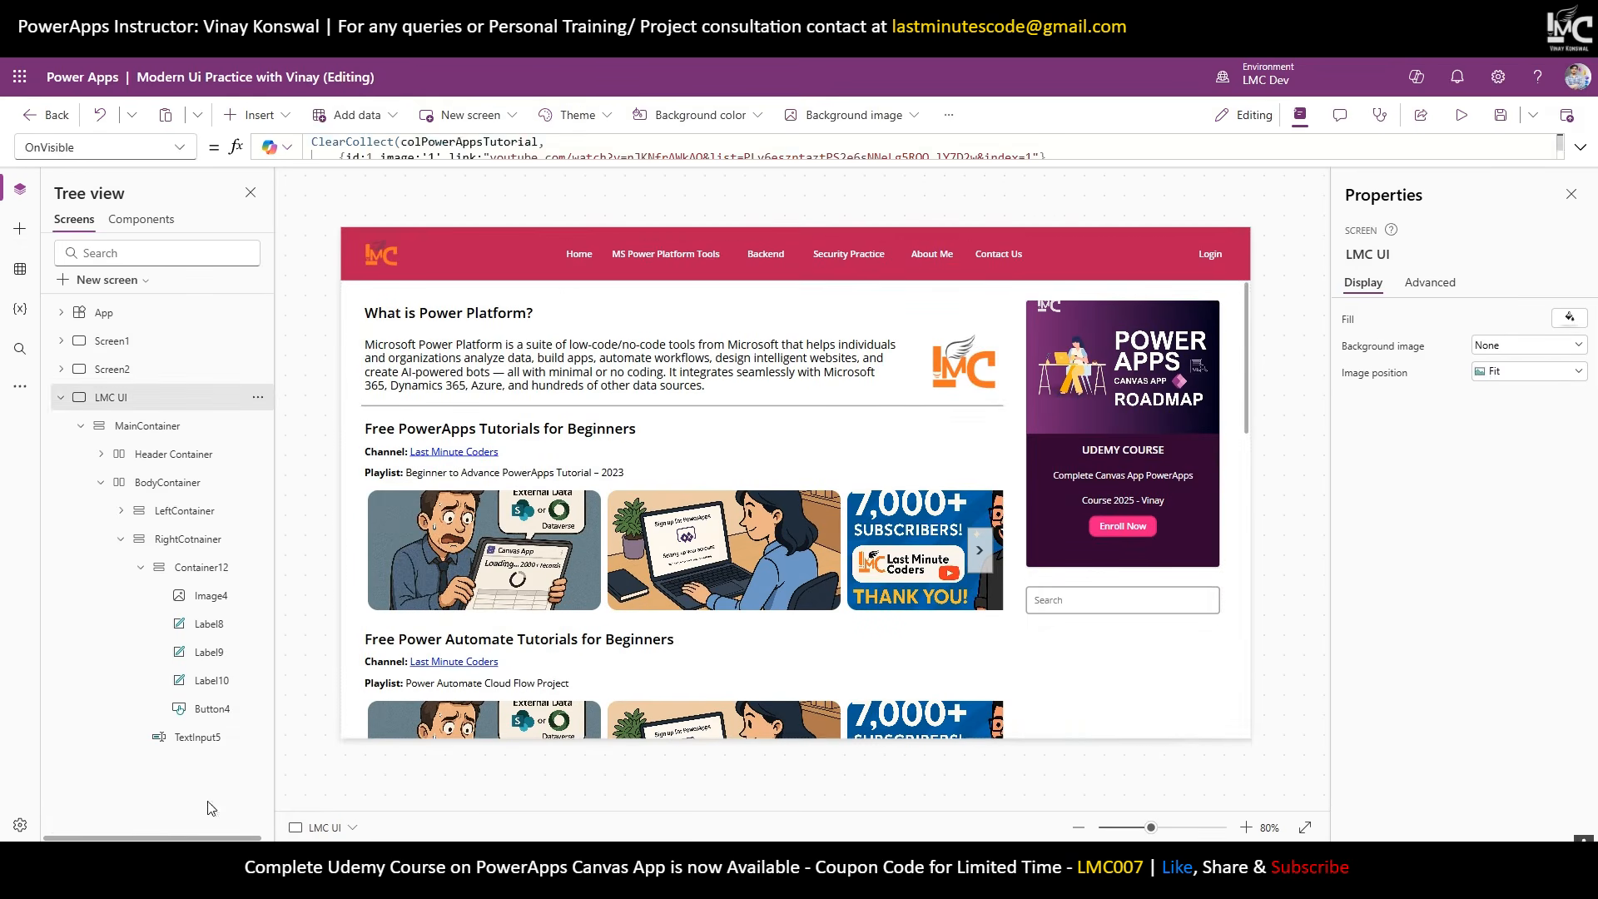
click(193, 573)
click(188, 539)
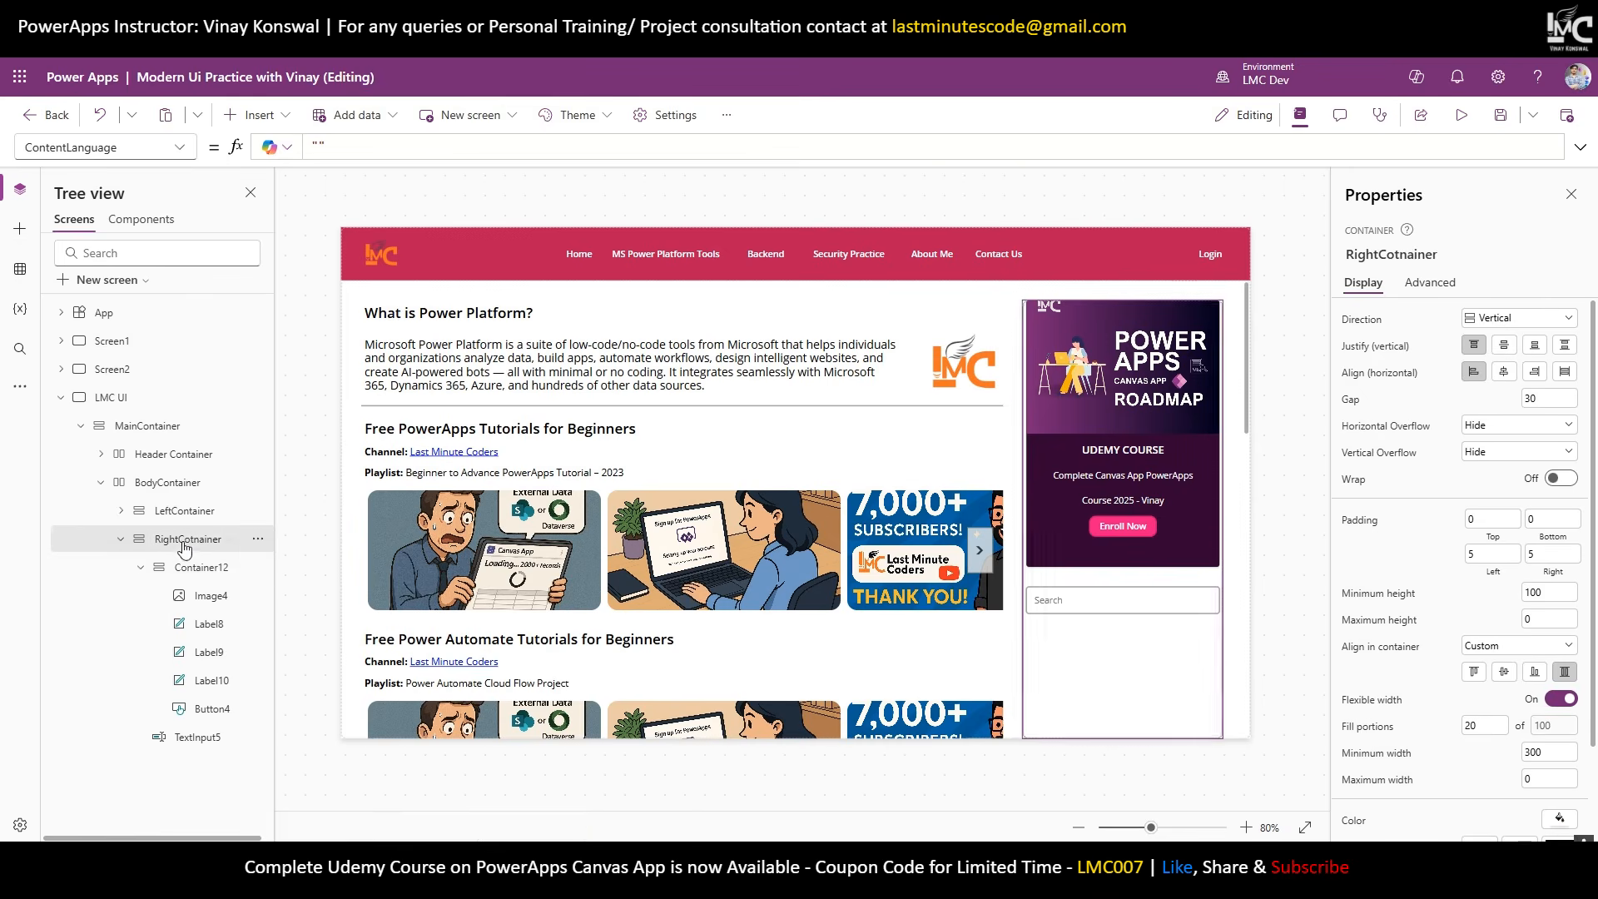
click(141, 567)
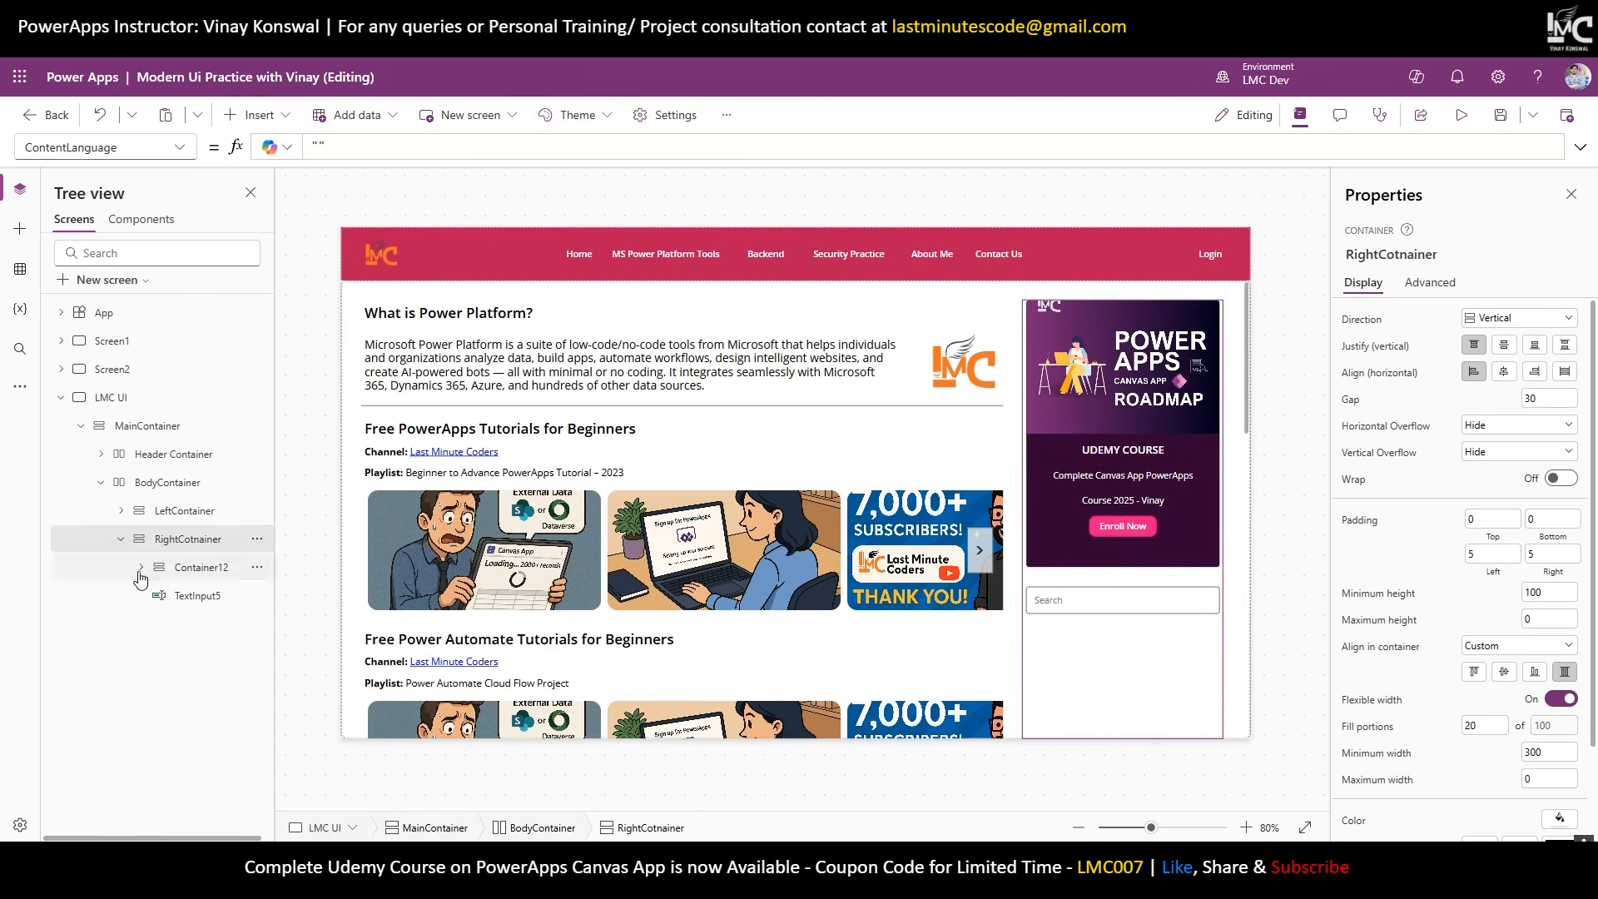
Insert a vertical container into the sidebar and paste the label, input and button into it.
click(259, 116)
text(vert)
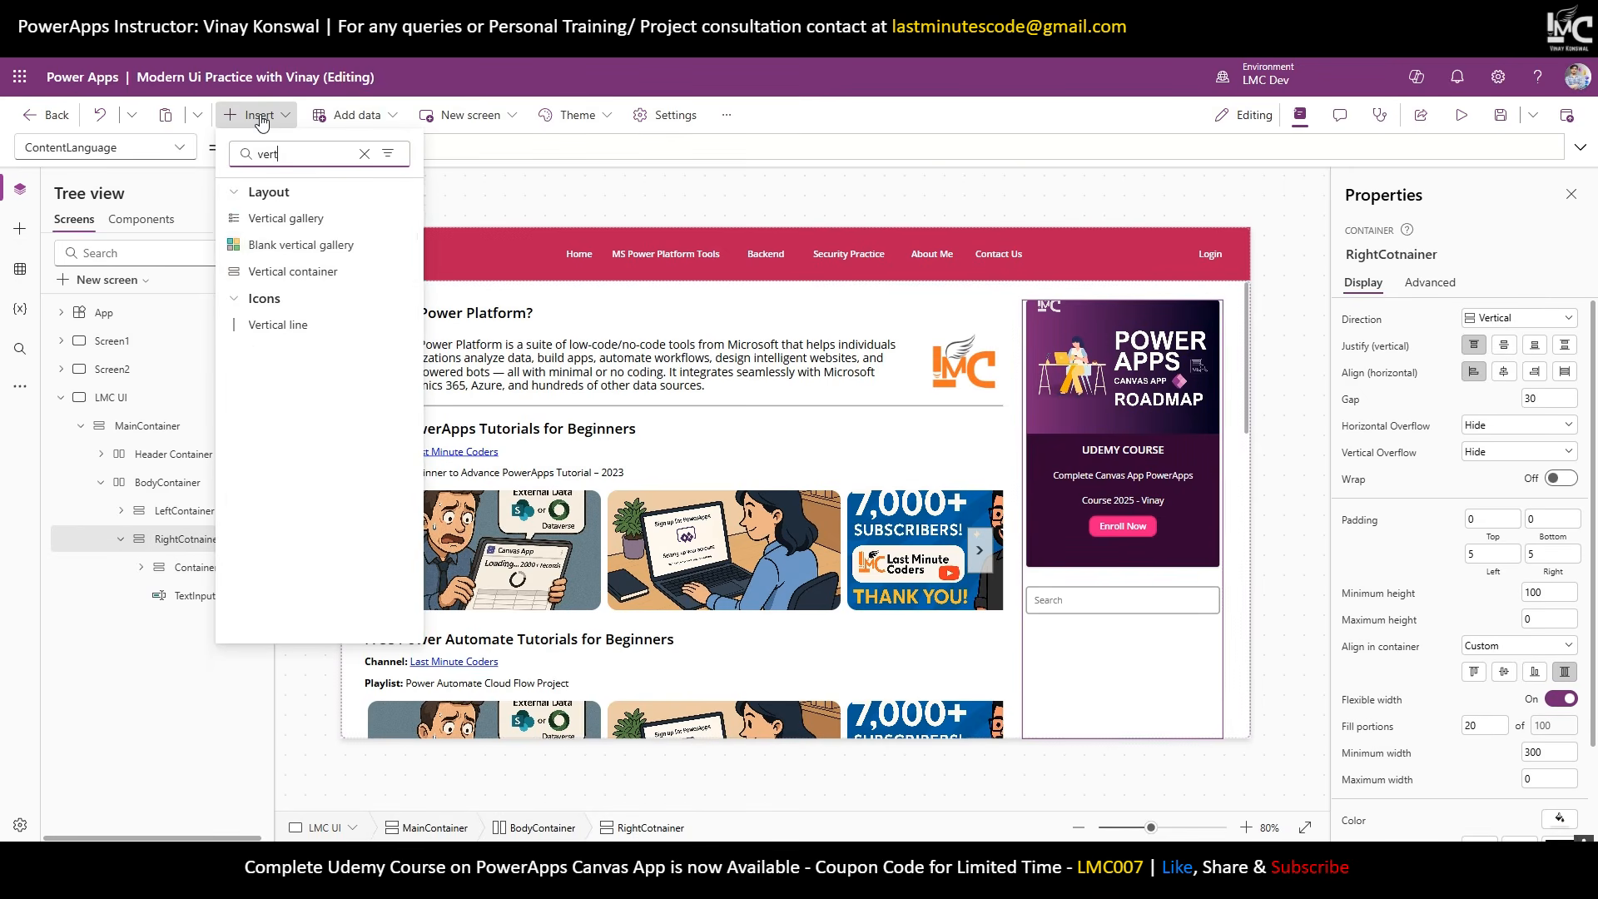
click(291, 271)
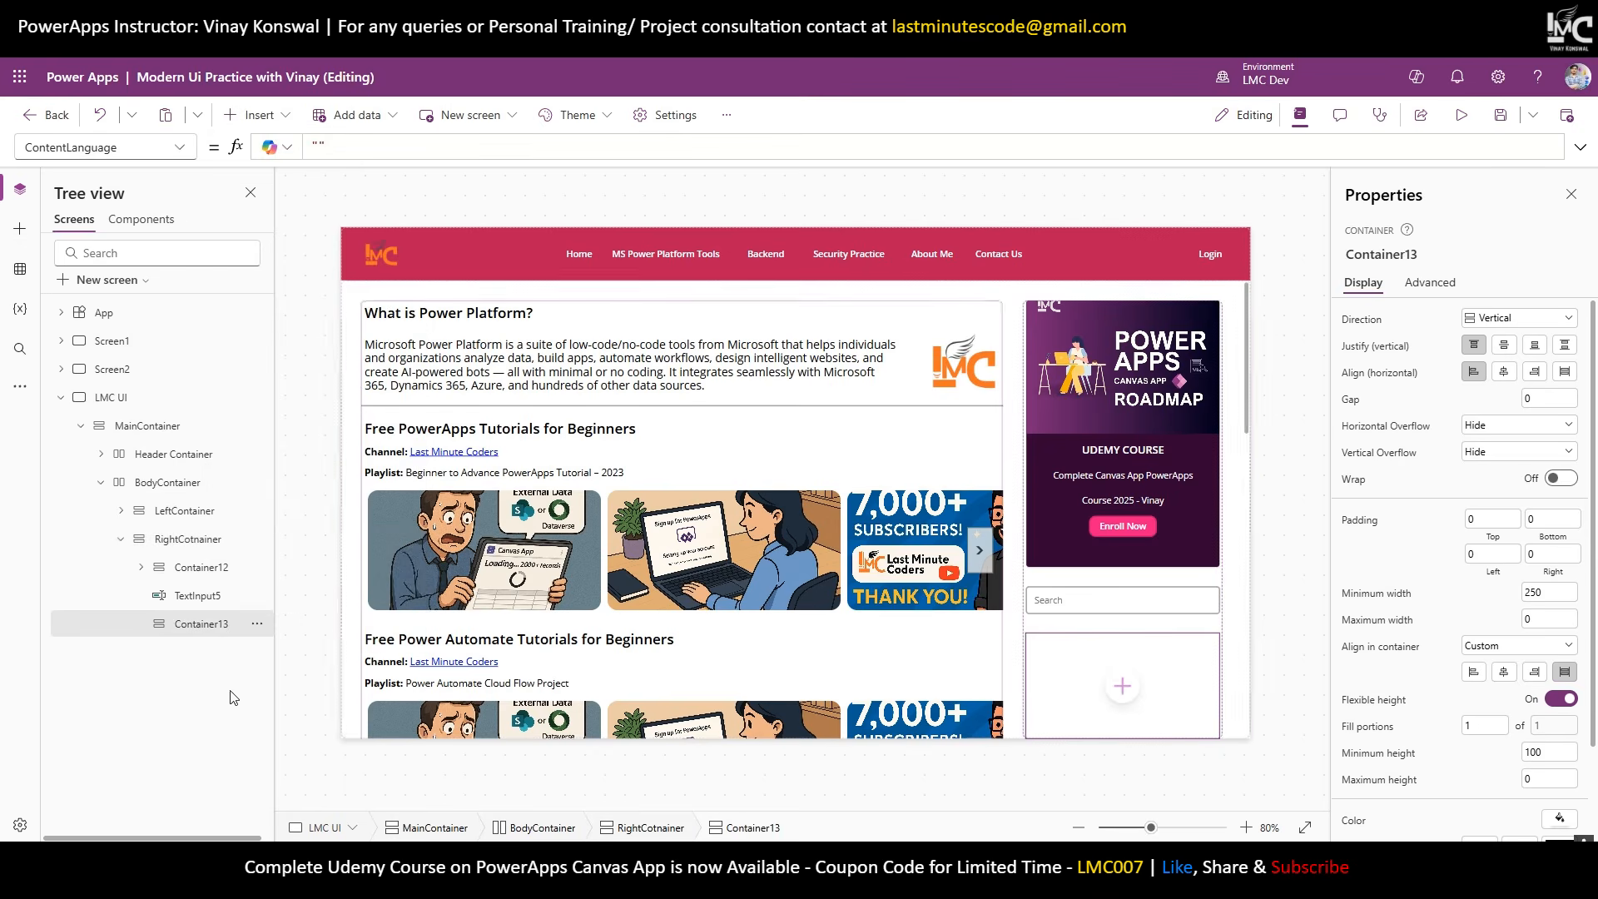
right_click(218, 624)
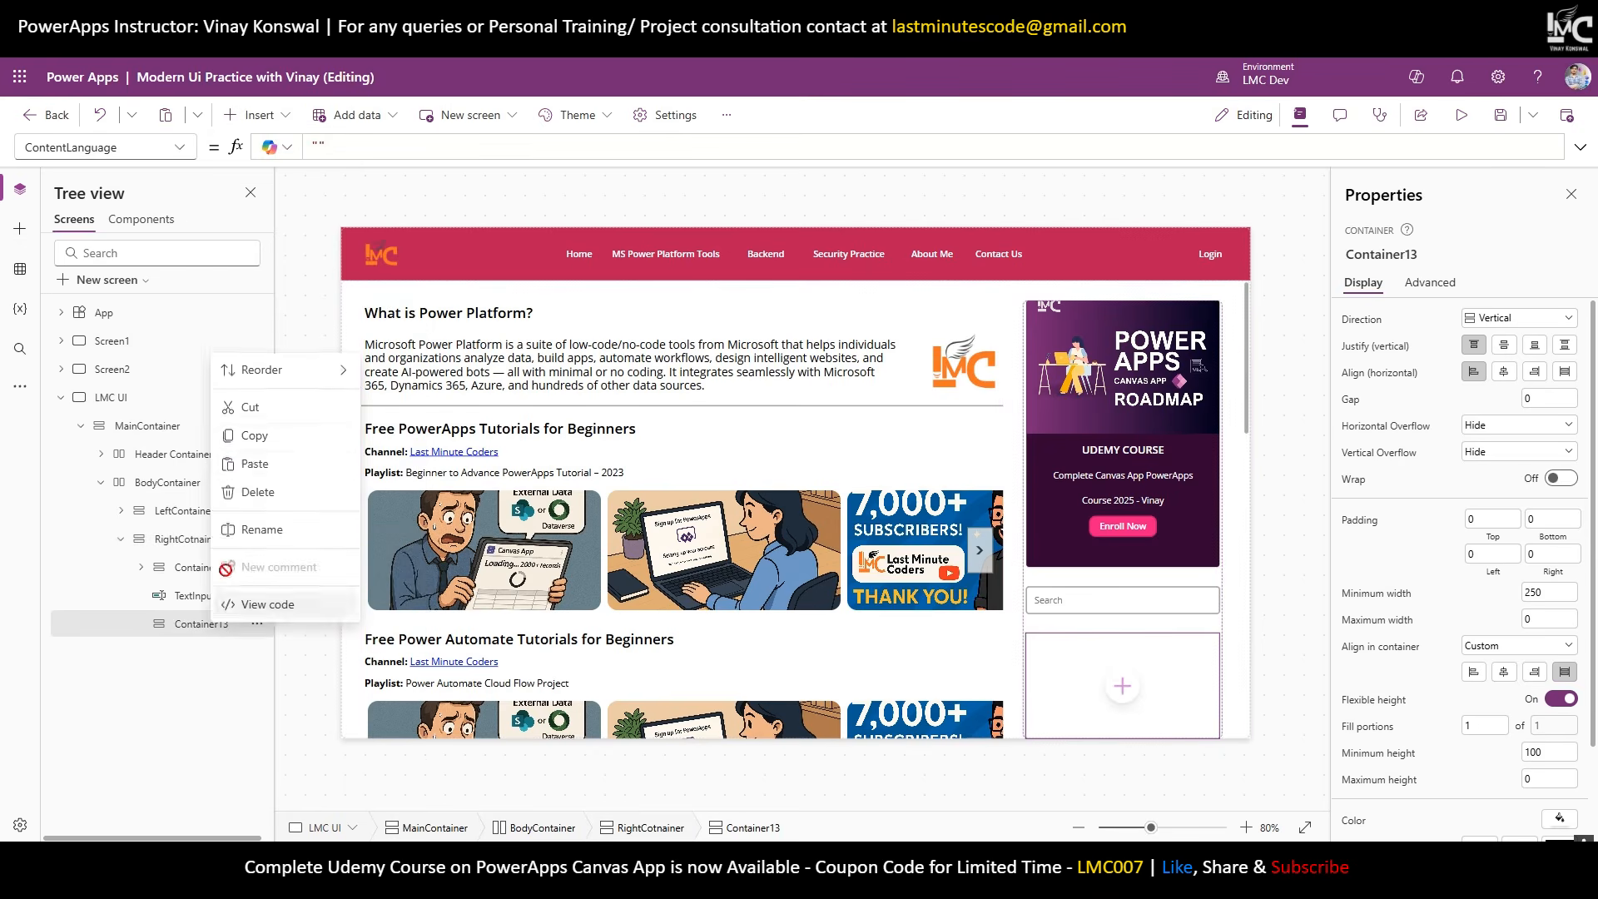
click(252, 463)
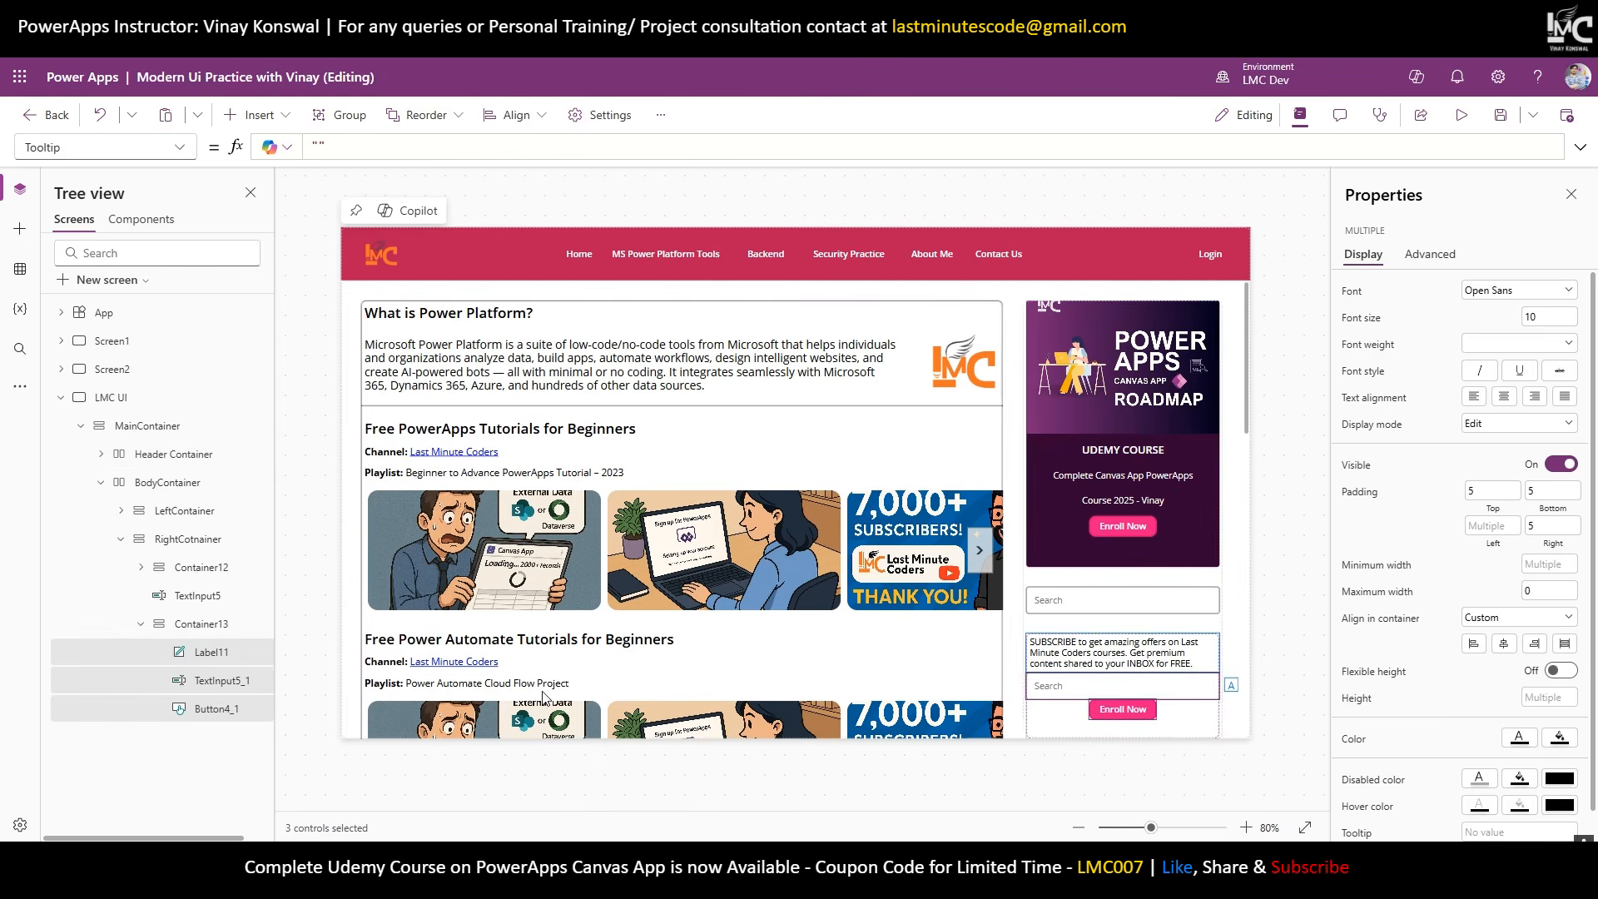
click(1539, 317)
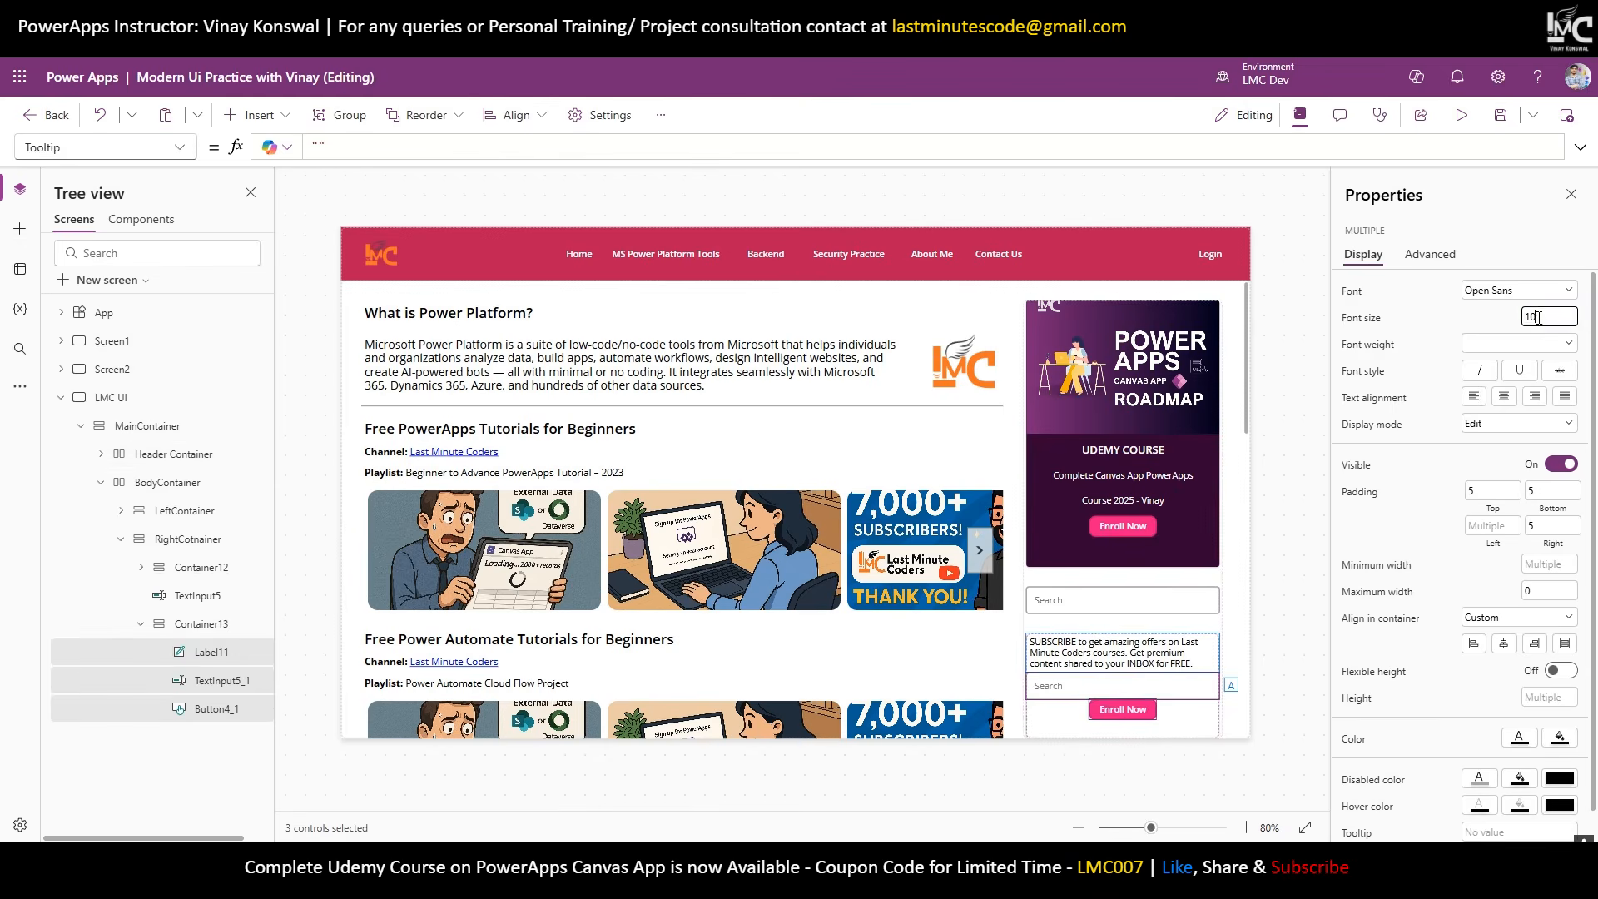
click(1428, 394)
click(192, 627)
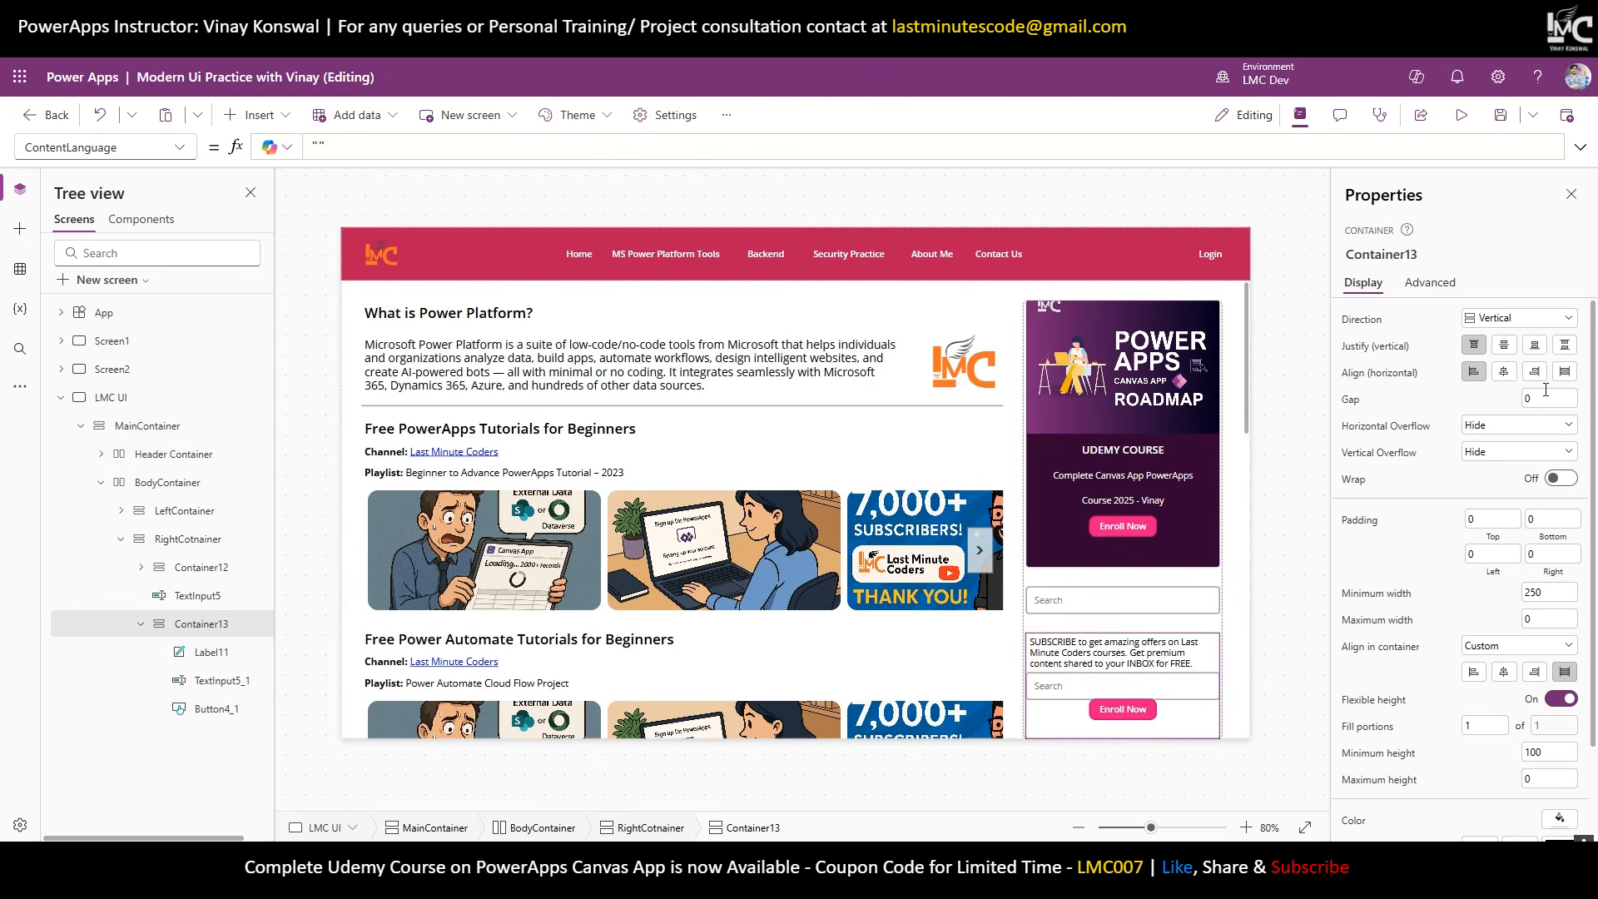
Give Container13 gap 5, padding 2 and stretched alignment.
drag(1542, 399, 1447, 410)
text(5)
click(1458, 422)
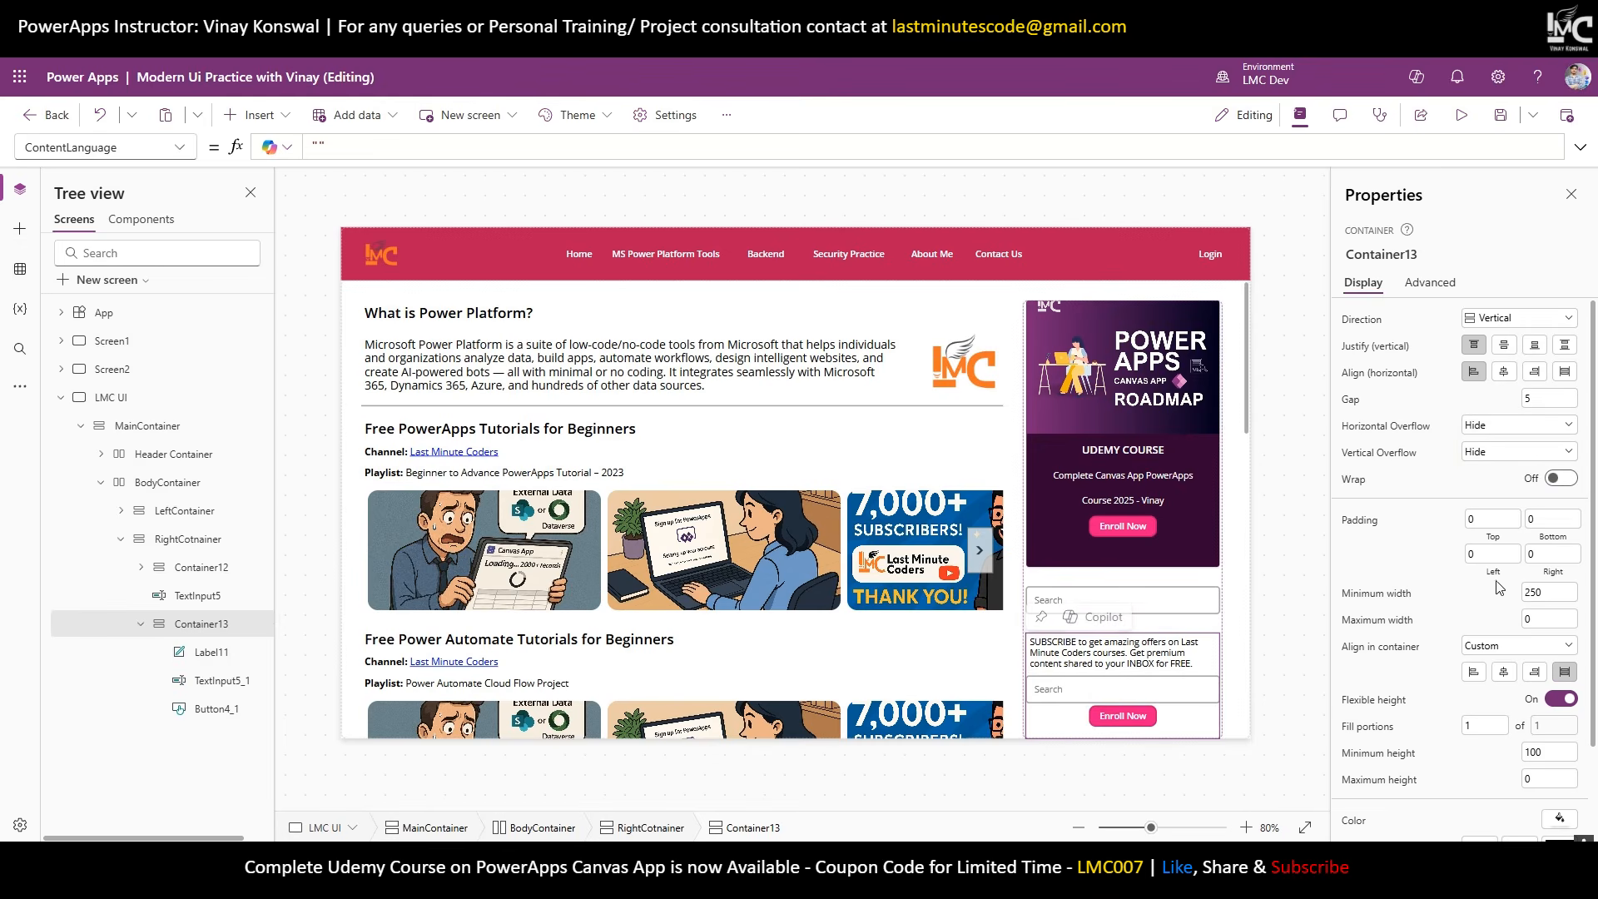
drag(1489, 555, 1400, 570)
click(1553, 555)
text(2)
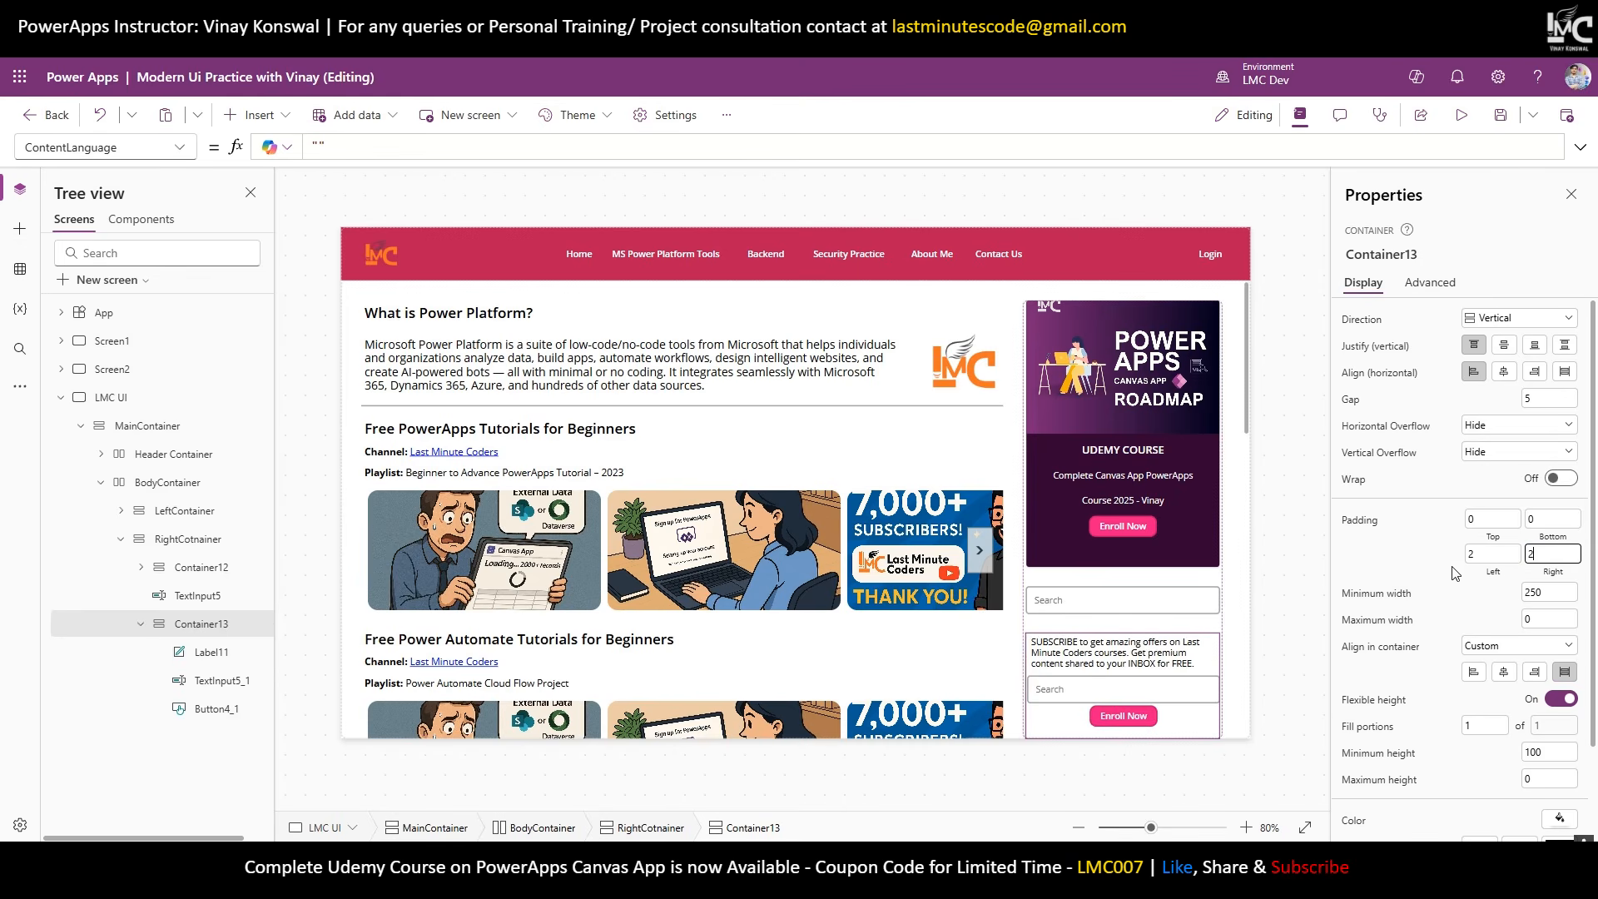
click(1565, 372)
Make the copied button blue with the text SUBSCRIBE.
click(1122, 716)
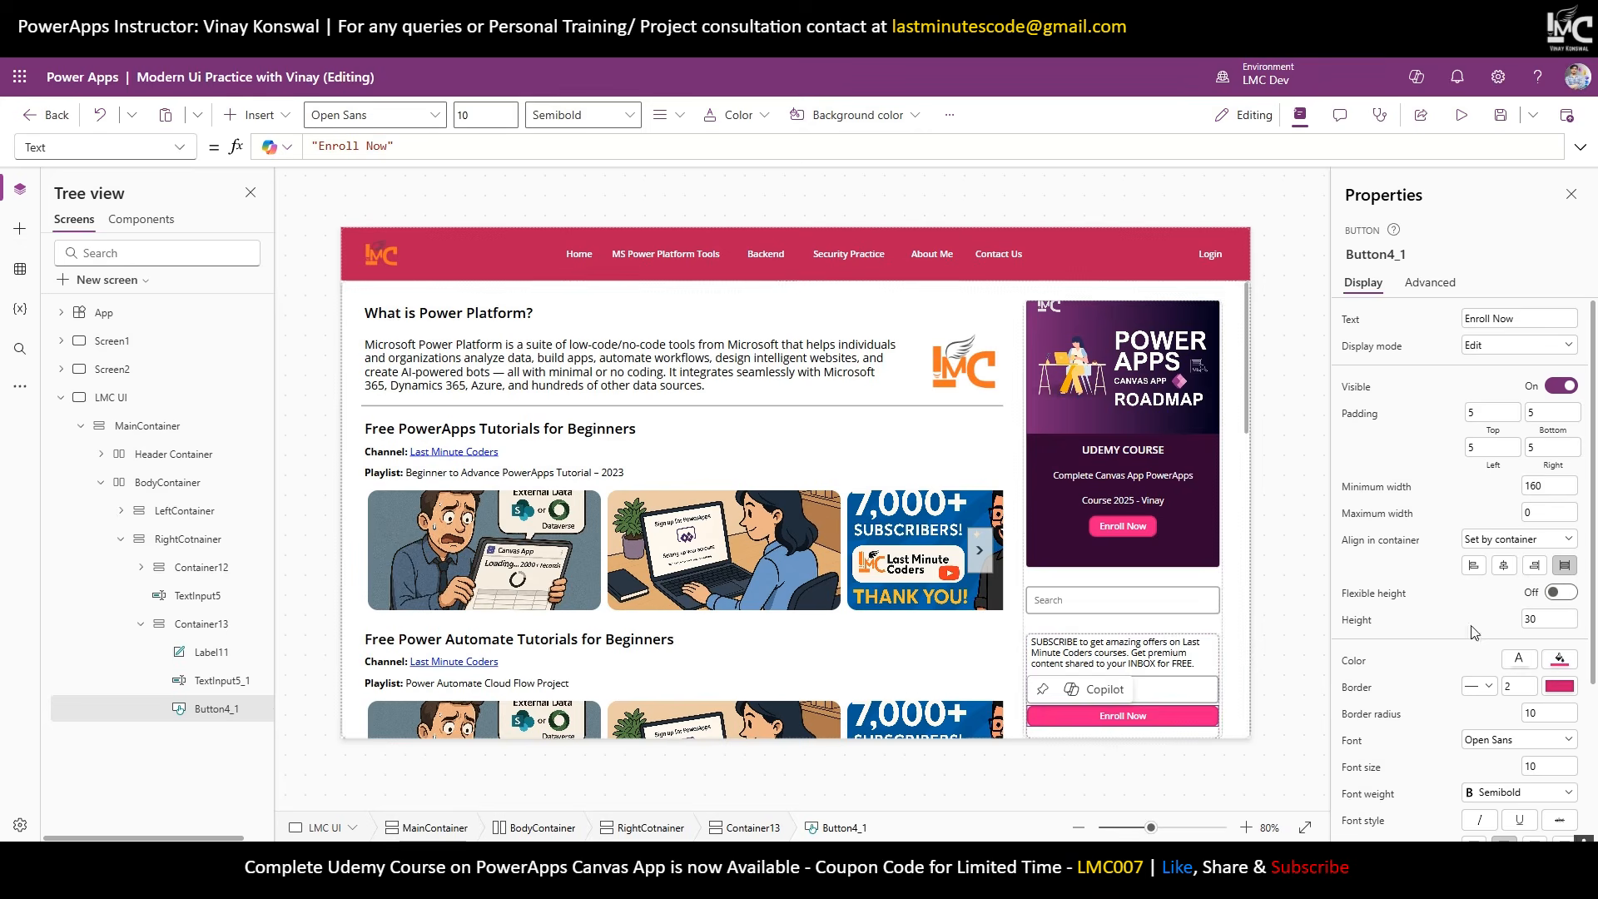
click(1302, 720)
click(1150, 723)
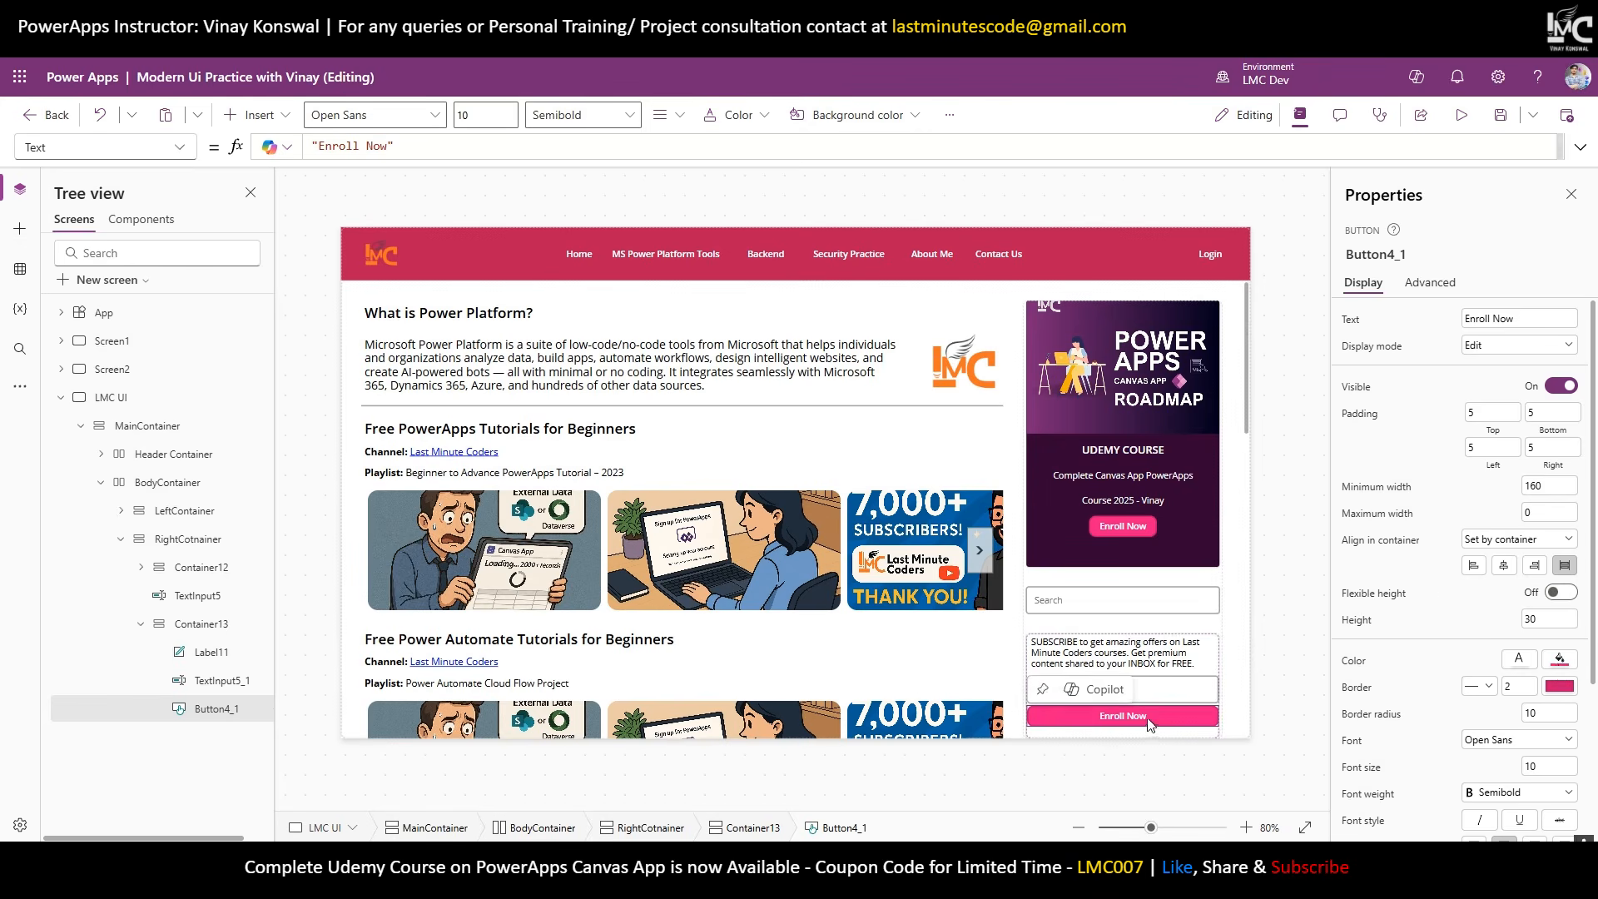
click(1558, 665)
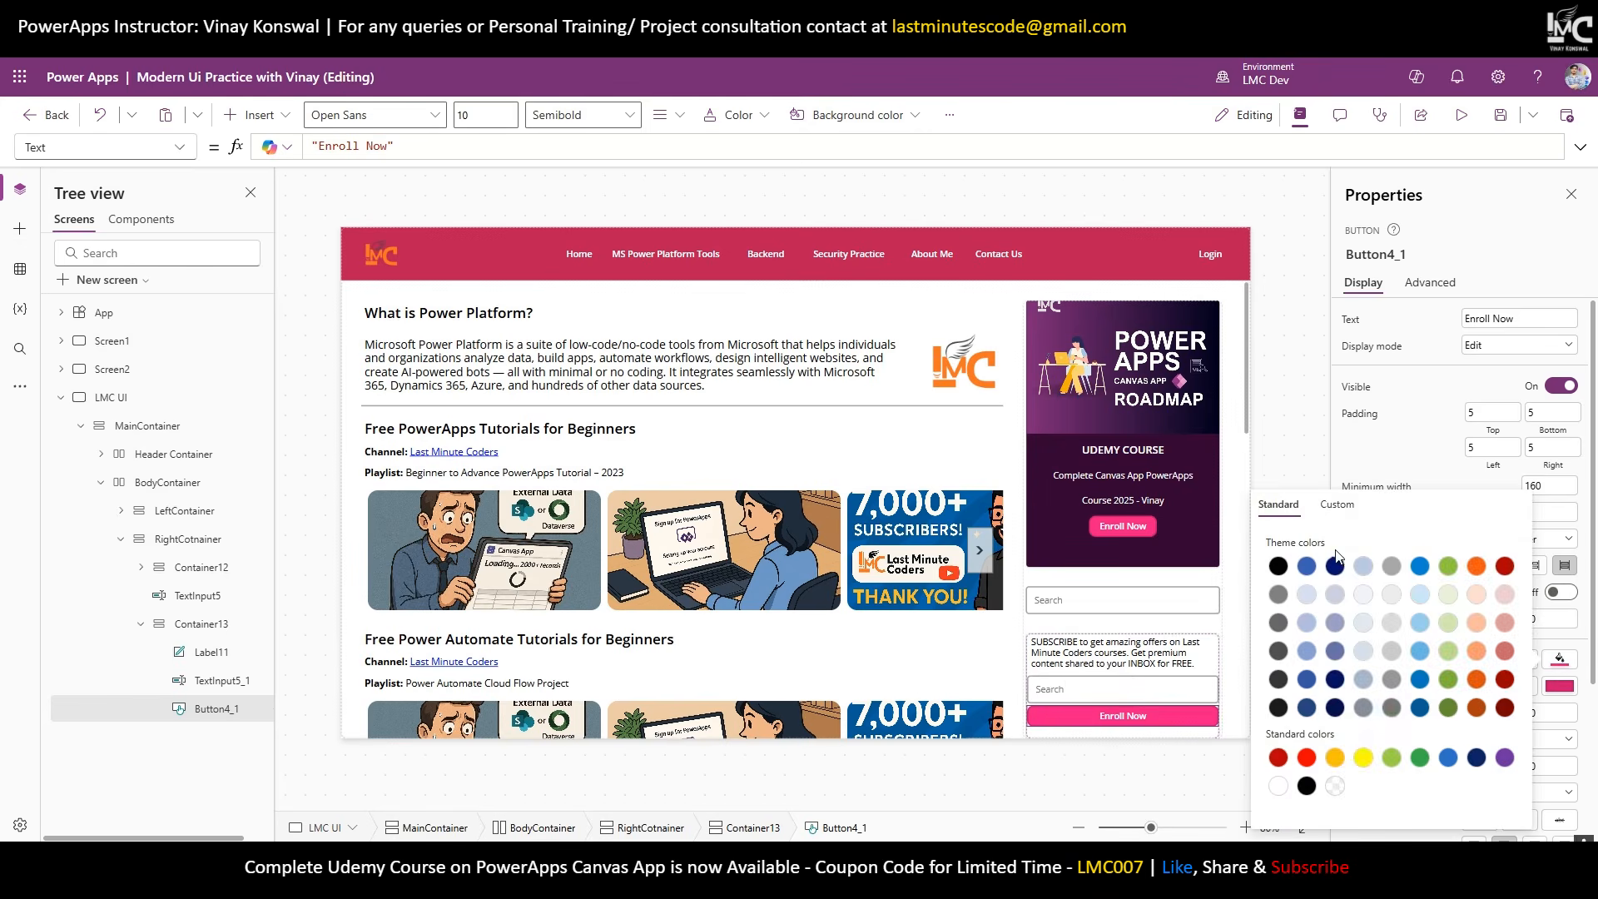
click(1420, 566)
click(1301, 430)
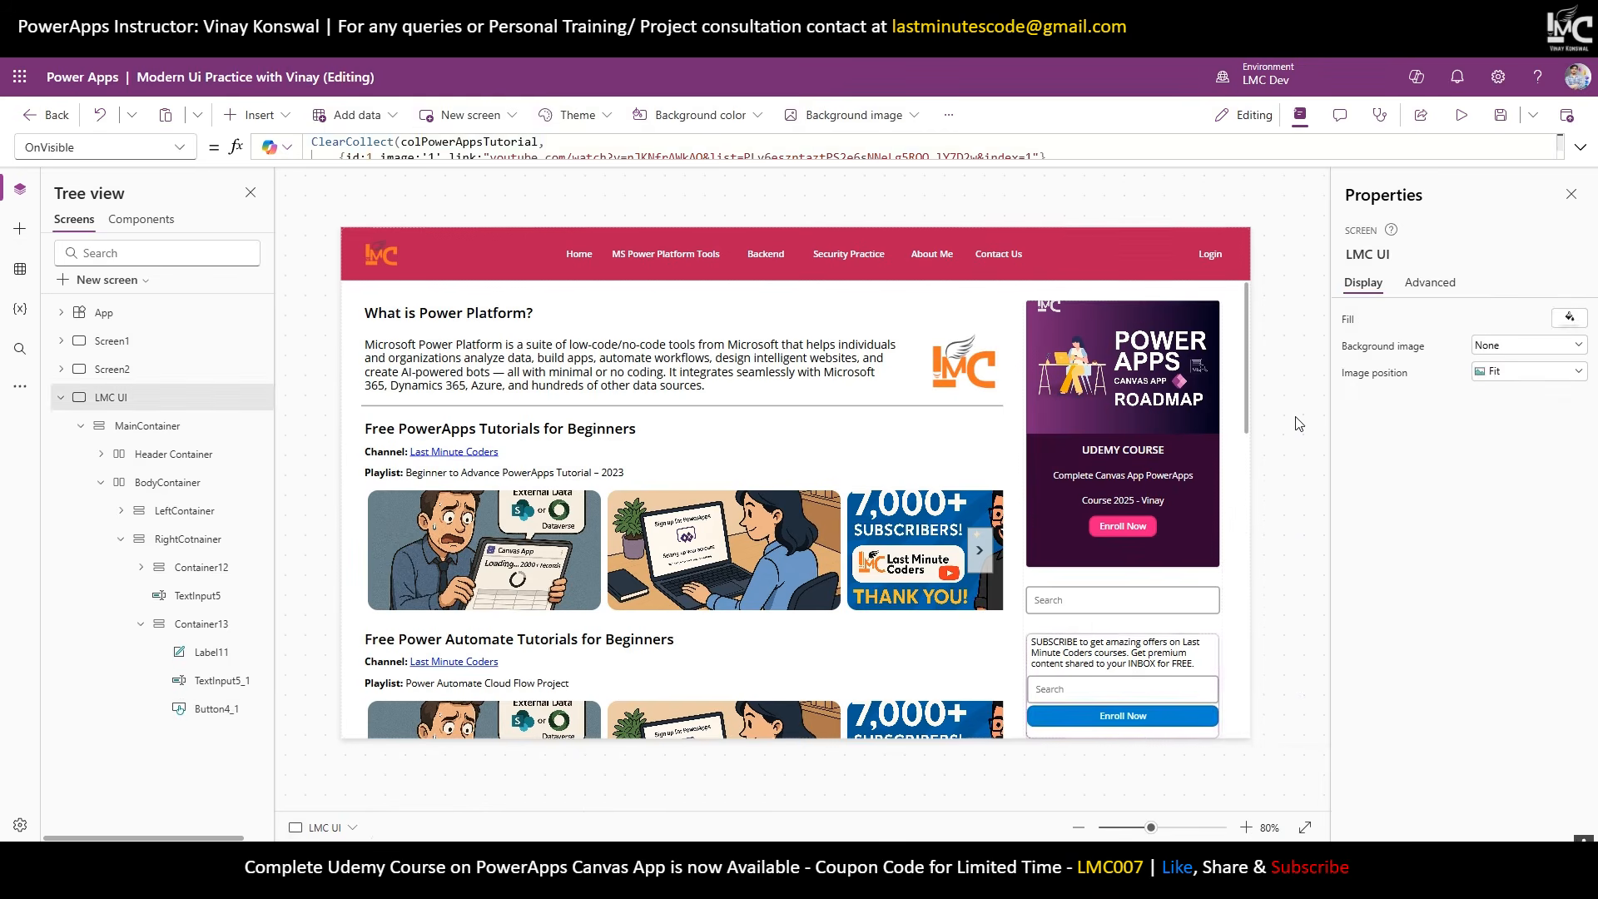
click(1141, 724)
text(BSCRIBE)
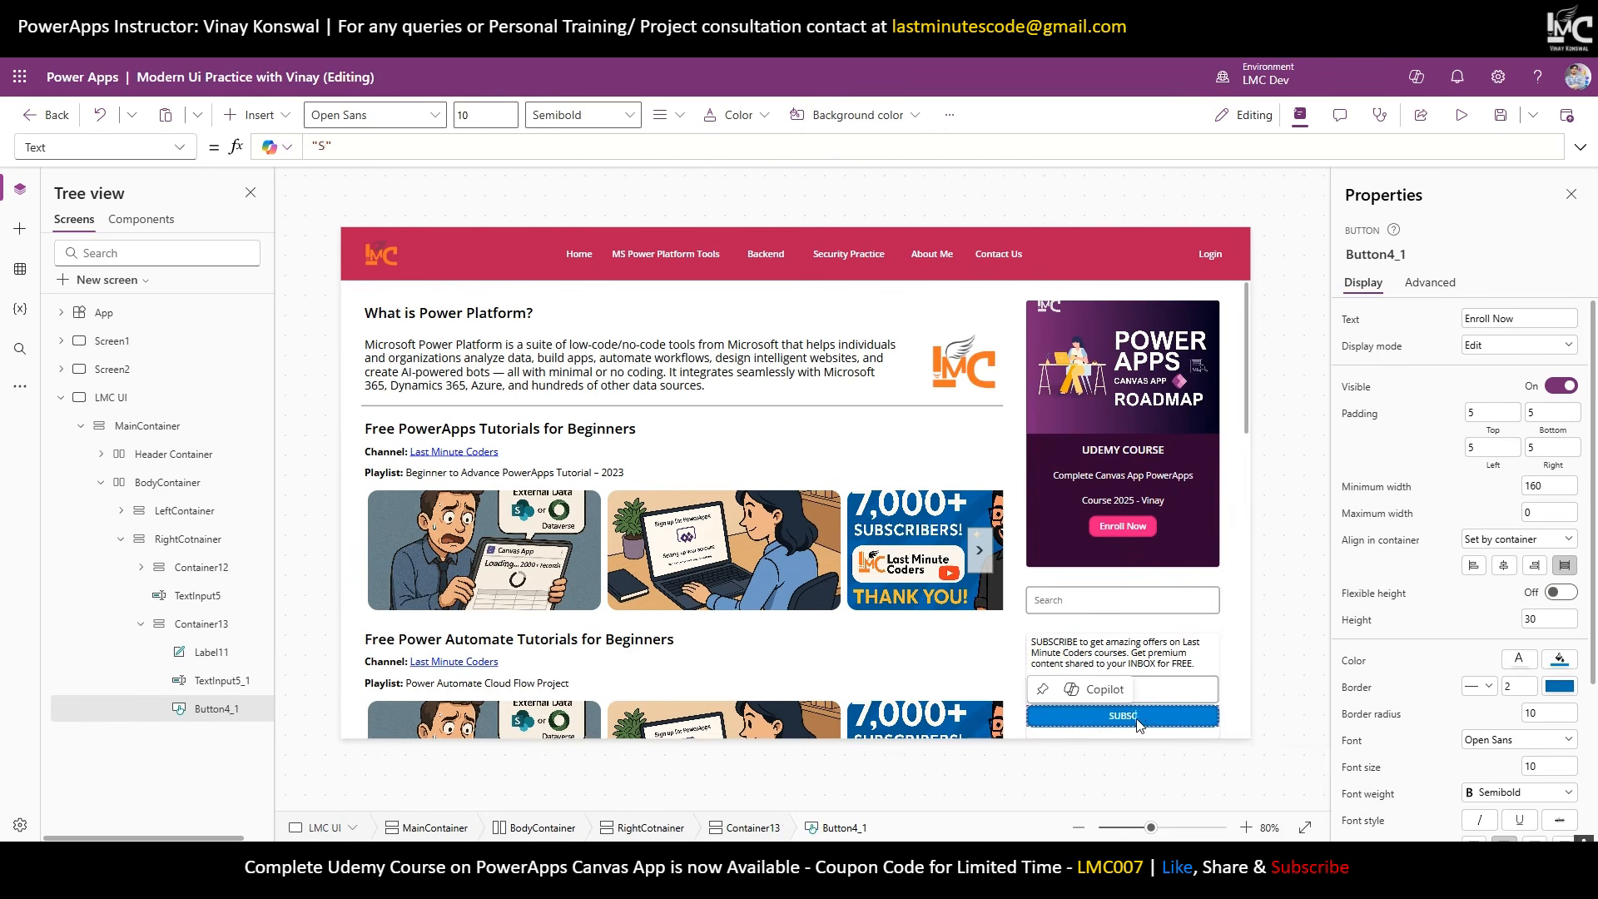
click(1285, 572)
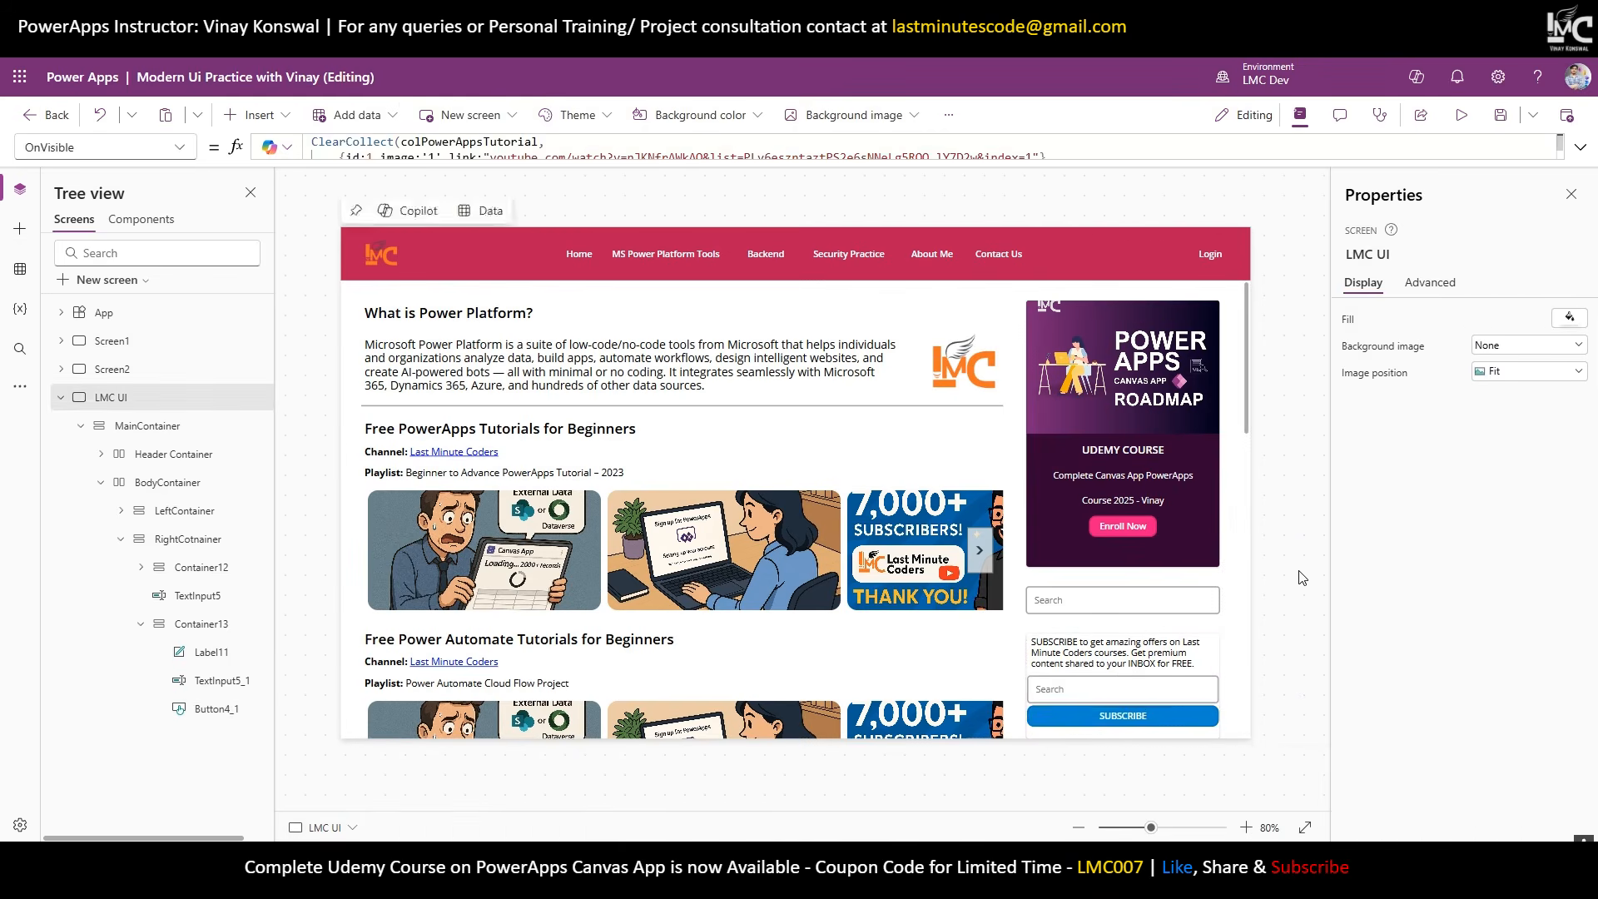
Set the email input's hint text to "Enter your Email".
click(1195, 687)
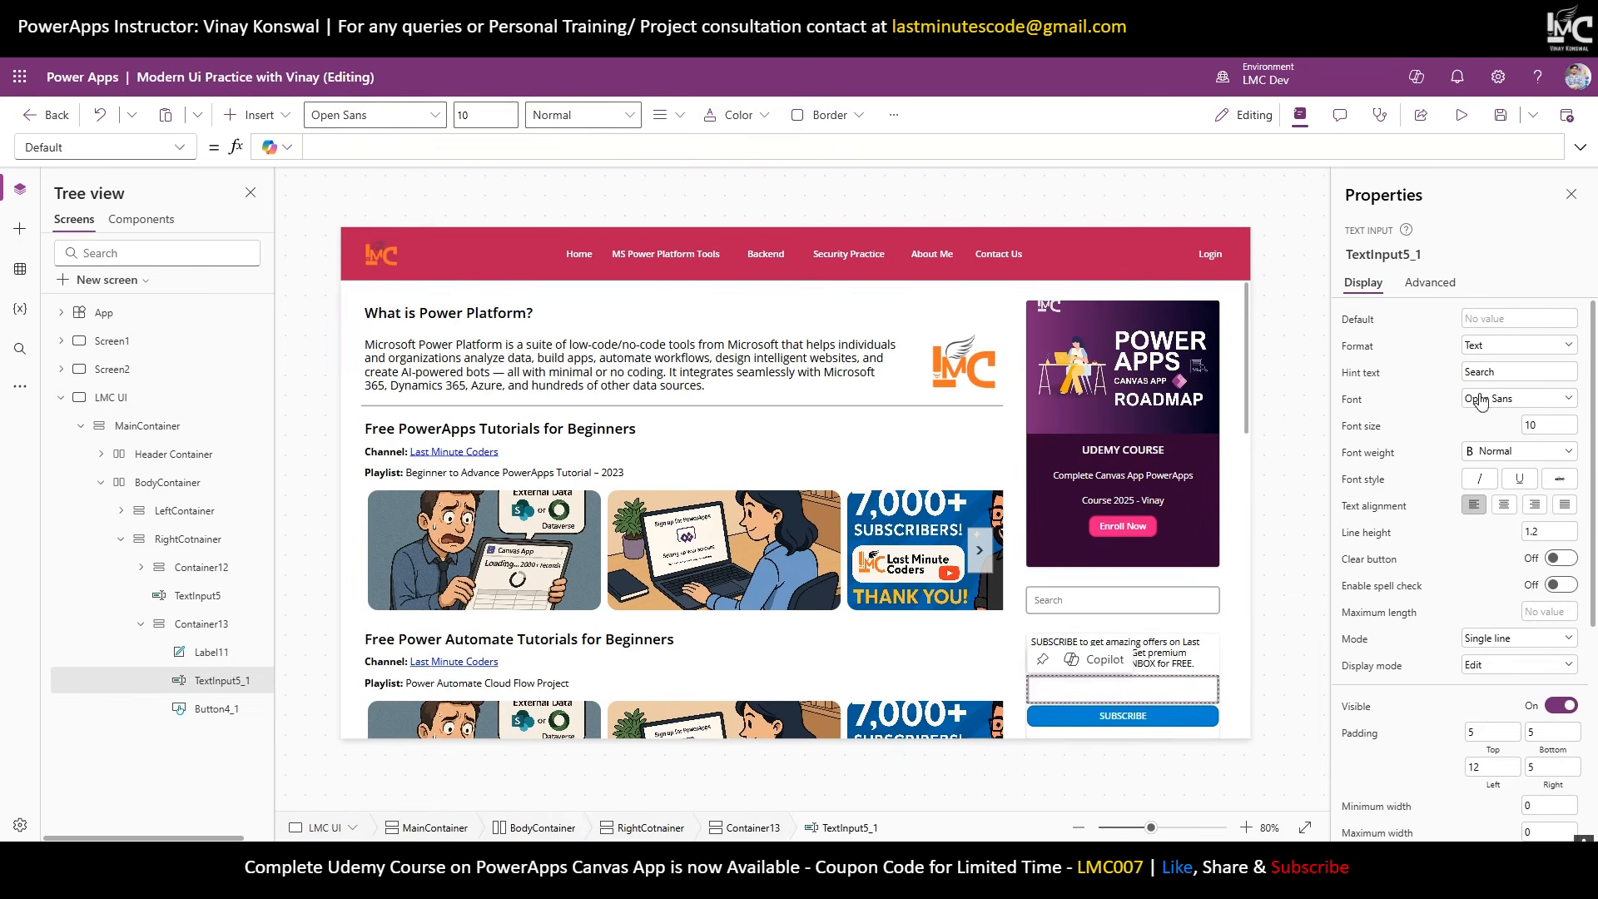
double_click(1510, 368)
text(Enter your Email)
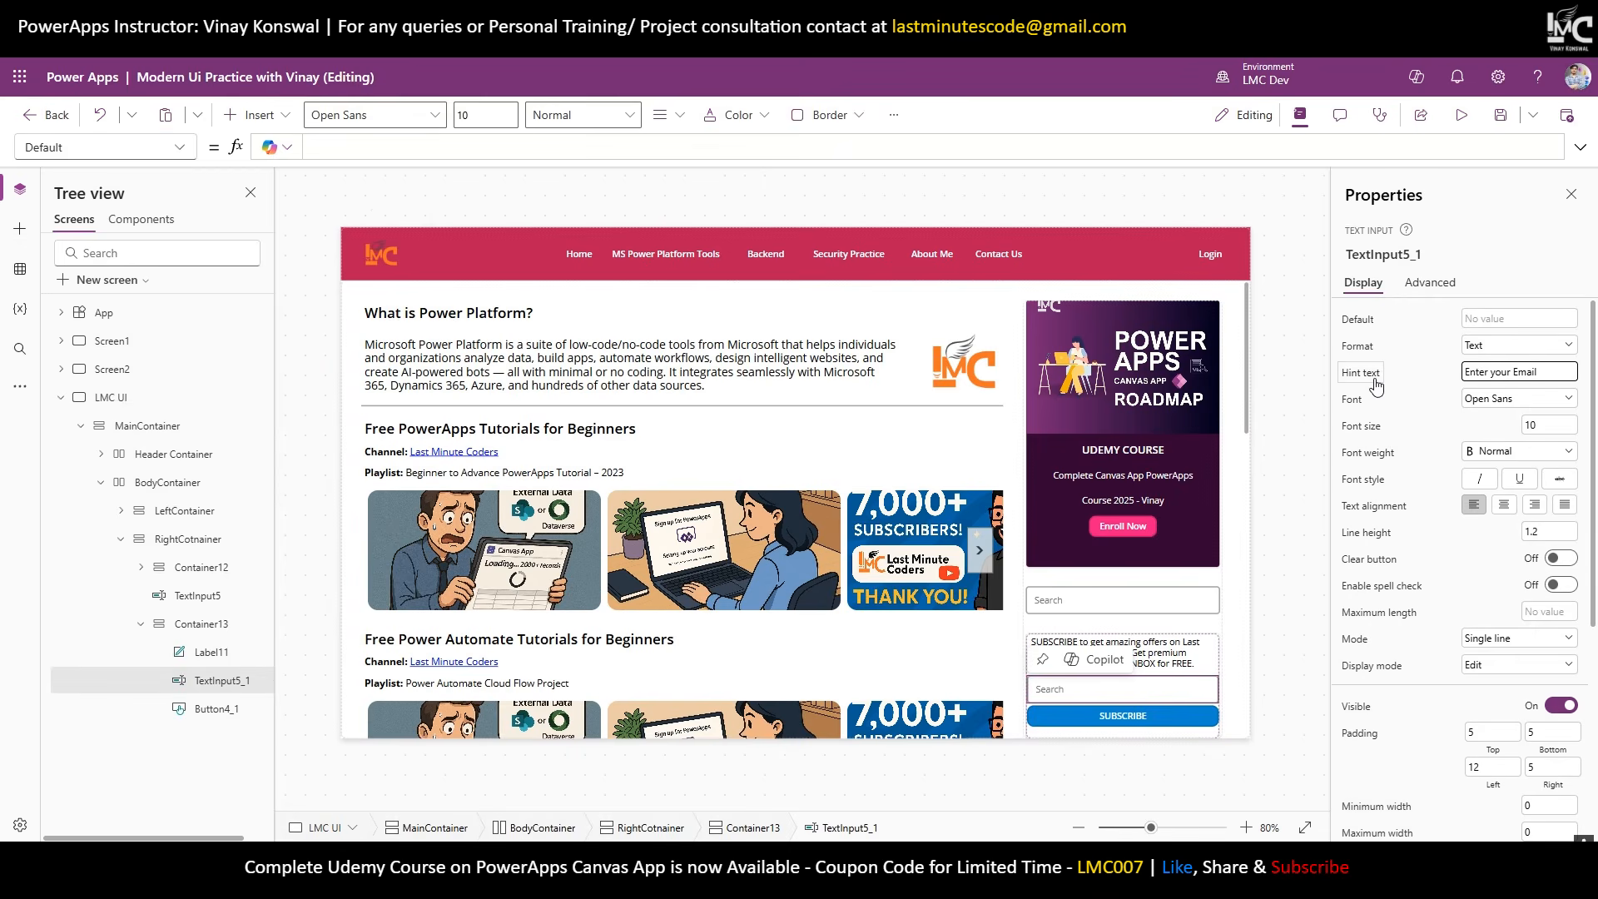
click(1277, 550)
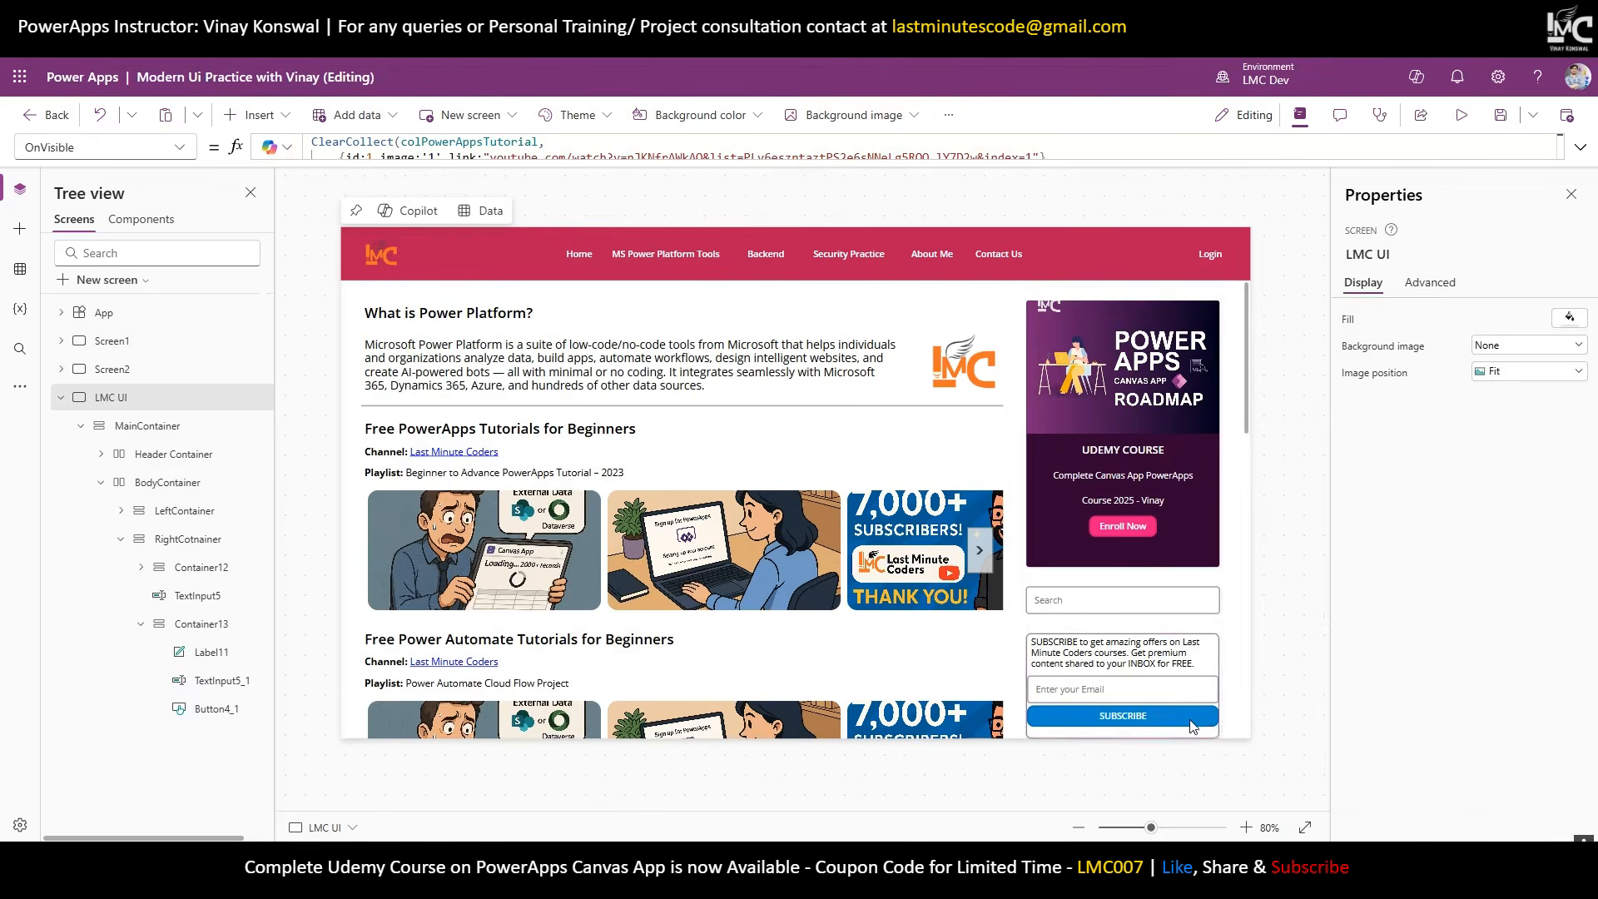
Set the SUBSCRIBE button's height to 40.
click(1123, 716)
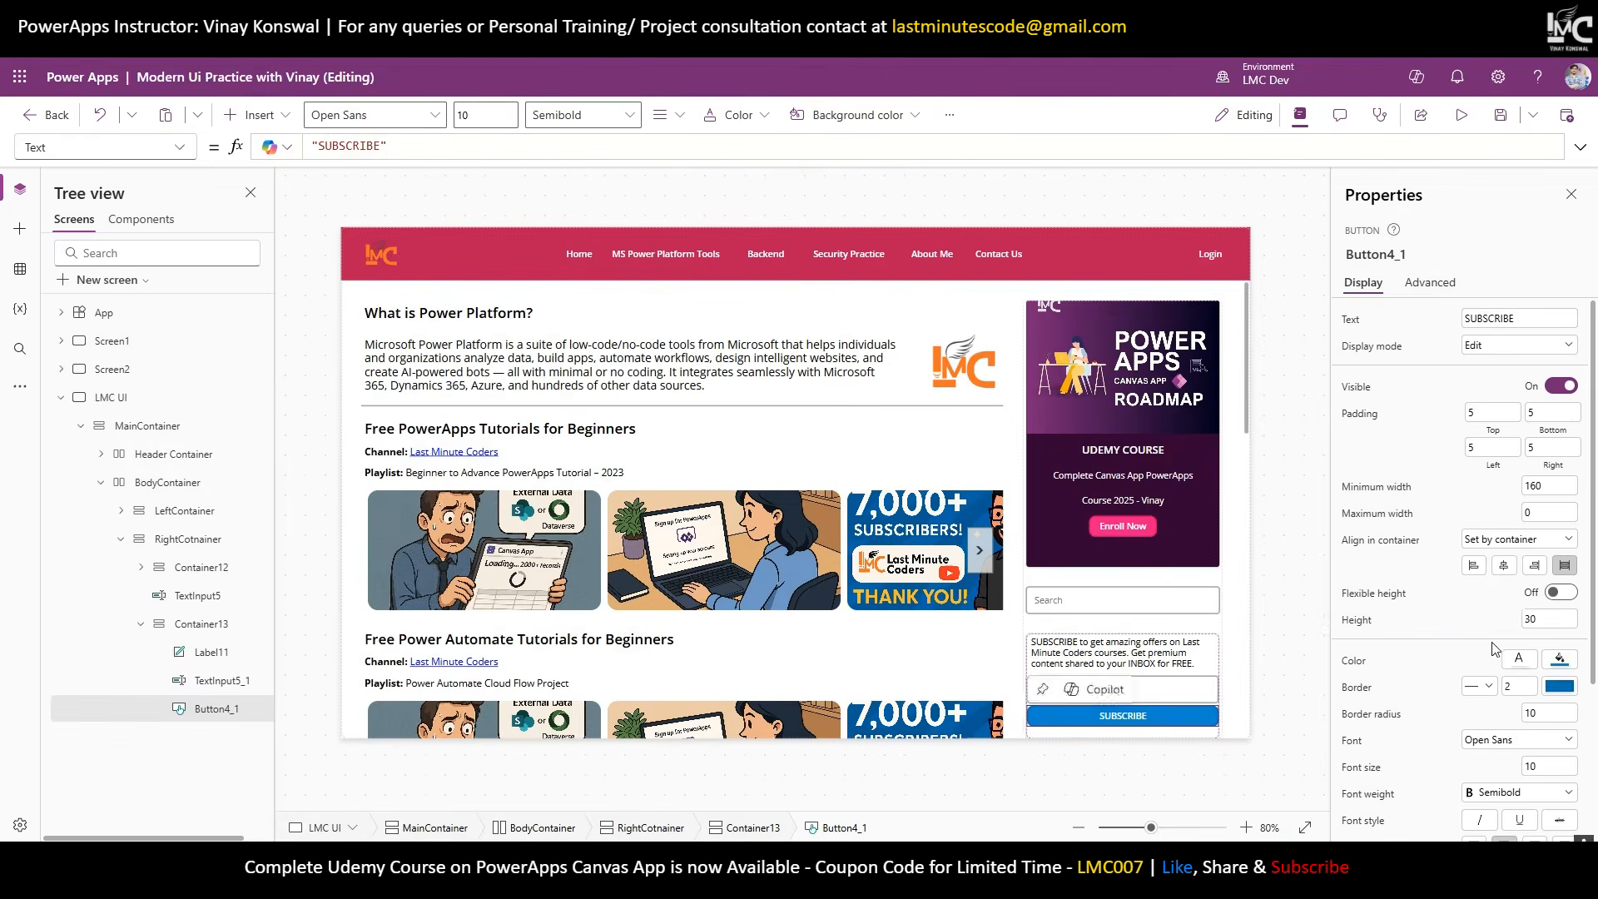
drag(1548, 624, 1428, 627)
text(40)
key(Return)
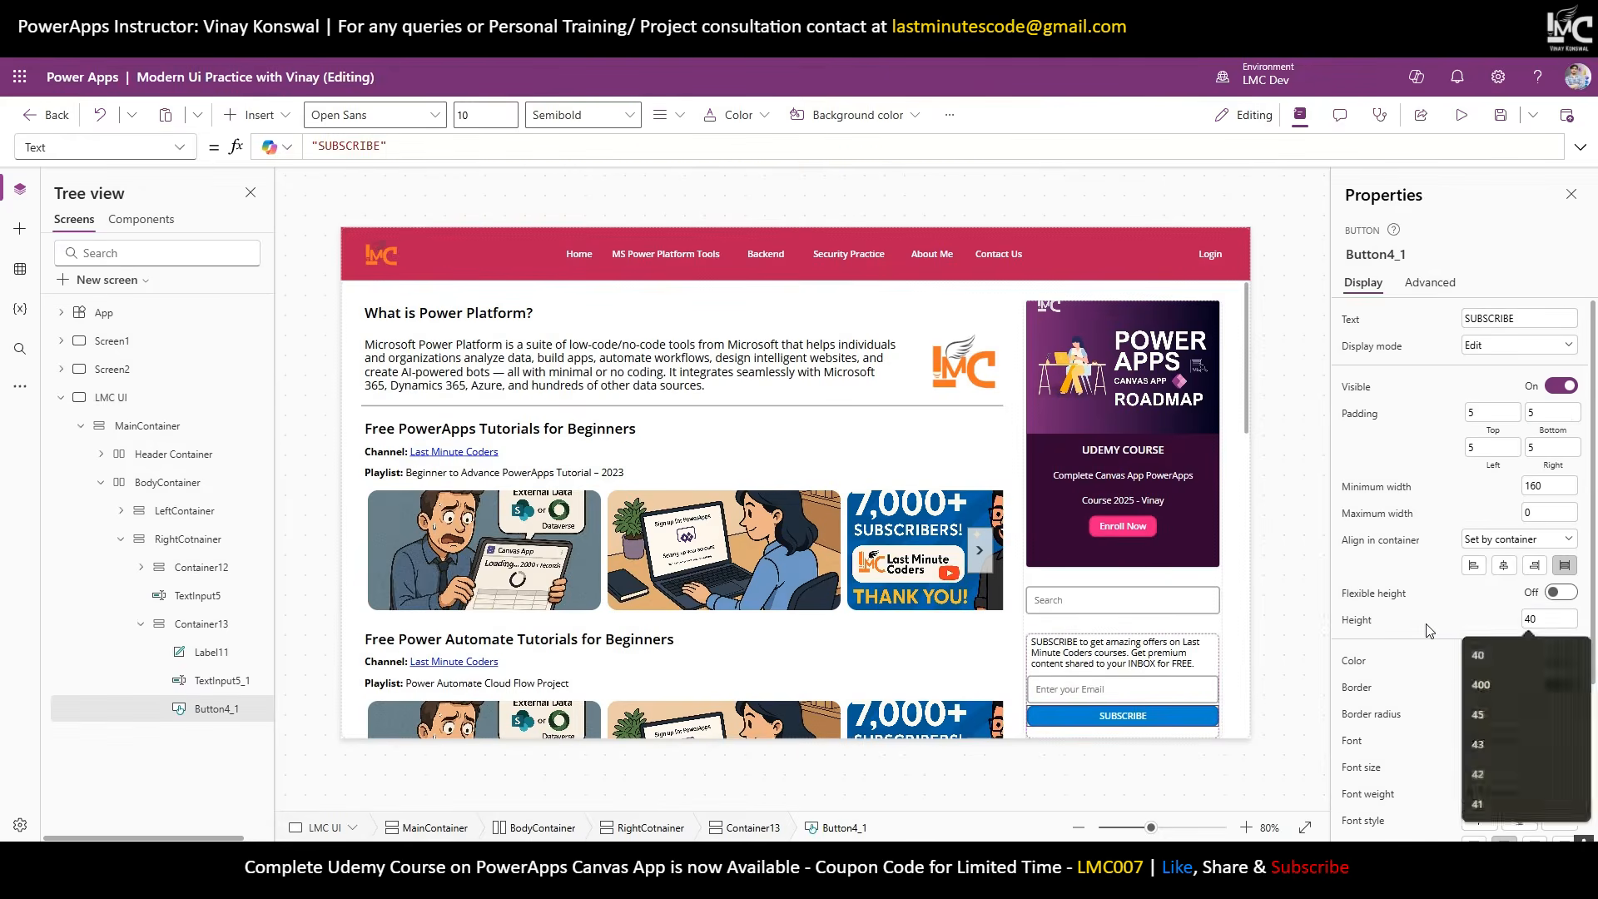
click(1311, 620)
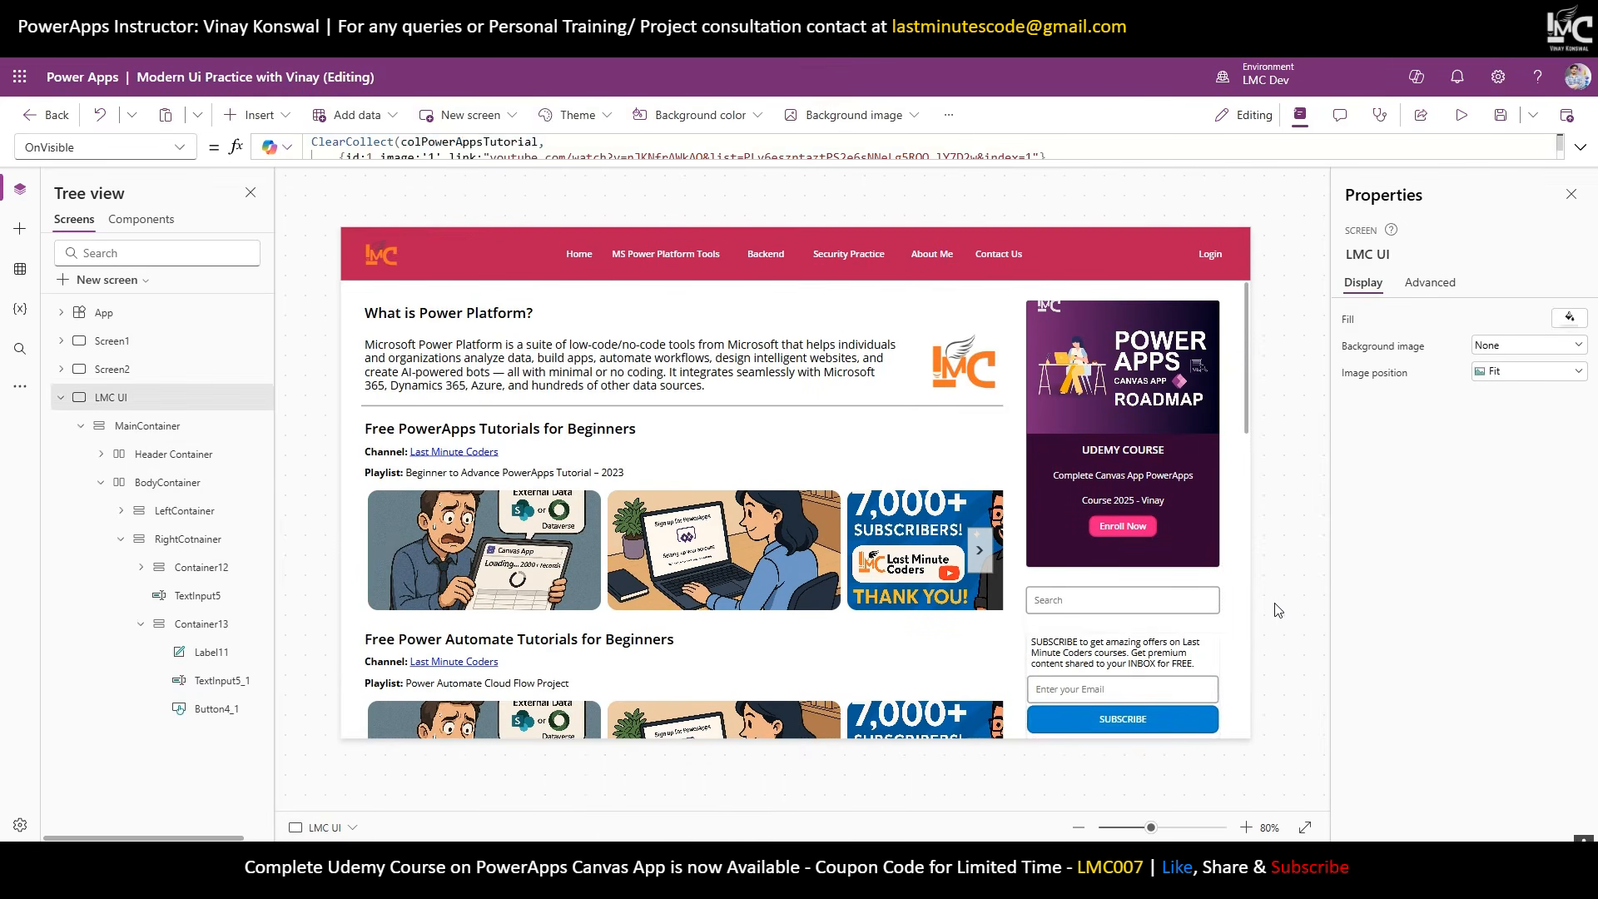
Adjust the subscribe block's drop shadow and the message label's left padding.
click(211, 651)
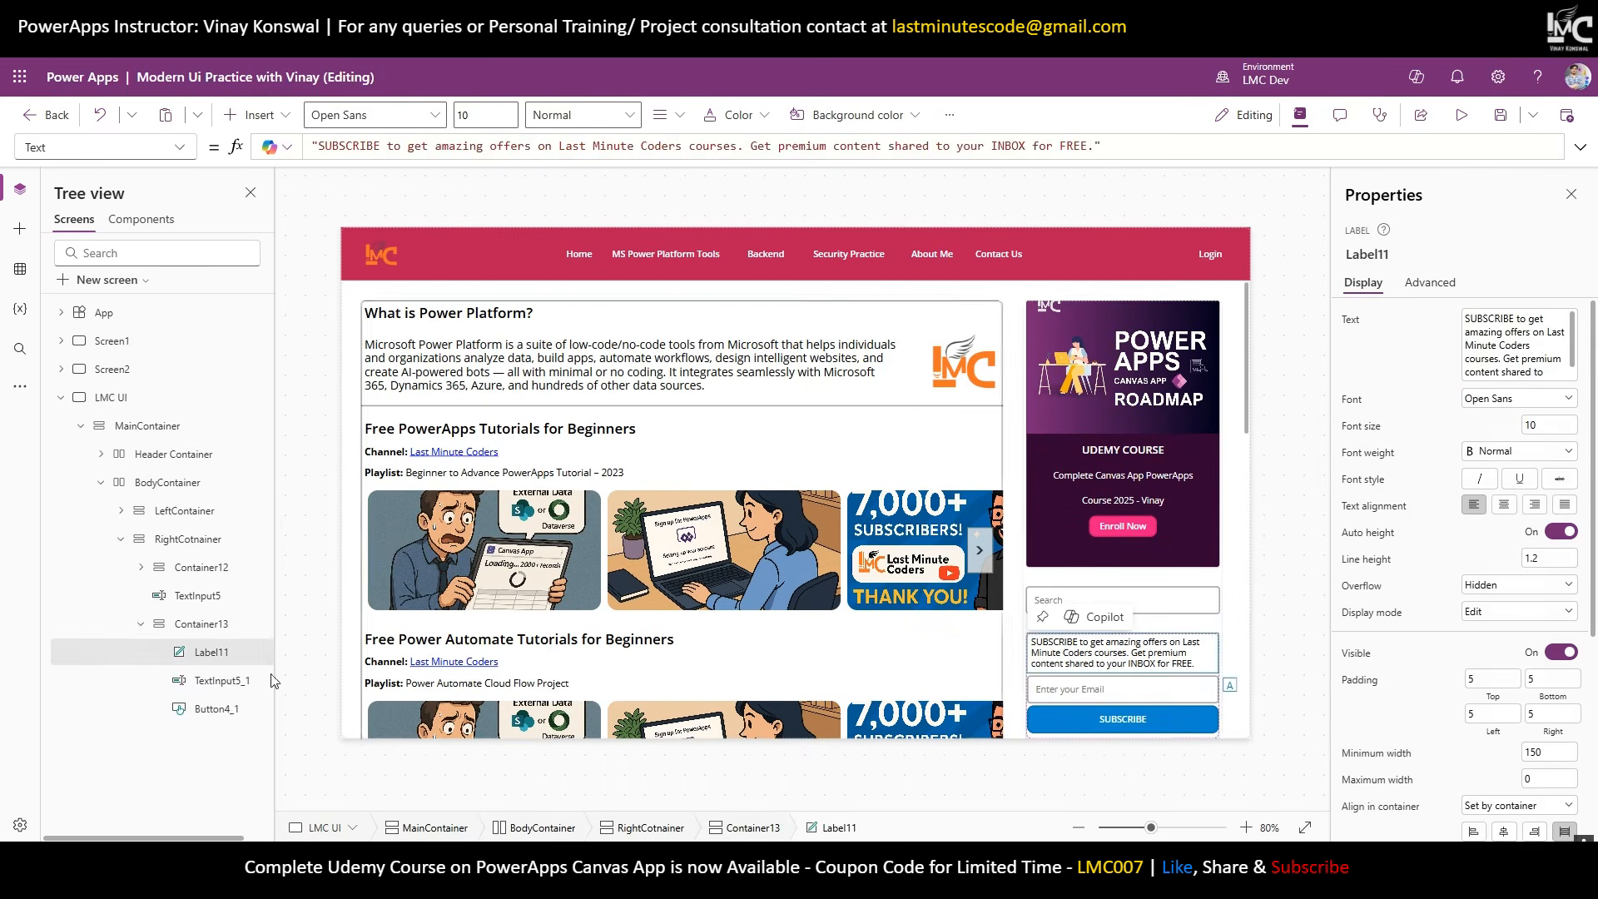
click(200, 623)
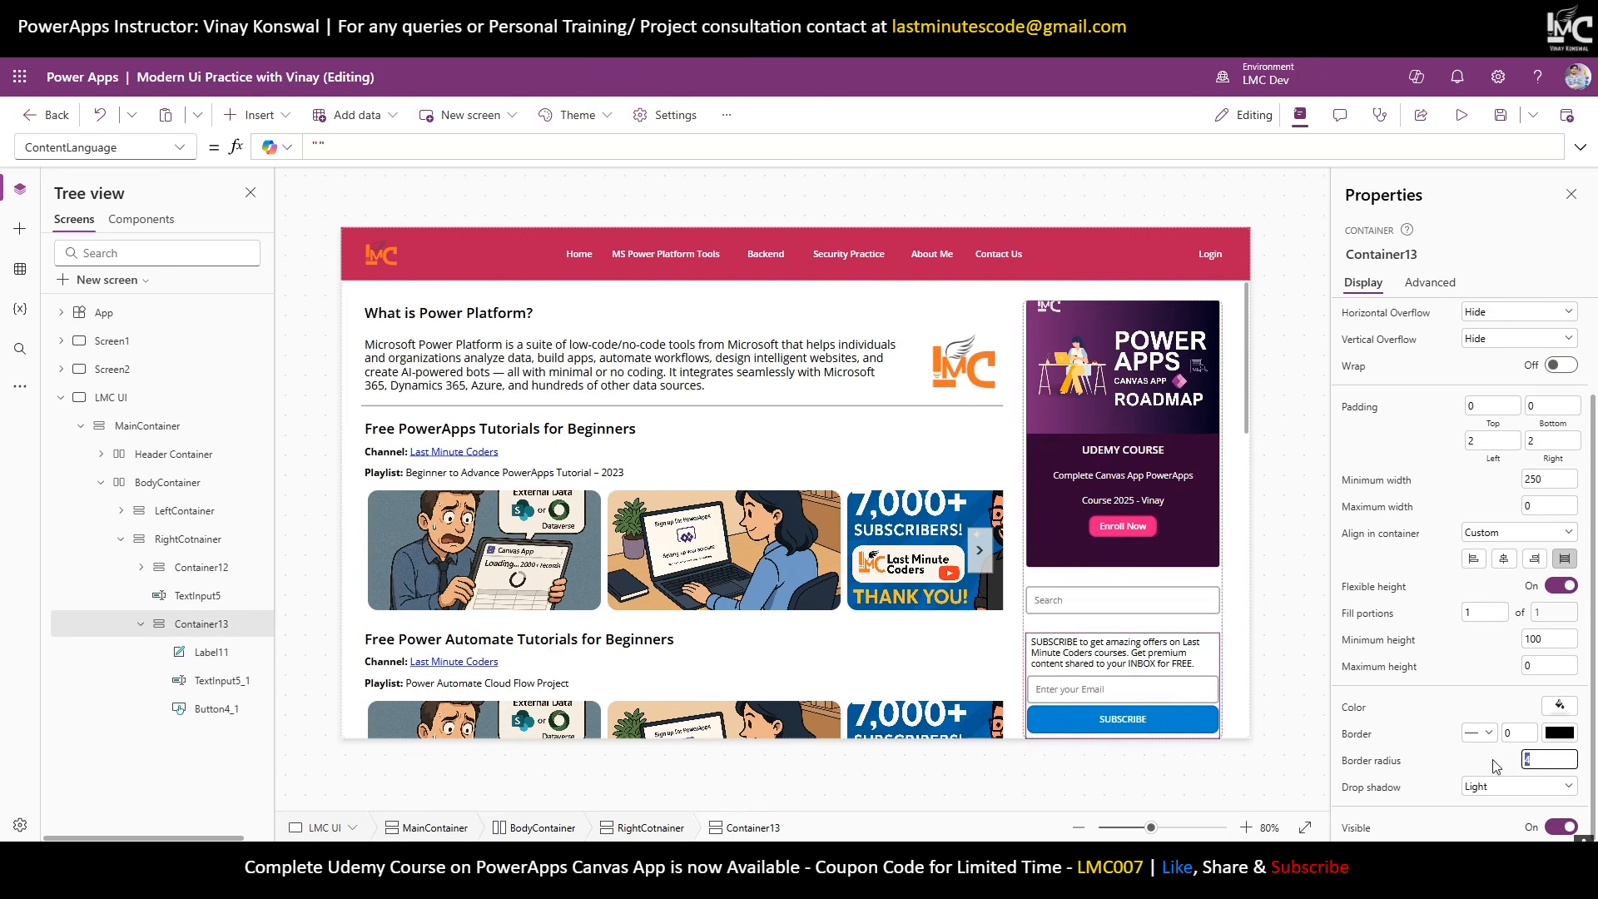
click(1519, 786)
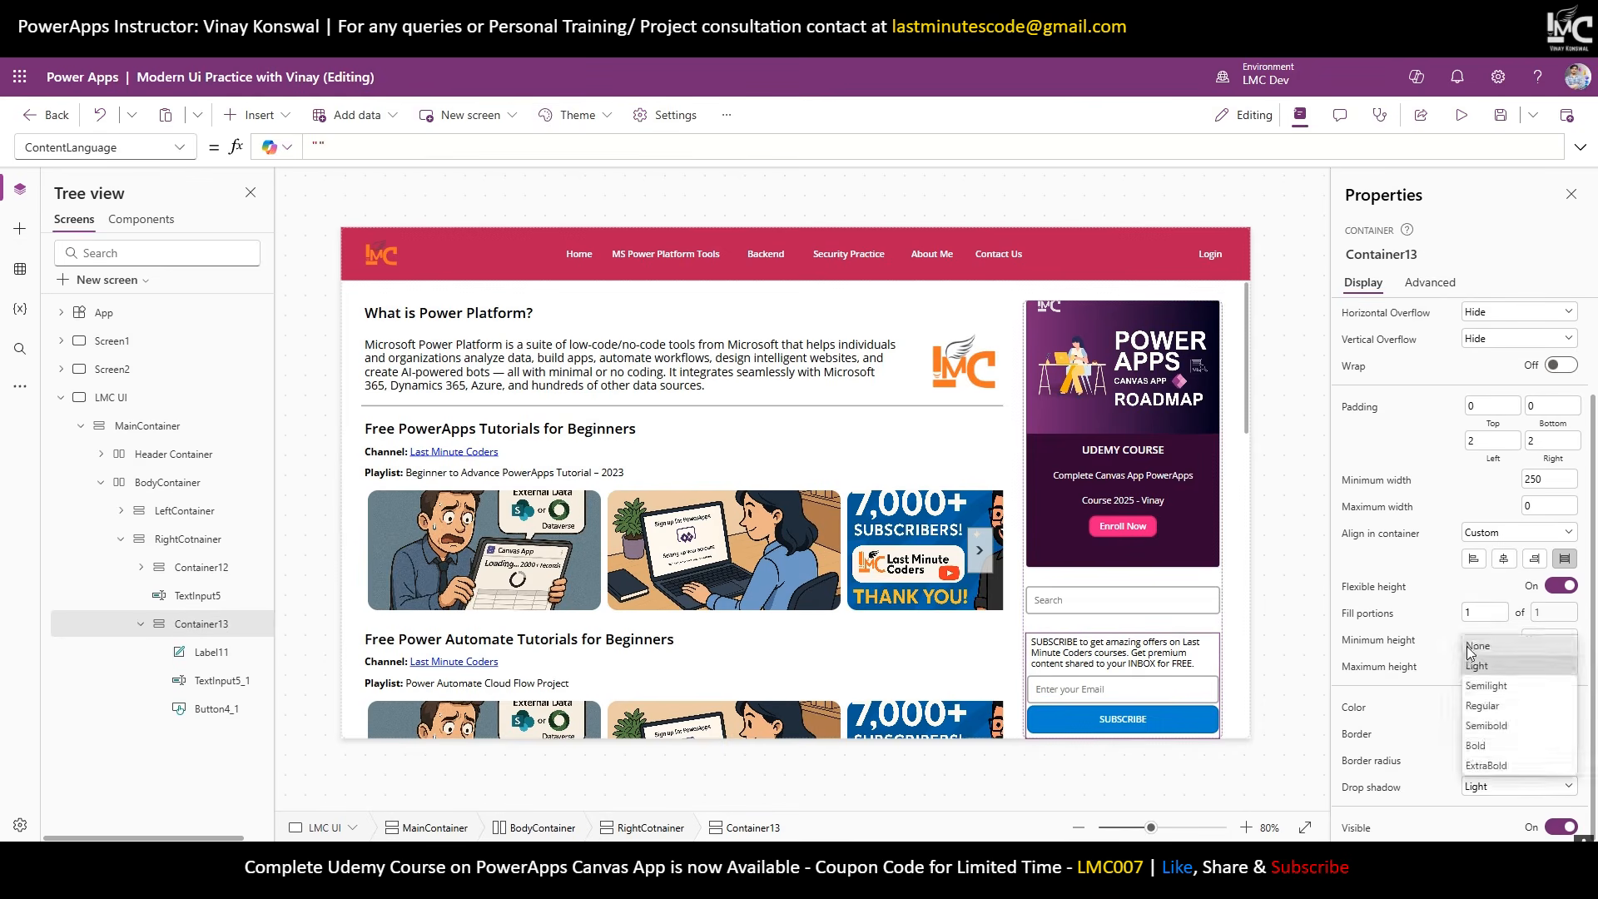
click(1288, 626)
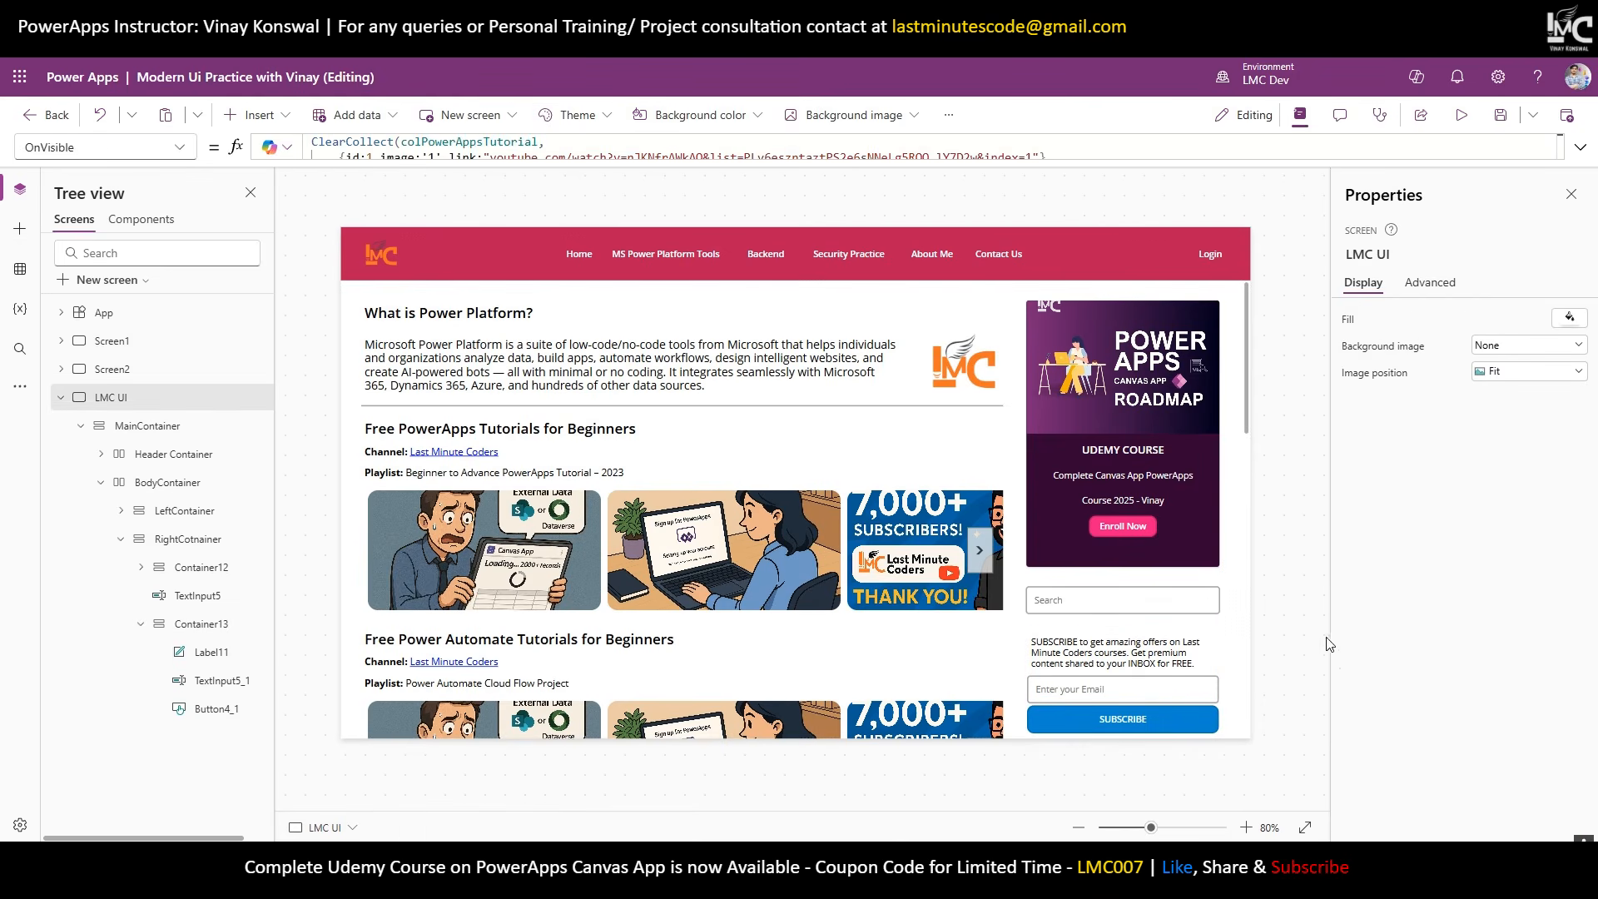
click(1199, 652)
click(1493, 713)
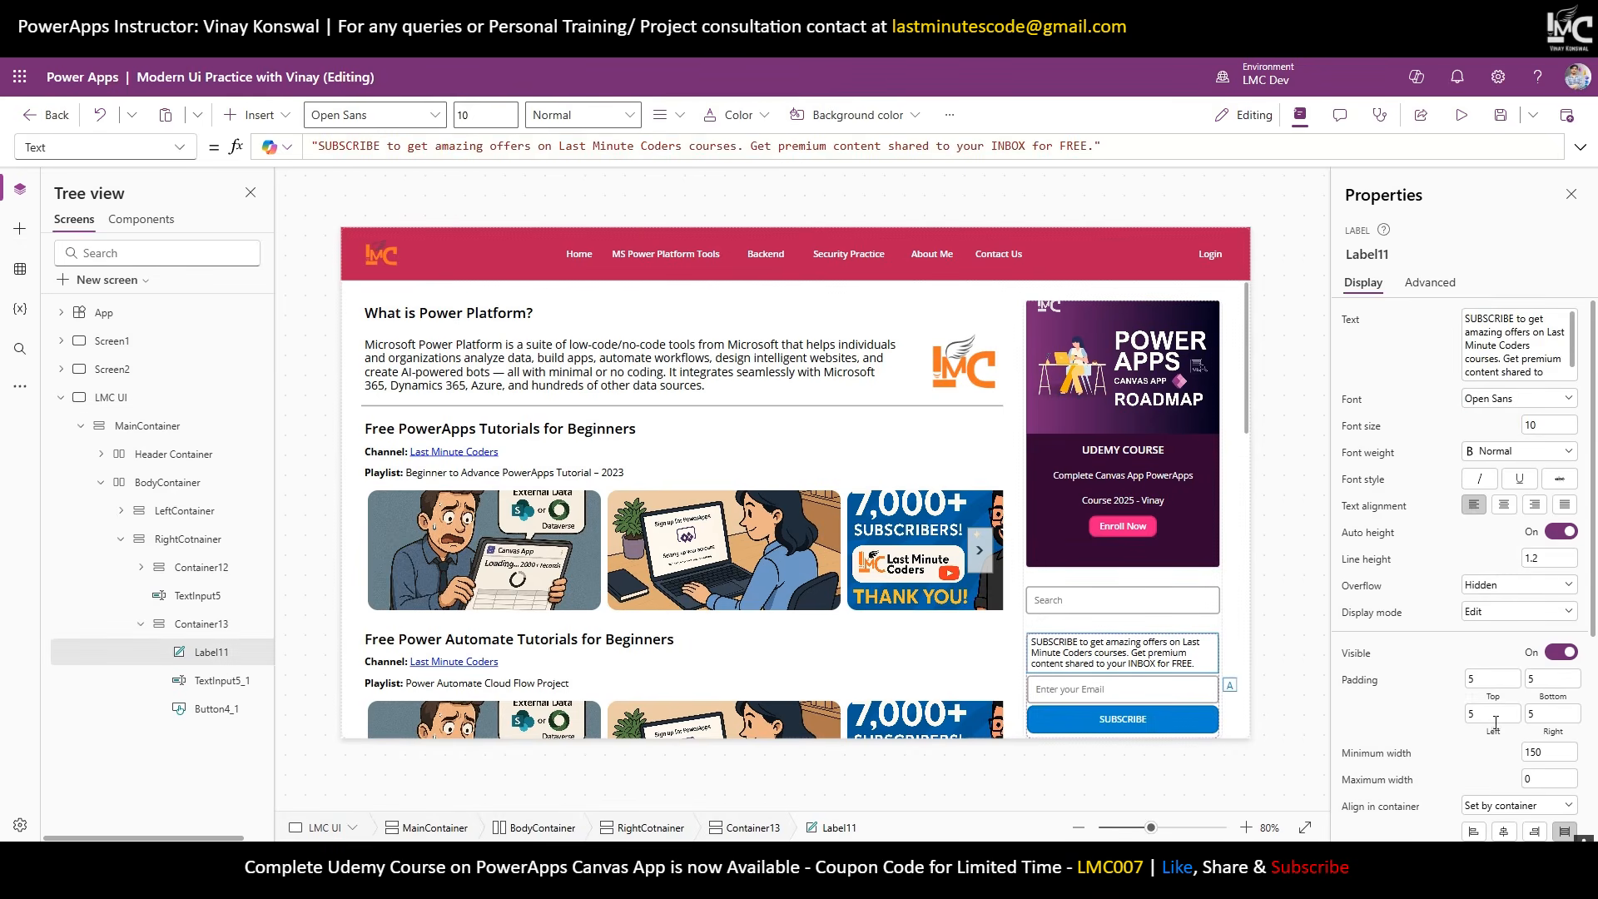
click(1296, 620)
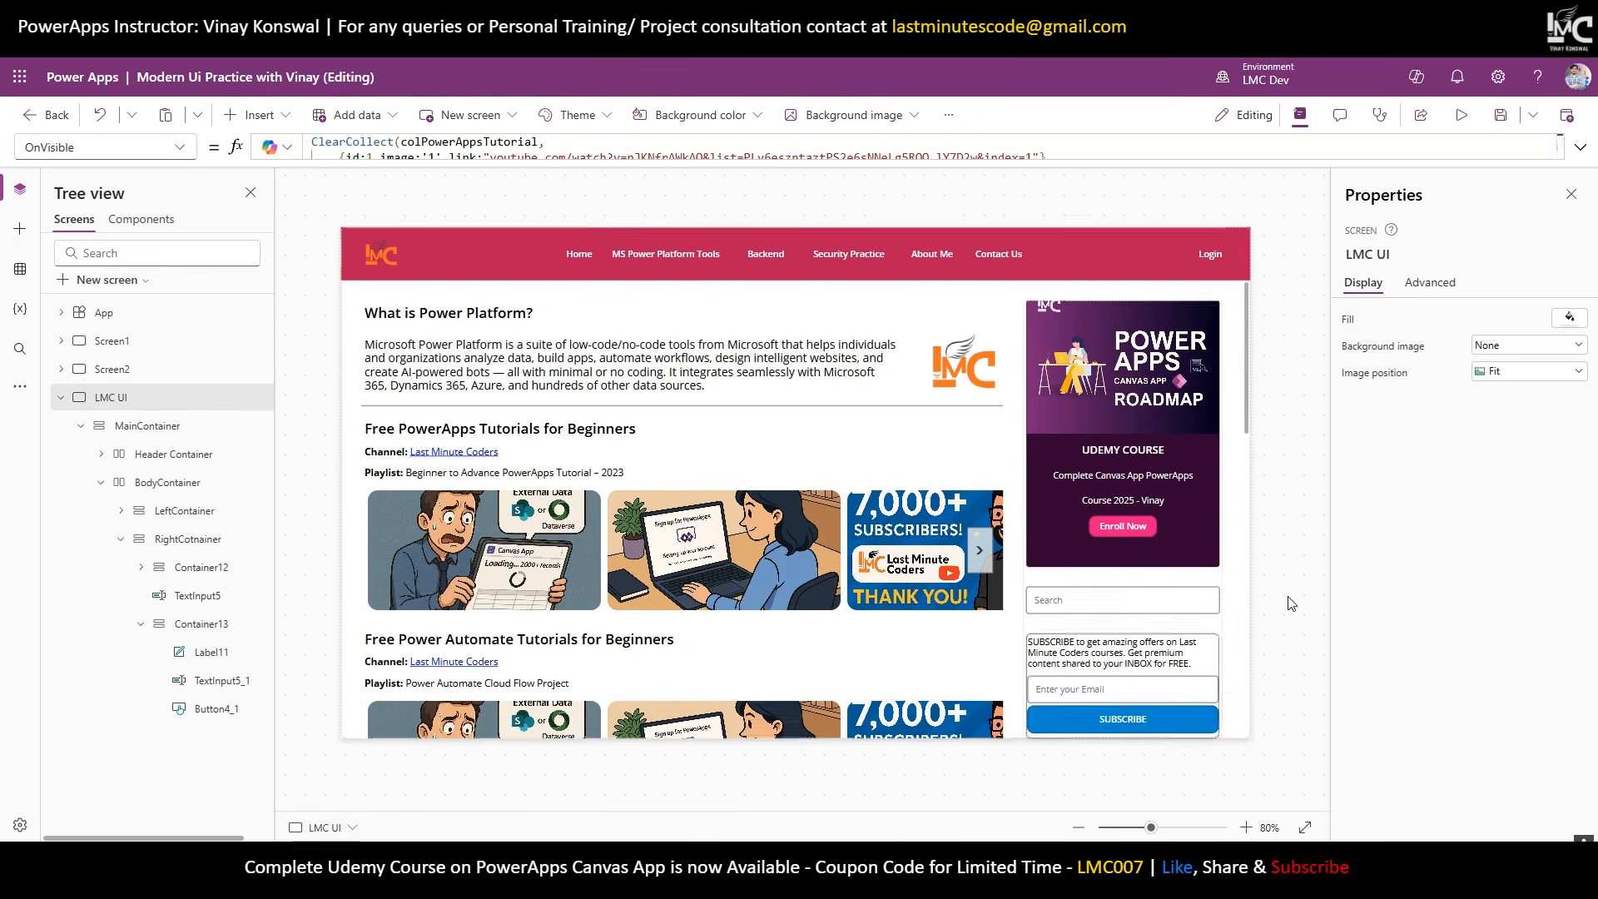
Set Container13's gap to 10 between the subscribe controls.
click(1216, 642)
click(188, 625)
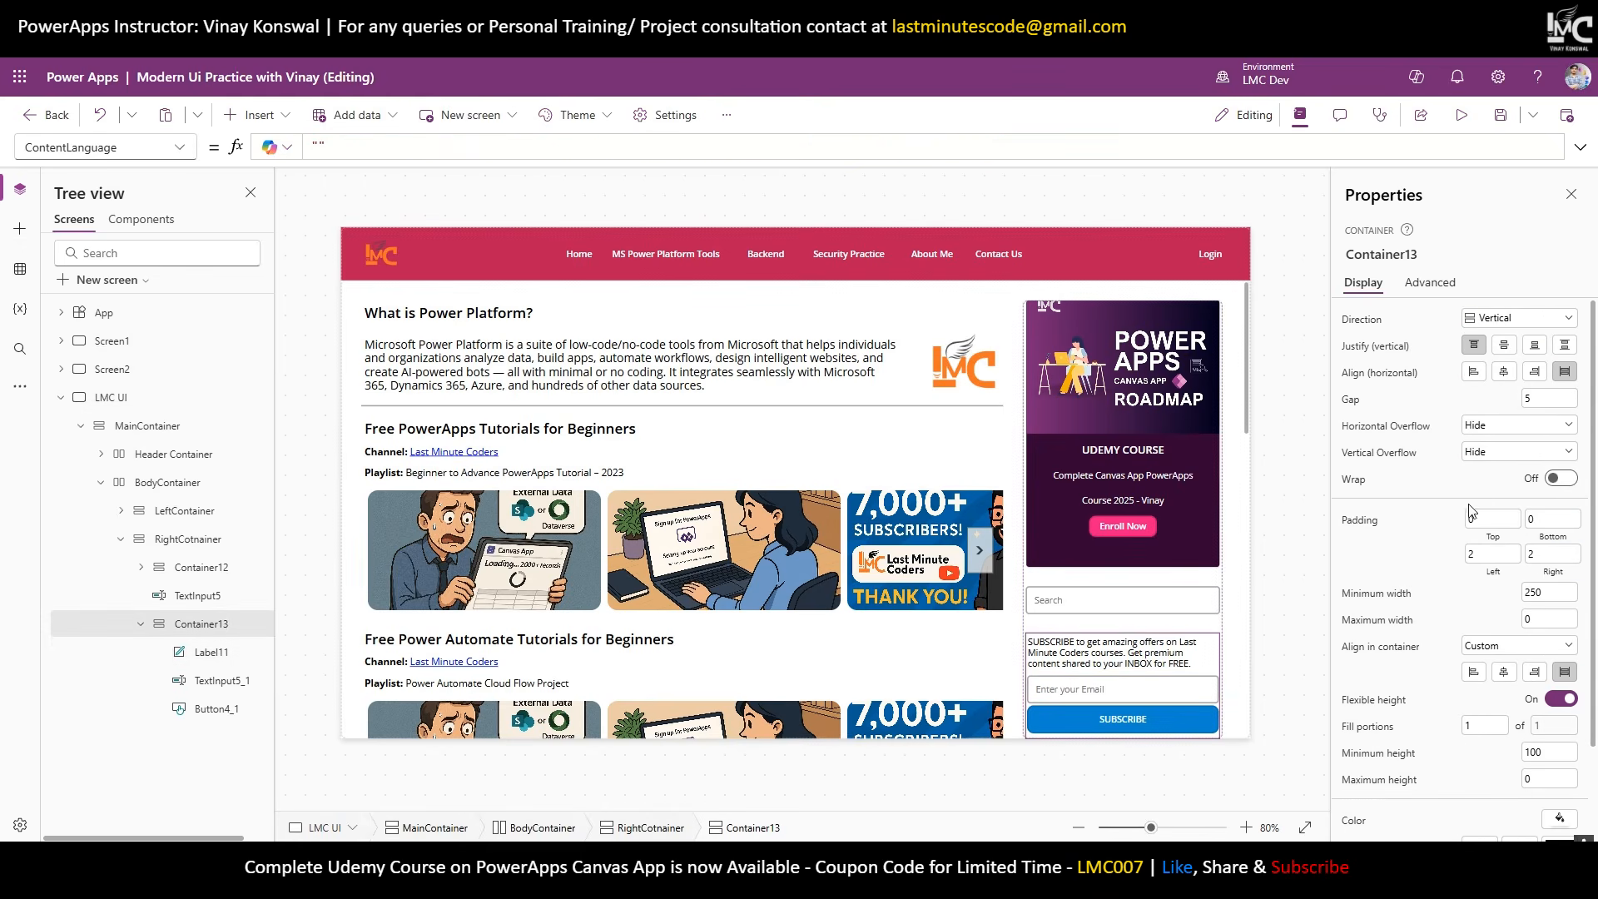
click(1542, 401)
key(Return)
click(1225, 516)
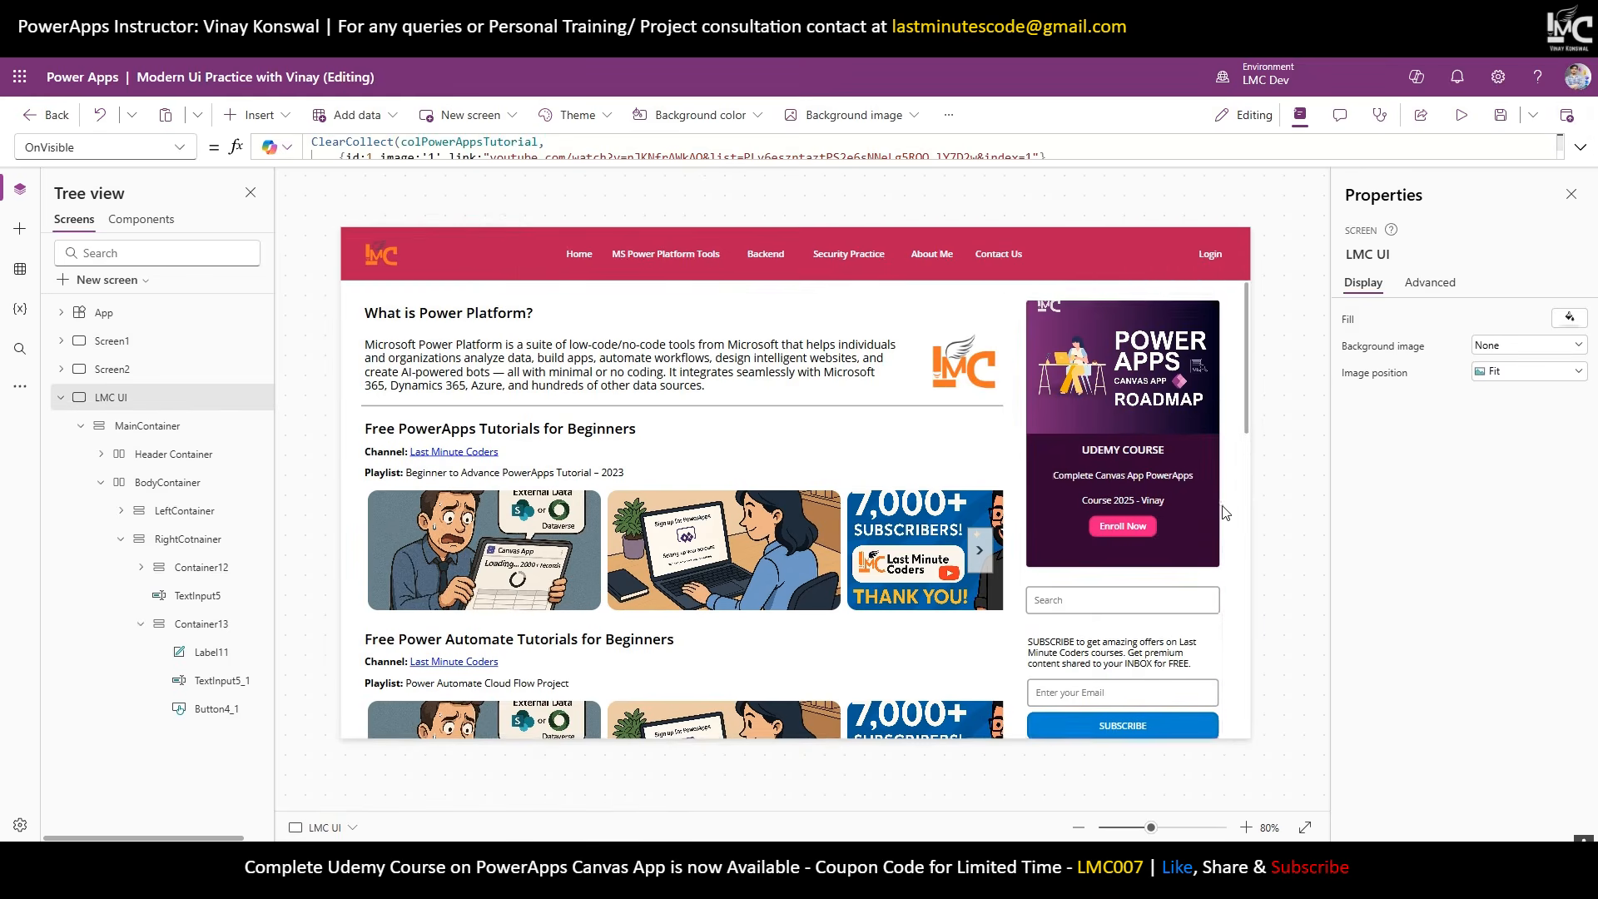
scroll(1224, 524, down, 5)
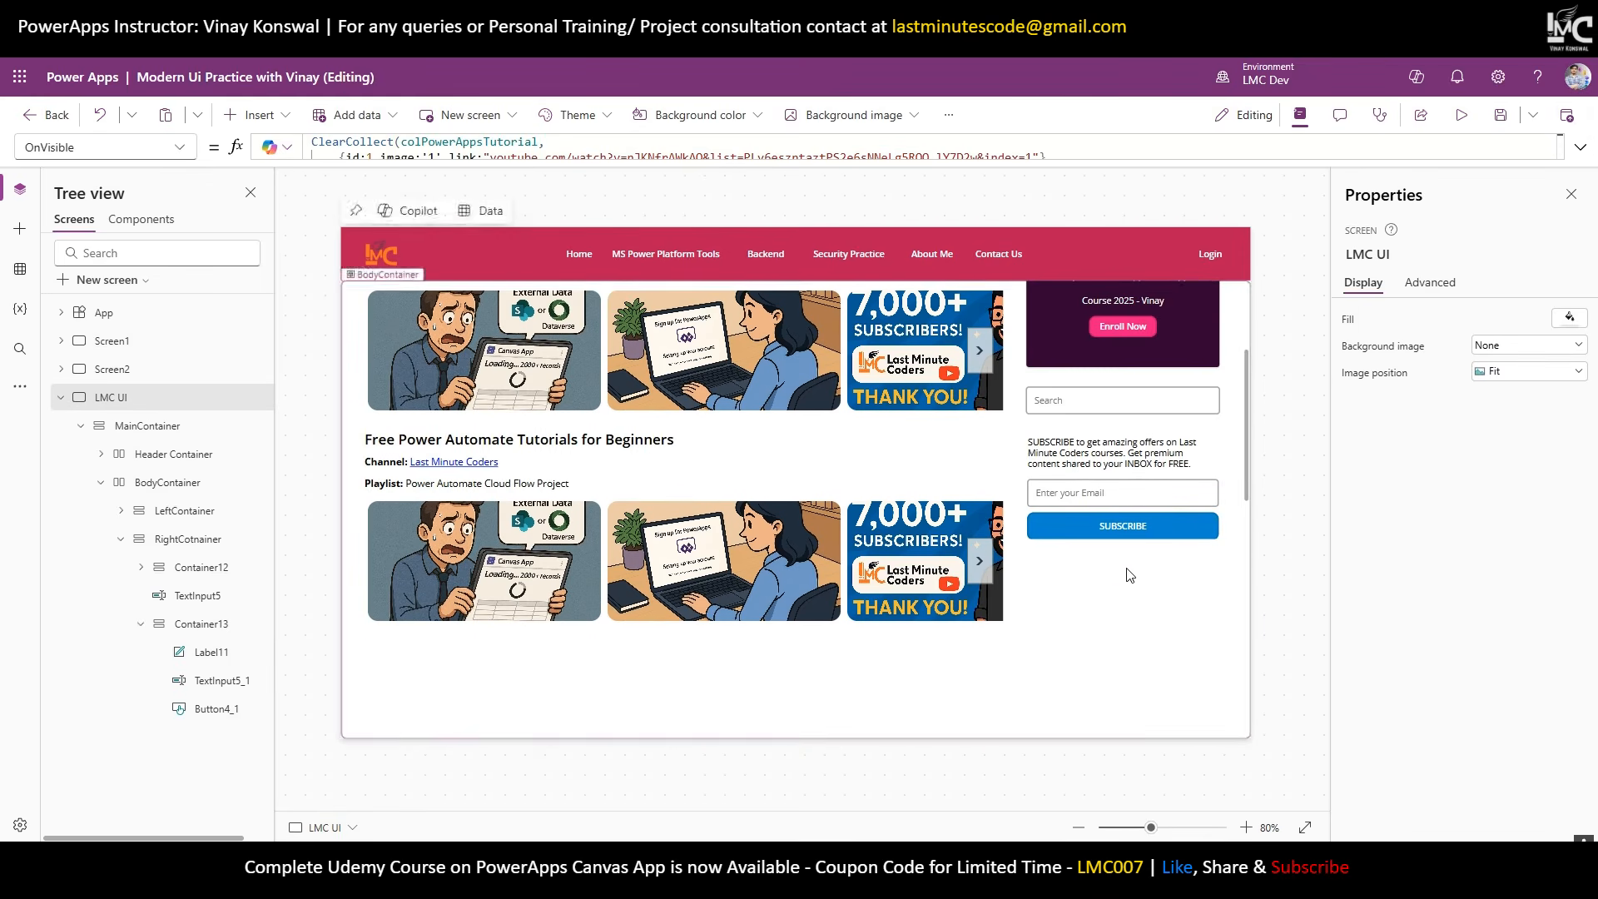
scroll(1220, 538, up, 5)
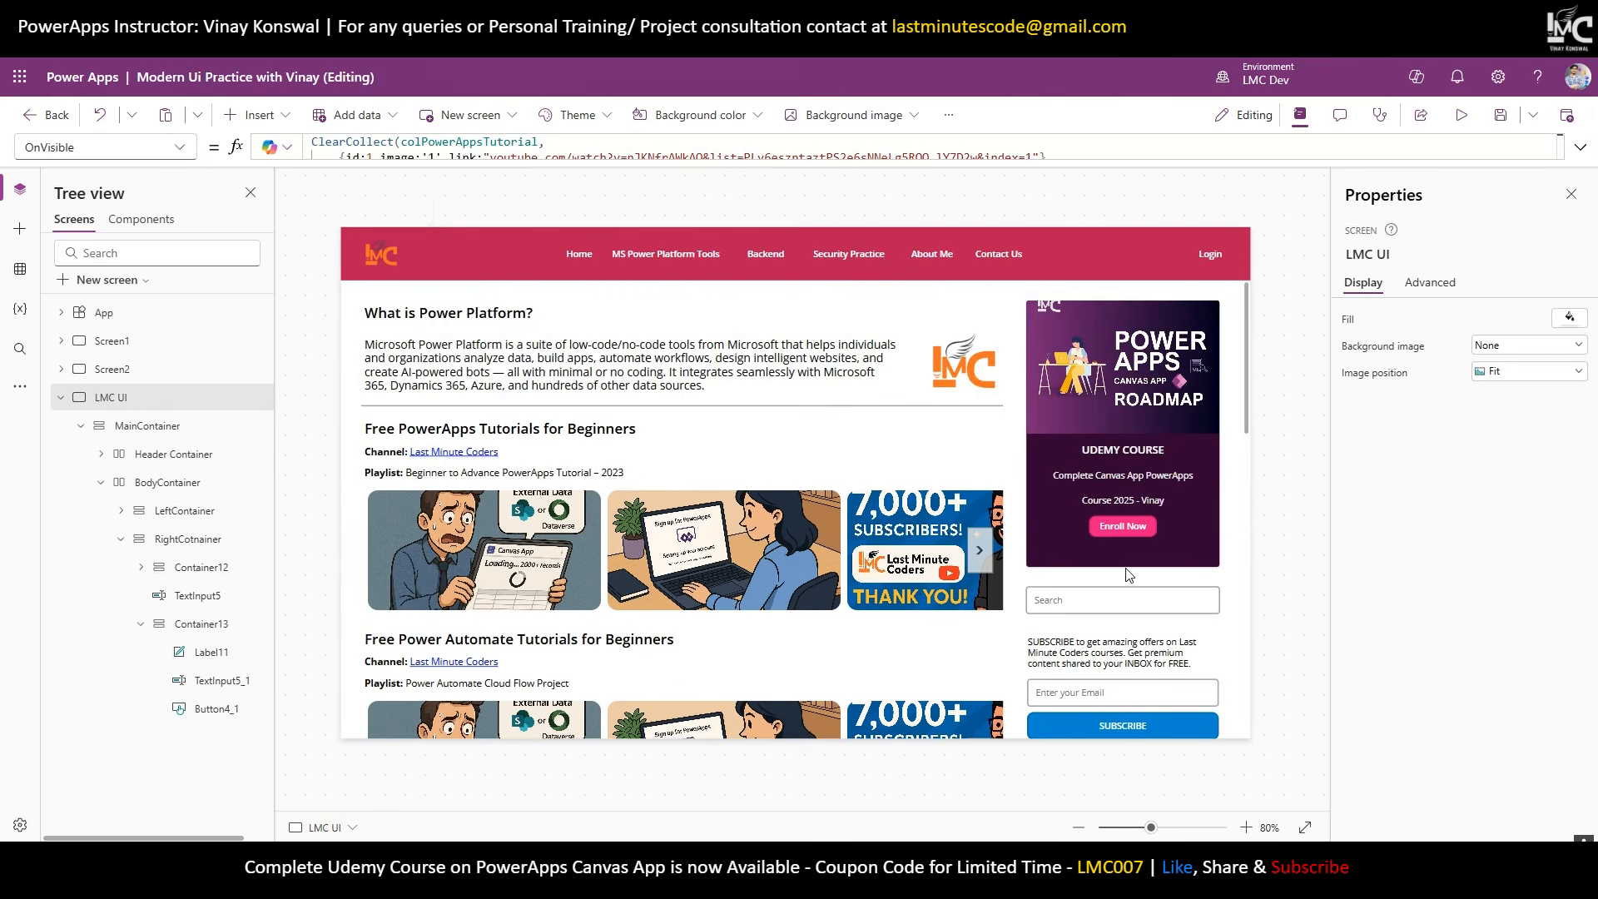
Stretch RightCotnainer and give it a fixed height of 2000, then scroll to check the sidebar.
click(190, 541)
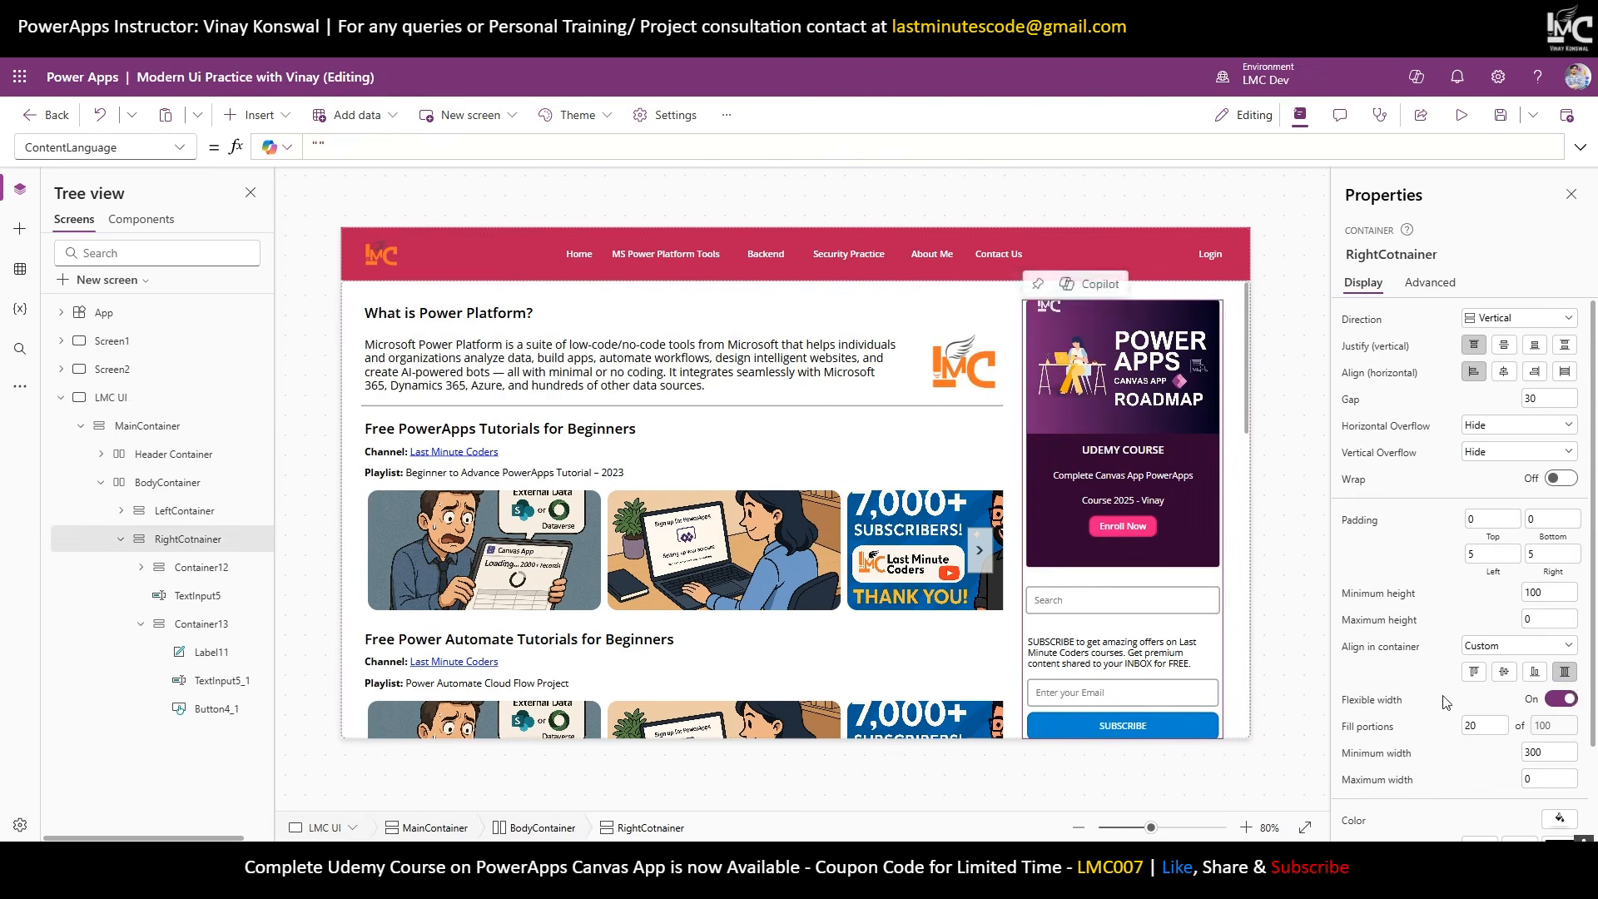
click(1565, 671)
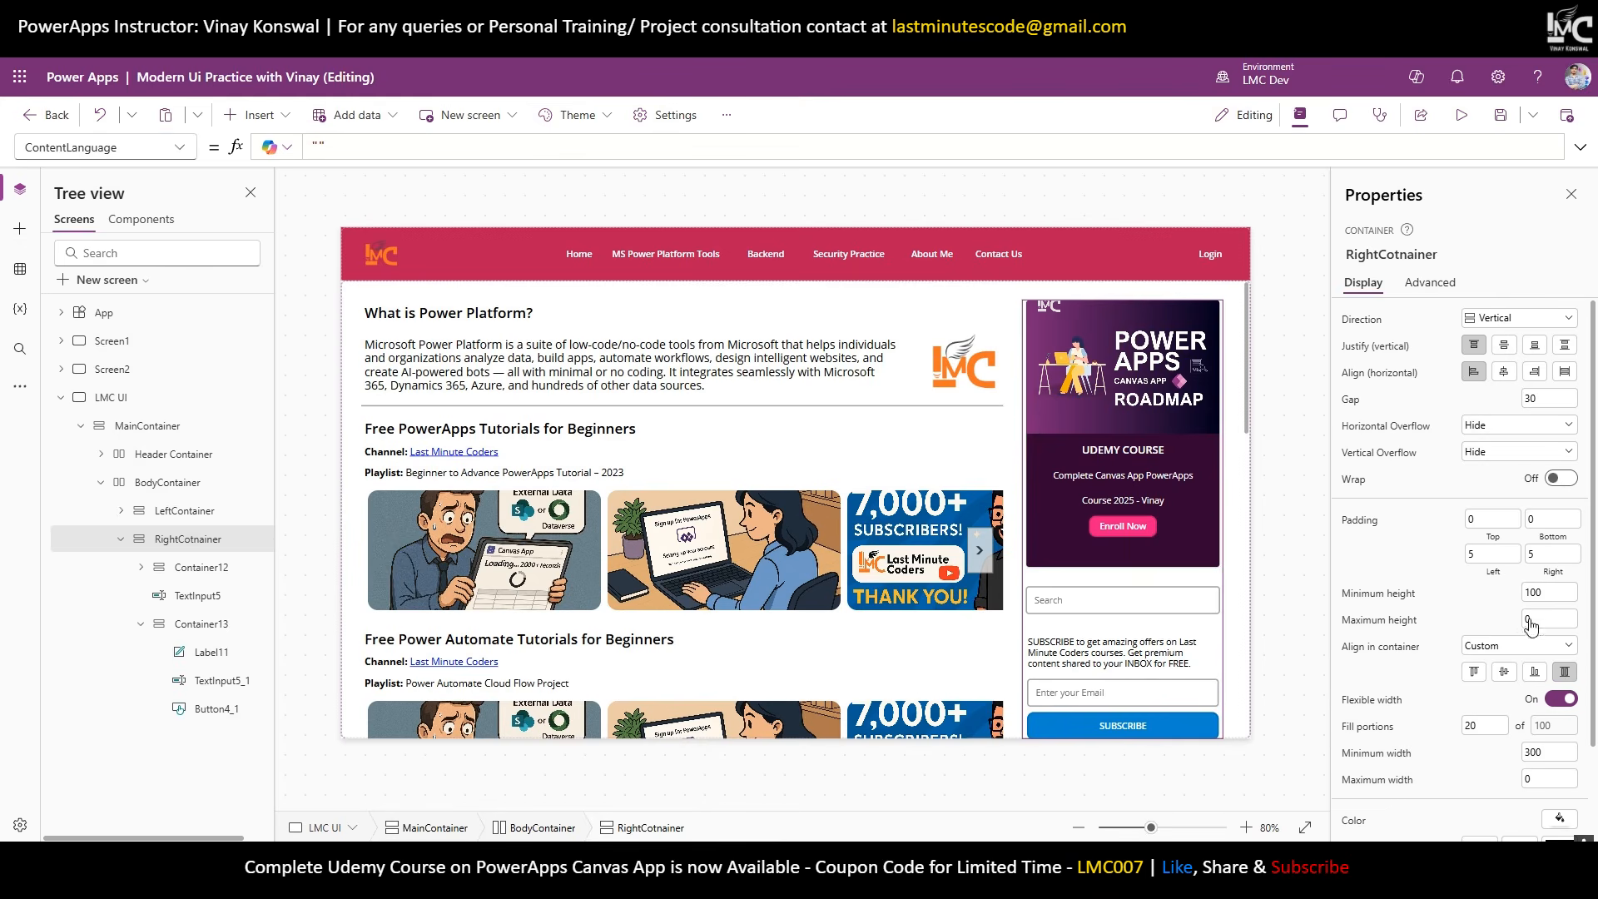
drag(1547, 593, 1489, 604)
text(2000)
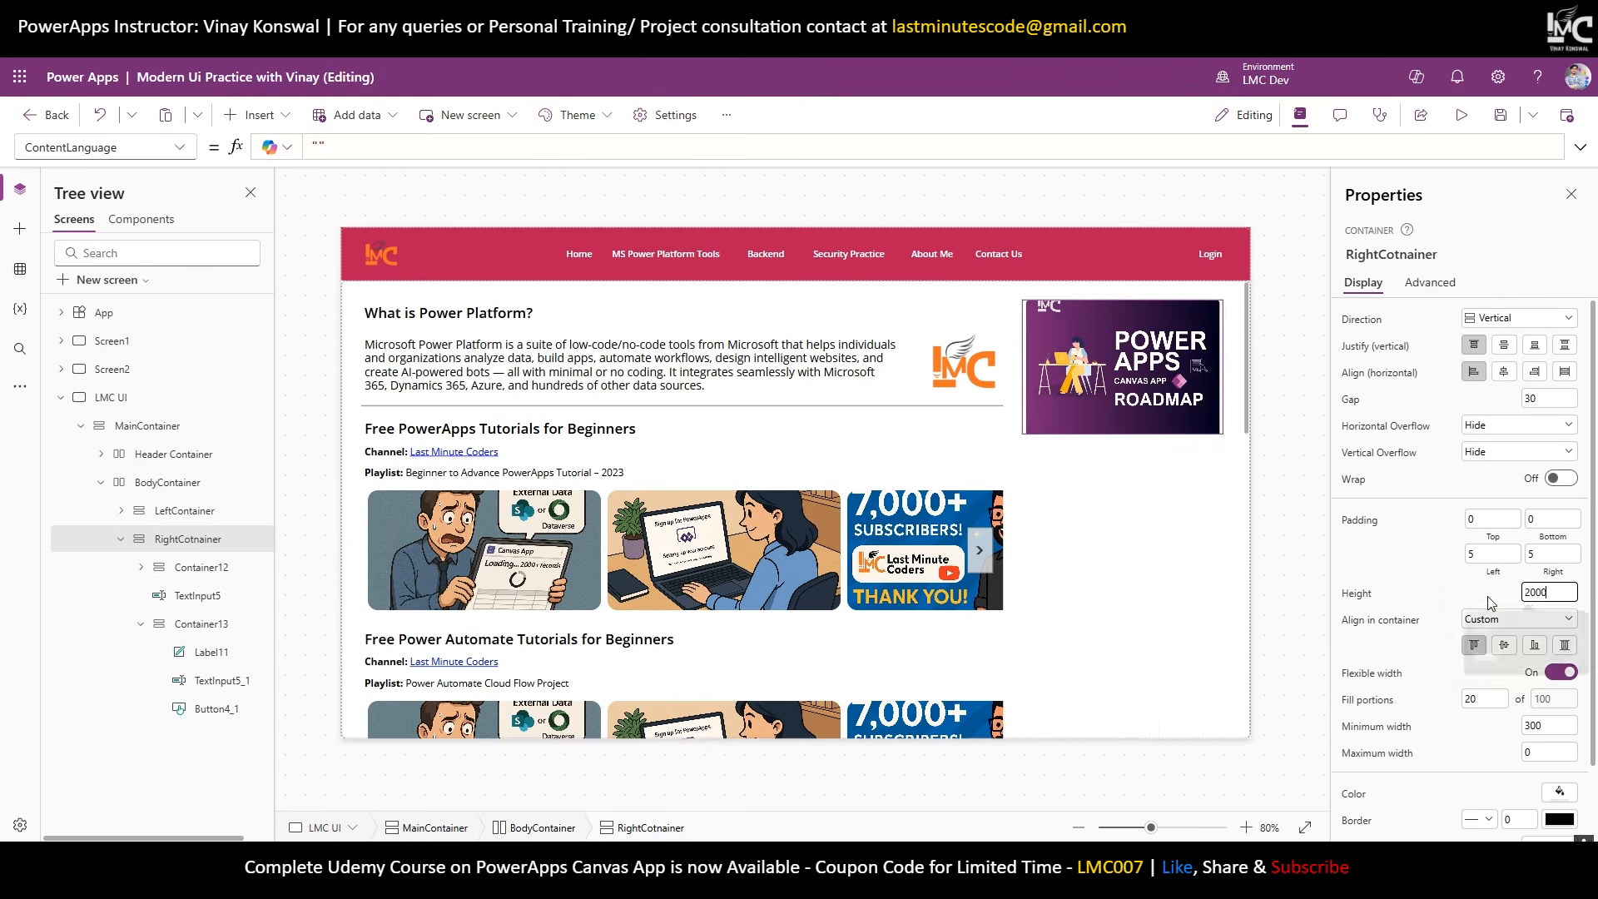
key(Return)
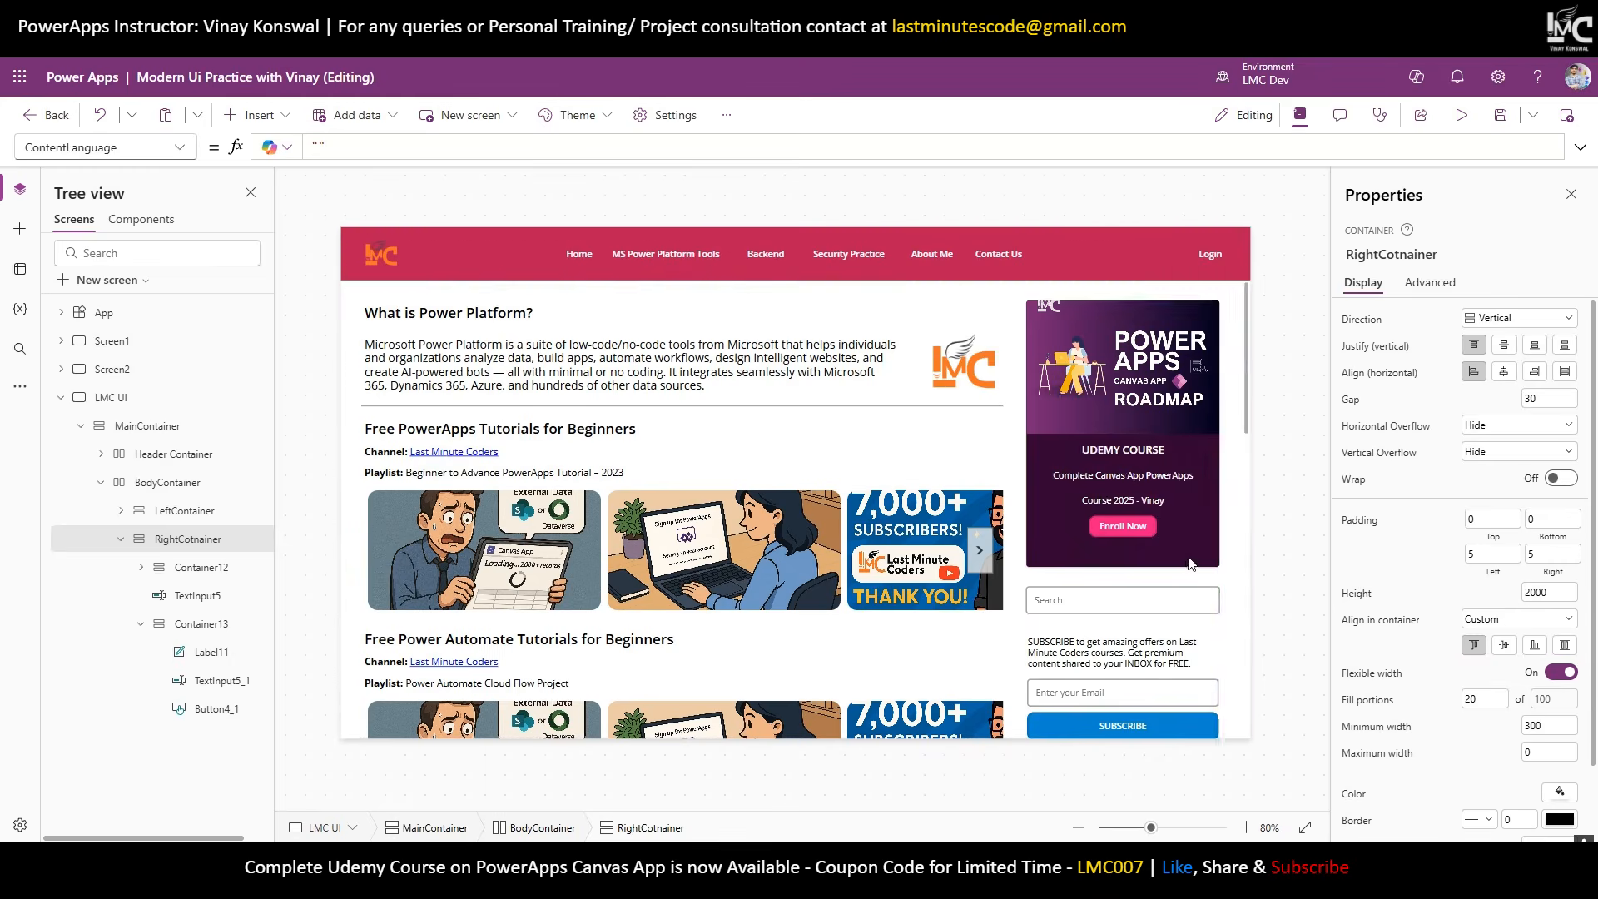
scroll(1191, 556, down, 5)
scroll(1194, 553, up, 2)
scroll(1180, 325, up, 3)
scroll(1199, 466, down, 6)
scroll(1202, 533, up, 6)
scroll(652, 562, down, 2)
scroll(652, 562, up, 2)
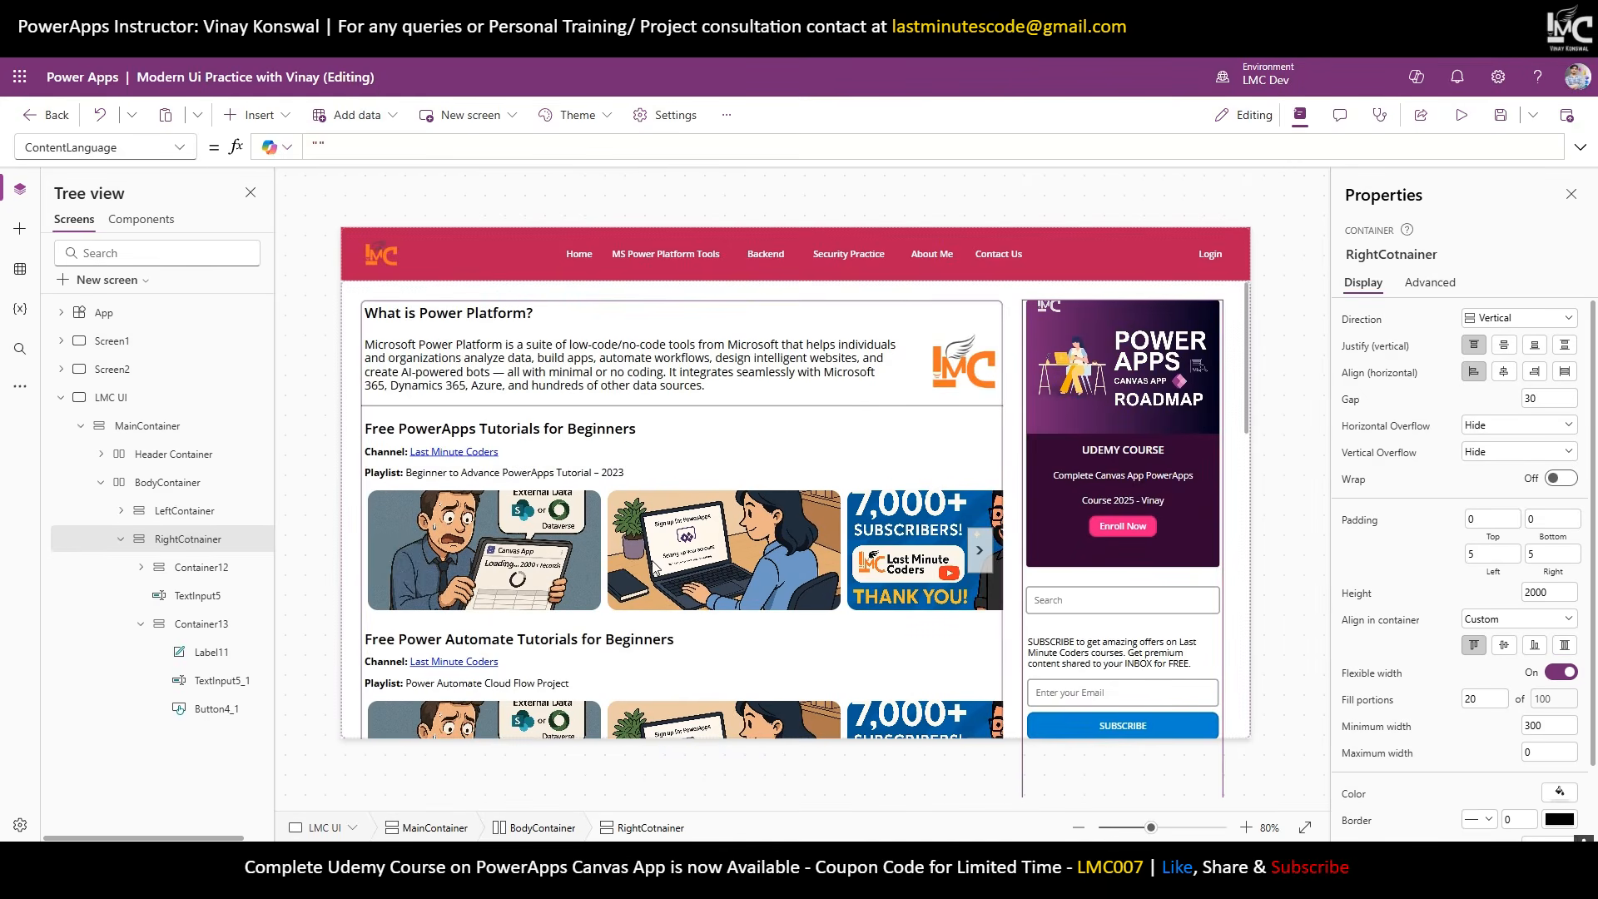
click(1461, 115)
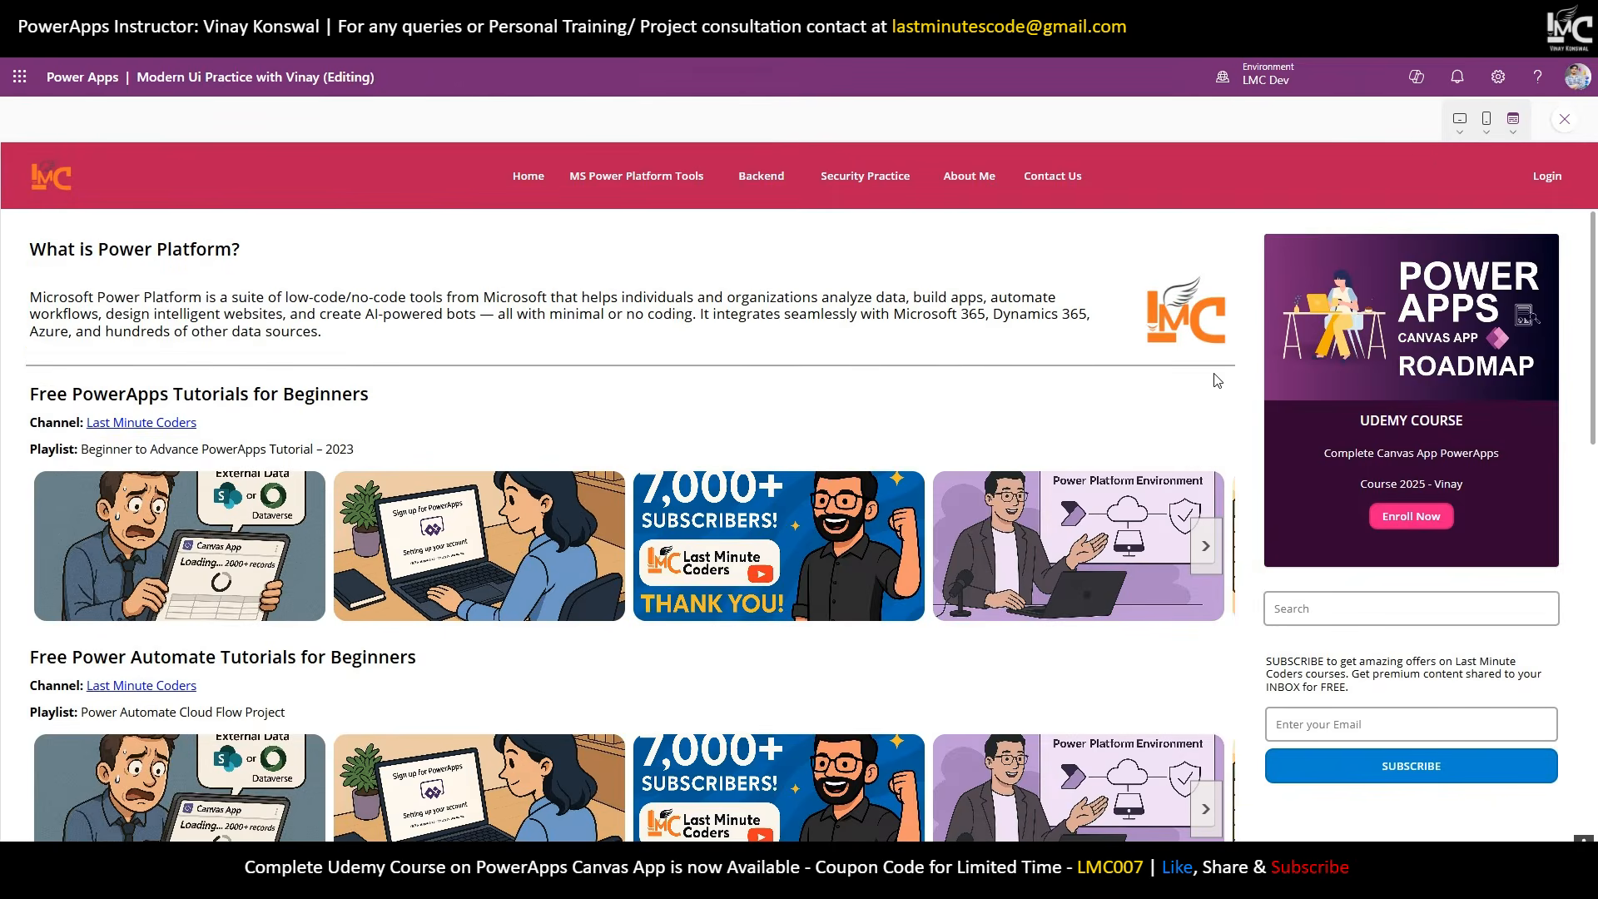
scroll(1498, 284, down, 5)
scroll(1481, 308, up, 5)
click(1541, 15)
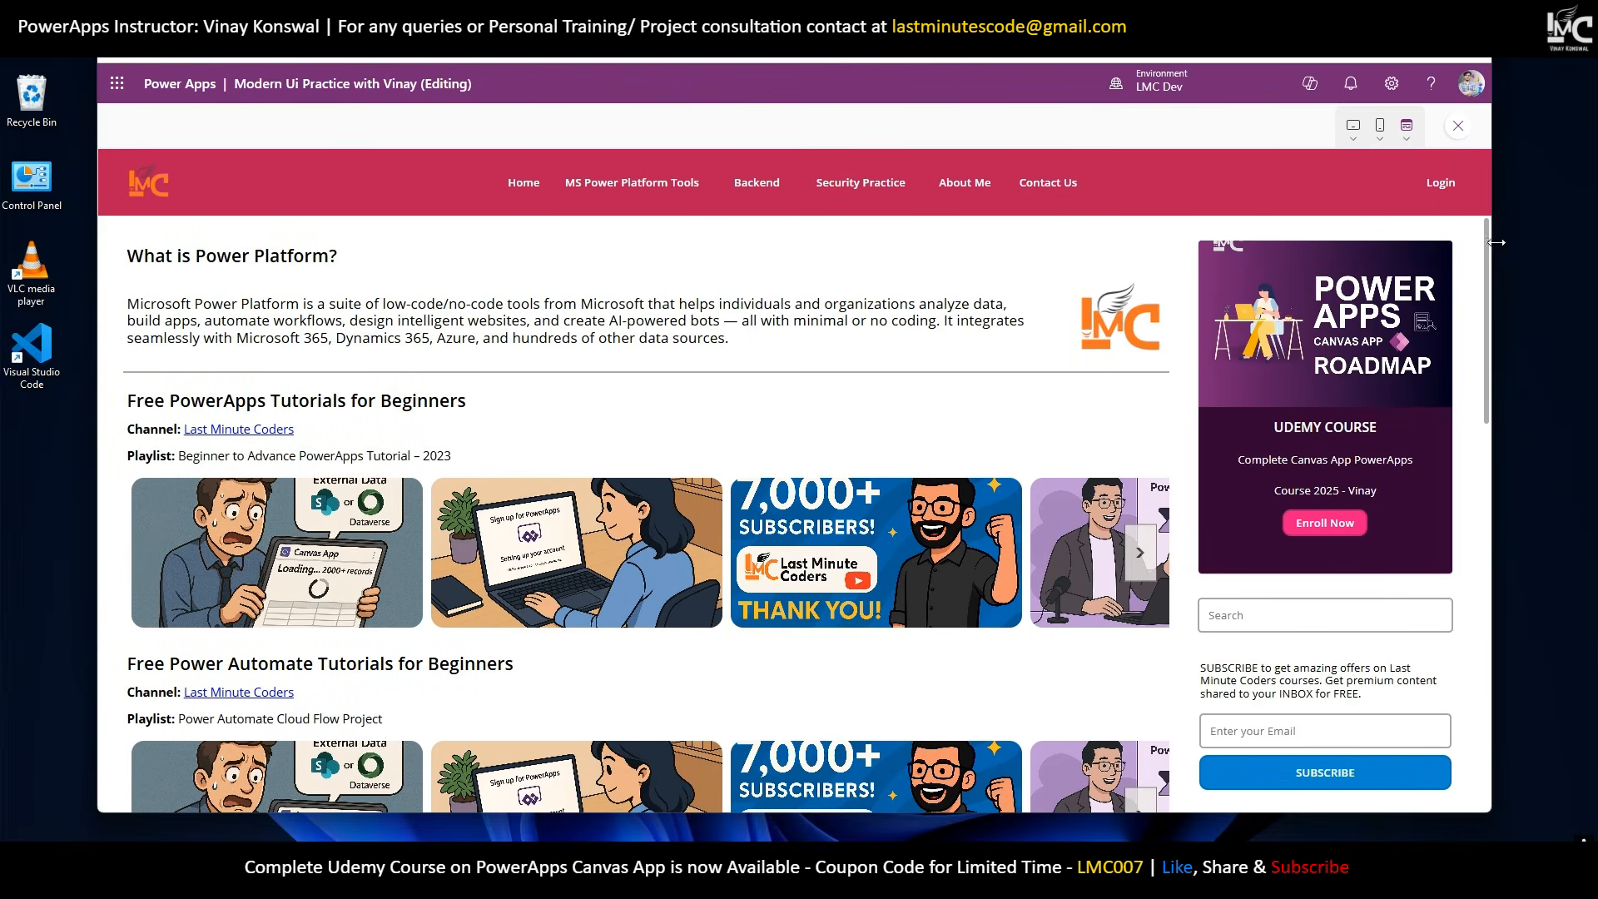
drag(1496, 242, 720, 407)
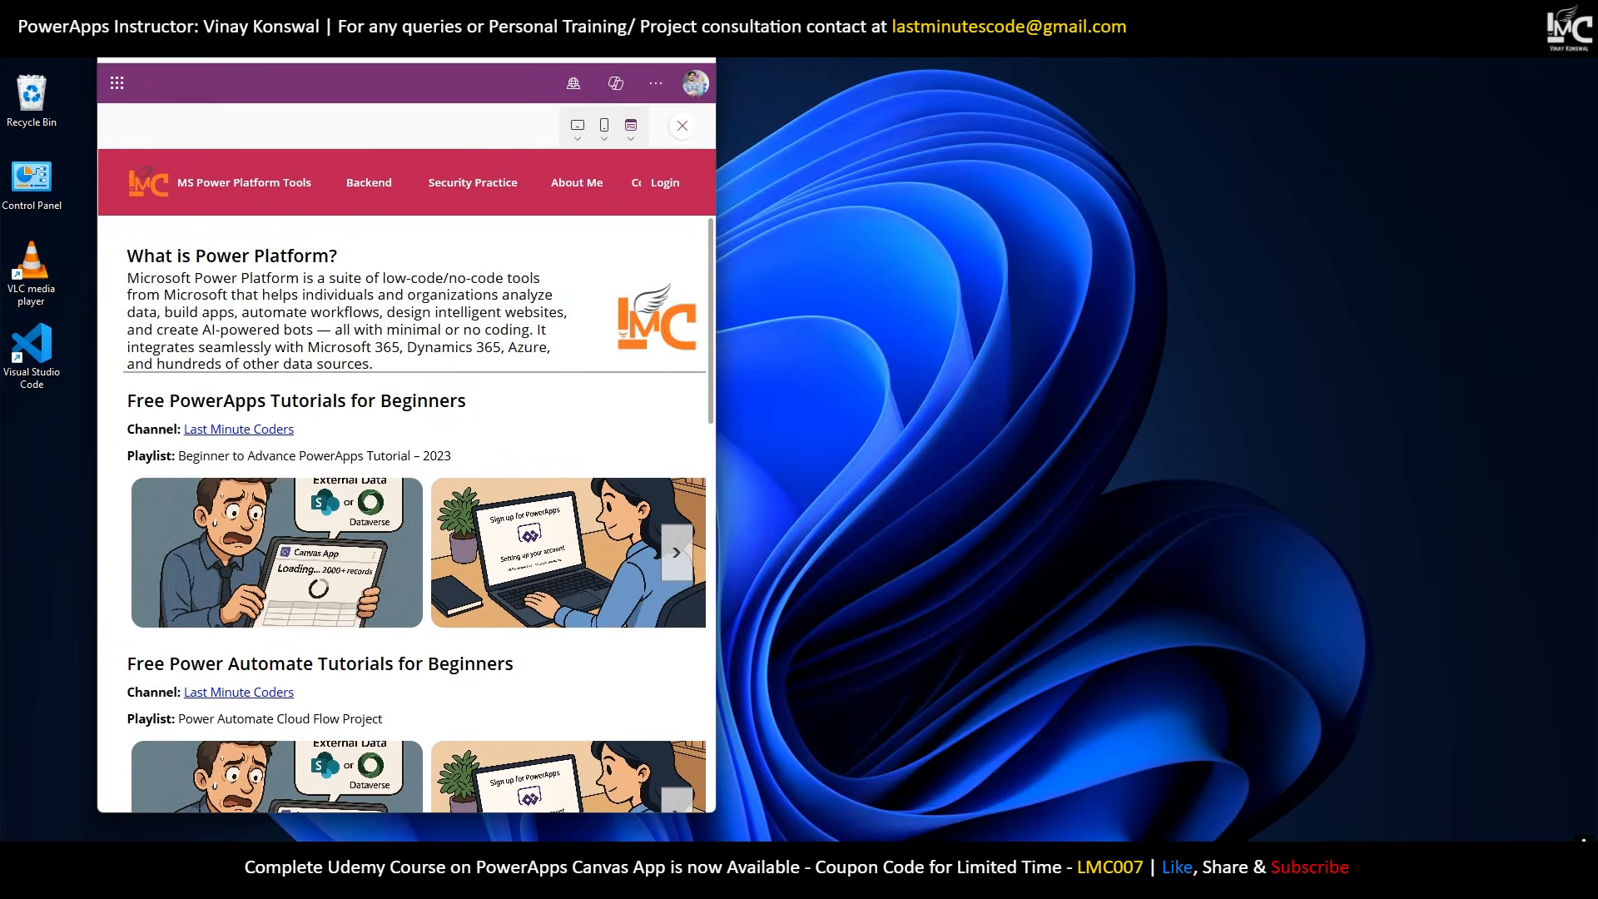
click(657, 18)
click(1565, 119)
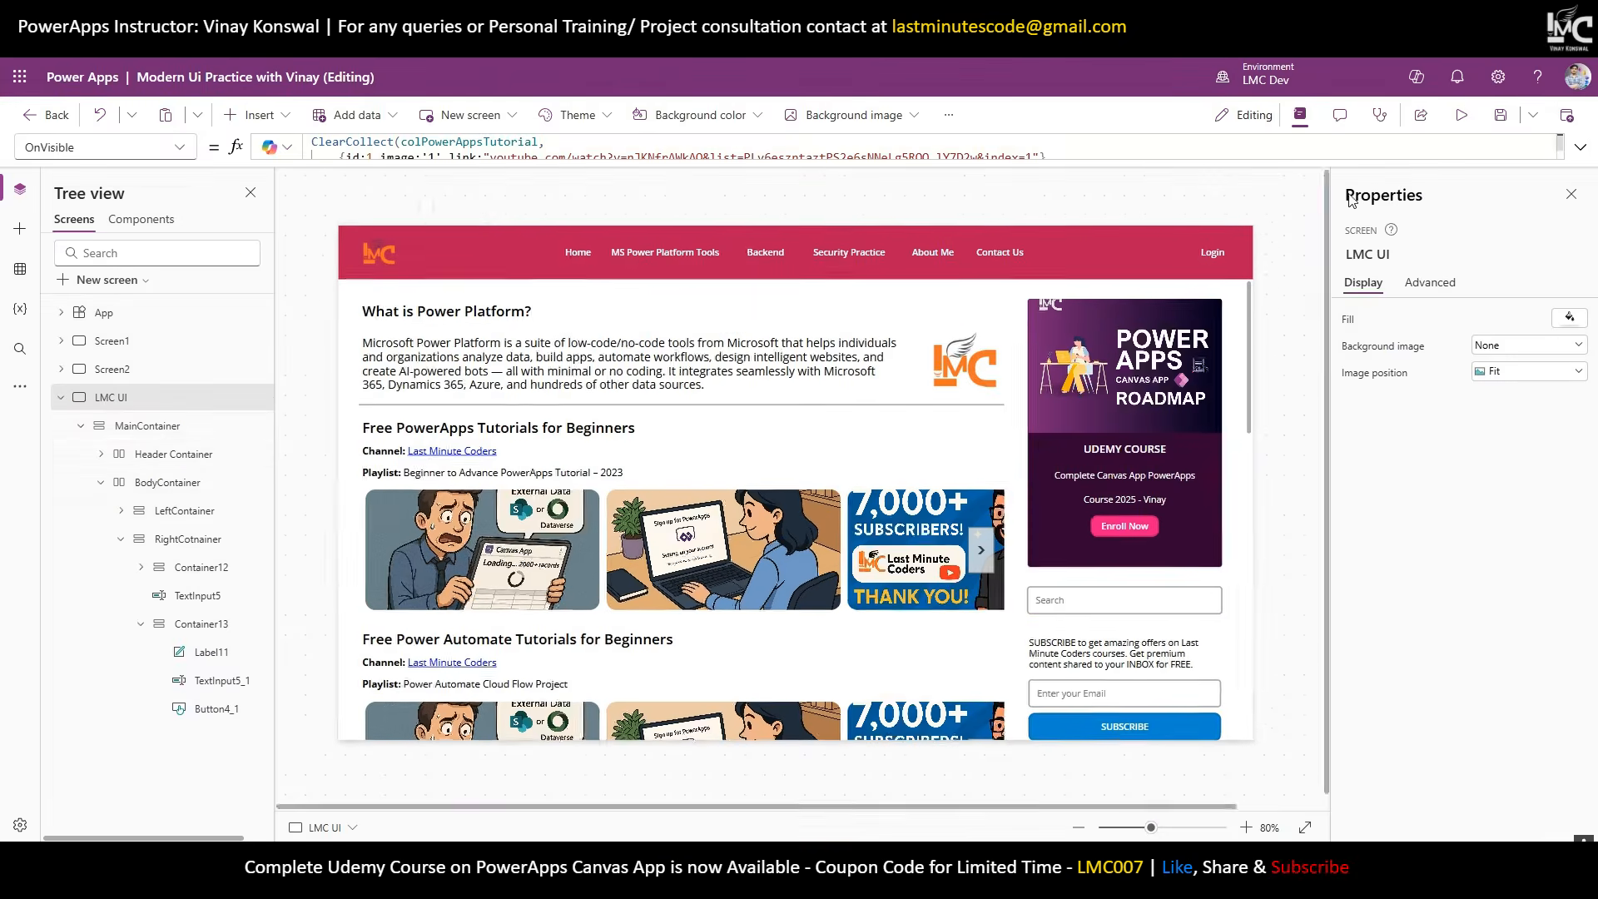
Set MainContainer's Horizontal Overflow to Scroll.
click(158, 428)
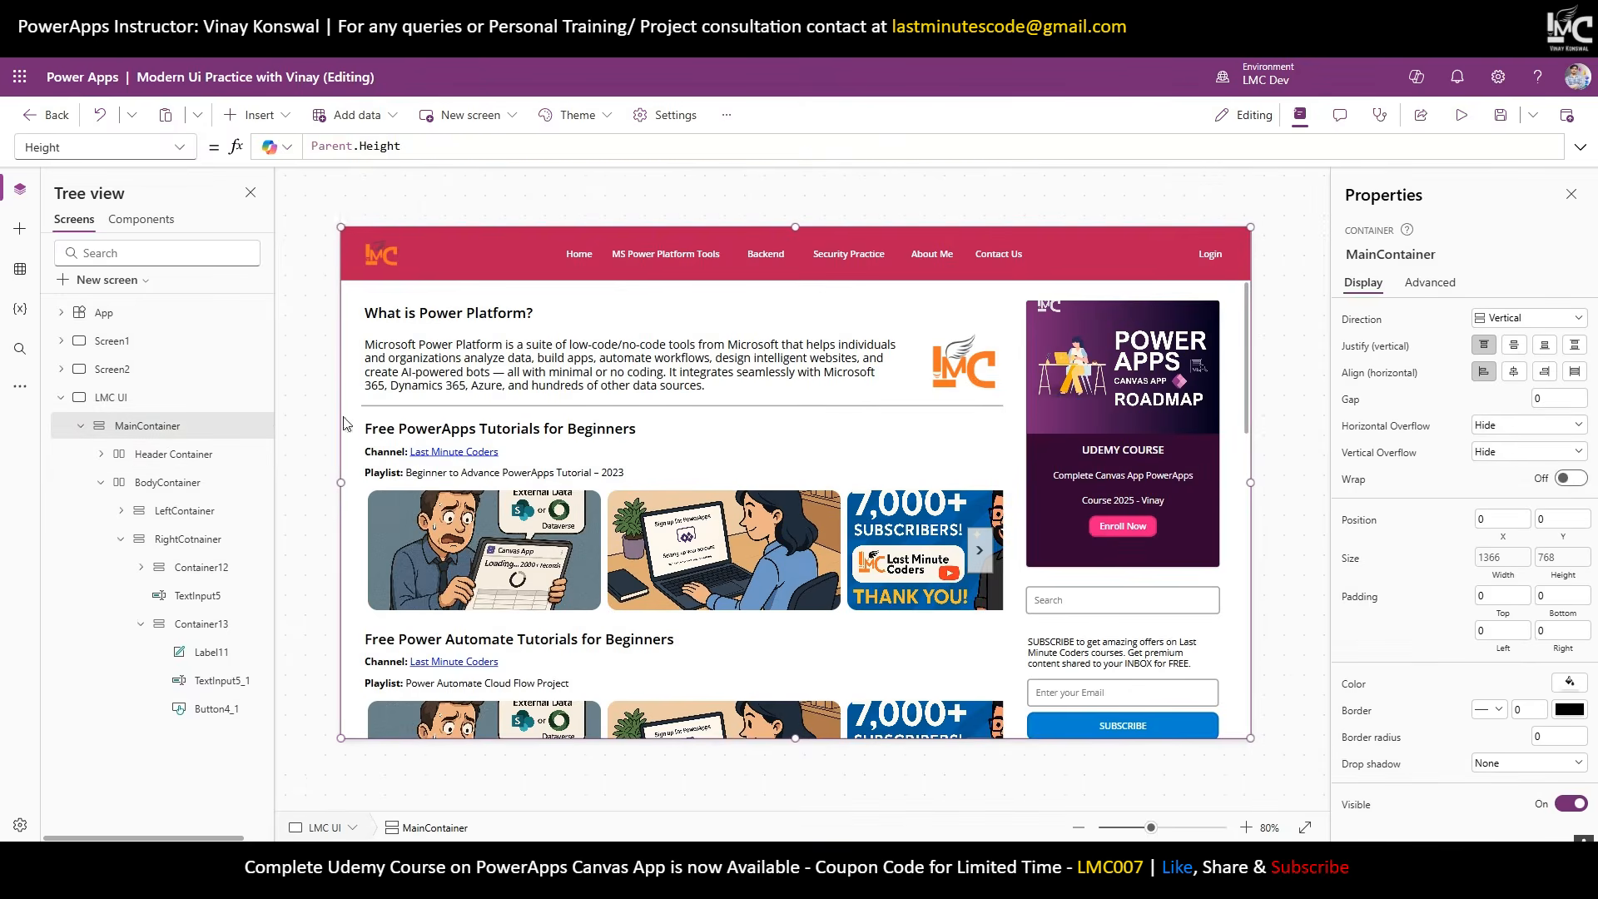
click(1490, 426)
click(1499, 476)
Preview the app at narrow and wider window sizes, then return to the editor.
click(1540, 17)
click(658, 23)
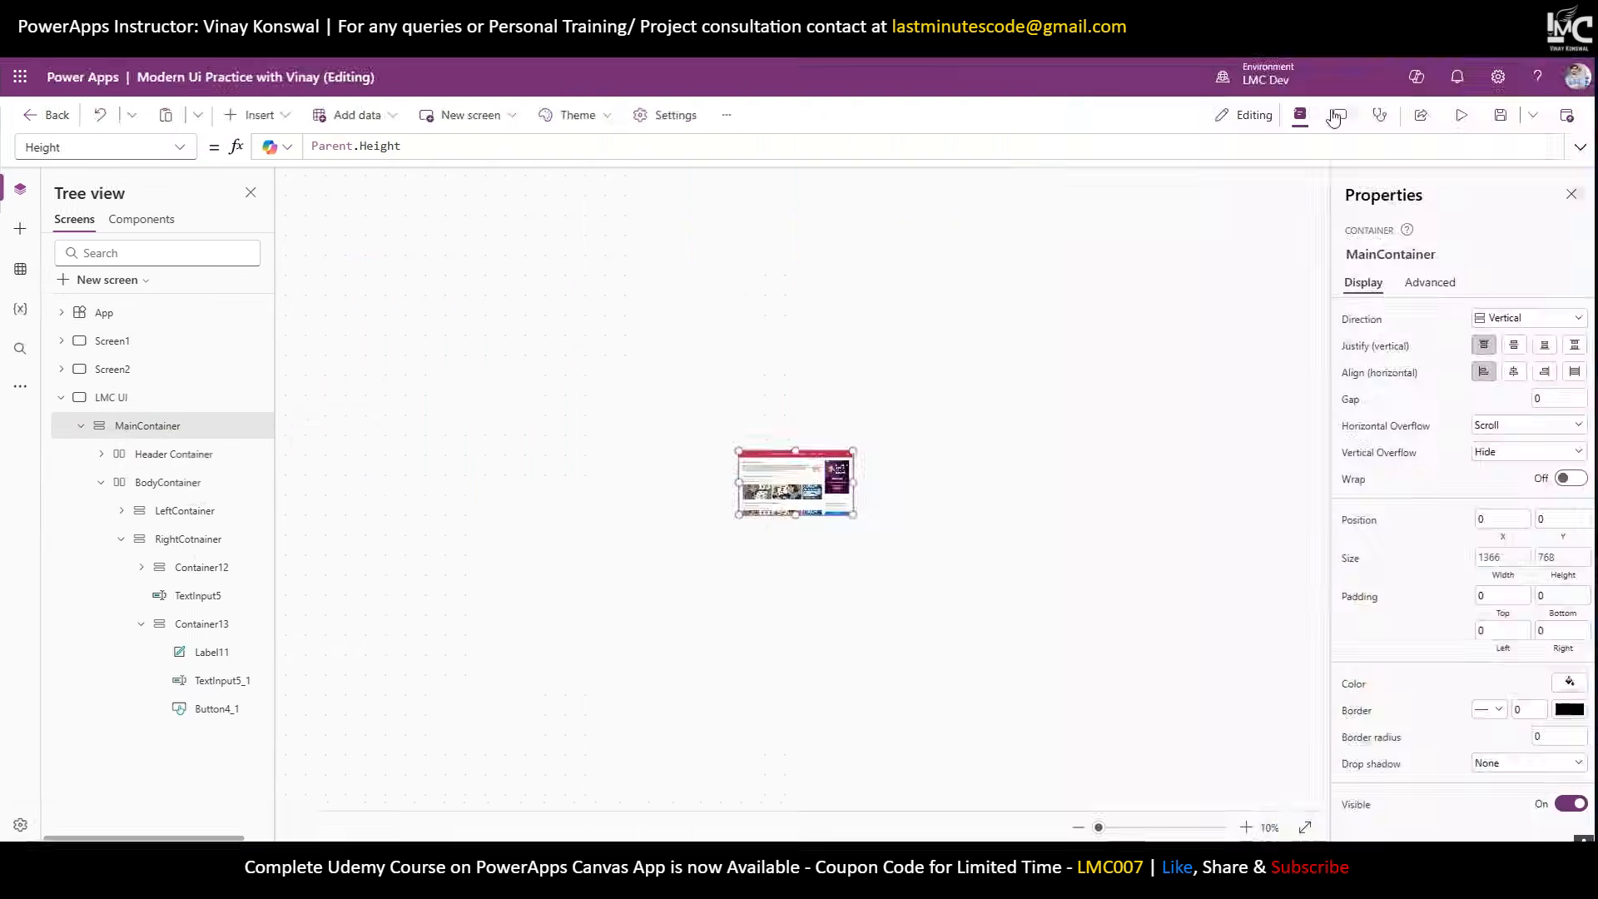
click(1502, 120)
click(1540, 17)
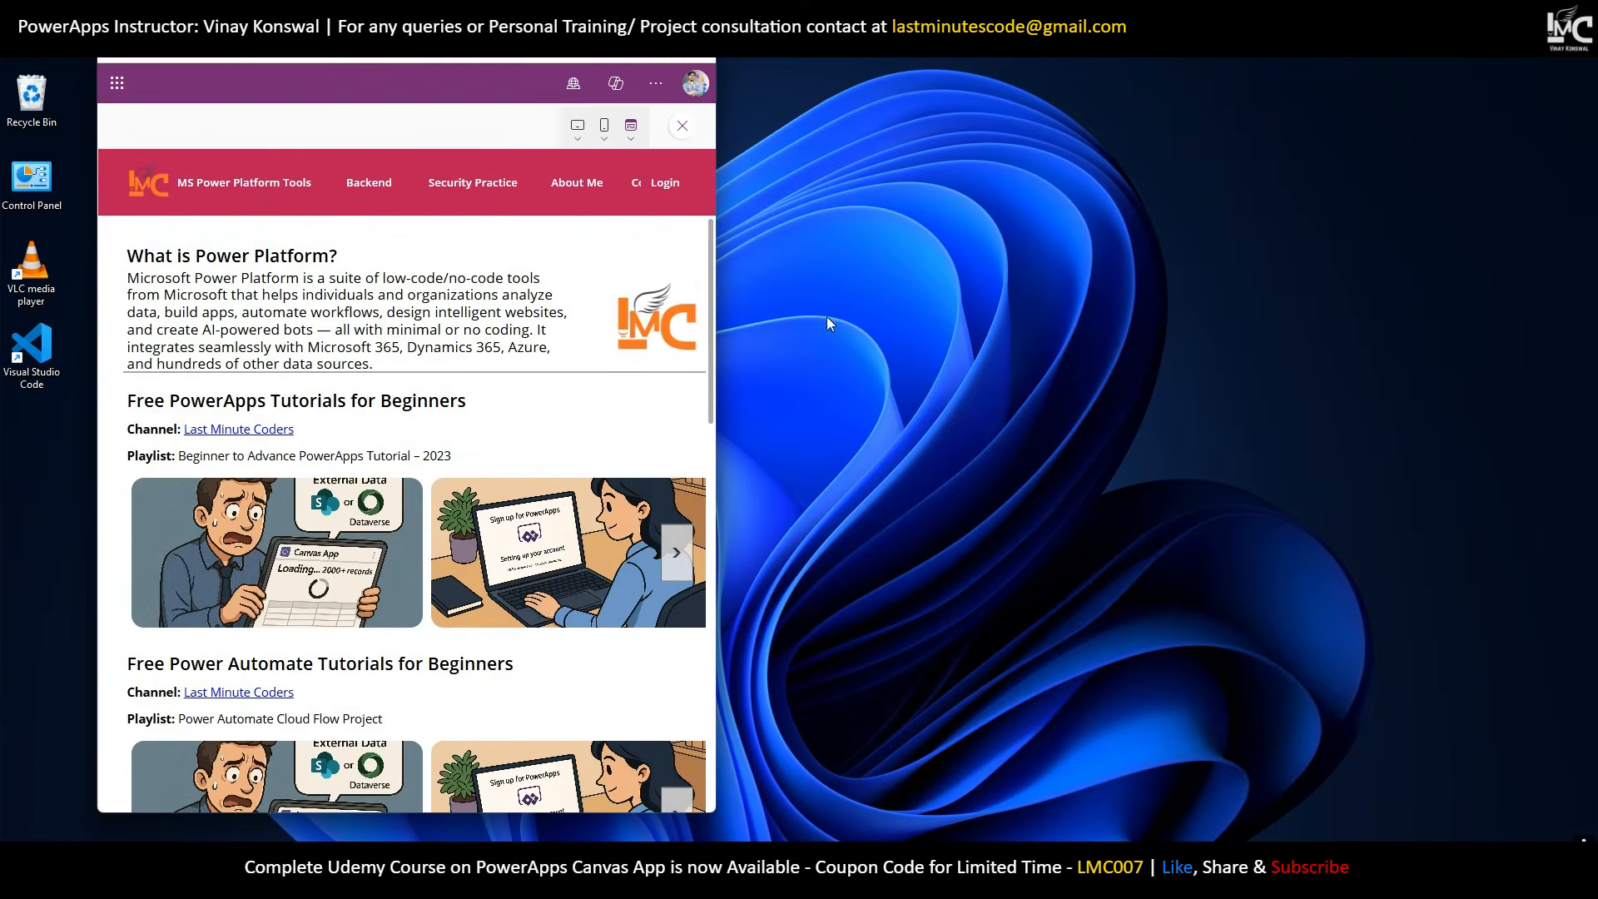
scroll(542, 613, down, 7)
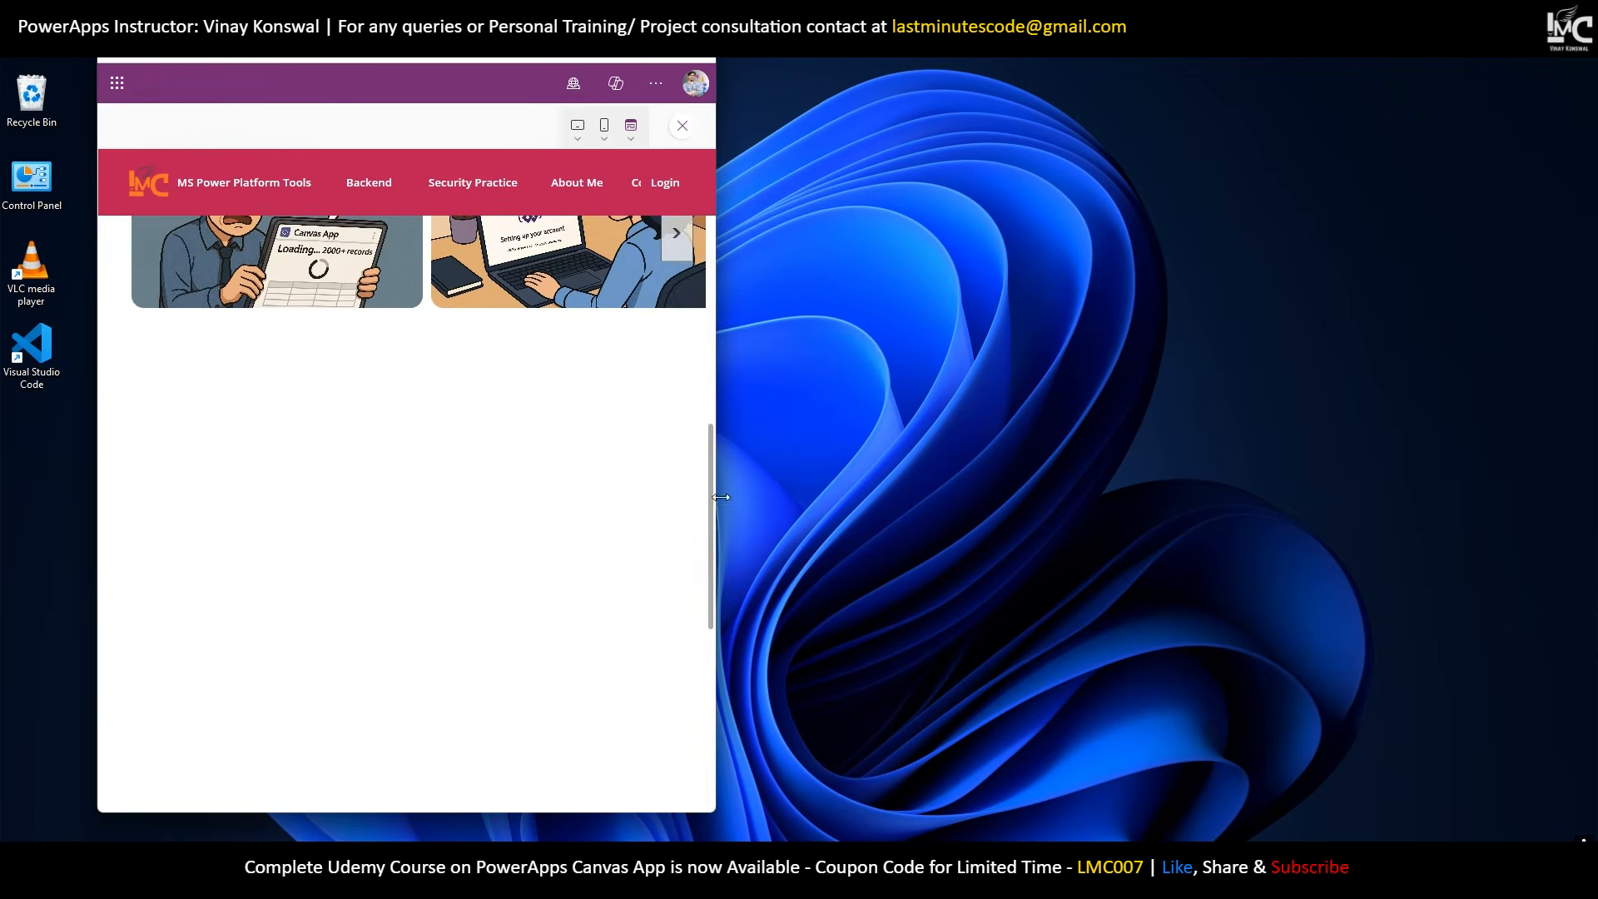
drag(721, 497, 1216, 535)
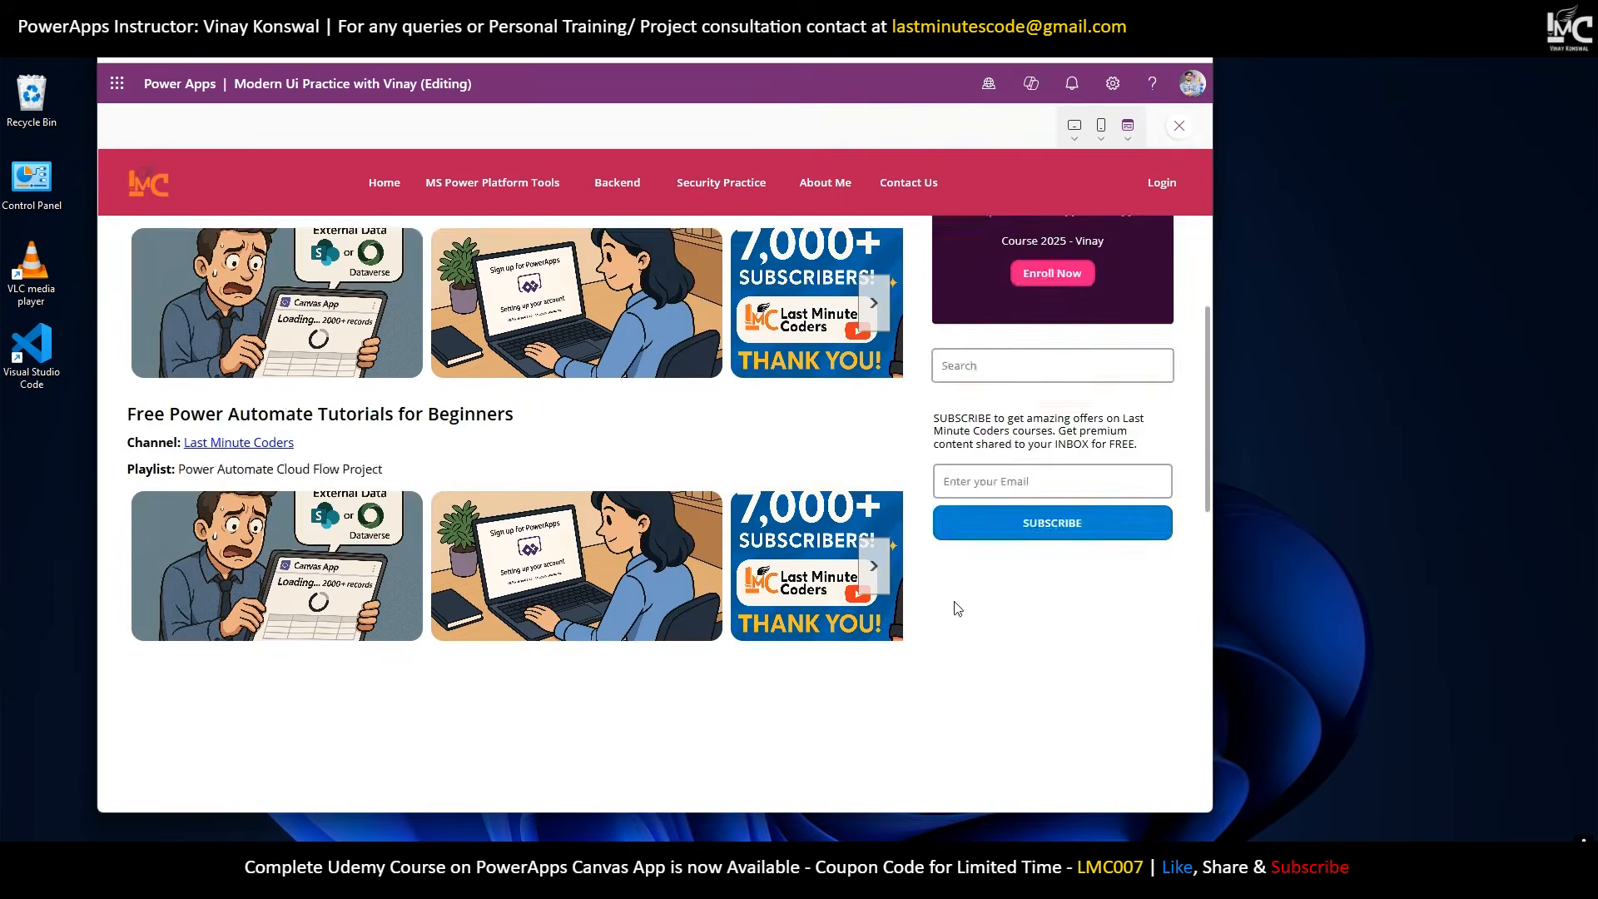
scroll(957, 609, up, 3)
click(1155, 18)
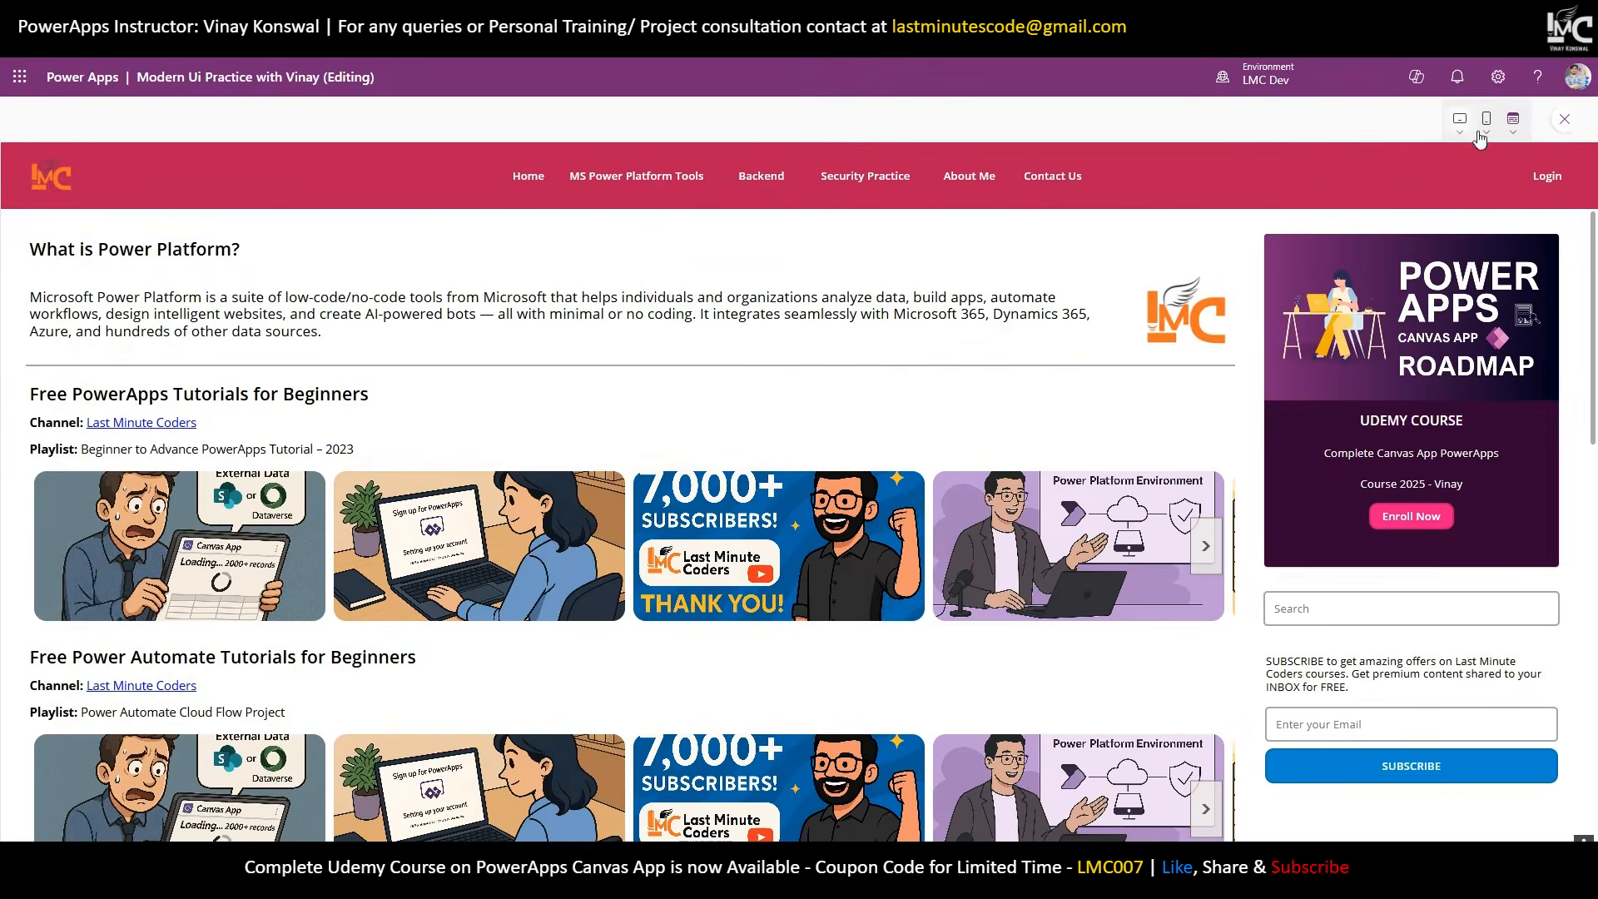
click(1566, 119)
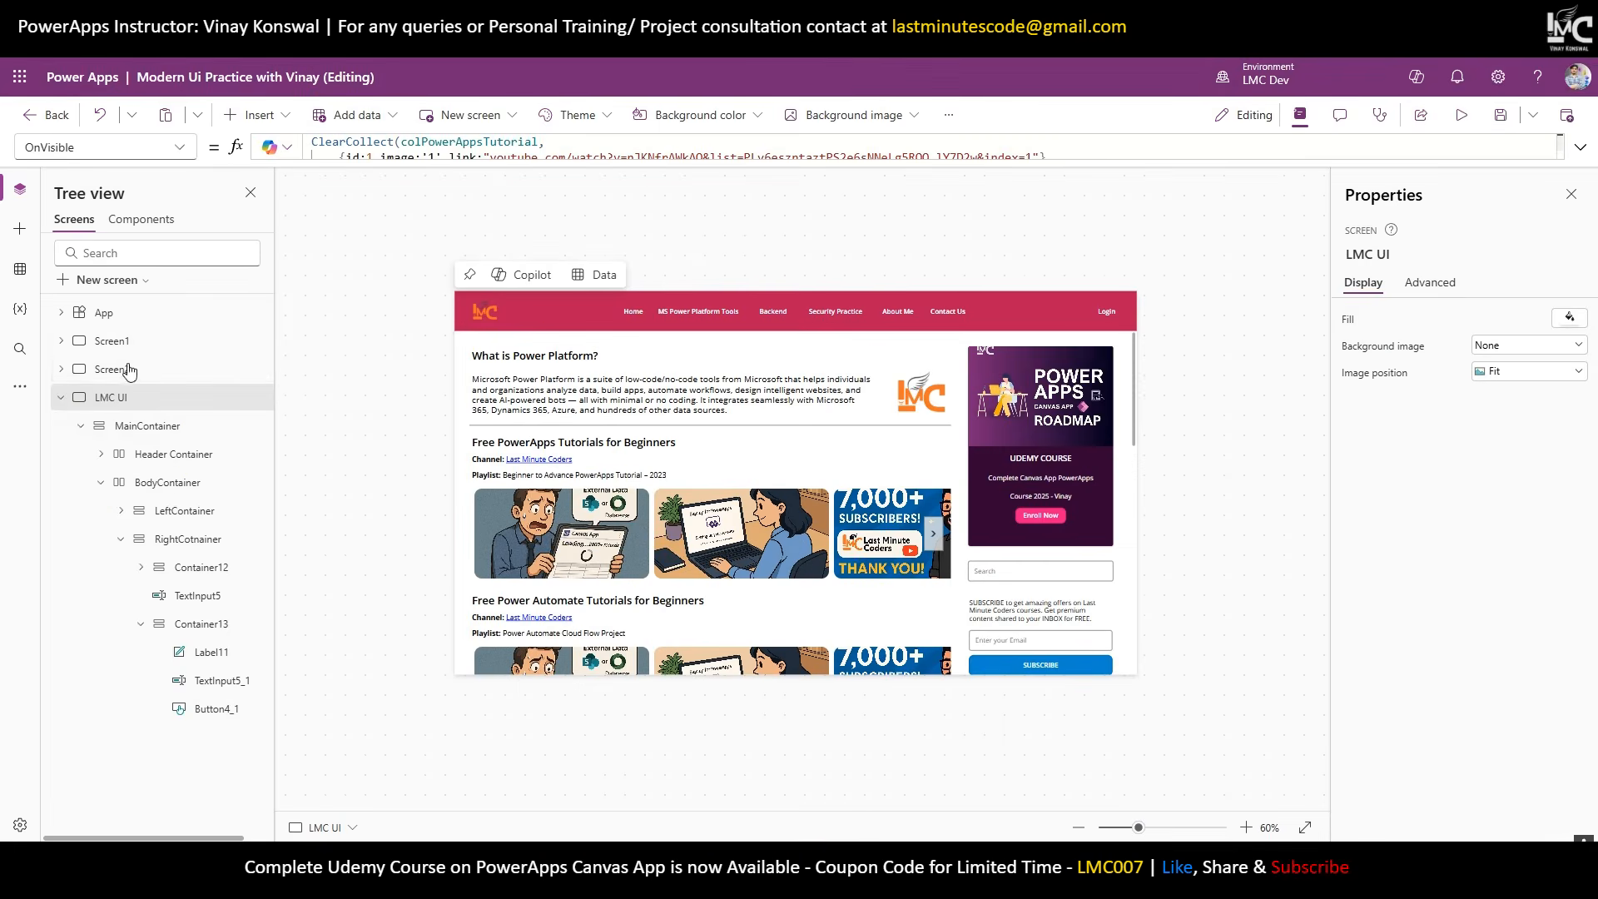
Set Header Container and BodyContainer to Stretch under Align in container.
click(171, 459)
shift+click(167, 482)
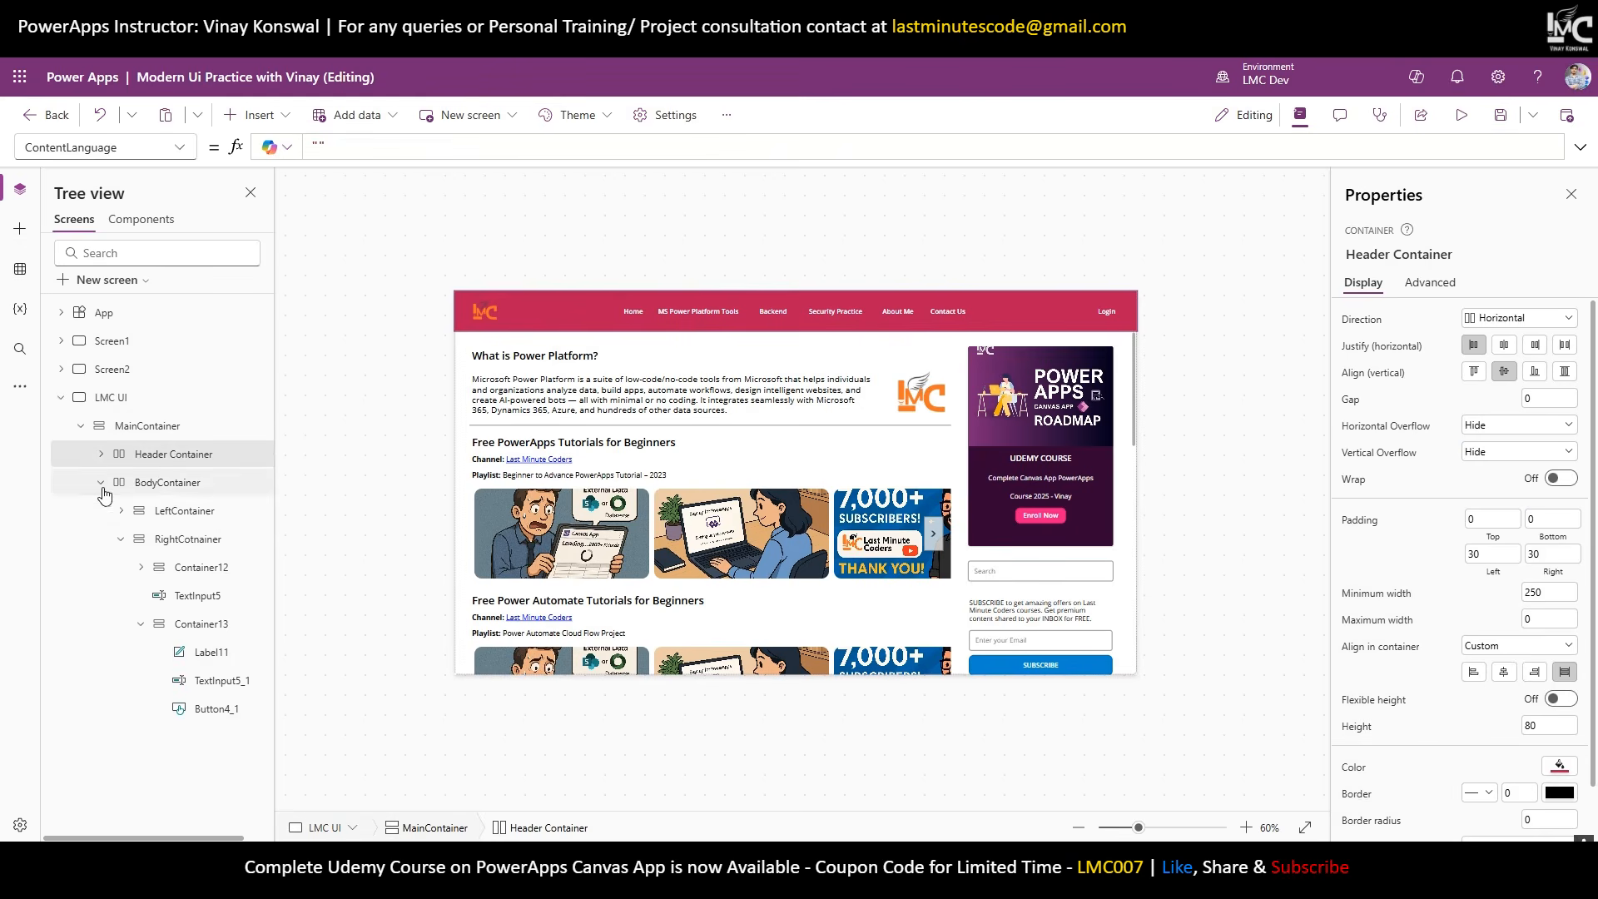
click(101, 483)
click(1558, 643)
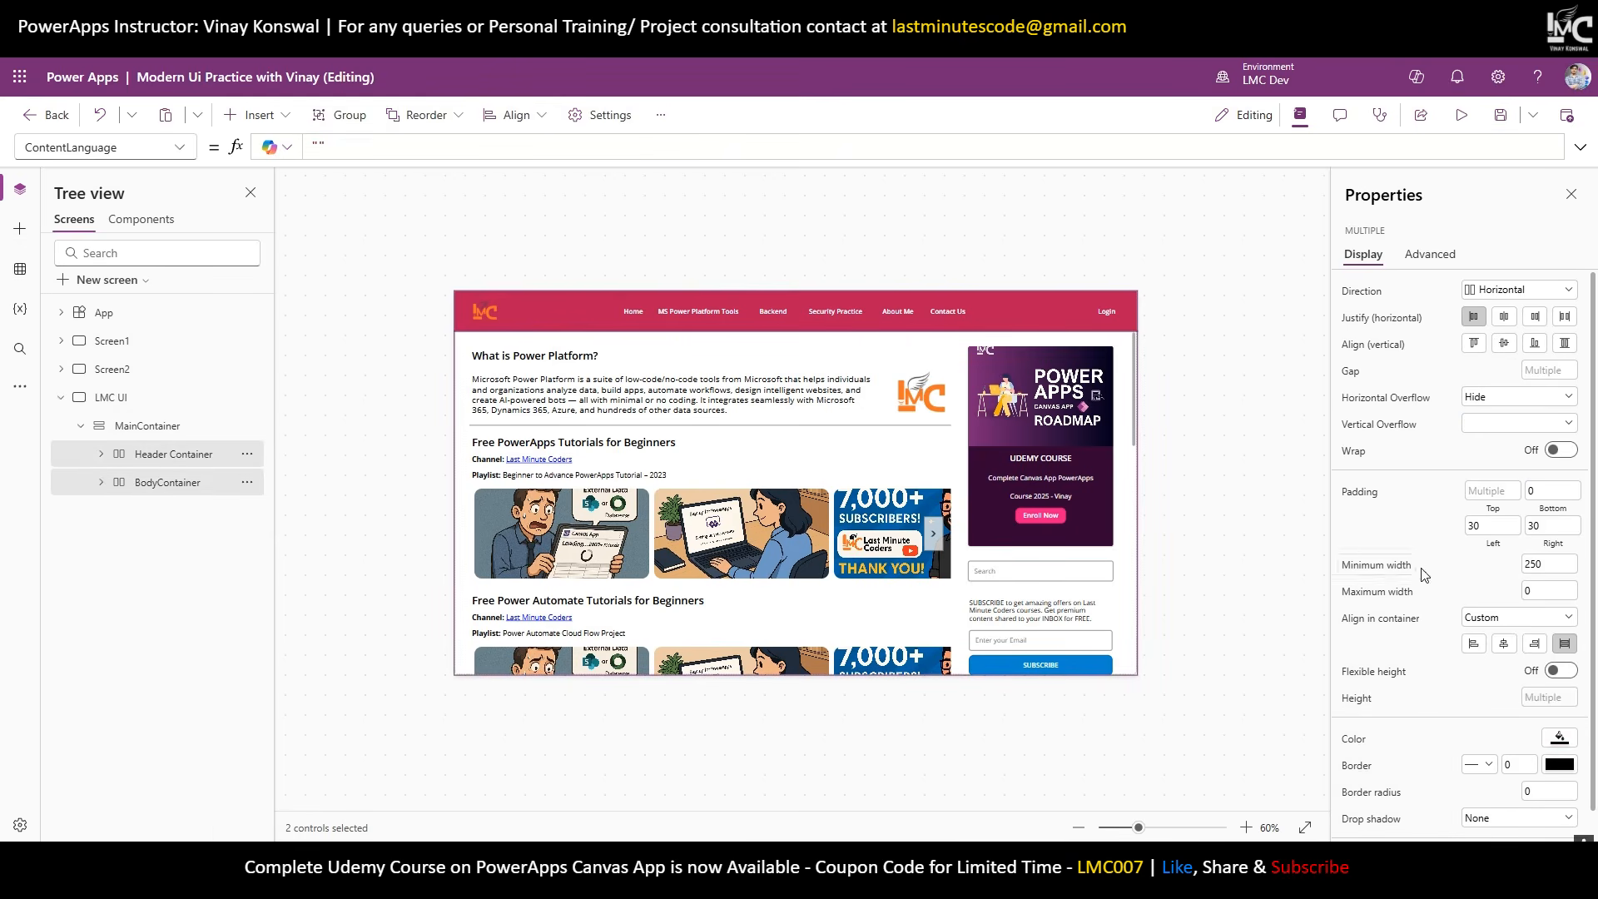
Give both containers a minimum width of 1300 and run the app in preview.
double_click(1542, 568)
text(120)
key(BackSpace)
text(300)
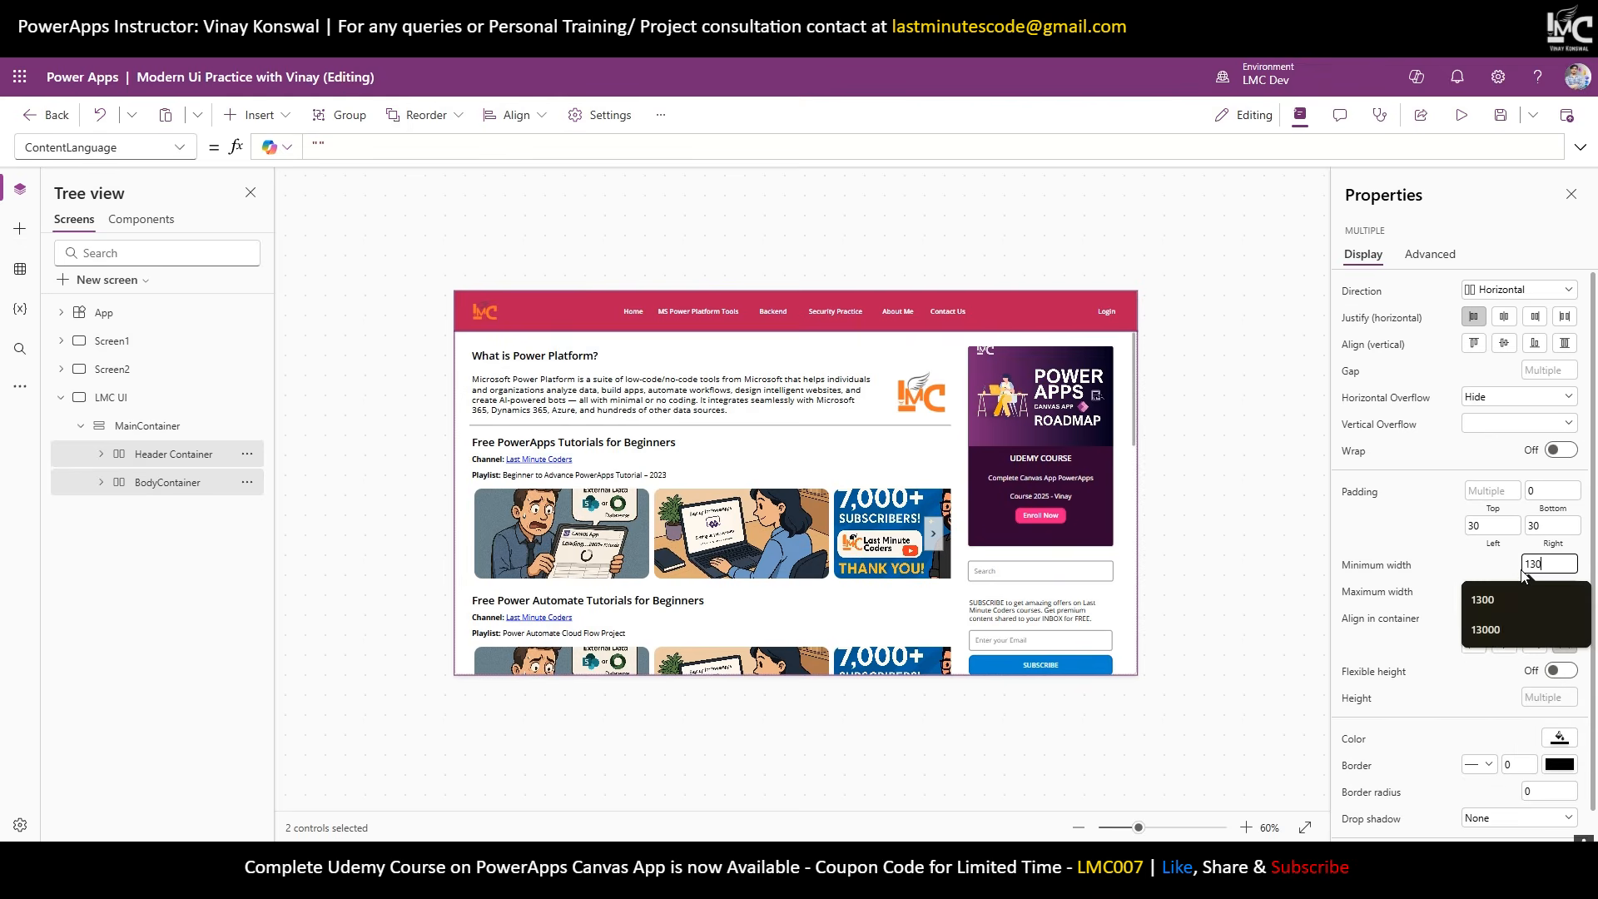
key(Return)
click(1462, 114)
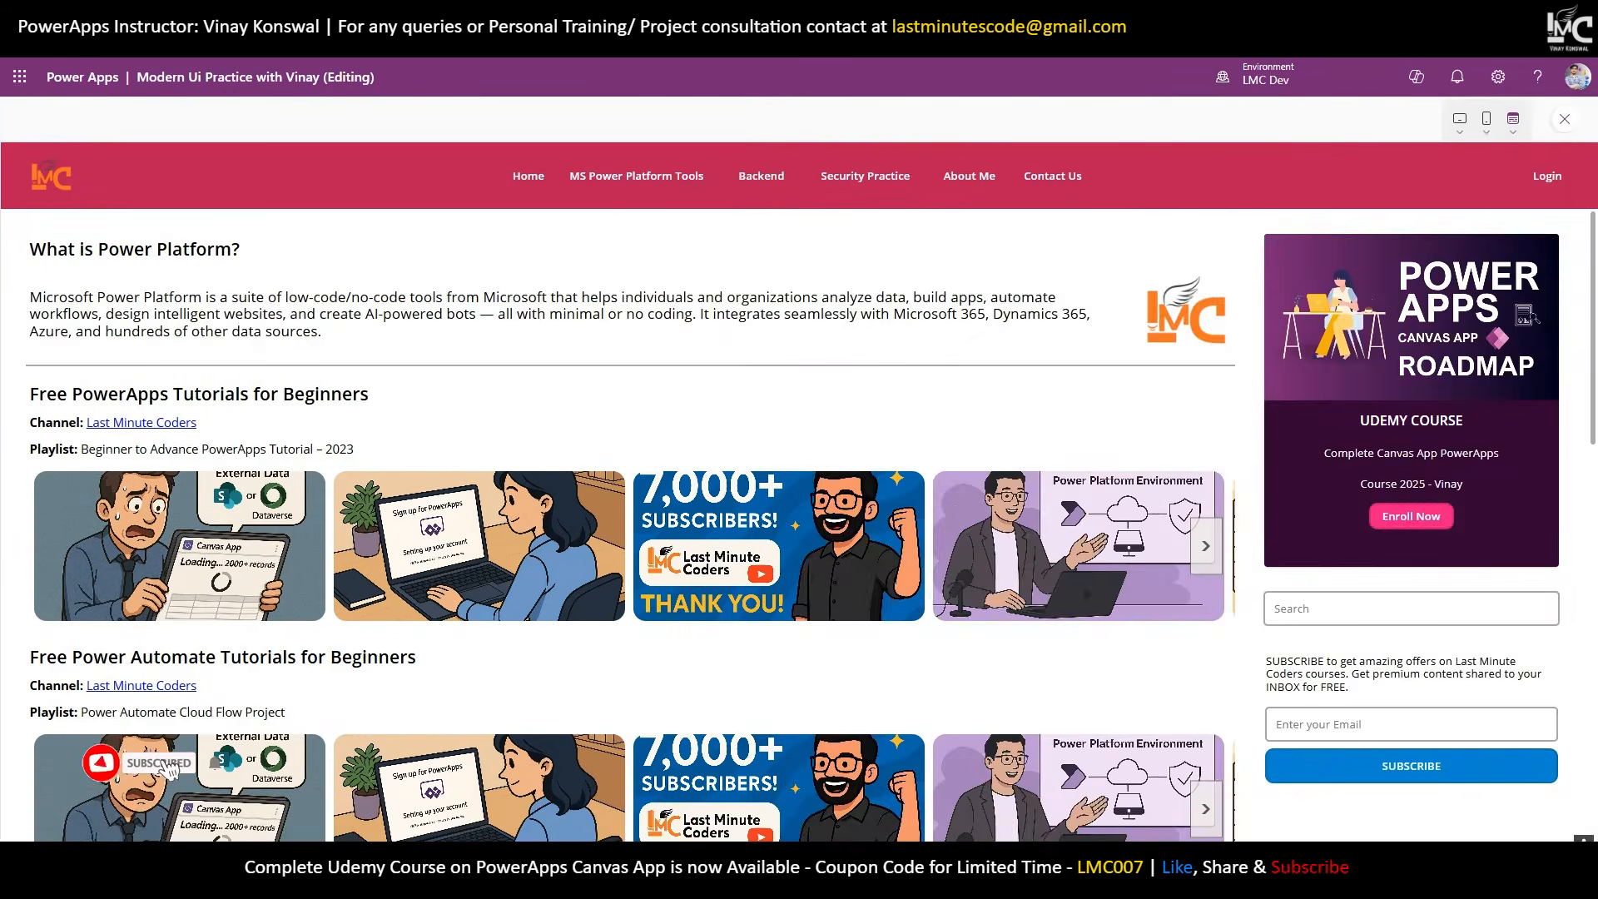
Shrink the preview window and scroll sideways to check the sidebar stays intact.
click(1541, 13)
drag(1221, 340, 745, 343)
drag(454, 809, 472, 753)
scroll(564, 669, down, 4)
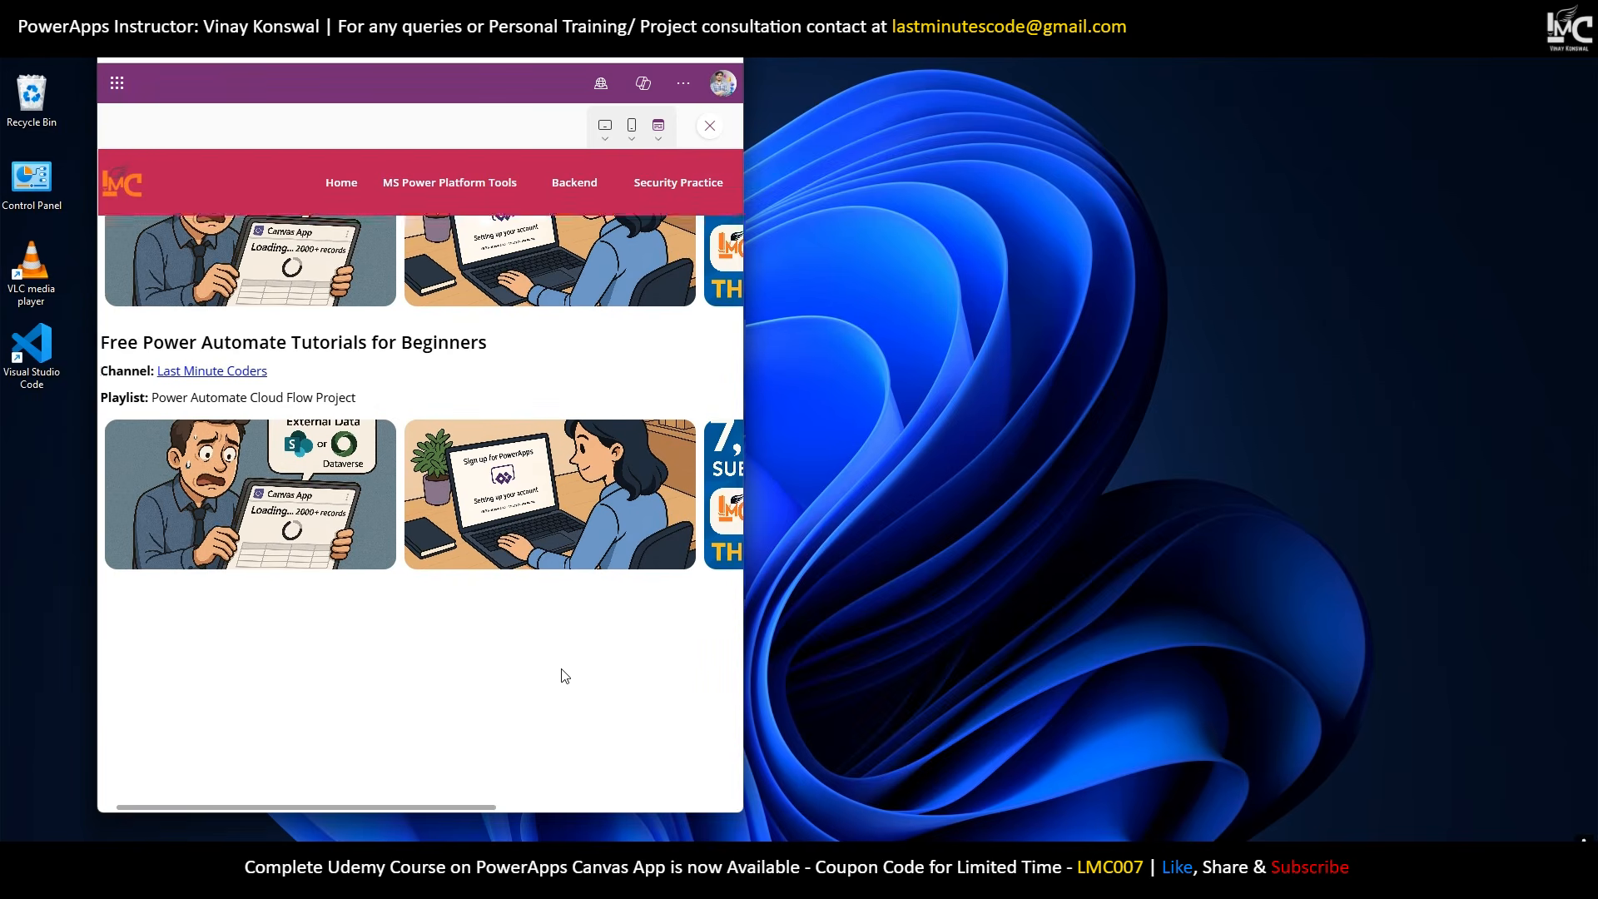
scroll(563, 674, up, 2)
scroll(699, 703, right, 5)
scroll(706, 759, up, 2)
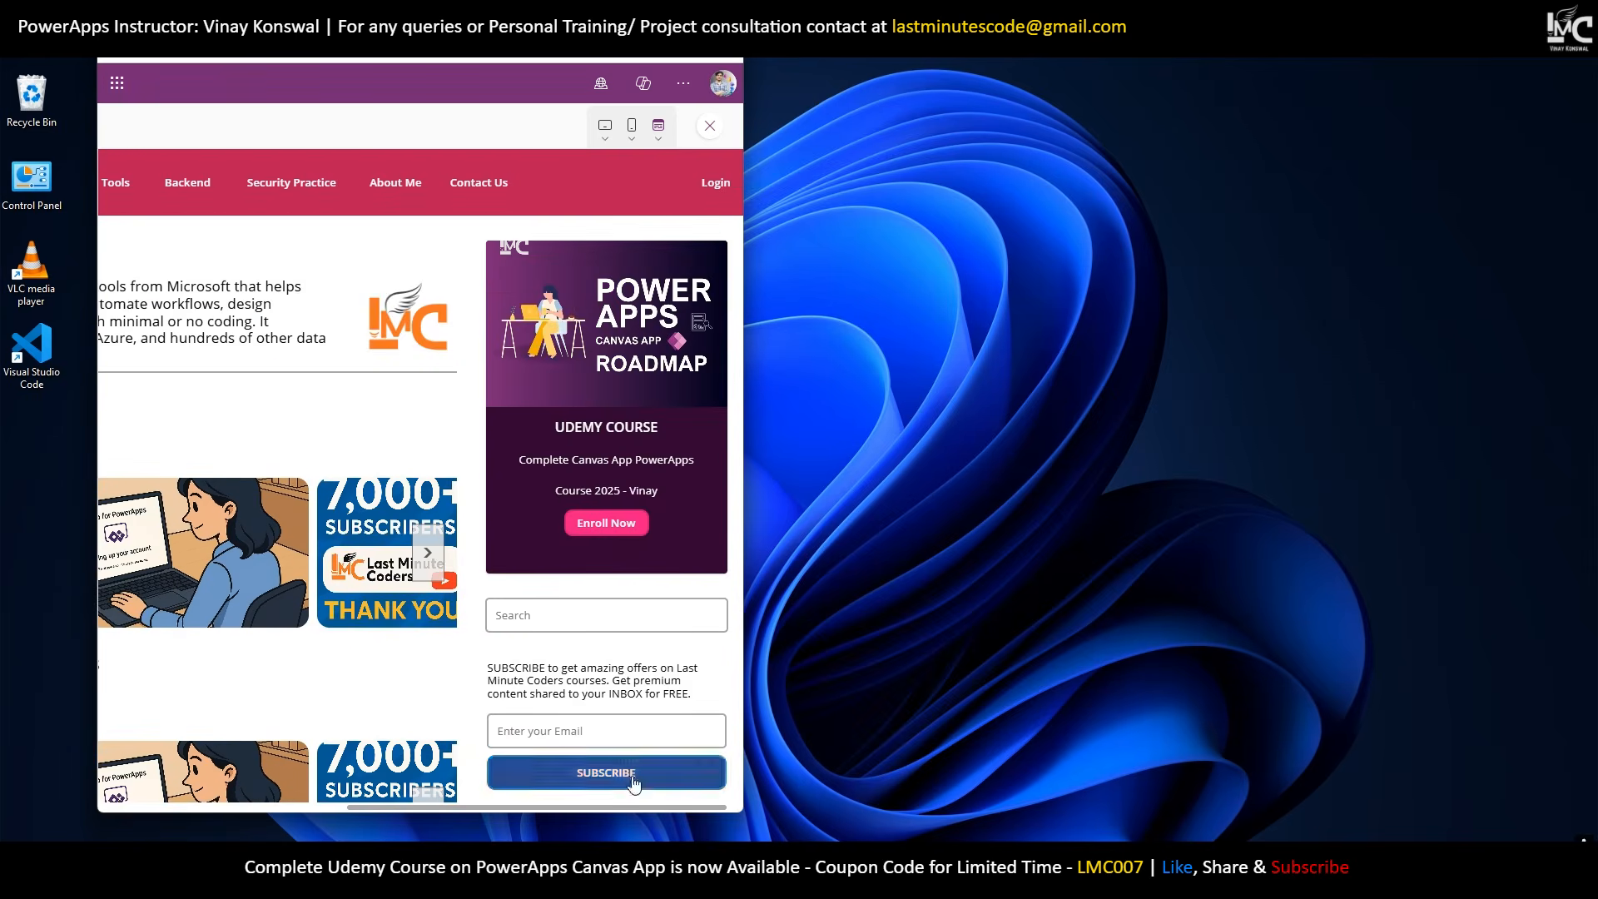
drag(601, 810, 436, 804)
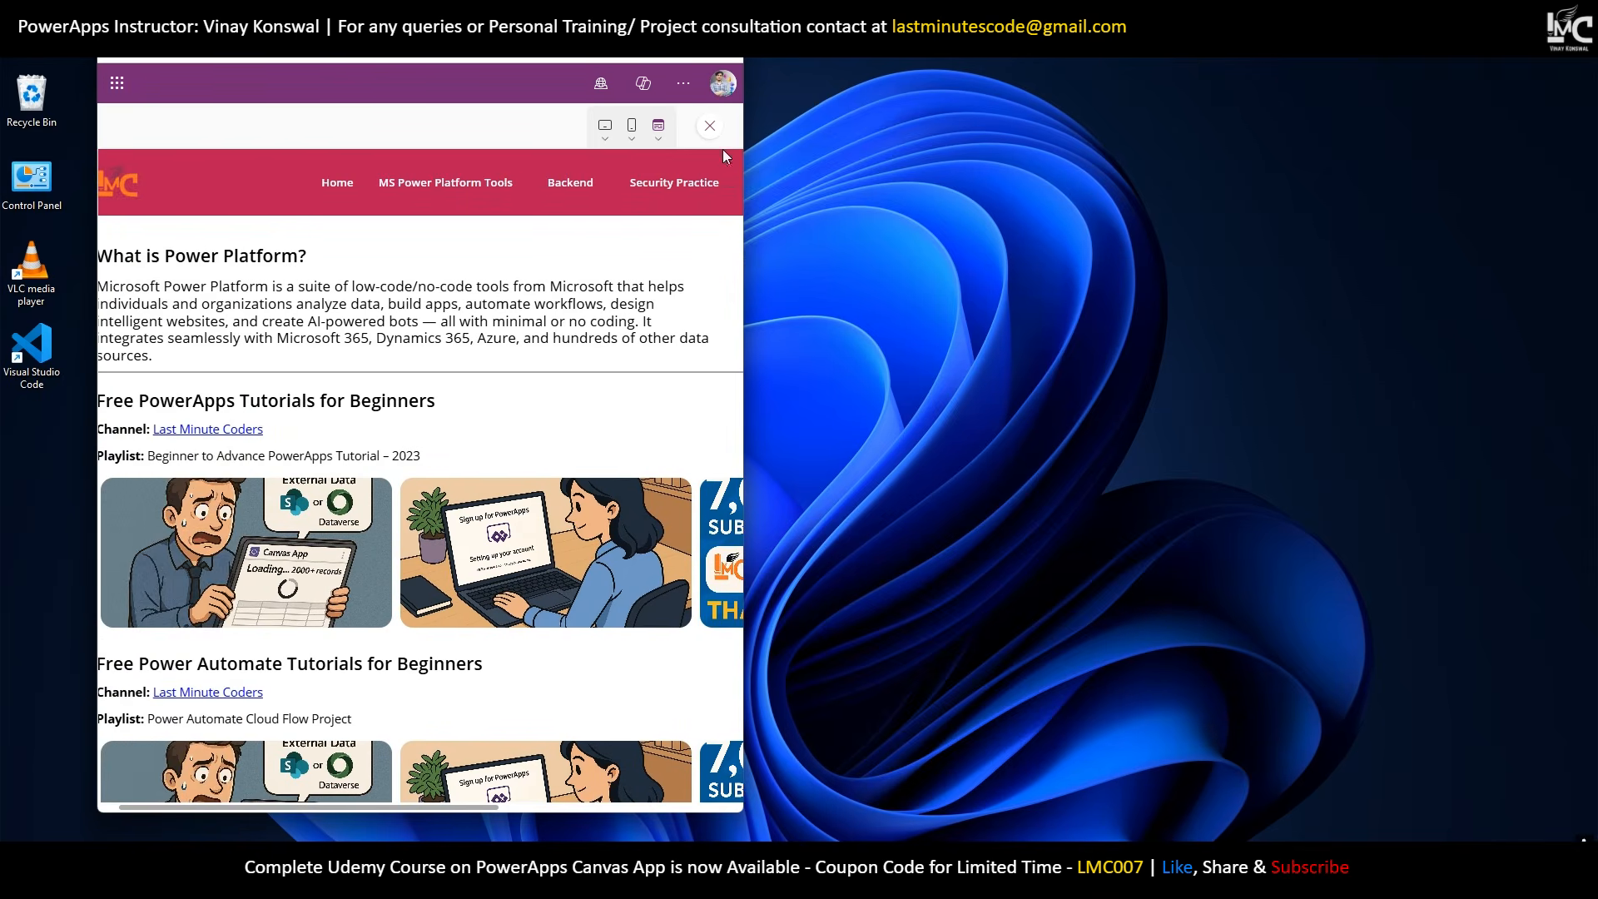
Test an even narrower window, then maximize, close the preview and zoom the canvas to 80%.
drag(746, 206, 514, 308)
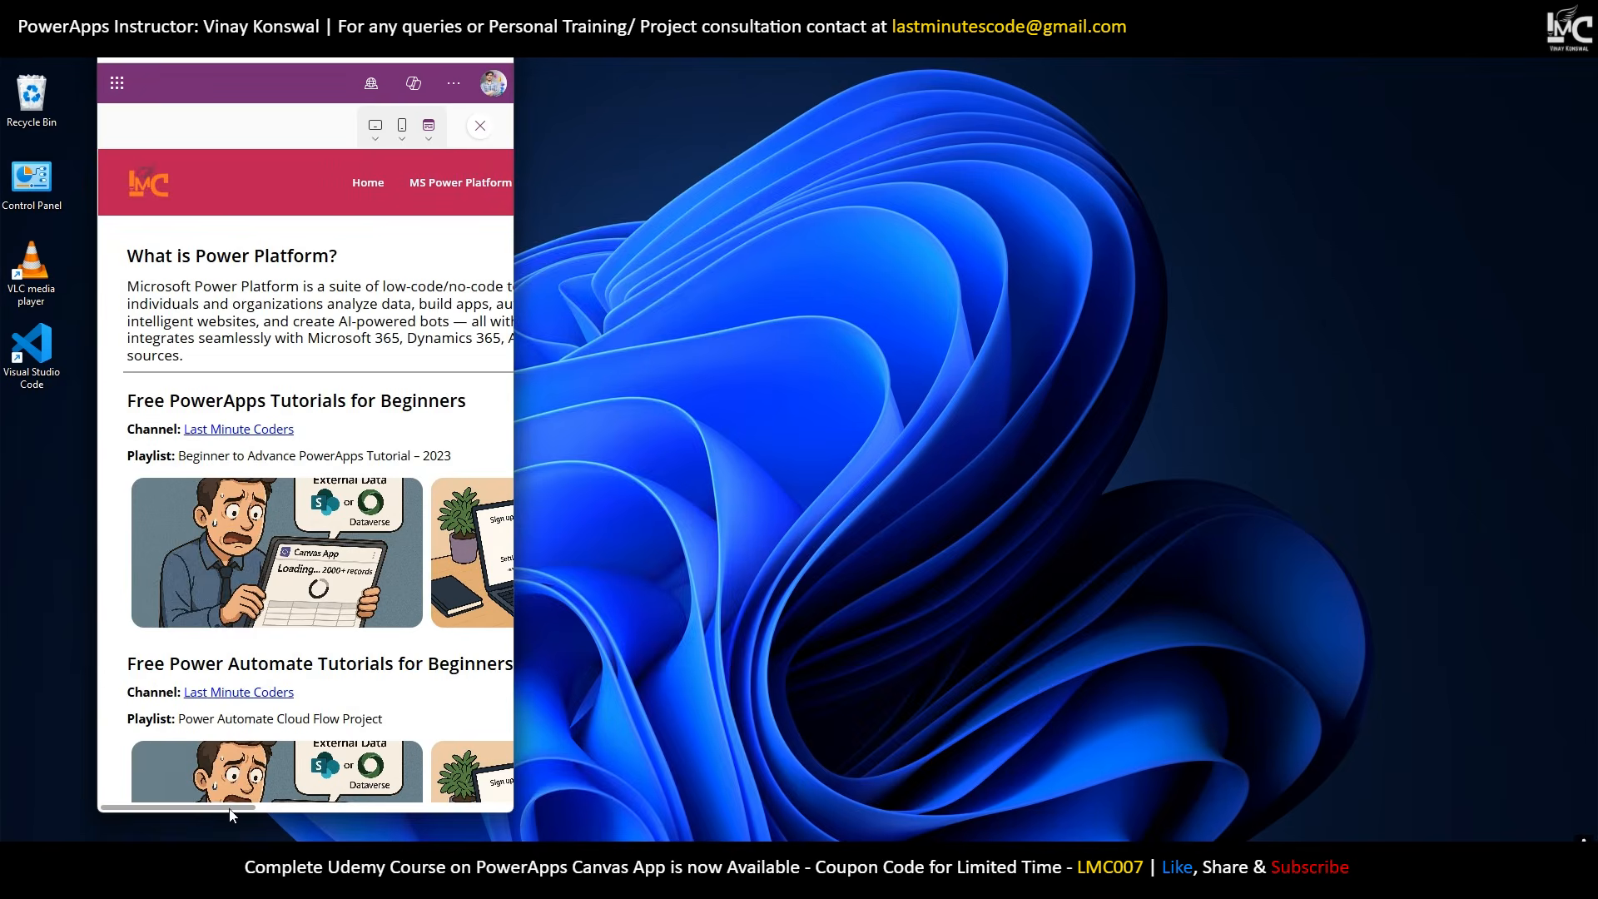
mouse_move(229, 809)
mouse_down()
mouse_move(571, 807)
mouse_move(8, 819)
mouse_move(343, 812)
mouse_move(231, 800)
mouse_up()
click(456, 15)
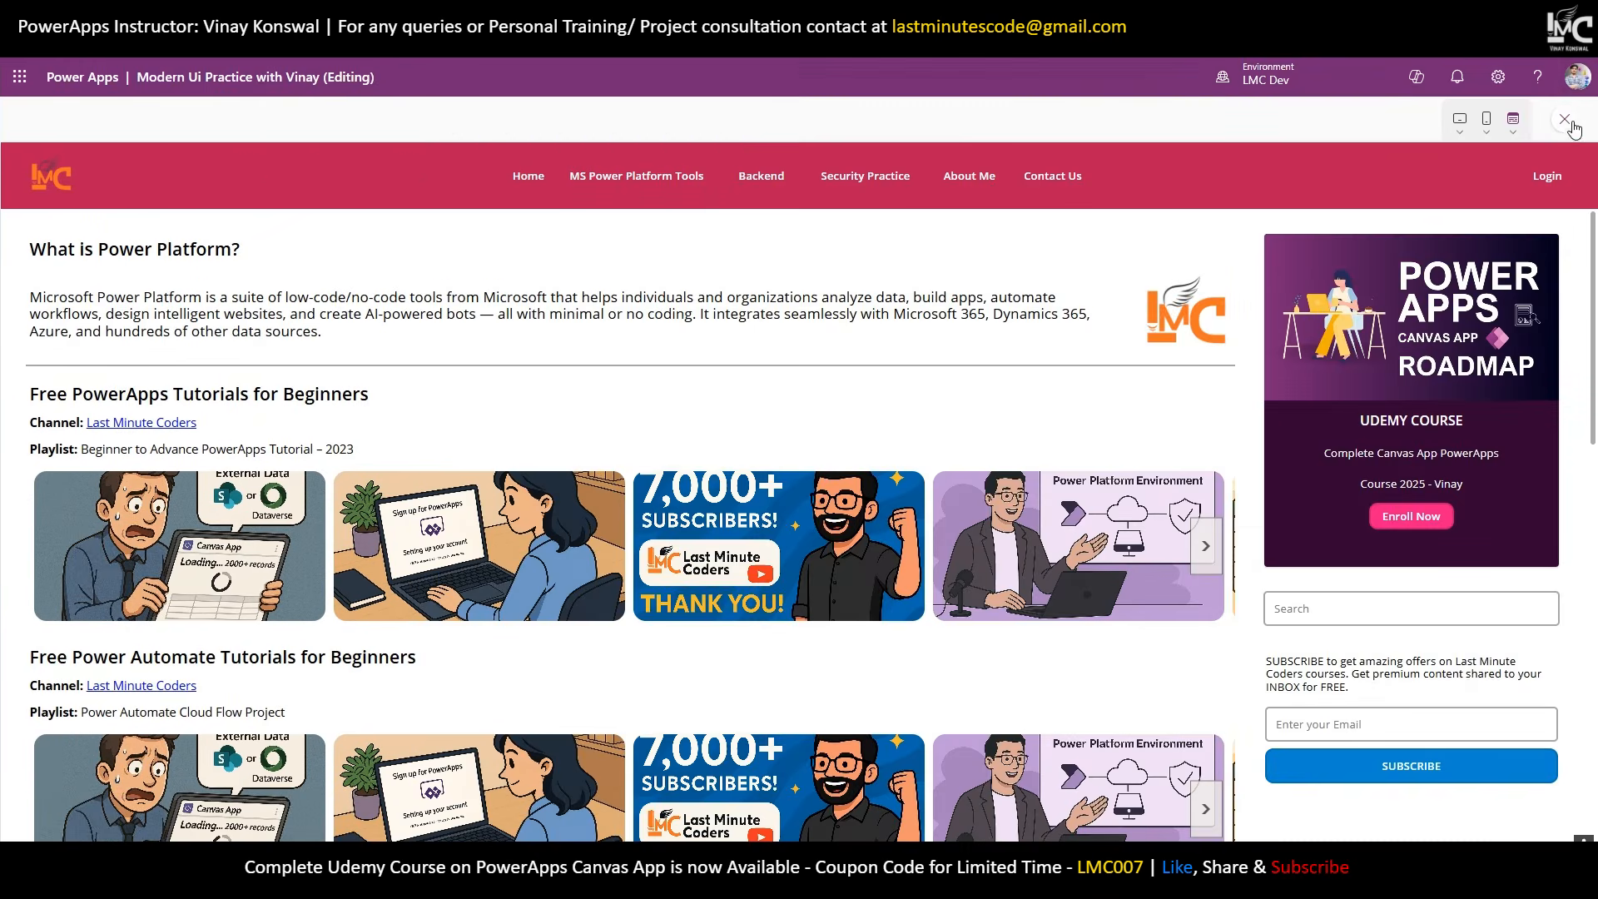
click(1568, 123)
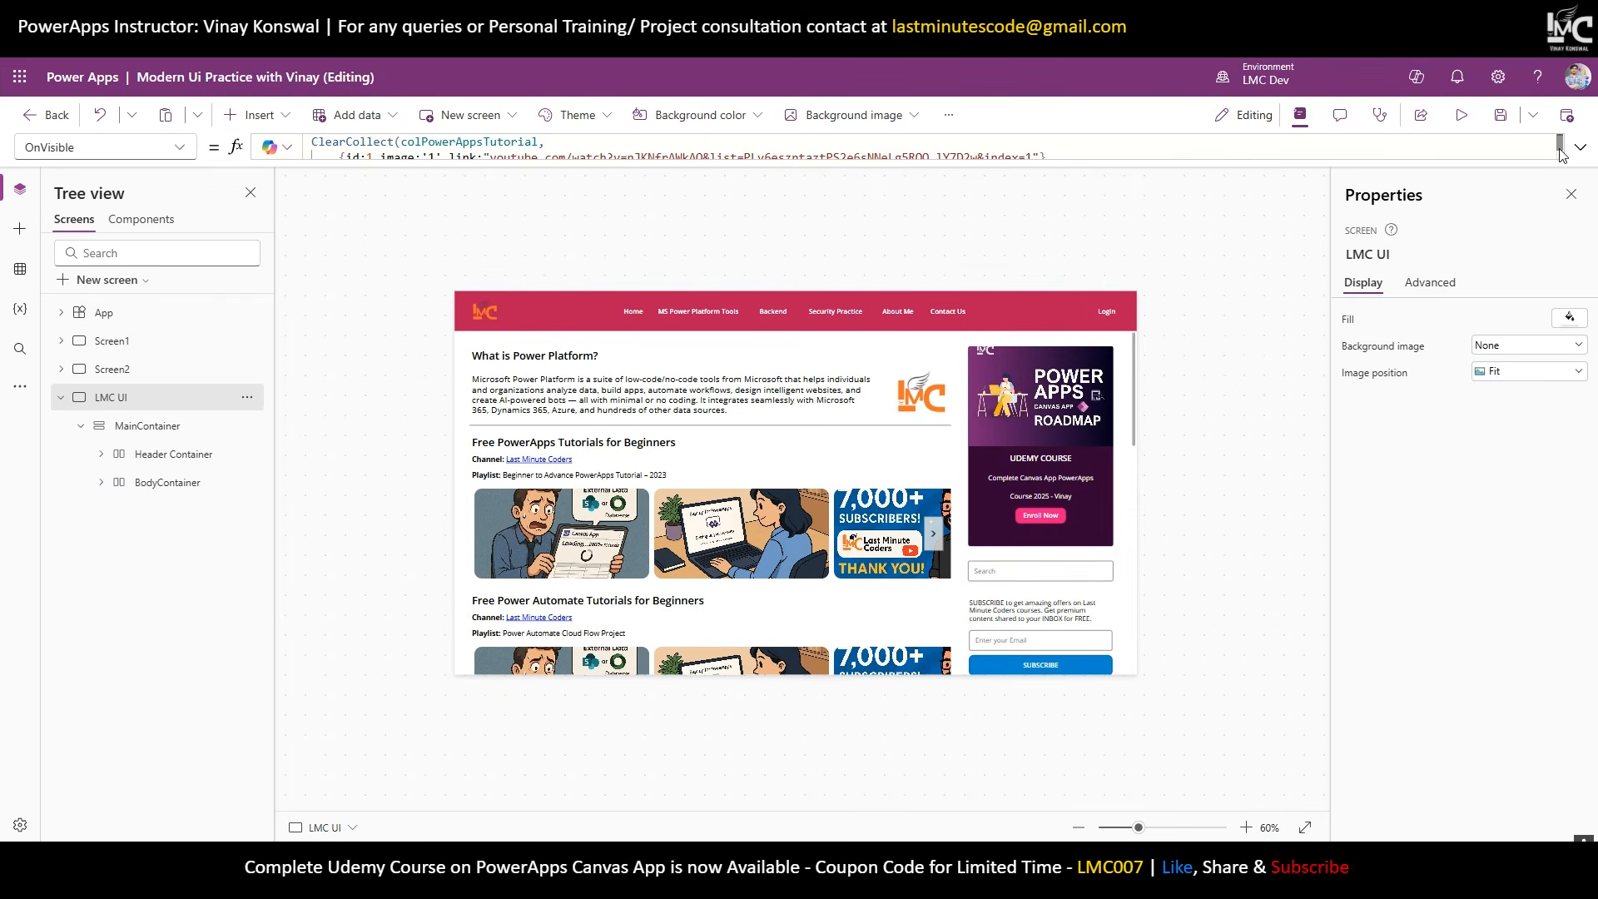
click(1246, 827)
click(1246, 827)
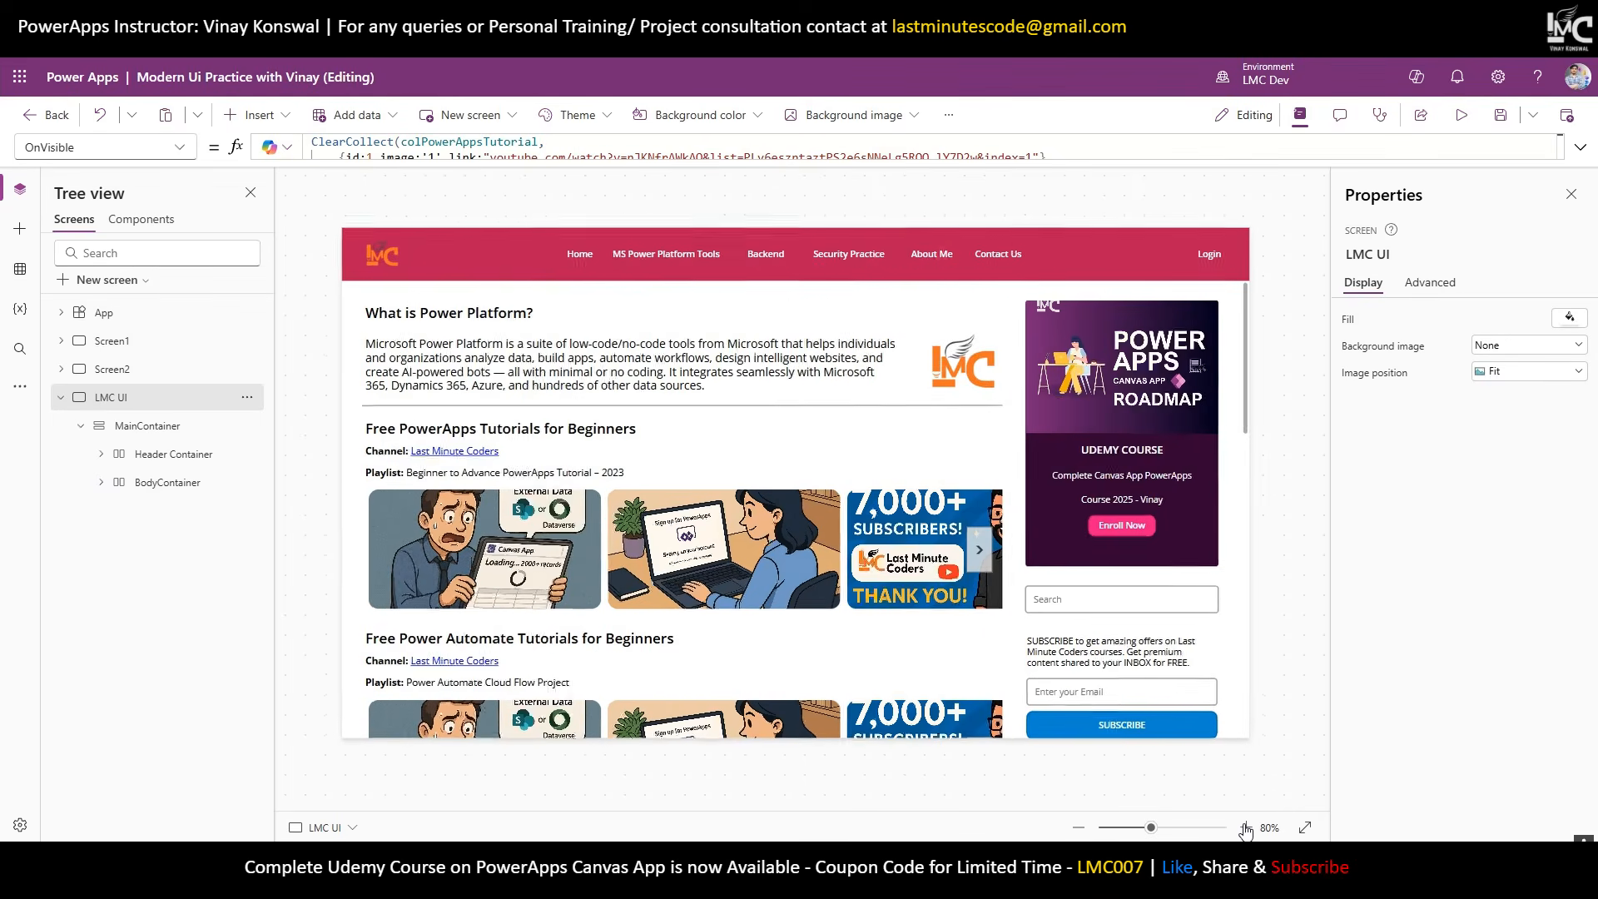
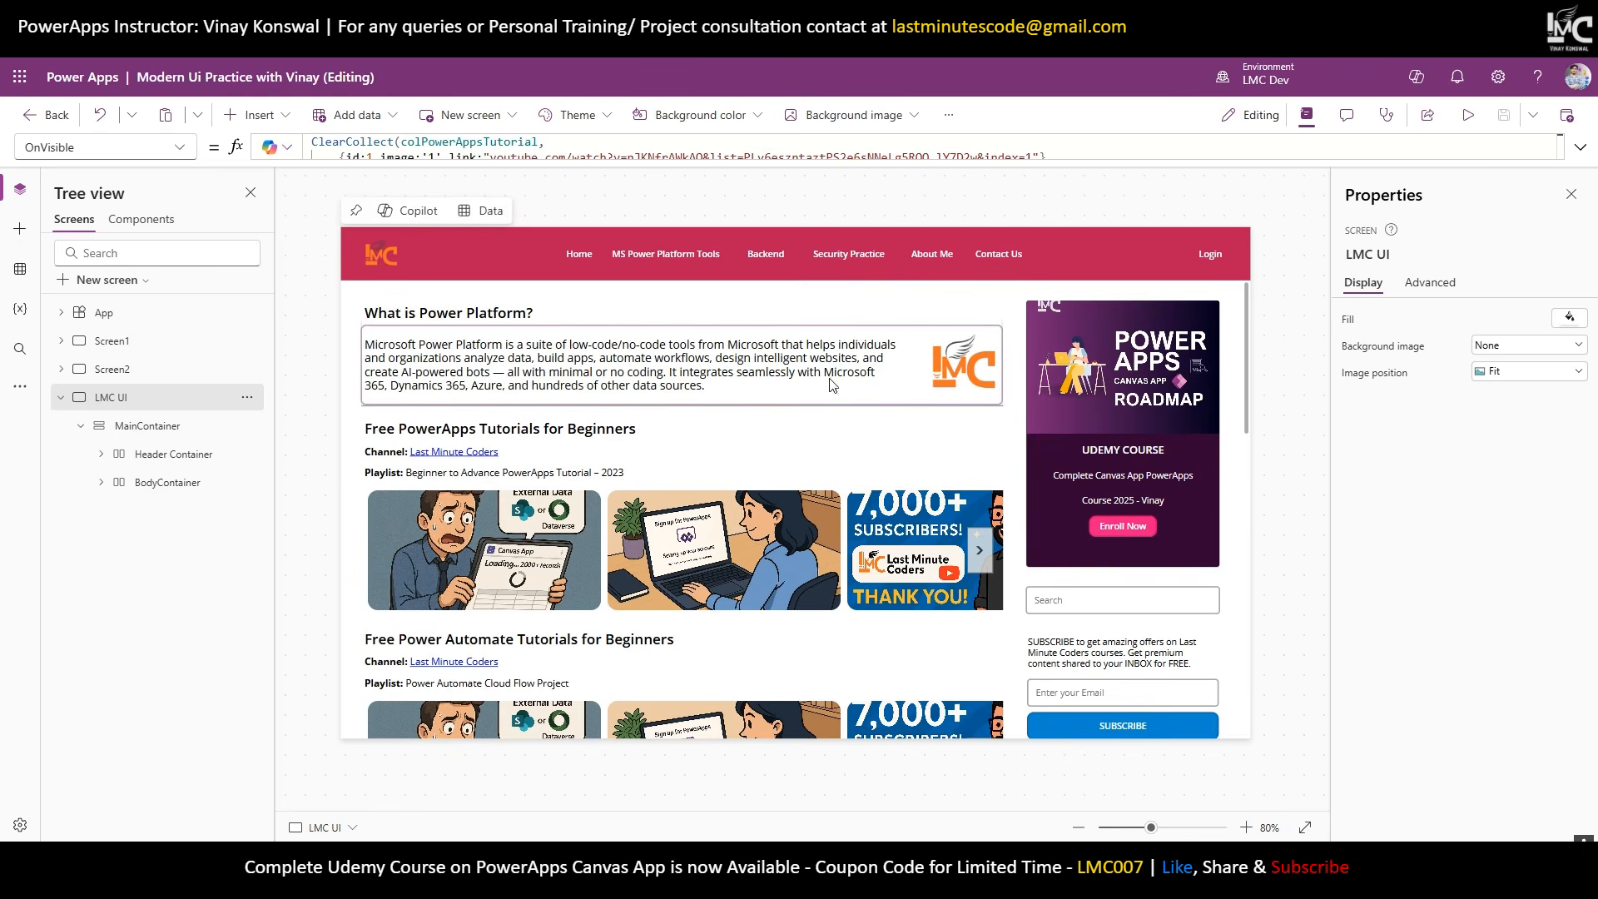
Select the 'Channel: Last Minute Coders' text, check it on the canvas, and run the screen in preview.
click(427, 459)
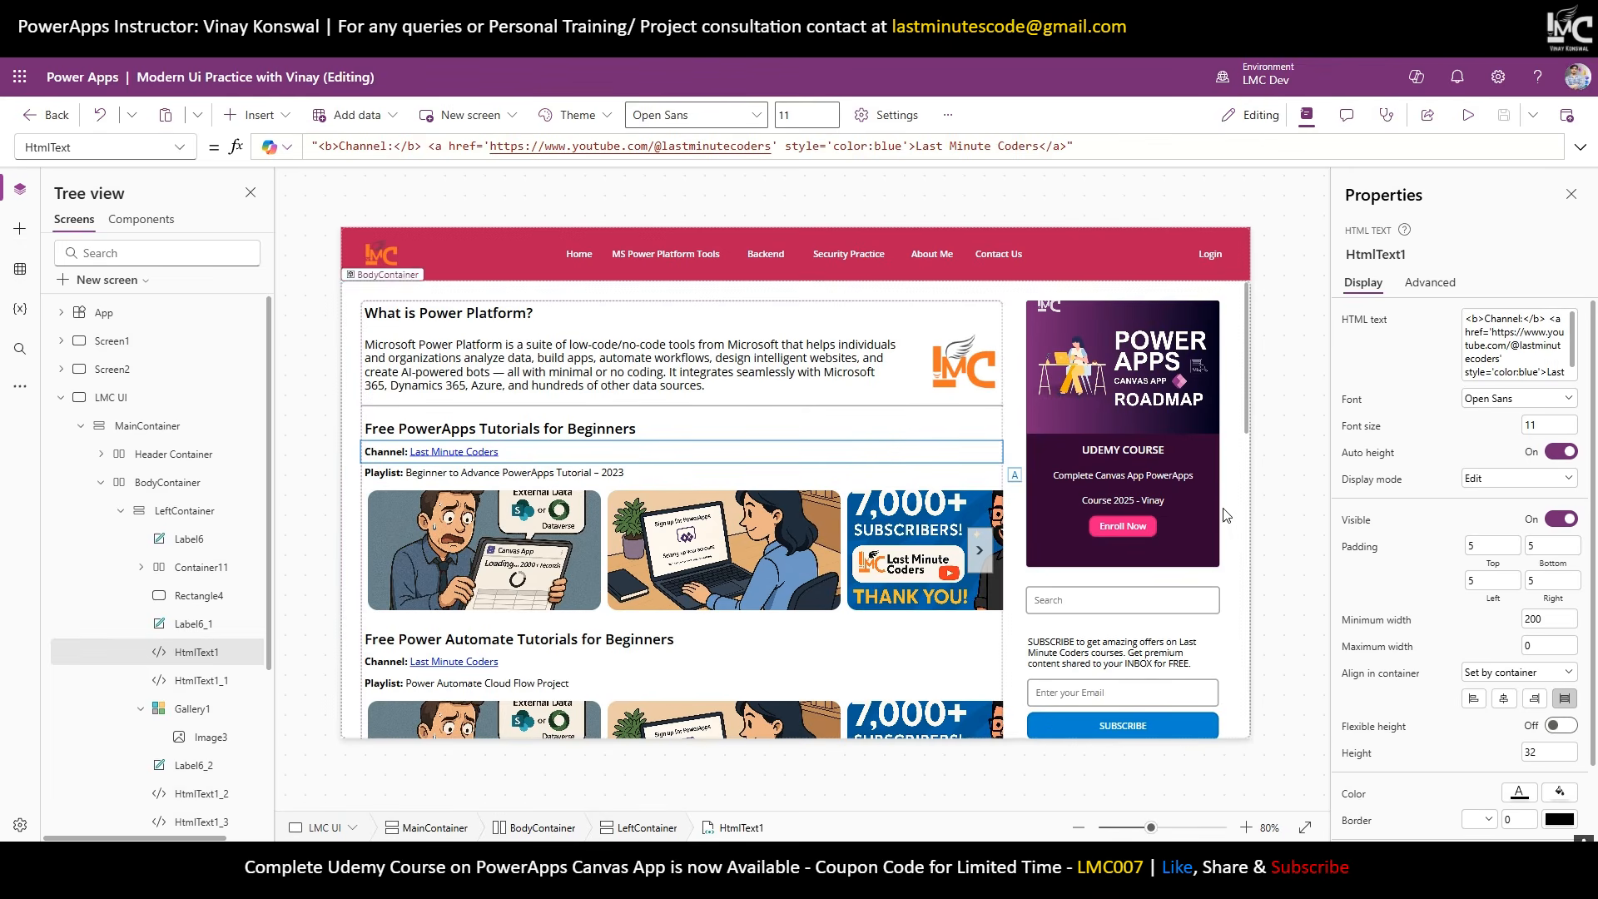
scroll(1129, 574, down, 3)
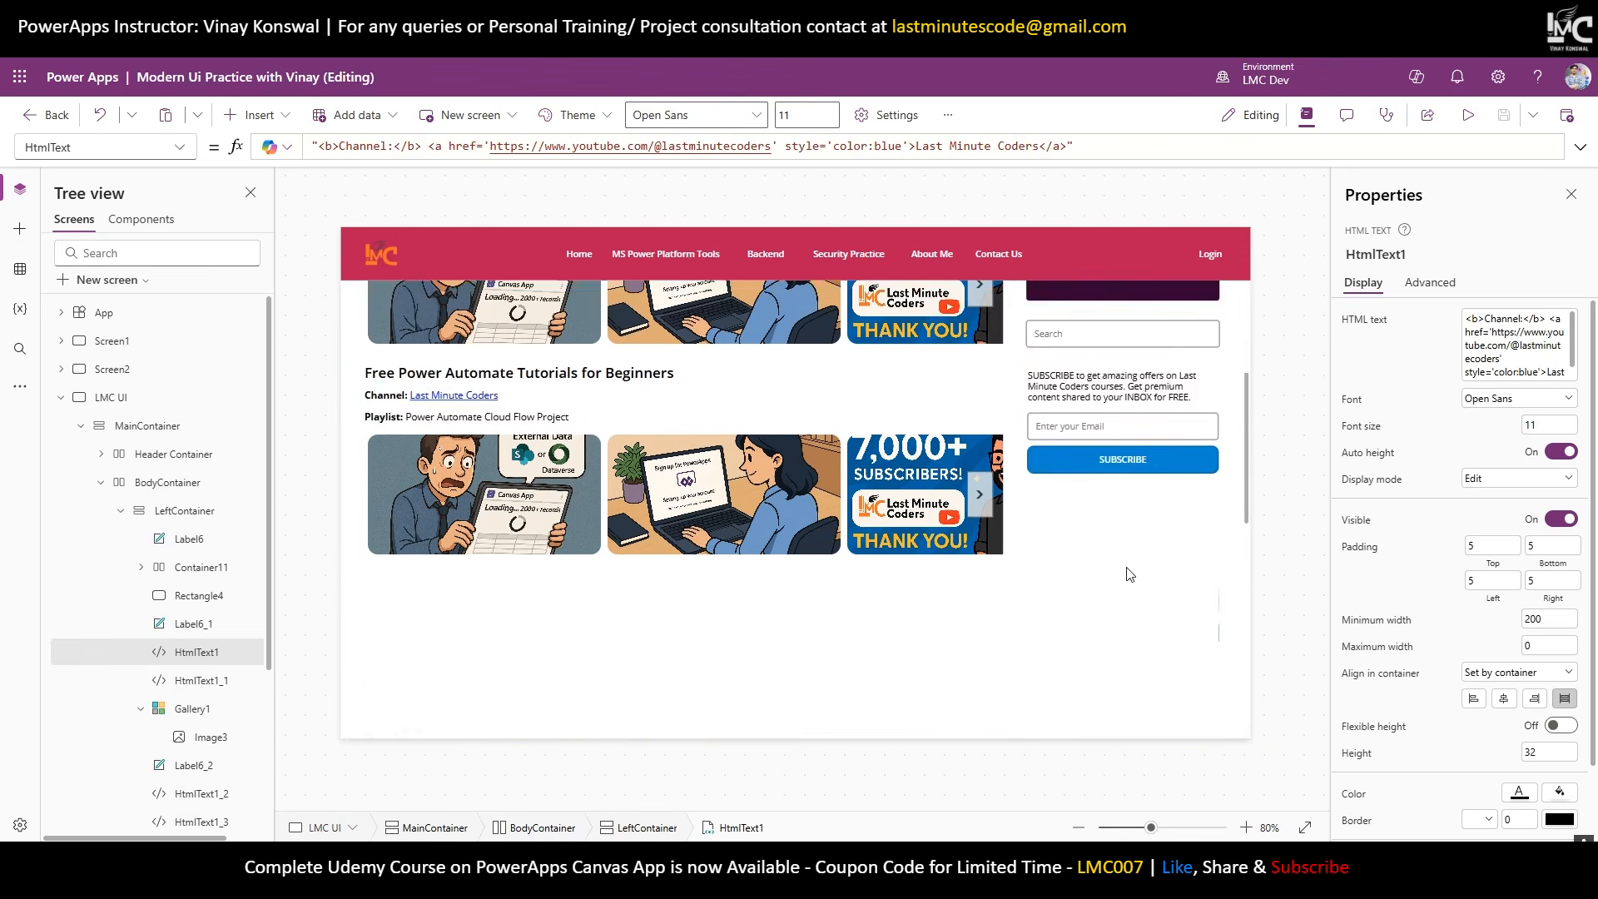
scroll(1124, 568, up, 3)
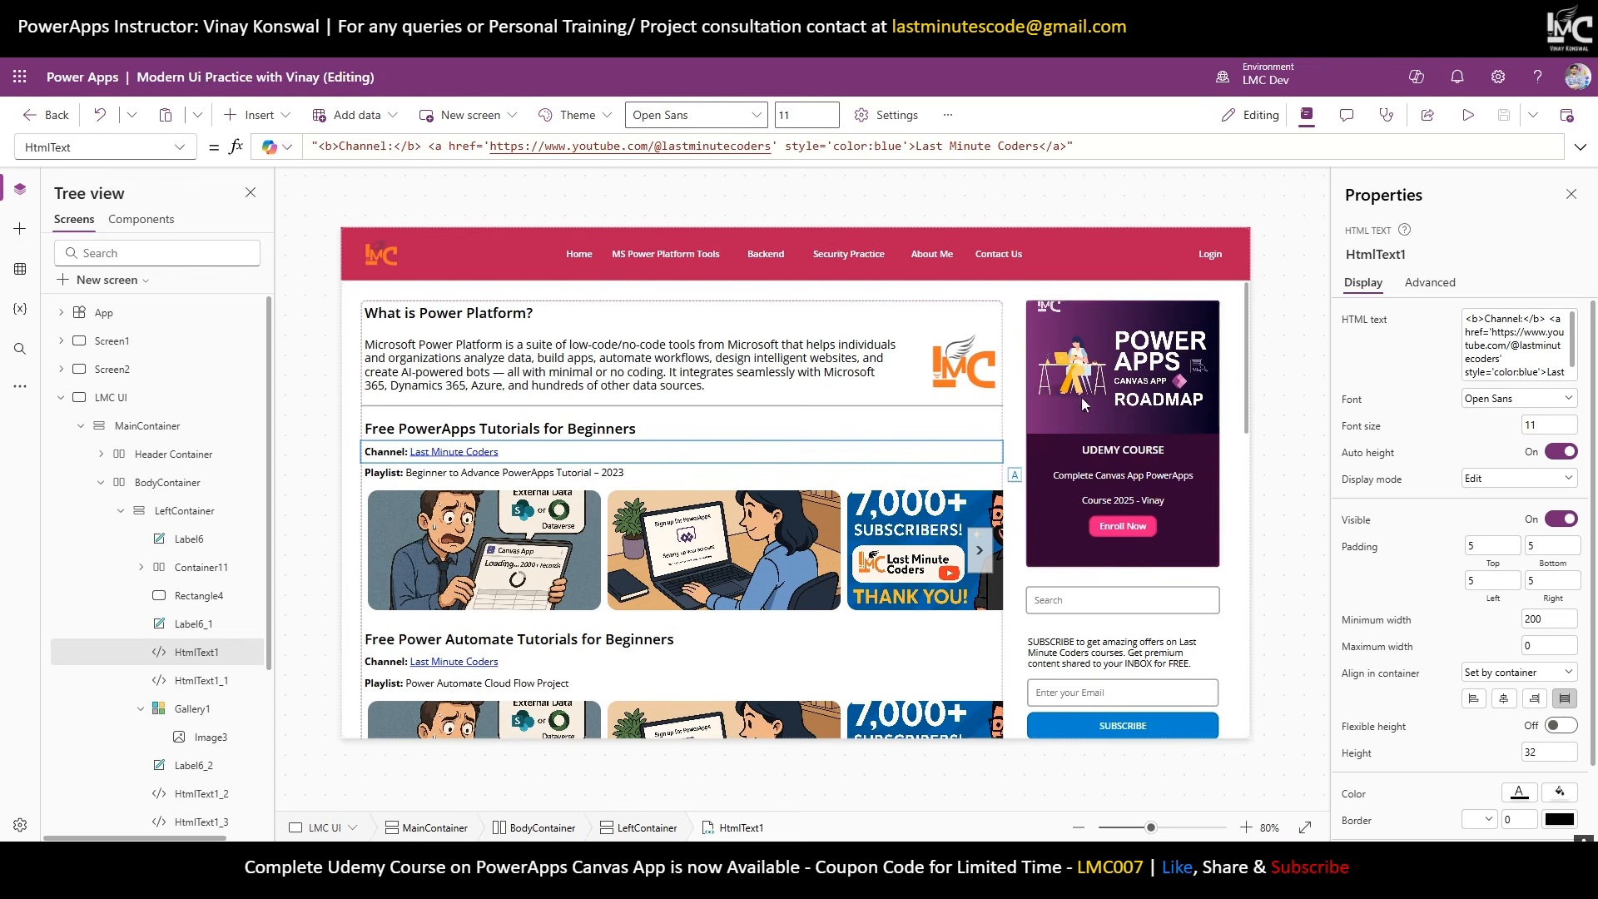
click(1469, 116)
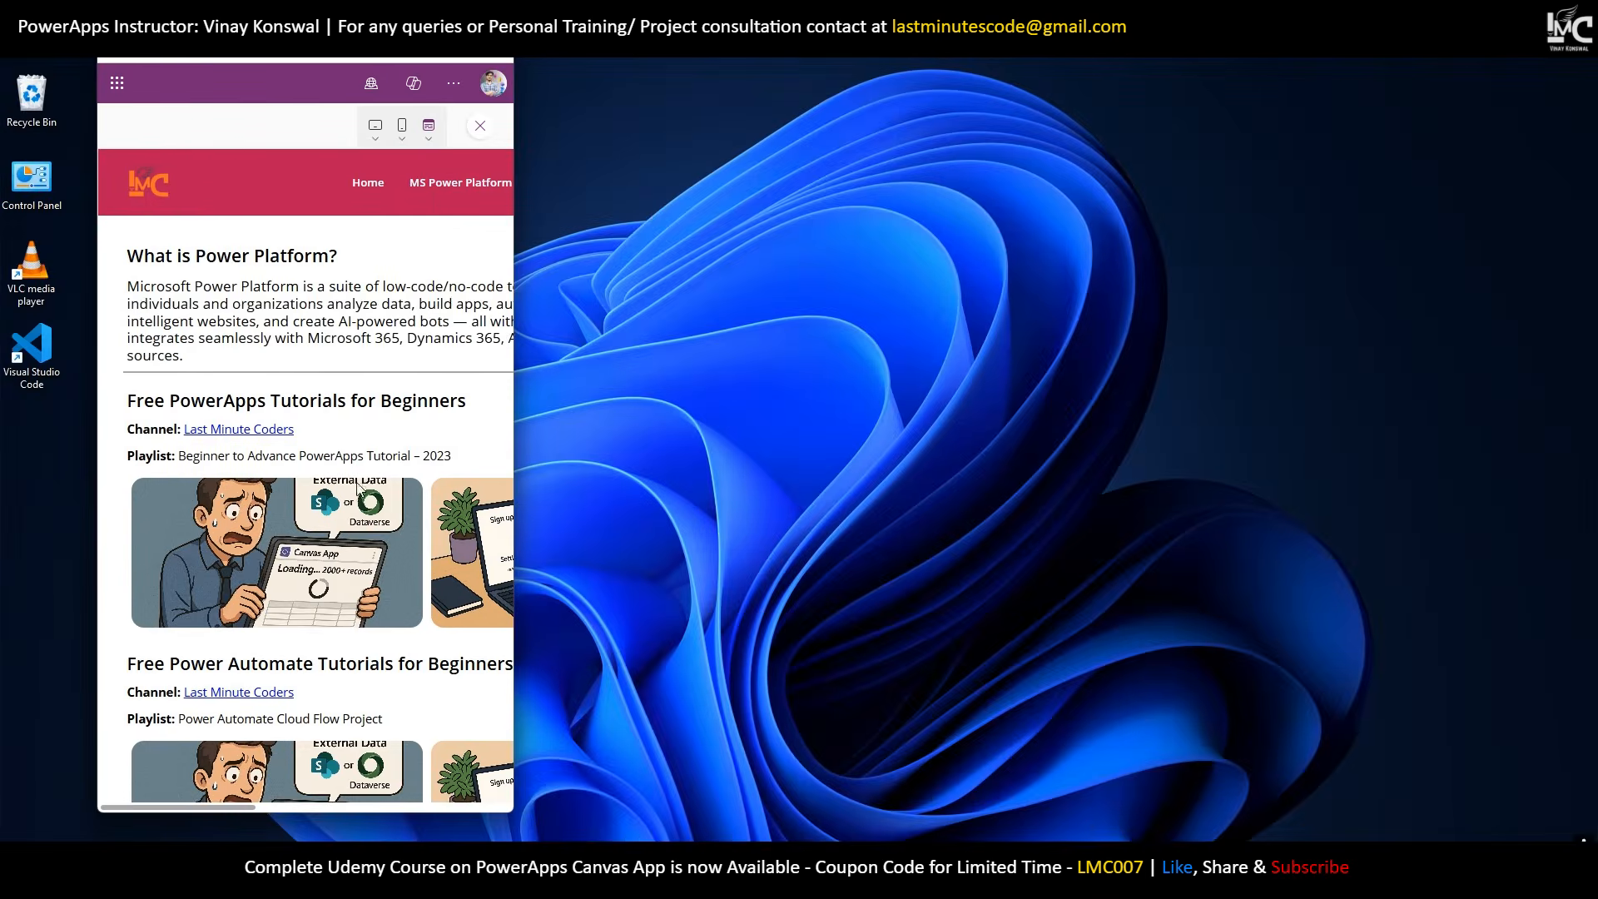
Preview the screen at iPad tablet size and rotate it to portrait.
scroll(324, 616, down, 4)
scroll(275, 774, up, 3)
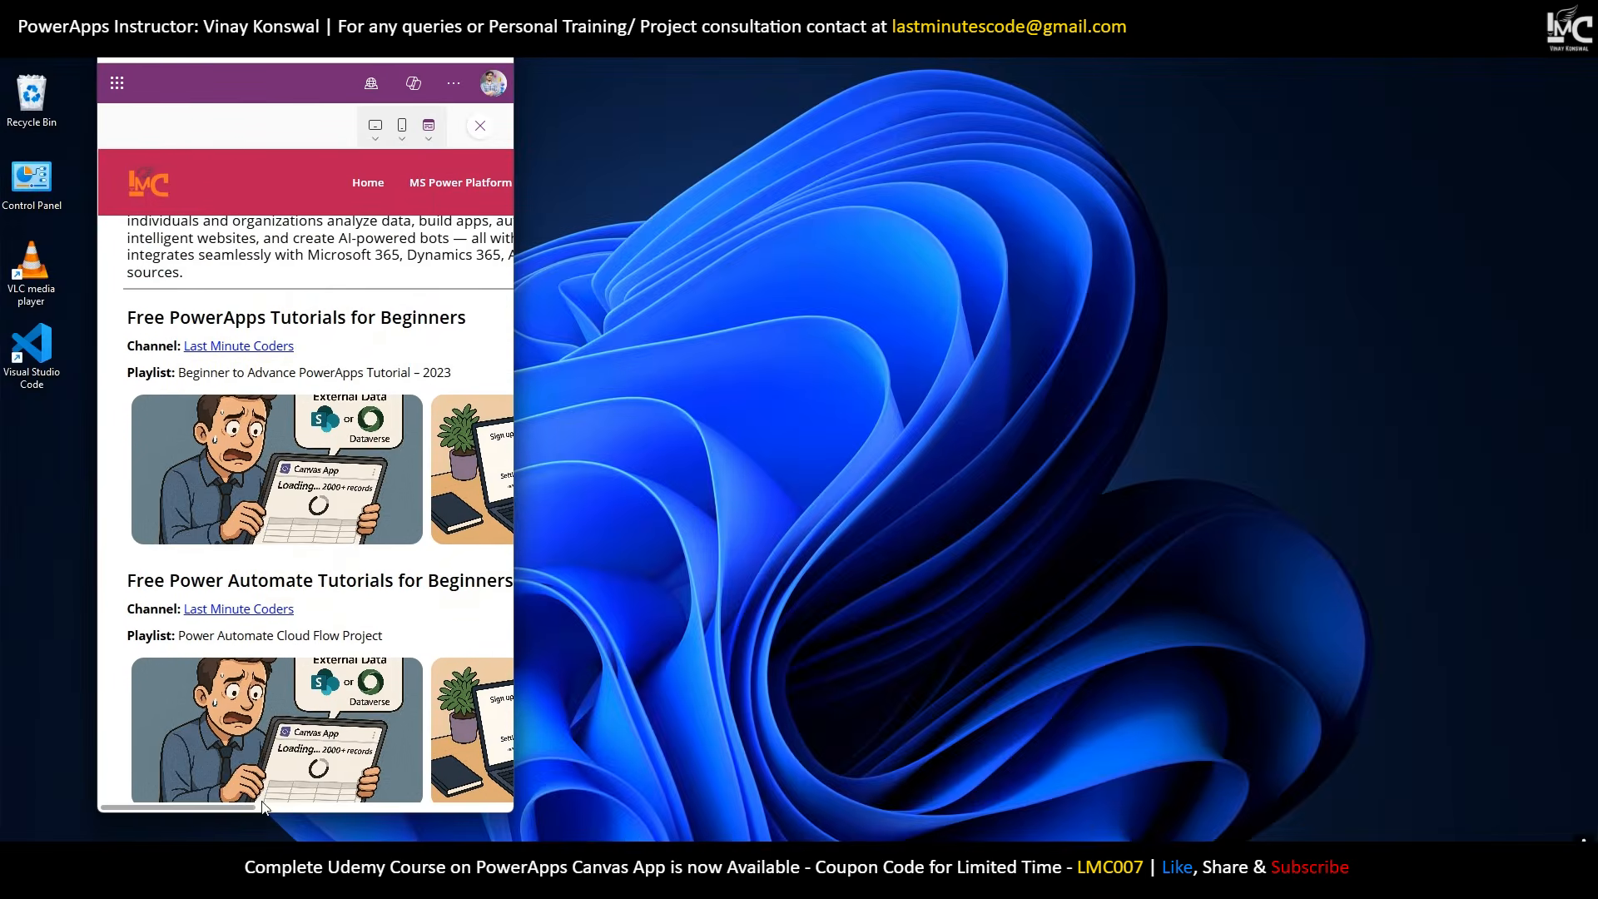
drag(242, 807, 616, 809)
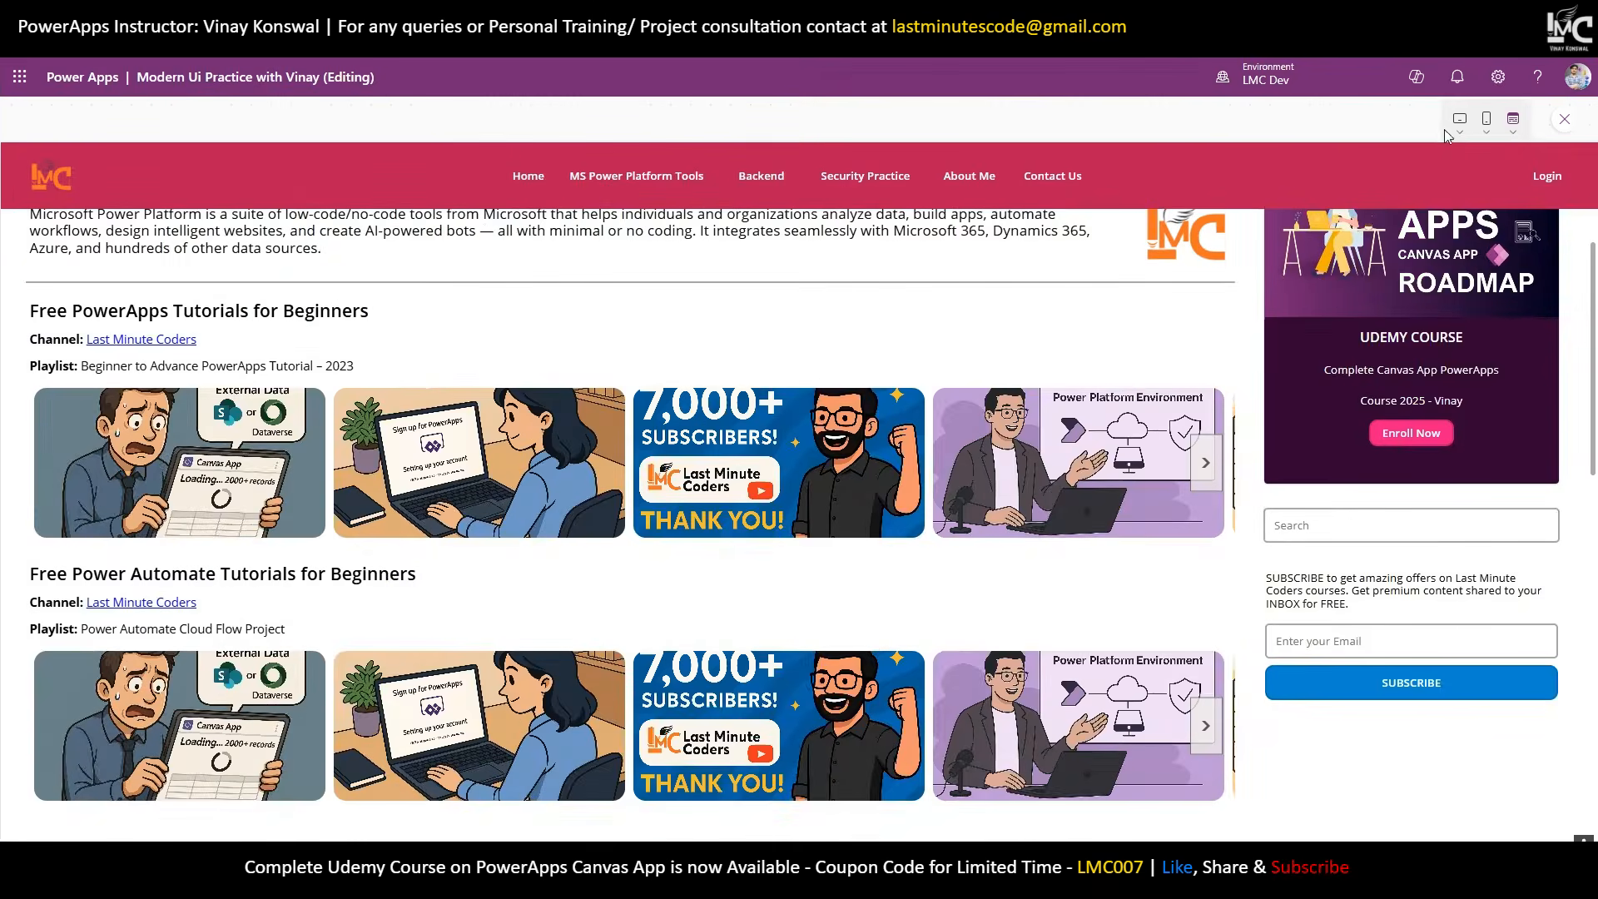
click(1459, 131)
click(1356, 356)
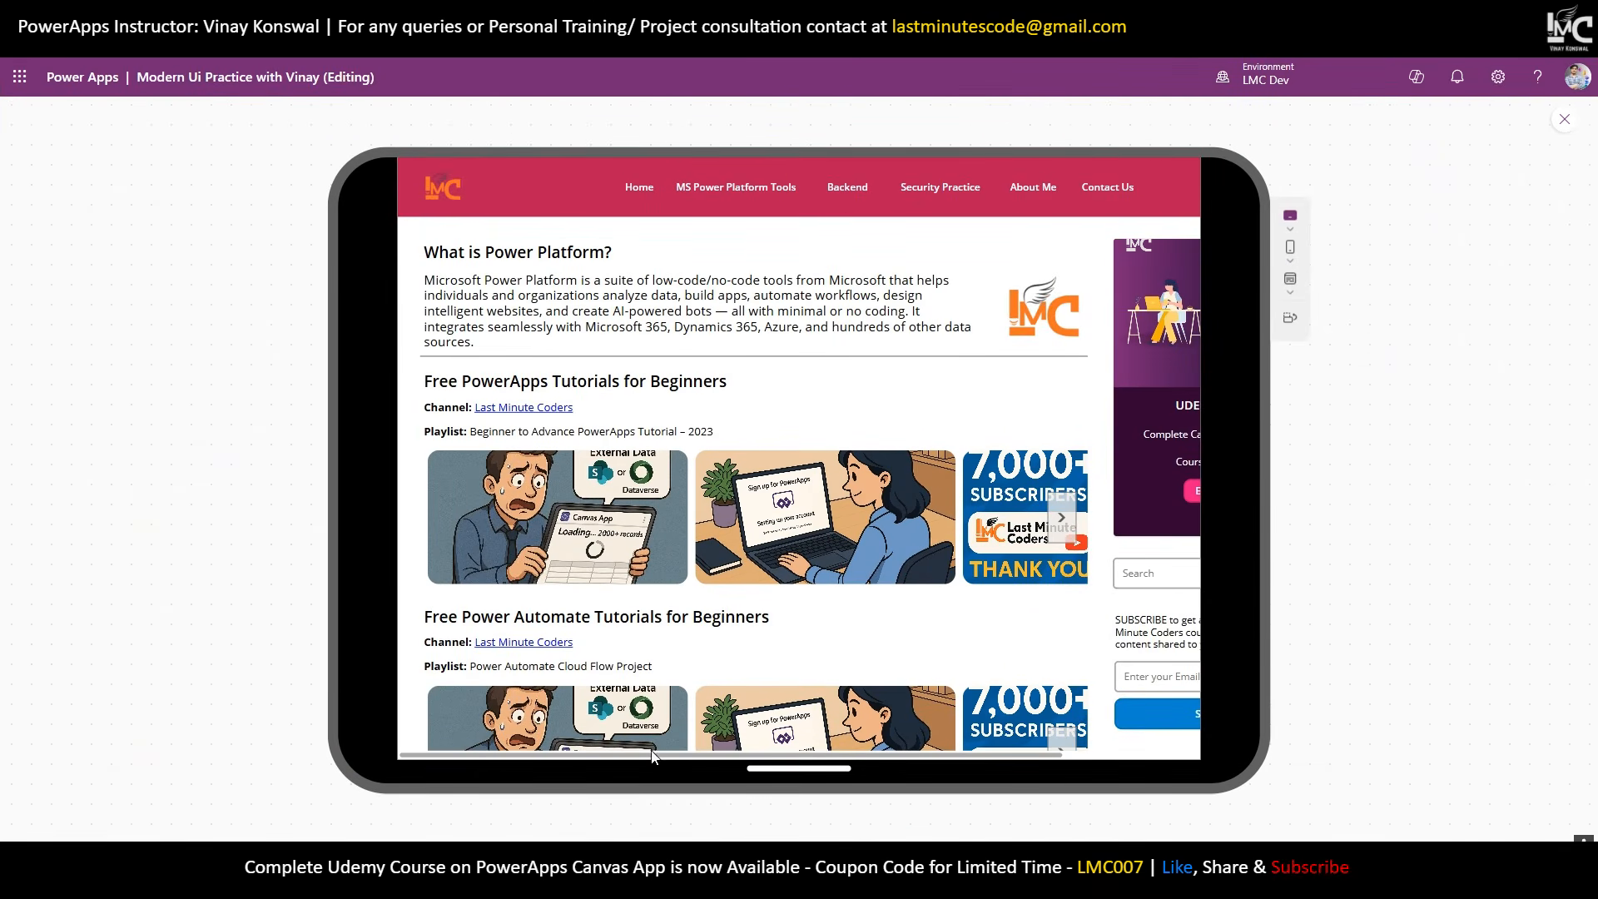
drag(971, 755, 1055, 753)
click(1289, 317)
drag(776, 743, 631, 753)
Switch the preview to iPhone SE size, then try full window size and fit to canvas.
click(1027, 261)
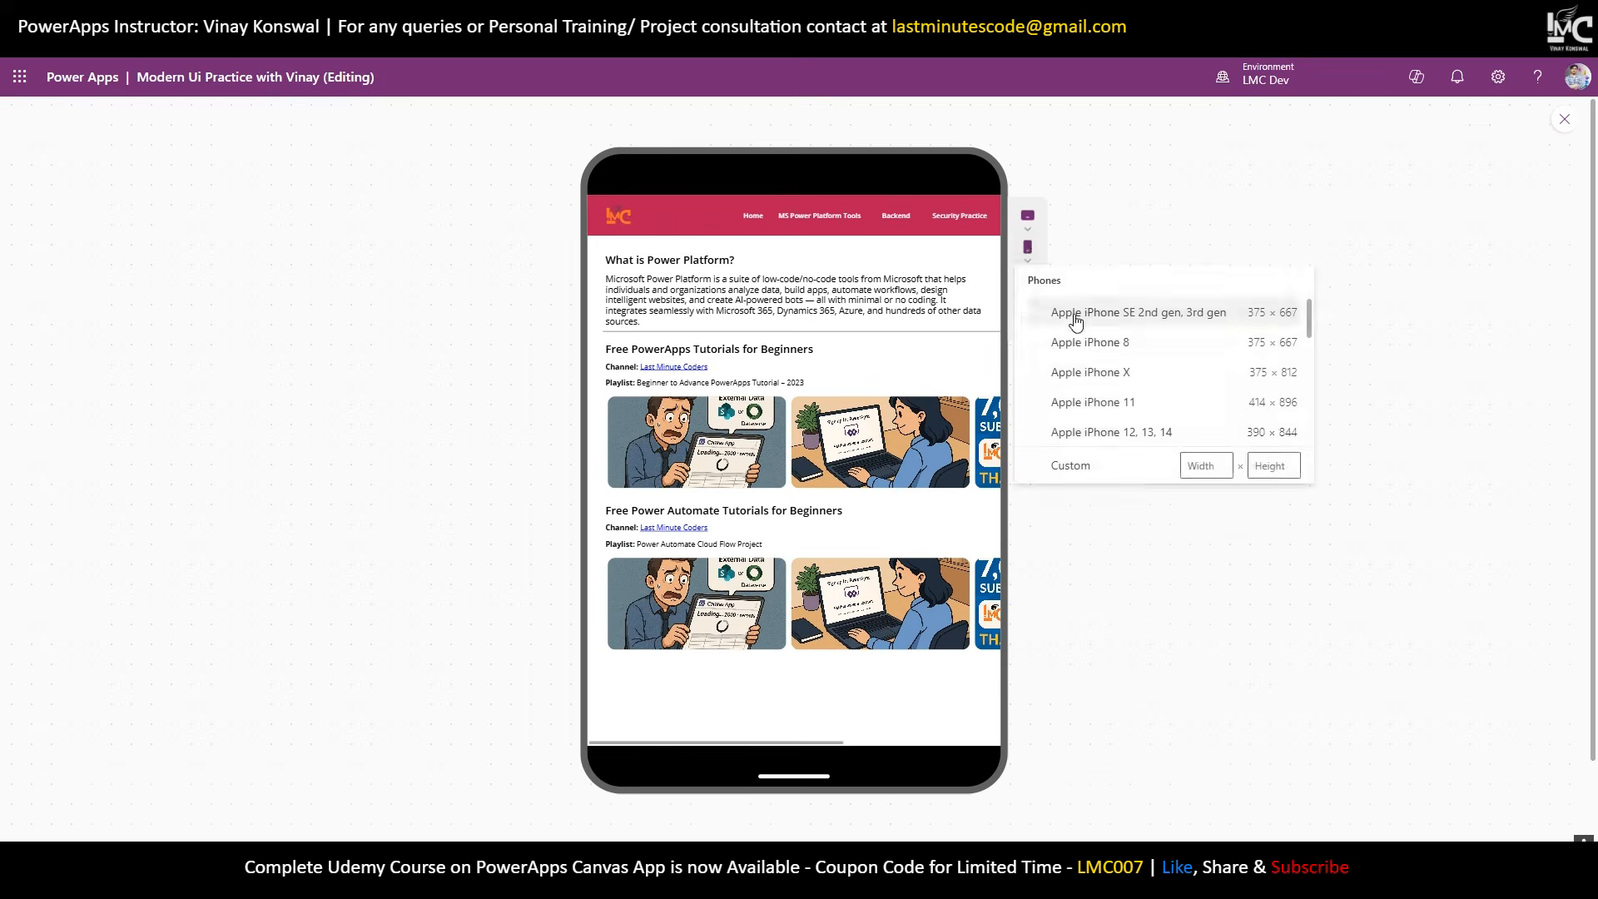
click(1075, 312)
drag(724, 721, 753, 738)
scroll(847, 607, down, 3)
scroll(848, 607, up, 5)
click(972, 292)
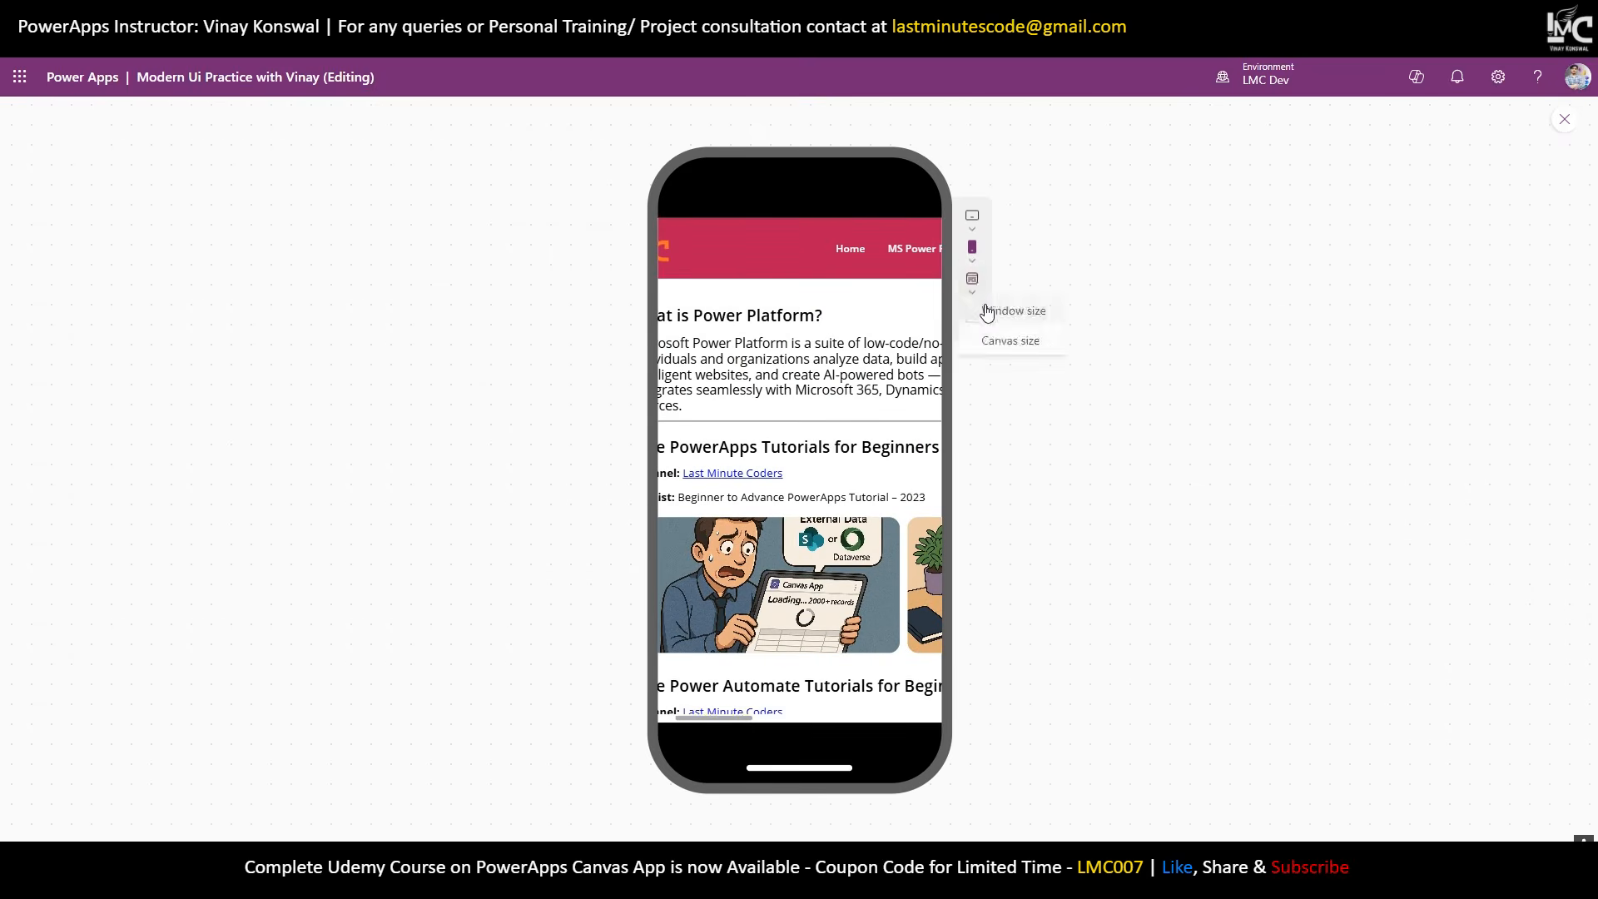
click(994, 337)
click(1513, 130)
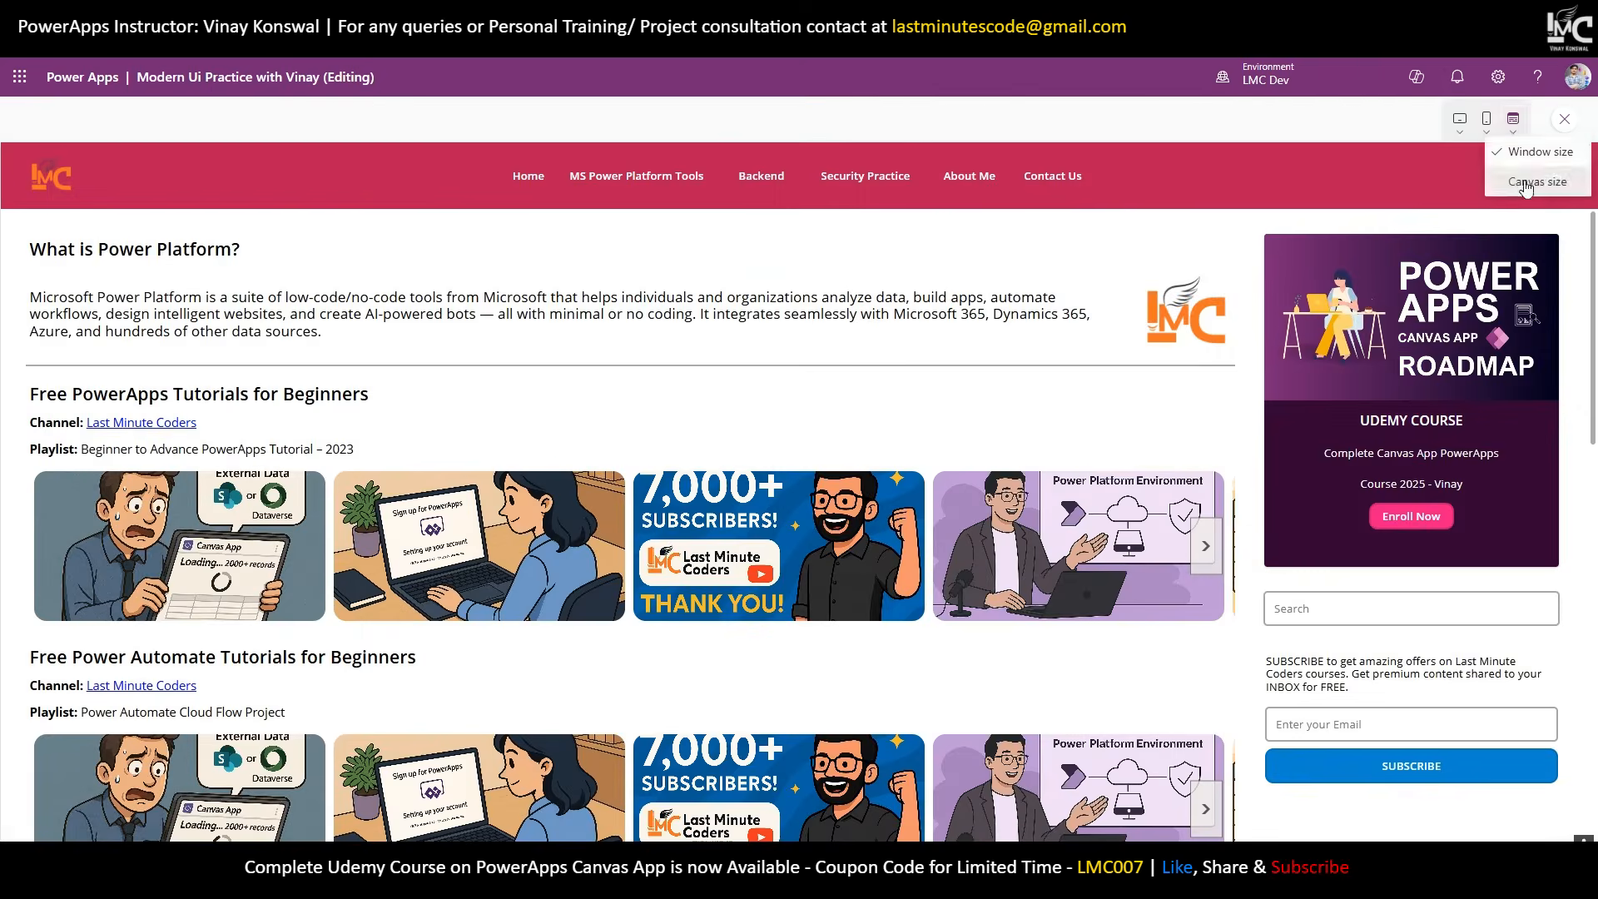
click(1527, 184)
Preview at iPhone SE size again and rotate the phone to portrait.
click(1394, 259)
click(1313, 317)
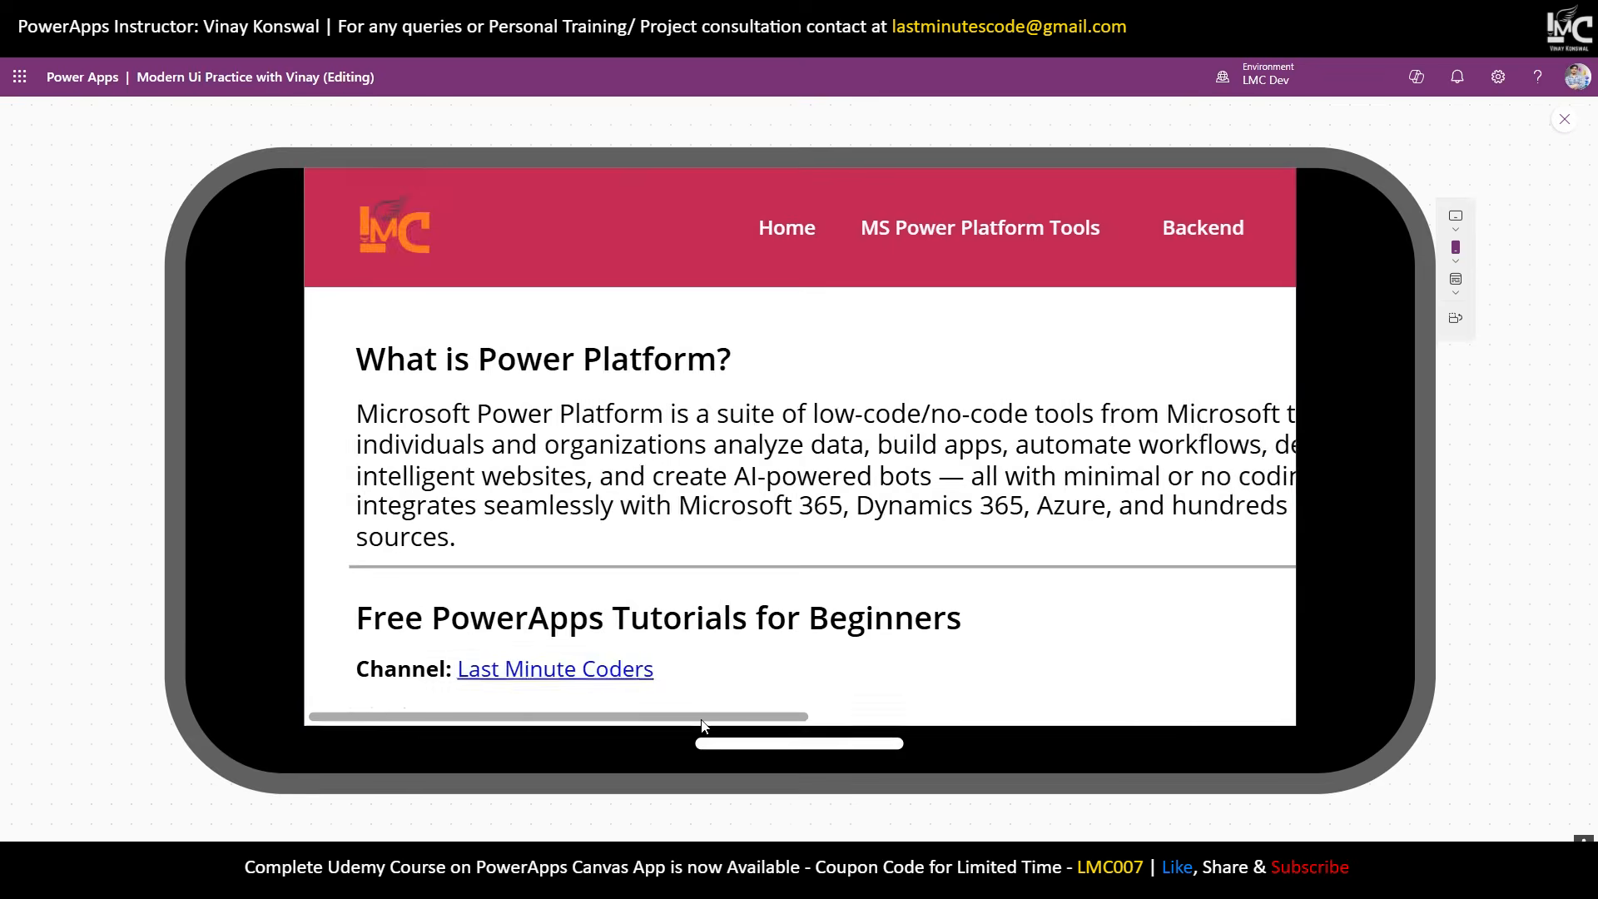
drag(702, 721, 1233, 718)
scroll(1095, 465, down, 3)
scroll(1095, 465, up, 3)
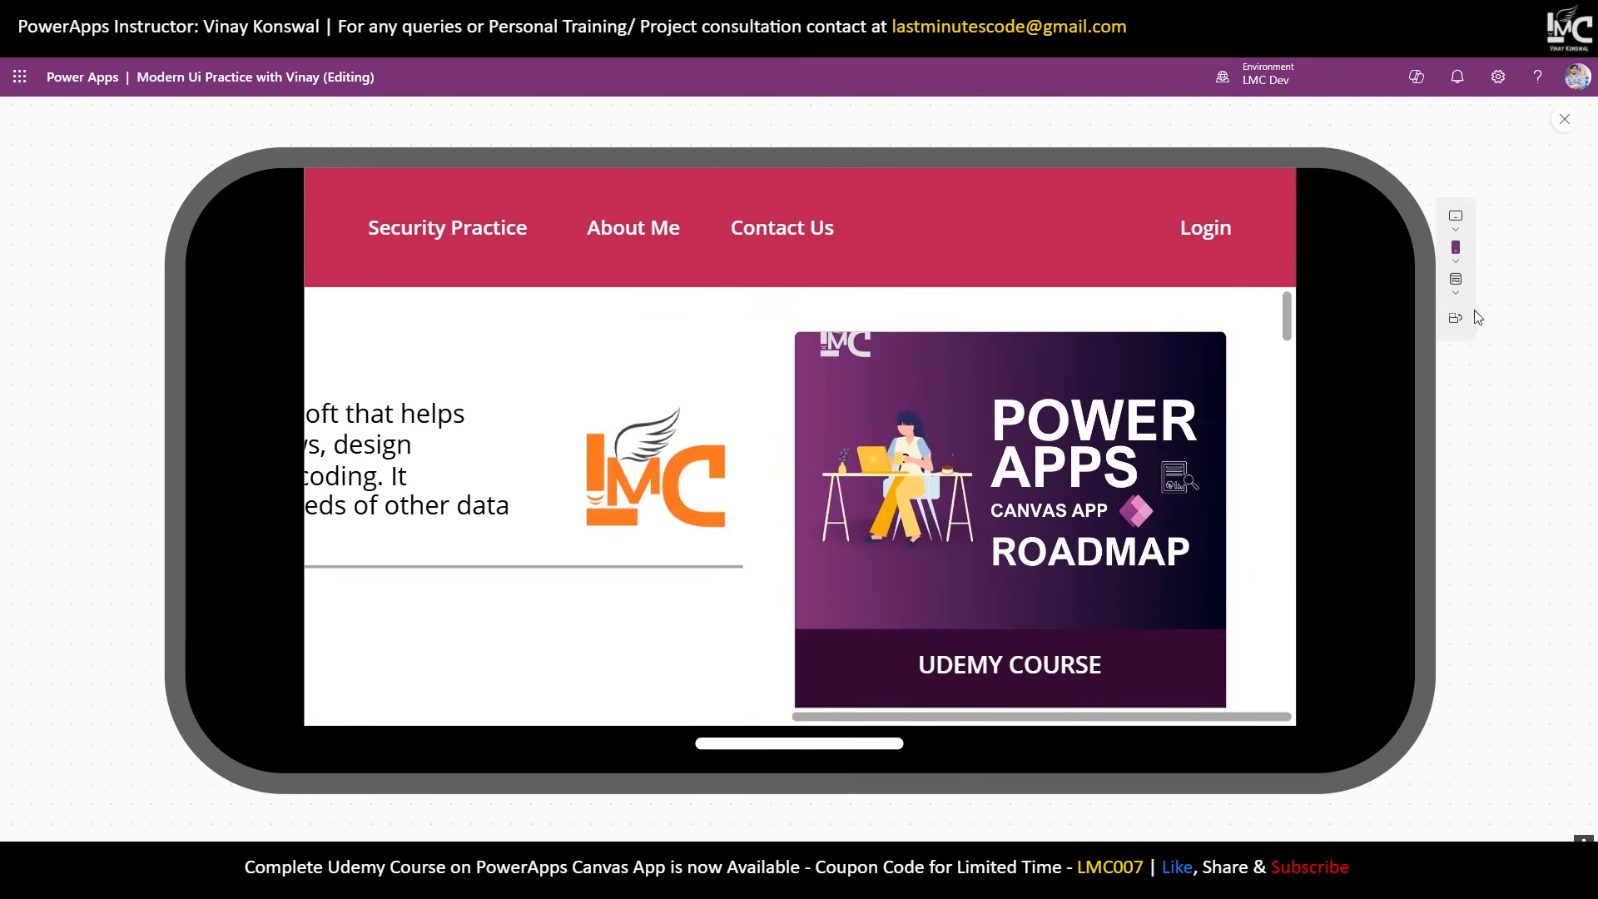
click(1456, 318)
drag(836, 718, 696, 757)
Preview at iPad 10.2" tablet size in landscape, then close the preview.
click(971, 221)
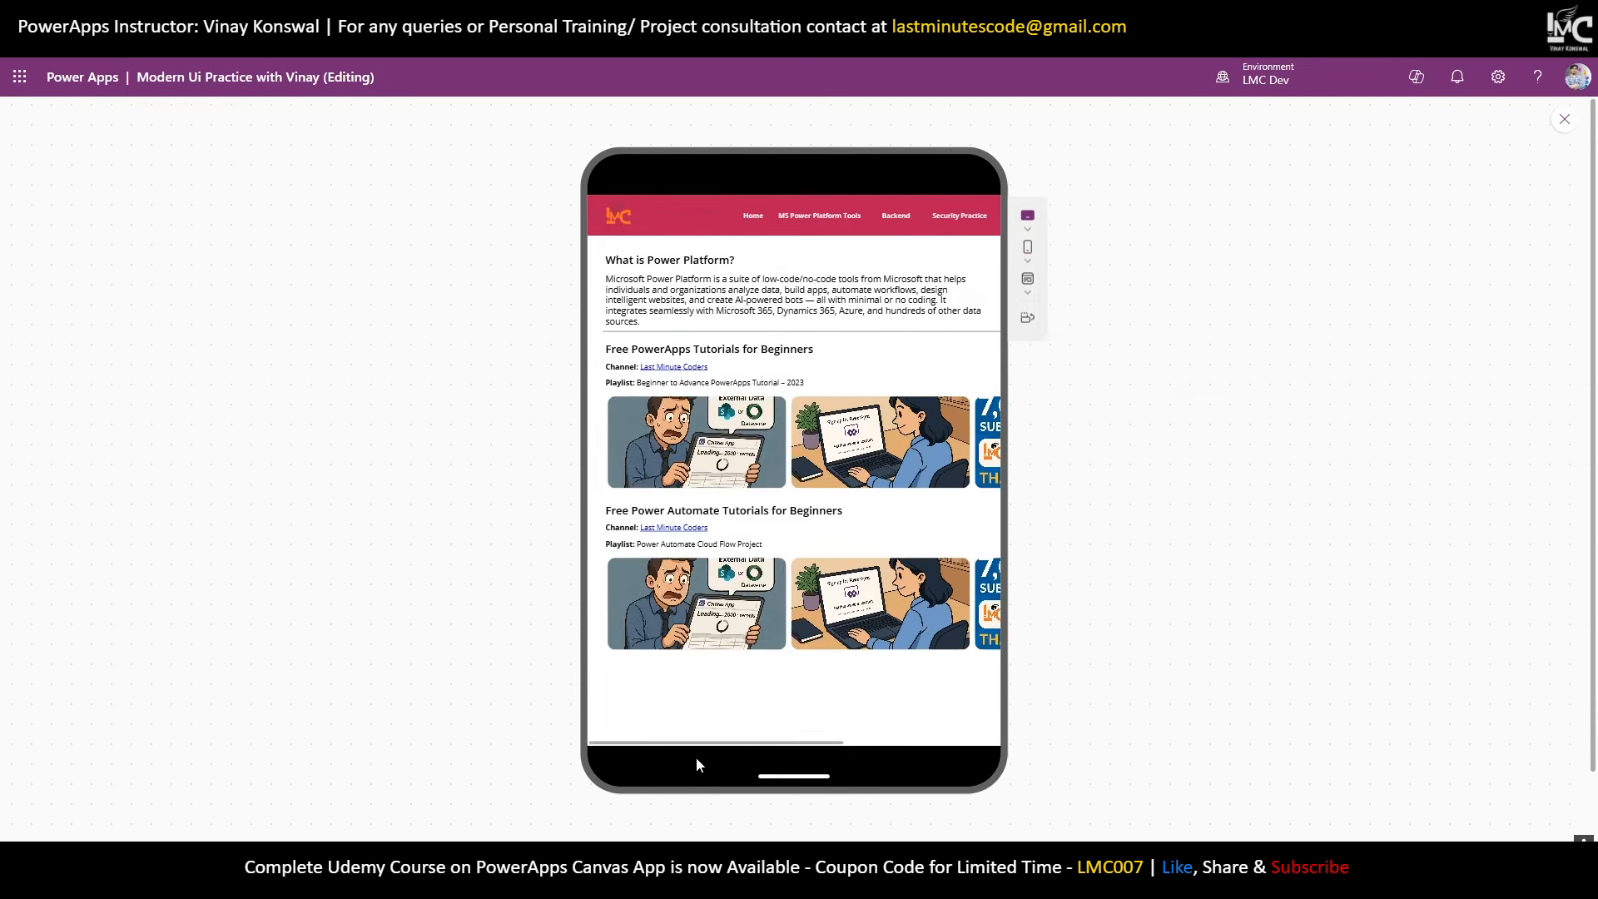
click(1028, 319)
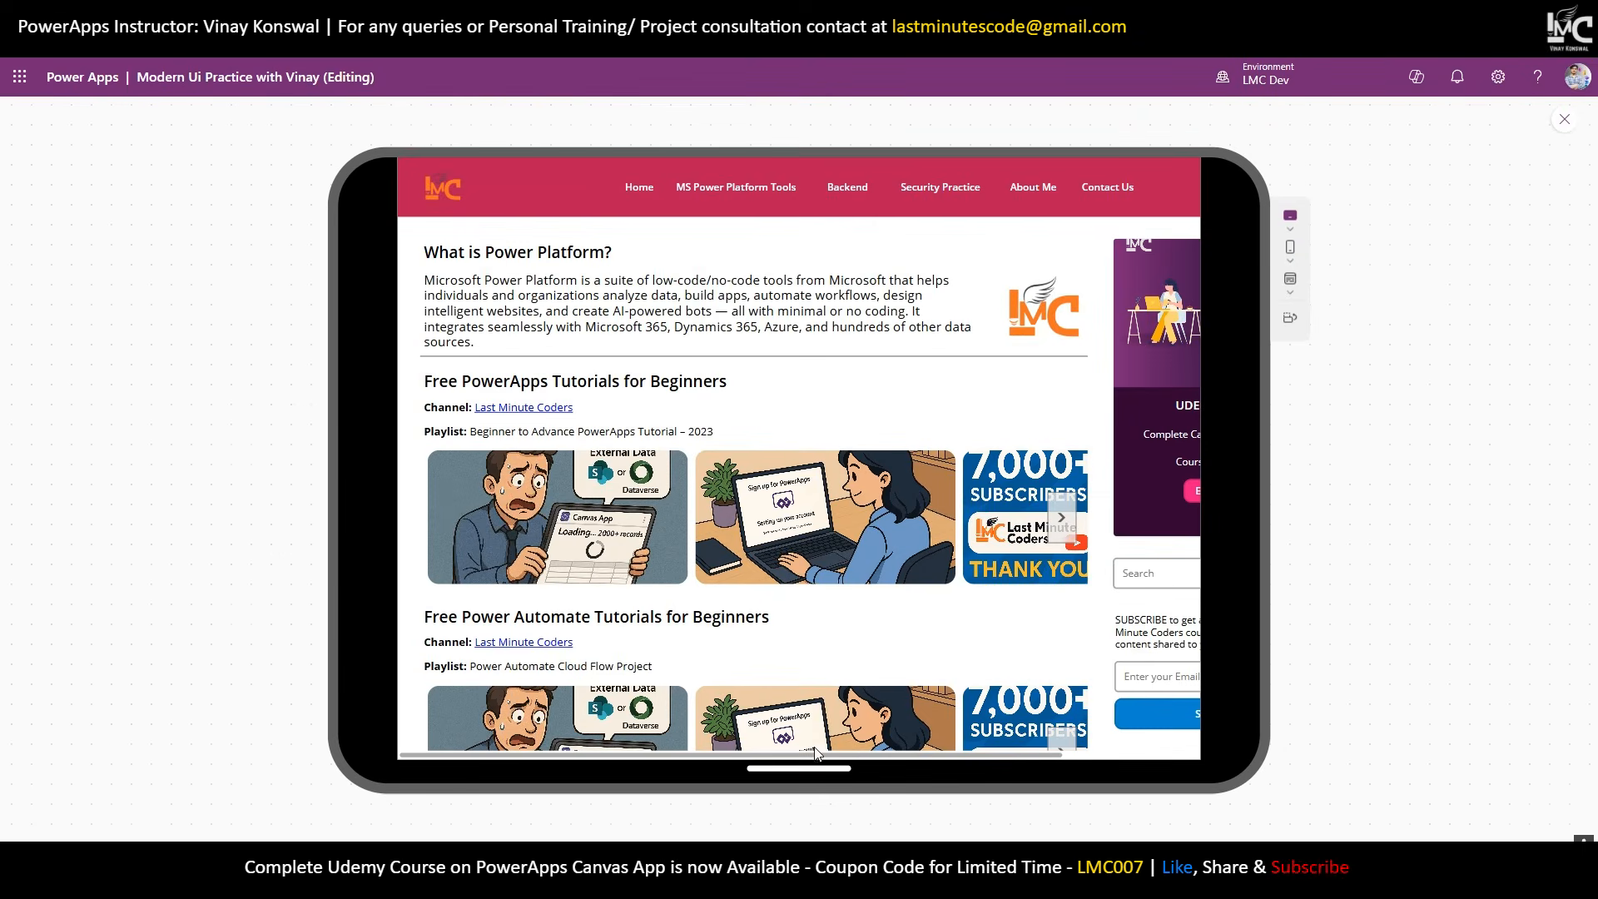
drag(816, 755, 774, 721)
click(1563, 122)
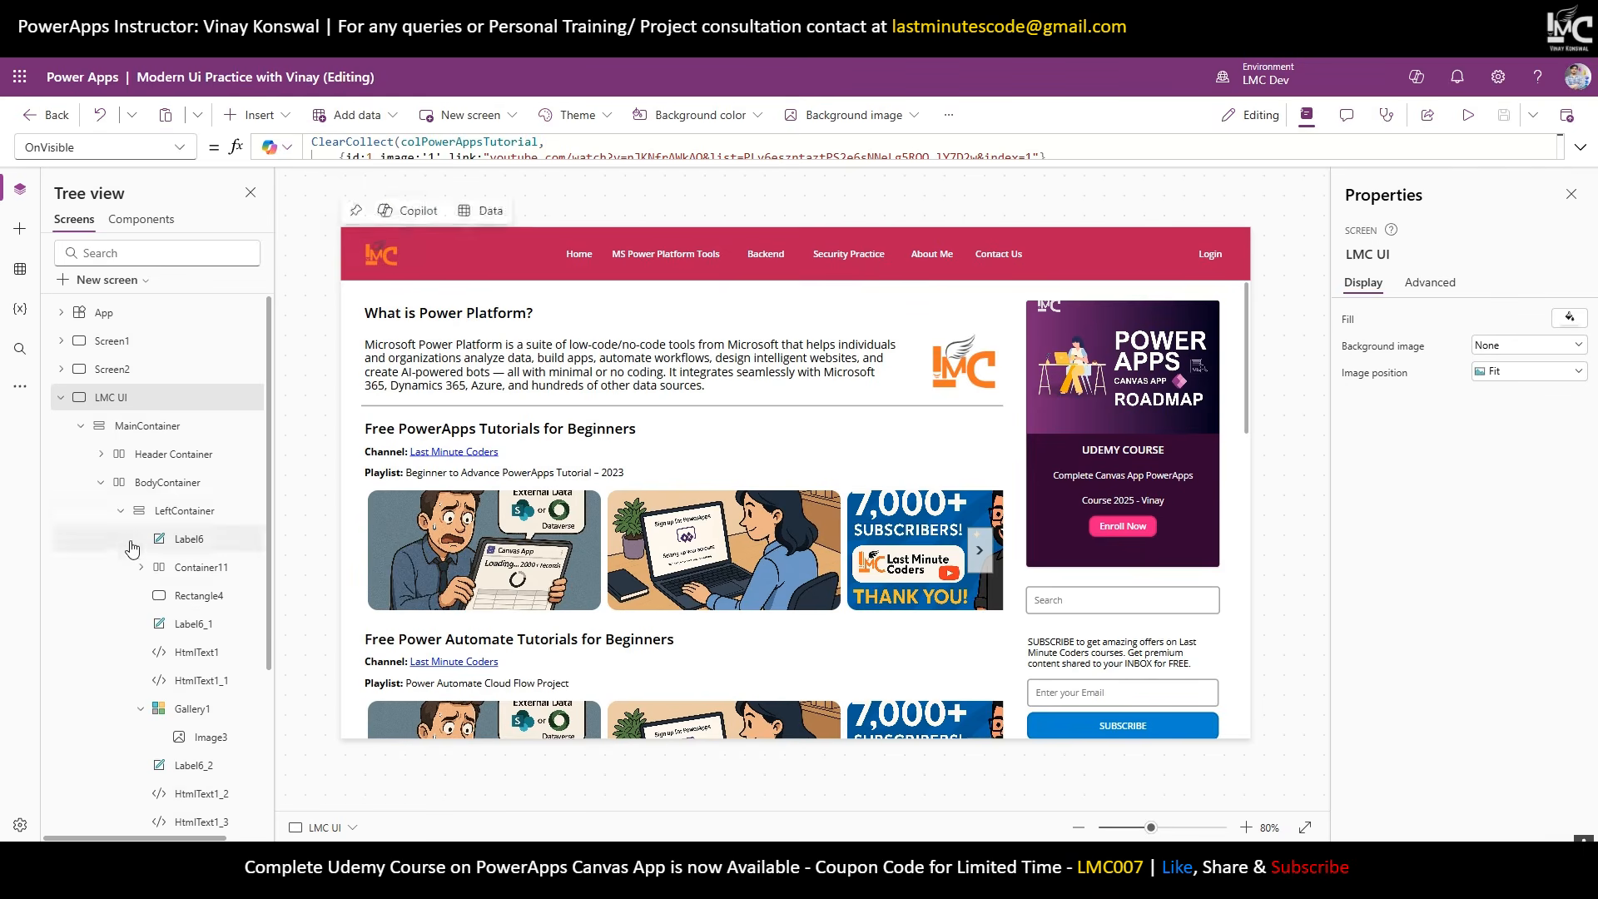
Select the LeftContainer group and rerun the preview at iPhone SE size in portrait.
click(122, 511)
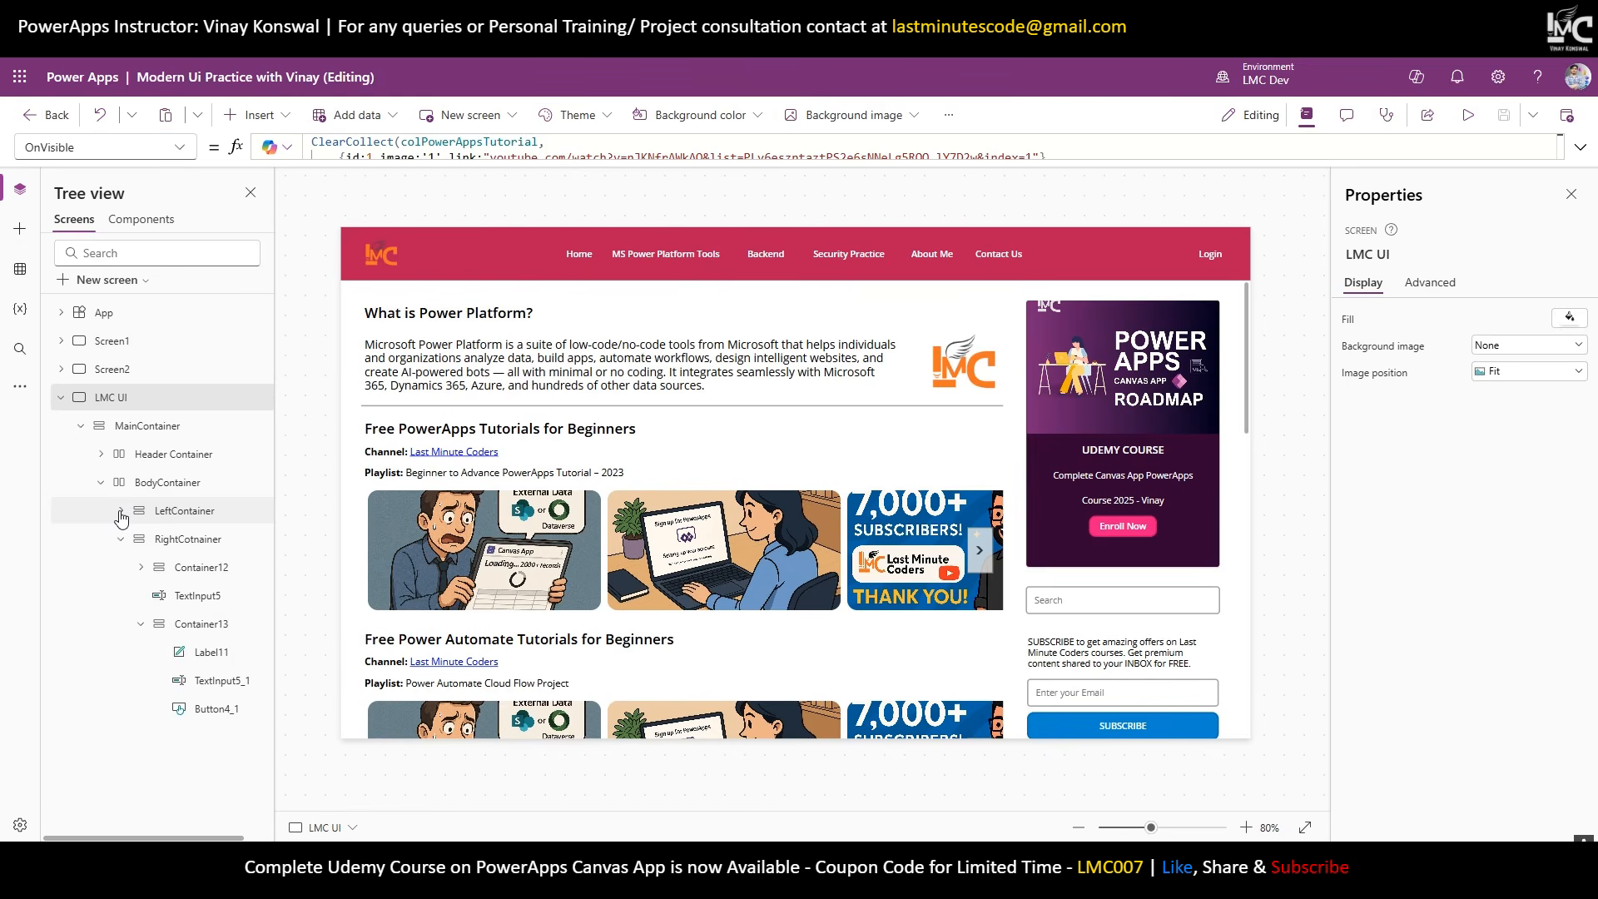
click(121, 512)
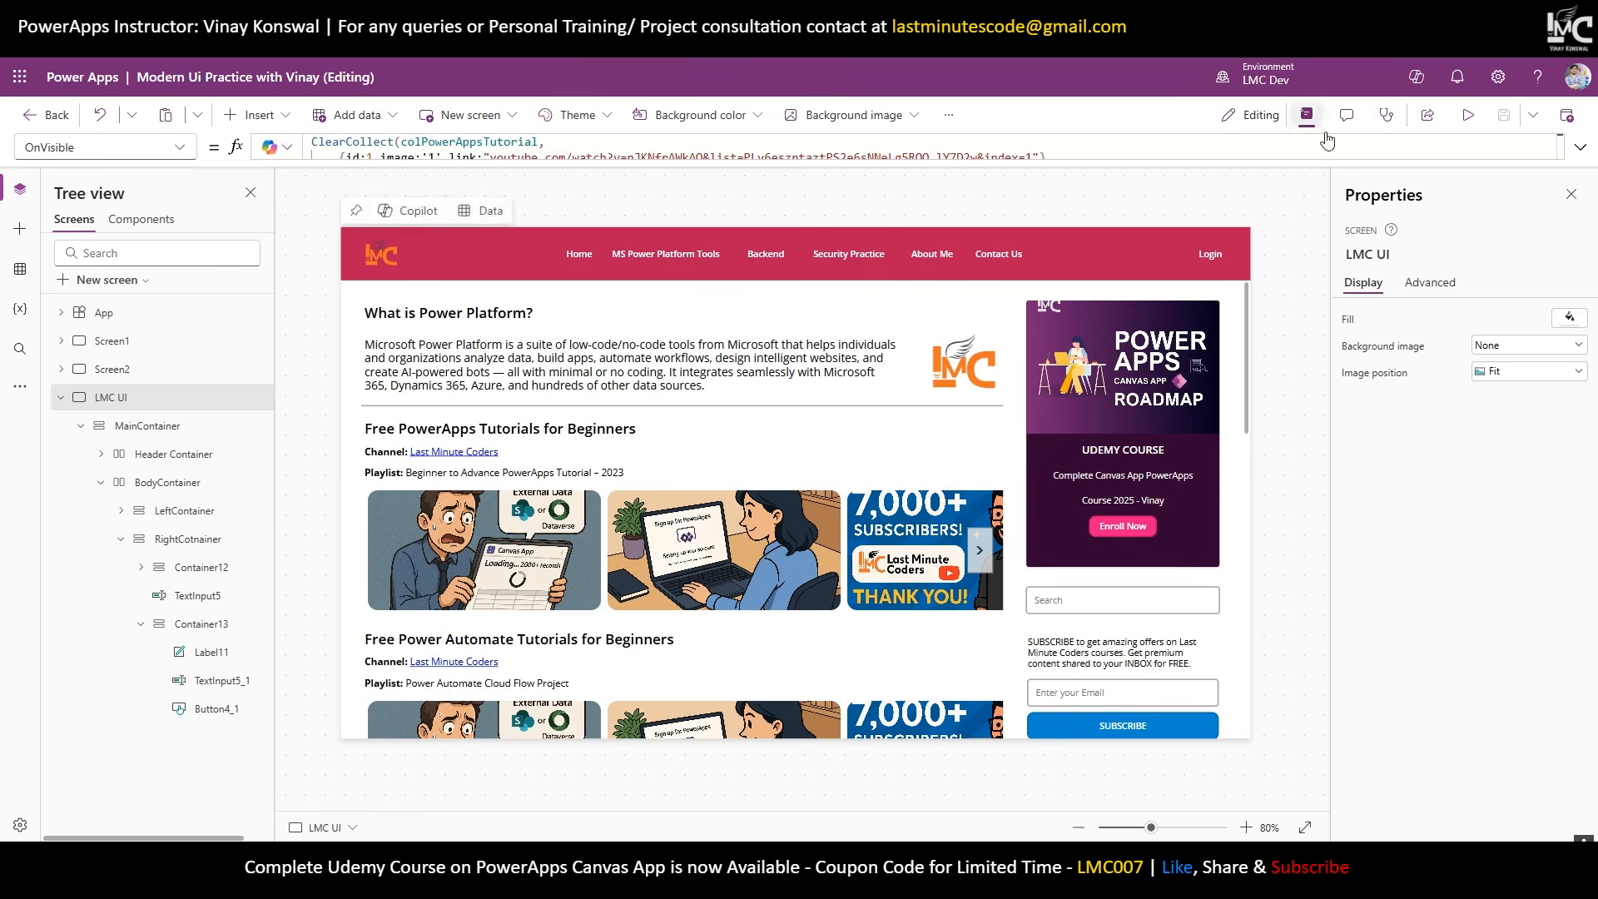
click(1467, 115)
click(1290, 247)
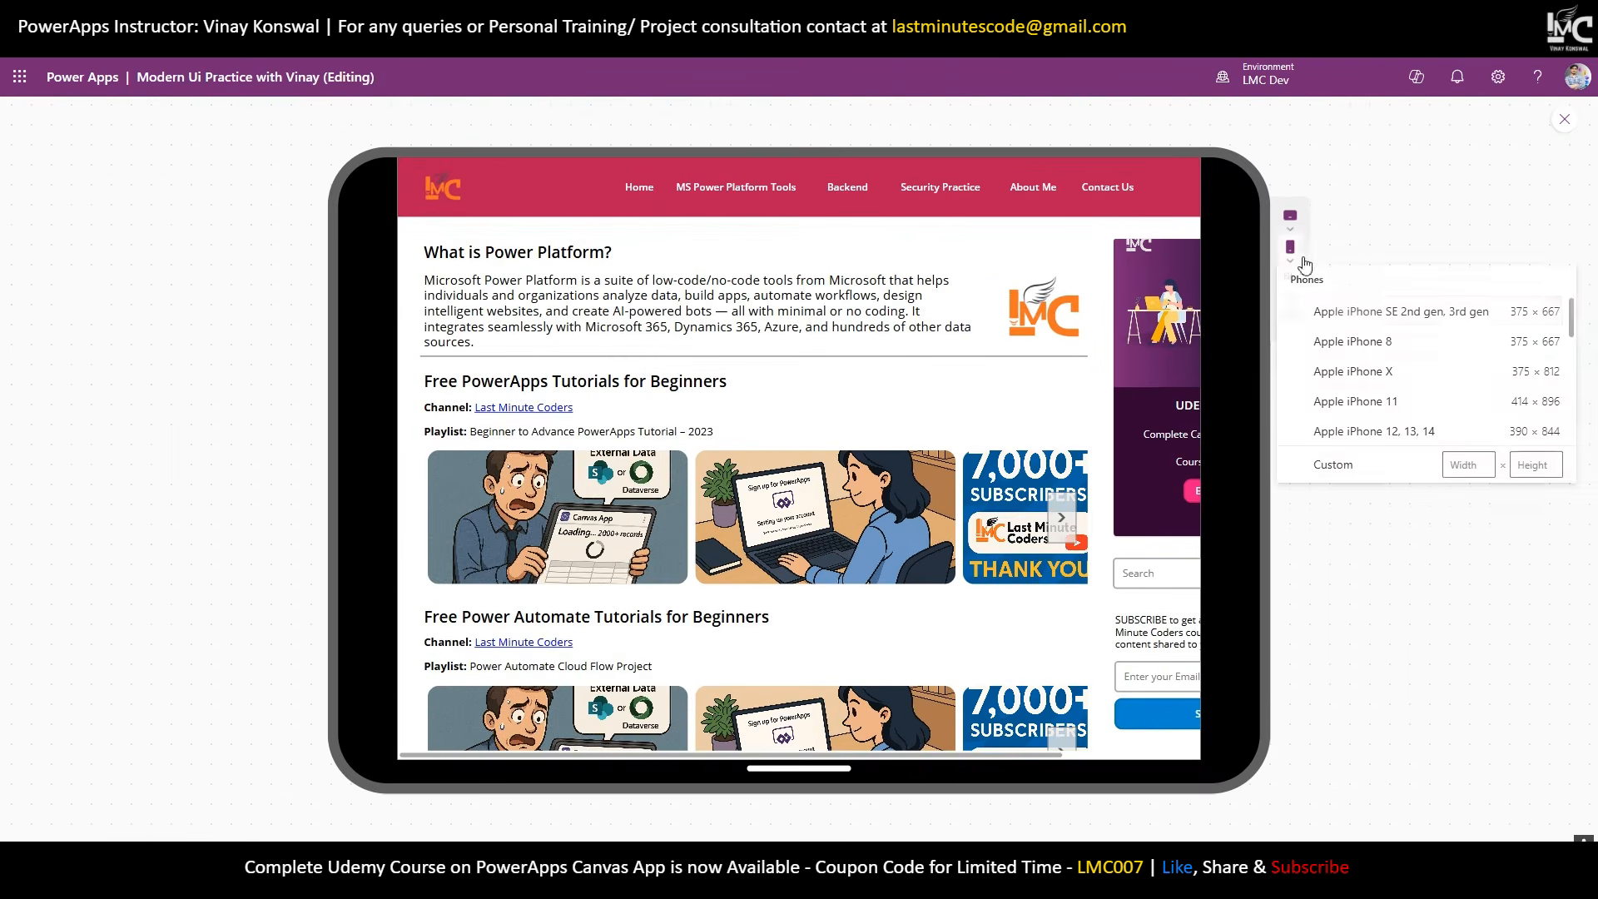
click(1329, 312)
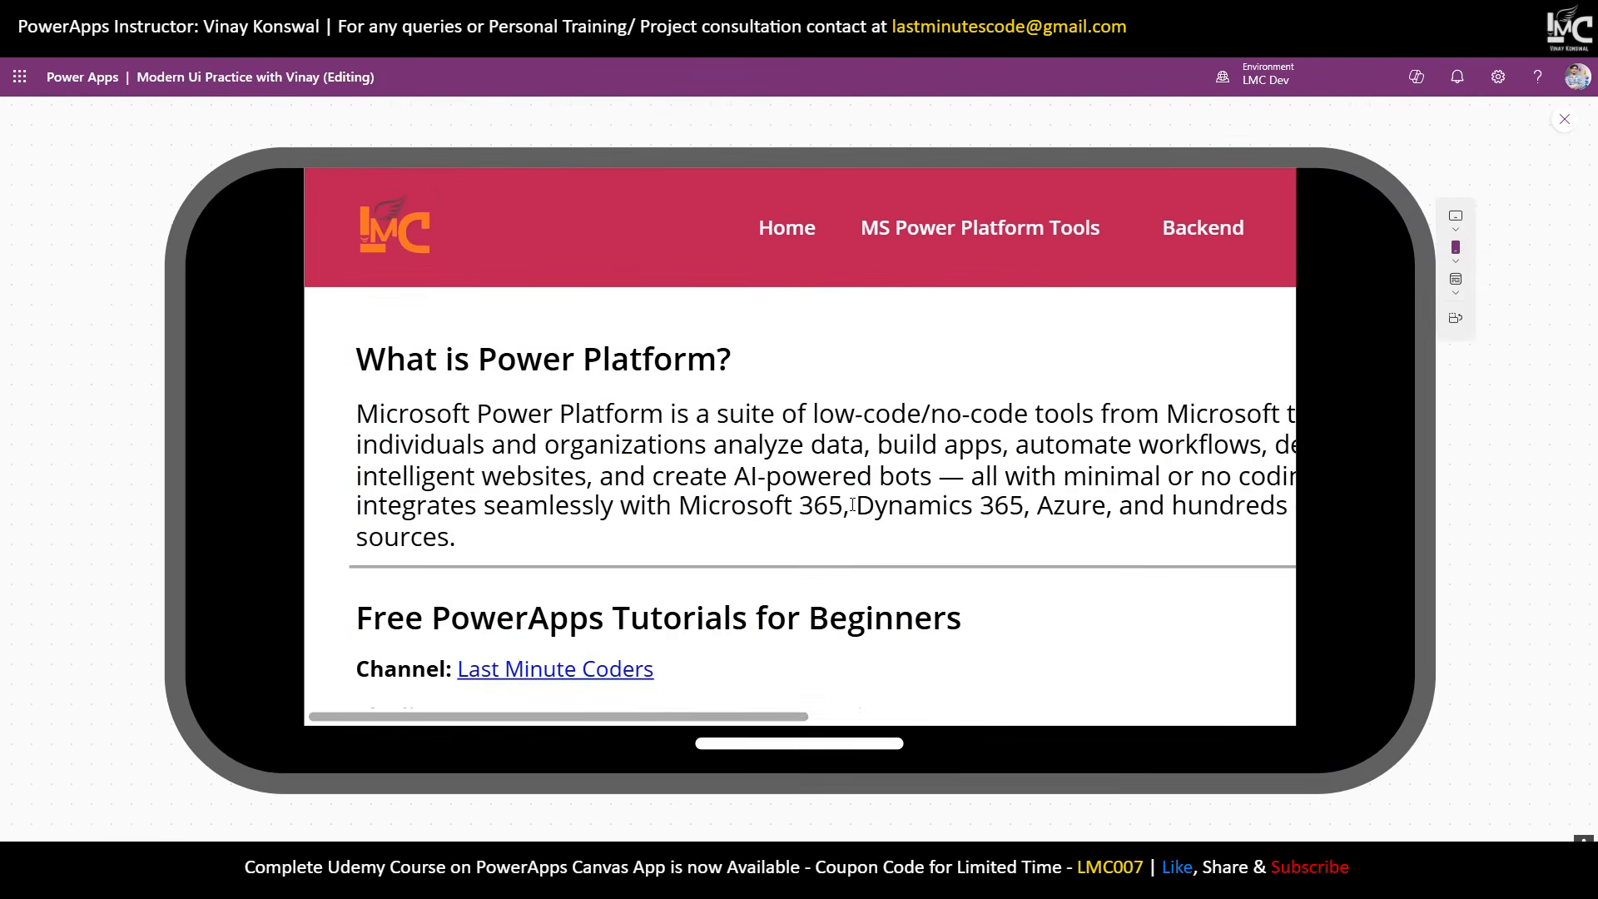
click(1456, 318)
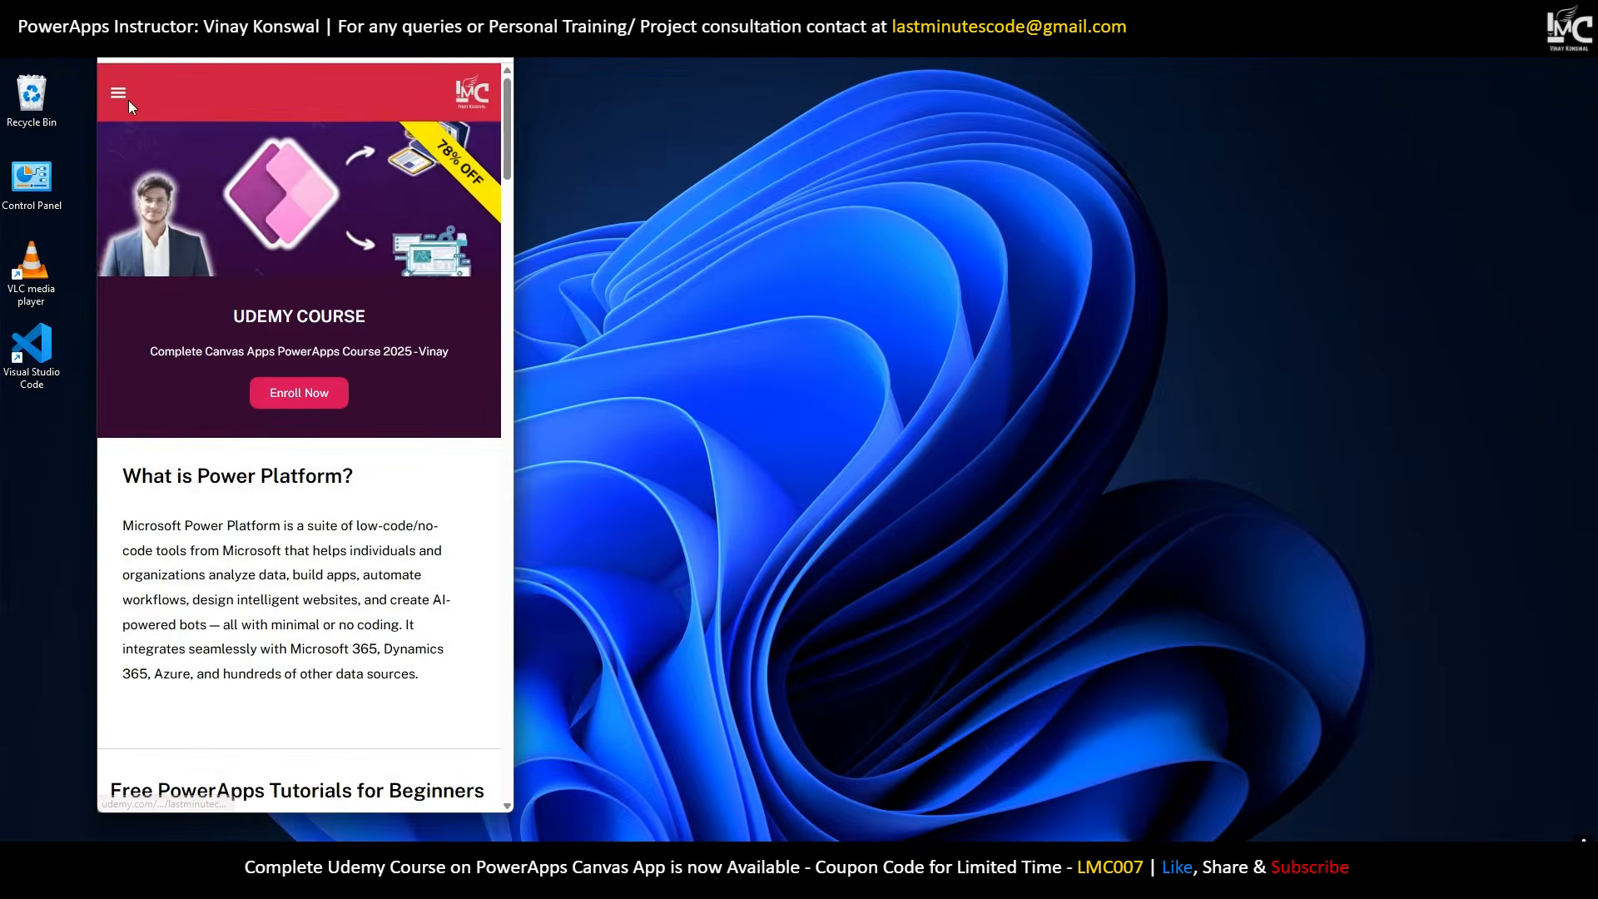
Toggle the website's mobile menu, then widen and maximize Chrome to restore the desktop layout.
click(116, 104)
click(116, 106)
scroll(239, 342, down, 5)
scroll(239, 342, up, 5)
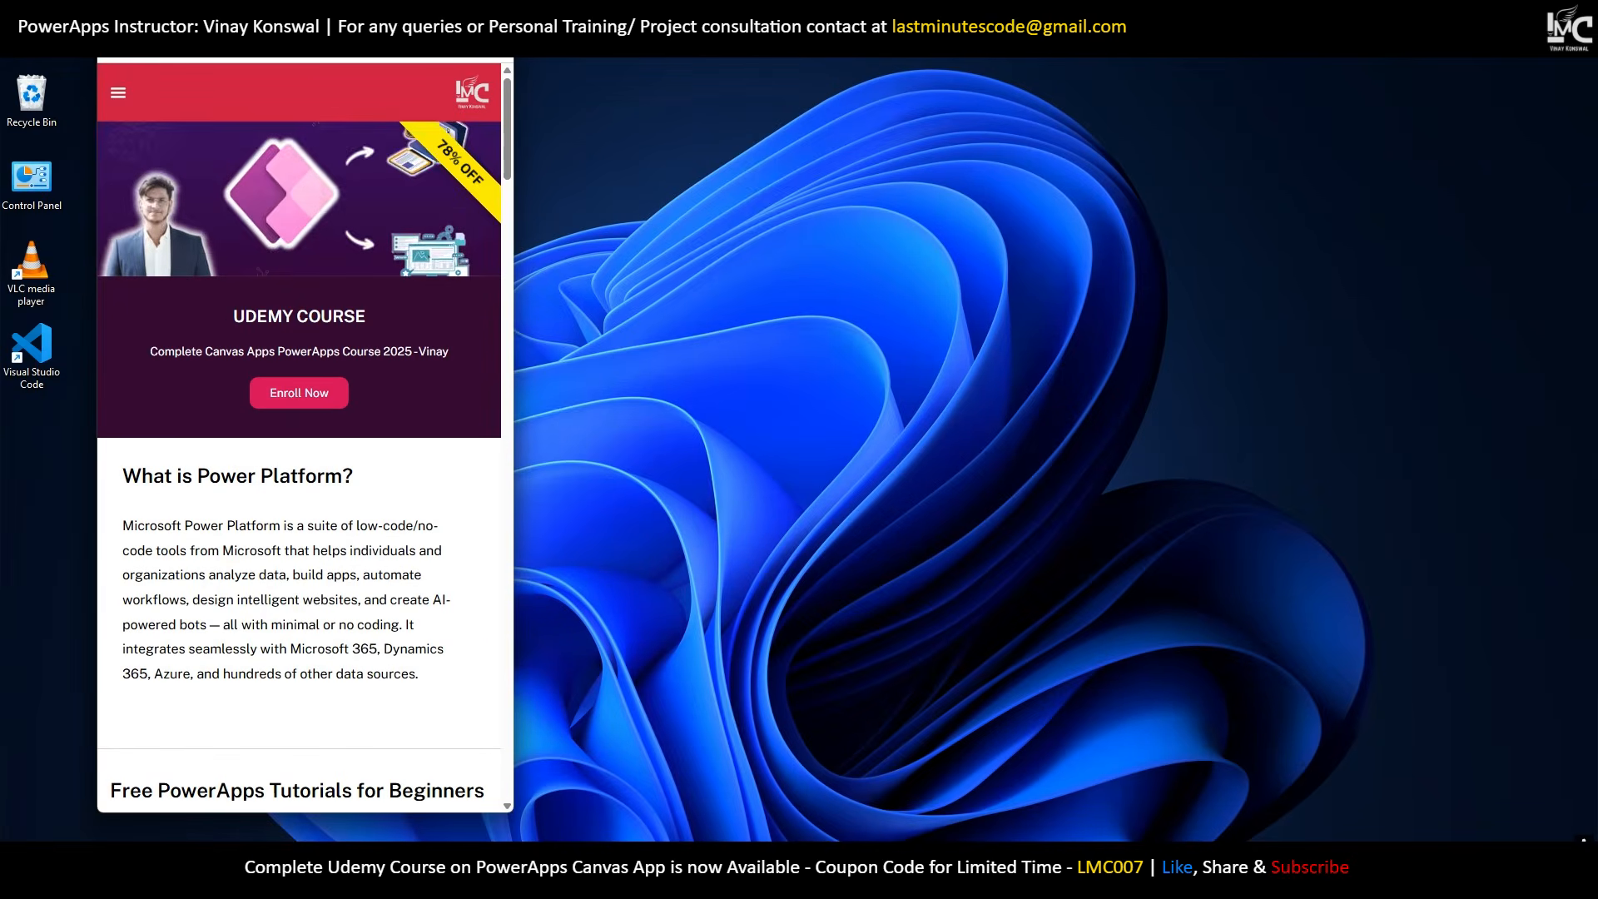
scroll(265, 607, down, 5)
scroll(266, 607, up, 5)
drag(518, 263, 977, 248)
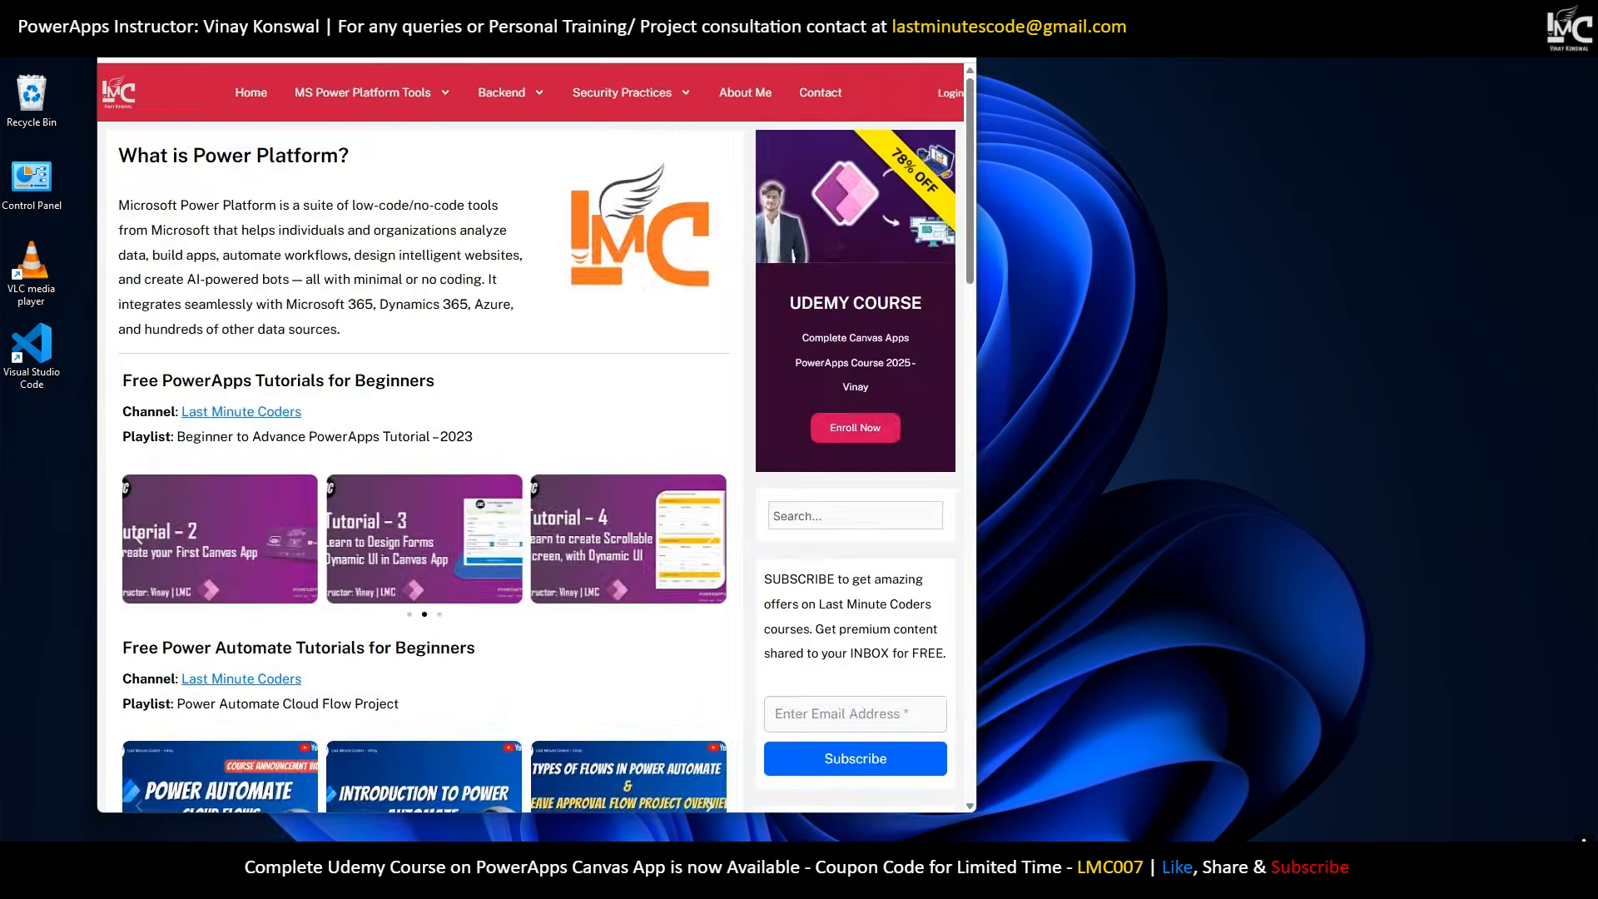
click(919, 21)
scroll(764, 616, down, 2)
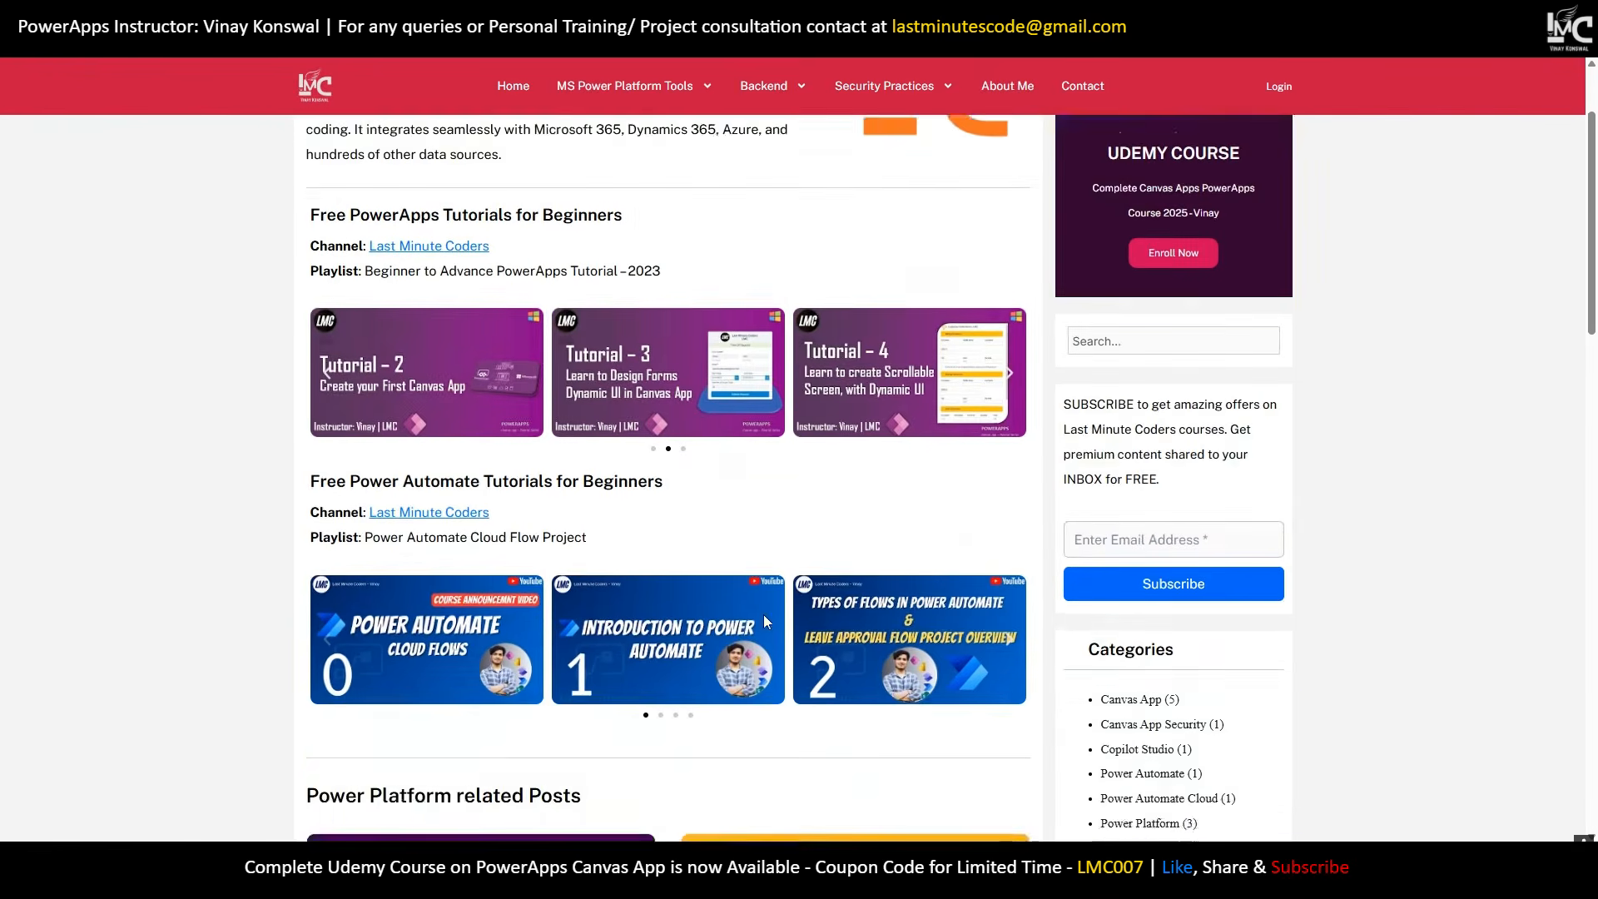
scroll(763, 614, up, 2)
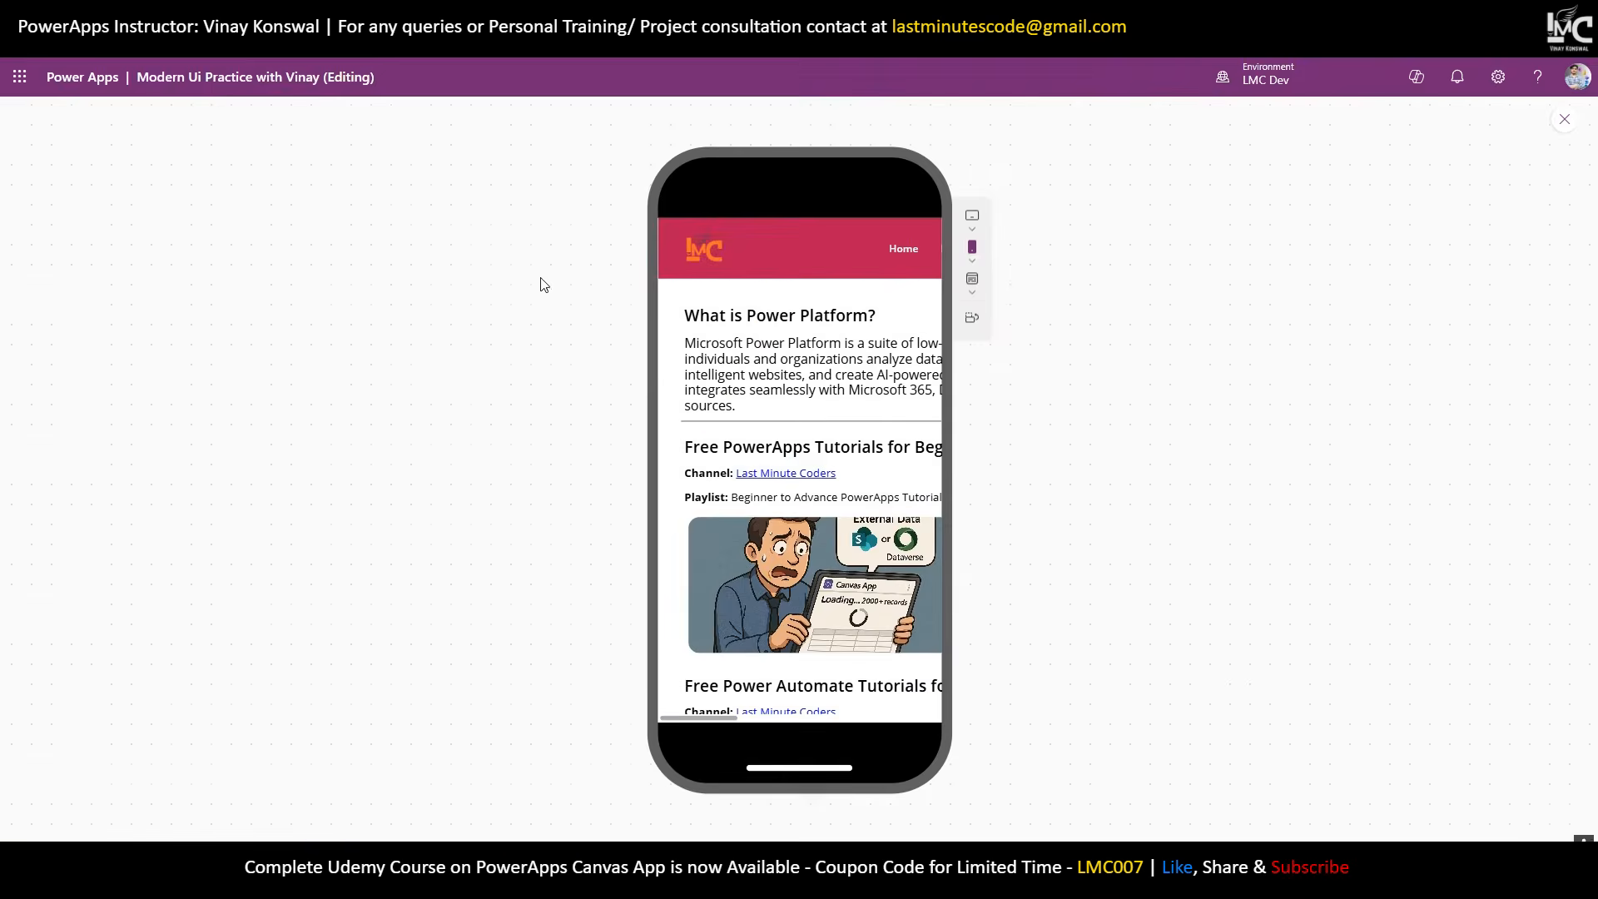
Close the preview and inspect MainContainer's Width formula, Parent.Width (1366).
drag(713, 719, 662, 742)
click(1568, 121)
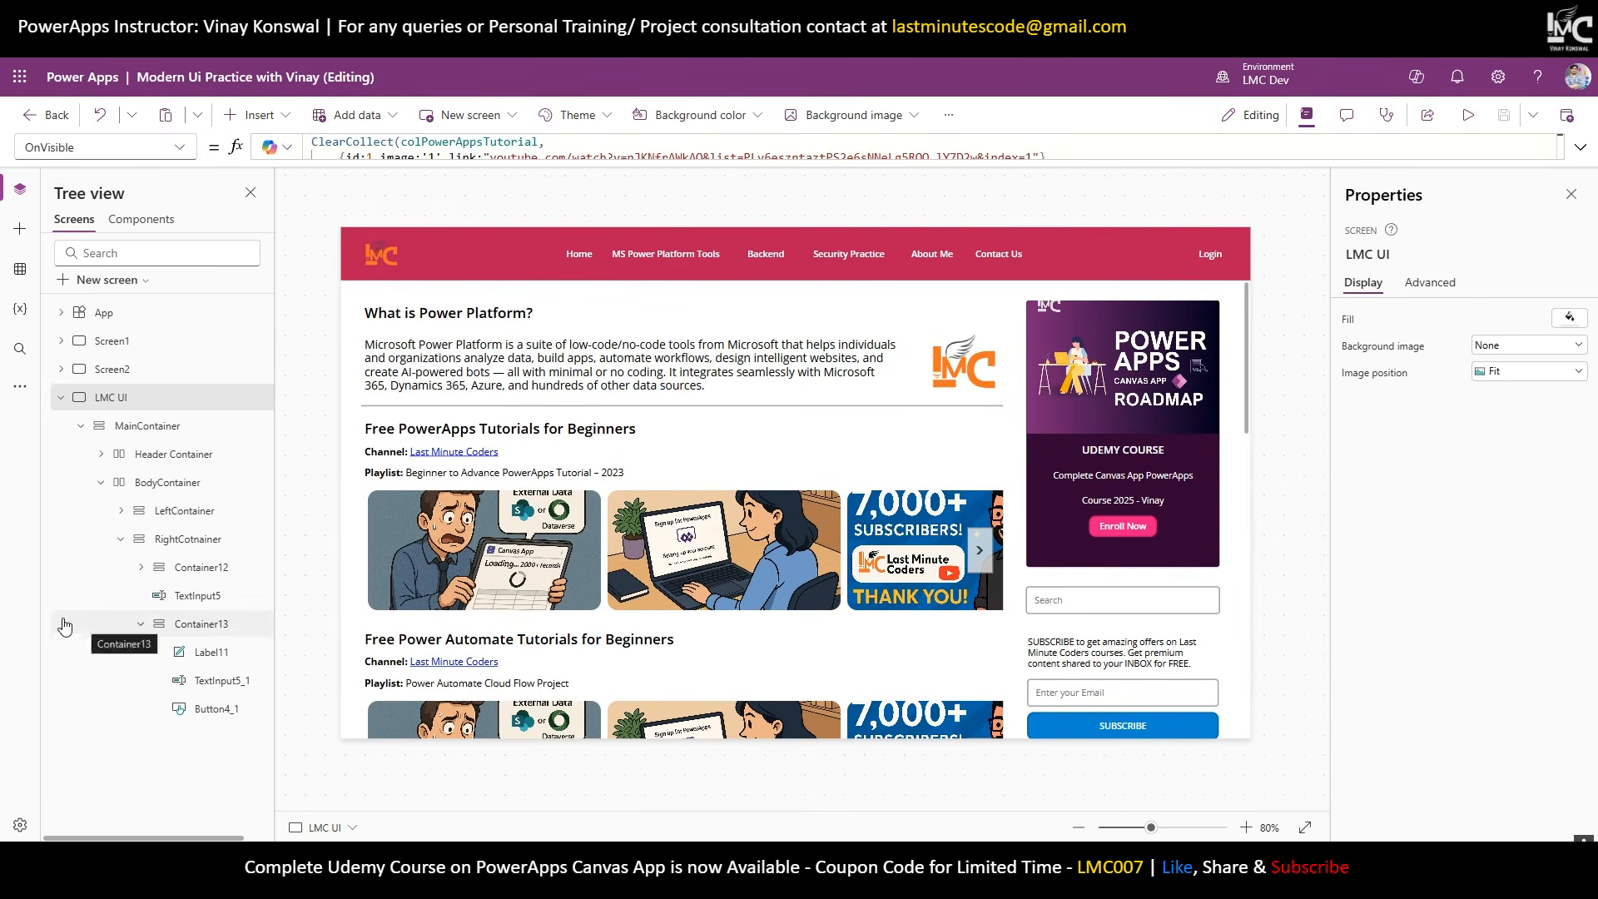
click(101, 481)
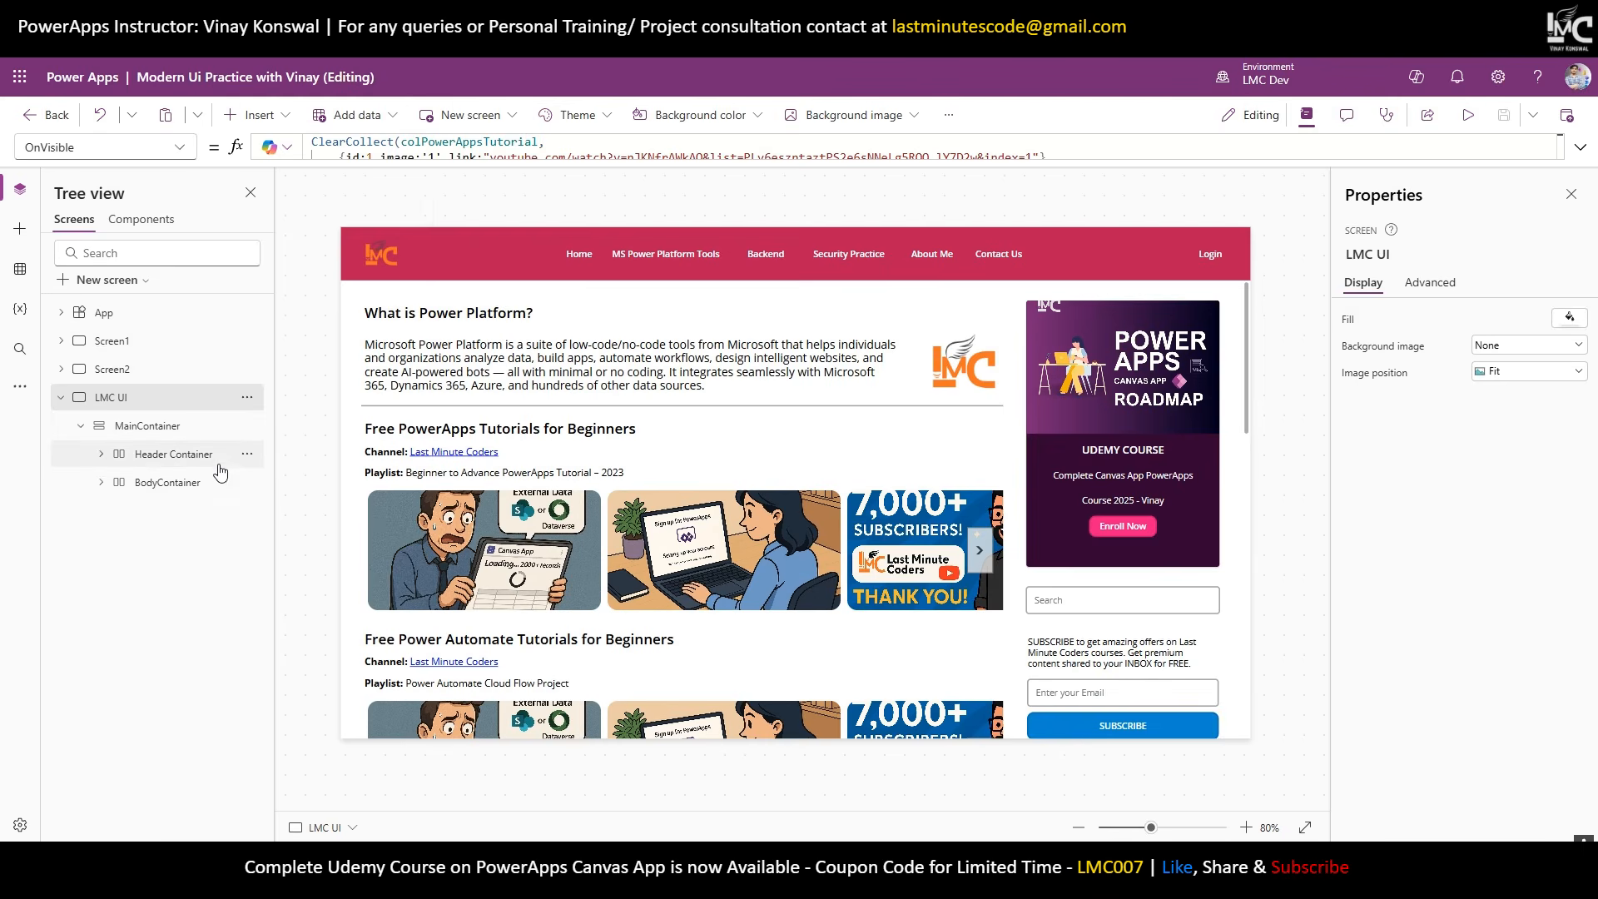
click(179, 428)
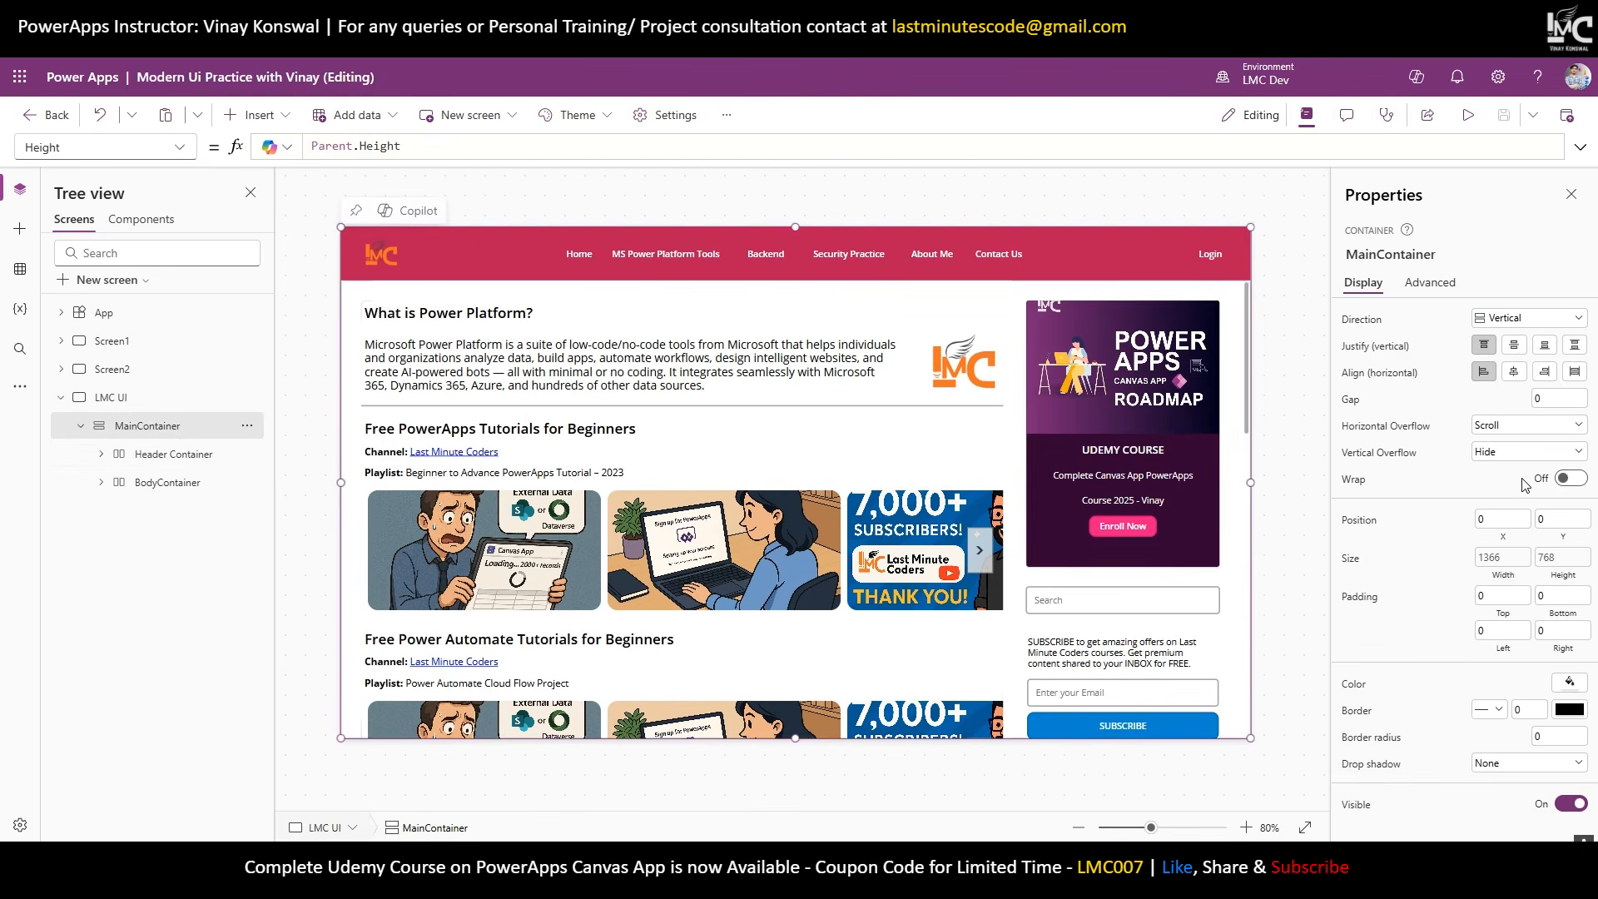
click(1498, 557)
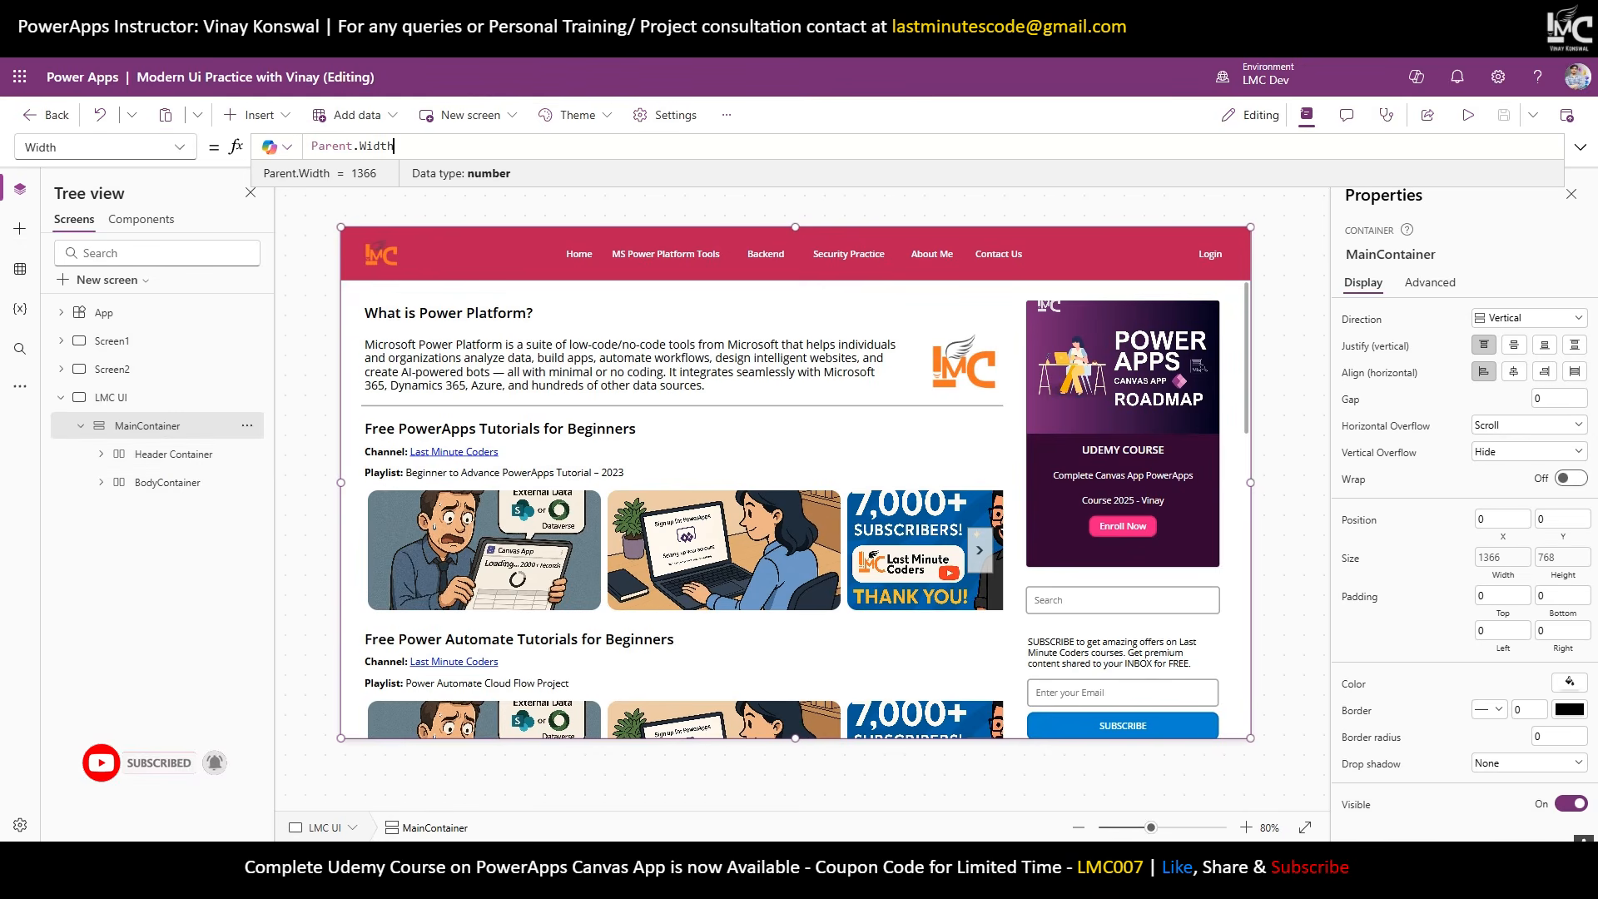
click(1550, 43)
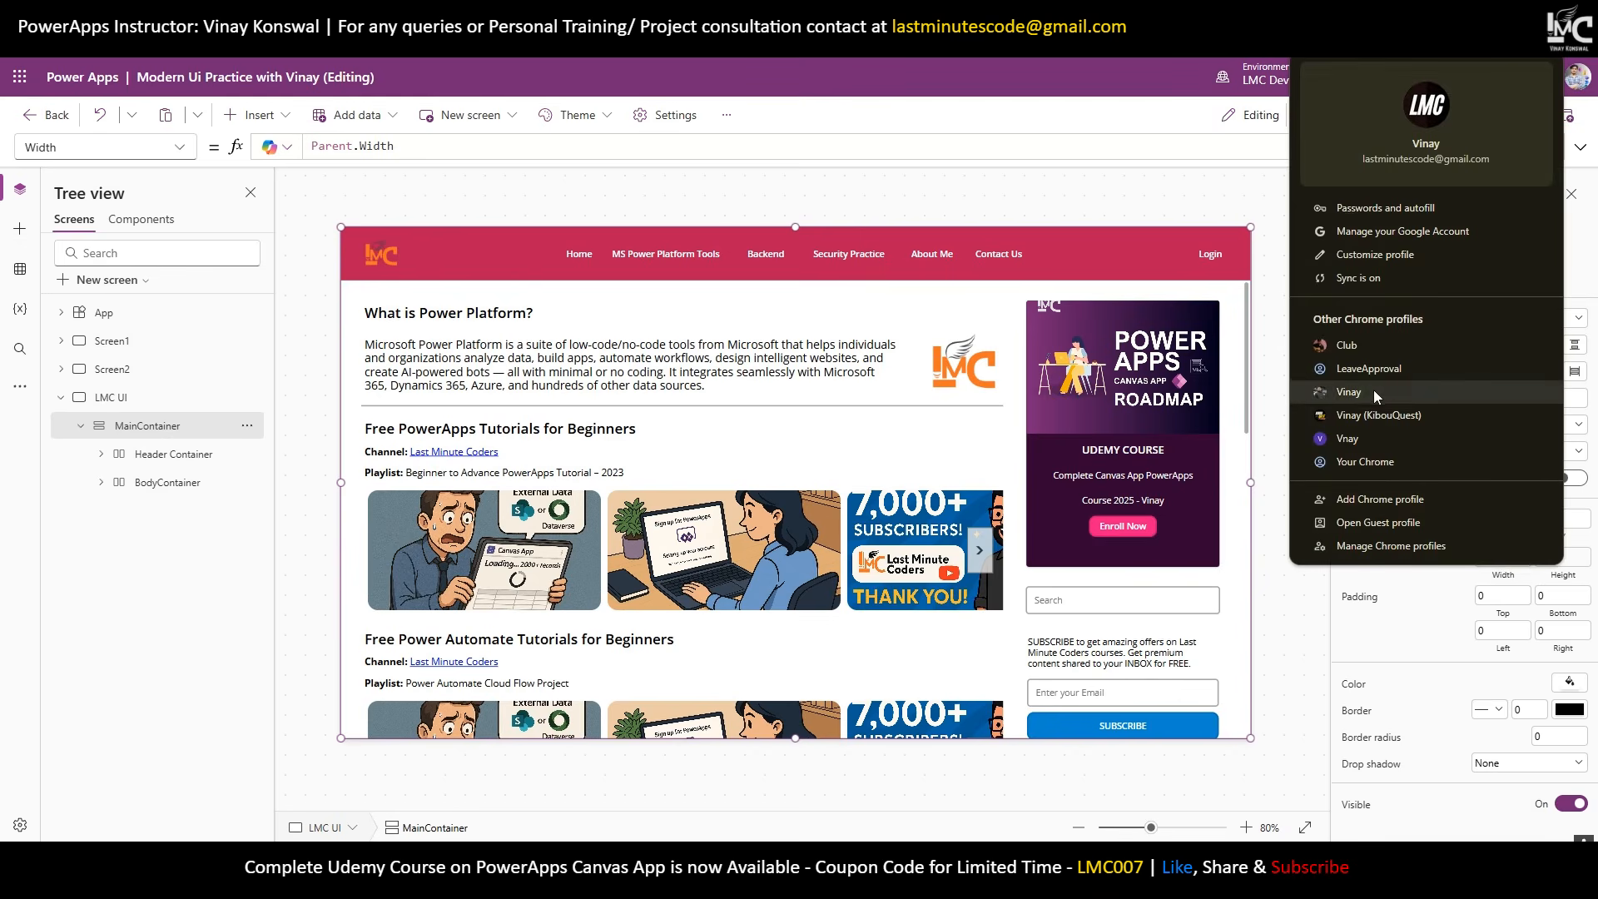
In a new Chrome profile window, go to Udemy and search for 'PowerApps Canvas app' courses.
click(1349, 392)
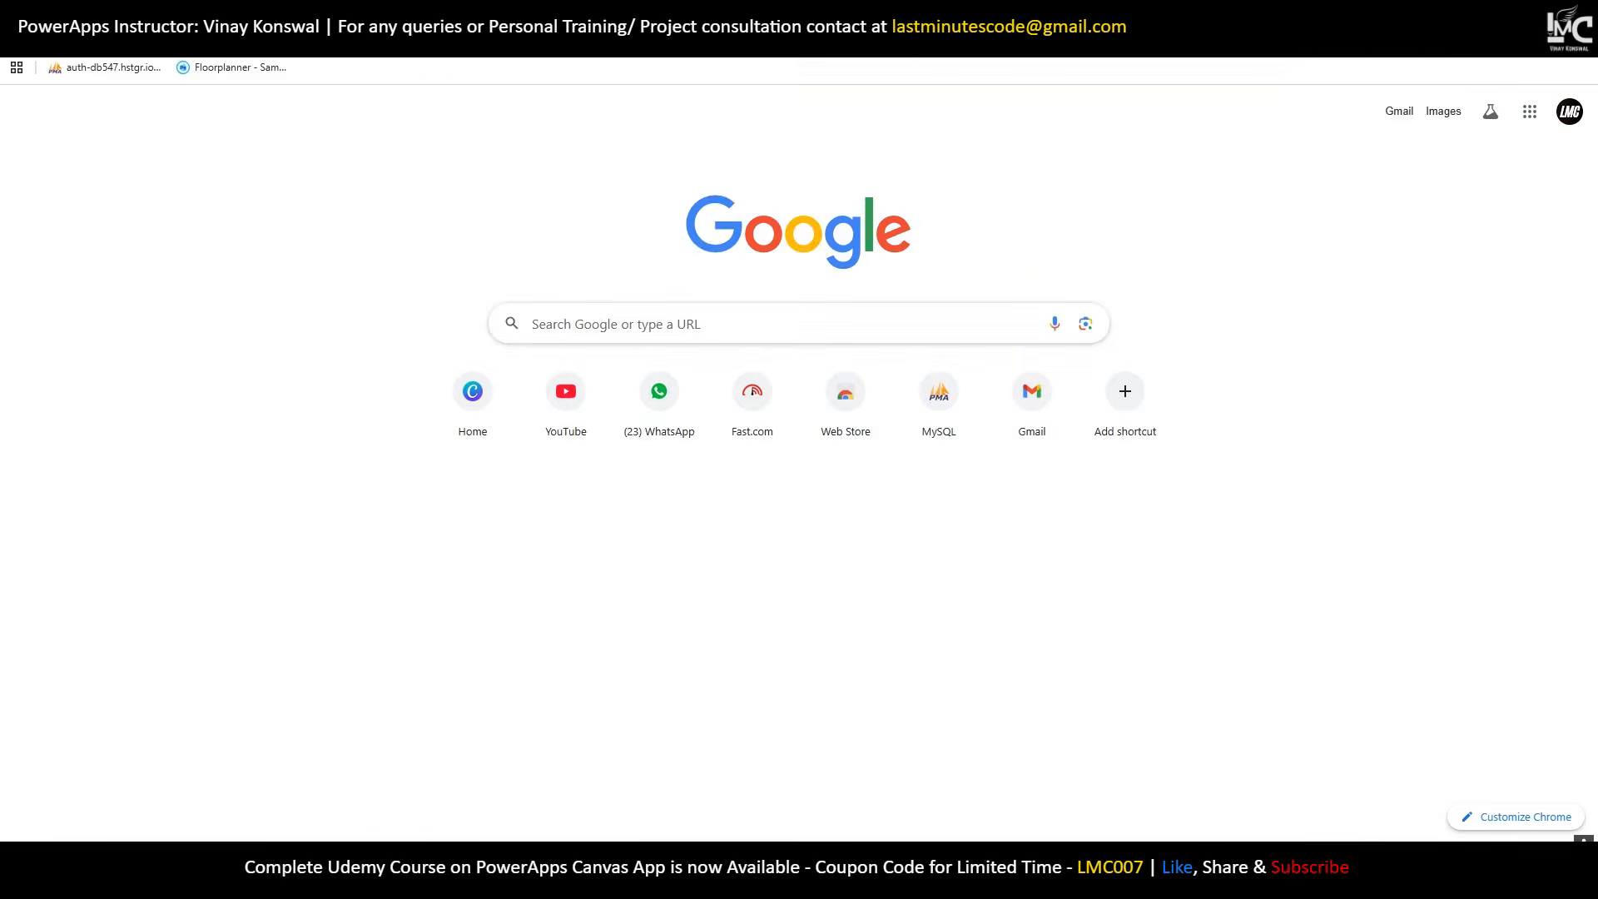
text(udemy)
key(Return)
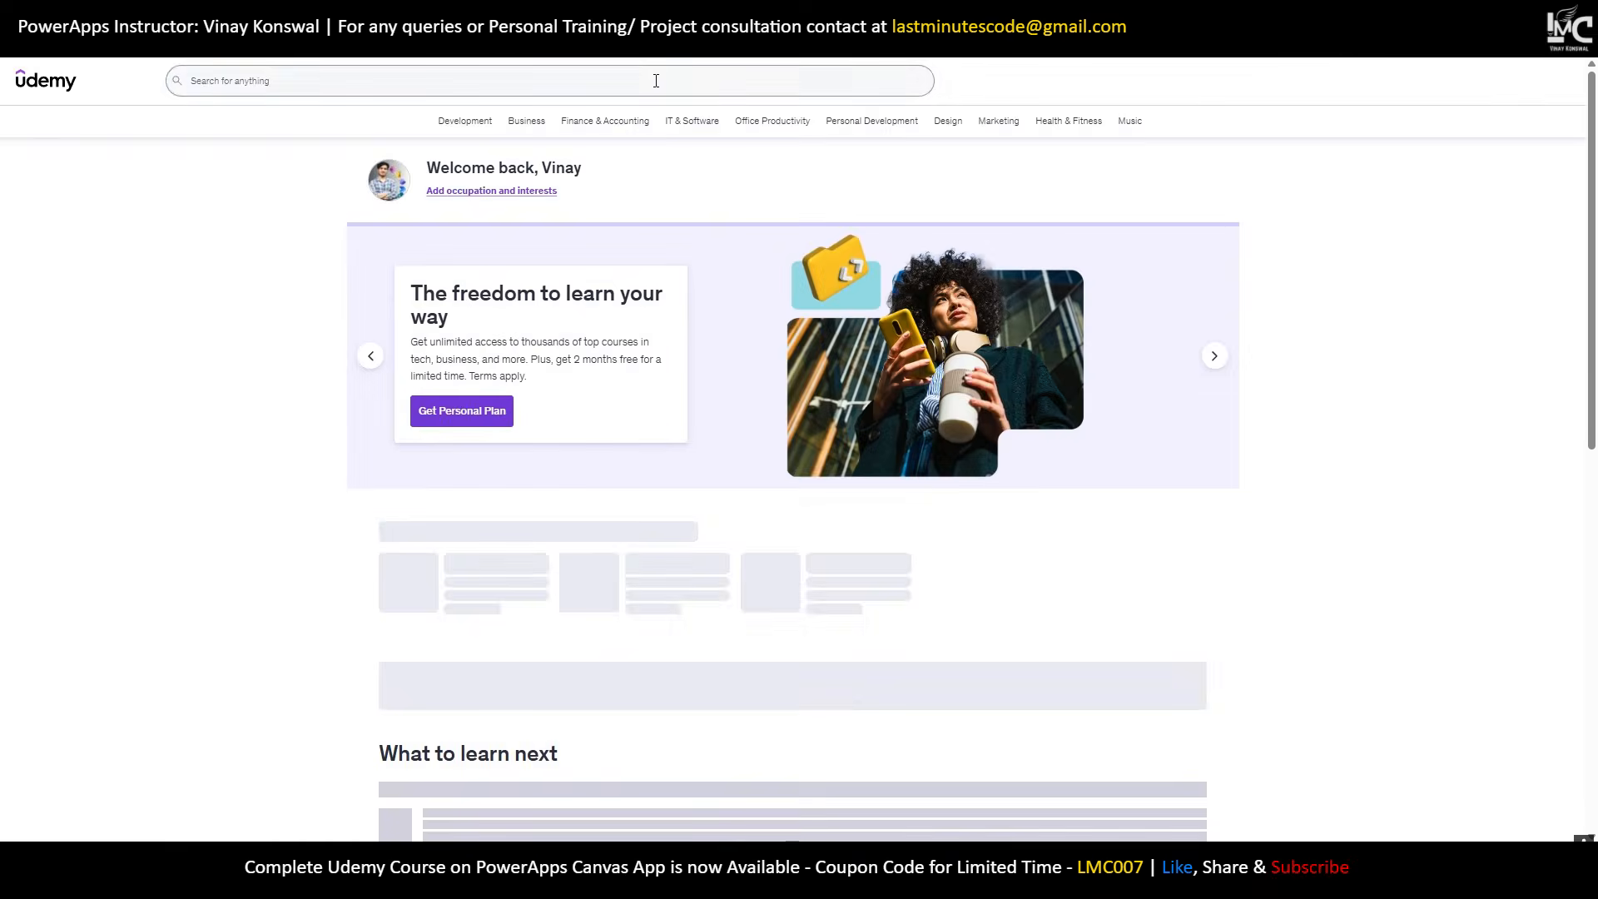
click(654, 81)
text(PowerApps Canvas app)
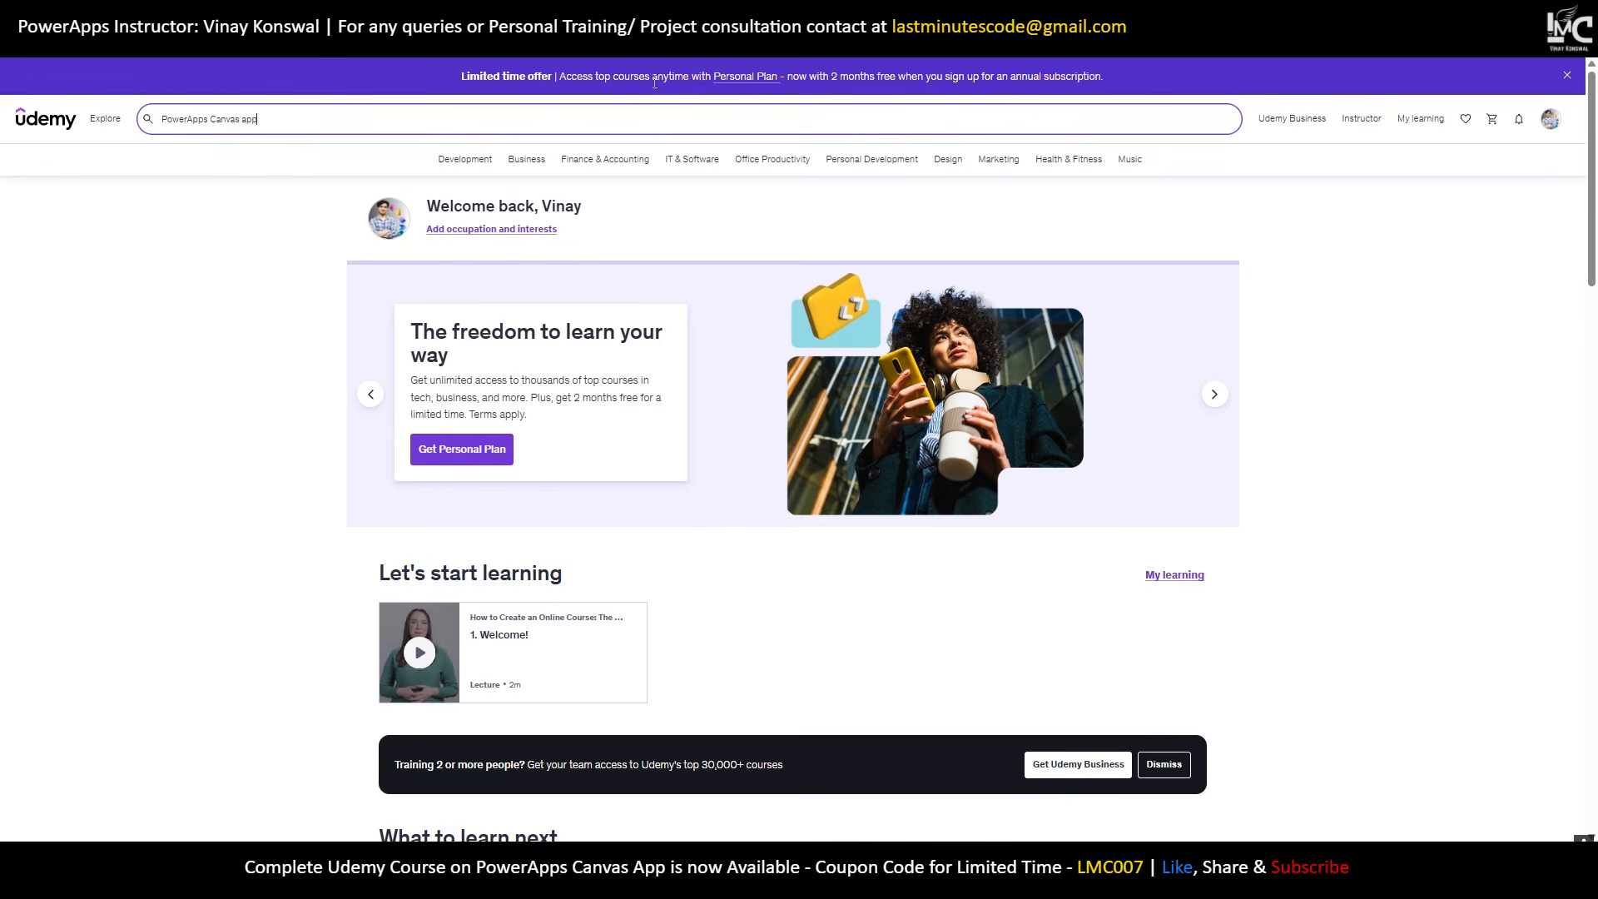
key(Return)
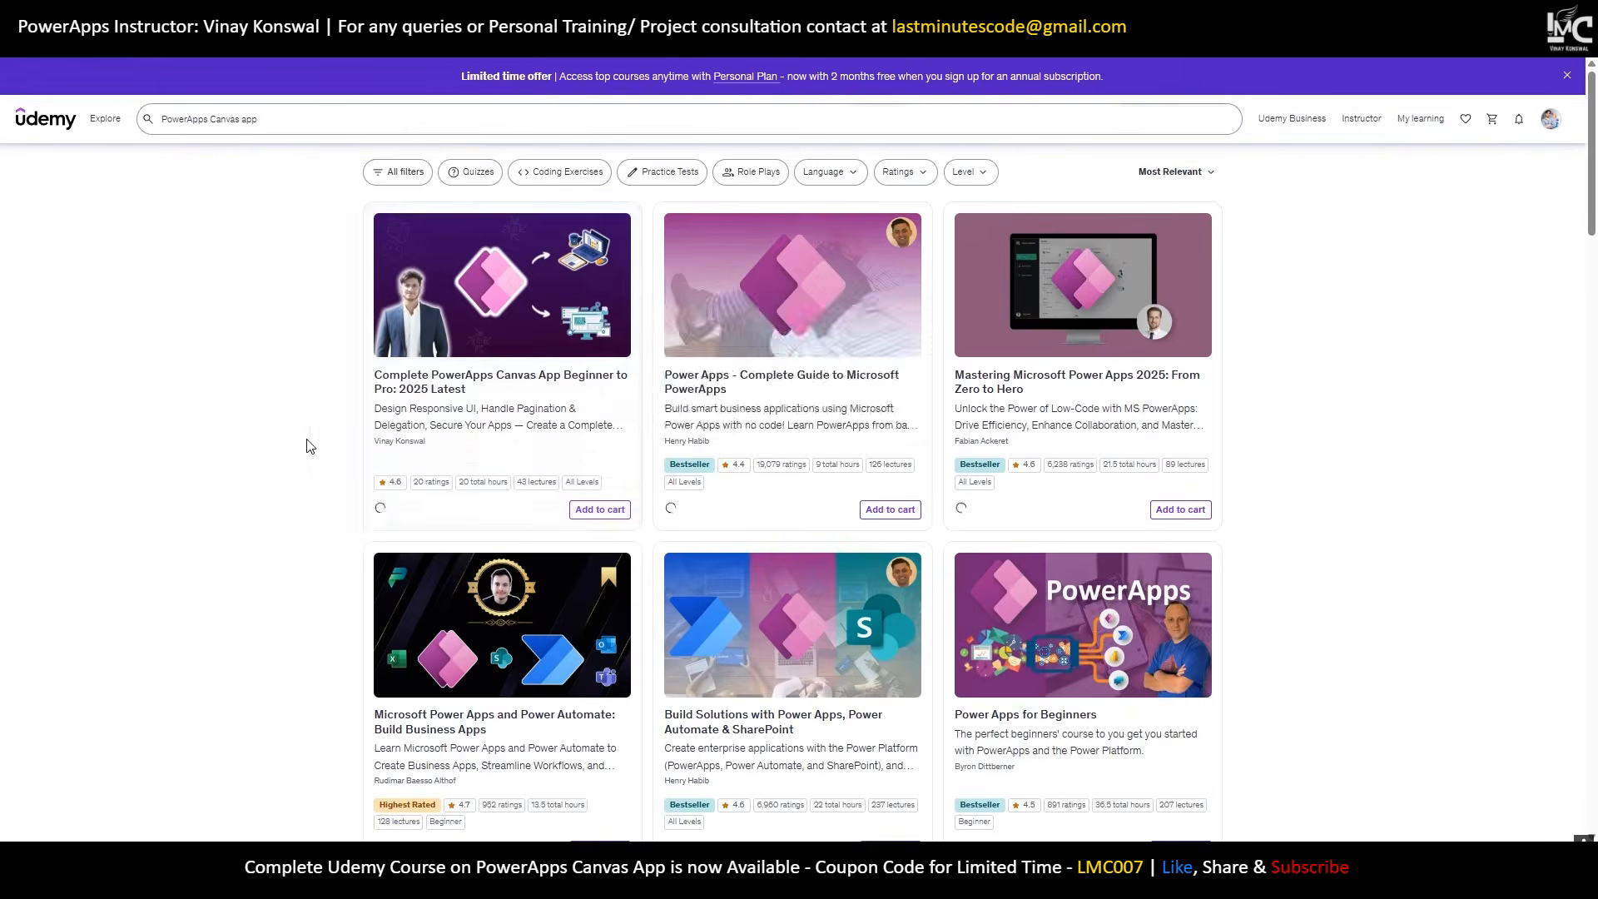
mouse_move(508, 403)
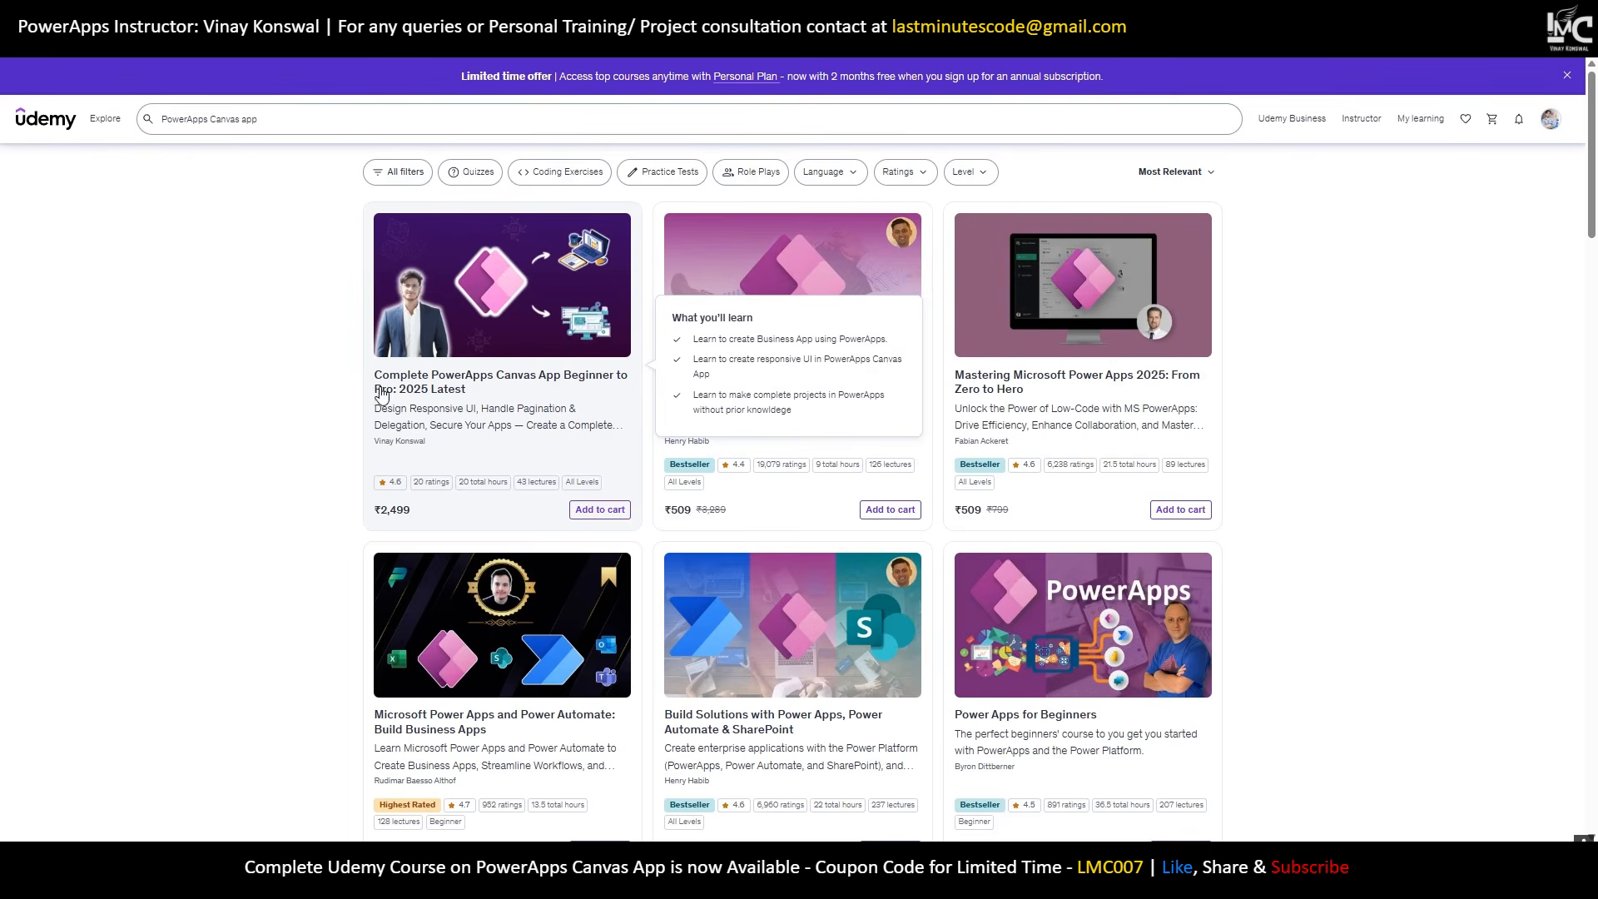